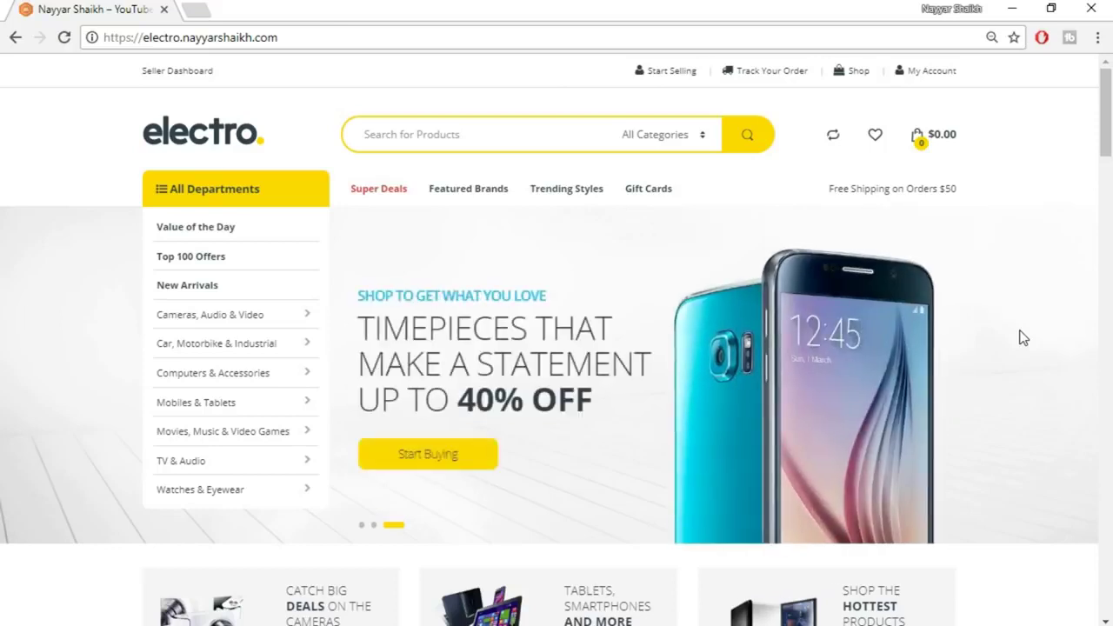
# Bring the Edge window with the Electro home page forward and zoom it out two levels.
pyautogui.moveTo(491, 625)
pyautogui.click(492, 566)
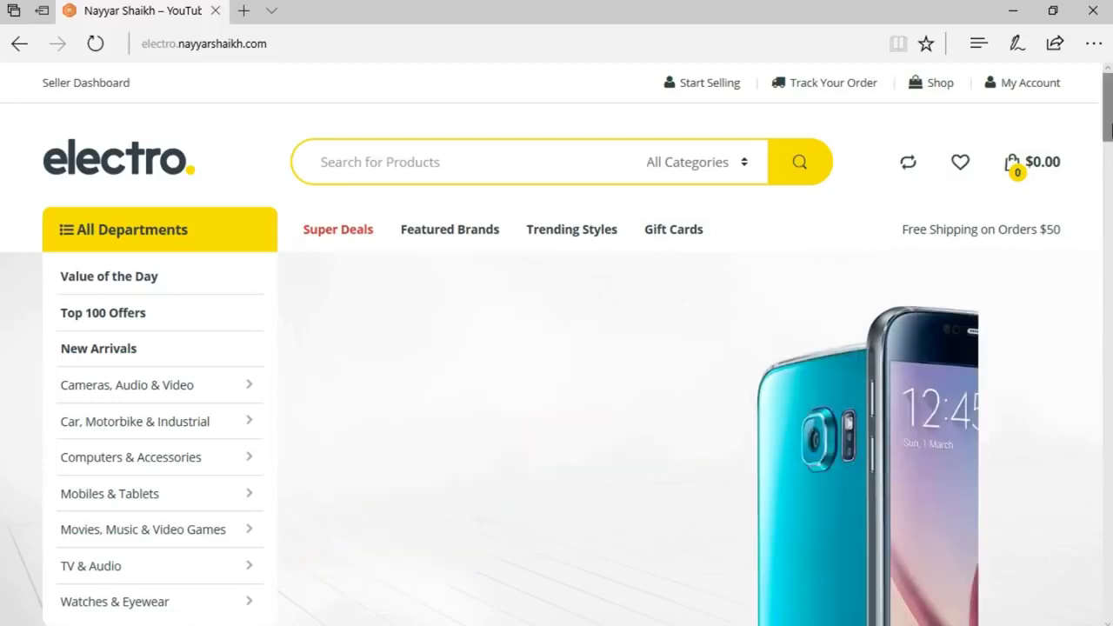
pyautogui.scroll(-1, 1111, 144)
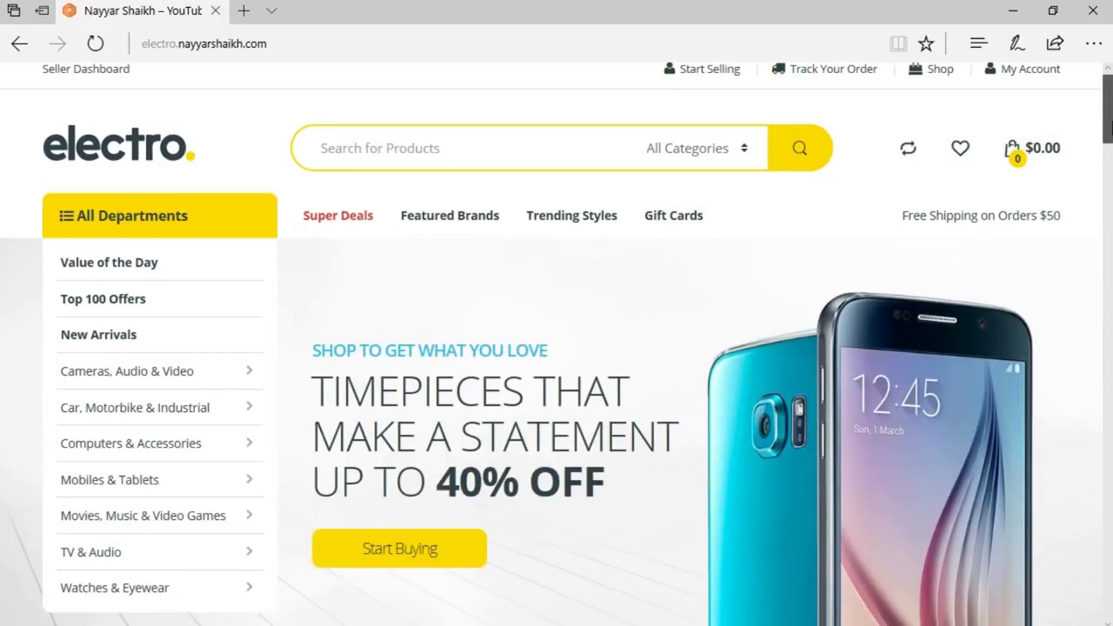
pyautogui.scroll(1, 1110, 122)
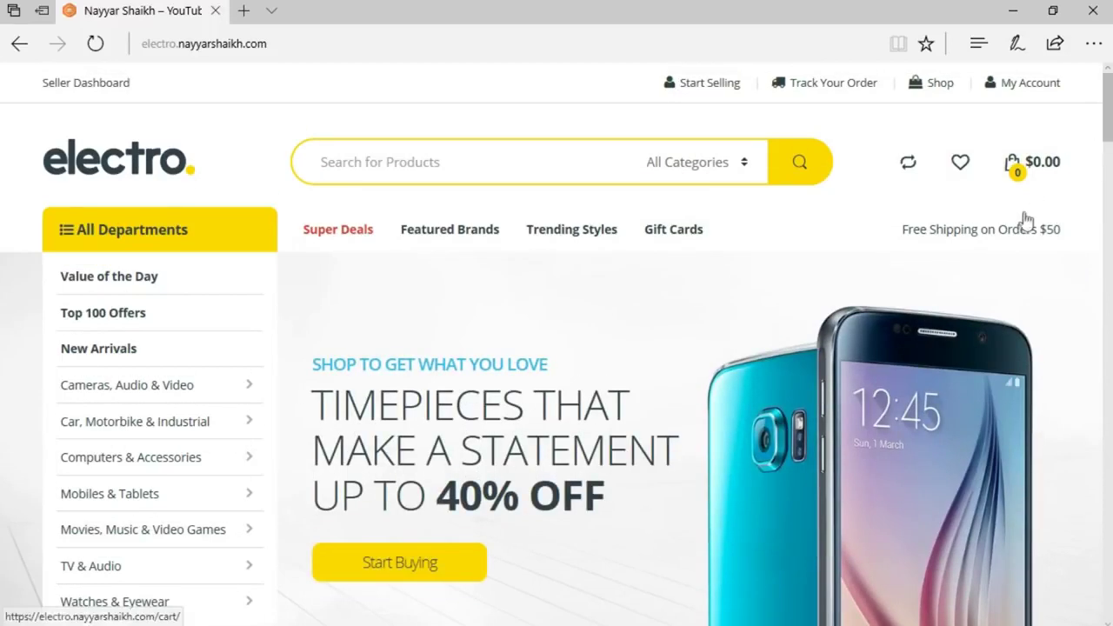
pyautogui.hotkey('ctrl', '-')
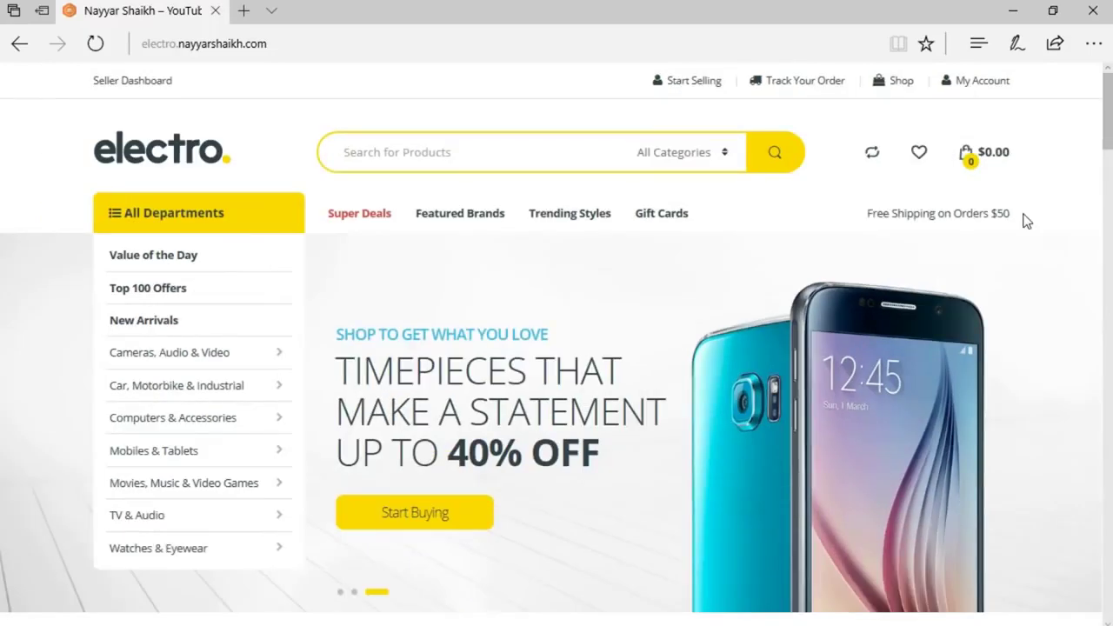
pyautogui.hotkey('ctrl', '-')
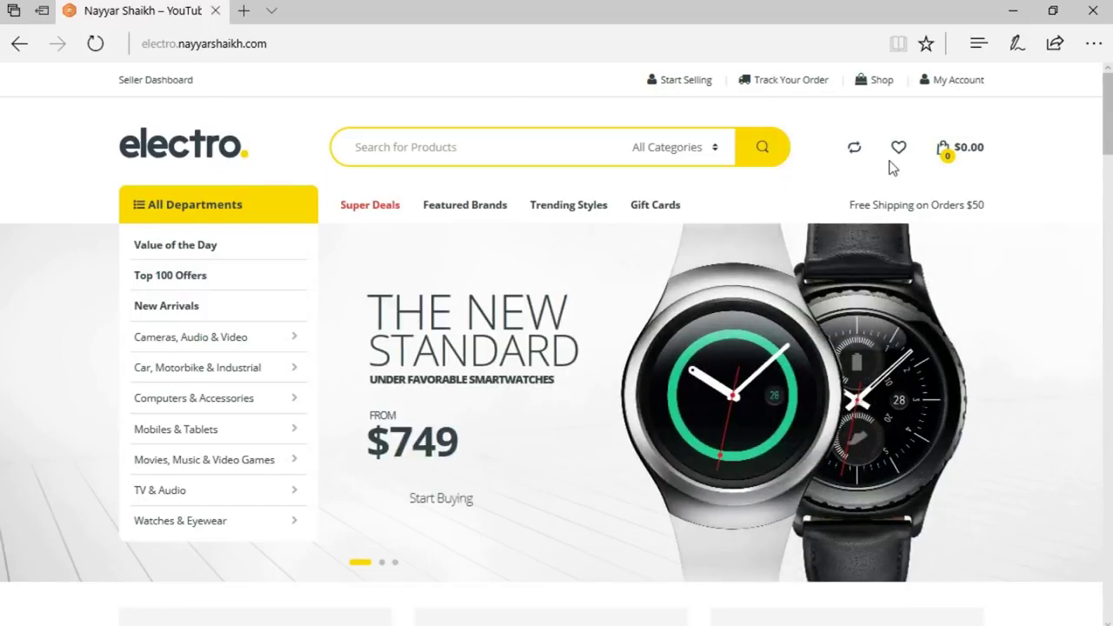
# Open the Start Selling registration page.
pyautogui.click(670, 87)
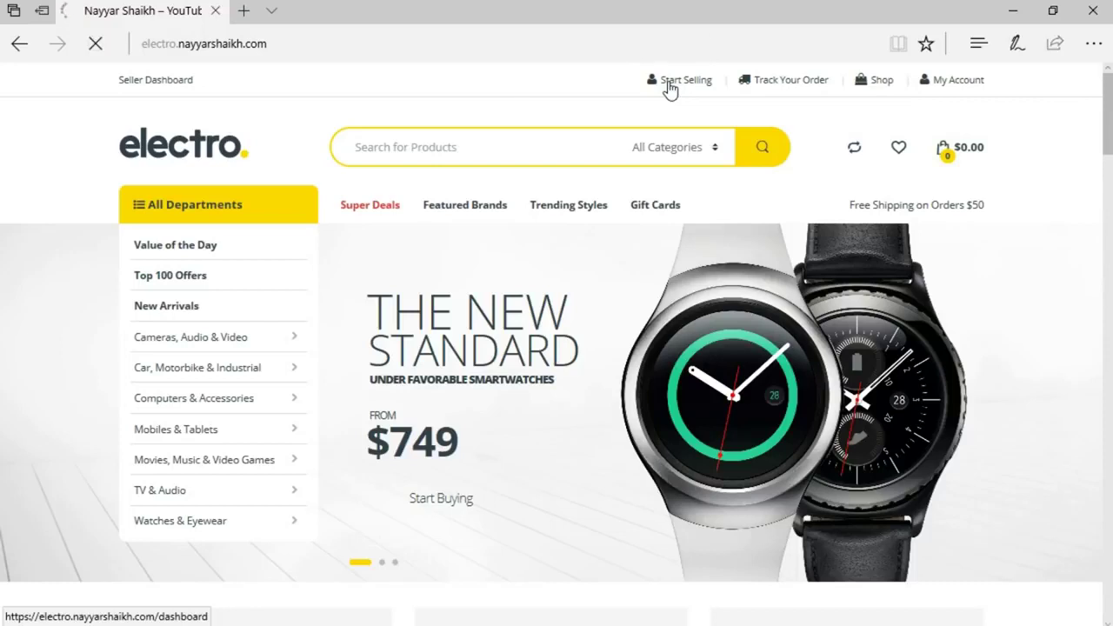
pyautogui.scroll(-2, 1073, 255)
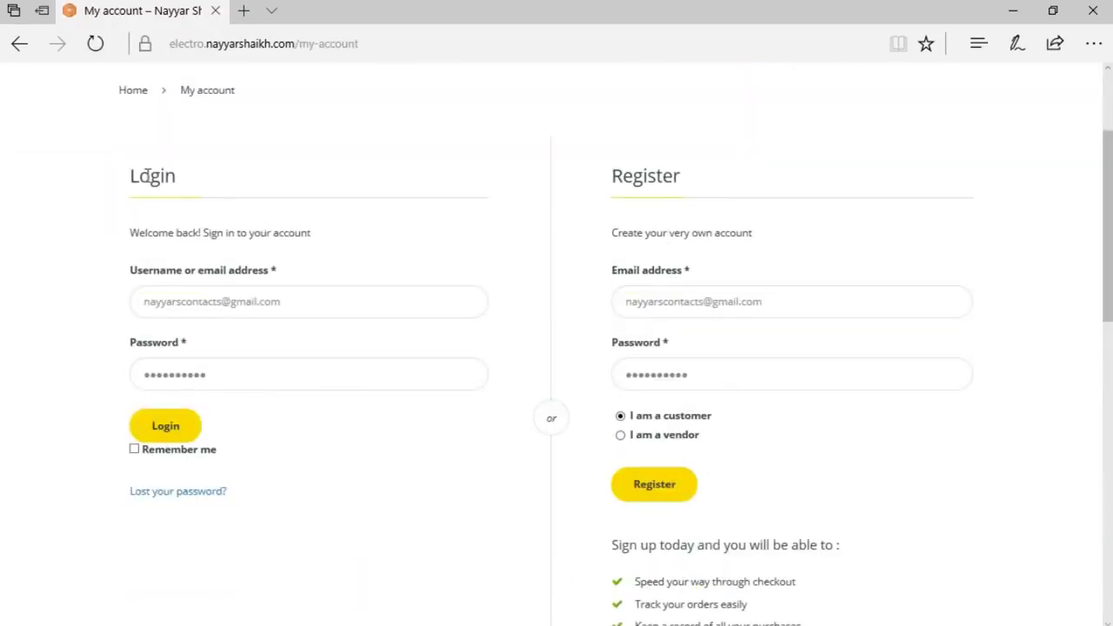
pyautogui.scroll(-1, 910, 374)
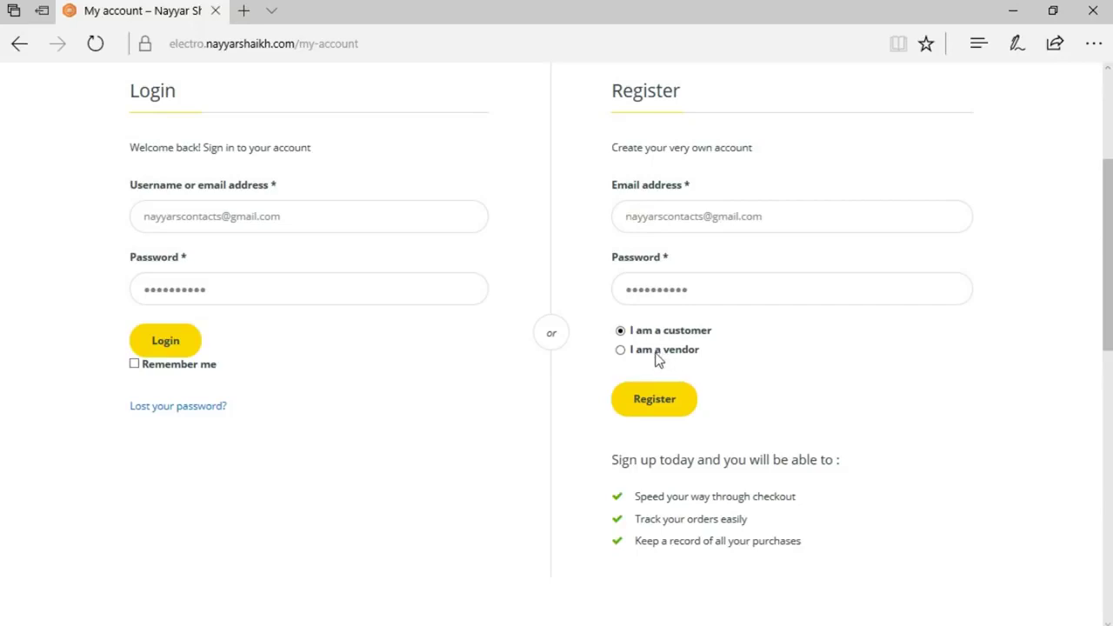
# Choose 'I am a vendor', look over the vendor fields, then log in to the existing account.
pyautogui.click(623, 353)
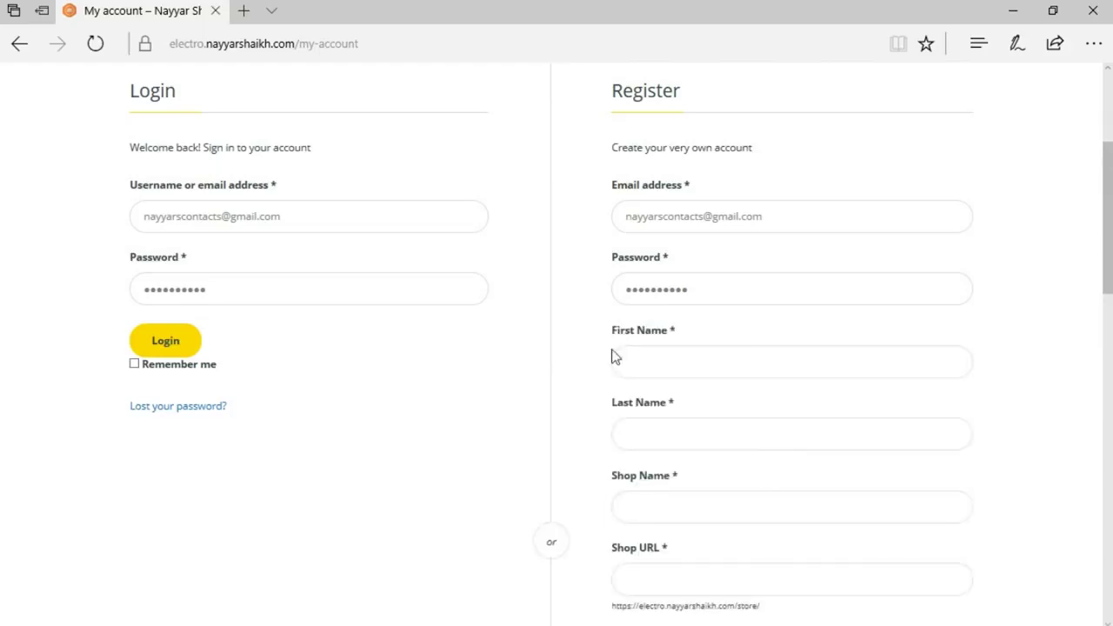
pyautogui.scroll(-2, 758, 368)
pyautogui.scroll(-3, 758, 368)
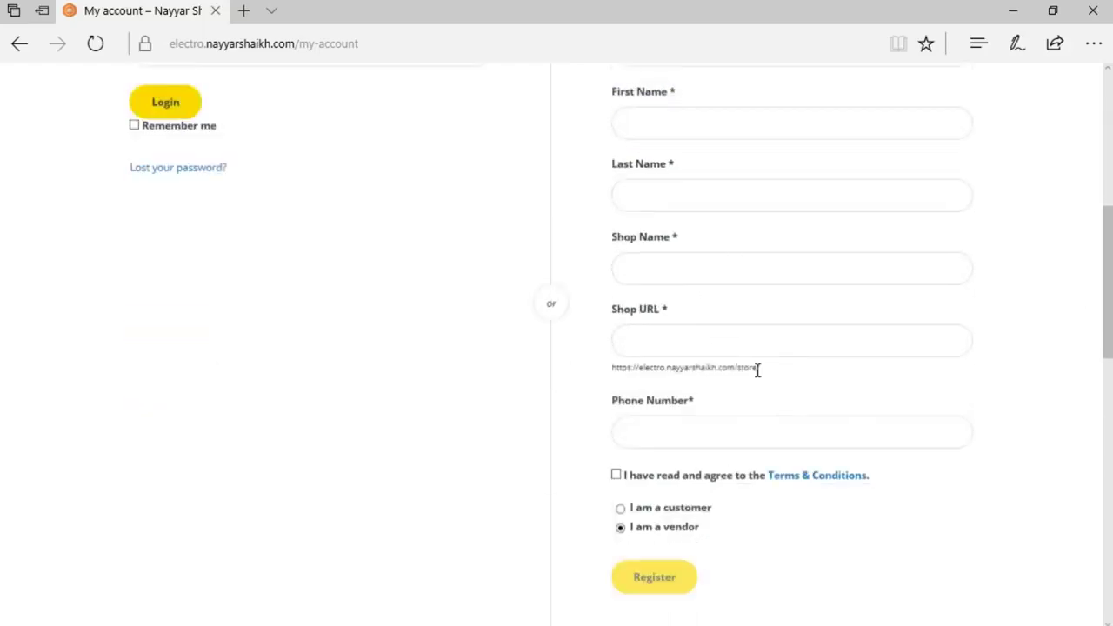
pyautogui.scroll(5, 870, 300)
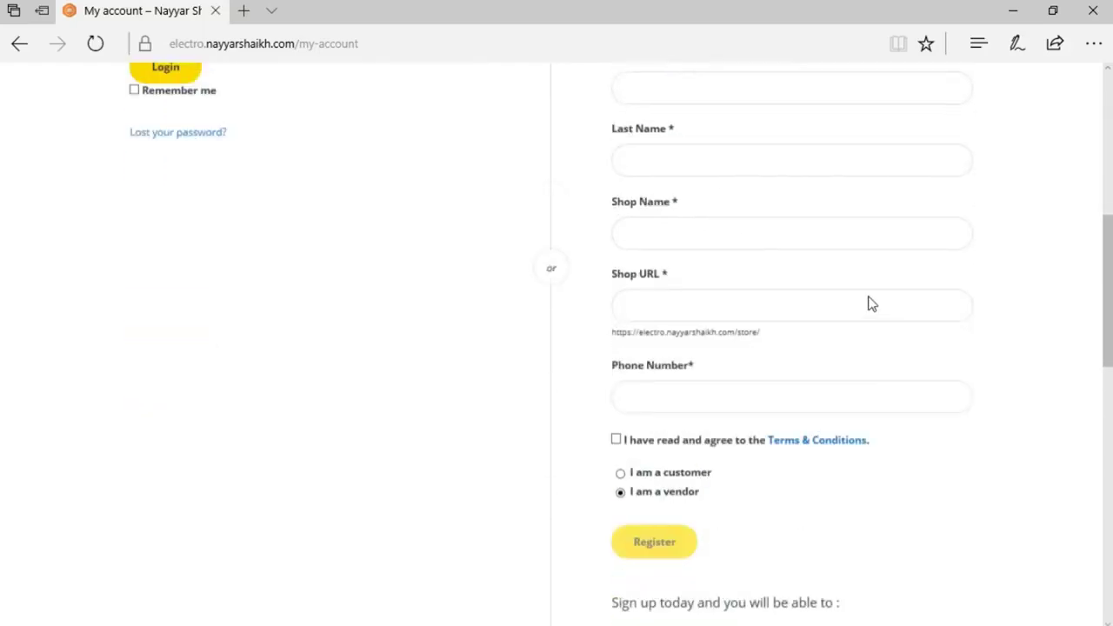
pyautogui.scroll(-2, 870, 296)
pyautogui.scroll(-1, 869, 296)
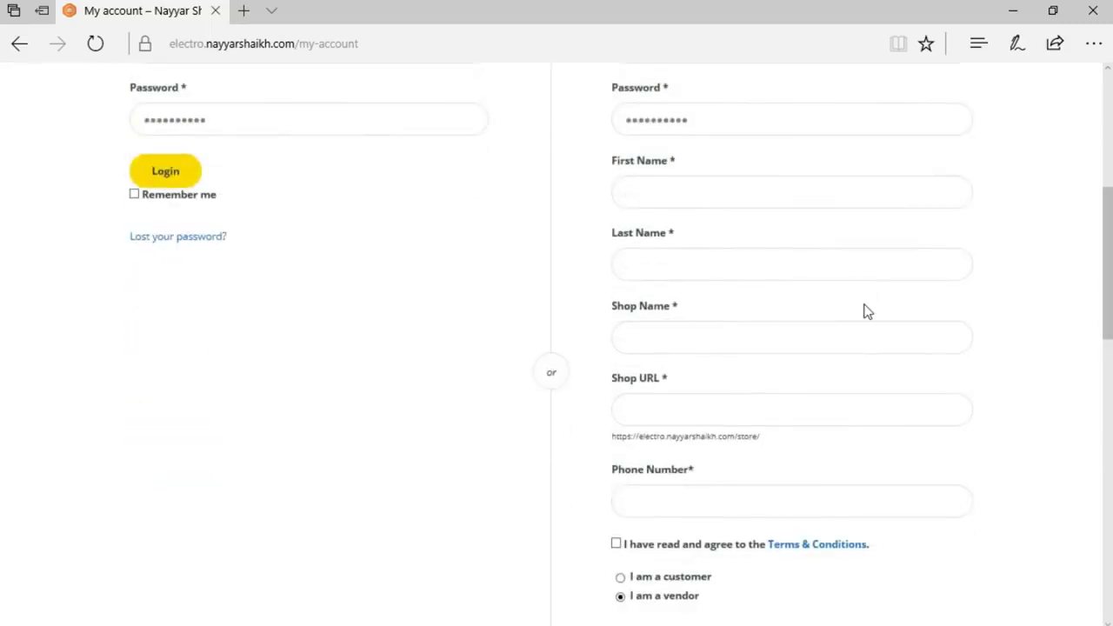
pyautogui.scroll(4, 827, 334)
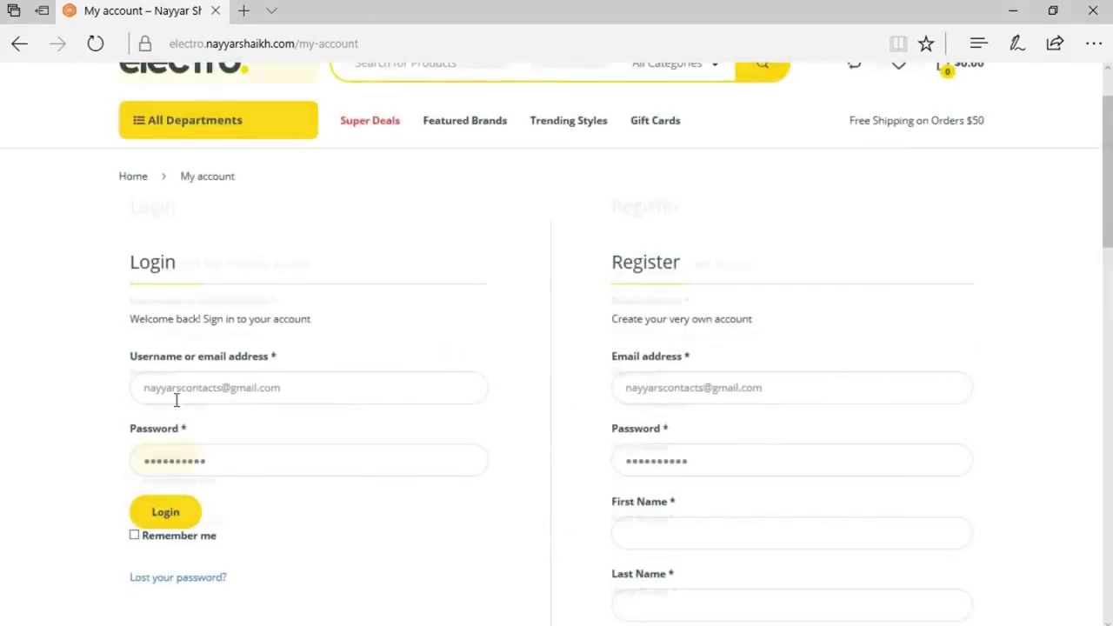
pyautogui.scroll(-1, 166, 396)
pyautogui.click(167, 434)
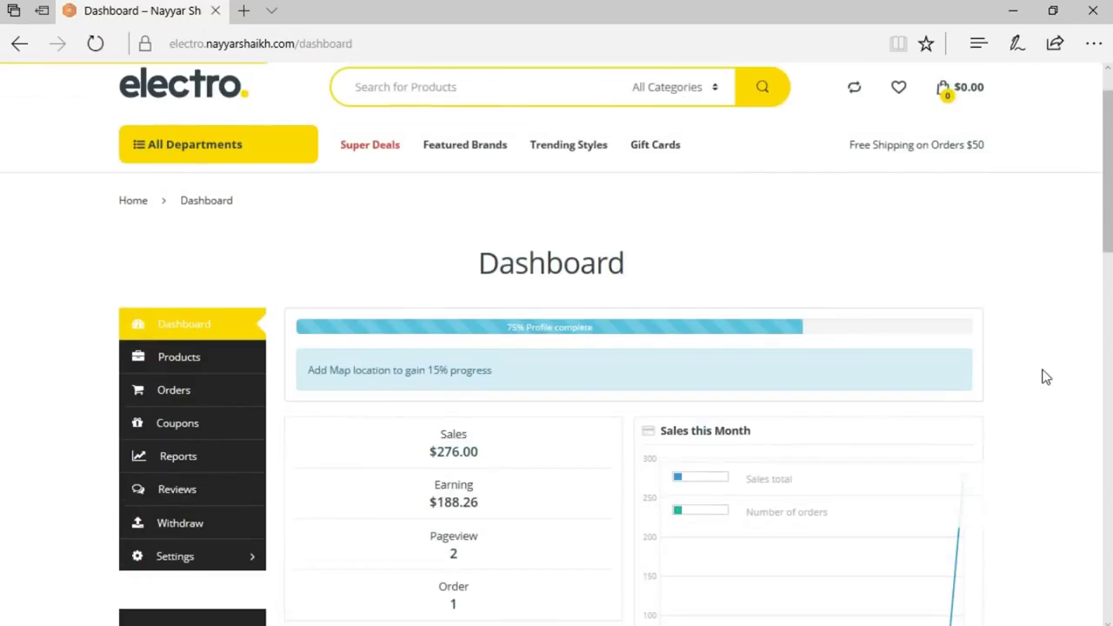
# Review the dashboard stats: 2 pageviews, 1 order this month, and 2 total orders.
pyautogui.scroll(1, 1046, 377)
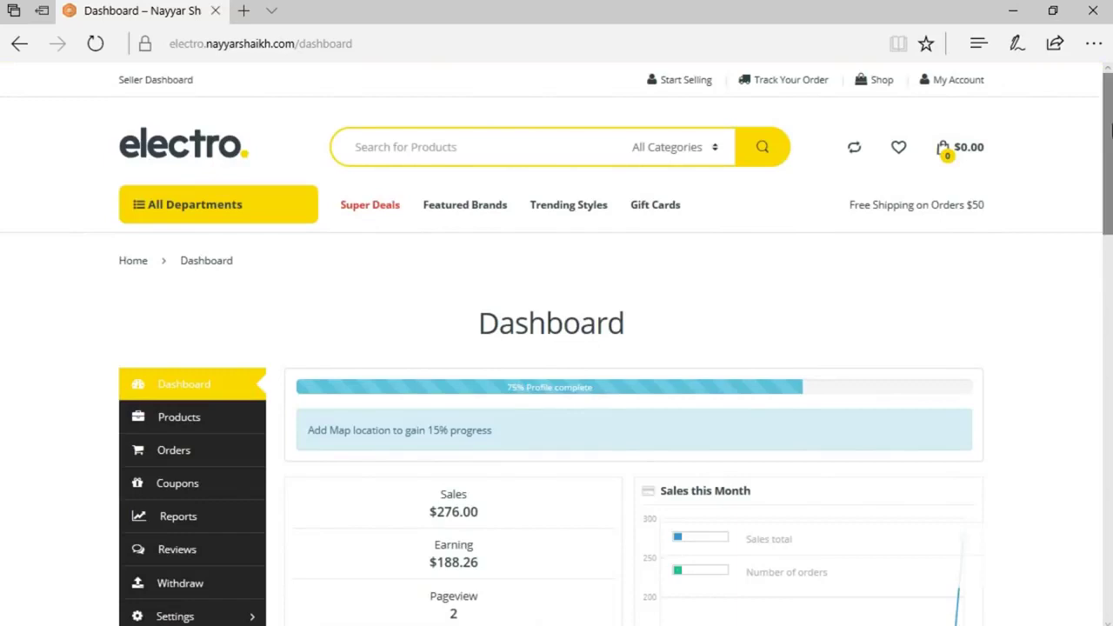
pyautogui.moveTo(1110, 140); pyautogui.dragTo(1110, 204)
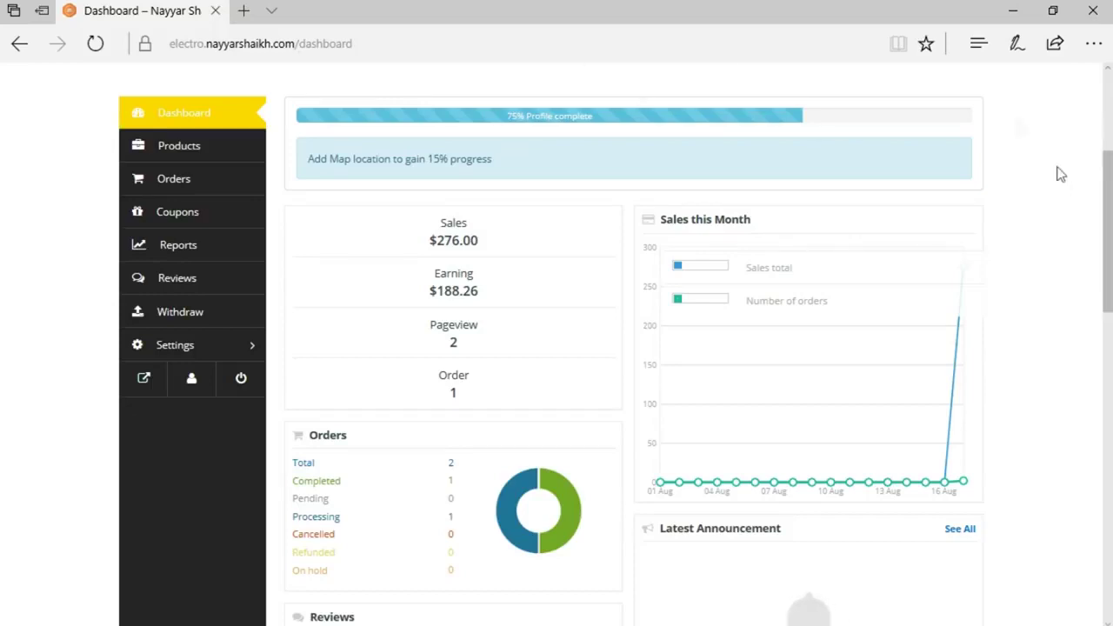
pyautogui.moveTo(1112, 215); pyautogui.dragTo(1111, 248)
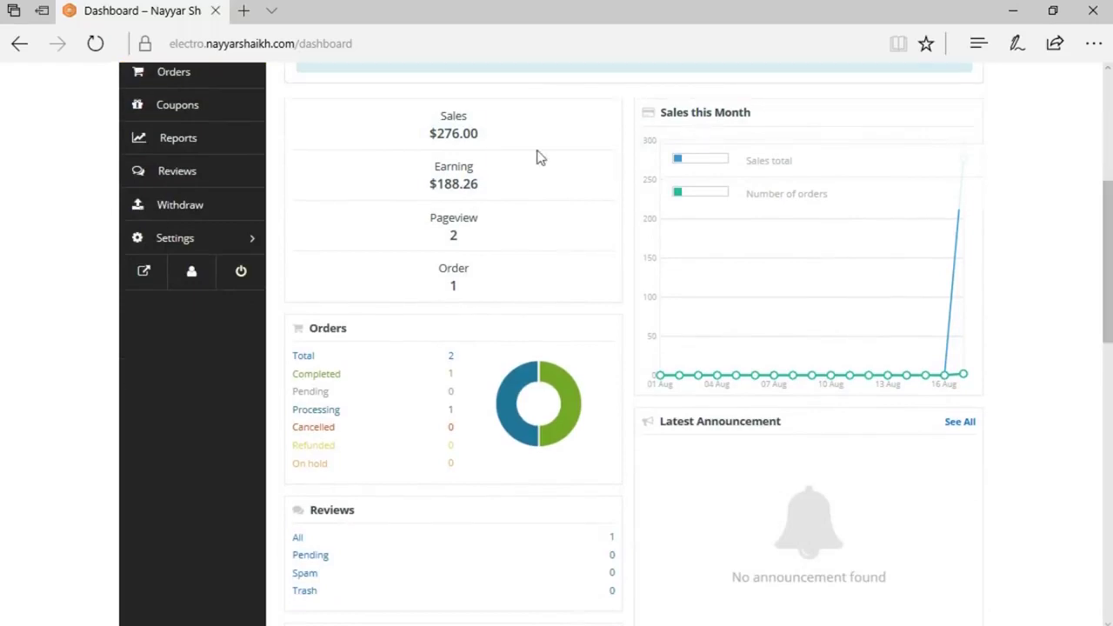
pyautogui.moveTo(432, 122); pyautogui.dragTo(510, 133)
pyautogui.click(506, 135)
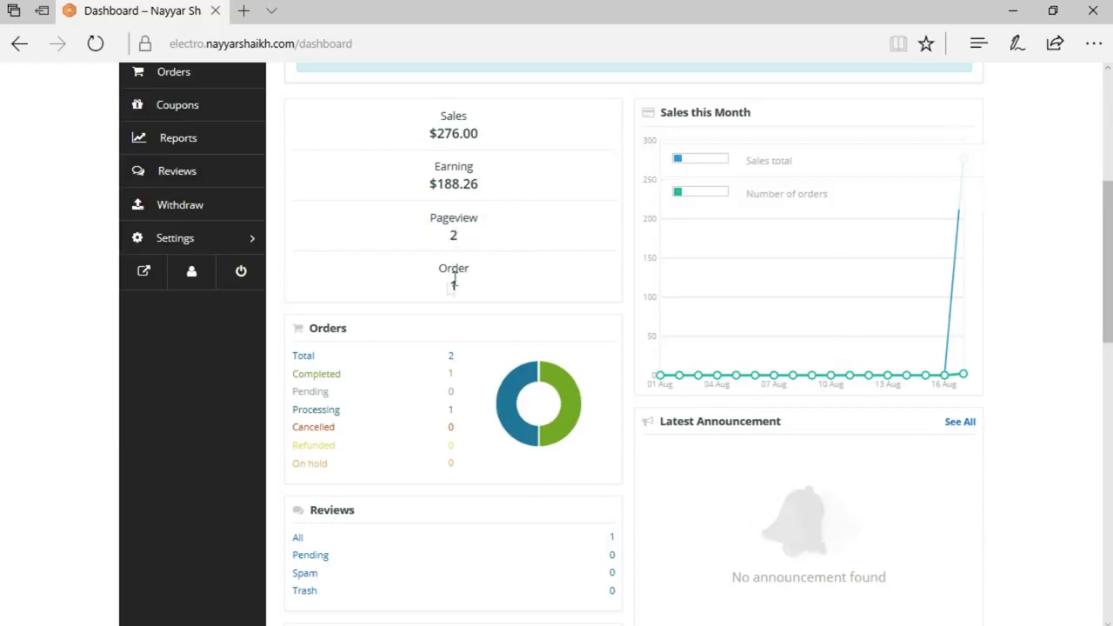
pyautogui.scroll(1, 540, 281)
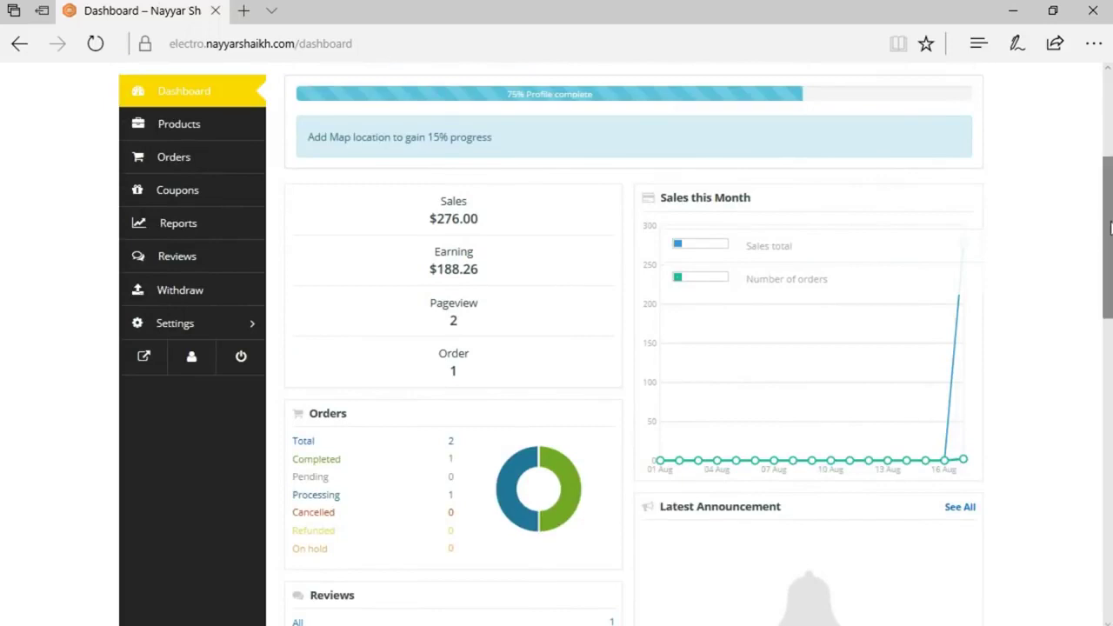
pyautogui.scroll(-1, 1110, 253)
pyautogui.scroll(-2, 1110, 253)
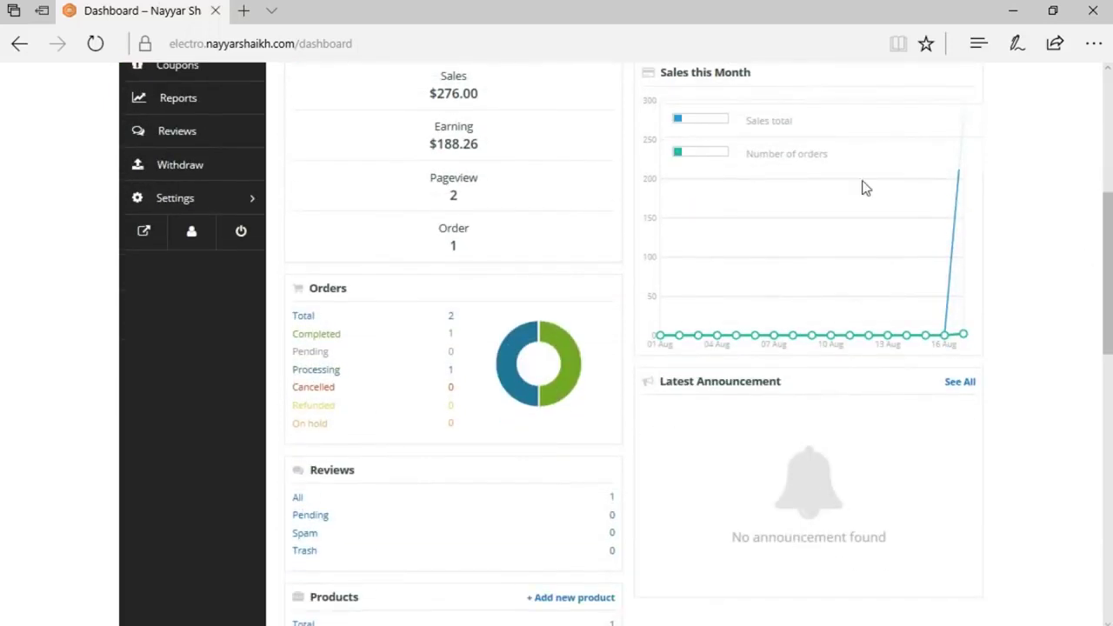
pyautogui.moveTo(948, 341)
pyautogui.scroll(-2, 1053, 218)
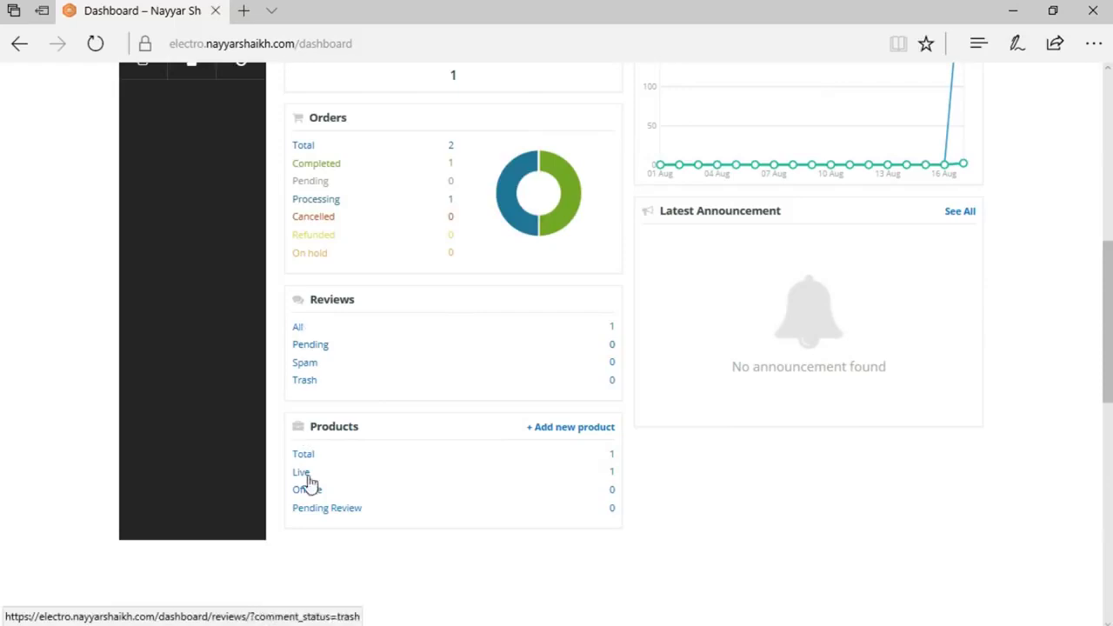
pyautogui.scroll(5, 957, 447)
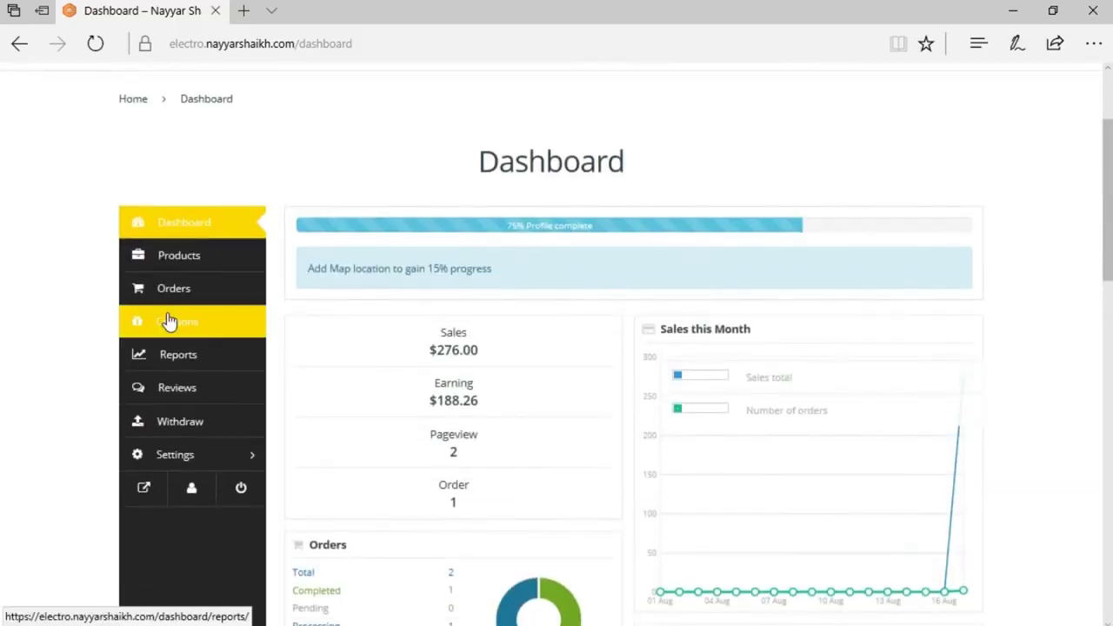
# View the Products list with the Tablet Red EliteBook Revolve 810 G2, then open Orders.
pyautogui.click(193, 266)
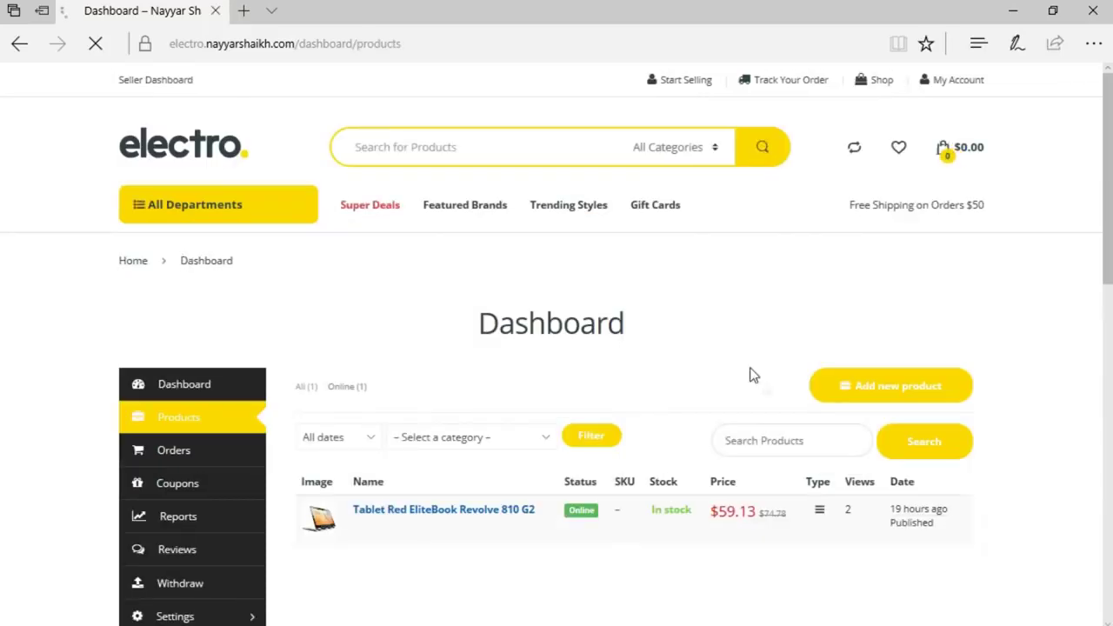
pyautogui.scroll(-1, 755, 378)
pyautogui.scroll(-1, 763, 388)
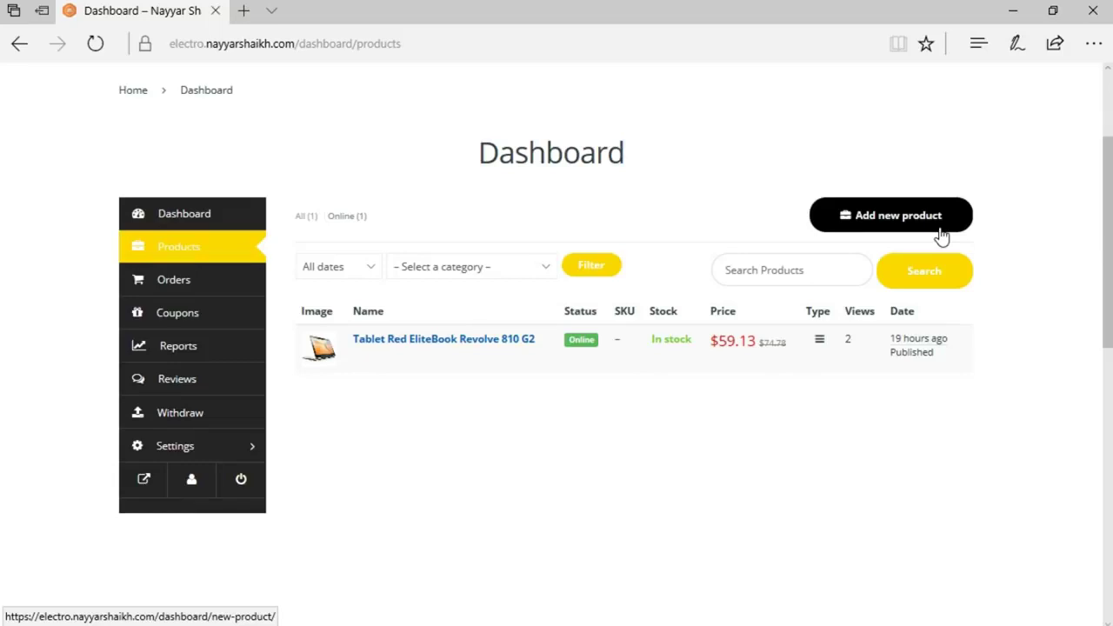
pyautogui.click(217, 293)
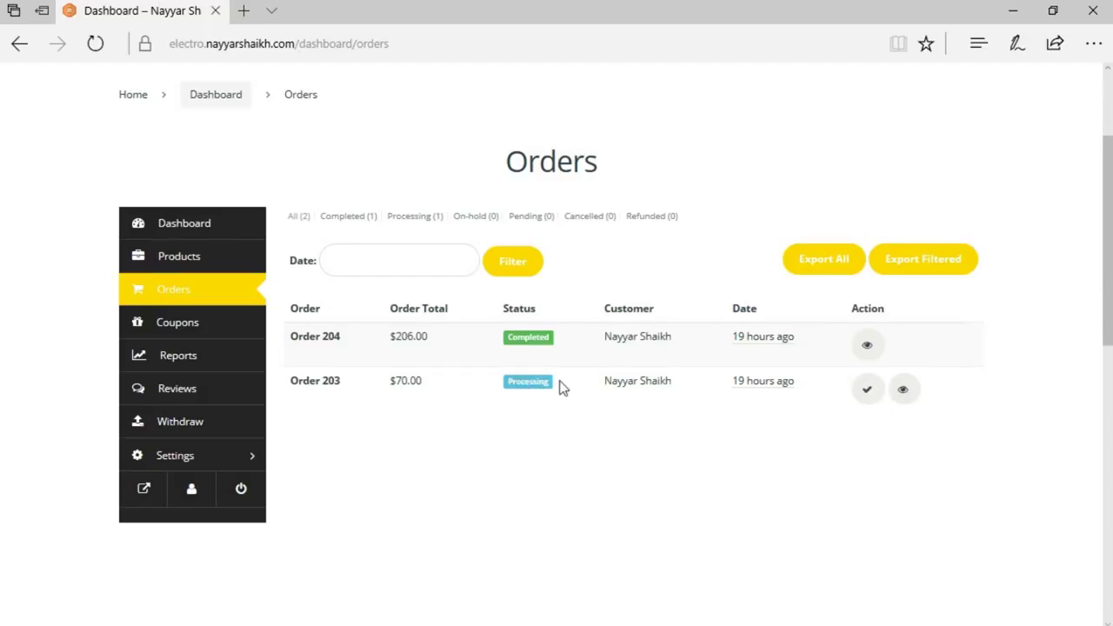
pyautogui.click(209, 334)
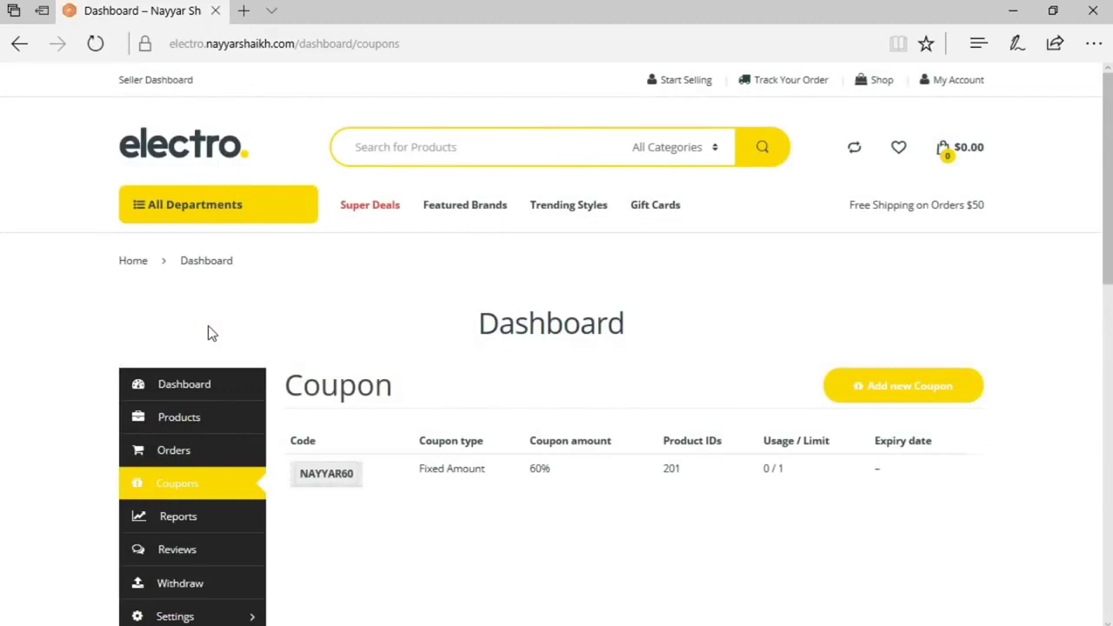
pyautogui.scroll(-3, 226, 356)
pyautogui.moveTo(335, 229)
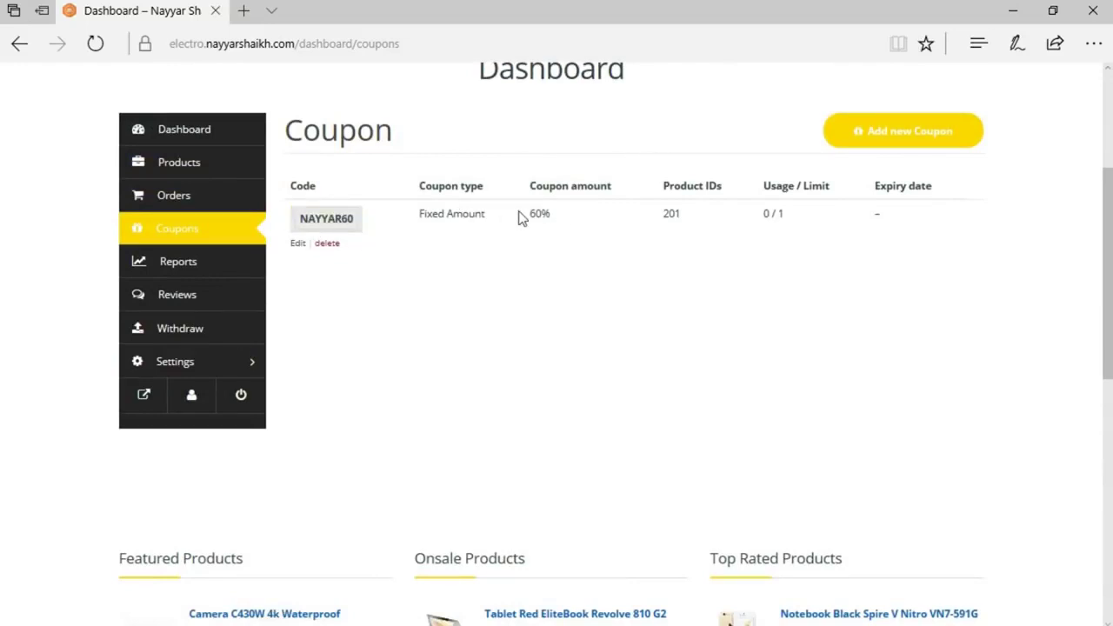
pyautogui.doubleClick(546, 217)
# Point out 2 orders, 4 items and $4.00 shipping in Reports, then show Top selling.
pyautogui.click(186, 275)
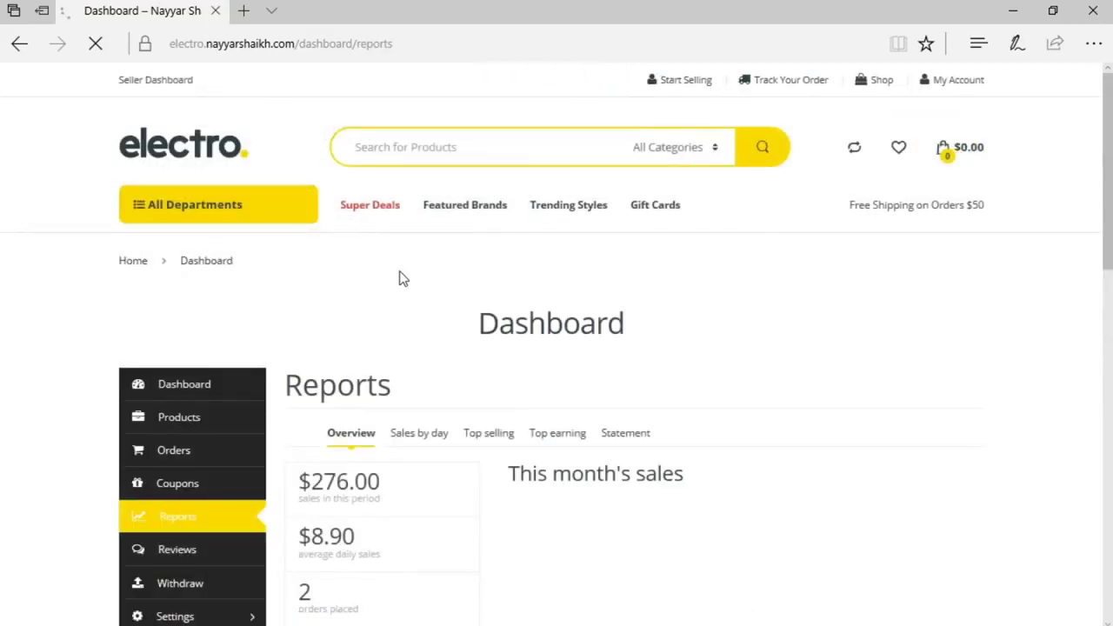
pyautogui.scroll(-2, 877, 358)
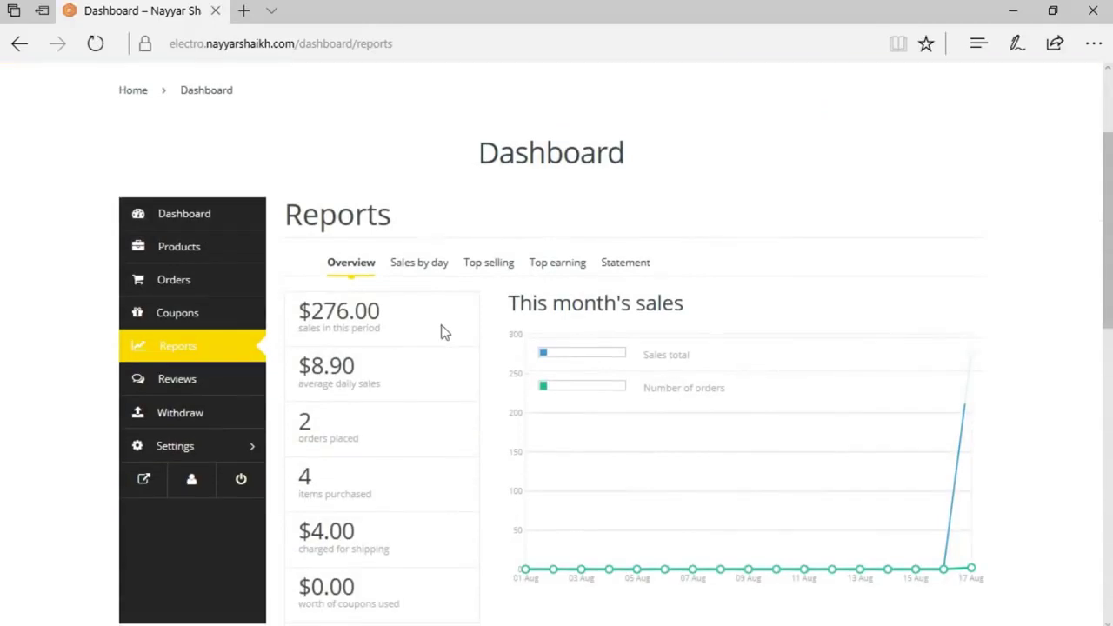
pyautogui.scroll(-1, 454, 298)
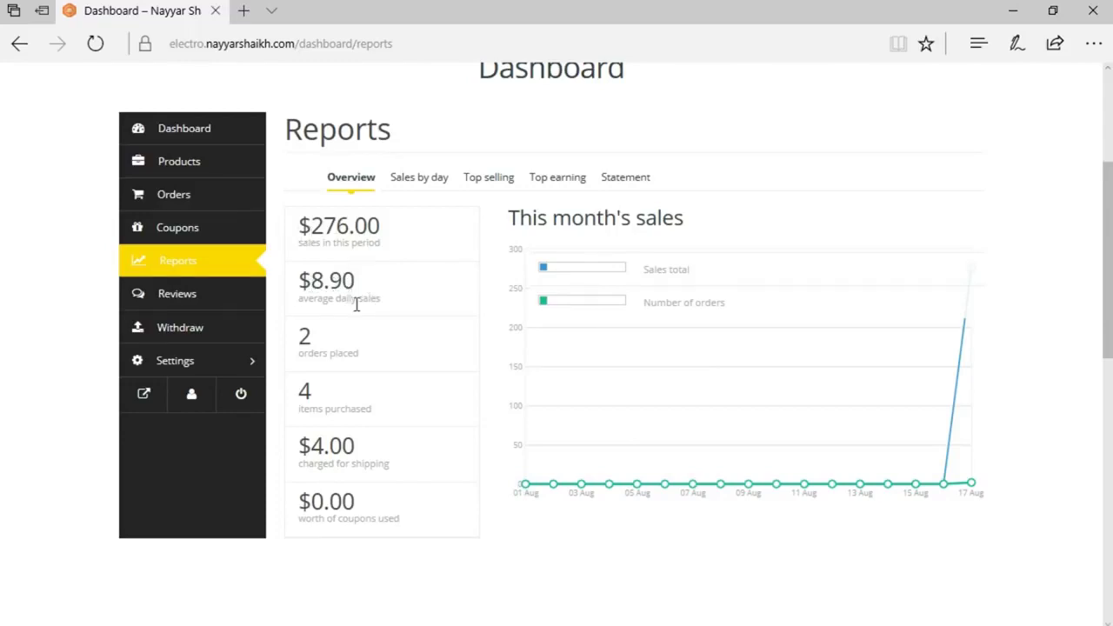
pyautogui.doubleClick(304, 337)
pyautogui.click(374, 359)
pyautogui.doubleClick(368, 386)
pyautogui.click(389, 394)
pyautogui.moveTo(356, 446); pyautogui.dragTo(321, 449)
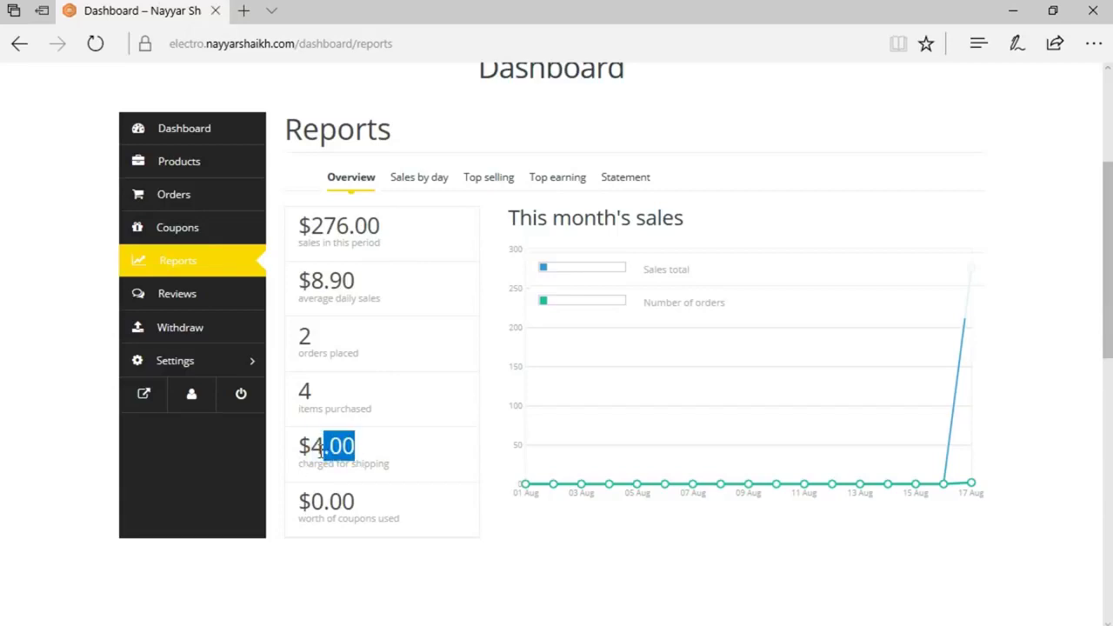
pyautogui.click(320, 449)
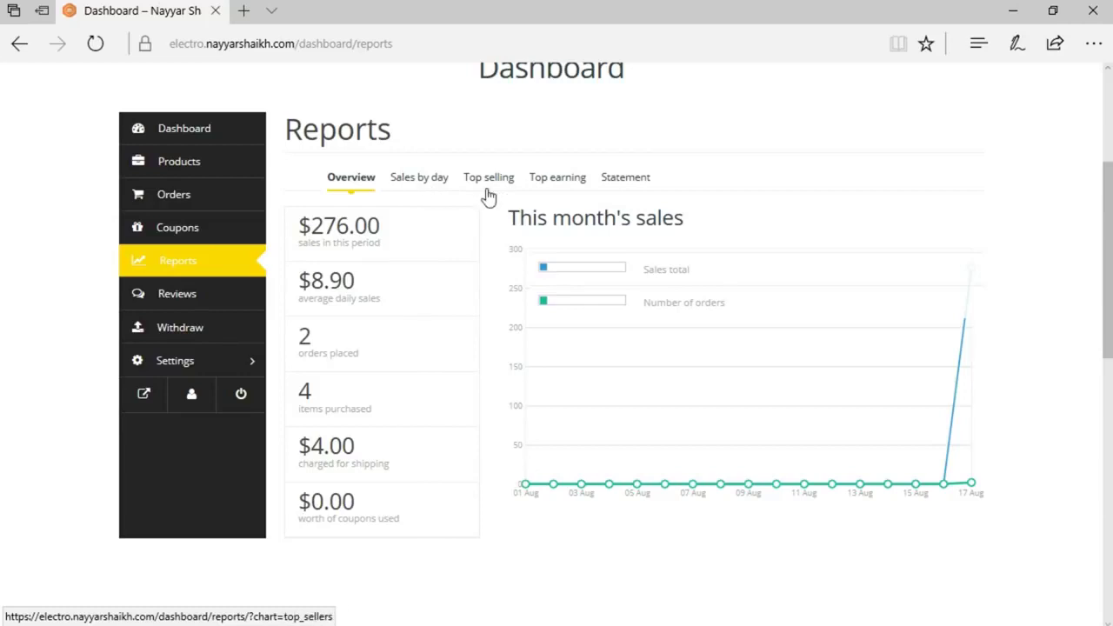
pyautogui.click(477, 193)
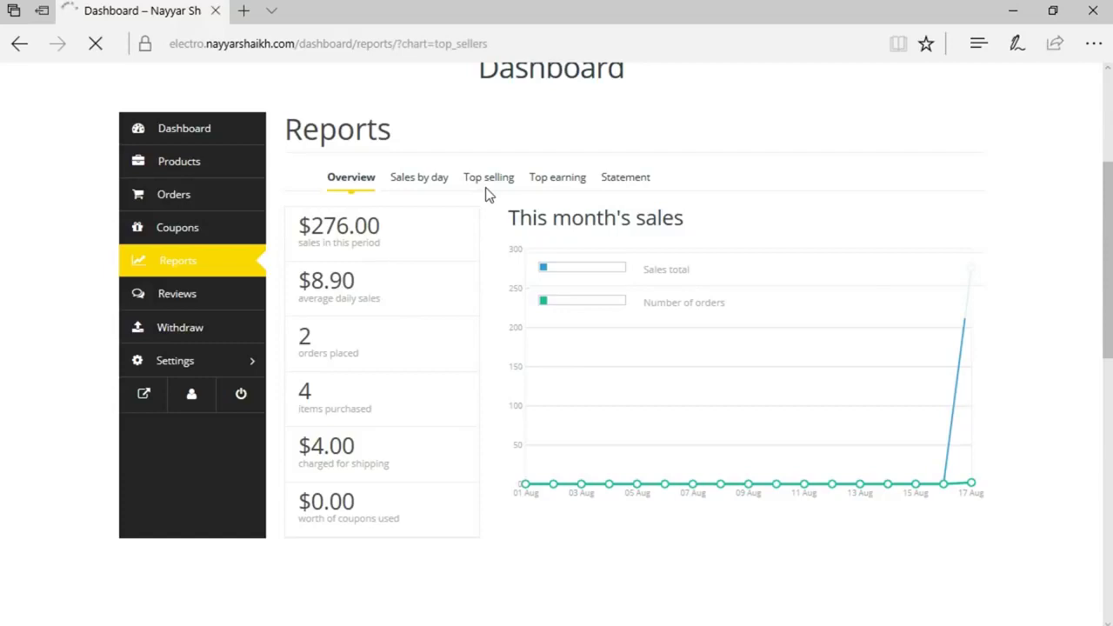
pyautogui.scroll(-2, 718, 352)
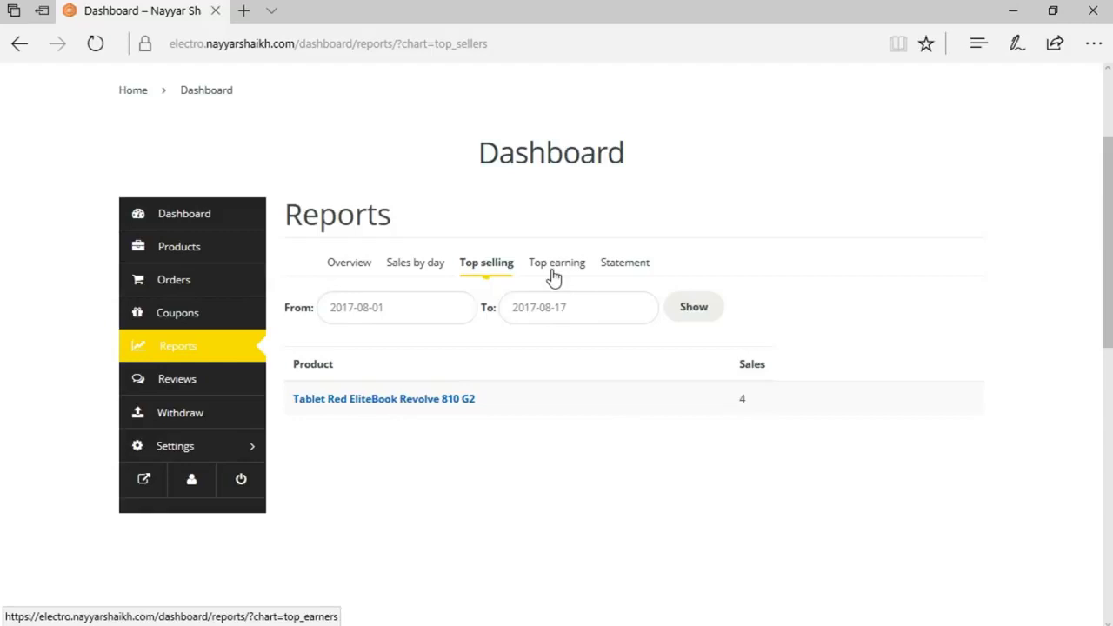
# Open Reviews to show the approved 5-star 'Excellent!' review from 2017/08/17.
pyautogui.click(216, 391)
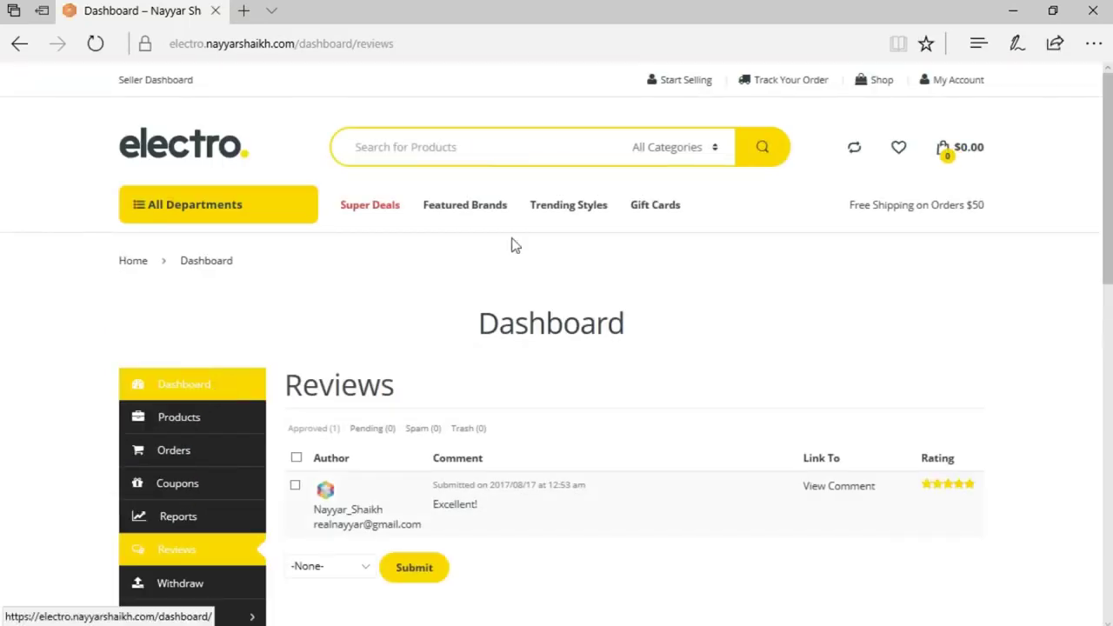
pyautogui.scroll(-1, 919, 374)
pyautogui.scroll(-1, 919, 373)
pyautogui.moveTo(449, 355)
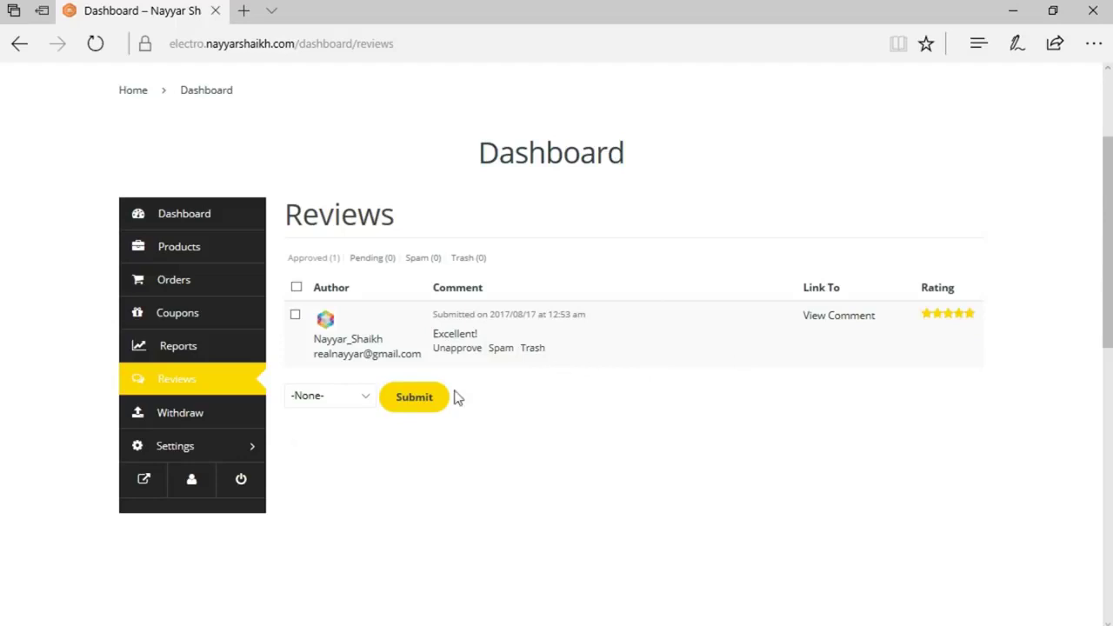
# Open Withdraw, showing the $188.26 balance, and keep PayPal as the payment method.
pyautogui.click(209, 424)
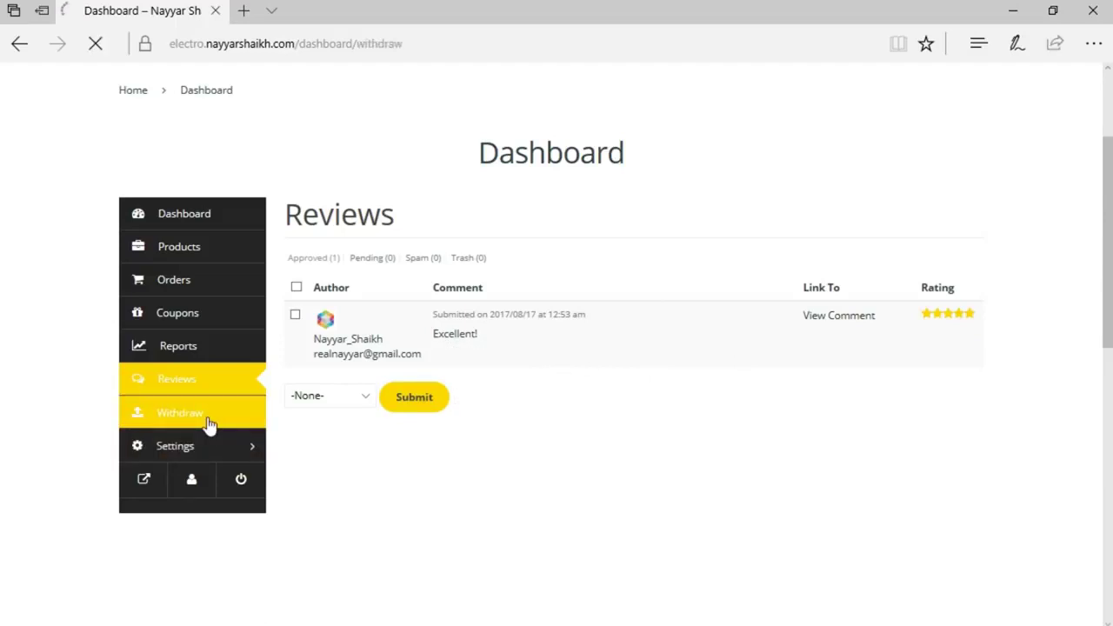
pyautogui.scroll(-1, 879, 374)
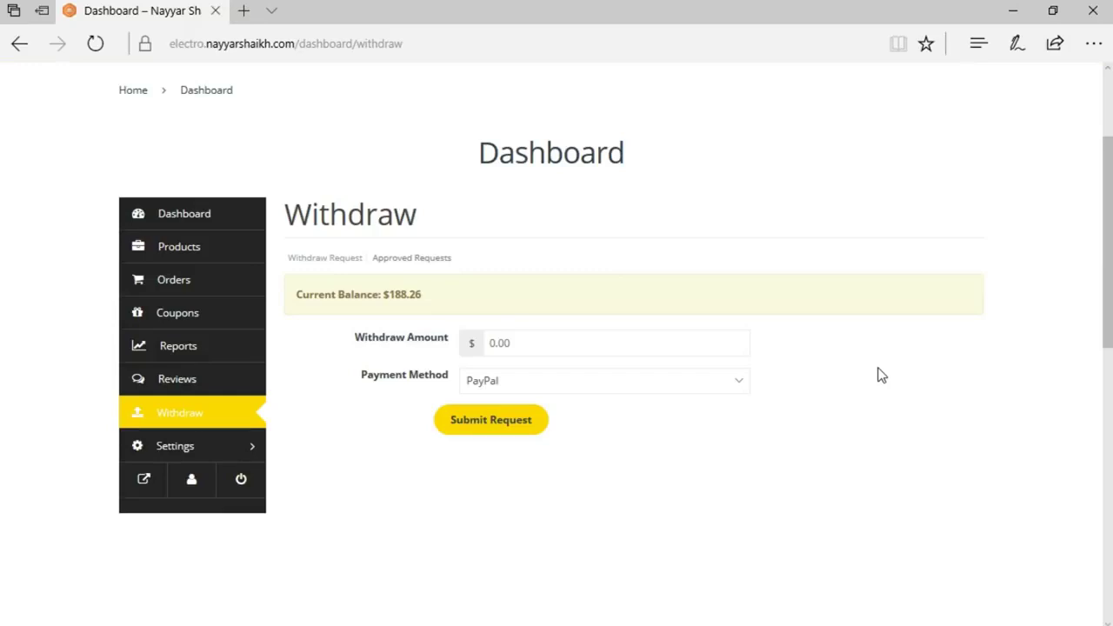
pyautogui.click(545, 388)
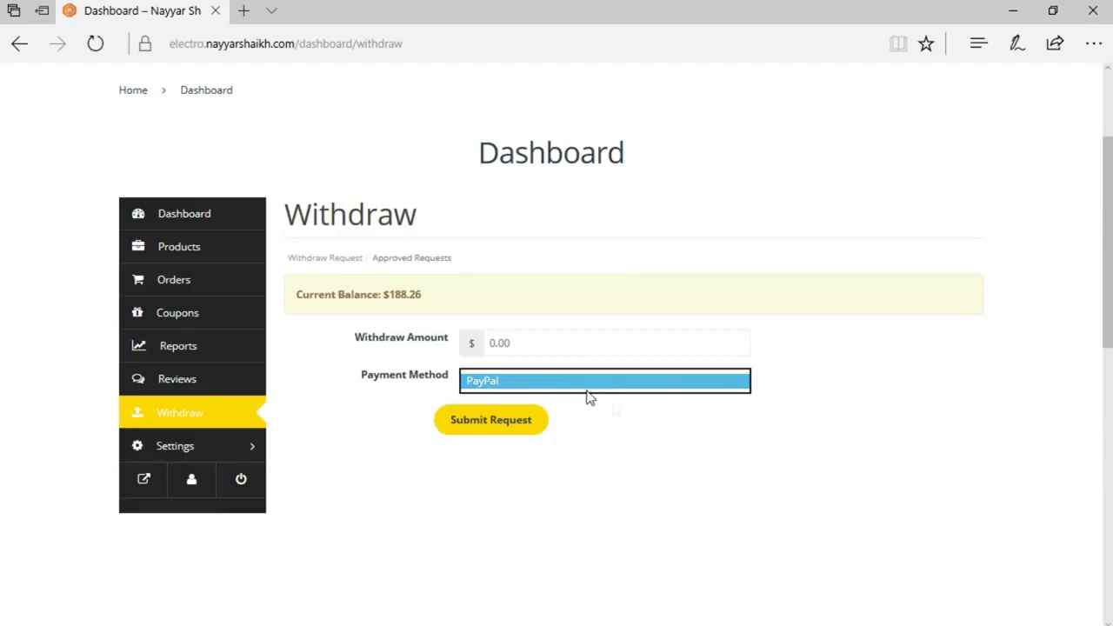
pyautogui.click(597, 394)
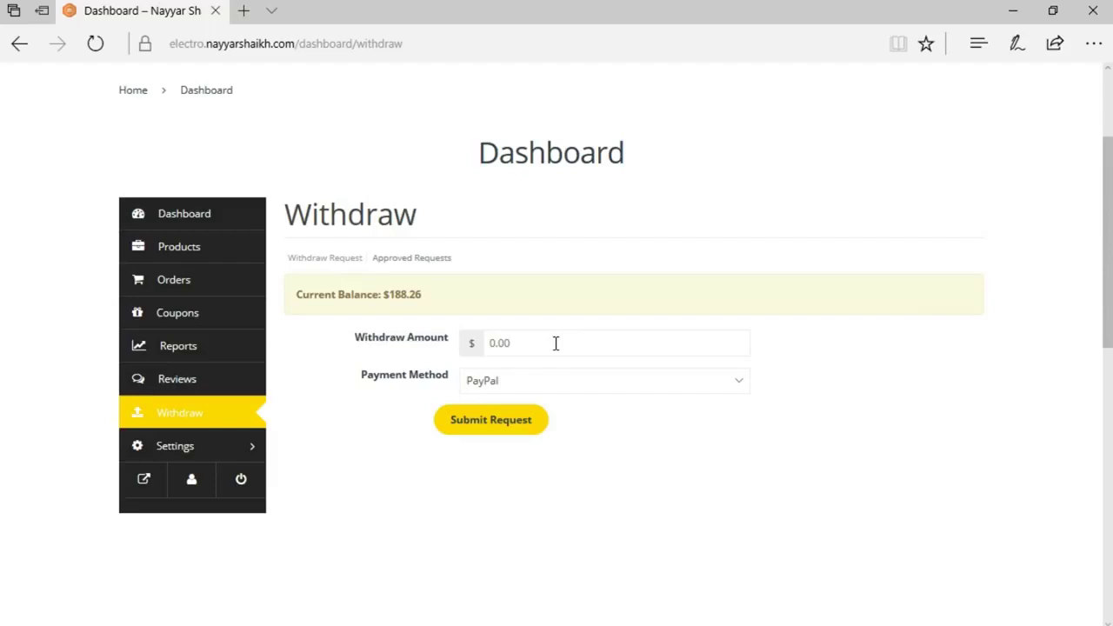
# Browse the Shoppers Stop store settings: banner, 10 products per page, Mumbai address.
pyautogui.click(174, 454)
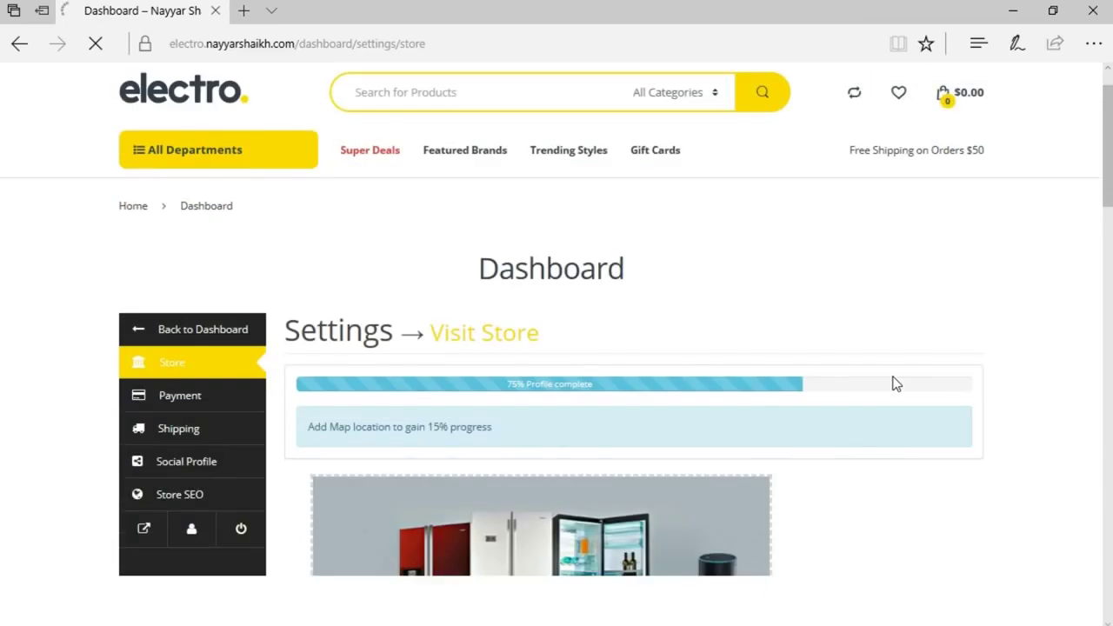
pyautogui.scroll(-2, 1011, 380)
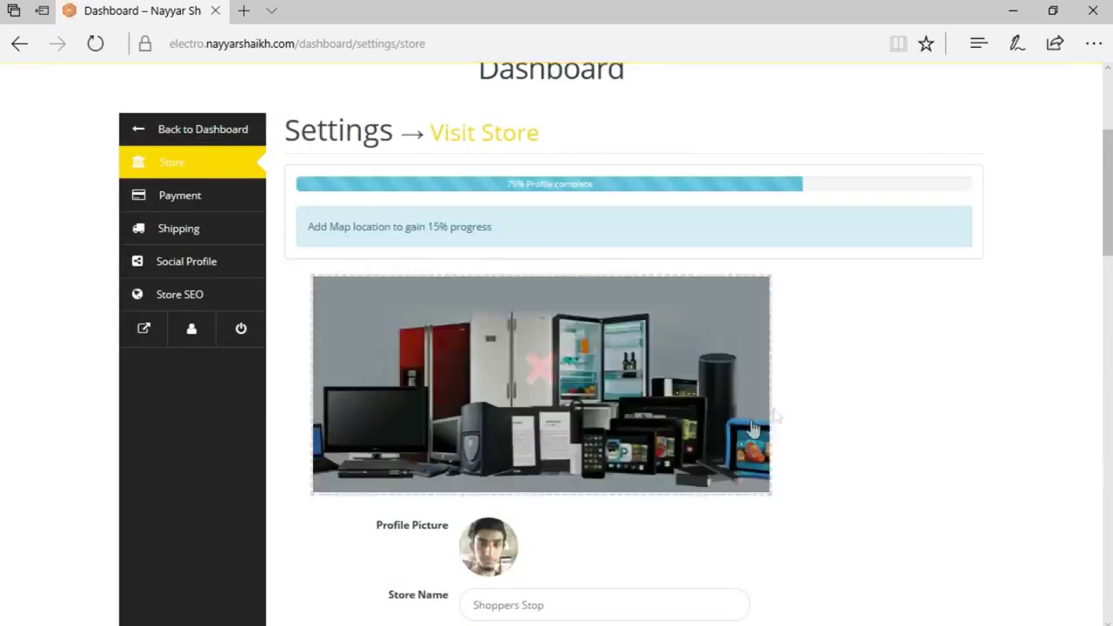
pyautogui.scroll(-3, 629, 378)
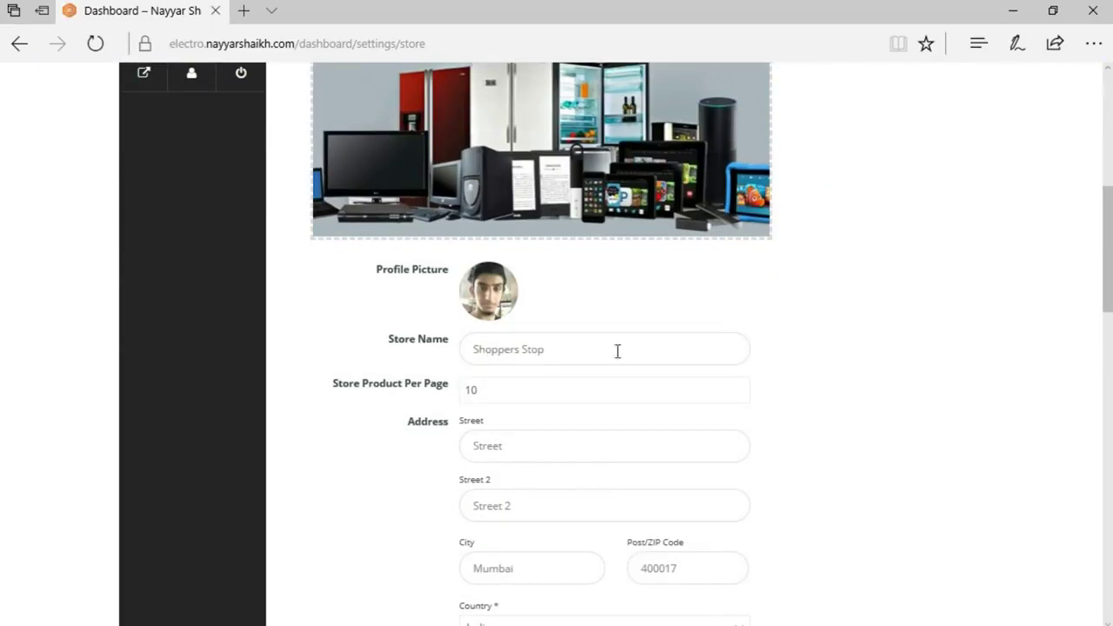
pyautogui.scroll(-1, 687, 386)
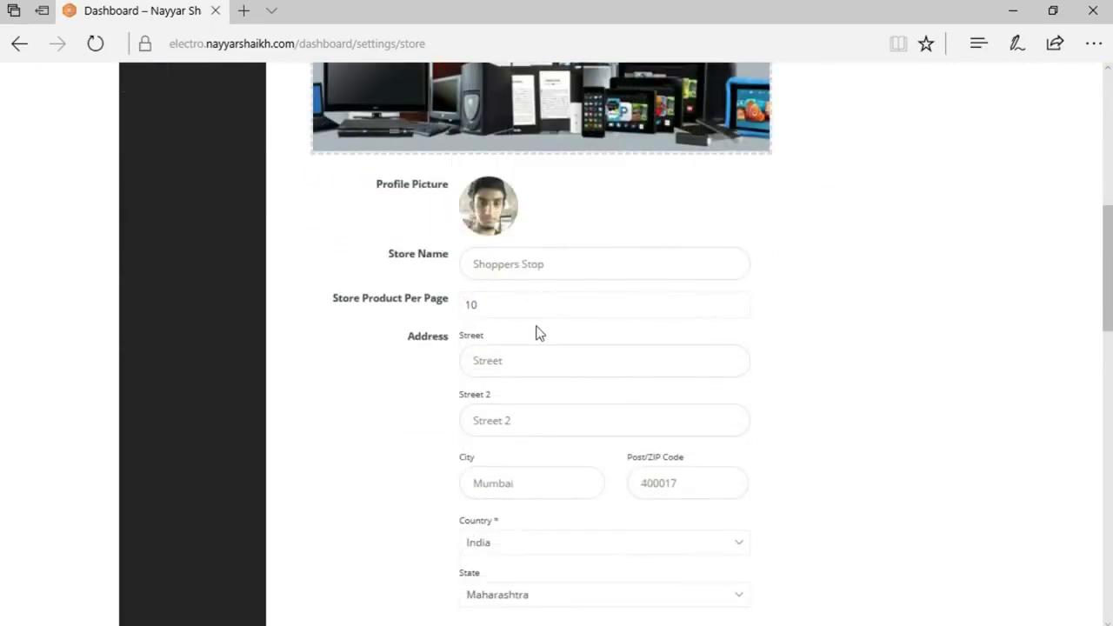
pyautogui.scroll(-3, 624, 345)
pyautogui.scroll(-6, 569, 391)
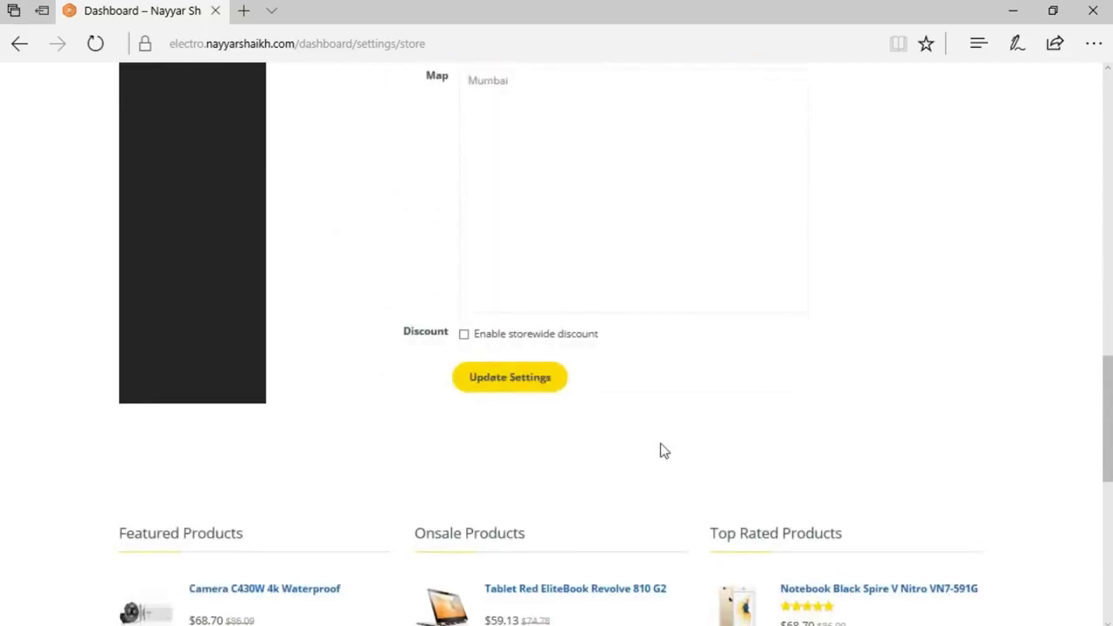
pyautogui.scroll(10, 661, 449)
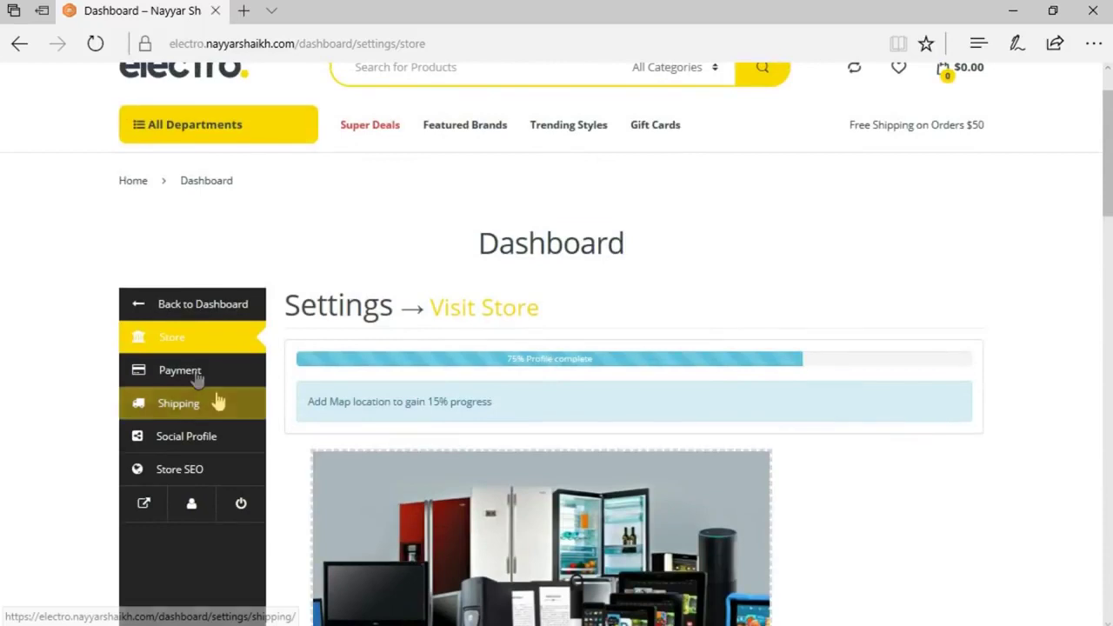
# Look through the Payment settings, then move on to the Shipping settings.
pyautogui.click(185, 374)
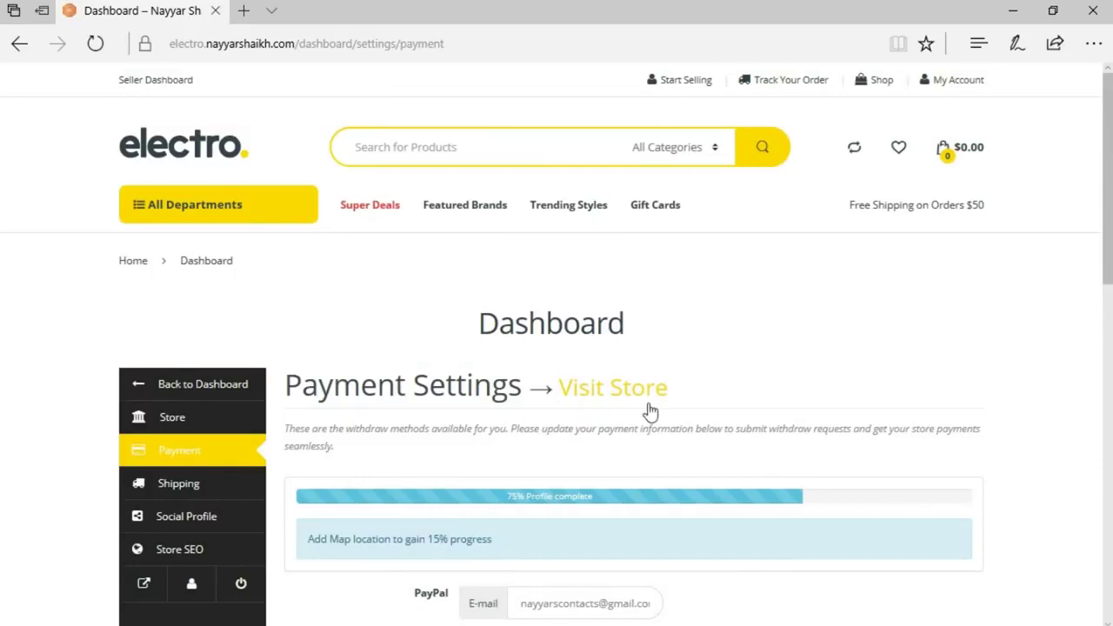
pyautogui.scroll(-1, 643, 418)
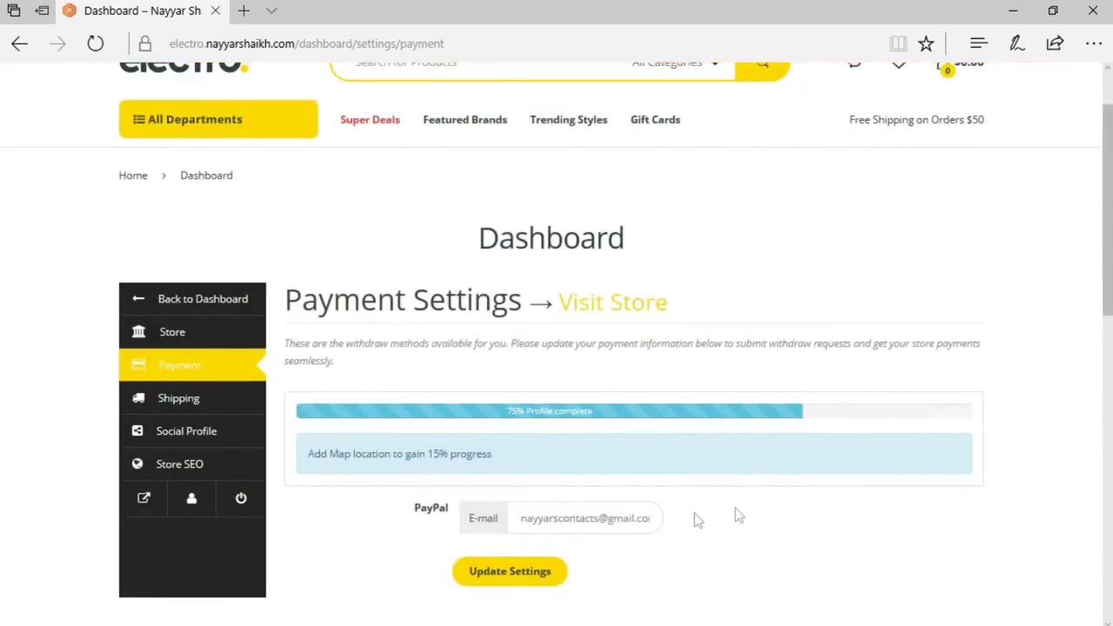
pyautogui.scroll(-2, 738, 515)
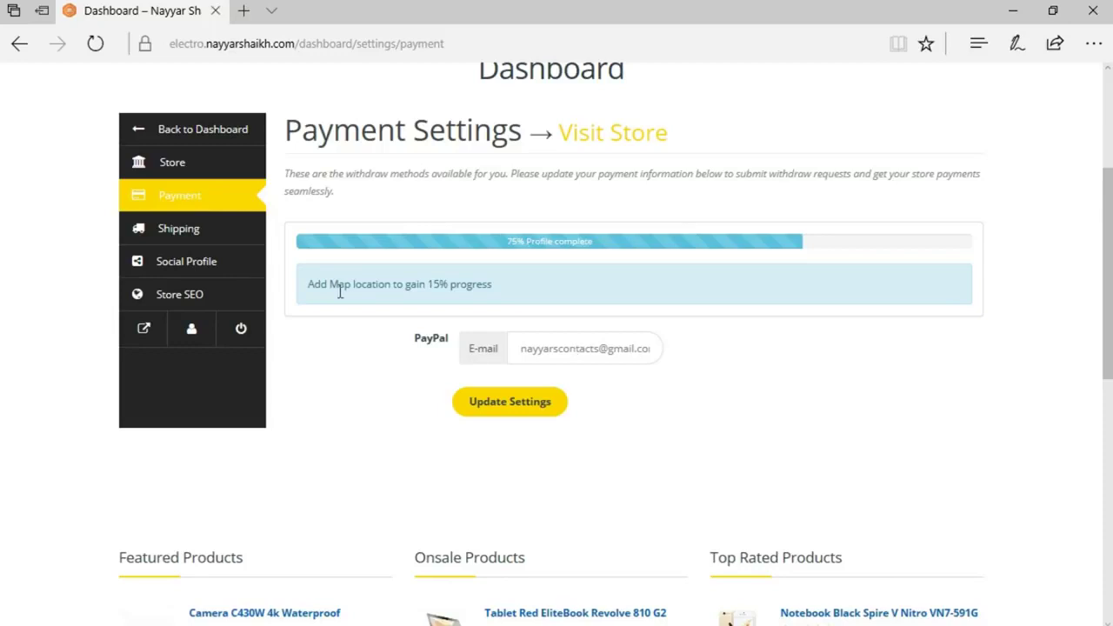
pyautogui.click(195, 241)
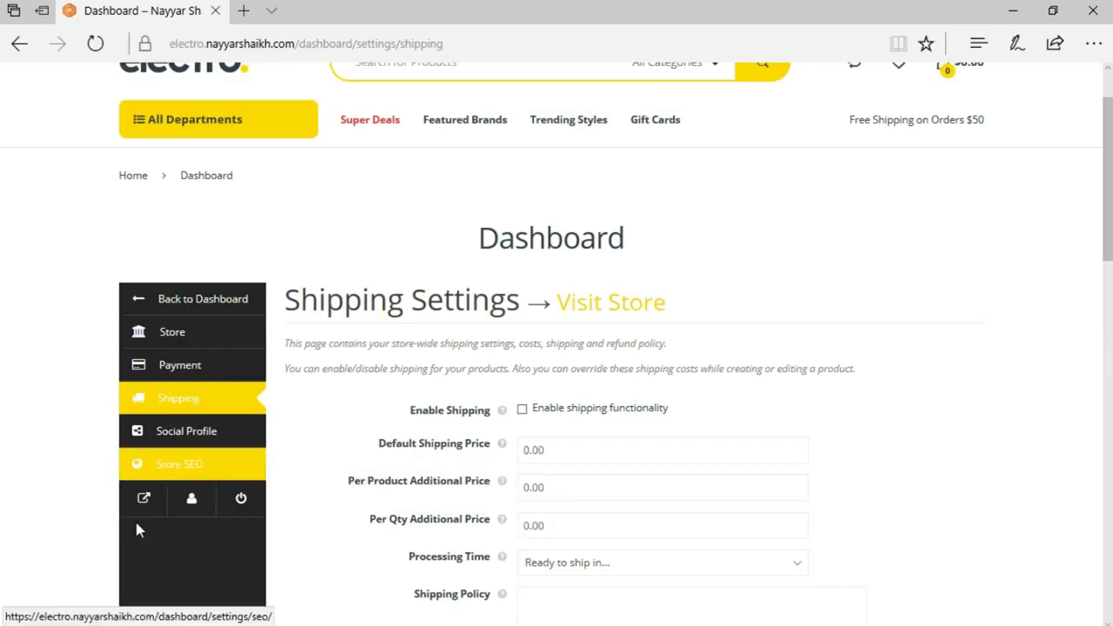
# Scroll through the Shipping settings, where shipping is off and all prices are 0.00.
pyautogui.scroll(-1, 1018, 332)
pyautogui.scroll(-3, 1018, 352)
pyautogui.scroll(5, 1018, 368)
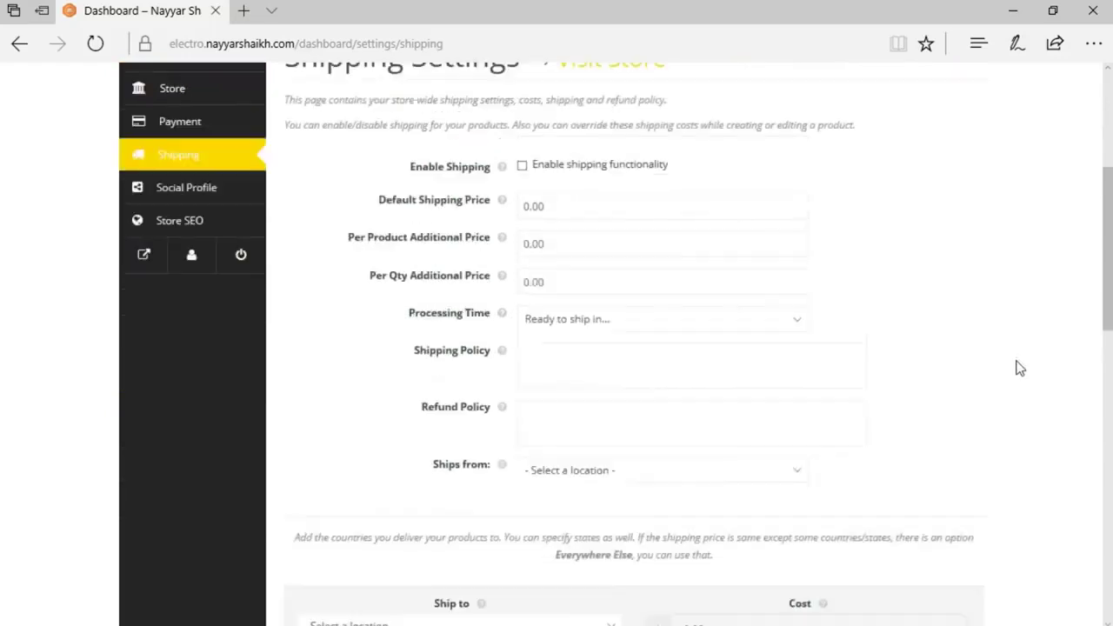
pyautogui.scroll(-3, 1019, 369)
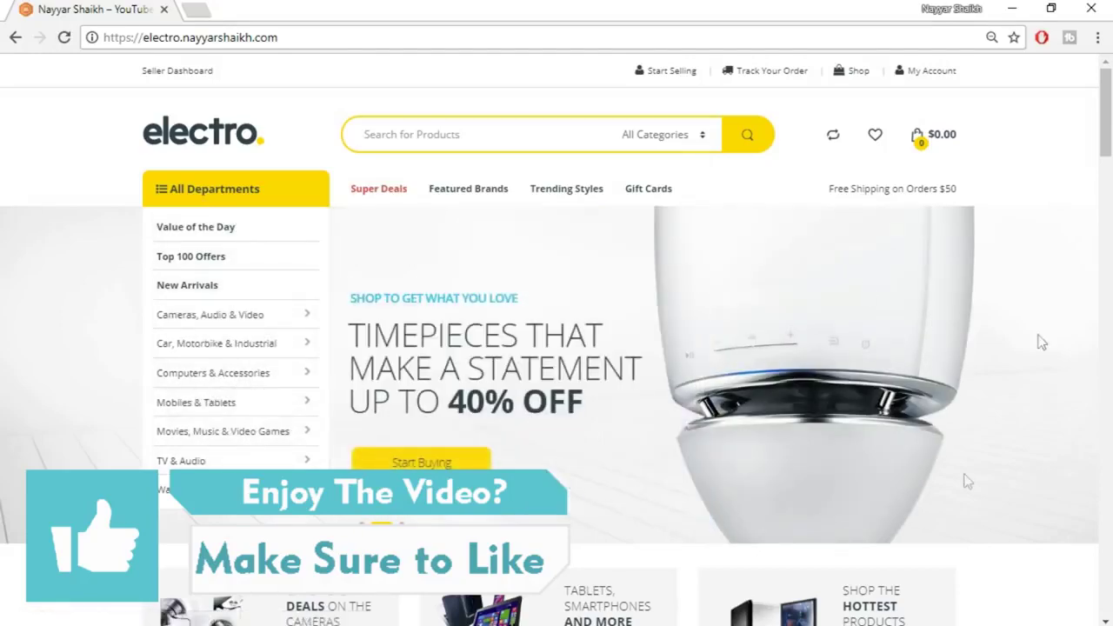
pyautogui.scroll(-4, 678, 348)
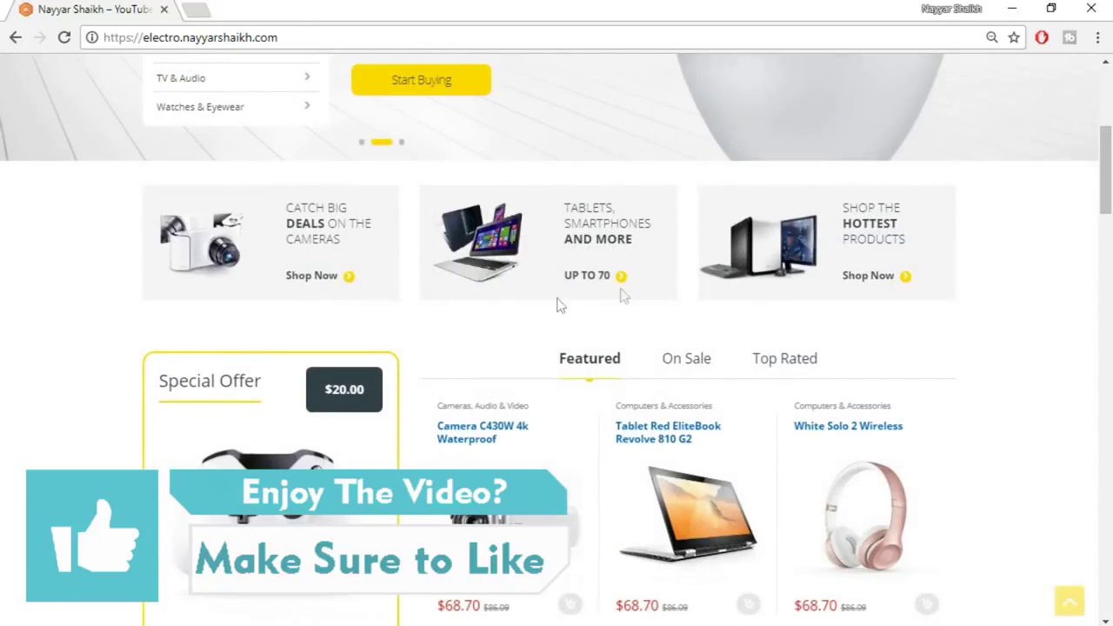
pyautogui.scroll(-1, 700, 279)
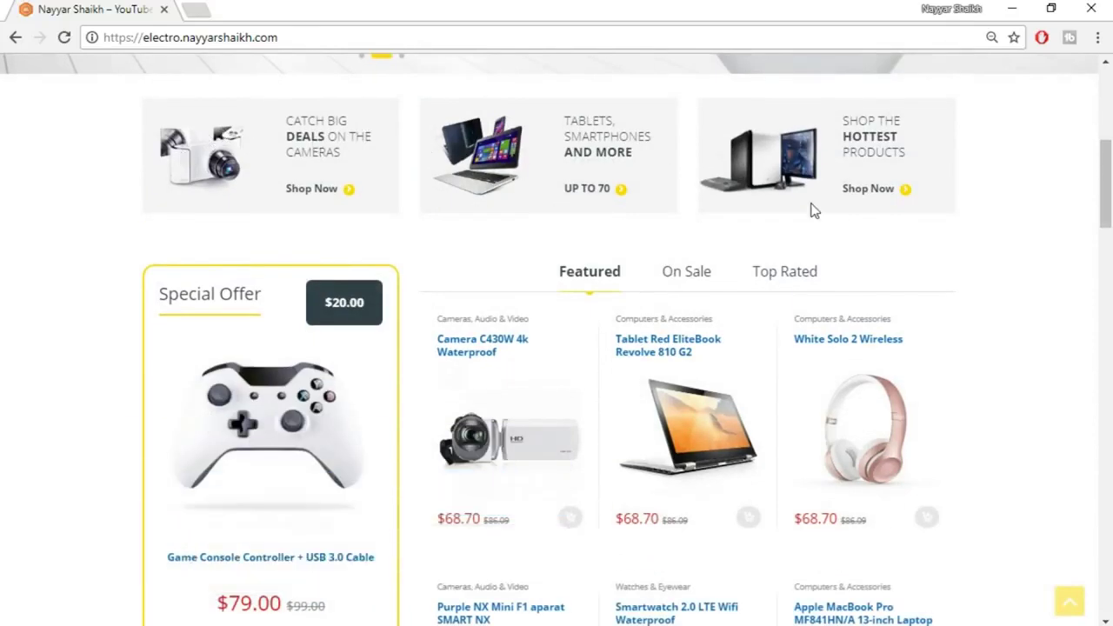
pyautogui.scroll(-2, 534, 191)
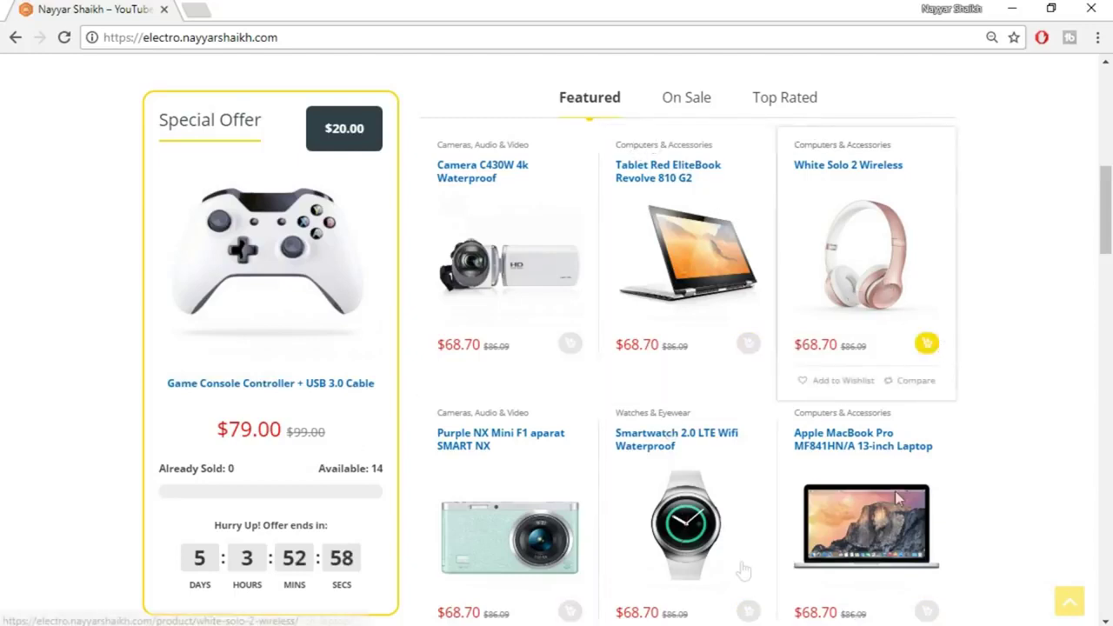
# Switch the product grid from On Sale to Top Rated, then scroll down to Best Sellers.
pyautogui.click(694, 103)
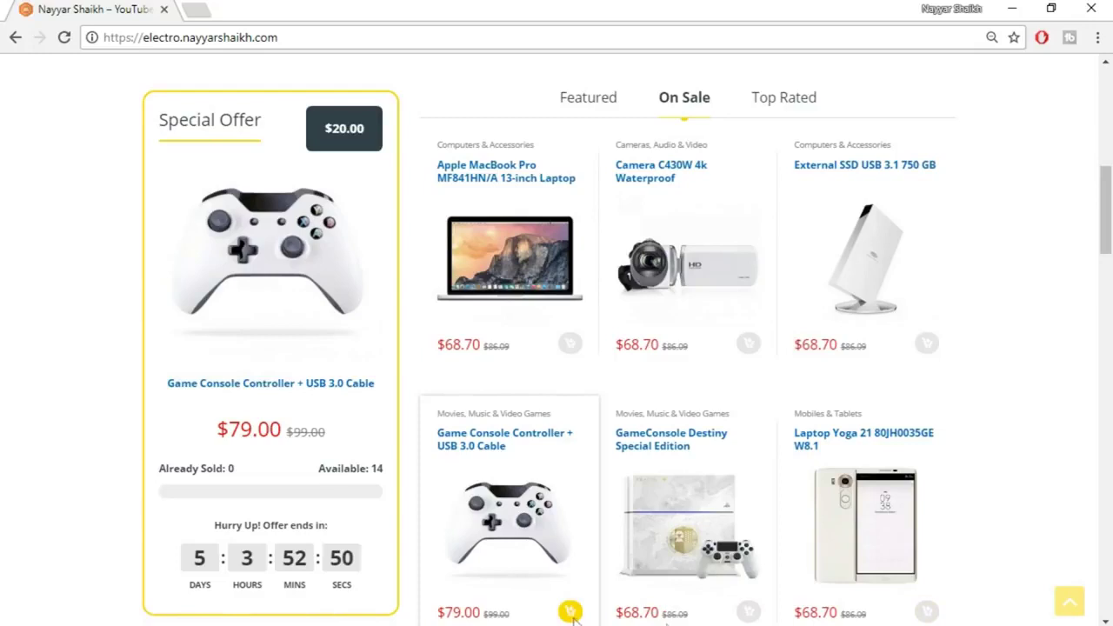
pyautogui.click(776, 116)
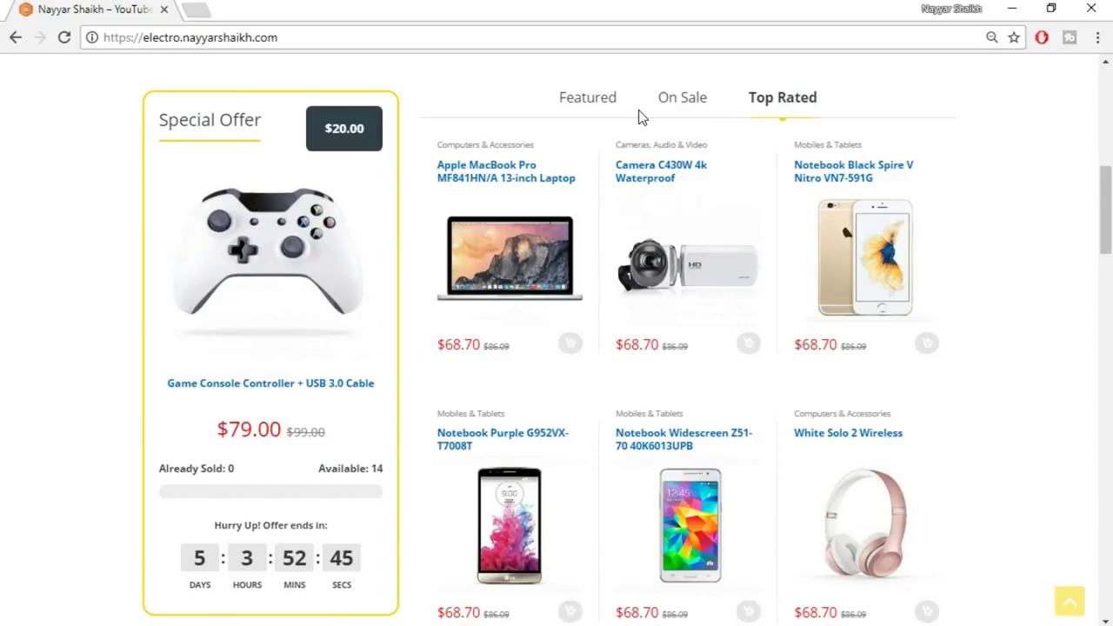
pyautogui.scroll(-7, 1018, 221)
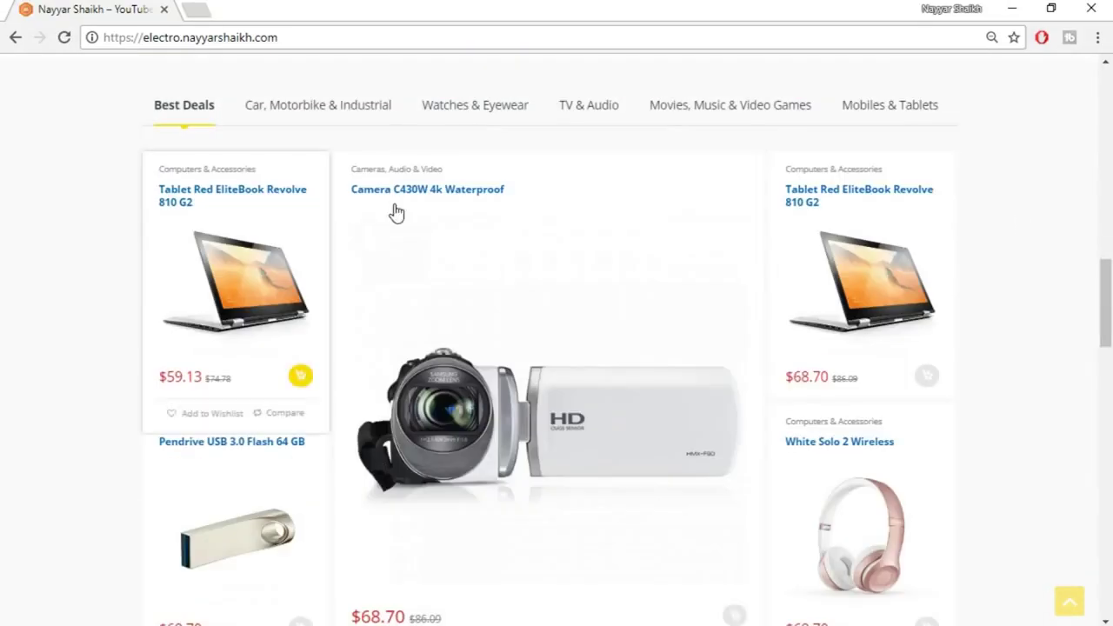
pyautogui.scroll(-1, 646, 142)
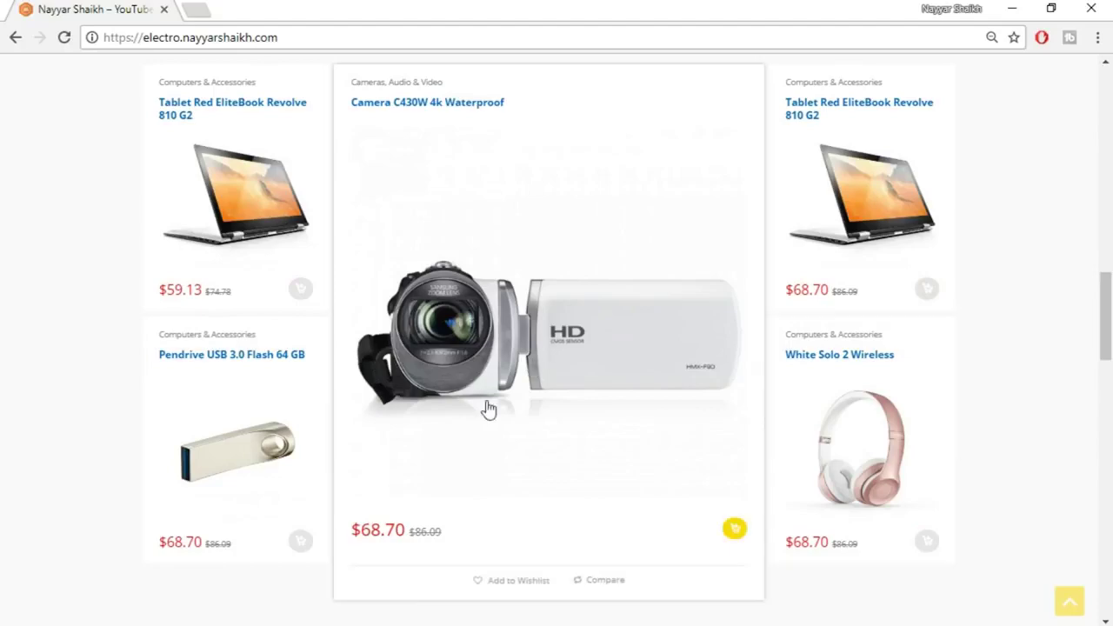
pyautogui.scroll(-3, 1110, 444)
pyautogui.scroll(-5, 1110, 445)
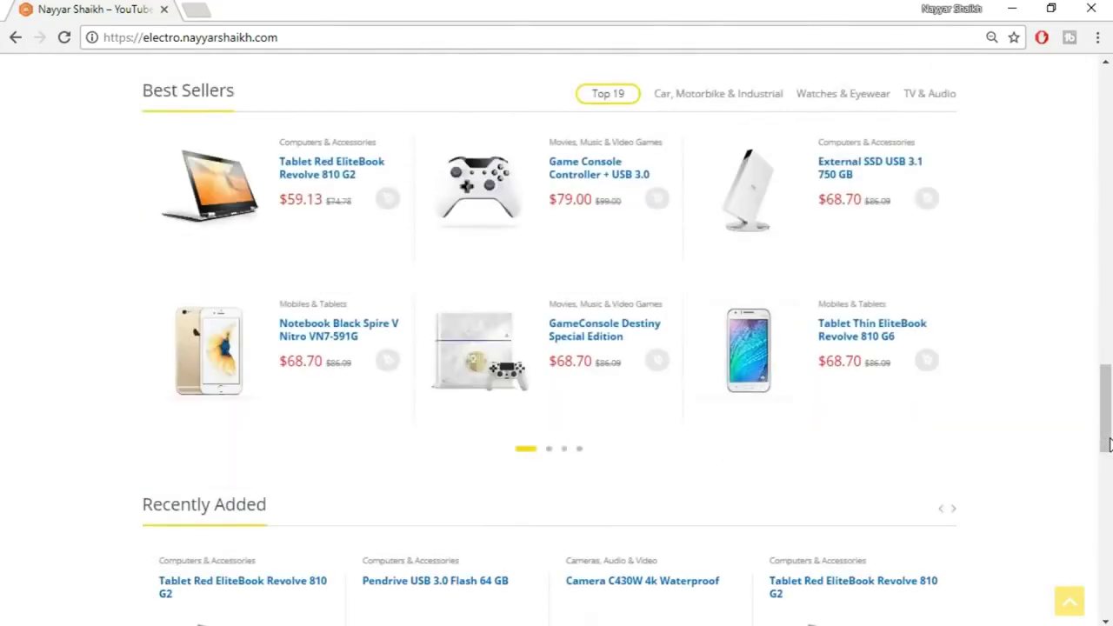
pyautogui.scroll(1, 435, 194)
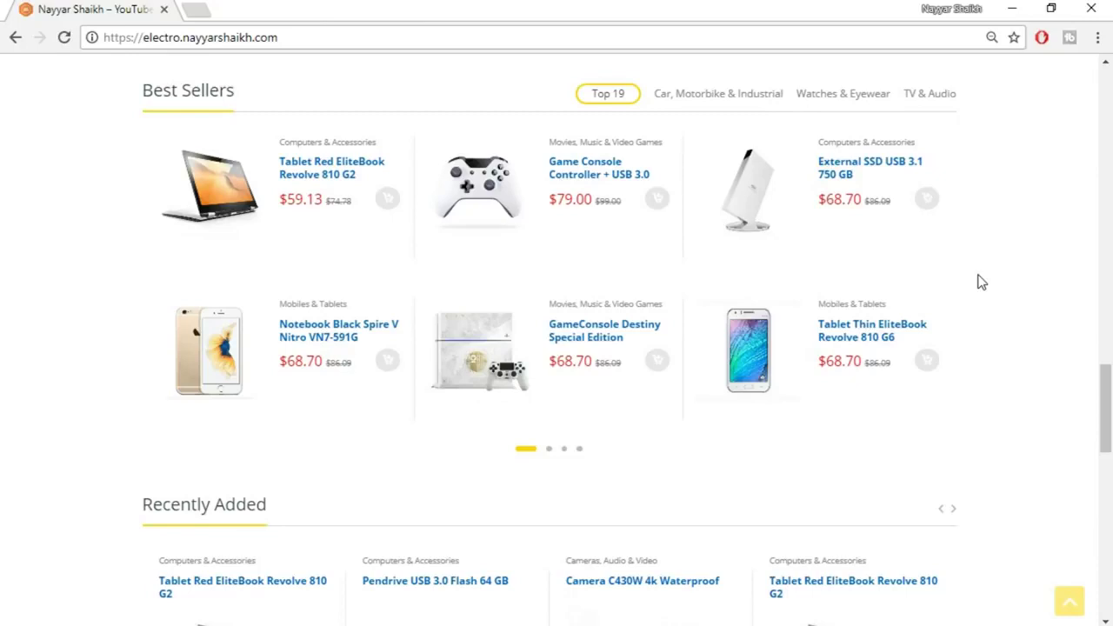
pyautogui.scroll(-5, 976, 287)
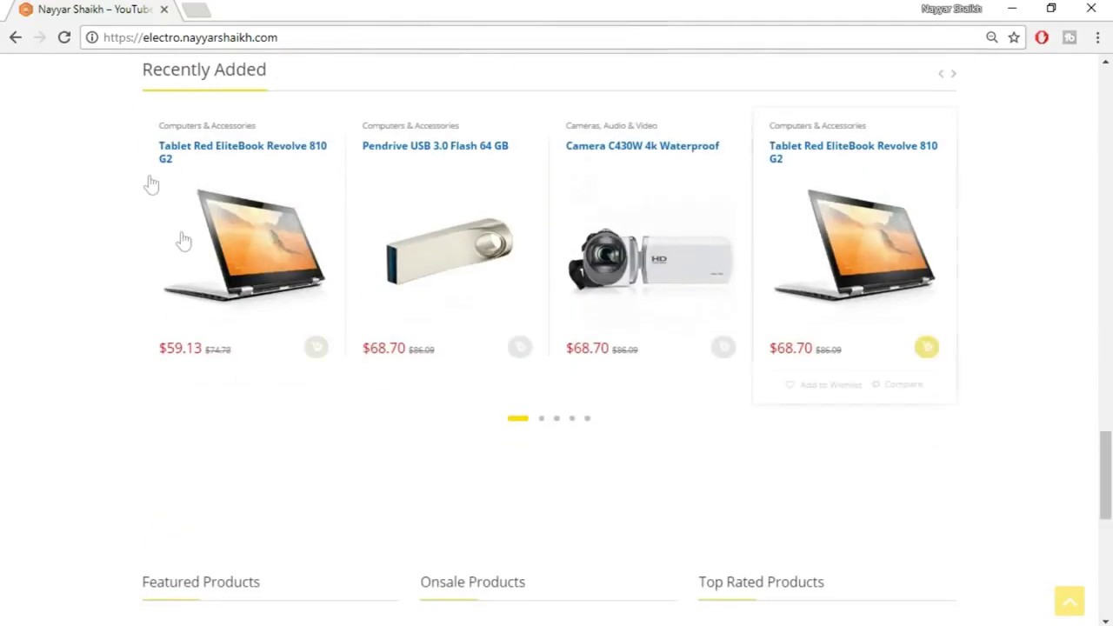
pyautogui.scroll(-5, 771, 438)
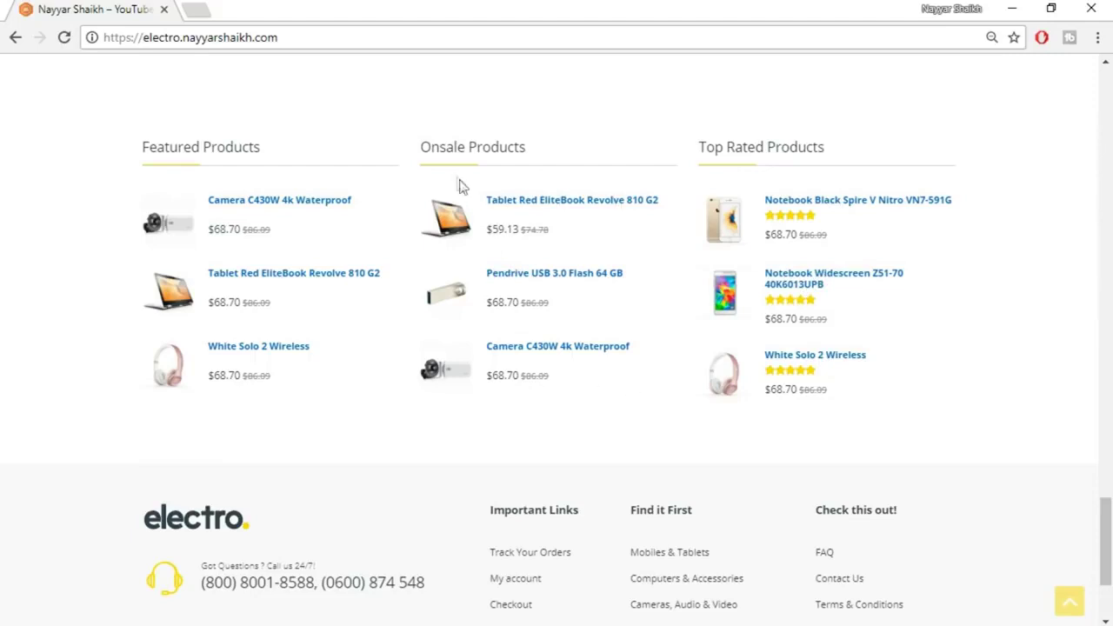
pyautogui.scroll(-3, 783, 301)
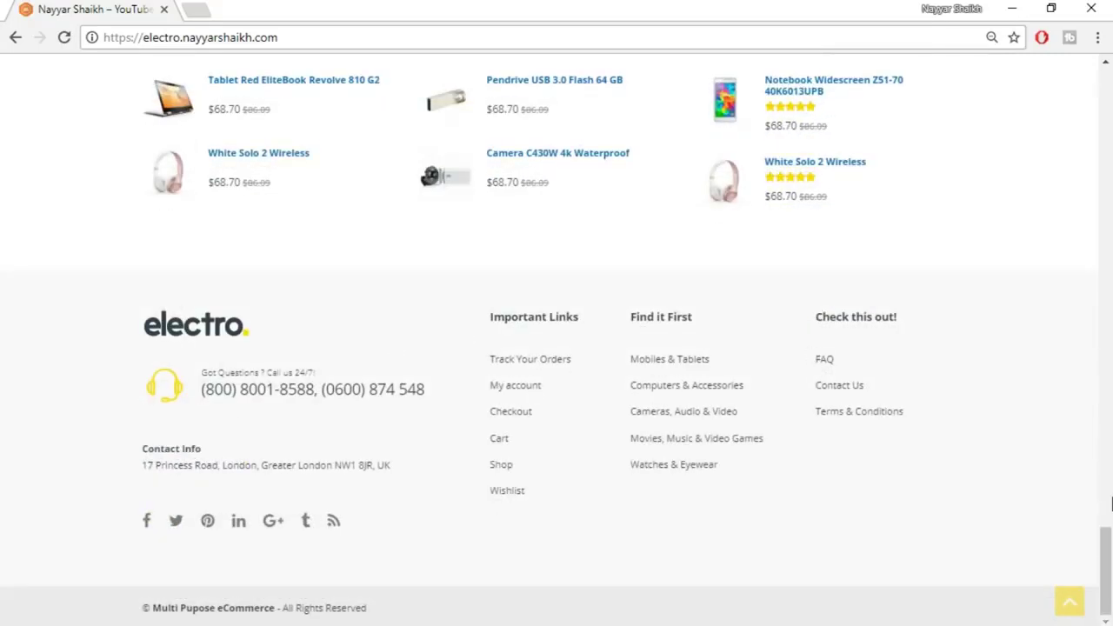
pyautogui.moveTo(1109, 548); pyautogui.dragTo(1109, 148)
pyautogui.scroll(-10, 661, 287)
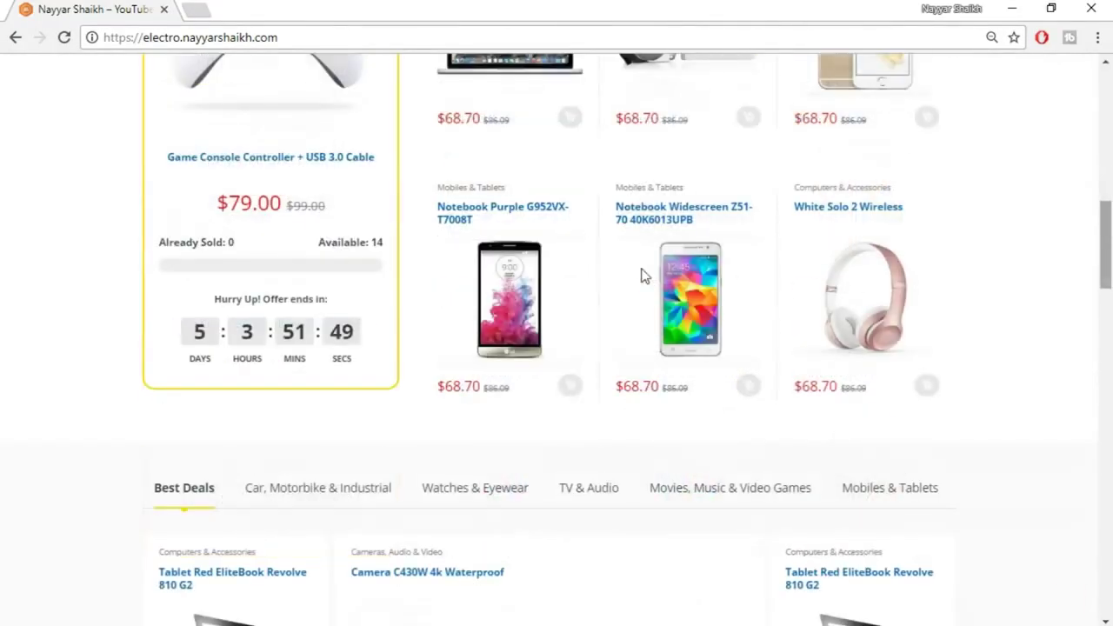
pyautogui.scroll(3, 767, 326)
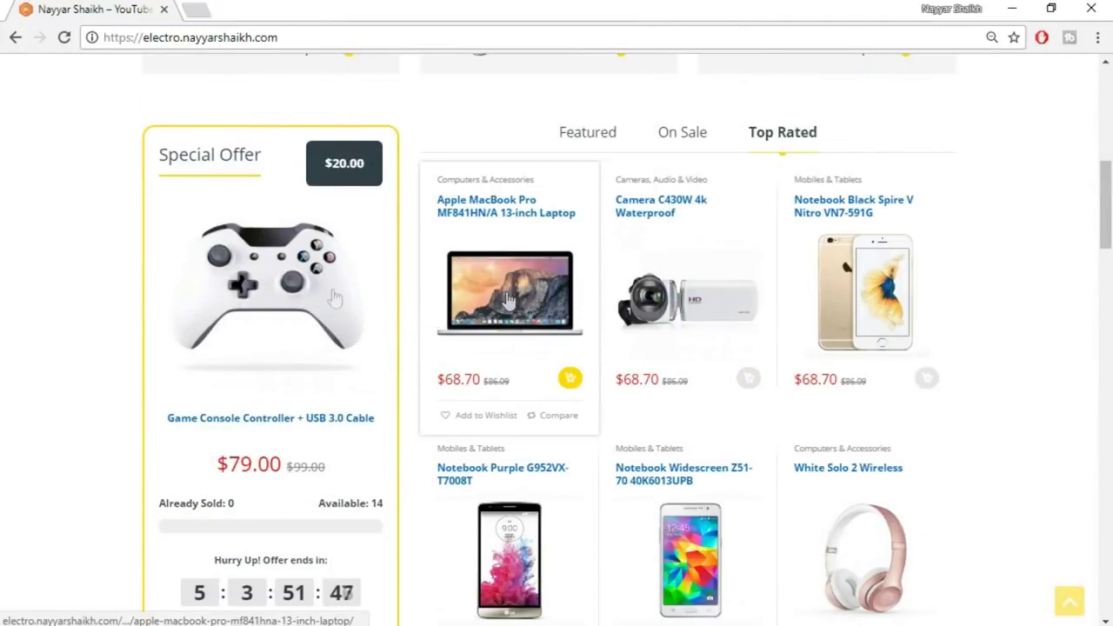
# Open the Game Console Controller + USB 3.0 Cable product page and browse it.
pyautogui.click(265, 283)
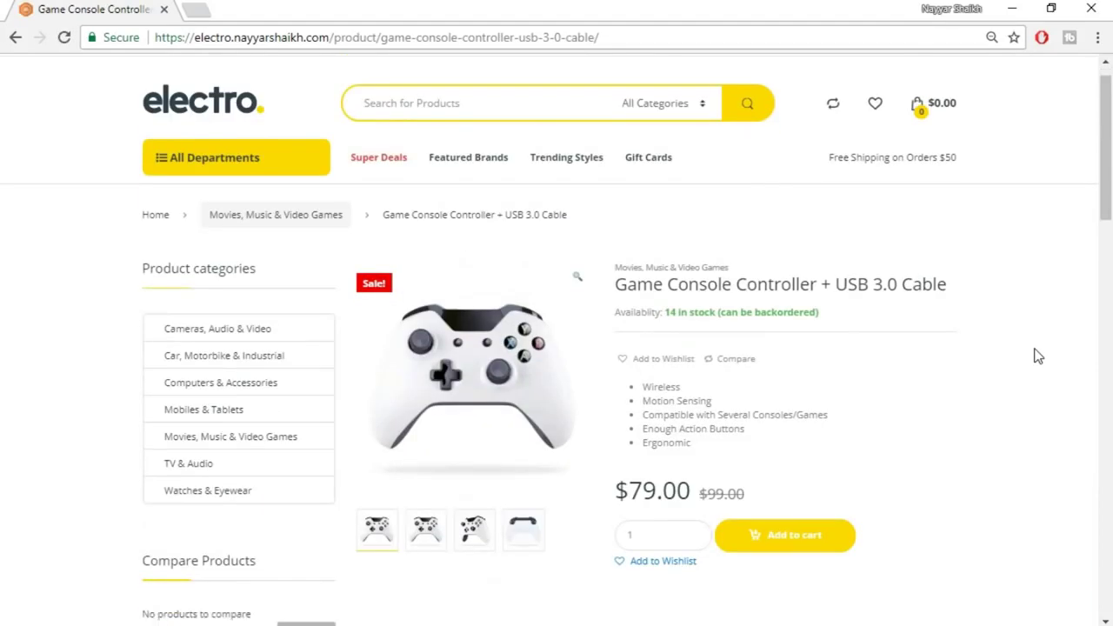
pyautogui.scroll(-2, 1037, 356)
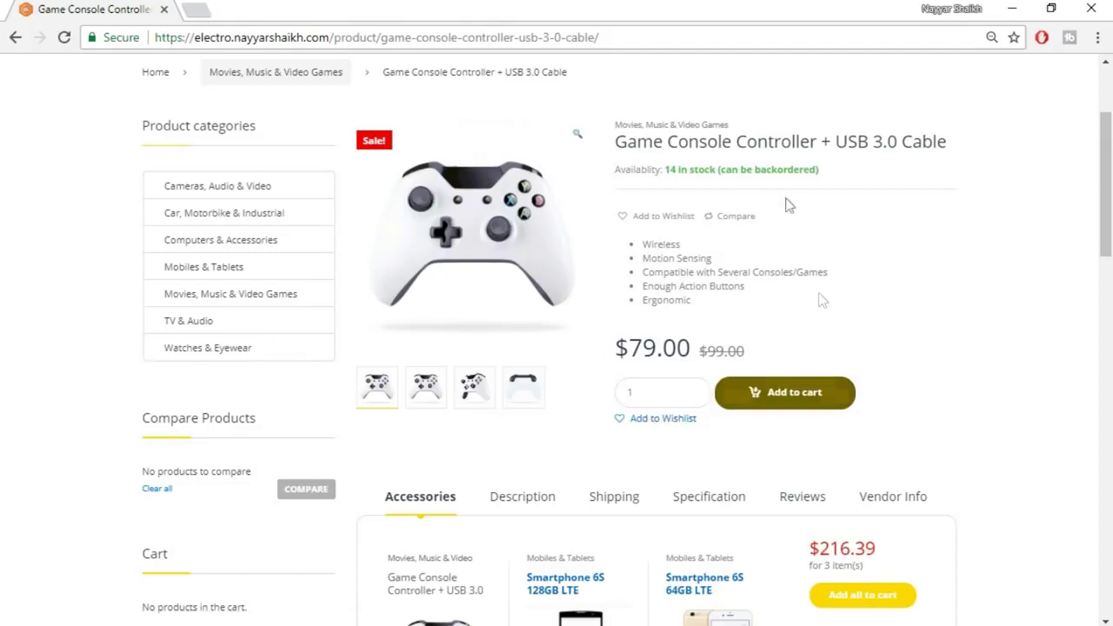
pyautogui.scroll(-2, 931, 274)
pyautogui.scroll(2, 500, 270)
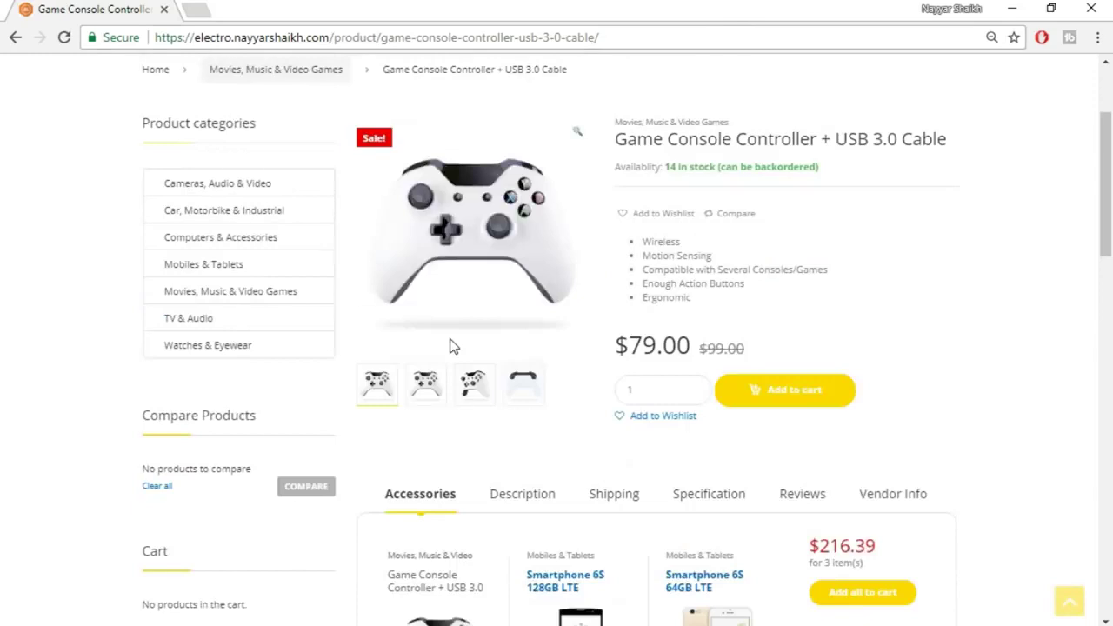
pyautogui.scroll(-4, 1103, 371)
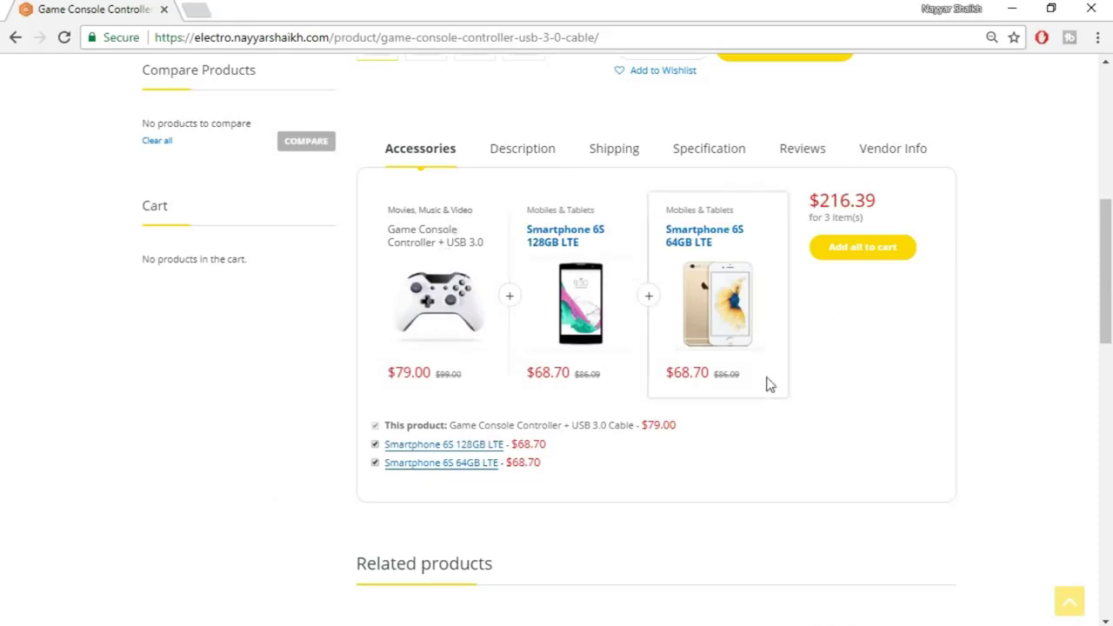
pyautogui.scroll(3, 783, 418)
pyautogui.scroll(4, 796, 448)
pyautogui.scroll(-5, 524, 264)
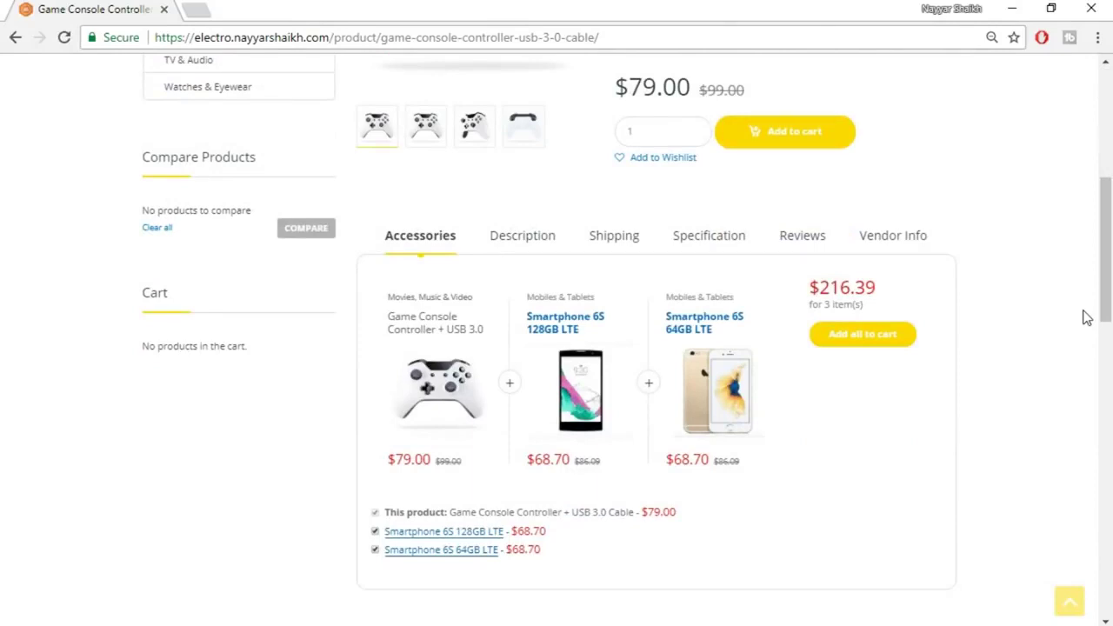
pyautogui.scroll(-2, 1000, 305)
pyautogui.scroll(1, 869, 296)
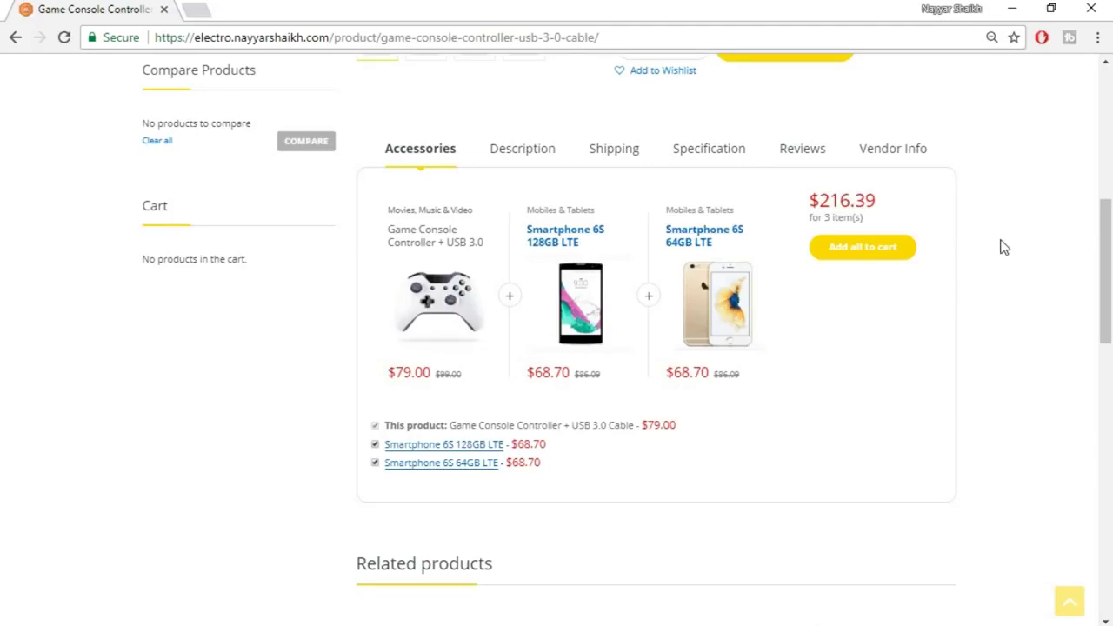
# Return to the top of the page and show the controller's Description tab.
pyautogui.press('Home')
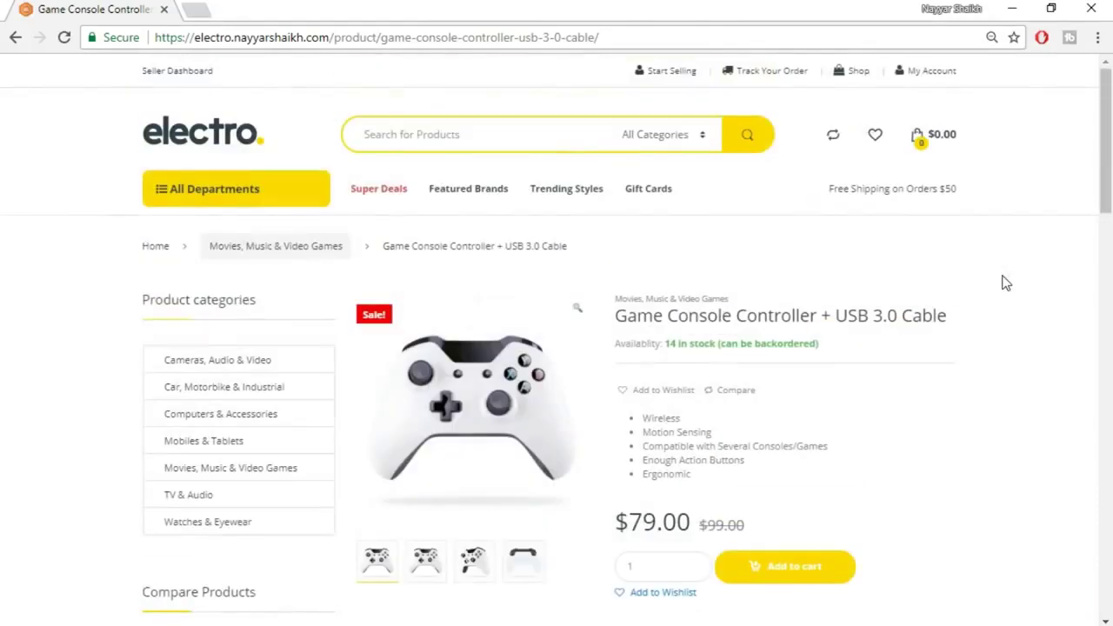
pyautogui.scroll(-5, 719, 388)
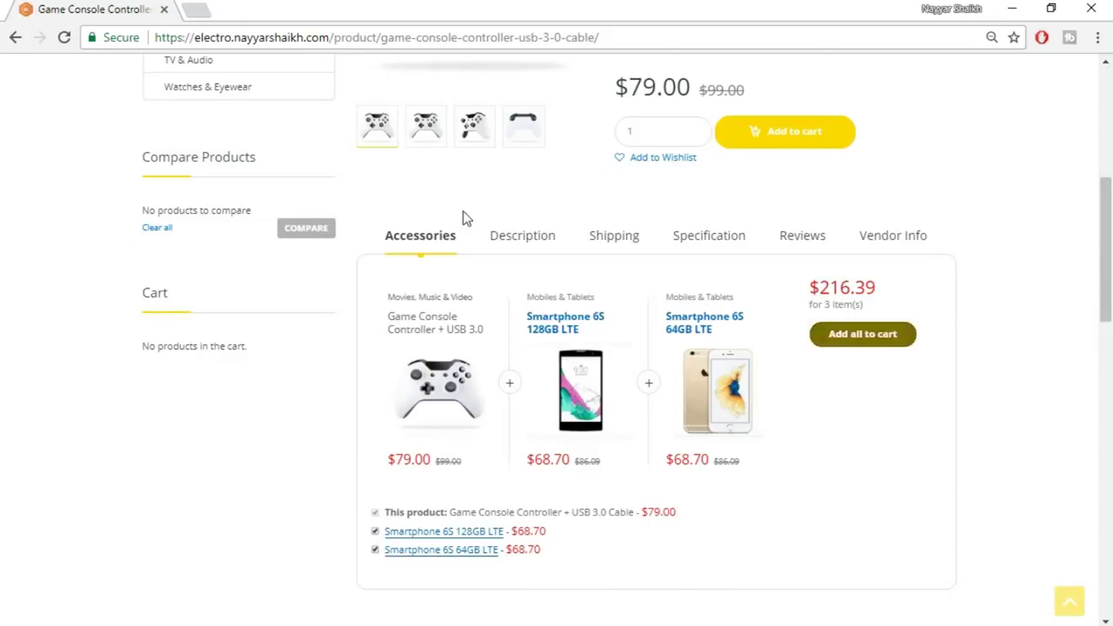
pyautogui.click(527, 235)
pyautogui.scroll(-10, 694, 361)
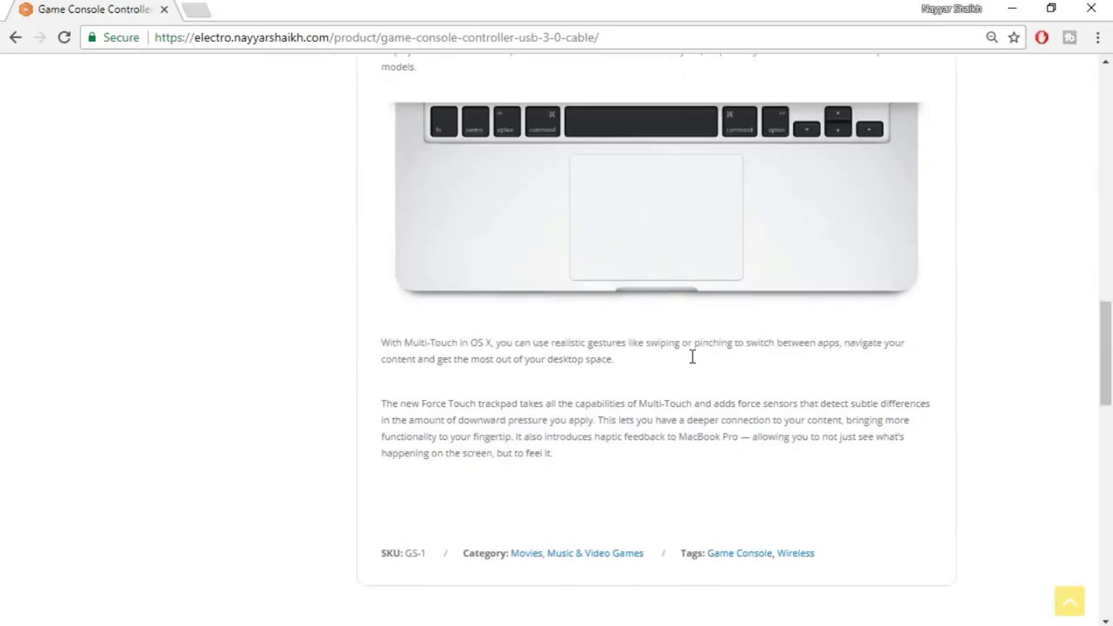
pyautogui.scroll(11, 690, 386)
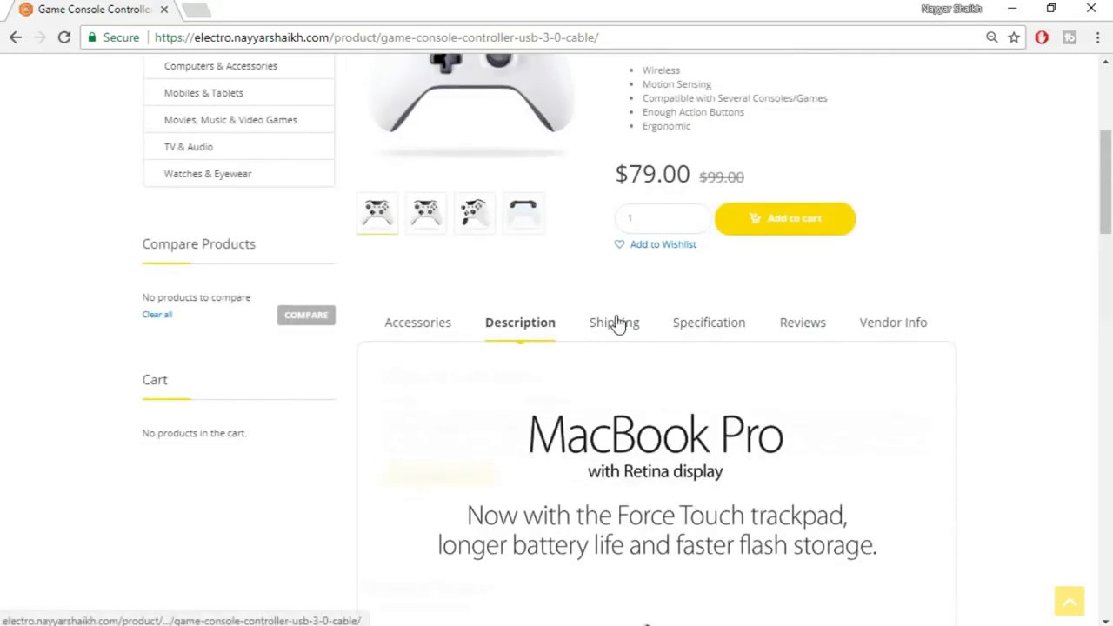
# Calculate shipping to Maharashtra, India ($6.00), then show the controller's Specification tab.
pyautogui.click(616, 323)
pyautogui.click(488, 435)
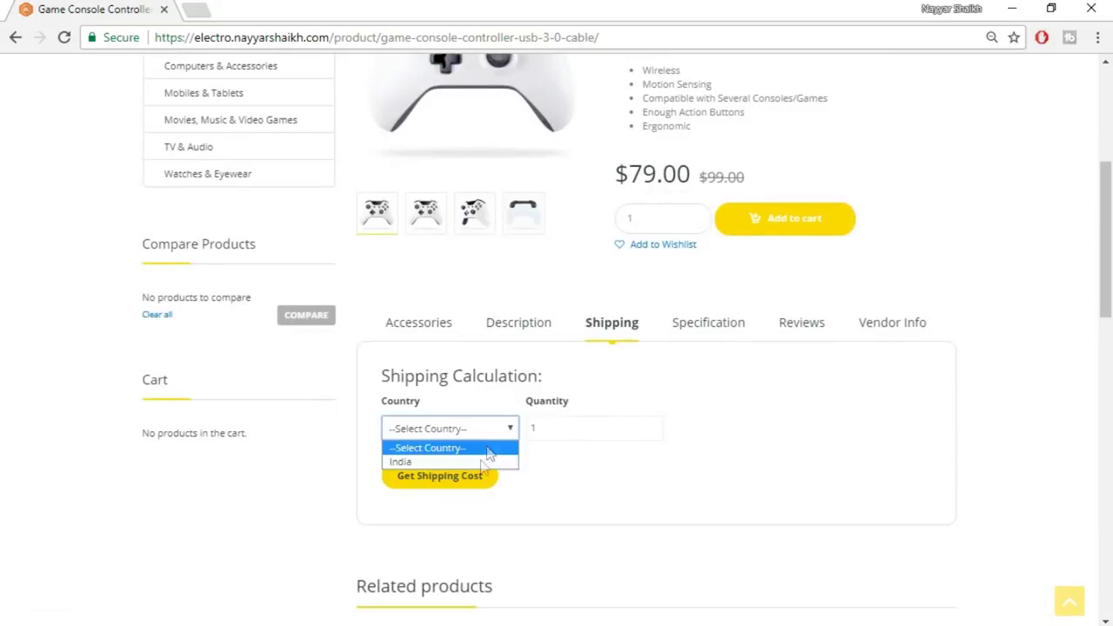
pyautogui.click(480, 459)
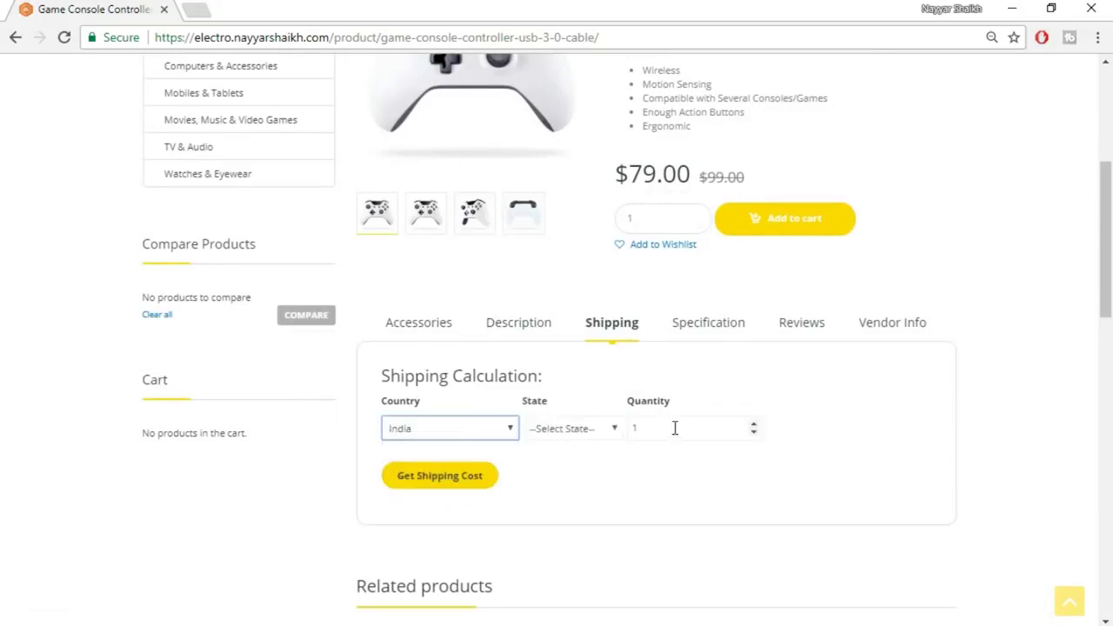
pyautogui.click(608, 435)
pyautogui.click(589, 472)
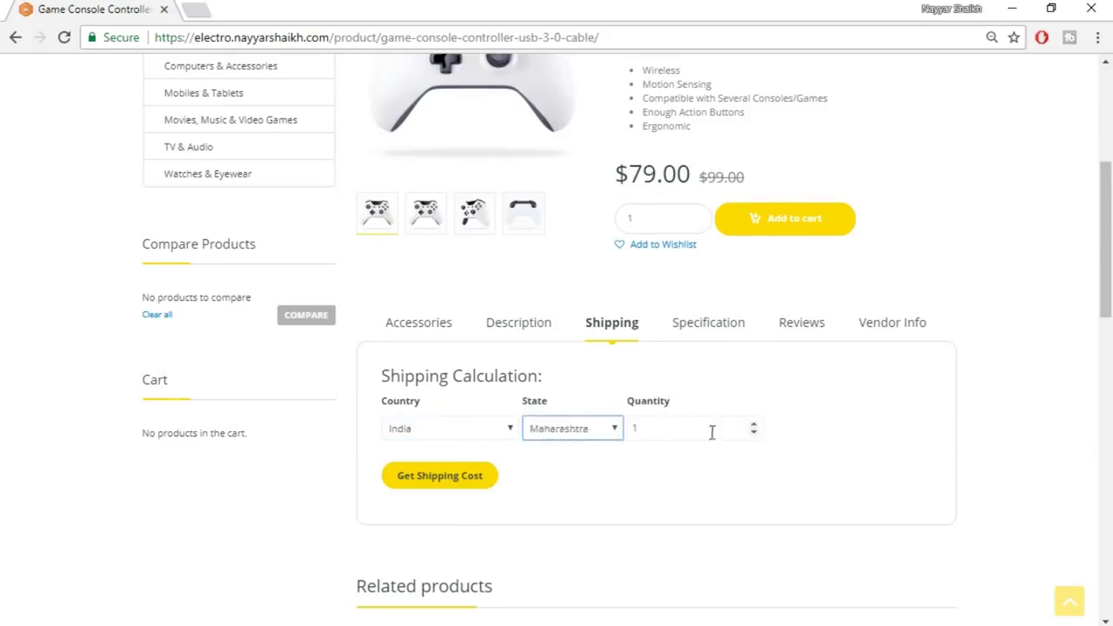
pyautogui.click(468, 494)
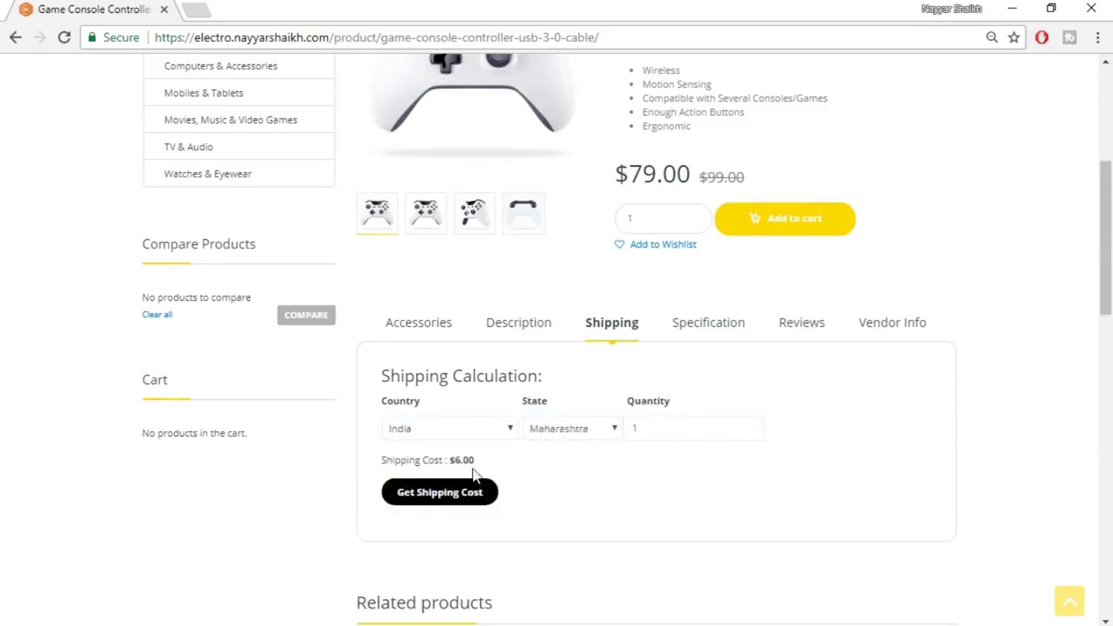
pyautogui.moveTo(470, 465); pyautogui.dragTo(451, 464)
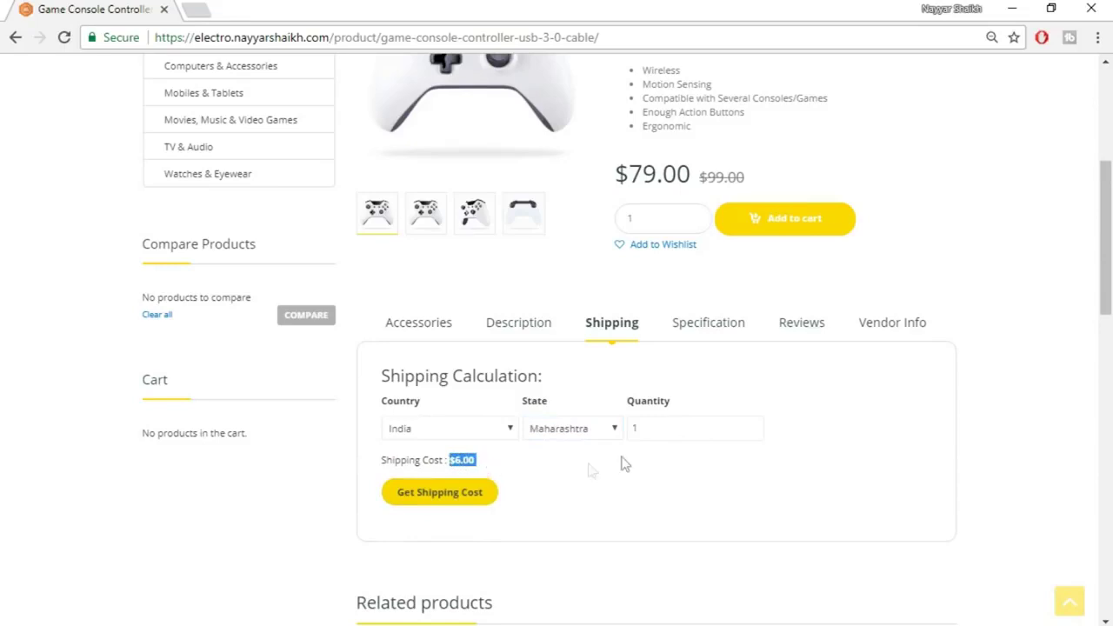
pyautogui.click(707, 336)
# View the controller's Reviews and Vendor Info tabs, ending on its $216.39 Accessories bundle.
pyautogui.scroll(-4, 886, 389)
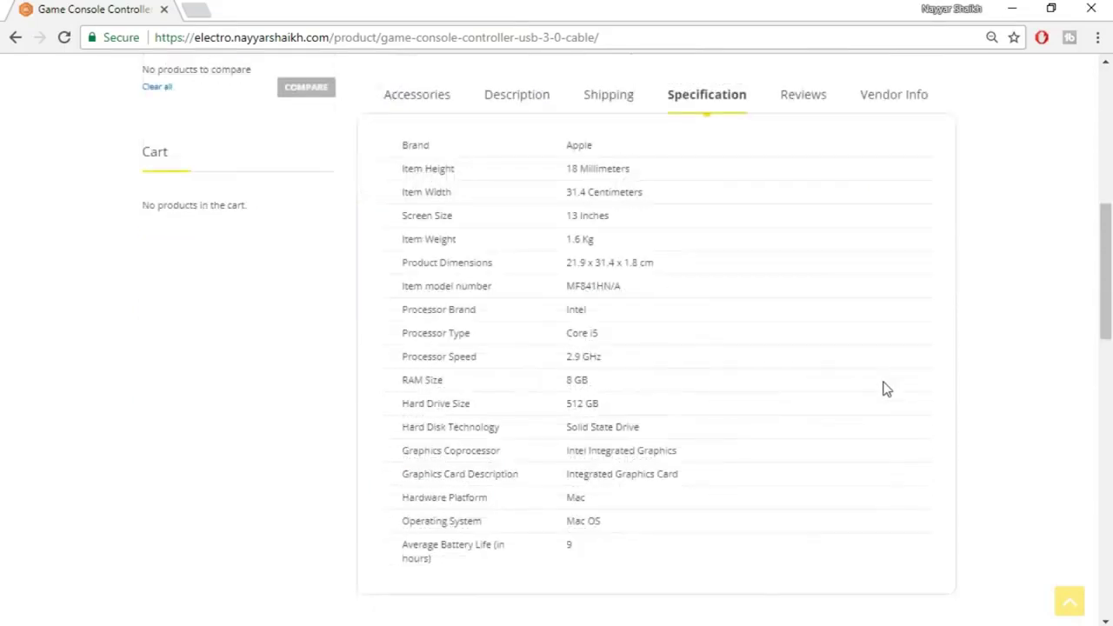
pyautogui.scroll(3, 631, 333)
pyautogui.click(785, 235)
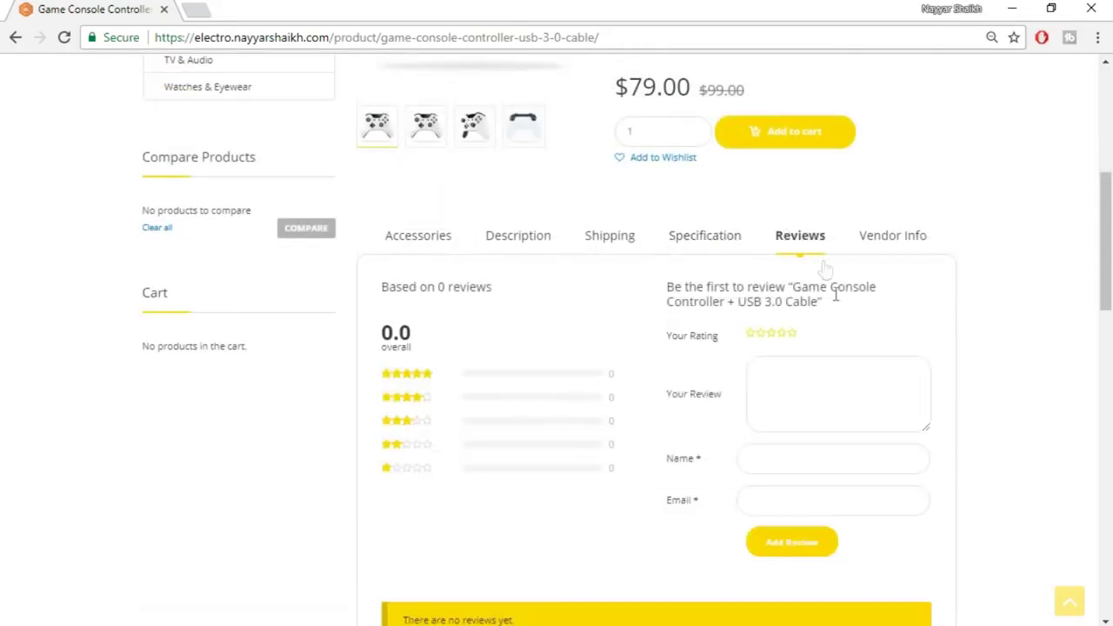
pyautogui.scroll(-3, 957, 336)
pyautogui.scroll(3, 961, 337)
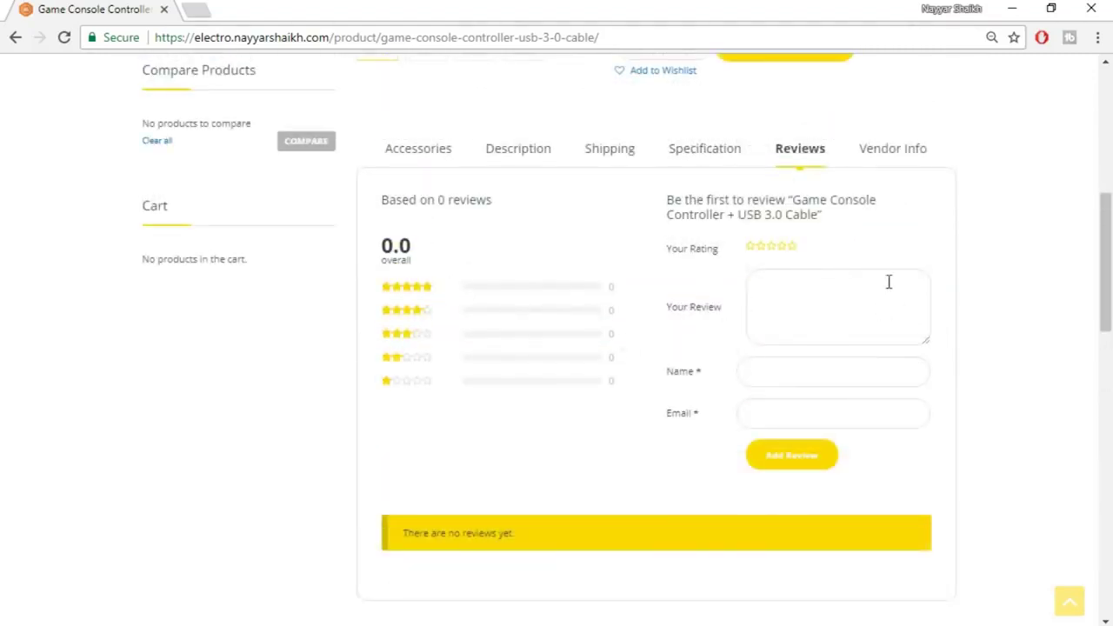
pyautogui.click(910, 148)
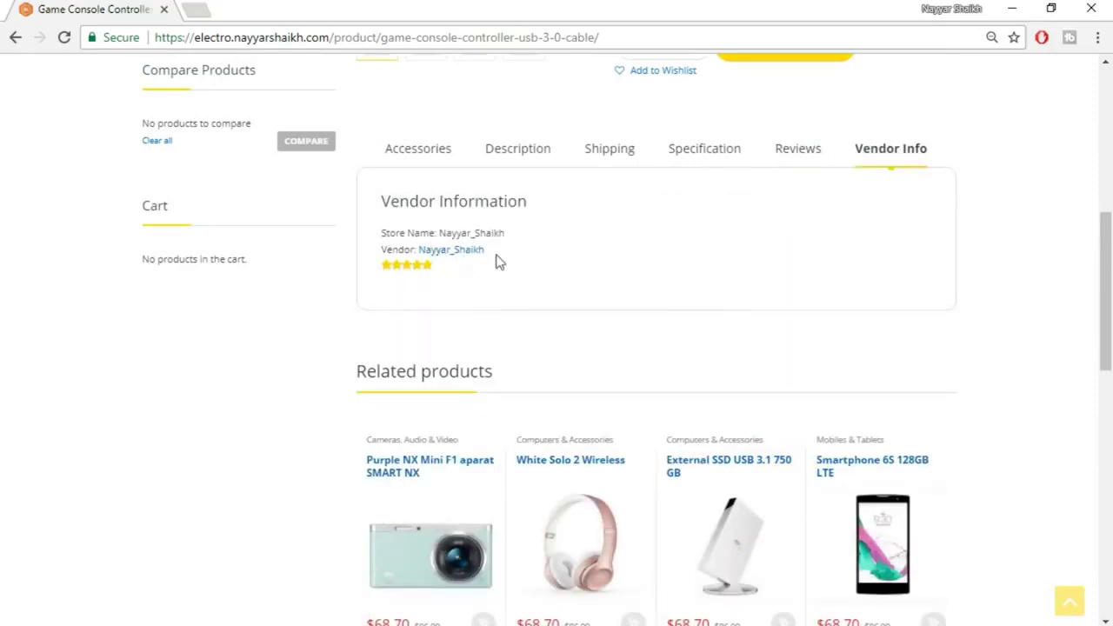
pyautogui.click(420, 149)
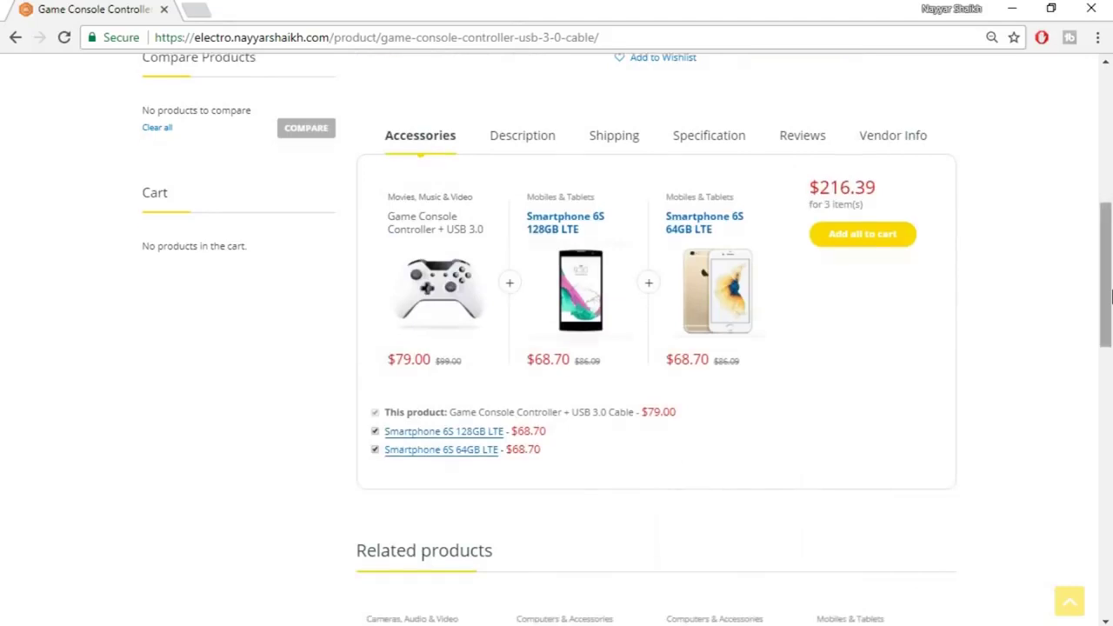
pyautogui.scroll(-7, 760, 223)
pyautogui.scroll(4, 1089, 301)
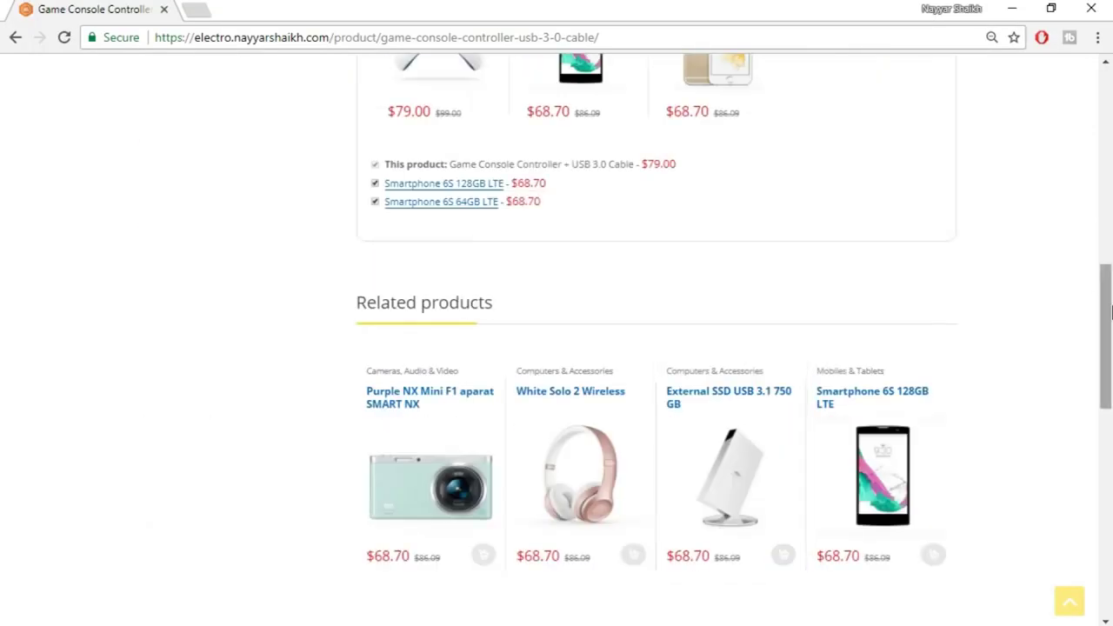
pyautogui.scroll(-1, 1111, 311)
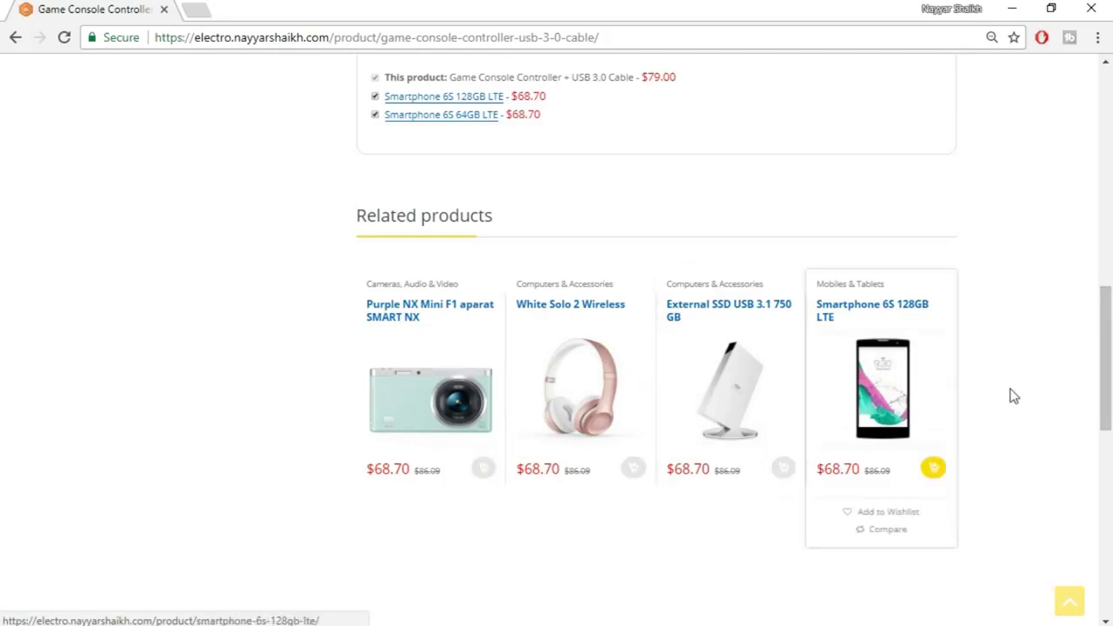
pyautogui.scroll(-5, 1068, 464)
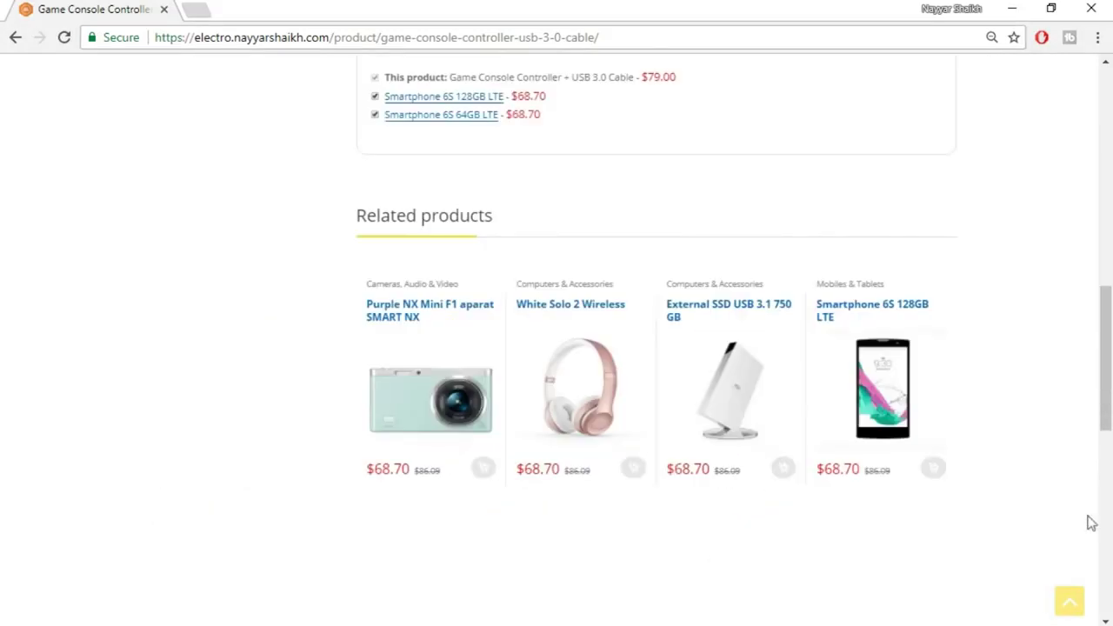
pyautogui.moveTo(1106, 374); pyautogui.dragTo(1111, 190)
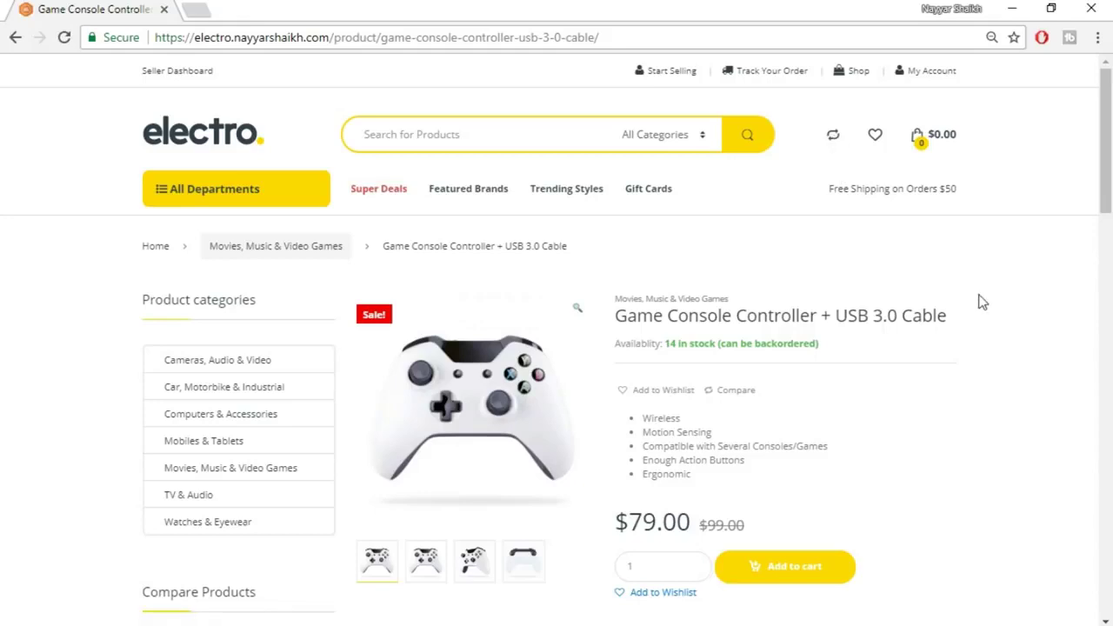
# Highlight the controller page's URL in the address bar and mark where the store's domain ends.
pyautogui.moveTo(1107, 130)
pyautogui.mouseDown()
pyautogui.moveTo(1107, 556)
pyautogui.moveTo(1110, 148)
pyautogui.mouseUp()
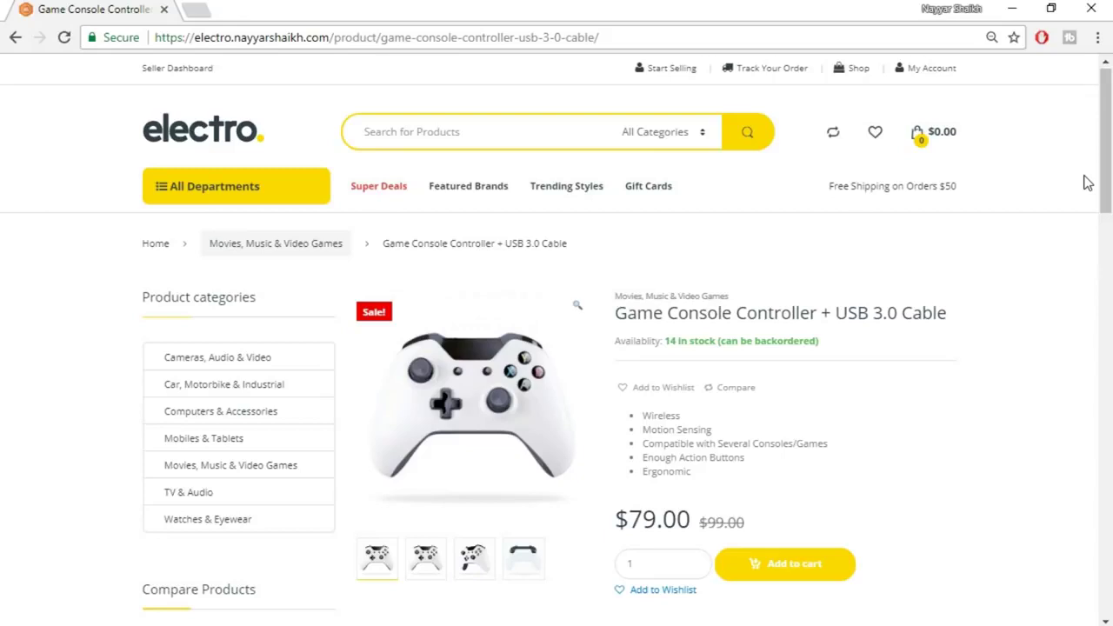
pyautogui.moveTo(154, 37); pyautogui.dragTo(336, 38)
pyautogui.click(334, 38)
pyautogui.click(329, 38)
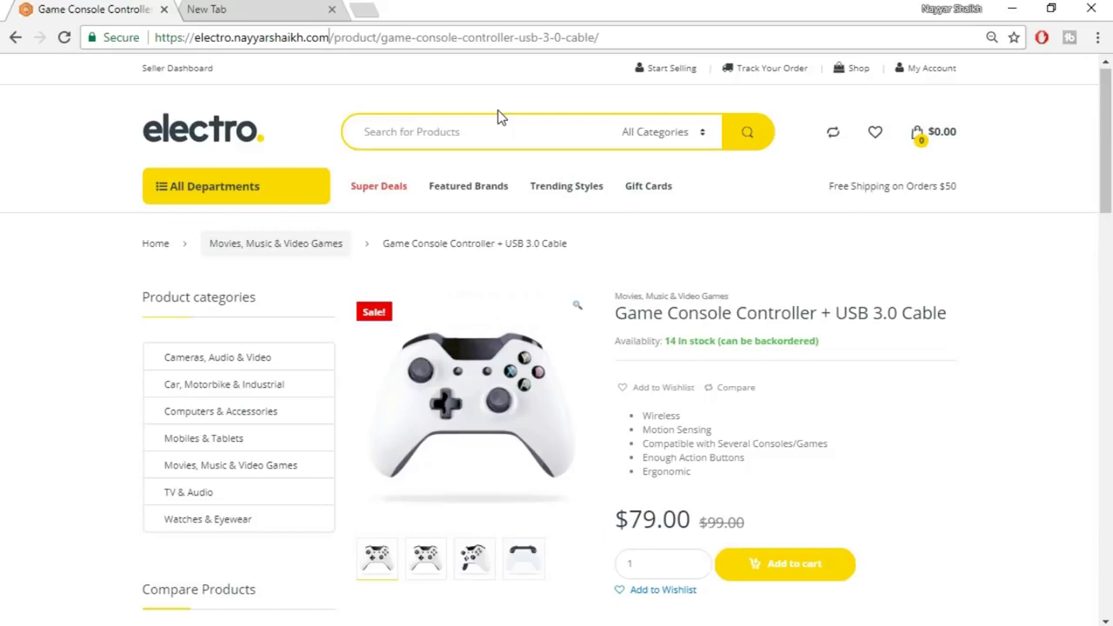
# In the new tab, enter bloggdude.com/hostgator from the address bar suggestions.
pyautogui.click(285, 8)
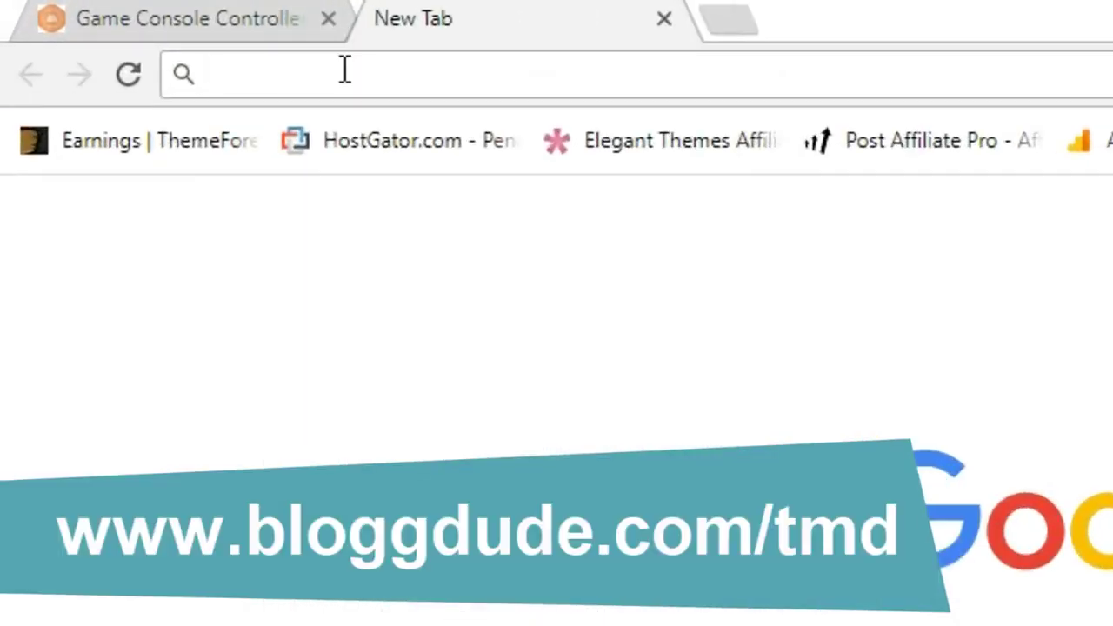
pyautogui.write('bloggdude.com')
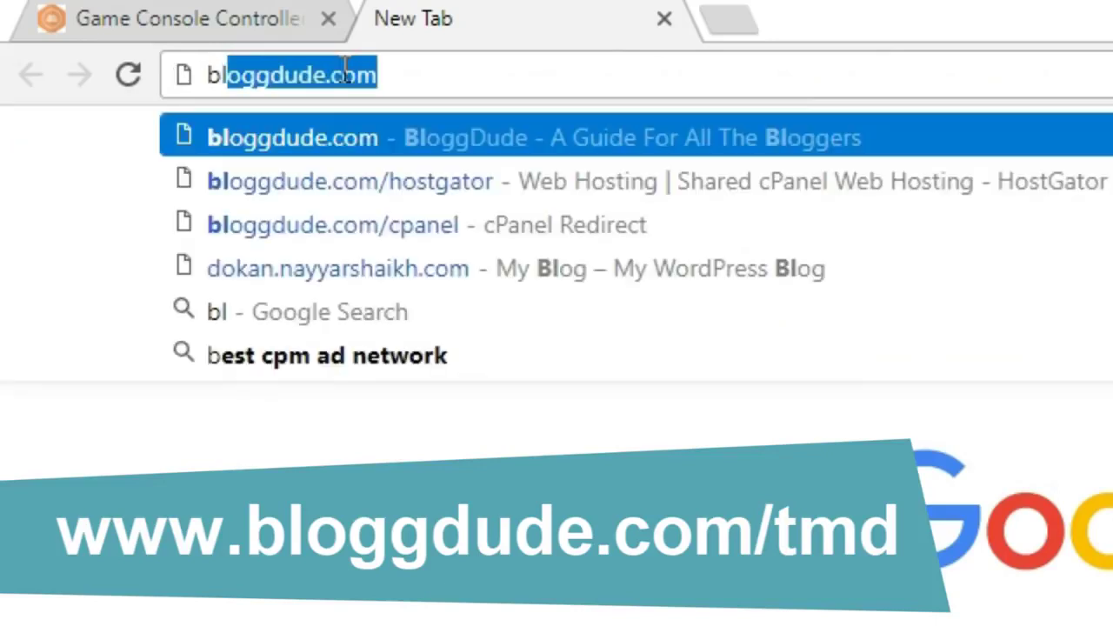
pyautogui.press('Down')
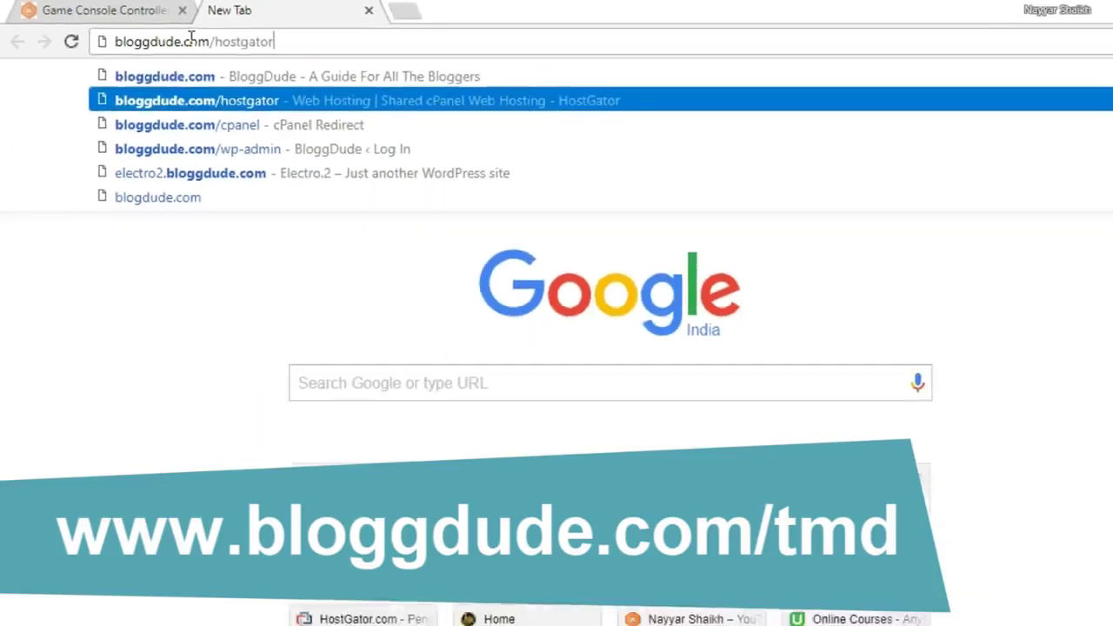
pyautogui.press('Return')
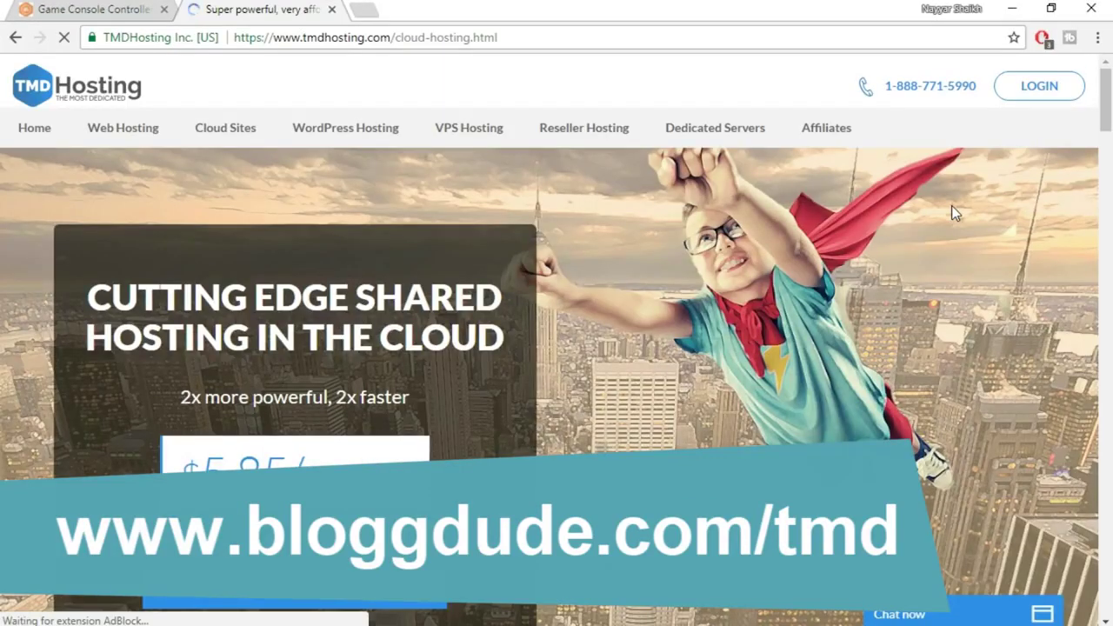
# Scroll to the Summer, Rain and Storm Cloud pricing cards and highlight Storm Cloud's SSD Space.
pyautogui.scroll(-15, 970, 323)
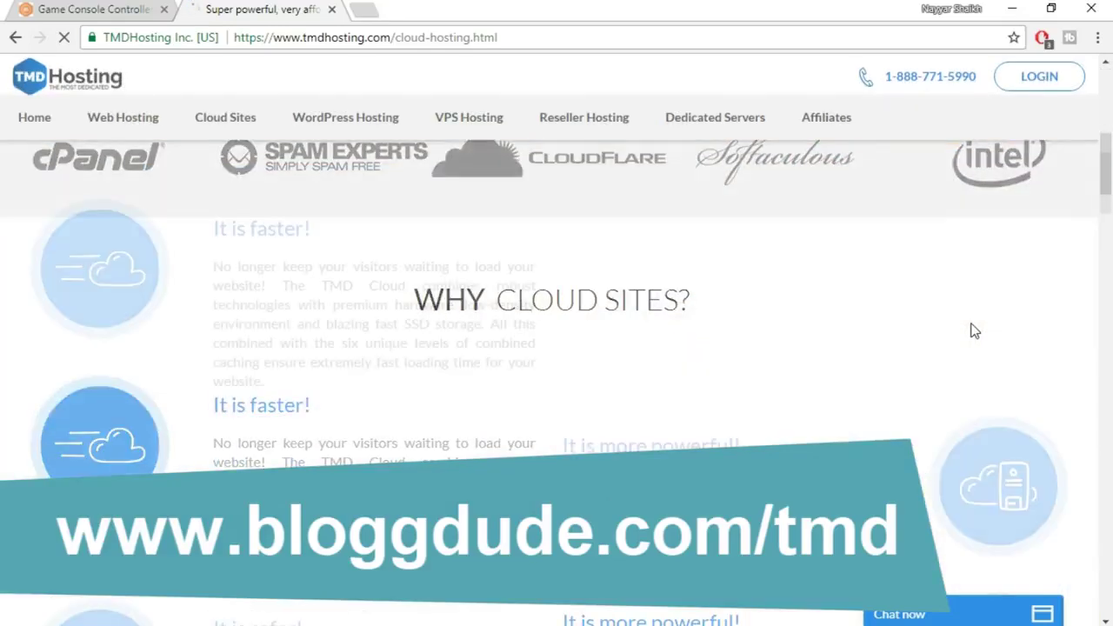
pyautogui.scroll(-12, 975, 330)
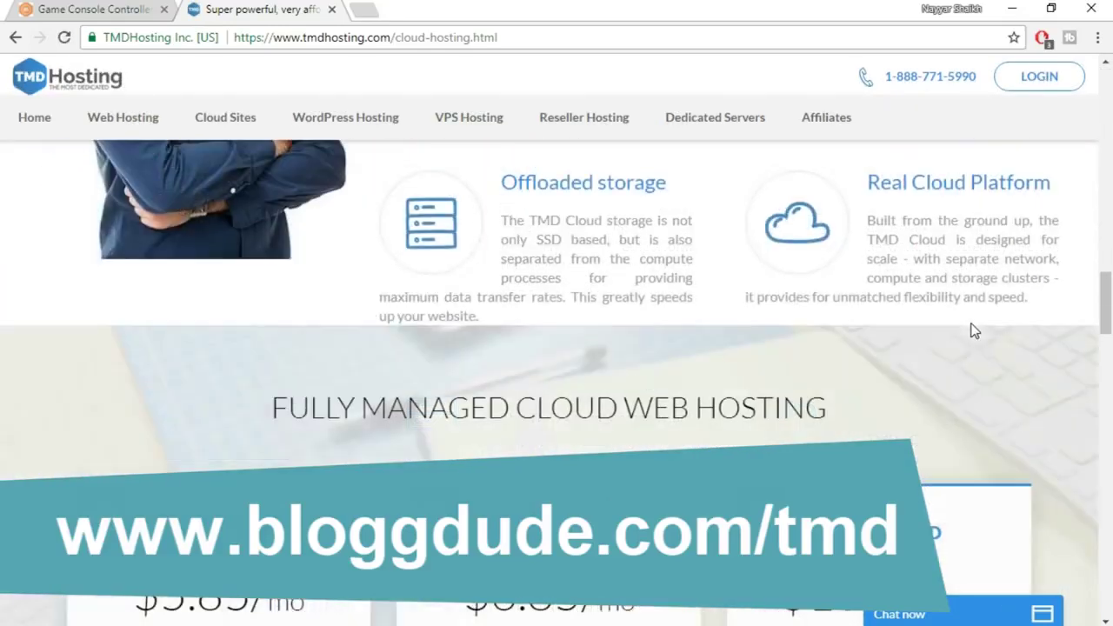
pyautogui.scroll(-2, 972, 323)
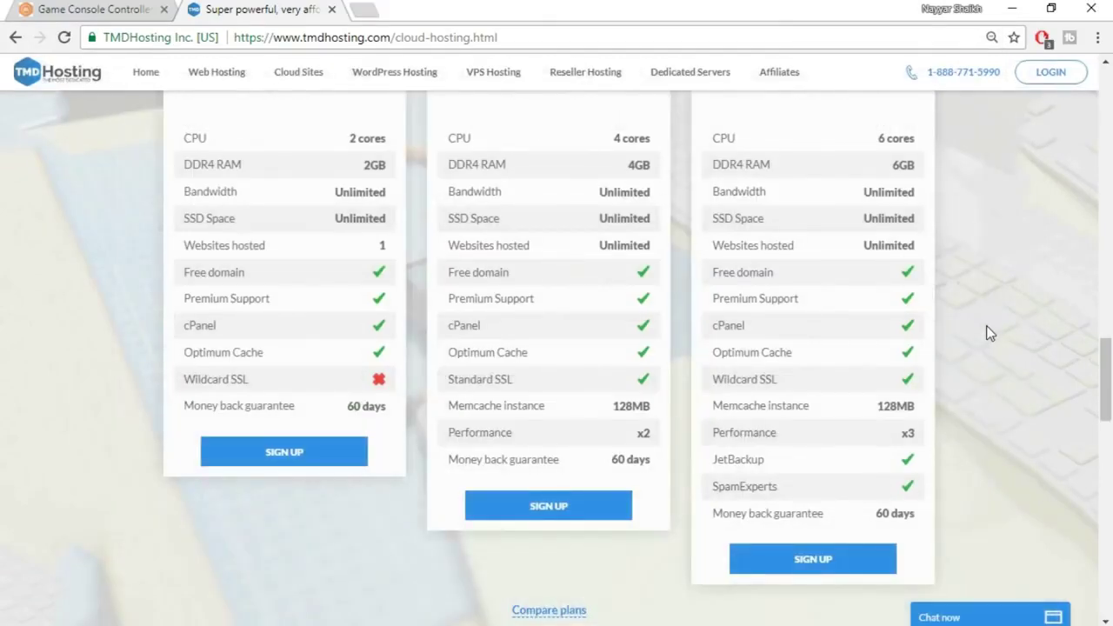
pyautogui.scroll(1, 987, 330)
pyautogui.scroll(-1, 989, 332)
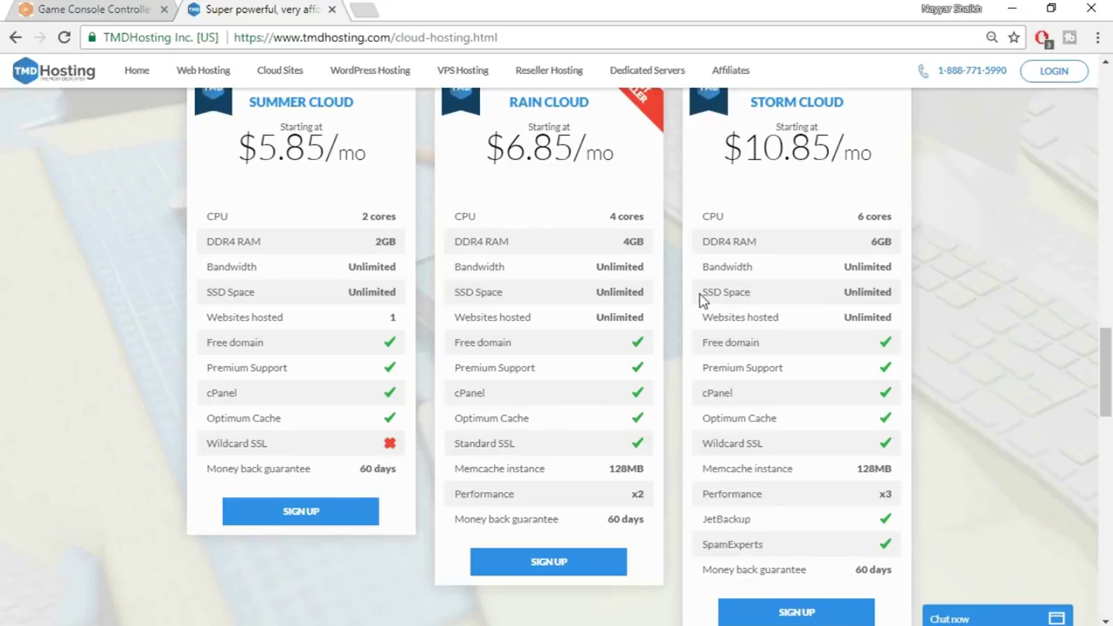
pyautogui.moveTo(702, 293); pyautogui.dragTo(770, 298)
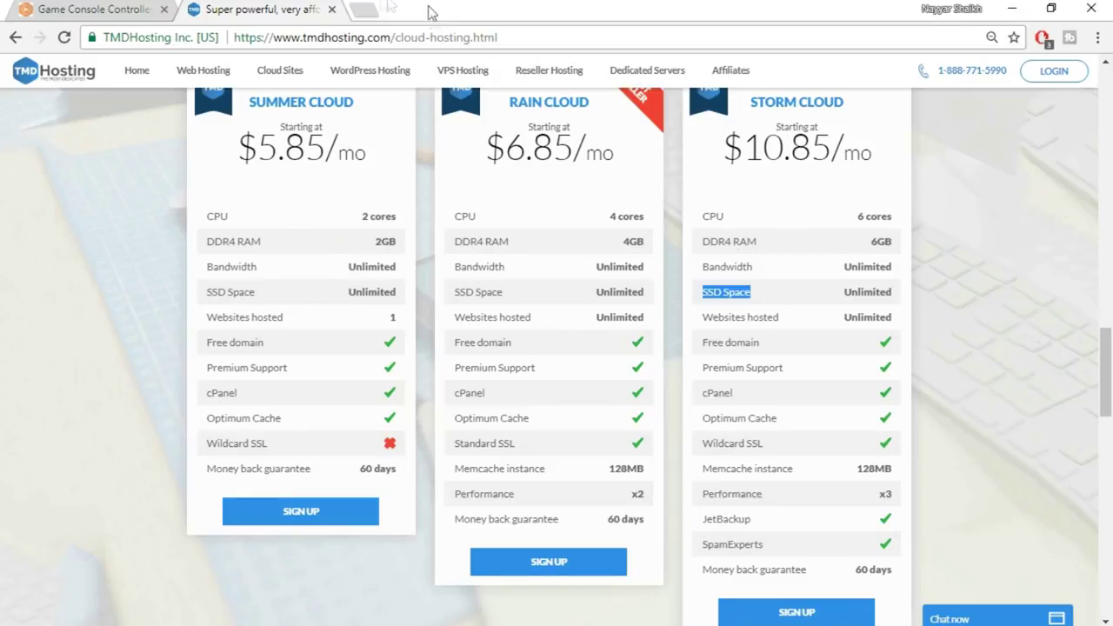
# Search Google for 'ssd vs hdd web hosting' in a fresh tab.
pyautogui.click(367, 8)
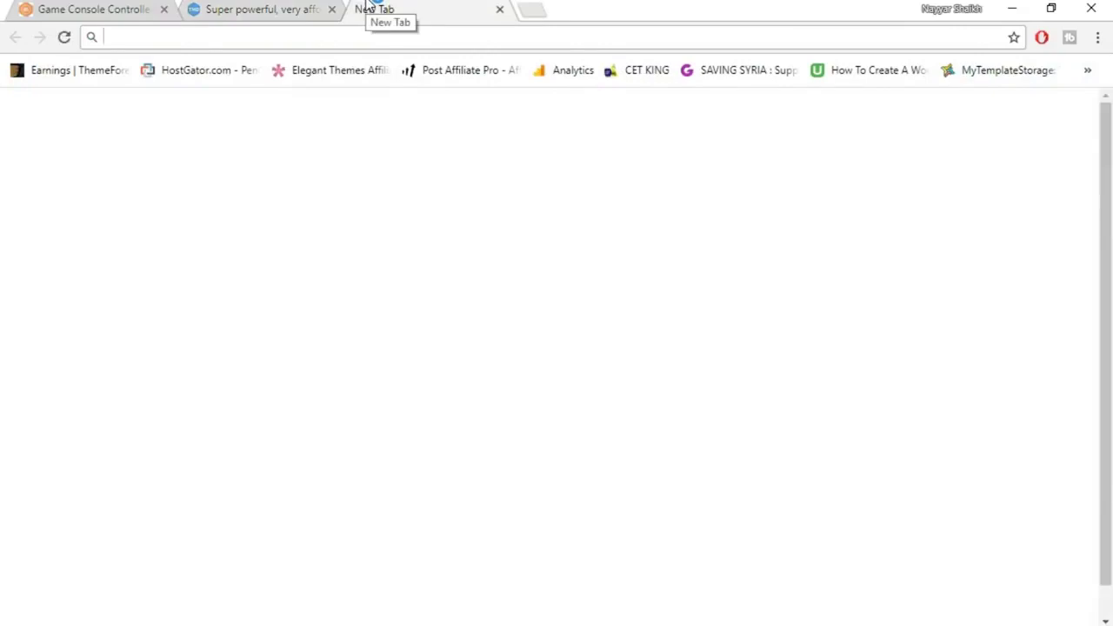
pyautogui.write('ssd')
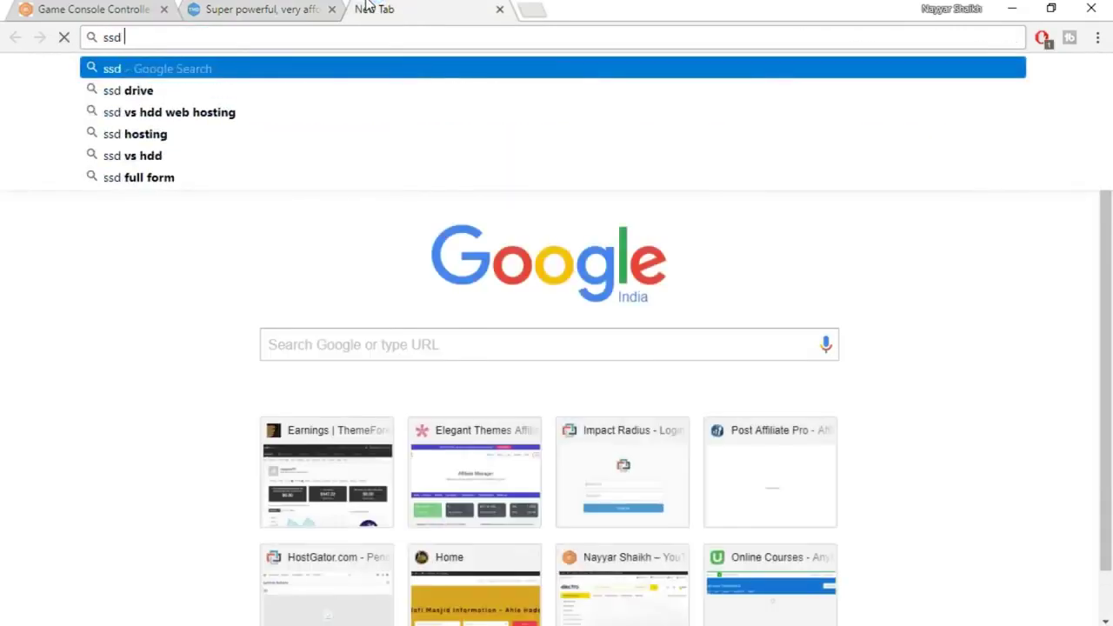
pyautogui.press('Down')
pyautogui.press('Down')
pyautogui.press('Return')
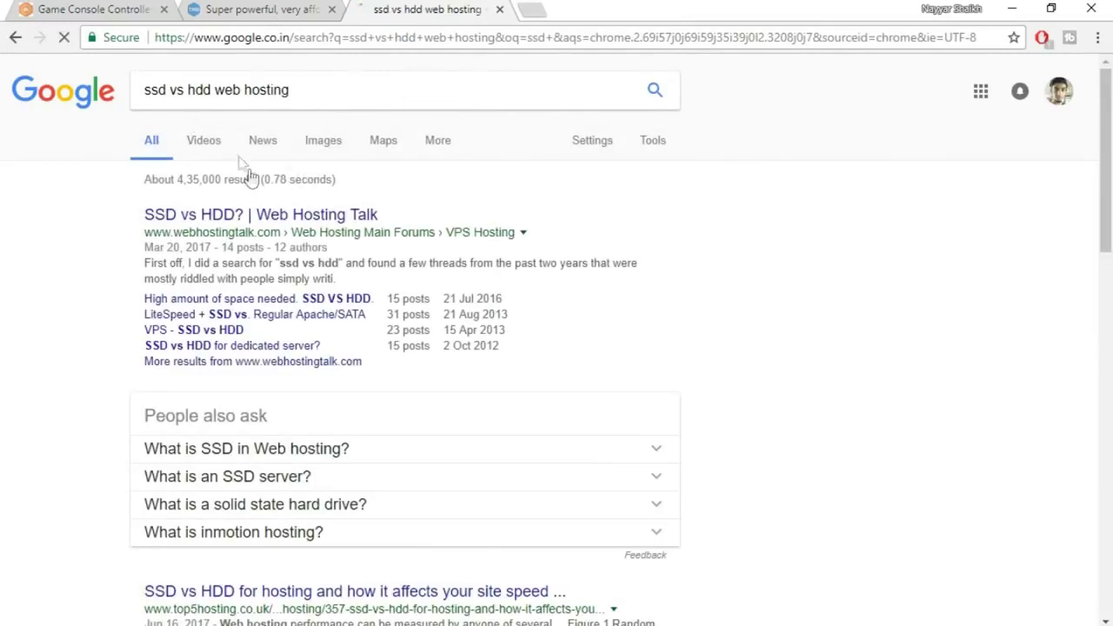
# Open the first image result, MaxterHost's SSD vs HDD speed, IOPS and latency chart.
pyautogui.click(326, 146)
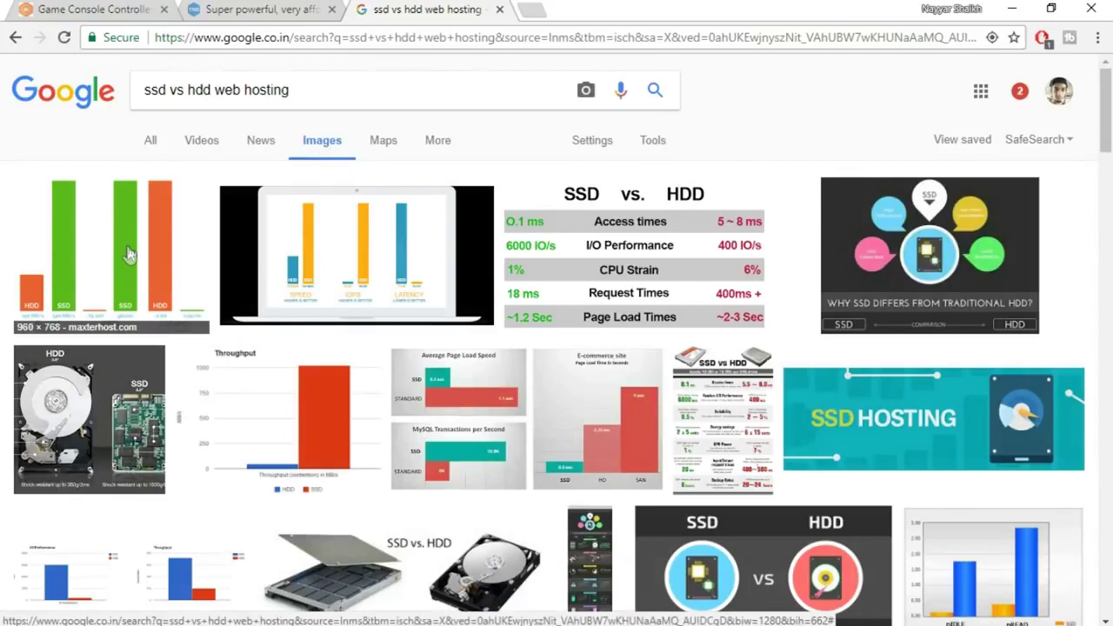
pyautogui.click(128, 253)
pyautogui.scroll(-1, 547, 412)
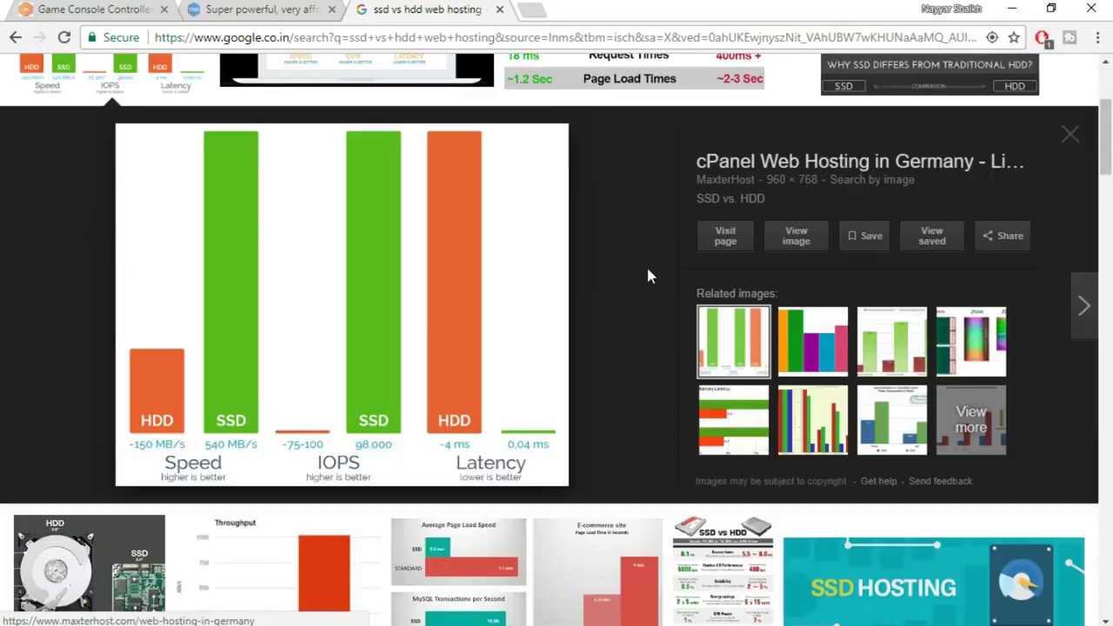
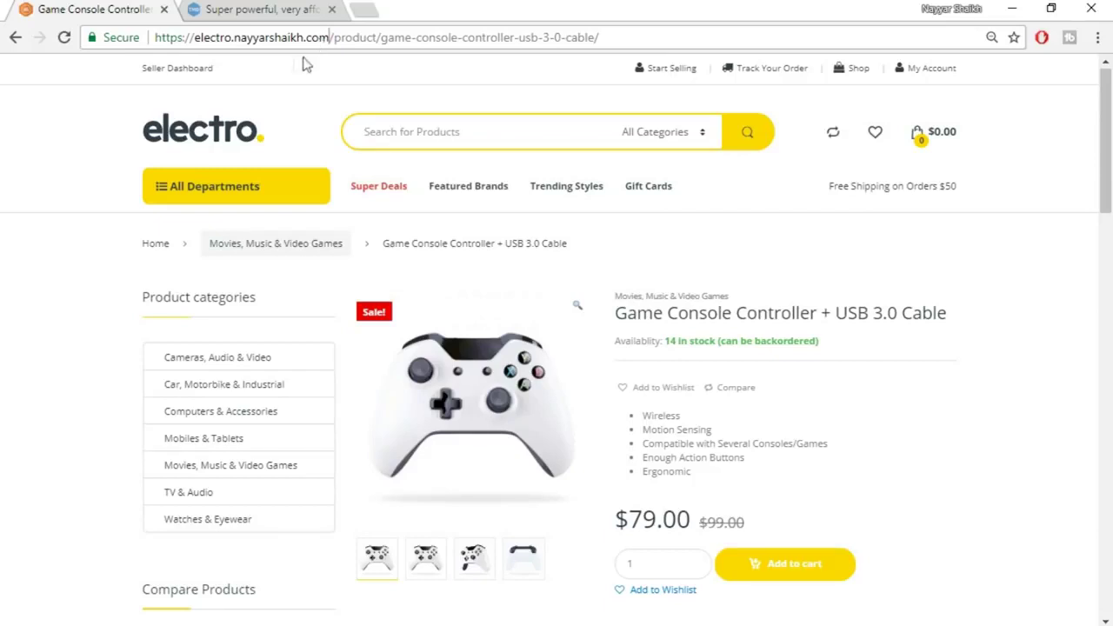
# Switch between the Electro product tab and TMDHosting's cloud hosting plans, ending on TMDHosting.
pyautogui.click(250, 12)
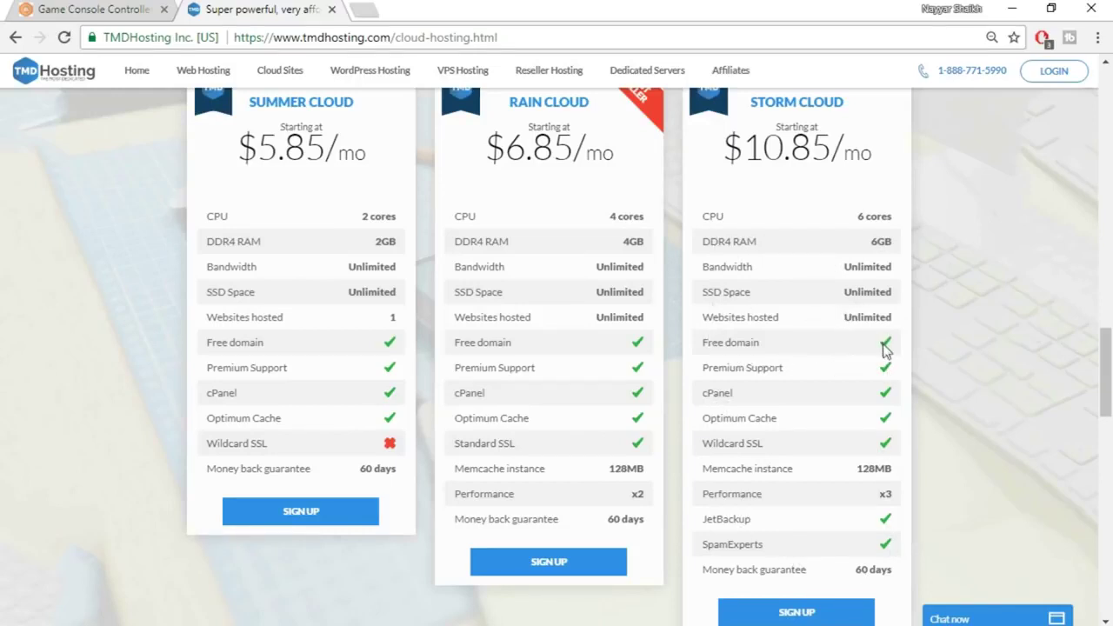
pyautogui.click(122, 8)
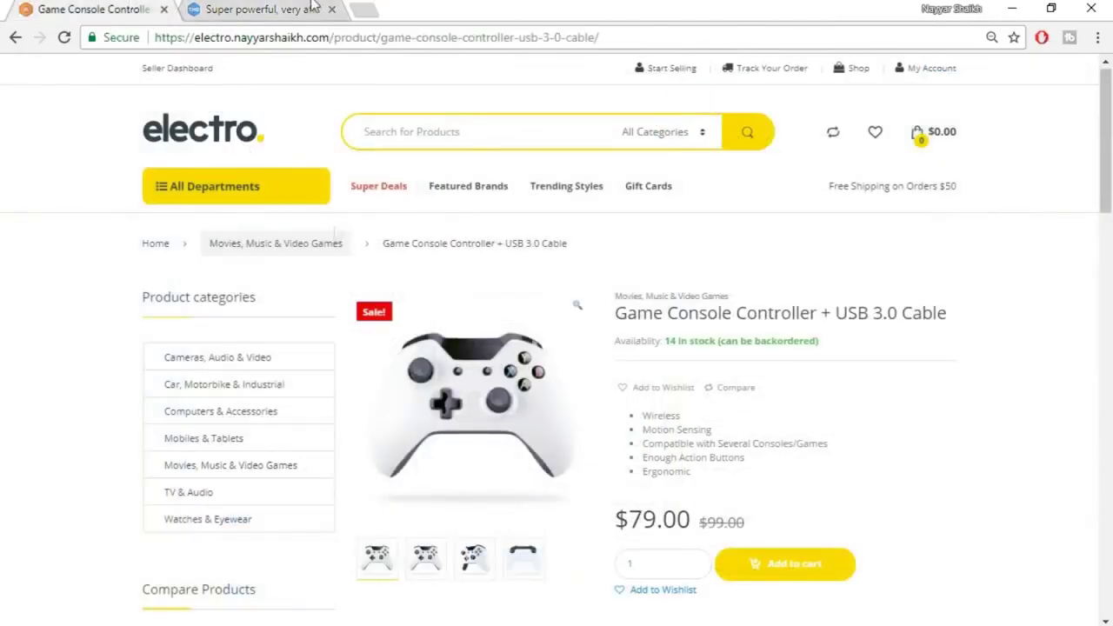
pyautogui.click(313, 6)
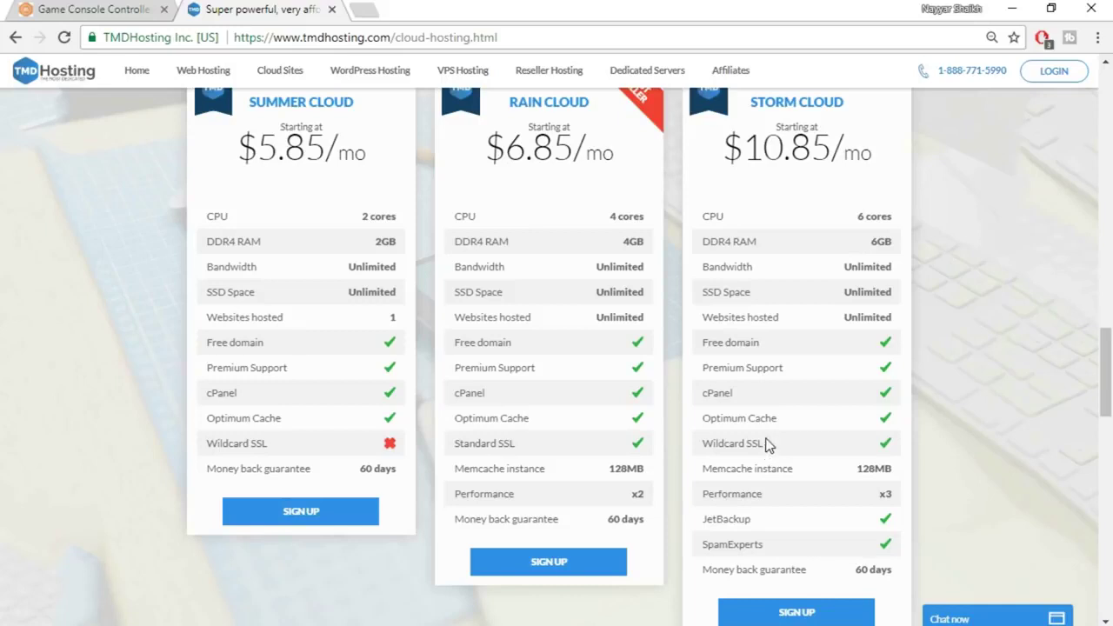
pyautogui.click(84, 9)
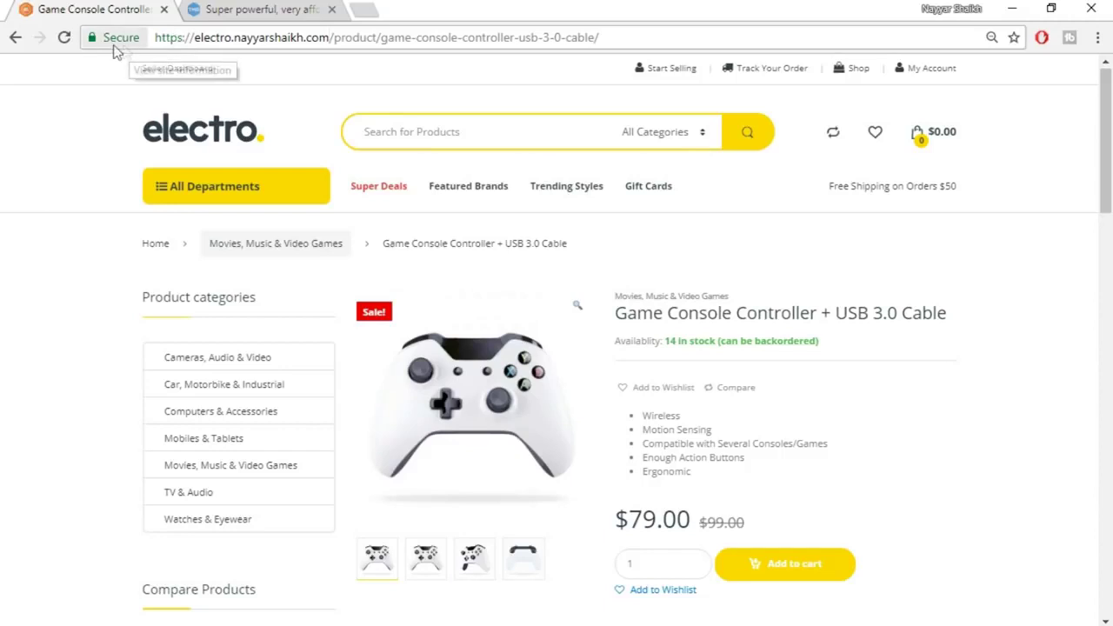
pyautogui.click(261, 10)
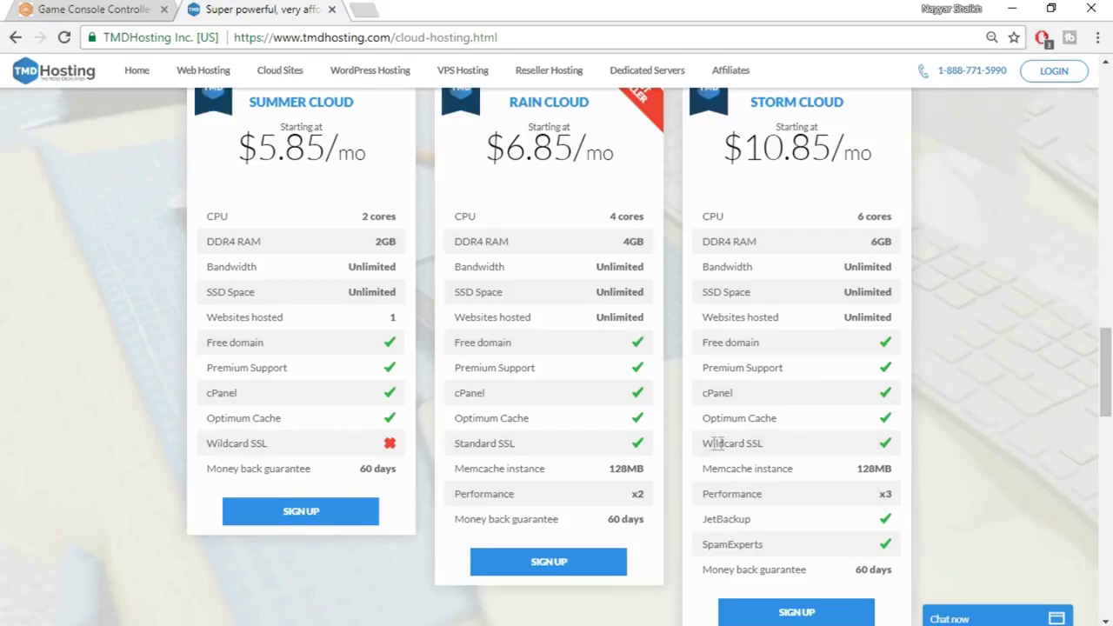
pyautogui.moveTo(703, 448); pyautogui.dragTo(805, 445)
pyautogui.click(805, 445)
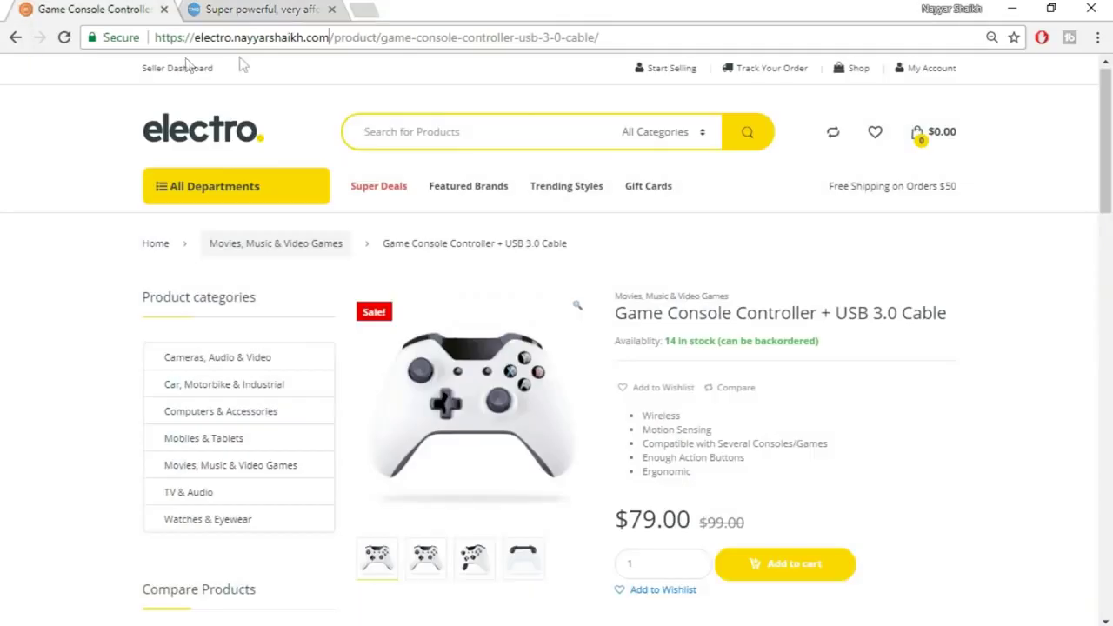
pyautogui.click(144, 8)
pyautogui.click(272, 9)
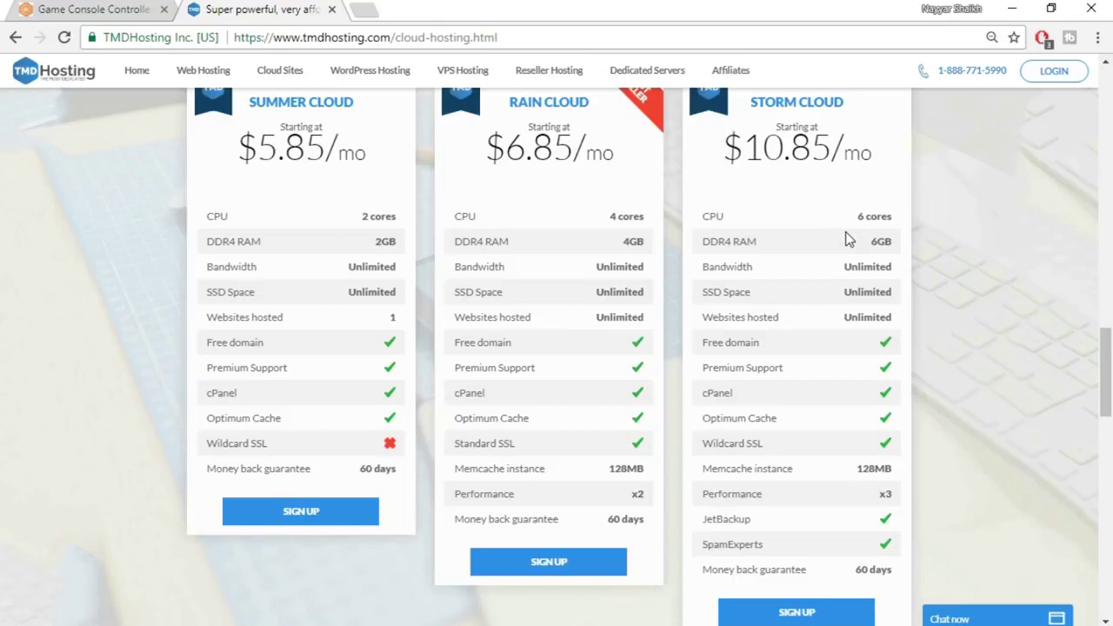
# Compare the Summer, Rain and Storm Cloud plans and sign up for Storm Cloud.
pyautogui.scroll(1, 415, 277)
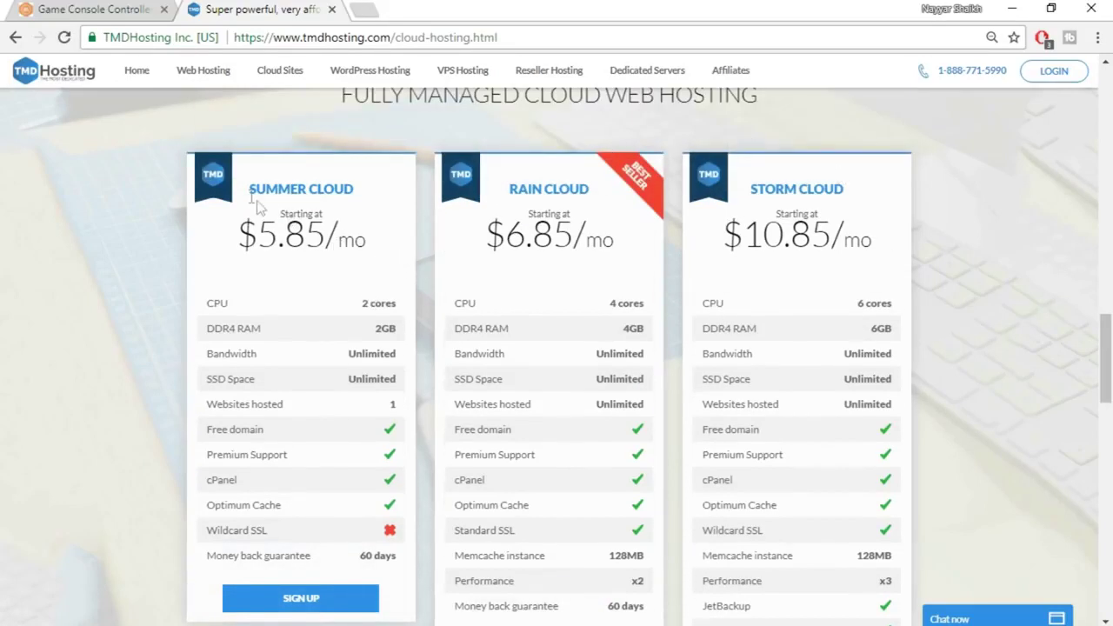
pyautogui.scroll(-1, 840, 232)
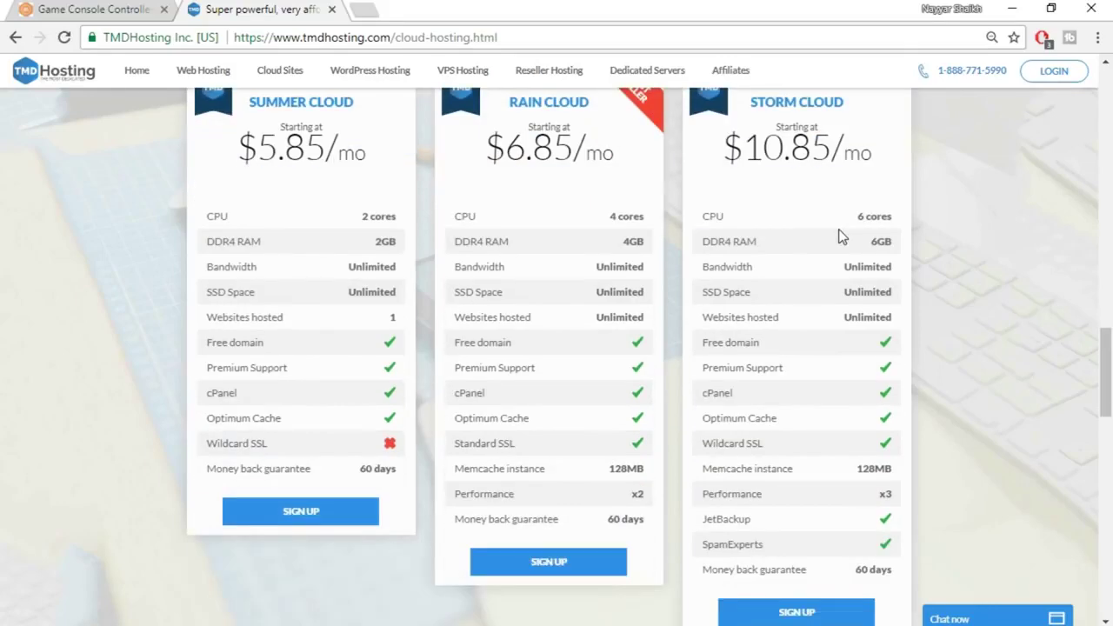
pyautogui.scroll(1, 840, 237)
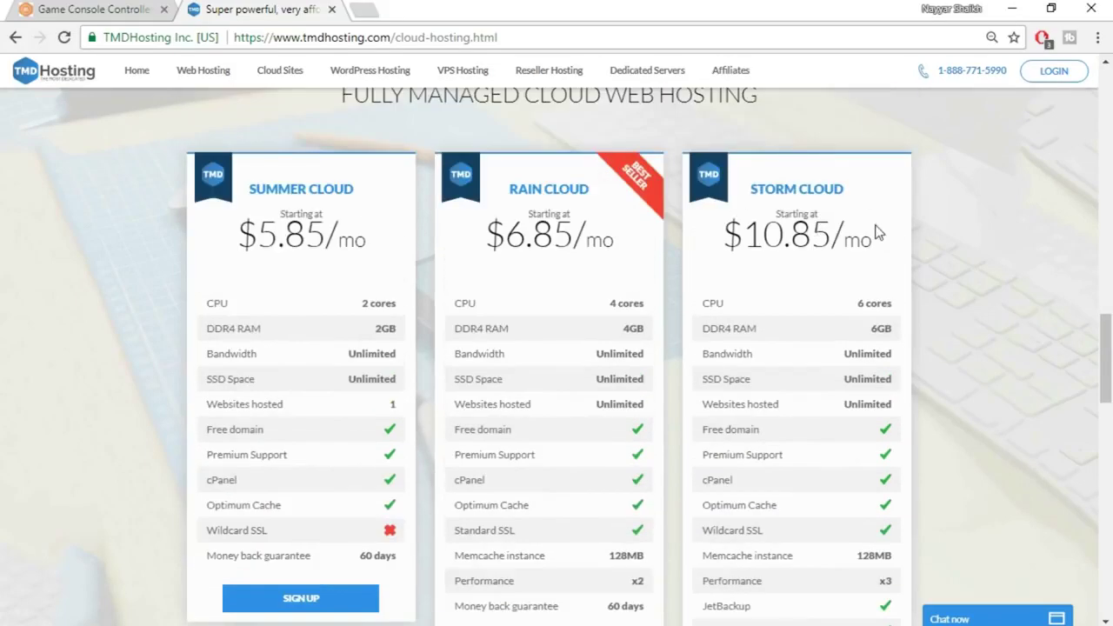
pyautogui.scroll(-2, 902, 310)
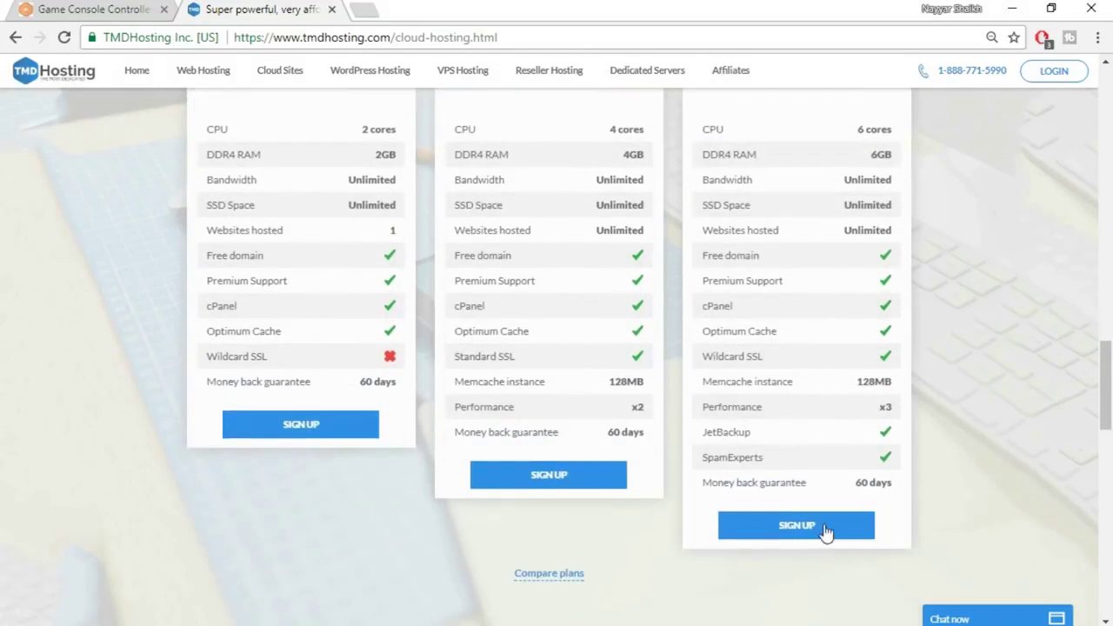
pyautogui.scroll(1, 855, 417)
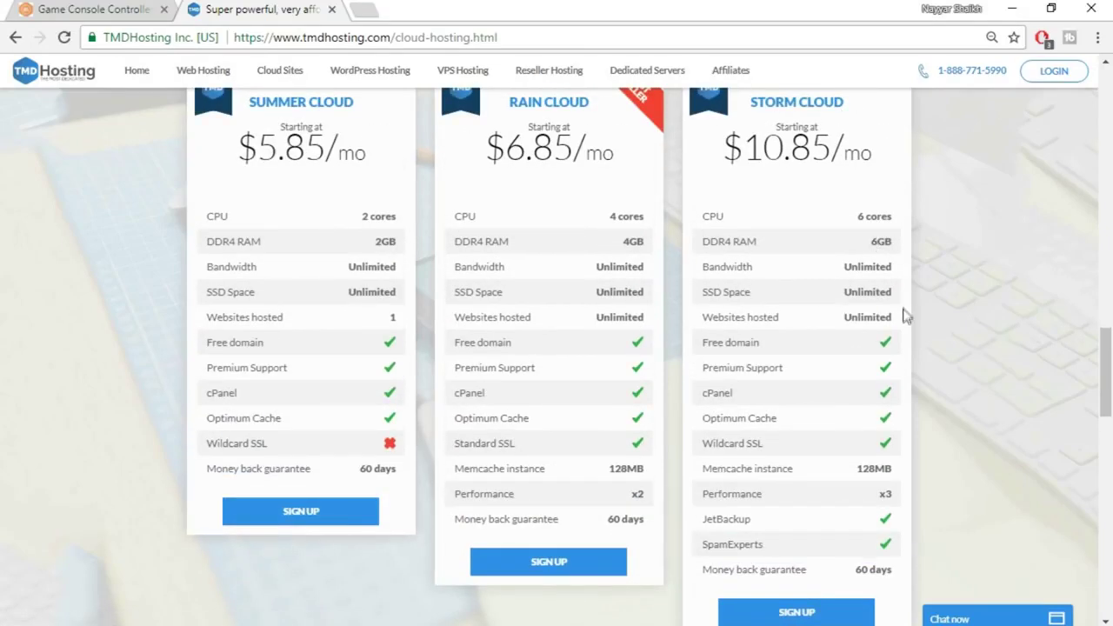
pyautogui.scroll(-1, 904, 316)
pyautogui.scroll(-1, 904, 317)
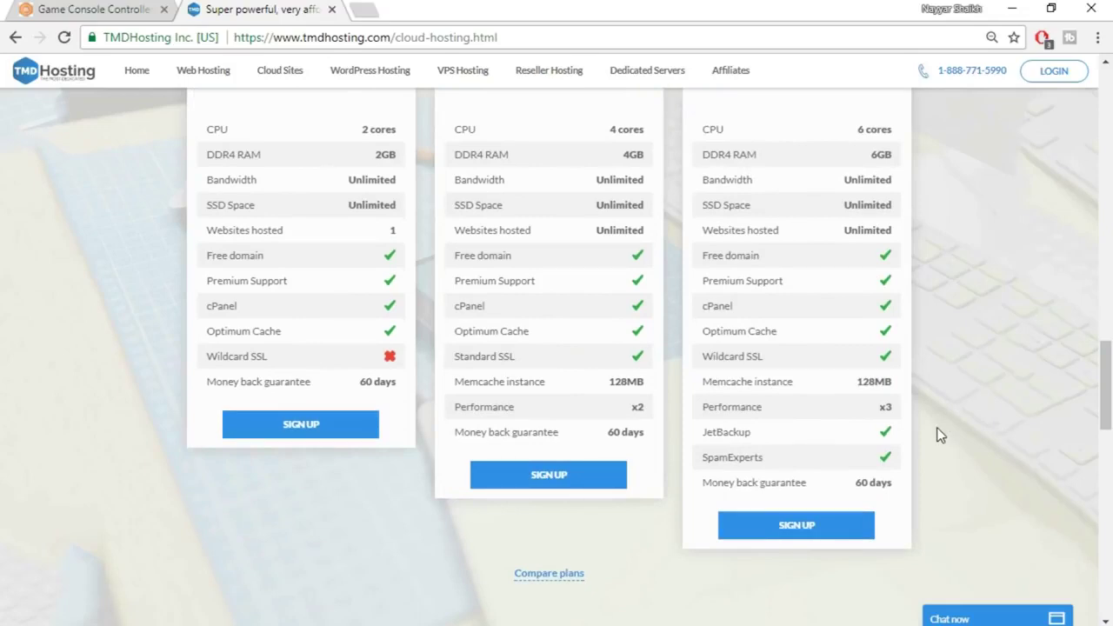
pyautogui.scroll(1, 937, 435)
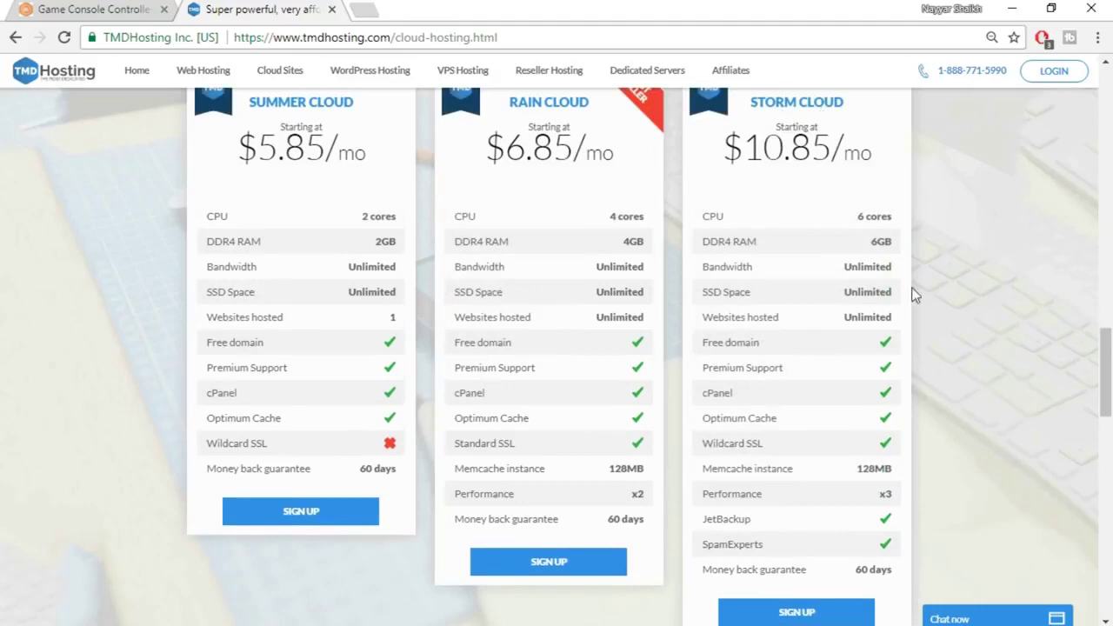
pyautogui.scroll(2, 820, 221)
pyautogui.scroll(-4, 857, 364)
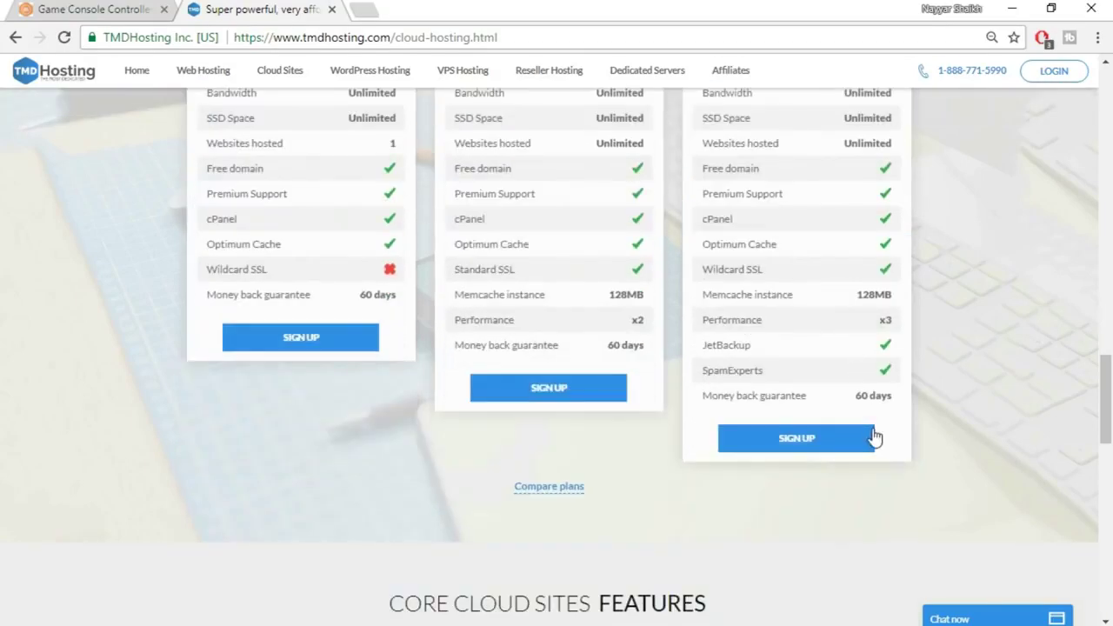
pyautogui.scroll(1, 1031, 403)
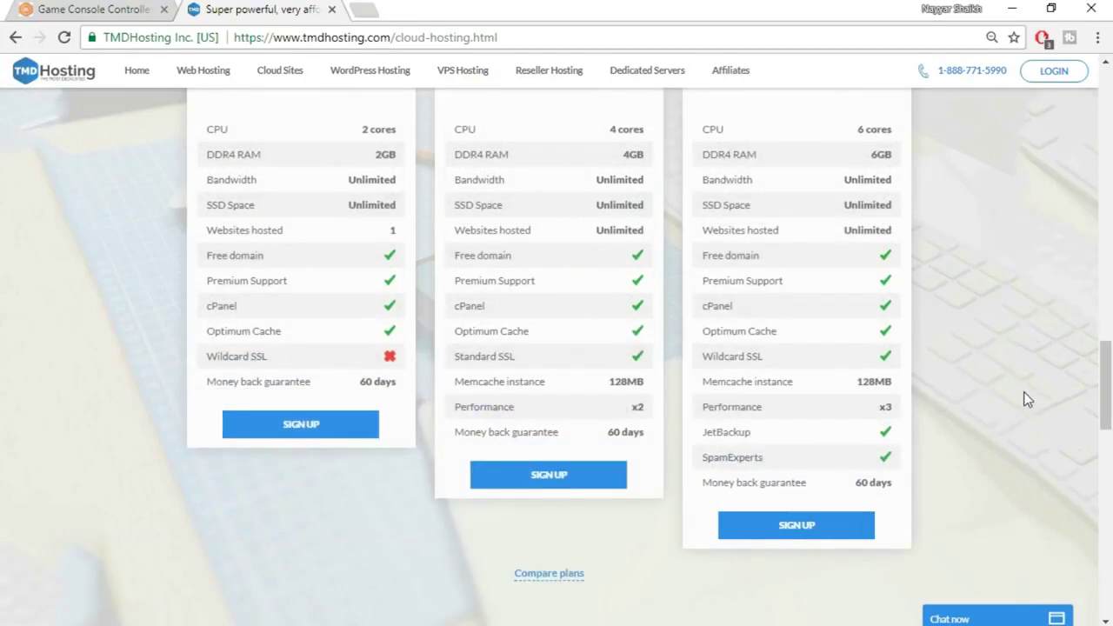
pyautogui.scroll(-1, 809, 444)
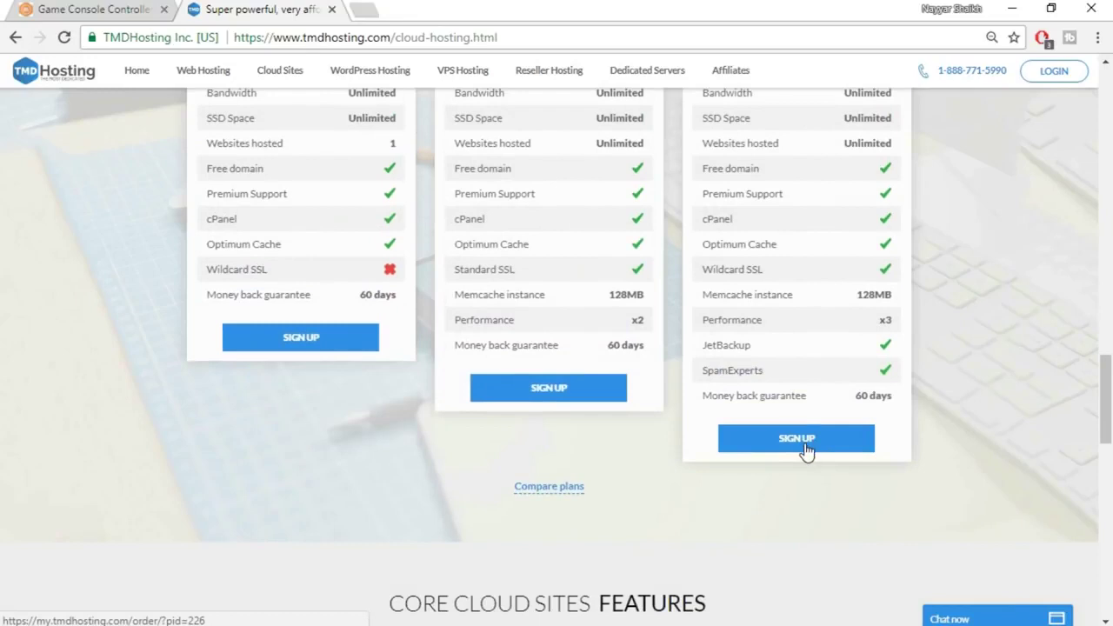
pyautogui.click(805, 445)
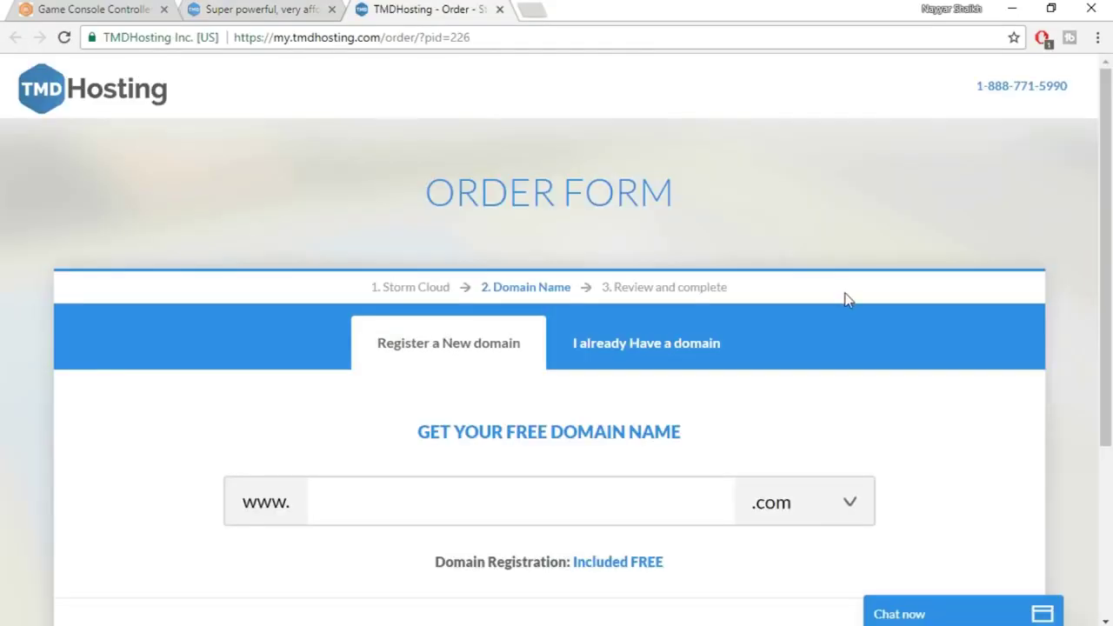
# Choose 'I already have a domain', paste the existing domain name, and proceed to contact details.
pyautogui.scroll(-1, 846, 299)
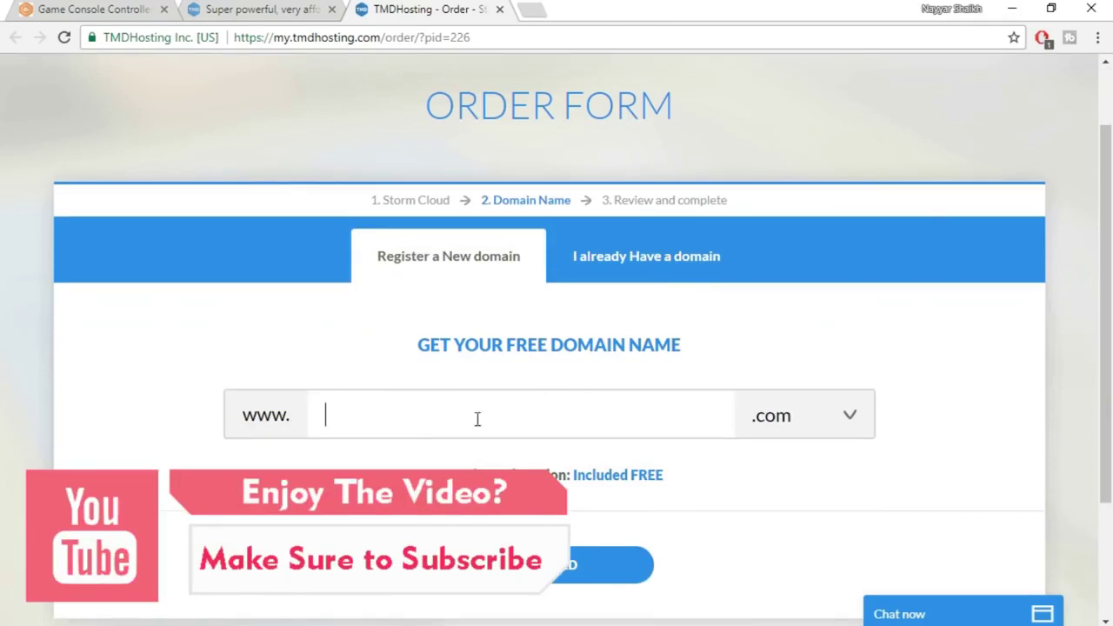
pyautogui.click(772, 419)
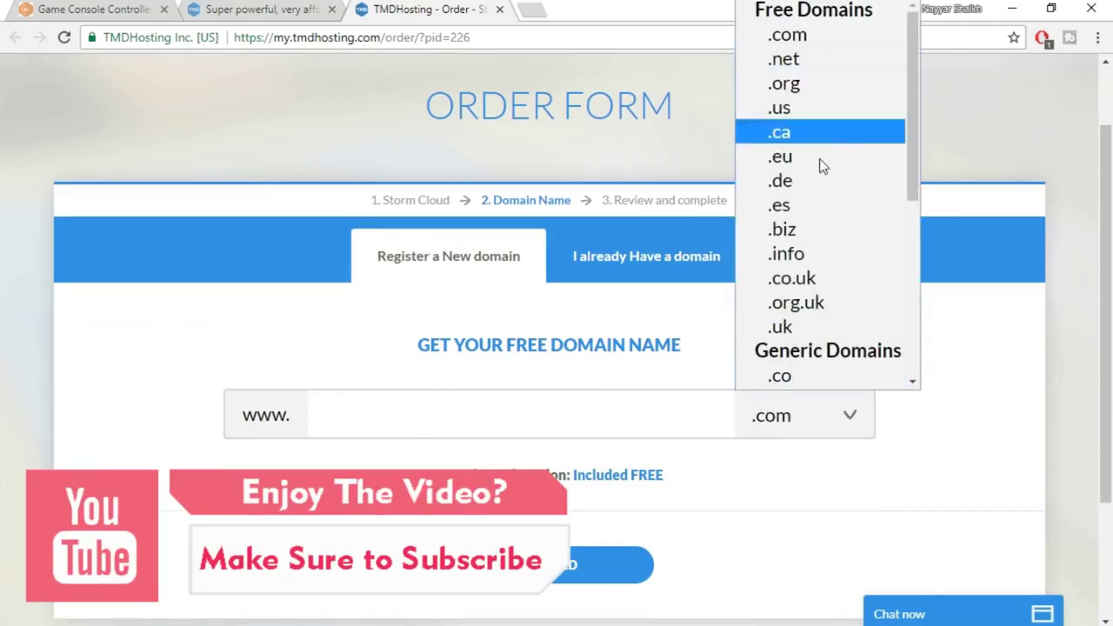
pyautogui.click(746, 329)
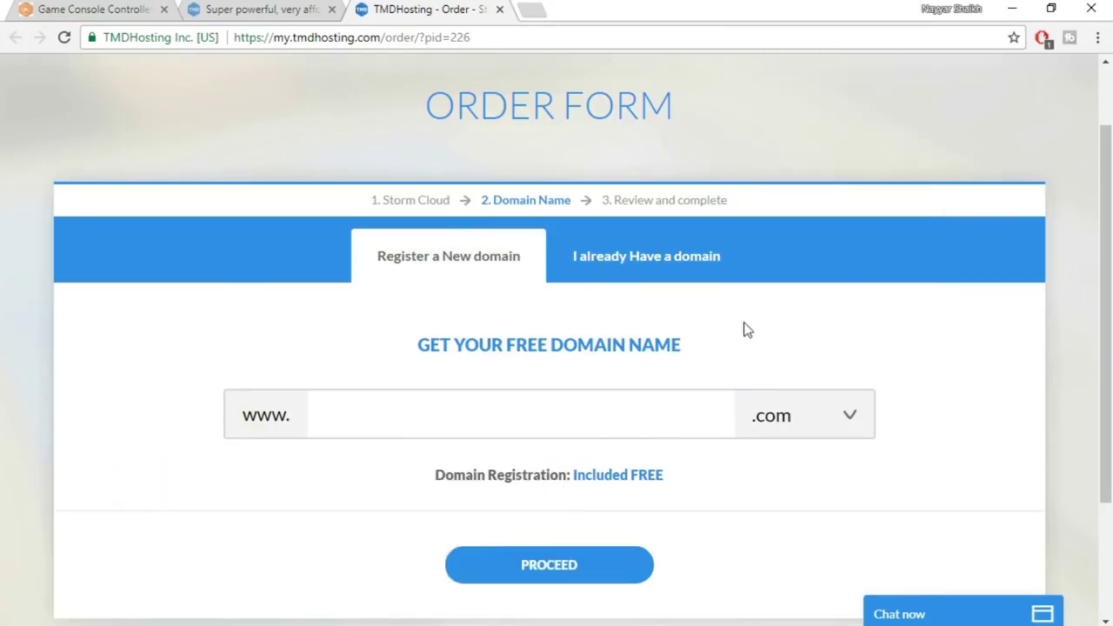
pyautogui.click(613, 272)
pyautogui.click(617, 417)
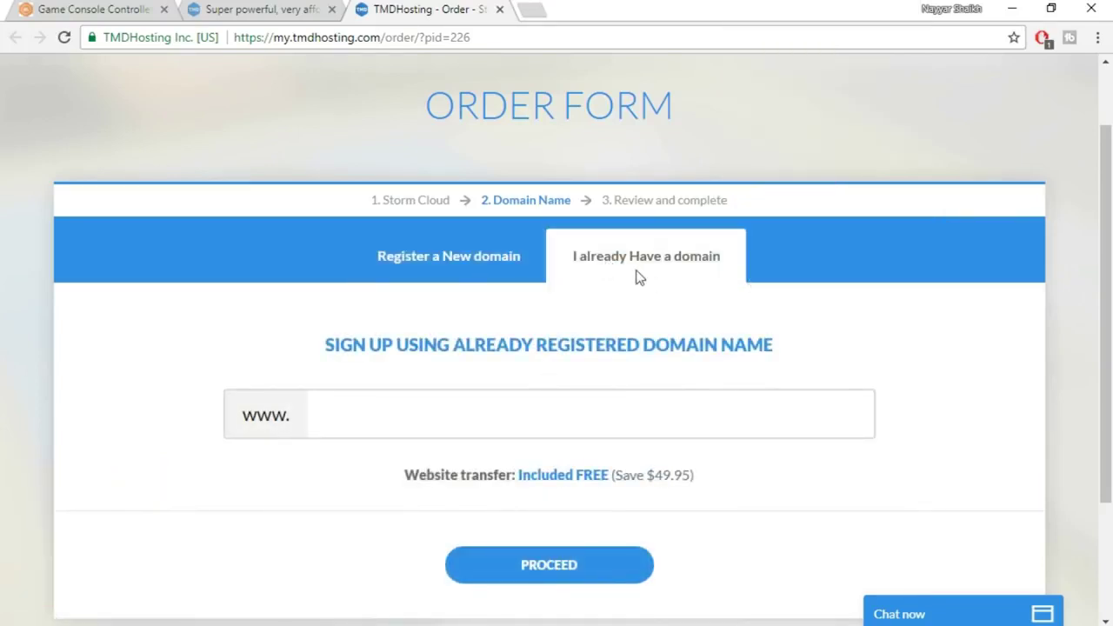
pyautogui.click(480, 267)
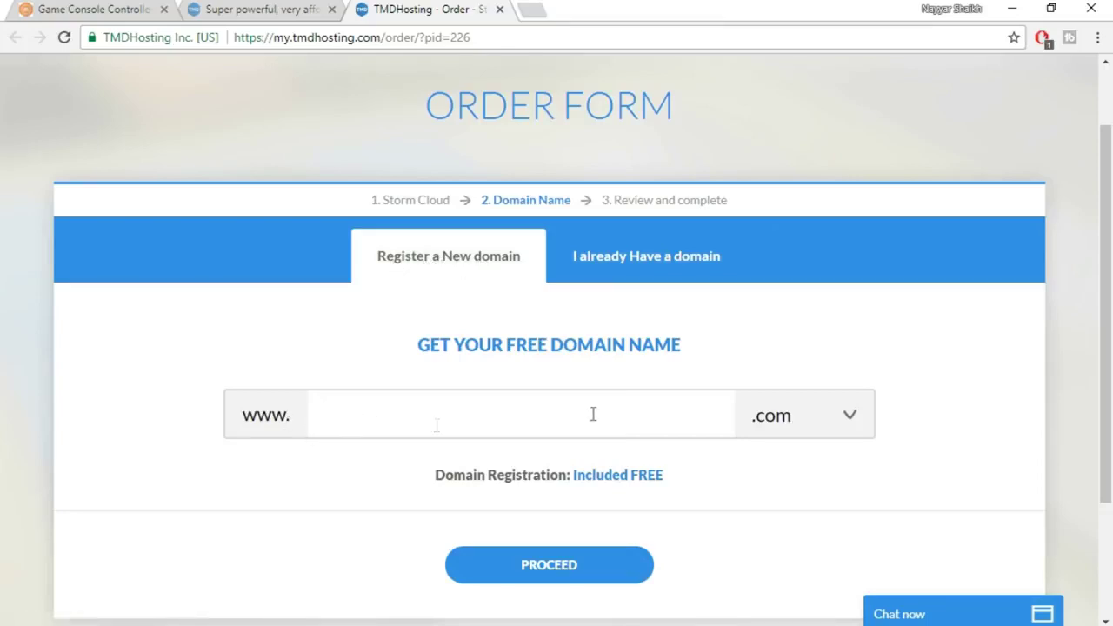
pyautogui.click(614, 273)
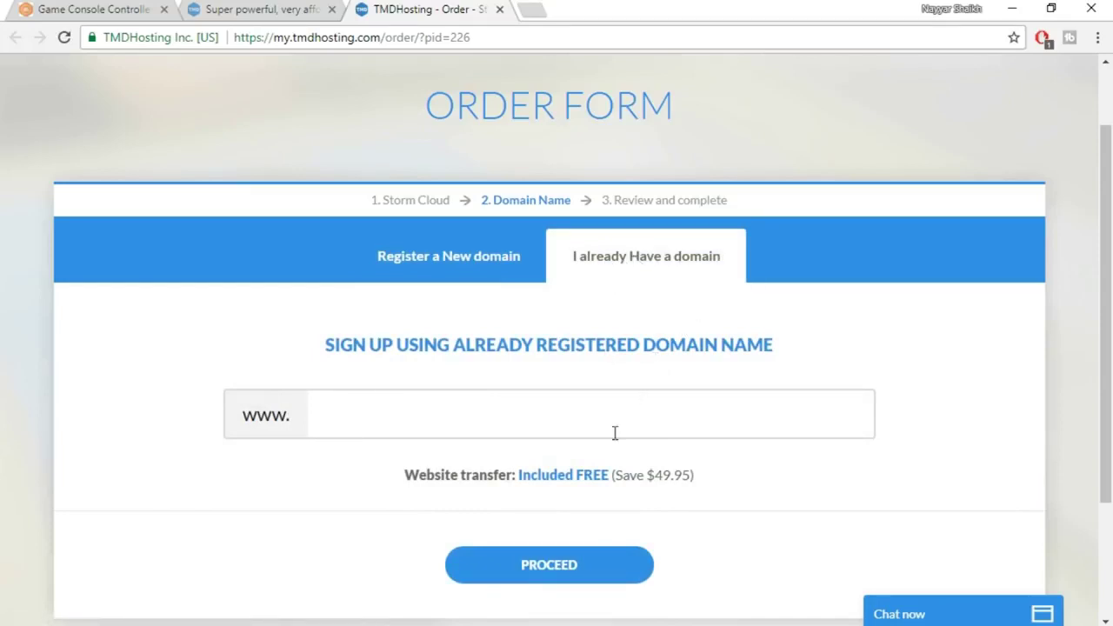
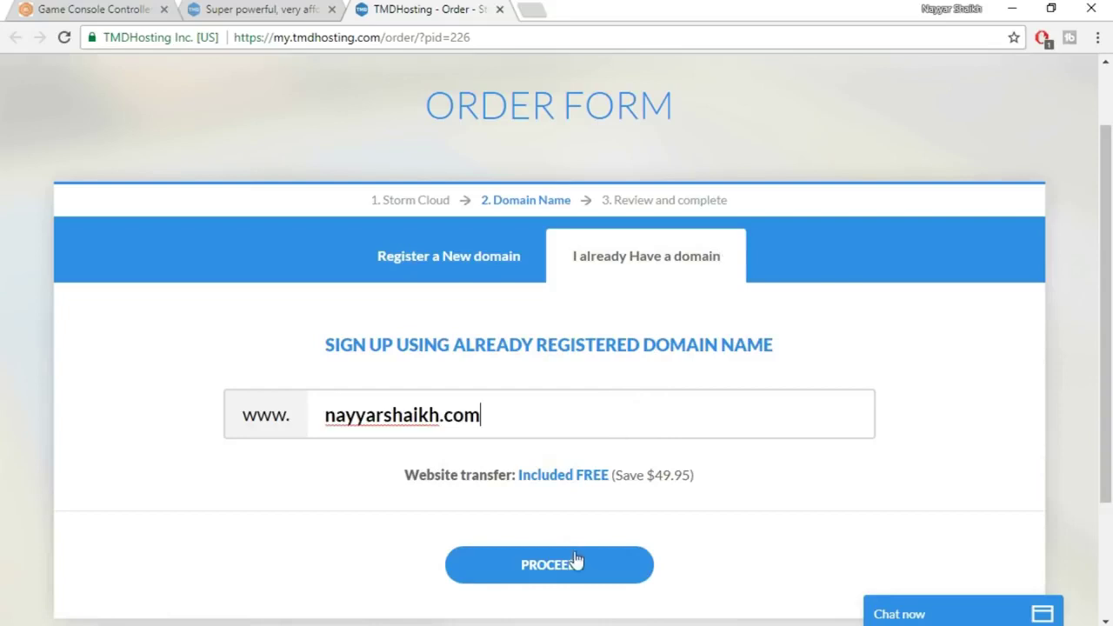
pyautogui.click(596, 565)
pyautogui.scroll(-2, 1012, 328)
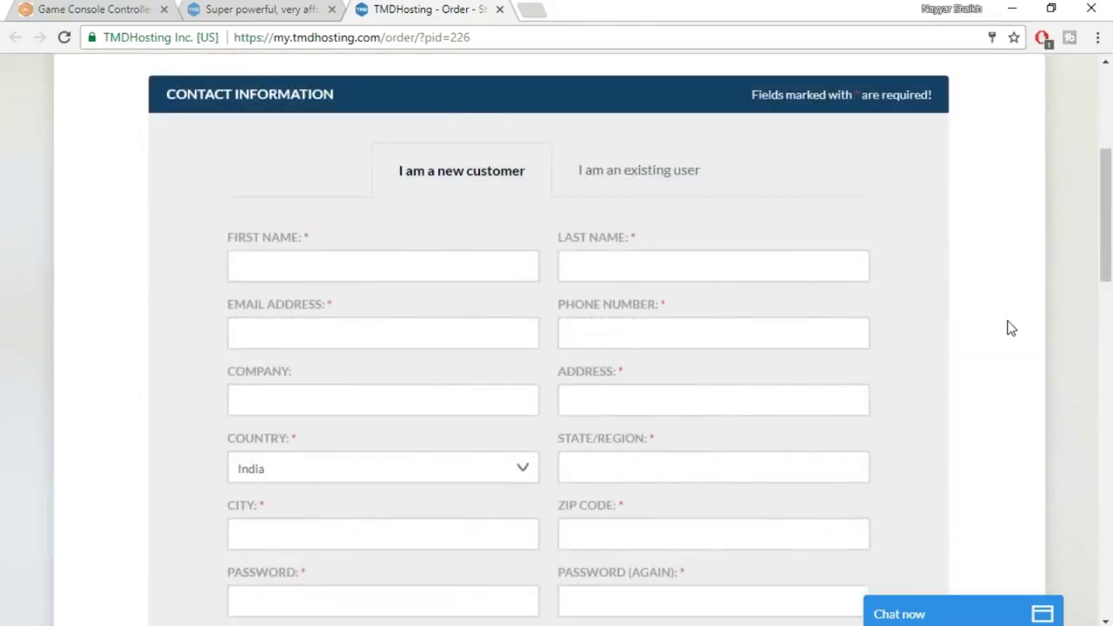
pyautogui.scroll(-1, 1012, 328)
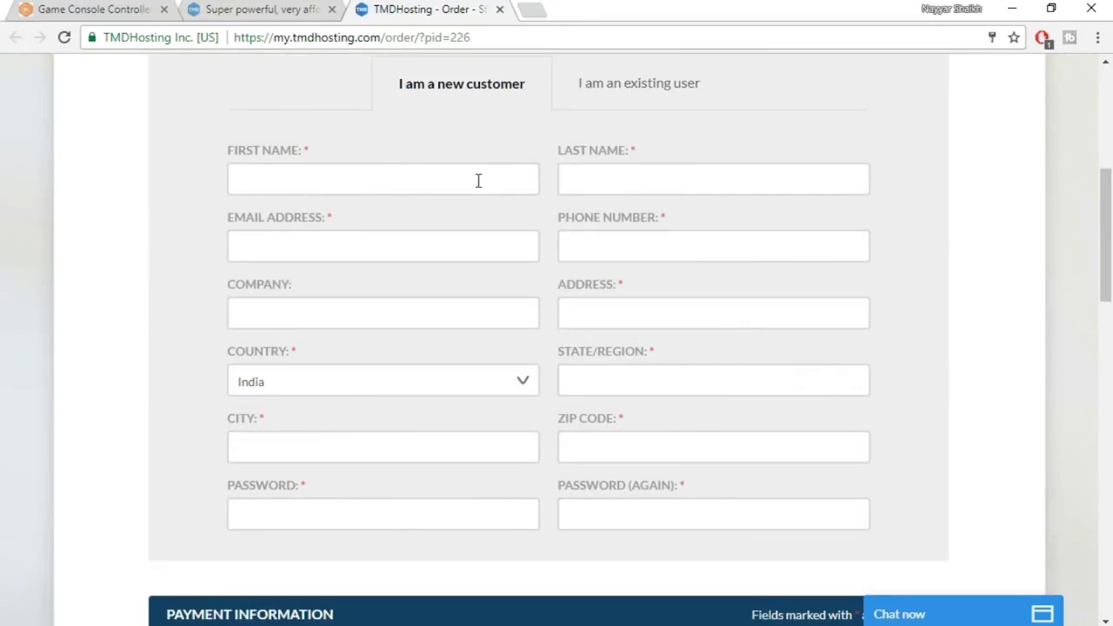
pyautogui.scroll(-2, 831, 352)
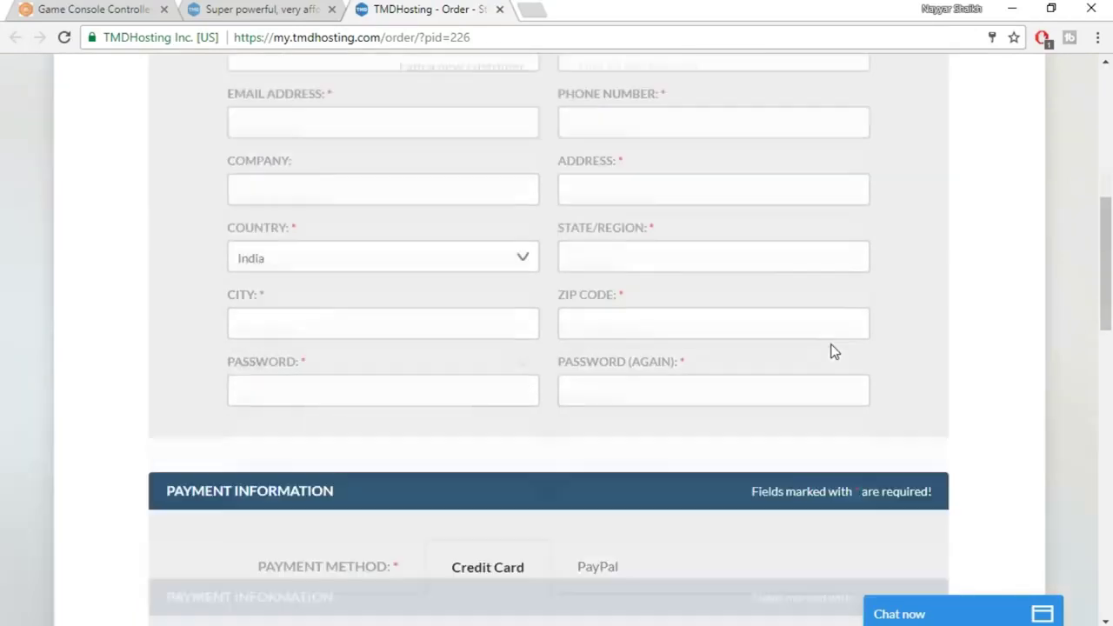
pyautogui.scroll(-3, 832, 352)
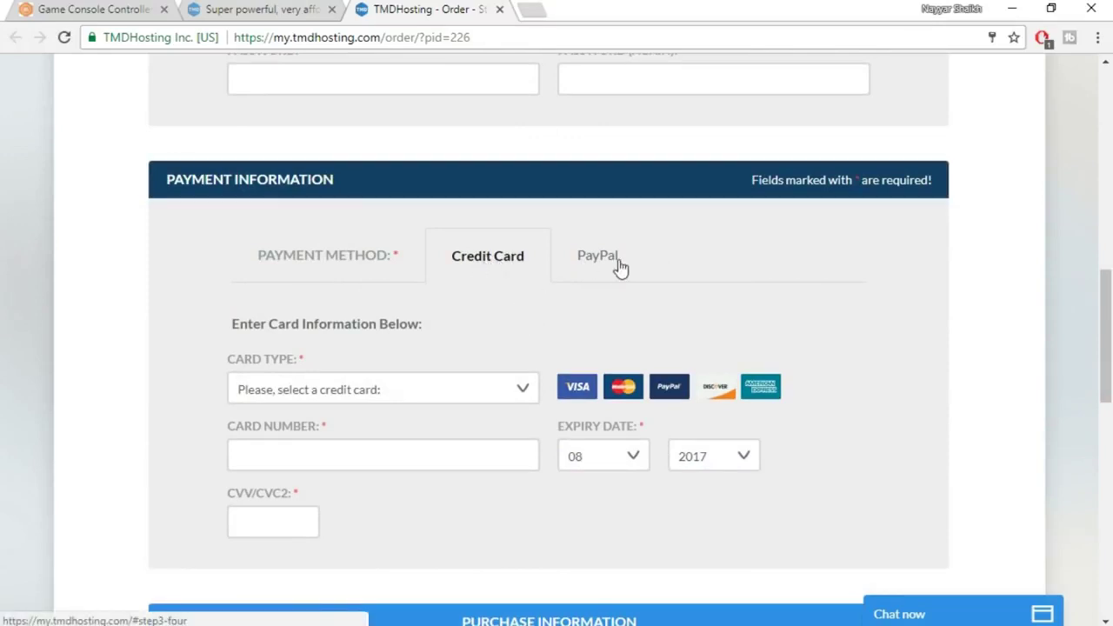
pyautogui.click(620, 267)
pyautogui.click(498, 264)
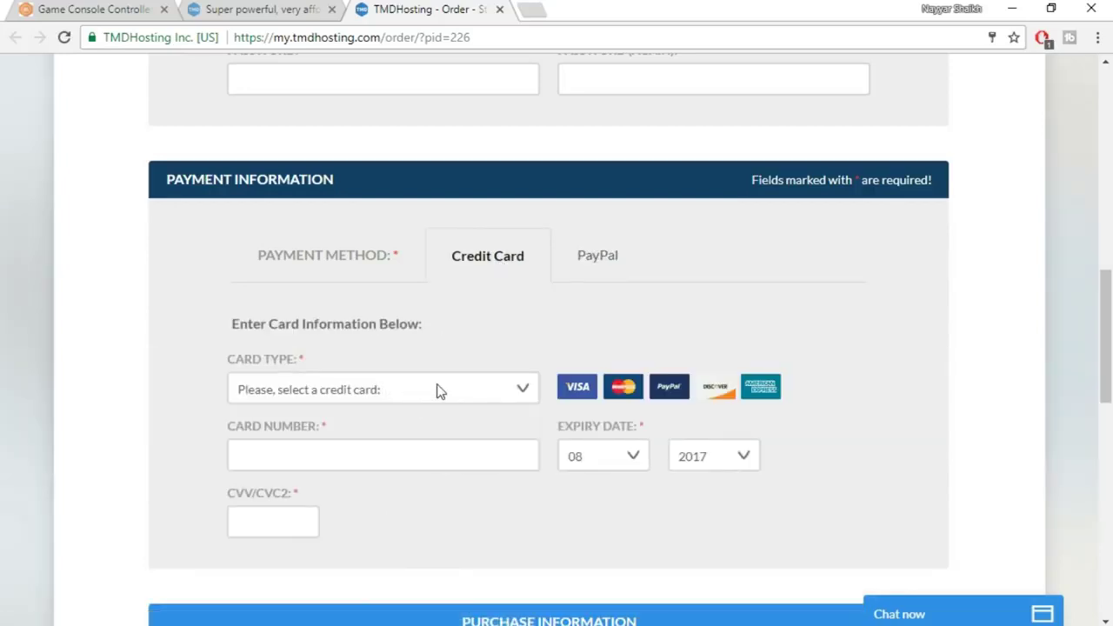
pyautogui.scroll(-1, 937, 459)
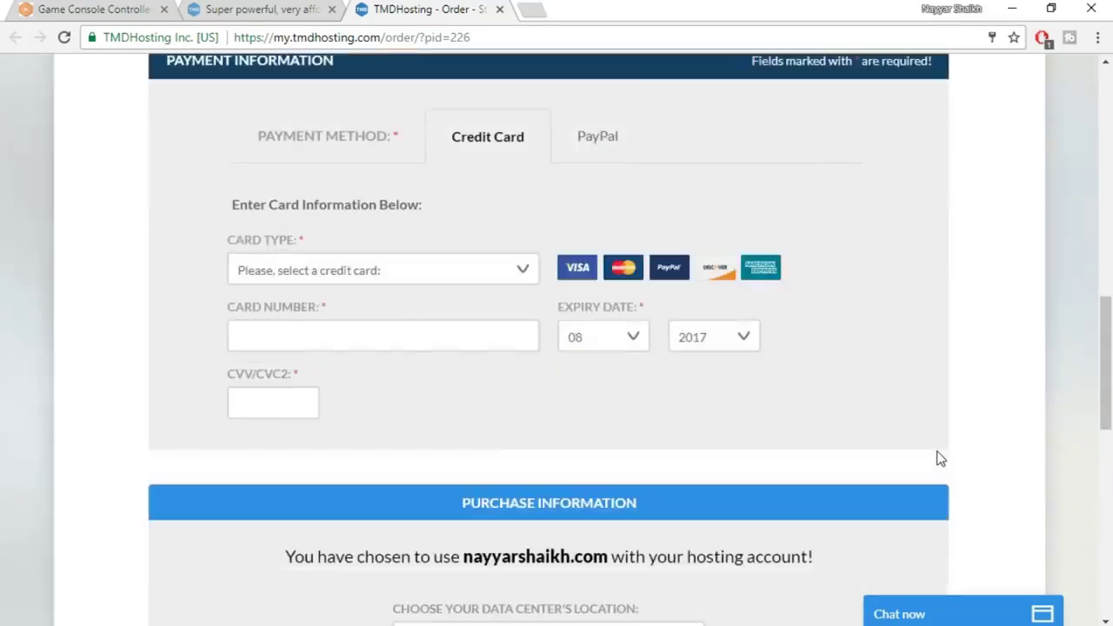
pyautogui.scroll(-4, 937, 458)
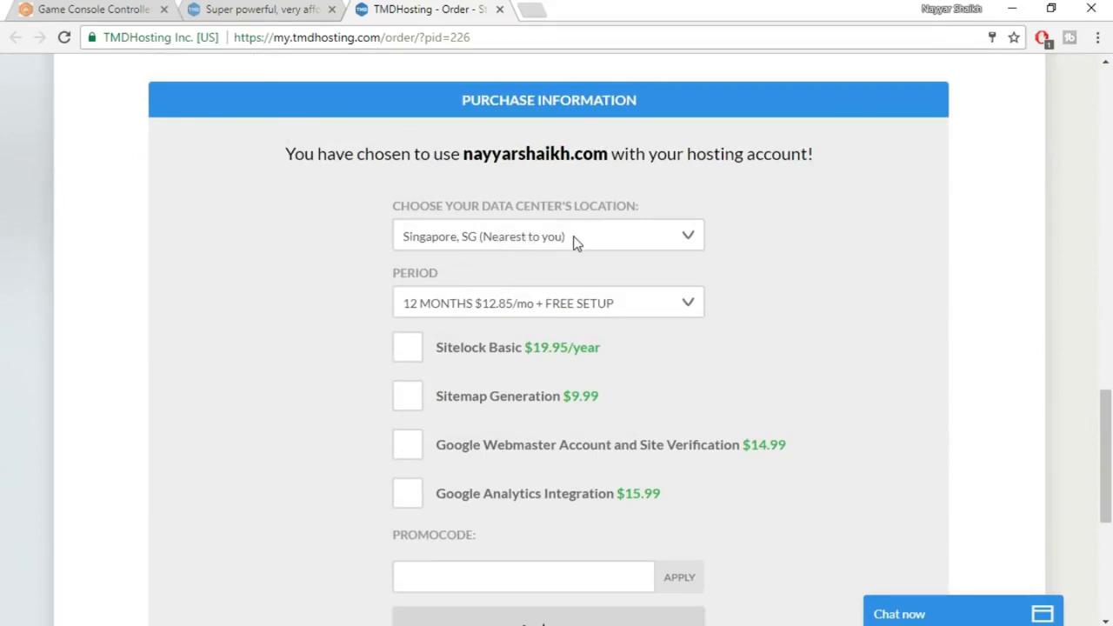
pyautogui.click(626, 238)
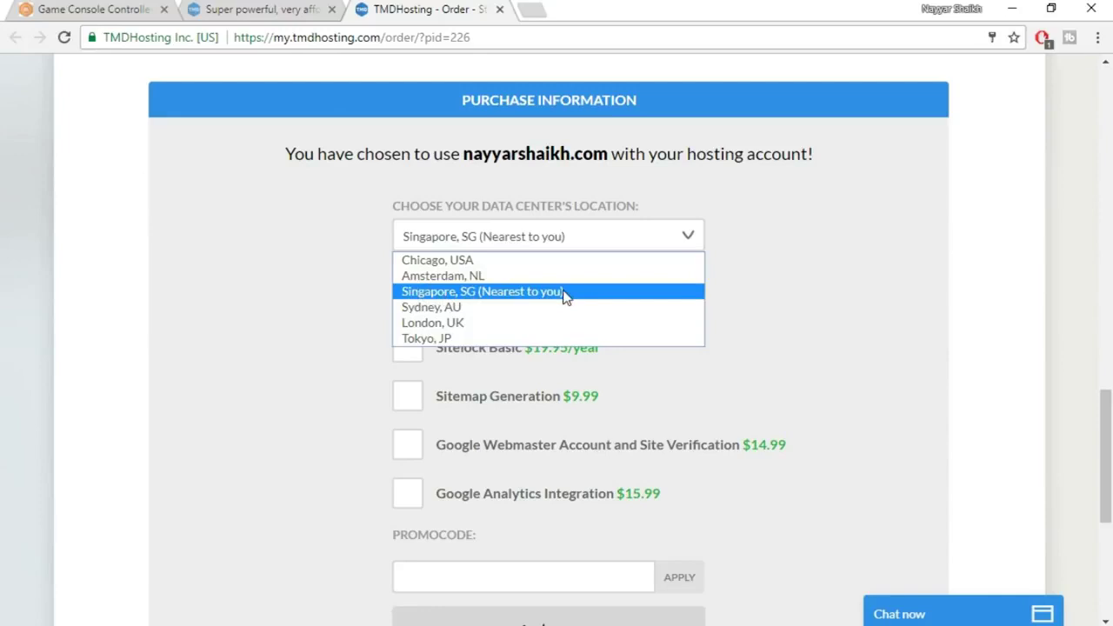
pyautogui.click(536, 296)
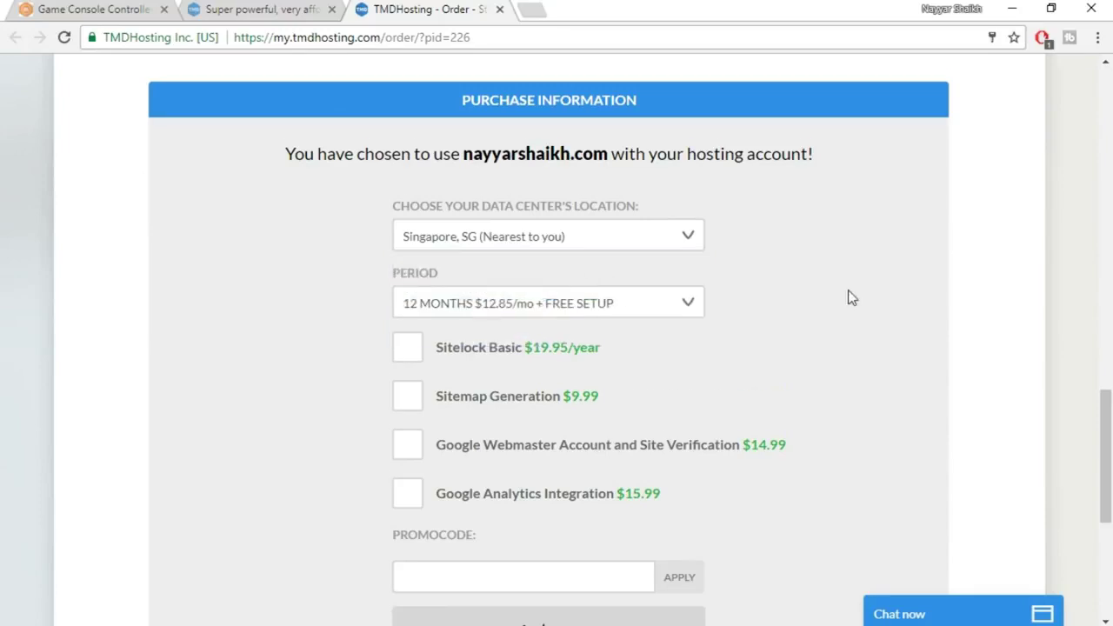
pyautogui.scroll(-1, 847, 299)
pyautogui.click(512, 219)
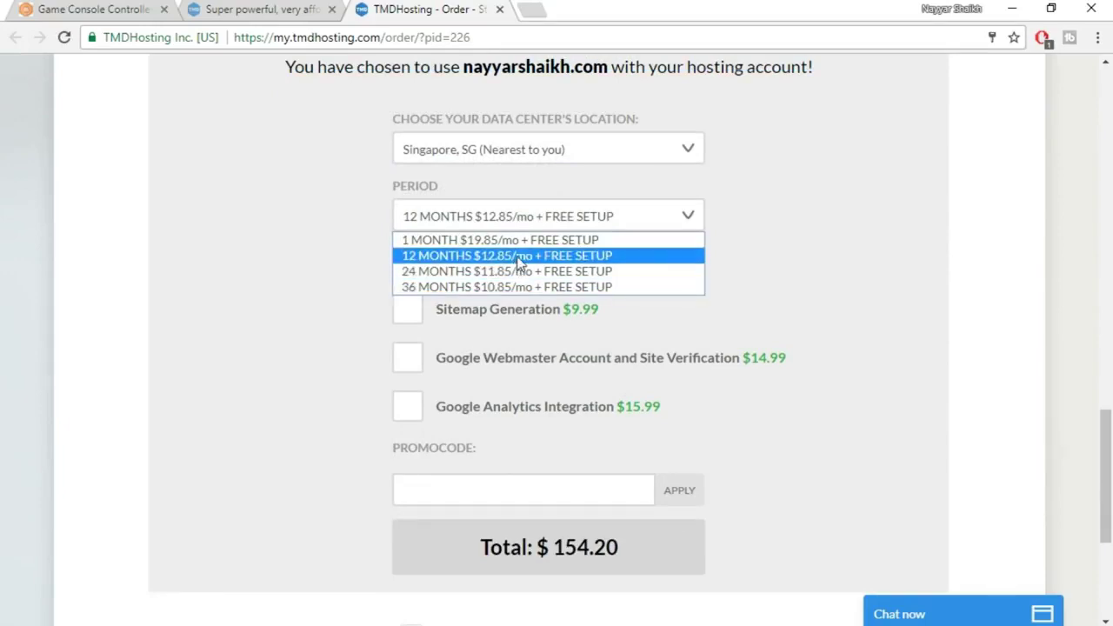
pyautogui.click(518, 256)
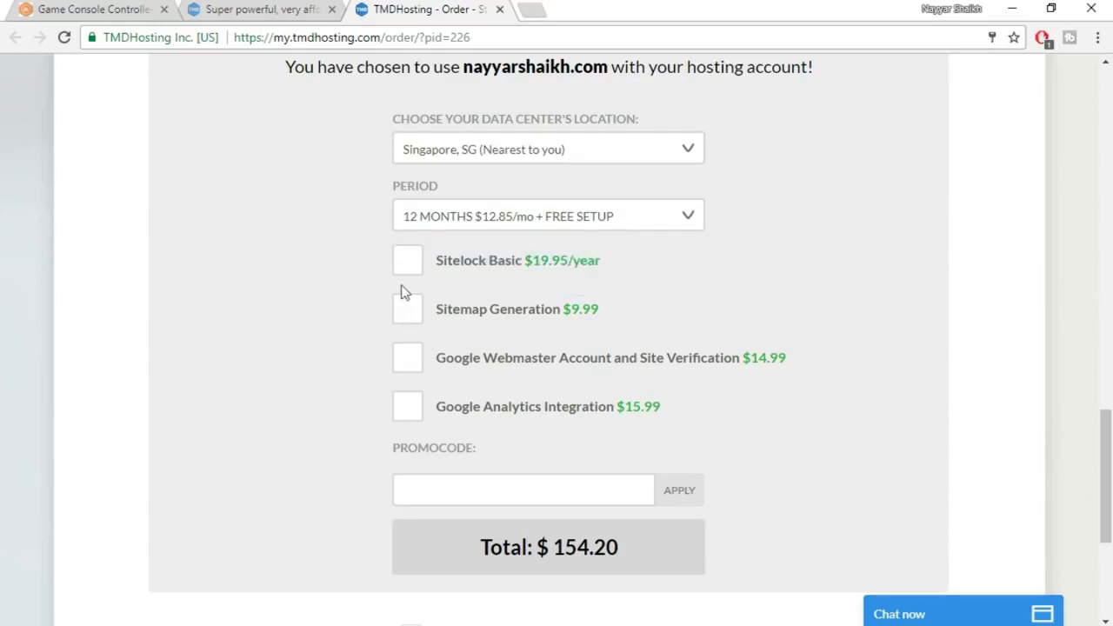
pyautogui.scroll(-2, 774, 346)
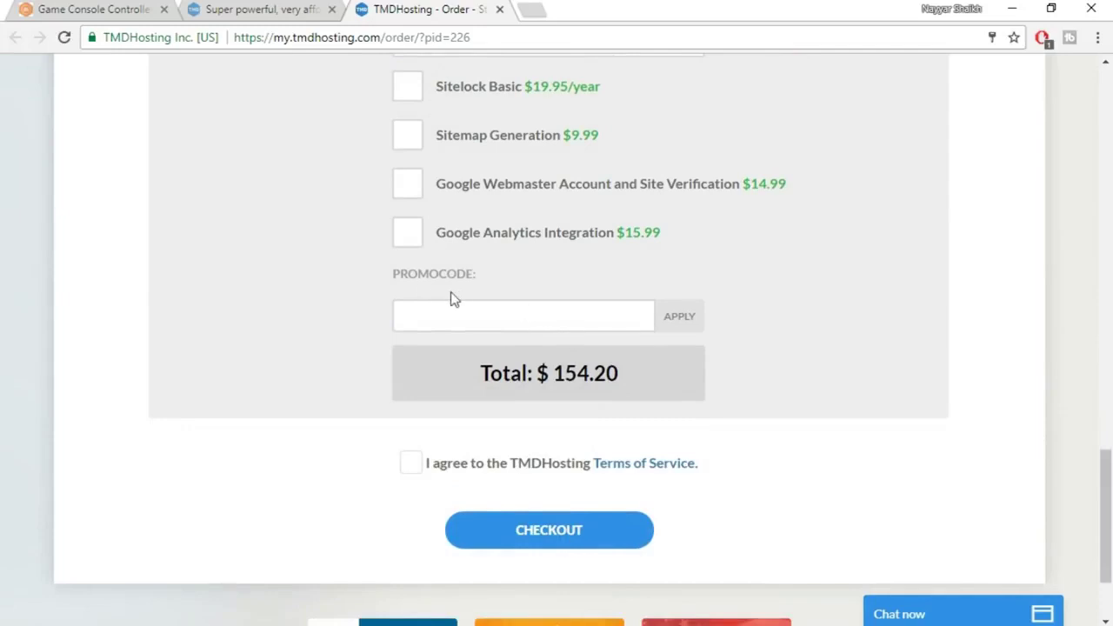
# Apply the promo code for 7.00% off, bringing the total to $143.41, and accept the Terms of Service.
pyautogui.click(533, 319)
pyautogui.click(487, 315)
pyautogui.write('NAYYARYT')
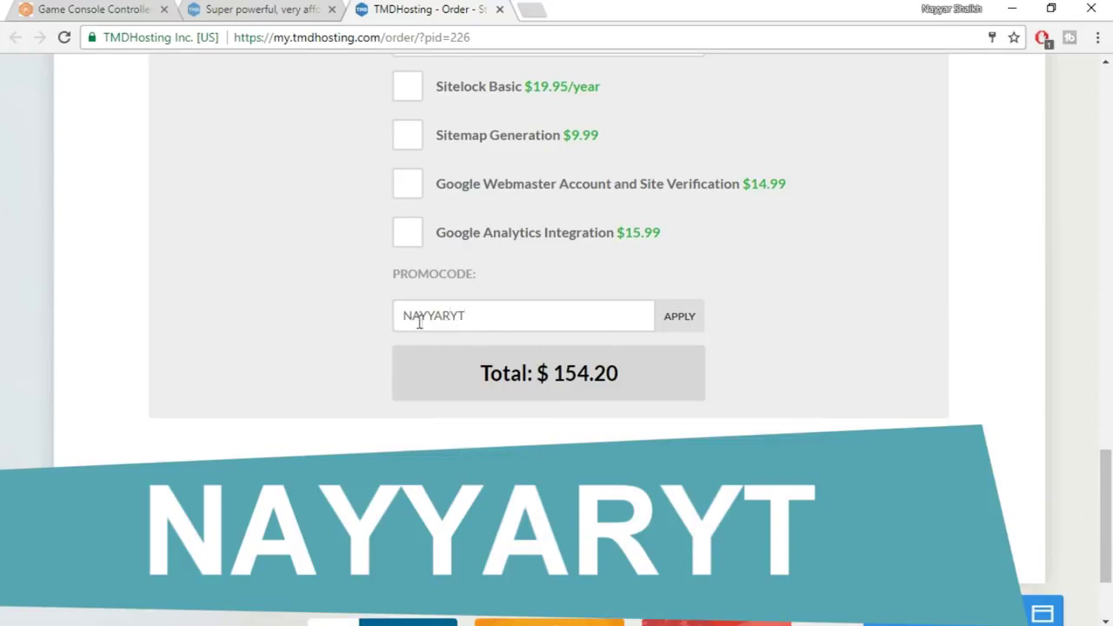
pyautogui.click(689, 324)
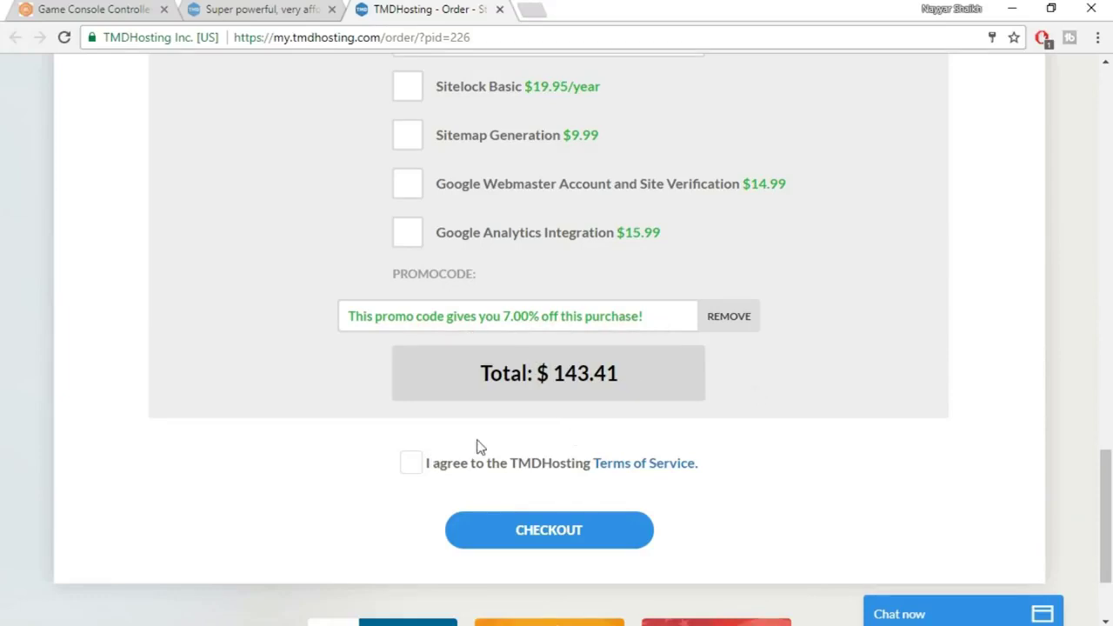
pyautogui.click(409, 468)
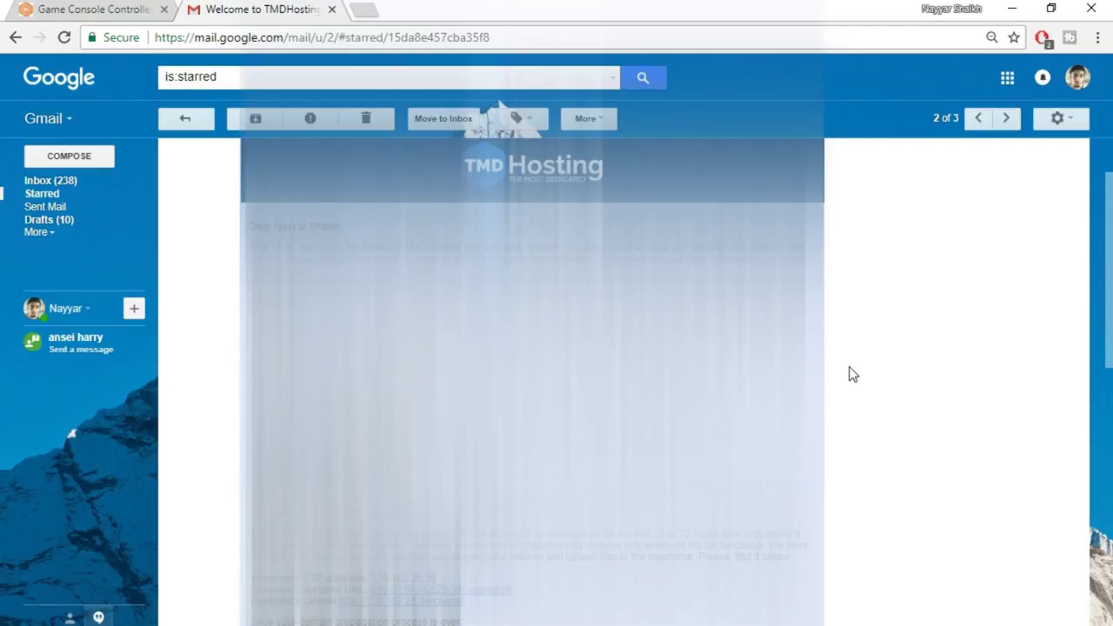
# Scroll the TMDHosting welcome email and open its cPanel login link in a new tab.
pyautogui.scroll(-10, 853, 374)
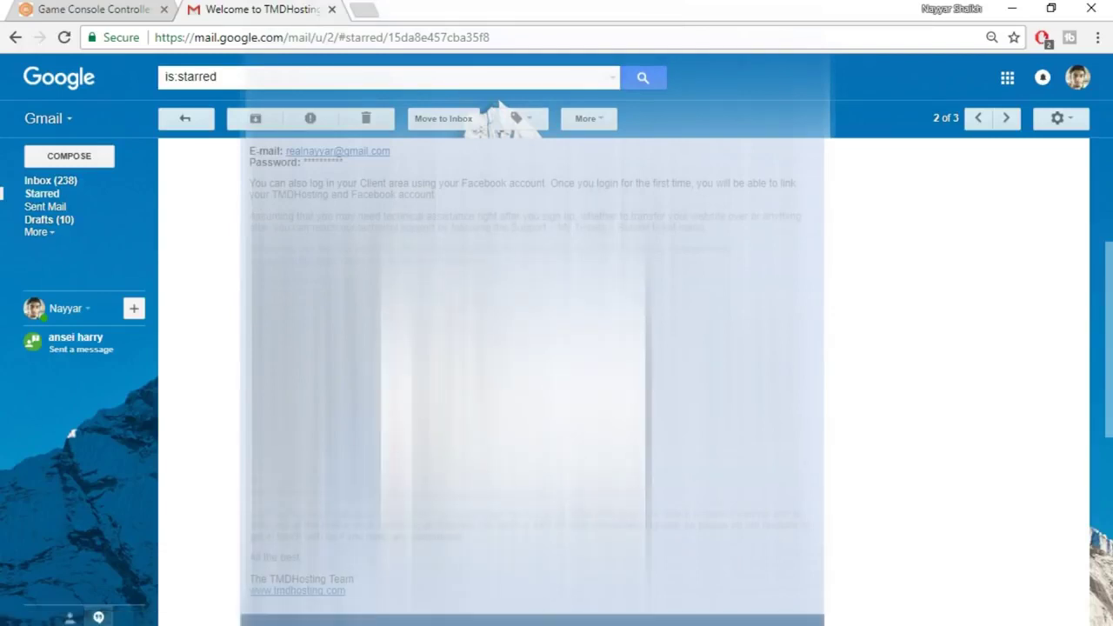
pyautogui.click(423, 9)
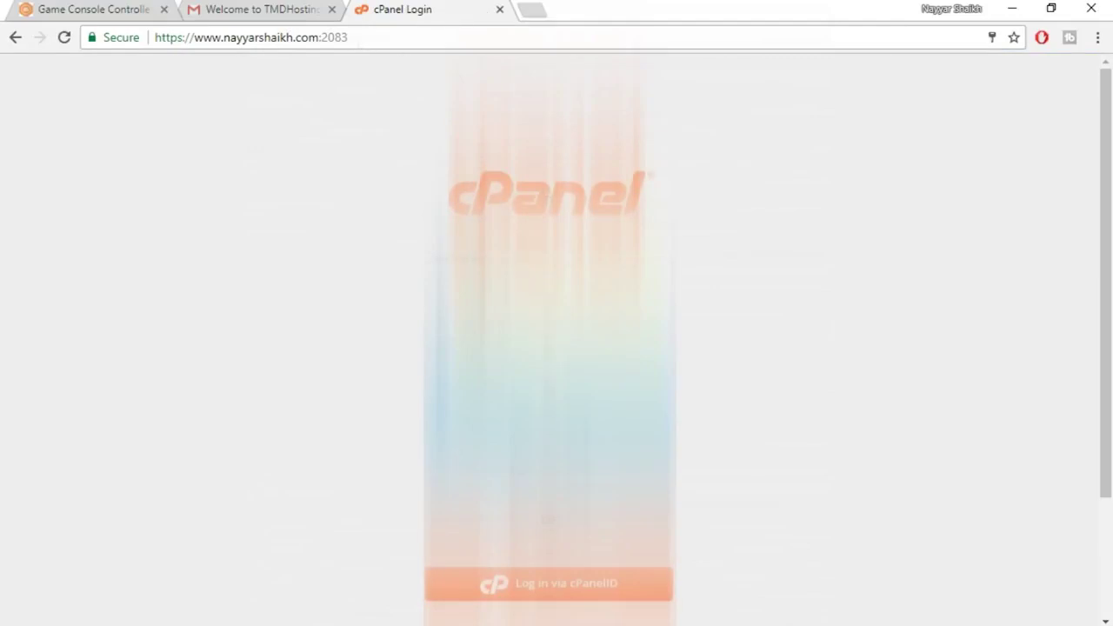
# Check the login details in the Gmail welcome email, then return to the cPanel Login tab.
pyautogui.click(286, 9)
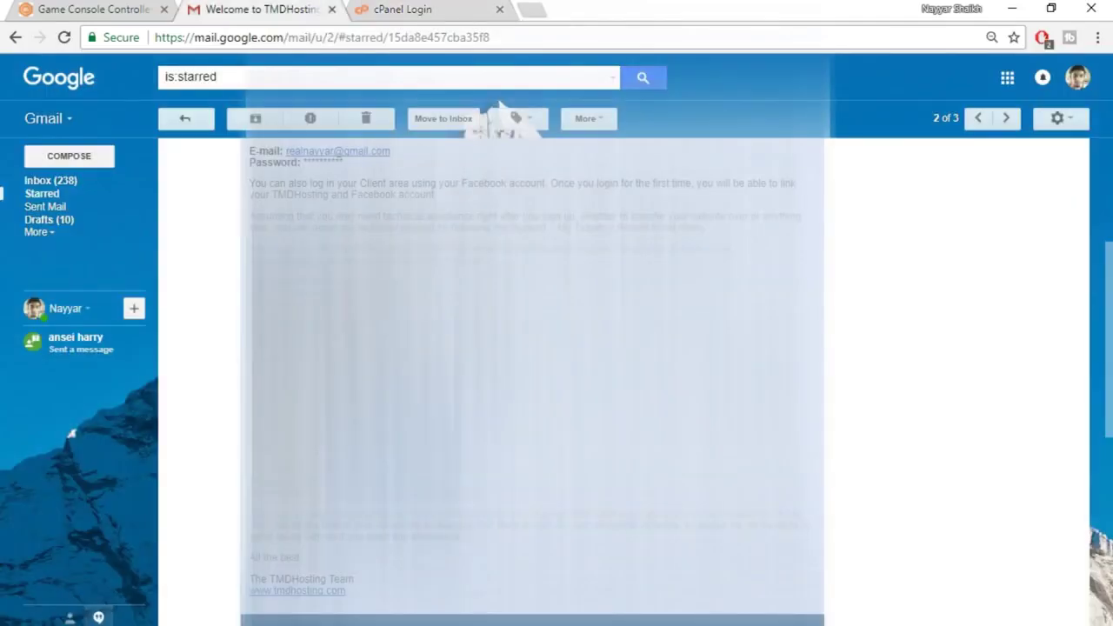
pyautogui.click(474, 9)
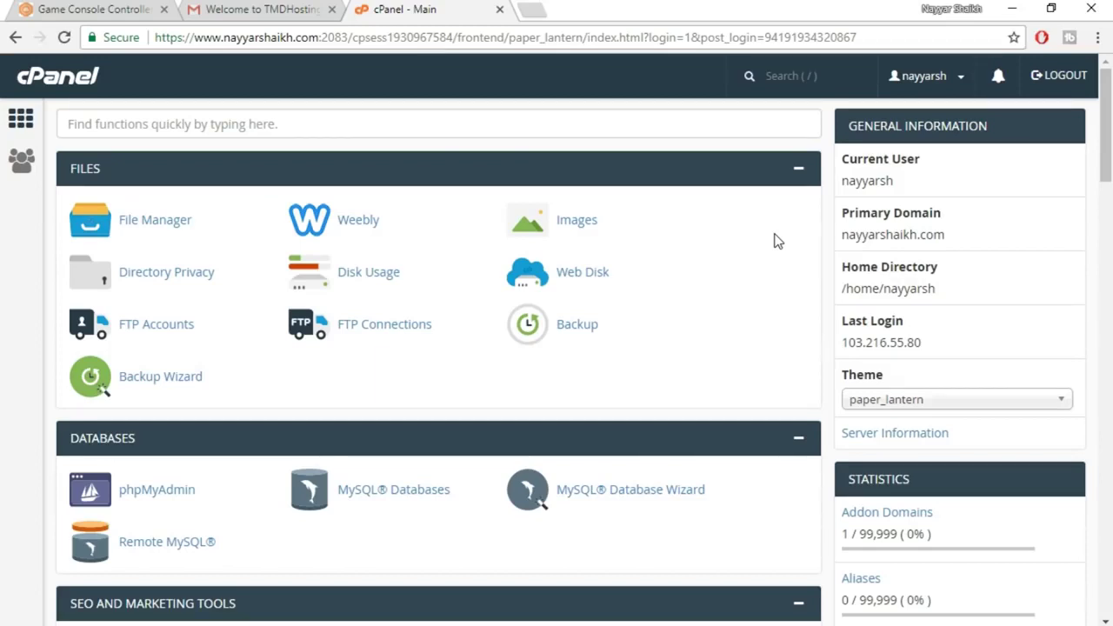
# Scroll the cPanel dashboard down to Softaculous Apps Installer and open WordPress.
pyautogui.scroll(-7, 771, 275)
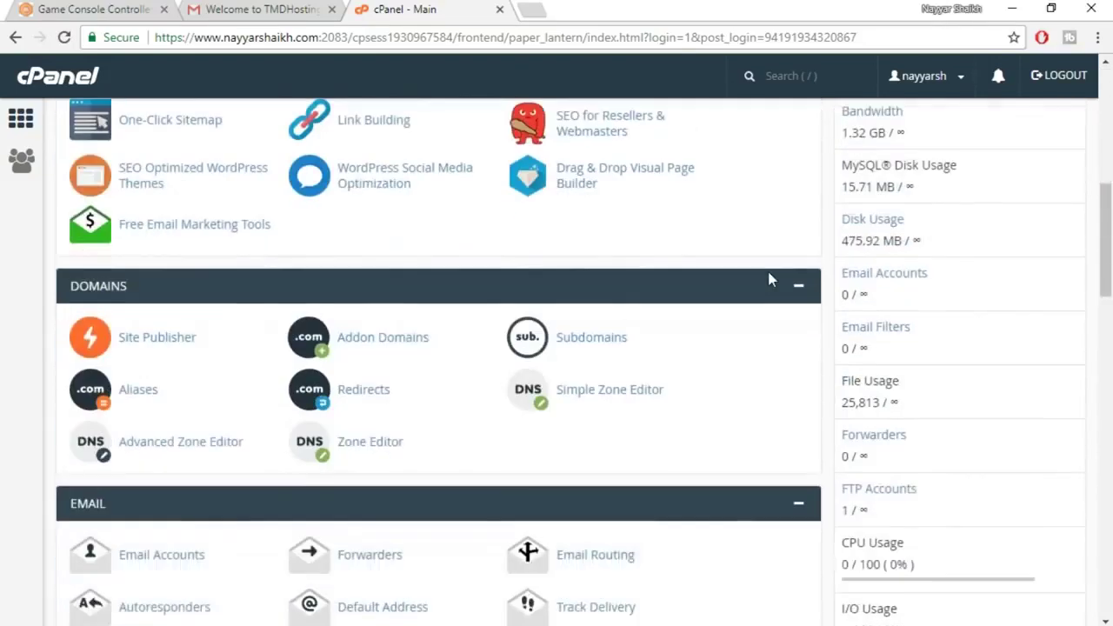
pyautogui.scroll(-15, 770, 279)
pyautogui.scroll(-4, 769, 280)
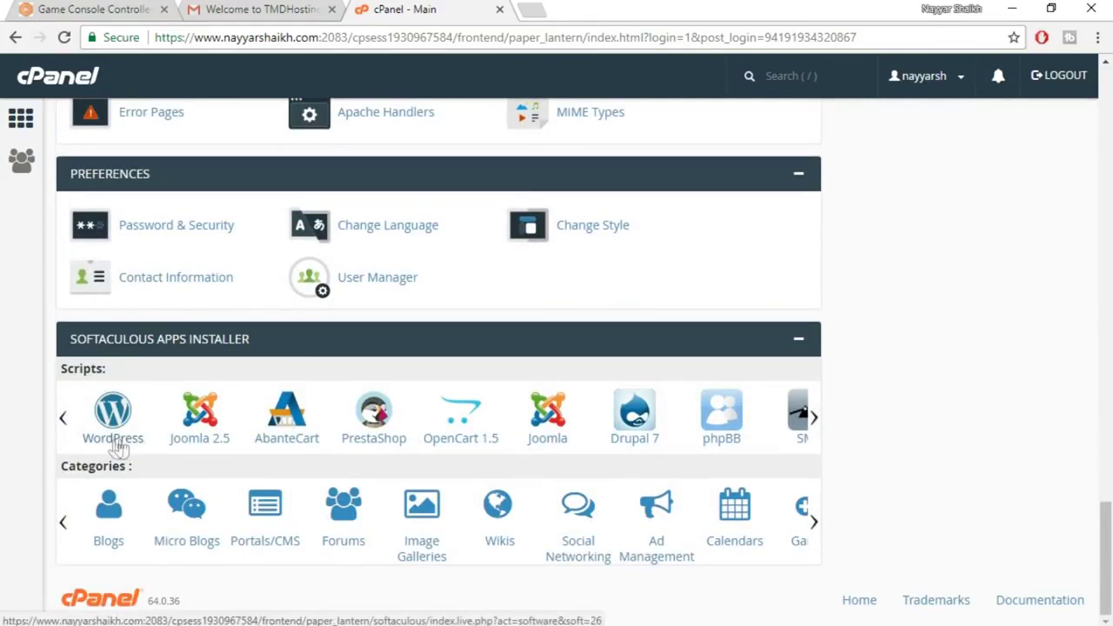
pyautogui.click(121, 446)
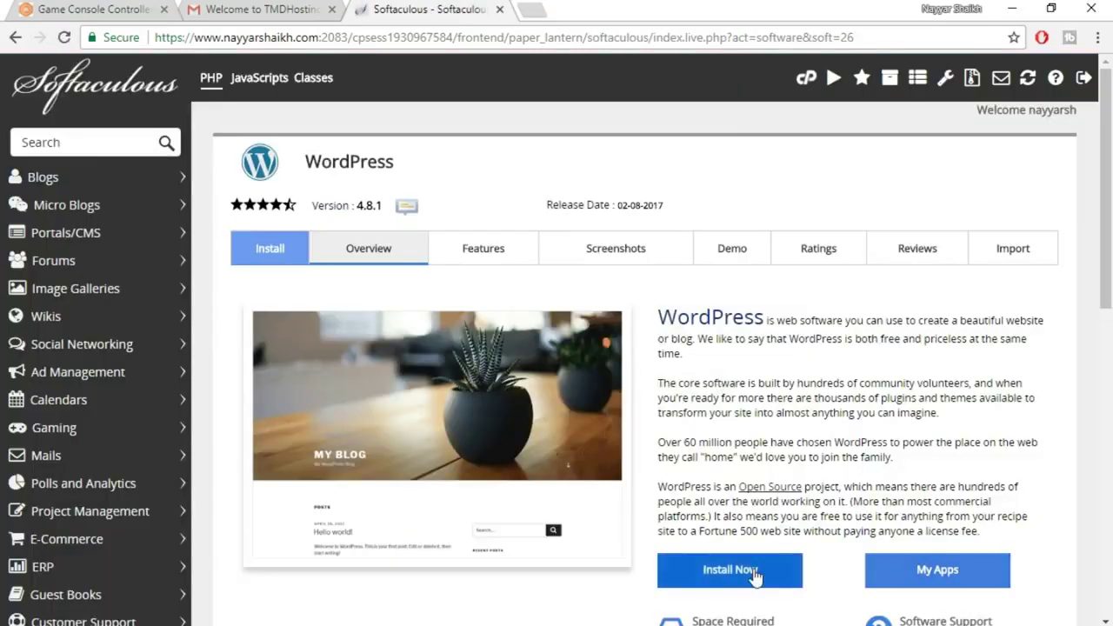
pyautogui.click(754, 574)
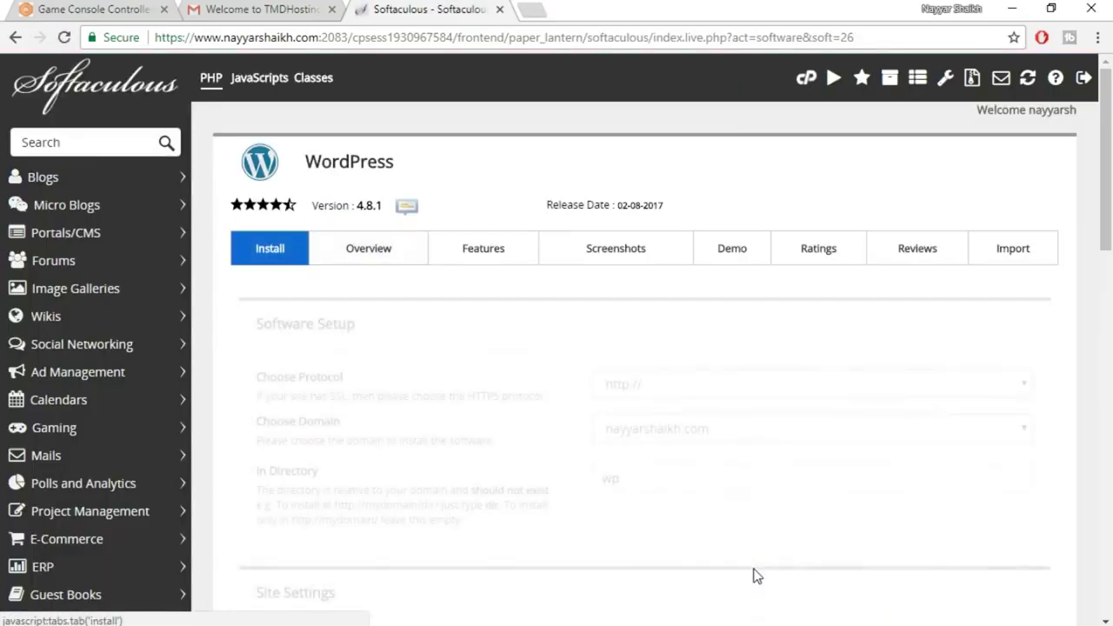
pyautogui.click(698, 385)
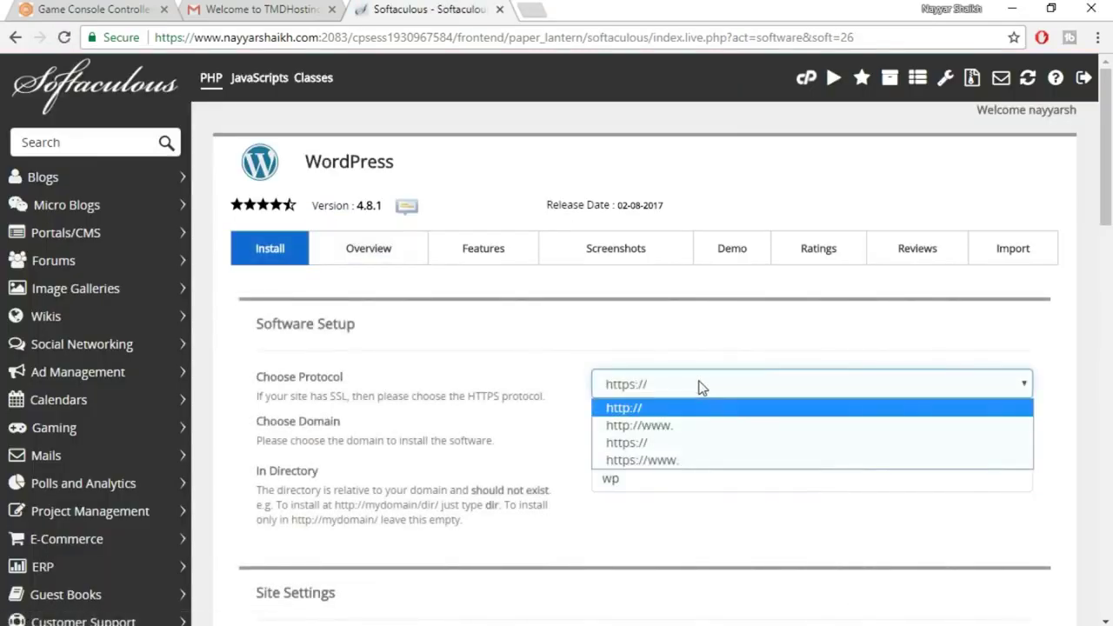
pyautogui.click(678, 461)
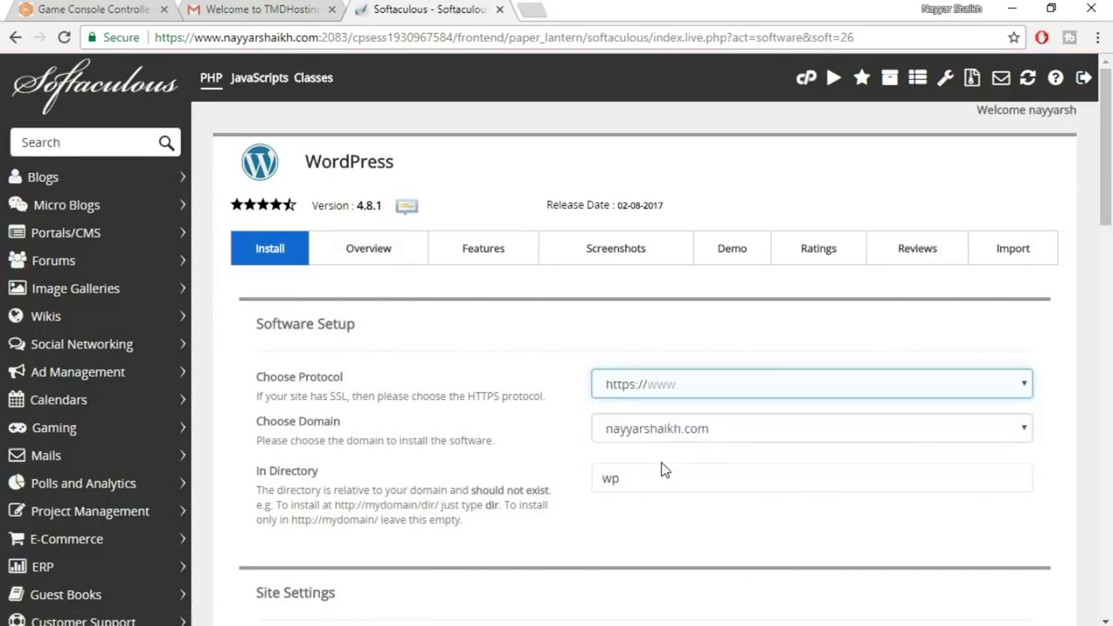
pyautogui.click(719, 429)
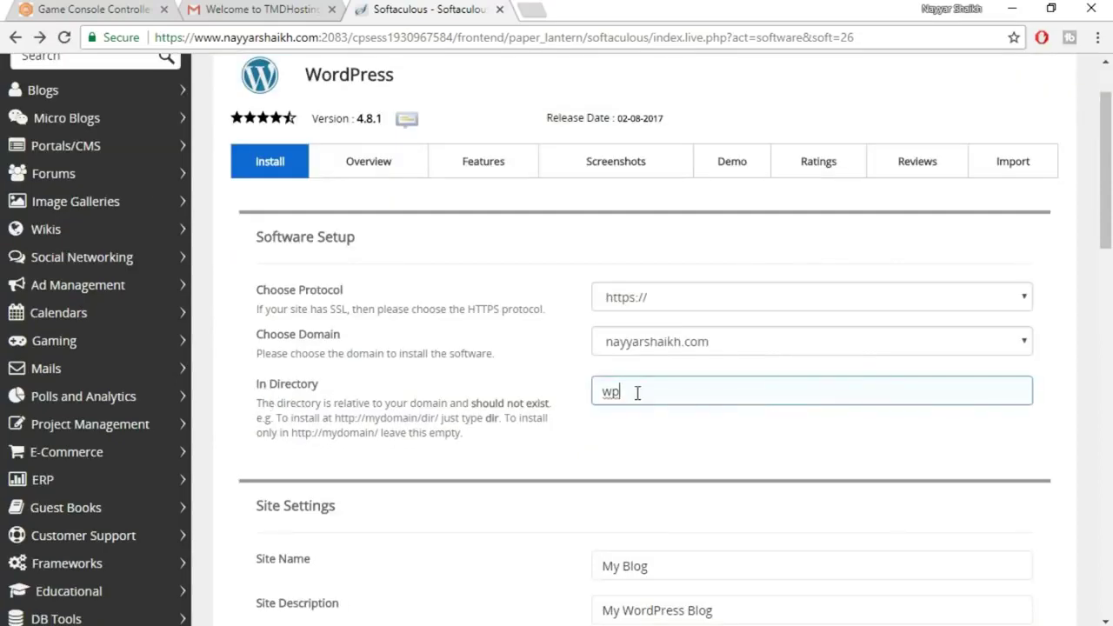
pyautogui.moveTo(635, 392); pyautogui.dragTo(548, 399)
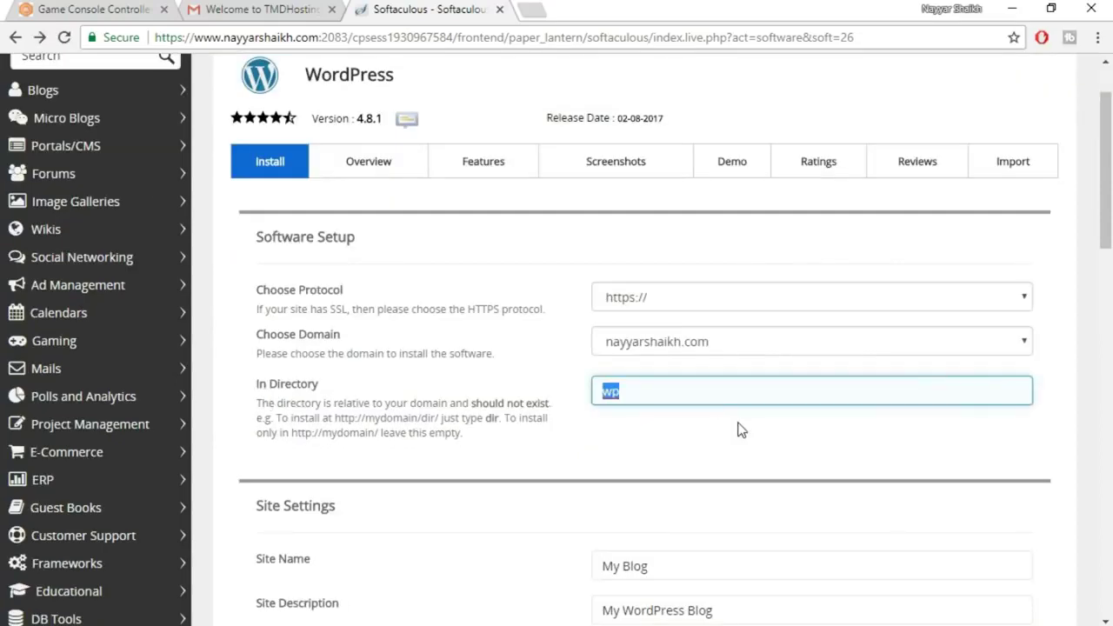
pyautogui.moveTo(715, 396); pyautogui.dragTo(591, 406)
pyautogui.press('BackSpace')
pyautogui.scroll(-3, 793, 470)
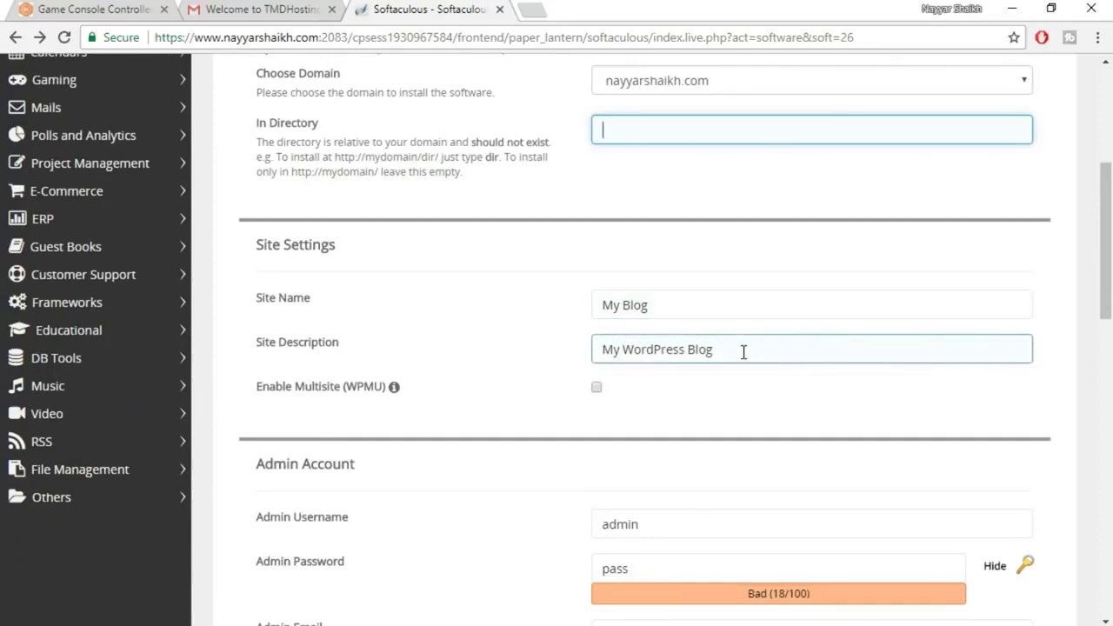
pyautogui.scroll(-2, 787, 396)
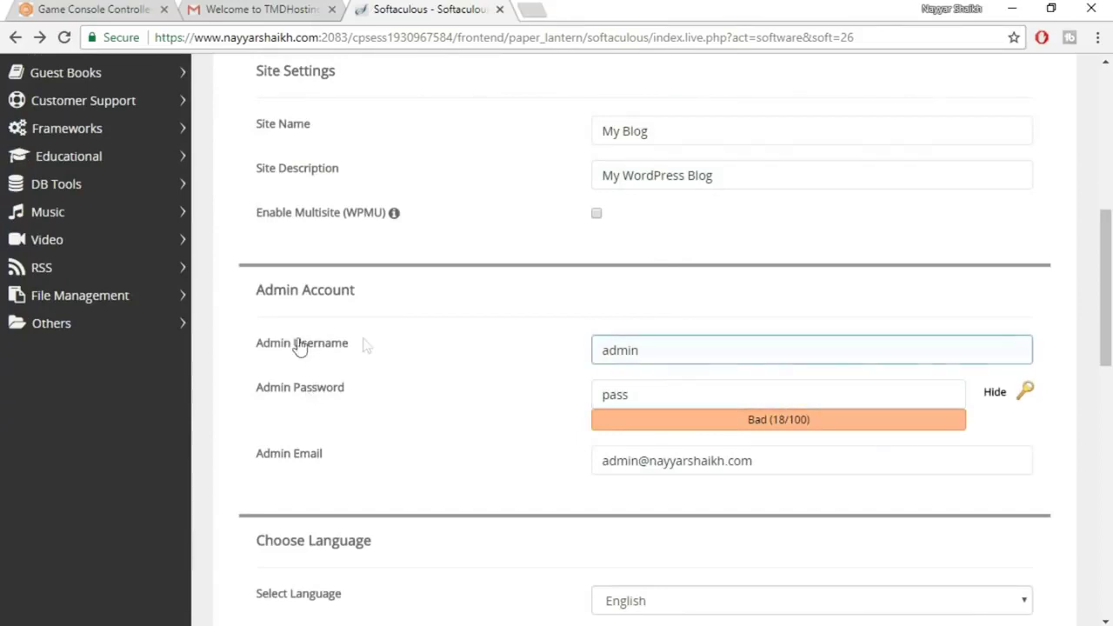
# Replace the default admin username and password with the site owner's own credentials.
pyautogui.moveTo(681, 344); pyautogui.dragTo(563, 341)
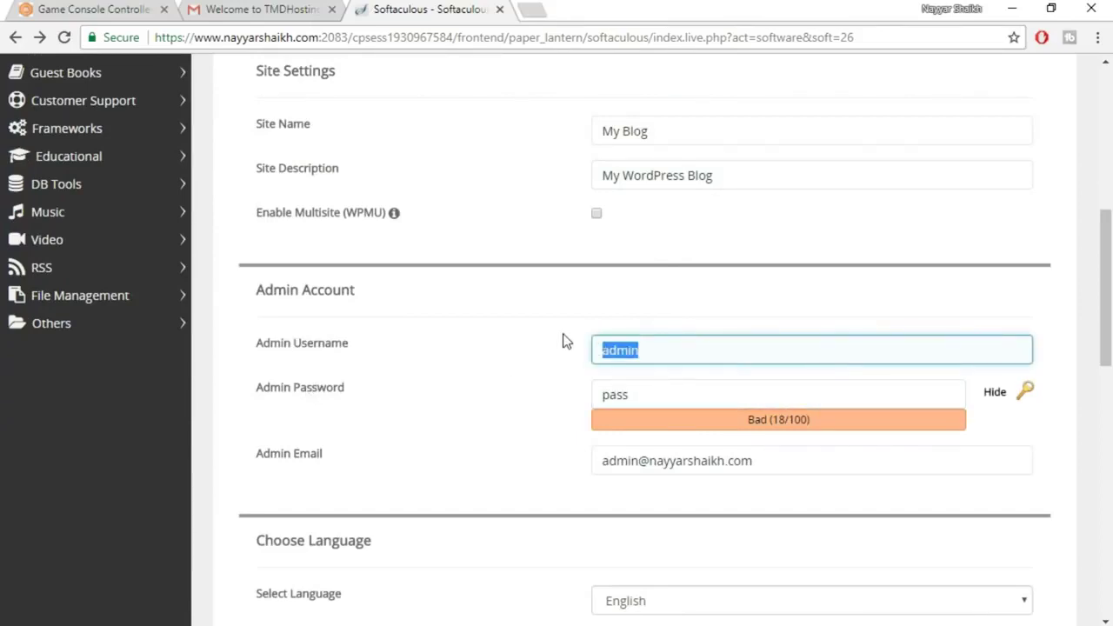
pyautogui.write('N')
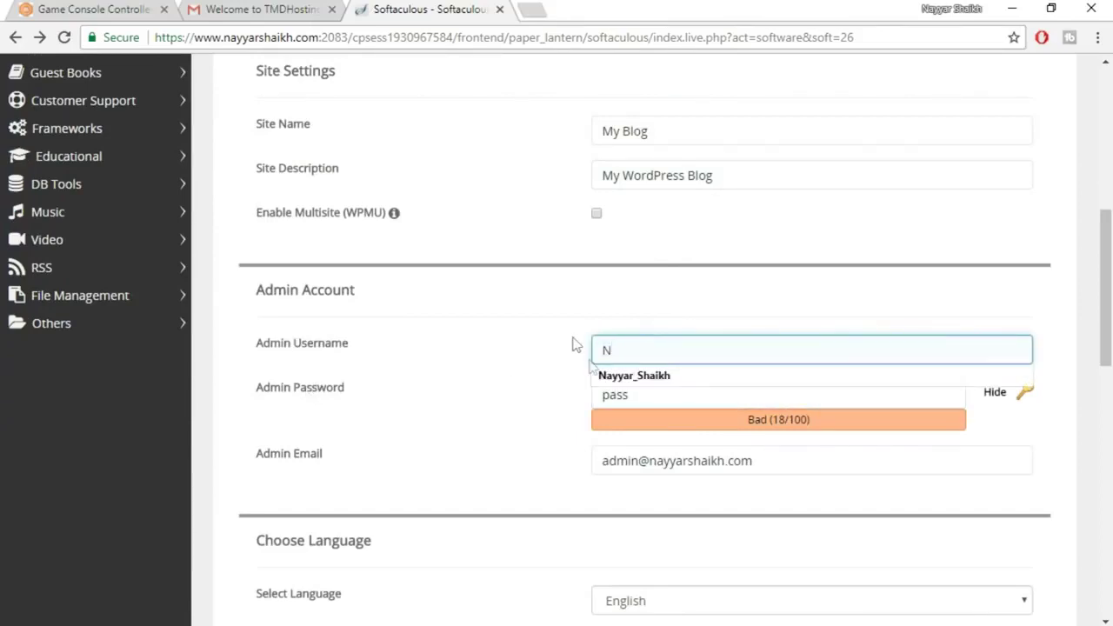
pyautogui.click(671, 386)
pyautogui.moveTo(700, 389); pyautogui.dragTo(610, 396)
pyautogui.click(995, 396)
pyautogui.moveTo(778, 399); pyautogui.dragTo(571, 386)
pyautogui.write('••••••••••')
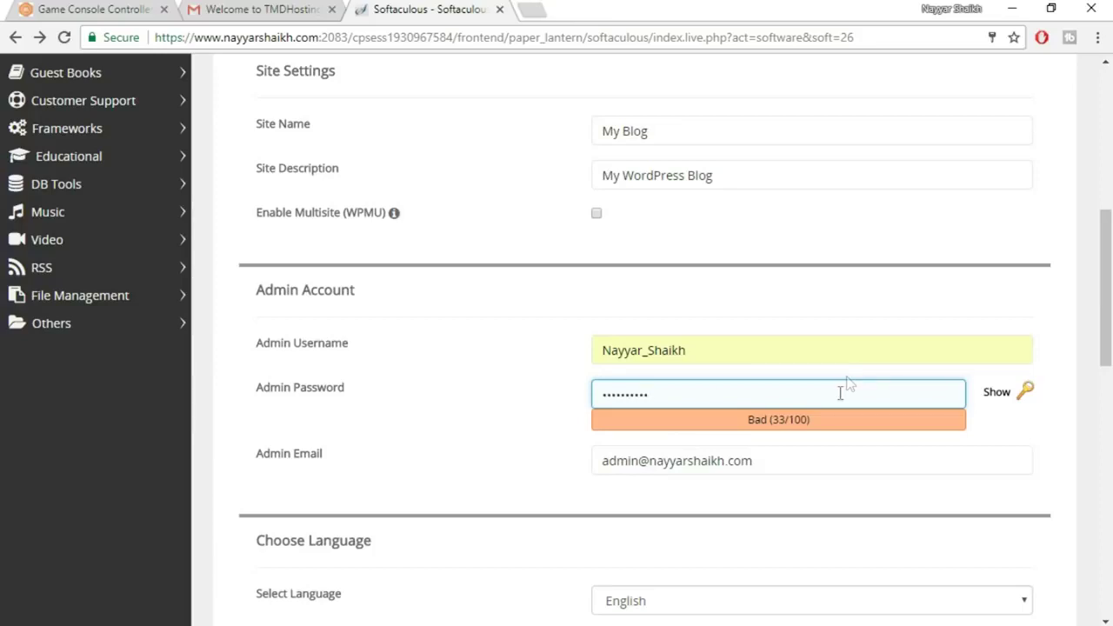
# Enter the admin's e-mail address and start the WordPress installation.
pyautogui.moveTo(771, 463); pyautogui.dragTo(591, 461)
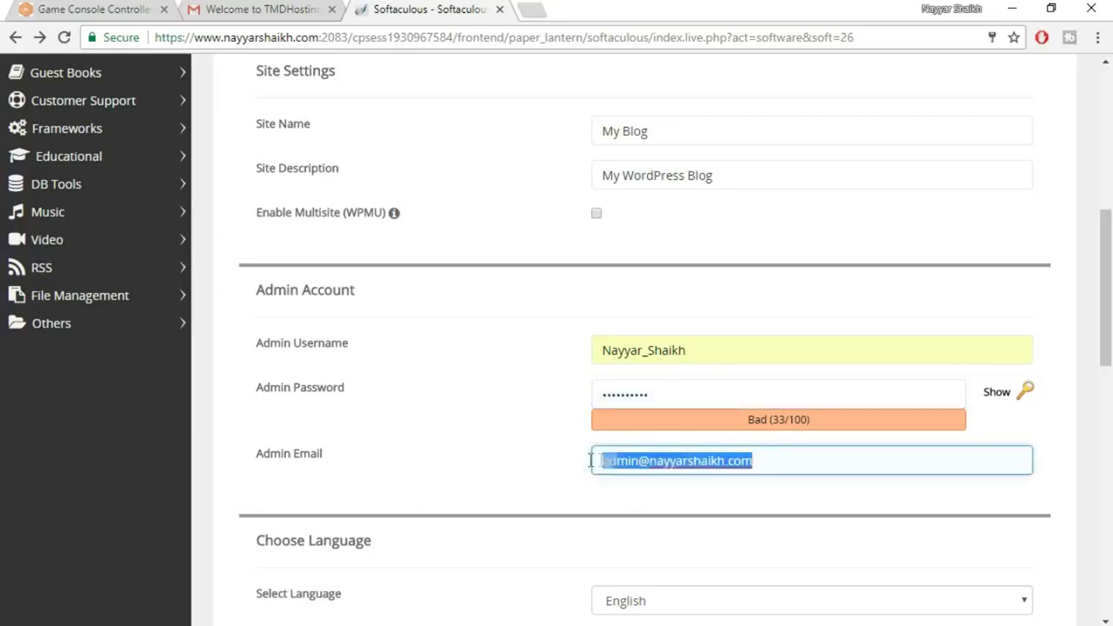
pyautogui.write('r')
pyautogui.click(676, 495)
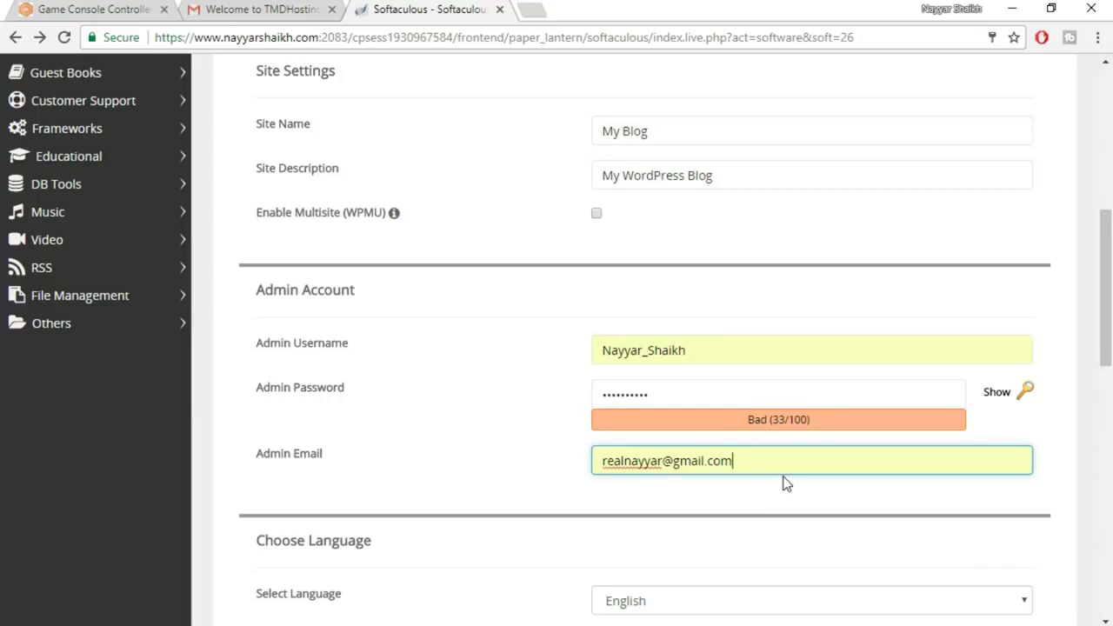
pyautogui.scroll(-4, 786, 483)
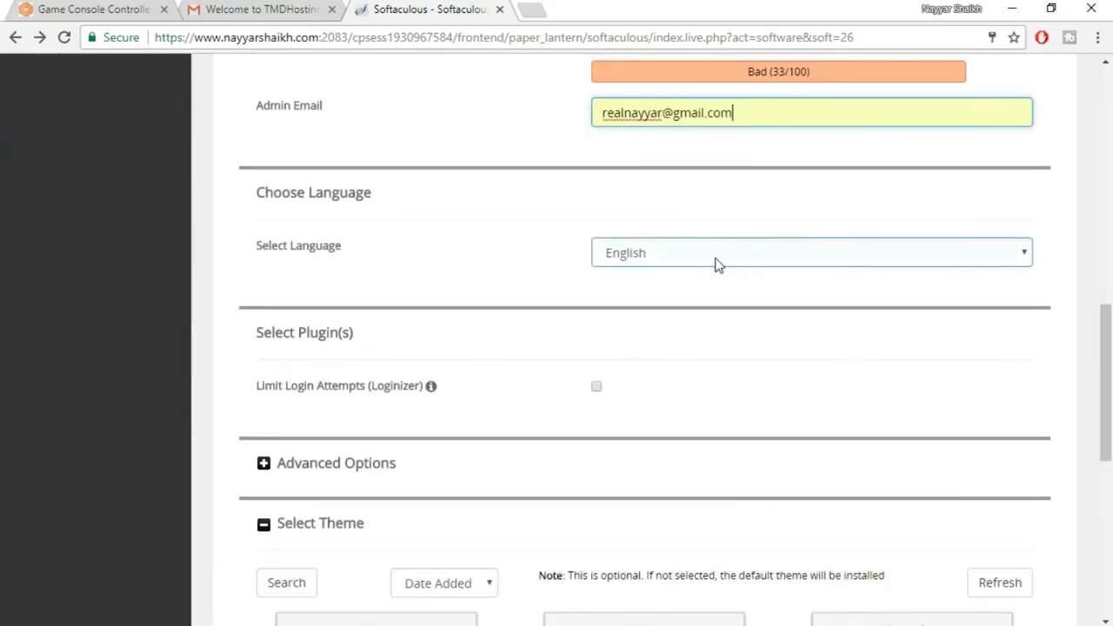
pyautogui.scroll(-5, 902, 391)
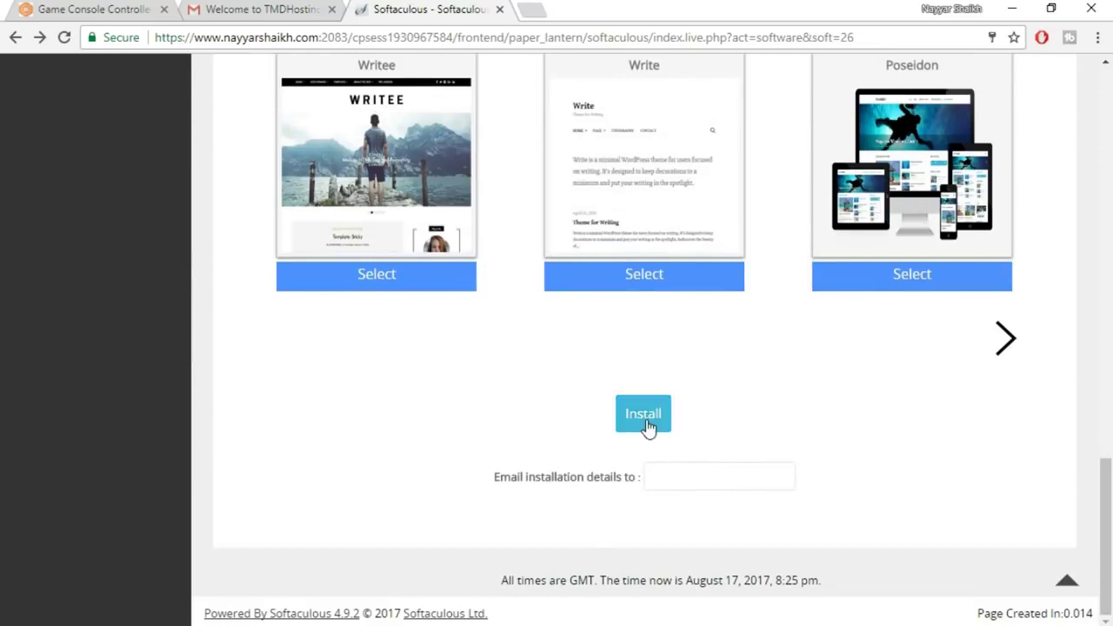
pyautogui.click(644, 415)
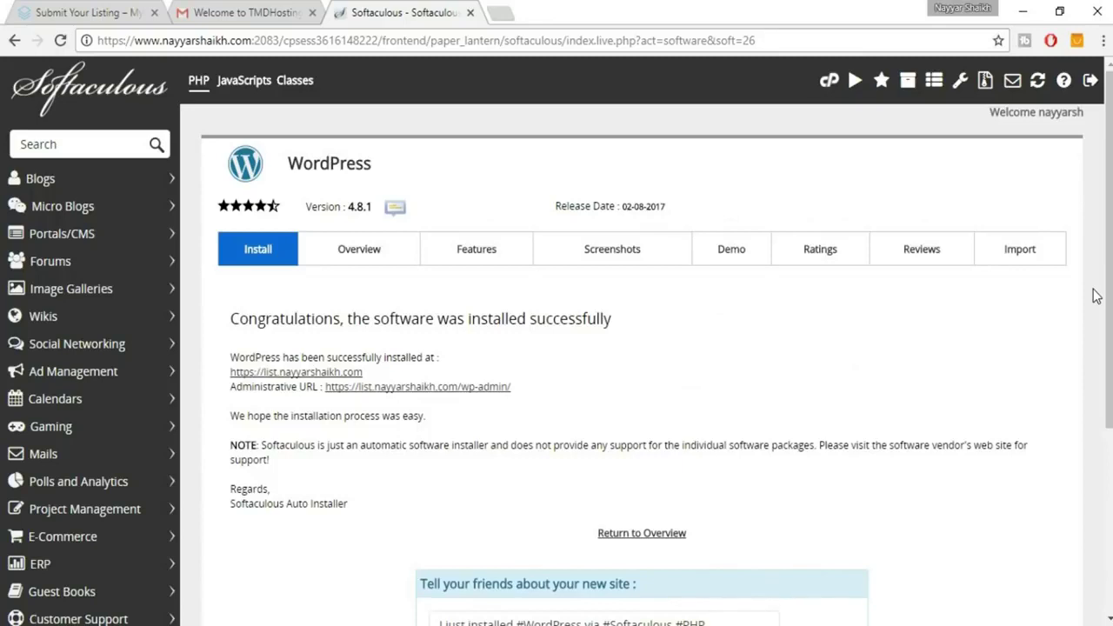
# Open the Administrative URL in a new tab to reach the WordPress 4.8.1 Dashboard.
pyautogui.rightClick(405, 388)
pyautogui.click(477, 401)
pyautogui.hotkey('ctrl', 'Tab')
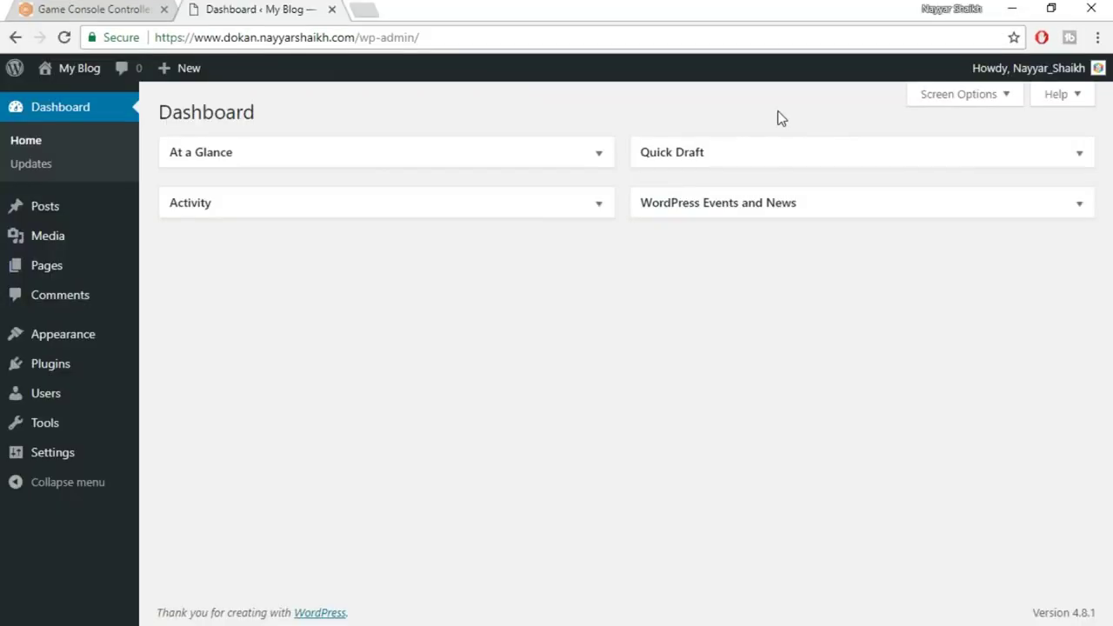
pyautogui.moveTo(52, 363)
# Open the live My Blog front page in a new tab, scroll through it, then return to the Dashboard.
pyautogui.moveTo(75, 73)
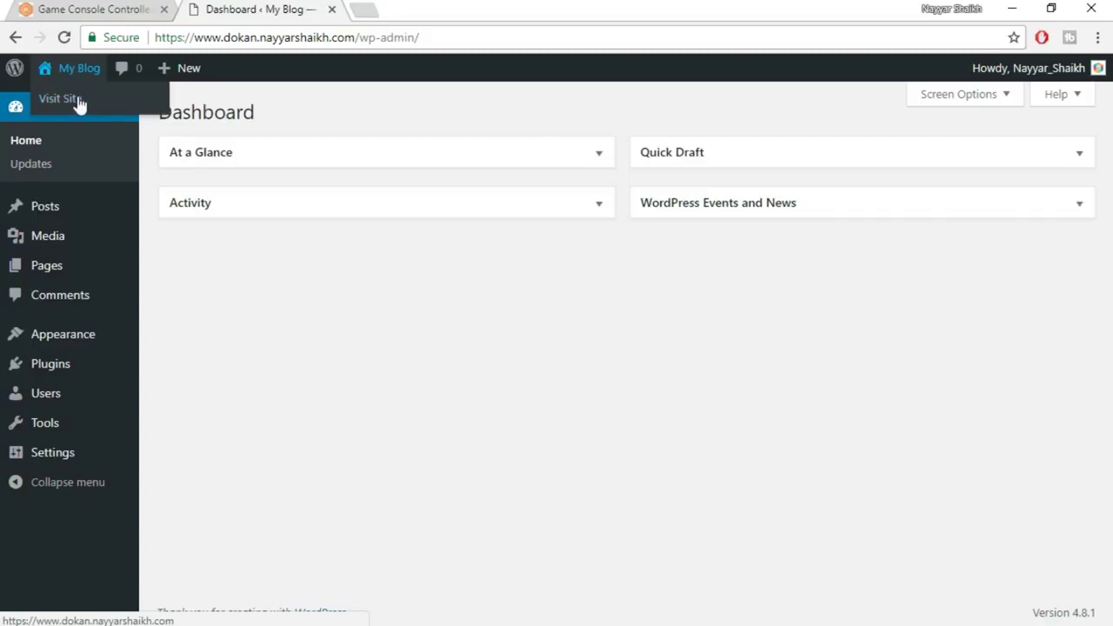
pyautogui.rightClick(79, 102)
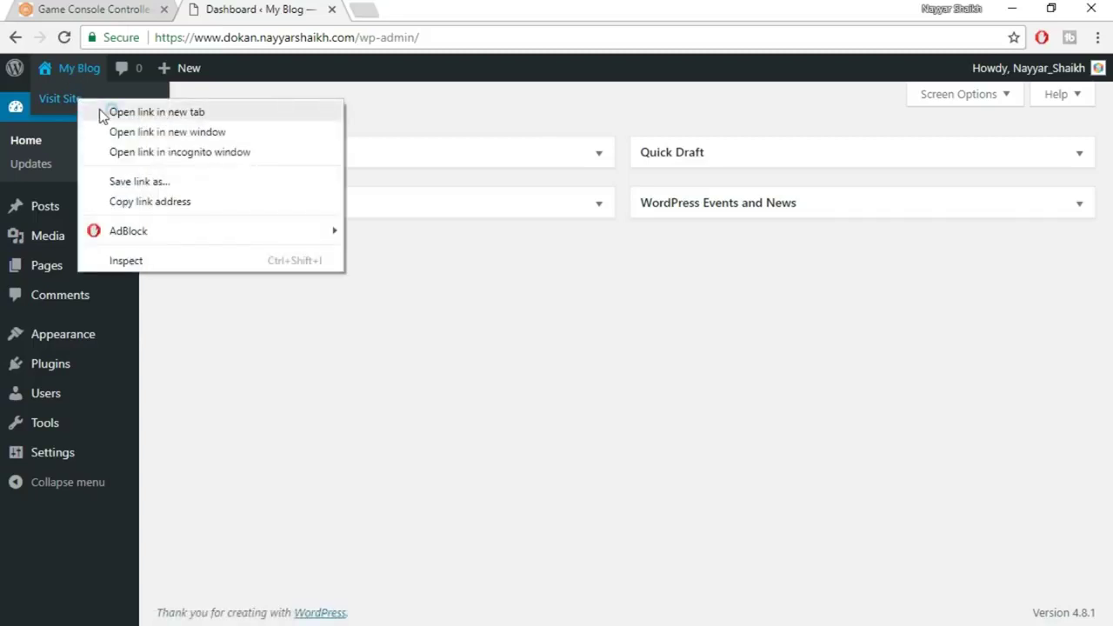
pyautogui.click(157, 112)
pyautogui.click(418, 10)
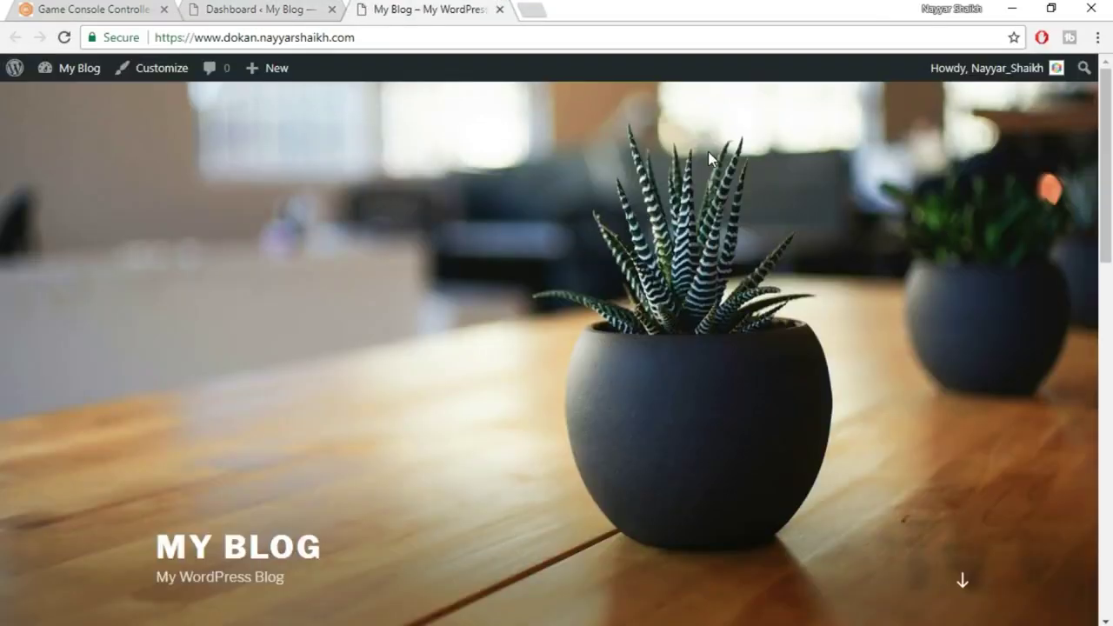
pyautogui.scroll(-5, 779, 322)
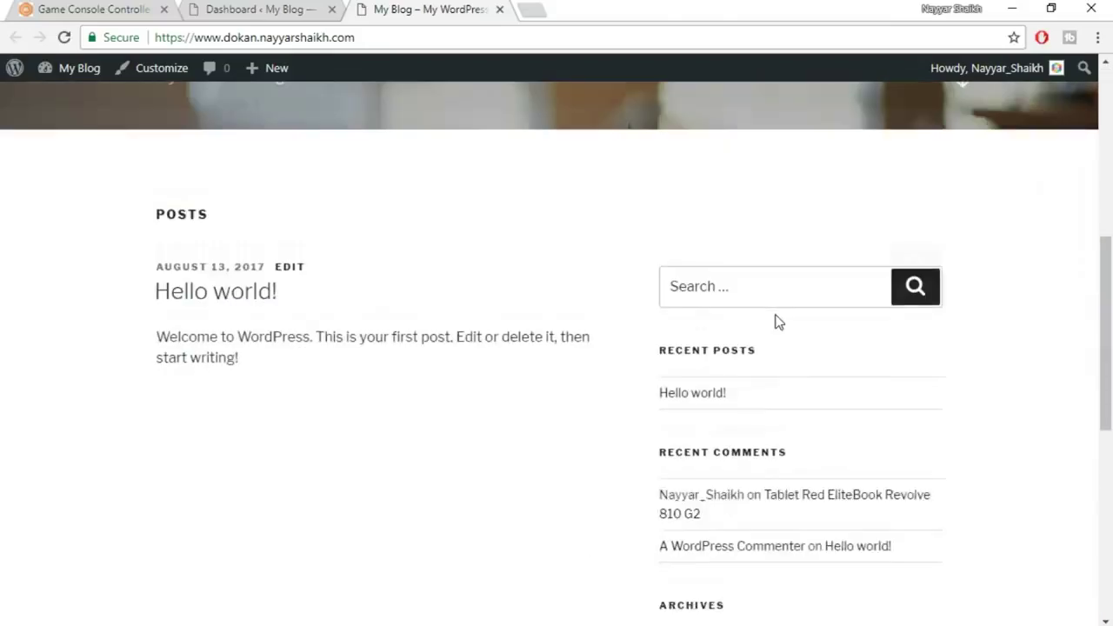
pyautogui.scroll(5, 777, 321)
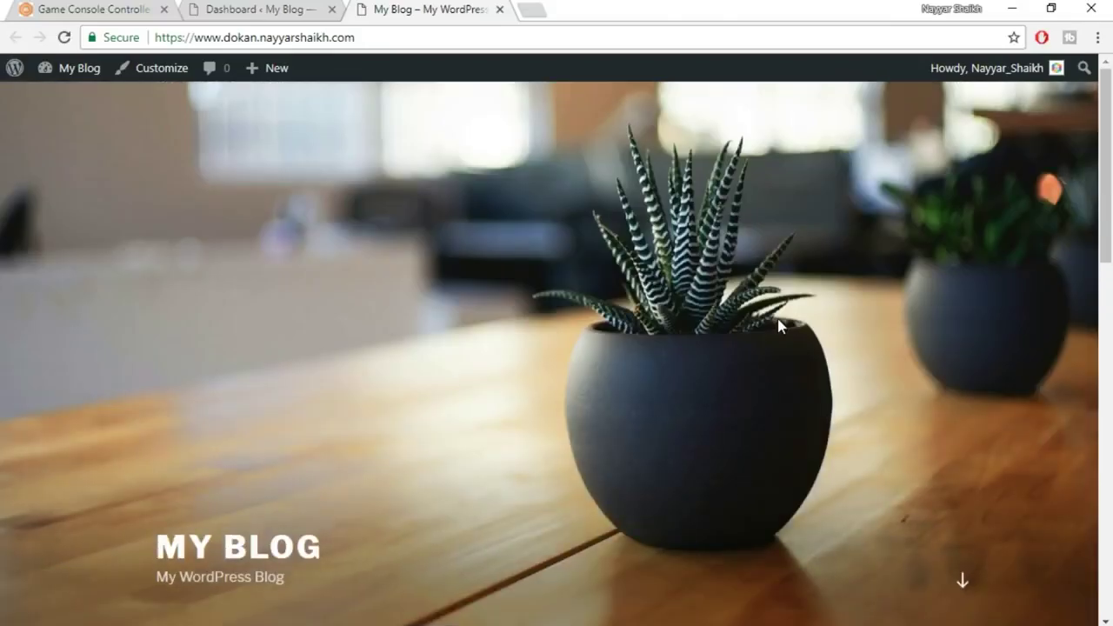
pyautogui.click(254, 10)
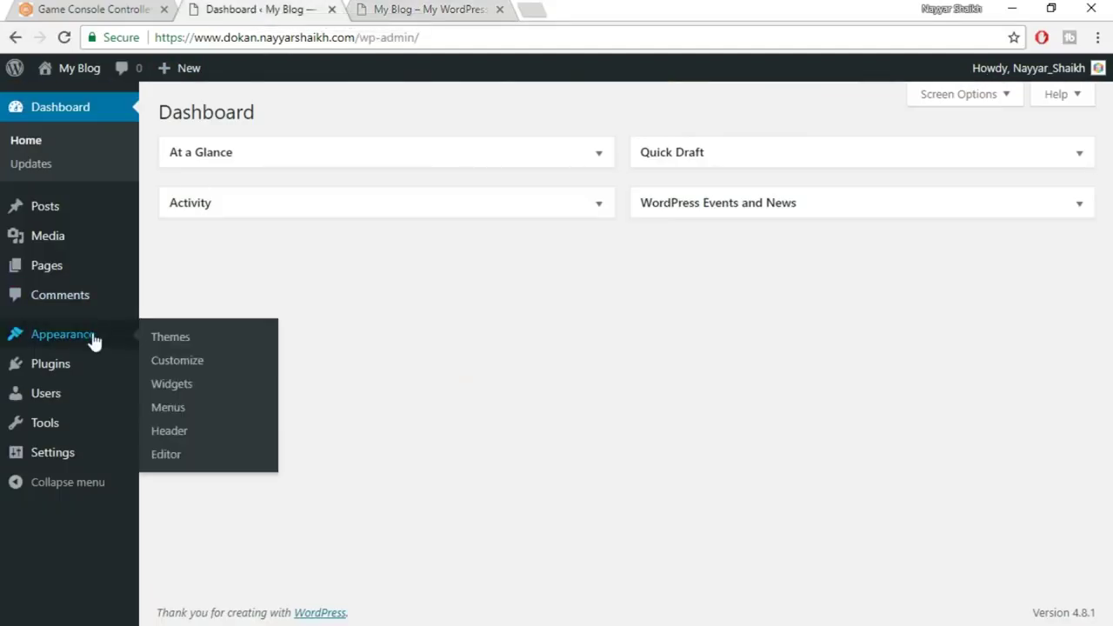
# Go to Appearance > Themes > Add New, briefly check the demo product tab, and come back.
pyautogui.click(91, 336)
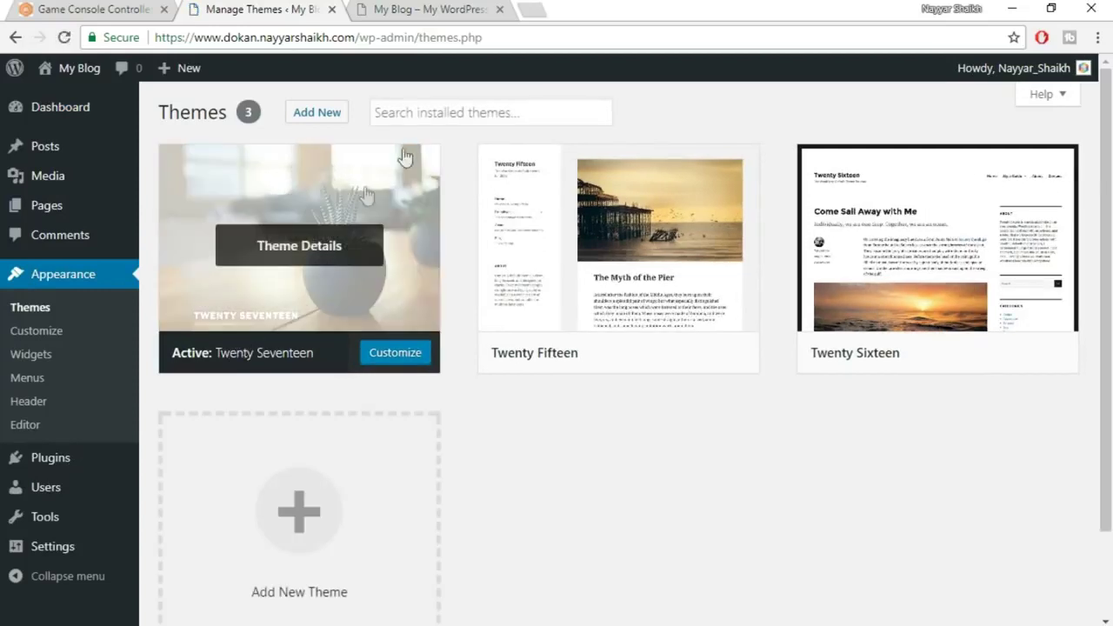
pyautogui.click(313, 121)
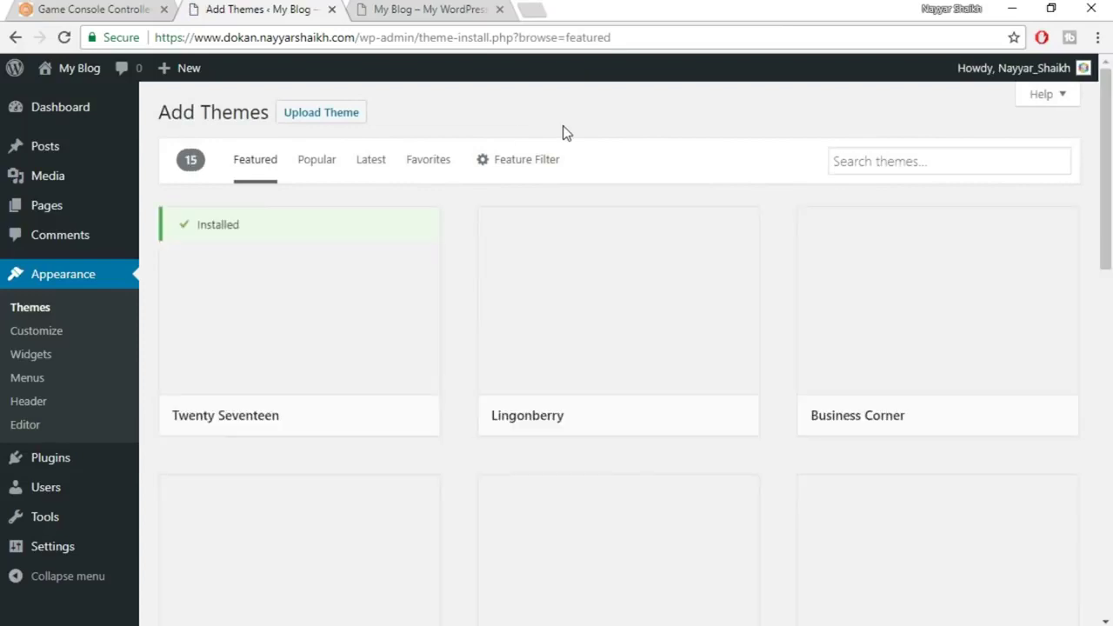
pyautogui.click(109, 9)
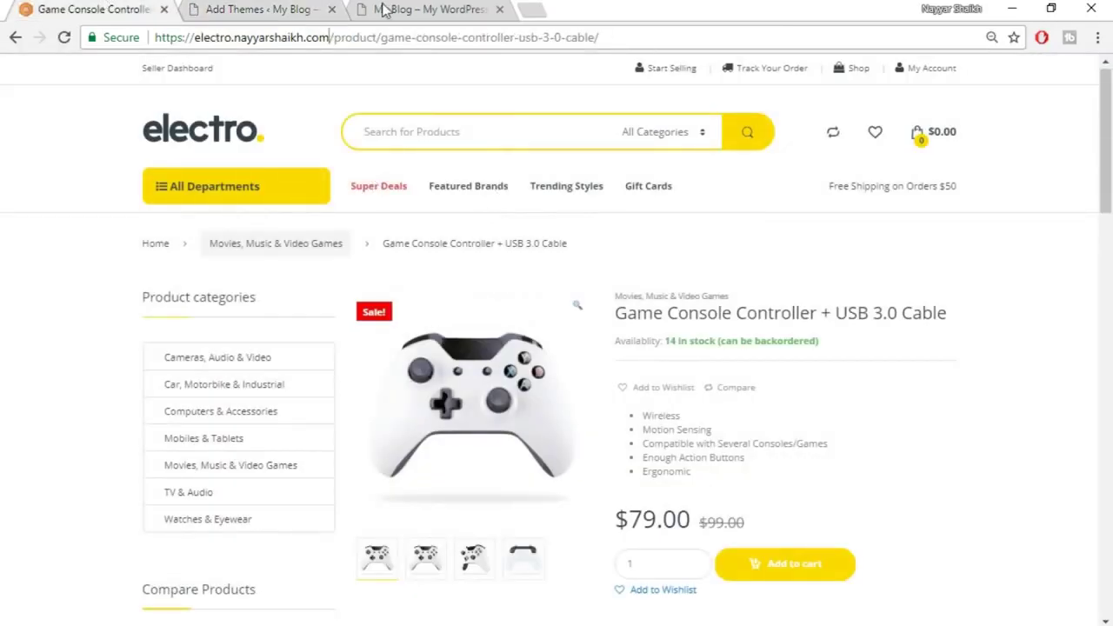
pyautogui.click(298, 9)
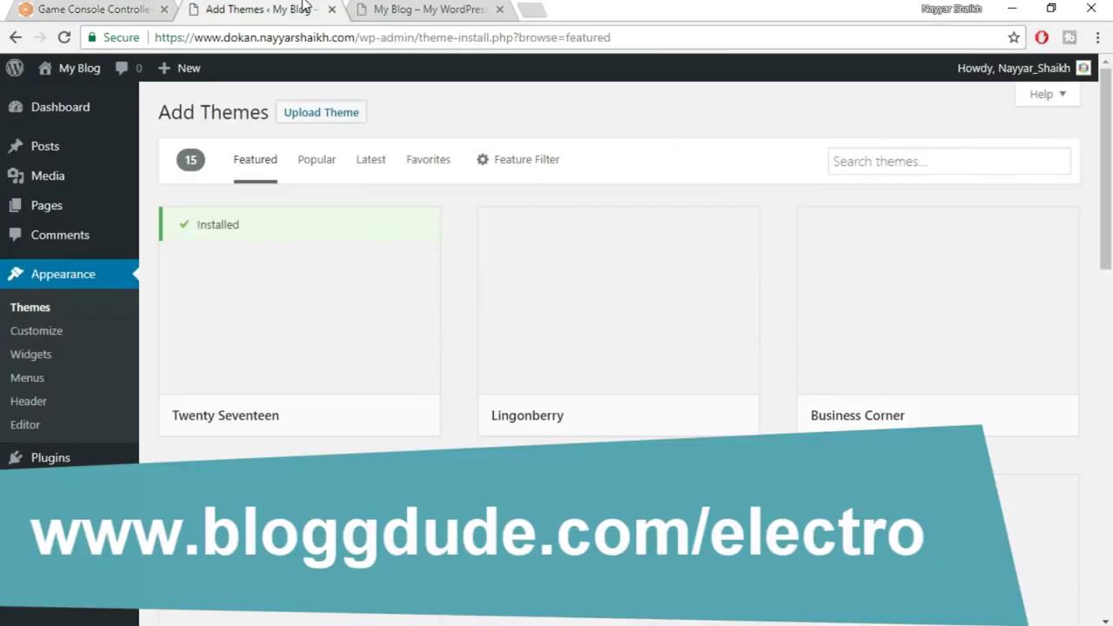
pyautogui.click(539, 7)
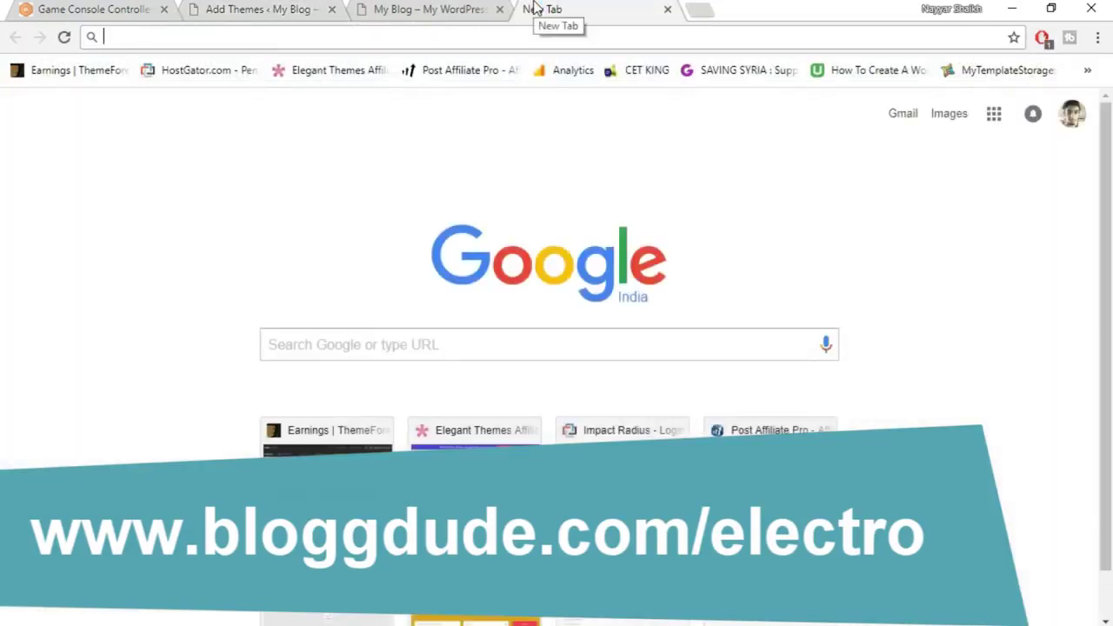
# Load bloggdude.com/electro and browse the ThemeForest Electro listing, comparing it with the demo store.
pyautogui.write('bloggdude.com/electro')
pyautogui.press('Return')
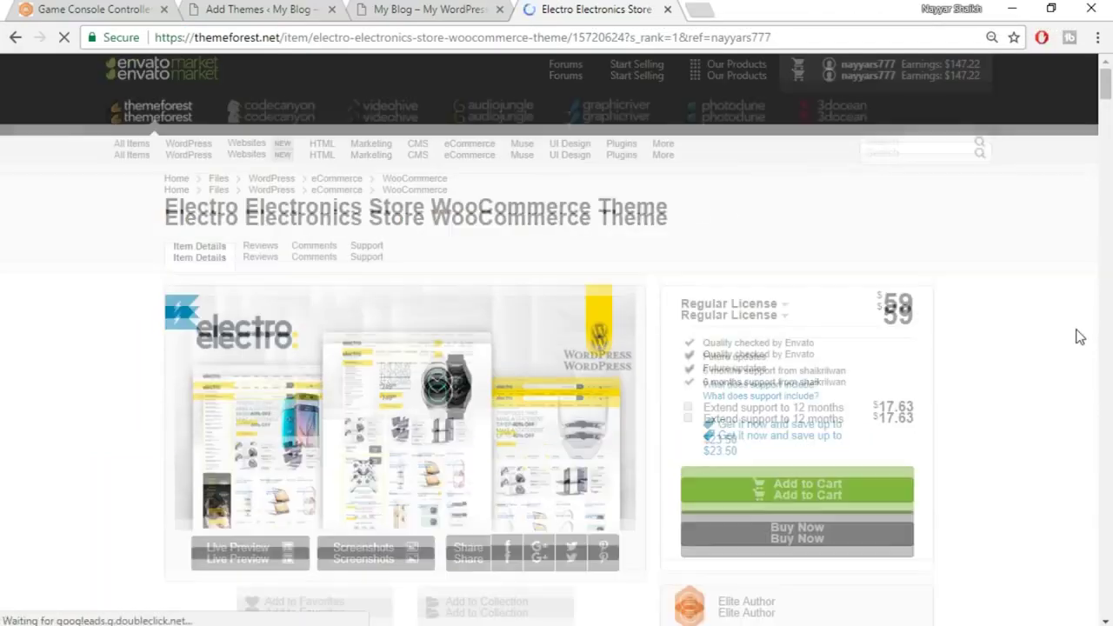
pyautogui.scroll(-2, 1079, 336)
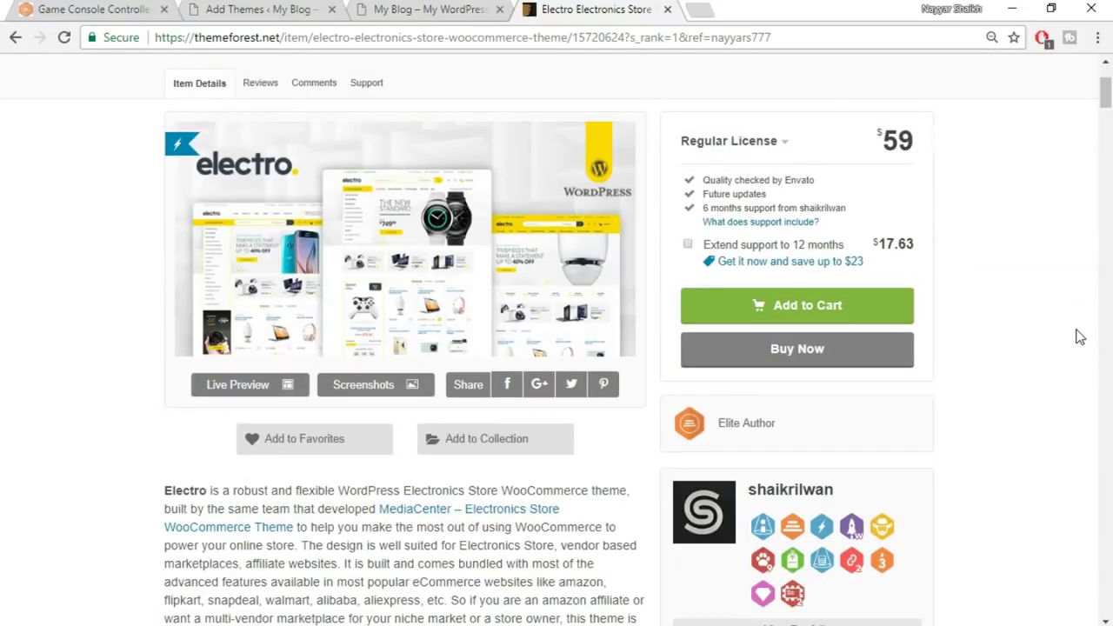
pyautogui.click(87, 9)
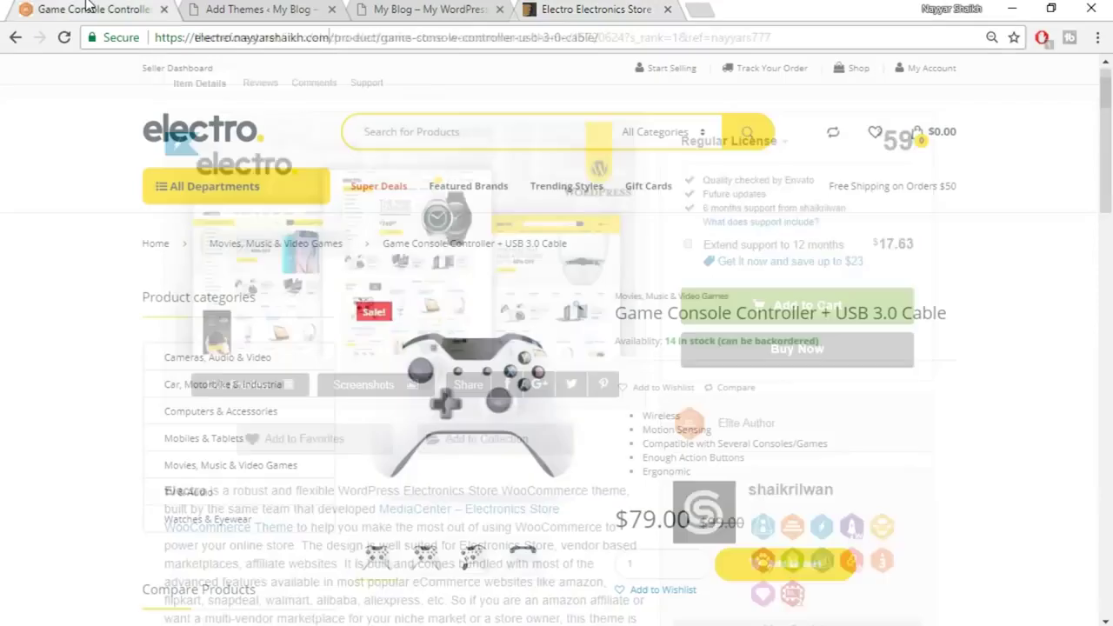
pyautogui.click(609, 8)
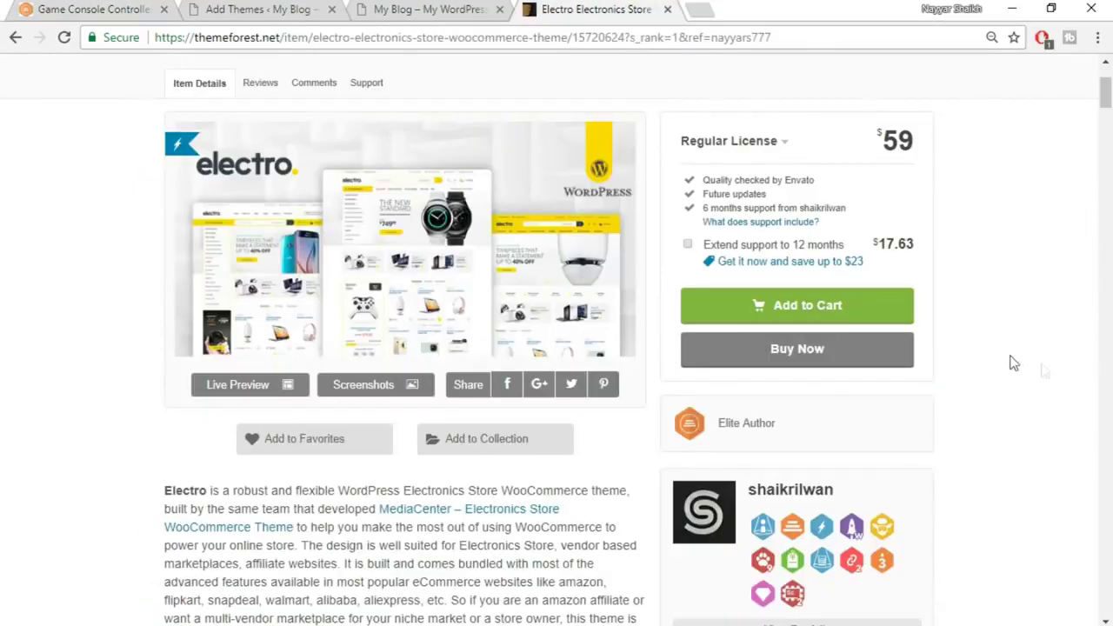
pyautogui.scroll(-3, 1058, 387)
pyautogui.scroll(-2, 1057, 390)
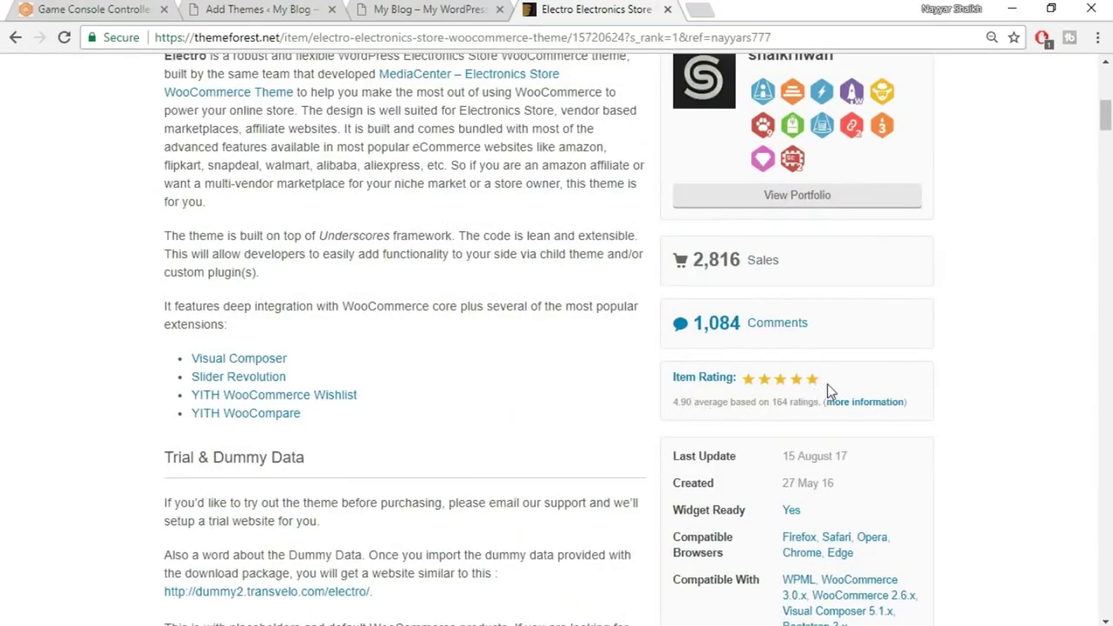
# Note the Electro listing's 164 ratings and 2,816 sales, then close the listing tab.
pyautogui.doubleClick(779, 402)
pyautogui.moveTo(692, 261); pyautogui.dragTo(742, 260)
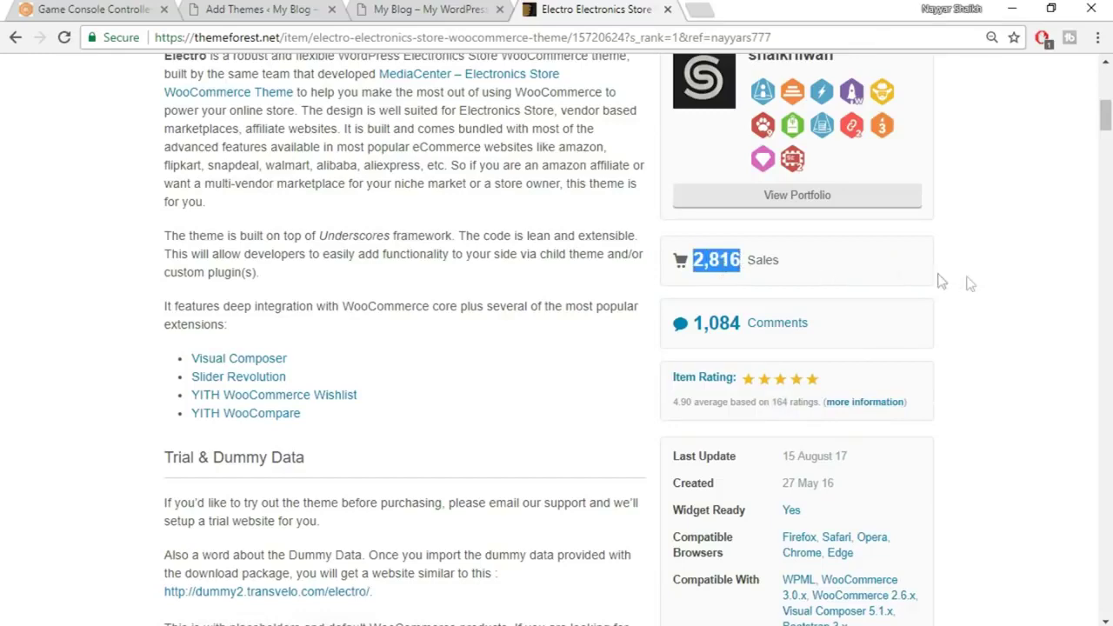
pyautogui.scroll(4, 1040, 391)
pyautogui.scroll(3, 1039, 393)
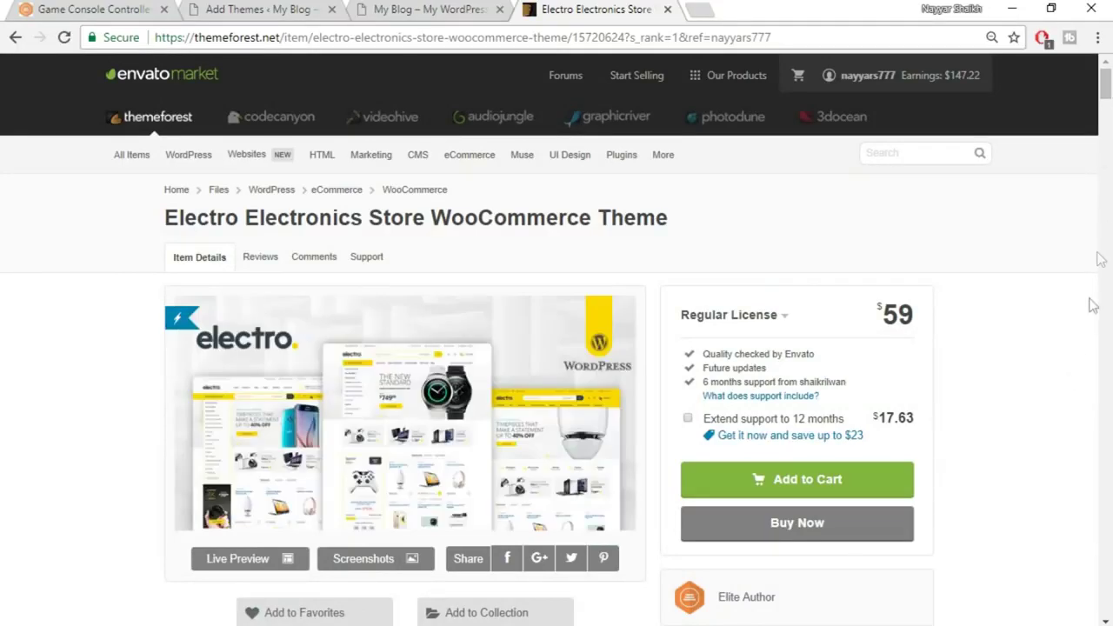
pyautogui.click(78, 8)
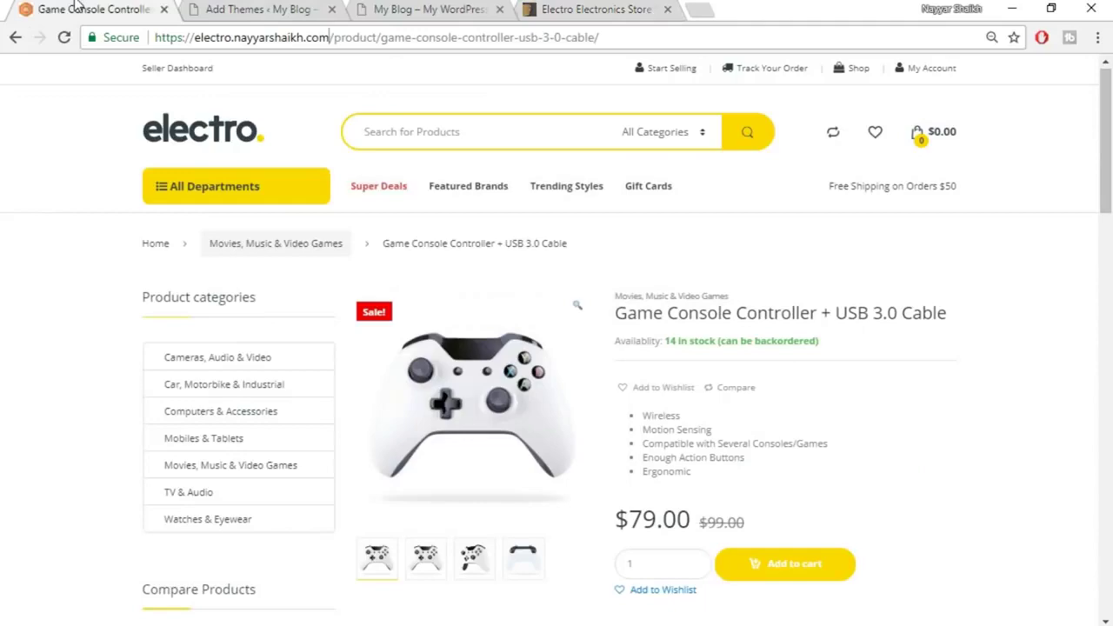
pyautogui.scroll(-4, 987, 376)
pyautogui.scroll(5, 987, 376)
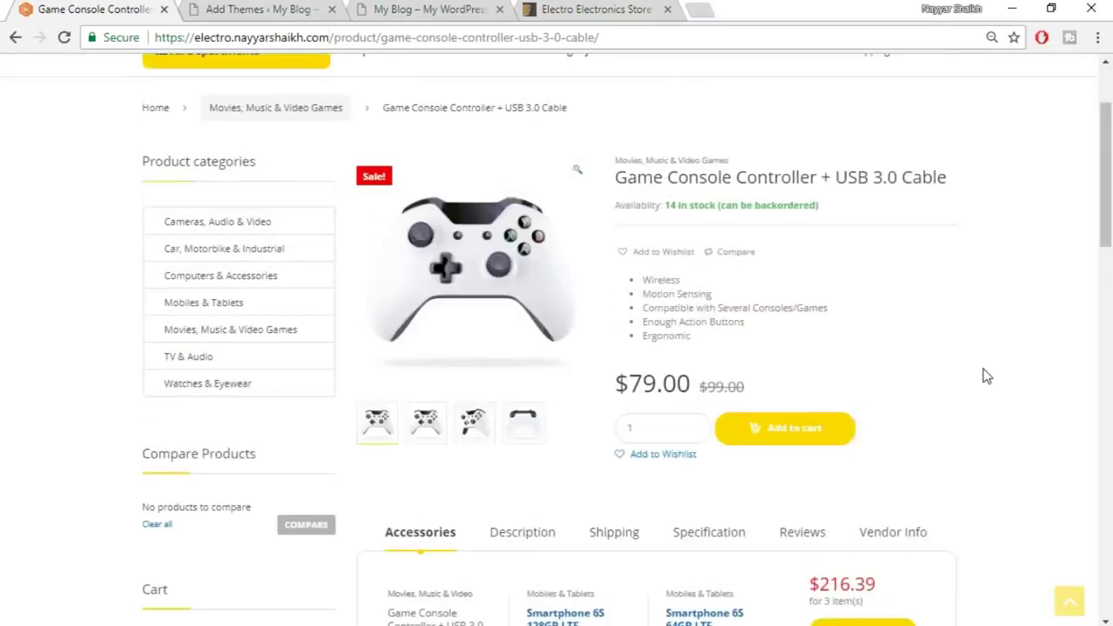
pyautogui.click(561, 9)
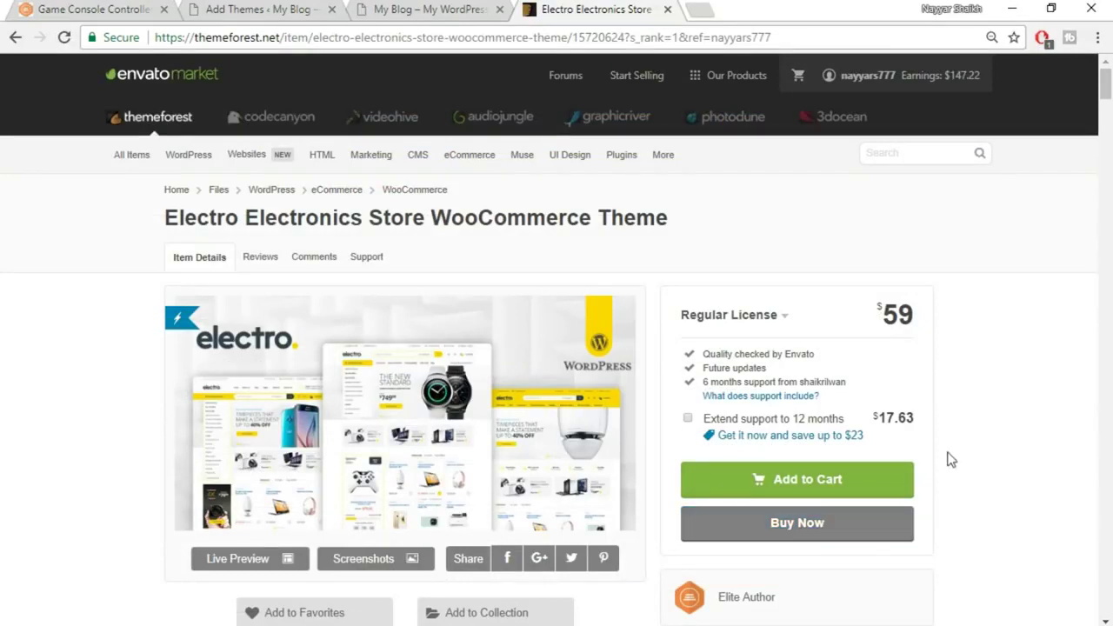
pyautogui.click(668, 10)
pyautogui.click(205, 10)
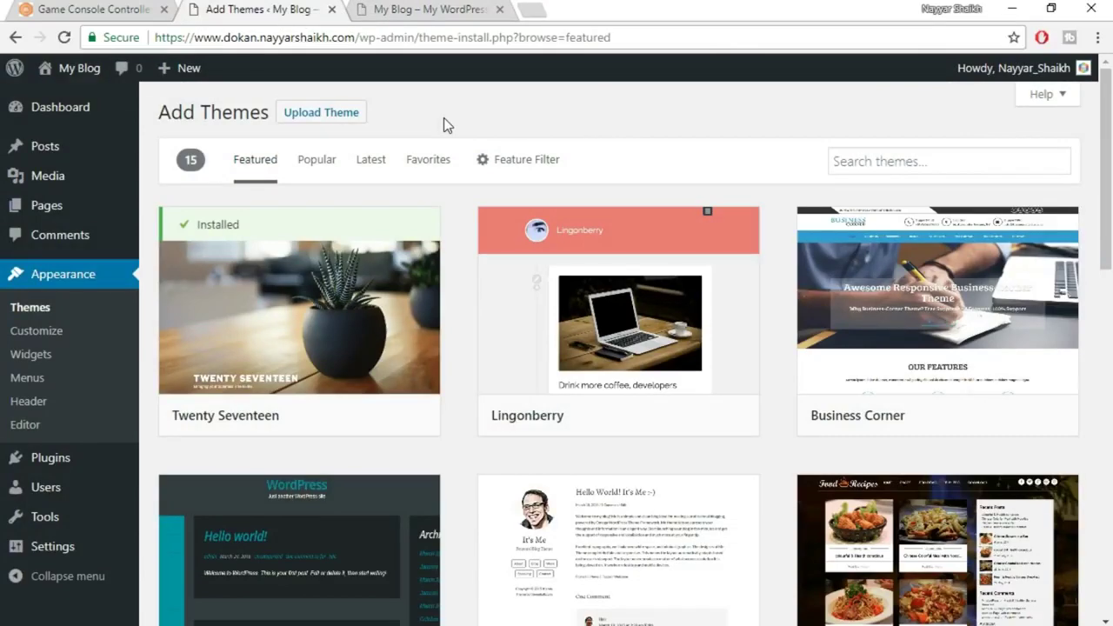
# Upload electro.zip via Upload Theme, install it, and activate the Electro theme.
pyautogui.click(335, 122)
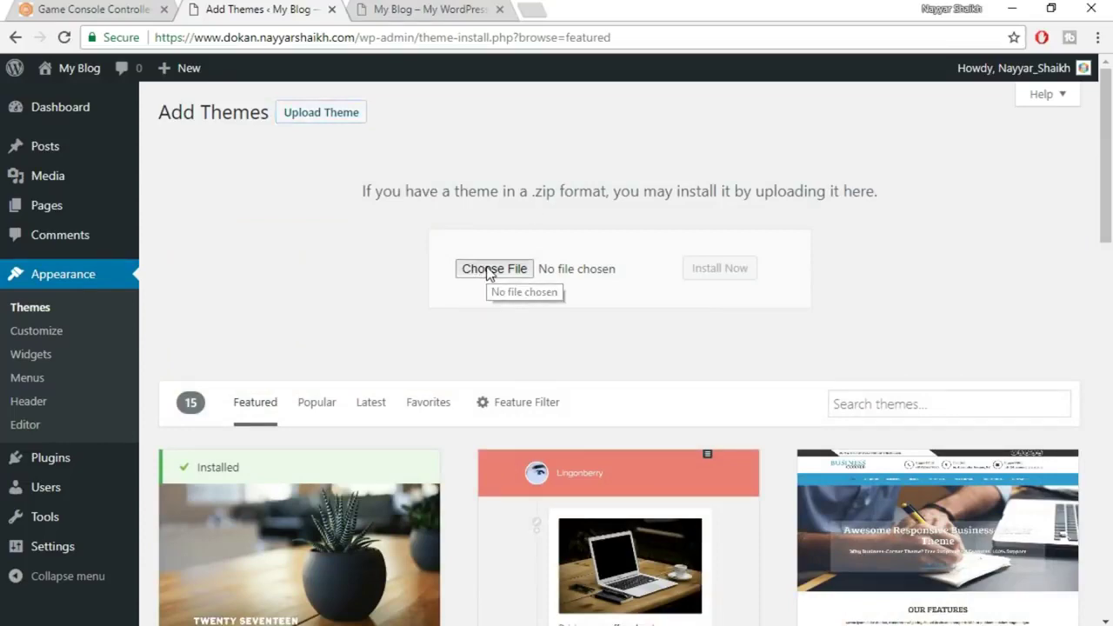
pyautogui.click(489, 271)
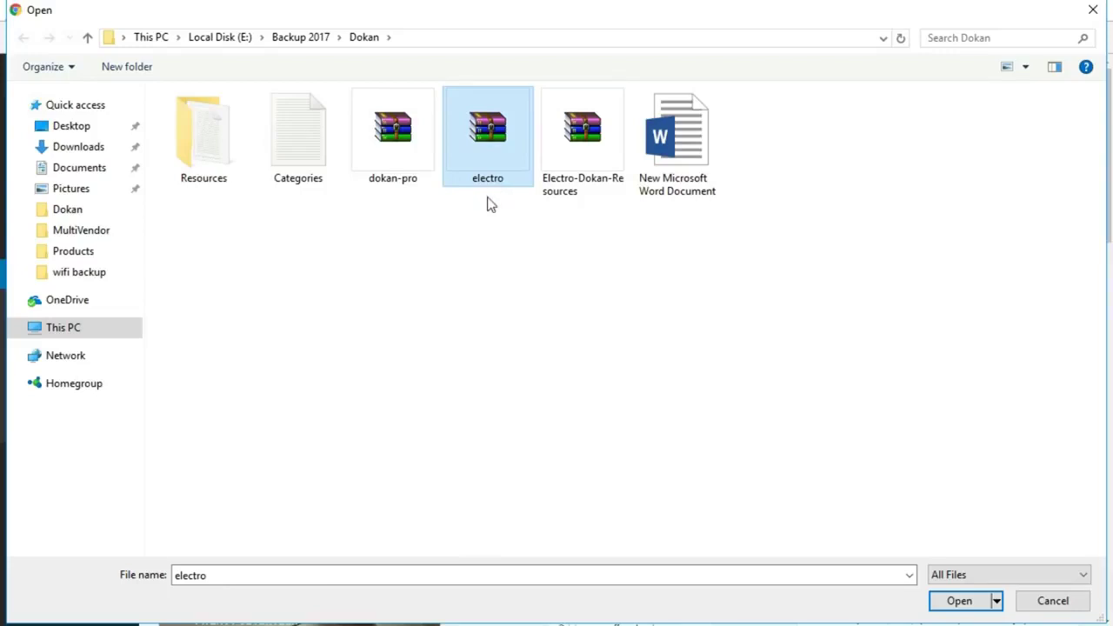
pyautogui.moveTo(489, 185)
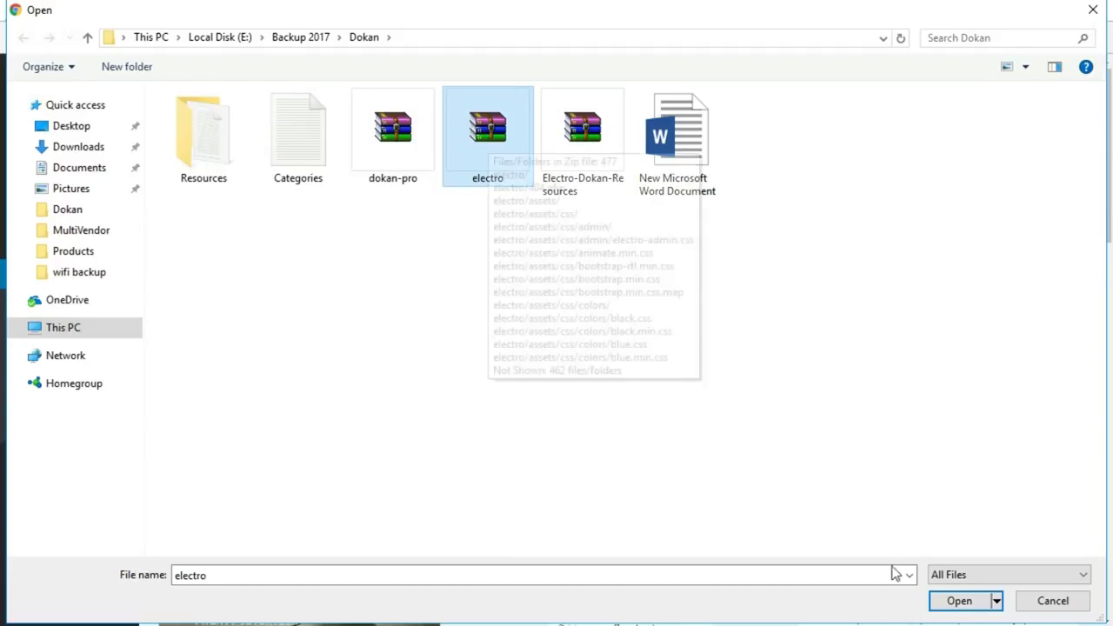
pyautogui.click(981, 612)
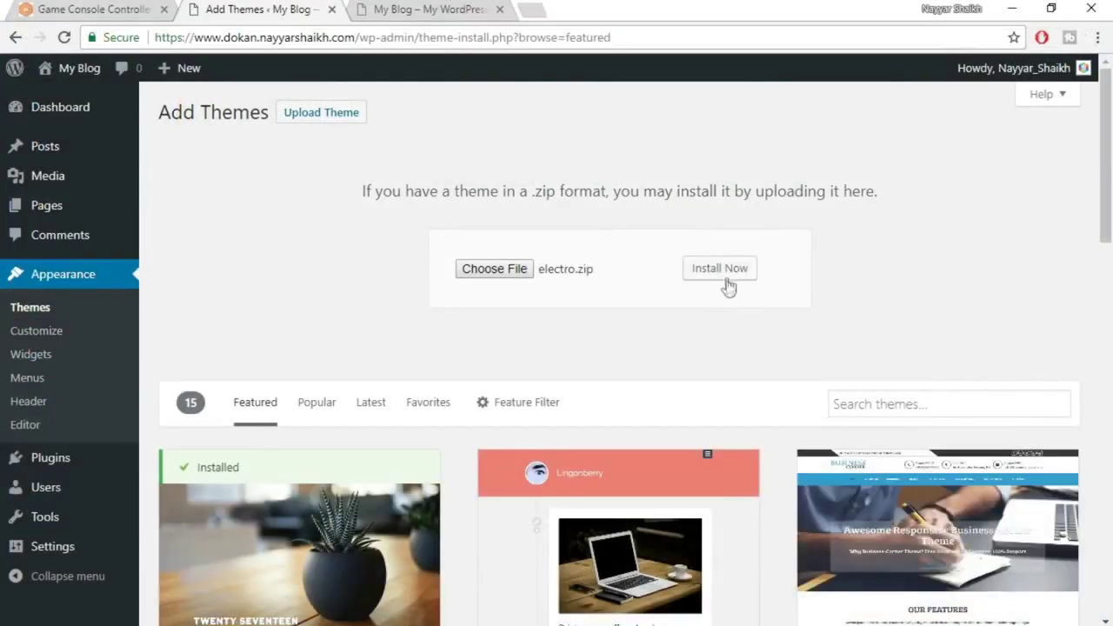
pyautogui.click(734, 274)
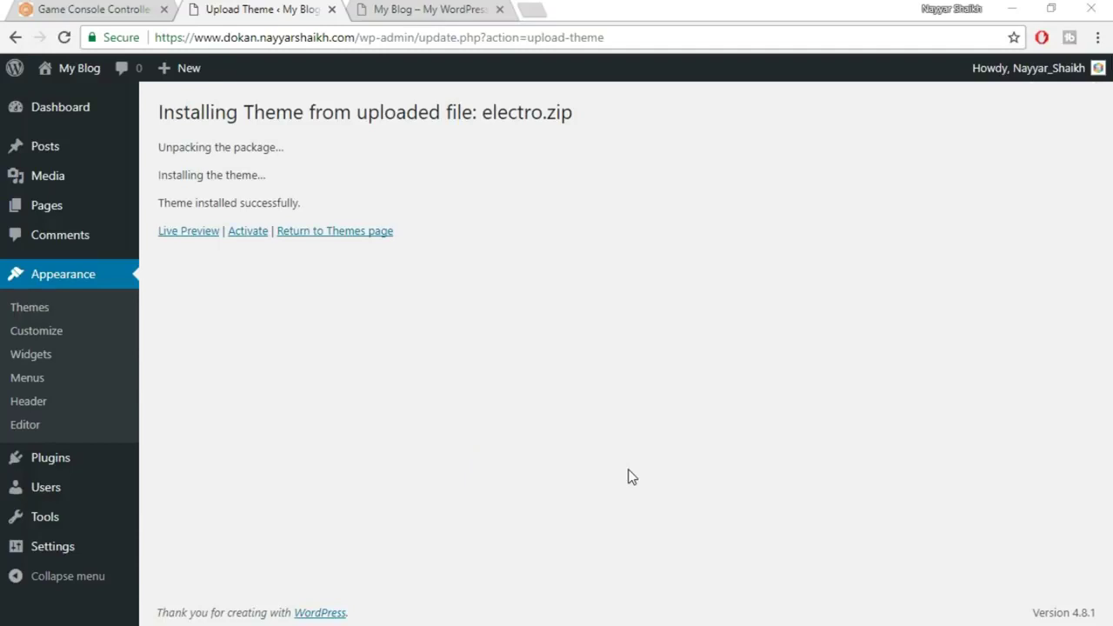
pyautogui.click(249, 235)
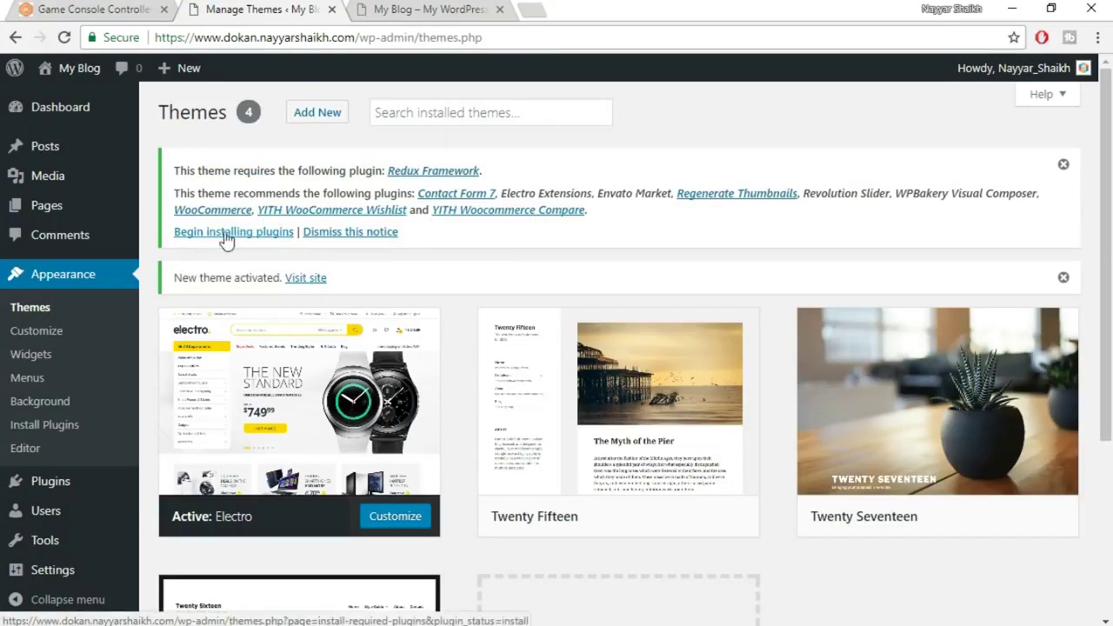
# Bulk-install all ten required Electro plugins from the required plugins list.
pyautogui.click(241, 236)
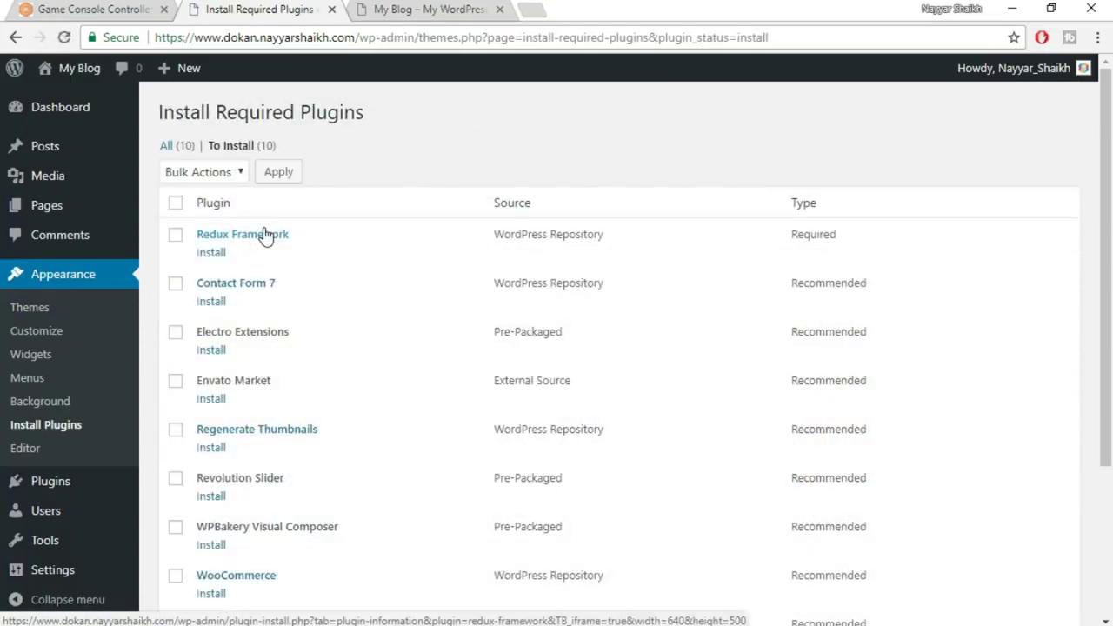
pyautogui.click(175, 205)
pyautogui.scroll(-3, 174, 497)
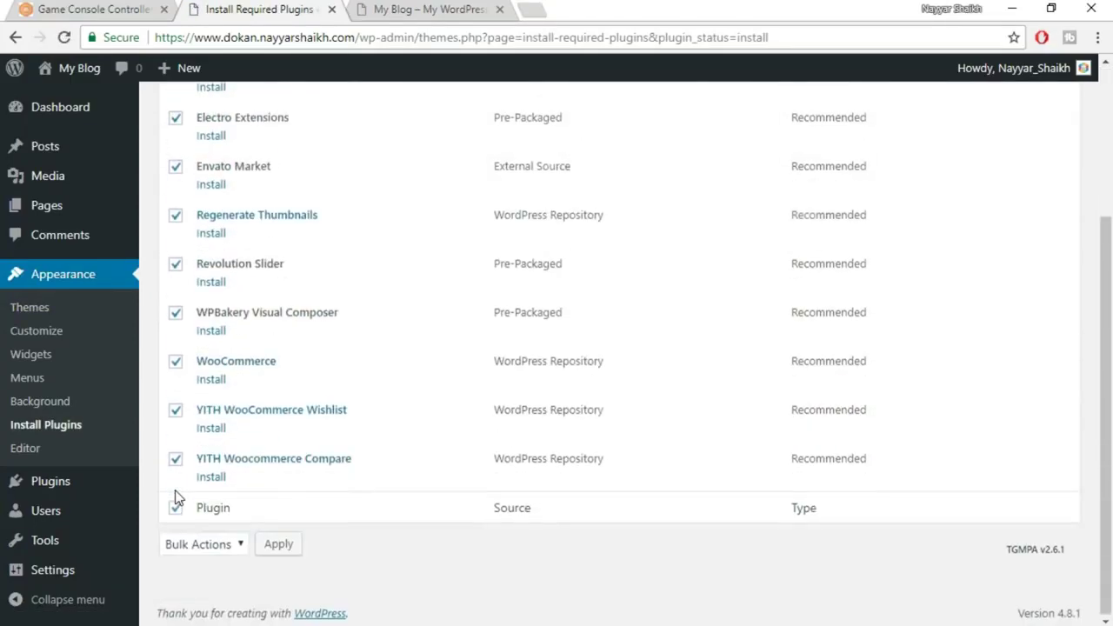
pyautogui.scroll(2, 176, 496)
pyautogui.scroll(1, 179, 496)
pyautogui.click(222, 174)
pyautogui.click(226, 213)
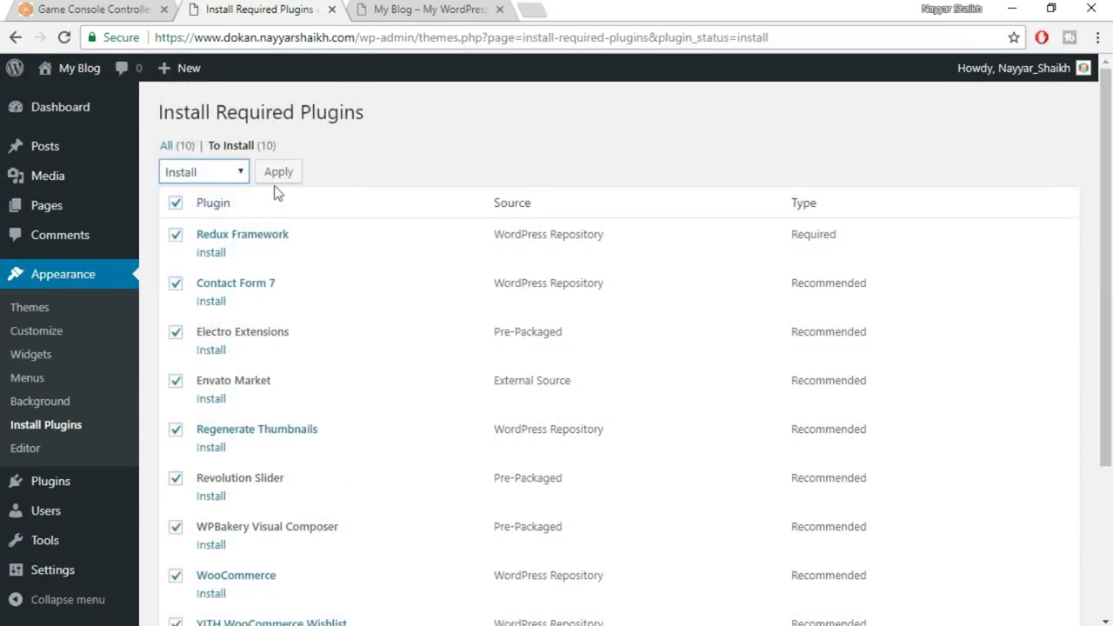
pyautogui.click(275, 177)
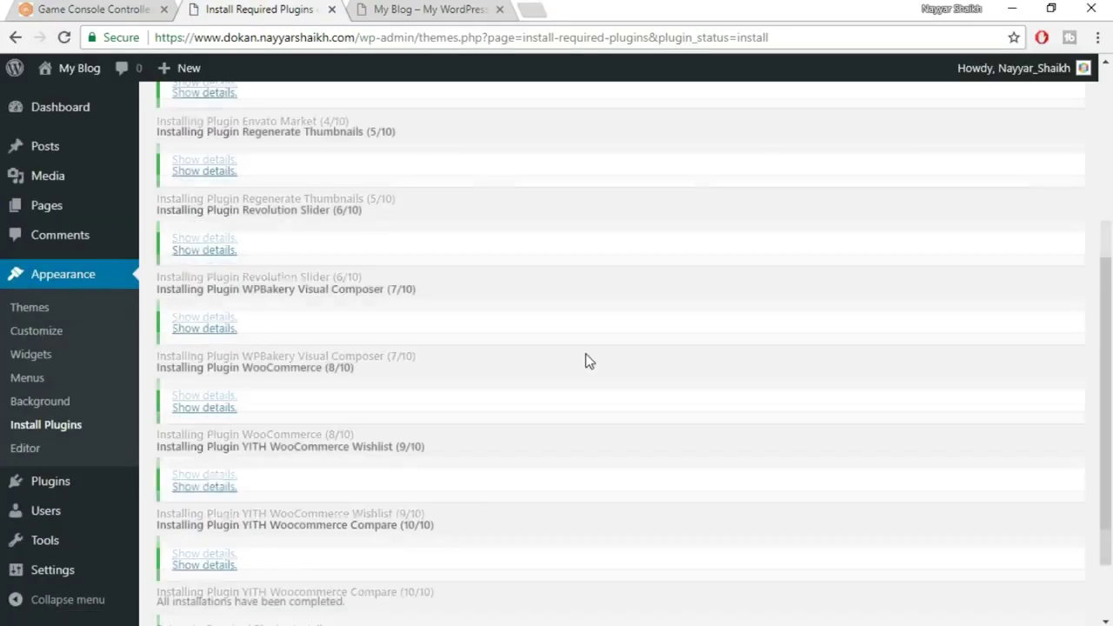
pyautogui.scroll(-1, 586, 361)
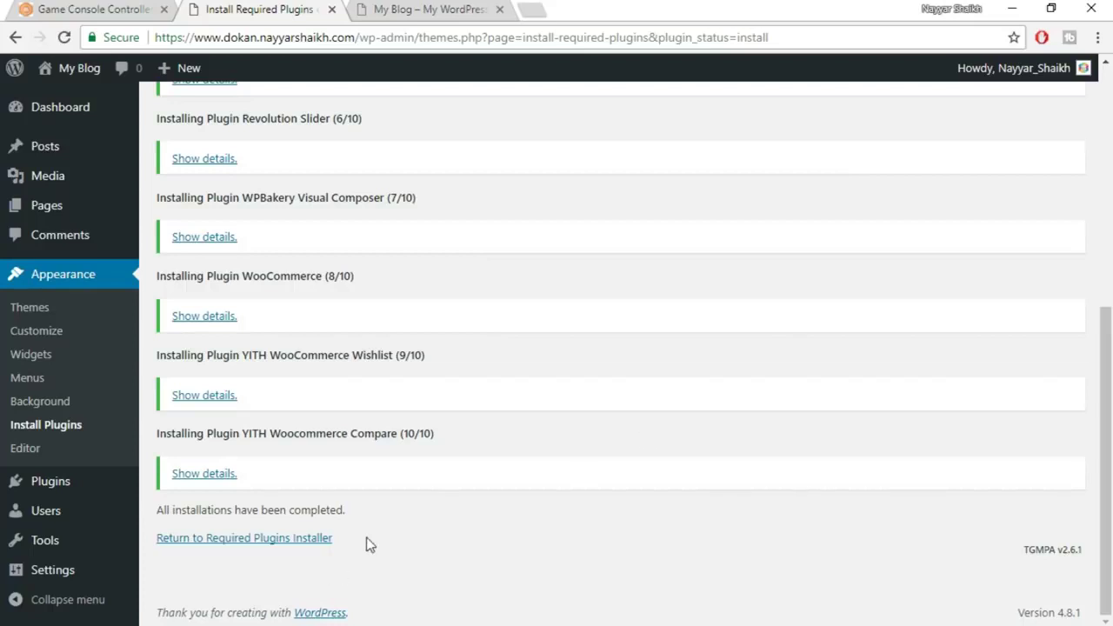
# Bulk-activate all the installed plugins, including WooCommerce and Redux Framework.
pyautogui.click(305, 539)
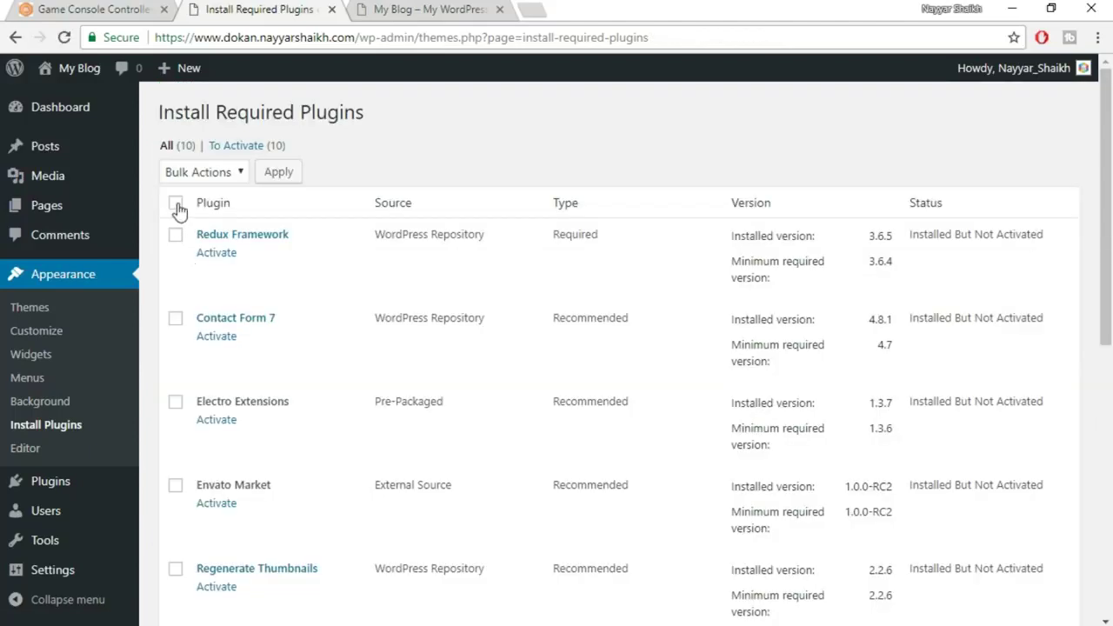
pyautogui.click(177, 206)
pyautogui.click(219, 174)
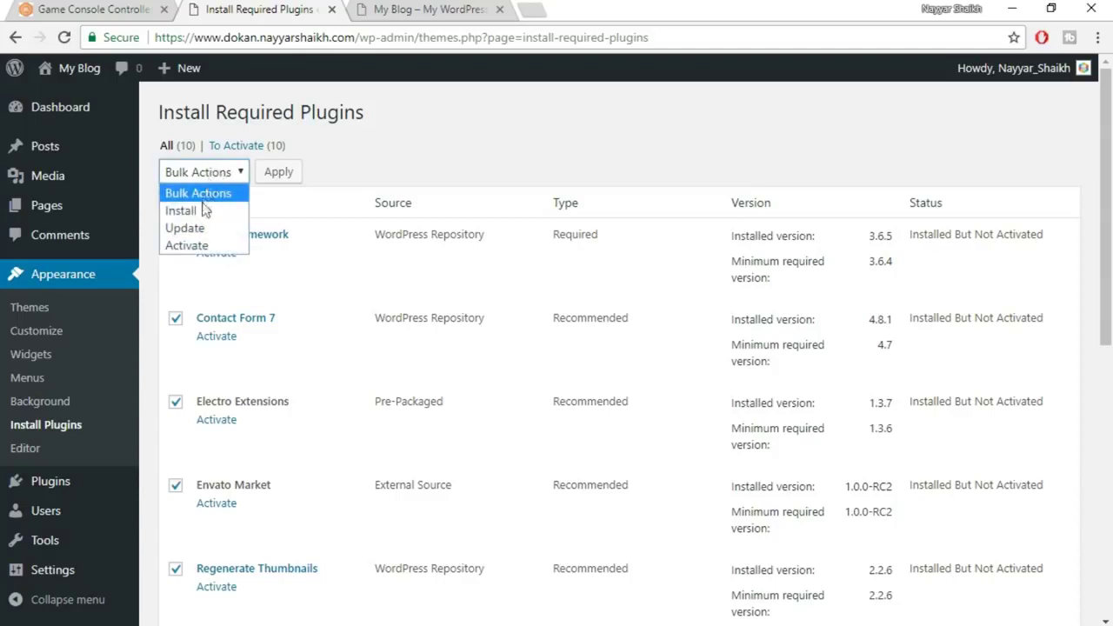
pyautogui.click(181, 249)
pyautogui.click(278, 172)
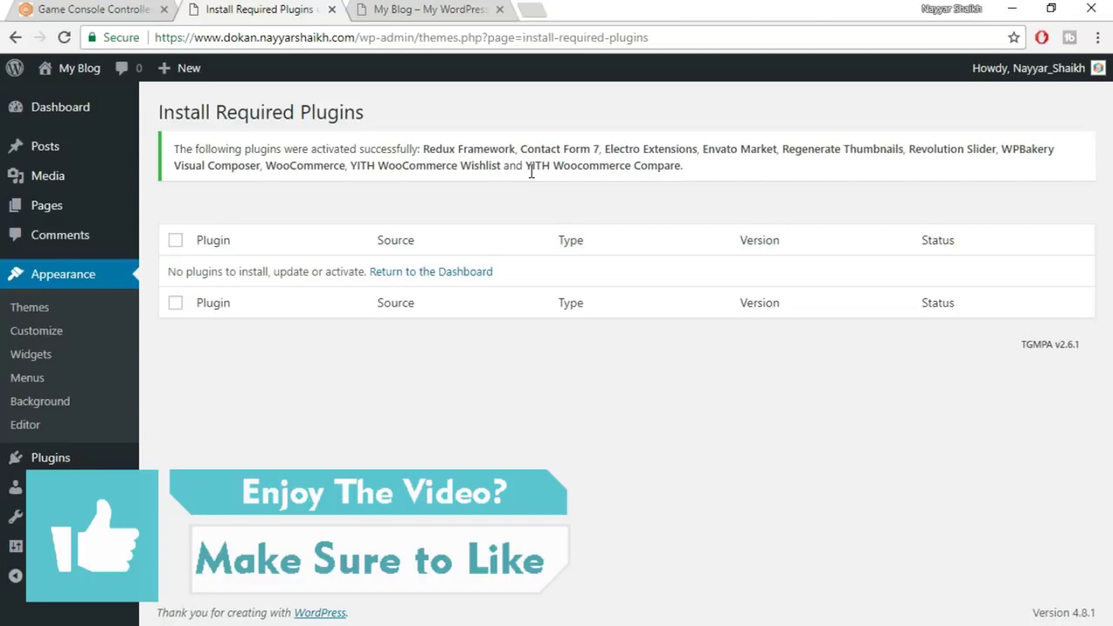
pyautogui.click(534, 10)
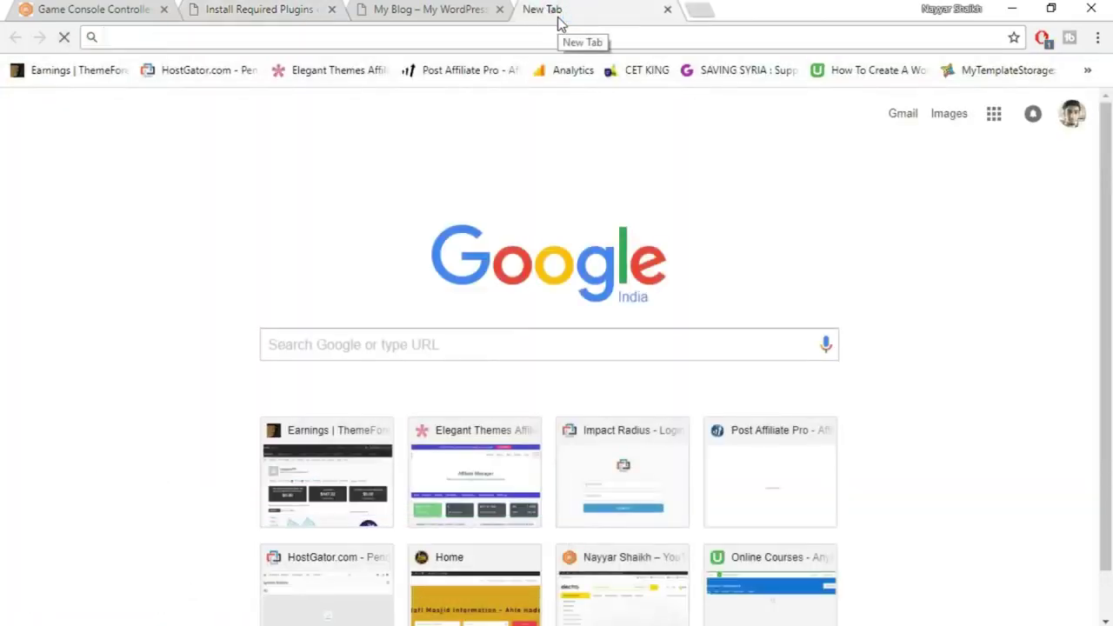
# Load bloggdude.com/dokan and review the Dokan plans: Free, $199, $299 and $499 per year.
pyautogui.write('bloggdude.com/dokan')
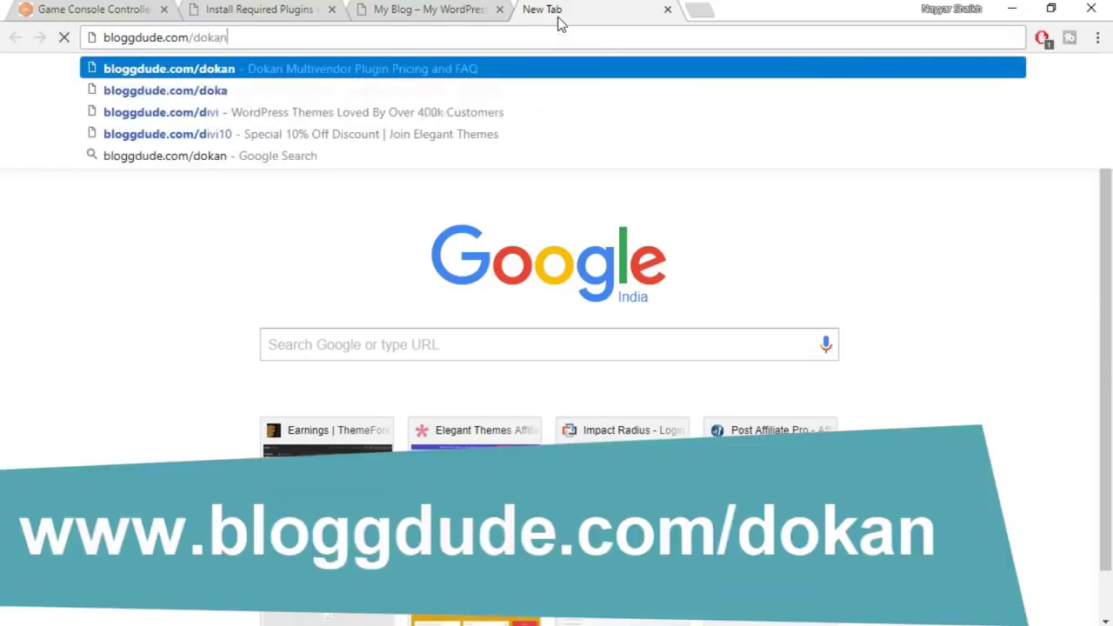
pyautogui.press('Return')
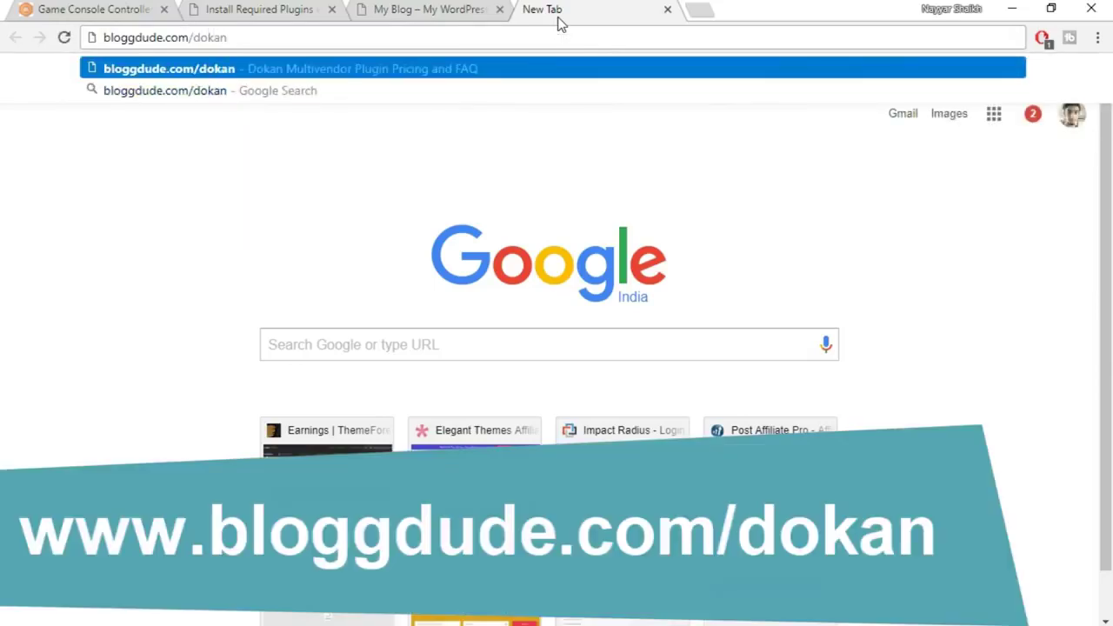
pyautogui.press('Return')
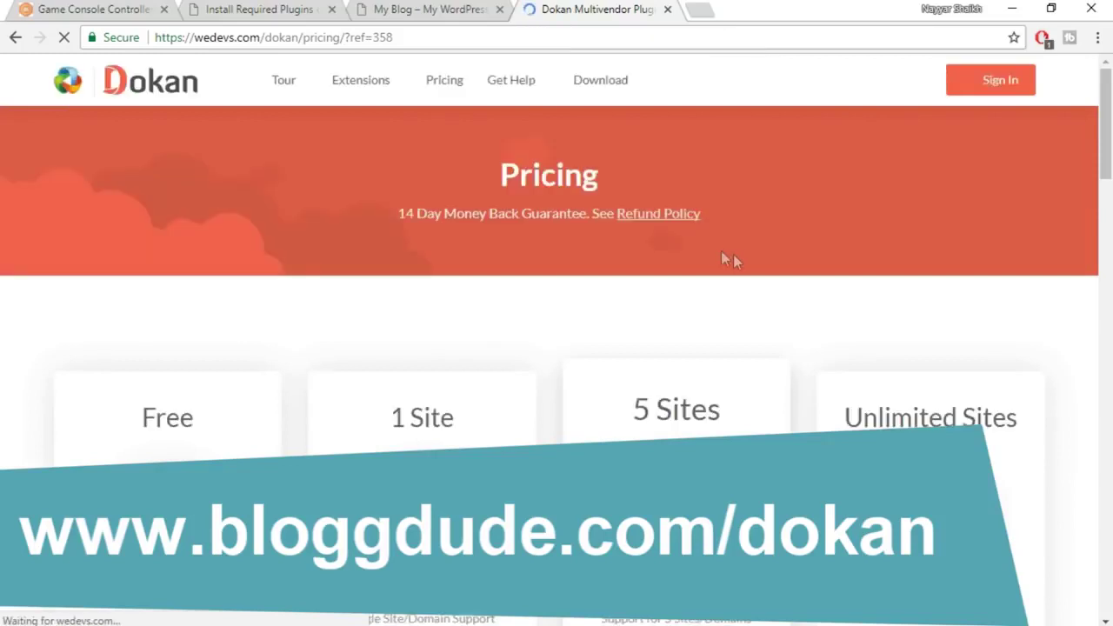
pyautogui.scroll(-4, 998, 248)
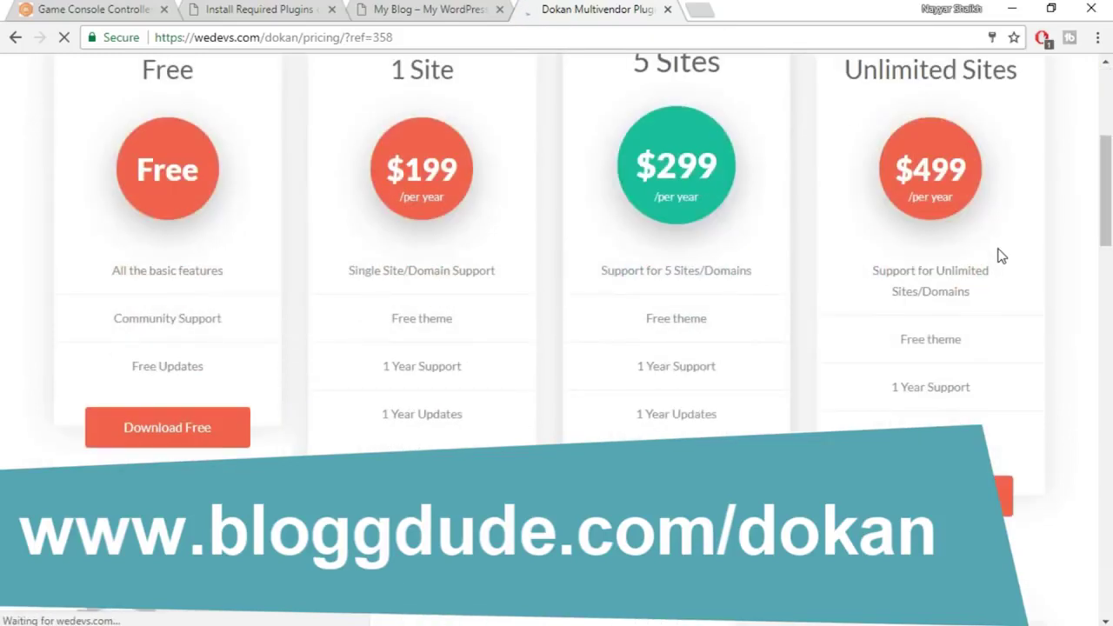
pyautogui.scroll(2, 998, 254)
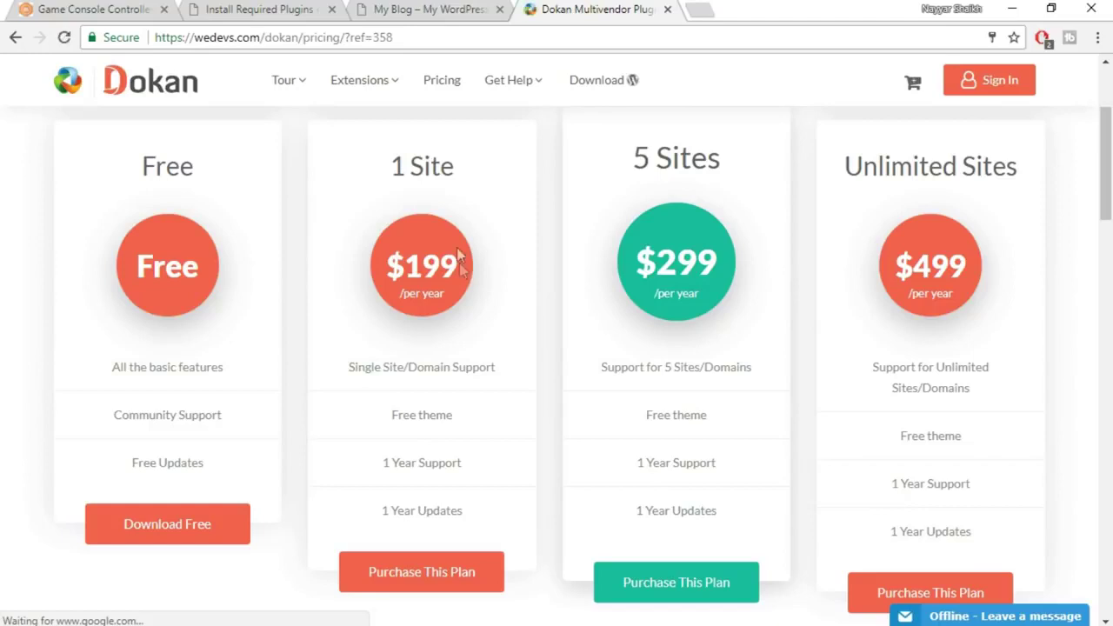
pyautogui.moveTo(385, 169); pyautogui.dragTo(467, 176)
pyautogui.click(467, 175)
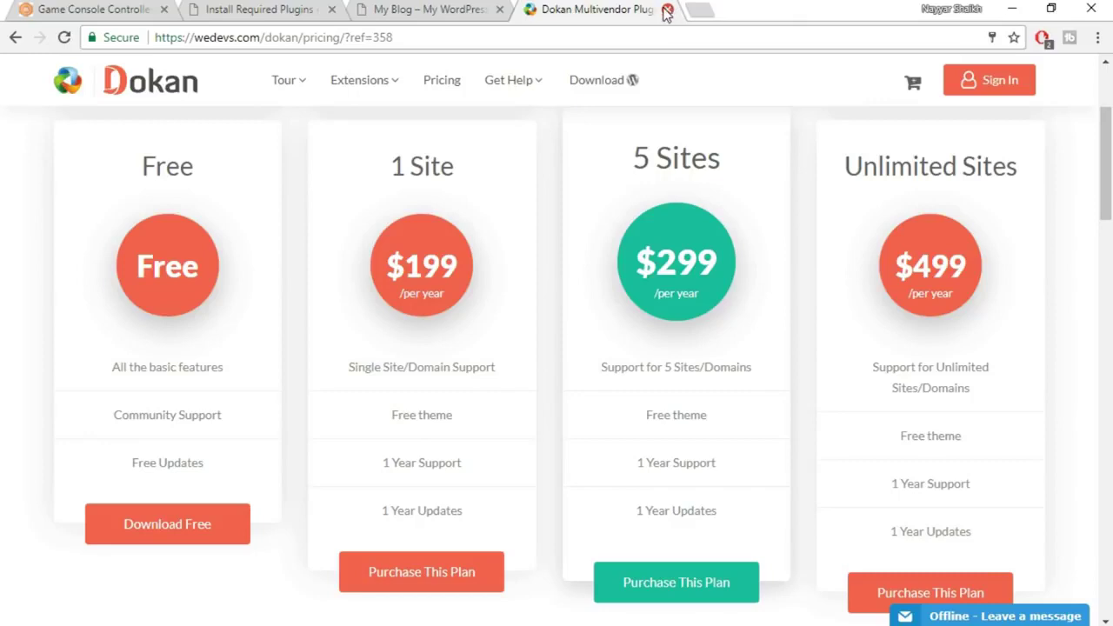
# Close the Dokan tab, then upload dokan-pro.zip via Plugins > Add New, install and activate it.
pyautogui.click(668, 9)
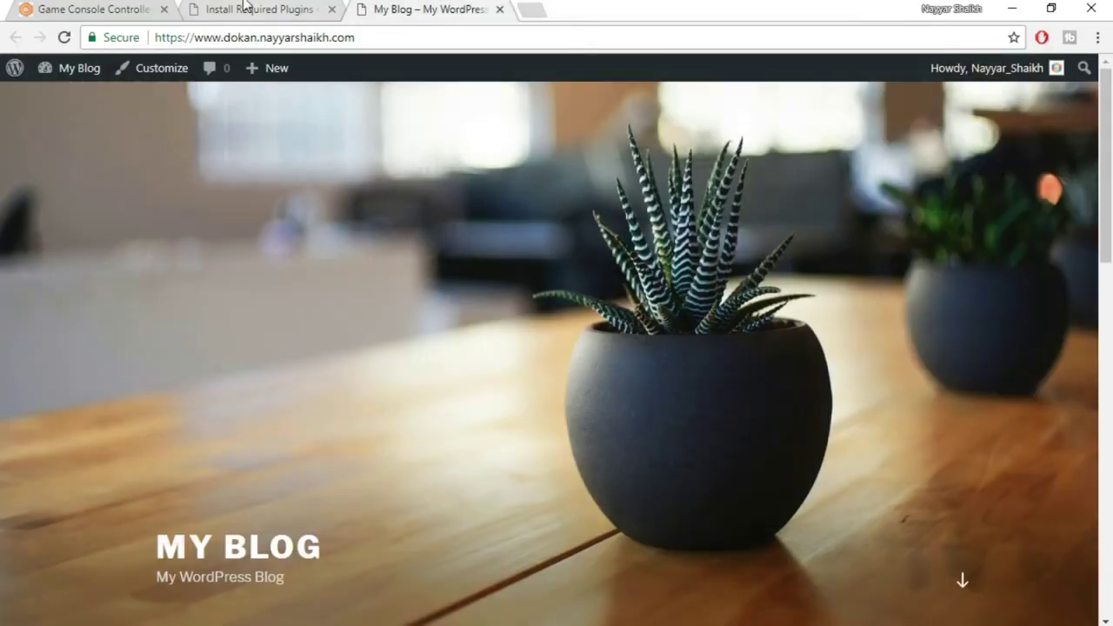
pyautogui.click(246, 7)
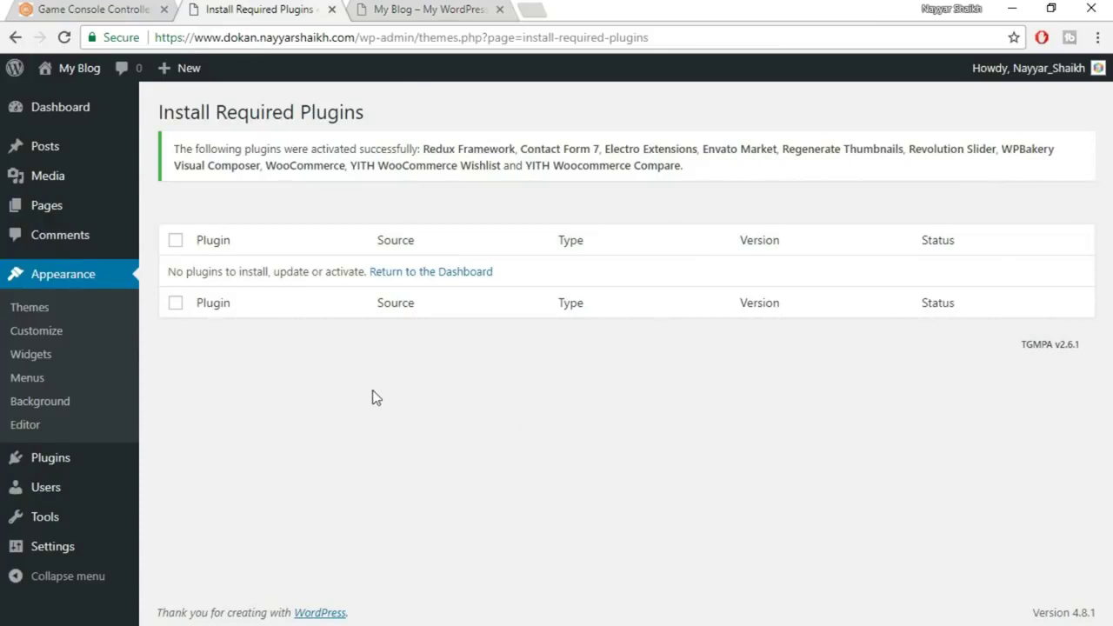
pyautogui.moveTo(80, 467)
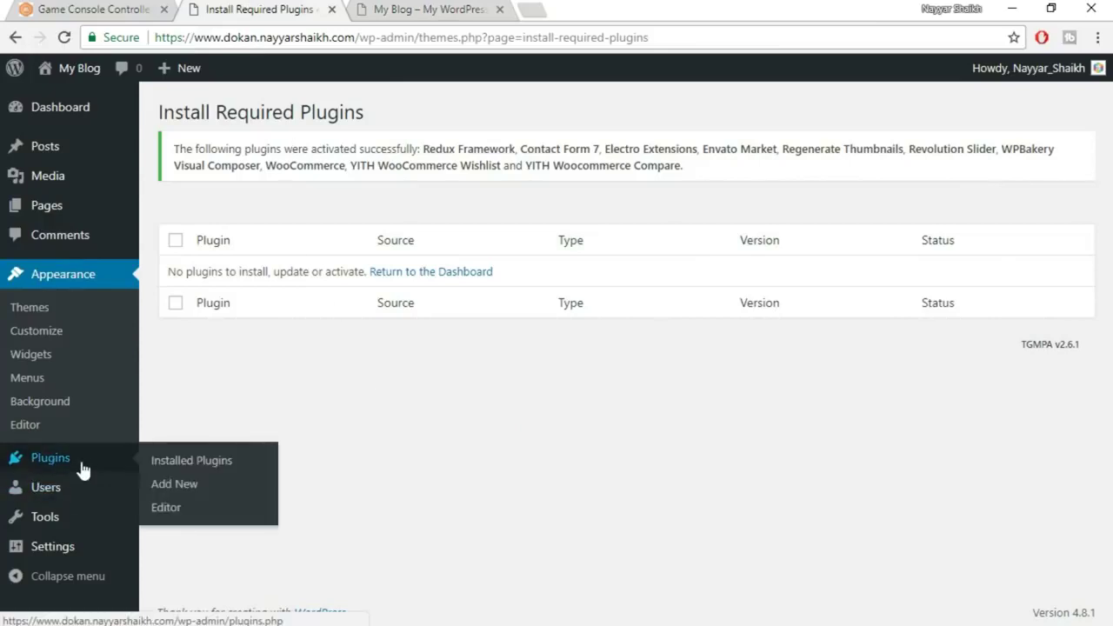
pyautogui.click(191, 485)
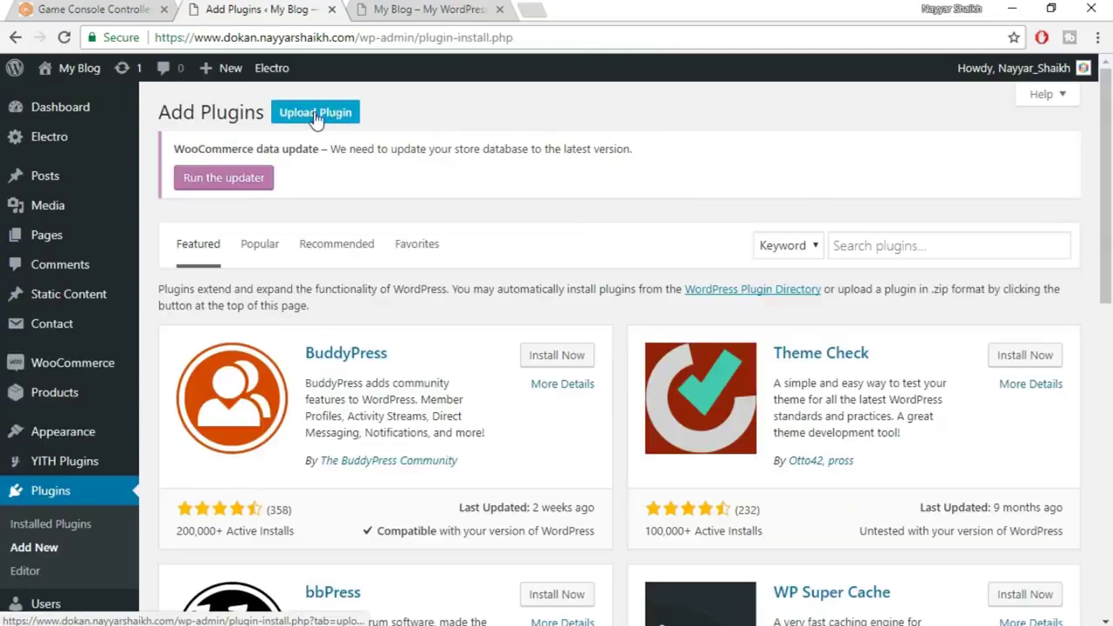
pyautogui.click(314, 114)
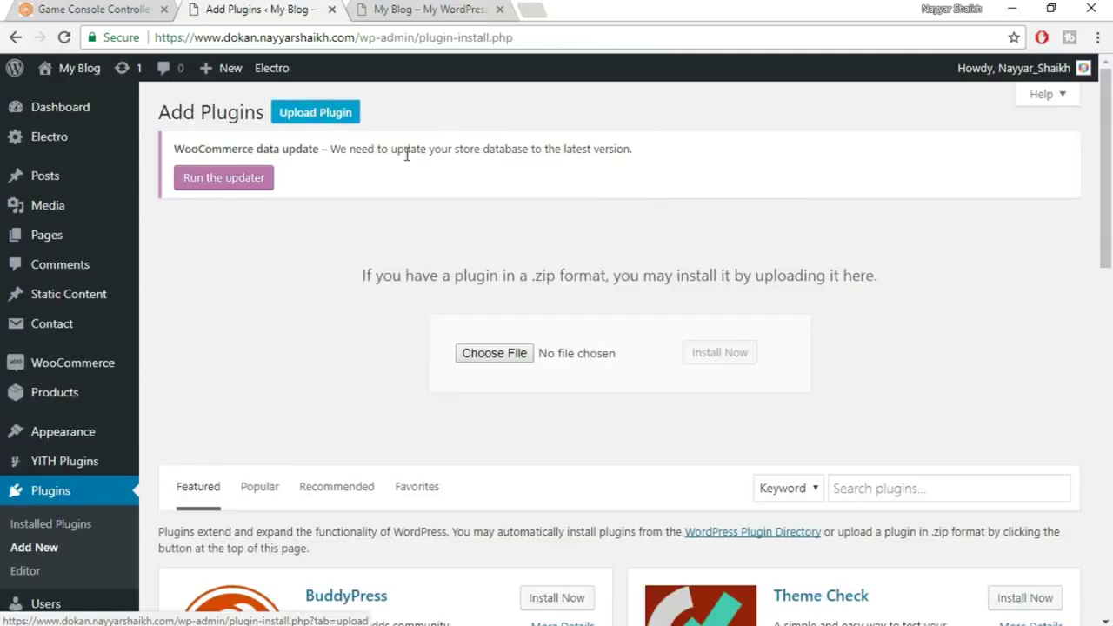
pyautogui.click(494, 354)
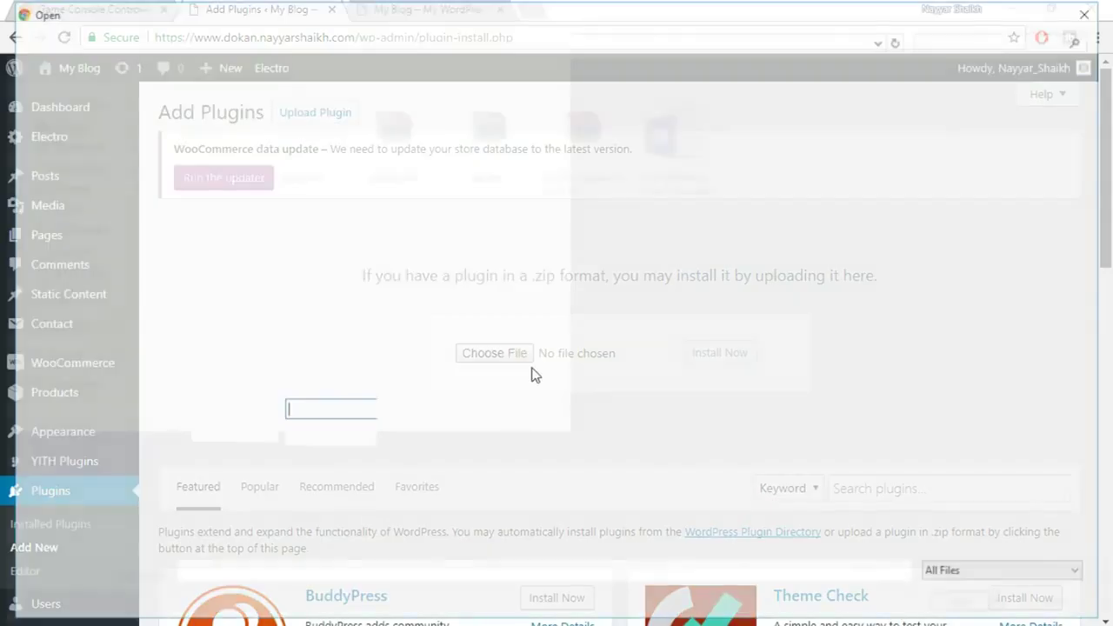
pyautogui.click(389, 156)
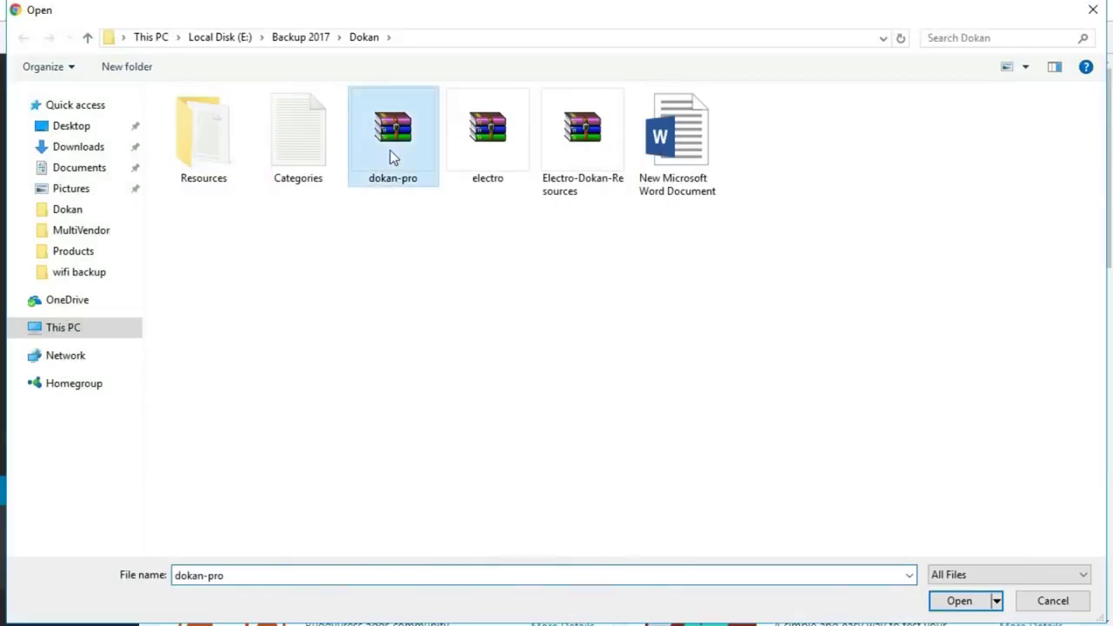
pyautogui.click(957, 601)
pyautogui.click(743, 369)
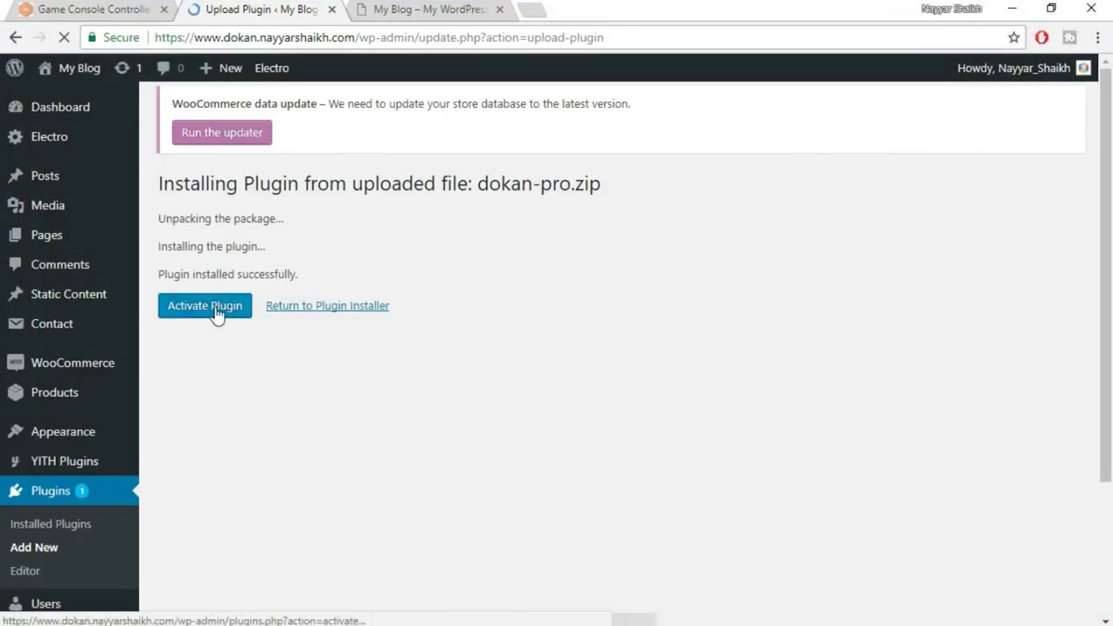
pyautogui.click(216, 314)
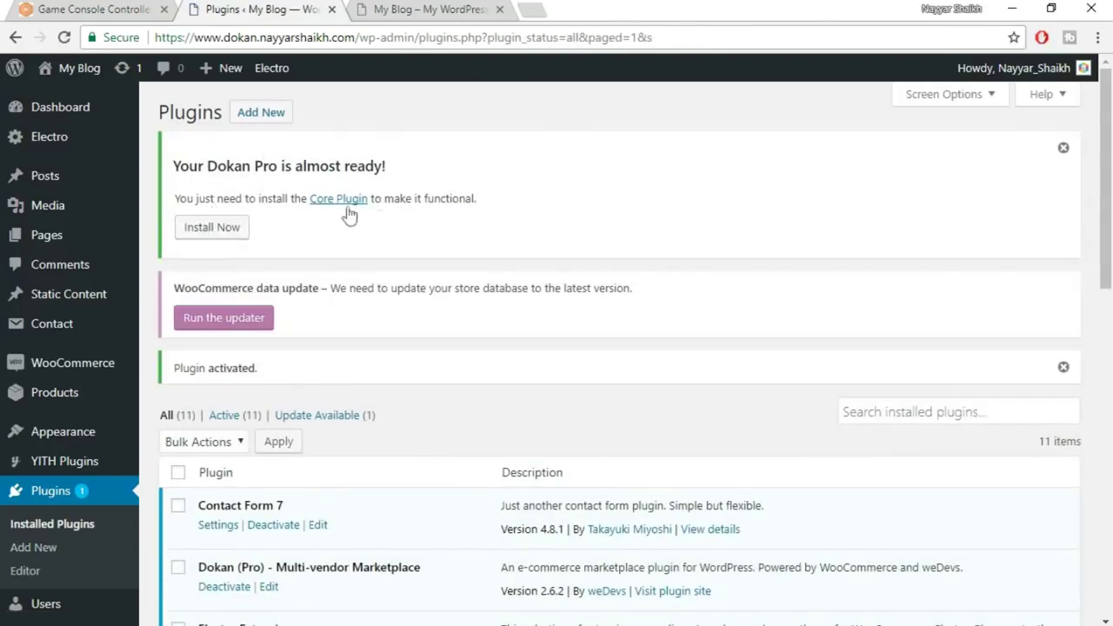
# Act on the Dokan core plugin notice and run the WooCommerce database update.
pyautogui.click(223, 239)
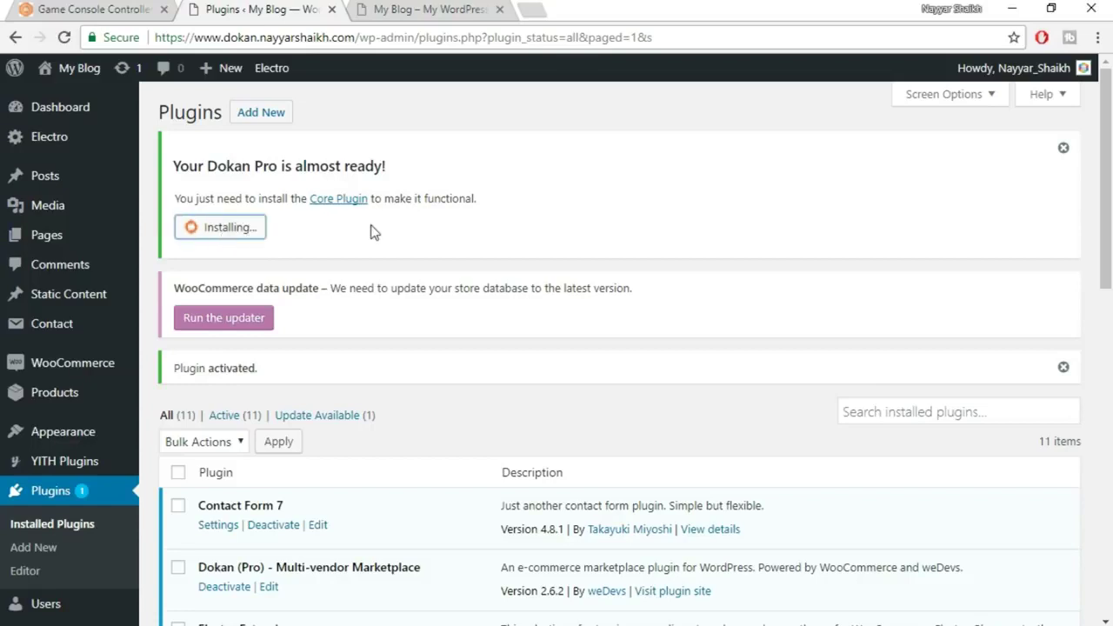
pyautogui.click(274, 209)
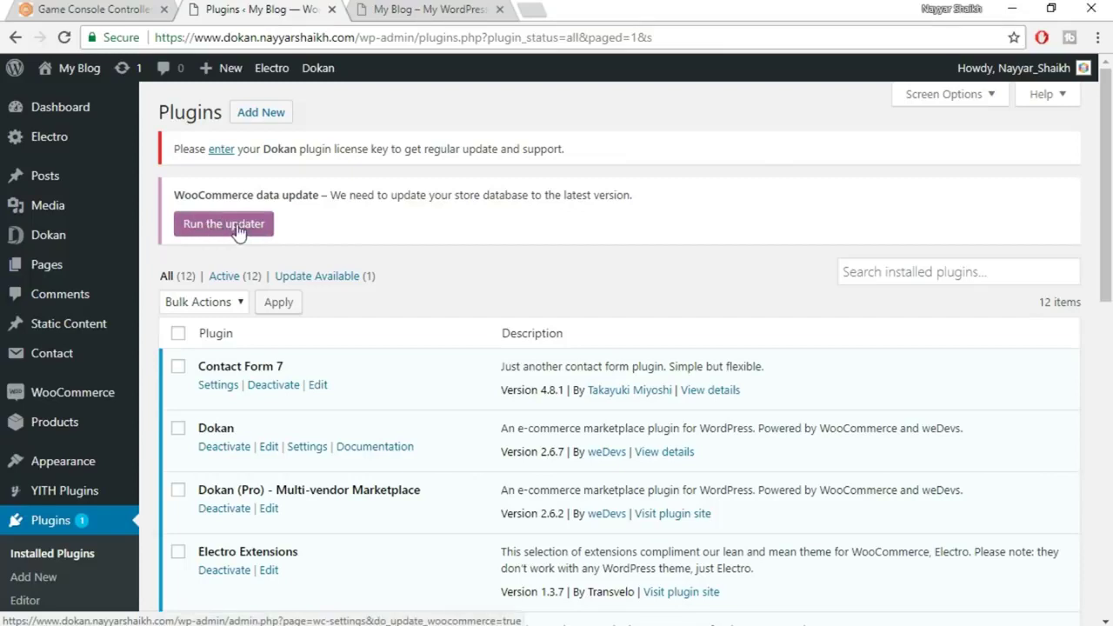
pyautogui.click(237, 232)
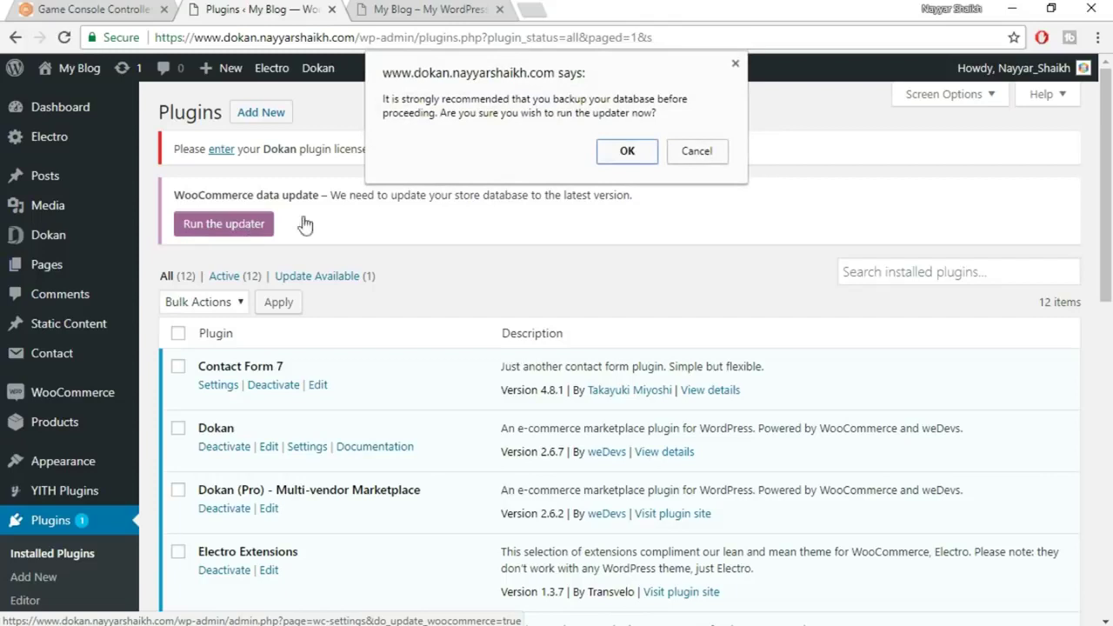
pyautogui.click(609, 154)
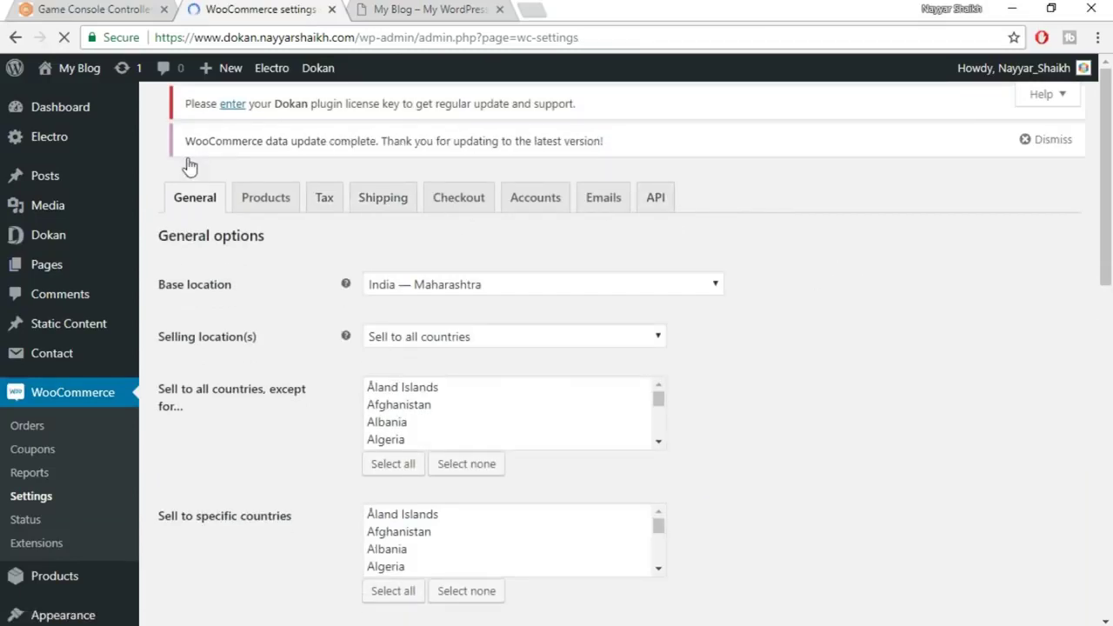
pyautogui.click(459, 198)
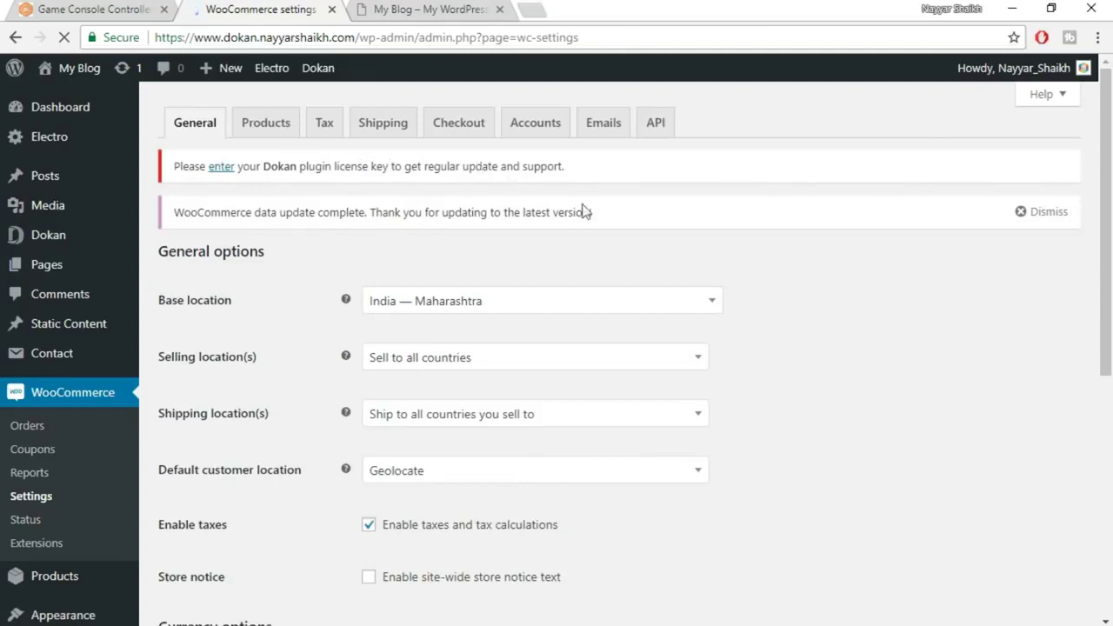
pyautogui.click(66, 110)
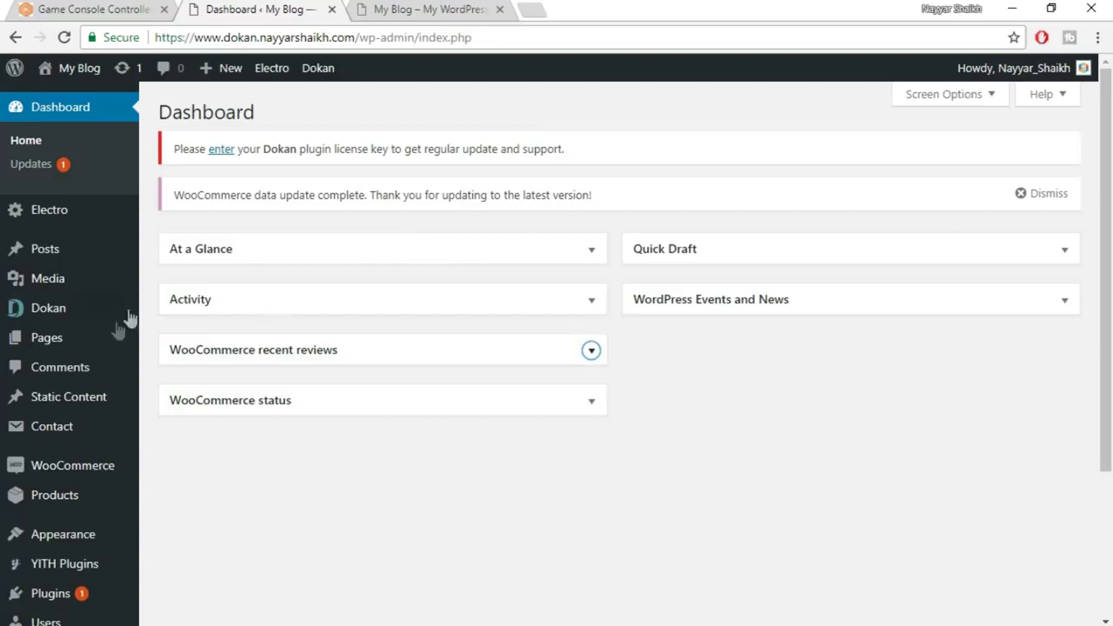
# Delete the Twenty Fifteen, Twenty Seventeen and Twenty Sixteen themes, leaving only Electro.
pyautogui.moveTo(84, 553)
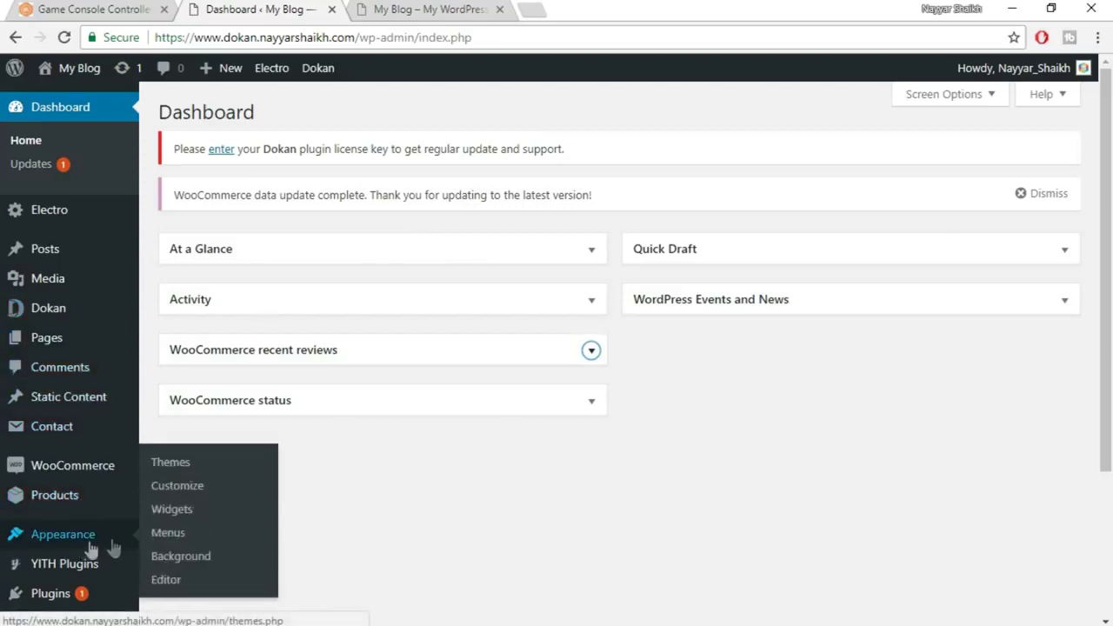
pyautogui.click(182, 463)
pyautogui.scroll(-1, 447, 385)
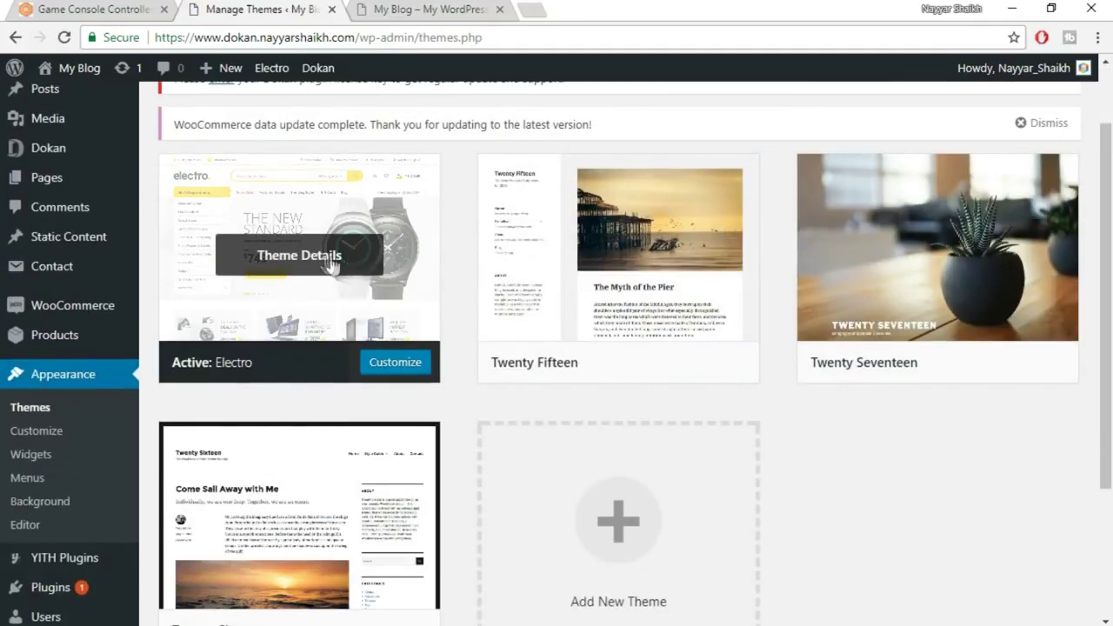
pyautogui.click(666, 257)
pyautogui.click(1048, 592)
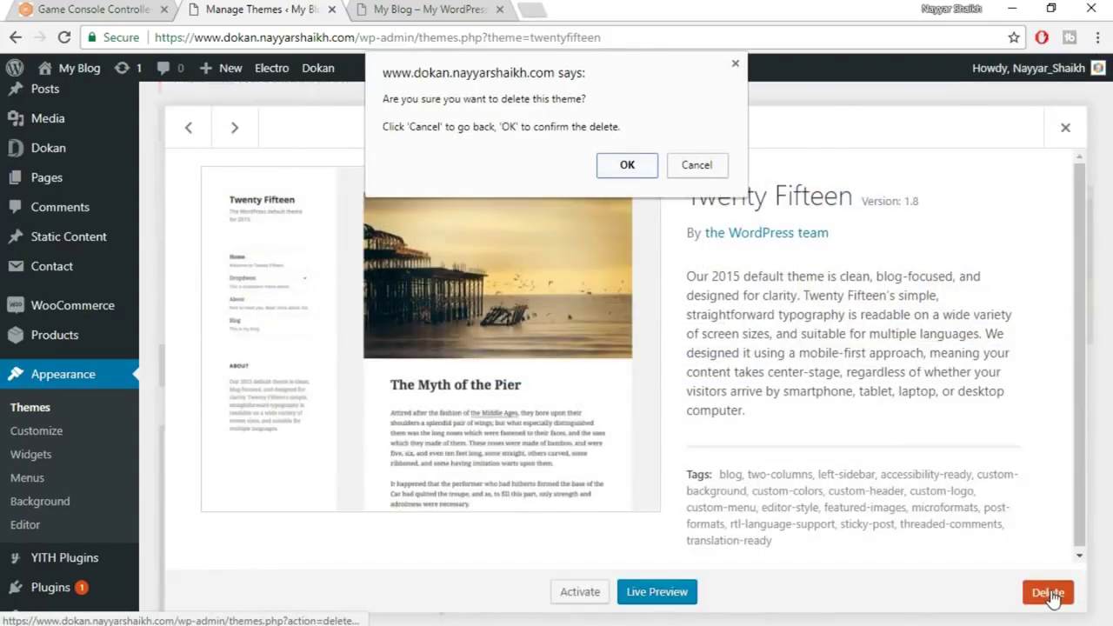
pyautogui.click(634, 166)
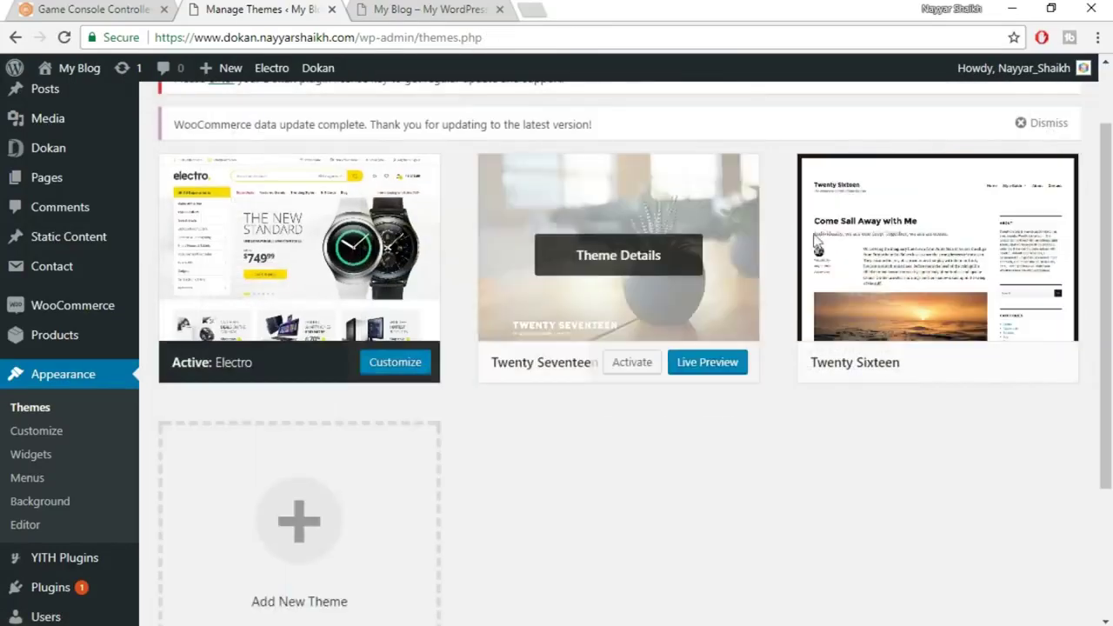
pyautogui.click(635, 183)
pyautogui.click(1061, 600)
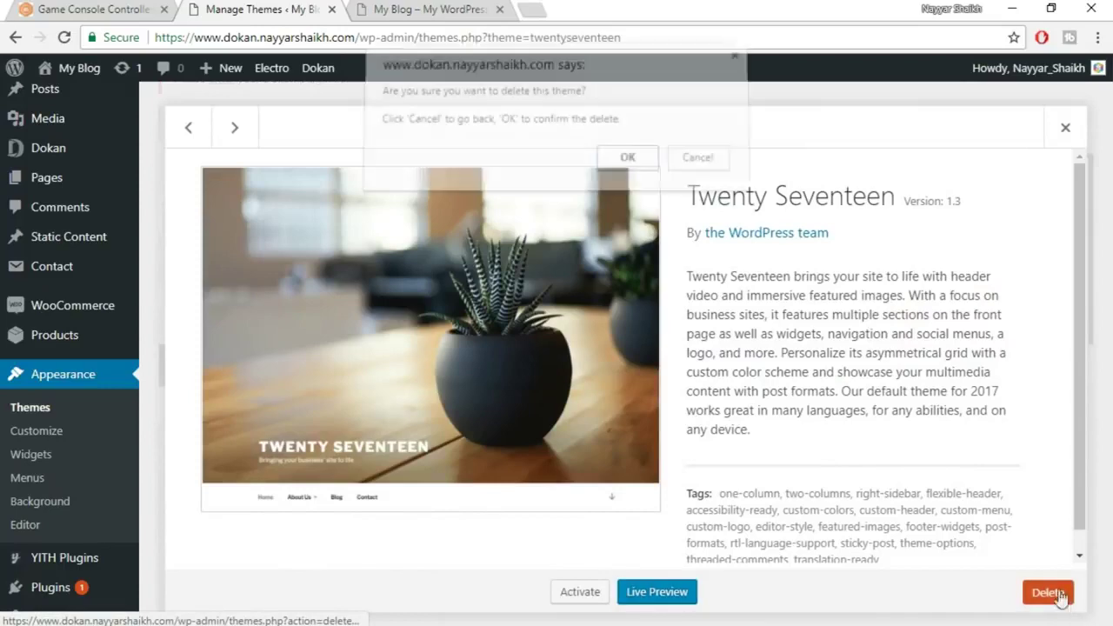
pyautogui.click(642, 170)
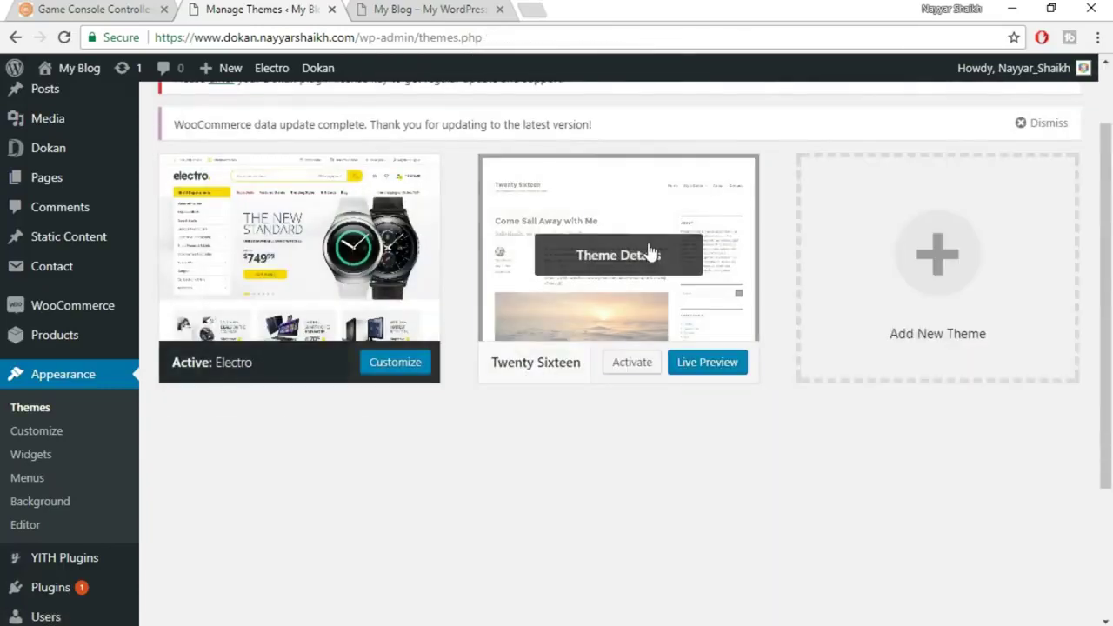
pyautogui.click(652, 254)
pyautogui.click(1048, 592)
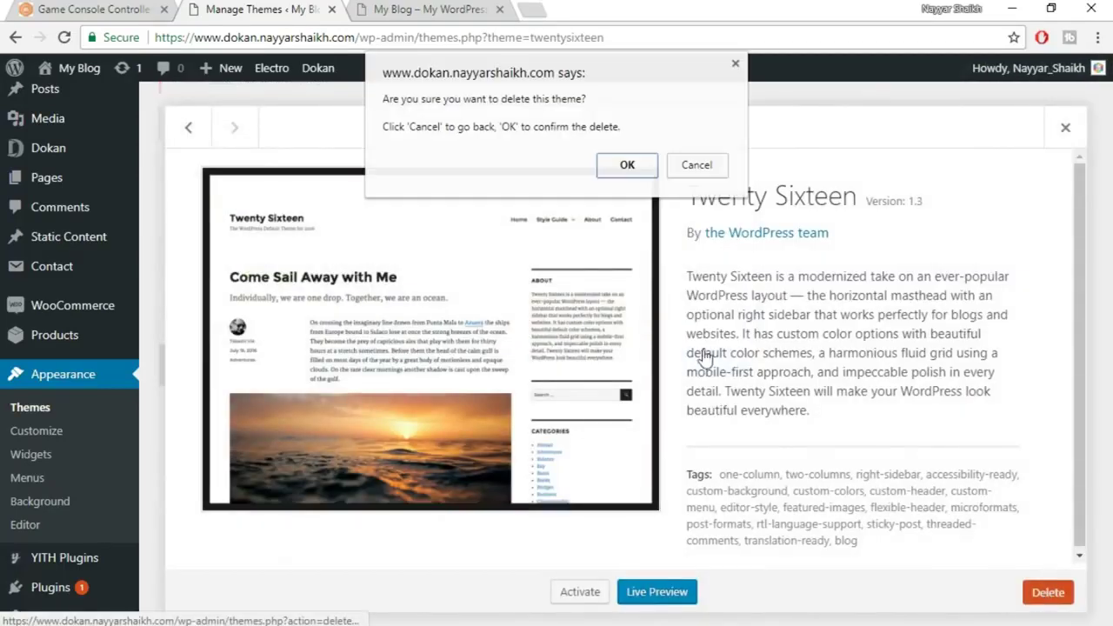
pyautogui.click(627, 165)
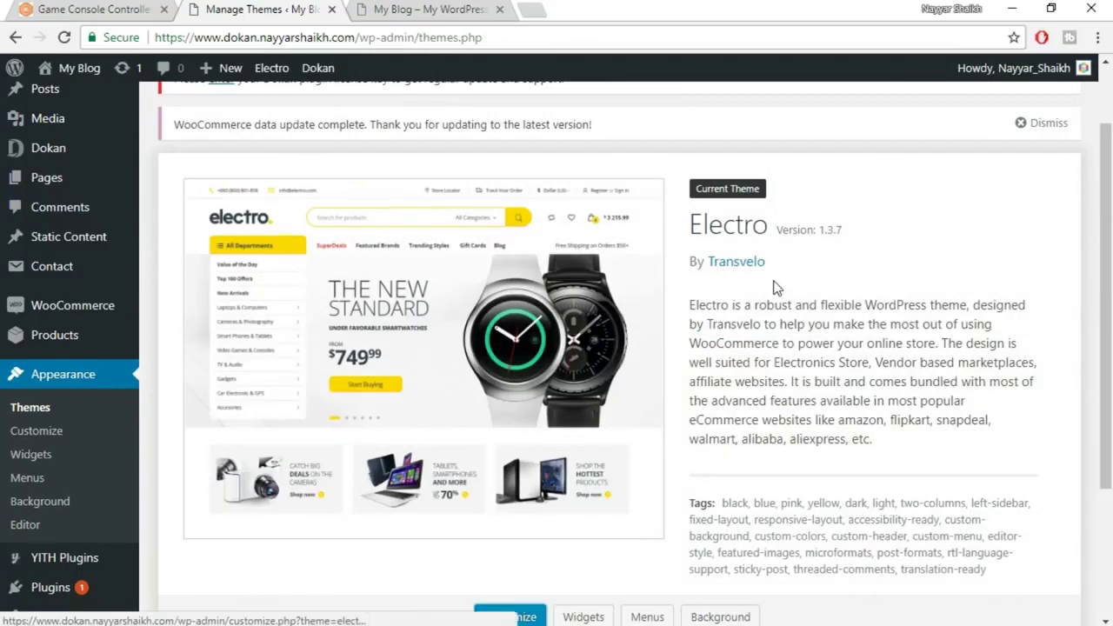
pyautogui.scroll(1, 830, 340)
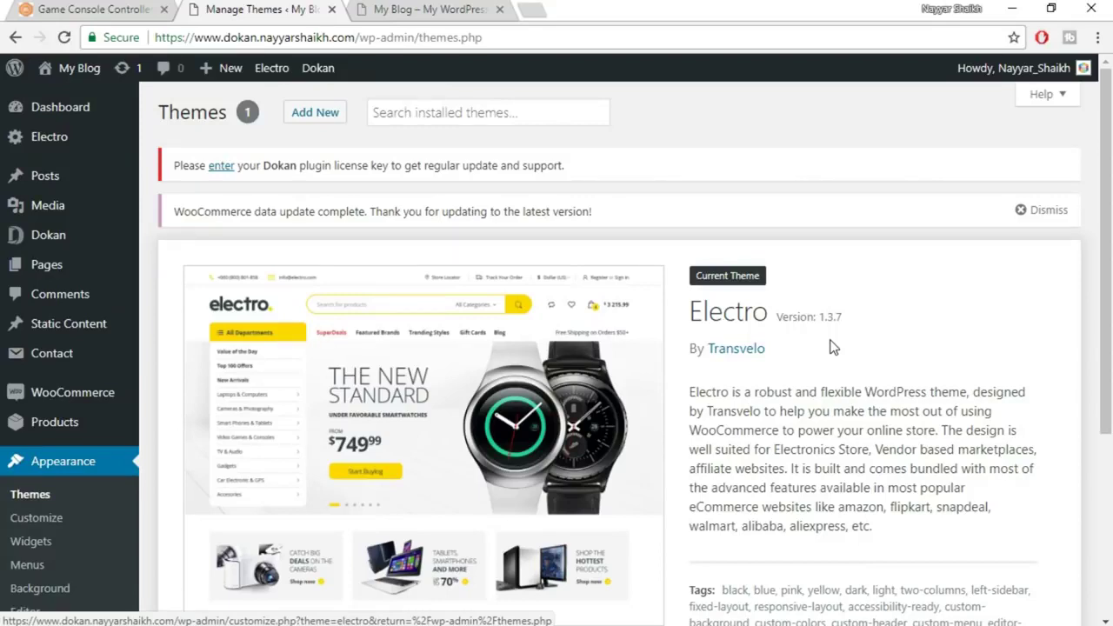
pyautogui.moveTo(93, 409)
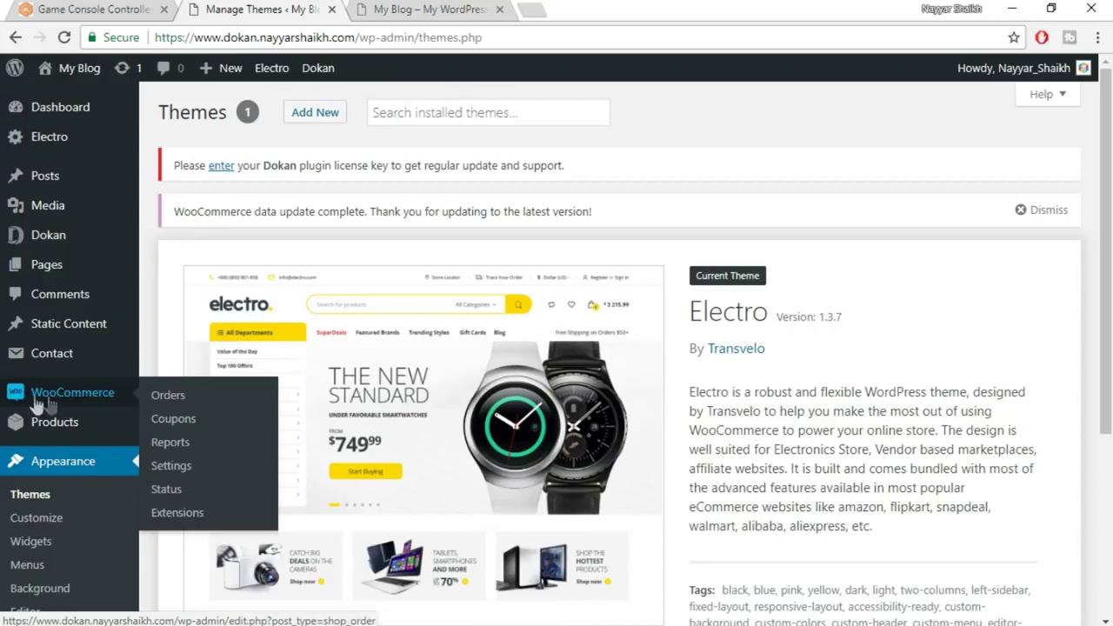
# In WooCommerce General settings, keep India — Maharashtra as the store base location.
pyautogui.click(173, 474)
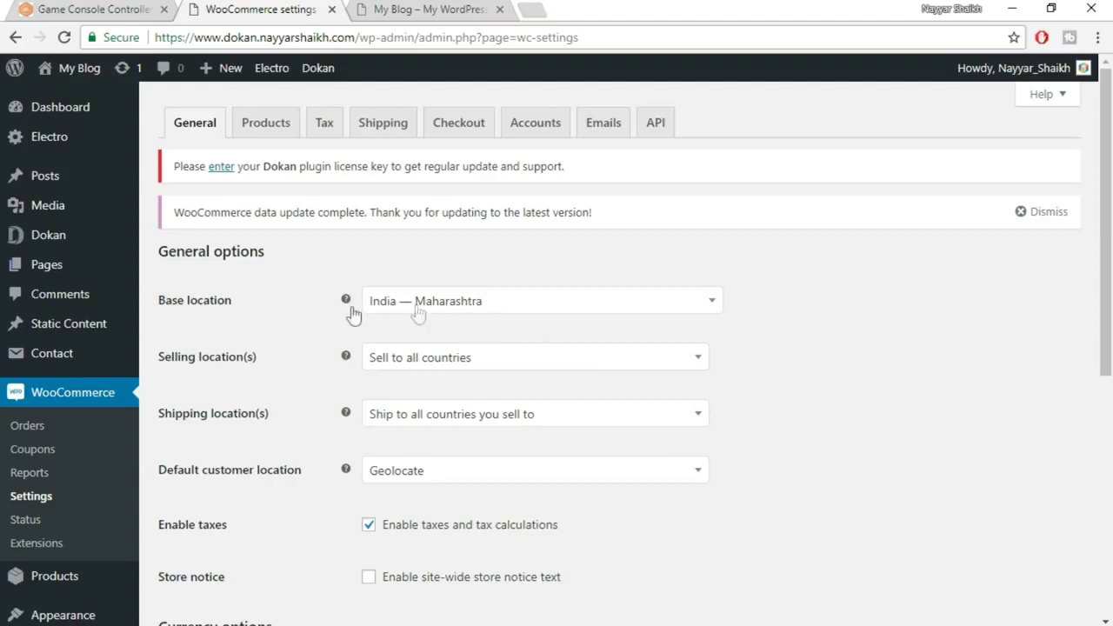
pyautogui.click(476, 312)
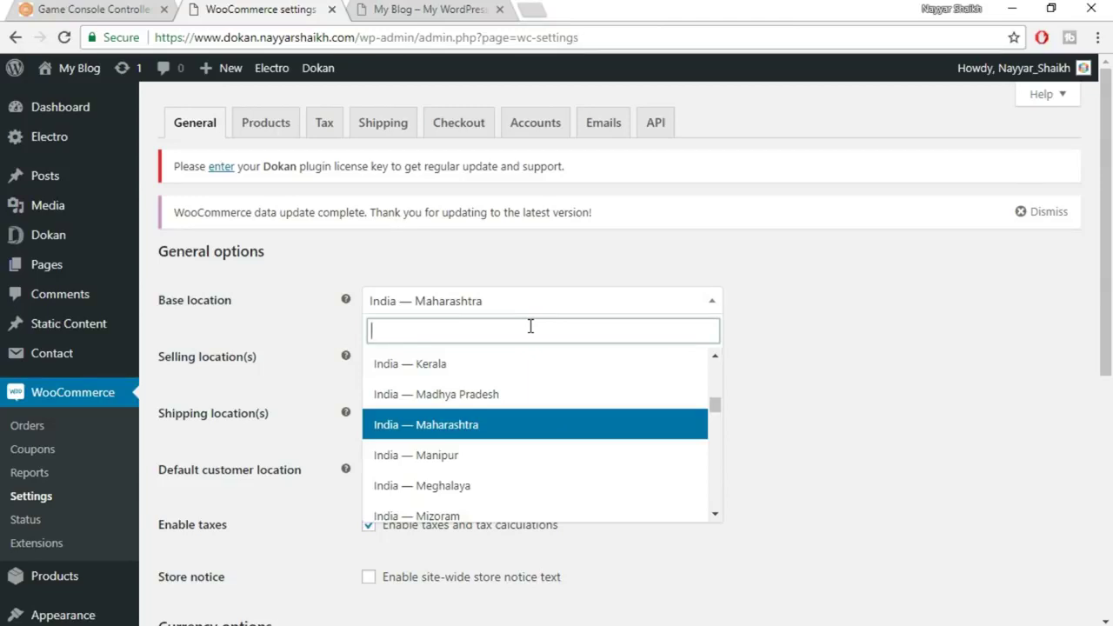
pyautogui.write('maha')
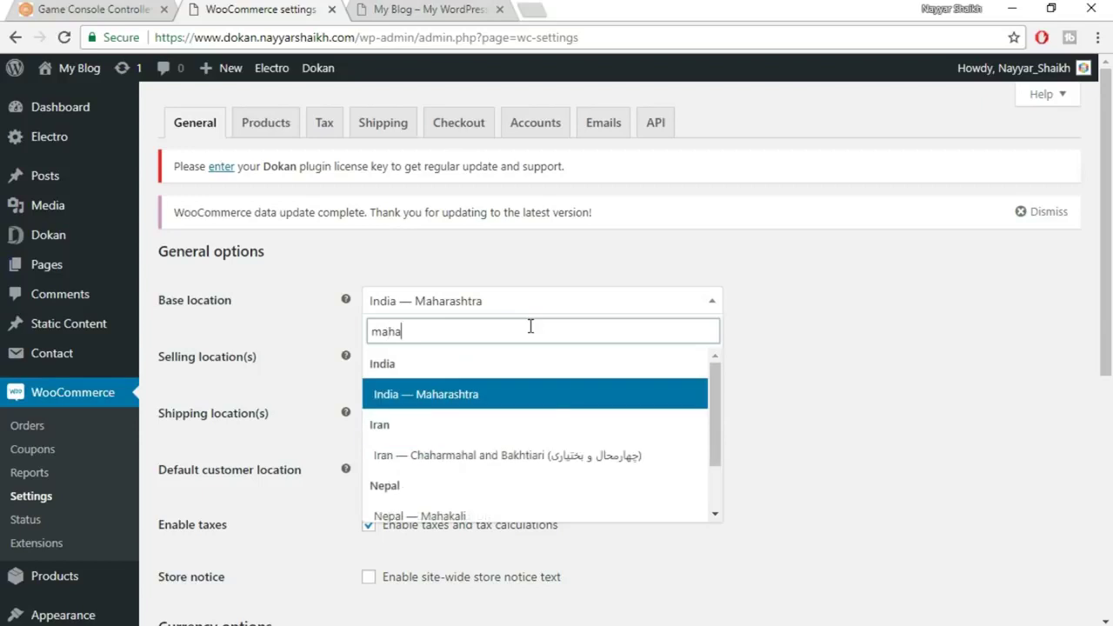
pyautogui.click(465, 396)
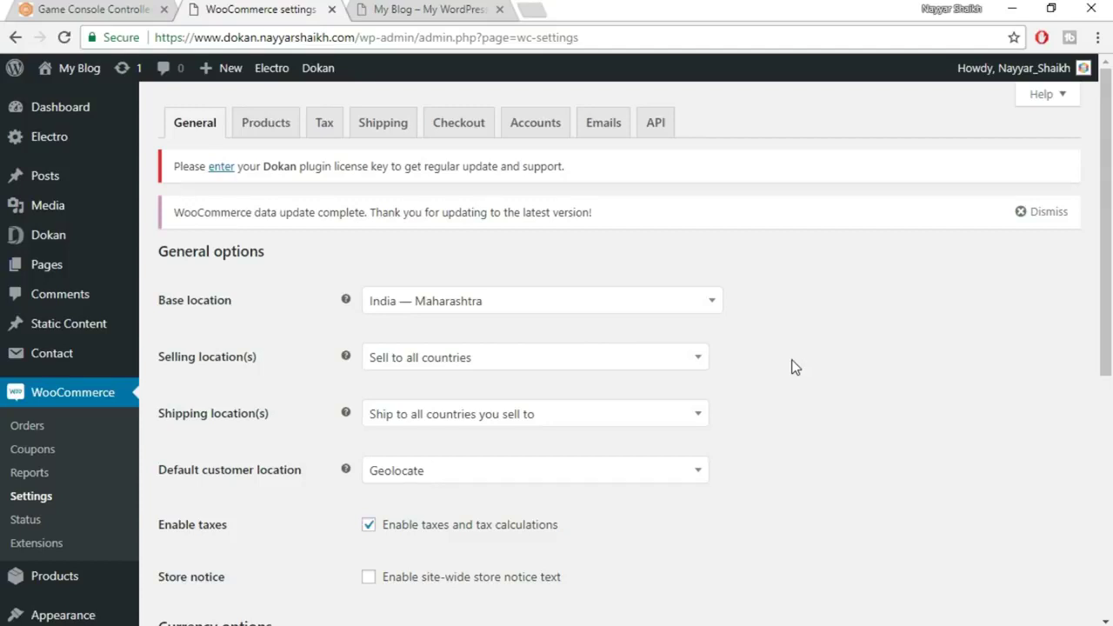
# Sell to specific countries only, adding India and removing the mistakenly added Pakistan.
pyautogui.click(537, 369)
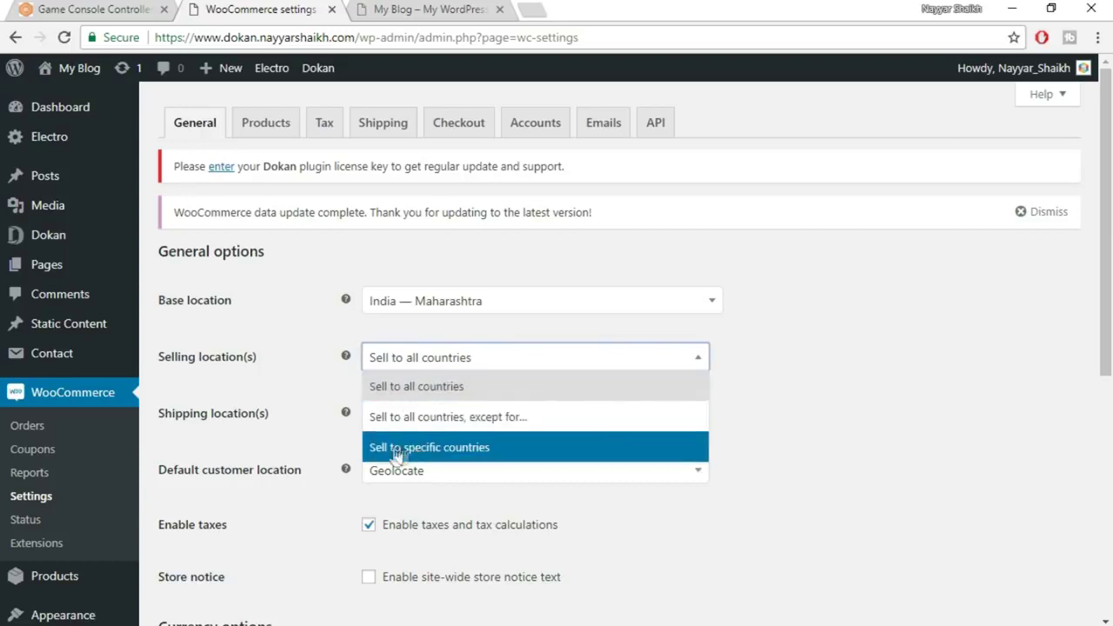
pyautogui.click(464, 458)
pyautogui.click(439, 417)
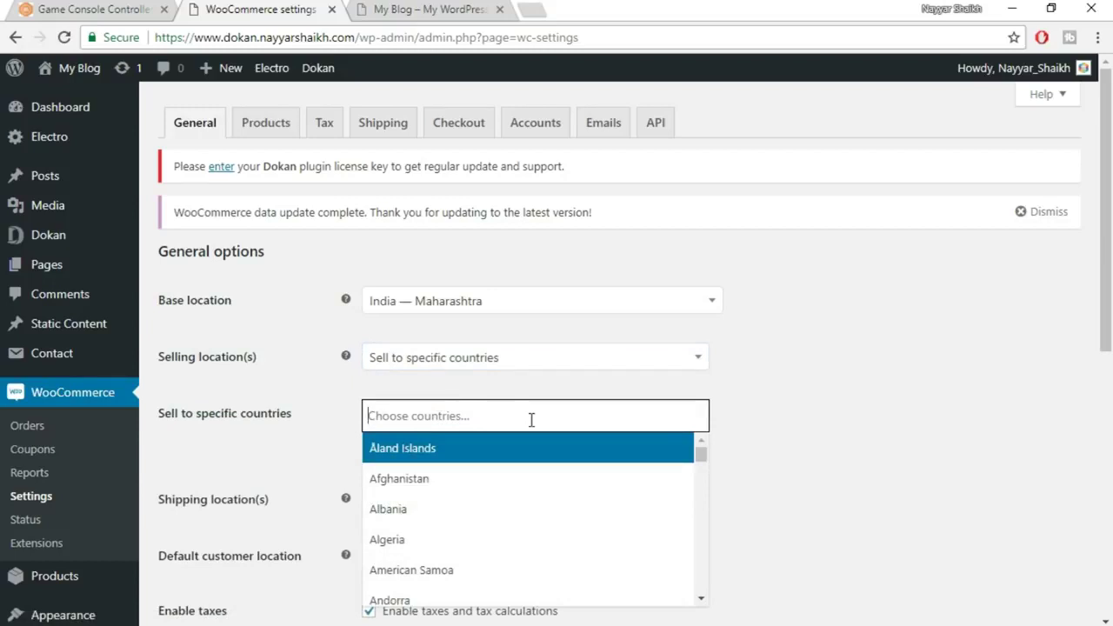
pyautogui.write('ind')
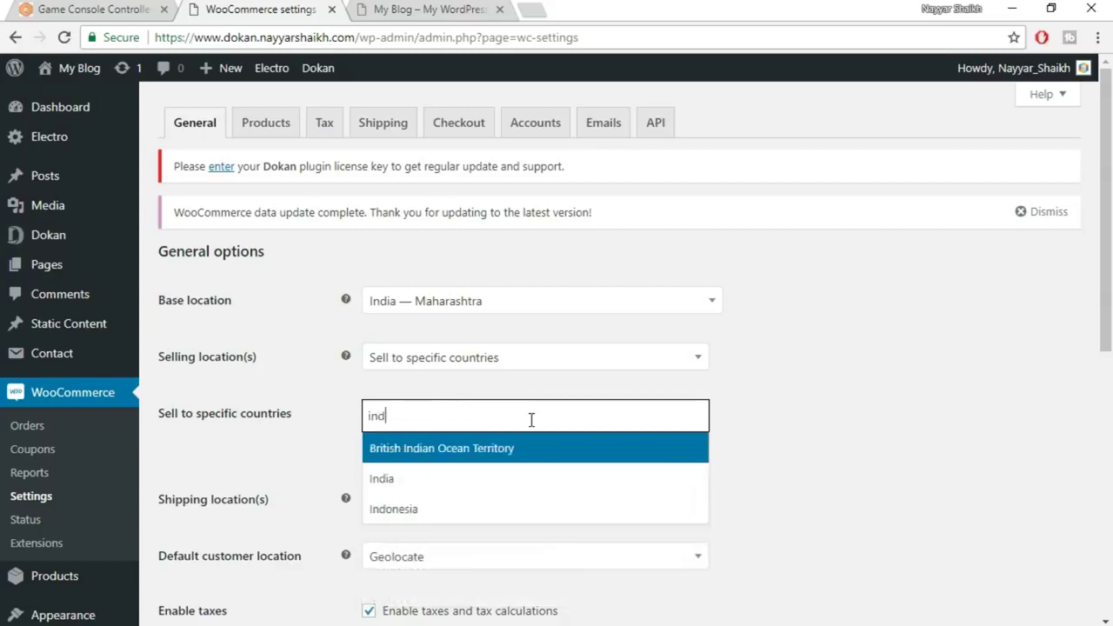
pyautogui.click(414, 480)
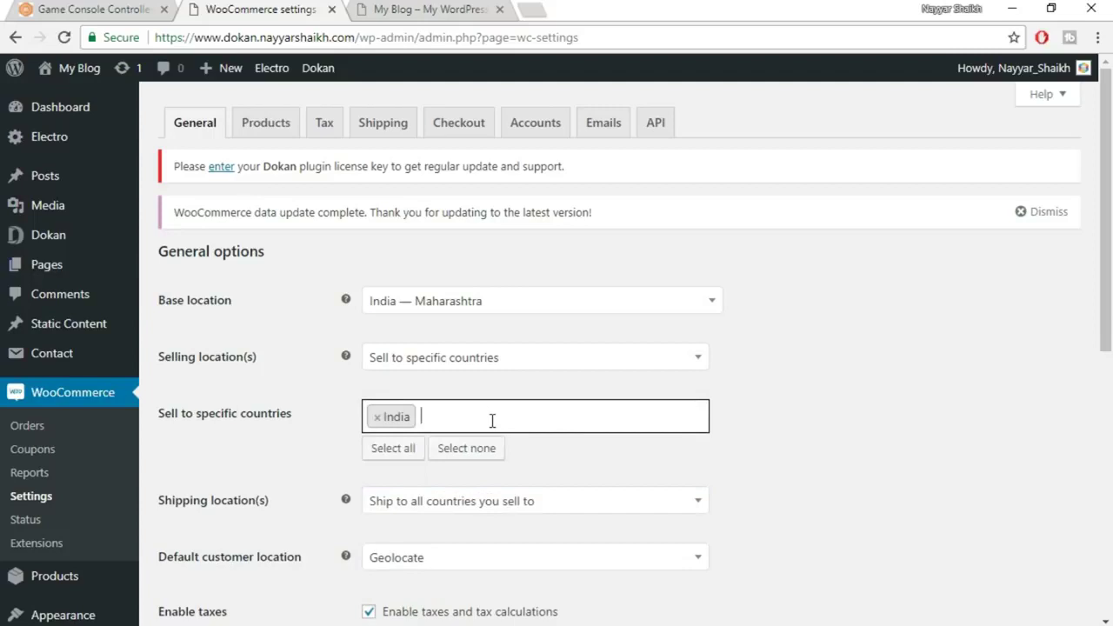
pyautogui.write('pak')
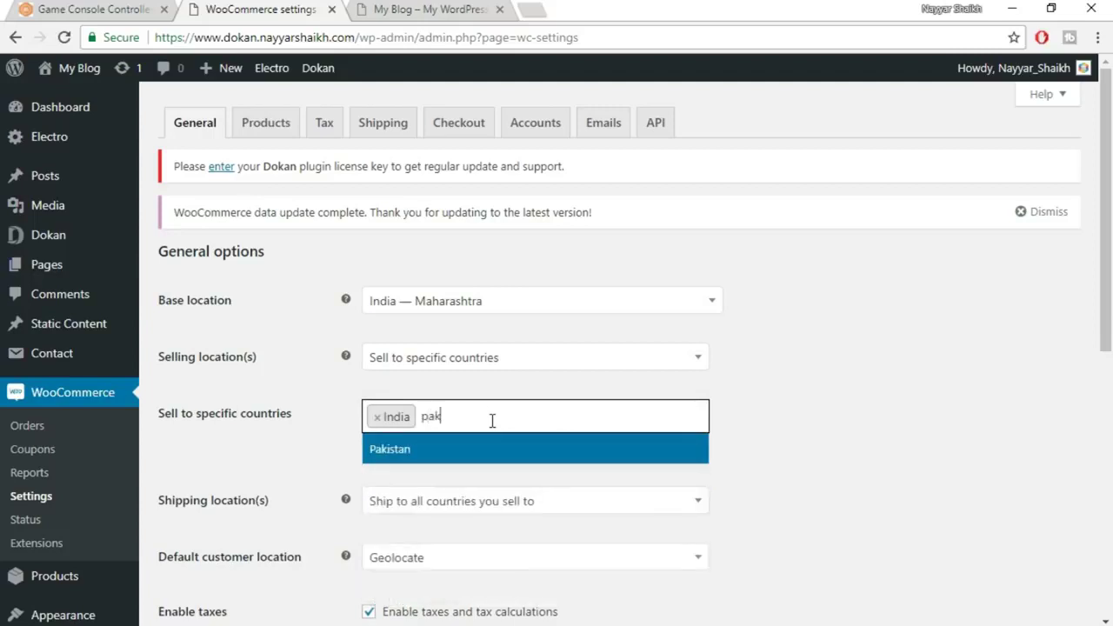
pyautogui.write('is')
pyautogui.click(456, 449)
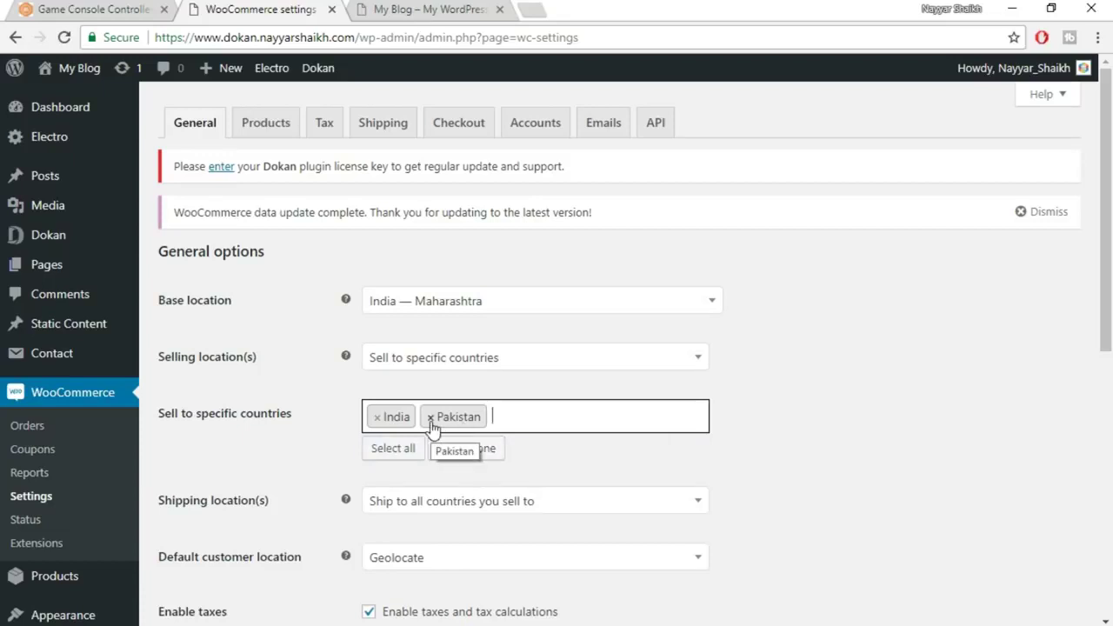
pyautogui.click(429, 417)
pyautogui.click(910, 440)
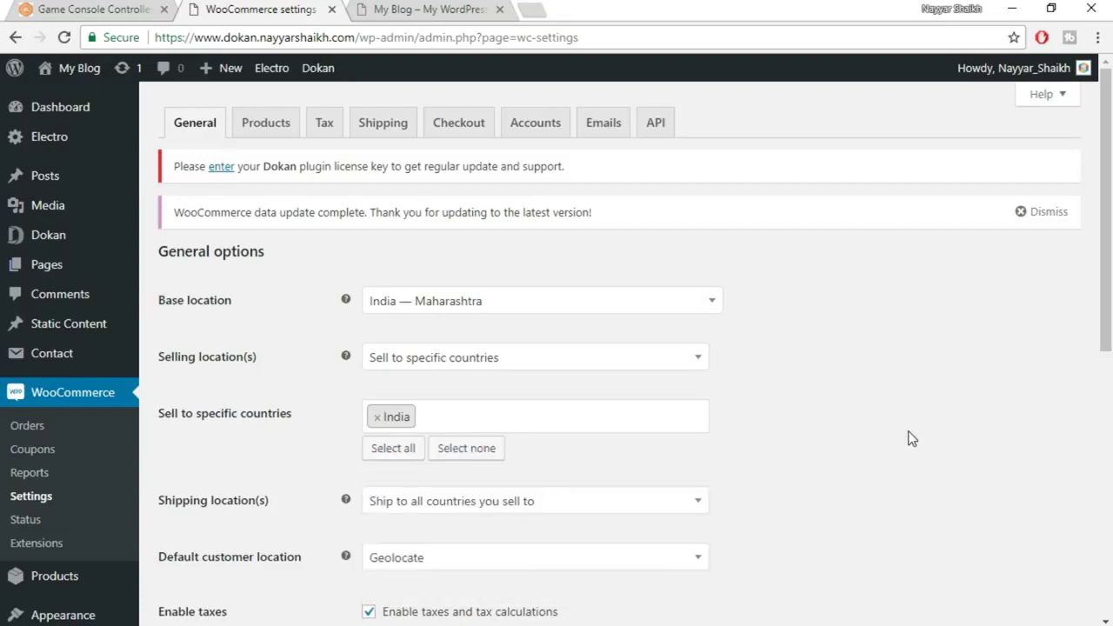
pyautogui.scroll(-1, 910, 440)
pyautogui.scroll(-3, 910, 439)
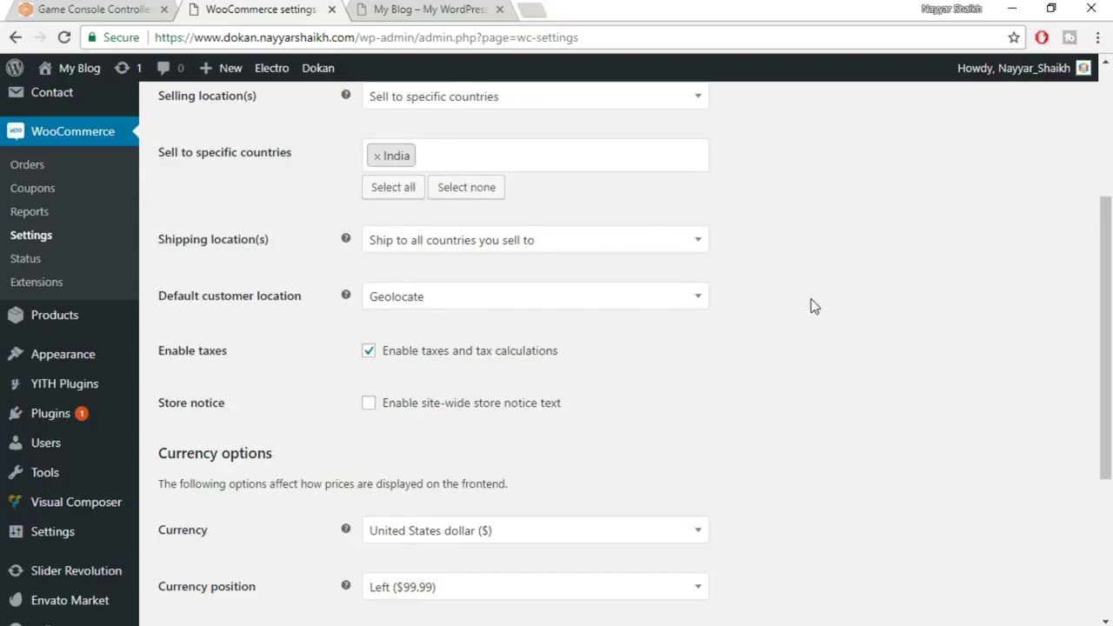
# Pick the store currency, keep Left ($99.99) currency position, and save the General settings.
pyautogui.scroll(-2, 813, 305)
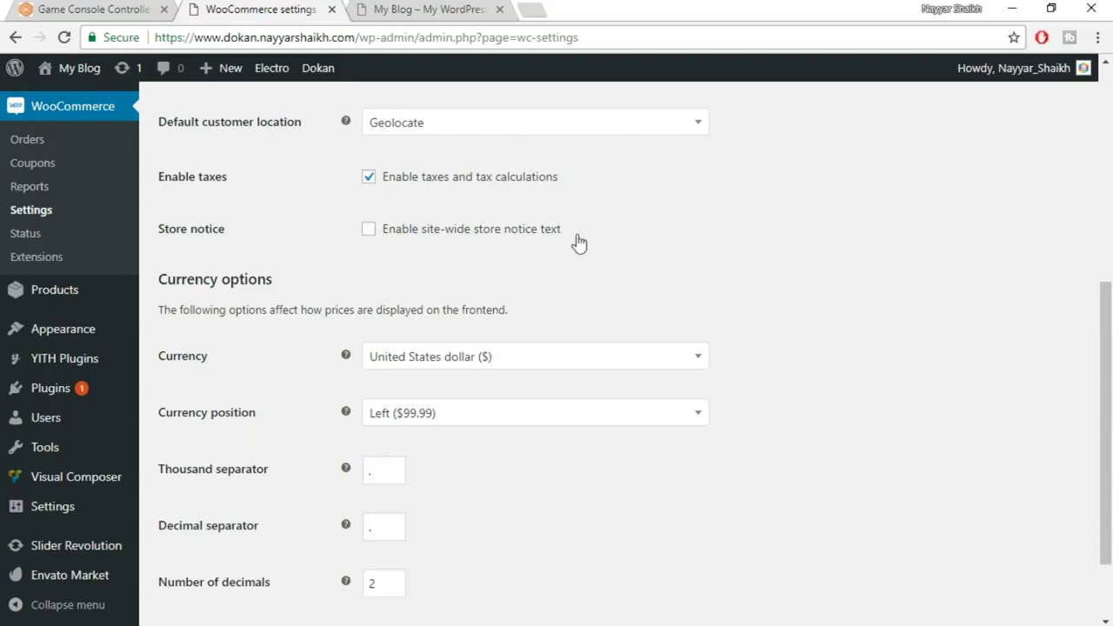
pyautogui.scroll(-1, 845, 255)
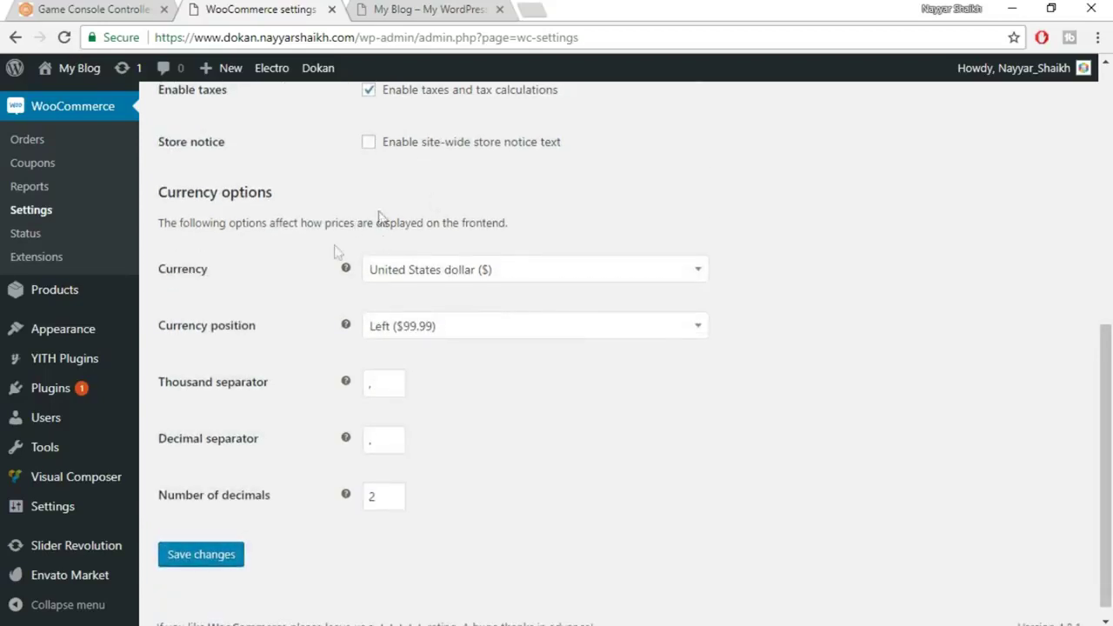
pyautogui.click(514, 278)
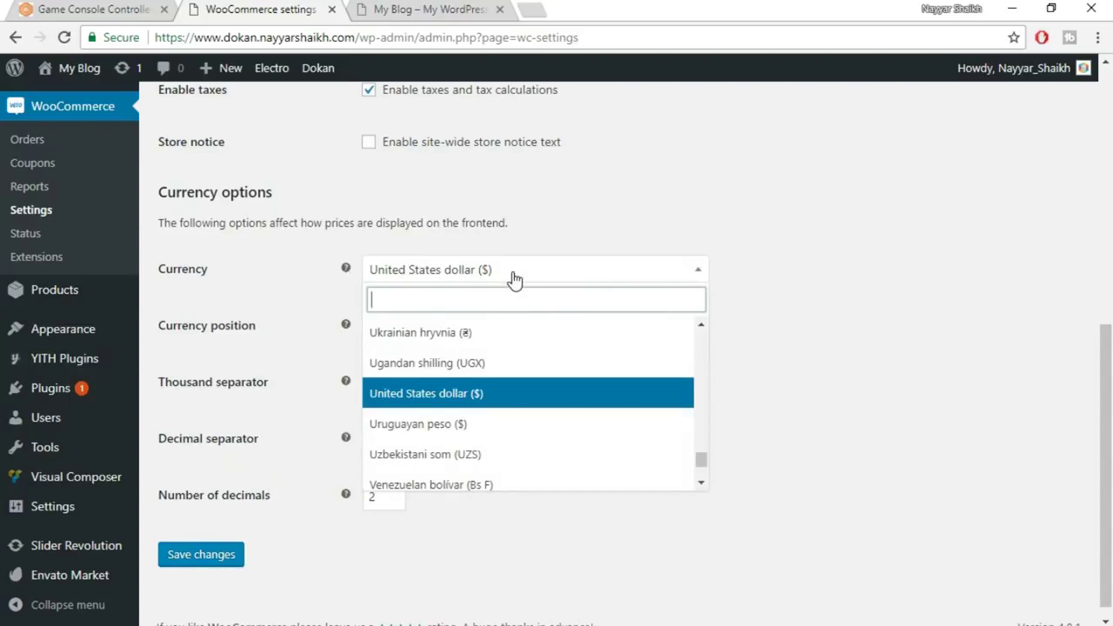
pyautogui.write('india')
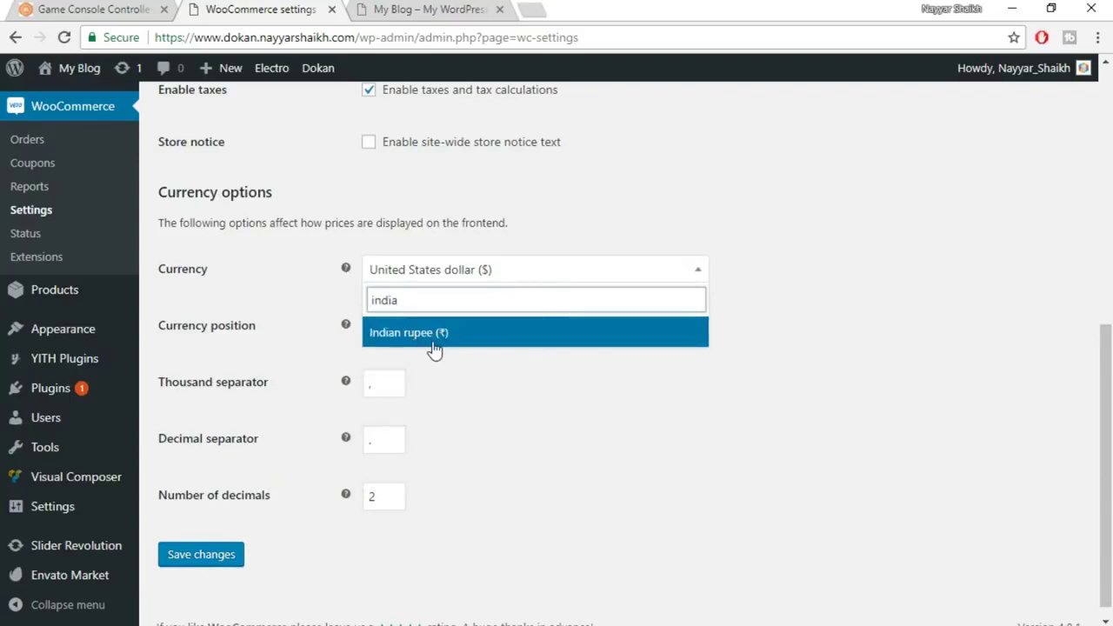
pyautogui.click(524, 403)
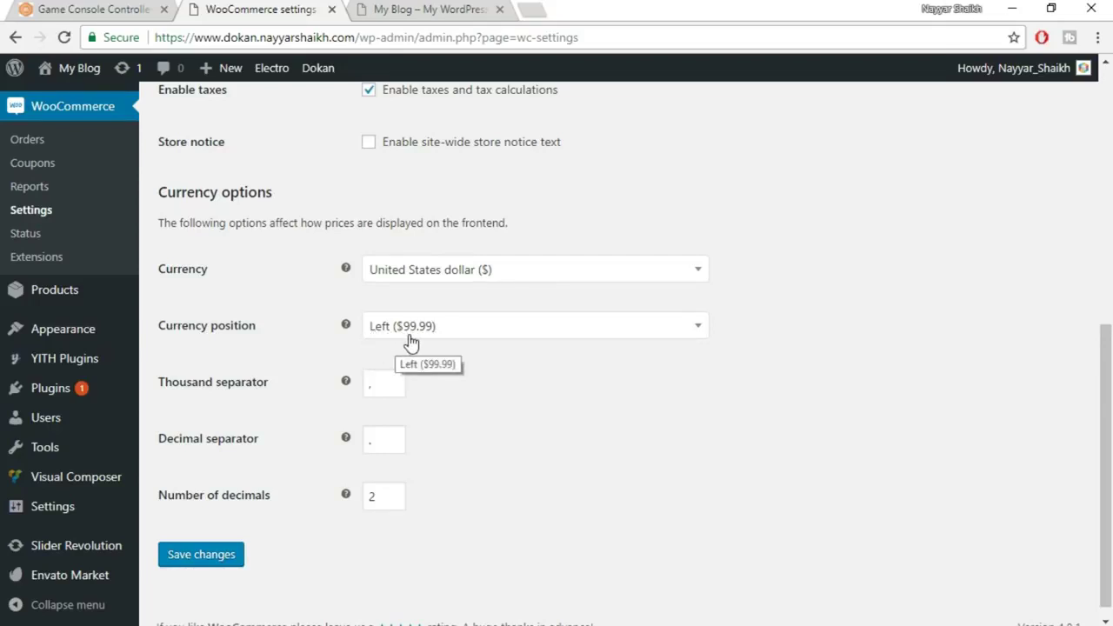
pyautogui.click(477, 338)
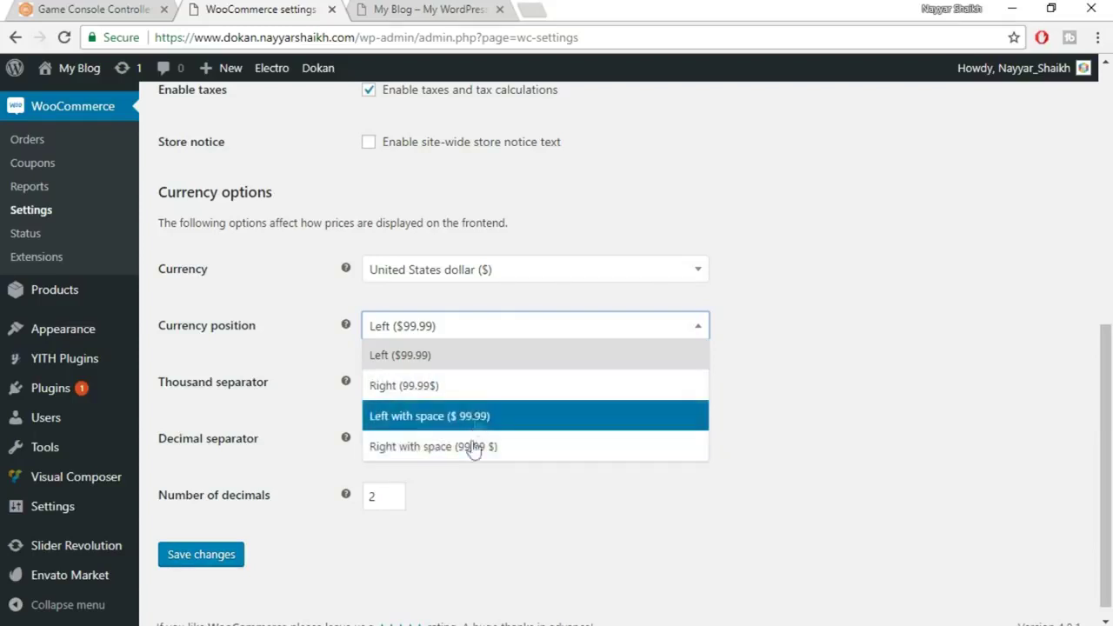
pyautogui.click(451, 363)
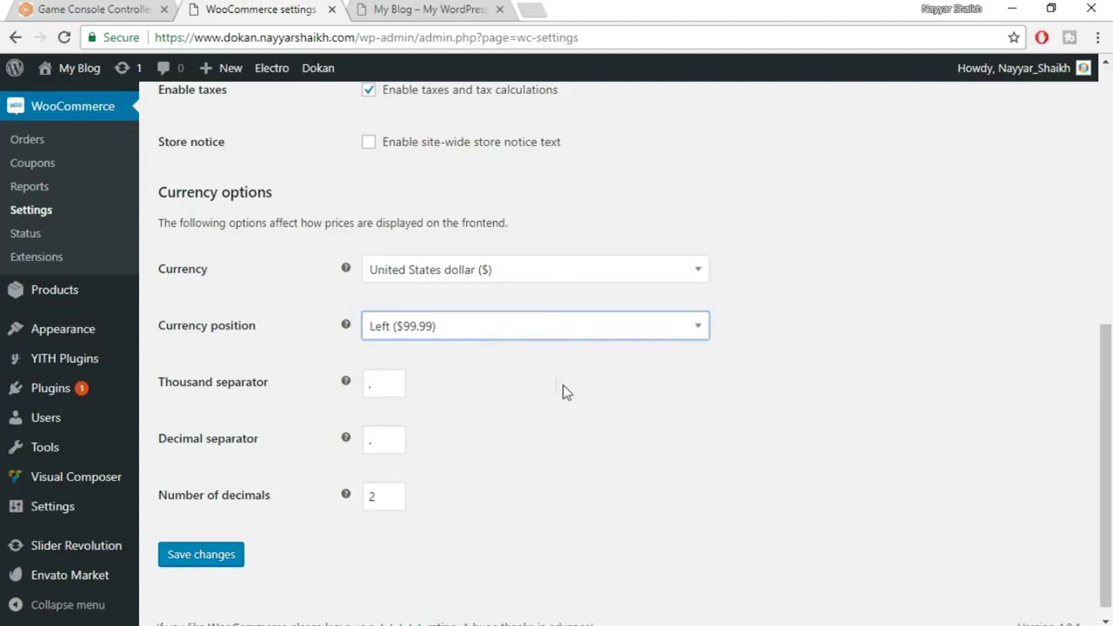
pyautogui.scroll(-1, 570, 407)
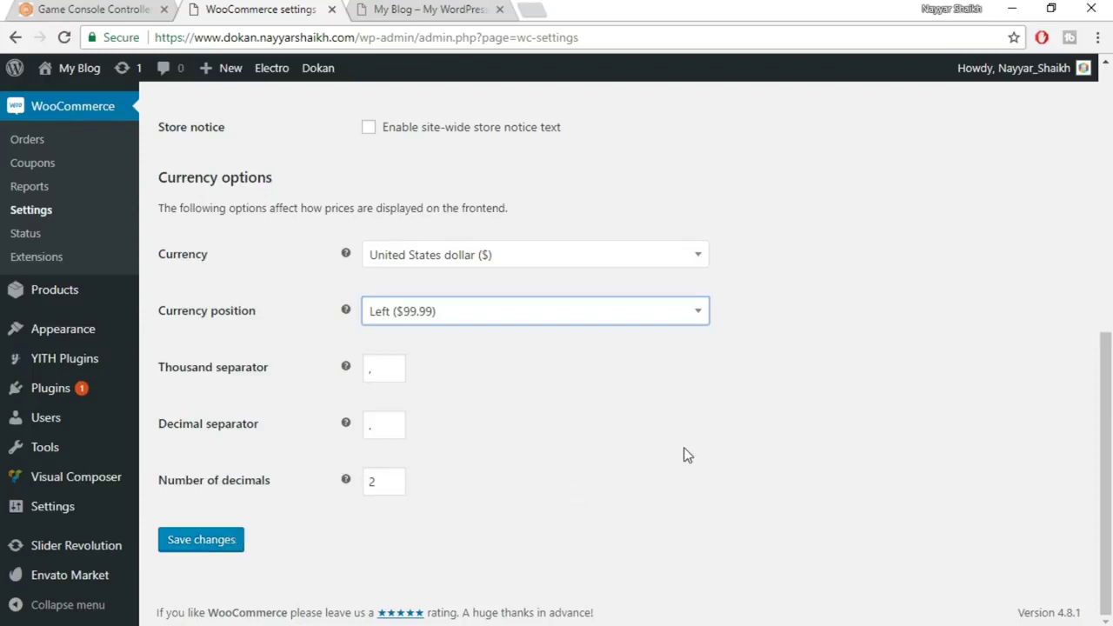
pyautogui.click(227, 554)
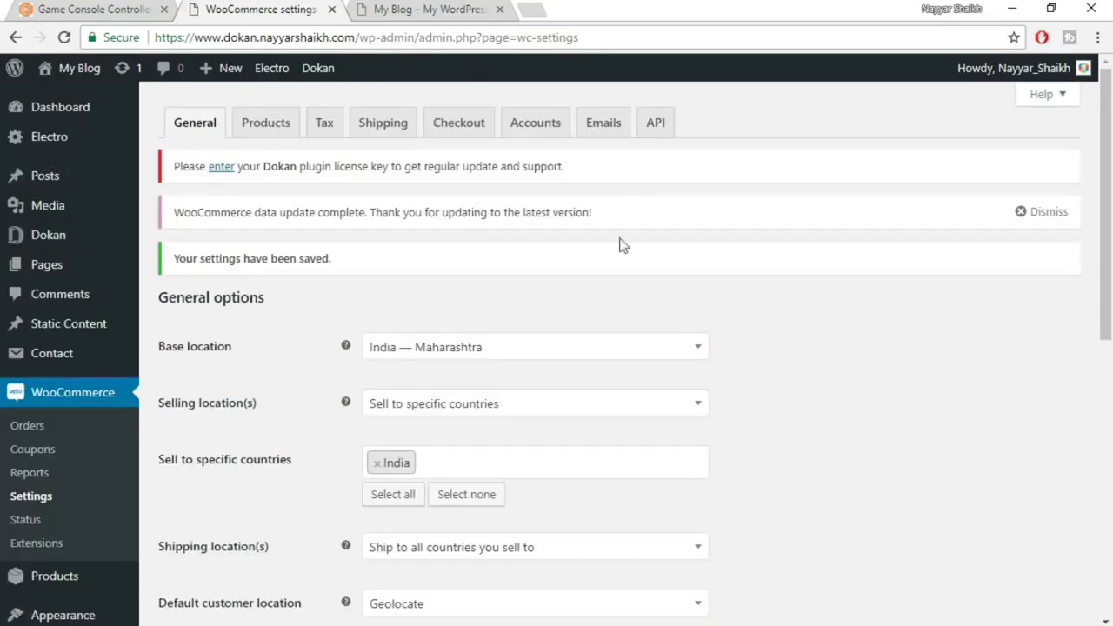
# Keep the product weight unit at g and the dimensions unit at cm.
pyautogui.click(263, 127)
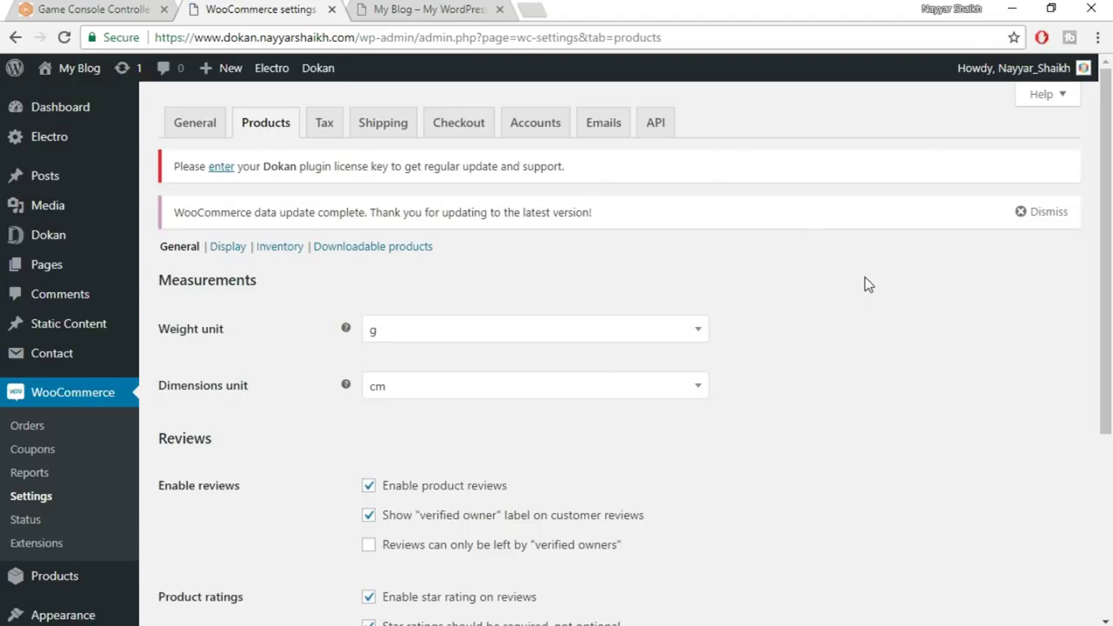
pyautogui.click(385, 335)
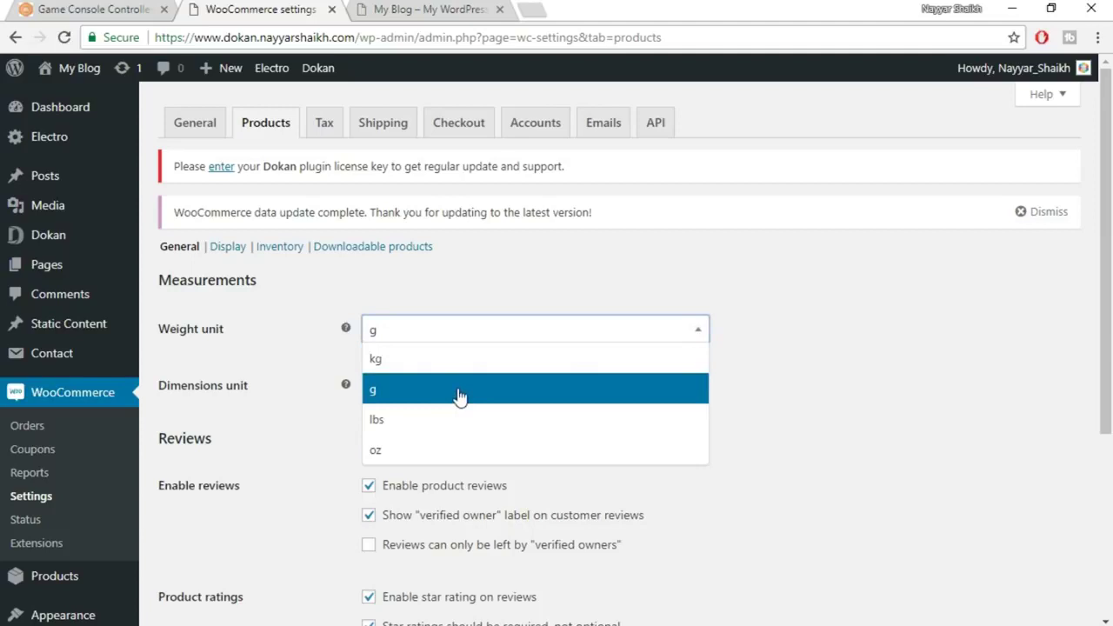
pyautogui.click(429, 401)
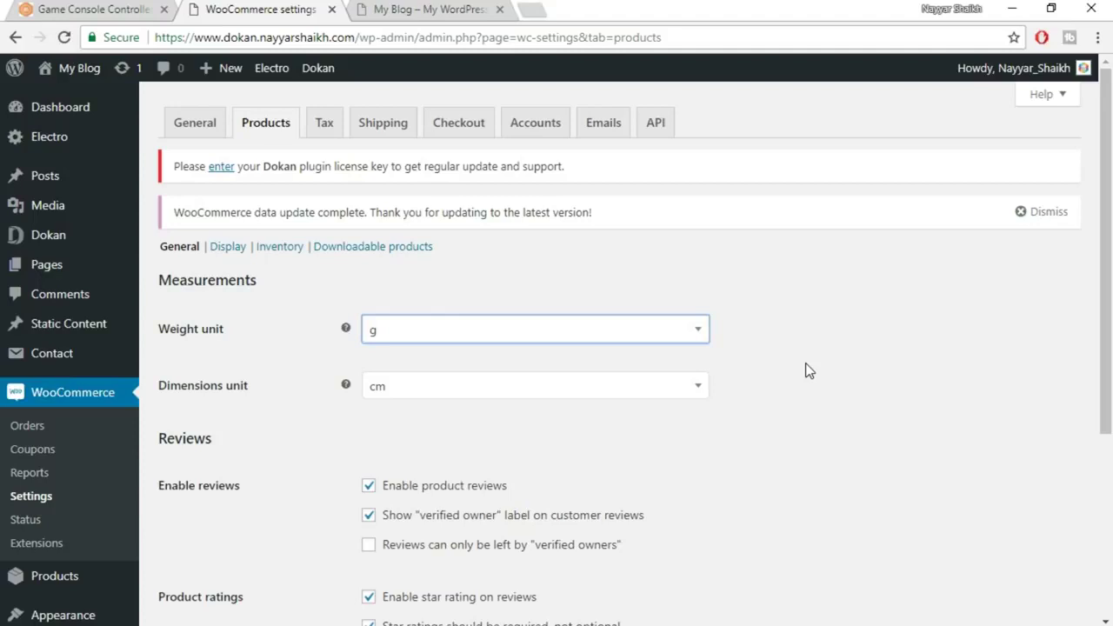
pyautogui.click(617, 338)
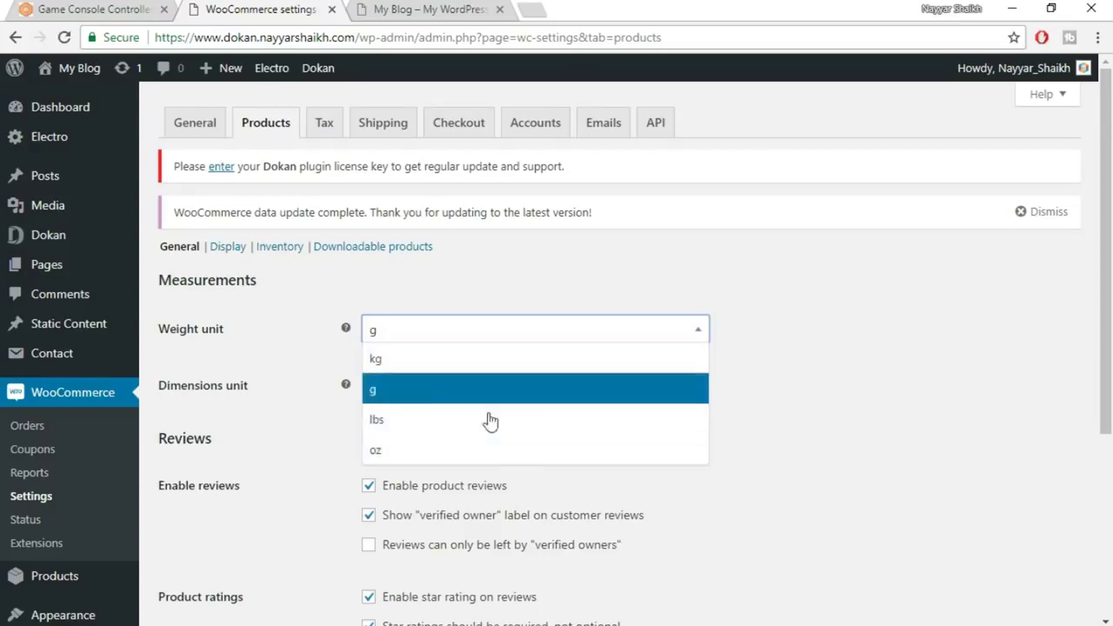
pyautogui.click(772, 382)
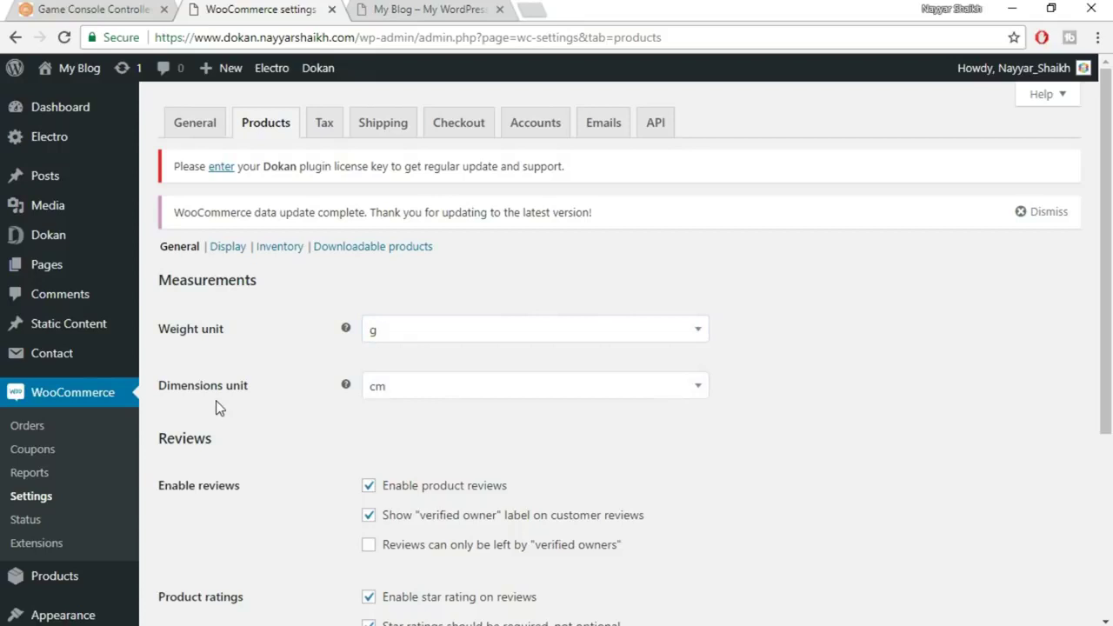
pyautogui.click(432, 390)
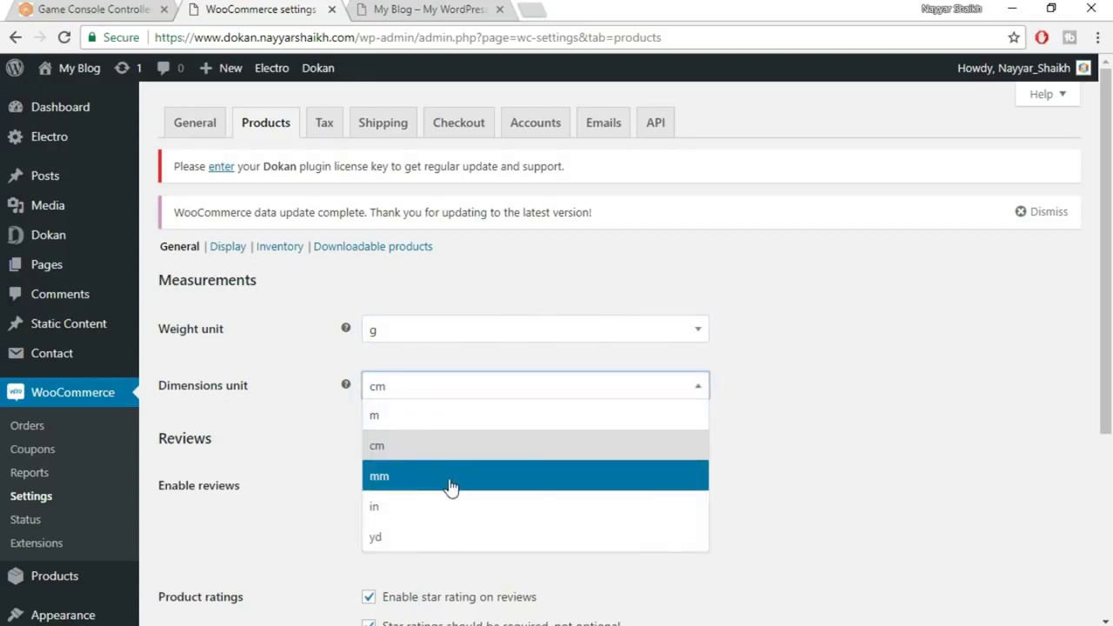
pyautogui.click(818, 400)
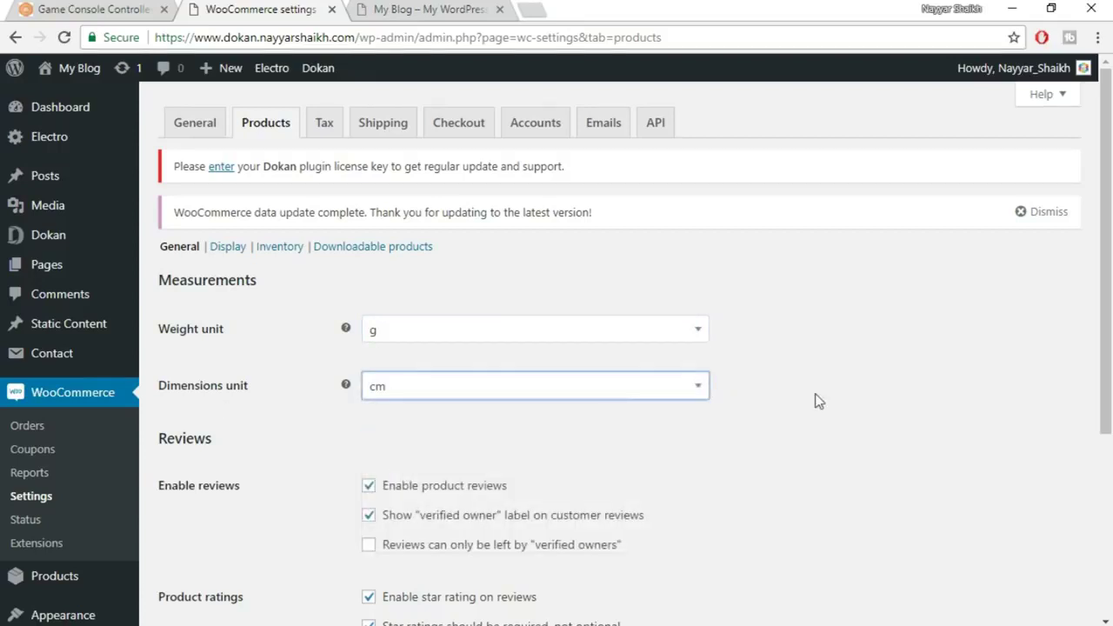
# Leave reviews open to all customers and save the product settings.
pyautogui.scroll(-3, 910, 427)
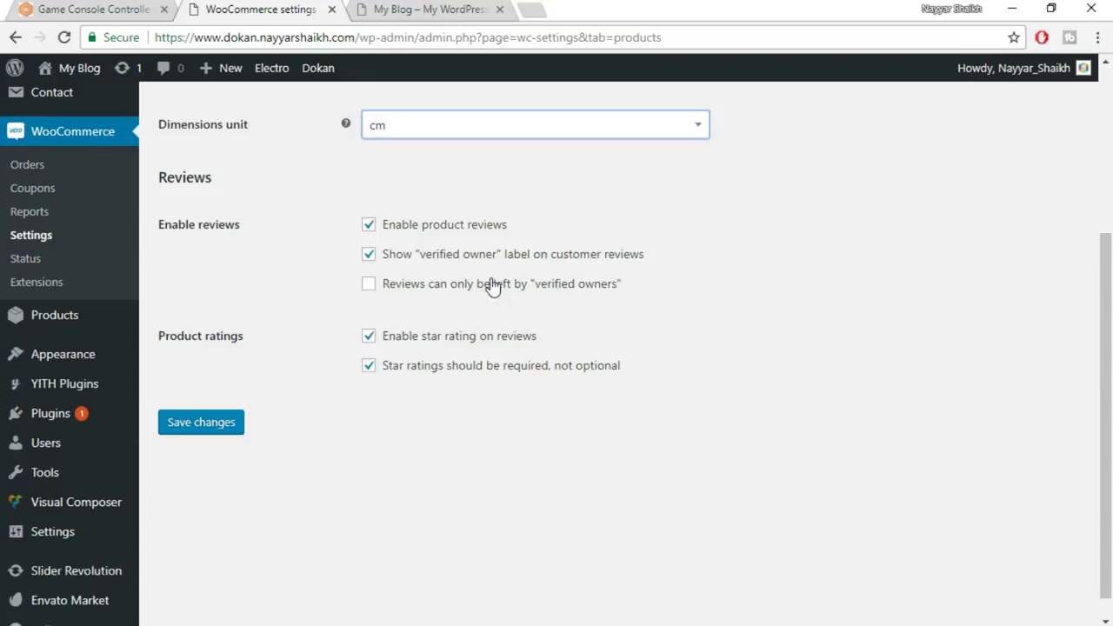
pyautogui.click(372, 292)
pyautogui.click(372, 292)
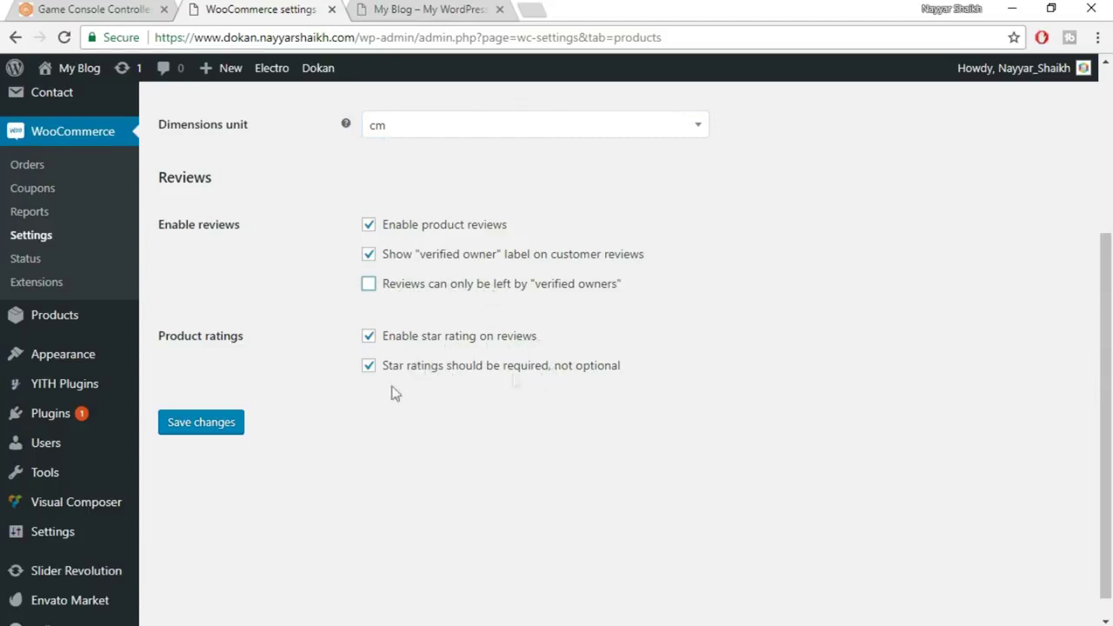
pyautogui.click(219, 435)
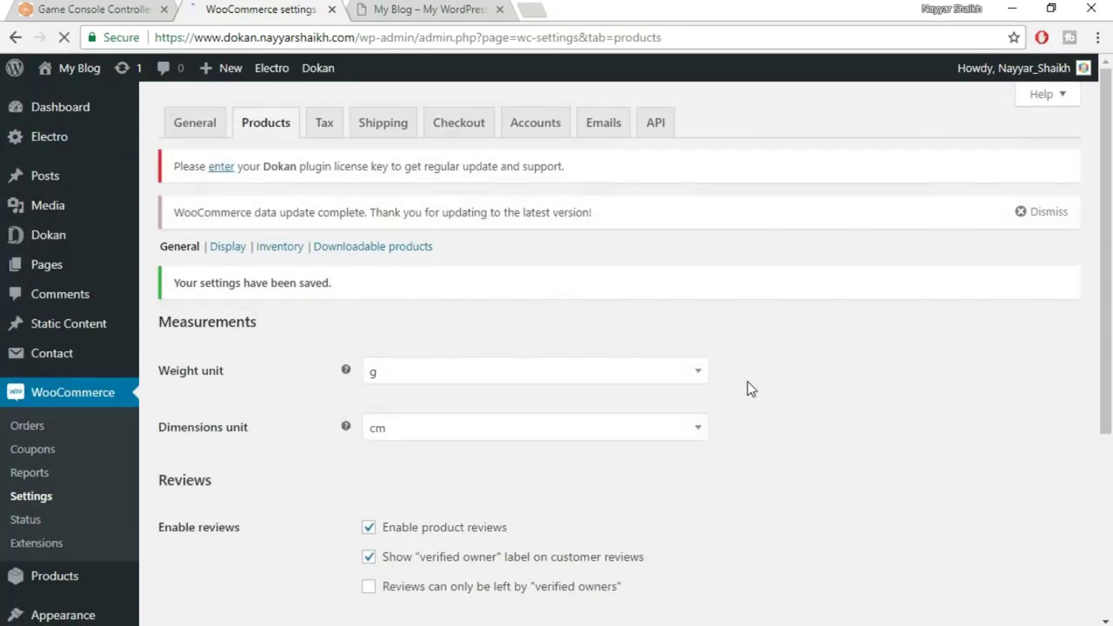
# Review the tax options, then highlight the 79 in the storefront product's $79.00 price.
pyautogui.click(329, 128)
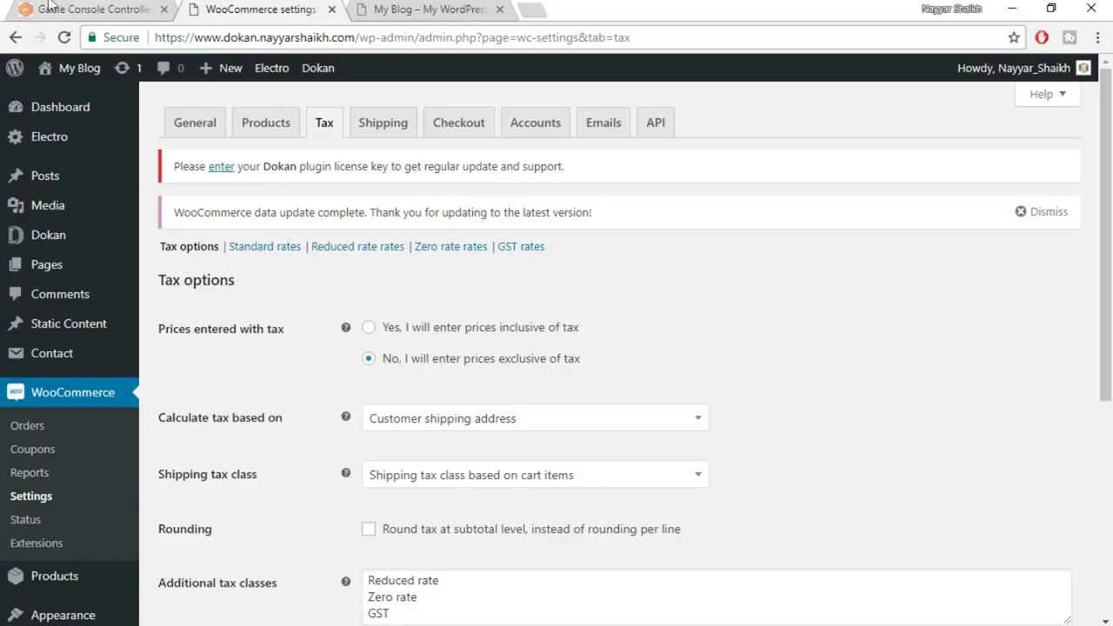
pyautogui.hotkey('ctrl', 'shift', 'Tab')
pyautogui.scroll(-2, 1049, 286)
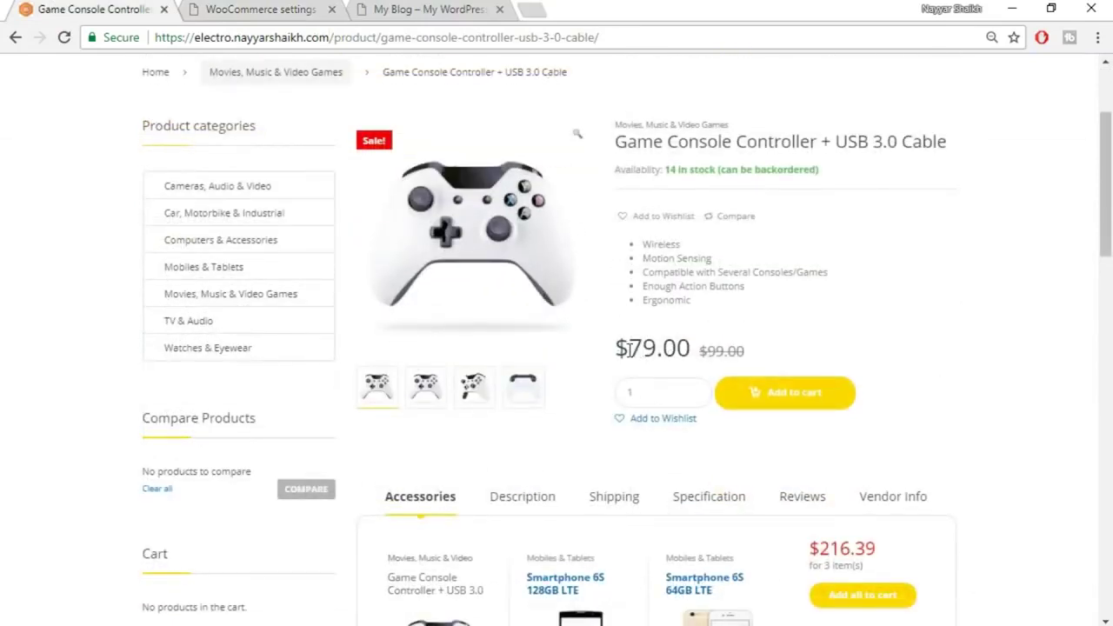
pyautogui.moveTo(628, 350); pyautogui.dragTo(657, 346)
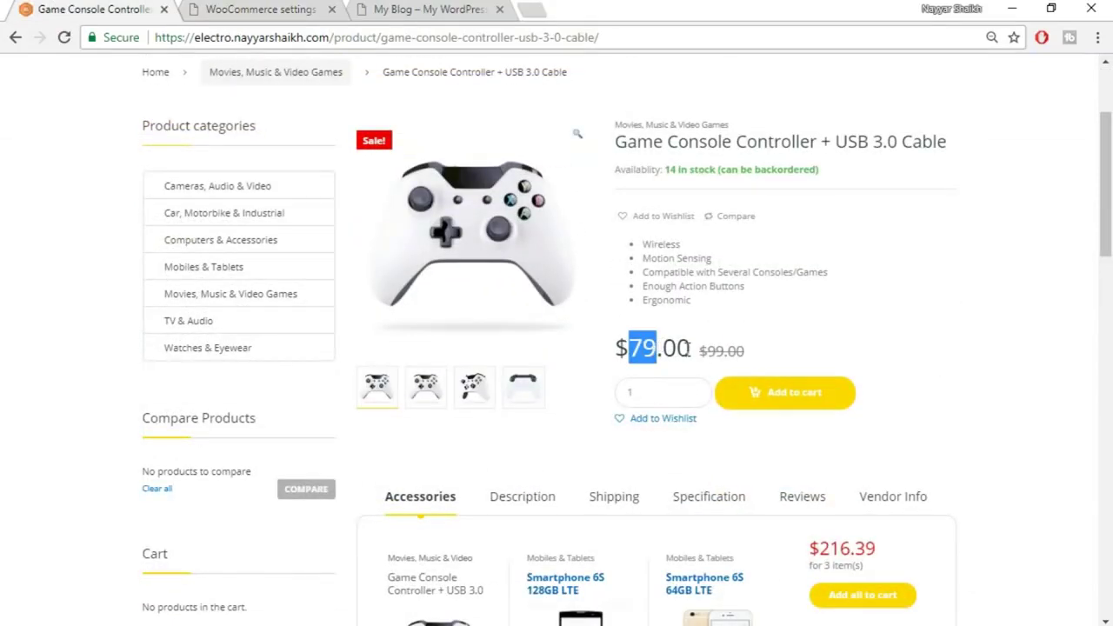
pyautogui.click(623, 360)
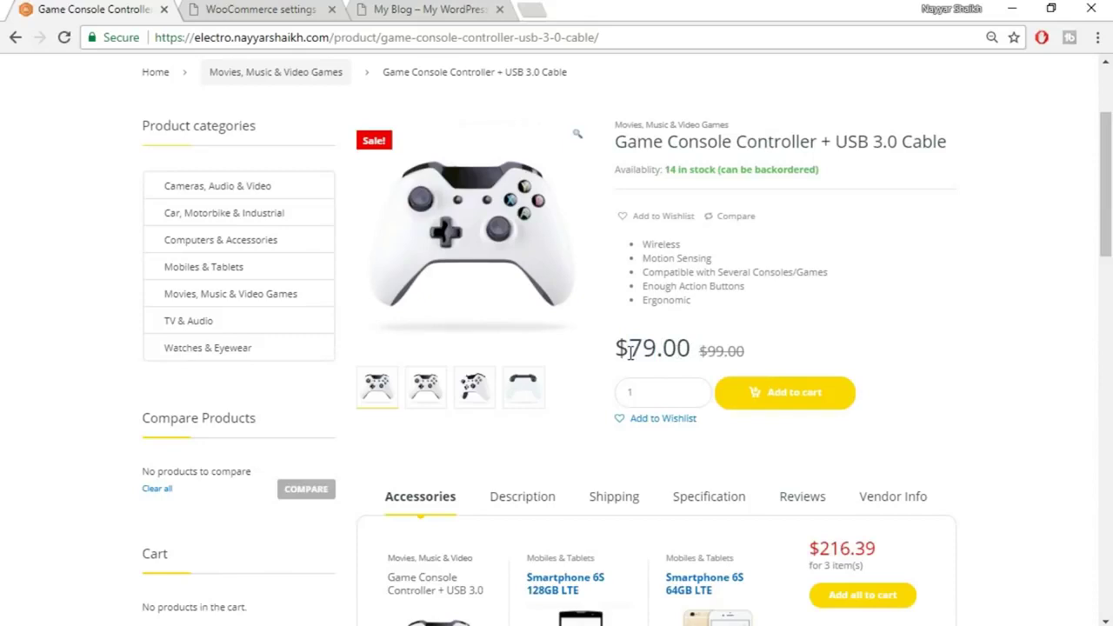
# Keep tax calculated on the customer shipping address and shipping tax class based on cart items.
pyautogui.click(241, 9)
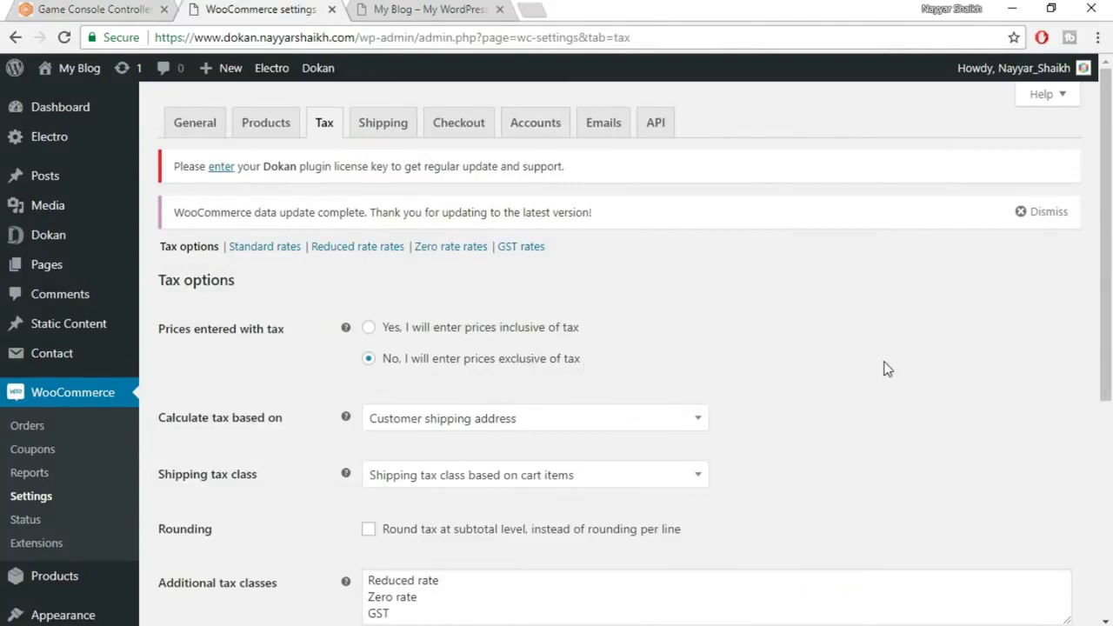
pyautogui.scroll(-2, 883, 369)
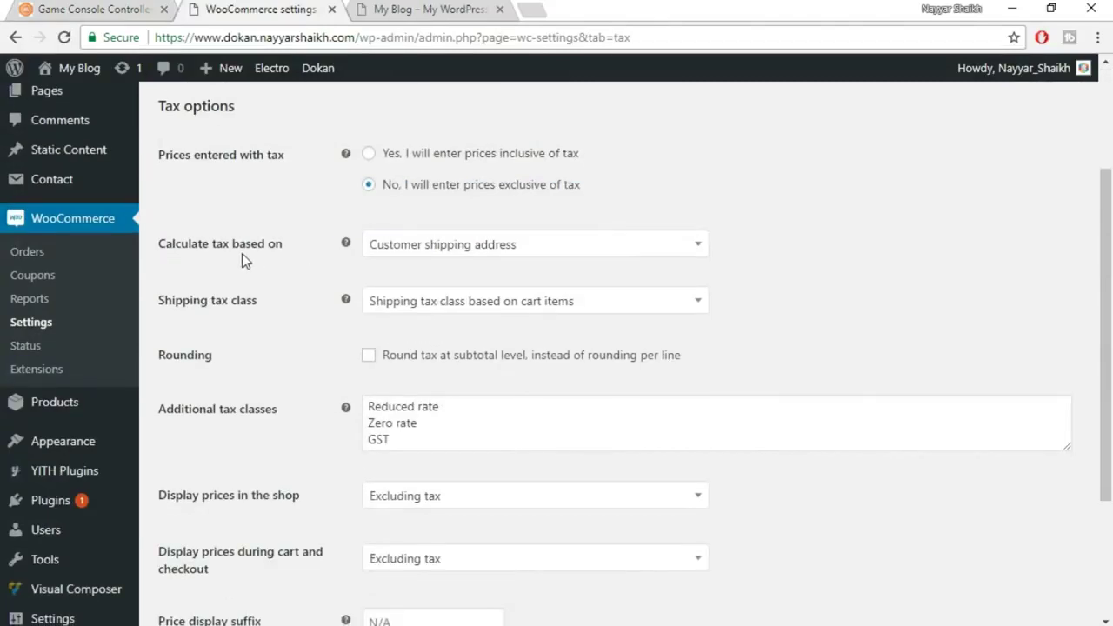
pyautogui.click(522, 252)
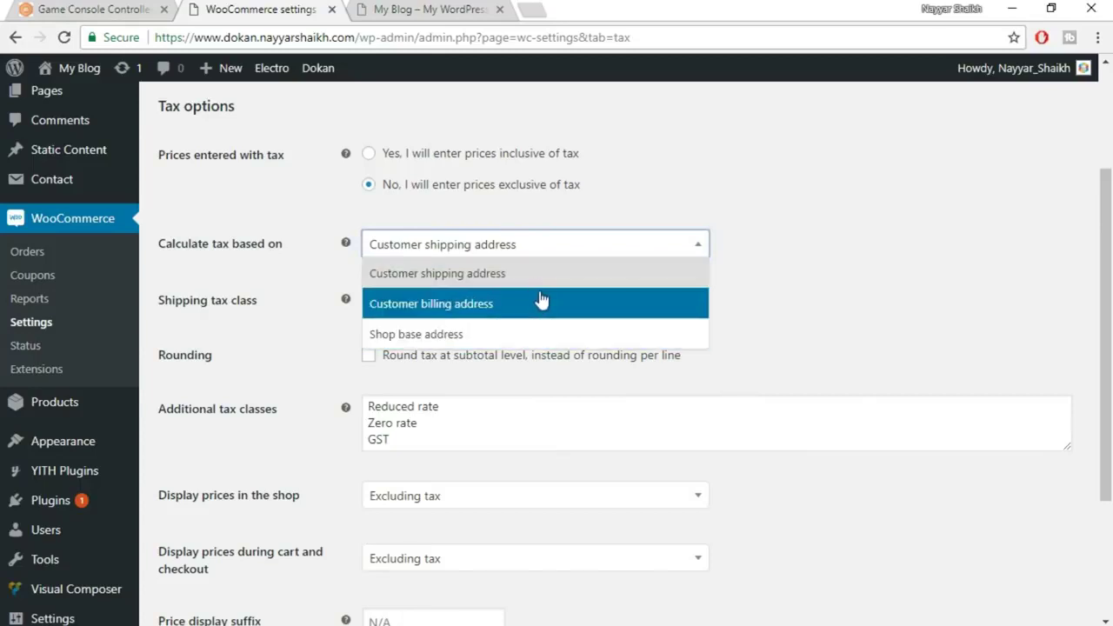
pyautogui.click(773, 260)
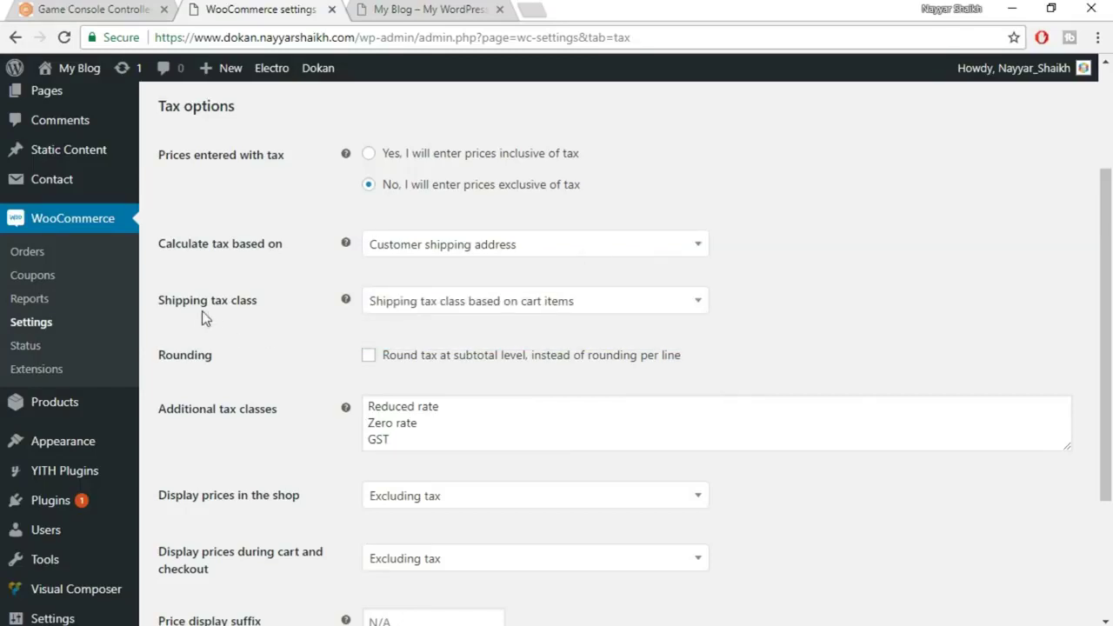
pyautogui.click(489, 311)
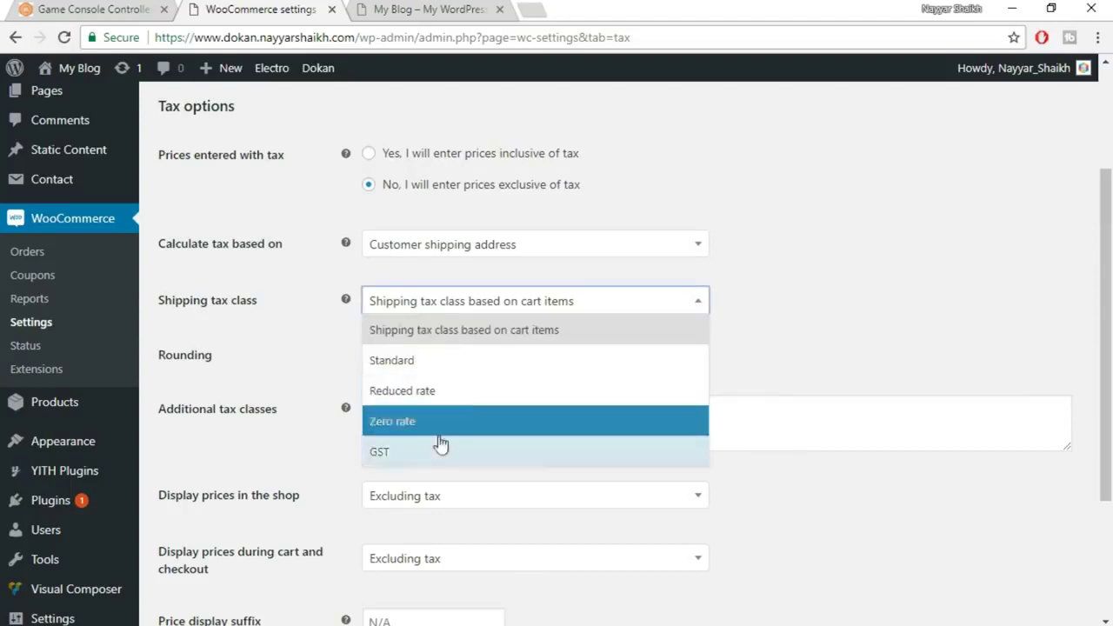
pyautogui.click(766, 329)
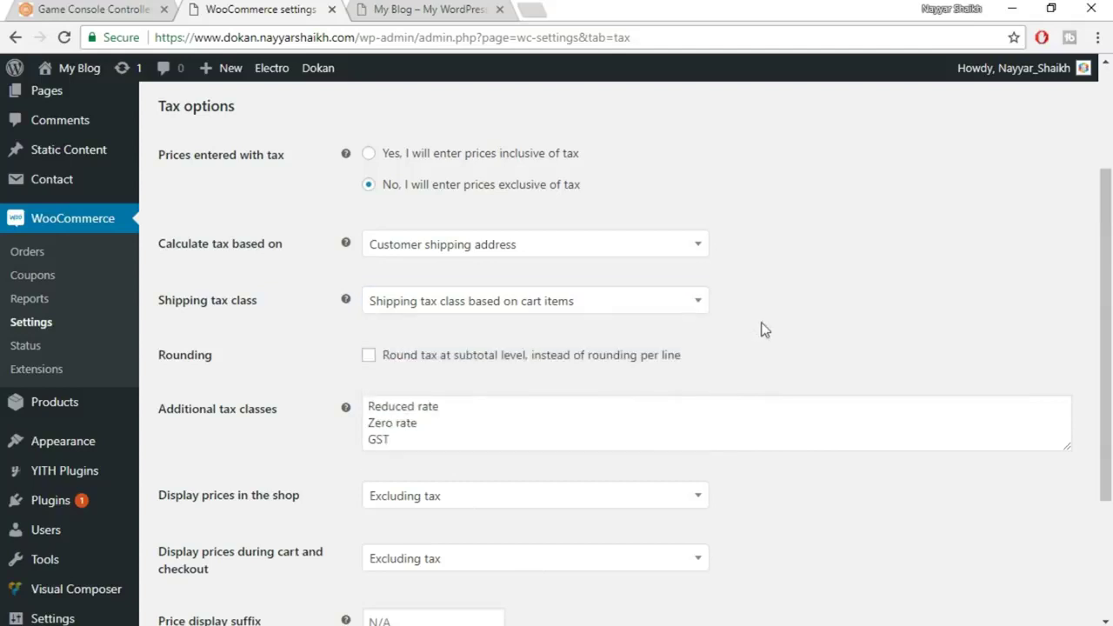
# Edit the Additional tax classes list so it includes GST.
pyautogui.click(426, 434)
pyautogui.press('BackSpace')
pyautogui.press('BackSpace')
pyautogui.press('BackSpace')
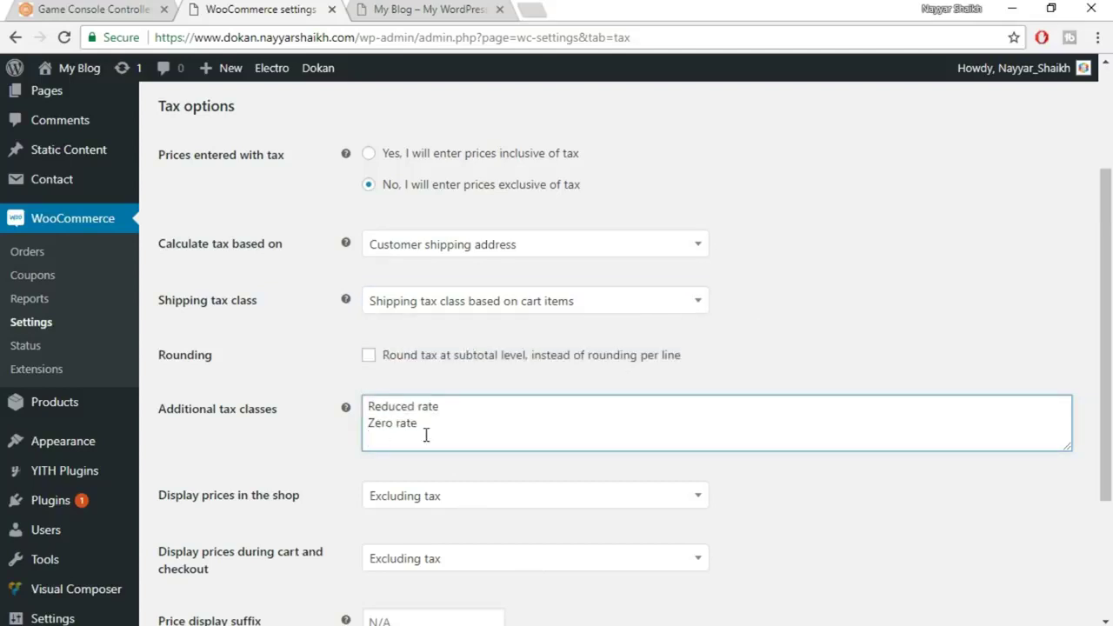
pyautogui.click(878, 318)
pyautogui.click(414, 439)
pyautogui.scroll(-2, 1092, 467)
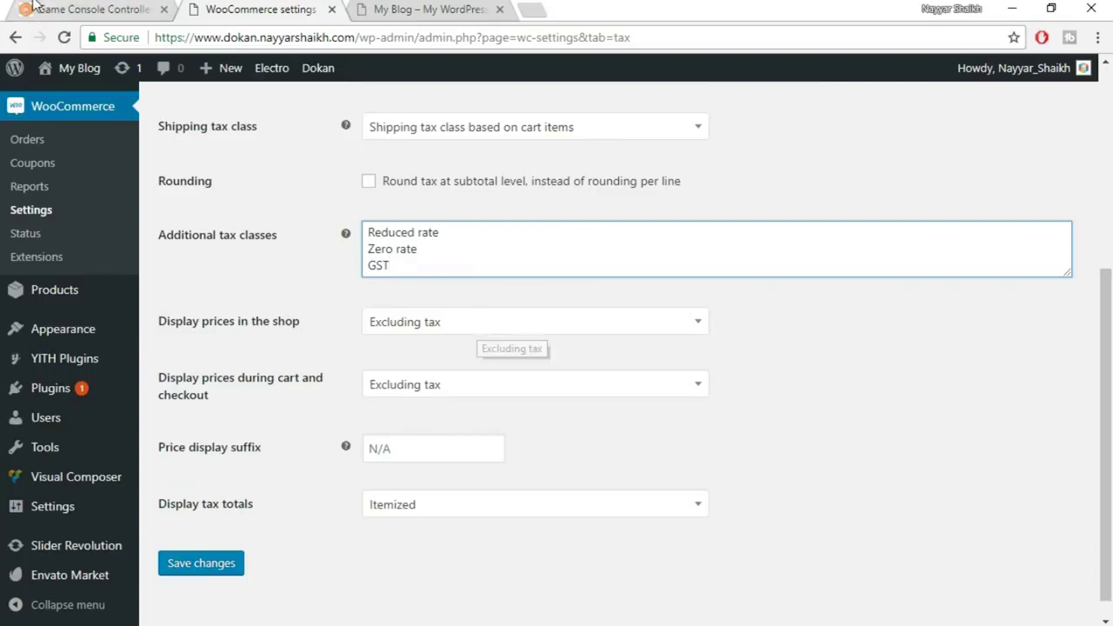
# Save the tax options with GST as a tax class and return to the top.
pyautogui.hotkey('ctrl', 'shift', 'Tab')
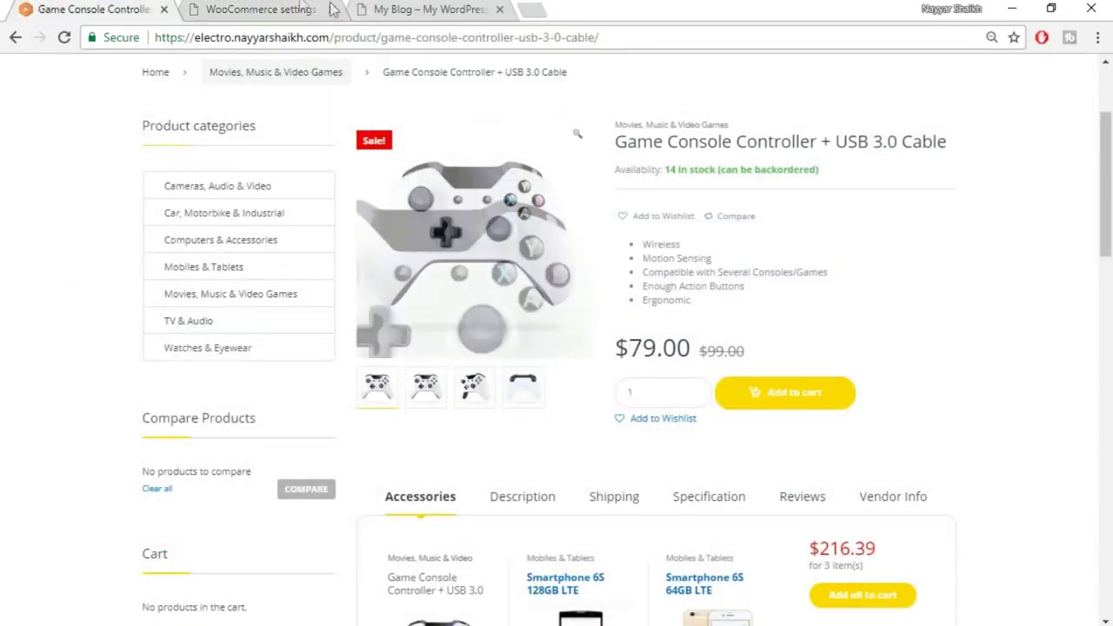
pyautogui.click(303, 9)
pyautogui.scroll(-1, 908, 350)
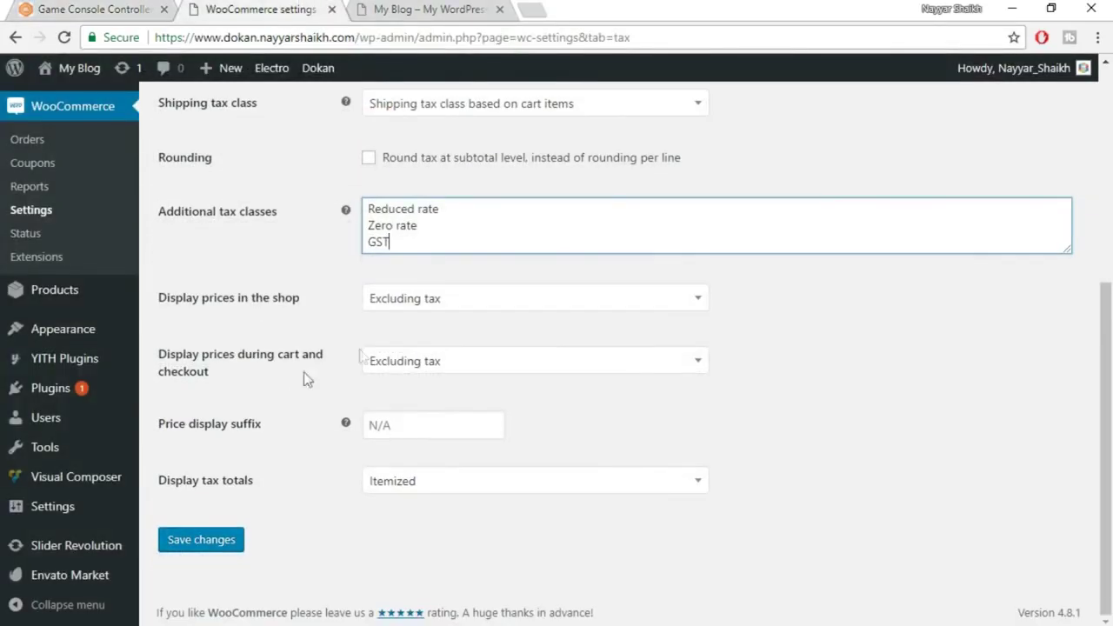
pyautogui.click(225, 553)
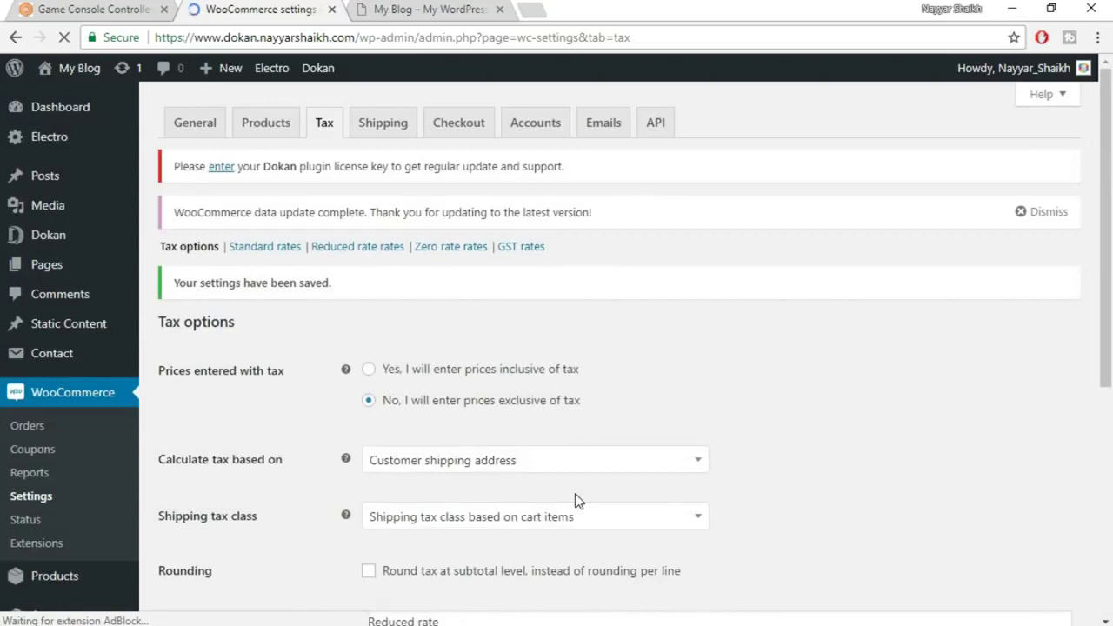
pyautogui.scroll(-3, 575, 498)
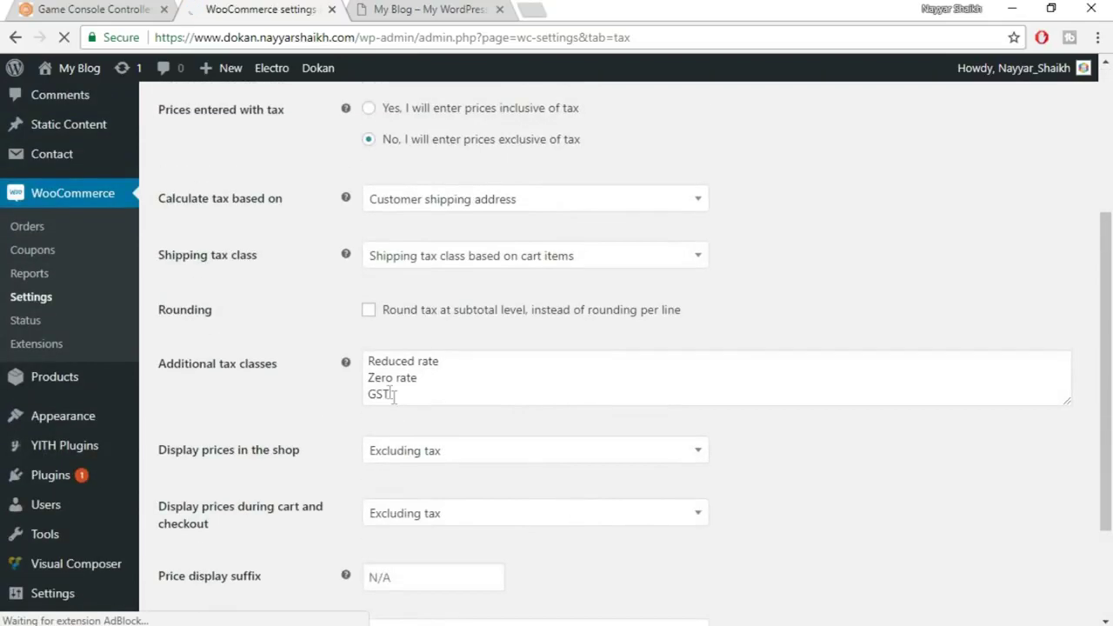
pyautogui.scroll(3, 589, 435)
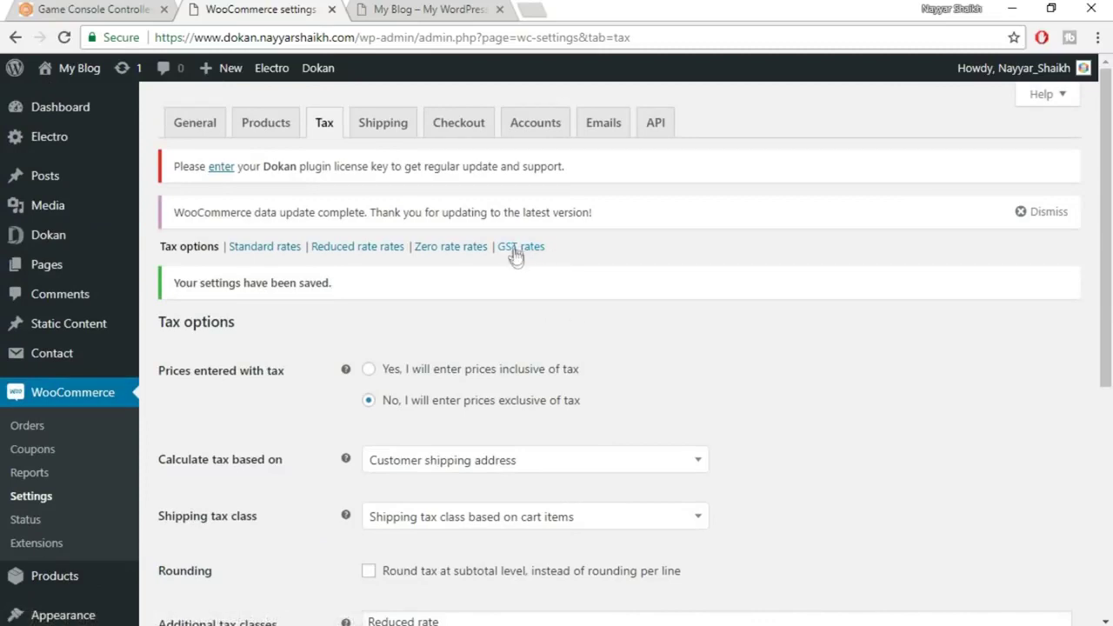
# Open the GST rates table and insert a new row with country IN.
pyautogui.click(531, 251)
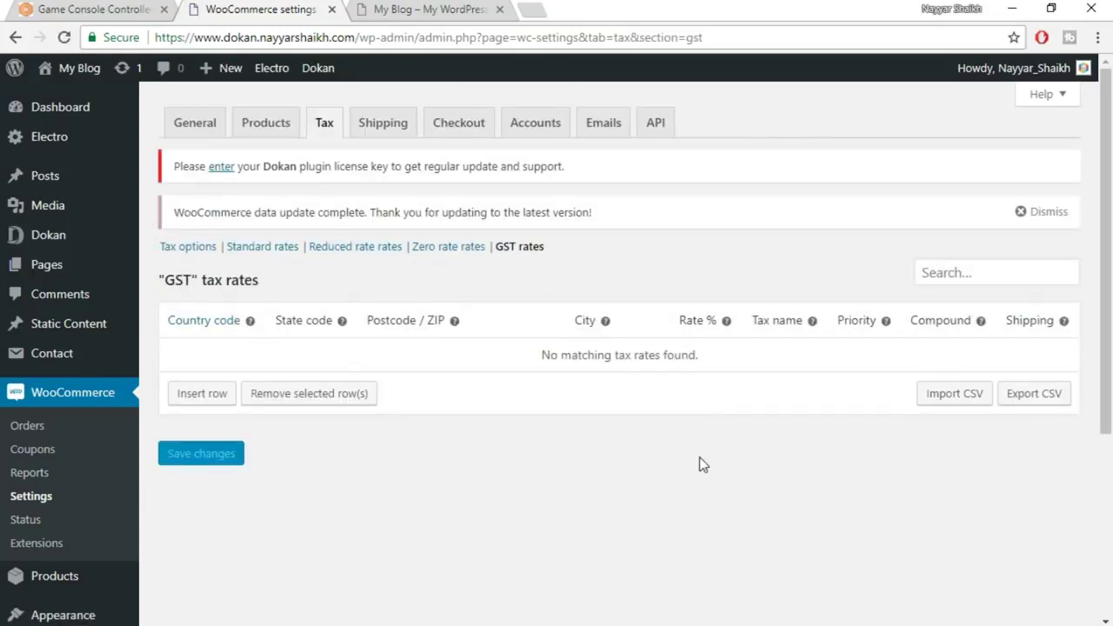
pyautogui.click(206, 405)
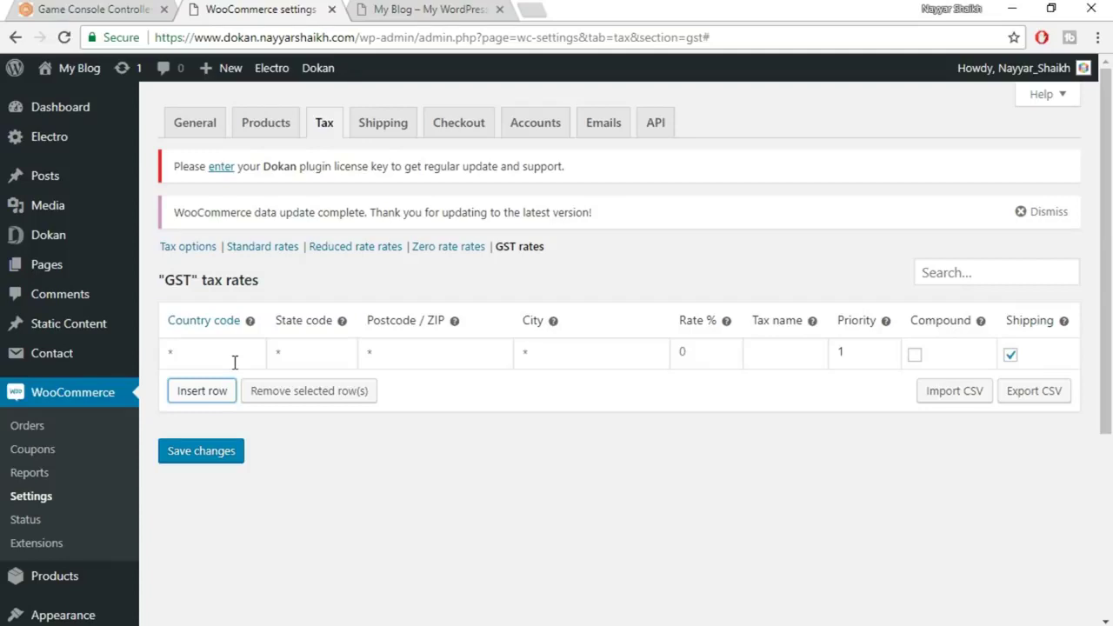
pyautogui.click(235, 362)
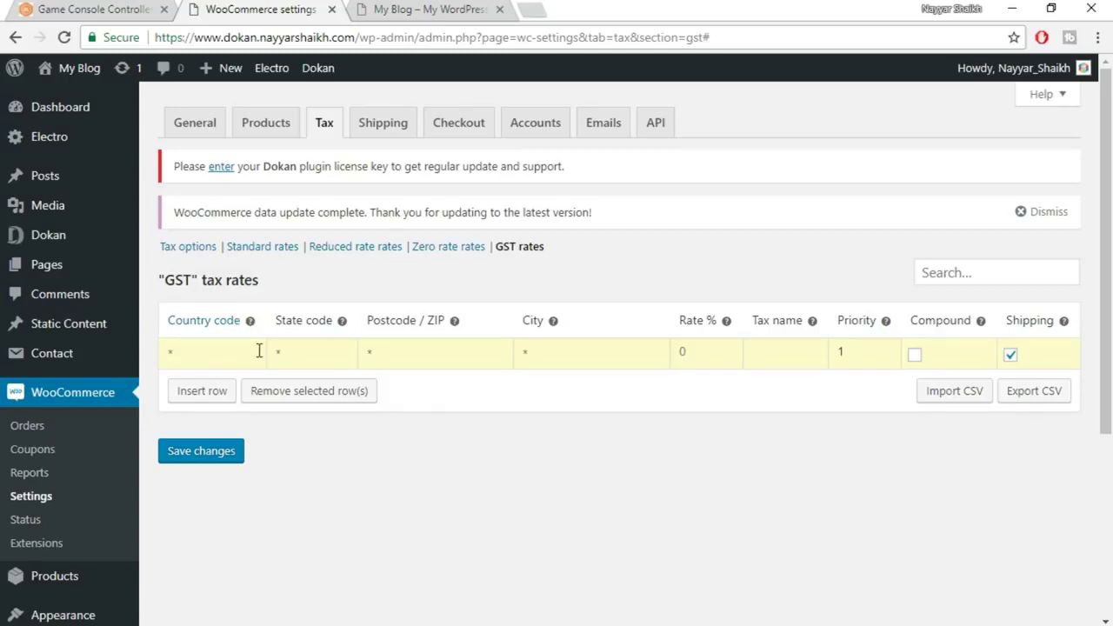
pyautogui.write('IN')
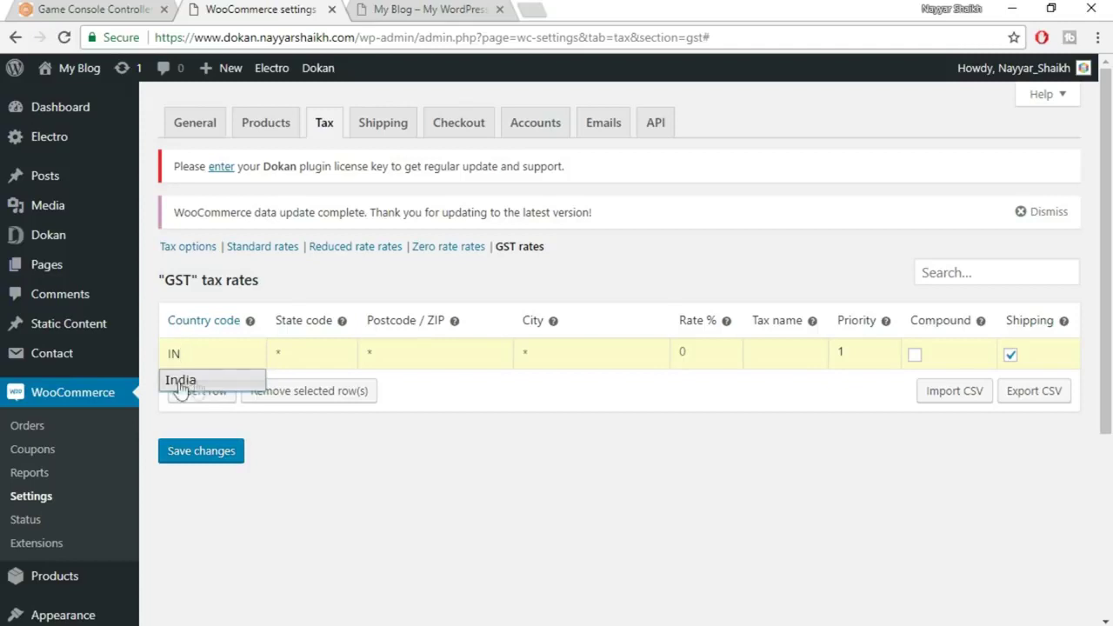
pyautogui.click(200, 386)
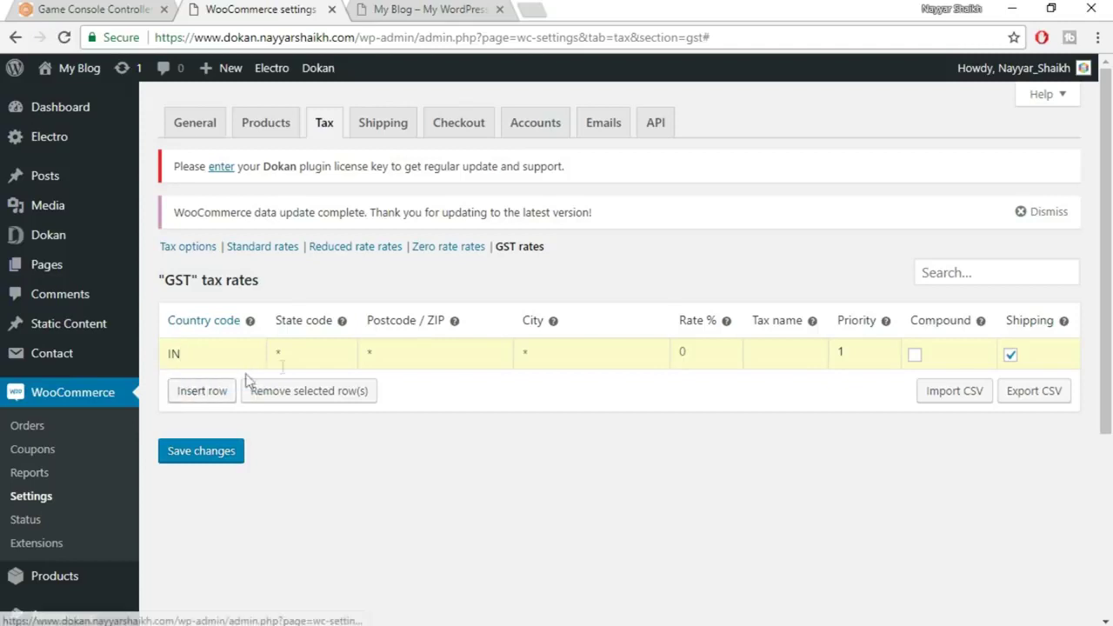
pyautogui.click(306, 349)
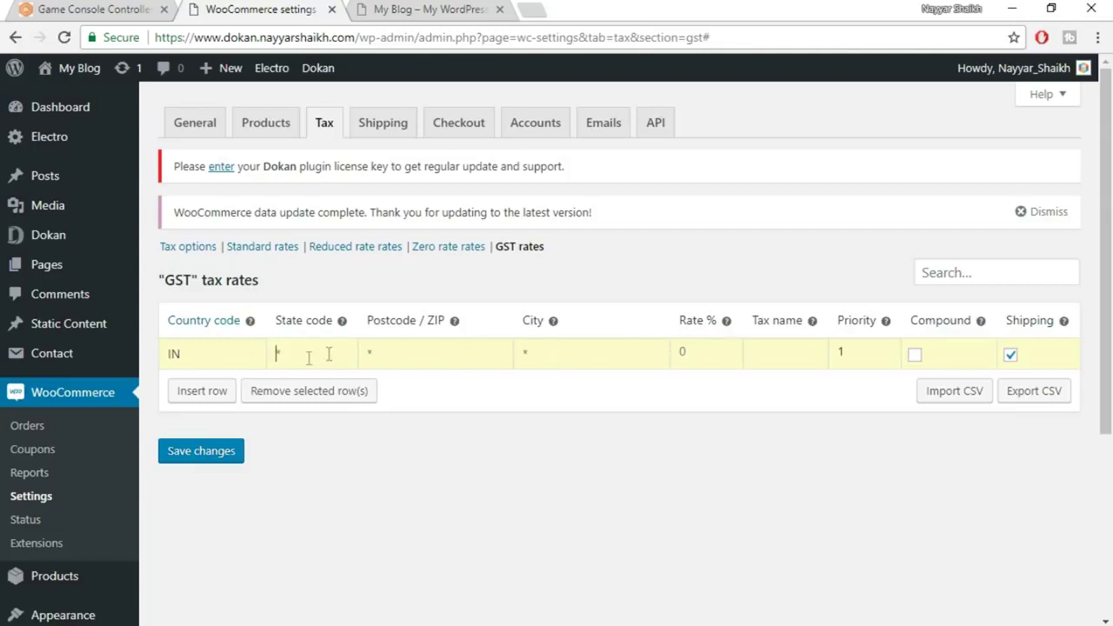
# Give the row a 12% rate named CGST, not applied to shipping.
pyautogui.click(681, 352)
pyautogui.write('12')
pyautogui.click(801, 355)
pyautogui.write('CGST')
pyautogui.click(851, 356)
pyautogui.click(1010, 358)
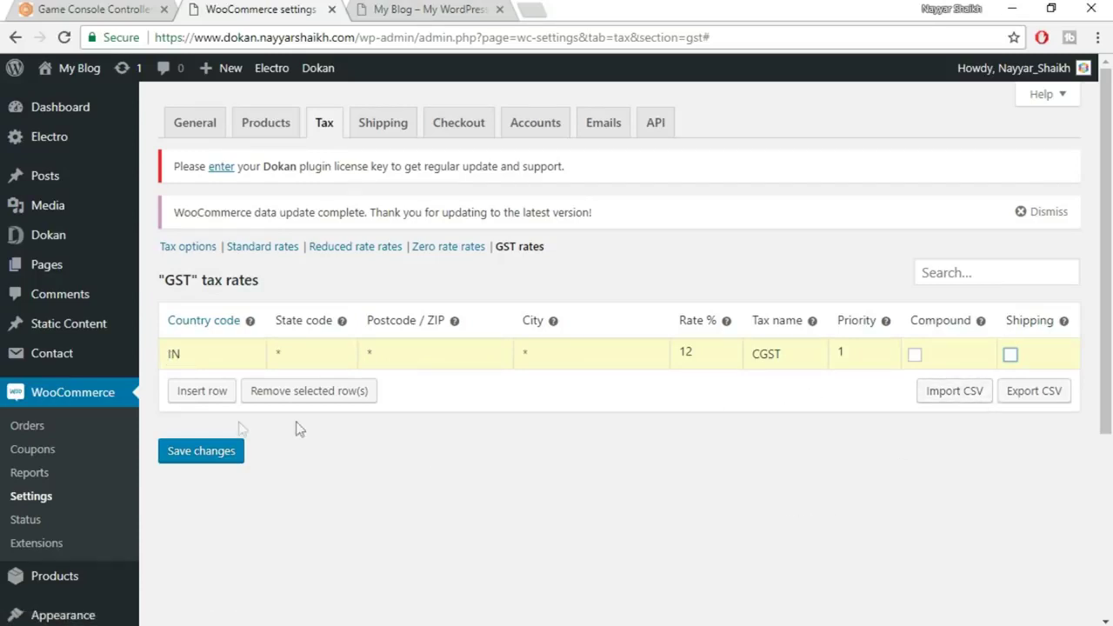
# Insert a second GST rate row for country IN, state MH.
pyautogui.click(200, 393)
pyautogui.click(199, 388)
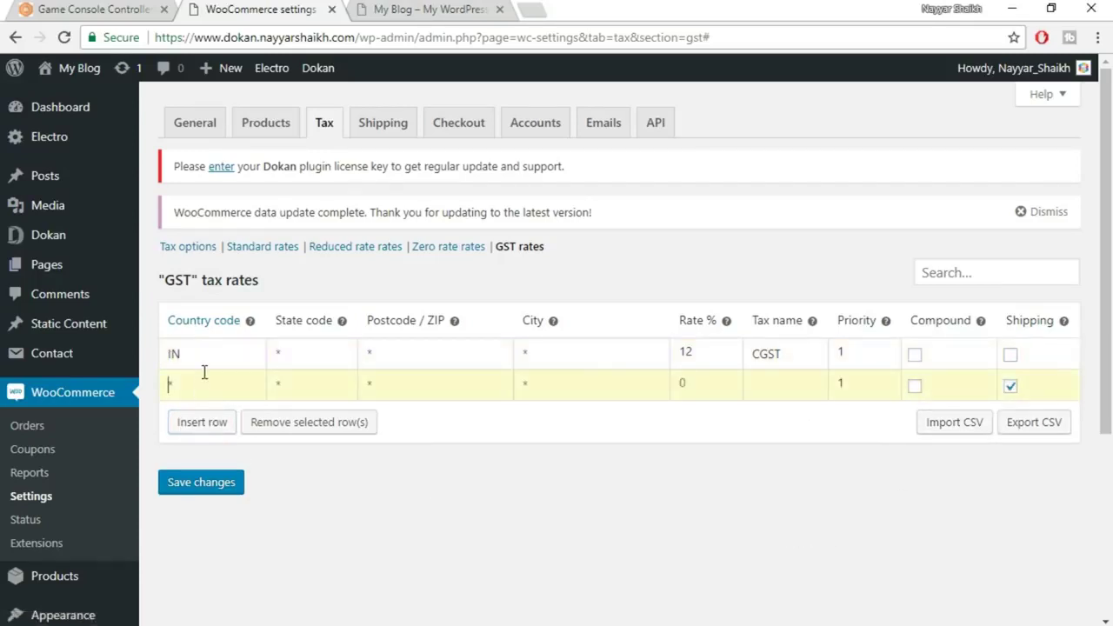
pyautogui.write('IN')
pyautogui.click(214, 412)
pyautogui.click(321, 391)
pyautogui.write('MH')
pyautogui.click(438, 389)
# Set the MH row to 12% named SGST, excluded from shipping, and save the rates.
pyautogui.click(711, 380)
pyautogui.write('12')
pyautogui.press('Tab')
pyautogui.write('SGST')
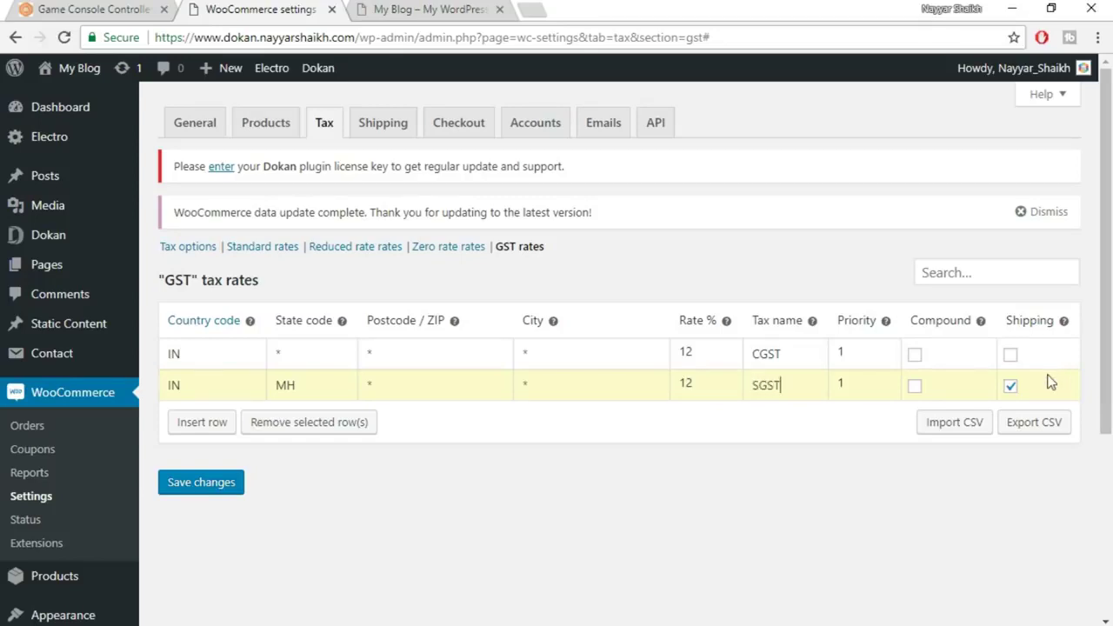
pyautogui.click(1010, 387)
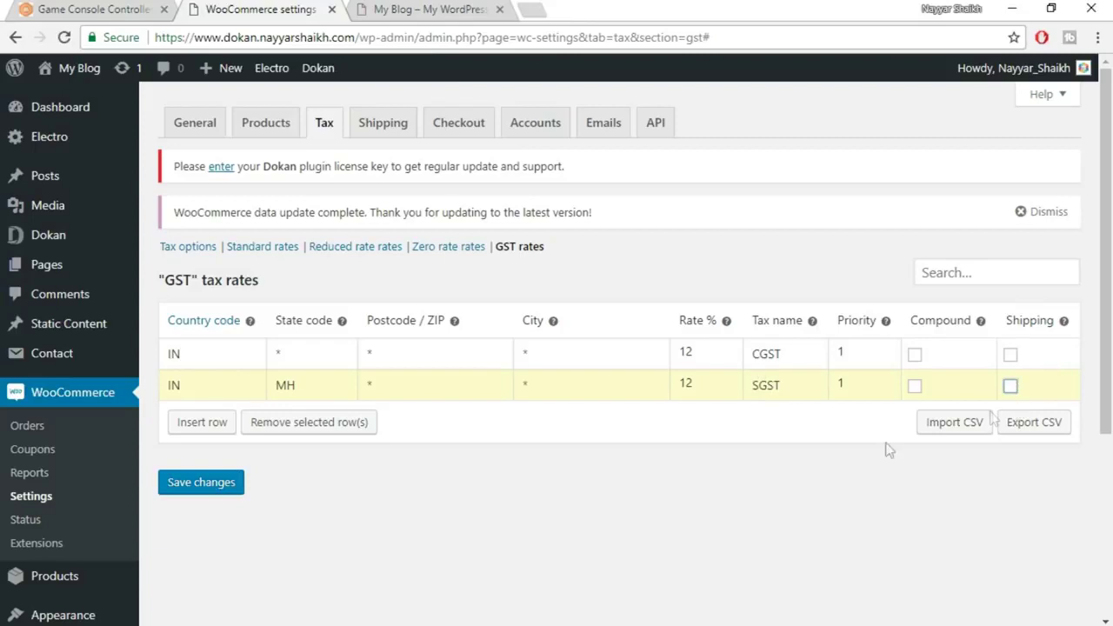
pyautogui.click(226, 485)
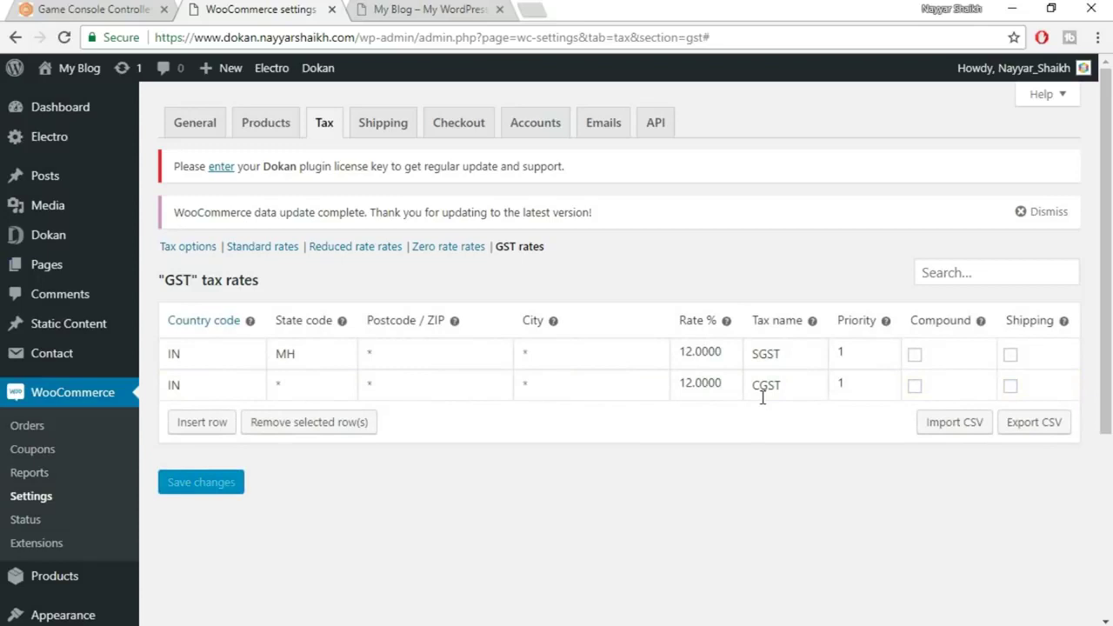
pyautogui.click(381, 130)
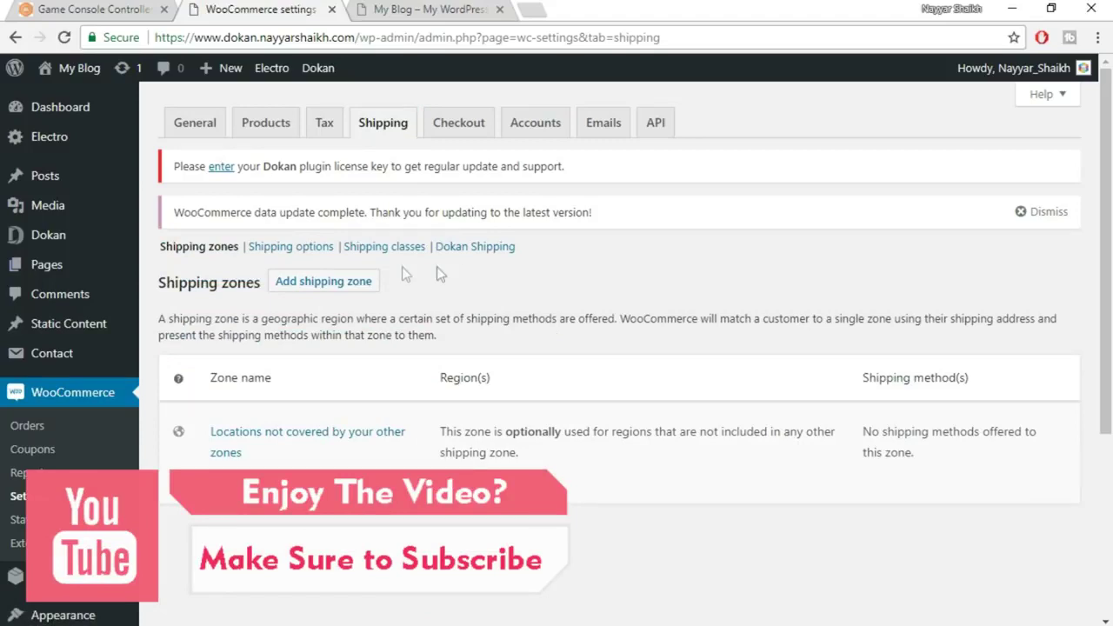
# Create and save a shipping zone named India with India as its region.
pyautogui.click(342, 287)
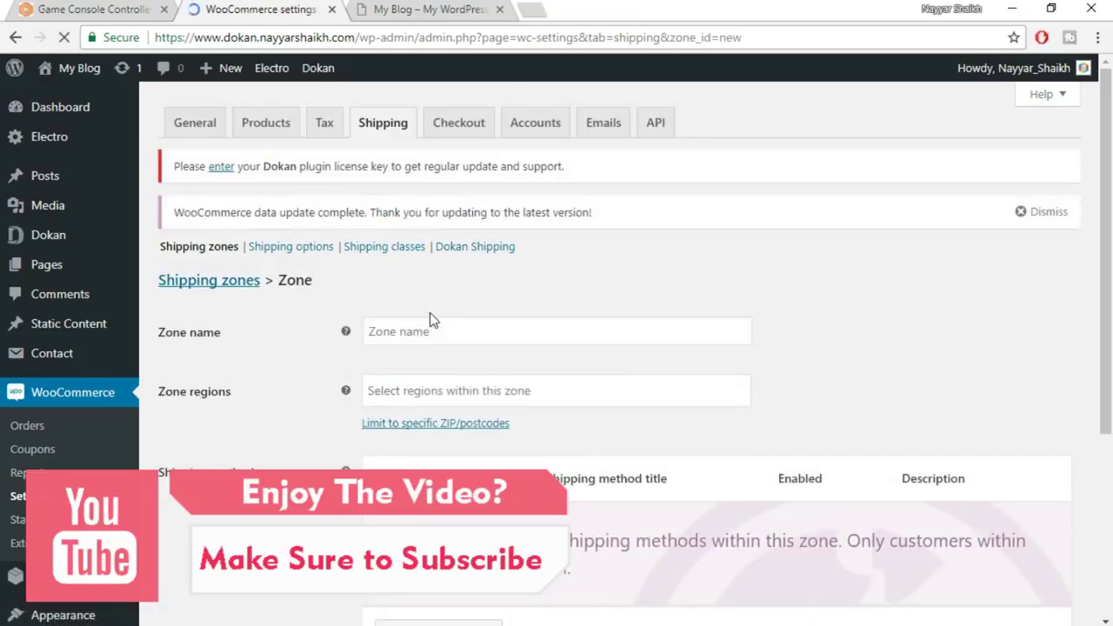
pyautogui.click(447, 333)
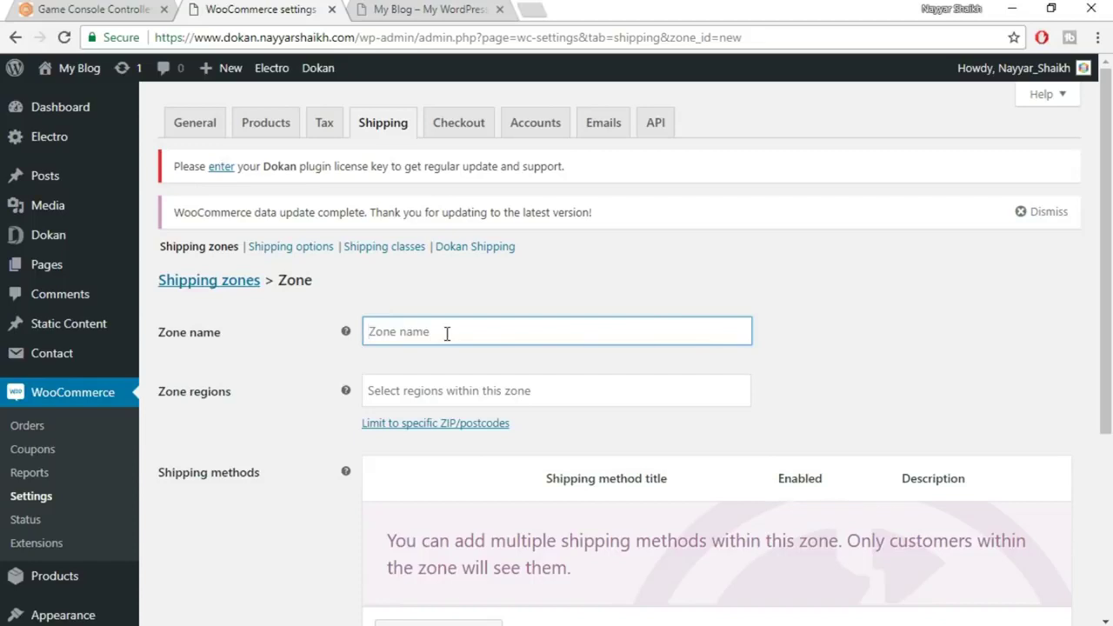
pyautogui.write('Indi')
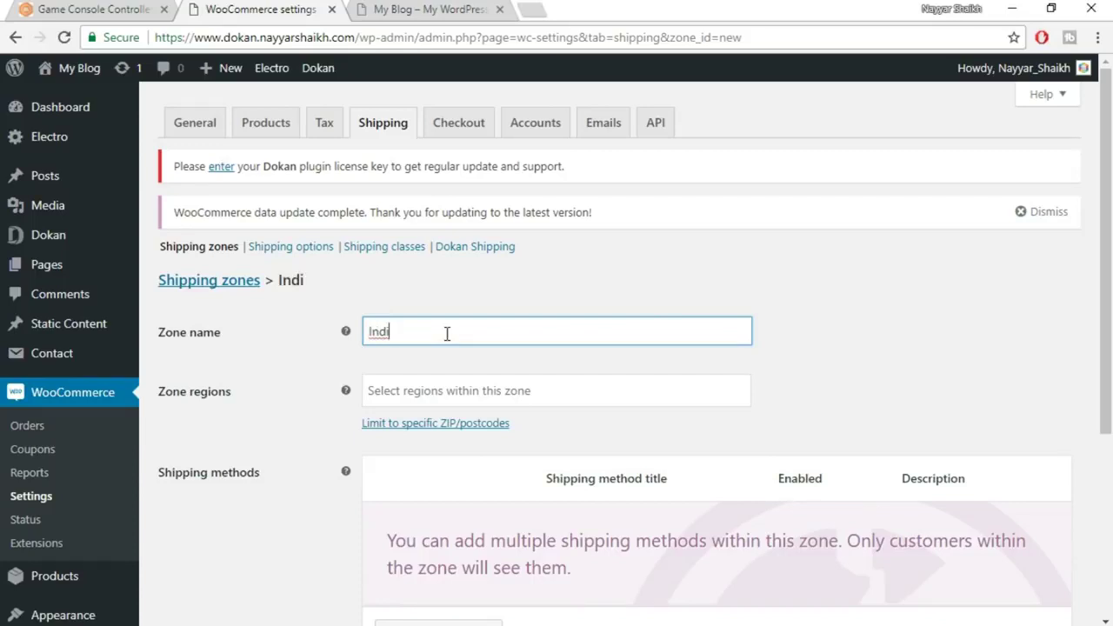
pyautogui.write('a')
pyautogui.scroll(-1, 686, 345)
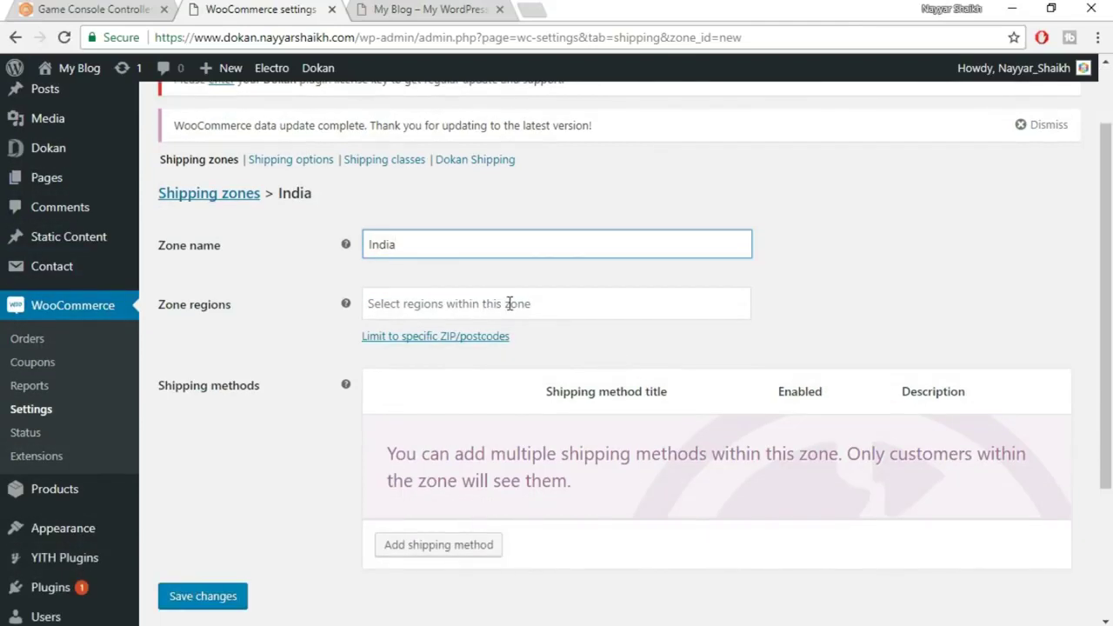
pyautogui.click(510, 303)
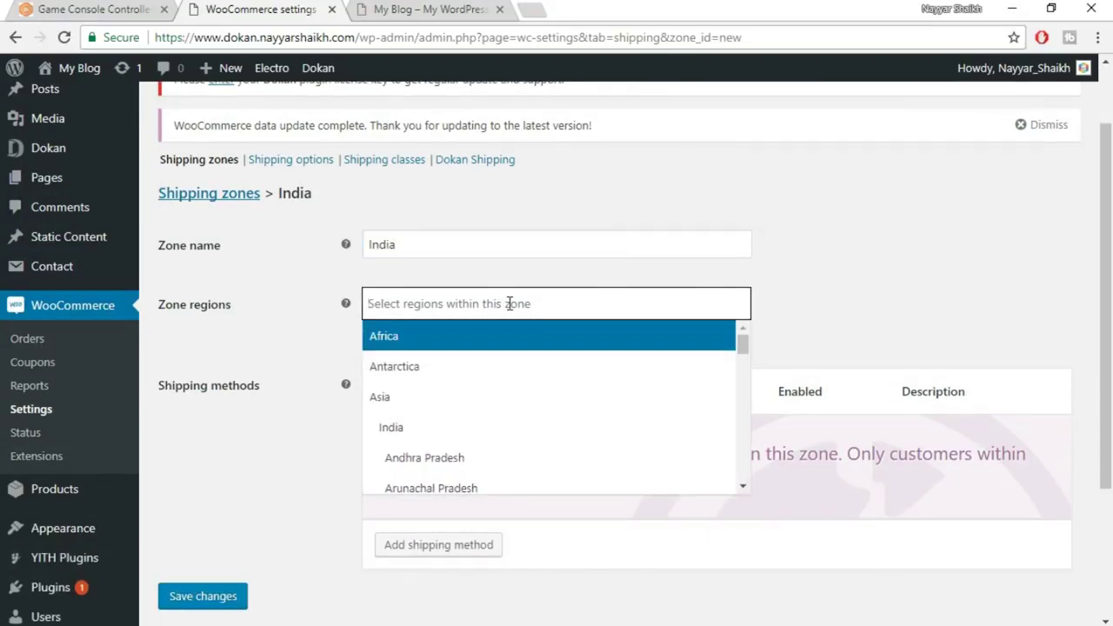
pyautogui.click(442, 428)
pyautogui.scroll(-1, 606, 363)
pyautogui.click(202, 520)
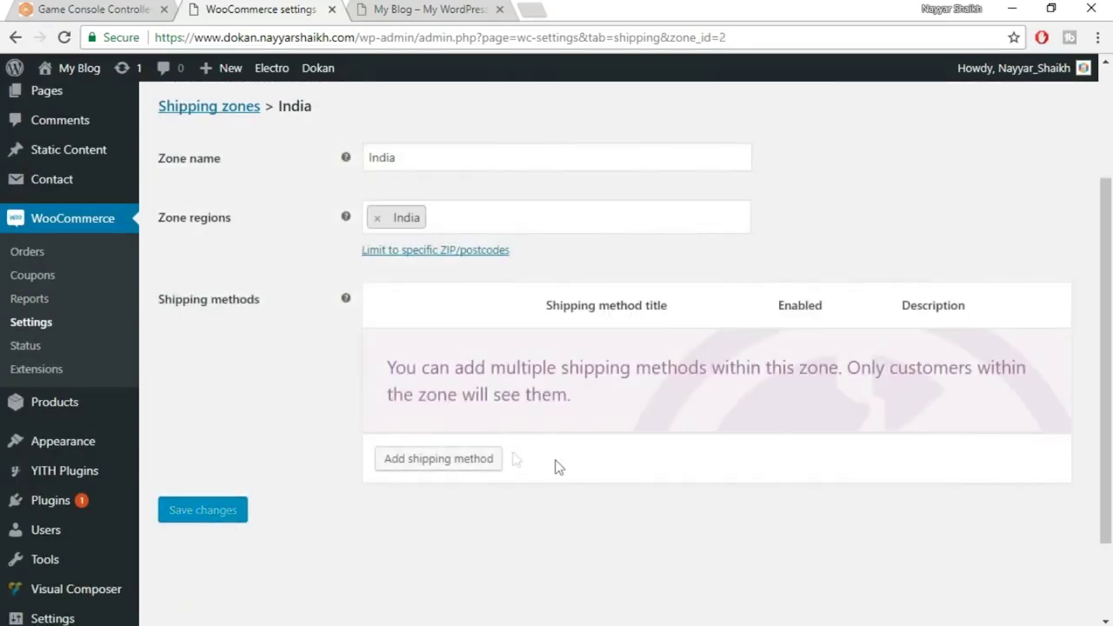
pyautogui.click(453, 469)
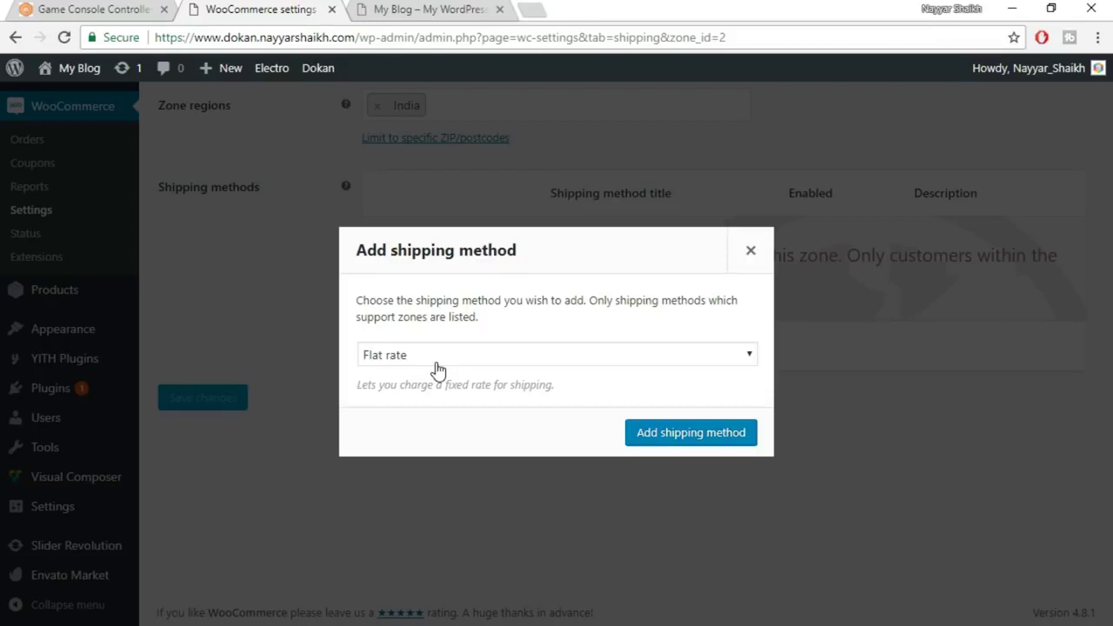
# Add Flat rate shipping to the India zone and set its cost to 2.
pyautogui.click(721, 433)
pyautogui.moveTo(425, 274)
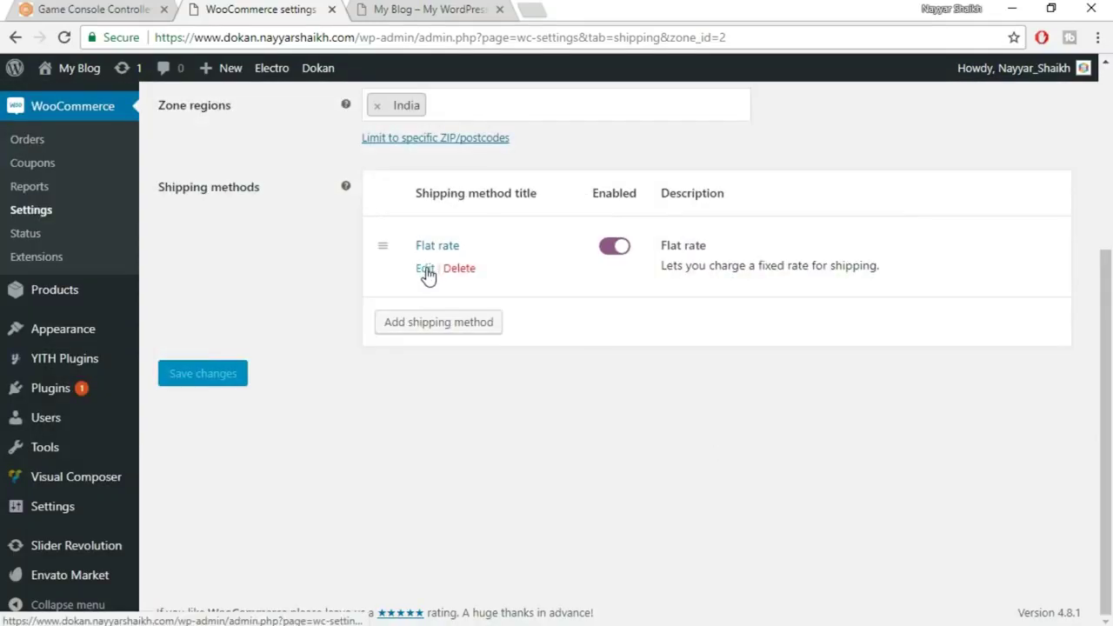
pyautogui.click(425, 271)
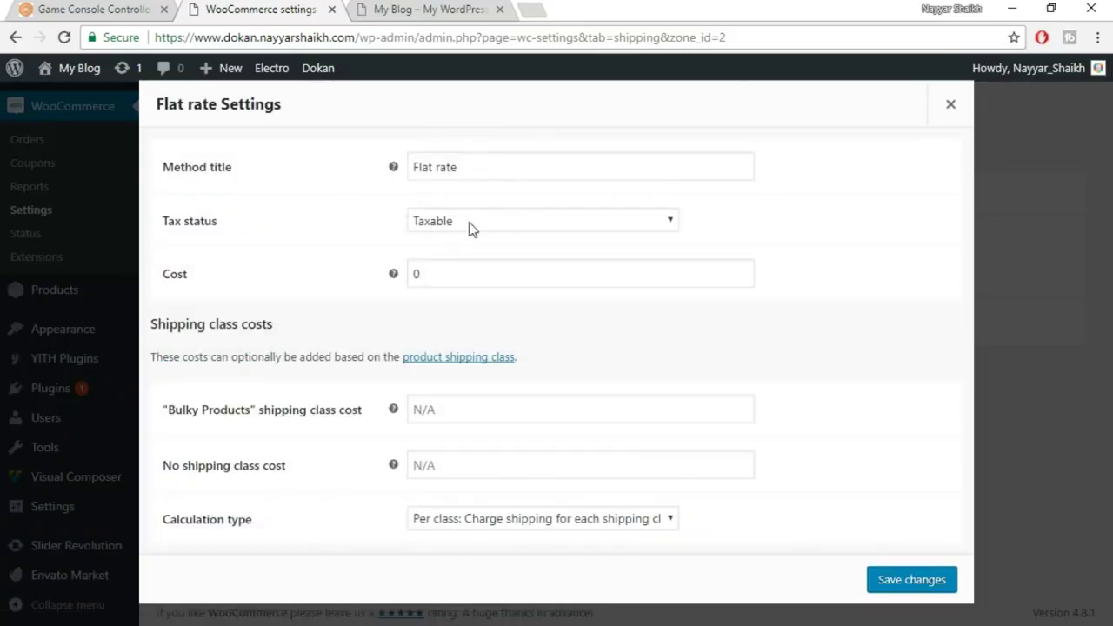
pyautogui.moveTo(460, 277); pyautogui.dragTo(391, 280)
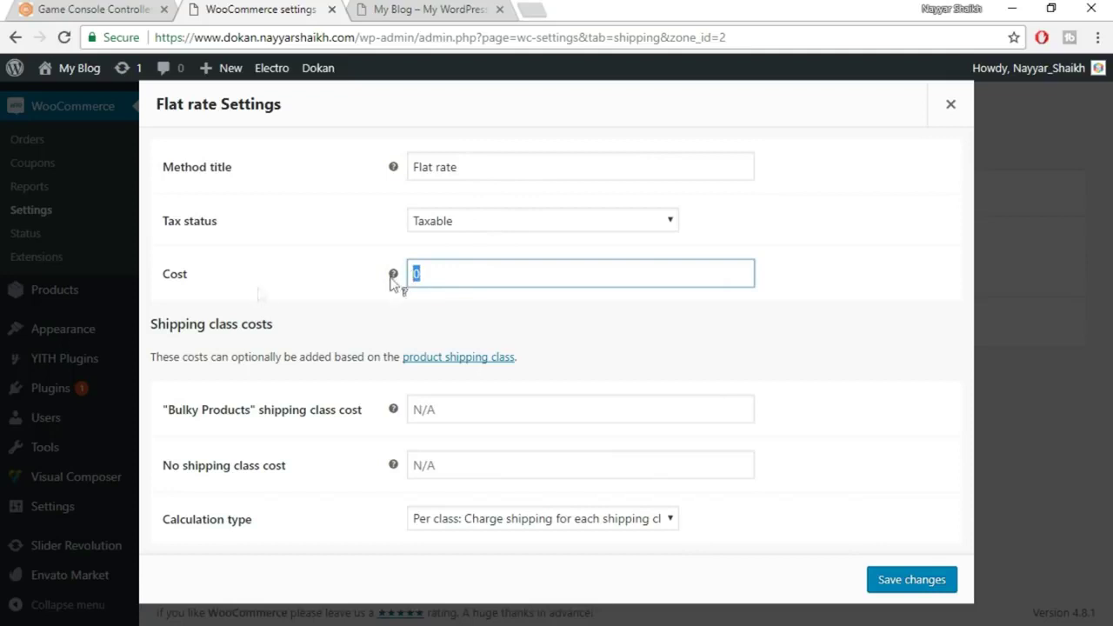
pyautogui.write('2')
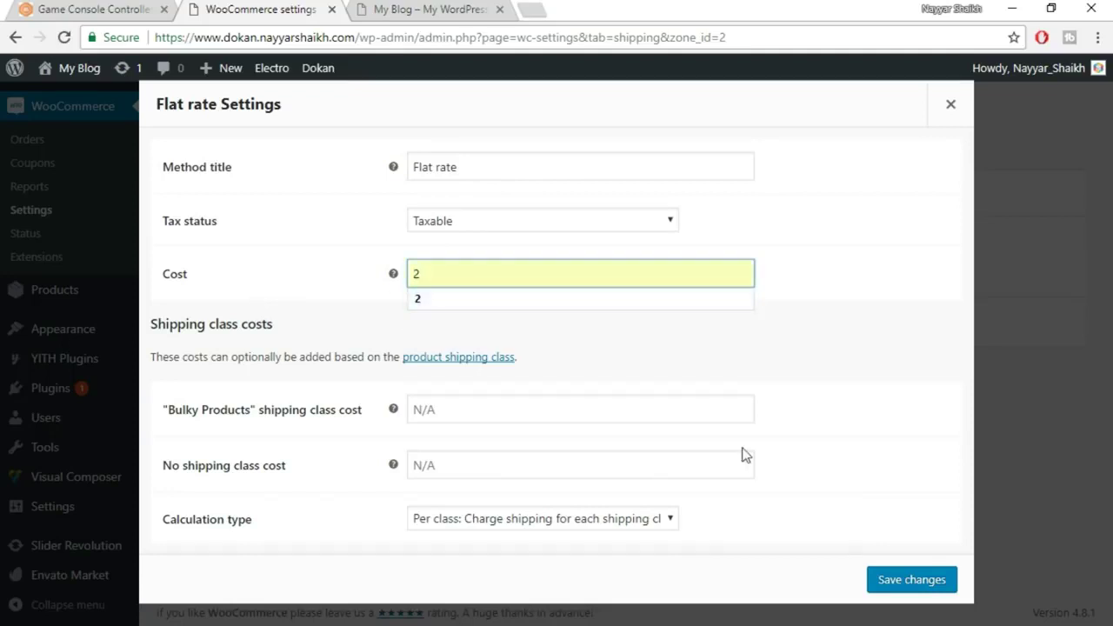
pyautogui.click(914, 584)
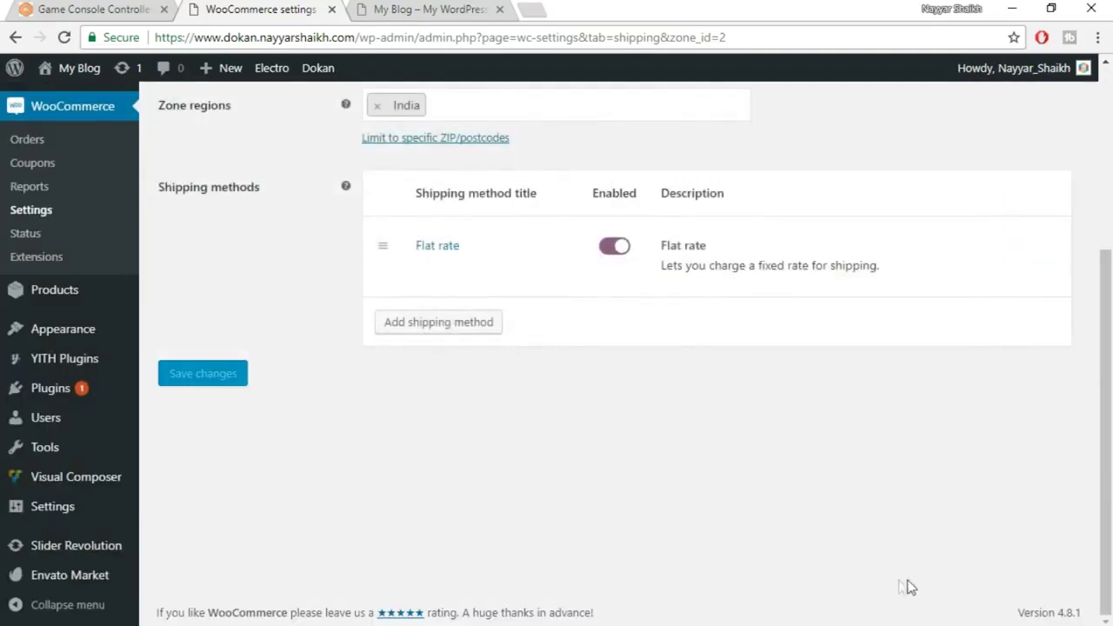
pyautogui.scroll(3, 911, 588)
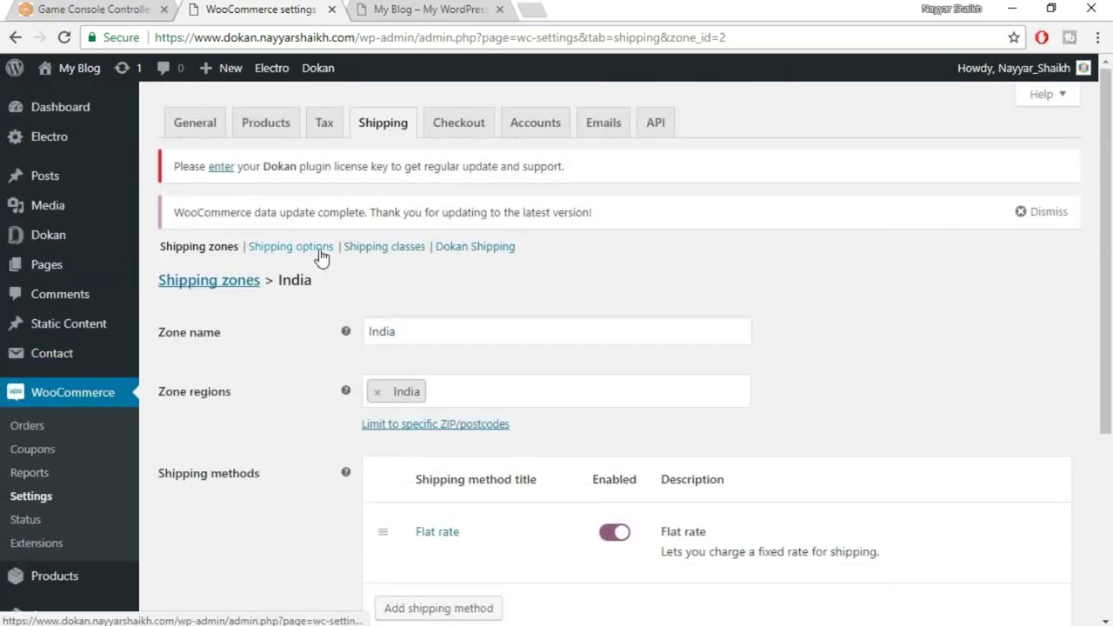
# View the general Shipping options, then the empty Shipping classes list.
pyautogui.click(304, 251)
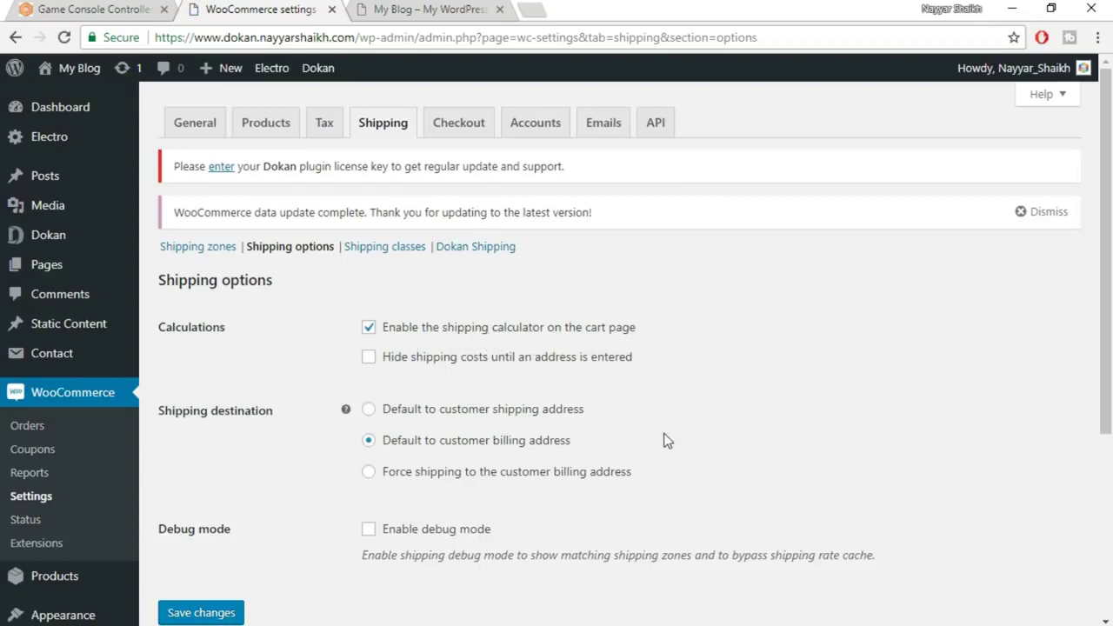
pyautogui.click(383, 248)
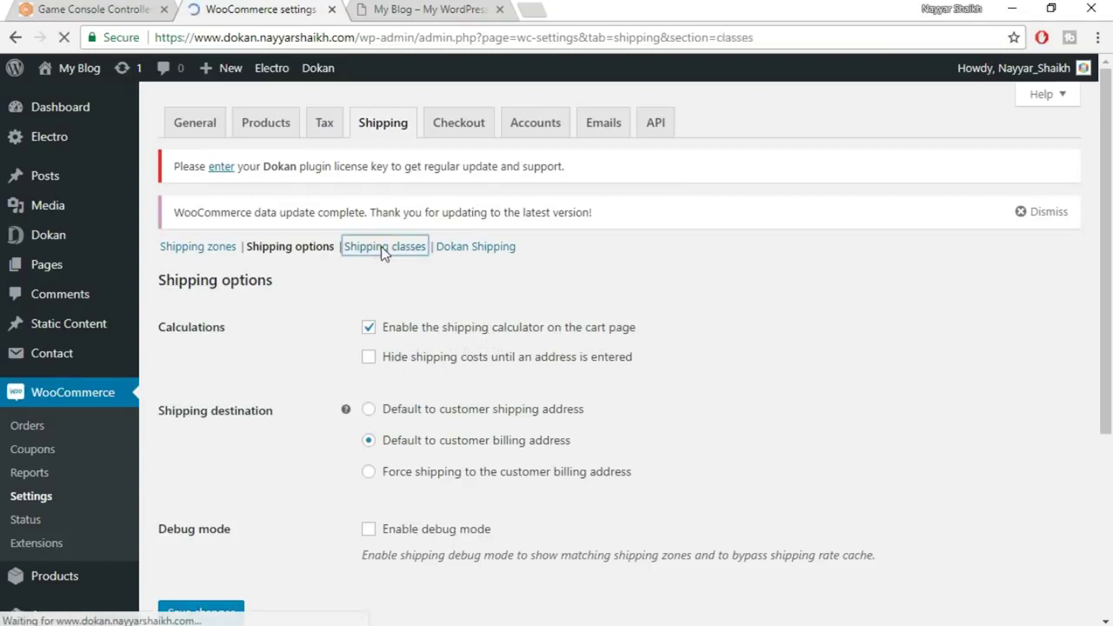
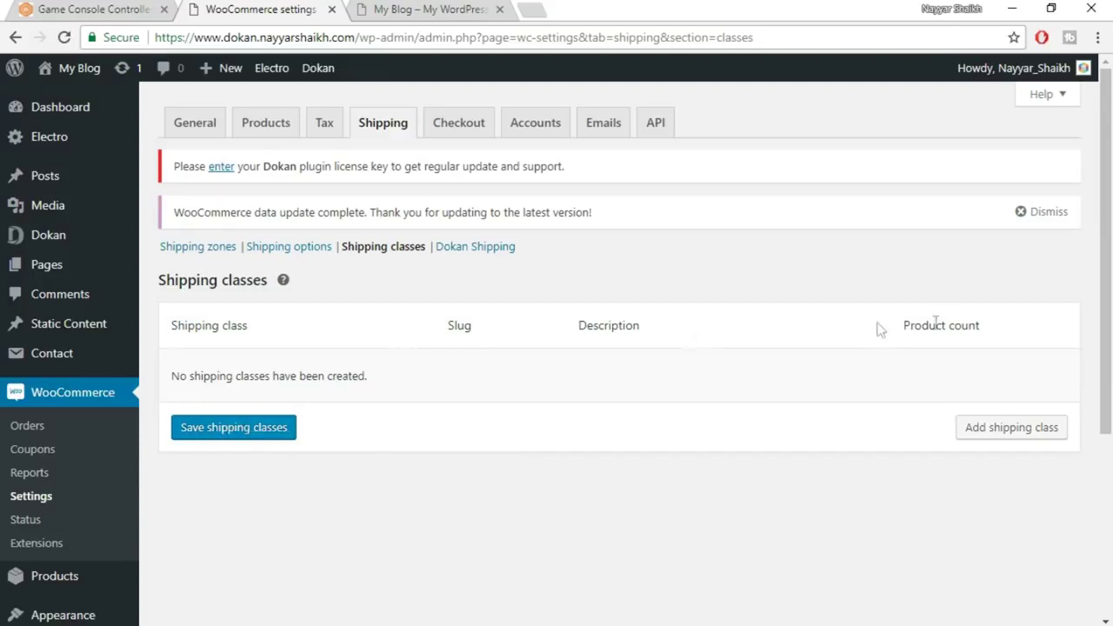
# Add a shipping class named 'Bulky' with description 'Over 10Kgs' and save it.
pyautogui.click(1014, 430)
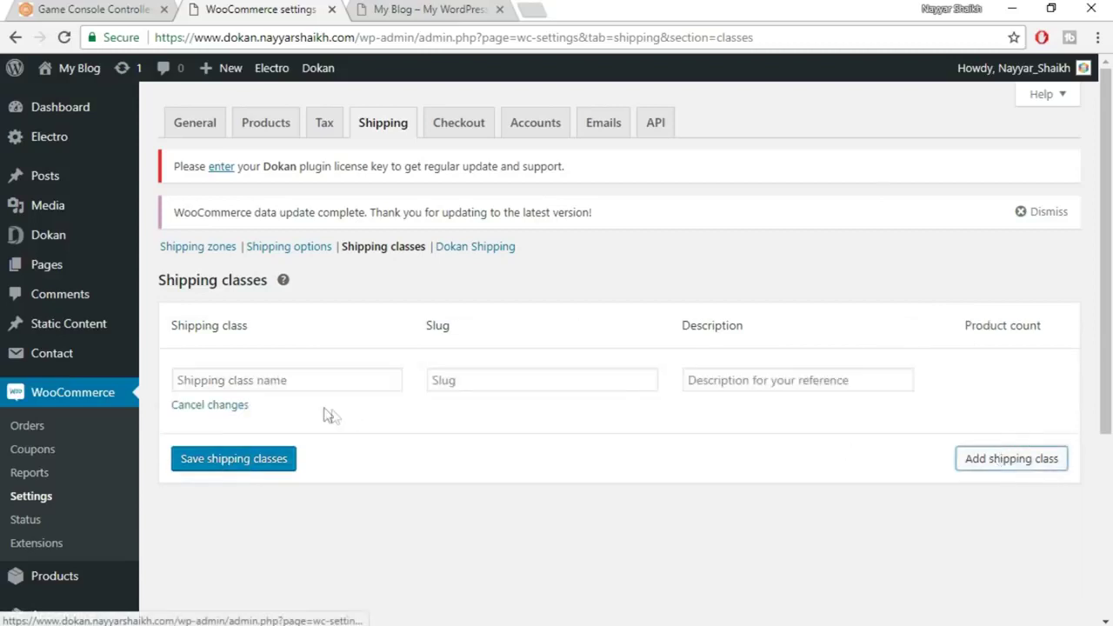
pyautogui.click(295, 380)
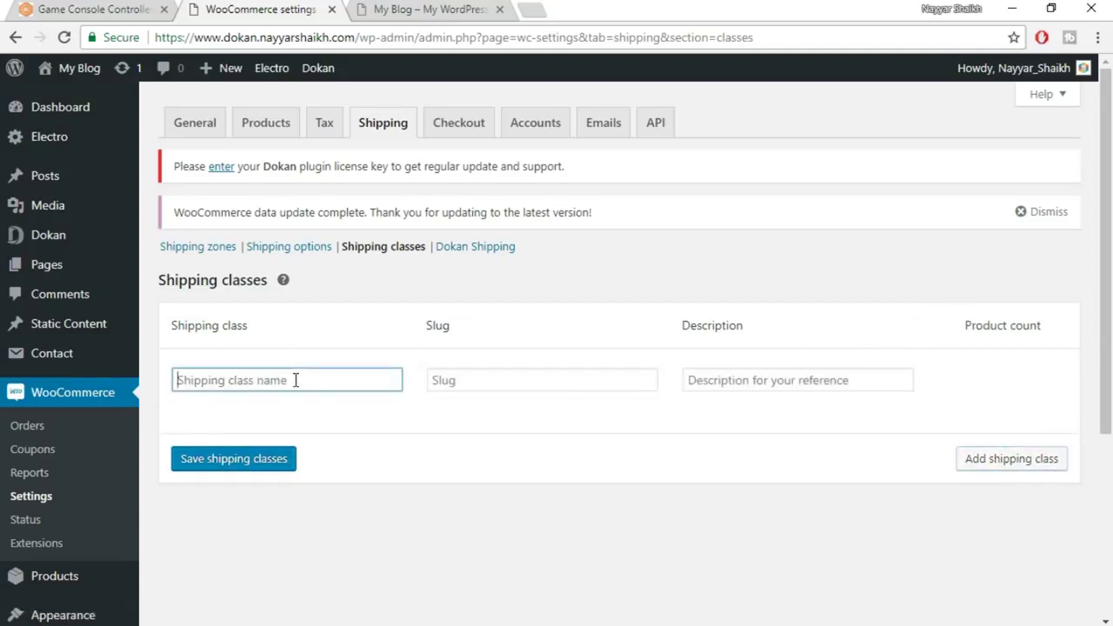
pyautogui.write('Bulky')
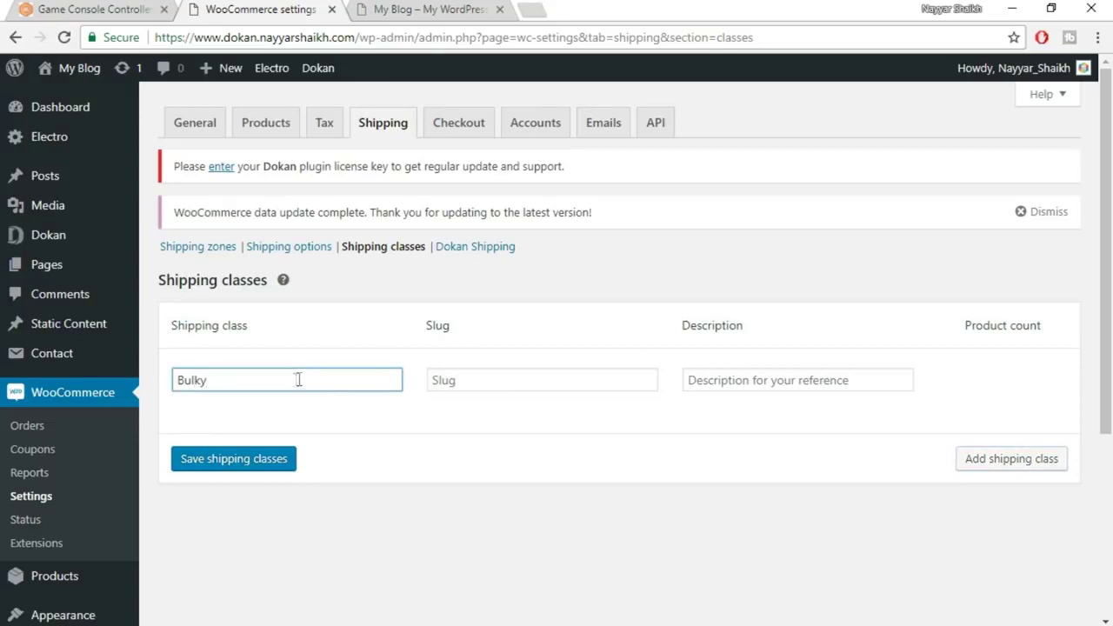
pyautogui.click(745, 380)
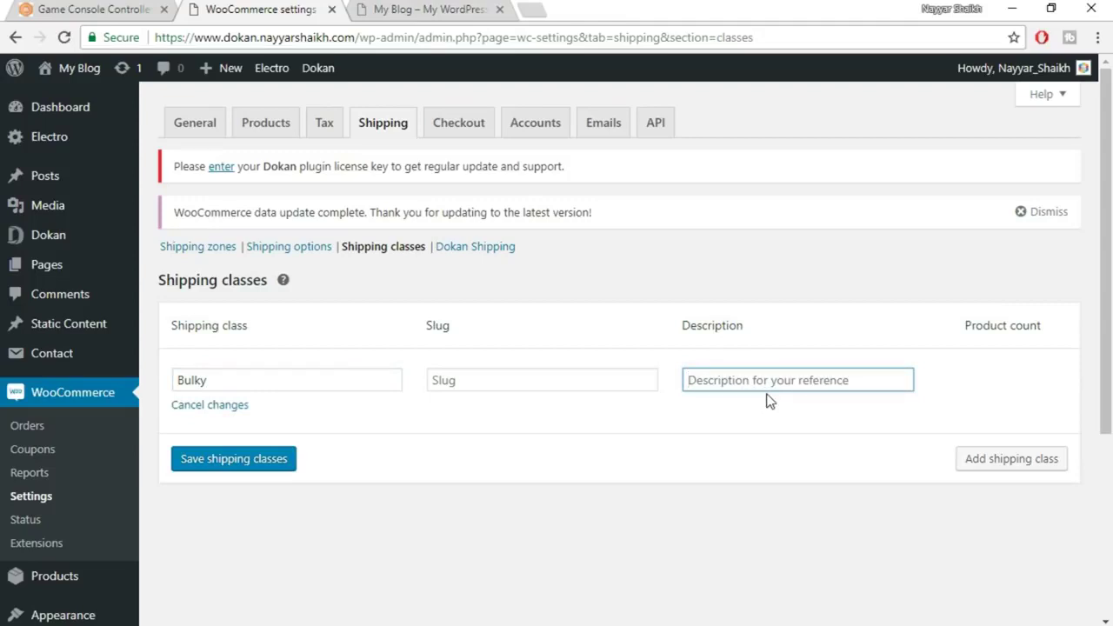
pyautogui.write('Over 10Kg')
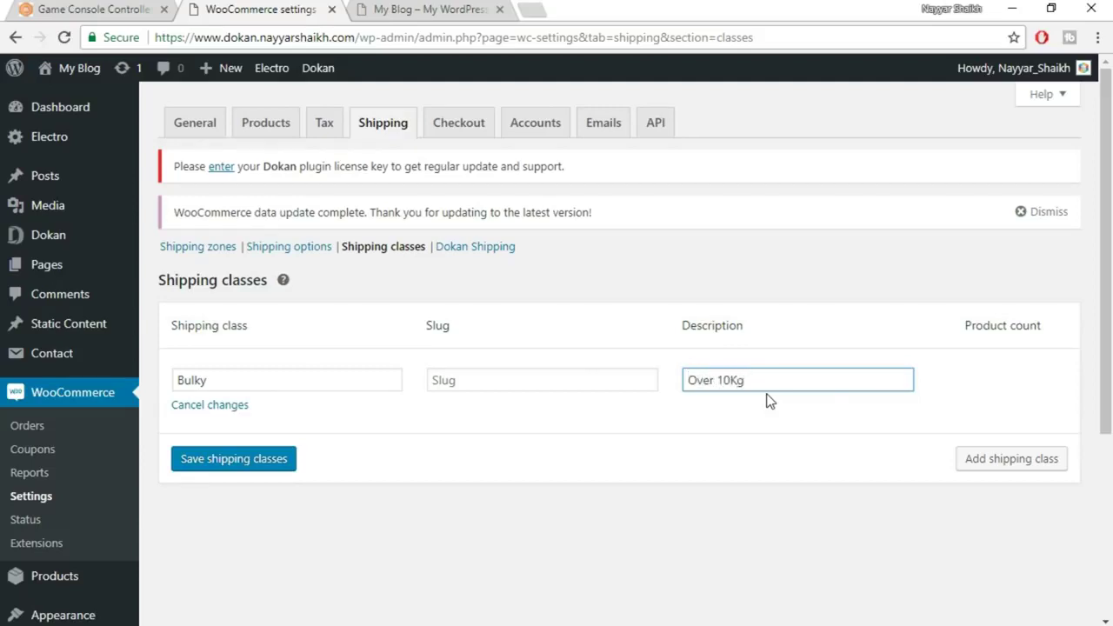
pyautogui.write('s')
pyautogui.click(251, 468)
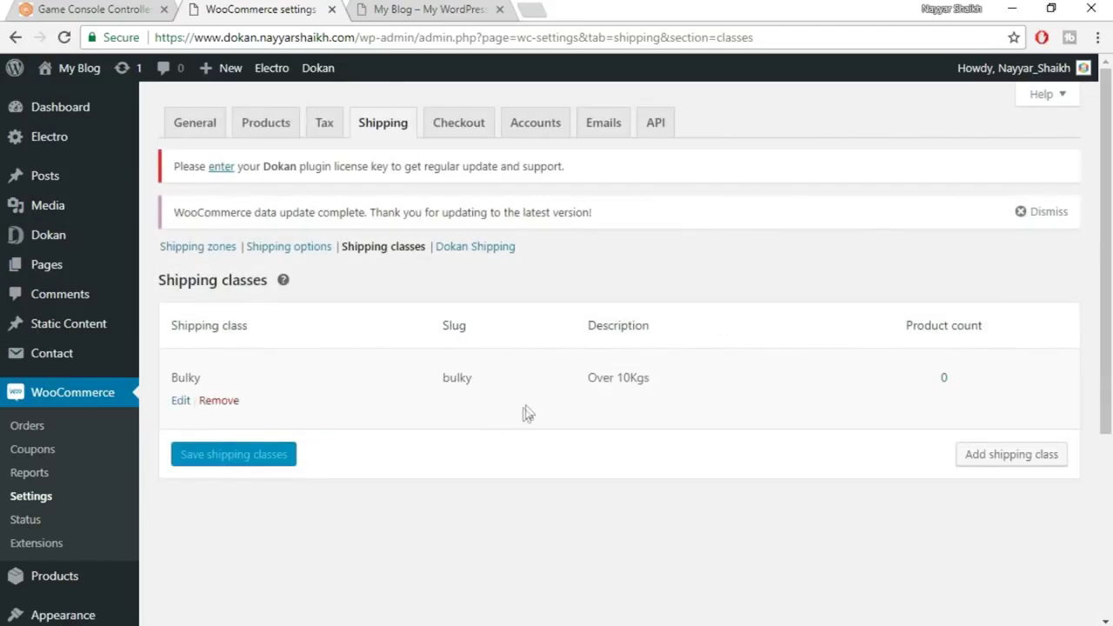
# Open the Flat rate method settings in the India shipping zone.
pyautogui.click(218, 251)
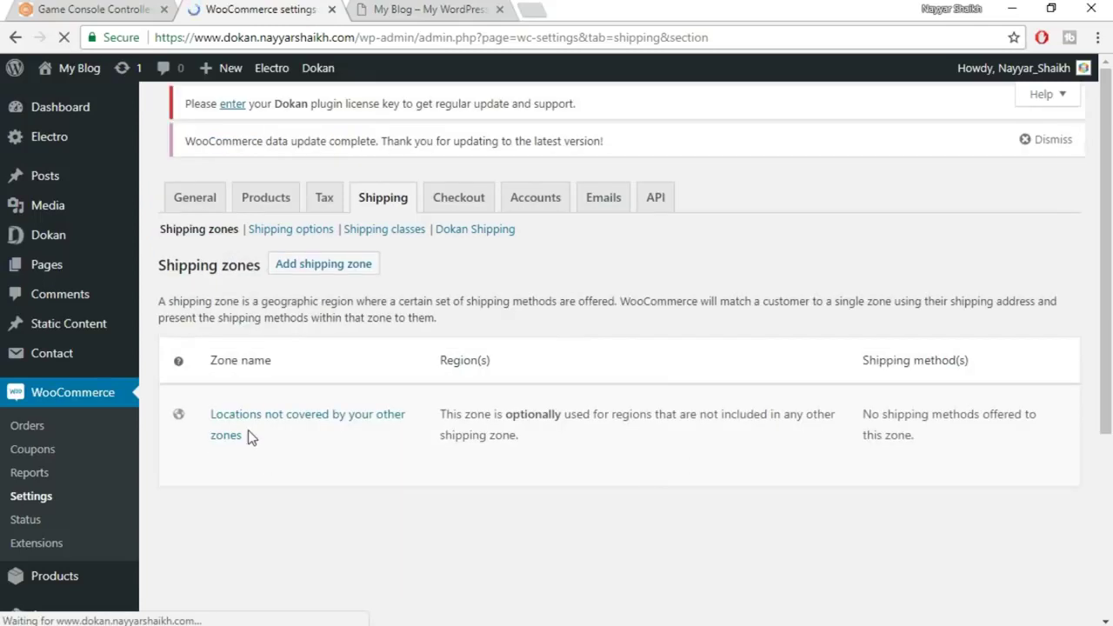
pyautogui.click(220, 454)
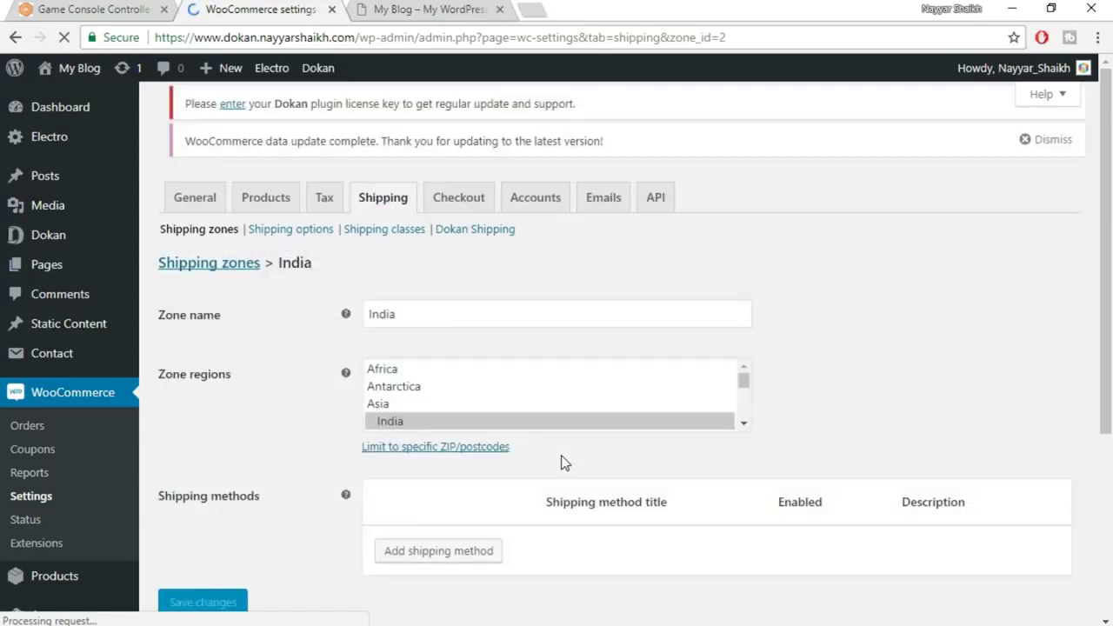
pyautogui.moveTo(423, 479)
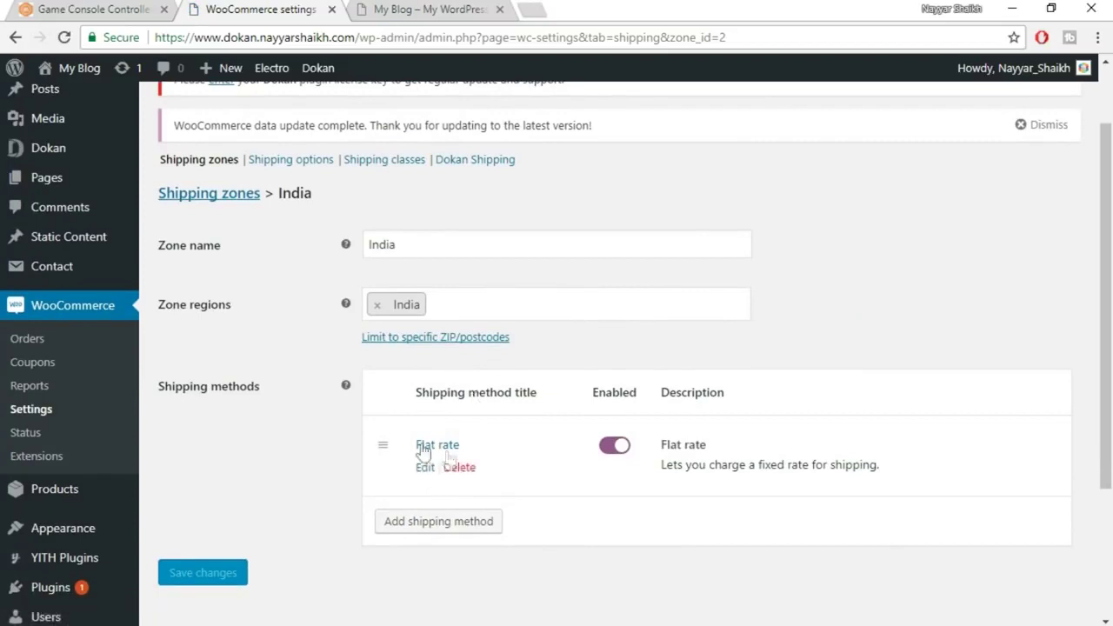
pyautogui.click(425, 471)
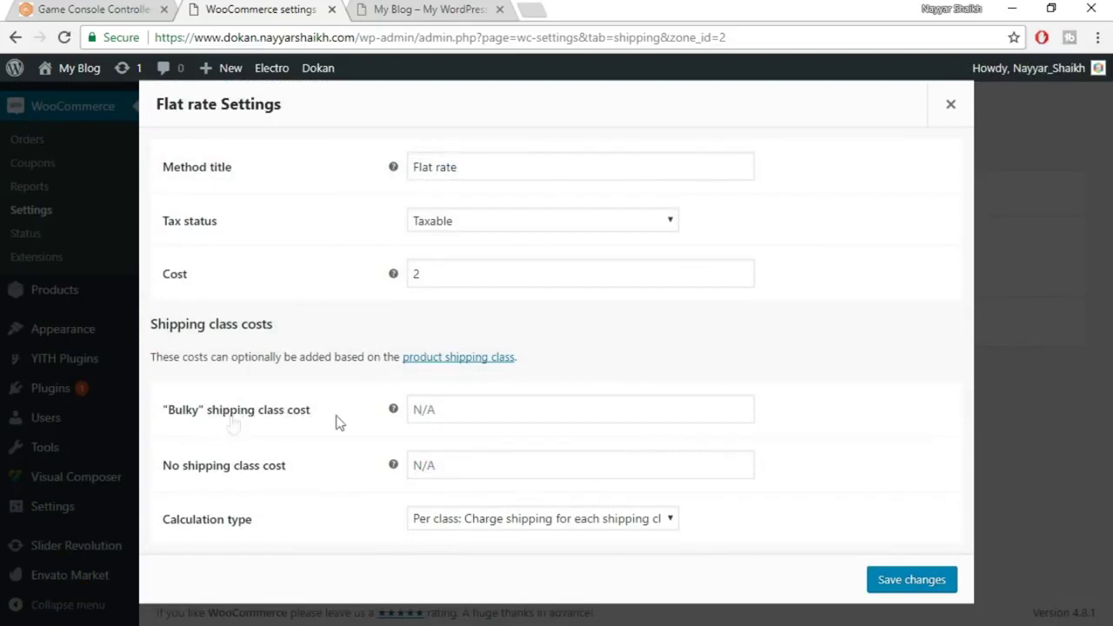
# Set the Flat rate Cost to '2 * [qty]' and the Bulky class cost to '5 * [qty]', then save.
pyautogui.click(452, 416)
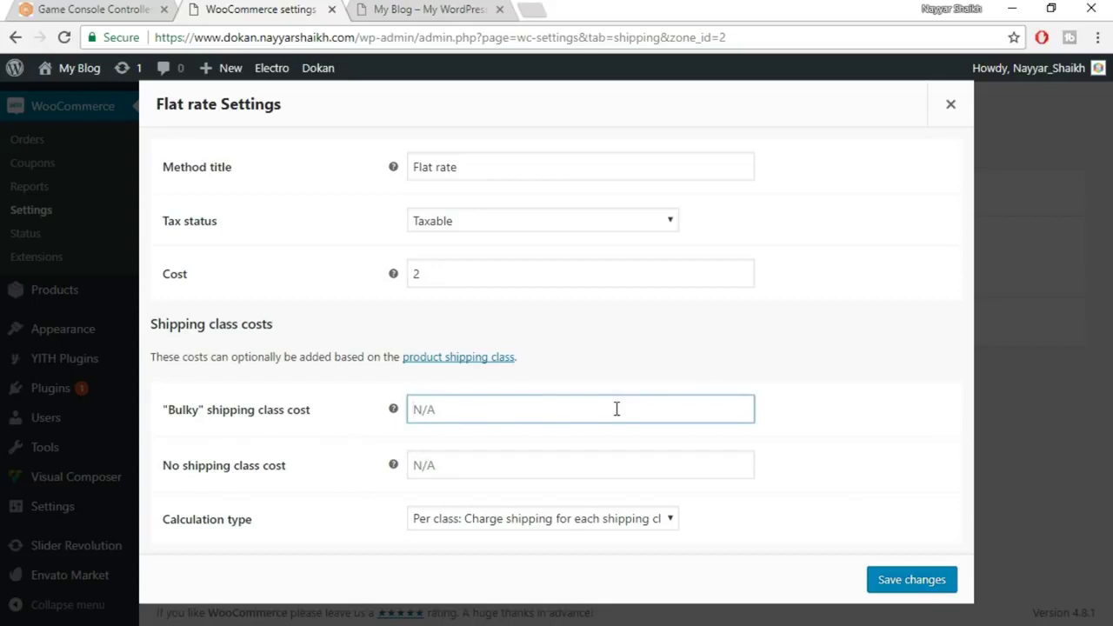
pyautogui.write('5')
pyautogui.doubleClick(435, 273)
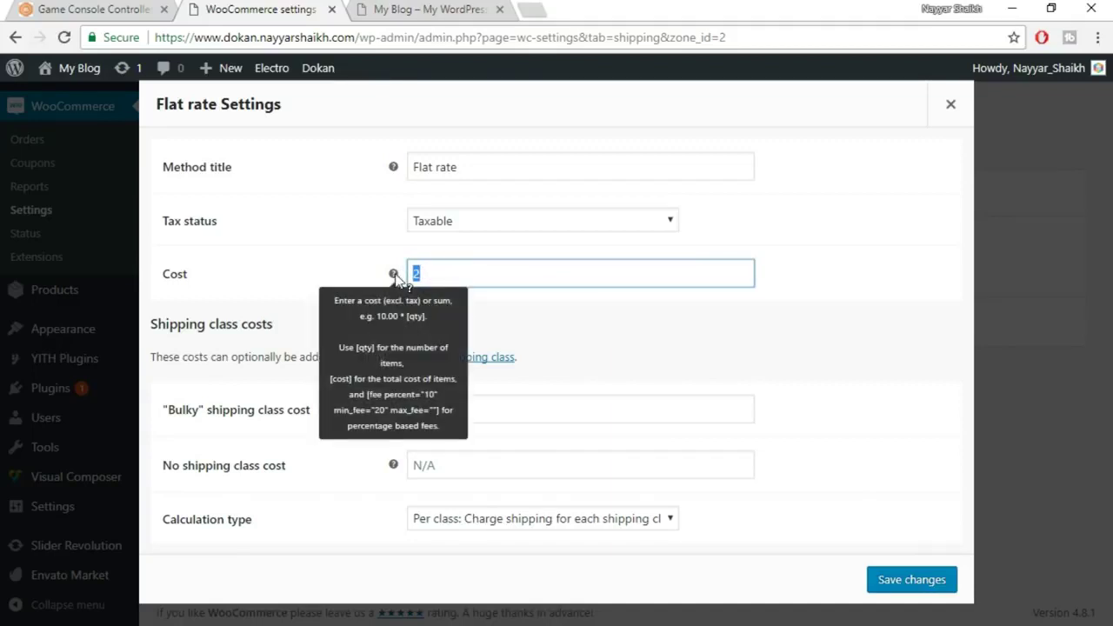
pyautogui.click(559, 278)
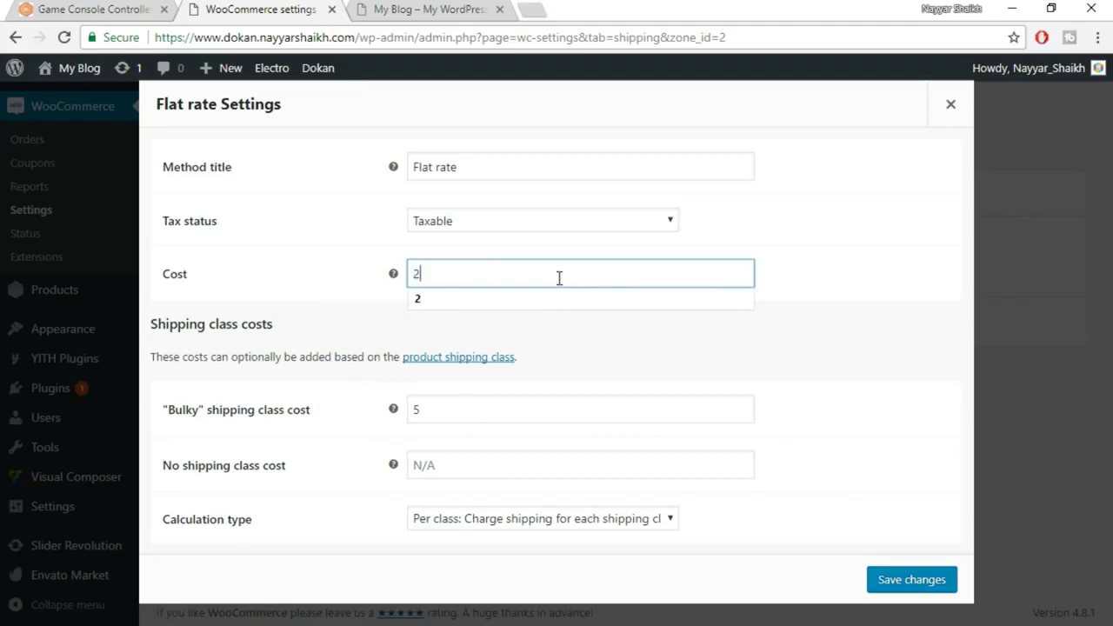
pyautogui.click(480, 272)
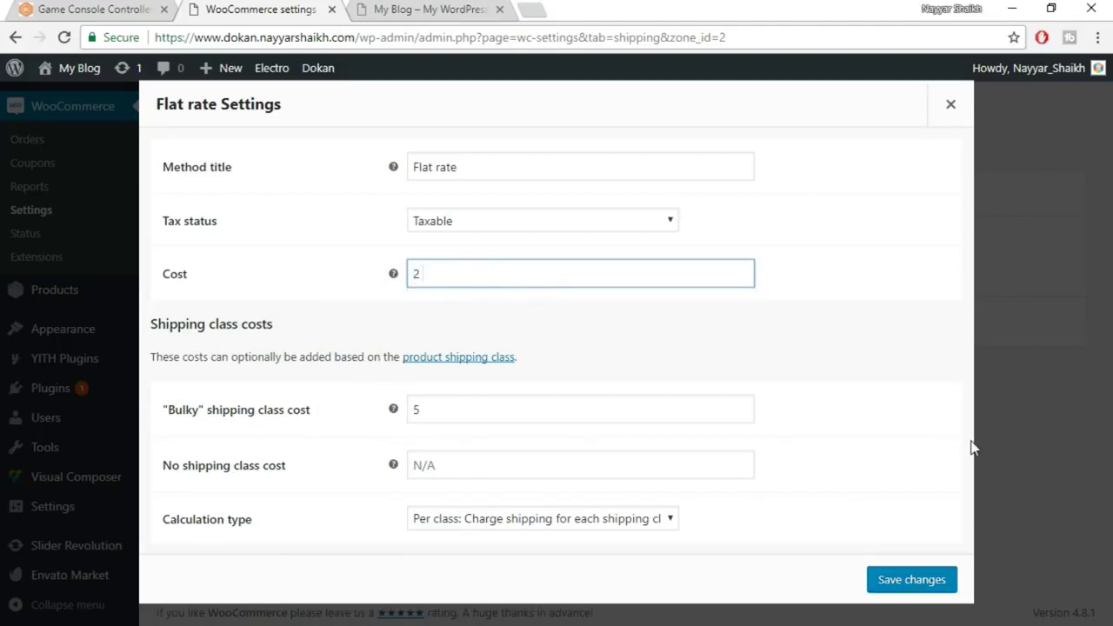
pyautogui.write('* [qty]')
pyautogui.doubleClick(416, 275)
pyautogui.click(483, 275)
pyautogui.click(429, 408)
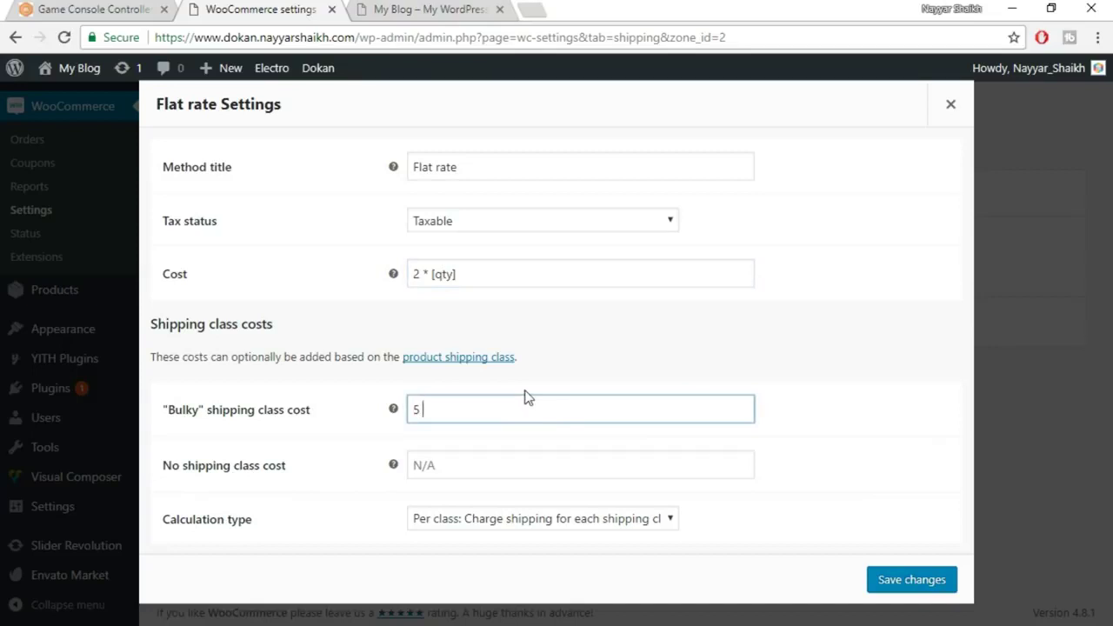
pyautogui.write('5 * [qty')
pyautogui.click(927, 587)
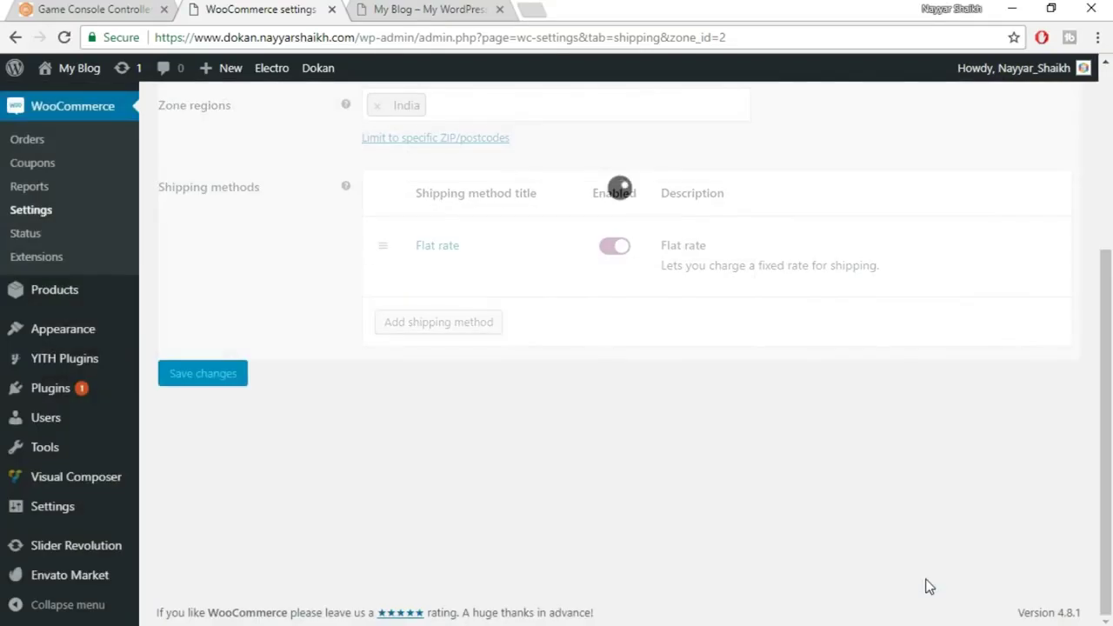
# Review the Checkout tab's Cart and Checkout page selections and save the checkout options.
pyautogui.scroll(3, 924, 556)
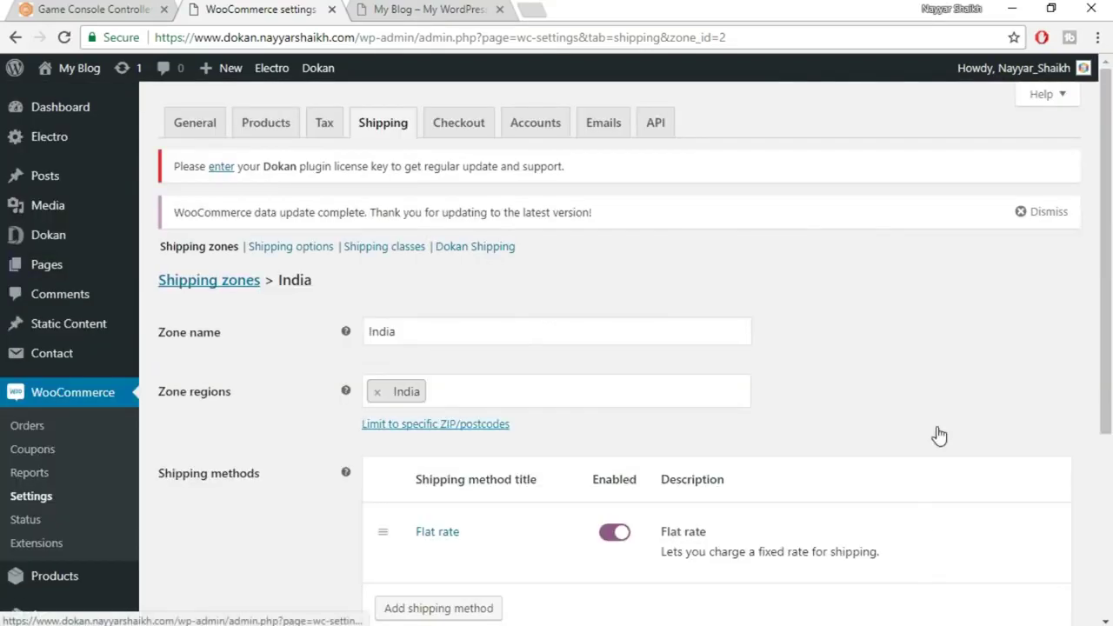
pyautogui.click(443, 131)
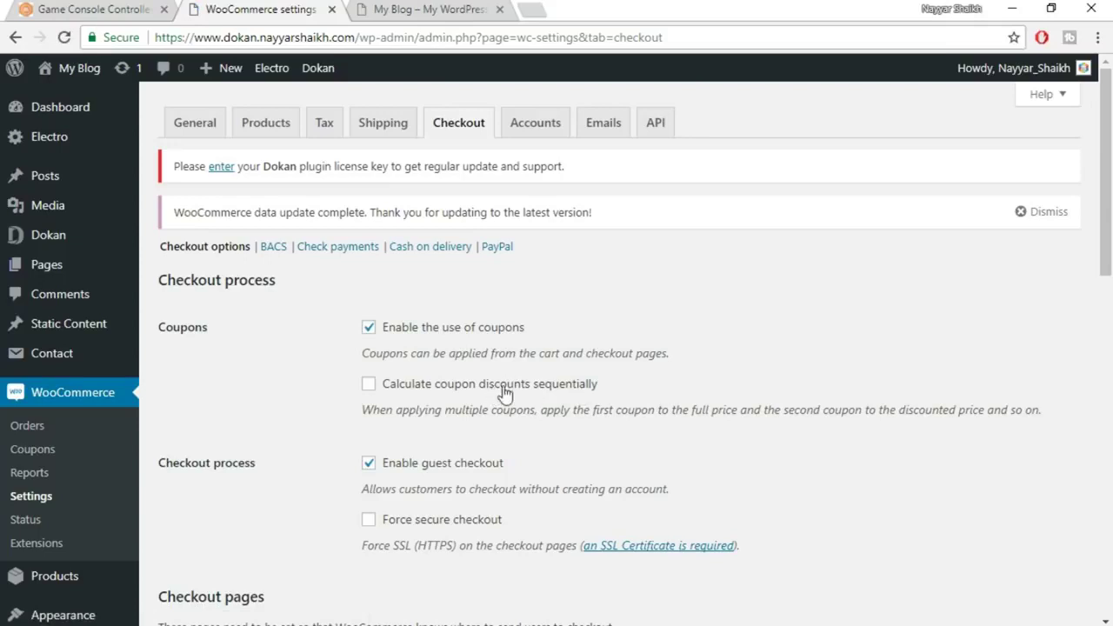
pyautogui.scroll(-1, 861, 396)
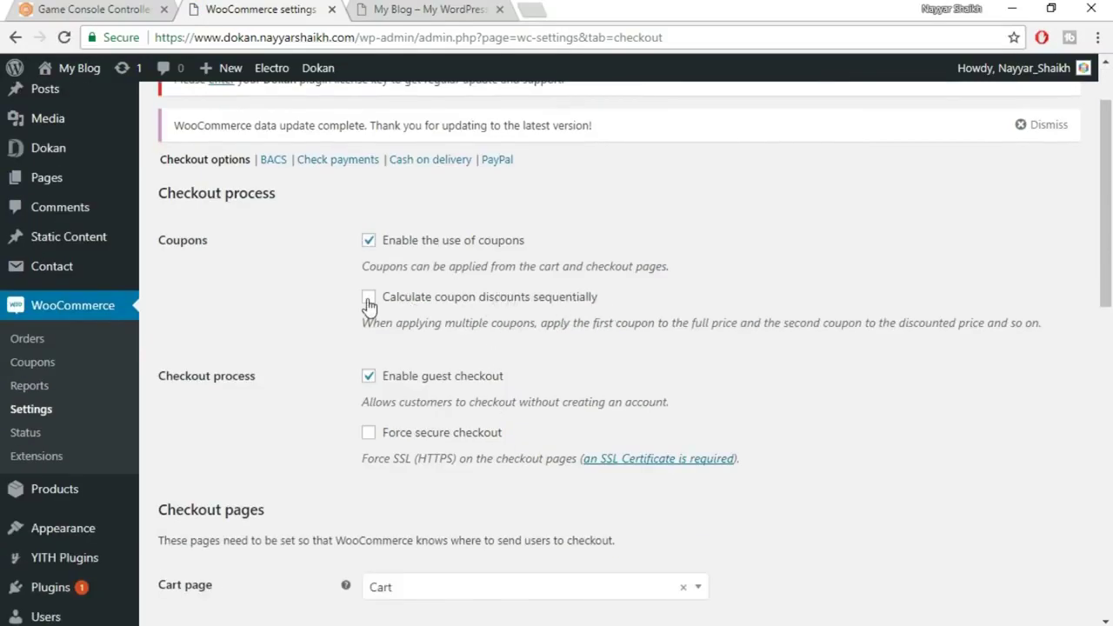
pyautogui.scroll(-4, 966, 455)
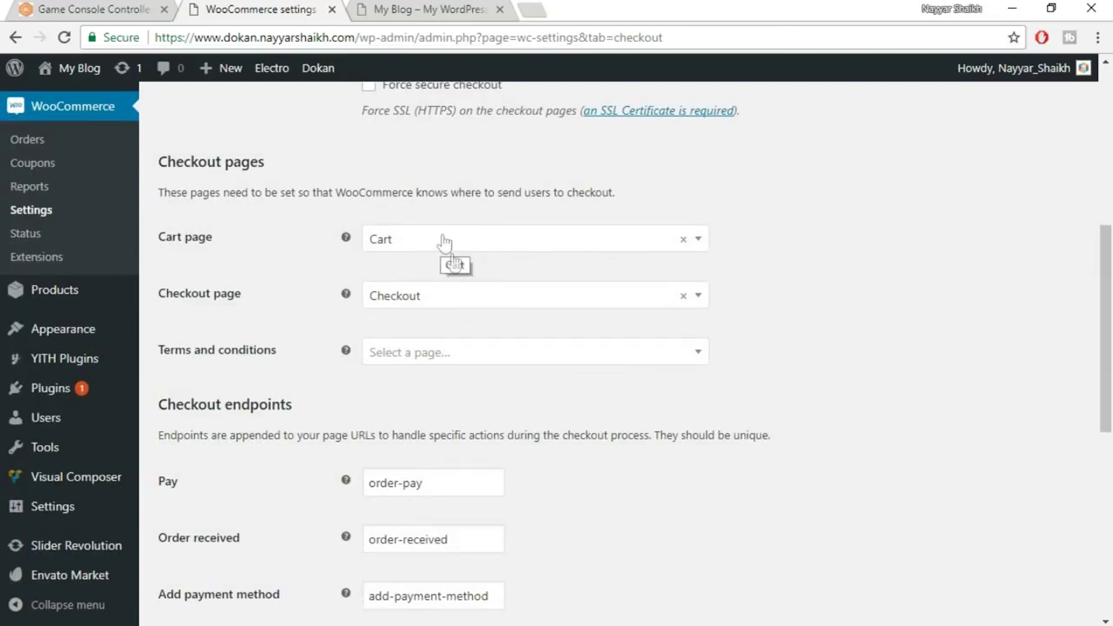
pyautogui.click(616, 242)
pyautogui.click(616, 242)
pyautogui.click(502, 292)
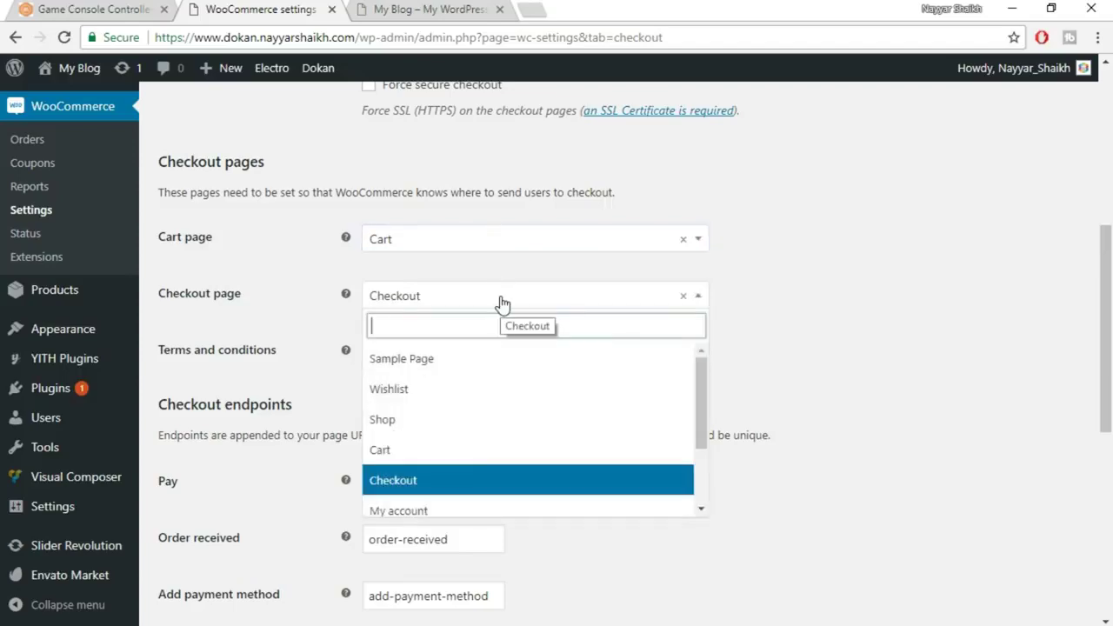
pyautogui.click(502, 303)
pyautogui.scroll(-4, 945, 405)
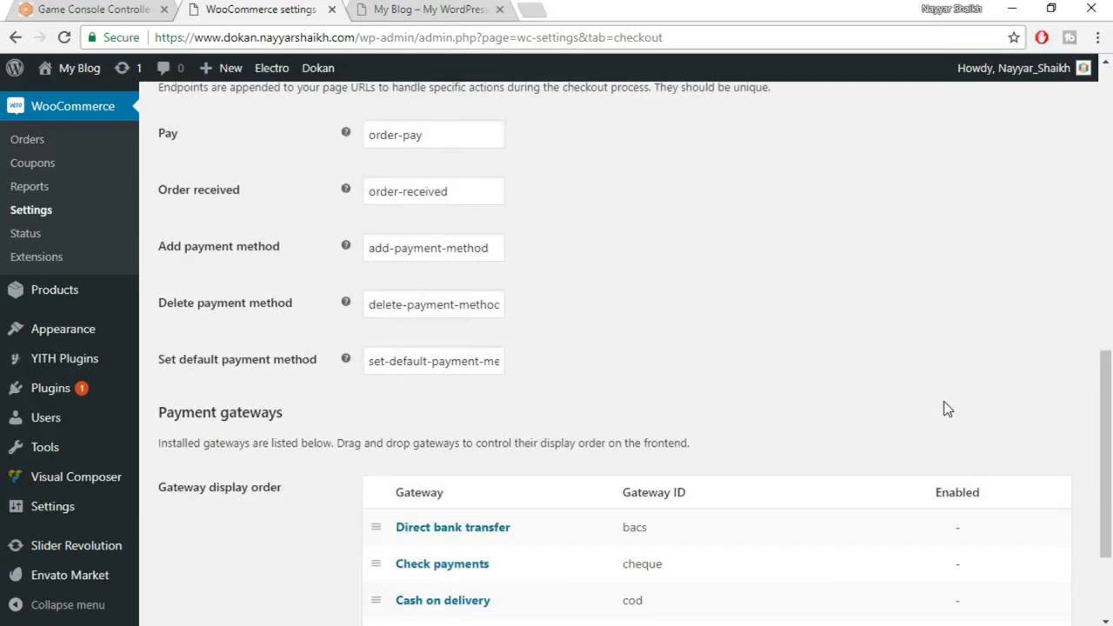
pyautogui.scroll(-2, 548, 397)
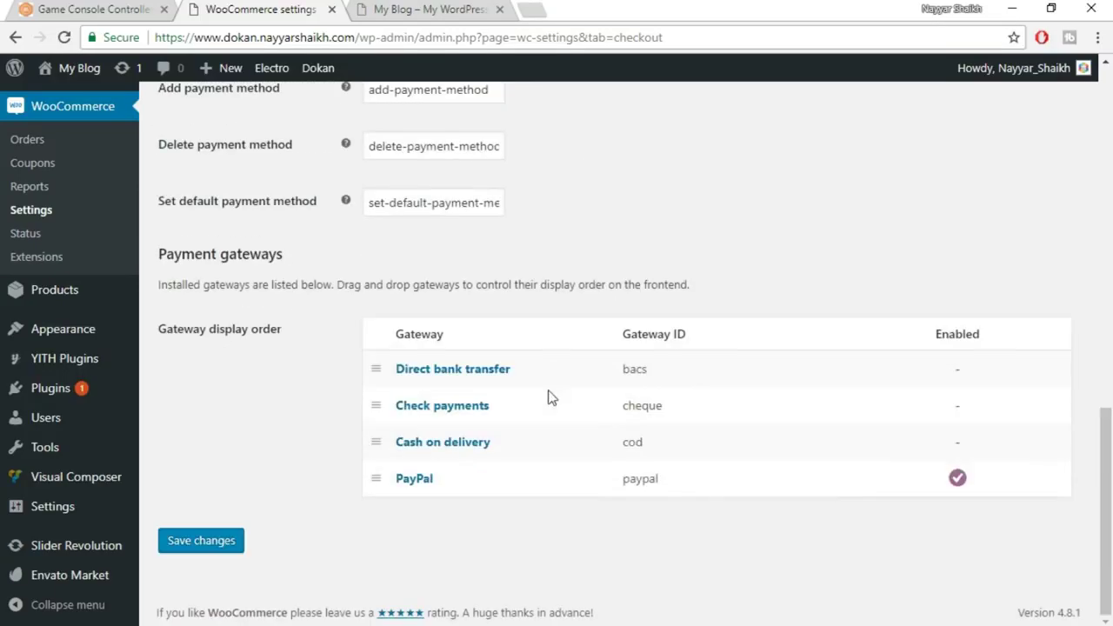
pyautogui.click(219, 549)
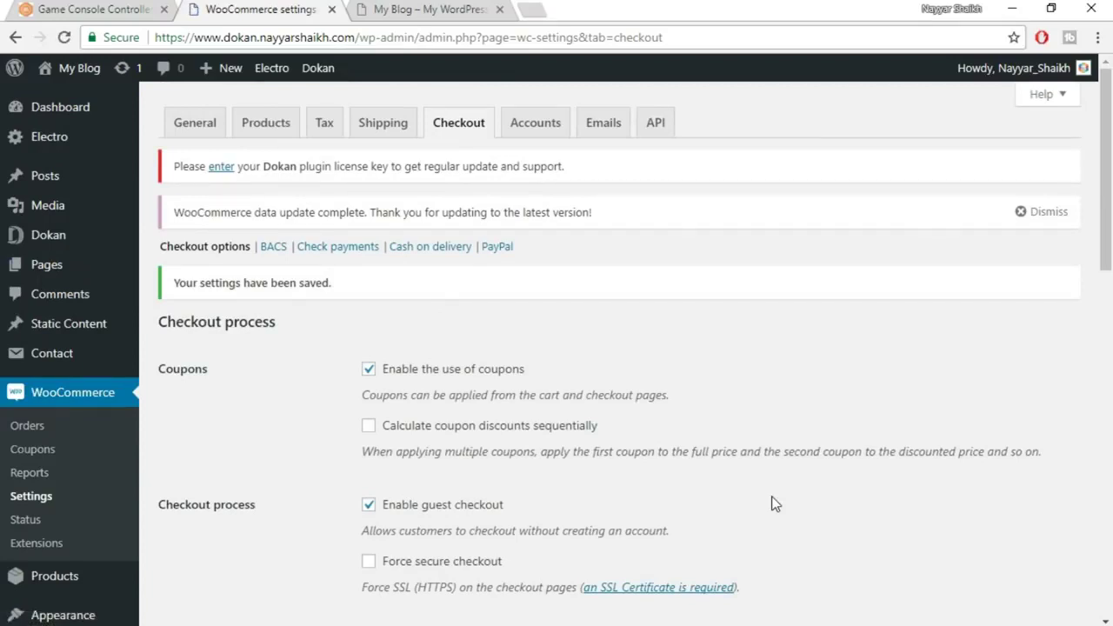
# Save the Cash on delivery gateway settings.
pyautogui.click(434, 250)
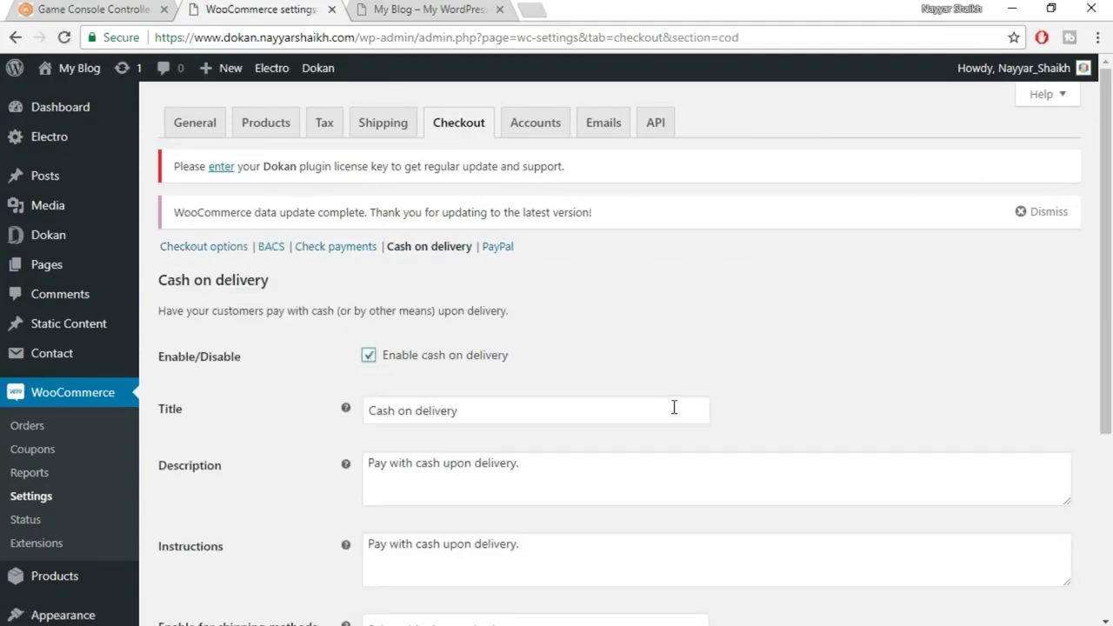
pyautogui.scroll(-3, 449, 471)
pyautogui.click(203, 470)
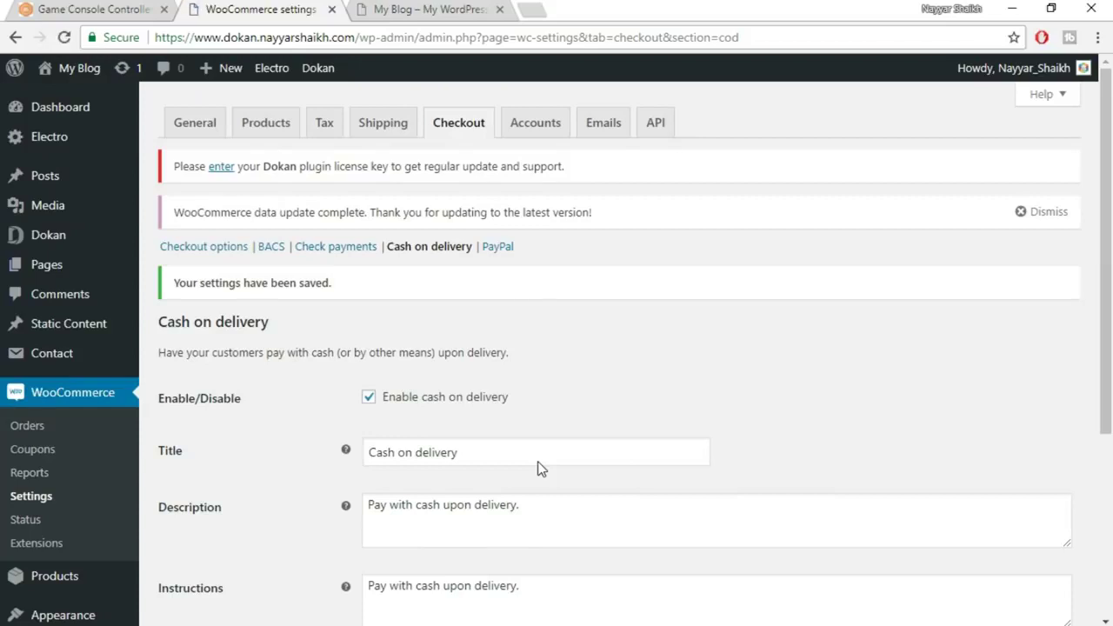
# Show the PayPal gateway settings down to the API credentials section.
pyautogui.click(499, 249)
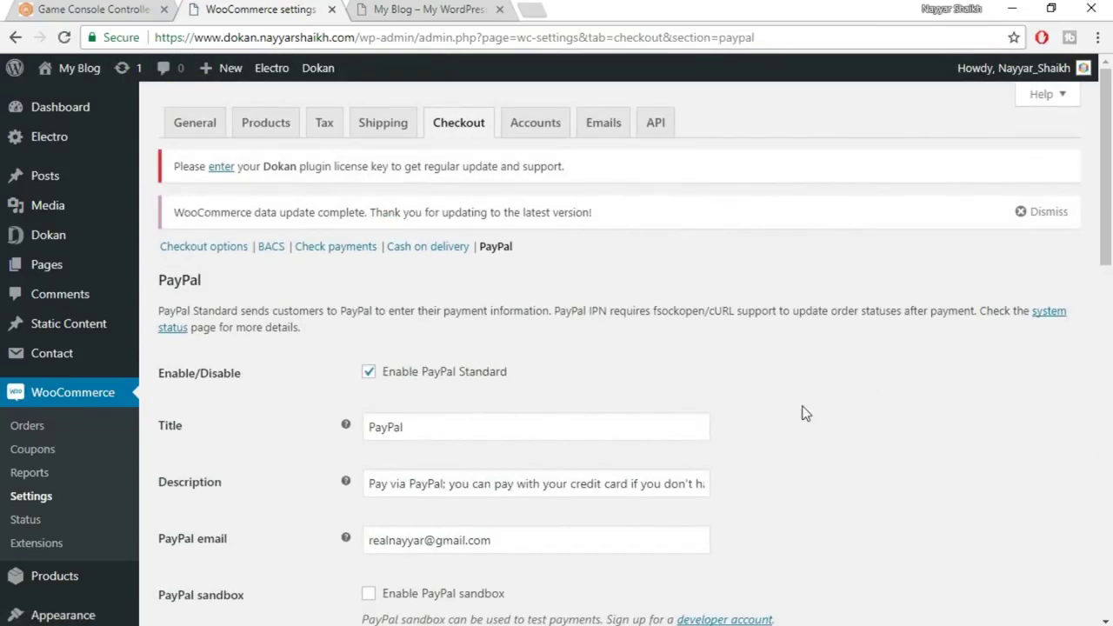
pyautogui.scroll(-1, 805, 413)
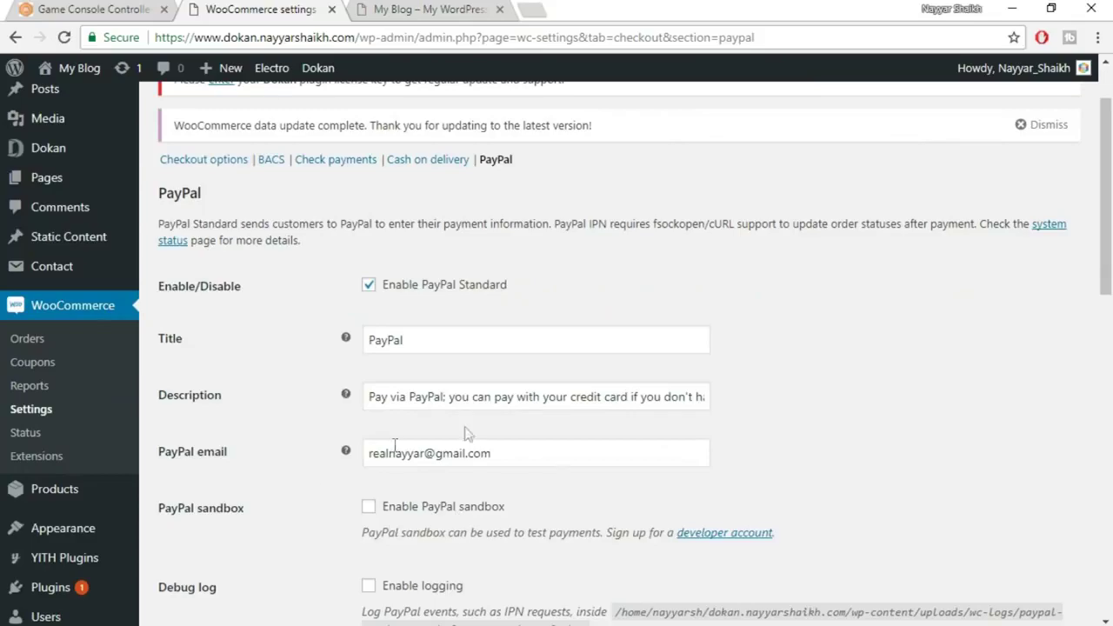
pyautogui.scroll(-10, 768, 411)
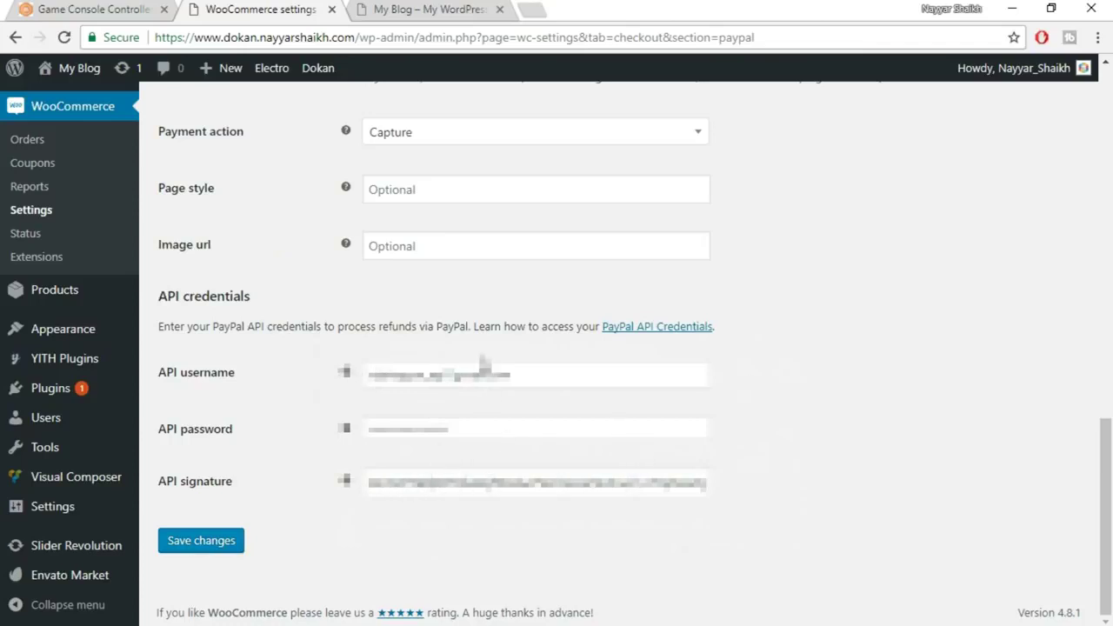
# Go to paypal.com in a new tab and sign in to the PayPal account.
pyautogui.click(535, 12)
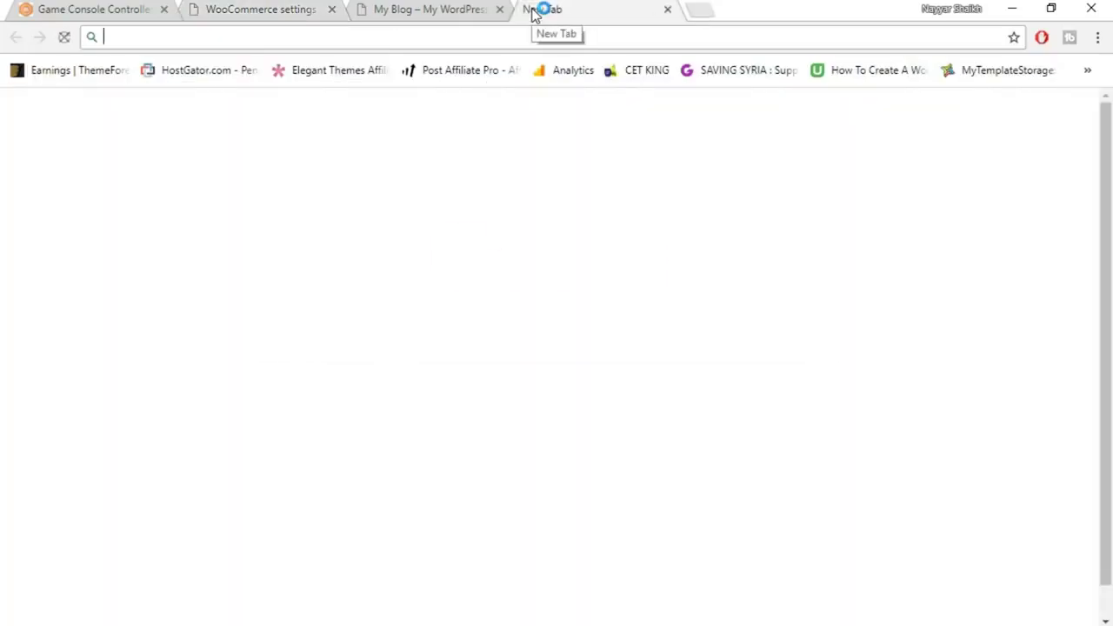
pyautogui.write('pa')
pyautogui.press('Return')
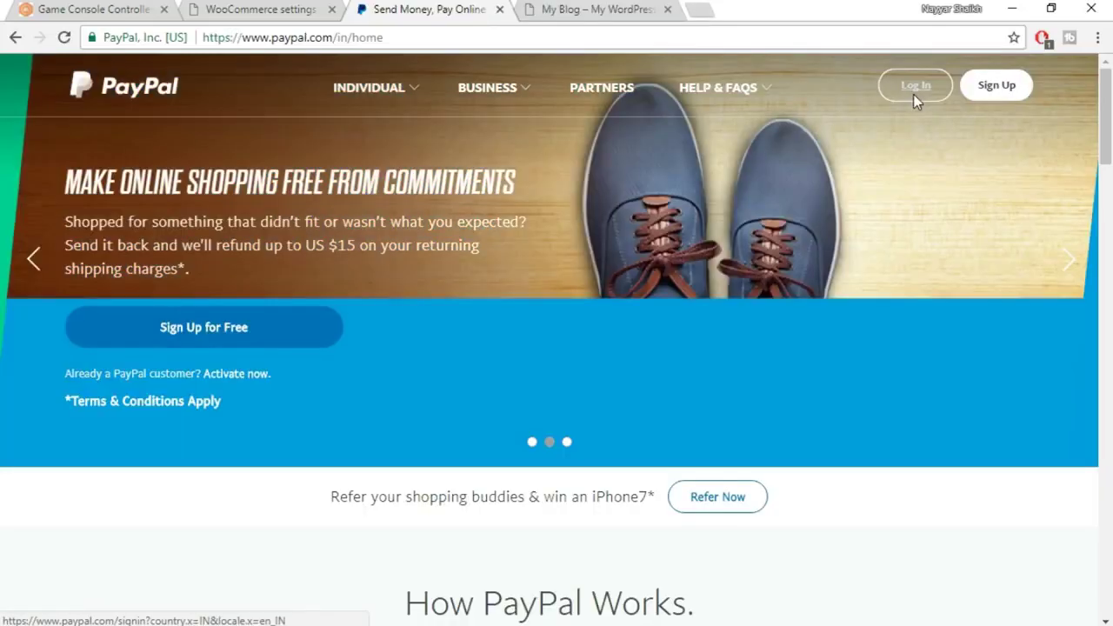
pyautogui.click(915, 86)
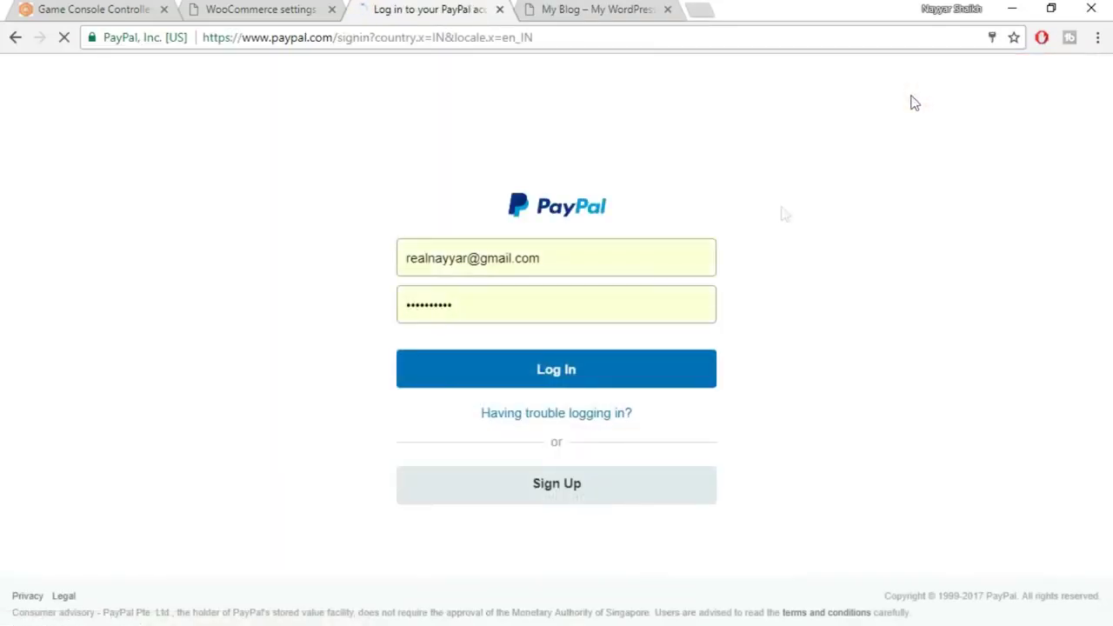
pyautogui.click(591, 383)
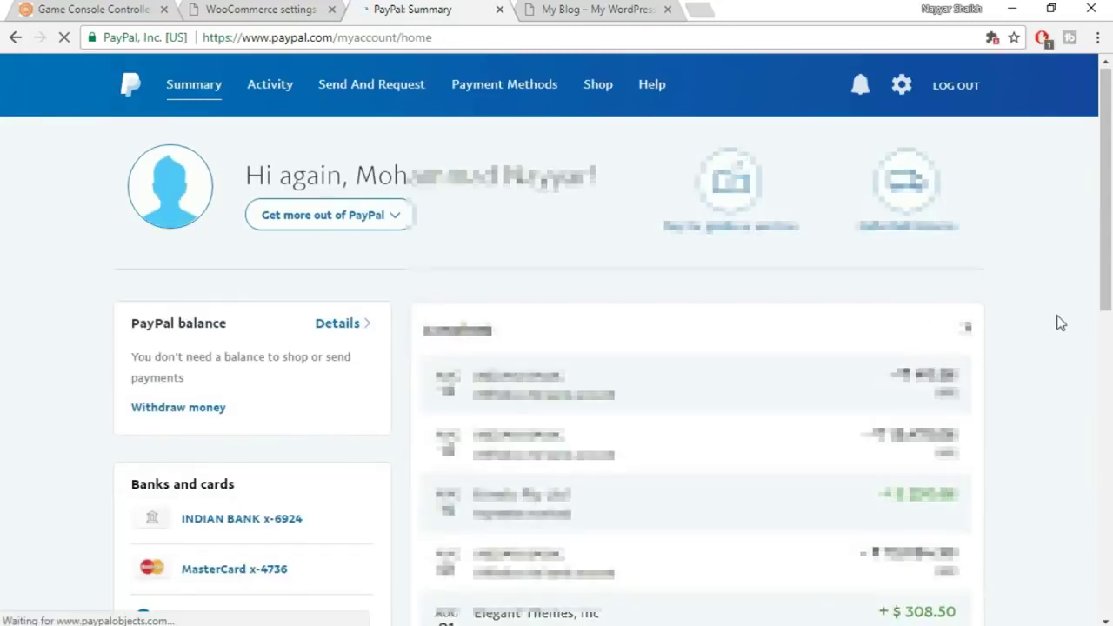
pyautogui.scroll(-5, 1062, 322)
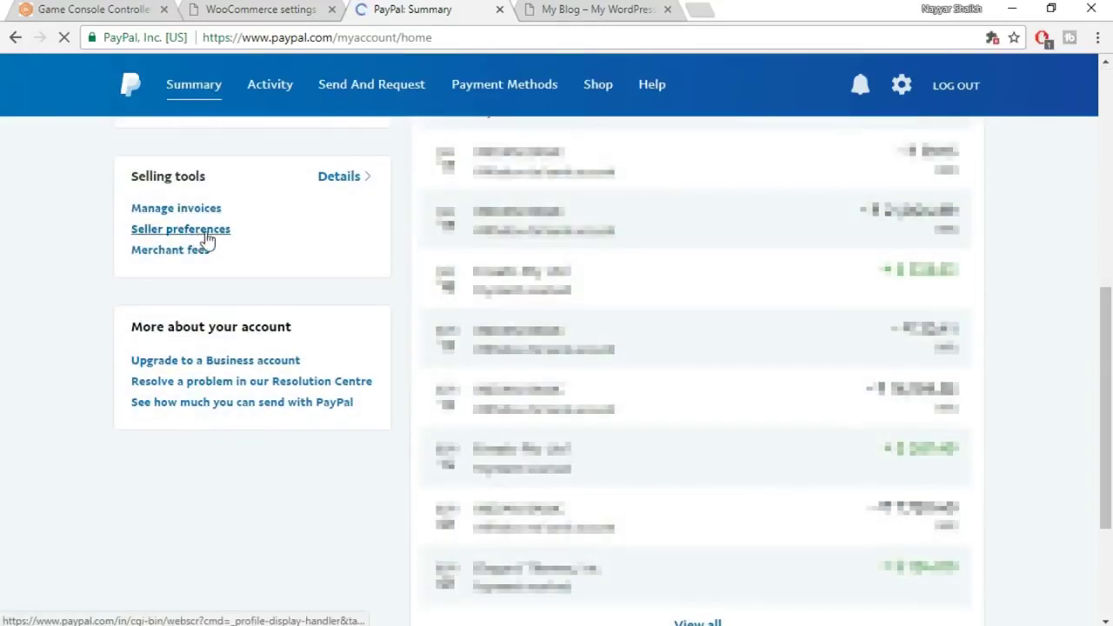
# Go to Seller preferences > API access and request to view the API signature.
pyautogui.click(209, 235)
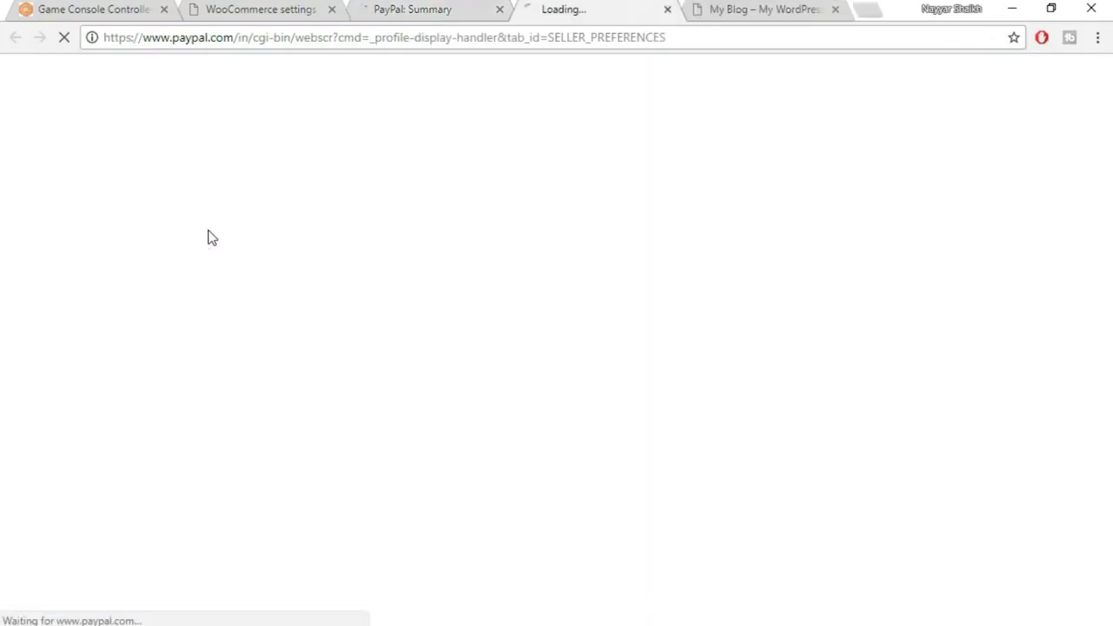
pyautogui.click(500, 10)
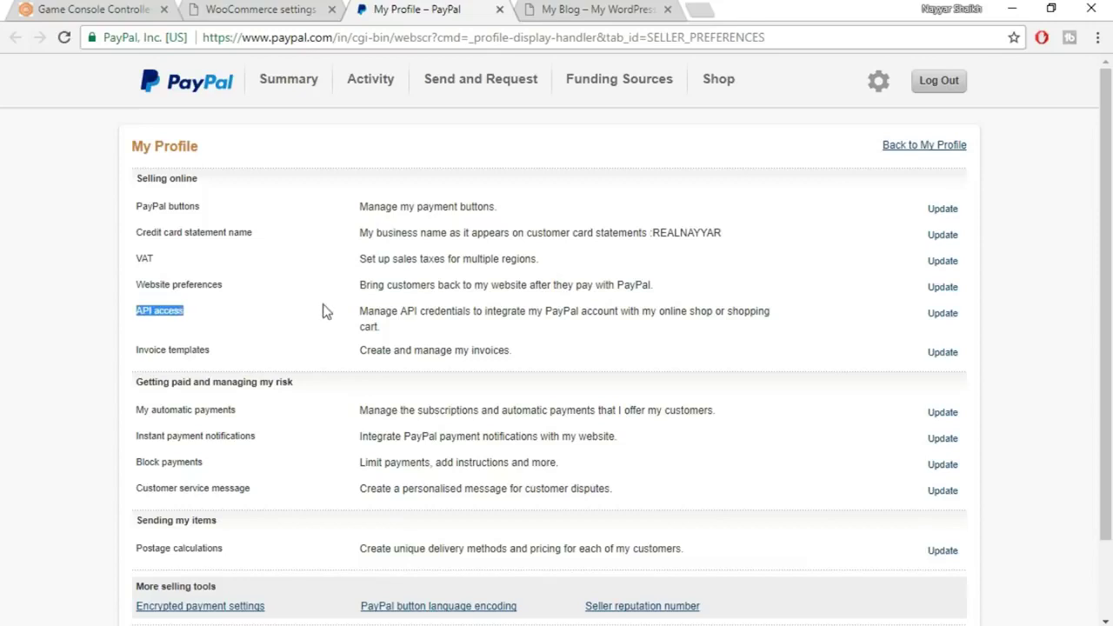
pyautogui.click(942, 315)
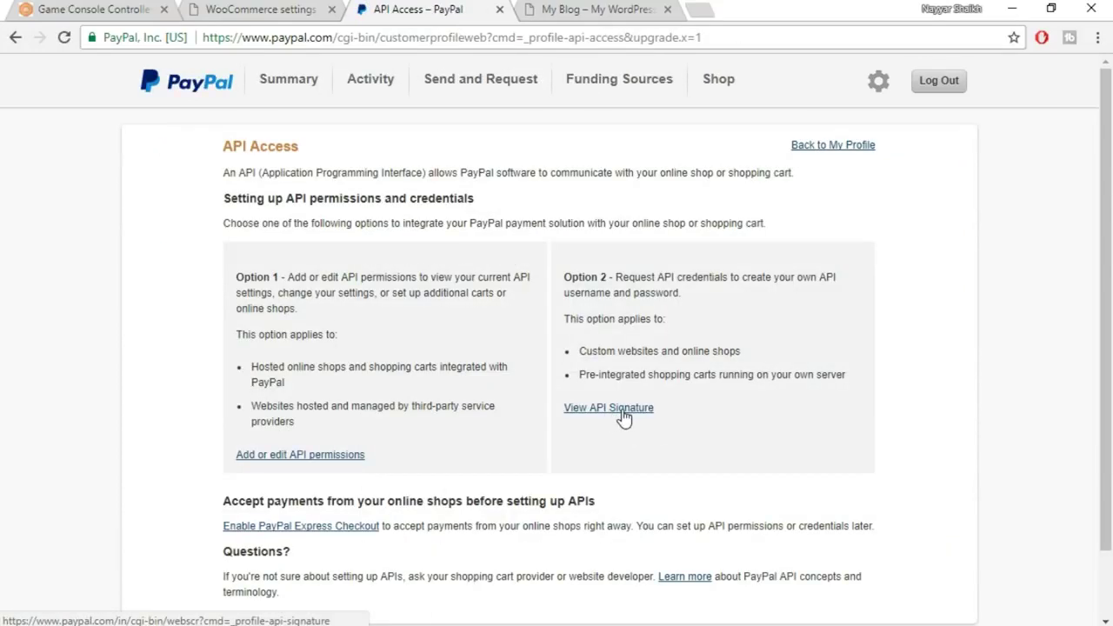
pyautogui.click(624, 418)
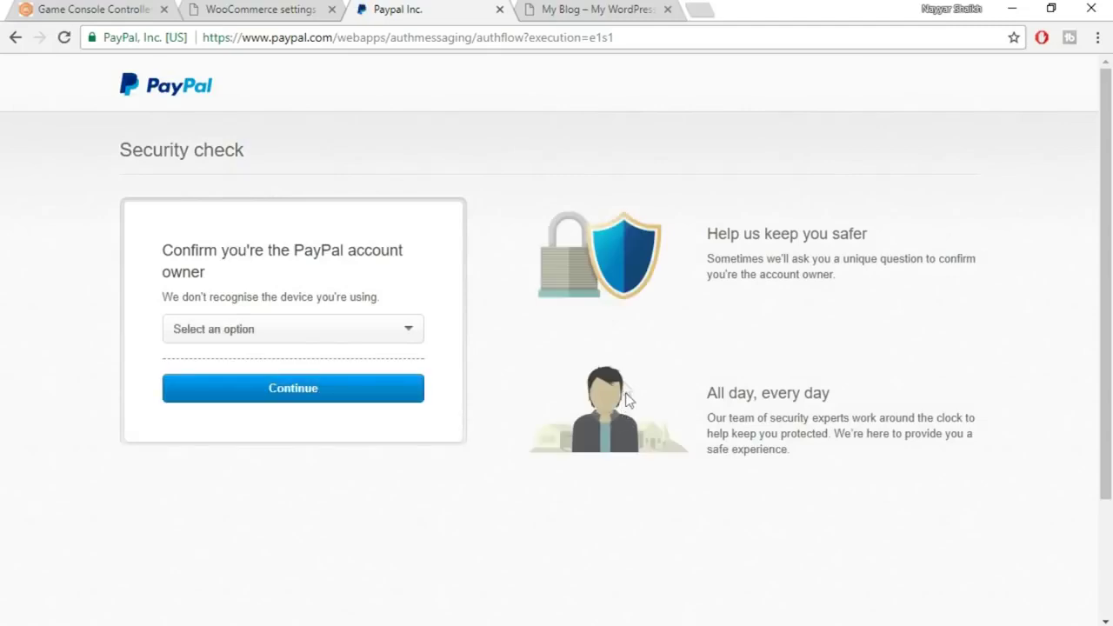
# Pass the SMS security check with the code sent to the registered mobile number.
pyautogui.click(398, 329)
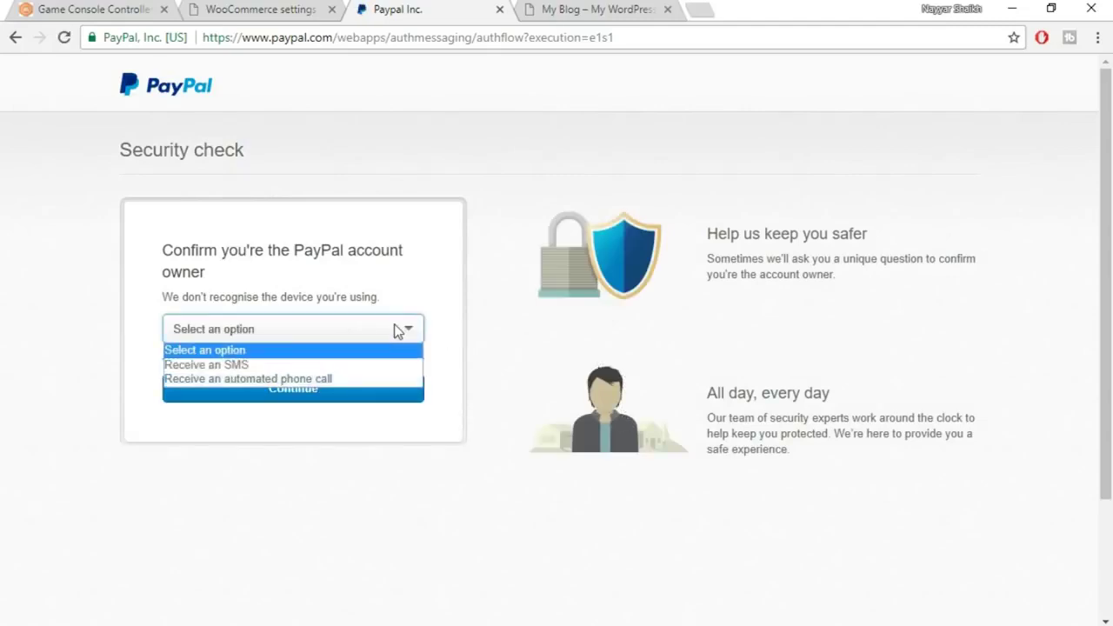
pyautogui.click(287, 368)
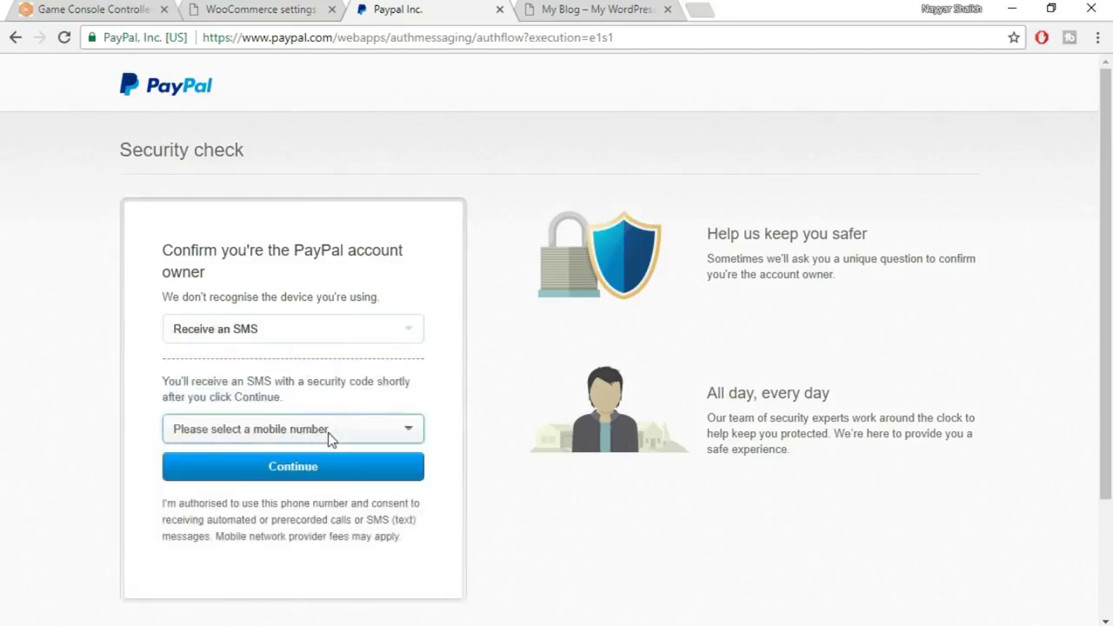
pyautogui.click(338, 435)
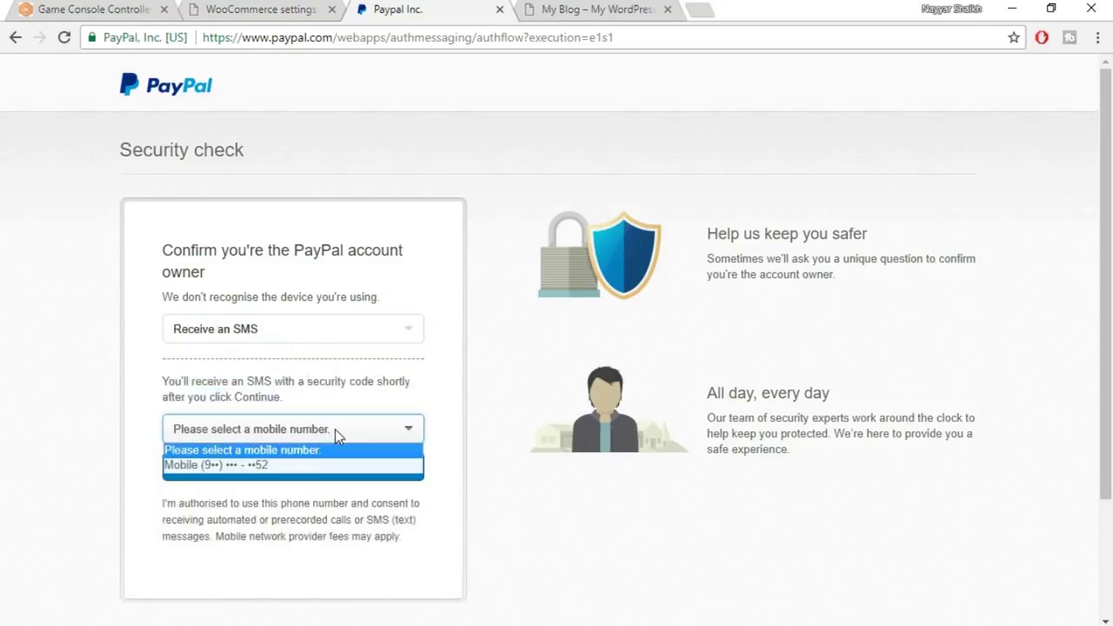
pyautogui.click(315, 468)
pyautogui.click(303, 464)
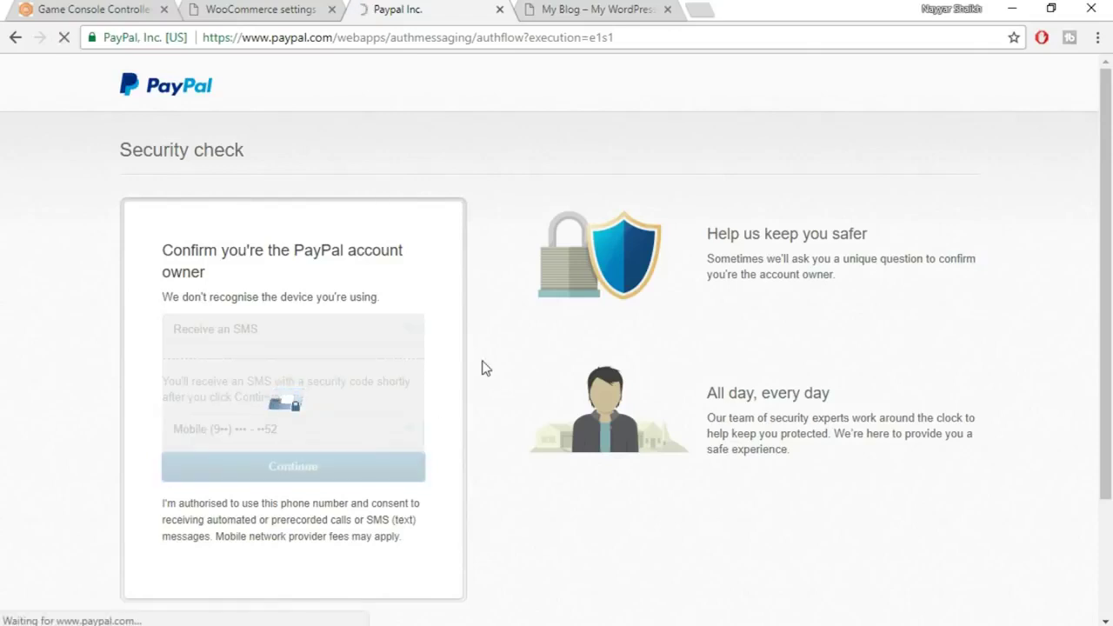
pyautogui.click(281, 426)
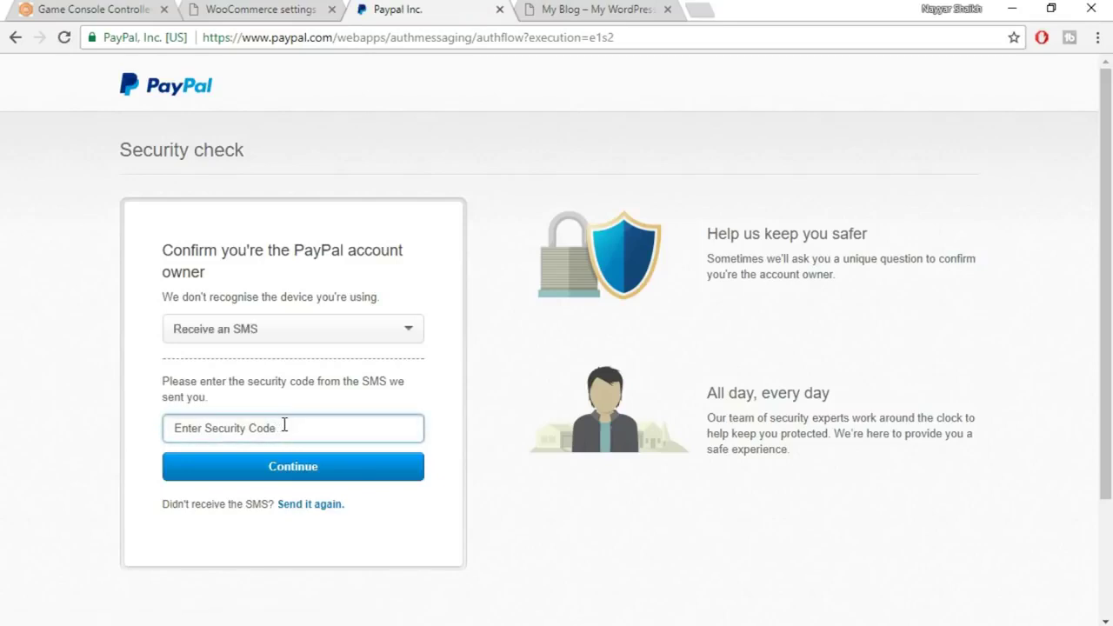
pyautogui.click(274, 420)
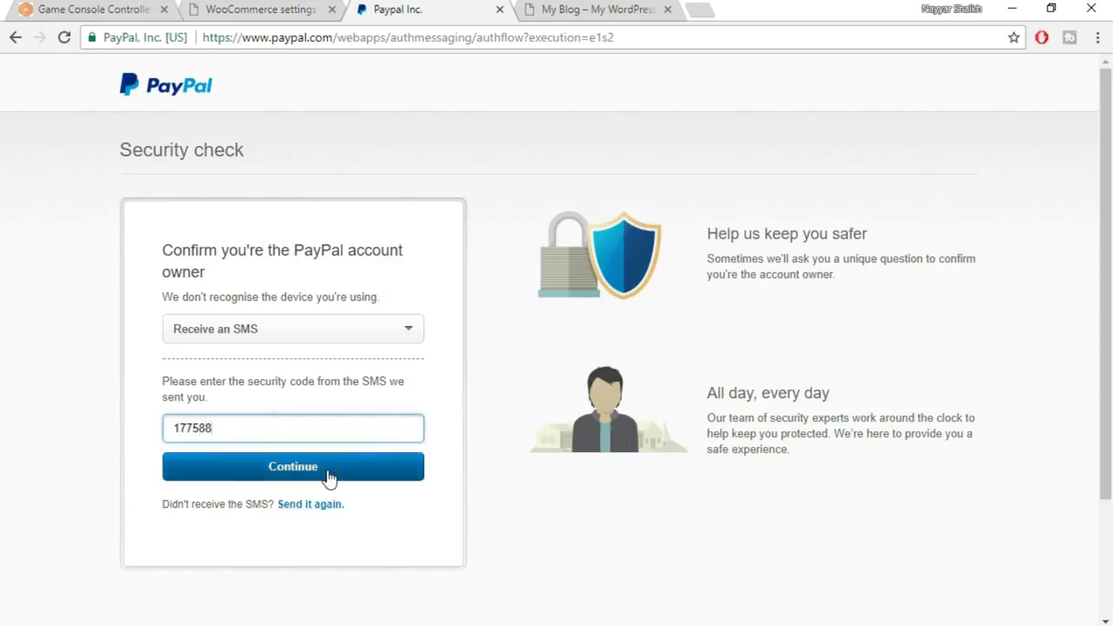
pyautogui.click(327, 475)
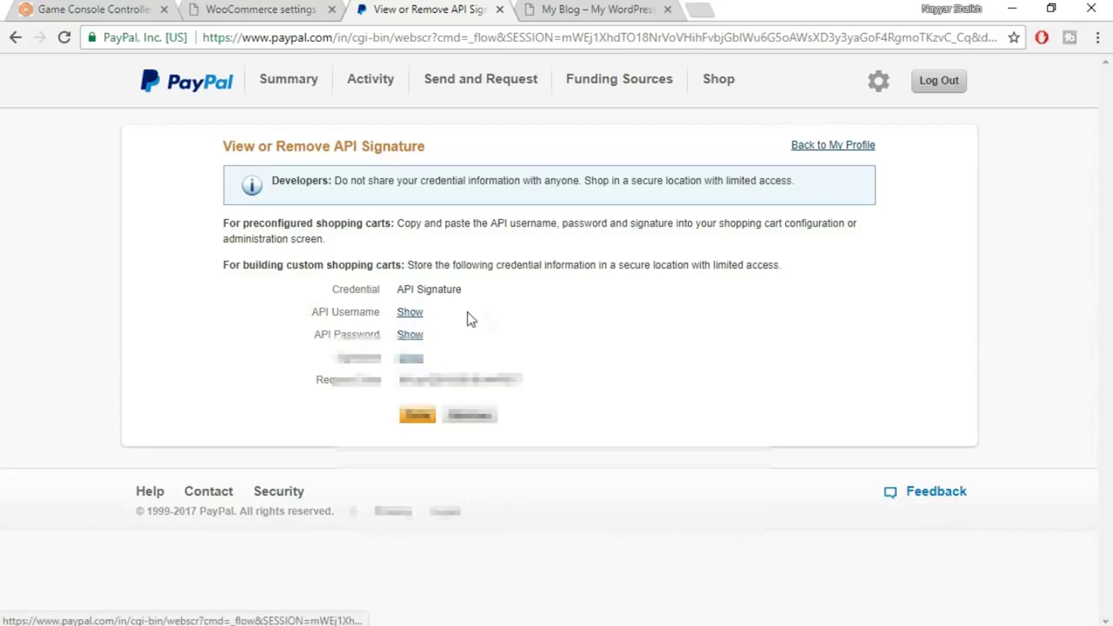
pyautogui.click(313, 10)
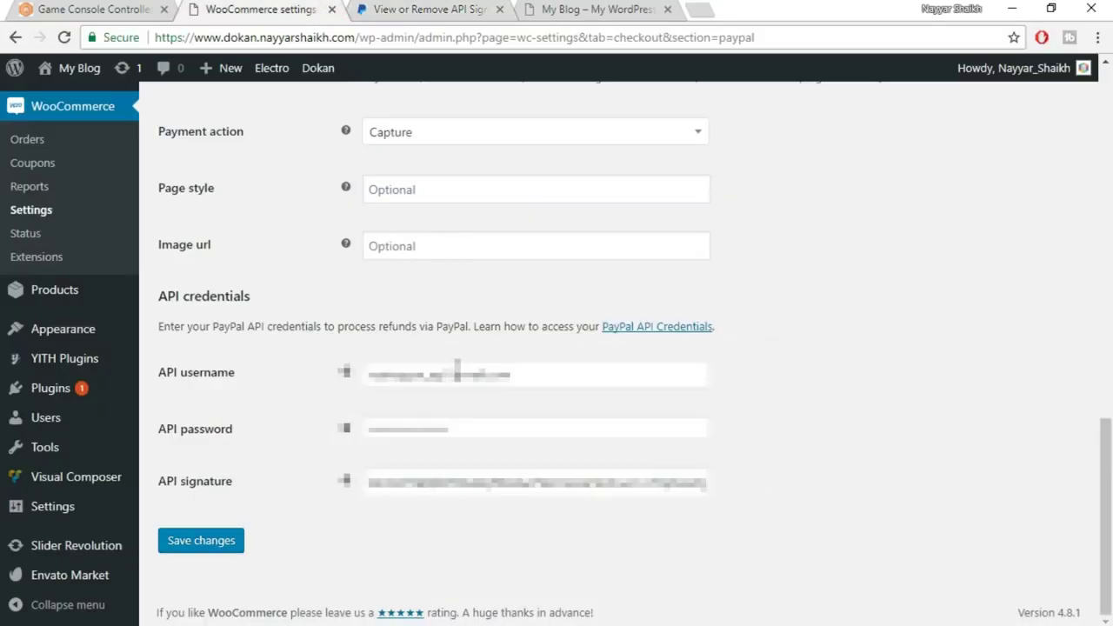
# Save the PayPal API credential settings and look over the Accounts tab.
pyautogui.click(393, 7)
pyautogui.click(230, 545)
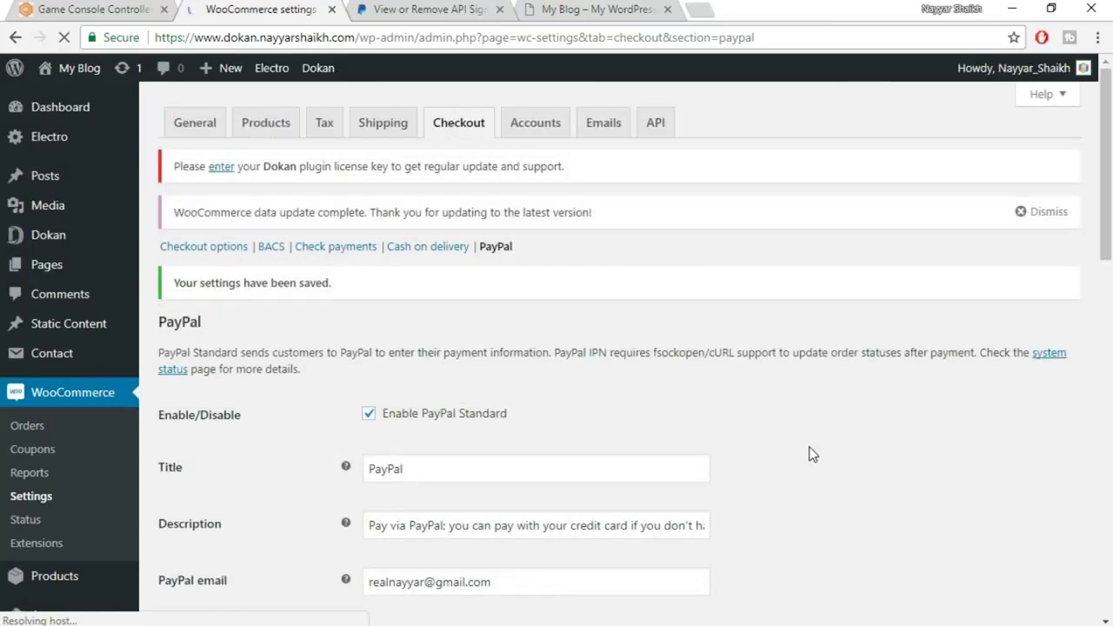
pyautogui.click(537, 127)
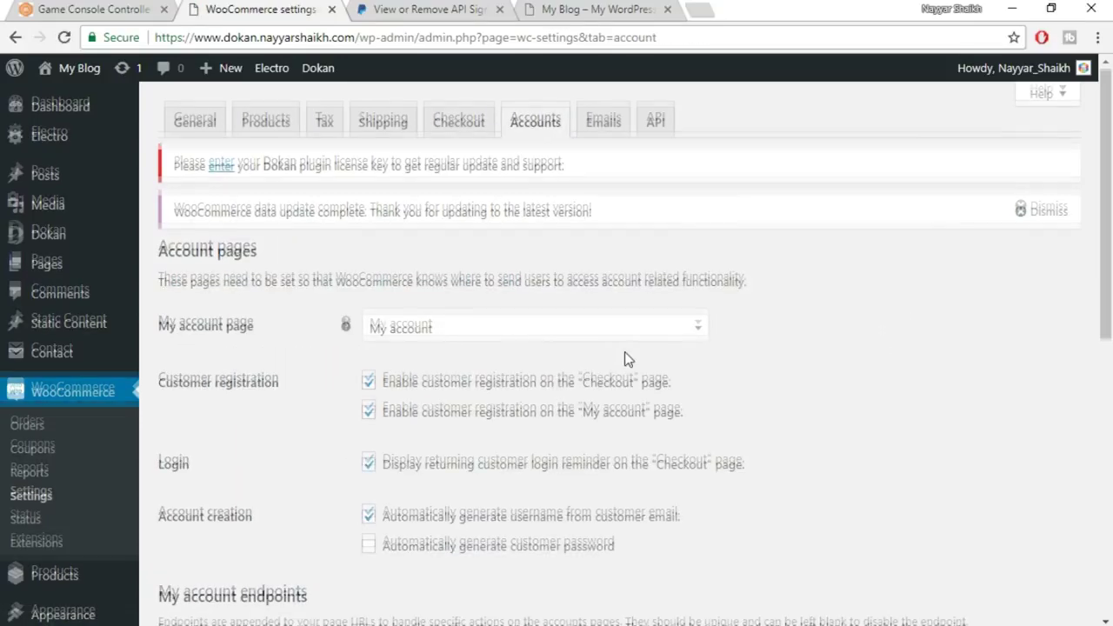
pyautogui.scroll(-7, 624, 356)
pyautogui.scroll(8, 635, 432)
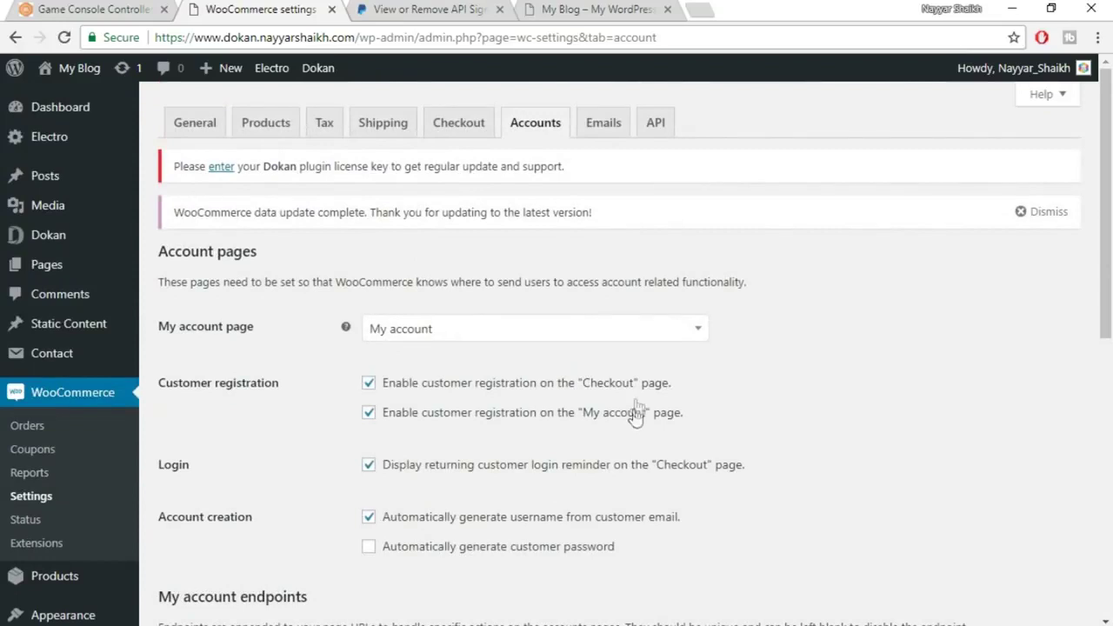
# Review the recipient addresses in the Emails notification settings.
pyautogui.click(612, 127)
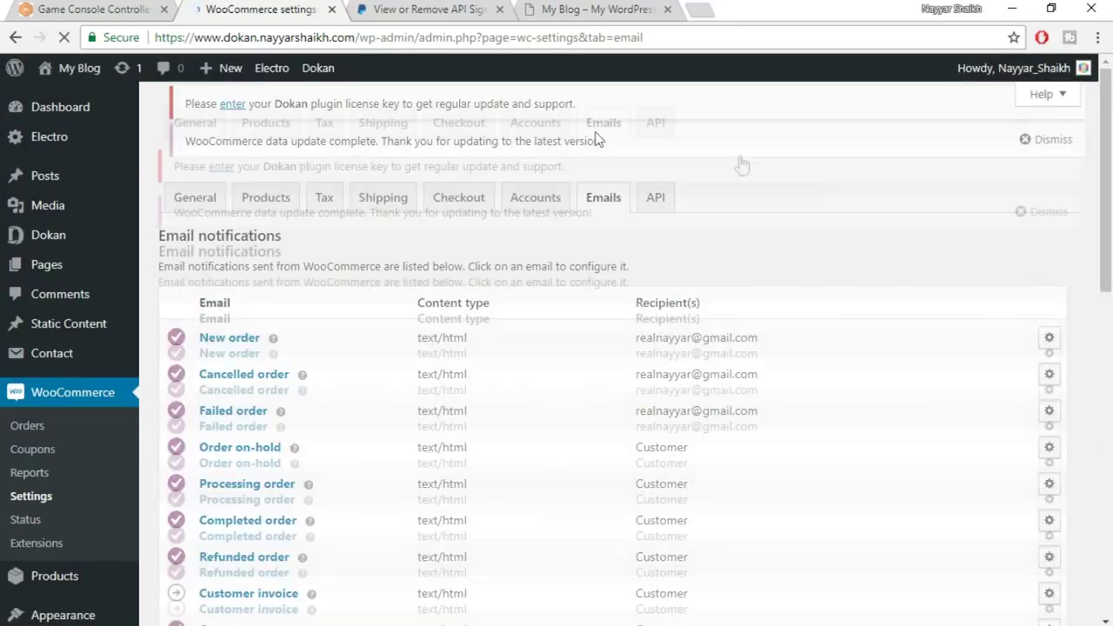
pyautogui.moveTo(634, 352); pyautogui.dragTo(754, 433)
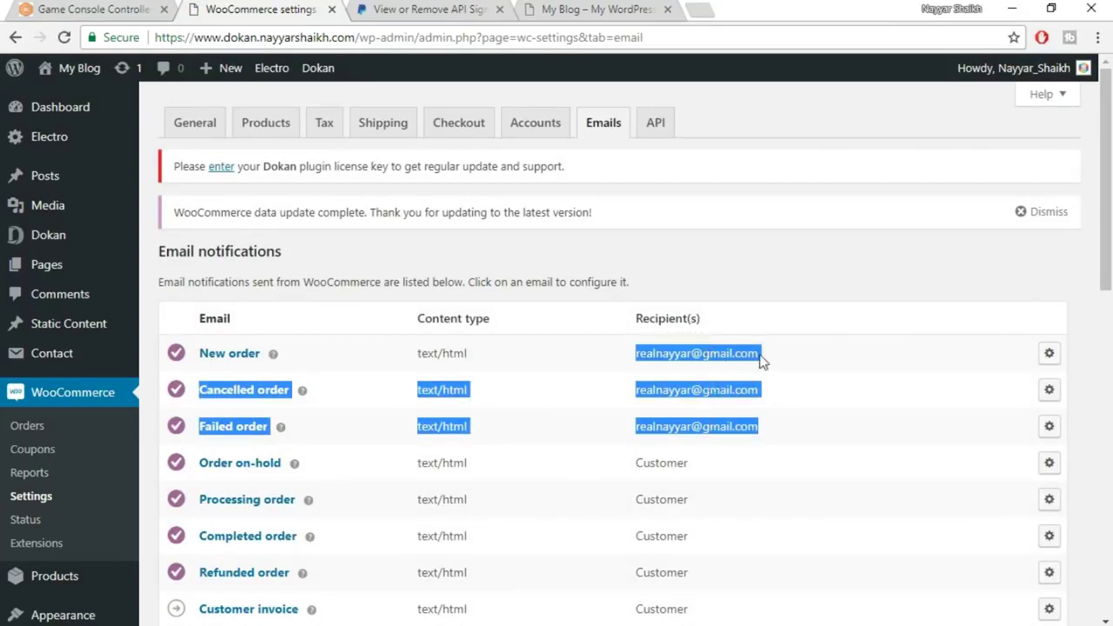
pyautogui.click(683, 350)
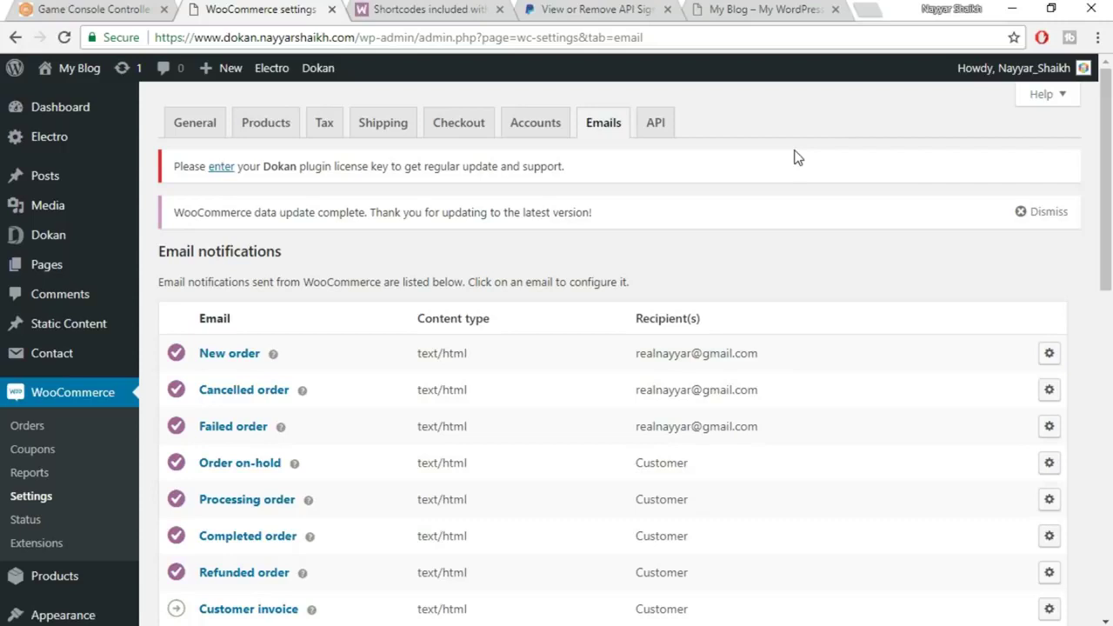
# Confirm Cart and Checkout as the checkout pages, then start a new WordPress page.
pyautogui.click(465, 129)
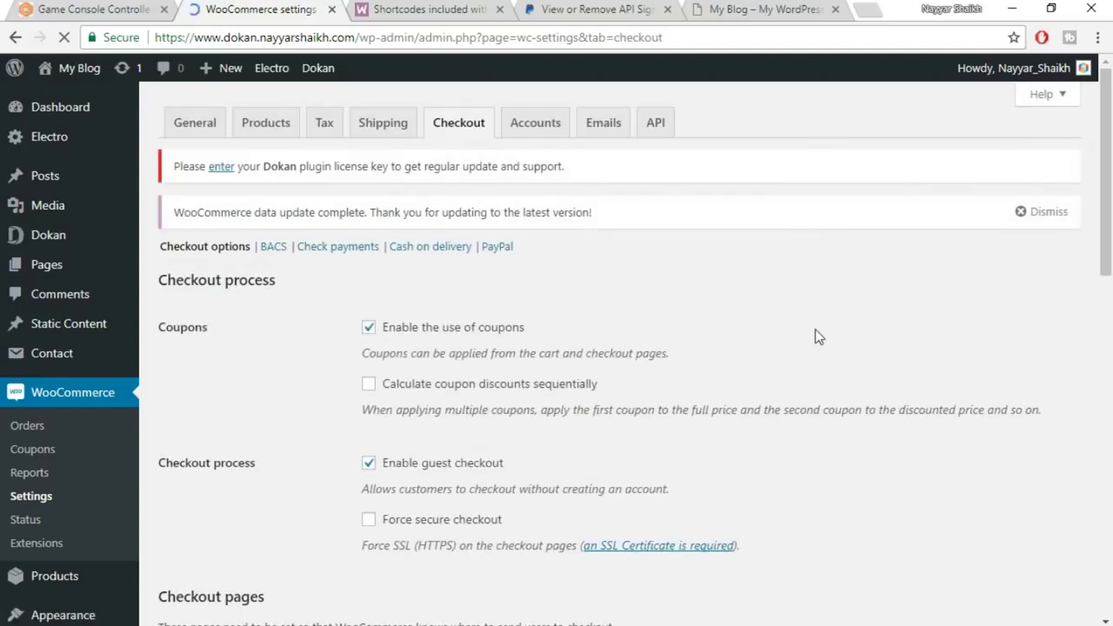
pyautogui.scroll(-3, 817, 337)
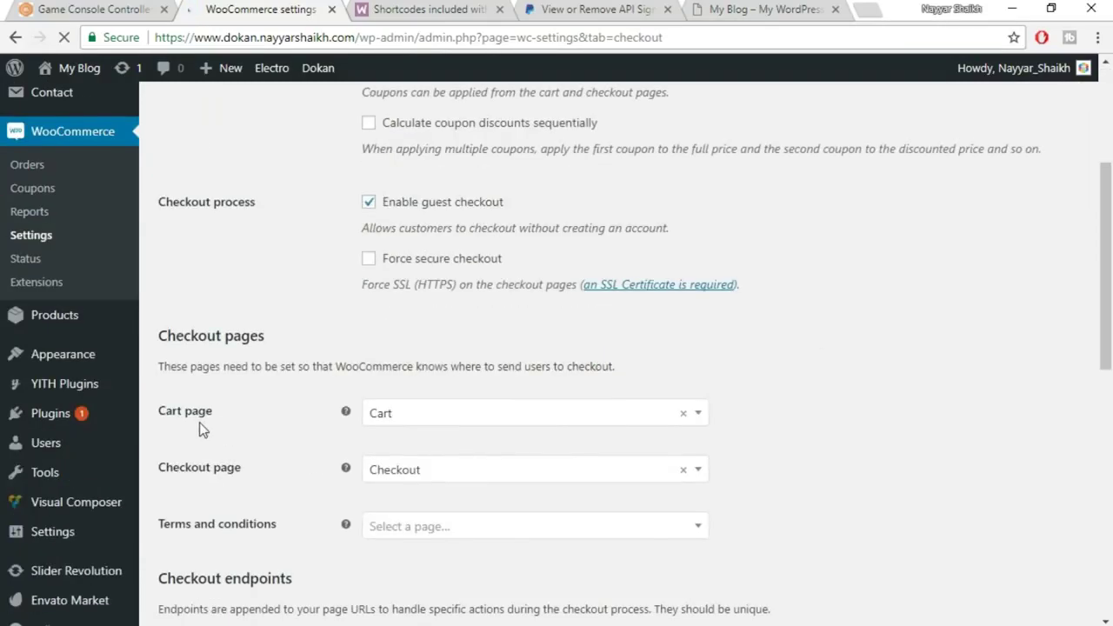
pyautogui.click(458, 426)
pyautogui.click(863, 376)
pyautogui.click(470, 474)
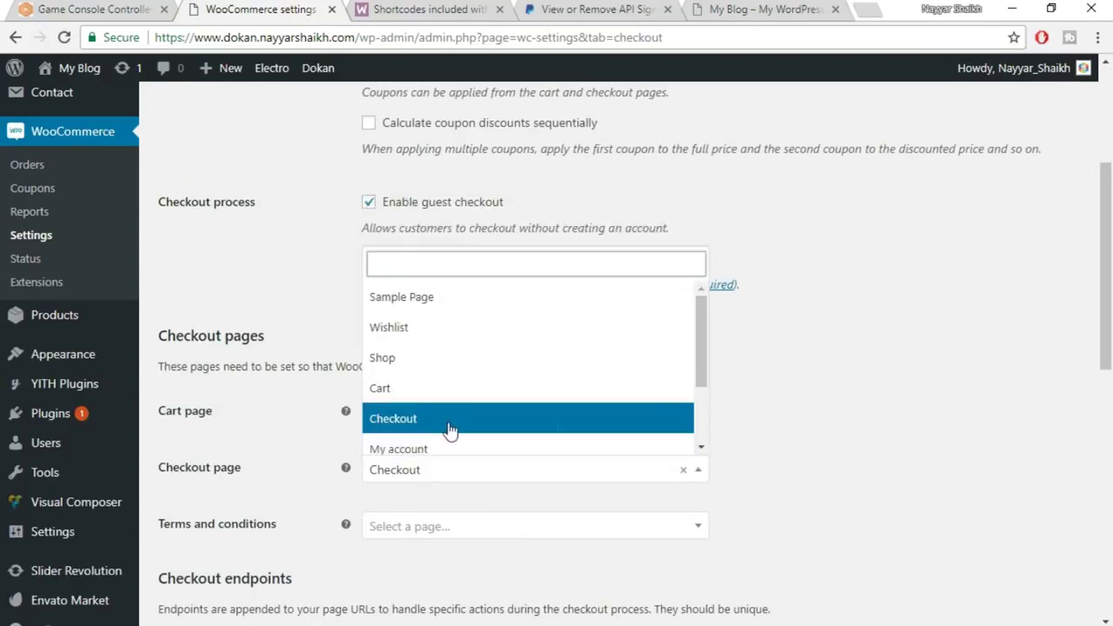
pyautogui.click(835, 429)
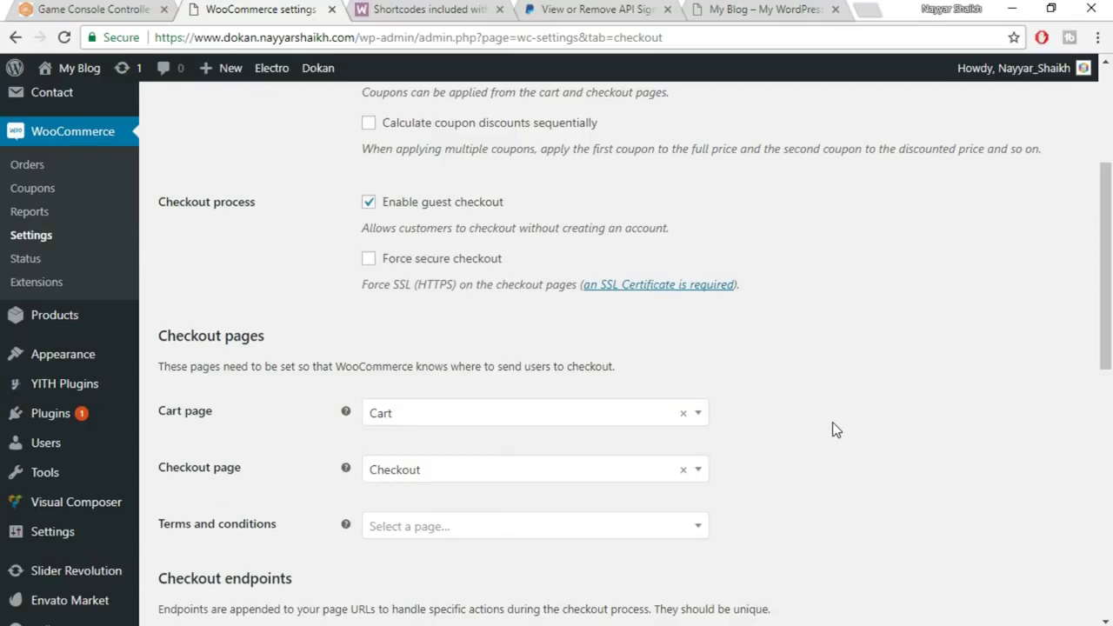
pyautogui.scroll(3, 835, 430)
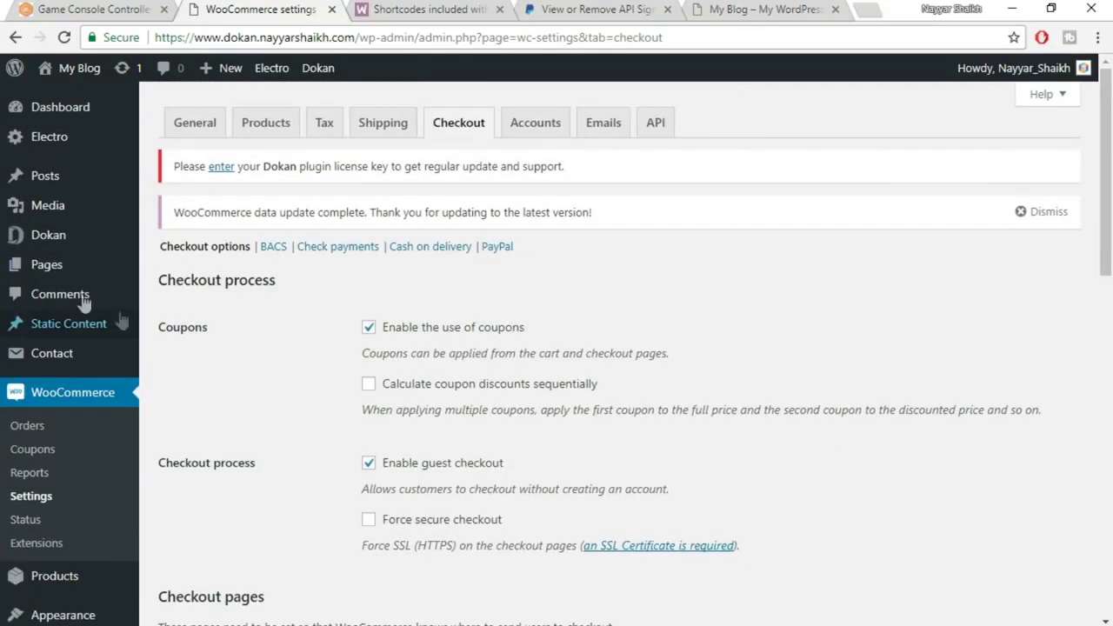
pyautogui.moveTo(64, 272)
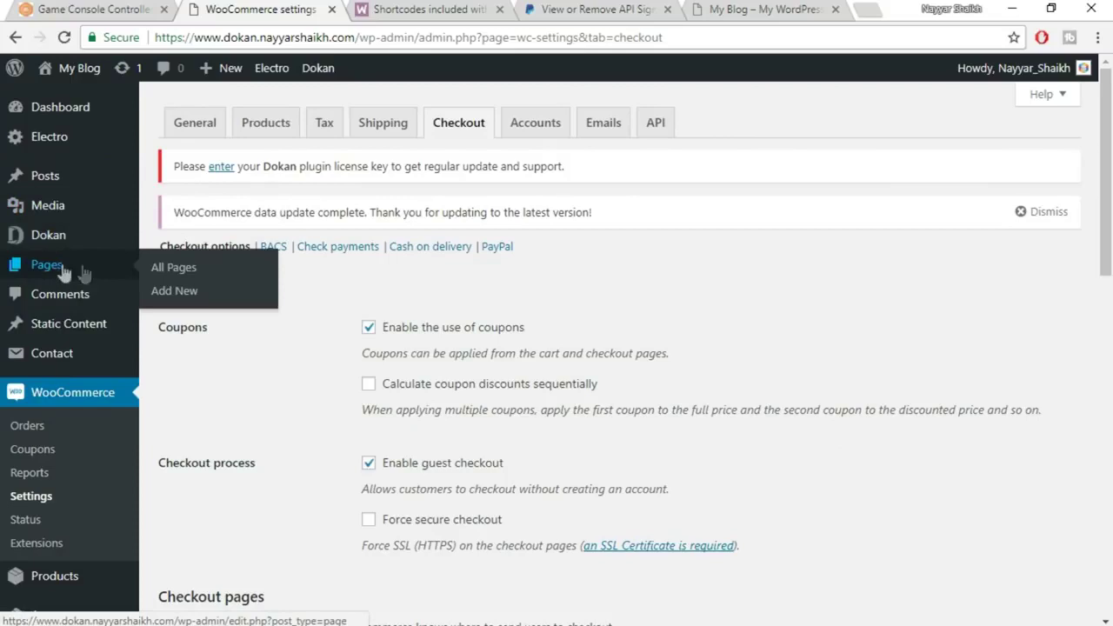
pyautogui.click(195, 297)
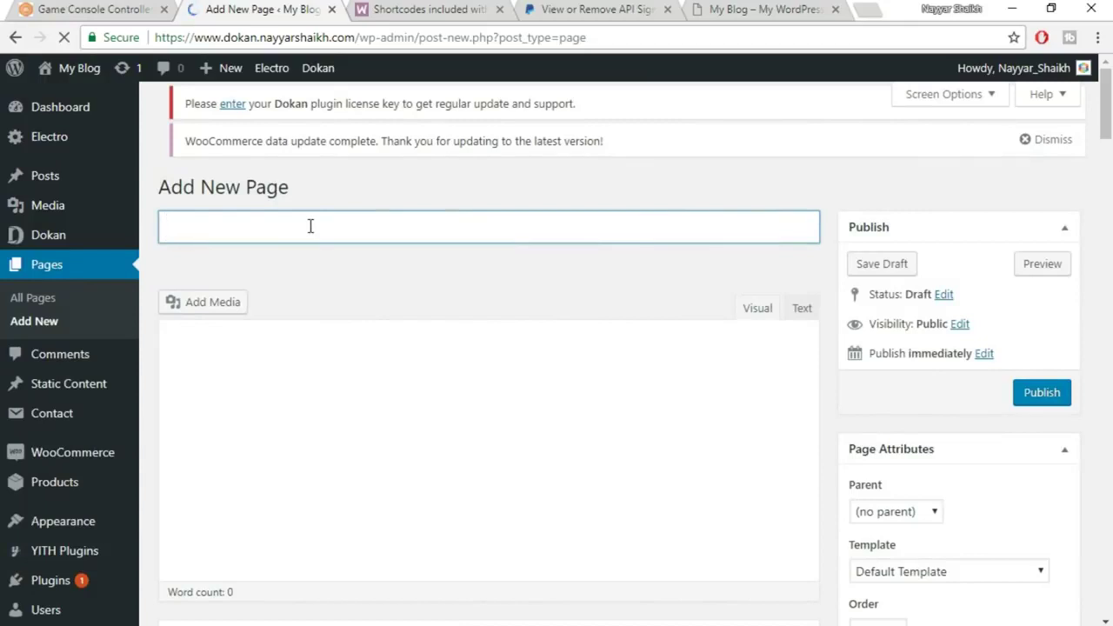
# Title the new page 'Cart' and copy [woocommerce_cart] from the WooCommerce shortcodes docs.
pyautogui.write('Cart')
pyautogui.click(470, 7)
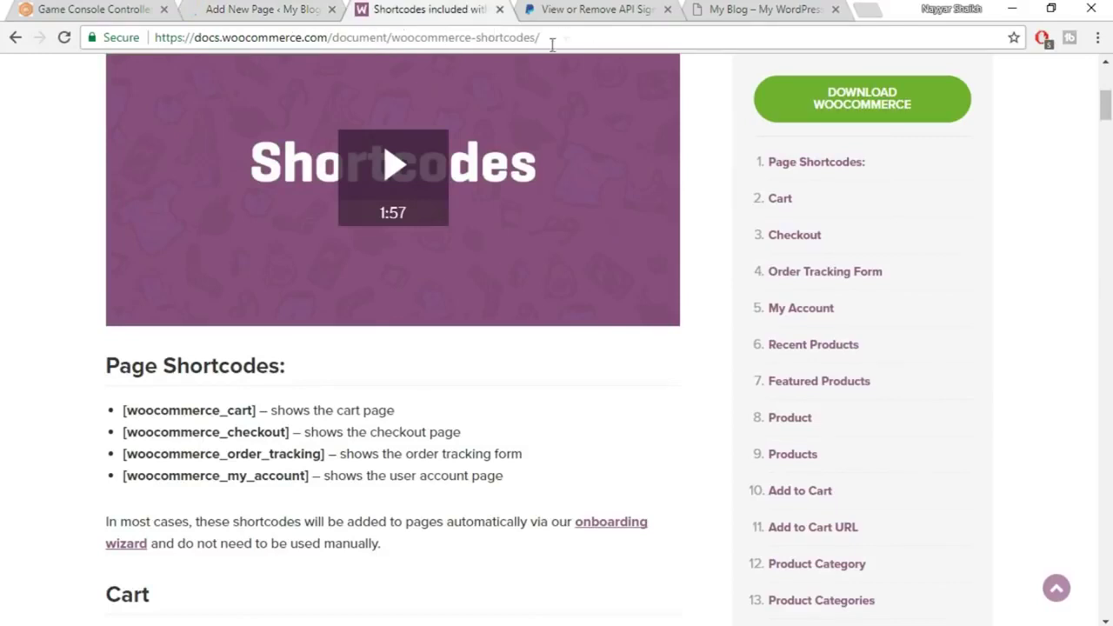
pyautogui.scroll(3, 710, 103)
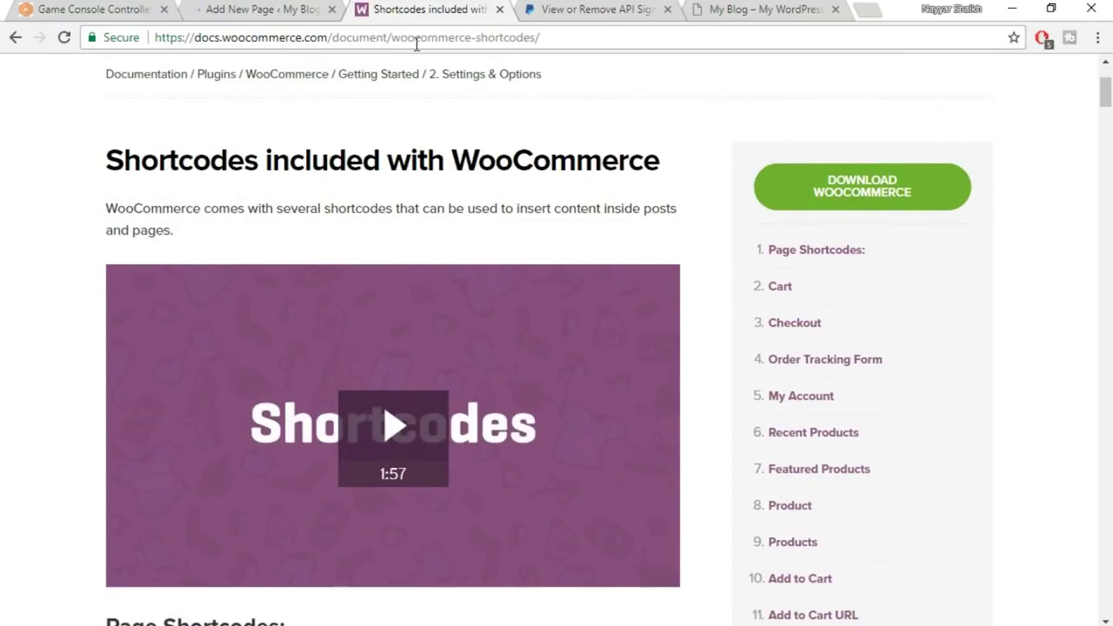
pyautogui.moveTo(393, 37); pyautogui.dragTo(536, 42)
pyautogui.click(641, 116)
pyautogui.scroll(-3, 656, 186)
pyautogui.scroll(-2, 659, 192)
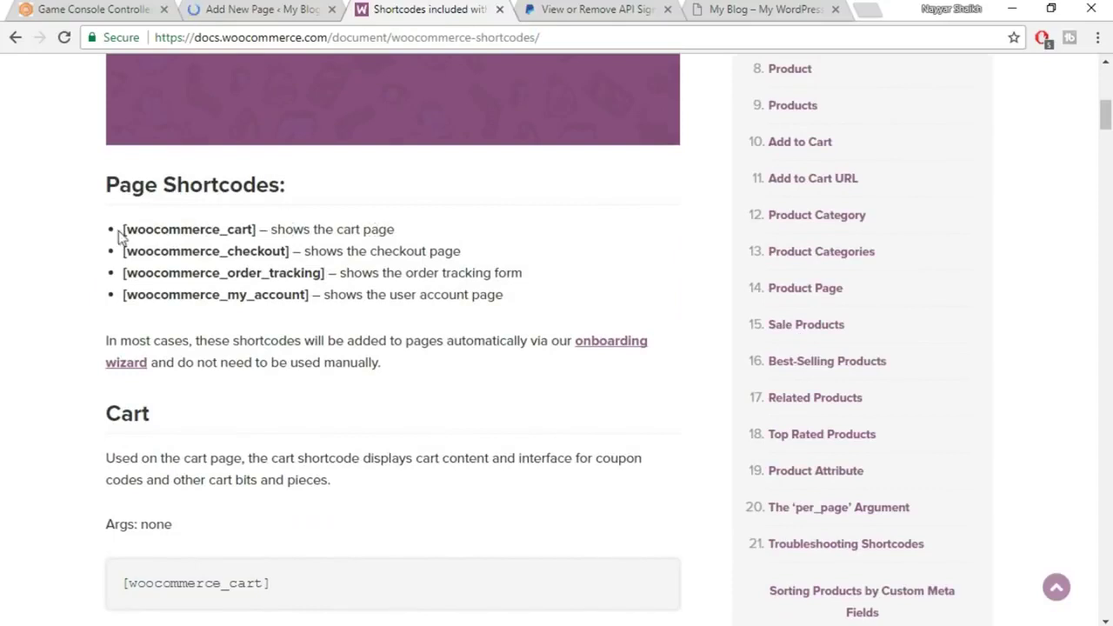
pyautogui.moveTo(122, 229); pyautogui.dragTo(261, 228)
pyautogui.hotkey('ctrl', 'c')
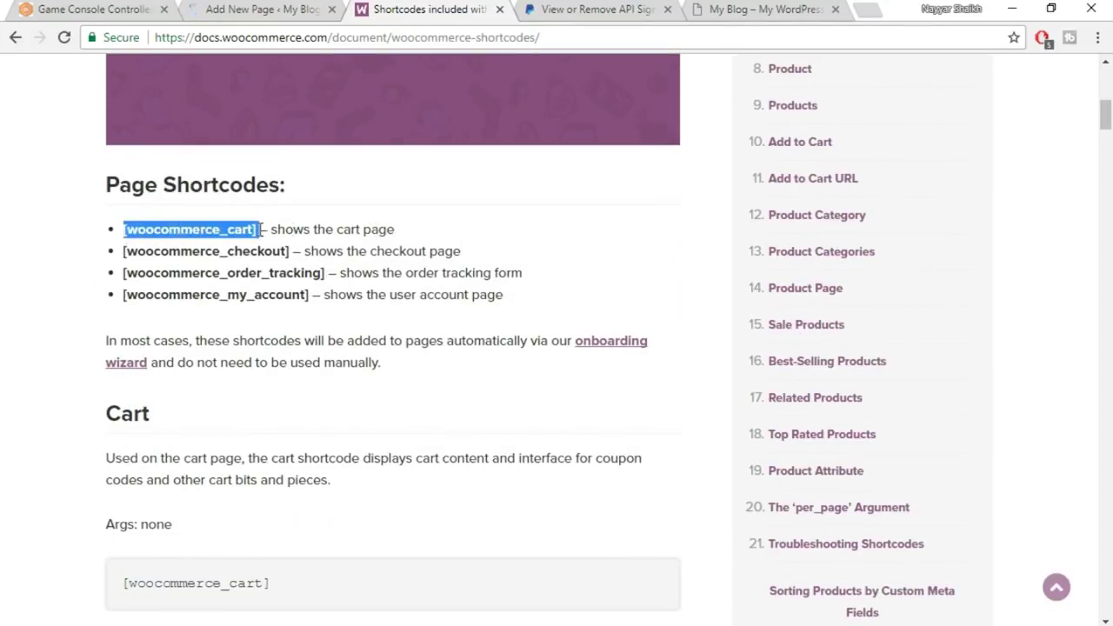
# Paste the [woocommerce_cart] shortcode into the Cart page body.
pyautogui.click(198, 8)
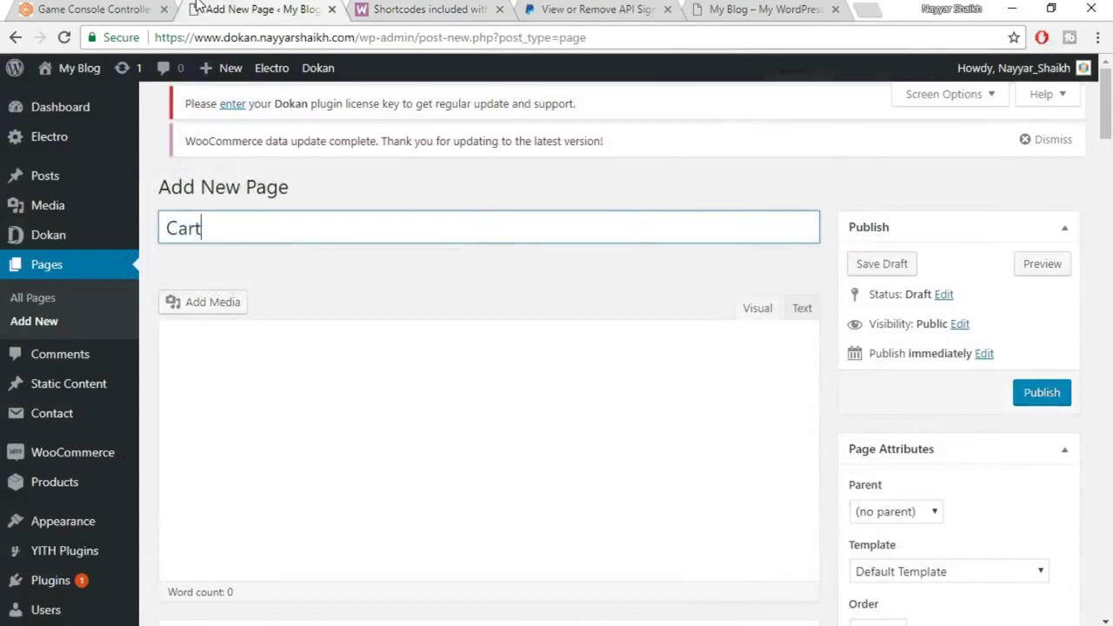
pyautogui.click(641, 218)
pyautogui.scroll(1, 511, 403)
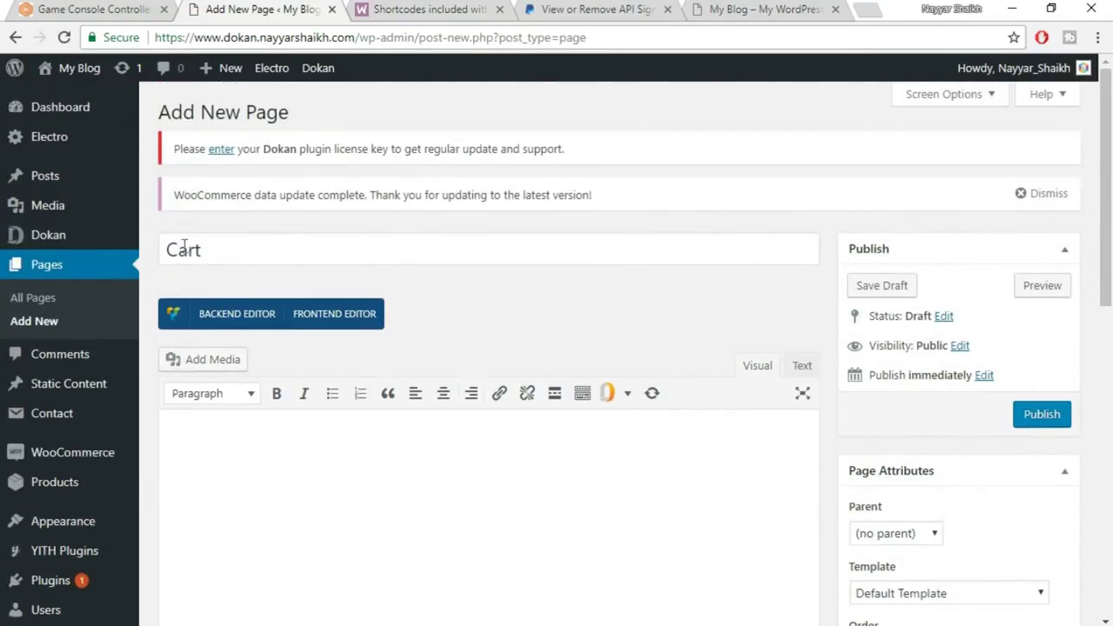
pyautogui.click(309, 454)
pyautogui.hotkey('ctrl', 'v')
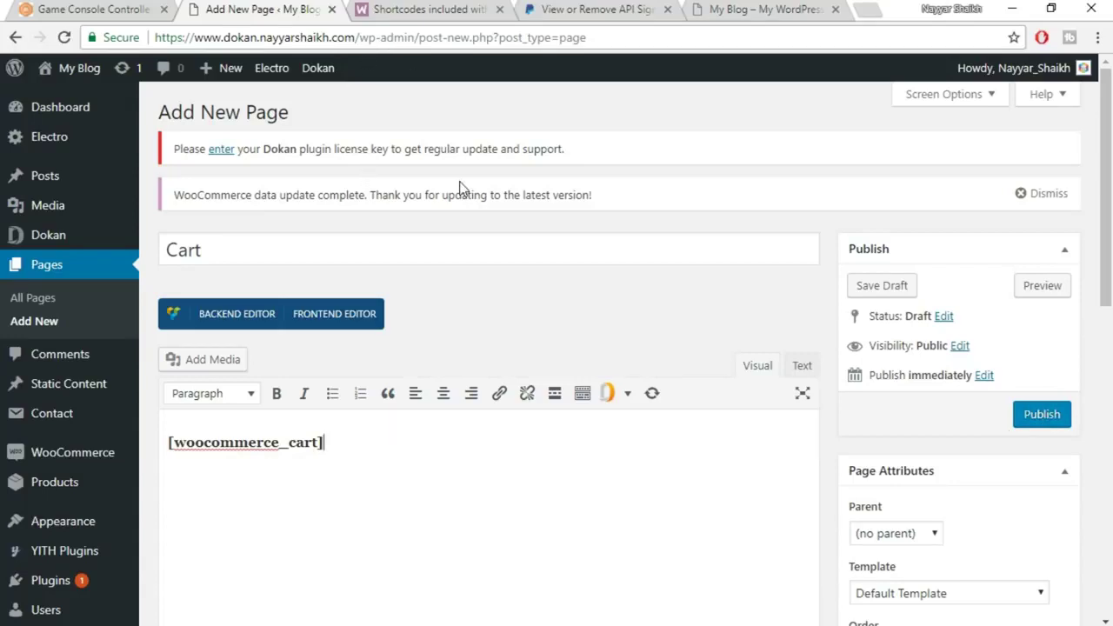
# Select the [woocommerce_checkout] and [woocommerce_my_account] shortcodes in the docs.
pyautogui.click(469, 8)
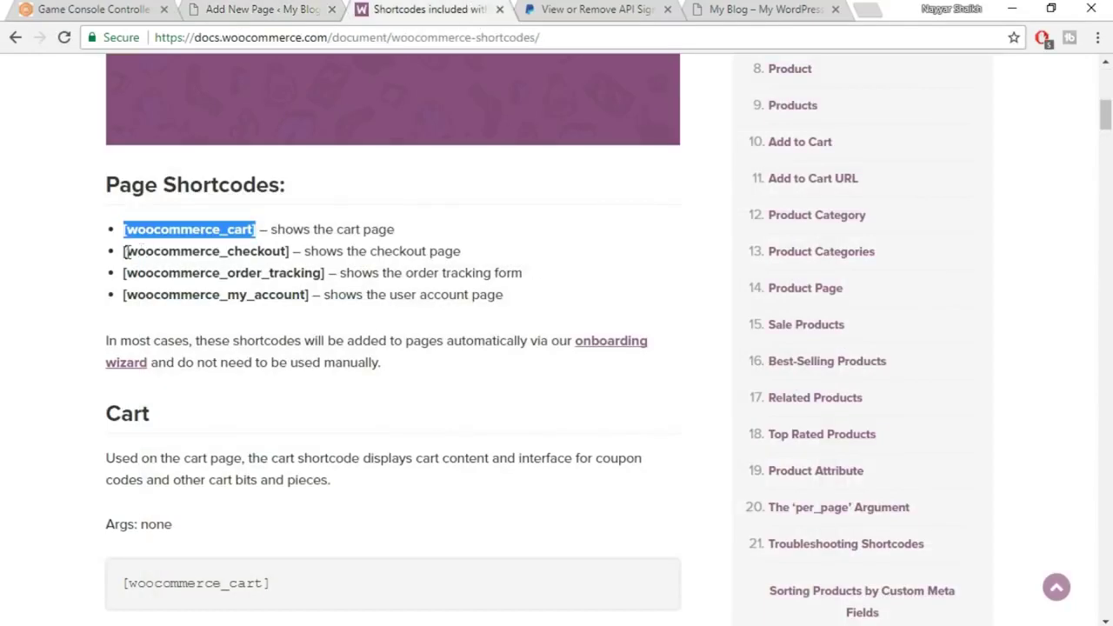
pyautogui.moveTo(122, 252); pyautogui.dragTo(291, 250)
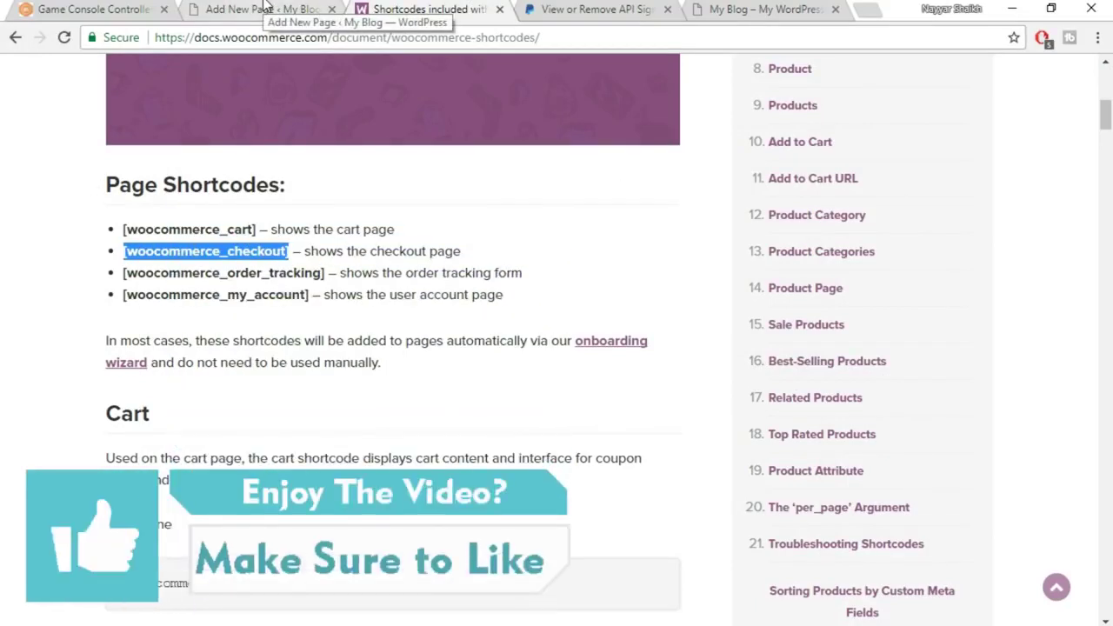
pyautogui.moveTo(124, 299); pyautogui.dragTo(314, 296)
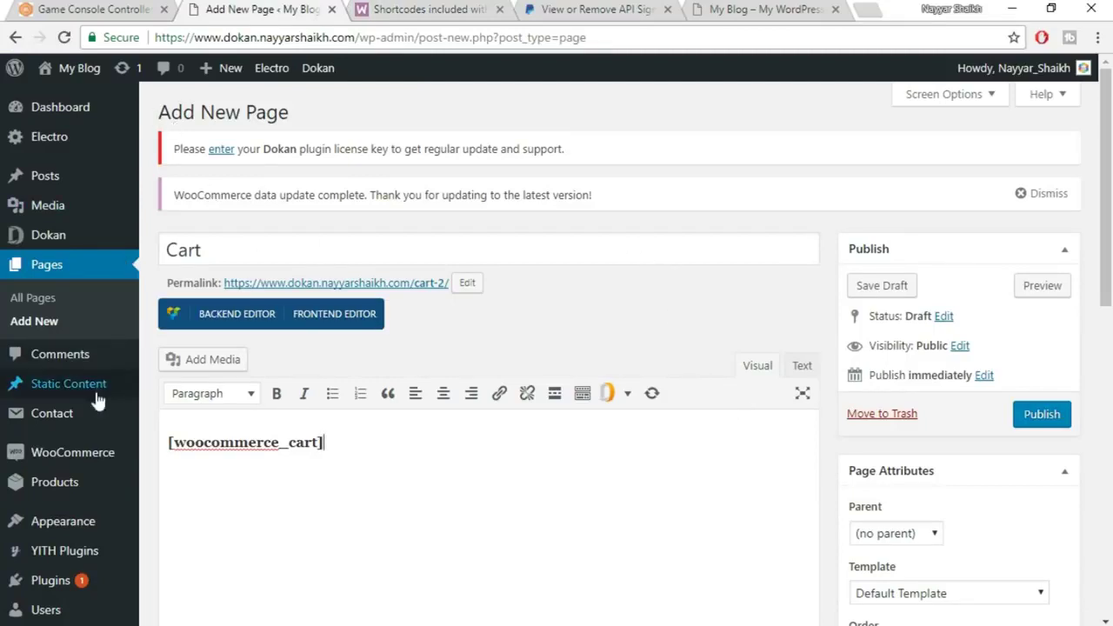
# Move the draft Cart page to the Trash, leaving without saving.
pyautogui.moveTo(65, 252)
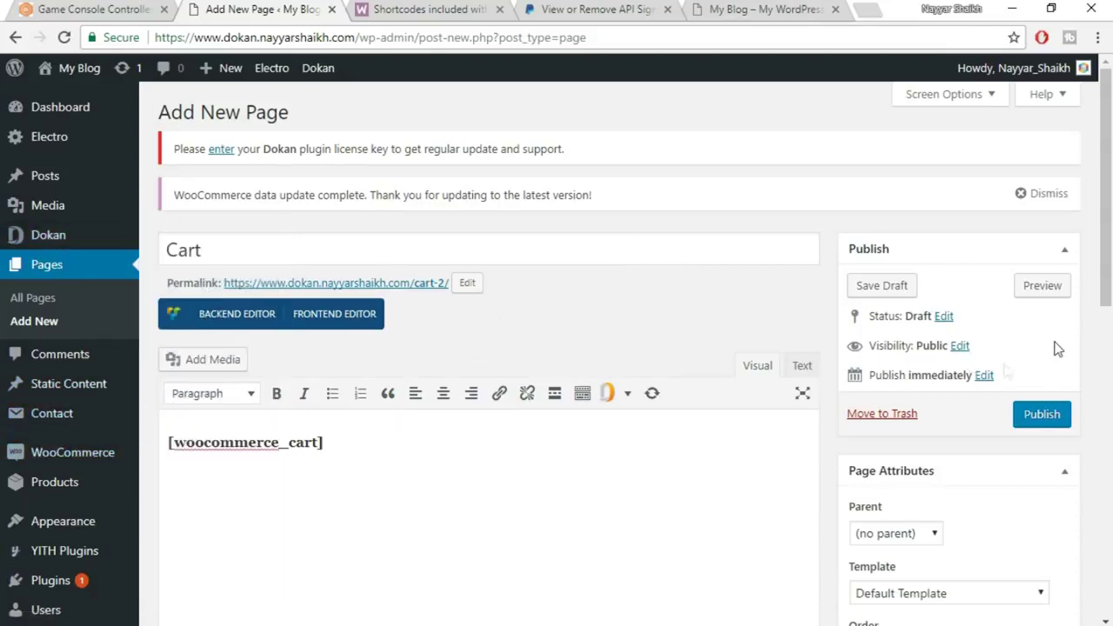
pyautogui.click(870, 415)
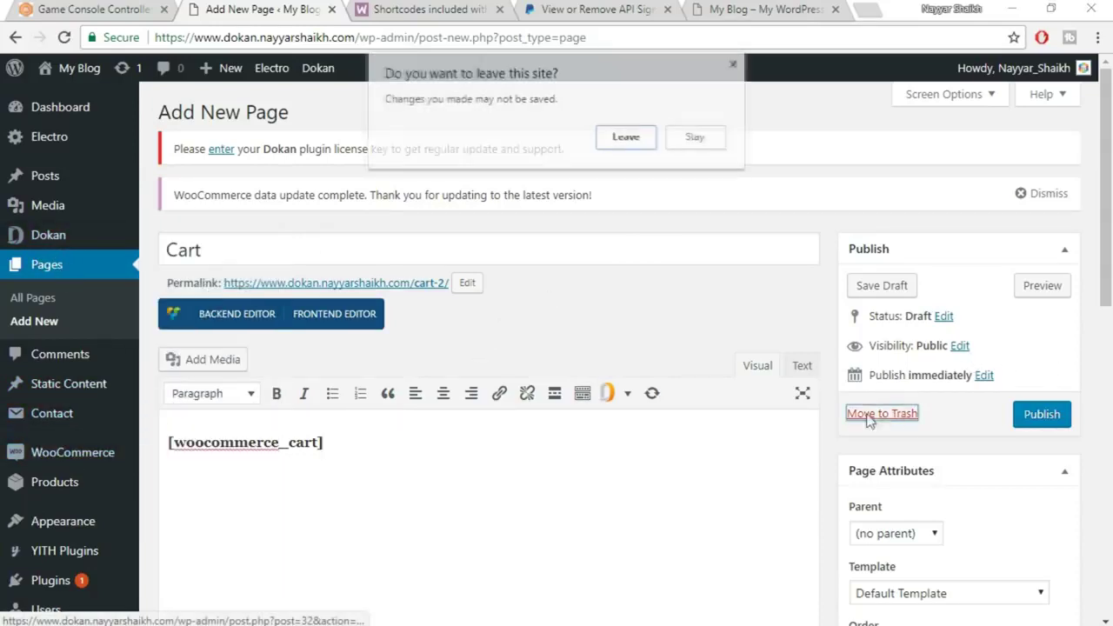
pyautogui.click(635, 142)
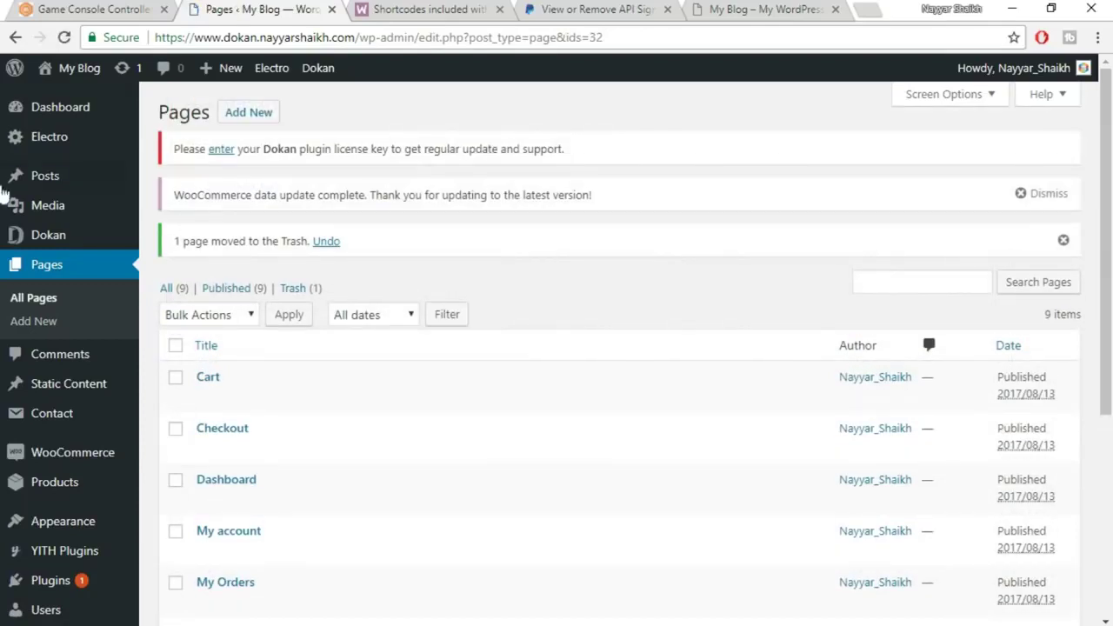
pyautogui.moveTo(43, 240)
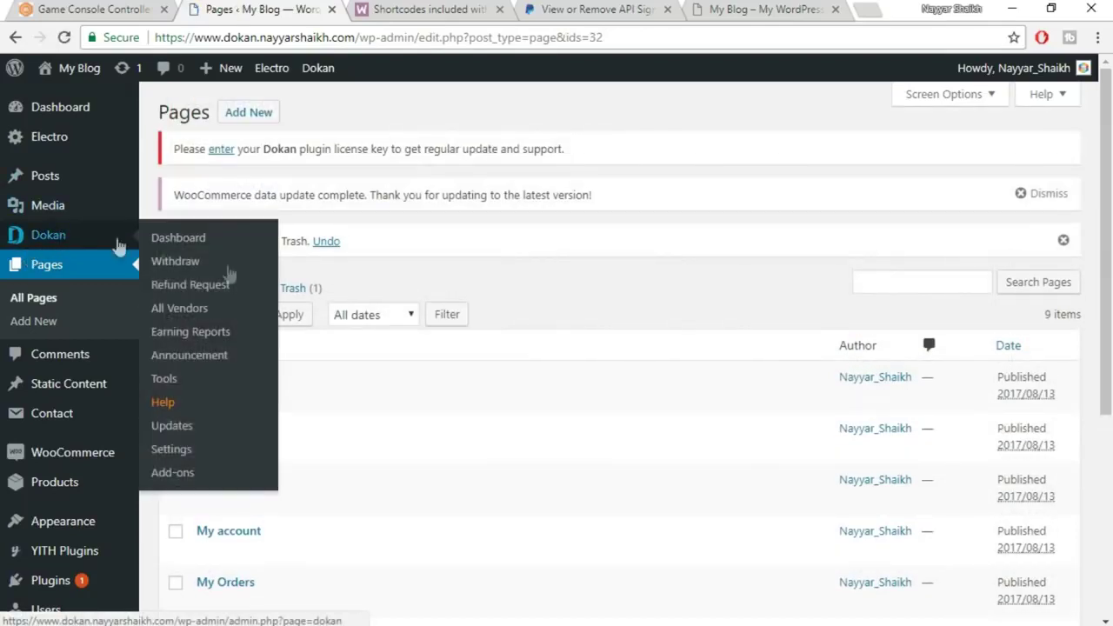
# Open Dokan Settings and review the General tab's vendor store URL 'store'.
pyautogui.click(183, 457)
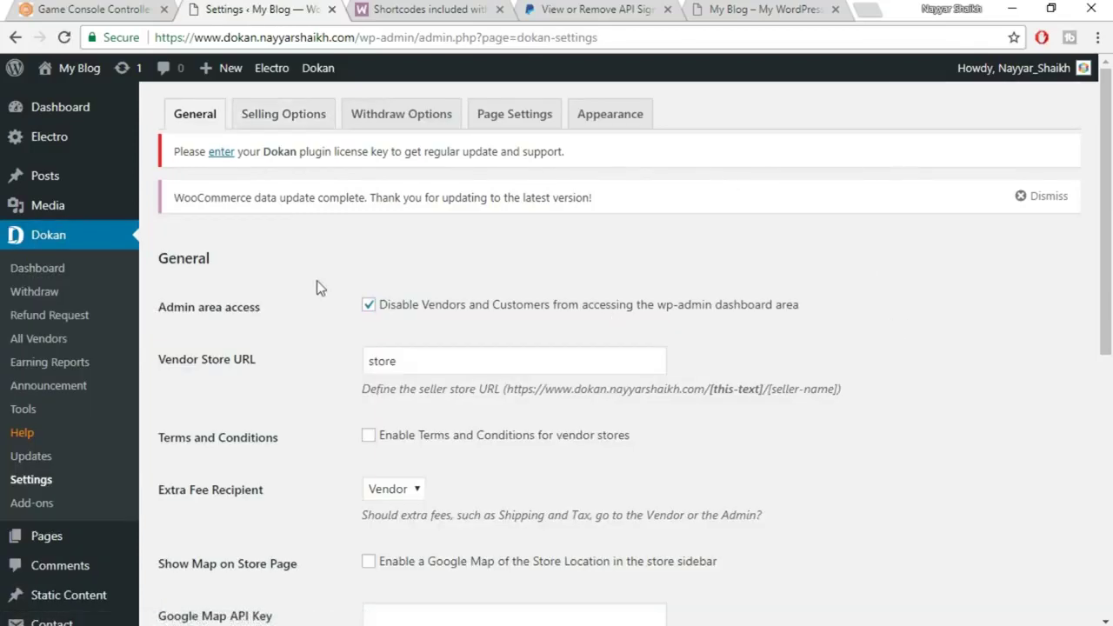
pyautogui.scroll(-1, 904, 308)
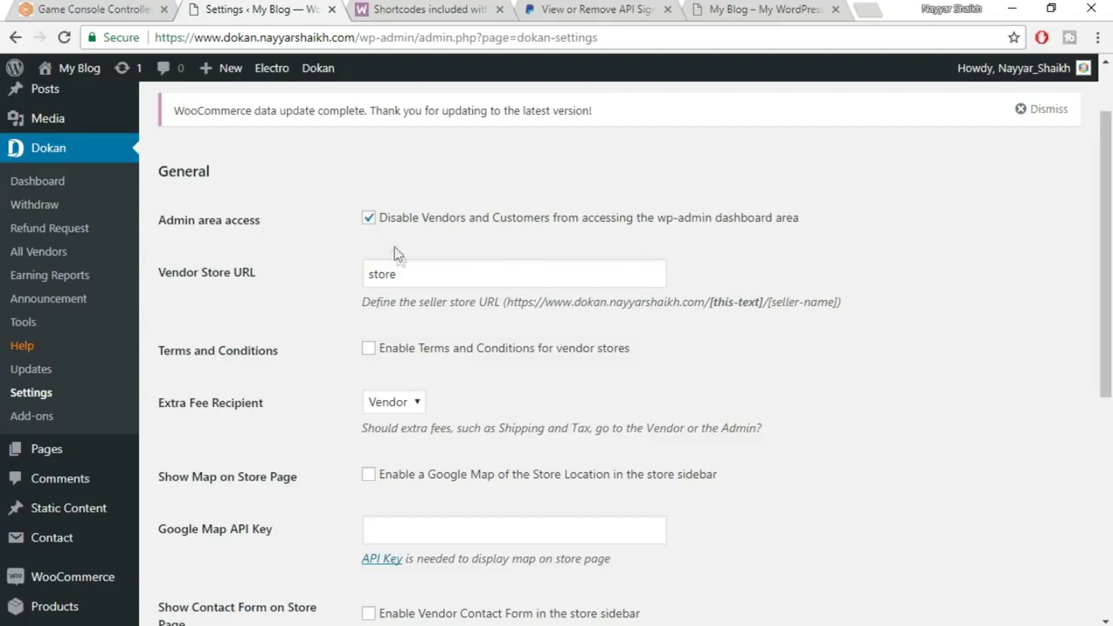
pyautogui.scroll(-1, 281, 281)
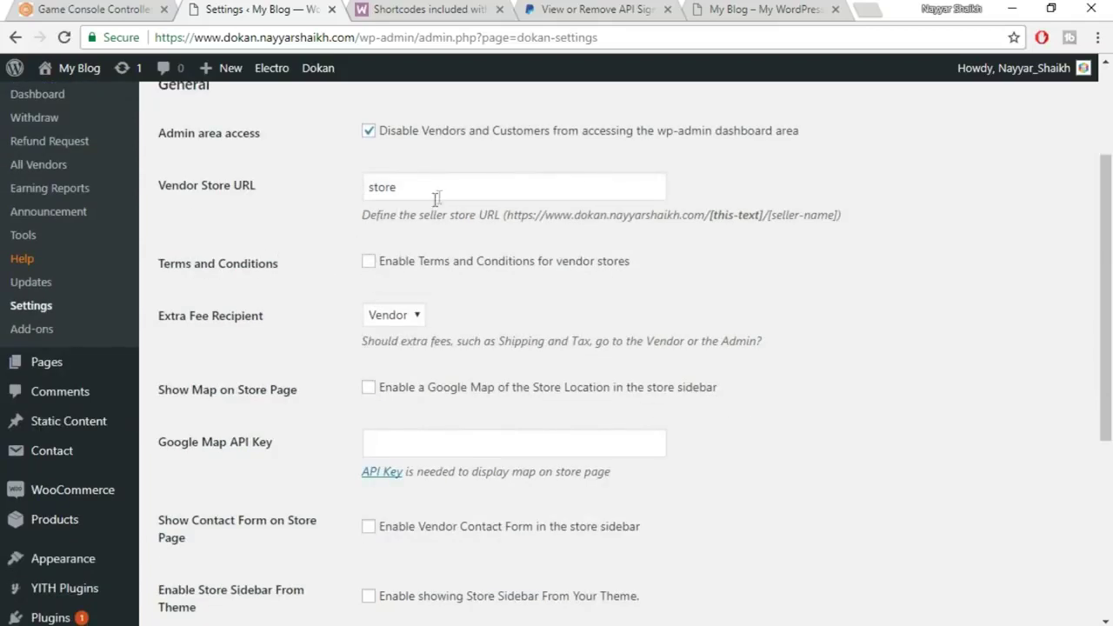
pyautogui.moveTo(509, 217); pyautogui.dragTo(837, 213)
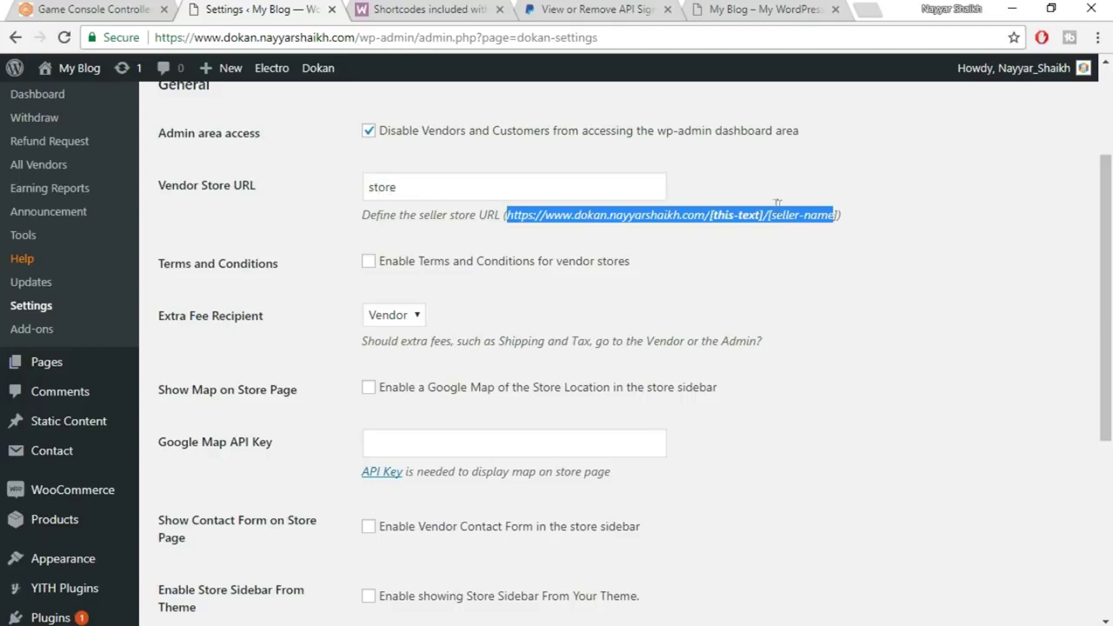
pyautogui.click(475, 214)
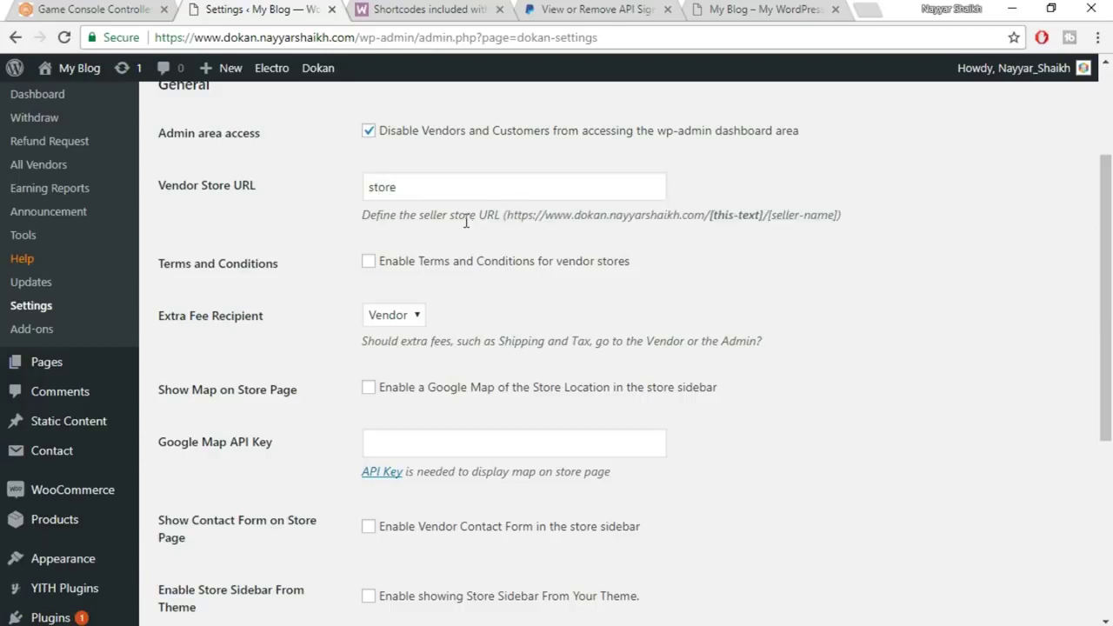
pyautogui.scroll(-2, 567, 281)
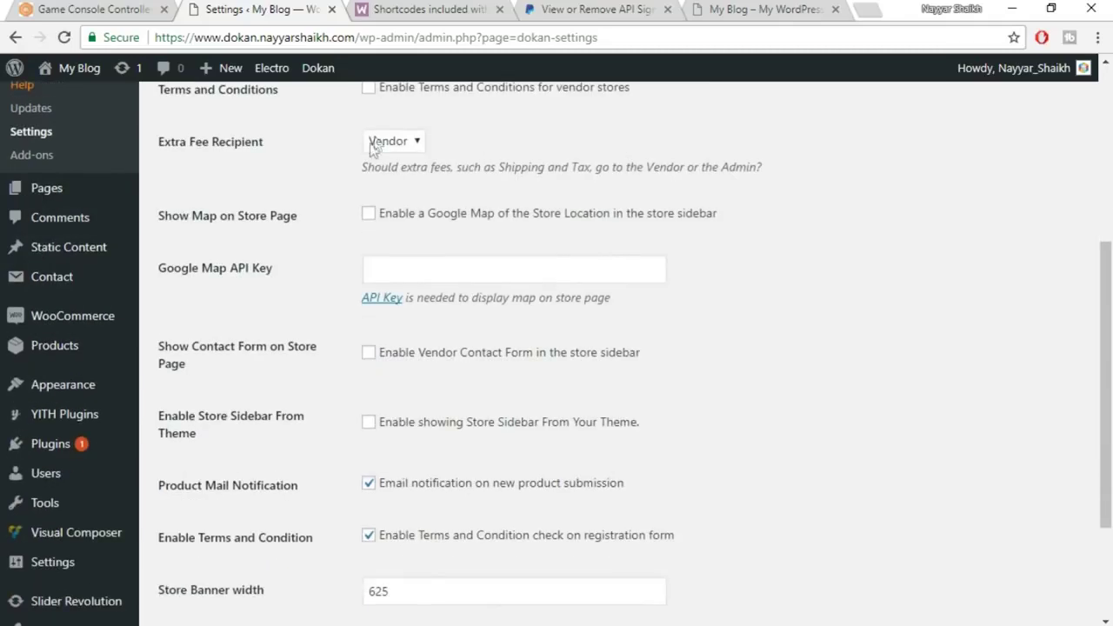
pyautogui.scroll(1, 513, 218)
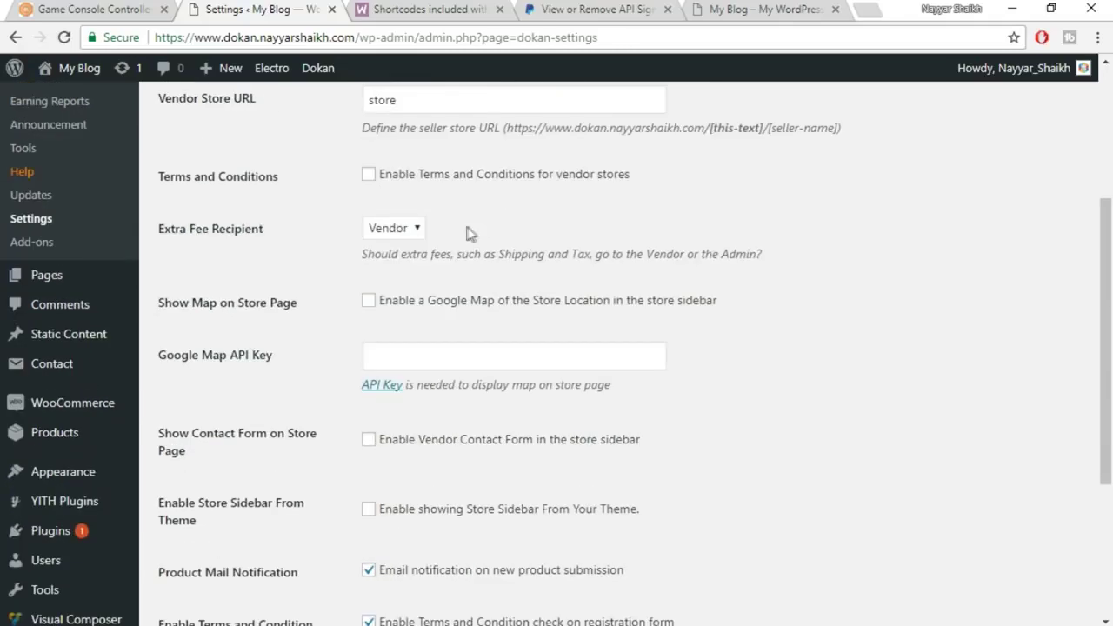
# Keep Vendor as the Extra Fee Recipient and save the General settings.
pyautogui.click(391, 229)
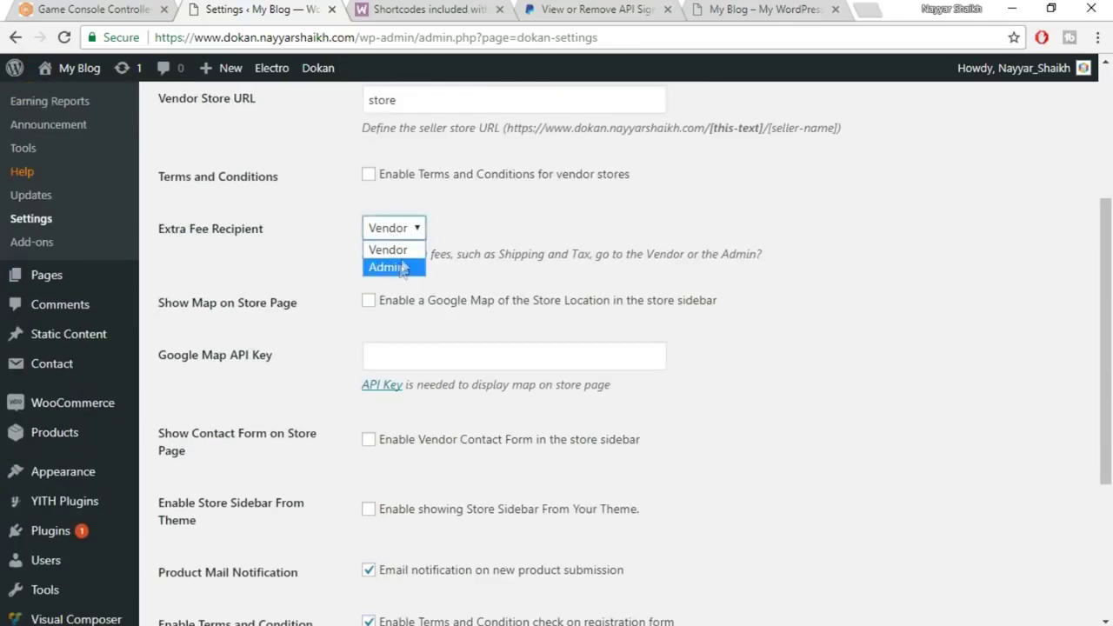
pyautogui.click(407, 251)
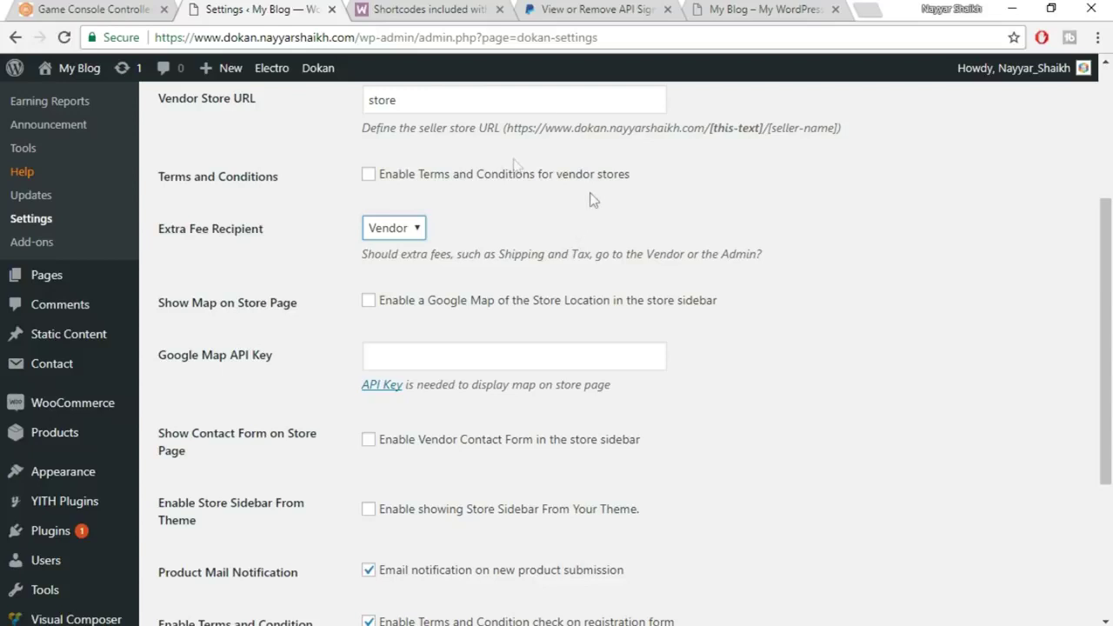
pyautogui.click(419, 231)
pyautogui.click(477, 232)
pyautogui.scroll(-1, 478, 232)
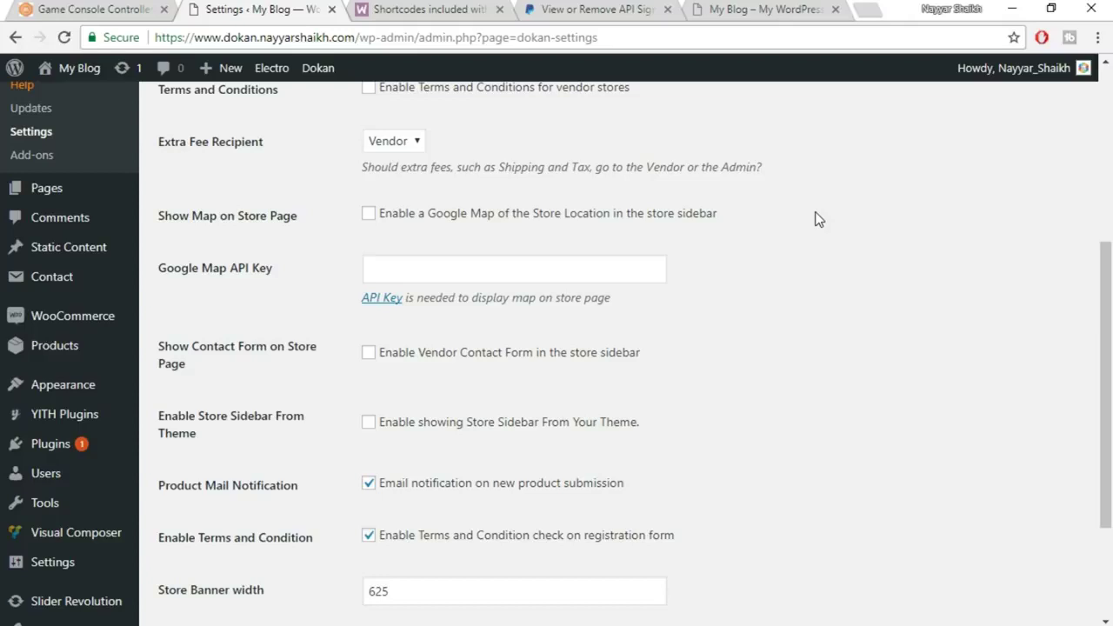
pyautogui.scroll(-1, 848, 315)
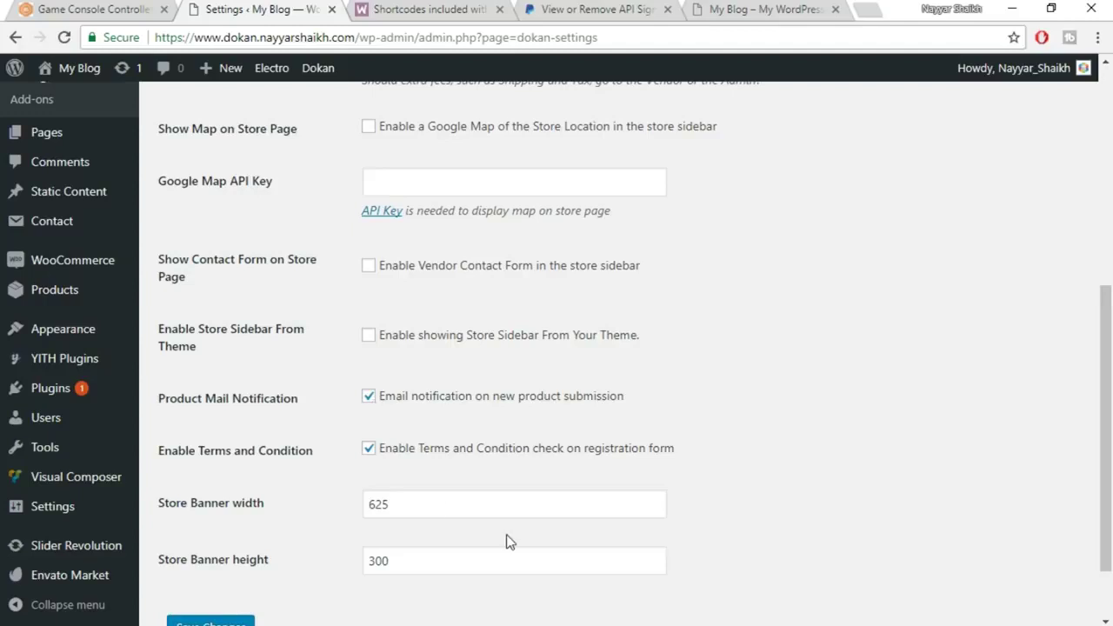
pyautogui.scroll(-1, 500, 538)
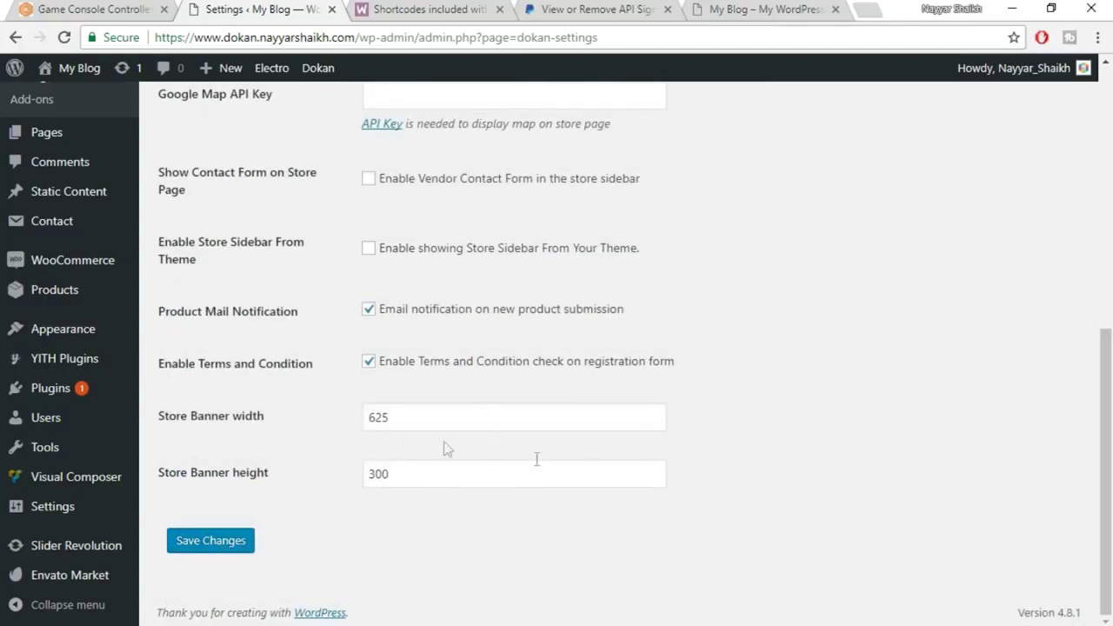
pyautogui.click(211, 543)
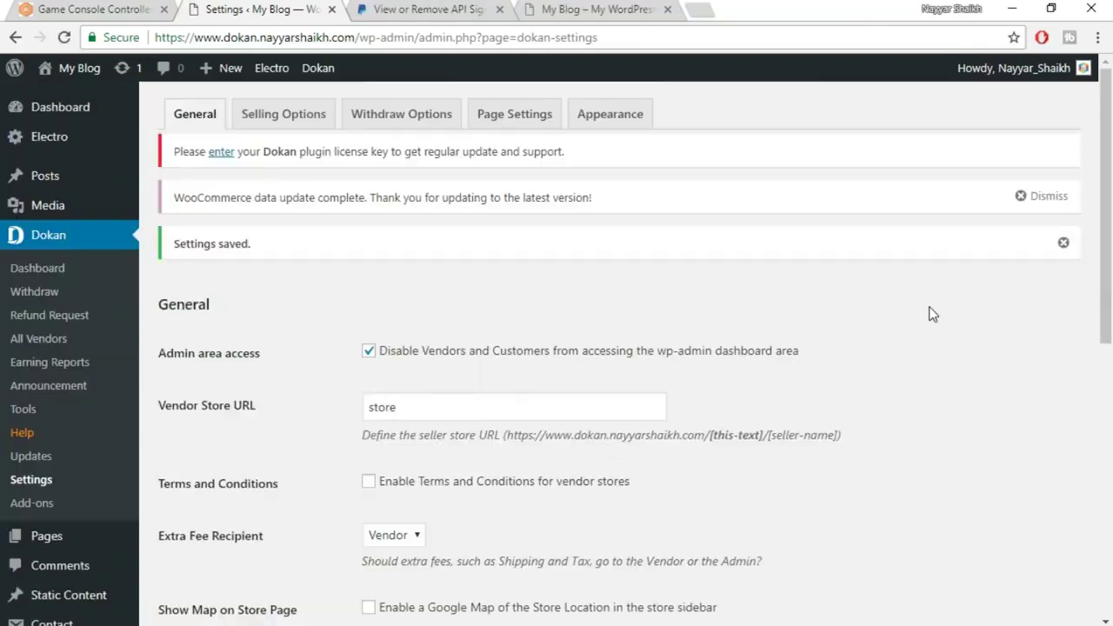
# Open Selling Options and check the 90% vendor commission value.
pyautogui.click(324, 119)
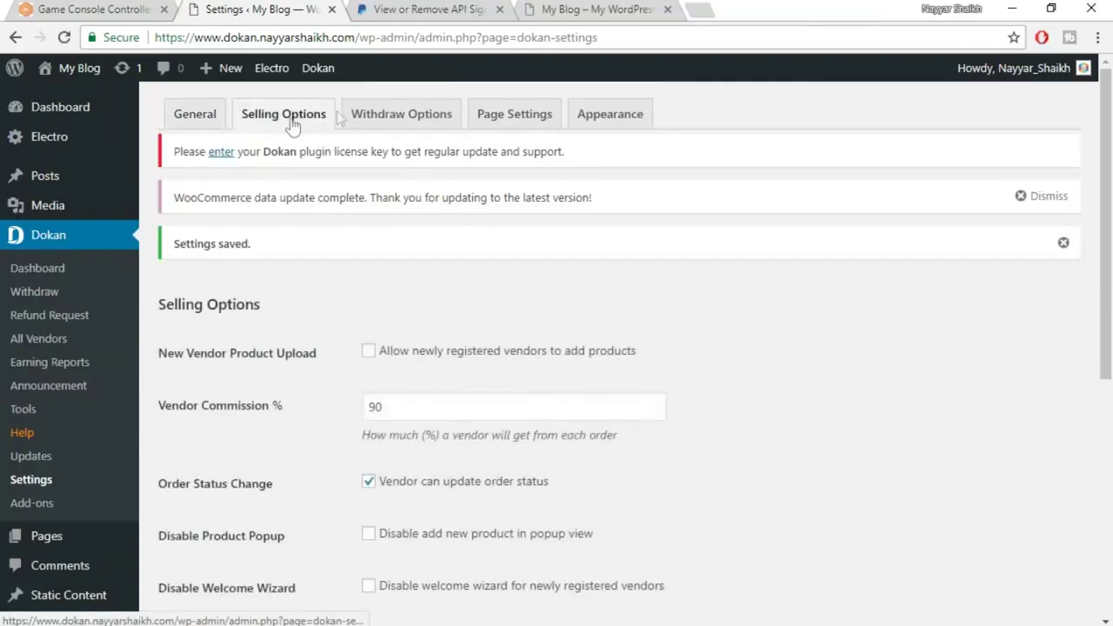
pyautogui.scroll(-2, 785, 310)
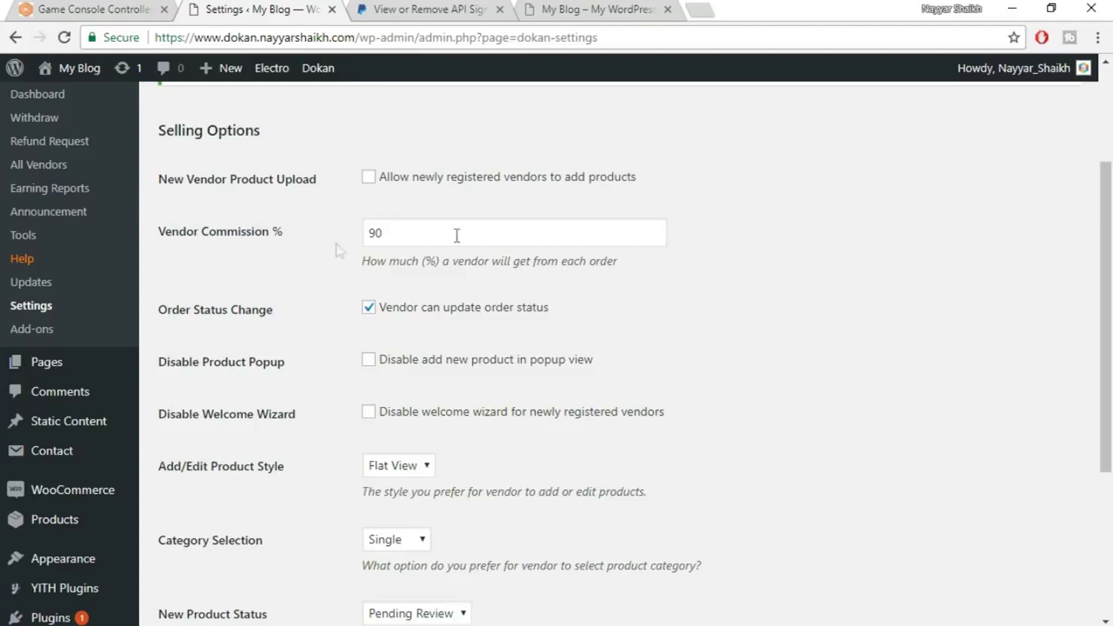
pyautogui.doubleClick(403, 236)
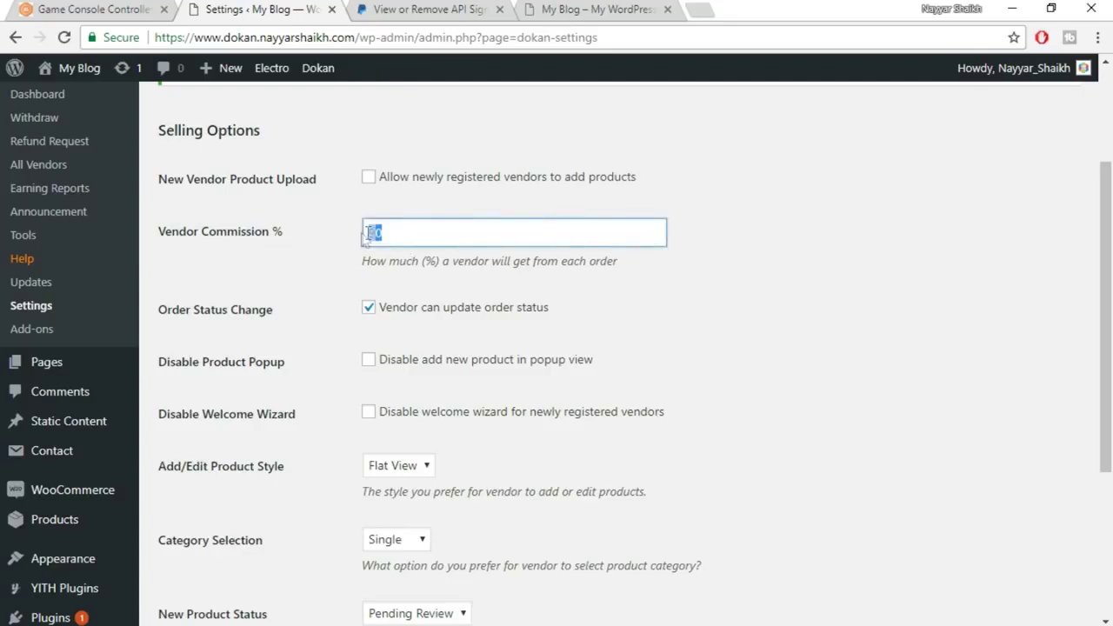
pyautogui.click(753, 214)
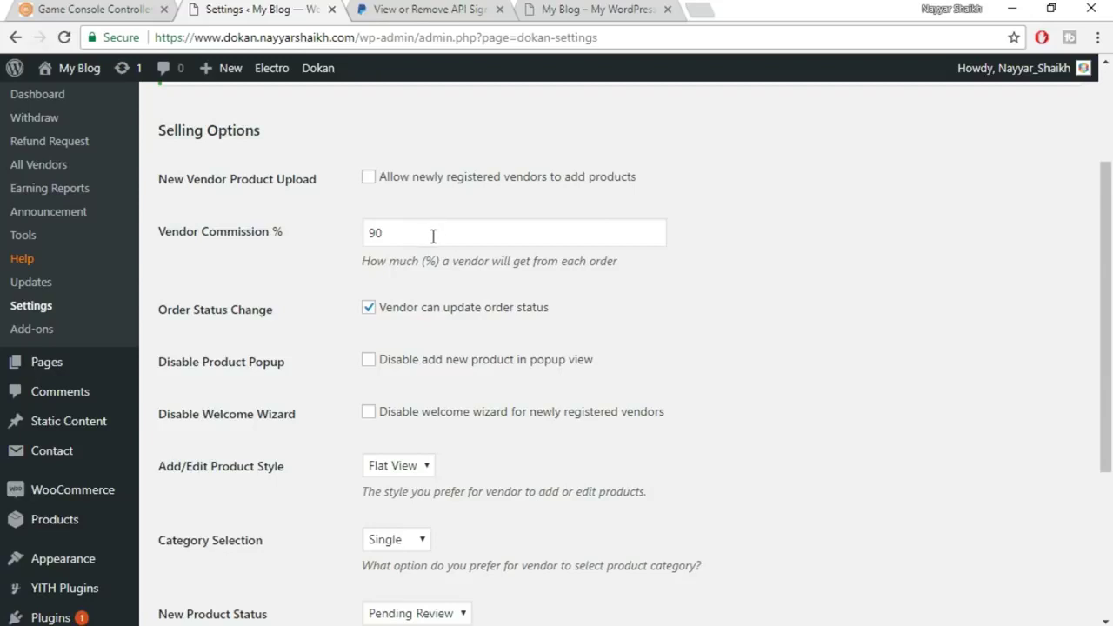
# Set New Product Status to Pending Review and save the selling options.
pyautogui.scroll(-2, 609, 287)
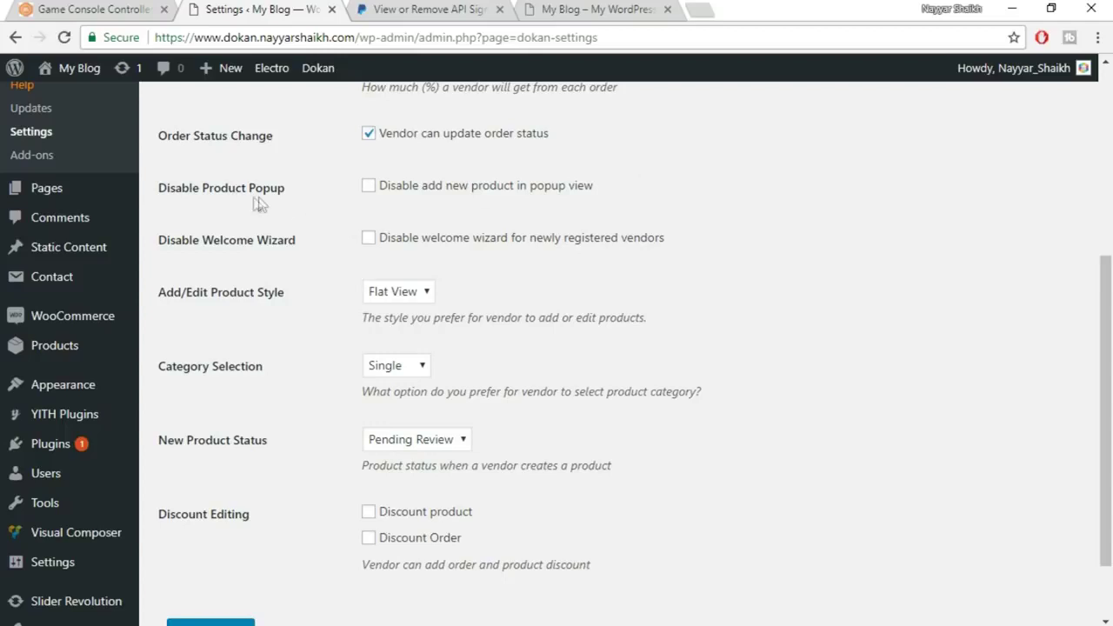
pyautogui.scroll(-1, 487, 279)
pyautogui.scroll(-1, 510, 374)
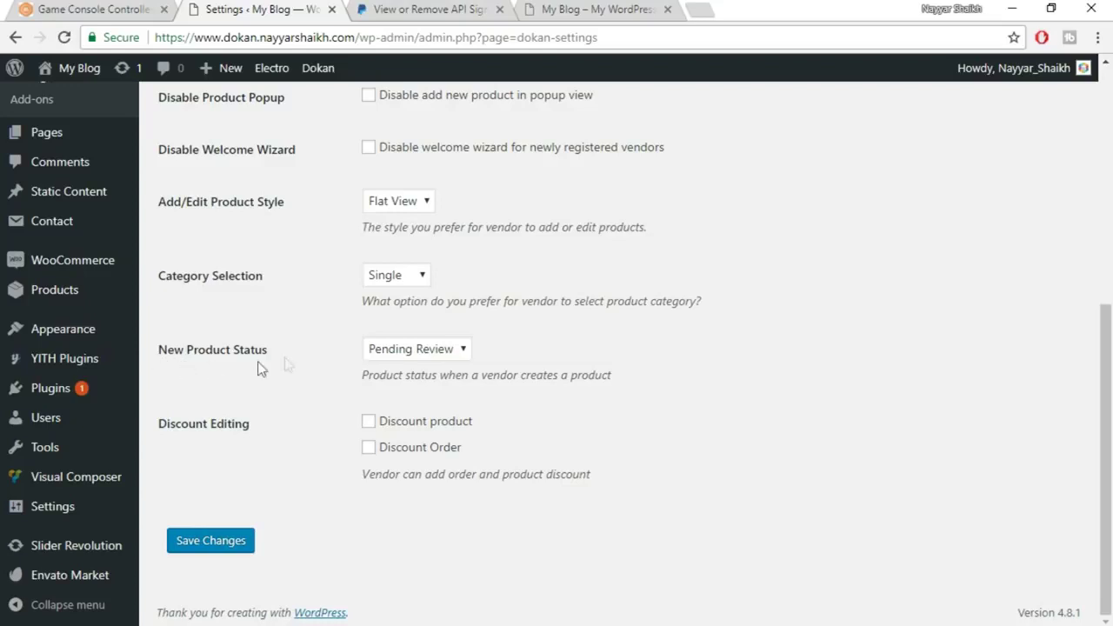
pyautogui.click(443, 355)
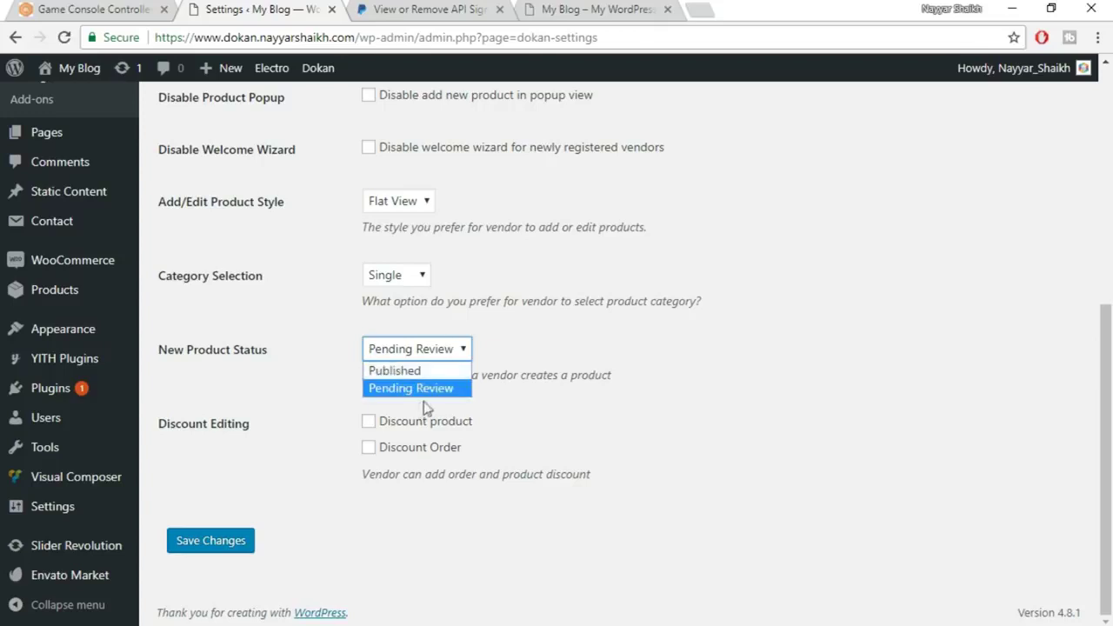
pyautogui.click(426, 397)
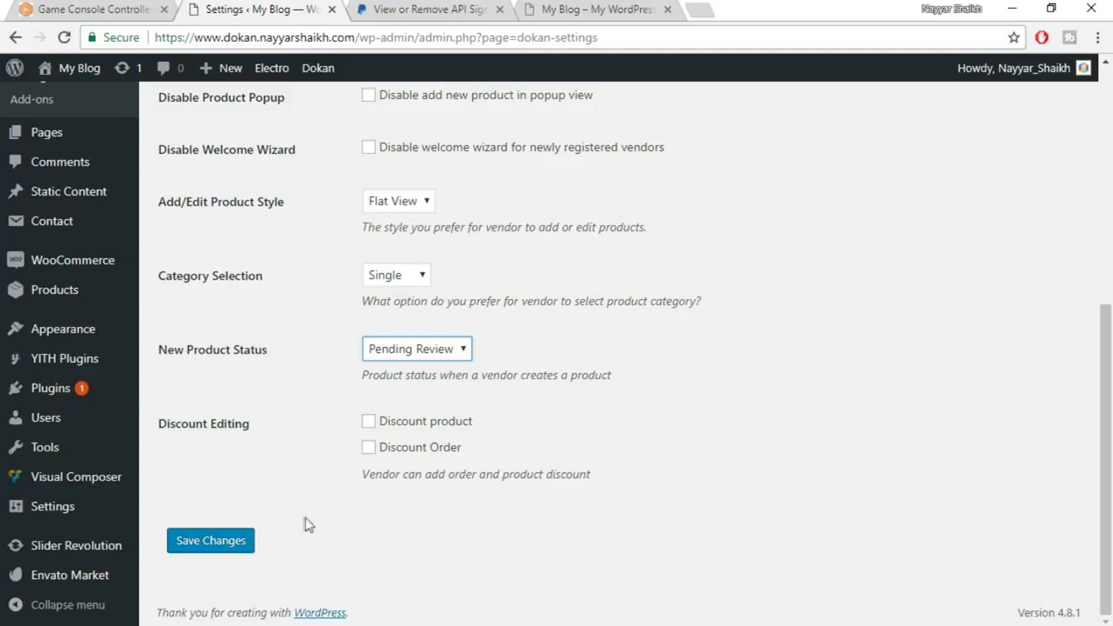
pyautogui.click(209, 552)
pyautogui.click(230, 553)
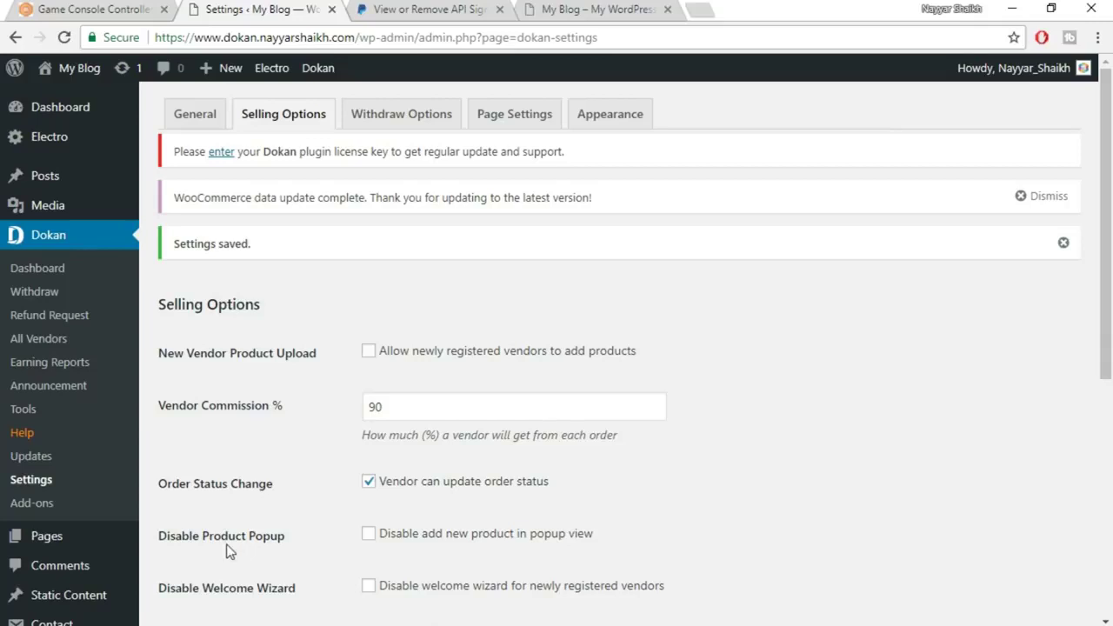
# Save Dokan withdraw options with PayPal, Bank Transfer and a 100 minimum withdraw limit.
pyautogui.click(405, 120)
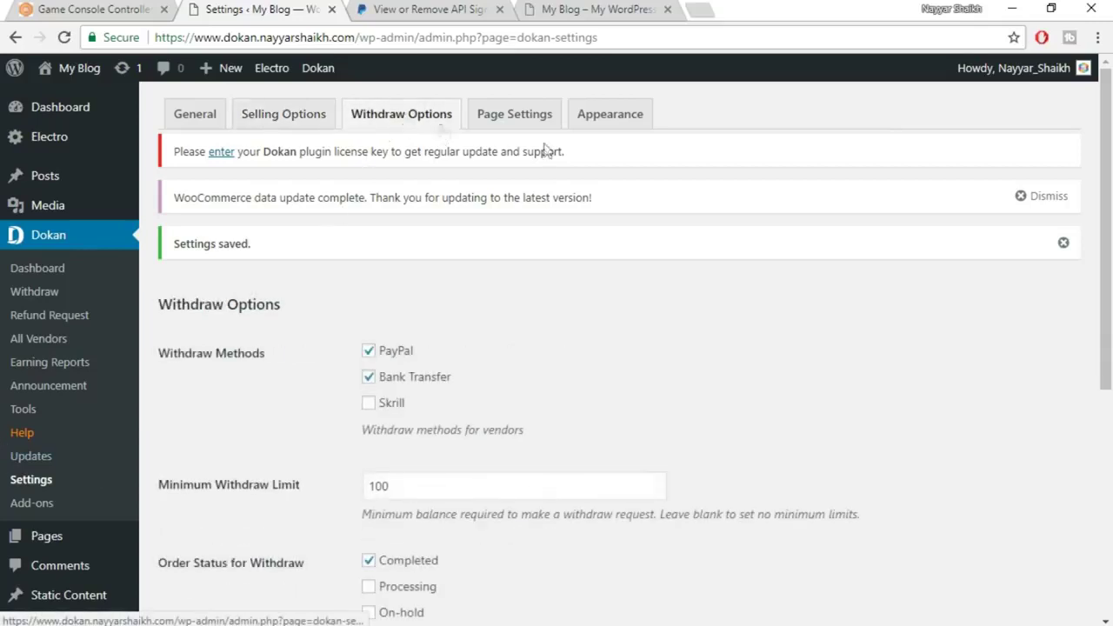
pyautogui.scroll(-2, 783, 305)
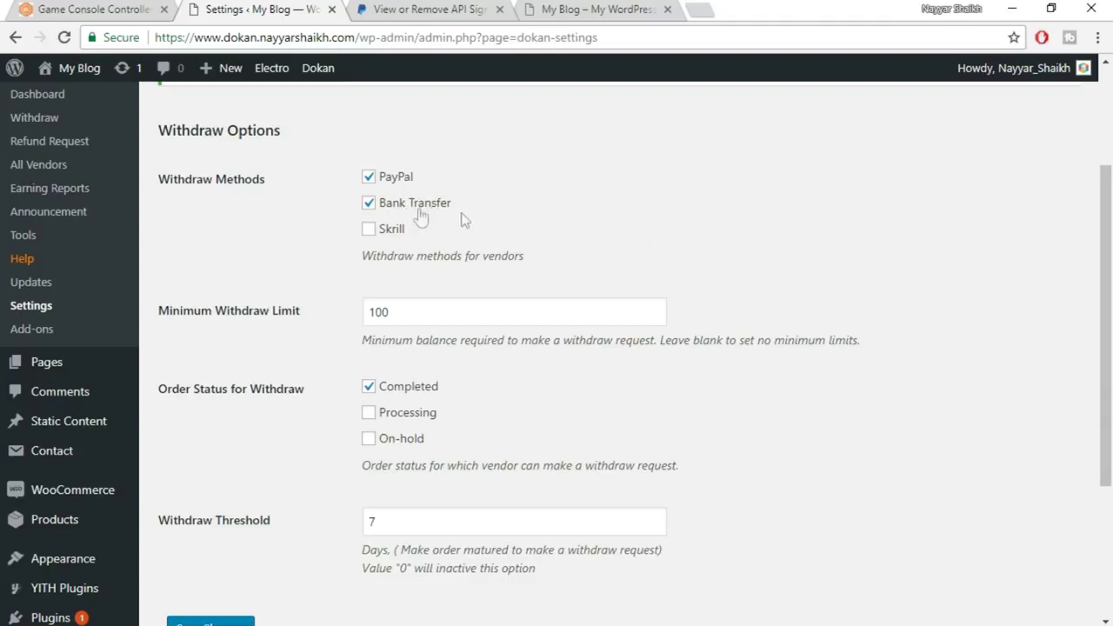
pyautogui.scroll(-1, 392, 343)
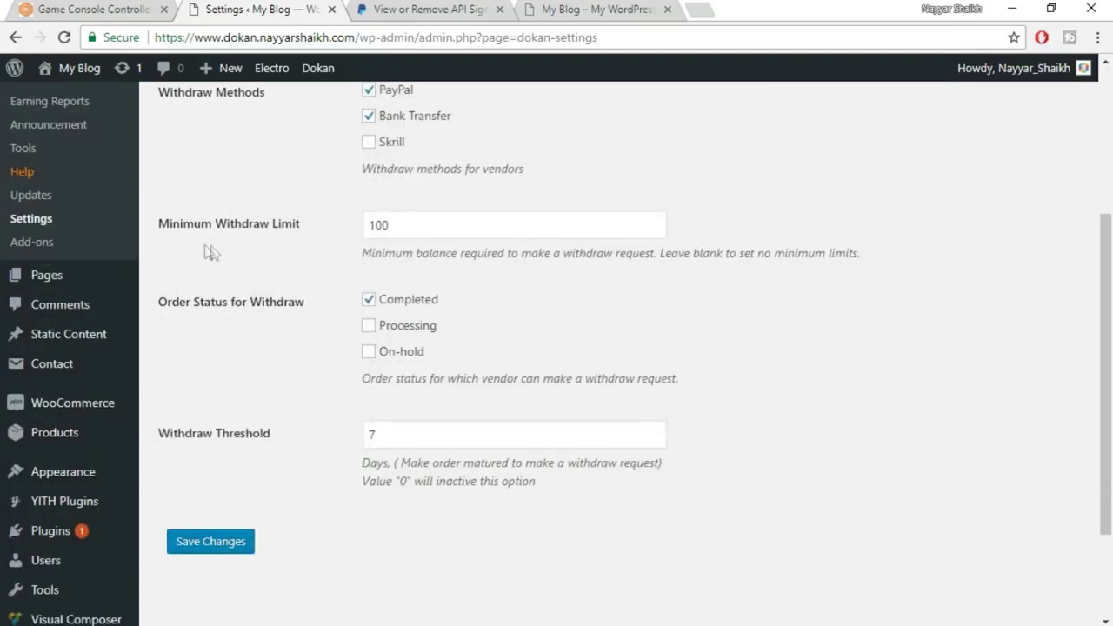
pyautogui.click(440, 230)
pyautogui.doubleClick(440, 230)
pyautogui.click(583, 186)
pyautogui.click(219, 547)
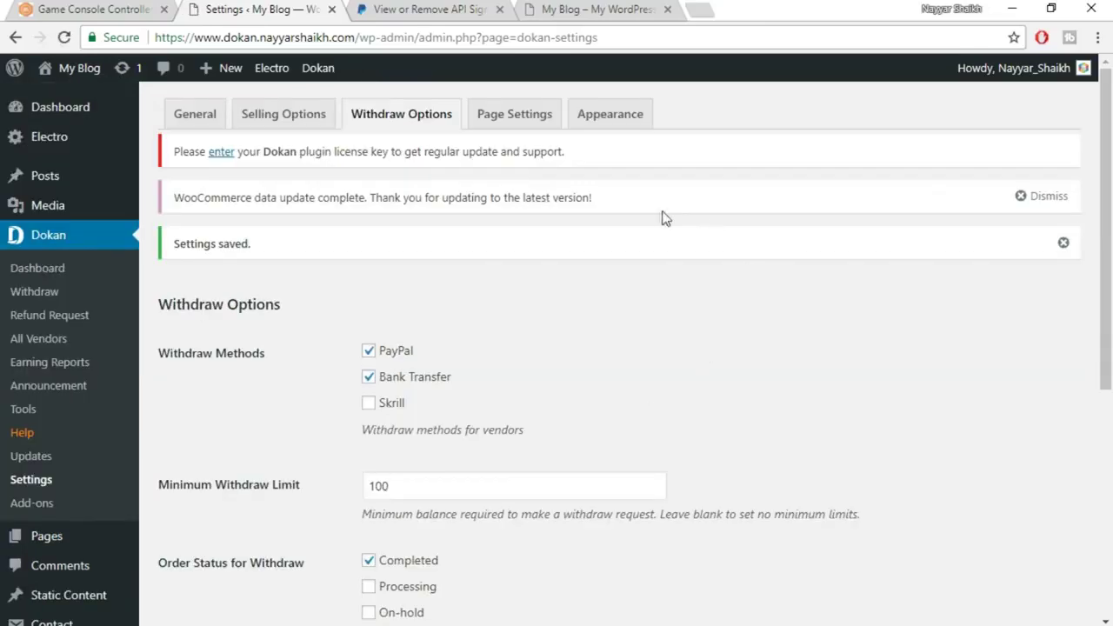
pyautogui.click(514, 124)
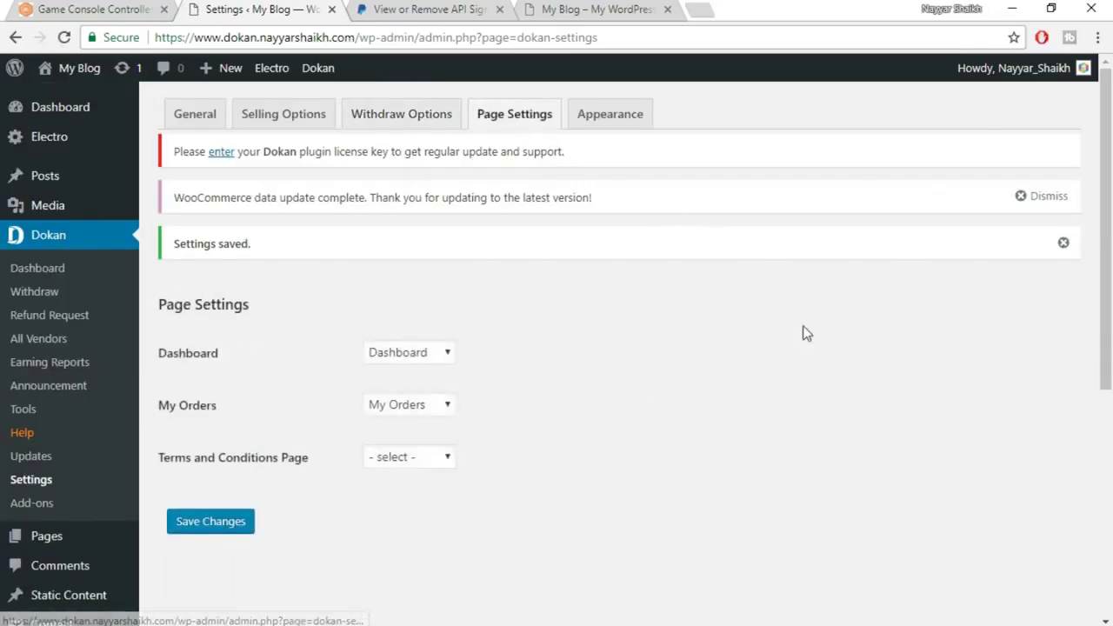
# Assign the Dashboard and My Orders pages in Dokan Page Settings and save.
pyautogui.scroll(-1, 787, 333)
pyautogui.click(441, 269)
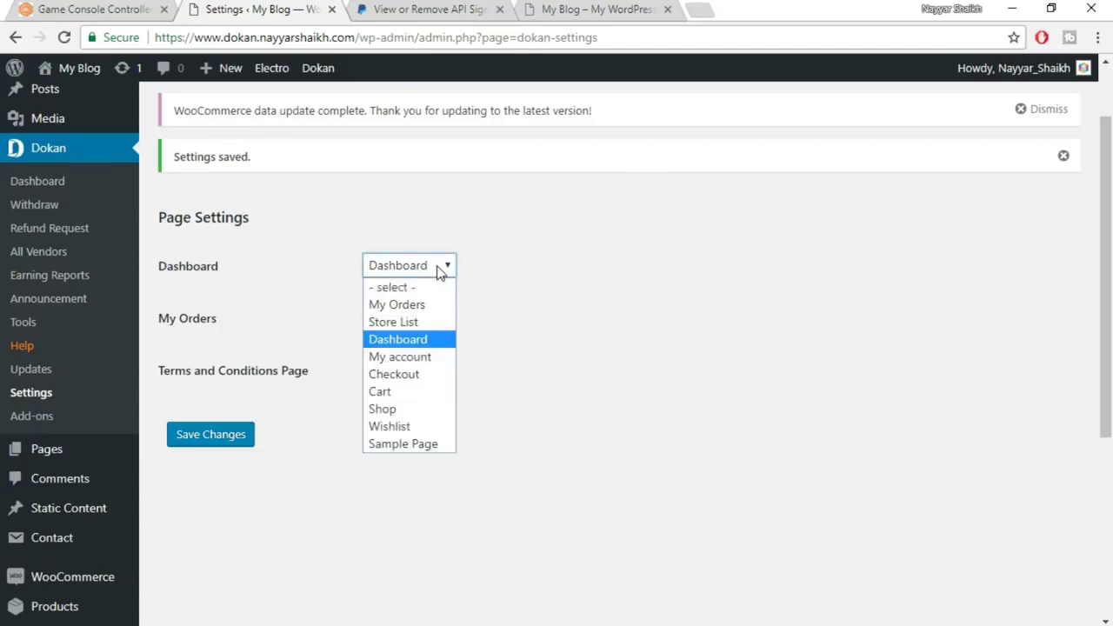
pyautogui.click(422, 342)
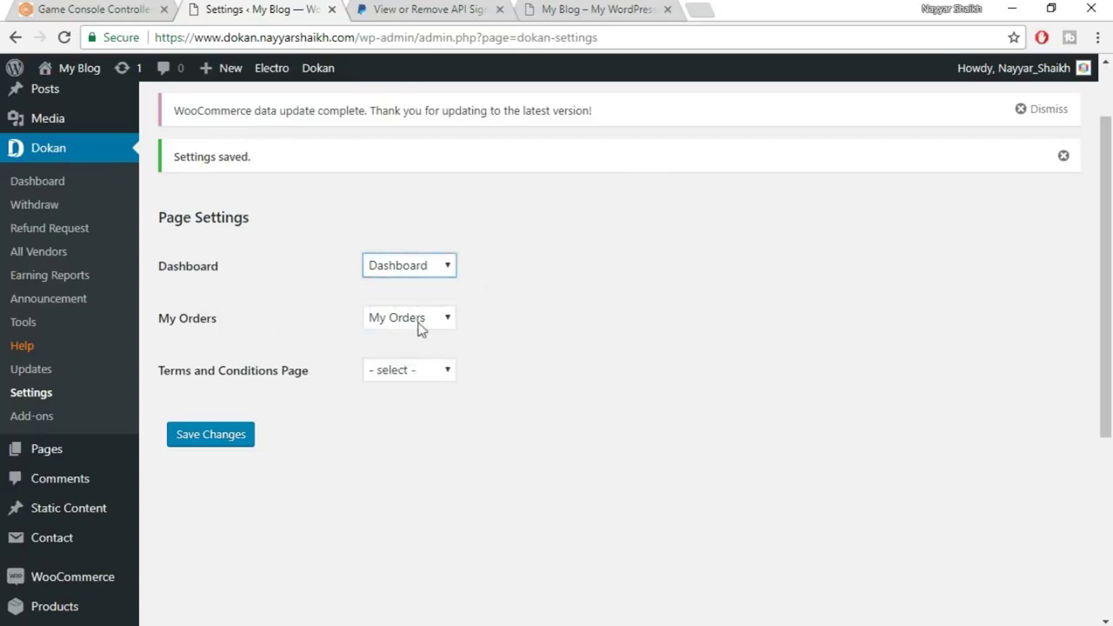
pyautogui.click(419, 322)
pyautogui.click(420, 324)
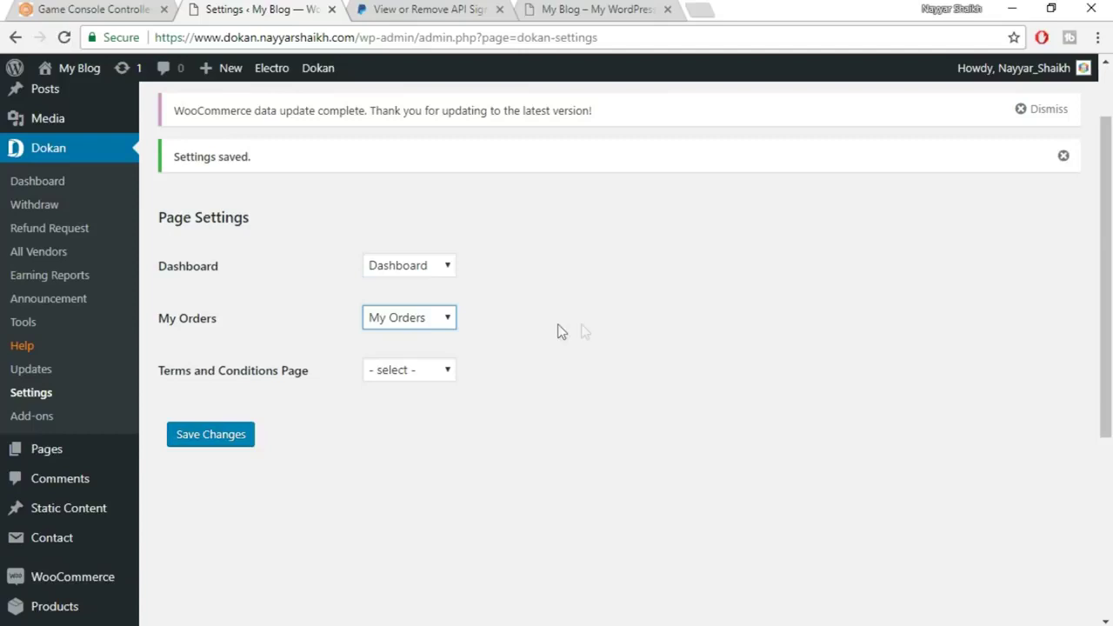
pyautogui.click(213, 437)
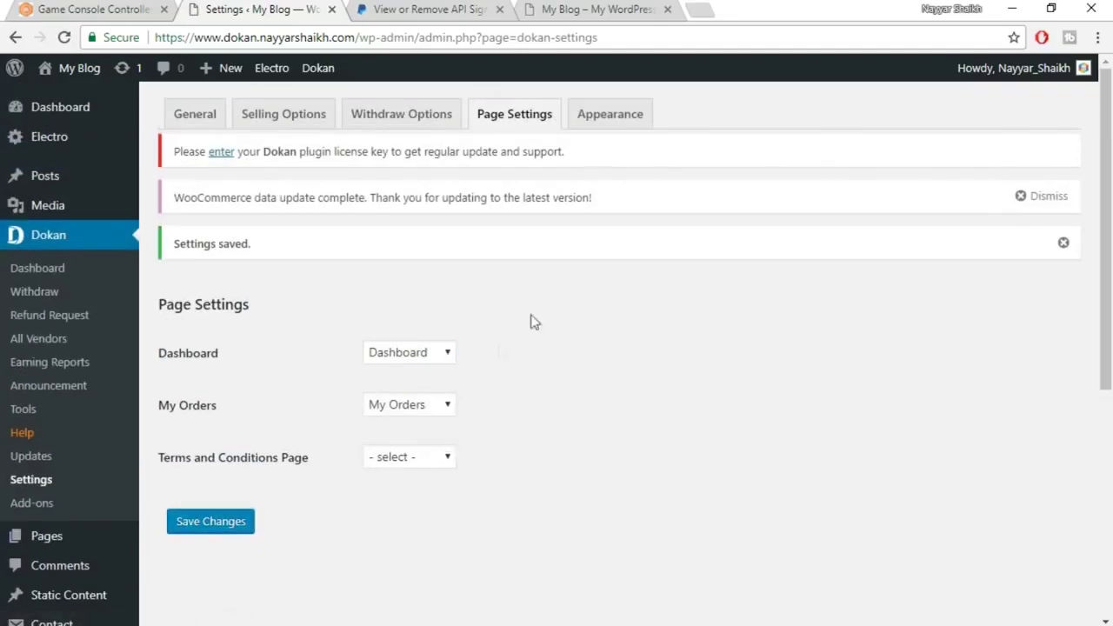
pyautogui.click(613, 118)
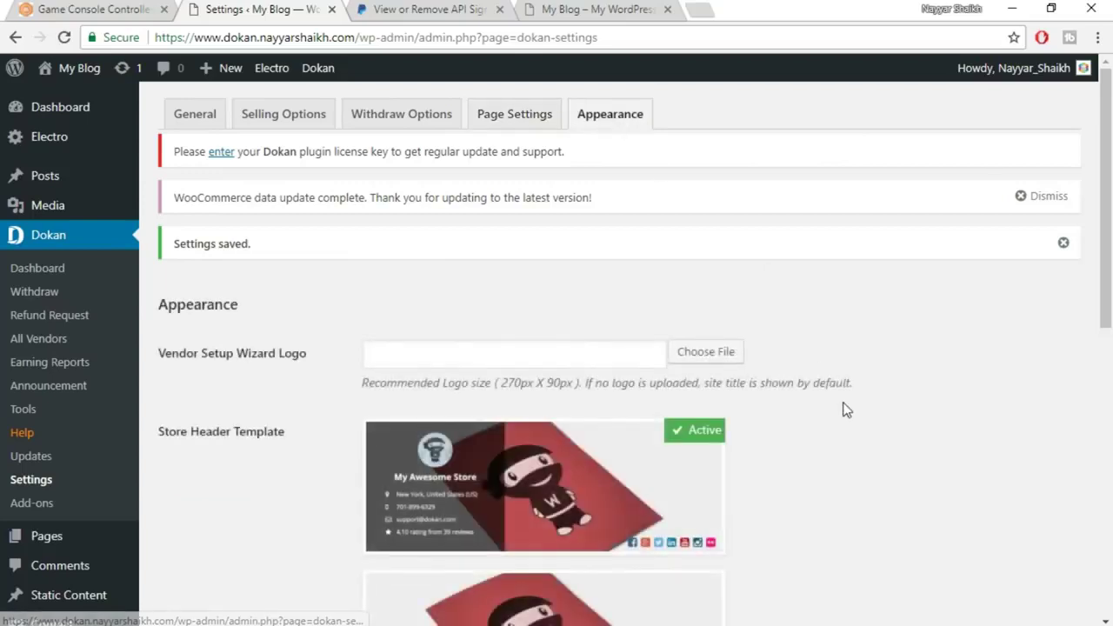
# Review the store header templates and save Dokan appearance settings with the first template active.
pyautogui.scroll(-2, 842, 400)
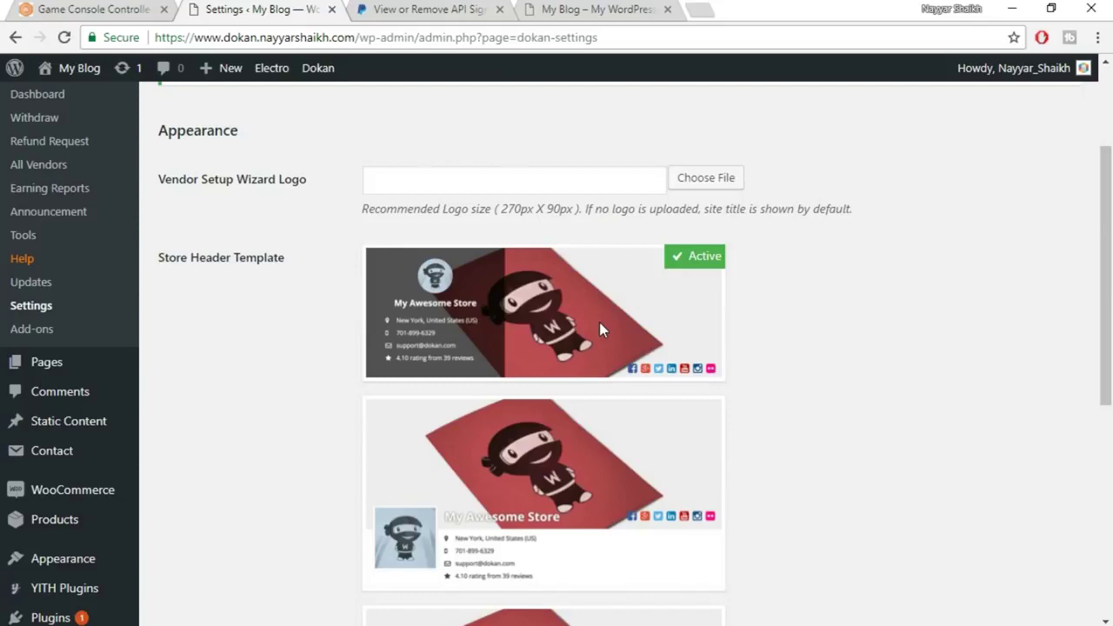
pyautogui.scroll(-4, 604, 330)
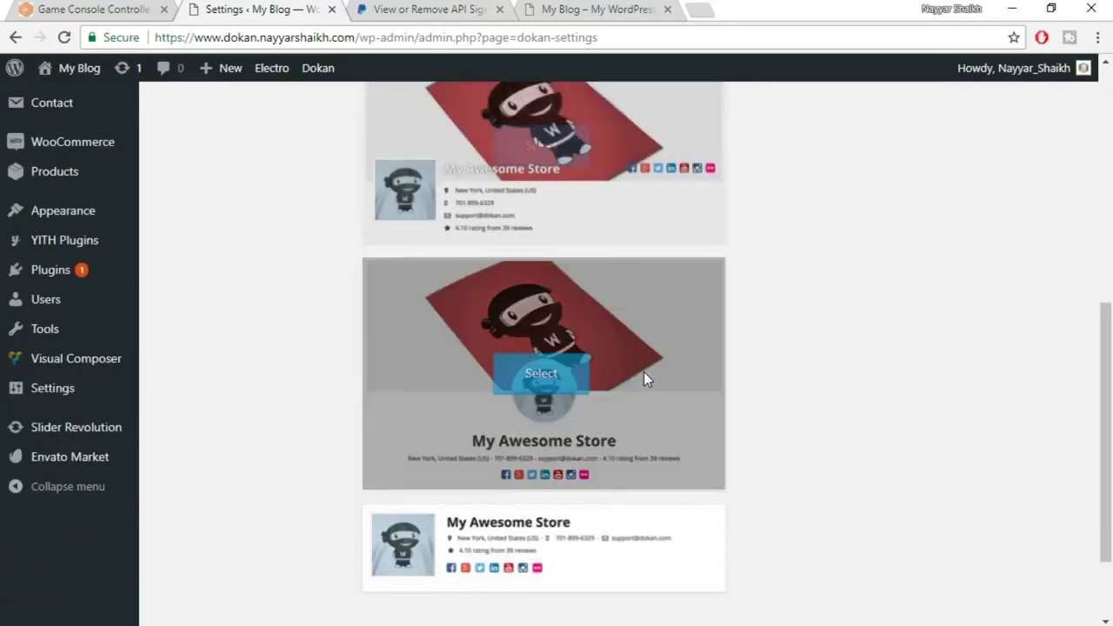
pyautogui.scroll(-1, 618, 391)
pyautogui.scroll(5, 882, 499)
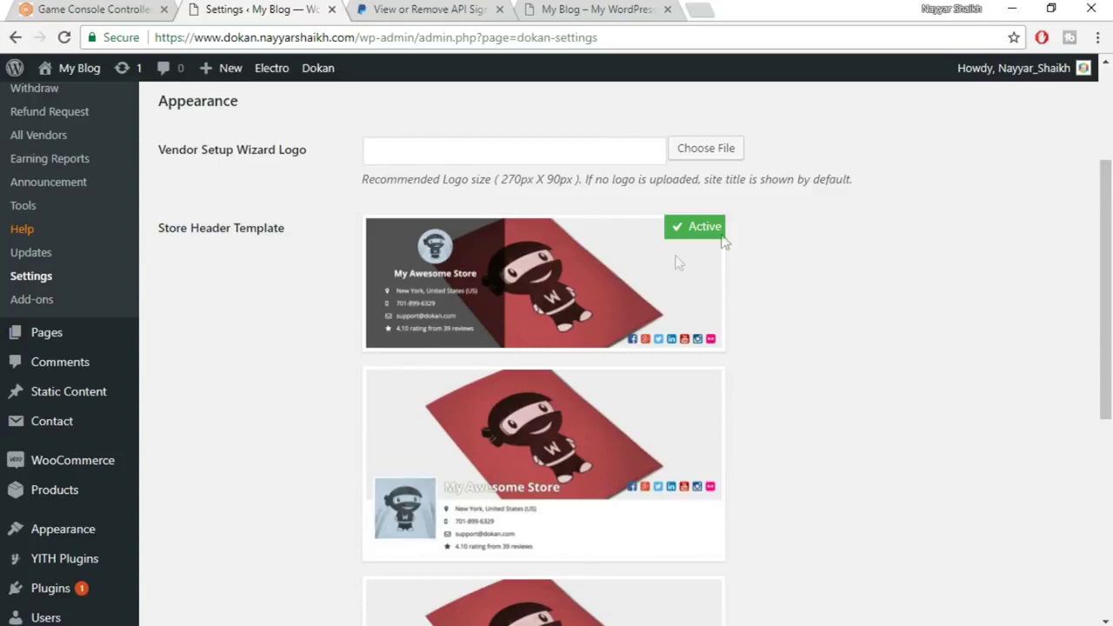
pyautogui.scroll(-5, 849, 356)
pyautogui.click(178, 541)
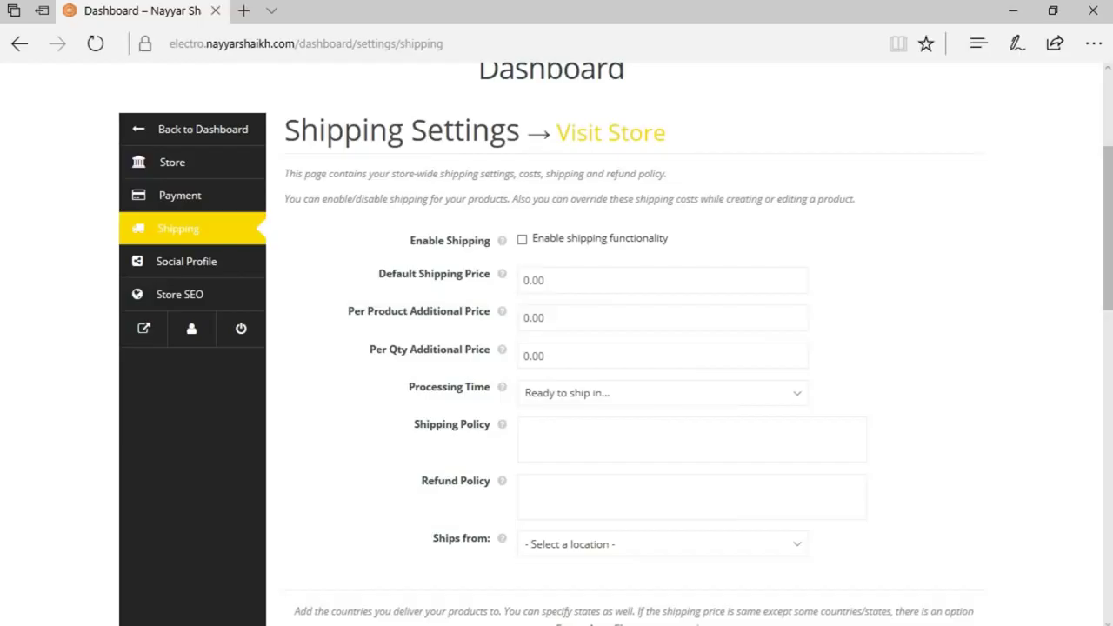
pyautogui.scroll(3, 743, 350)
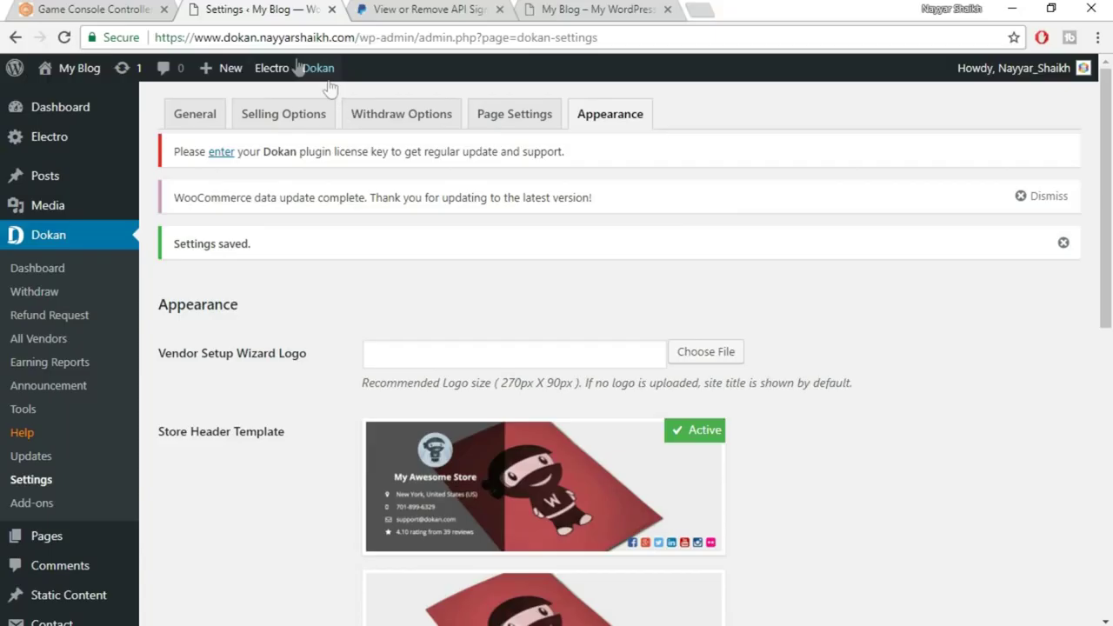
# Load the site's home address in Edge's new tab and close the PayPal API signature tab.
pyautogui.moveTo(262, 37); pyautogui.dragTo(355, 37)
pyautogui.hotkey('ctrl', 'c')
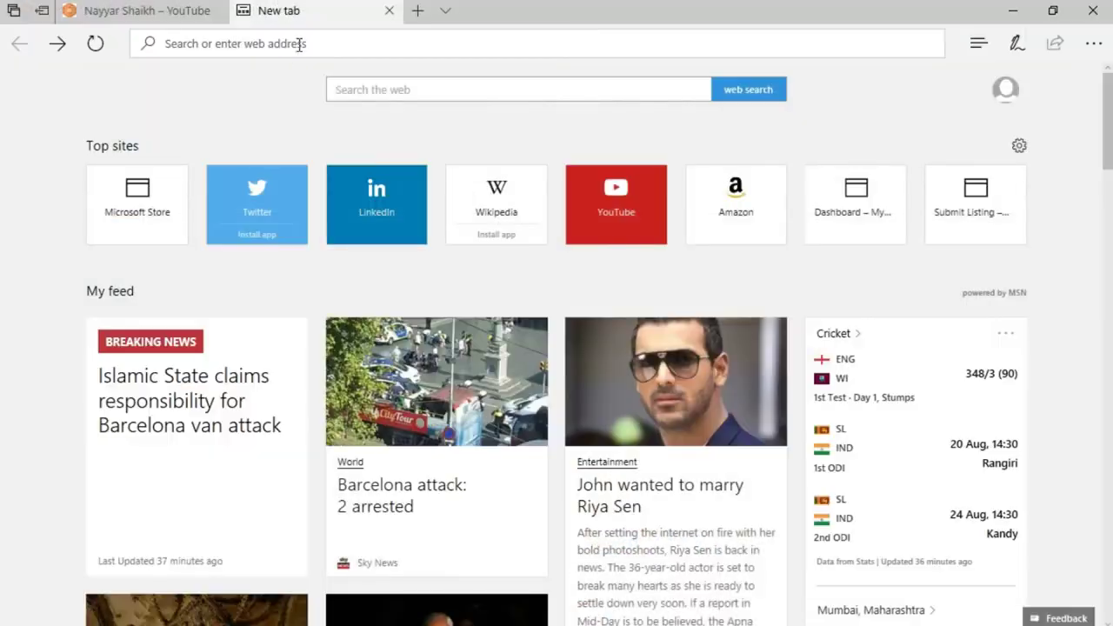
pyautogui.click(299, 44)
pyautogui.hotkey('ctrl', 'v')
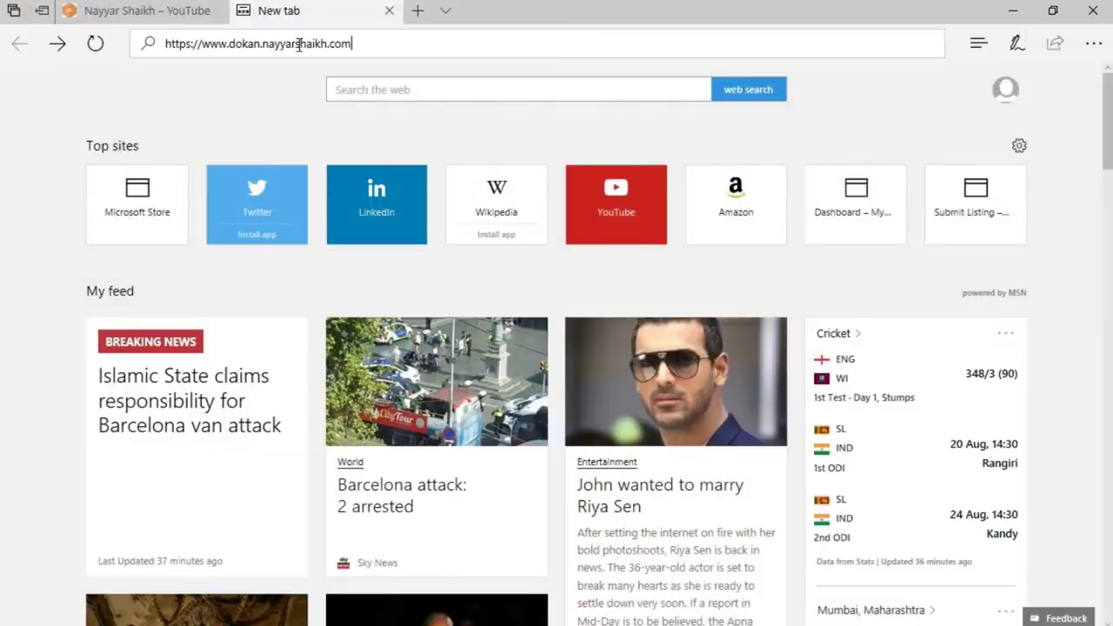
pyautogui.press('Return')
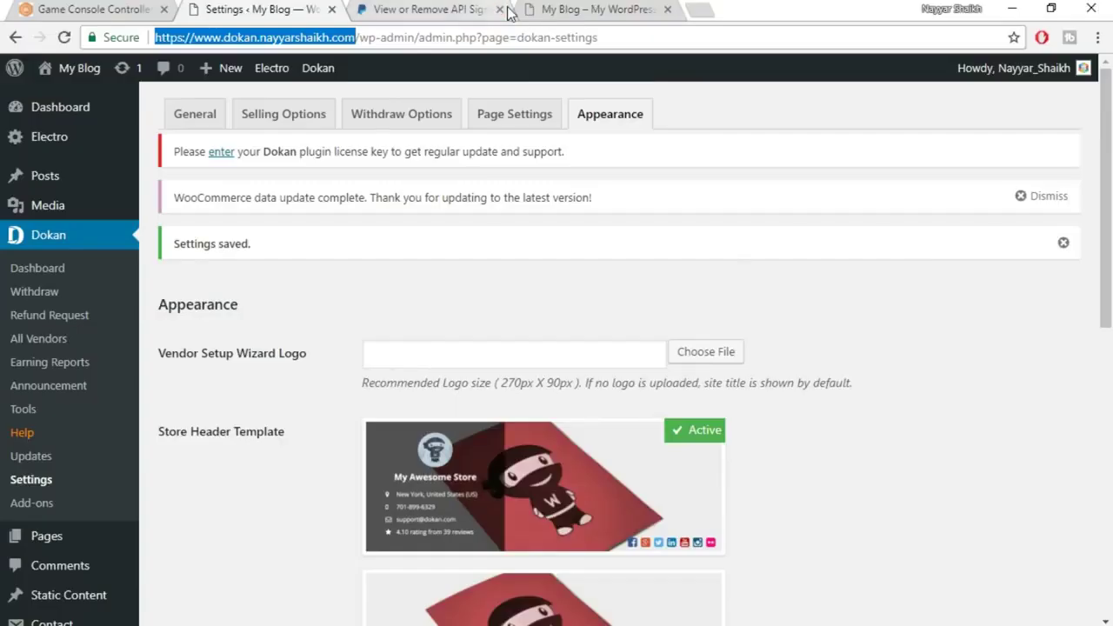
pyautogui.click(510, 12)
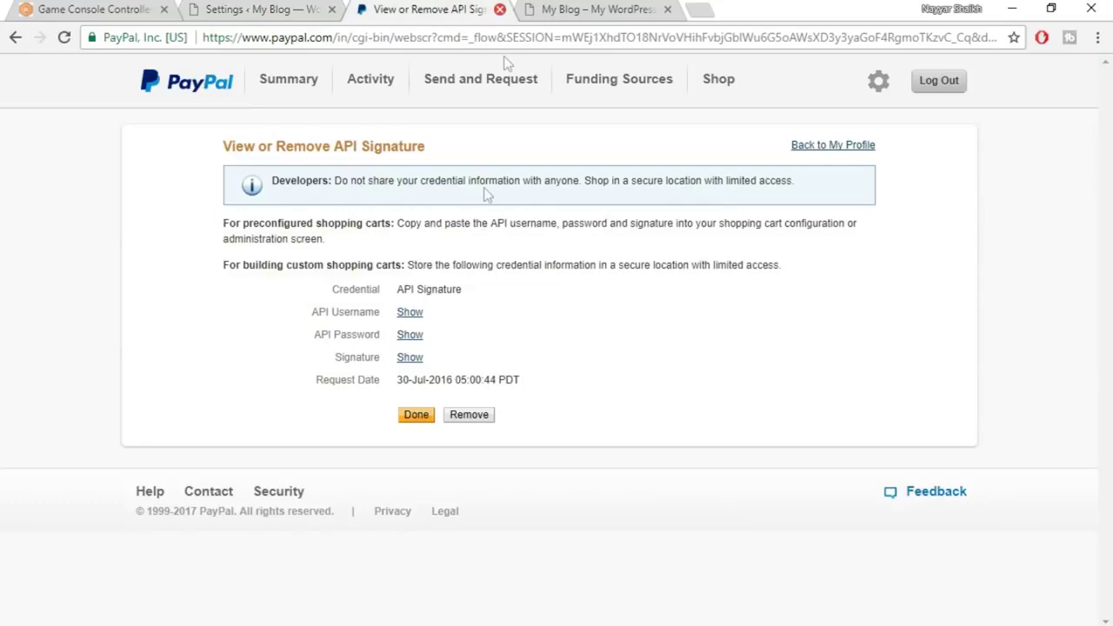
pyautogui.hotkey('ctrl', 'w')
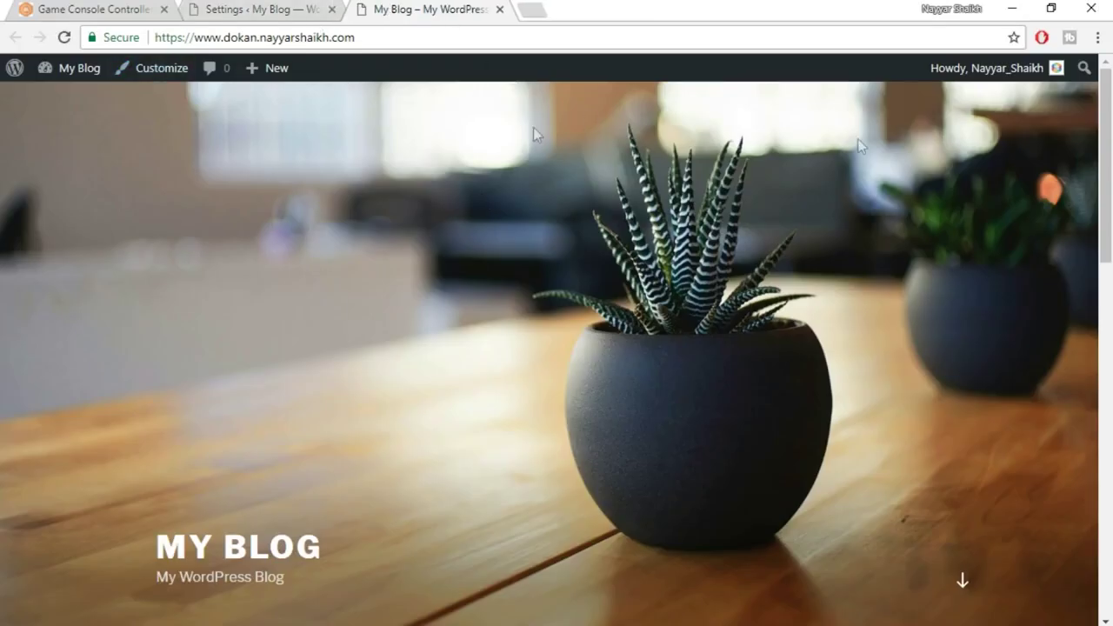
# Reload the blog home to show the Electro storefront, then view the Game Console Controller product.
pyautogui.click(63, 38)
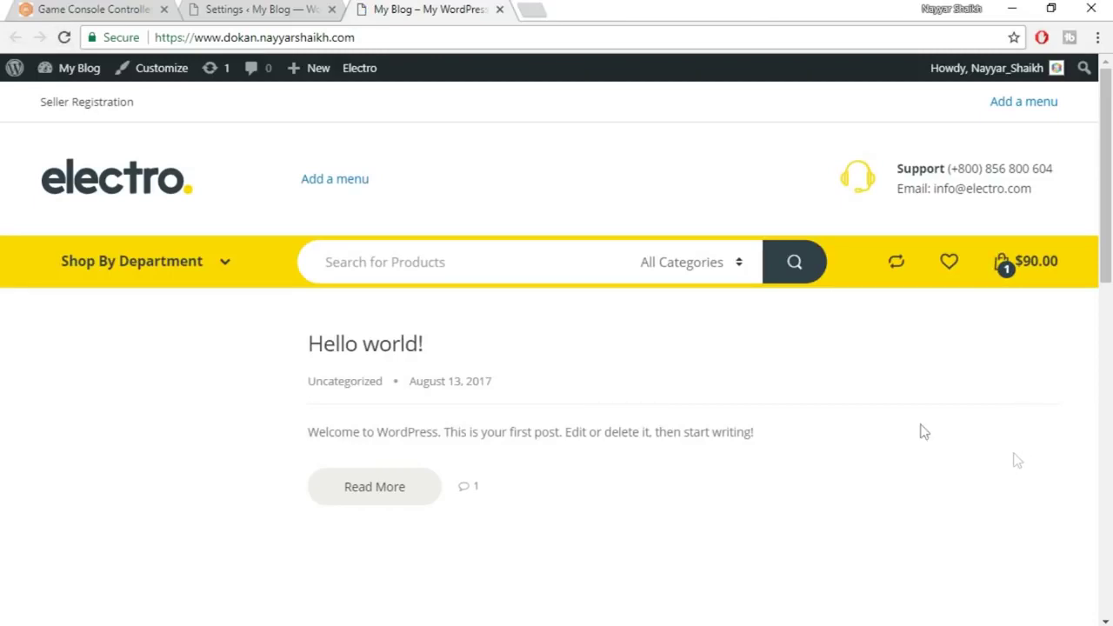
pyautogui.click(96, 7)
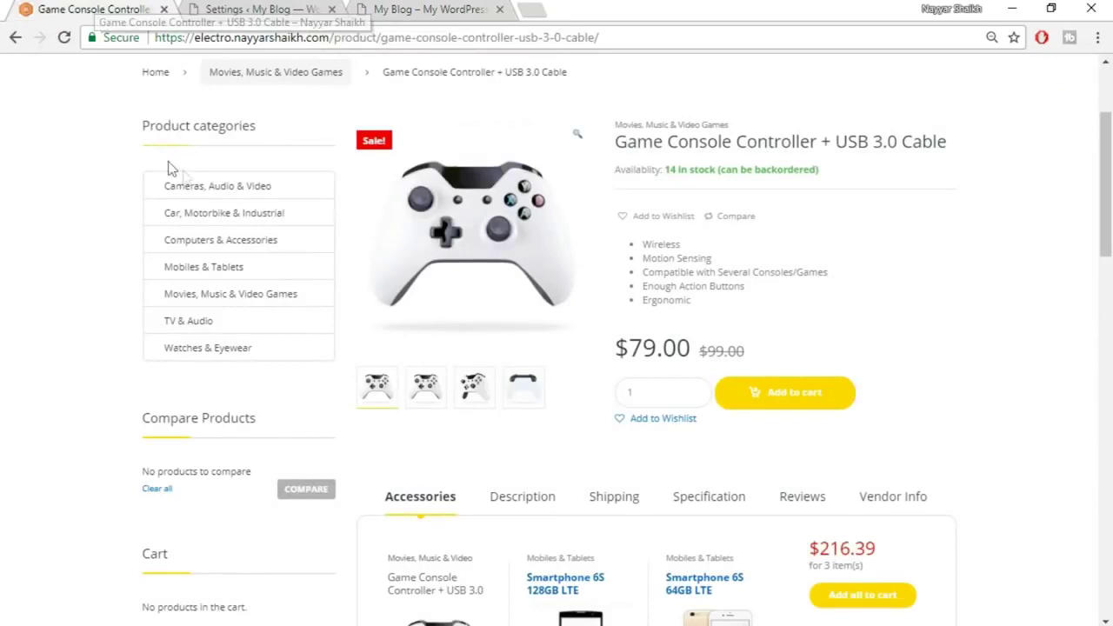
pyautogui.scroll(3, 187, 184)
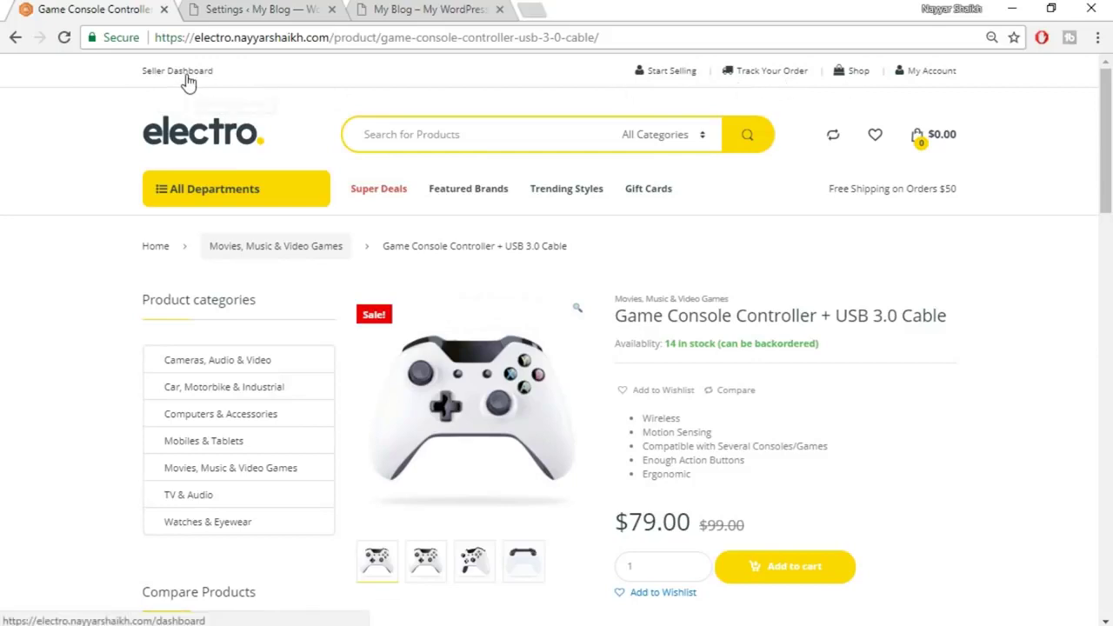
pyautogui.click(254, 9)
pyautogui.scroll(-3, 190, 328)
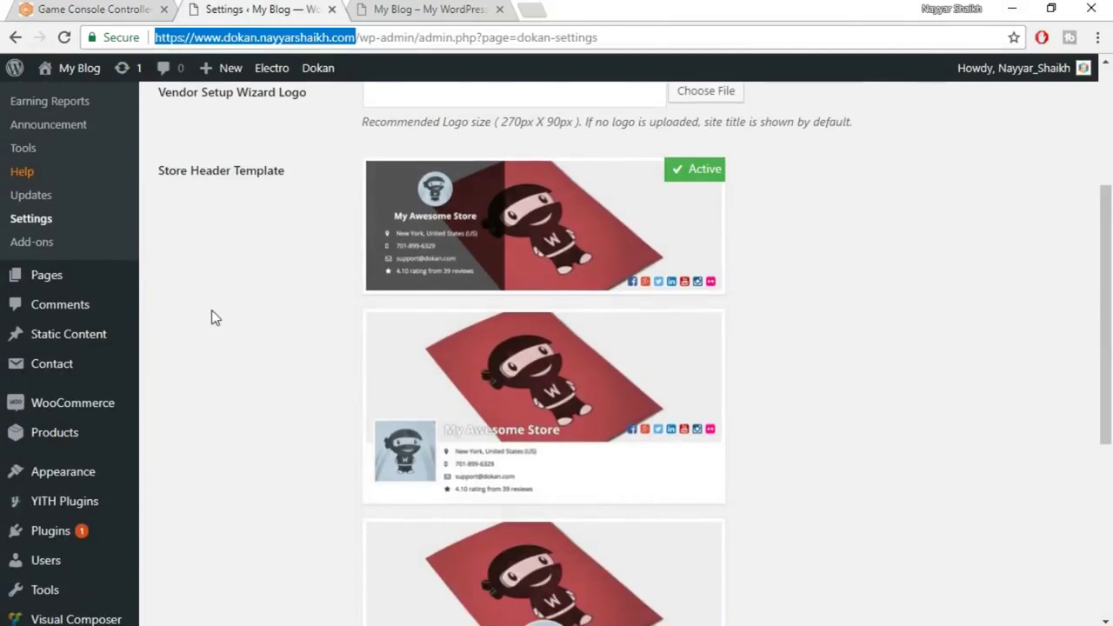
pyautogui.moveTo(31, 483)
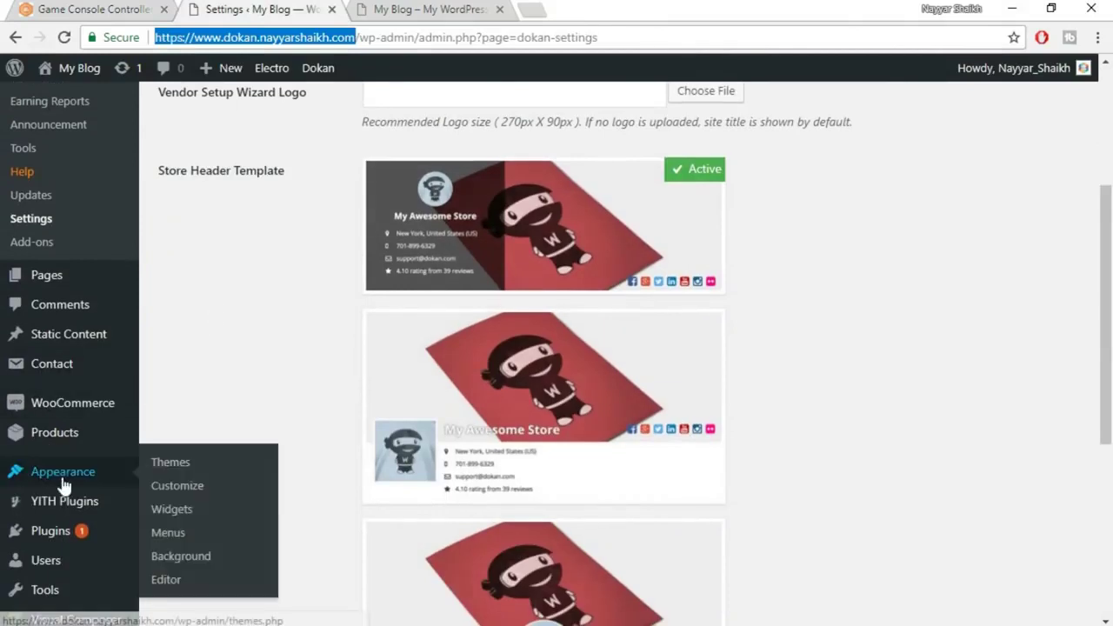
pyautogui.click(158, 534)
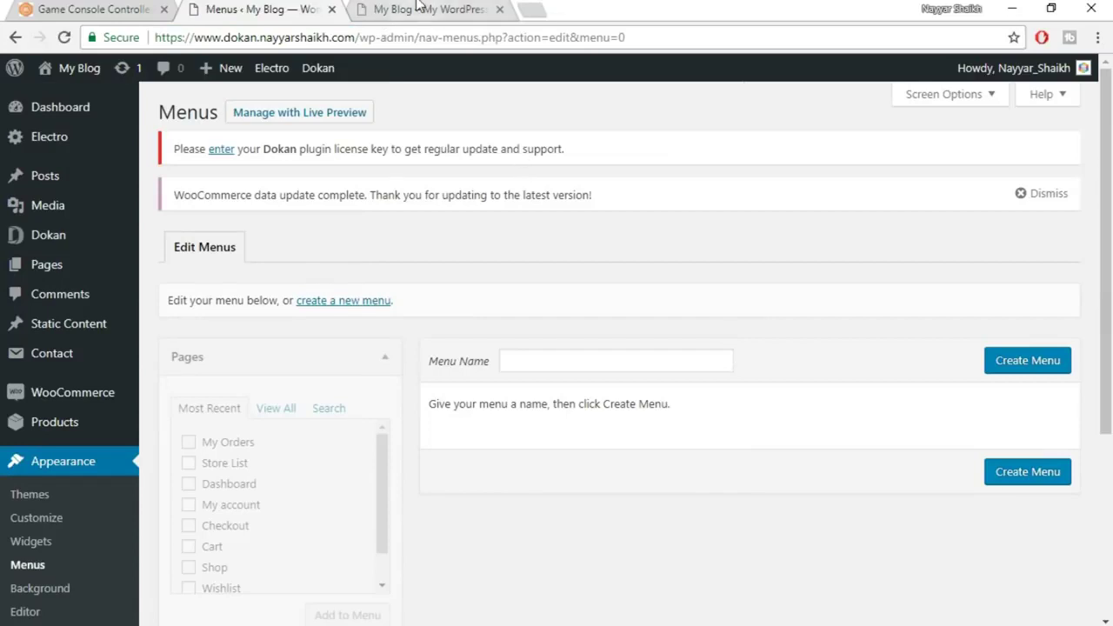
pyautogui.click(417, 8)
pyautogui.click(91, 9)
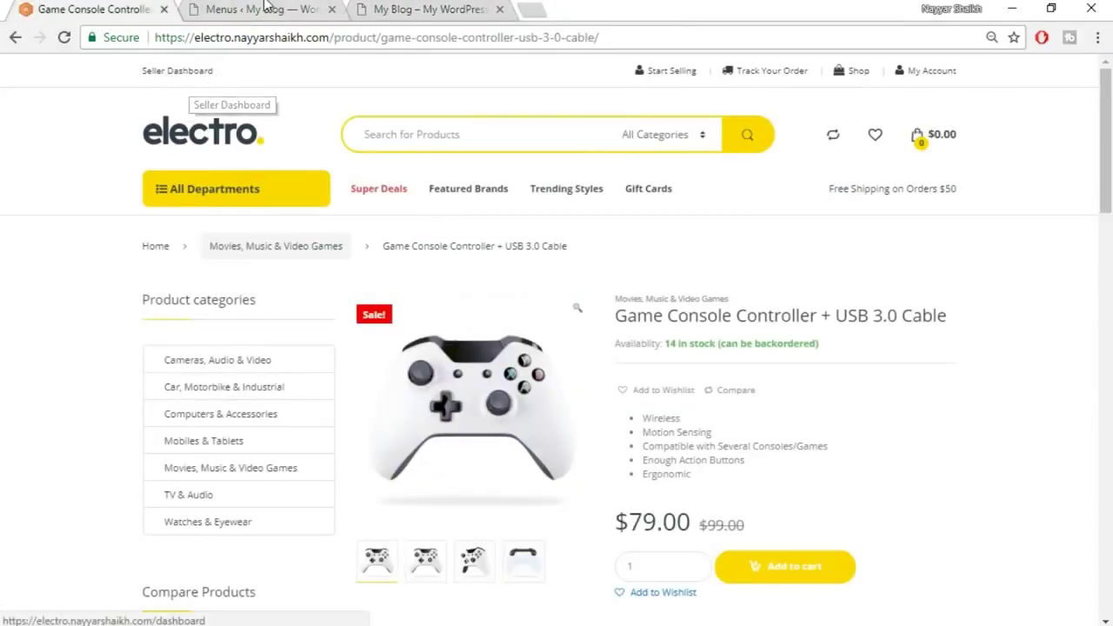
pyautogui.hotkey('ctrl', 'Tab')
pyautogui.click(635, 359)
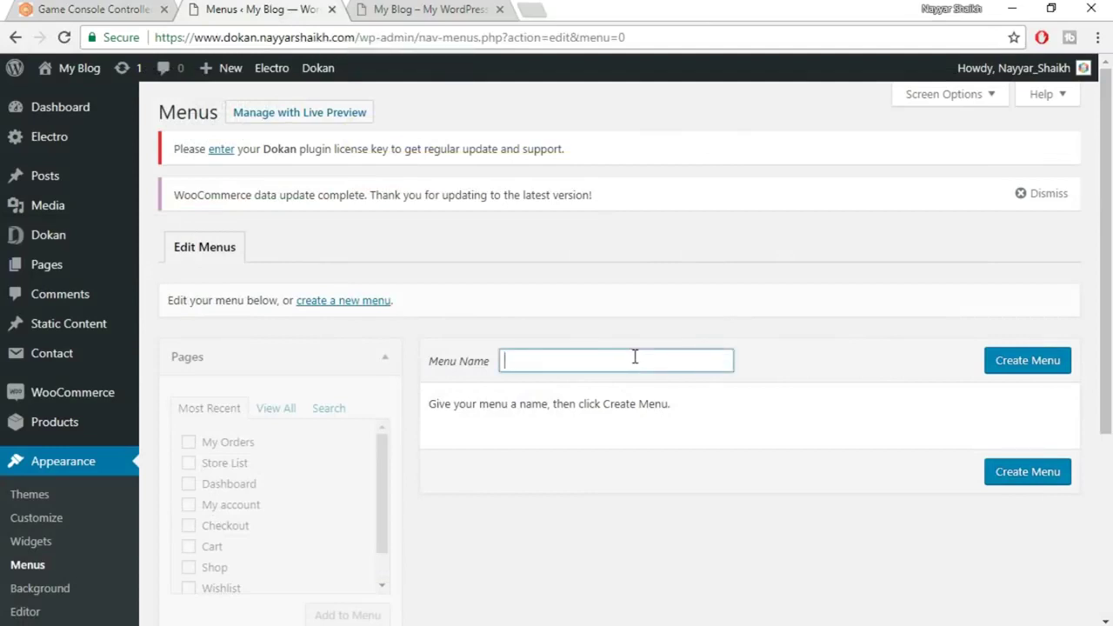
# Create a menu named 'Top Left' assigned to the Top Bar Left location.
pyautogui.write('Top ')
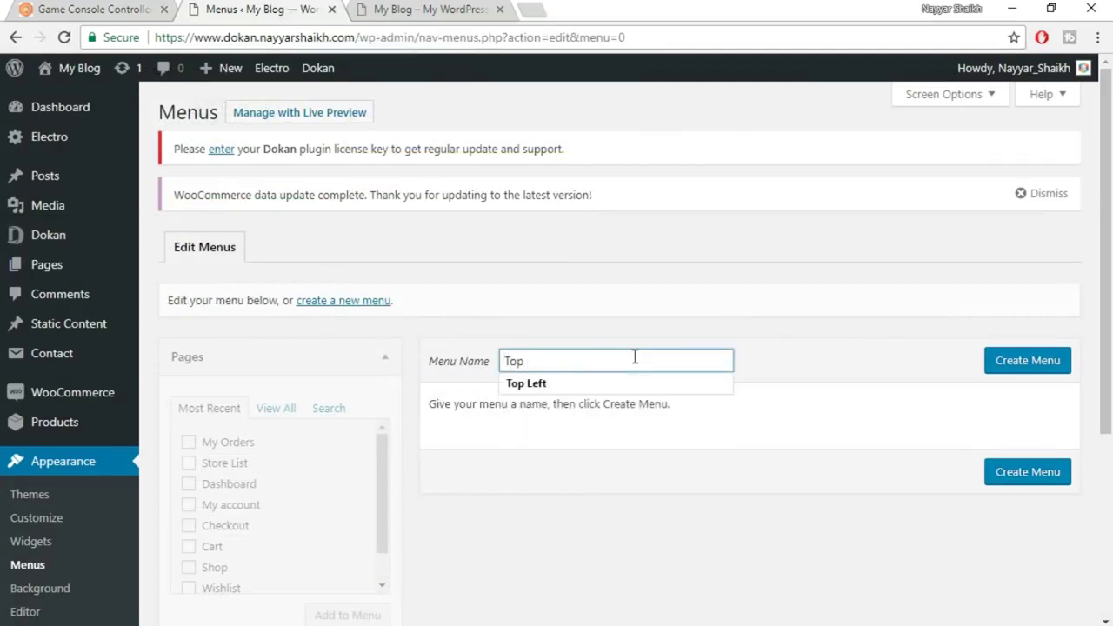
pyautogui.write('Left')
pyautogui.click(1051, 372)
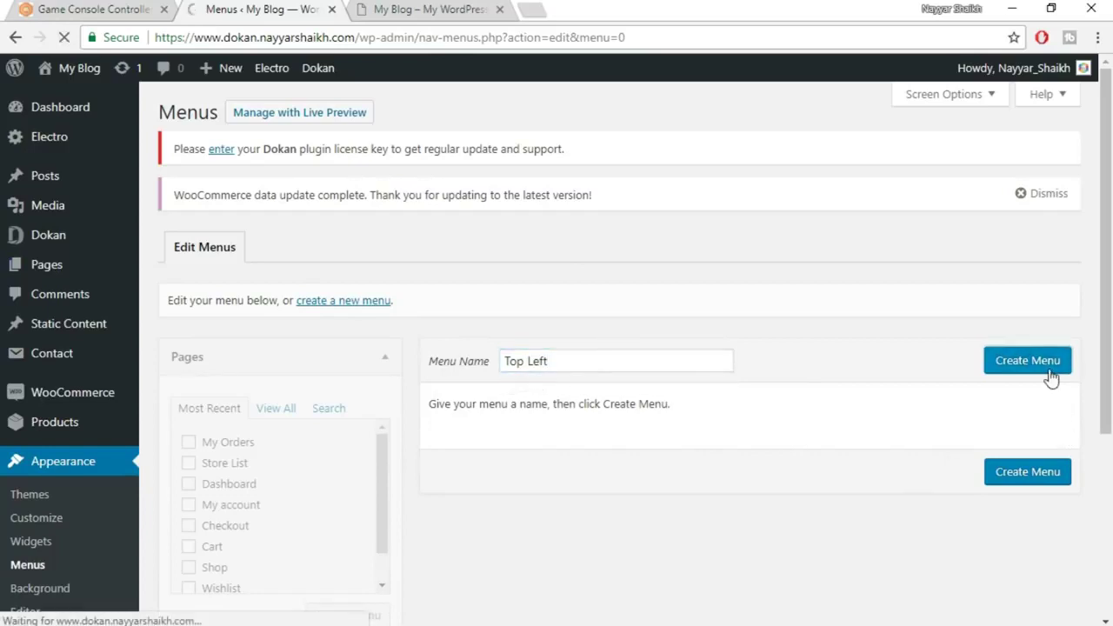
pyautogui.scroll(-2, 1052, 374)
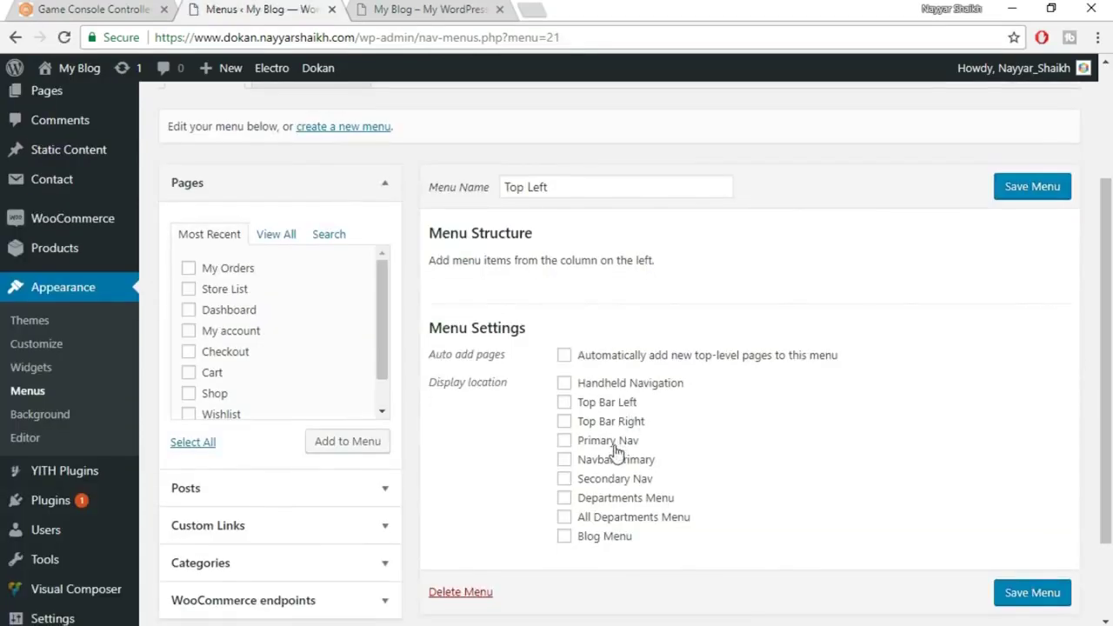
pyautogui.click(615, 408)
pyautogui.click(130, 9)
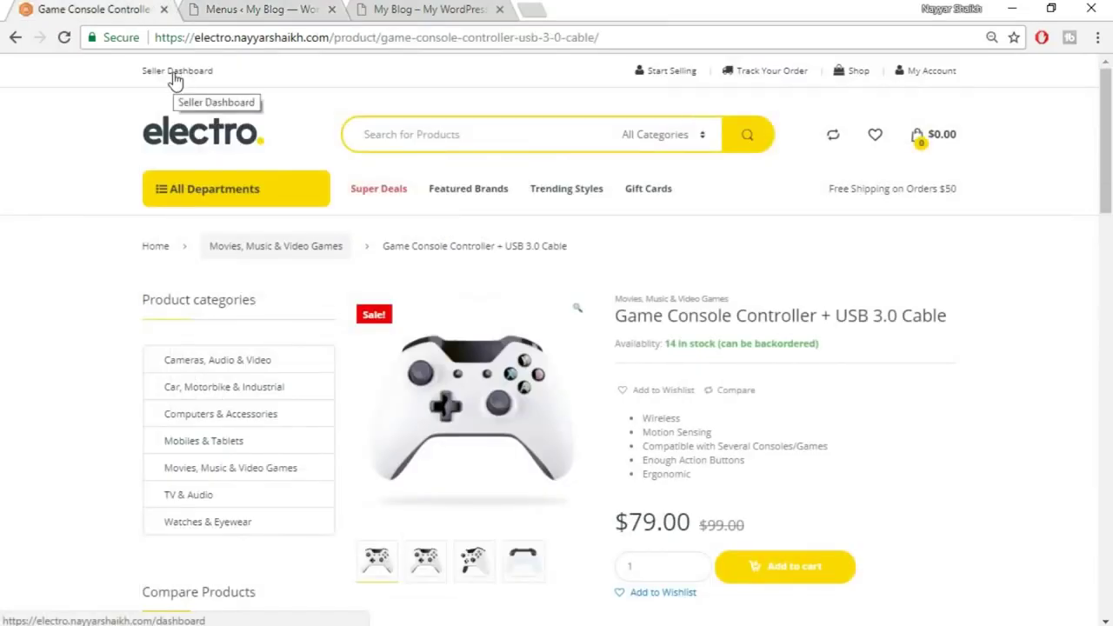
pyautogui.click(303, 9)
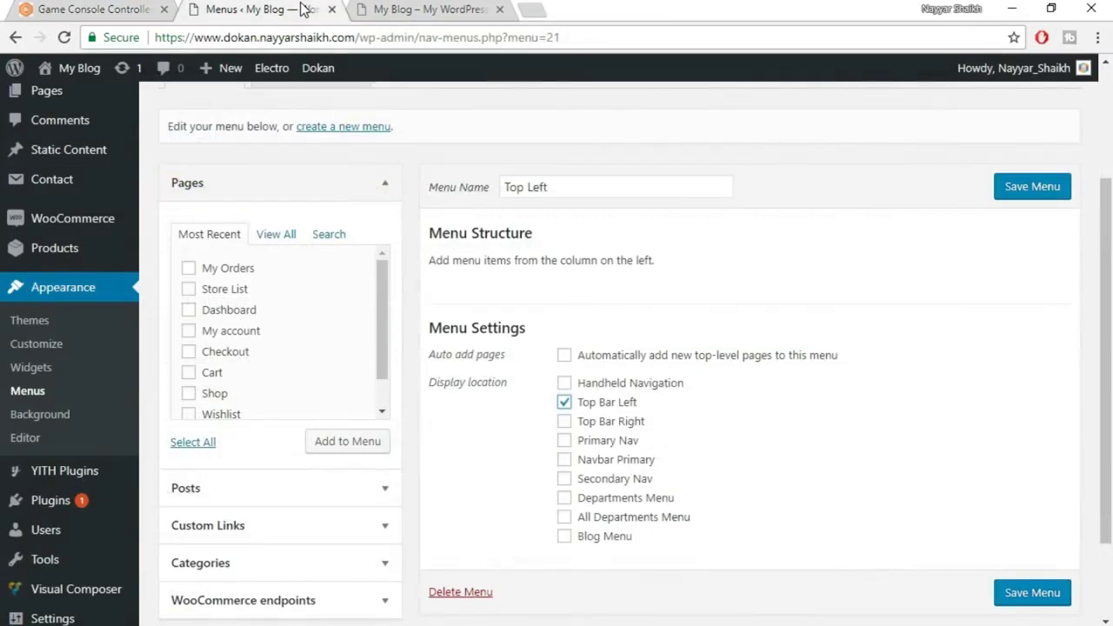
# Add the Dashboard page to Top Left, relabel it 'Seller Dashboard', and save the menu.
pyautogui.click(189, 311)
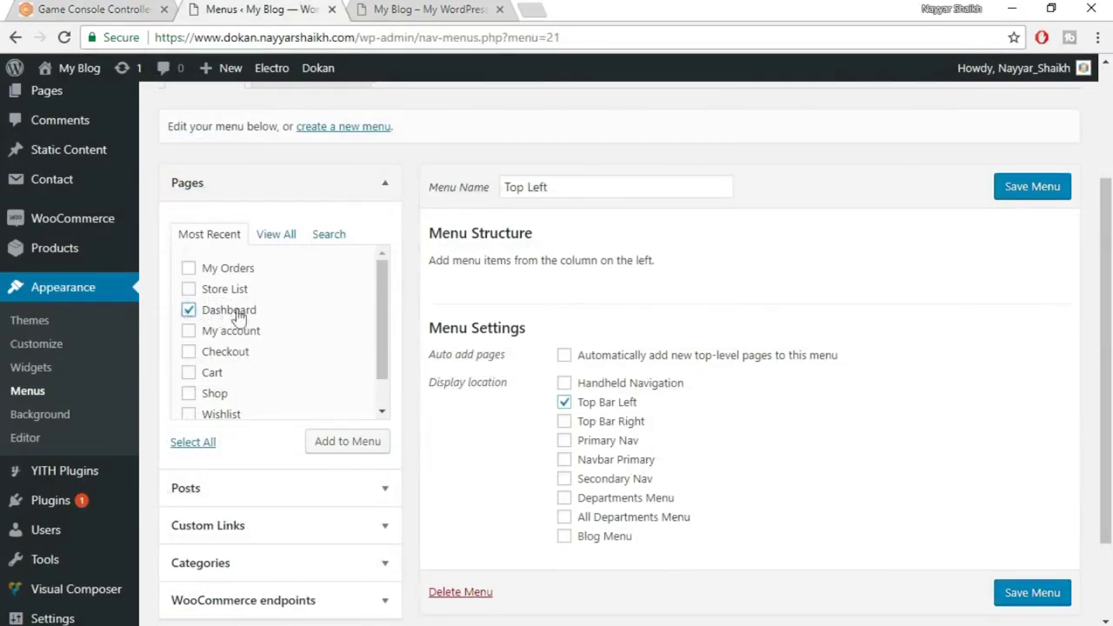
pyautogui.click(361, 448)
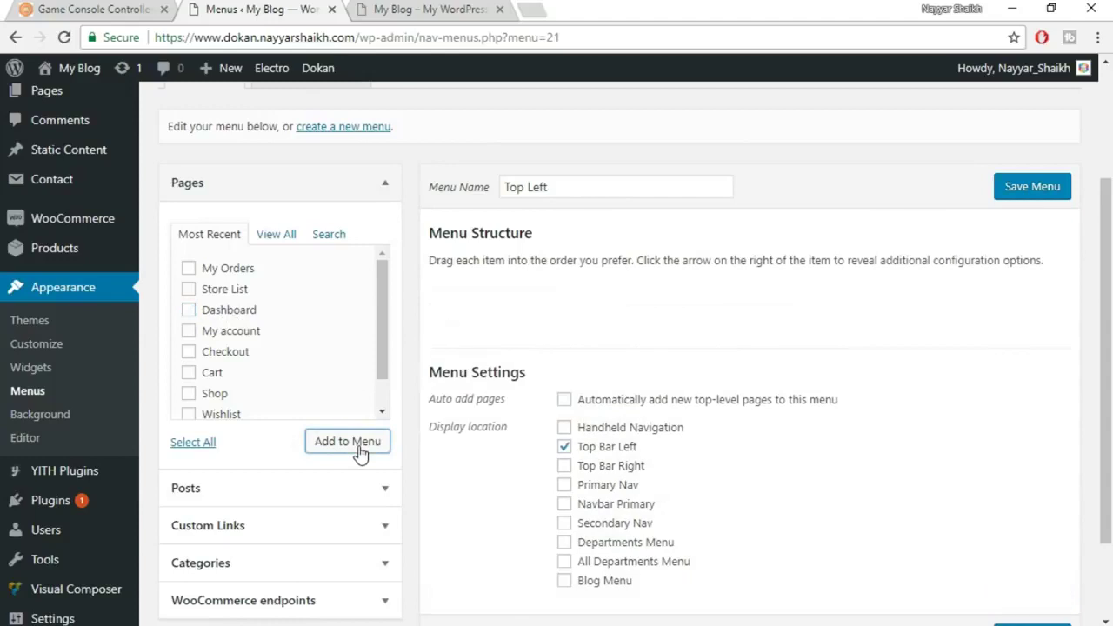
pyautogui.click(774, 306)
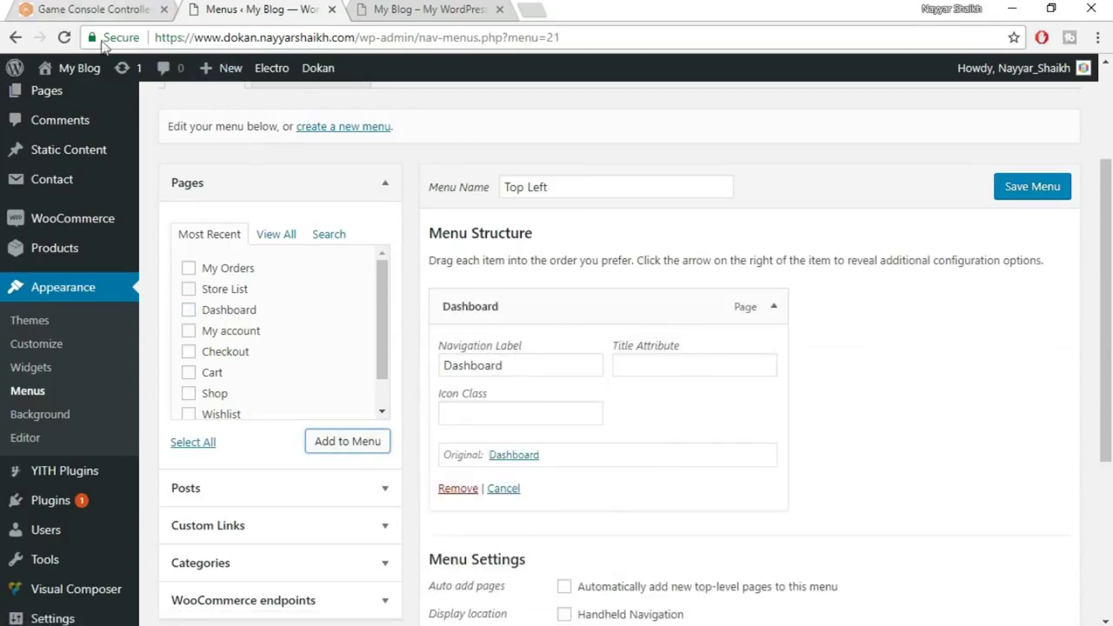
pyautogui.click(159, 7)
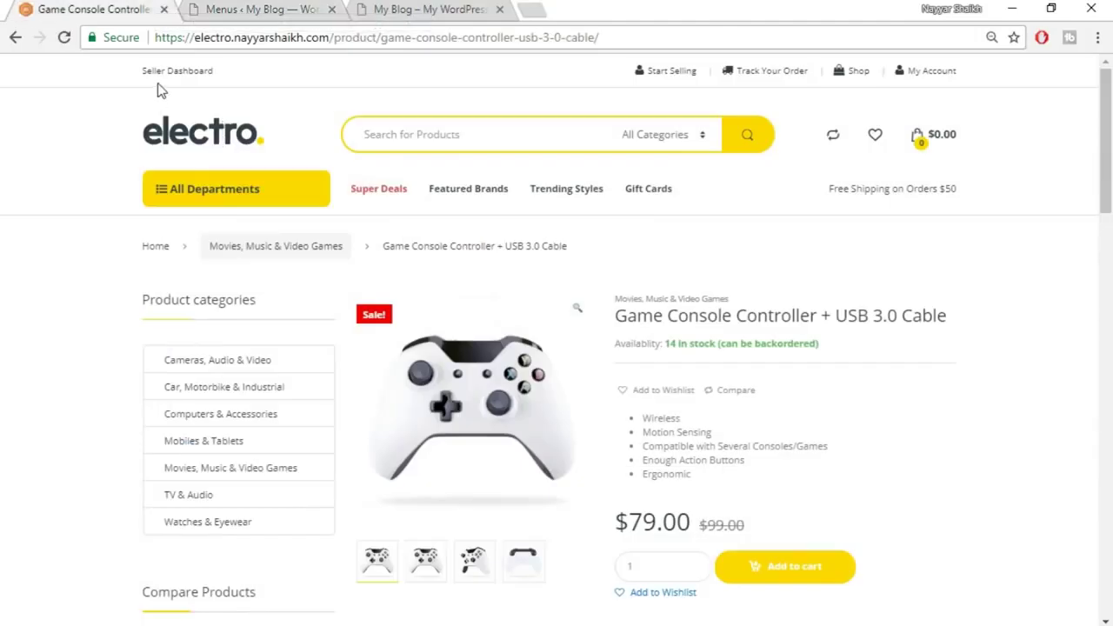
pyautogui.click(218, 11)
pyautogui.click(445, 365)
pyautogui.write('Seller Dashboard')
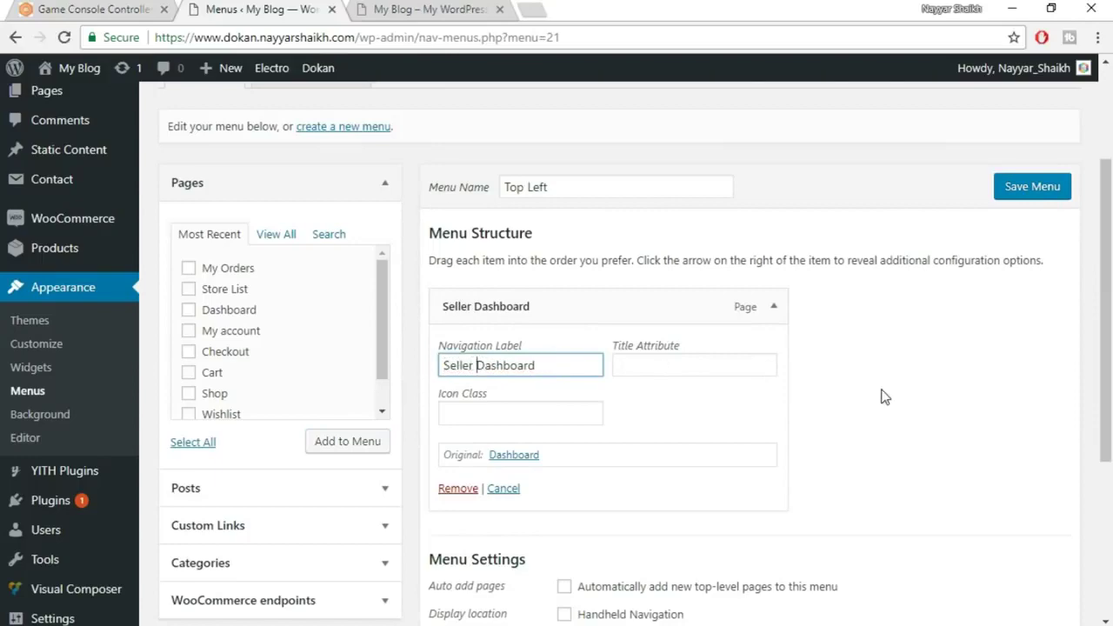
pyautogui.scroll(-1, 914, 427)
pyautogui.scroll(-3, 950, 557)
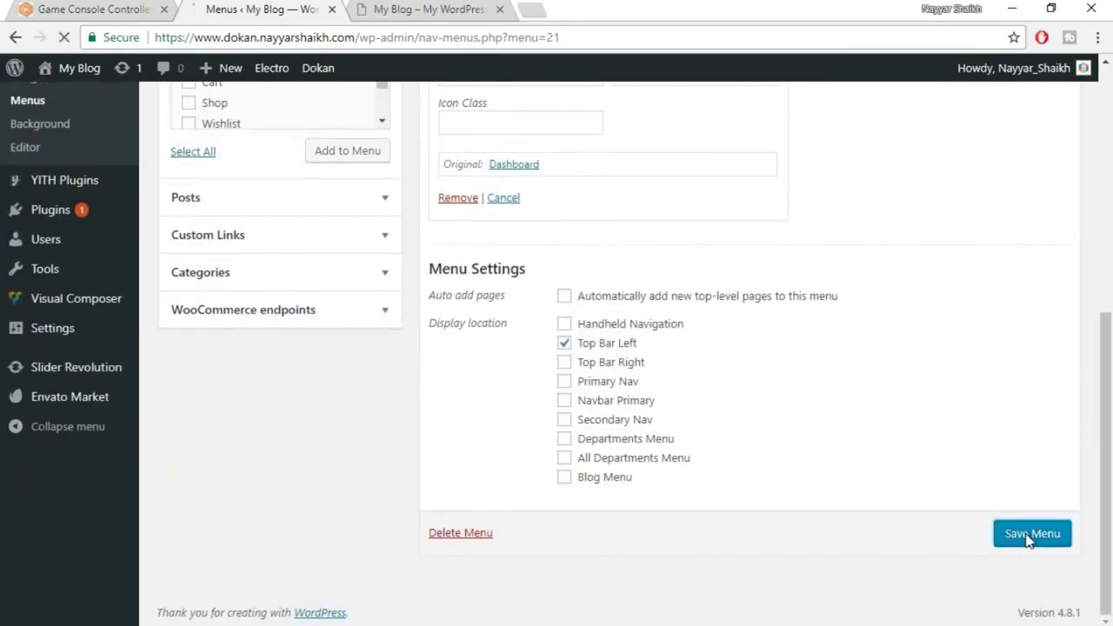
pyautogui.click(1032, 534)
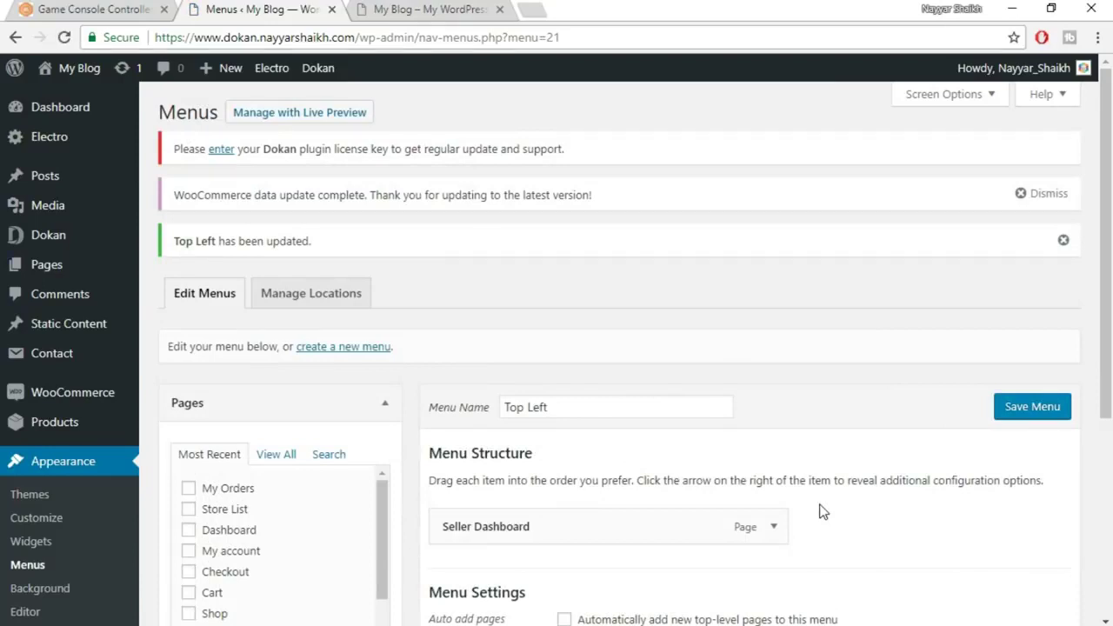
# Check the new Seller Dashboard link on the storefront product page, then return to Menus.
pyautogui.hotkey('ctrl', 'shift', 'Tab')
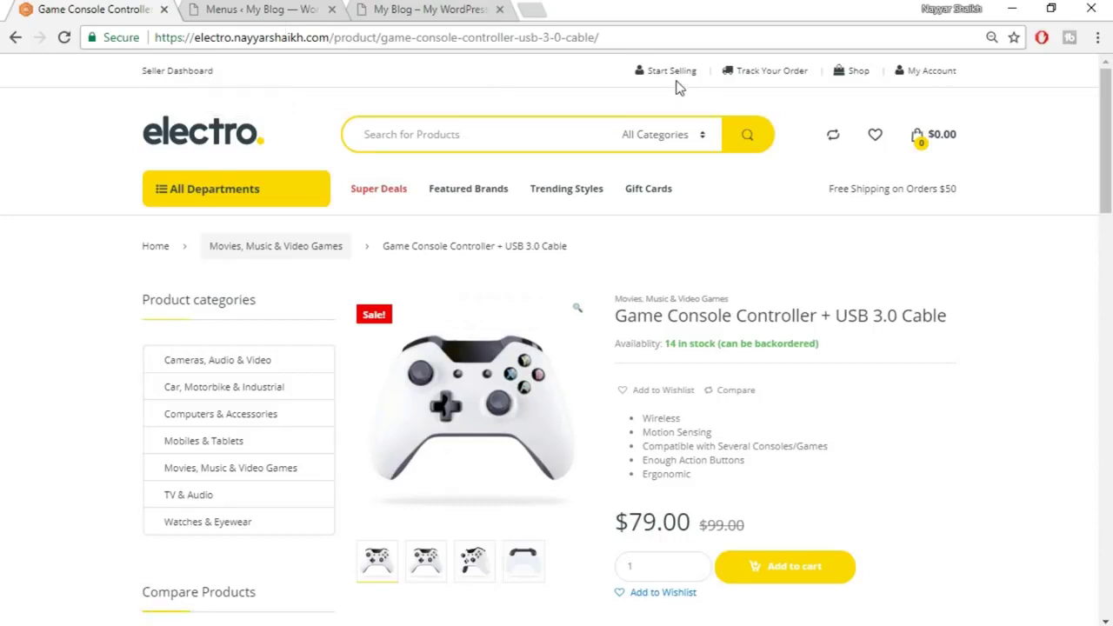
pyautogui.click(228, 8)
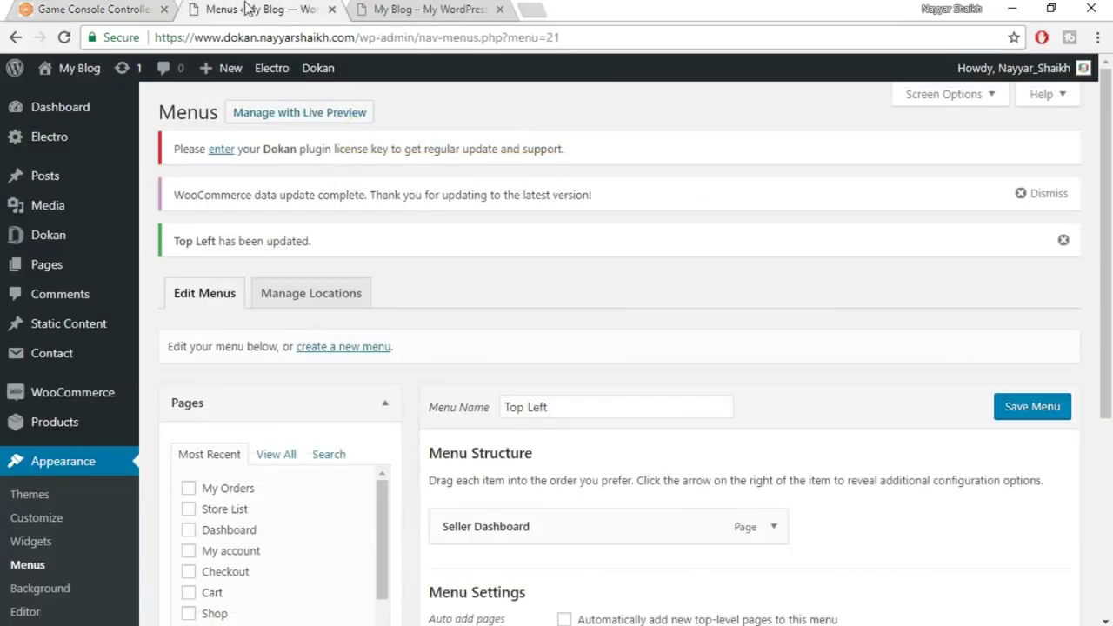
pyautogui.scroll(-1, 713, 278)
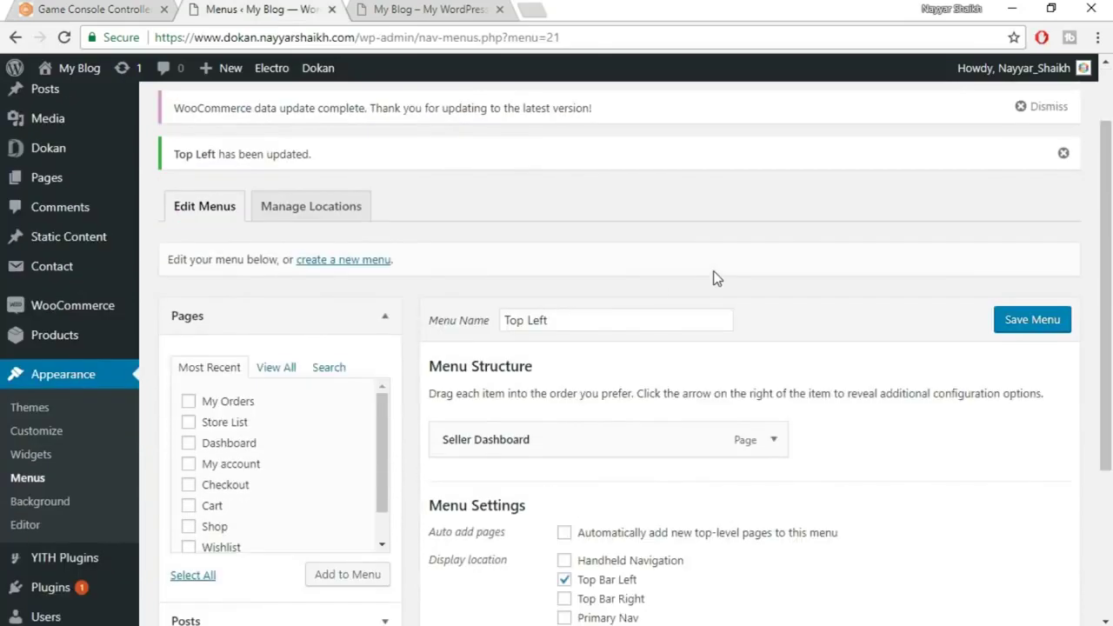
# Create a new blank menu named 'Top Right'.
pyautogui.click(372, 261)
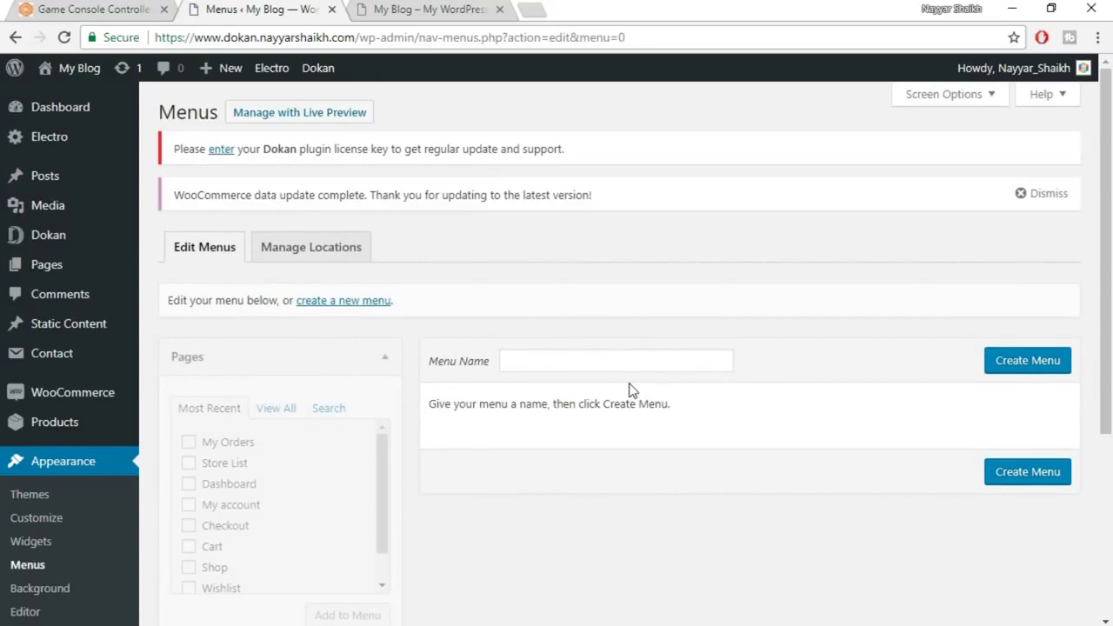
pyautogui.click(622, 364)
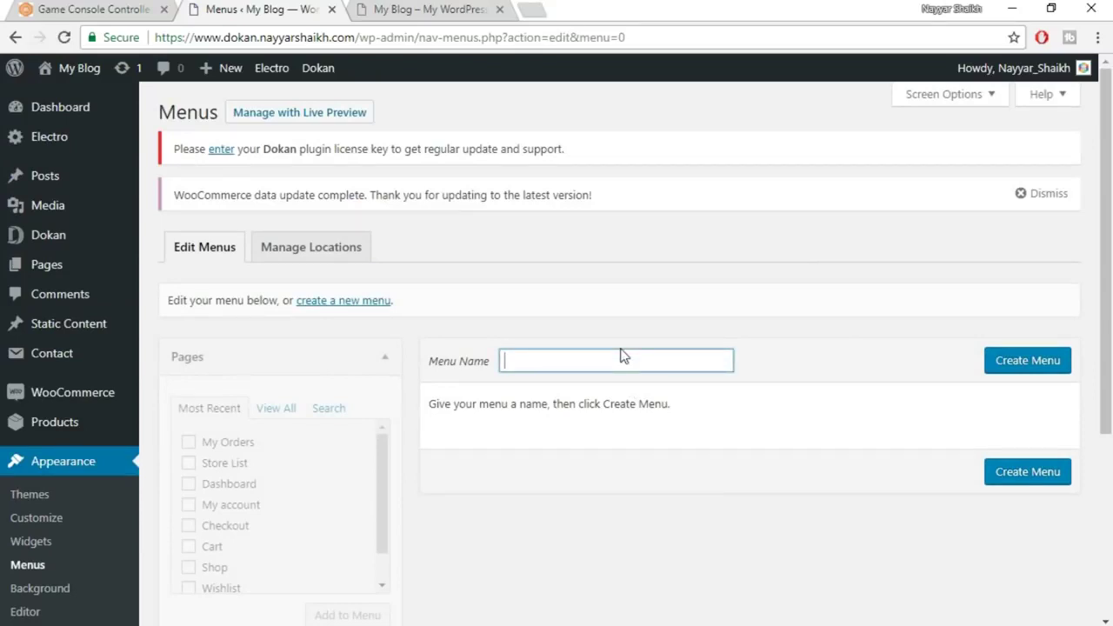
pyautogui.write('Top Right')
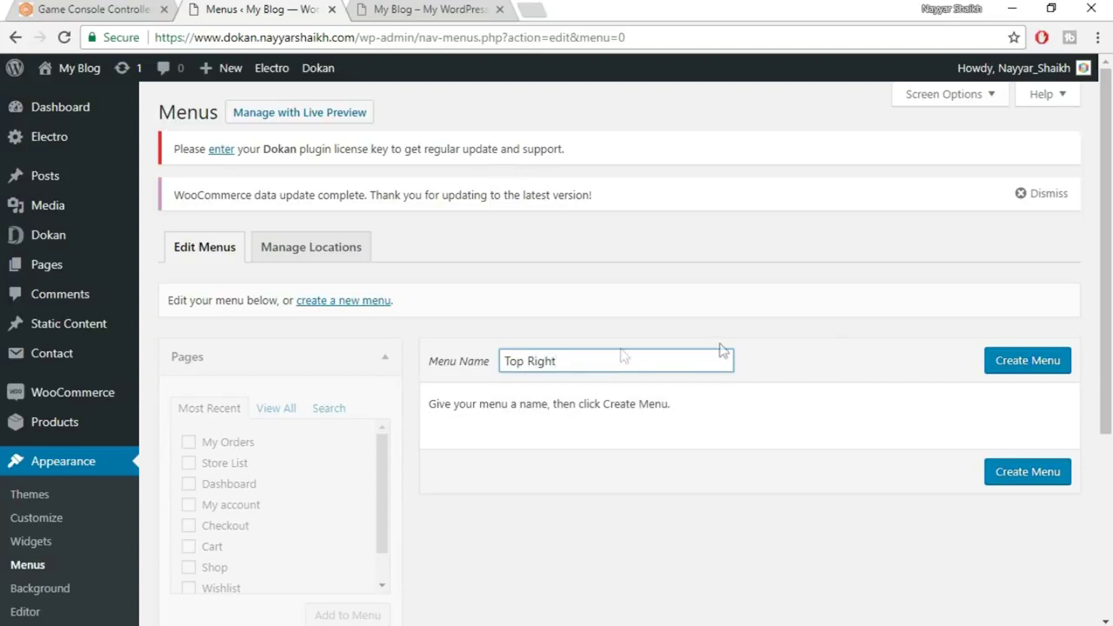
pyautogui.click(1013, 369)
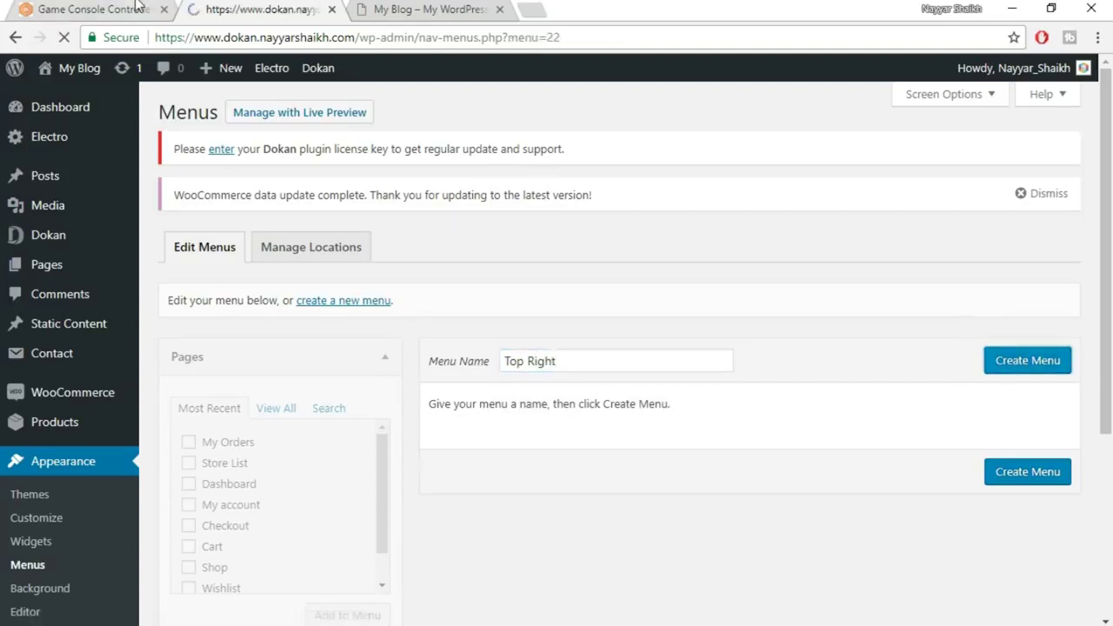
pyautogui.click(136, 7)
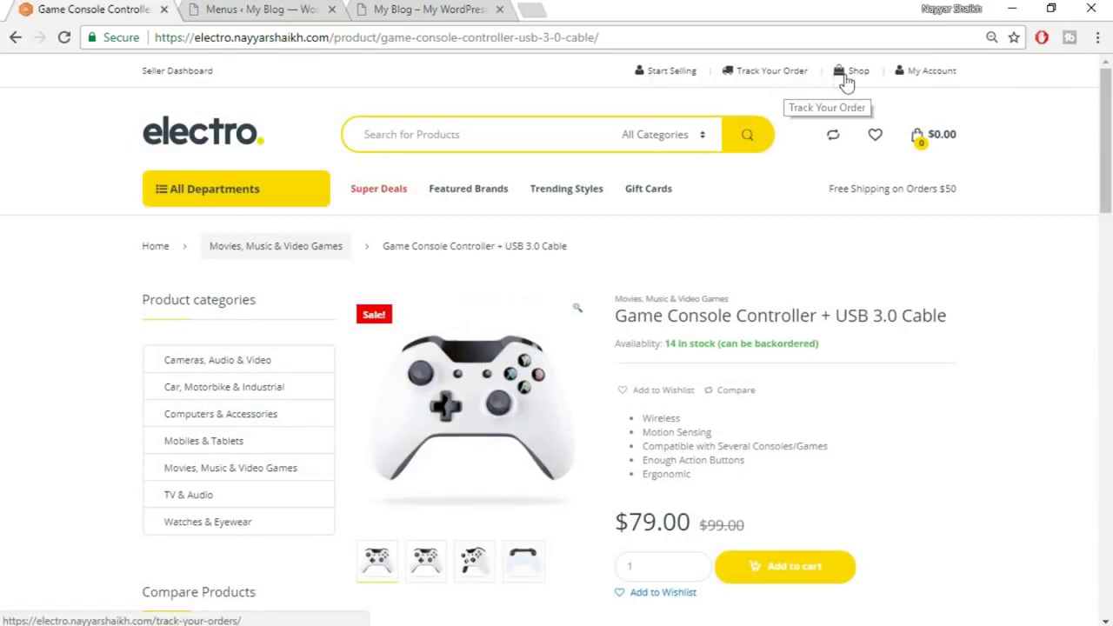
pyautogui.click(257, 9)
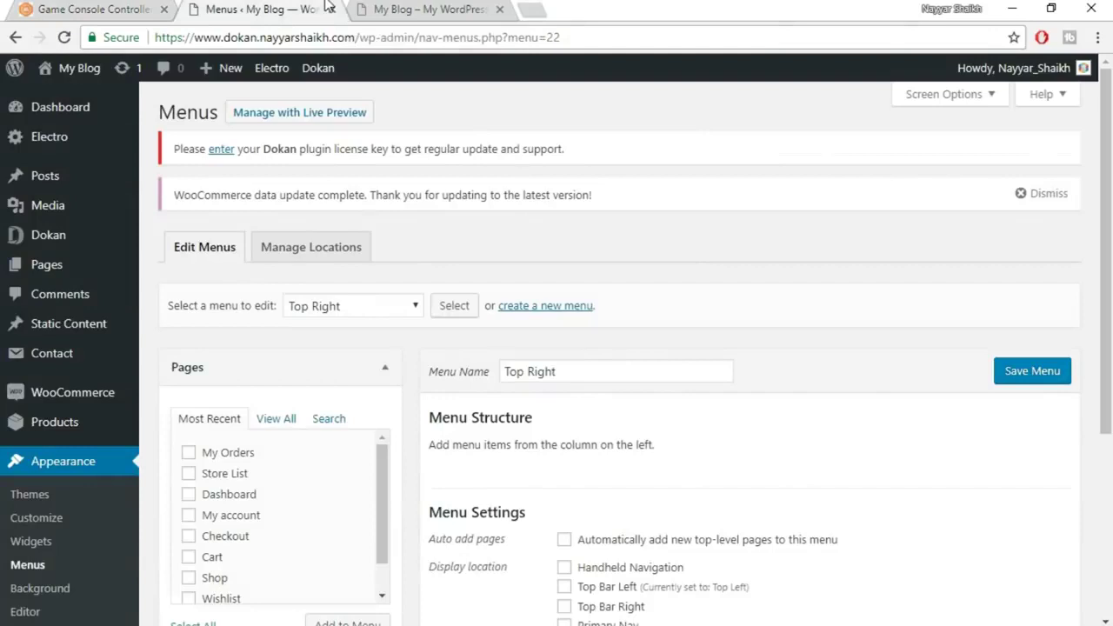
pyautogui.scroll(-3, 539, 278)
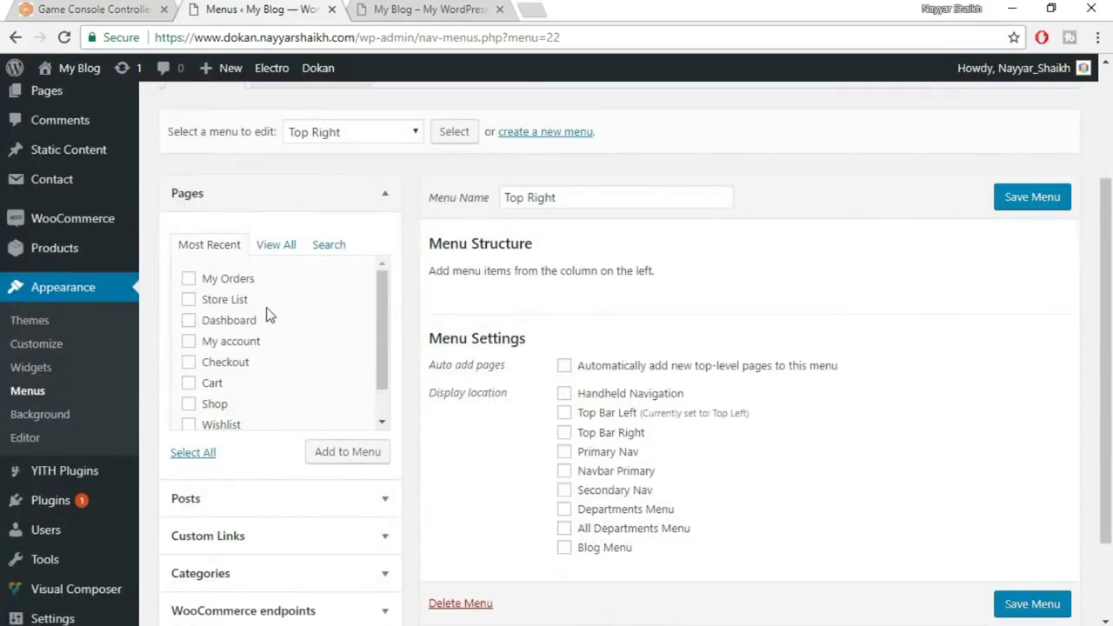
# Add the Dashboard, My account and Shop pages from all pages to the Top Right menu.
pyautogui.click(211, 320)
pyautogui.click(113, 7)
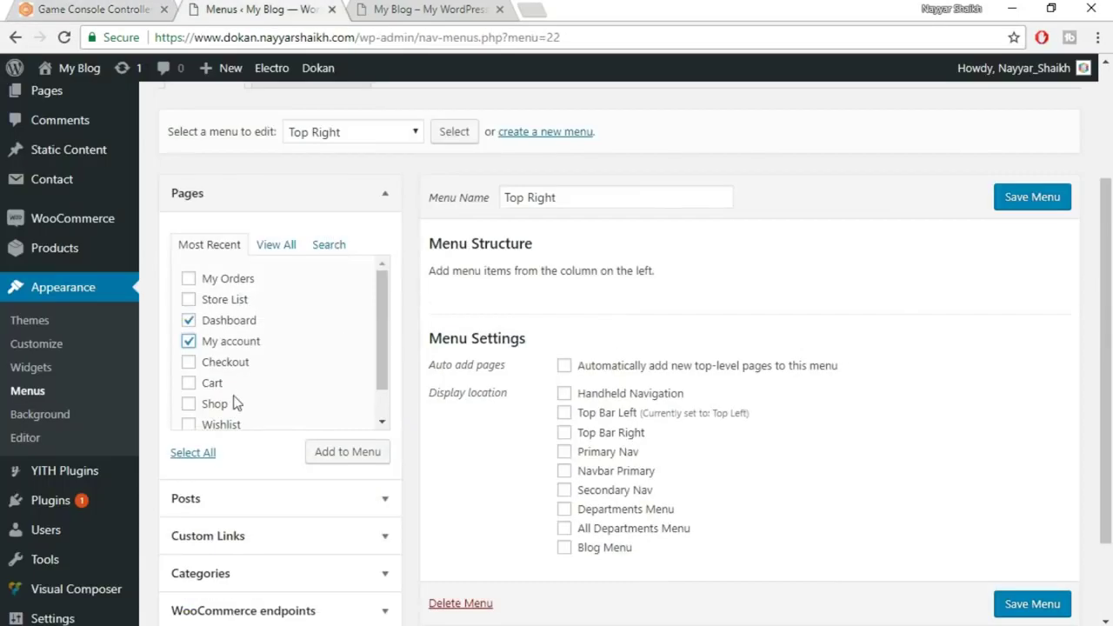
pyautogui.click(214, 404)
pyautogui.scroll(-1, 291, 348)
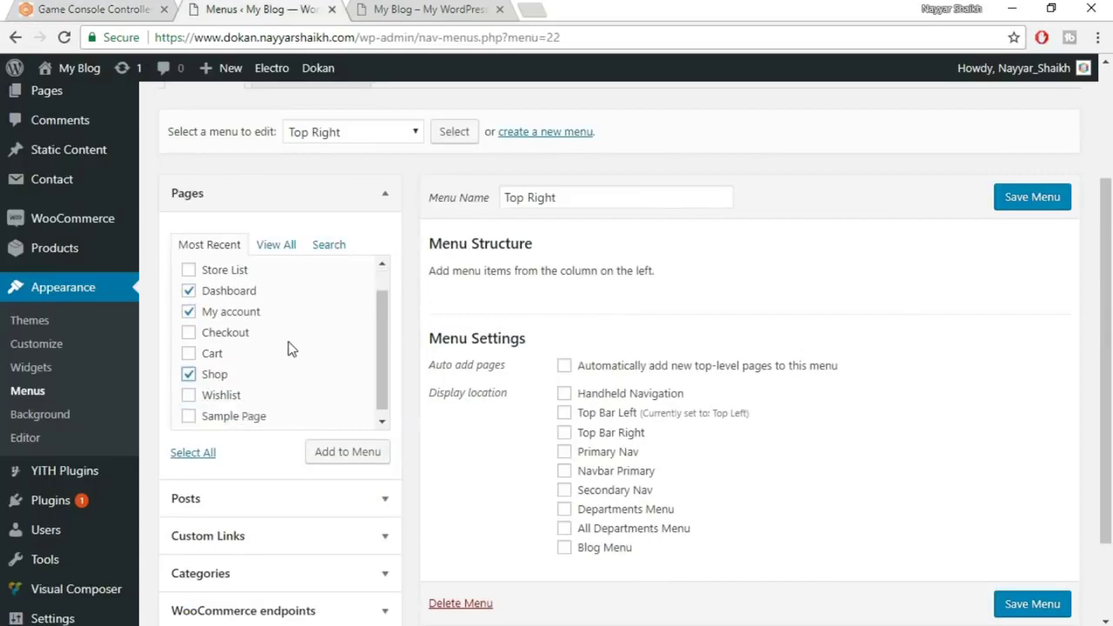
pyautogui.click(276, 245)
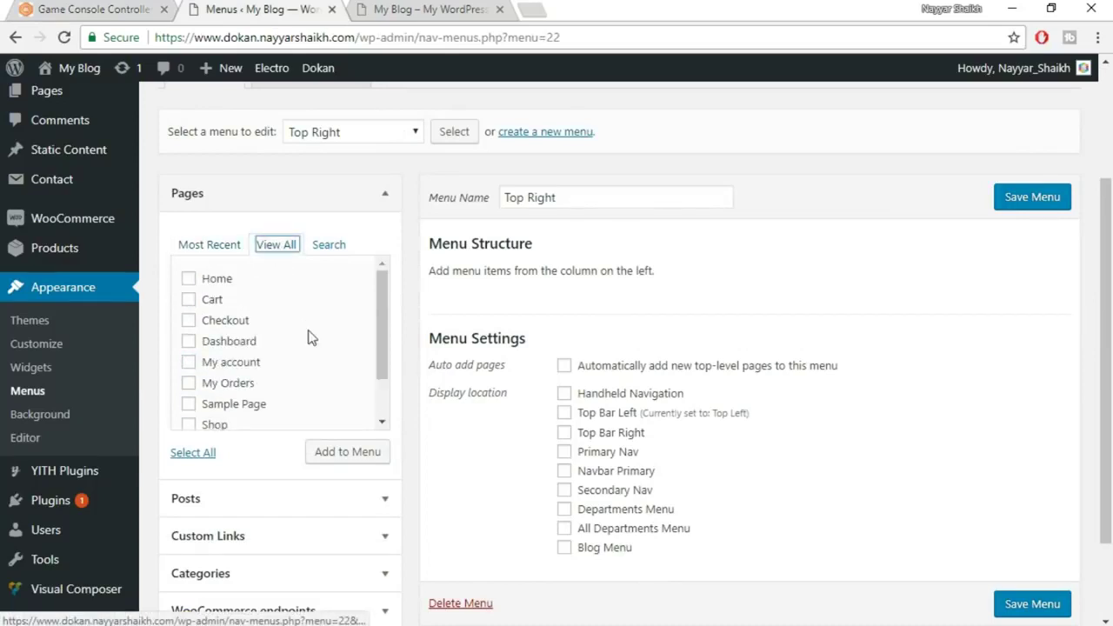
pyautogui.click(228, 341)
pyautogui.click(242, 363)
pyautogui.scroll(-1, 250, 394)
pyautogui.click(220, 371)
pyautogui.scroll(-1, 348, 400)
pyautogui.click(363, 366)
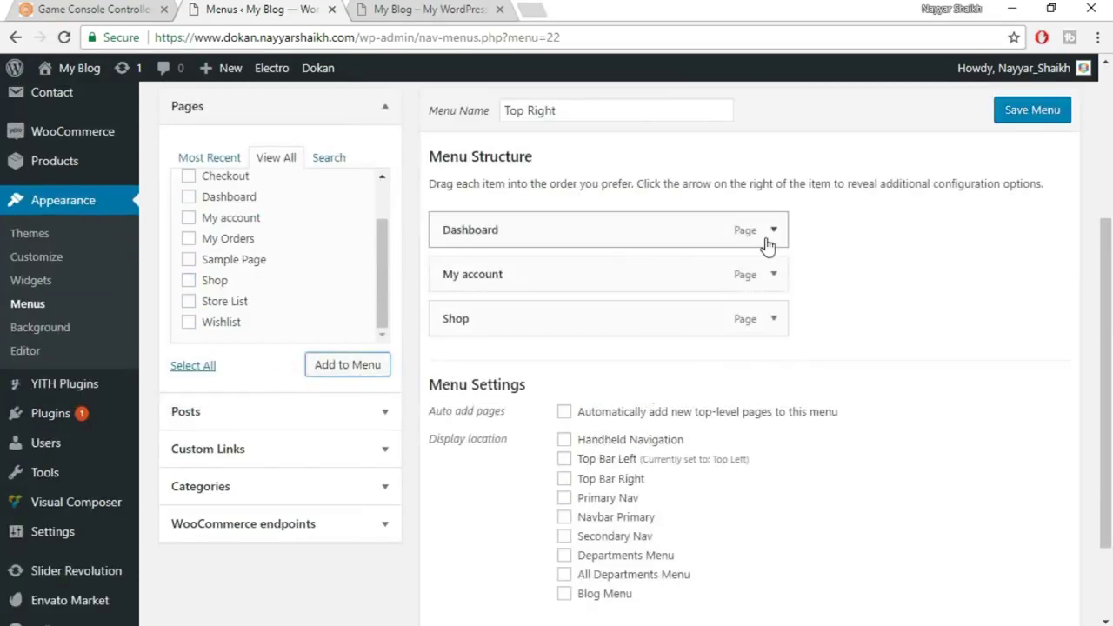
# Relabel the Dashboard menu item as 'Start Selling'.
pyautogui.hotkey('ctrl', 'shift', 'Tab')
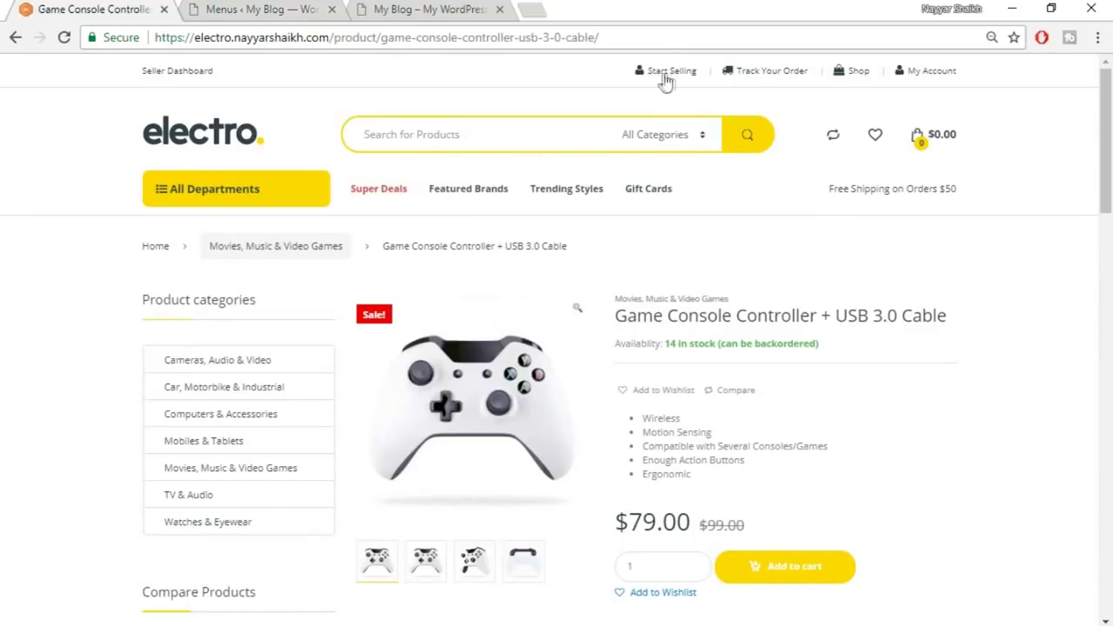
pyautogui.hotkey('ctrl', 'Tab')
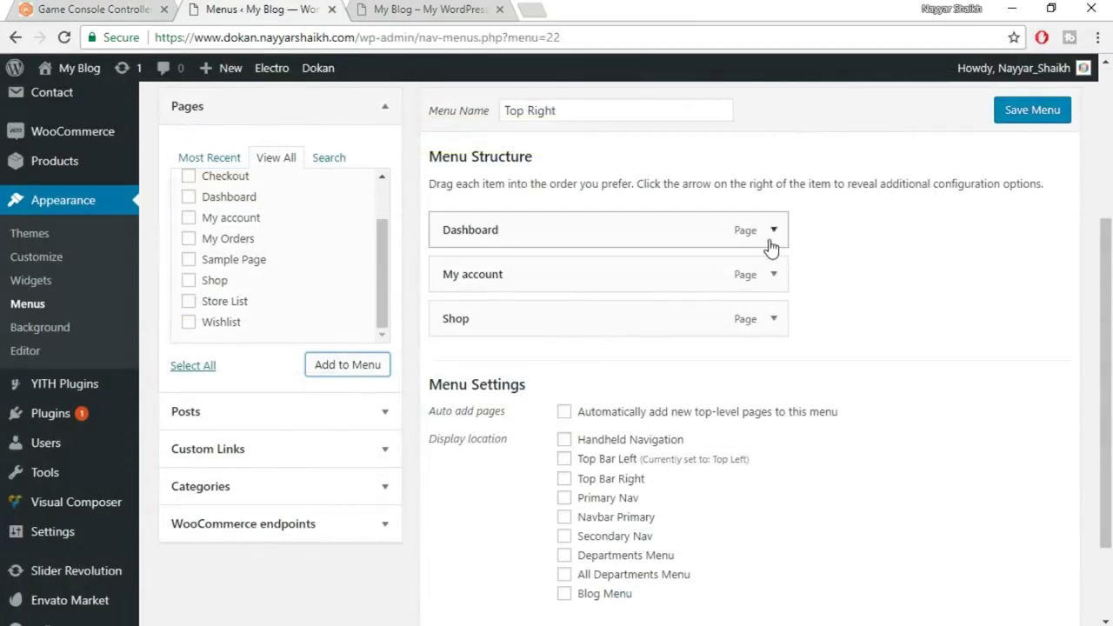
pyautogui.click(773, 230)
pyautogui.moveTo(598, 289); pyautogui.dragTo(414, 273)
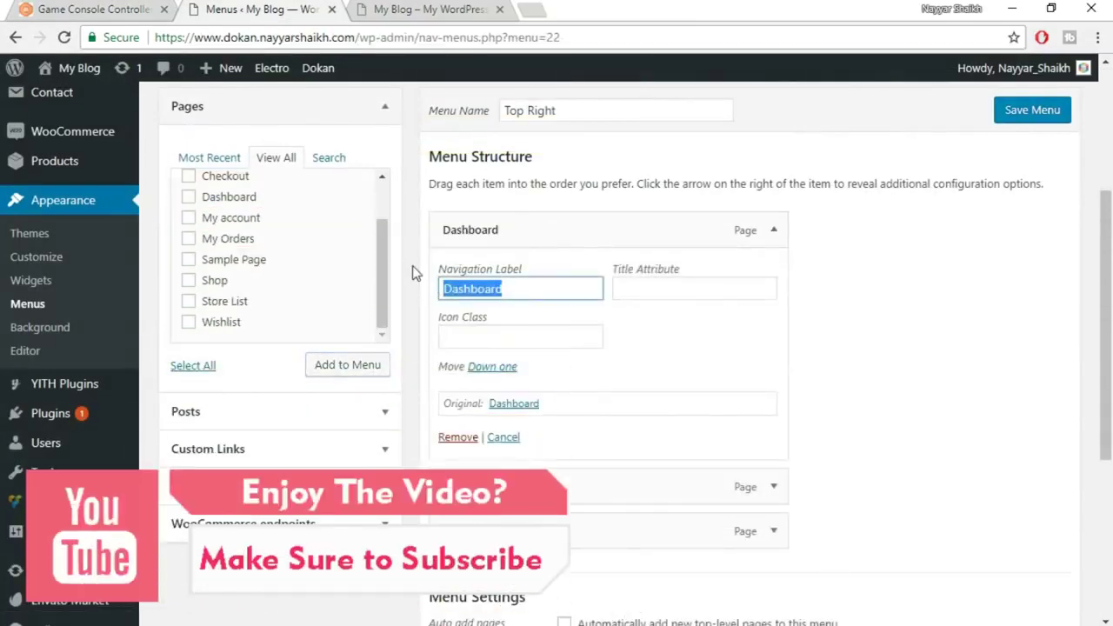
pyautogui.write('Start Slling')
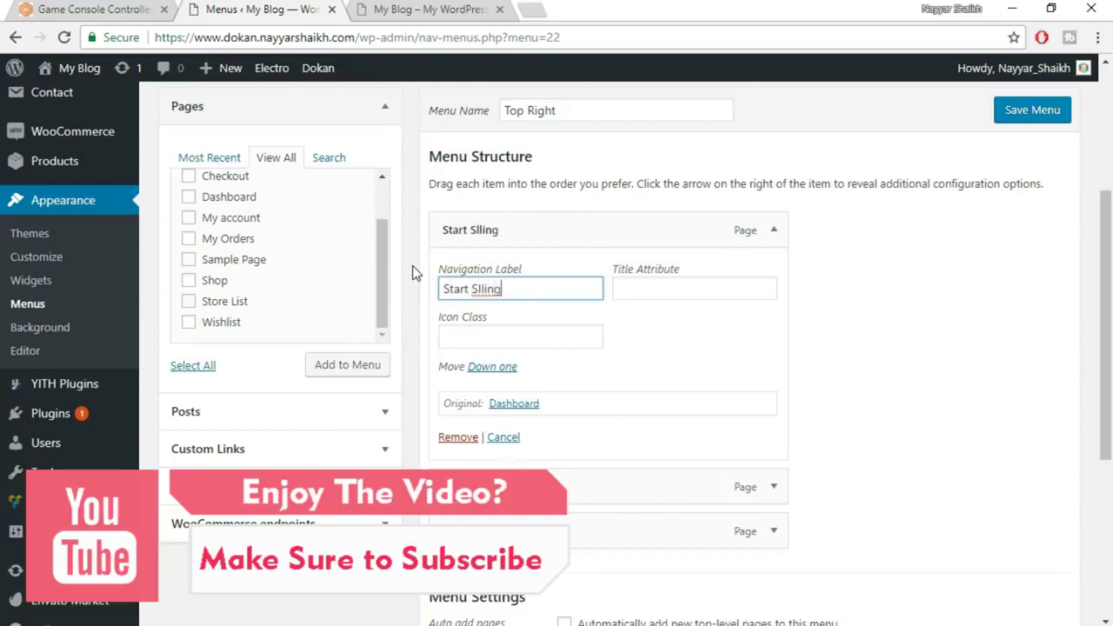
pyautogui.write('e')
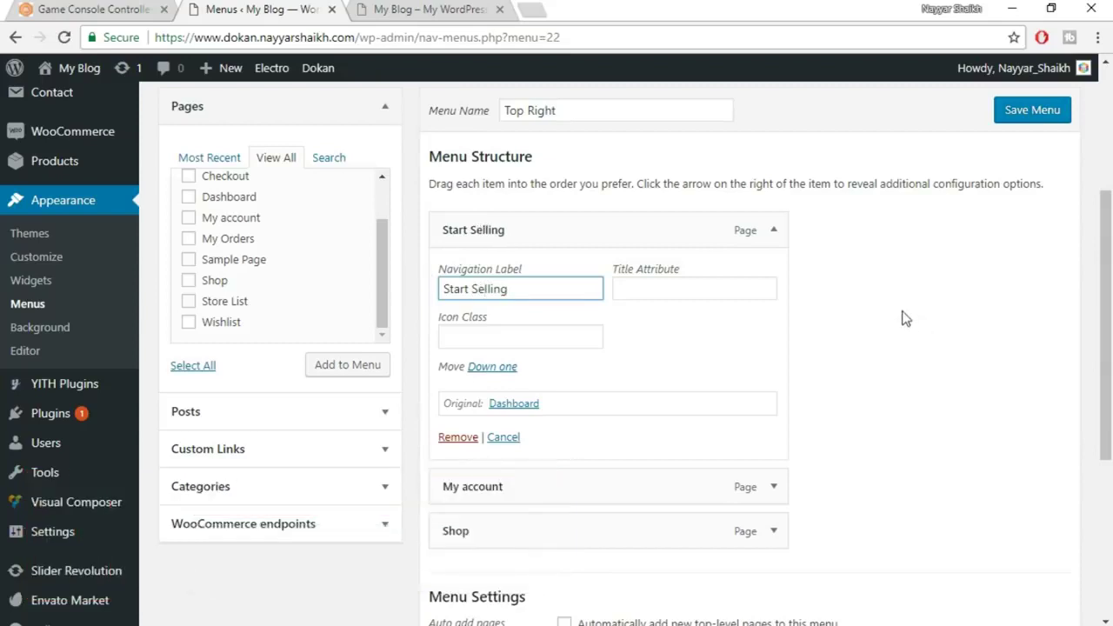
pyautogui.click(773, 230)
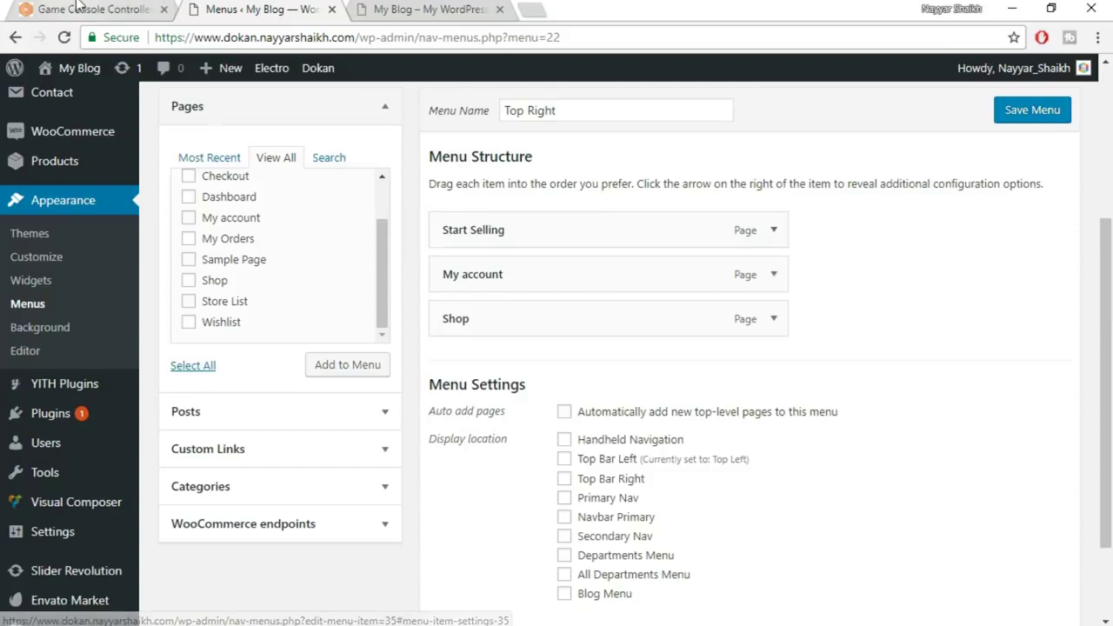
pyautogui.click(92, 9)
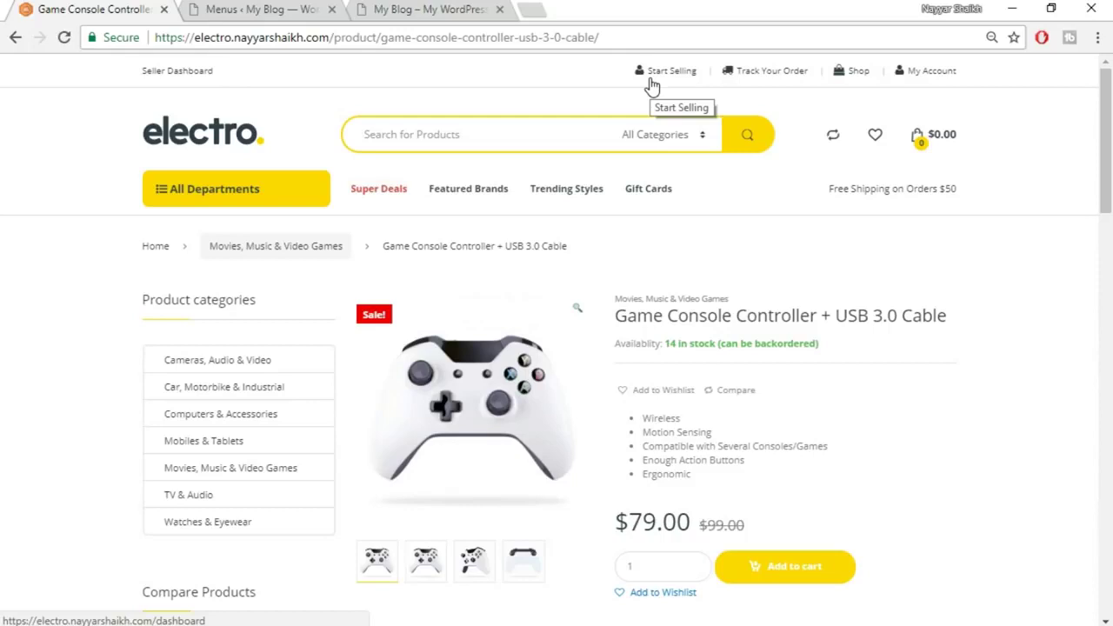
pyautogui.click(258, 11)
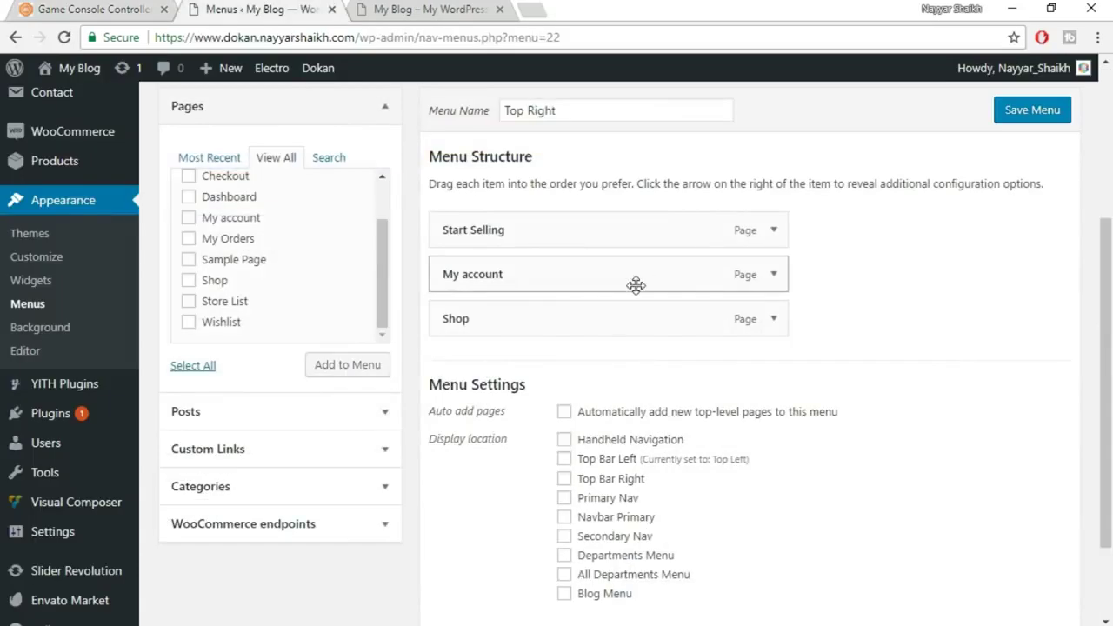
# Move Shop above My account, assign Top Bar Right, and expand the Start Selling item.
pyautogui.moveTo(517, 322); pyautogui.dragTo(567, 278)
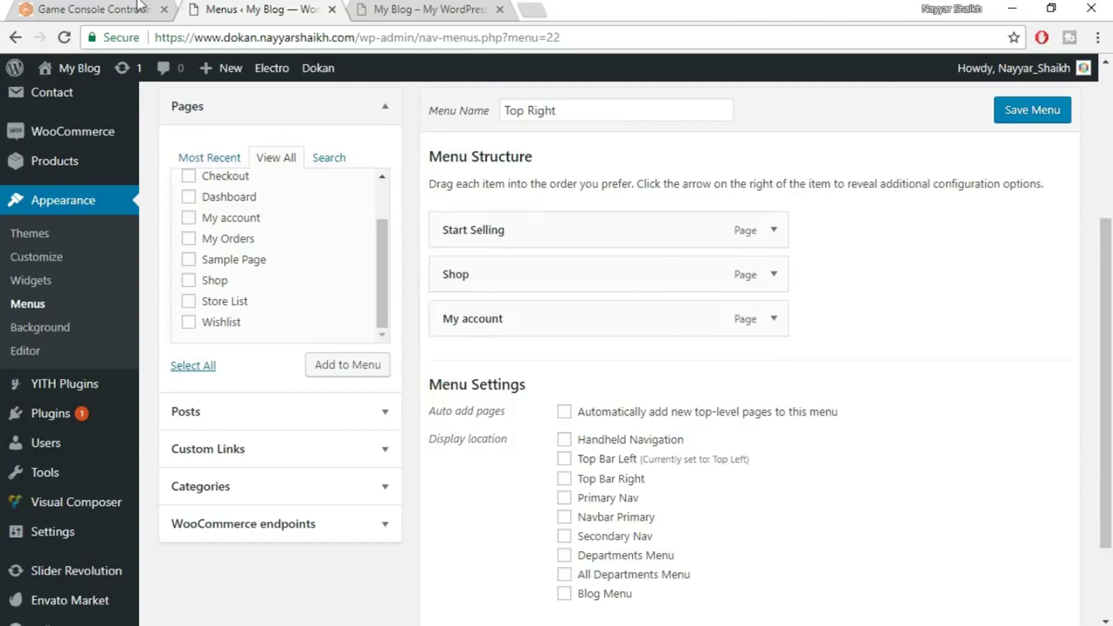
pyautogui.click(139, 7)
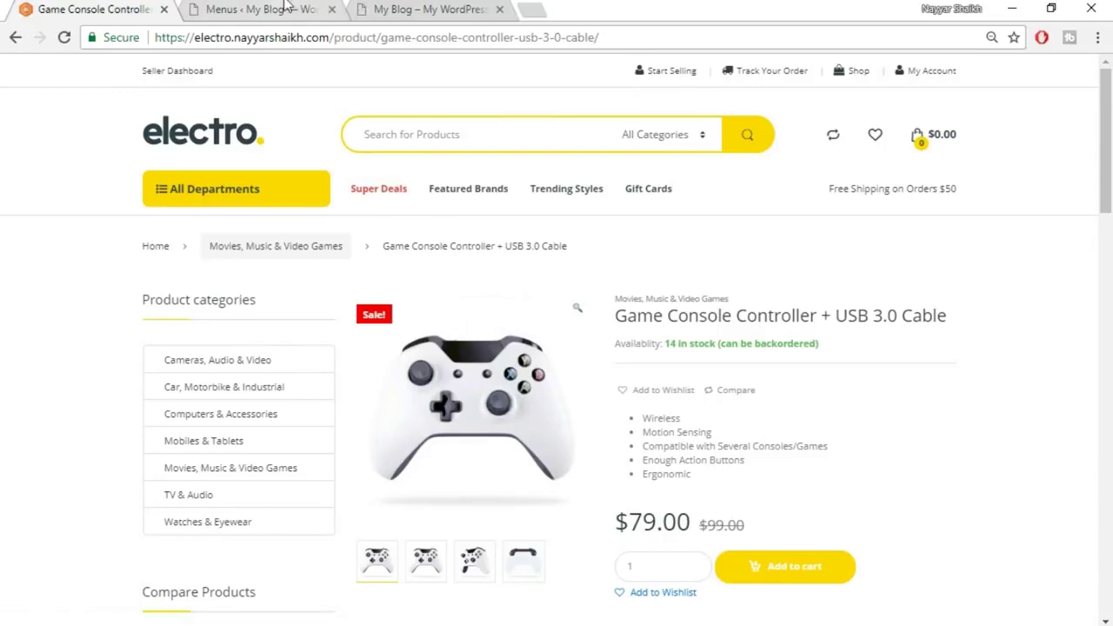
pyautogui.hotkey('ctrl', 'Tab')
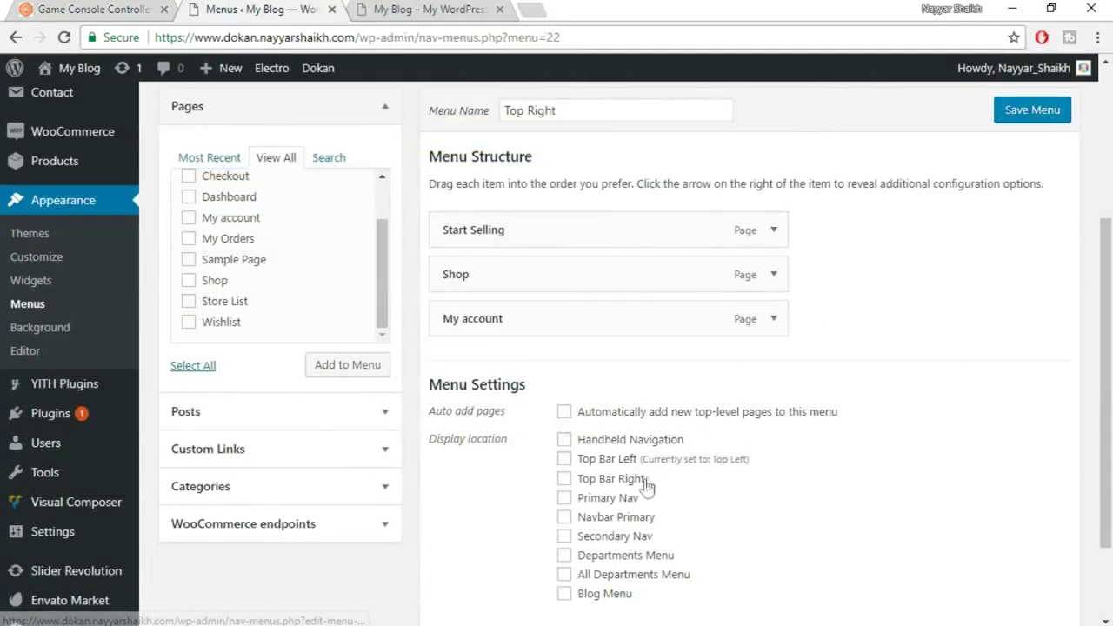
pyautogui.click(596, 487)
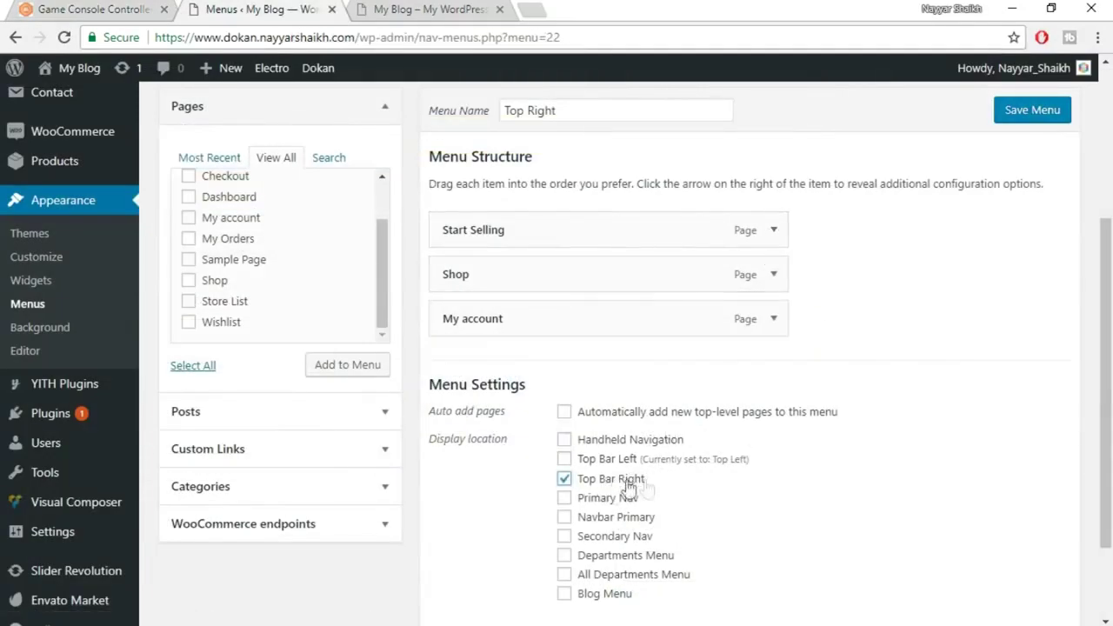
pyautogui.click(774, 233)
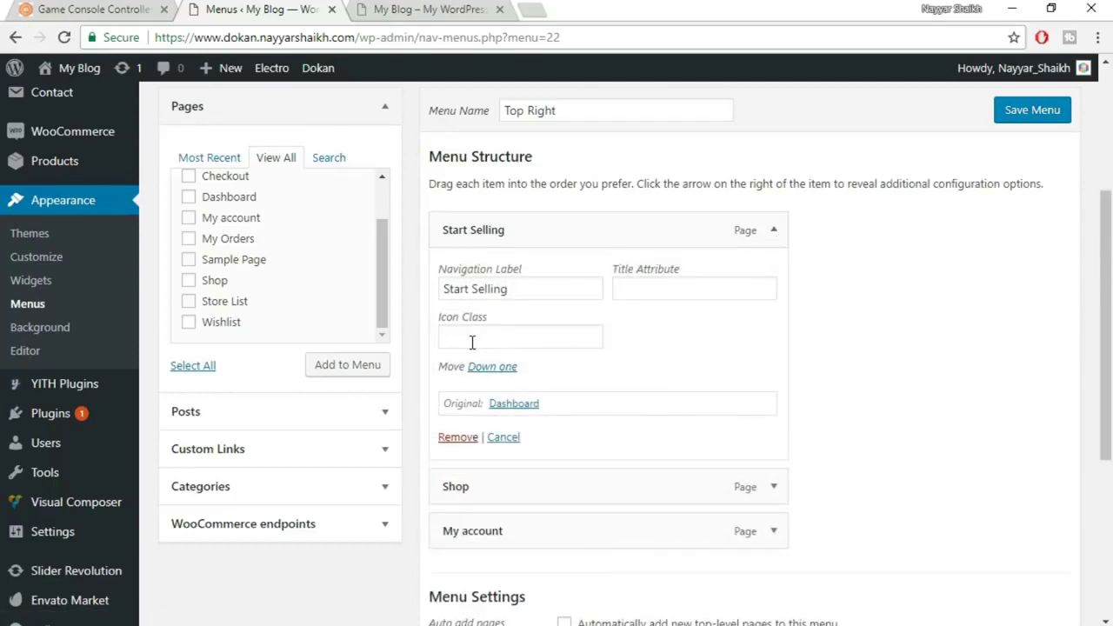
pyautogui.click(541, 7)
# Go to fontawesome.io and bring up its All Icons list.
pyautogui.write('font')
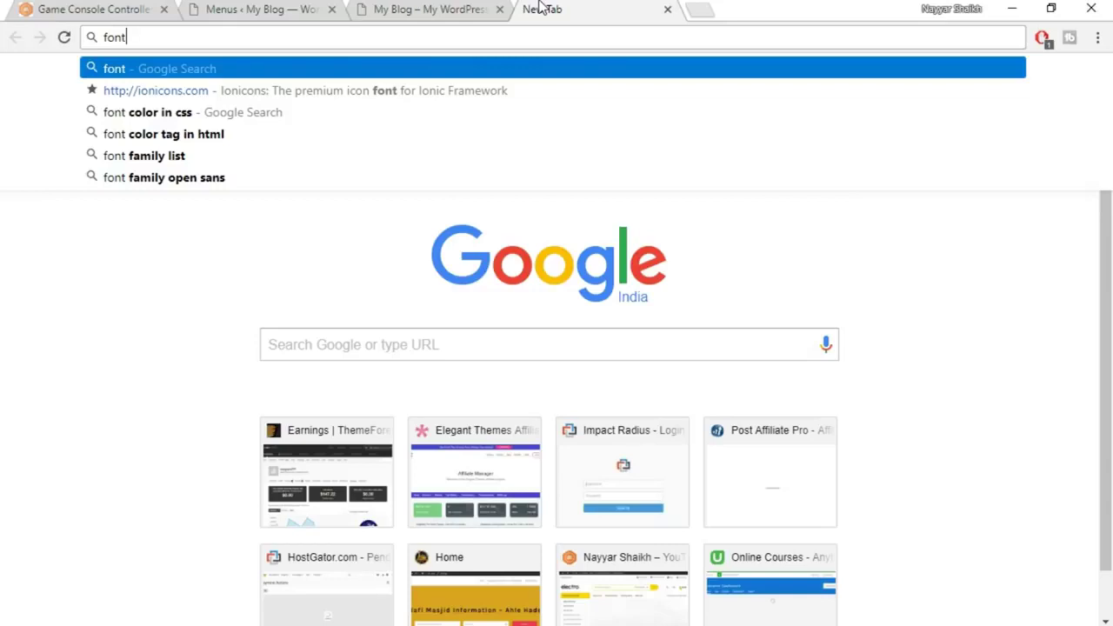
pyautogui.write('awesom')
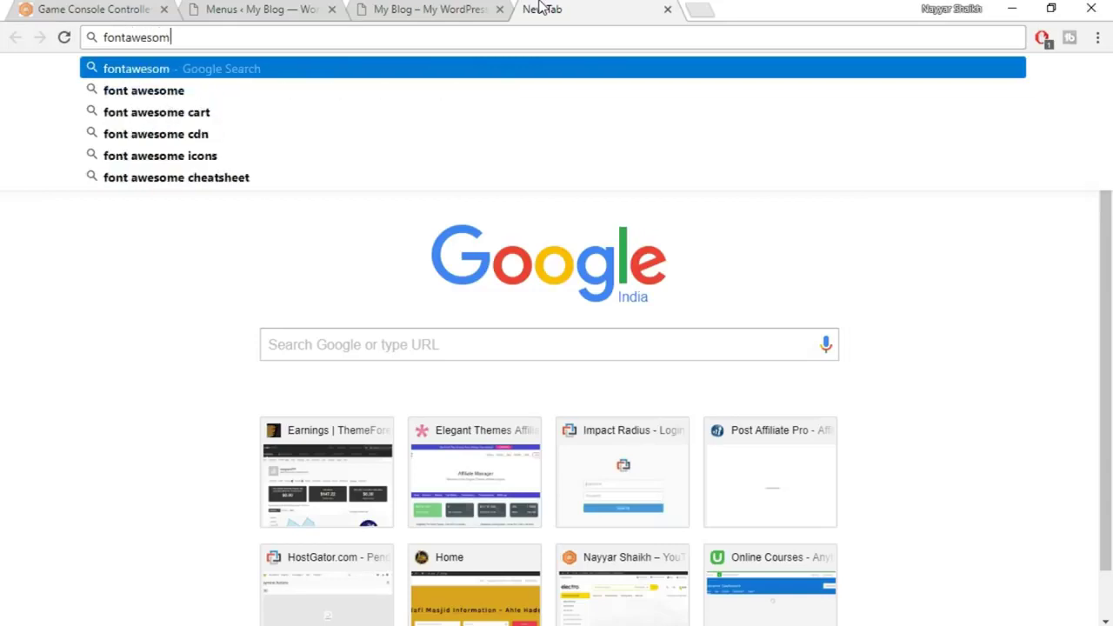
pyautogui.write('e.com')
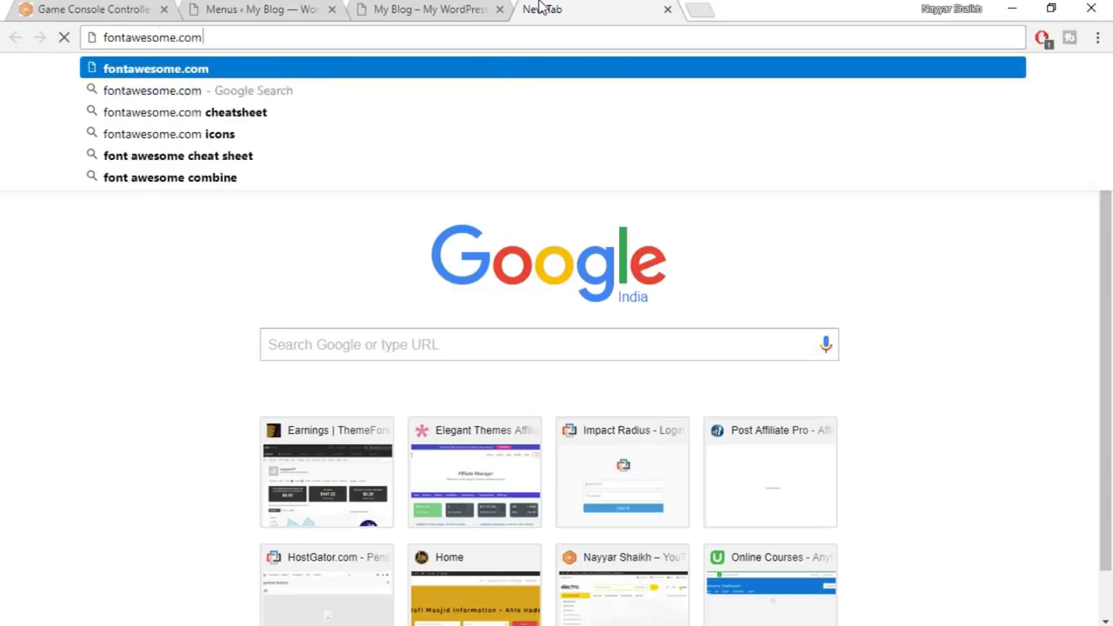
pyautogui.press('BackSpace')
pyautogui.press('BackSpace')
pyautogui.press('BackSpace')
pyautogui.write('io')
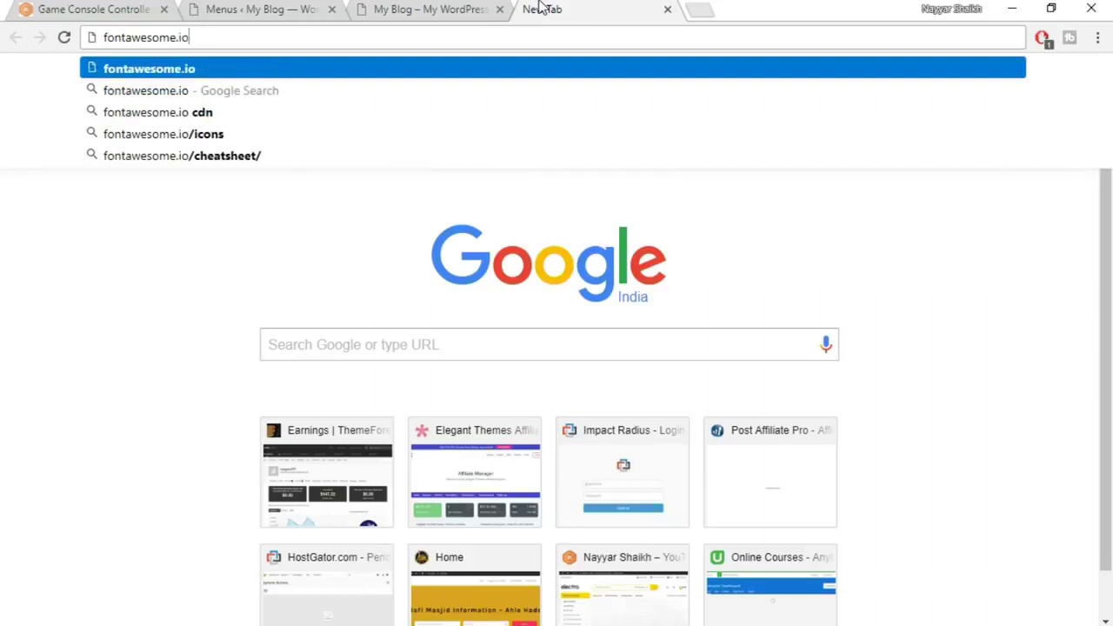
pyautogui.press('Return')
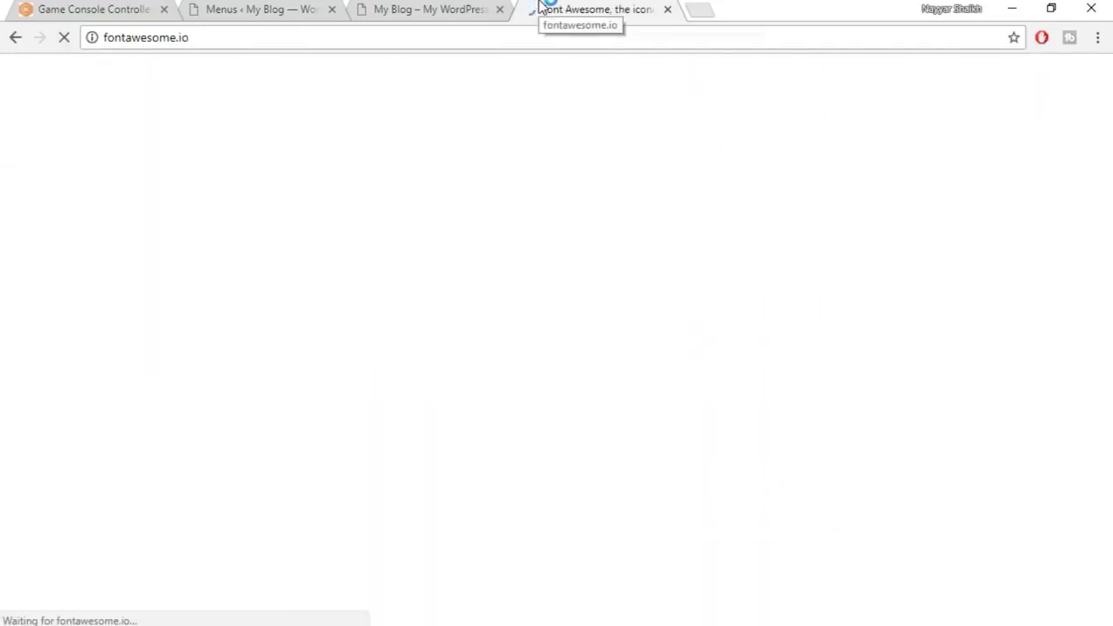
pyautogui.scroll(-3, 795, 266)
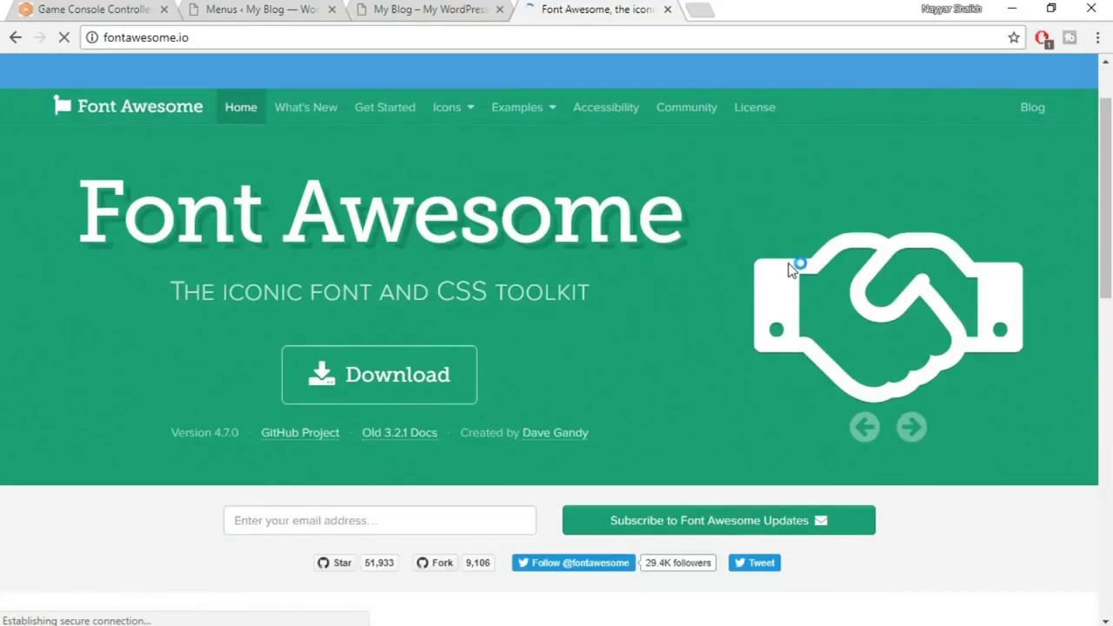
pyautogui.scroll(-2, 449, 369)
pyautogui.scroll(5, 451, 372)
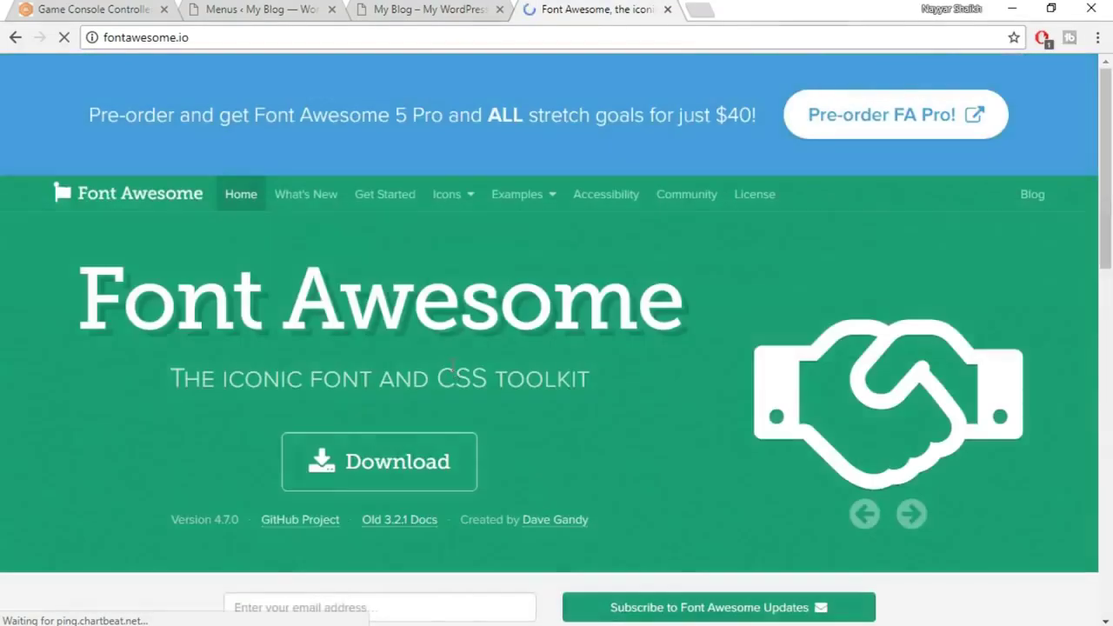
pyautogui.click(469, 202)
pyautogui.click(405, 228)
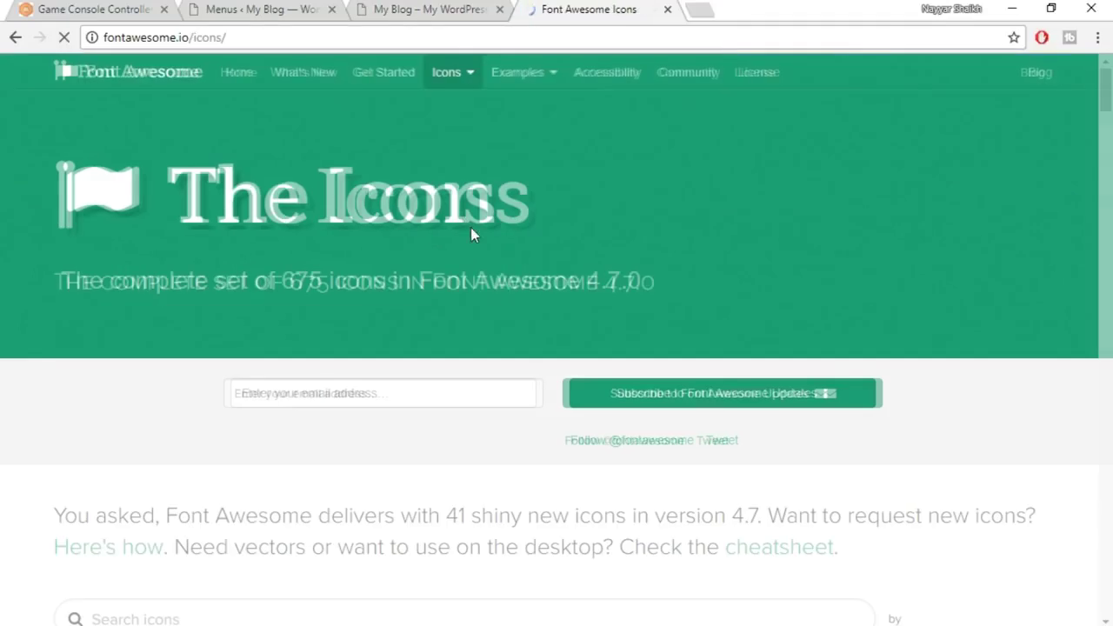
pyautogui.scroll(-5, 285, 203)
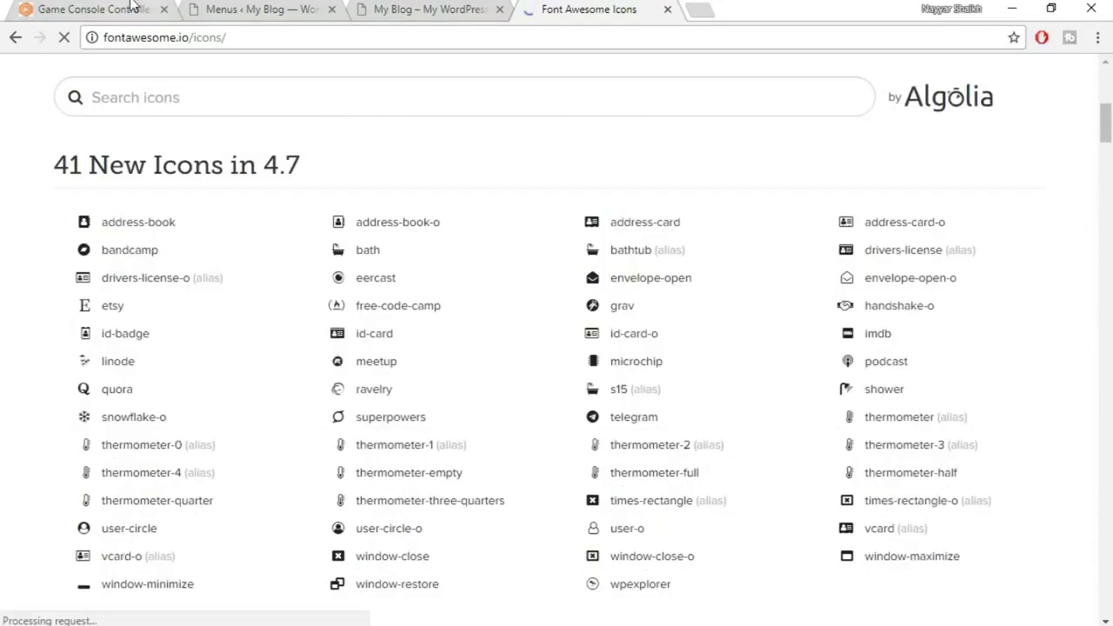
pyautogui.click(96, 10)
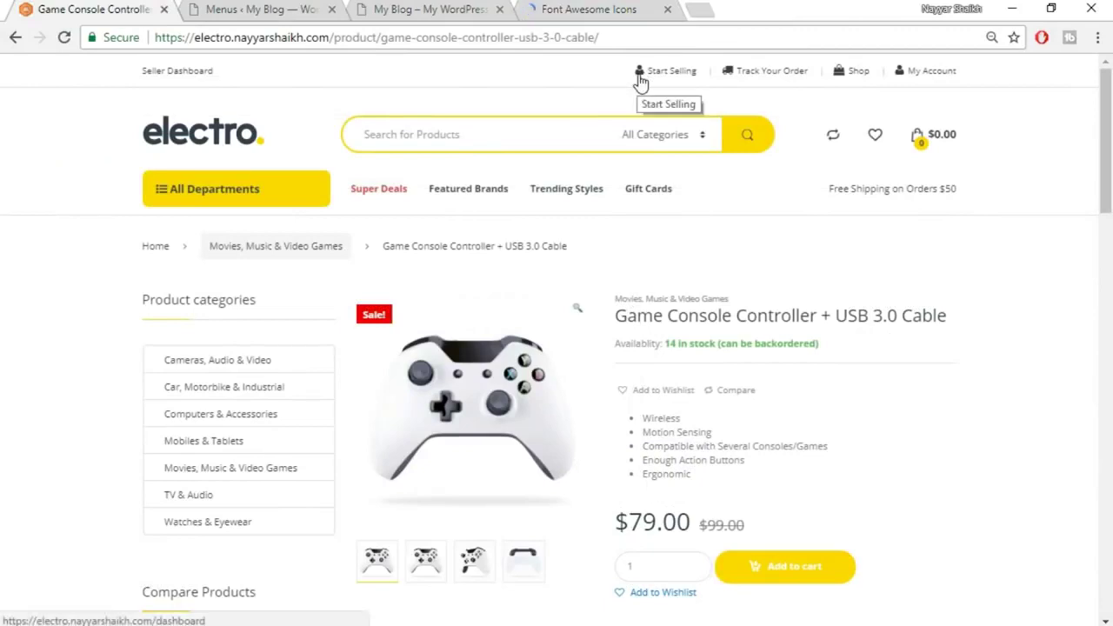
pyautogui.click(644, 11)
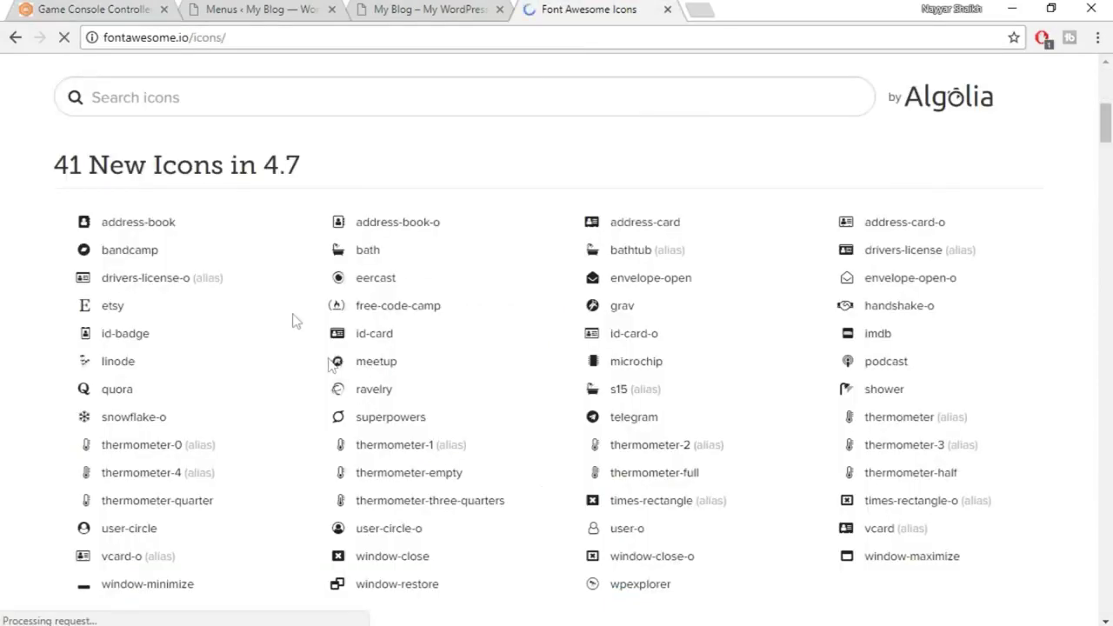
pyautogui.scroll(-3, 986, 453)
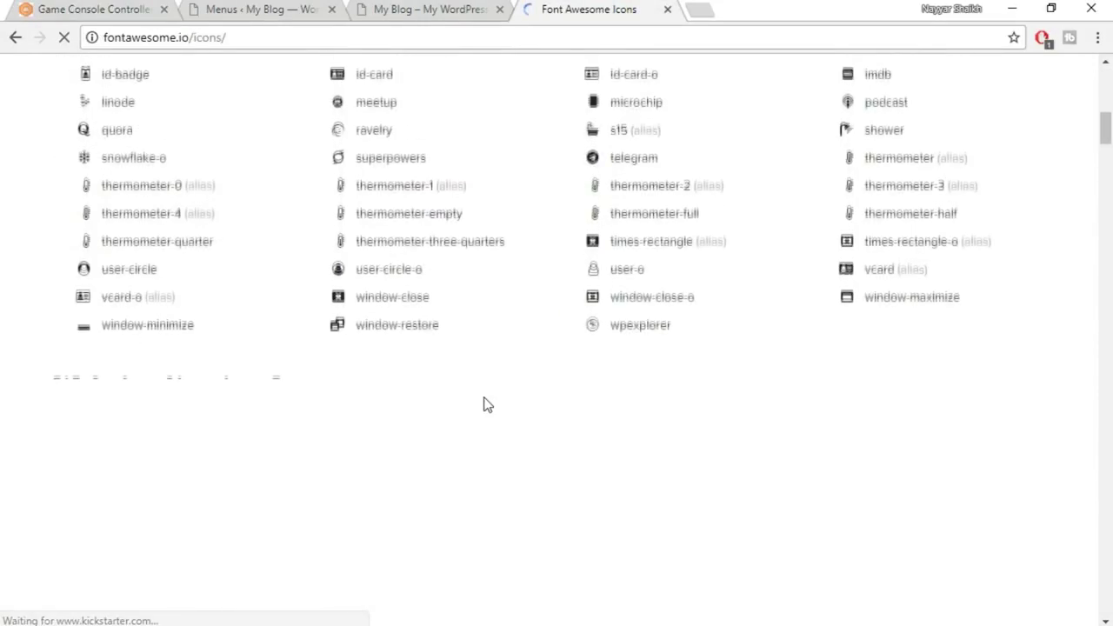
pyautogui.scroll(4, 485, 403)
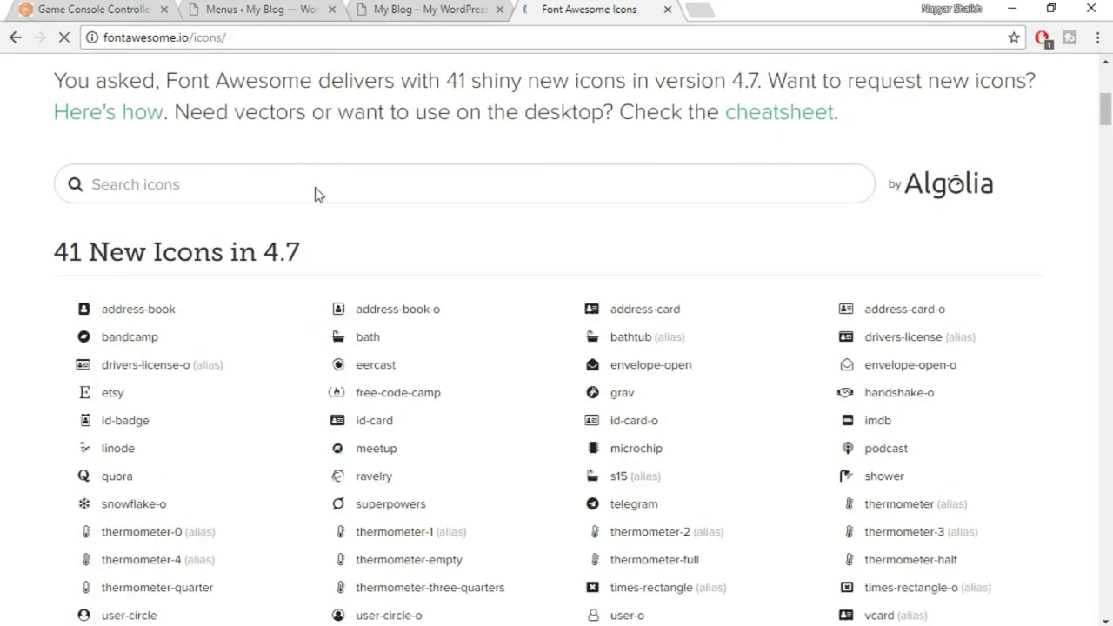
# Search Font Awesome icons for 'user', then focus the Start Selling item's icon class field.
pyautogui.click(318, 189)
pyautogui.write('user')
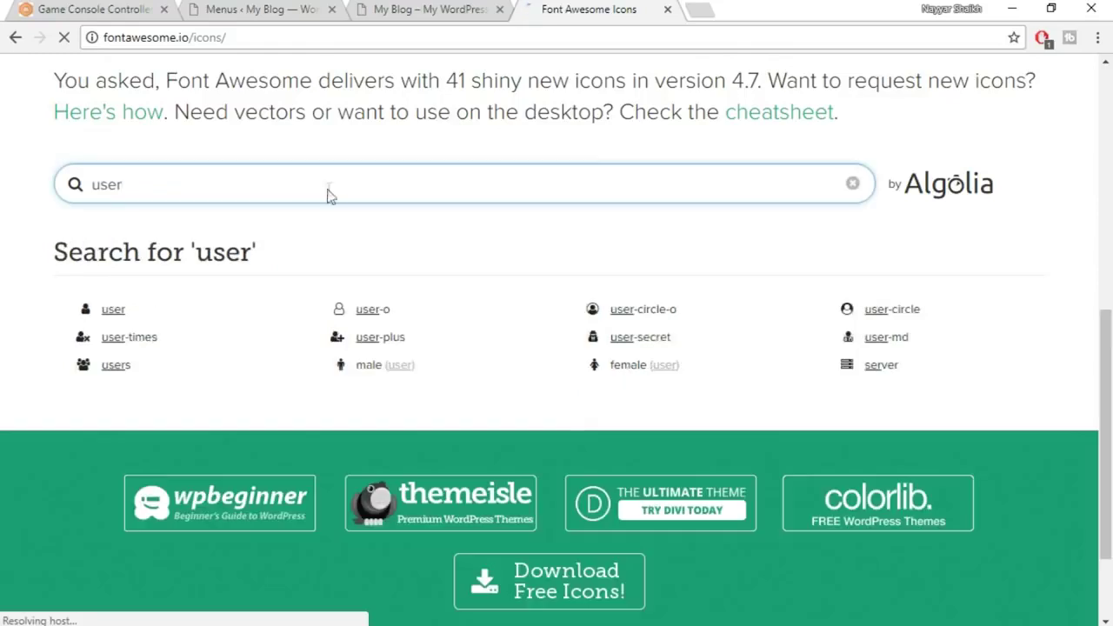
pyautogui.click(133, 329)
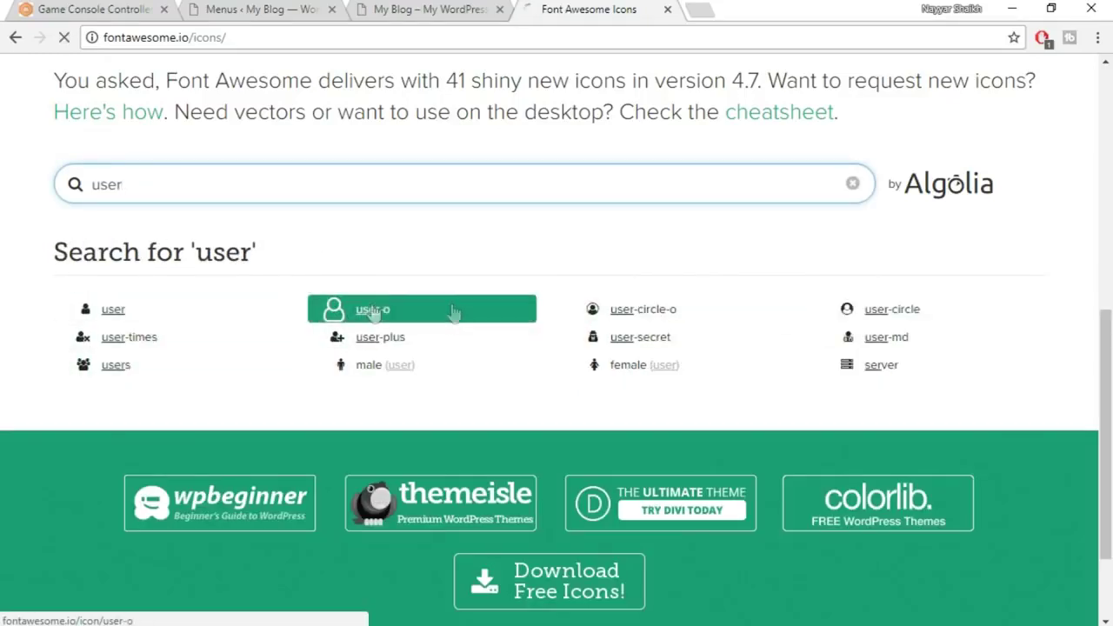
pyautogui.click(458, 7)
pyautogui.click(226, 9)
pyautogui.click(519, 336)
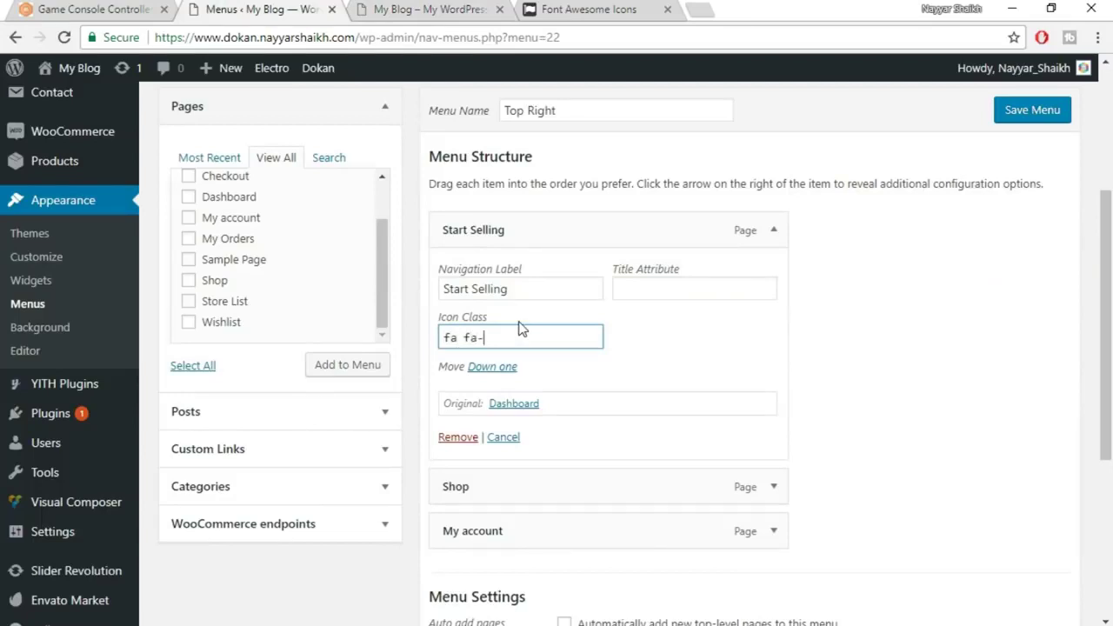
# Save the Top Right menu and reload the storefront to confirm Start Selling, Shop and My account appear.
pyautogui.click(1067, 112)
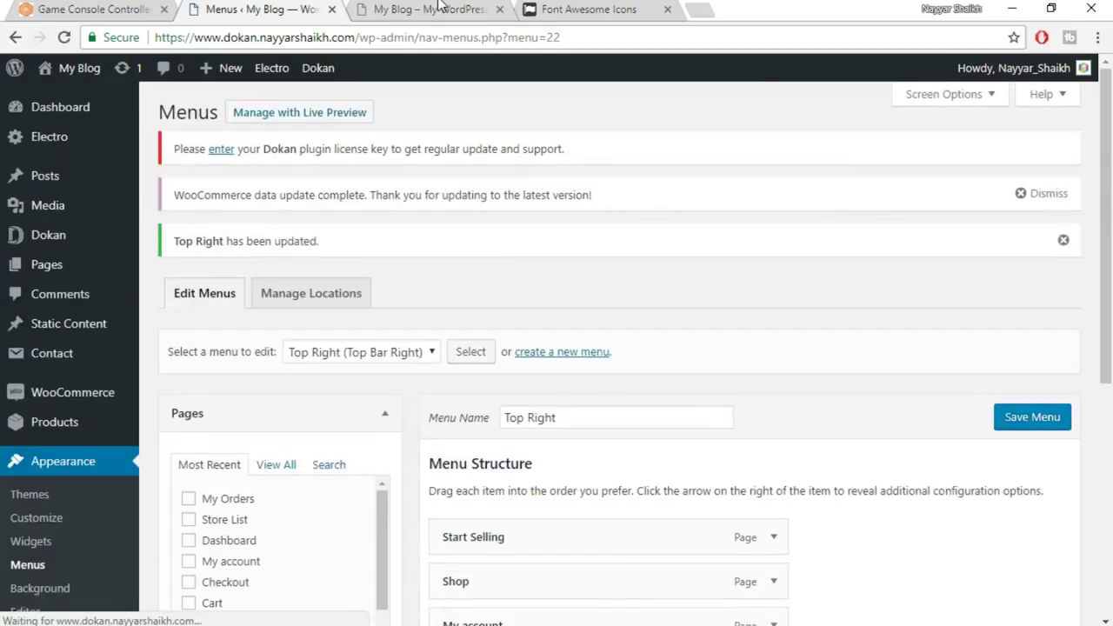
pyautogui.click(444, 10)
pyautogui.click(459, 32)
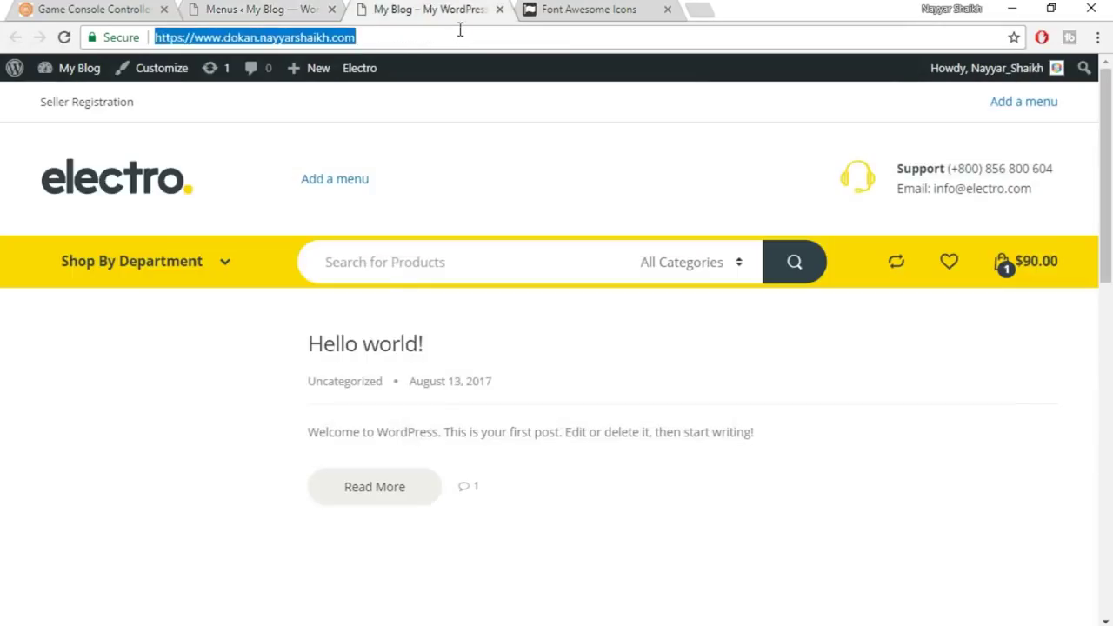
pyautogui.press('Return')
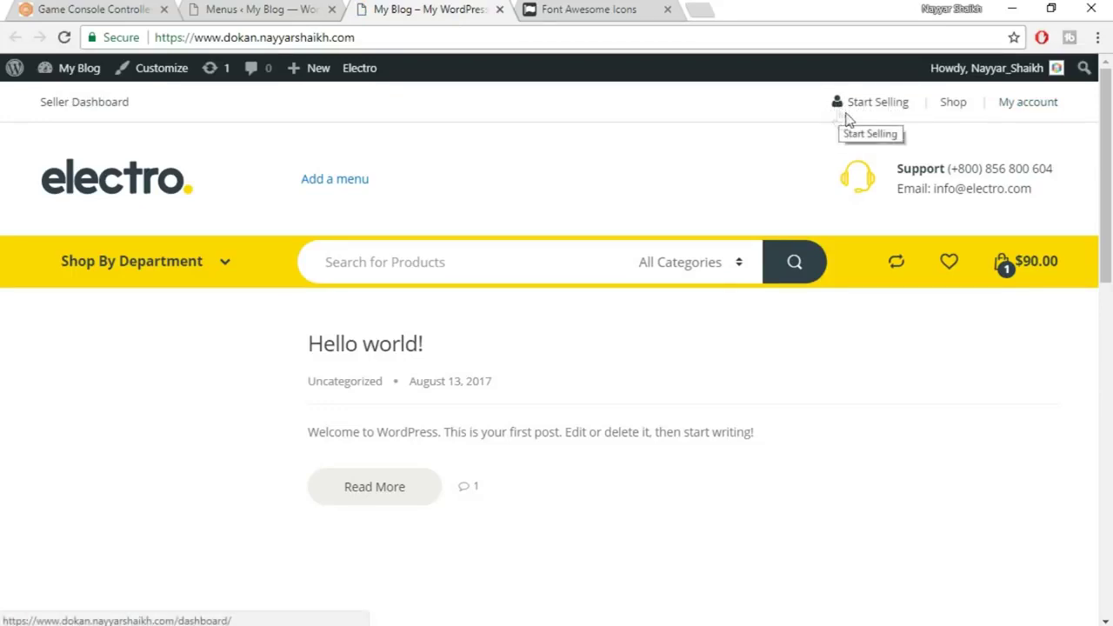
pyautogui.click(293, 9)
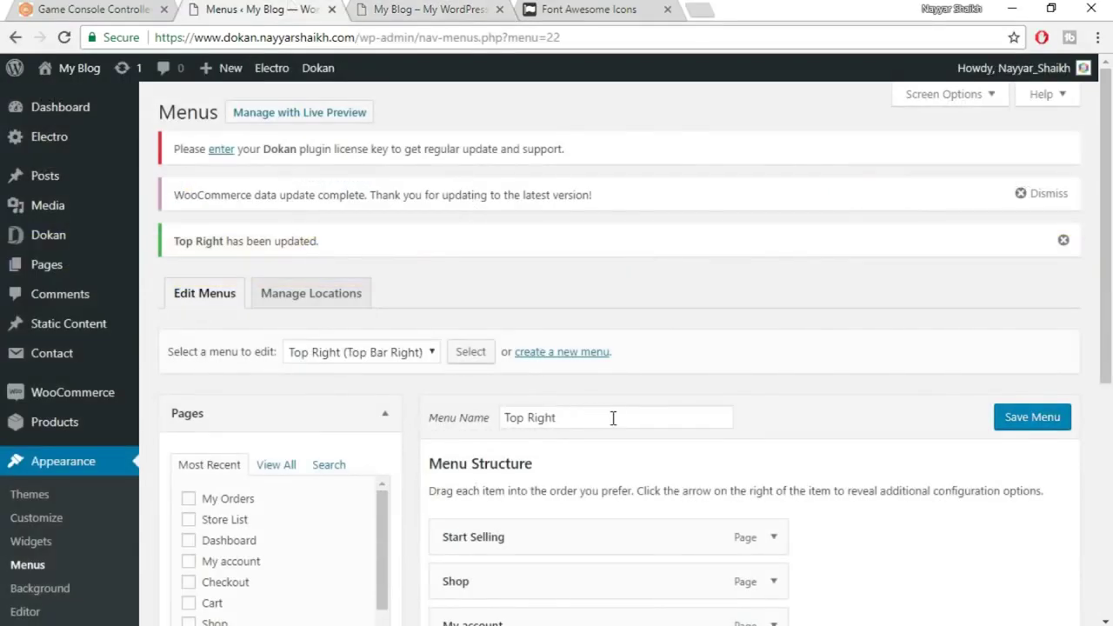
# Look up the icon and set the Shop menu item's icon class to fa fa-shopping-bag.
pyautogui.scroll(-2, 739, 452)
pyautogui.click(772, 408)
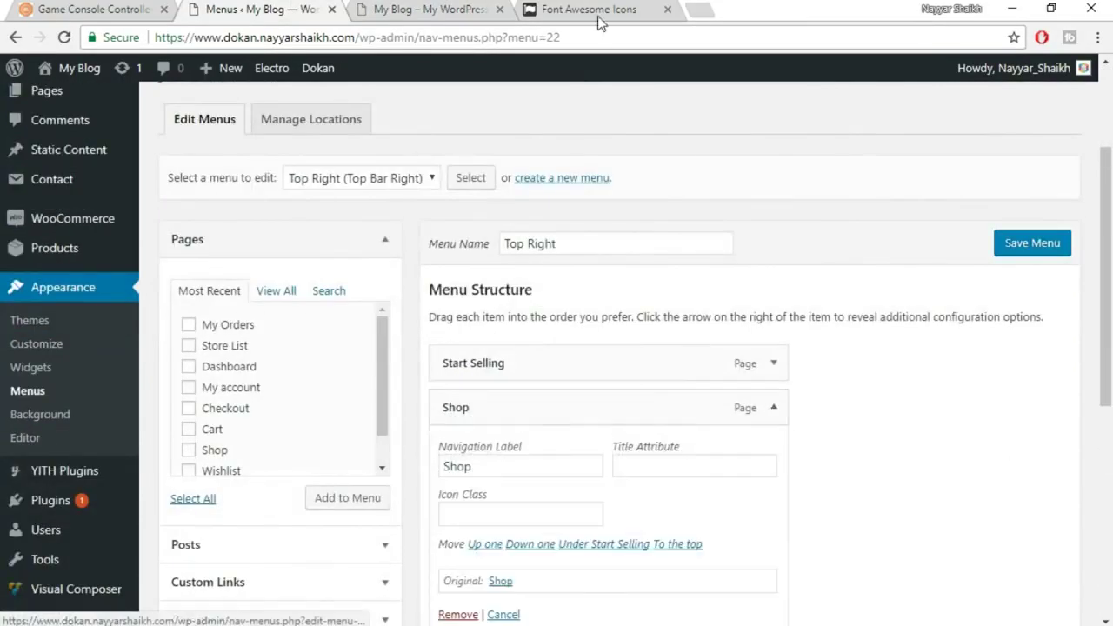
pyautogui.click(600, 11)
pyautogui.hotkey('ctrl', 'a')
pyautogui.write('sho')
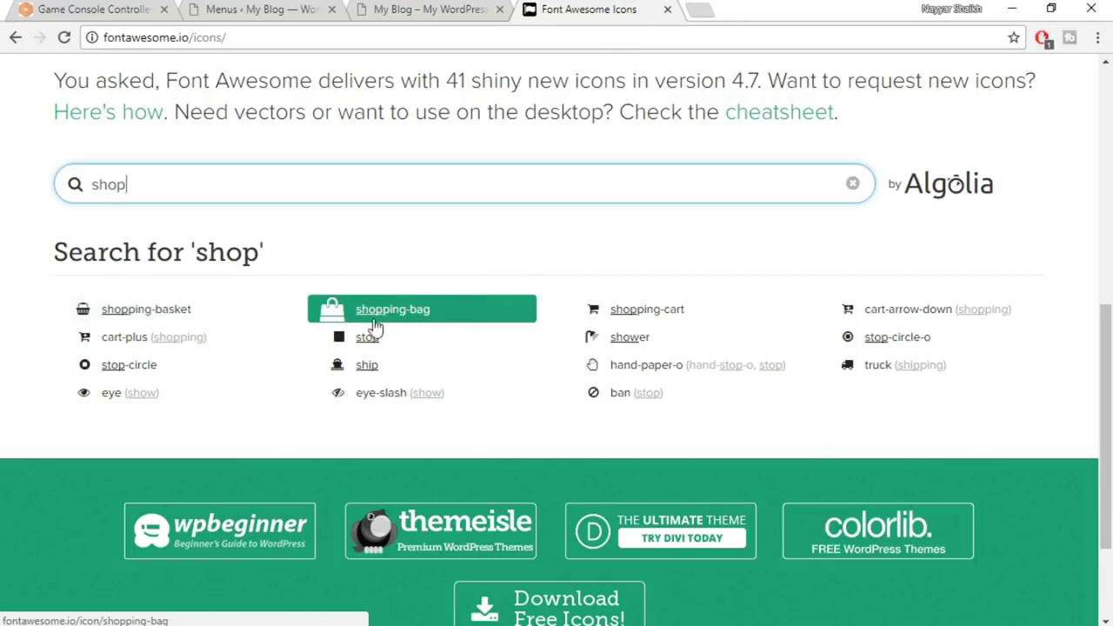
pyautogui.click(450, 9)
pyautogui.click(206, 9)
pyautogui.click(522, 515)
pyautogui.scroll(-2, 588, 483)
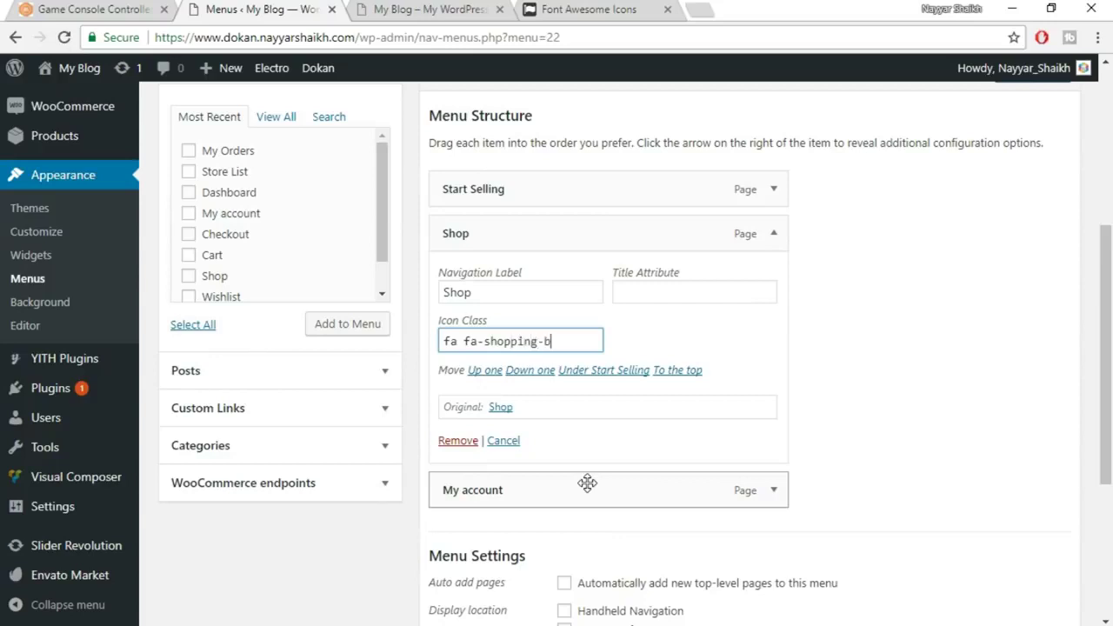
# Set the My account menu item's icon class to fa fa-user.
pyautogui.click(774, 233)
pyautogui.click(773, 278)
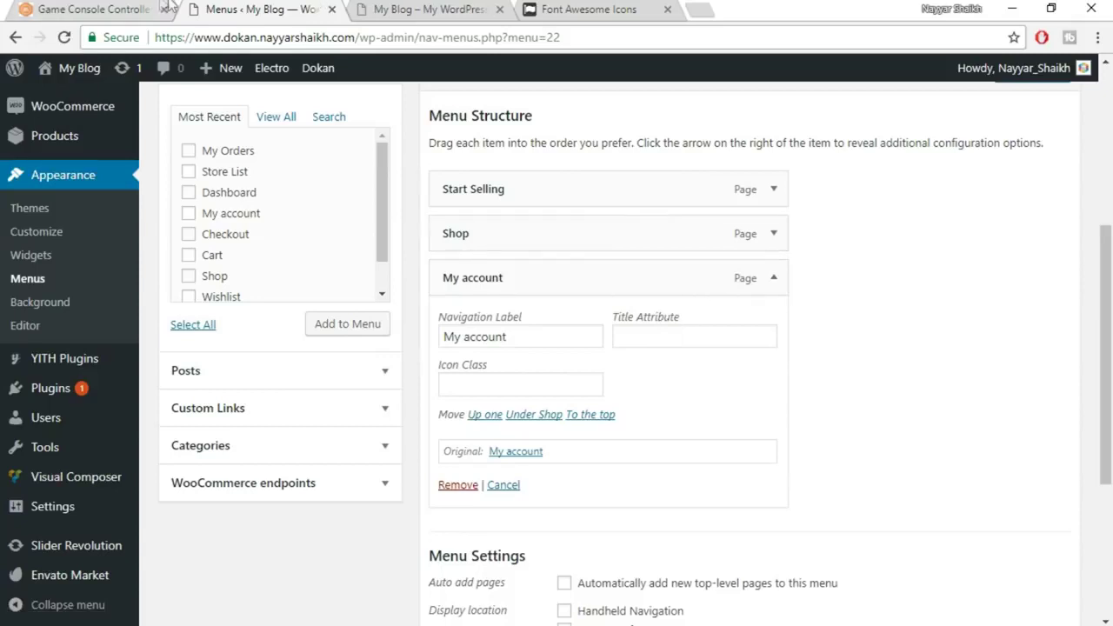
pyautogui.click(104, 10)
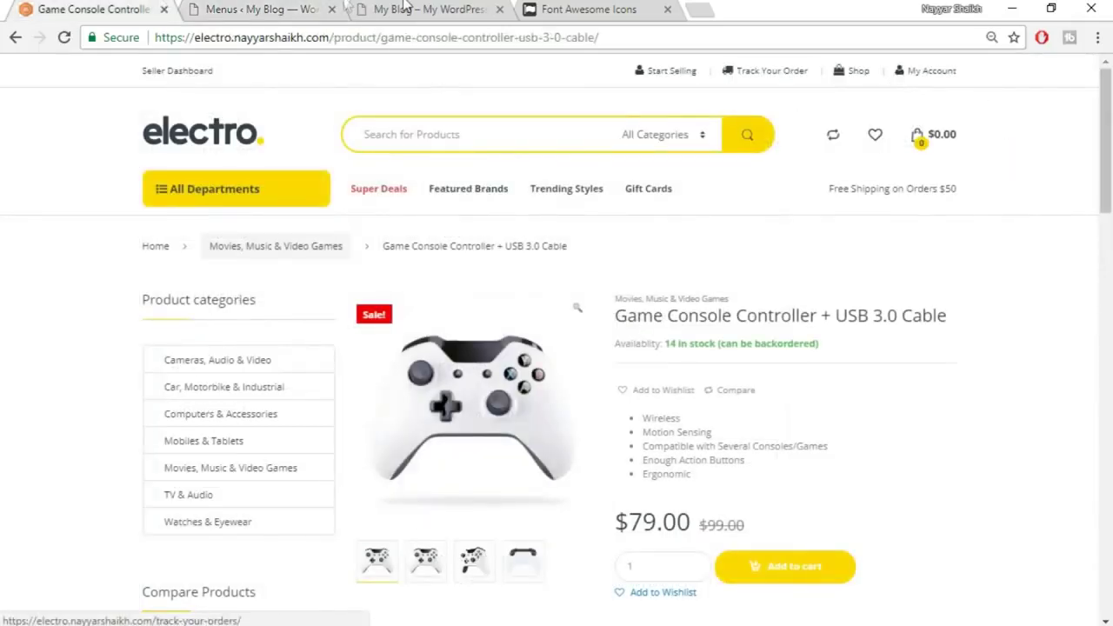
pyautogui.click(278, 9)
pyautogui.click(563, 387)
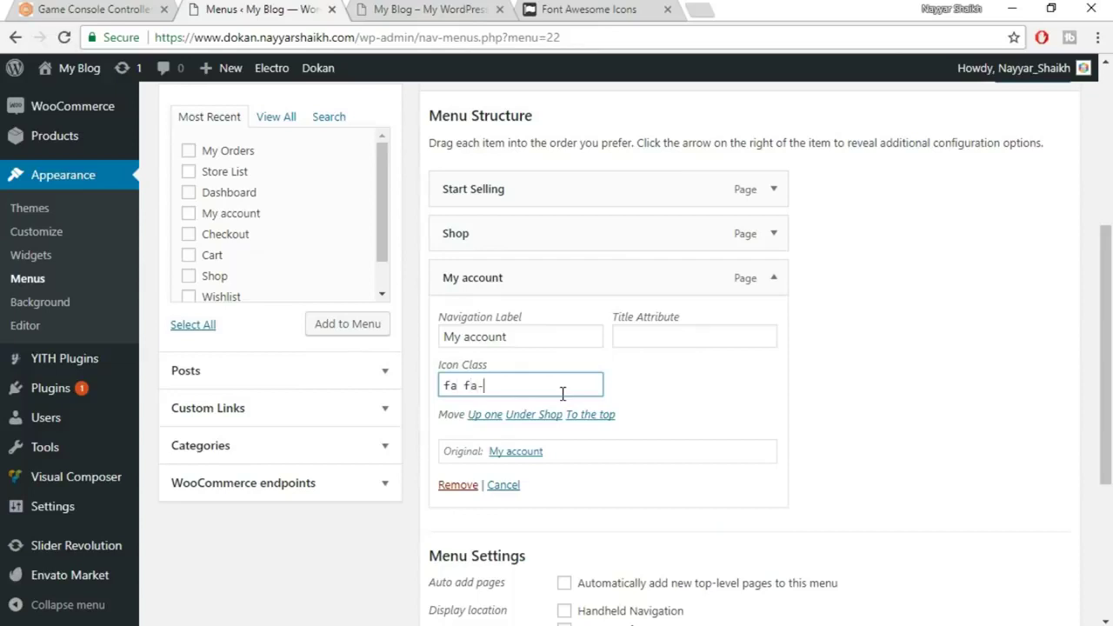
# Save the menu and reload the storefront to see the new icons.
pyautogui.scroll(-3, 730, 409)
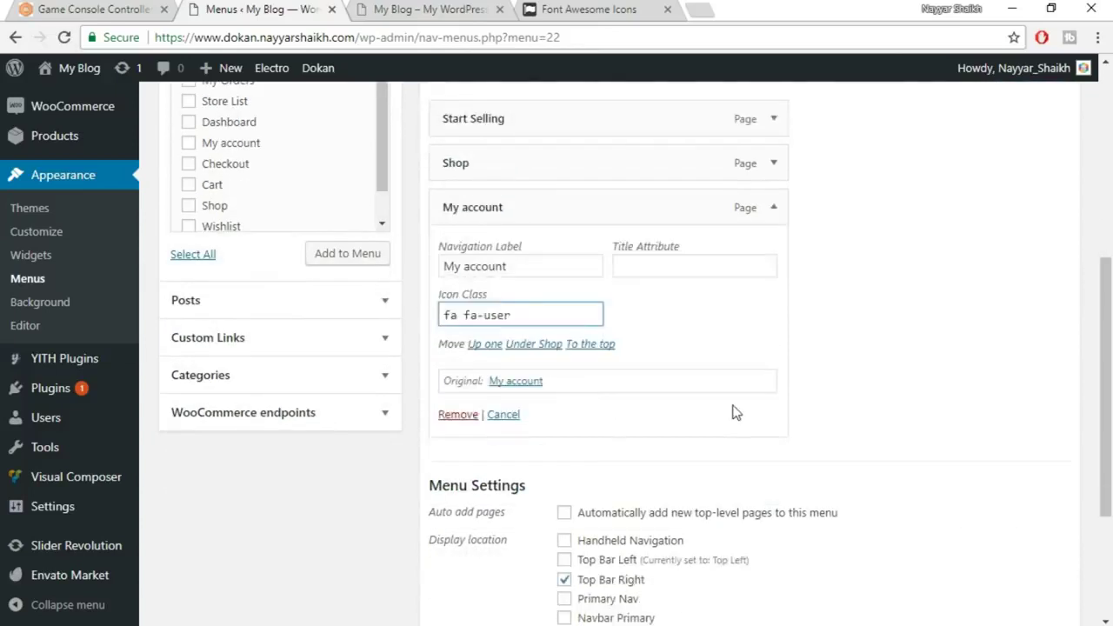
pyautogui.click(1038, 535)
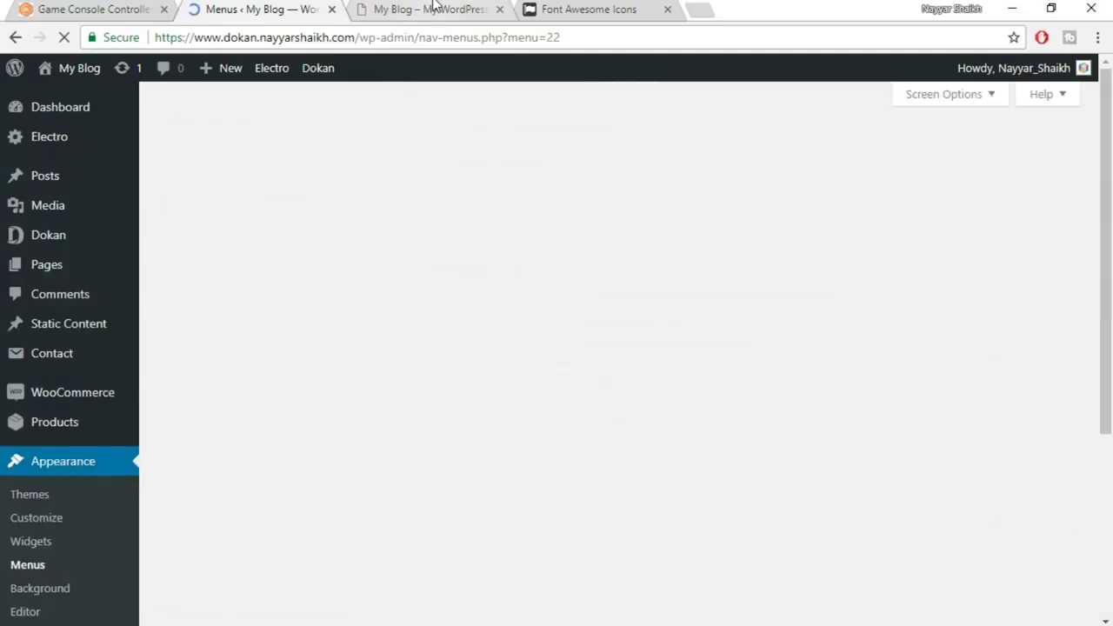
pyautogui.click(435, 9)
pyautogui.click(455, 30)
pyautogui.press('Return')
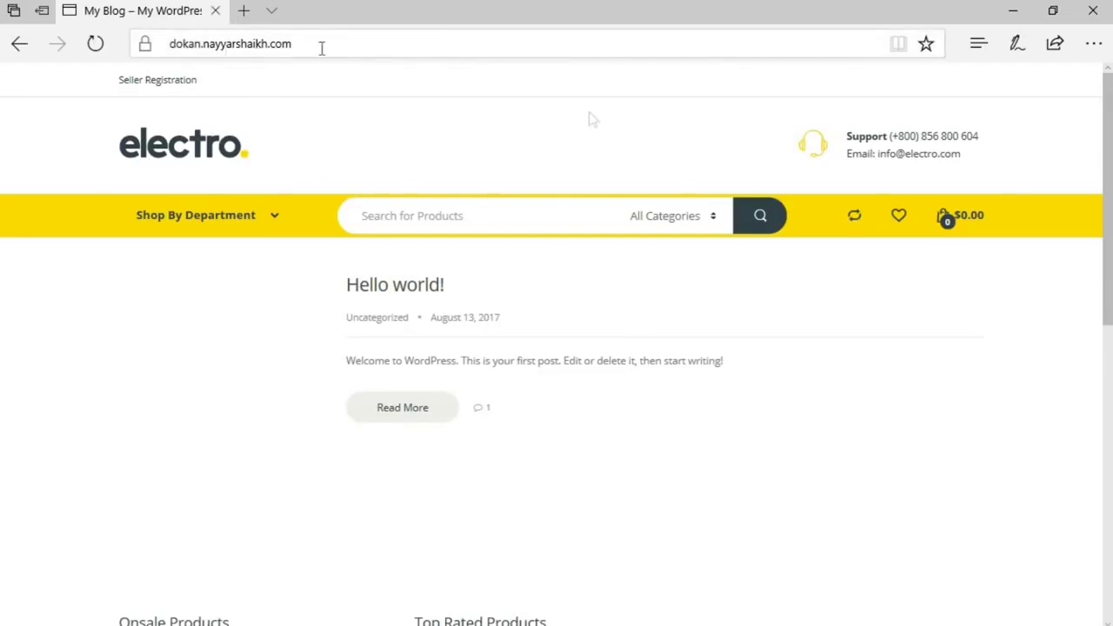
# Reload the storefront and open the Start Selling page from the top bar.
pyautogui.click(92, 43)
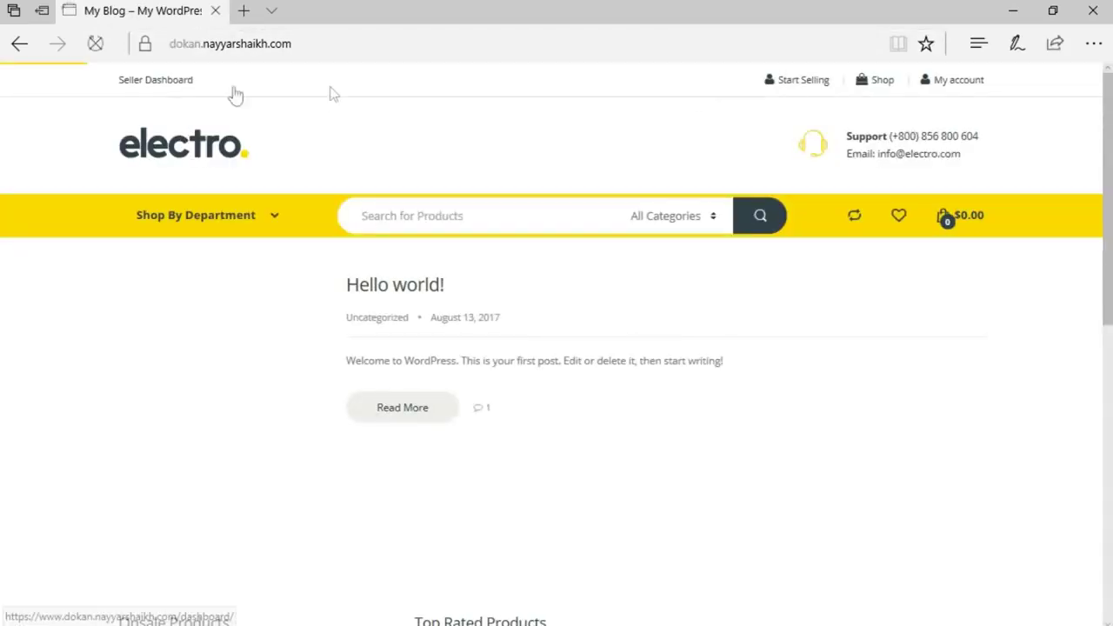
pyautogui.click(804, 82)
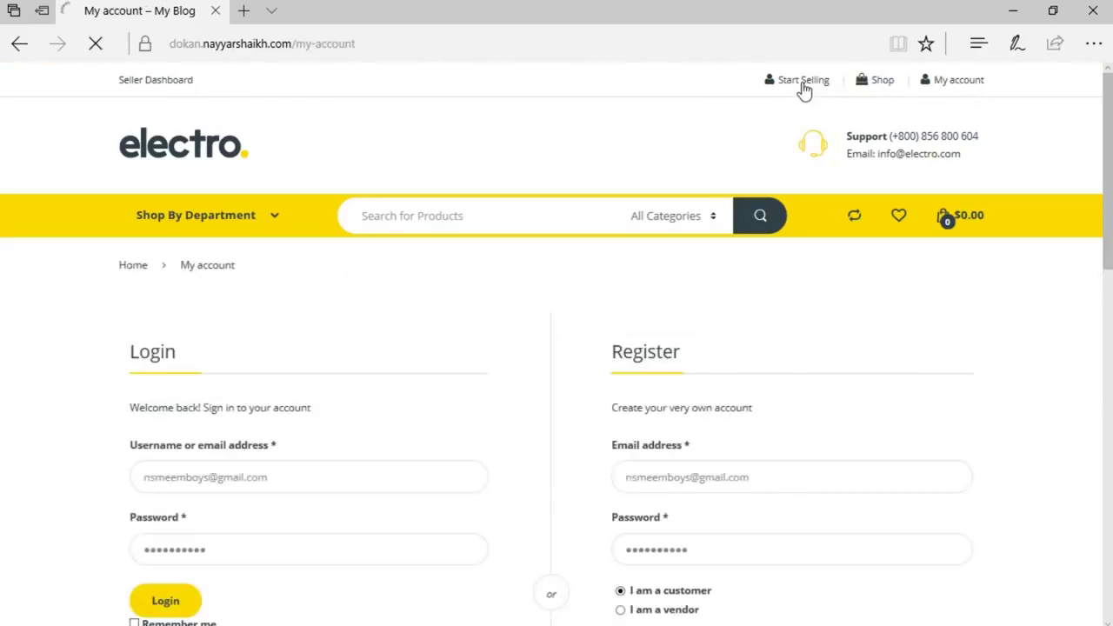
# Choose 'I am a vendor' and enter the account email address and password.
pyautogui.scroll(-2, 959, 296)
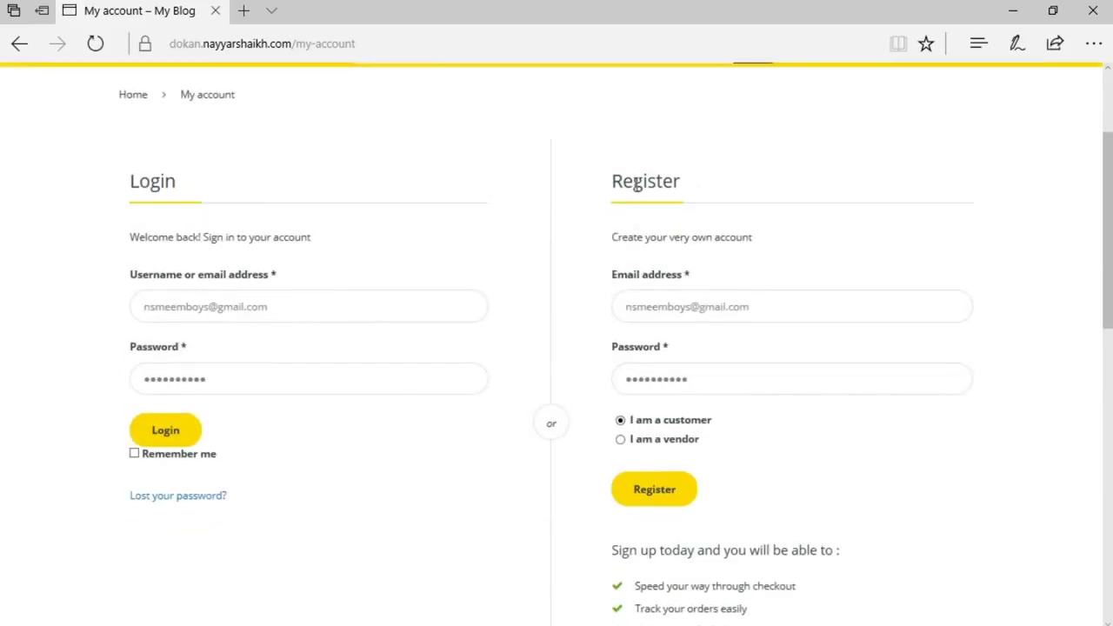
pyautogui.scroll(-1, 1021, 417)
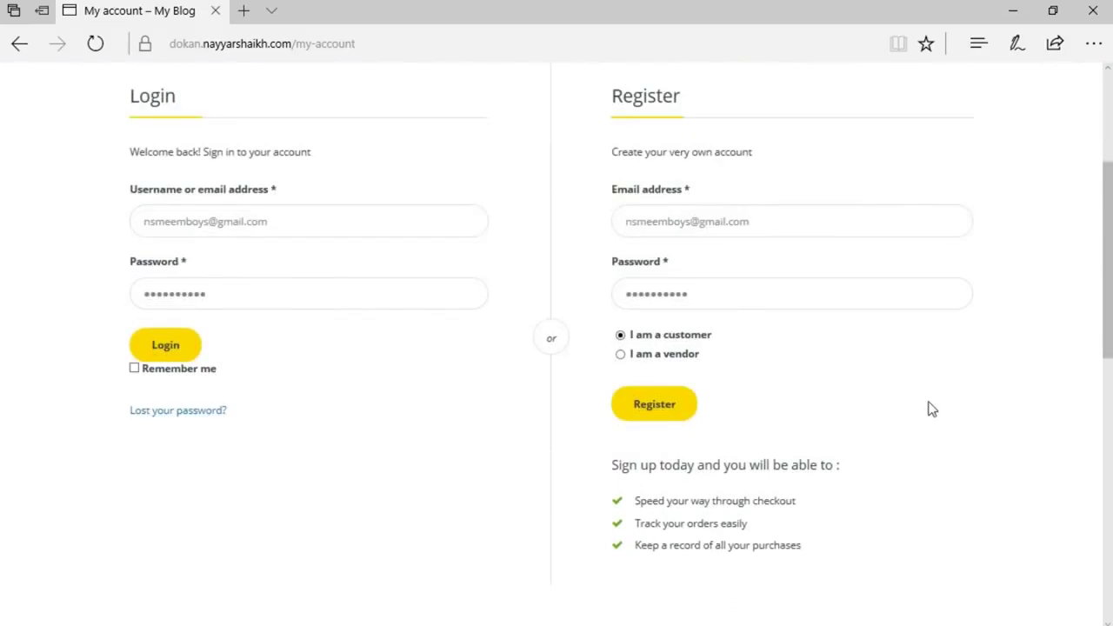
pyautogui.click(656, 362)
pyautogui.scroll(2, 826, 364)
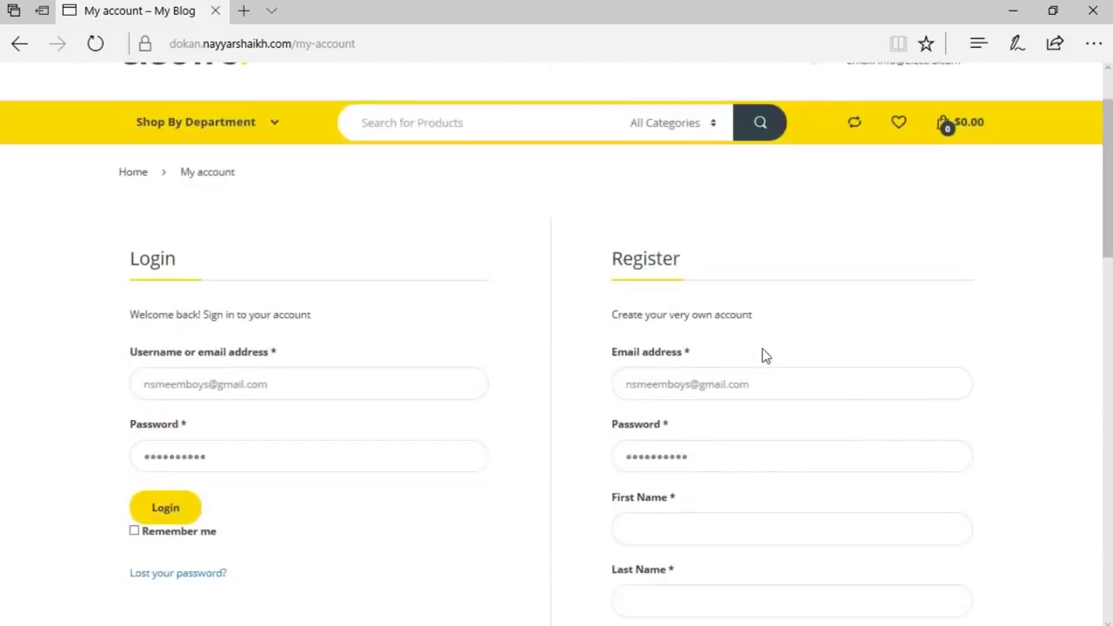
pyautogui.click(771, 399)
pyautogui.scroll(-2, 1111, 167)
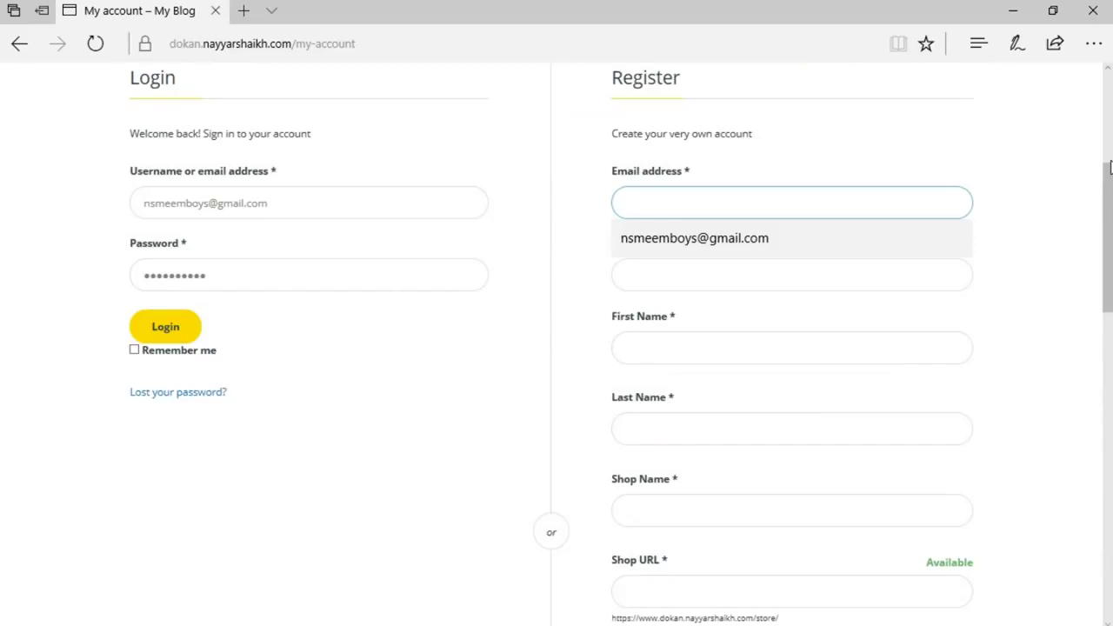
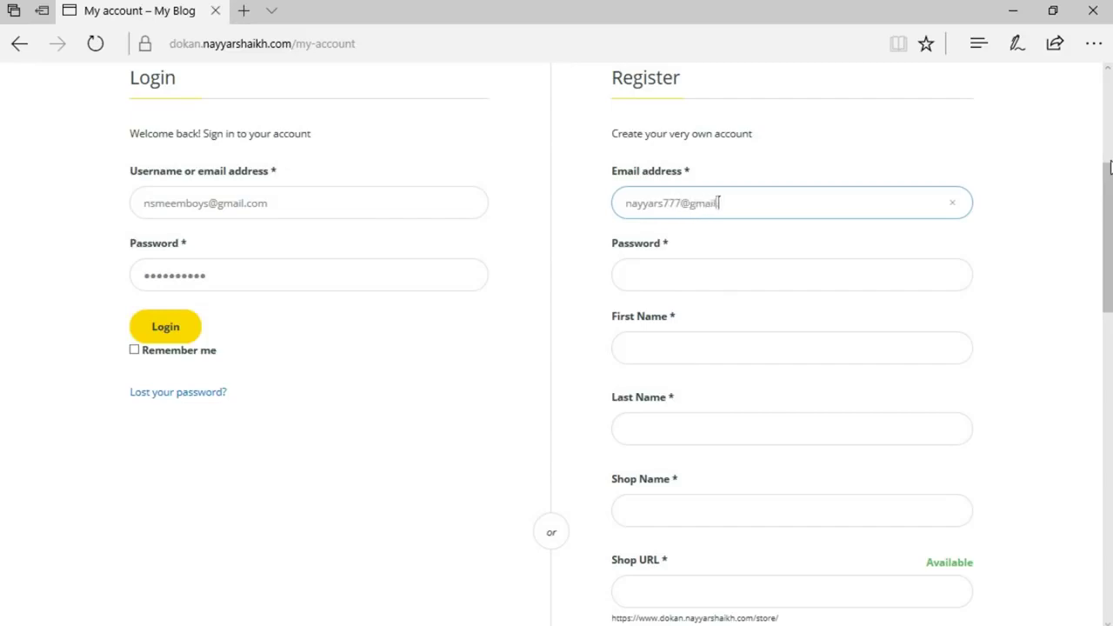
pyautogui.click(672, 282)
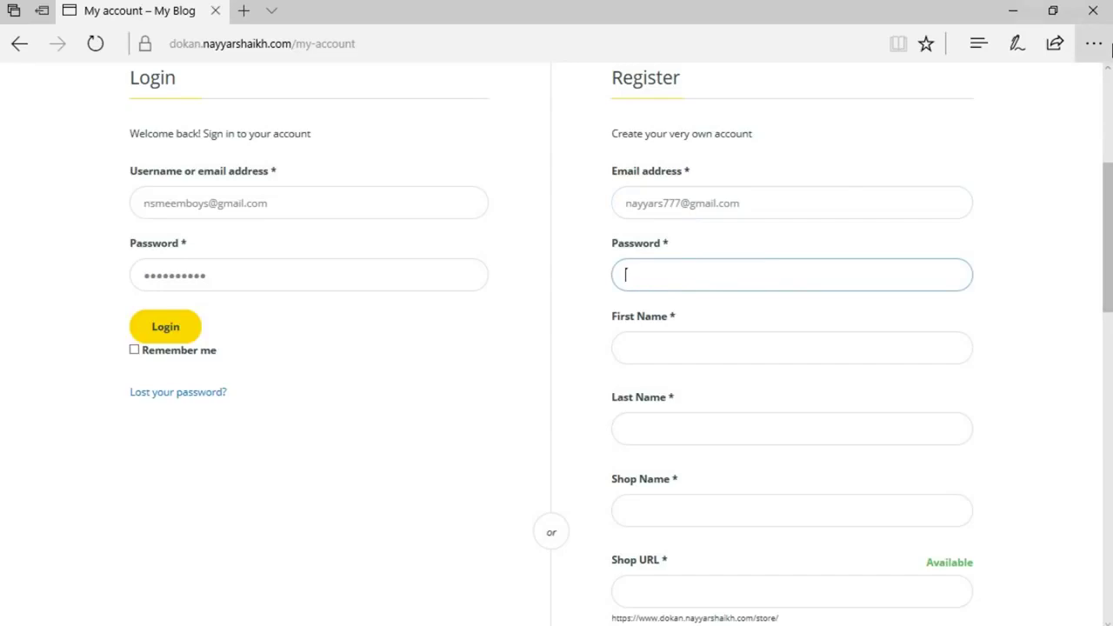
pyautogui.write('••')
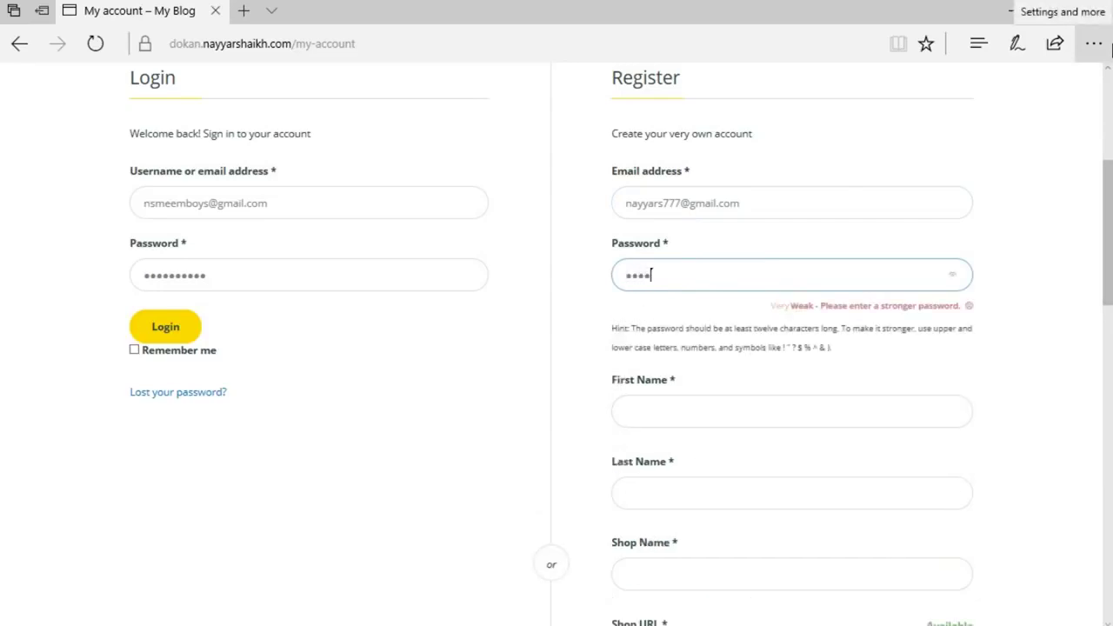
pyautogui.write('•')
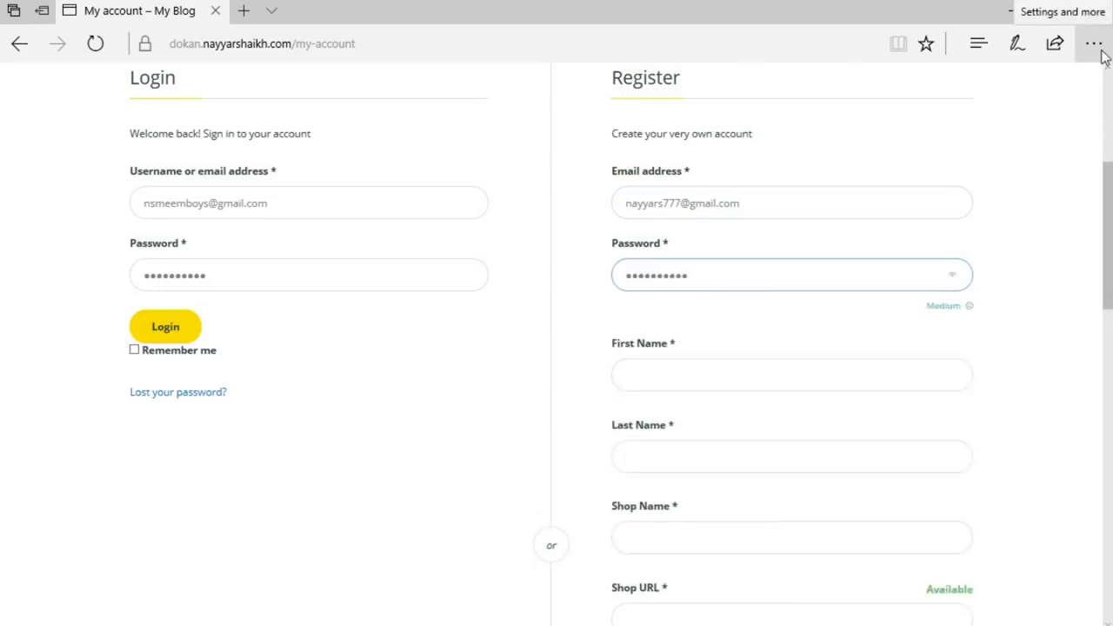
# Fill in first and last name, shop name Ntech, shop URL ntech and phone, then register.
pyautogui.click(659, 365)
pyautogui.click(681, 413)
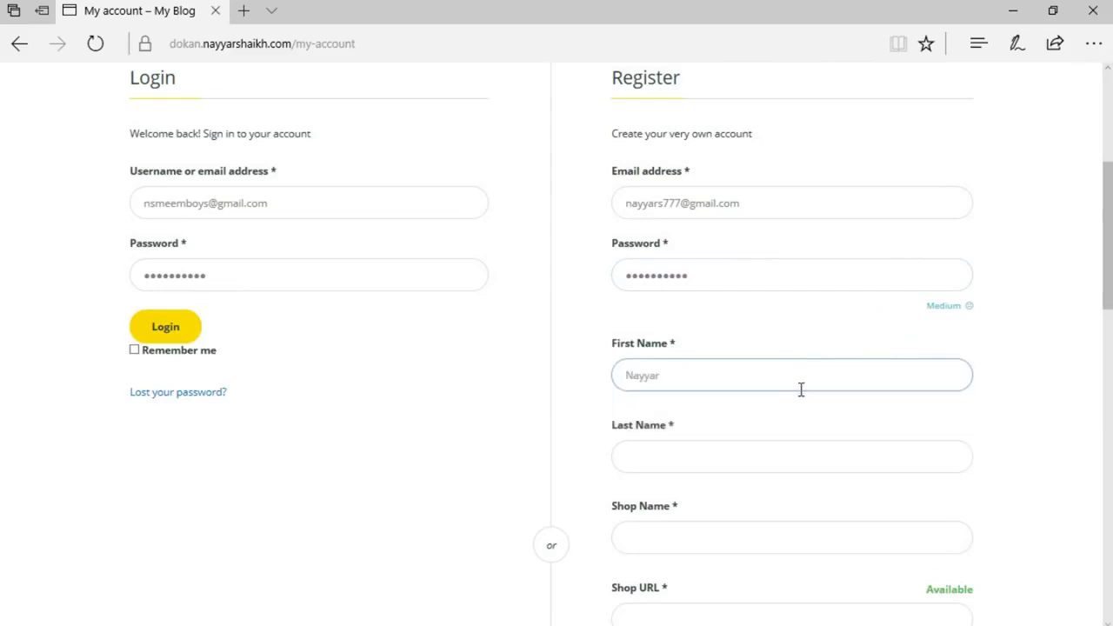
pyautogui.scroll(-3, 802, 390)
pyautogui.click(661, 209)
pyautogui.click(664, 241)
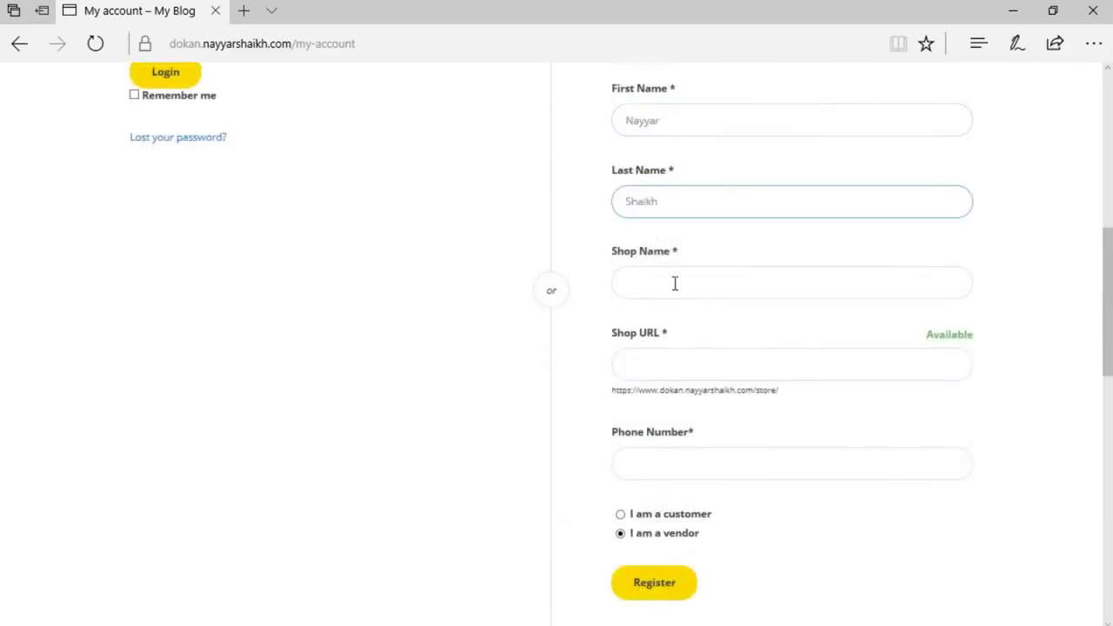
pyautogui.click(675, 284)
pyautogui.write('Ntech')
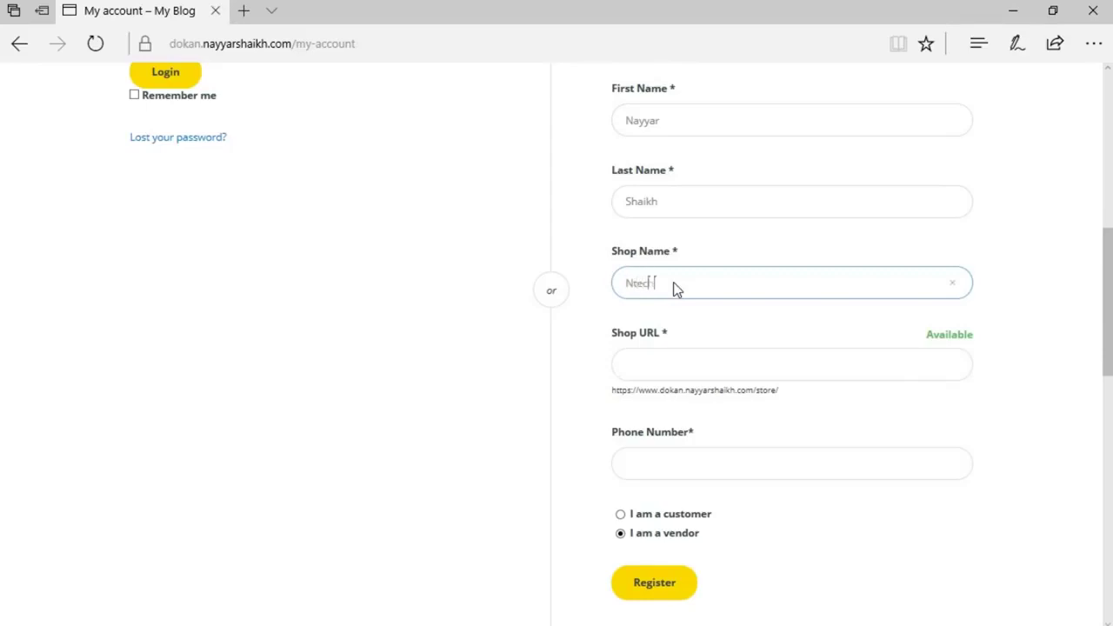
pyautogui.press('Tab')
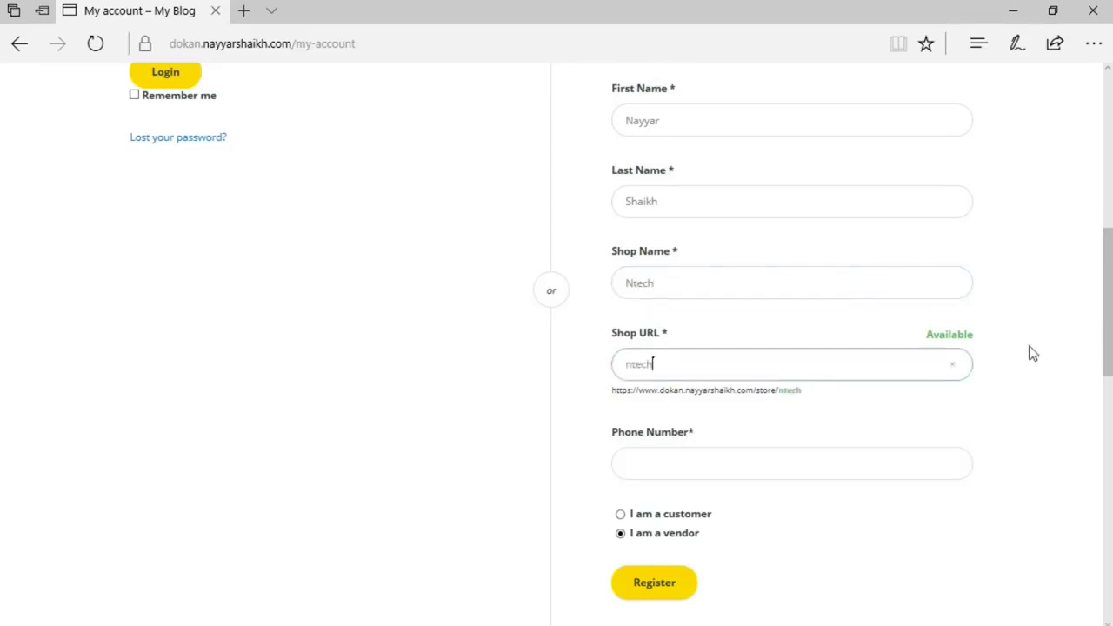
pyautogui.scroll(-2, 1033, 355)
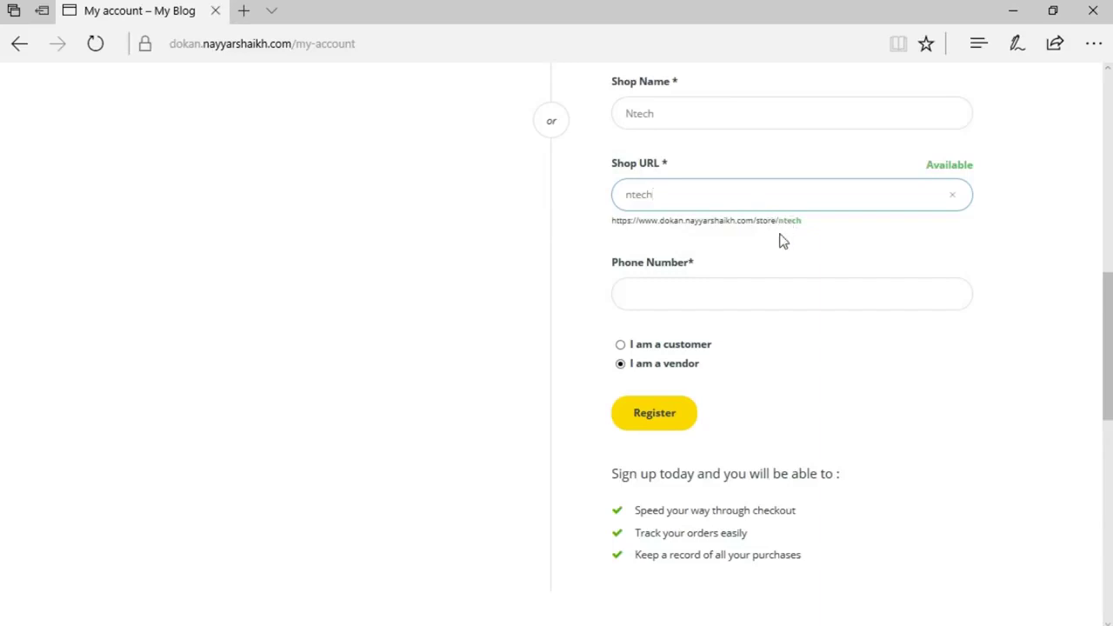
pyautogui.click(819, 295)
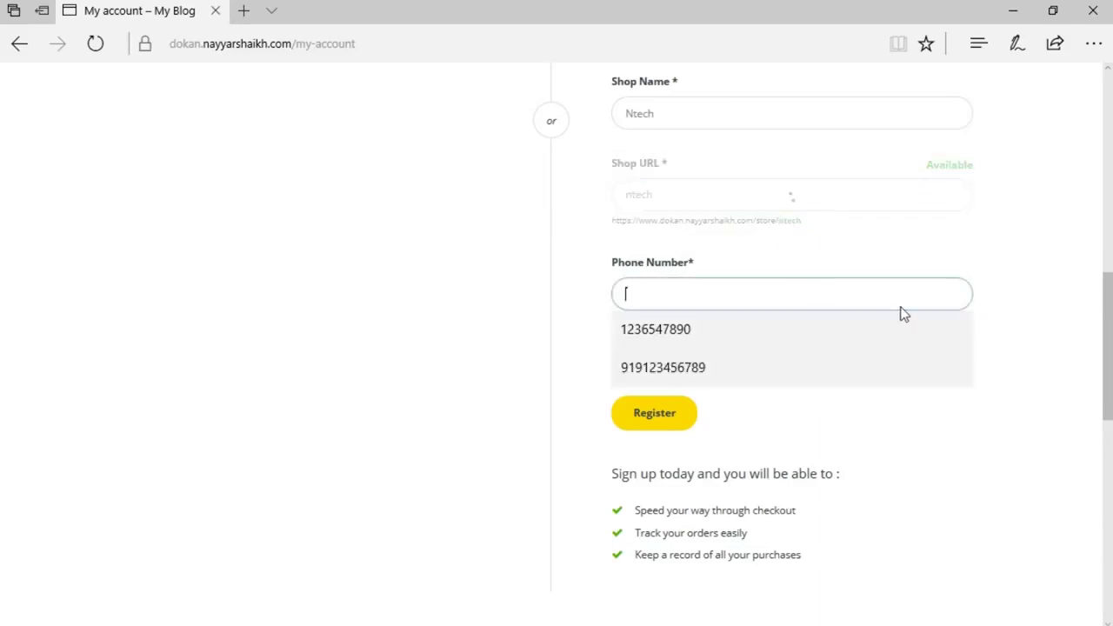
pyautogui.click(784, 339)
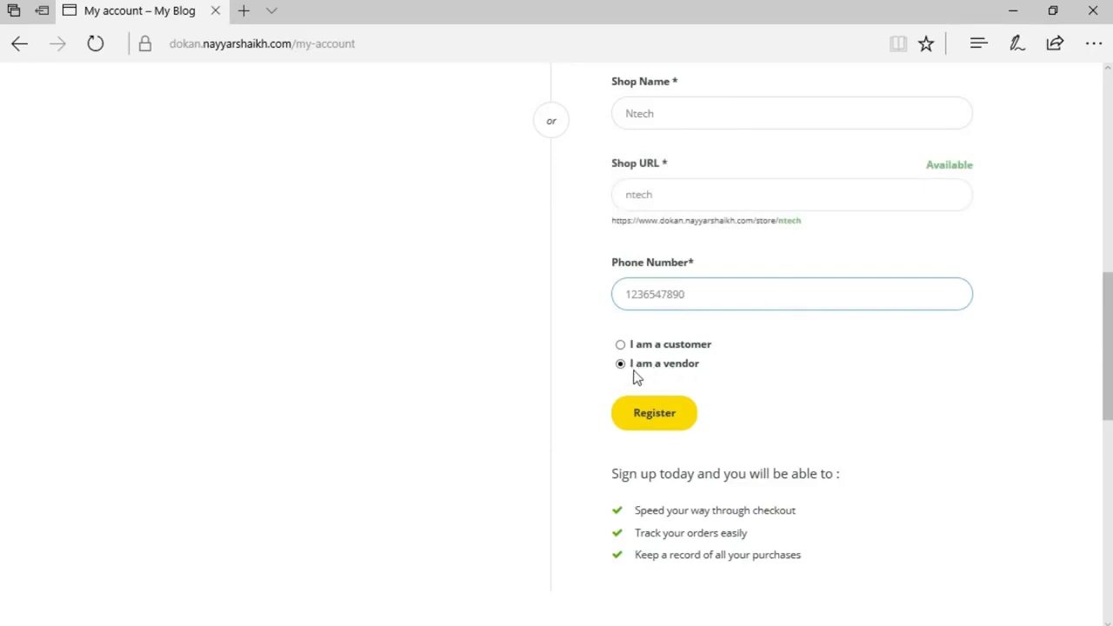
pyautogui.click(666, 431)
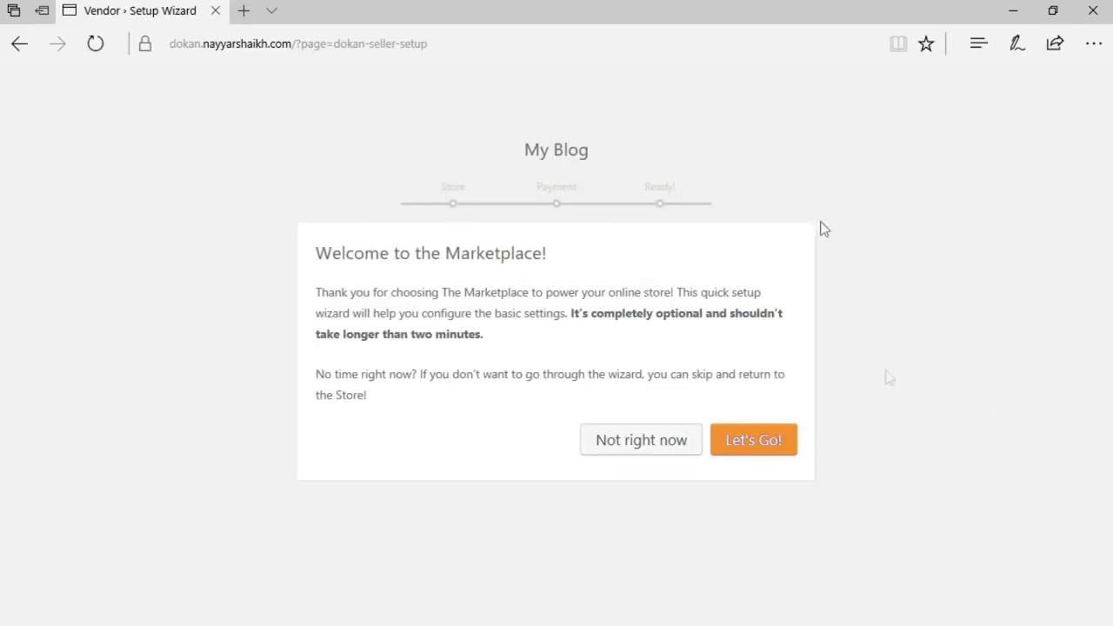
pyautogui.click(777, 442)
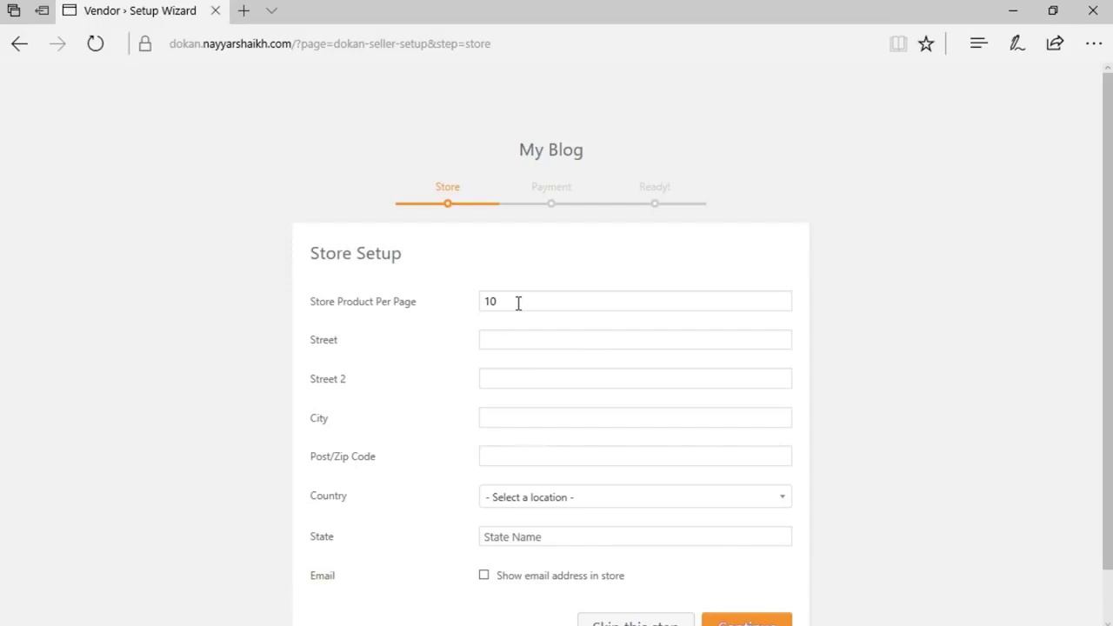
# Fill in the store's street, second street line, city and postcode from suggested values.
pyautogui.scroll(-1, 519, 303)
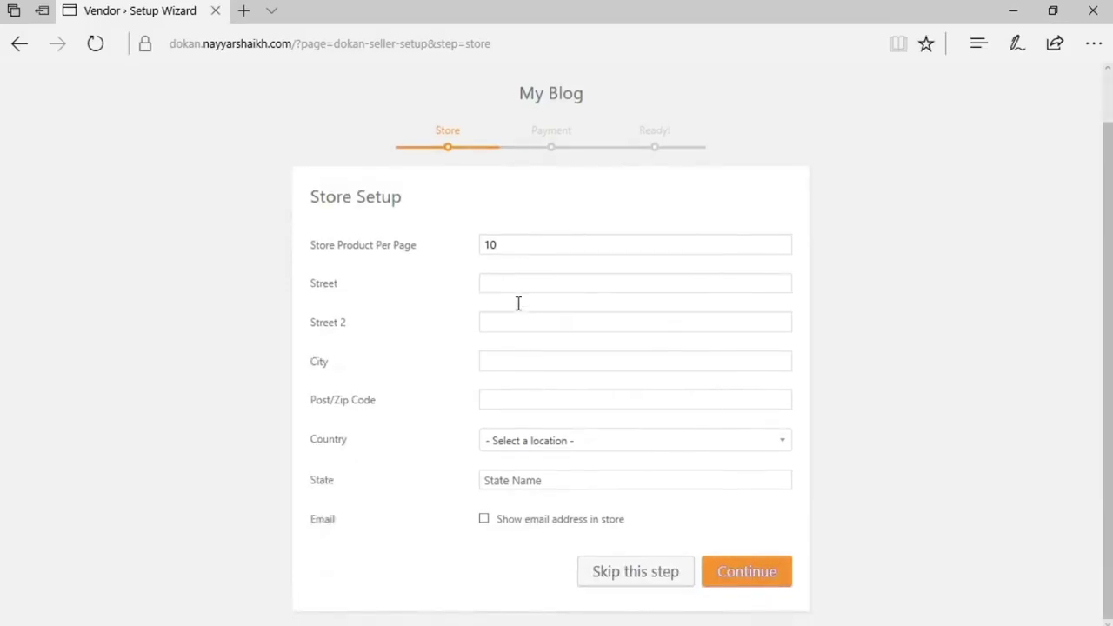
pyautogui.click(524, 288)
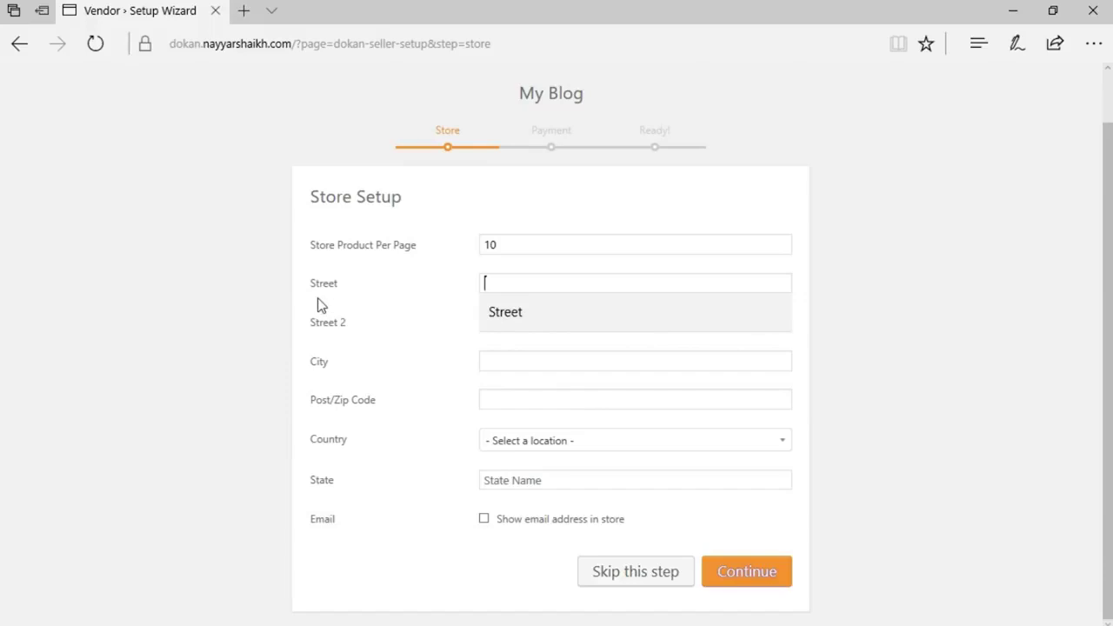
pyautogui.click(528, 309)
pyautogui.click(527, 313)
pyautogui.click(500, 353)
pyautogui.click(543, 359)
pyautogui.click(534, 391)
pyautogui.click(567, 393)
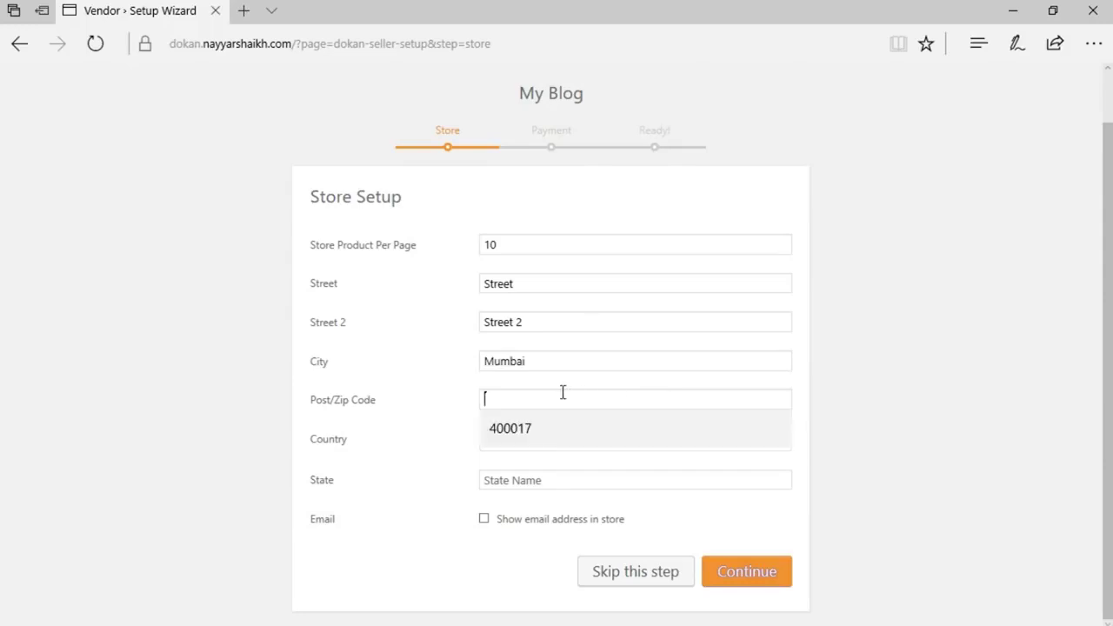
pyautogui.click(542, 428)
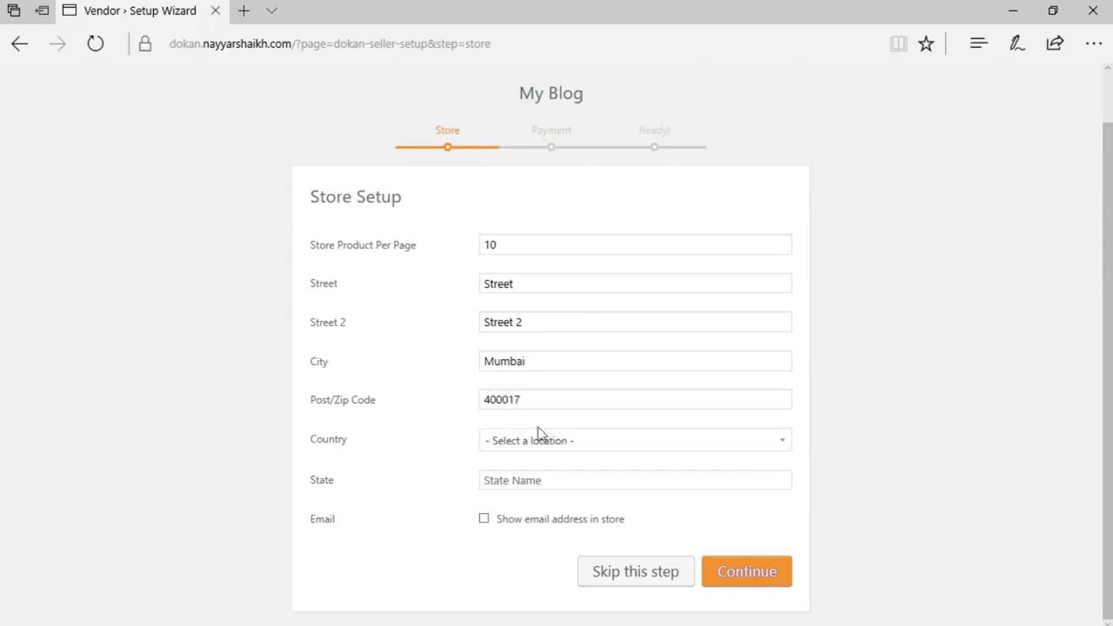
# Set Country to India and State to Maharashtra, then continue through Payment Setup.
pyautogui.click(593, 447)
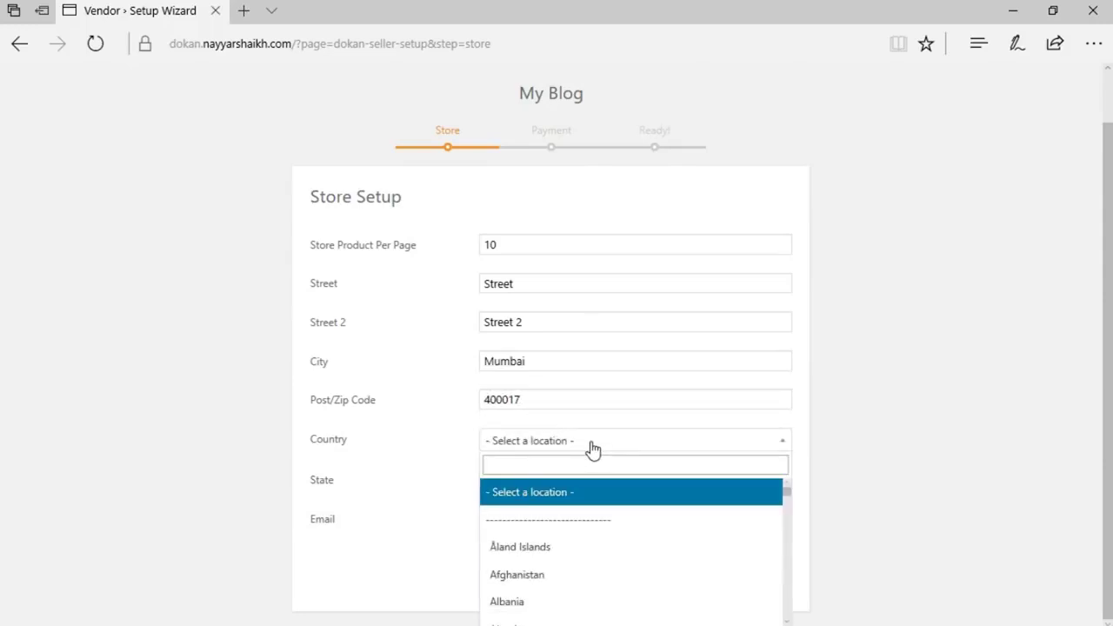
pyautogui.write('Ind')
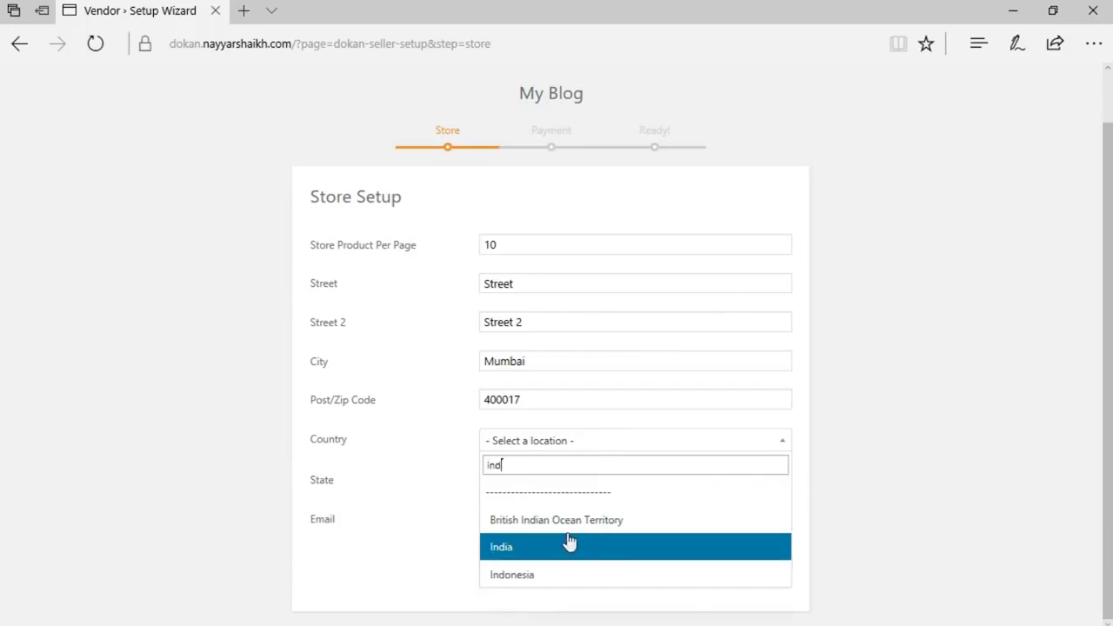
pyautogui.click(569, 545)
pyautogui.click(578, 489)
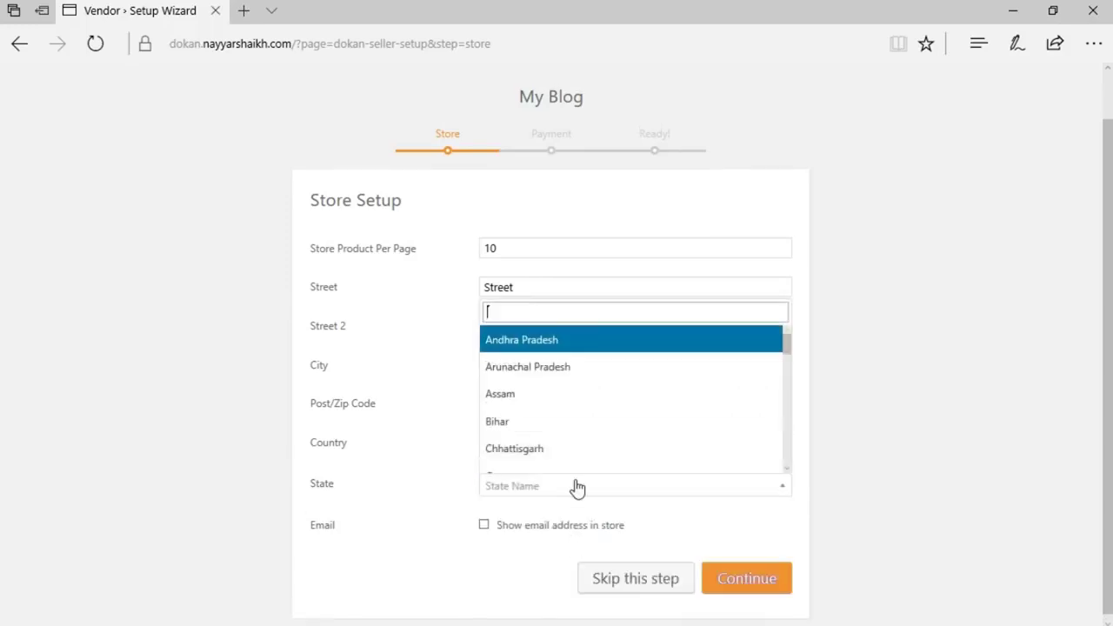
pyautogui.write('maha')
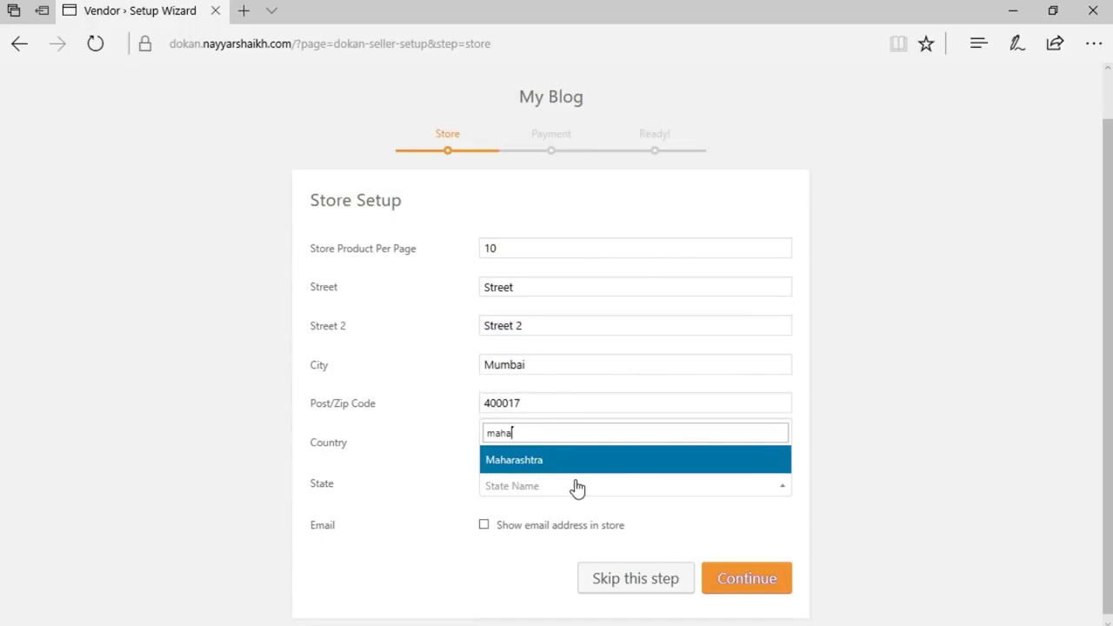
pyautogui.click(578, 460)
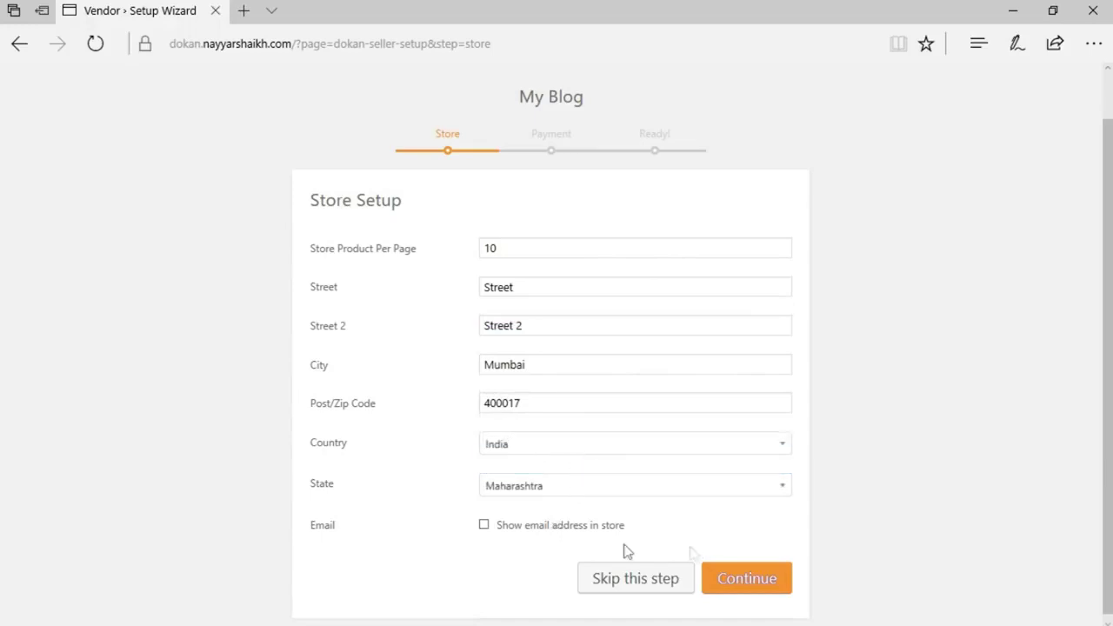
pyautogui.click(748, 578)
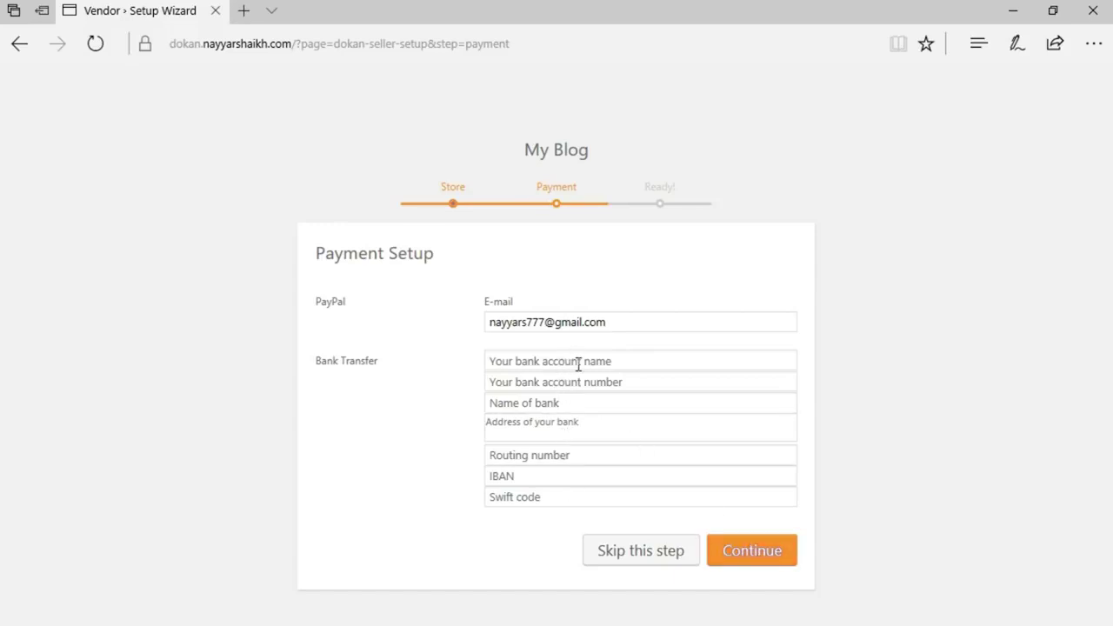
pyautogui.click(748, 546)
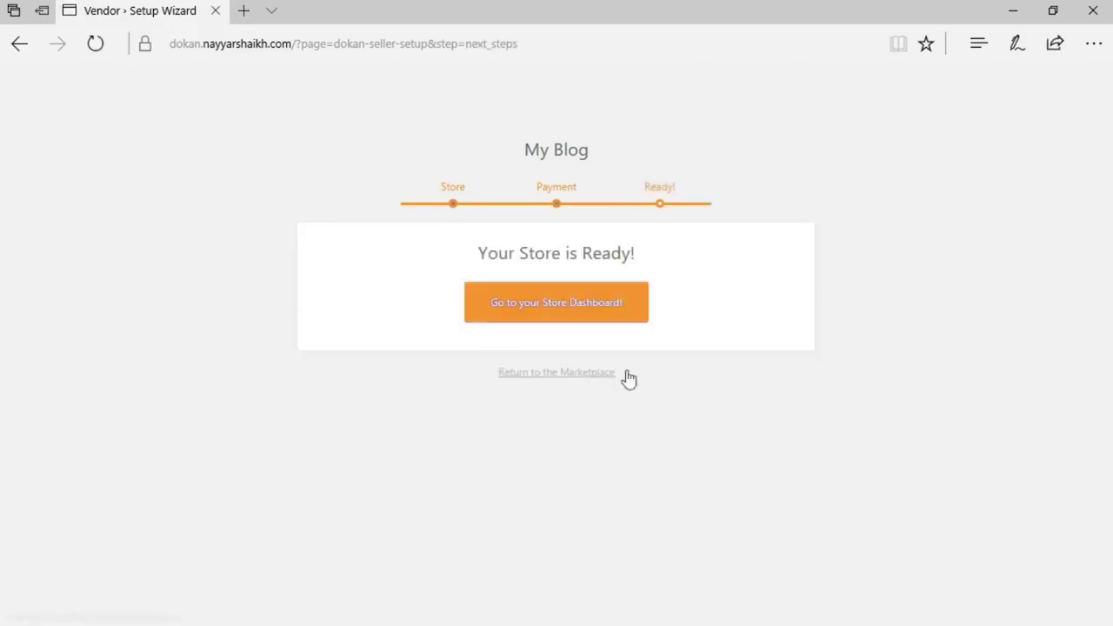
# Open the vendor's Store Dashboard and scroll through it.
pyautogui.click(570, 317)
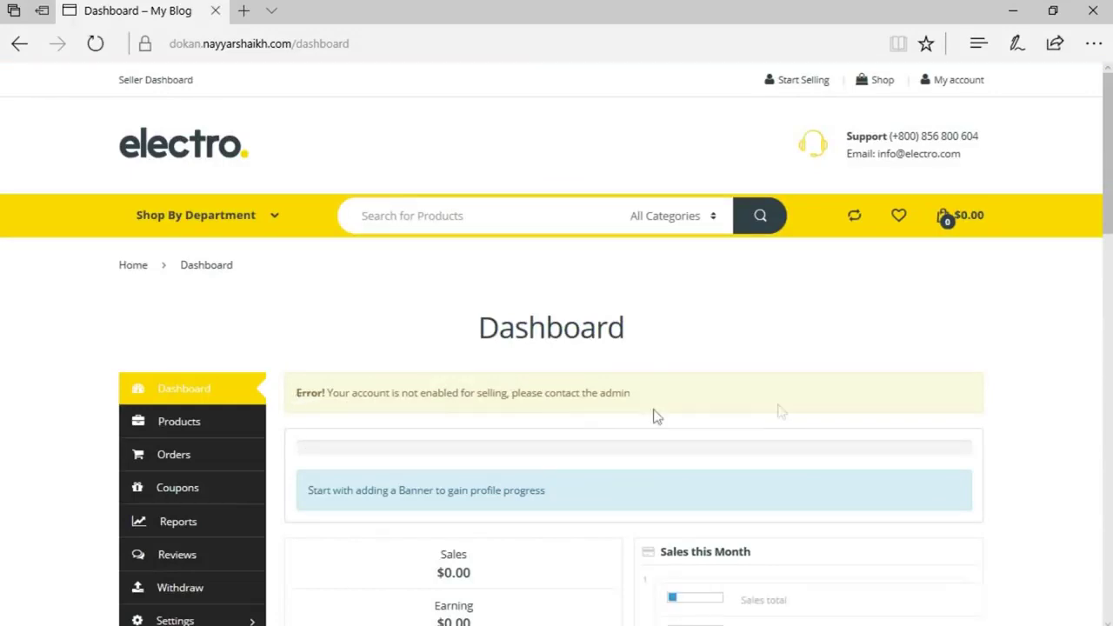
pyautogui.scroll(-2, 785, 410)
pyautogui.scroll(-2, 785, 410)
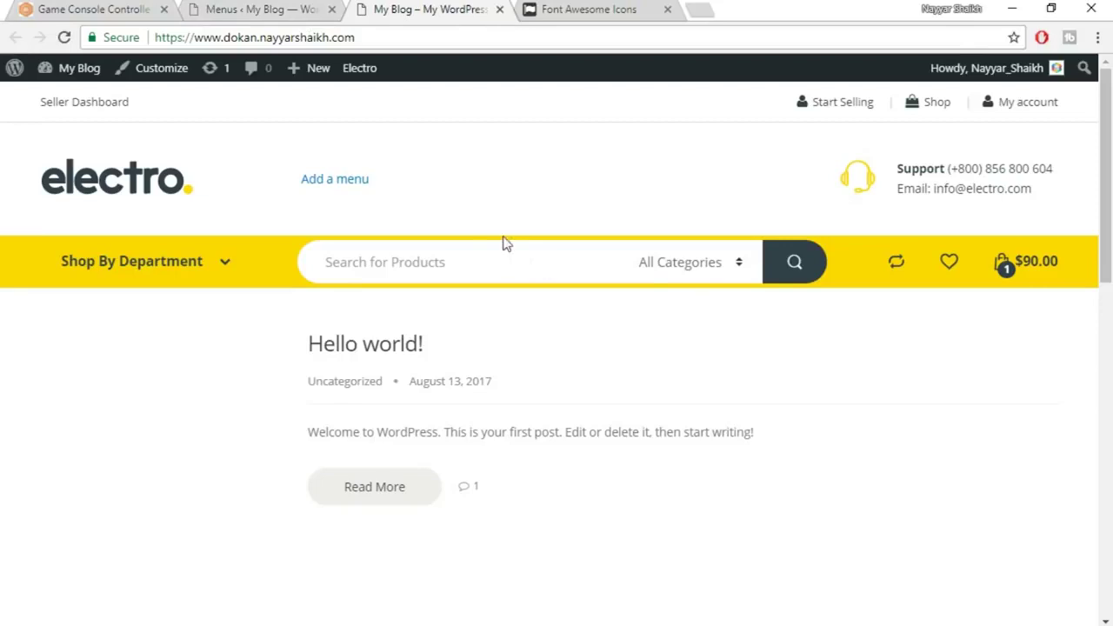
# In the admin, go to Dokan > All Vendors and activate selling for Ntech.
pyautogui.click(244, 8)
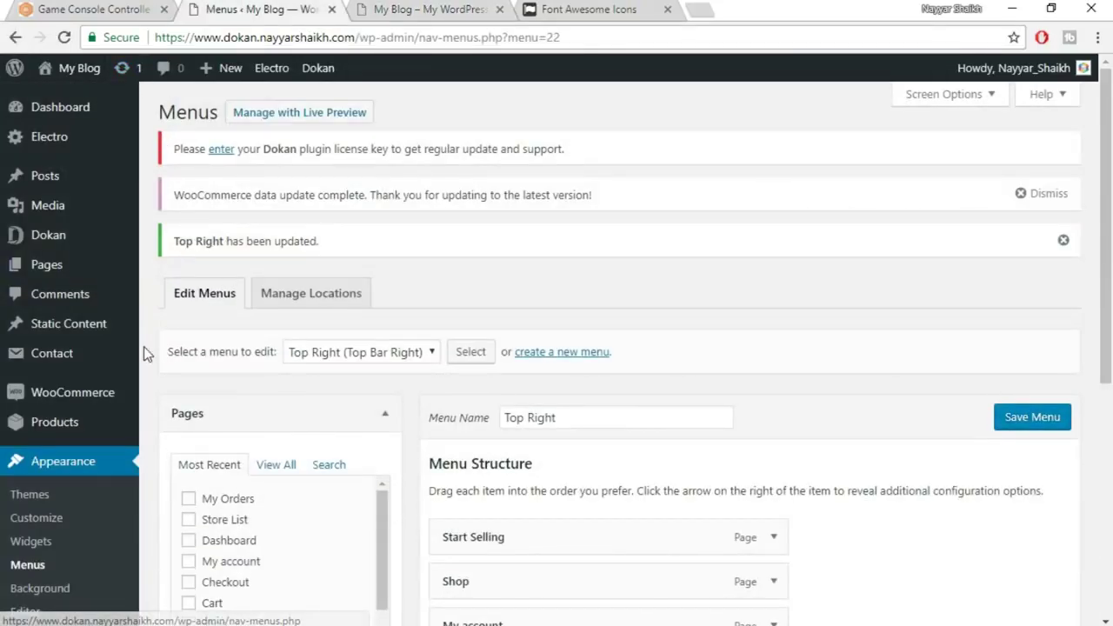
pyautogui.moveTo(53, 236)
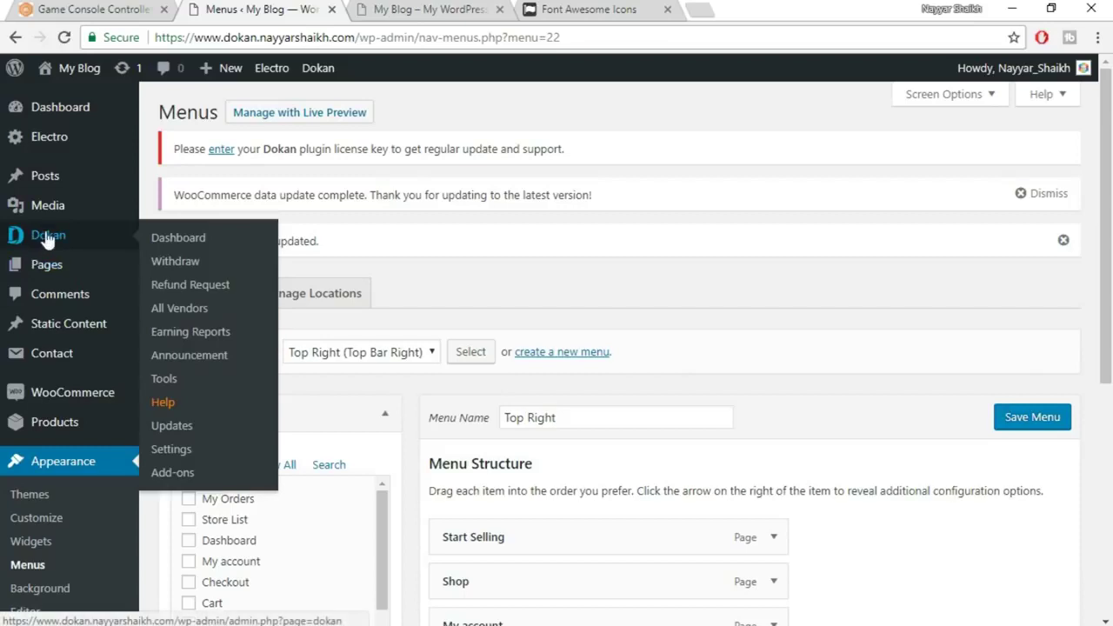
pyautogui.click(201, 315)
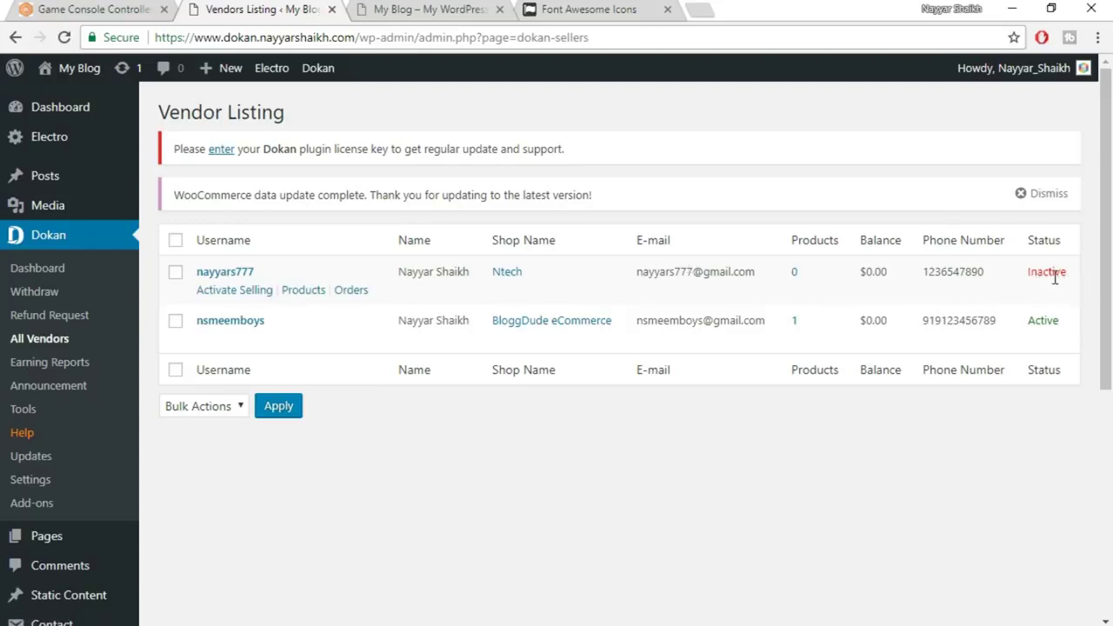
pyautogui.click(229, 291)
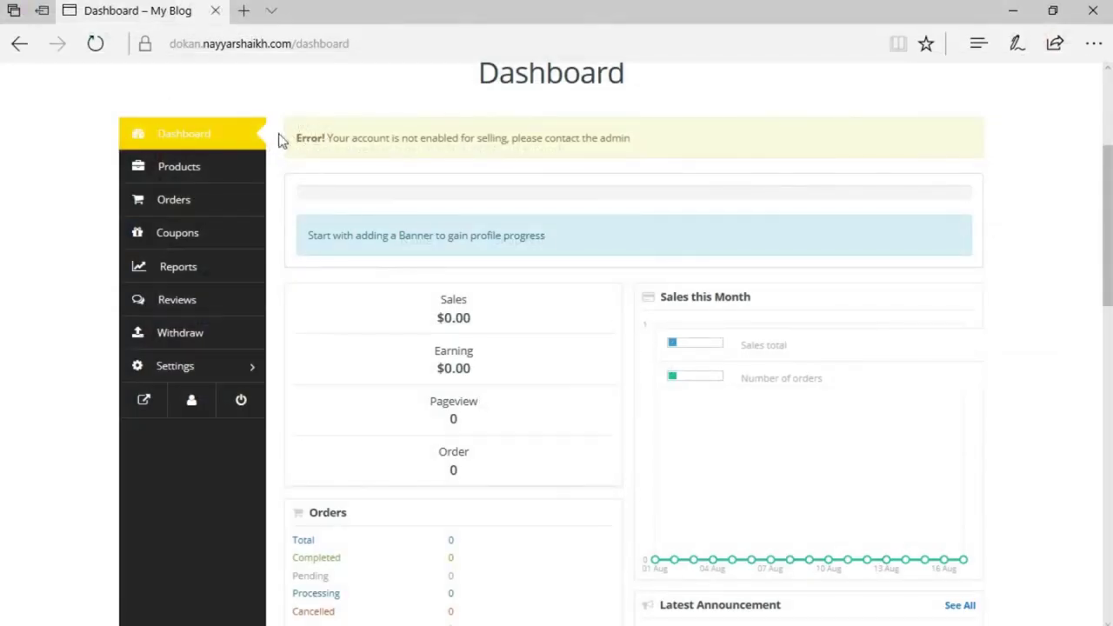
# Reload the vendor dashboard to confirm the not-enabled-for-selling error is gone.
pyautogui.tripleClick(601, 150)
pyautogui.click(605, 156)
pyautogui.click(92, 48)
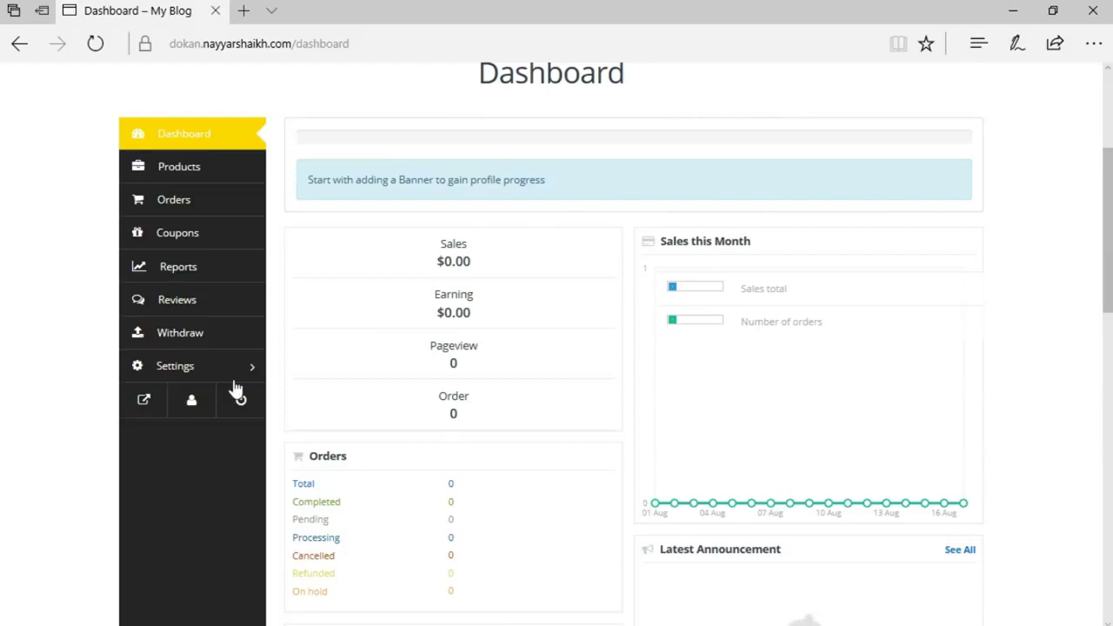
# Open the public Ntech store page, scroll through it, and return to the dashboard.
pyautogui.click(146, 405)
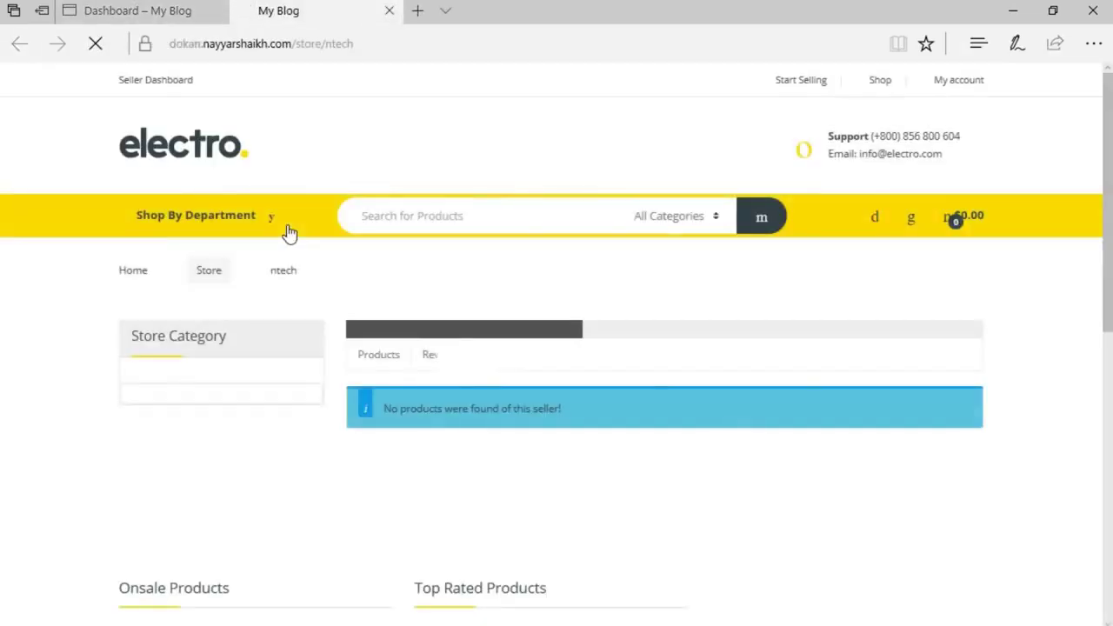
pyautogui.scroll(-2, 487, 252)
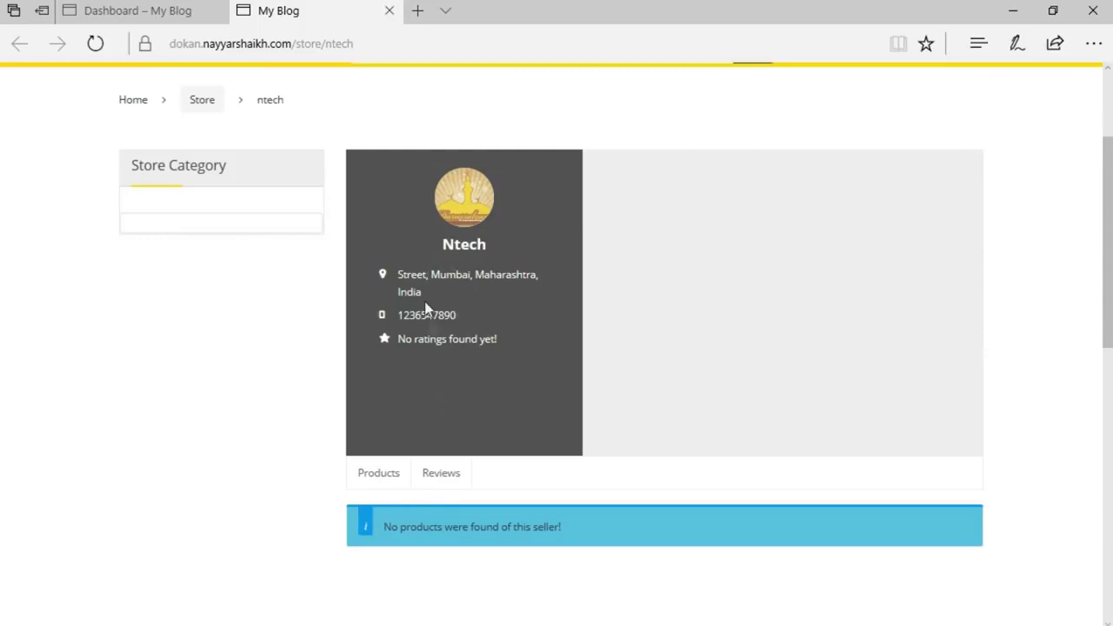
pyautogui.scroll(-2, 484, 537)
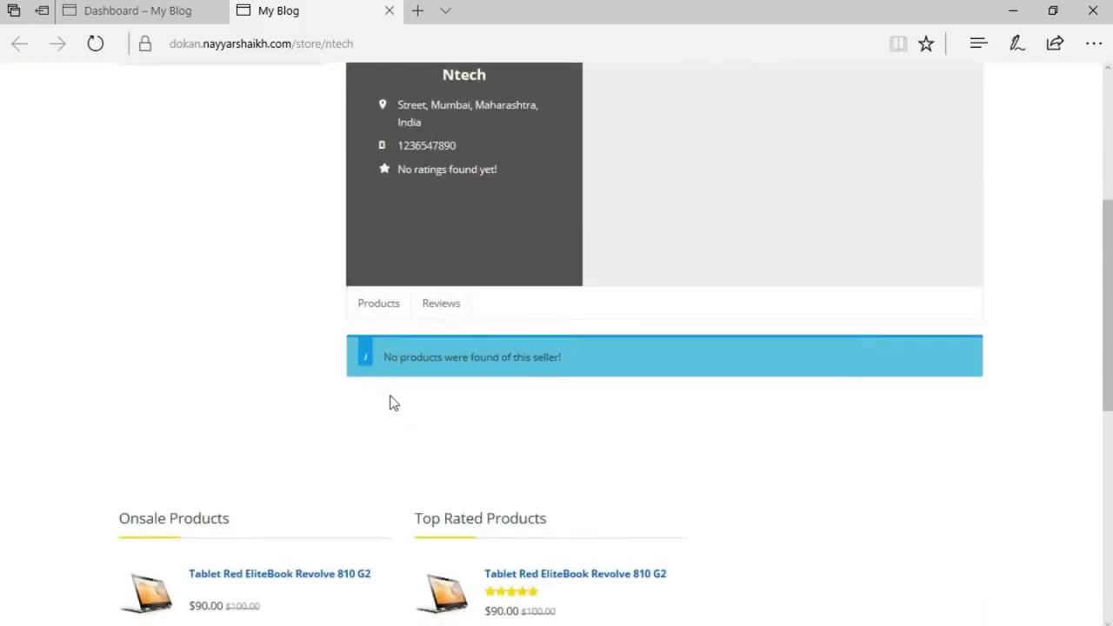
pyautogui.scroll(3, 537, 385)
pyautogui.hotkey('ctrl', 'Tab')
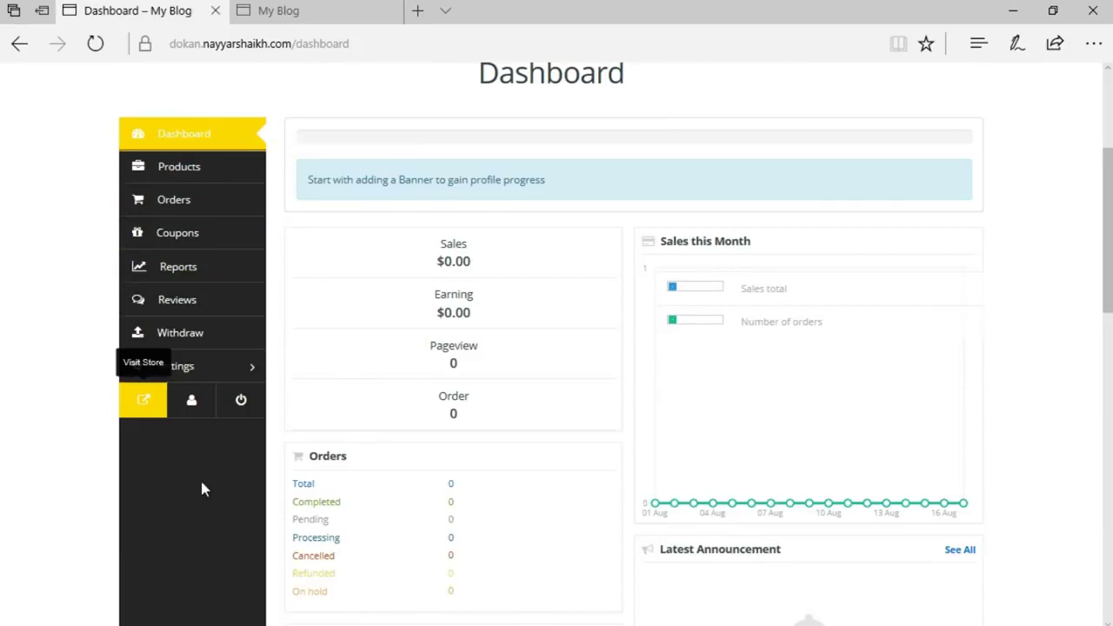
# View the vendor's Edit Account details page and glance at the Ntech store tab.
pyautogui.click(193, 404)
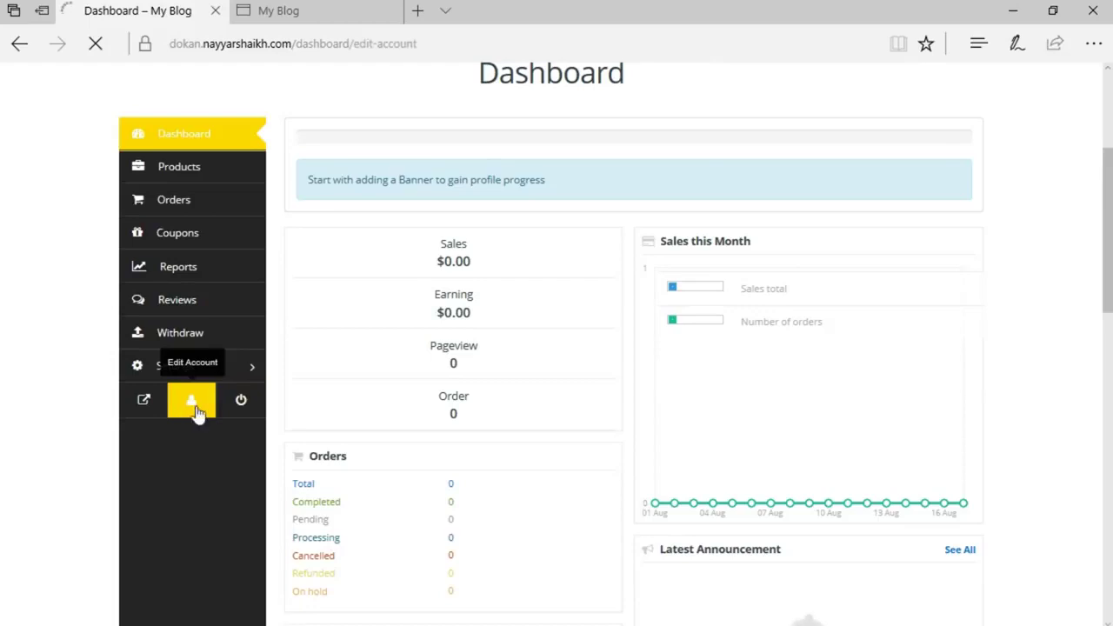
pyautogui.scroll(-3, 835, 439)
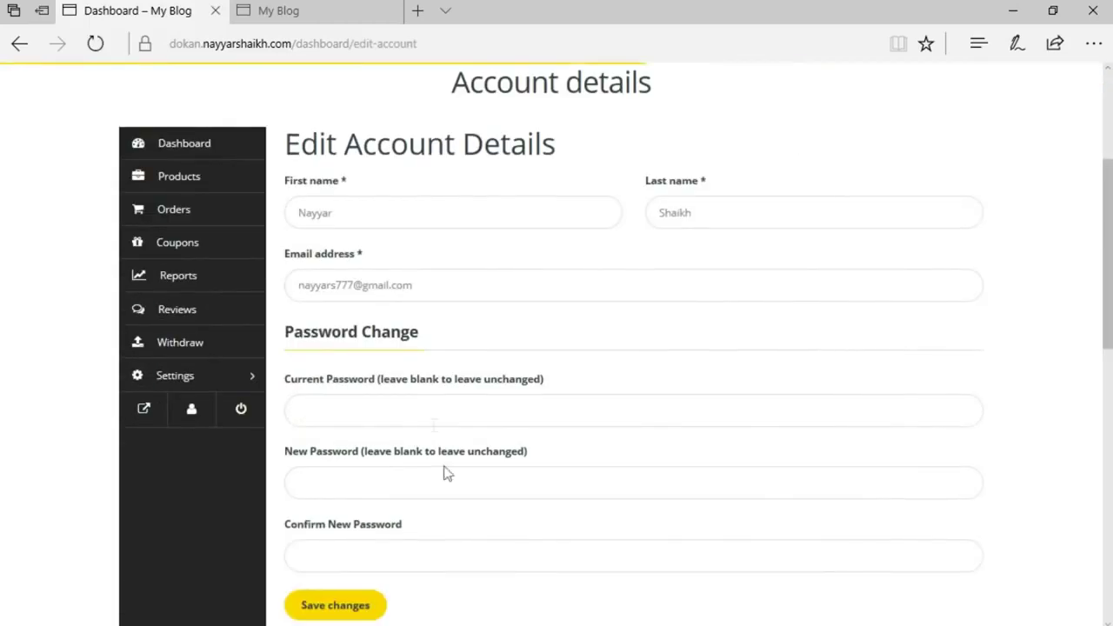
pyautogui.scroll(-1, 443, 473)
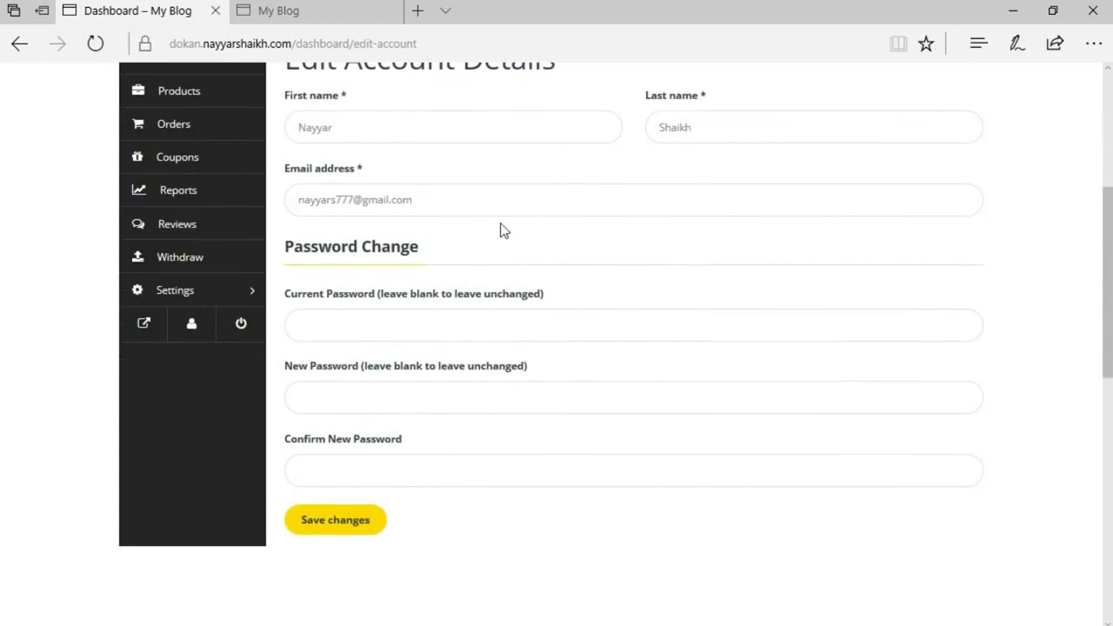
pyautogui.click(307, 10)
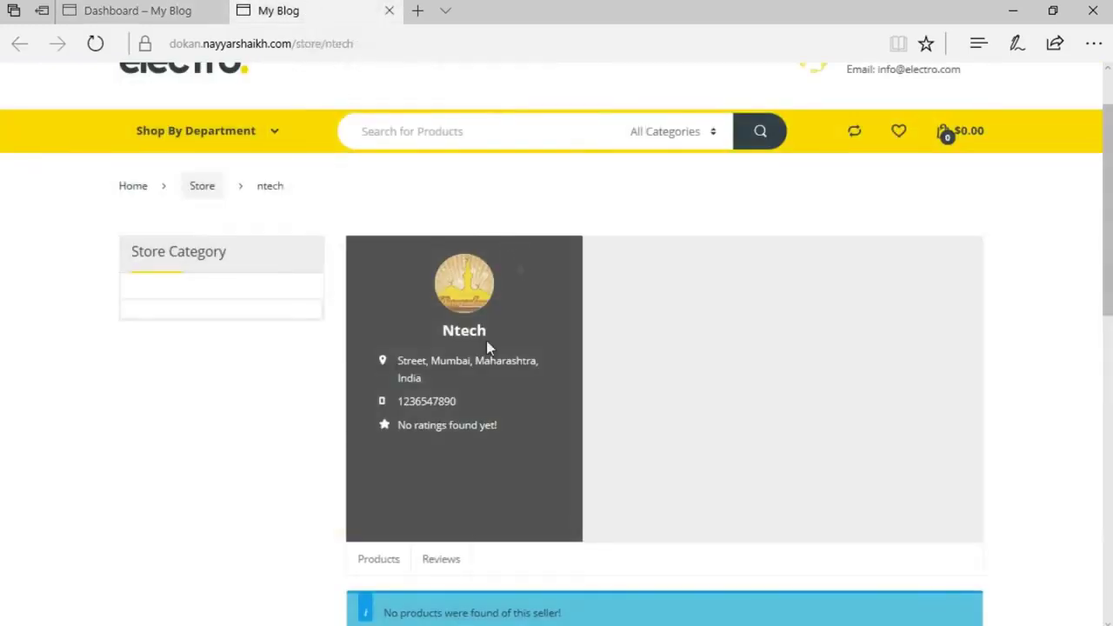
pyautogui.scroll(-1, 713, 311)
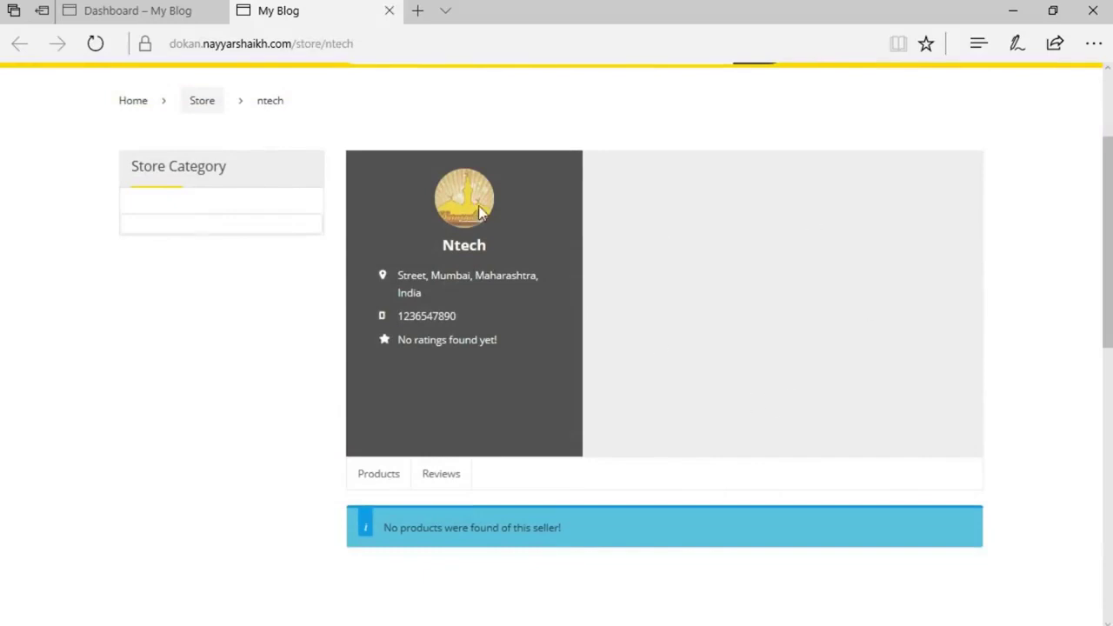
pyautogui.click(130, 10)
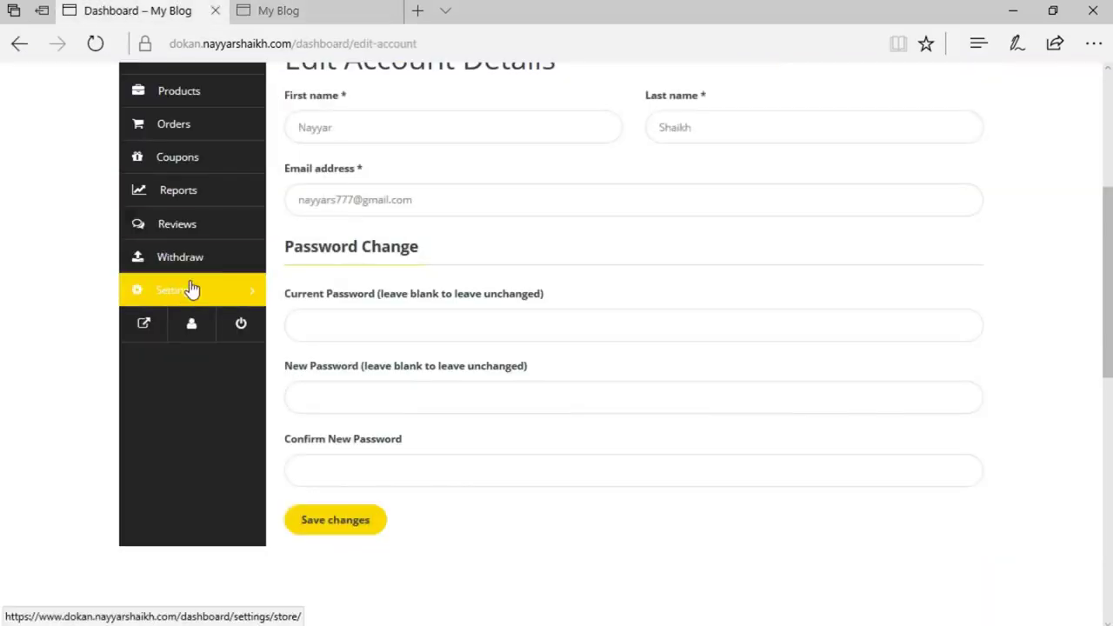
# Open the vendor store Settings page from the dashboard sidebar.
pyautogui.click(188, 298)
pyautogui.click(194, 297)
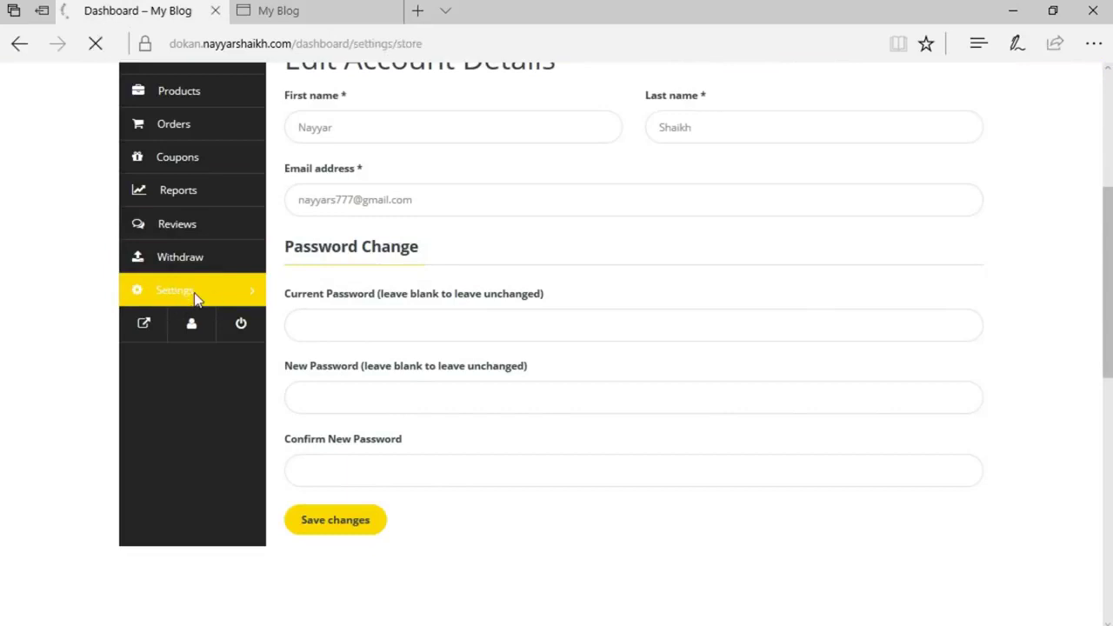
pyautogui.scroll(-2, 277, 318)
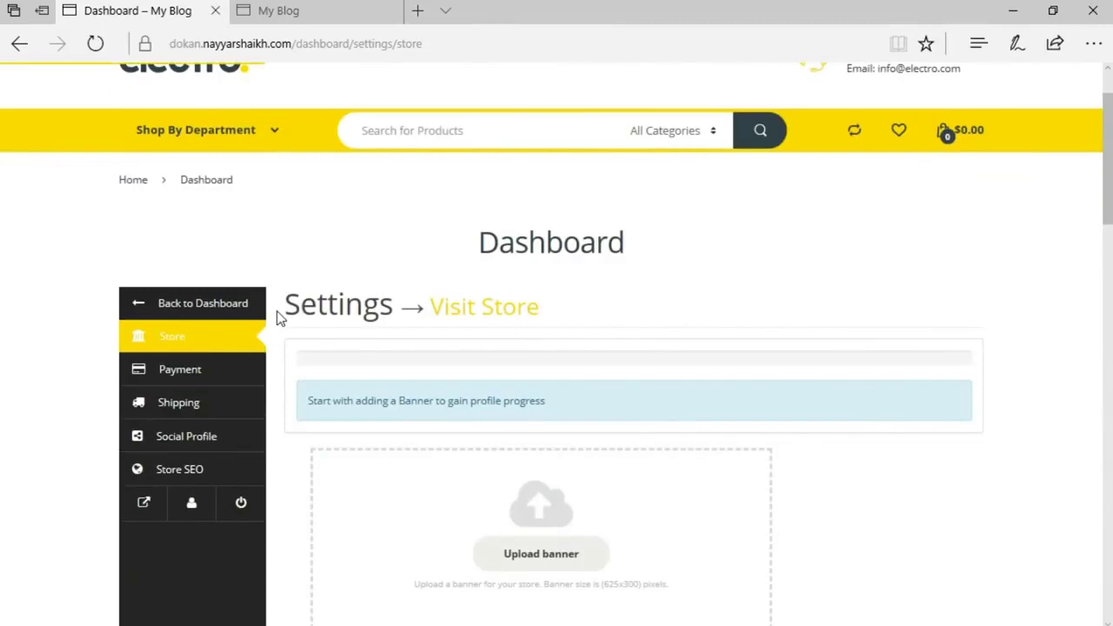
# Start uploading a store banner and browse the computer for an image file.
pyautogui.scroll(-3, 277, 318)
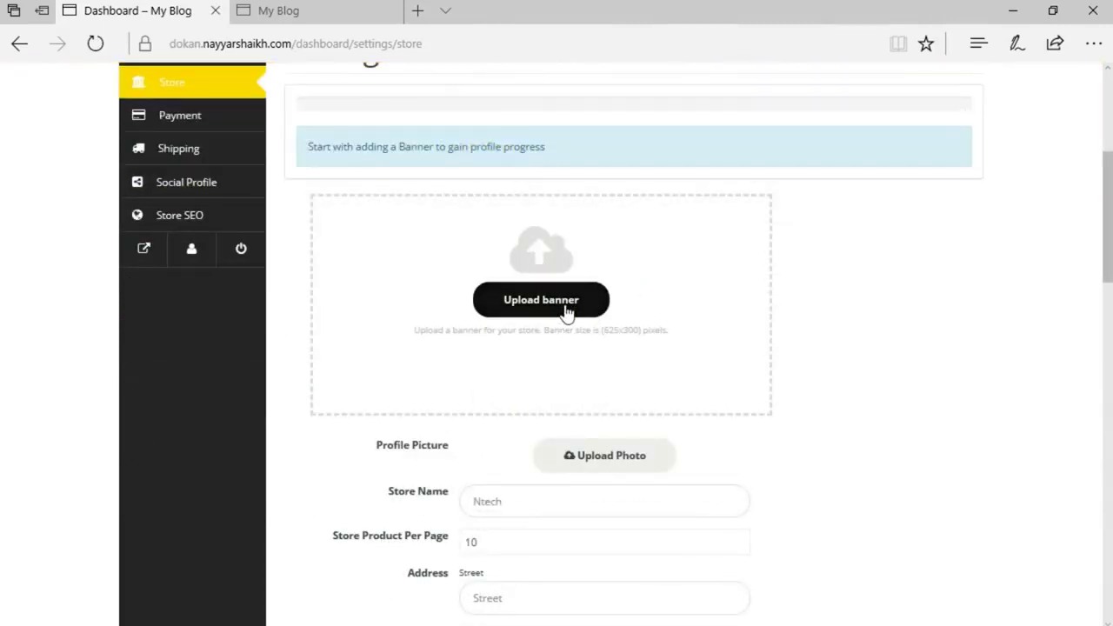
pyautogui.click(565, 311)
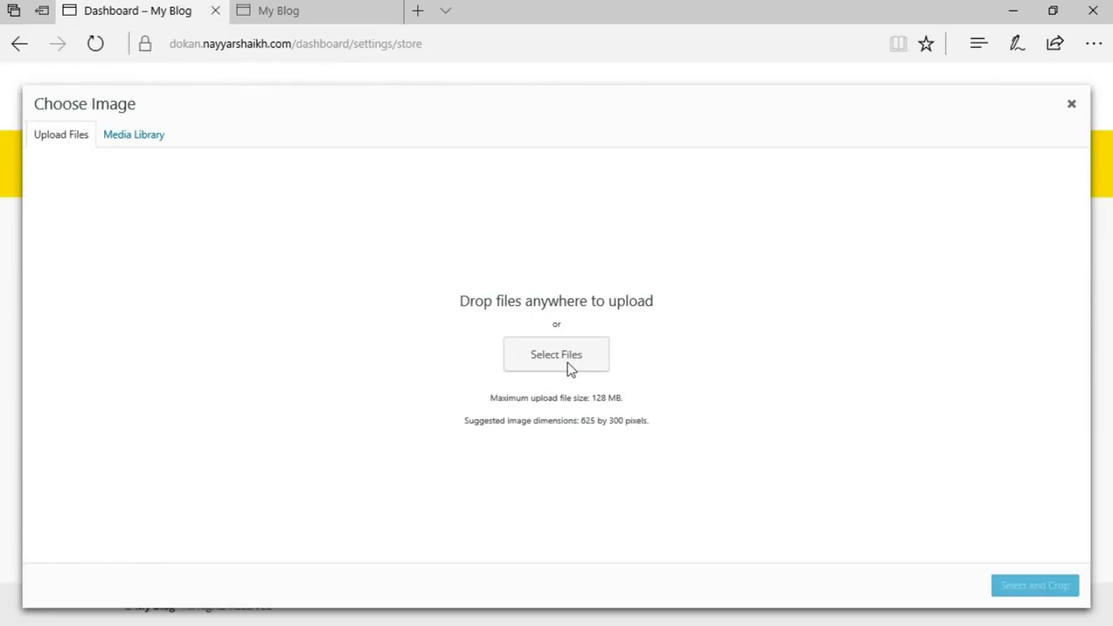
pyautogui.click(567, 360)
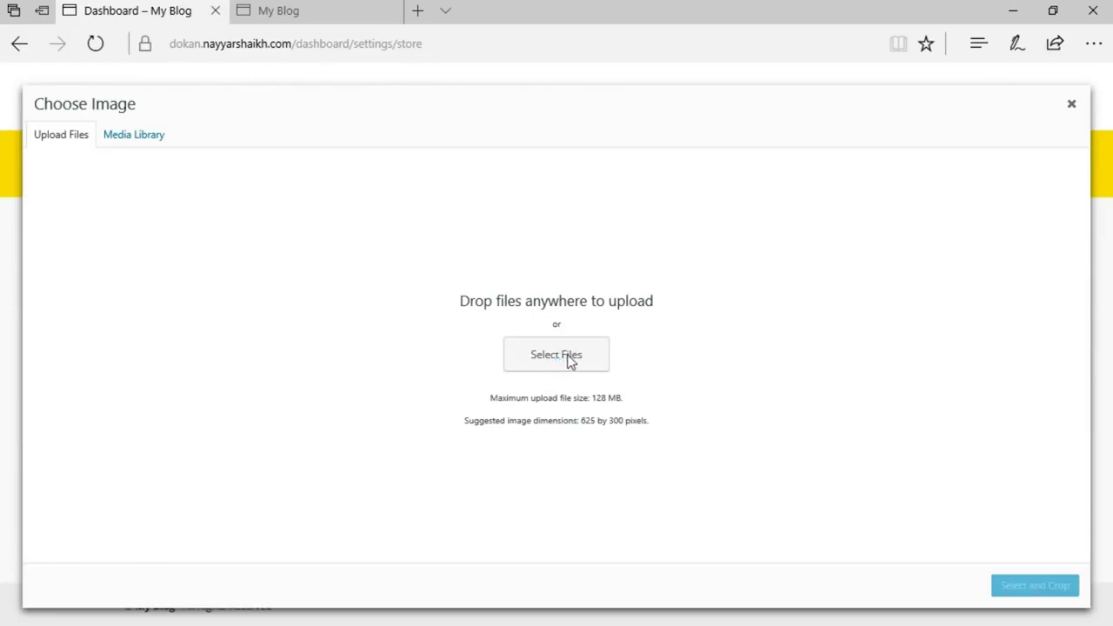
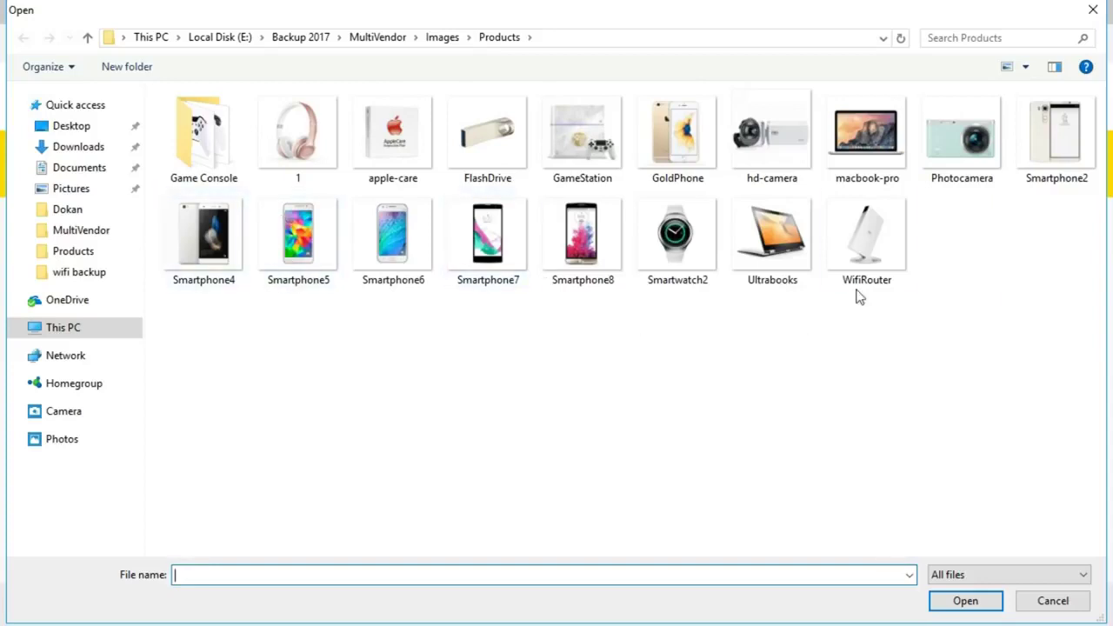
# Upload the banner7 image and crop it to become the store banner.
pyautogui.click(380, 44)
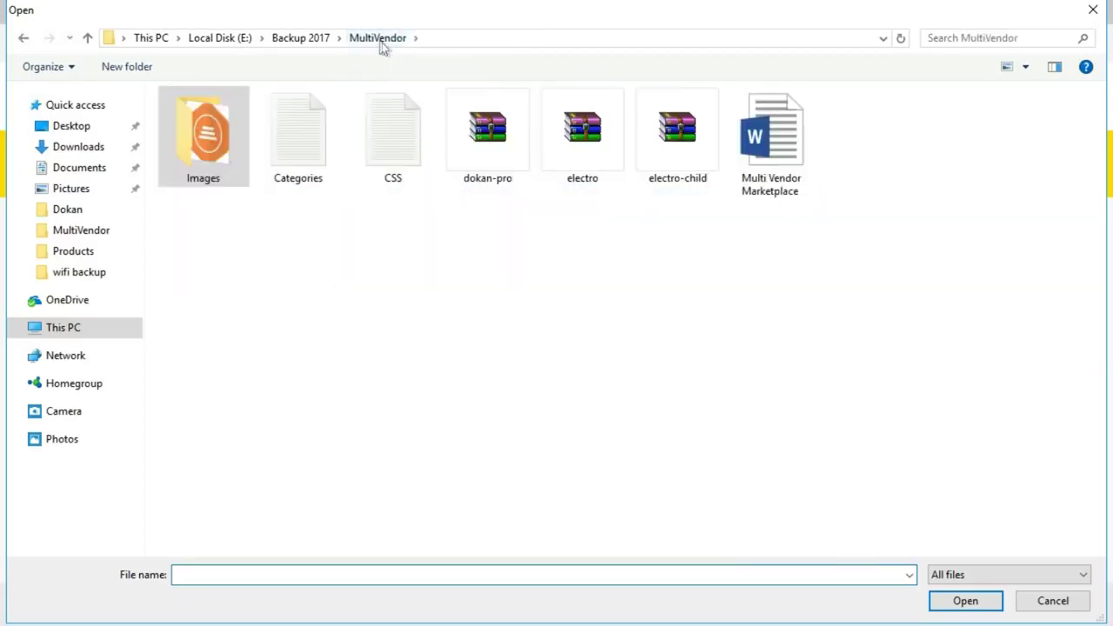
pyautogui.click(209, 193)
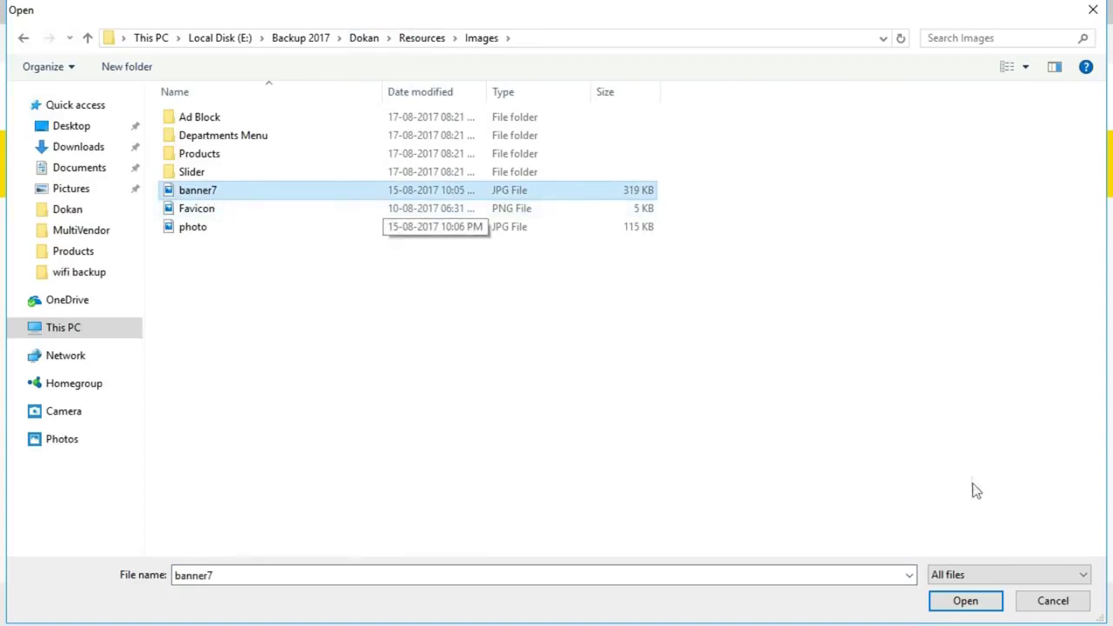
pyautogui.click(965, 601)
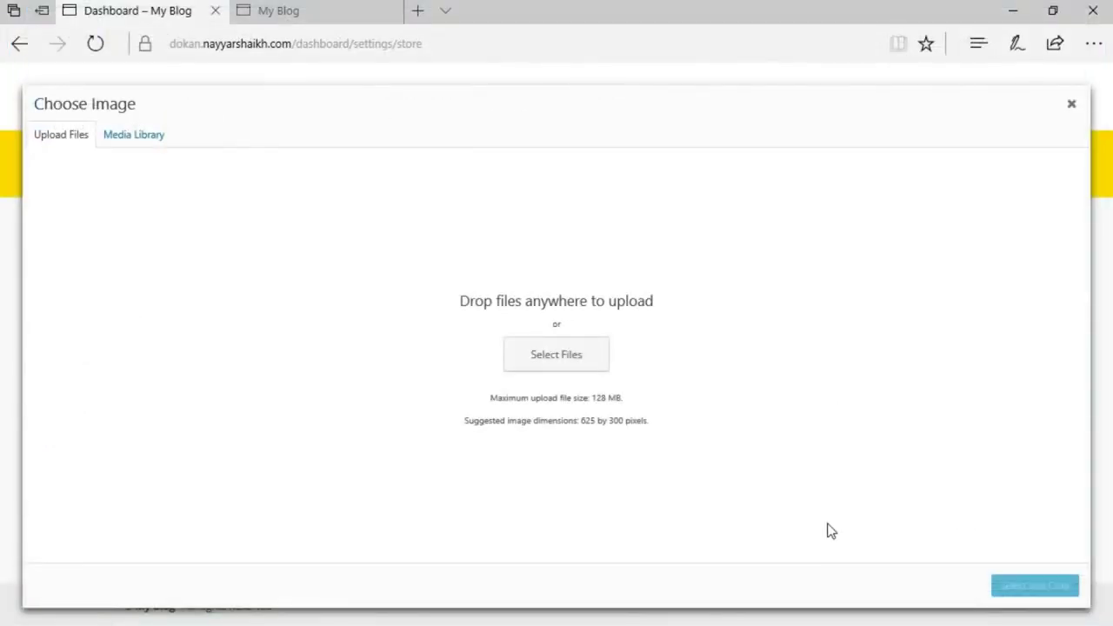
pyautogui.click(1043, 592)
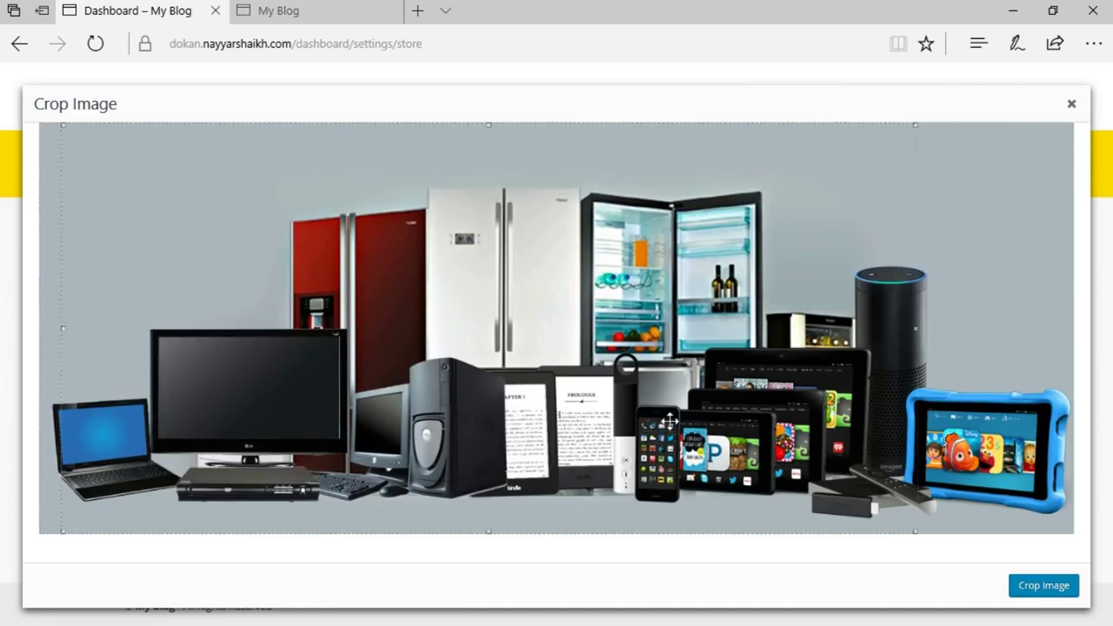
pyautogui.moveTo(669, 422); pyautogui.dragTo(713, 422)
pyautogui.click(1044, 586)
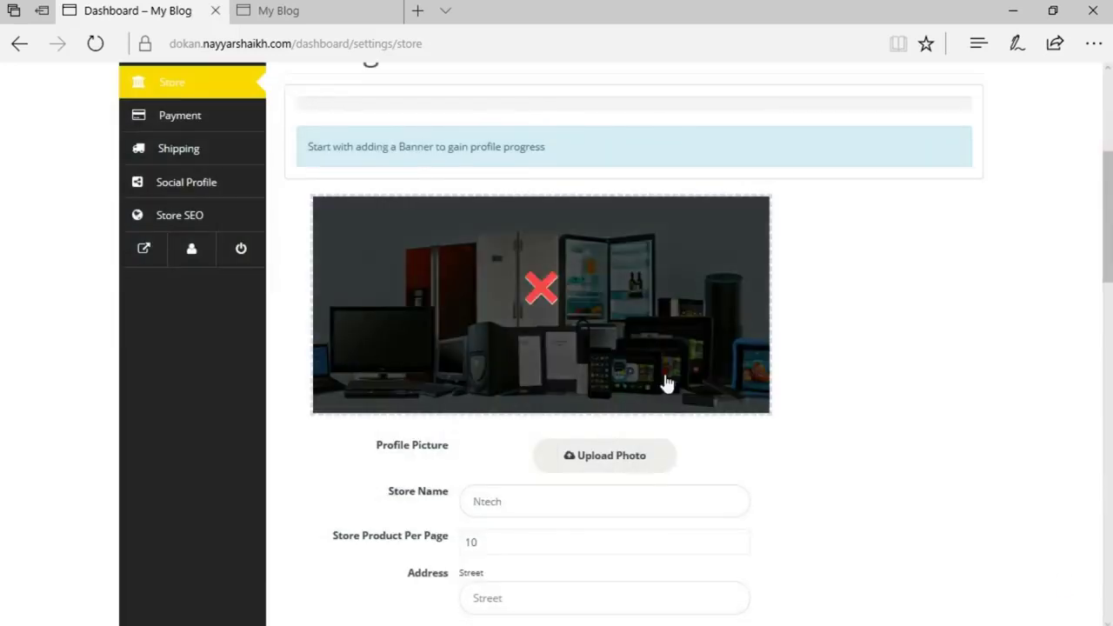
pyautogui.scroll(-2, 801, 388)
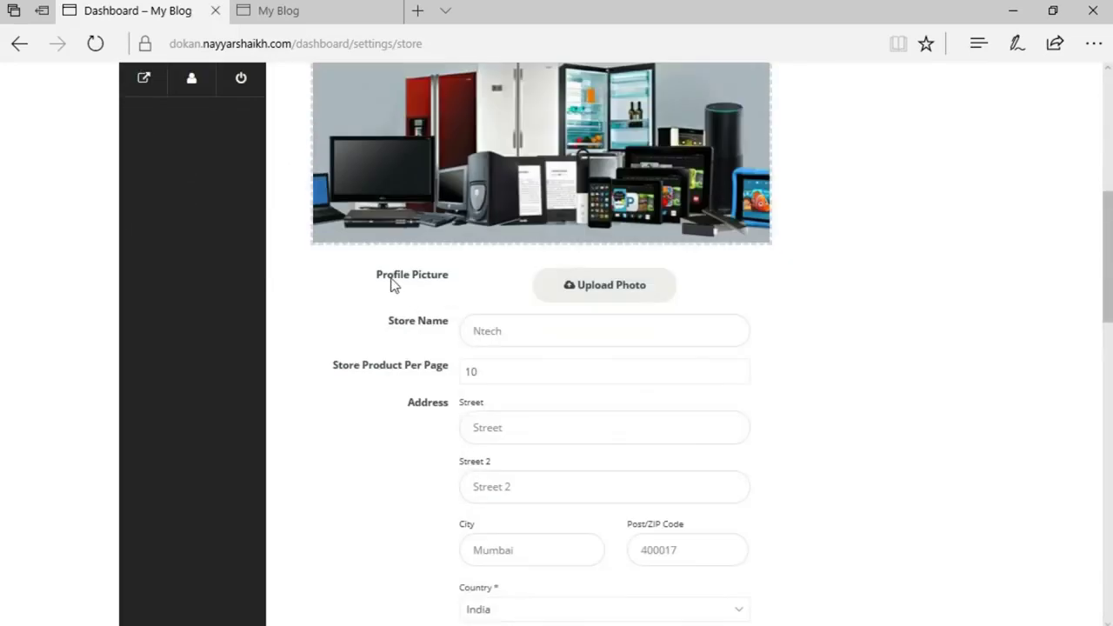
# Upload the photo image and crop it as the store profile picture.
pyautogui.click(612, 301)
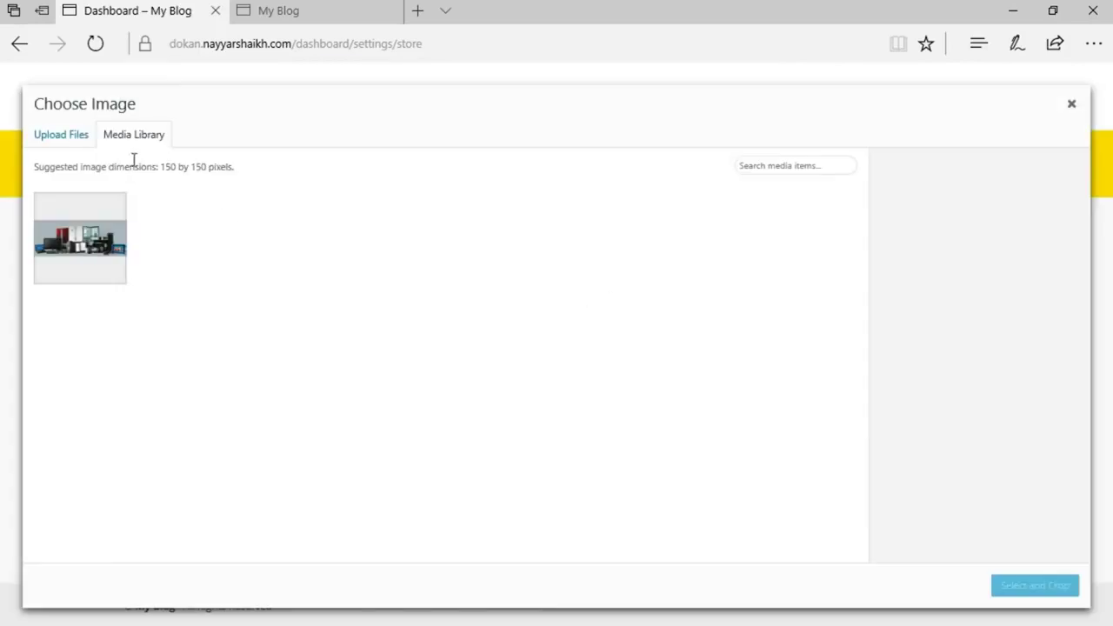
pyautogui.click(86, 139)
pyautogui.click(548, 354)
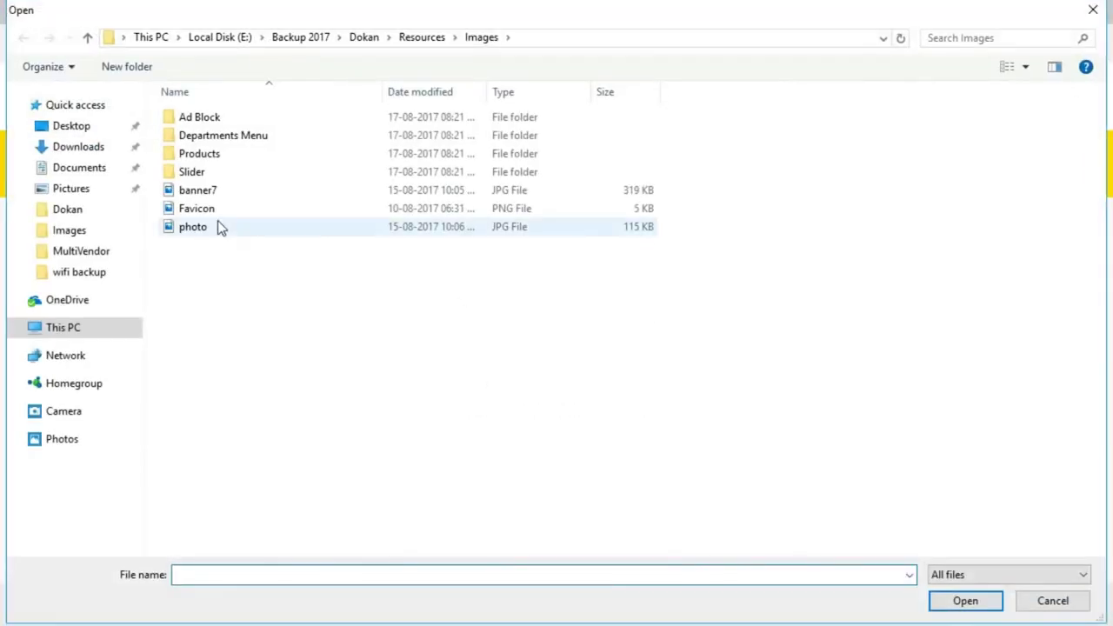
pyautogui.click(208, 229)
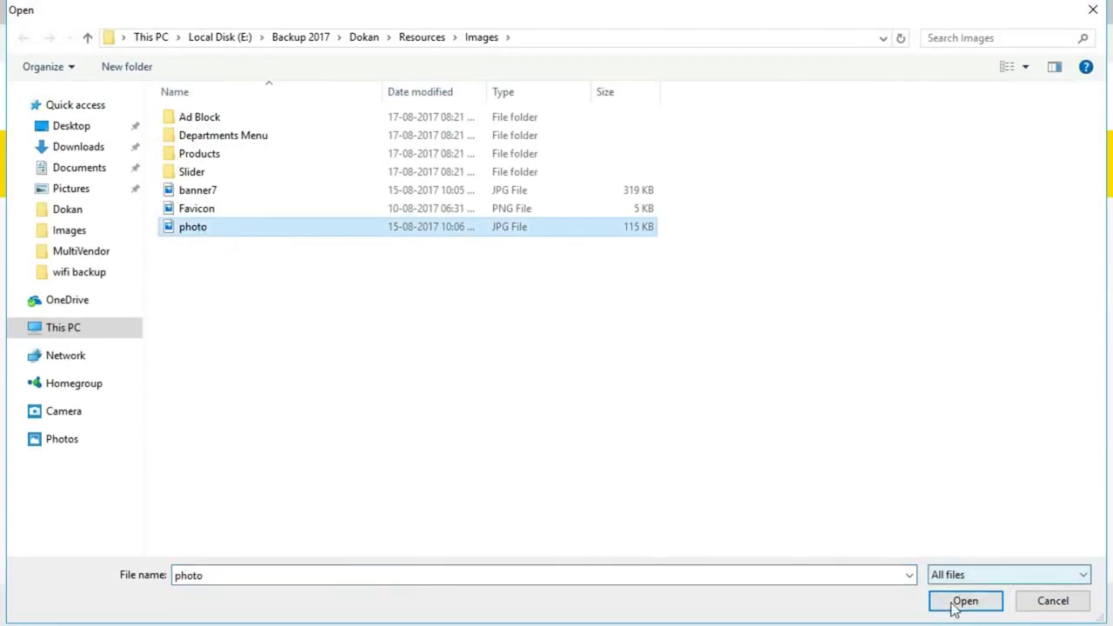
pyautogui.click(957, 605)
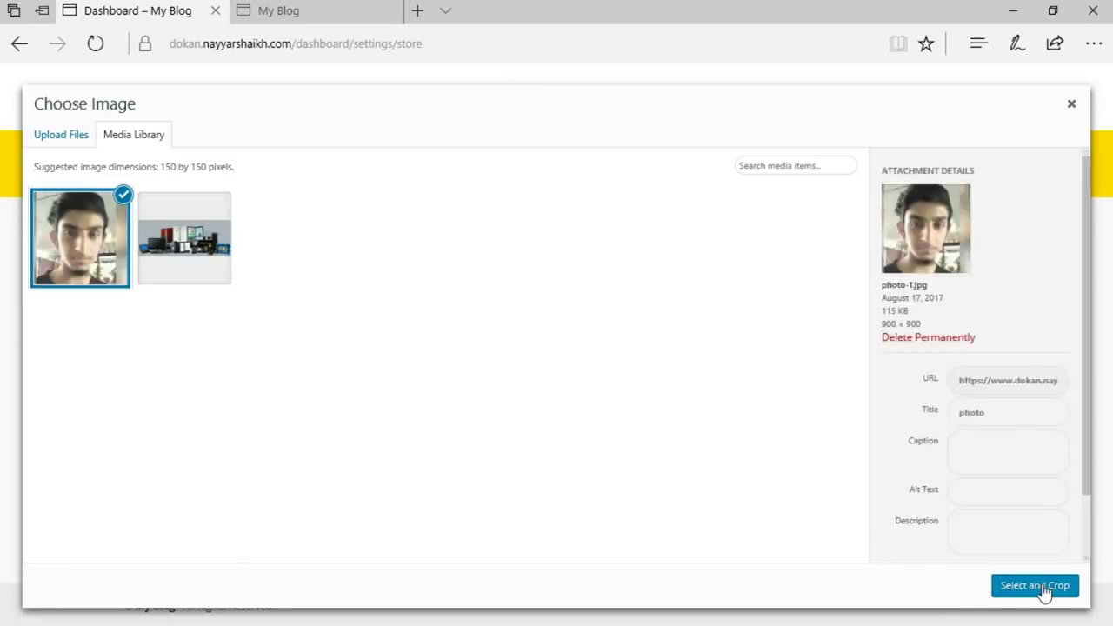
pyautogui.click(1043, 589)
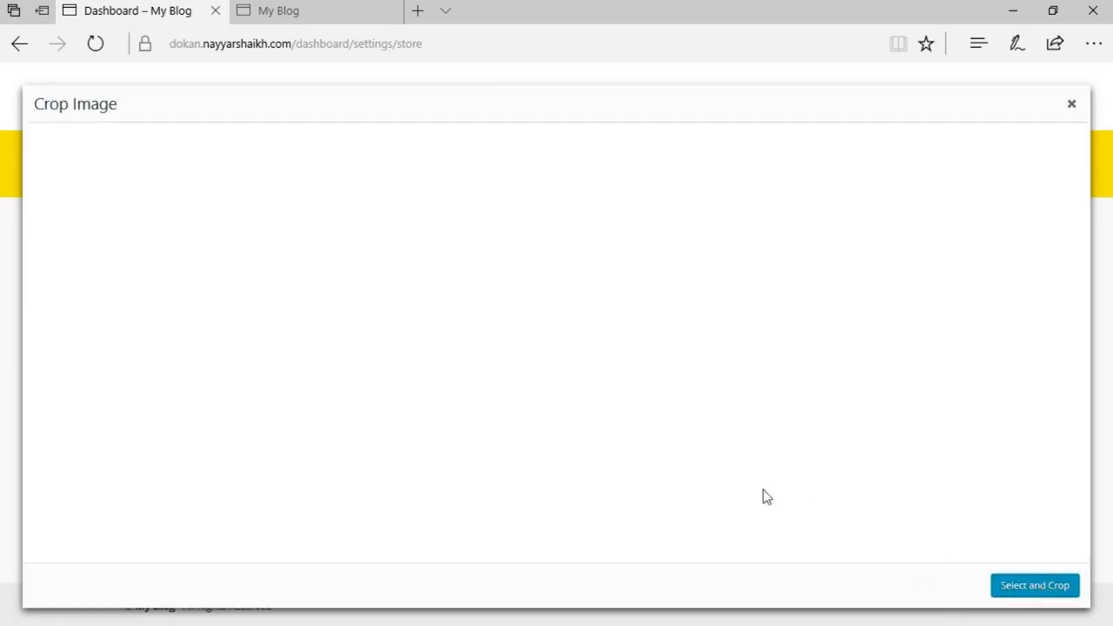
pyautogui.click(1058, 590)
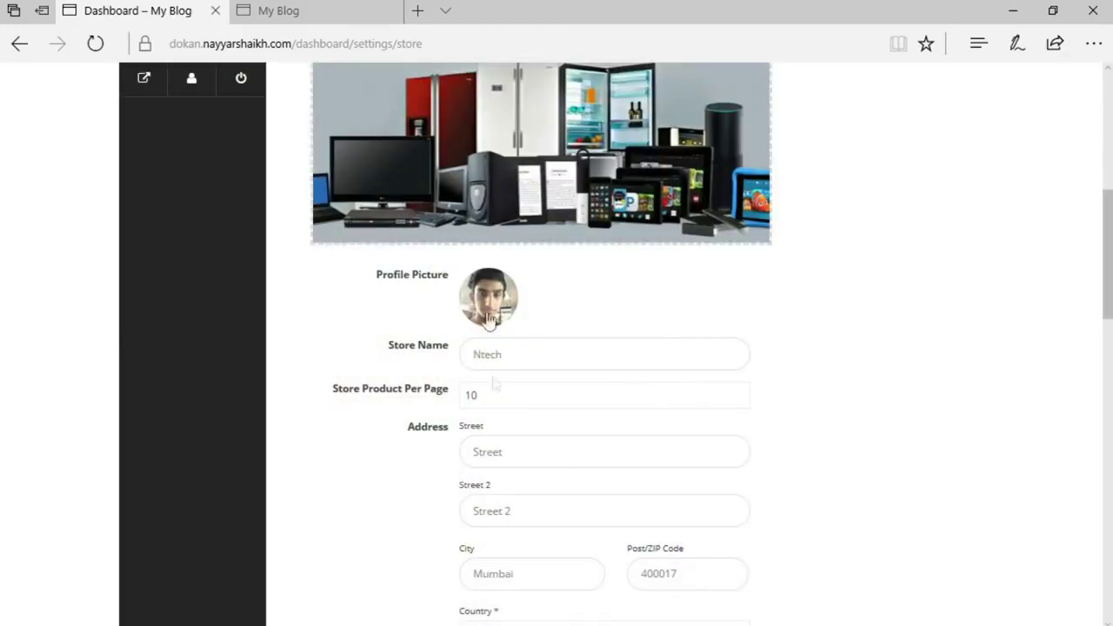
# Save the store settings, reaching 75% profile completion.
pyautogui.scroll(-1, 531, 346)
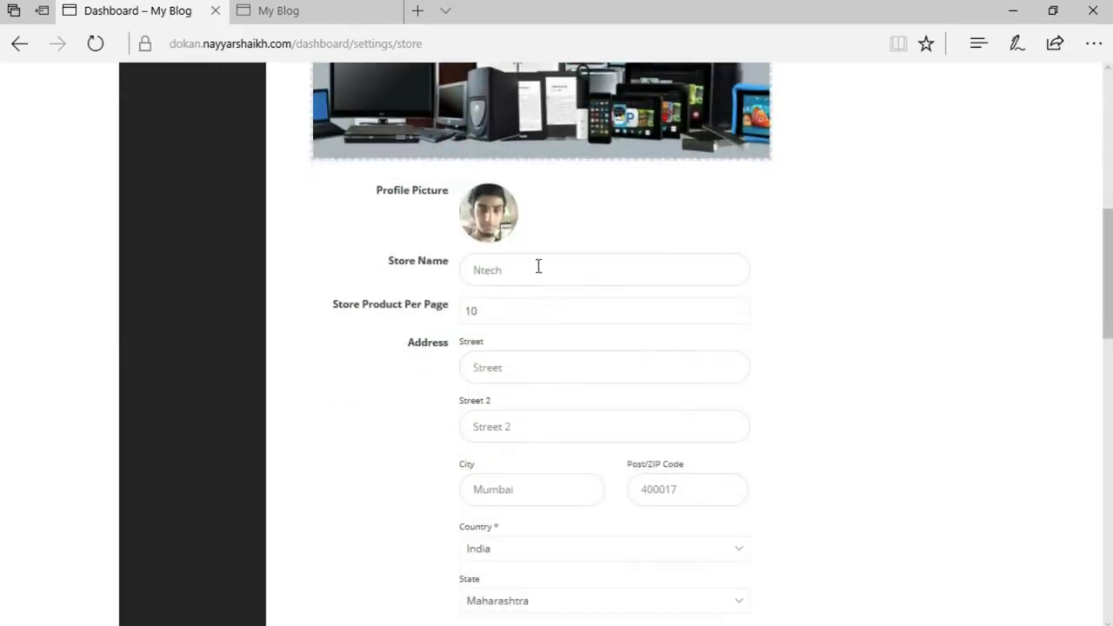
pyautogui.scroll(-2, 787, 363)
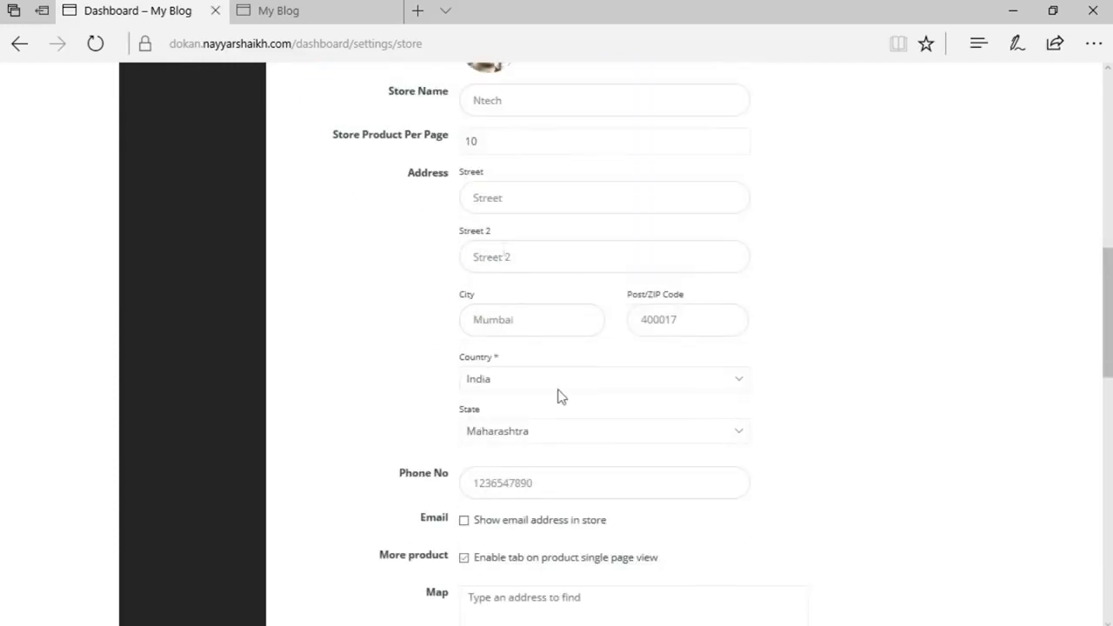
pyautogui.scroll(-2, 497, 365)
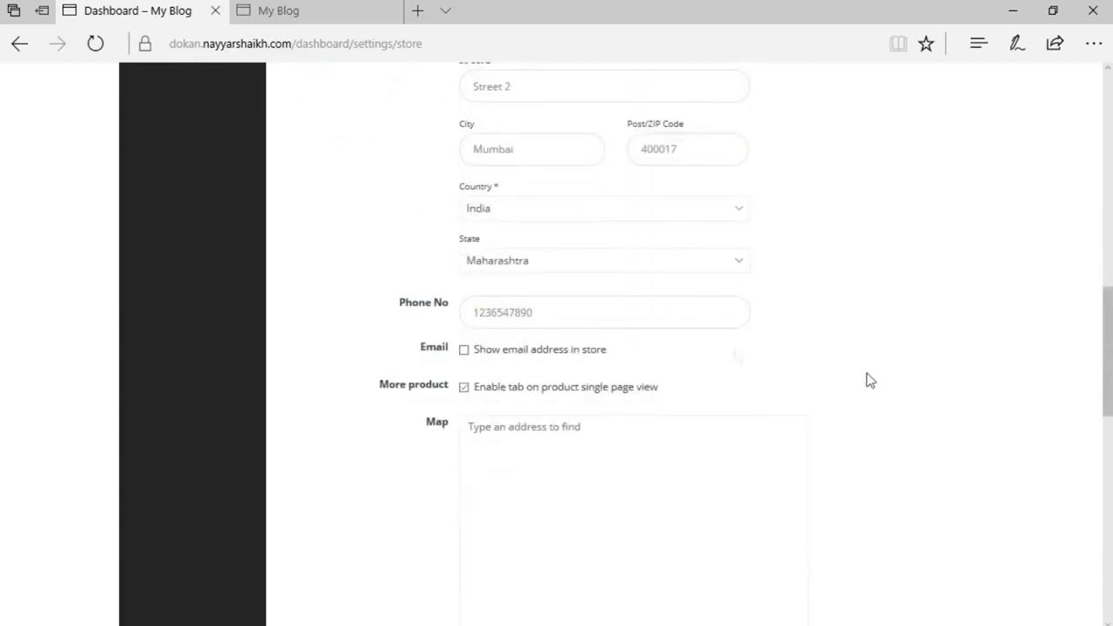
pyautogui.scroll(-2, 869, 380)
pyautogui.click(507, 527)
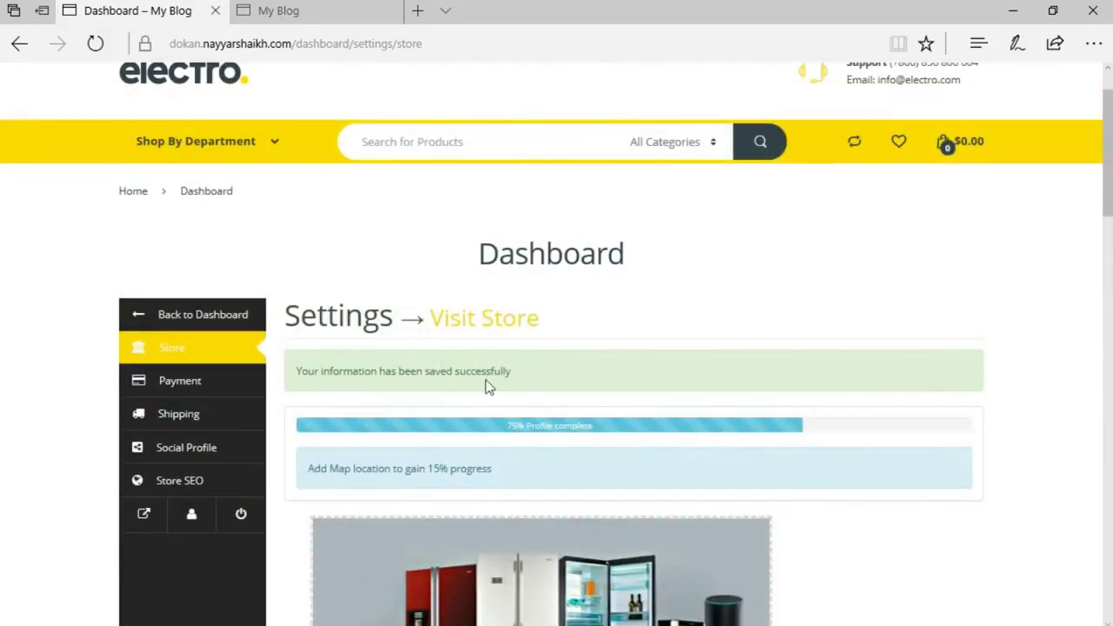
# Return to the vendor dashboard and open the empty Products list.
pyautogui.click(209, 323)
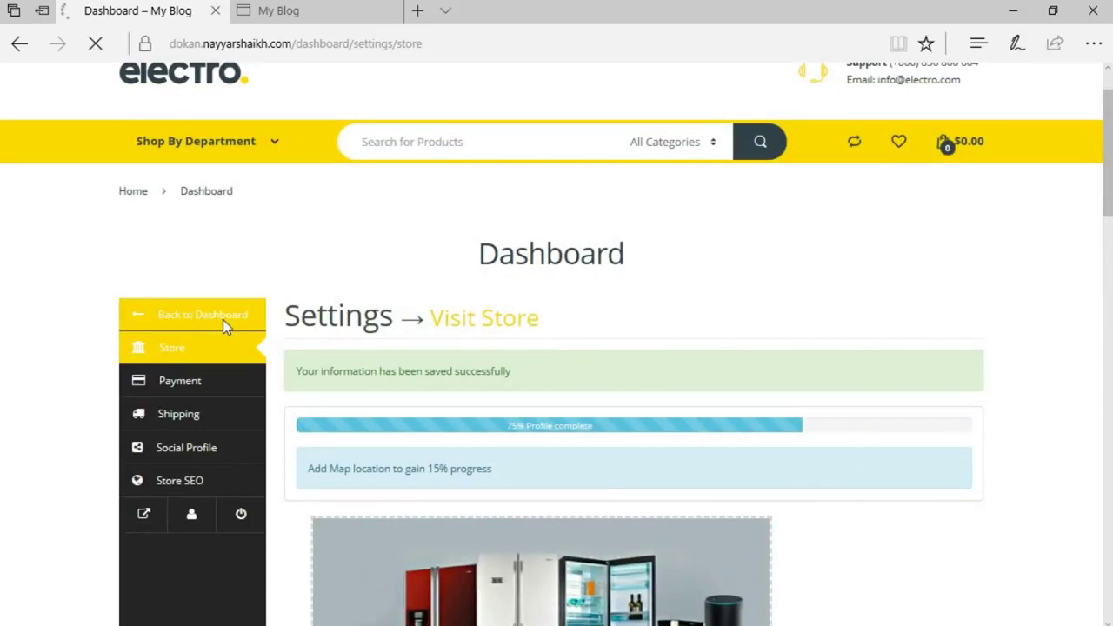
pyautogui.scroll(-2, 896, 368)
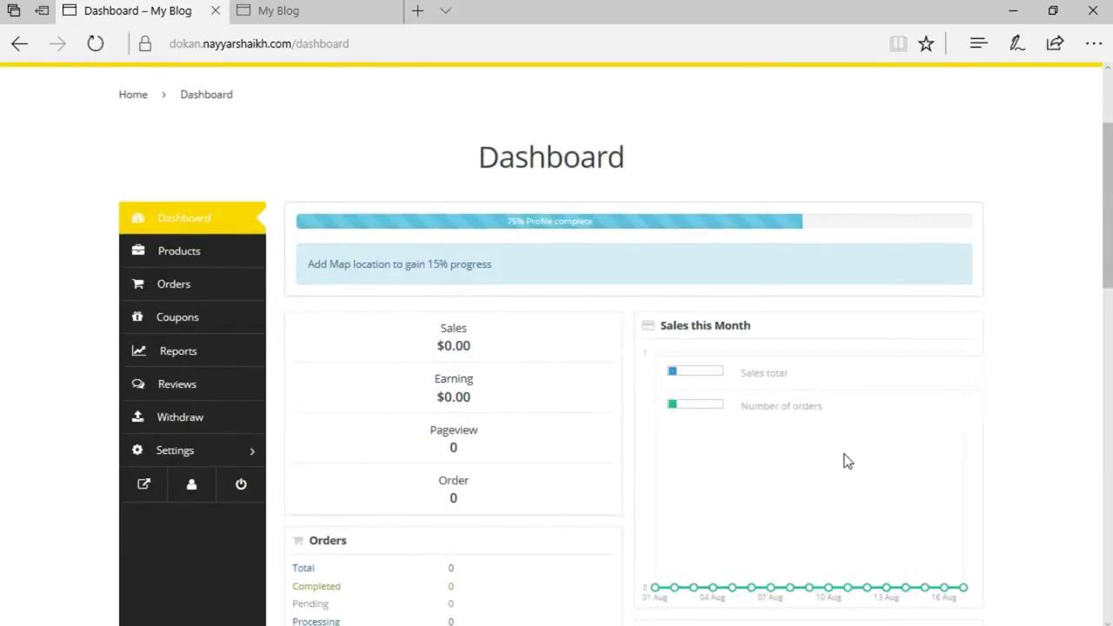
pyautogui.scroll(-4, 843, 470)
pyautogui.scroll(6, 842, 470)
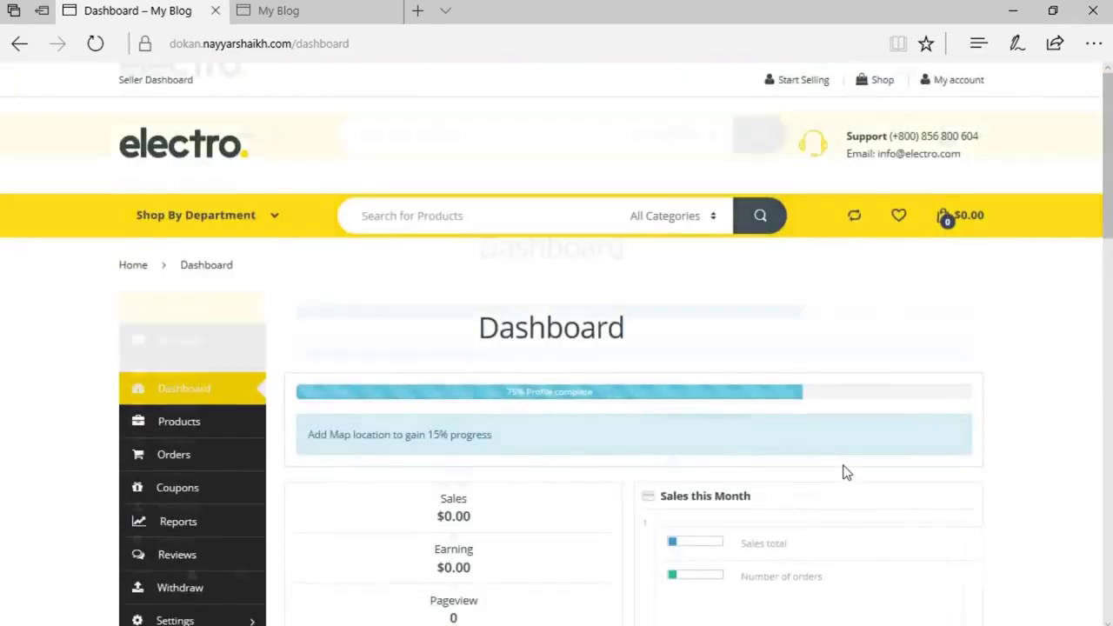
pyautogui.scroll(-1, 843, 470)
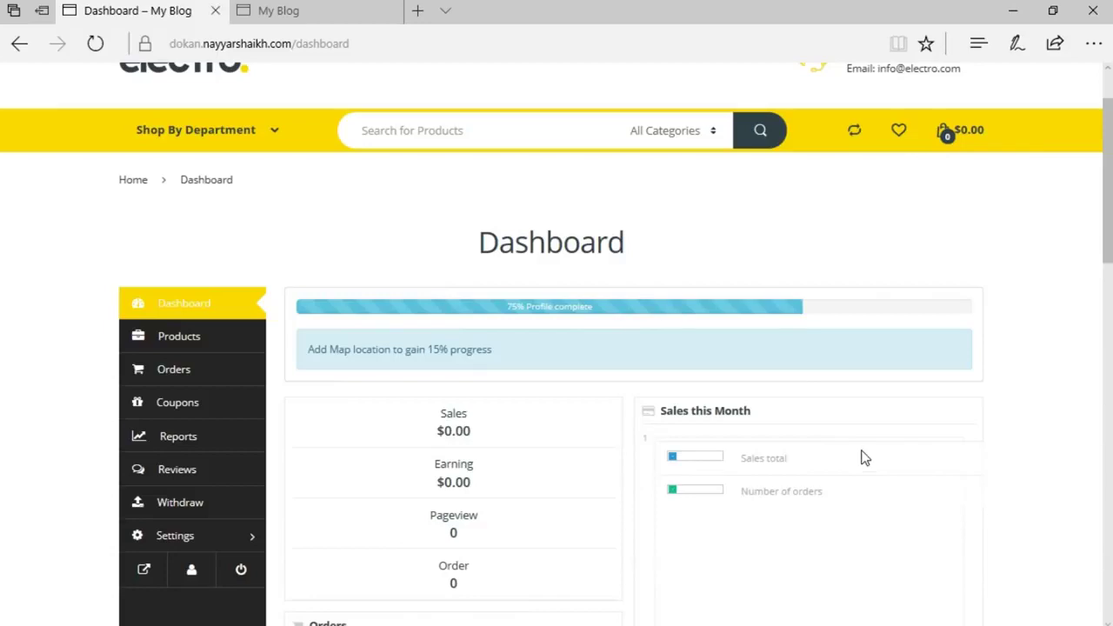
pyautogui.click(201, 342)
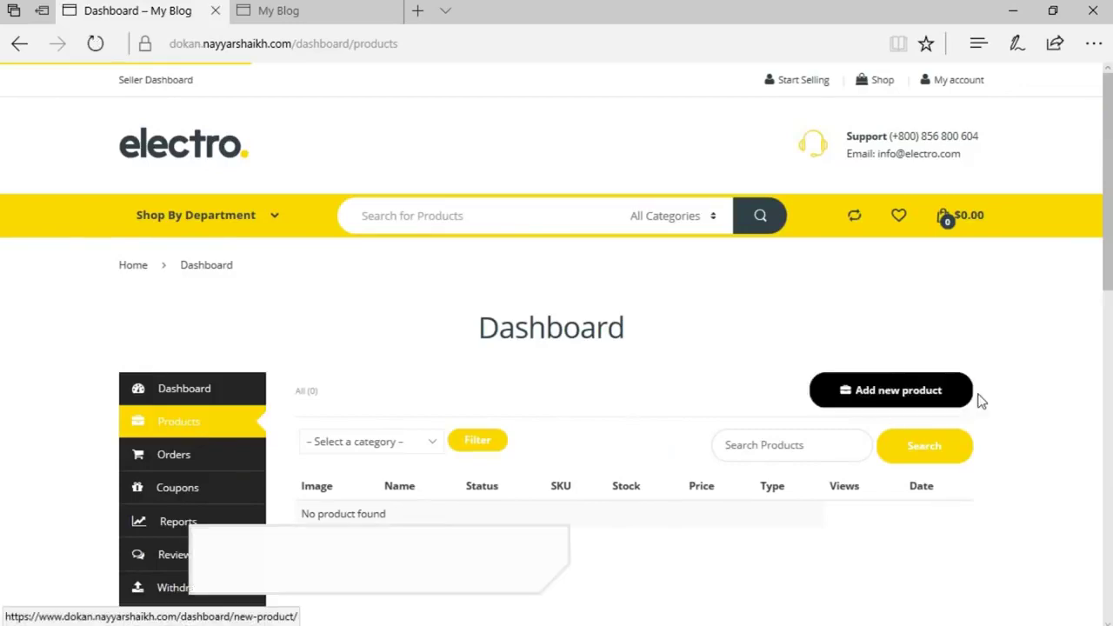
pyautogui.scroll(-2, 981, 400)
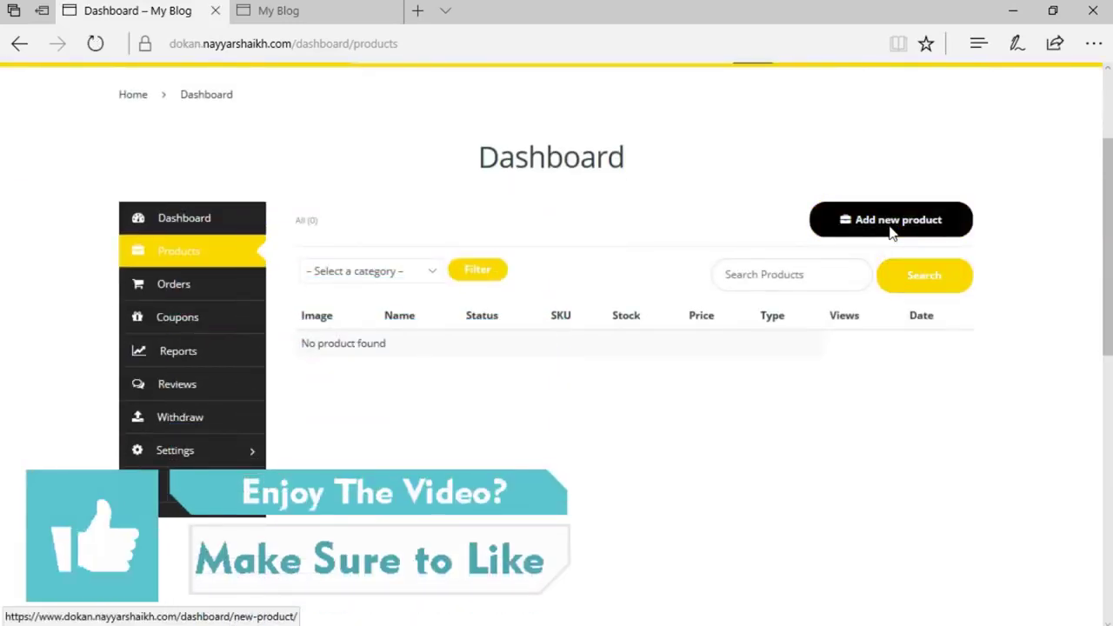
# Start a new product titled 'Game Console Controller + USB 3.0 Cable', copied from the reference page.
pyautogui.click(892, 226)
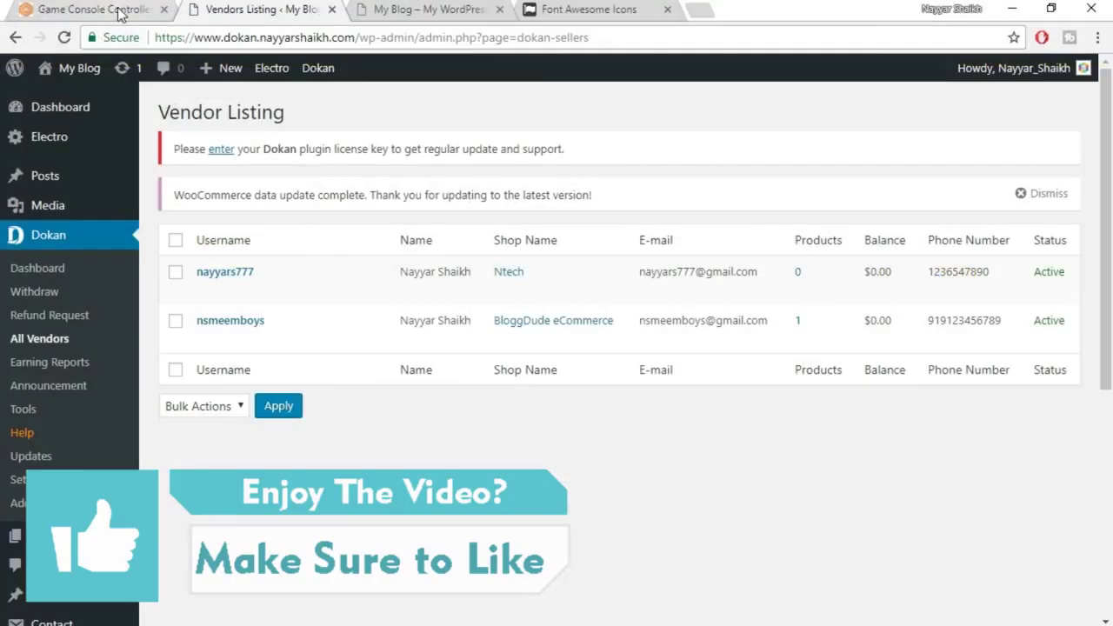
pyautogui.click(119, 12)
pyautogui.moveTo(619, 323); pyautogui.dragTo(947, 321)
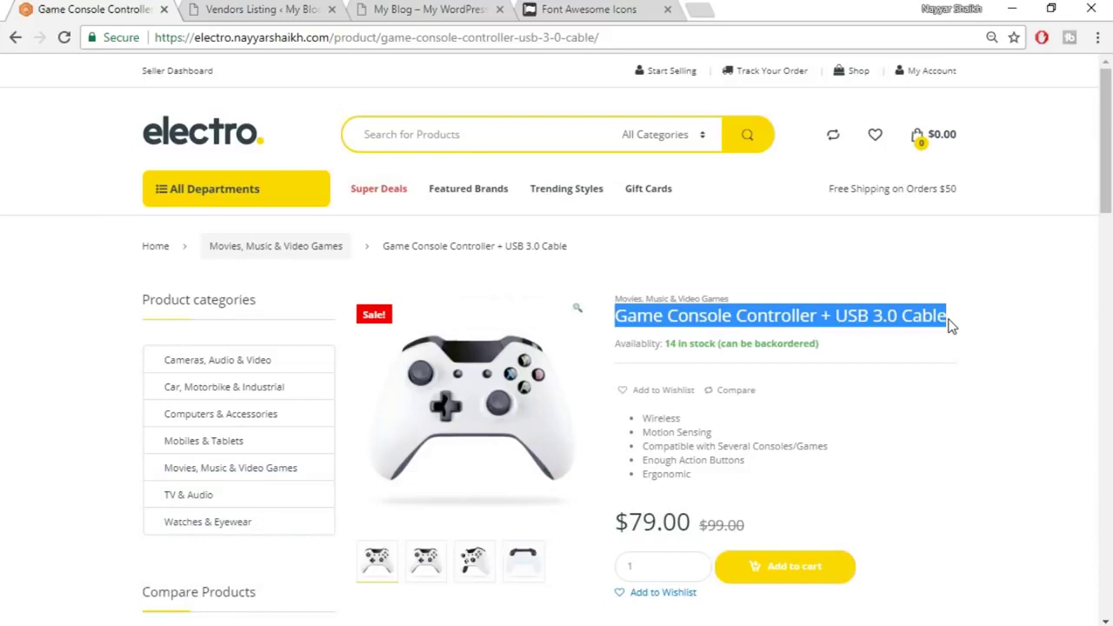
pyautogui.hotkey('alt', 'Tab')
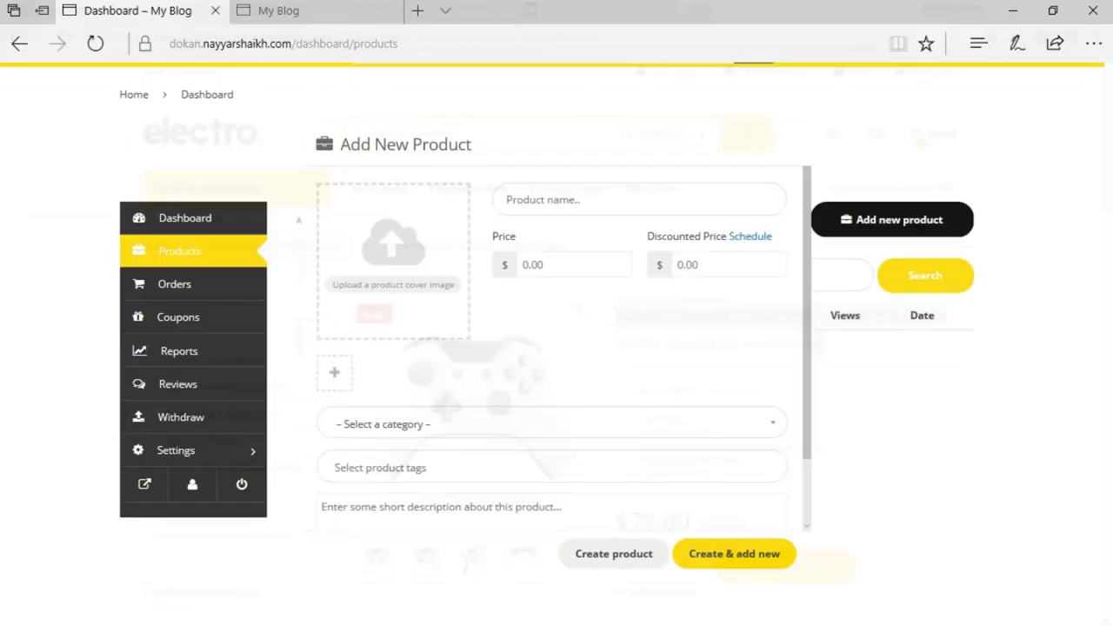
pyautogui.click(593, 205)
pyautogui.write('Game Console Controller + USB 3.0 Cable')
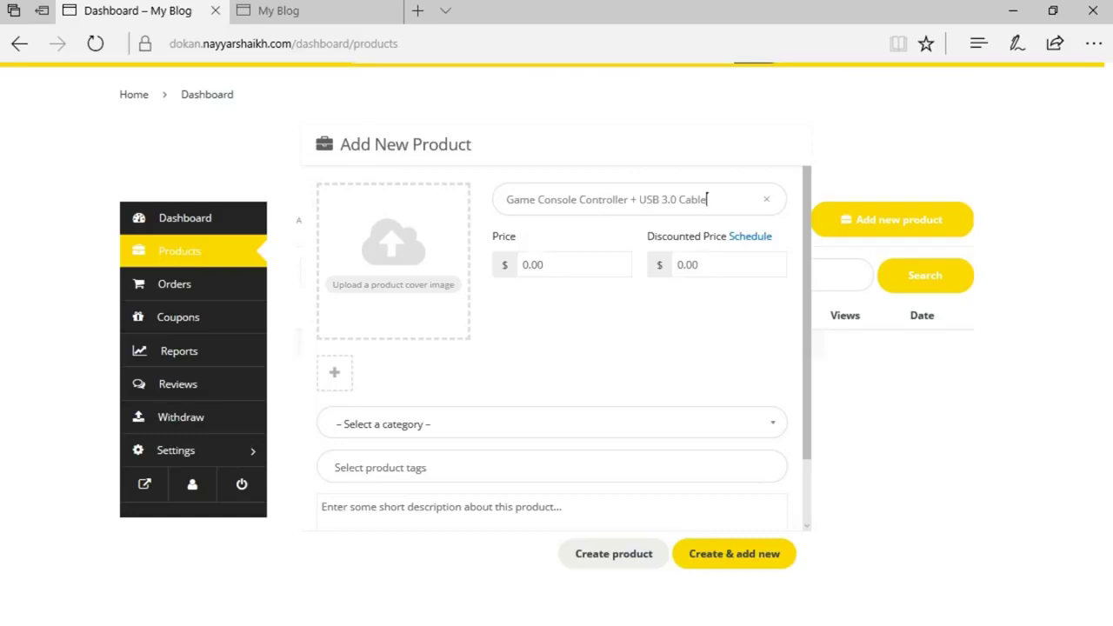
# Enter price 99 and discounted price 79 for the product.
pyautogui.hotkey('alt', 'Tab')
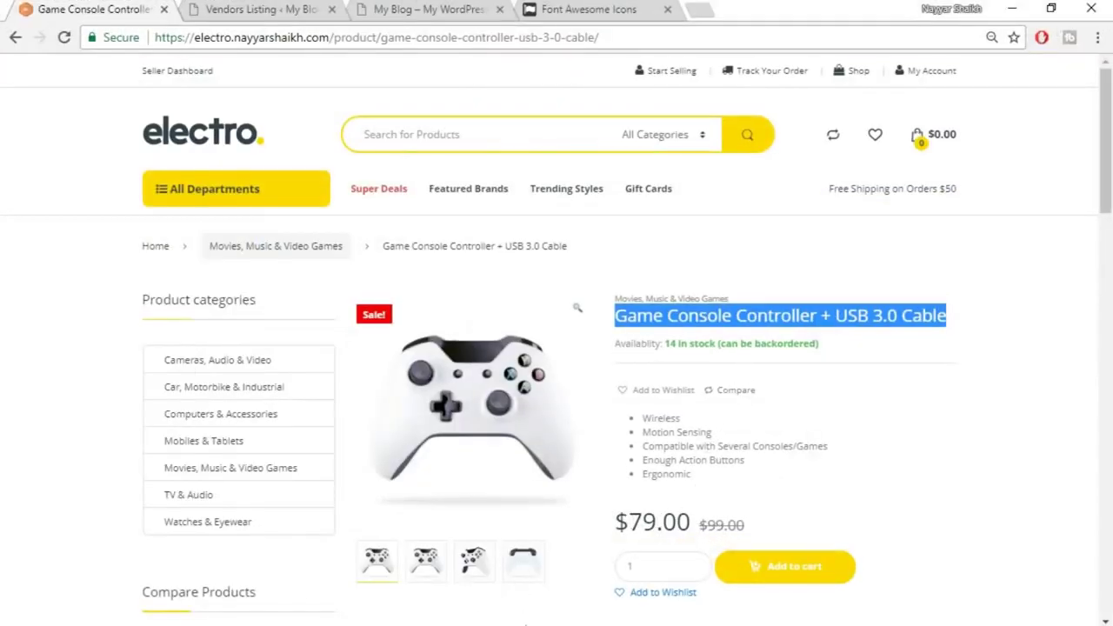
pyautogui.hotkey('alt', 'Tab')
pyautogui.click(582, 273)
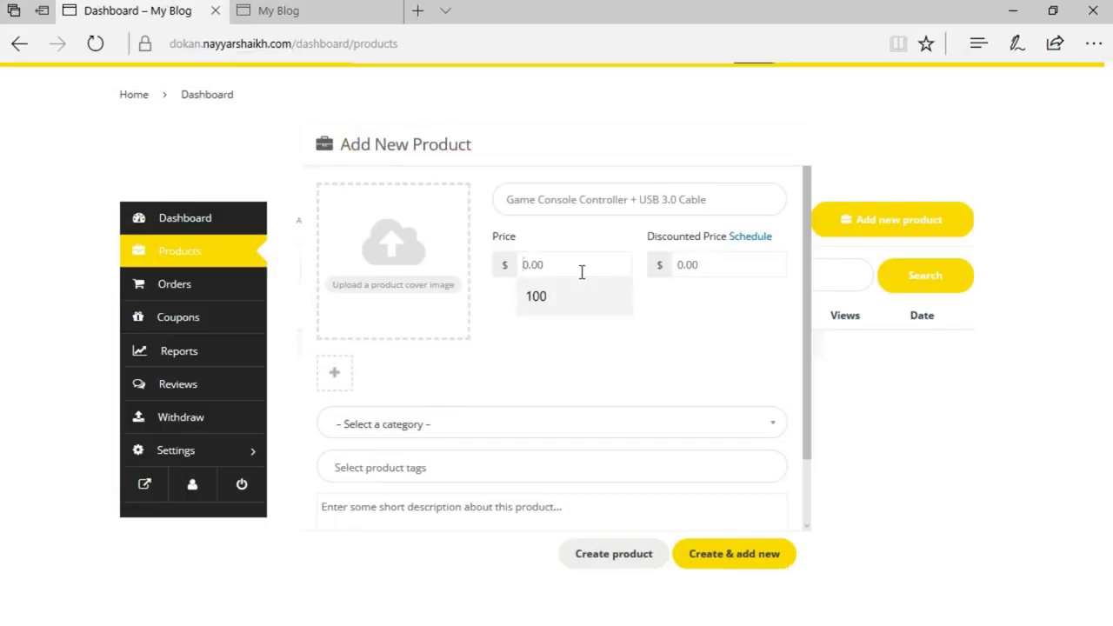
pyautogui.write('99')
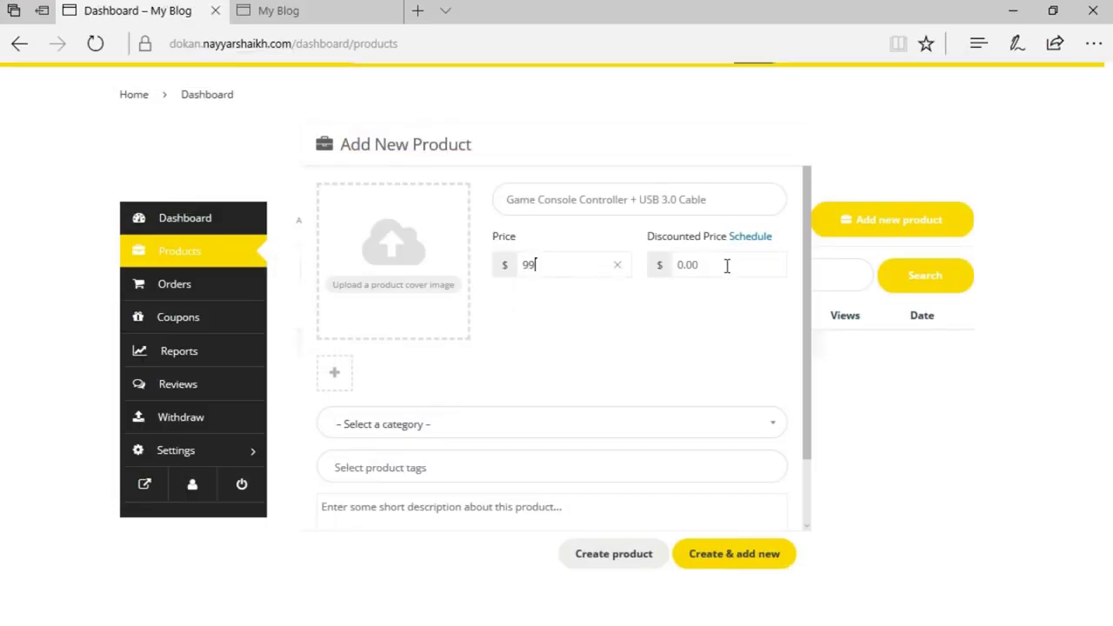
pyautogui.click(728, 266)
pyautogui.write('79')
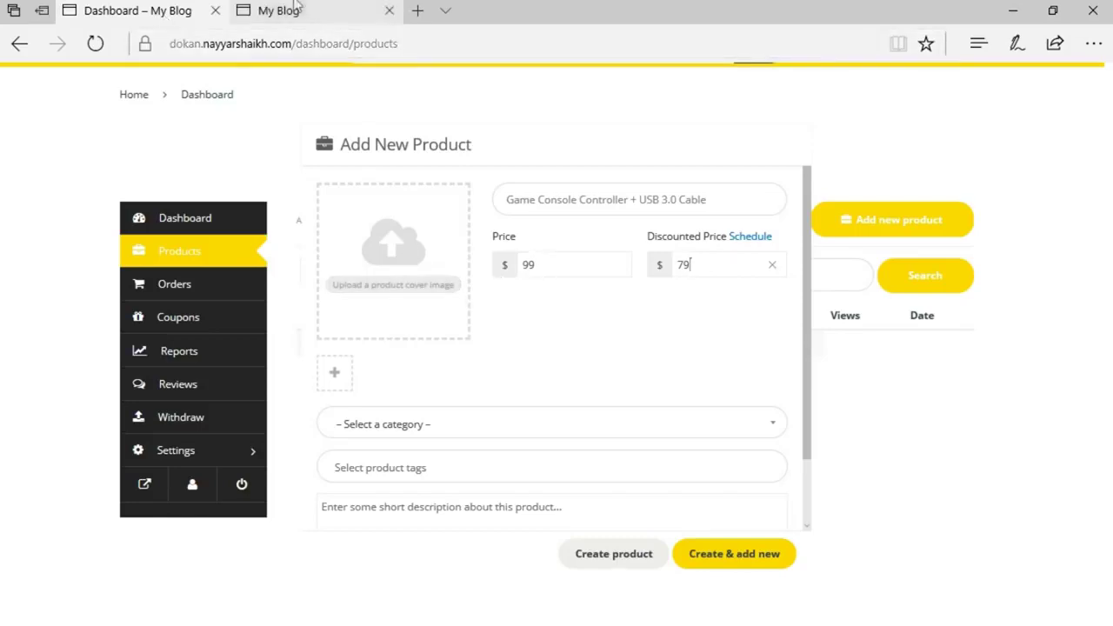
pyautogui.click(527, 623)
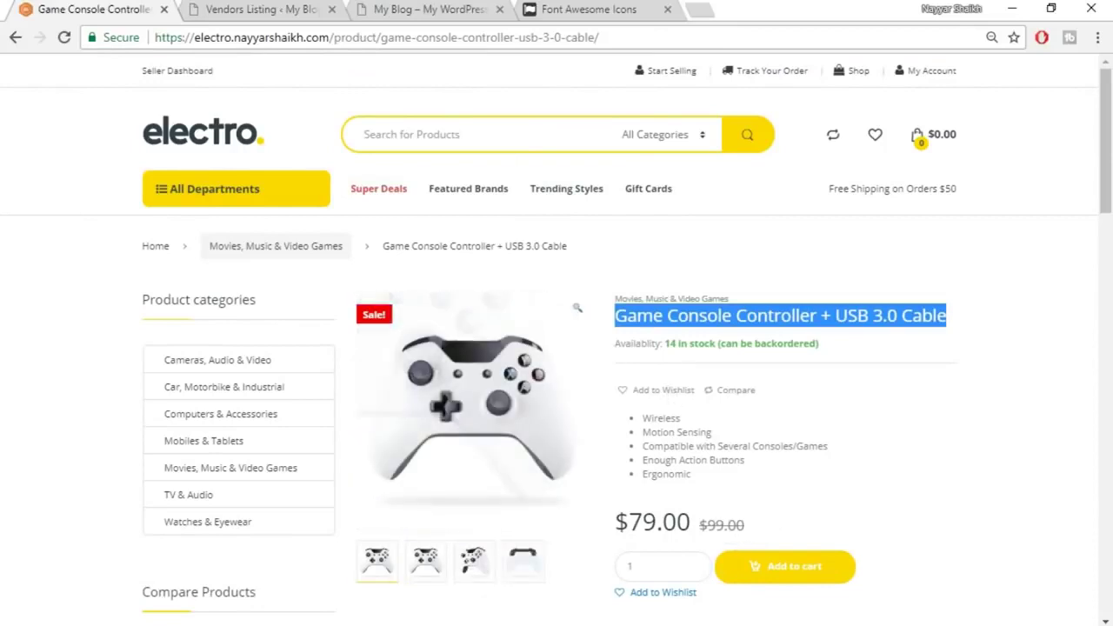
pyautogui.hotkey('alt', 'Tab')
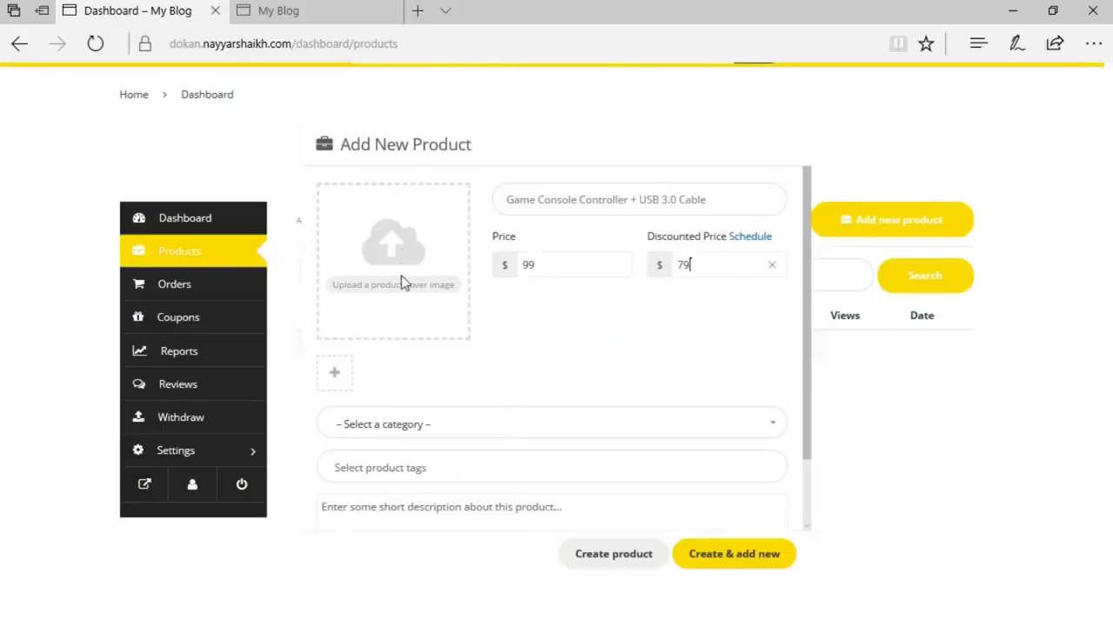
# Upload the GamePad image from the Game Console folder as the product cover image.
pyautogui.click(402, 284)
pyautogui.click(57, 138)
pyautogui.click(586, 365)
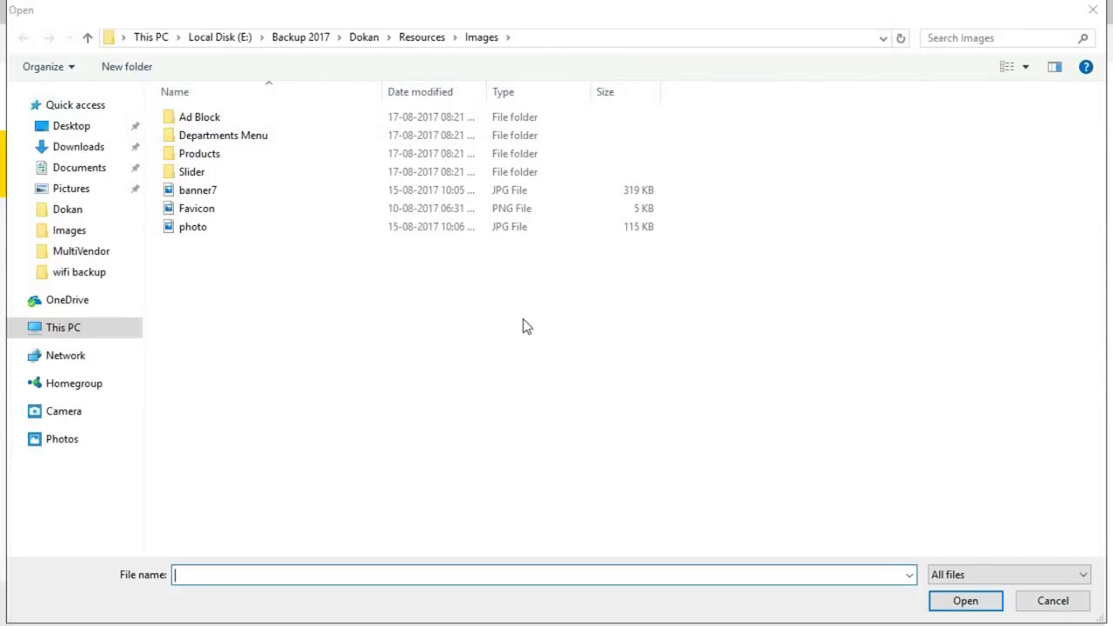
pyautogui.doubleClick(226, 161)
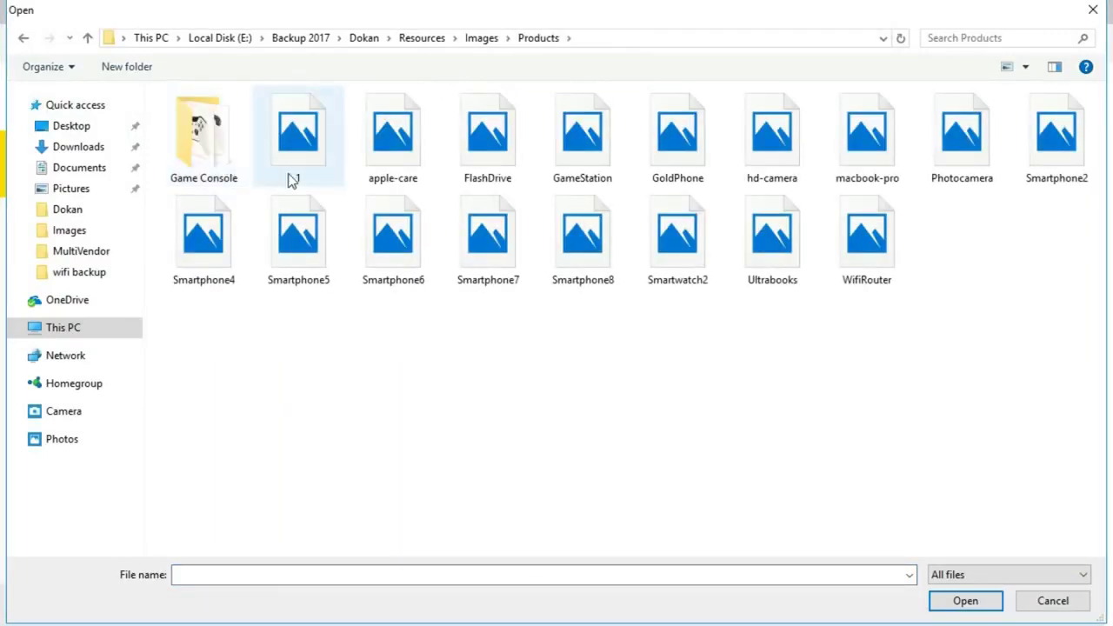
pyautogui.doubleClick(228, 160)
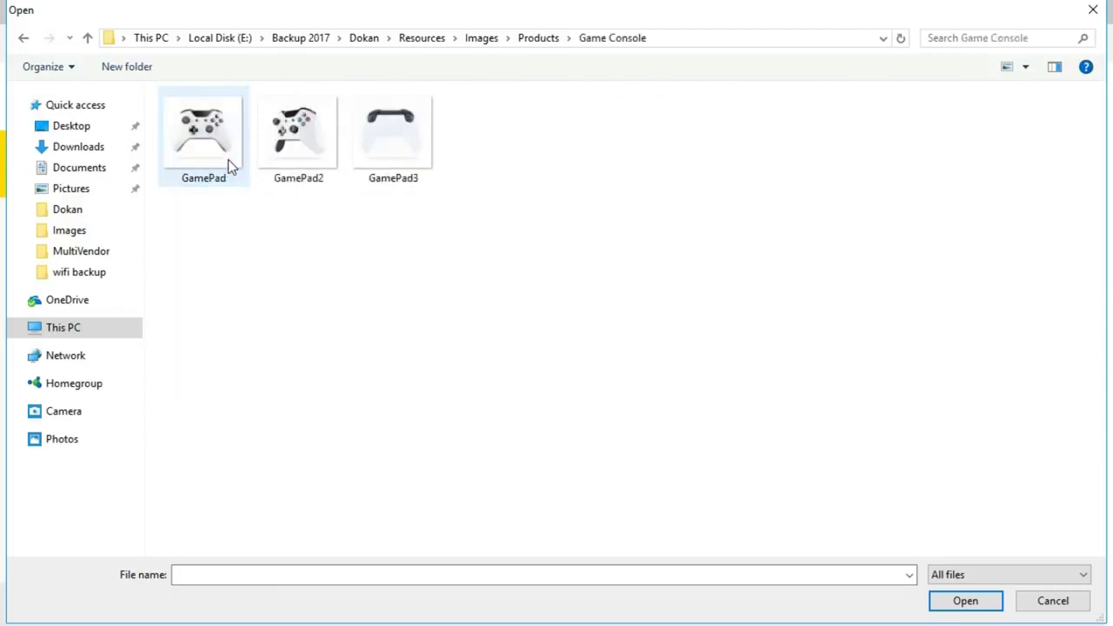
pyautogui.click(227, 162)
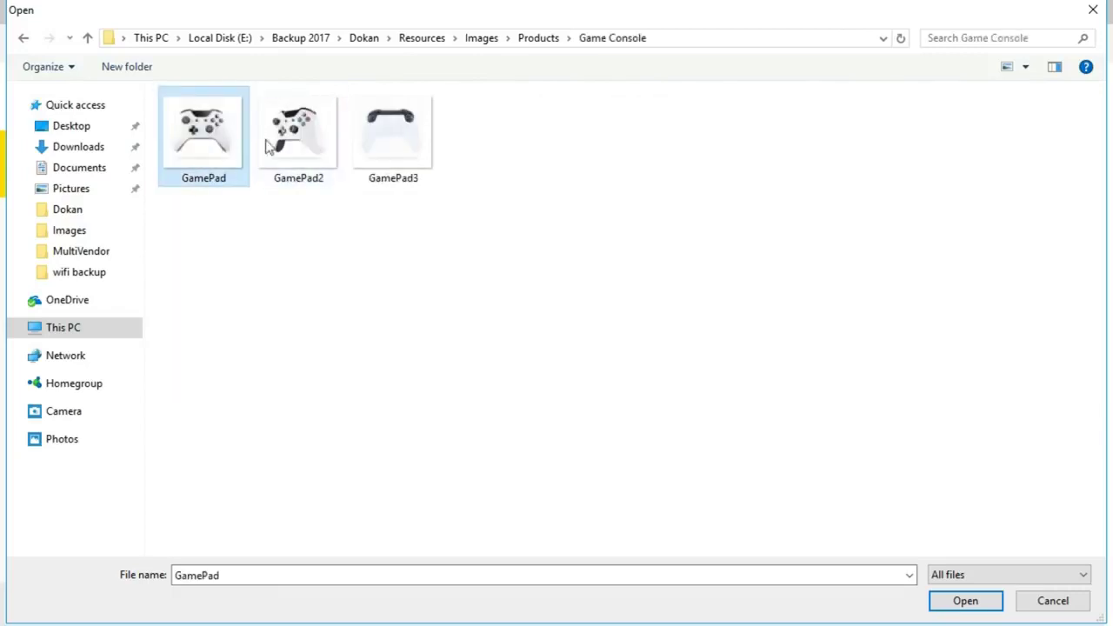
pyautogui.click(959, 601)
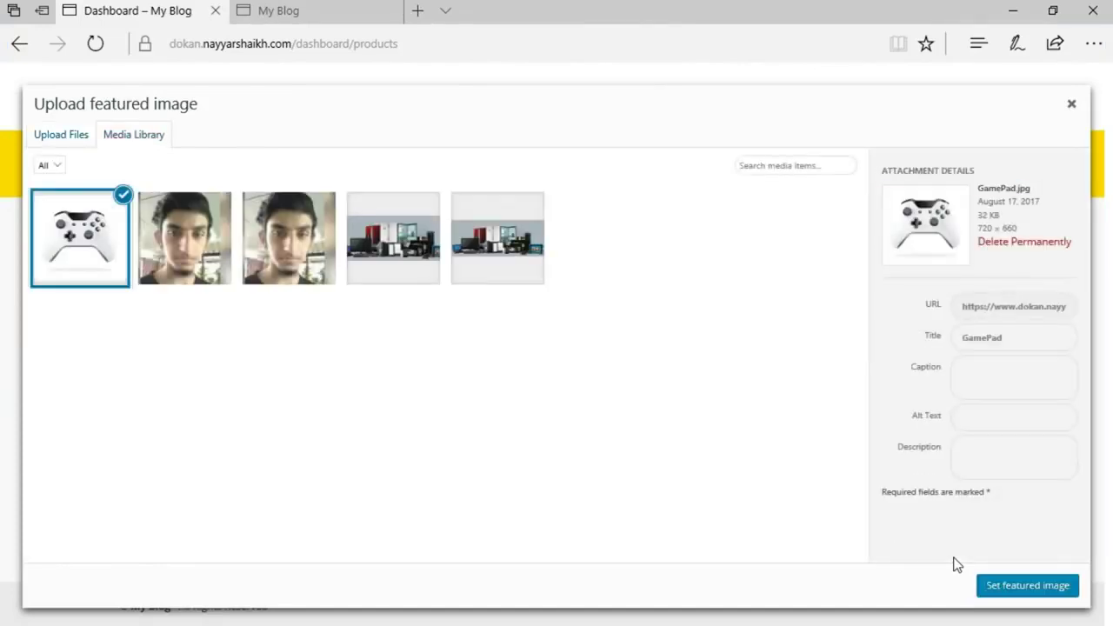
pyautogui.click(1020, 589)
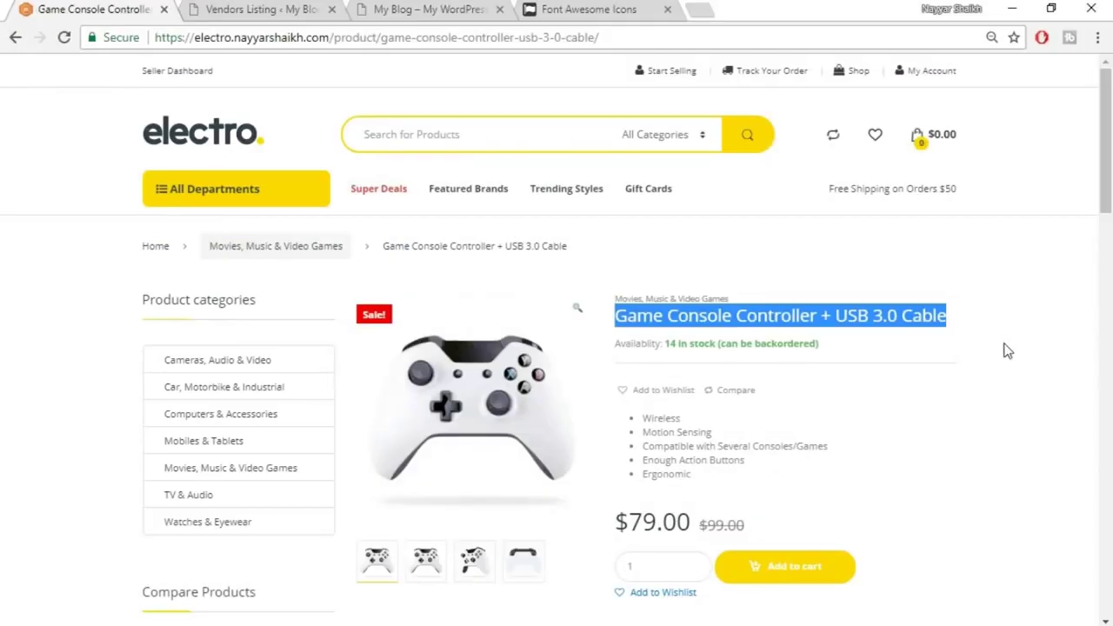
pyautogui.scroll(-2, 1002, 345)
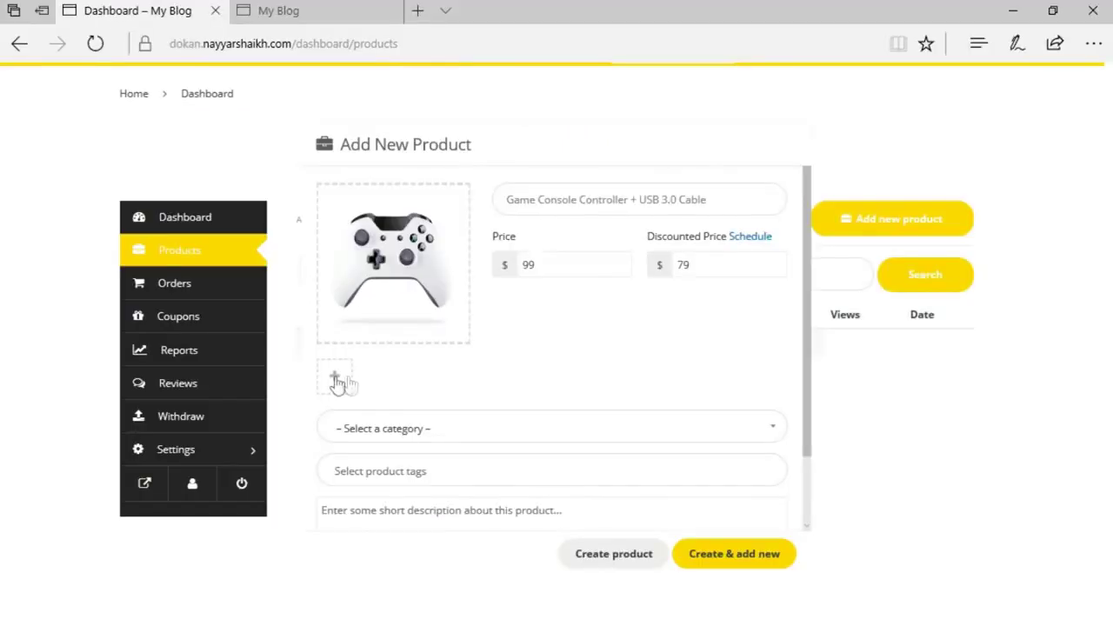
# Add the GamePad, GamePad2 and GamePad3 images to the product gallery.
pyautogui.click(338, 381)
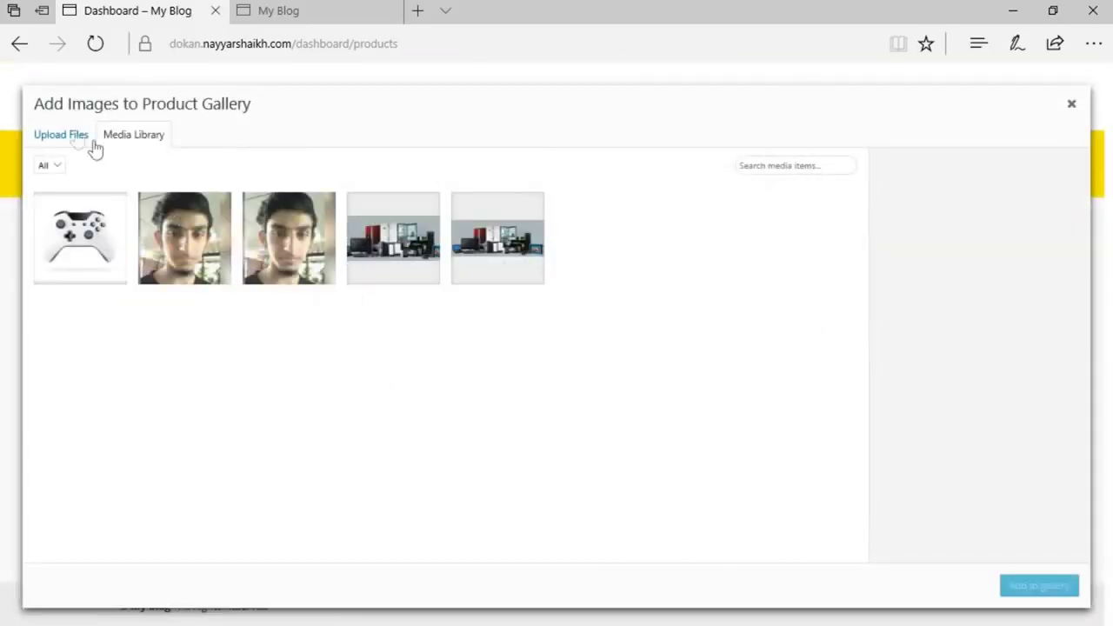
pyautogui.click(74, 136)
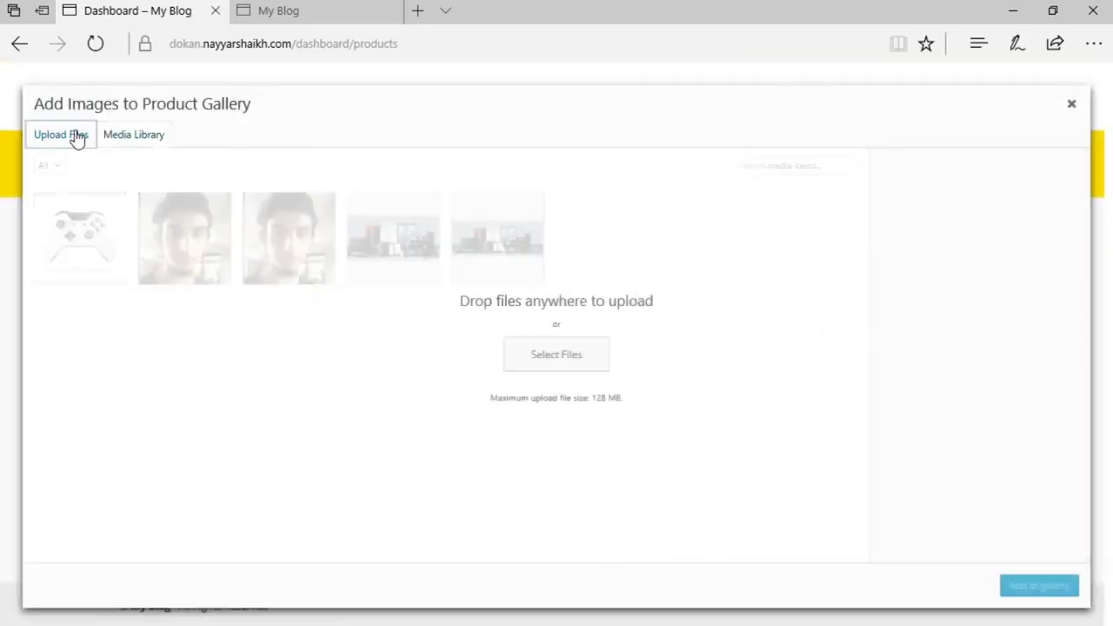
pyautogui.click(582, 365)
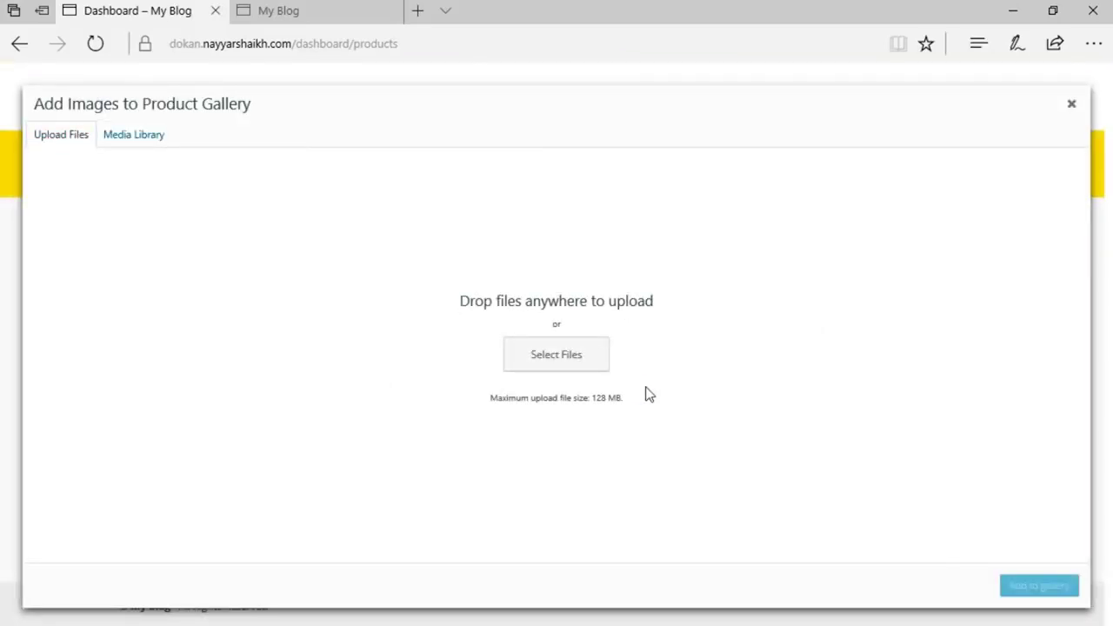
pyautogui.click(307, 141)
pyautogui.hotkey('shift', 'Left')
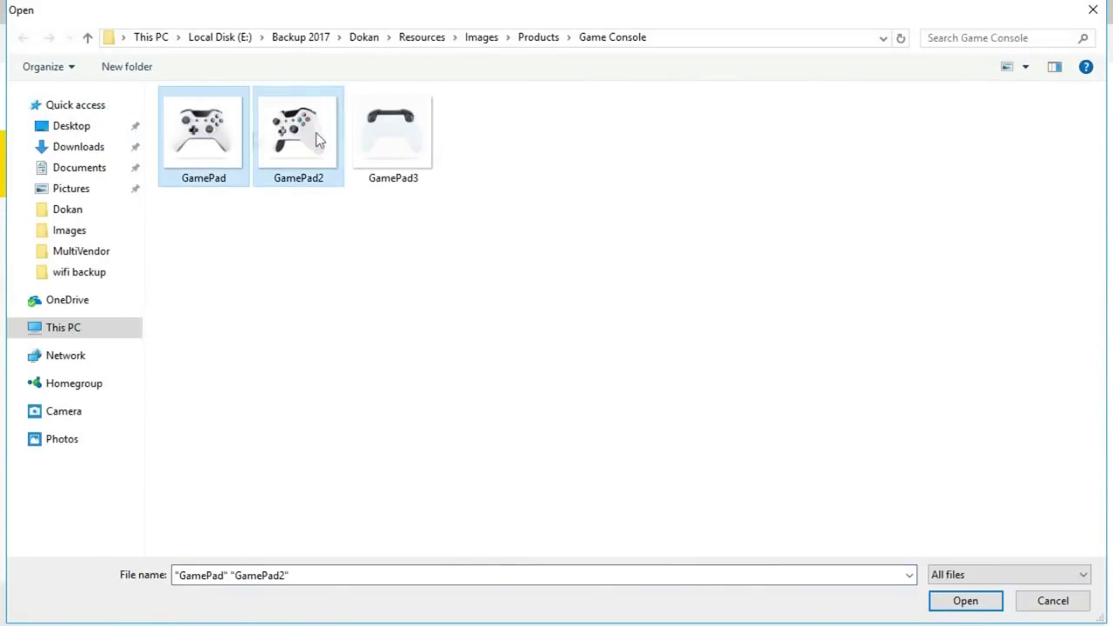
pyautogui.keyDown('ctrl'); pyautogui.click(380, 141); pyautogui.keyUp('ctrl')
pyautogui.click(986, 604)
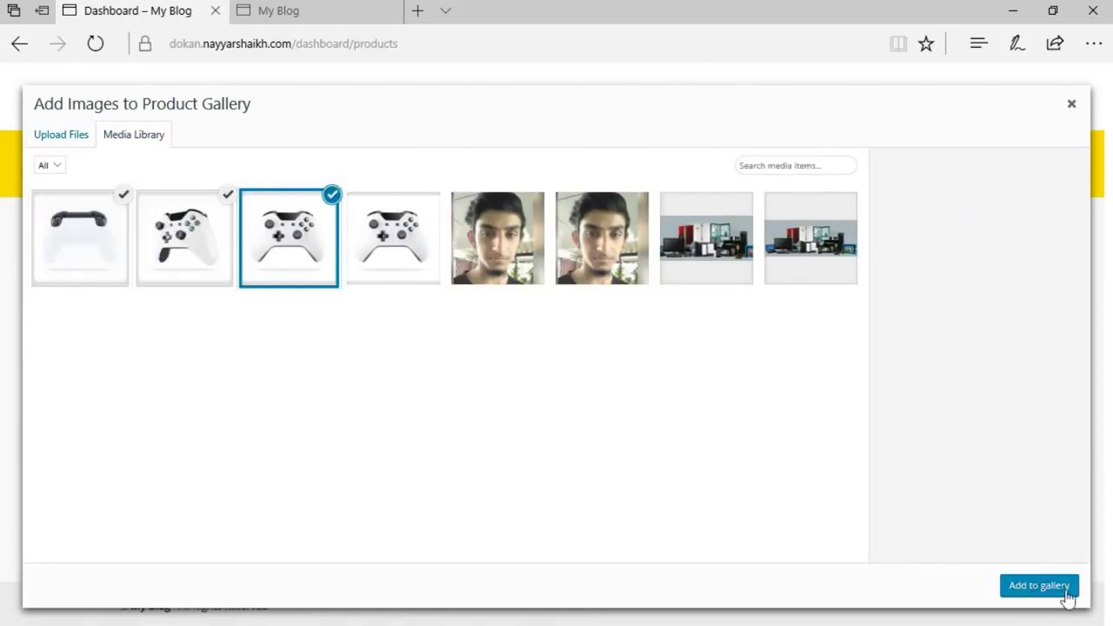
pyautogui.click(1039, 586)
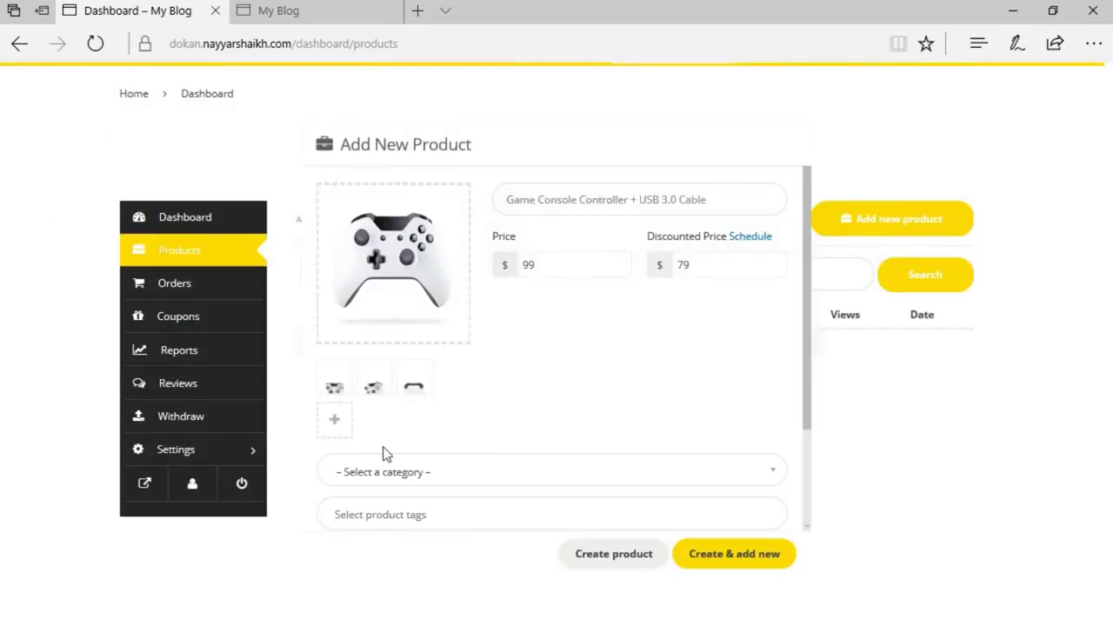
# Set the product category to Computer & Accessories.
pyautogui.scroll(-1, 608, 387)
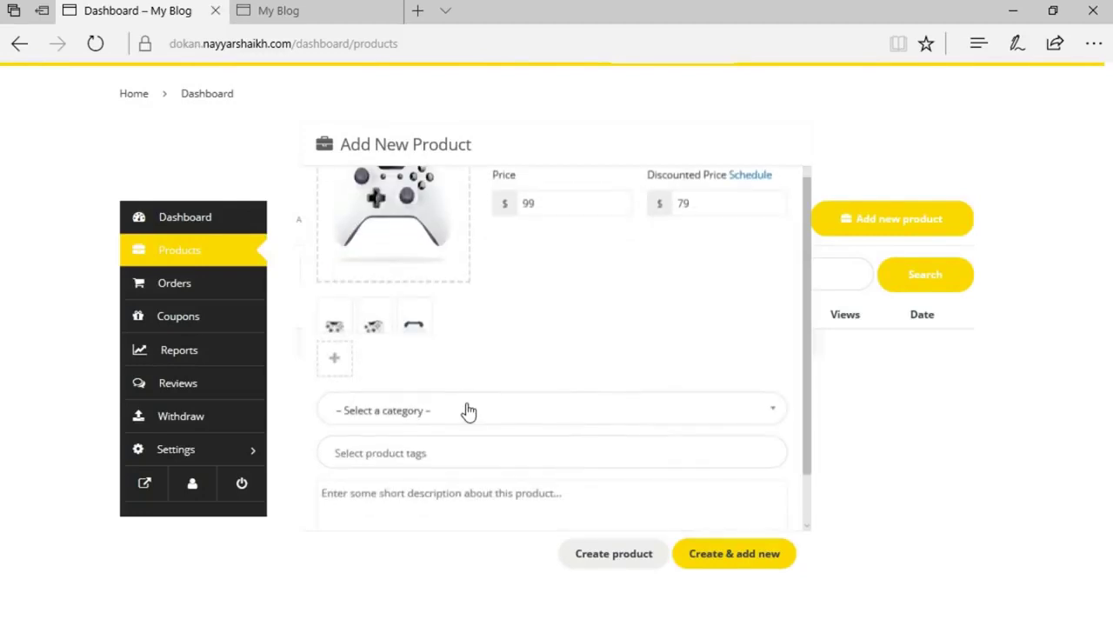
pyautogui.click(468, 412)
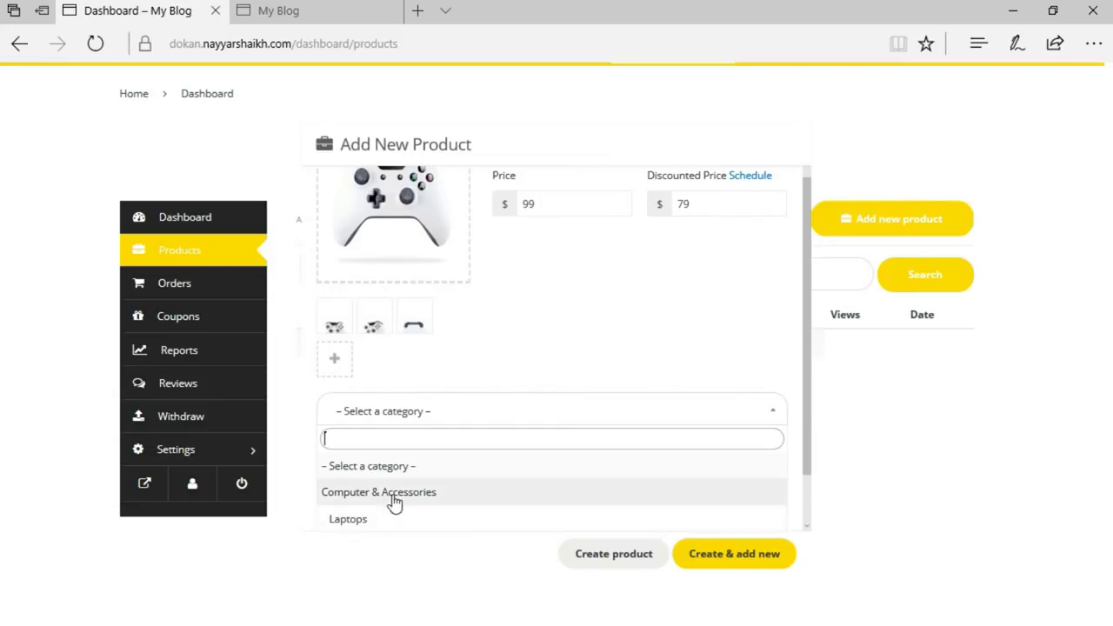
pyautogui.click(448, 492)
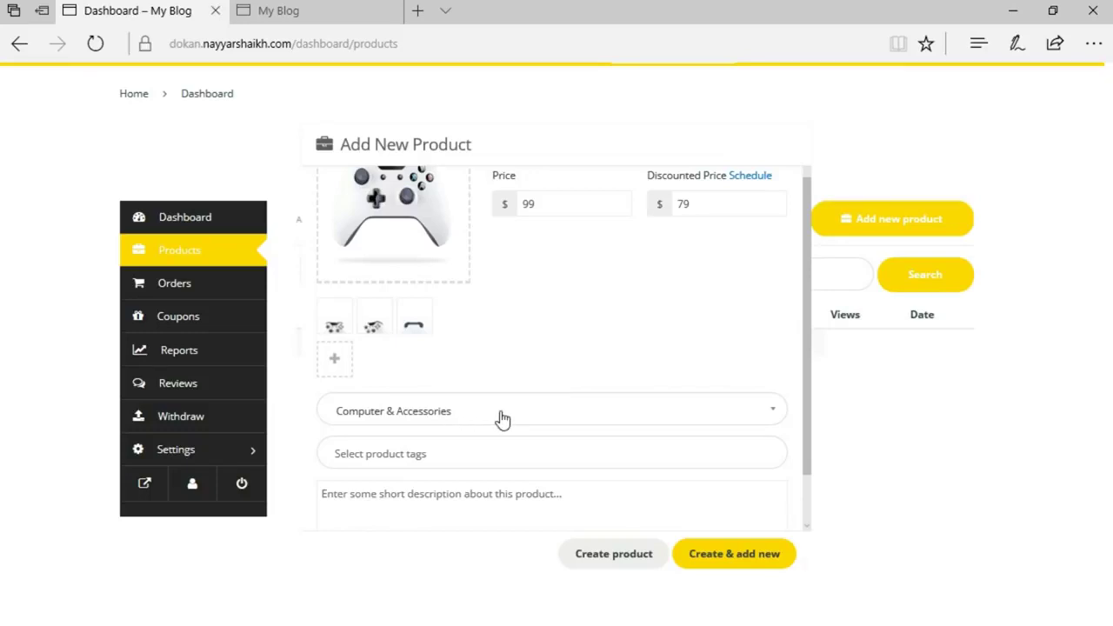
# Paste the five reference feature bullets, Wireless to Ergonomic, into the short description.
pyautogui.scroll(-1, 664, 433)
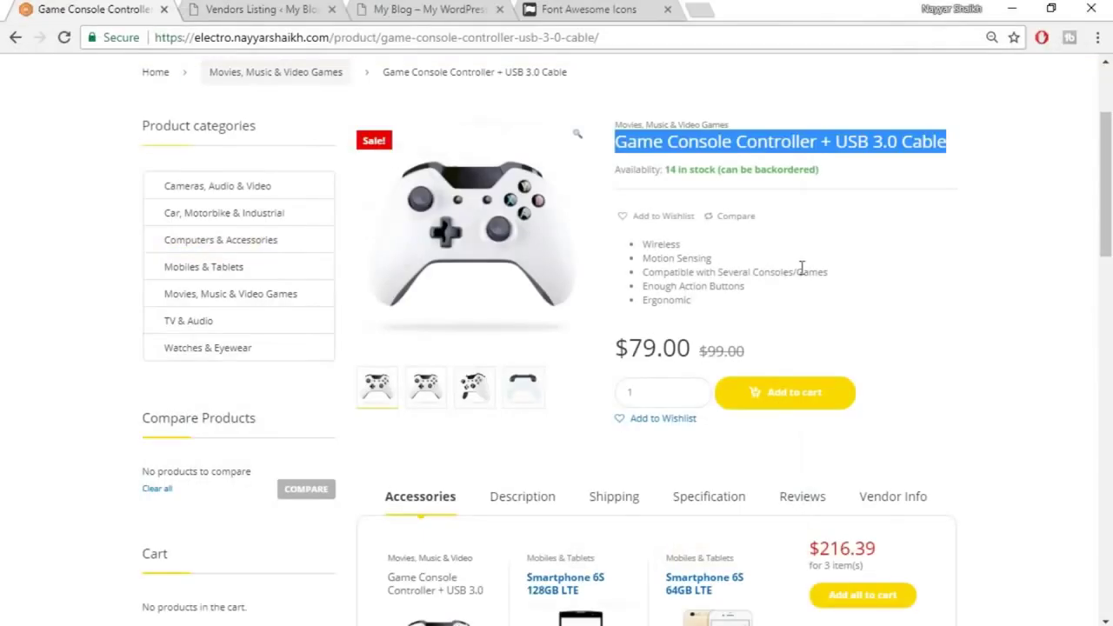
pyautogui.click(679, 256)
pyautogui.moveTo(640, 248); pyautogui.dragTo(748, 300)
pyautogui.hotkey('ctrl', 'c')
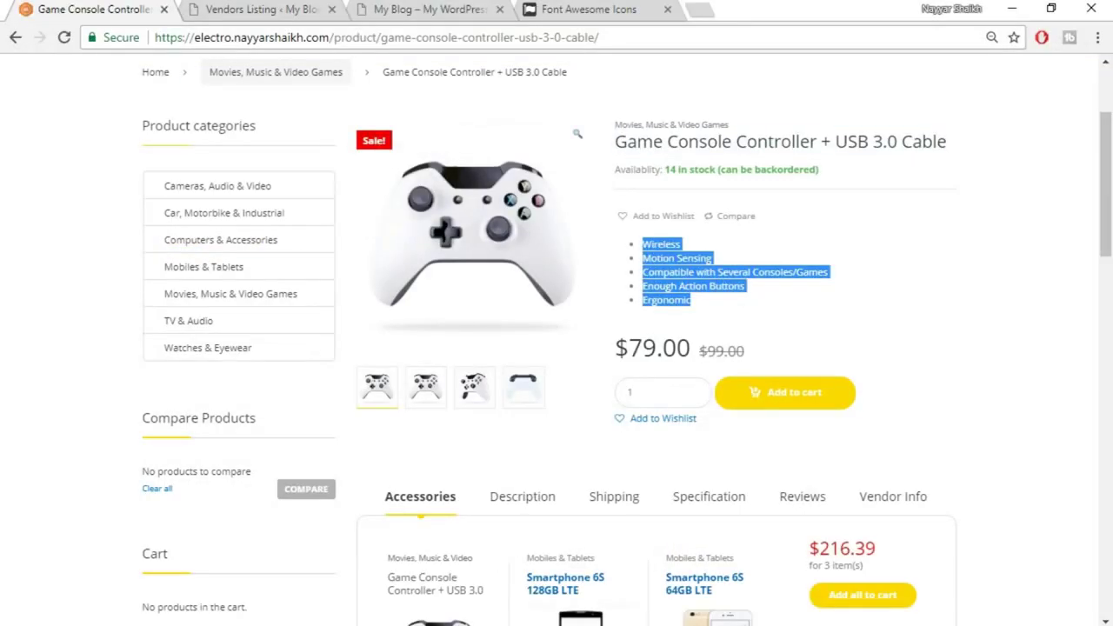
pyautogui.click(505, 622)
pyautogui.click(443, 493)
pyautogui.hotkey('ctrl', 'v')
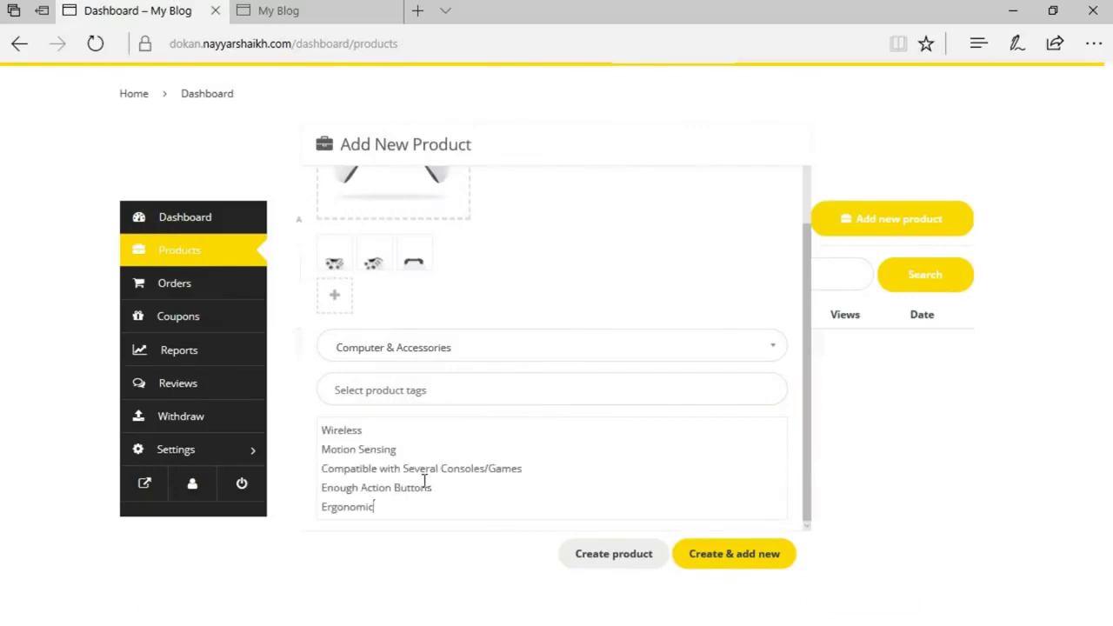
# Create the product and view it in the WordPress admin Vendors Listing.
pyautogui.click(614, 554)
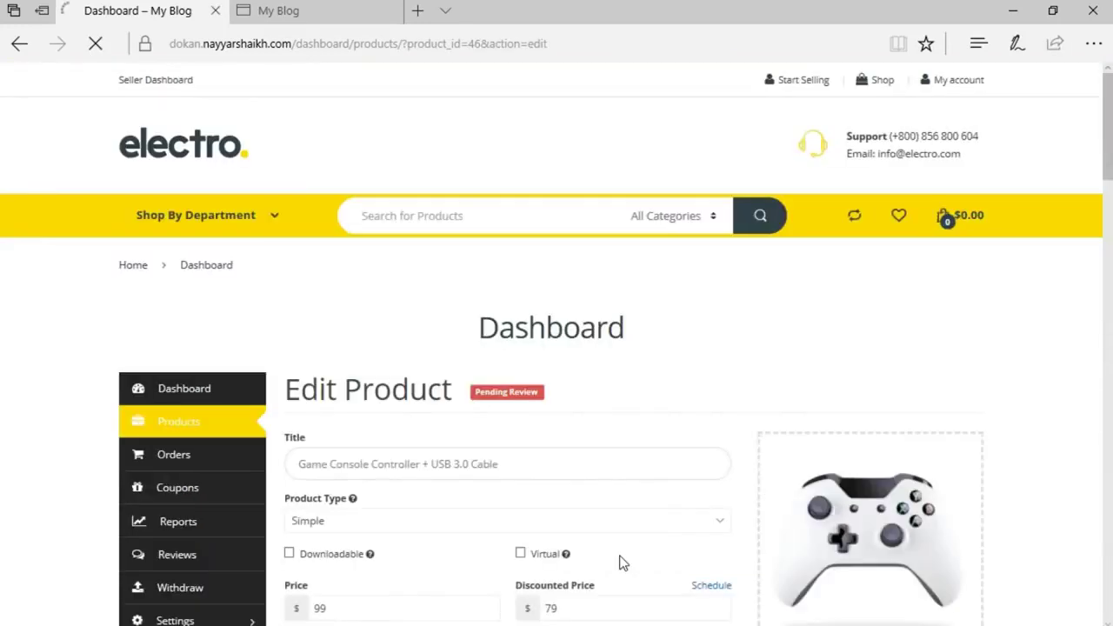
pyautogui.scroll(-3, 639, 538)
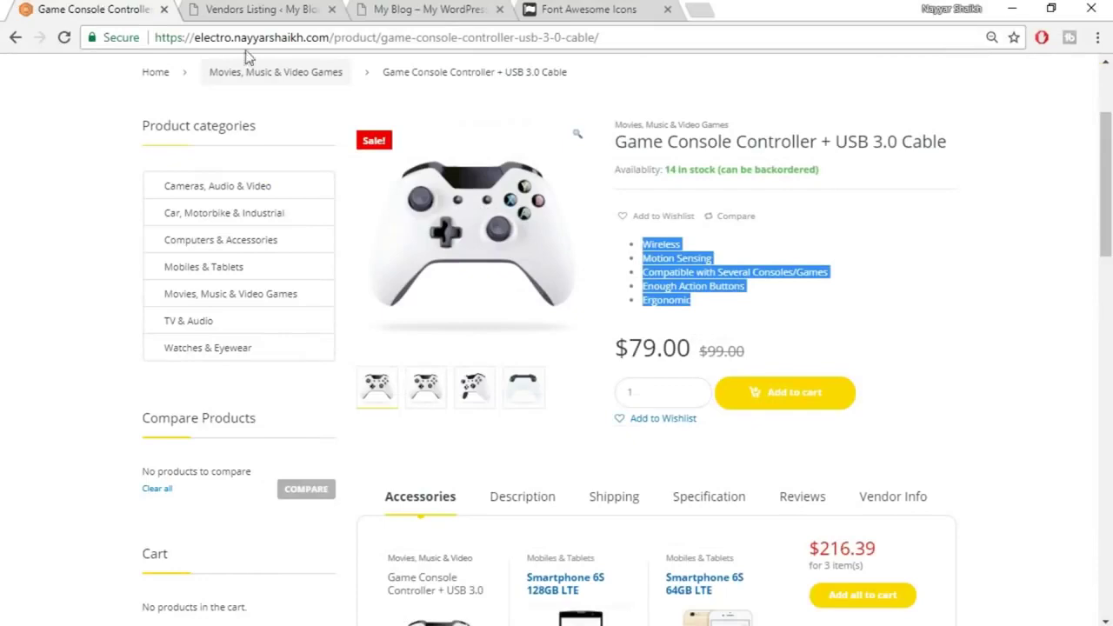
pyautogui.click(261, 11)
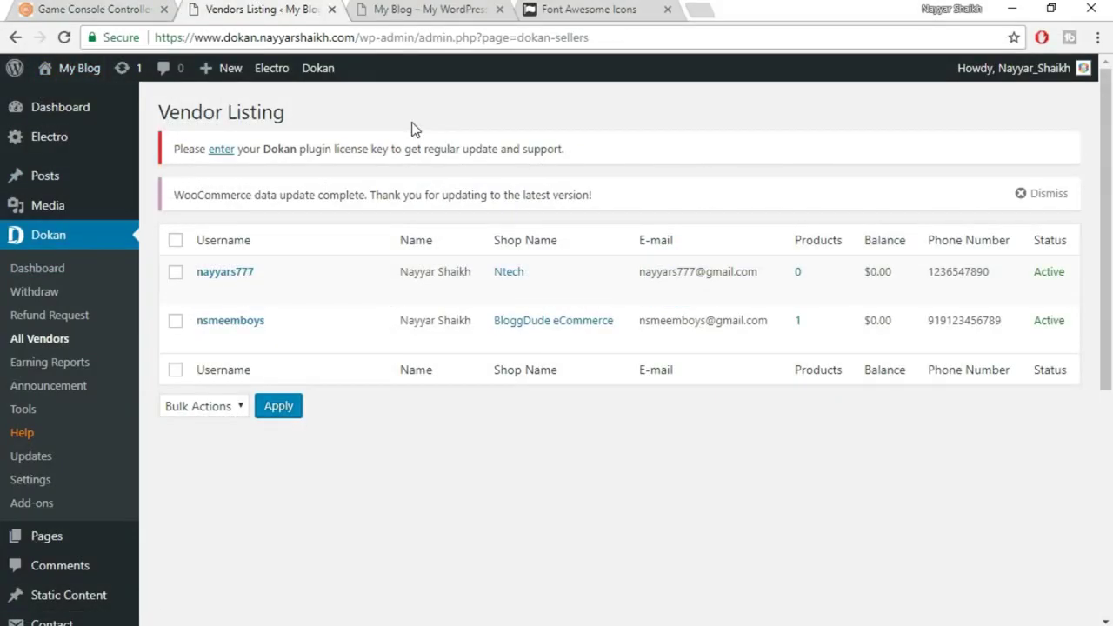
# Go to the WooCommerce Products > Categories page in WordPress admin.
pyautogui.moveTo(54, 216)
pyautogui.scroll(-2, 126, 346)
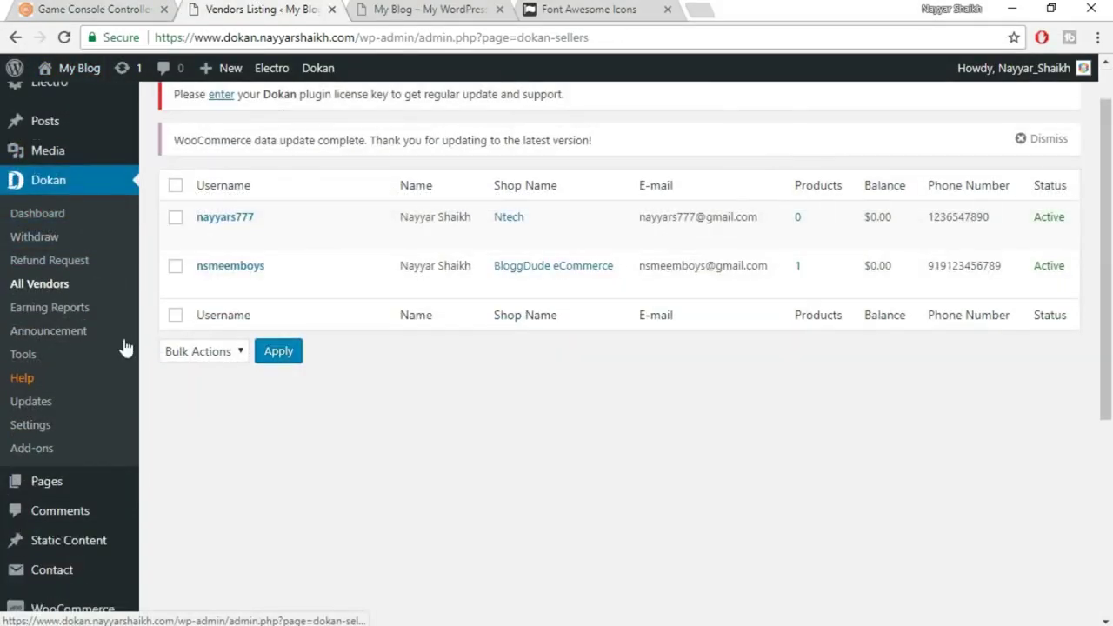
pyautogui.moveTo(78, 504)
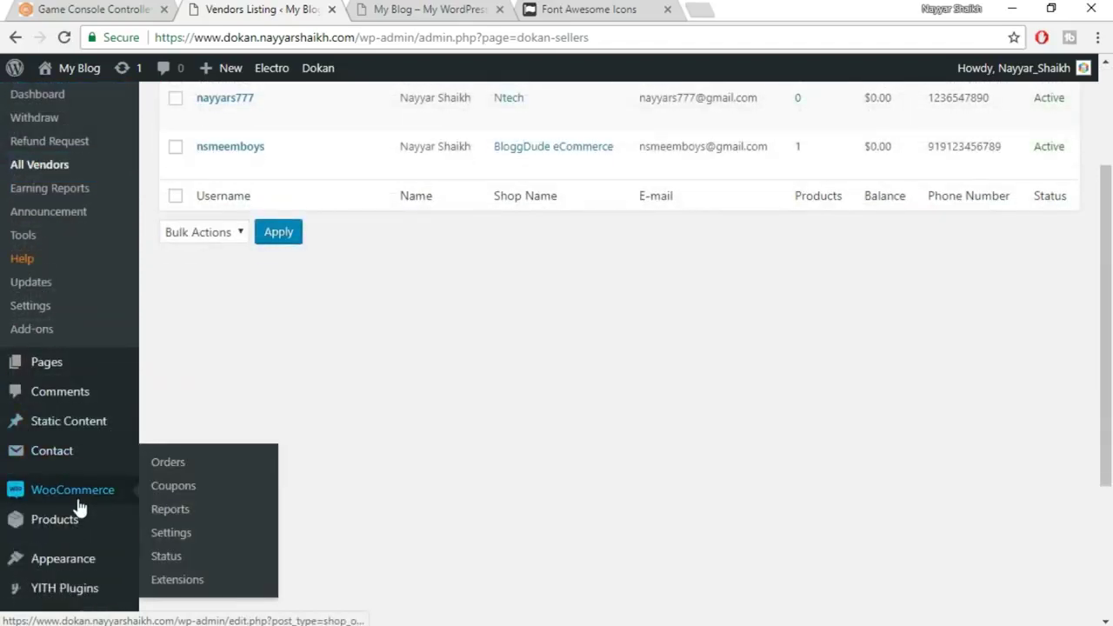
pyautogui.scroll(-1, 78, 507)
pyautogui.moveTo(32, 434)
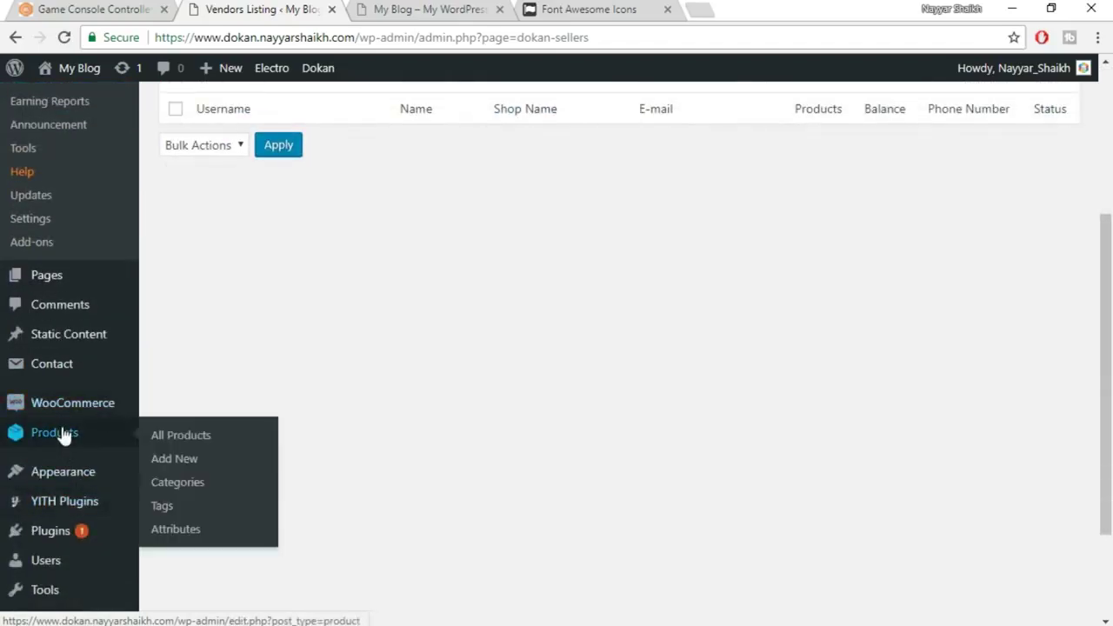
pyautogui.click(201, 485)
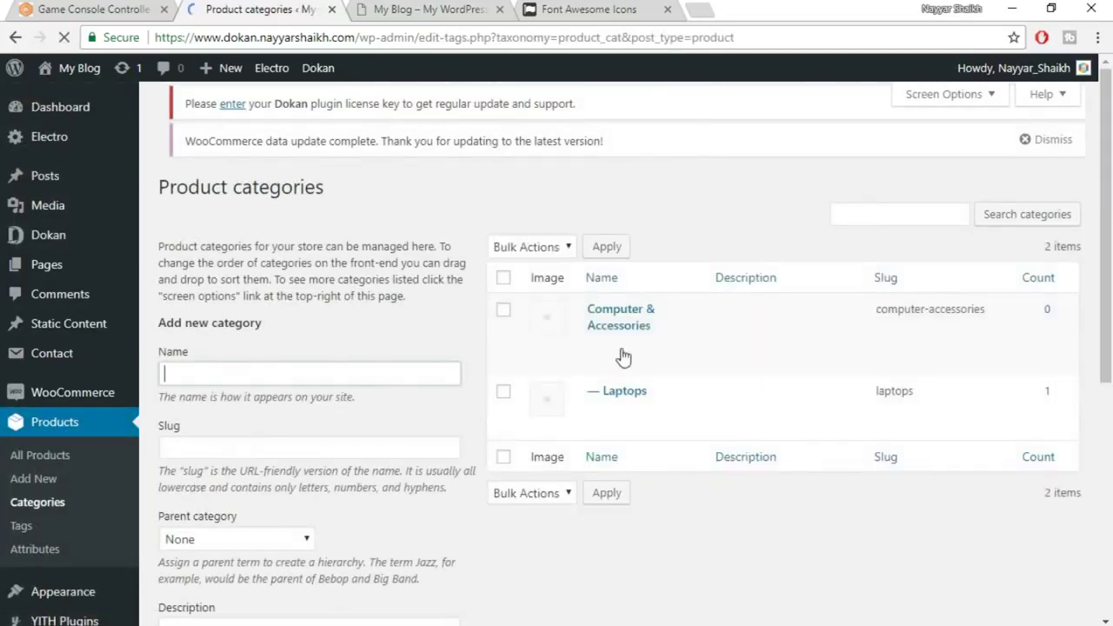
pyautogui.scroll(-1, 406, 380)
pyautogui.scroll(-1, 406, 381)
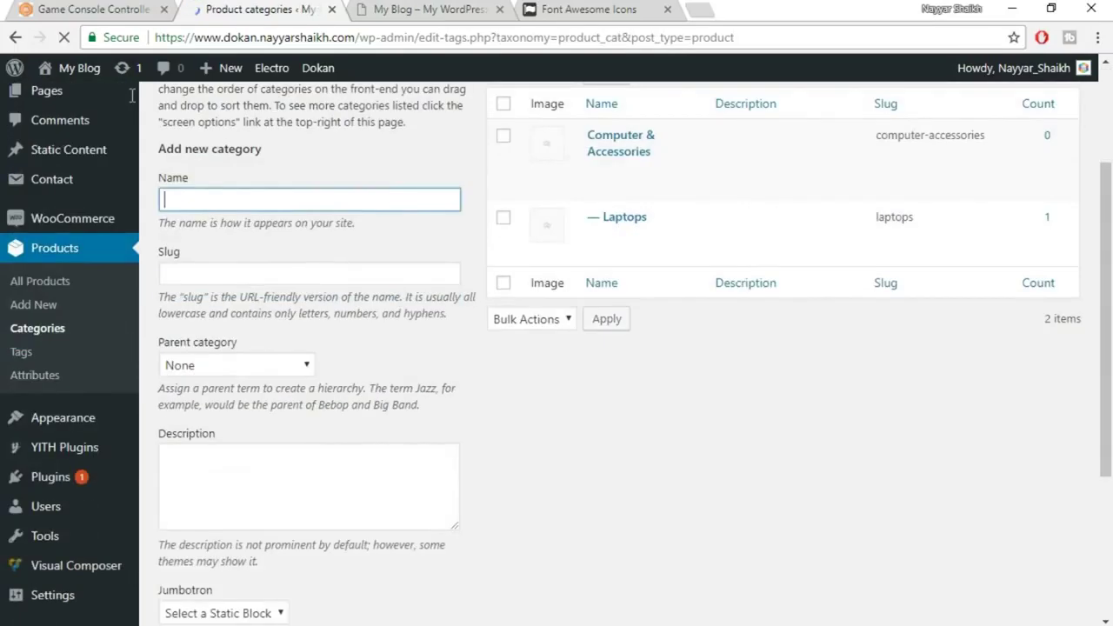
# Add a new product category named Gaming.
pyautogui.click(144, 5)
pyautogui.scroll(1, 293, 154)
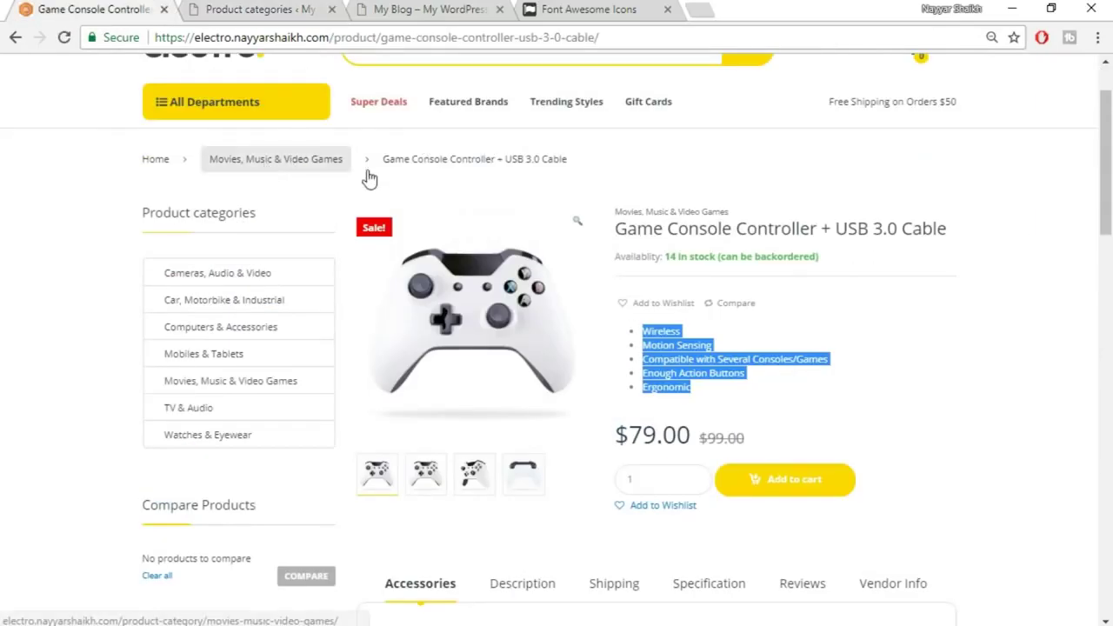
pyautogui.click(242, 6)
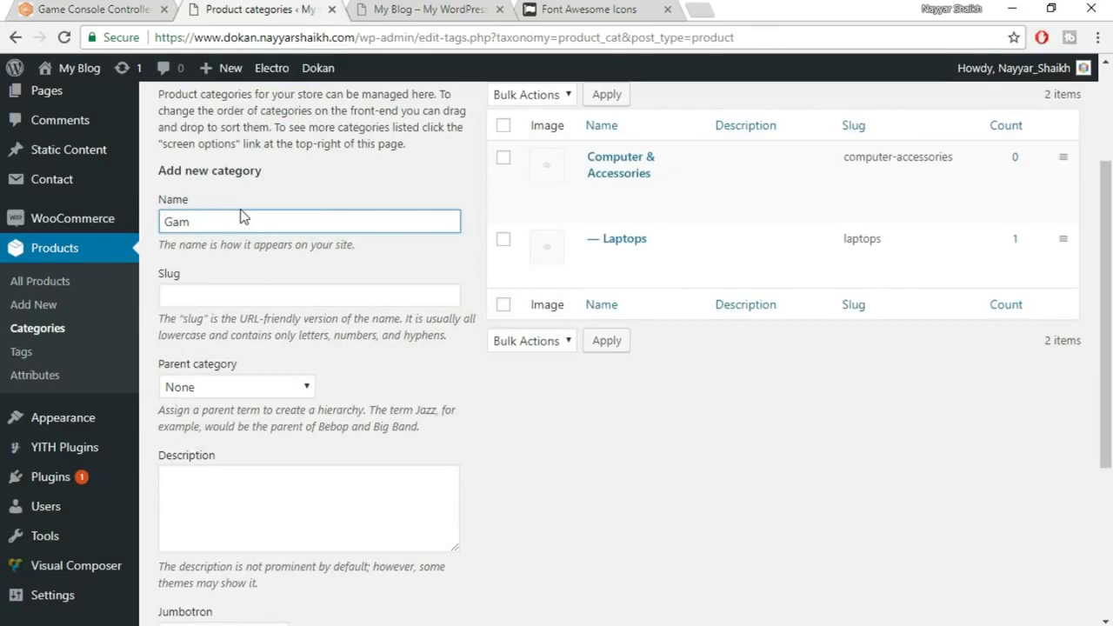
pyautogui.scroll(-3, 295, 287)
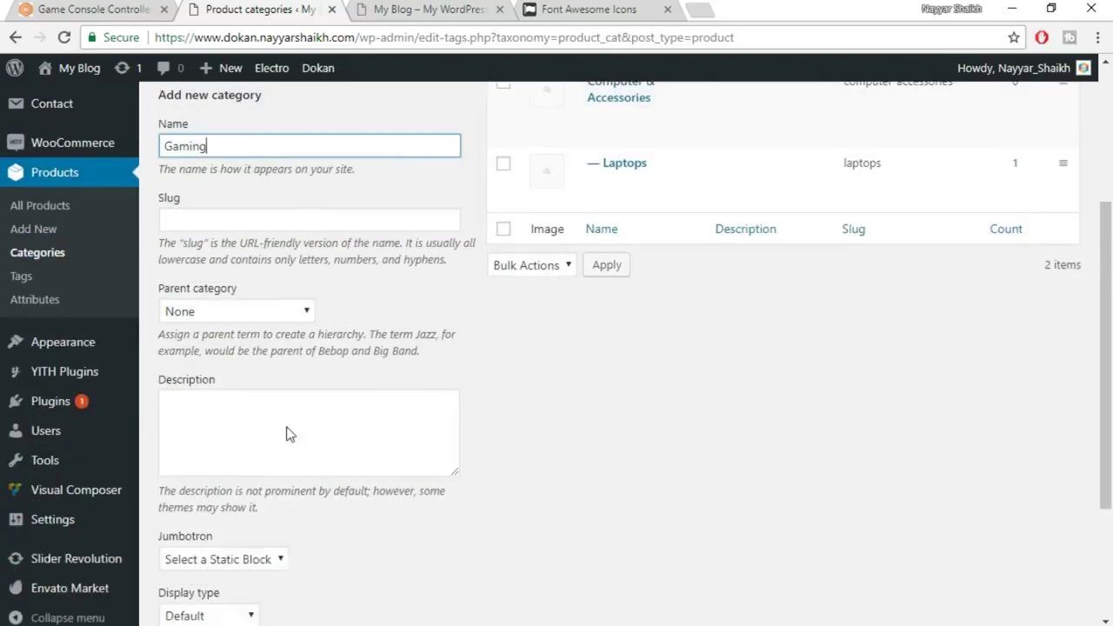
pyautogui.scroll(-1, 301, 590)
pyautogui.click(241, 558)
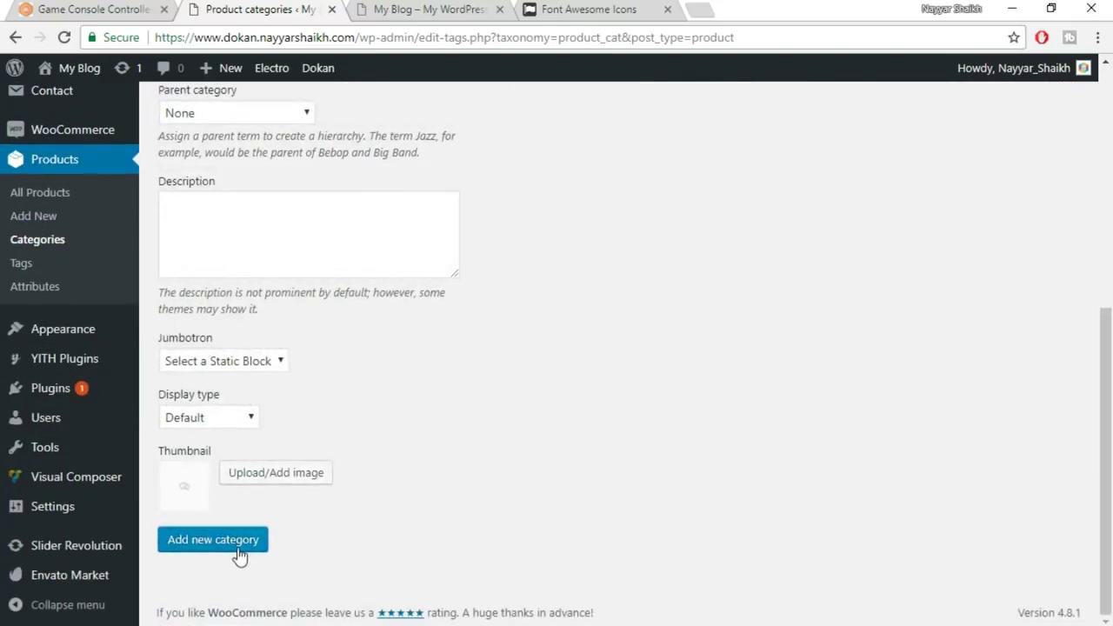
pyautogui.scroll(4, 712, 447)
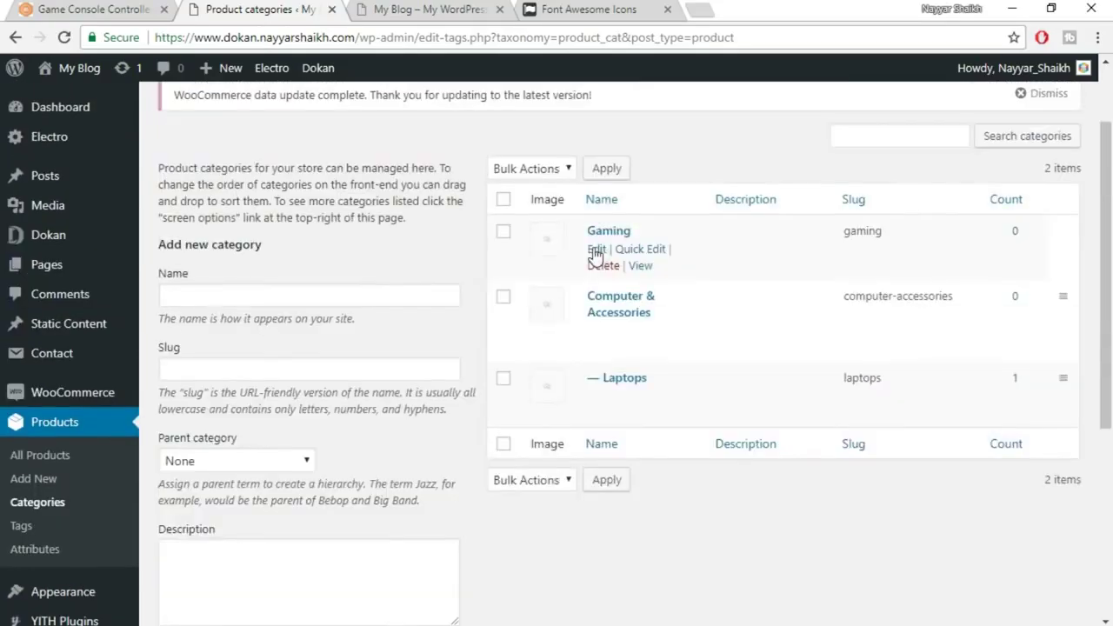
# Add a Game Console category with Gaming as its parent.
pyautogui.click(294, 300)
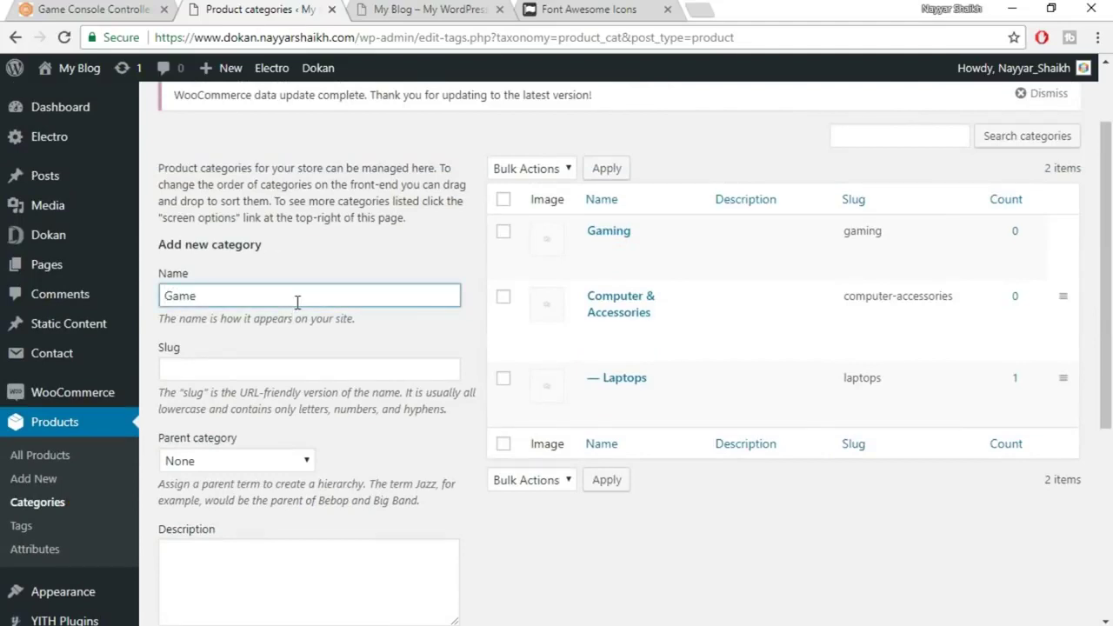
pyautogui.write('Game Console')
pyautogui.scroll(-2, 366, 382)
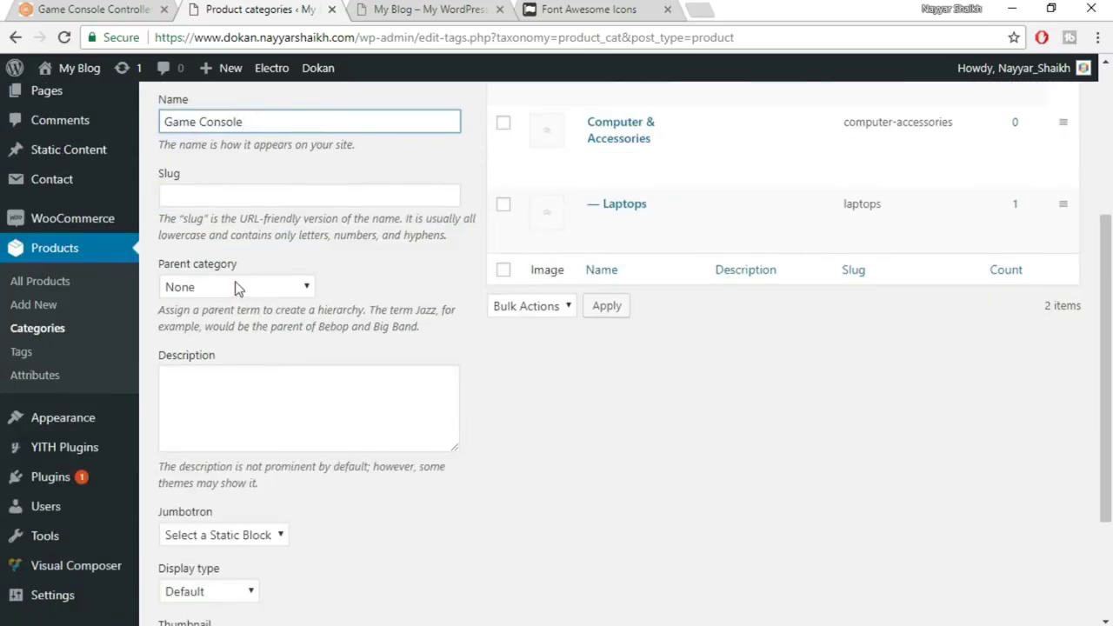
pyautogui.click(236, 289)
pyautogui.click(227, 322)
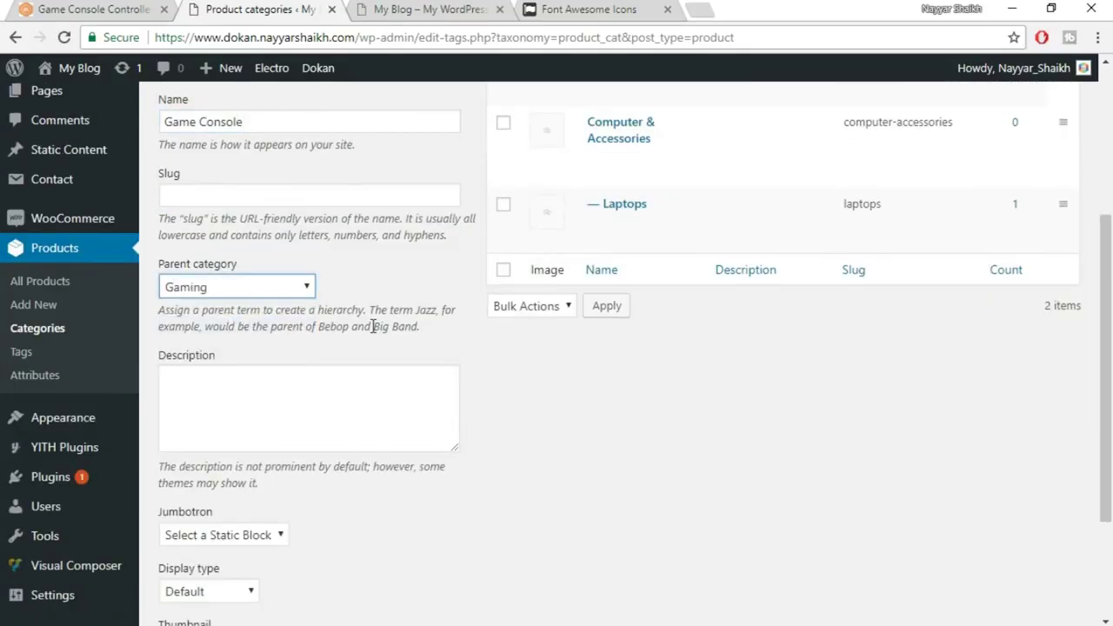
pyautogui.scroll(-2, 374, 326)
pyautogui.click(232, 541)
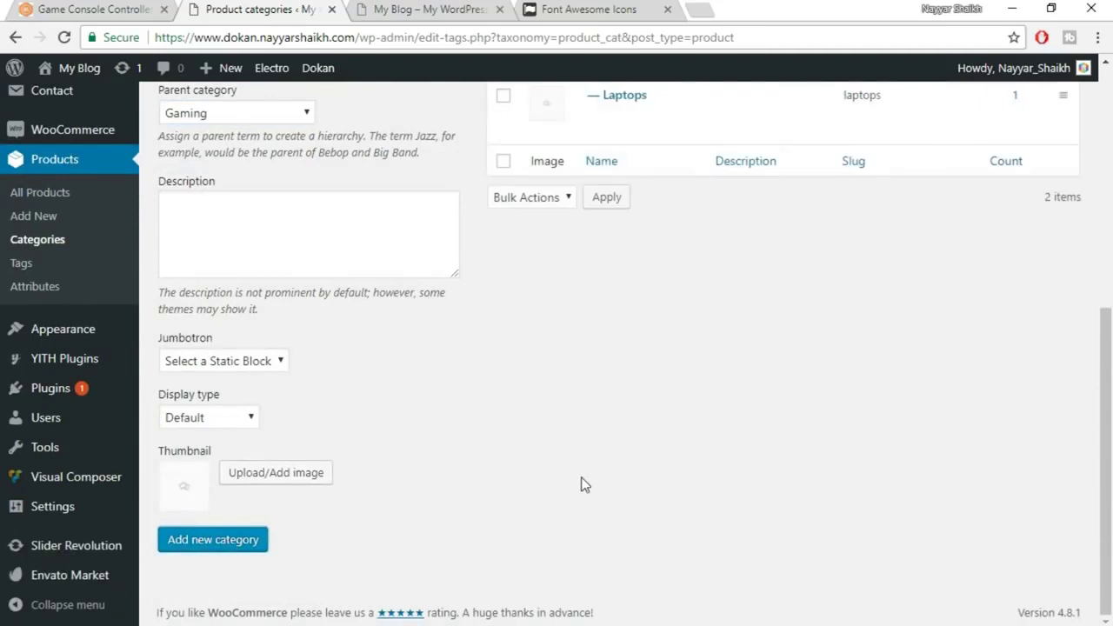
pyautogui.scroll(3, 581, 484)
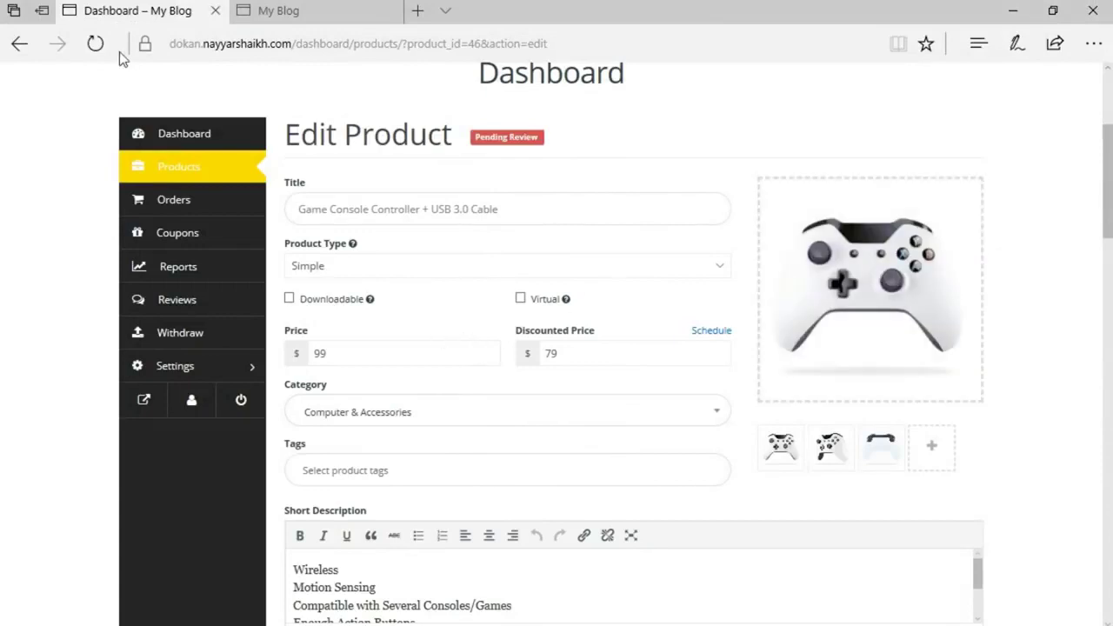
# Reload the Edit Product page and switch the controller's category to Game Console.
pyautogui.click(95, 44)
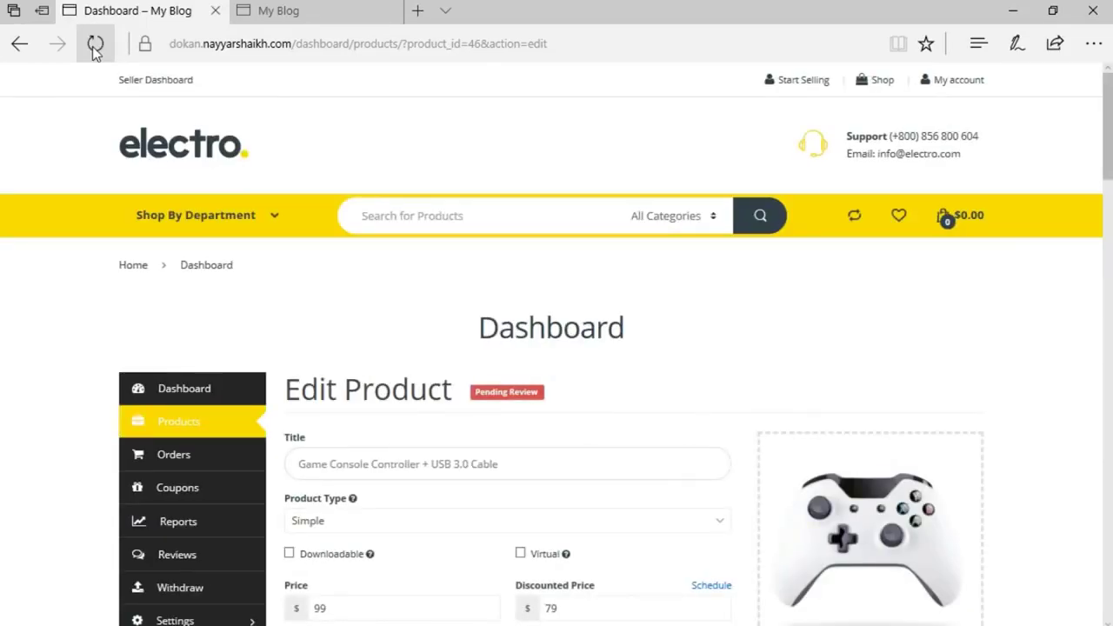
pyautogui.scroll(-5, 509, 186)
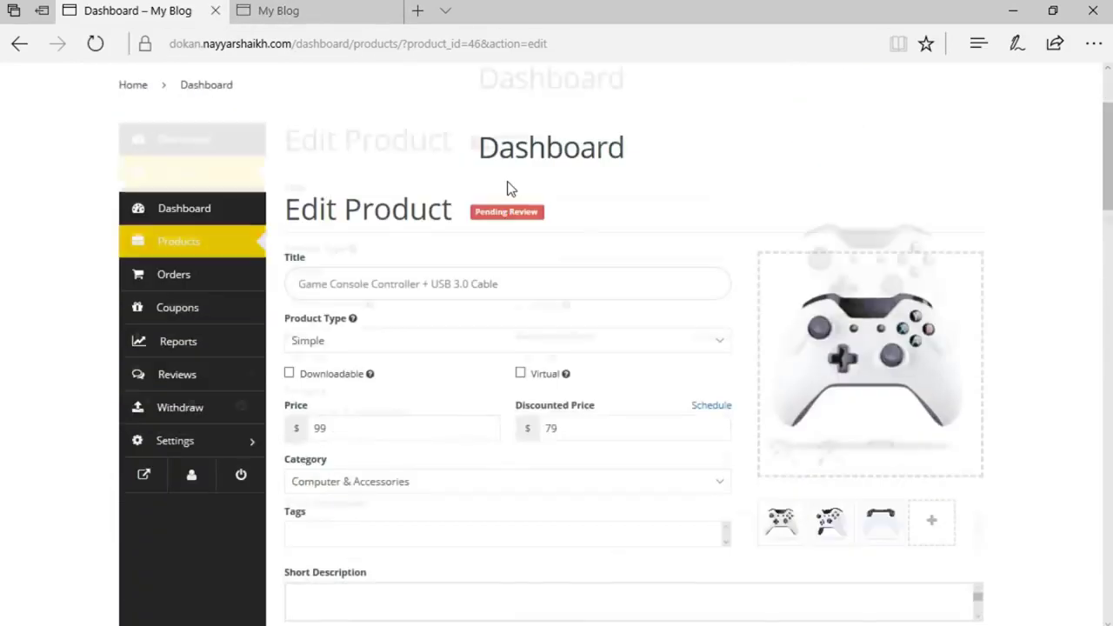
pyautogui.scroll(1, 465, 241)
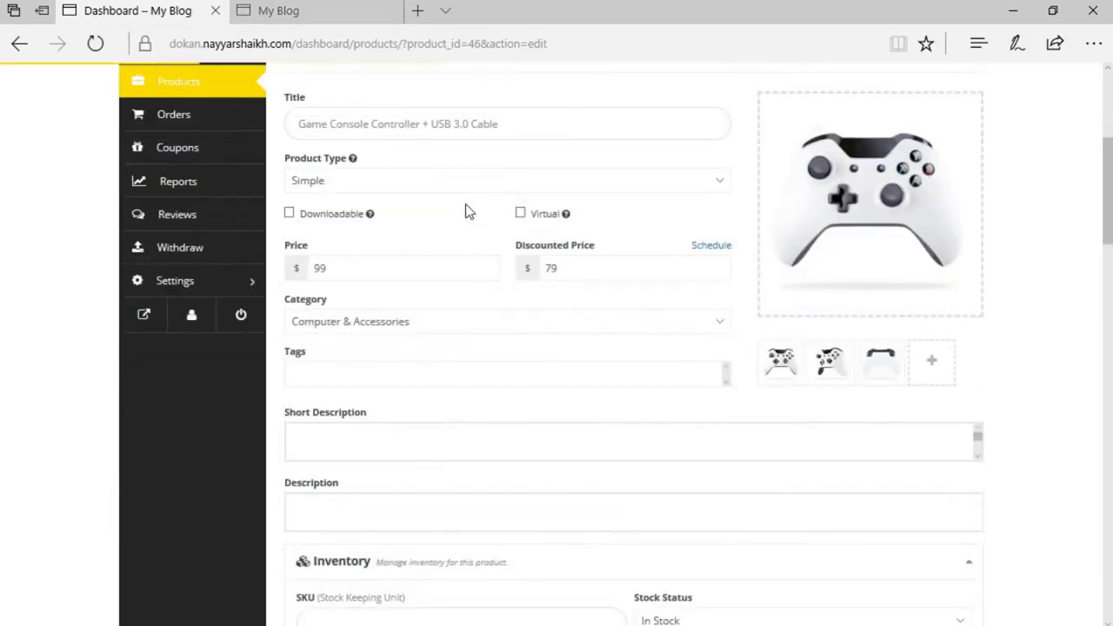
pyautogui.scroll(1, 464, 212)
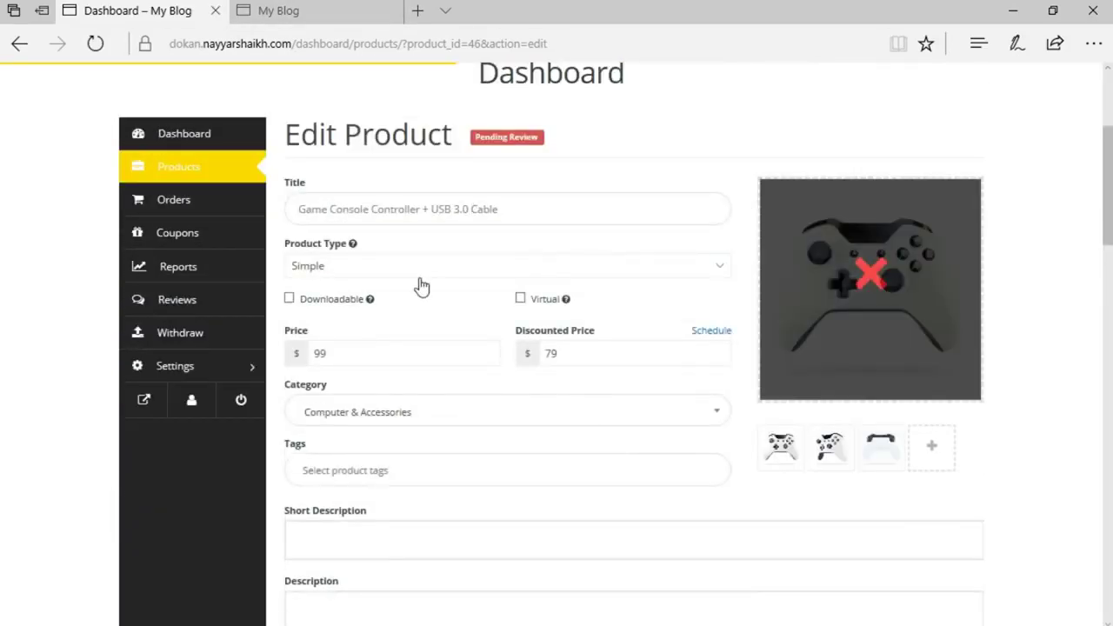
pyautogui.scroll(-2, 465, 400)
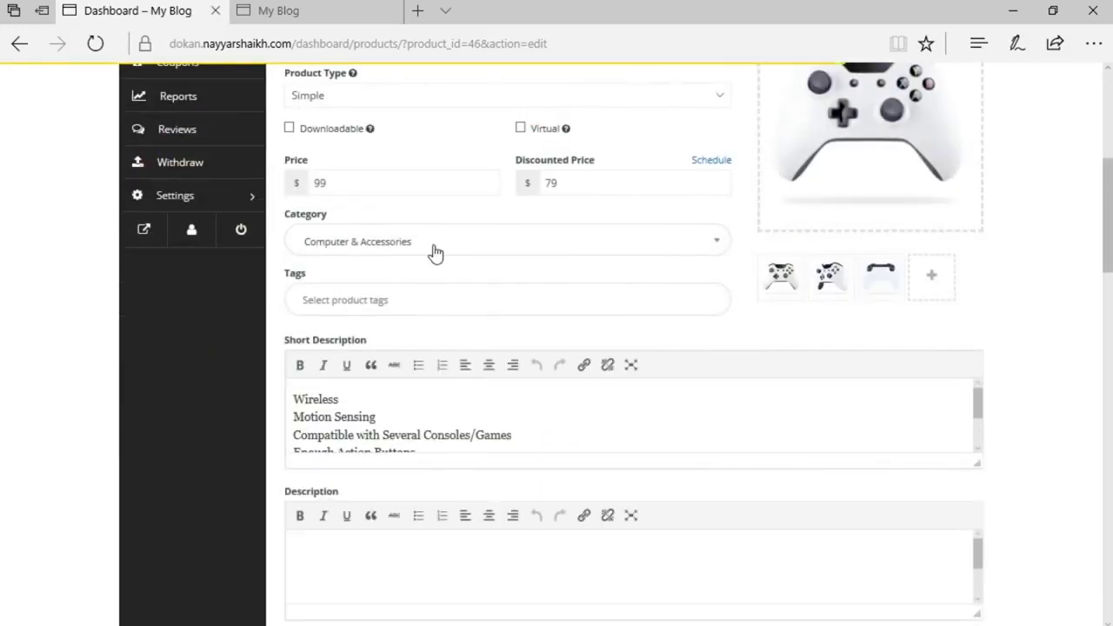
pyautogui.click(435, 252)
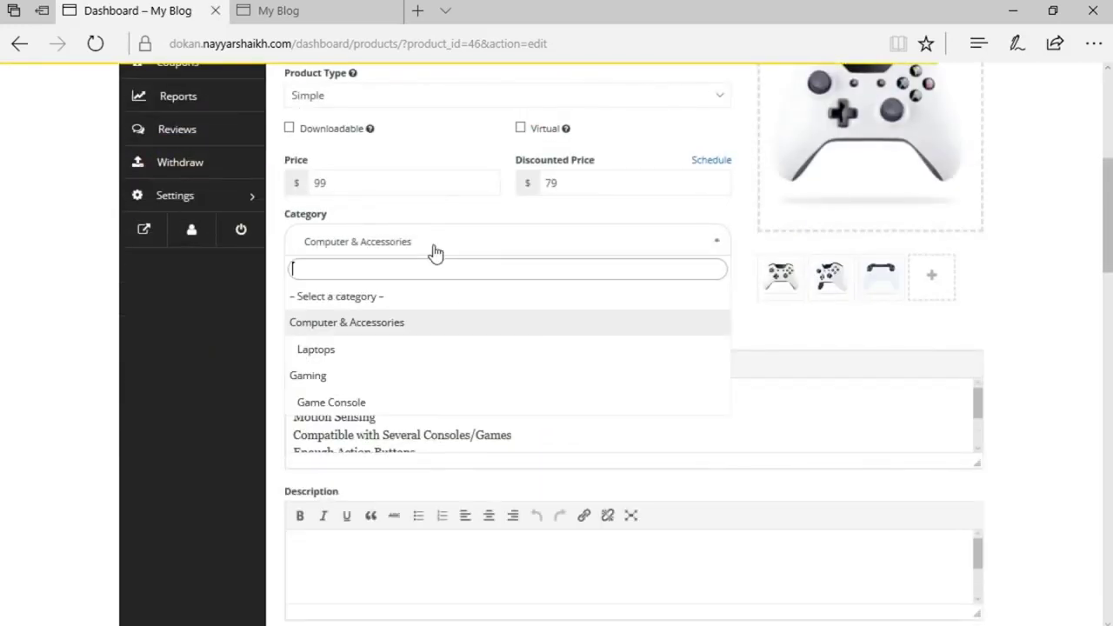
pyautogui.click(371, 404)
pyautogui.scroll(1, 554, 328)
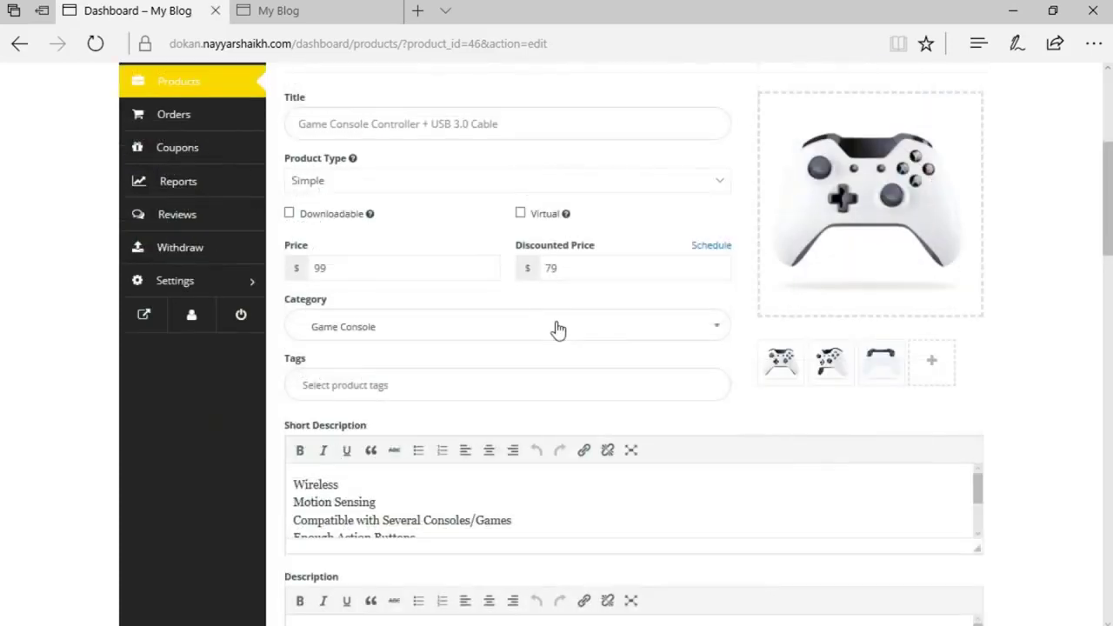
pyautogui.scroll(-2, 502, 279)
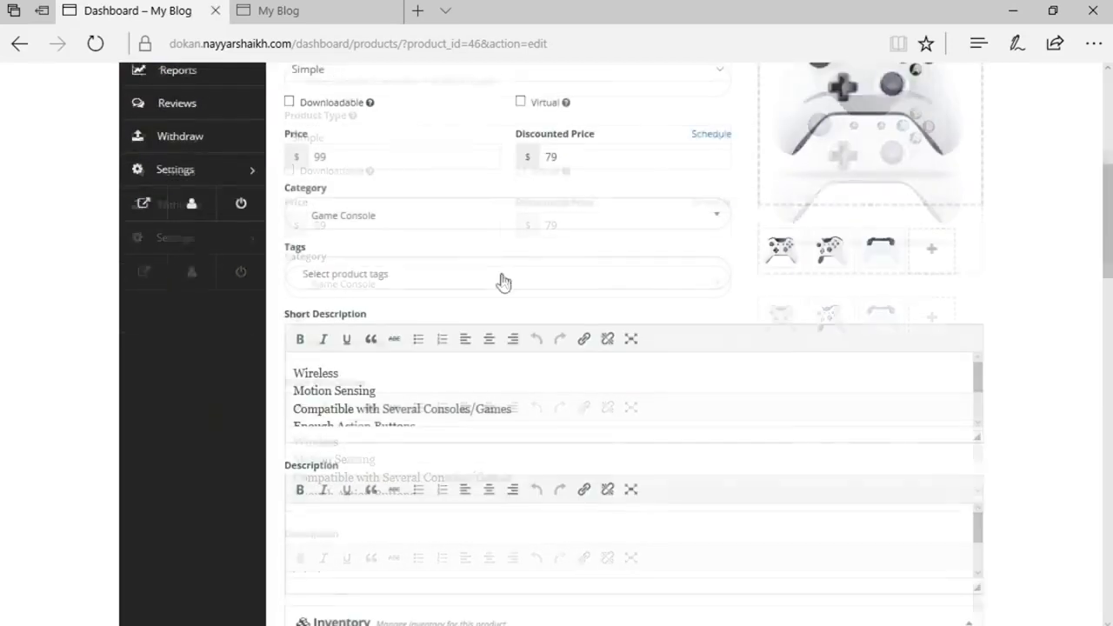
pyautogui.scroll(-1, 470, 372)
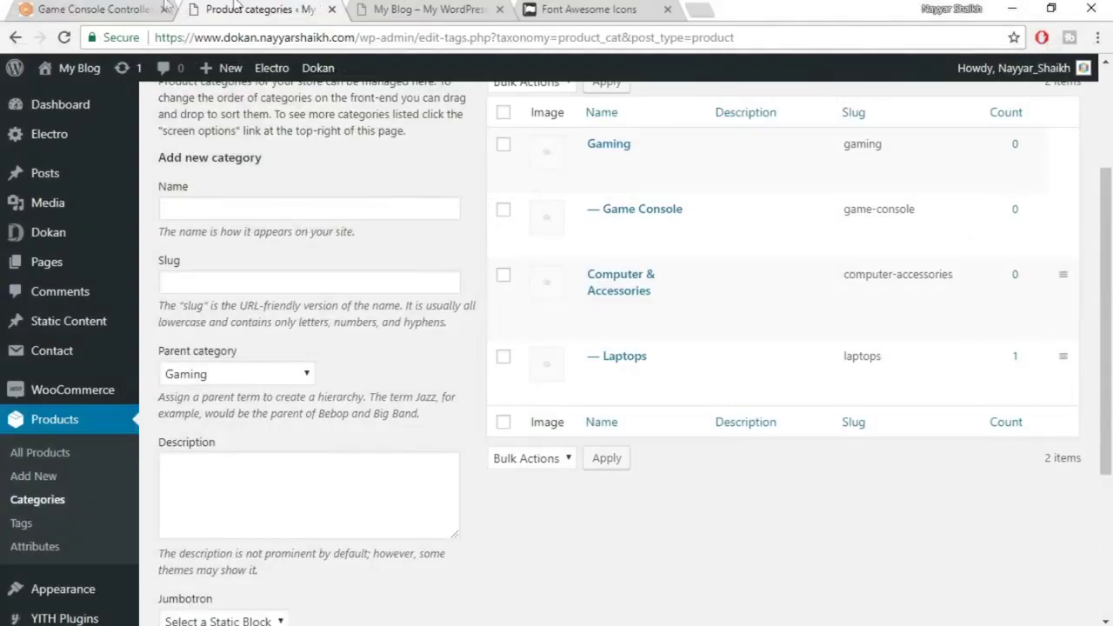
# Copy the reference product's description text and paste it into the Description editor.
pyautogui.click(139, 9)
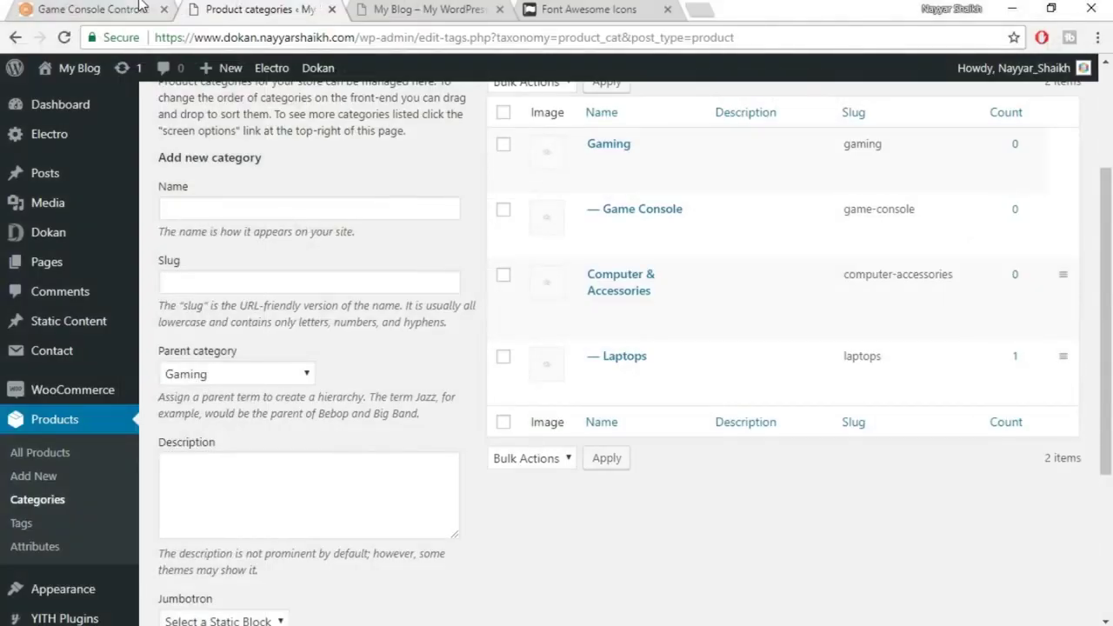
pyautogui.scroll(-4, 1079, 200)
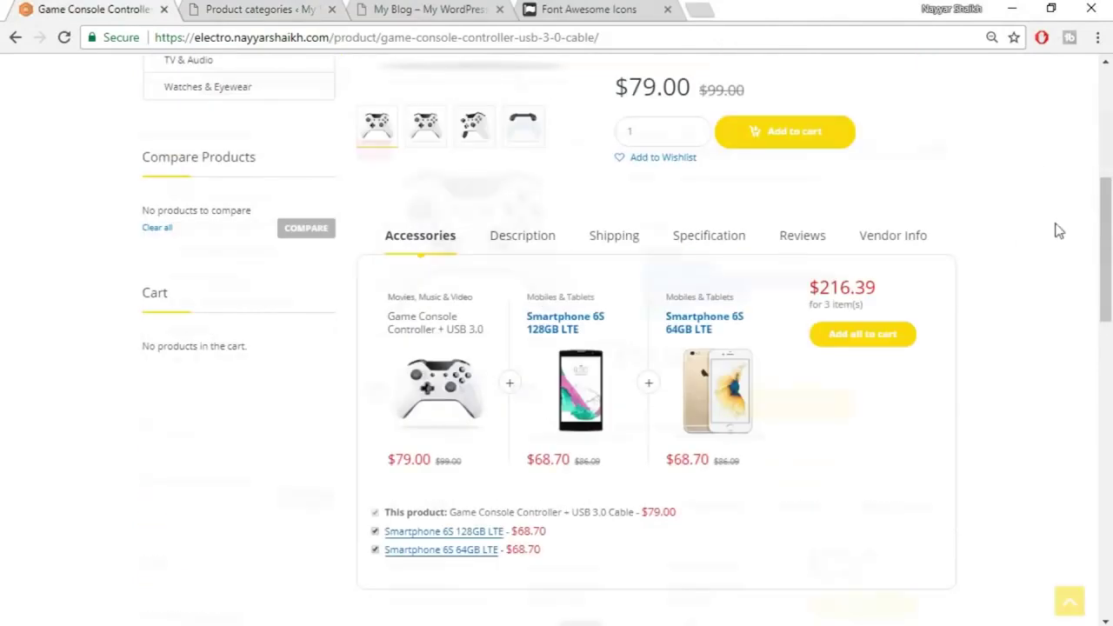
pyautogui.click(522, 250)
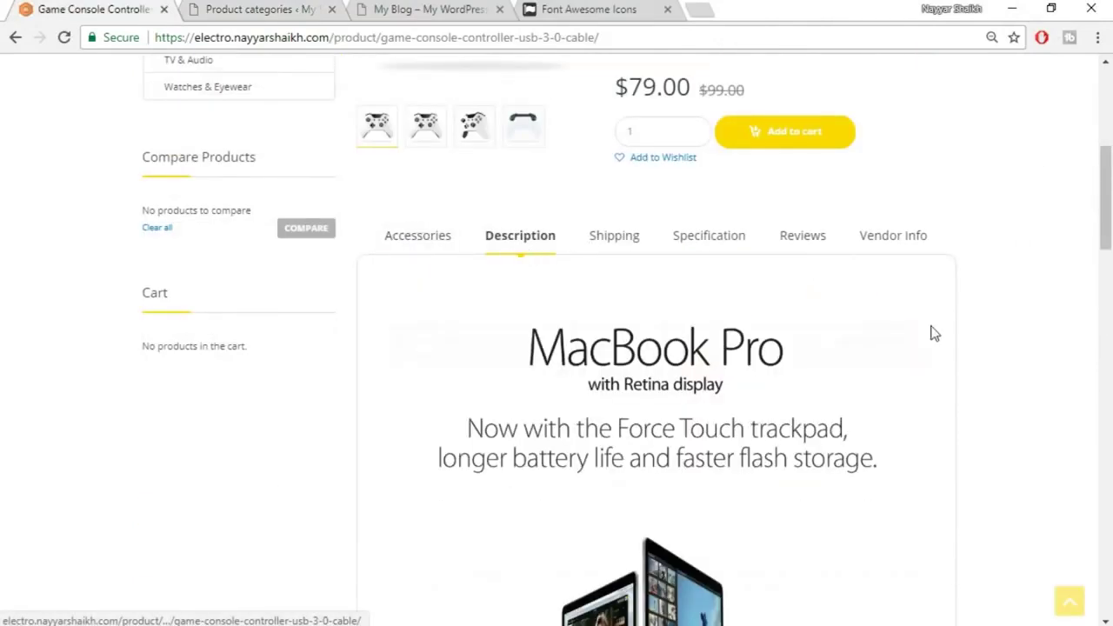
pyautogui.moveTo(411, 304); pyautogui.dragTo(562, 609)
pyautogui.click(637, 461)
pyautogui.scroll(-10, 637, 461)
pyautogui.scroll(6, 637, 461)
pyautogui.moveTo(638, 461); pyautogui.dragTo(635, 245)
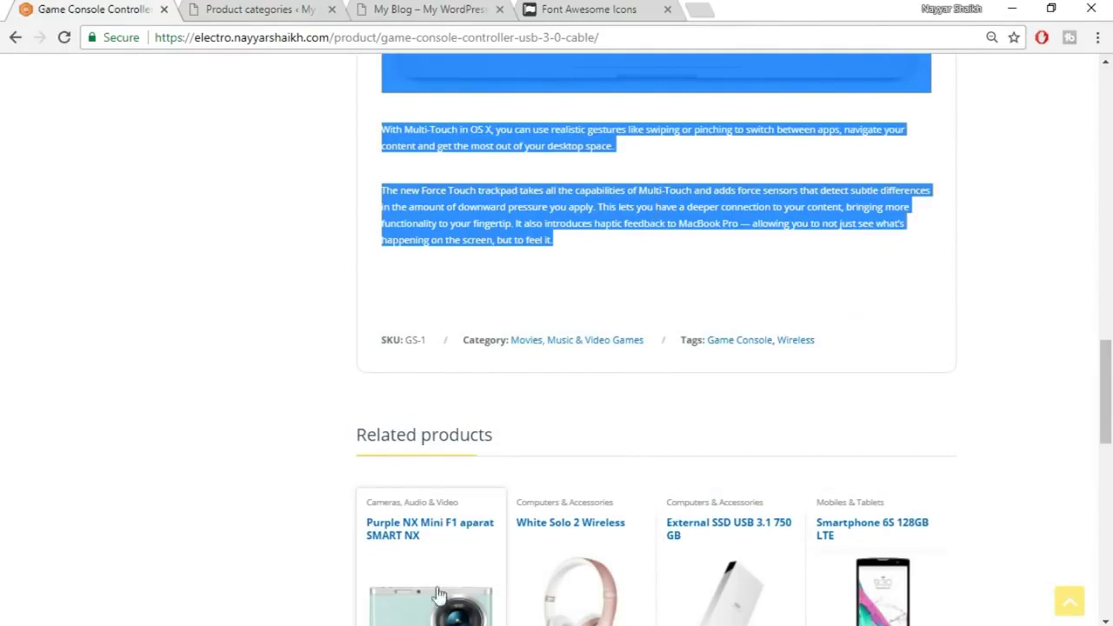
pyautogui.hotkey('alt', 'Tab')
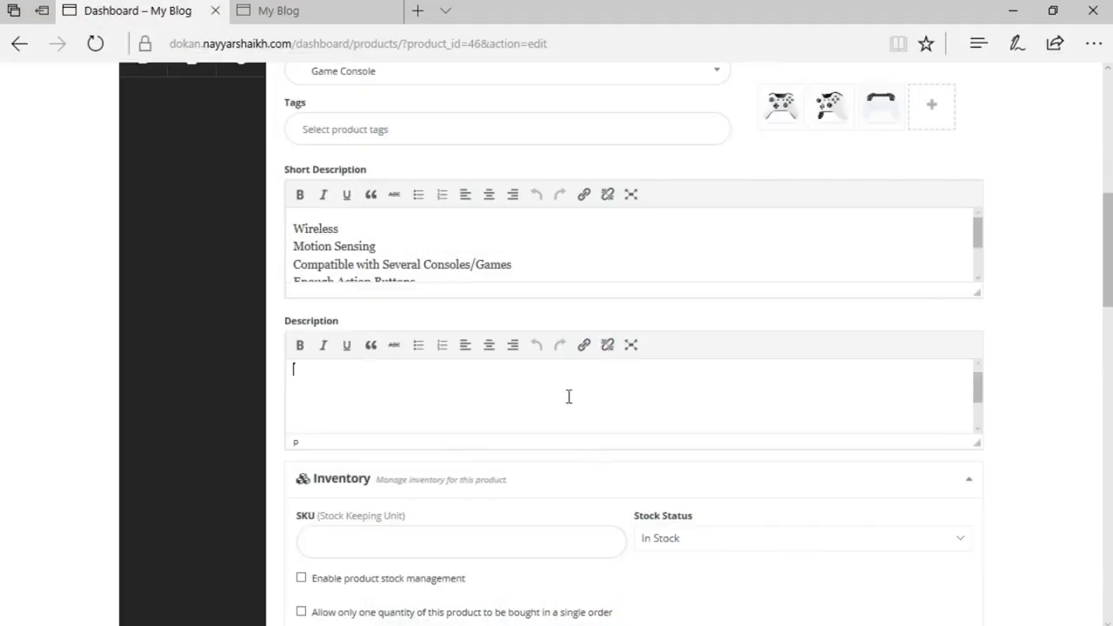
pyautogui.hotkey('ctrl', 'v')
pyautogui.scroll(-5, 815, 374)
pyautogui.scroll(-3, 1070, 373)
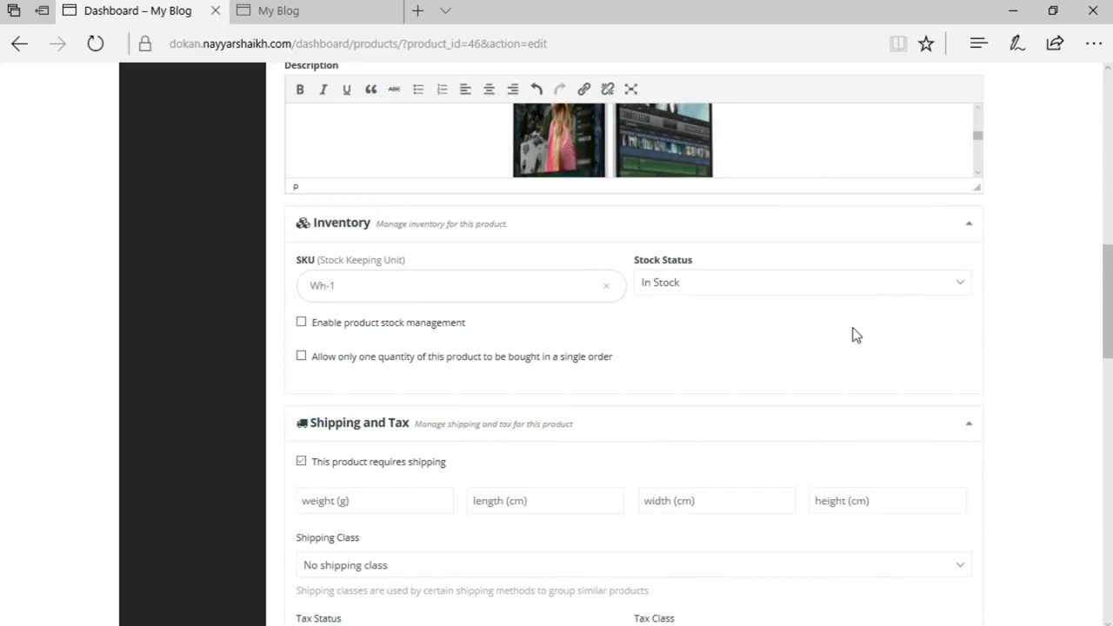
# Keep stock status In Stock and enable product stock management.
pyautogui.click(777, 284)
pyautogui.click(759, 285)
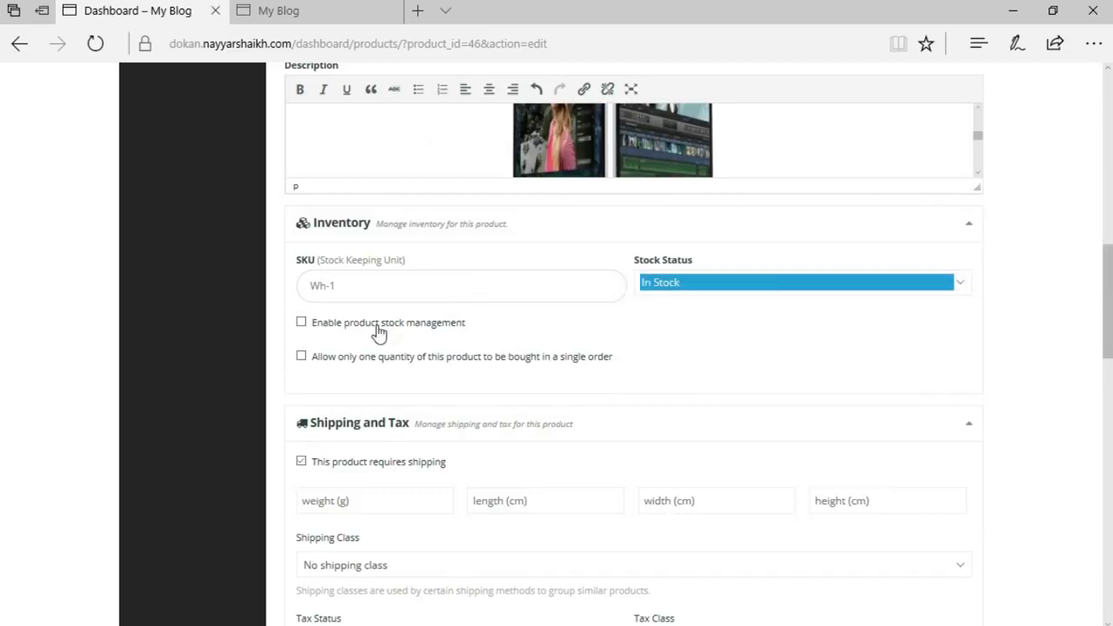
pyautogui.click(330, 335)
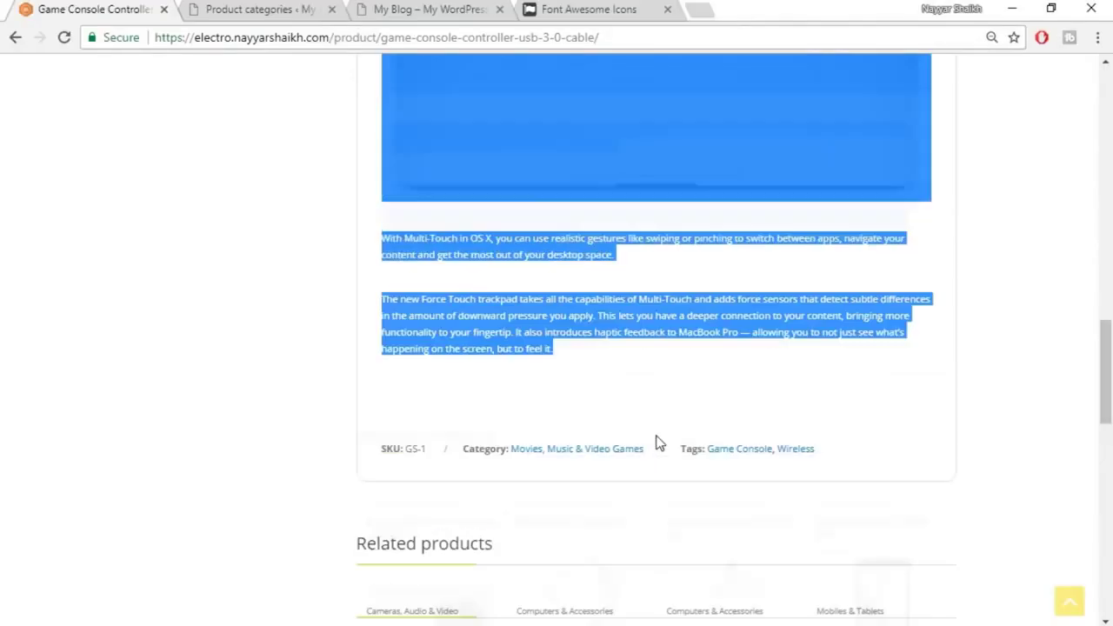
# Set the stock quantity to 14, matching the reference page.
pyautogui.scroll(10, 659, 443)
pyautogui.scroll(4, 659, 443)
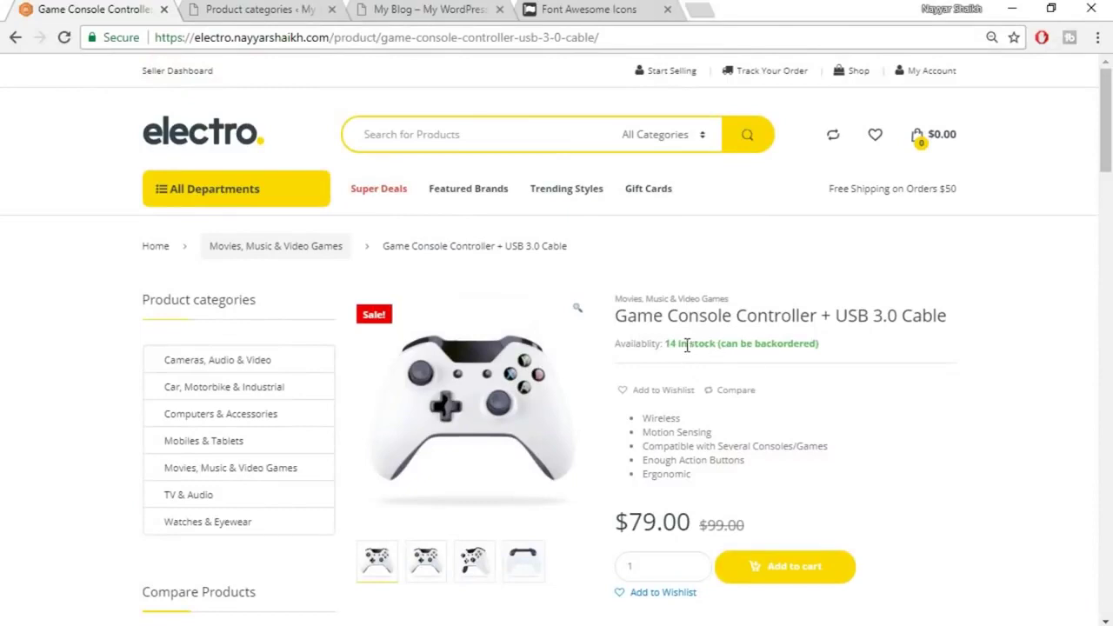
pyautogui.moveTo(666, 346); pyautogui.dragTo(826, 354)
pyautogui.click(828, 352)
pyautogui.hotkey('alt', 'Tab')
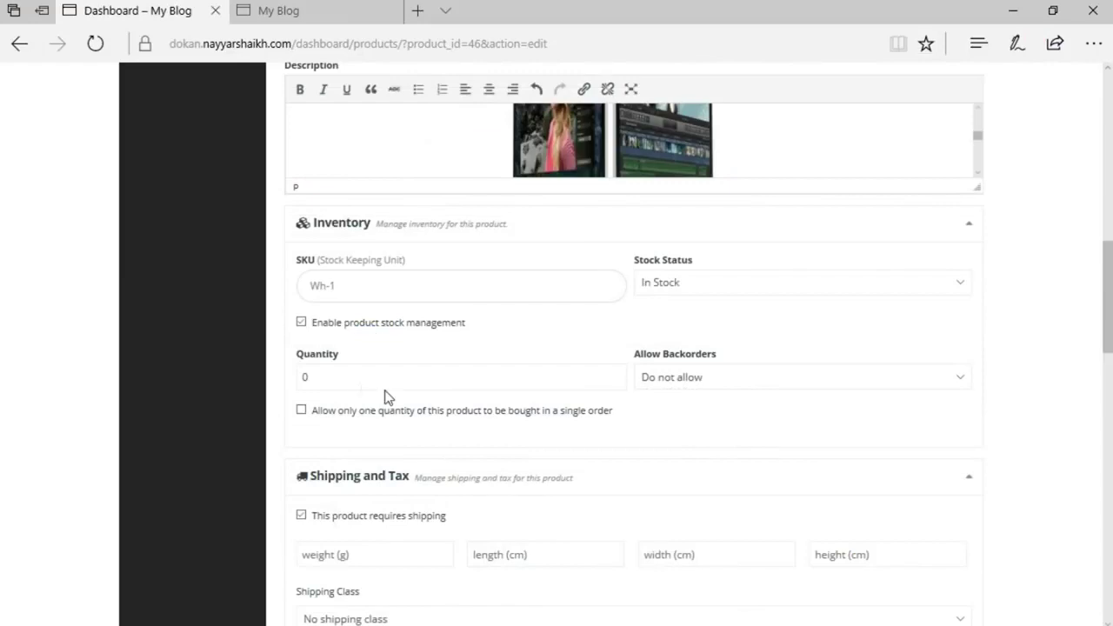
pyautogui.moveTo(350, 375); pyautogui.dragTo(286, 376)
# Set backorders to Allow.
pyautogui.scroll(-2, 1078, 374)
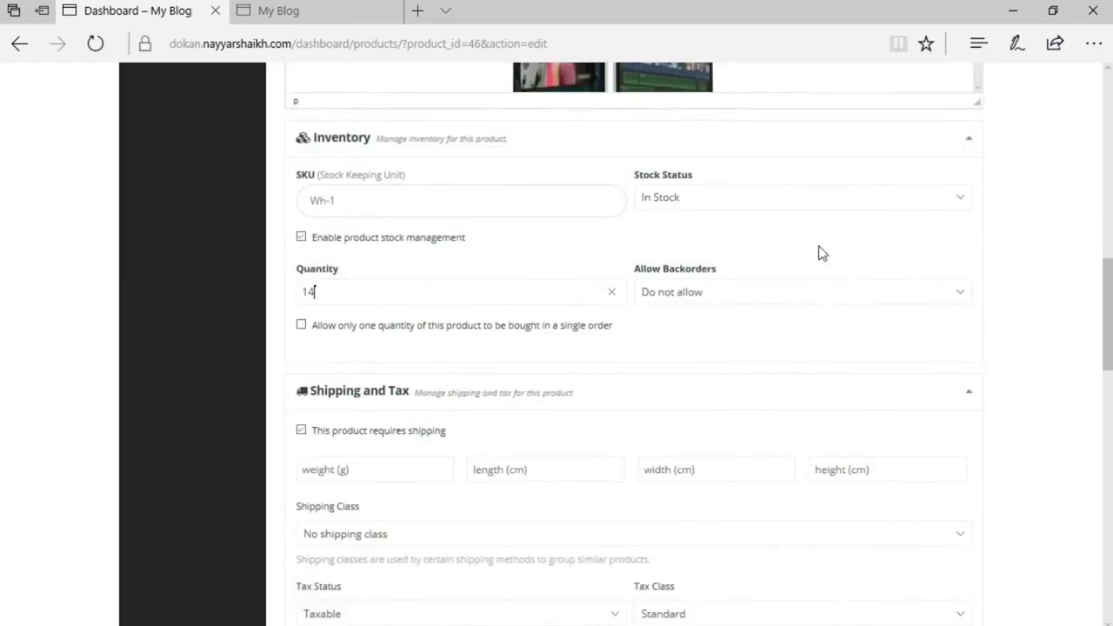
pyautogui.click(710, 296)
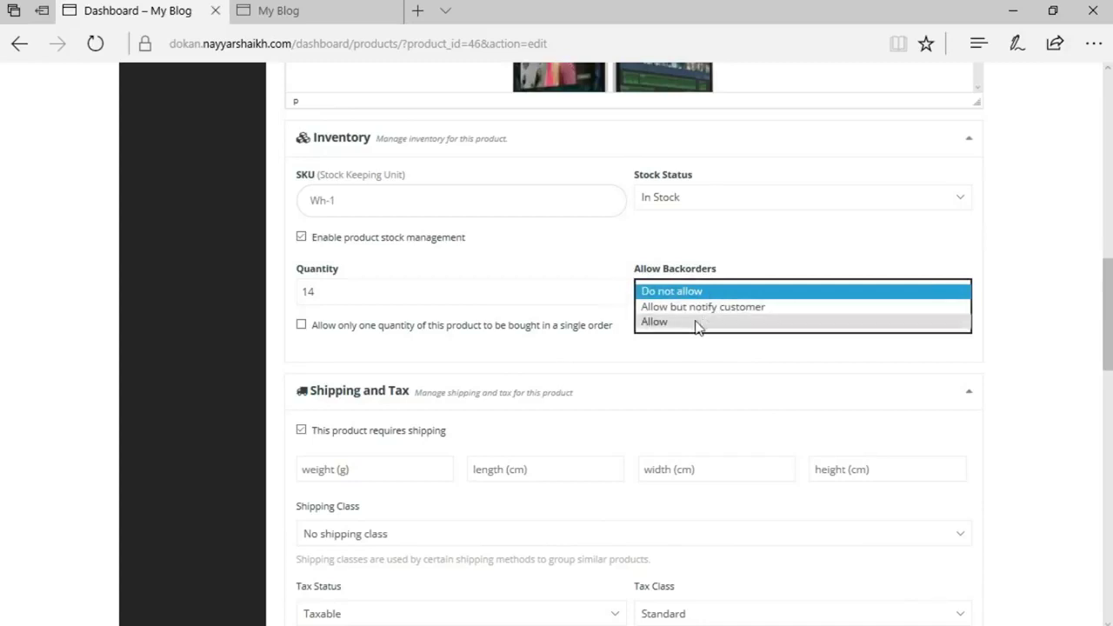
pyautogui.click(696, 324)
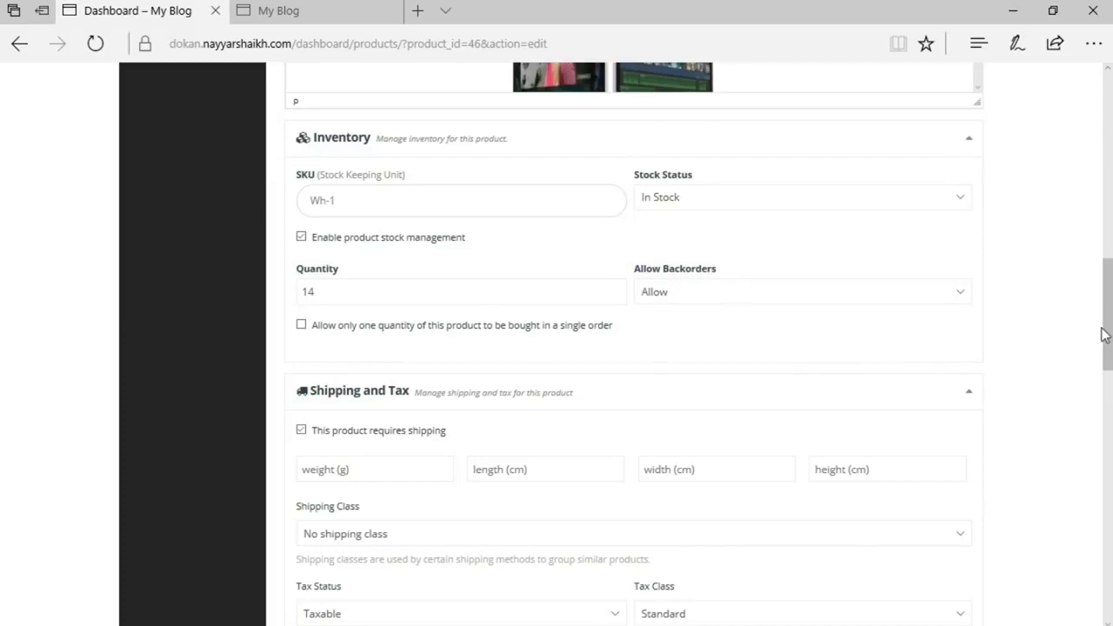
pyautogui.moveTo(1108, 322); pyautogui.dragTo(1103, 335)
# Enter the controller's weight and its 10 × 4 × 10 cm dimensions.
pyautogui.scroll(-2, 1105, 335)
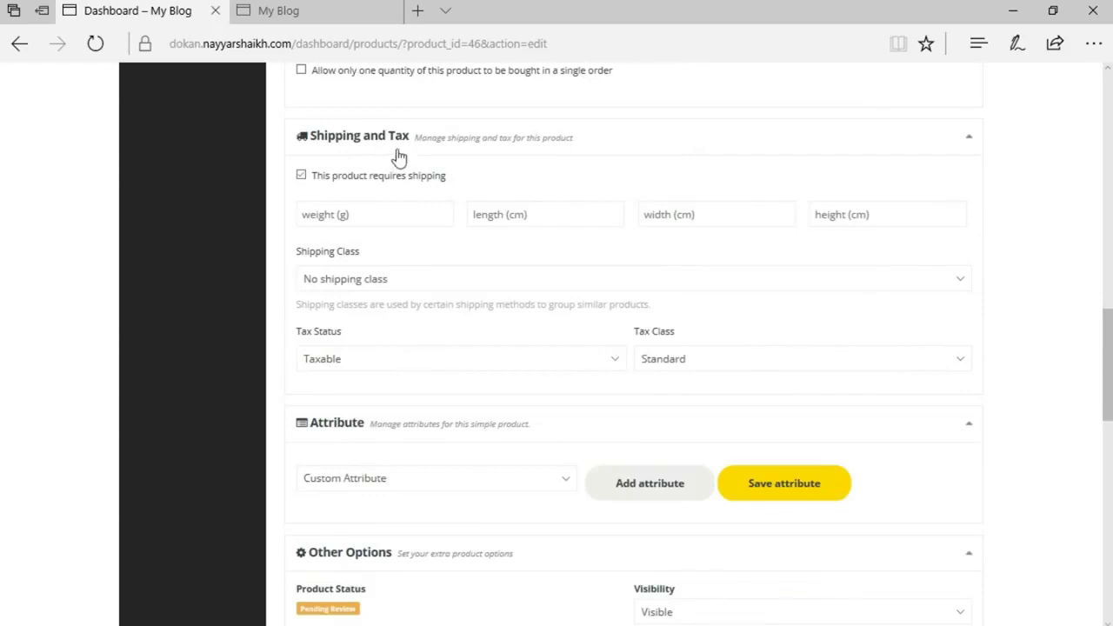
pyautogui.click(359, 214)
pyautogui.write('200')
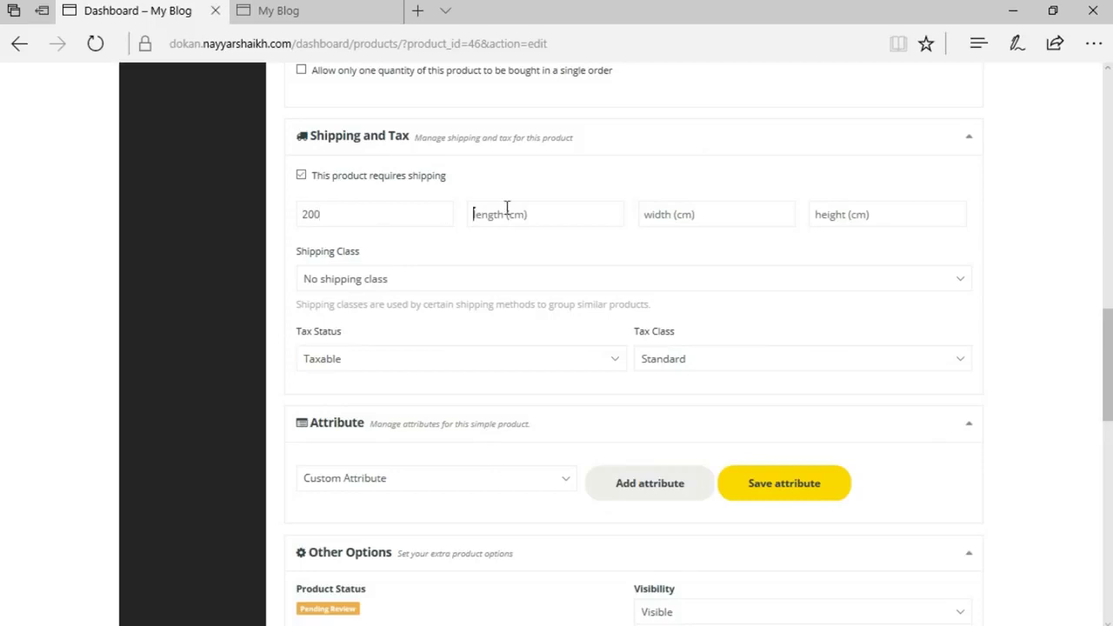
pyautogui.click(507, 207)
pyautogui.write('10')
pyautogui.click(667, 223)
pyautogui.write('4')
pyautogui.click(892, 213)
pyautogui.write('10')
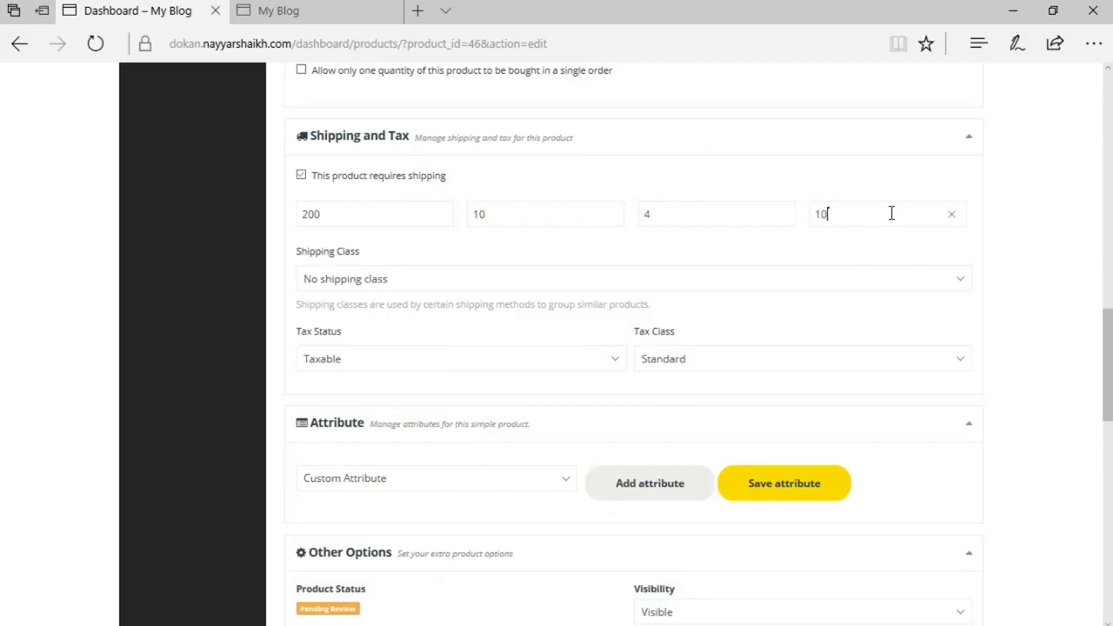
# Keep the shipping class as No shipping class after briefly trying Bulky.
pyautogui.click(378, 287)
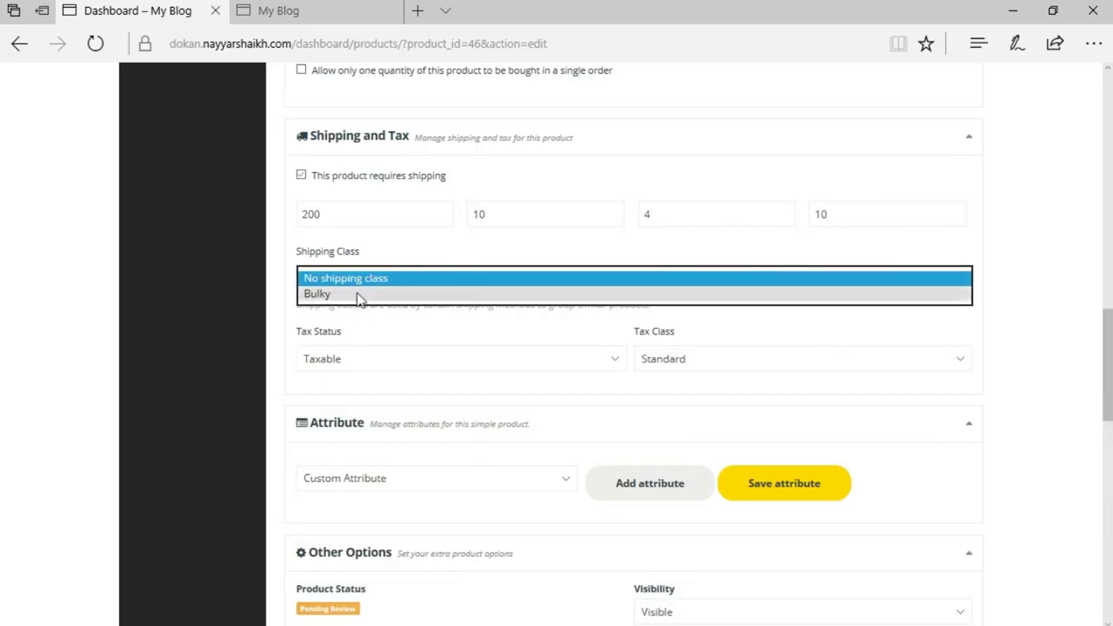
pyautogui.click(354, 296)
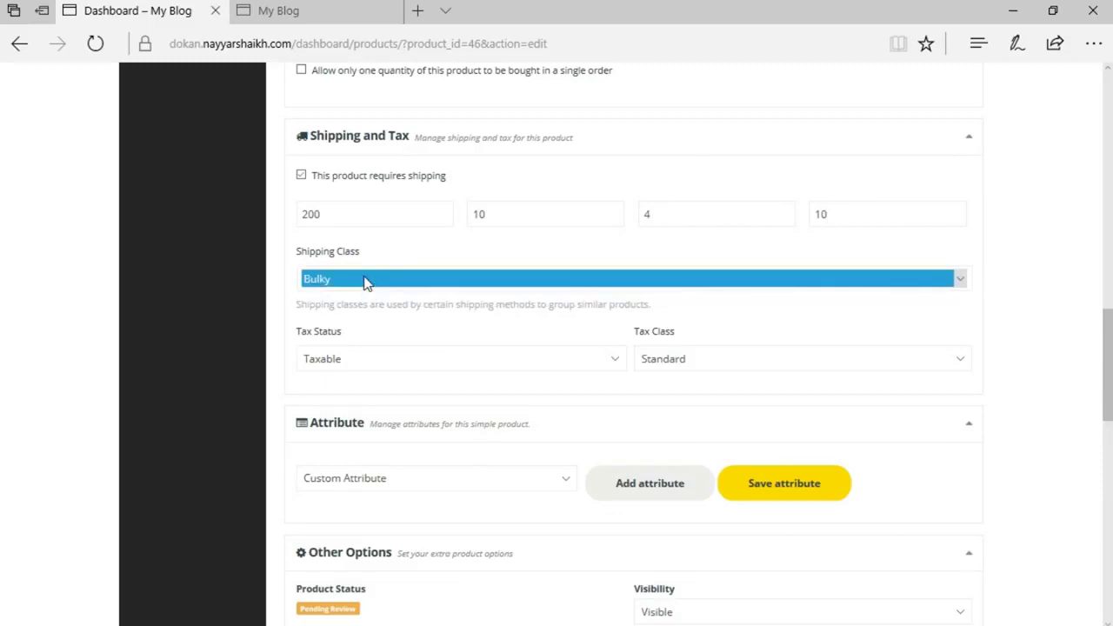
pyautogui.scroll(-1, 914, 340)
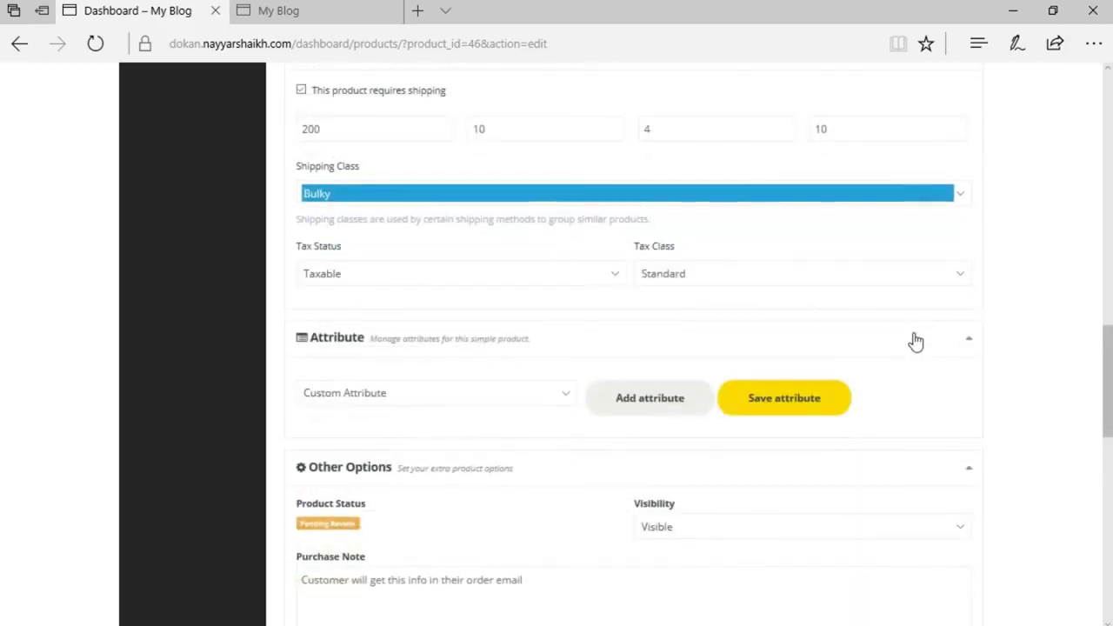
pyautogui.click(460, 189)
pyautogui.click(378, 179)
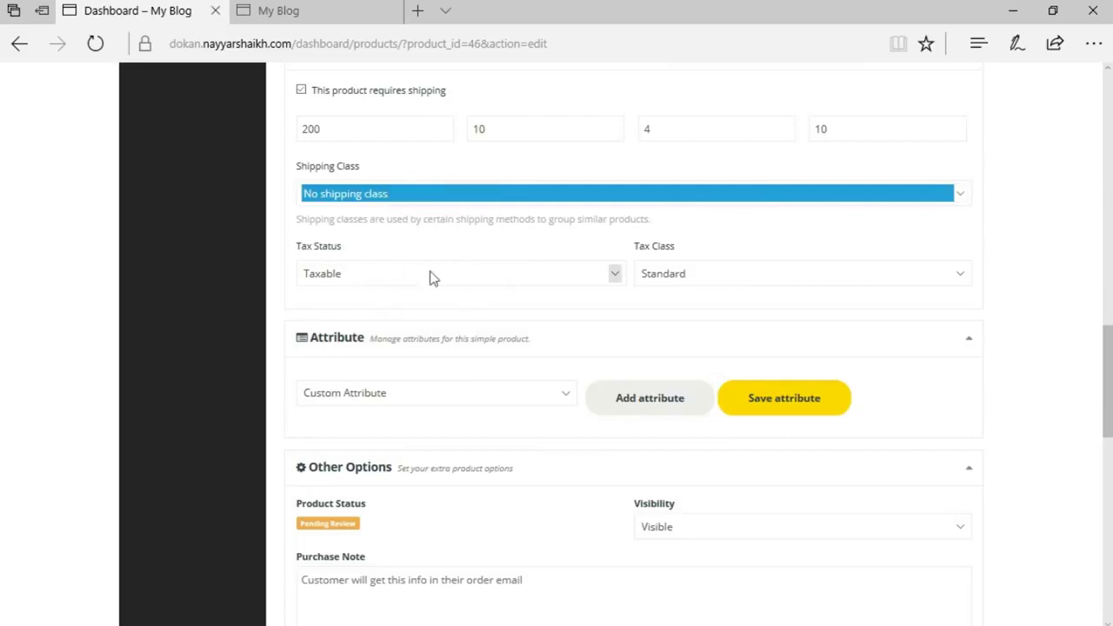
# Keep tax status Taxable and set the tax class to GST.
pyautogui.click(455, 283)
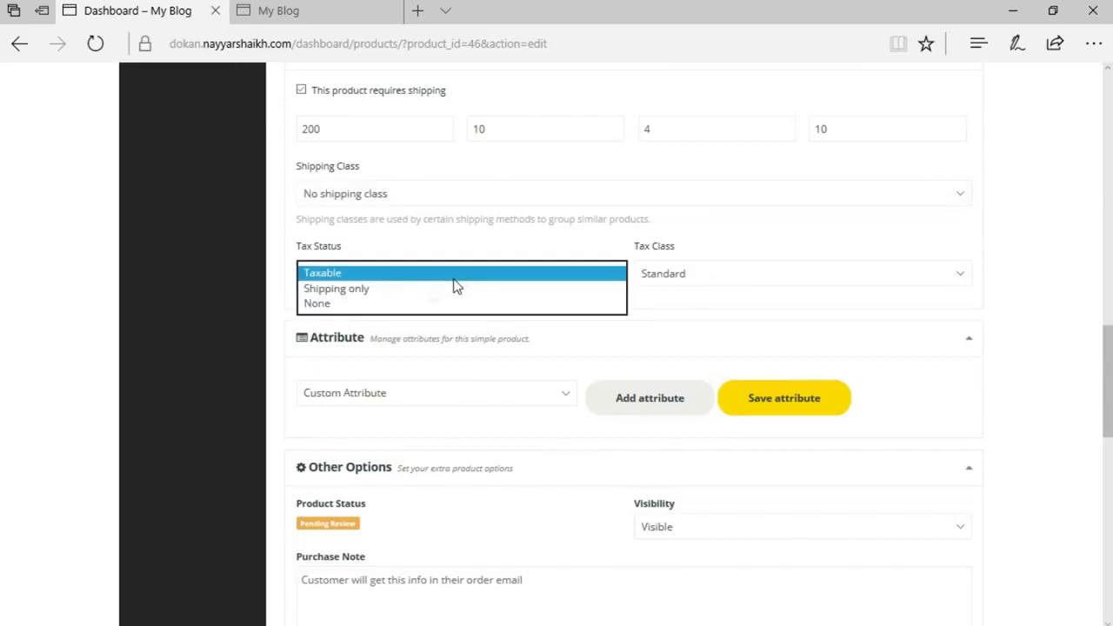
pyautogui.click(402, 304)
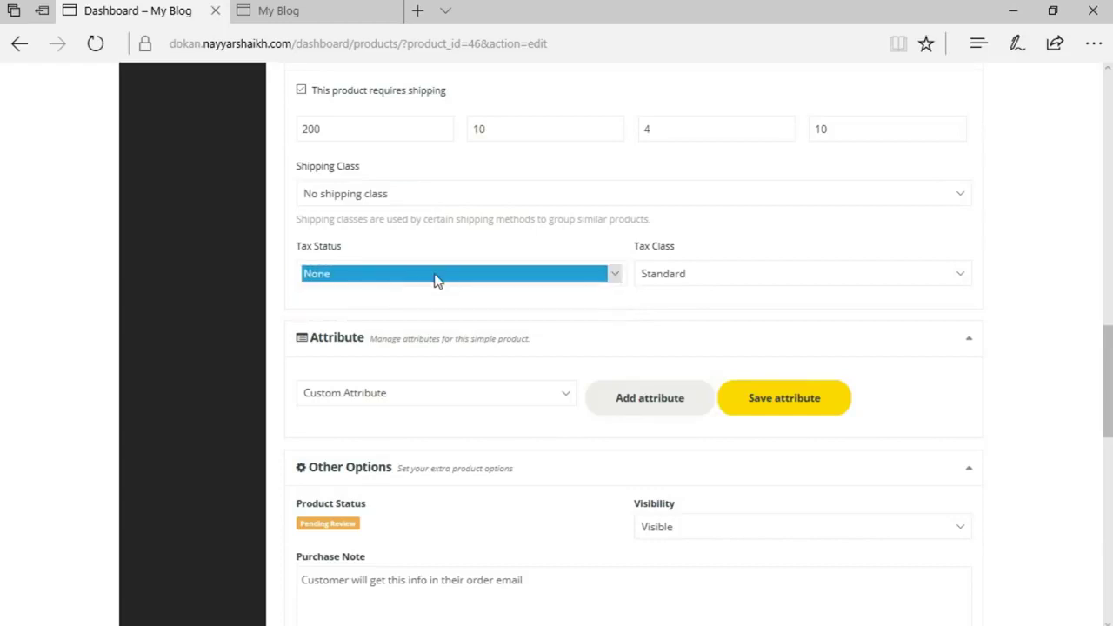
pyautogui.click(444, 280)
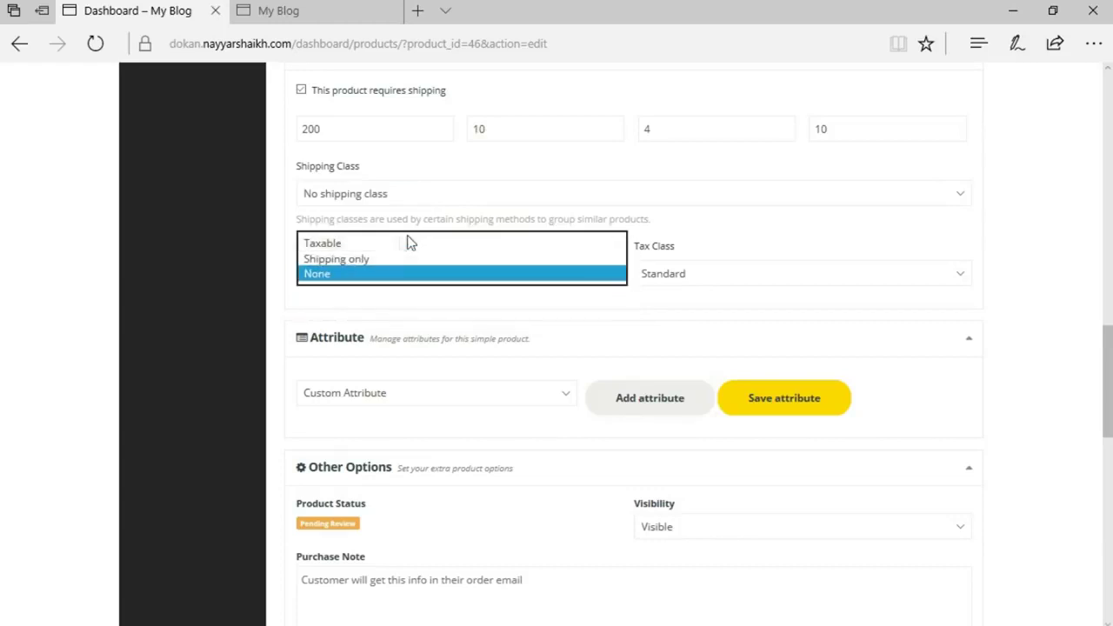
pyautogui.click(363, 244)
pyautogui.click(729, 277)
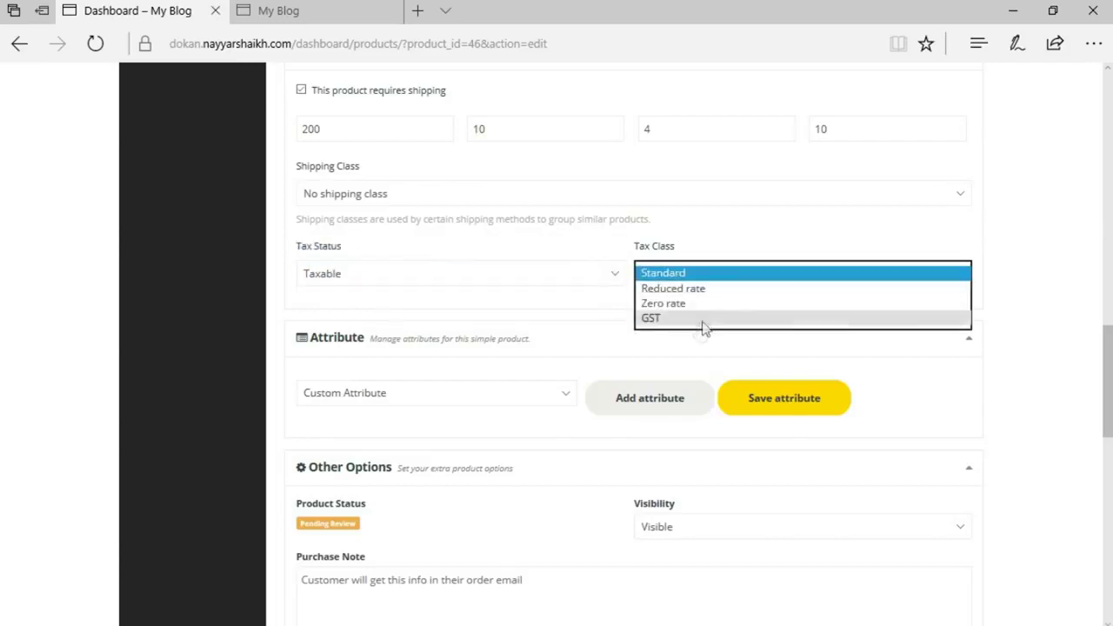
pyautogui.click(690, 320)
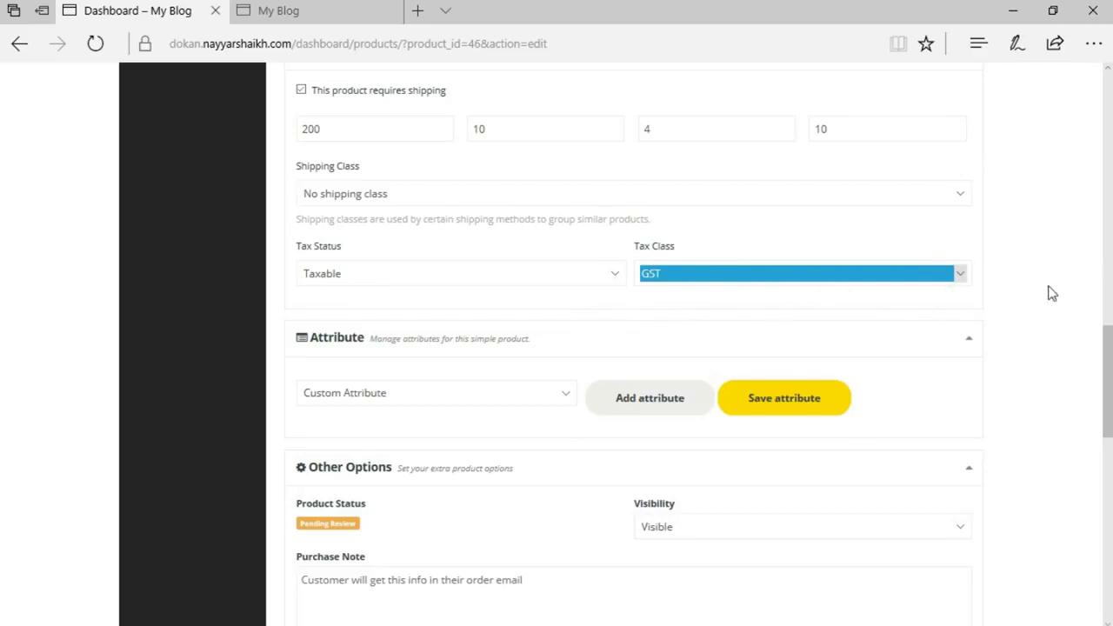
pyautogui.scroll(-3, 1048, 290)
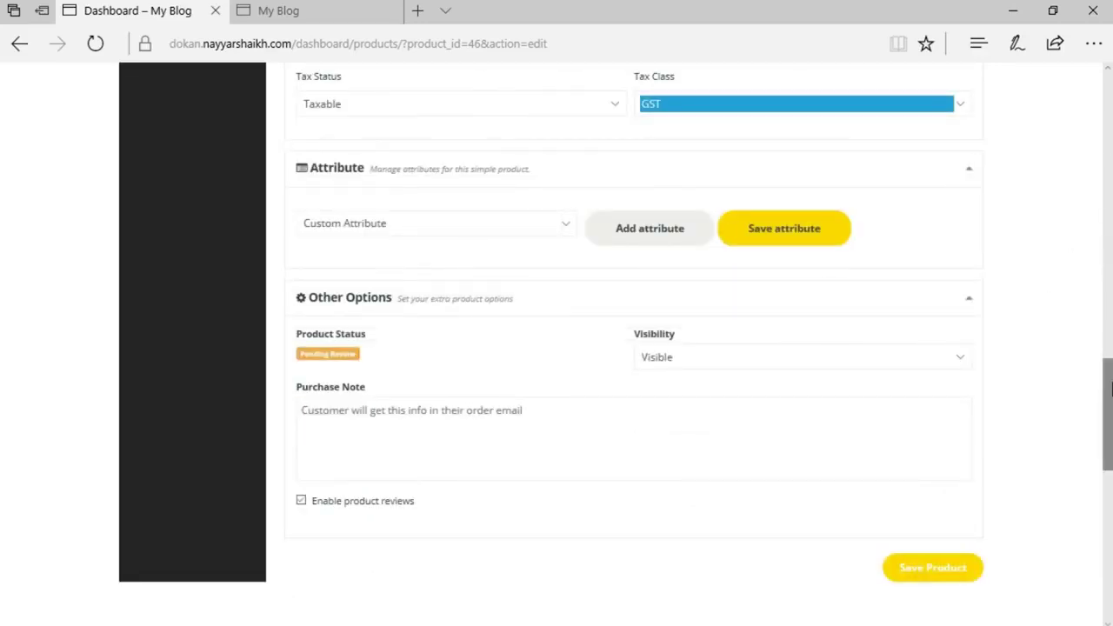
# Save the controller product with its new shipping and tax details.
pyautogui.click(1111, 143)
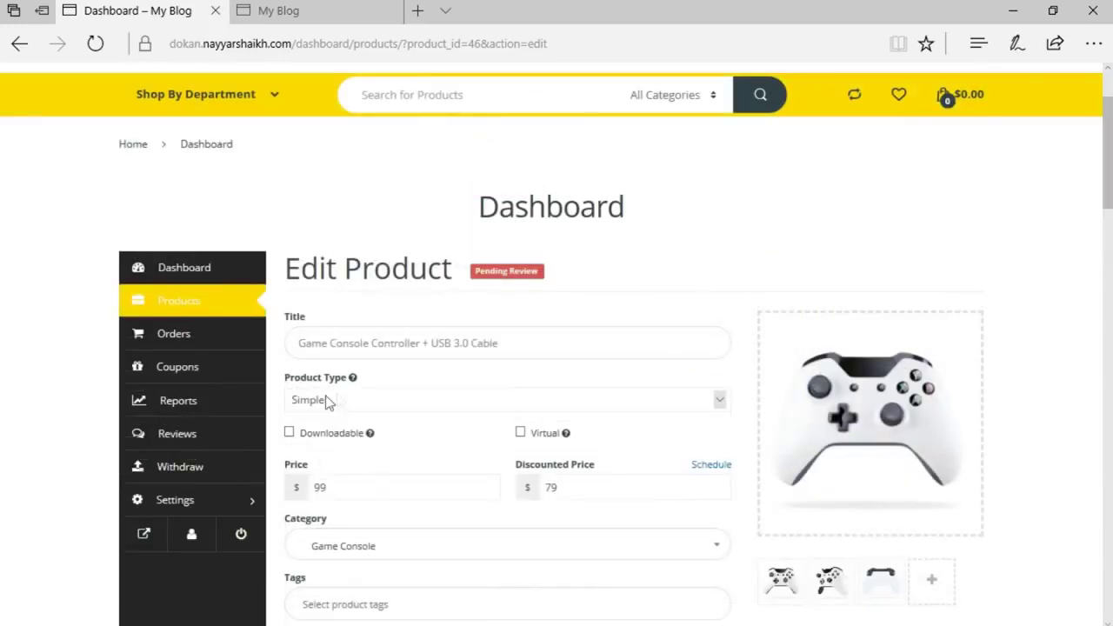
pyautogui.scroll(-1, 1111, 445)
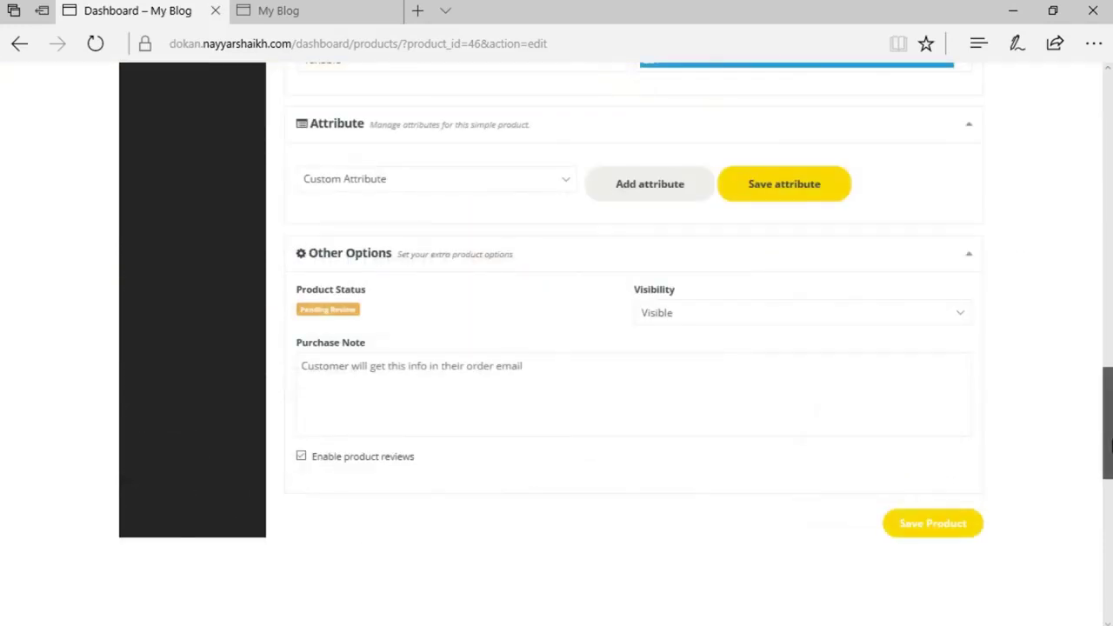
pyautogui.moveTo(1109, 446)
pyautogui.mouseDown()
pyautogui.moveTo(1109, 416)
pyautogui.moveTo(1109, 449)
pyautogui.mouseUp()
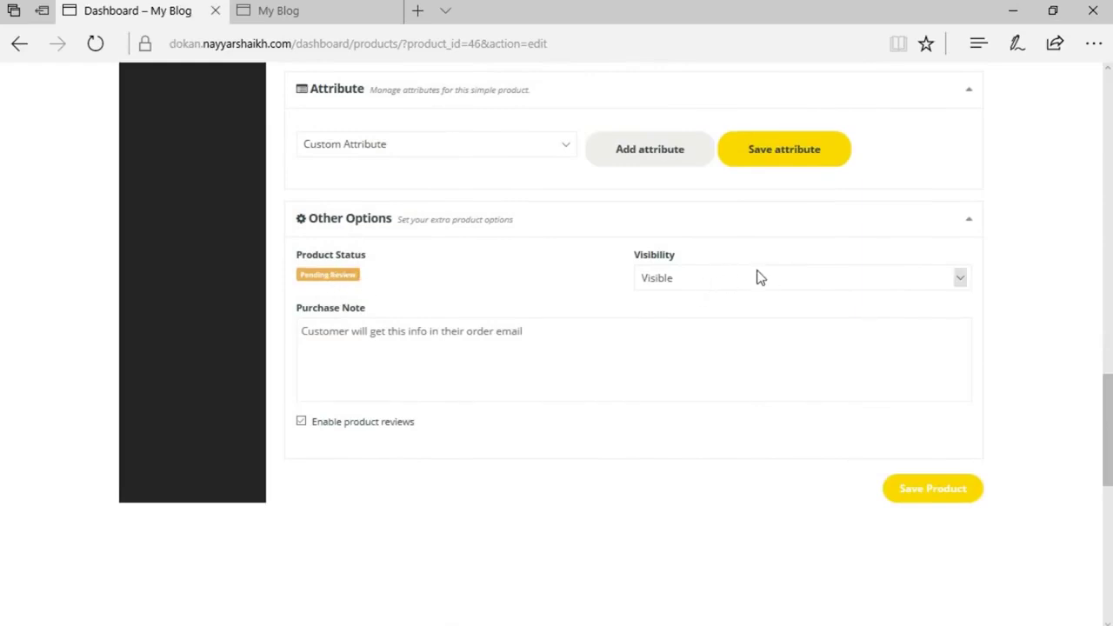
pyautogui.click(950, 498)
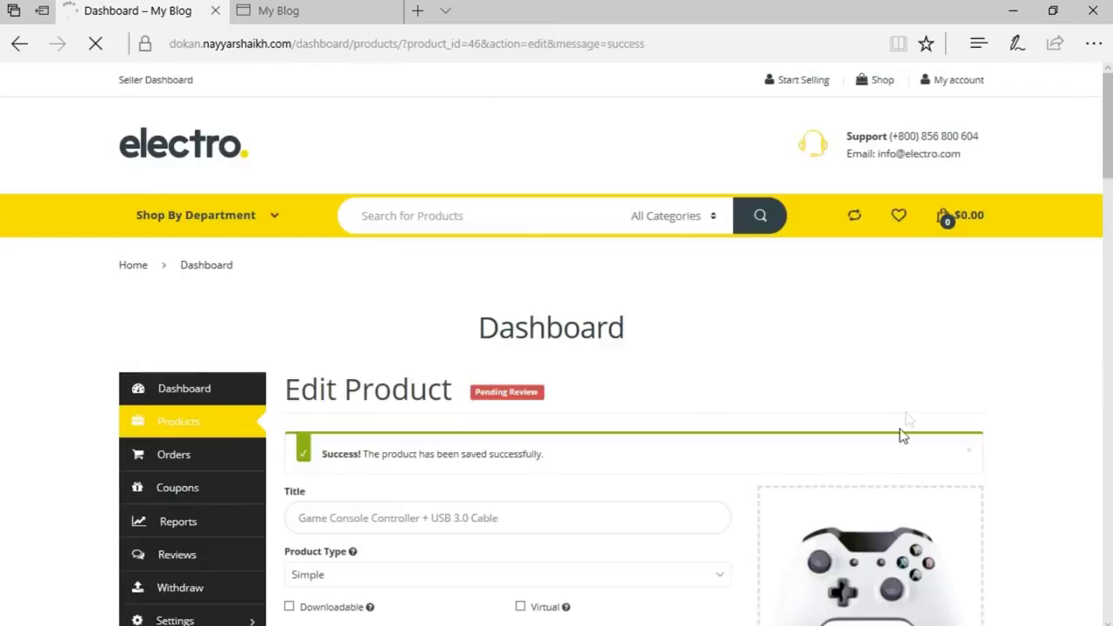
pyautogui.scroll(-1, 663, 415)
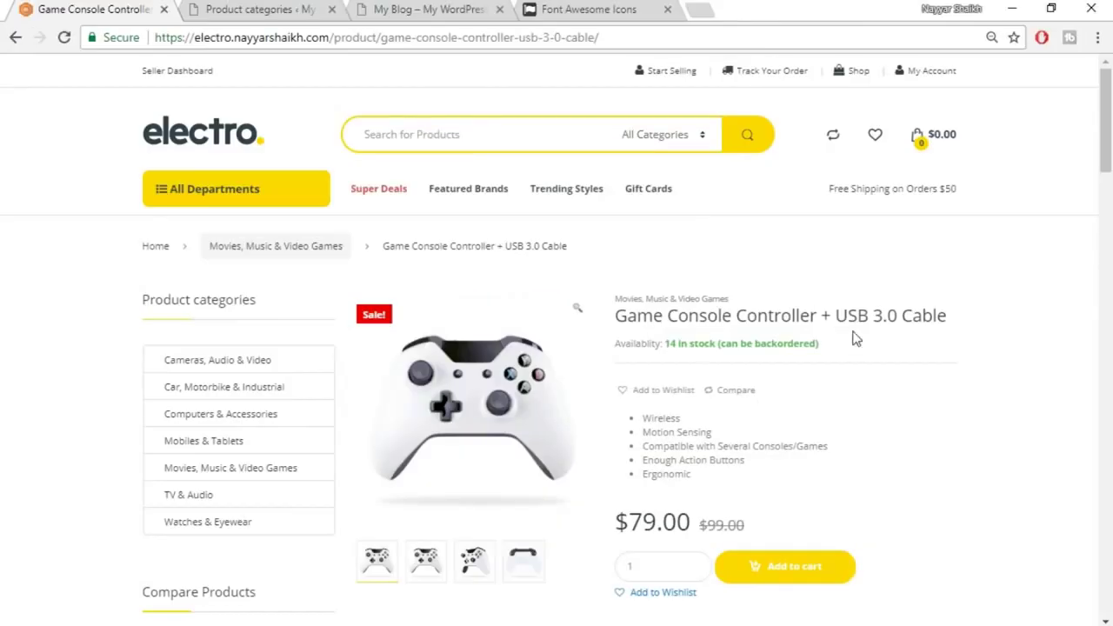
# In WP admin, open the pending Game Console Controller + USB 3.0 Cable for editing from All Products.
pyautogui.click(268, 9)
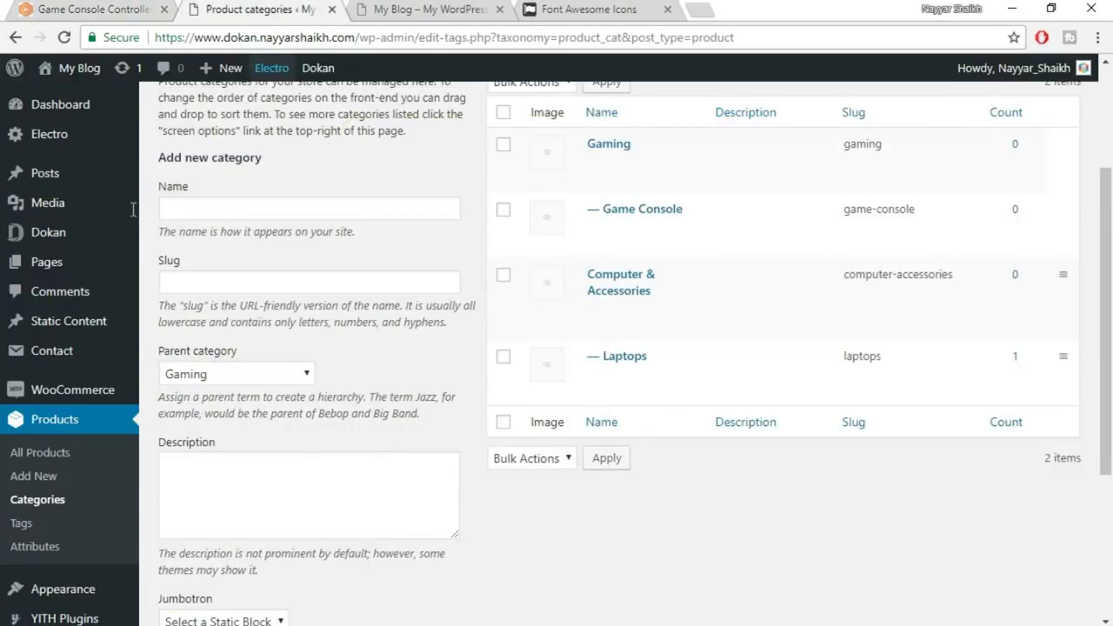
pyautogui.scroll(1, 119, 373)
pyautogui.scroll(-2, 119, 372)
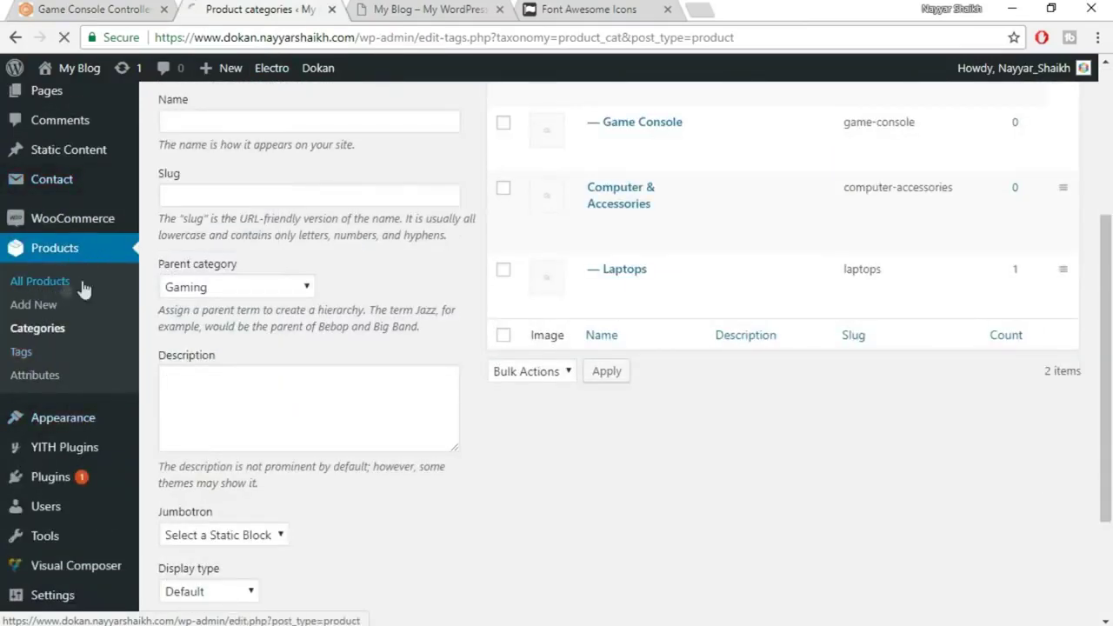
pyautogui.click(54, 284)
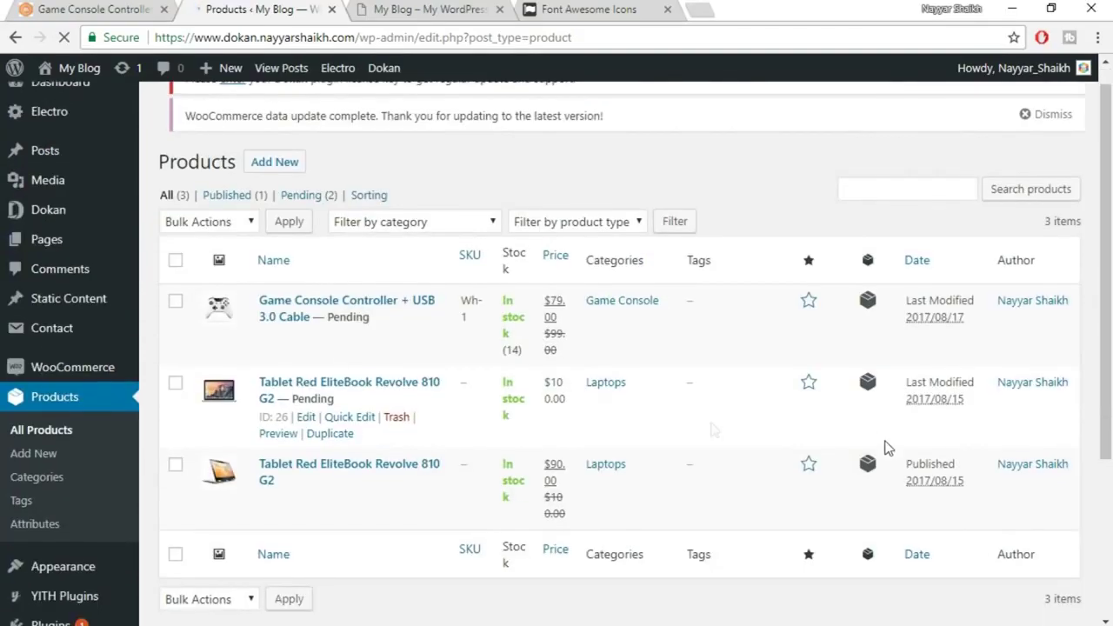
pyautogui.scroll(-2, 353, 329)
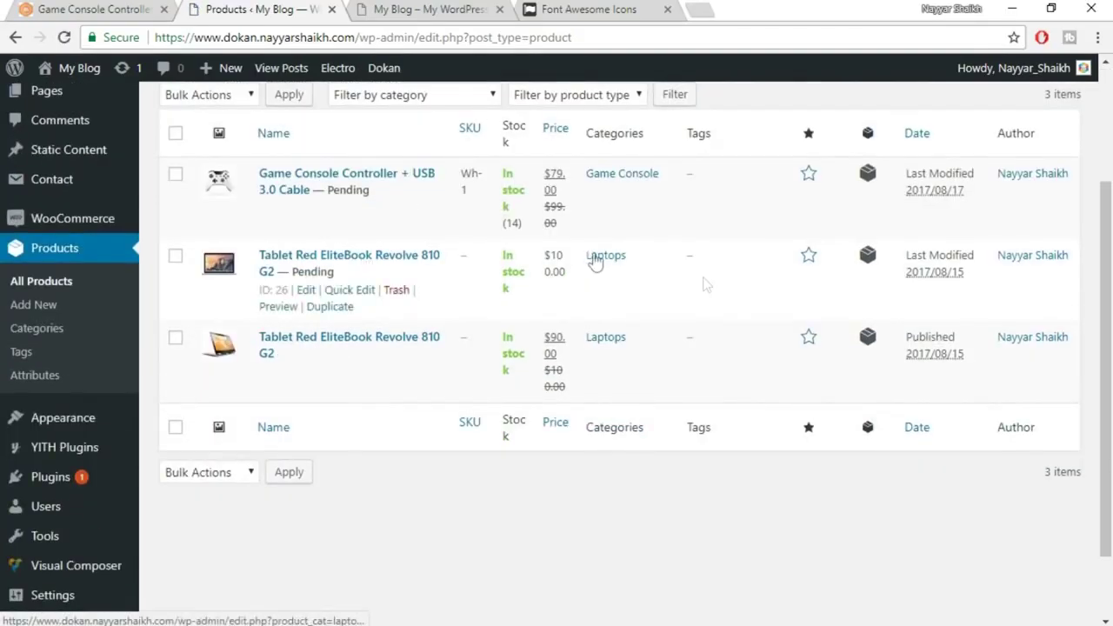
pyautogui.scroll(1, 943, 306)
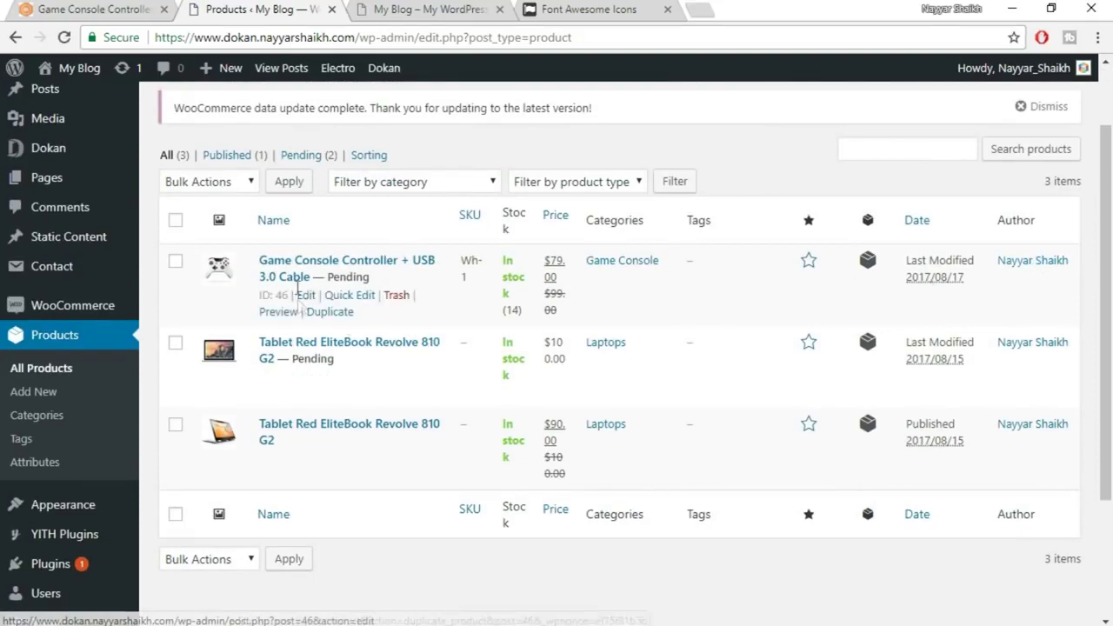
pyautogui.moveTo(329, 277); pyautogui.dragTo(385, 286)
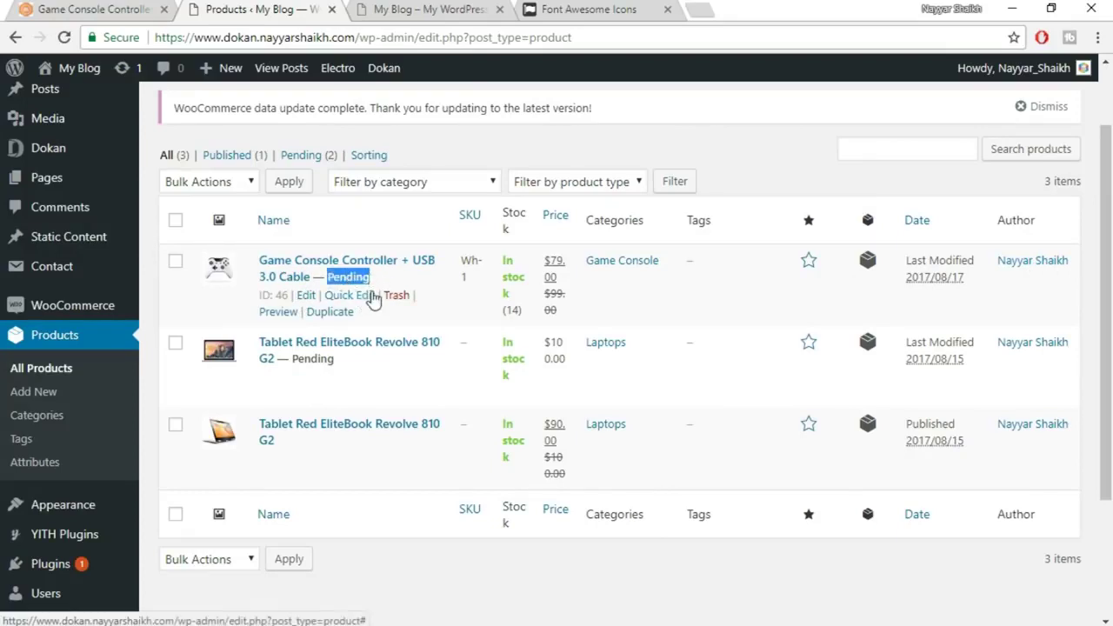
pyautogui.click(307, 296)
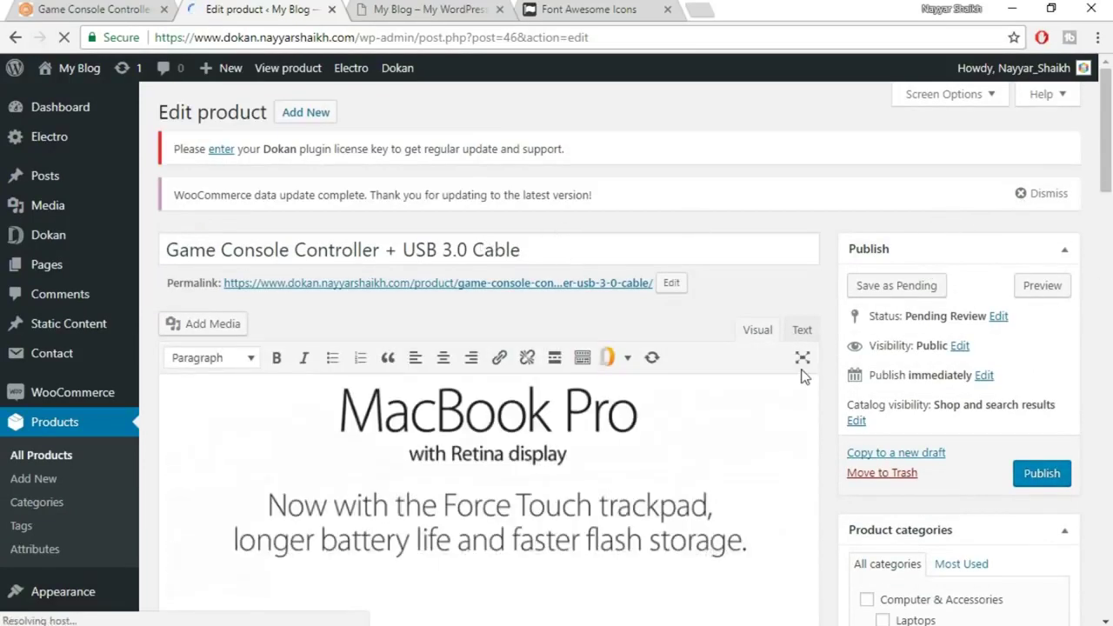
# Add the product tag 'game' to the controller.
pyautogui.scroll(-5, 1046, 425)
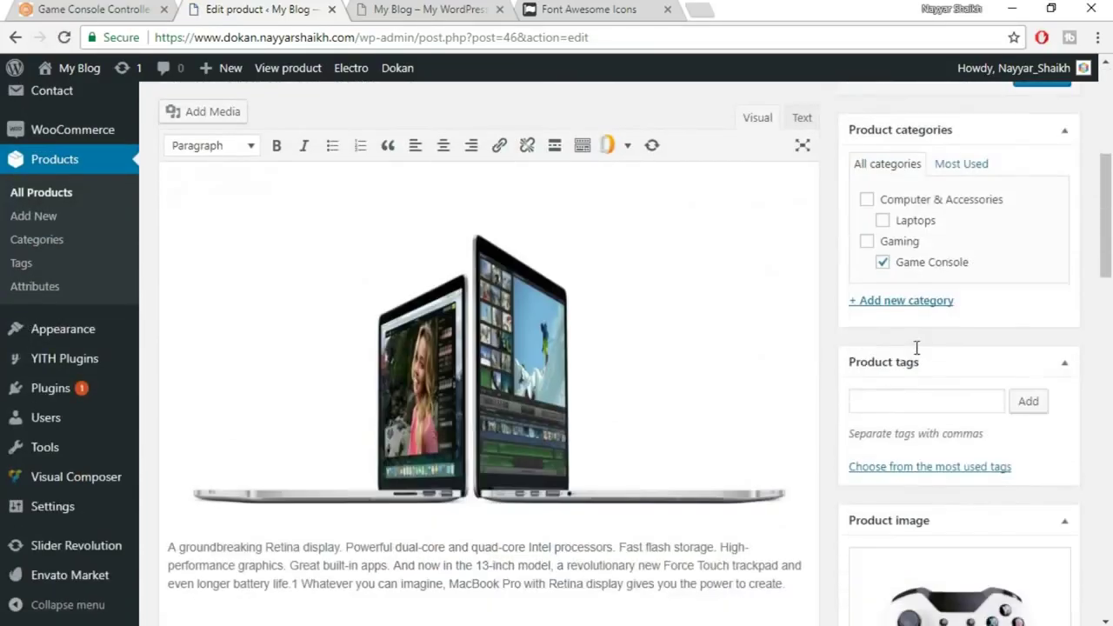
pyautogui.scroll(-2, 1024, 505)
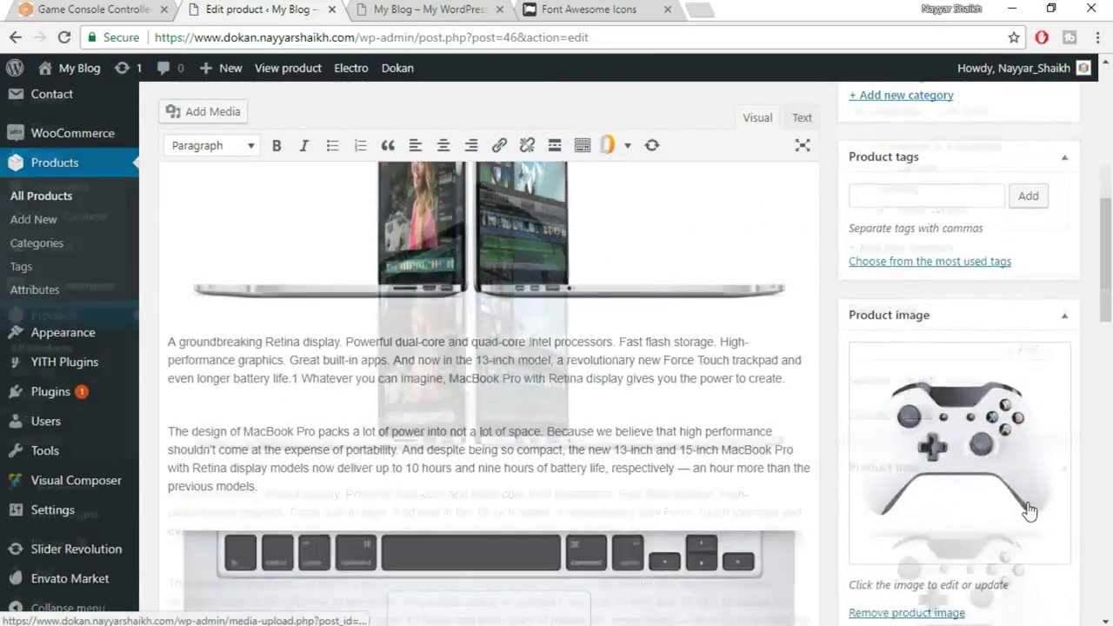
pyautogui.scroll(3, 1027, 505)
pyautogui.scroll(-2, 920, 569)
pyautogui.click(907, 366)
pyautogui.write('game')
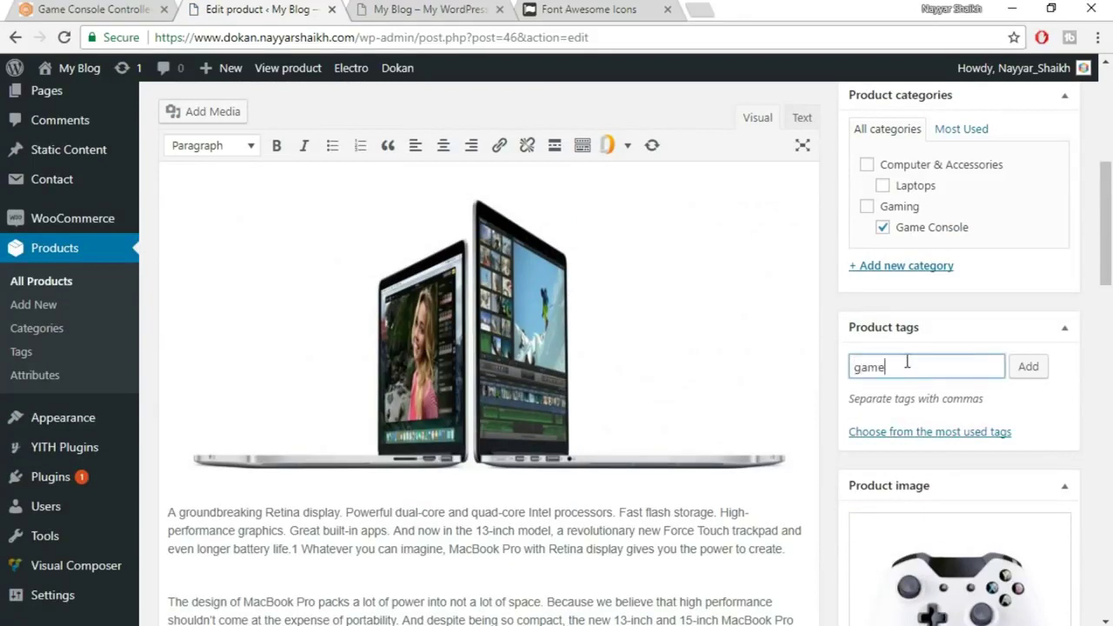
pyautogui.press('Return')
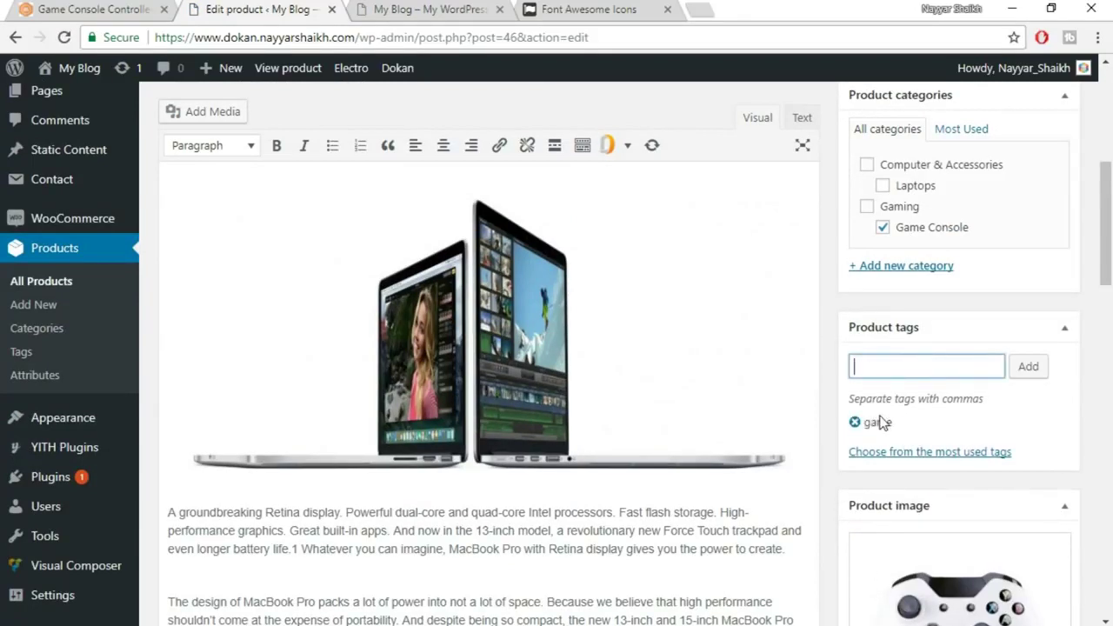
pyautogui.scroll(-1, 1006, 430)
pyautogui.scroll(-1, 1006, 430)
pyautogui.scroll(6, 1007, 430)
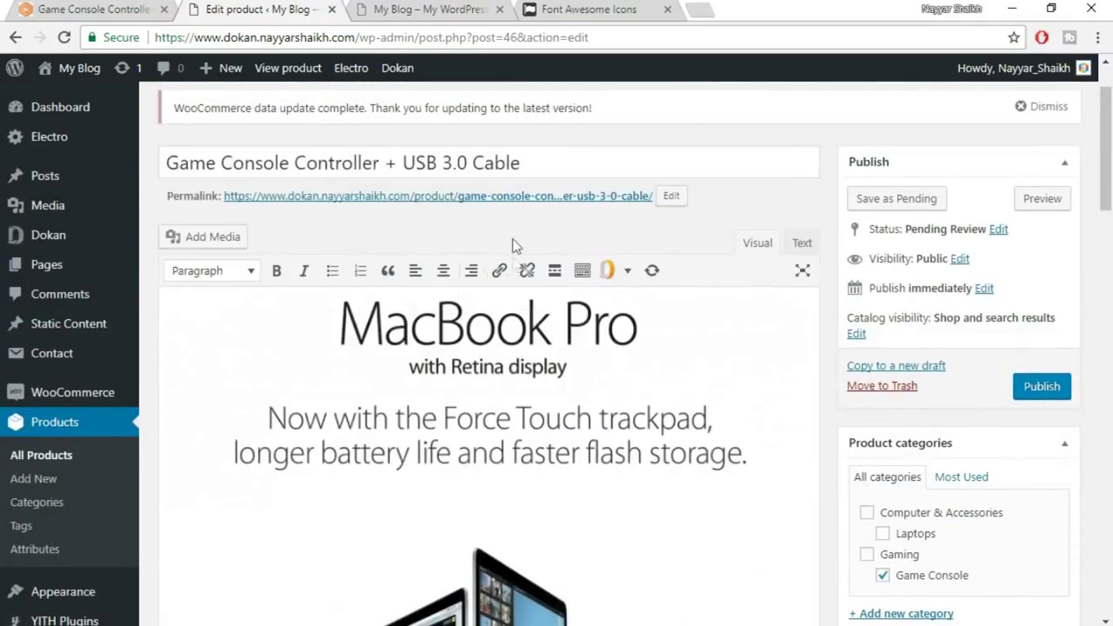
# Publish the controller, then reload its Dokan Edit Product page to confirm status Online and tag game.
pyautogui.click(1029, 392)
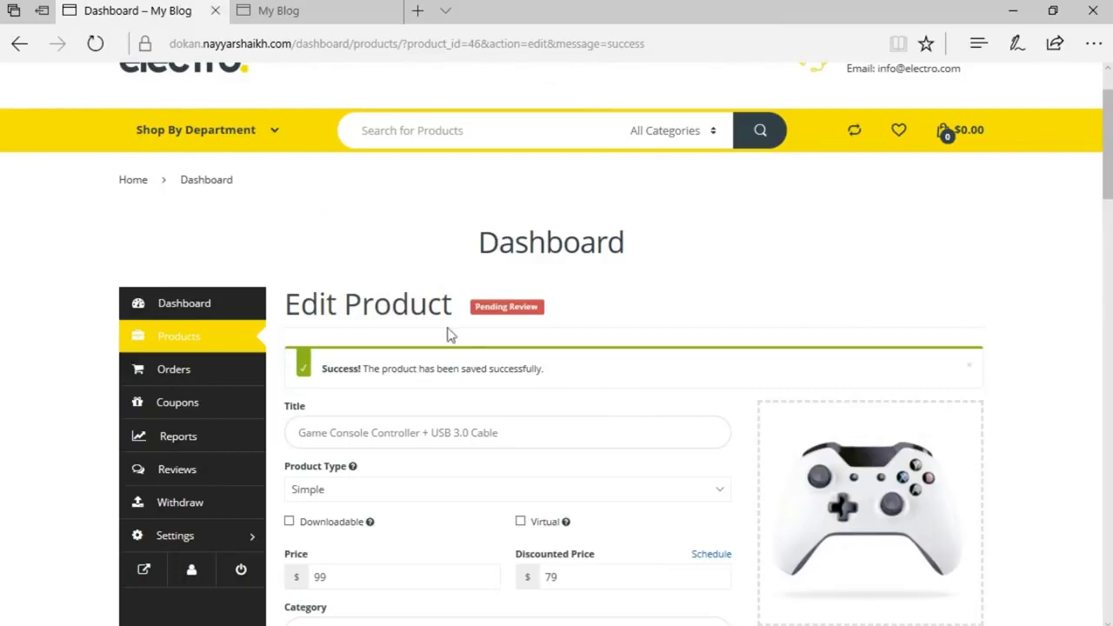
pyautogui.moveTo(470, 313); pyautogui.dragTo(562, 311)
pyautogui.click(561, 311)
pyautogui.click(96, 43)
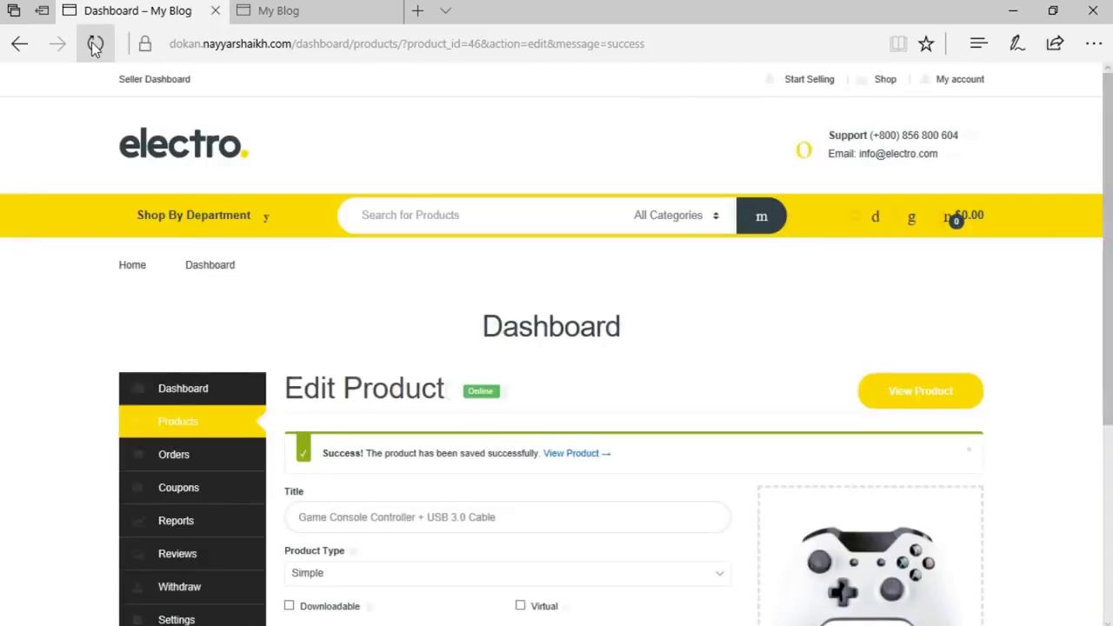
pyautogui.scroll(-1, 777, 365)
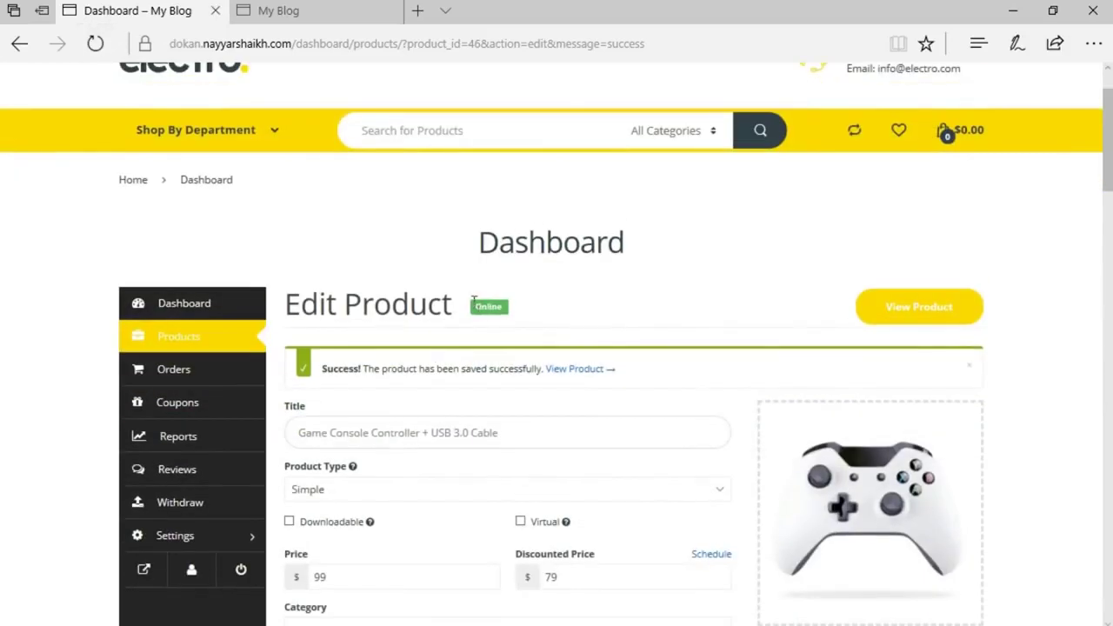
pyautogui.scroll(-1, 729, 323)
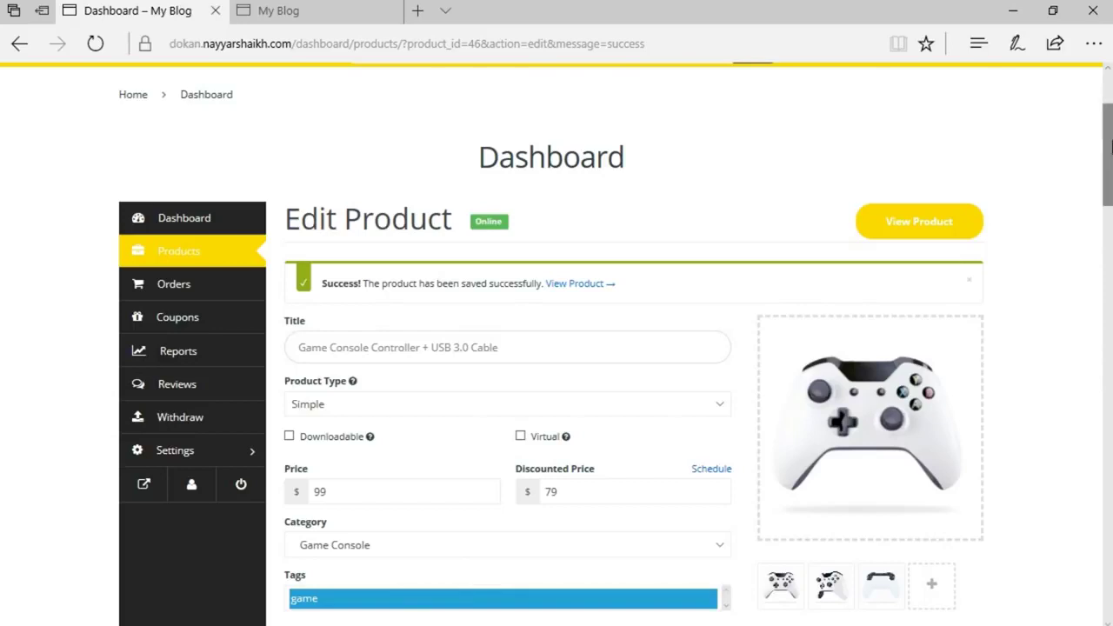
pyautogui.scroll(-15, 1111, 424)
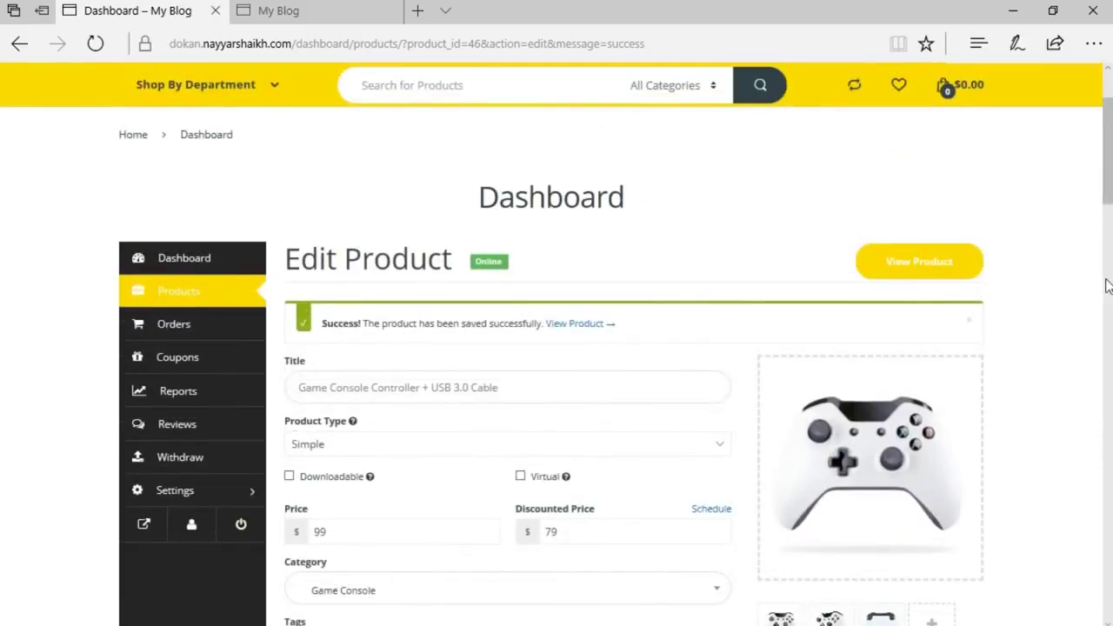
# Change the controller's product type from Simple to Variable, keeping the Game Console category.
pyautogui.scroll(-1, 1103, 298)
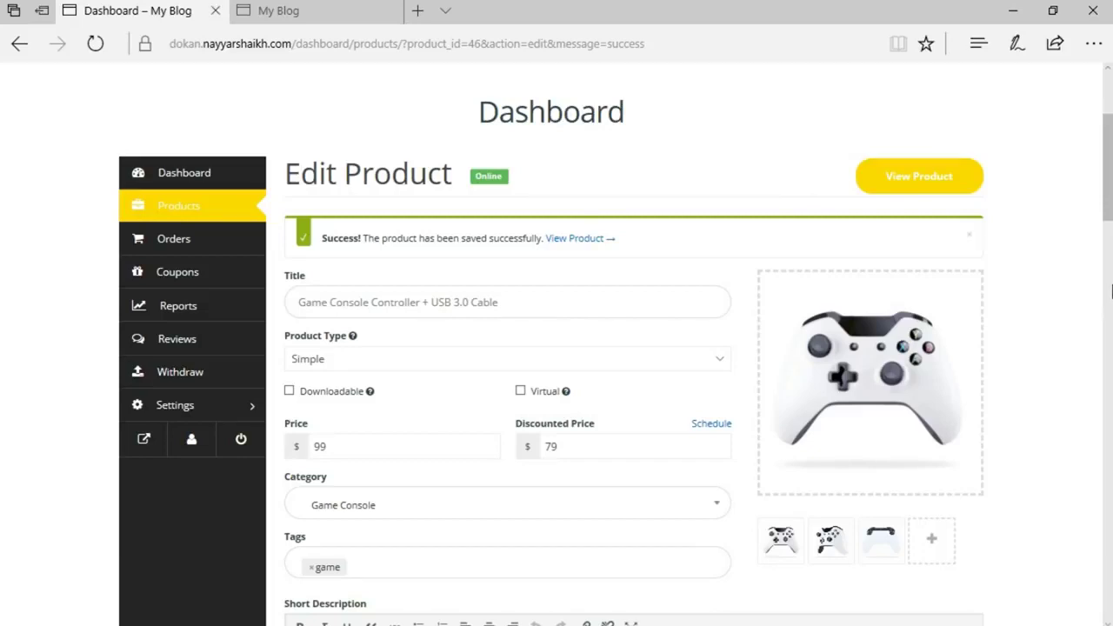
pyautogui.scroll(-1, 1111, 293)
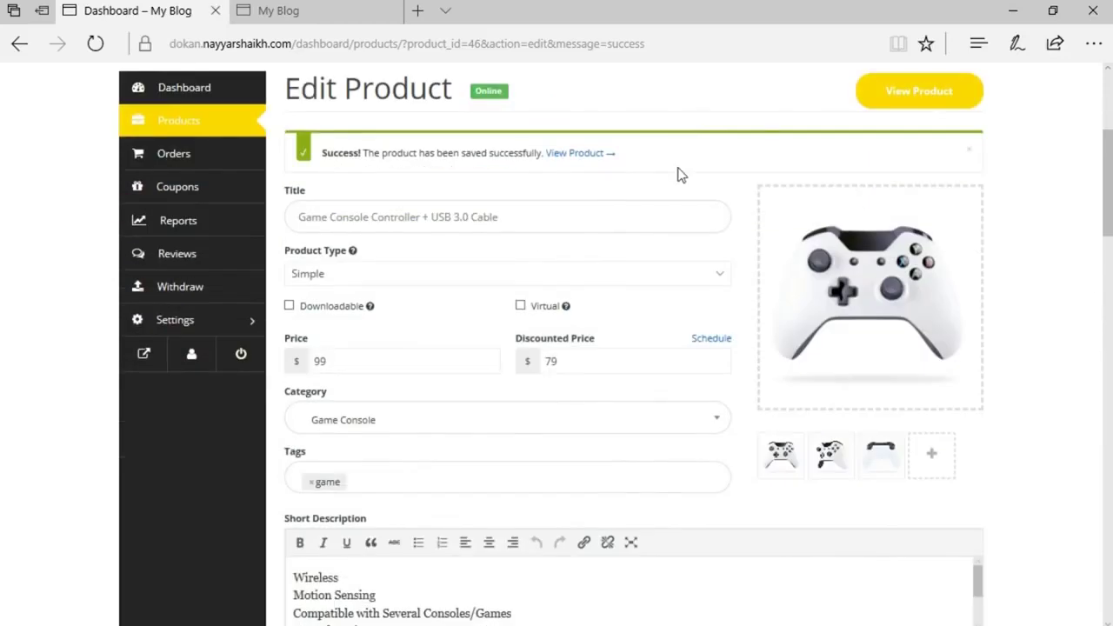
pyautogui.click(348, 276)
pyautogui.click(339, 292)
pyautogui.scroll(-2, 490, 325)
pyautogui.click(383, 164)
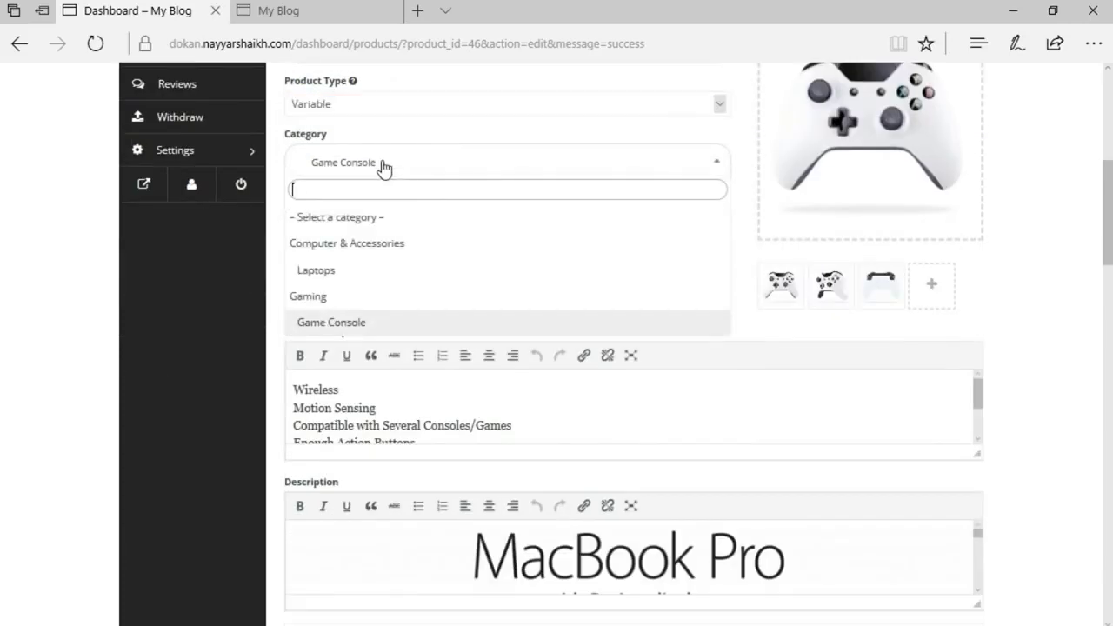
pyautogui.click(423, 165)
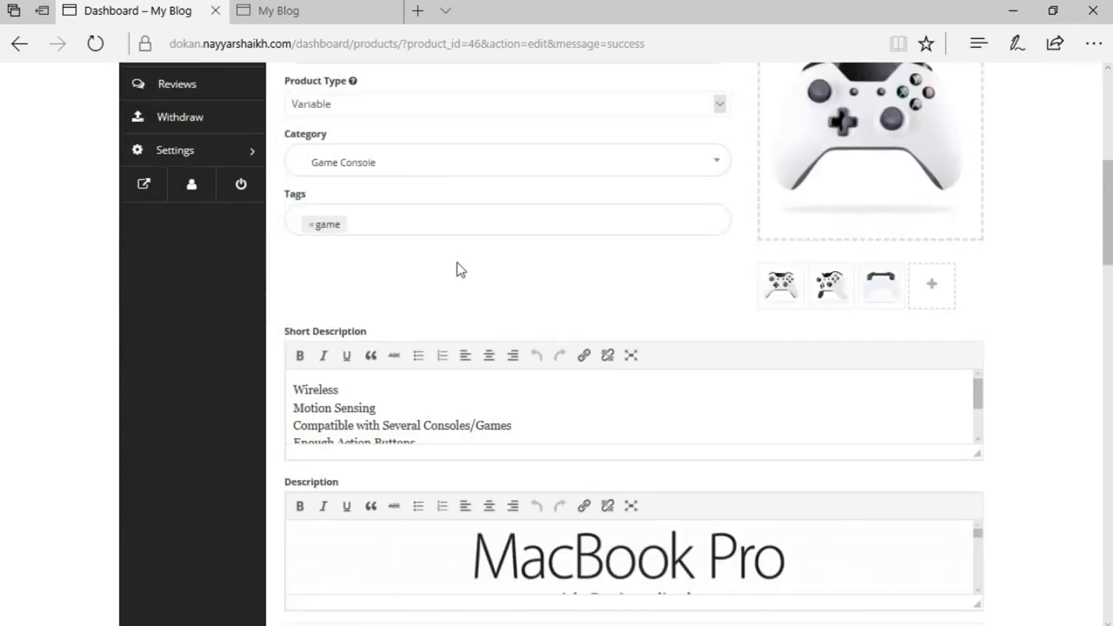
pyautogui.scroll(-2, 454, 265)
pyautogui.scroll(-7, 487, 300)
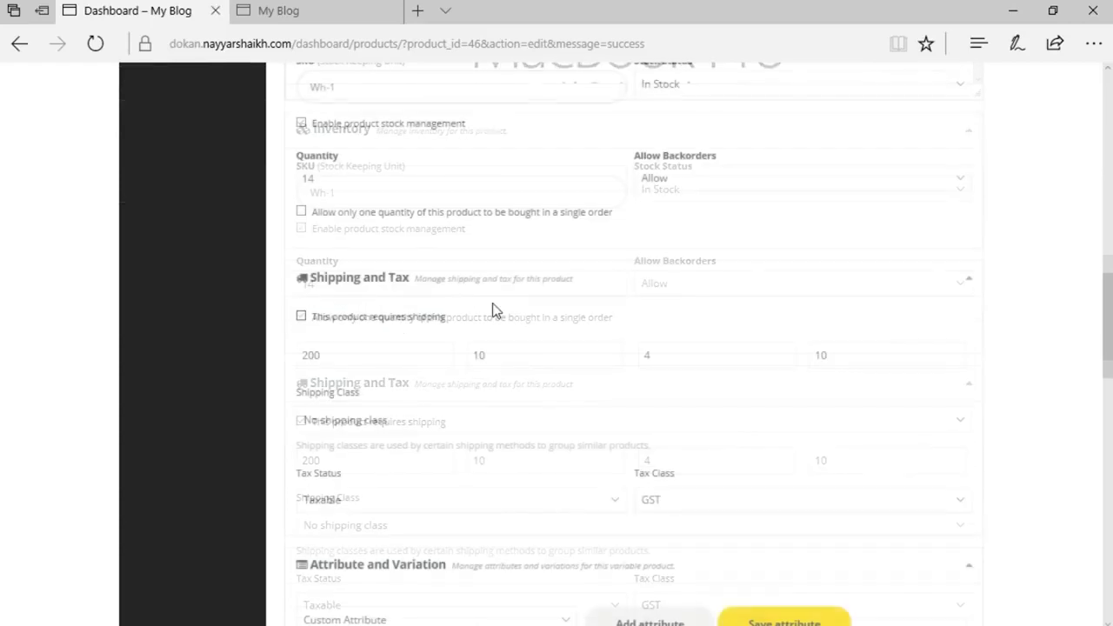
pyautogui.scroll(-2, 857, 343)
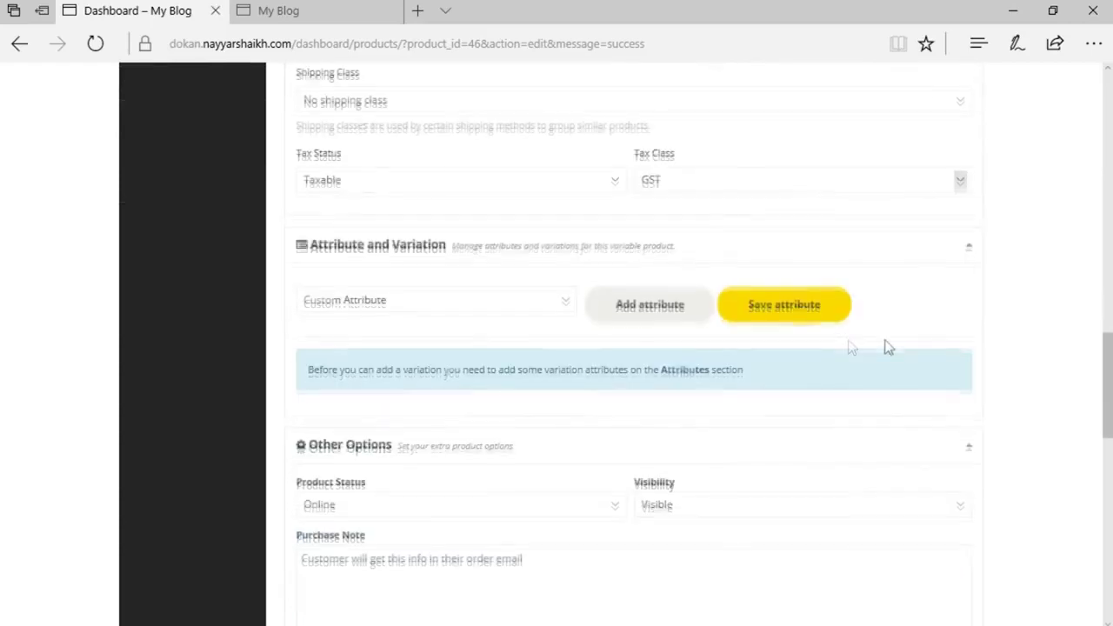
# Add a new custom product attribute named Memory.
pyautogui.click(397, 306)
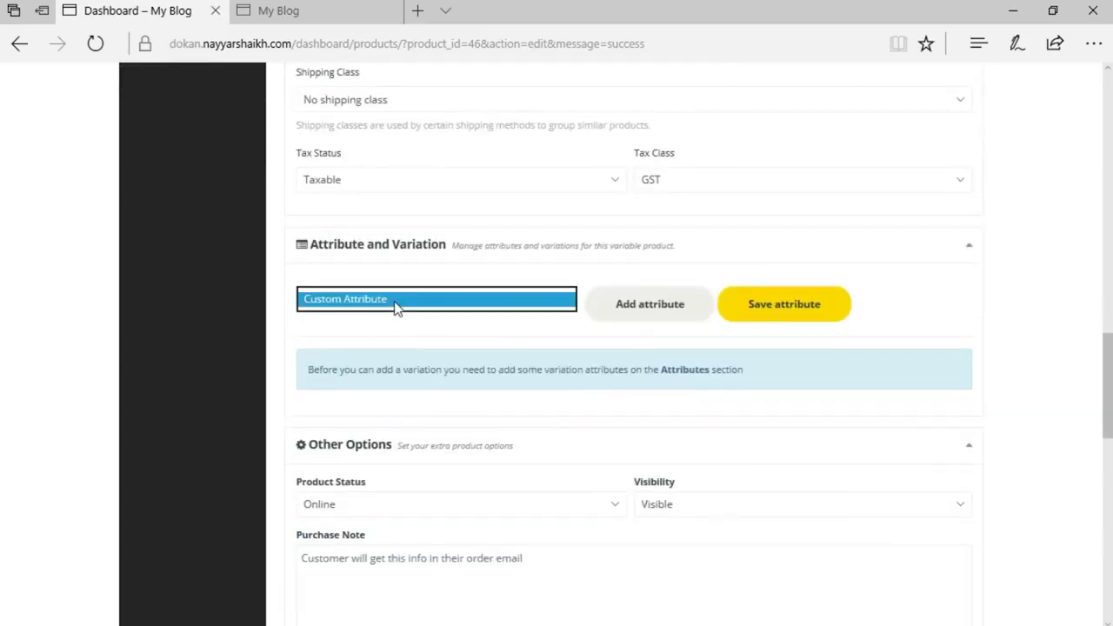
pyautogui.click(640, 313)
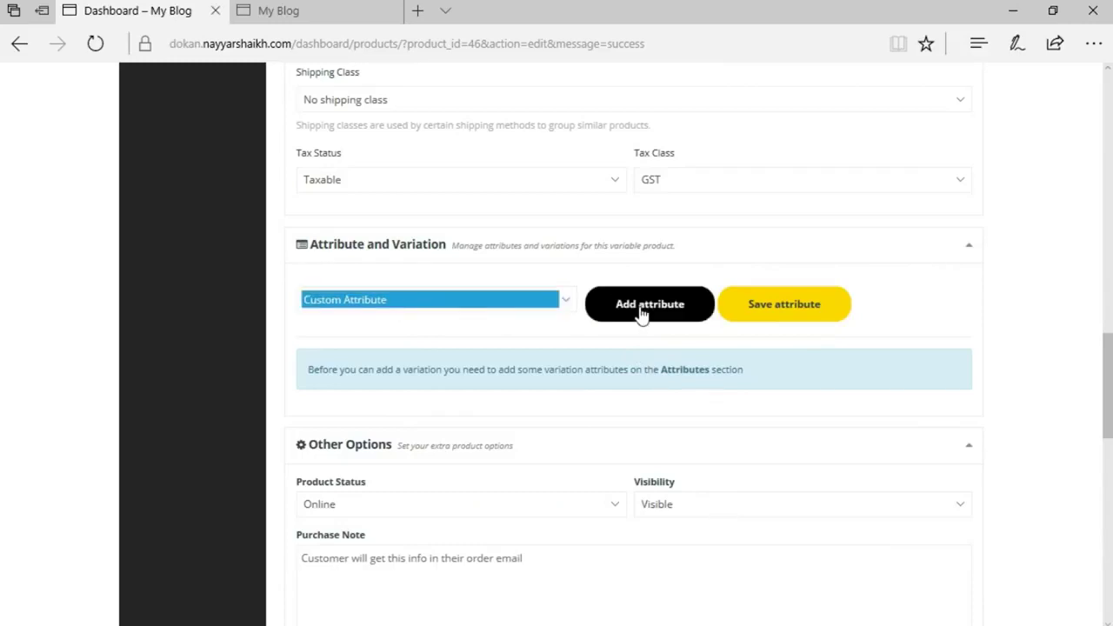
pyautogui.click(642, 313)
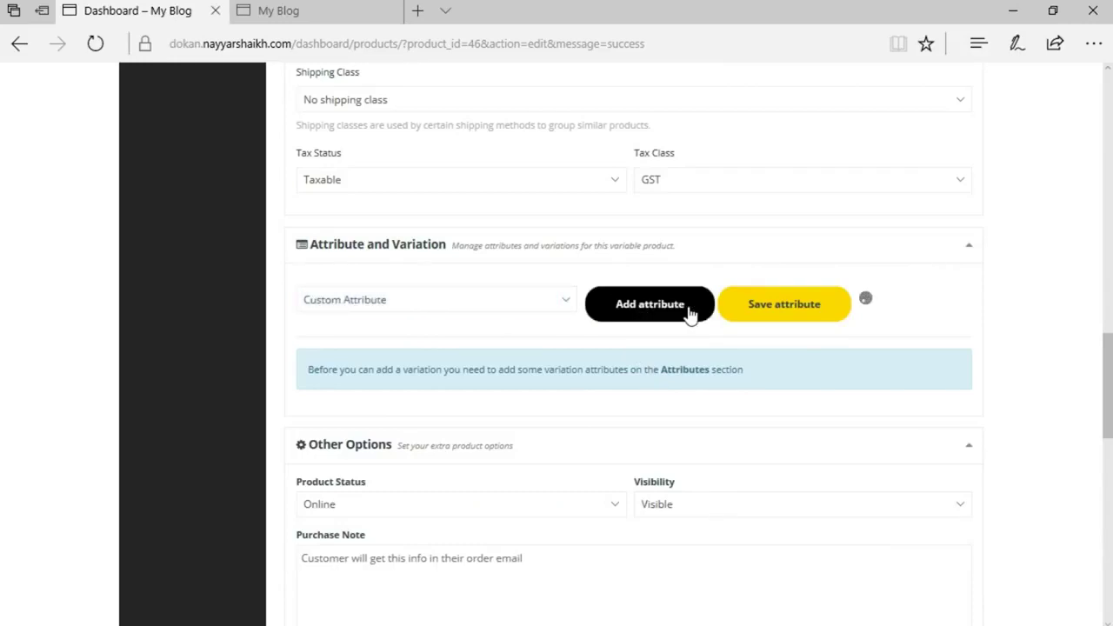
pyautogui.scroll(-1, 688, 312)
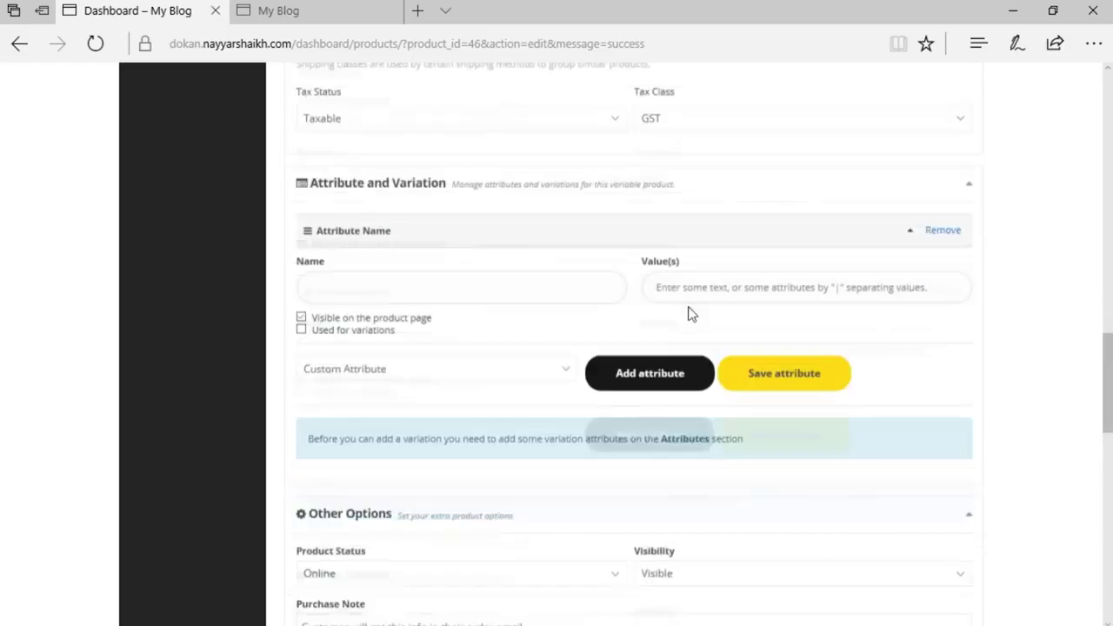
pyautogui.click(440, 269)
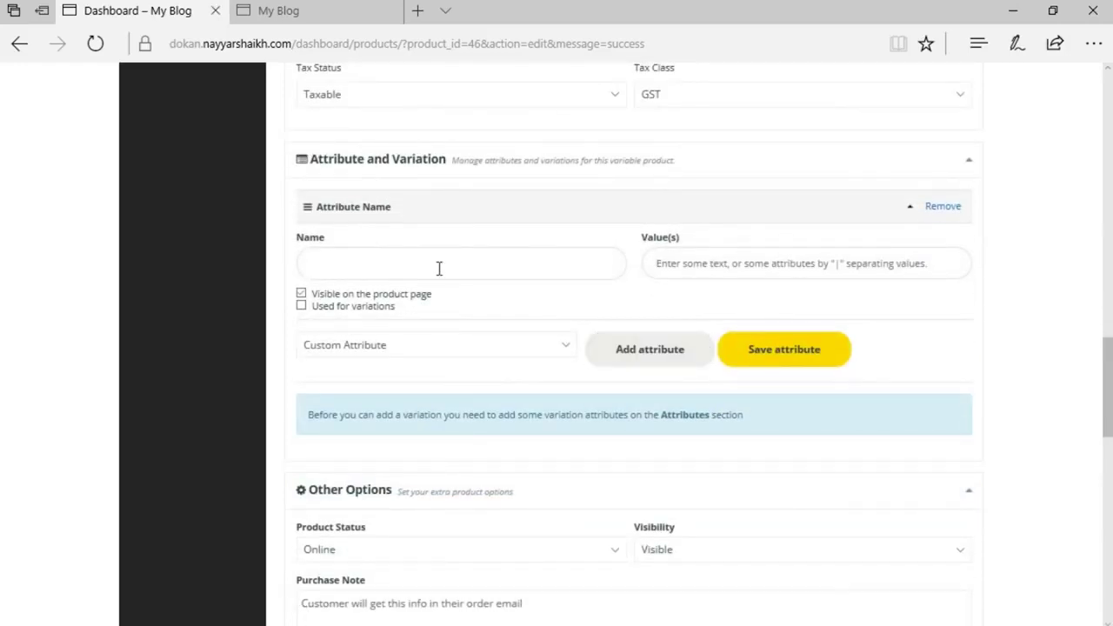
pyautogui.write('Memory')
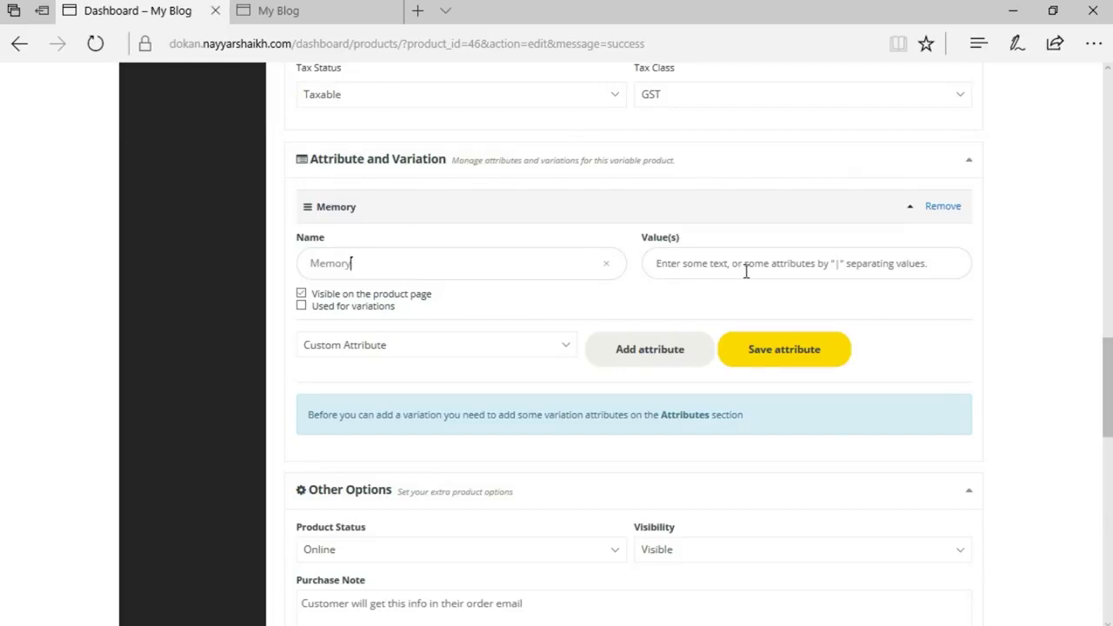
# Give Memory the values 32 GB and 64 GB and save the attribute.
pyautogui.click(745, 271)
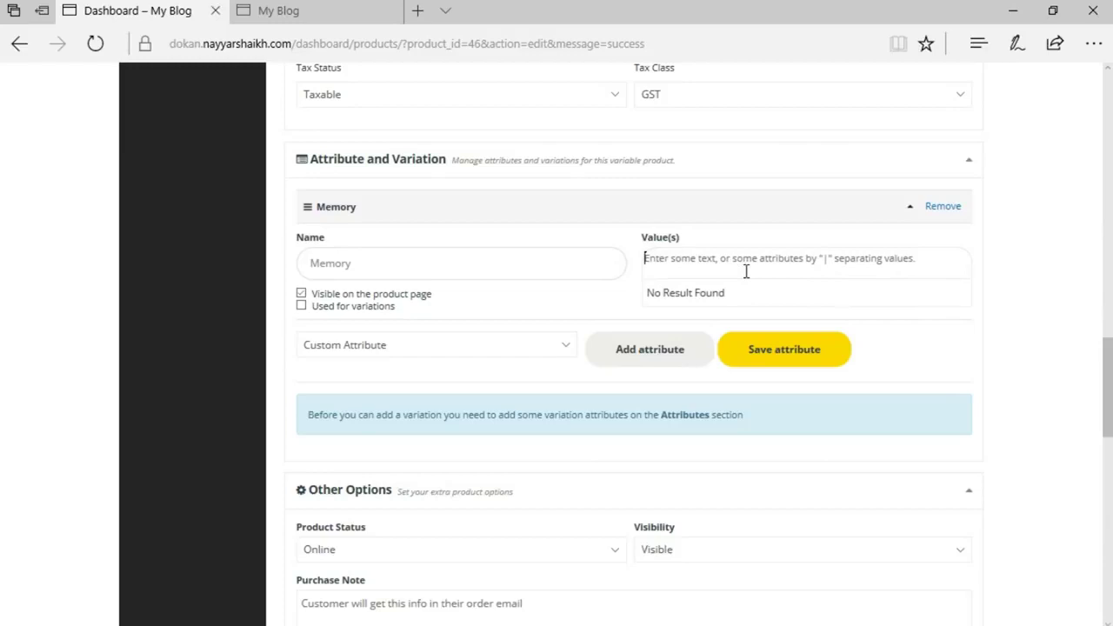
pyautogui.write('32 GB')
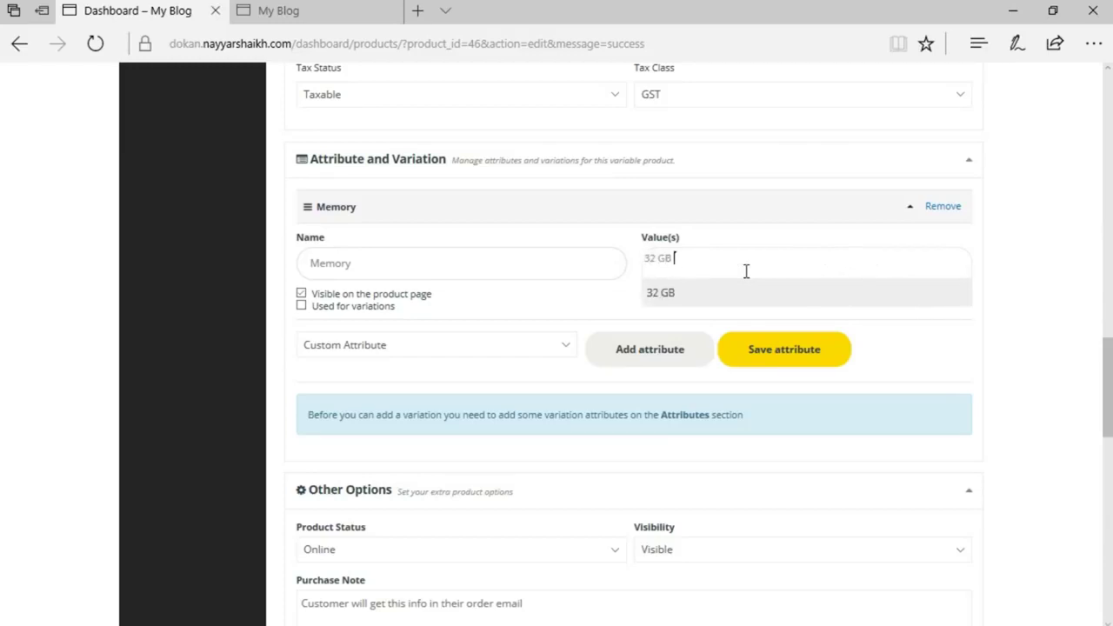
pyautogui.press('Return')
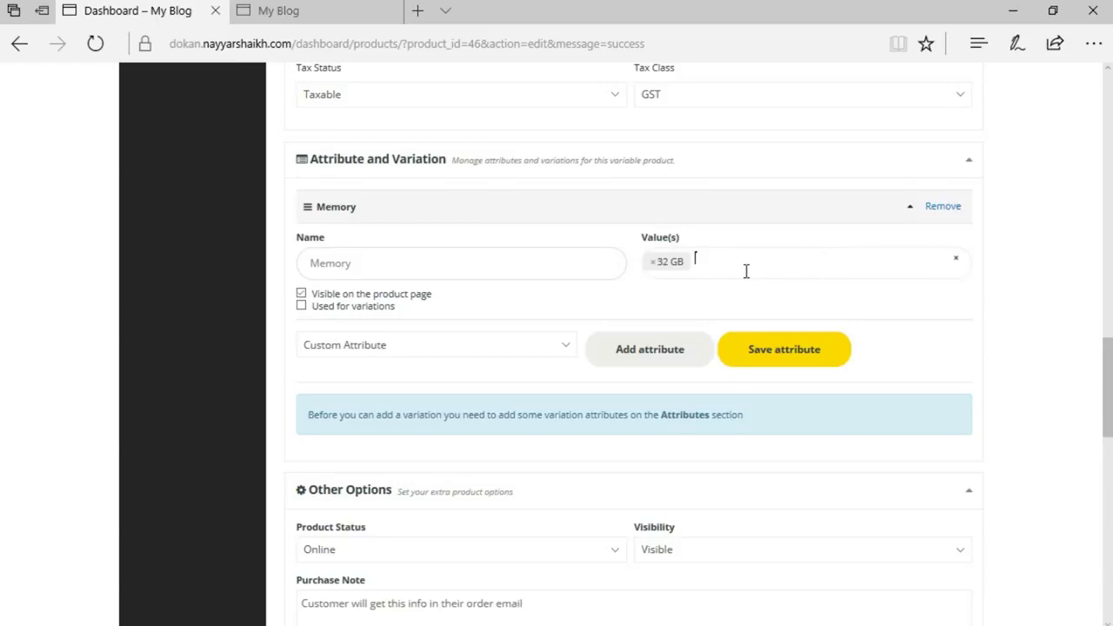
pyautogui.write('64 GB')
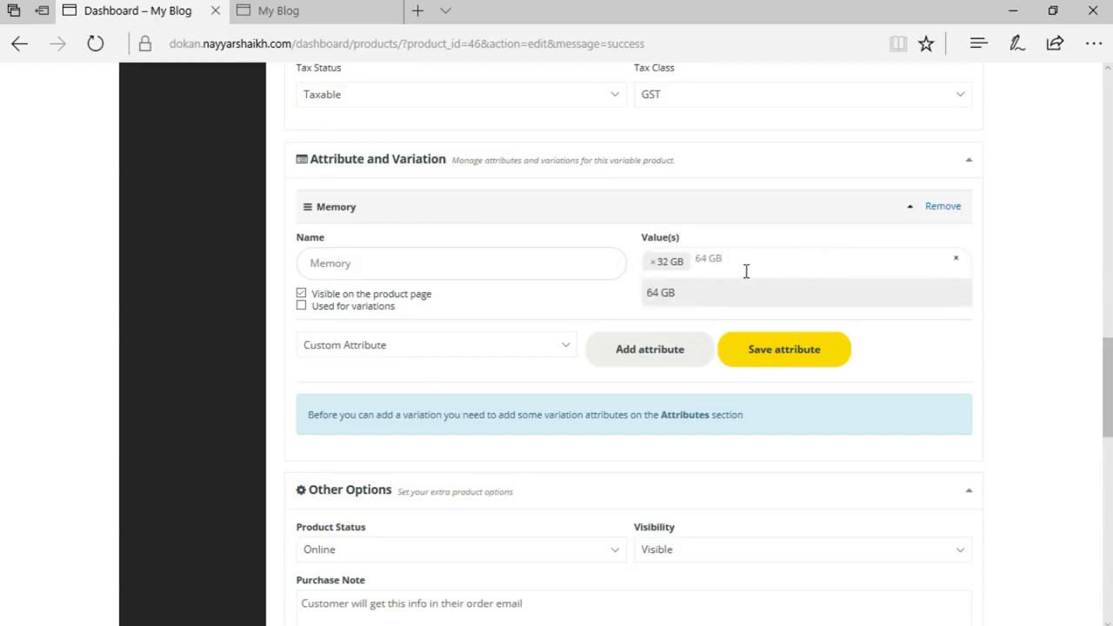
pyautogui.press('Return')
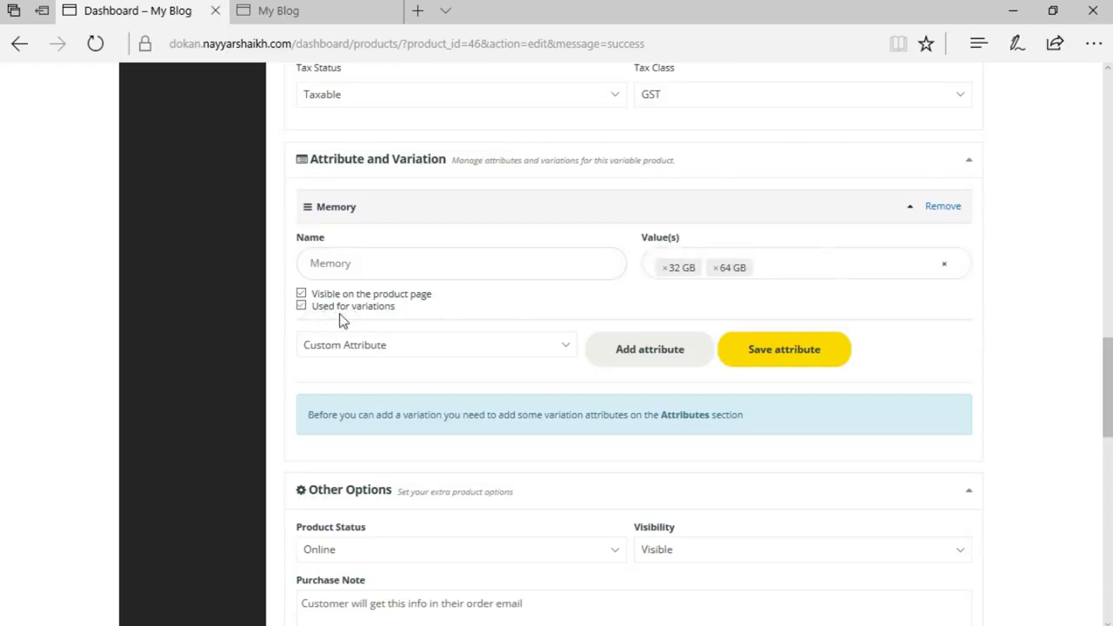
pyautogui.click(830, 364)
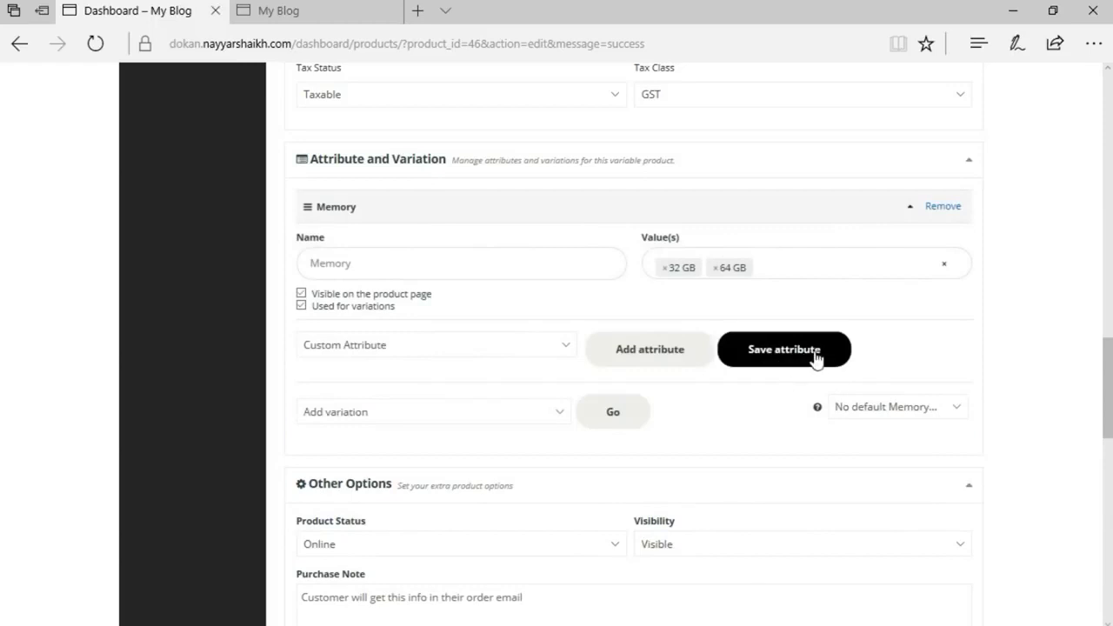
pyautogui.click(405, 422)
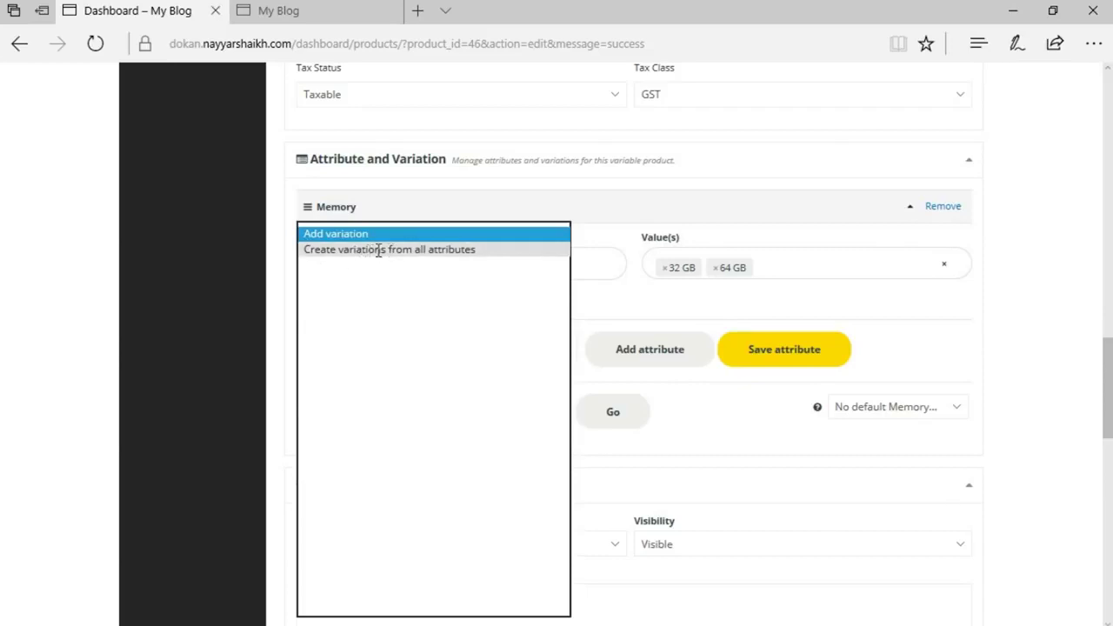
# Run 'Create variations from all attributes' and confirm both alerts, adding the 32 GB and 64 GB variations.
pyautogui.click(424, 252)
pyautogui.click(613, 417)
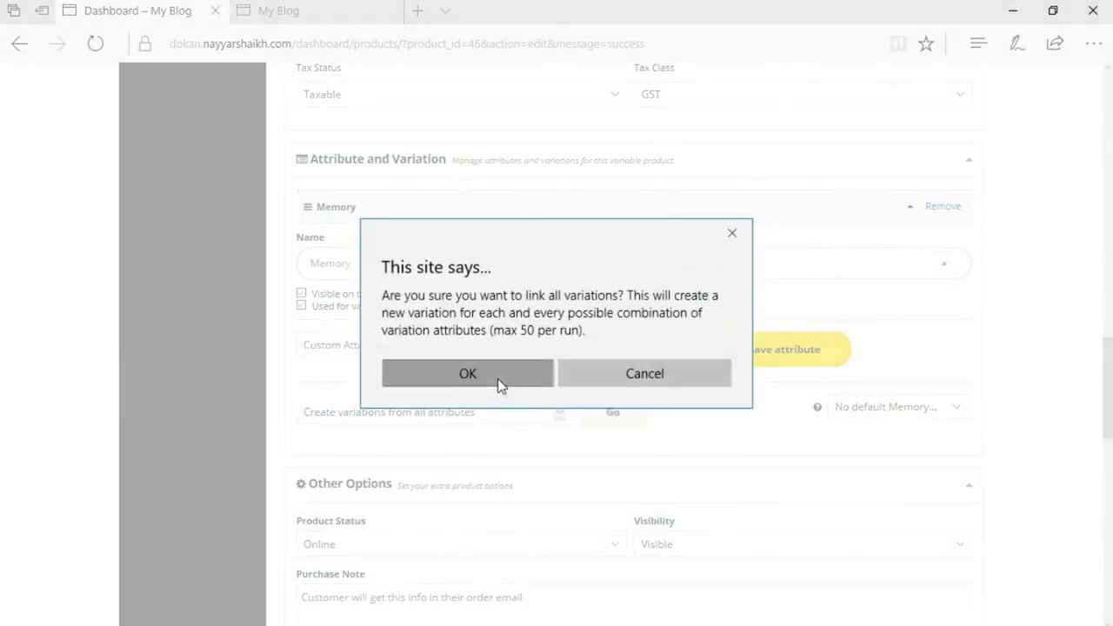
pyautogui.click(500, 384)
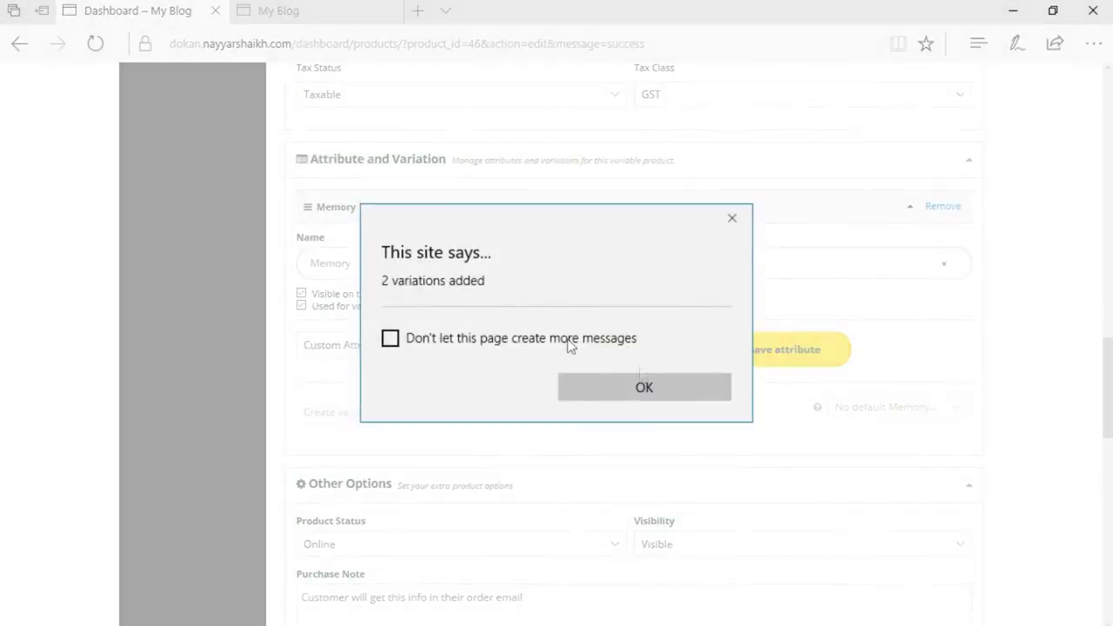
pyautogui.click(600, 380)
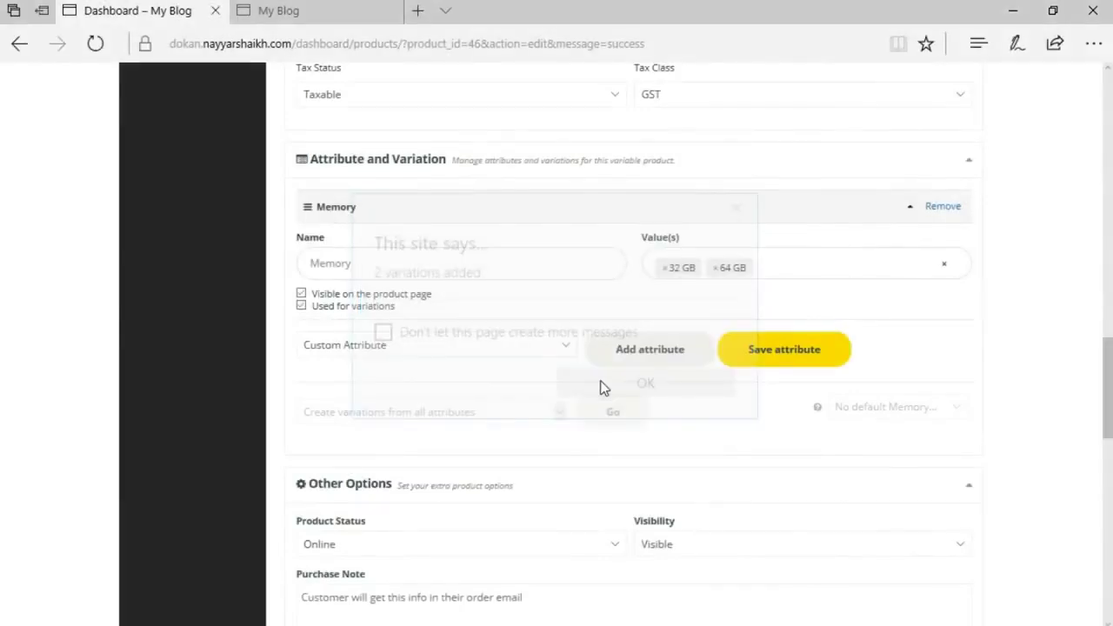
pyautogui.scroll(-2, 693, 377)
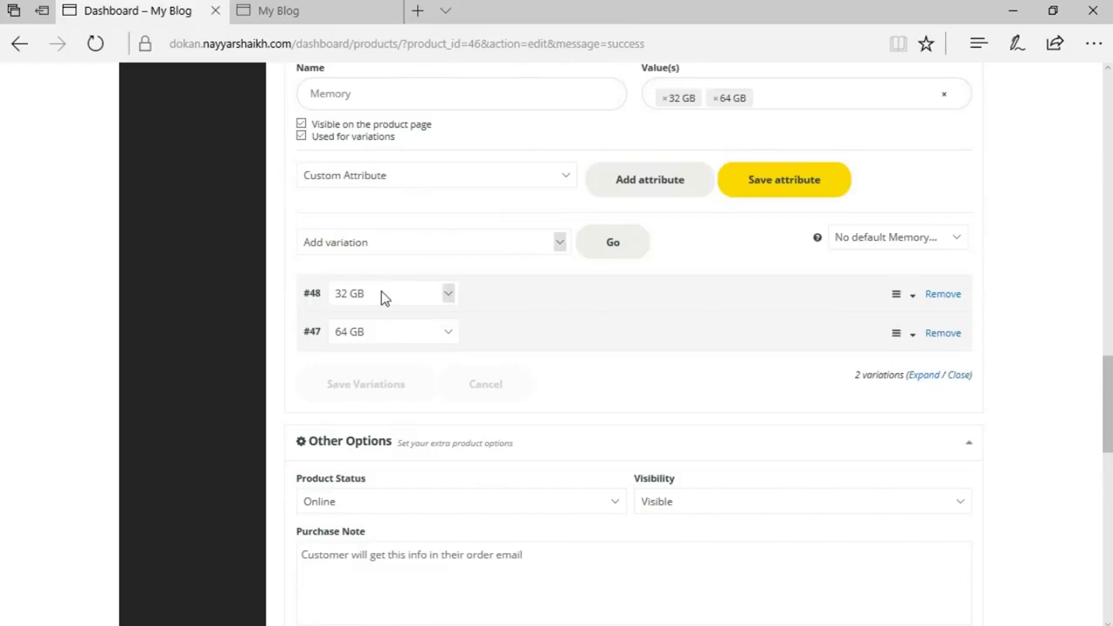
# Fill in the 32 GB variation's regular price.
pyautogui.click(913, 297)
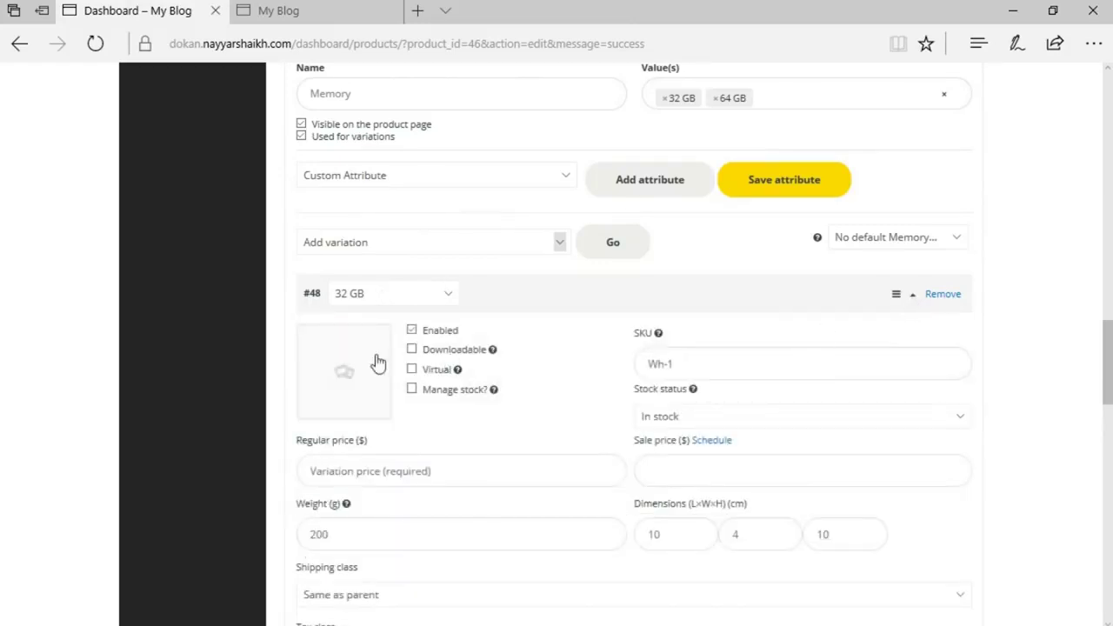
pyautogui.scroll(-2, 1100, 414)
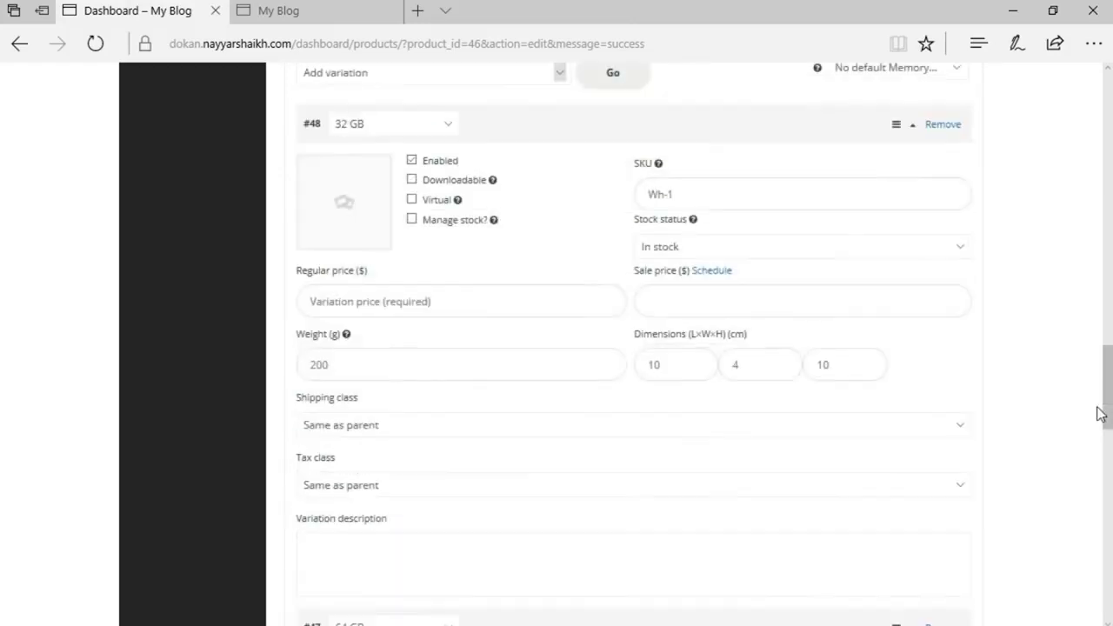
pyautogui.click(393, 307)
pyautogui.scroll(1, 807, 304)
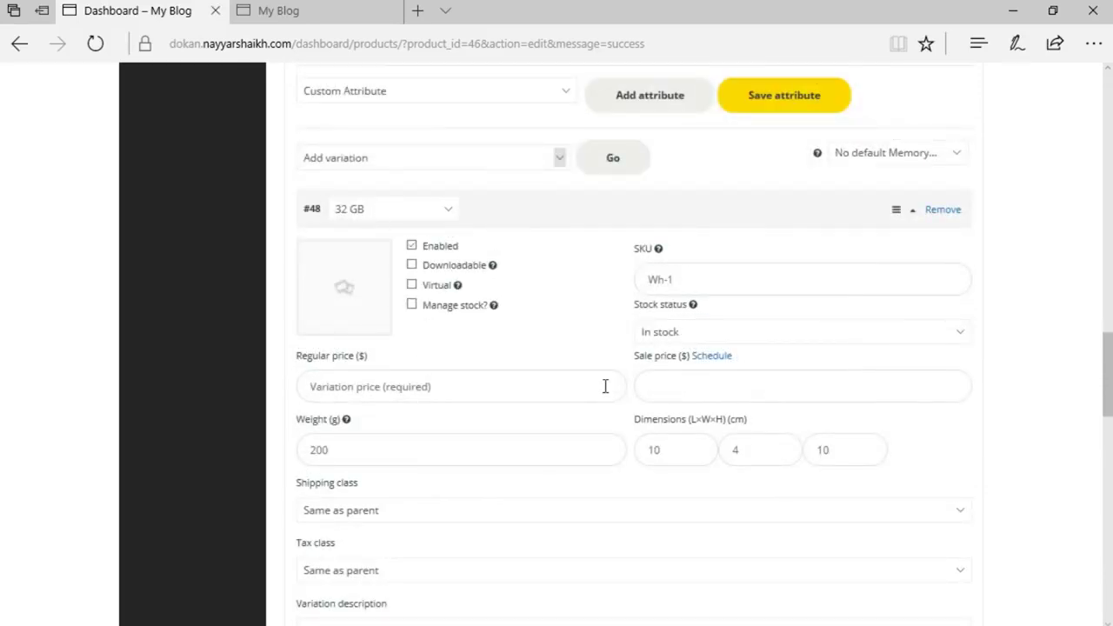
pyautogui.write('100')
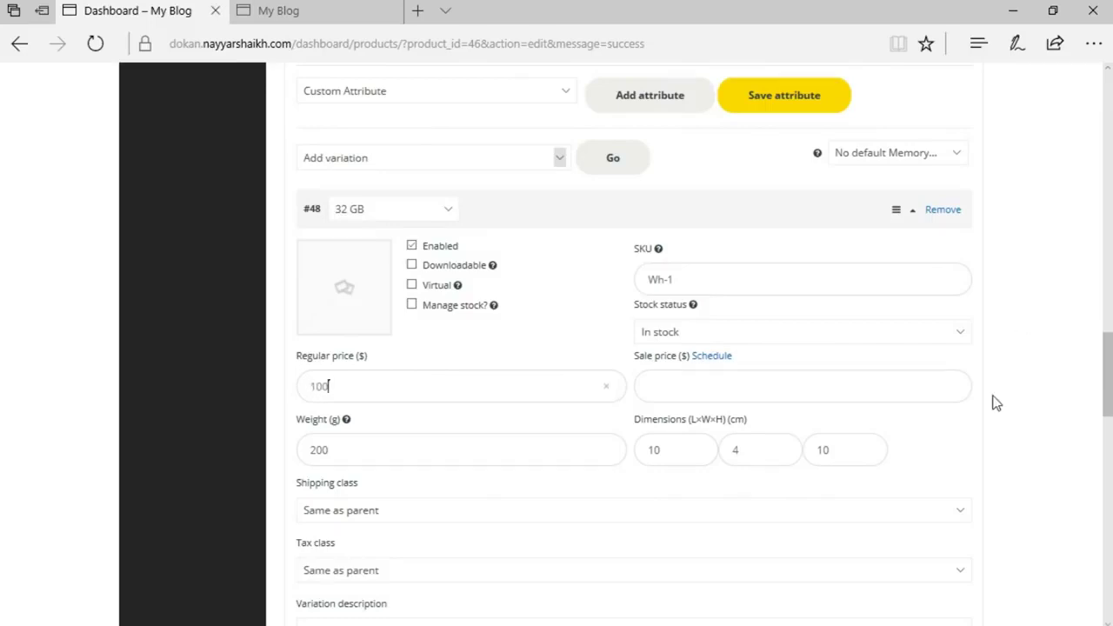
pyautogui.scroll(-1, 996, 400)
pyautogui.scroll(2, 996, 403)
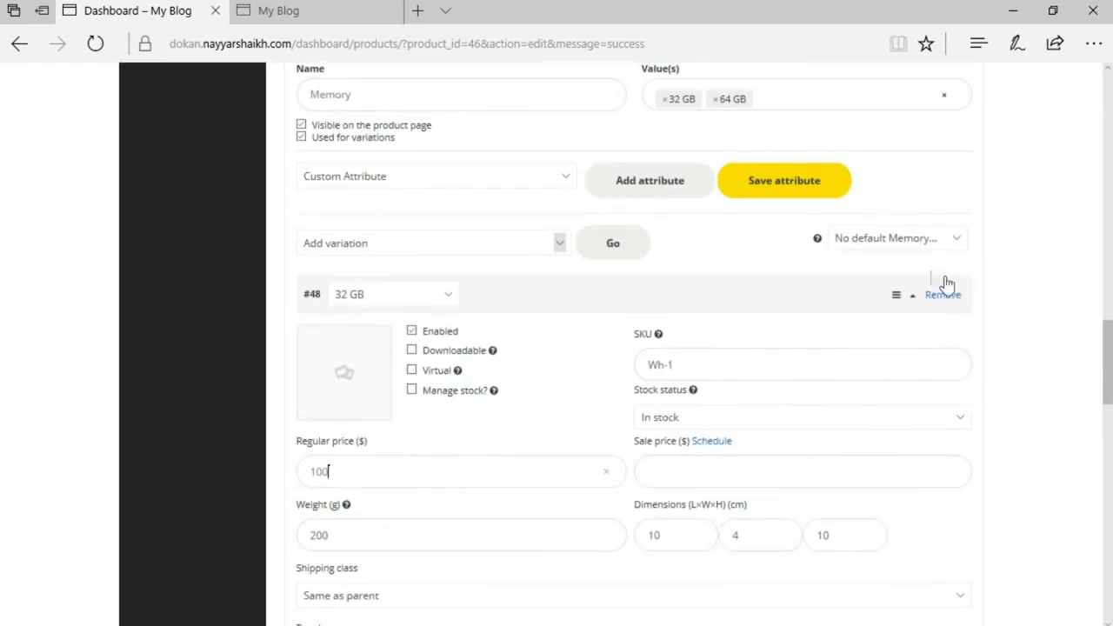
pyautogui.click(914, 299)
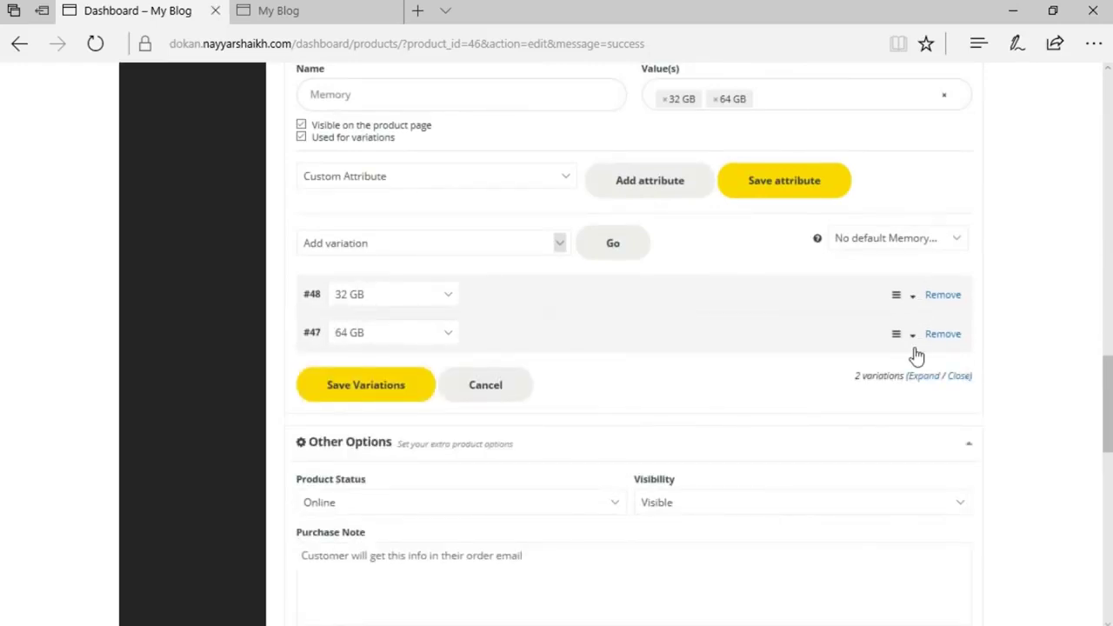
# Set the 64 GB variation's regular price to 150 and save the product.
pyautogui.click(913, 347)
pyautogui.scroll(-1, 589, 441)
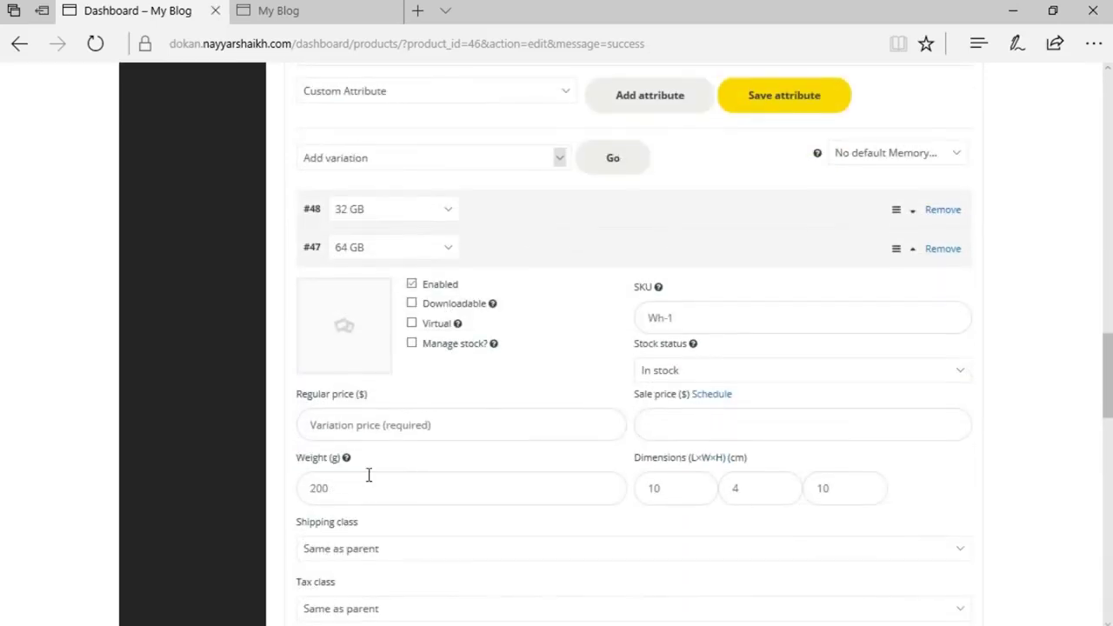
pyautogui.click(381, 424)
pyautogui.write('150')
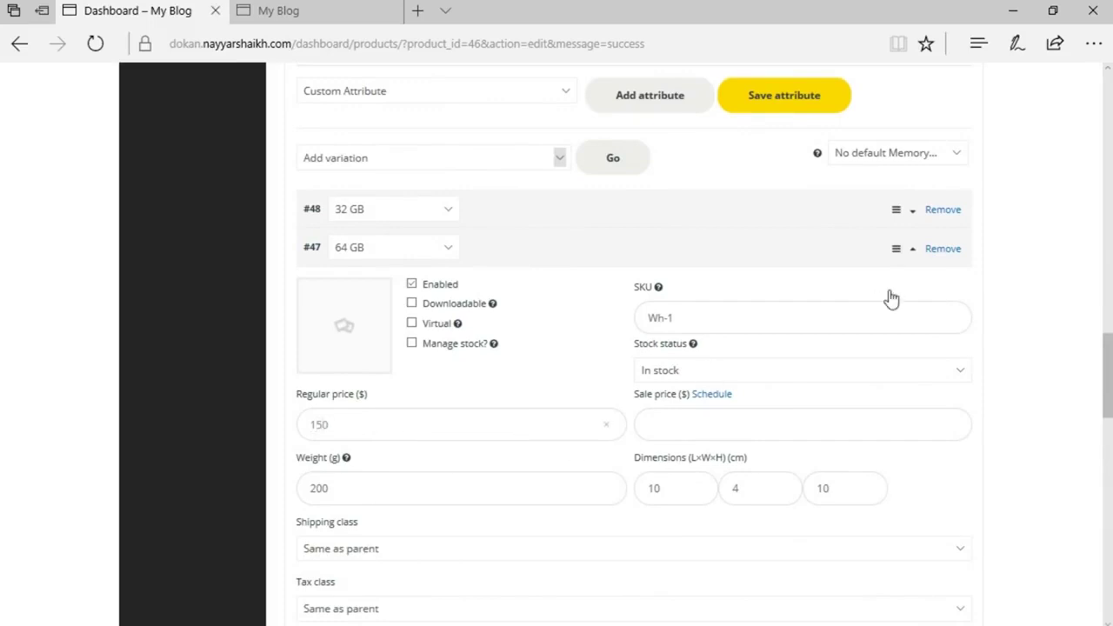
pyautogui.click(913, 251)
pyautogui.scroll(-1, 983, 435)
pyautogui.click(950, 552)
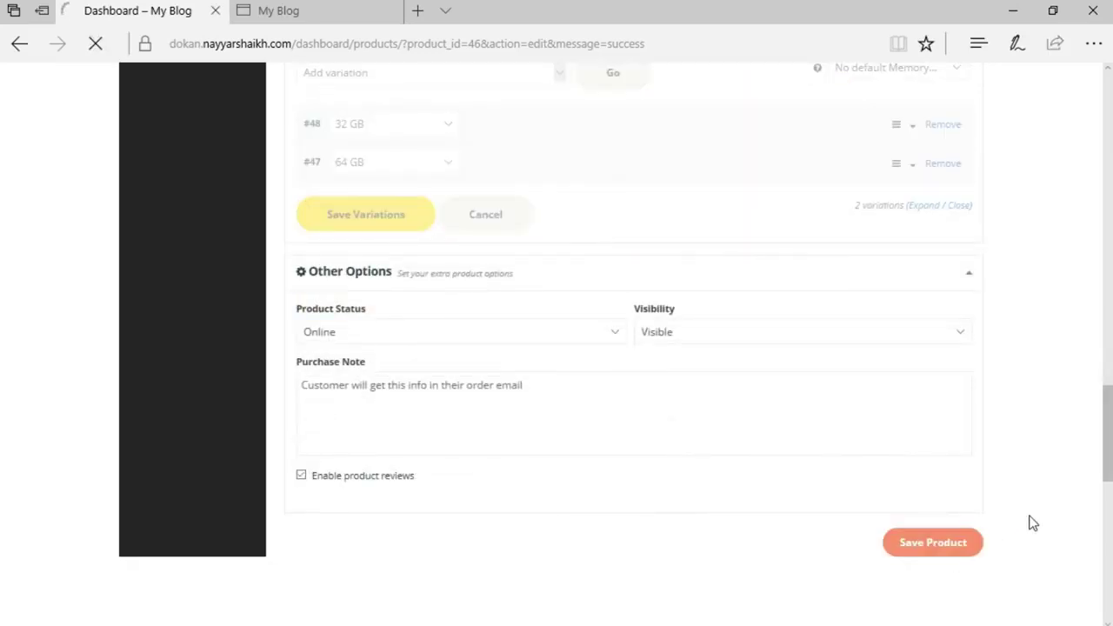
pyautogui.scroll(15, 1033, 523)
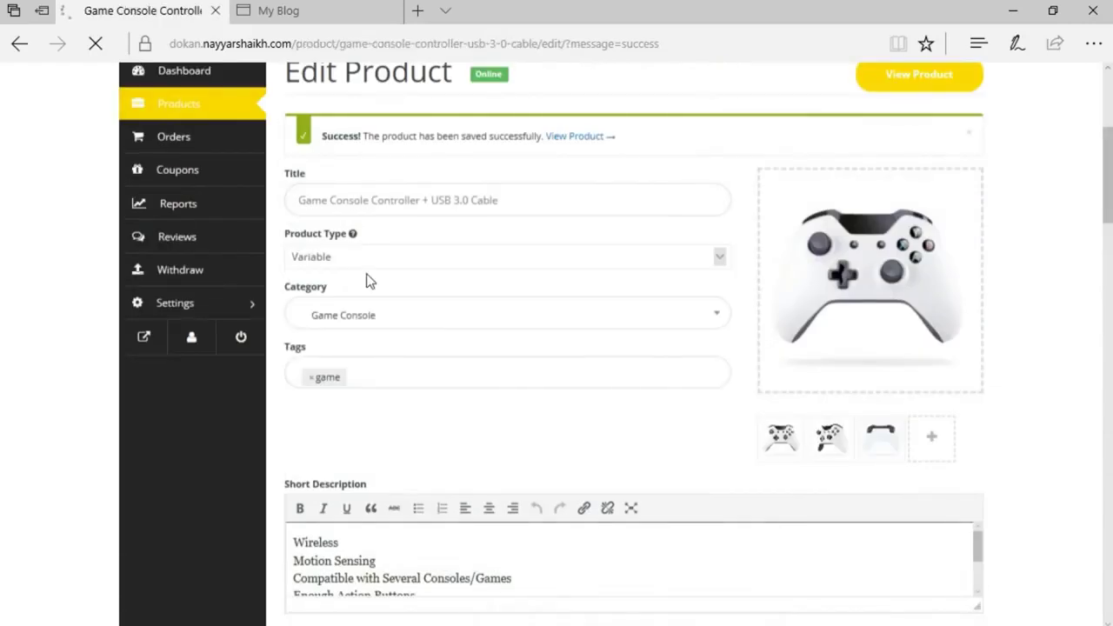
pyautogui.scroll(3, 439, 158)
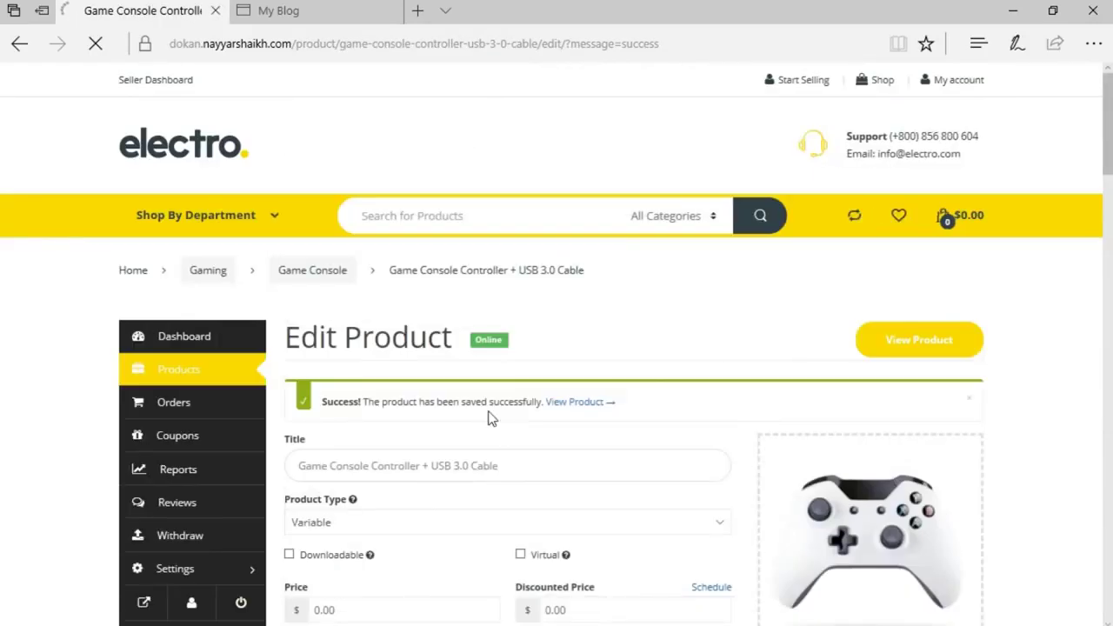
pyautogui.rightClick(579, 404)
# Open the saved product in a new tab and check the 32 GB ($100.00) and 64 GB prices.
pyautogui.click(624, 420)
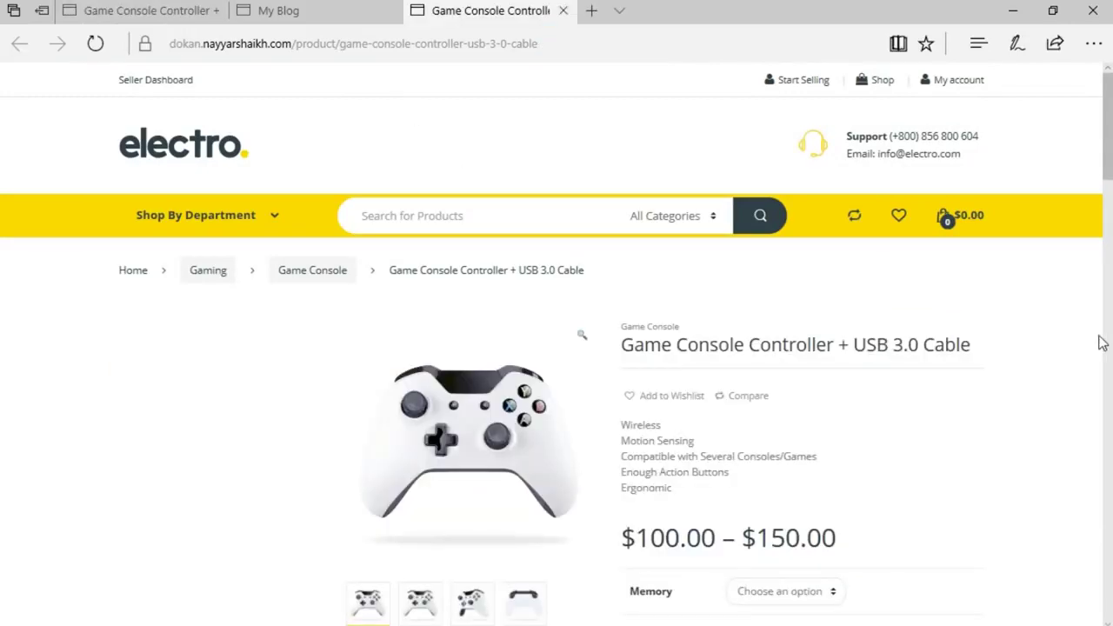
pyautogui.scroll(-1, 1112, 391)
pyautogui.scroll(-1, 1112, 391)
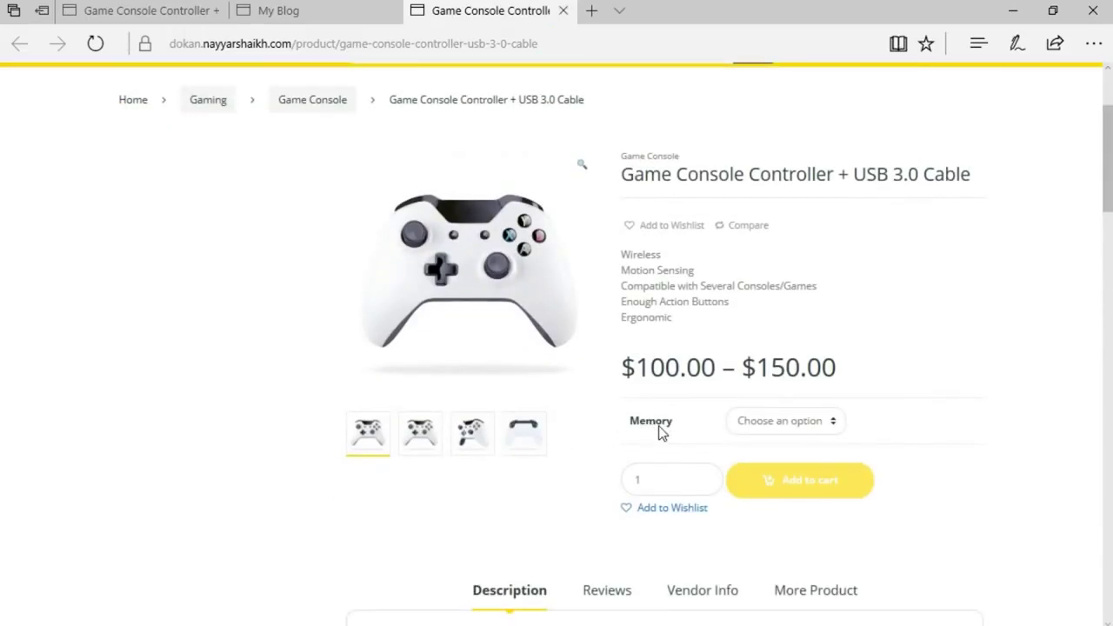
pyautogui.click(823, 433)
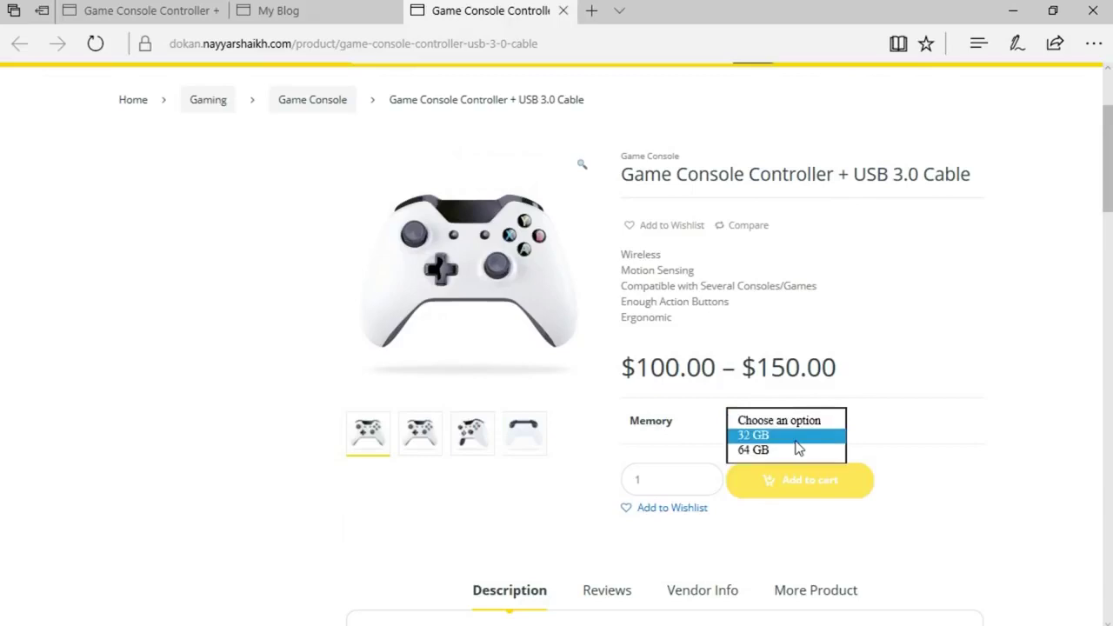
pyautogui.click(798, 445)
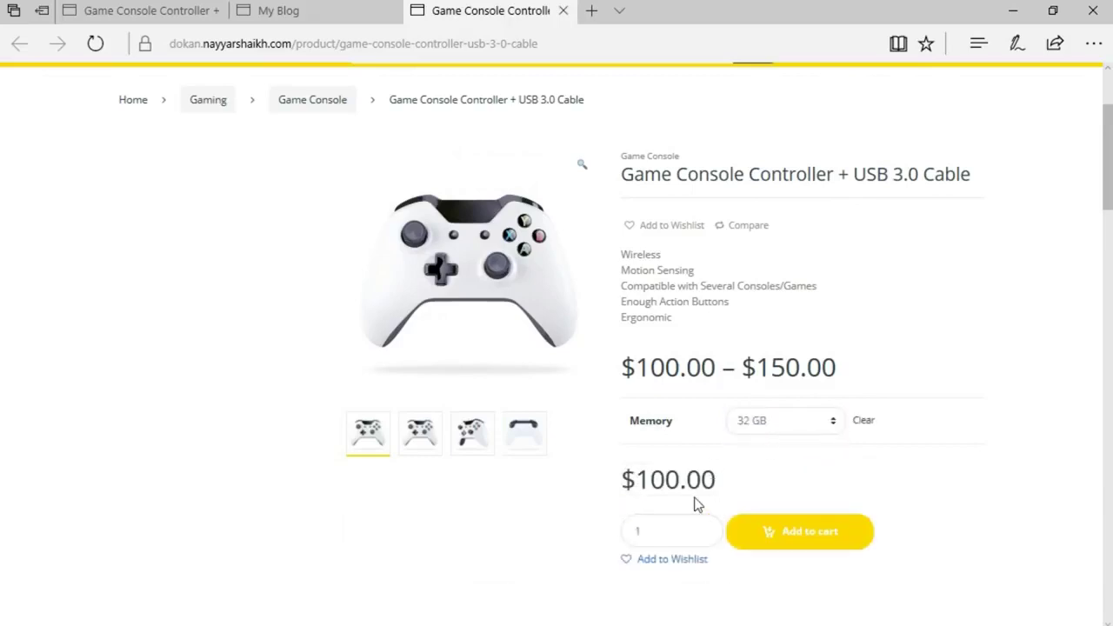
pyautogui.moveTo(622, 480); pyautogui.dragTo(717, 479)
pyautogui.click(817, 422)
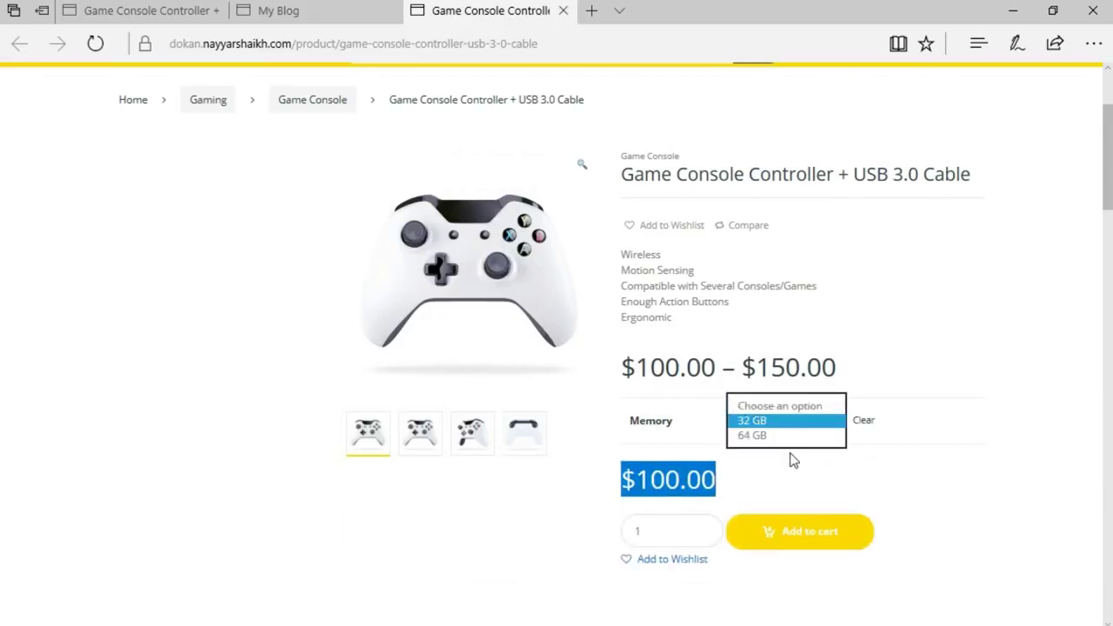
pyautogui.click(783, 442)
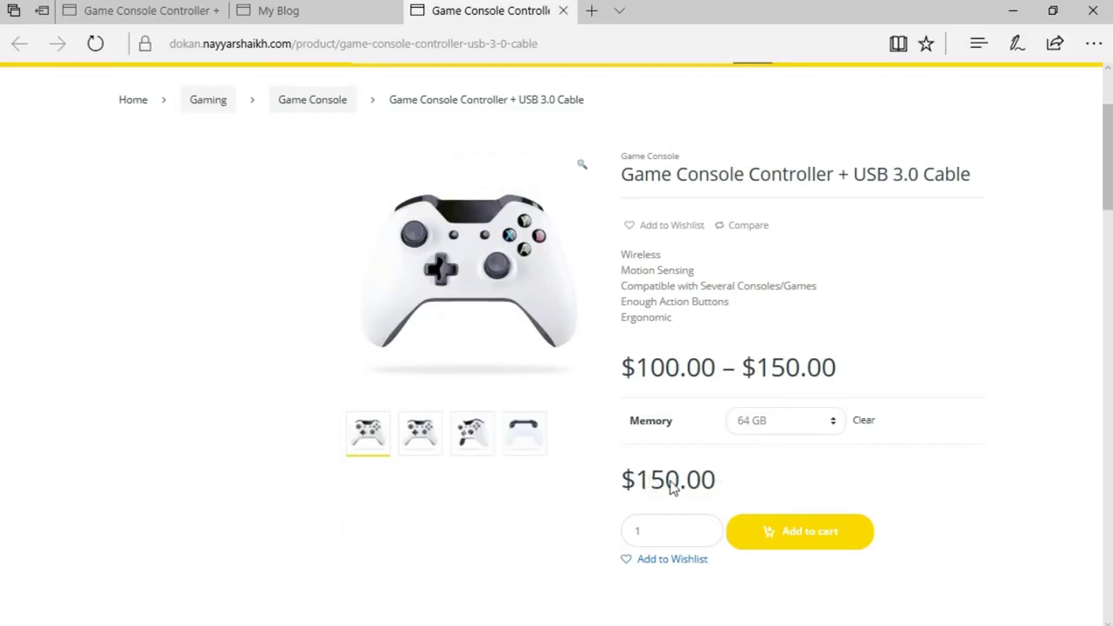
pyautogui.scroll(3, 945, 385)
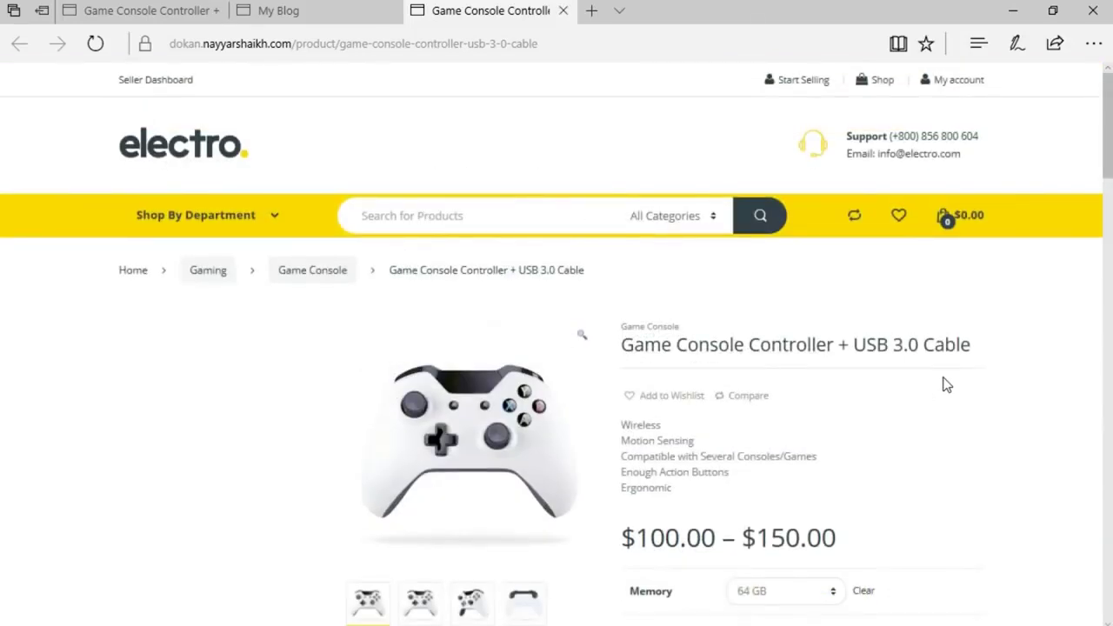
pyautogui.scroll(-2, 945, 384)
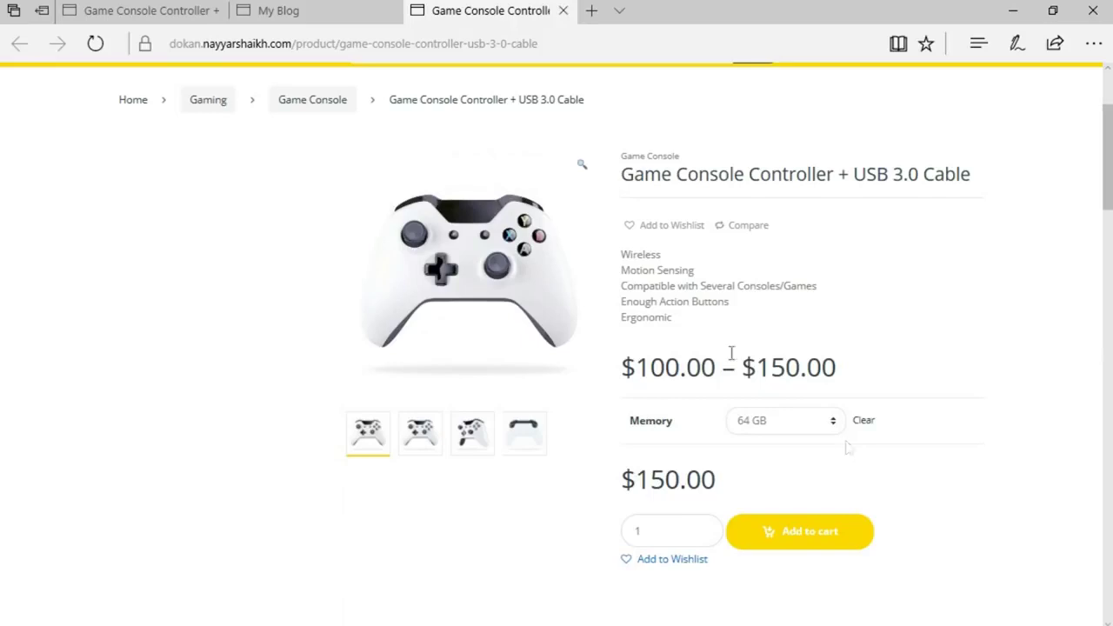
# Back in the dashboard, open the vendor Orders page, which shows no orders found.
pyautogui.click(116, 5)
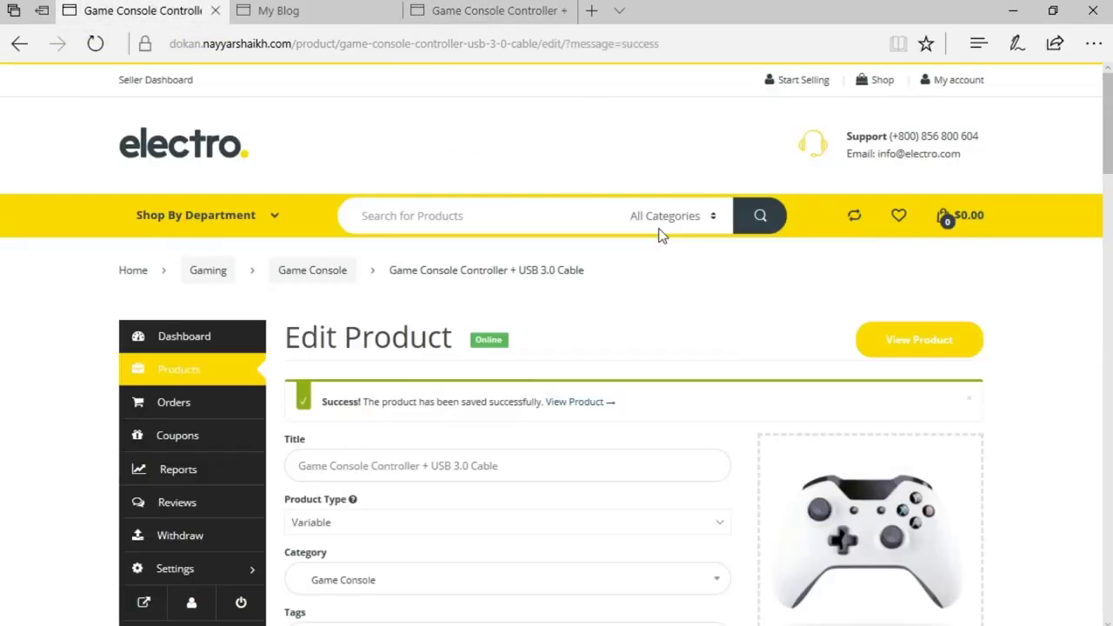
pyautogui.scroll(-2, 1111, 349)
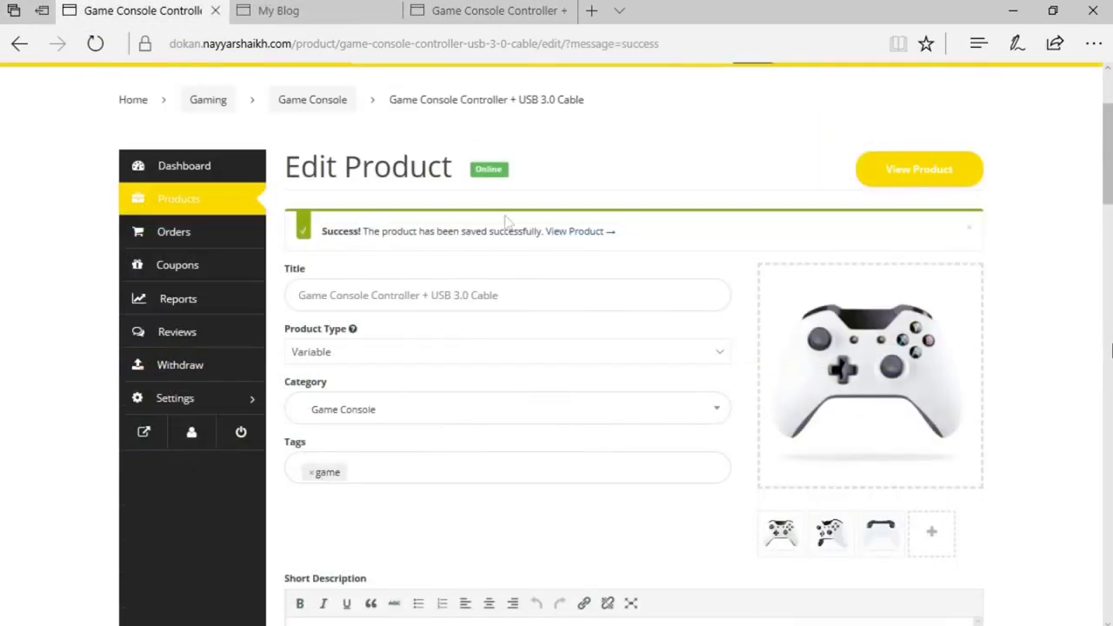
pyautogui.click(179, 241)
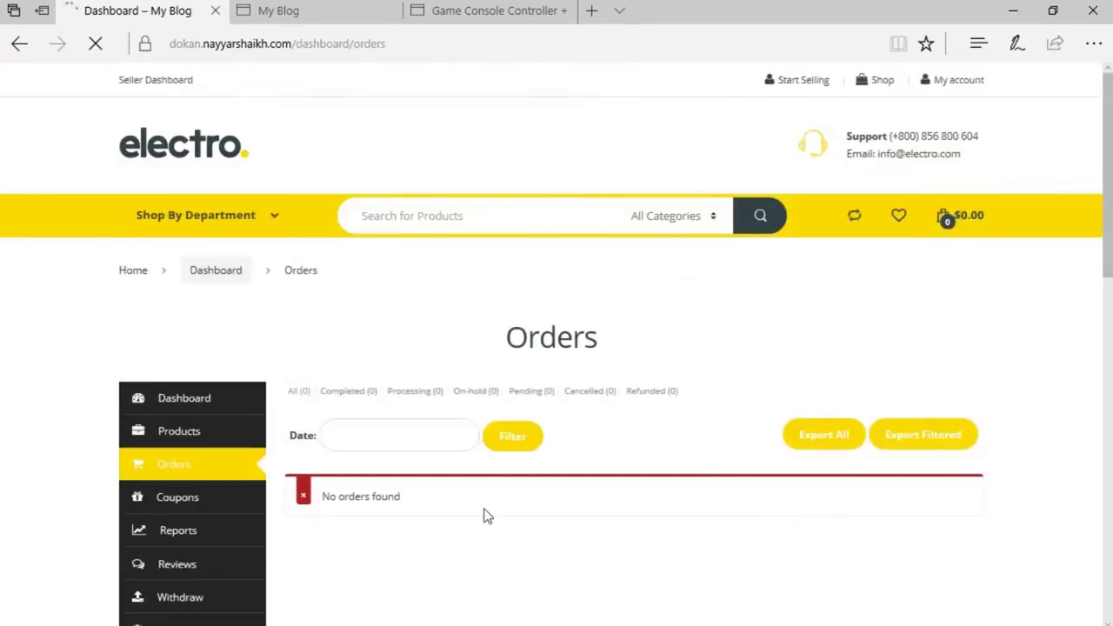
pyautogui.scroll(-1, 488, 516)
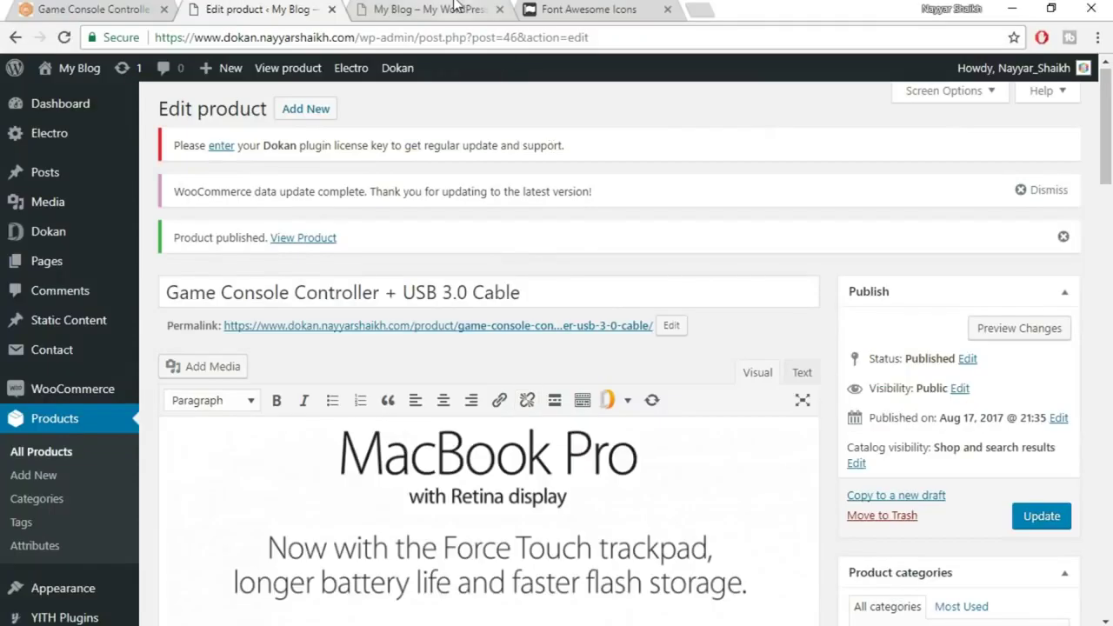
# Reload the storefront home page and open the Game Console Controller product.
pyautogui.click(454, 7)
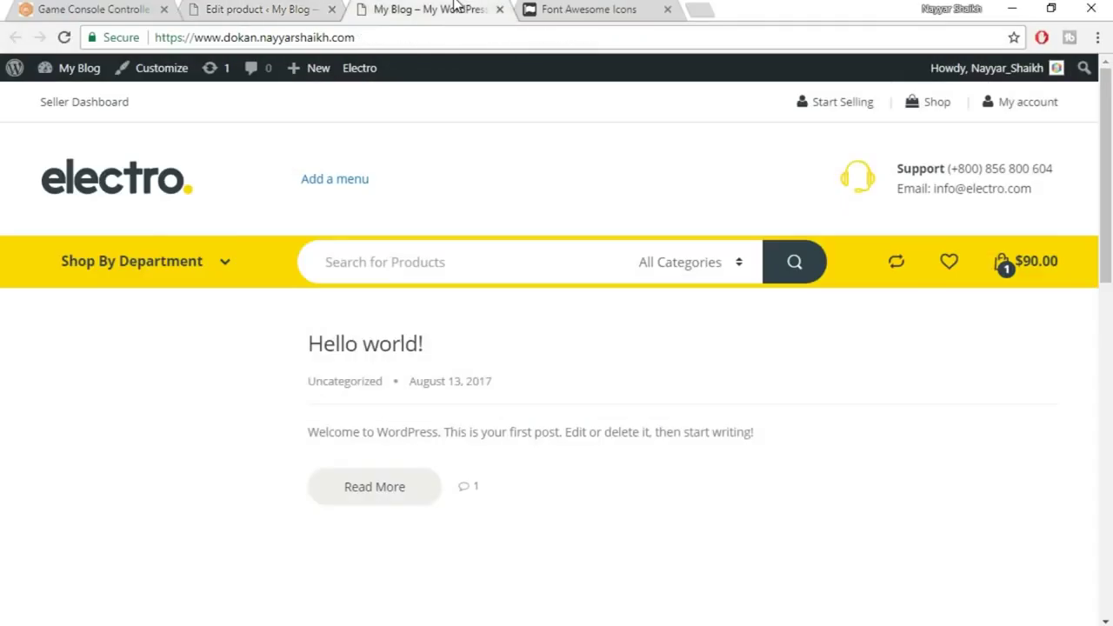
pyautogui.click(174, 179)
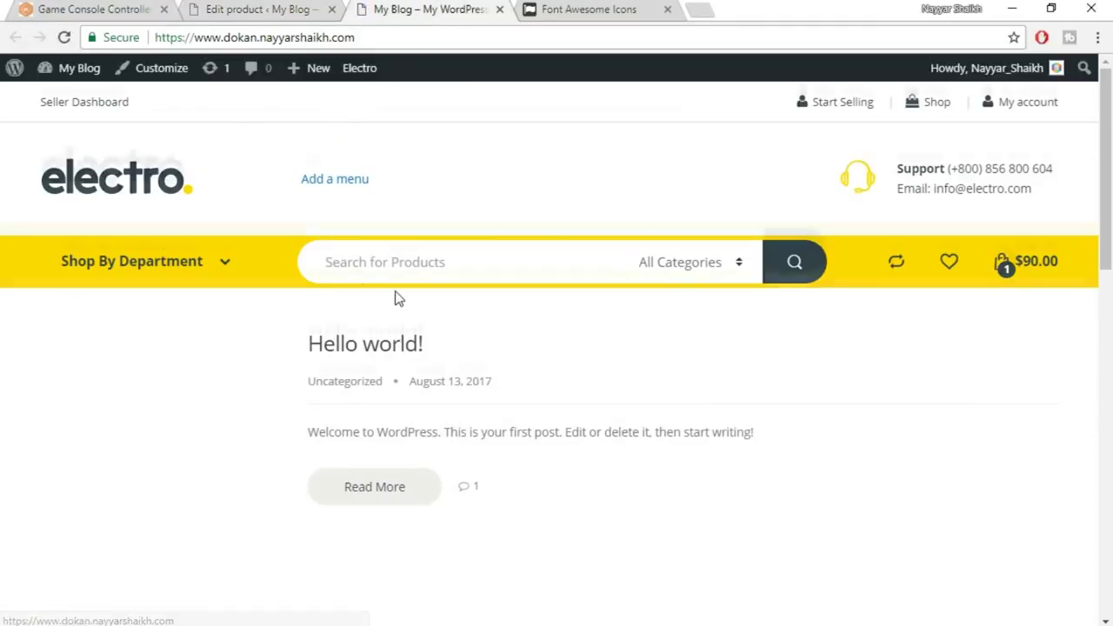
pyautogui.scroll(-7, 396, 298)
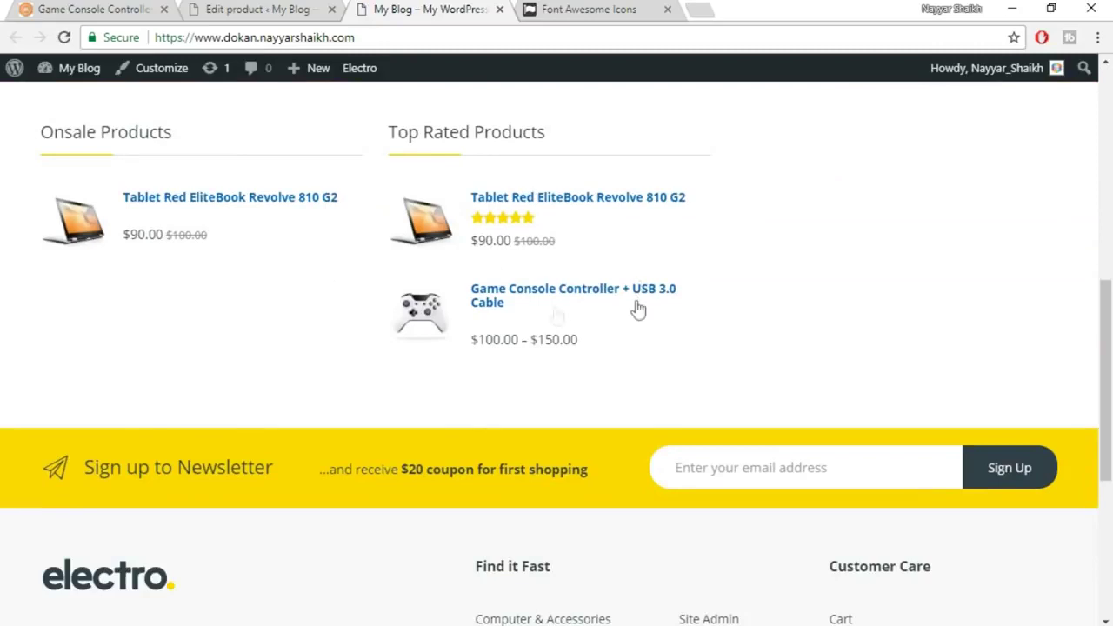
pyautogui.click(496, 306)
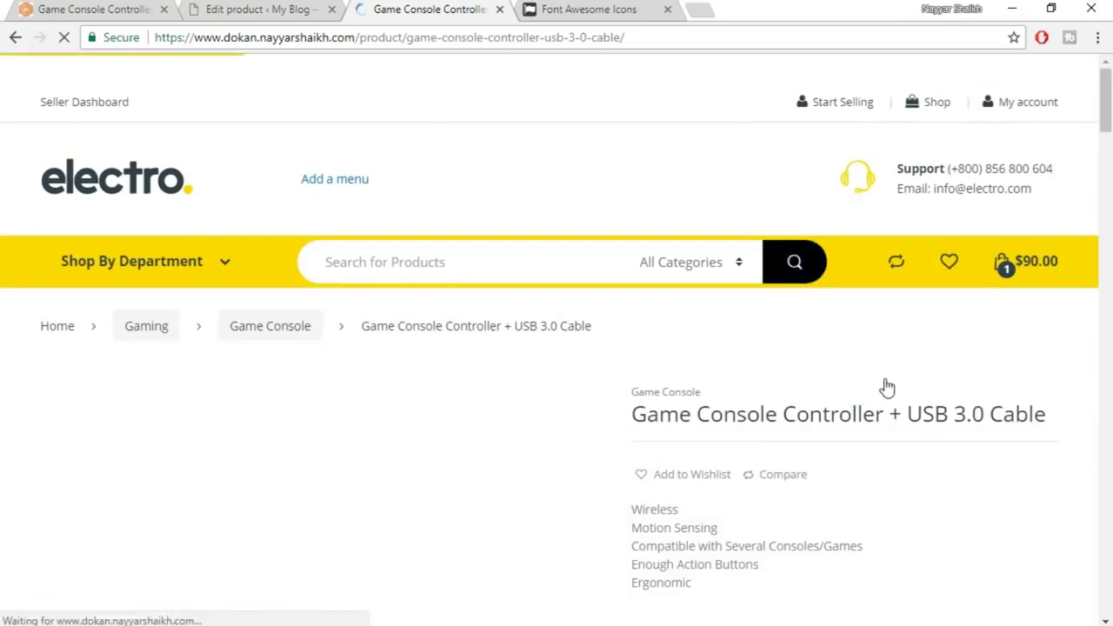
# Add the 32 GB controller to the cart and go to the cart page.
pyautogui.scroll(-4, 956, 415)
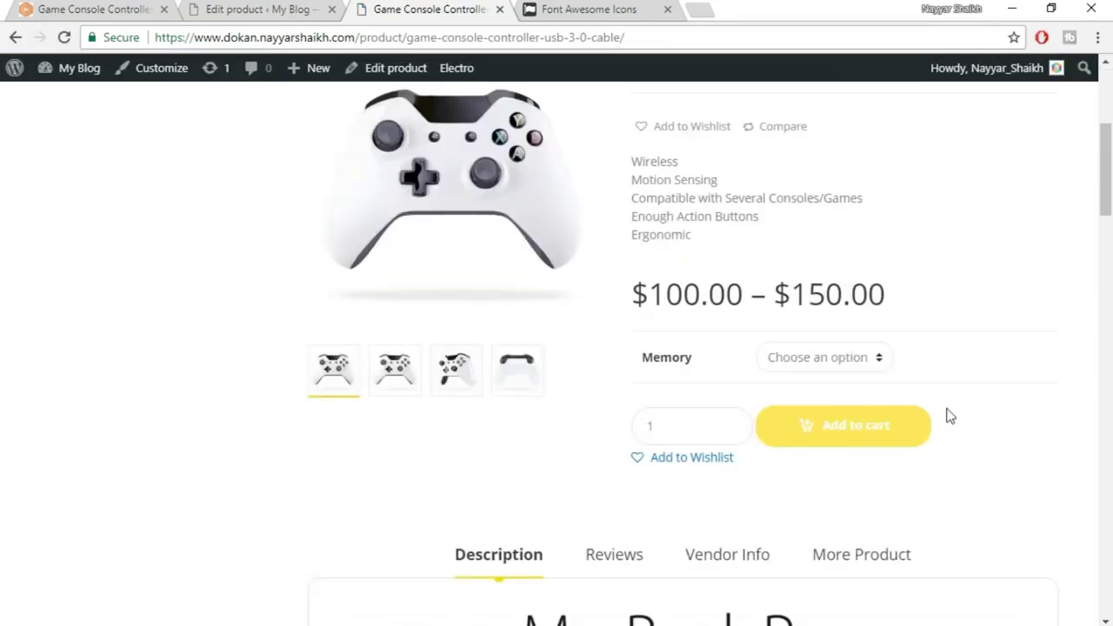
pyautogui.click(818, 357)
pyautogui.click(786, 400)
pyautogui.click(867, 503)
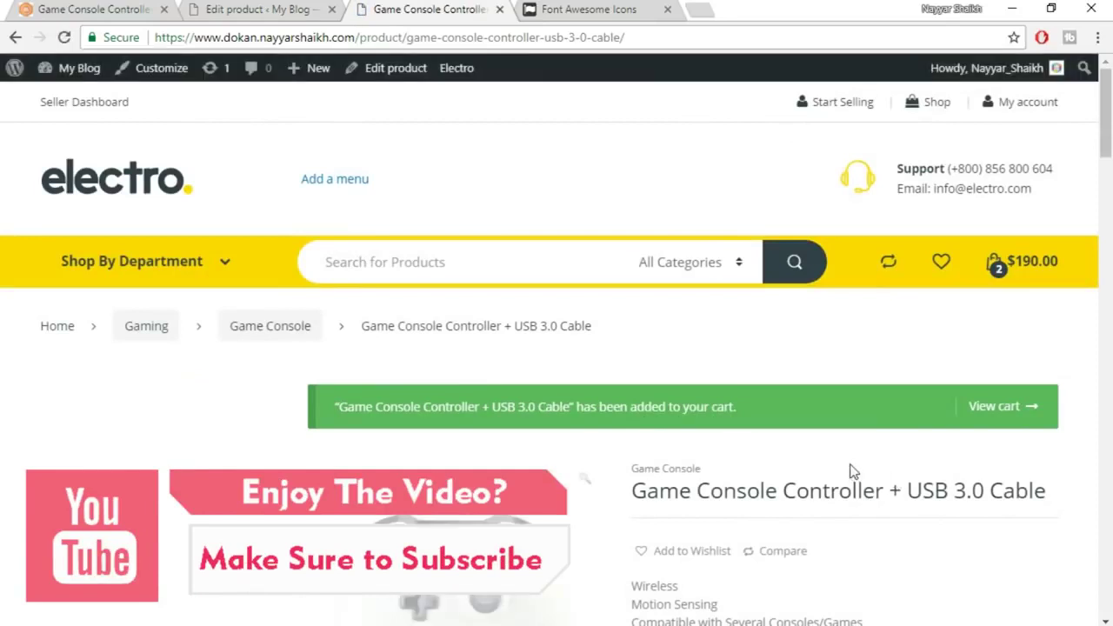
pyautogui.click(1000, 406)
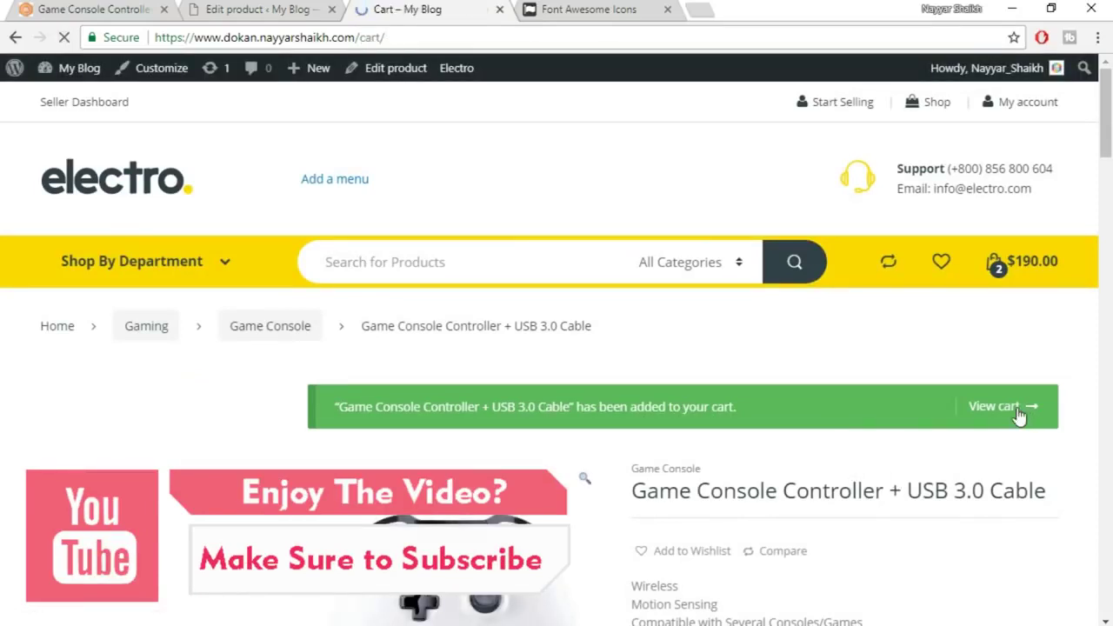
# Remove the EliteBook Revolve 810 G2 from the cart, increase the controller quantity, and check out.
pyautogui.scroll(-2, 1016, 415)
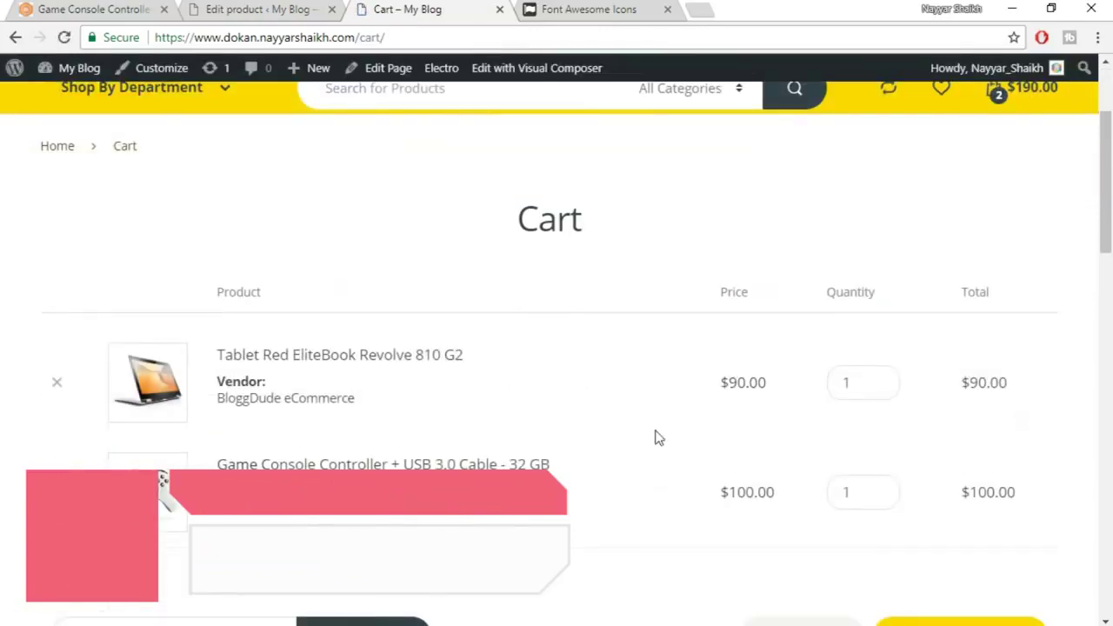
pyautogui.scroll(-1, 815, 390)
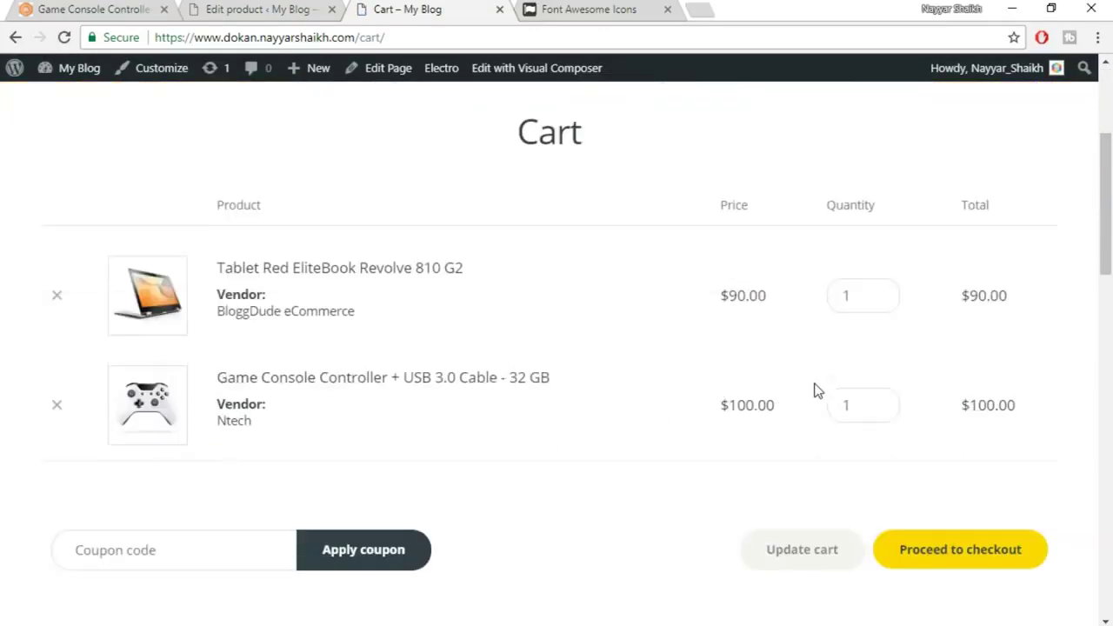
pyautogui.click(55, 299)
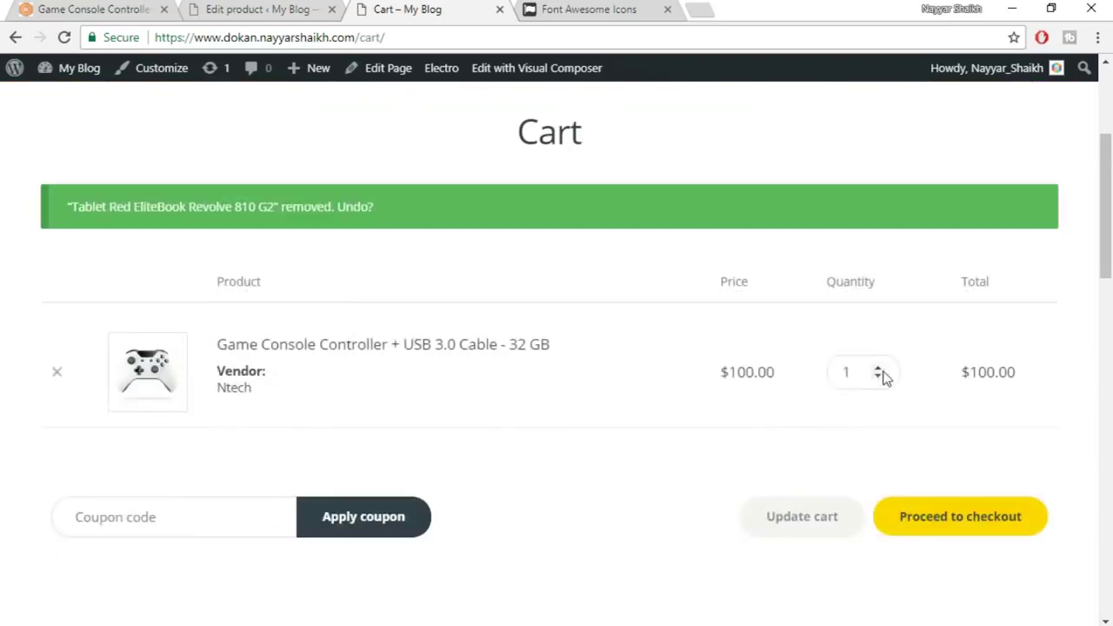
pyautogui.doubleClick(879, 369)
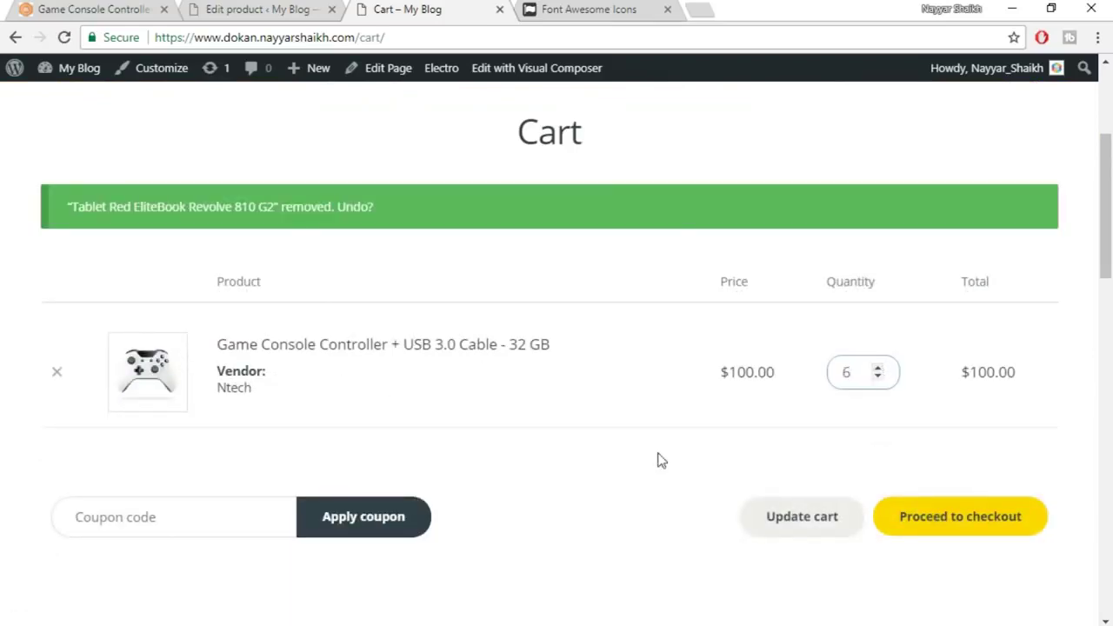
pyautogui.click(937, 525)
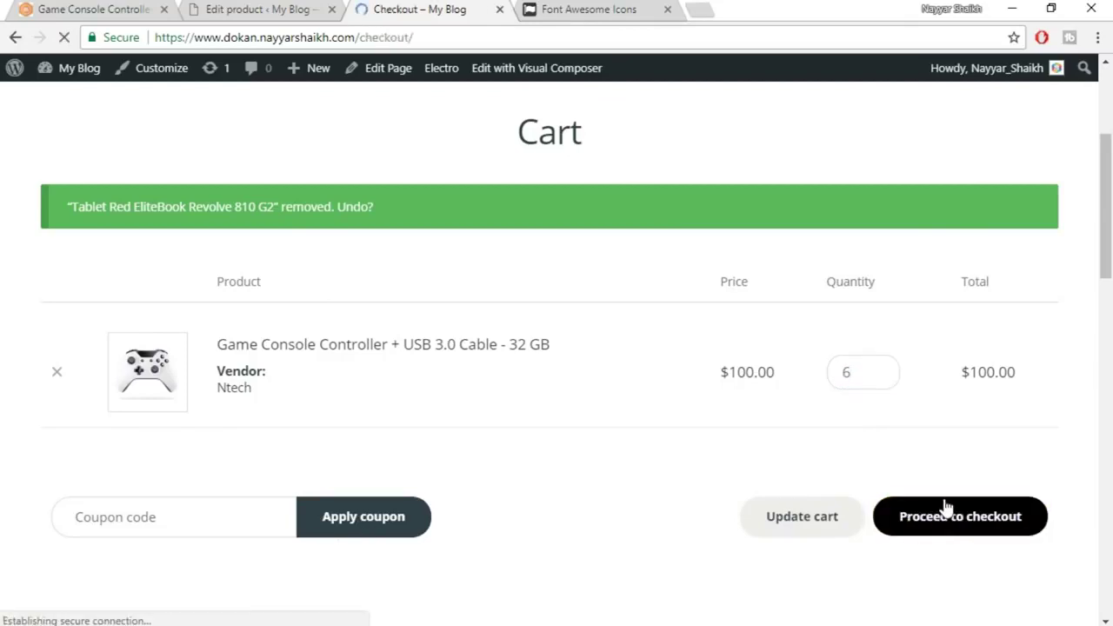
# Fill in the street address lines and choose Cash on delivery as the payment method.
pyautogui.scroll(-6, 946, 503)
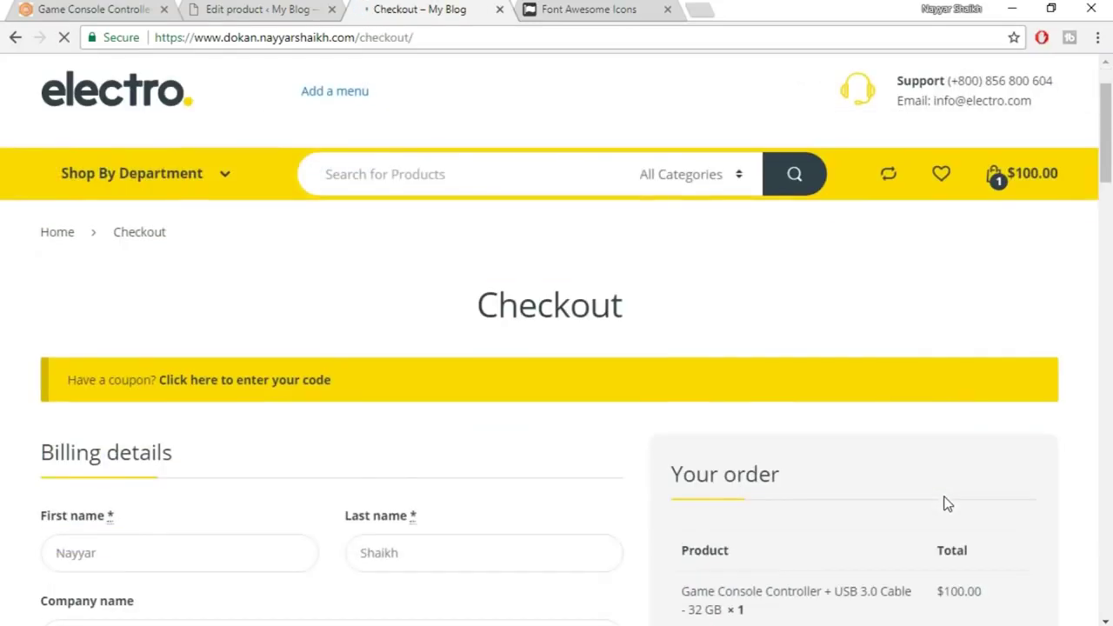
pyautogui.scroll(-2, 318, 300)
pyautogui.click(133, 243)
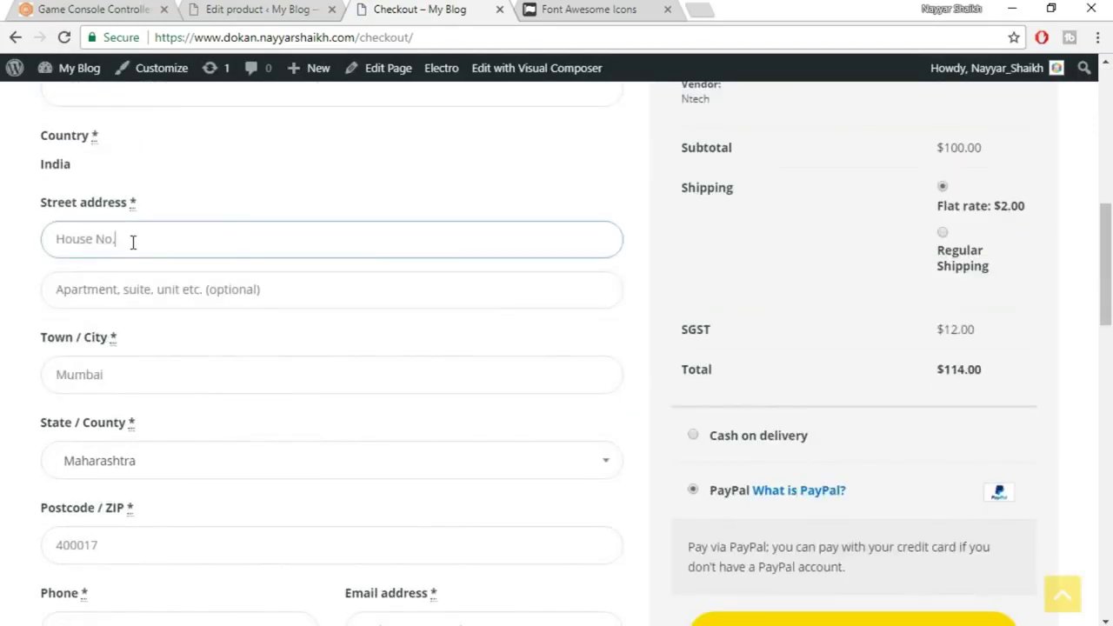
pyautogui.click(213, 297)
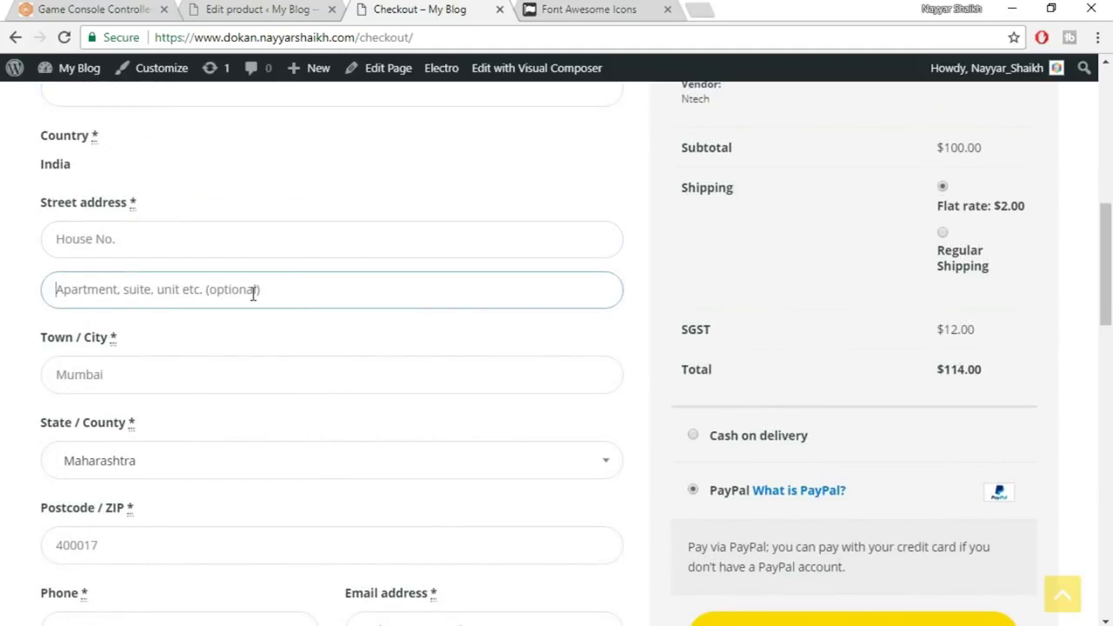
pyautogui.scroll(-1, 184, 386)
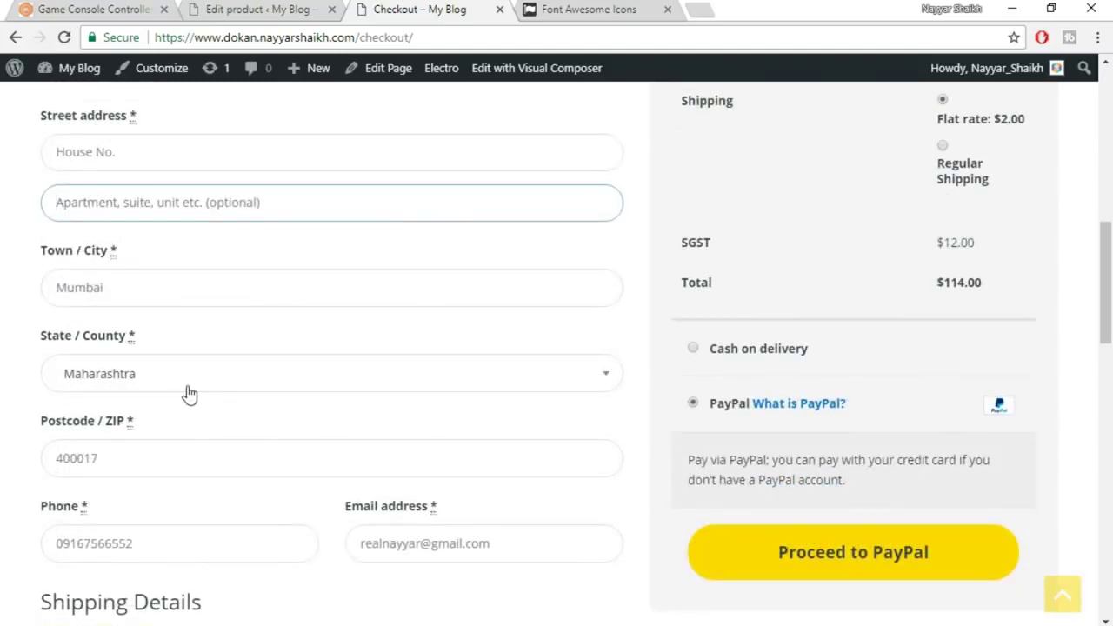
pyautogui.scroll(-3, 188, 392)
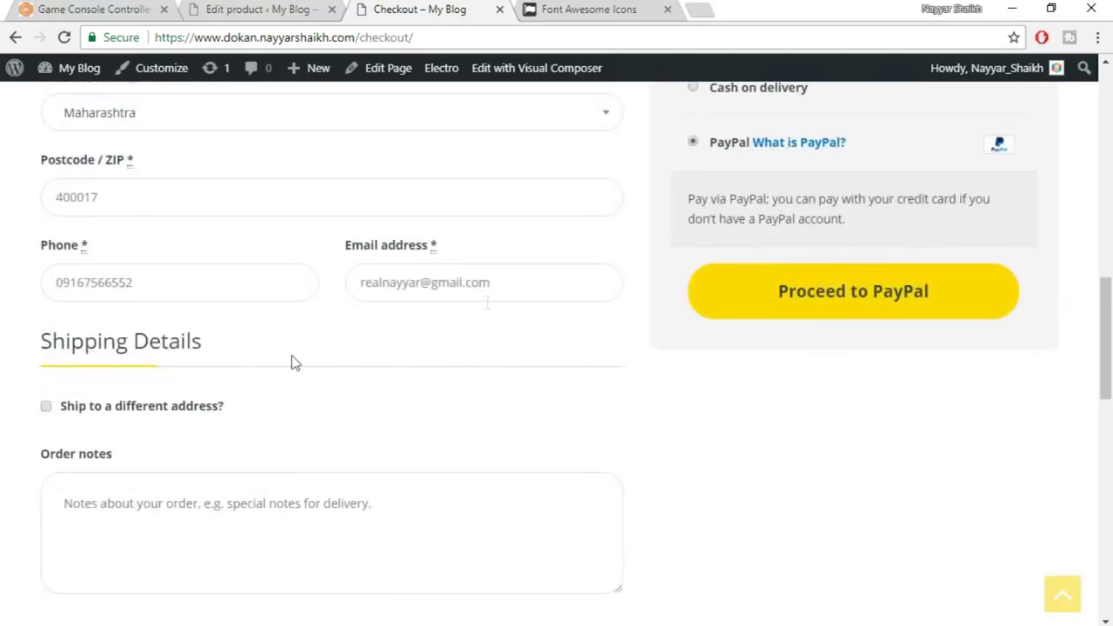
pyautogui.scroll(4, 362, 414)
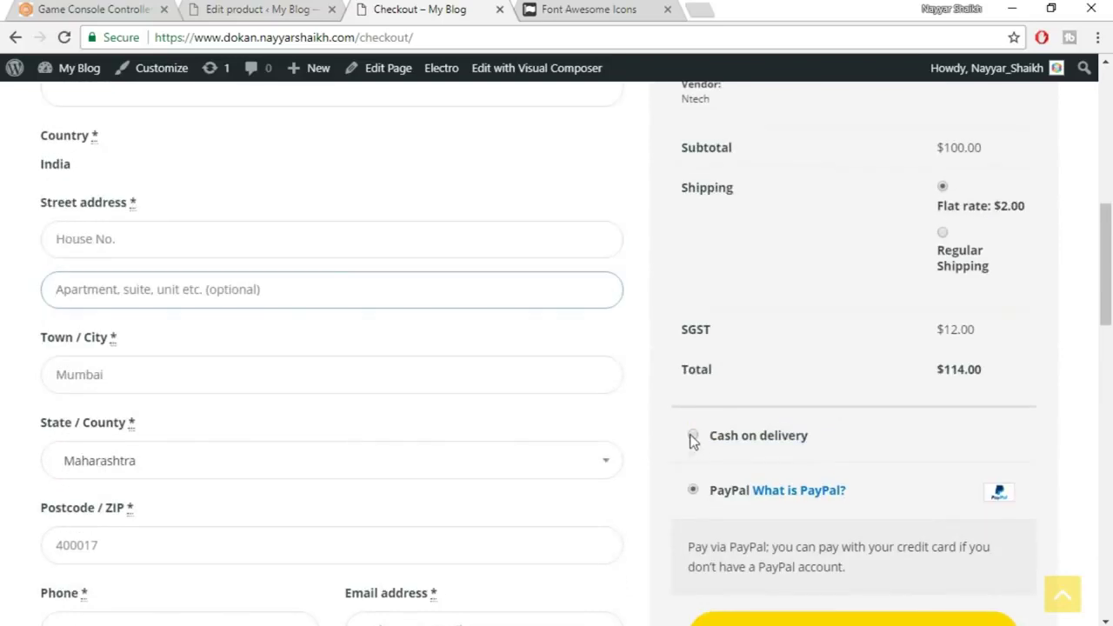
pyautogui.click(692, 437)
# Review the SGST tax and $114.00 total, then place the order.
pyautogui.scroll(2, 856, 432)
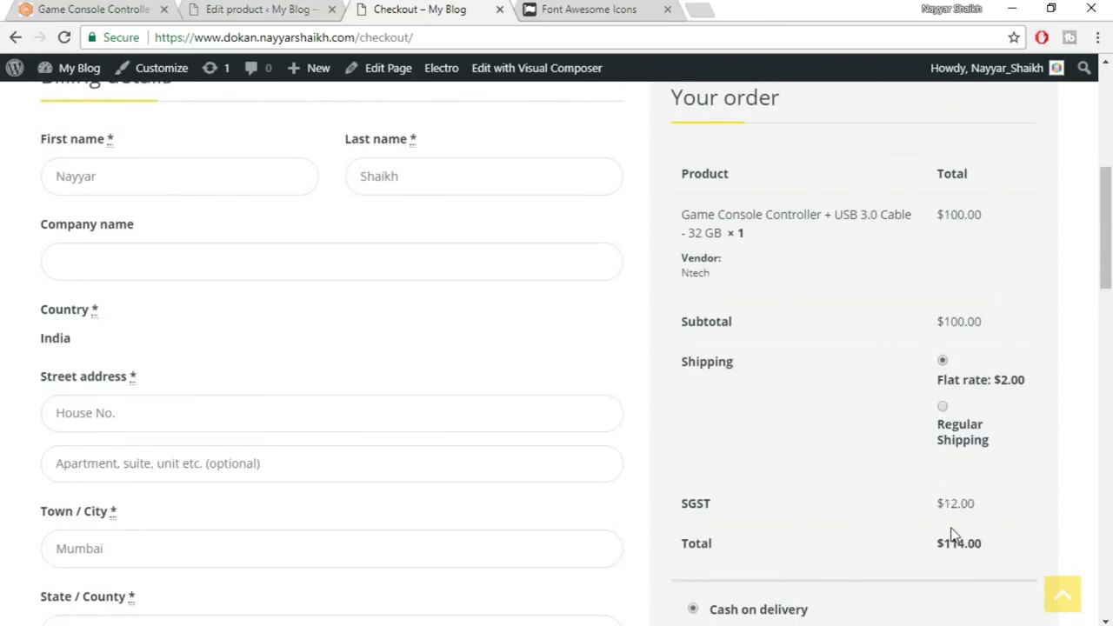
pyautogui.scroll(-1, 765, 513)
pyautogui.moveTo(686, 418); pyautogui.dragTo(989, 425)
pyautogui.click(996, 426)
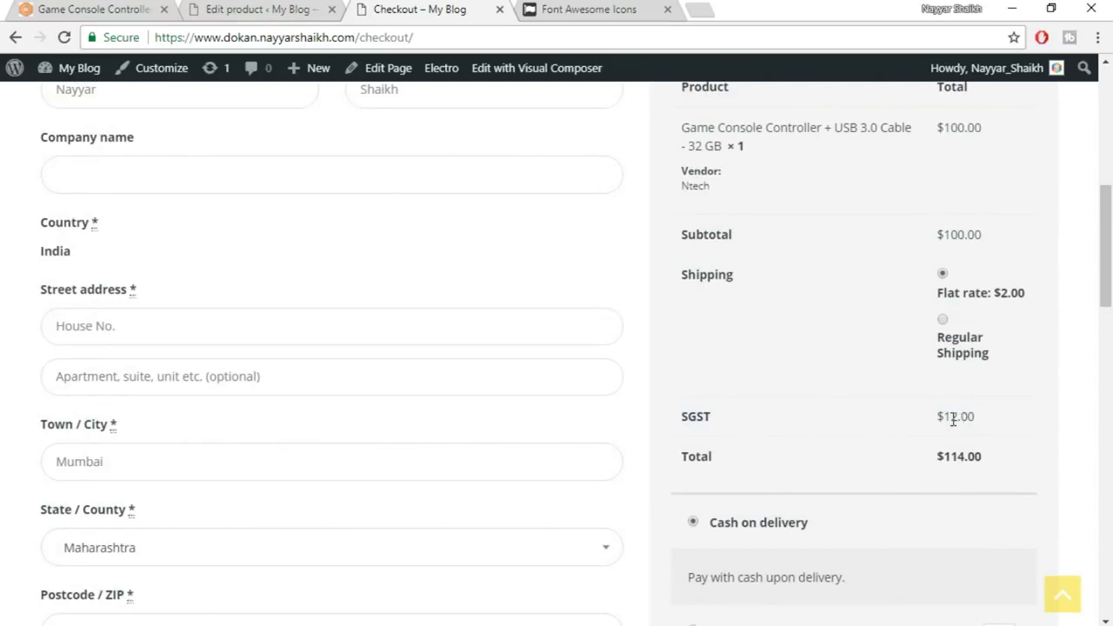
pyautogui.scroll(1, 954, 420)
pyautogui.scroll(1, 899, 296)
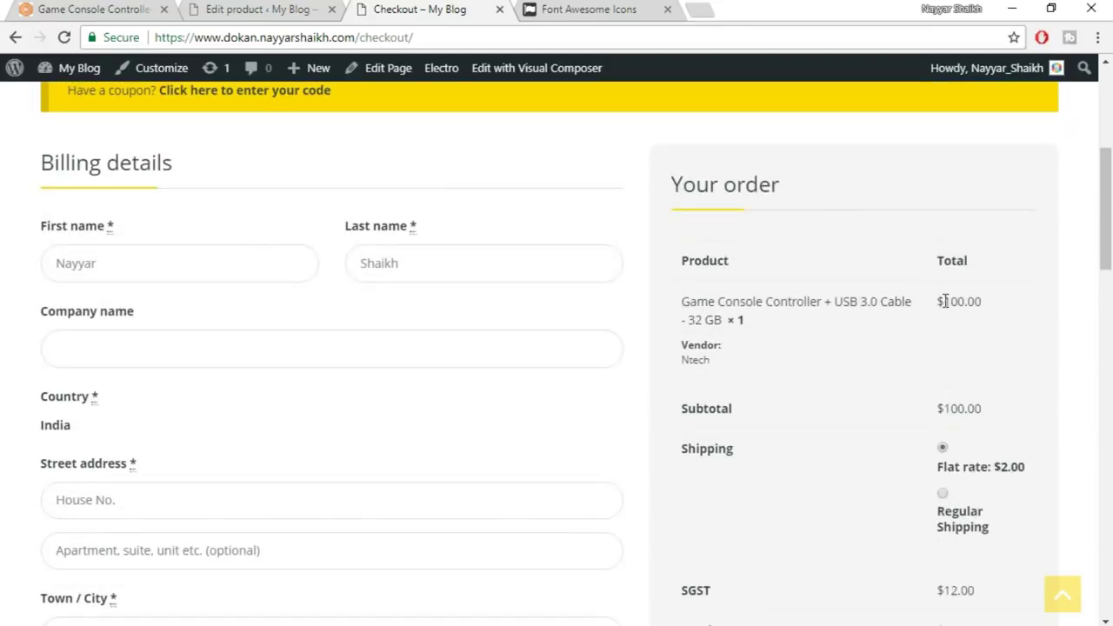
pyautogui.scroll(-1, 976, 336)
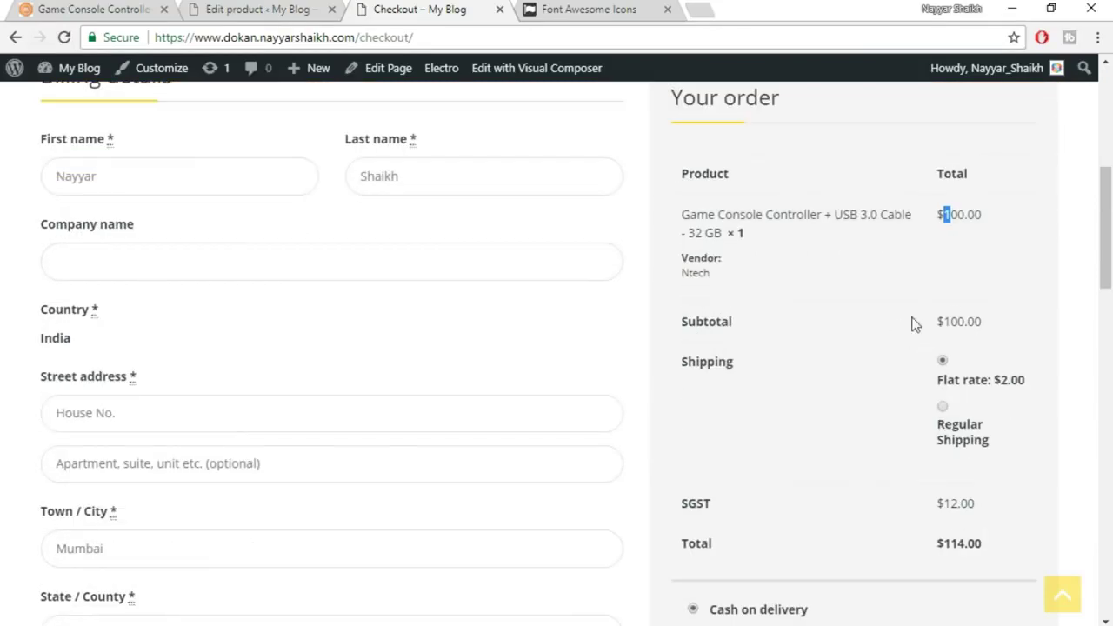
pyautogui.scroll(-1, 1005, 435)
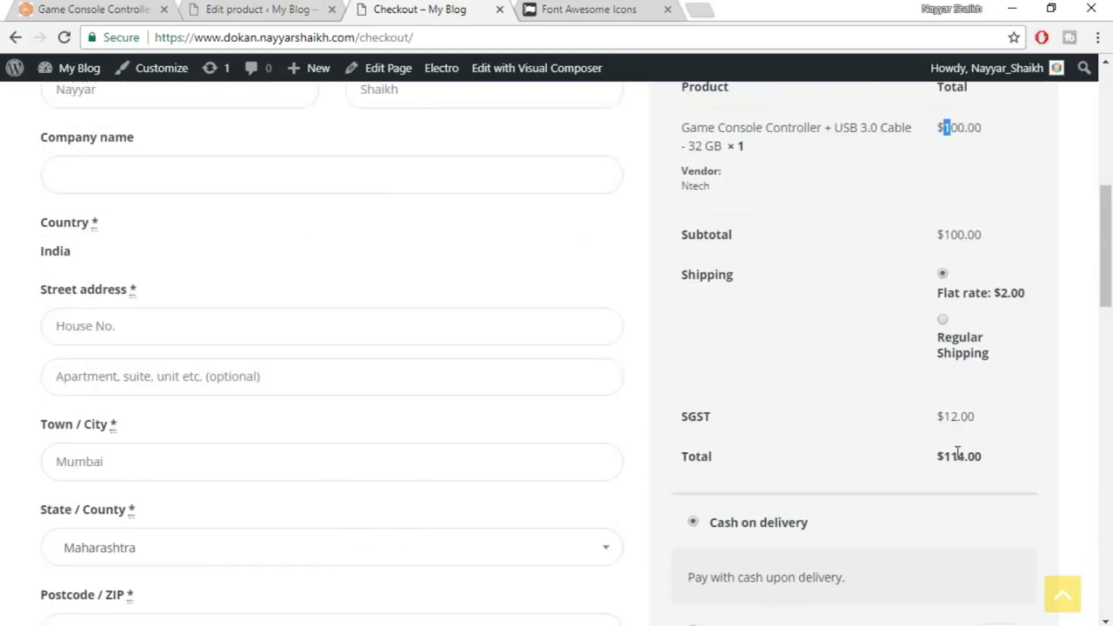
pyautogui.scroll(-1, 956, 452)
pyautogui.scroll(5, 957, 452)
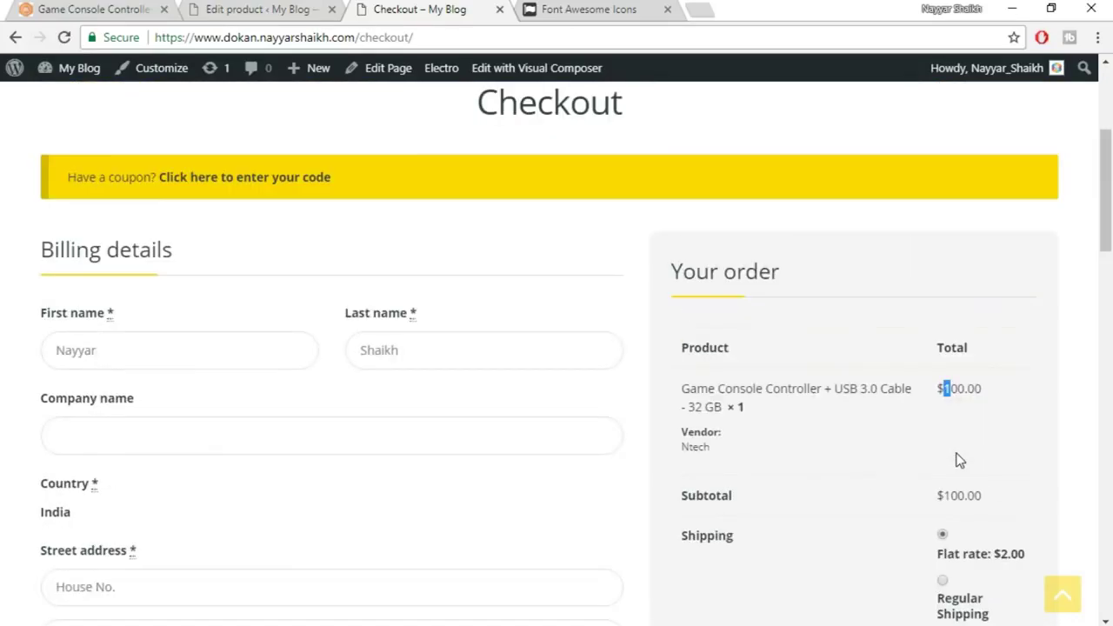
pyautogui.scroll(-7, 960, 461)
pyautogui.click(846, 442)
# Review order 49's details, customer details and billing and shipping addresses on the Order received page.
pyautogui.scroll(-1, 843, 438)
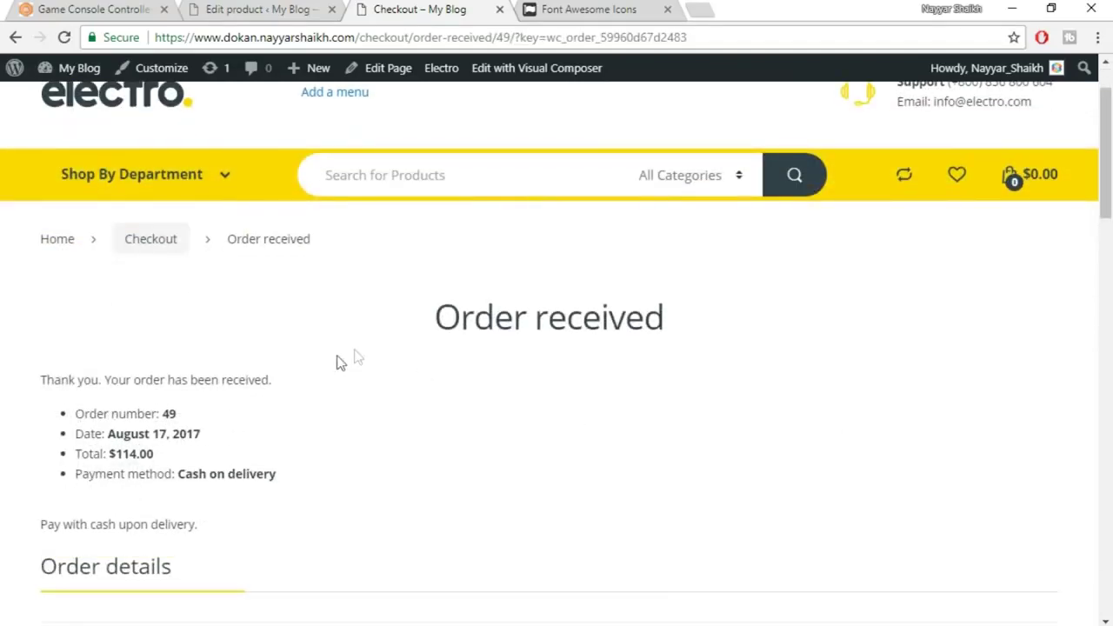
pyautogui.scroll(-2, 739, 330)
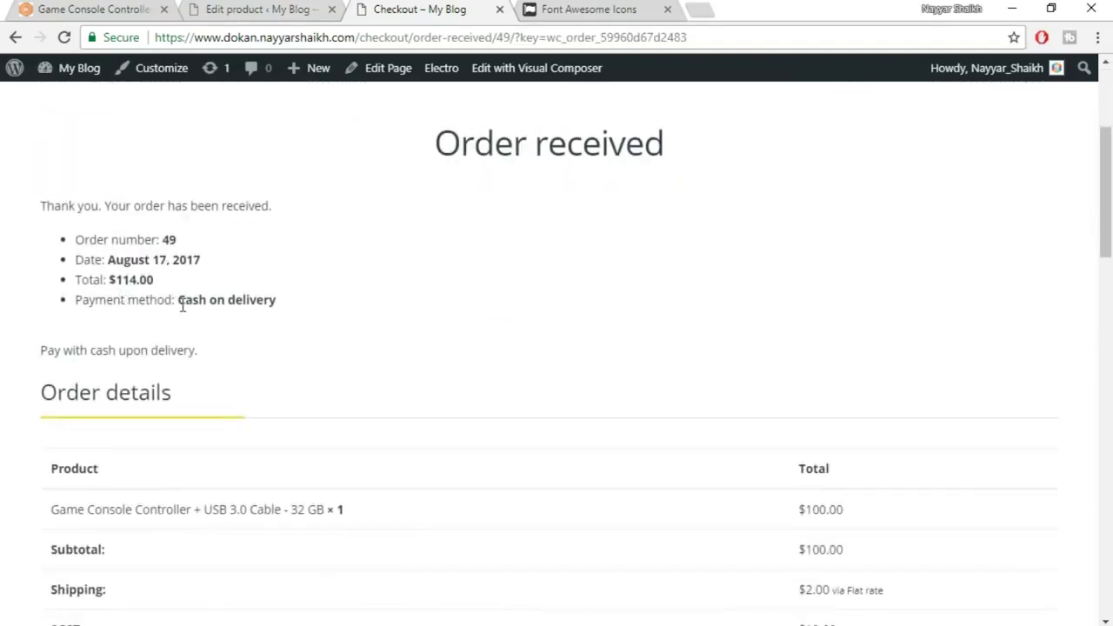
pyautogui.scroll(-3, 375, 360)
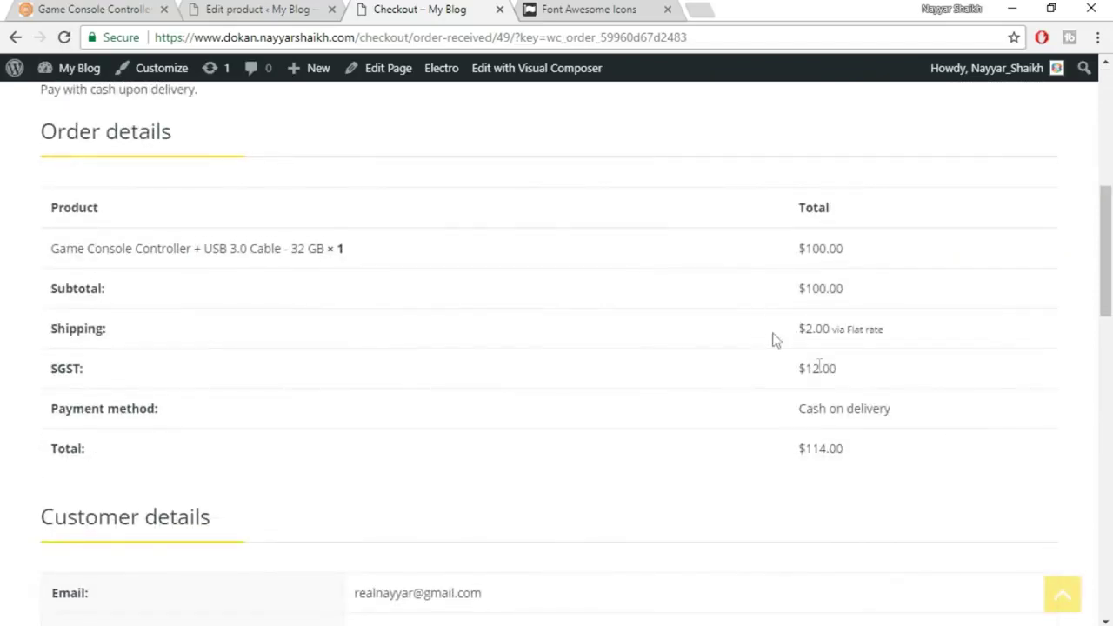
pyautogui.scroll(-3, 613, 477)
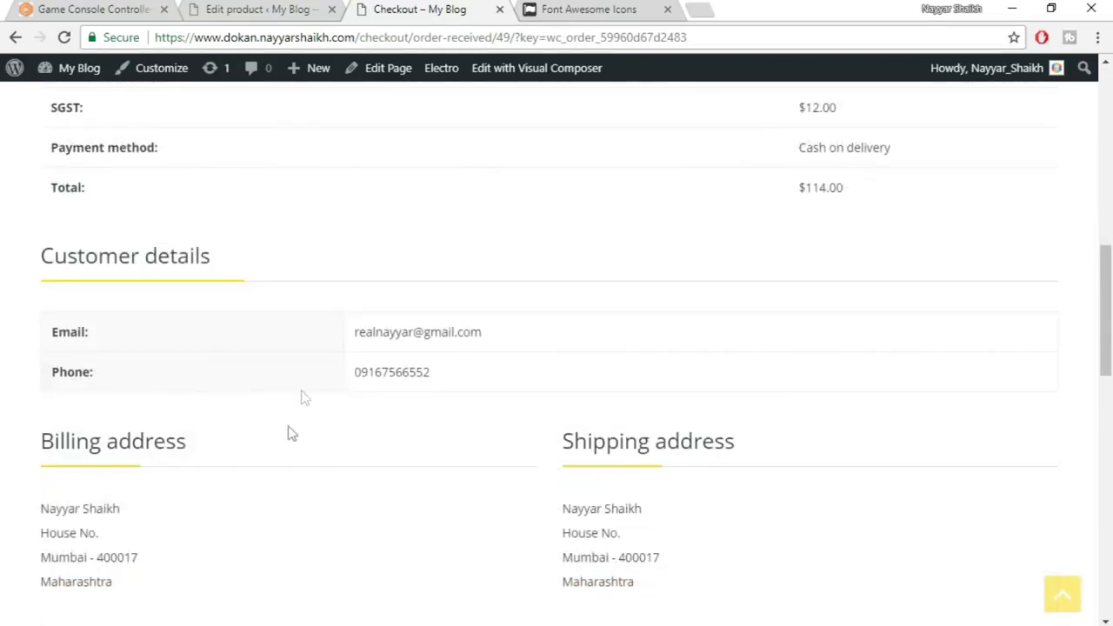
pyautogui.scroll(-2, 648, 414)
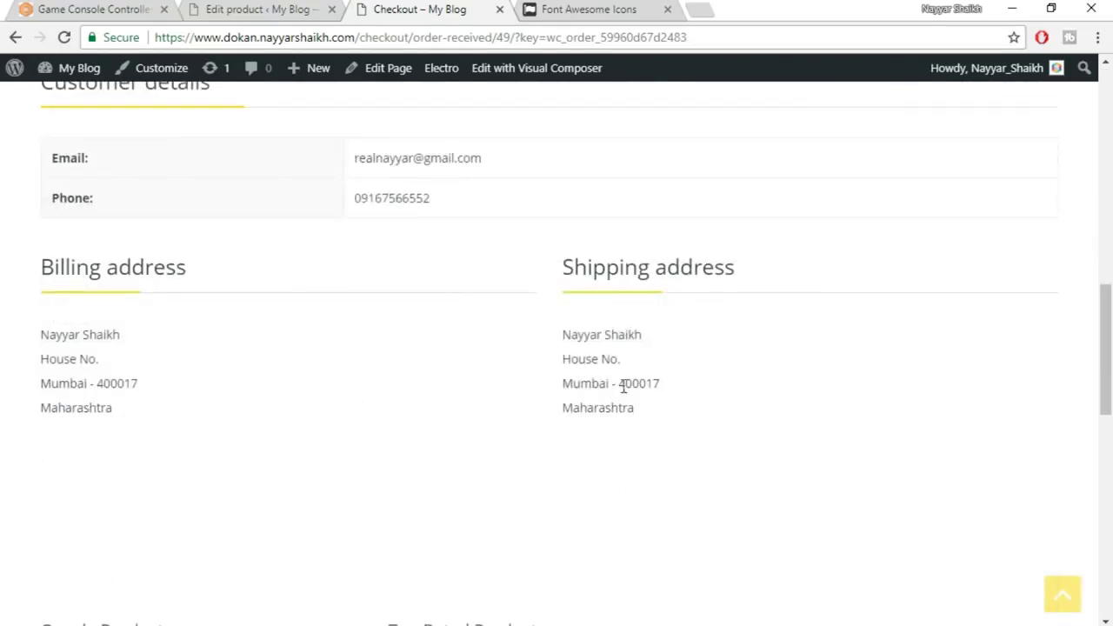
pyautogui.scroll(3, 624, 382)
pyautogui.scroll(-3, 624, 390)
pyautogui.scroll(-2, 653, 383)
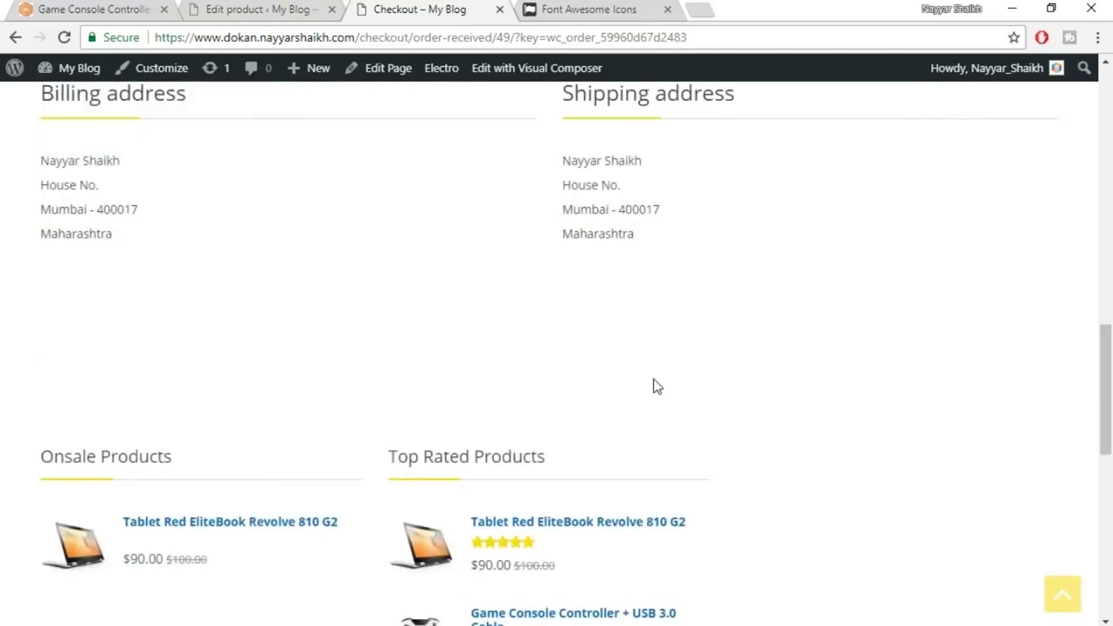
pyautogui.scroll(4, 652, 388)
pyautogui.scroll(3, 539, 380)
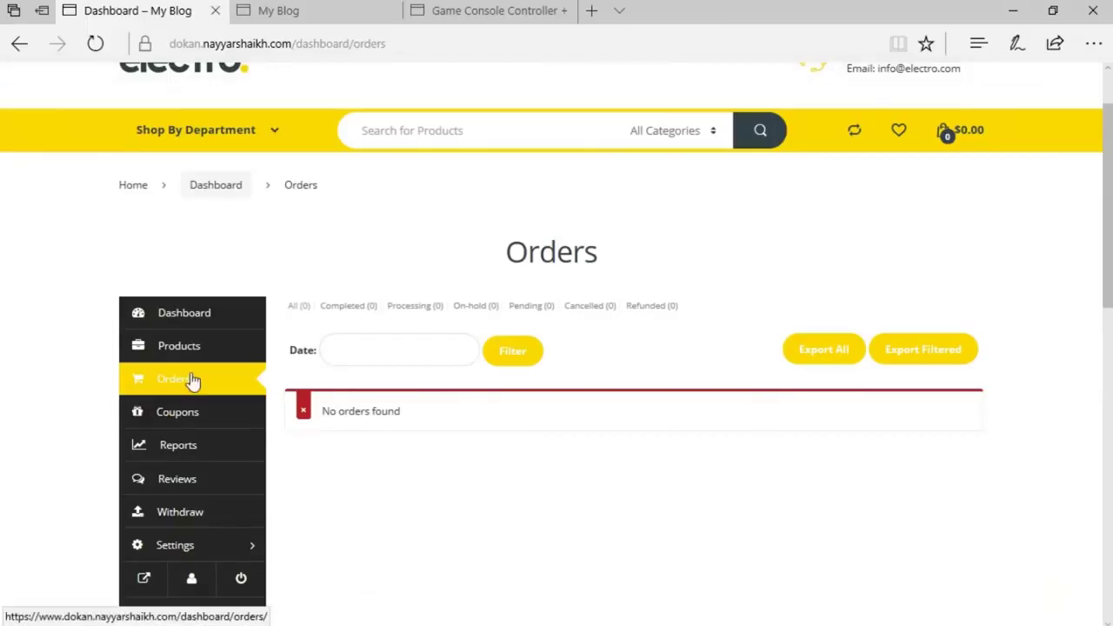
# Reload the vendor Orders list and view Order 49 ($114.00, Processing).
pyautogui.click(95, 42)
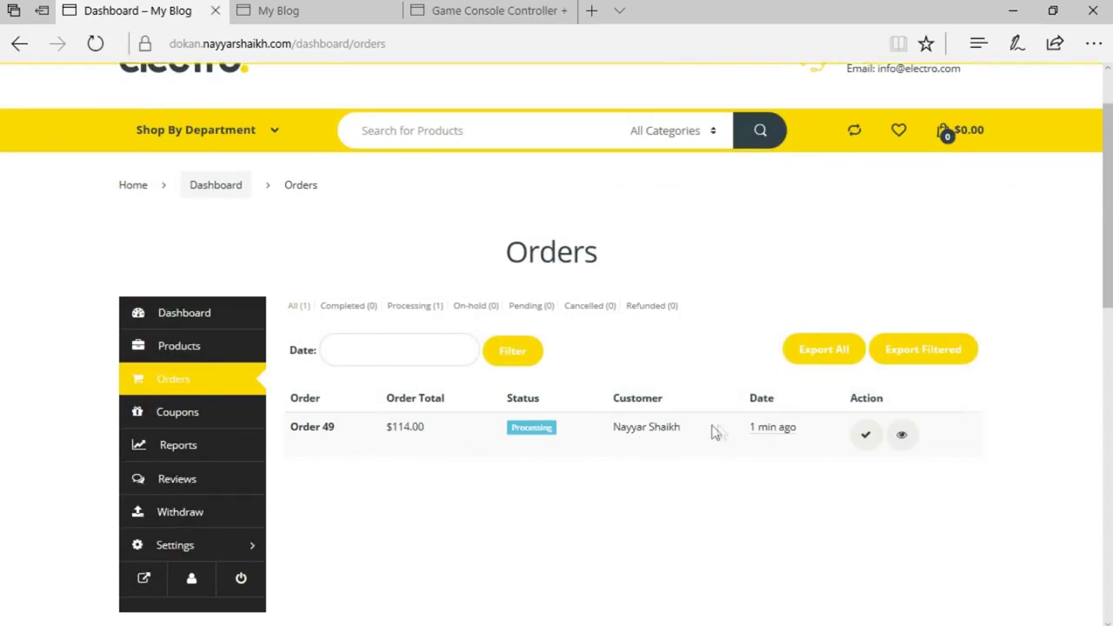
pyautogui.click(903, 437)
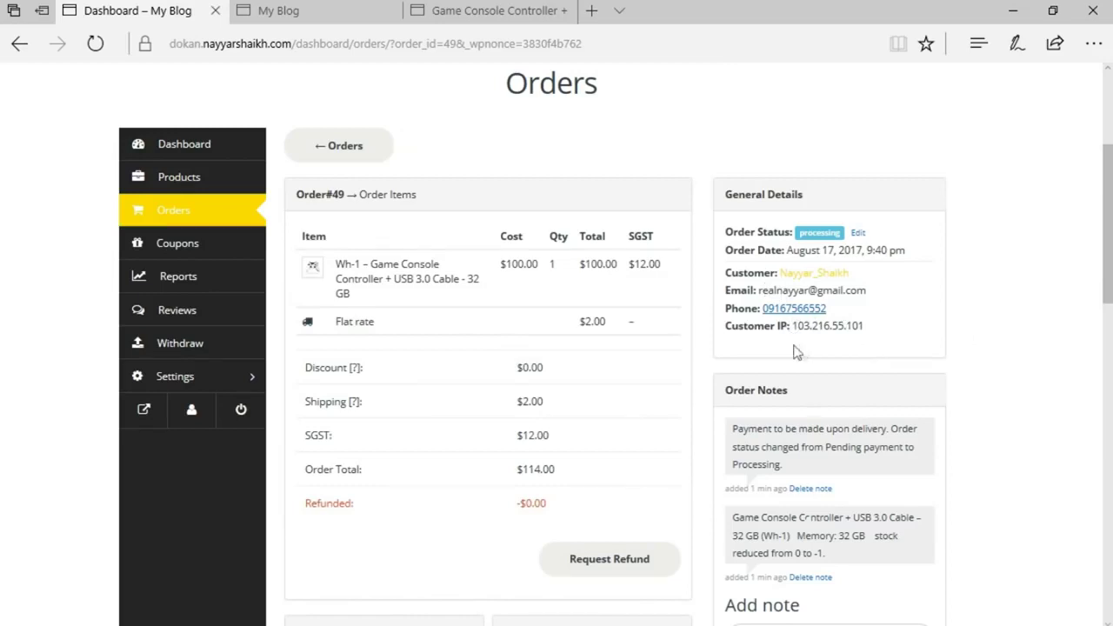
pyautogui.scroll(-4, 954, 330)
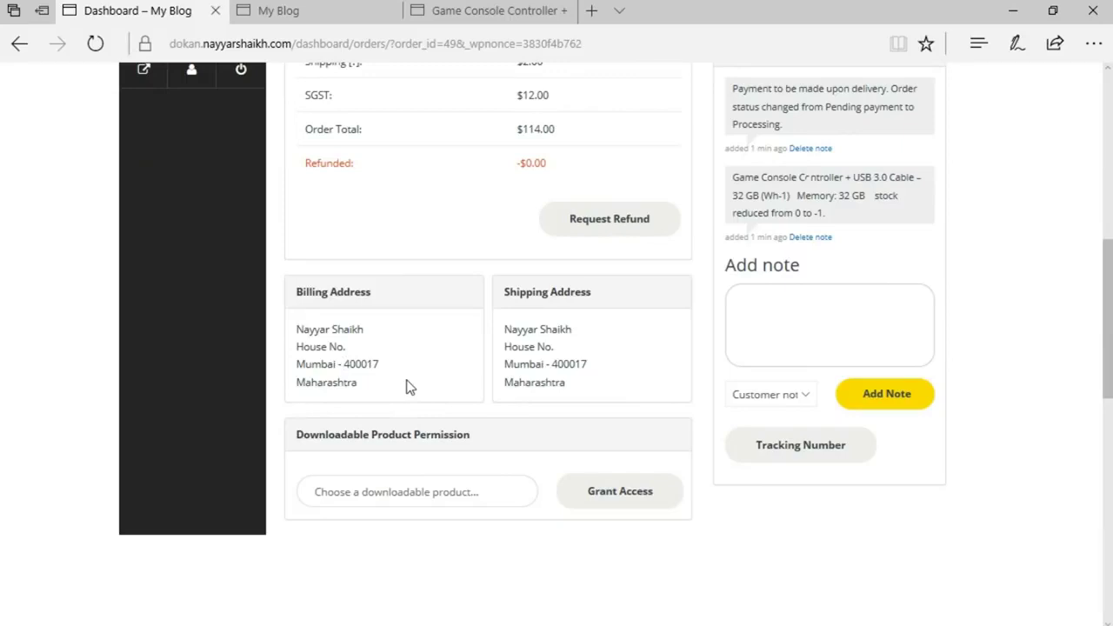
pyautogui.click(850, 342)
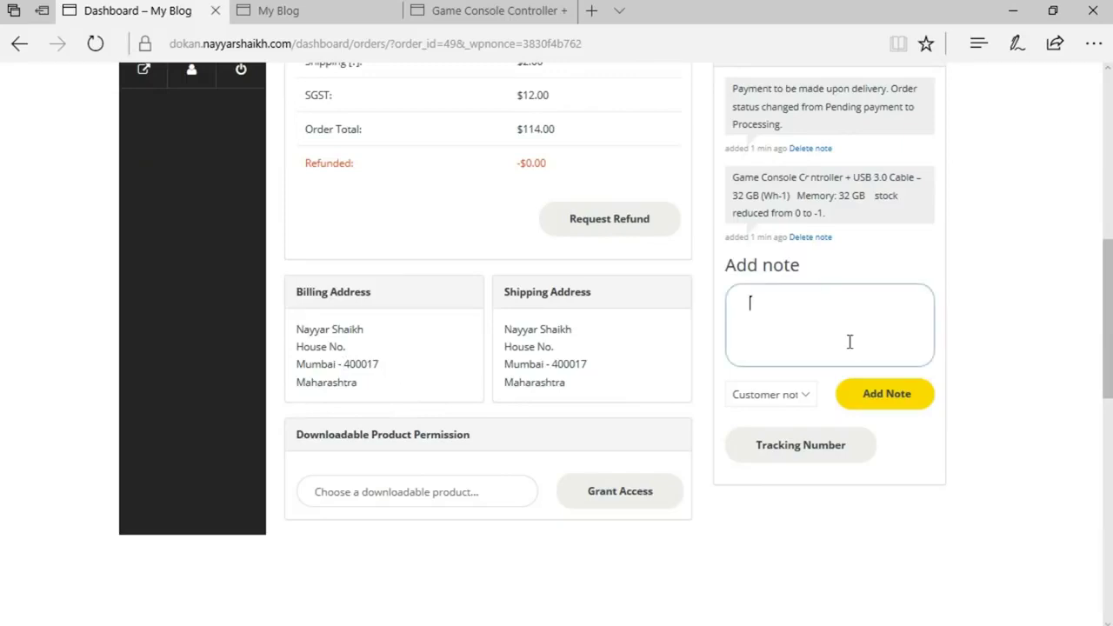
pyautogui.scroll(1, 1007, 308)
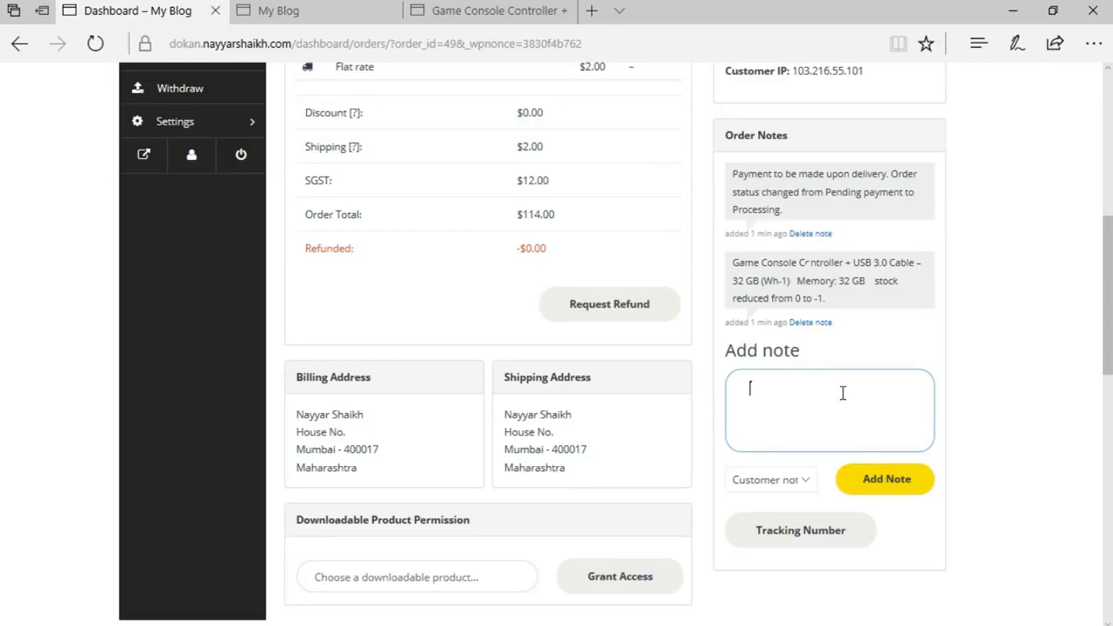
pyautogui.click(801, 483)
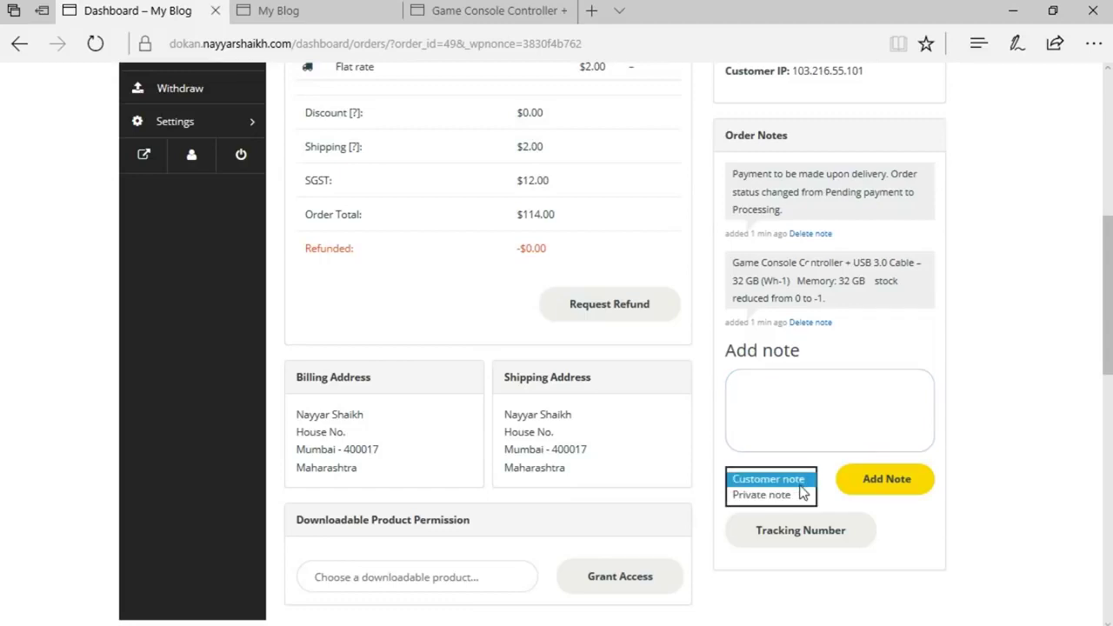
pyautogui.click(886, 479)
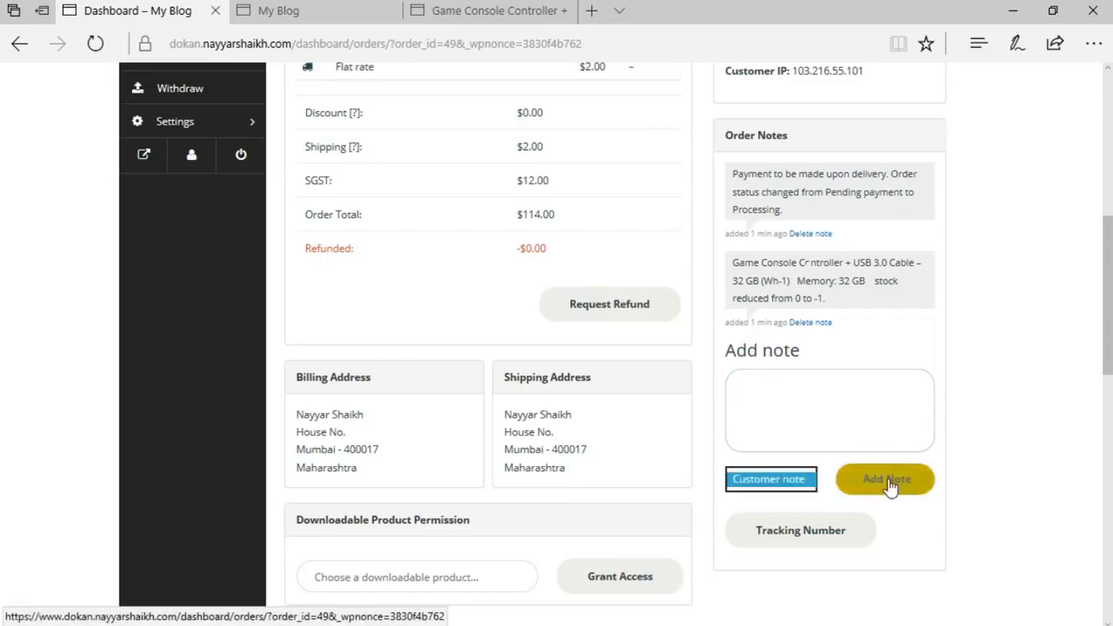
pyautogui.click(895, 494)
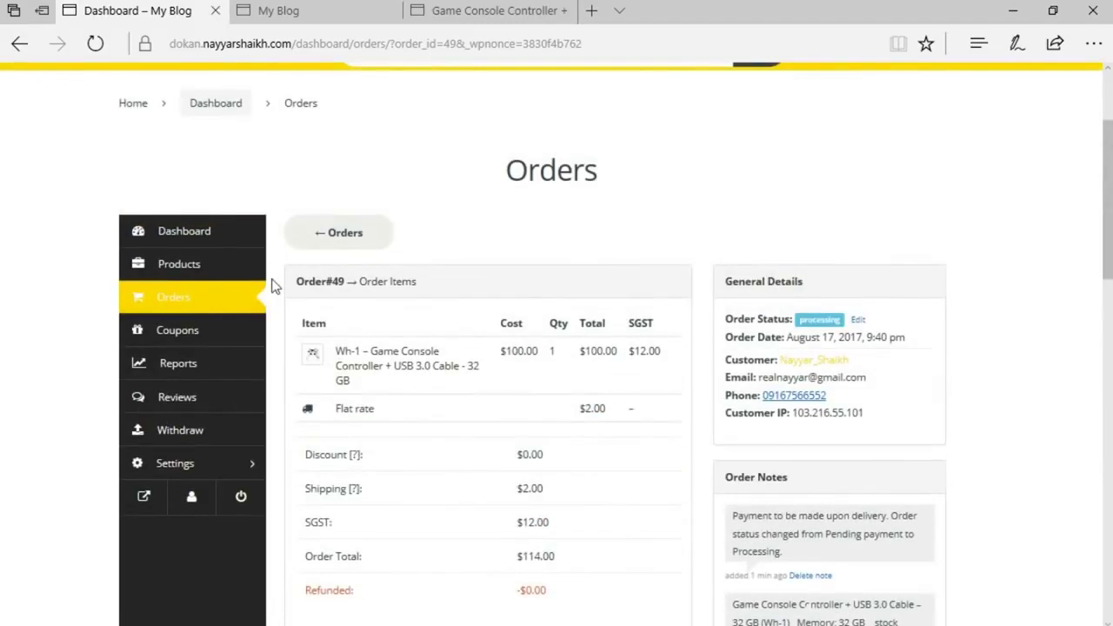
# Mark Order 49 as Completed from the vendor Orders list.
pyautogui.click(174, 299)
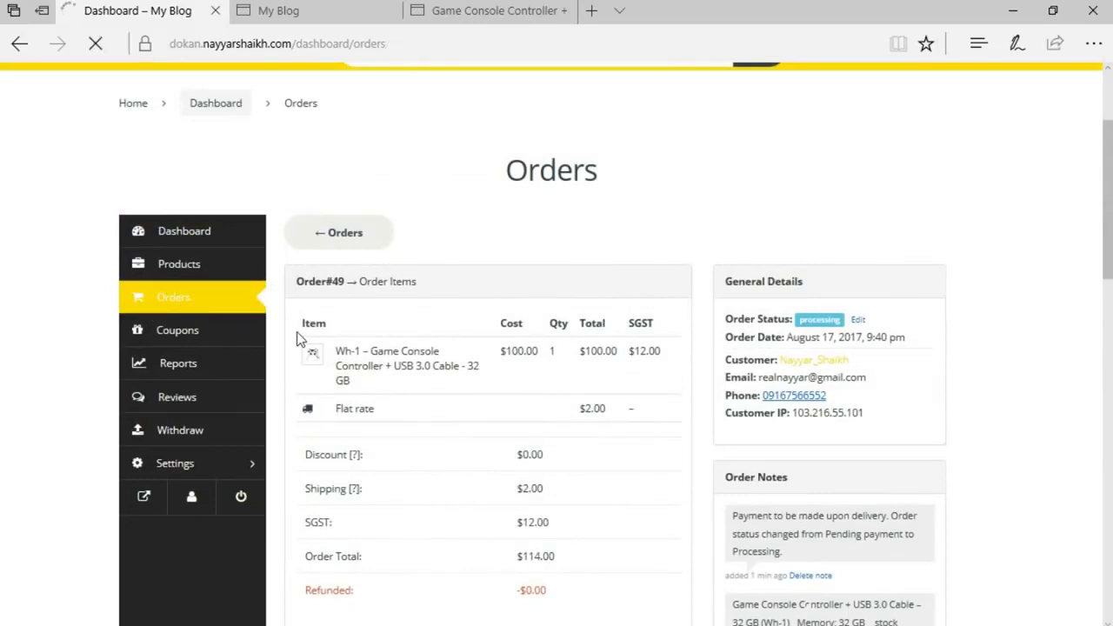
pyautogui.scroll(-1, 668, 348)
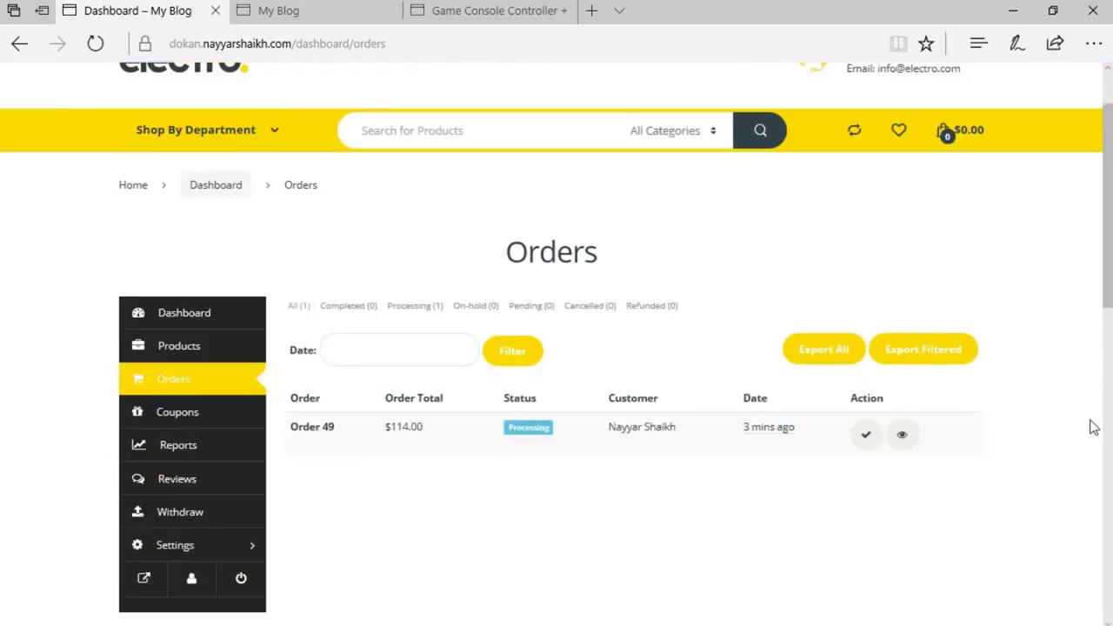
pyautogui.click(867, 440)
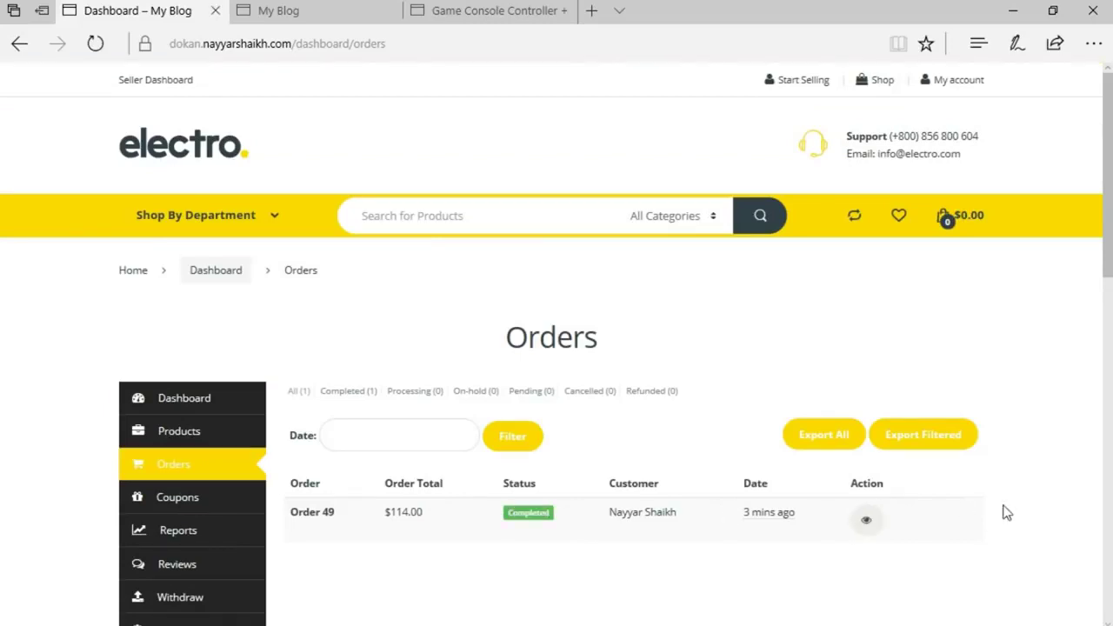
pyautogui.scroll(-2, 1006, 514)
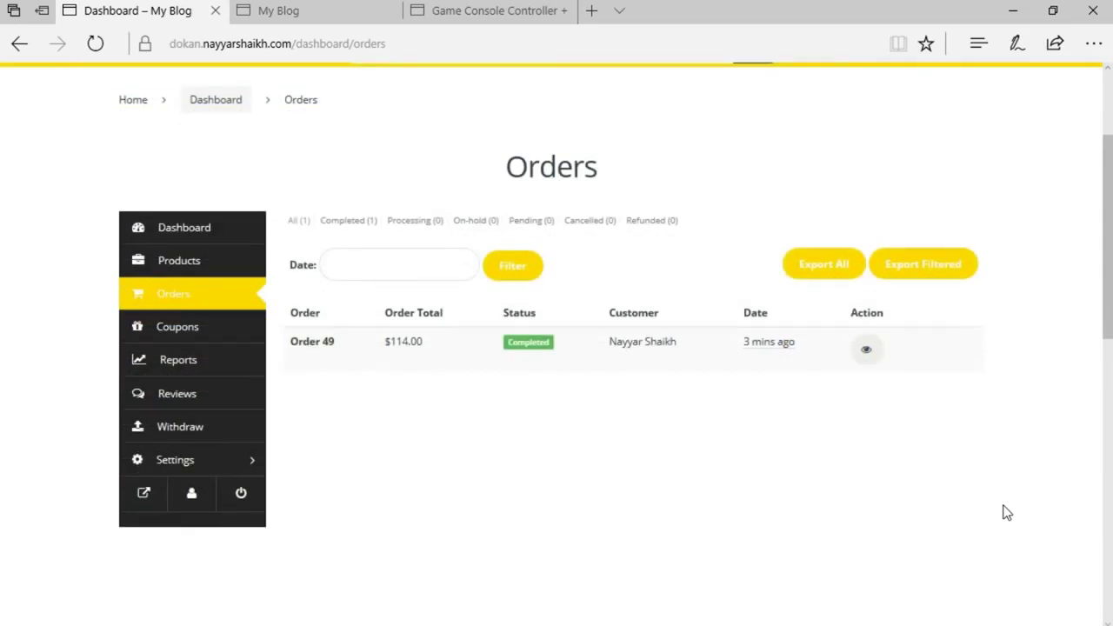
pyautogui.click(184, 332)
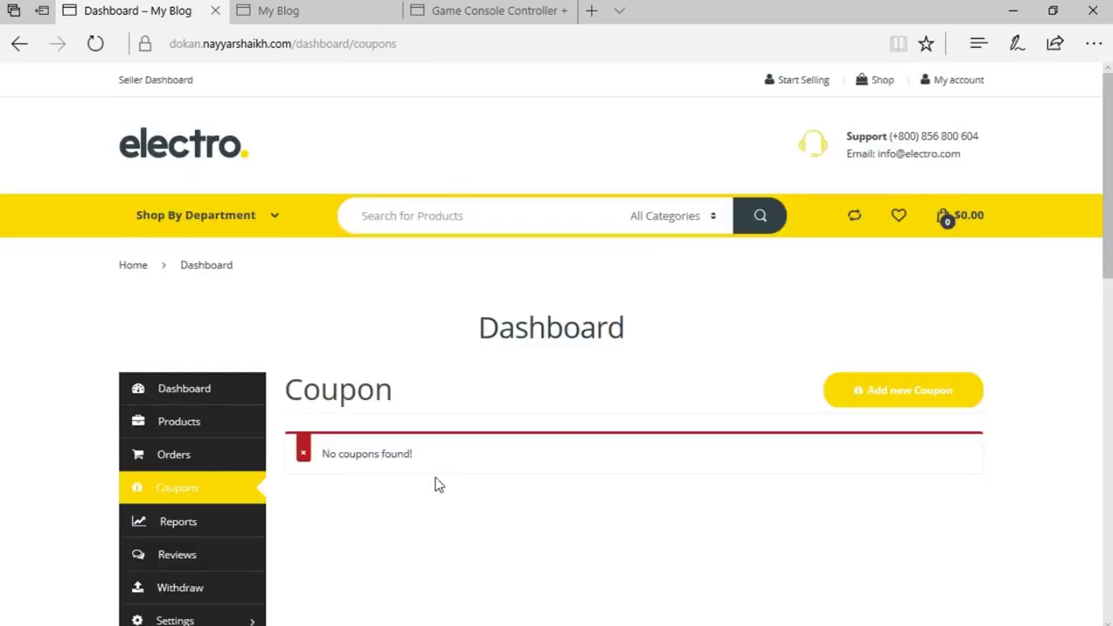
# Start a new coupon titled D10, described 'Get 10% OFF', with a 10% Product % Discount.
pyautogui.click(901, 398)
pyautogui.scroll(-2, 529, 304)
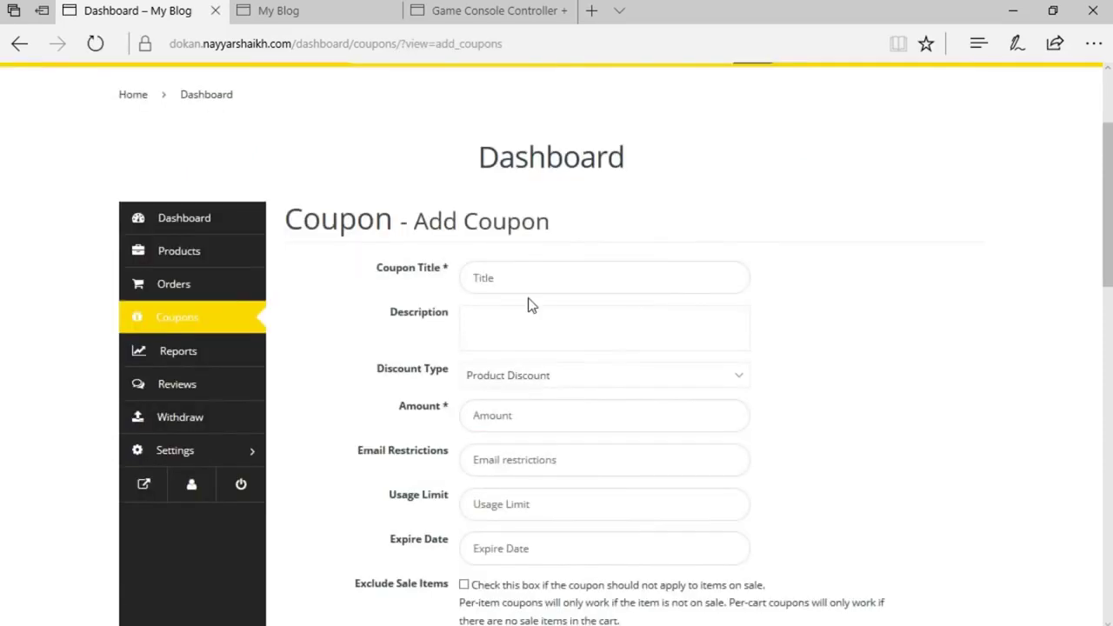
pyautogui.click(535, 279)
pyautogui.write('D')
pyautogui.write('% OFF')
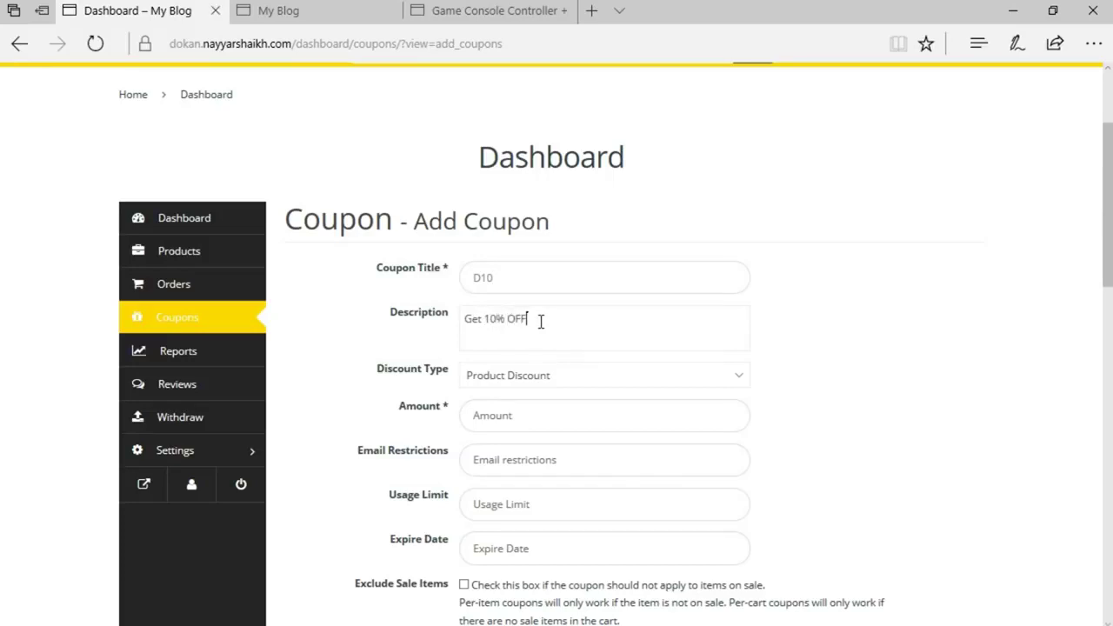
pyautogui.scroll(-1, 758, 333)
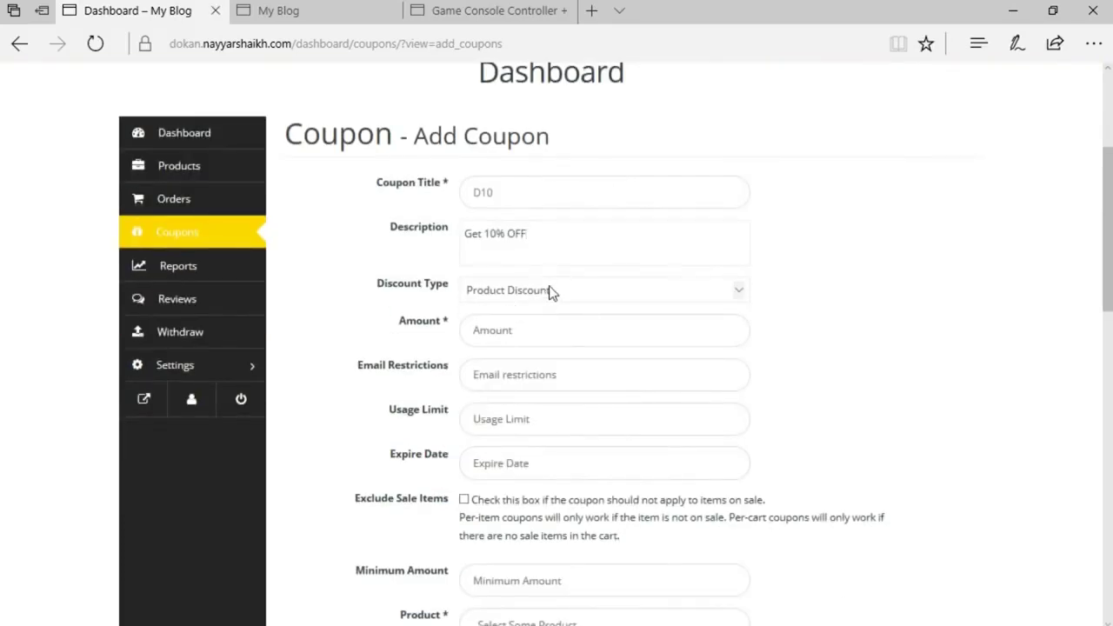
pyautogui.click(548, 294)
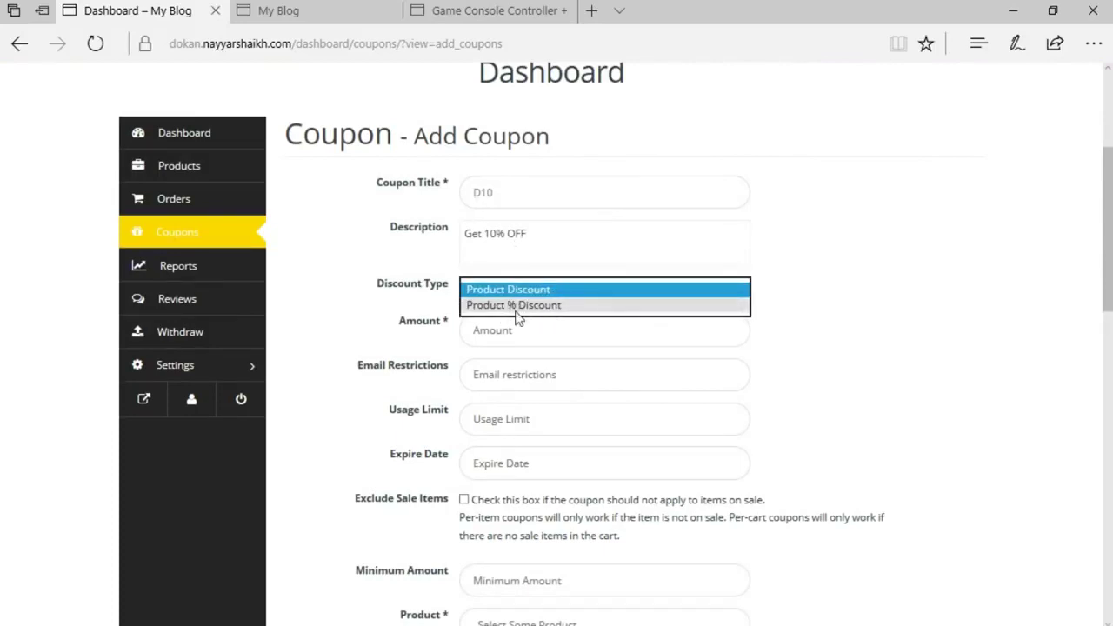
pyautogui.click(524, 307)
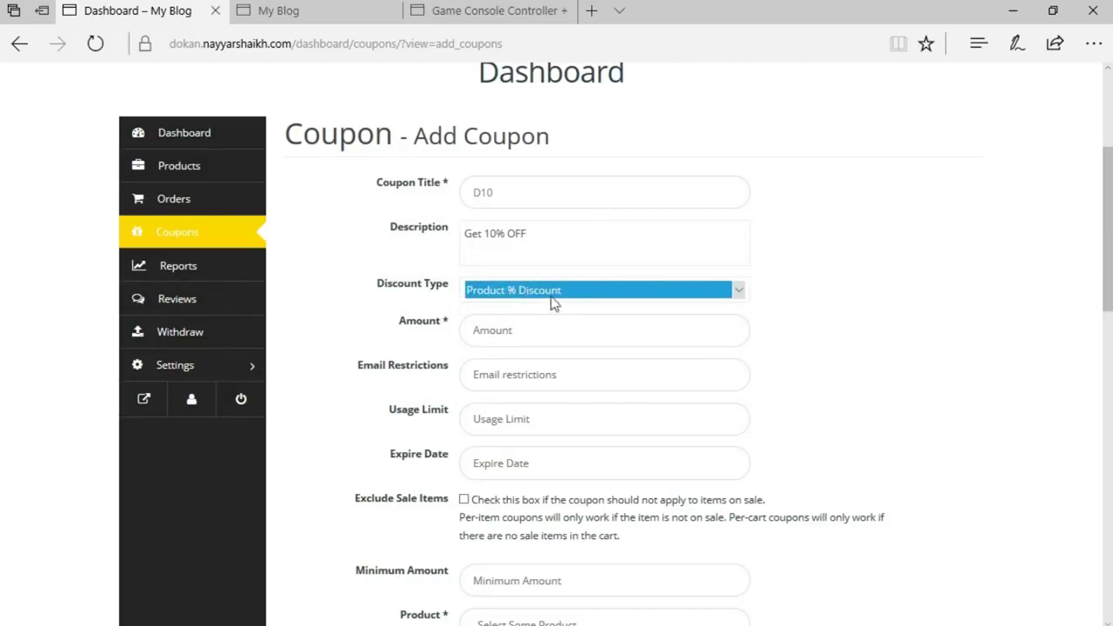
pyautogui.click(538, 330)
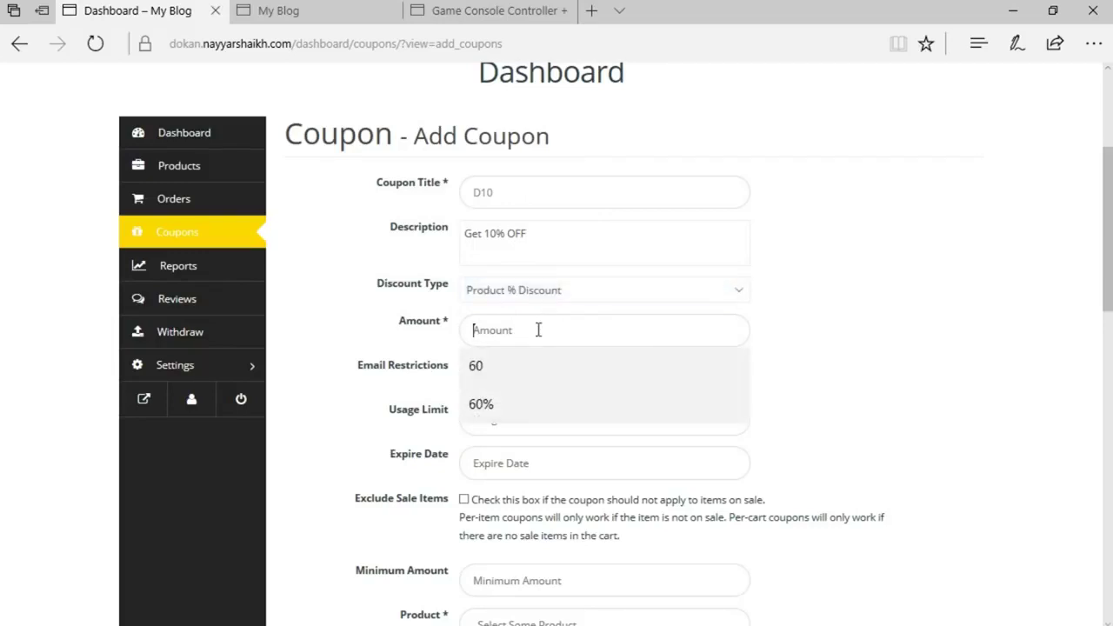
pyautogui.write('10')
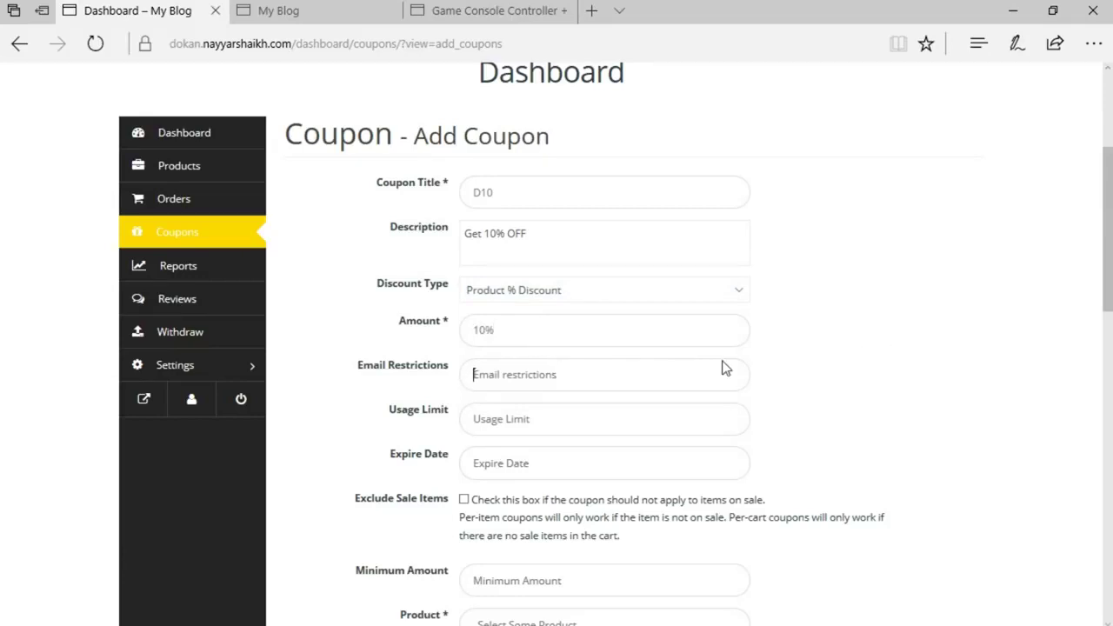
# Set the coupon expiry to 2017-08-31, minimum amount 100, and exclude sale items.
pyautogui.scroll(-2, 832, 381)
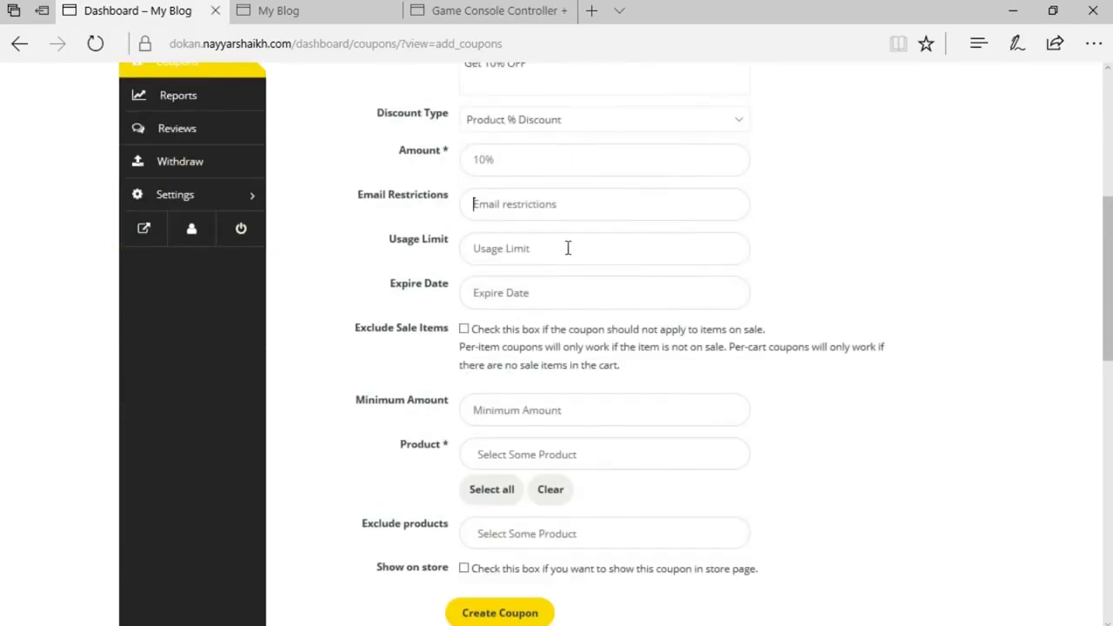
pyautogui.scroll(1, 551, 273)
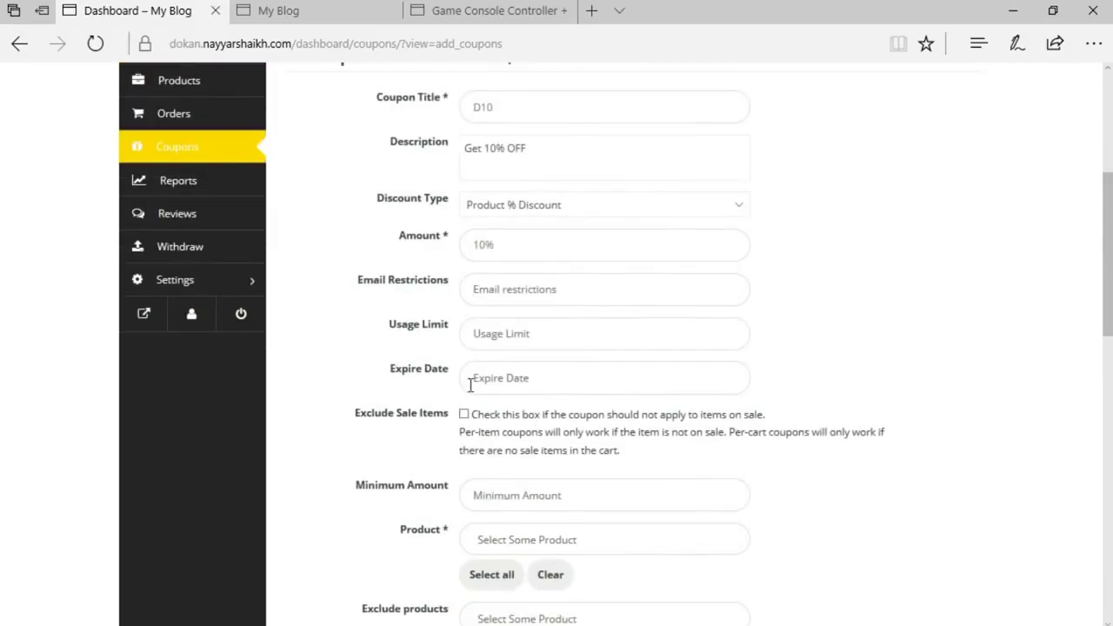
pyautogui.click(532, 376)
pyautogui.click(541, 536)
pyautogui.scroll(-1, 962, 380)
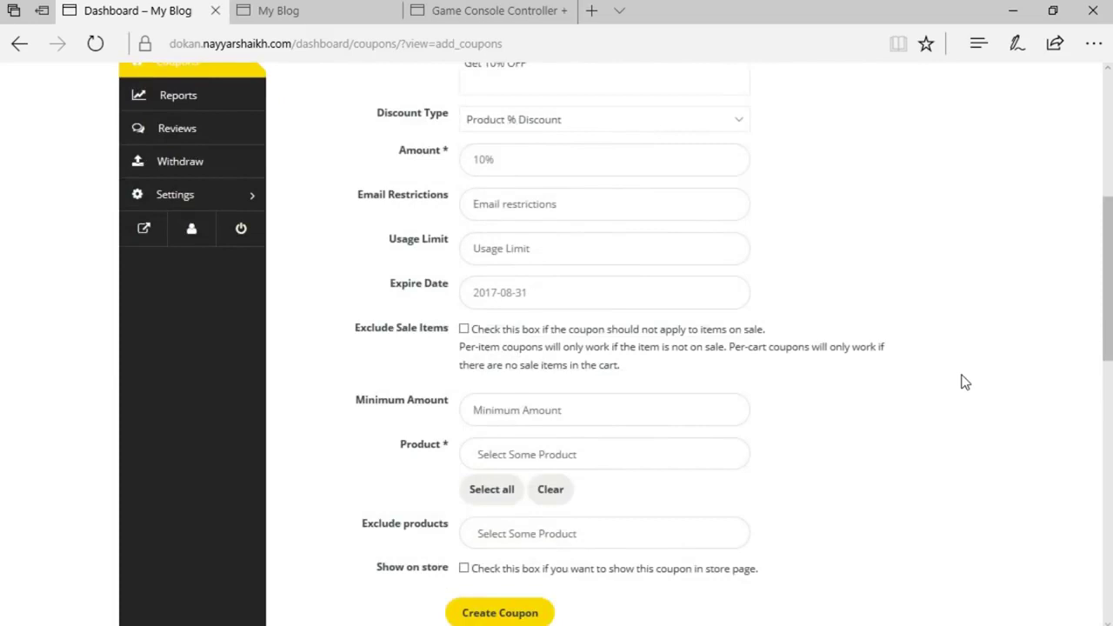
pyautogui.click(552, 410)
pyautogui.write('100')
pyautogui.click(850, 441)
pyautogui.click(511, 453)
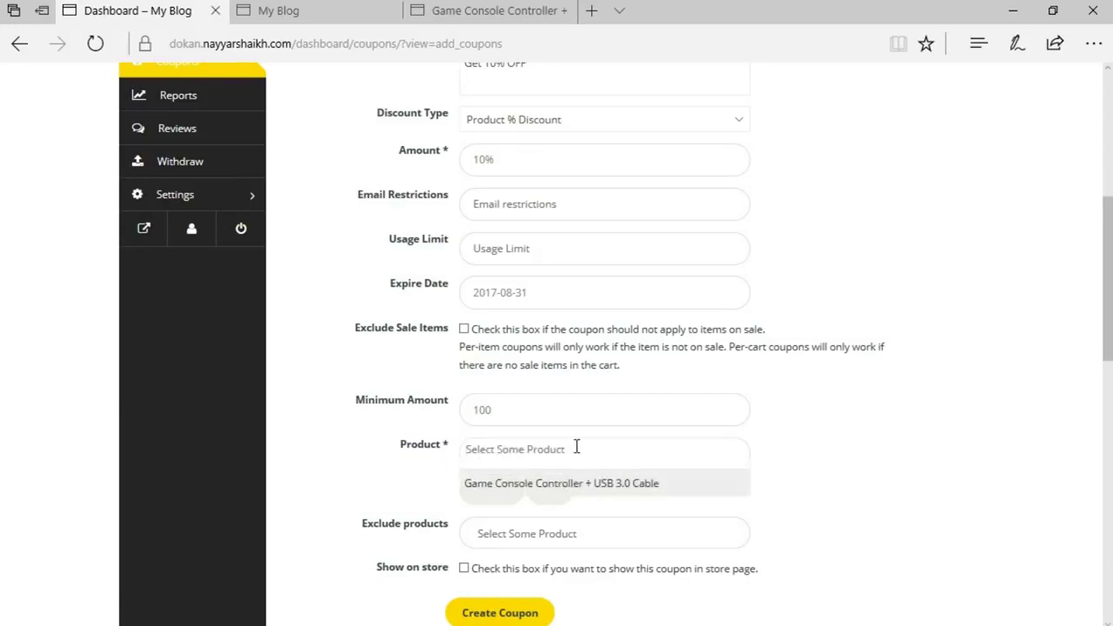
pyautogui.click(896, 426)
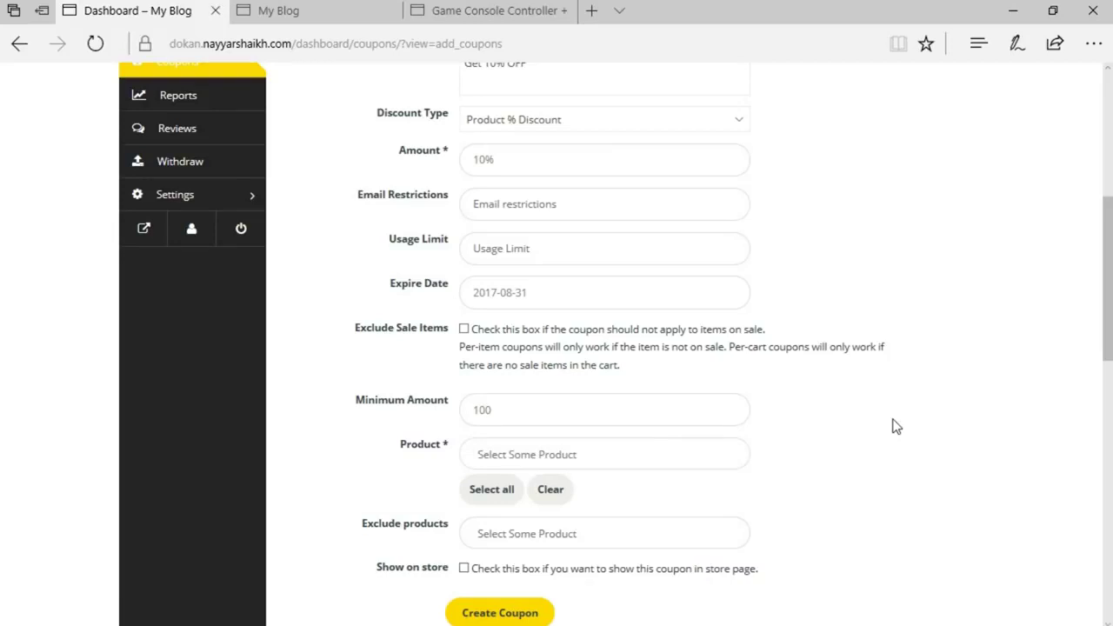
pyautogui.click(464, 330)
pyautogui.scroll(-3, 513, 348)
# After the missing-product error, assign Game Console Controller + USB 3.0 Cable and create coupon D10.
pyautogui.click(505, 367)
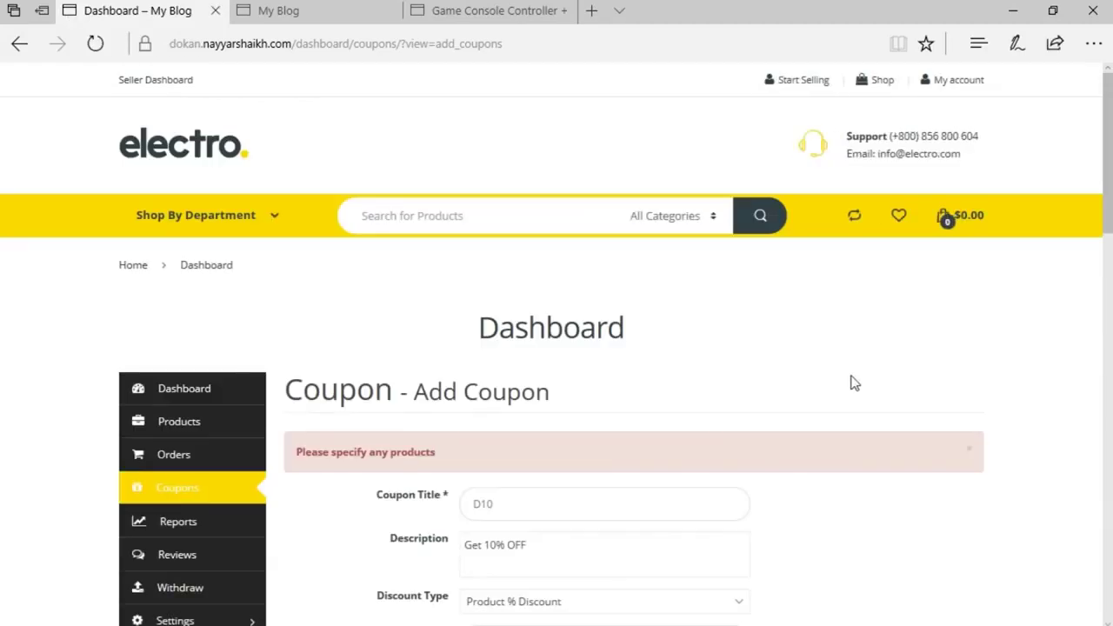
pyautogui.scroll(-6, 852, 384)
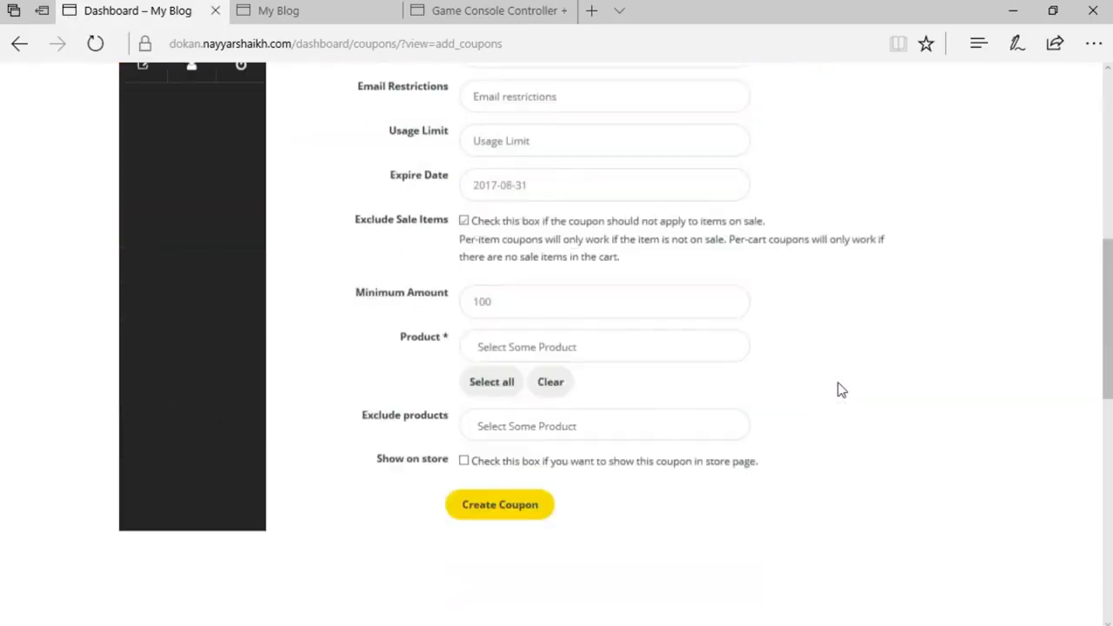
pyautogui.click(577, 335)
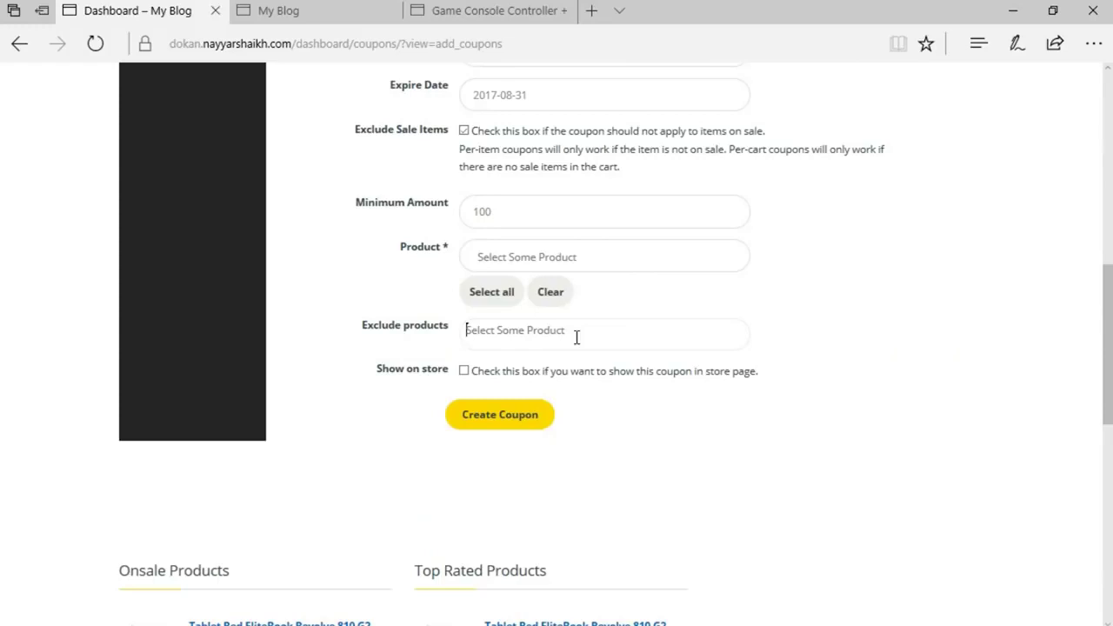
pyautogui.click(574, 267)
pyautogui.click(619, 290)
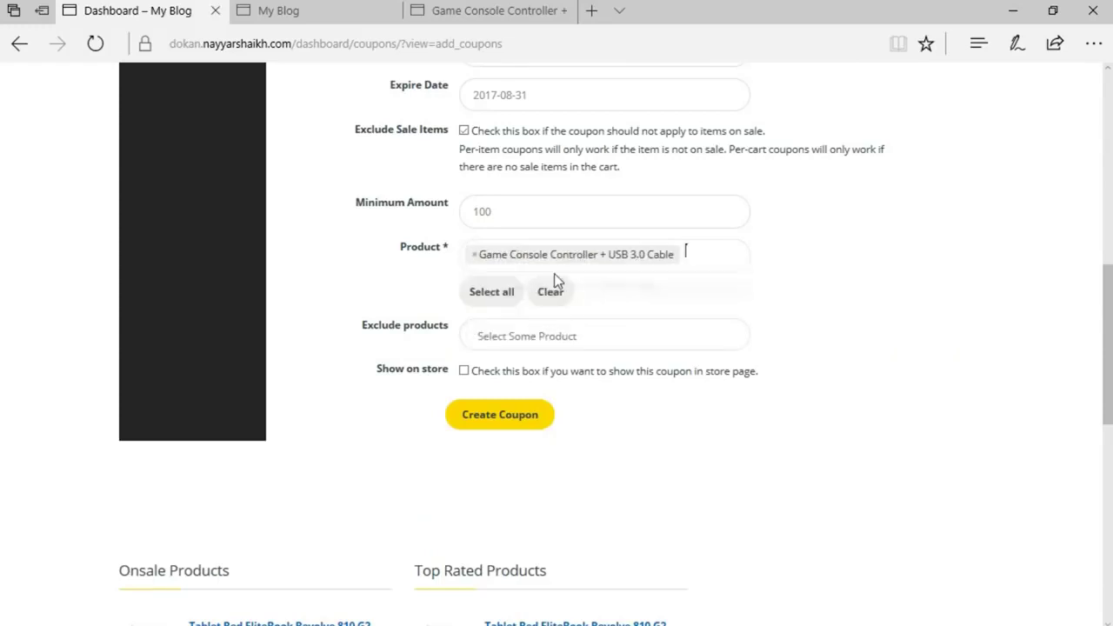
pyautogui.click(520, 418)
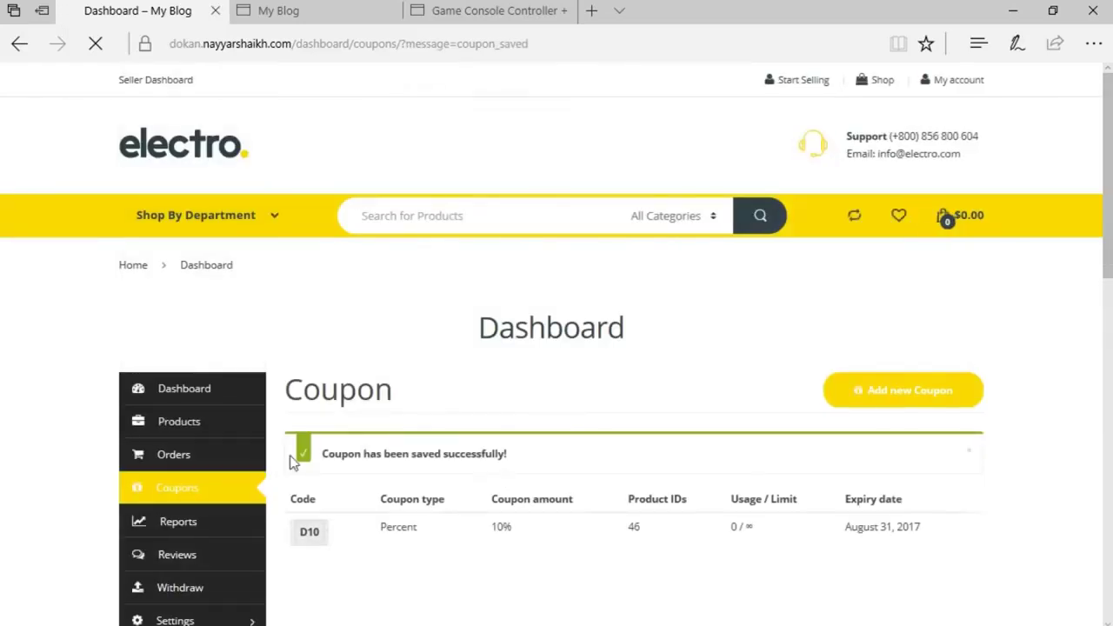
# Check the Reports overview ($114.00 sales, $3.68 average daily sales), then view the Reviews page.
pyautogui.scroll(-1, 646, 465)
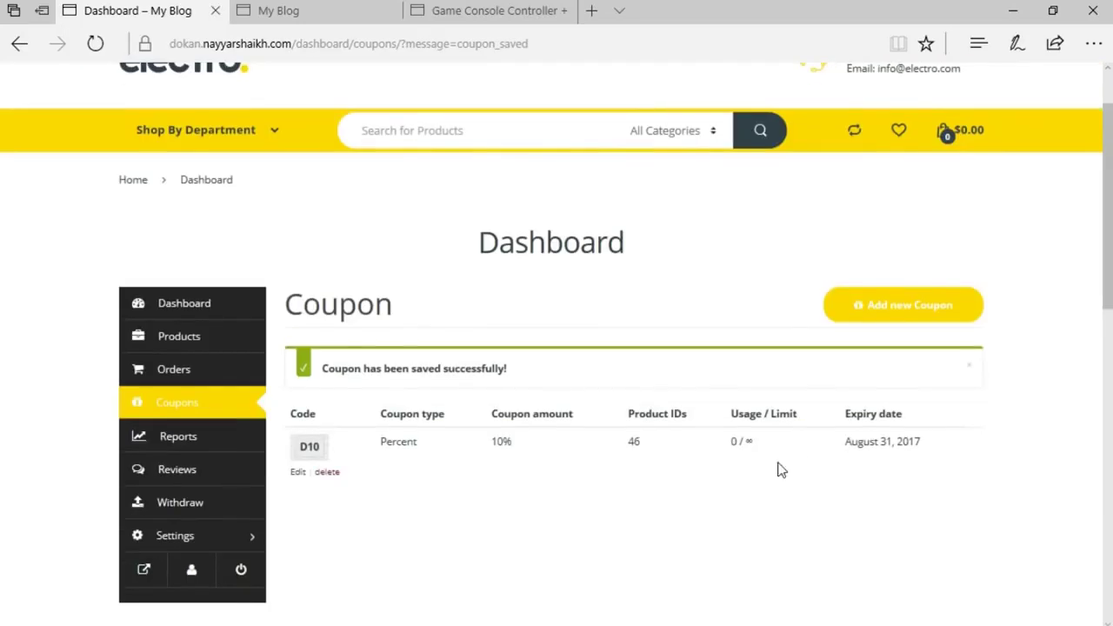
pyautogui.click(218, 443)
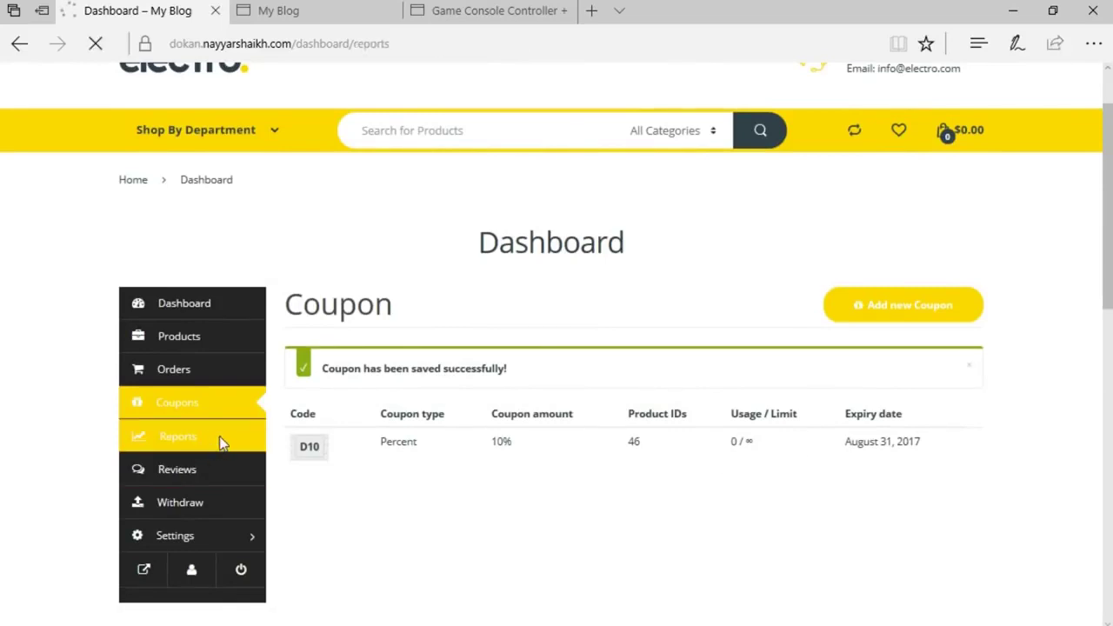
pyautogui.scroll(-3, 661, 402)
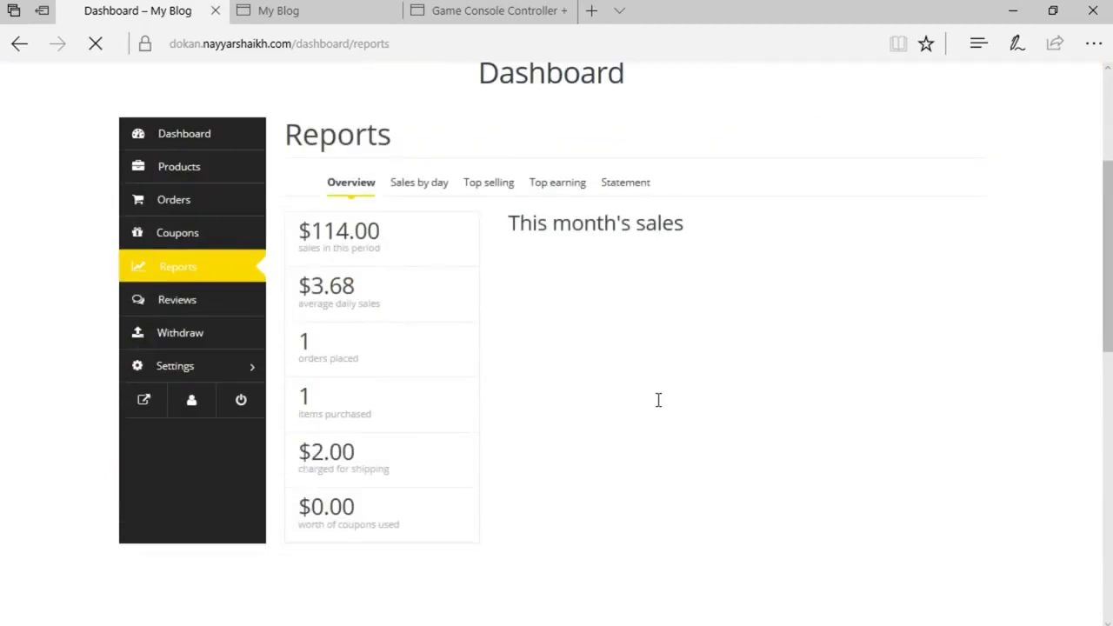
pyautogui.moveTo(310, 231)
pyautogui.mouseDown()
pyautogui.moveTo(380, 230)
pyautogui.moveTo(348, 231)
pyautogui.mouseUp()
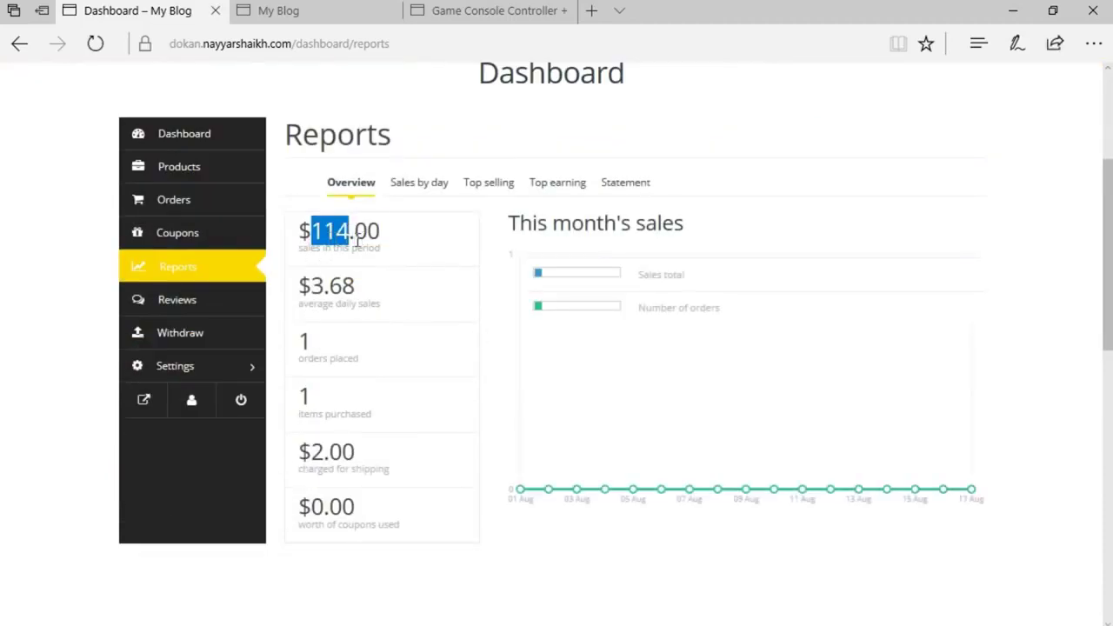
pyautogui.moveTo(355, 287); pyautogui.dragTo(313, 291)
pyautogui.click(425, 313)
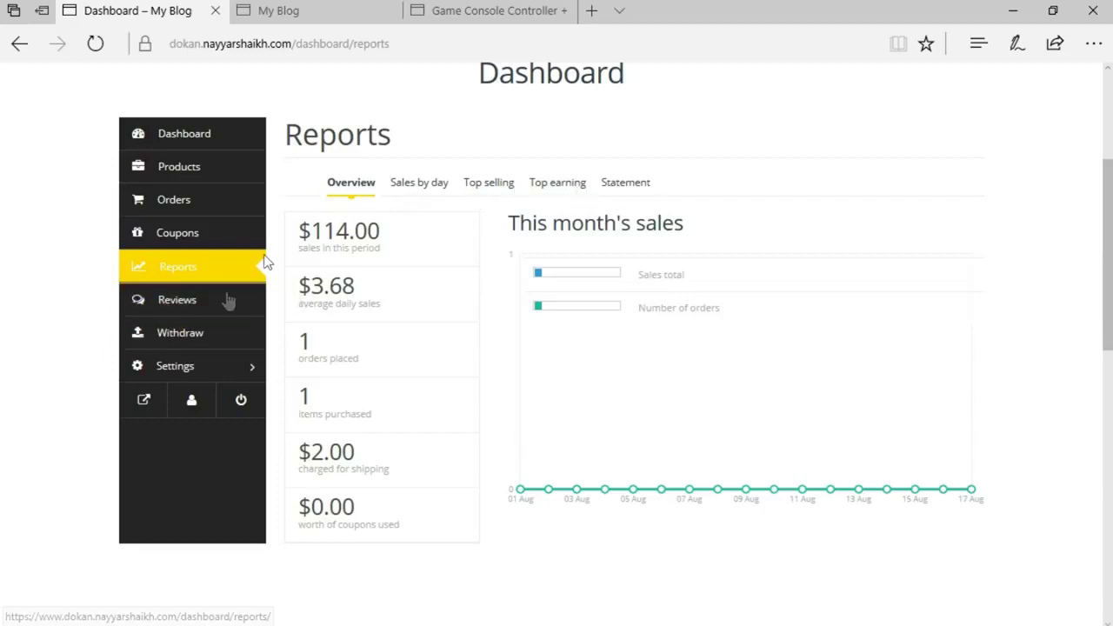
pyautogui.click(203, 310)
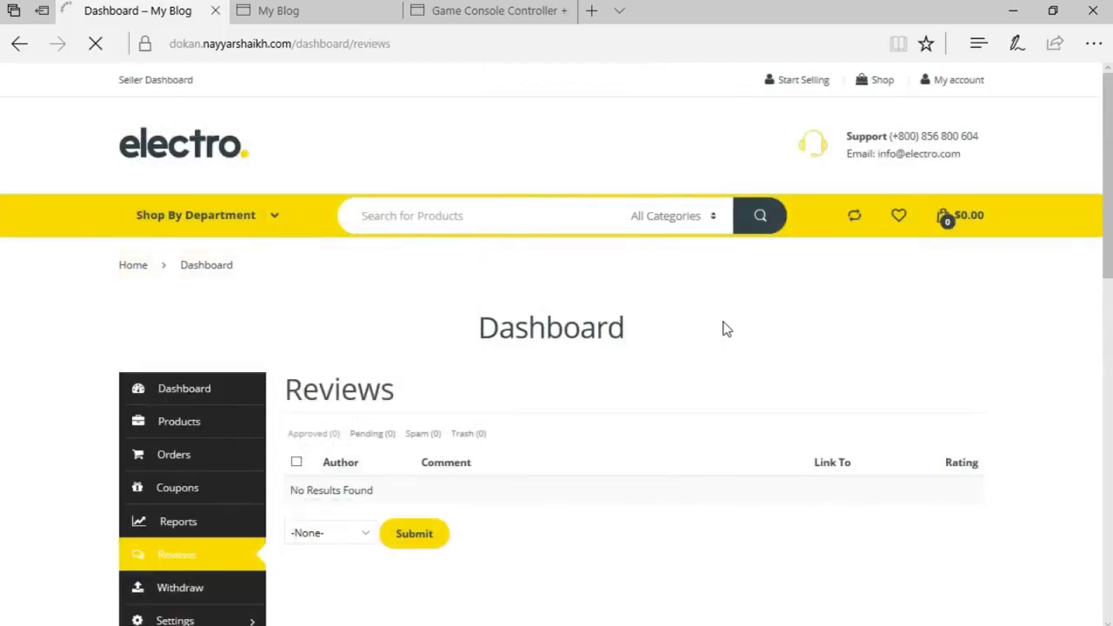
pyautogui.scroll(-2, 721, 352)
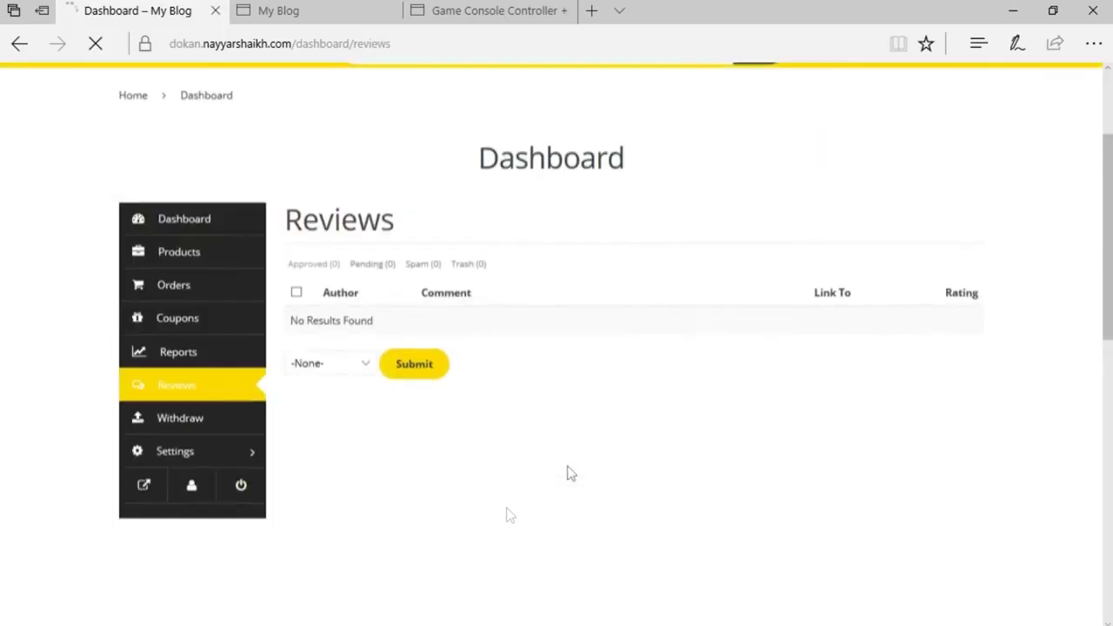
# Check the Withdraw page's $100.00 minimum withdraw amount and 7-day threshold.
pyautogui.click(227, 432)
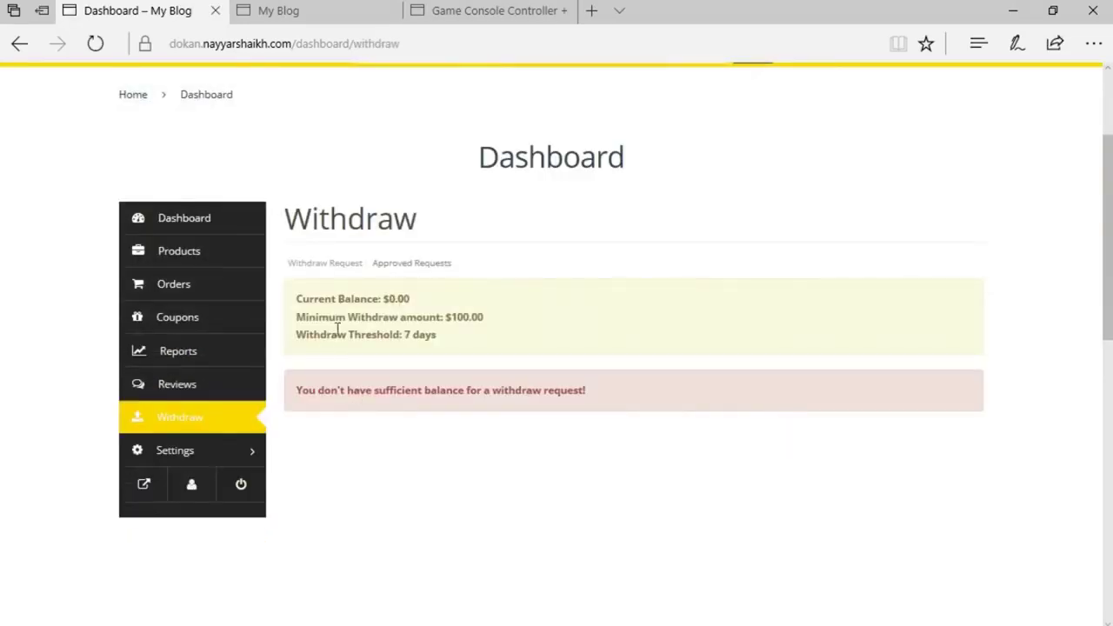
pyautogui.moveTo(488, 320); pyautogui.dragTo(441, 323)
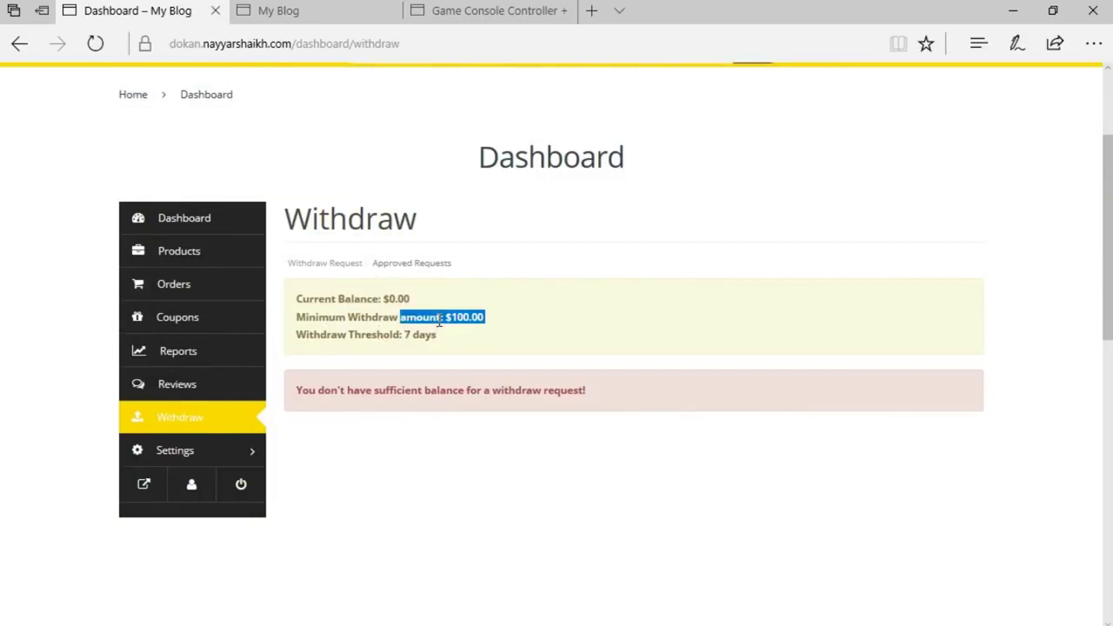
pyautogui.click(313, 336)
pyautogui.moveTo(298, 336); pyautogui.dragTo(432, 344)
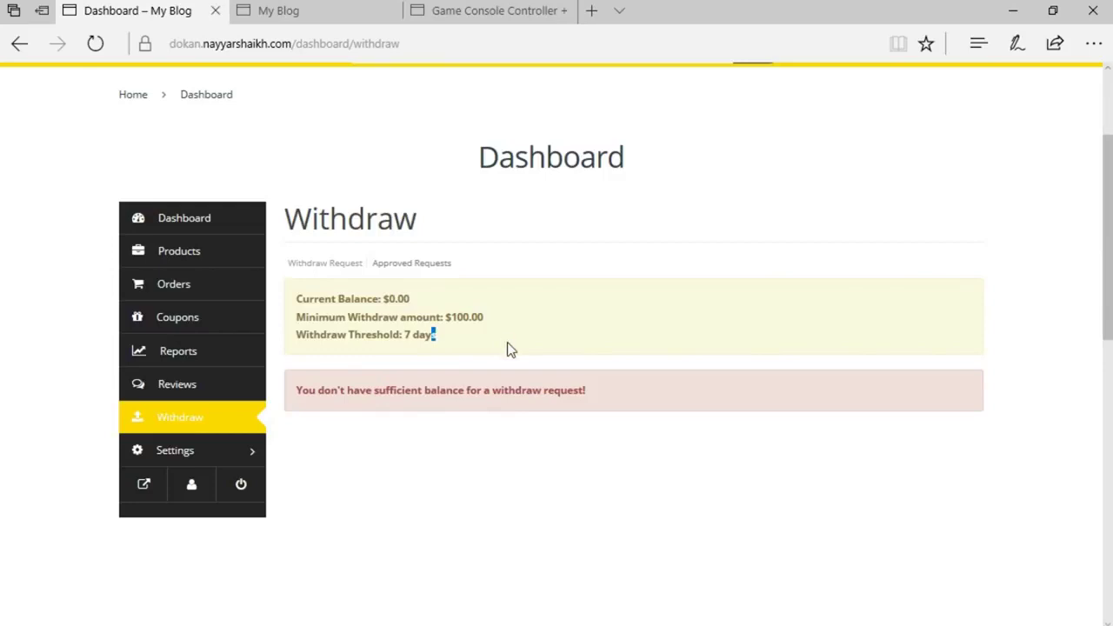
# Look over the Store Settings page showing 75% profile completion.
pyautogui.click(201, 460)
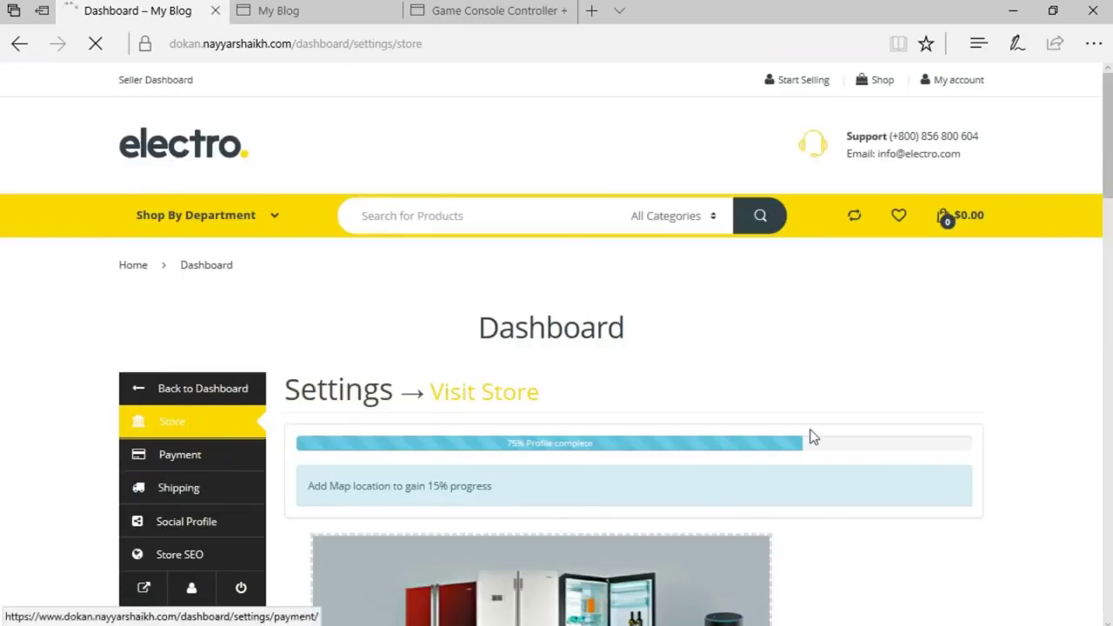
pyautogui.scroll(-3, 812, 438)
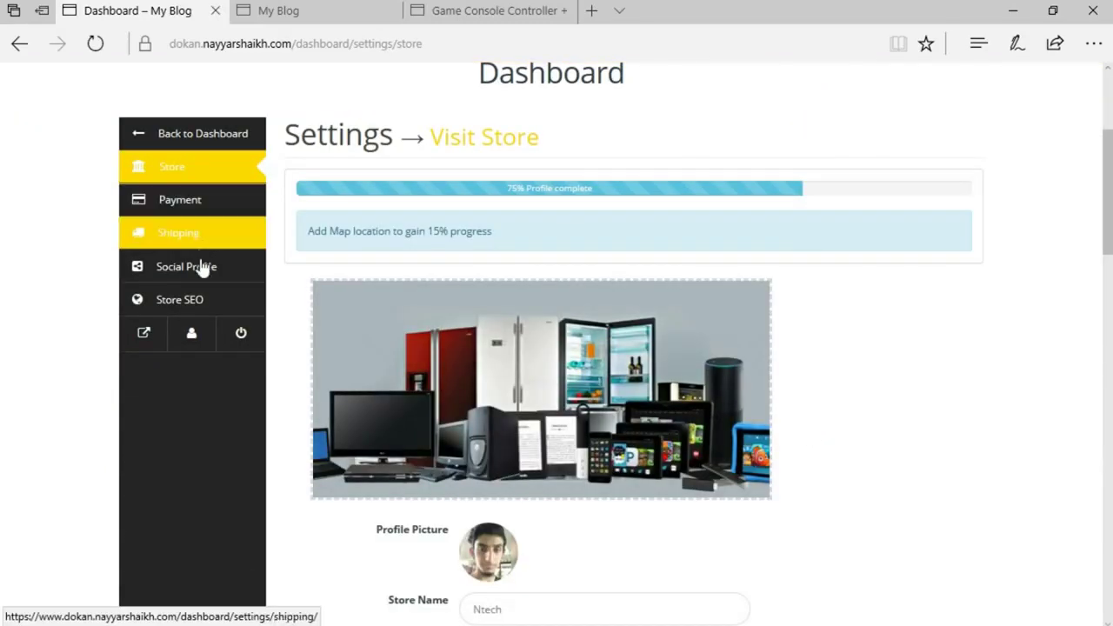
pyautogui.scroll(3, 180, 452)
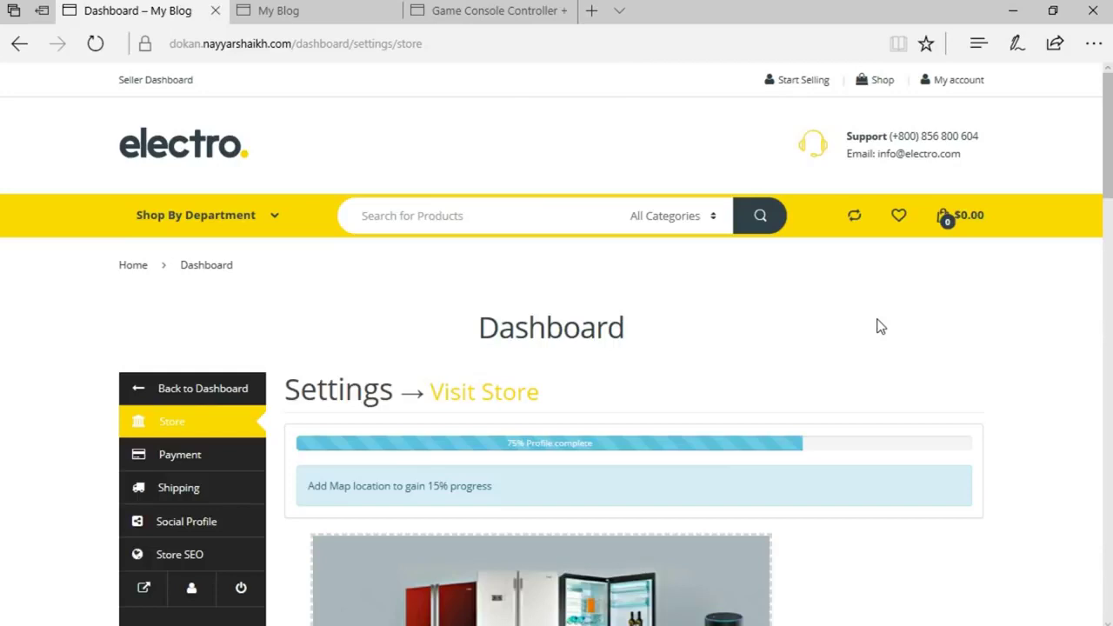
# Leave the order-received page for the store home page using the electro logo.
pyautogui.scroll(-1, 891, 348)
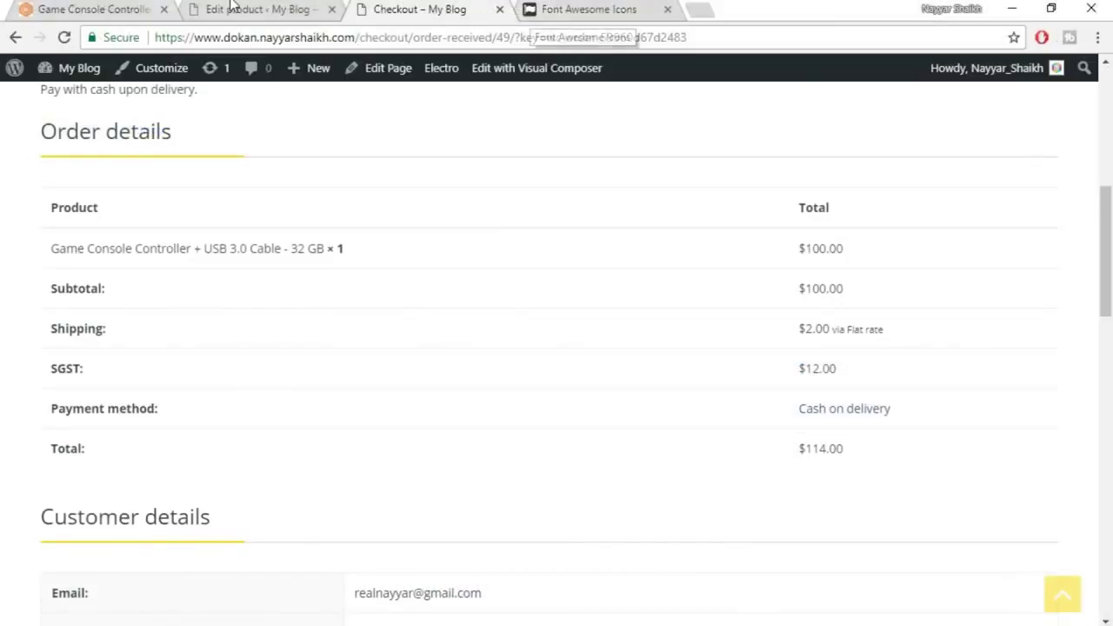
pyautogui.scroll(6, 494, 174)
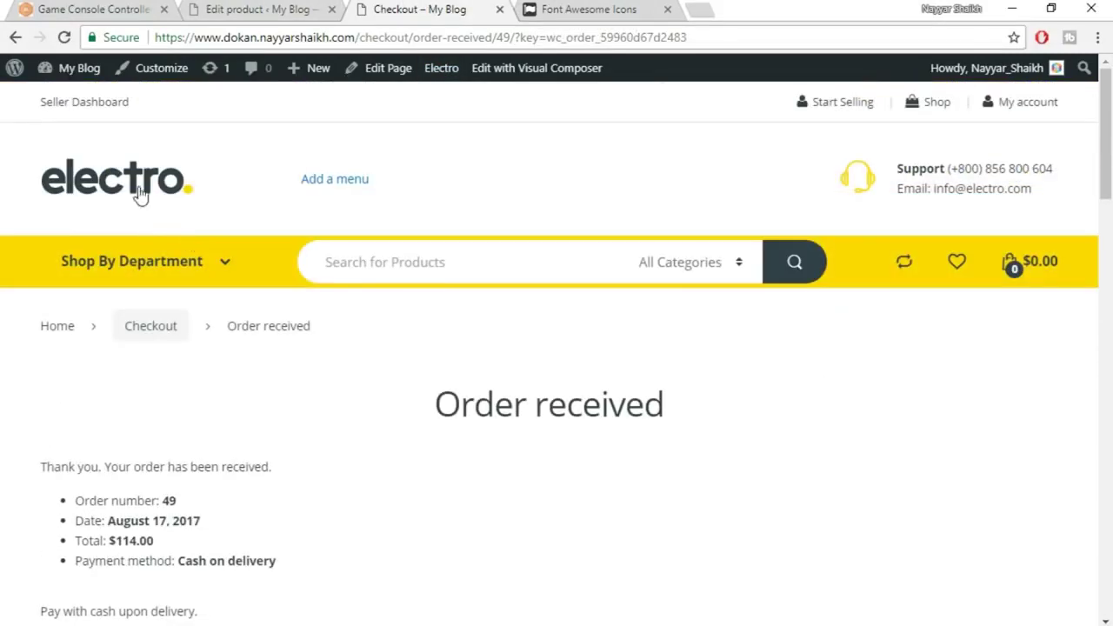
pyautogui.click(171, 189)
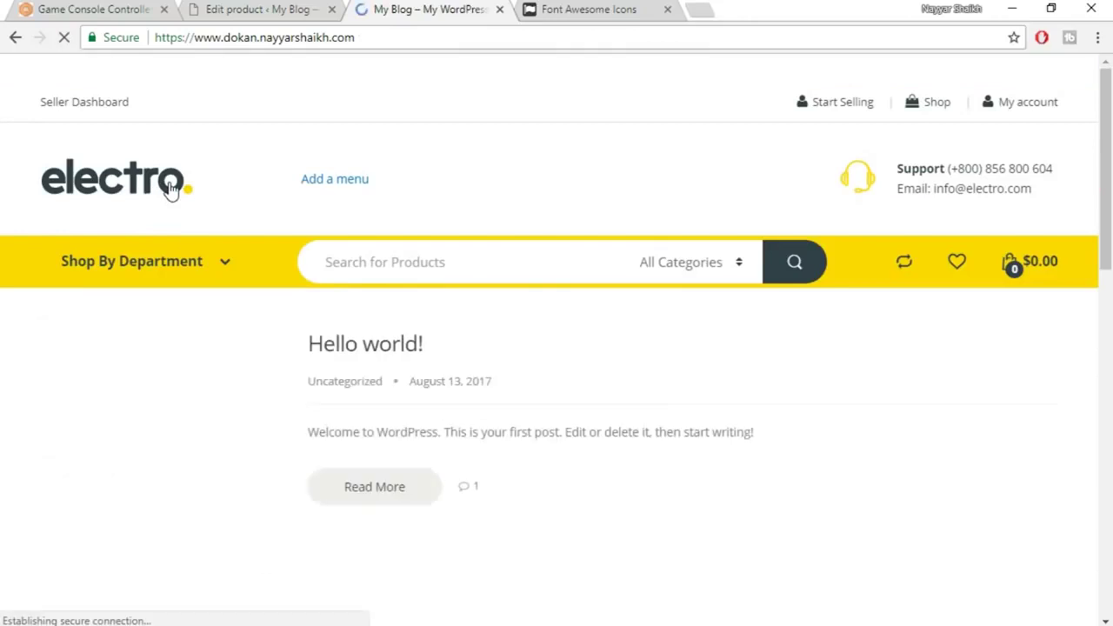
# Close the Font Awesome Icons tab and bring up the Game Console Controller demo product page.
pyautogui.moveTo(1112, 219); pyautogui.dragTo(1112, 117)
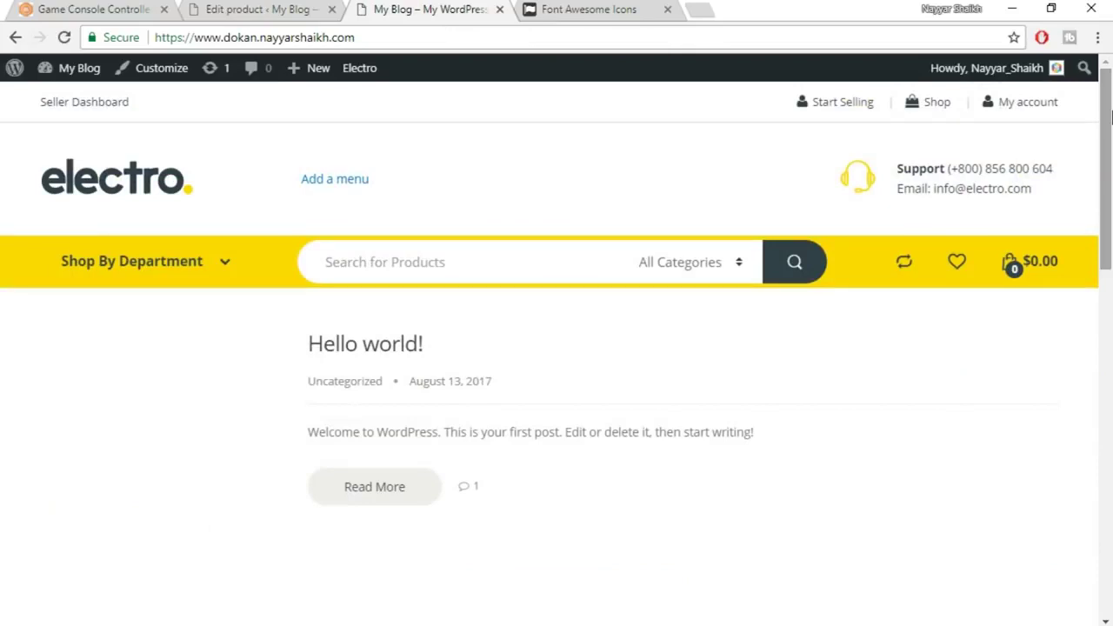
pyautogui.click(667, 9)
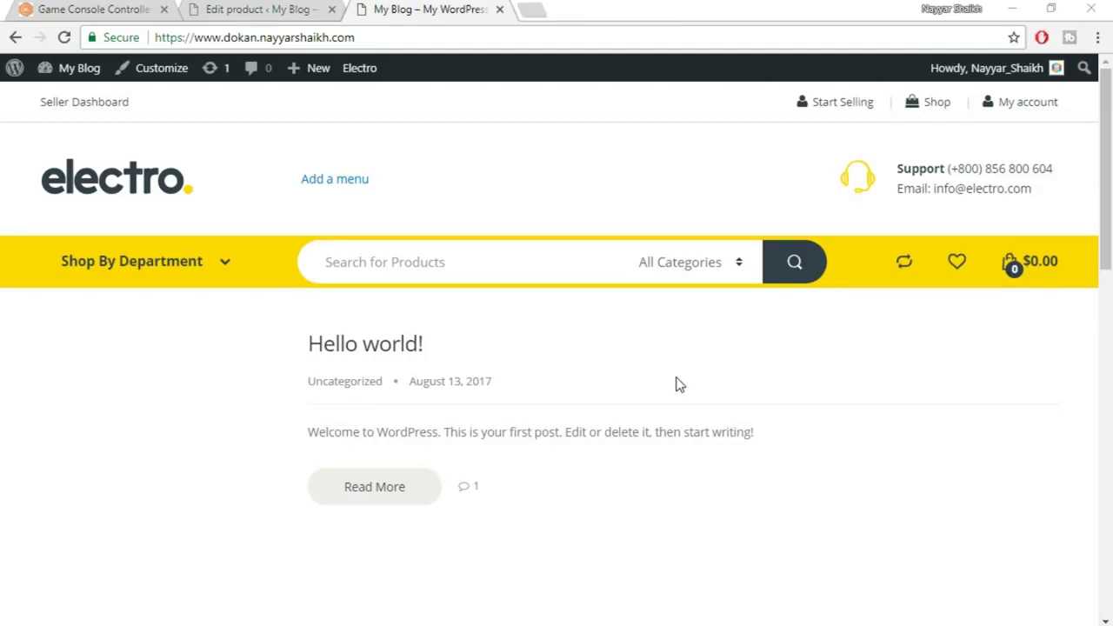
pyautogui.click(297, 9)
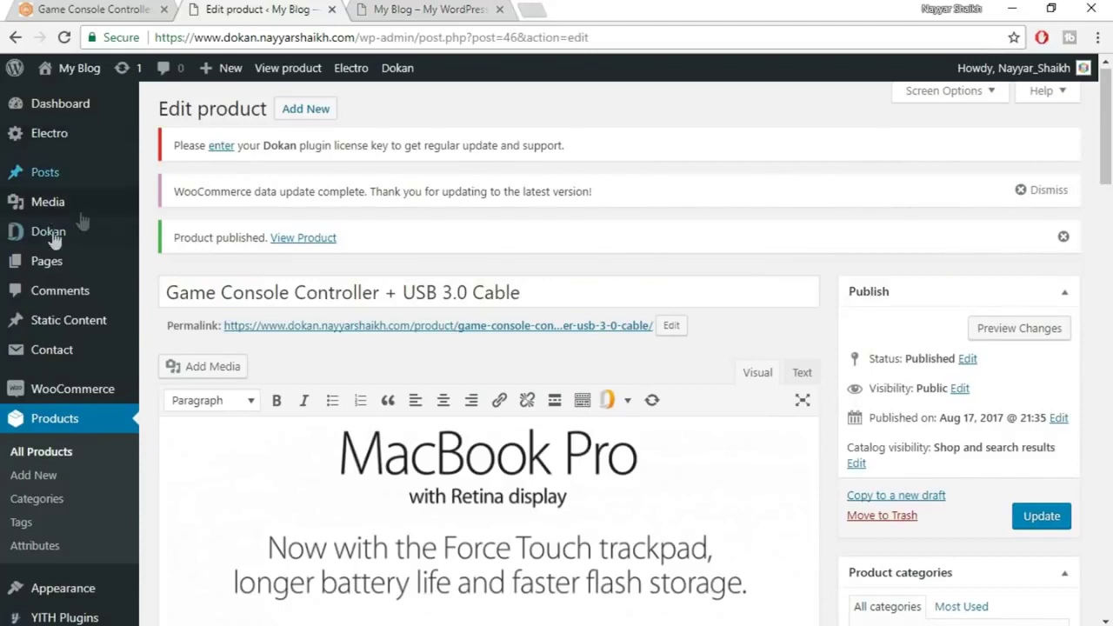
pyautogui.click(108, 7)
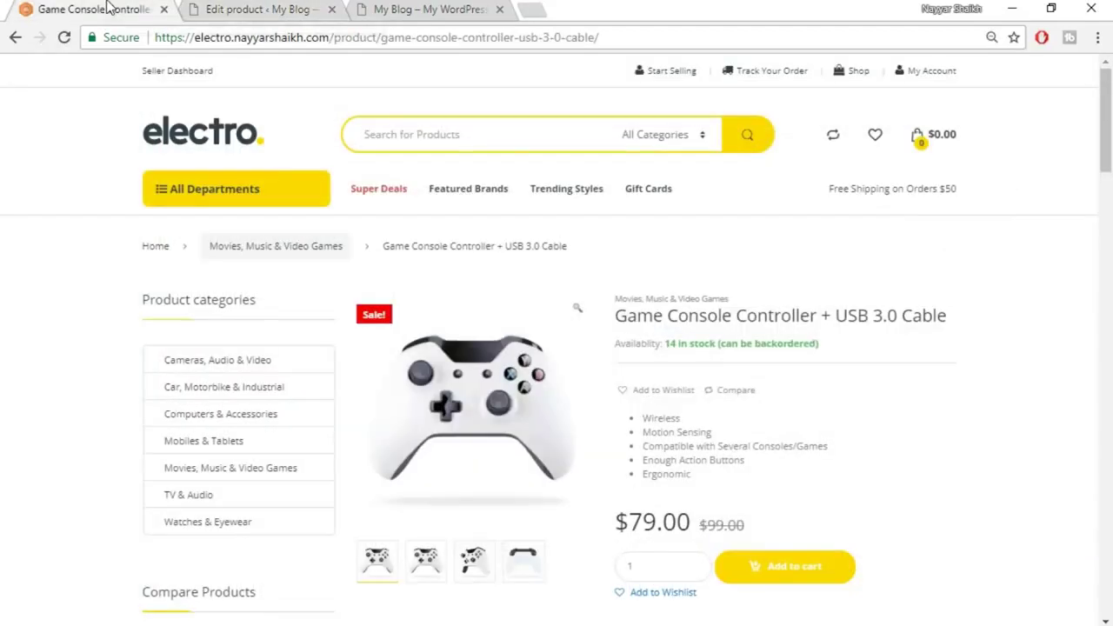
# Preview the Electro demo's All Departments mega-menus, then return to the Edit product page.
pyautogui.click(233, 144)
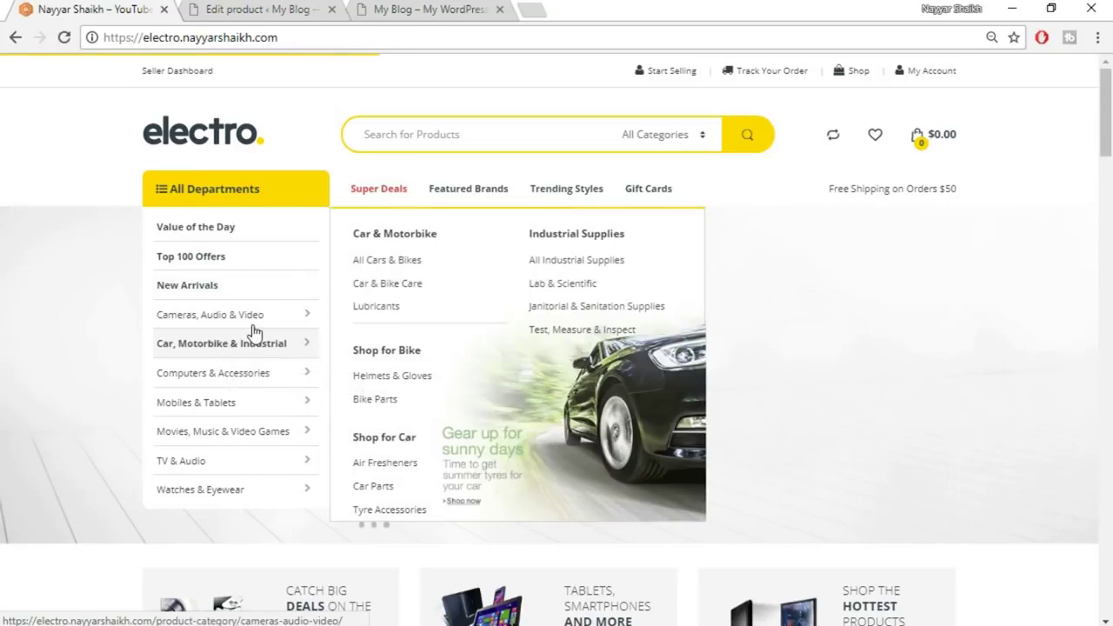
pyautogui.moveTo(250, 329)
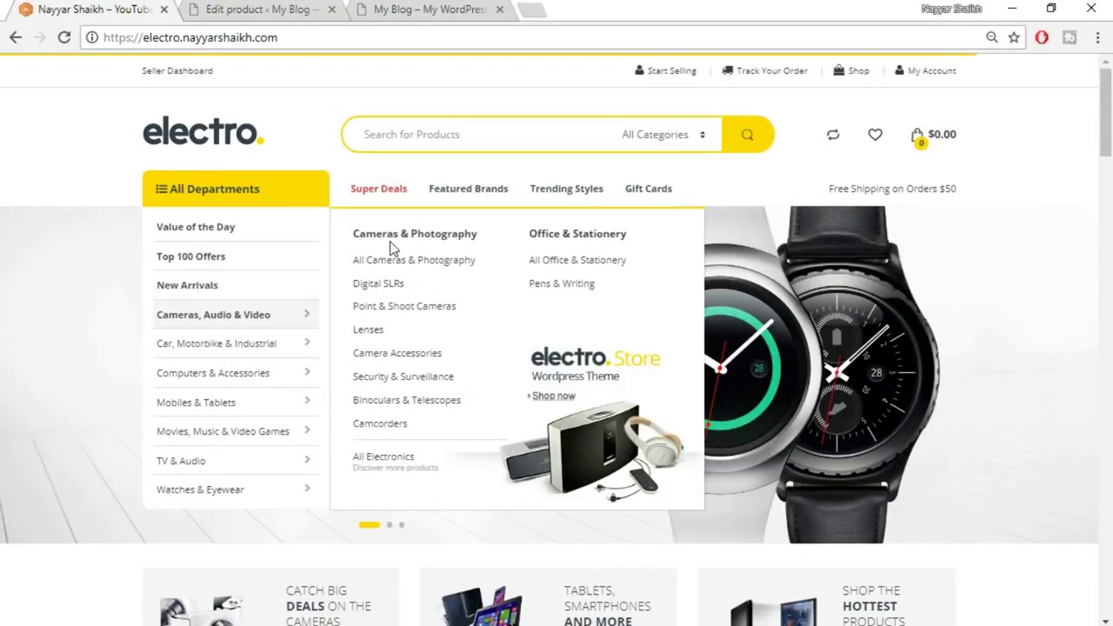
pyautogui.moveTo(224, 426)
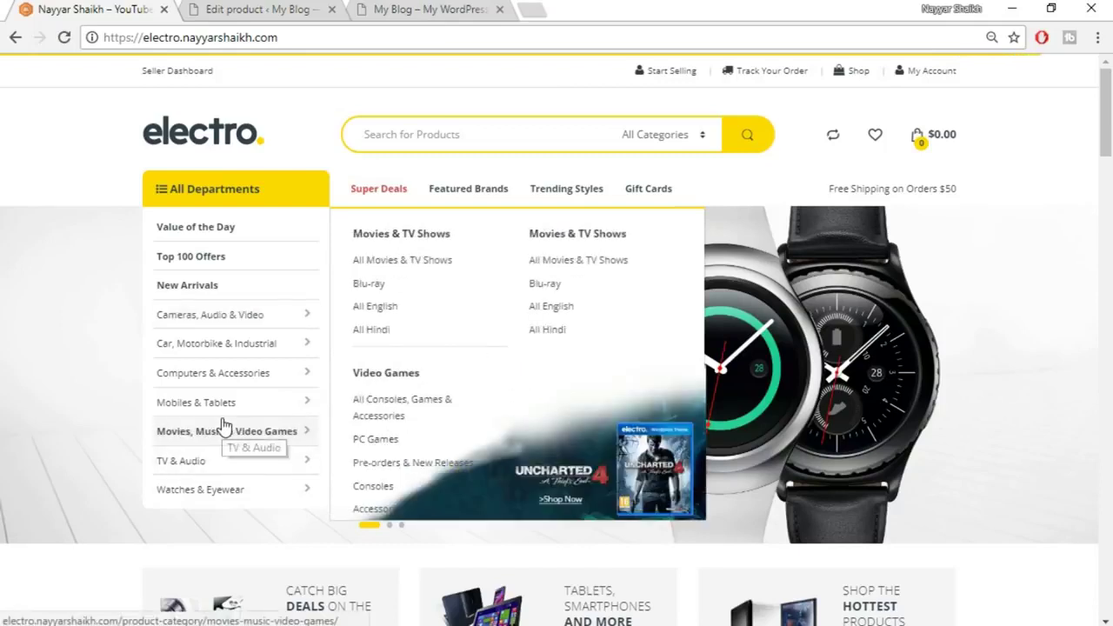
pyautogui.moveTo(300, 374)
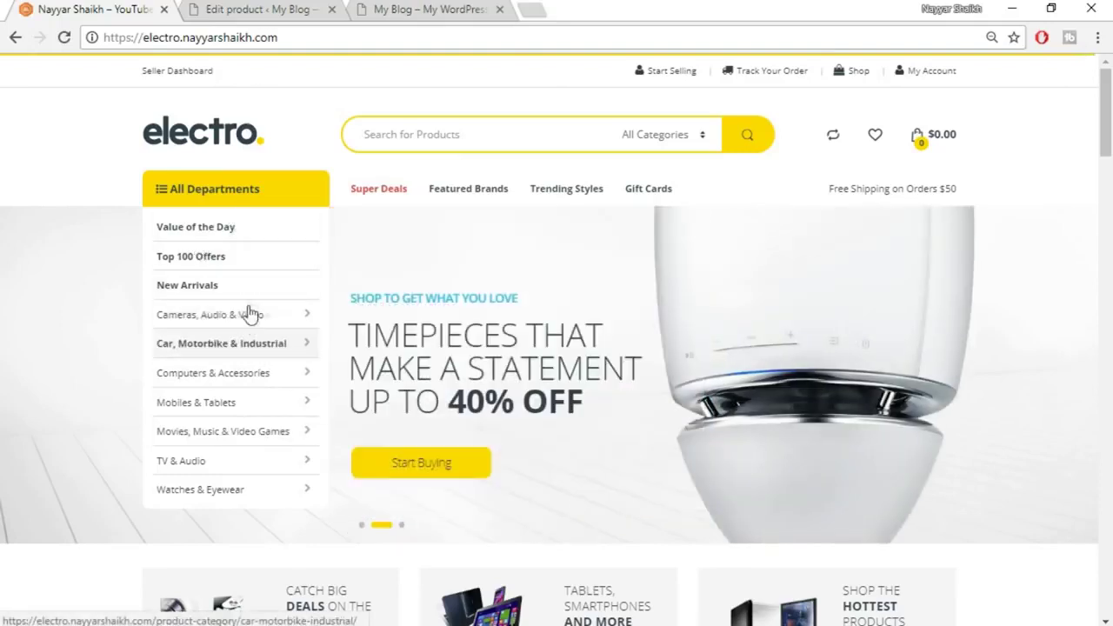
pyautogui.click(270, 11)
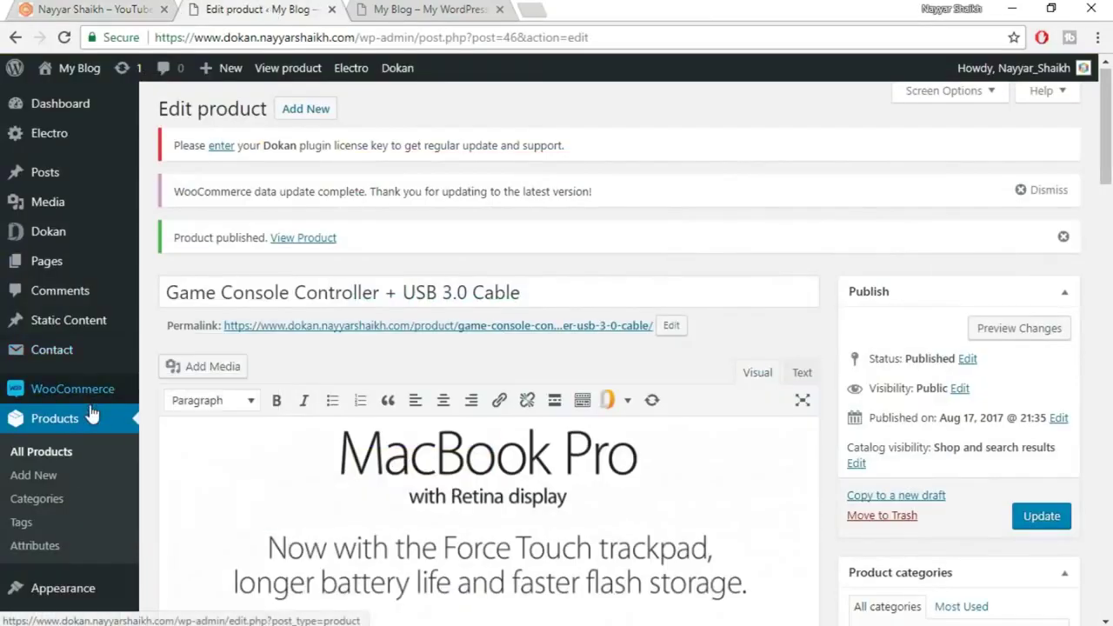
# Add the 'Cameras & Audios' product category under Products > Categories.
pyautogui.click(51, 507)
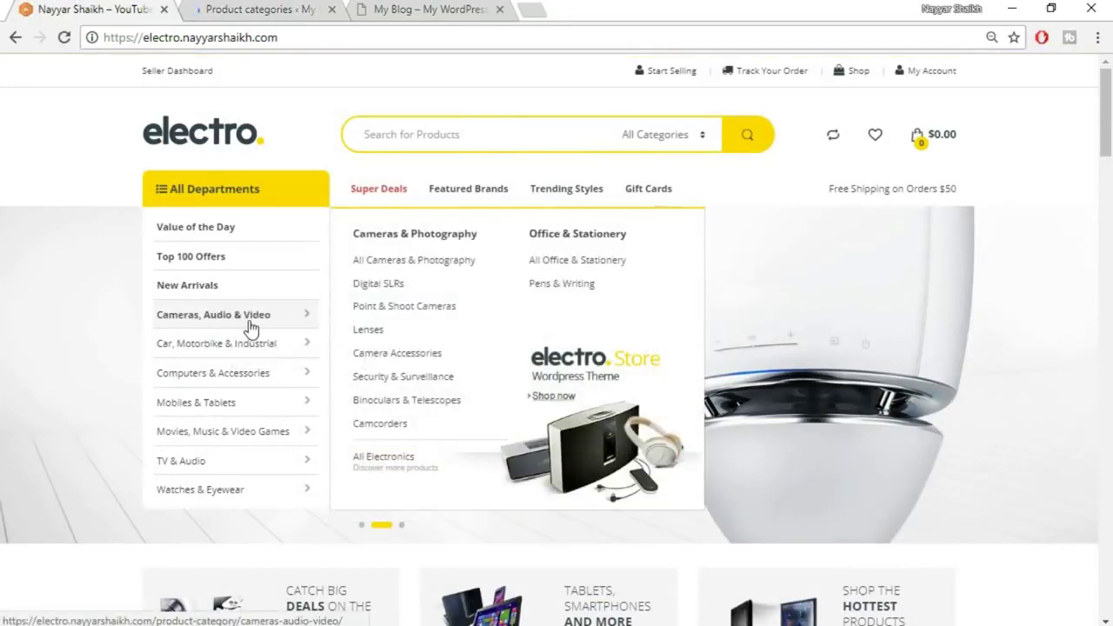
pyautogui.click(274, 7)
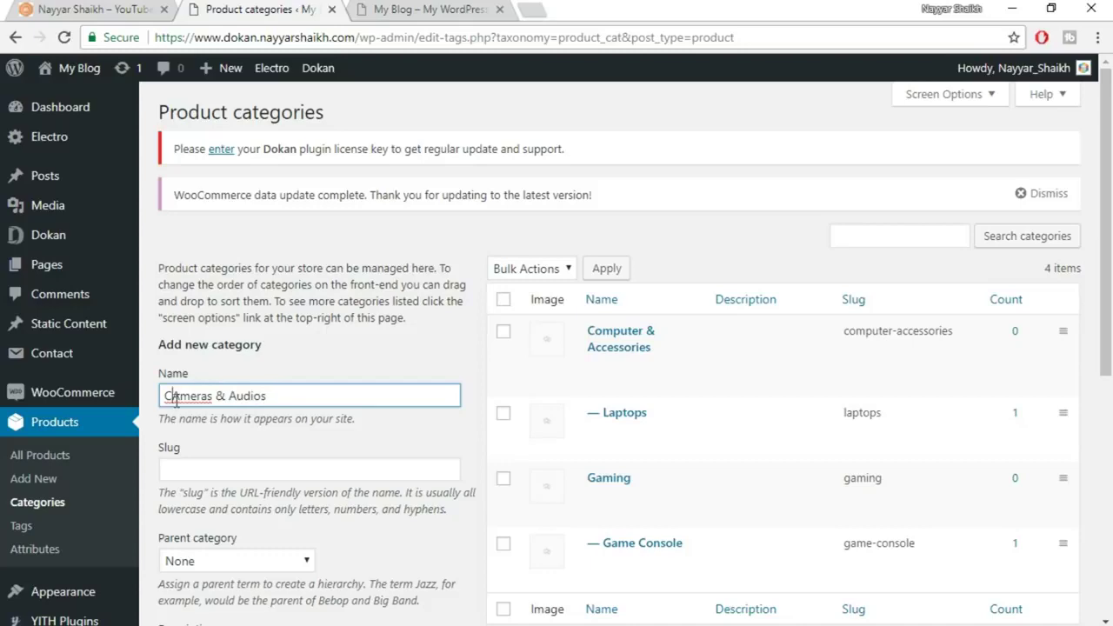
pyautogui.write('a')
pyautogui.scroll(-3, 287, 374)
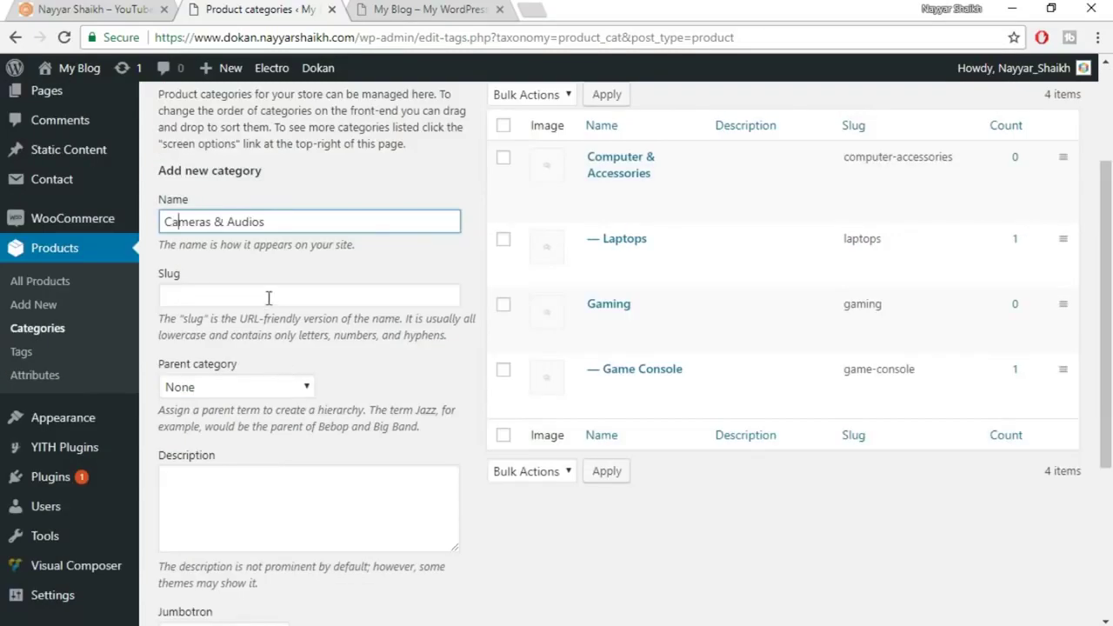
pyautogui.scroll(-3, 281, 346)
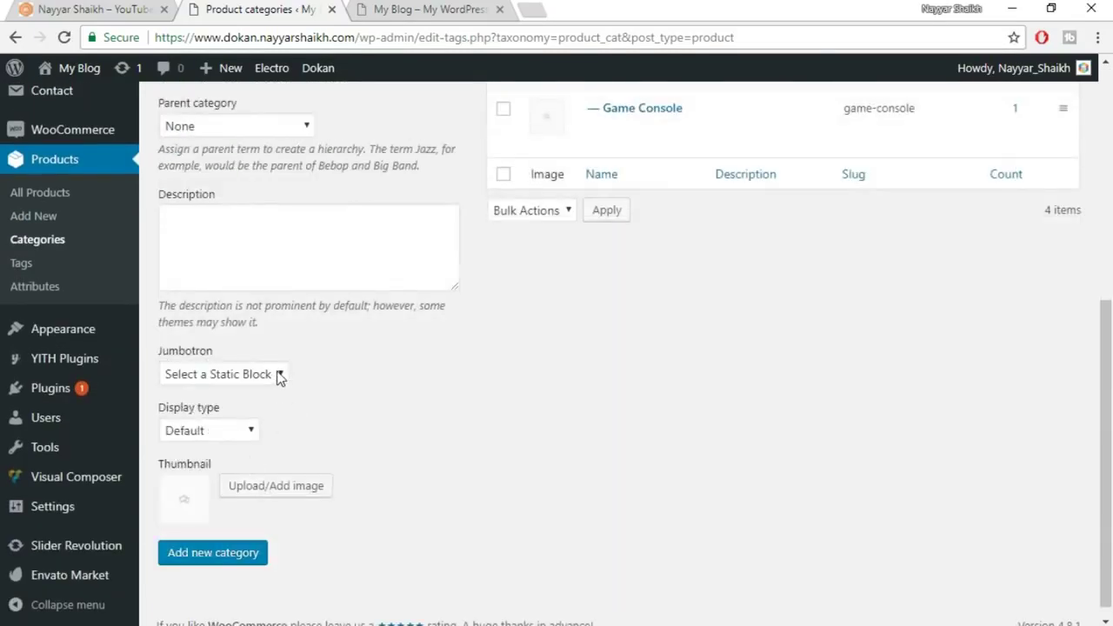
pyautogui.click(254, 561)
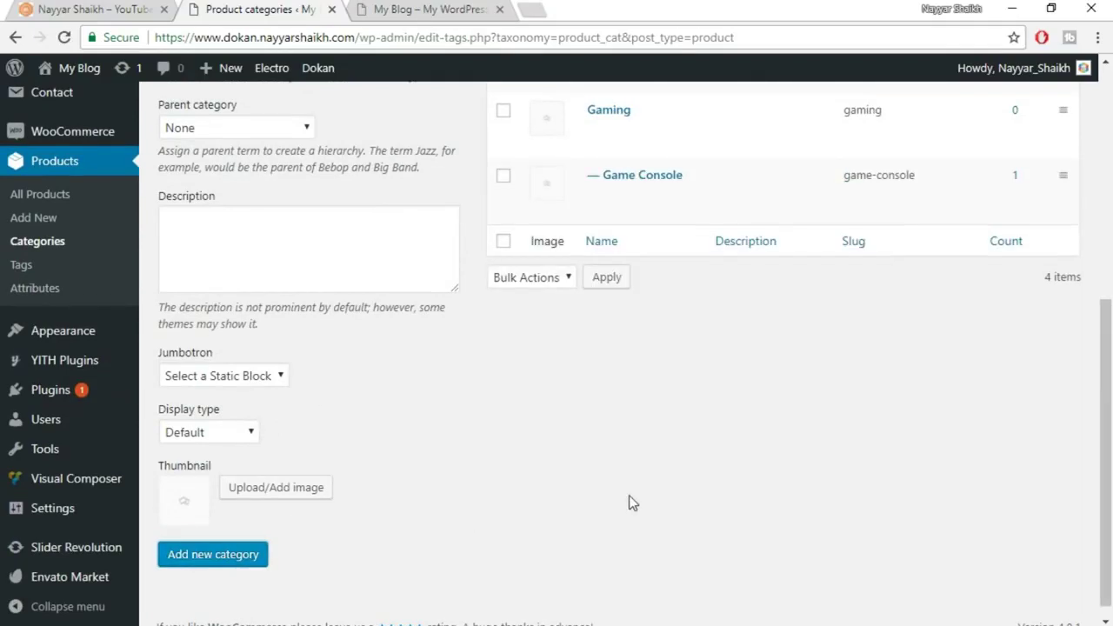
pyautogui.scroll(5, 634, 502)
# After checking the next storefront department, add the 'Car &Motorbikes' category.
pyautogui.click(87, 9)
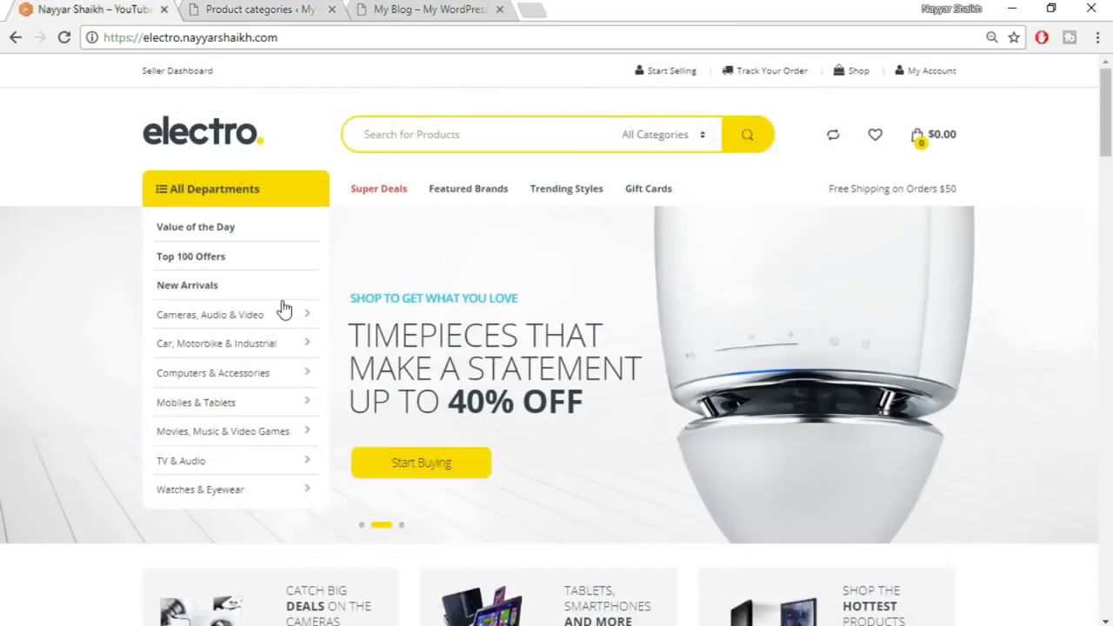
pyautogui.moveTo(233, 357)
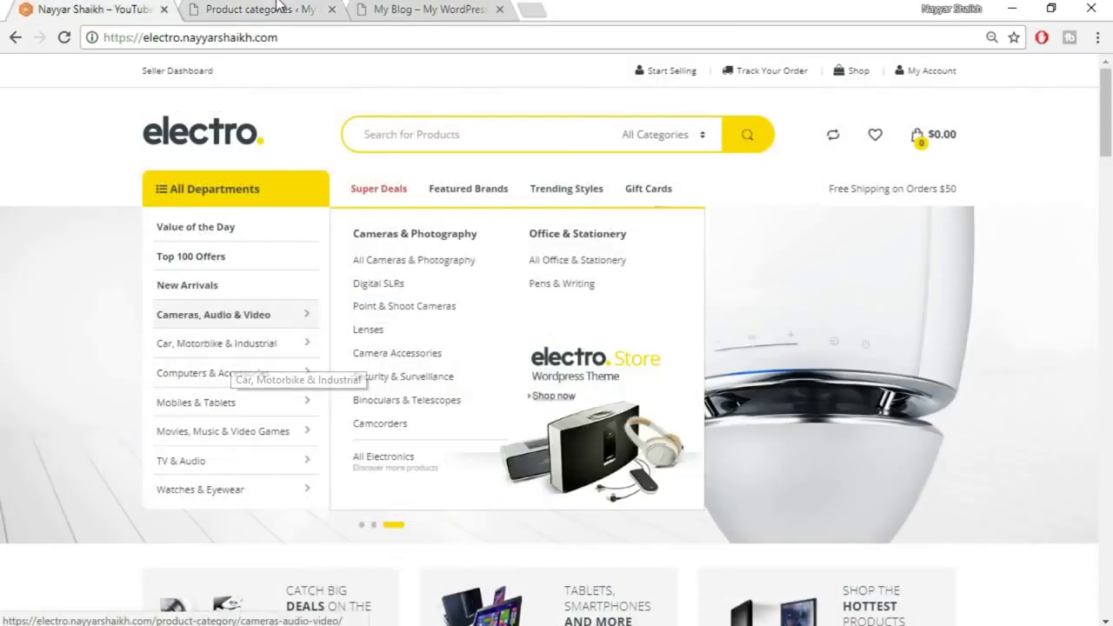
pyautogui.hotkey('ctrl', 'Tab')
pyautogui.click(282, 313)
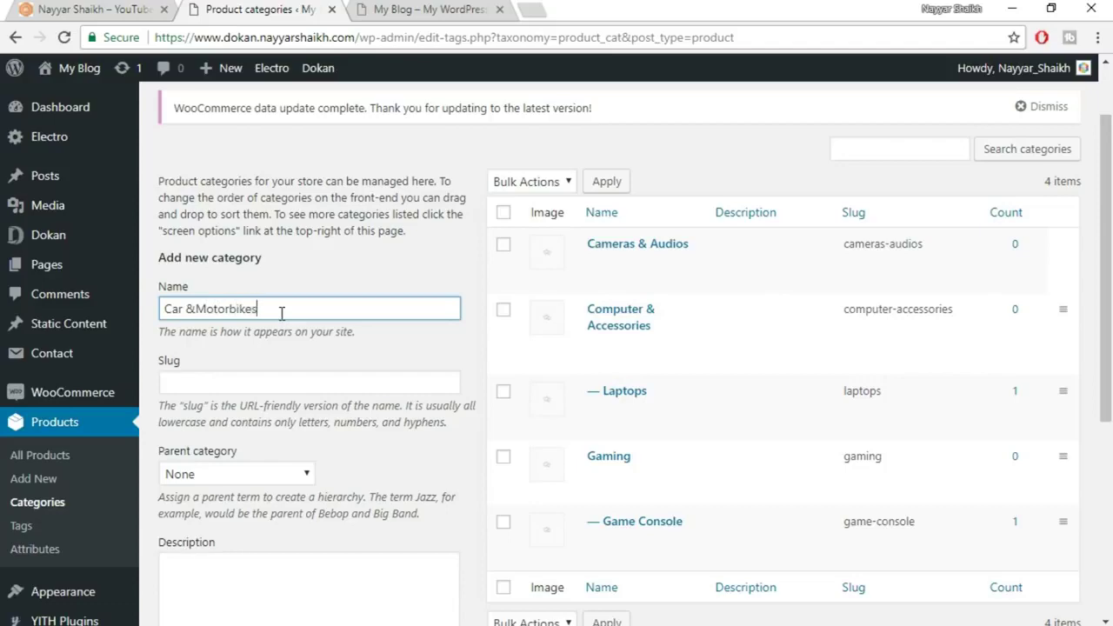
pyautogui.scroll(-4, 360, 462)
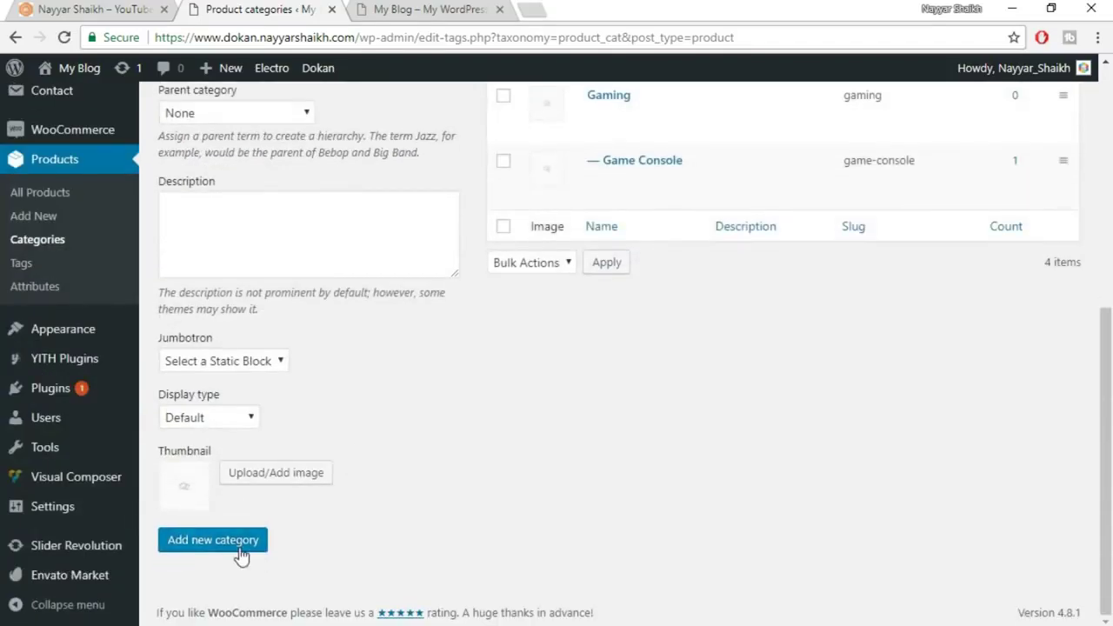
pyautogui.click(87, 9)
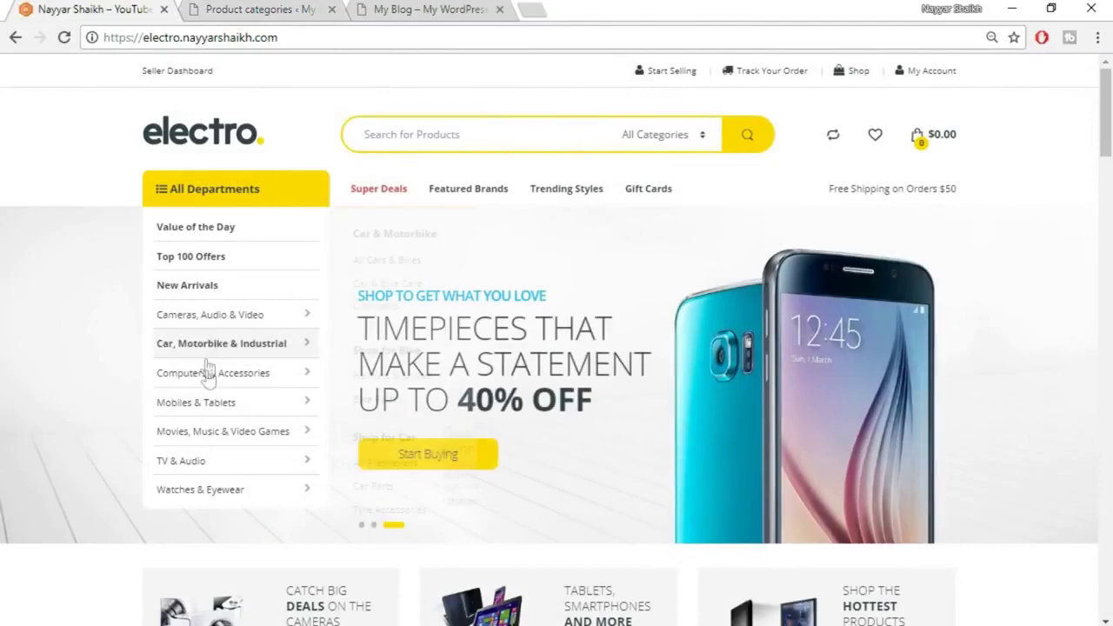
pyautogui.moveTo(207, 383)
pyautogui.click(257, 9)
pyautogui.scroll(5, 253, 300)
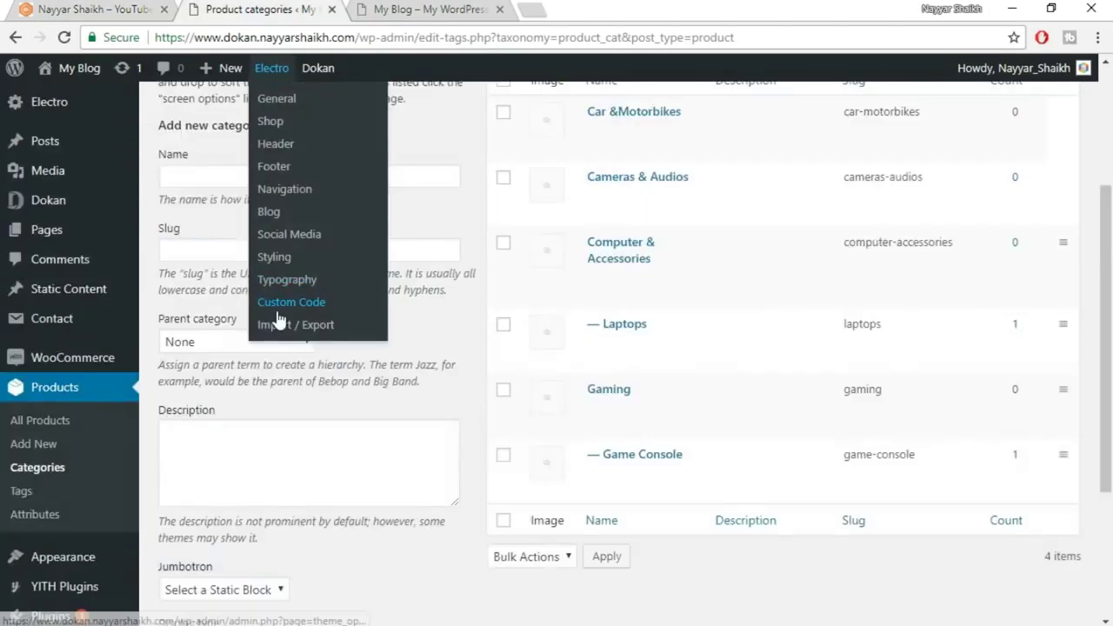
# Add the 'Computer' product category.
pyautogui.click(230, 383)
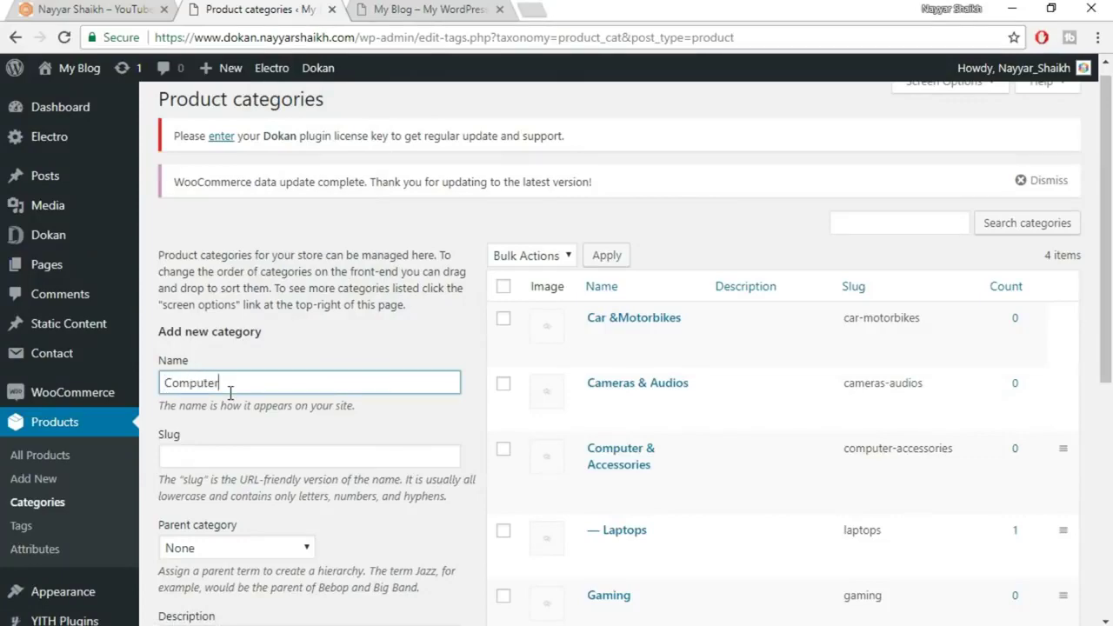
pyautogui.scroll(-5, 261, 522)
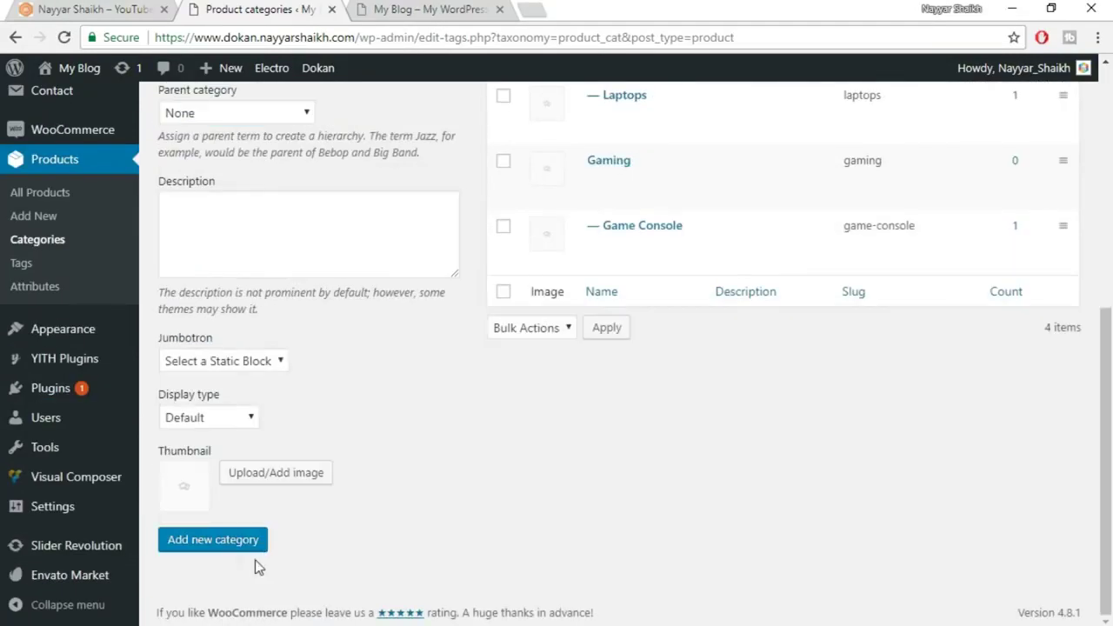
pyautogui.click(122, 9)
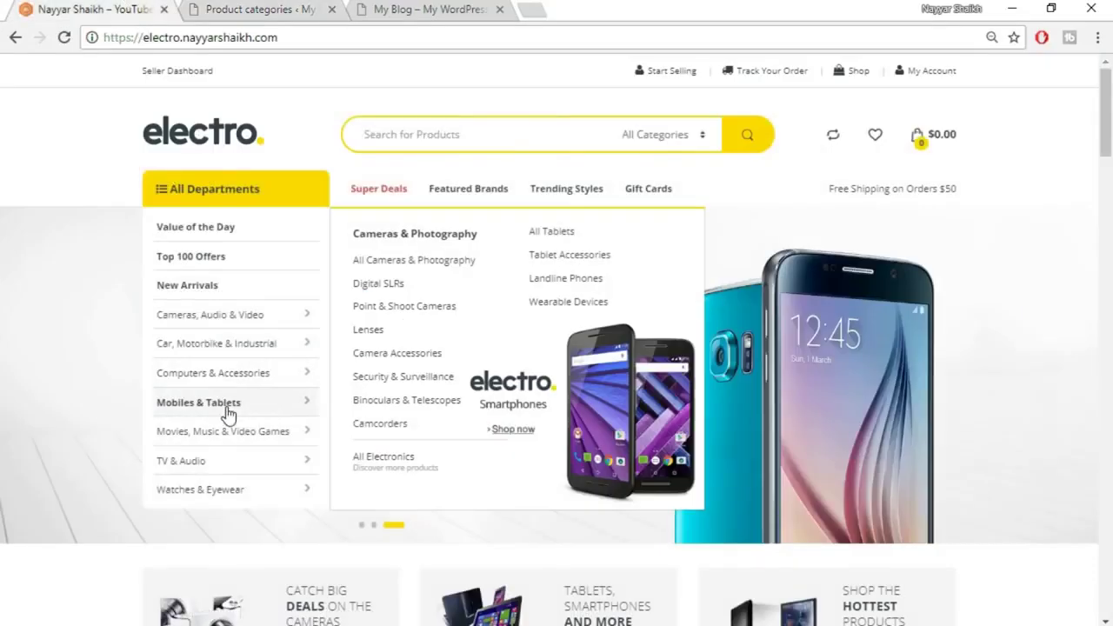
pyautogui.click(256, 9)
pyautogui.scroll(4, 302, 305)
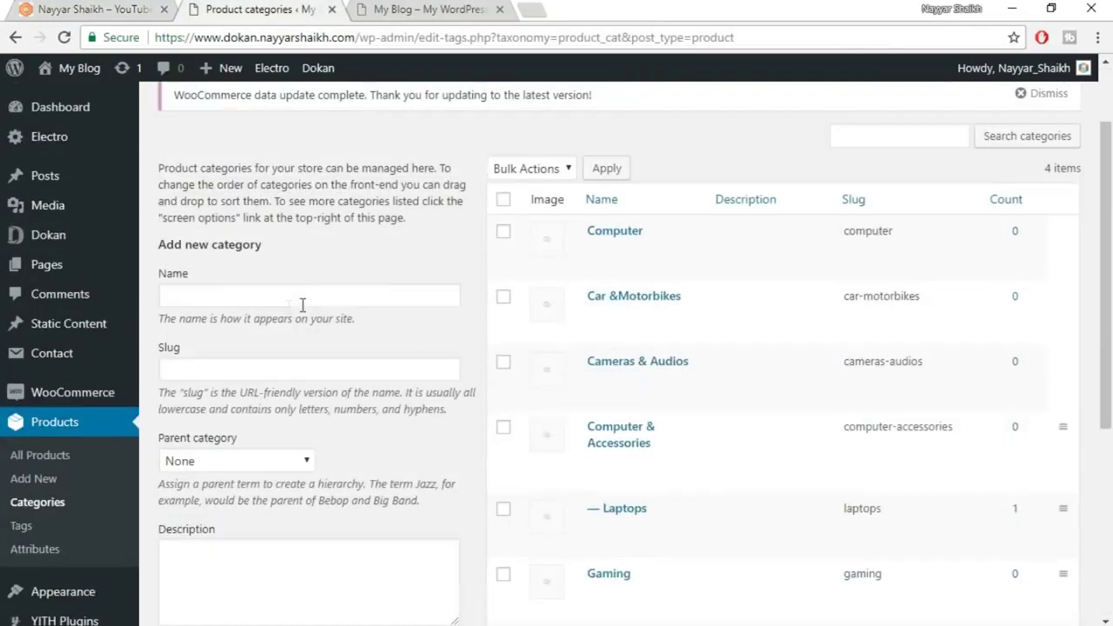
# Check the next storefront department, then add the 'Movies' category.
pyautogui.click(267, 295)
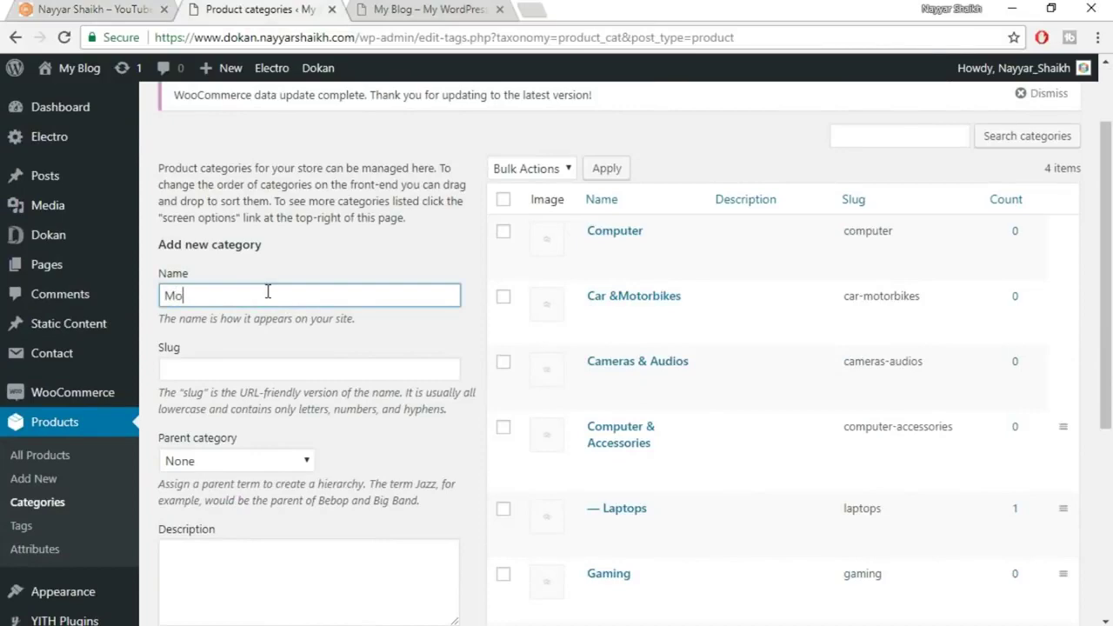
pyautogui.scroll(-4, 428, 435)
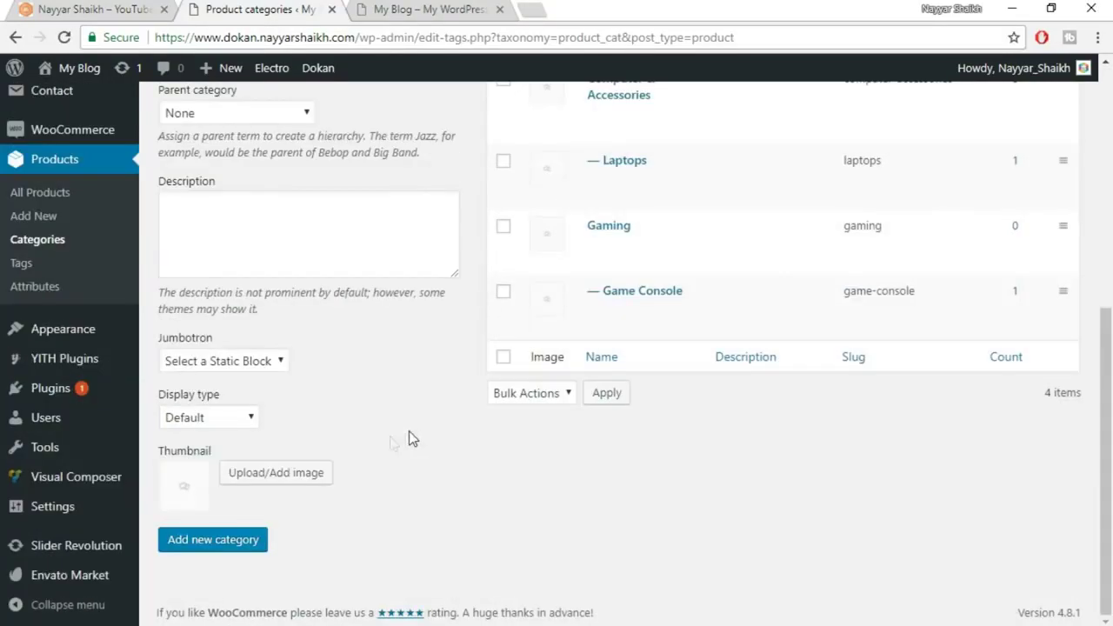
pyautogui.click(50, 5)
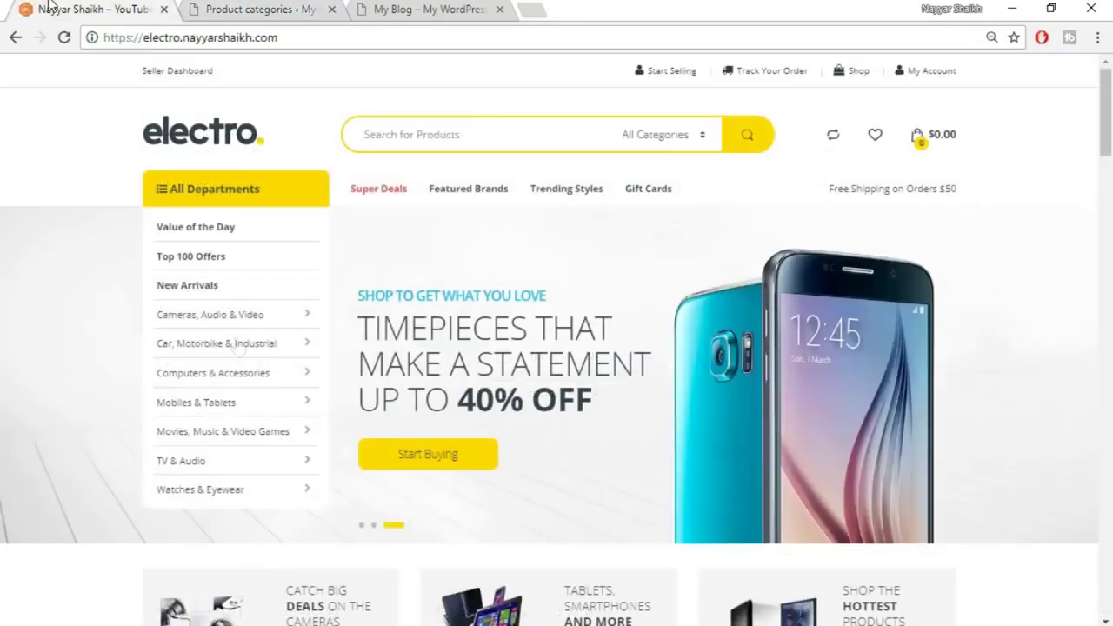
pyautogui.moveTo(224, 459)
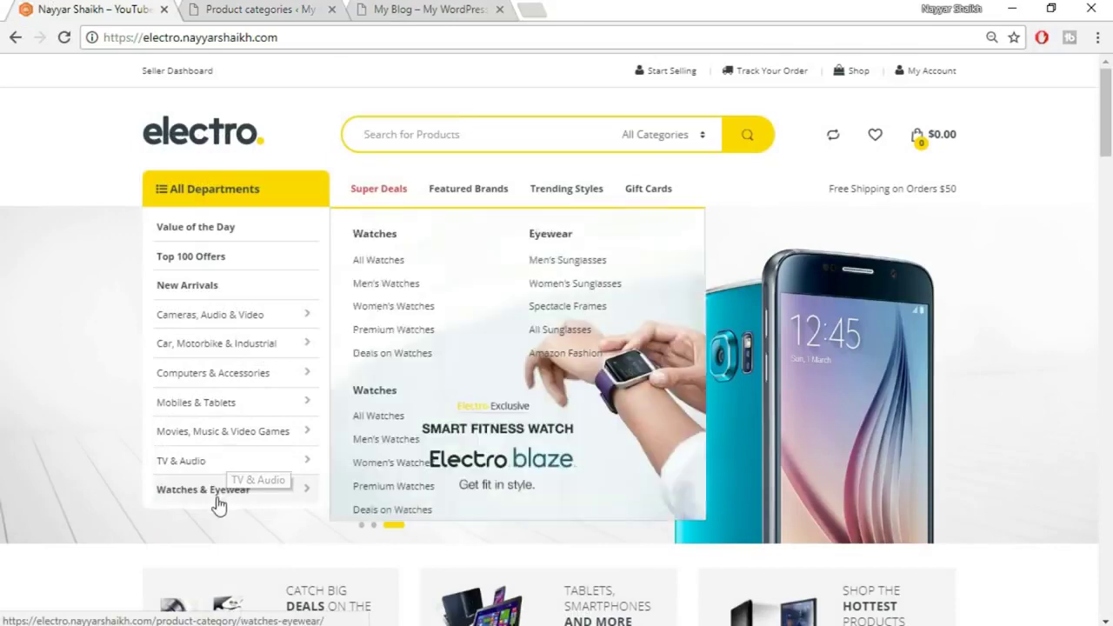
pyautogui.click(277, 7)
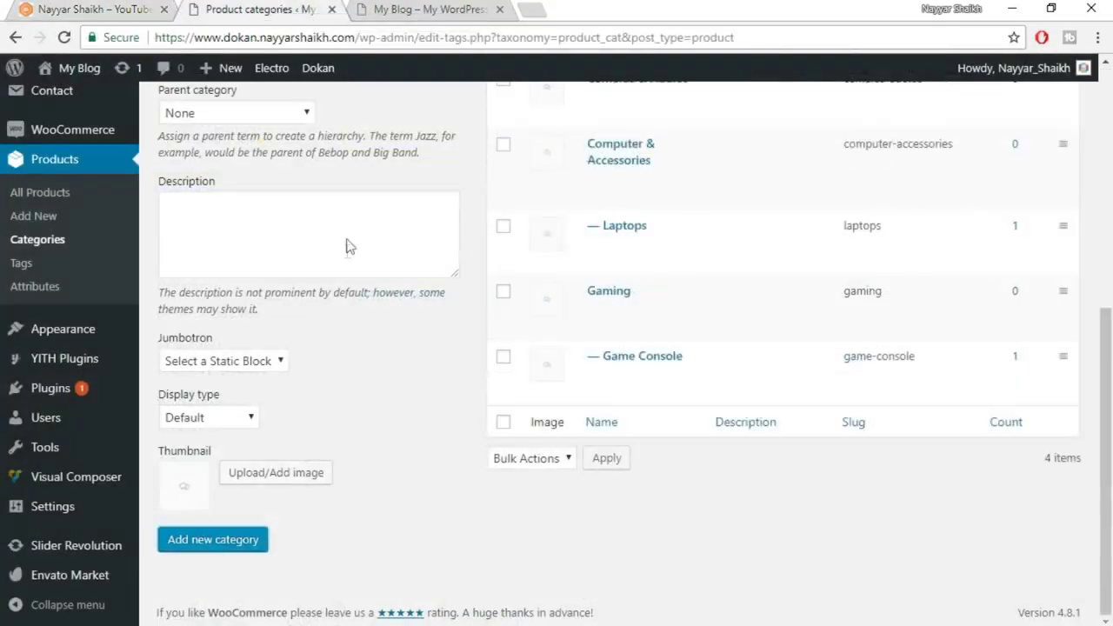
pyautogui.scroll(3, 312, 256)
pyautogui.click(260, 216)
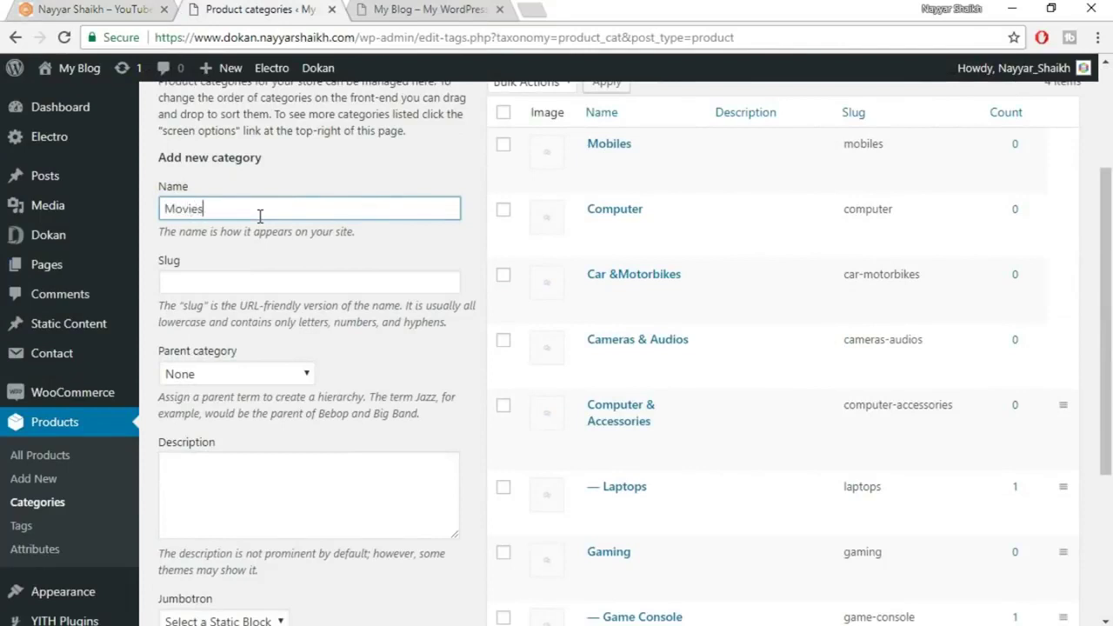
pyautogui.scroll(-3, 259, 216)
pyautogui.click(256, 541)
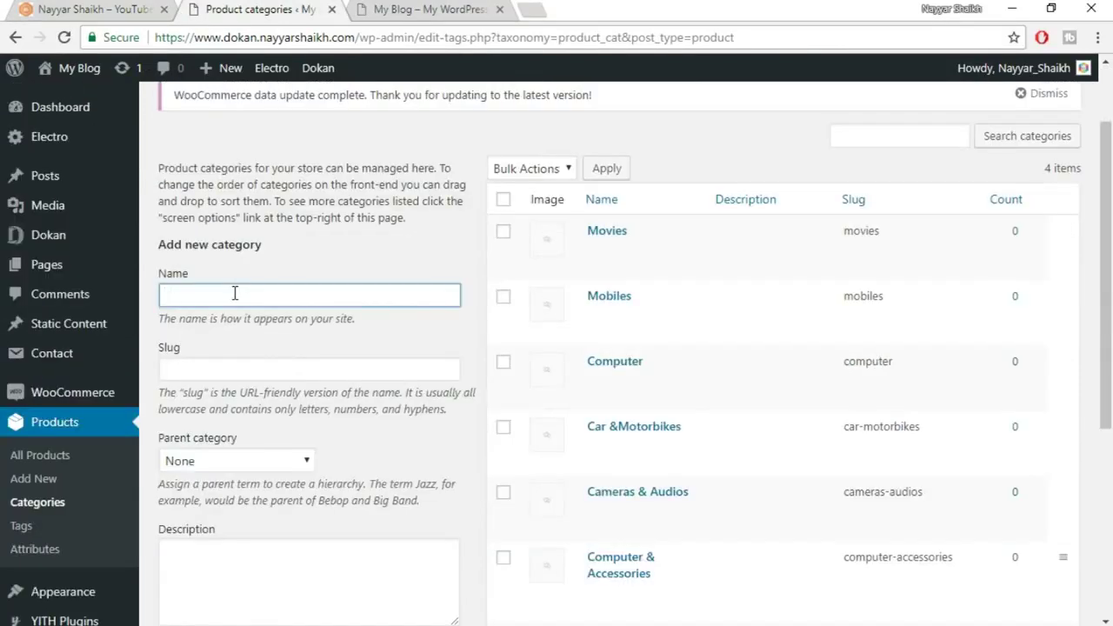
pyautogui.scroll(-3, 281, 288)
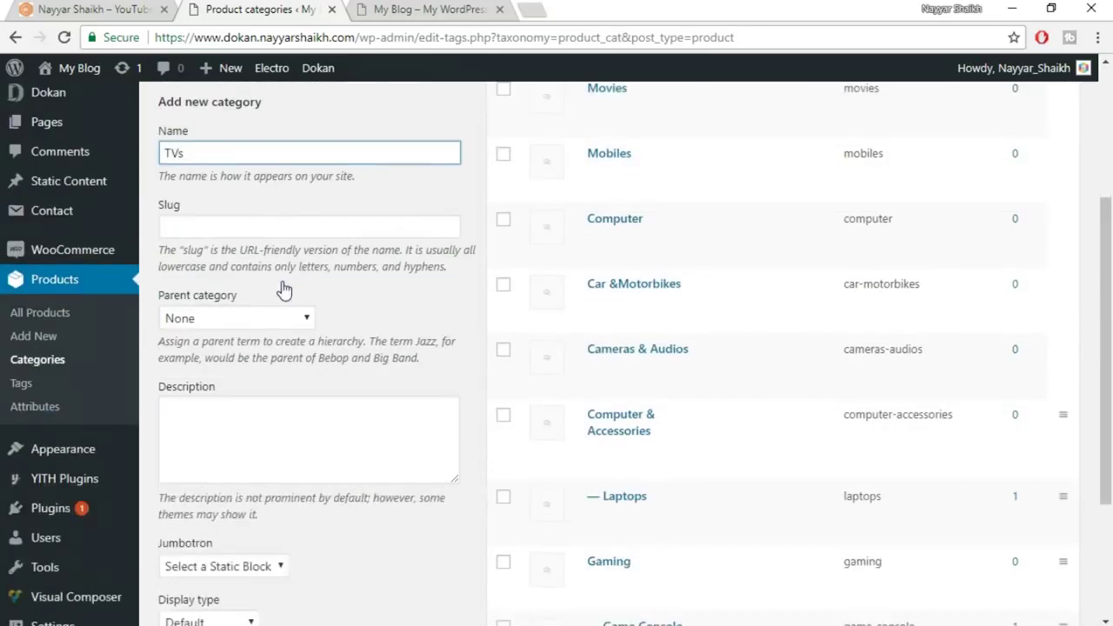
pyautogui.scroll(5, 304, 522)
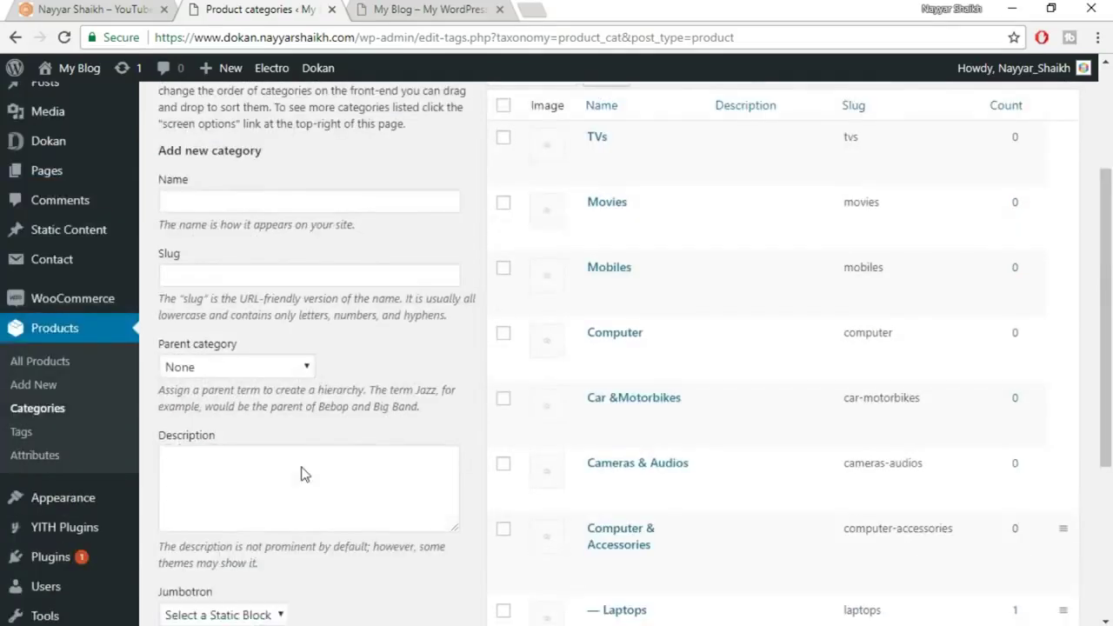
# Add the 'Watches' category and view the storefront's departments list.
pyautogui.click(274, 395)
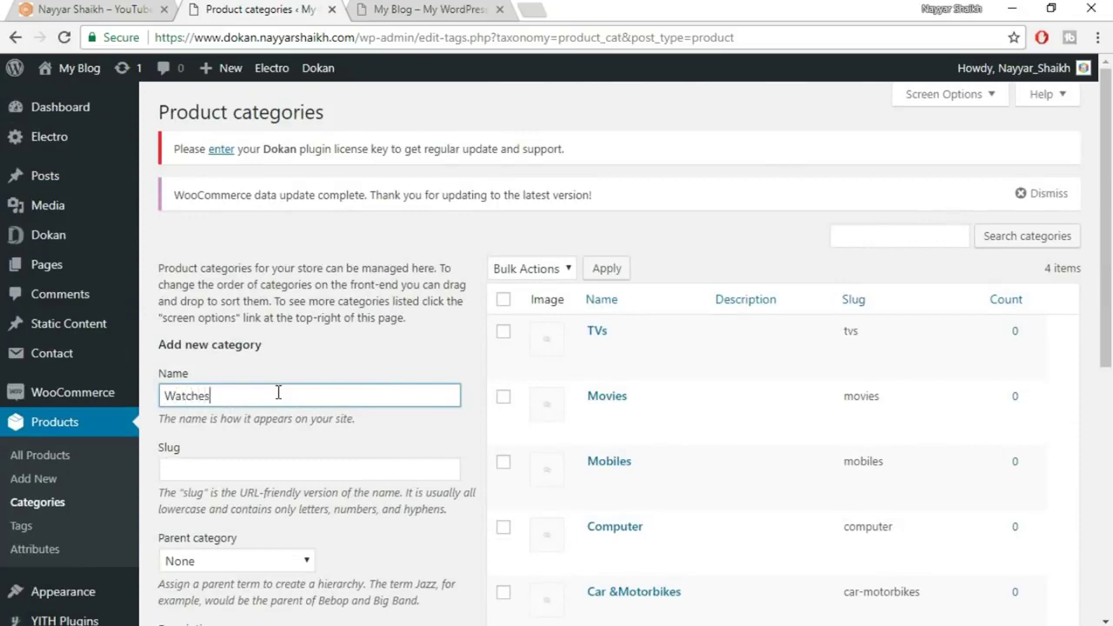
pyautogui.scroll(-5, 278, 392)
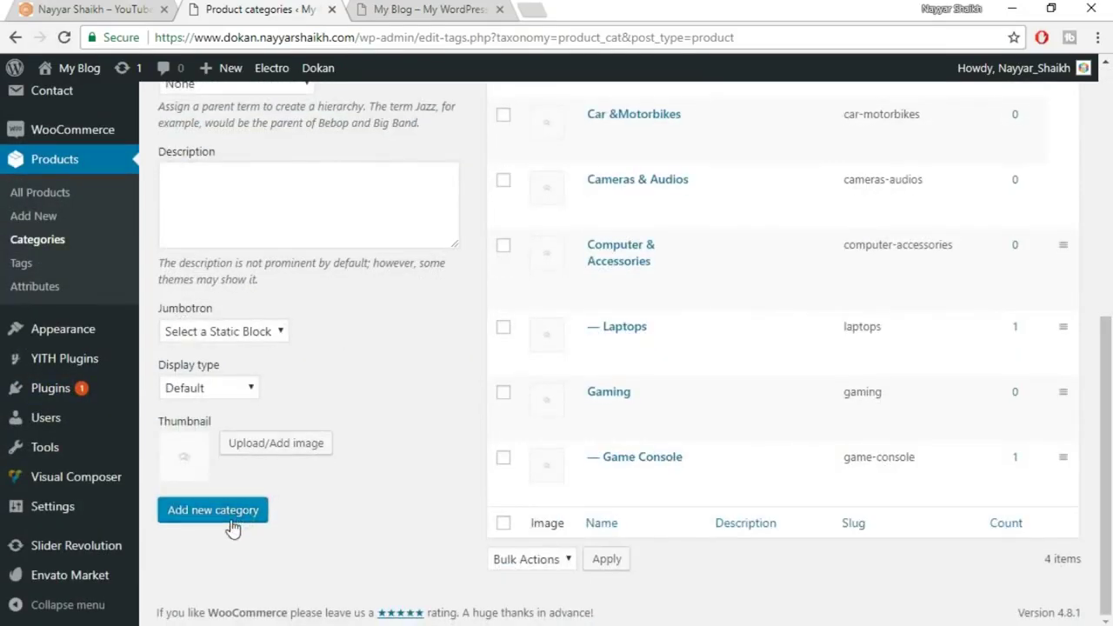
pyautogui.click(233, 510)
pyautogui.scroll(5, 758, 341)
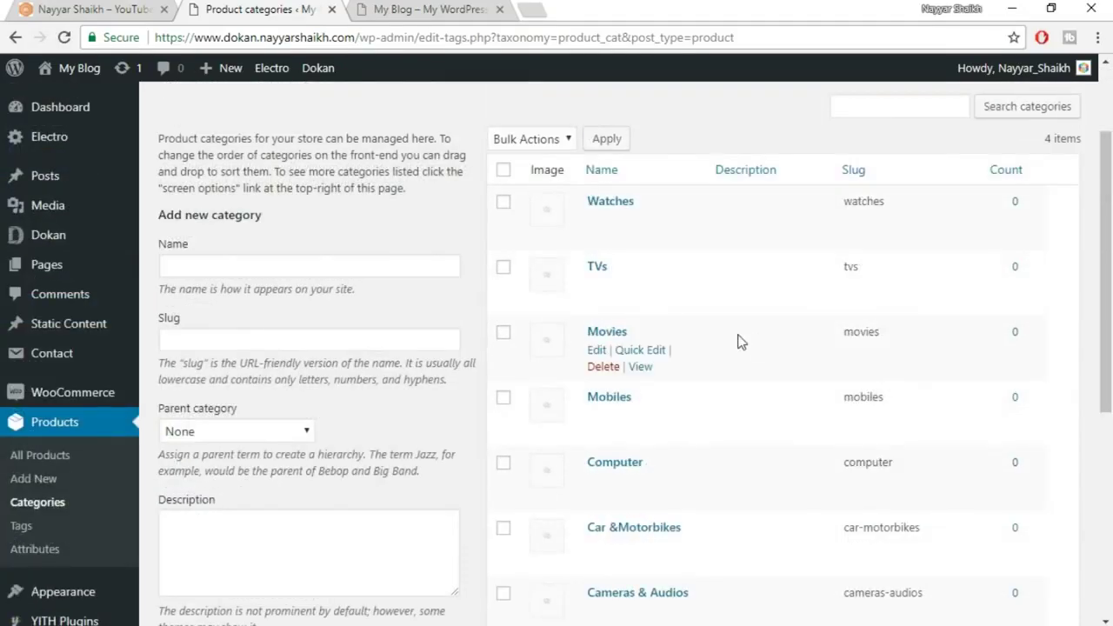
pyautogui.click(82, 9)
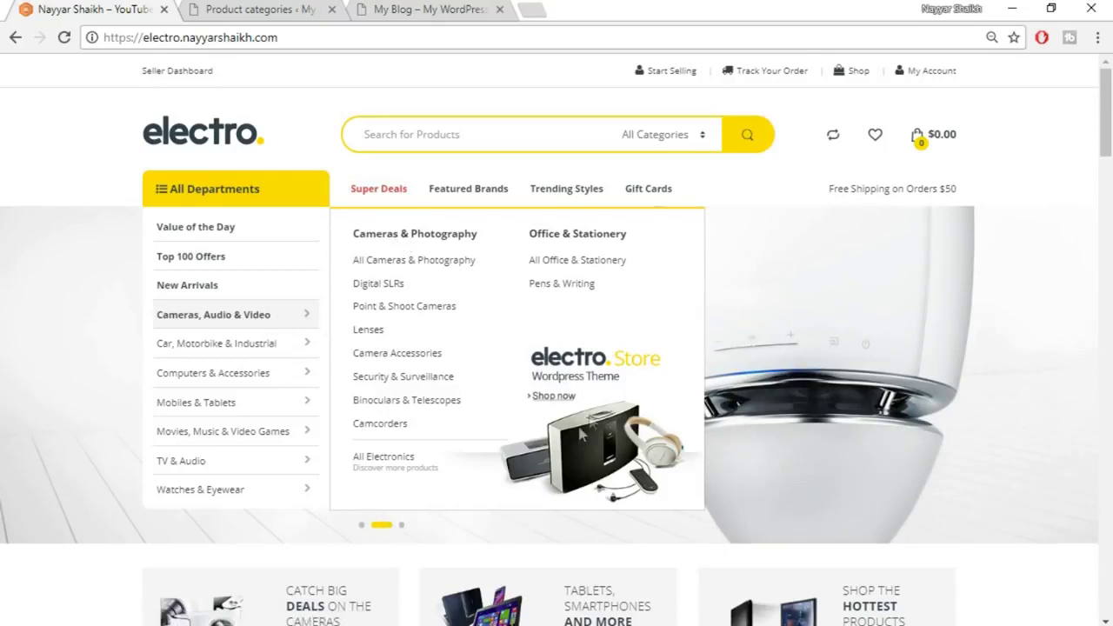
# Back in the categories admin, start a new Static Content block.
pyautogui.click(261, 10)
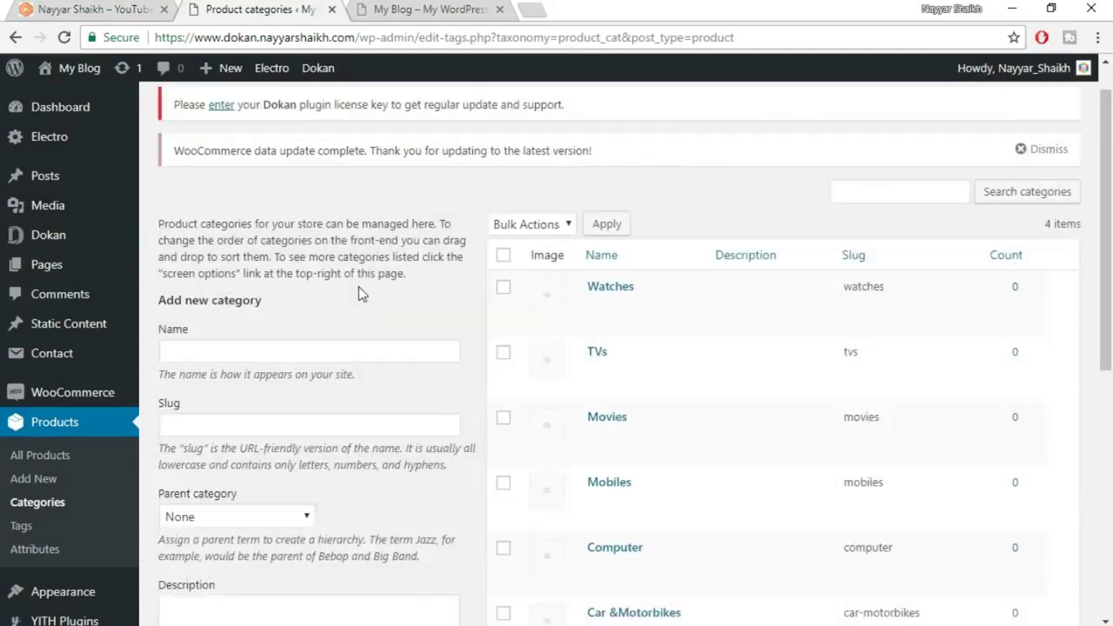
pyautogui.moveTo(37, 332)
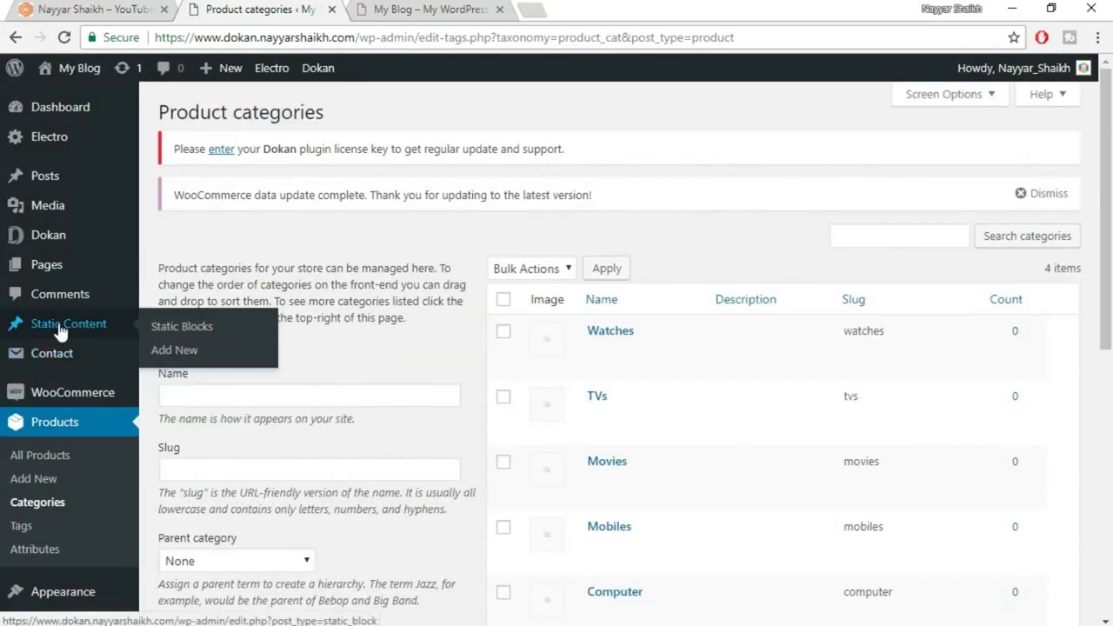
pyautogui.click(184, 357)
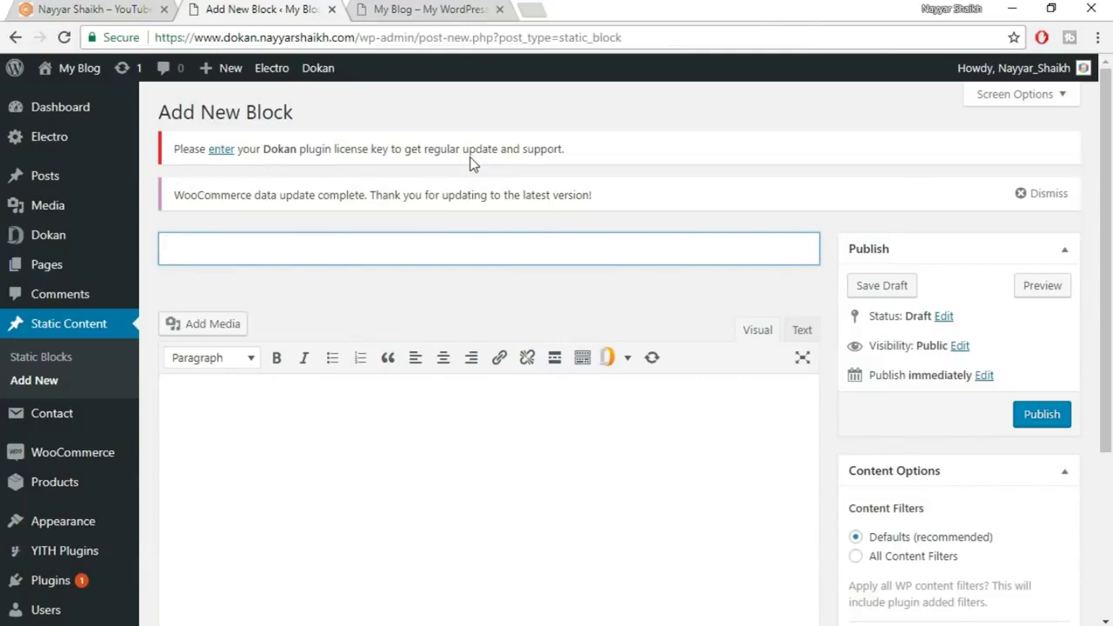
# Title the new static block 'Cameras' and publish it.
pyautogui.write('Cameras')
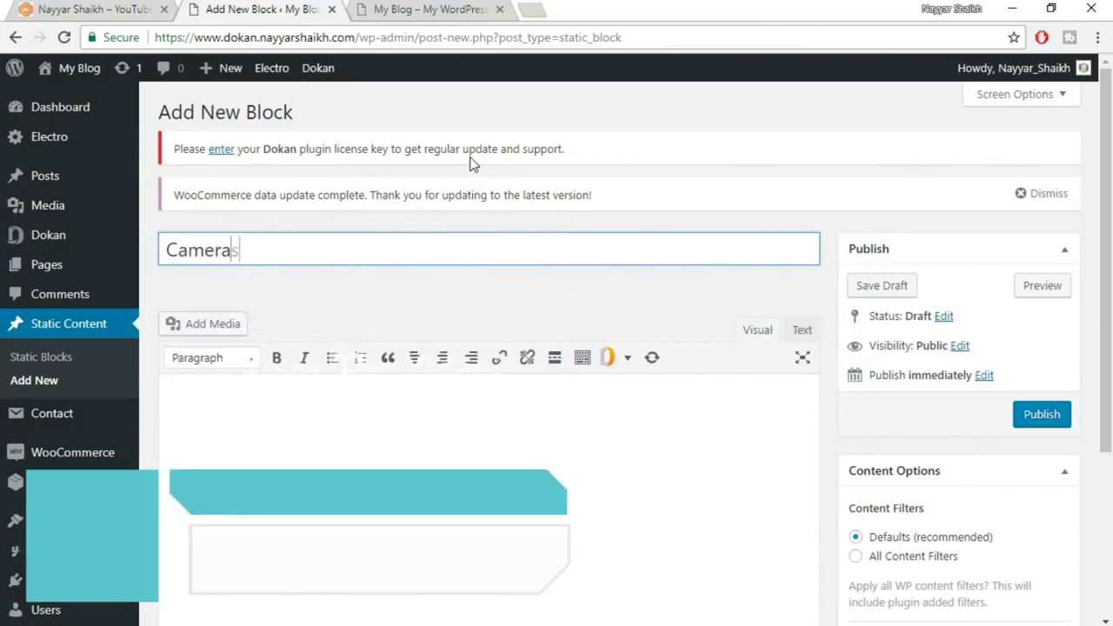
pyautogui.scroll(-1, 1065, 252)
pyautogui.scroll(-1, 1063, 257)
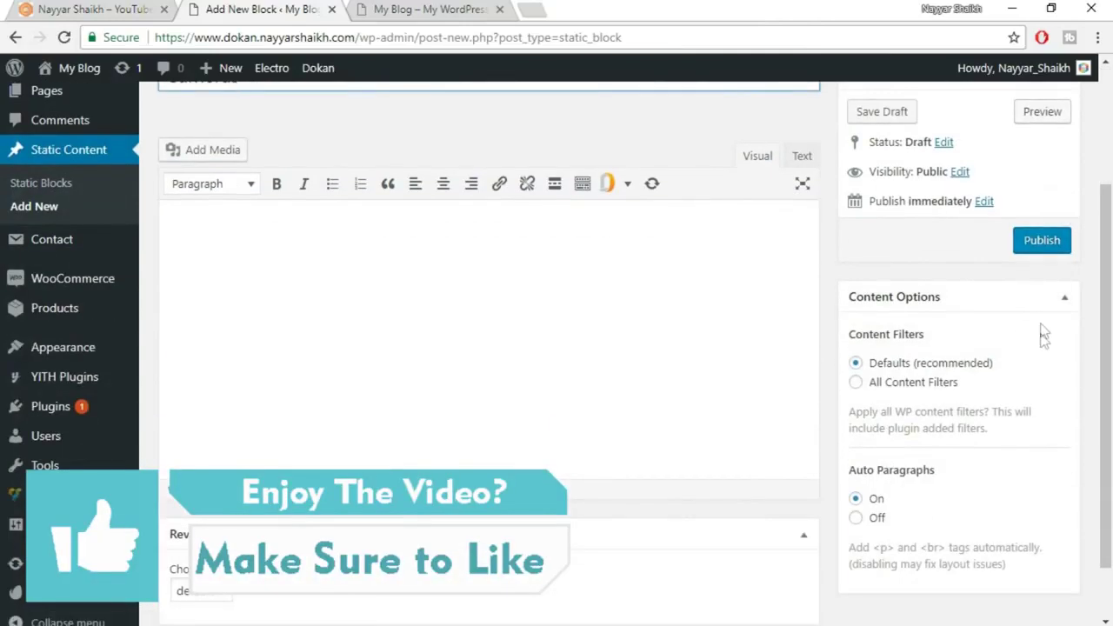
pyautogui.scroll(1, 714, 322)
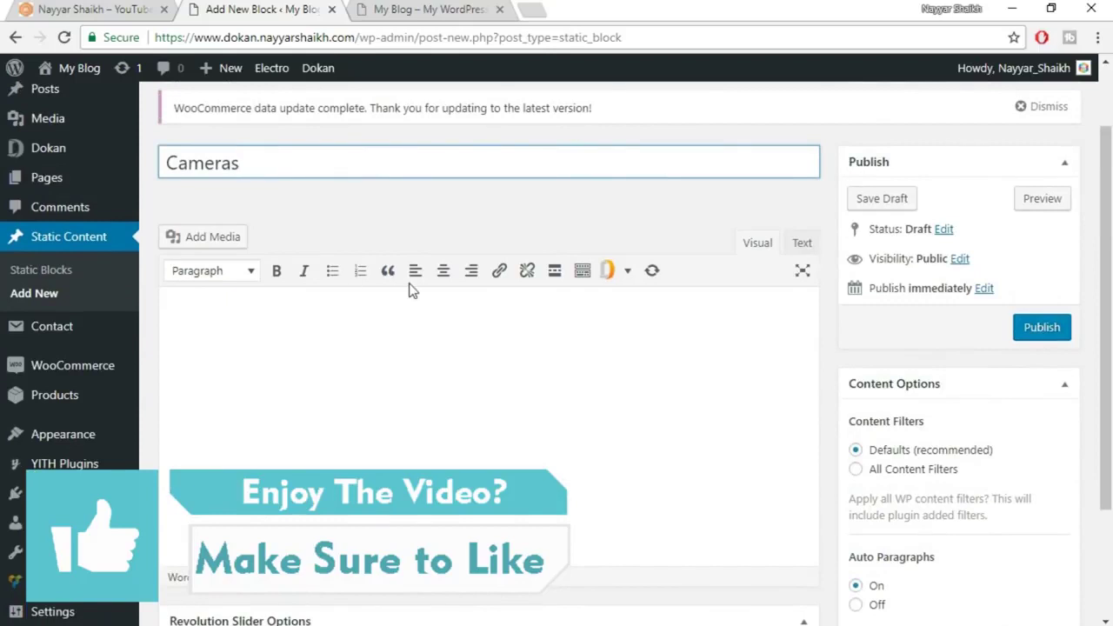
pyautogui.click(1032, 330)
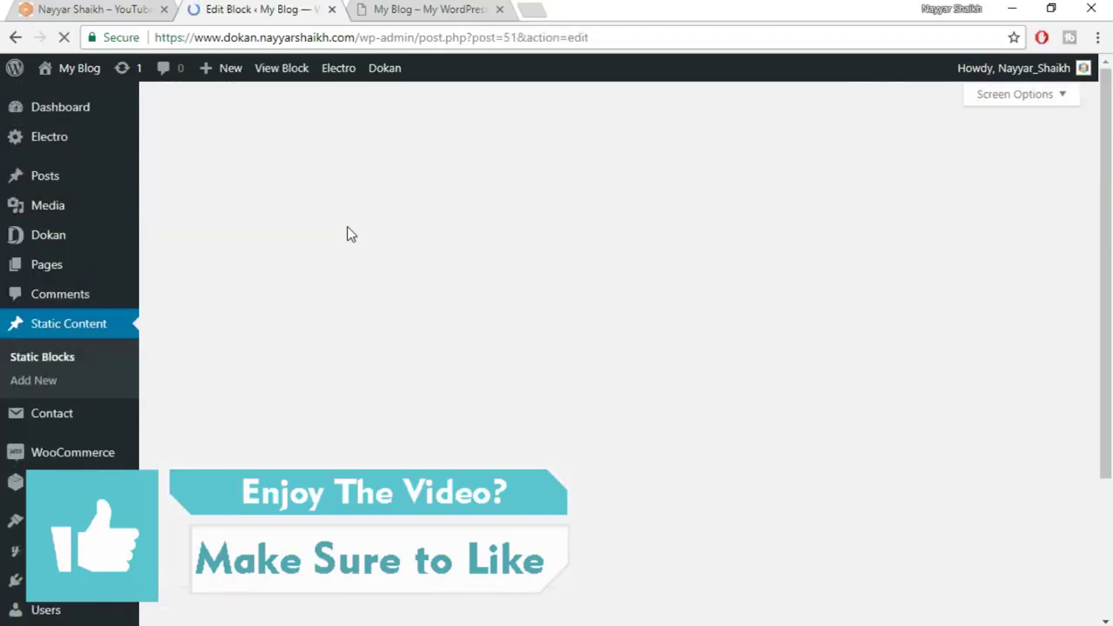
pyautogui.scroll(-1, 157, 417)
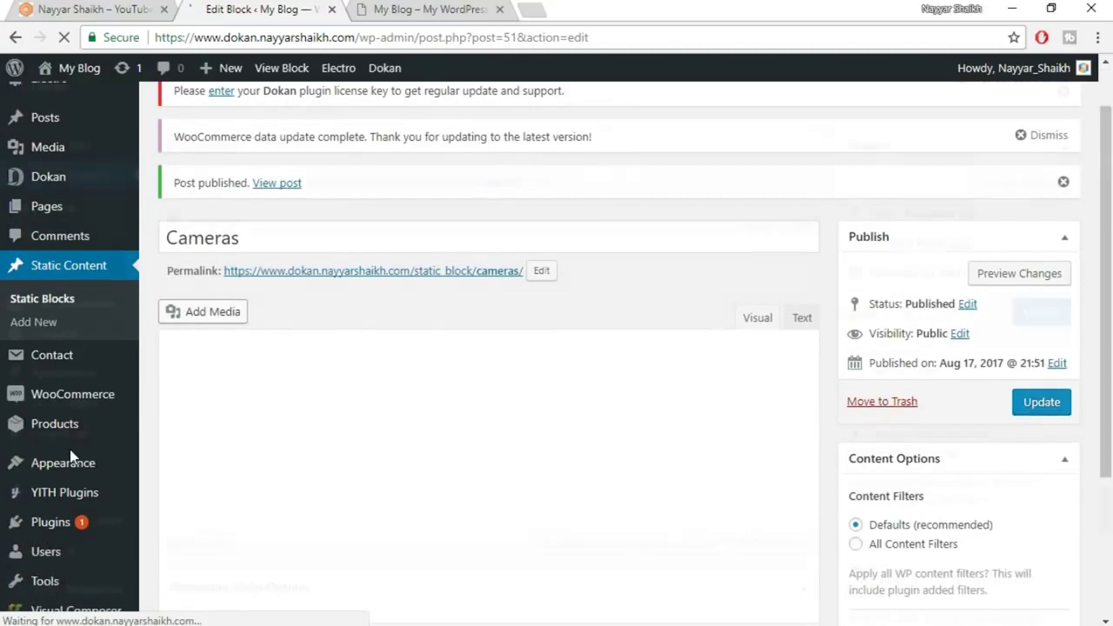
pyautogui.scroll(-3, 78, 487)
pyautogui.moveTo(74, 487)
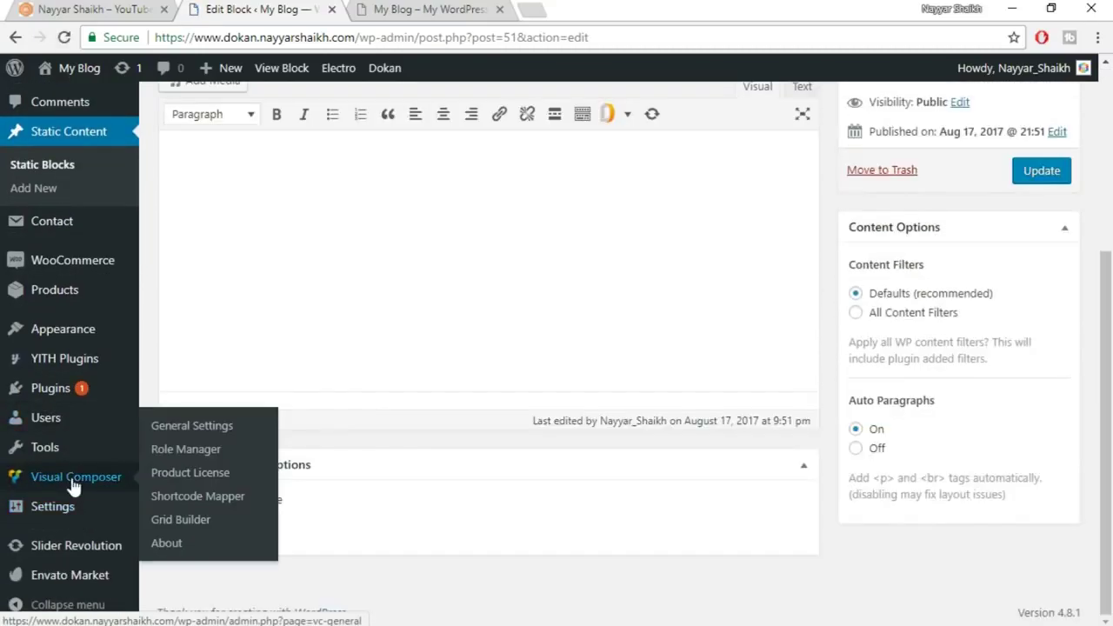
pyautogui.scroll(2, 72, 487)
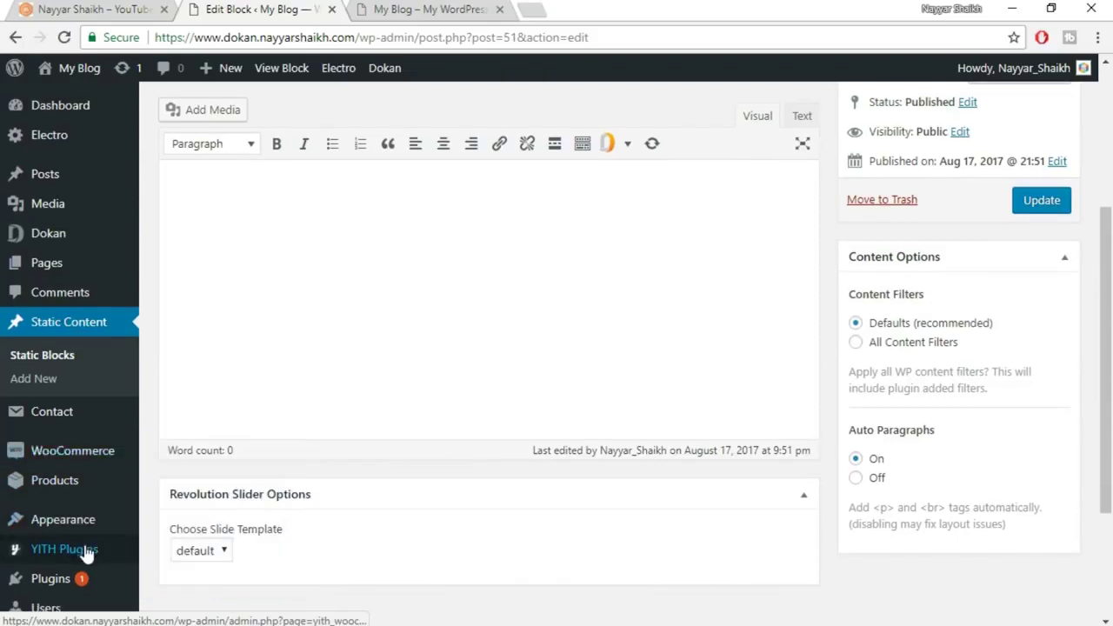
pyautogui.scroll(-2, 87, 552)
pyautogui.scroll(2, 74, 487)
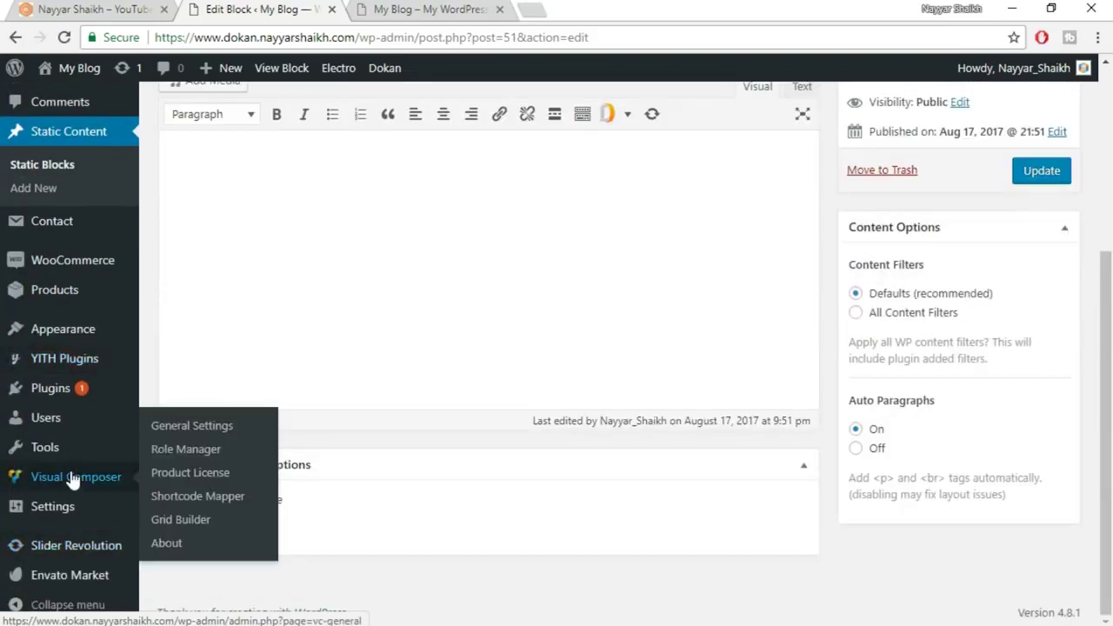
# In Visual Composer Role Manager, set Custom post types with post, product and static_block, and save.
pyautogui.click(193, 458)
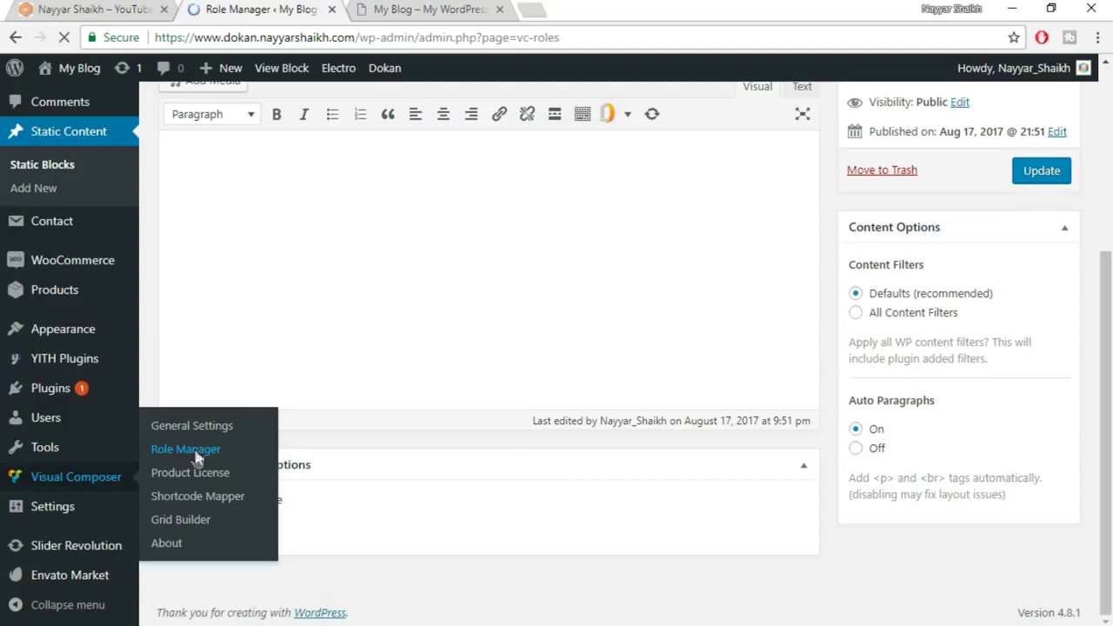
pyautogui.scroll(-1, 657, 400)
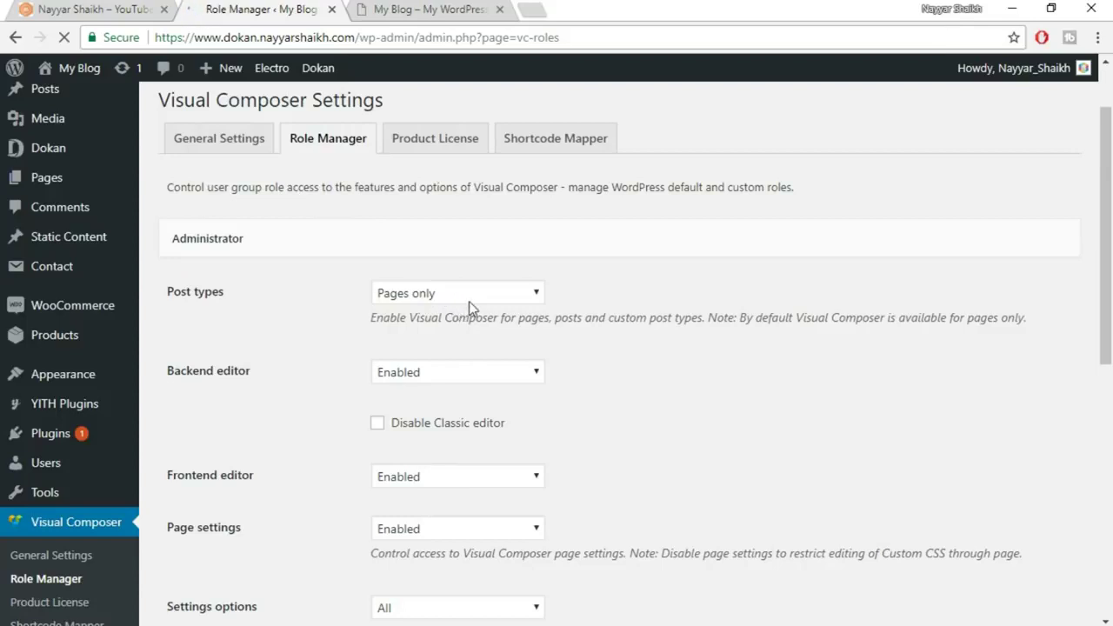
pyautogui.click(469, 301)
pyautogui.click(451, 333)
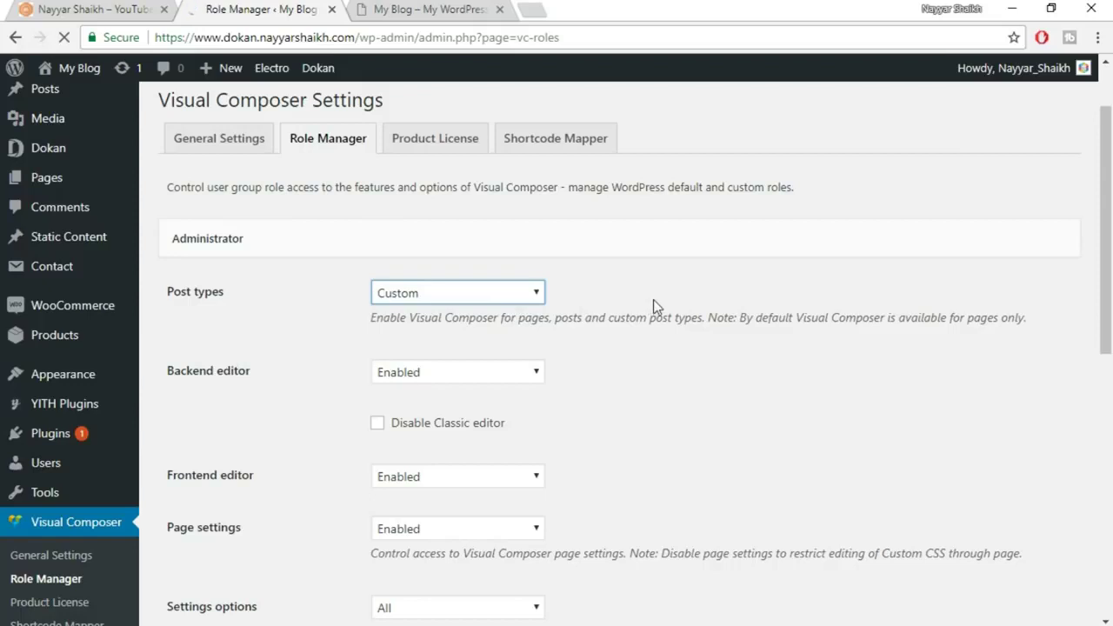
pyautogui.click(394, 394)
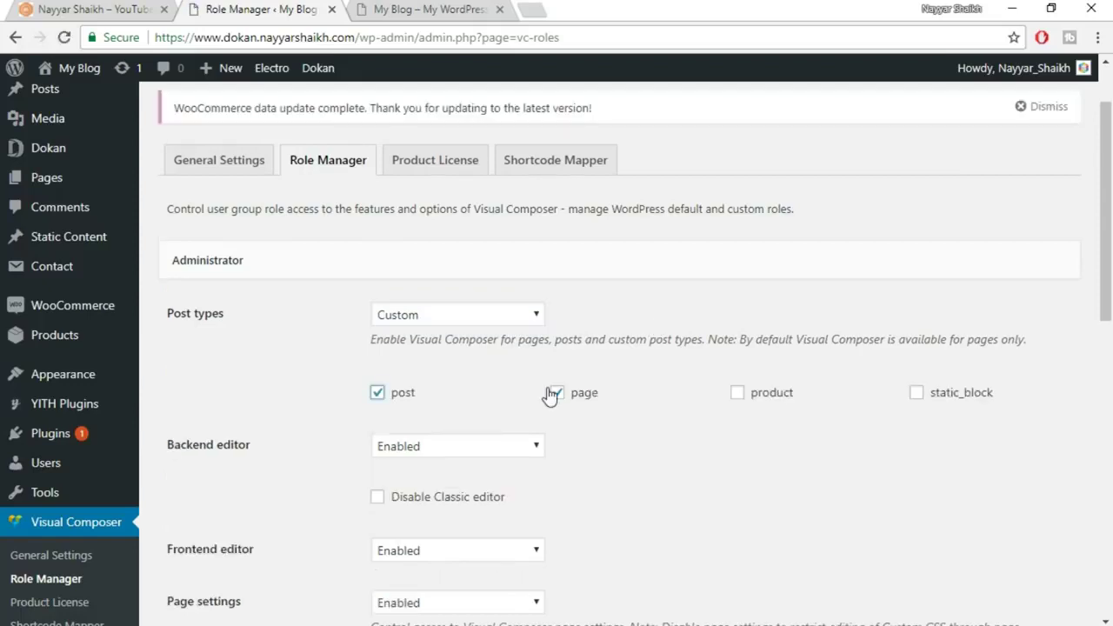
pyautogui.click(731, 398)
pyautogui.click(955, 400)
pyautogui.scroll(-10, 1000, 426)
pyautogui.click(204, 578)
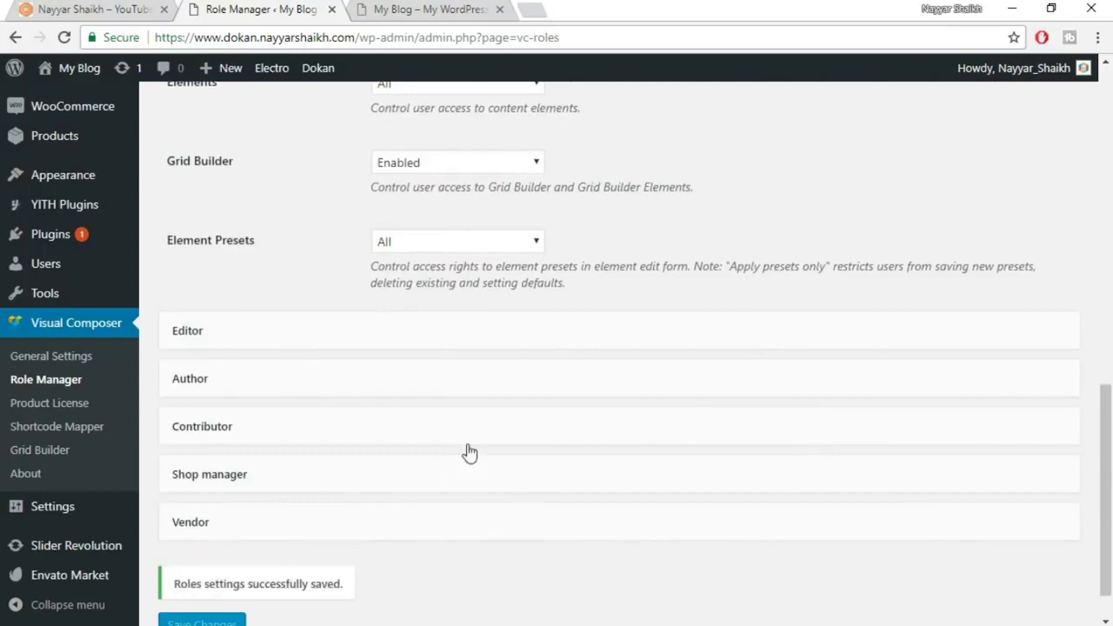
pyautogui.scroll(10, 469, 452)
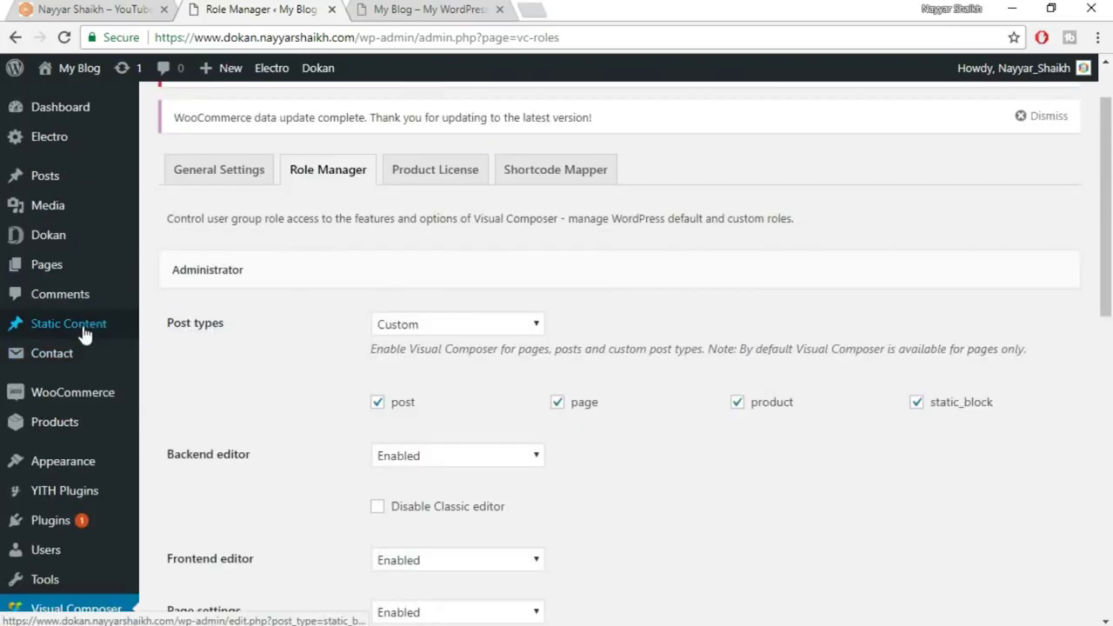
# Open the Cameras block in the Visual Composer backend editor and add a Single Image element.
pyautogui.click(85, 332)
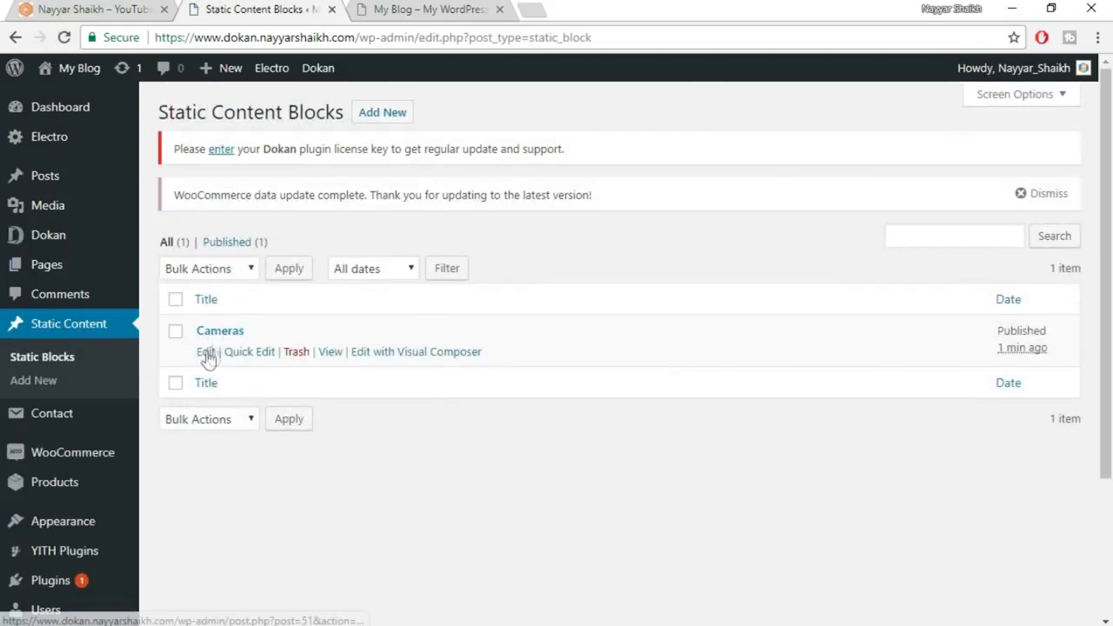
pyautogui.click(205, 357)
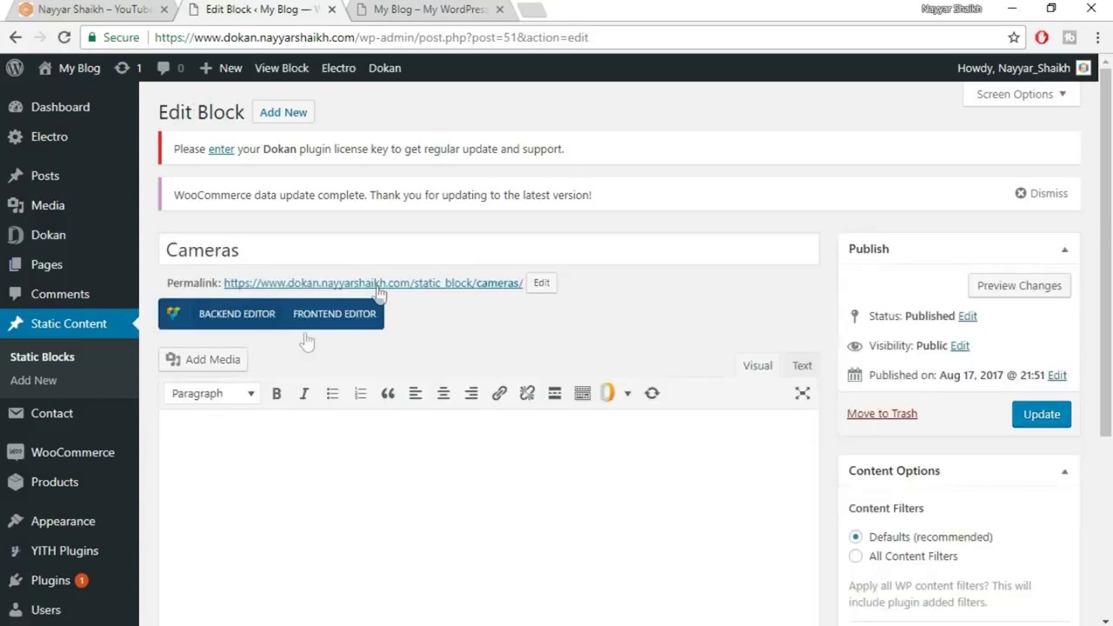
pyautogui.scroll(-1, 345, 323)
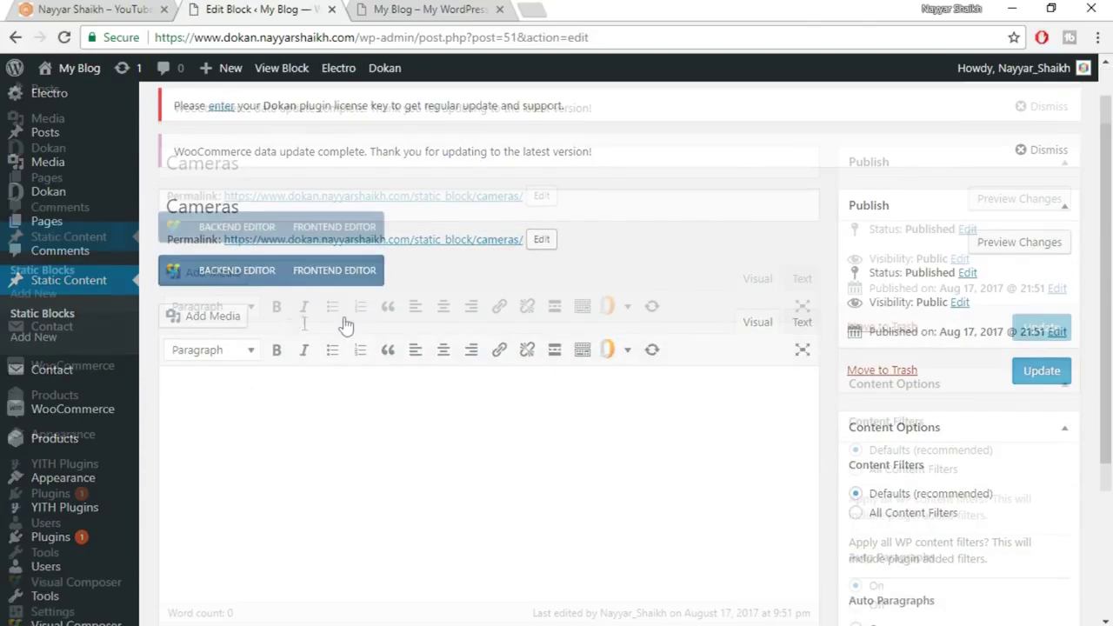
pyautogui.click(259, 247)
pyautogui.scroll(-3, 557, 286)
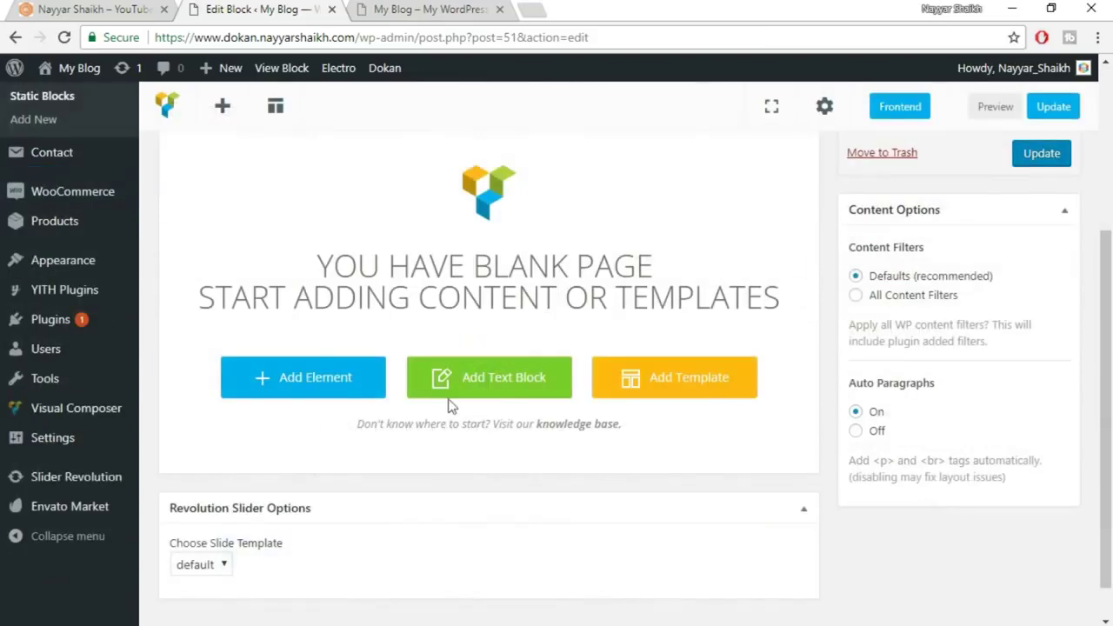
pyautogui.click(330, 394)
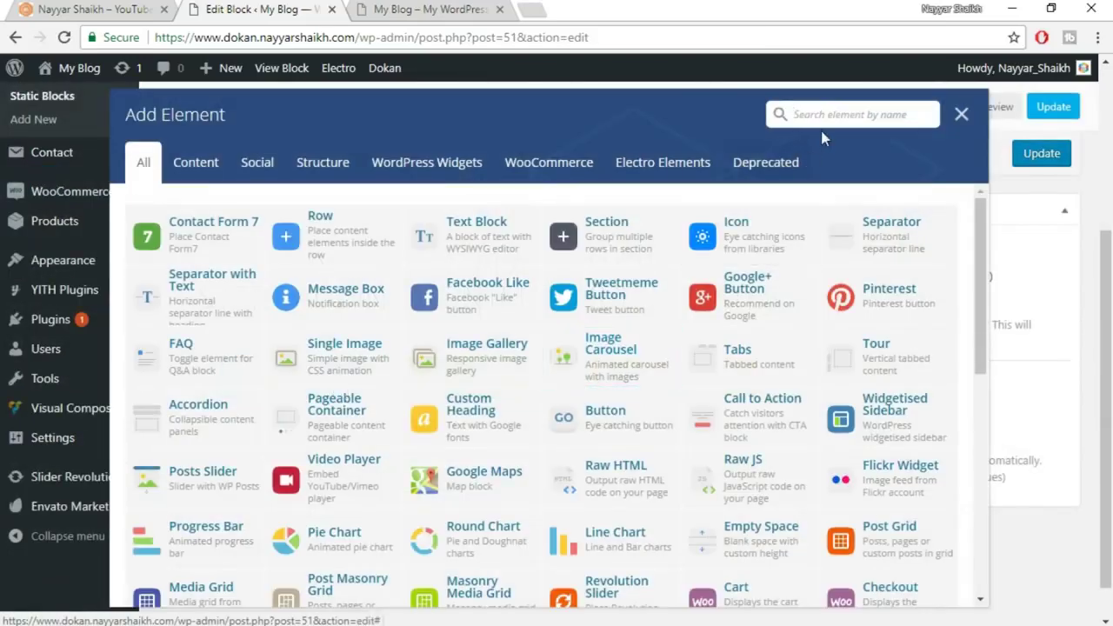
pyautogui.write('ima')
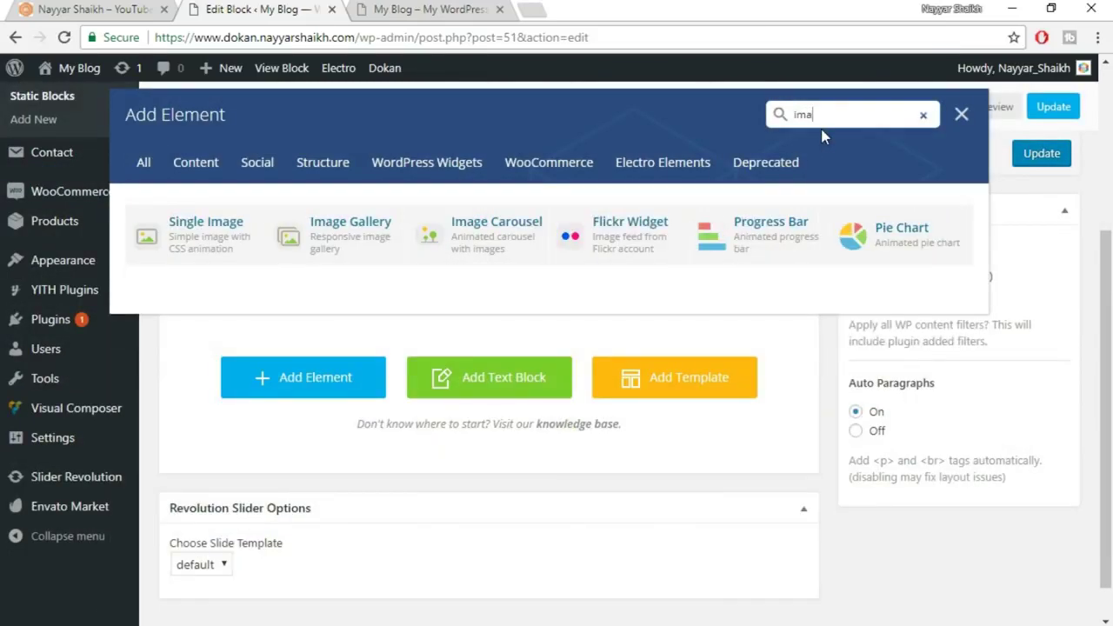
pyautogui.click(200, 242)
# Preview the storefront's Cameras, Audio & Video mega menu, then return to the Cameras block editor.
pyautogui.click(98, 7)
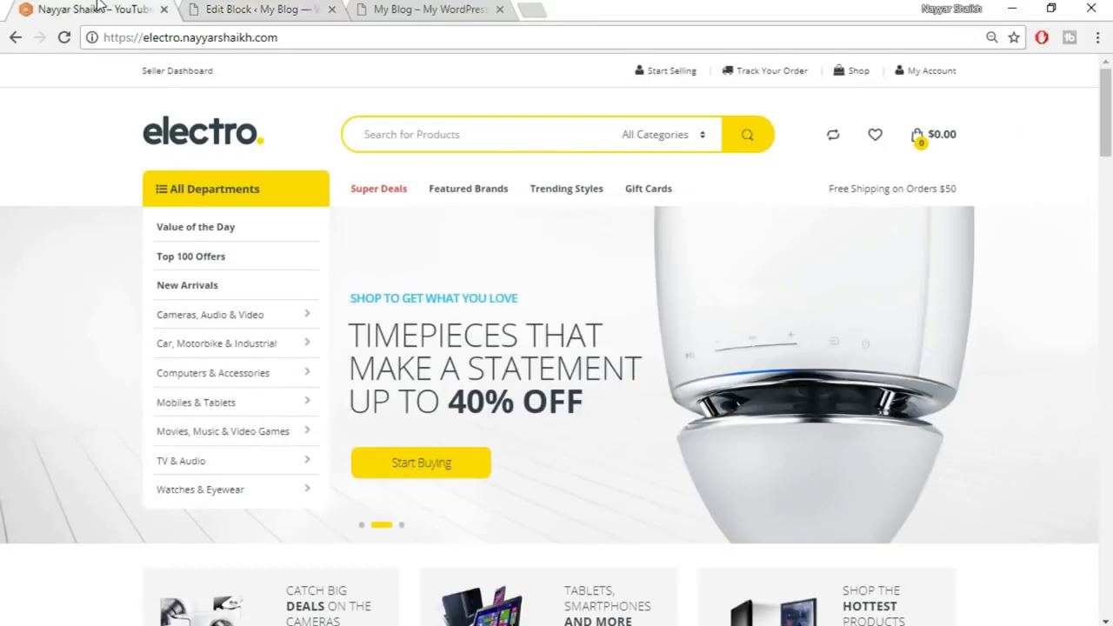
pyautogui.moveTo(196, 316)
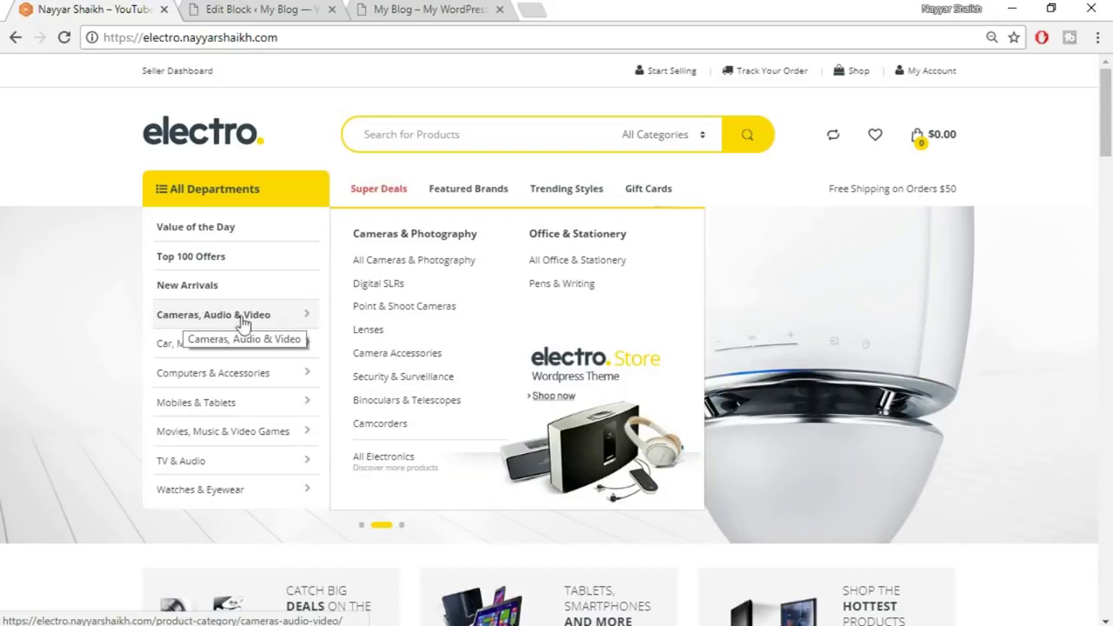
pyautogui.click(221, 7)
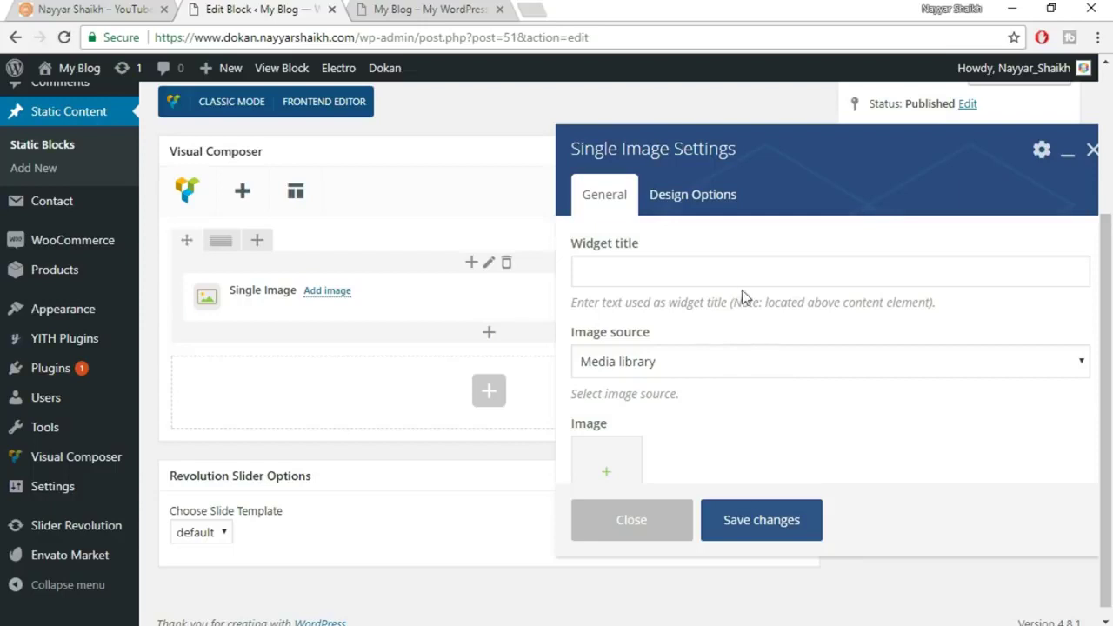
# Upload Cameras.png from Resources > Images > Departments Menu and use it as the Single Image picture.
pyautogui.scroll(-1, 745, 296)
pyautogui.click(621, 391)
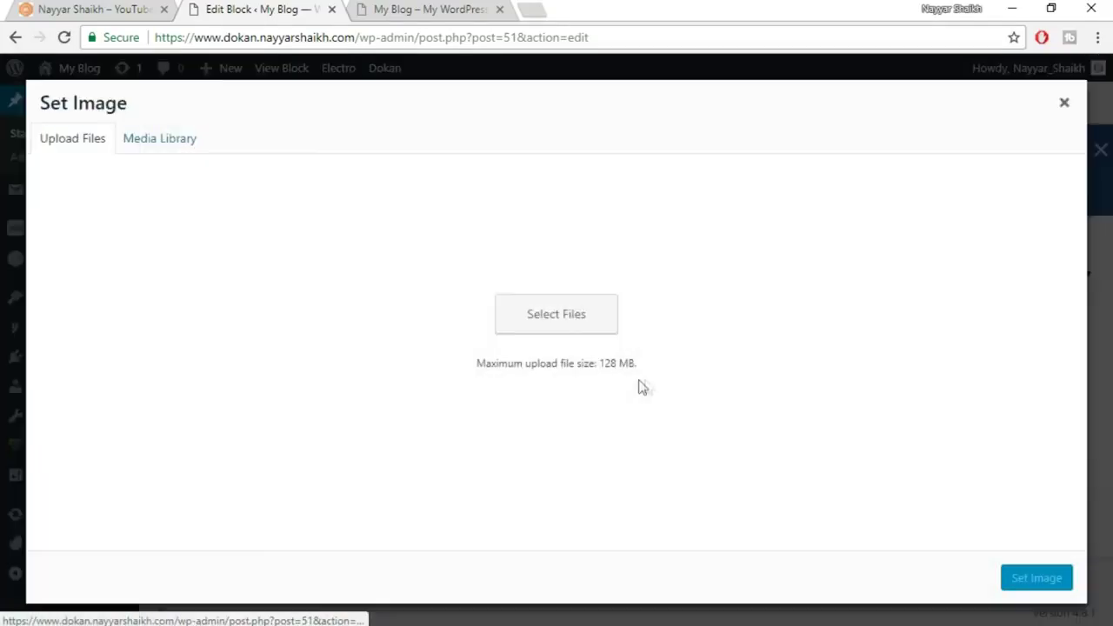
pyautogui.click(553, 366)
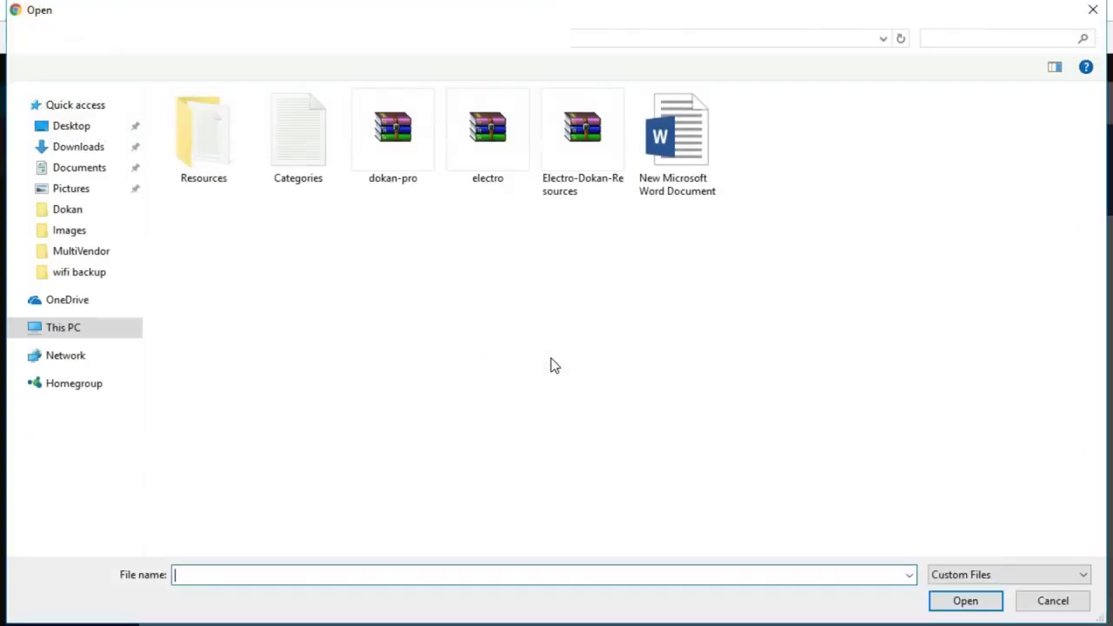
pyautogui.doubleClick(242, 144)
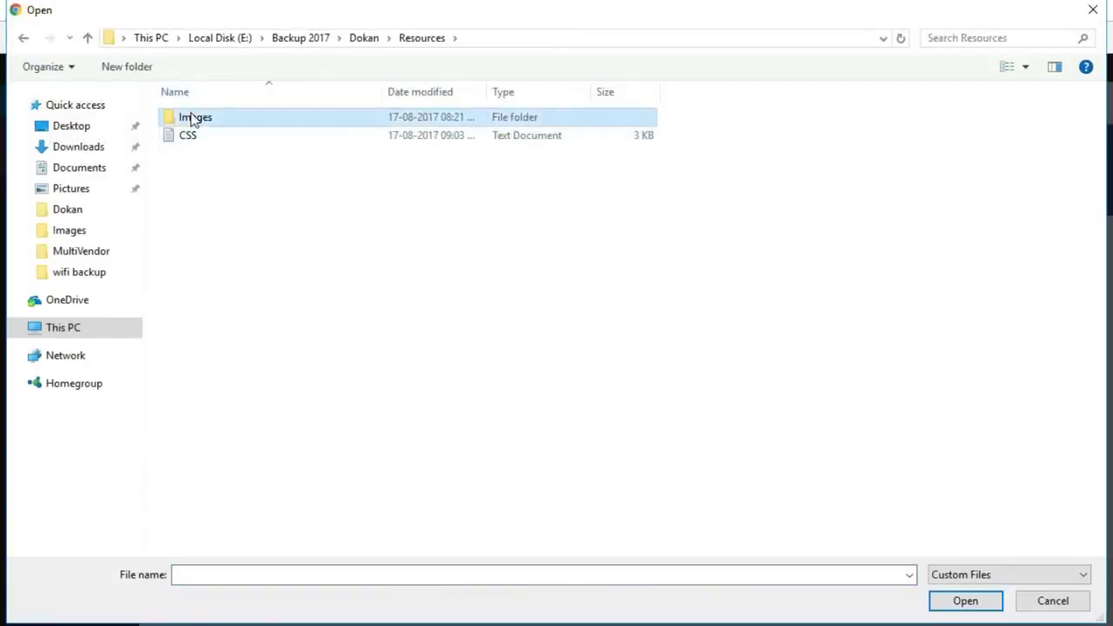
pyautogui.doubleClick(192, 116)
pyautogui.doubleClick(218, 122)
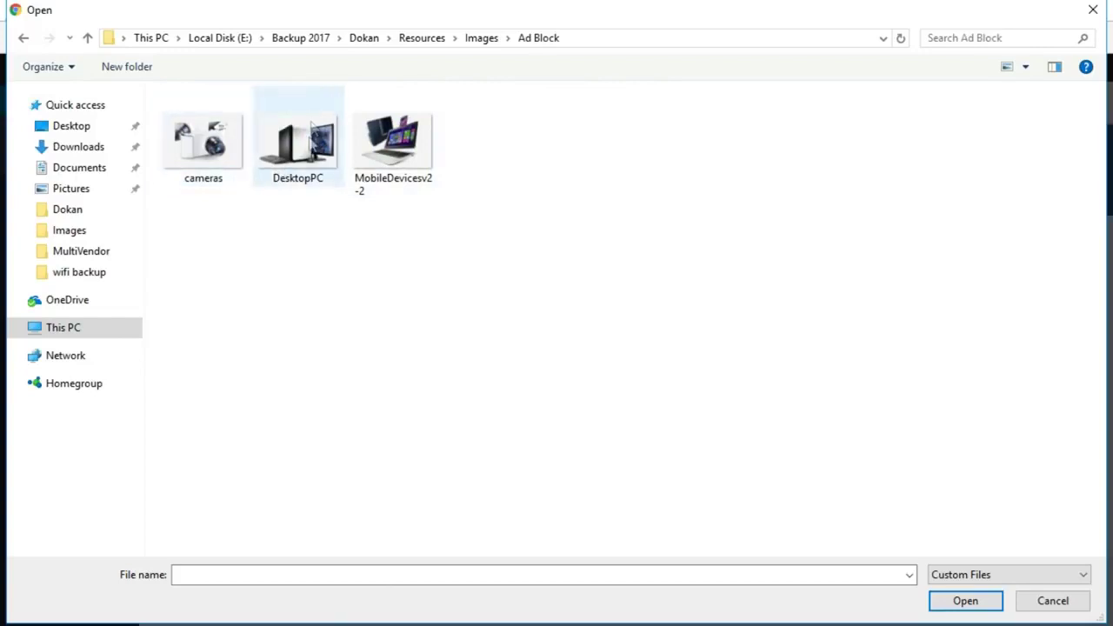
pyautogui.click(487, 41)
pyautogui.click(485, 39)
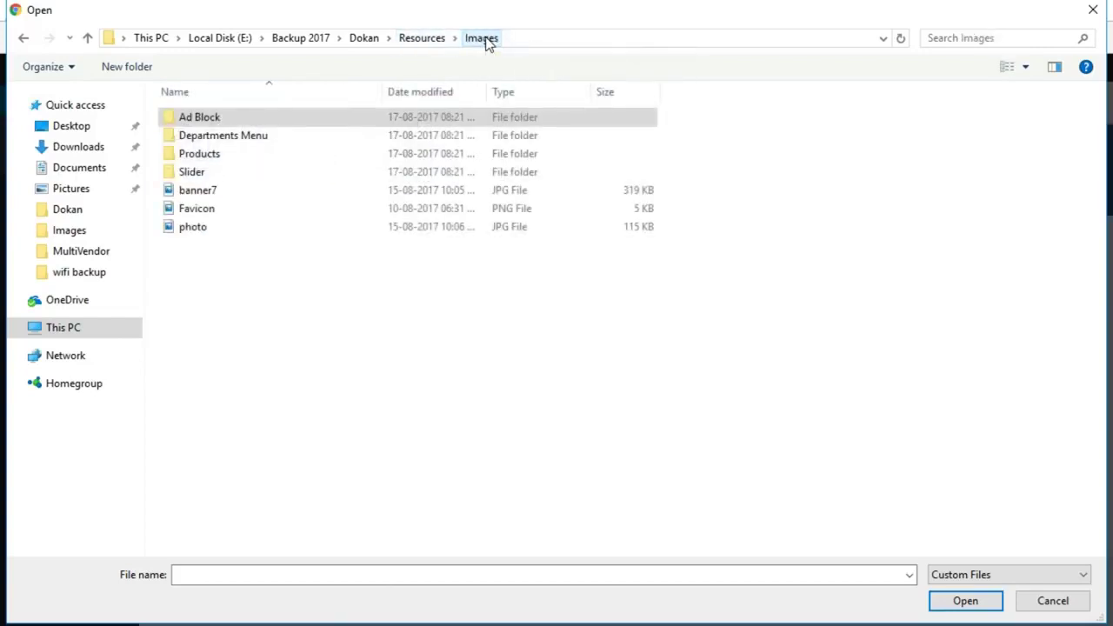
pyautogui.doubleClick(292, 142)
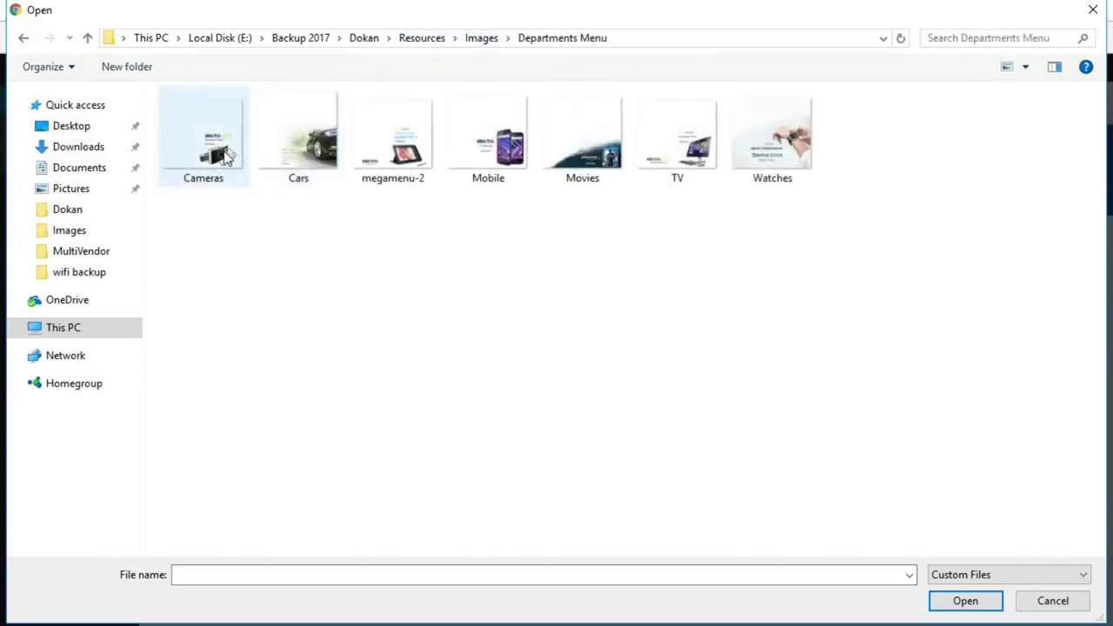
pyautogui.click(217, 168)
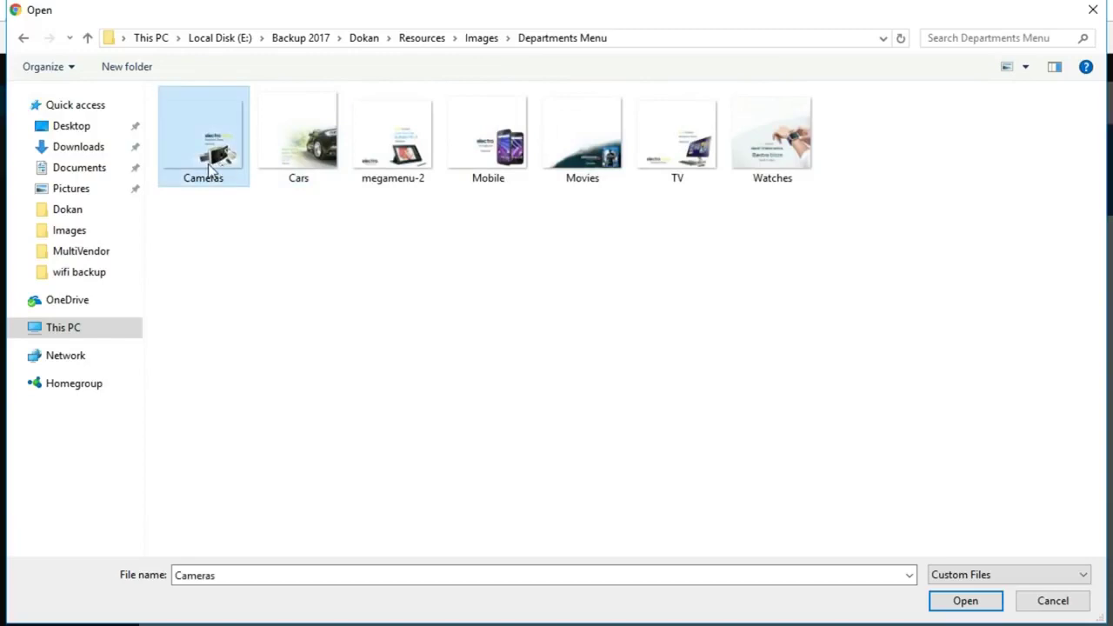
pyautogui.click(964, 605)
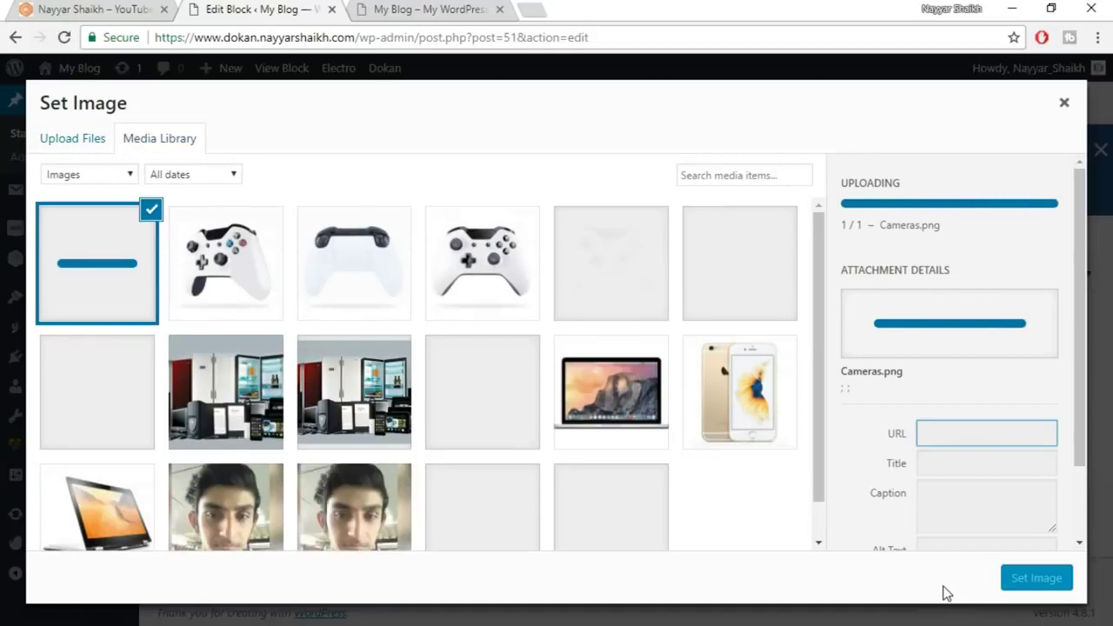
pyautogui.click(1037, 585)
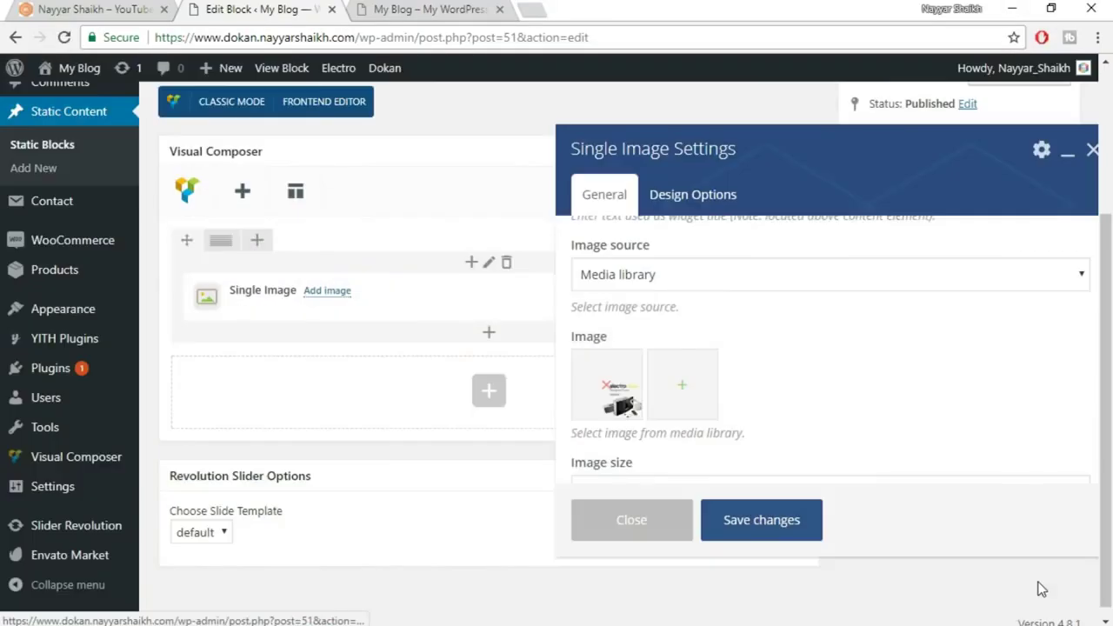
# Save the Single Image settings, then give its row the extra class name bg-yamm-content.
pyautogui.click(777, 522)
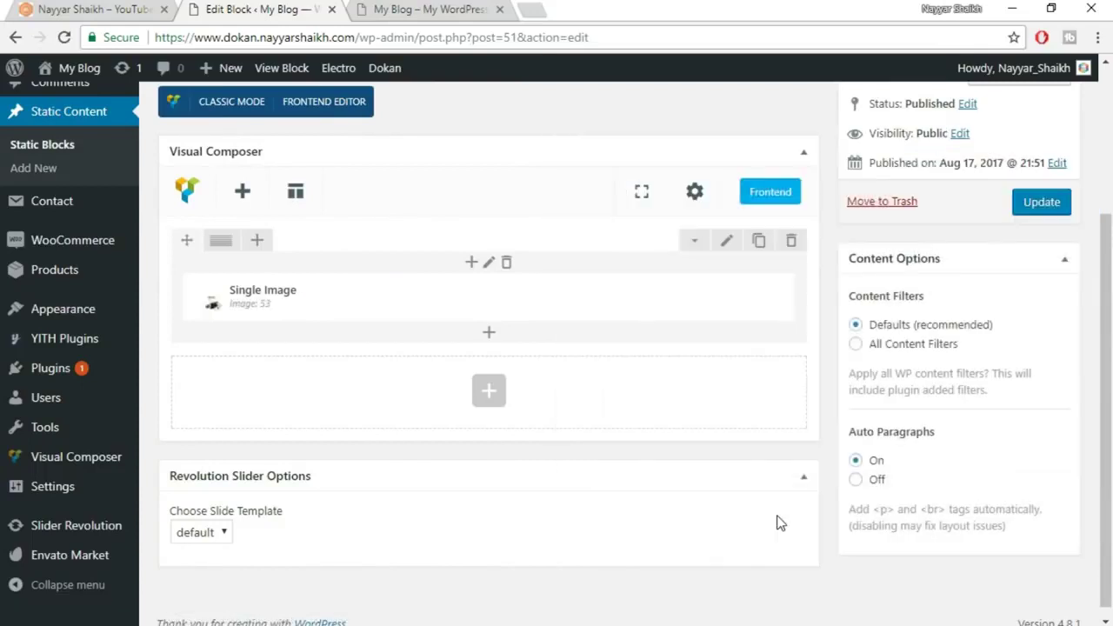
pyautogui.click(727, 245)
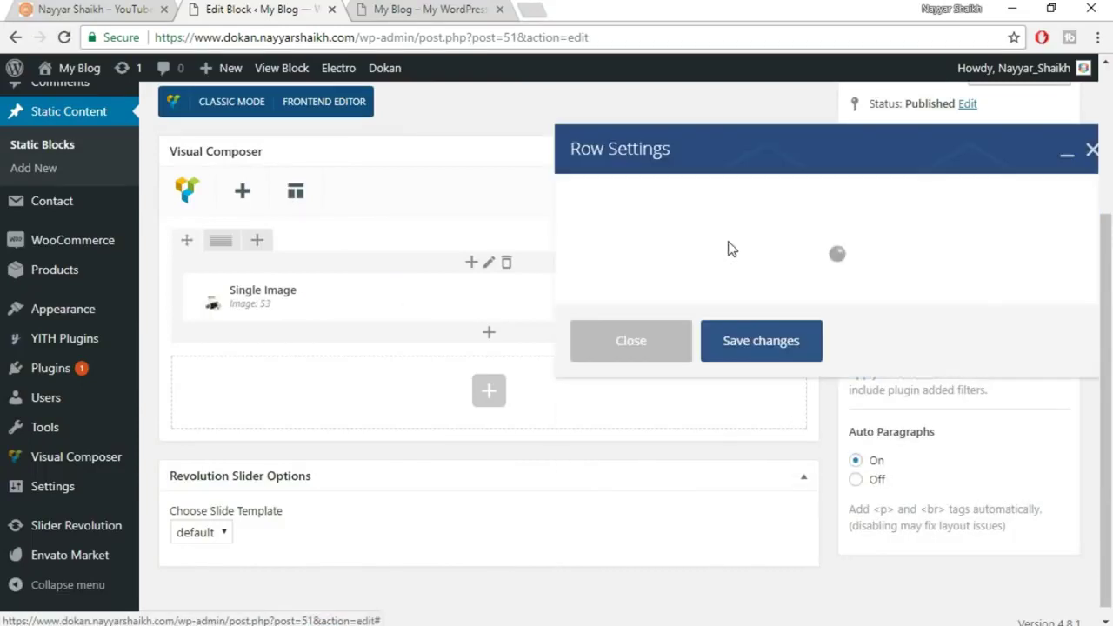
pyautogui.scroll(-3, 786, 358)
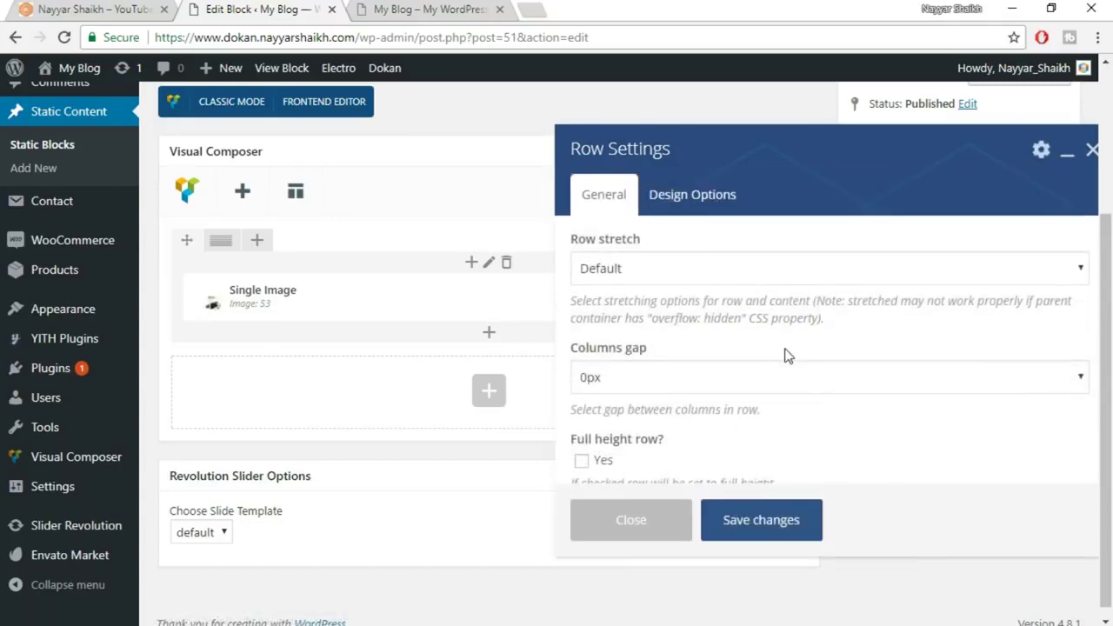
pyautogui.scroll(-5, 786, 365)
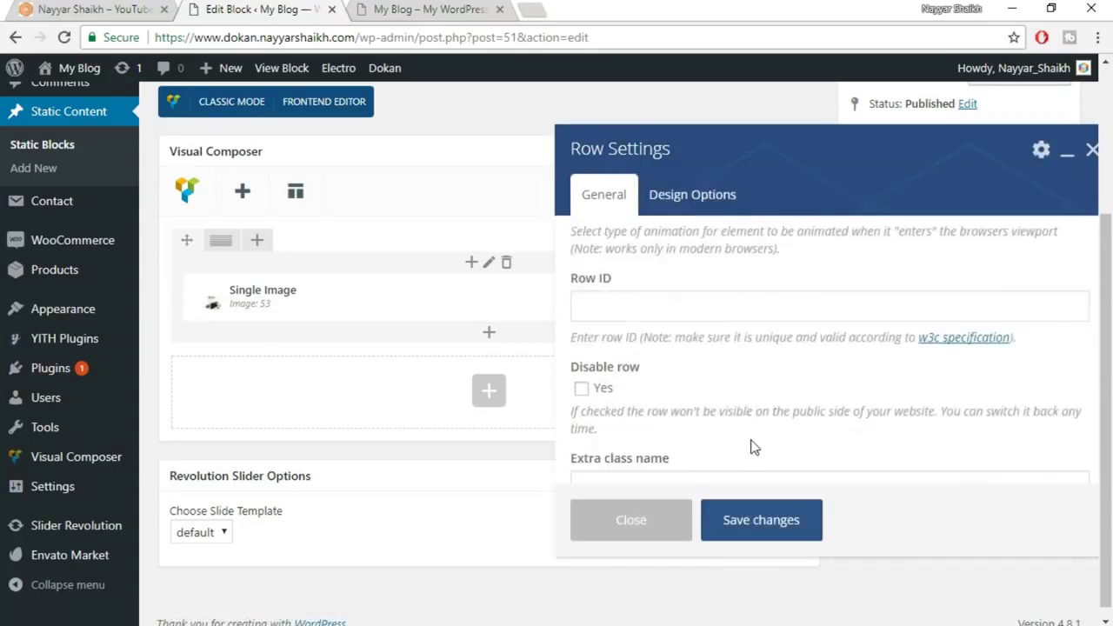
pyautogui.scroll(-1, 754, 447)
pyautogui.click(682, 426)
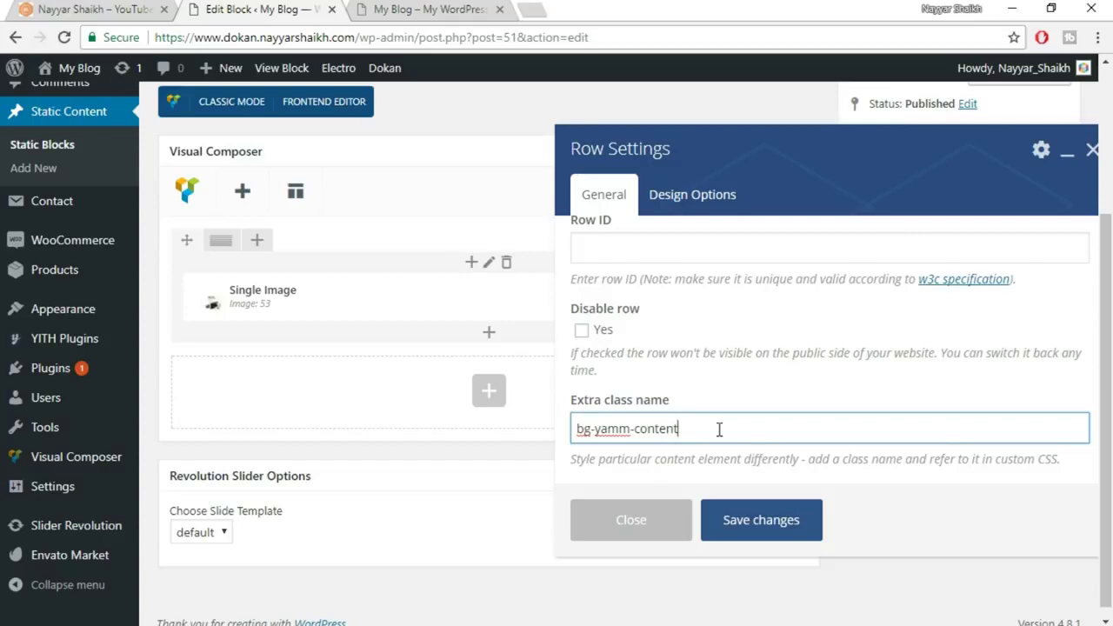
pyautogui.click(759, 522)
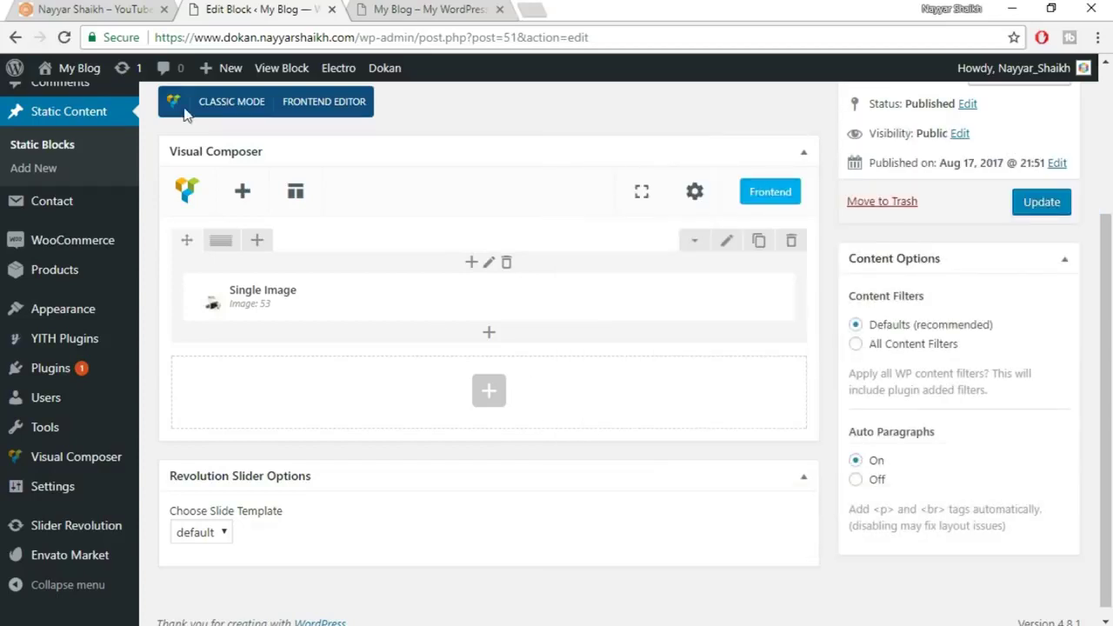
# After previewing the storefront, add a Text Block element beneath the Single Image in the Cameras block.
pyautogui.click(129, 10)
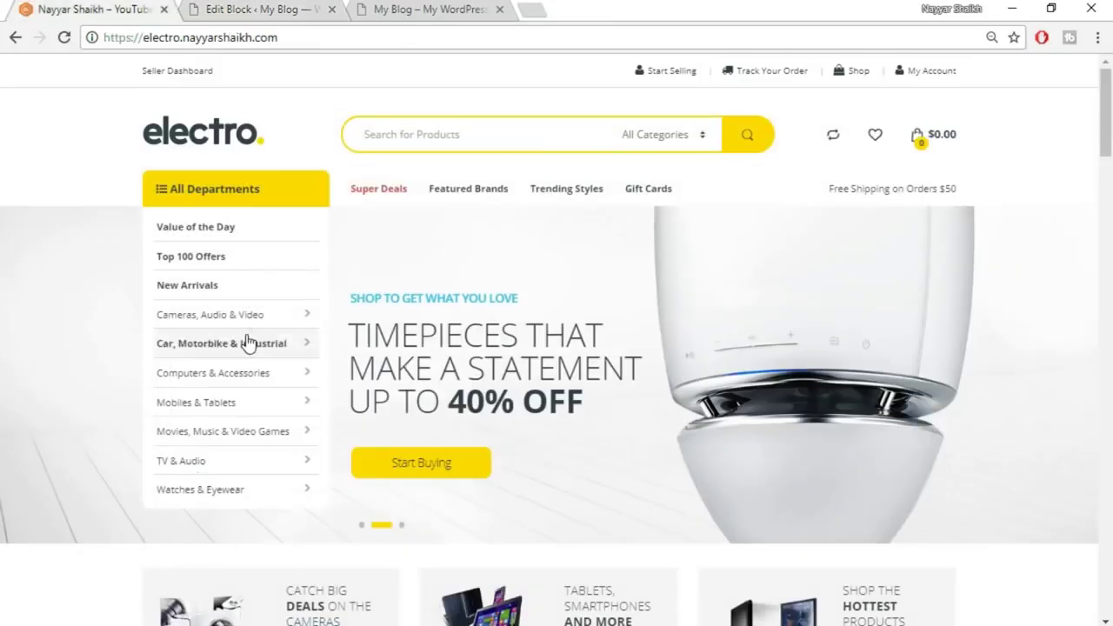
pyautogui.moveTo(246, 321)
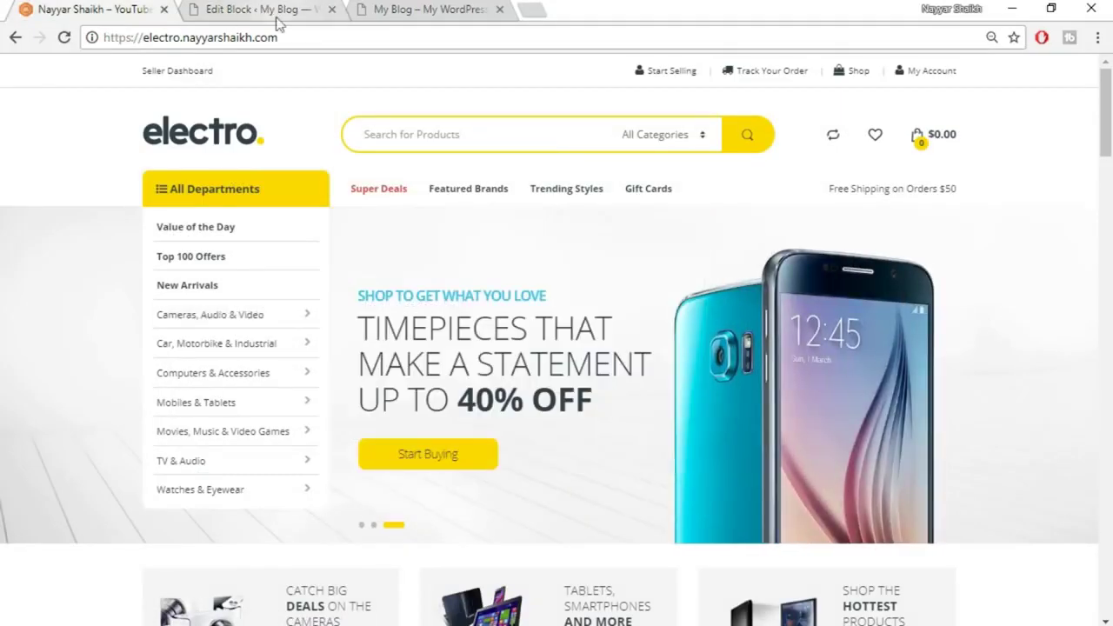
pyautogui.click(222, 7)
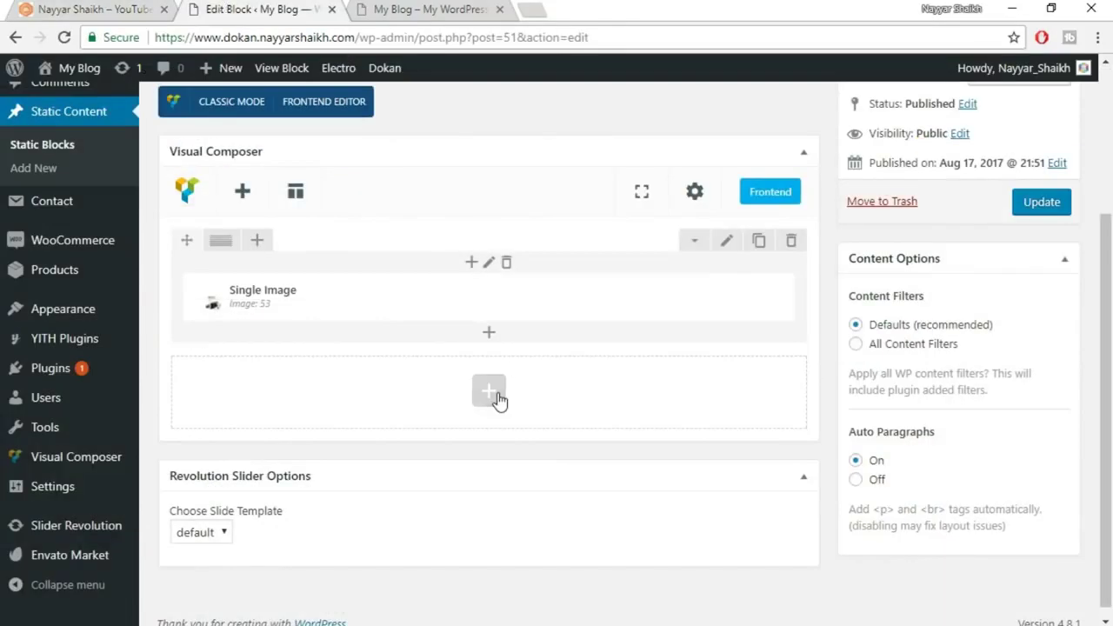
pyautogui.click(493, 399)
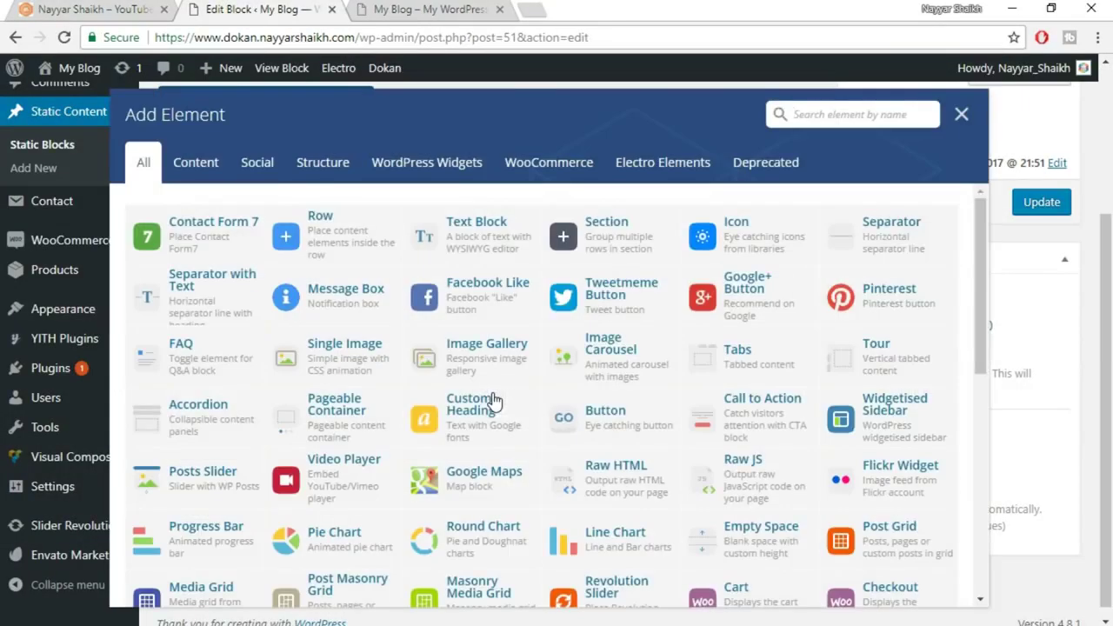
pyautogui.click(493, 245)
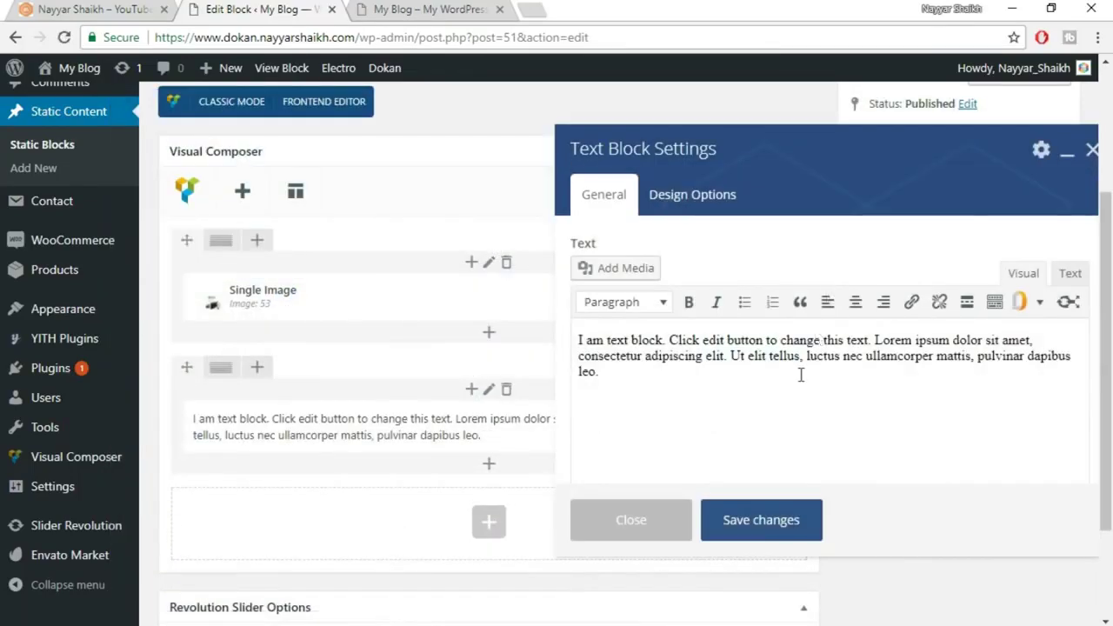
# Open BloggDude's multi-vendor marketplace post in a new tab and scroll to its download links.
pyautogui.click(99, 9)
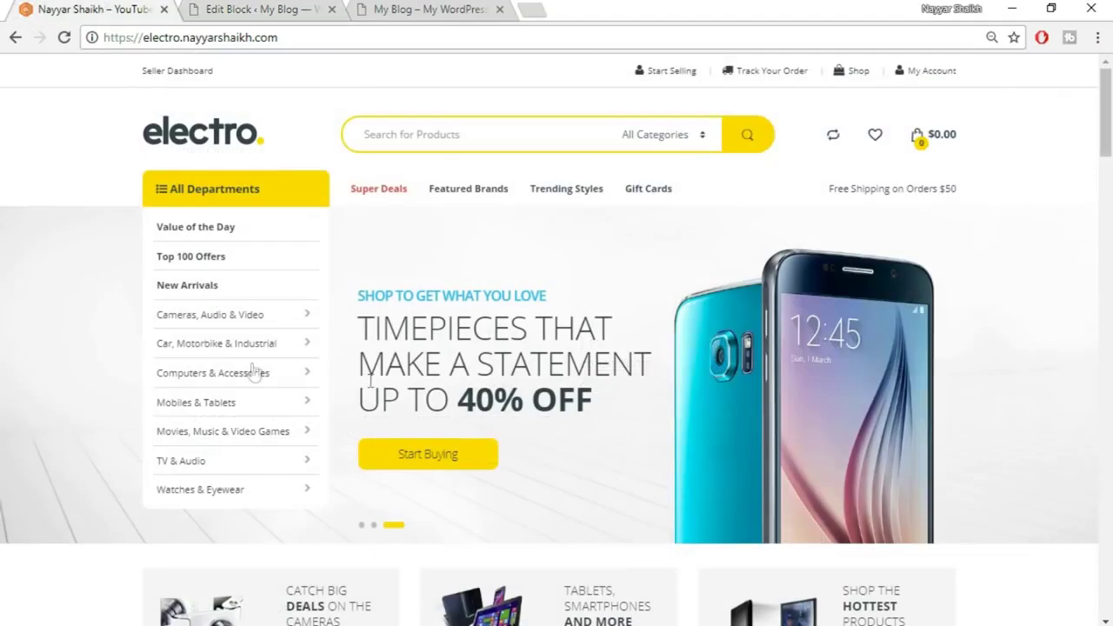
pyautogui.click(548, 7)
pyautogui.write('bloggdude.com')
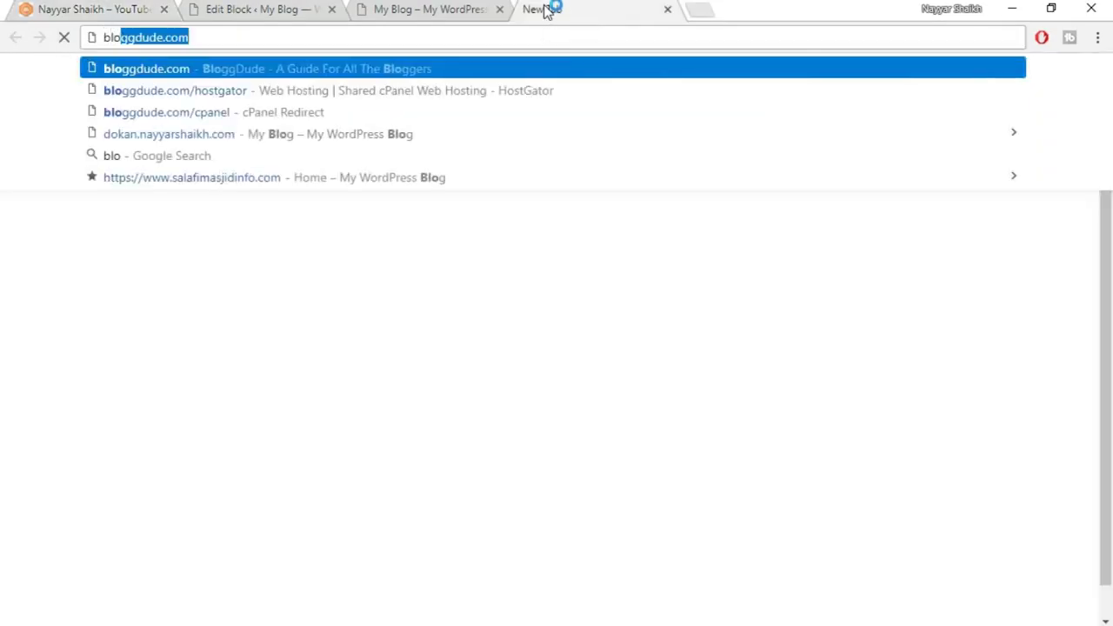
pyautogui.press('Return')
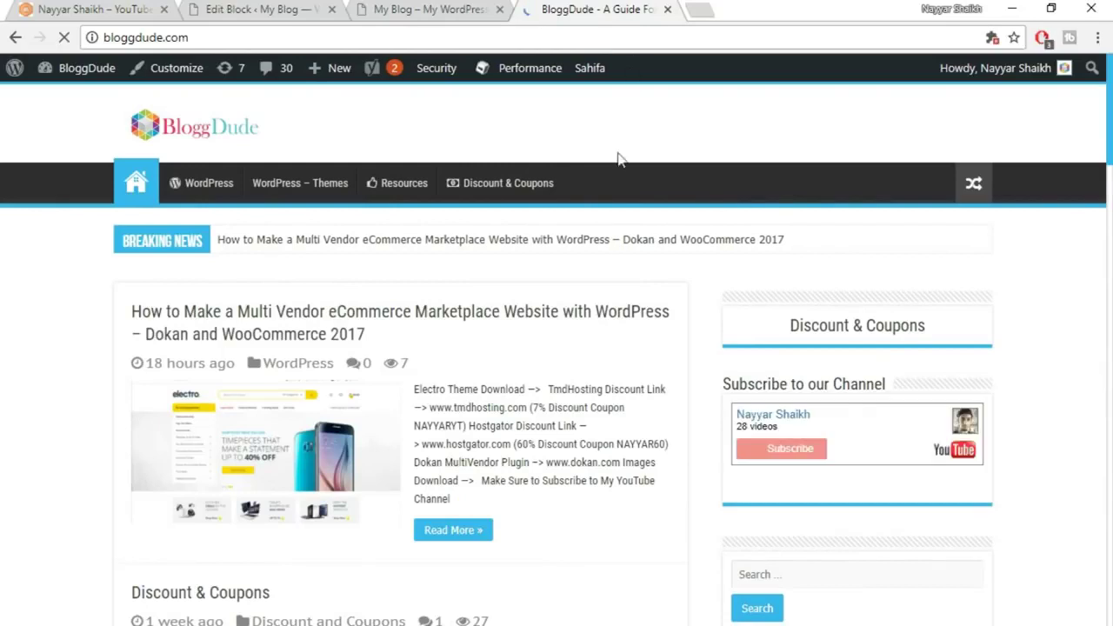
pyautogui.click(554, 326)
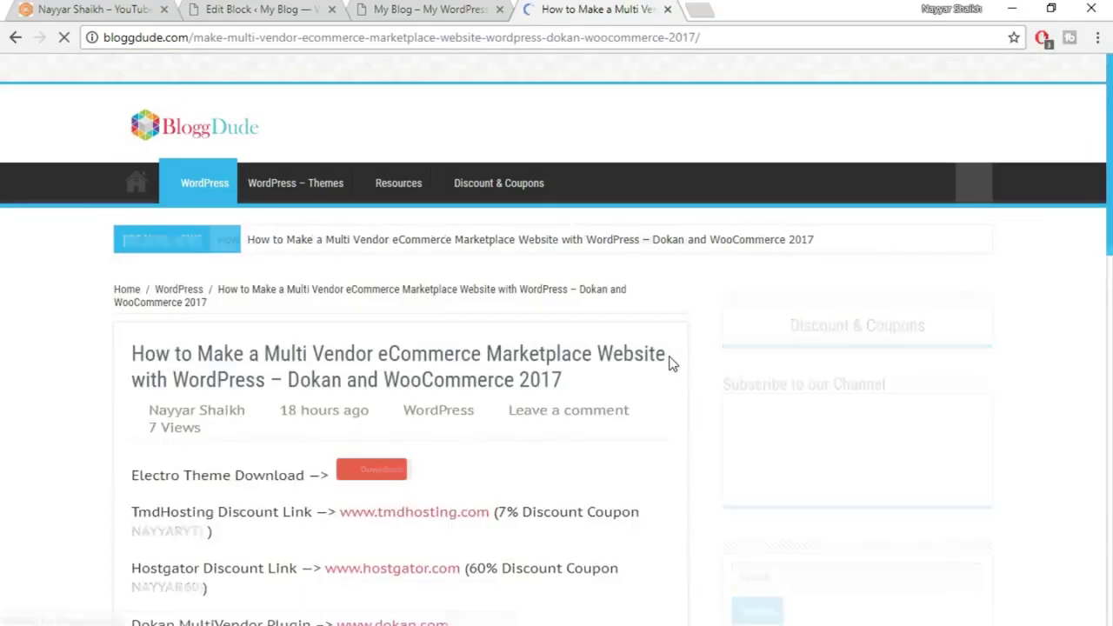
pyautogui.scroll(-4, 676, 386)
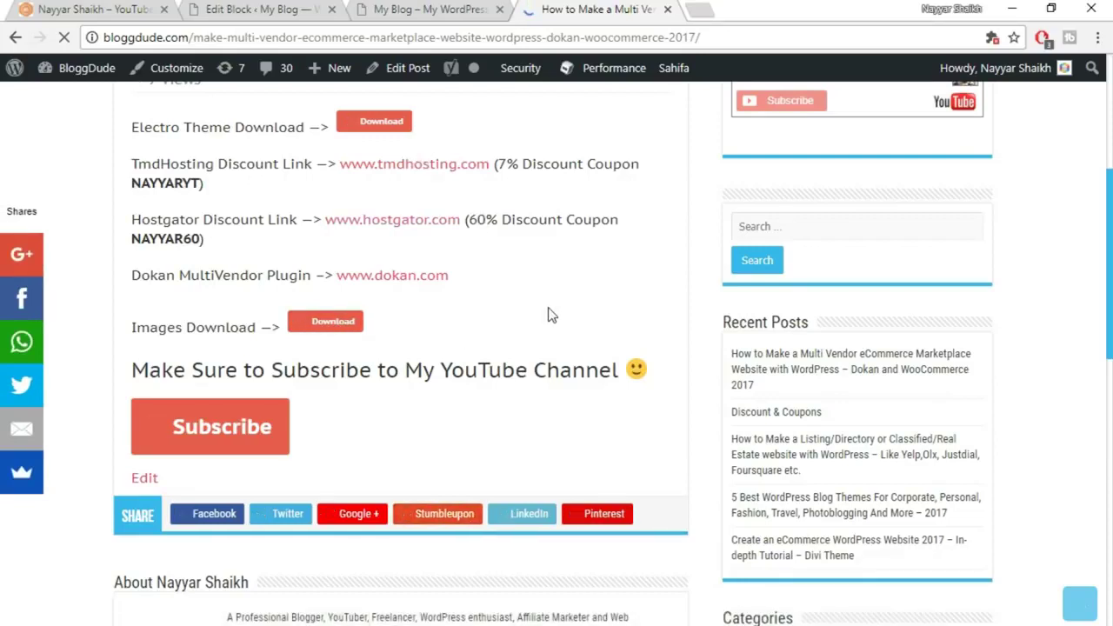
pyautogui.click(264, 7)
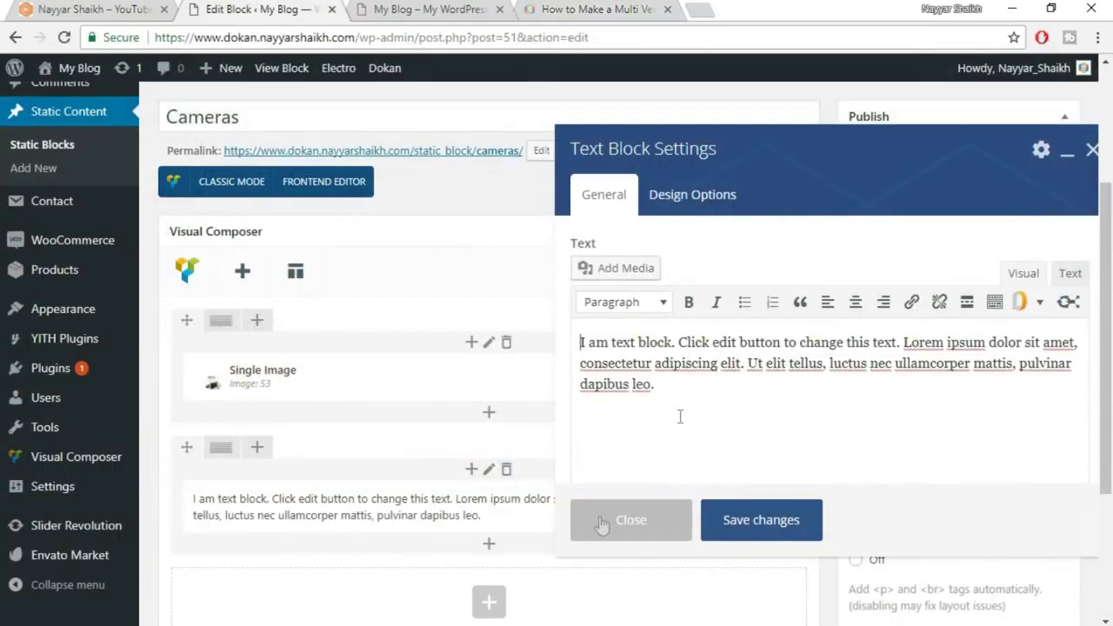
# Open the CSS notes file in Notepad, maximize it, and select the static block's list markup.
pyautogui.moveTo(448, 625)
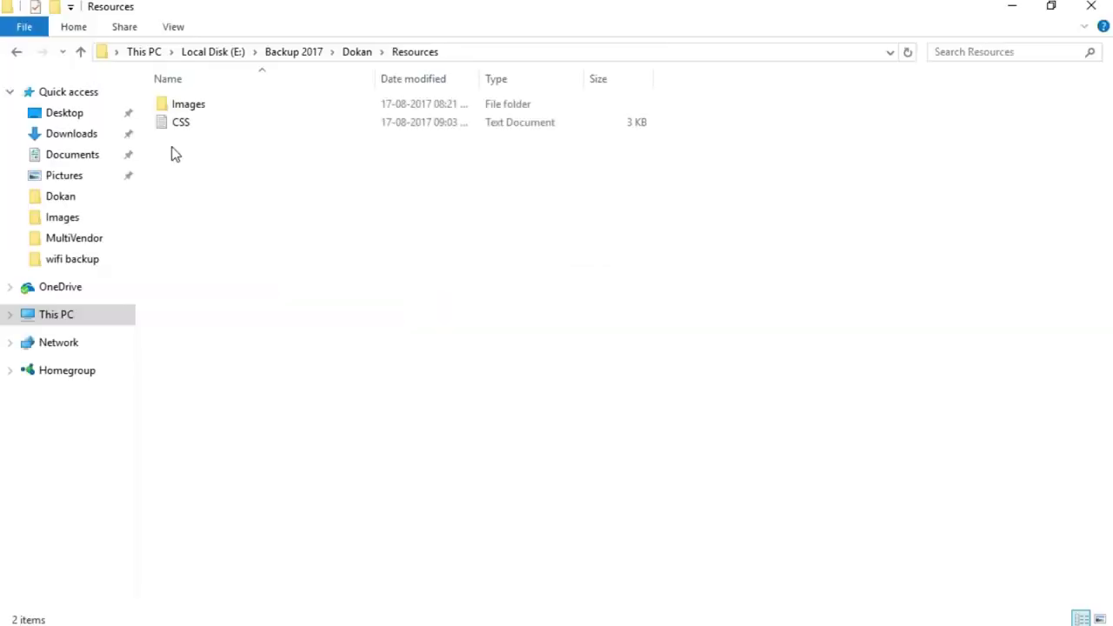
pyautogui.click(192, 126)
pyautogui.doubleClick(193, 133)
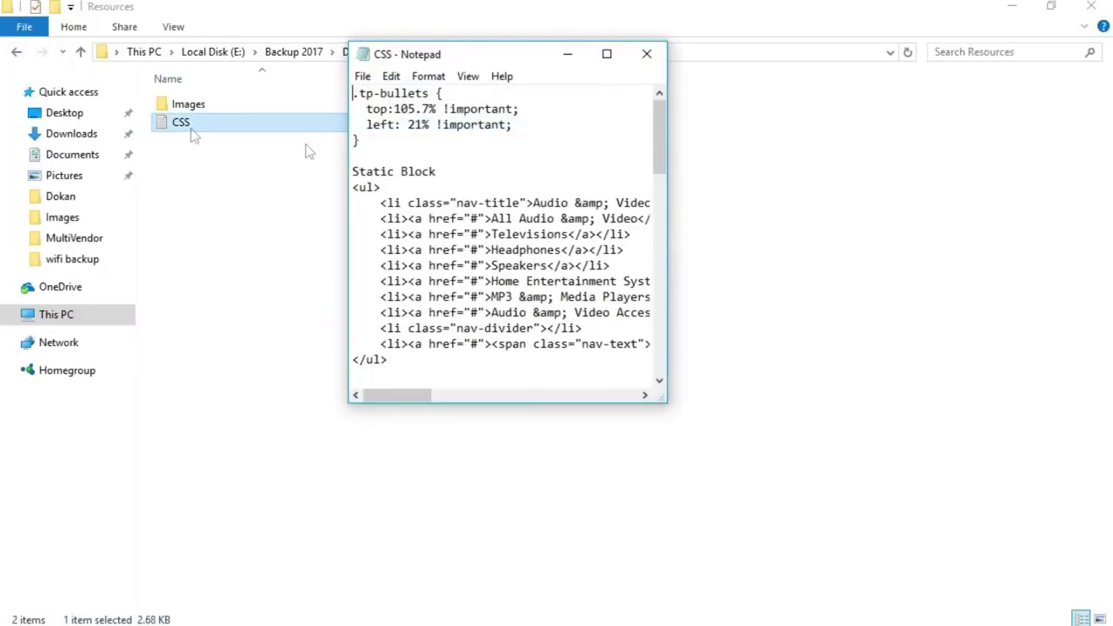
pyautogui.click(607, 53)
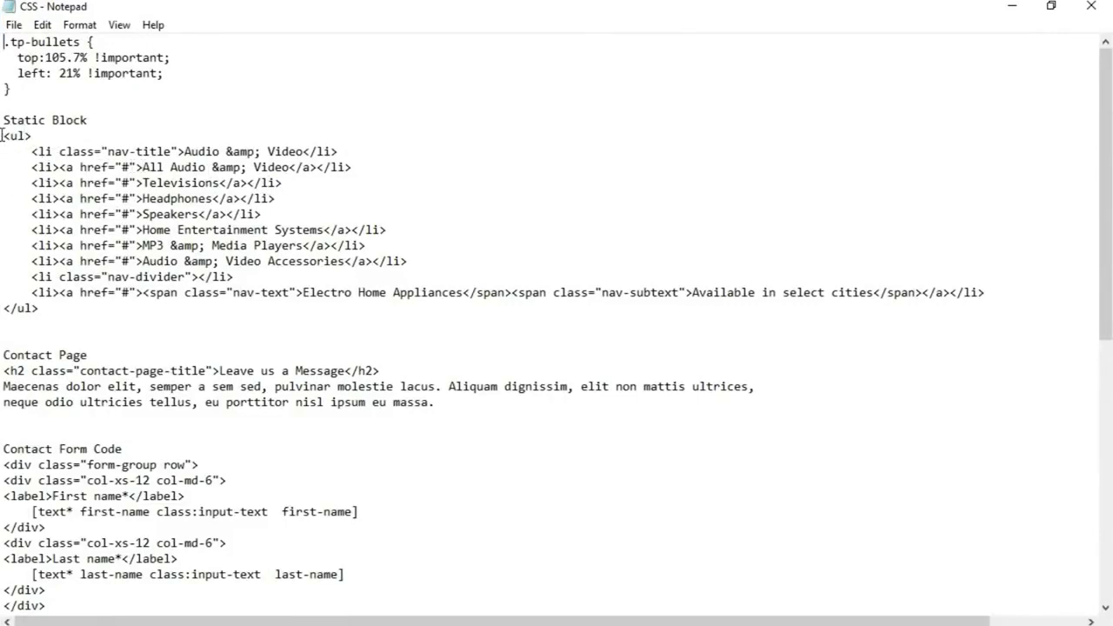
pyautogui.moveTo(4, 132); pyautogui.dragTo(71, 314)
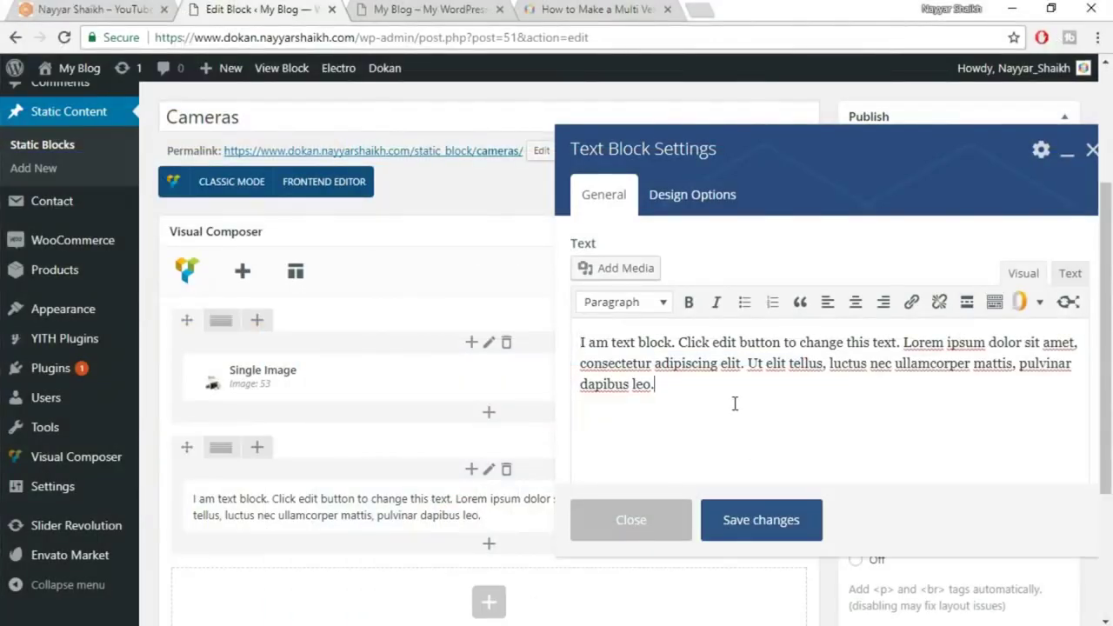
# Replace the Text Block's lorem ipsum with the pasted Audio & Video HTML list and save it.
pyautogui.hotkey('ctrl', 'a')
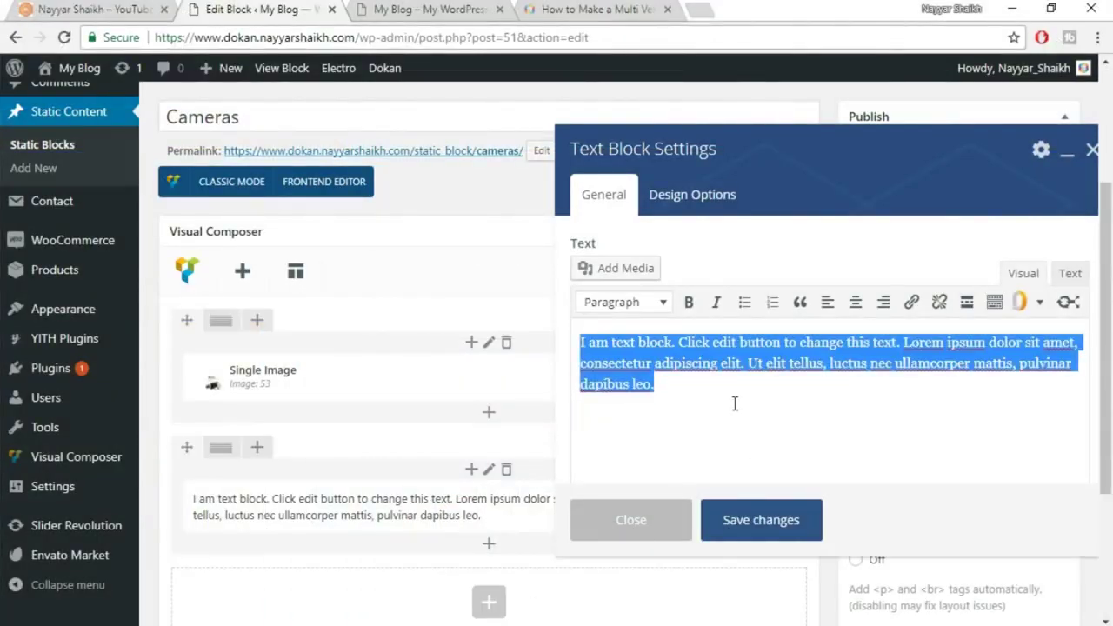
pyautogui.press('BackSpace')
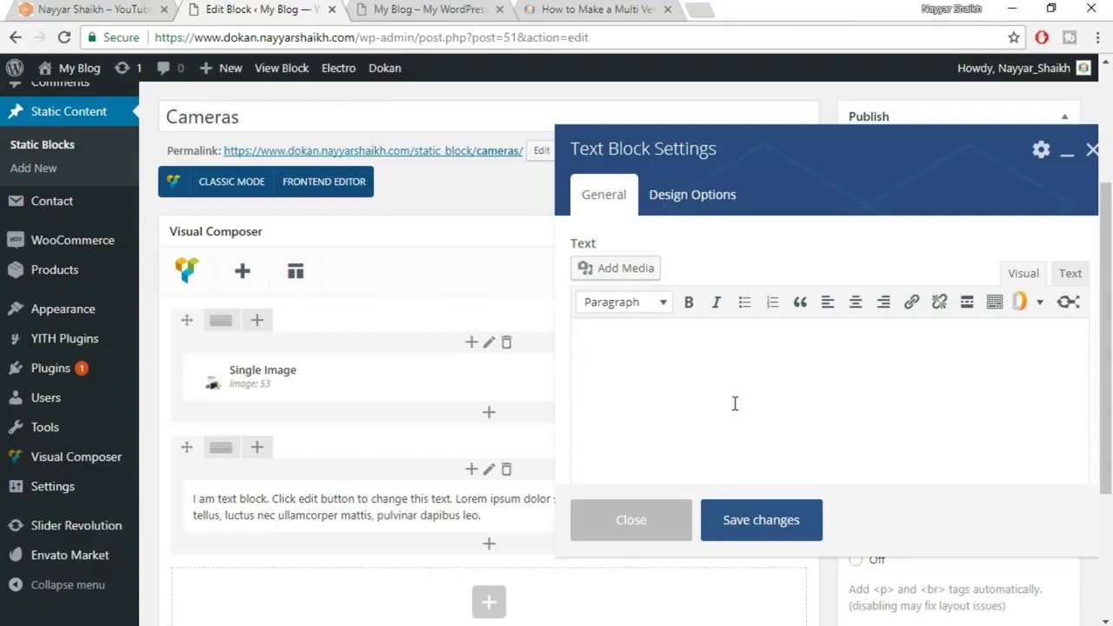
pyautogui.hotkey('ctrl', 'v')
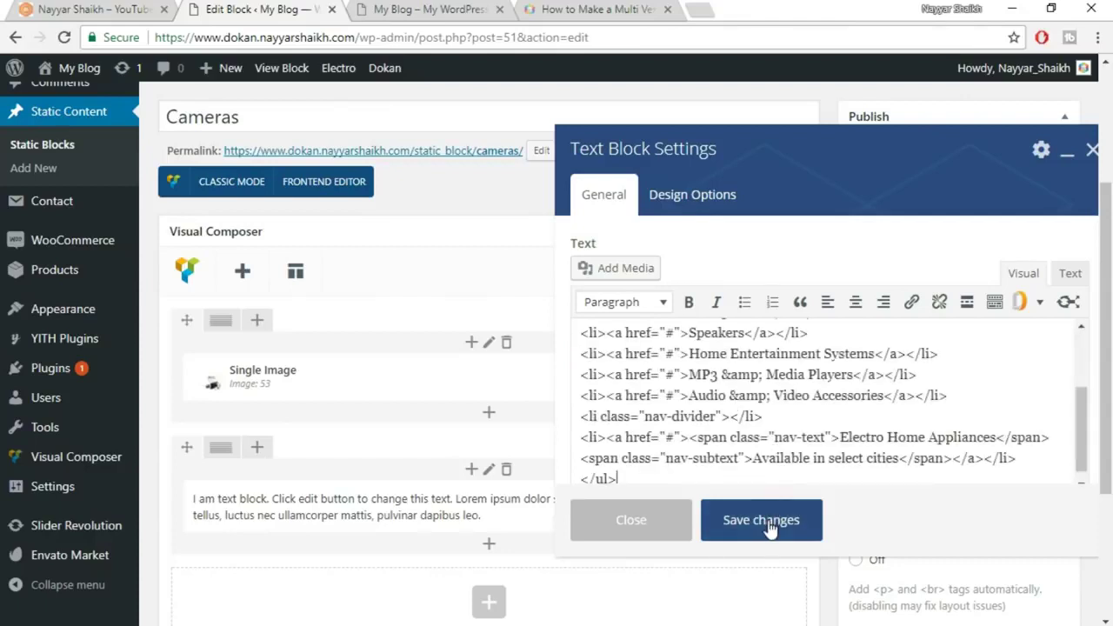
pyautogui.click(770, 528)
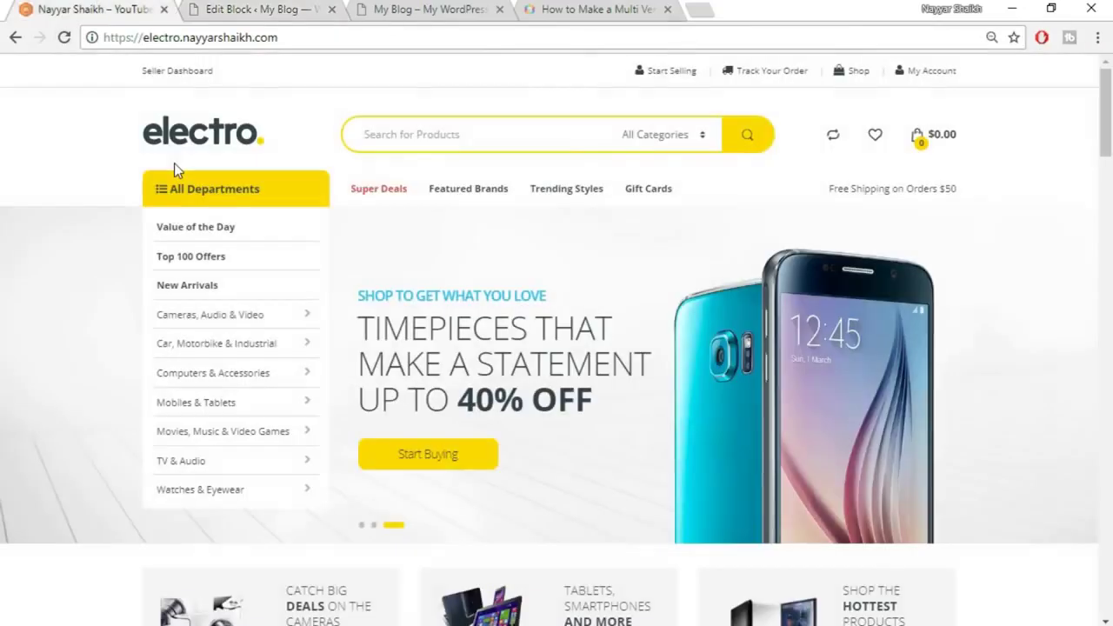
pyautogui.moveTo(277, 317)
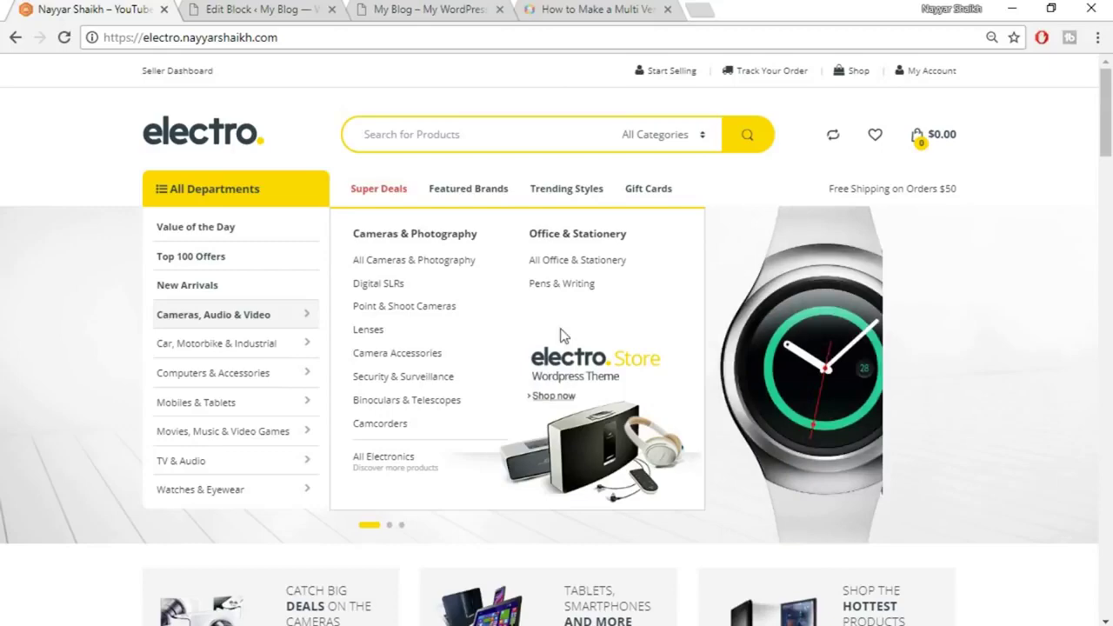
pyautogui.click(300, 7)
pyautogui.scroll(-3, 522, 331)
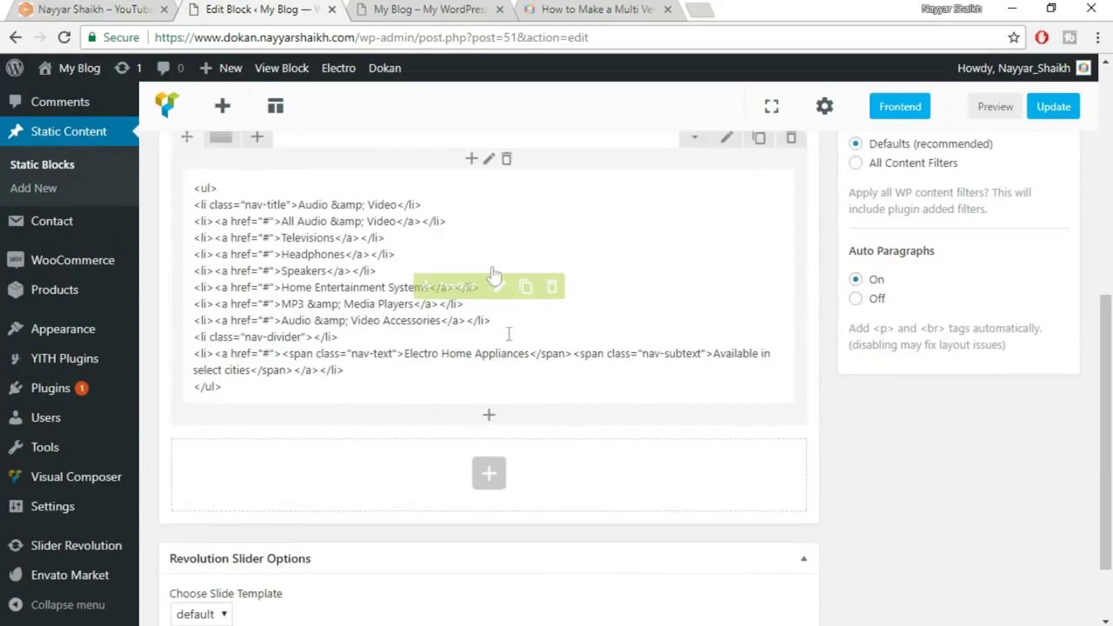
pyautogui.click(498, 287)
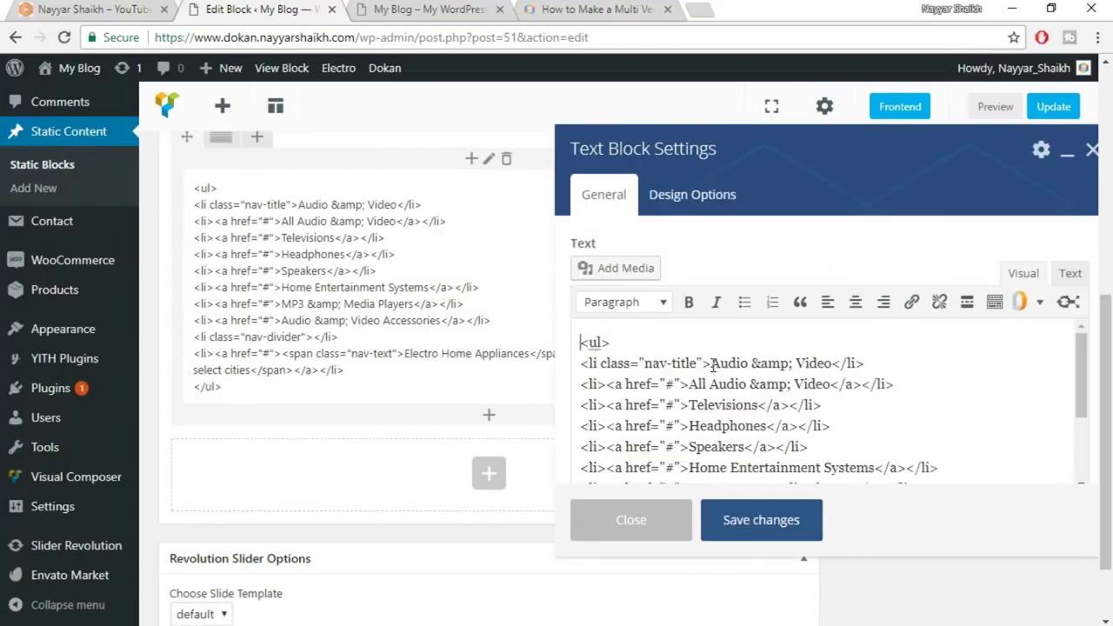
pyautogui.moveTo(750, 366); pyautogui.dragTo(833, 361)
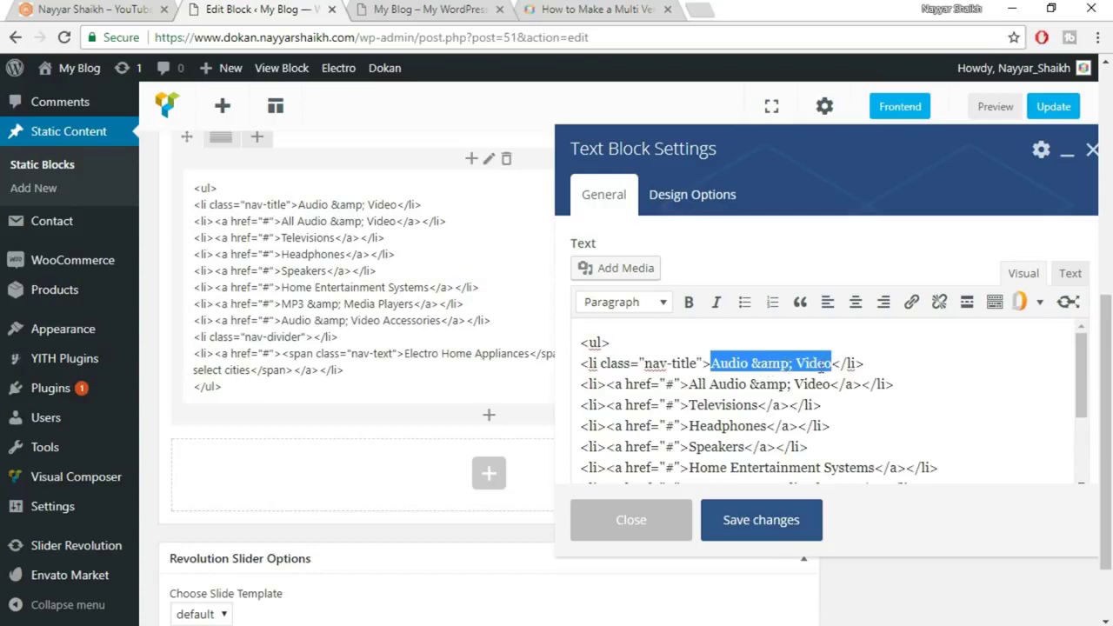
pyautogui.moveTo(690, 385); pyautogui.dragTo(827, 384)
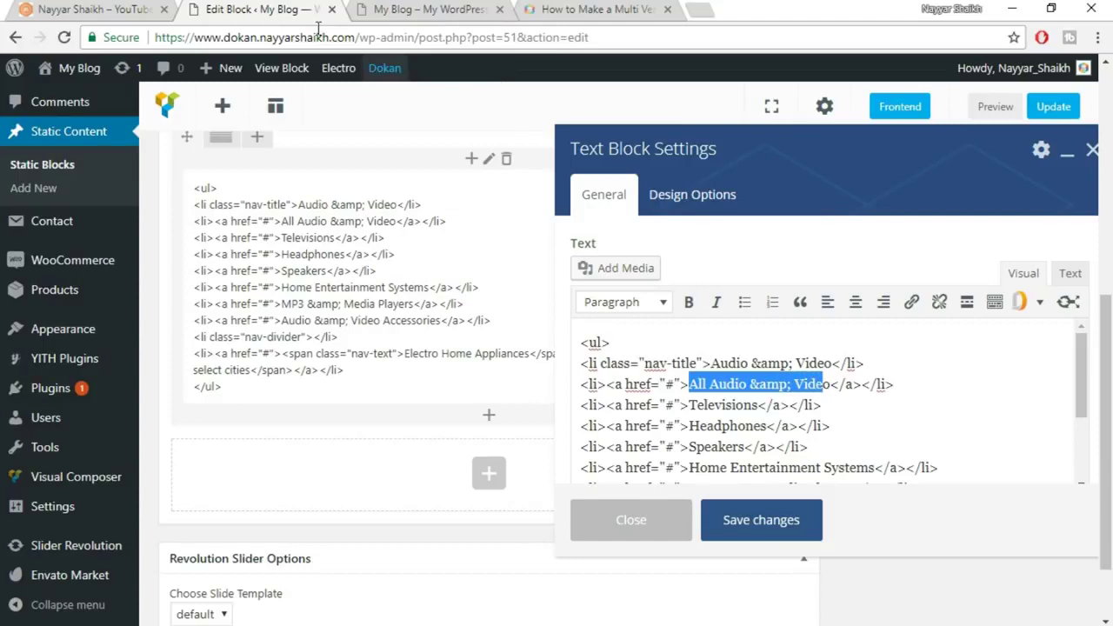
pyautogui.click(151, 9)
pyautogui.moveTo(206, 325)
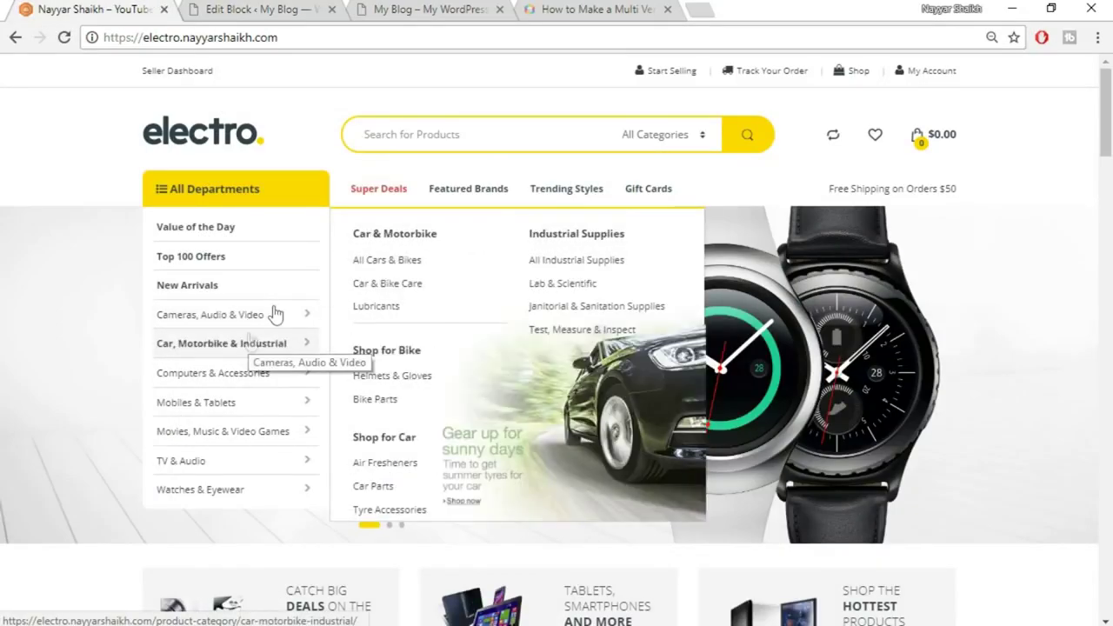
pyautogui.click(261, 7)
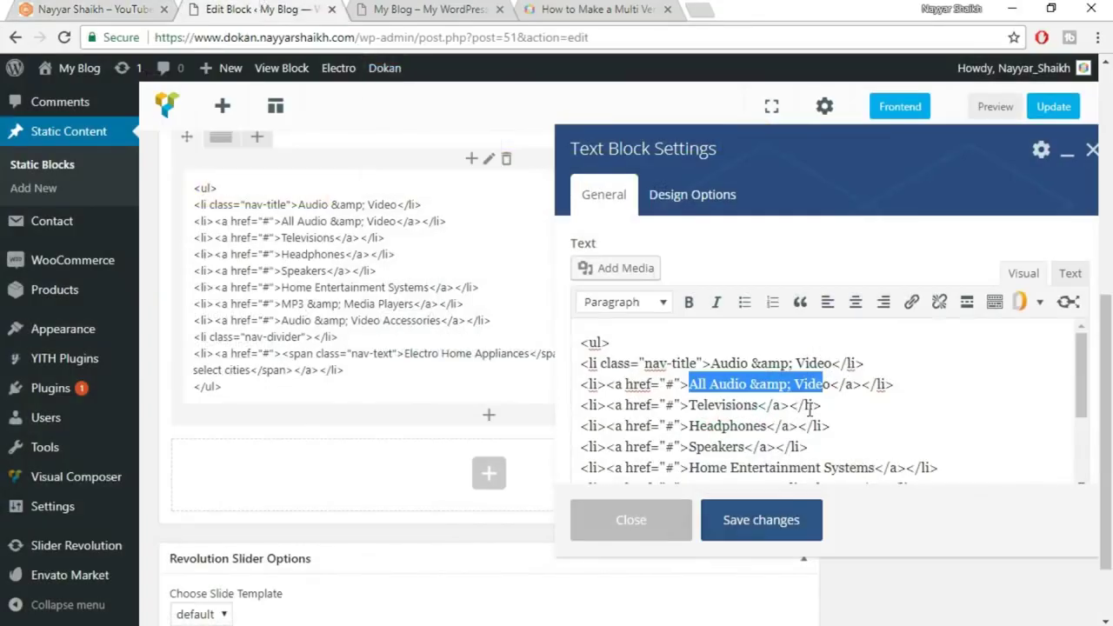
pyautogui.scroll(-5, 748, 417)
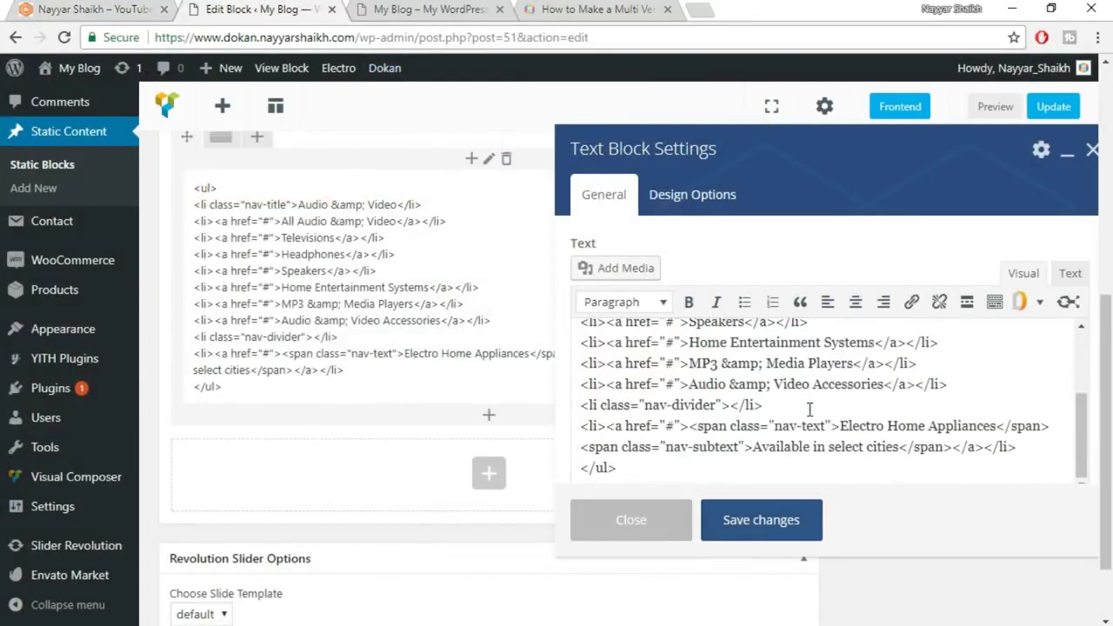
pyautogui.click(744, 522)
pyautogui.scroll(2, 743, 529)
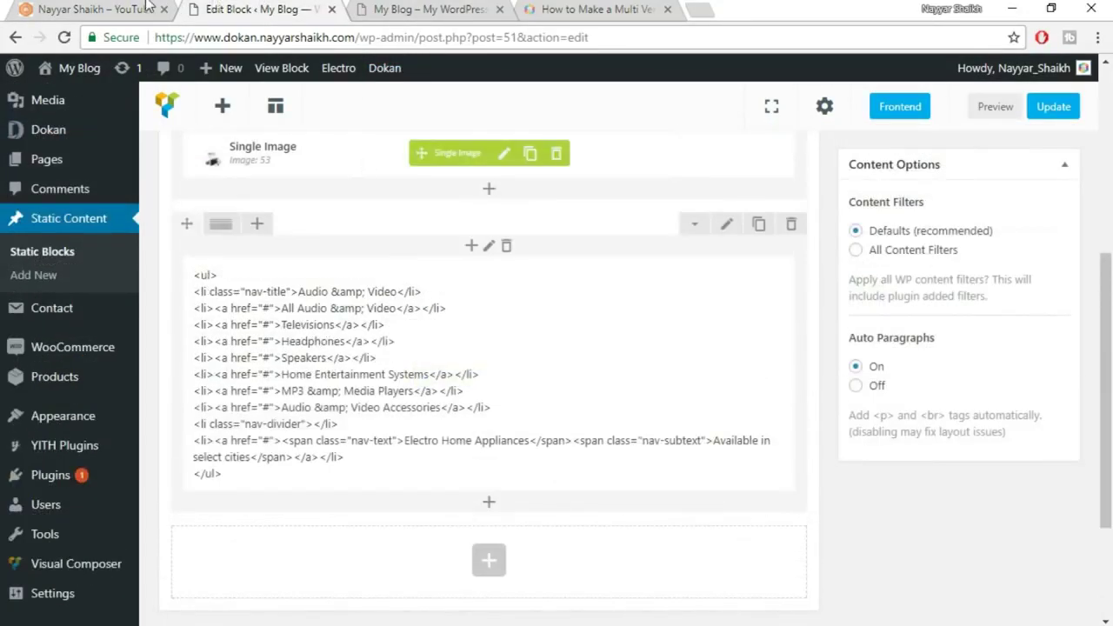
pyautogui.click(87, 9)
pyautogui.moveTo(212, 315)
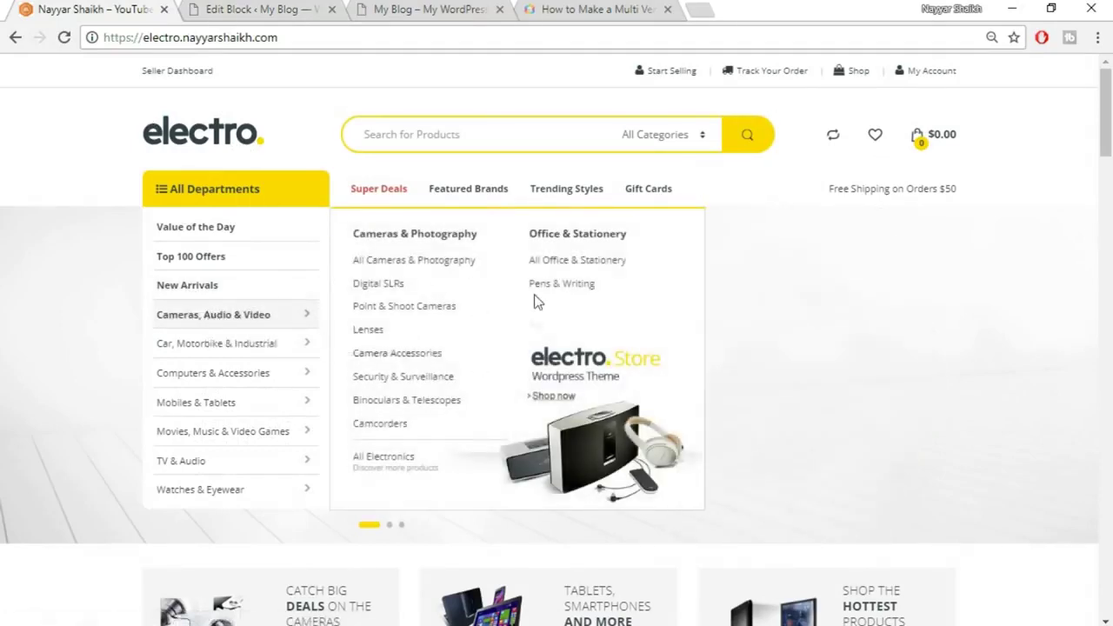
pyautogui.click(272, 9)
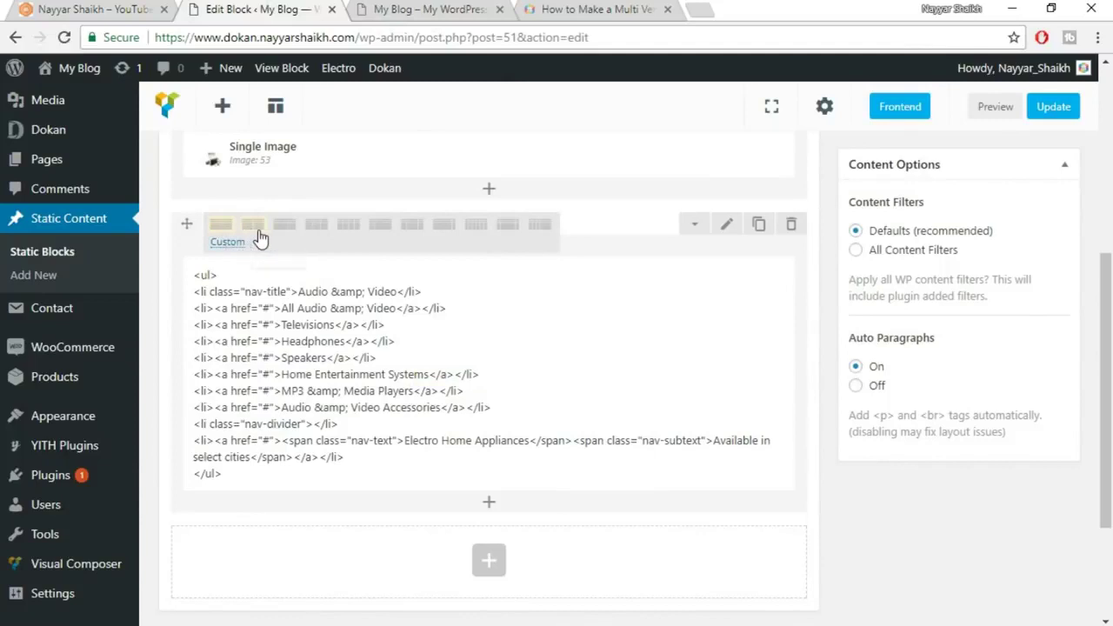
# Split the row 1/2+1/2 and add a right-column Text Block with the list minus Headphones-to-divider lines.
pyautogui.click(253, 227)
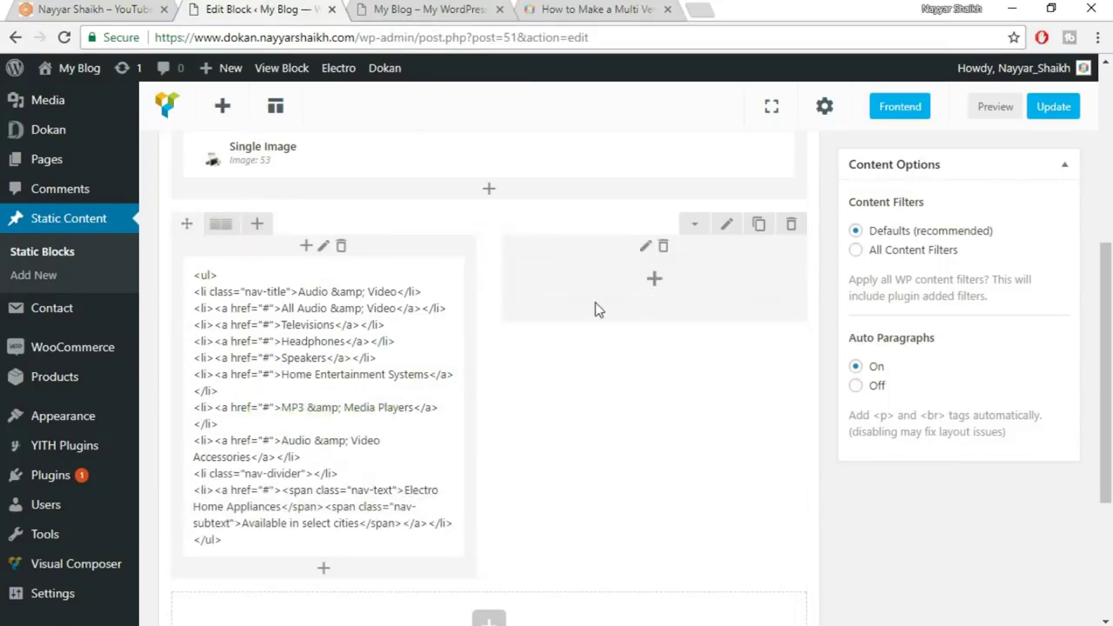
pyautogui.click(665, 287)
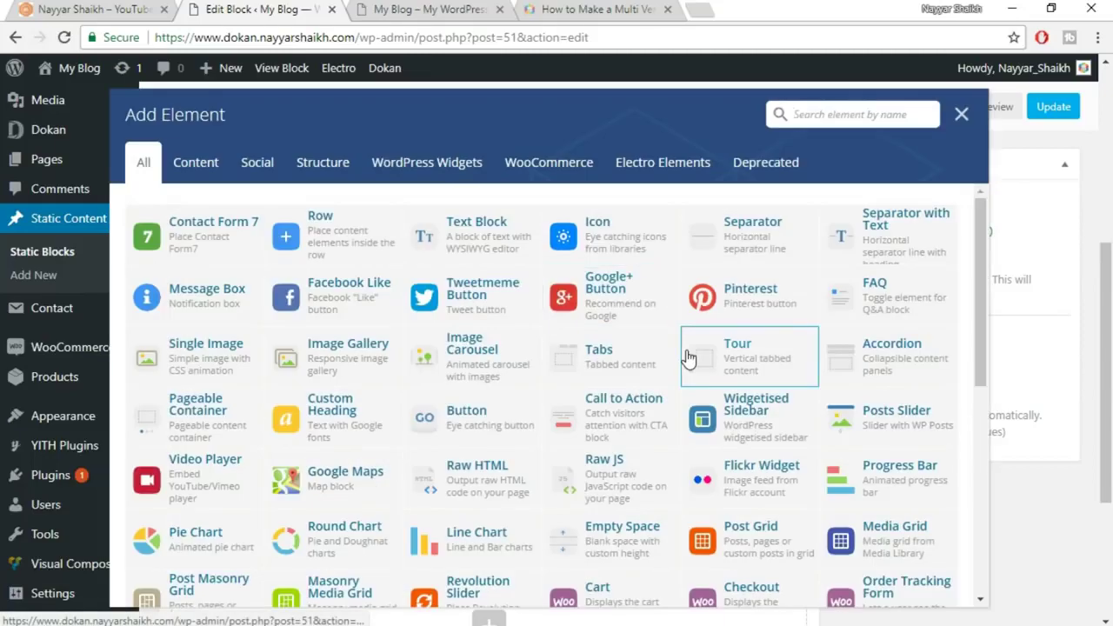
pyautogui.write('tex')
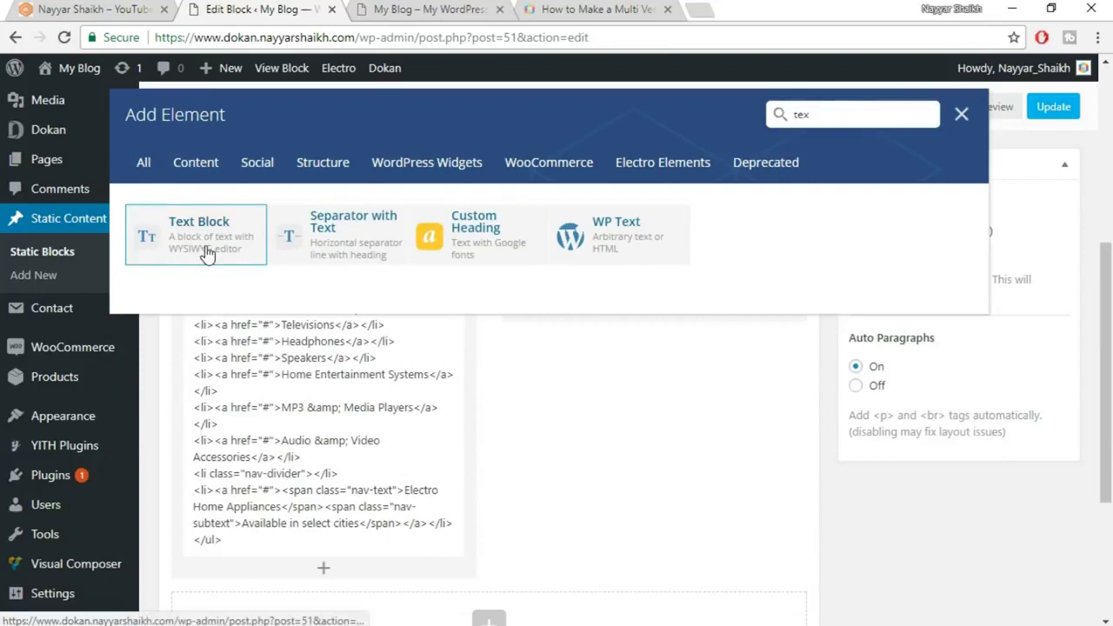
pyautogui.click(207, 253)
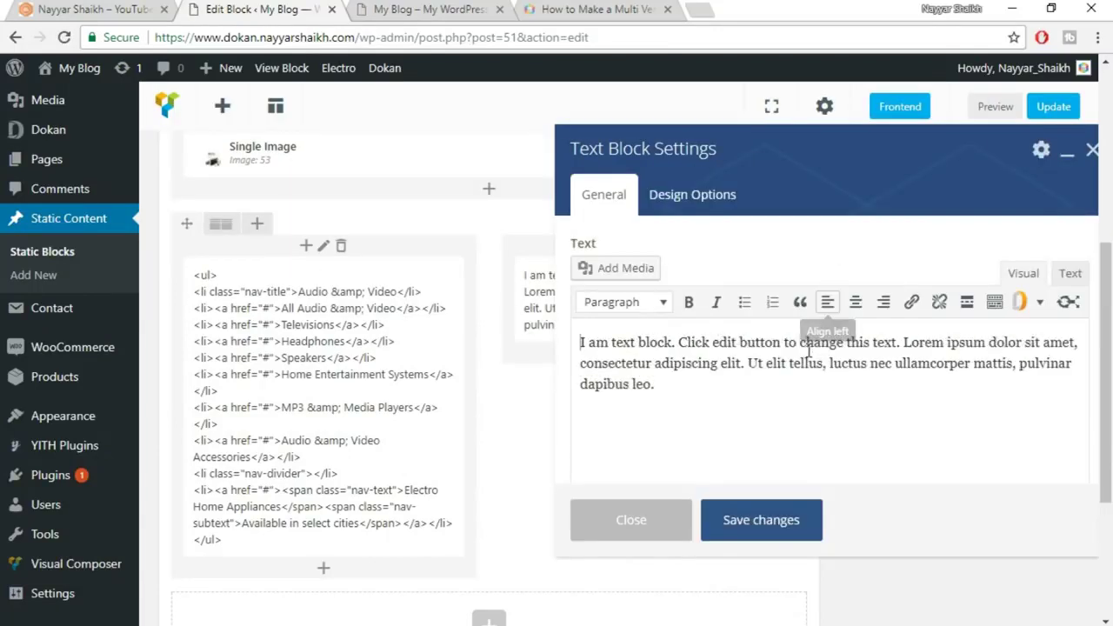
pyautogui.hotkey('ctrl', 'a')
pyautogui.write('<ul> <li class="nav-title">Audio &amp; Video</li> <li><a href="#">All Audio &amp; Video</a></li> <li><a href="#">Televisions</a></li> <li><a href="#">Headphones</a></li> <li><a href="#">Speakers</a></li> <li><a href="#">Home Entertainment Systems</a></li> <li><a href="#">MP3 &amp; Media Players</a></li> <li><a href="#">Audio &amp; Video Accessories</a></li> <li class="nav-divider"></li> <li><a href="#"><span class="nav-text">Electro Home Appliances</span><span class="nav-subtext">Available in select cities</span></a></li> </ul>')
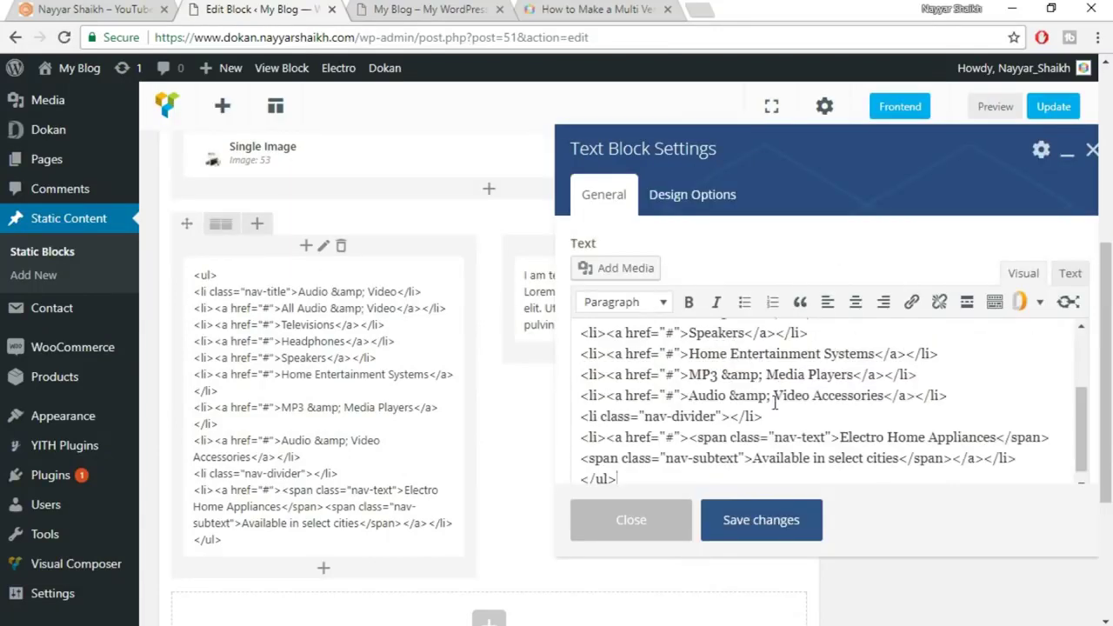
pyautogui.moveTo(786, 424); pyautogui.dragTo(562, 429)
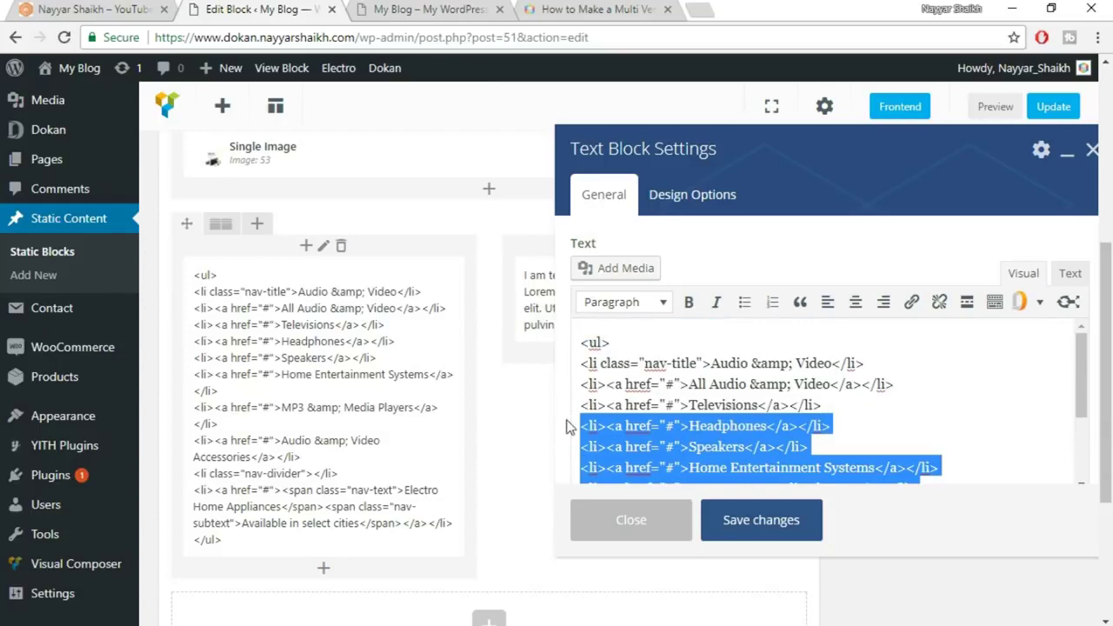
pyautogui.press('BackSpace')
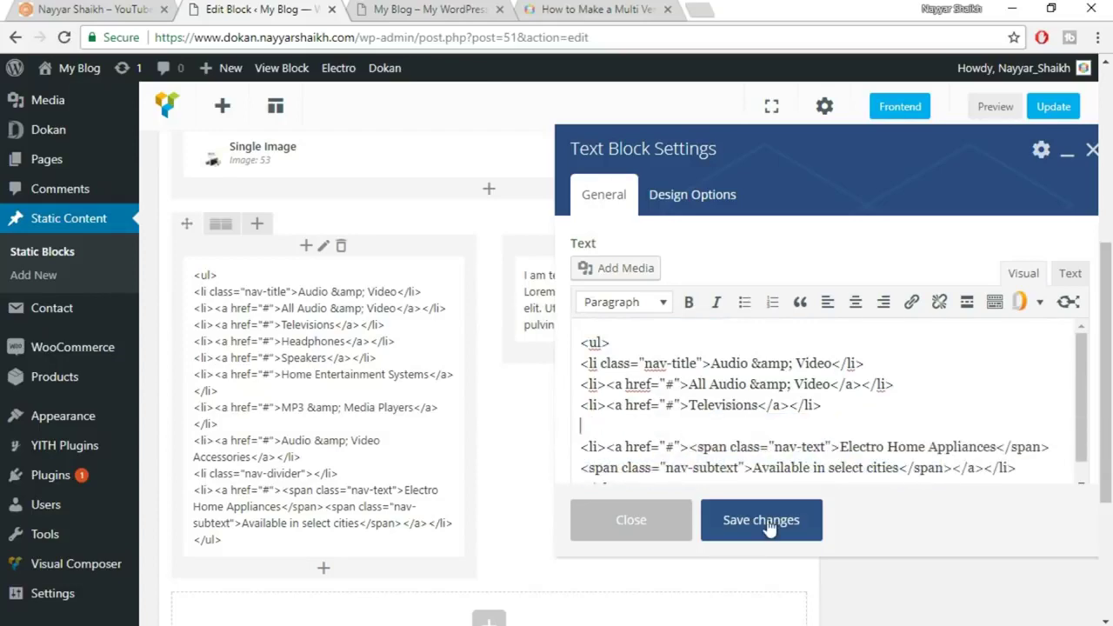
pyautogui.click(768, 528)
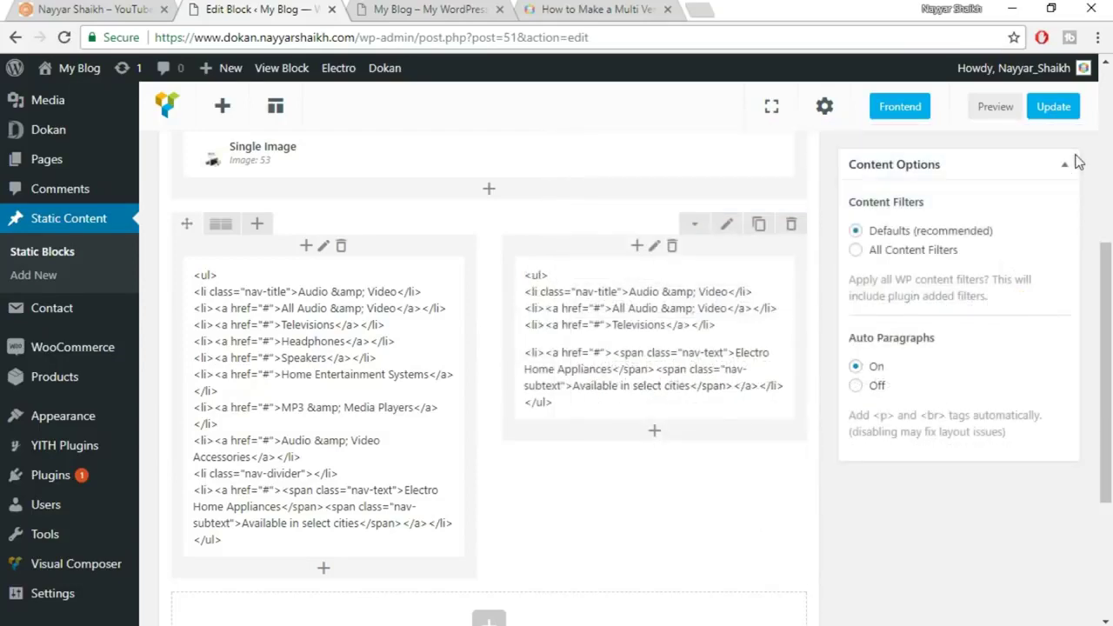
# Update the Cameras block and switch to the live Electro storefront.
pyautogui.scroll(5, 1075, 226)
pyautogui.click(1046, 455)
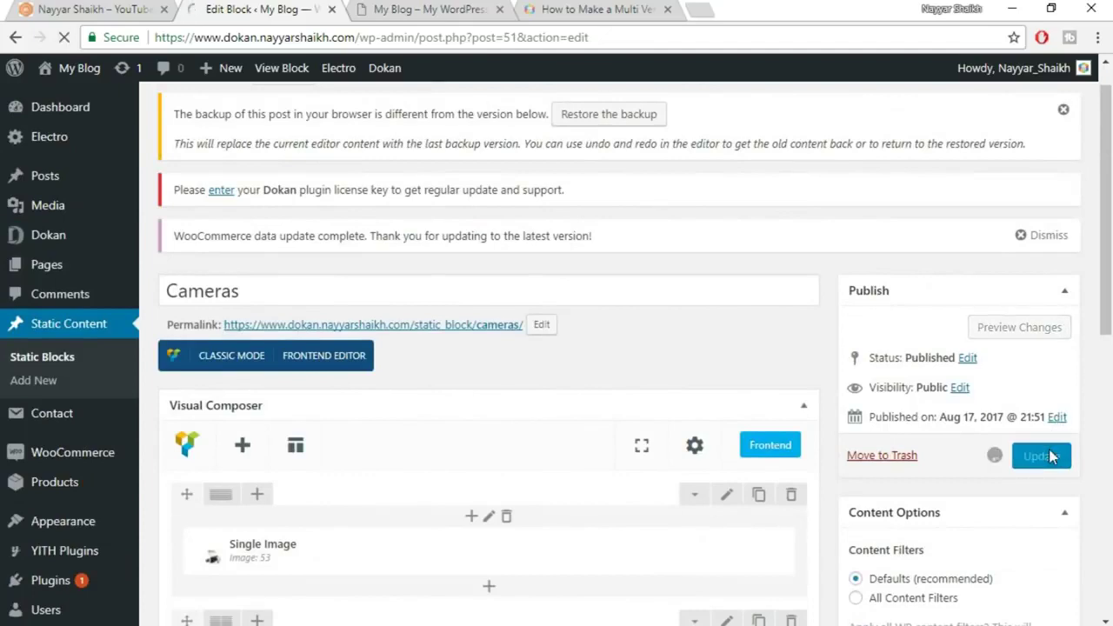
pyautogui.scroll(-1, 729, 300)
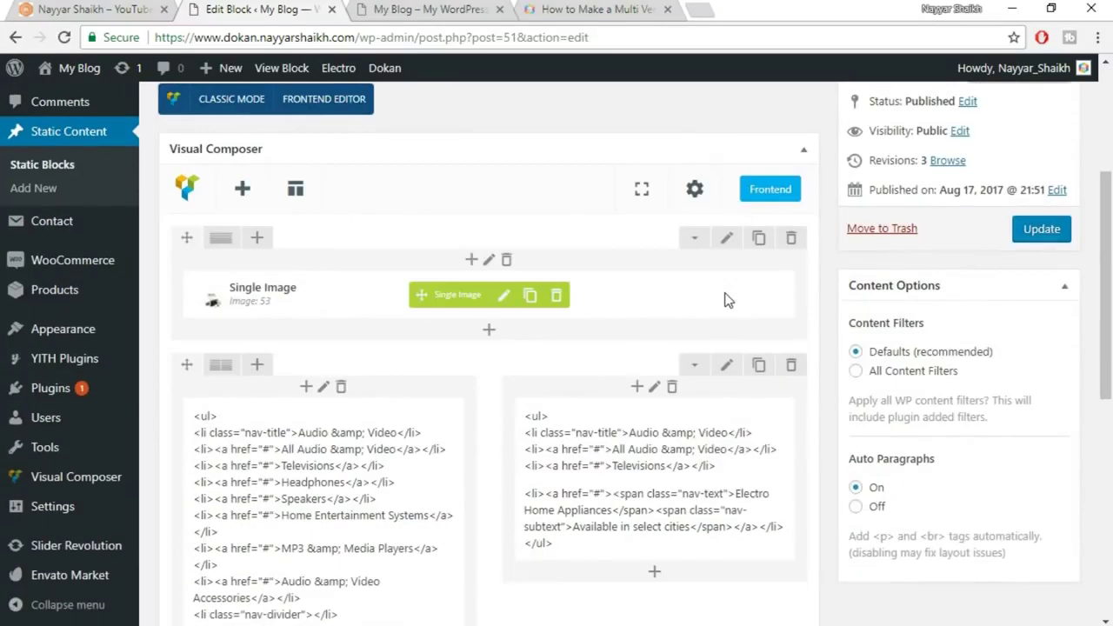
pyautogui.hotkey('ctrl', '1')
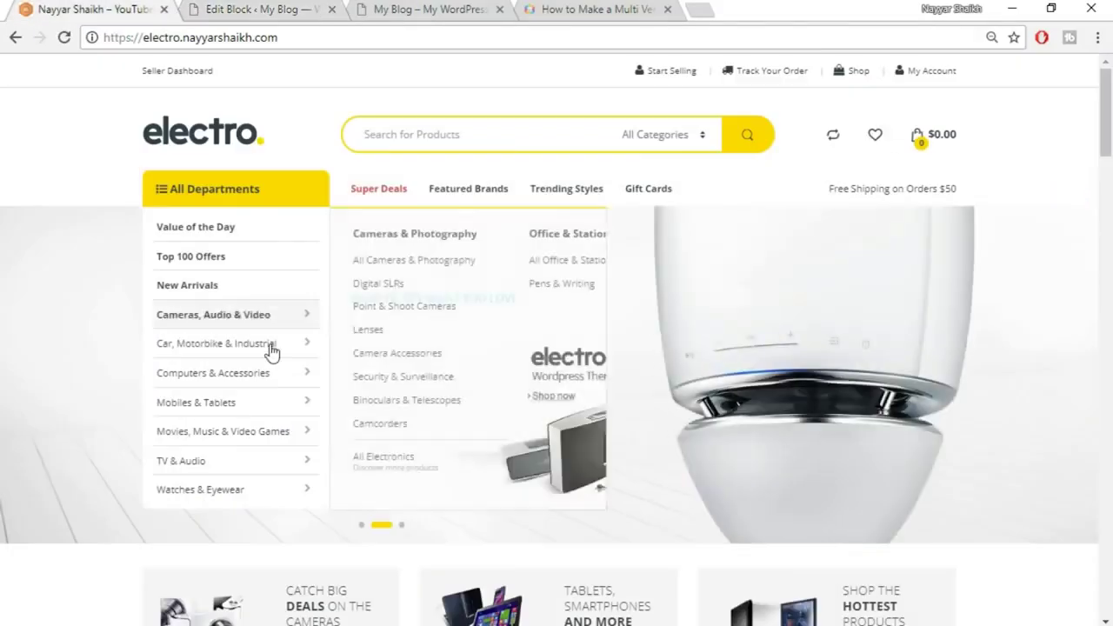
# Inspect the storefront's department mega-menu entries.
pyautogui.moveTo(265, 328)
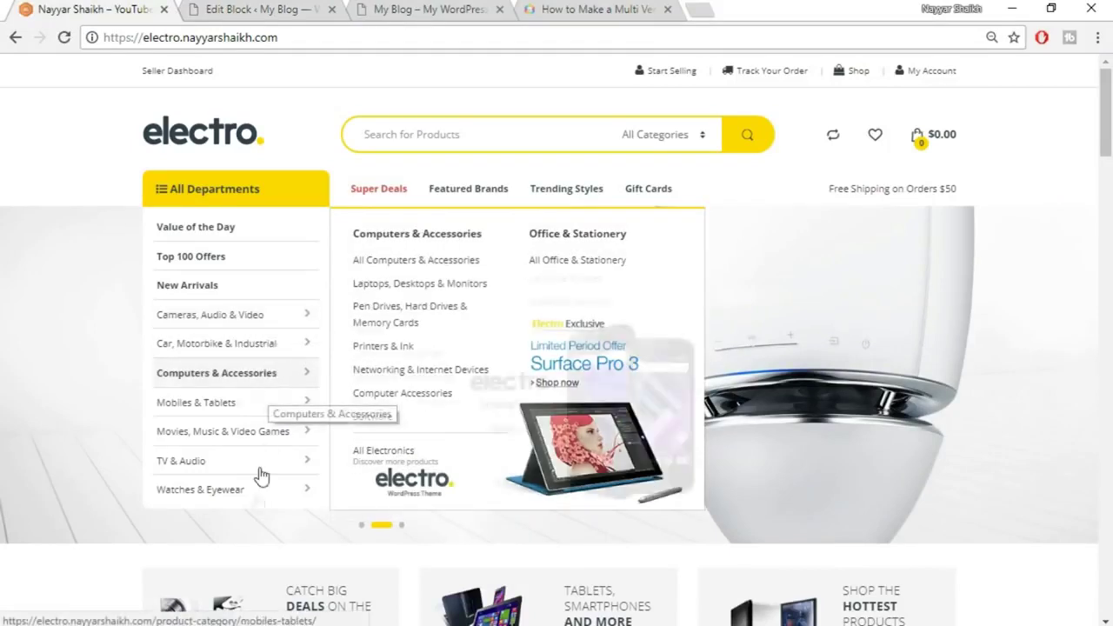
pyautogui.moveTo(248, 356)
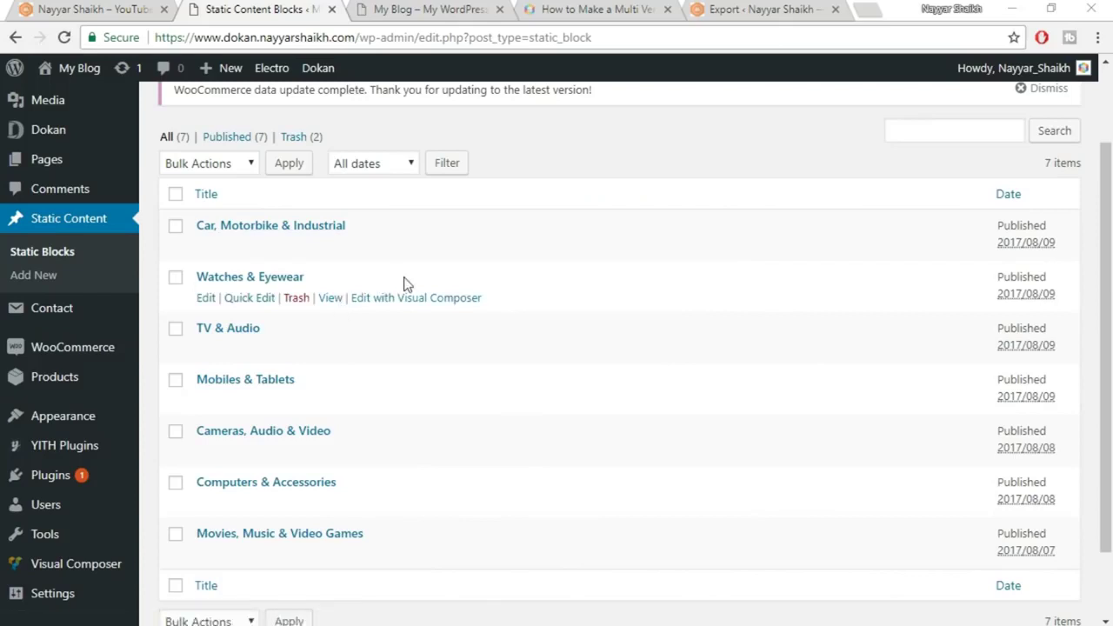
# Go to the WordPress navigation Menus page.
pyautogui.click(114, 8)
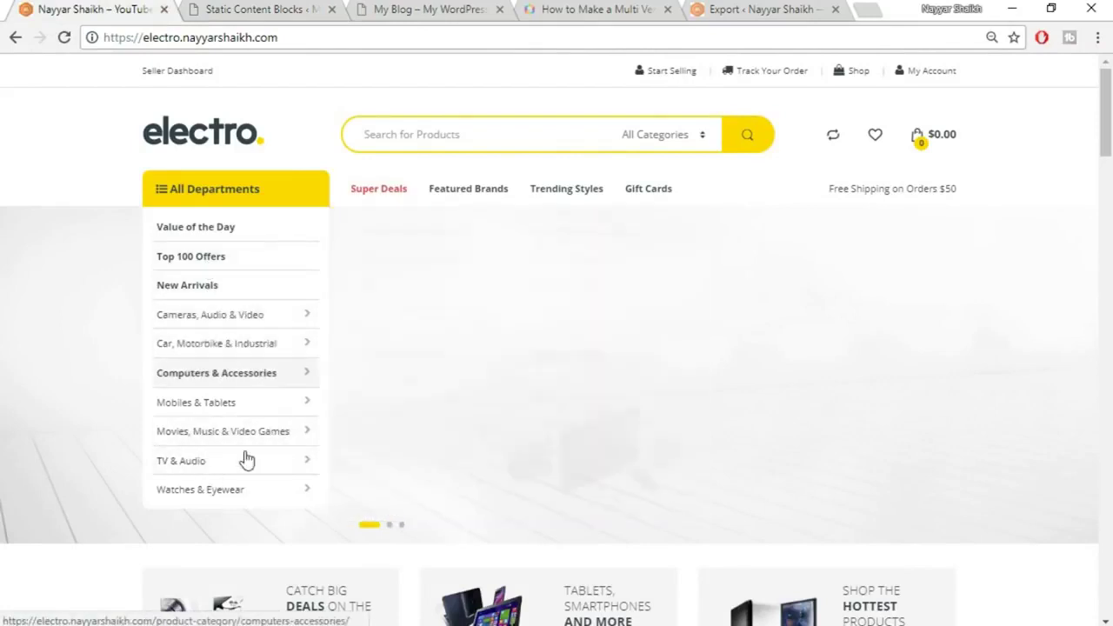
pyautogui.click(240, 6)
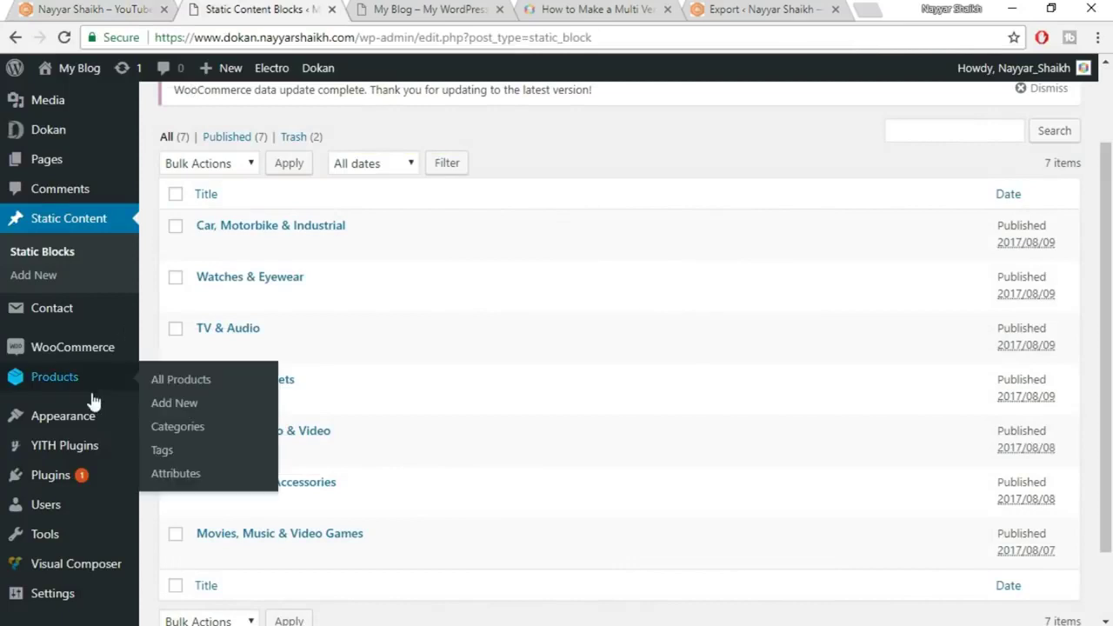
pyautogui.moveTo(79, 425)
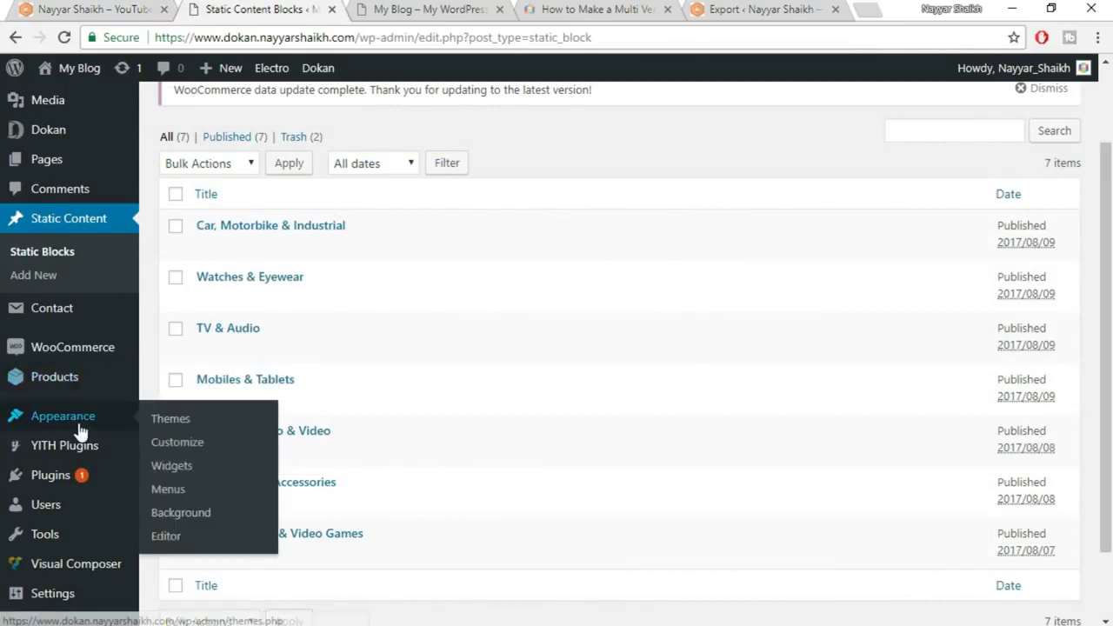
pyautogui.click(169, 489)
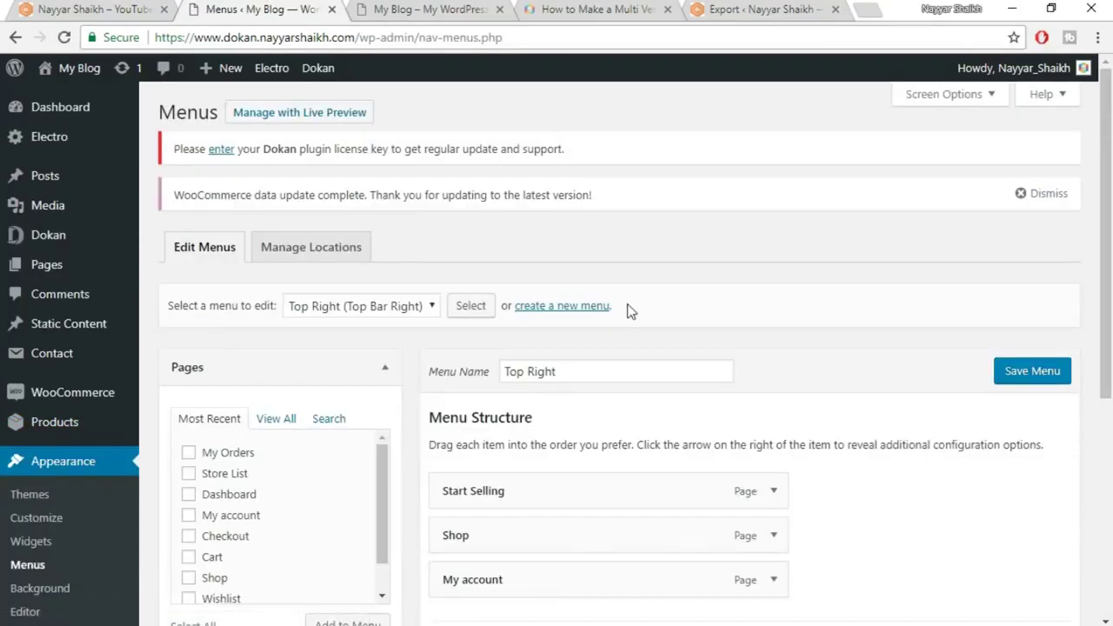
# Create a menu named Departments and assign it to the All Departments Menu location.
pyautogui.click(579, 309)
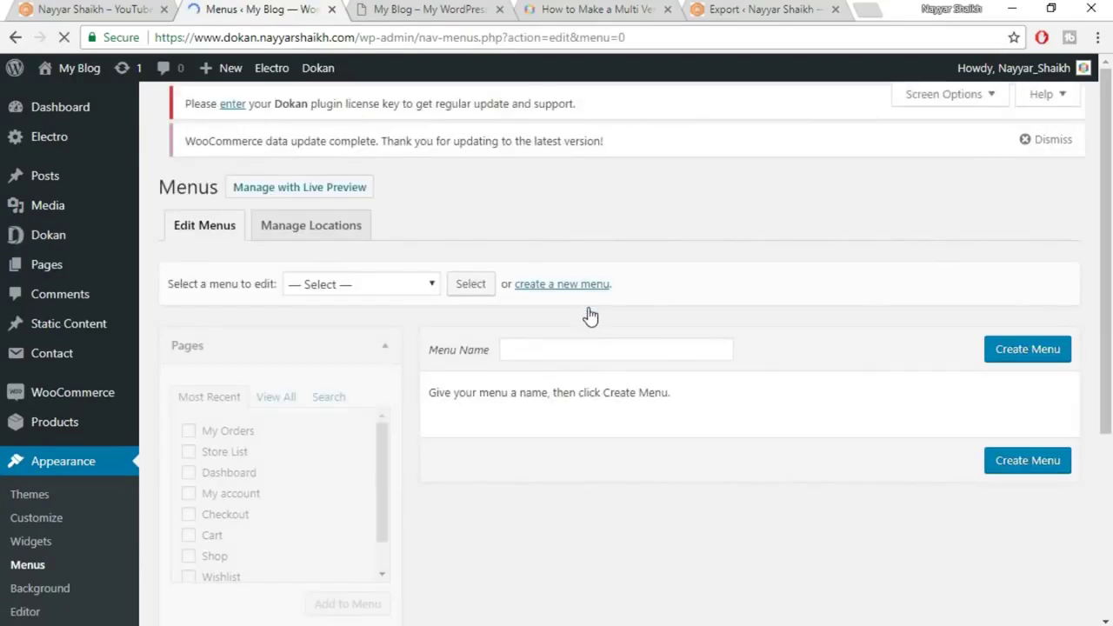
pyautogui.click(609, 378)
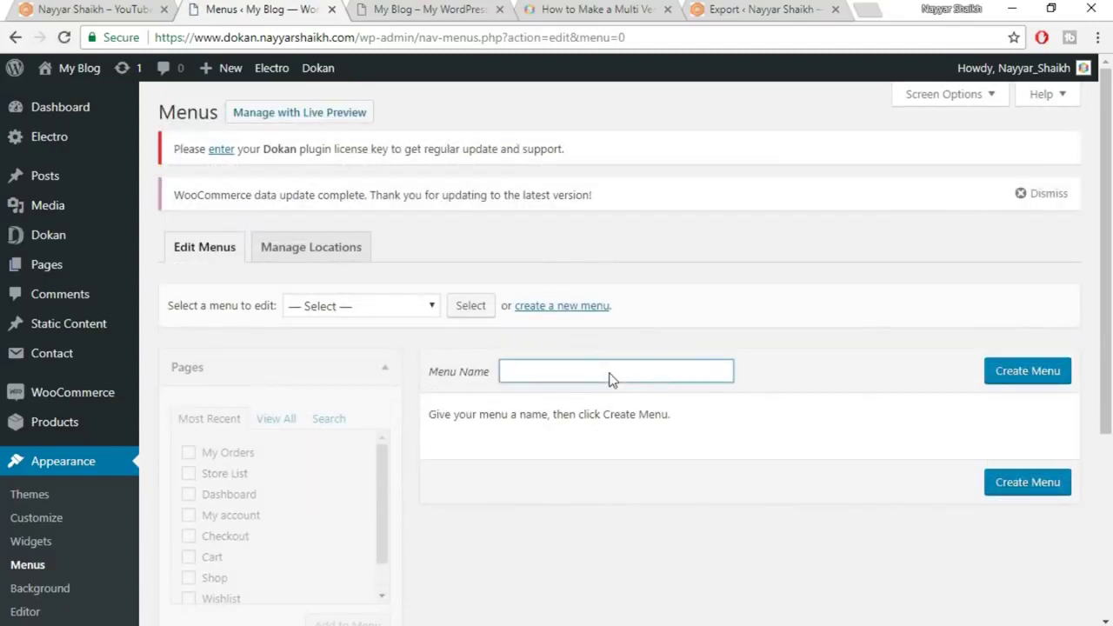
pyautogui.write('De')
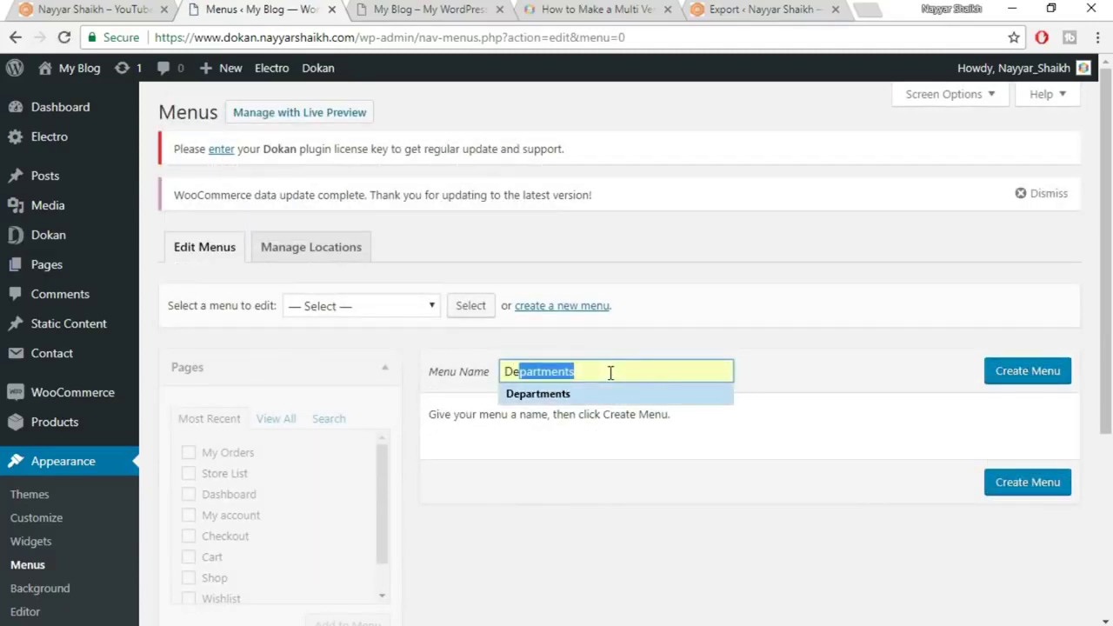
pyautogui.click(612, 401)
pyautogui.click(1027, 388)
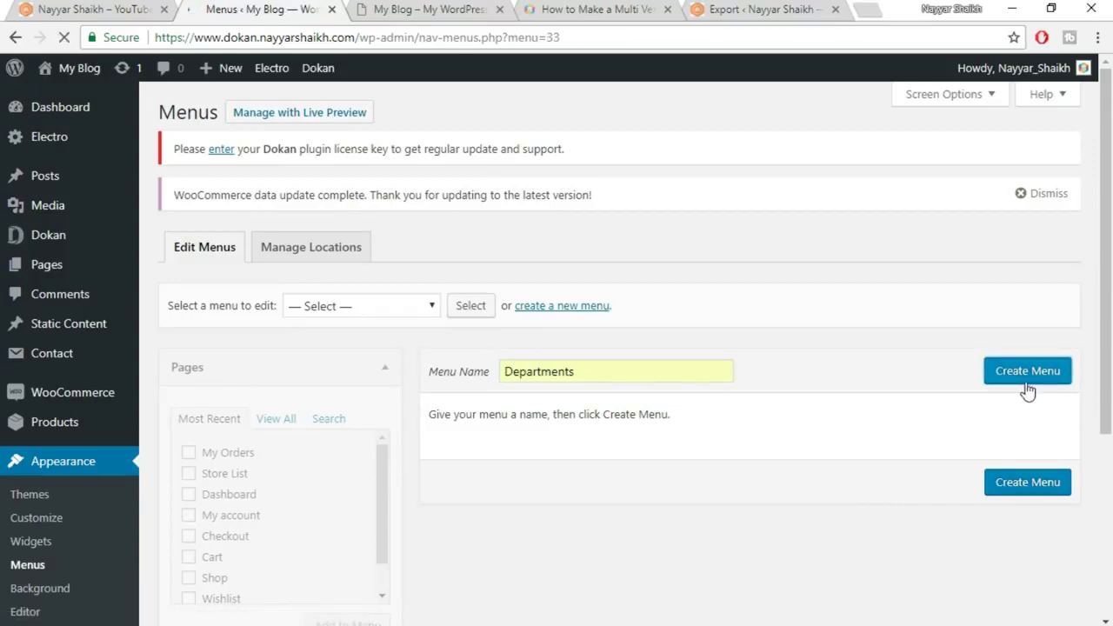
pyautogui.scroll(-2, 1028, 391)
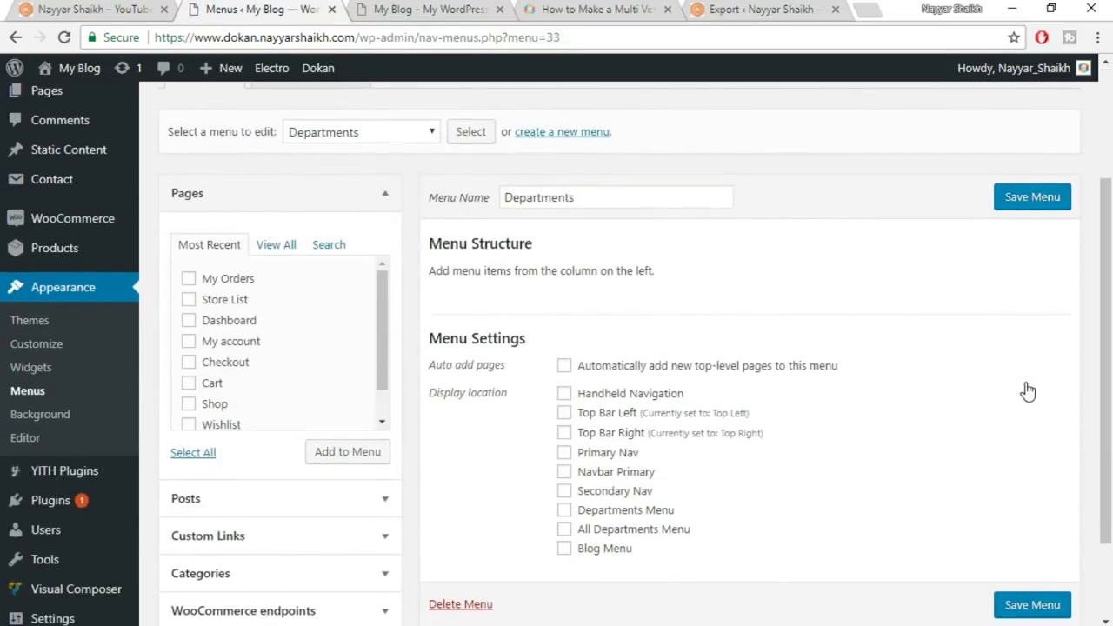
pyautogui.click(598, 531)
pyautogui.scroll(1, 852, 501)
# Compare with the storefront departments list, browse all post categories, and open Screen Options.
pyautogui.click(128, 7)
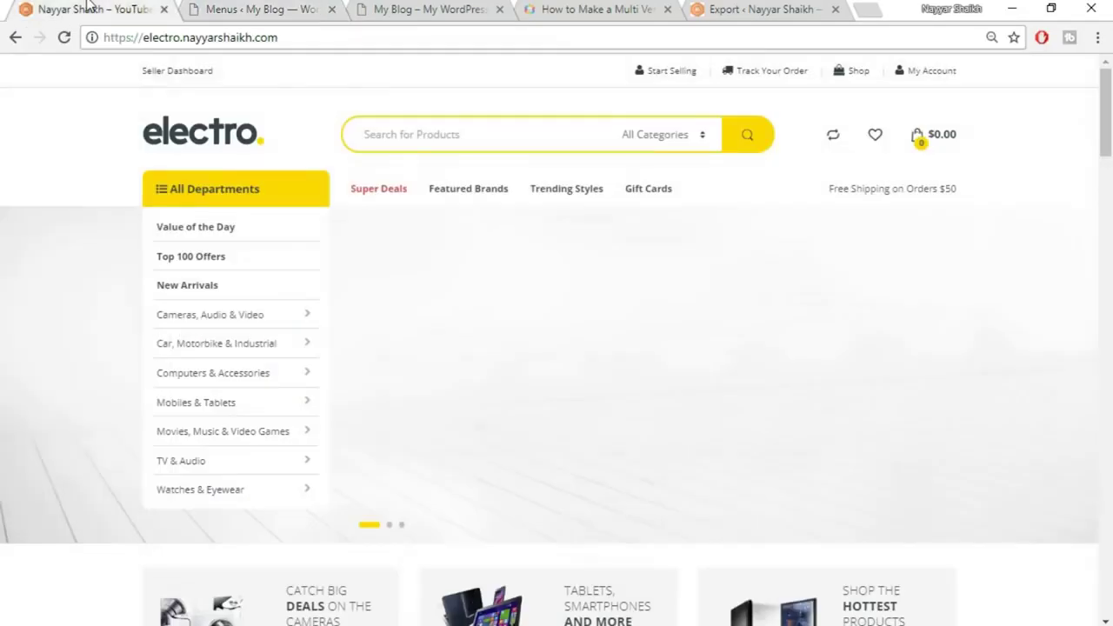
pyautogui.click(211, 8)
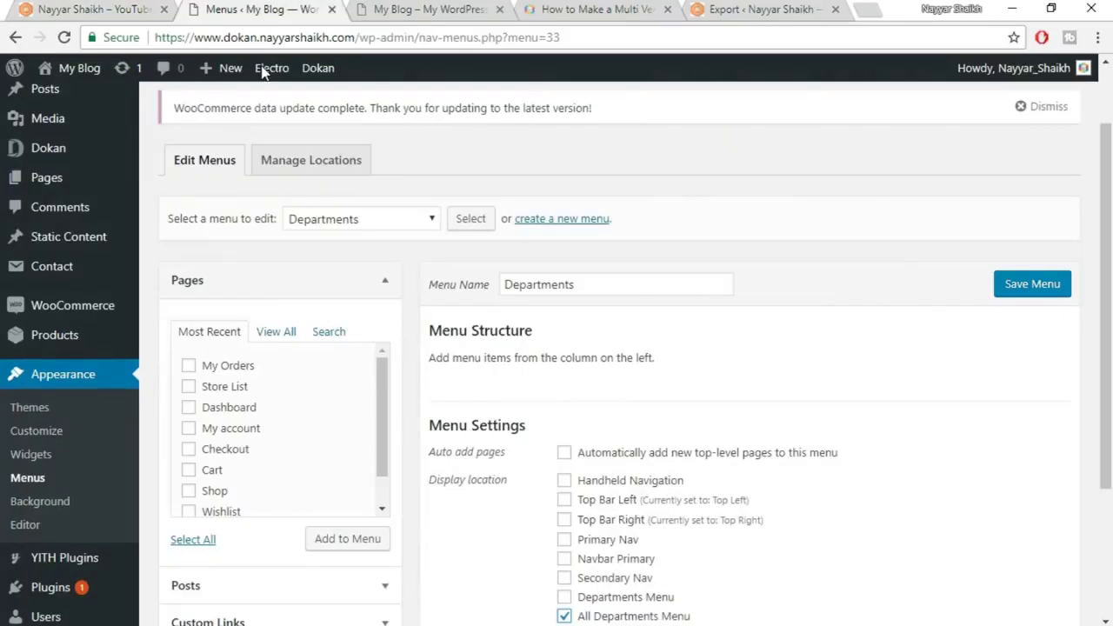
pyautogui.click(380, 295)
pyautogui.click(387, 398)
pyautogui.scroll(-1, 391, 403)
pyautogui.click(277, 362)
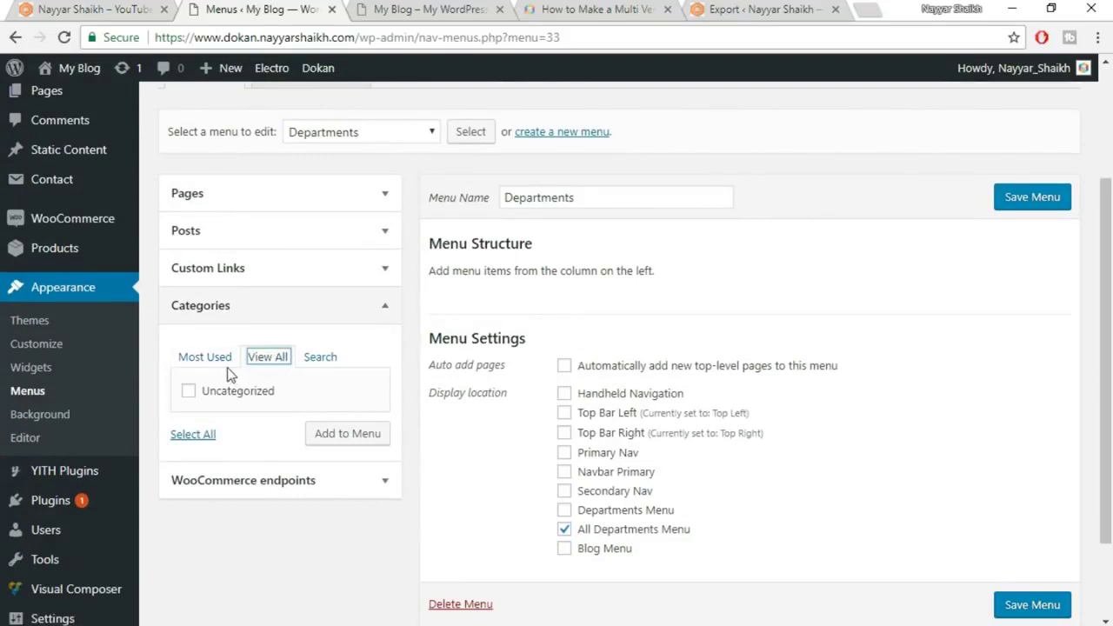
pyautogui.click(357, 301)
pyautogui.scroll(2, 409, 353)
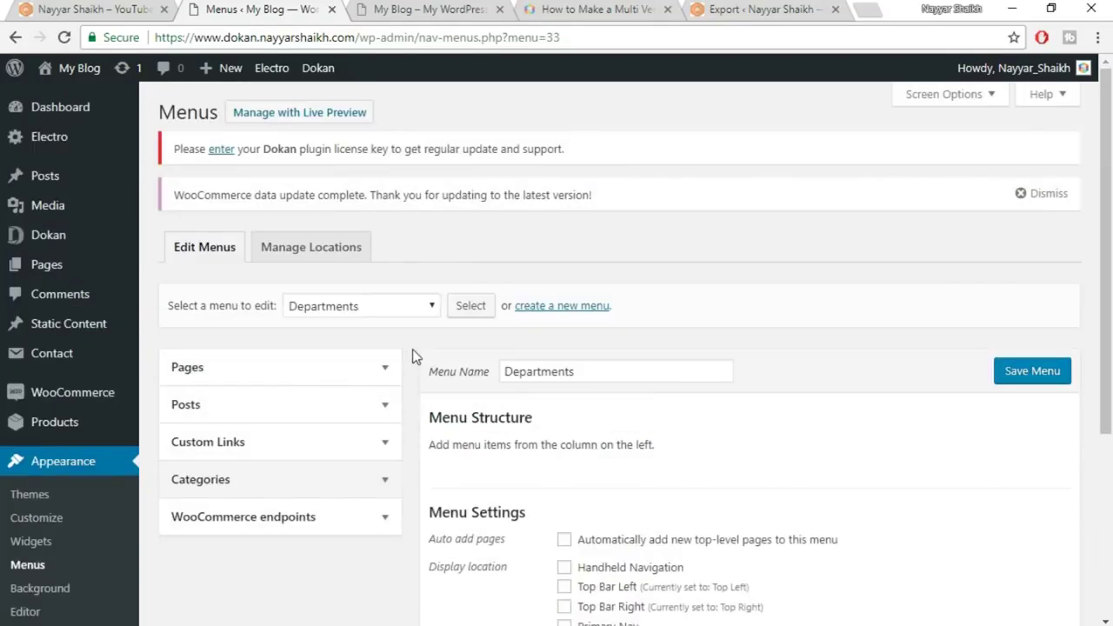
pyautogui.click(956, 95)
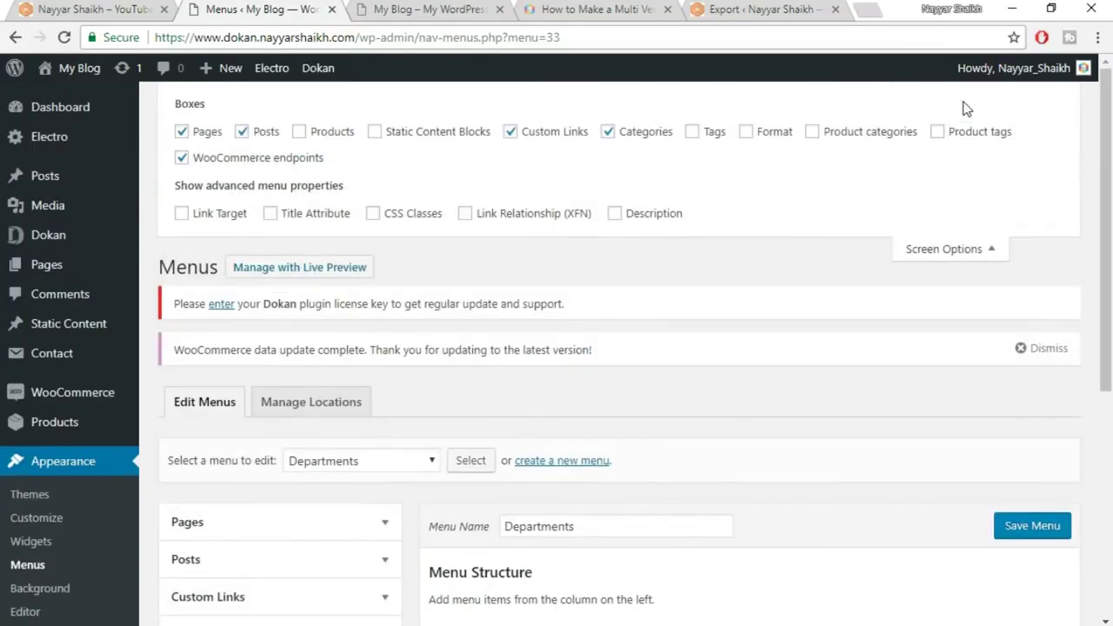
# Enable the Product categories box and show all product categories.
pyautogui.click(857, 139)
pyautogui.click(982, 248)
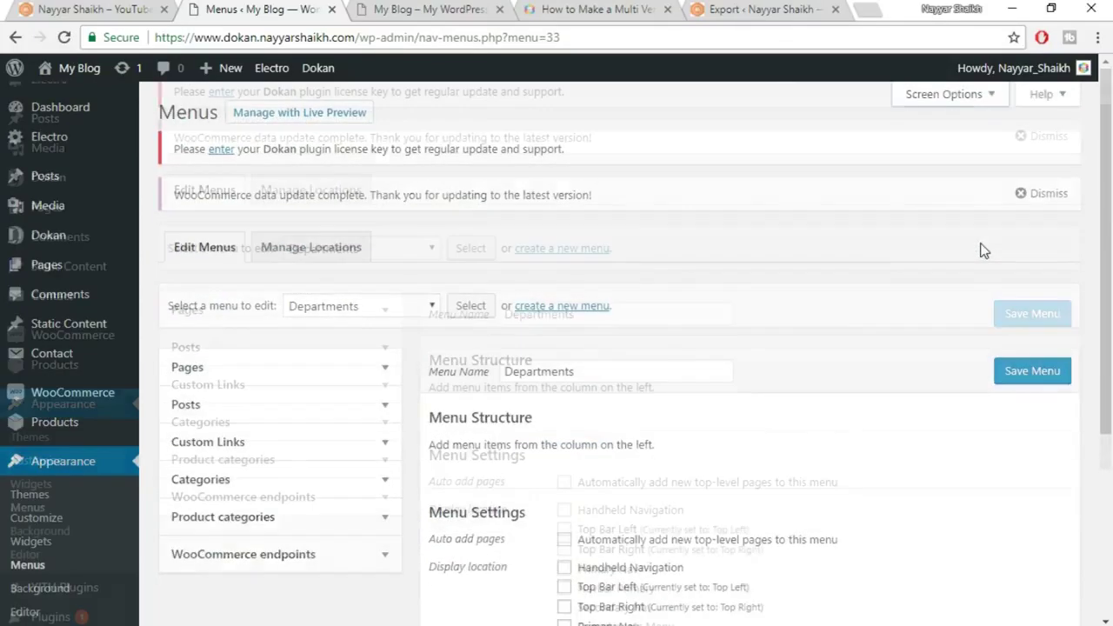
pyautogui.scroll(-3, 982, 249)
pyautogui.click(377, 284)
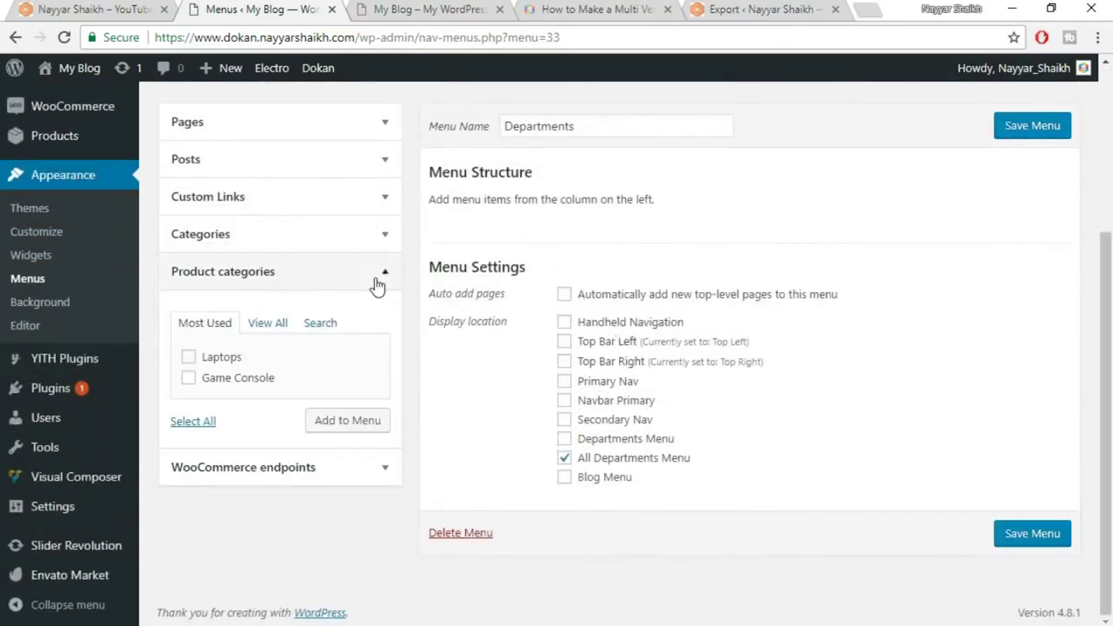
pyautogui.click(269, 325)
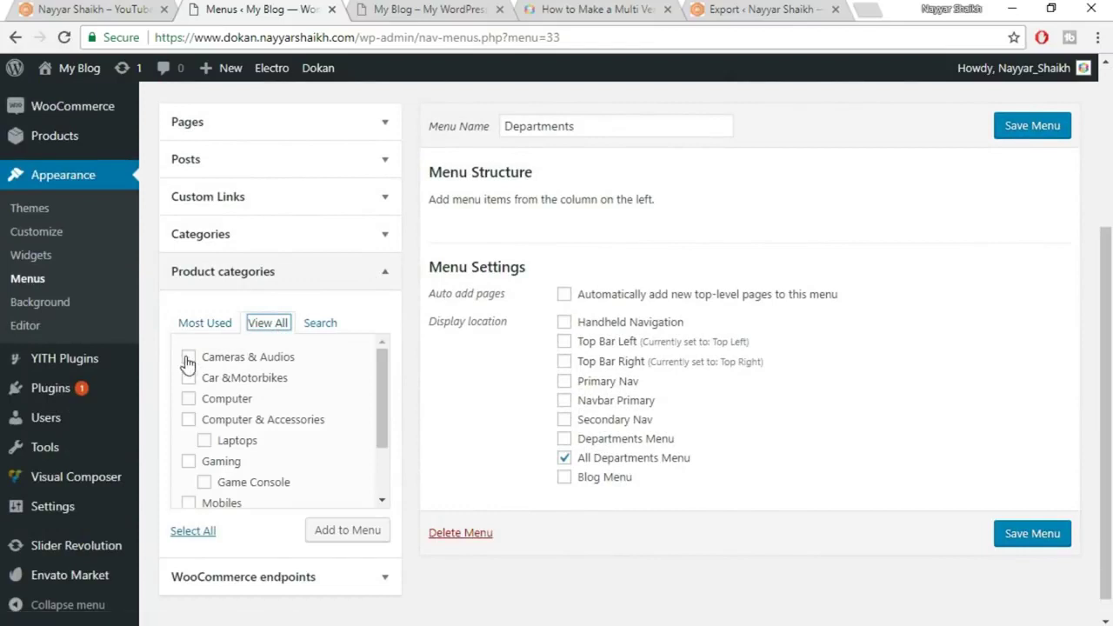
# Add Cameras & Audios, Car &Motorbikes, Computer & Accessories, Mobiles, Movies, TVs and Watches to the menu.
pyautogui.click(188, 358)
pyautogui.click(189, 377)
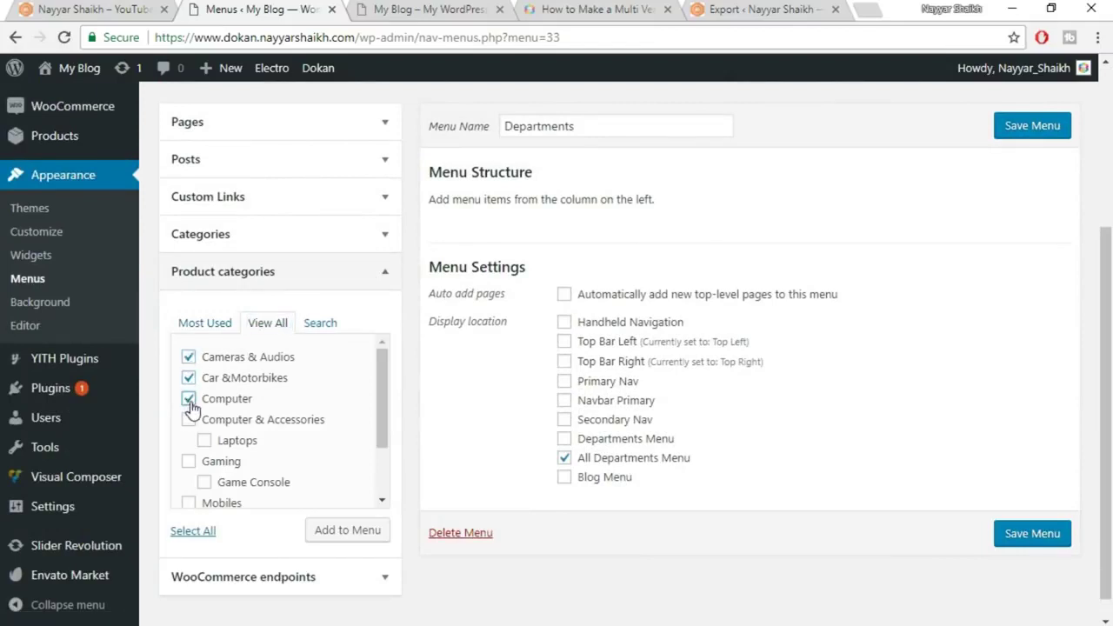
pyautogui.click(189, 419)
pyautogui.click(189, 399)
pyautogui.scroll(-2, 267, 432)
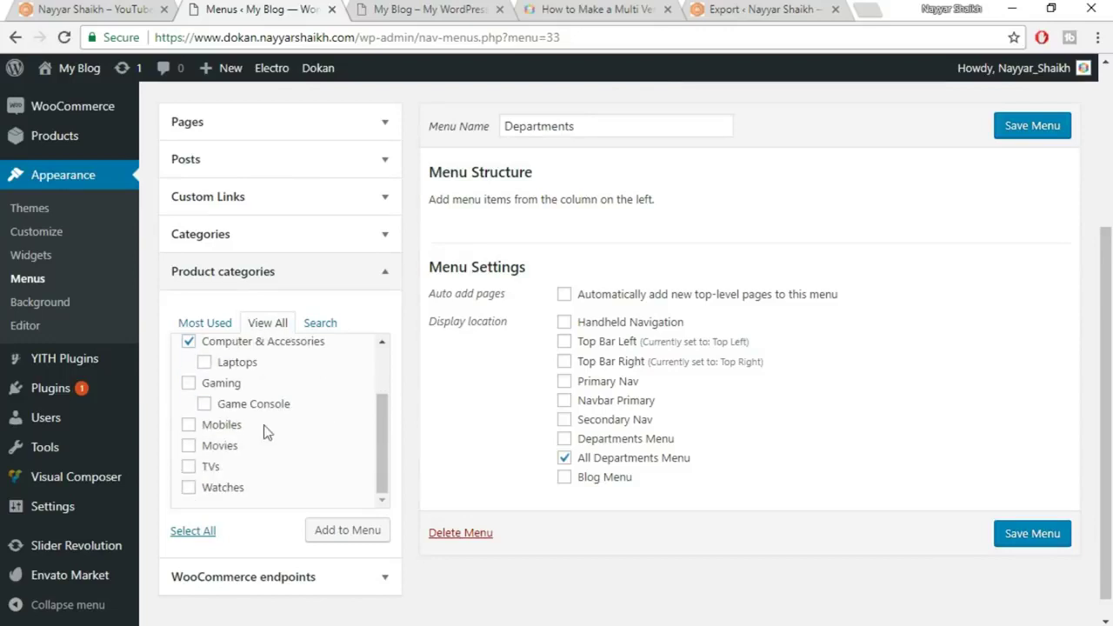
pyautogui.click(188, 384)
pyautogui.click(189, 425)
pyautogui.click(188, 446)
pyautogui.click(189, 467)
pyautogui.click(190, 487)
pyautogui.scroll(5, 353, 465)
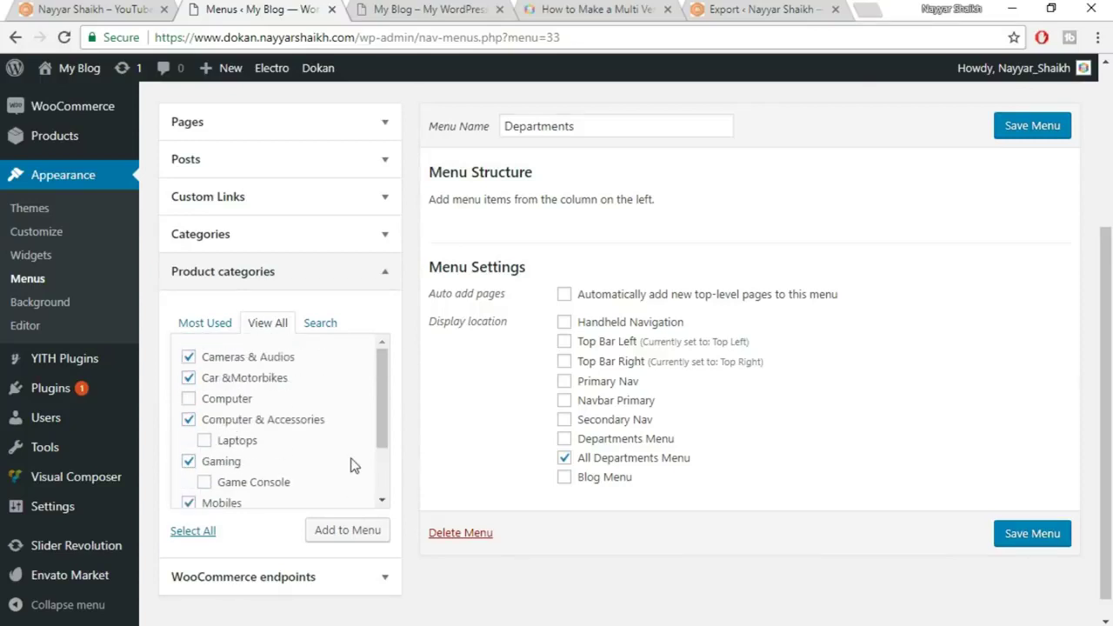
pyautogui.scroll(-1, 352, 465)
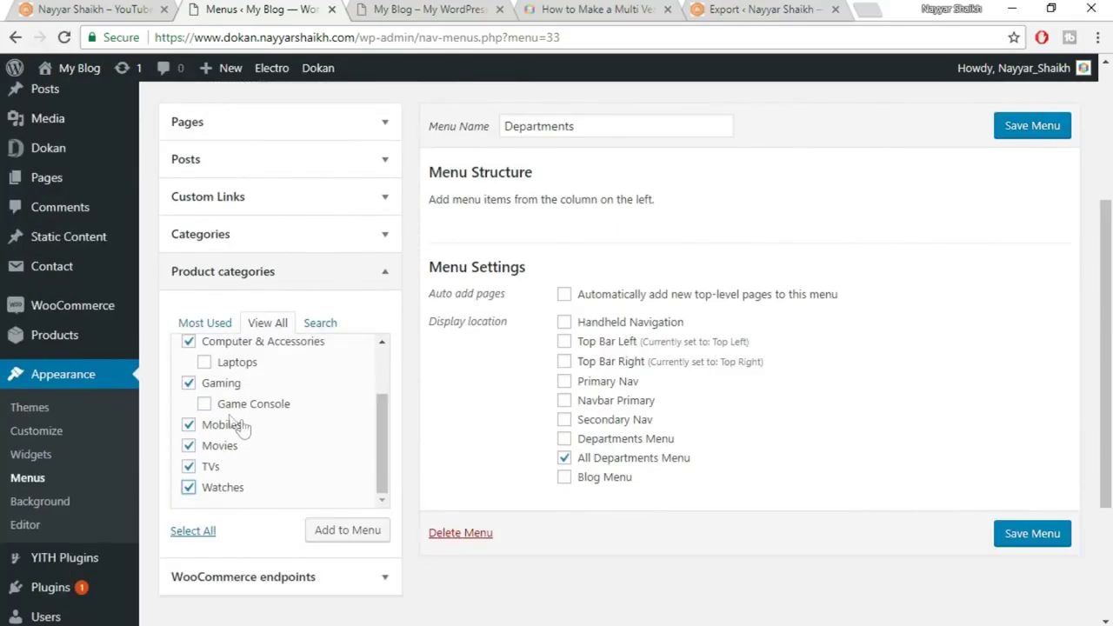
pyautogui.click(190, 384)
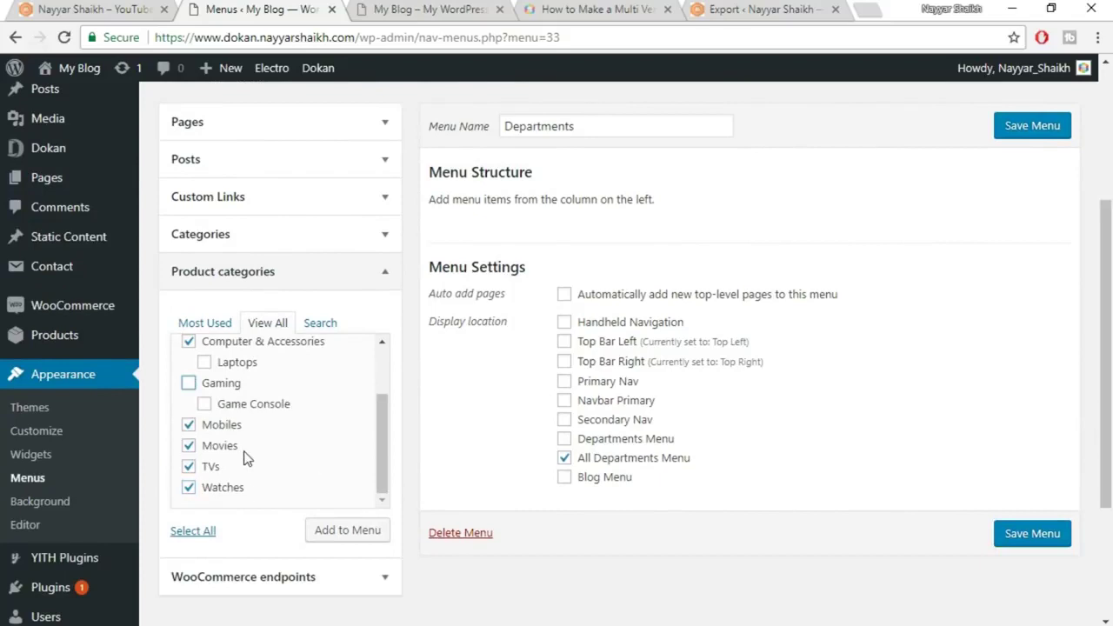
pyautogui.scroll(2, 245, 497)
pyautogui.click(365, 529)
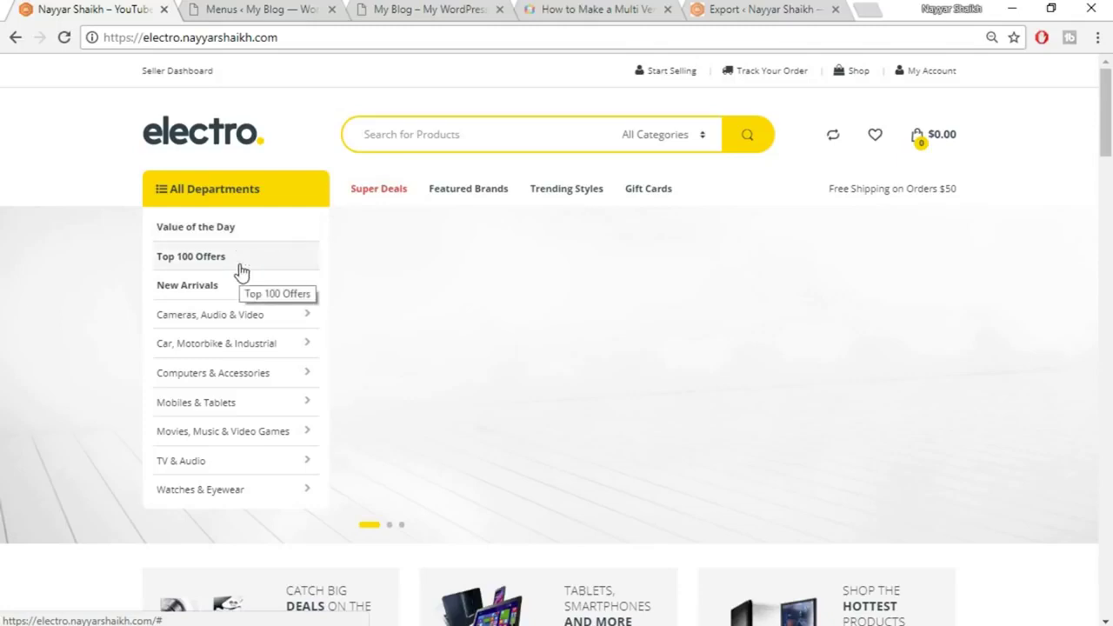
# Add a 'Value of the Day' custom link with URL # to the Departments menu.
pyautogui.click(260, 11)
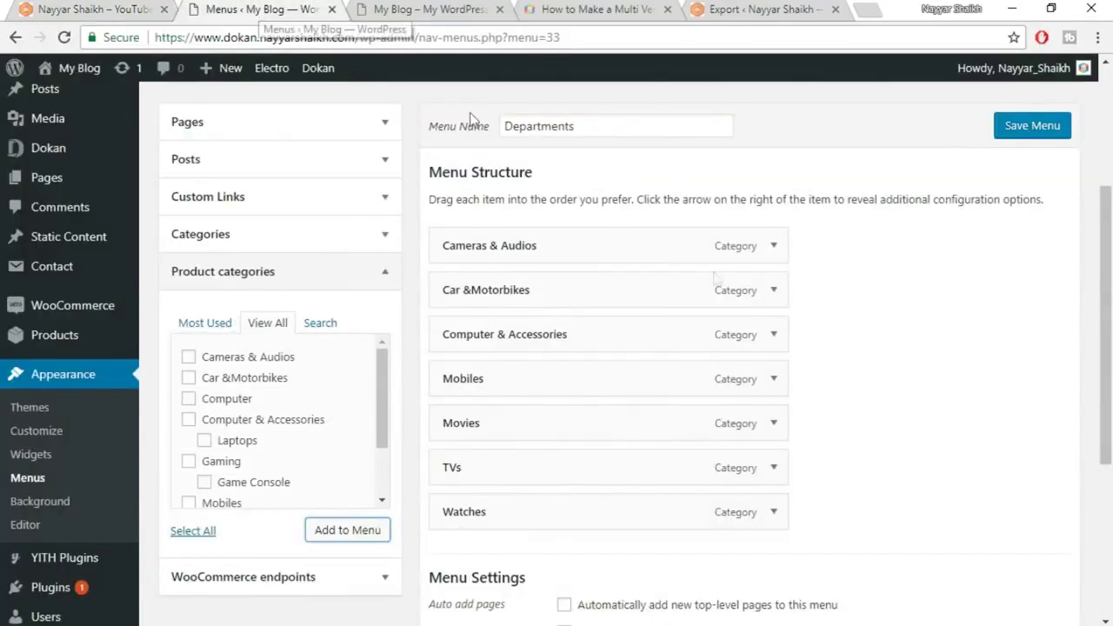
pyautogui.click(391, 272)
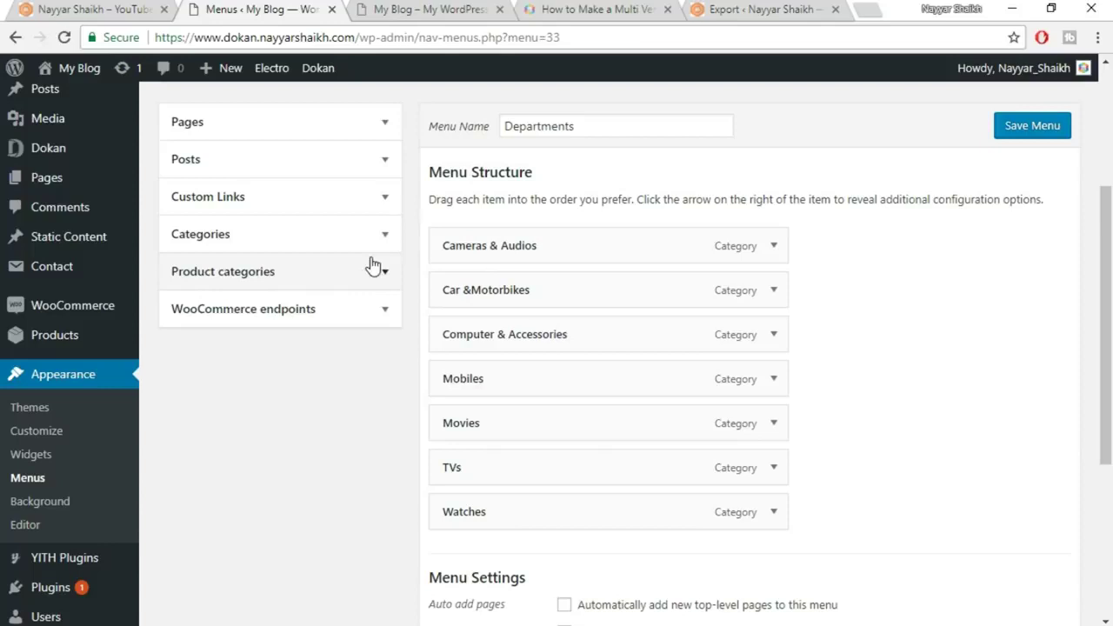
pyautogui.click(320, 207)
pyautogui.moveTo(321, 254); pyautogui.dragTo(236, 251)
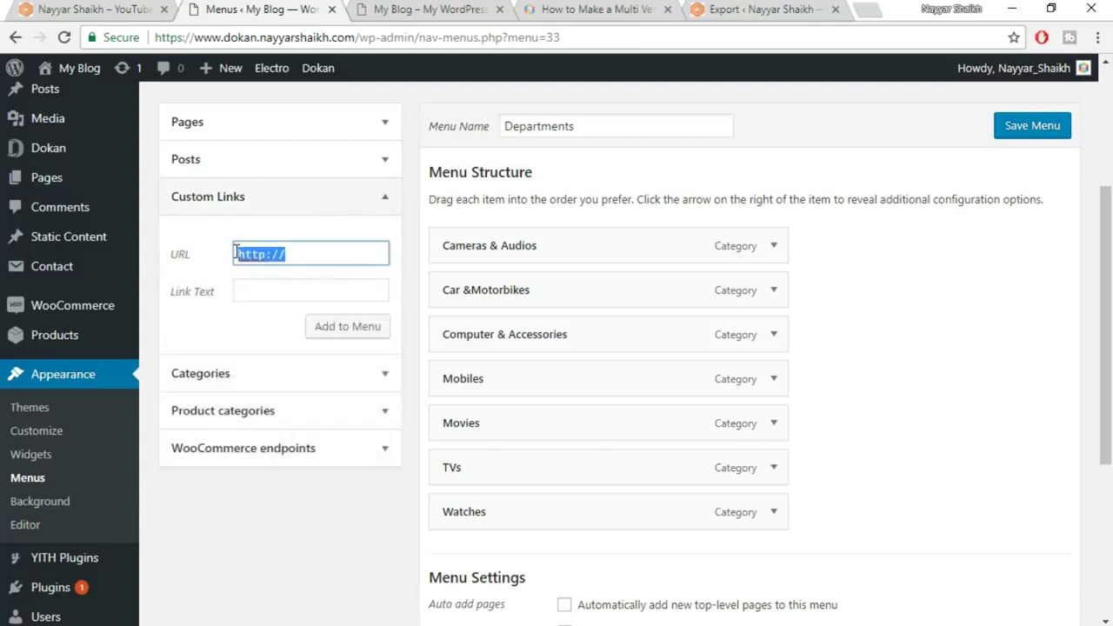
pyautogui.write('#')
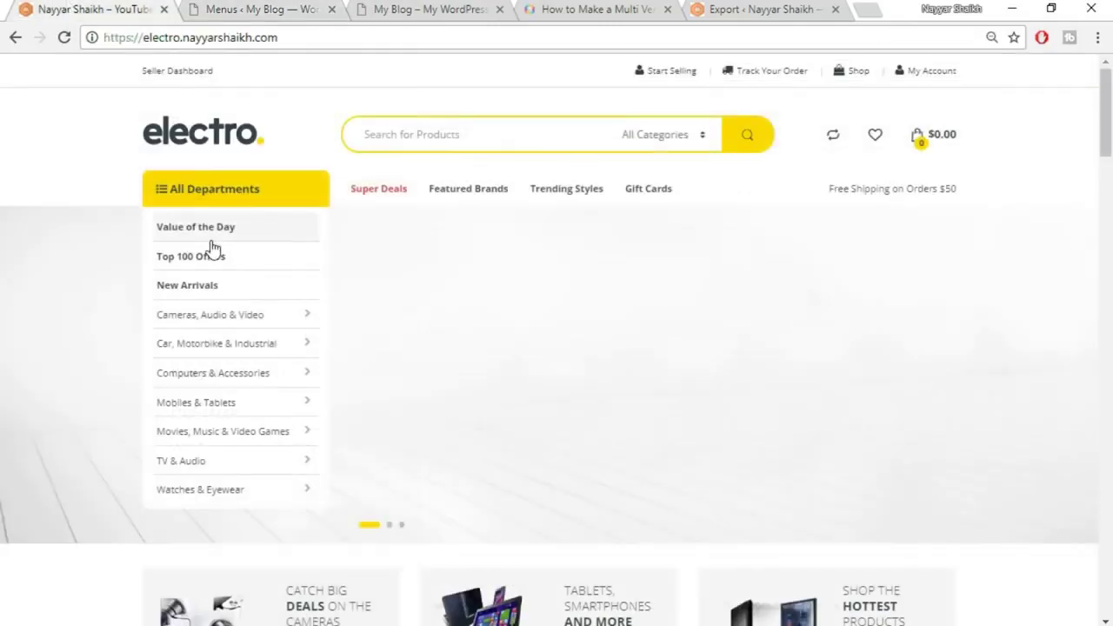
pyautogui.click(272, 7)
pyautogui.click(316, 283)
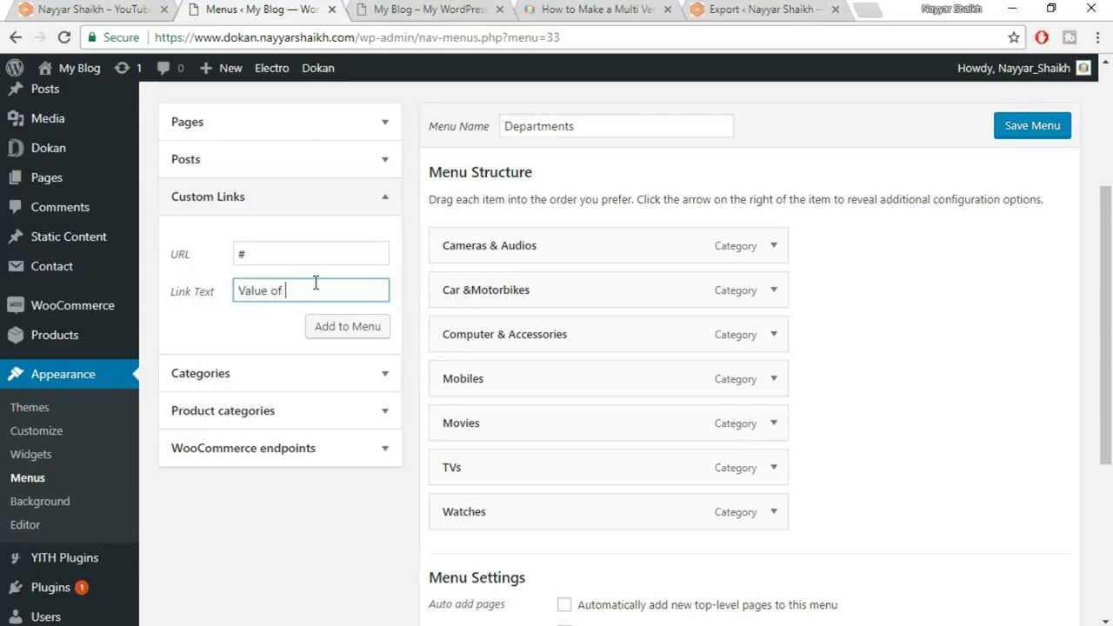
pyautogui.click(352, 328)
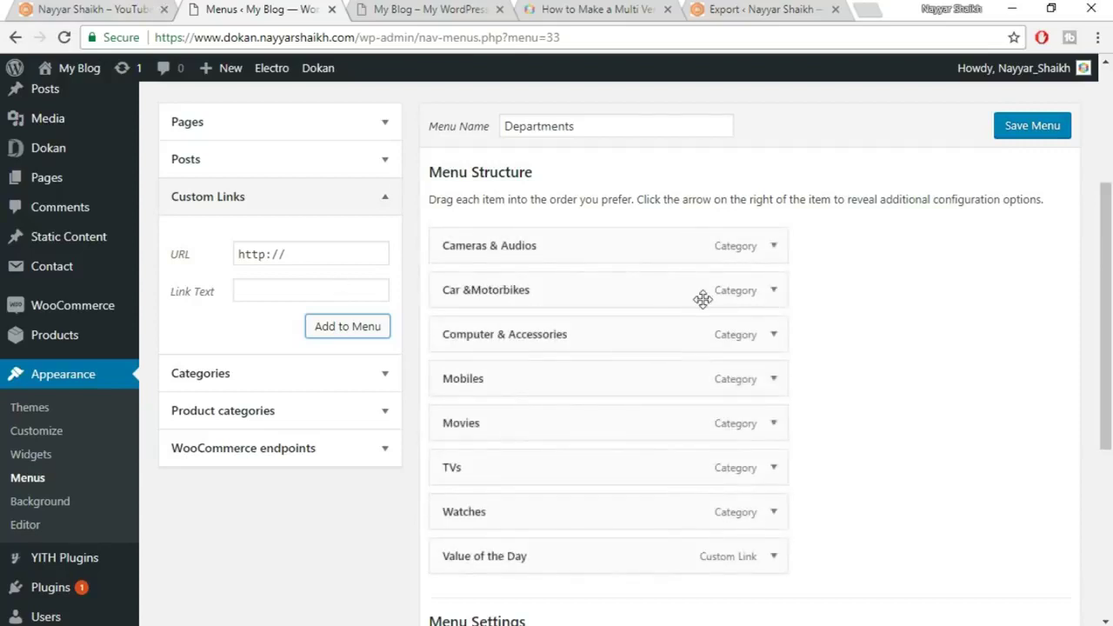
# Drag Value of the Day to the top of the menu, above the categories.
pyautogui.scroll(-1, 757, 515)
pyautogui.scroll(-1, 758, 514)
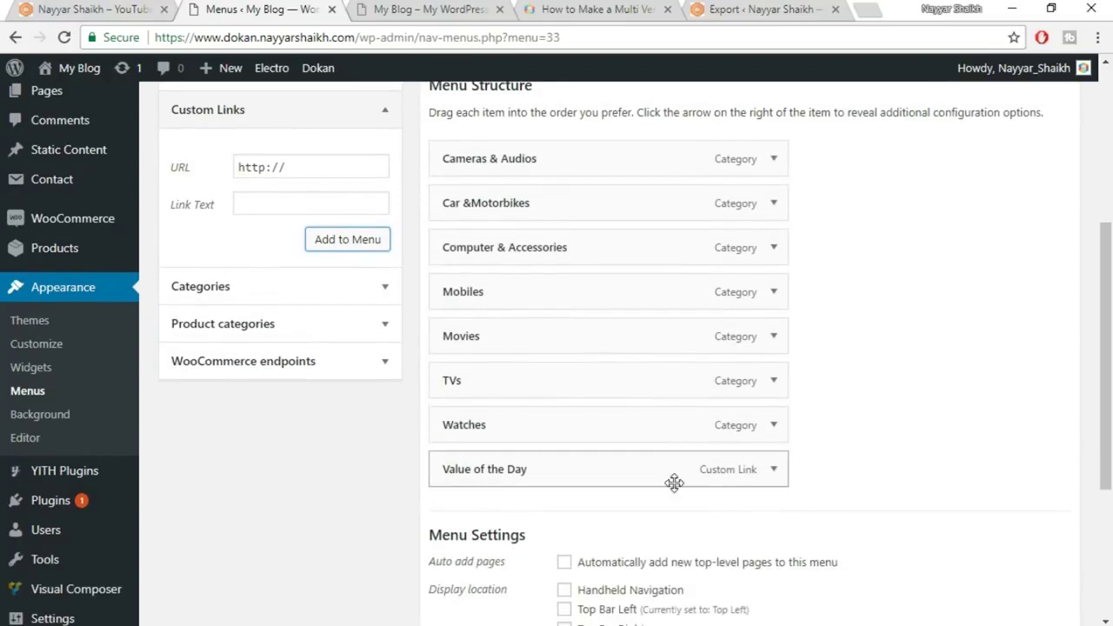
pyautogui.click(773, 469)
pyautogui.scroll(-1, 584, 492)
pyautogui.scroll(-1, 584, 492)
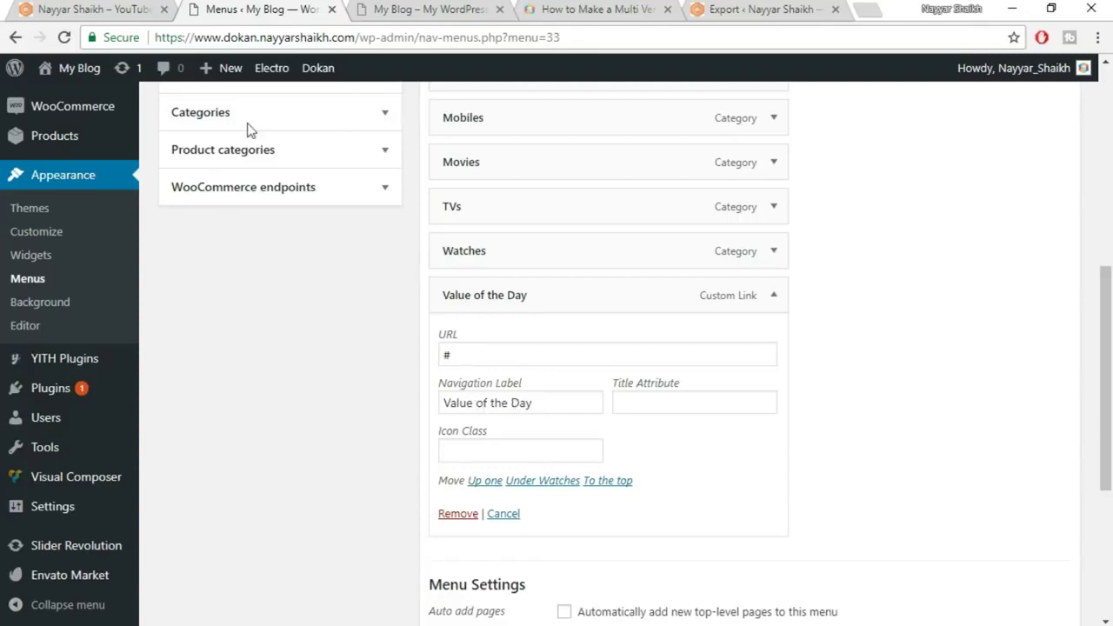
pyautogui.click(422, 9)
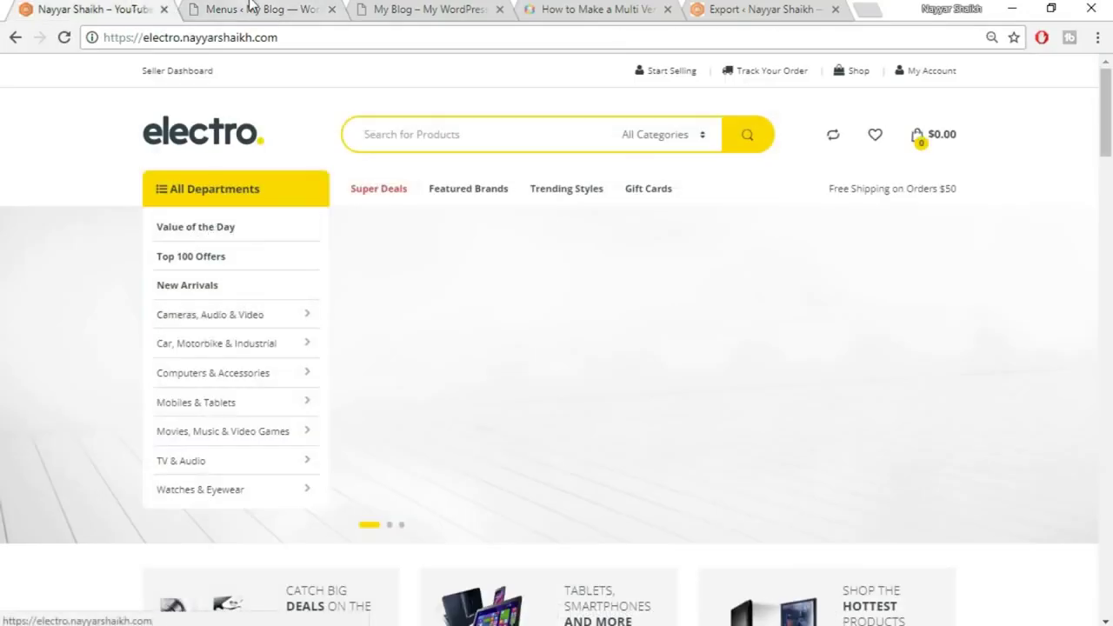
pyautogui.click(254, 9)
pyautogui.click(774, 295)
pyautogui.scroll(3, 853, 395)
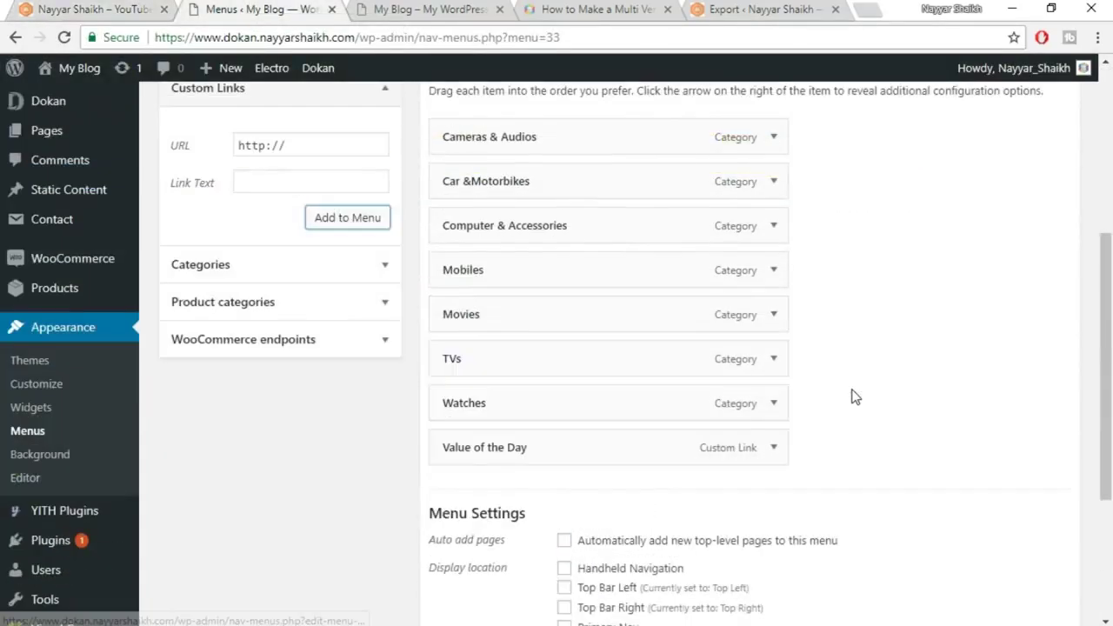
pyautogui.moveTo(534, 563); pyautogui.dragTo(540, 219)
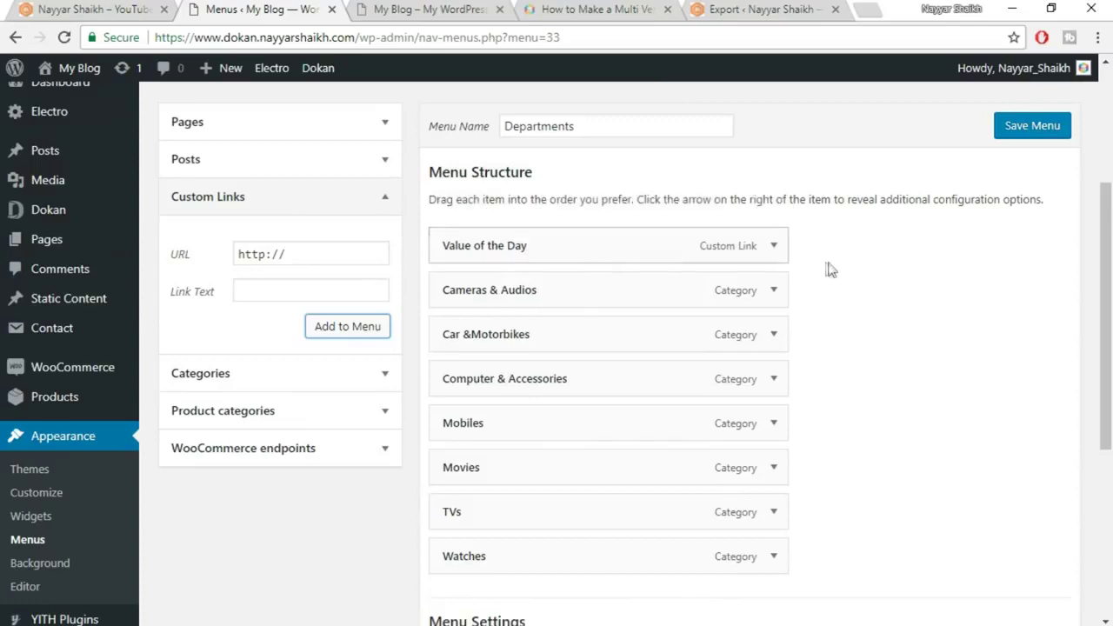
pyautogui.click(774, 246)
pyautogui.scroll(-1, 867, 293)
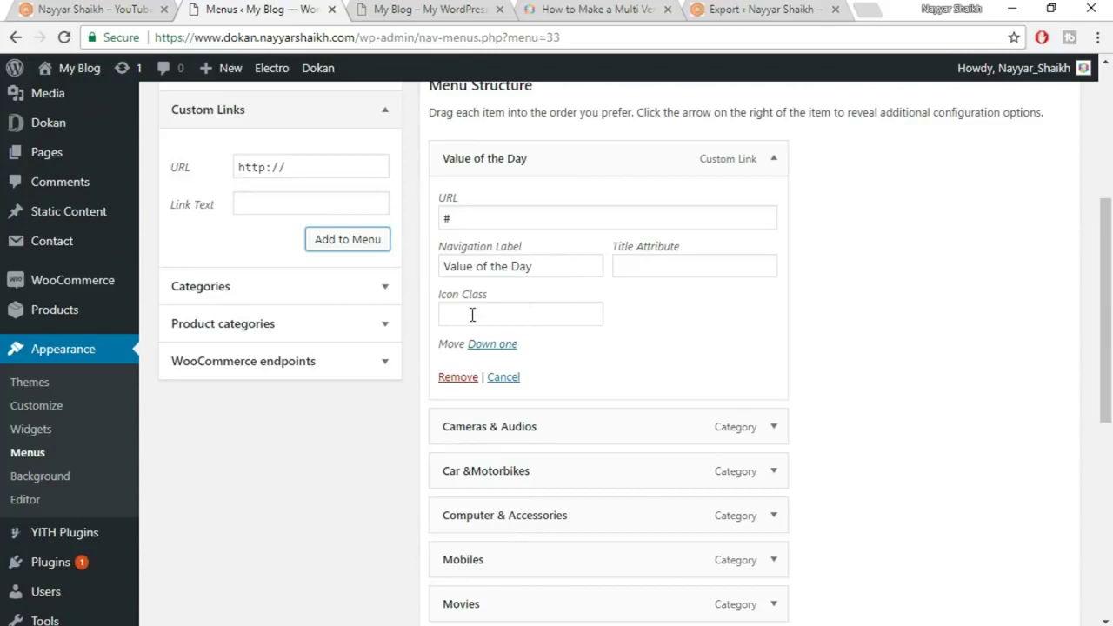
pyautogui.scroll(4, 600, 345)
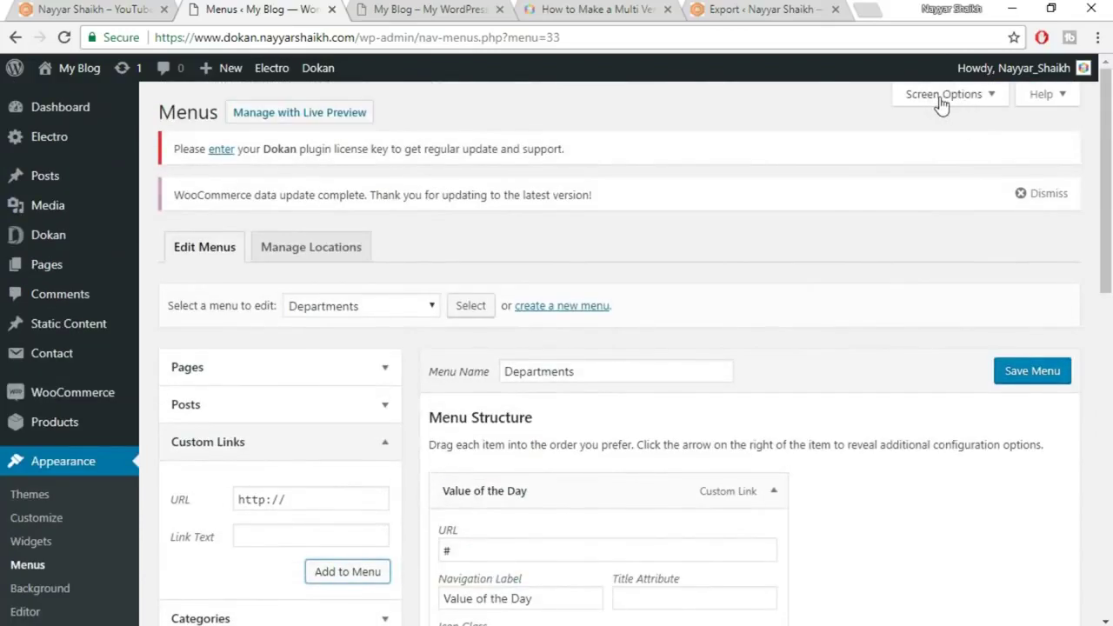
# Enable the CSS Classes field for menu items in Screen Options.
pyautogui.click(934, 97)
pyautogui.click(408, 223)
pyautogui.click(948, 249)
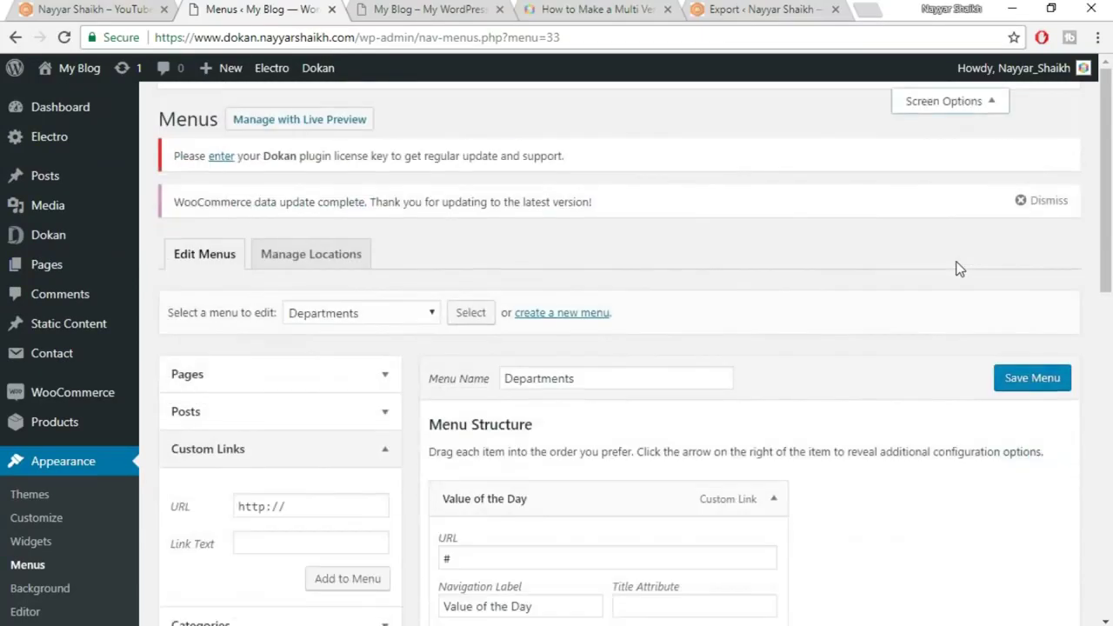
# Give the Value of the Day item the CSS class 'highlight' and check the storefront.
pyautogui.scroll(-3, 957, 271)
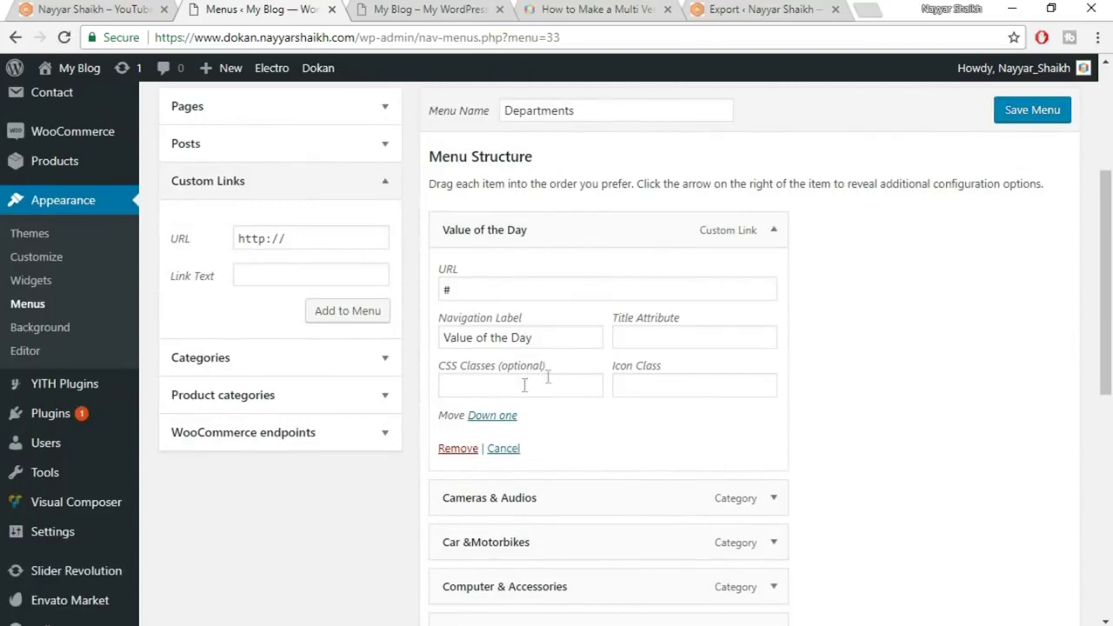
pyautogui.click(527, 389)
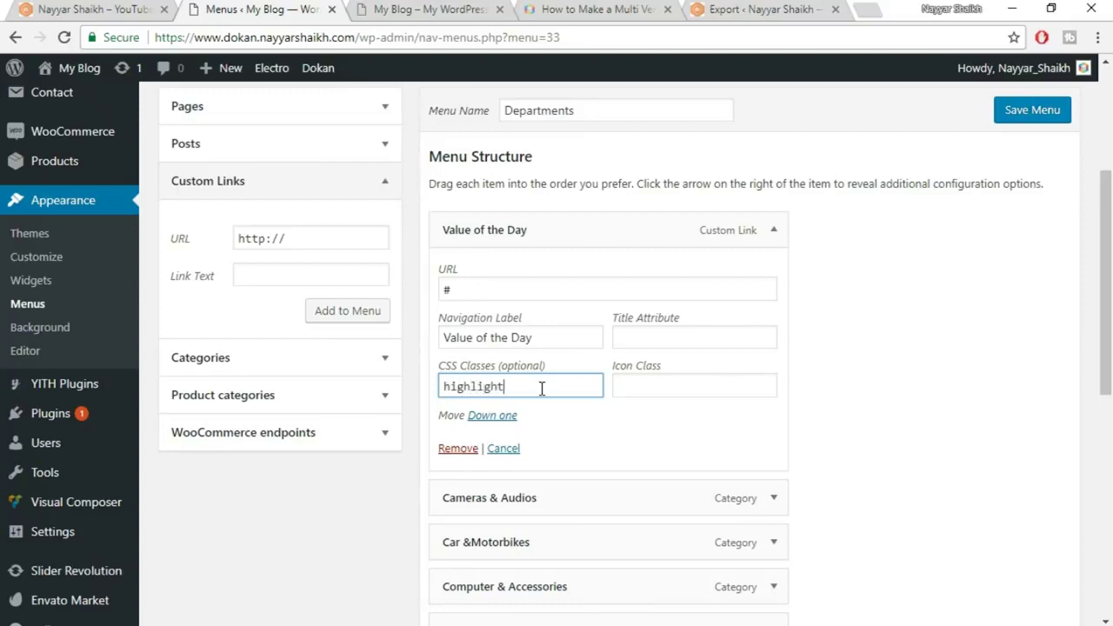
pyautogui.click(773, 230)
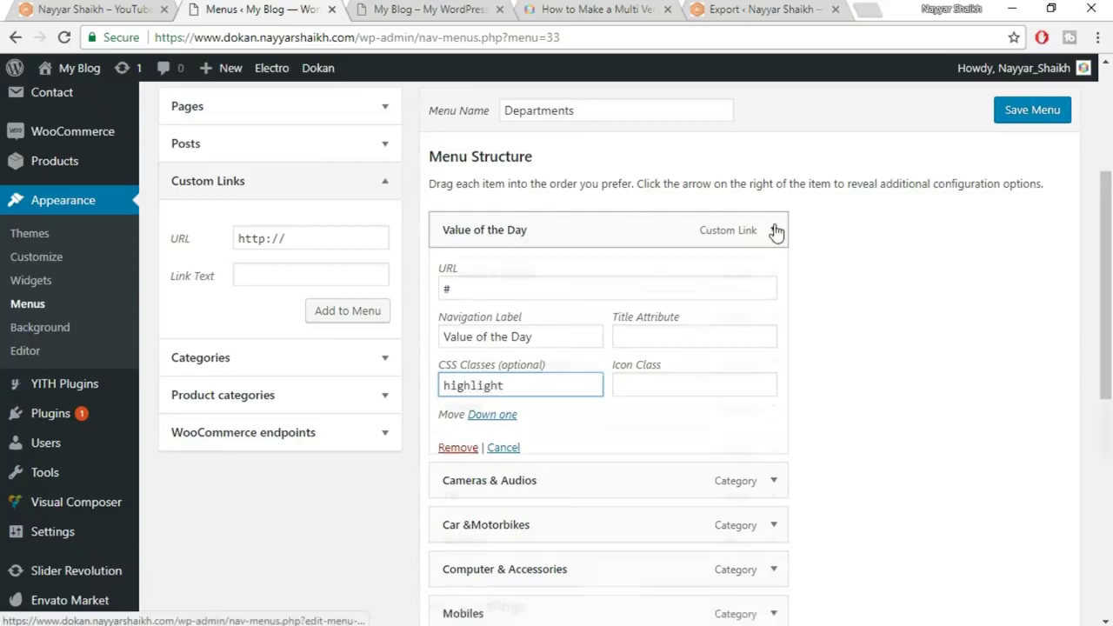
pyautogui.click(96, 10)
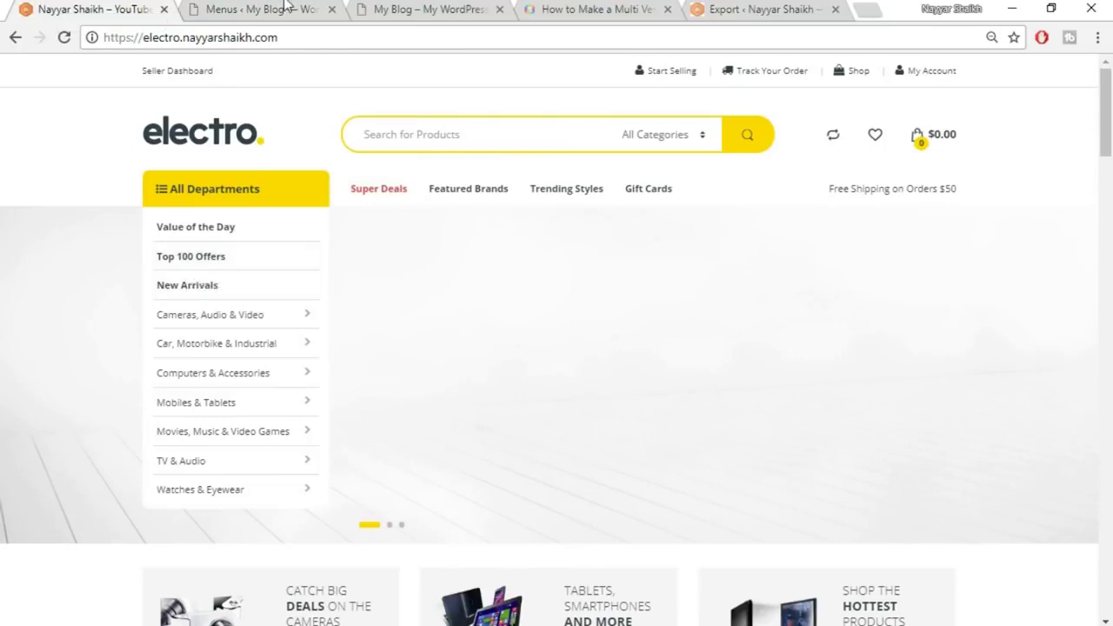
pyautogui.click(289, 8)
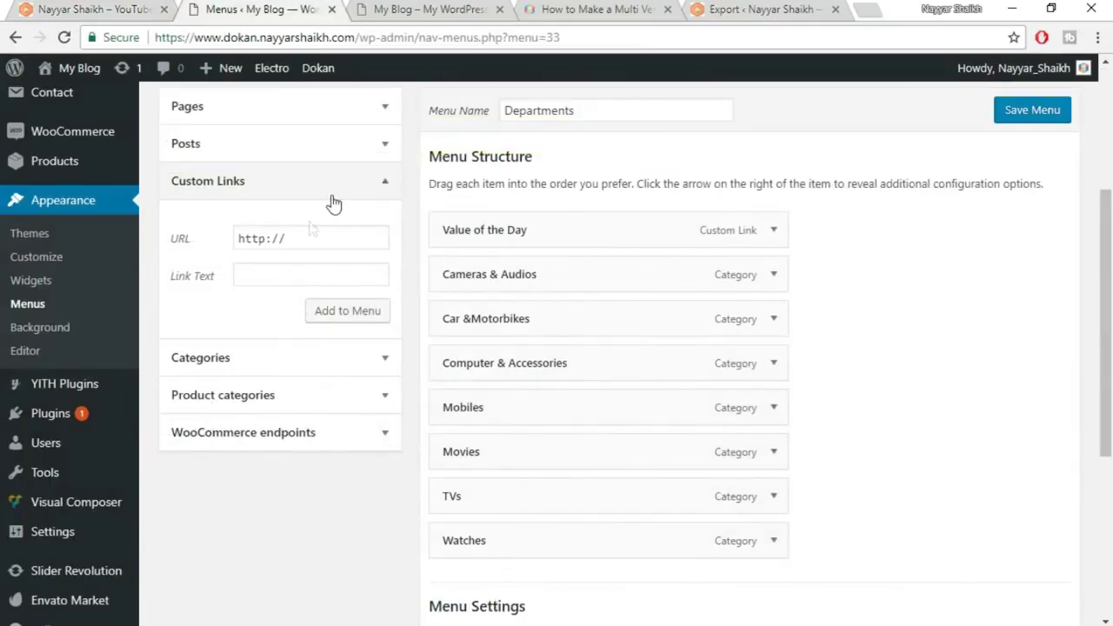
pyautogui.click(306, 238)
# Add a 'Top 100 Offers' custom link with URL # to the menu.
pyautogui.doubleClick(305, 238)
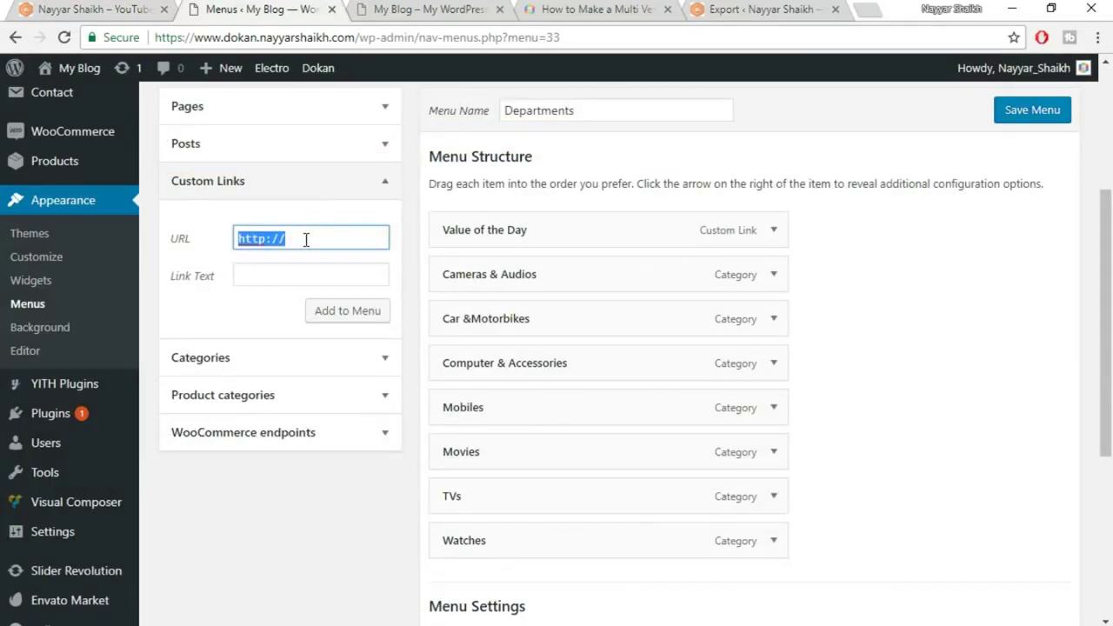
pyautogui.write('#')
pyautogui.press('Tab')
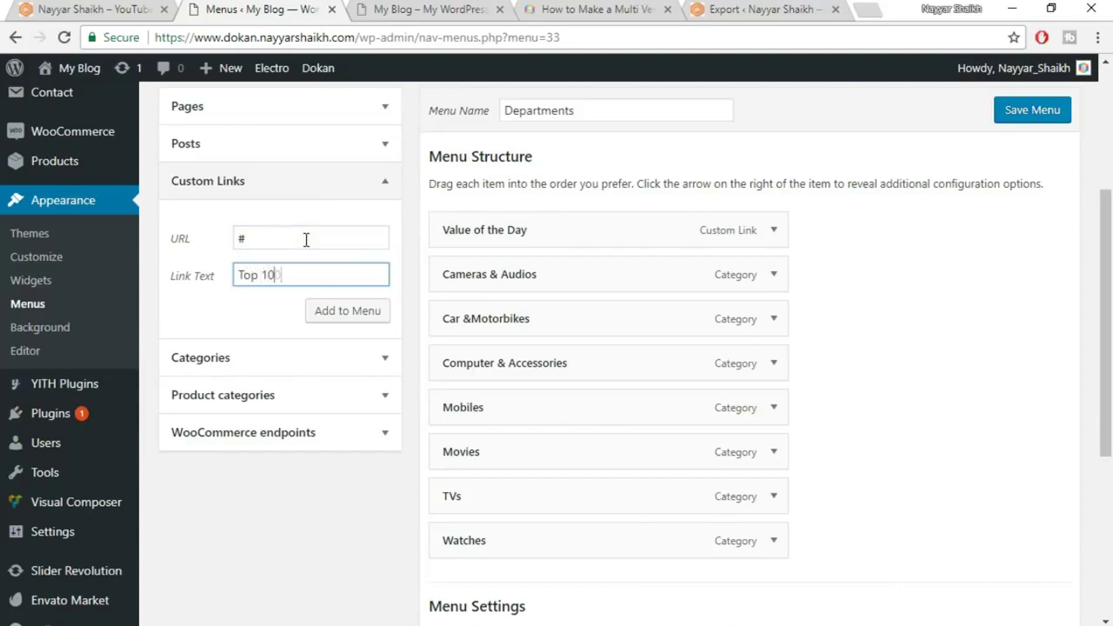
pyautogui.write('Top 100 Offers')
pyautogui.click(354, 320)
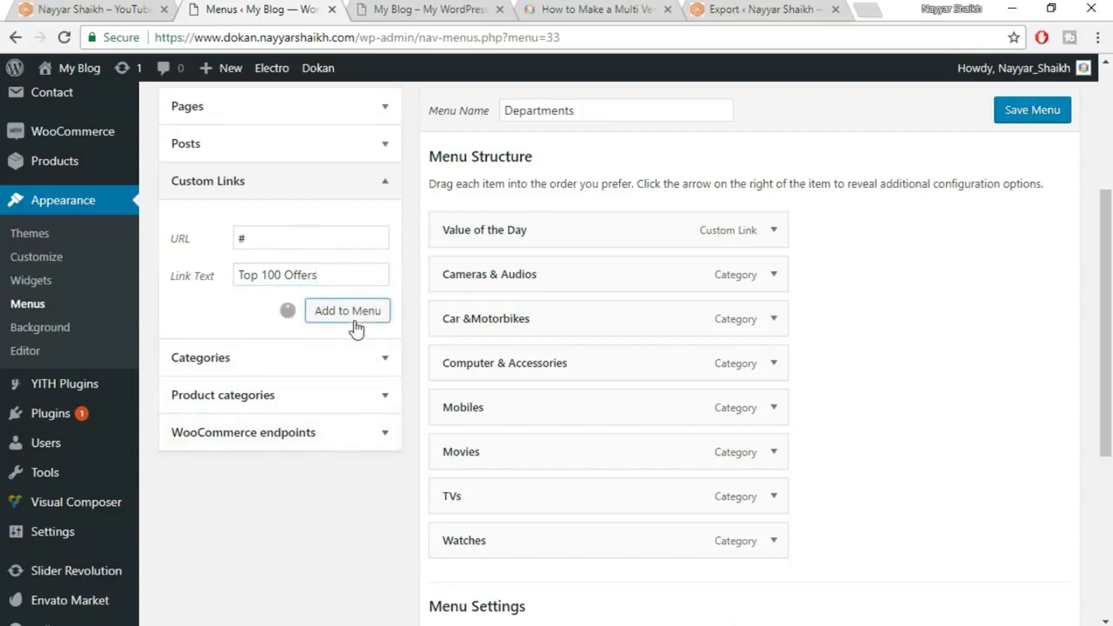
# Add a 'New Arrivals' # custom link and move Top 100 Offers below Value of the Day.
pyautogui.doubleClick(327, 245)
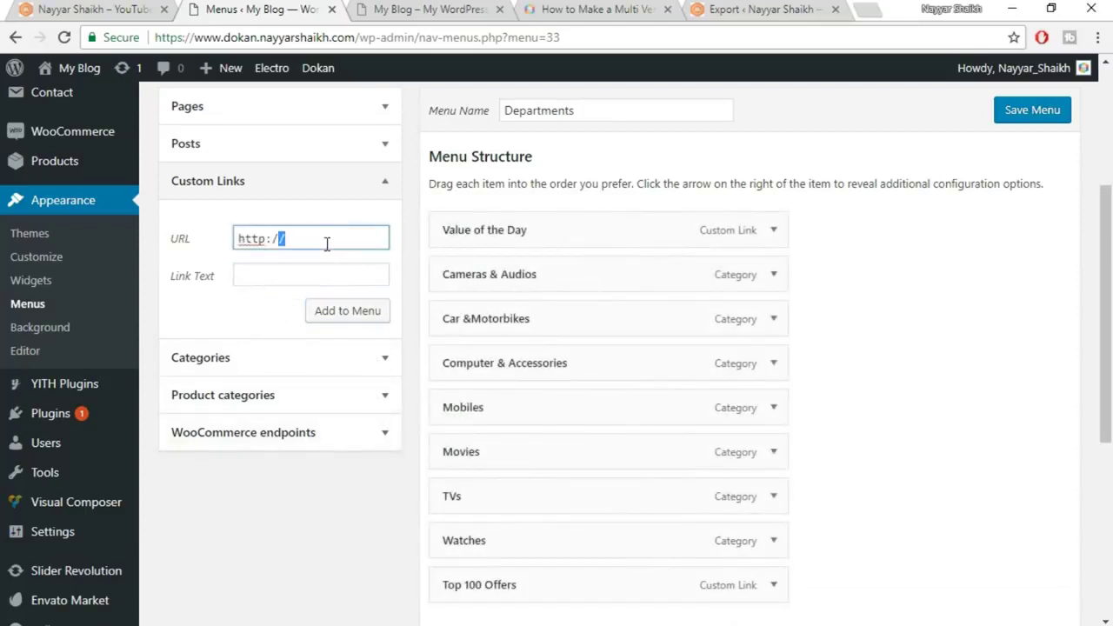
pyautogui.tripleClick(327, 242)
pyautogui.write('#')
pyautogui.press('Tab')
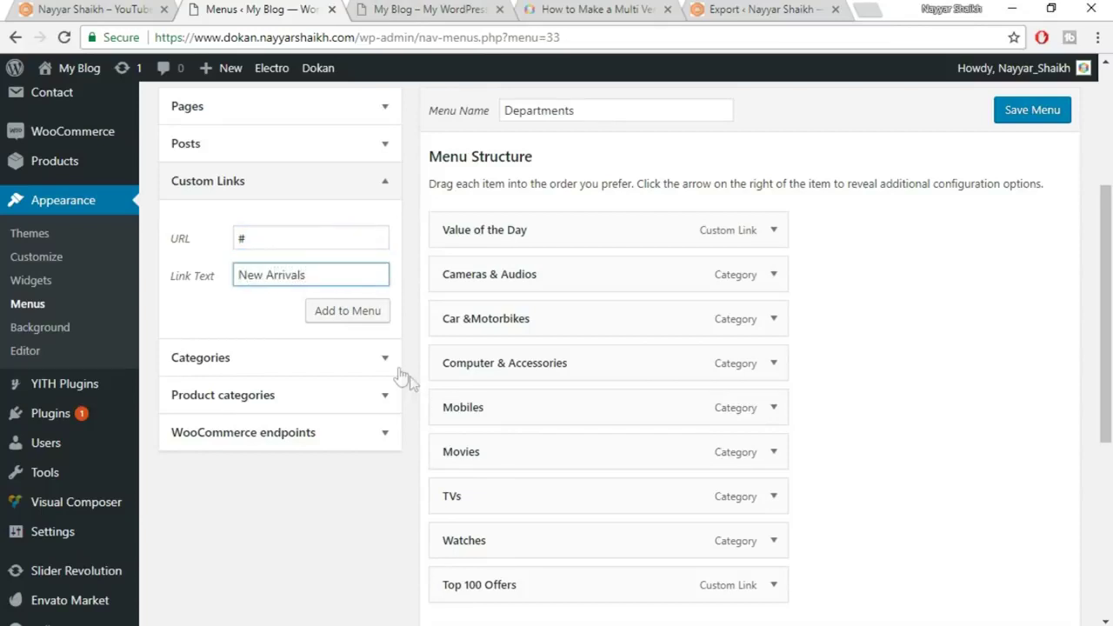
pyautogui.click(372, 317)
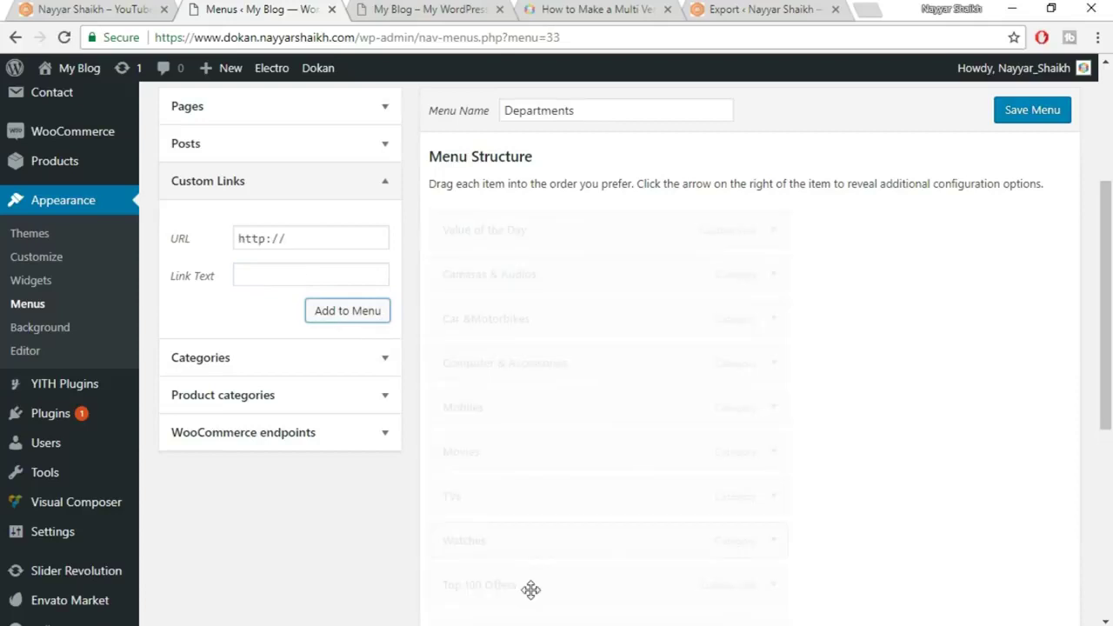
pyautogui.moveTo(531, 591); pyautogui.dragTo(535, 285)
# Place New Arrivals beneath Top 100 Offers and give Top 100 Offers the CSS class 'highlight'.
pyautogui.scroll(-1, 665, 348)
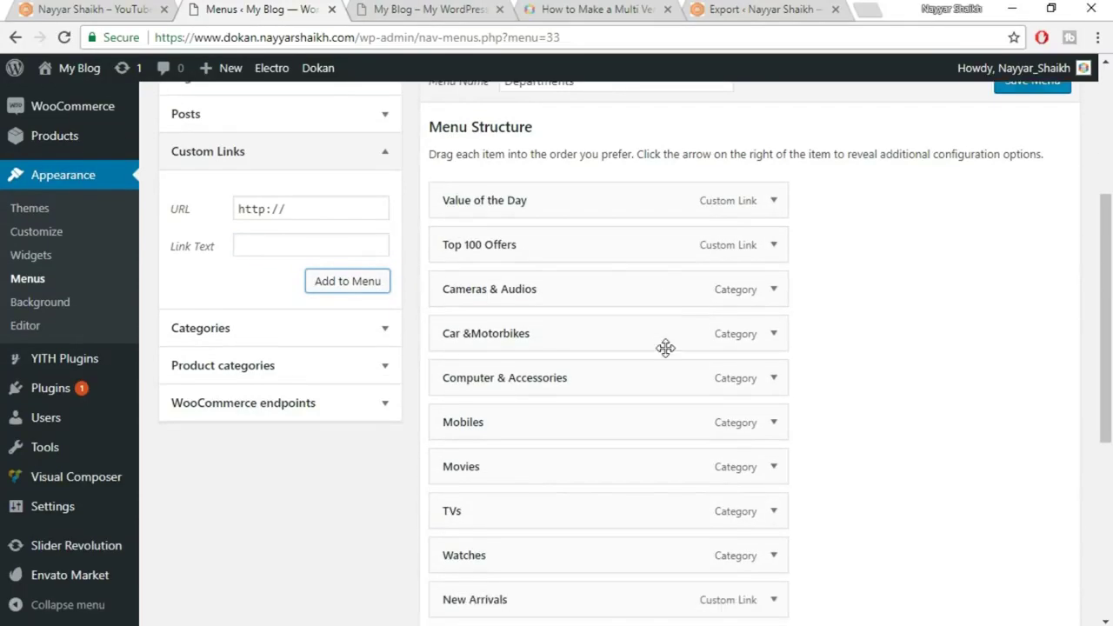
pyautogui.scroll(-3, 665, 348)
pyautogui.moveTo(546, 455); pyautogui.dragTo(534, 217)
pyautogui.click(774, 172)
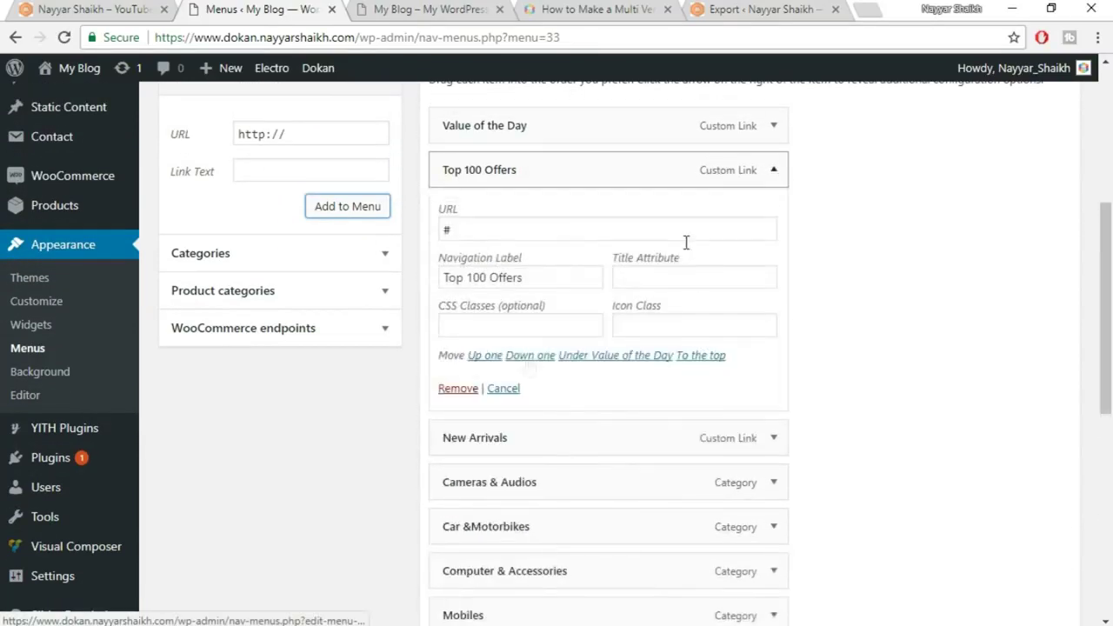
pyautogui.click(509, 327)
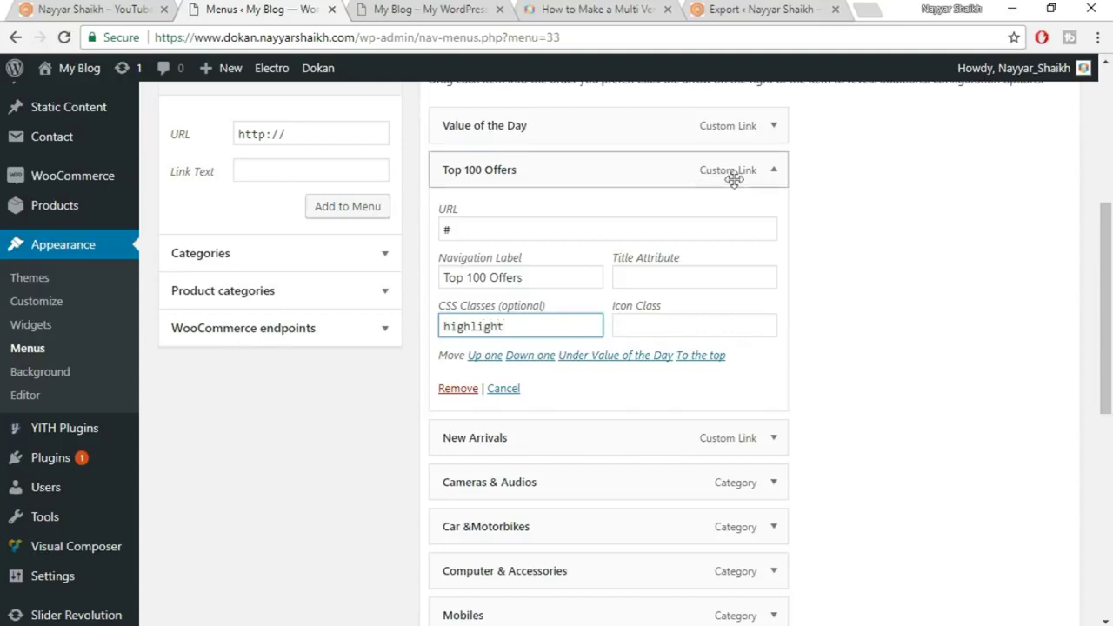
pyautogui.click(774, 177)
# Give New Arrivals the CSS class 'highlight' and view the storefront.
pyautogui.click(781, 215)
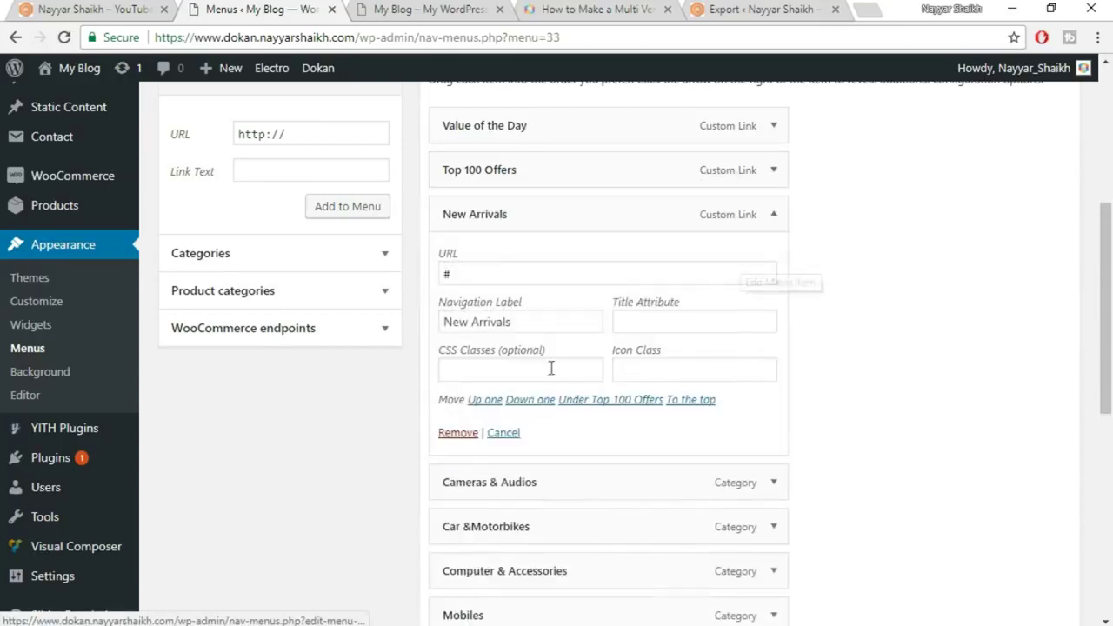
pyautogui.click(542, 371)
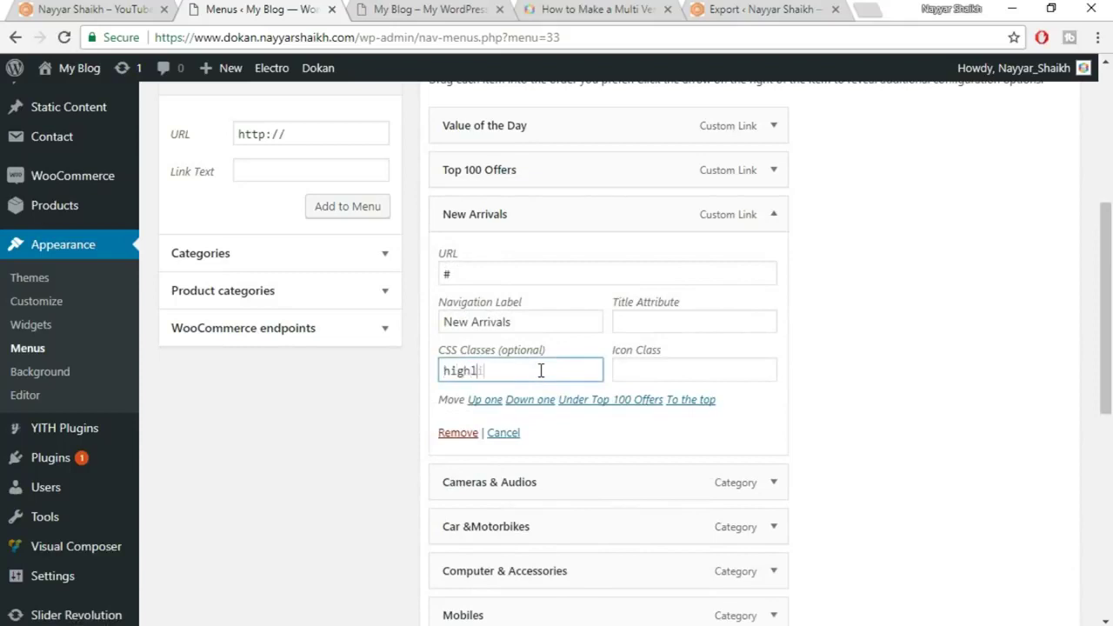
pyautogui.click(774, 217)
pyautogui.scroll(2, 779, 248)
pyautogui.click(96, 9)
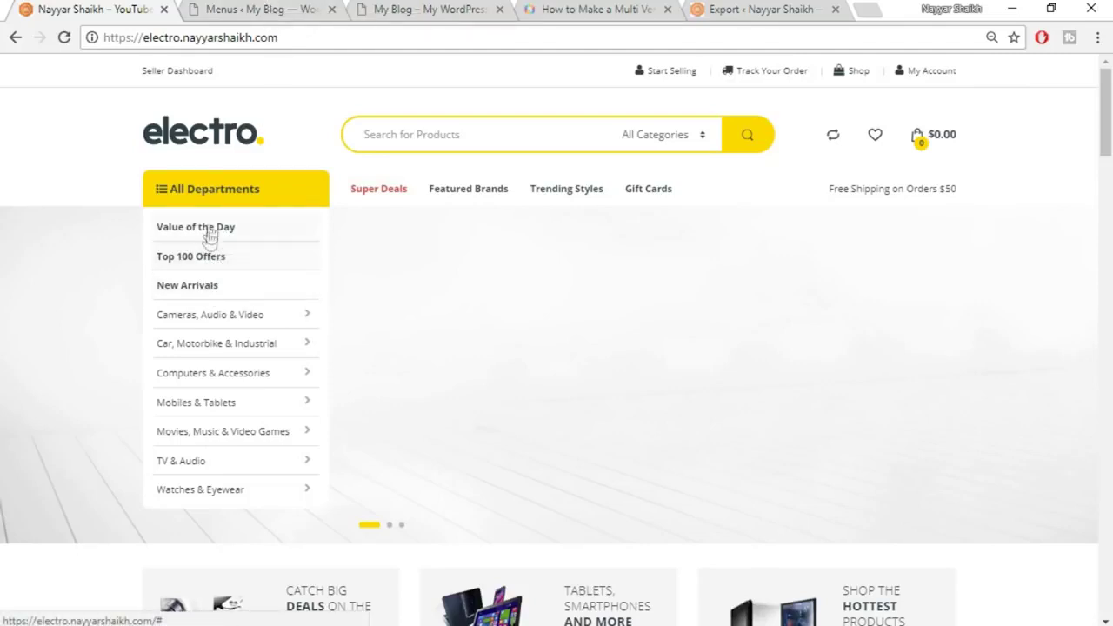
# Preview the Cameras, Audio & Video department and its mega-menu on the storefront, then return to Menus.
pyautogui.click(250, 10)
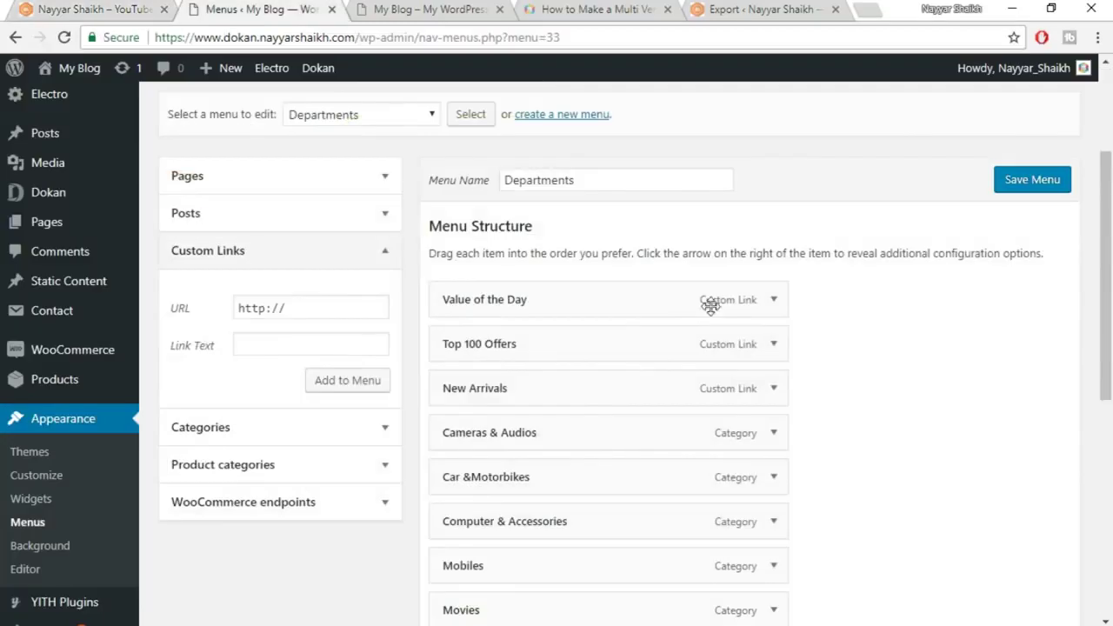
pyautogui.scroll(-2, 763, 376)
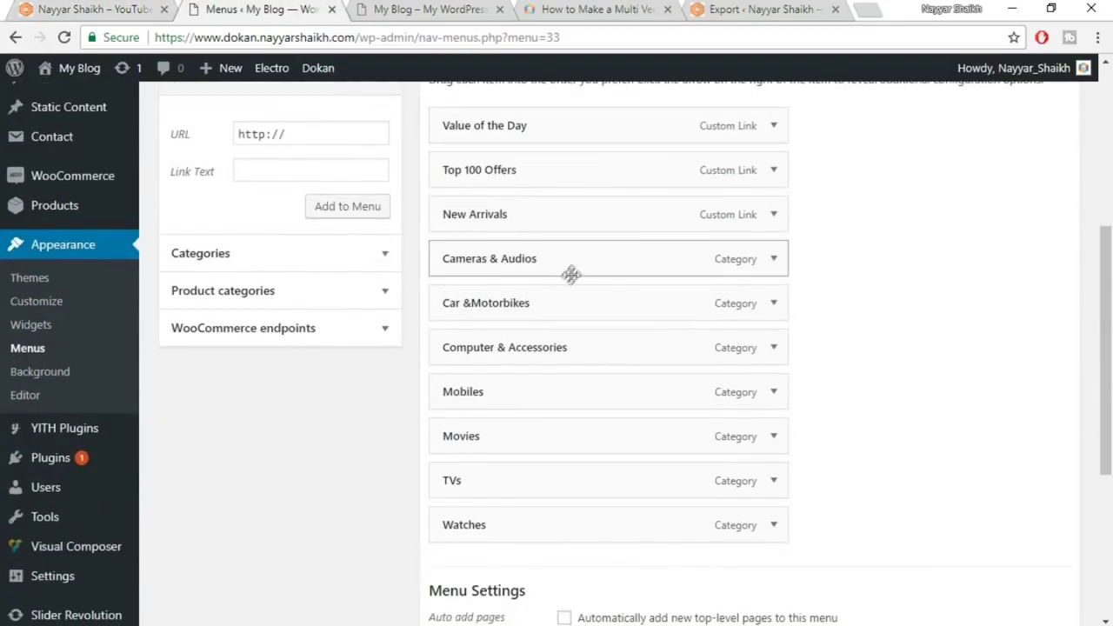
pyautogui.click(116, 9)
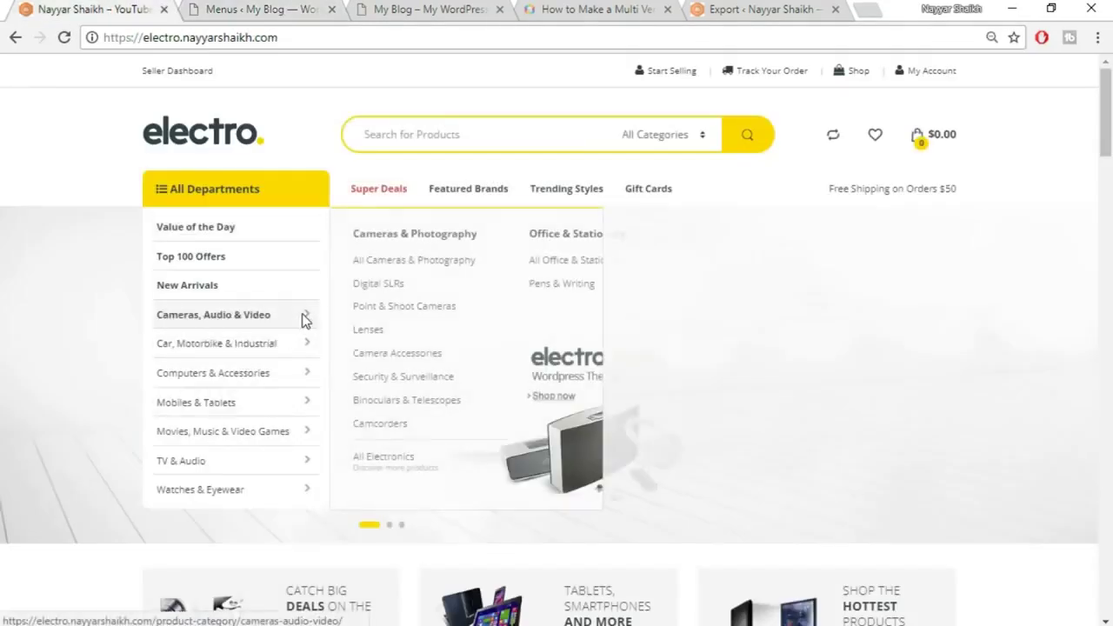
pyautogui.click(303, 319)
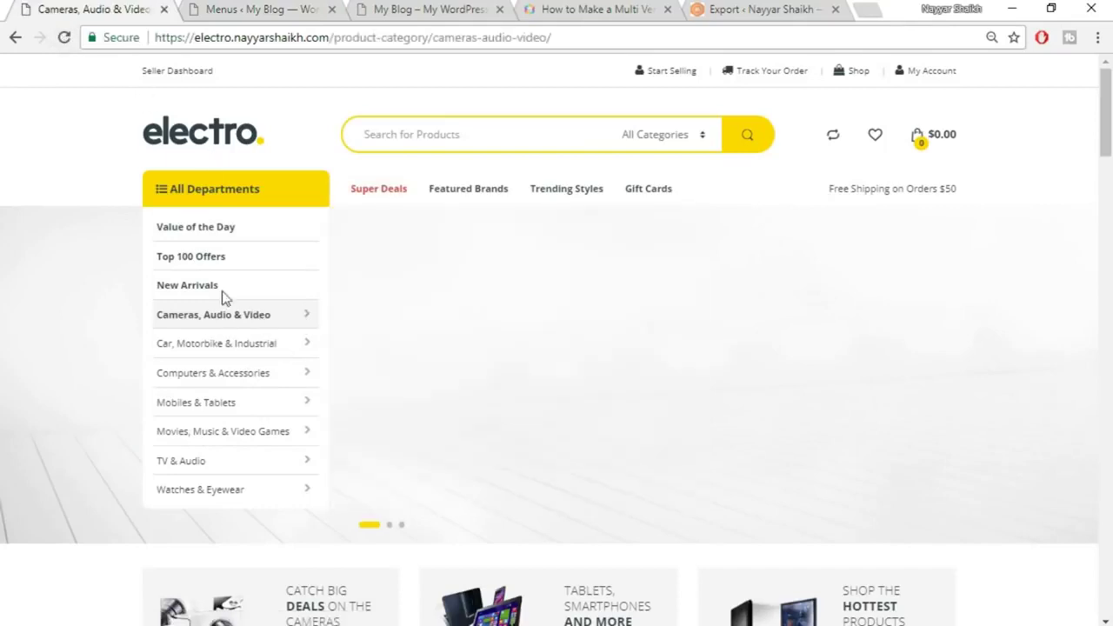
pyautogui.click(64, 37)
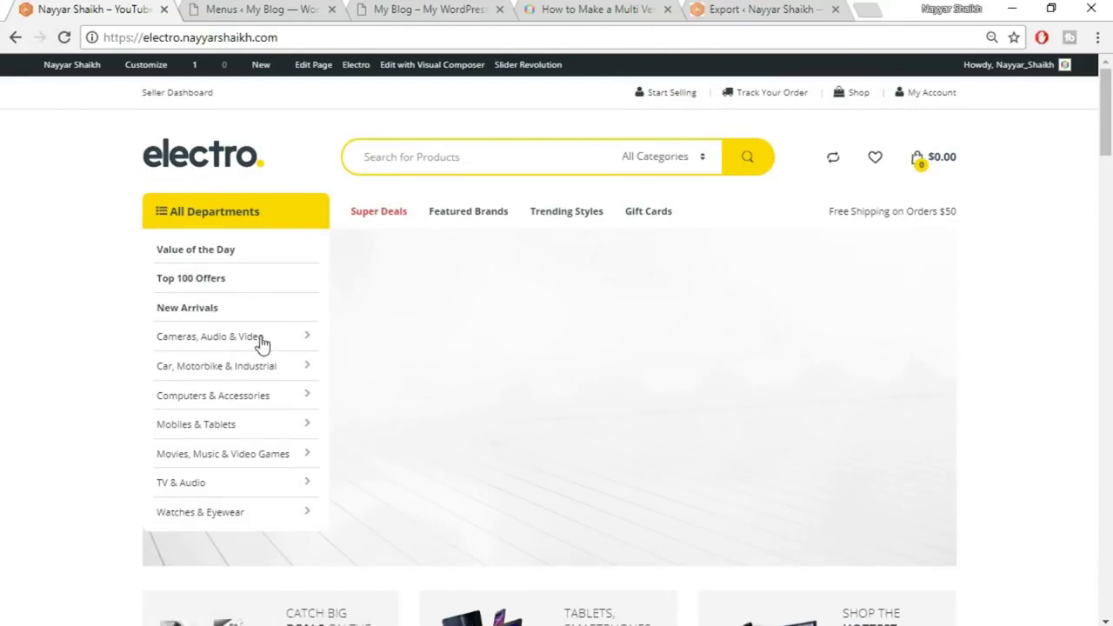
pyautogui.moveTo(259, 344)
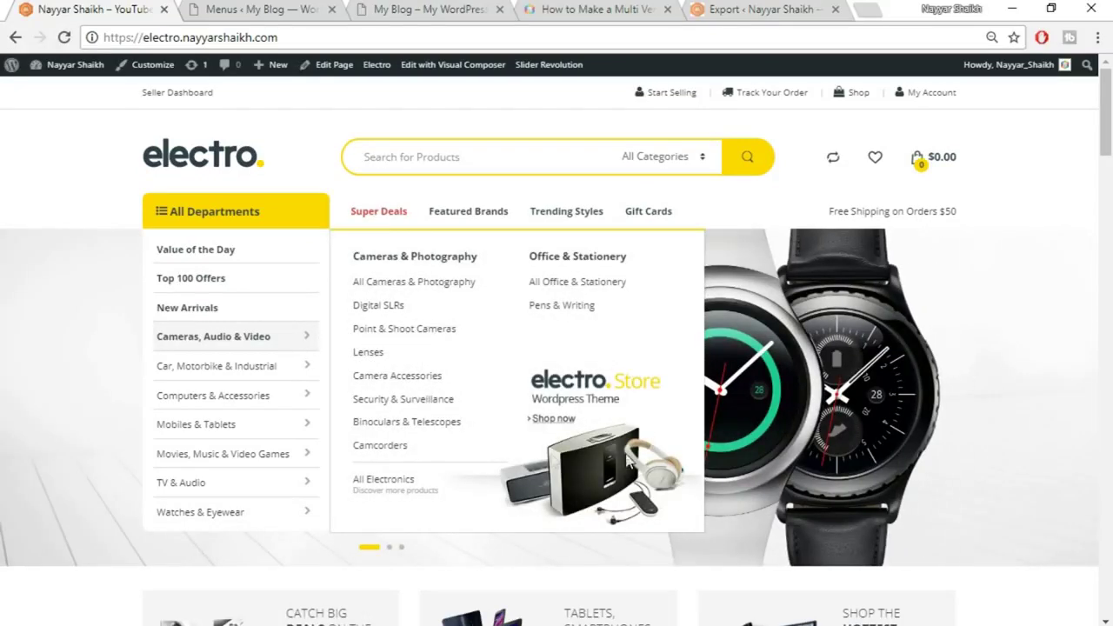
pyautogui.click(235, 7)
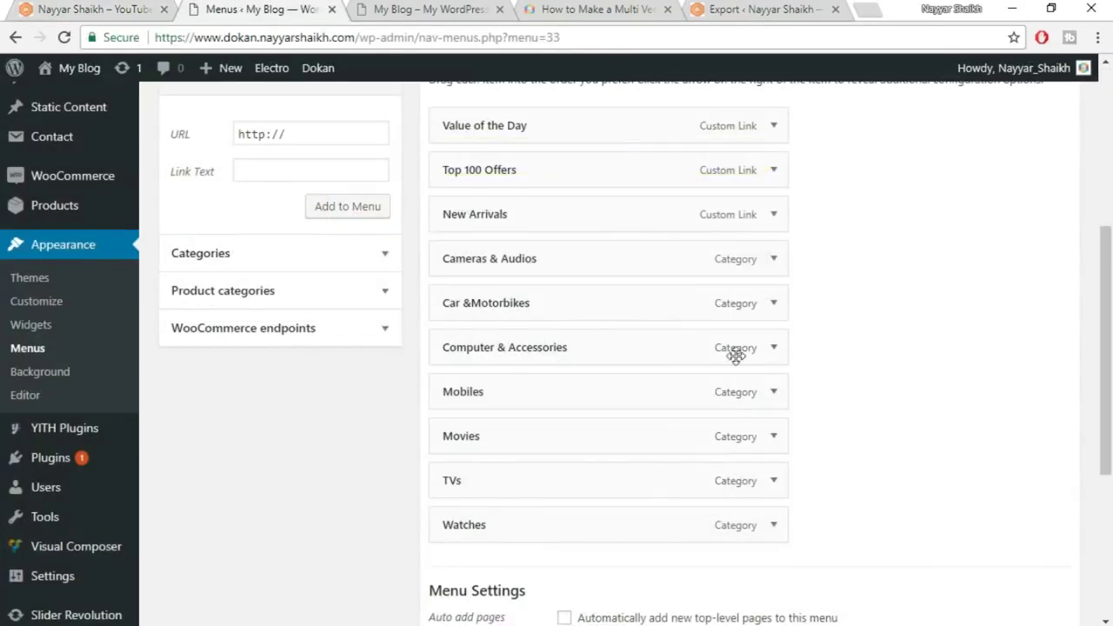
# Enable the Static Content Blocks box in Screen Options and expand its list of blocks.
pyautogui.scroll(1, 897, 299)
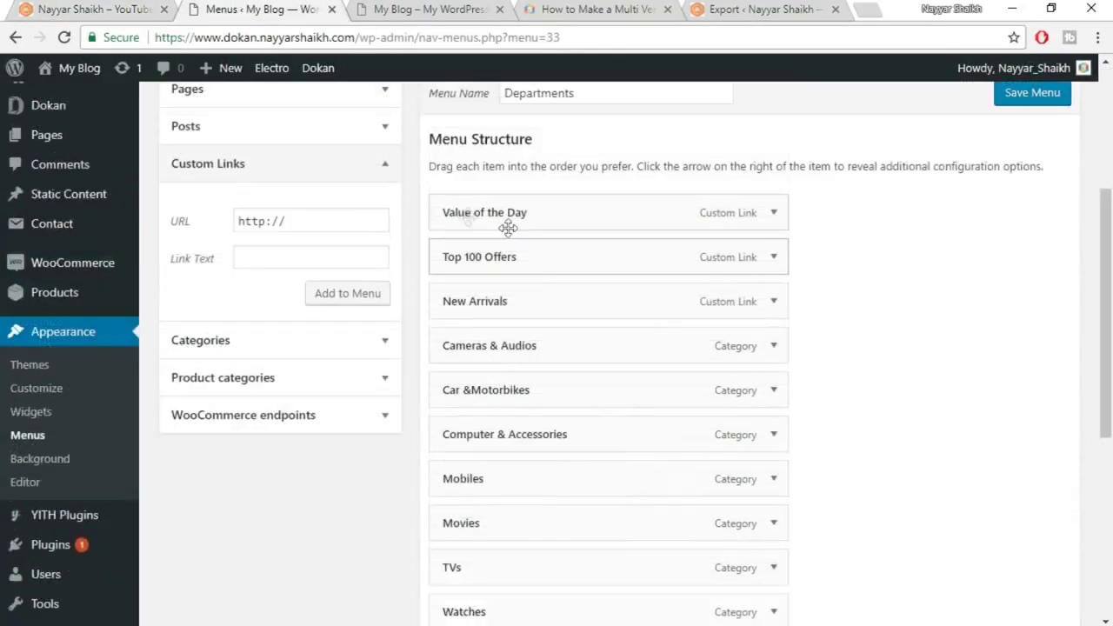
pyautogui.click(393, 176)
pyautogui.scroll(2, 390, 224)
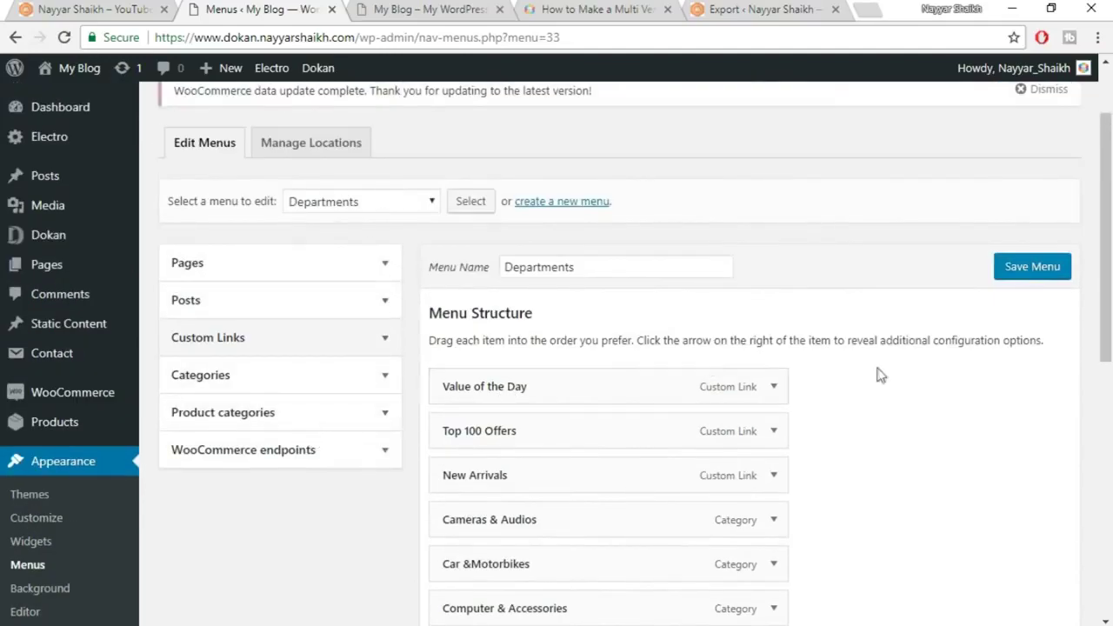
pyautogui.scroll(2, 1043, 130)
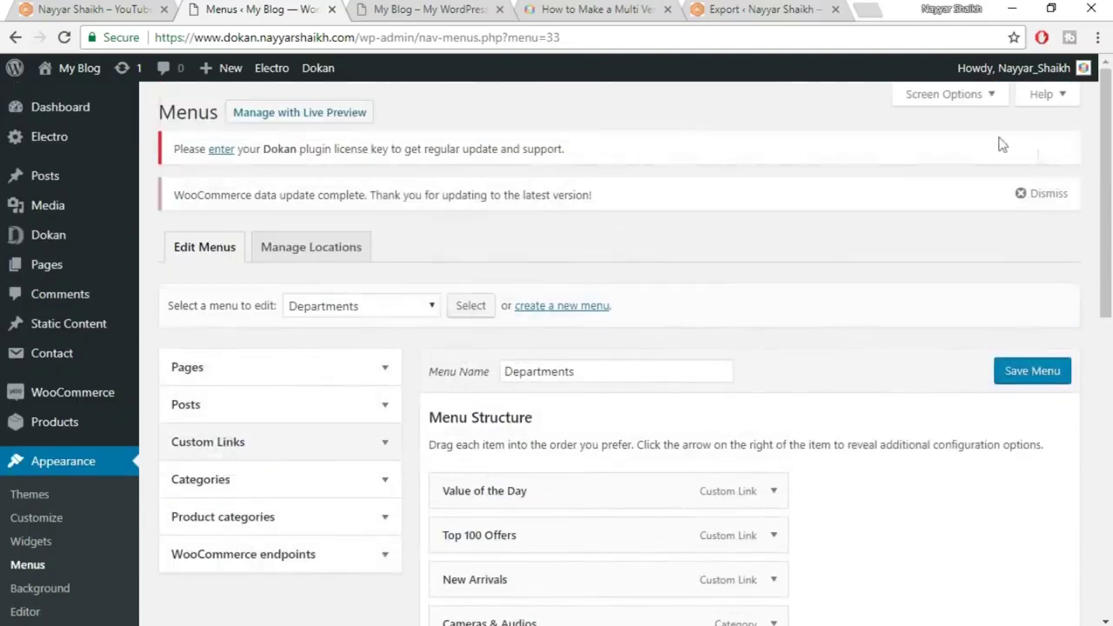
pyautogui.click(948, 99)
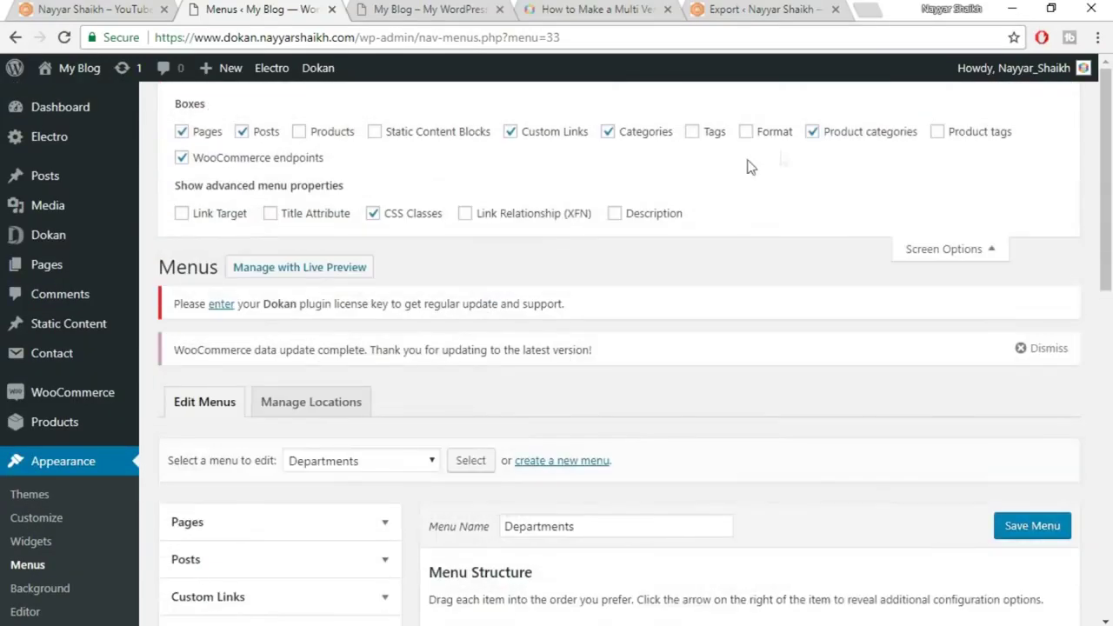
pyautogui.click(413, 135)
pyautogui.click(976, 253)
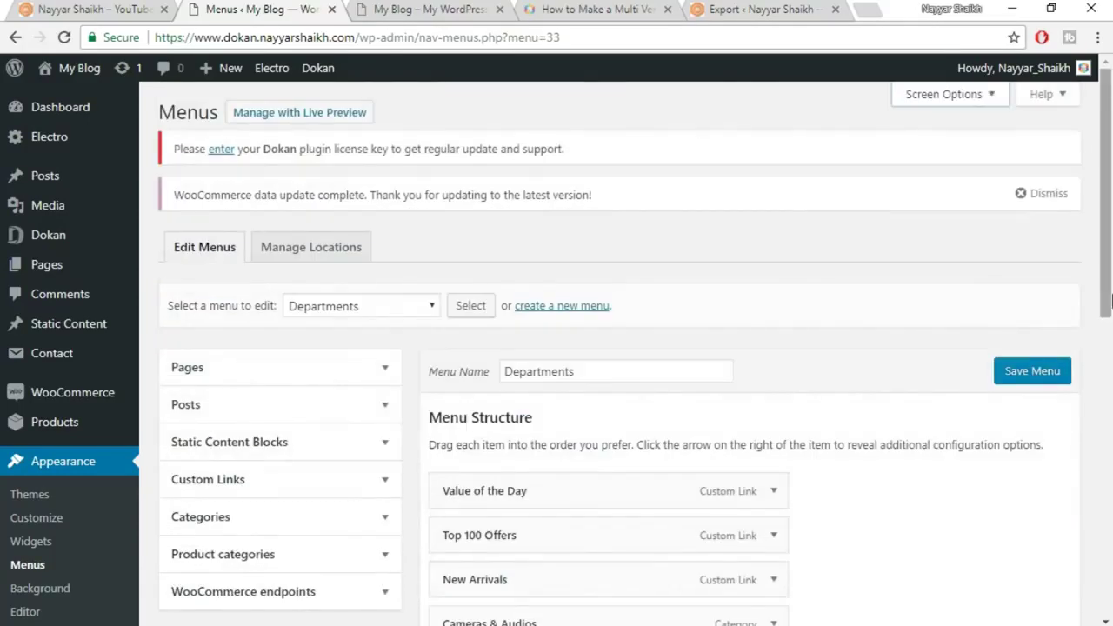
pyautogui.scroll(-3, 286, 319)
pyautogui.click(363, 272)
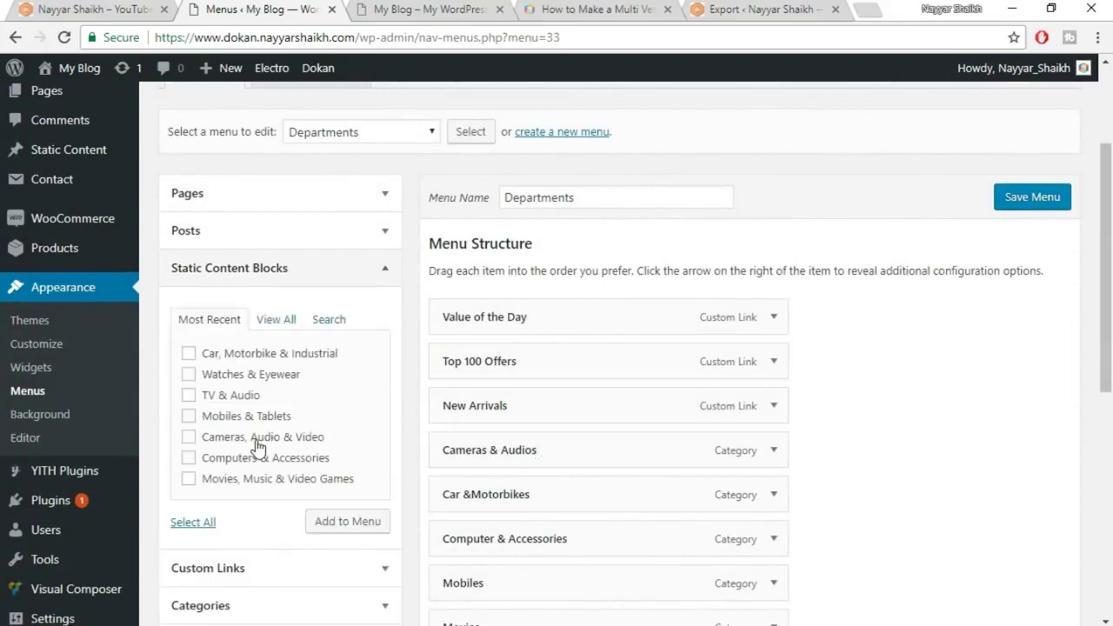
# Add the Cameras, Audio & Video static block and nest it under Cameras & Audios.
pyautogui.click(354, 522)
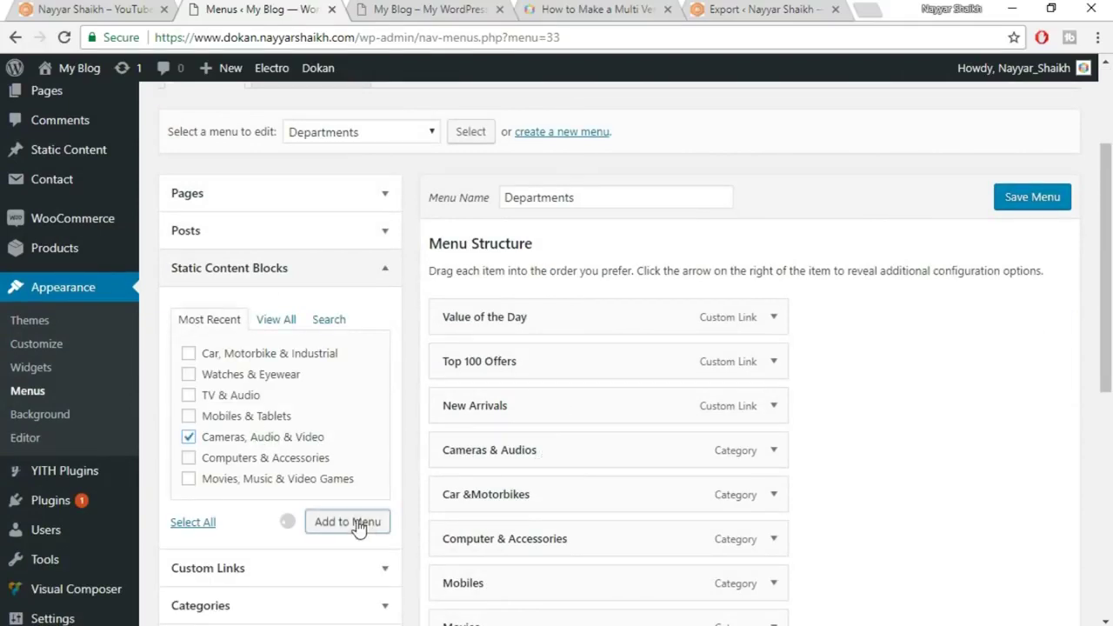
pyautogui.scroll(-2, 771, 502)
pyautogui.scroll(-1, 738, 535)
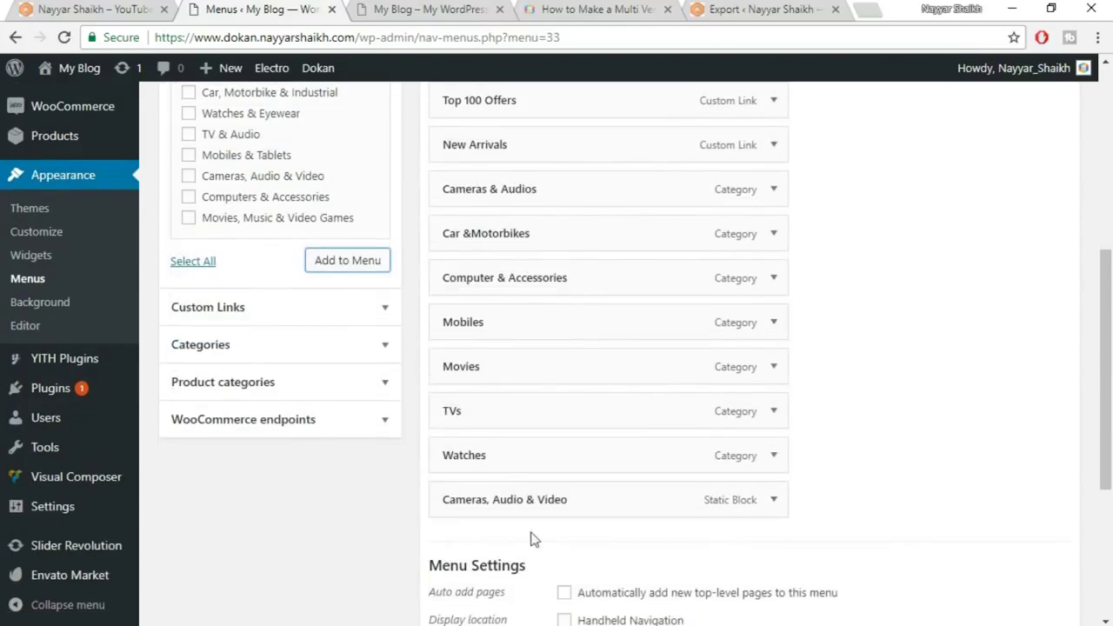
pyautogui.moveTo(530, 502); pyautogui.dragTo(519, 219)
pyautogui.moveTo(566, 250); pyautogui.dragTo(570, 261)
pyautogui.scroll(1, 348, 261)
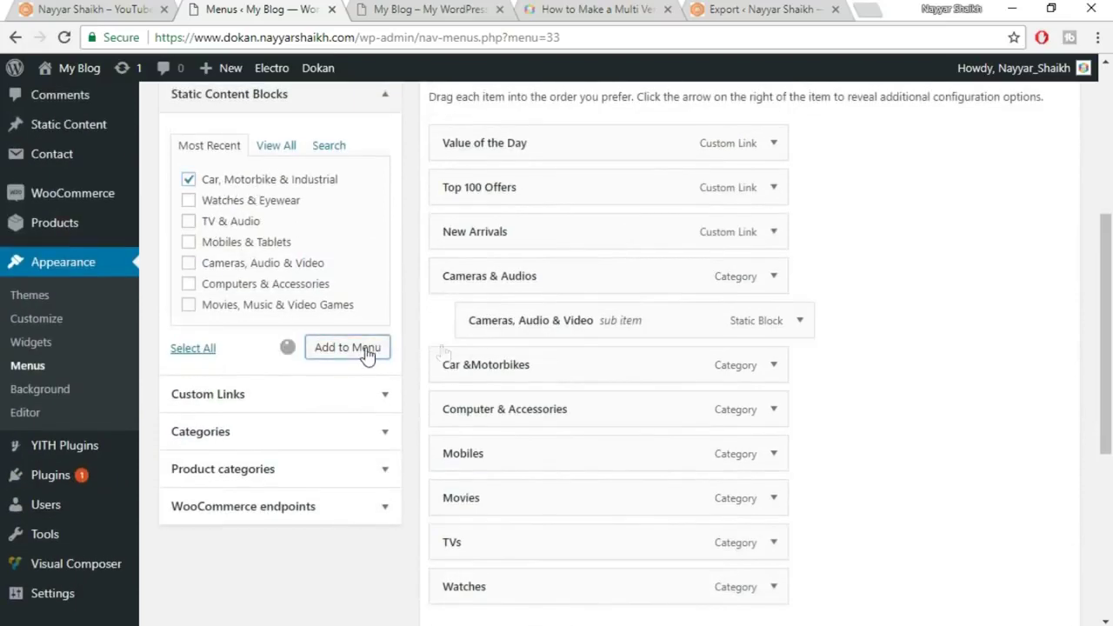
pyautogui.scroll(-1, 534, 441)
pyautogui.moveTo(534, 555); pyautogui.dragTo(565, 305)
# Add the Watches & Eyewear block and nest it under its matching category.
pyautogui.click(241, 124)
pyautogui.click(360, 267)
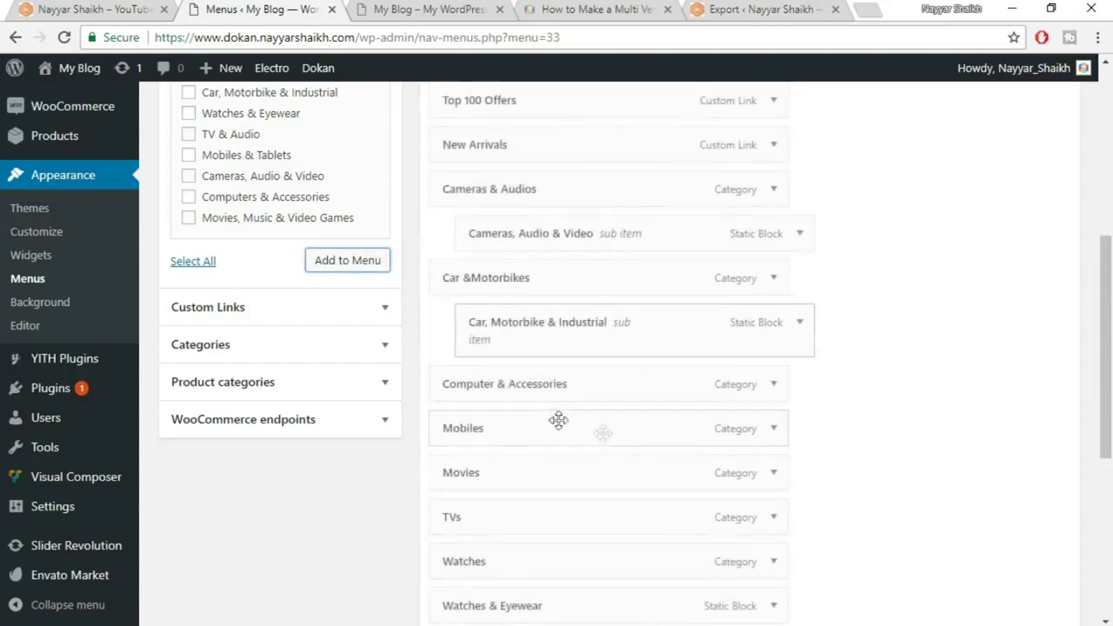
pyautogui.scroll(-2, 586, 528)
pyautogui.moveTo(534, 429); pyautogui.dragTo(566, 460)
pyautogui.scroll(3, 301, 241)
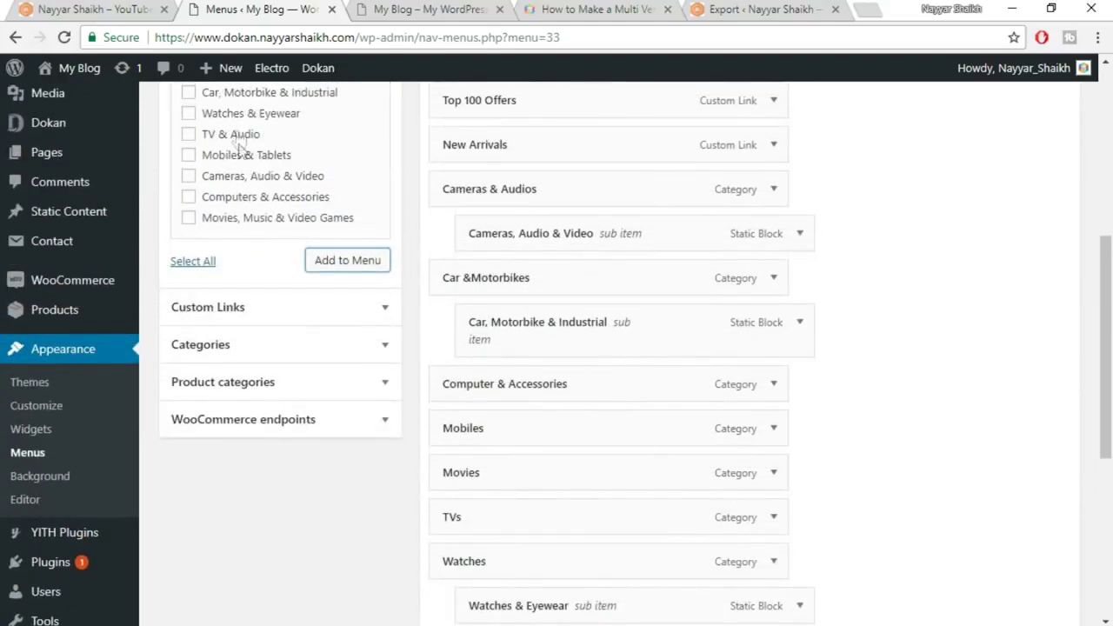
pyautogui.scroll(-1, 611, 391)
pyautogui.moveTo(524, 562); pyautogui.dragTo(548, 461)
pyautogui.scroll(3, 189, 368)
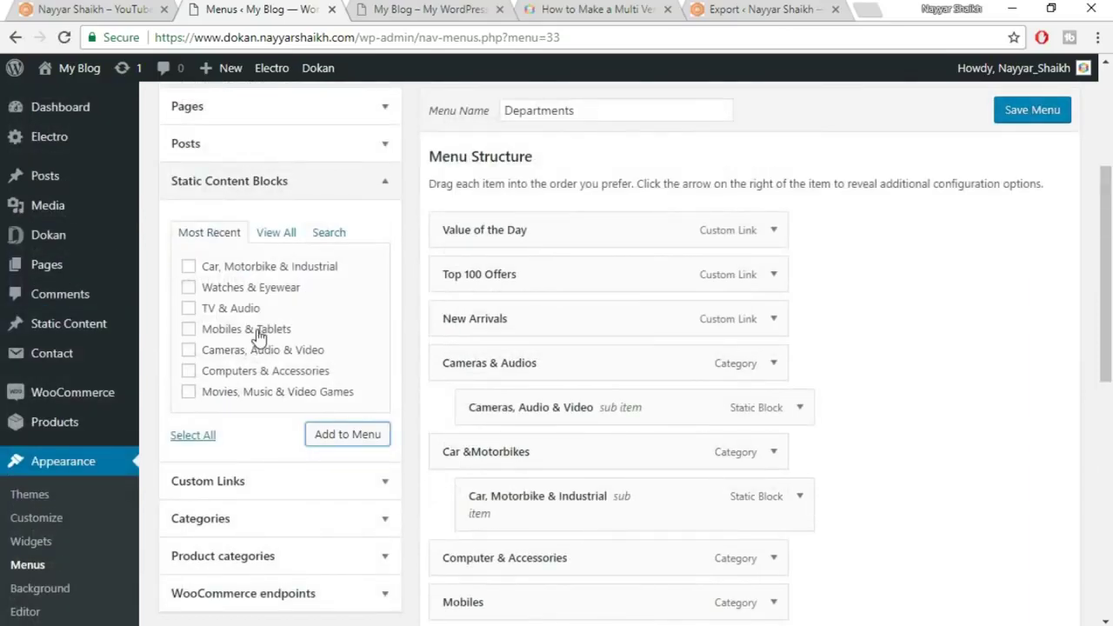
# Add the Mobiles & Tablets block and nest it under its matching category.
pyautogui.click(364, 438)
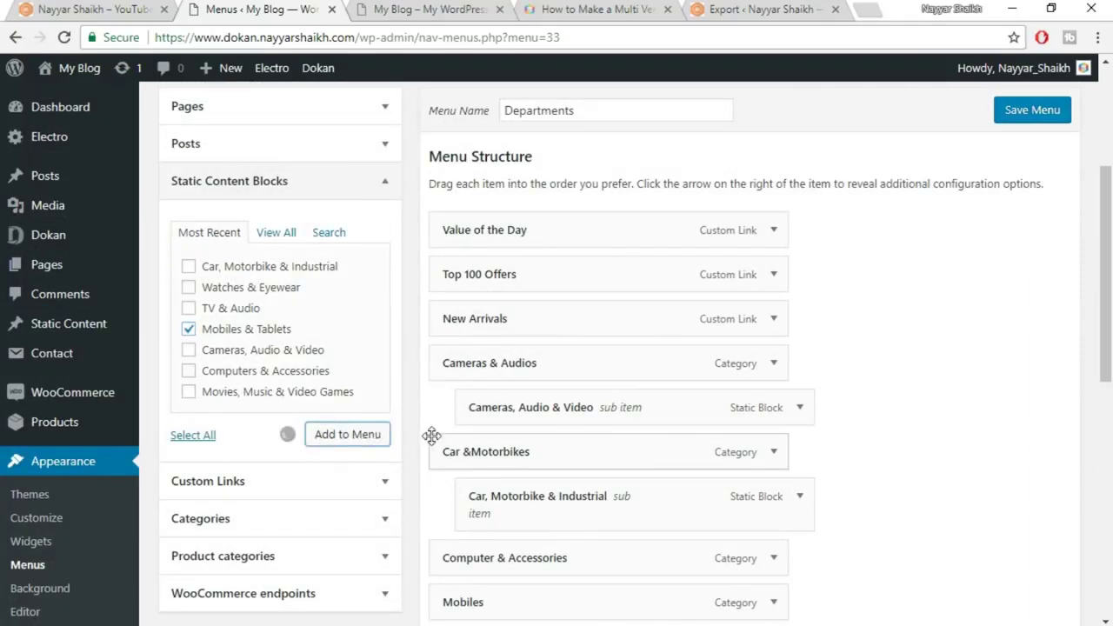
pyautogui.scroll(-3, 429, 435)
pyautogui.scroll(-1, 567, 592)
pyautogui.moveTo(545, 532); pyautogui.dragTo(569, 279)
pyautogui.scroll(4, 479, 398)
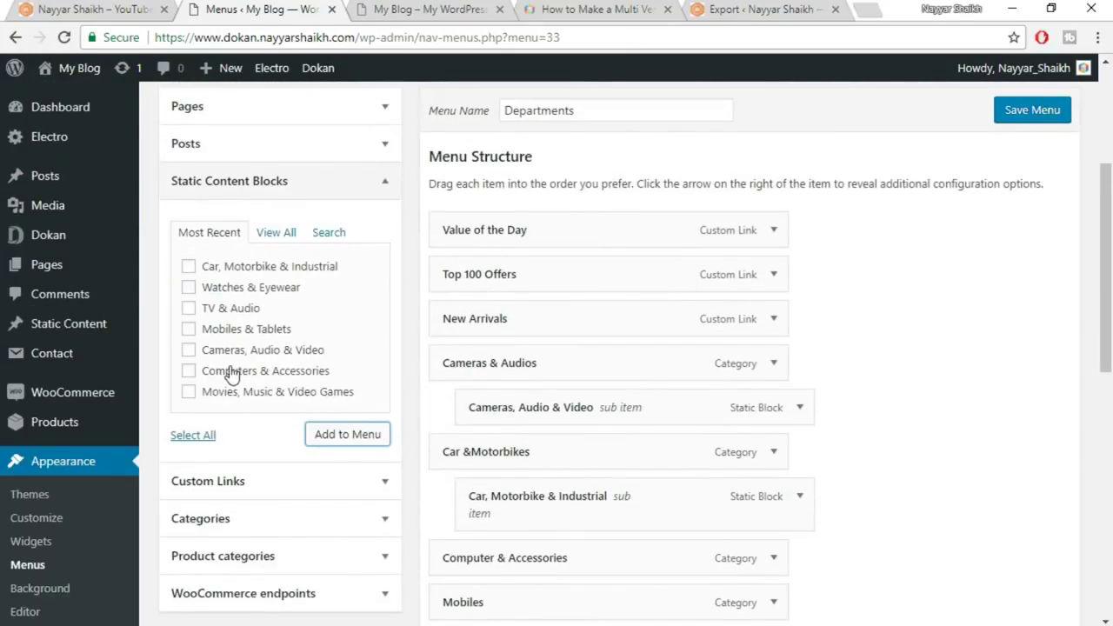
# Re-add the Cameras, Audio & Video block under Cameras & Audios and remove the duplicate sub item.
pyautogui.click(365, 435)
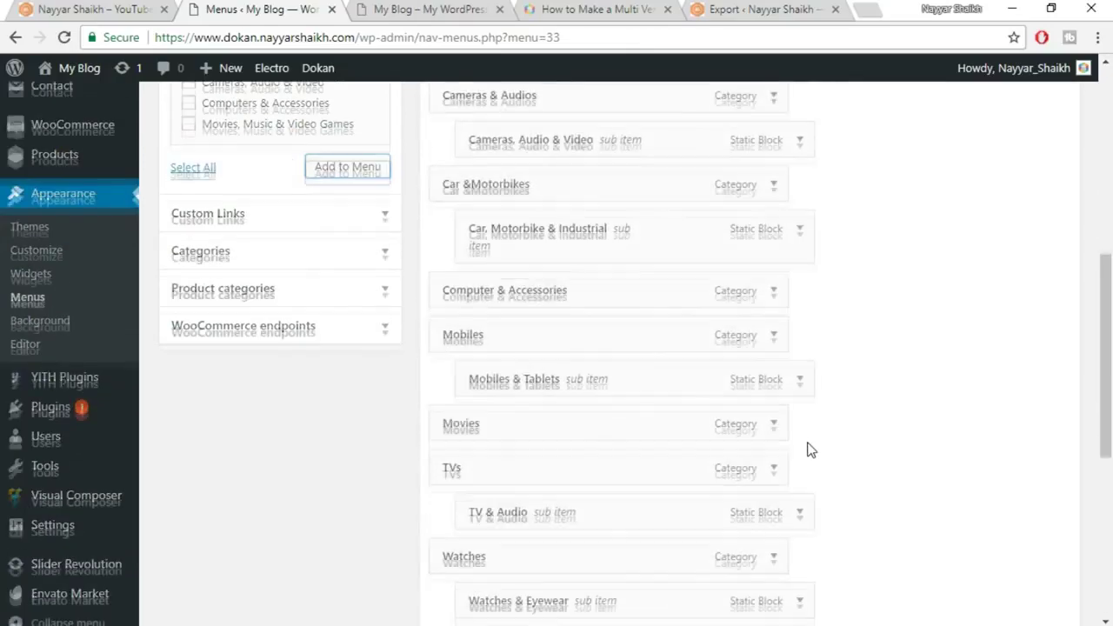
pyautogui.scroll(-2, 807, 449)
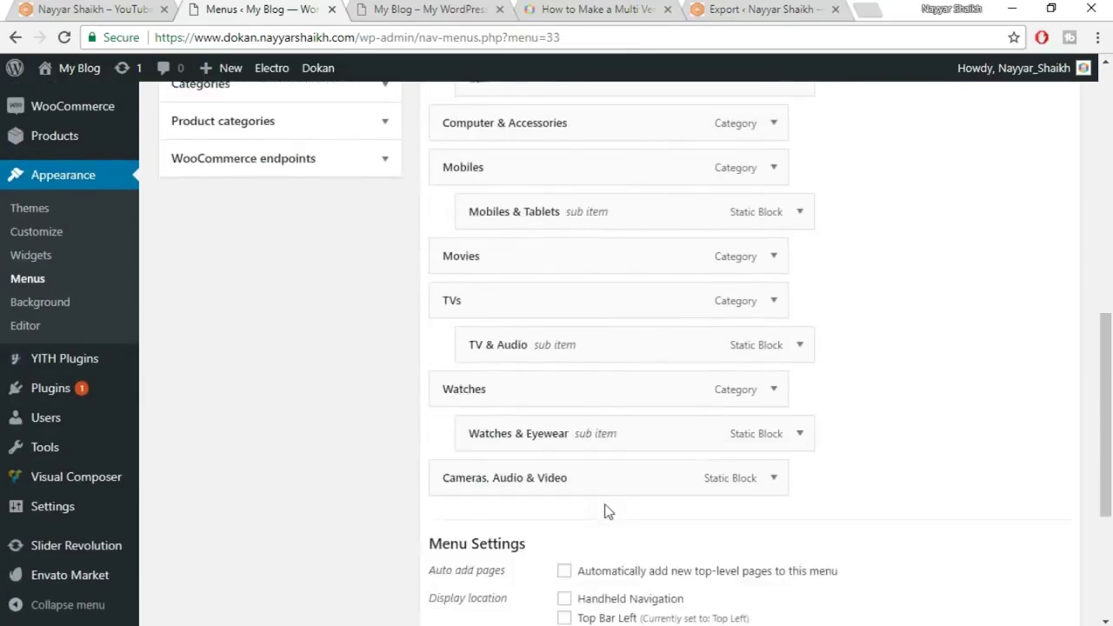
pyautogui.moveTo(562, 475); pyautogui.dragTo(591, 135)
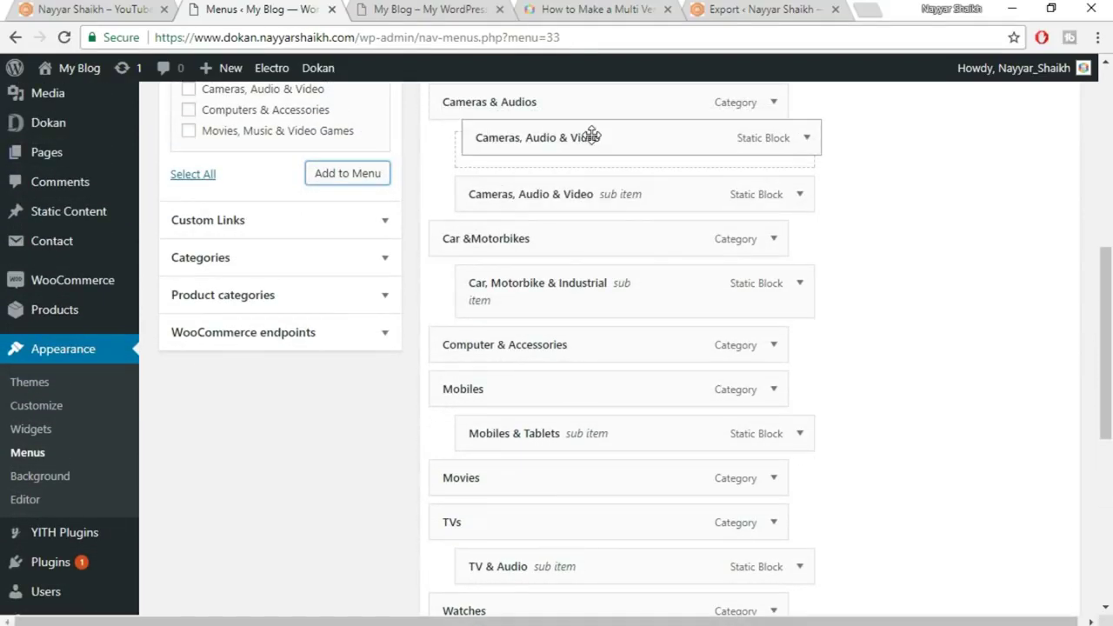
pyautogui.moveTo(585, 135); pyautogui.dragTo(586, 137)
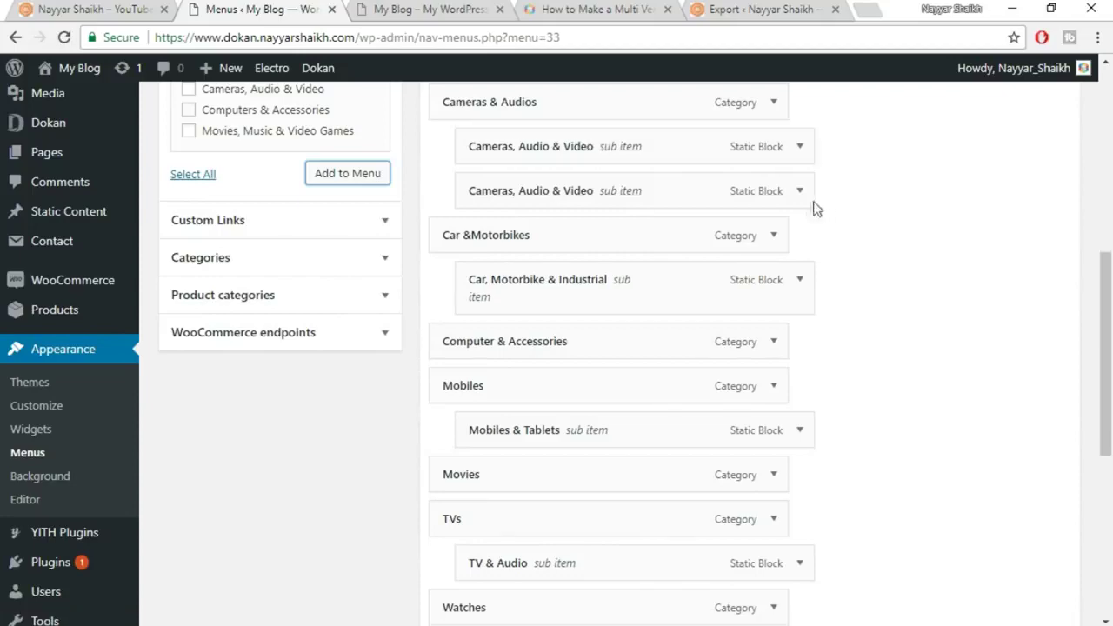
pyautogui.click(800, 191)
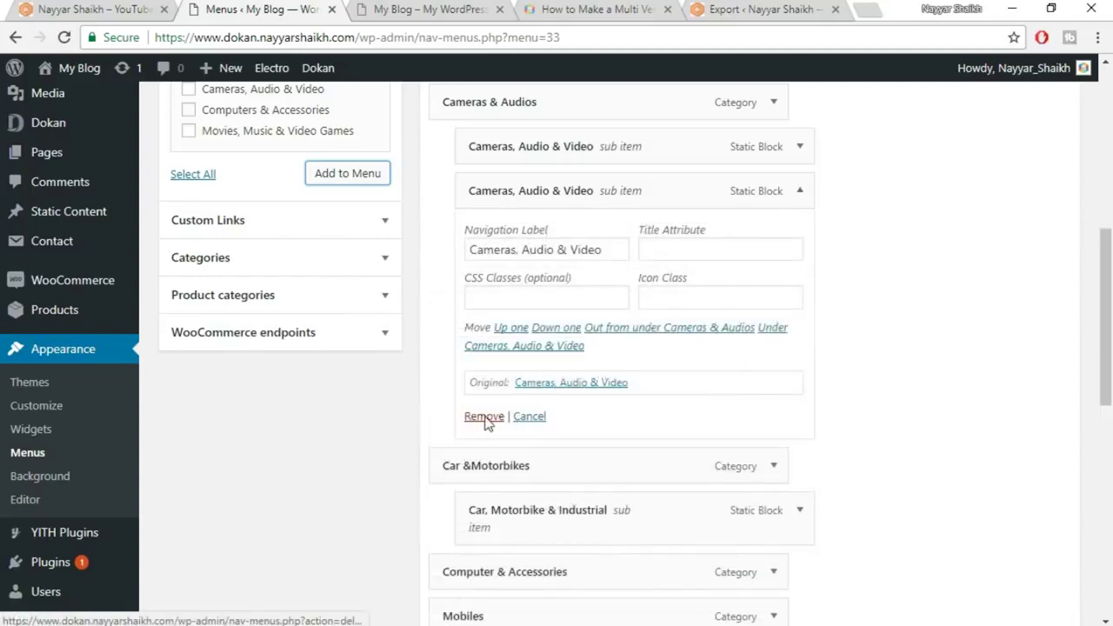
pyautogui.click(489, 416)
pyautogui.scroll(1, 972, 323)
pyautogui.scroll(1, 684, 292)
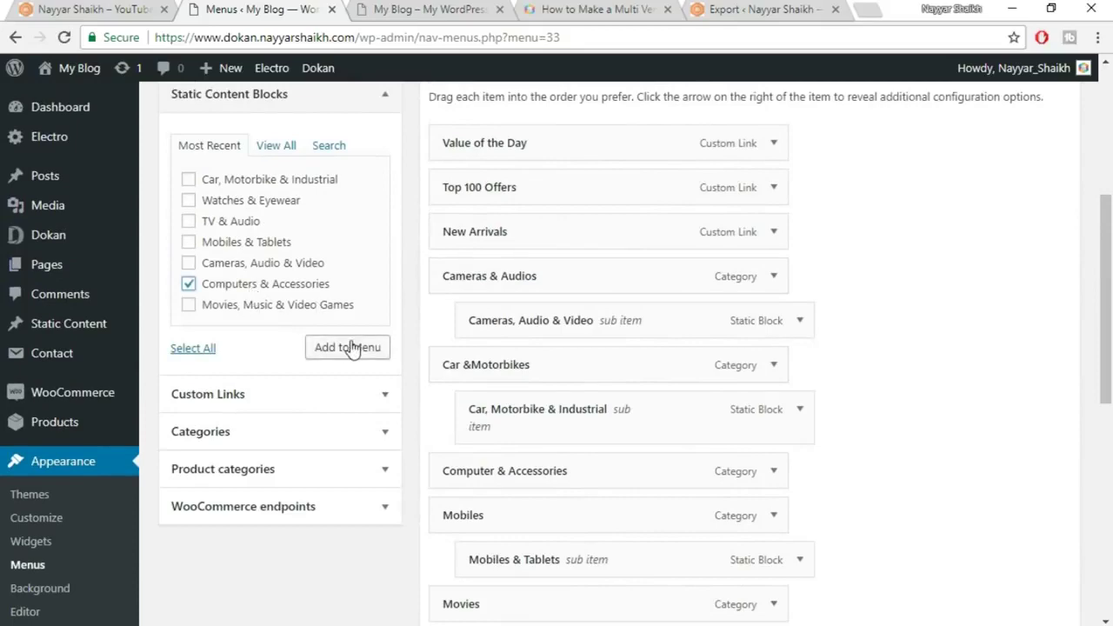
# Nest the Computers & Accessories and Movies, Music & Video Games blocks under their matching categories.
pyautogui.scroll(-4, 1056, 386)
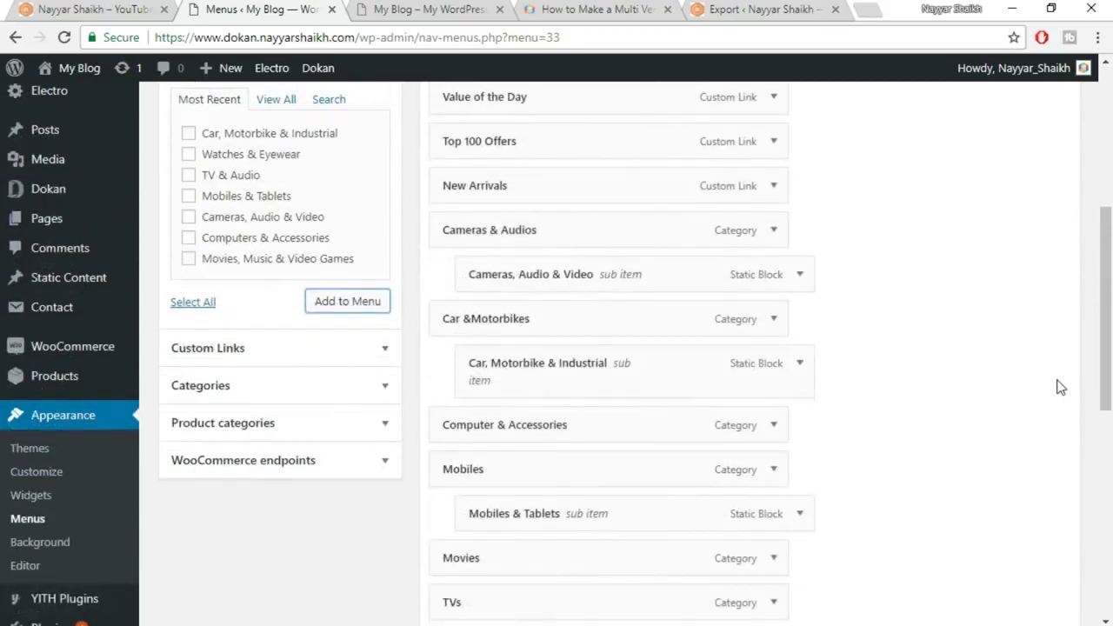
pyautogui.moveTo(654, 483); pyautogui.dragTo(702, 152)
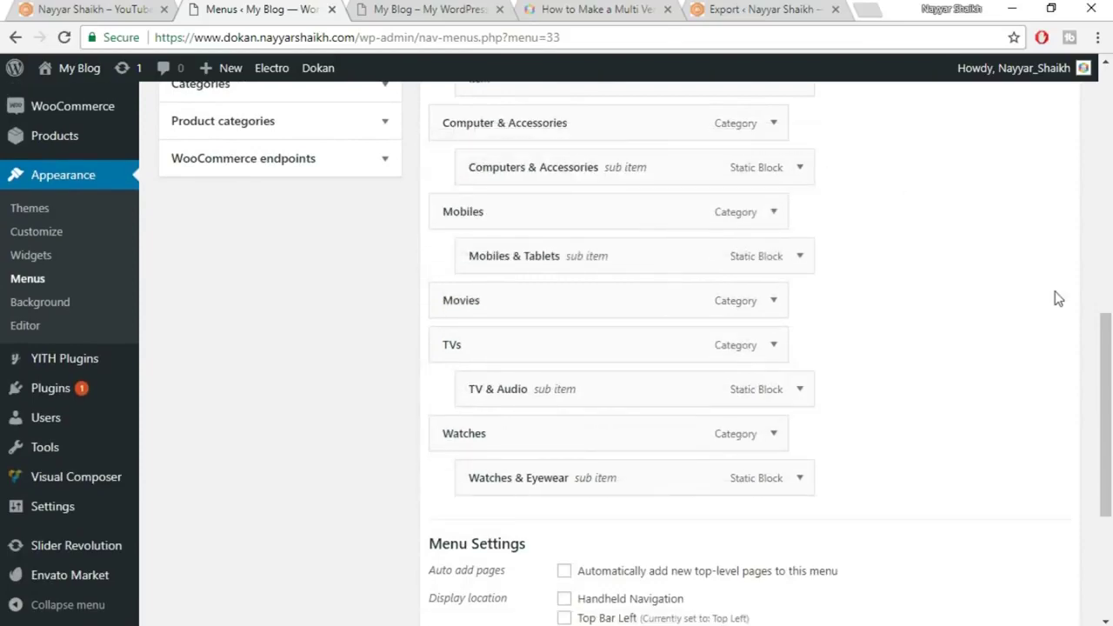
pyautogui.scroll(1, 1058, 298)
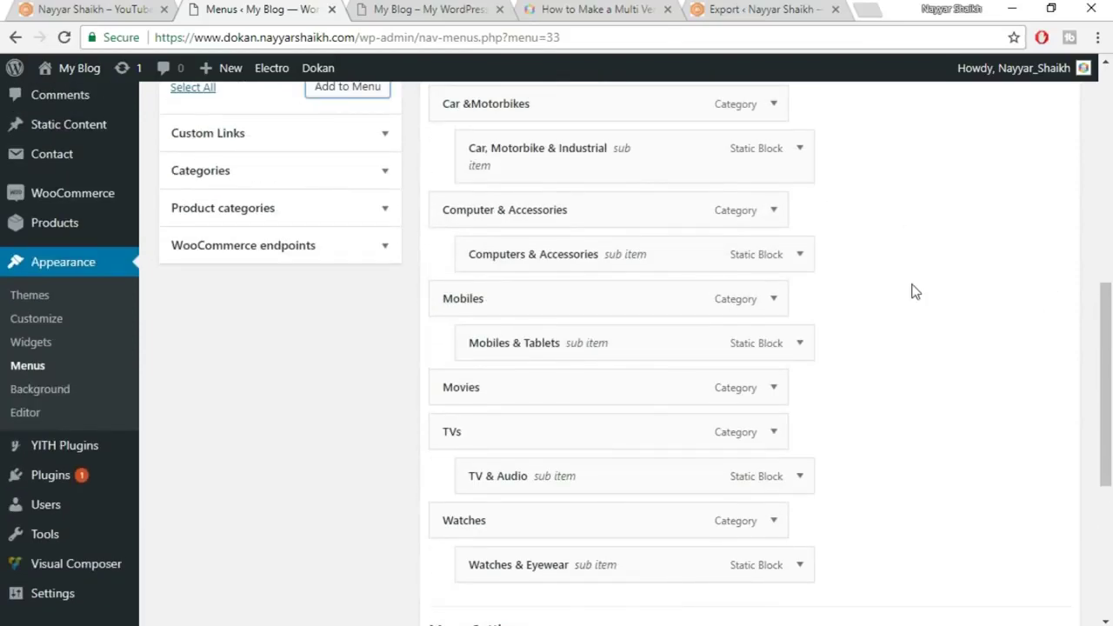
pyautogui.scroll(2, 915, 291)
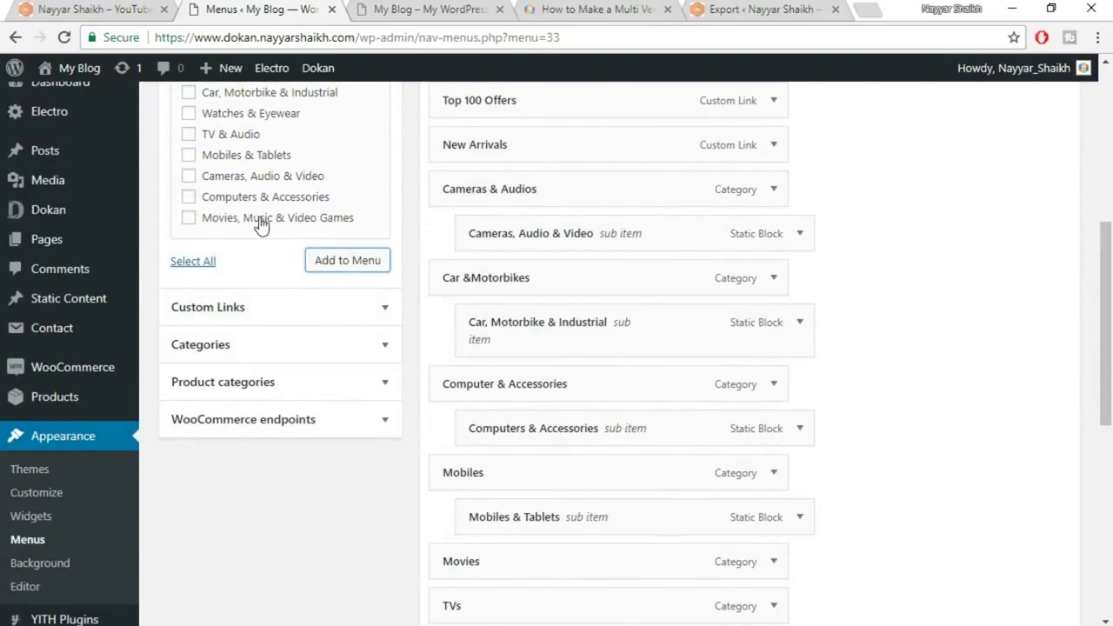
pyautogui.scroll(-2, 949, 410)
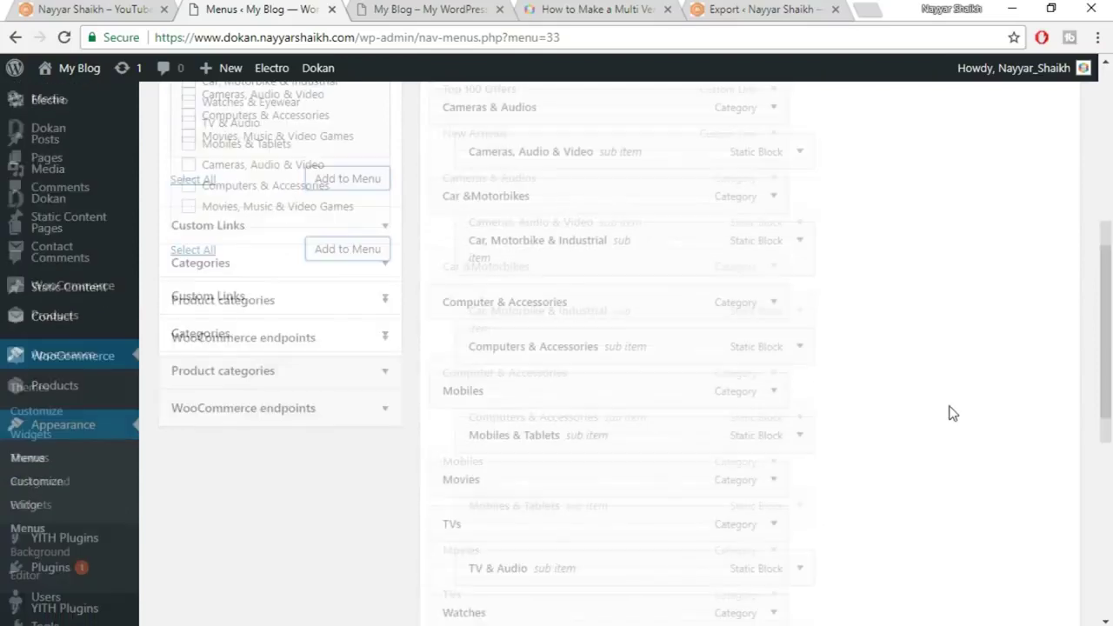
pyautogui.scroll(-2, 648, 581)
pyautogui.moveTo(527, 430); pyautogui.dragTo(826, 288)
pyautogui.scroll(3, 917, 339)
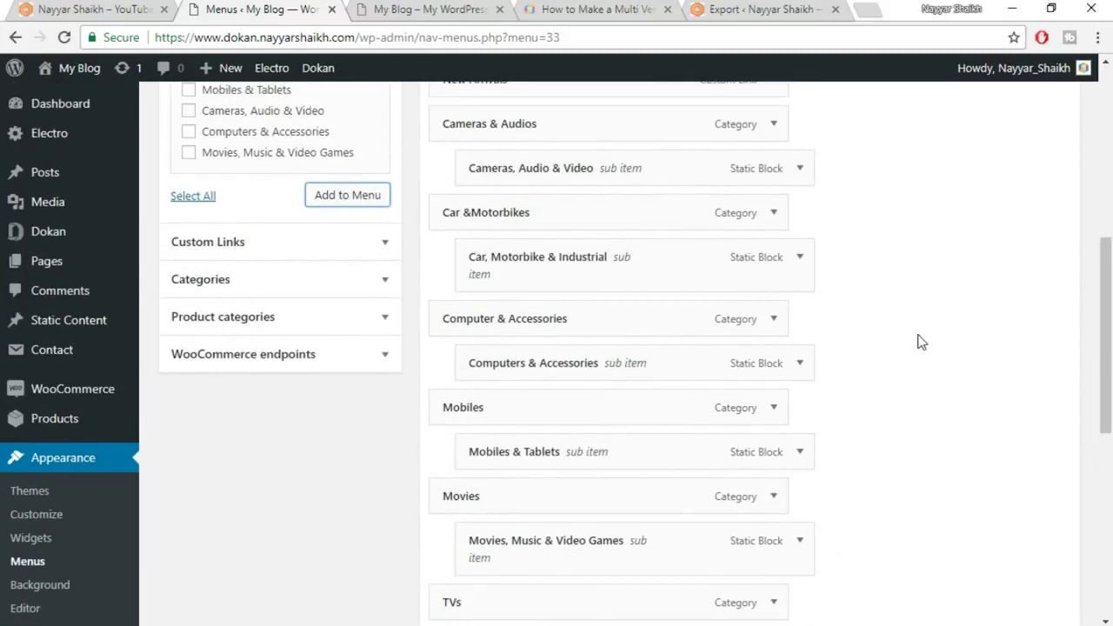
pyautogui.scroll(2, 922, 342)
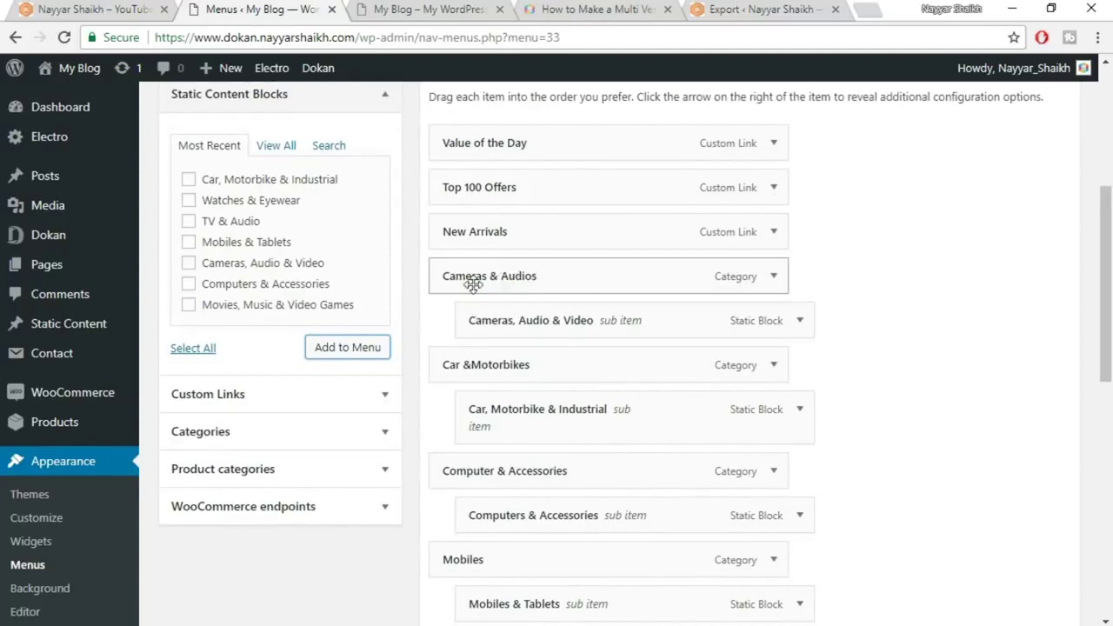
# Copy the yamm-tfw class from Cameras & Audios and add it to Computer & Accessories.
pyautogui.click(774, 276)
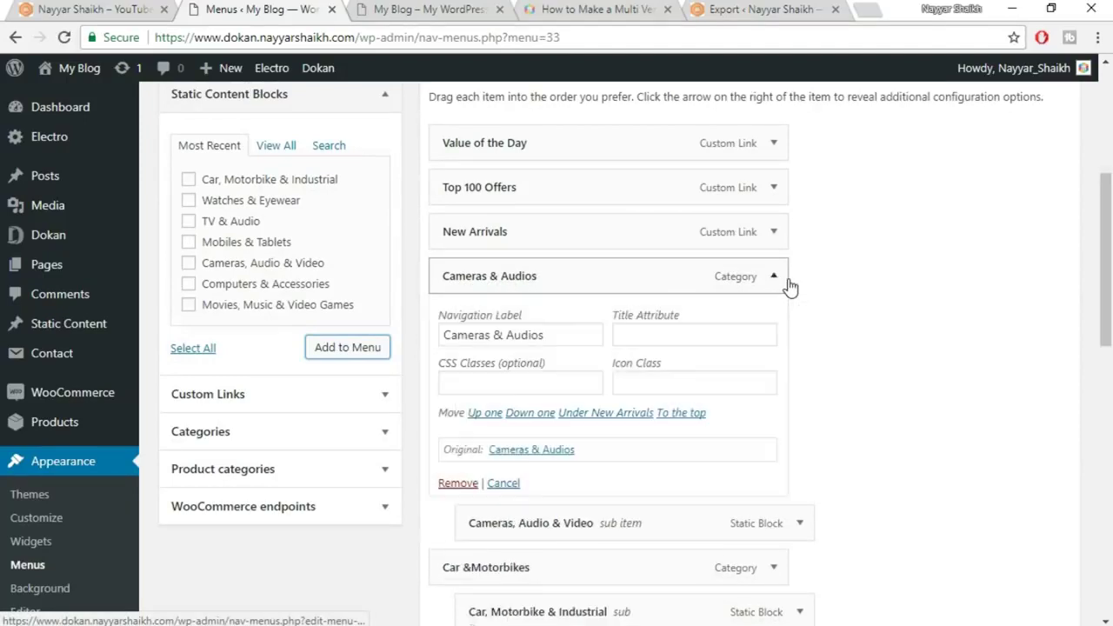
pyautogui.scroll(-1, 822, 322)
pyautogui.click(531, 294)
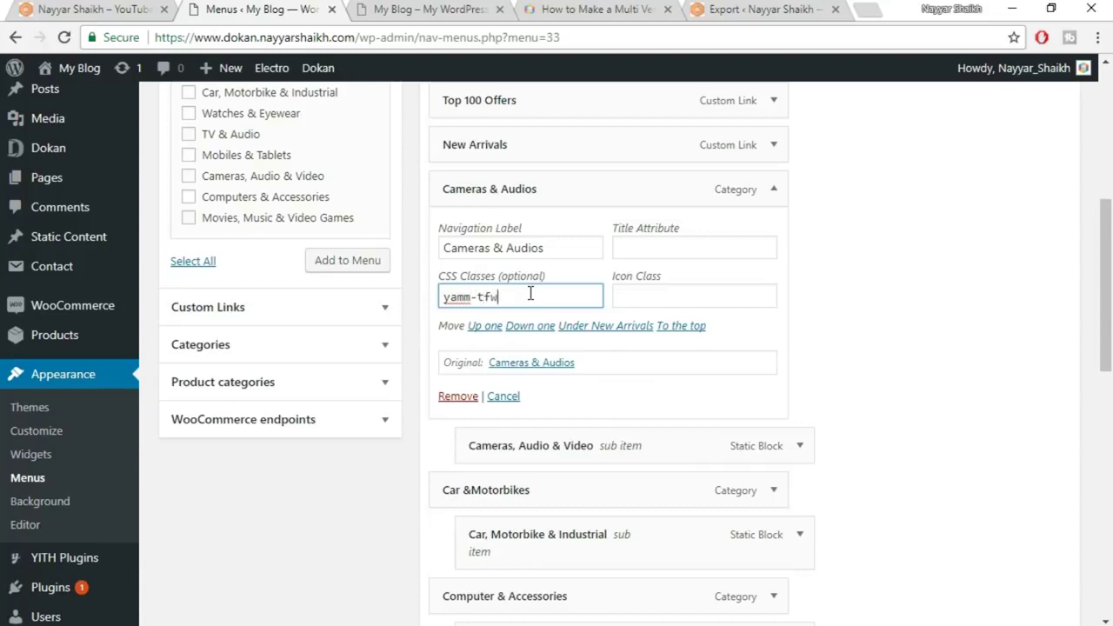
pyautogui.moveTo(500, 297); pyautogui.dragTo(438, 300)
pyautogui.hotkey('ctrl', 'c')
pyautogui.click(787, 192)
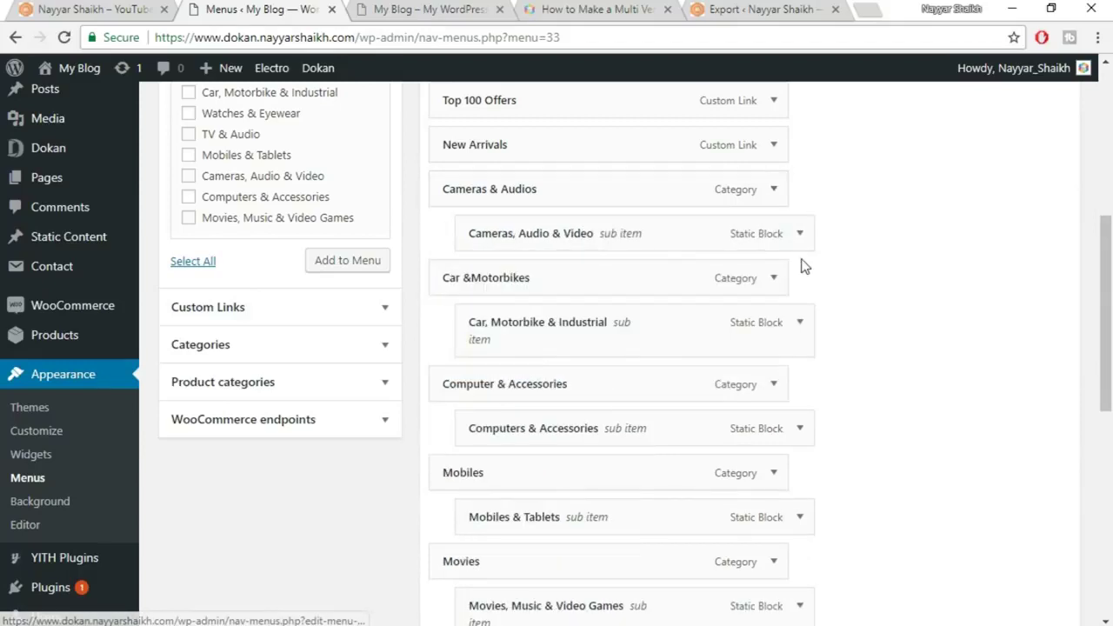
pyautogui.click(773, 277)
pyautogui.scroll(-1, 920, 281)
pyautogui.click(544, 298)
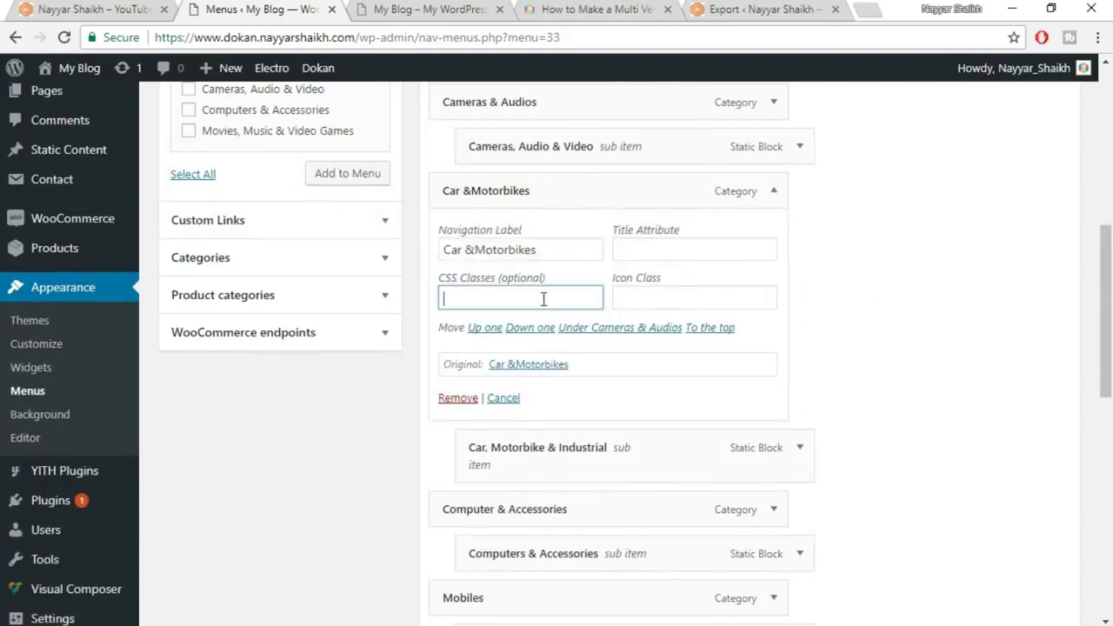
pyautogui.click(775, 192)
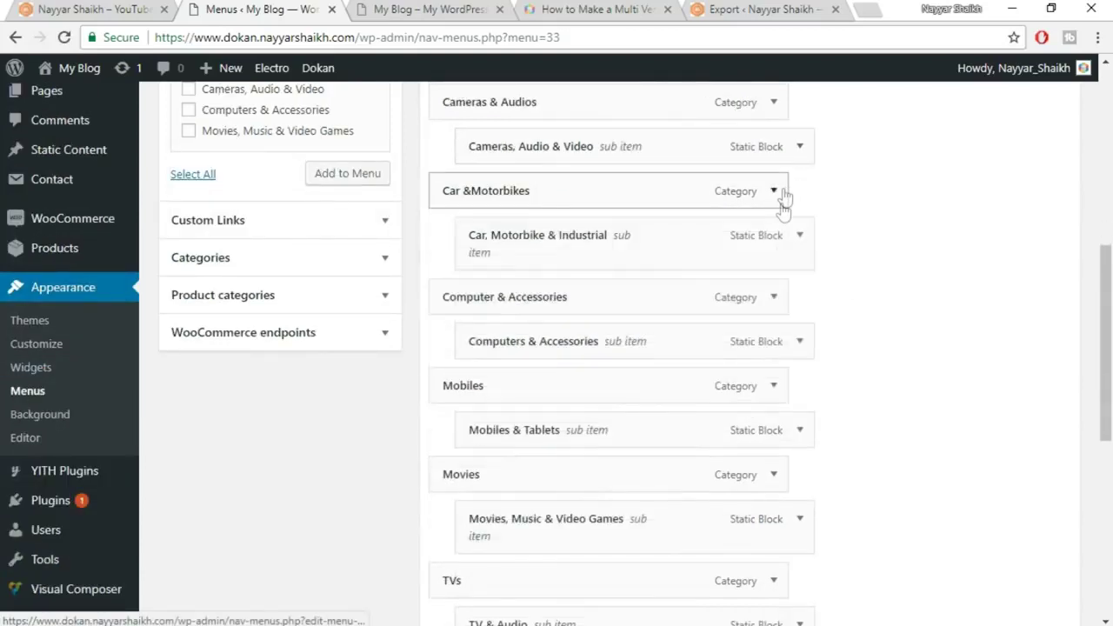
pyautogui.click(781, 304)
pyautogui.click(479, 406)
pyautogui.write('yamm-tfw')
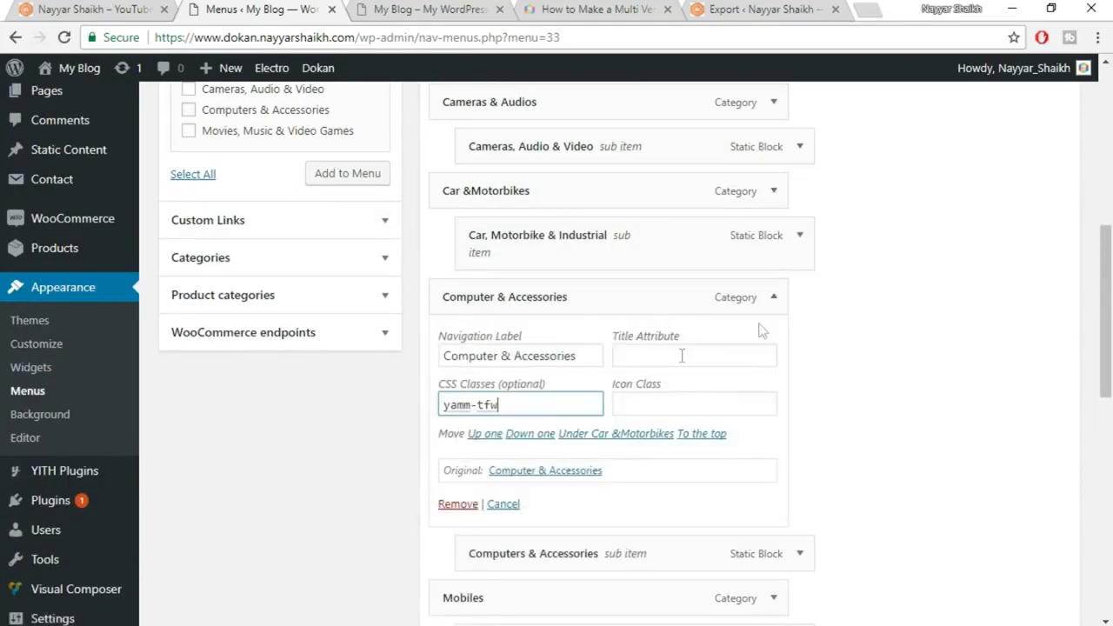
pyautogui.click(781, 298)
# Paste the yamm-tfw CSS class into the Mobiles and Movies menu items.
pyautogui.scroll(-2, 788, 307)
pyautogui.click(793, 262)
pyautogui.click(793, 259)
pyautogui.click(772, 214)
pyautogui.click(492, 322)
pyautogui.hotkey('ctrl', 'v')
pyautogui.click(772, 216)
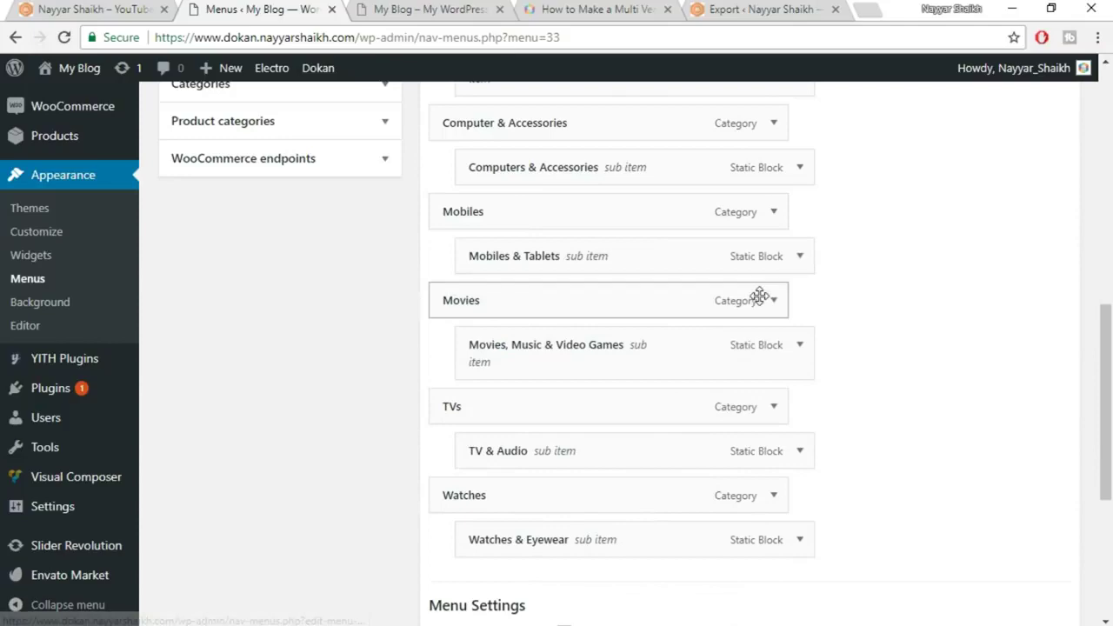
pyautogui.click(773, 304)
pyautogui.click(473, 415)
pyautogui.hotkey('ctrl', 'v')
pyautogui.click(778, 300)
# Move TVs out from under Movies back to the top level of the menu.
pyautogui.click(774, 408)
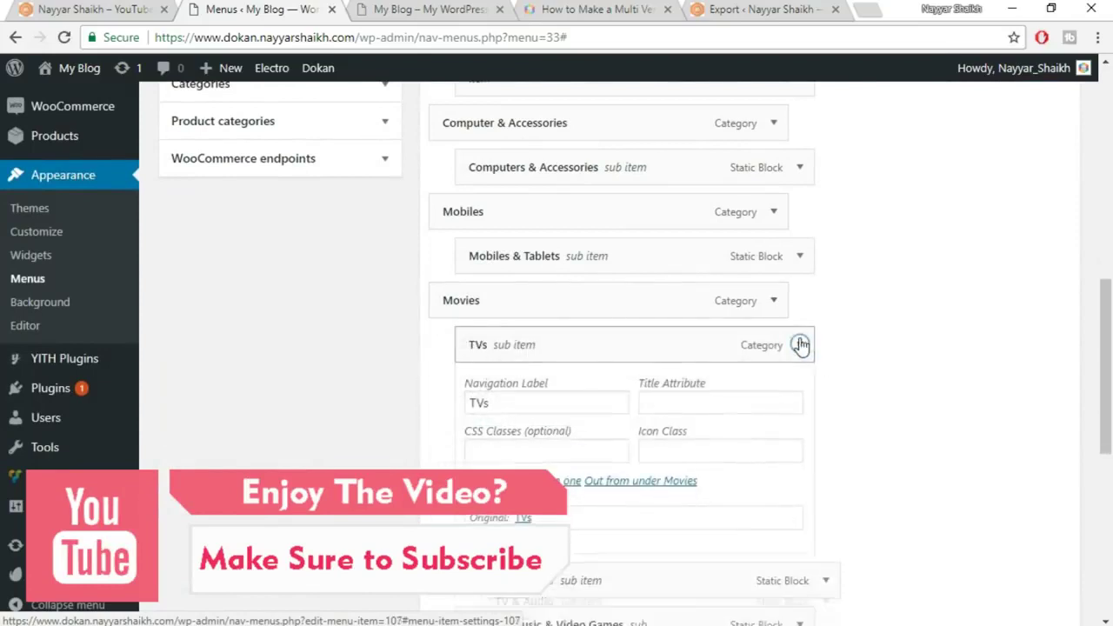
pyautogui.click(800, 344)
pyautogui.scroll(-1, 721, 403)
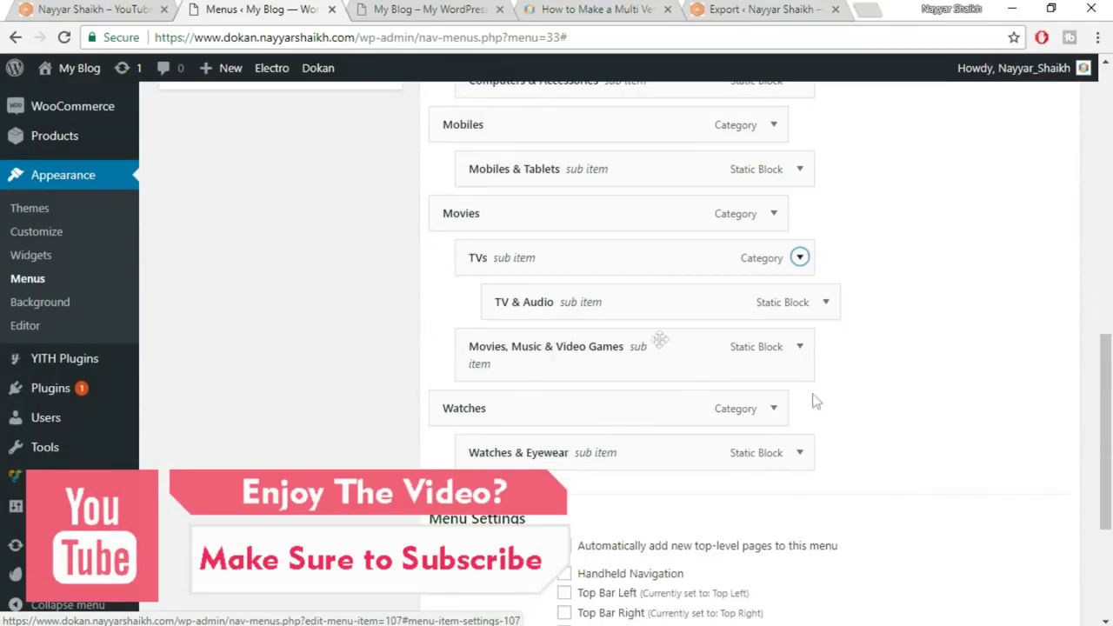
pyautogui.moveTo(561, 364); pyautogui.dragTo(557, 261)
pyautogui.moveTo(566, 319); pyautogui.dragTo(539, 320)
pyautogui.click(774, 319)
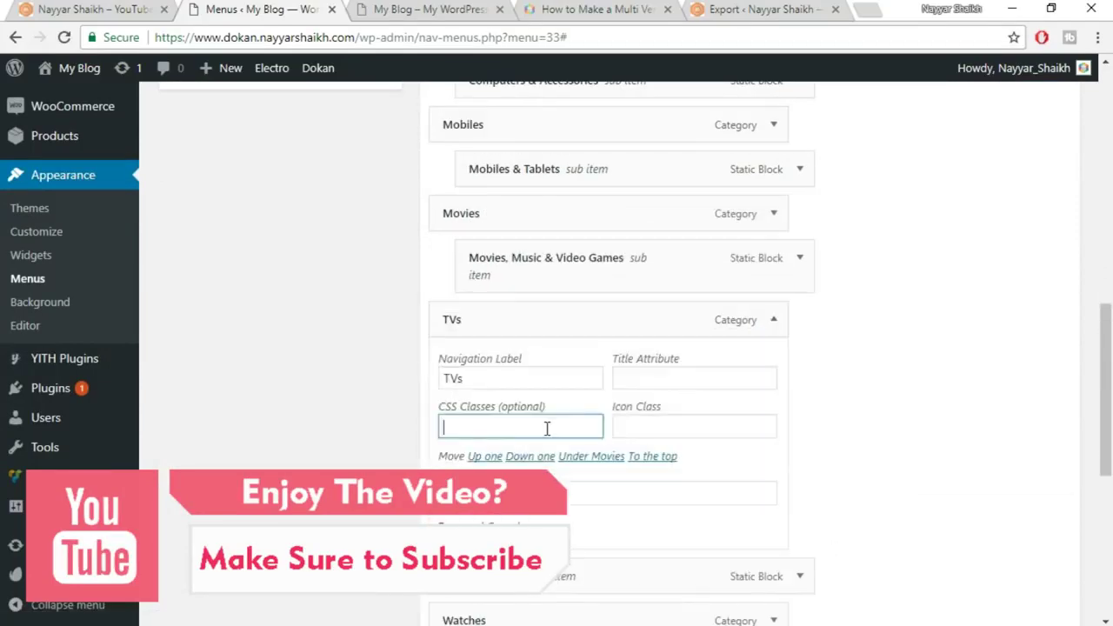
pyautogui.click(773, 319)
# Give the Watches menu item the yamm-tfw CSS class.
pyautogui.click(773, 408)
pyautogui.scroll(-1, 696, 418)
pyautogui.click(601, 426)
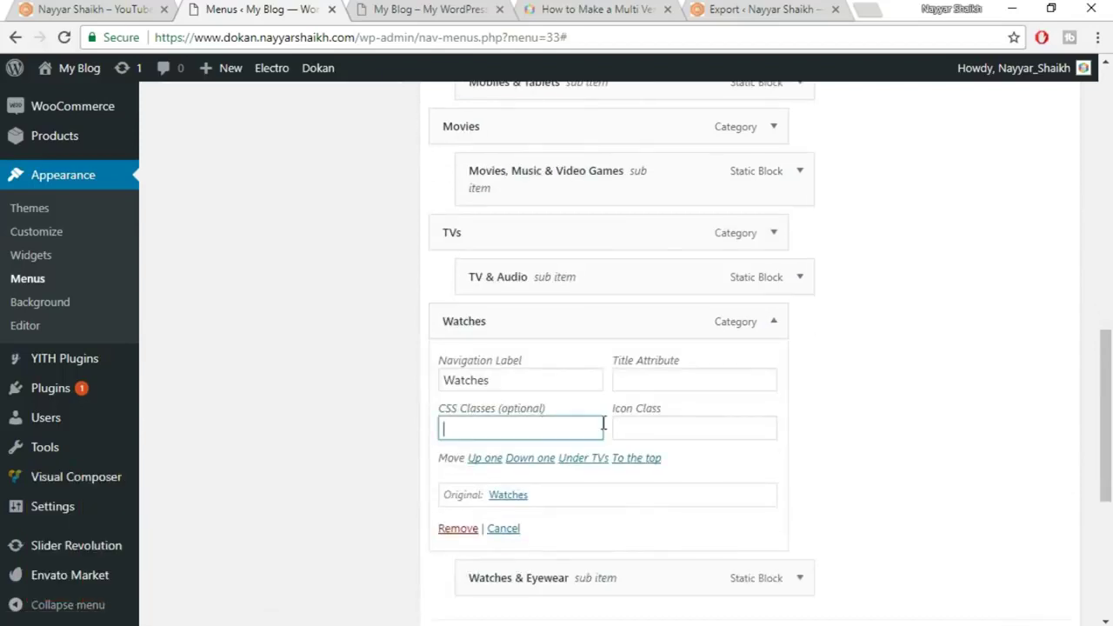
pyautogui.write('yamm-tfw')
pyautogui.click(773, 321)
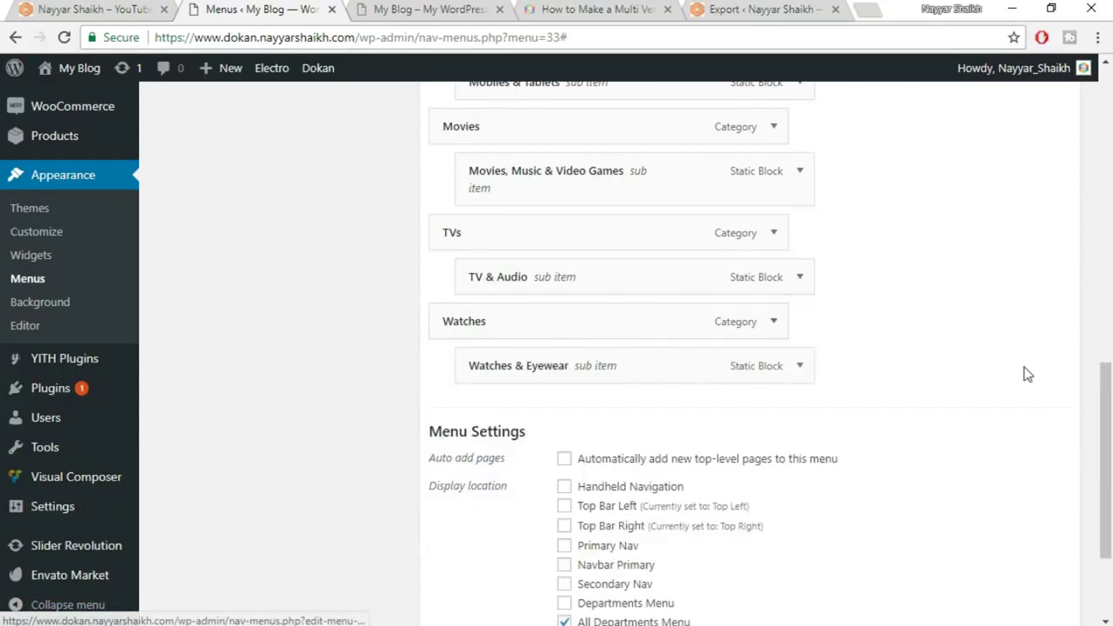
pyautogui.scroll(-2, 1026, 374)
pyautogui.scroll(10, 1057, 467)
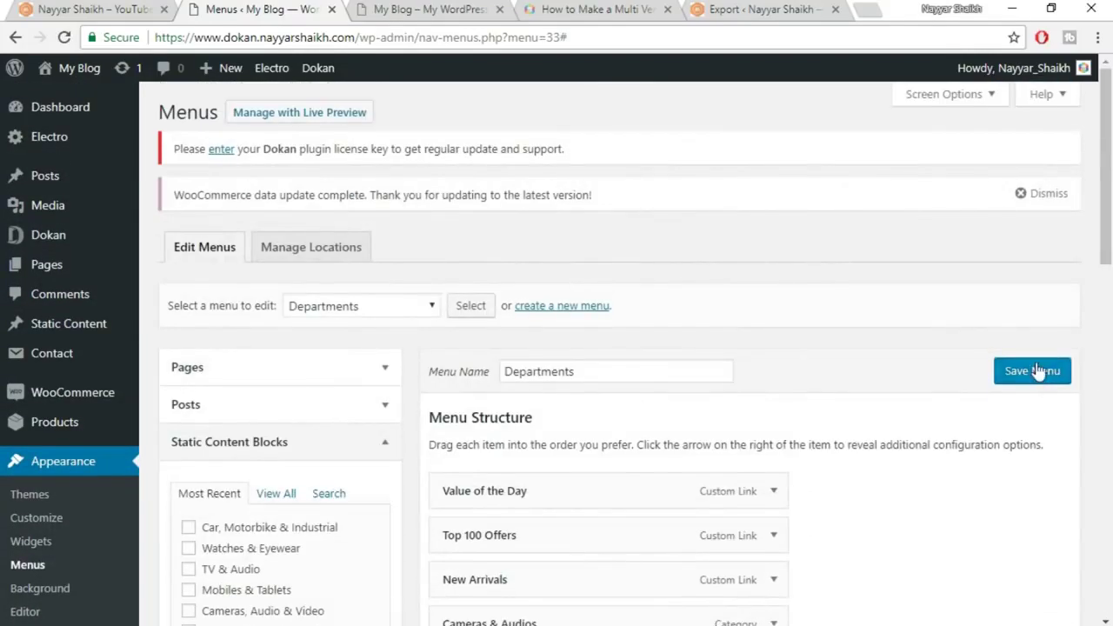
# Save the Departments menu, reload the storefront and try its Shop By Department menu.
pyautogui.click(1037, 372)
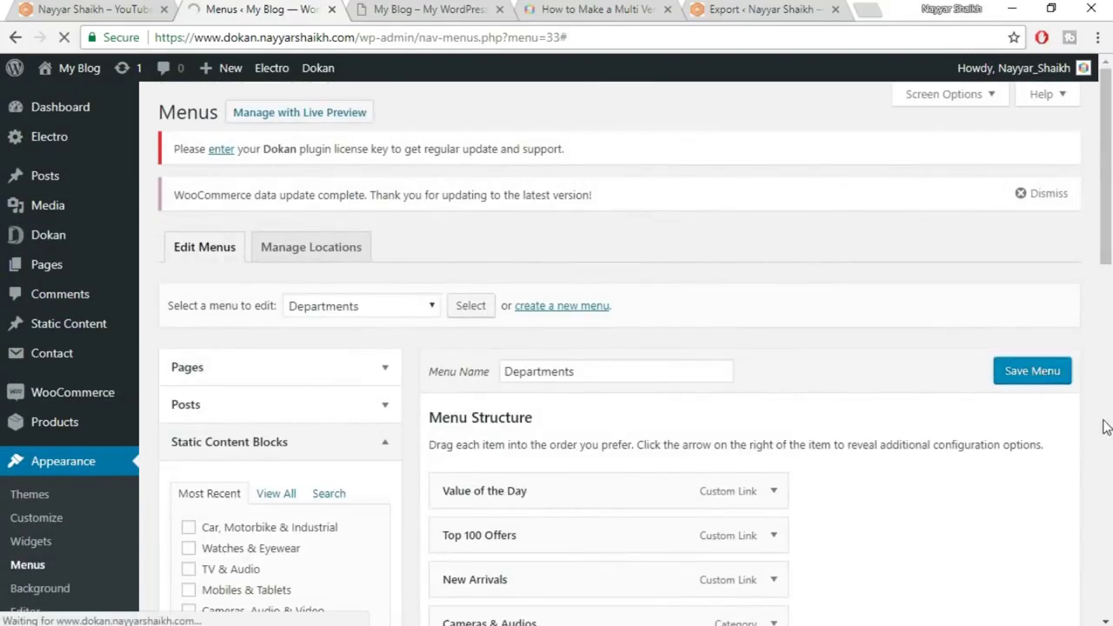
pyautogui.click(429, 9)
pyautogui.click(432, 43)
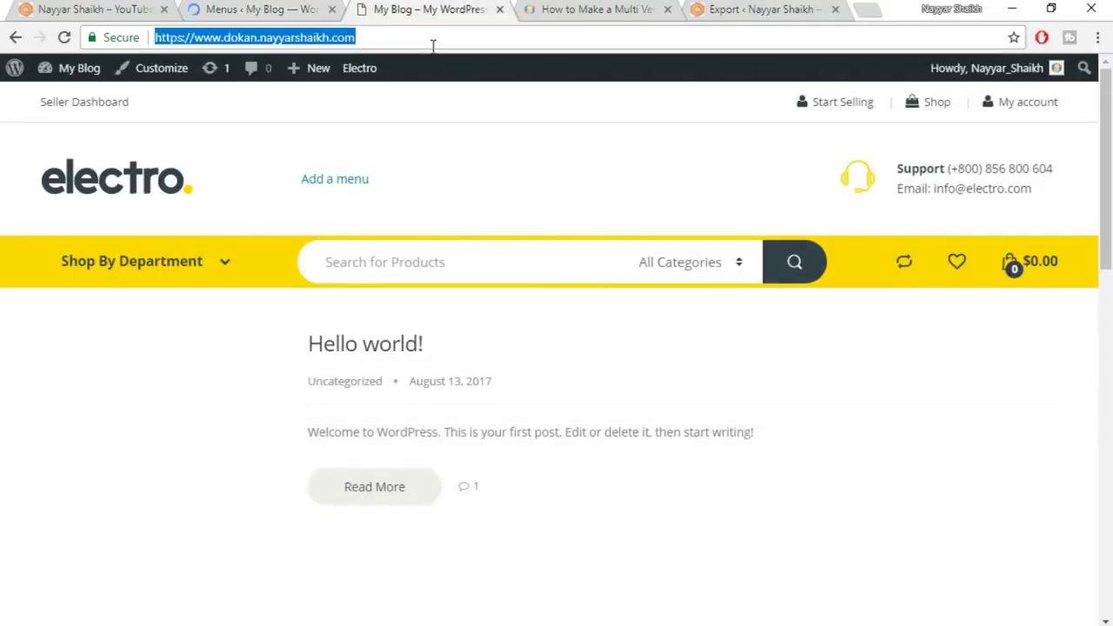
pyautogui.press('Return')
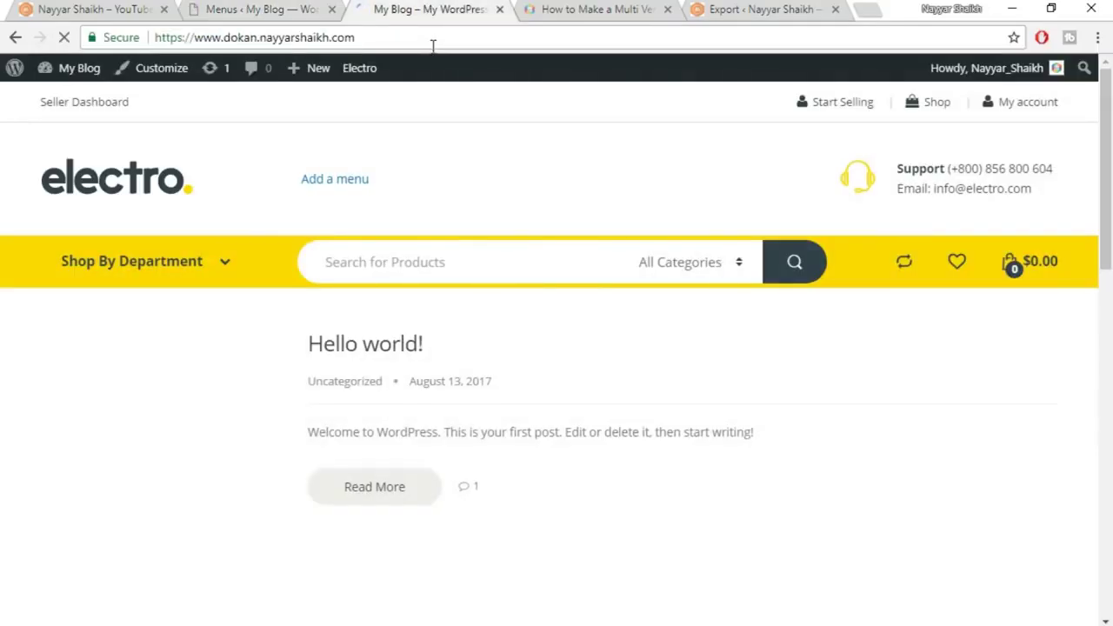
pyautogui.scroll(-1, 596, 147)
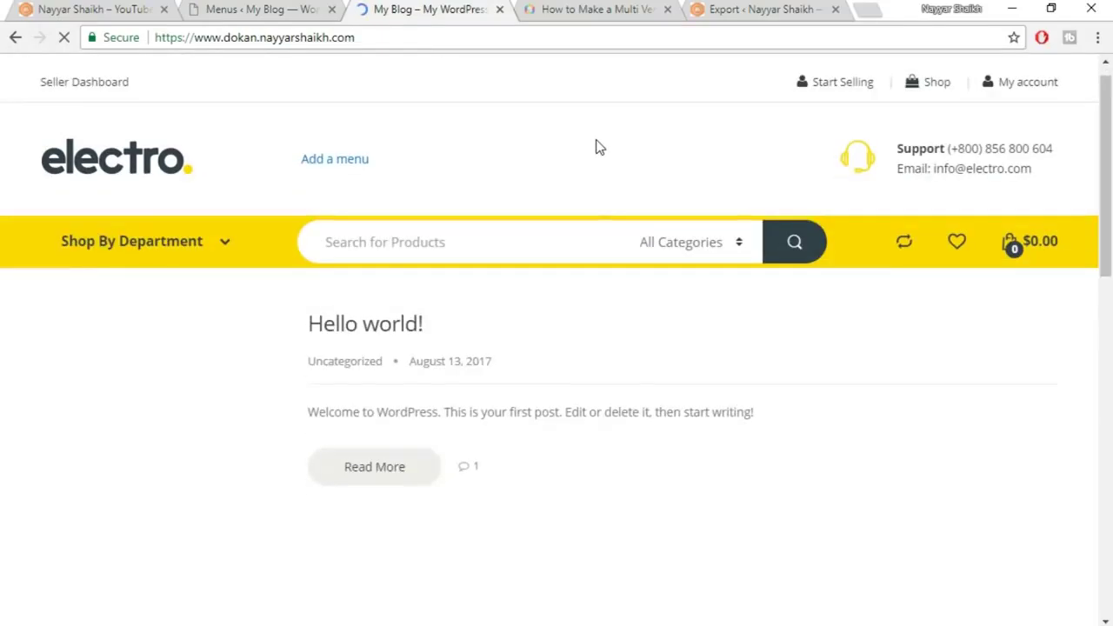
pyautogui.click(183, 187)
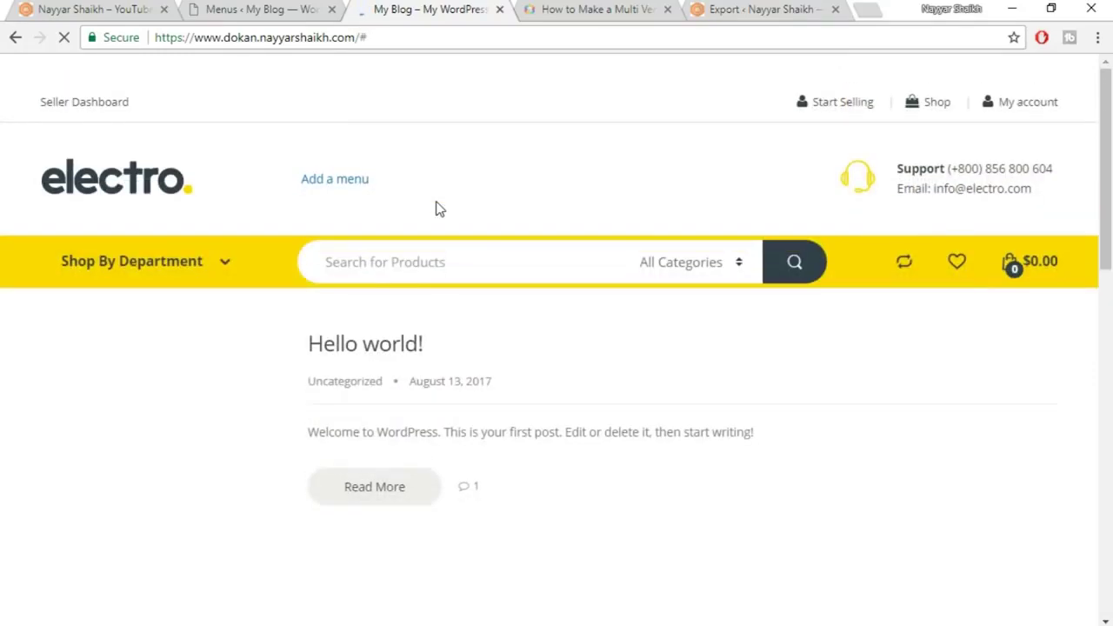
# Save the Departments menu with both the All Departments and Departments Menu locations.
pyautogui.click(280, 8)
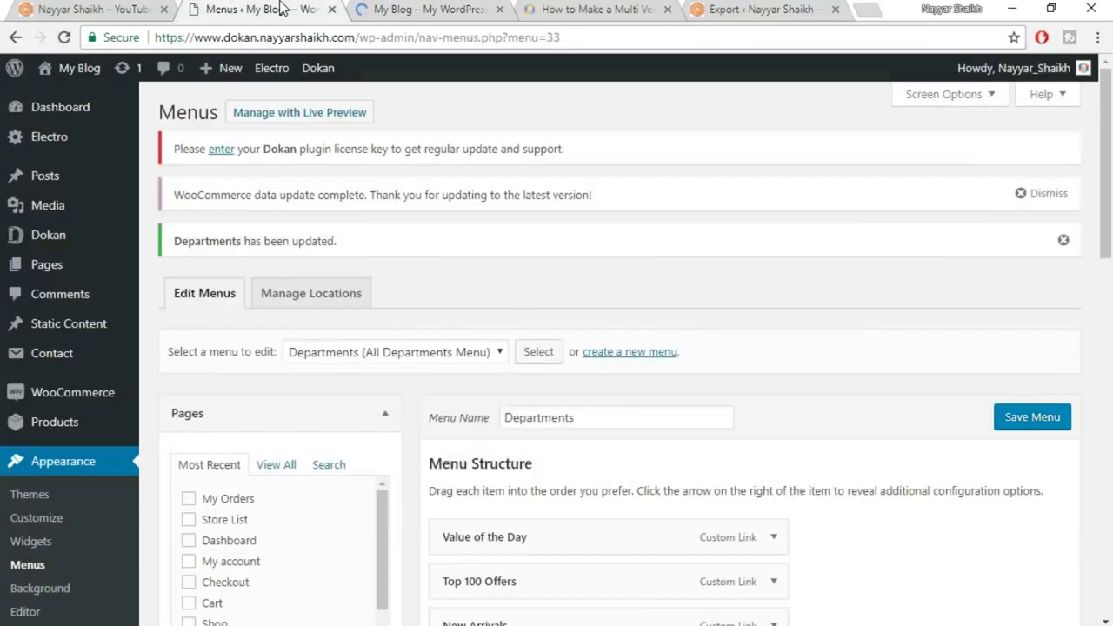
pyautogui.scroll(-15, 657, 221)
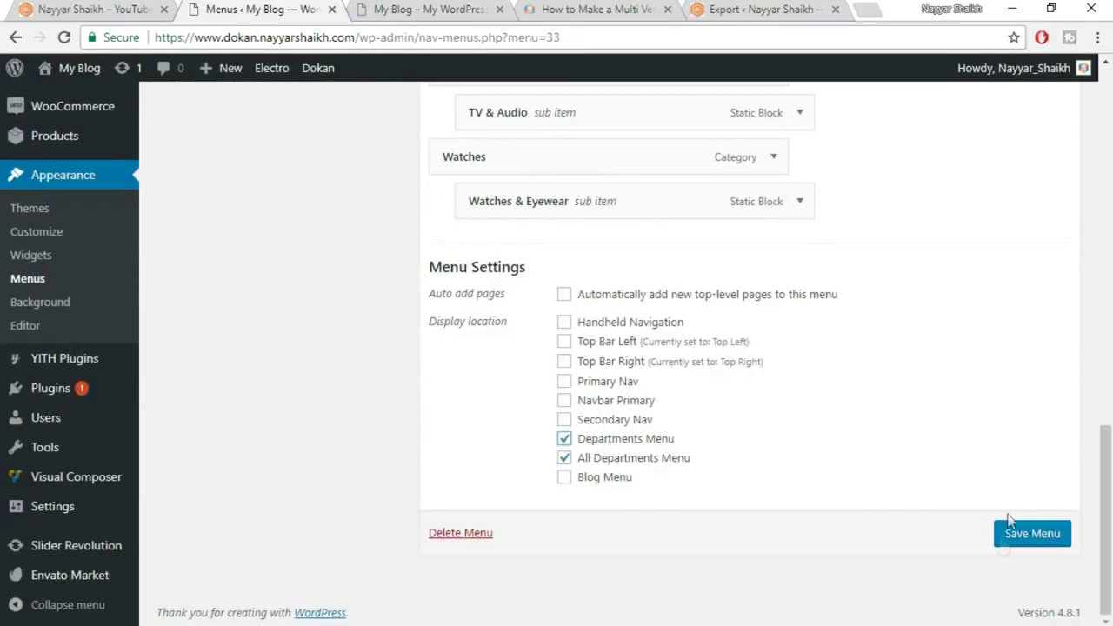
pyautogui.click(1029, 537)
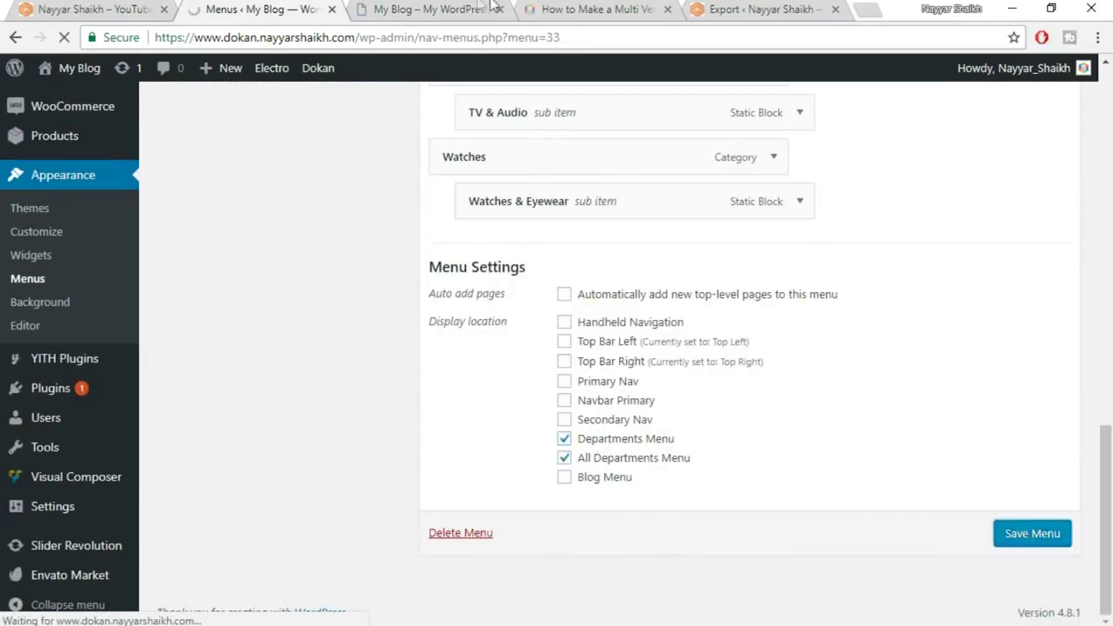
# Reload the storefront without the trailing # and compare its mega-menus with the Electro demo.
pyautogui.click(418, 9)
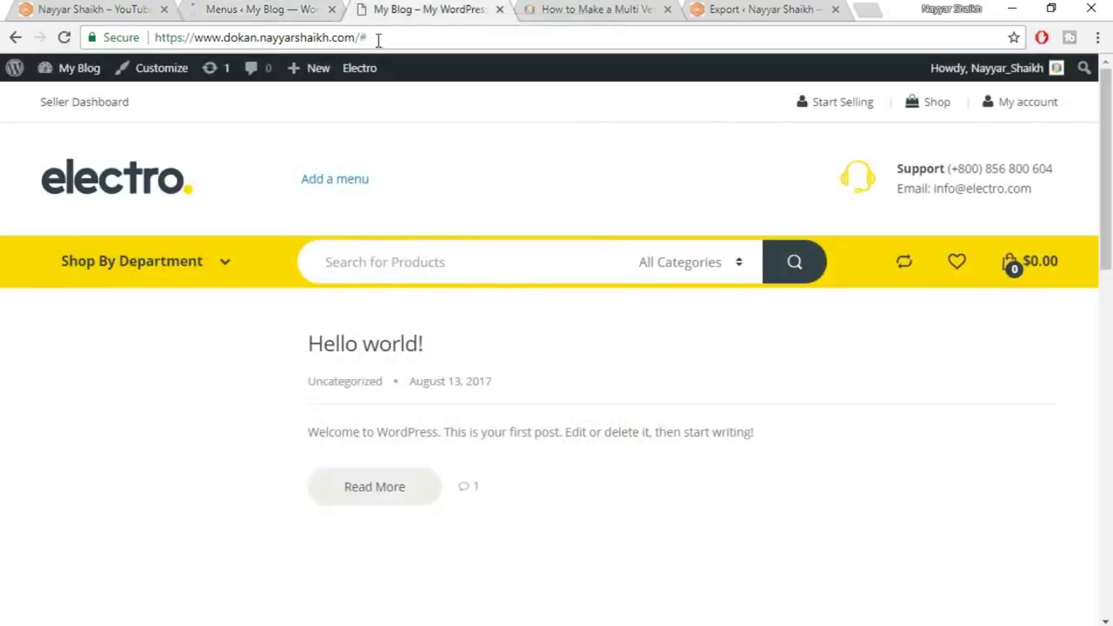
pyautogui.press('BackSpace')
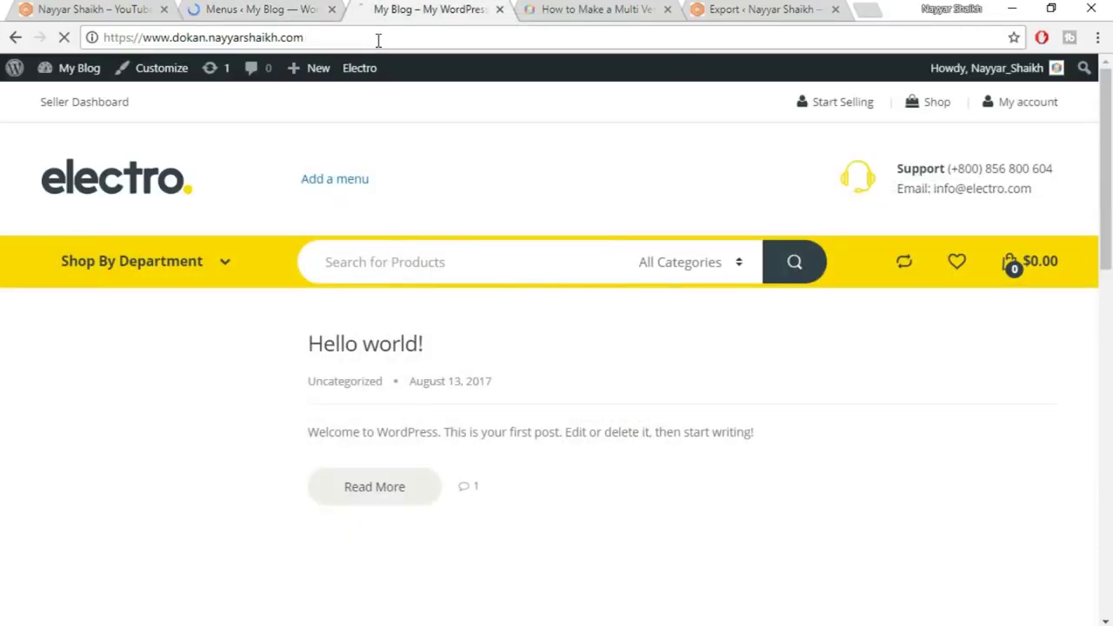
pyautogui.press('Return')
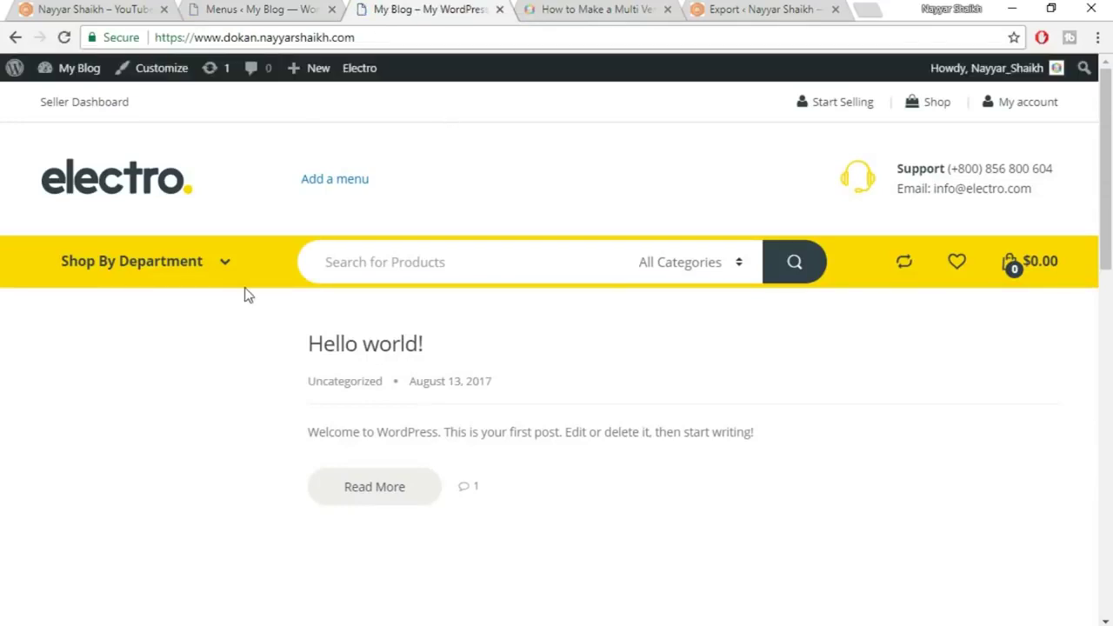
pyautogui.moveTo(229, 272)
pyautogui.scroll(-2, 222, 261)
pyautogui.moveTo(218, 250)
pyautogui.moveTo(191, 433)
pyautogui.scroll(2, 186, 279)
pyautogui.click(76, 9)
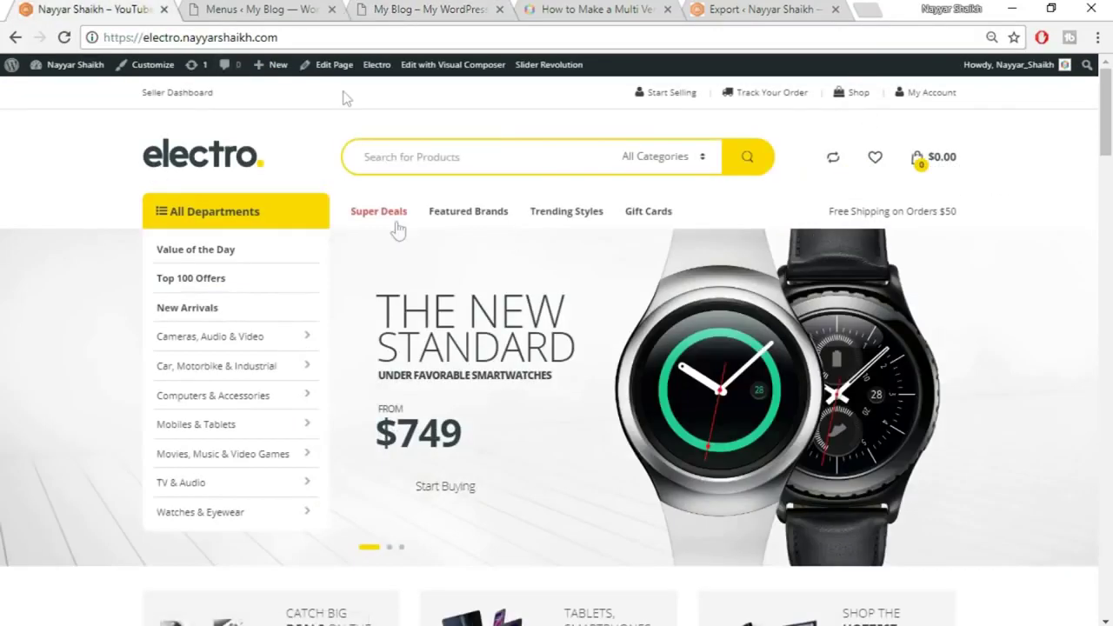
pyautogui.click(415, 7)
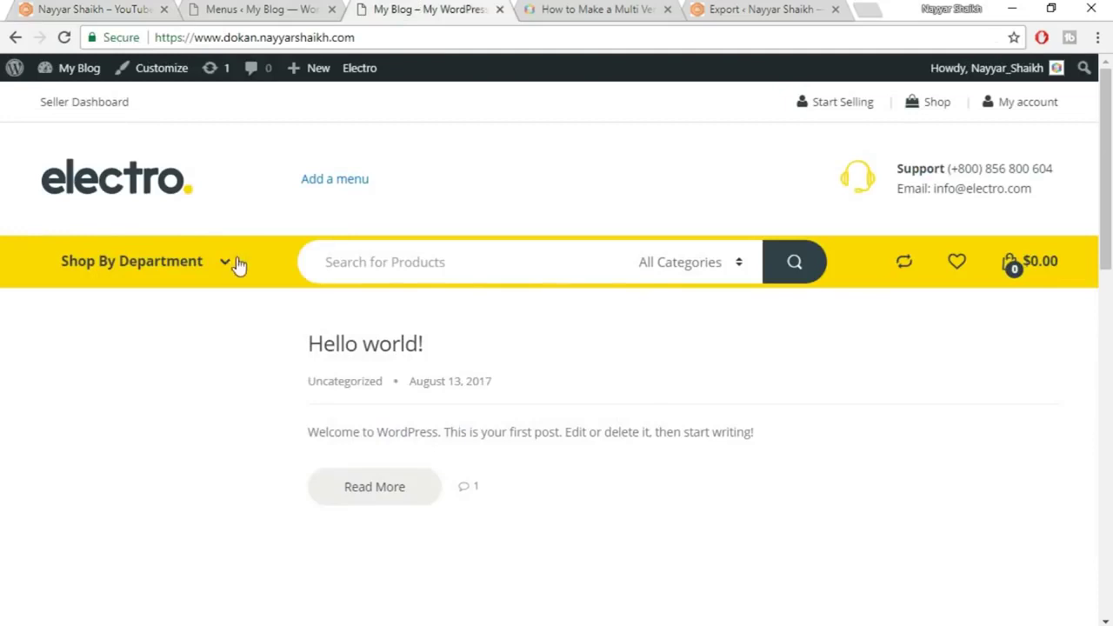
pyautogui.click(285, 4)
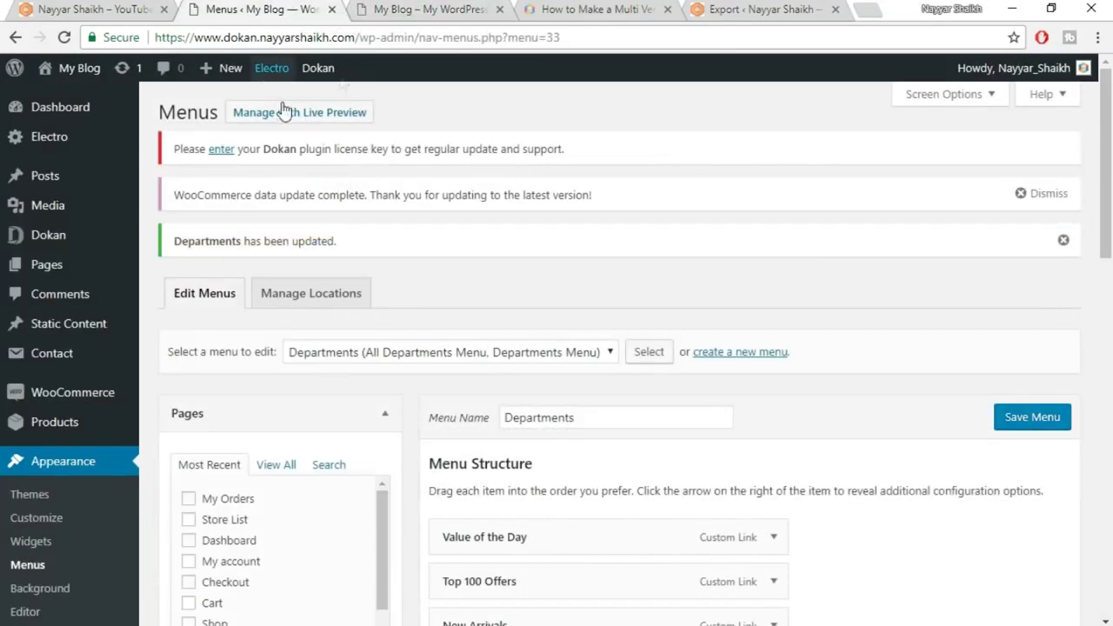
# Set the Electro Header Style to Header v1 and save the changes.
pyautogui.moveTo(273, 78)
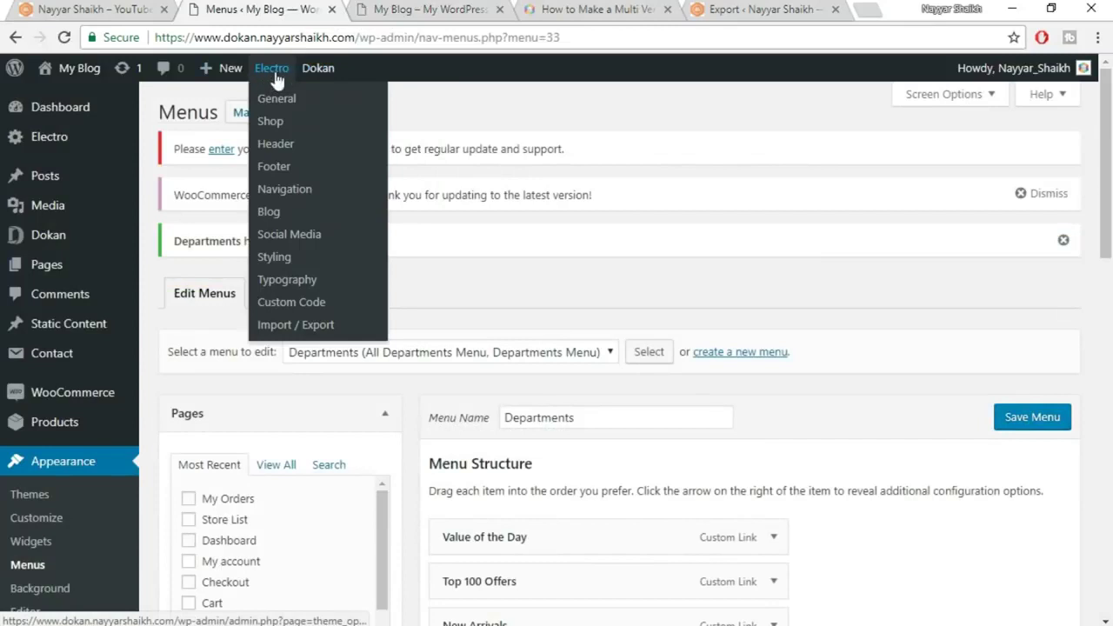
pyautogui.click(280, 154)
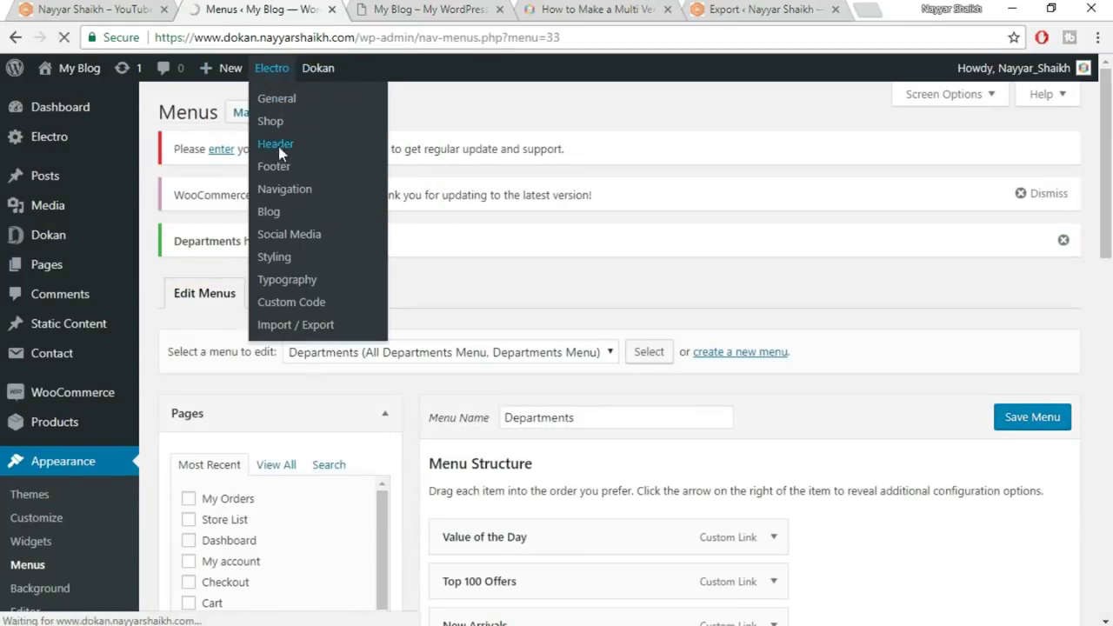
pyautogui.scroll(-2, 835, 313)
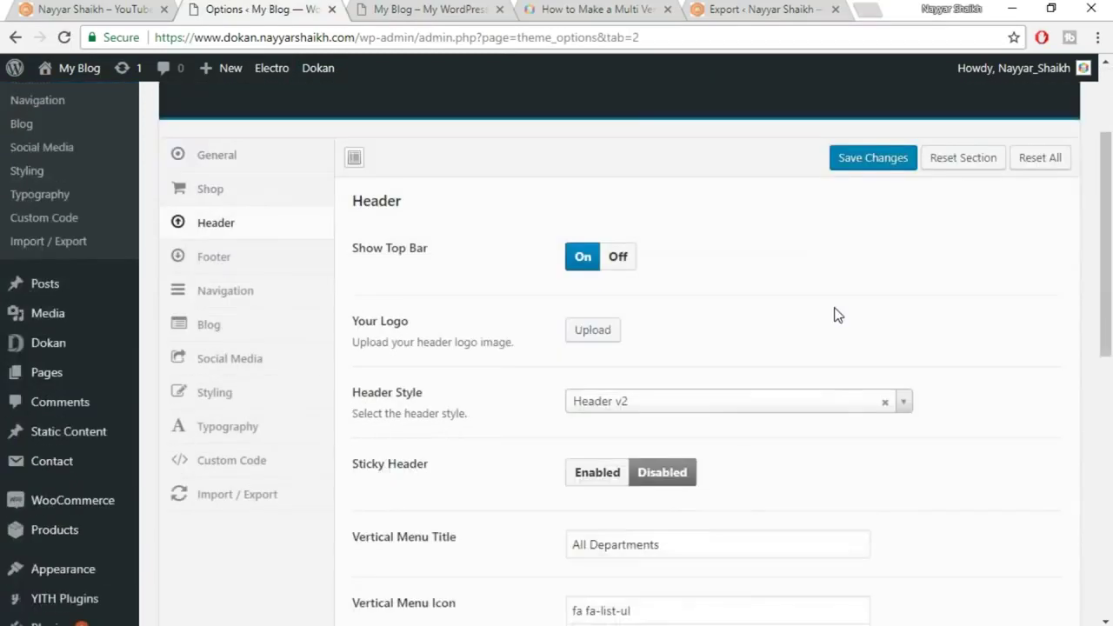
pyautogui.click(683, 397)
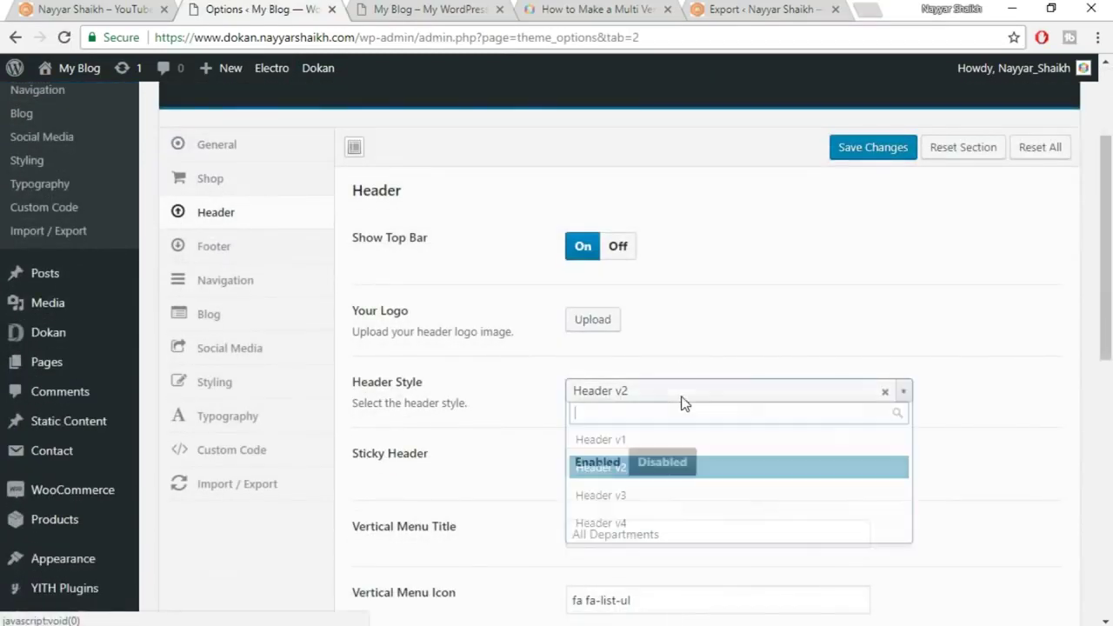
pyautogui.click(654, 442)
pyautogui.scroll(-3, 1009, 412)
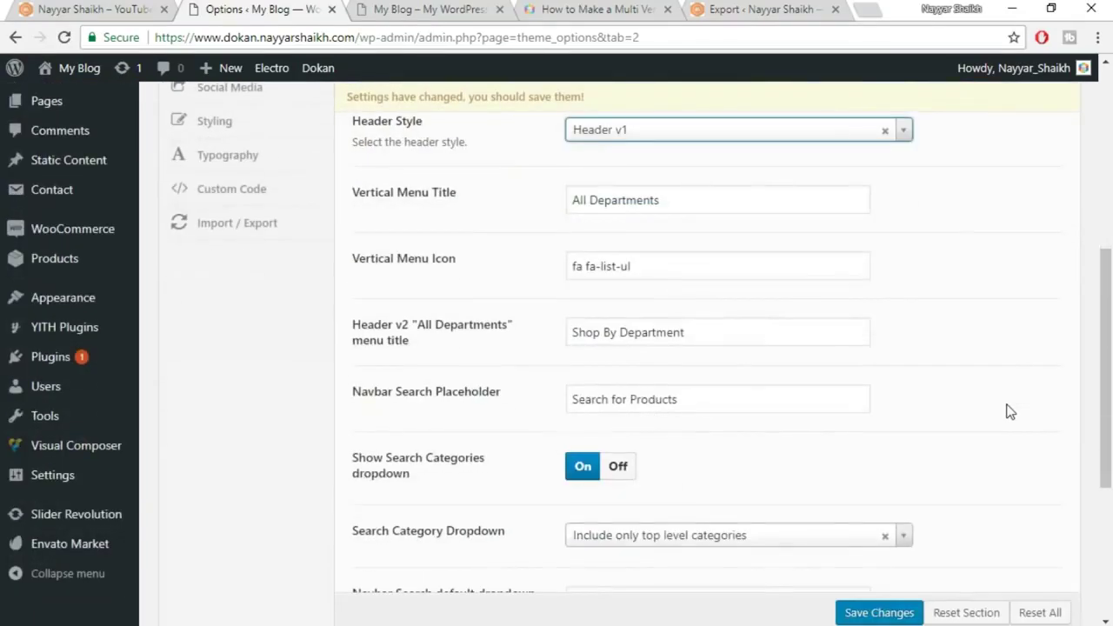
pyautogui.scroll(-4, 1009, 393)
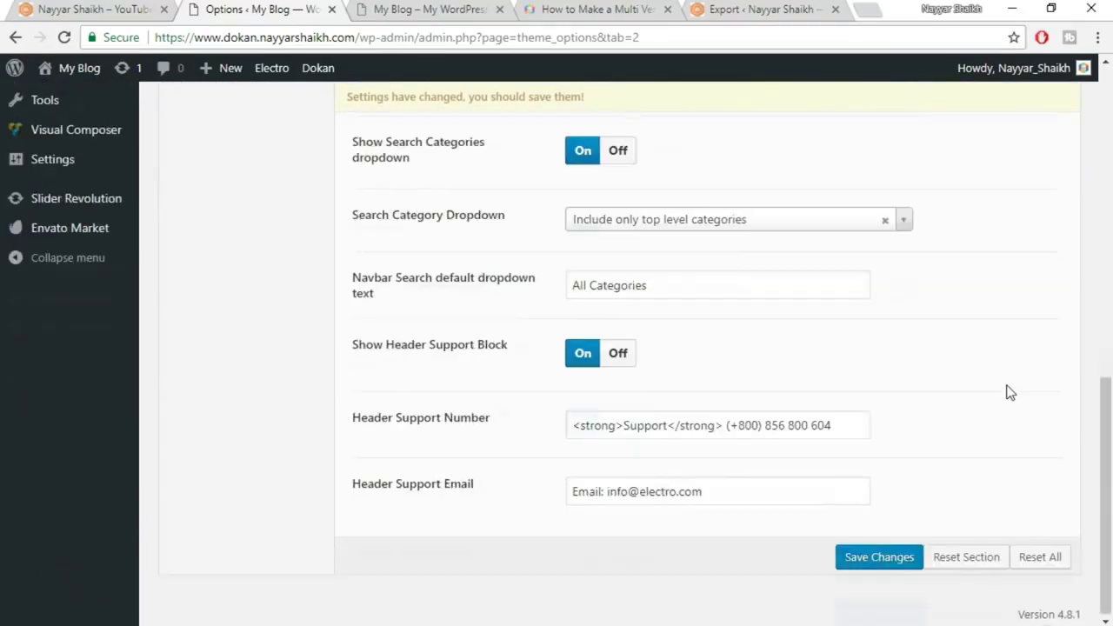
pyautogui.click(881, 557)
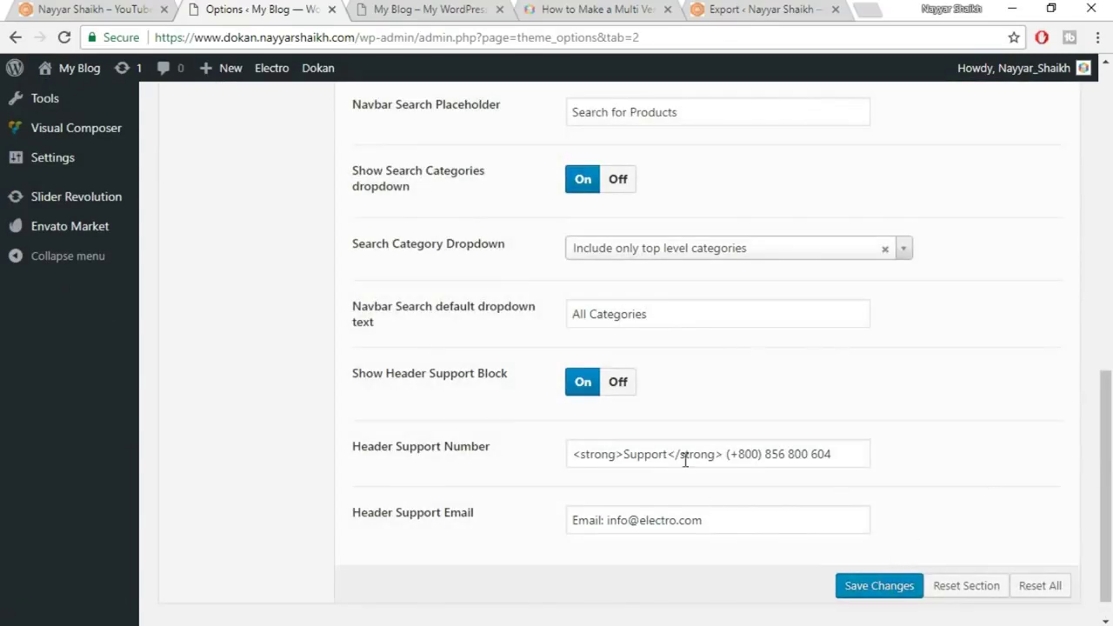
# Compare with the Electro demo, re-save the header options and reload the storefront.
pyautogui.scroll(-1, 698, 470)
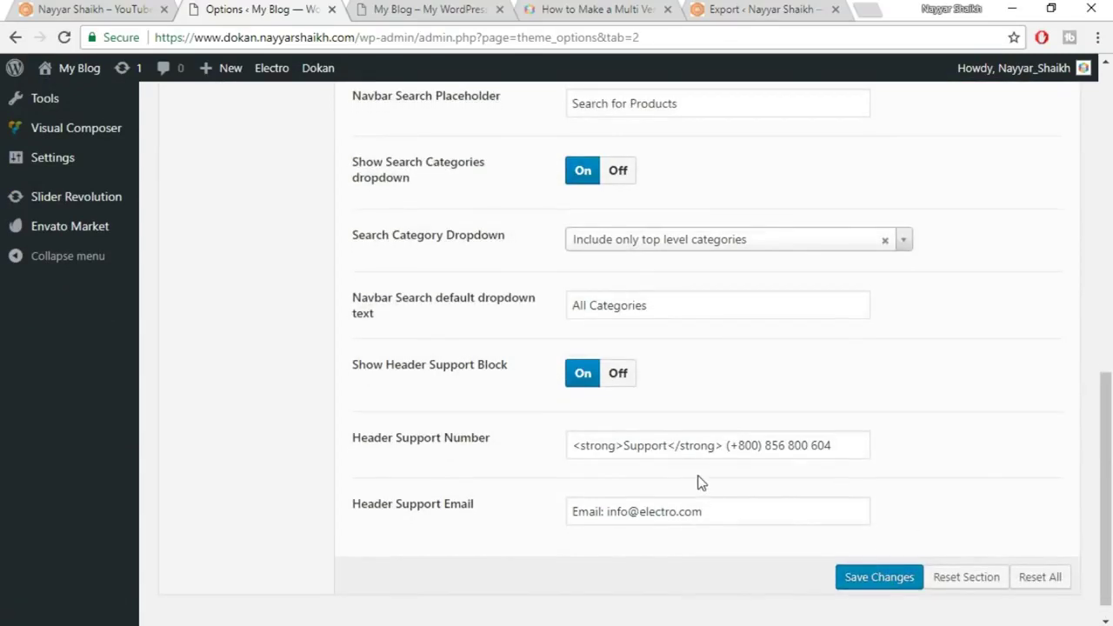
pyautogui.click(60, 7)
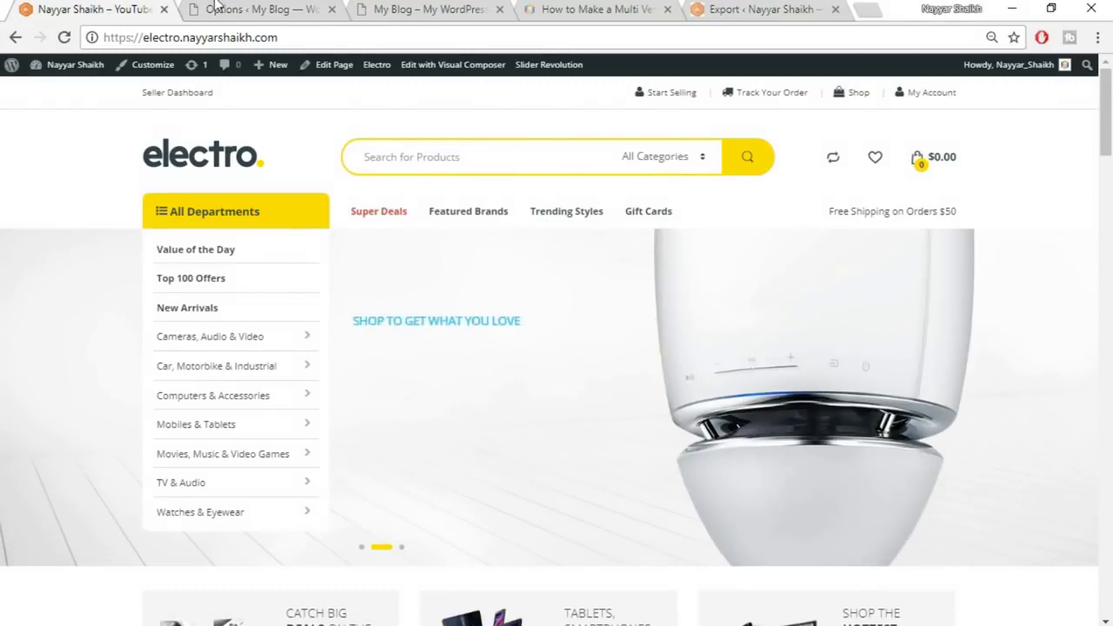
pyautogui.click(385, 7)
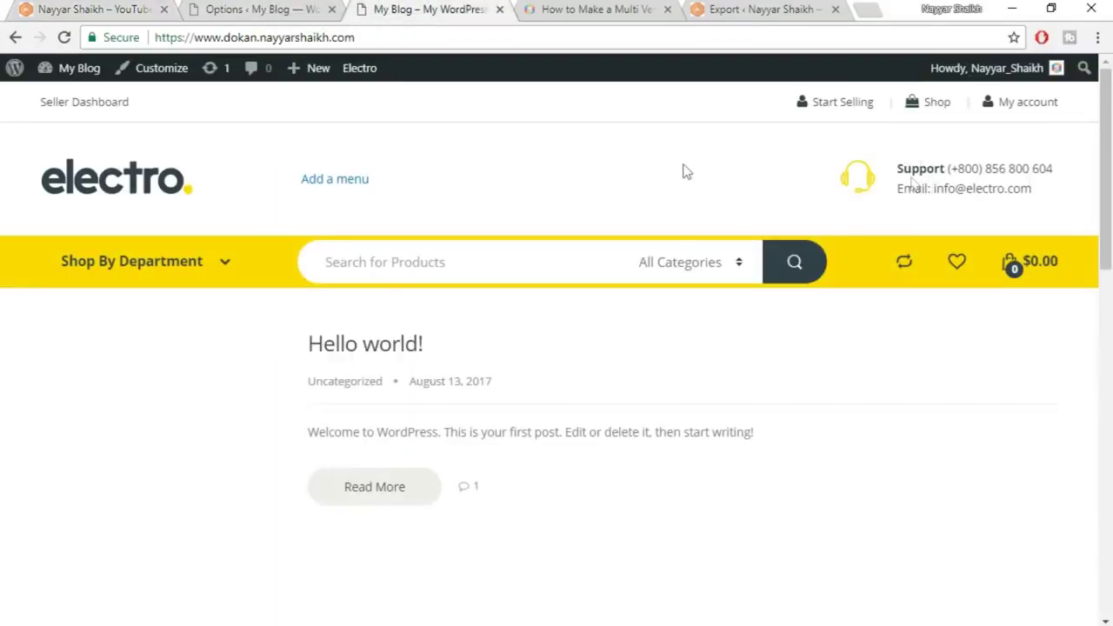
pyautogui.click(322, 8)
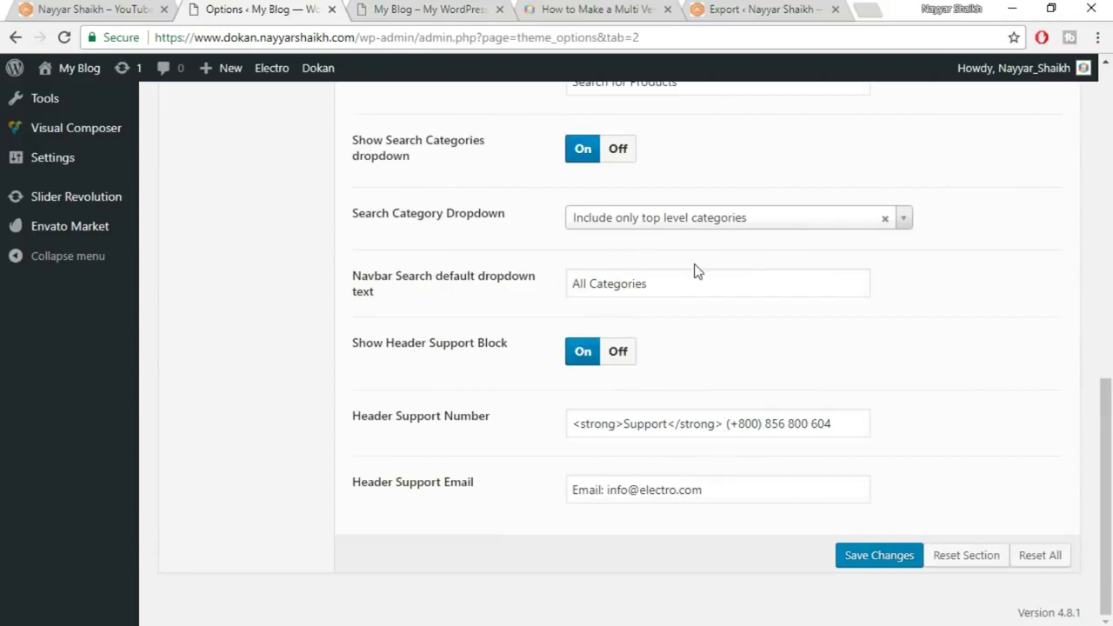
pyautogui.scroll(5, 698, 269)
pyautogui.scroll(5, 699, 270)
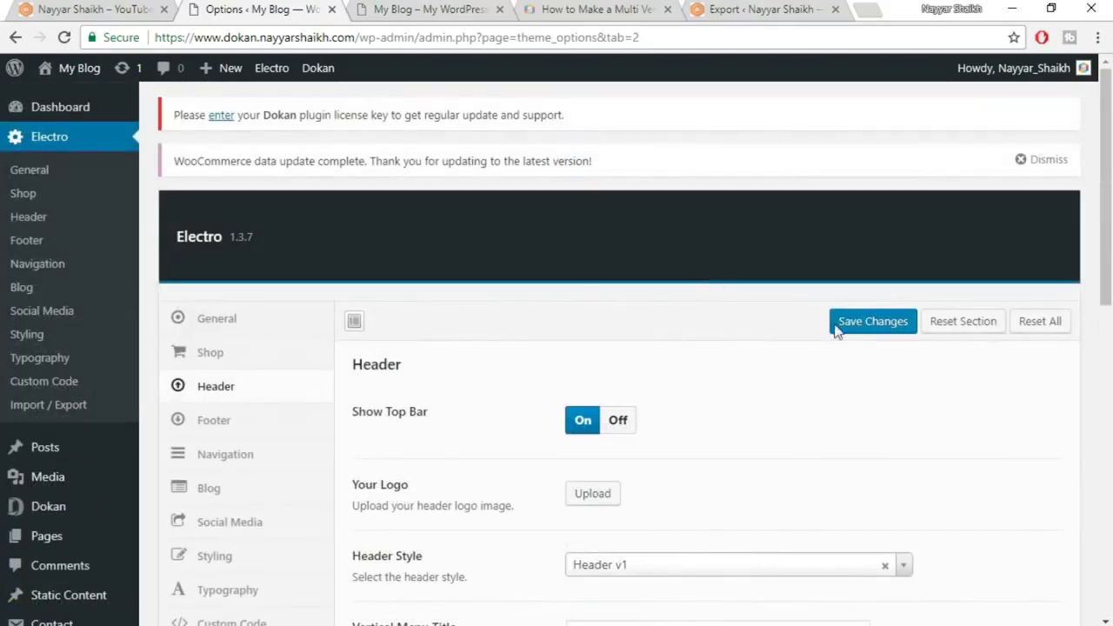
pyautogui.click(870, 326)
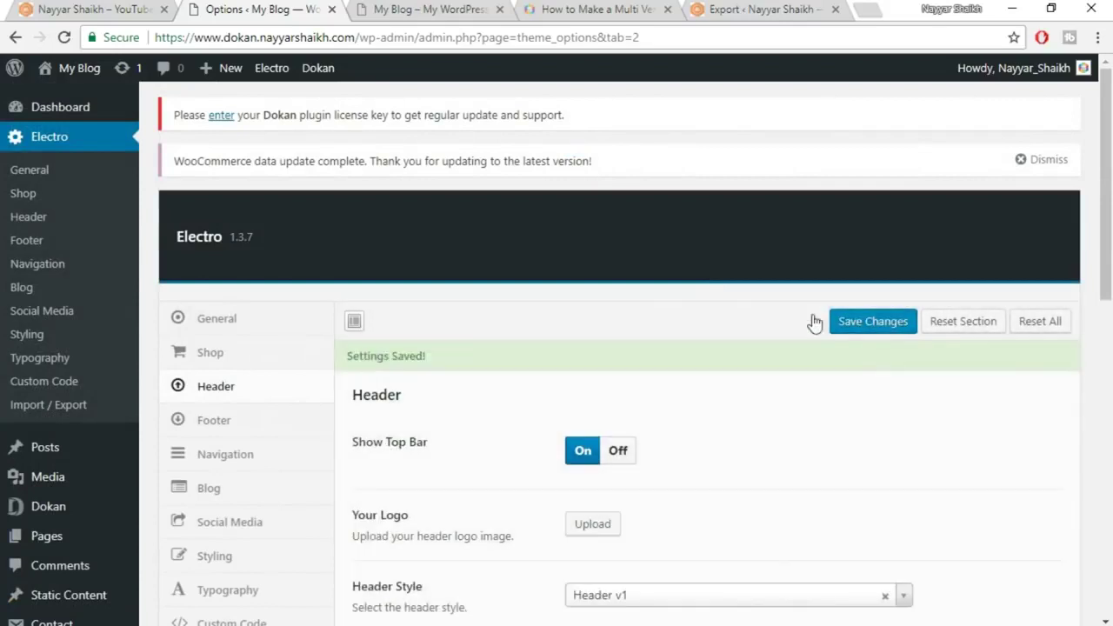
pyautogui.click(406, 10)
pyautogui.click(412, 33)
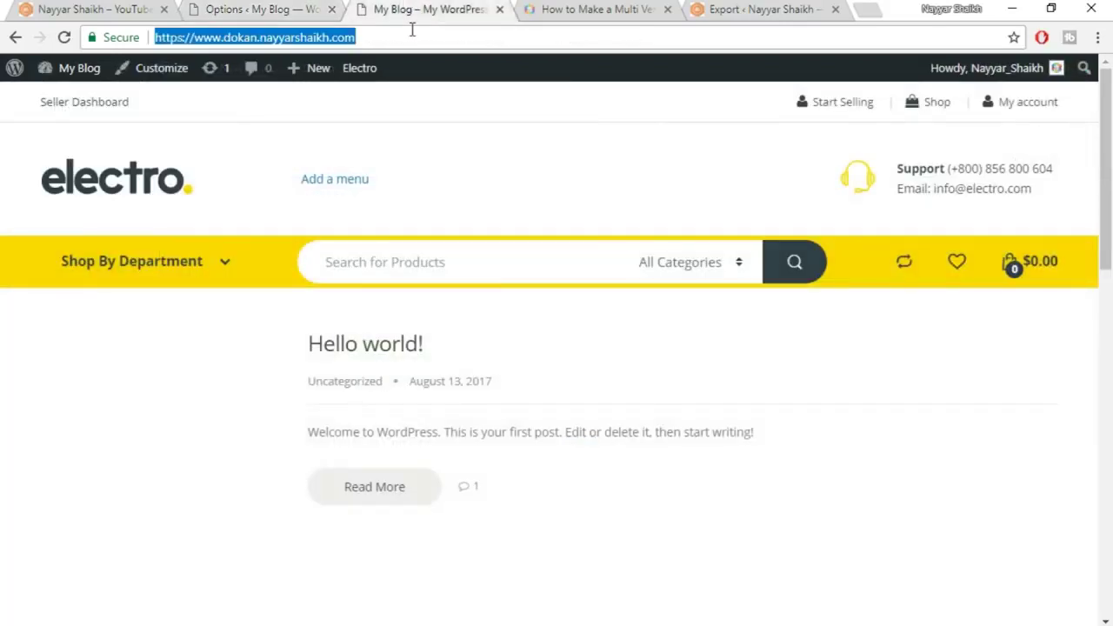
pyautogui.press('Return')
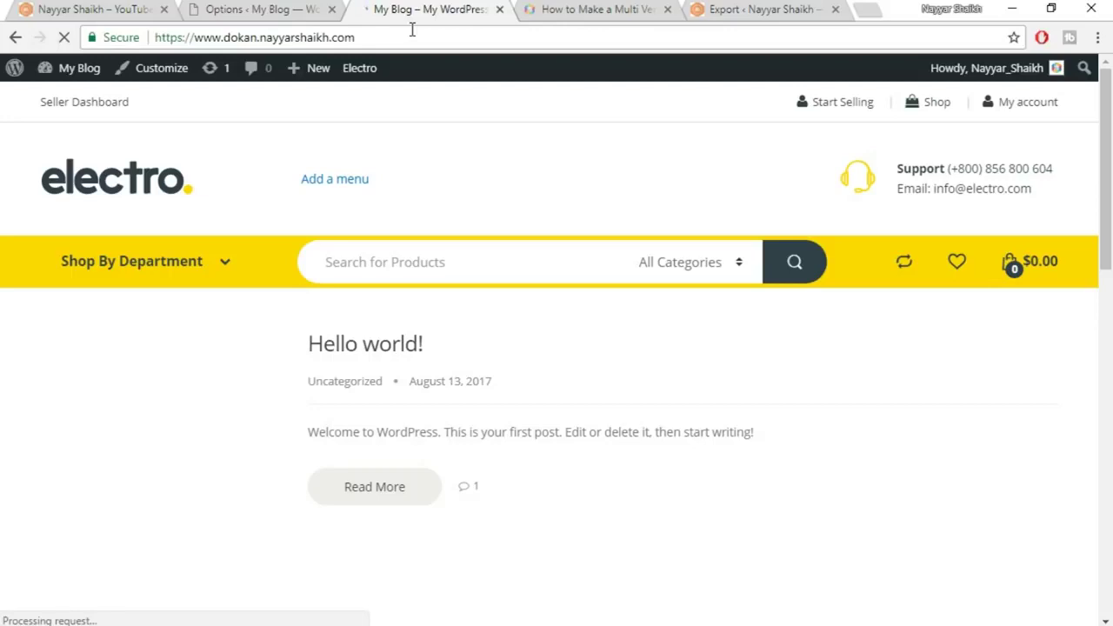
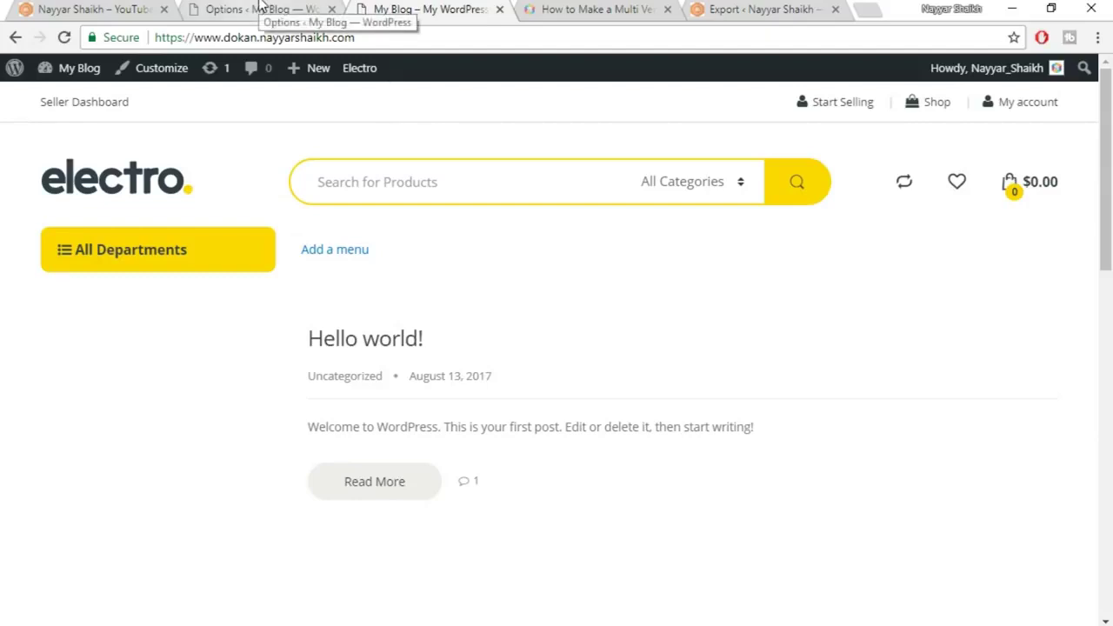
# Review the demo storefront and its homepage slider.
pyautogui.click(125, 9)
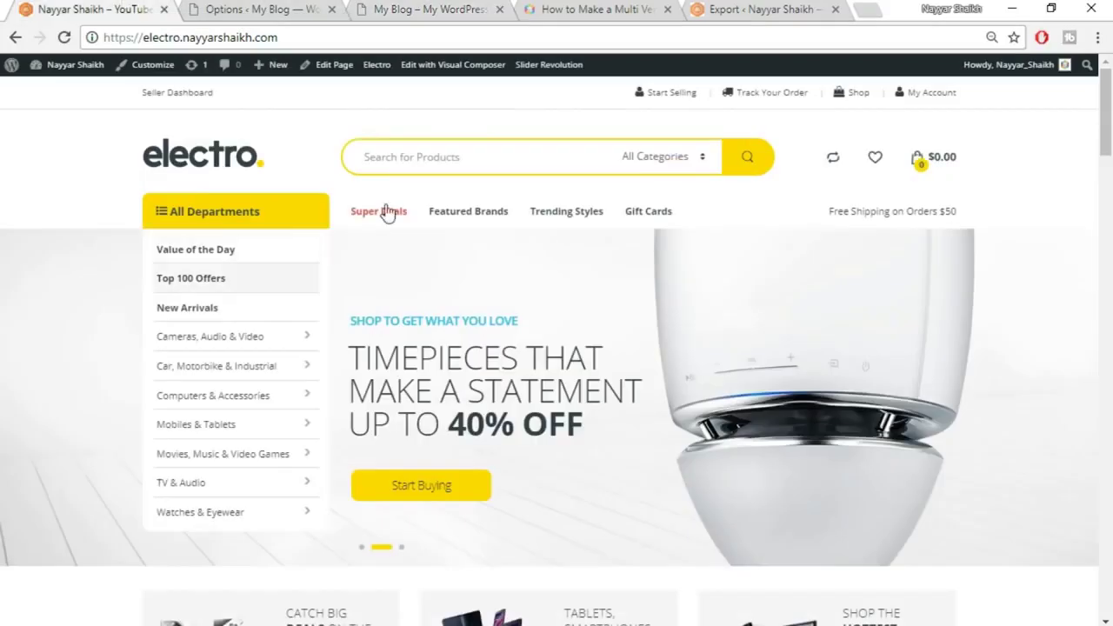
pyautogui.scroll(-3, 867, 308)
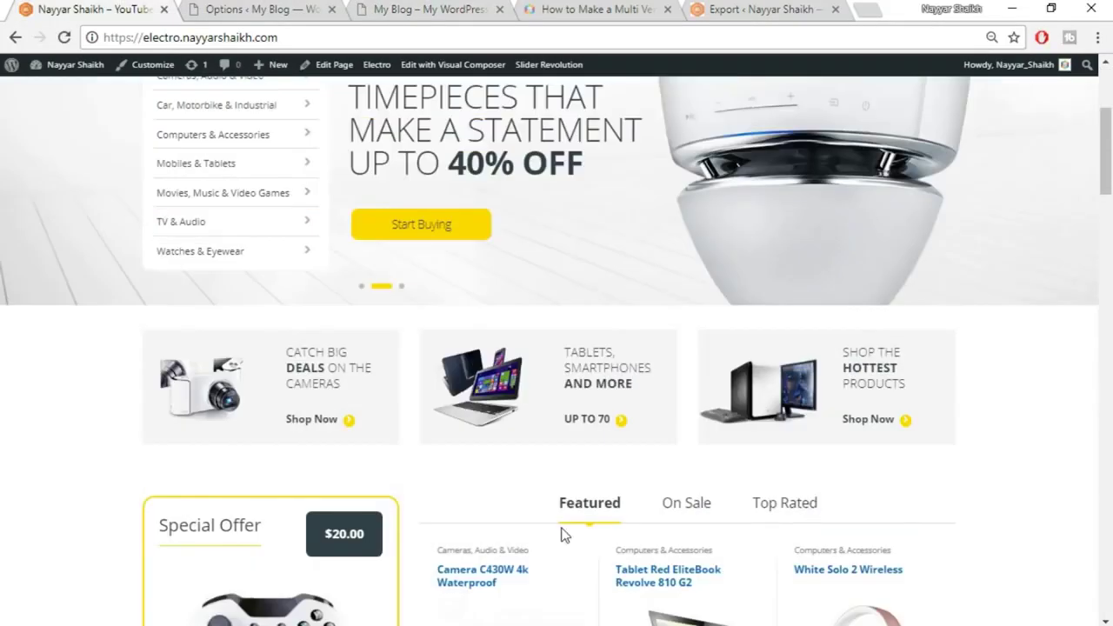
pyautogui.scroll(3, 912, 551)
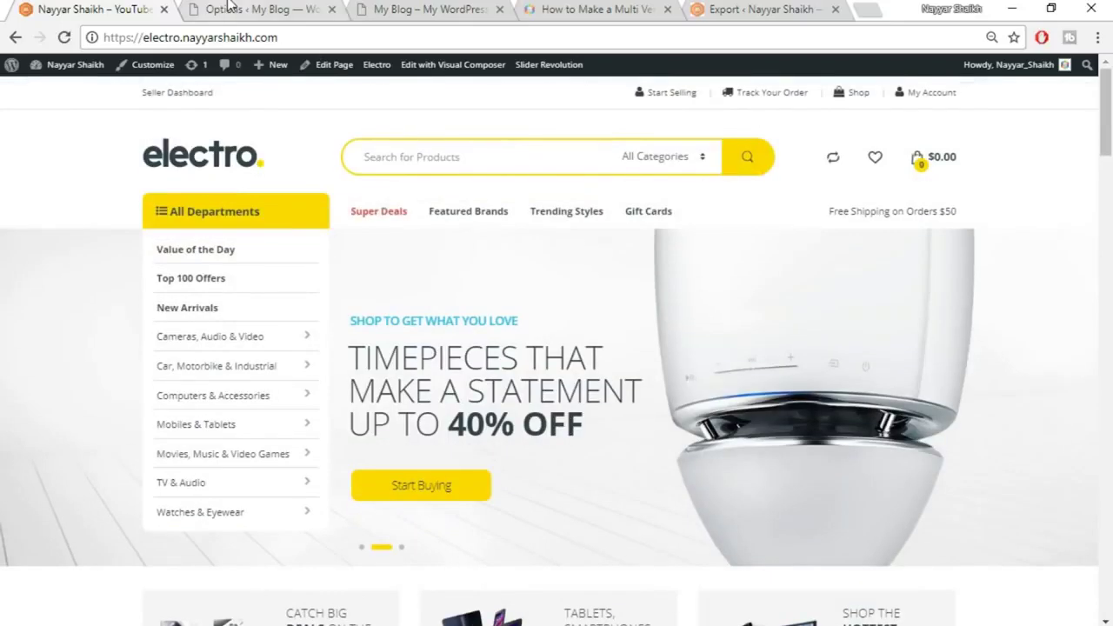
# Back in the admin, create and publish a new page titled 'Home Page'.
pyautogui.click(231, 9)
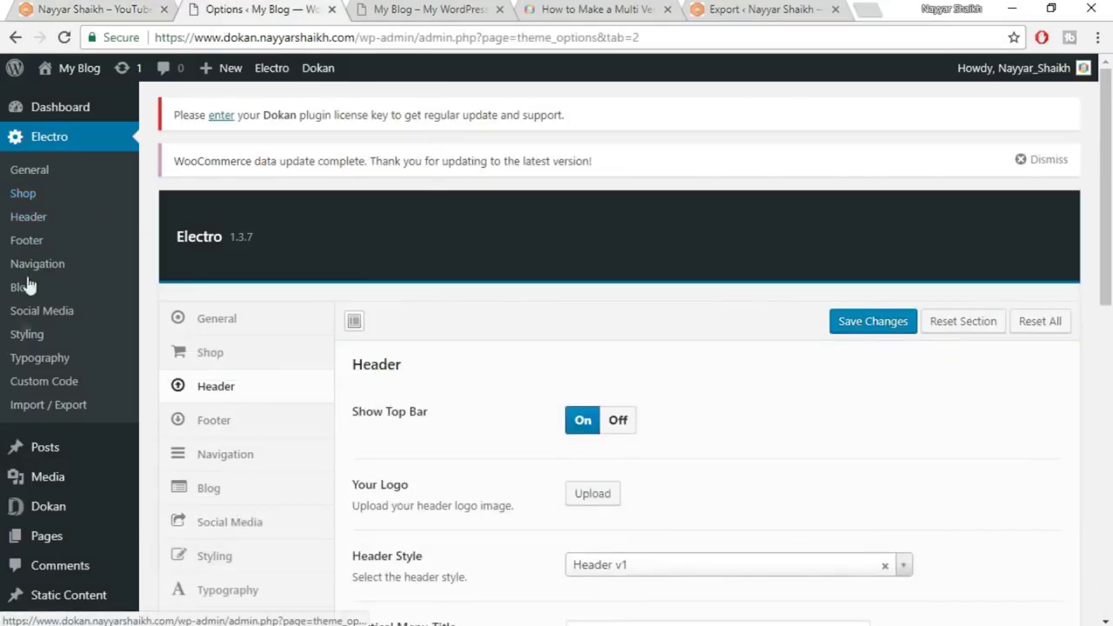
pyautogui.scroll(-2, 60, 448)
pyautogui.scroll(-1, 61, 448)
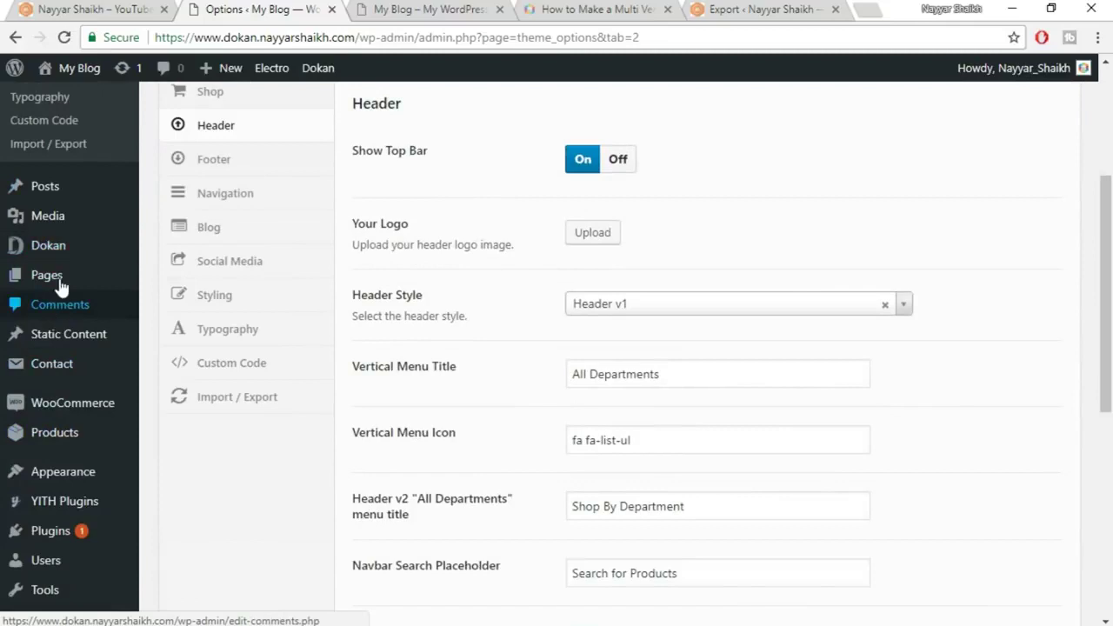
pyautogui.moveTo(60, 279)
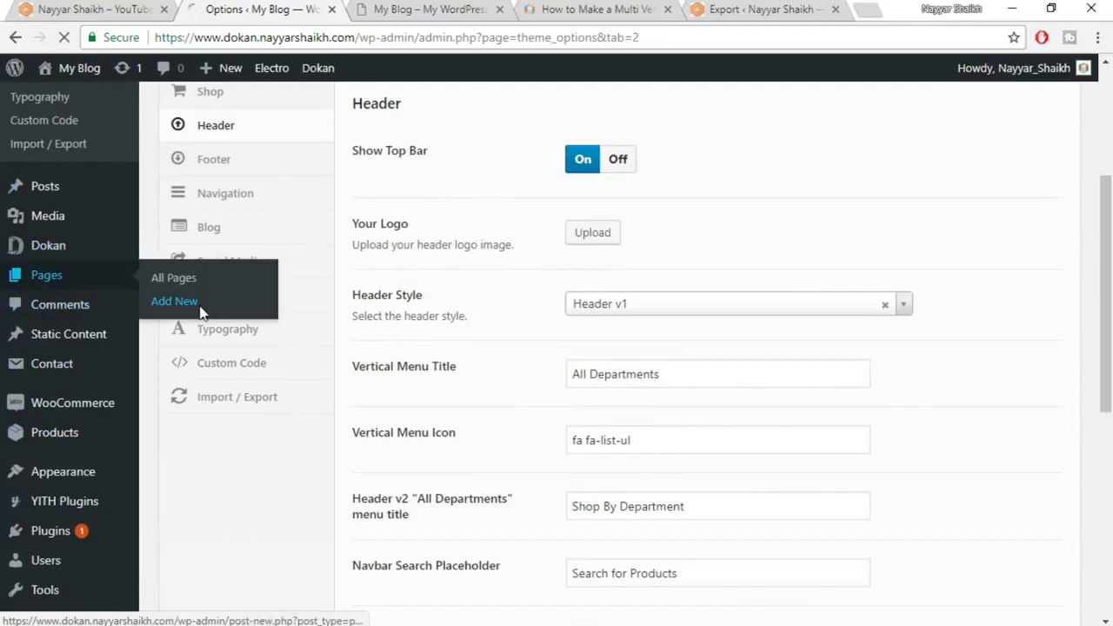
pyautogui.write('Home Page')
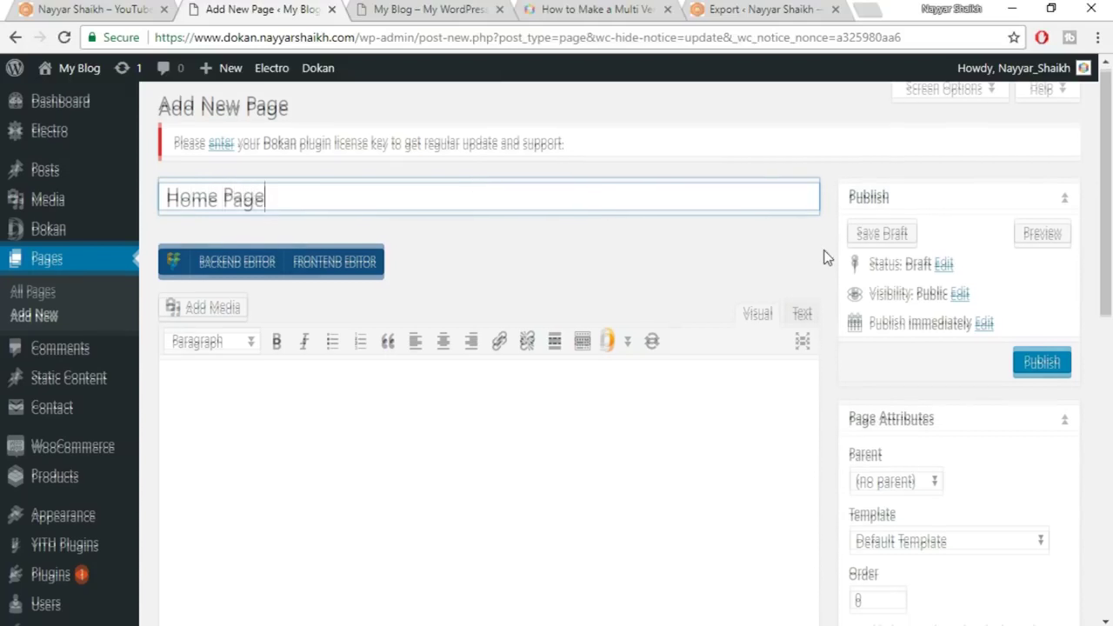
pyautogui.scroll(-2, 957, 252)
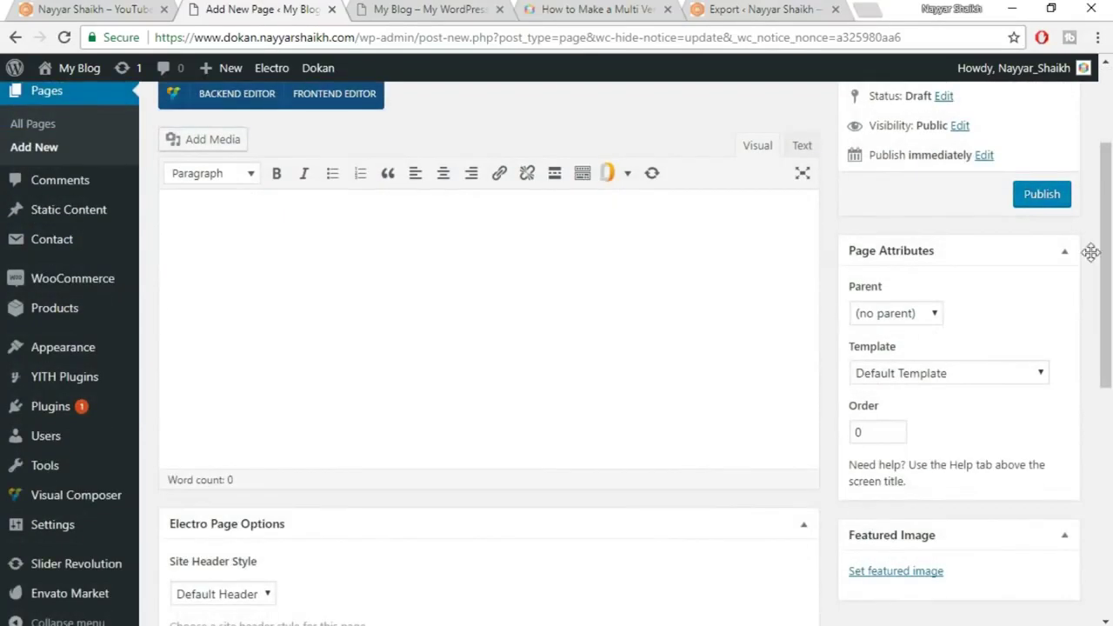
pyautogui.click(1041, 196)
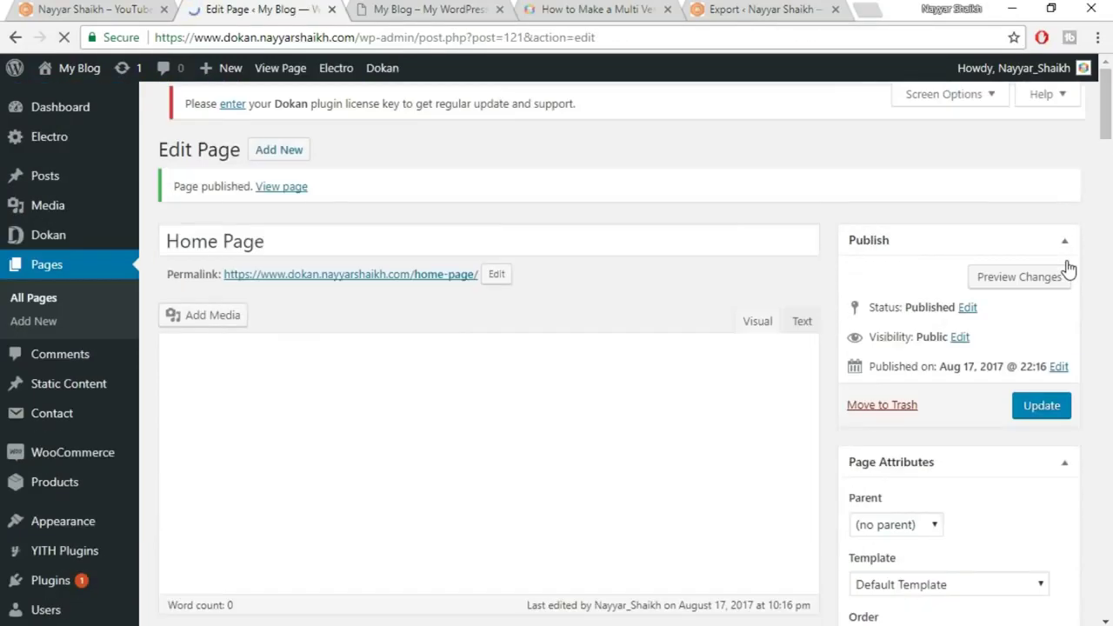
# Switch to the live storefront tab showing the default Electro blog layout.
pyautogui.click(427, 8)
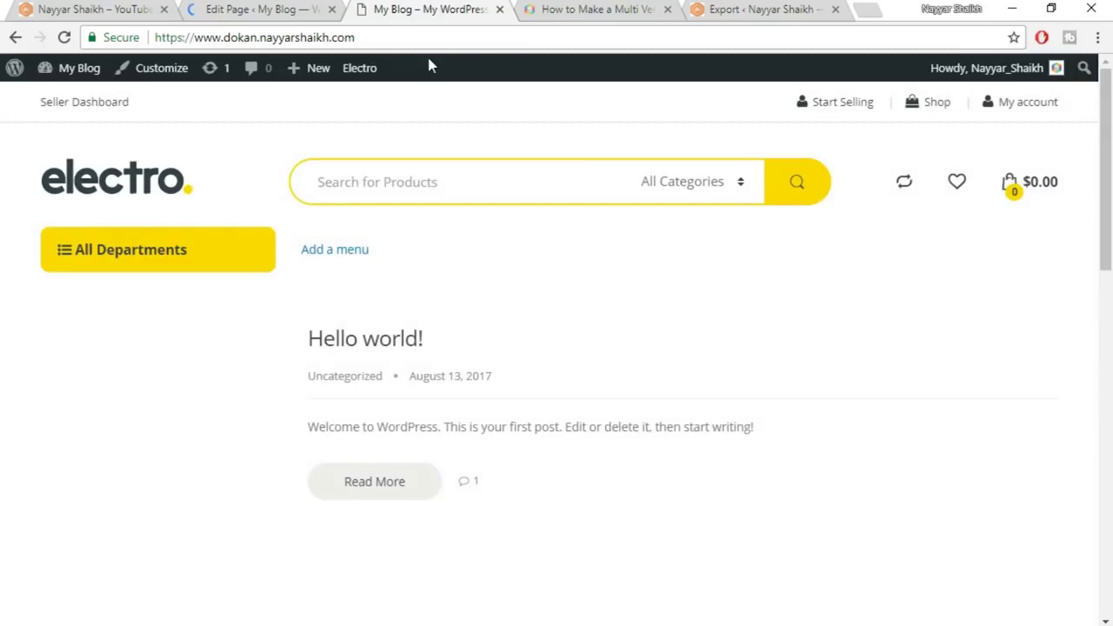
# In the Customizer, set 'A static page' with Home Page as front page, then Save & Publish.
pyautogui.click(165, 73)
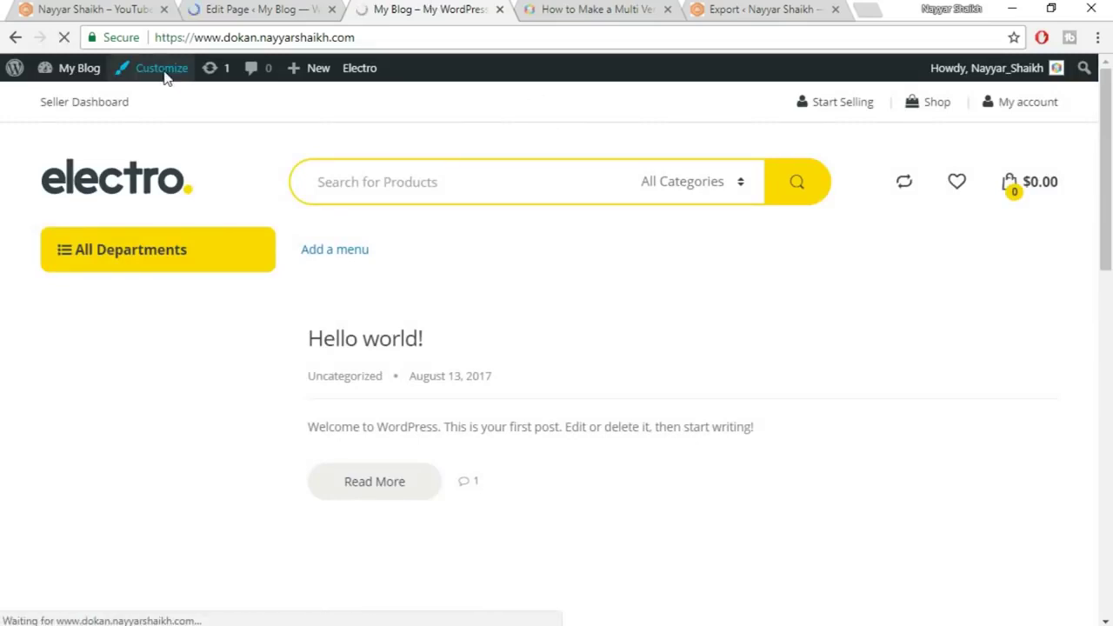
pyautogui.scroll(-3, 210, 297)
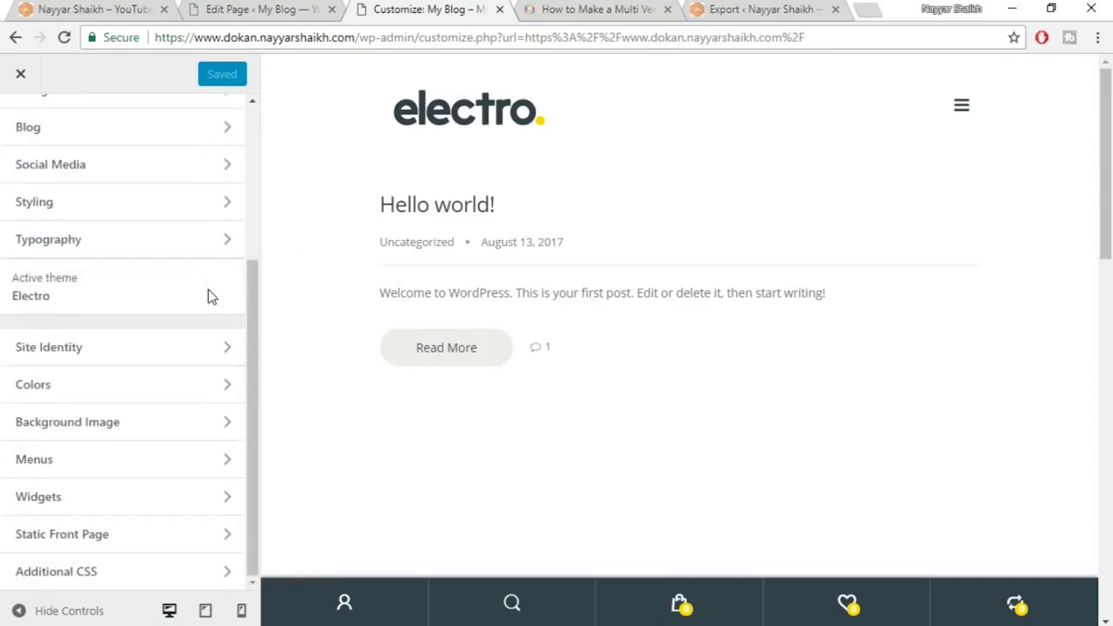
pyautogui.click(143, 541)
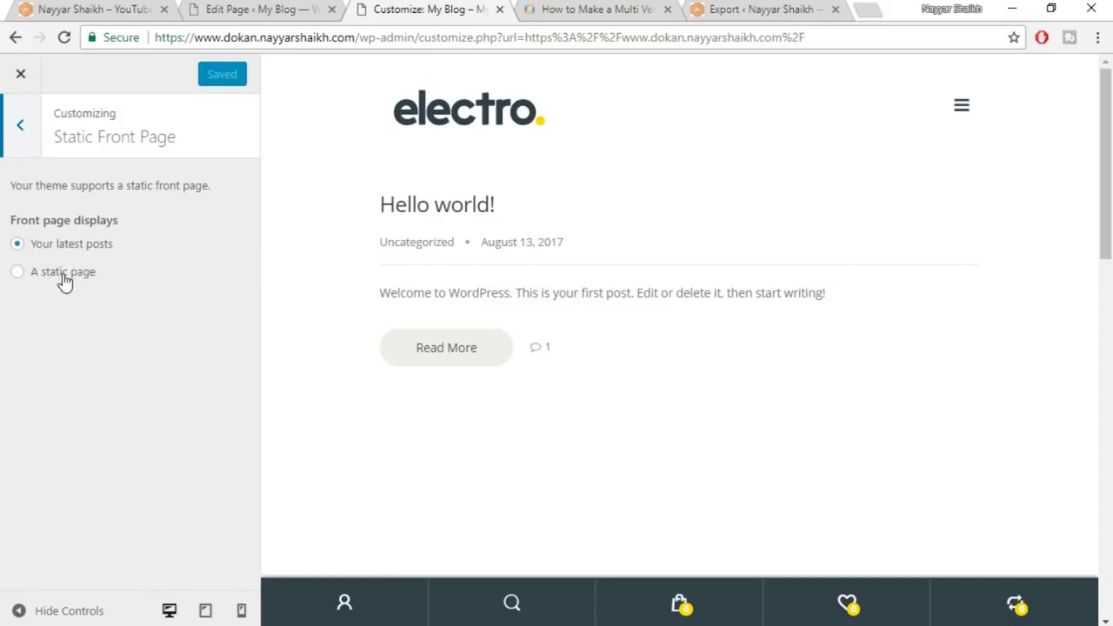
pyautogui.click(64, 275)
pyautogui.click(87, 343)
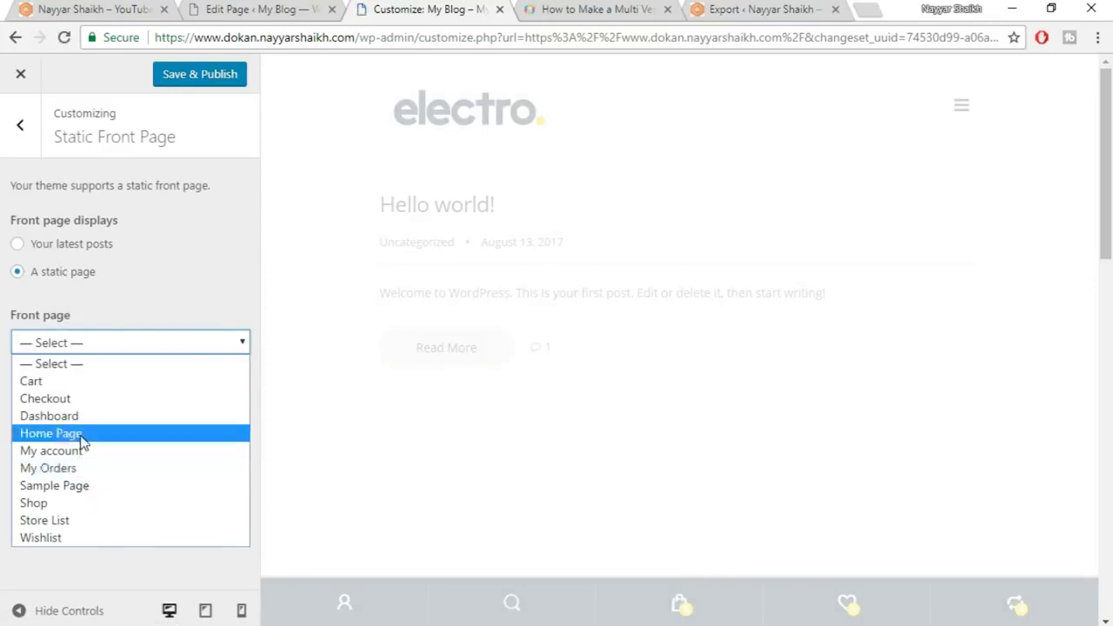
pyautogui.click(80, 433)
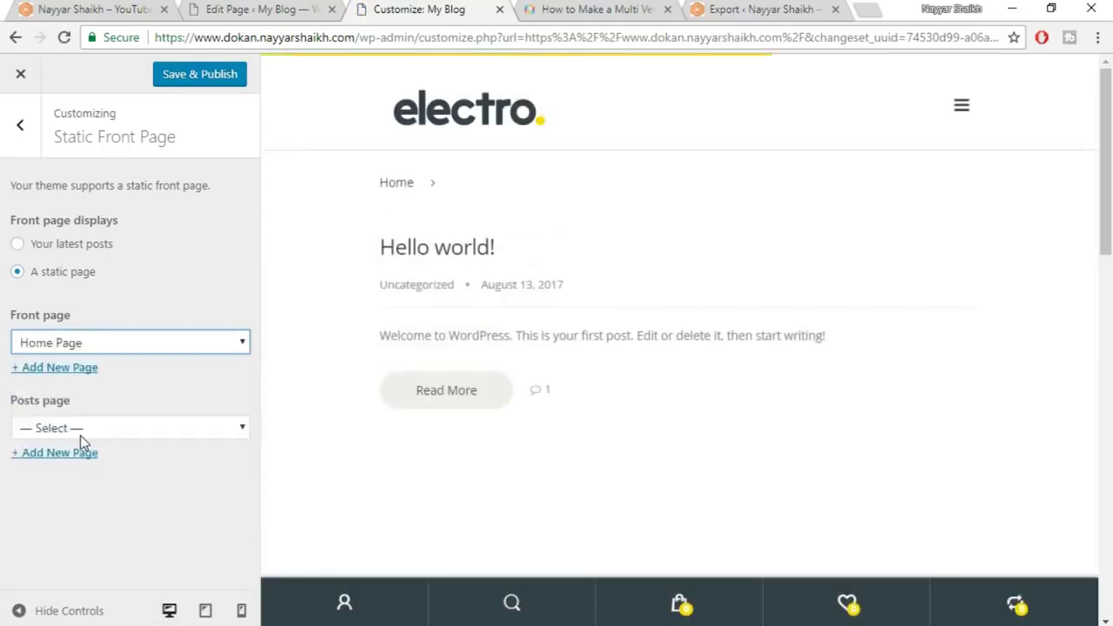
pyautogui.click(207, 80)
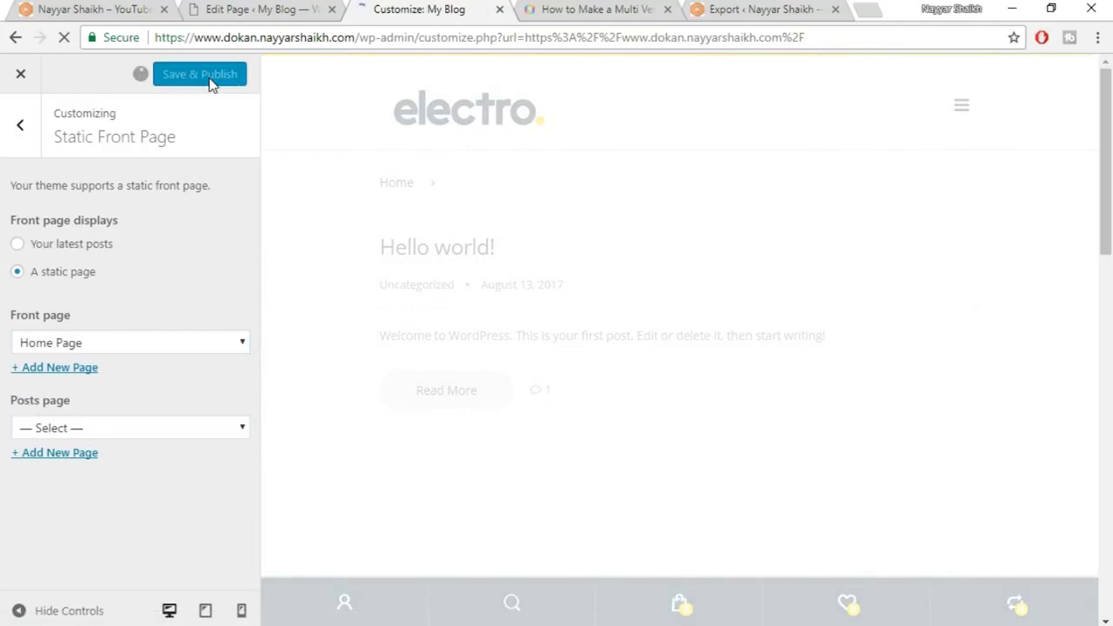
pyautogui.click(21, 76)
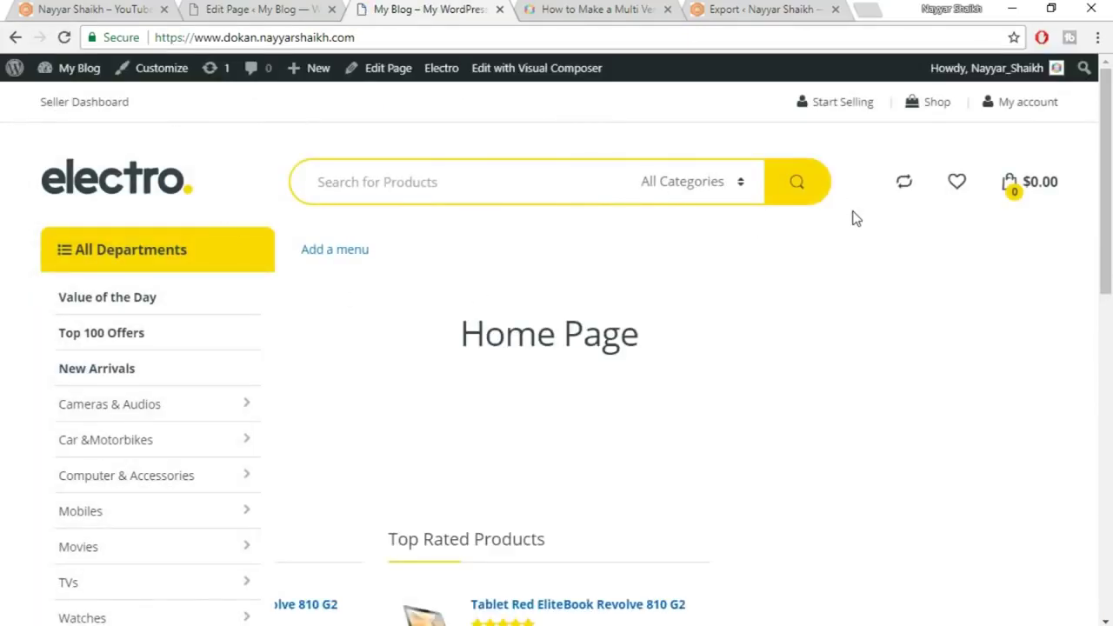
# Zoom the browser to 80% and compare the demo slider with the new Home Page.
pyautogui.hotkey('ctrl', '-')
pyautogui.hotkey('ctrl', '-')
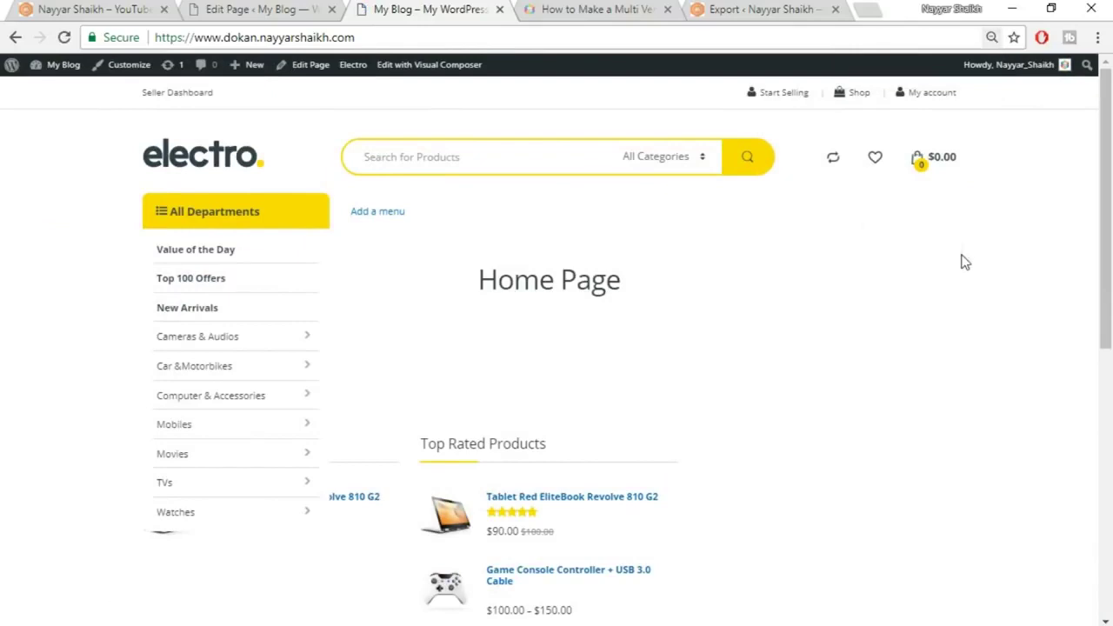
pyautogui.click(99, 7)
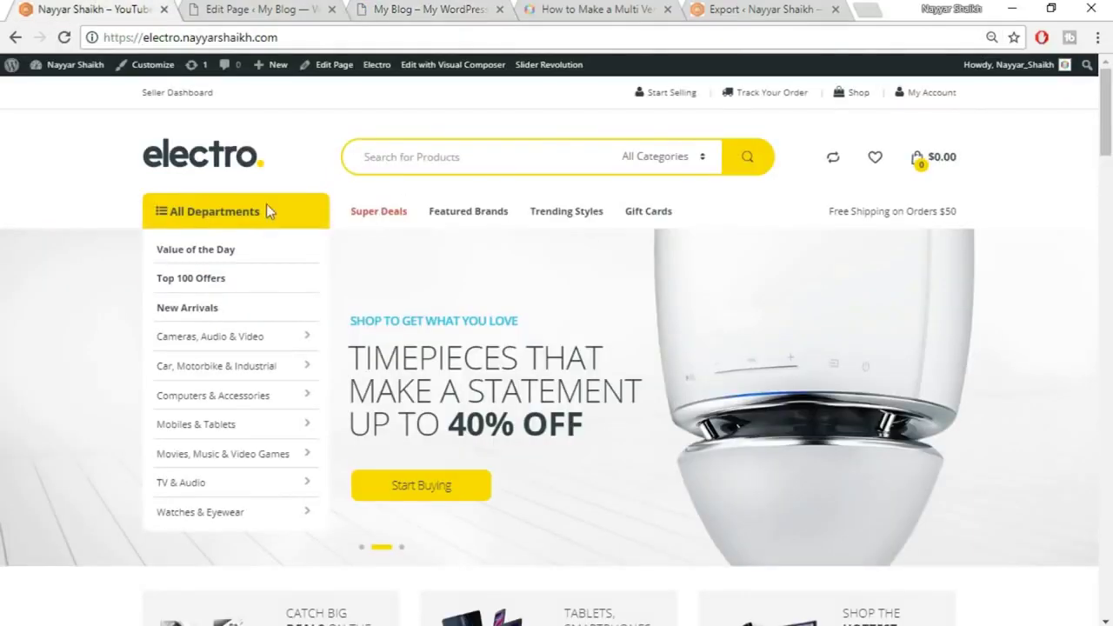
pyautogui.click(426, 9)
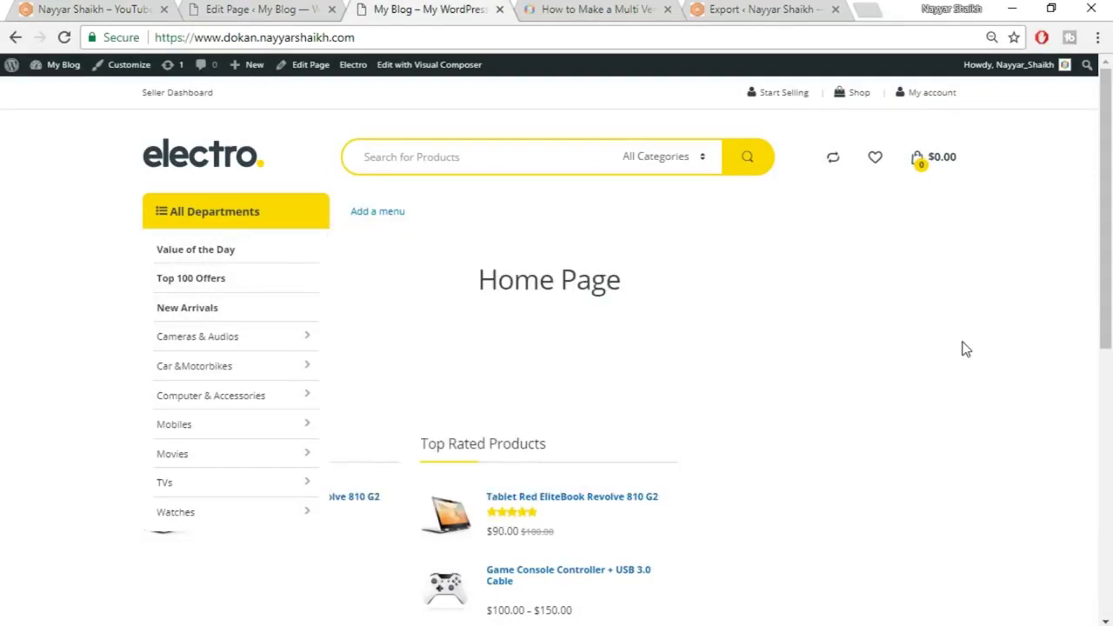
pyautogui.click(102, 7)
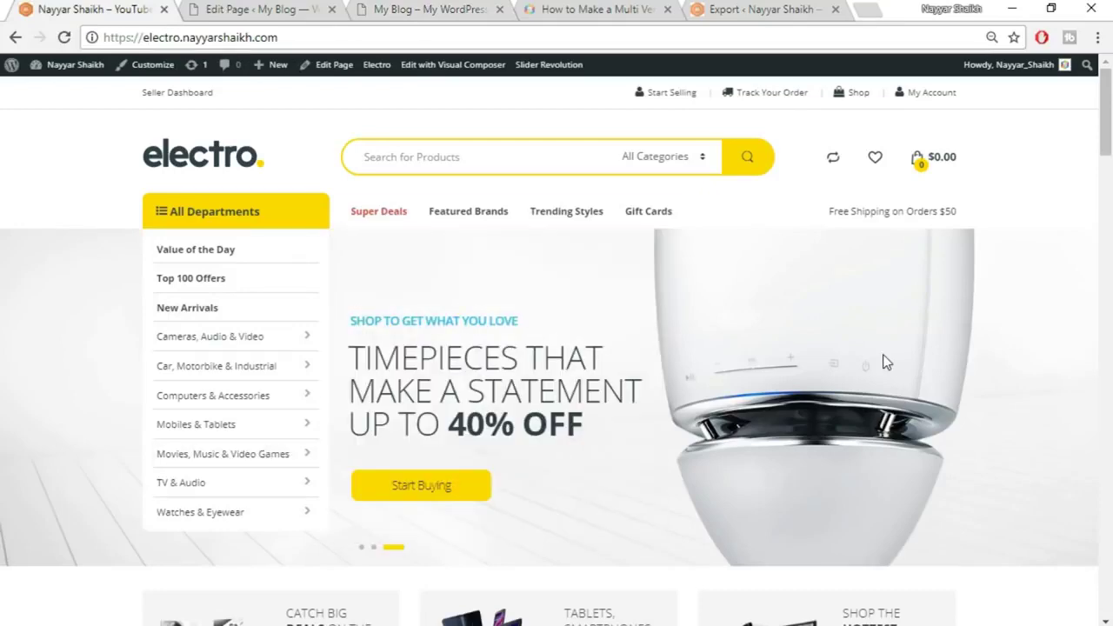
# Return to Edit Page and go to the Slider Revolution dashboard.
pyautogui.click(263, 7)
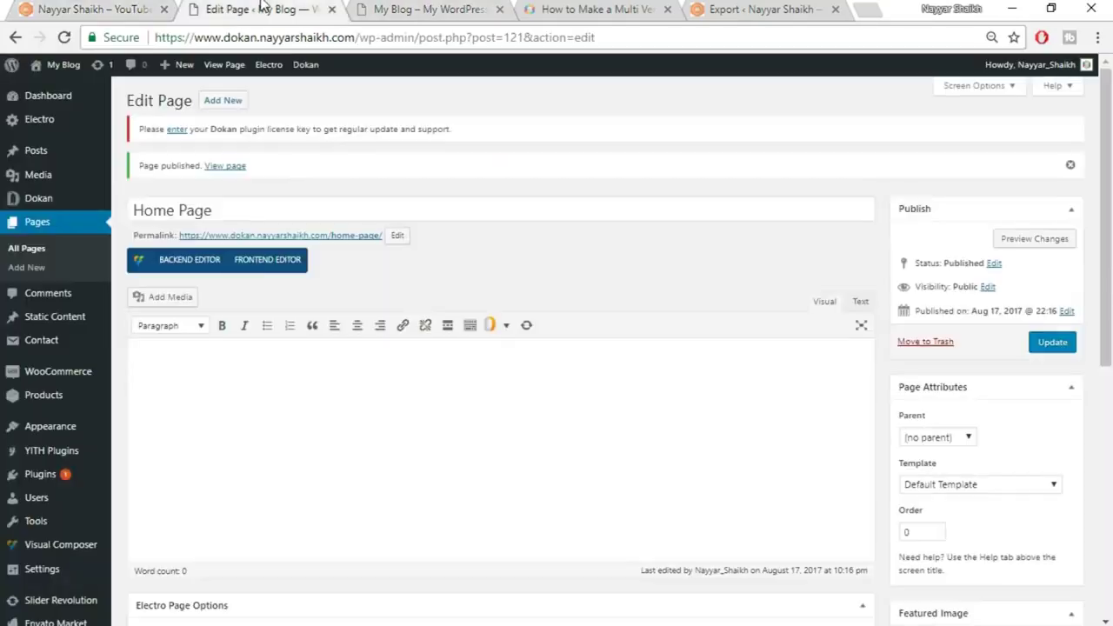
pyautogui.scroll(-6, 87, 386)
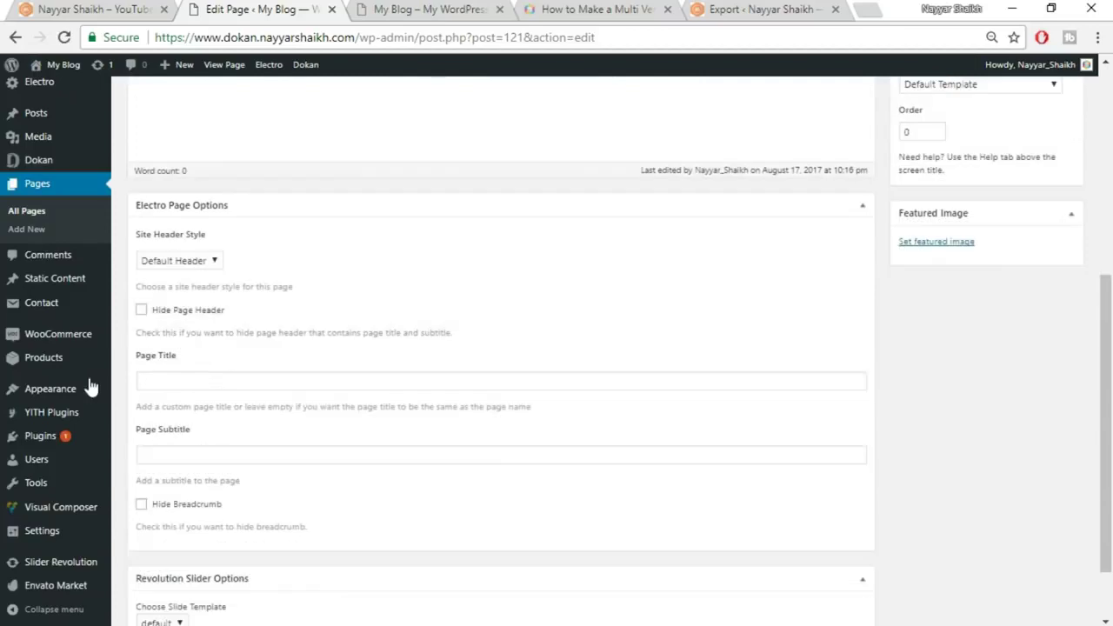
pyautogui.moveTo(62, 570)
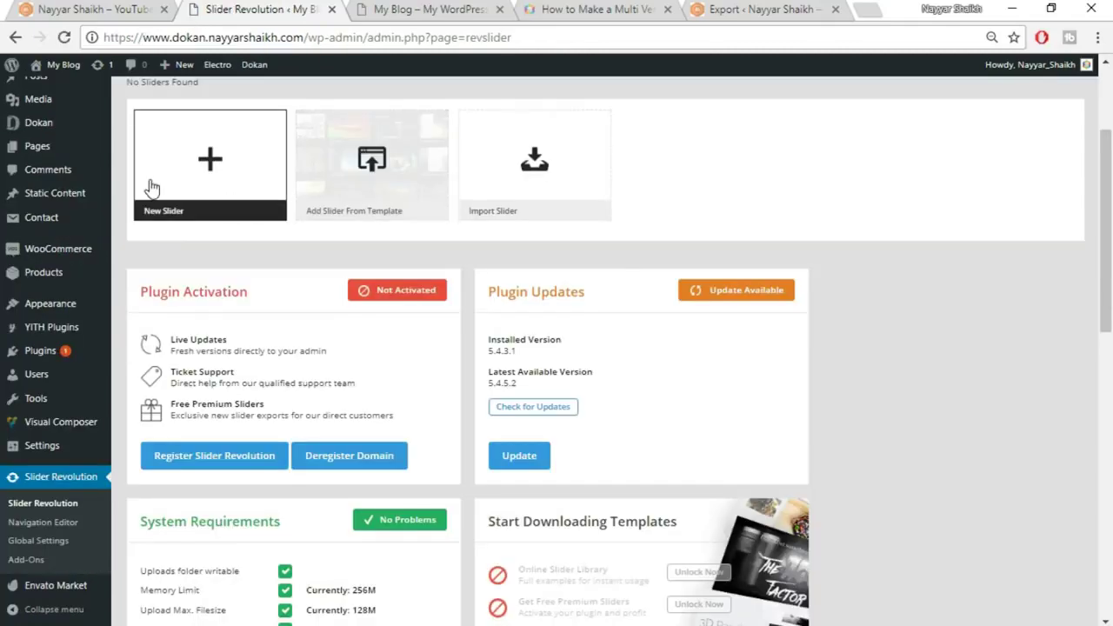
# Create a new slider titled 'Slider1' with alias 'slider1' as a Standard Slider.
pyautogui.click(228, 184)
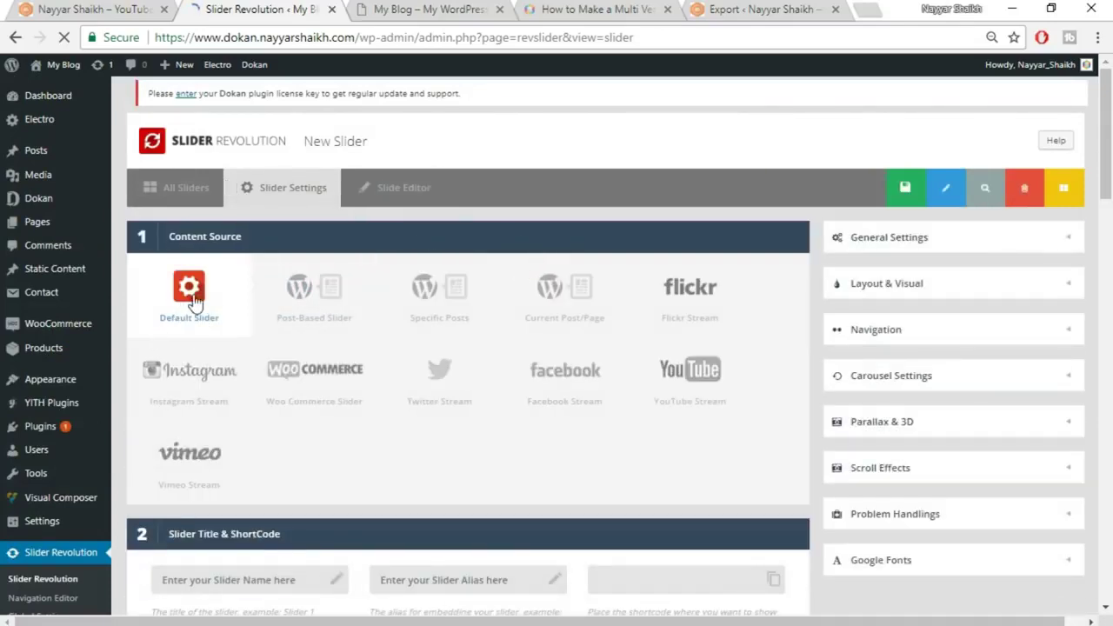
pyautogui.scroll(-3, 209, 312)
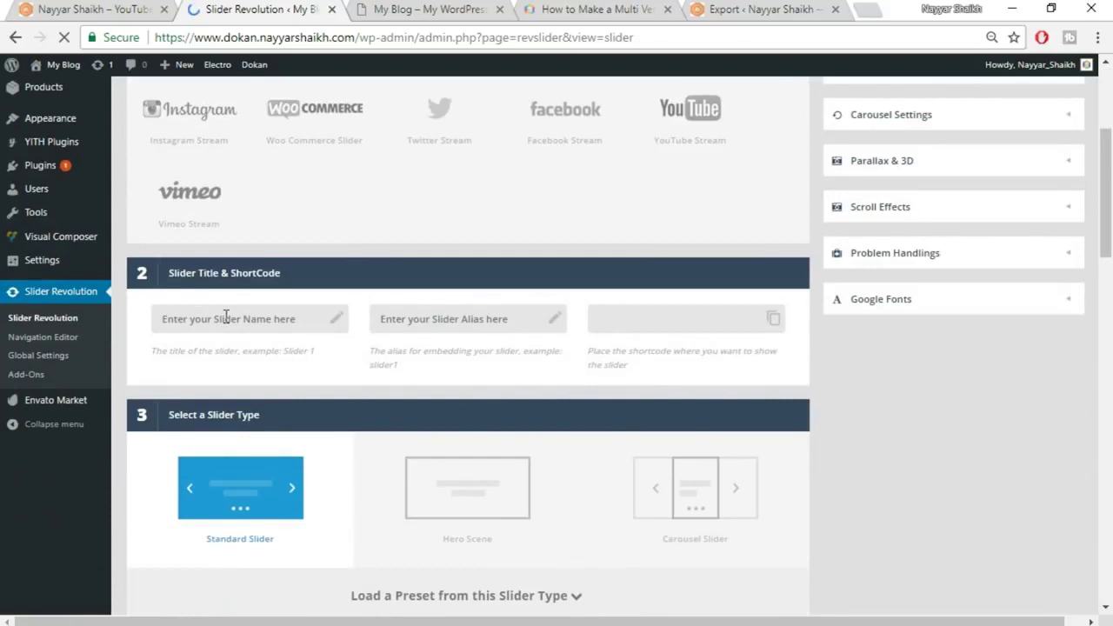
pyautogui.click(295, 319)
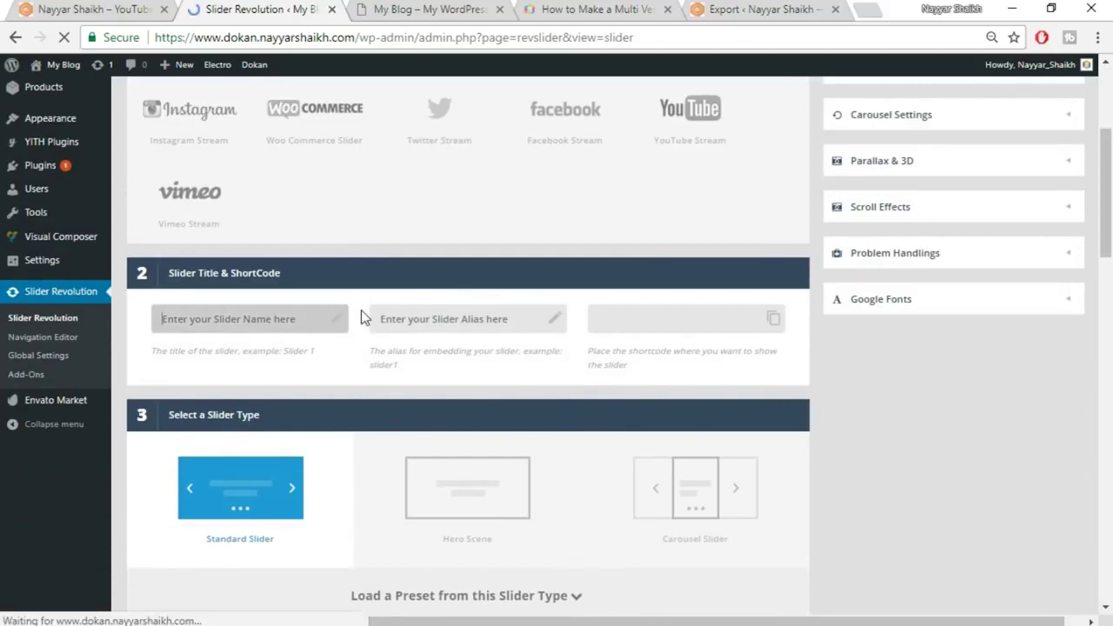
pyautogui.write('Slider1')
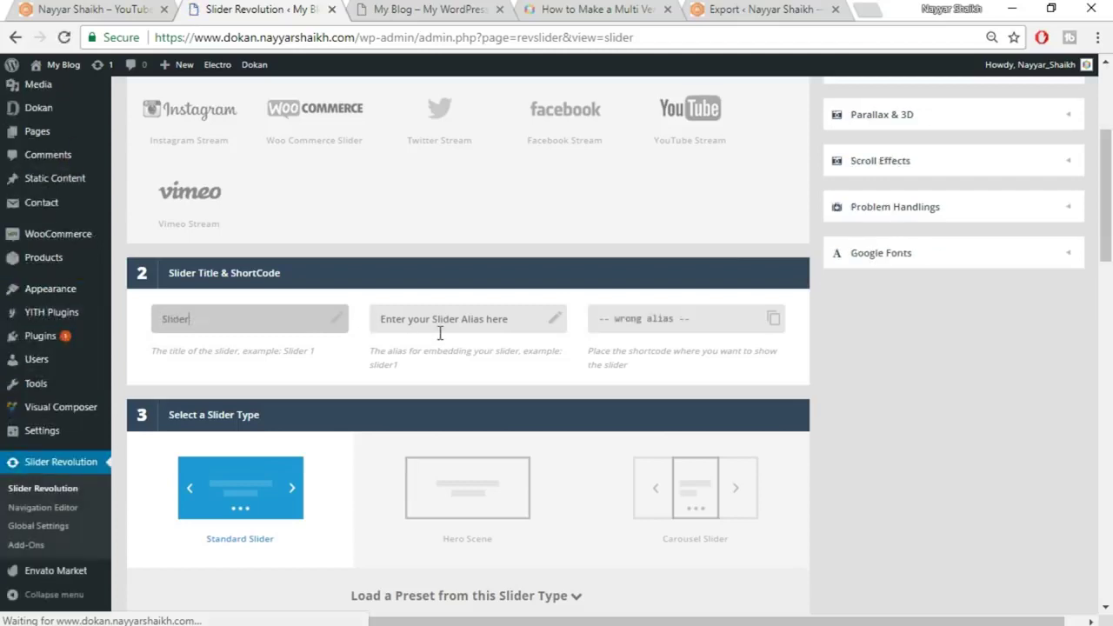
pyautogui.click(453, 316)
pyautogui.write('sl')
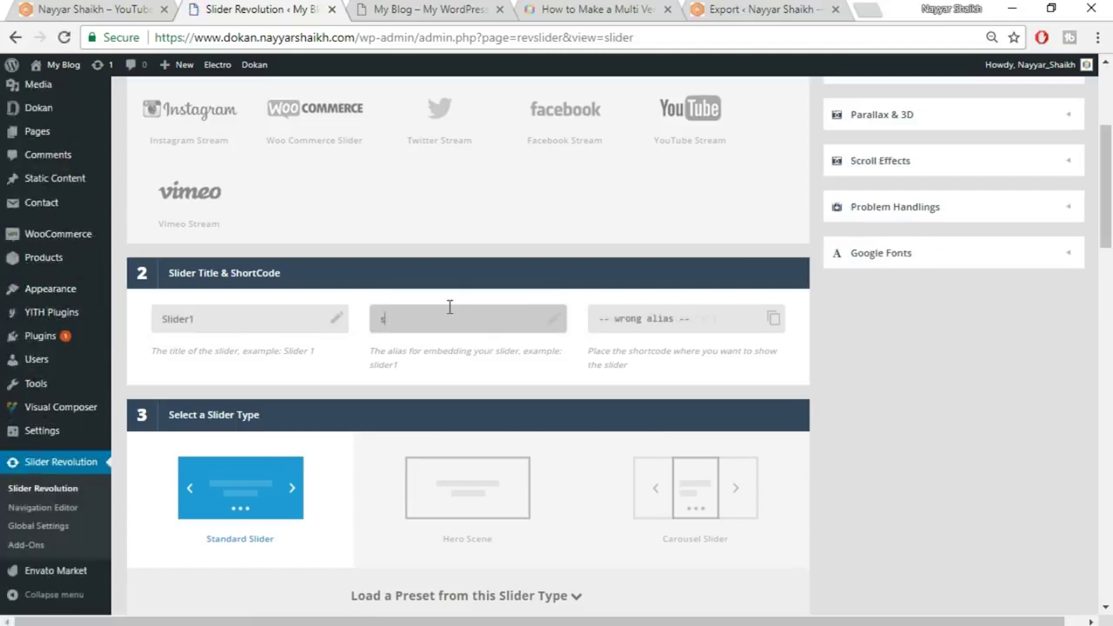
pyautogui.write('ider1')
pyautogui.click(858, 392)
pyautogui.scroll(-3, 858, 394)
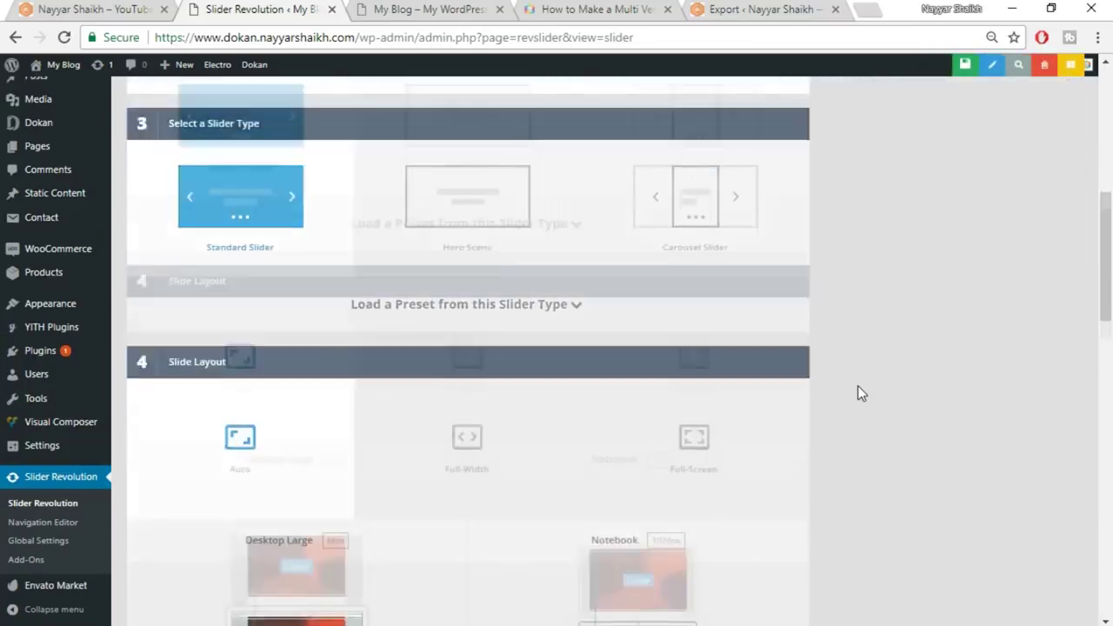
pyautogui.scroll(-3, 858, 392)
# Choose the Full-Screen layout and set the desktop grid to 1170×485.
pyautogui.click(701, 241)
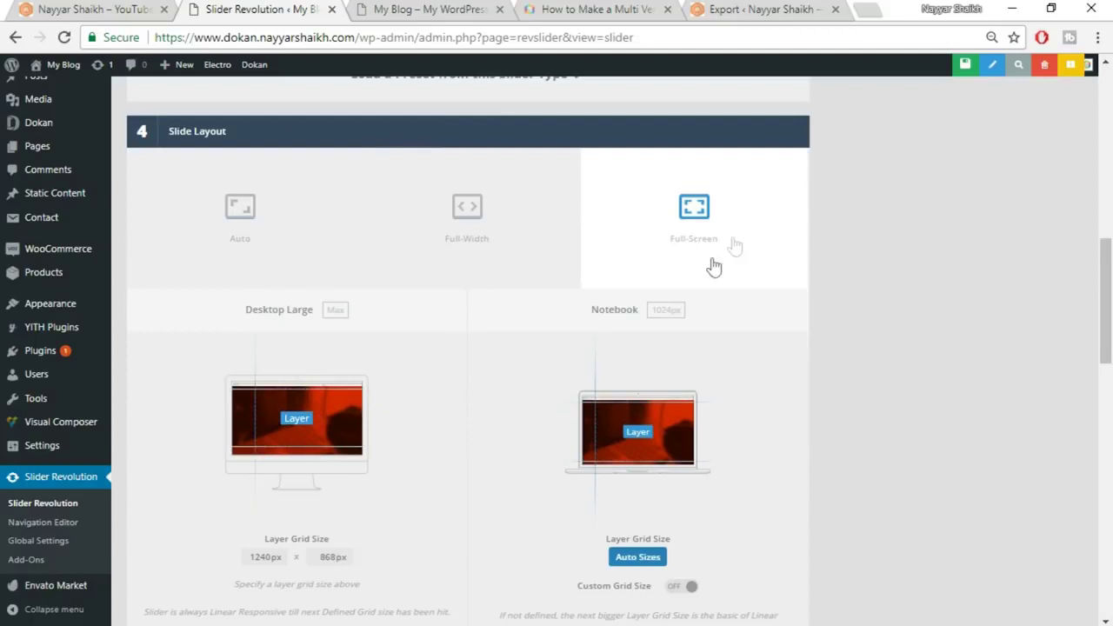
pyautogui.scroll(-2, 500, 364)
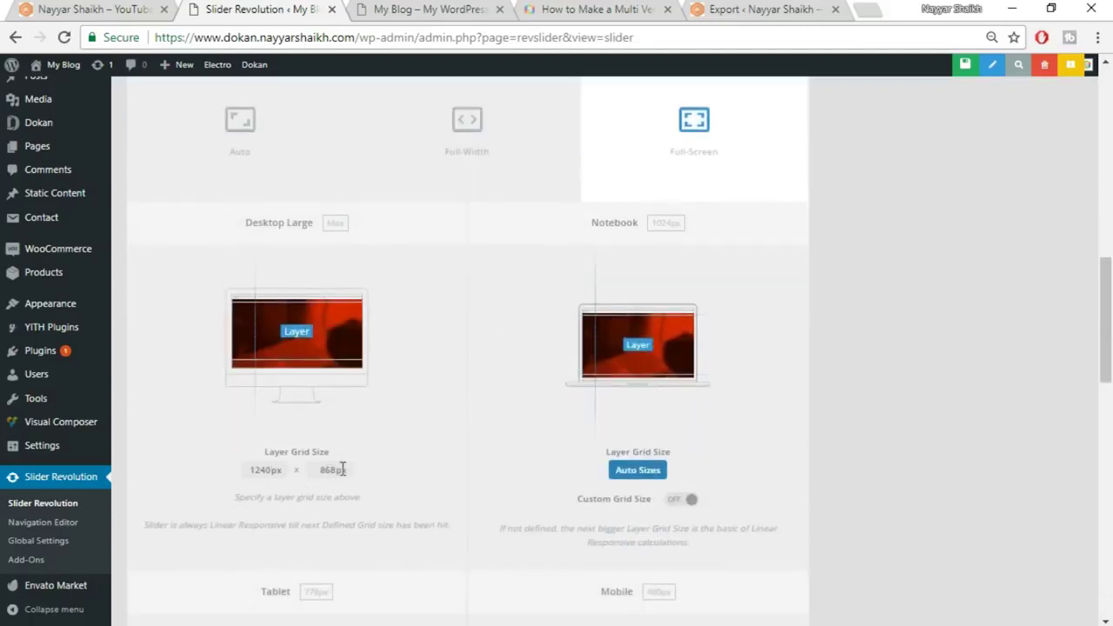
pyautogui.doubleClick(252, 471)
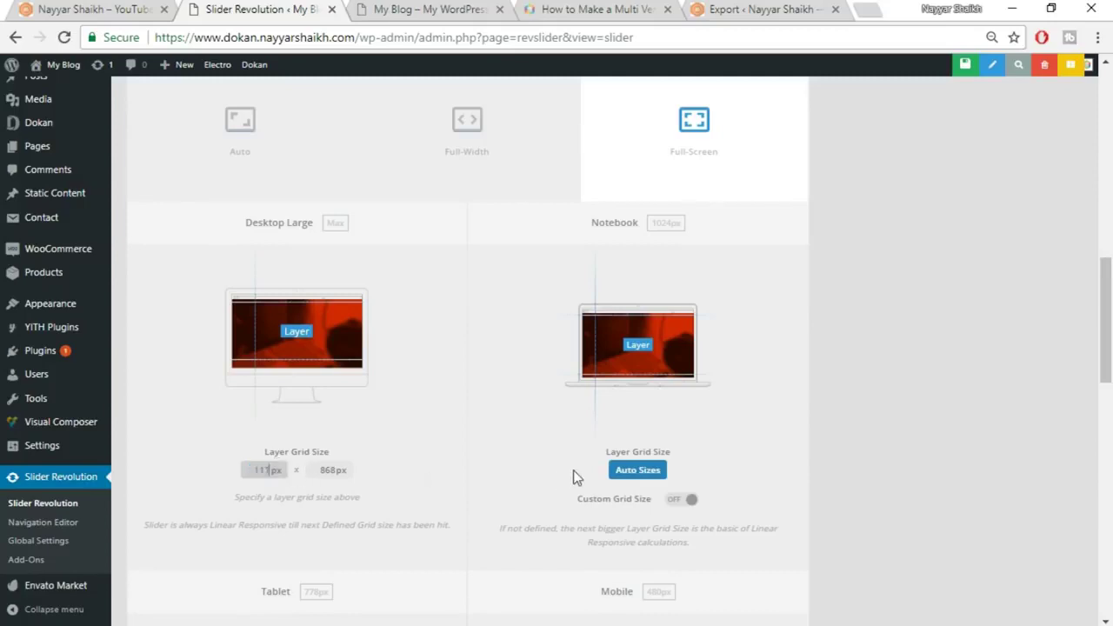
pyautogui.press('Tab')
pyautogui.write('4')
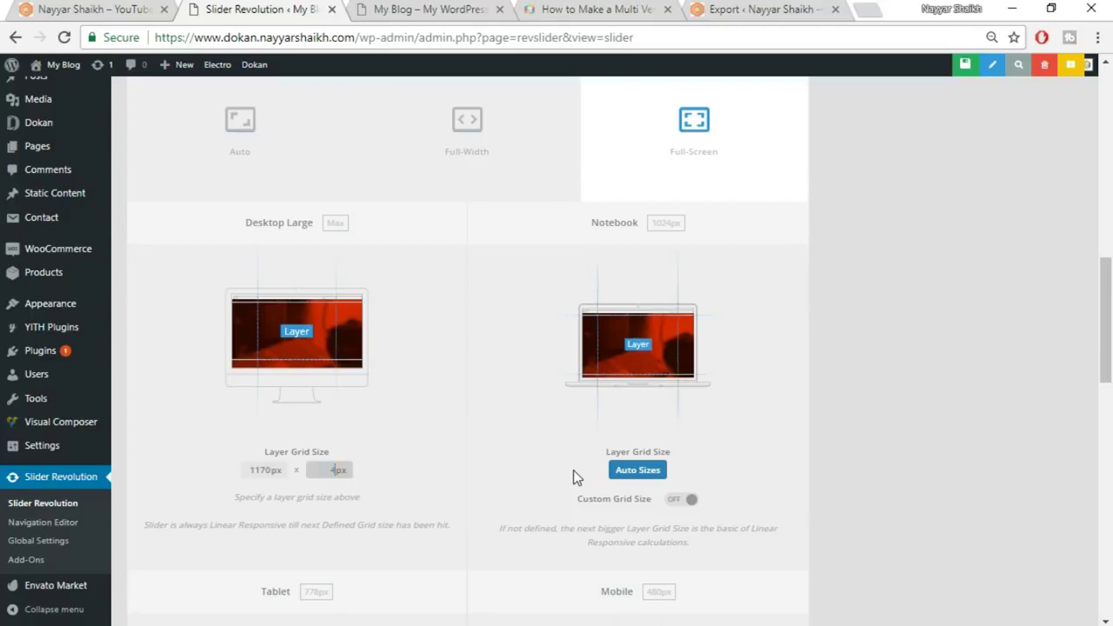
pyautogui.write('86')
pyautogui.press('BackSpace')
pyautogui.write('5')
pyautogui.click(907, 442)
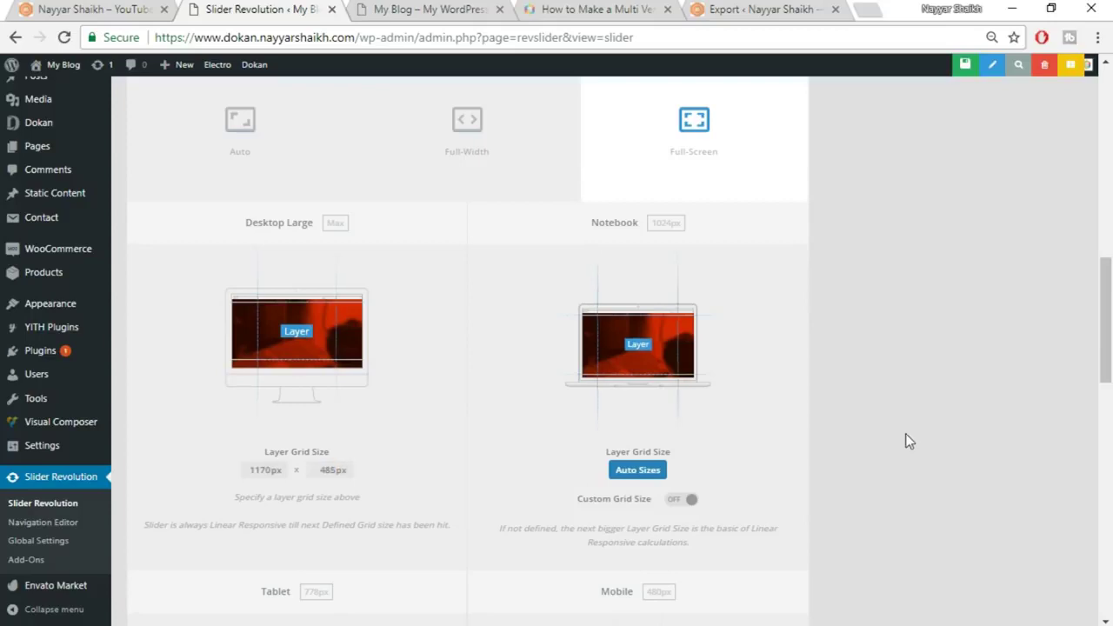
# Enable a custom notebook grid size of 1170×490.
pyautogui.click(683, 500)
pyautogui.doubleClick(598, 477)
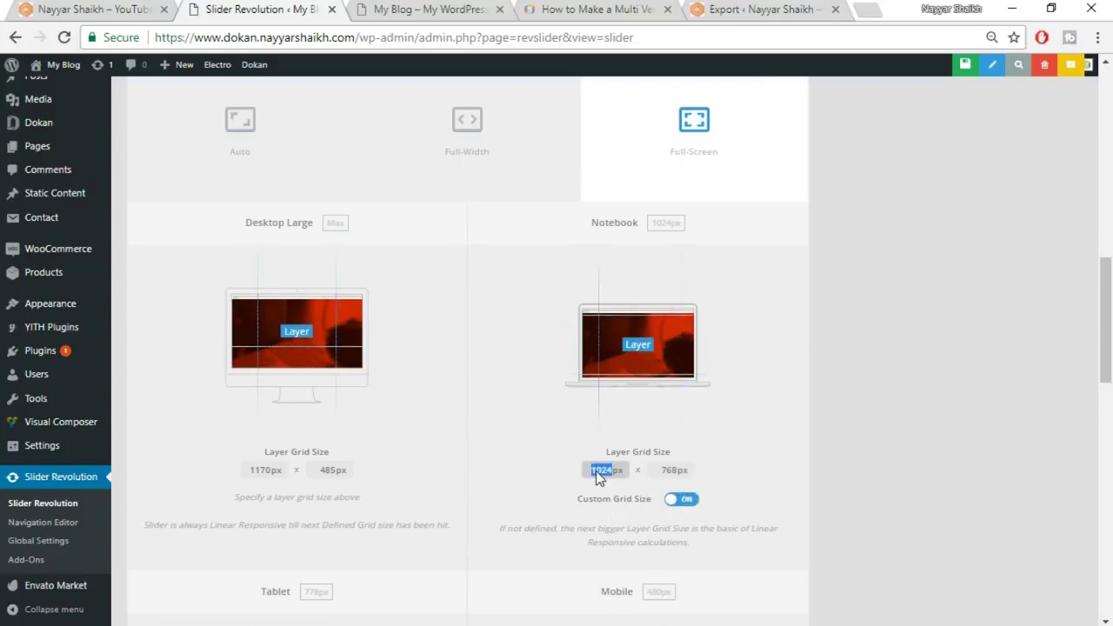
pyautogui.write('1170')
pyautogui.press('Tab')
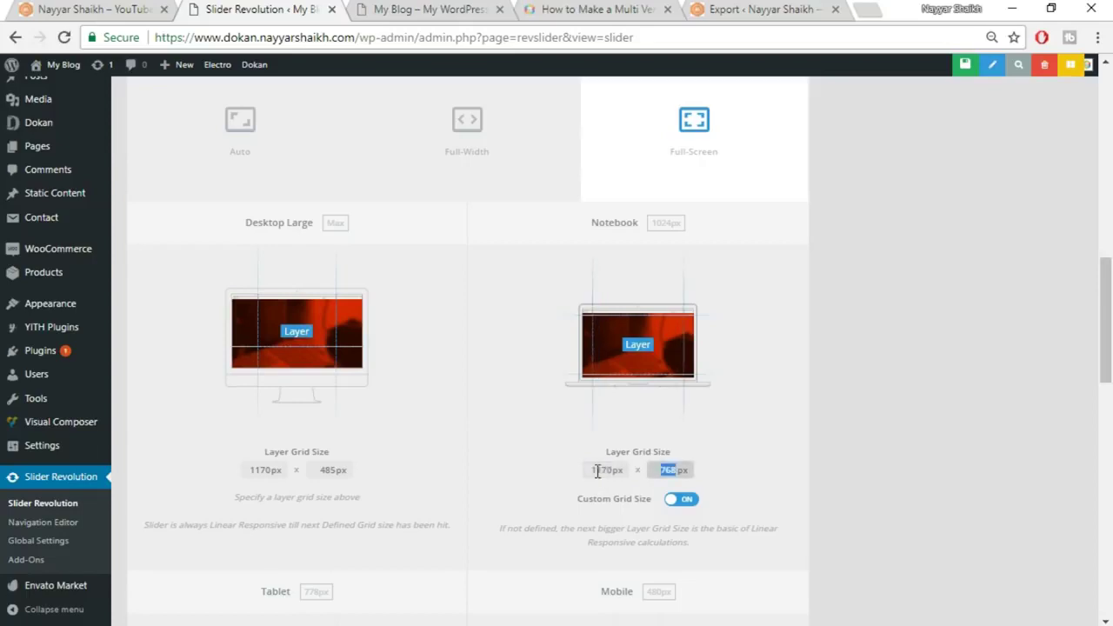
pyautogui.write('490')
pyautogui.click(889, 456)
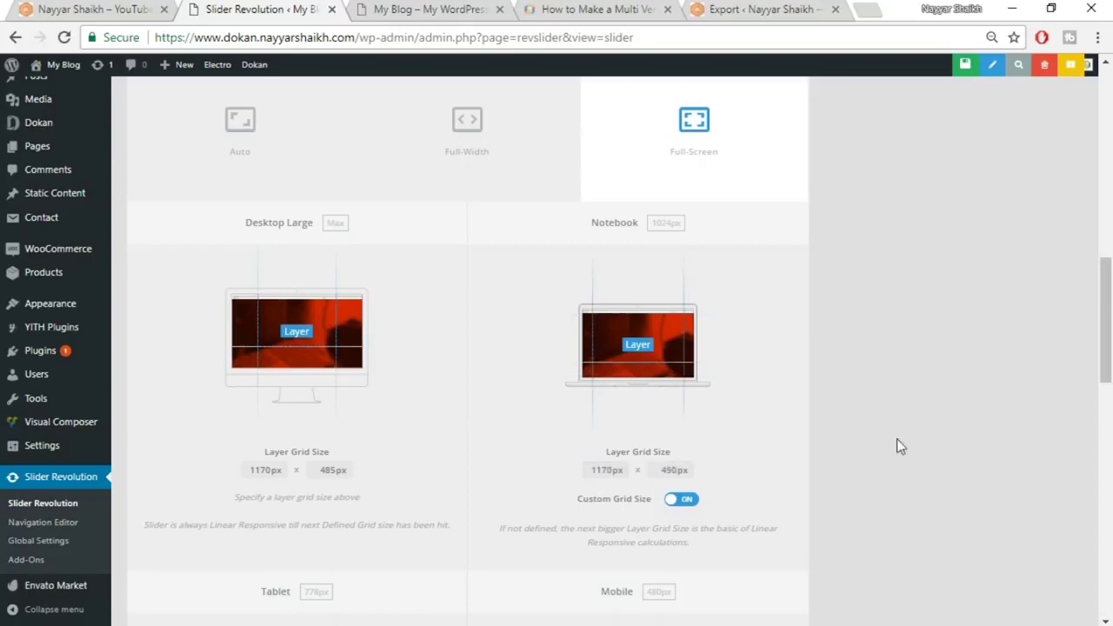
# Enable a custom tablet grid size of 778×324.
pyautogui.scroll(-2, 871, 362)
pyautogui.scroll(-2, 871, 363)
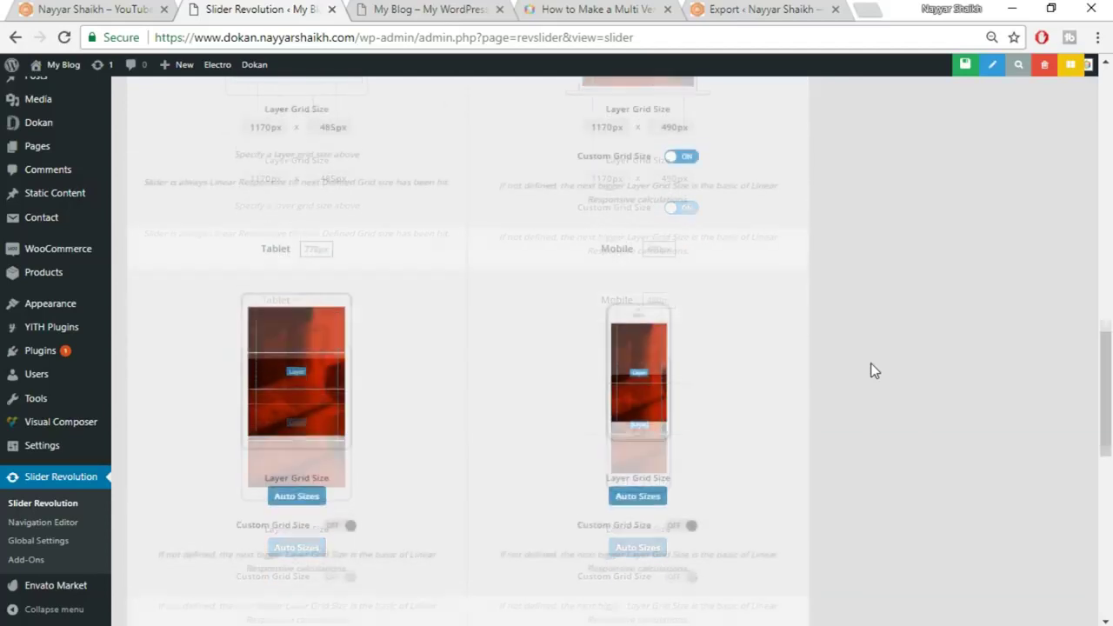
pyautogui.scroll(-2, 871, 362)
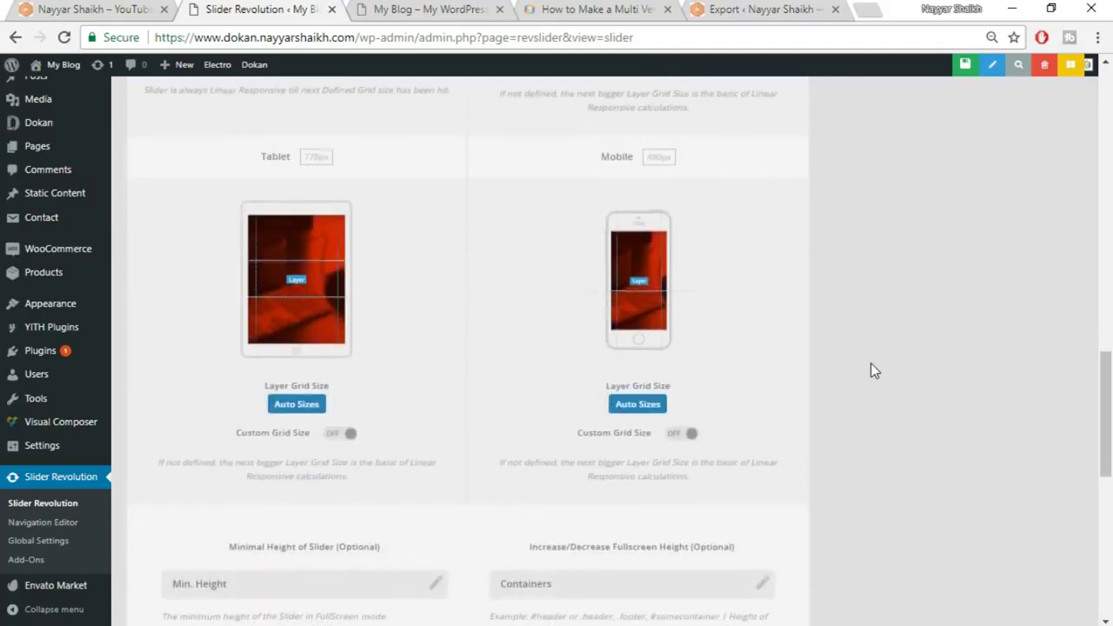
pyautogui.click(341, 434)
pyautogui.doubleClick(260, 405)
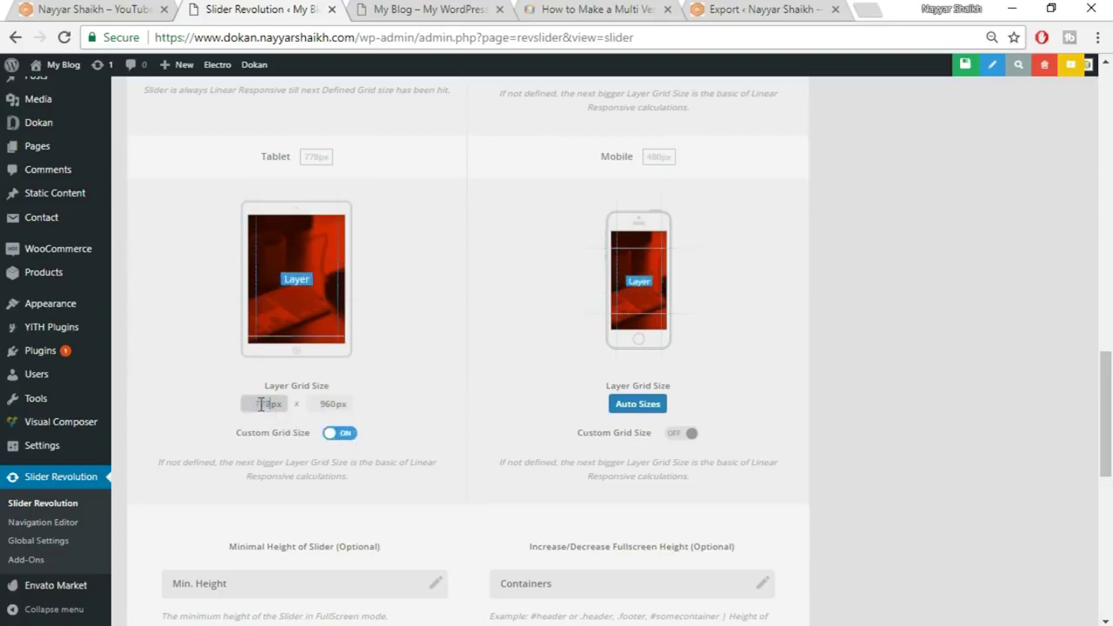
pyautogui.press('Tab')
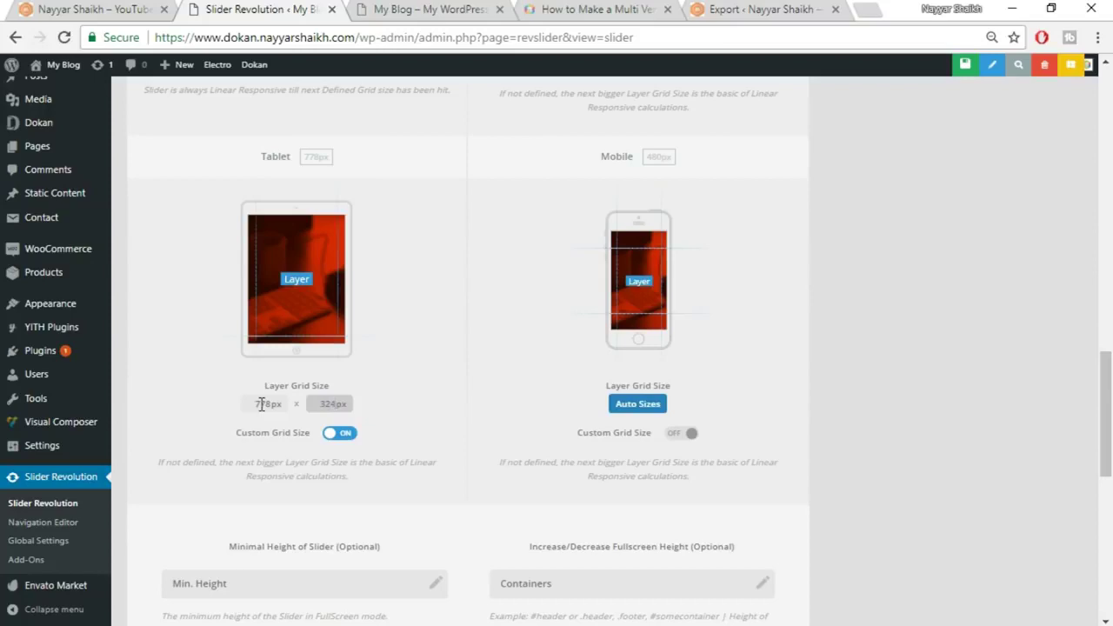
pyautogui.click(440, 363)
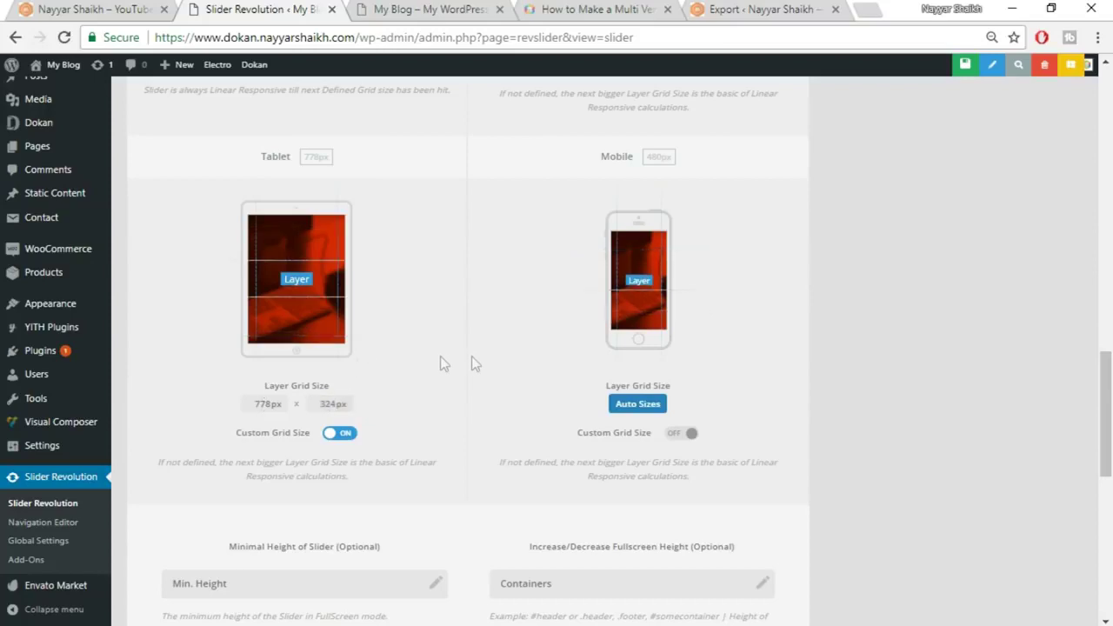
# Enable a custom mobile grid size with width 680px.
pyautogui.click(692, 434)
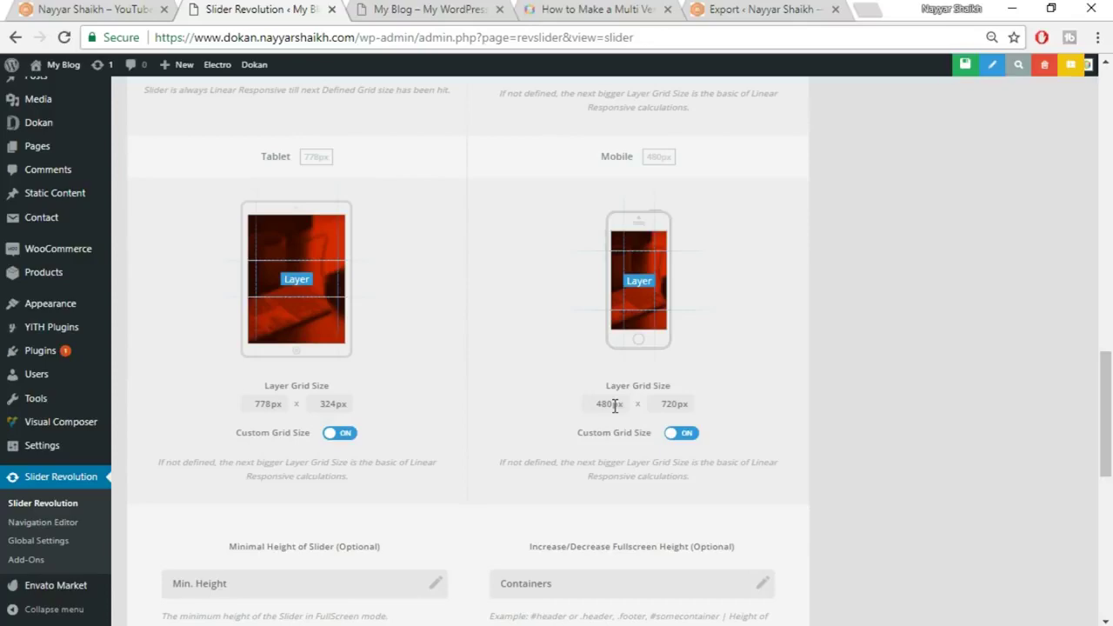
pyautogui.scroll(15, 615, 406)
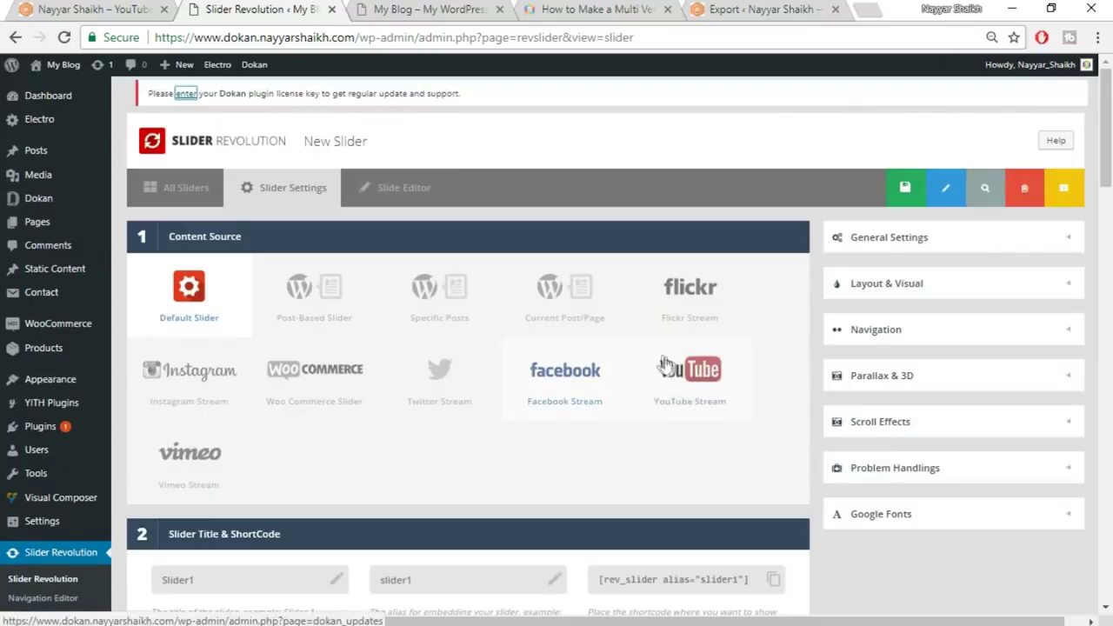
pyautogui.scroll(-15, 682, 368)
pyautogui.scroll(-1, 681, 368)
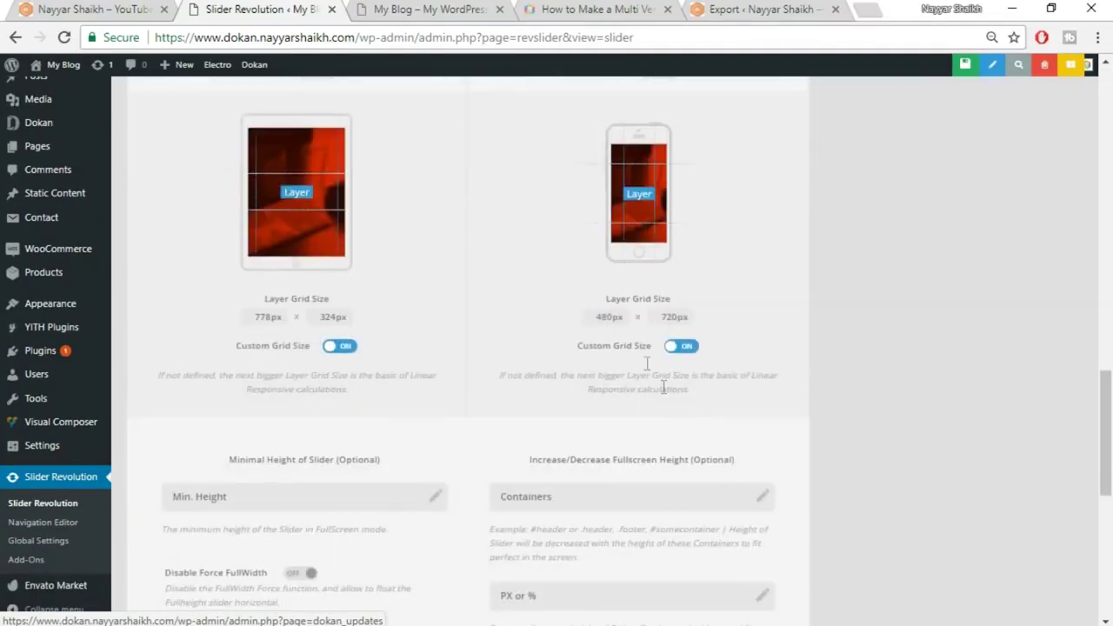
pyautogui.doubleClick(606, 317)
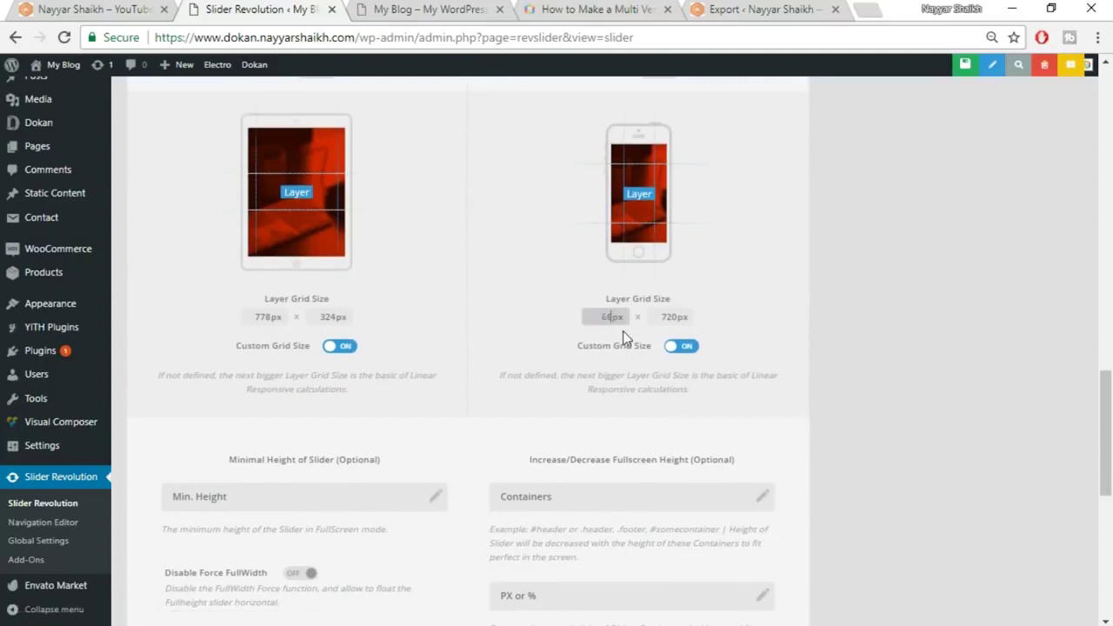
pyautogui.write('680')
pyautogui.press('Tab')
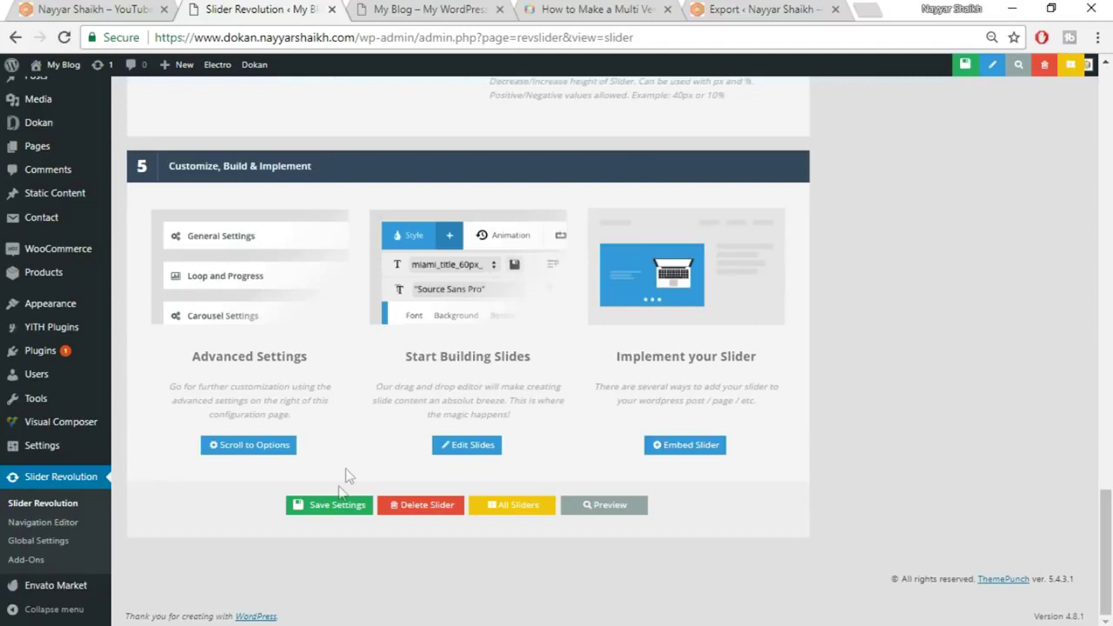
# Save the slider settings and scroll down to Custom CSS.
pyautogui.click(335, 517)
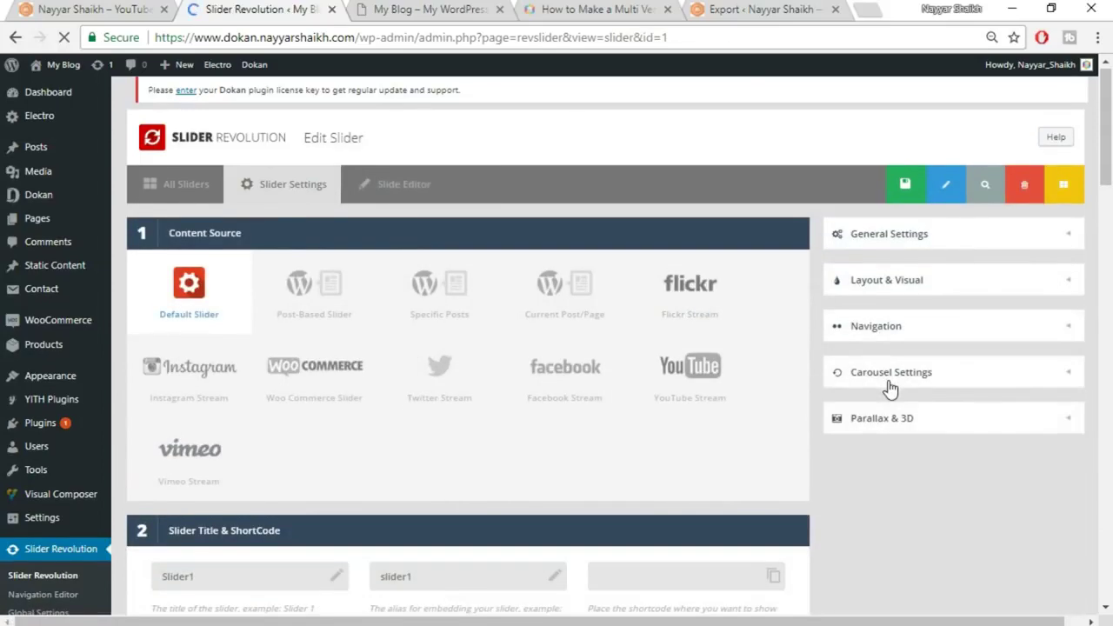
pyautogui.scroll(-15, 892, 388)
pyautogui.scroll(-5, 890, 388)
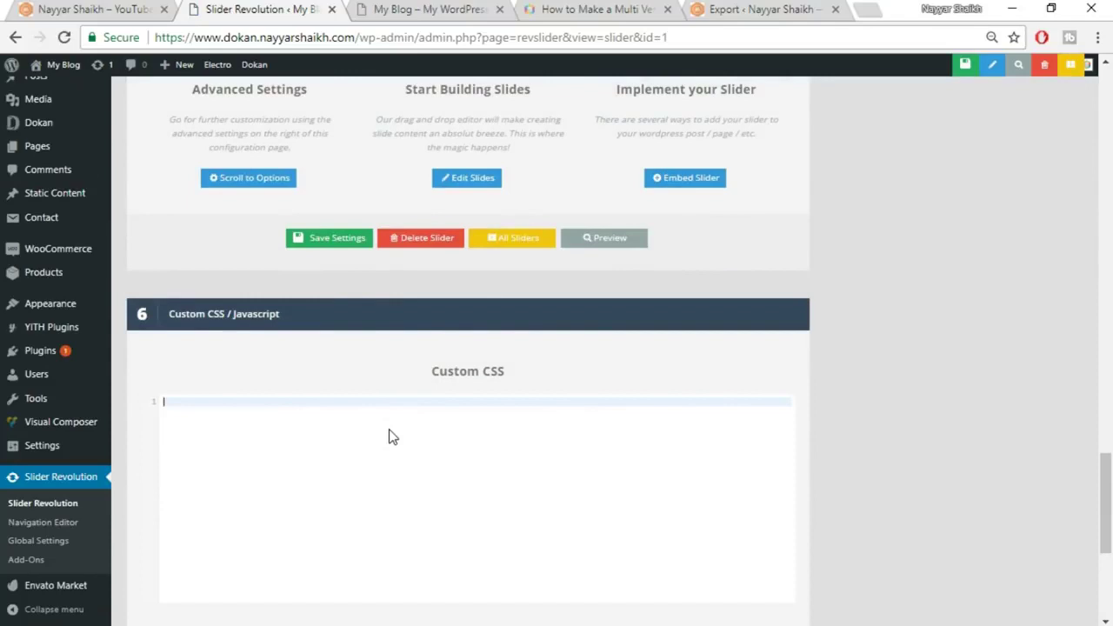
# Paste the .tp-bullets rule (top 105.7%, left 21%) from Notepad into Custom CSS.
pyautogui.hotkey('alt', 'Tab')
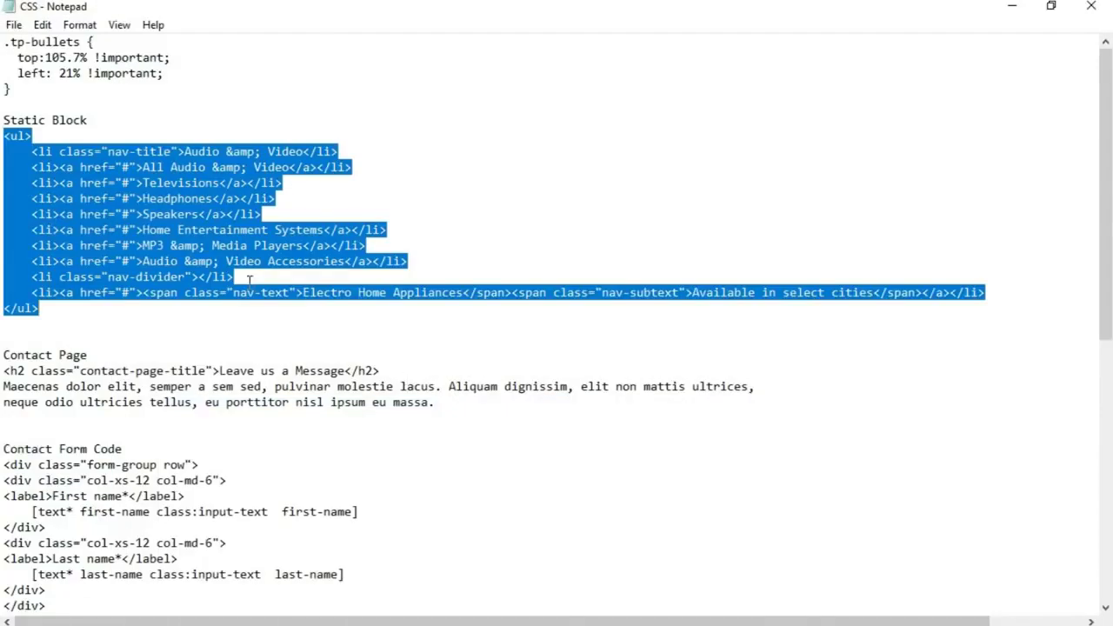
pyautogui.moveTo(1, 42); pyautogui.dragTo(40, 86)
pyautogui.hotkey('ctrl', 'c')
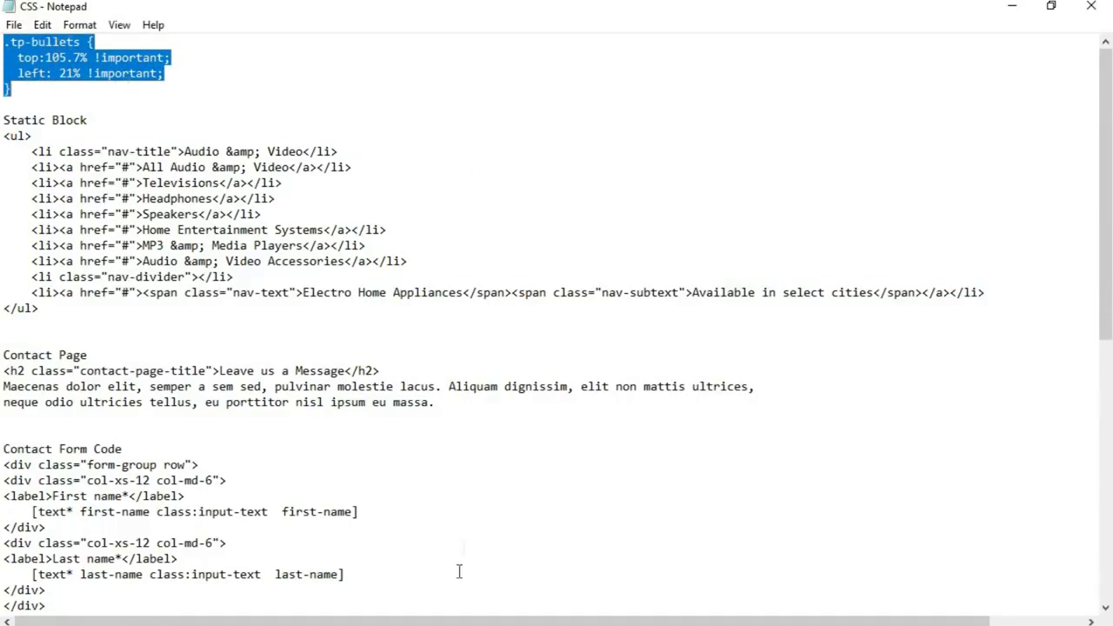
pyautogui.hotkey('alt', 'Tab')
pyautogui.hotkey('ctrl', 'v')
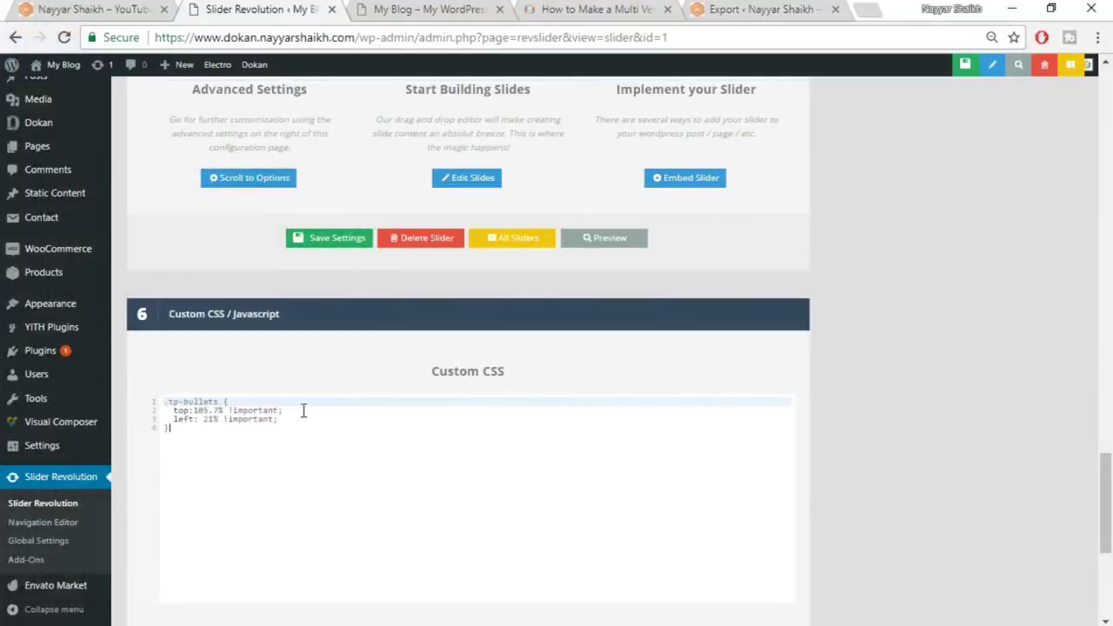
pyautogui.scroll(-3, 514, 477)
pyautogui.scroll(6, 518, 479)
pyautogui.scroll(15, 524, 484)
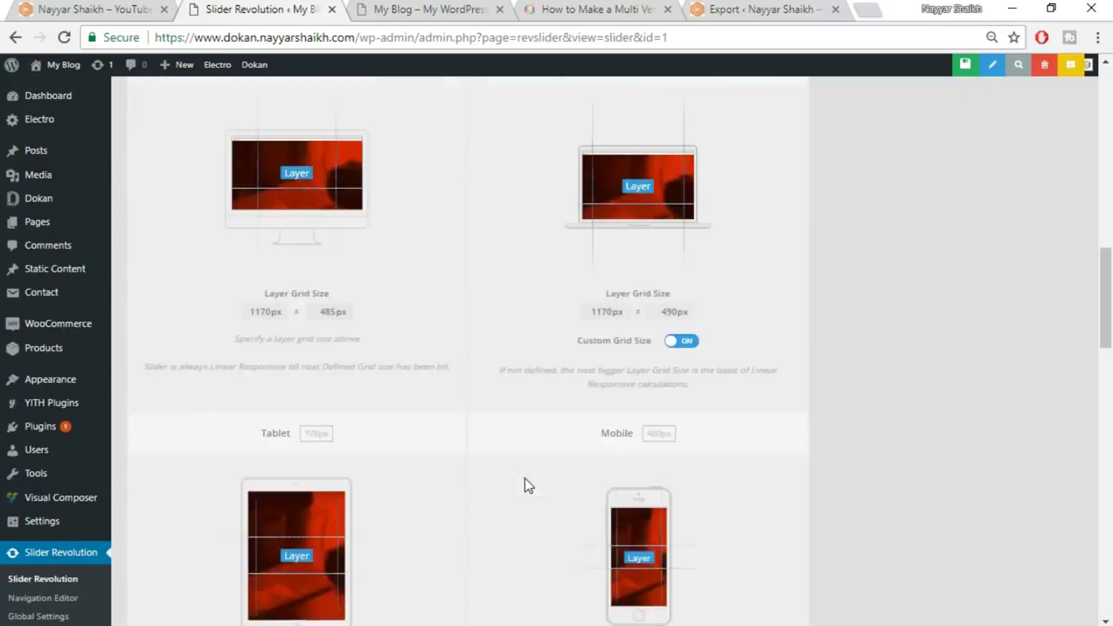
# In Layout & Visual, turn on a background image and check the storefront for reference.
pyautogui.scroll(8, 540, 486)
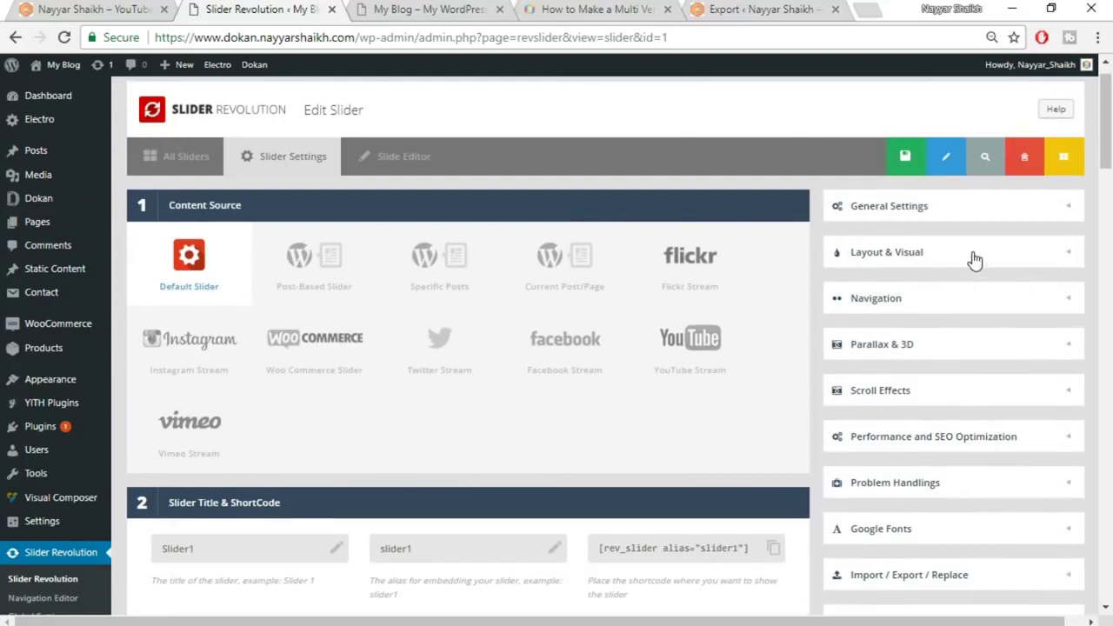
pyautogui.click(927, 265)
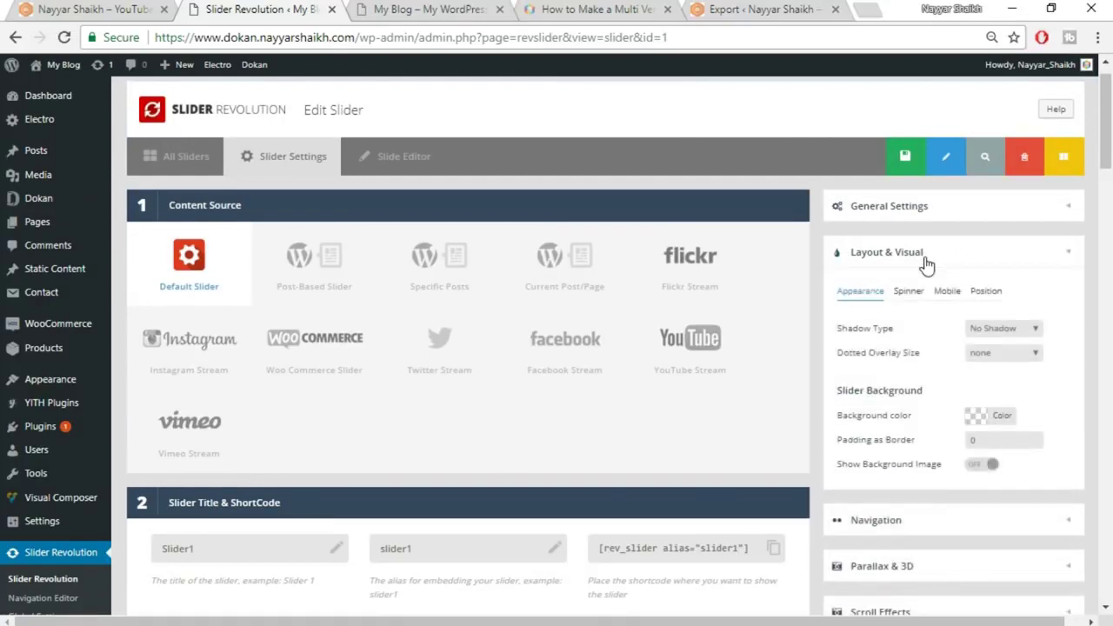
pyautogui.click(980, 475)
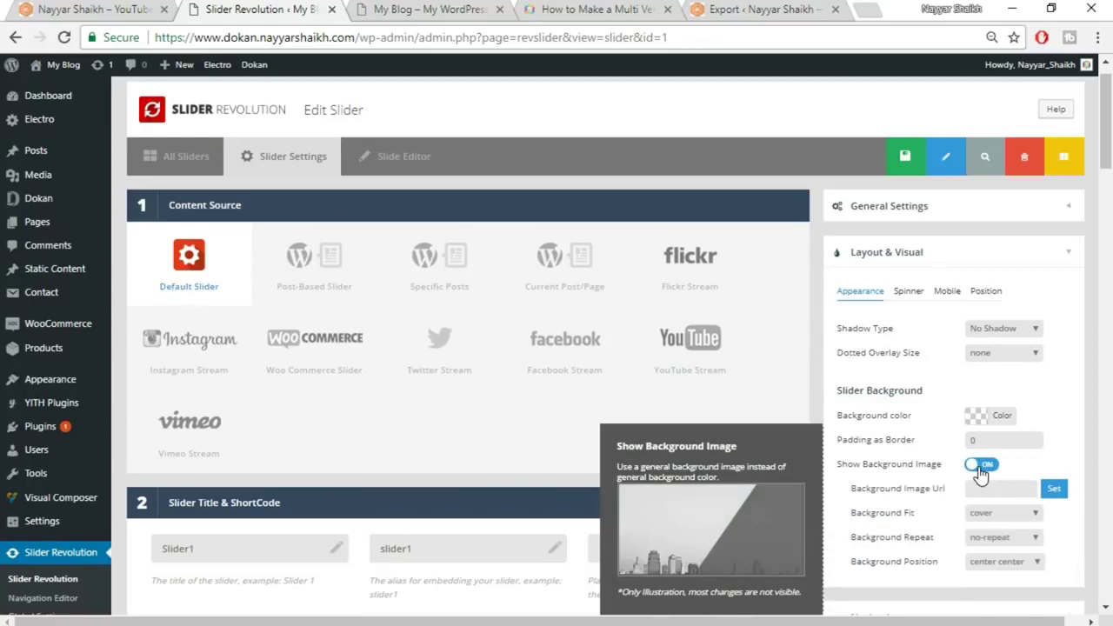
pyautogui.scroll(-1, 966, 452)
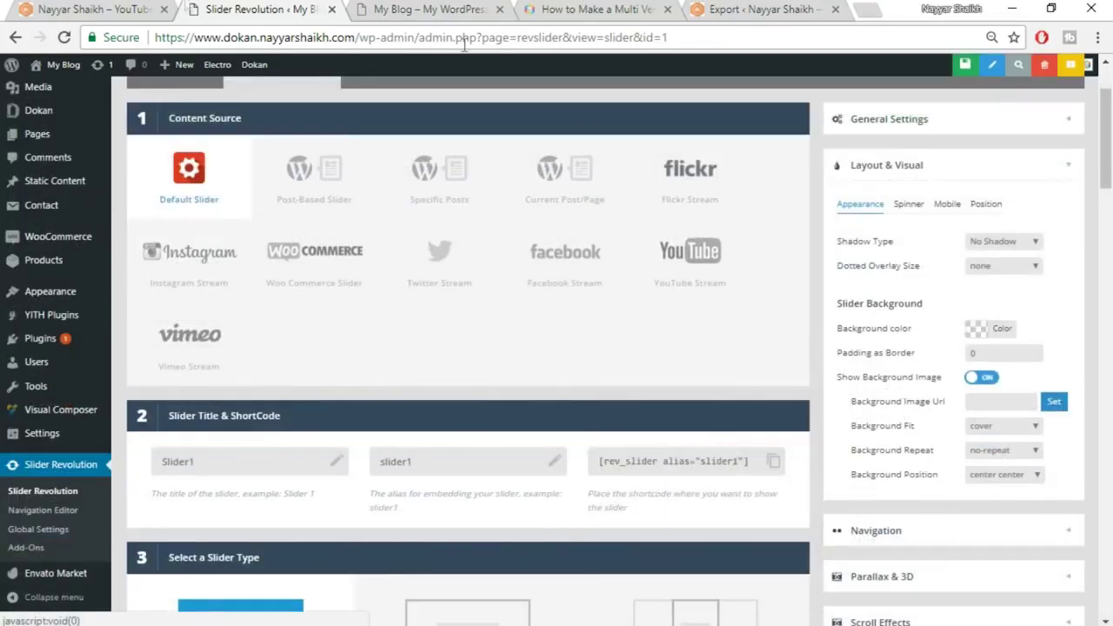
pyautogui.click(87, 9)
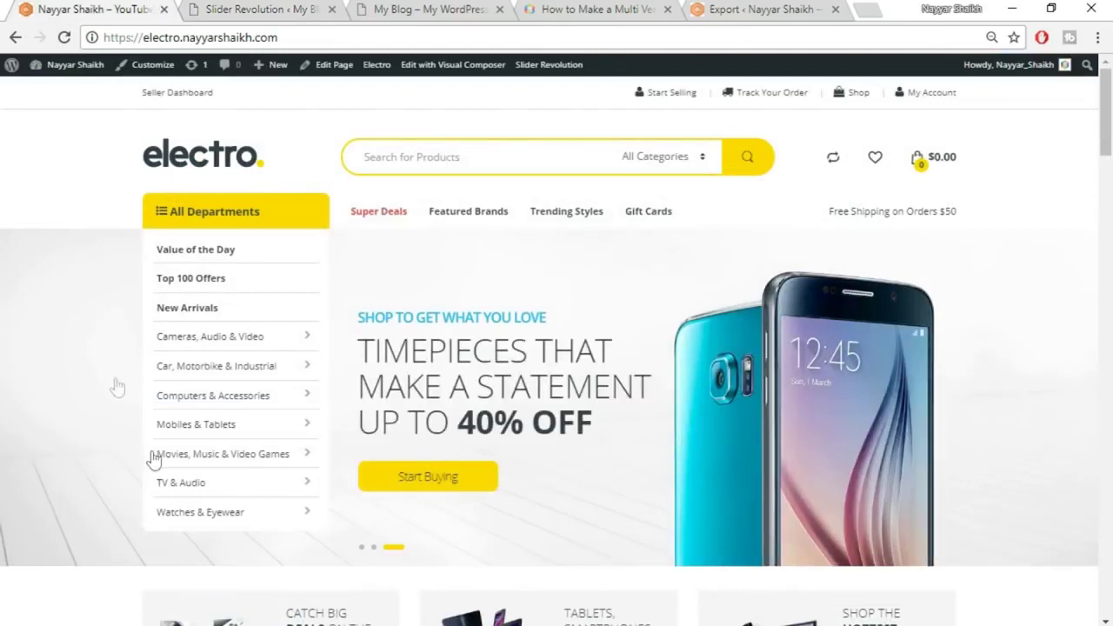
pyautogui.click(271, 8)
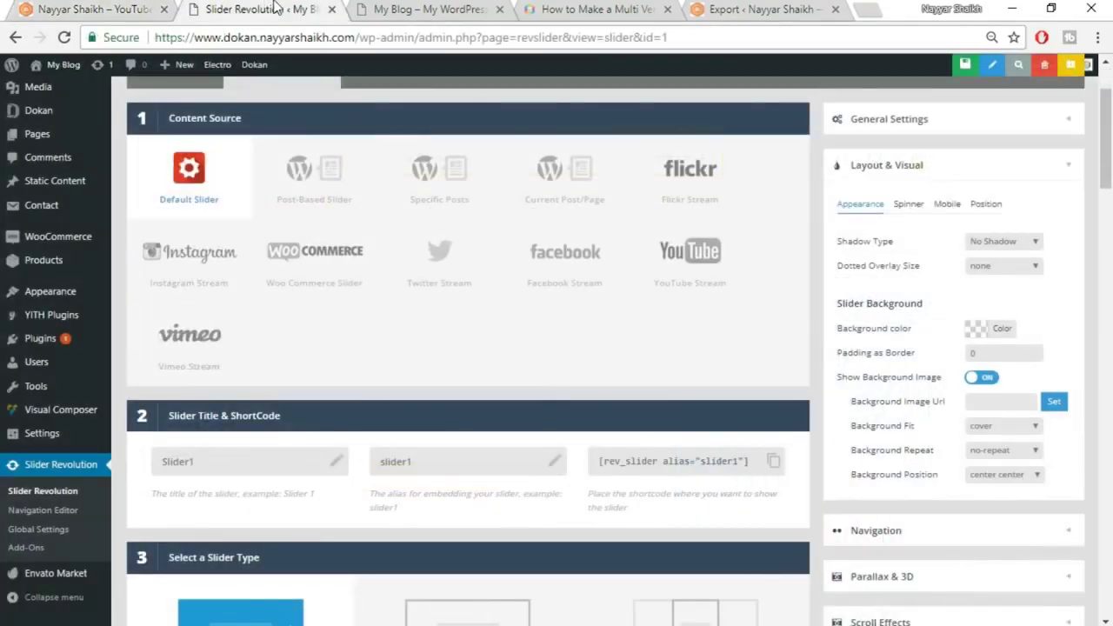
# Upload Slider-BG.jpg from Resources/Images/Slider and insert it as the slider background.
pyautogui.click(1056, 401)
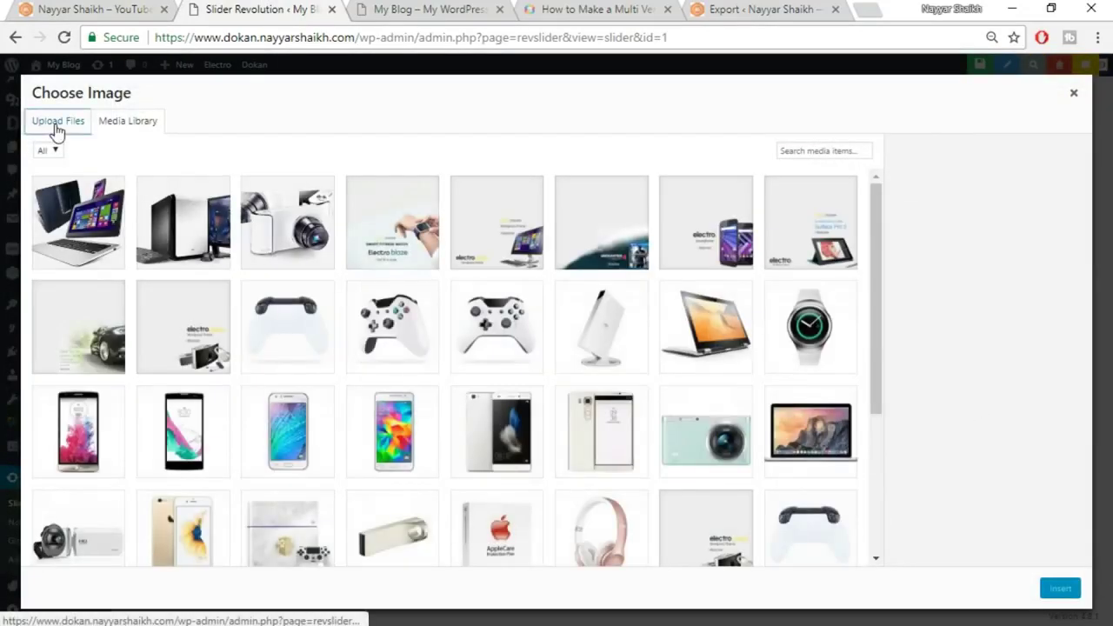
pyautogui.click(57, 129)
pyautogui.click(542, 335)
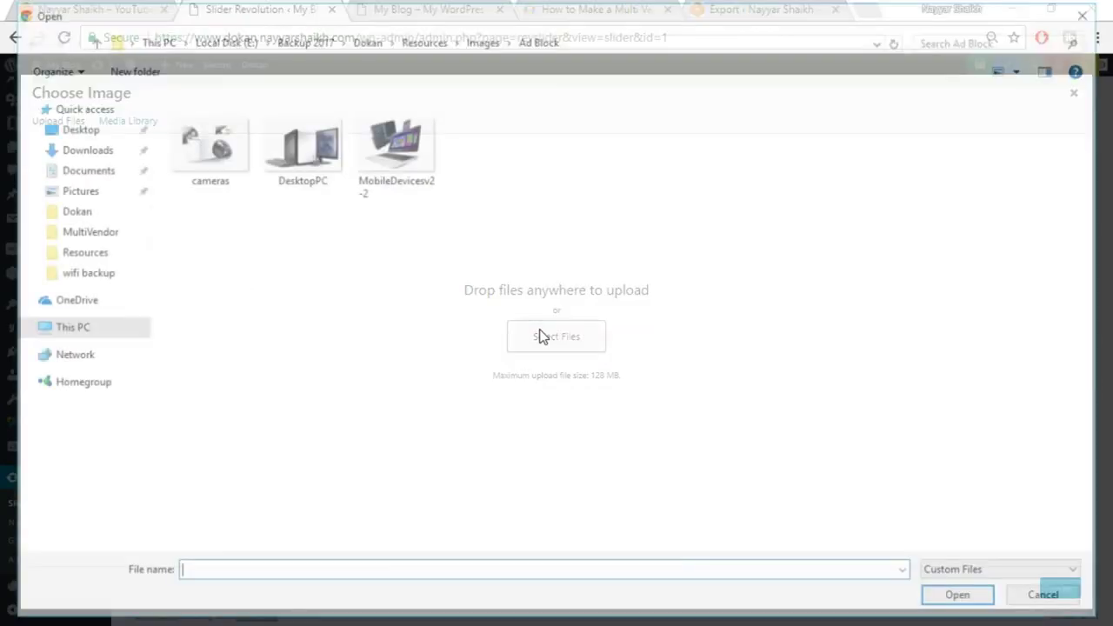
pyautogui.click(420, 39)
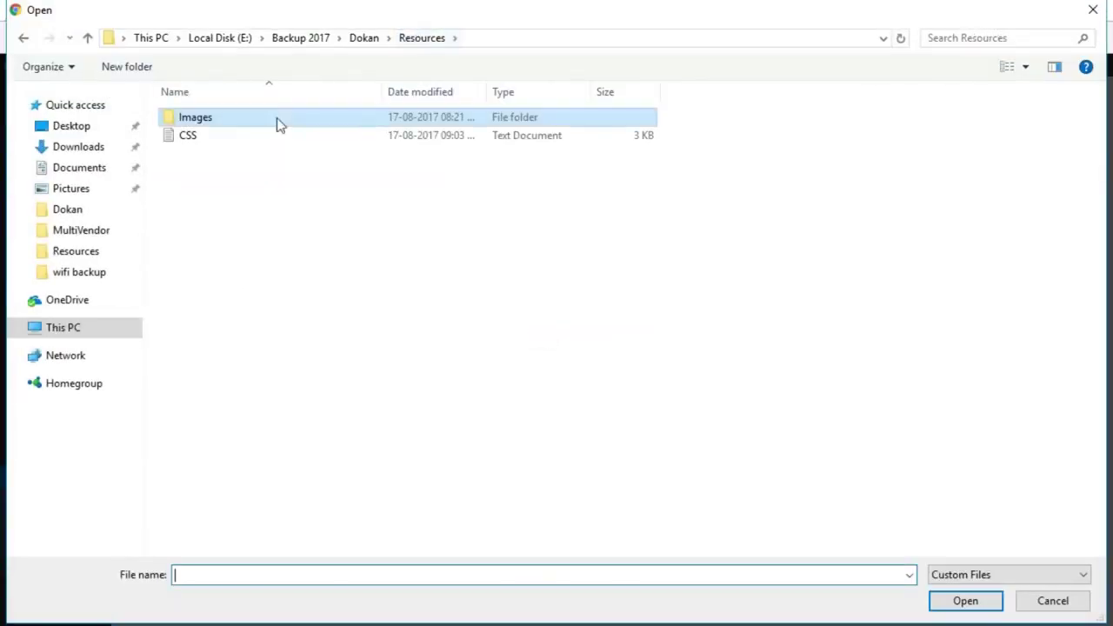
pyautogui.doubleClick(243, 128)
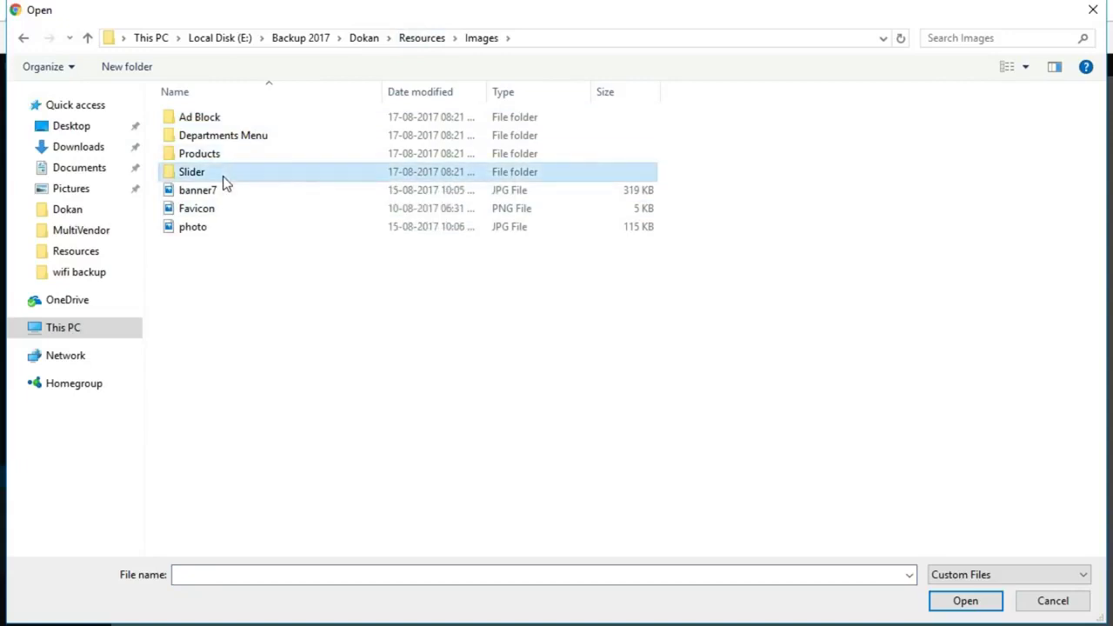
pyautogui.doubleClick(223, 175)
pyautogui.click(203, 146)
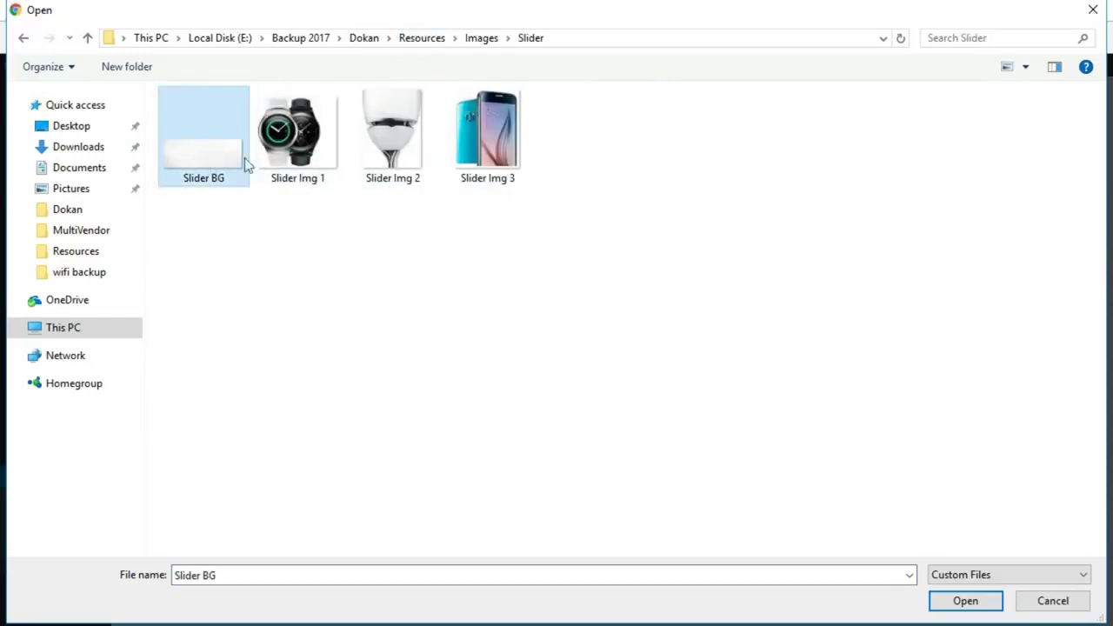
pyautogui.click(965, 601)
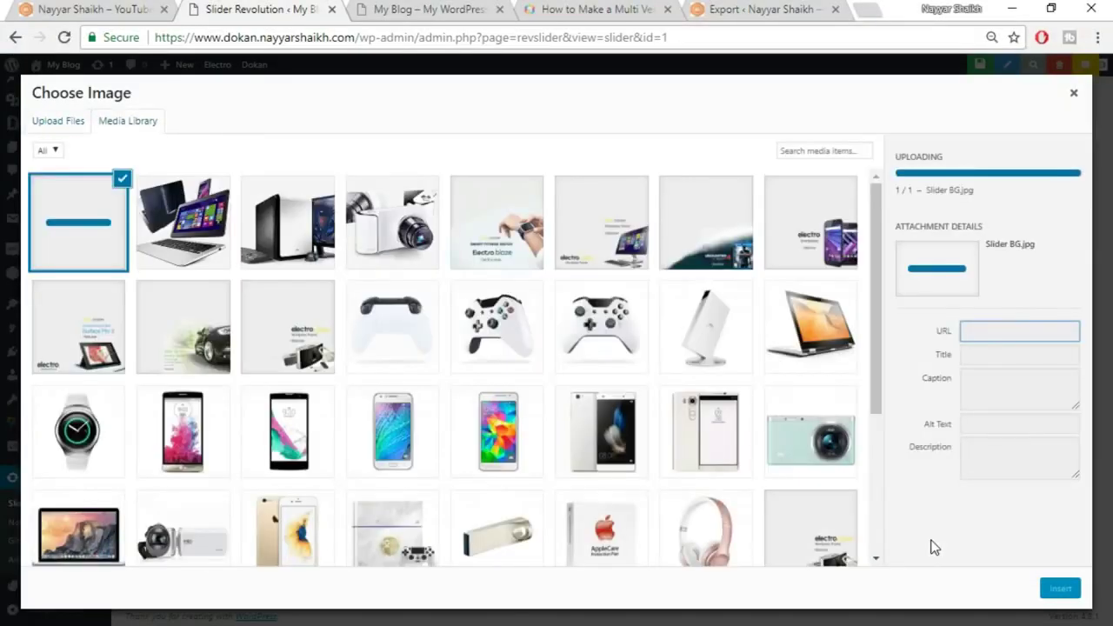
pyautogui.click(1063, 591)
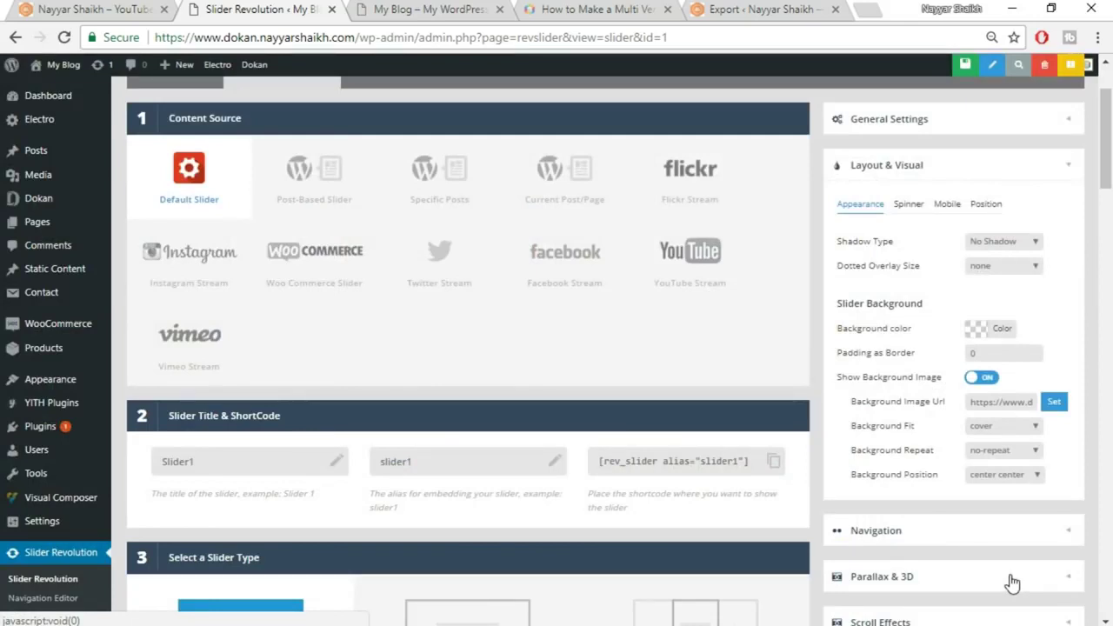
# Enable navigation arrows and bullets under Navigation, then save the slider settings.
pyautogui.moveTo(1000, 428)
pyautogui.moveTo(1007, 452)
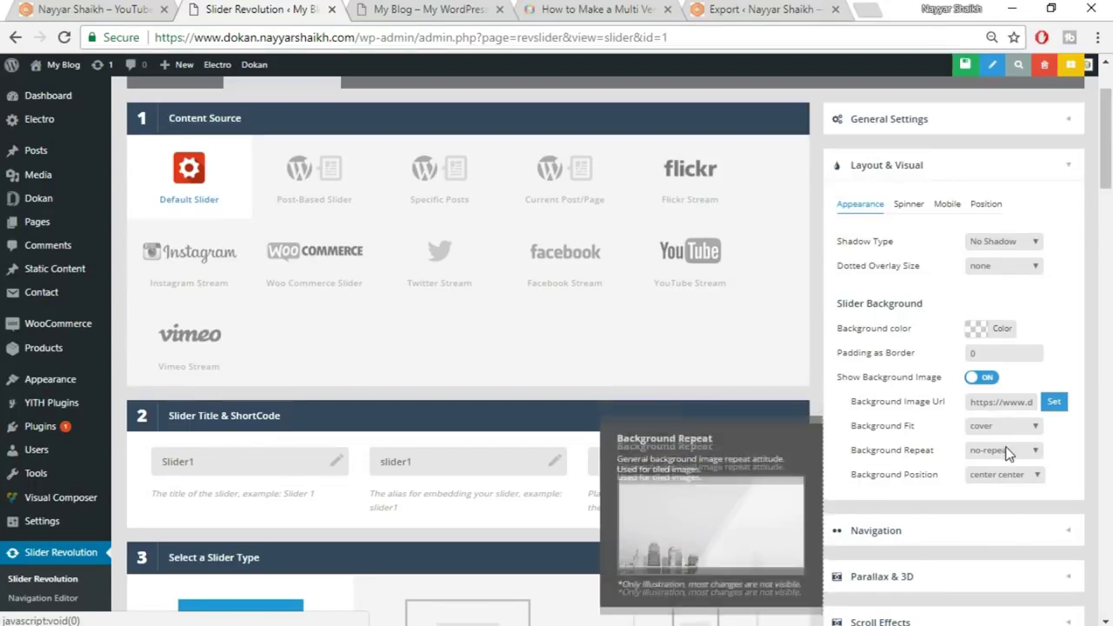
pyautogui.moveTo(1014, 481)
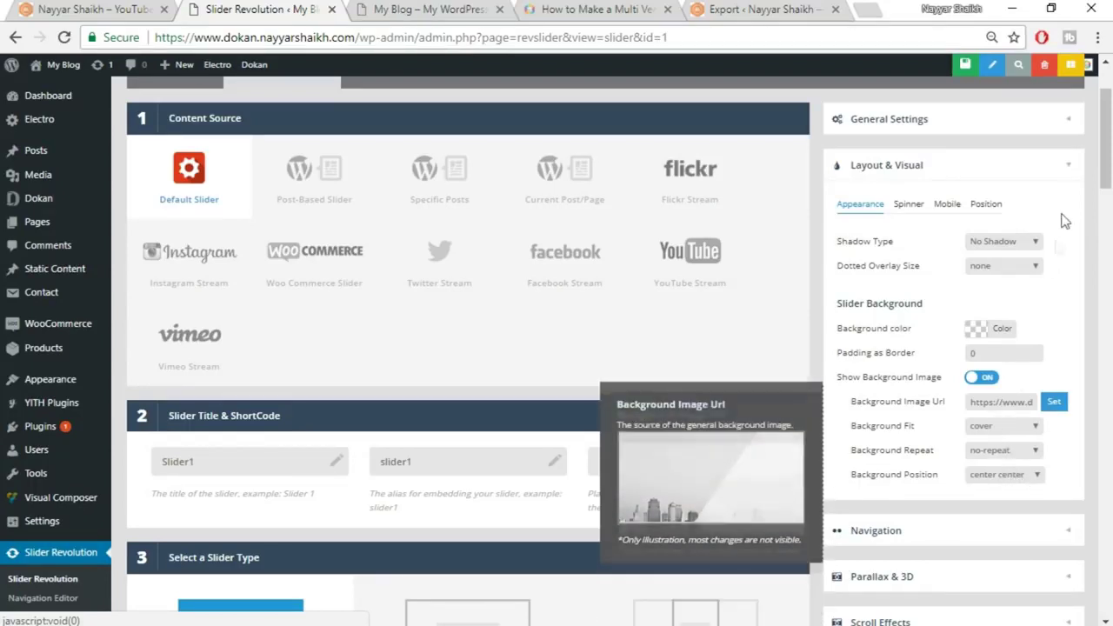
pyautogui.click(1073, 179)
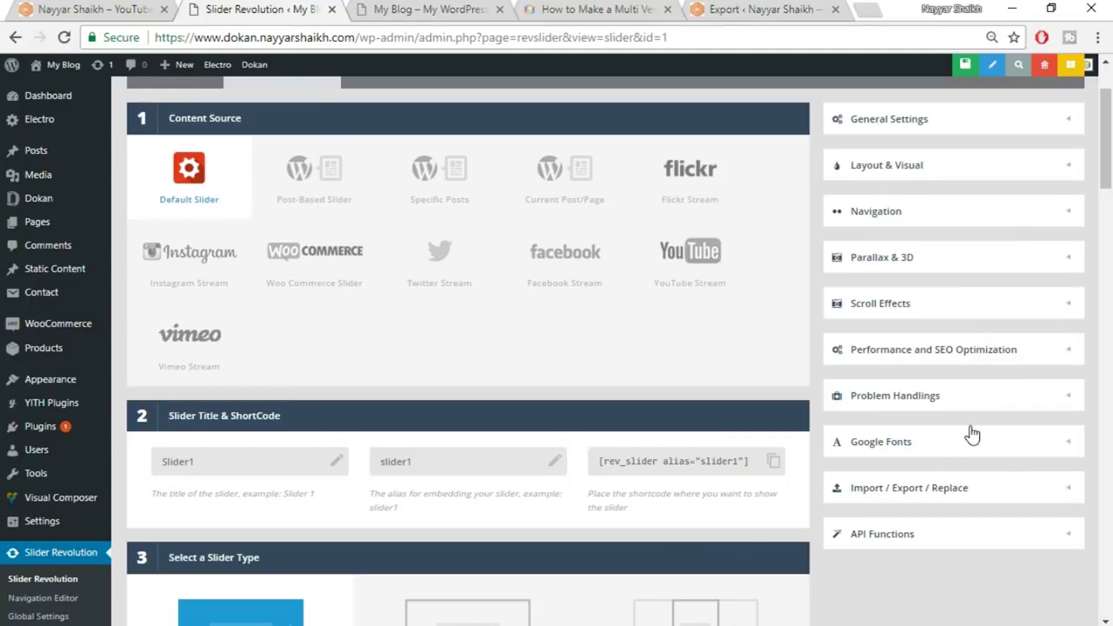
pyautogui.click(961, 213)
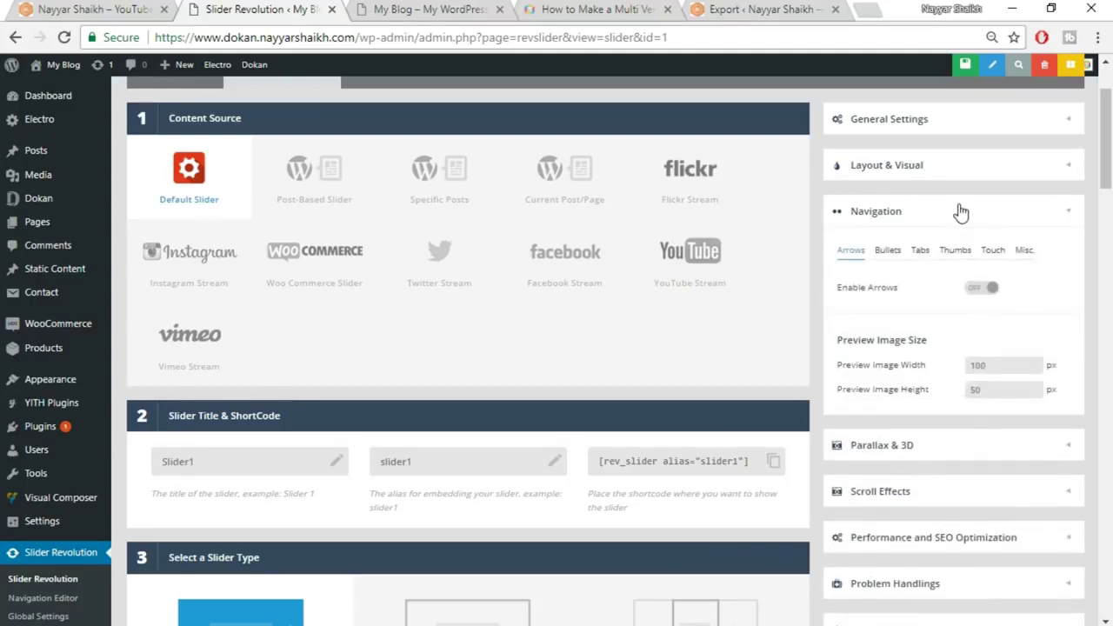
pyautogui.click(988, 287)
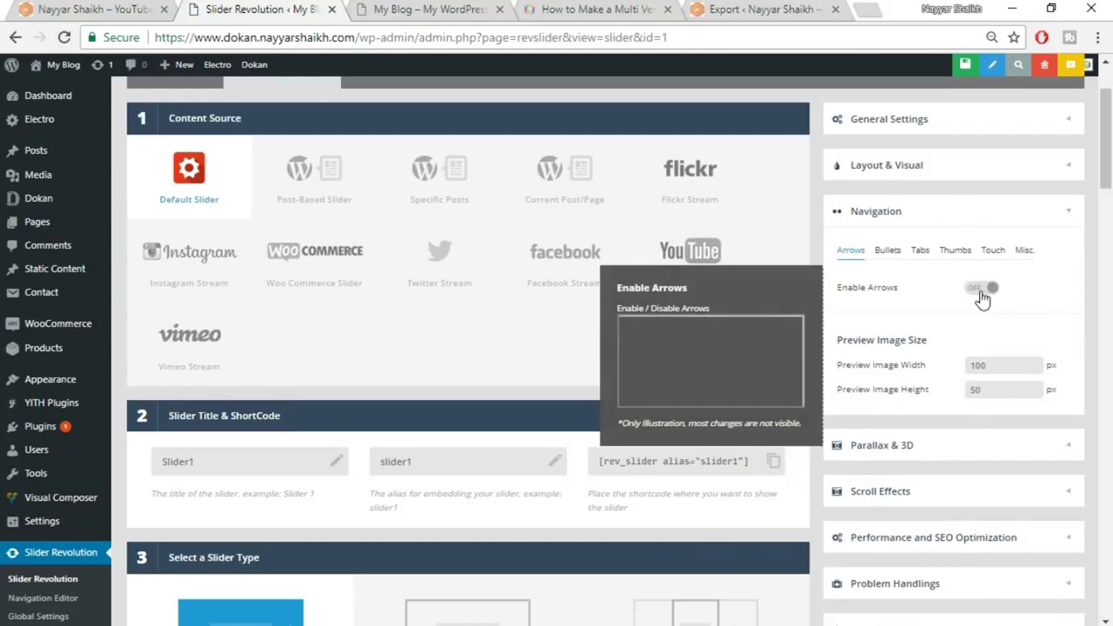
pyautogui.click(886, 252)
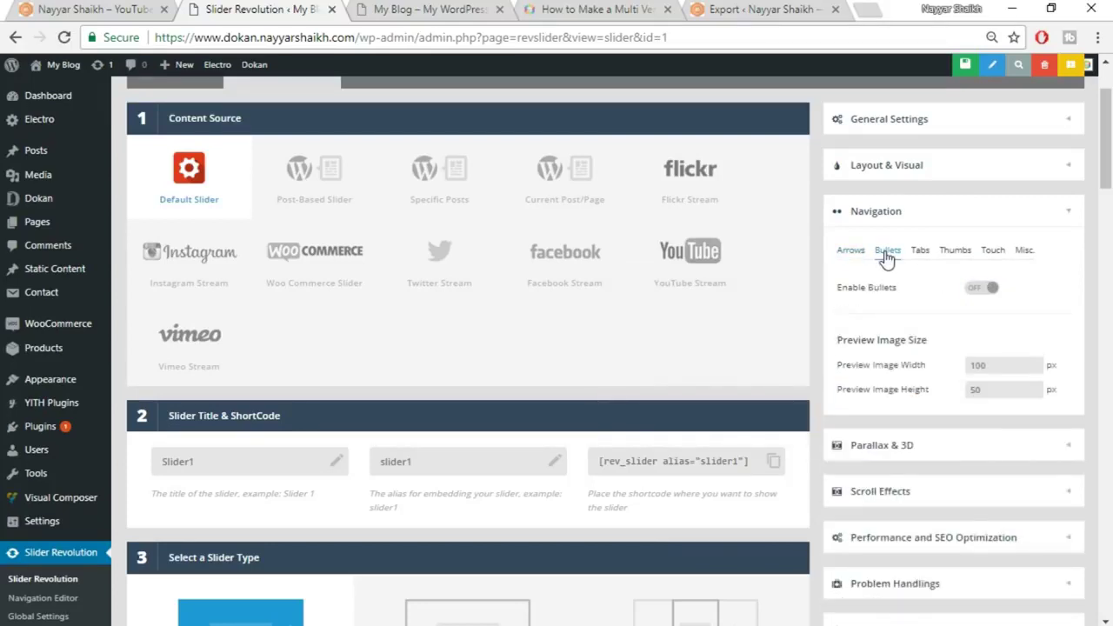
pyautogui.click(986, 291)
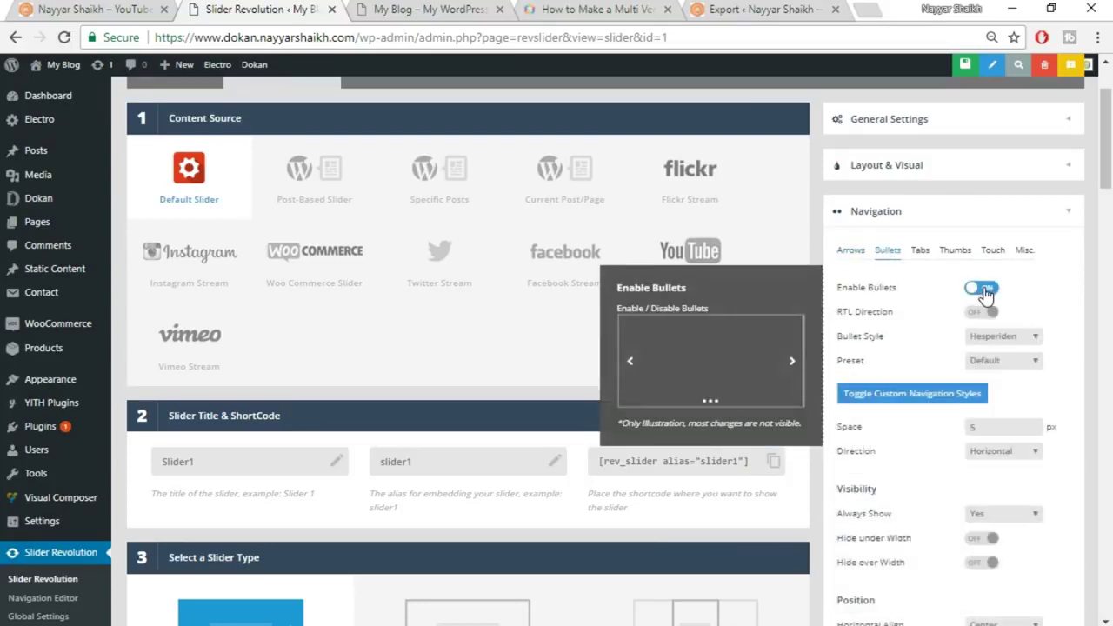
pyautogui.click(1068, 218)
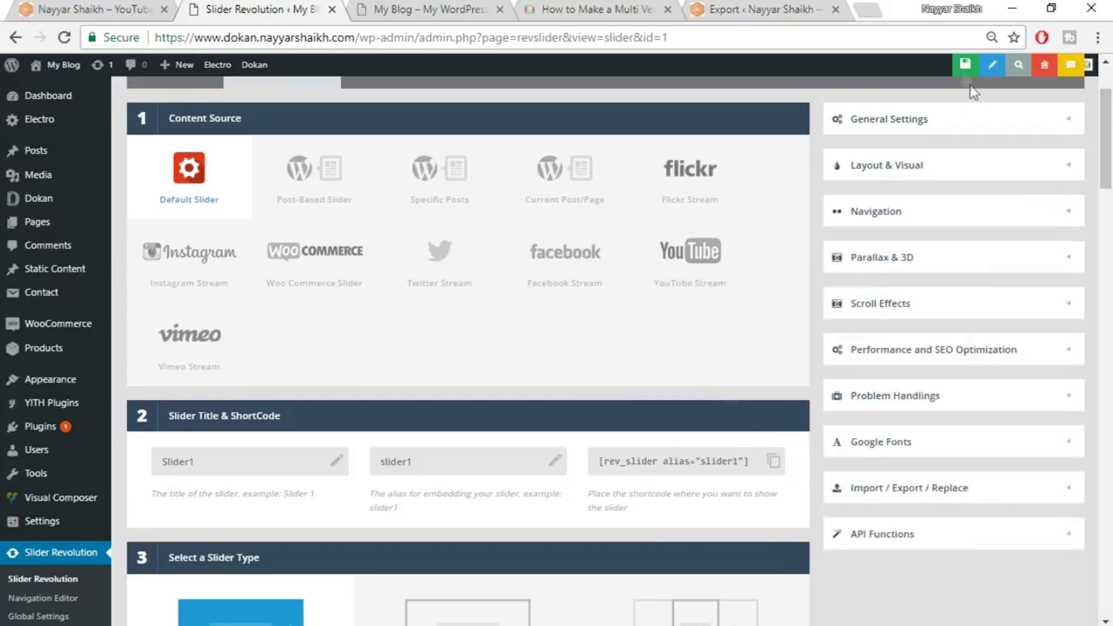
pyautogui.click(934, 67)
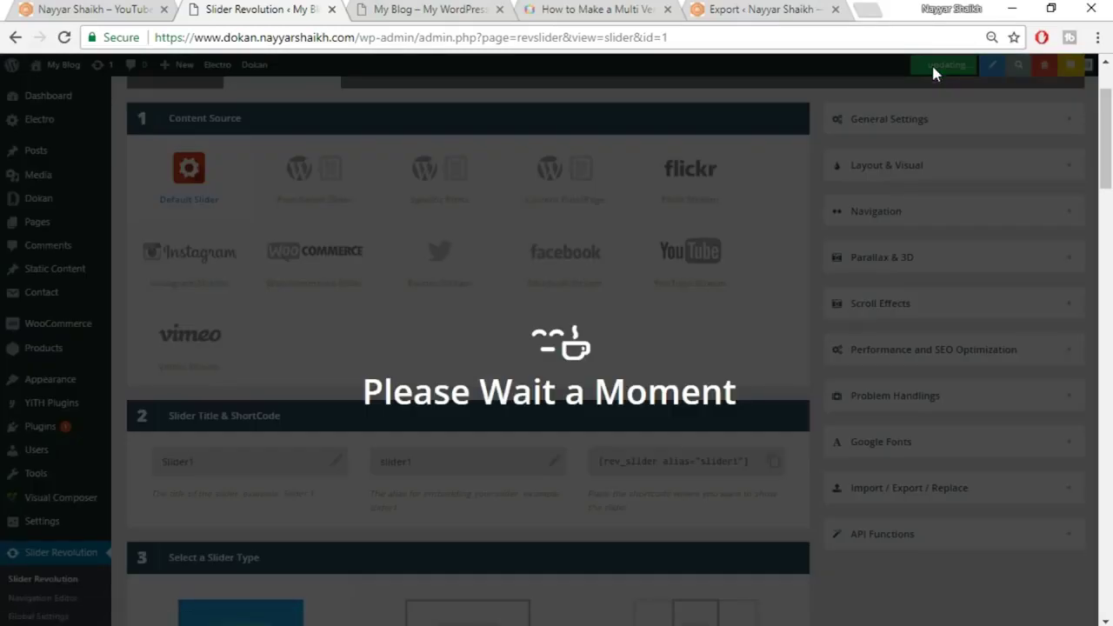
pyautogui.scroll(2, 914, 222)
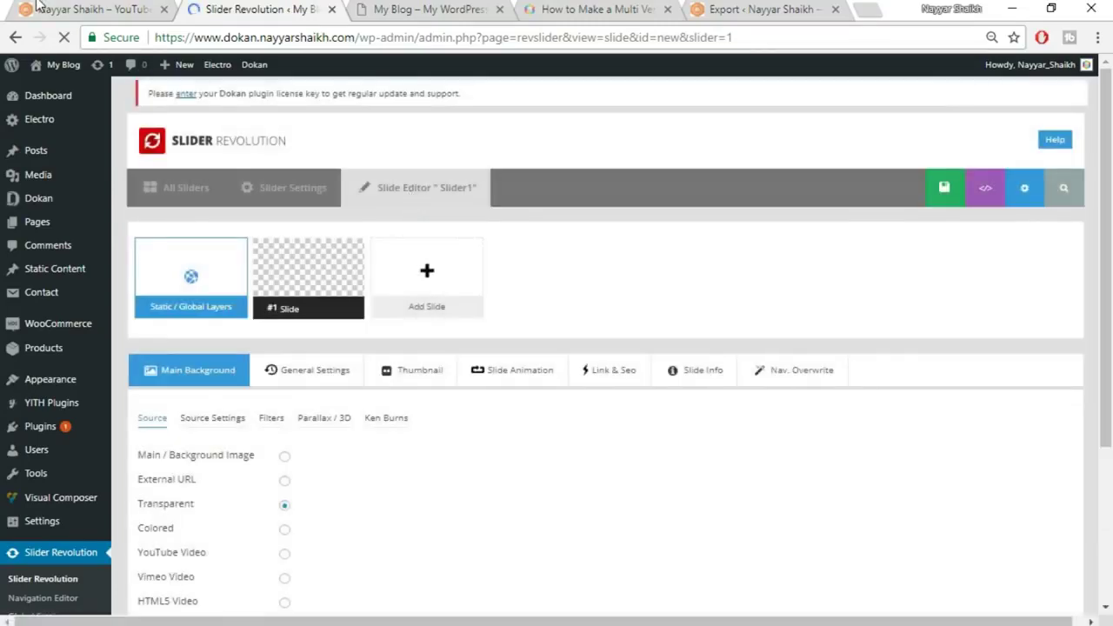
# Compare the live storefront slider with the empty Slider1 slide canvas and timeline.
pyautogui.click(36, 6)
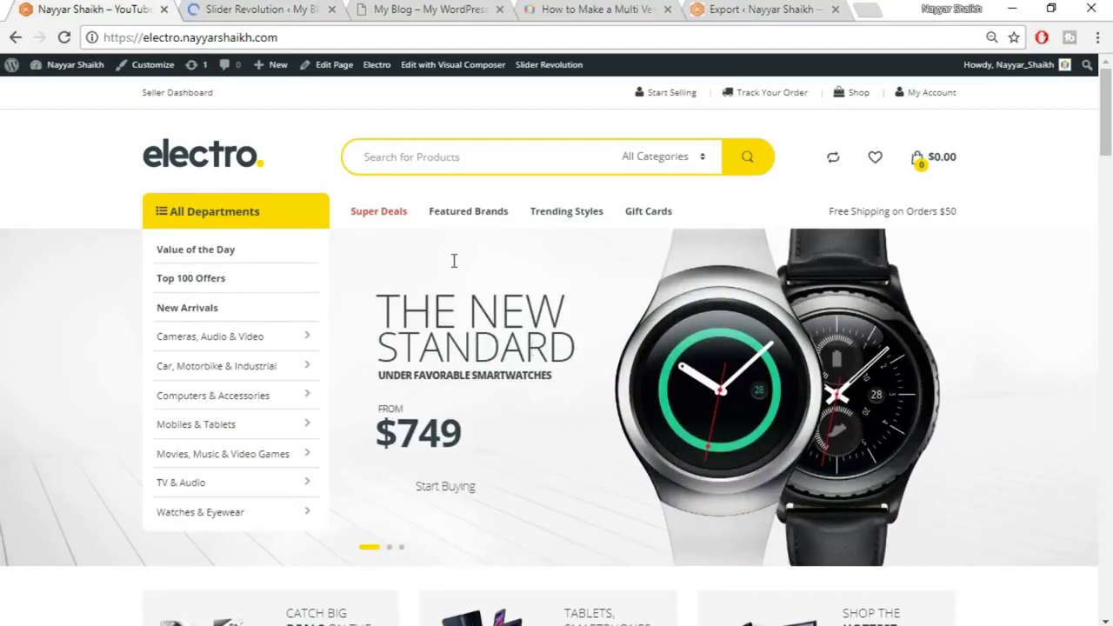
pyautogui.click(233, 7)
pyautogui.scroll(-3, 708, 208)
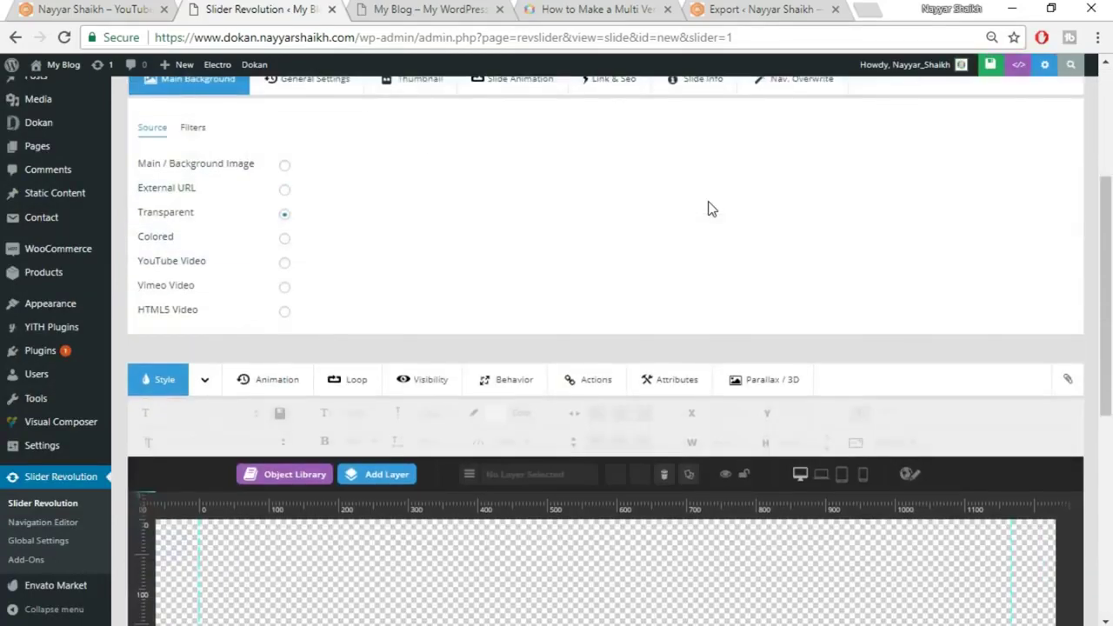
pyautogui.scroll(-3, 709, 208)
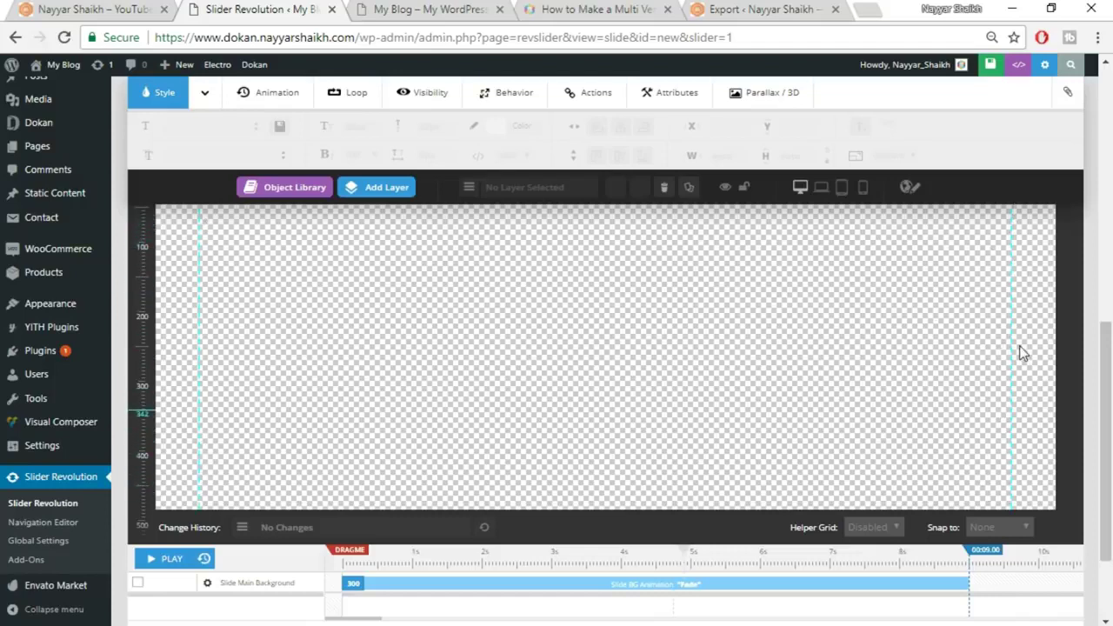
pyautogui.click(120, 7)
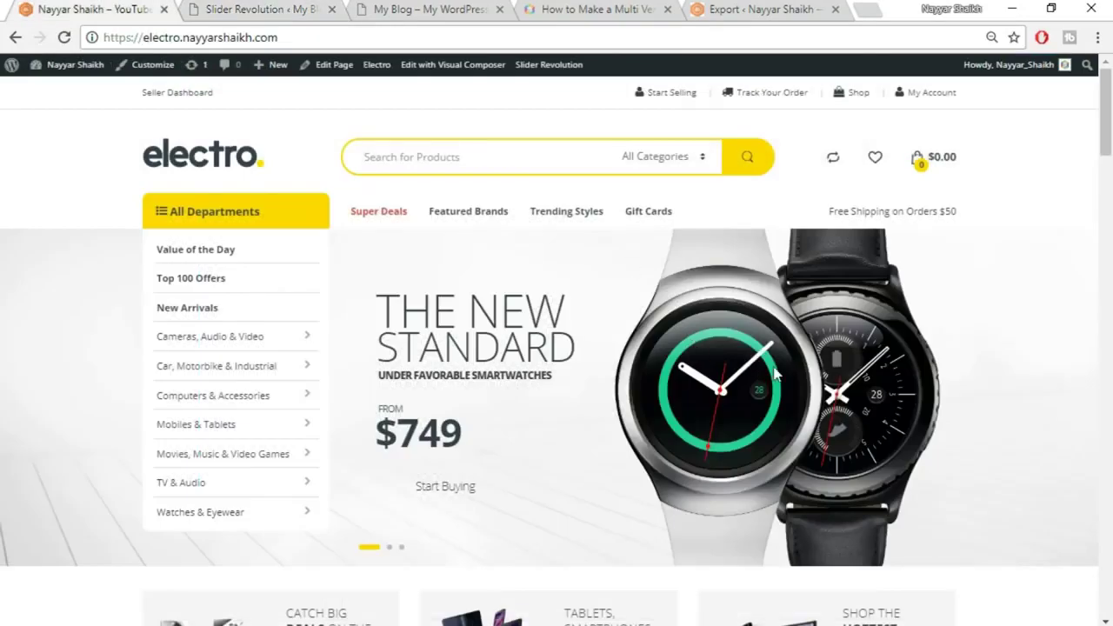
# Upload the Slider Img 1 watch picture and add it to the slide as an image layer.
pyautogui.click(255, 7)
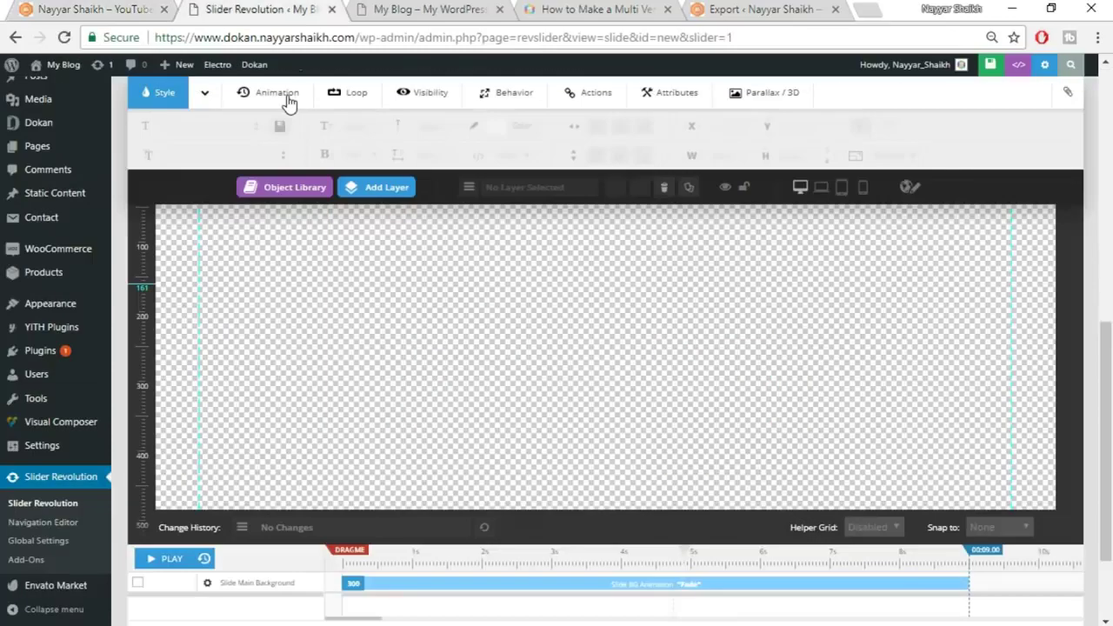
pyautogui.moveTo(388, 192)
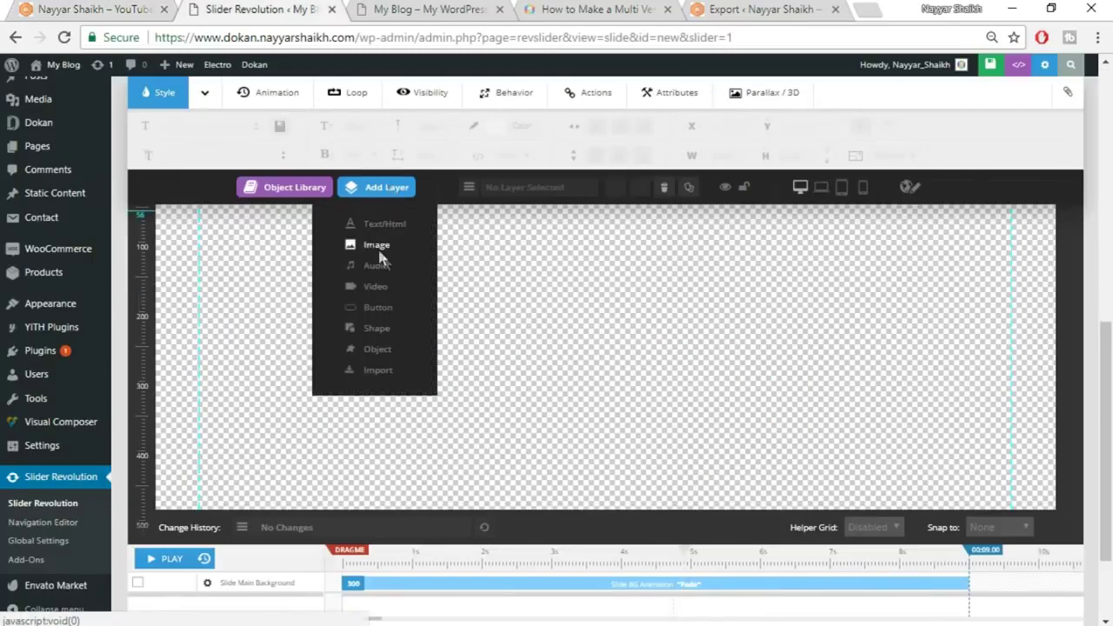
pyautogui.click(379, 252)
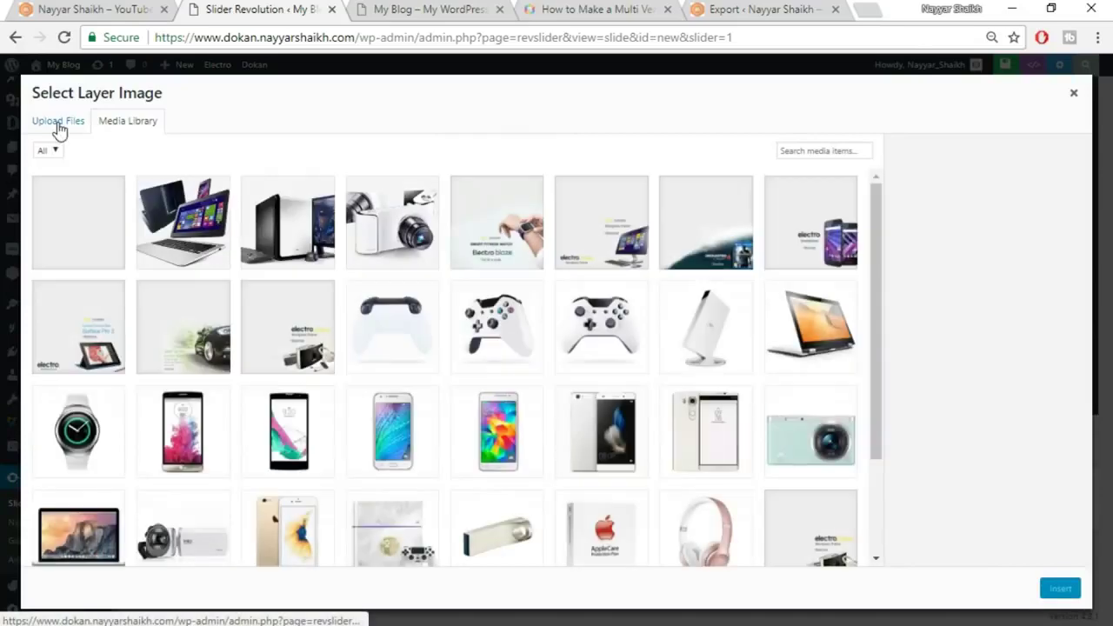
pyautogui.click(58, 126)
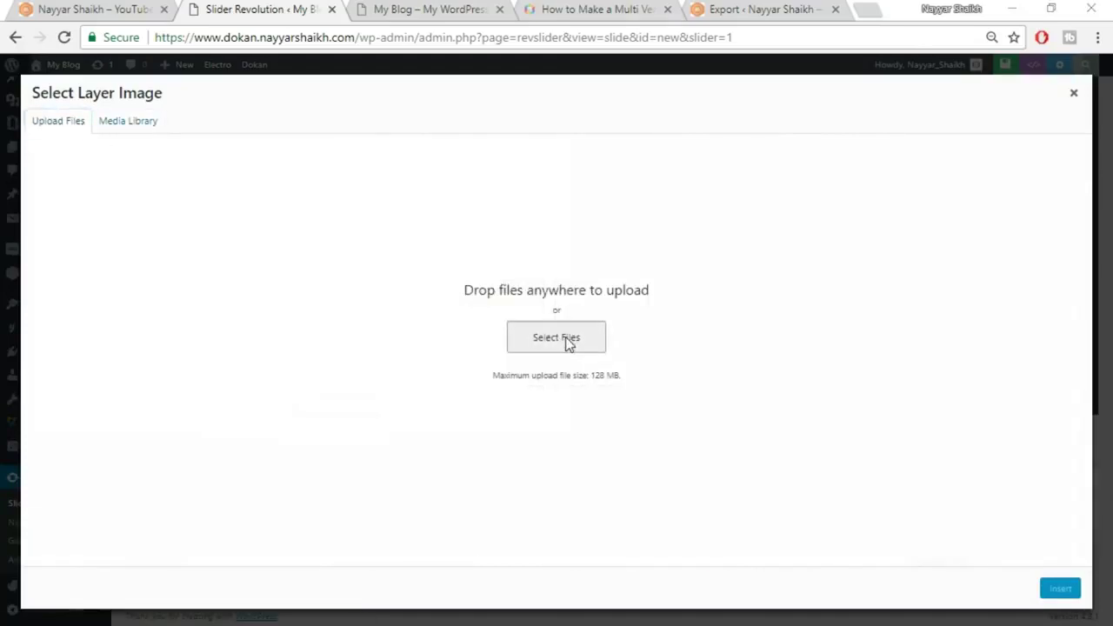
pyautogui.click(568, 341)
pyautogui.click(279, 157)
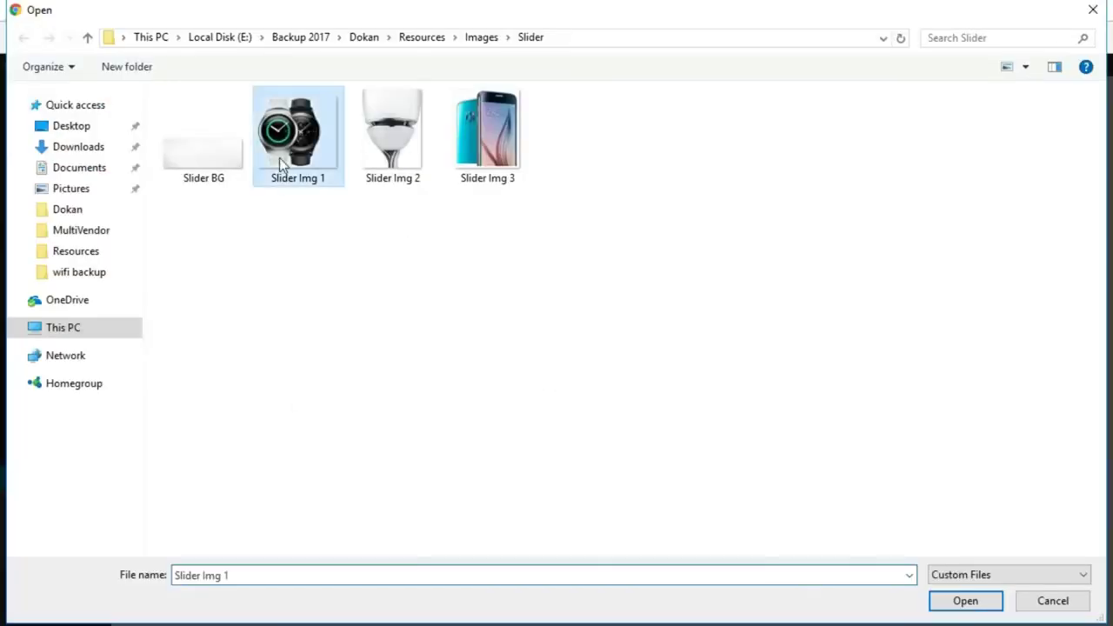
pyautogui.click(959, 602)
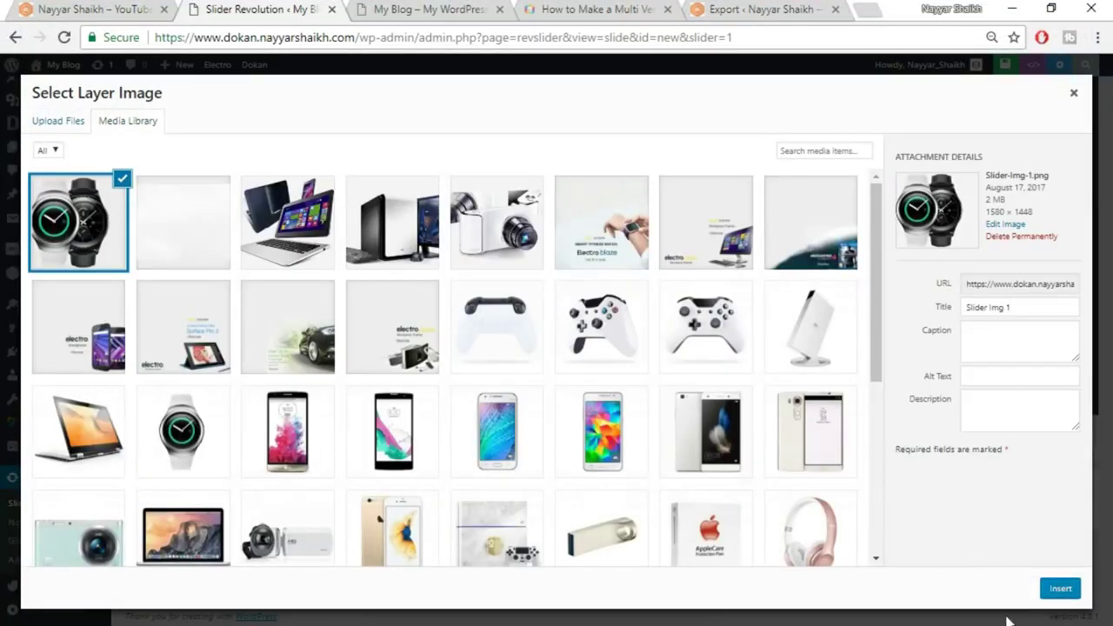
pyautogui.click(1059, 590)
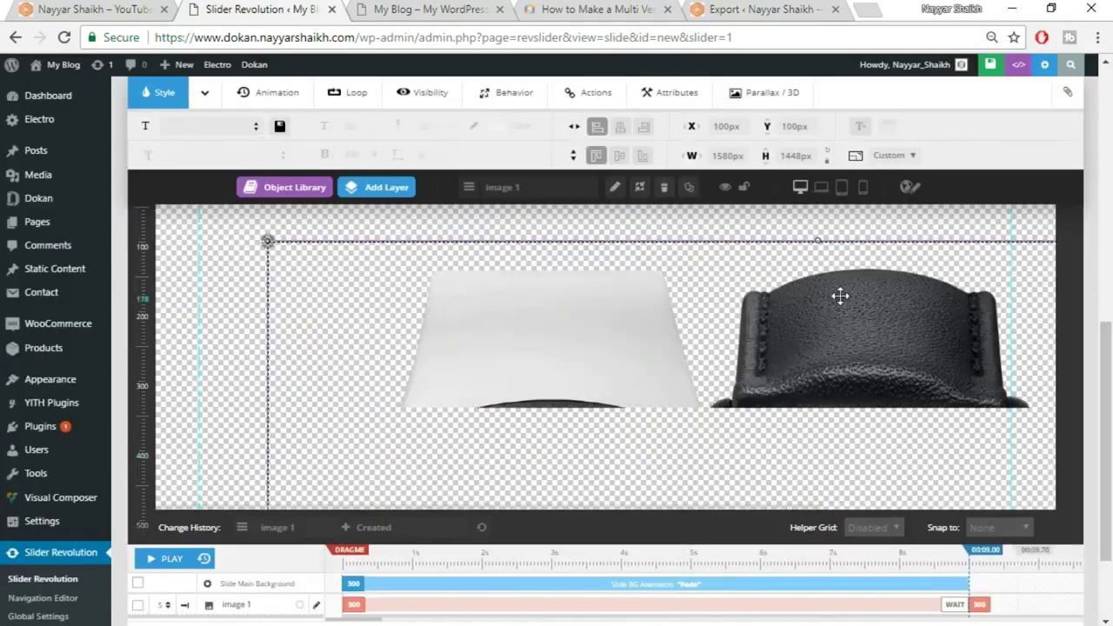
# Select the watch image layer and set its height to 500px.
pyautogui.moveTo(822, 338)
pyautogui.mouseDown()
pyautogui.moveTo(785, 276)
pyautogui.moveTo(813, 325)
pyautogui.mouseUp()
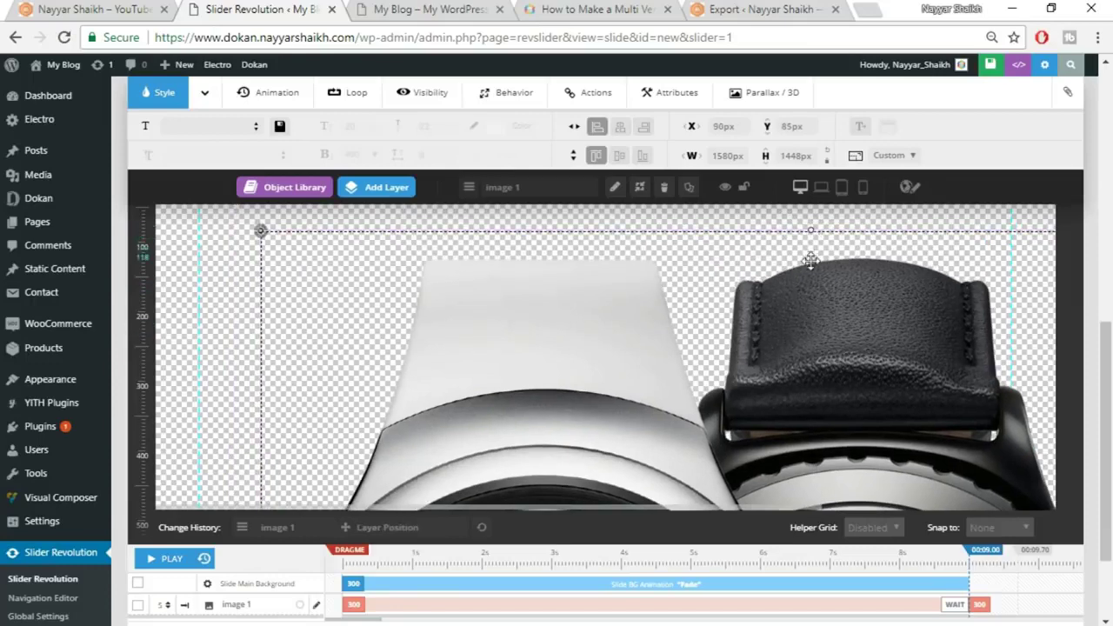
pyautogui.click(805, 237)
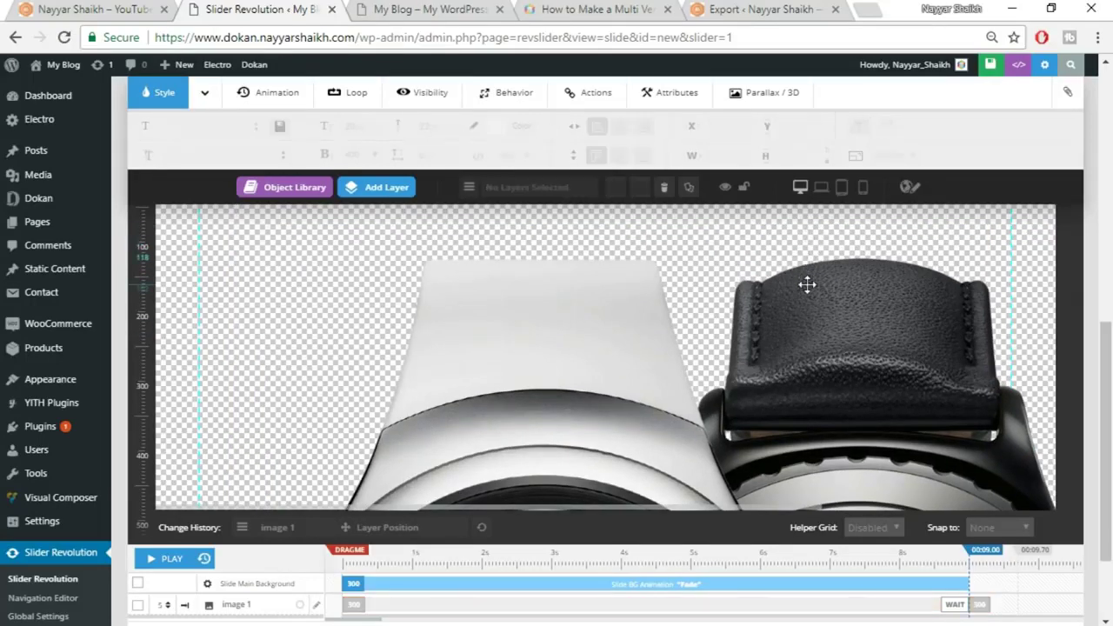
pyautogui.click(786, 313)
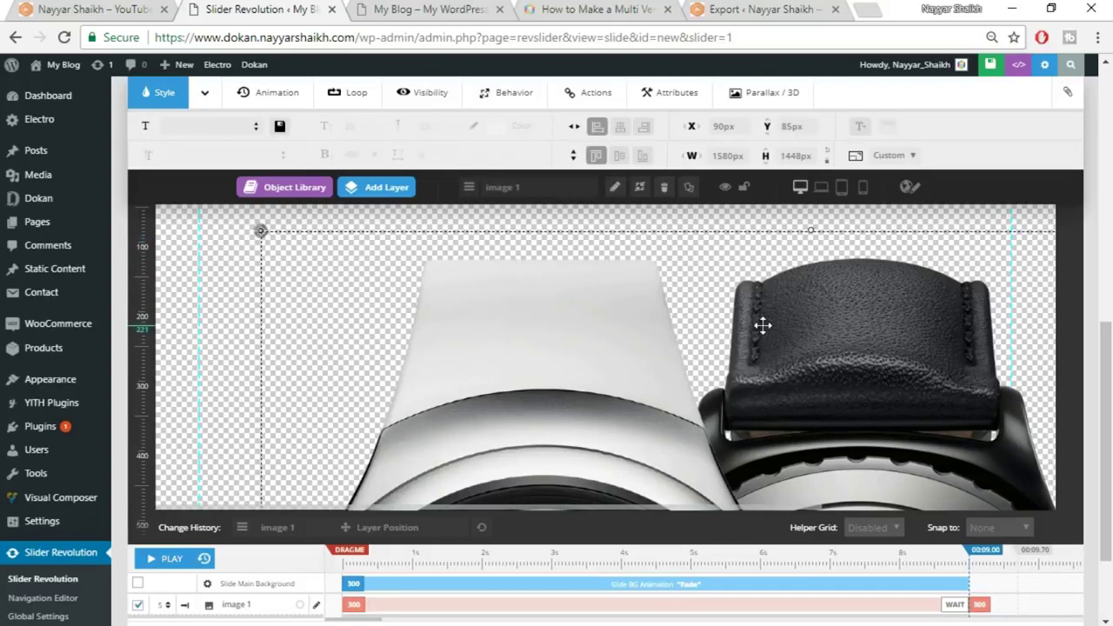
pyautogui.scroll(1, 1005, 304)
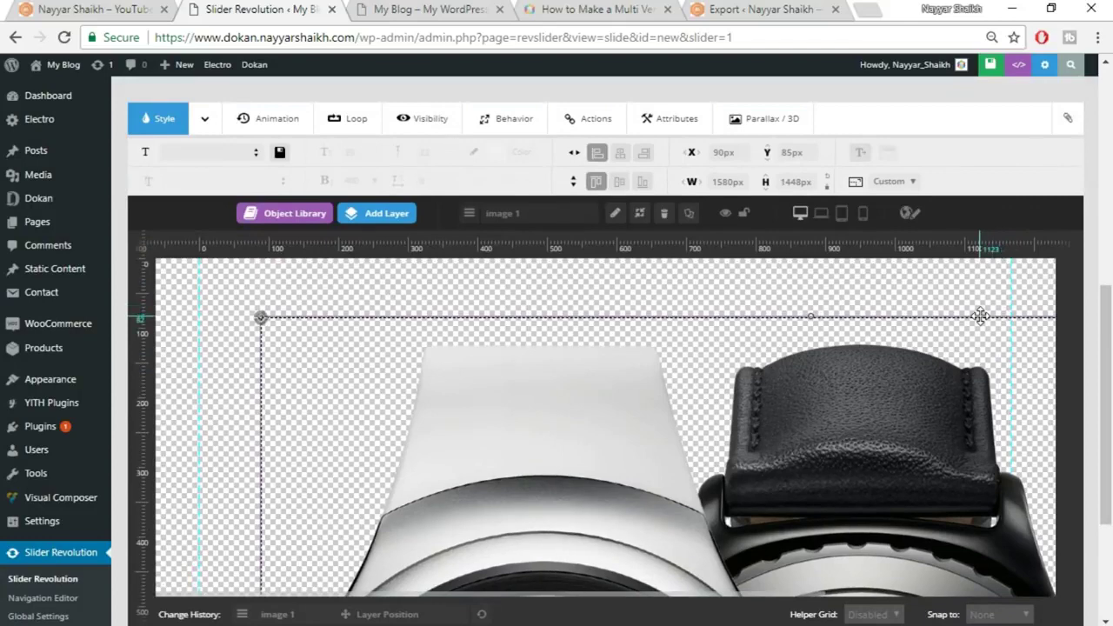
pyautogui.scroll(-1, 1000, 313)
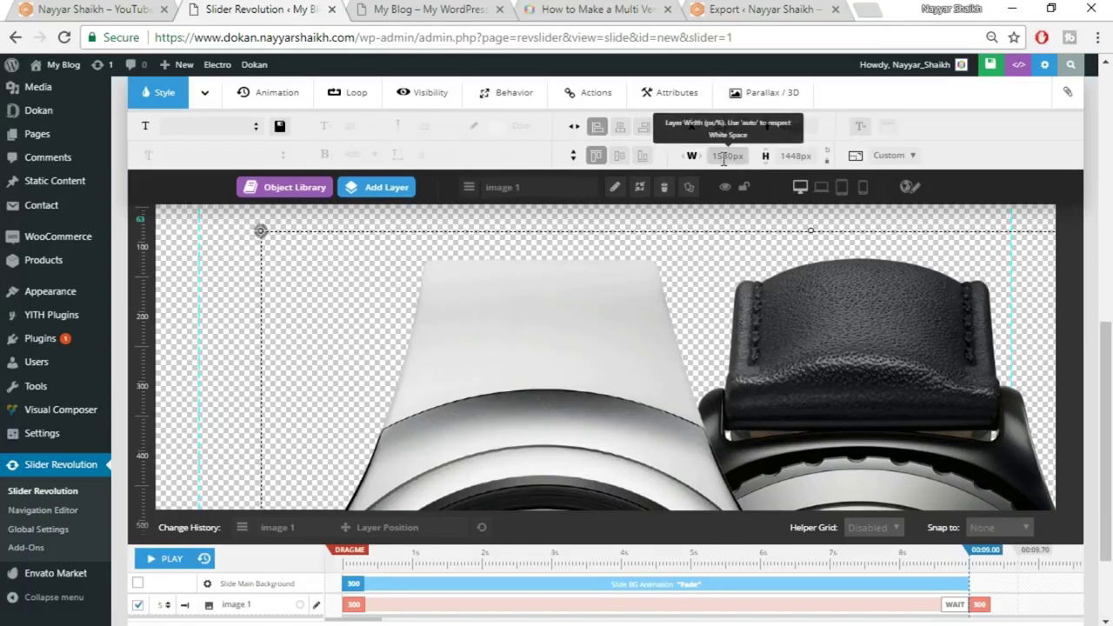
pyautogui.click(796, 155)
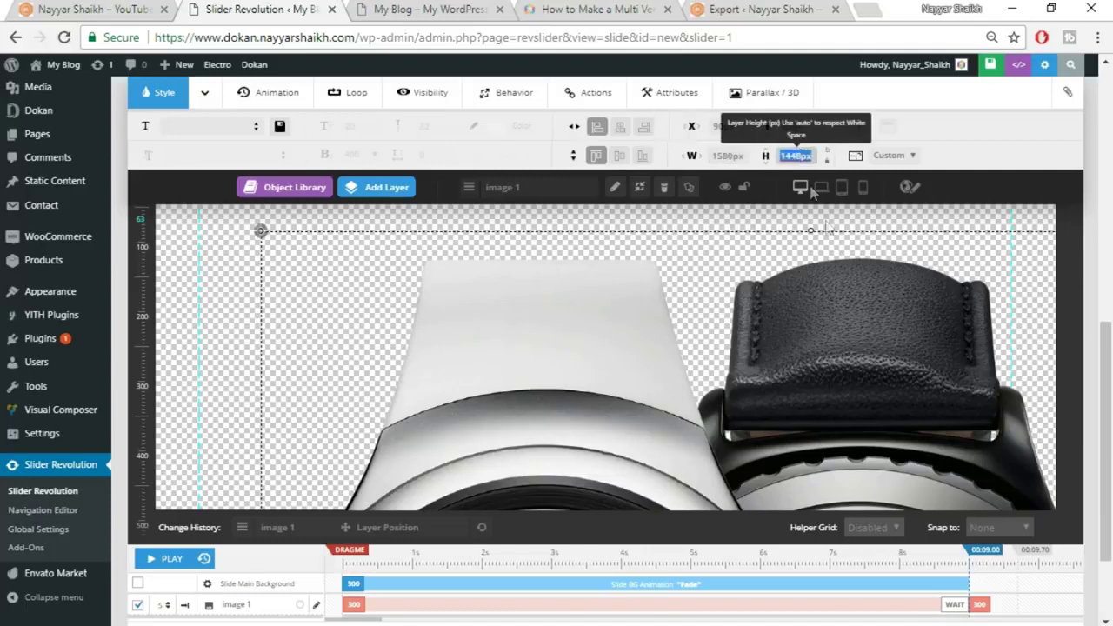
pyautogui.write('500')
pyautogui.press('Return')
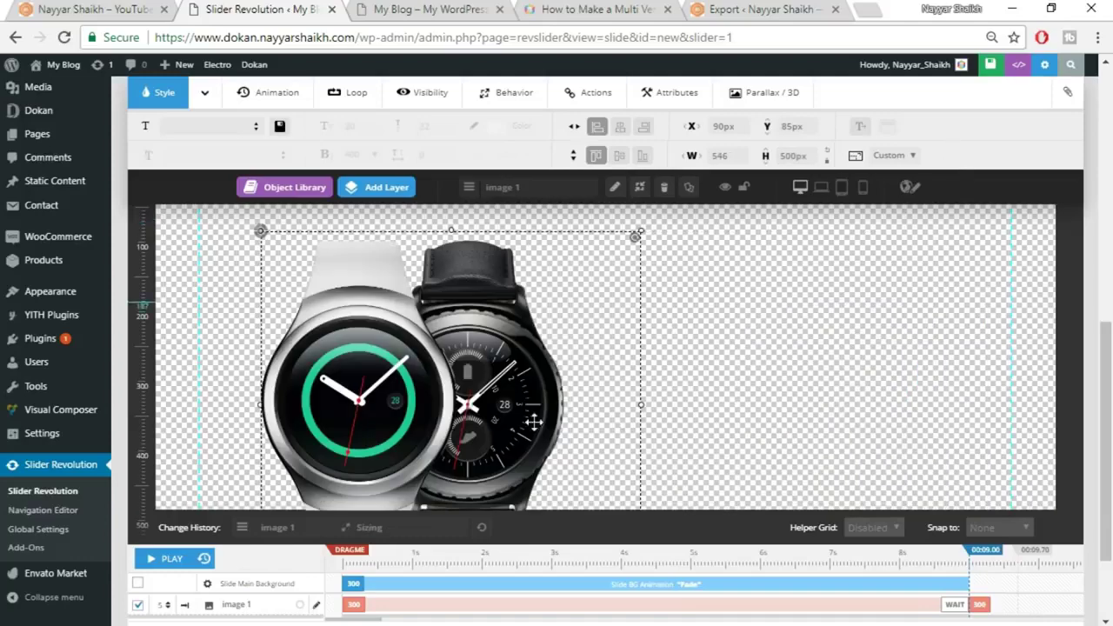
# Drag the resized watch to the upper right of the slide.
pyautogui.moveTo(541, 368); pyautogui.dragTo(866, 348)
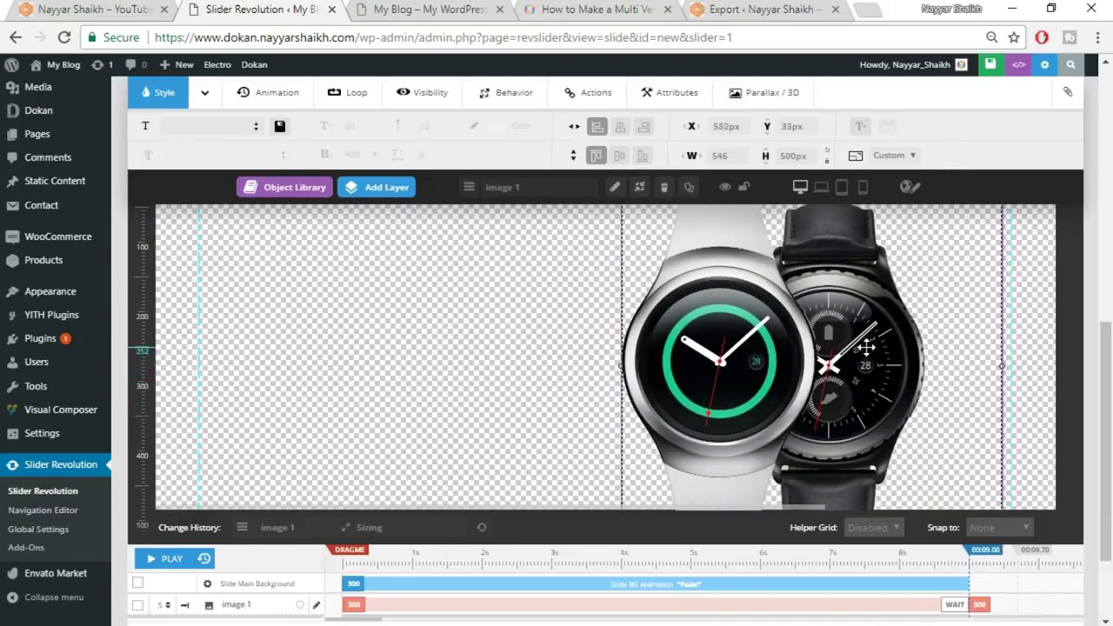
pyautogui.moveTo(773, 364); pyautogui.dragTo(838, 358)
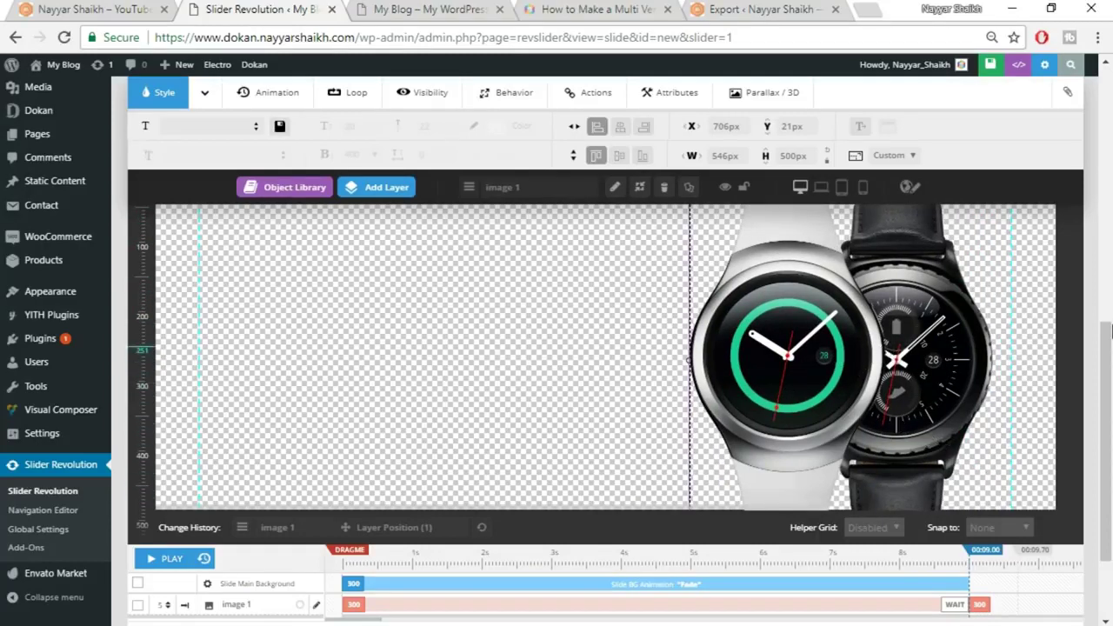
pyautogui.scroll(1, 1104, 348)
pyautogui.scroll(1, 1106, 348)
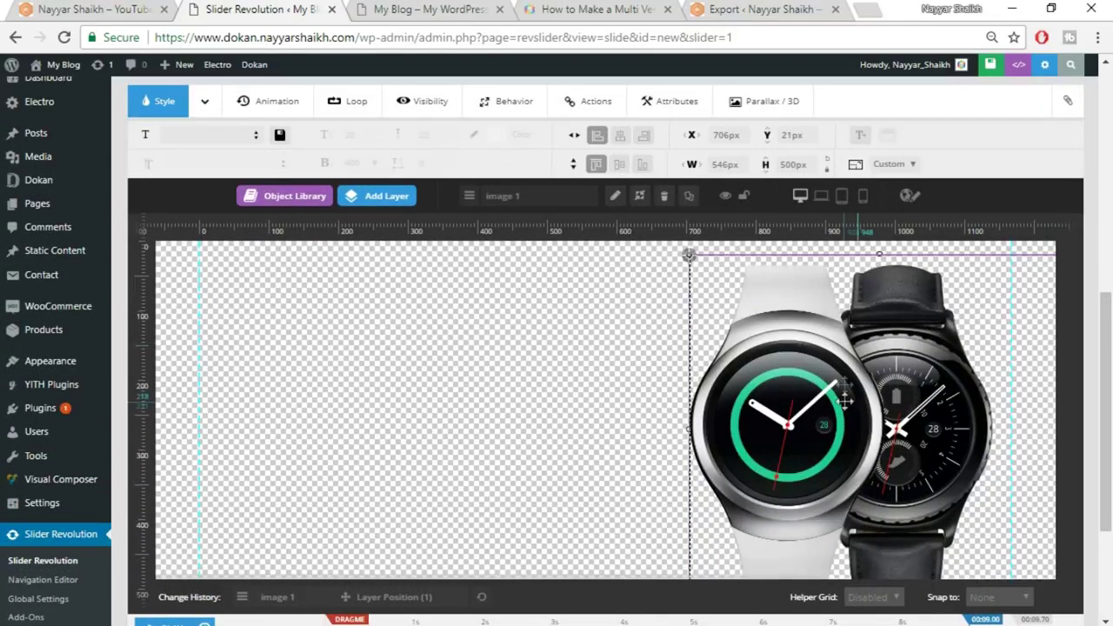
pyautogui.moveTo(844, 400); pyautogui.dragTo(844, 380)
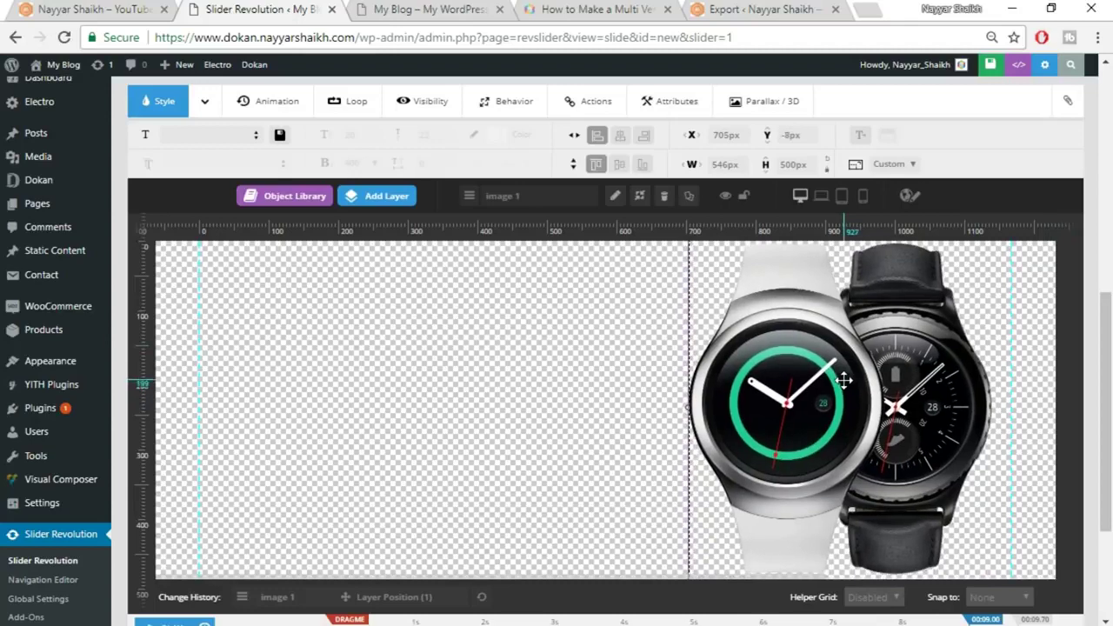
# Compare the layout with the first watch slide on the live storefront.
pyautogui.click(35, 5)
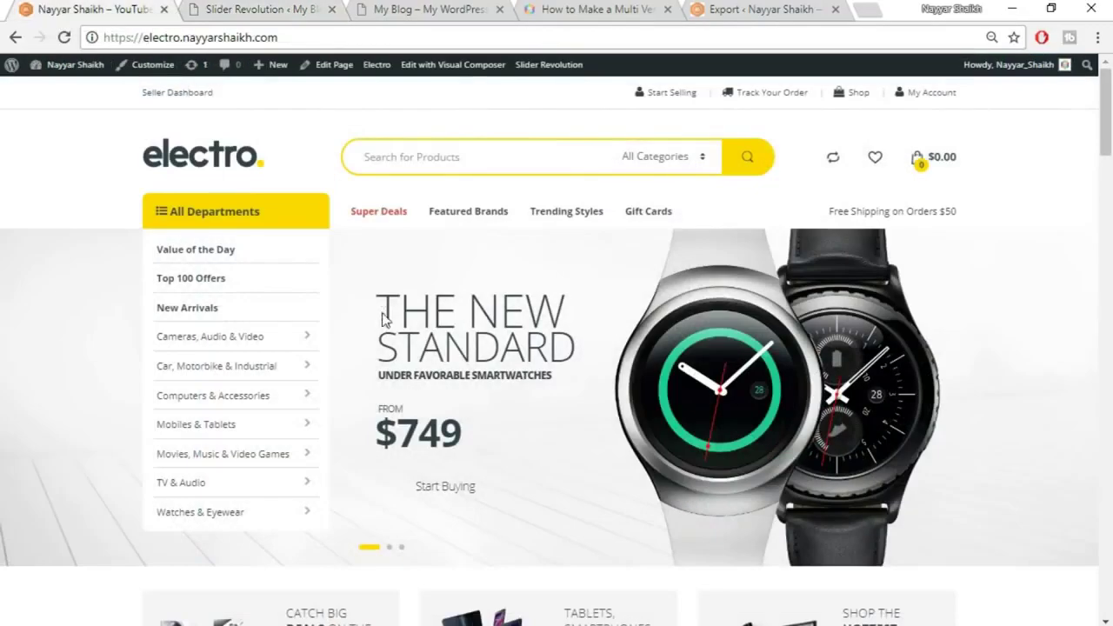
pyautogui.click(363, 550)
pyautogui.click(276, 7)
pyautogui.moveTo(366, 197)
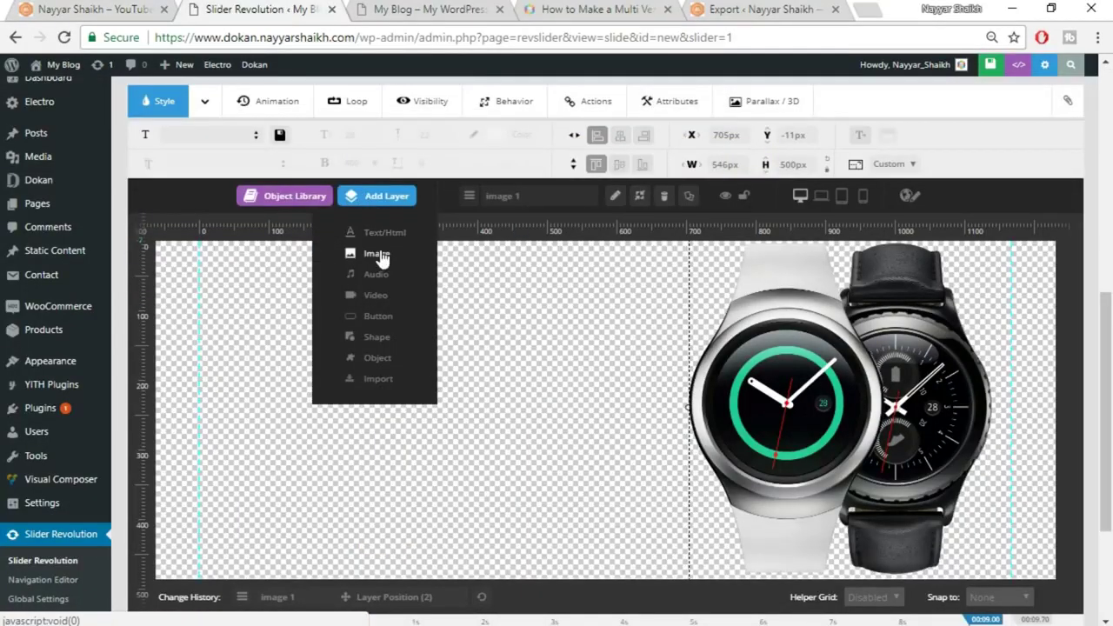
# Add a text layer whose caption reads THE NEW.
pyautogui.click(383, 247)
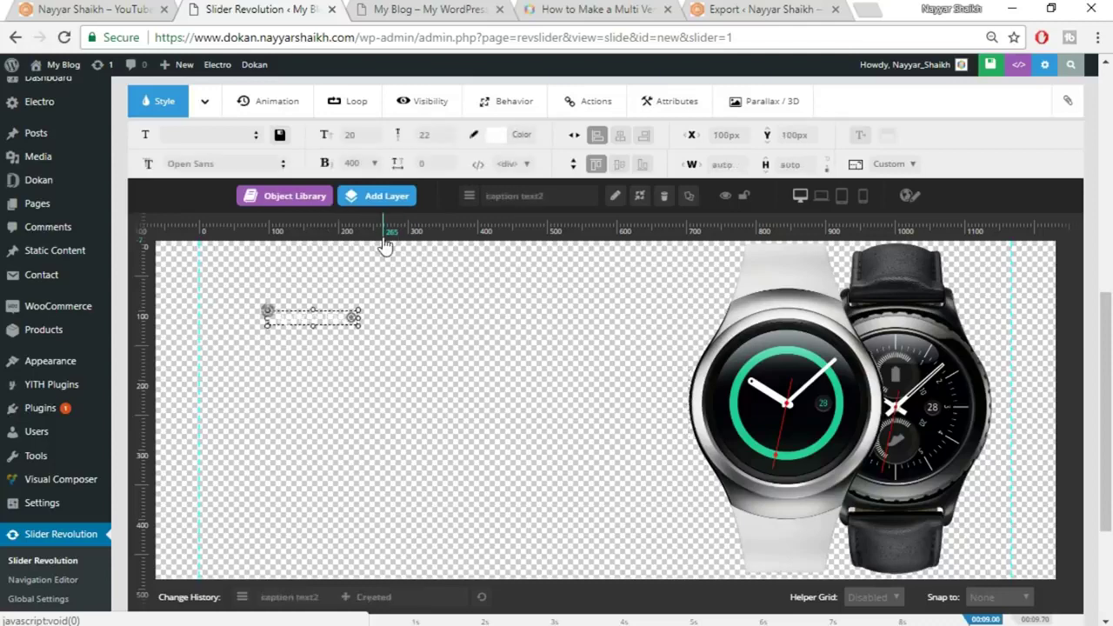
pyautogui.tripleClick(539, 245)
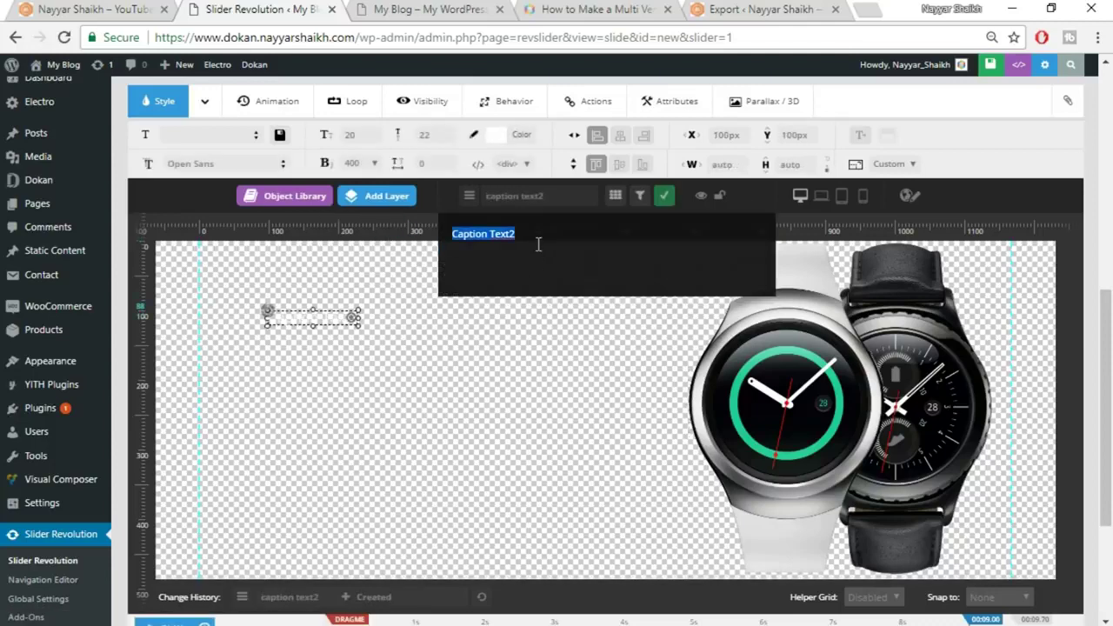
pyautogui.write('TH')
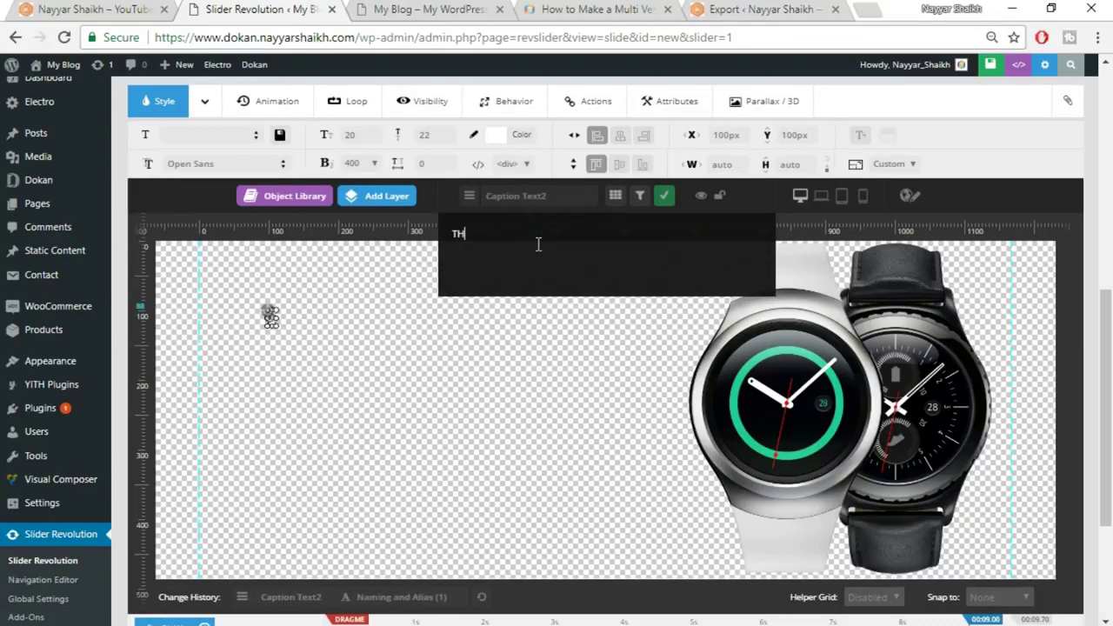
pyautogui.write('E NEW')
pyautogui.rightClick(4, 4)
pyautogui.click(87, 9)
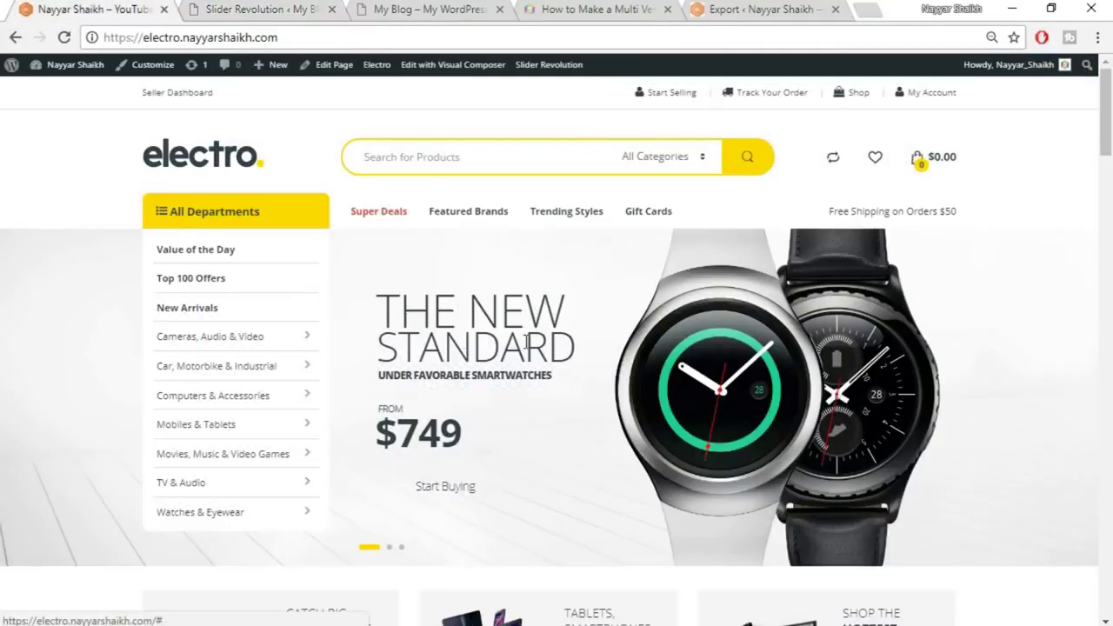
pyautogui.click(300, 7)
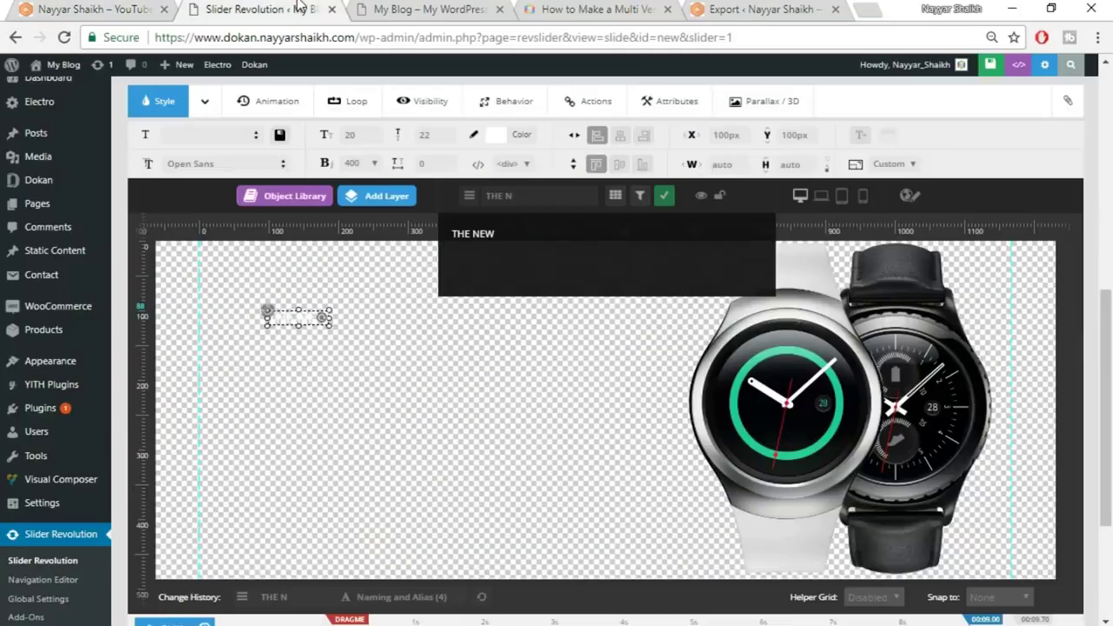
pyautogui.click(665, 197)
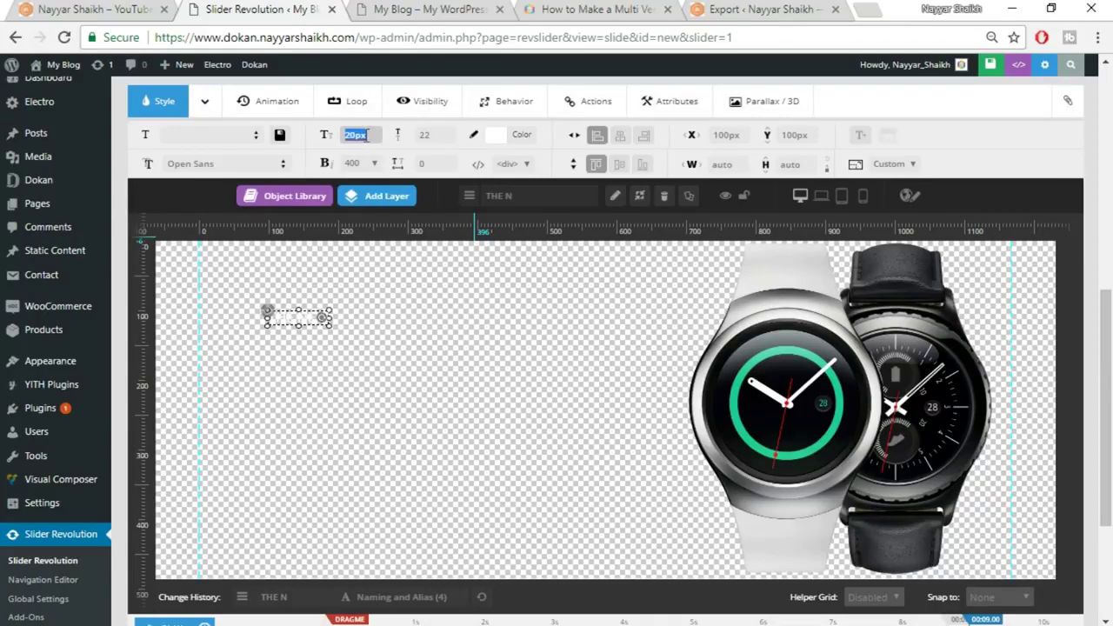
# Style the THE NEW headline at 66px size, 52px line height and 300 weight.
pyautogui.click(430, 146)
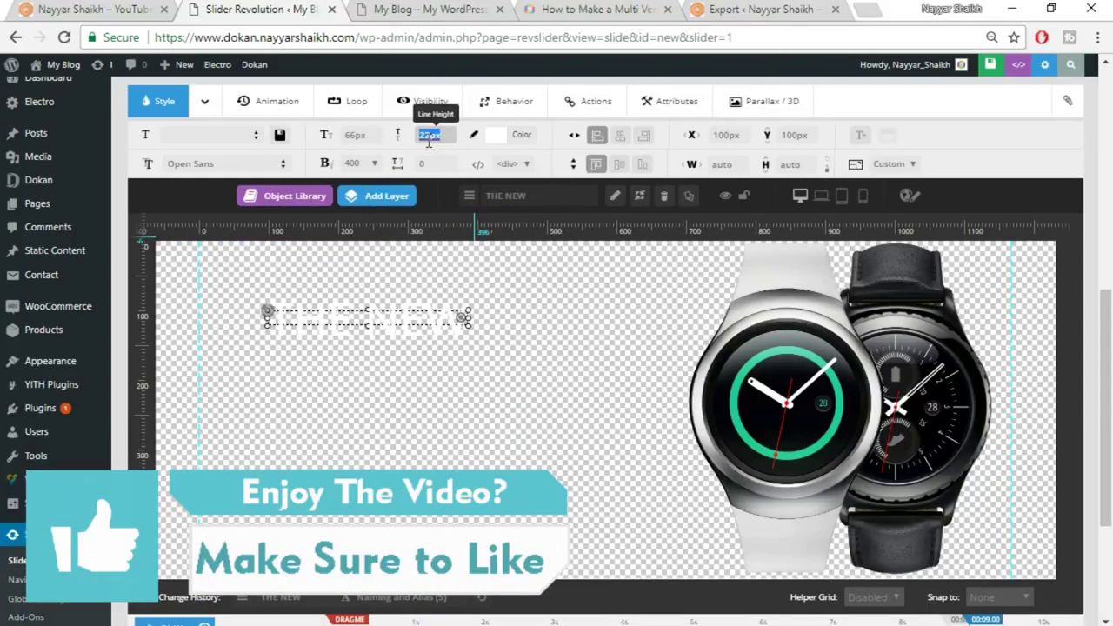
pyautogui.click(361, 163)
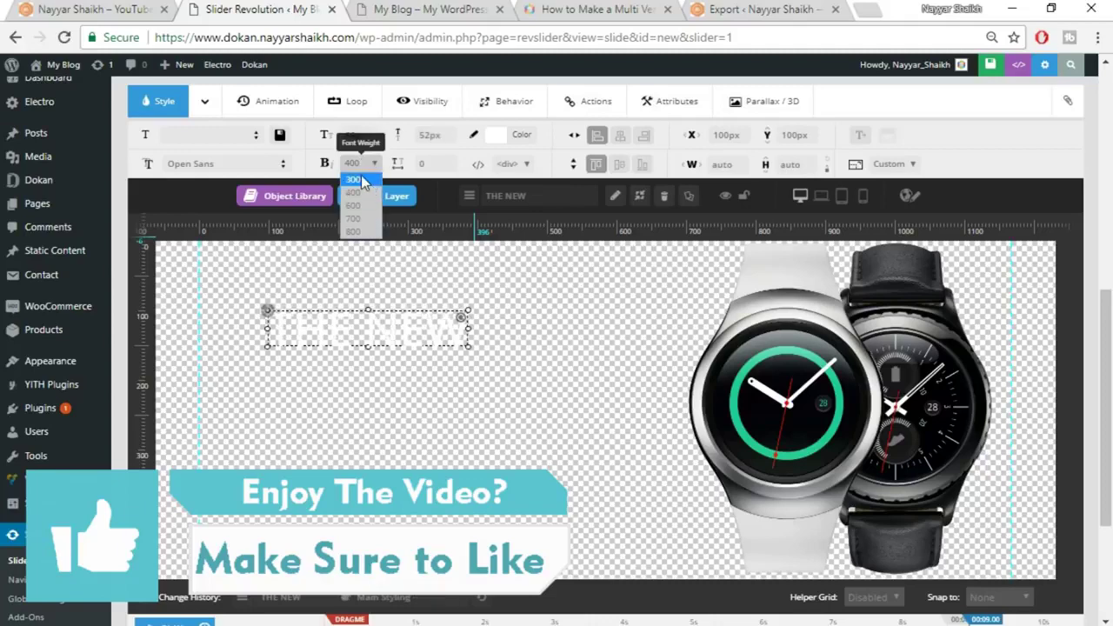
pyautogui.click(358, 180)
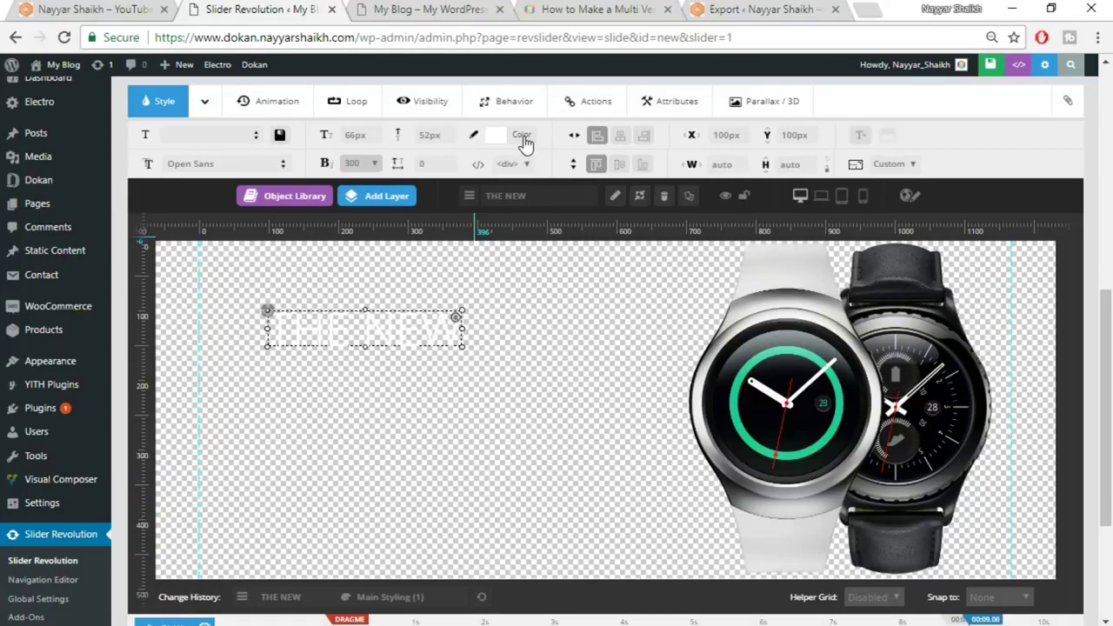
pyautogui.click(144, 9)
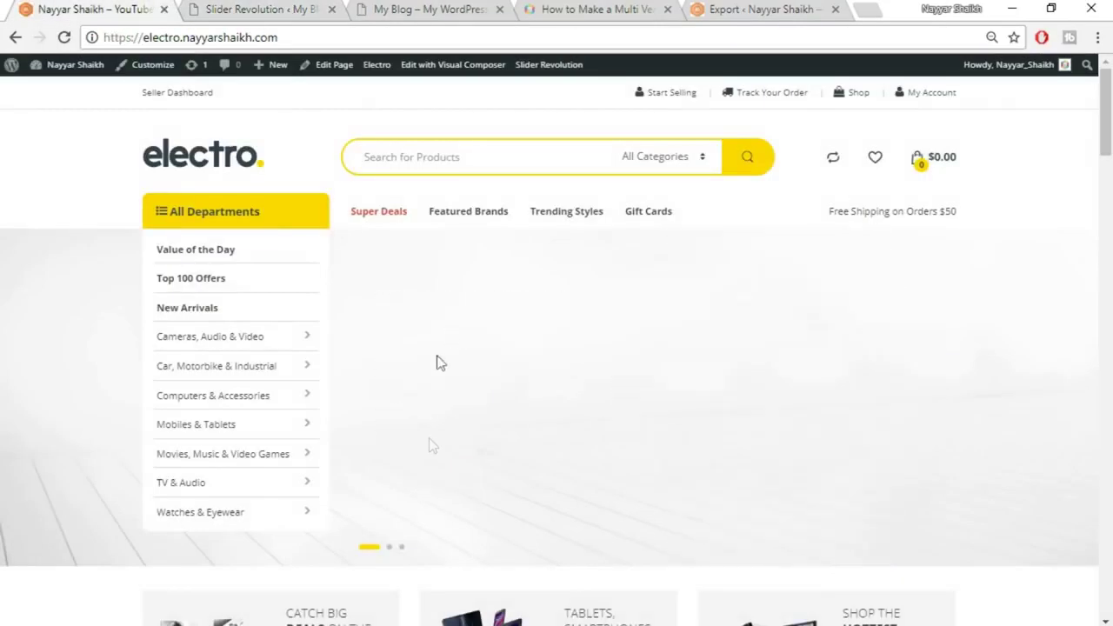
pyautogui.click(270, 10)
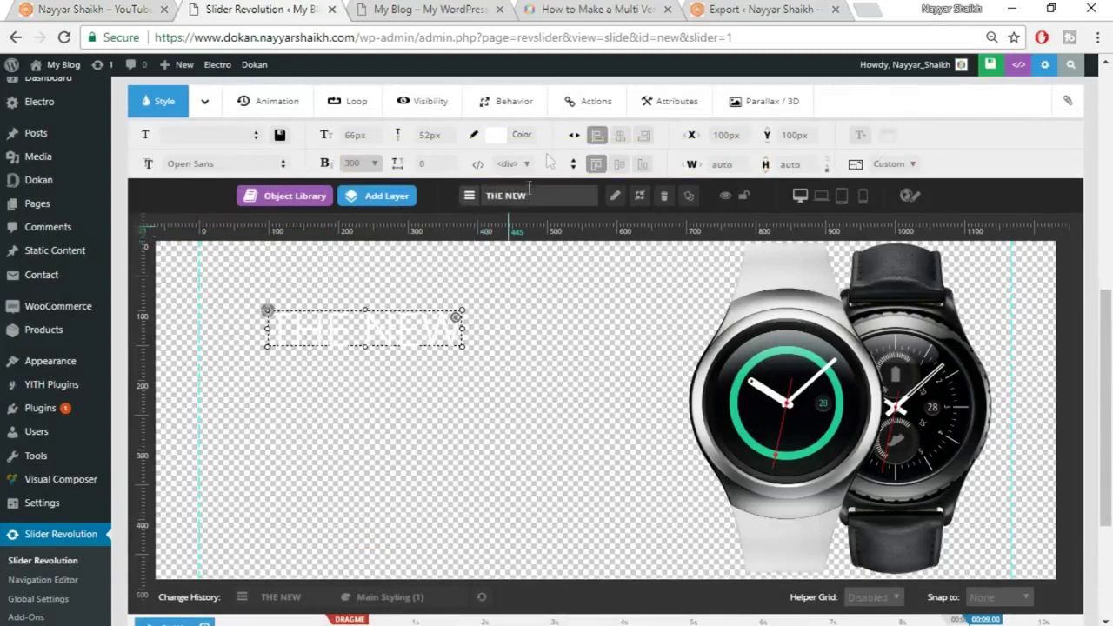
# Change the headline colour to dark #333248 and move it right and up.
pyautogui.click(515, 139)
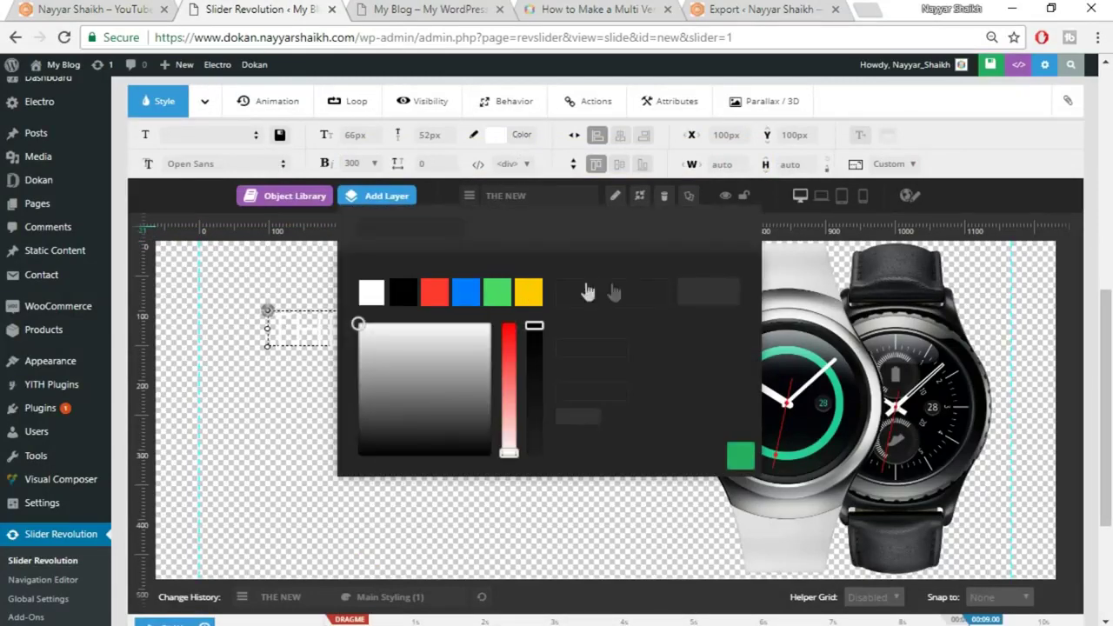
pyautogui.moveTo(600, 347); pyautogui.dragTo(559, 346)
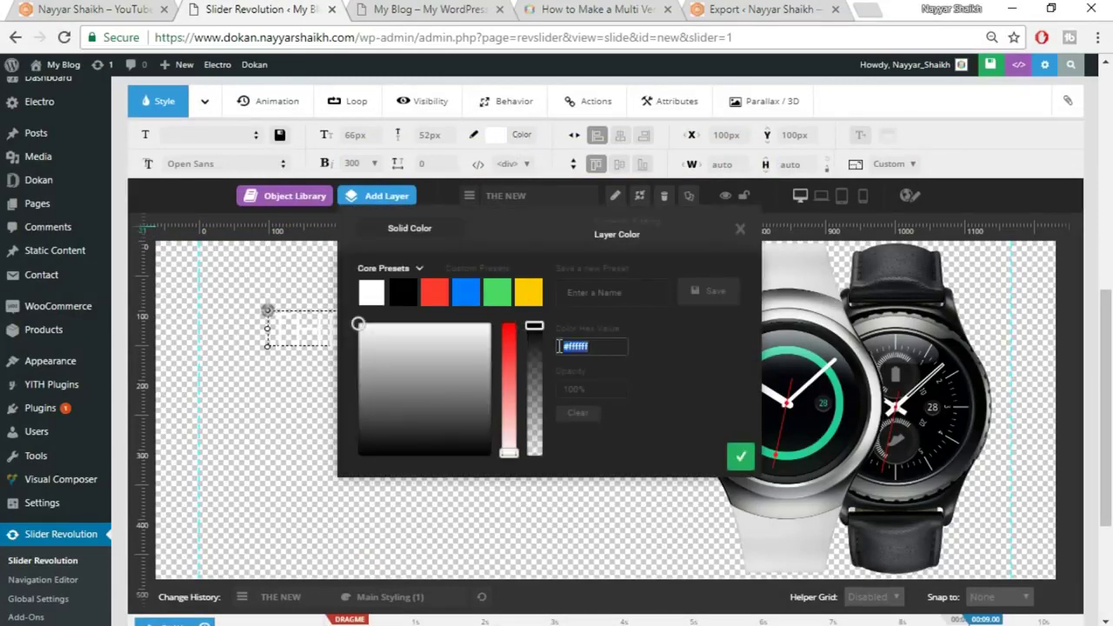
pyautogui.write('#333248')
pyautogui.click(665, 366)
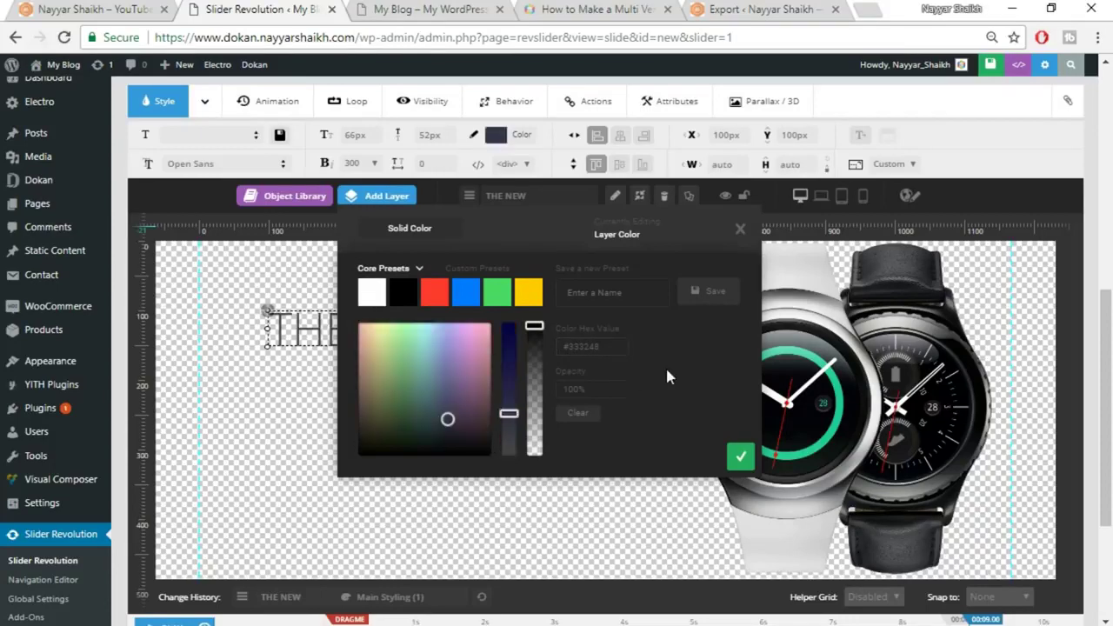
pyautogui.click(741, 458)
pyautogui.moveTo(396, 331); pyautogui.dragTo(481, 297)
# Duplicate the THE NEW layer and drag the copy just below the original.
pyautogui.click(126, 7)
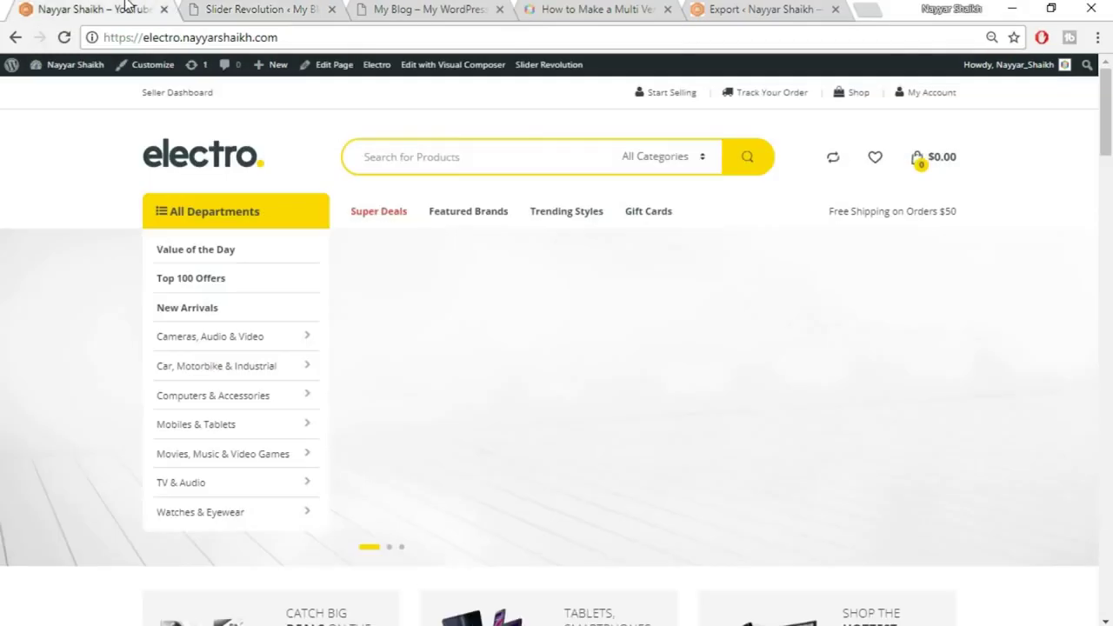
pyautogui.click(364, 550)
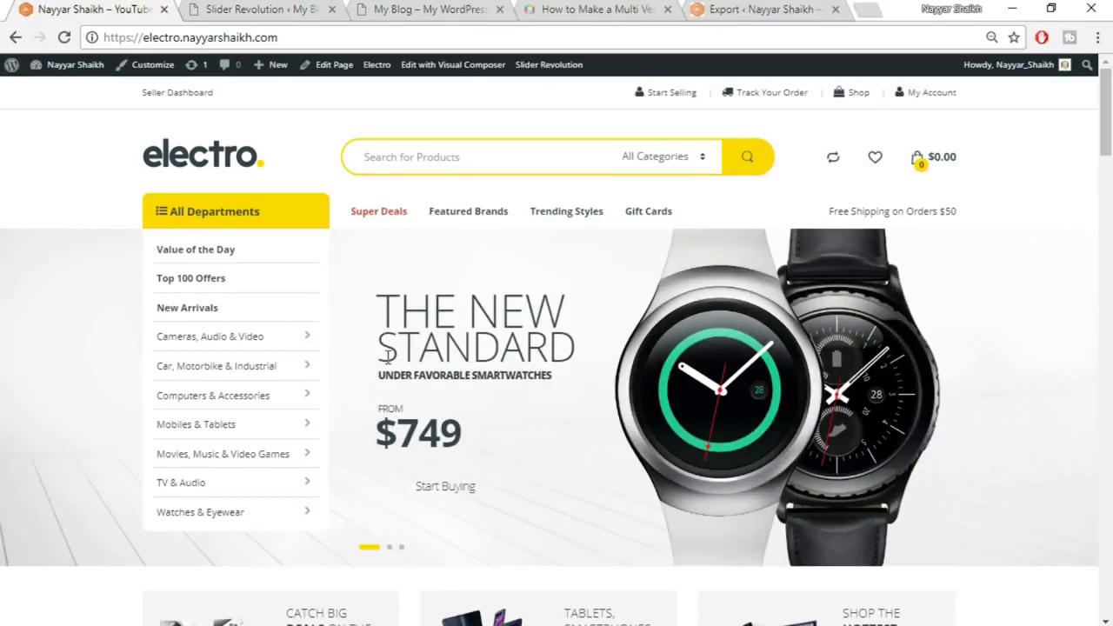
pyautogui.click(261, 10)
pyautogui.moveTo(376, 200)
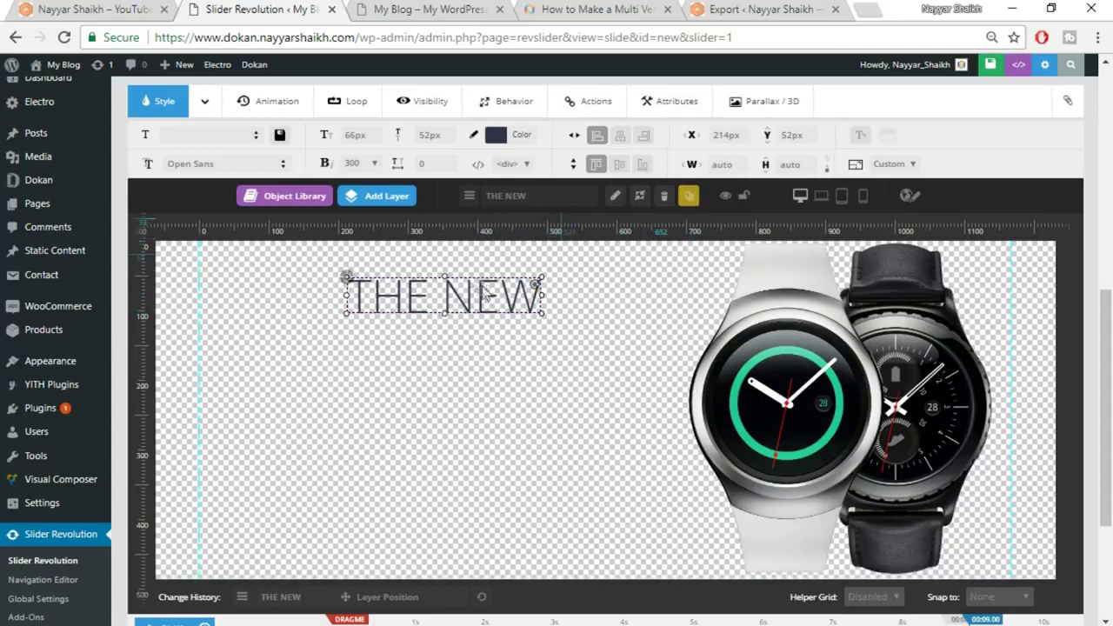
pyautogui.click(689, 199)
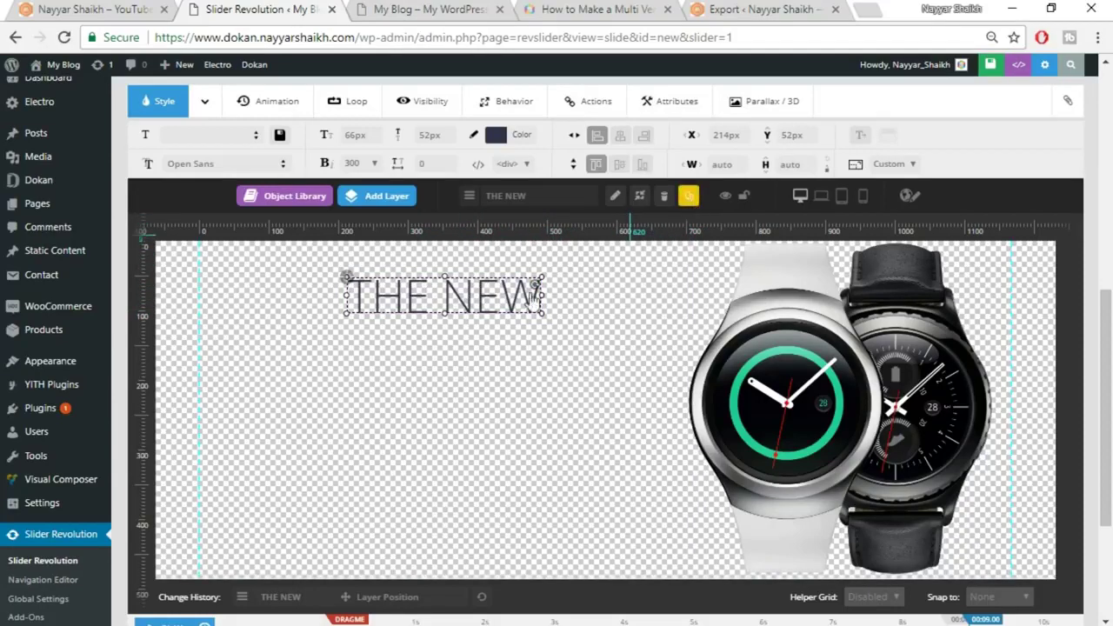
pyautogui.moveTo(464, 308); pyautogui.dragTo(459, 332)
# Change the copied layer's text to STANDARD and line it up under THE NEW.
pyautogui.doubleClick(459, 331)
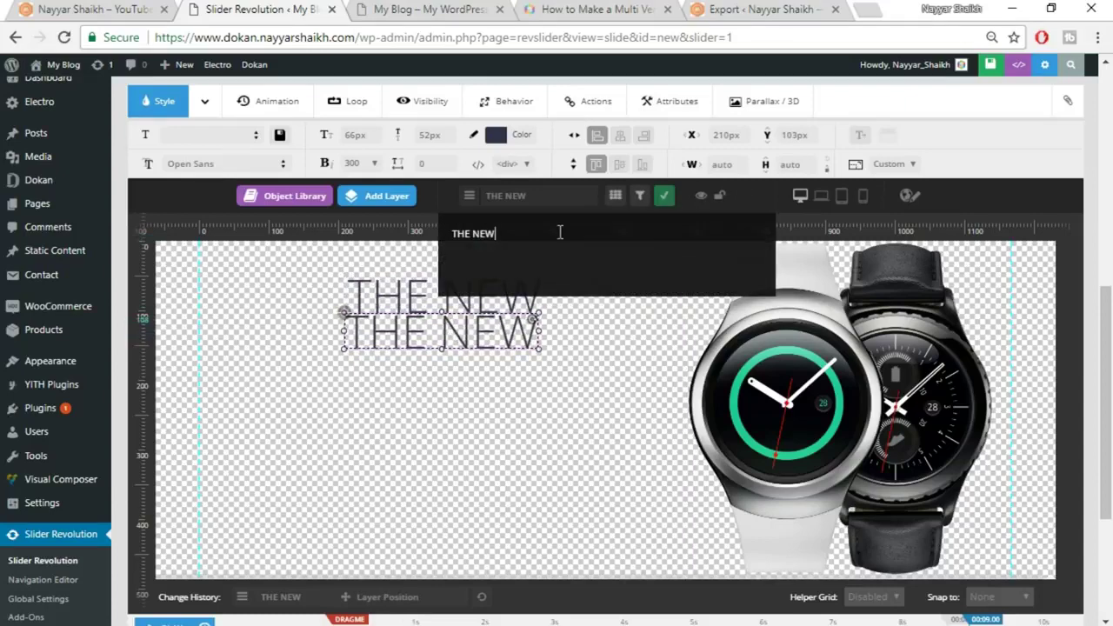
pyautogui.moveTo(543, 232); pyautogui.dragTo(446, 233)
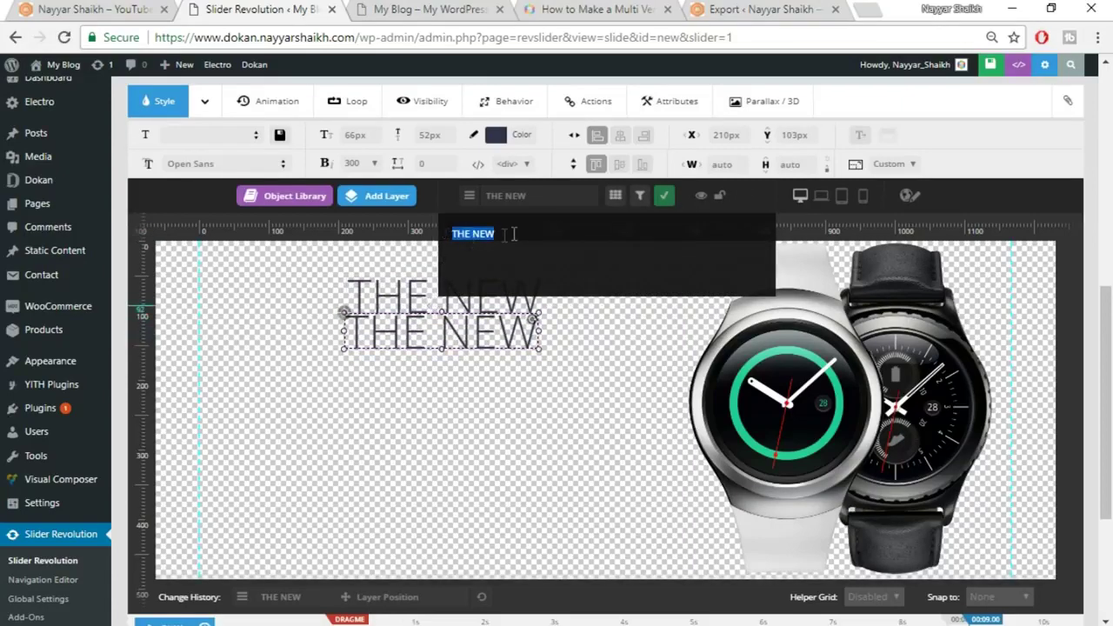
pyautogui.write('STA')
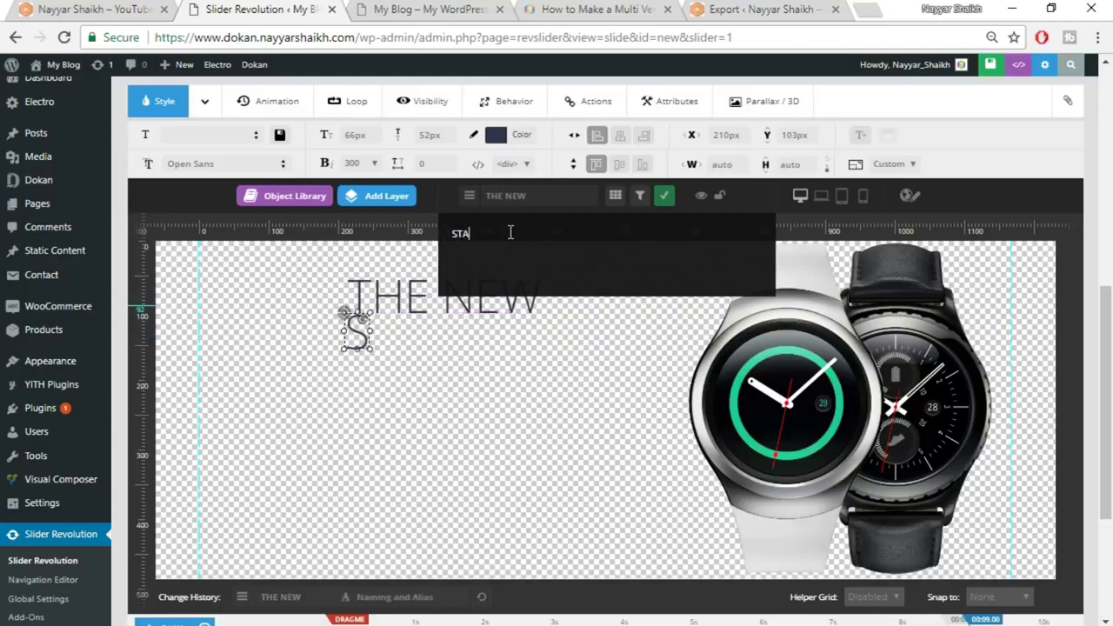
pyautogui.write('NDARD')
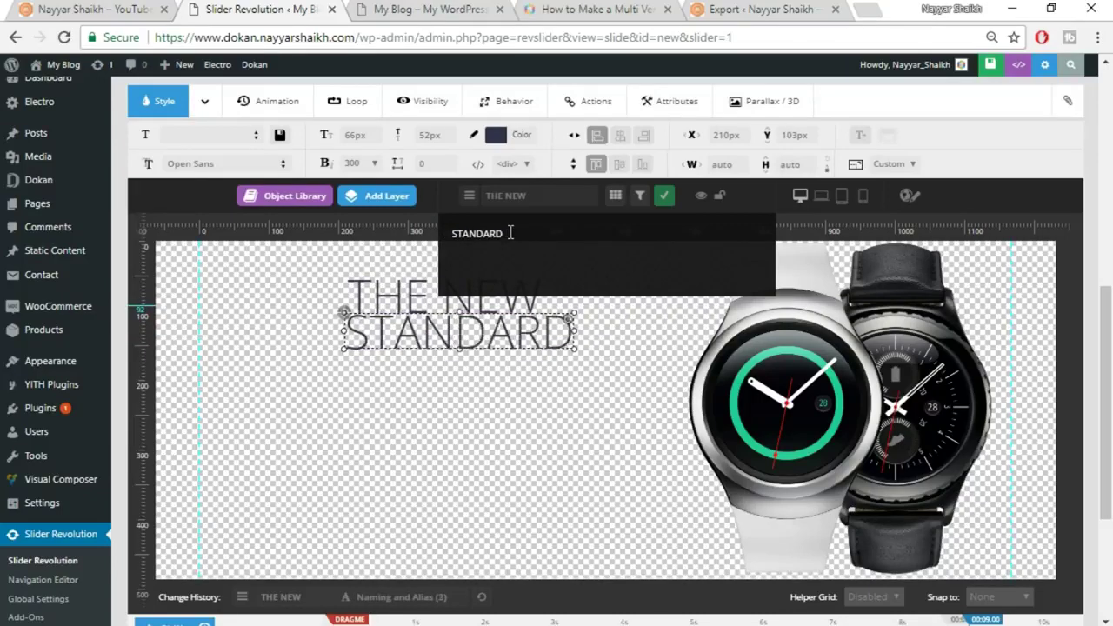
pyautogui.click(543, 378)
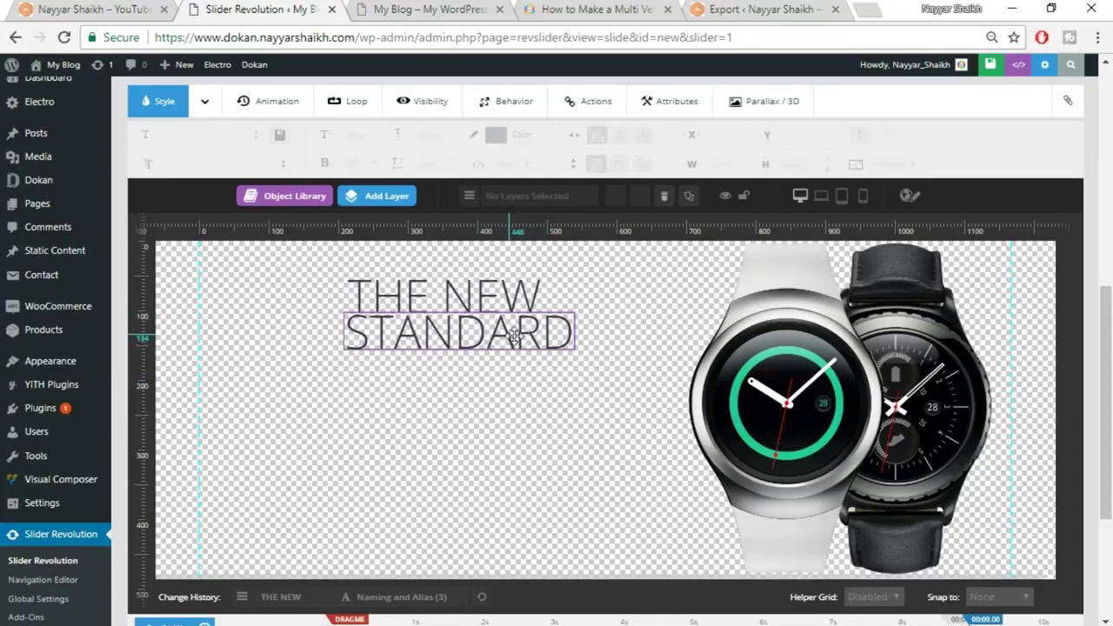
pyautogui.click(514, 337)
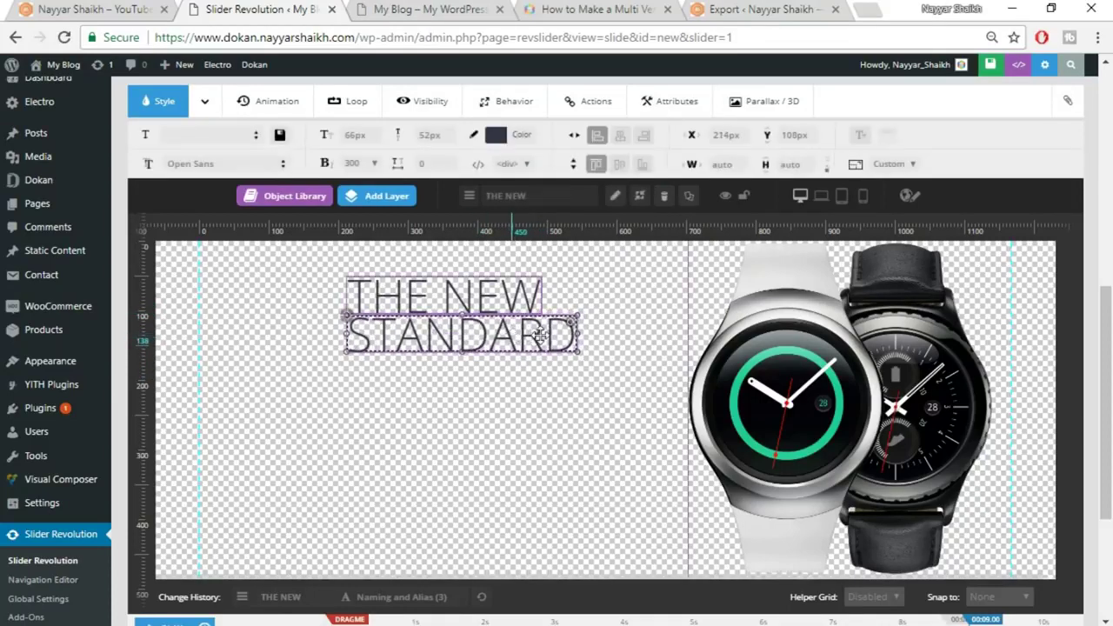
pyautogui.moveTo(540, 336); pyautogui.dragTo(539, 334)
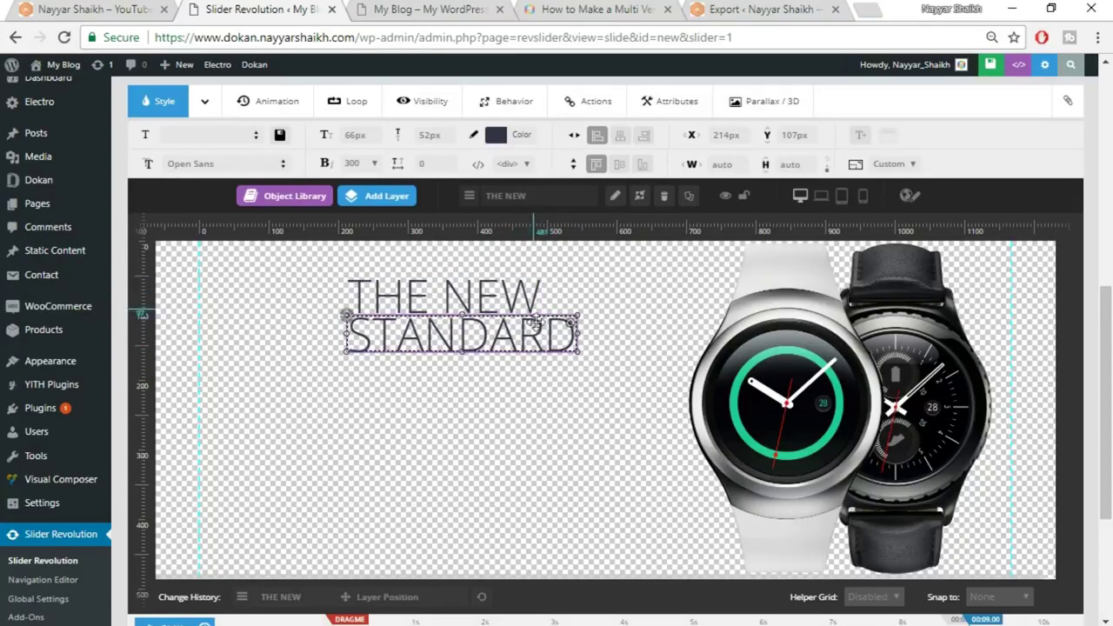
# Set STANDARD's font size to 55px and compare it with the live slider.
pyautogui.doubleClick(355, 135)
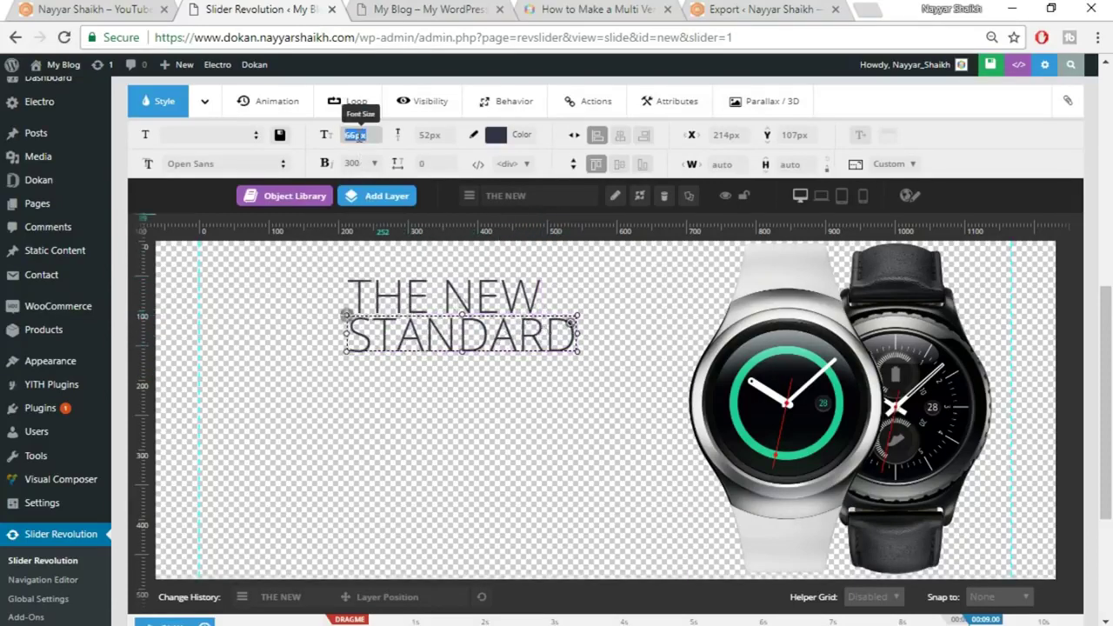
pyautogui.write('55')
pyautogui.press('Return')
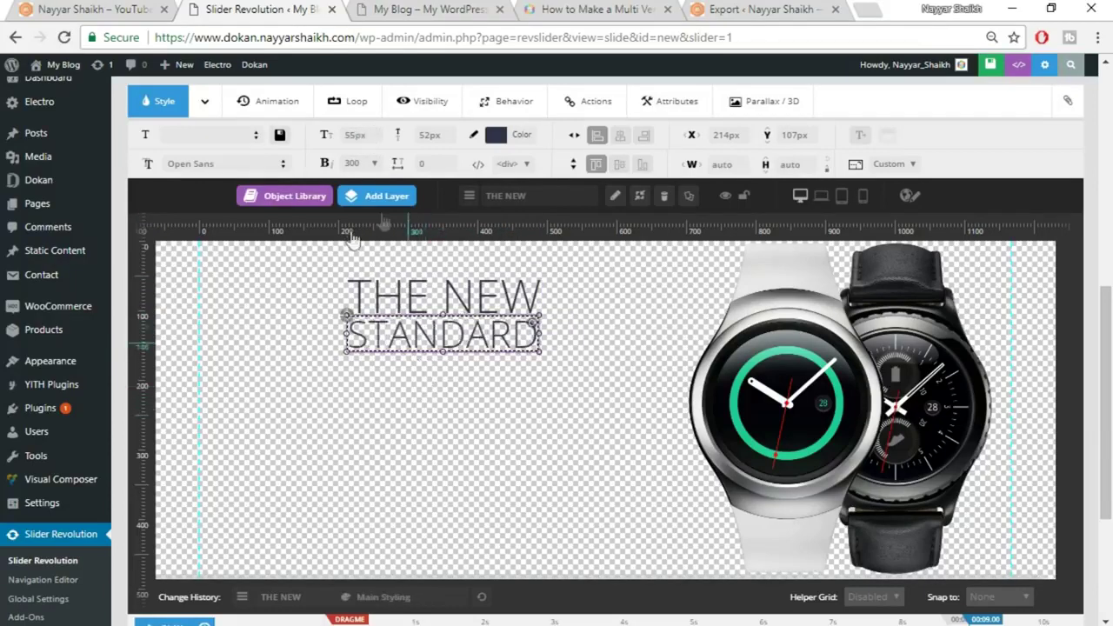
pyautogui.moveTo(489, 339); pyautogui.dragTo(495, 344)
pyautogui.click(104, 9)
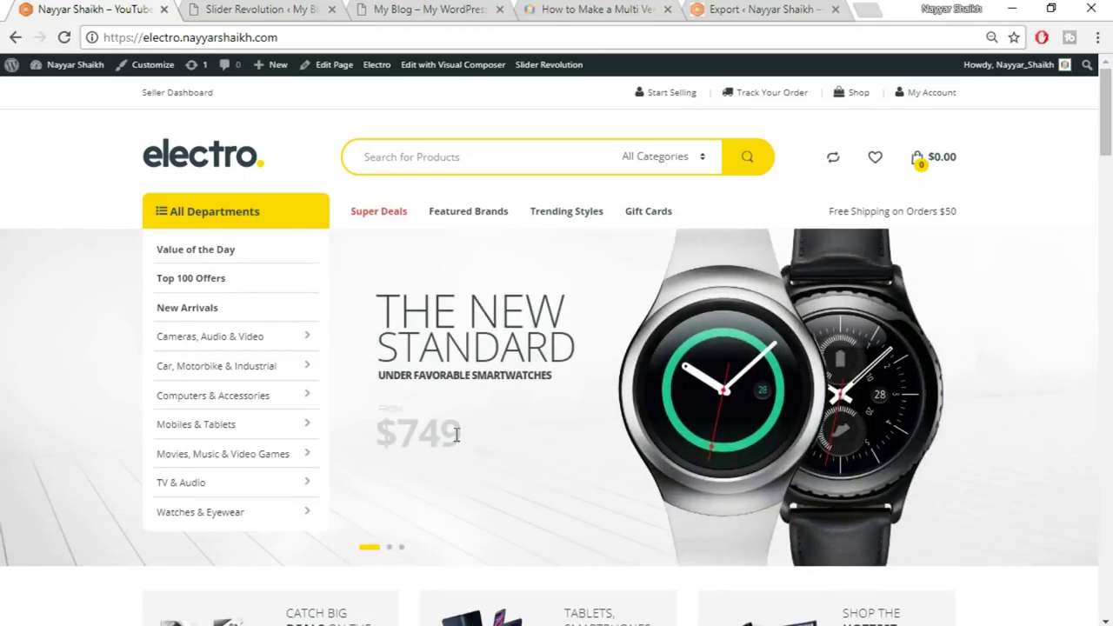
pyautogui.click(263, 9)
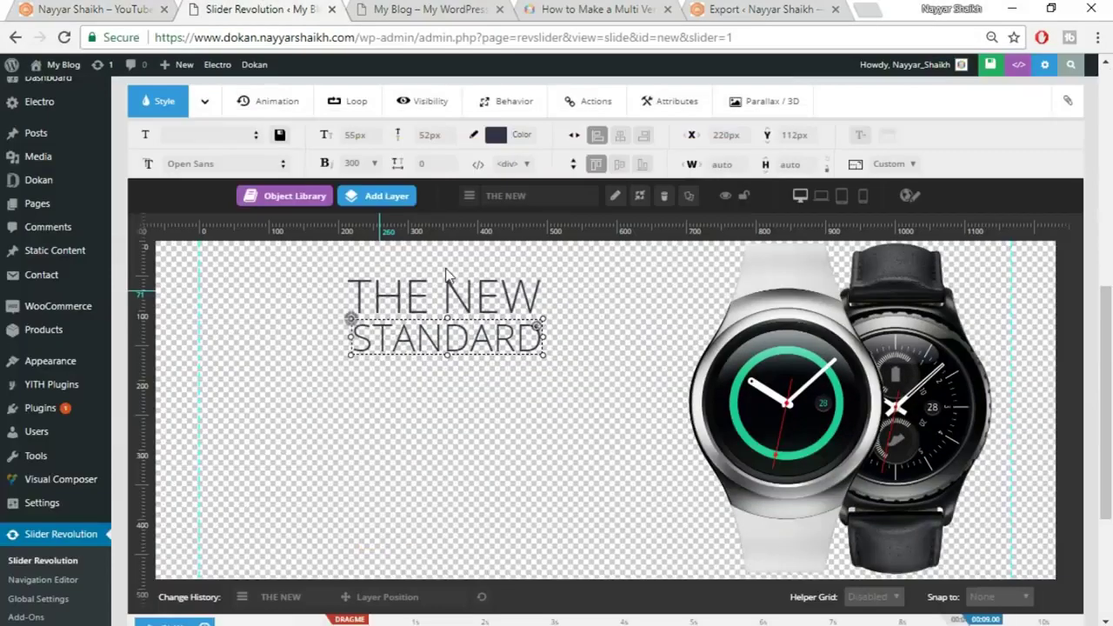
# Add a text layer reading UNDER FAVOREABLE SMARTWATCHES and place it below the headline.
pyautogui.click(386, 199)
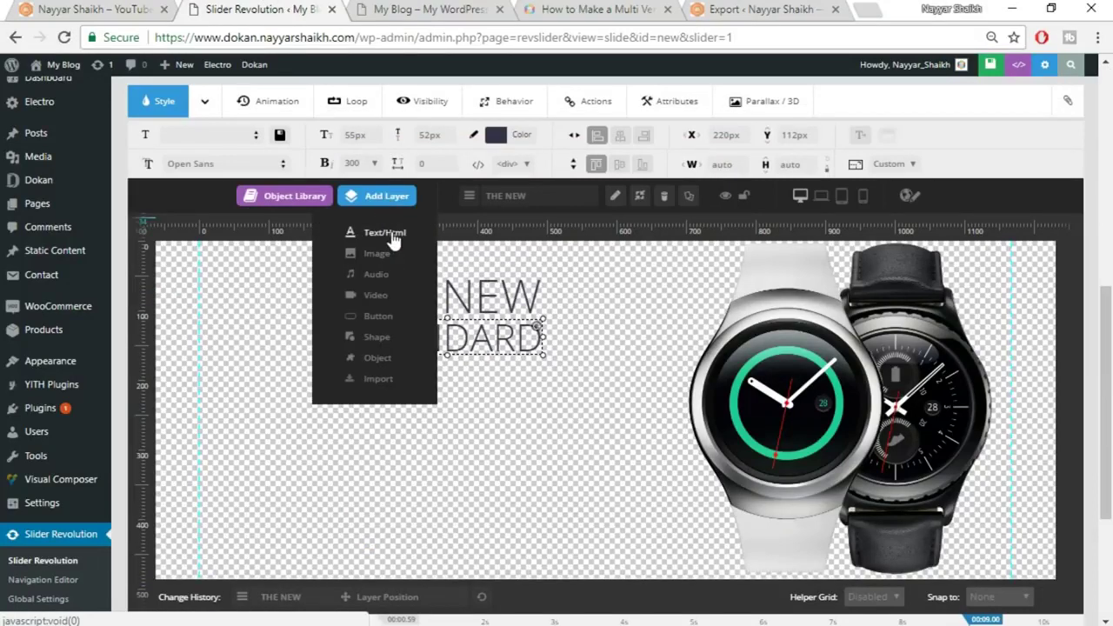
pyautogui.click(392, 241)
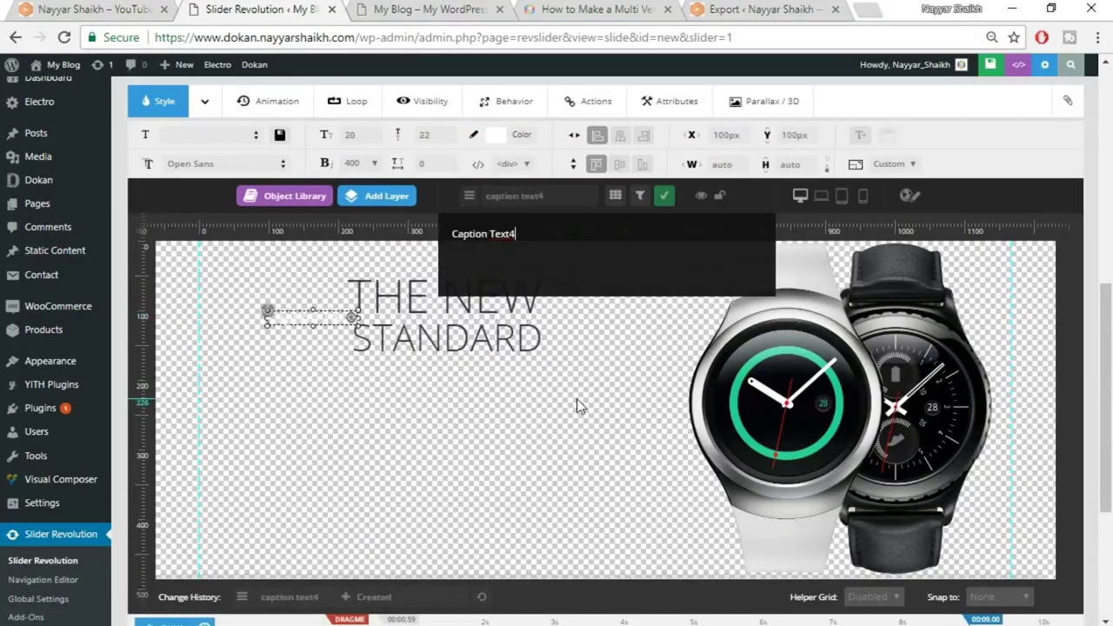
pyautogui.write('UN')
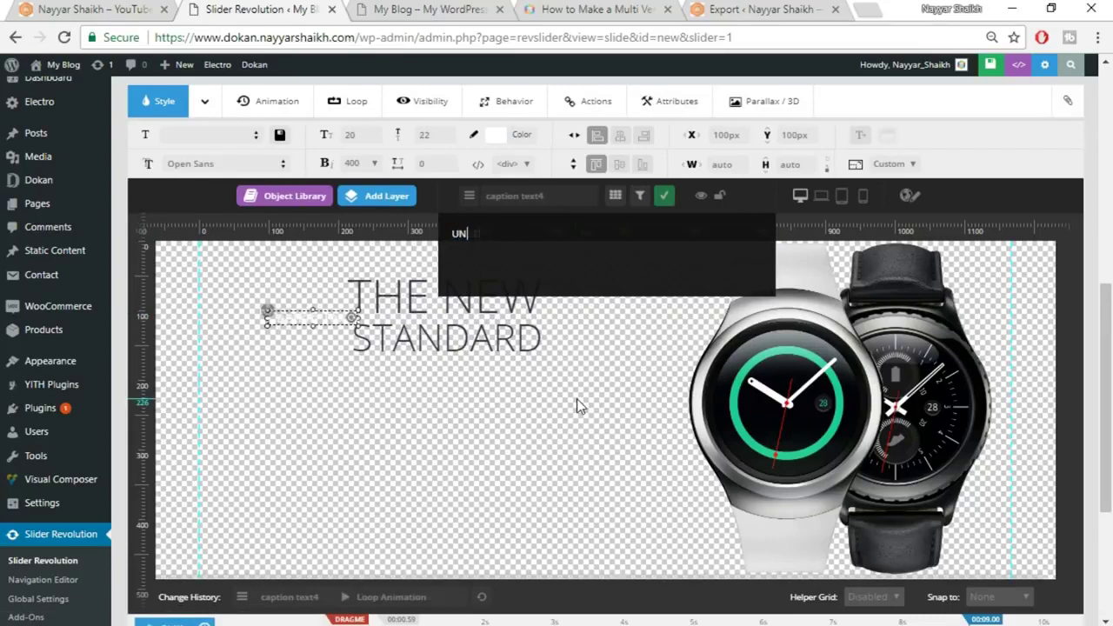
pyautogui.write('DER FAV')
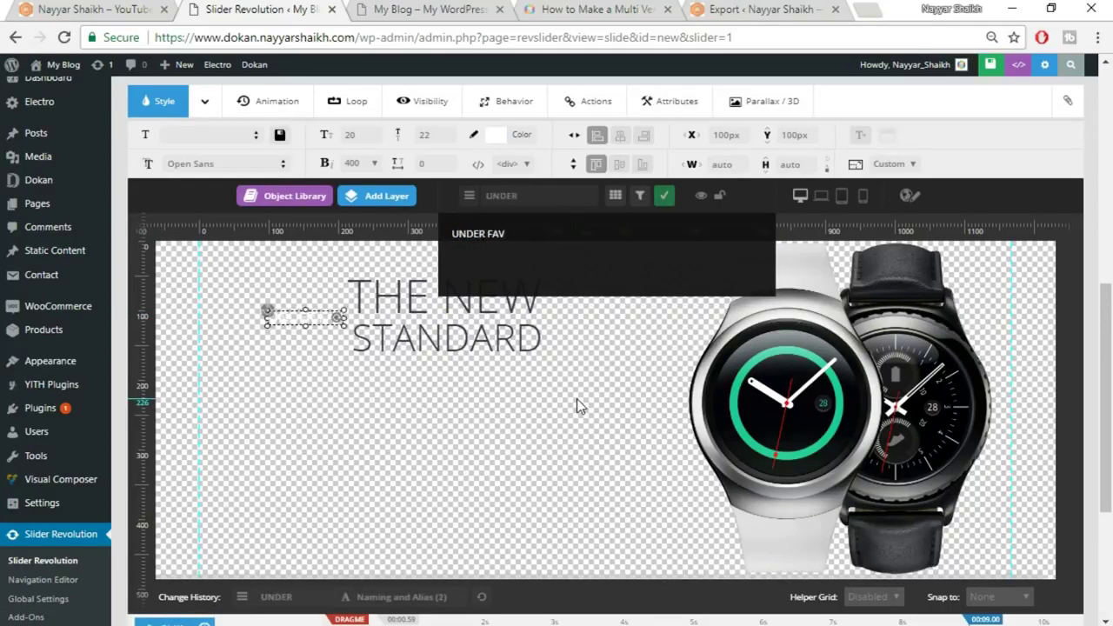
pyautogui.write('OREAB')
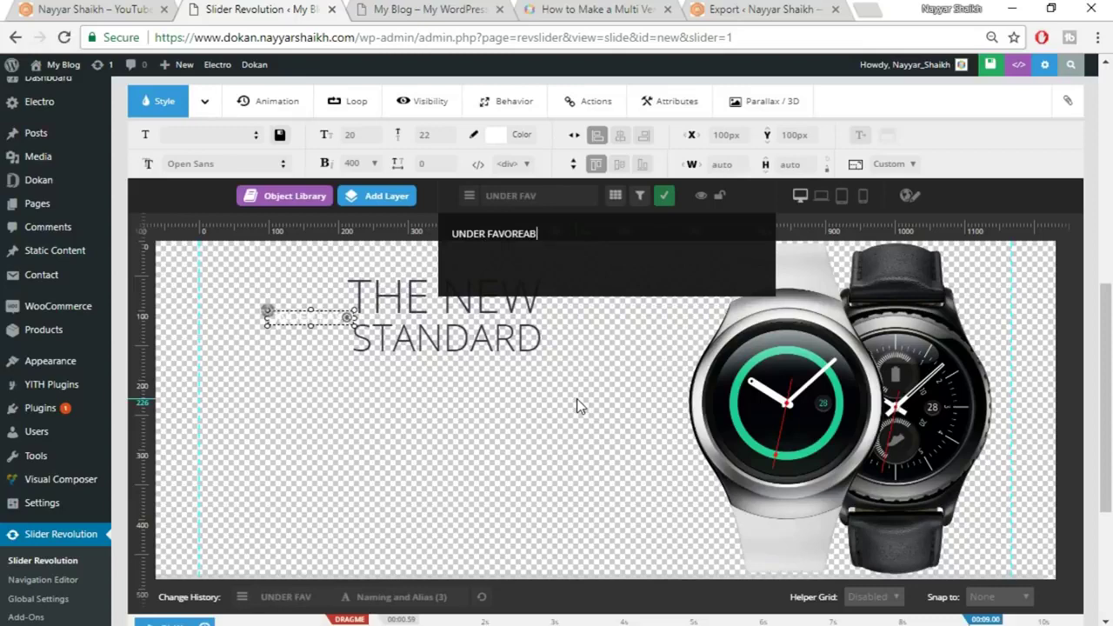
pyautogui.write('LE SMARTWATCHES')
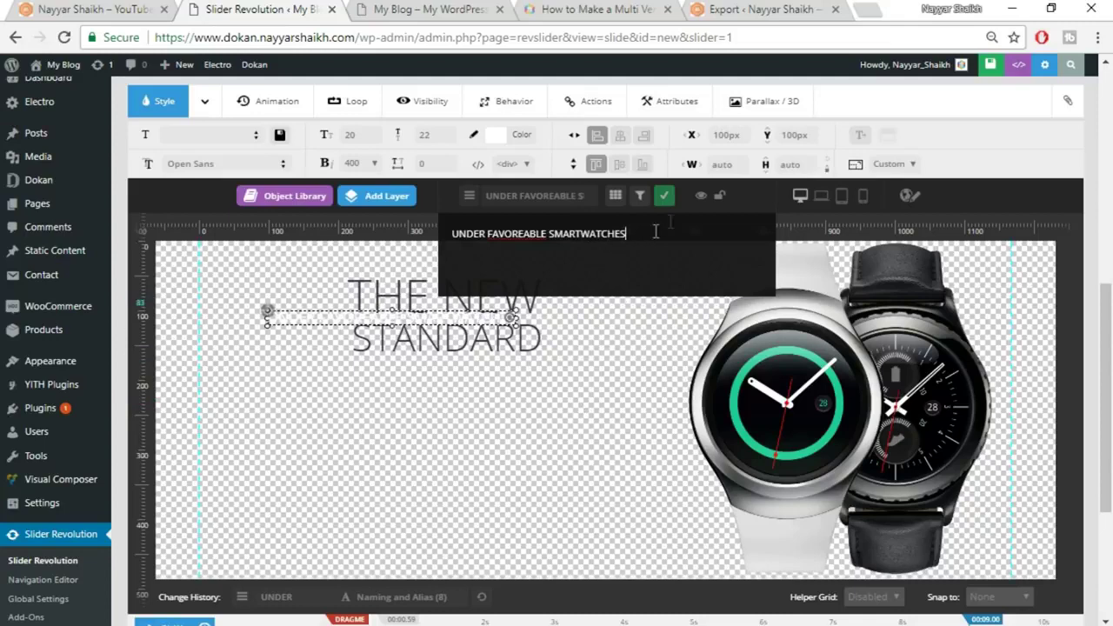
pyautogui.click(664, 194)
pyautogui.moveTo(370, 333); pyautogui.dragTo(460, 376)
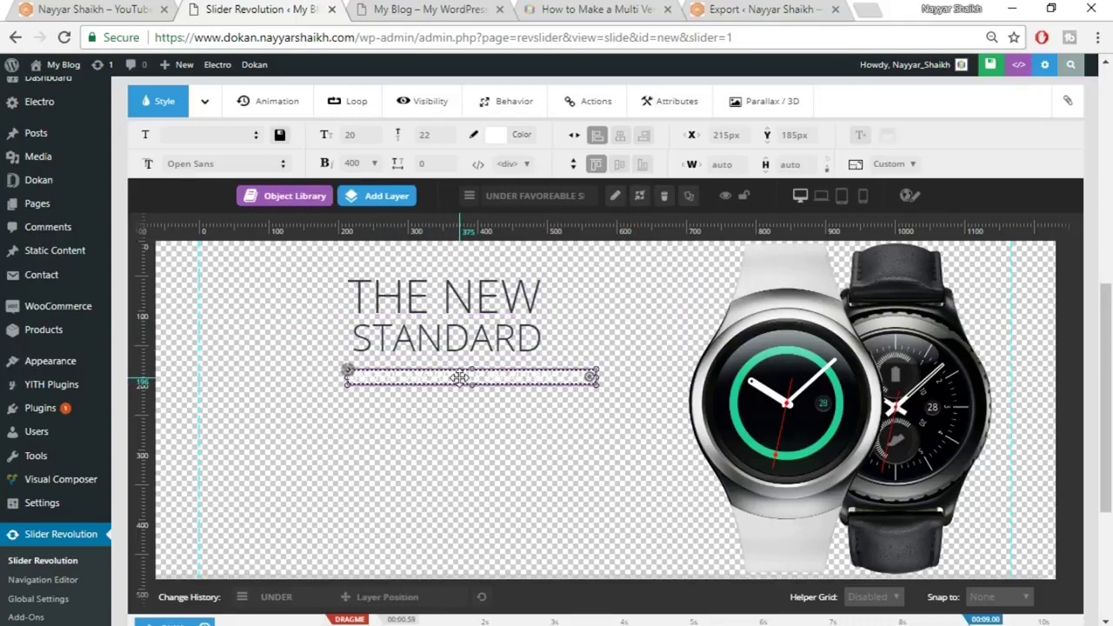
# Style the subheading at 15px, bold weight, in dark #333e48.
pyautogui.click(357, 135)
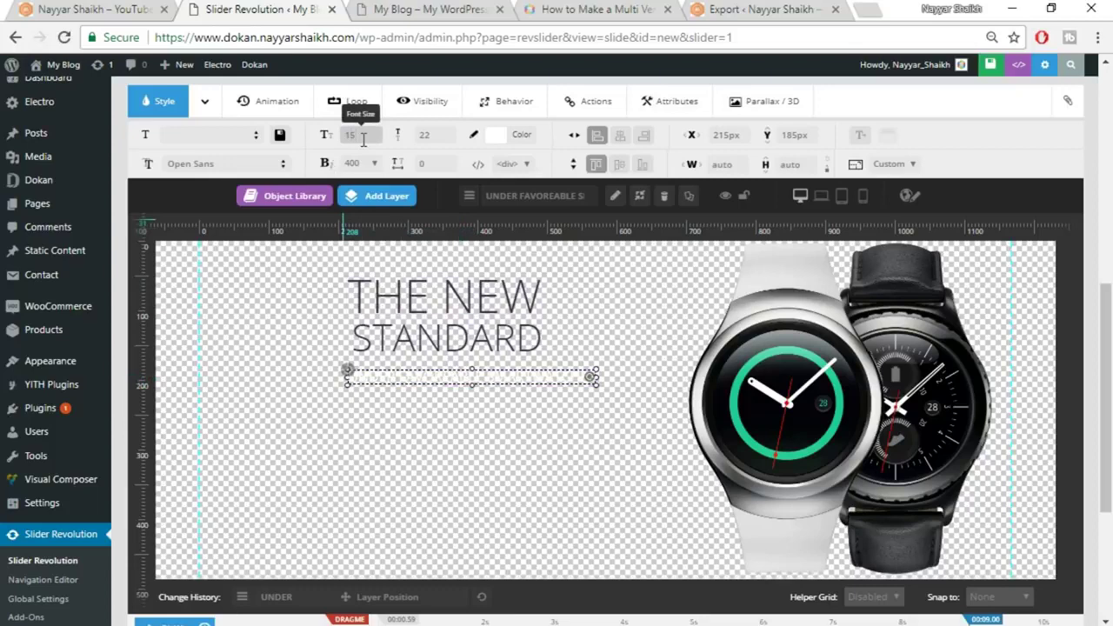
pyautogui.click(452, 134)
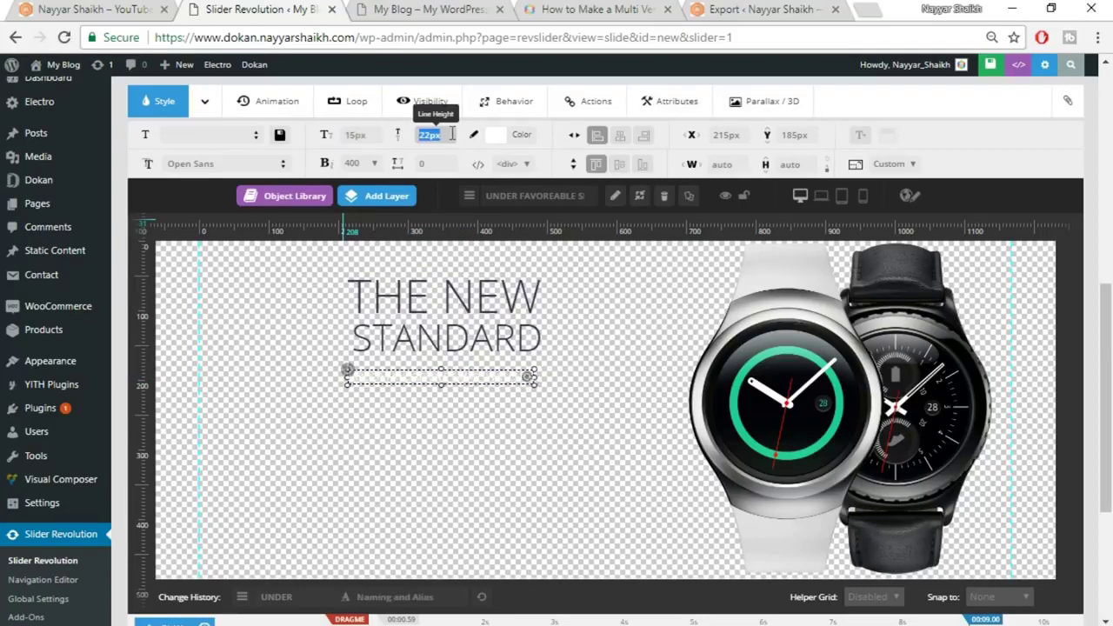
pyautogui.click(362, 165)
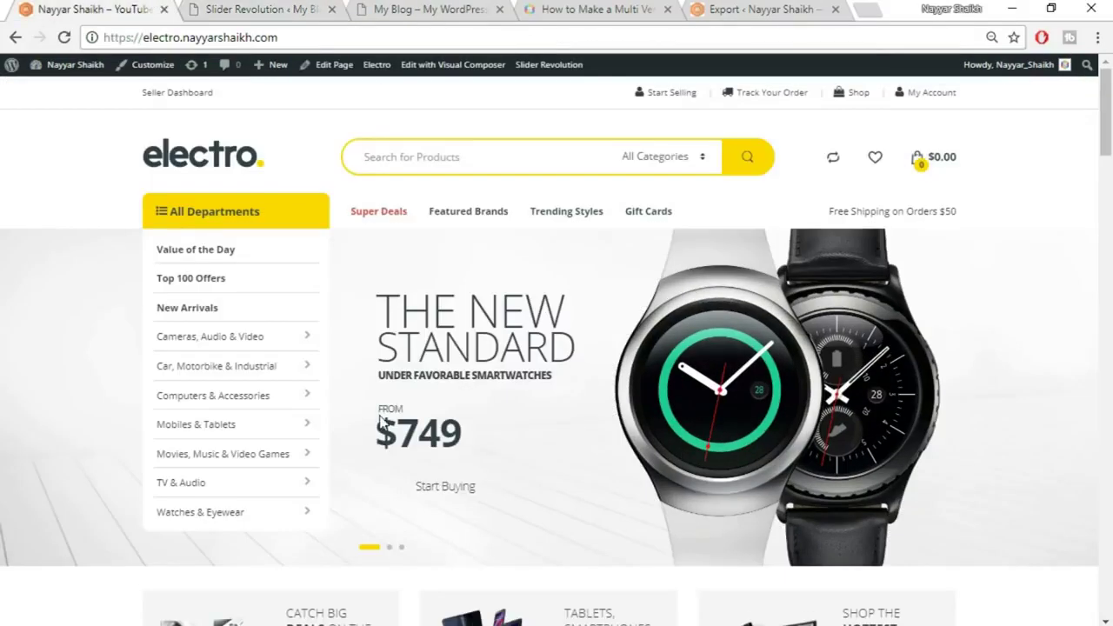
pyautogui.click(277, 9)
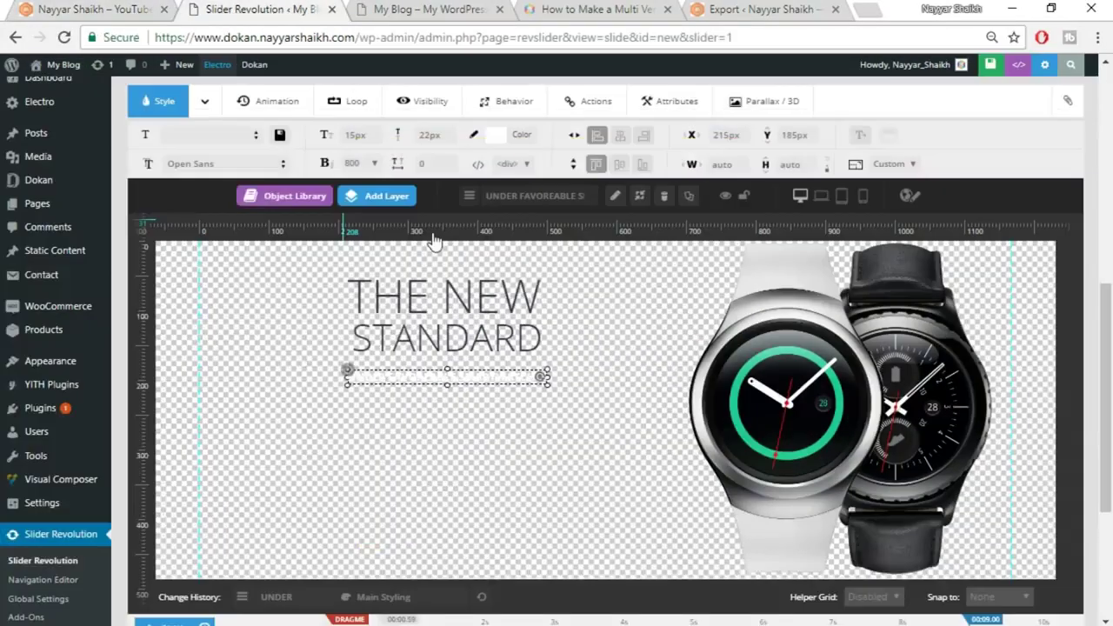
pyautogui.click(525, 136)
pyautogui.click(612, 341)
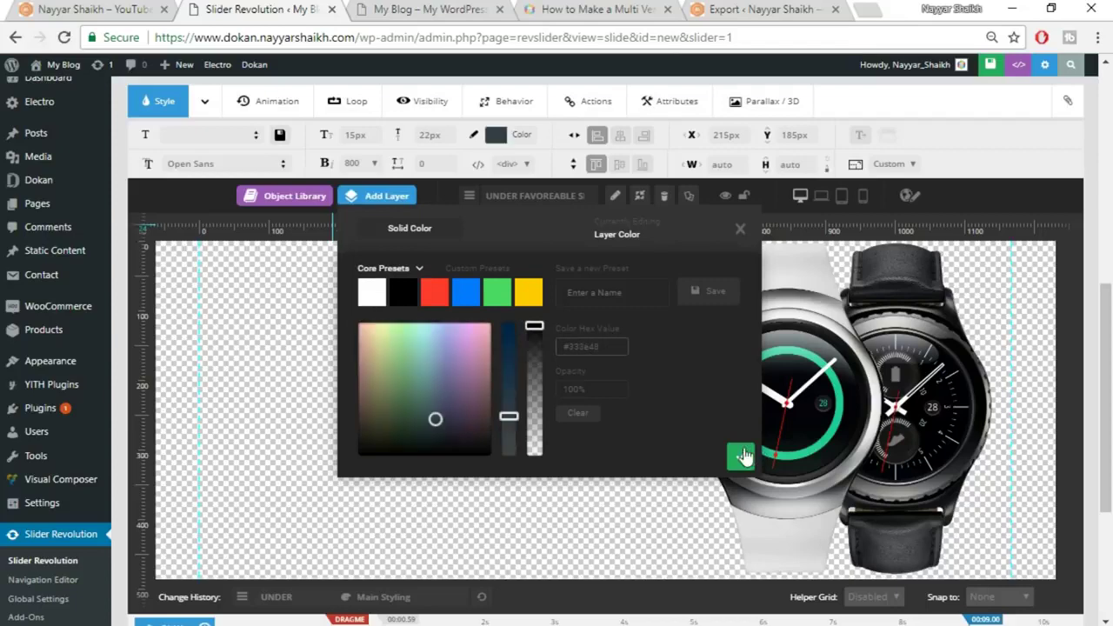
pyautogui.click(740, 456)
pyautogui.moveTo(493, 376); pyautogui.dragTo(493, 370)
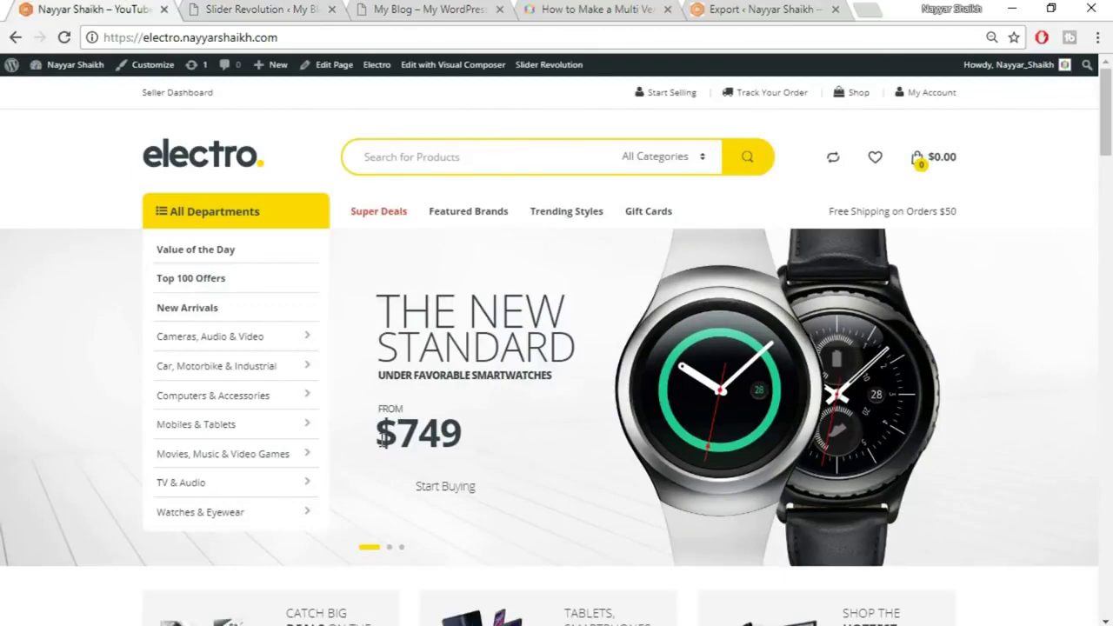
# Add a new text layer reading FROM.
pyautogui.click(293, 10)
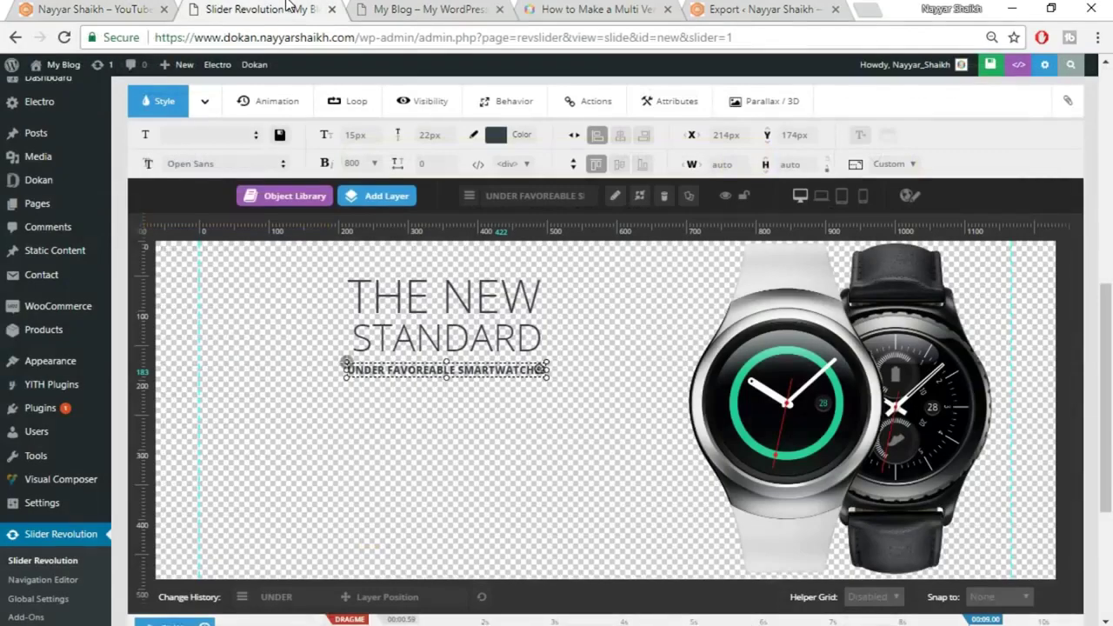
pyautogui.moveTo(389, 216)
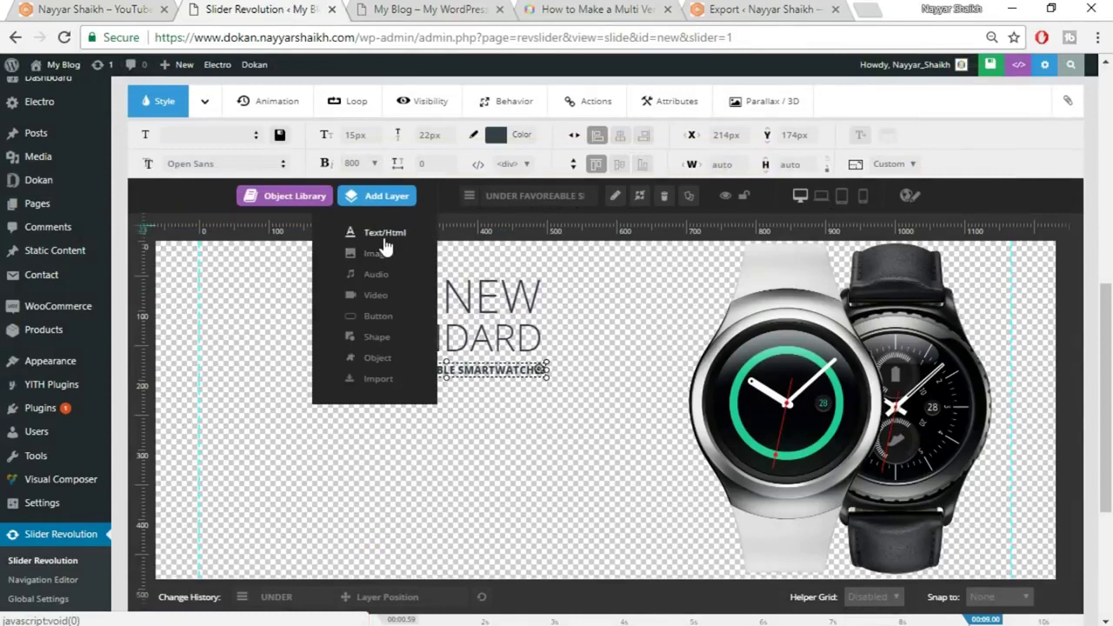
pyautogui.click(384, 233)
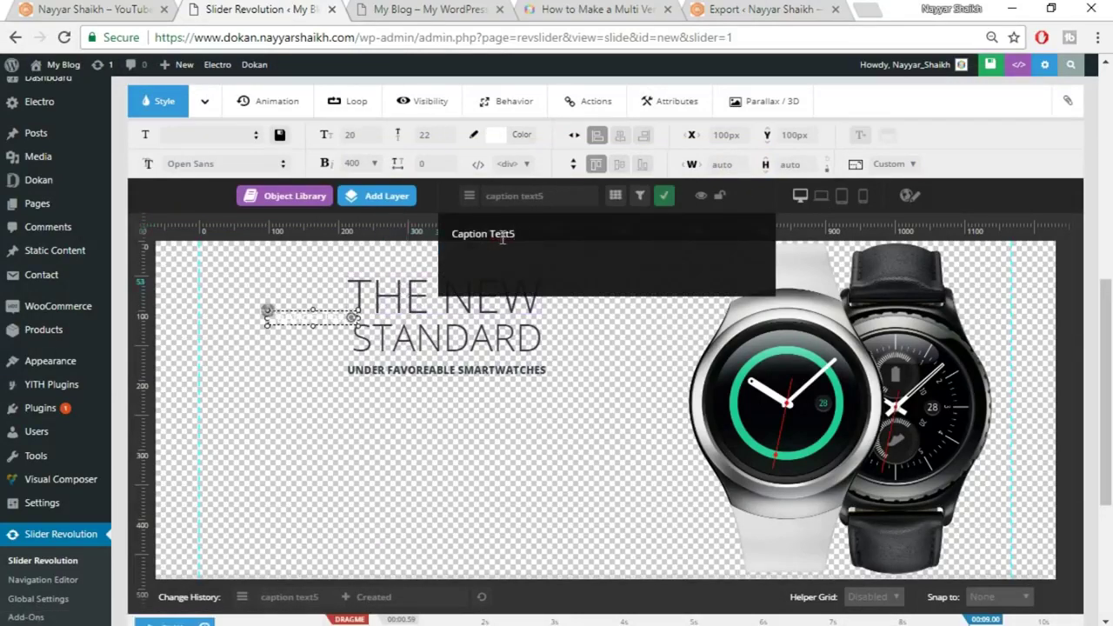
pyautogui.write('FROM')
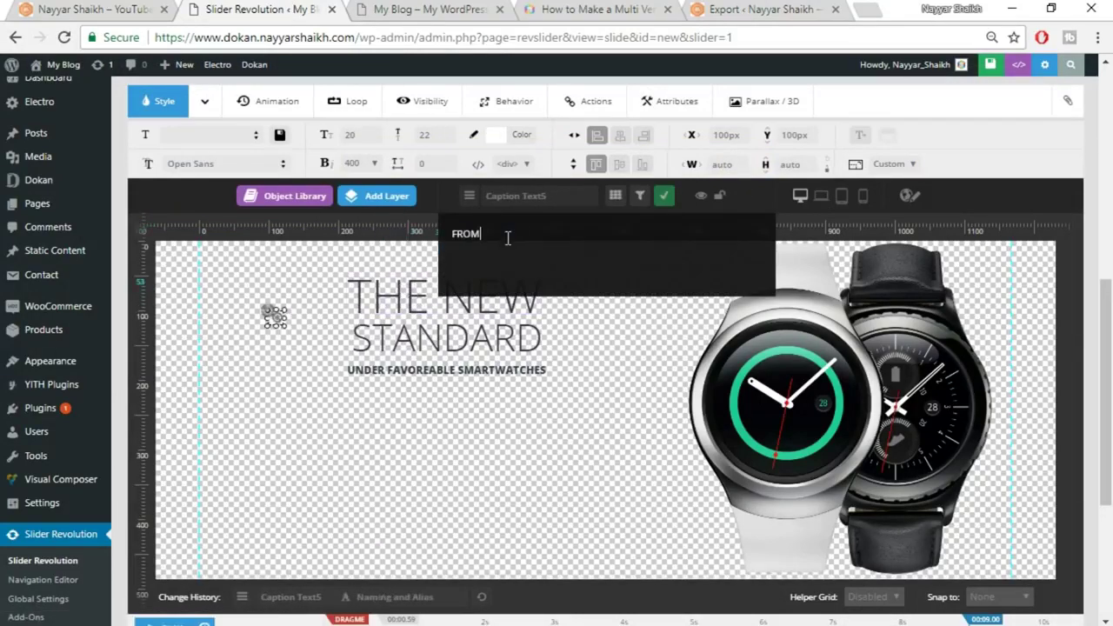
pyautogui.click(664, 197)
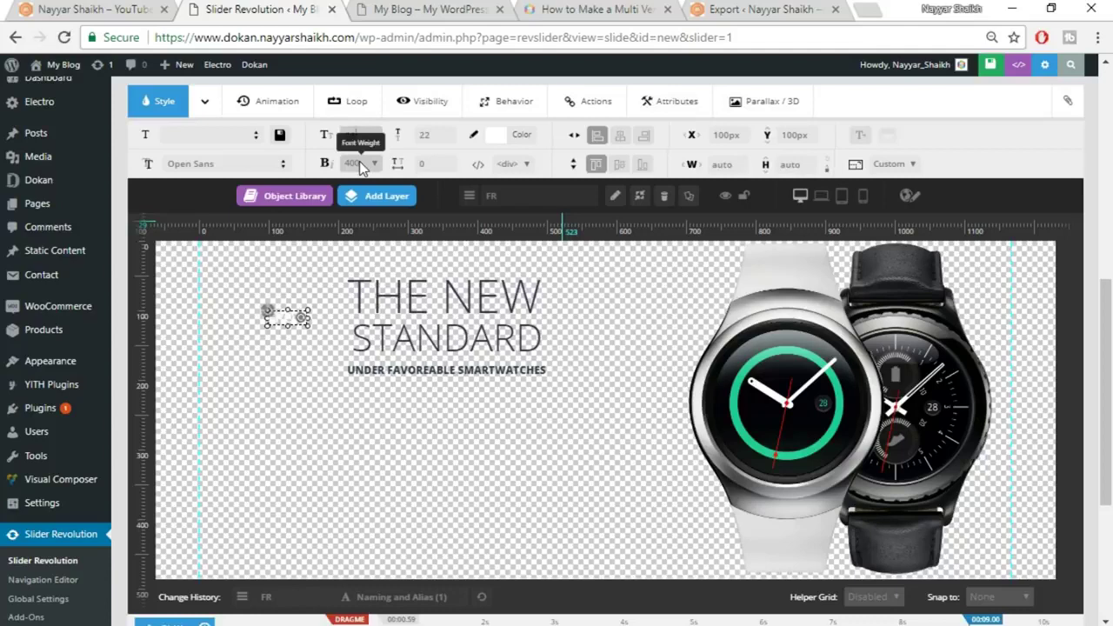
# Give the FROM text a dark colour and drag it below the subheading.
pyautogui.click(519, 141)
pyautogui.click(514, 143)
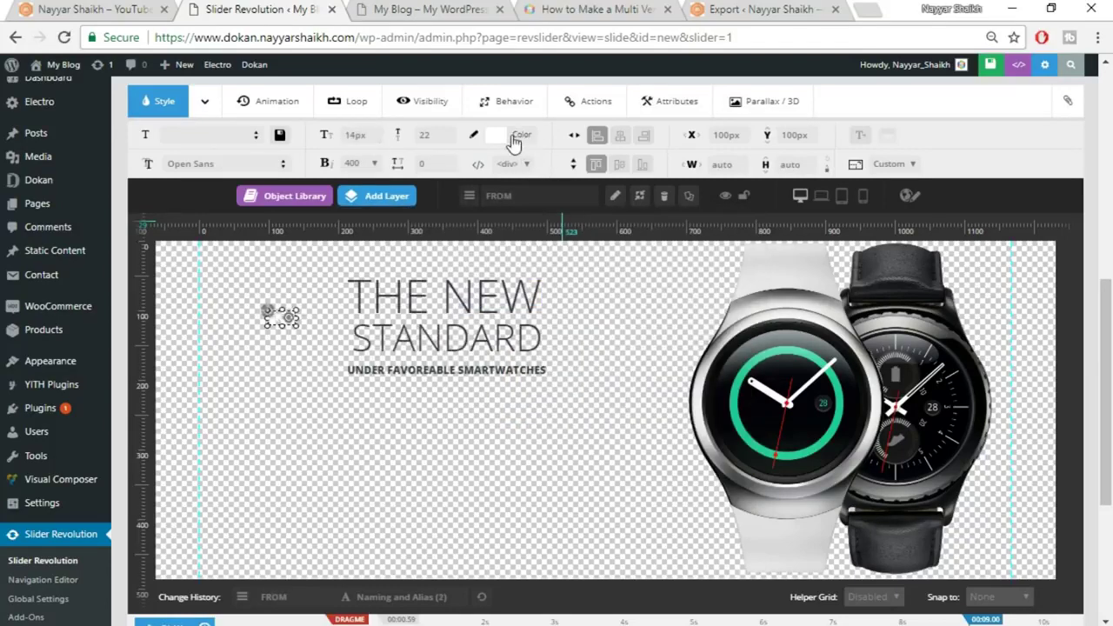
pyautogui.click(514, 144)
pyautogui.click(593, 345)
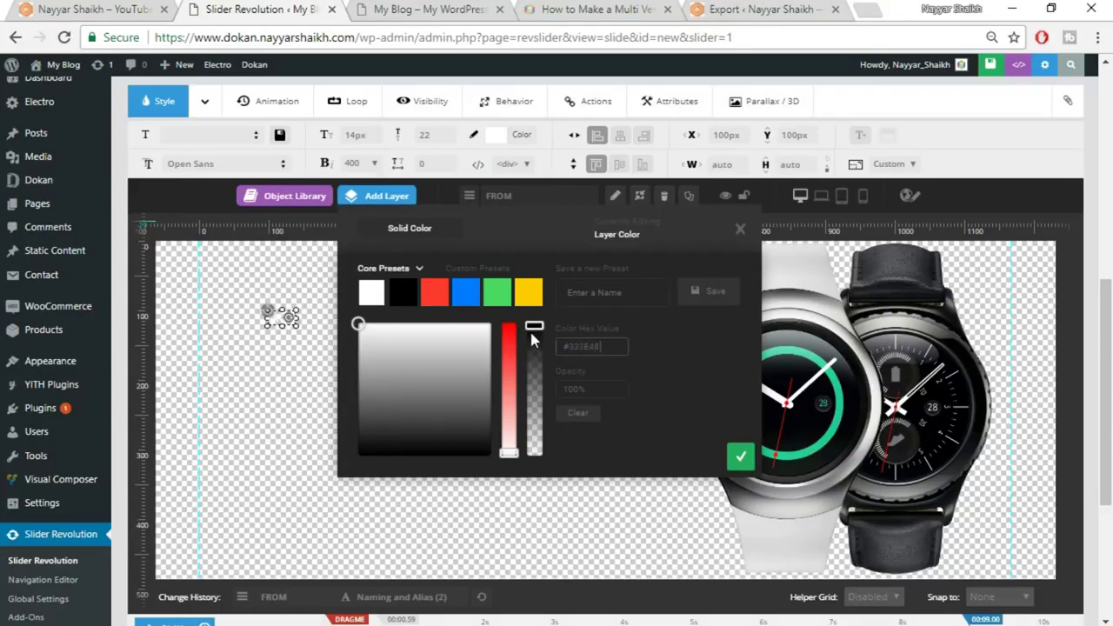
pyautogui.click(601, 349)
pyautogui.click(741, 462)
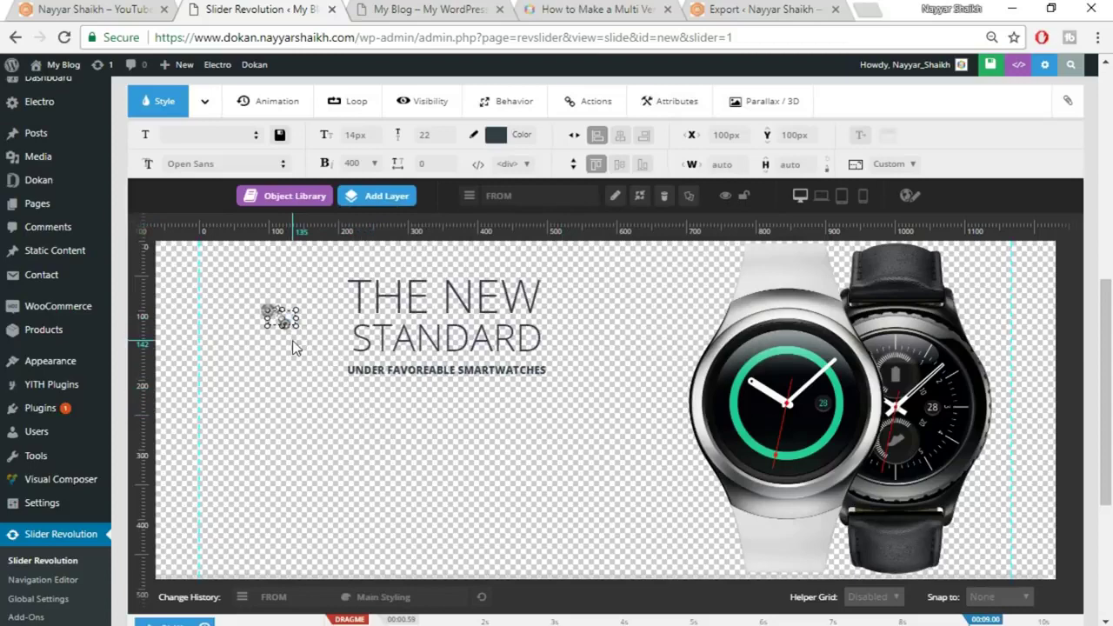
pyautogui.moveTo(282, 320); pyautogui.dragTo(366, 425)
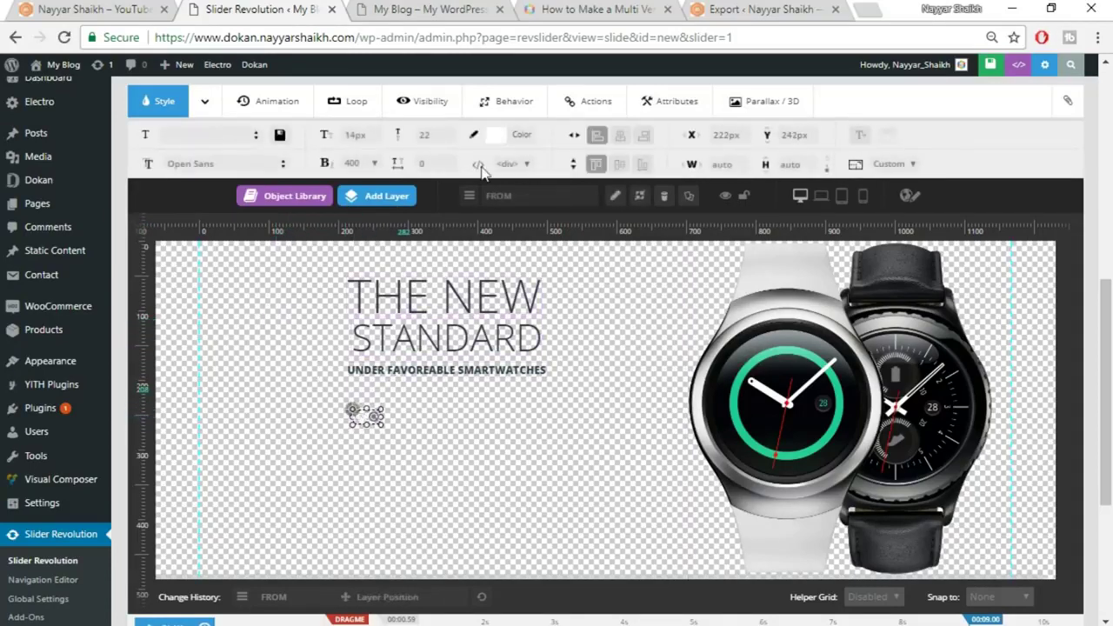
# Reapply dark grey #333e48 to FROM, fine-tune its position, and check the live slide.
pyautogui.click(520, 141)
pyautogui.click(599, 345)
pyautogui.click(742, 458)
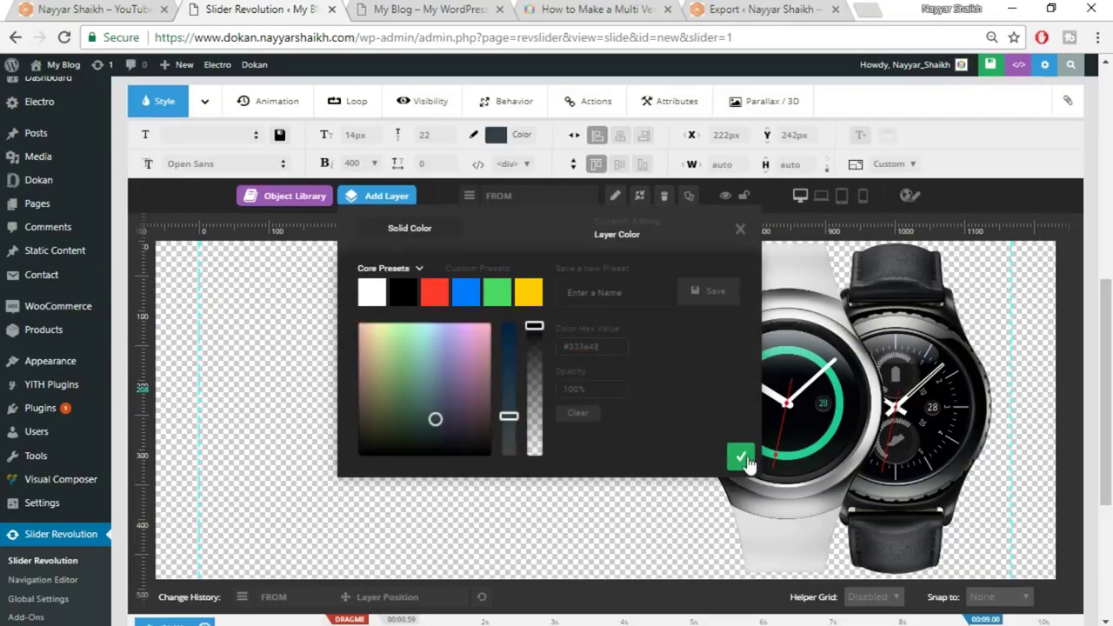
pyautogui.moveTo(368, 415); pyautogui.dragTo(366, 418)
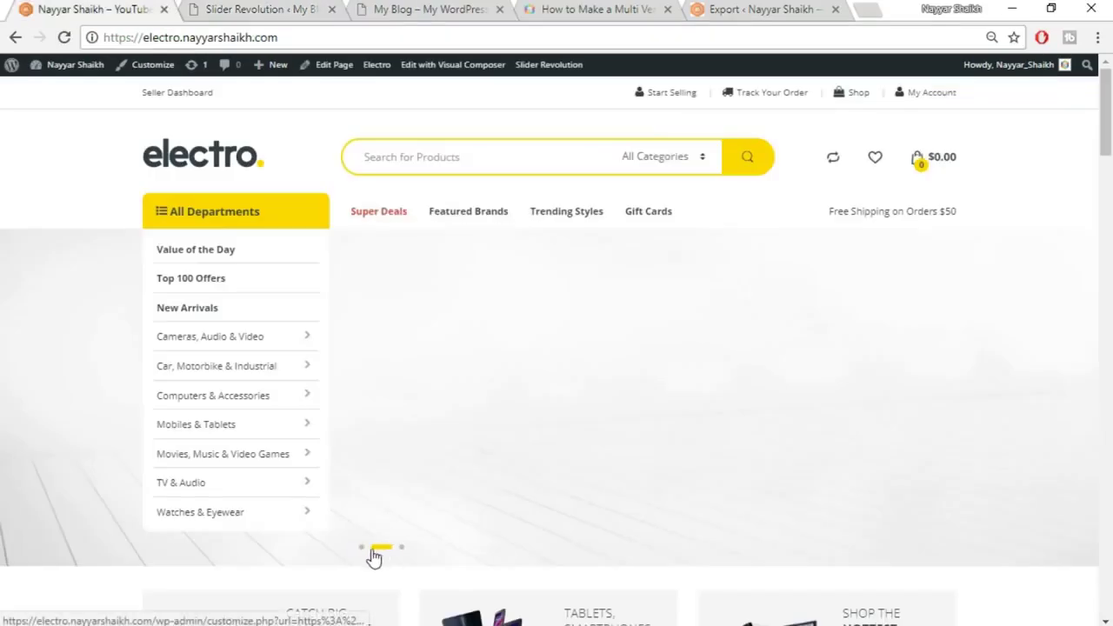
pyautogui.click(367, 550)
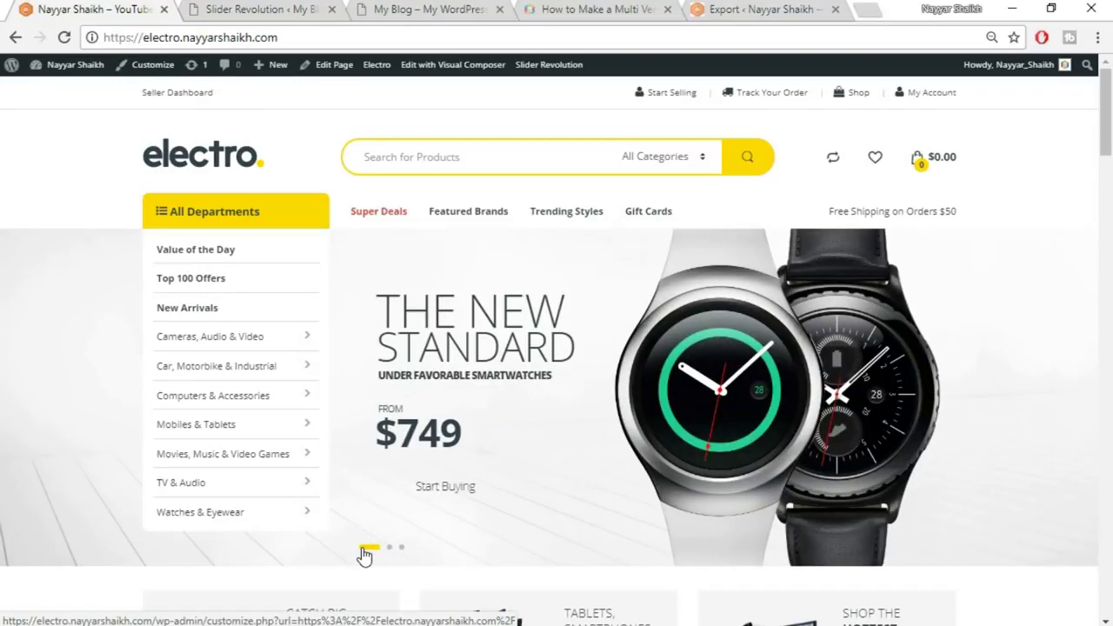
pyautogui.click(304, 9)
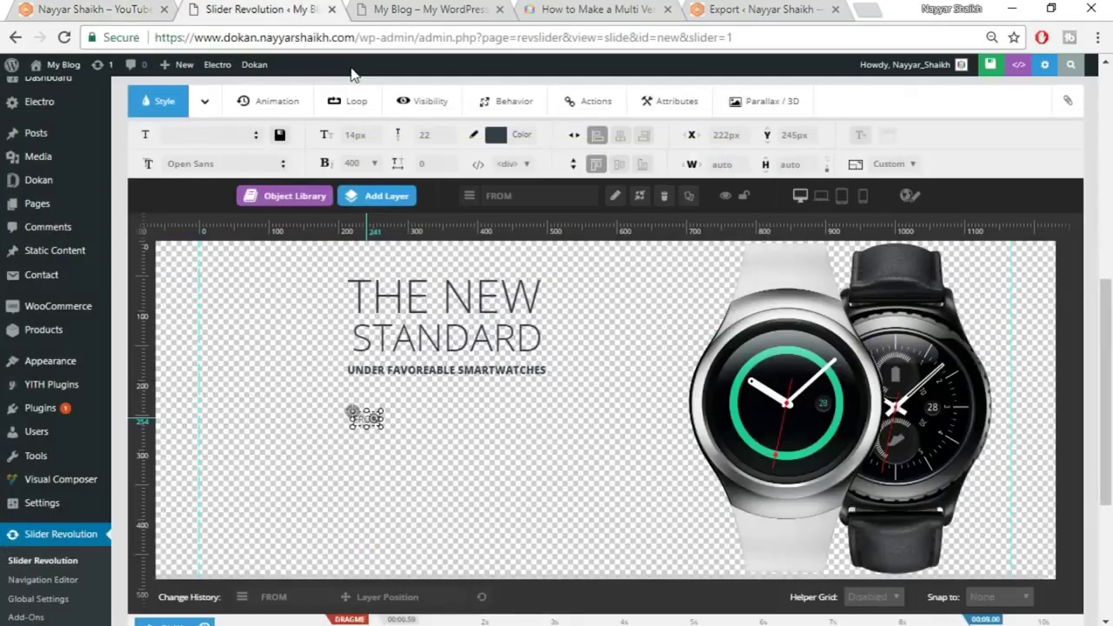
pyautogui.click(372, 194)
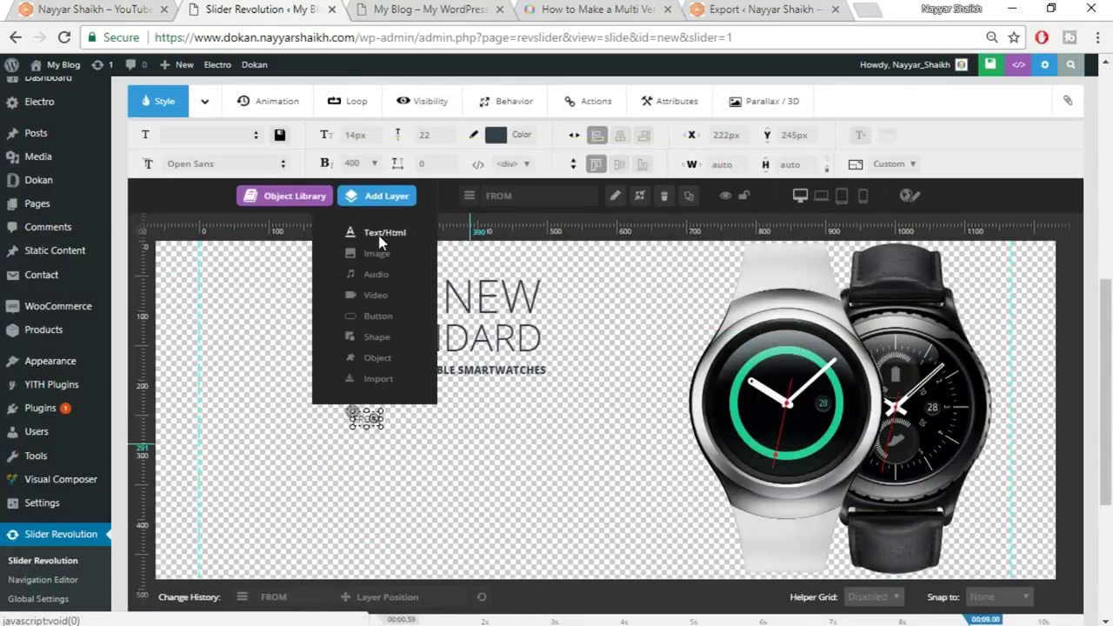
# Add a $749 text layer at 56px size, 52px line height and 700 weight.
pyautogui.click(379, 233)
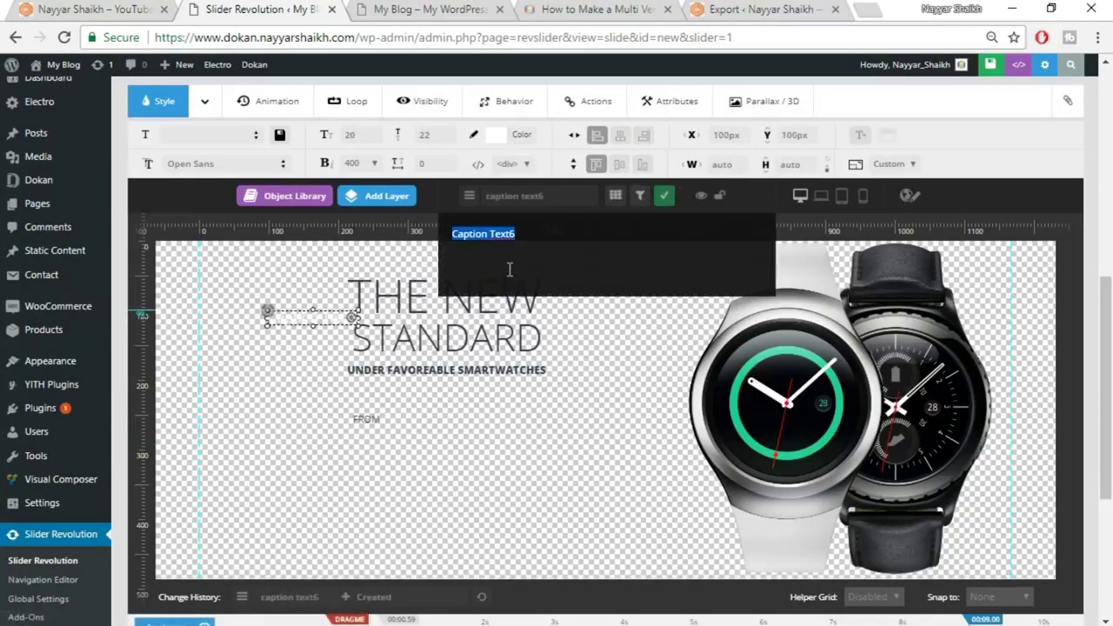
pyautogui.write('$749')
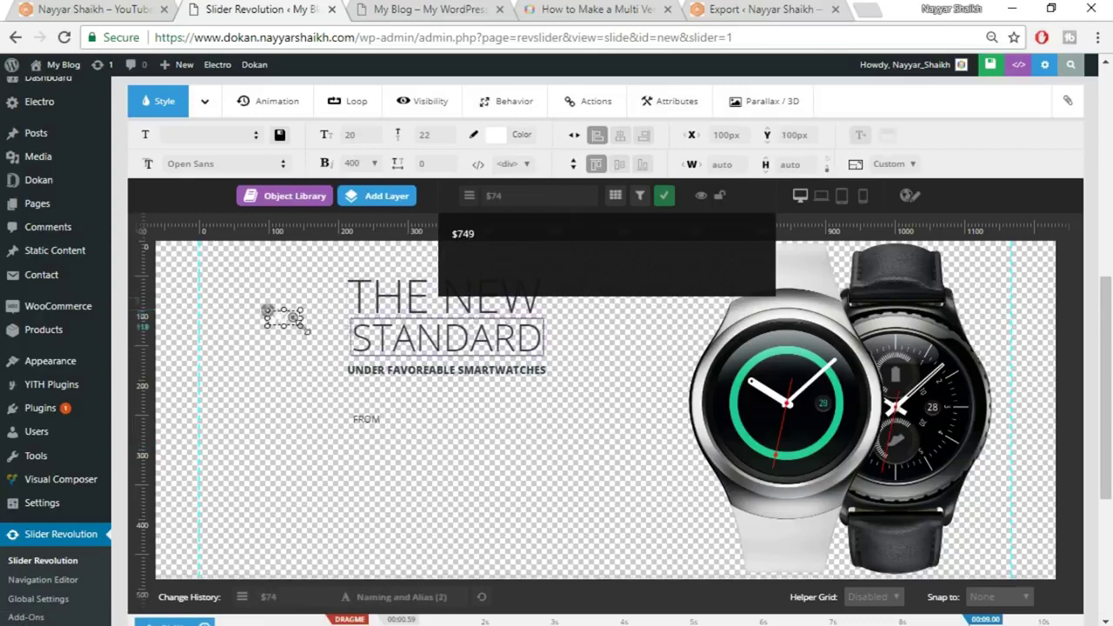
pyautogui.click(662, 197)
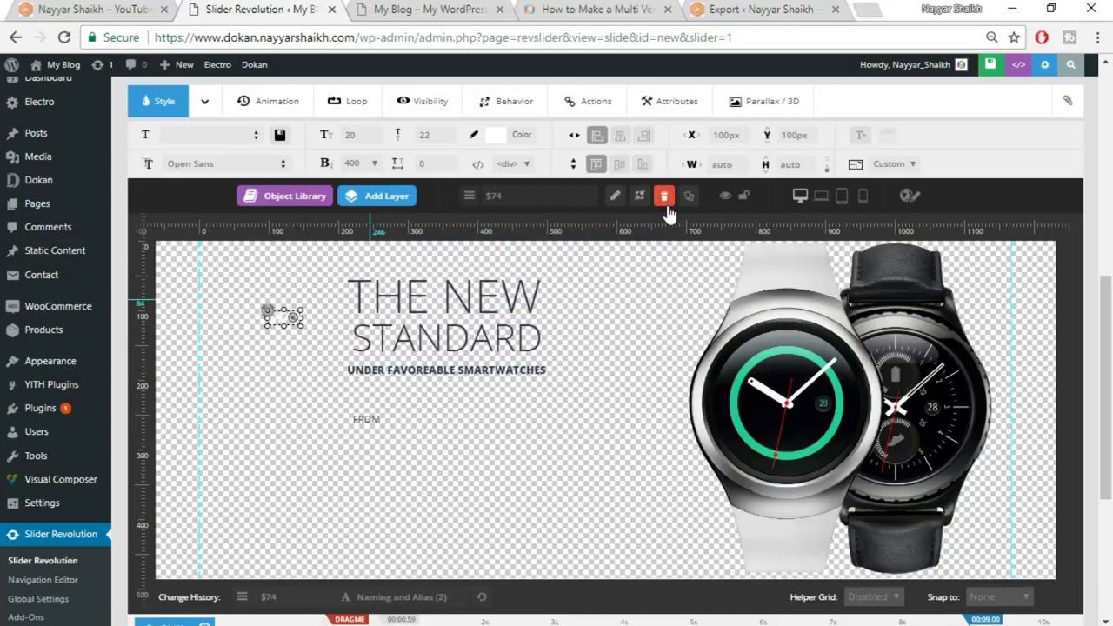
pyautogui.click(353, 138)
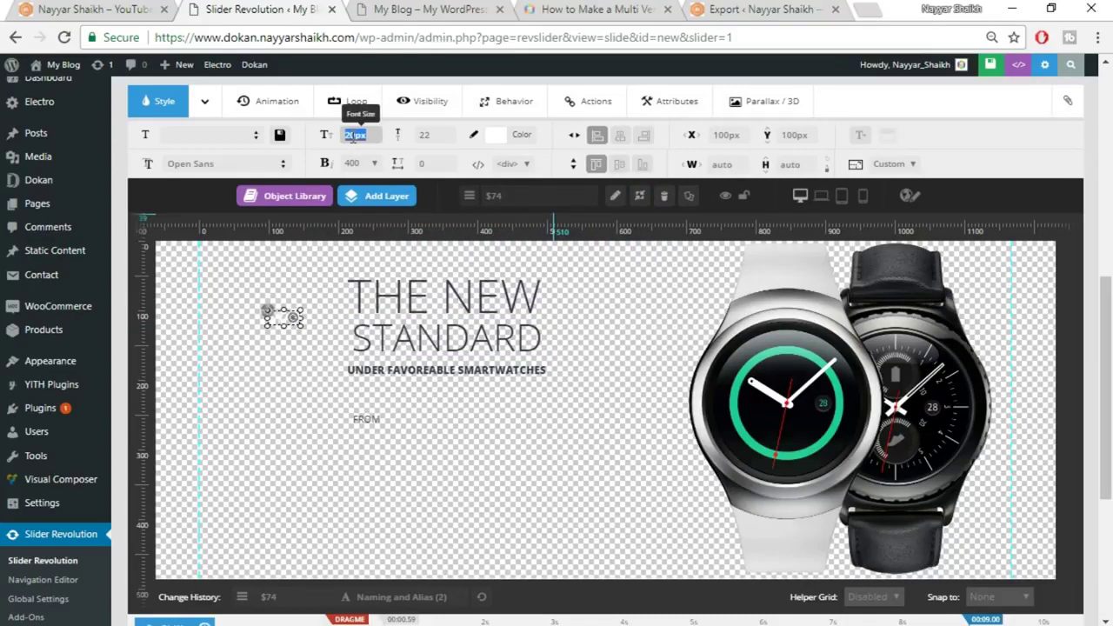
pyautogui.click(423, 136)
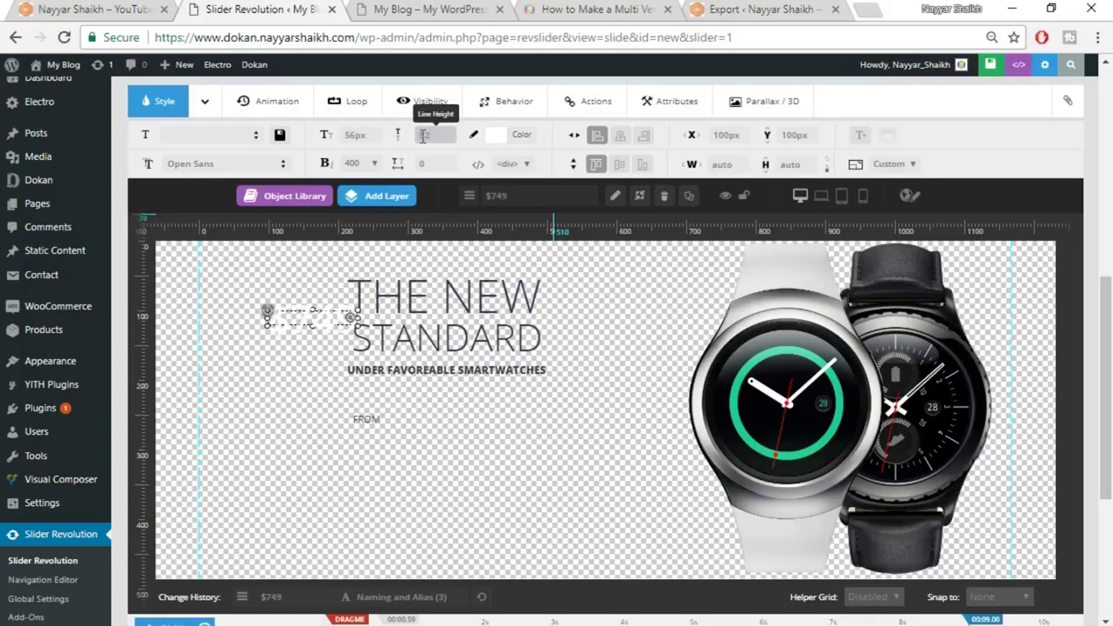
pyautogui.write('52')
pyautogui.click(369, 166)
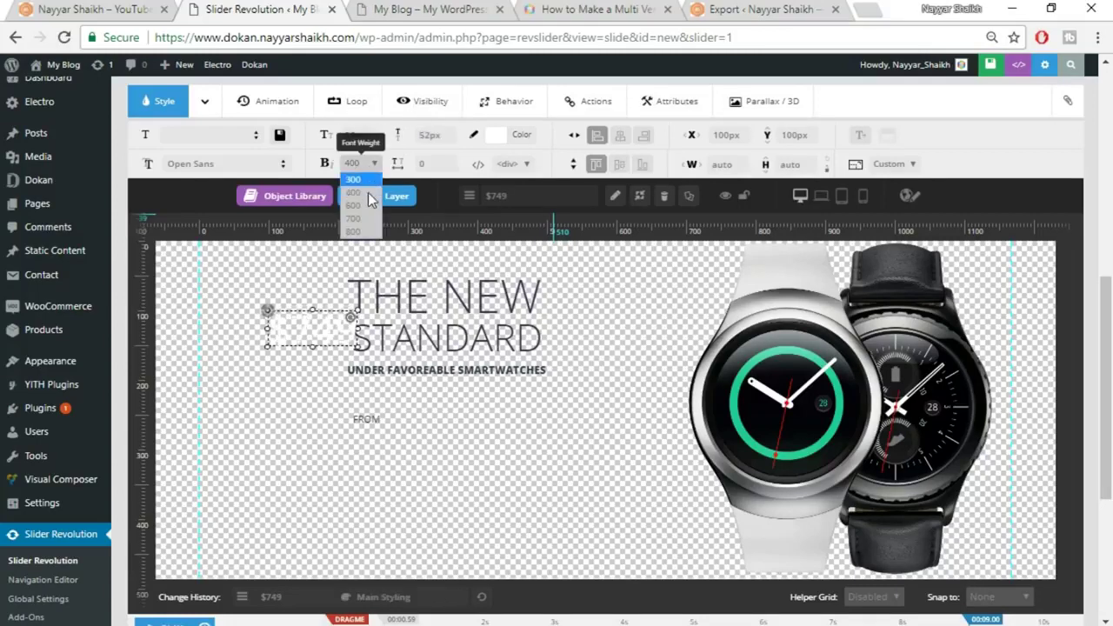
pyautogui.click(364, 220)
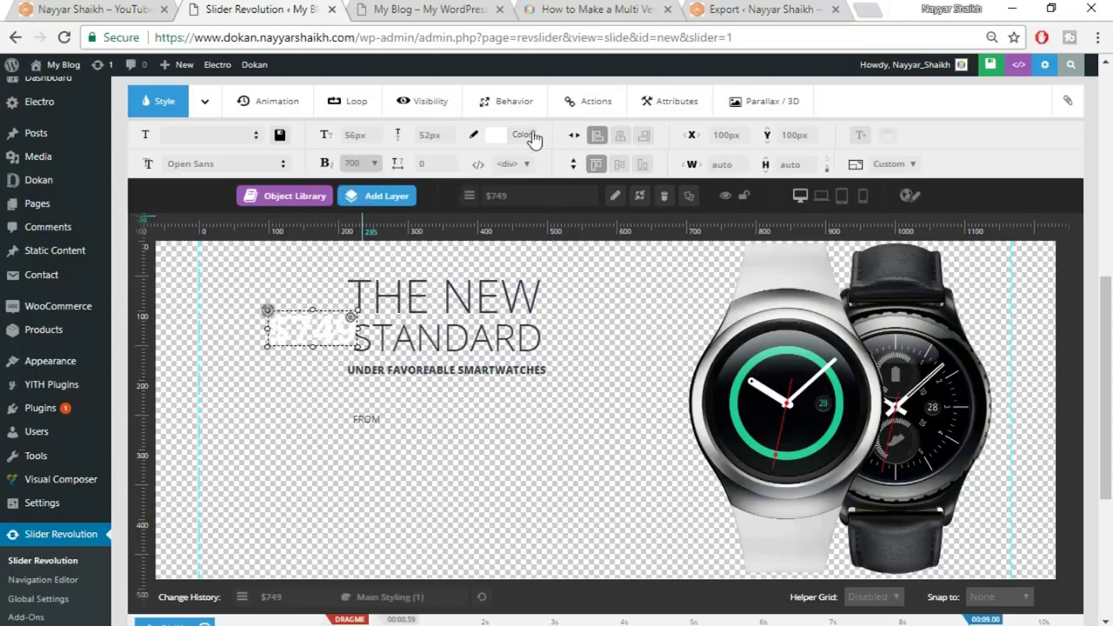
# Colour the price dark #333e48 and place it just under FROM.
pyautogui.click(527, 134)
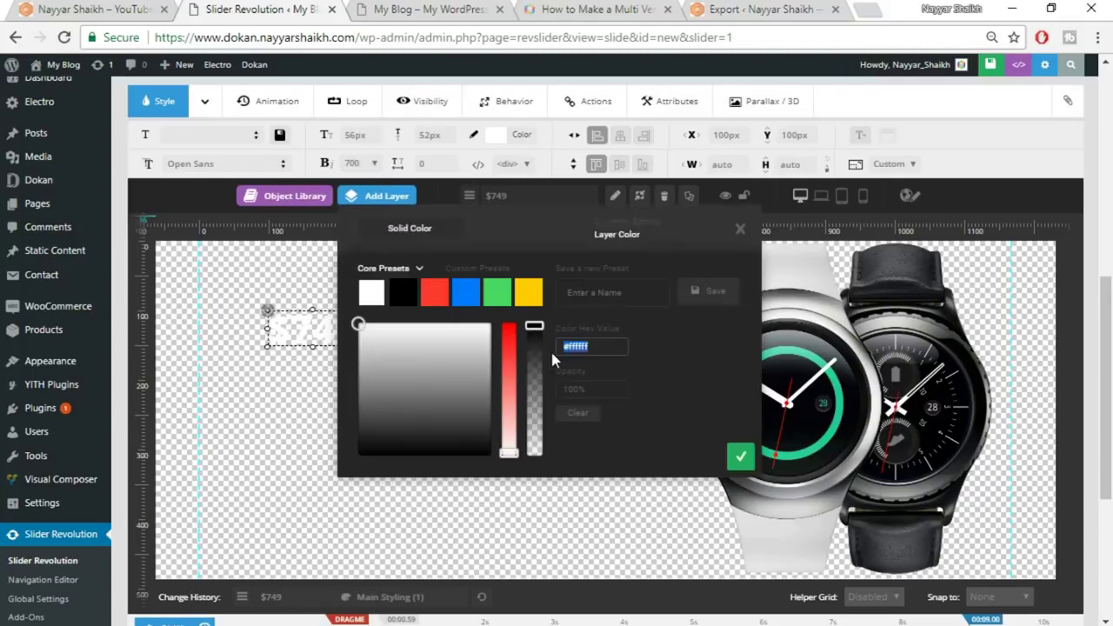
pyautogui.hotkey('ctrl', 'v')
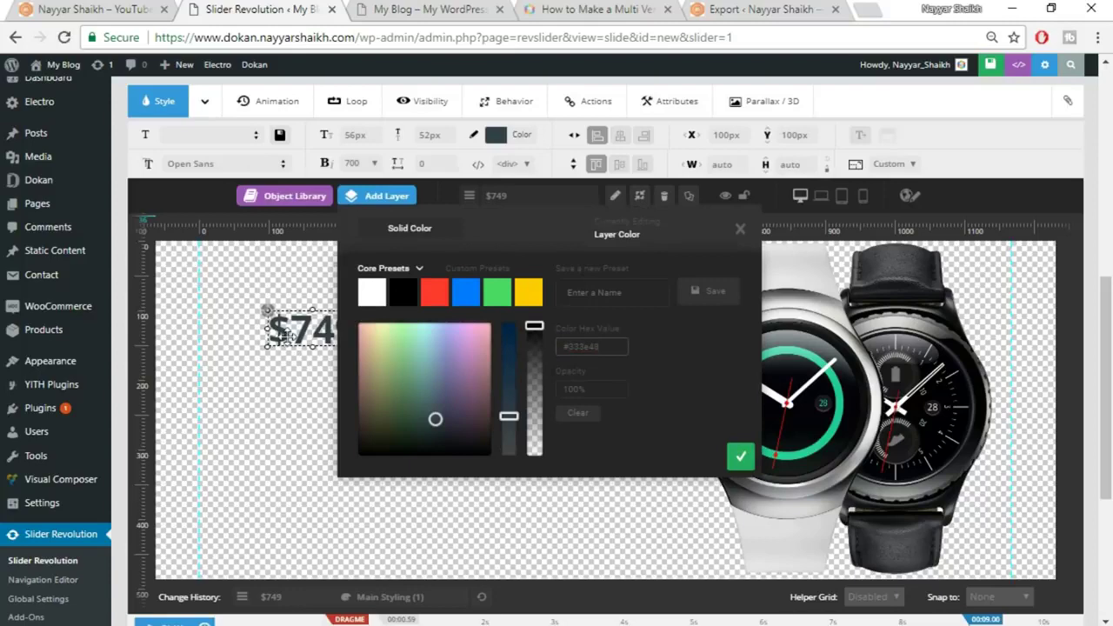
pyautogui.click(740, 456)
pyautogui.moveTo(294, 331); pyautogui.dragTo(371, 451)
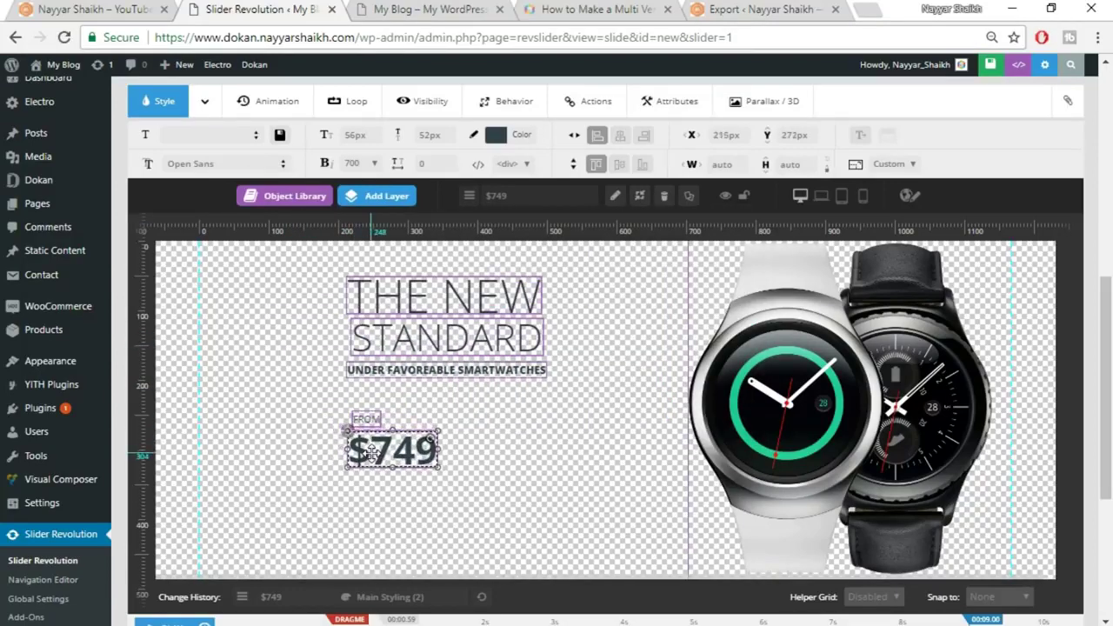
pyautogui.click(96, 8)
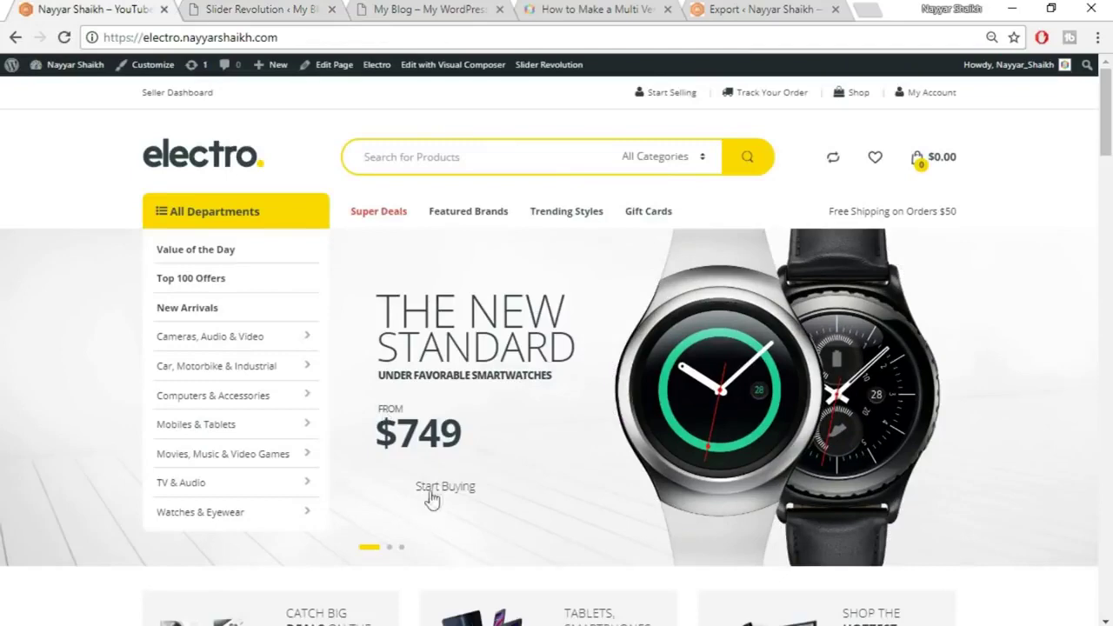
pyautogui.click(222, 7)
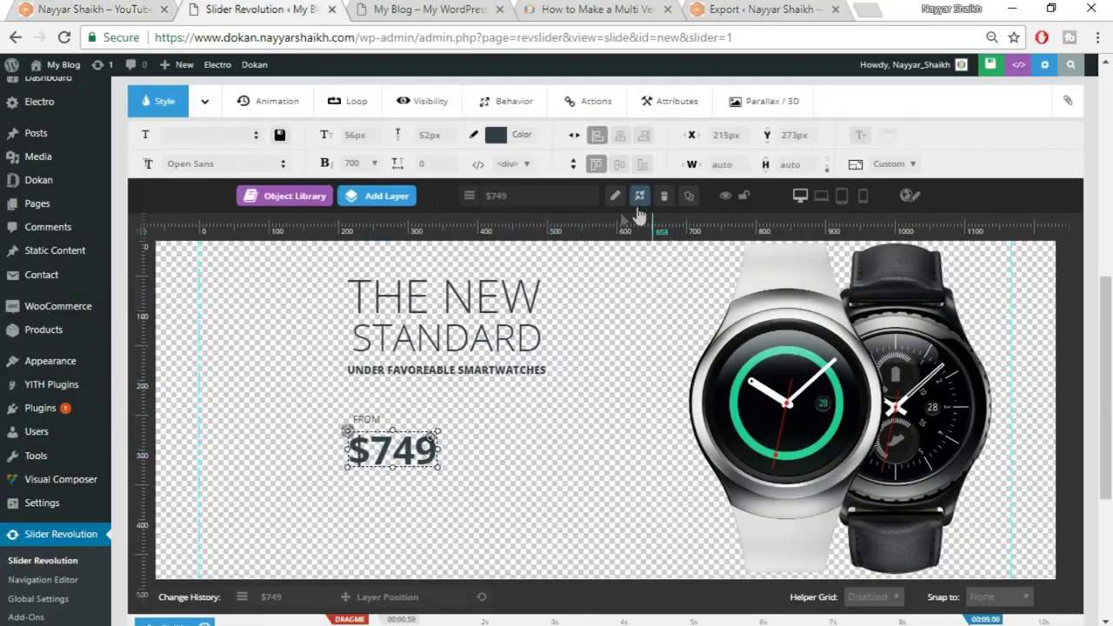
pyautogui.click(389, 198)
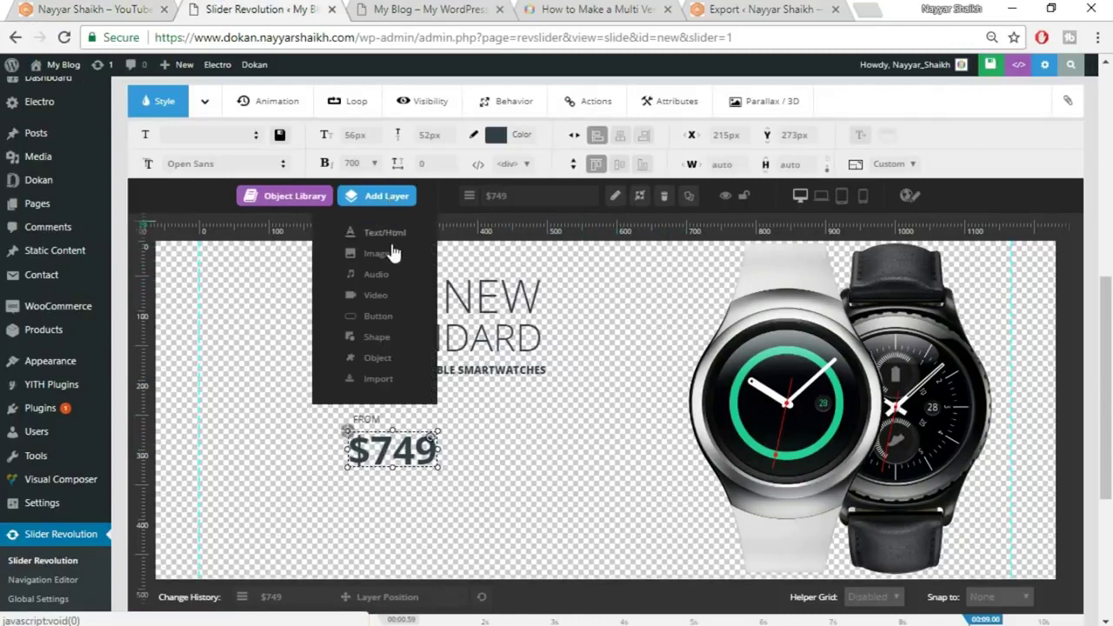
# Add a Click Here button with yellow background and black text, placed under $749.
pyautogui.click(416, 313)
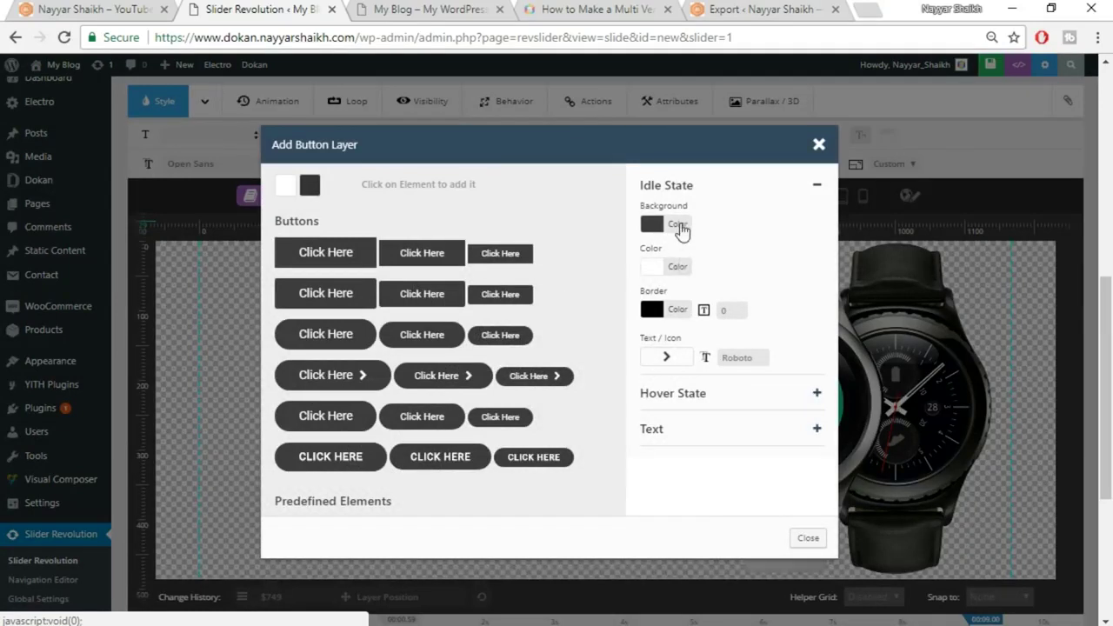
pyautogui.click(678, 225)
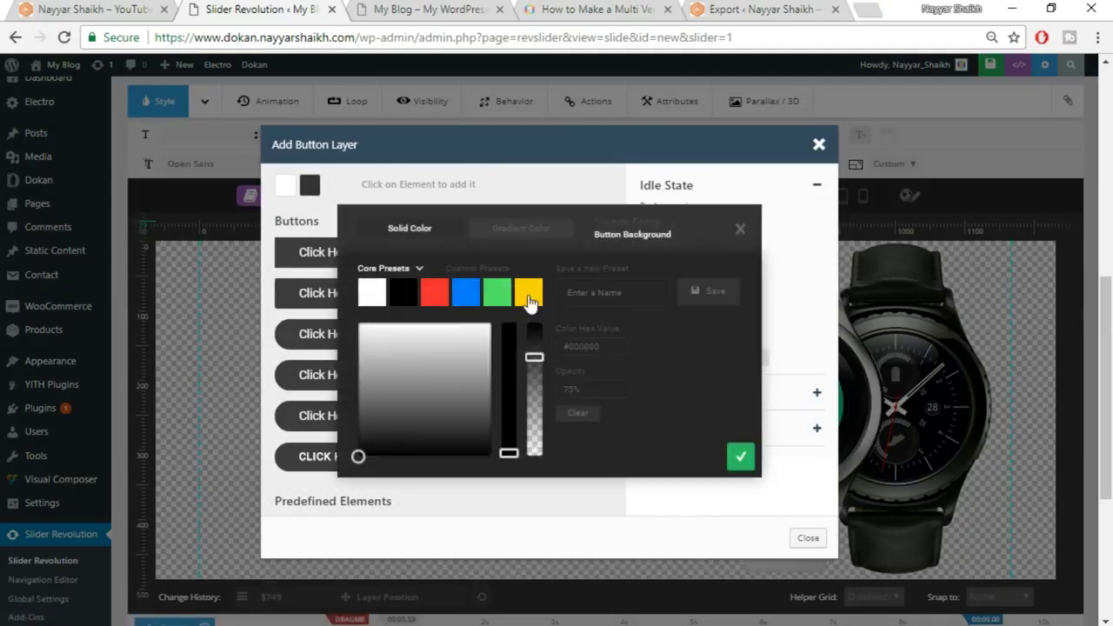
pyautogui.click(527, 298)
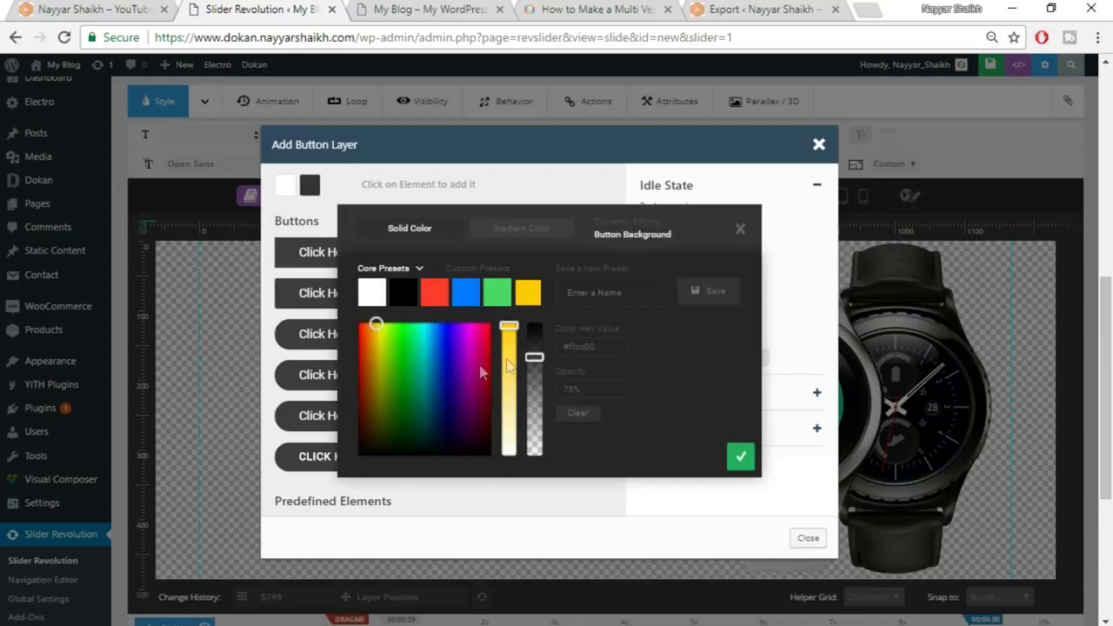
pyautogui.moveTo(511, 359); pyautogui.dragTo(509, 347)
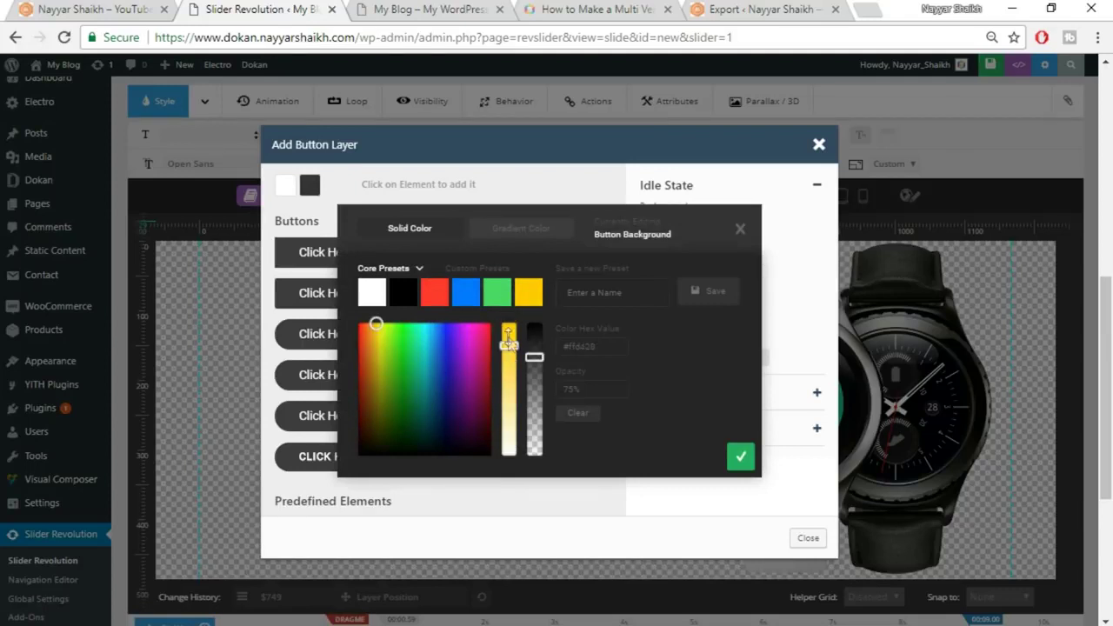
pyautogui.click(741, 458)
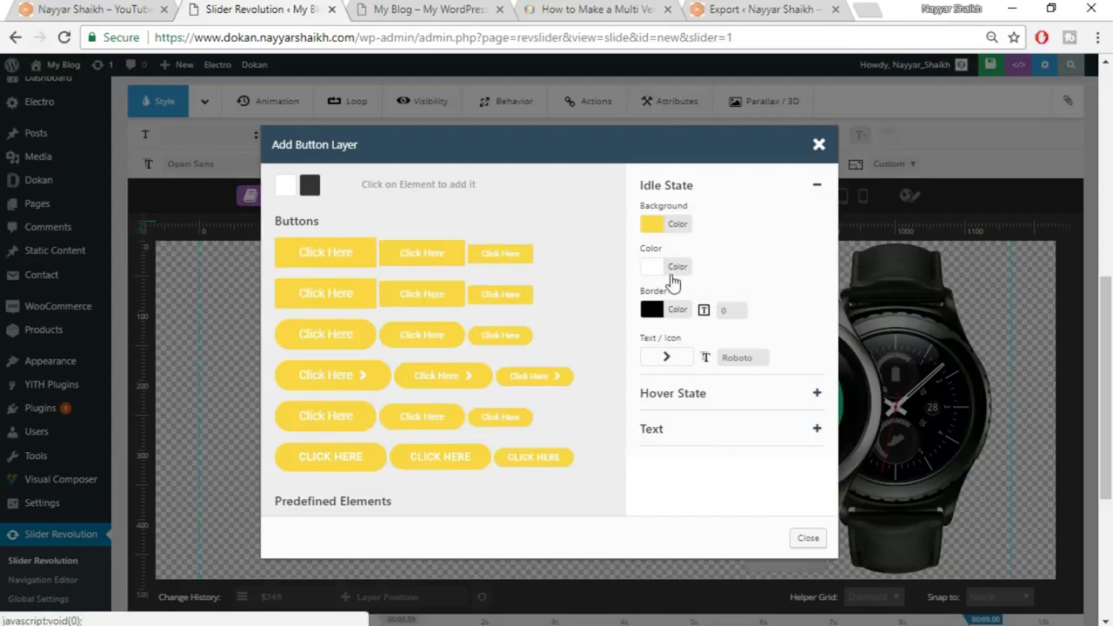
pyautogui.click(678, 268)
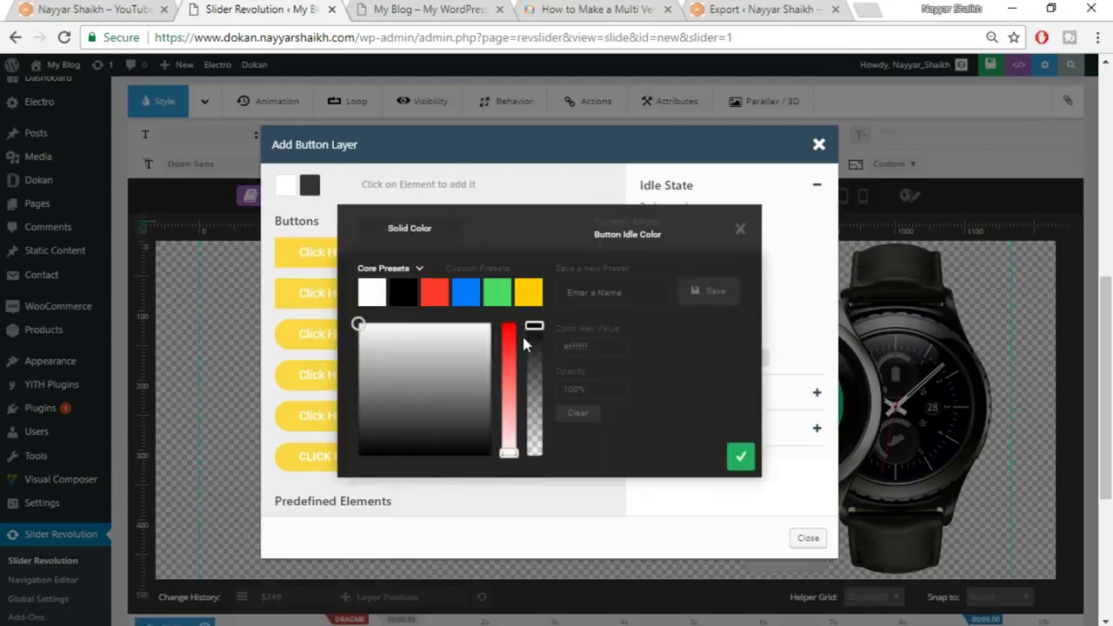
pyautogui.click(404, 300)
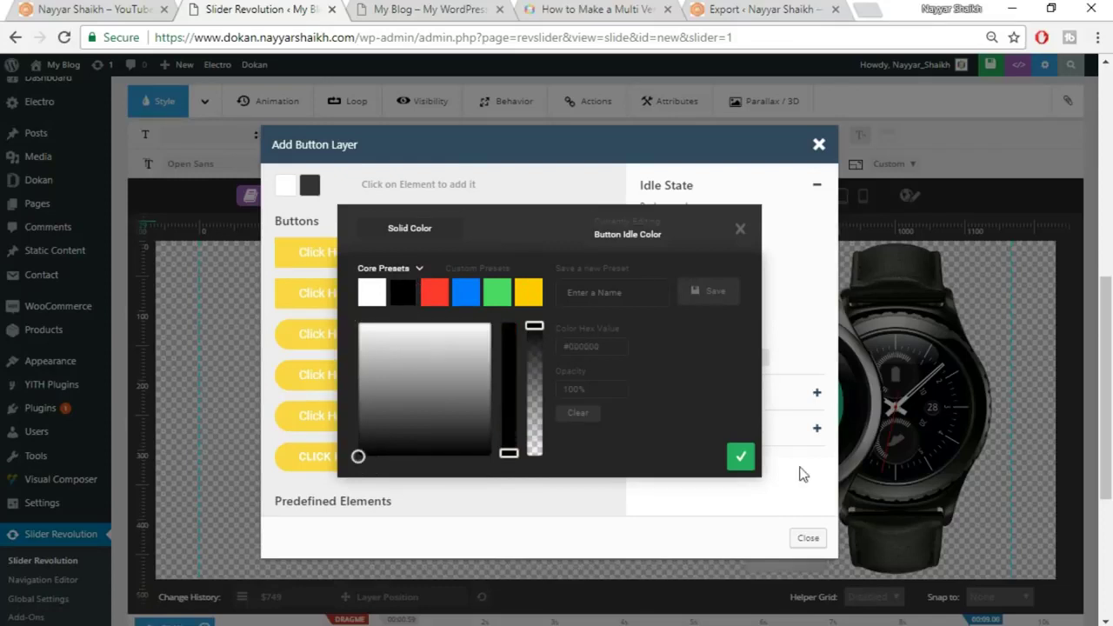
pyautogui.click(741, 458)
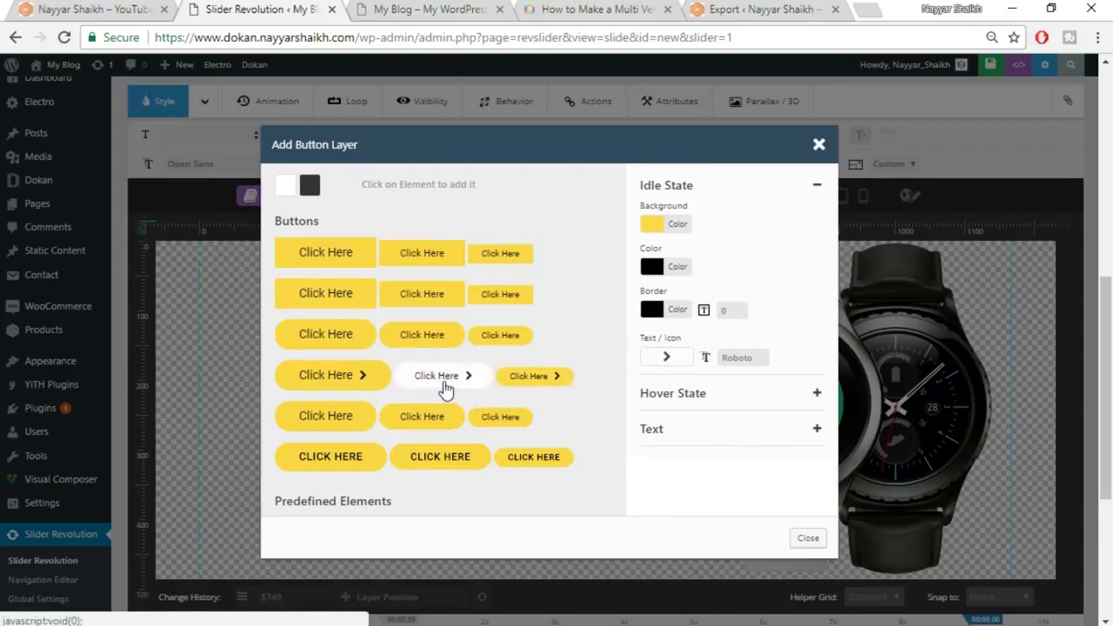
pyautogui.click(444, 381)
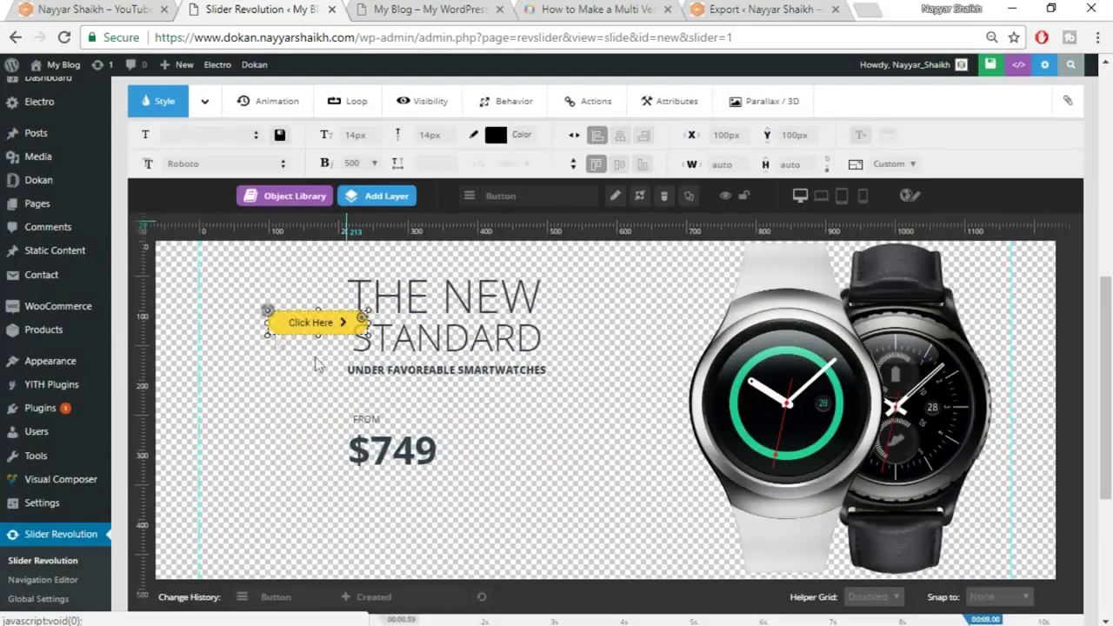
pyautogui.moveTo(364, 455); pyautogui.dragTo(370, 496)
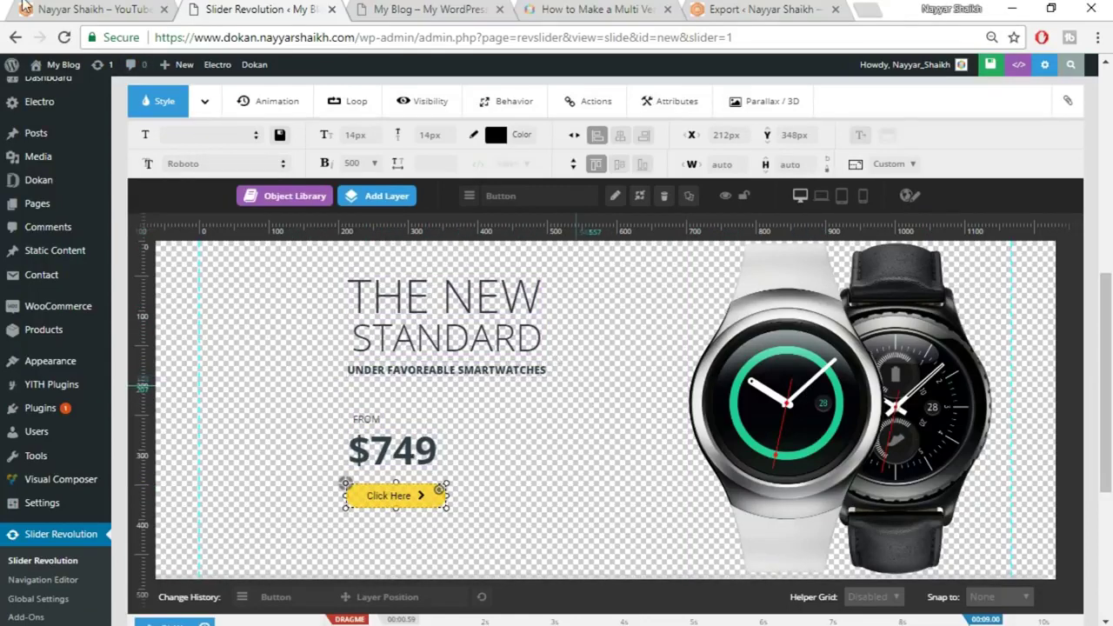
# Shift THE NEW, STANDARD, the subtitle, FROM and the Click Here button right, aligned together.
pyautogui.click(49, 7)
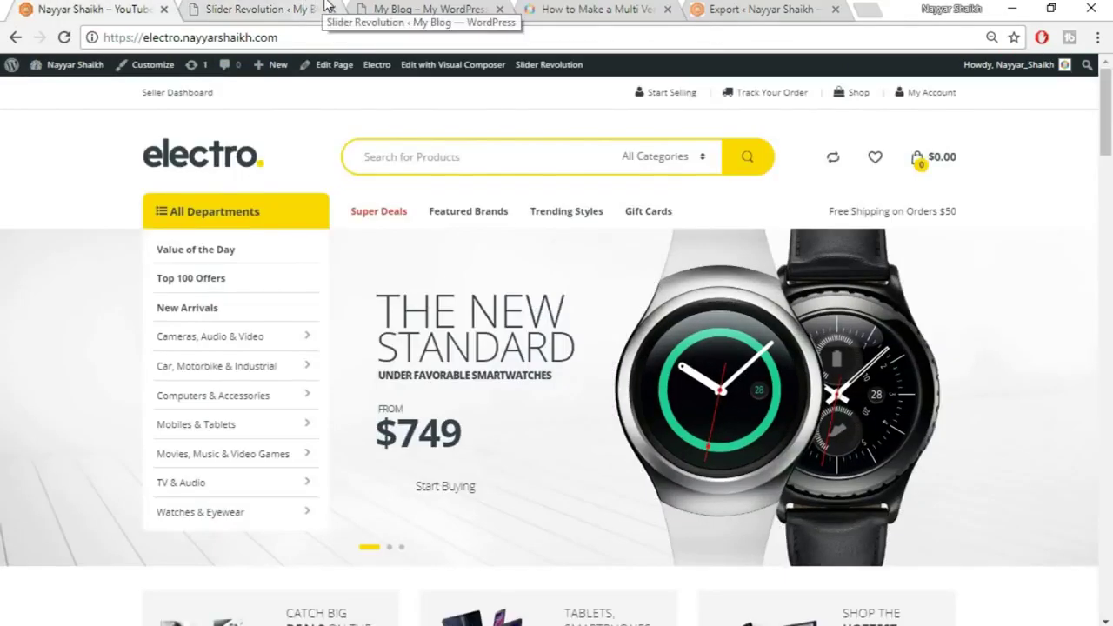
pyautogui.click(304, 9)
pyautogui.moveTo(462, 286); pyautogui.dragTo(589, 294)
pyautogui.moveTo(476, 342); pyautogui.dragTo(592, 346)
pyautogui.moveTo(465, 377); pyautogui.dragTo(594, 384)
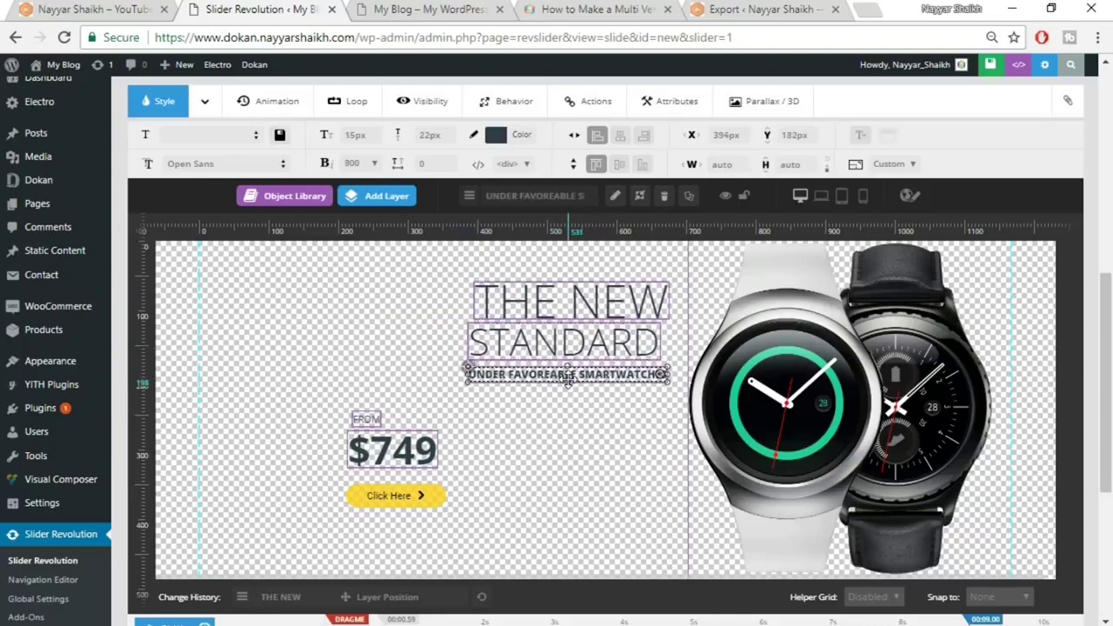
pyautogui.moveTo(530, 337); pyautogui.dragTo(536, 339)
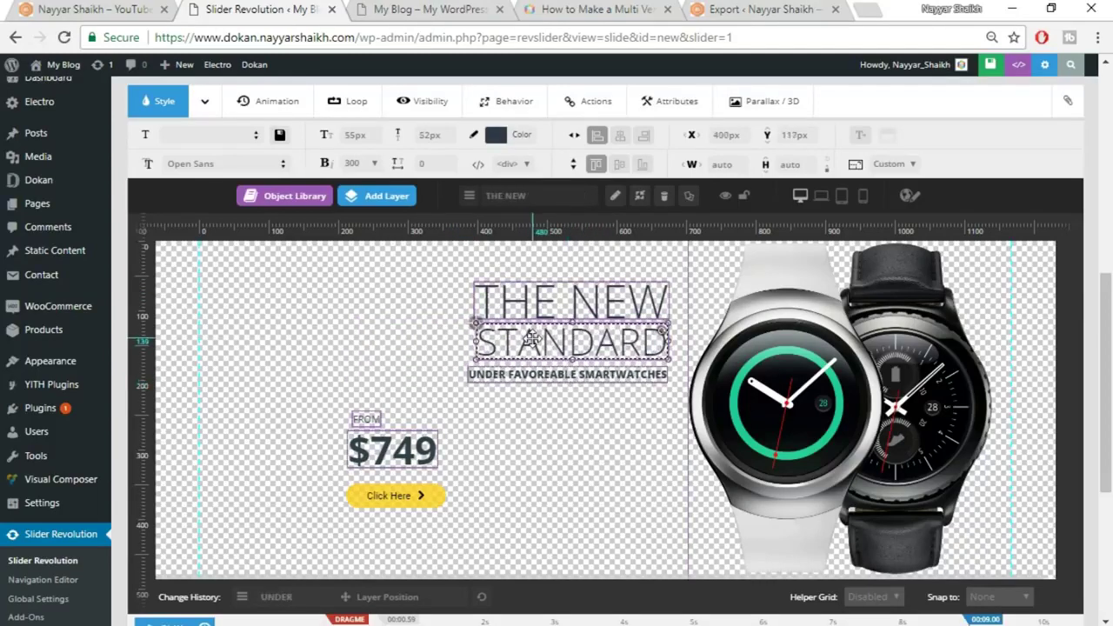
pyautogui.moveTo(367, 420); pyautogui.dragTo(559, 451)
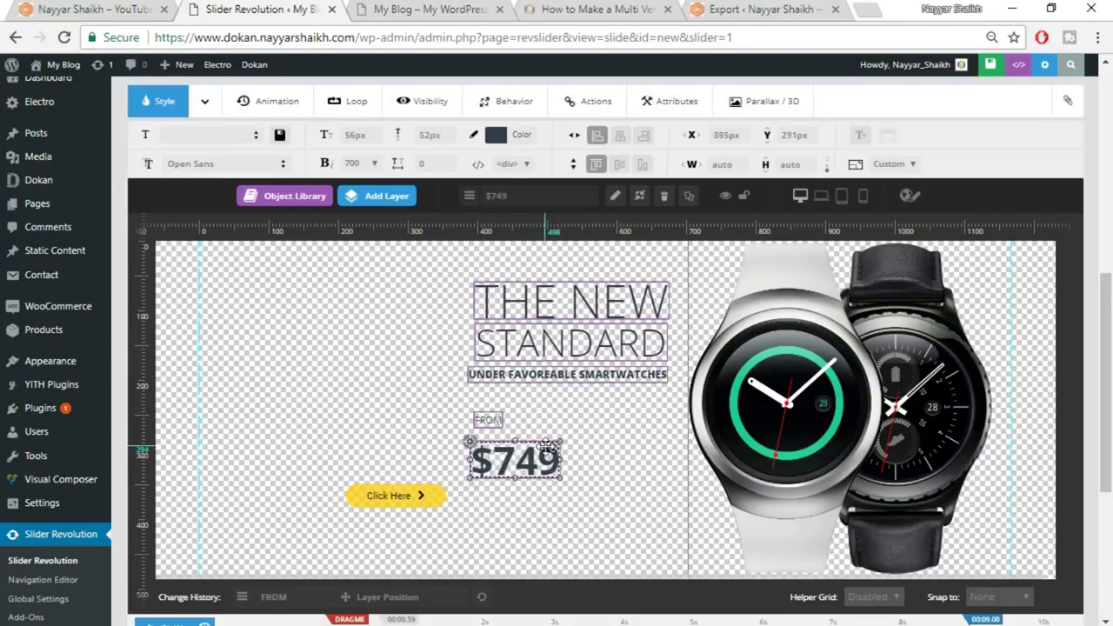
pyautogui.moveTo(407, 506); pyautogui.dragTo(532, 512)
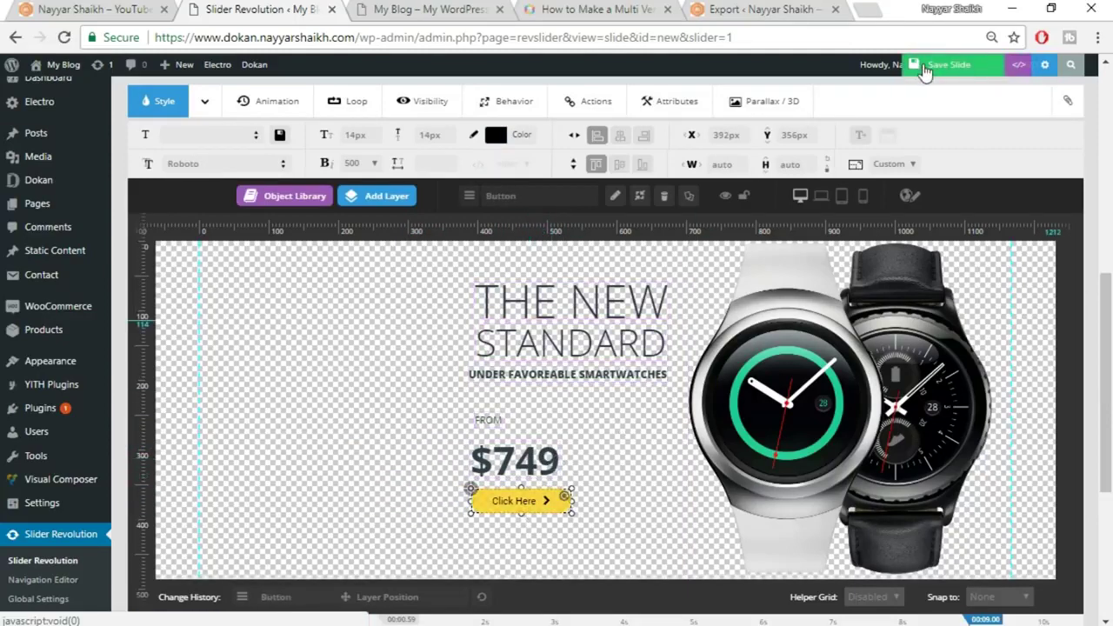
# Save the slide and check it on the storefront.
pyautogui.click(925, 70)
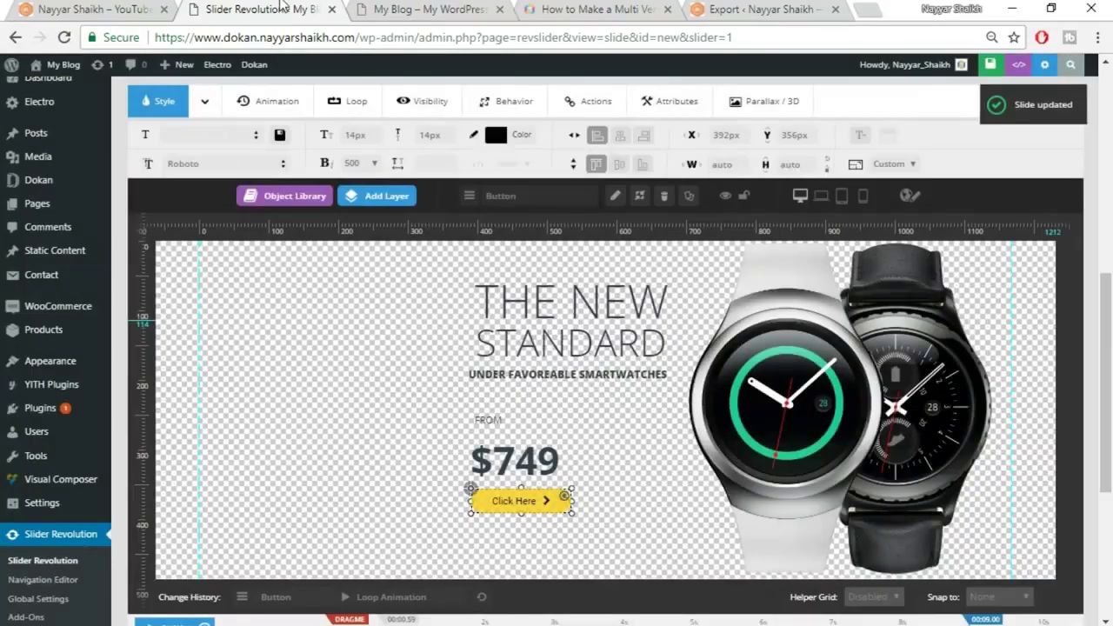
pyautogui.click(92, 9)
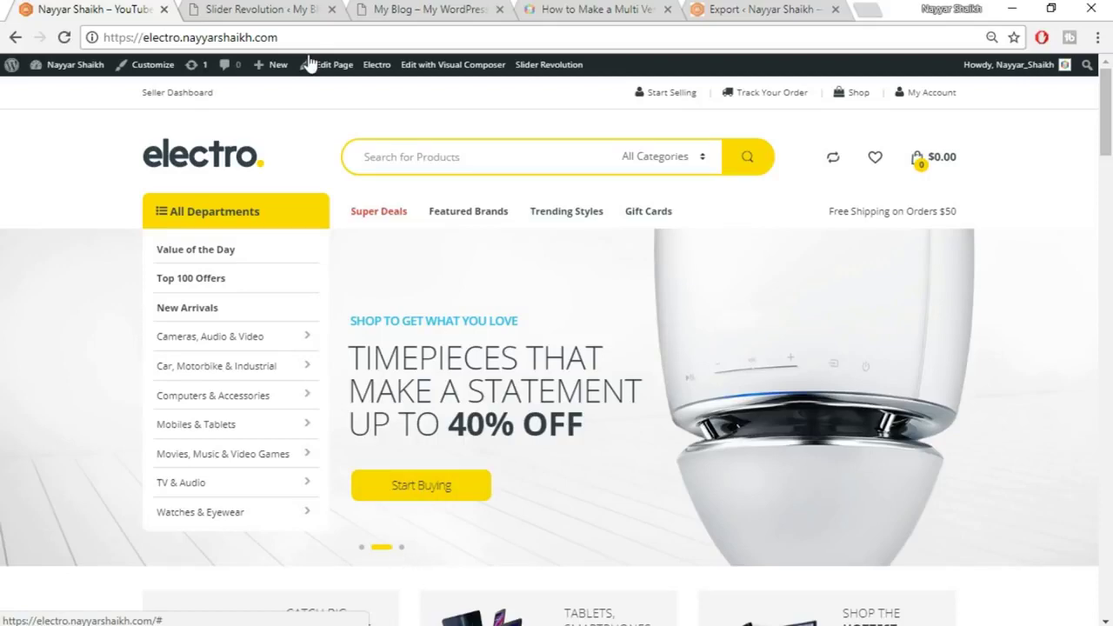
pyautogui.click(265, 9)
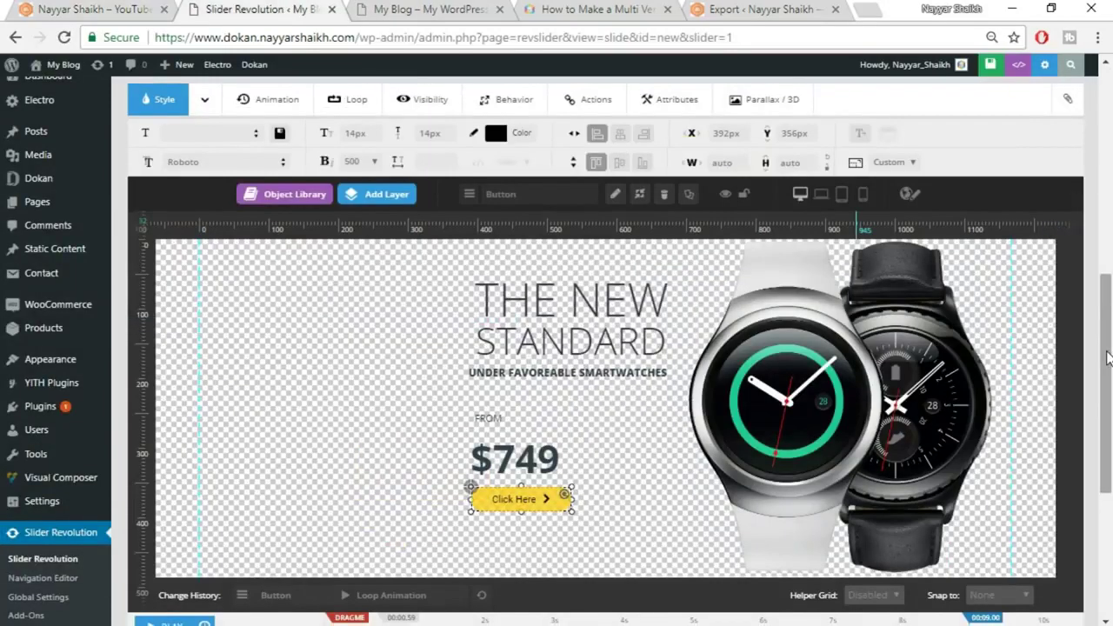
# Select the image 1 layer in the timeline and open its 300 ms timing settings.
pyautogui.scroll(-3, 1109, 357)
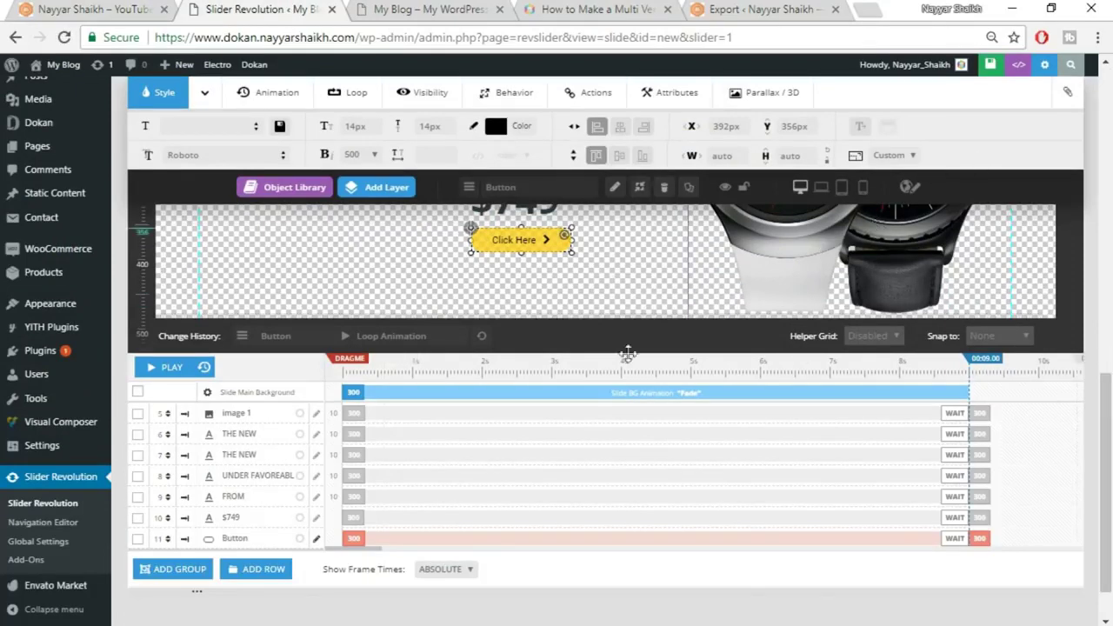
pyautogui.keyDown('shift'); pyautogui.click(793, 254); pyautogui.keyUp('shift')
pyautogui.click(391, 410)
pyautogui.moveTo(348, 424); pyautogui.dragTo(355, 428)
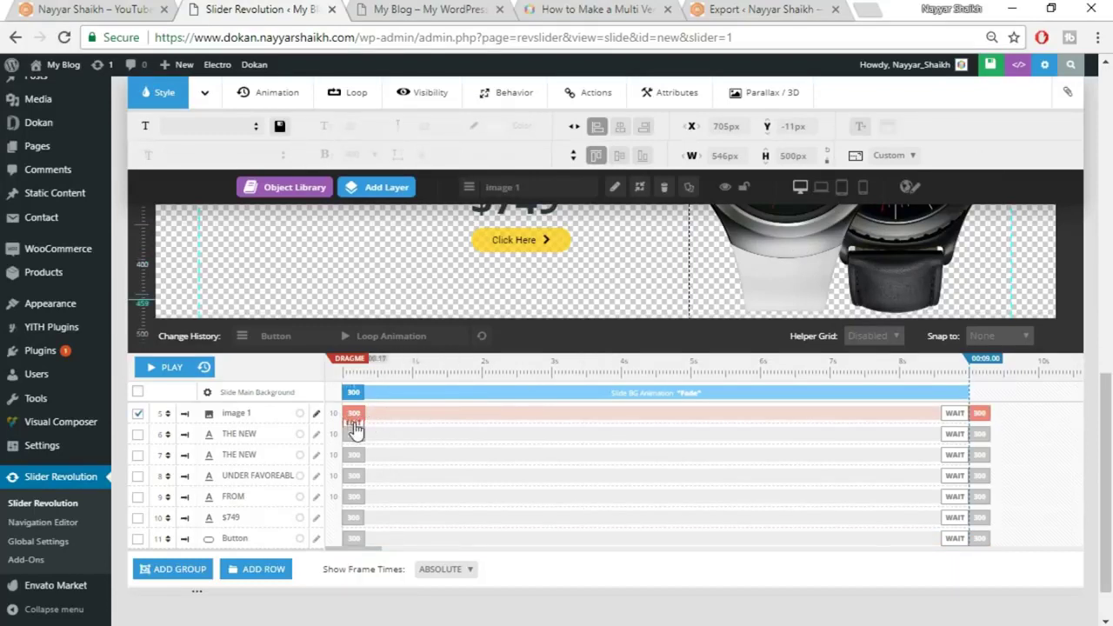
pyautogui.click(354, 425)
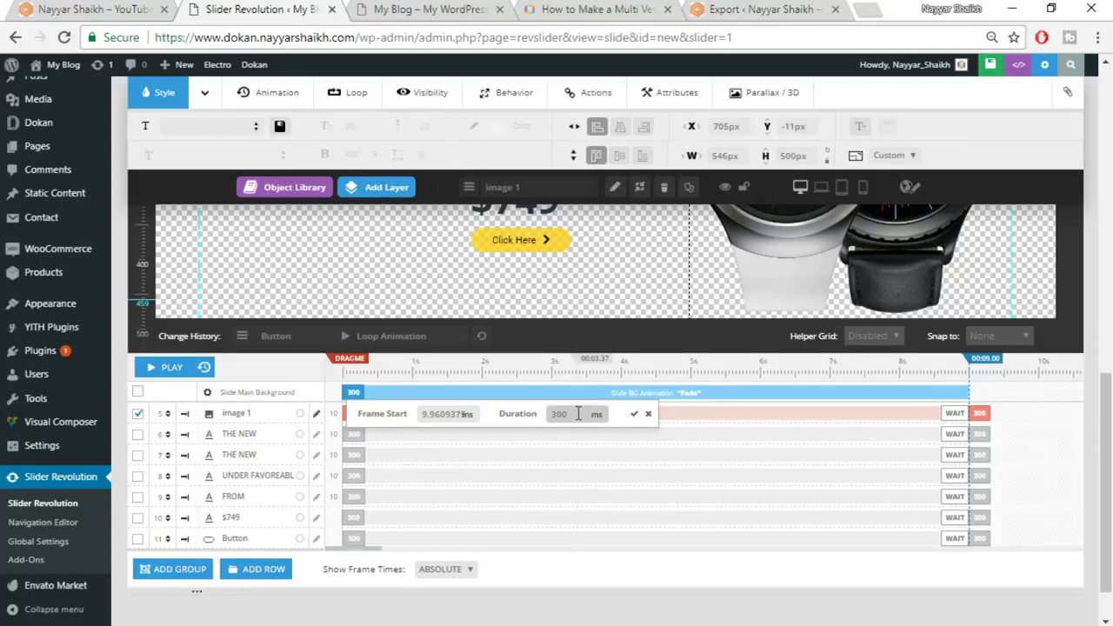
# Set the image 1 layer to start at 500 ms with a 1500 ms duration.
pyautogui.doubleClick(445, 415)
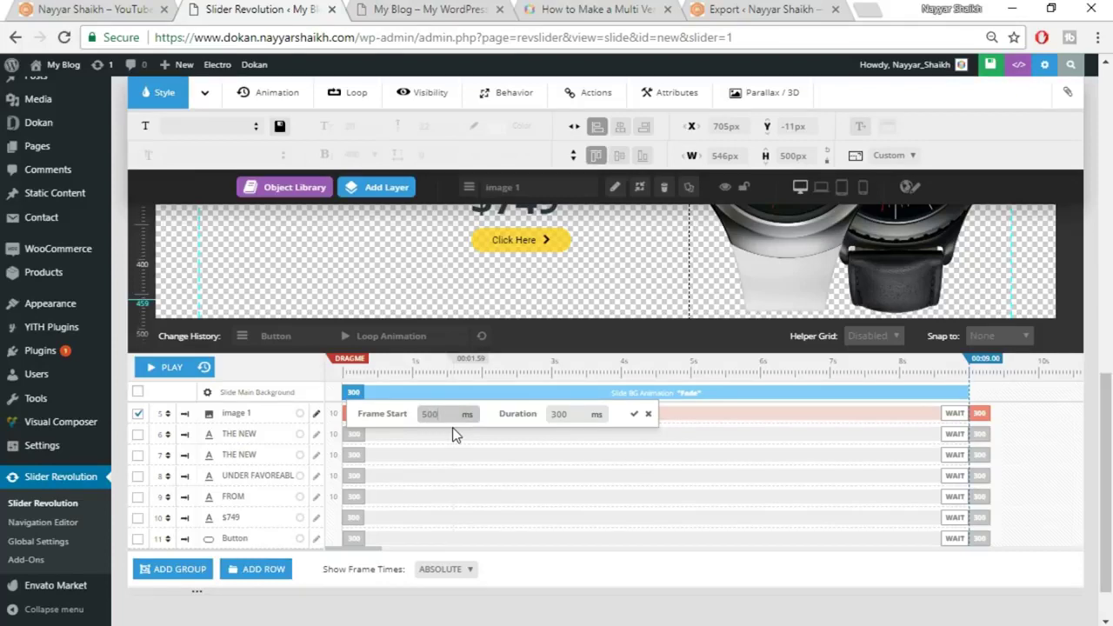
pyautogui.doubleClick(559, 415)
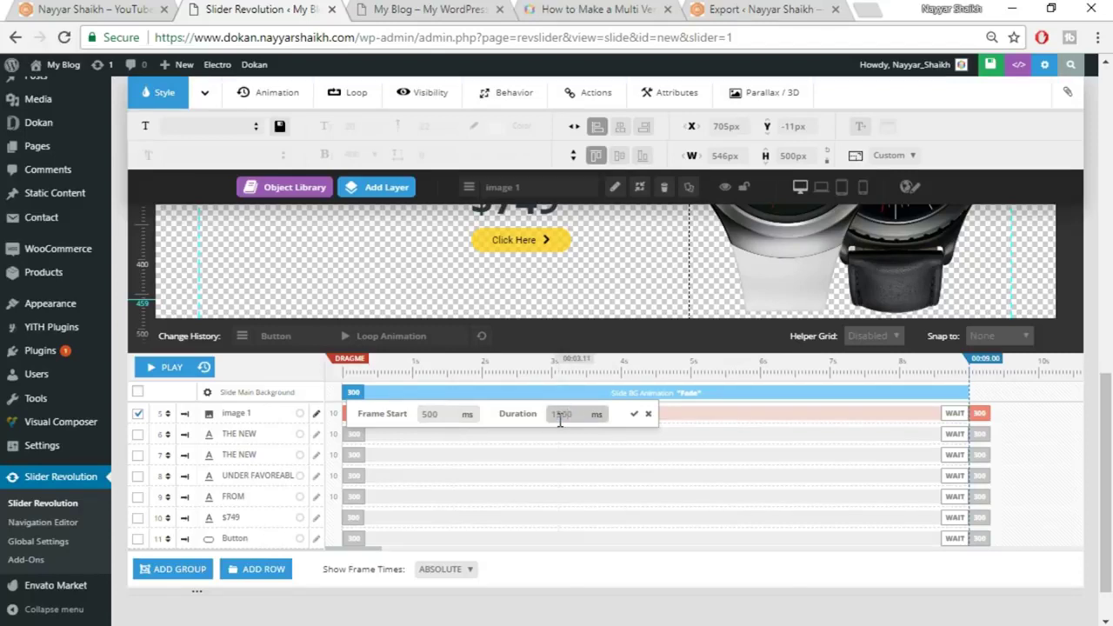
pyautogui.click(634, 415)
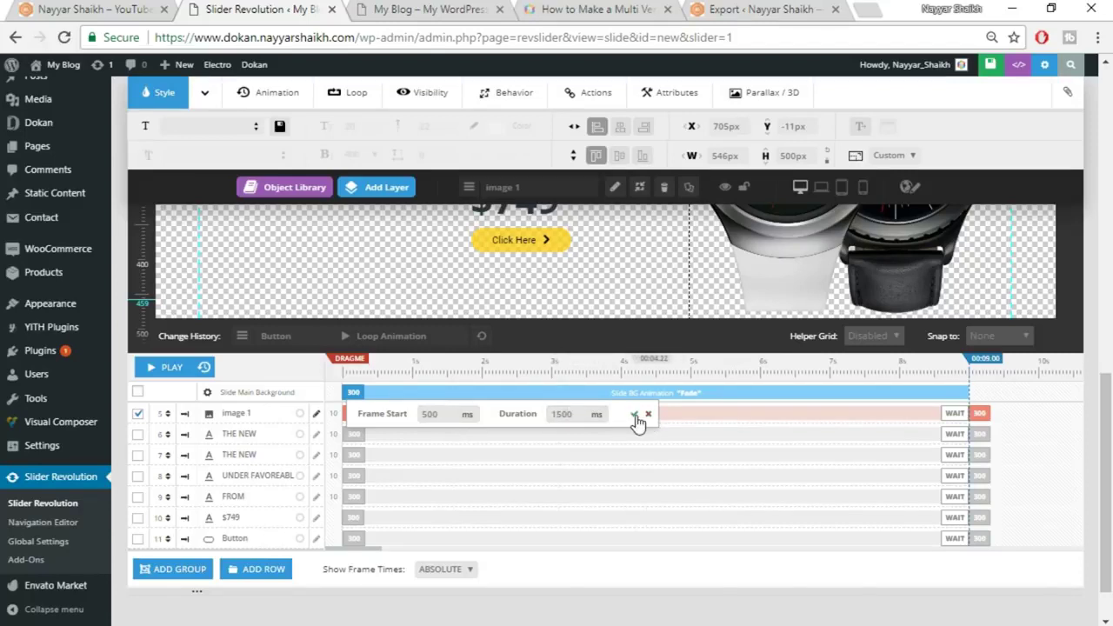
pyautogui.click(634, 414)
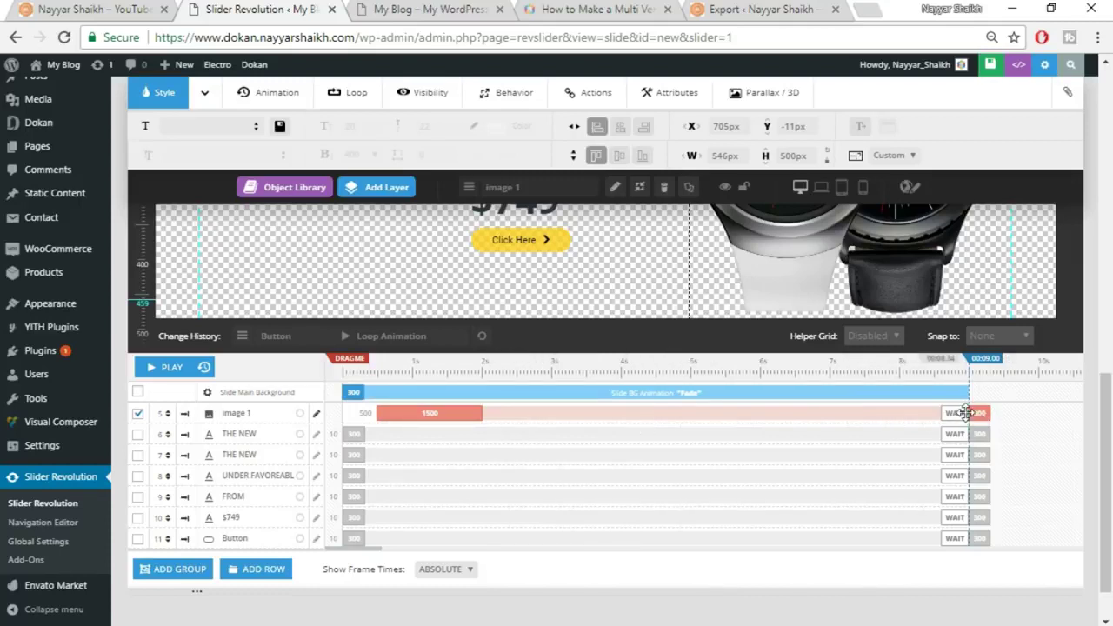
# Check the watch slide on the live storefront slider for timing reference.
pyautogui.click(251, 434)
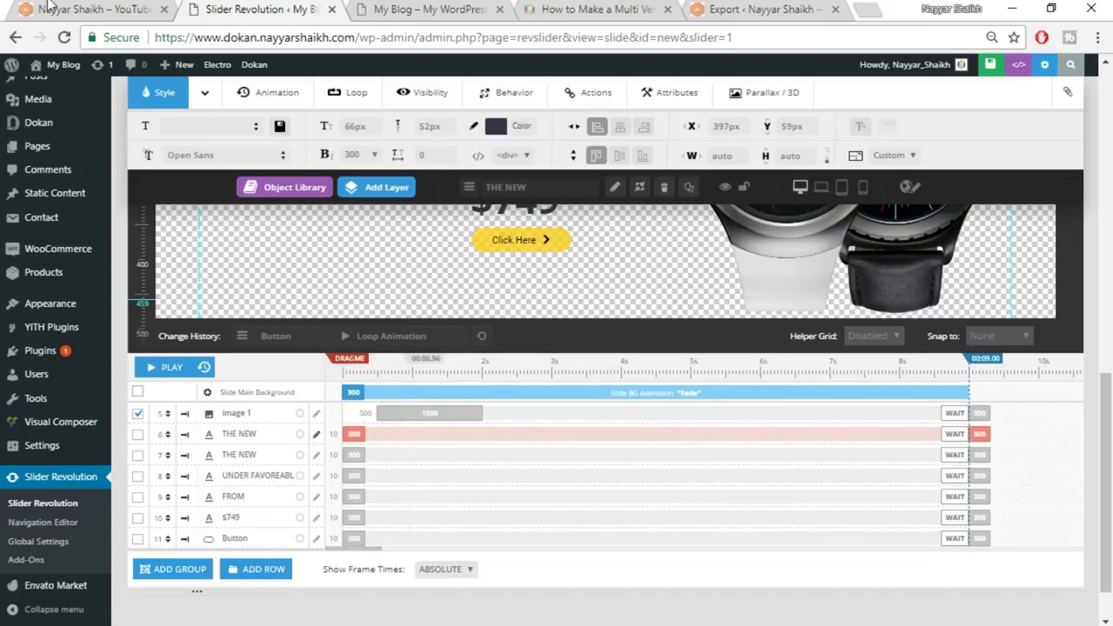
pyautogui.click(91, 10)
pyautogui.click(361, 548)
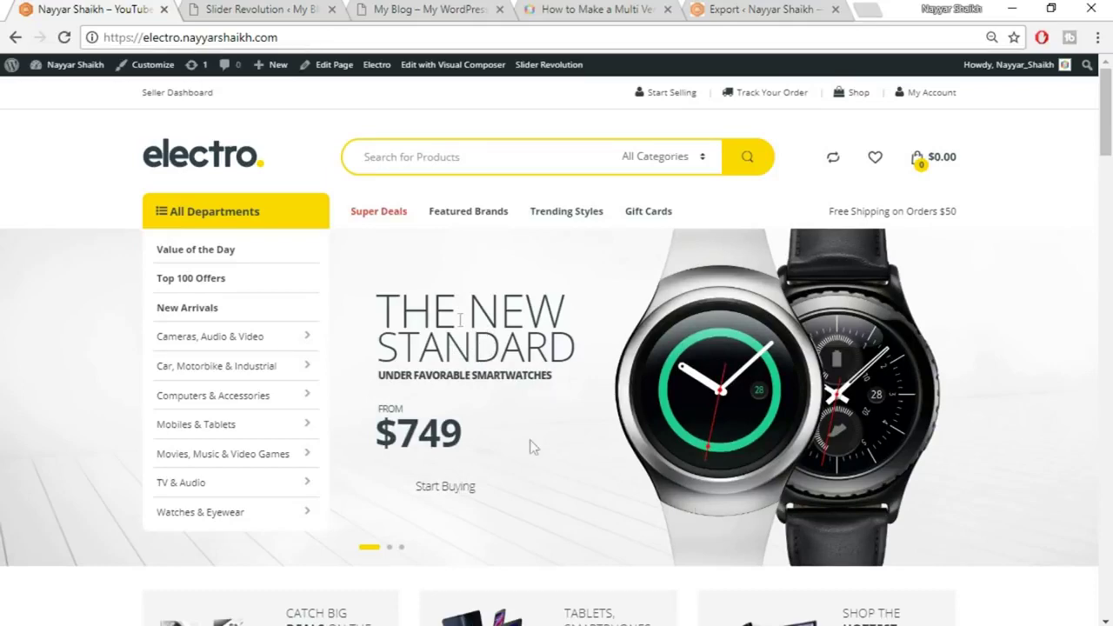
pyautogui.click(255, 8)
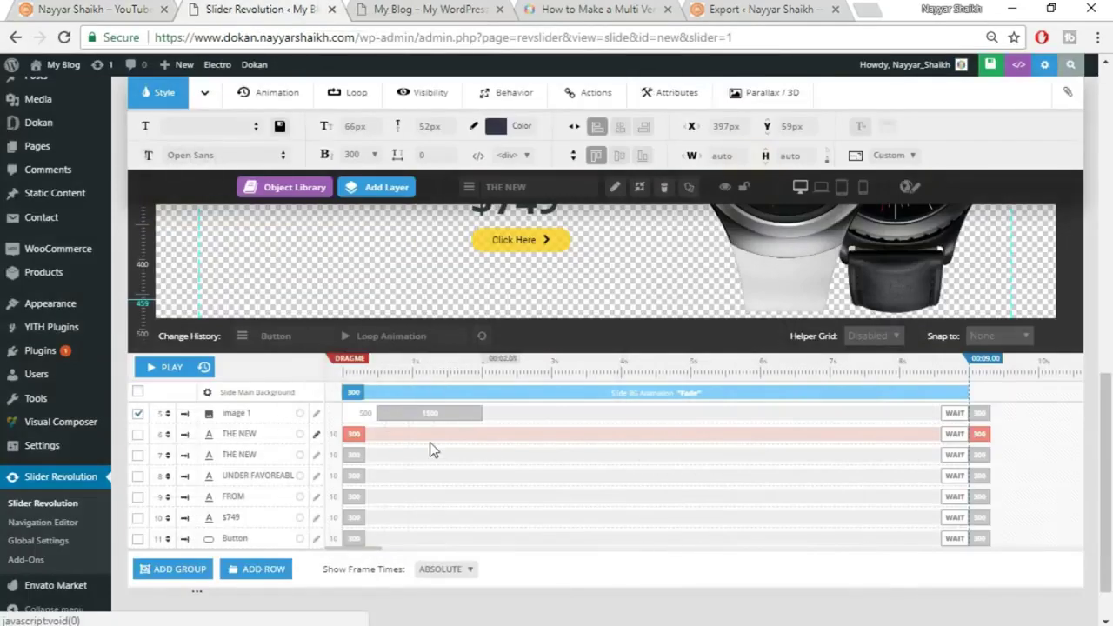
# Set THE NEW layer to start at 800 ms, keeping its 300 ms duration.
pyautogui.click(355, 431)
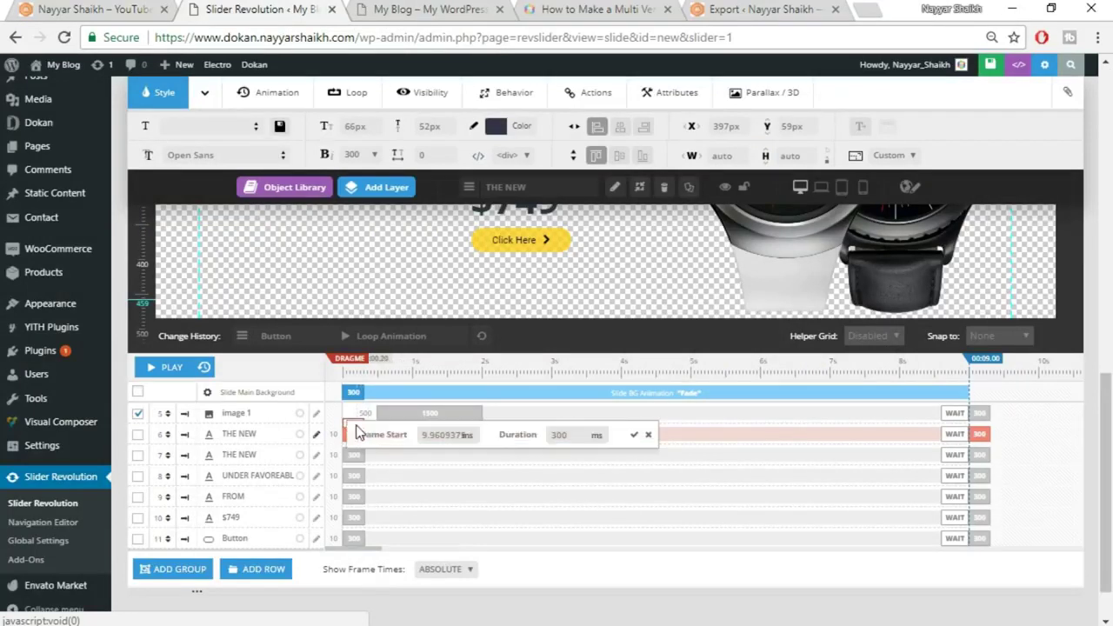
pyautogui.doubleClick(462, 436)
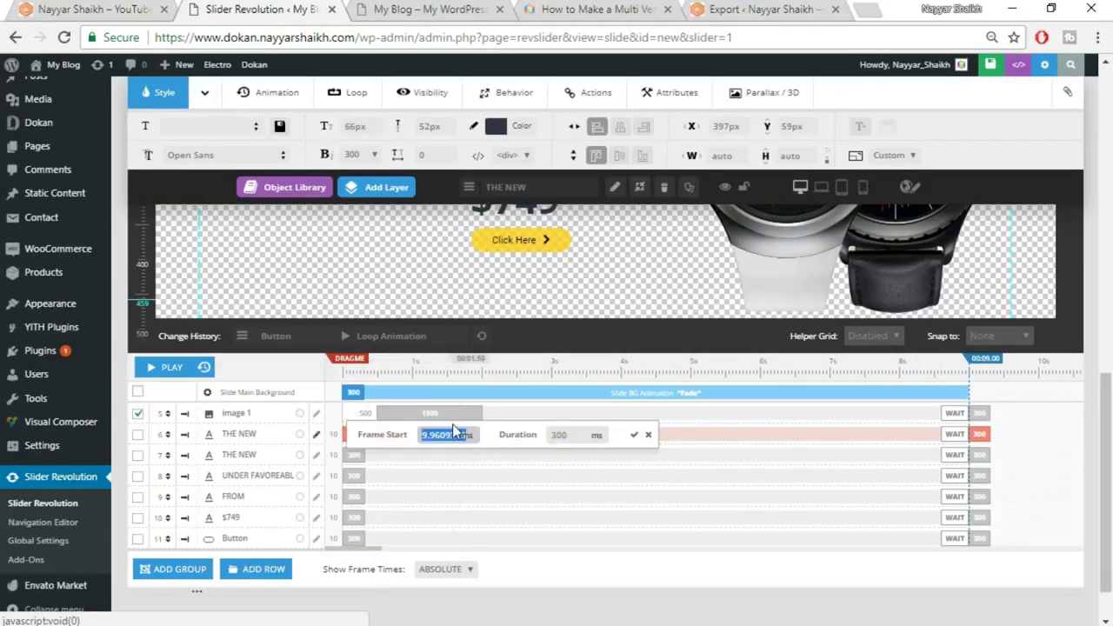
pyautogui.click(567, 441)
pyautogui.doubleClick(563, 437)
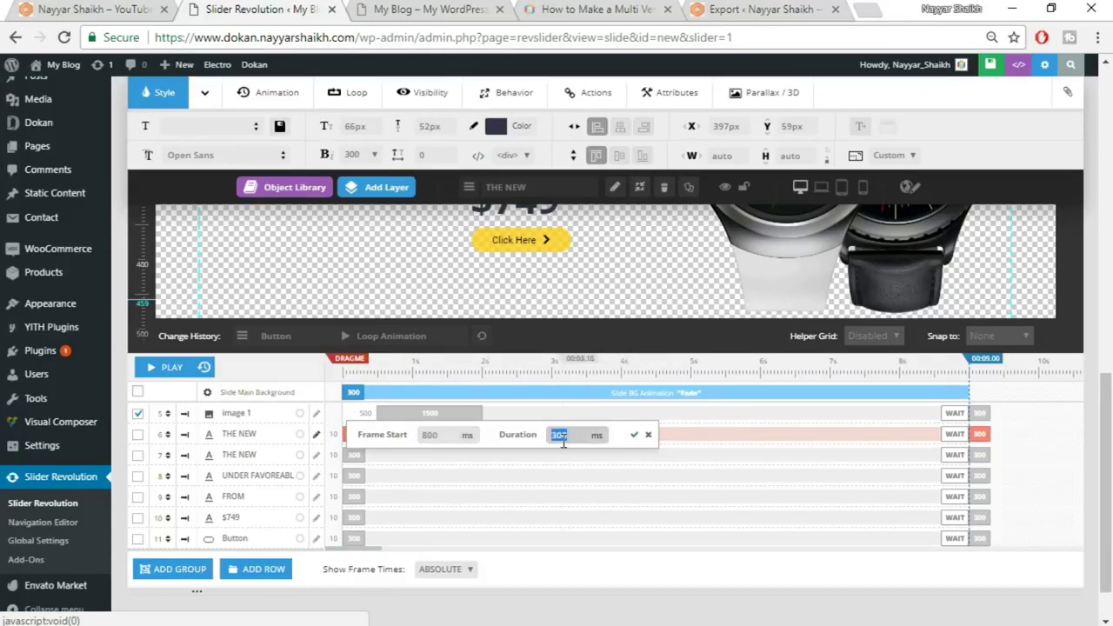
pyautogui.click(634, 438)
pyautogui.click(634, 438)
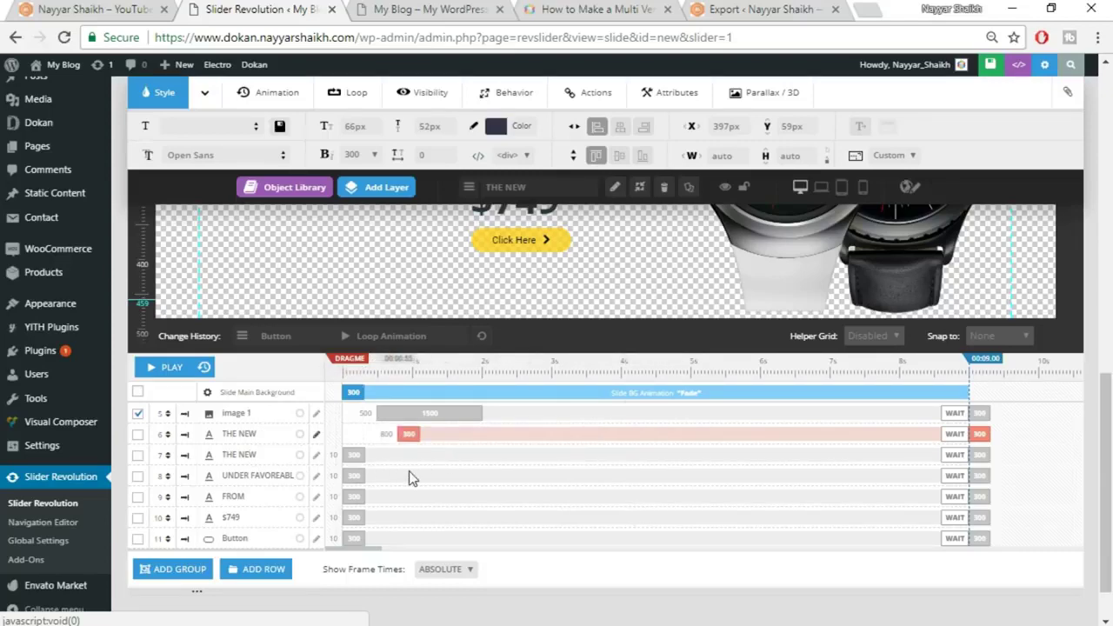
# Set the STANDARD headline layer's frame start to 1000 ms.
pyautogui.scroll(1, 416, 483)
pyautogui.scroll(3, 415, 484)
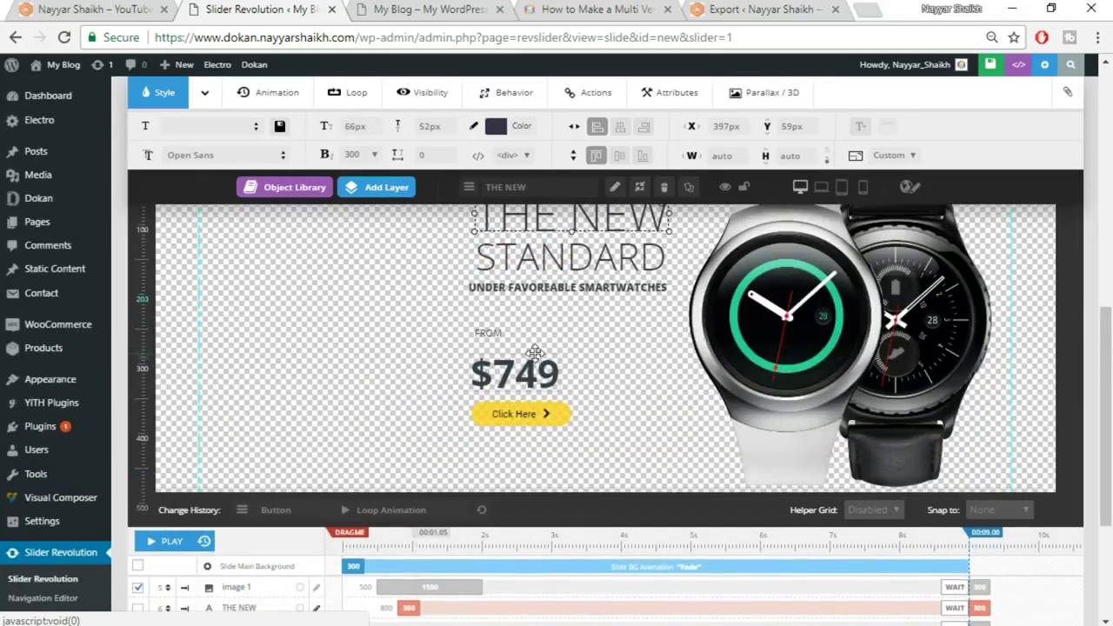
pyautogui.scroll(1, 513, 374)
pyautogui.click(579, 348)
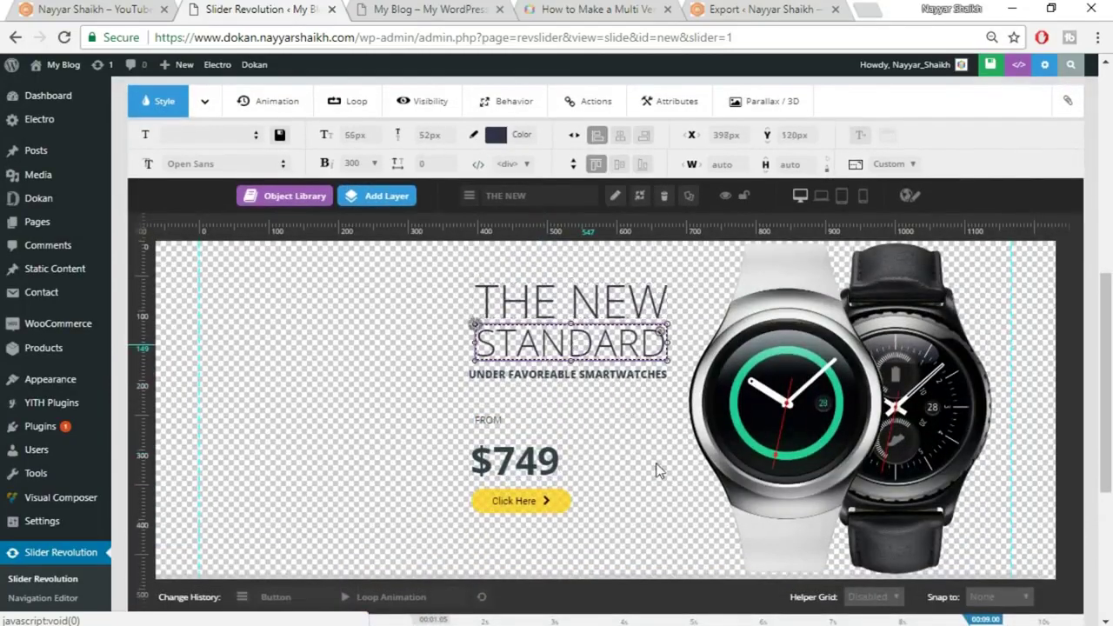
pyautogui.scroll(-5, 658, 470)
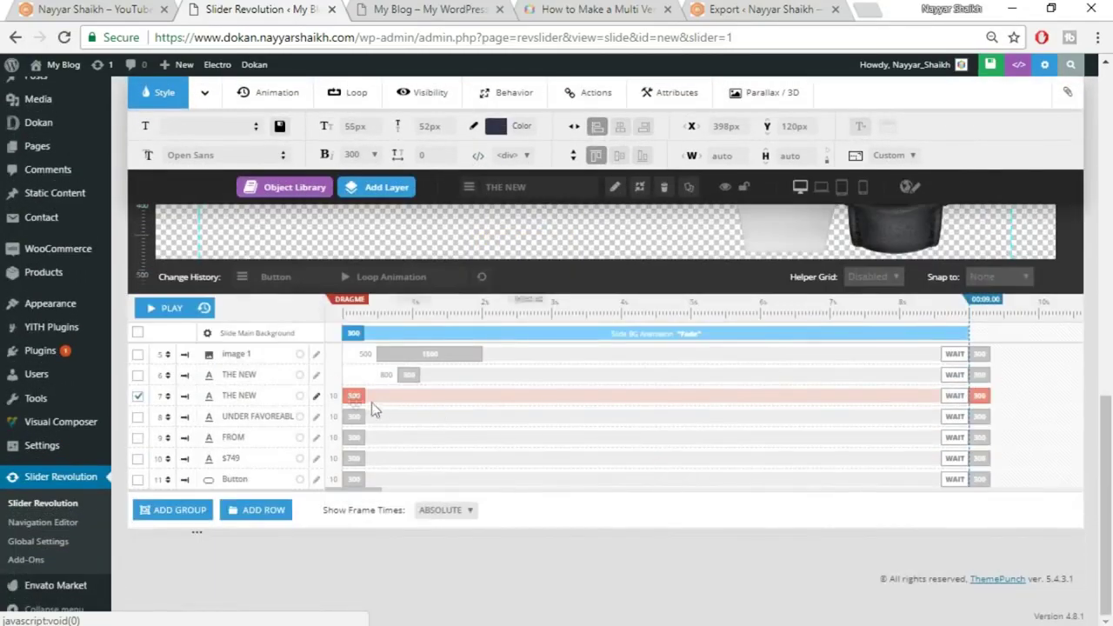
pyautogui.click(354, 391)
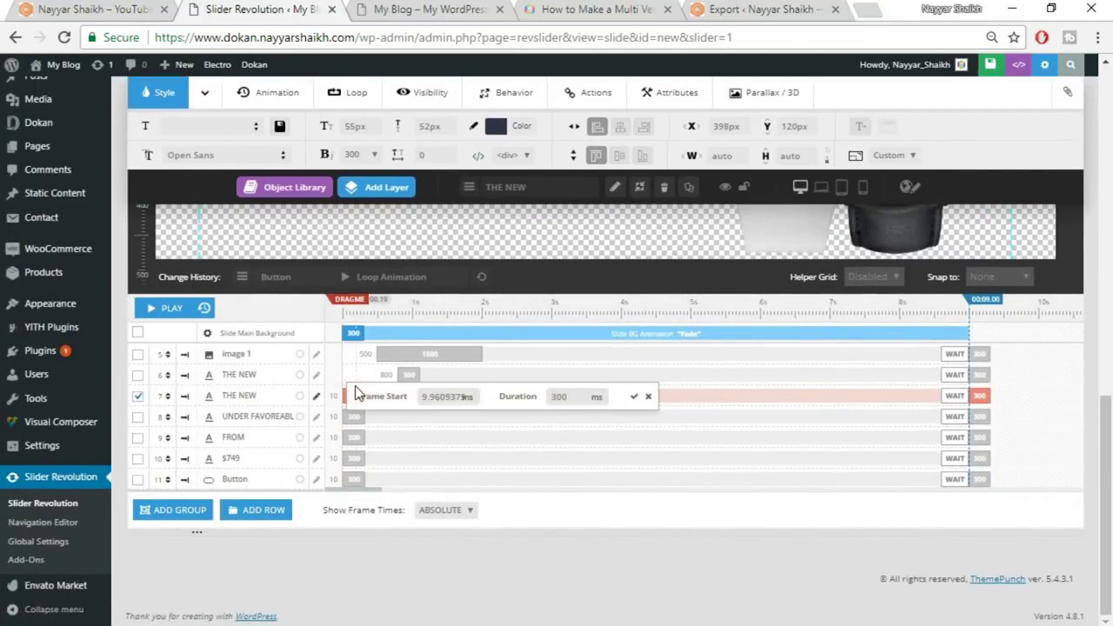
pyautogui.doubleClick(442, 398)
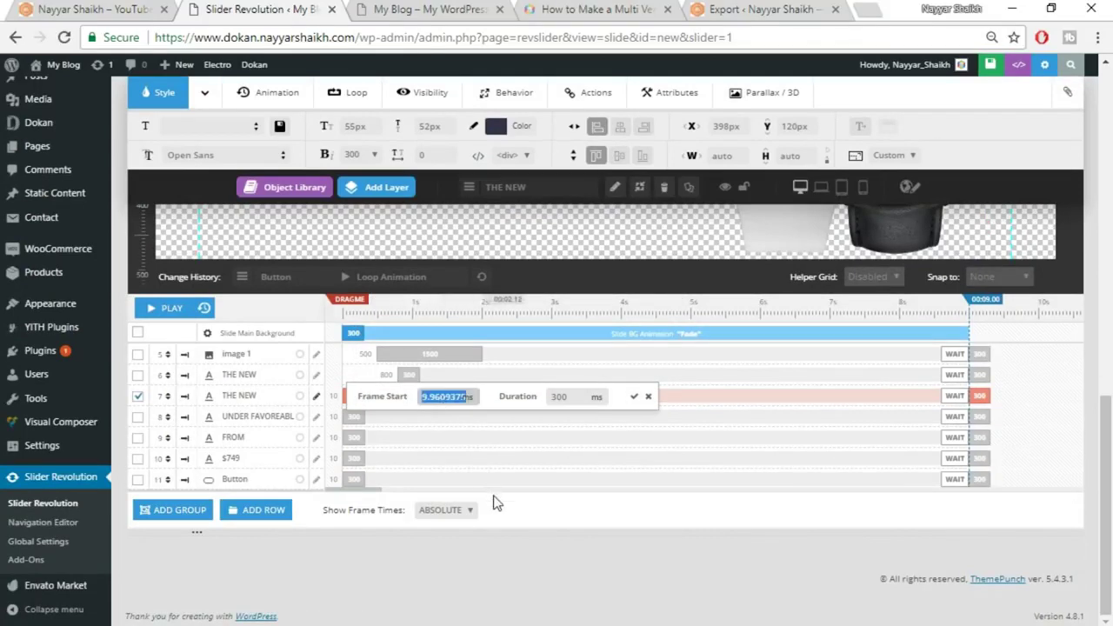
pyautogui.write('1000')
pyautogui.click(634, 396)
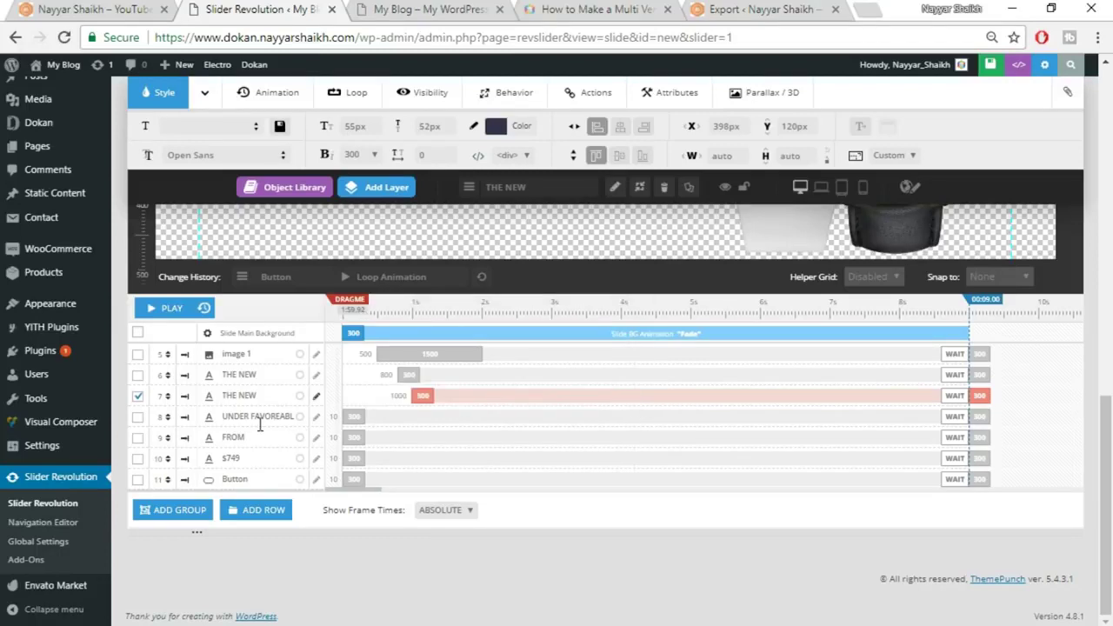
# Set the subheading layer's frame start to 1200 ms.
pyautogui.click(355, 419)
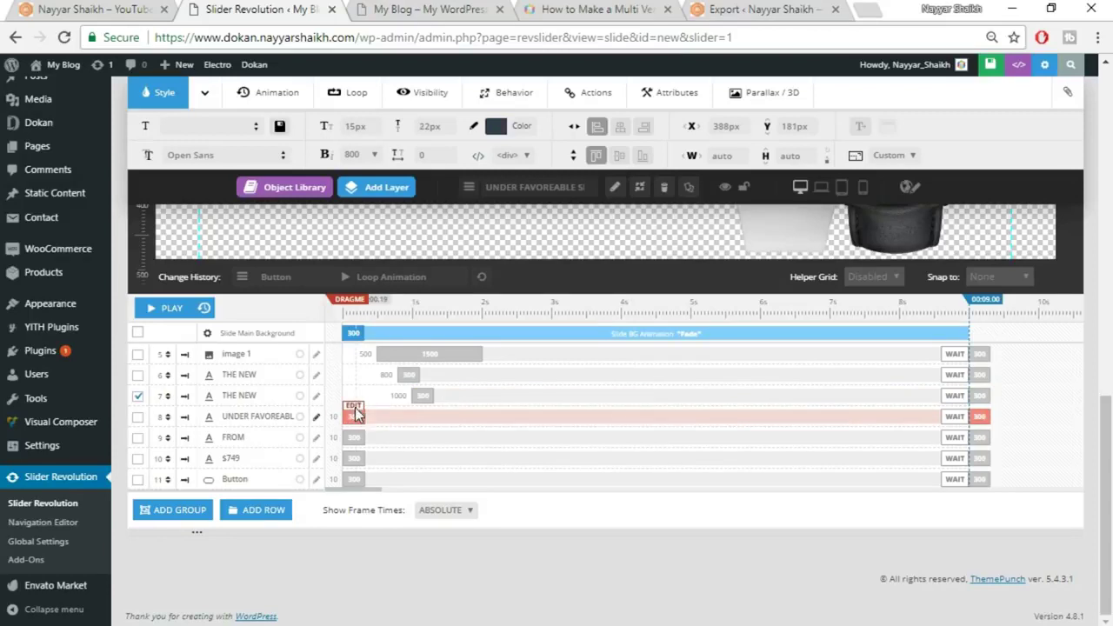
pyautogui.click(355, 412)
pyautogui.doubleClick(455, 419)
pyautogui.write('1200')
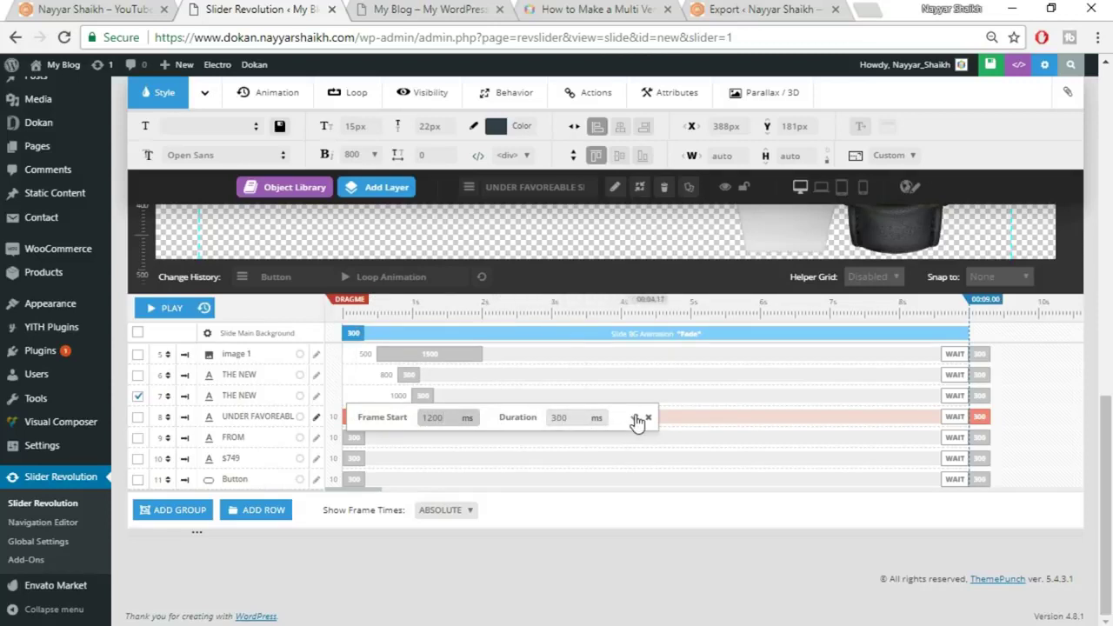
pyautogui.click(352, 456)
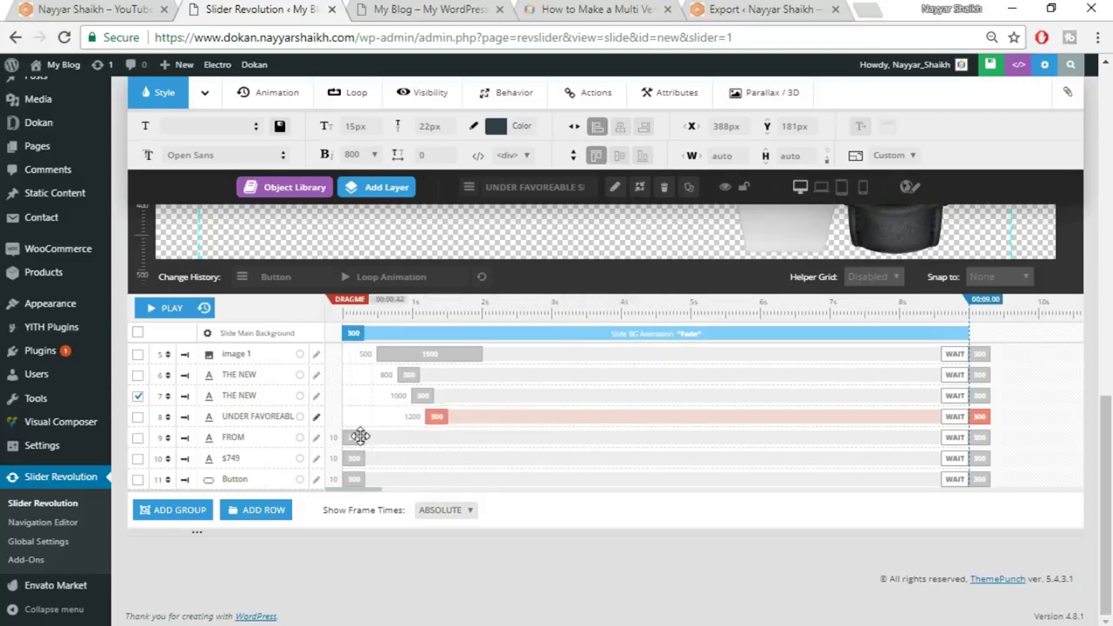
# Set both the FROM and $749 layers to start at 1400 ms.
pyautogui.click(357, 436)
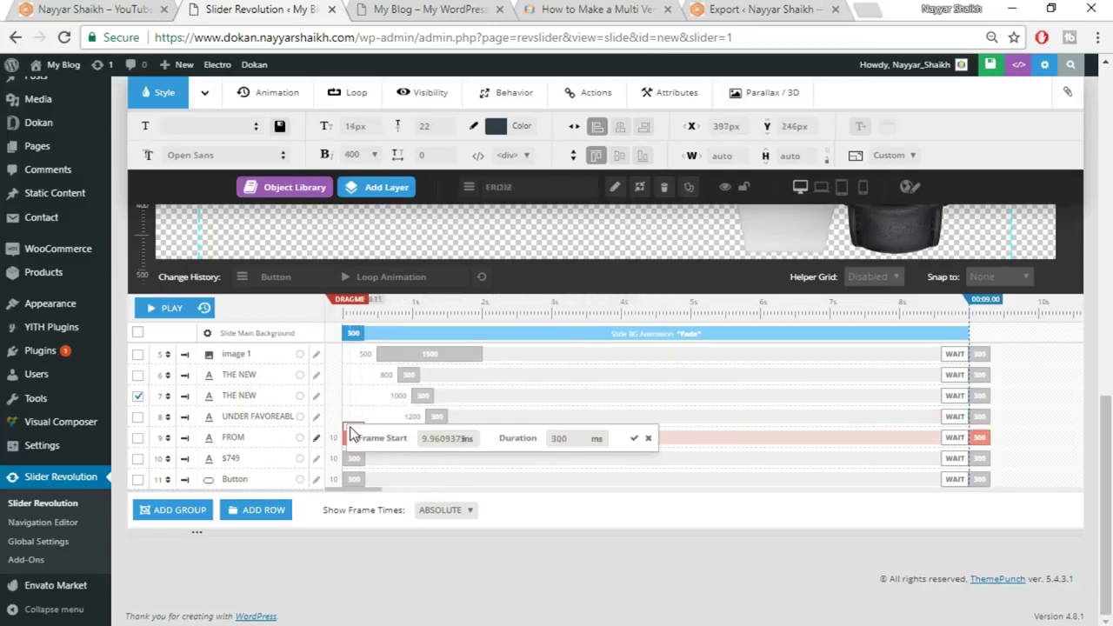
pyautogui.doubleClick(452, 438)
pyautogui.write('1400')
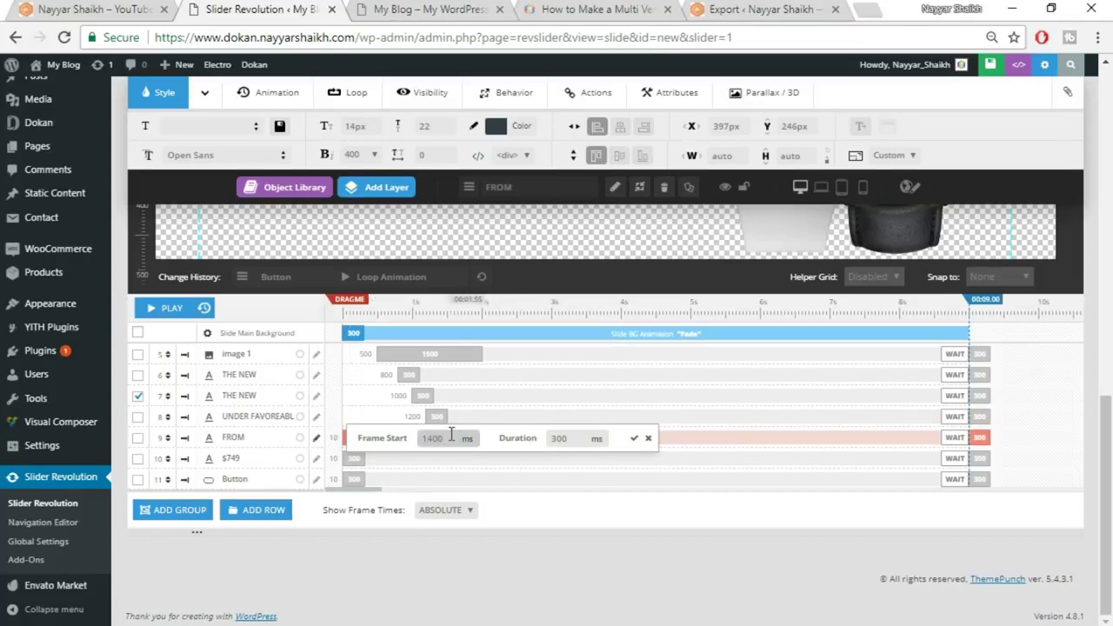
pyautogui.click(632, 440)
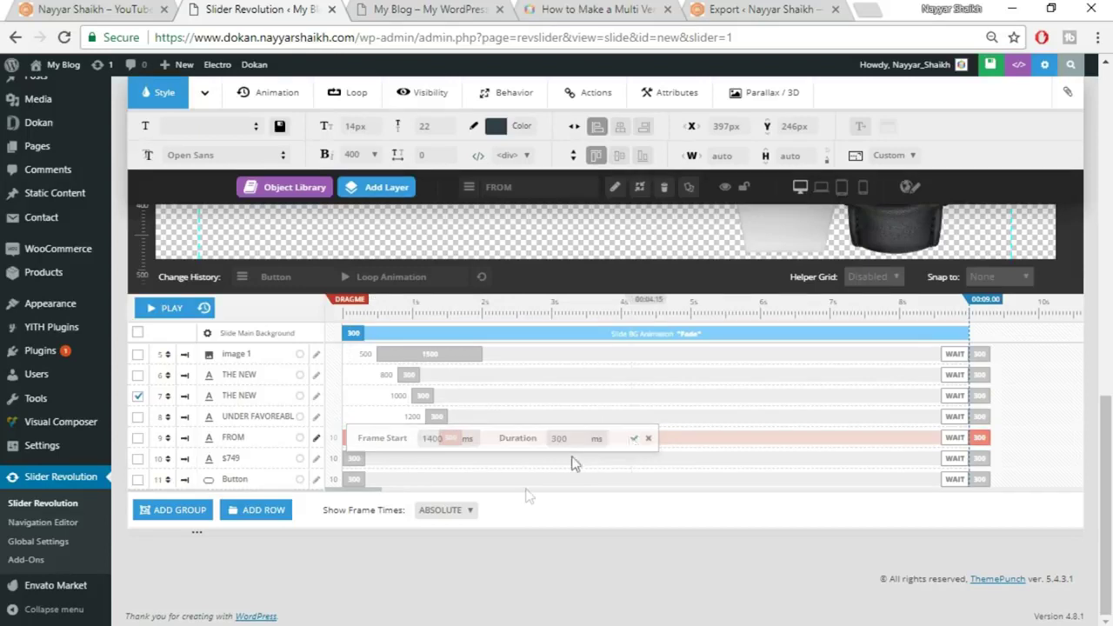
pyautogui.click(354, 453)
pyautogui.click(354, 452)
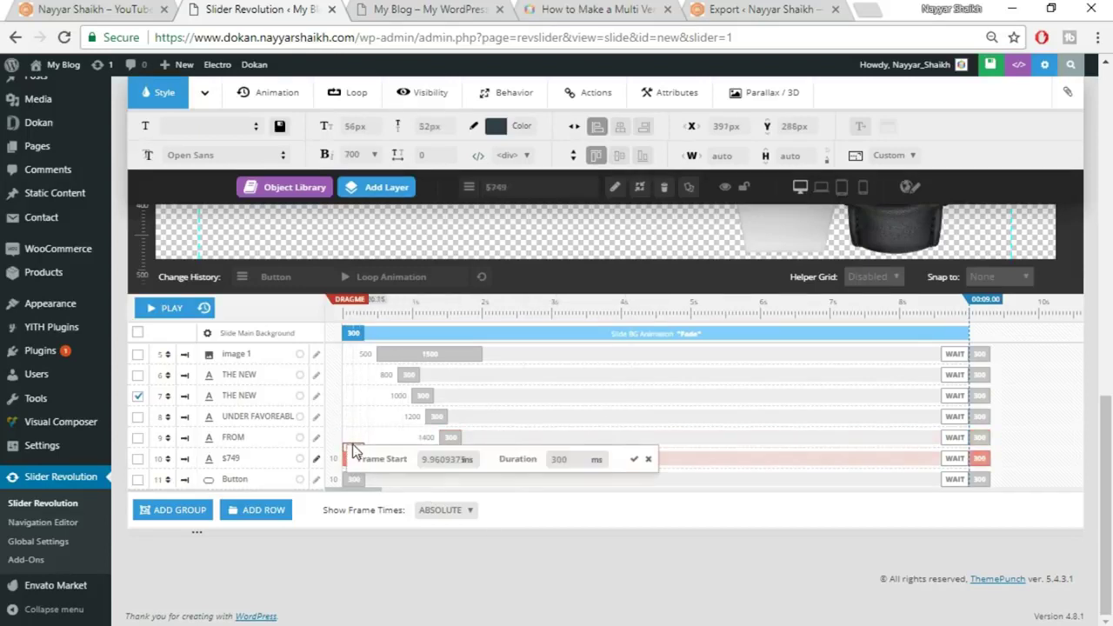
pyautogui.doubleClick(440, 459)
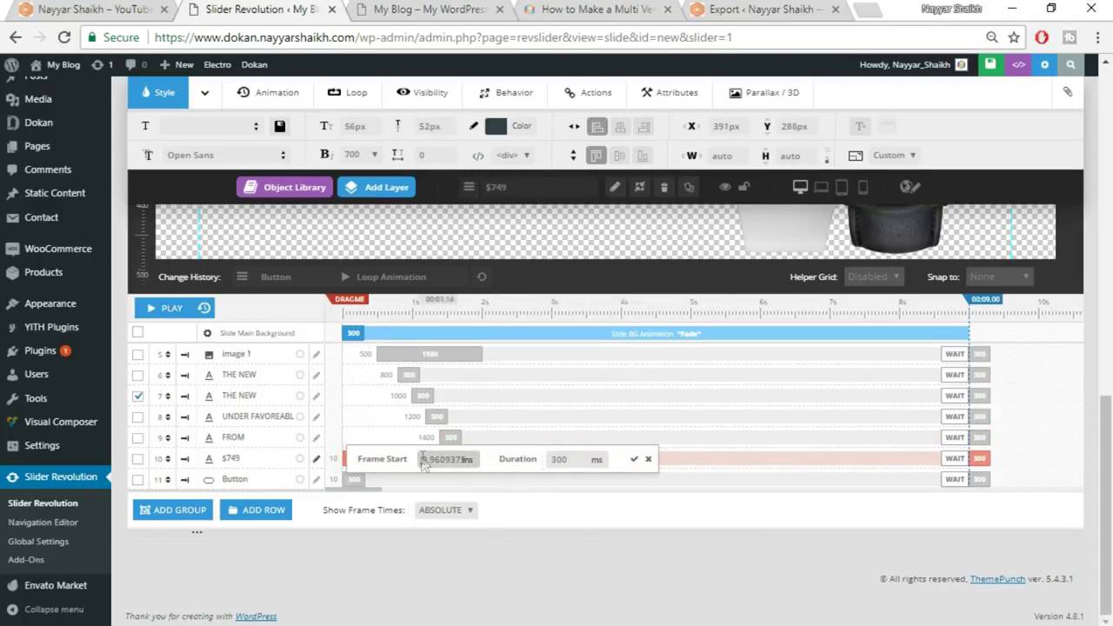
pyautogui.write('1400')
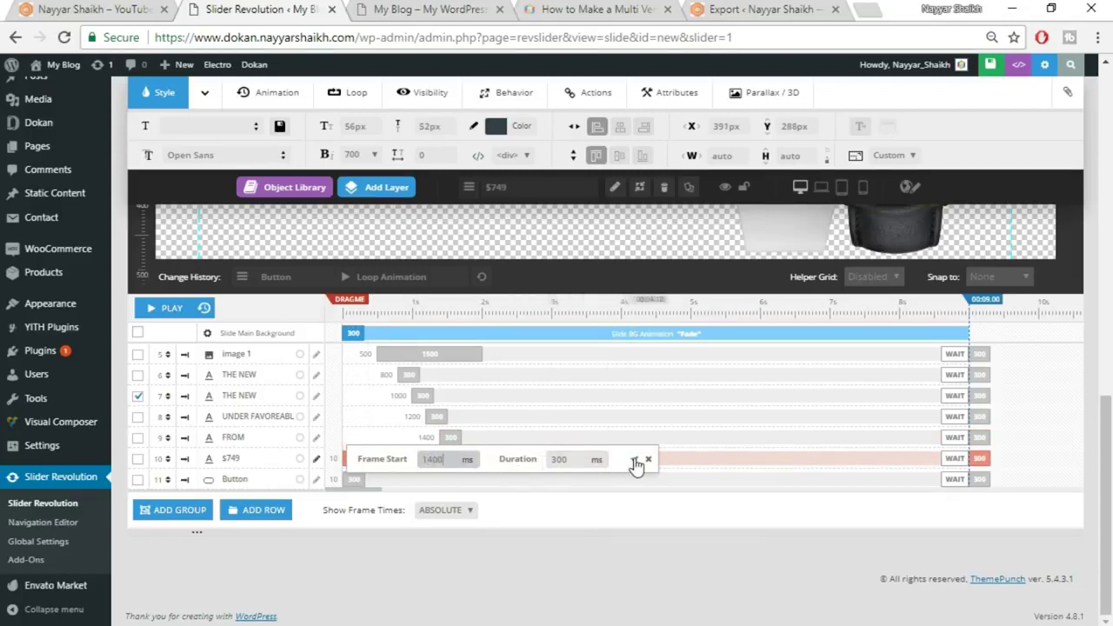
pyautogui.click(634, 459)
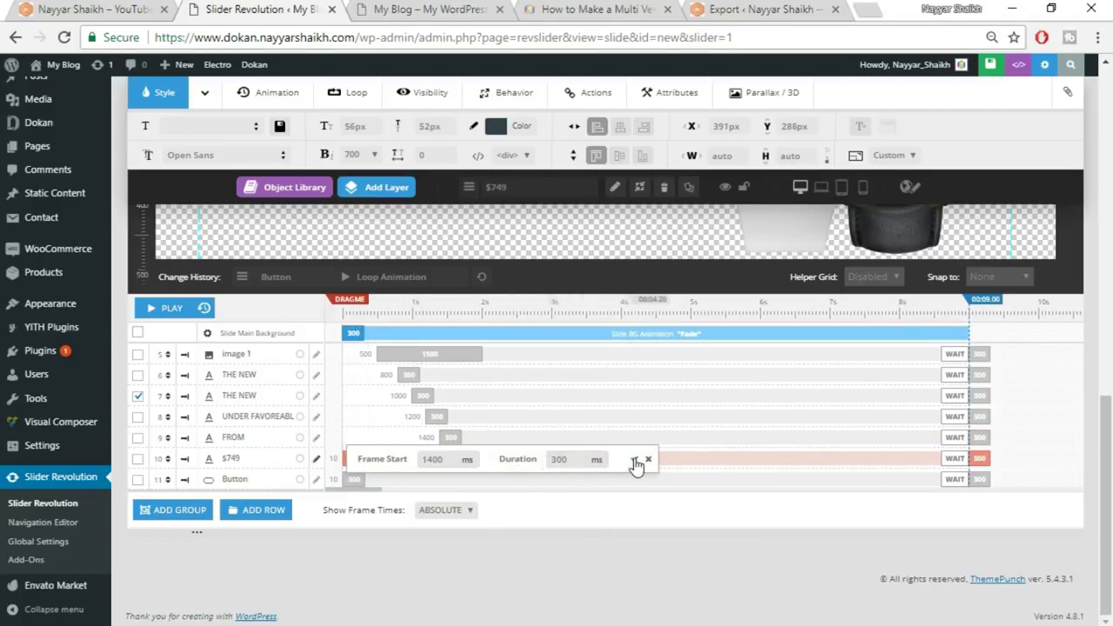
# Set the Button layer's frame start to 1600 ms.
pyautogui.click(353, 480)
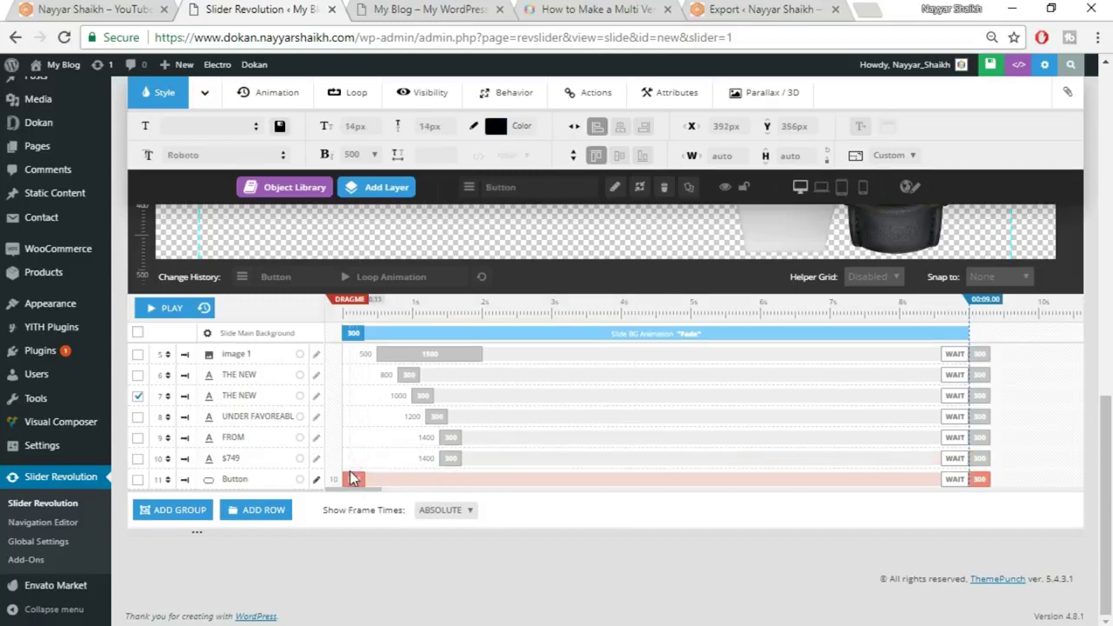
pyautogui.doubleClick(352, 479)
pyautogui.doubleClick(443, 480)
pyautogui.write('1')
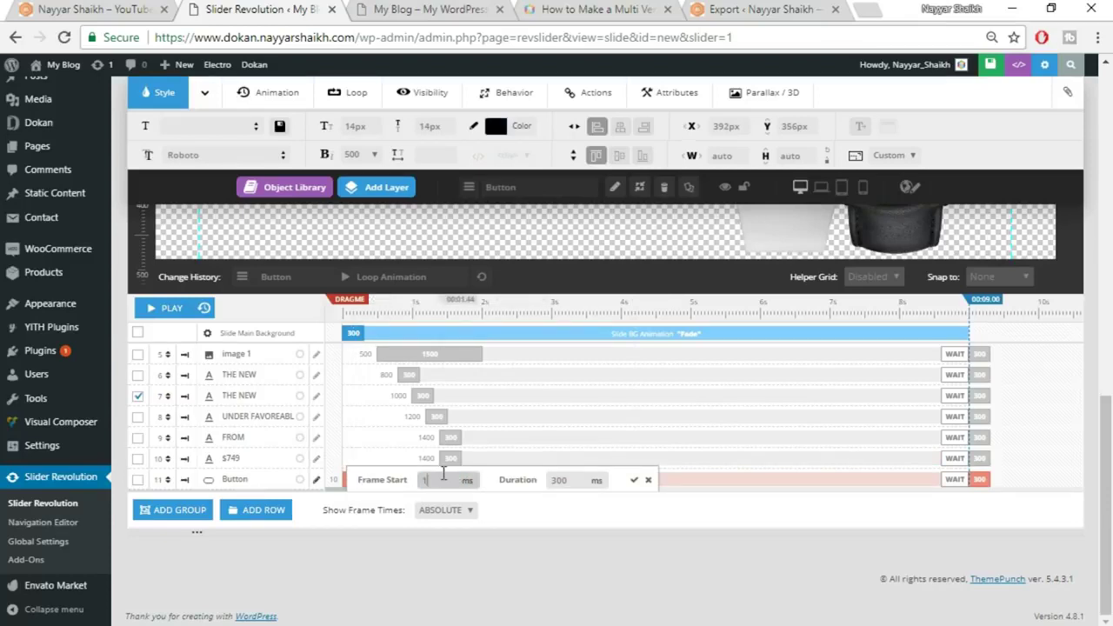
pyautogui.write('600')
pyautogui.click(634, 481)
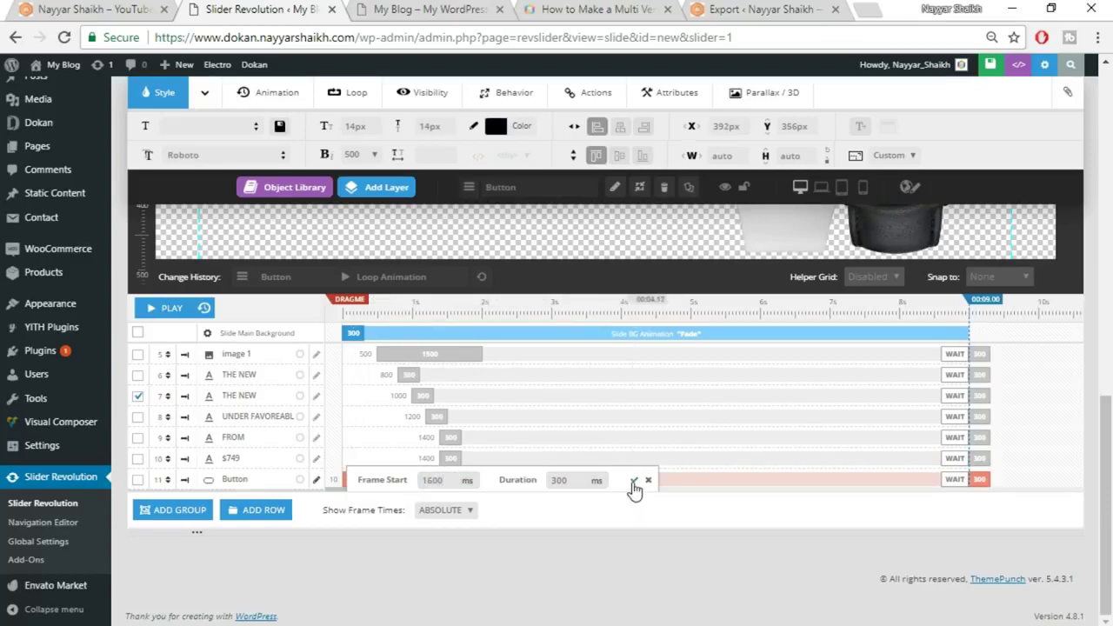
pyautogui.scroll(3, 728, 515)
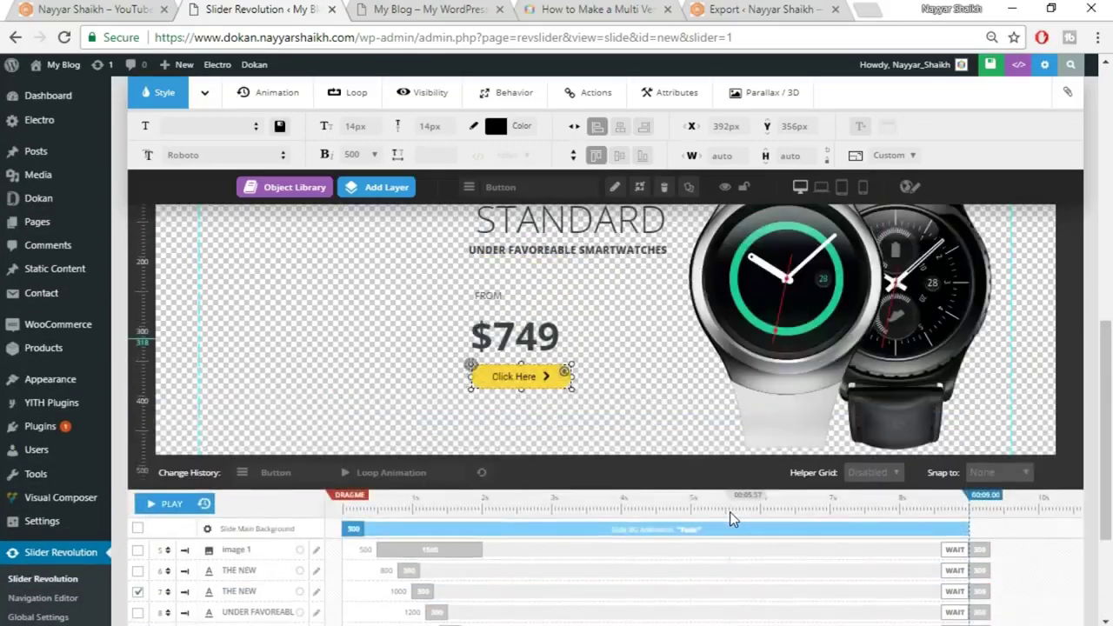
pyautogui.scroll(-2, 730, 514)
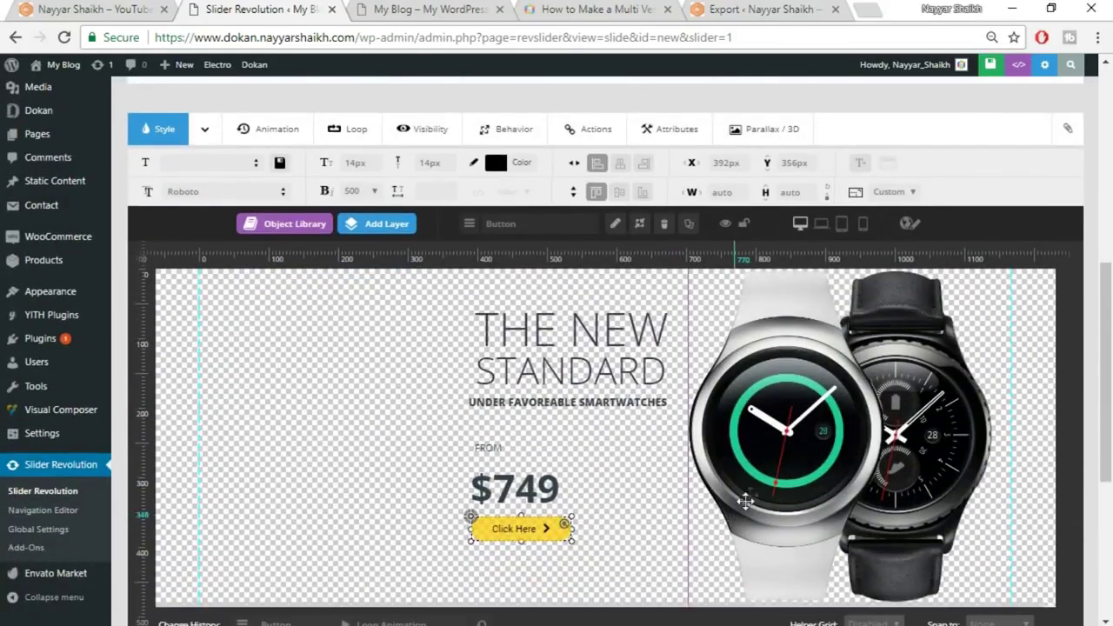
# Give the watch image layer the RotateInFormZero entrance animation.
pyautogui.click(802, 406)
pyautogui.click(277, 130)
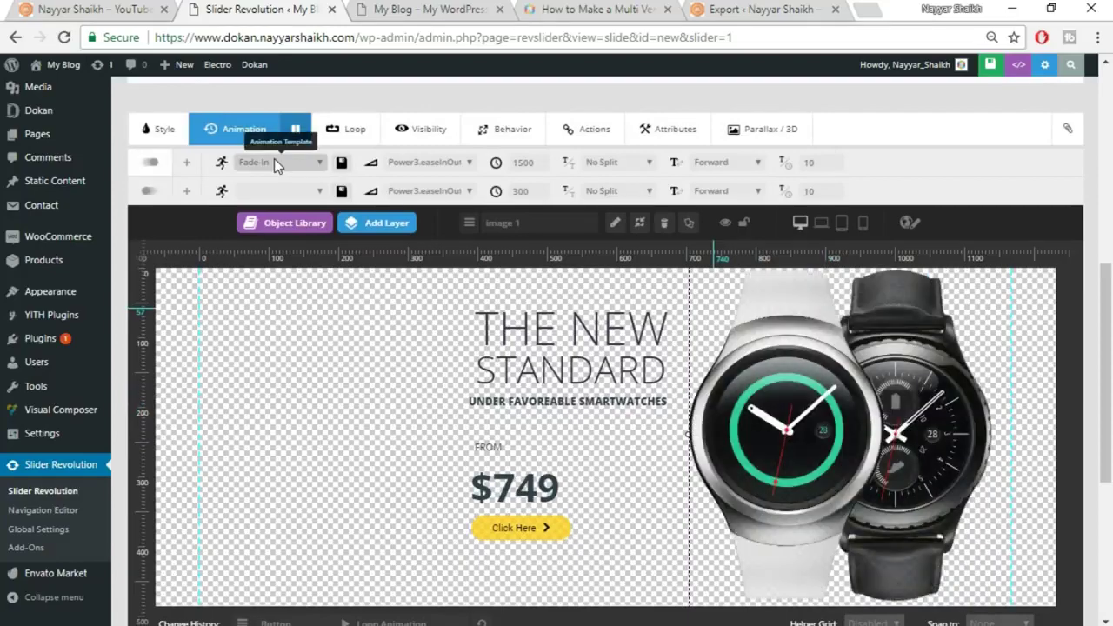
pyautogui.click(267, 165)
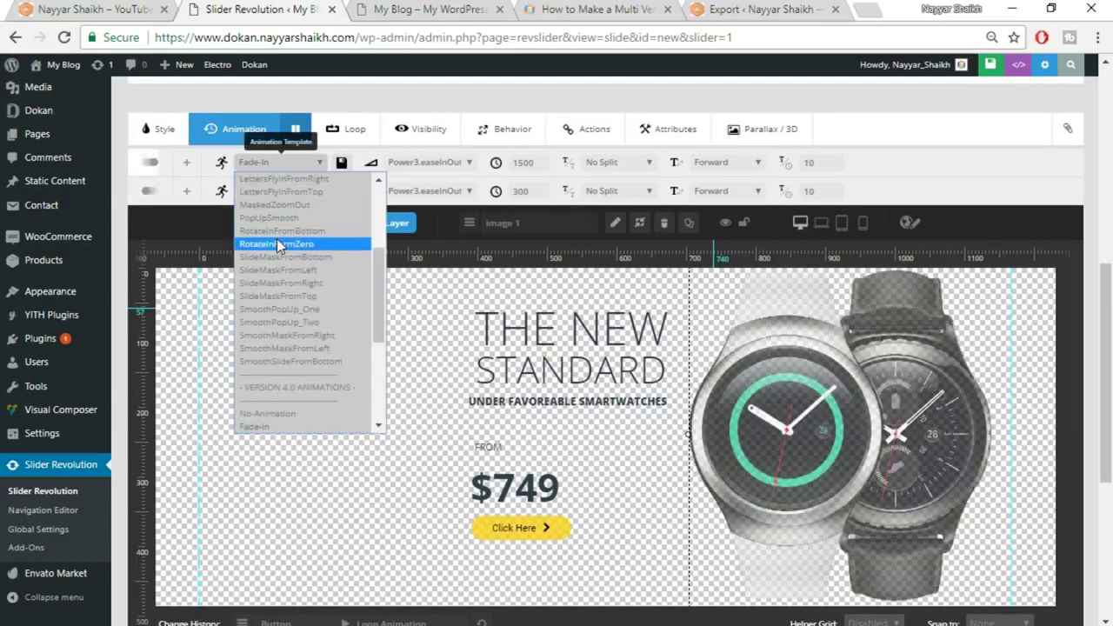
pyautogui.click(276, 243)
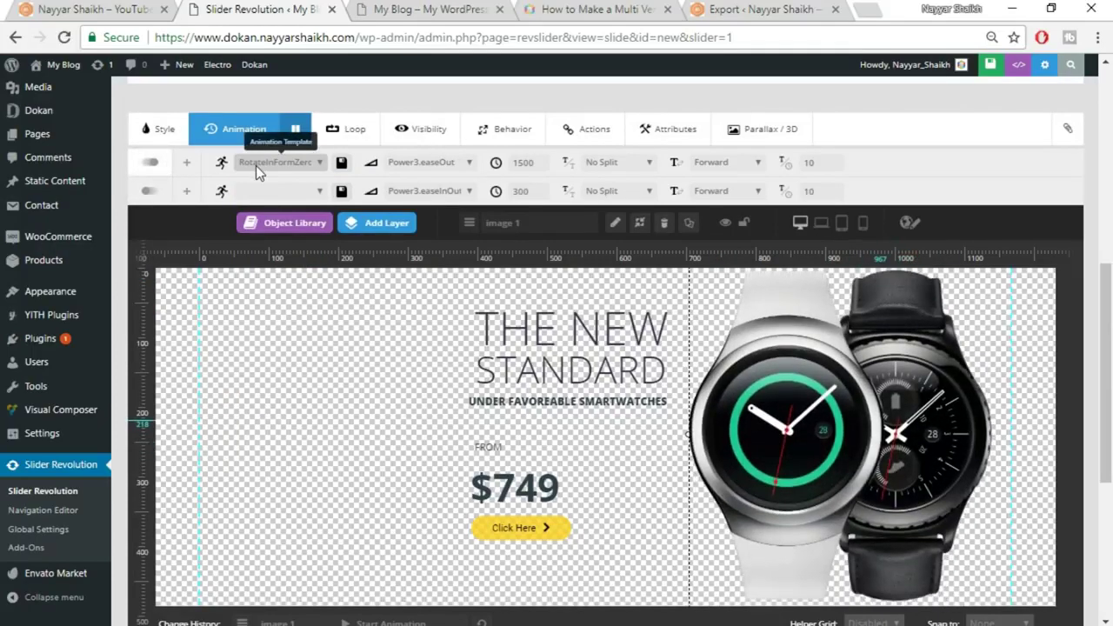
pyautogui.click(255, 165)
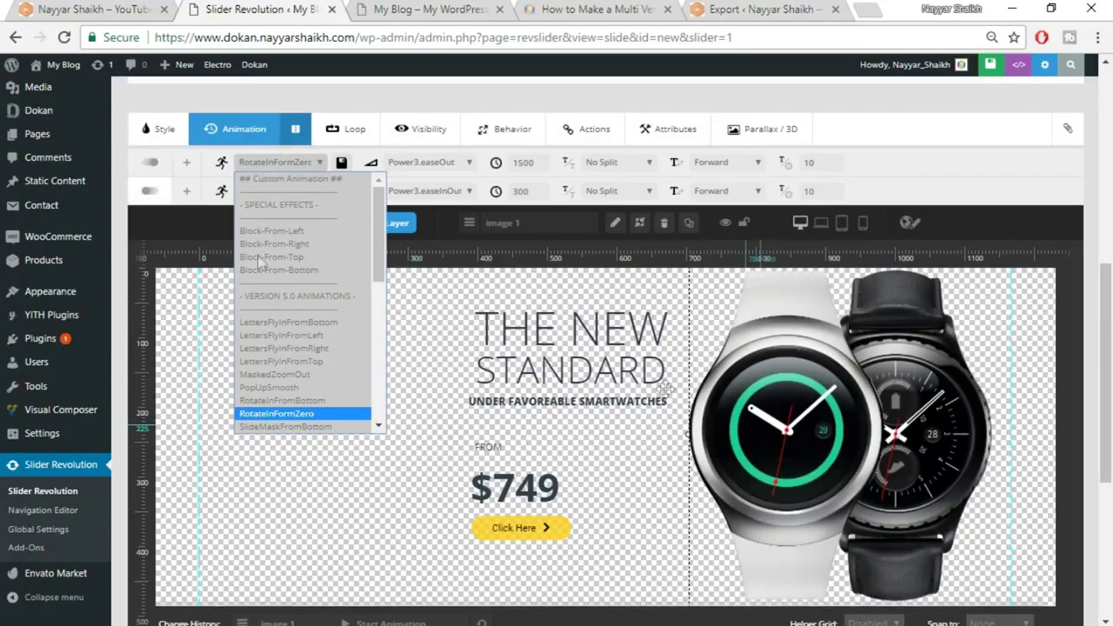
pyautogui.click(353, 158)
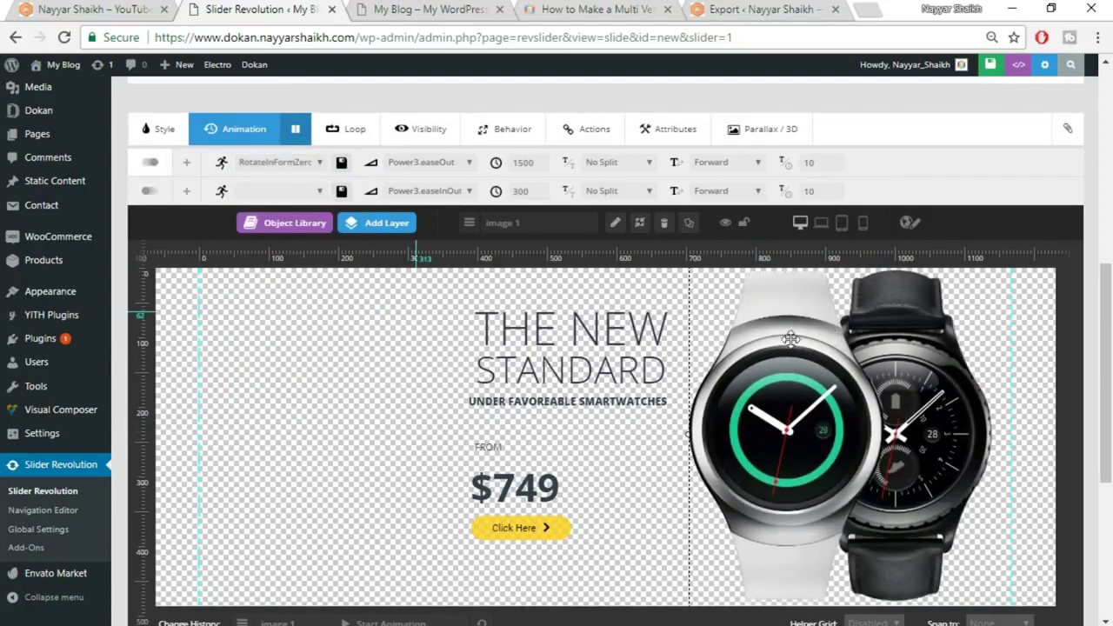
# Give THE NEW headline the SlideMaskFromLeft entrance animation.
pyautogui.click(572, 328)
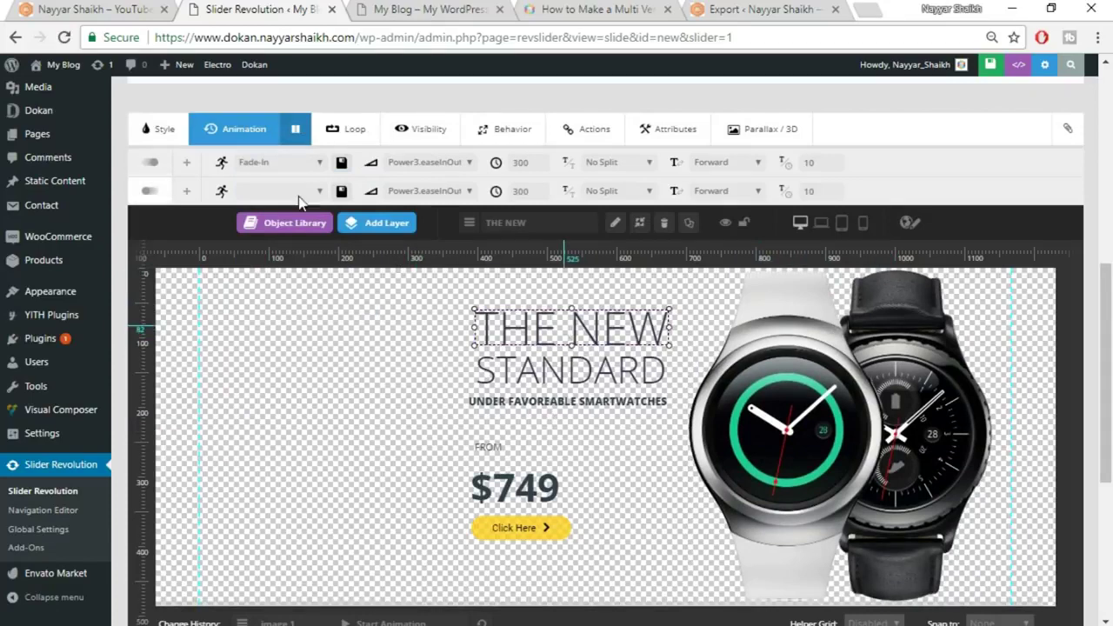
pyautogui.click(266, 162)
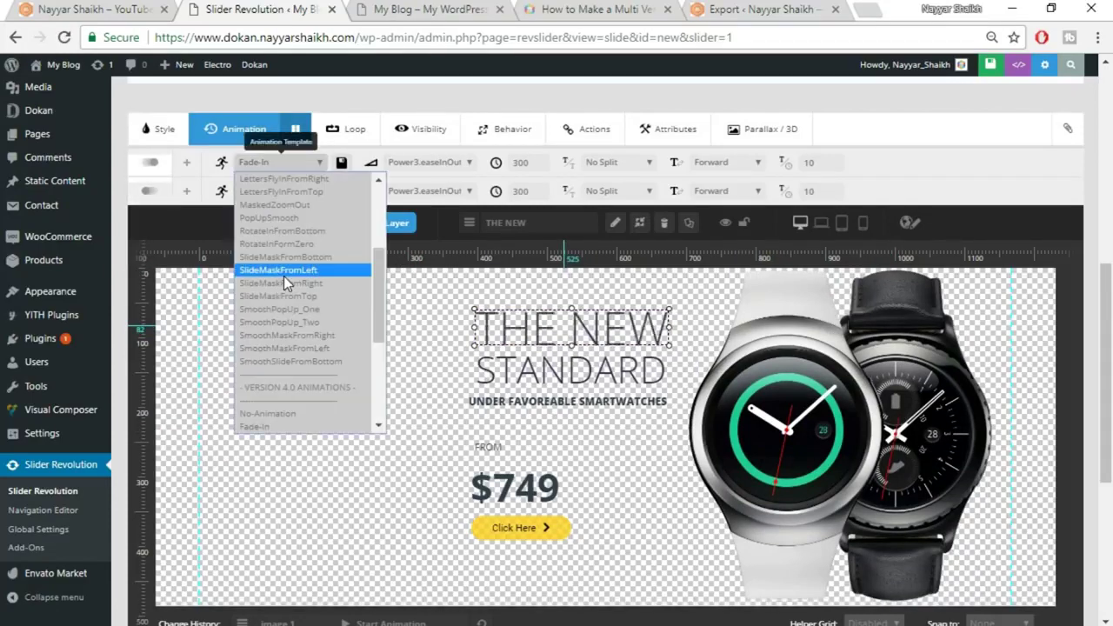
pyautogui.click(283, 274)
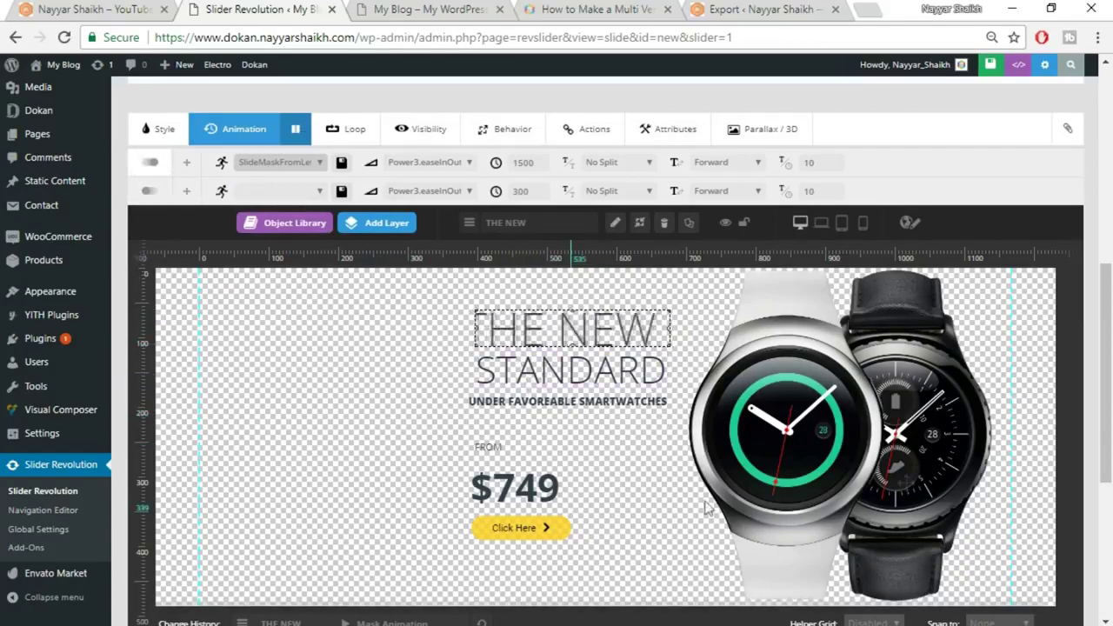
pyautogui.scroll(-5, 1042, 484)
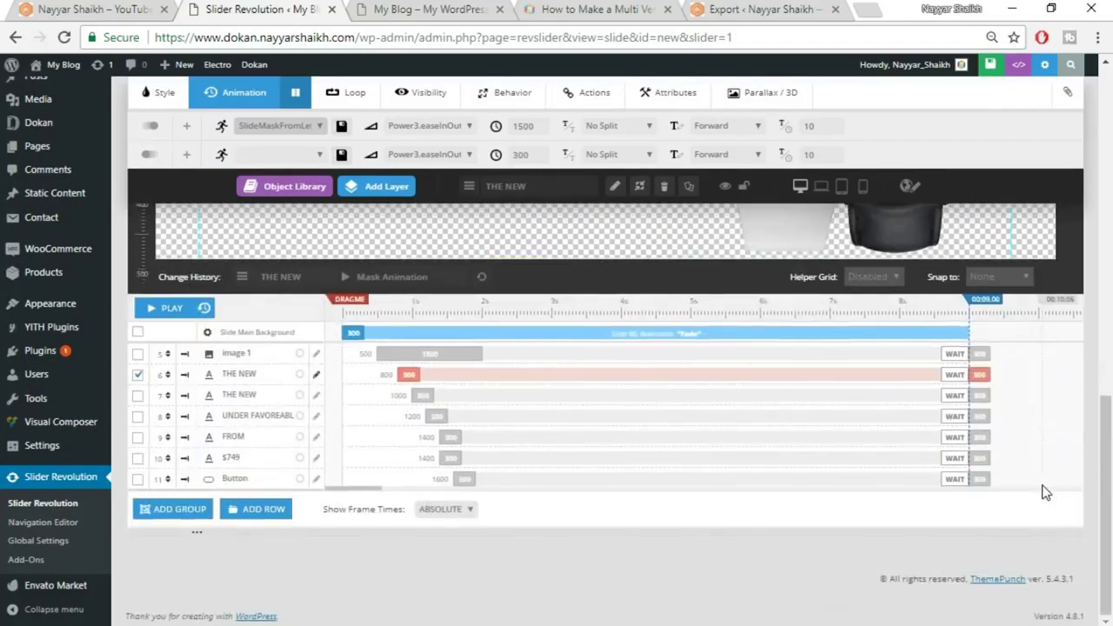
pyautogui.scroll(6, 1042, 485)
pyautogui.scroll(8, 1000, 217)
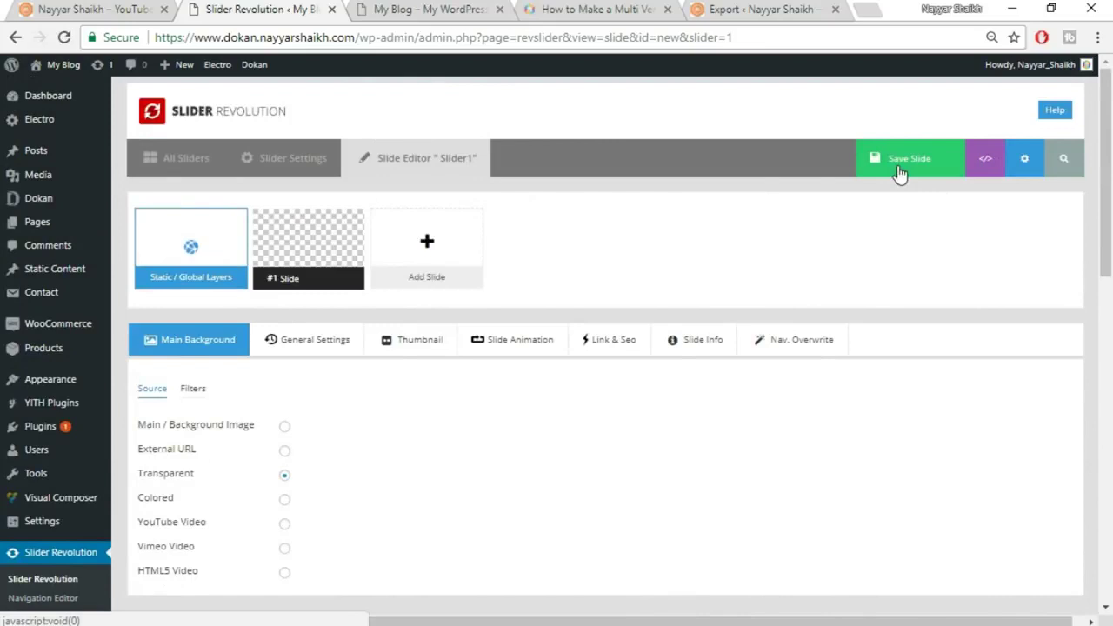
# Save the slide and switch to the live Electro storefront to view the slider.
pyautogui.click(901, 169)
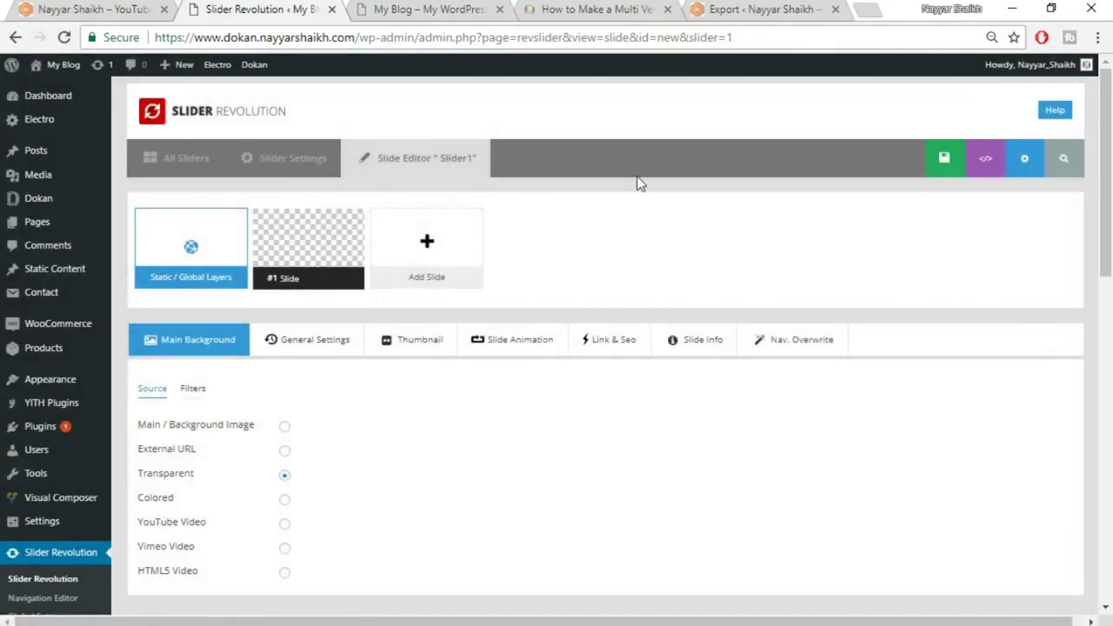
pyautogui.moveTo(458, 258)
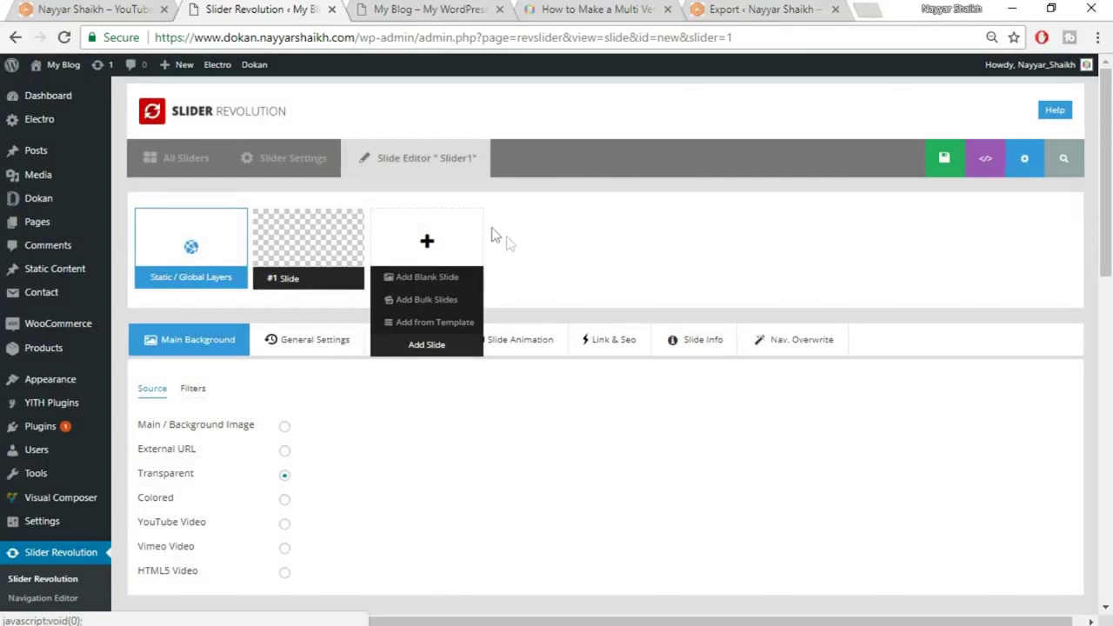
pyautogui.click(59, 7)
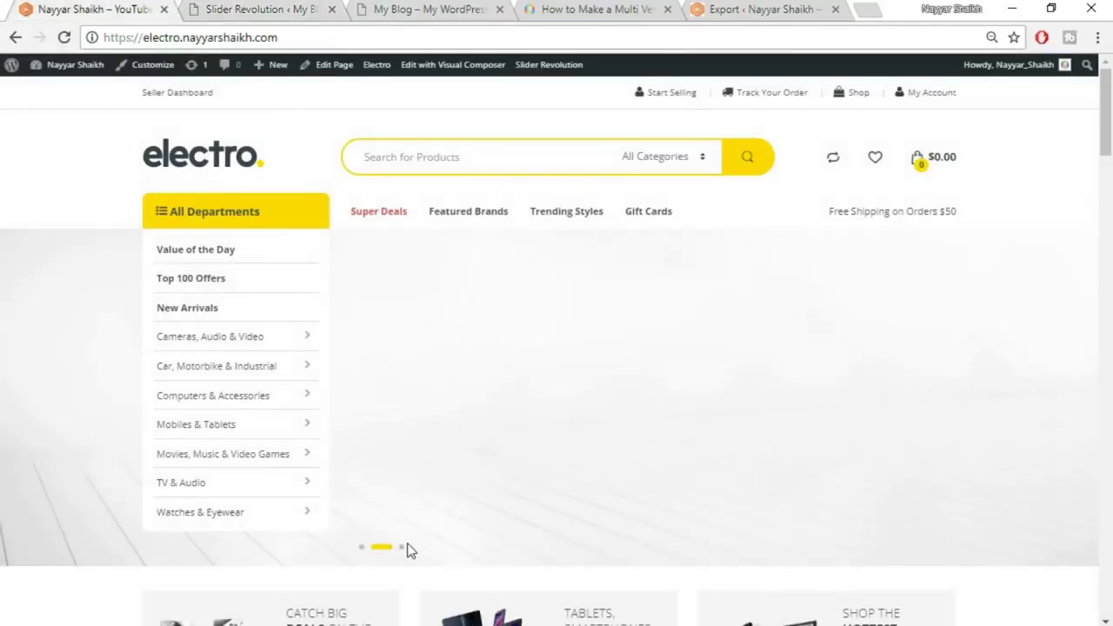
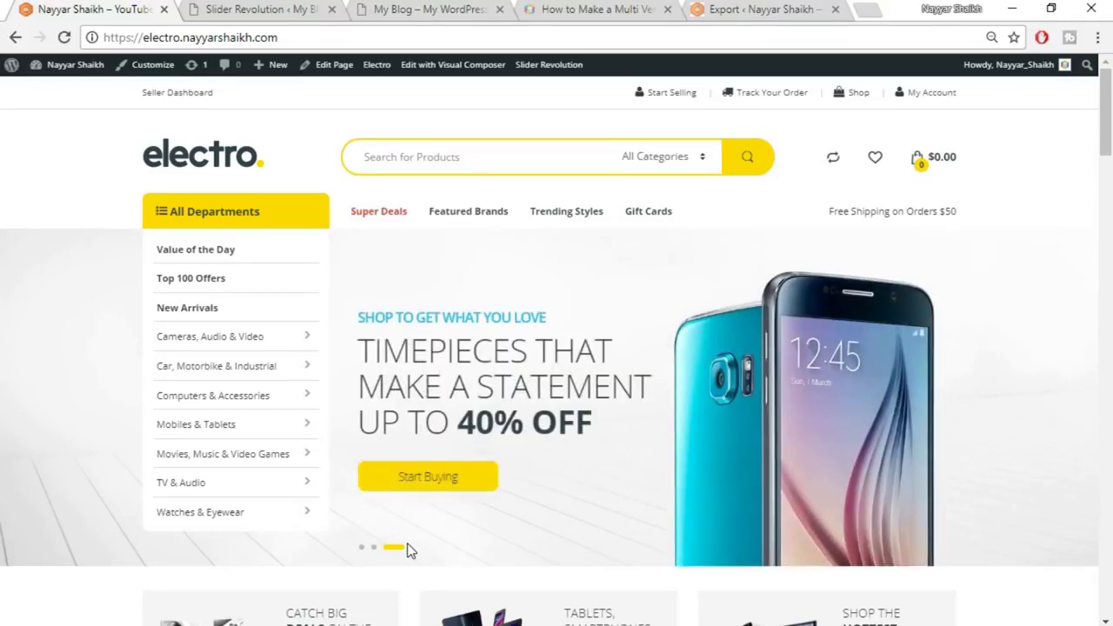
# Compare the Revolution Sliders list with the live home page, then open Home Page for editing.
pyautogui.click(281, 7)
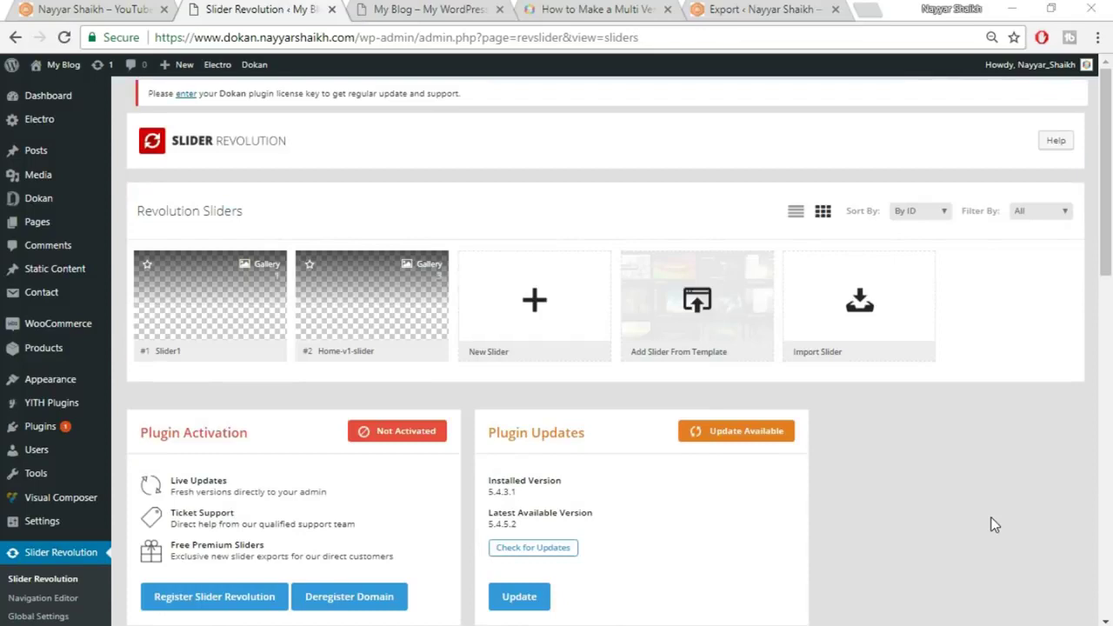
pyautogui.click(389, 7)
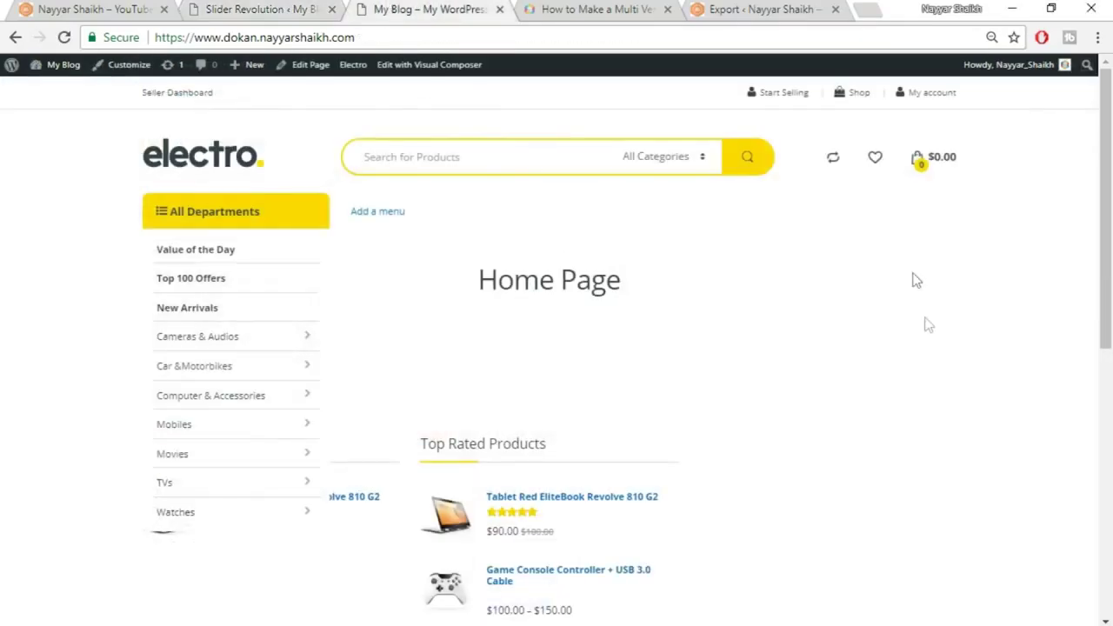
pyautogui.click(261, 9)
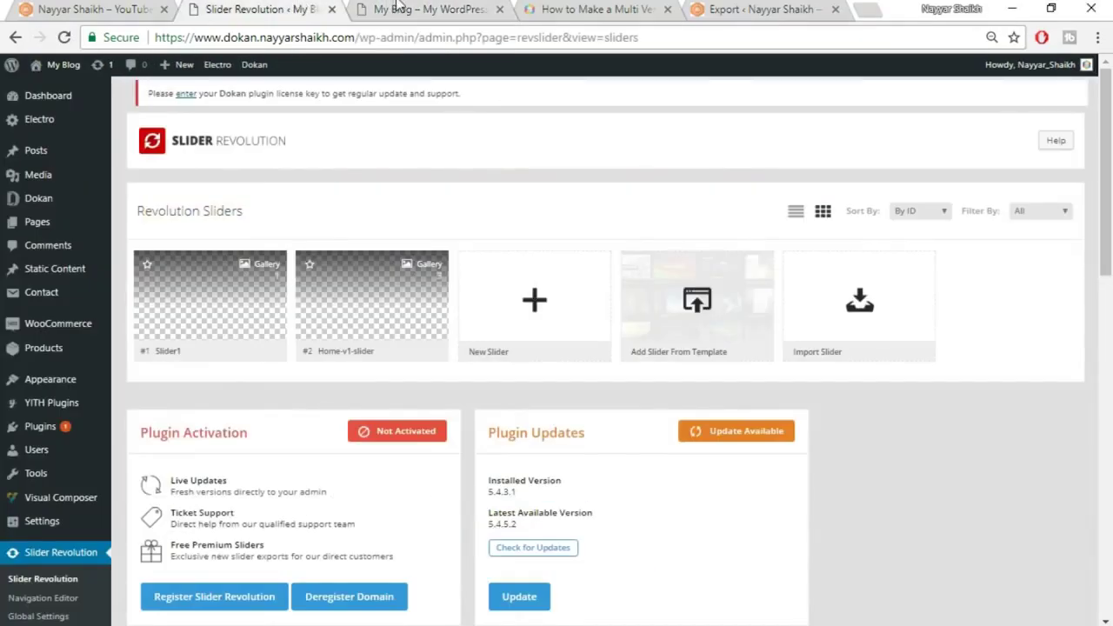
pyautogui.click(399, 7)
pyautogui.click(261, 9)
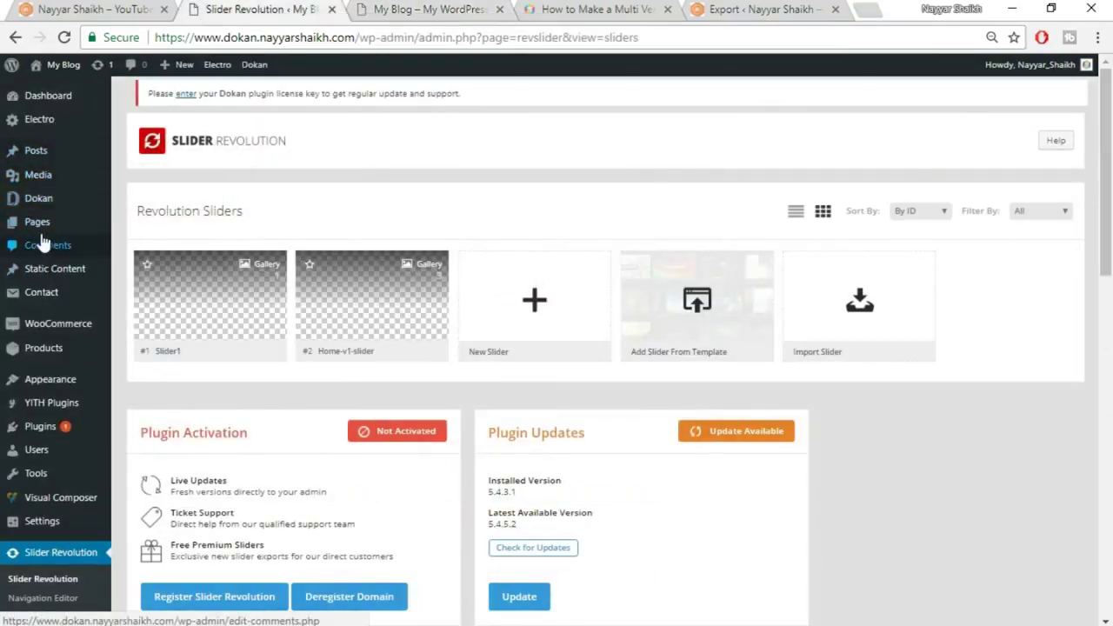
pyautogui.click(48, 230)
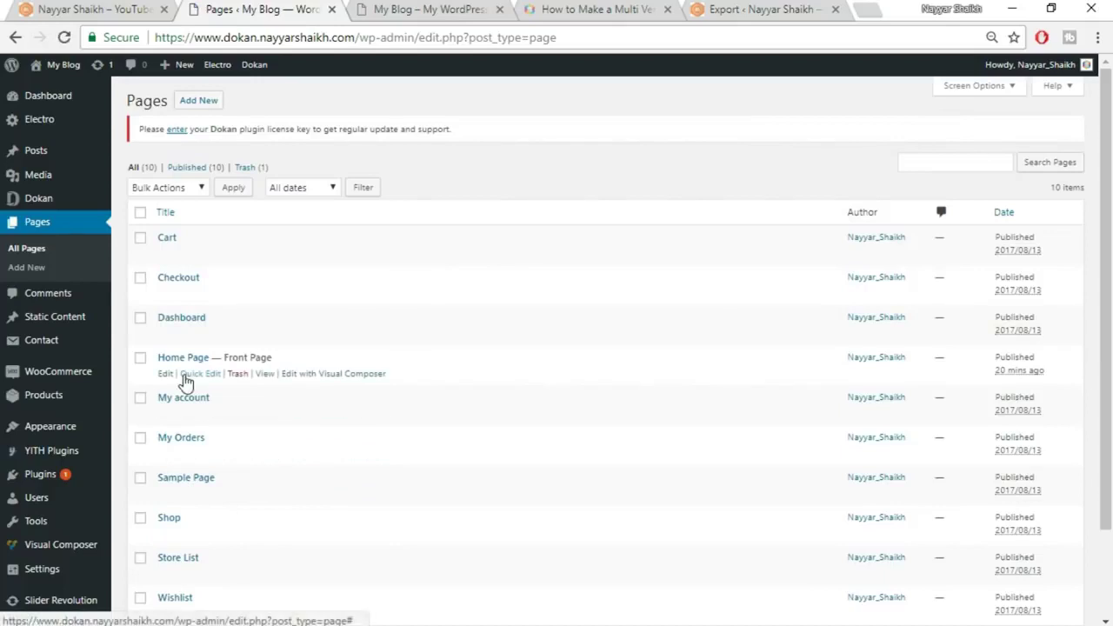
pyautogui.click(163, 376)
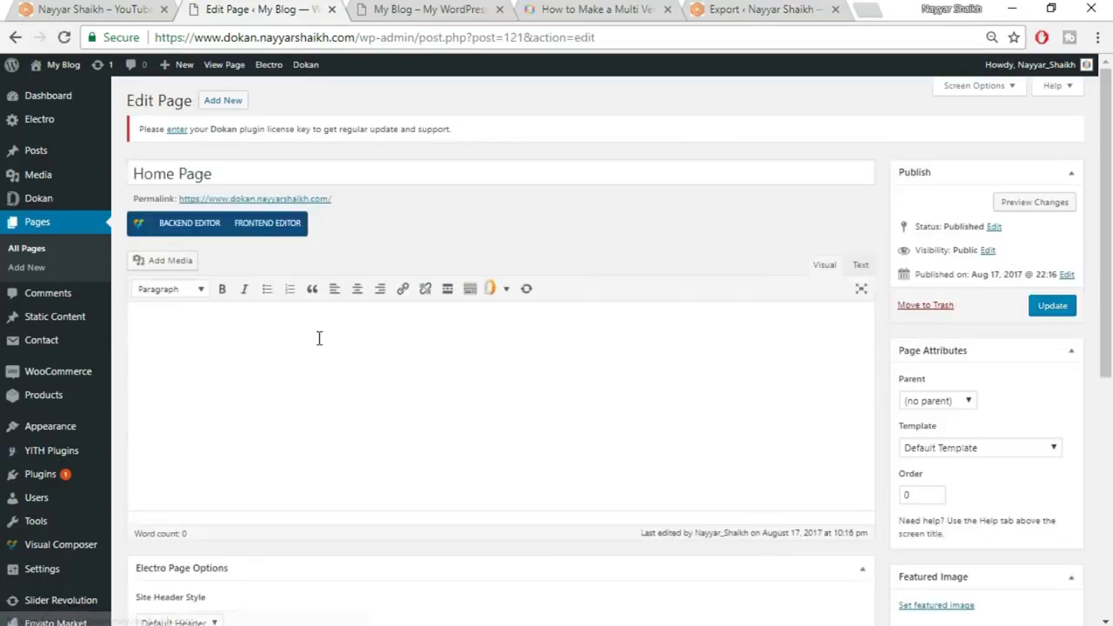
# In the Backend Editor, add a Revolution Slider element set to Home-v1-slider.
pyautogui.click(176, 228)
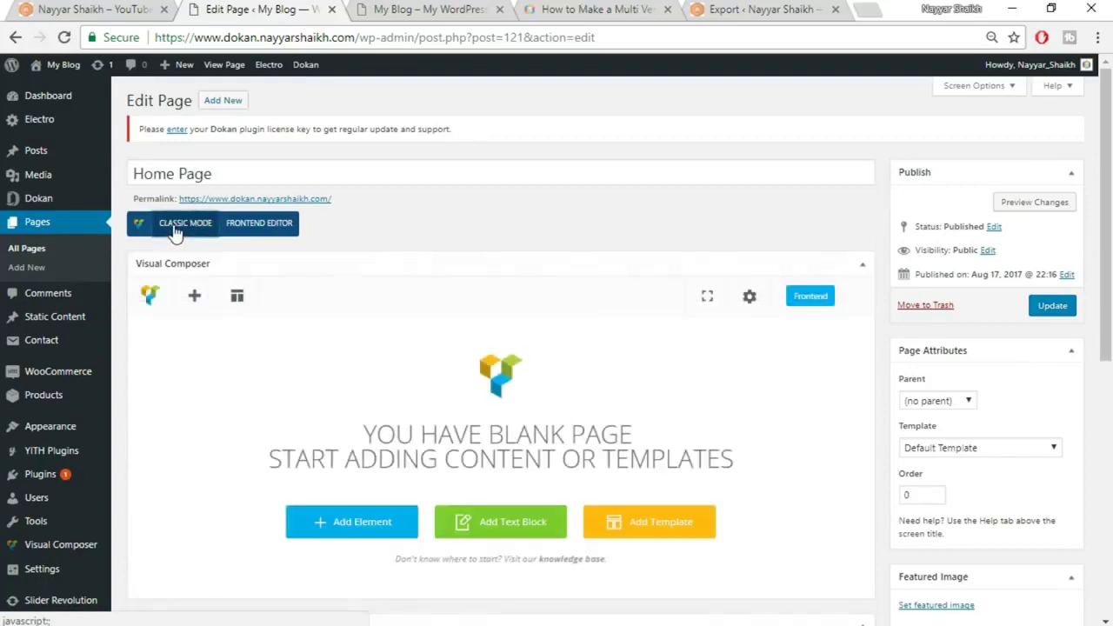
pyautogui.click(384, 531)
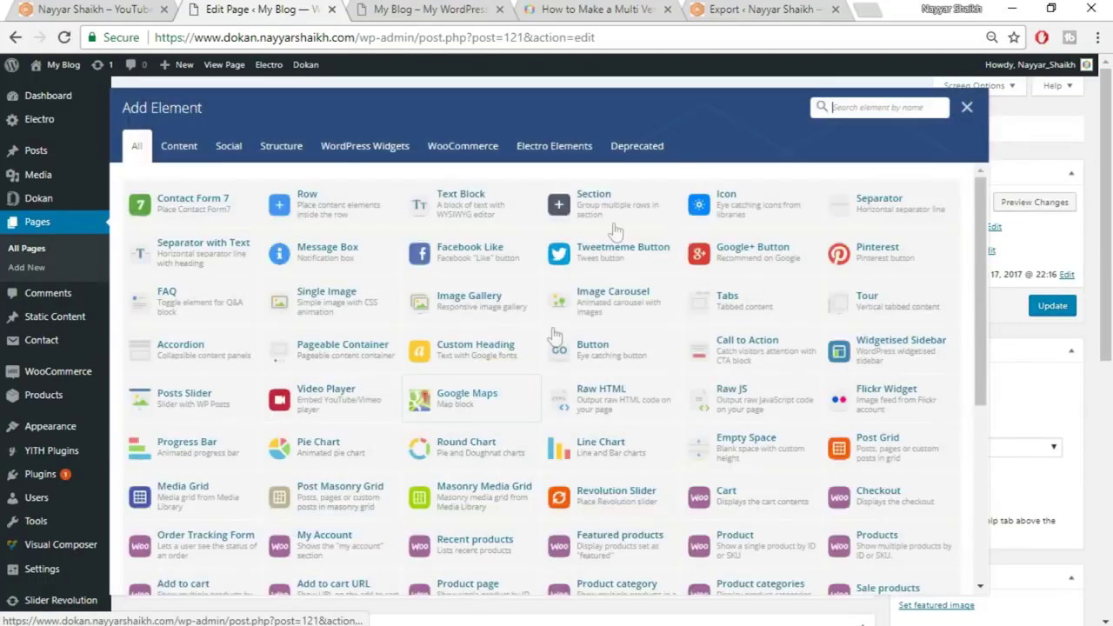
pyautogui.write('sli')
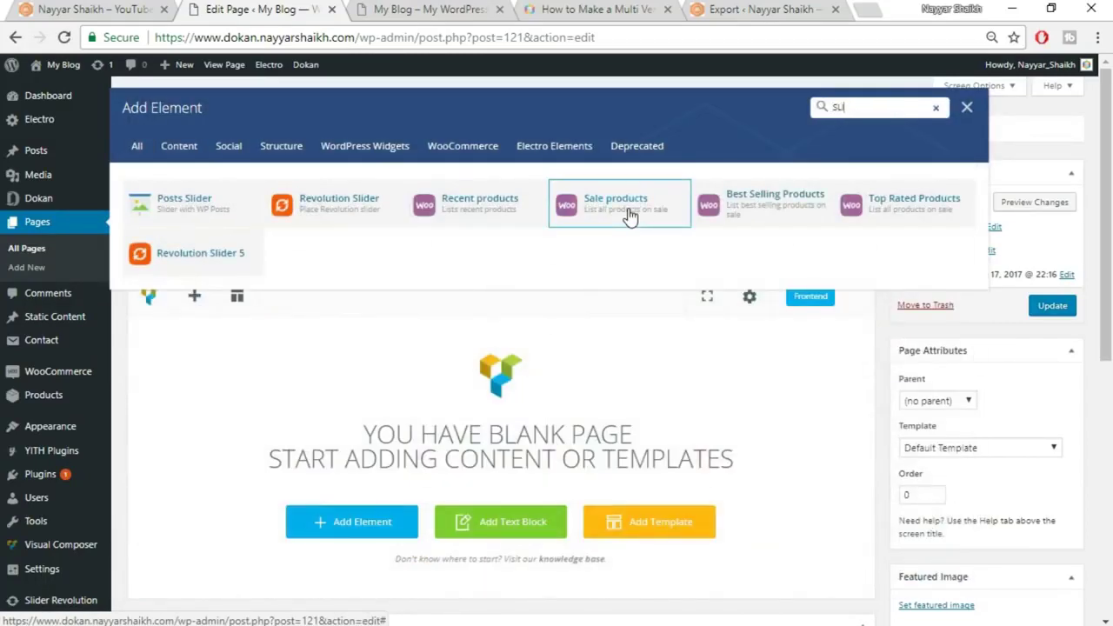
pyautogui.click(331, 215)
pyautogui.click(563, 274)
pyautogui.click(534, 301)
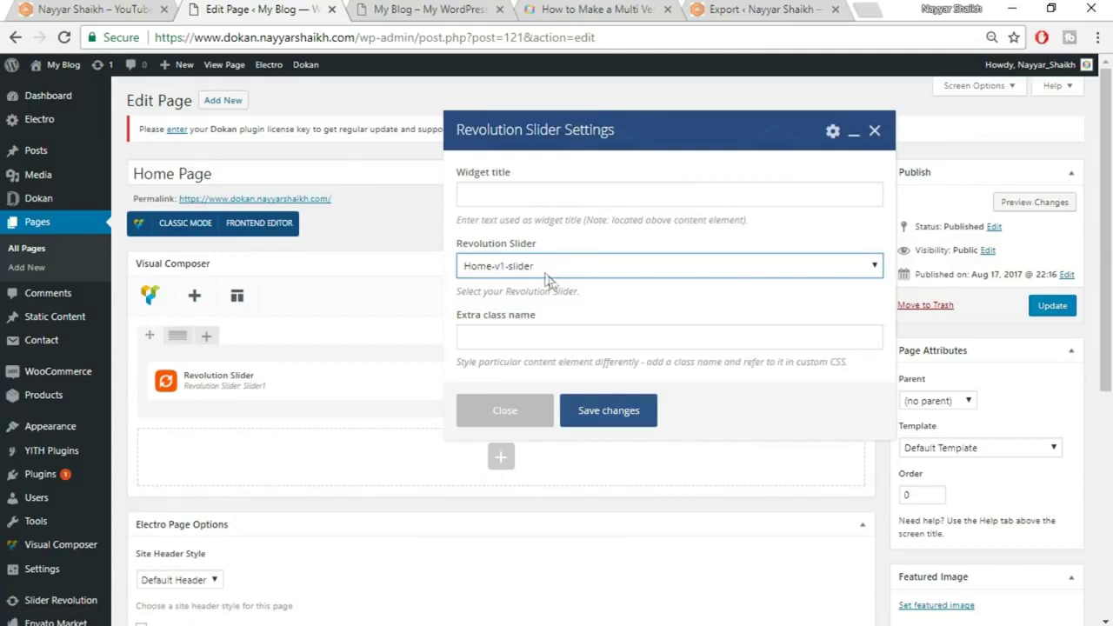
pyautogui.click(609, 410)
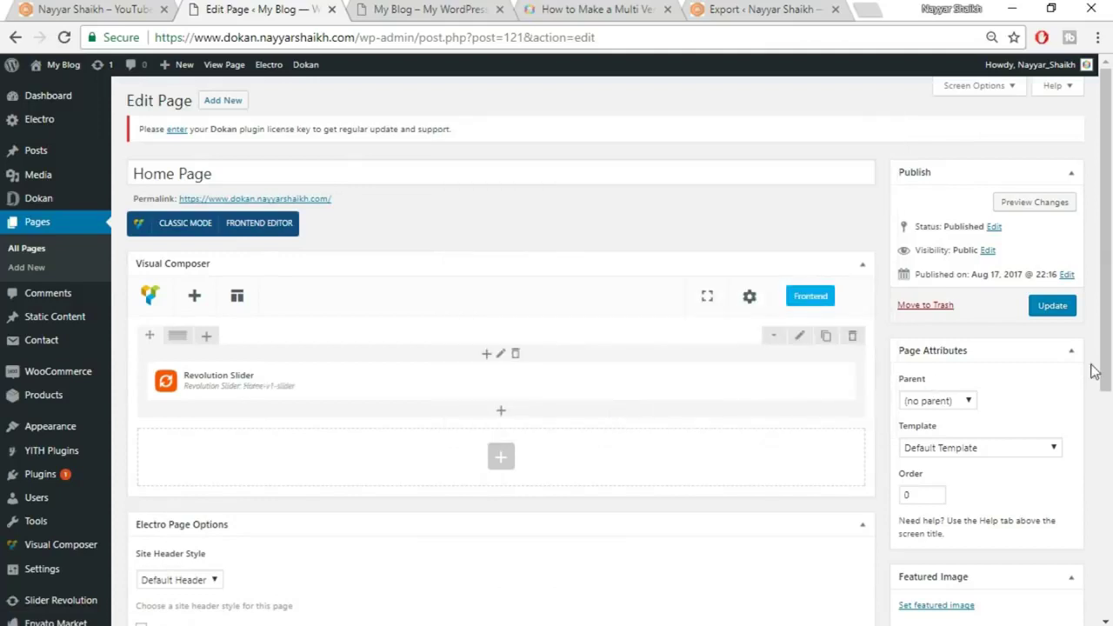
# Update the Home Page and go to the live site's address bar.
pyautogui.click(1073, 311)
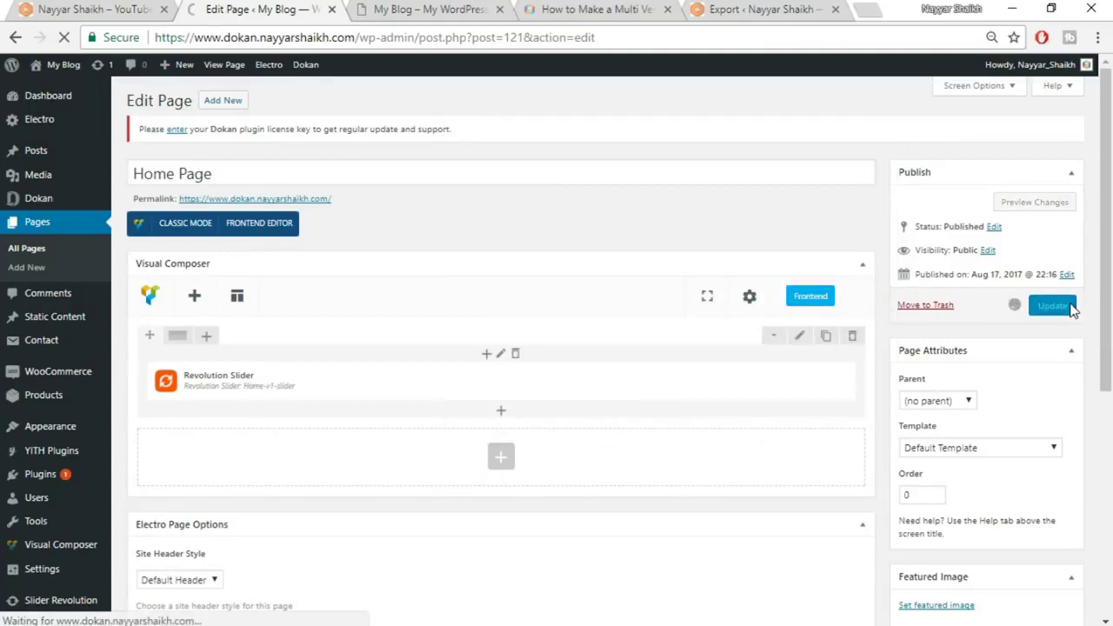
pyautogui.click(430, 9)
pyautogui.click(445, 37)
# Reload the live home page and scroll to check the smartwatch slider under the title.
pyautogui.press('Return')
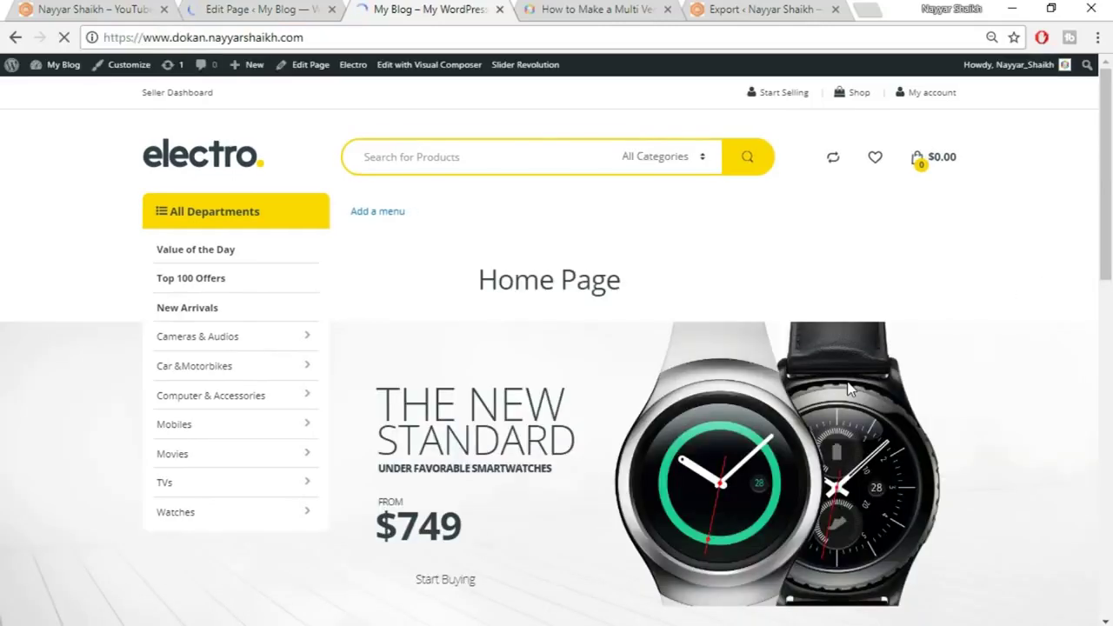
pyautogui.scroll(-2, 851, 389)
pyautogui.scroll(1, 844, 422)
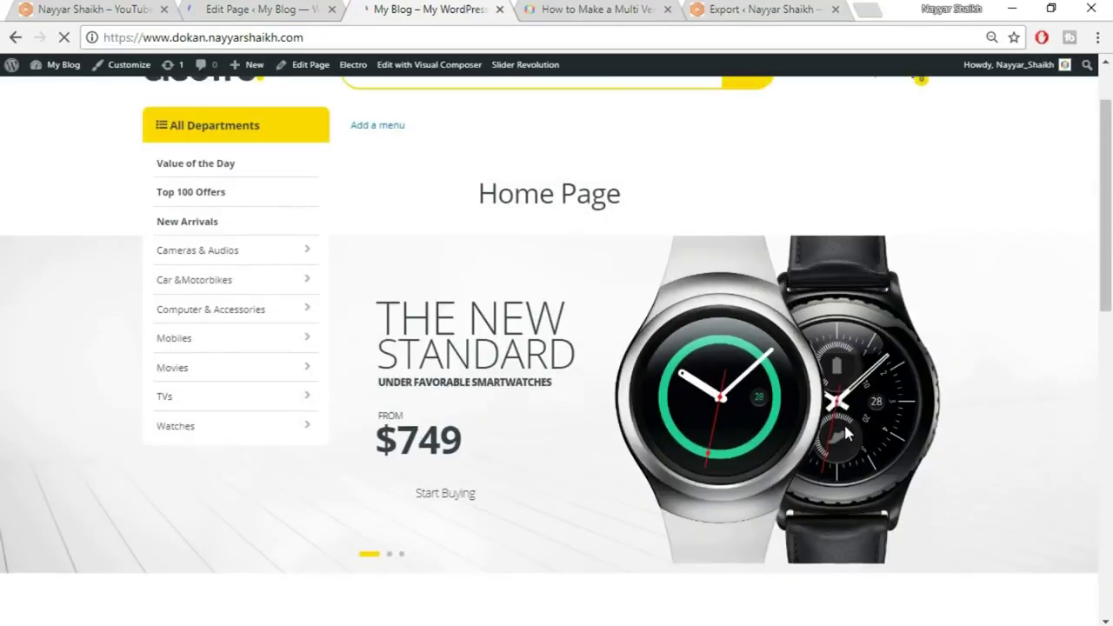
pyautogui.scroll(1, 846, 433)
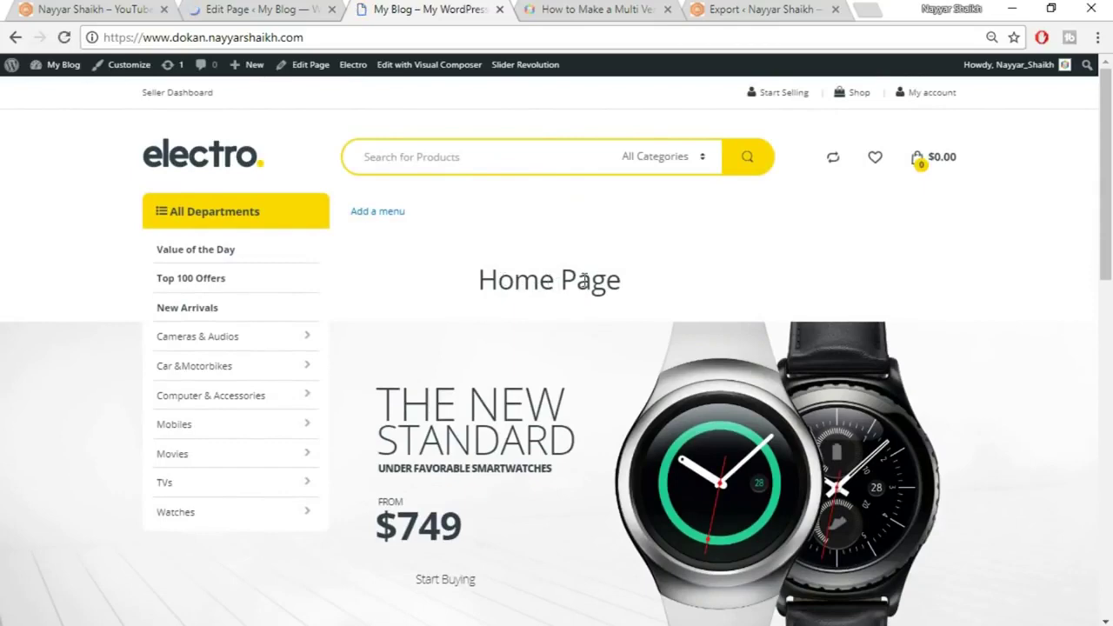
pyautogui.scroll(-2, 582, 296)
pyautogui.scroll(2, 525, 301)
pyautogui.scroll(-2, 664, 276)
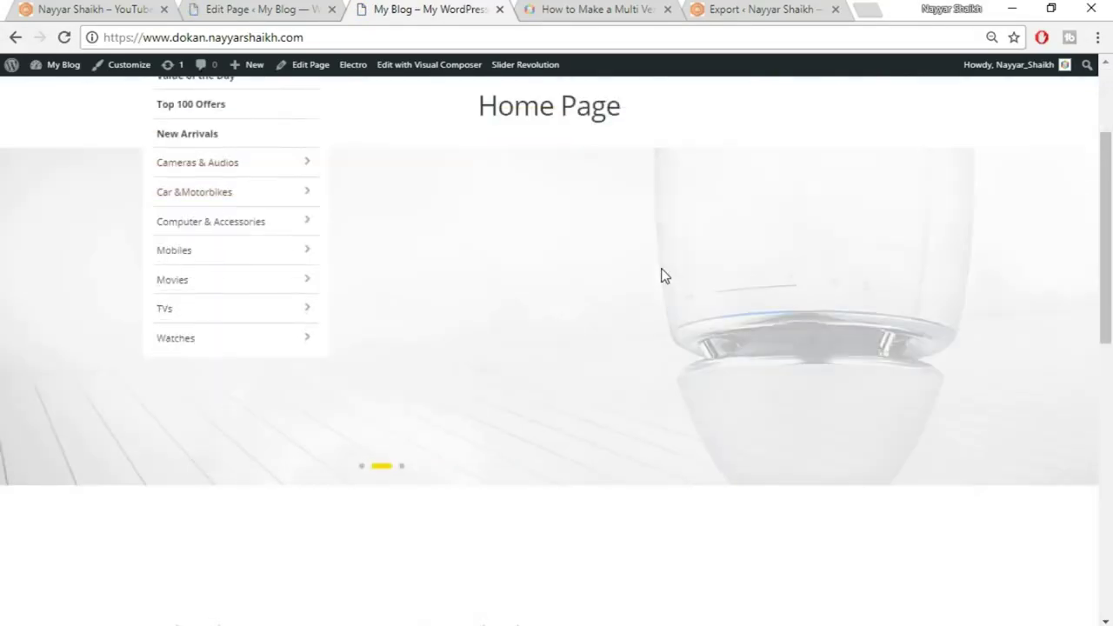
pyautogui.scroll(2, 658, 281)
# Tick Hide Page Header in Electro Page Options and update the Home Page.
pyautogui.click(220, 7)
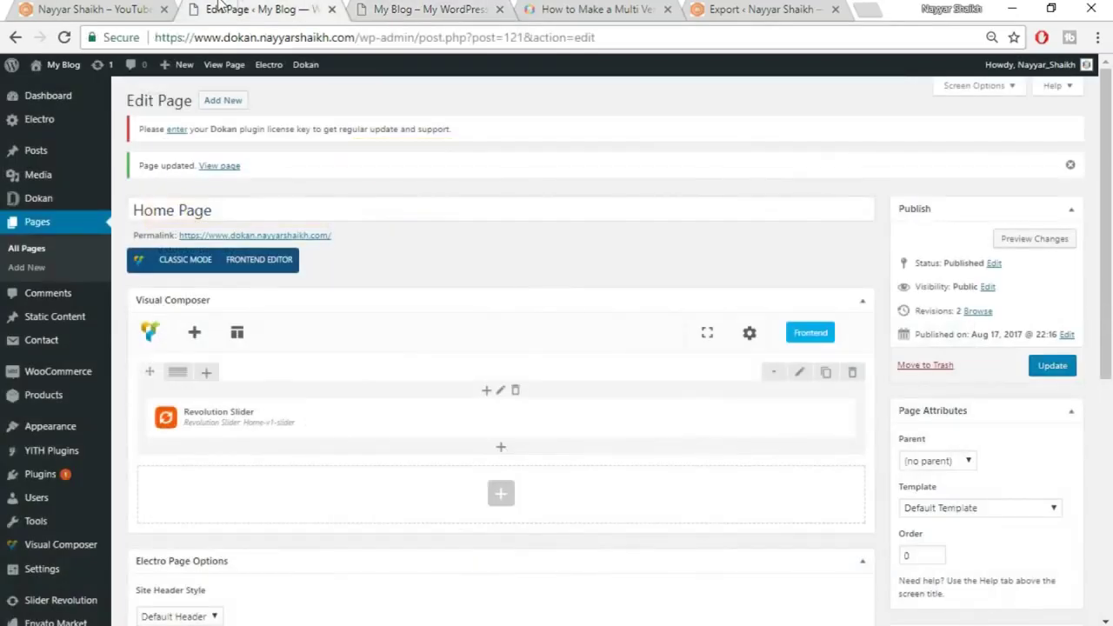
pyautogui.scroll(-5, 799, 274)
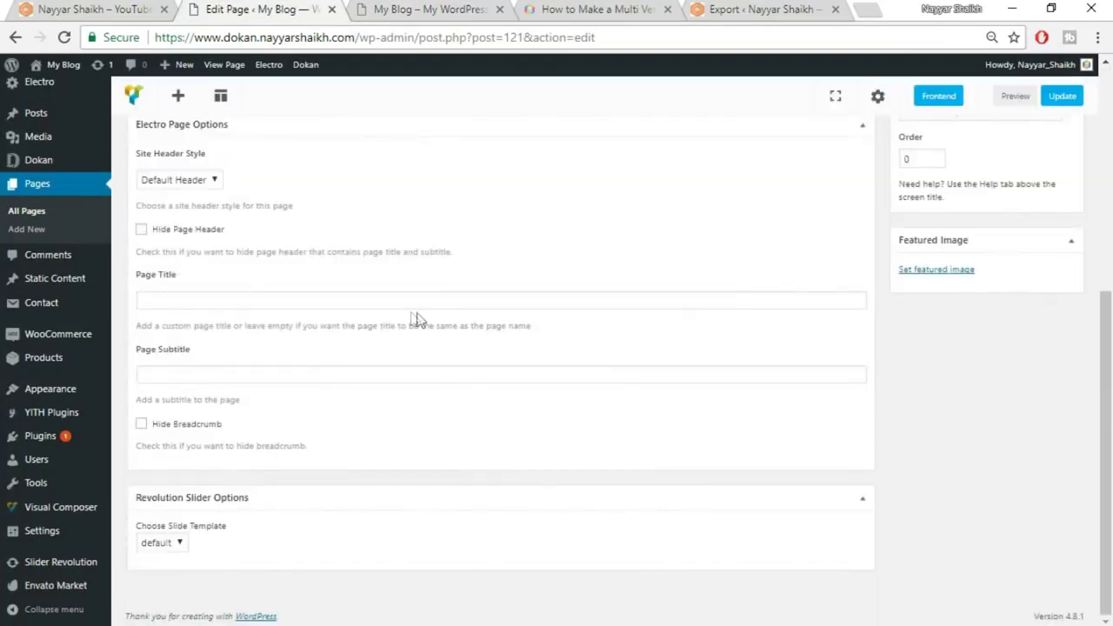
pyautogui.scroll(1, 412, 311)
pyautogui.click(166, 317)
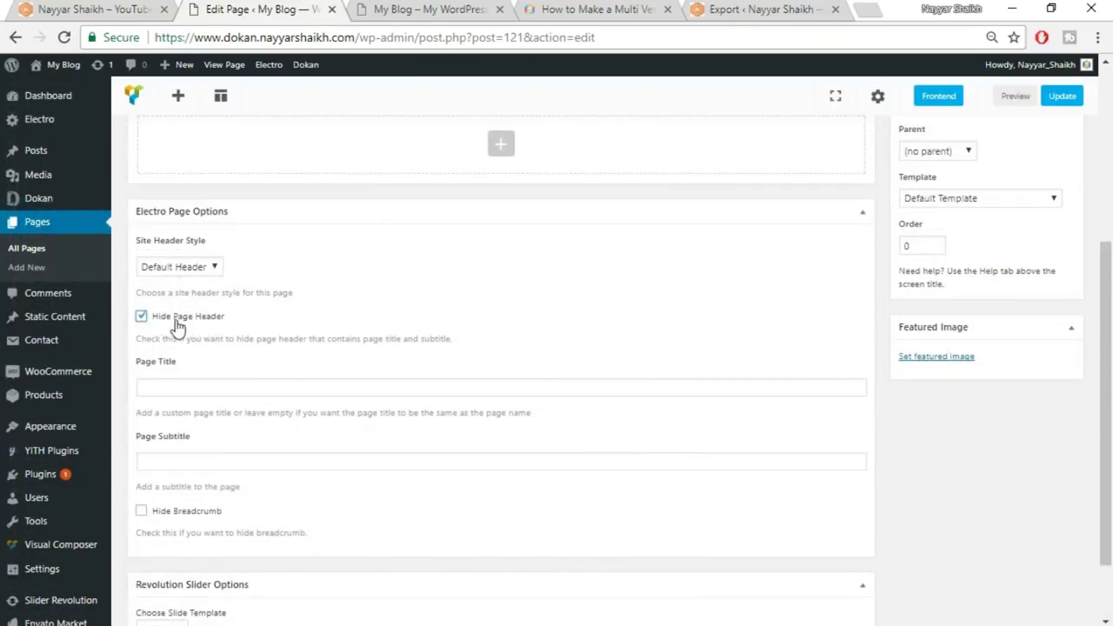
pyautogui.click(1063, 96)
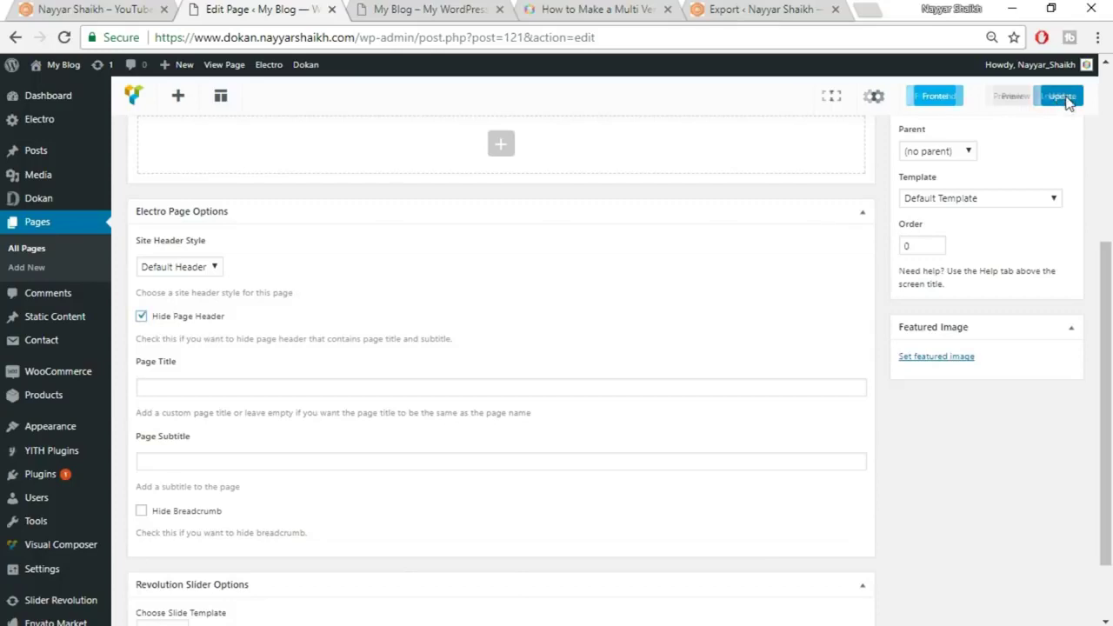
# Reload the live home page to confirm the title is gone, then compare with the demo.
pyautogui.click(439, 8)
pyautogui.click(437, 33)
pyautogui.press('Return')
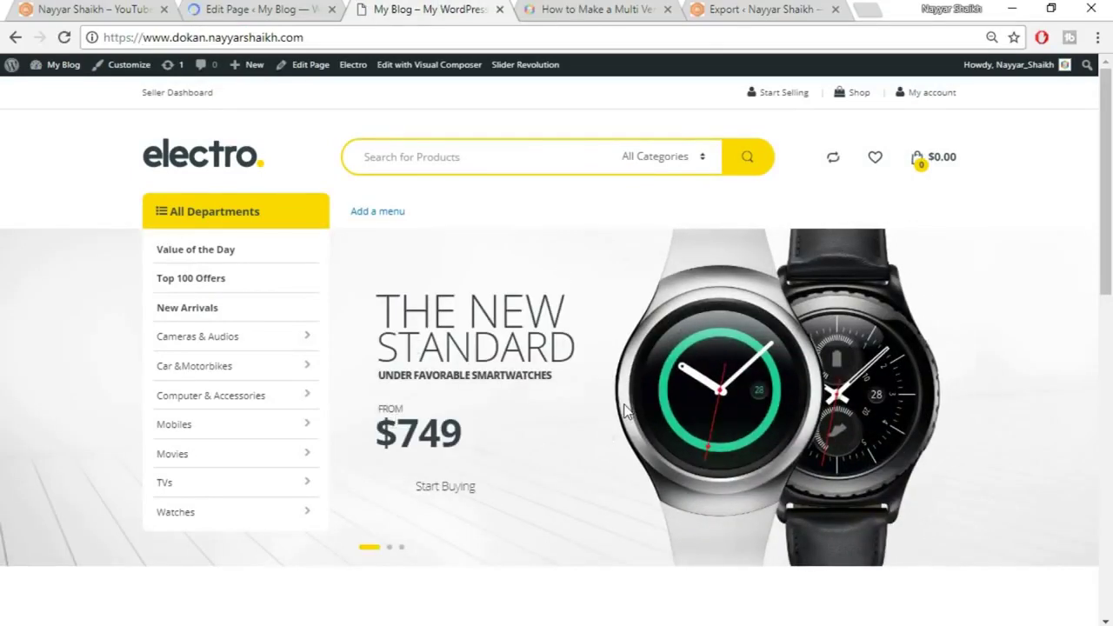
pyautogui.click(48, 8)
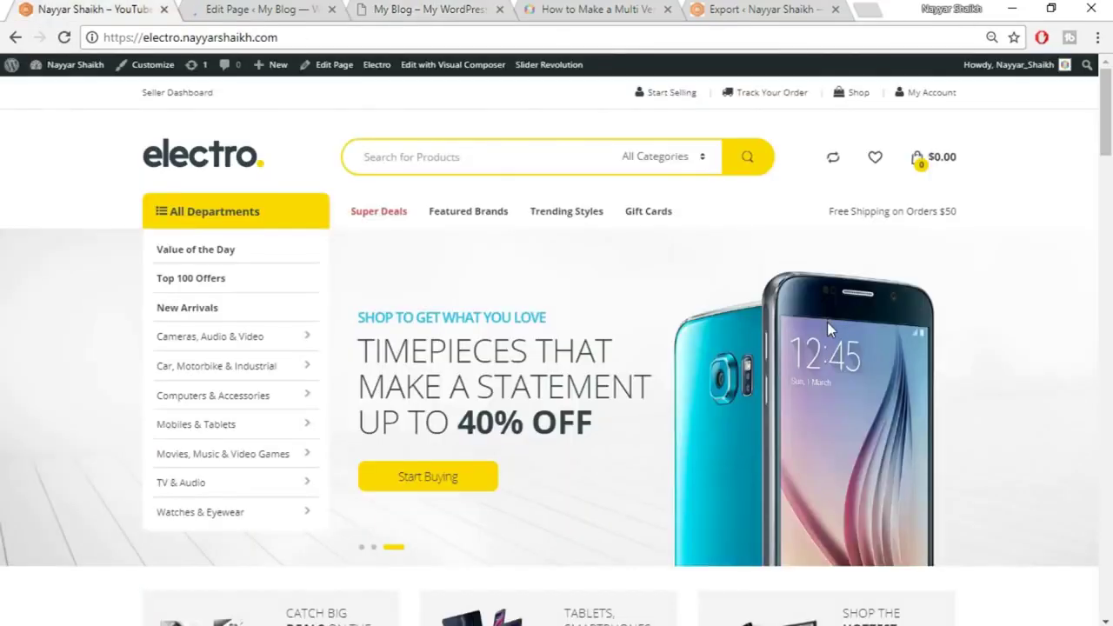
# Add an Ad Block element to the empty row below the Revolution Slider.
pyautogui.scroll(-3, 827, 322)
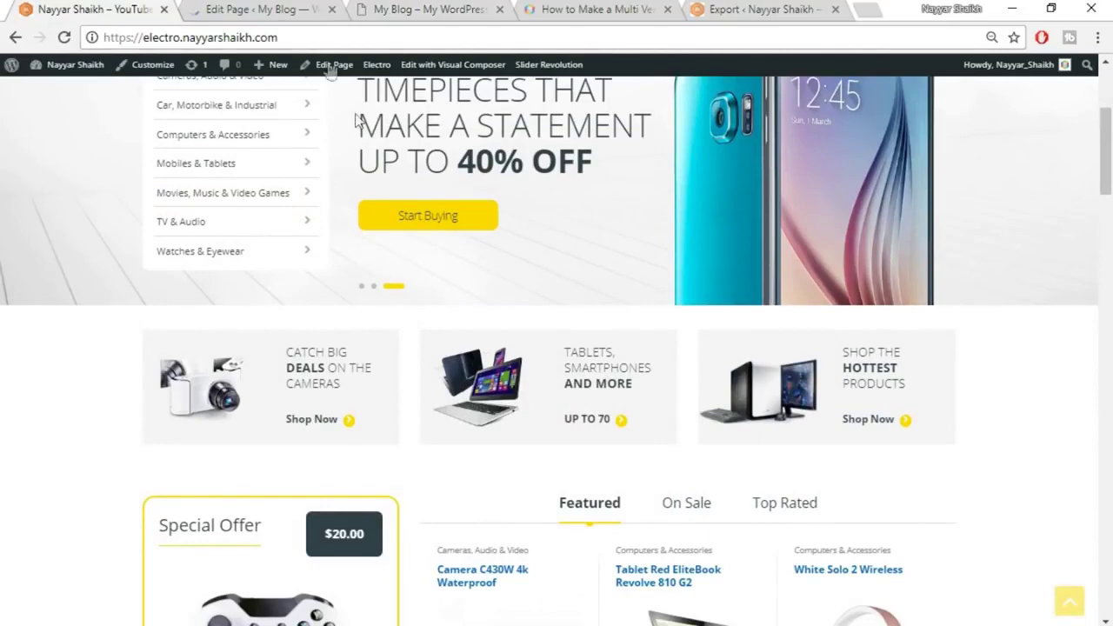
pyautogui.click(268, 9)
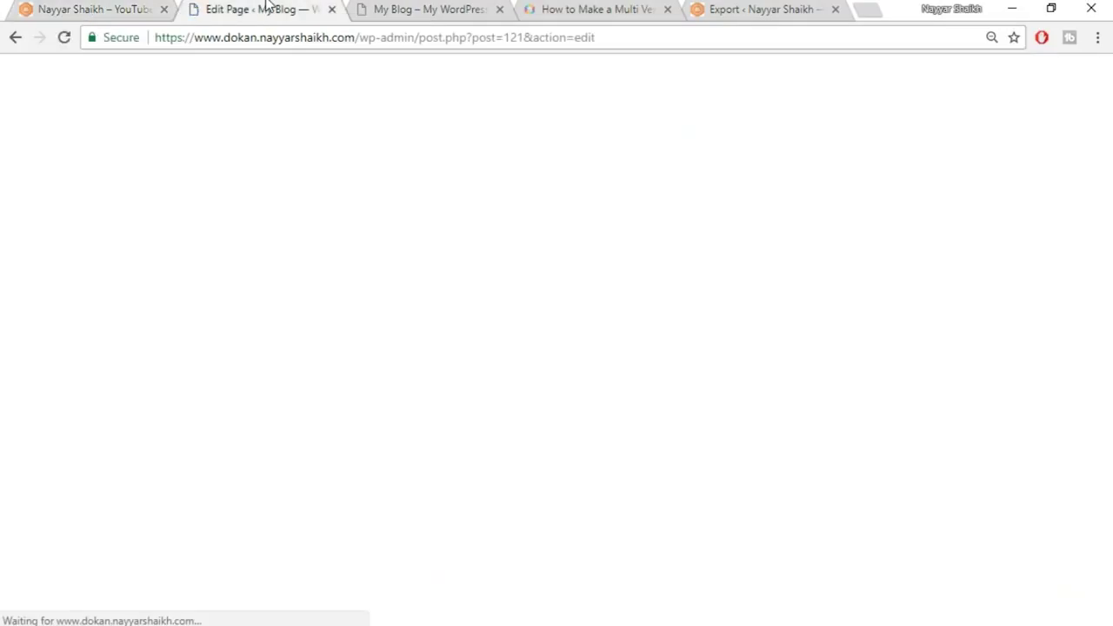
pyautogui.scroll(-2, 645, 313)
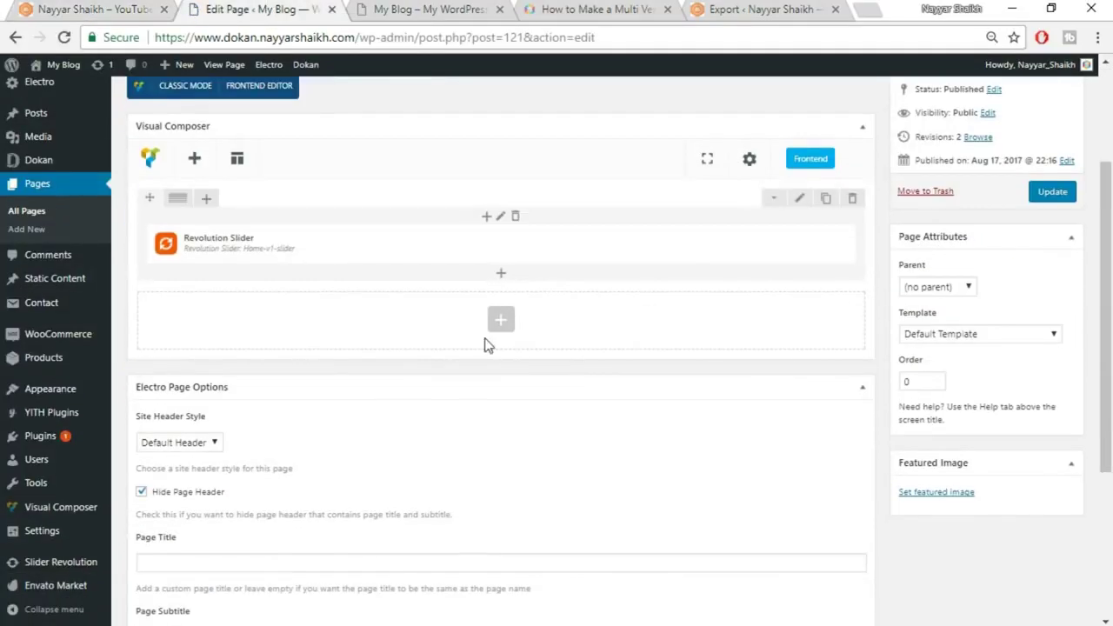
pyautogui.click(500, 328)
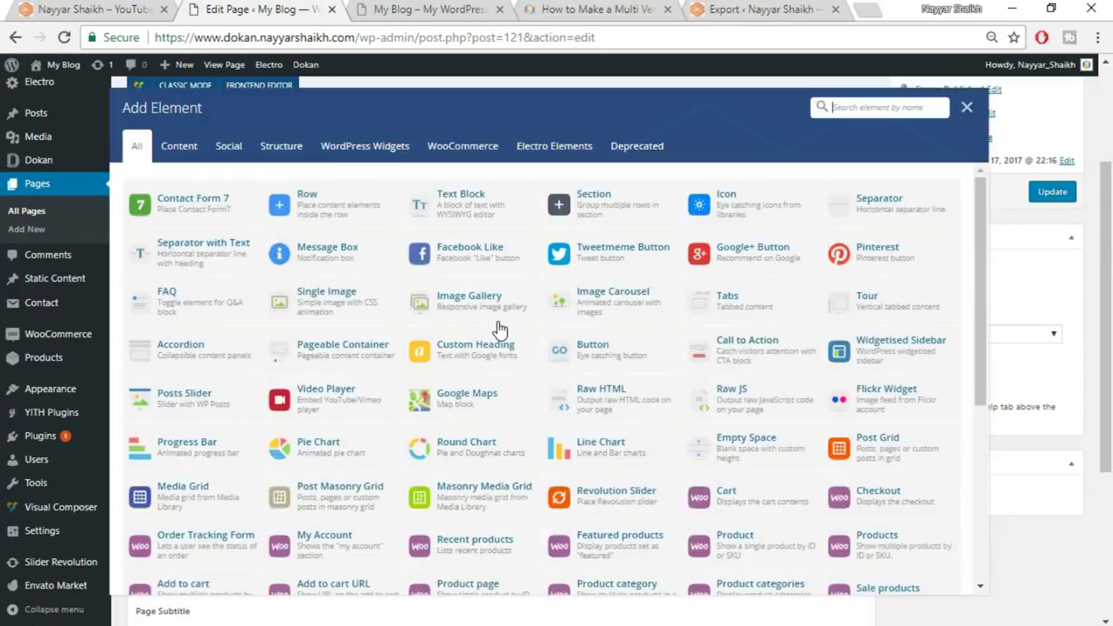
pyautogui.write('AD')
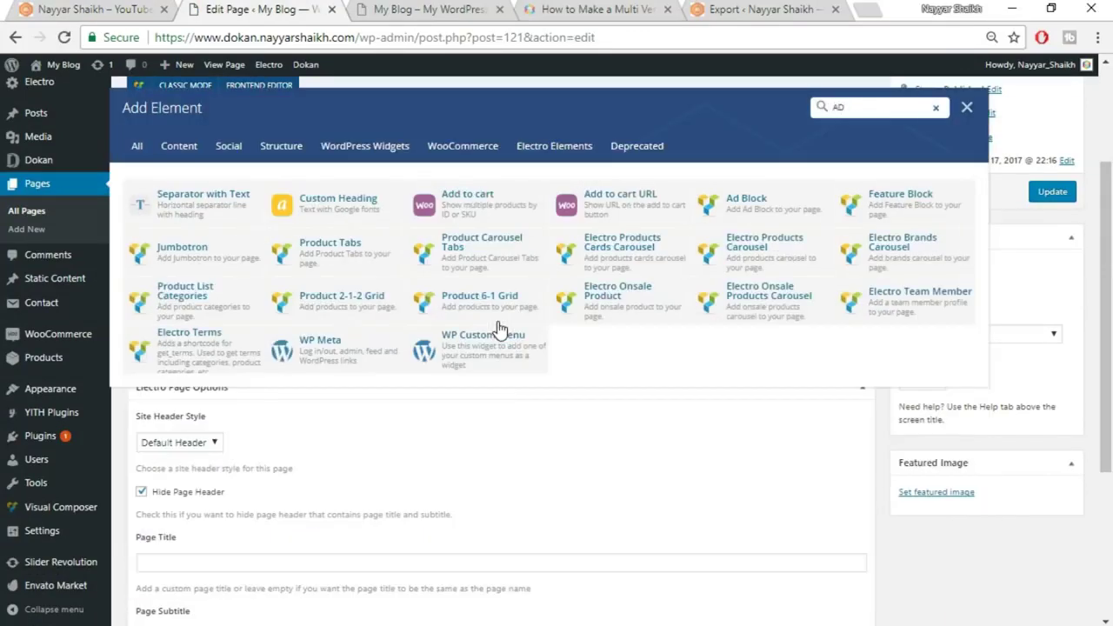
pyautogui.write(' B')
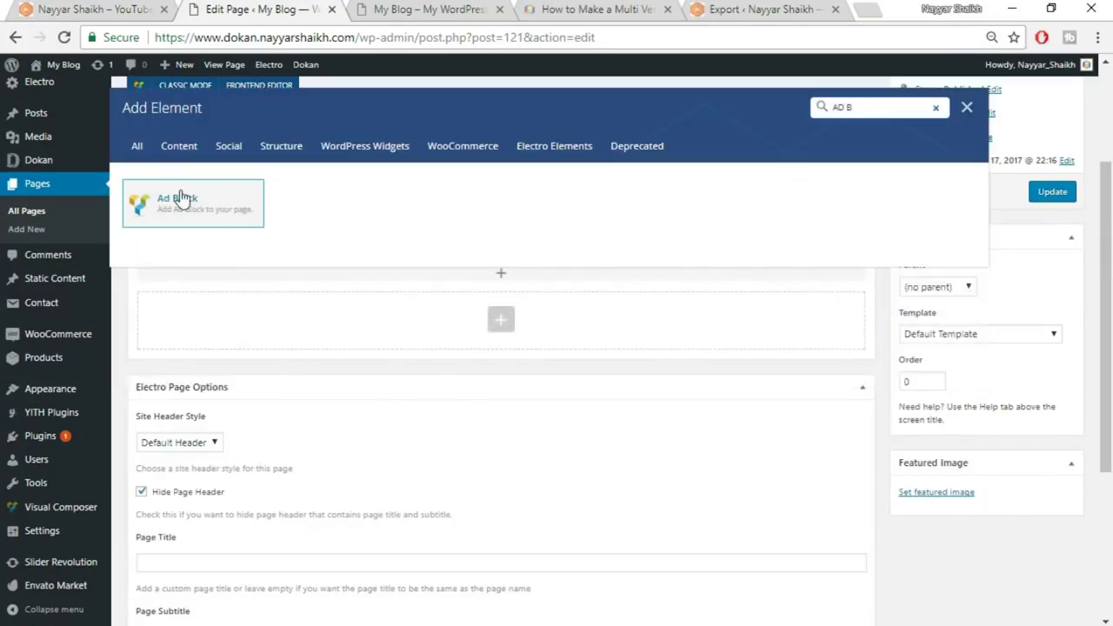
pyautogui.click(180, 199)
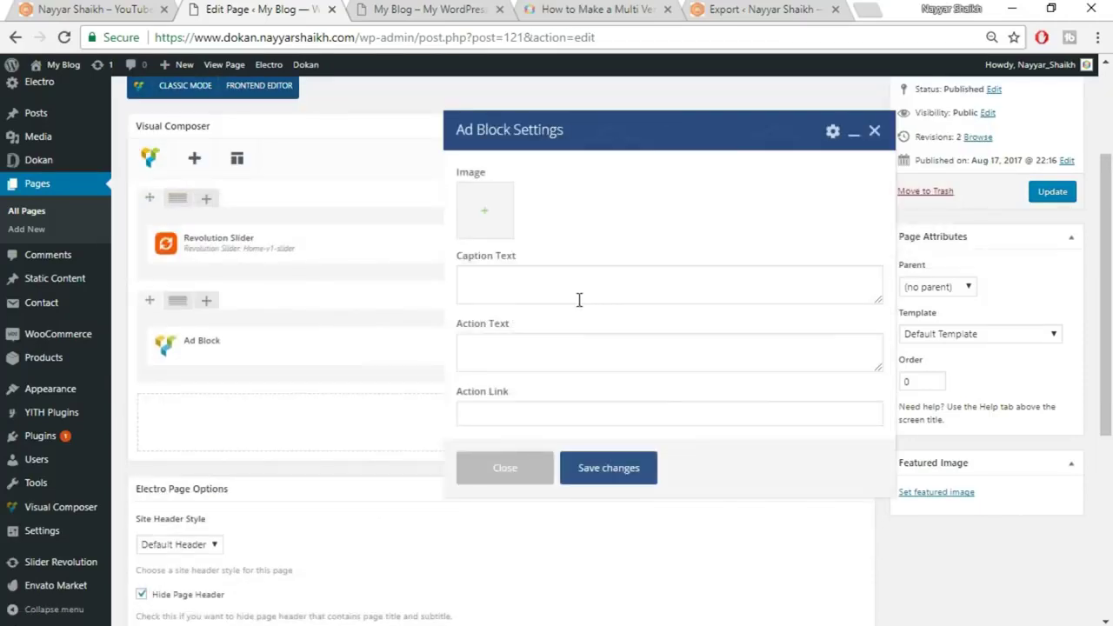
# Set the Ad Block image to the cameras picture.
pyautogui.click(493, 214)
pyautogui.click(122, 9)
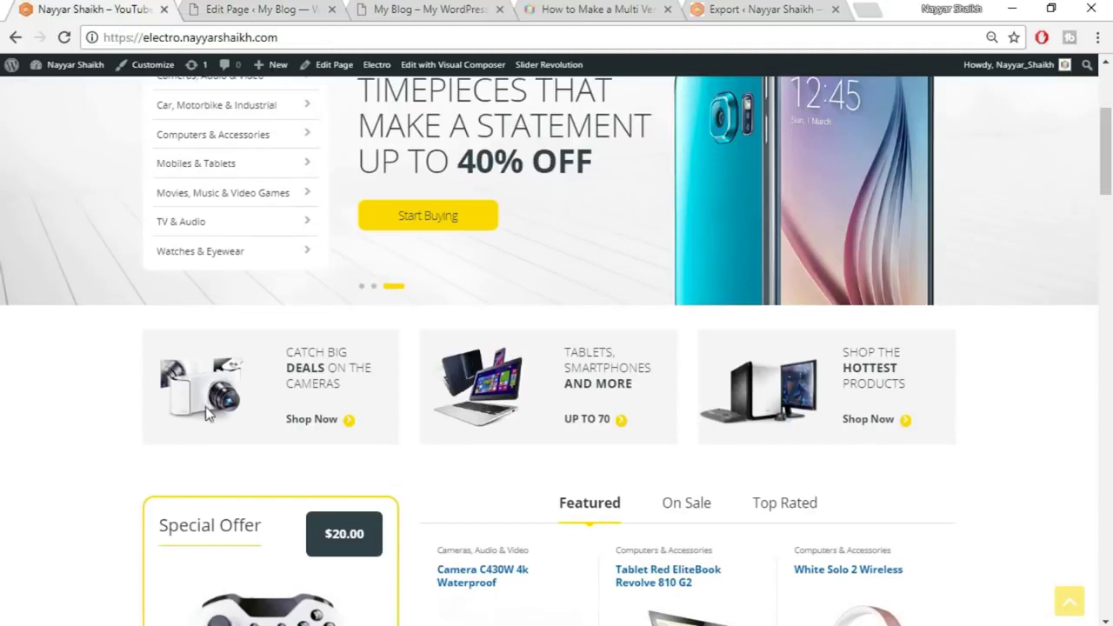
pyautogui.click(224, 10)
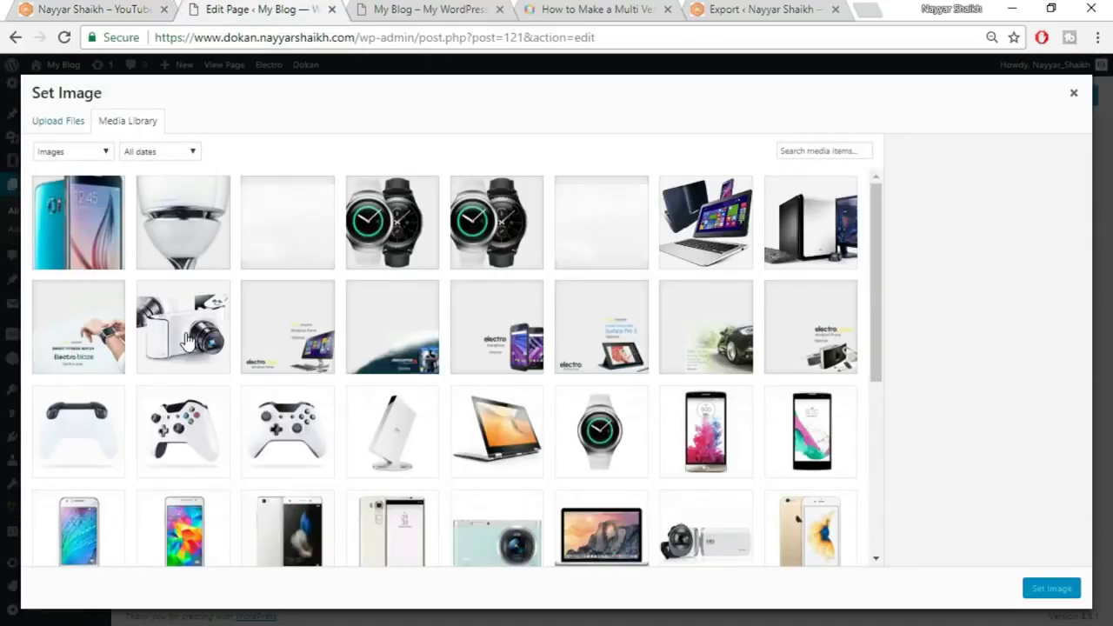
pyautogui.click(187, 340)
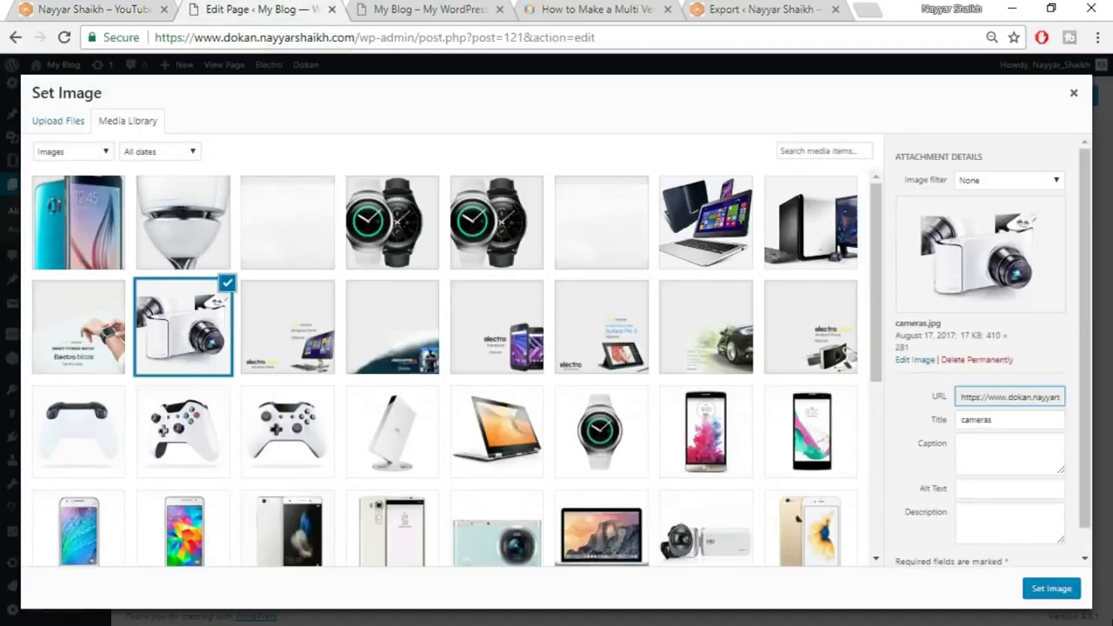
pyautogui.click(1041, 589)
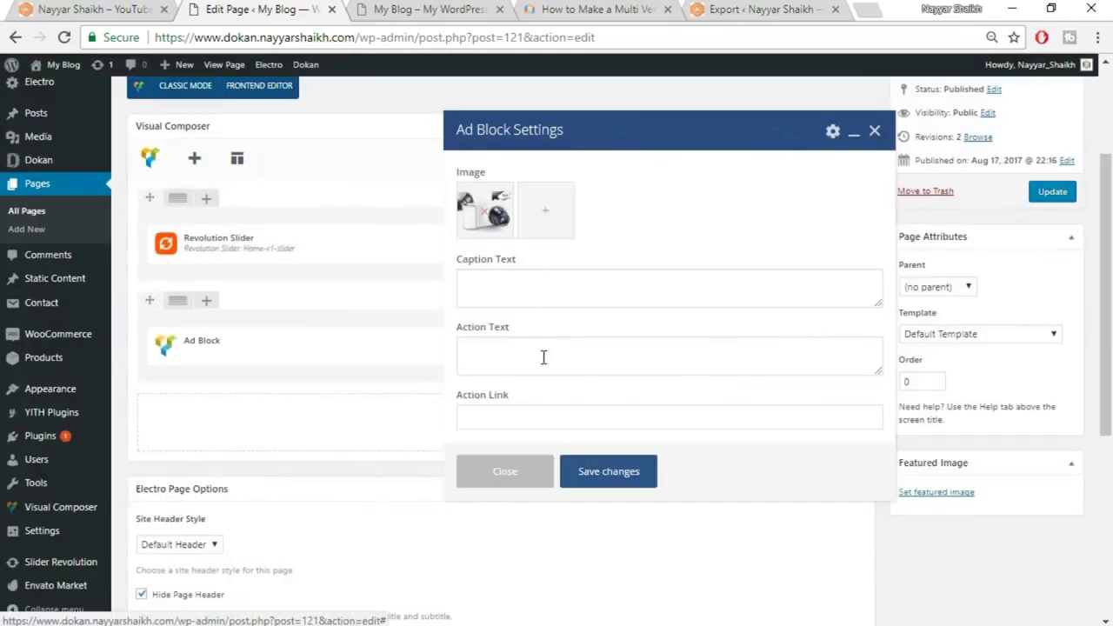
# Copy the demo banner text and paste it as the caption 'CATCH BIG DEALS ON THE CAMERAS'.
pyautogui.click(40, 9)
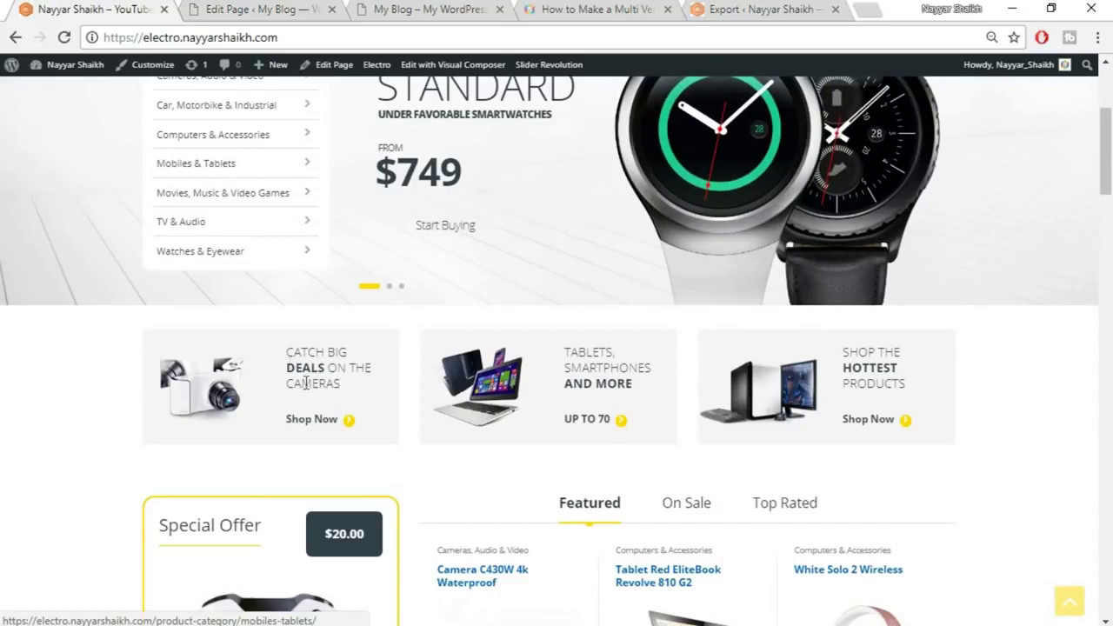
pyautogui.moveTo(285, 357); pyautogui.dragTo(359, 387)
pyautogui.hotkey('ctrl', 'c')
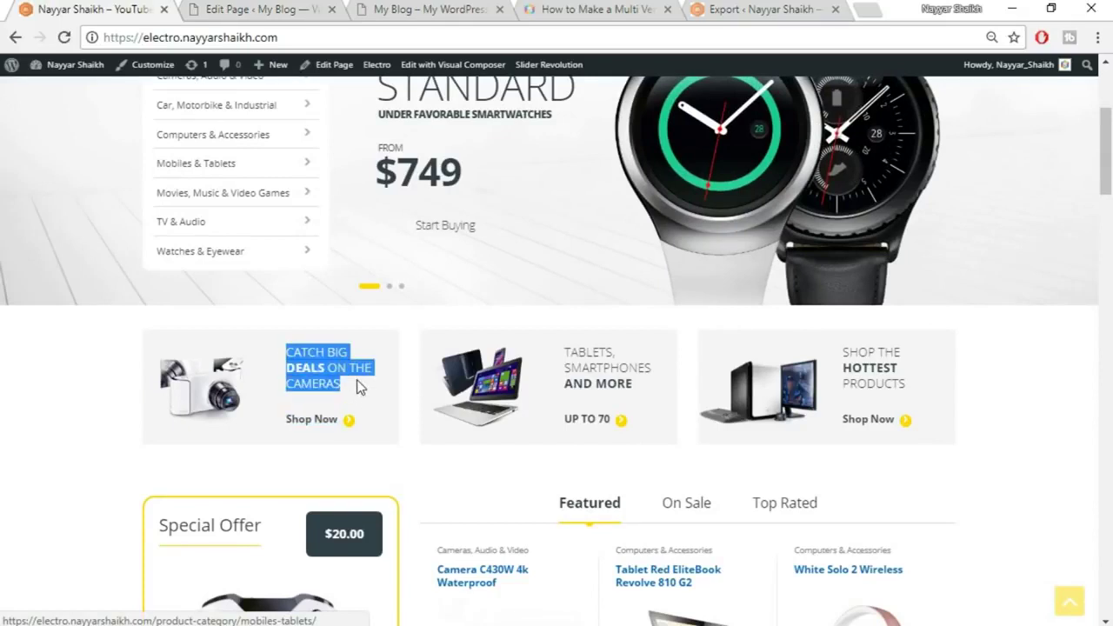
pyautogui.click(228, 8)
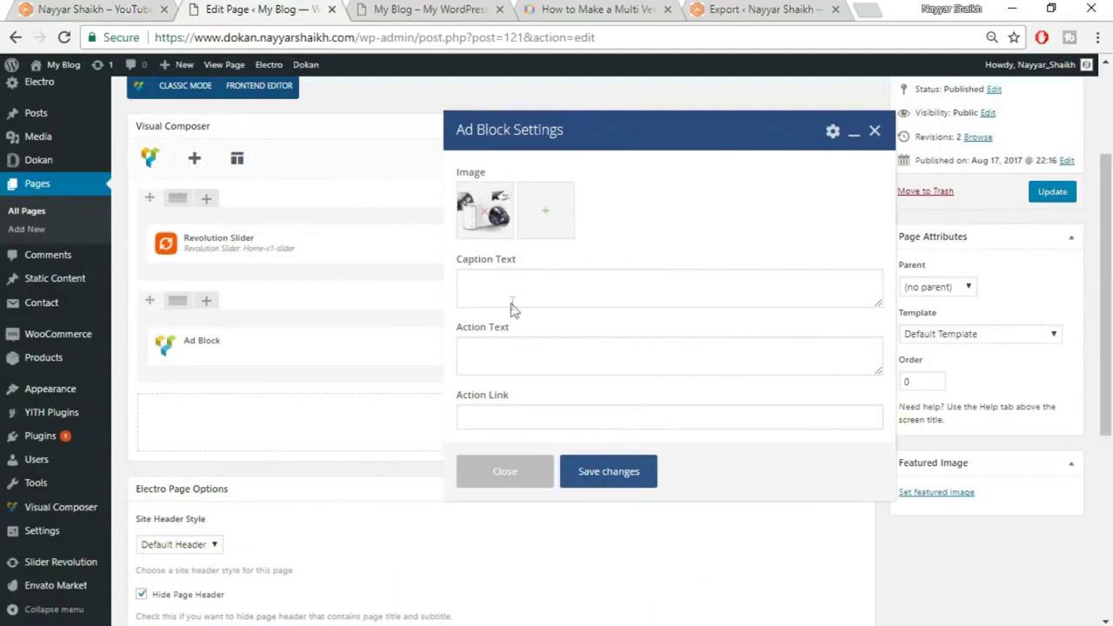
pyautogui.hotkey('ctrl', 'v')
pyautogui.click(138, 9)
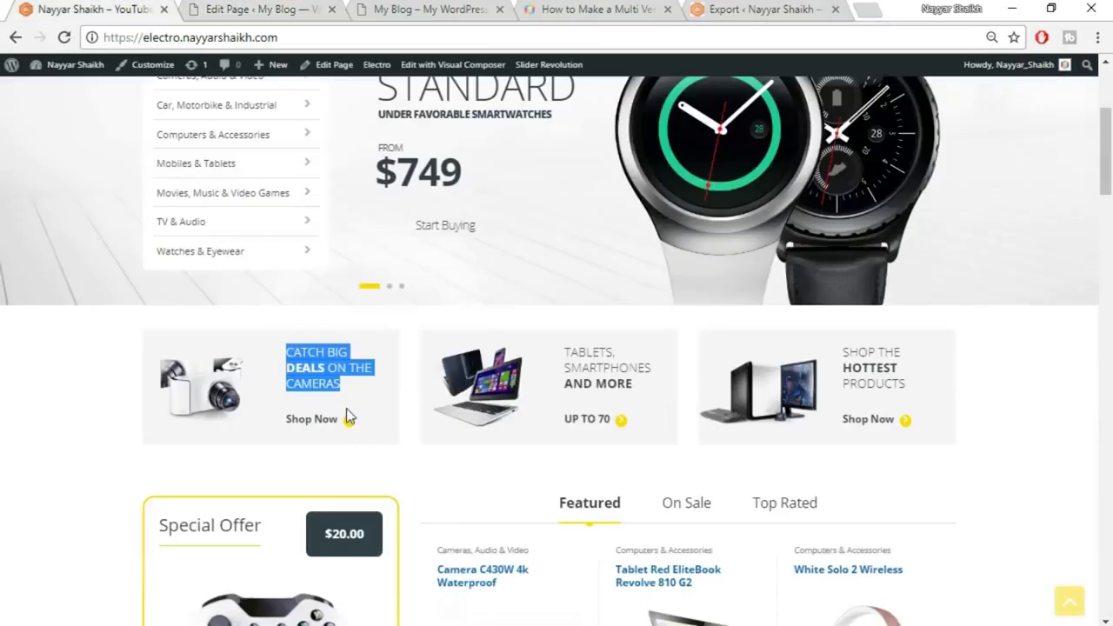
pyautogui.click(369, 370)
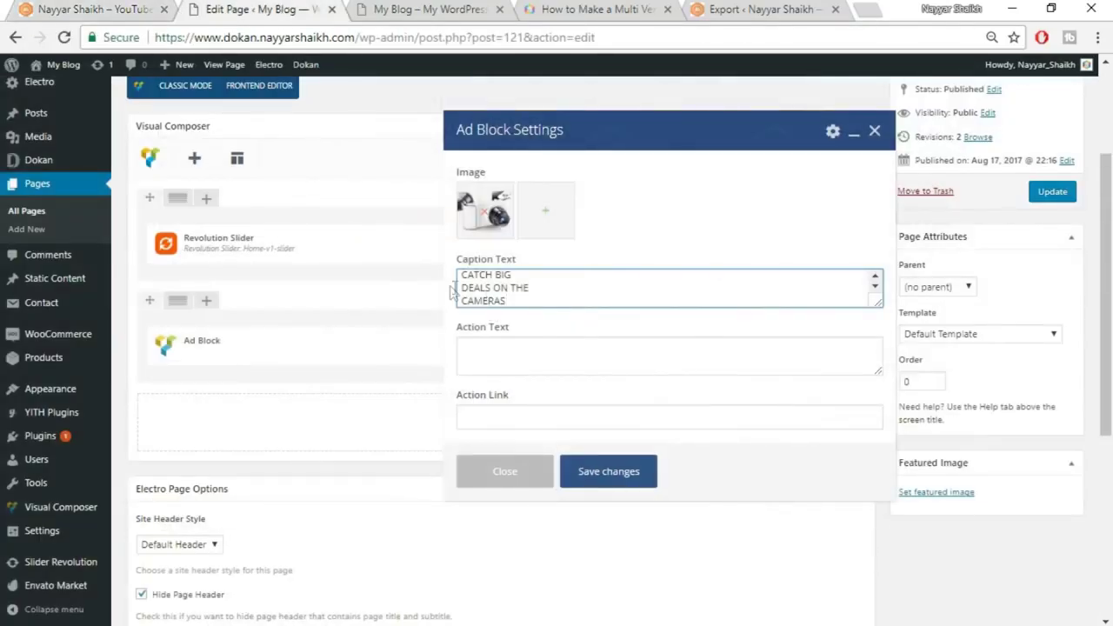
# Wrap DEALS in <strong> tags in the caption and save the Ad Block settings.
pyautogui.click(454, 290)
pyautogui.write('<STRO')
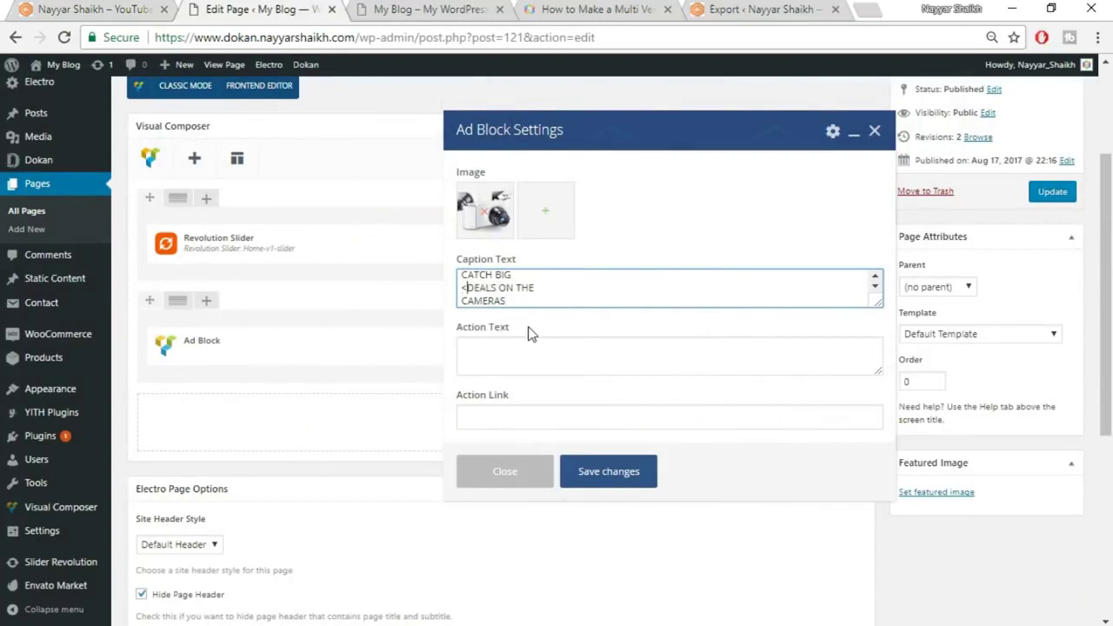
pyautogui.write('NG')
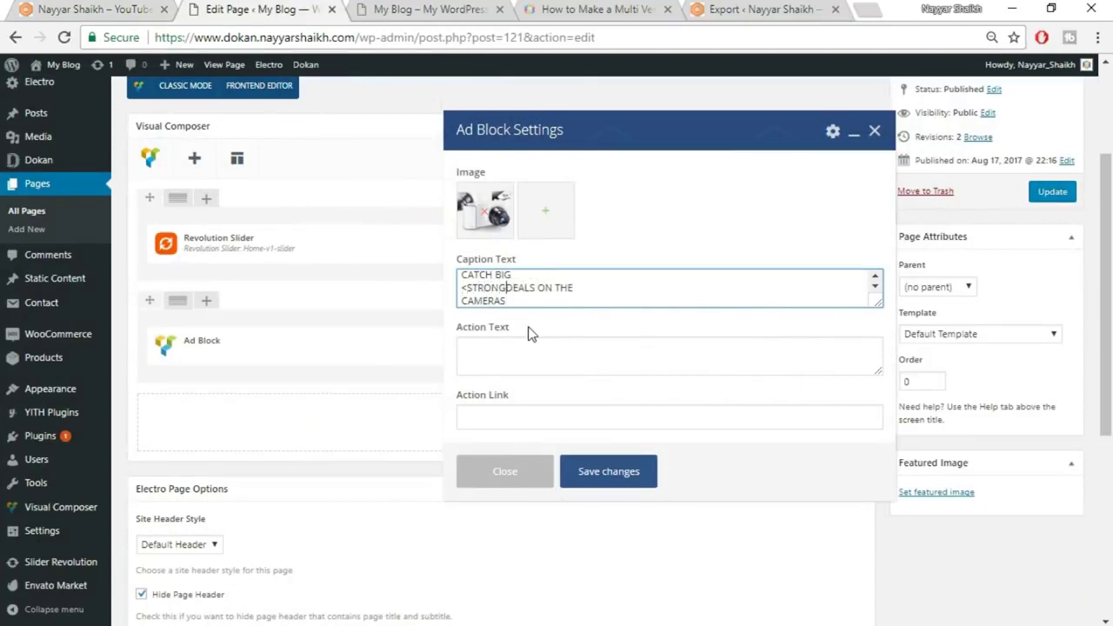
pyautogui.press('BackSpace')
pyautogui.press('BackSpace')
pyautogui.press('BackSpace')
pyautogui.press('BackSpace')
pyautogui.press('BackSpace')
pyautogui.press('BackSpace')
pyautogui.write('strong>')
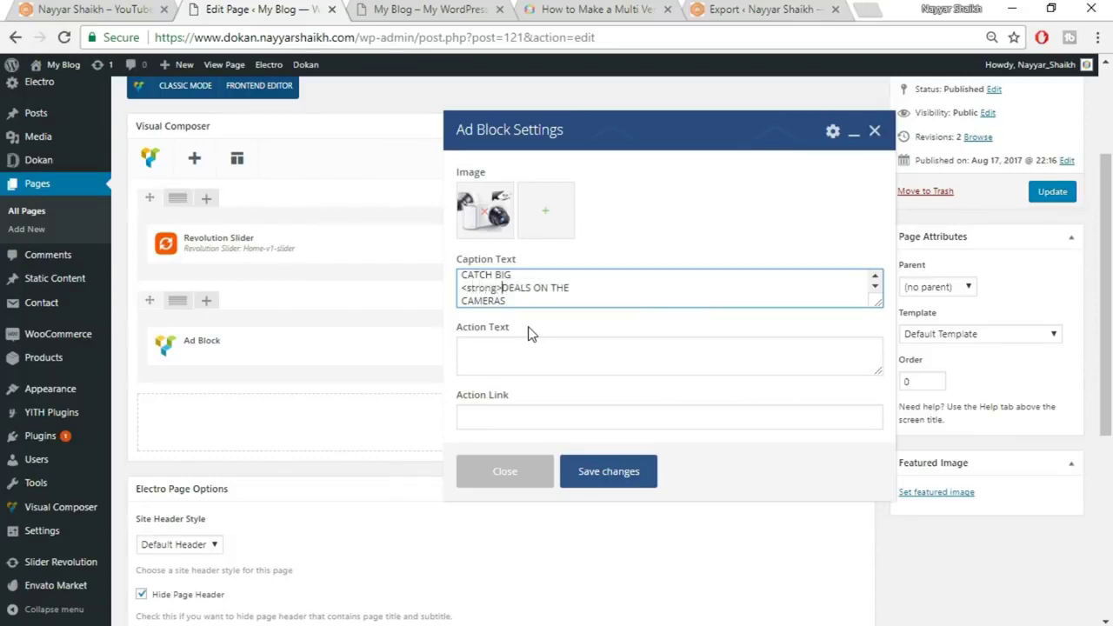
pyautogui.click(538, 302)
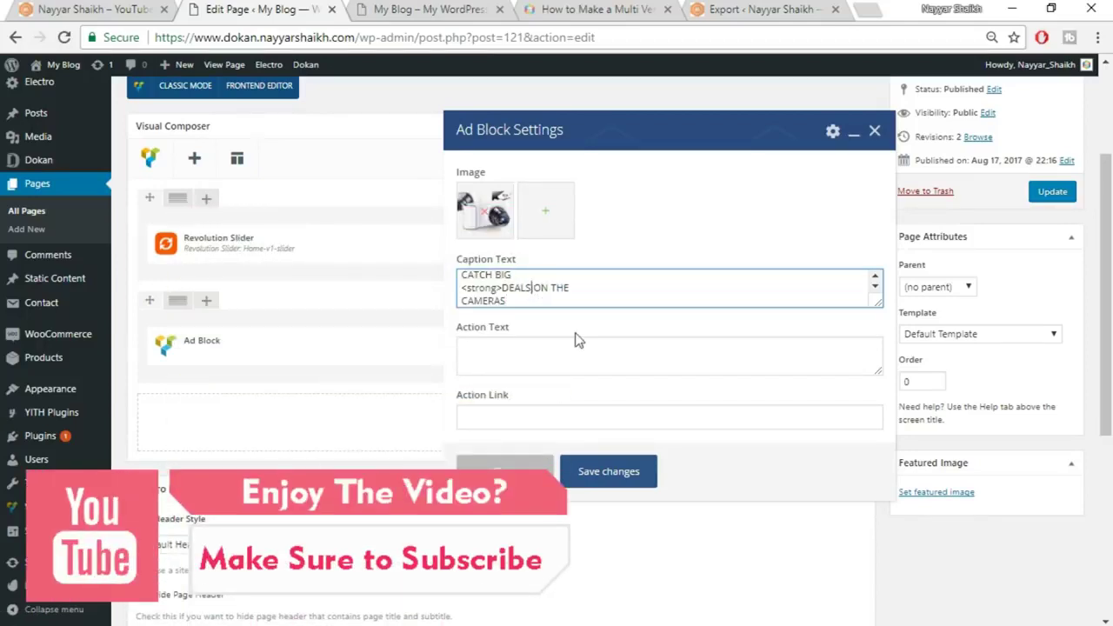
pyautogui.write('strong')
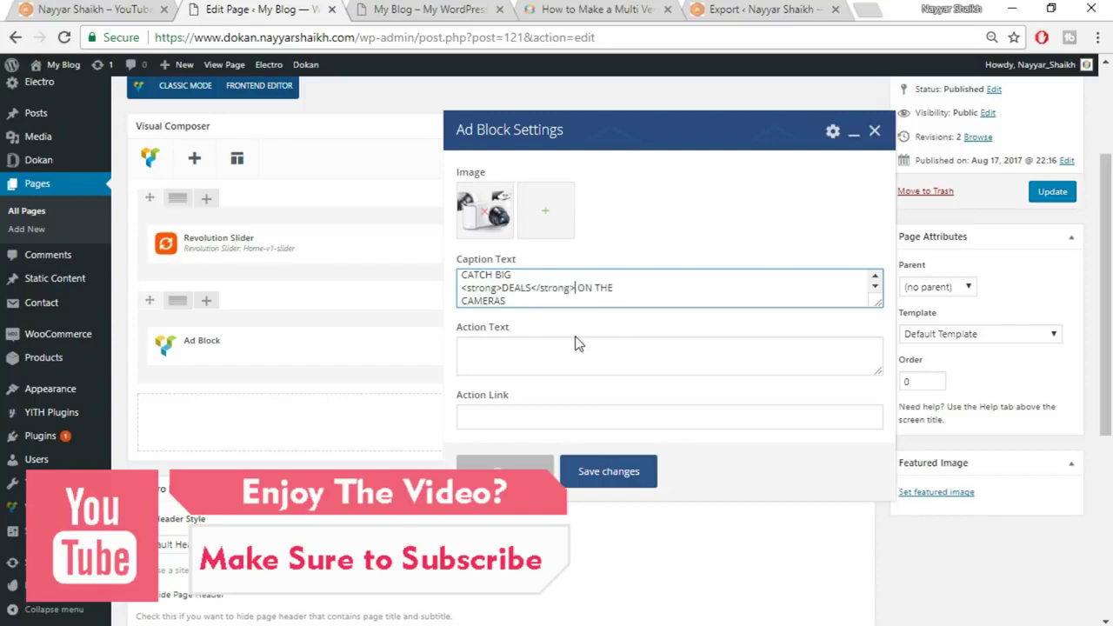
pyautogui.write('>')
pyautogui.moveTo(501, 288); pyautogui.dragTo(461, 290)
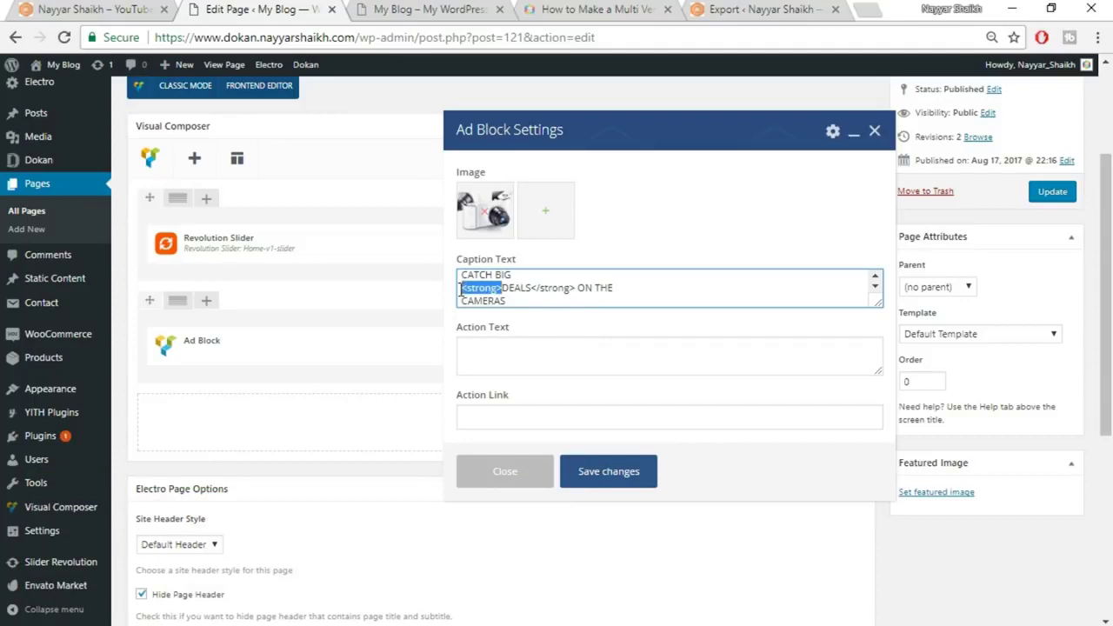
pyautogui.moveTo(532, 292); pyautogui.dragTo(582, 293)
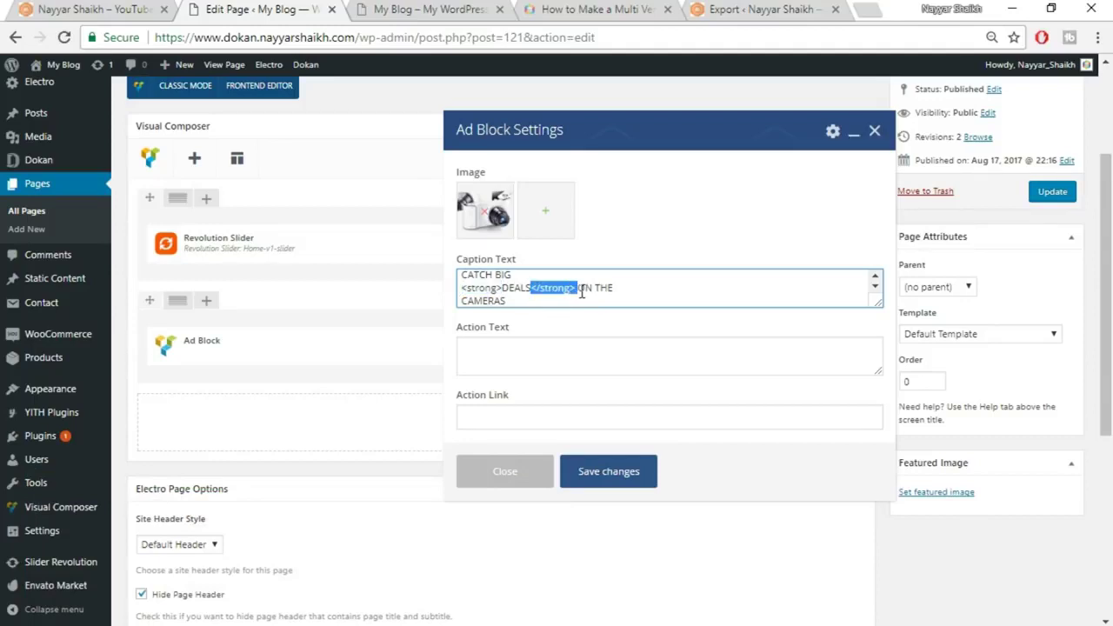
pyautogui.click(531, 303)
pyautogui.click(641, 477)
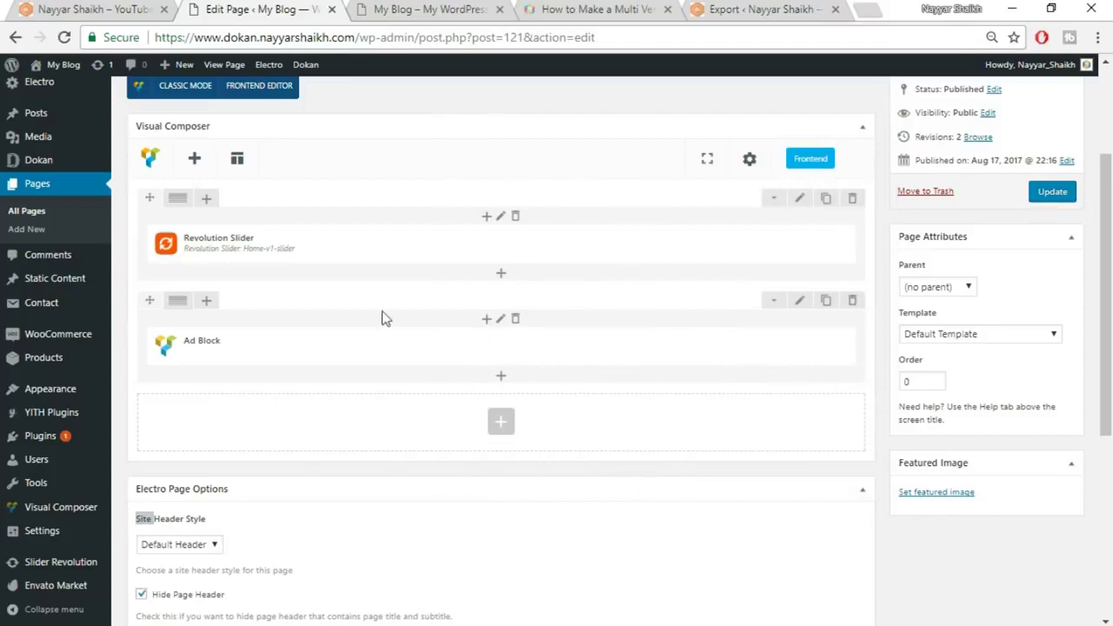
# Split the row into 1/3+1/3+1/3 columns and add an Ad Block to the middle column.
pyautogui.click(117, 9)
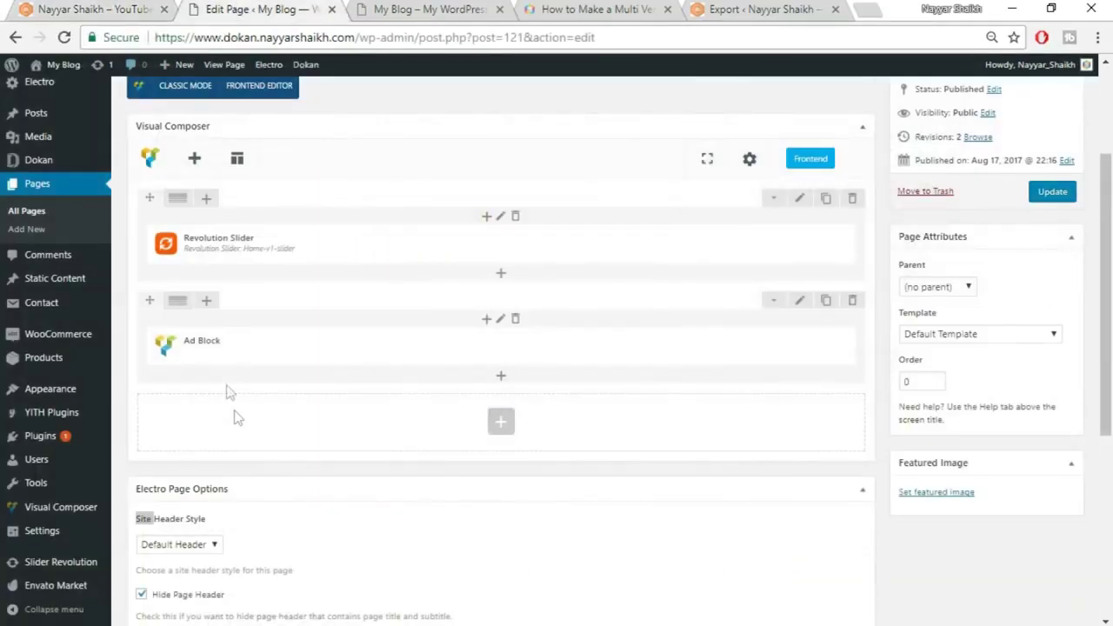
pyautogui.click(259, 10)
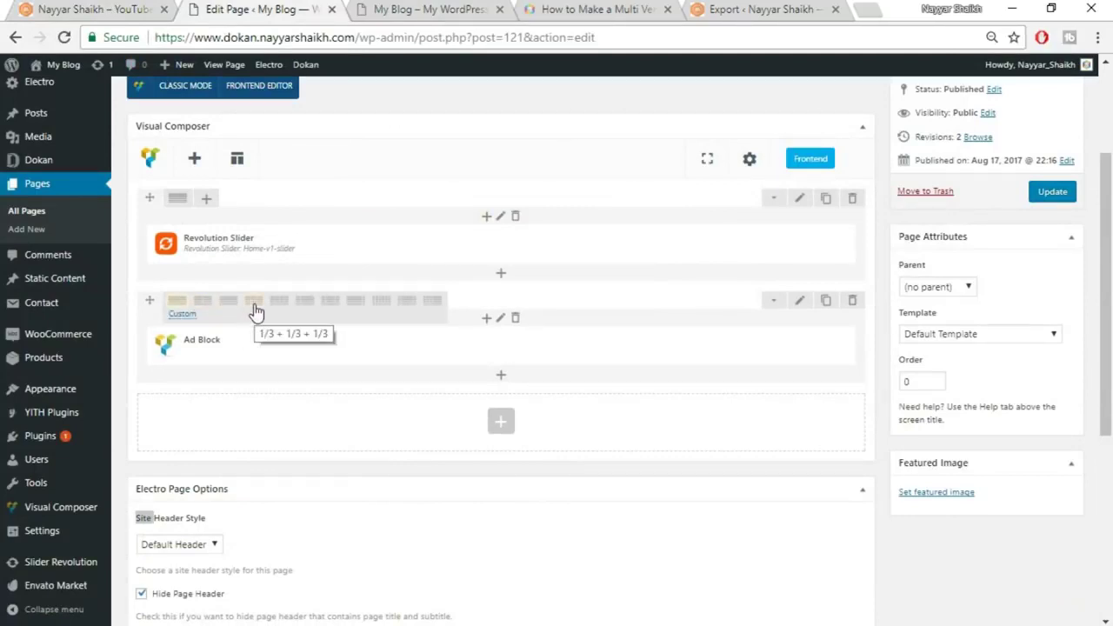
pyautogui.click(255, 311)
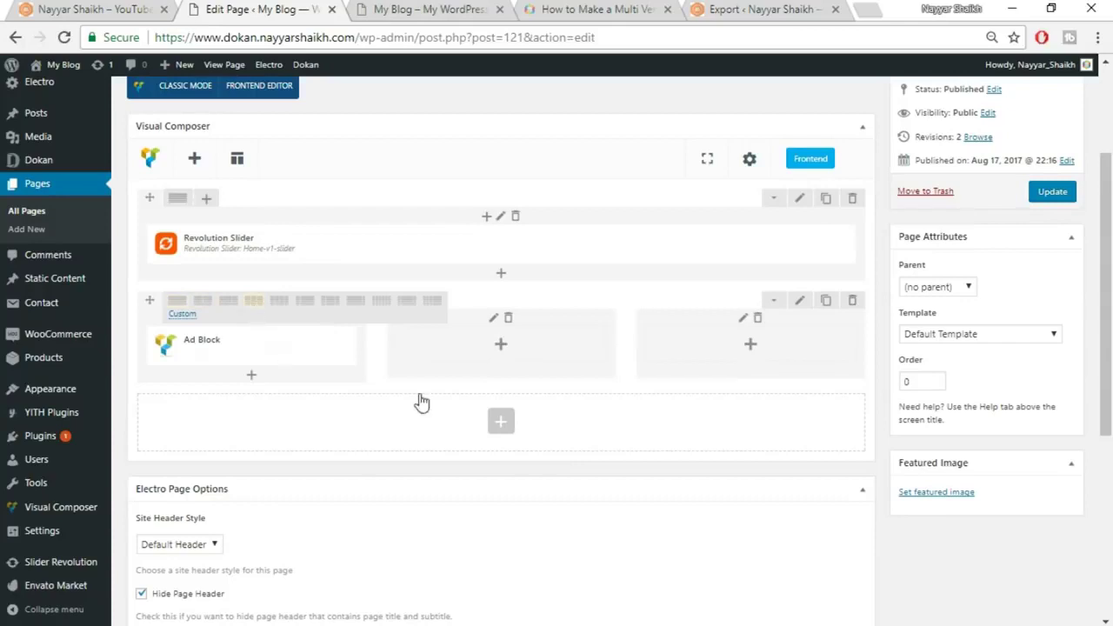
pyautogui.moveTo(217, 348)
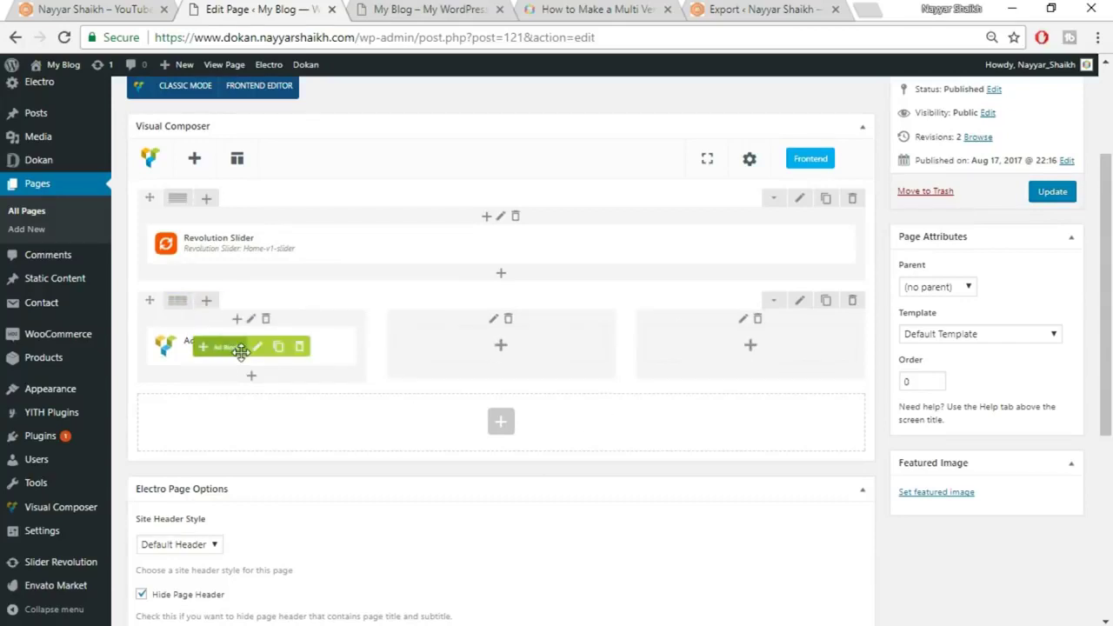
pyautogui.click(502, 347)
pyautogui.write('ad')
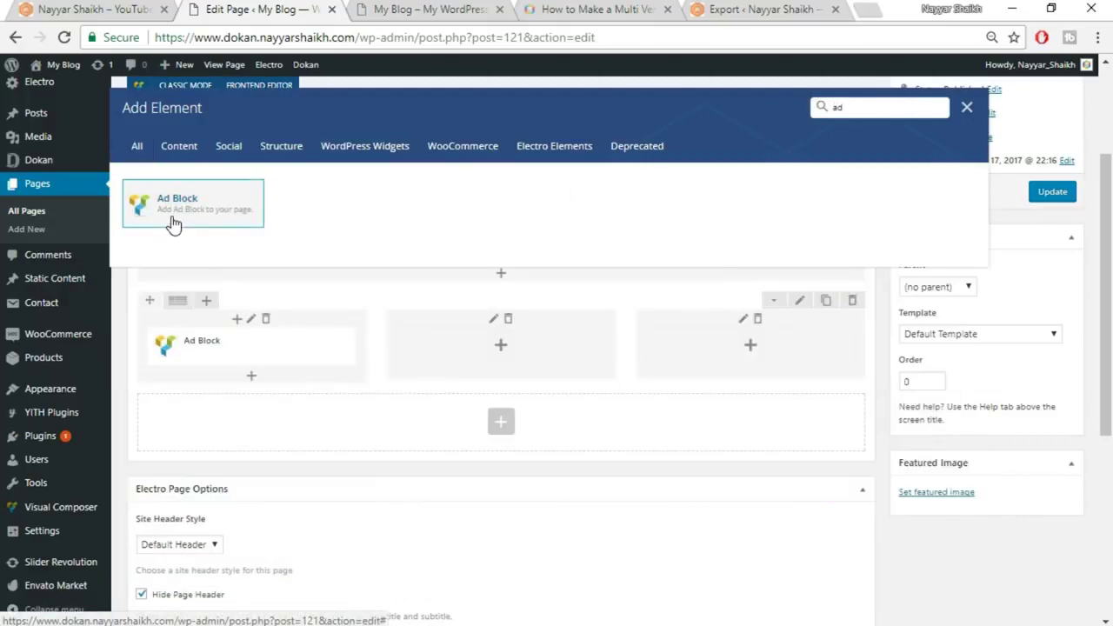
pyautogui.click(208, 219)
# Copy the demo's 'TABLETS, SMARTPHONES AND MORE' banner text for the new Ad Block.
pyautogui.click(131, 7)
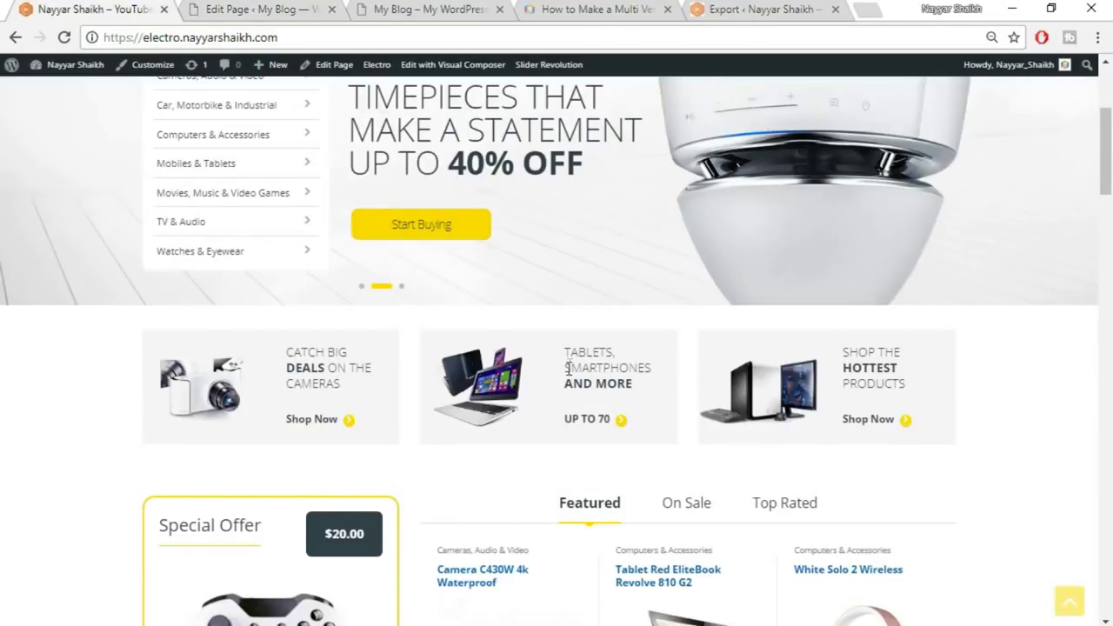
pyautogui.moveTo(568, 348); pyautogui.dragTo(636, 397)
pyautogui.hotkey('ctrl', 'c')
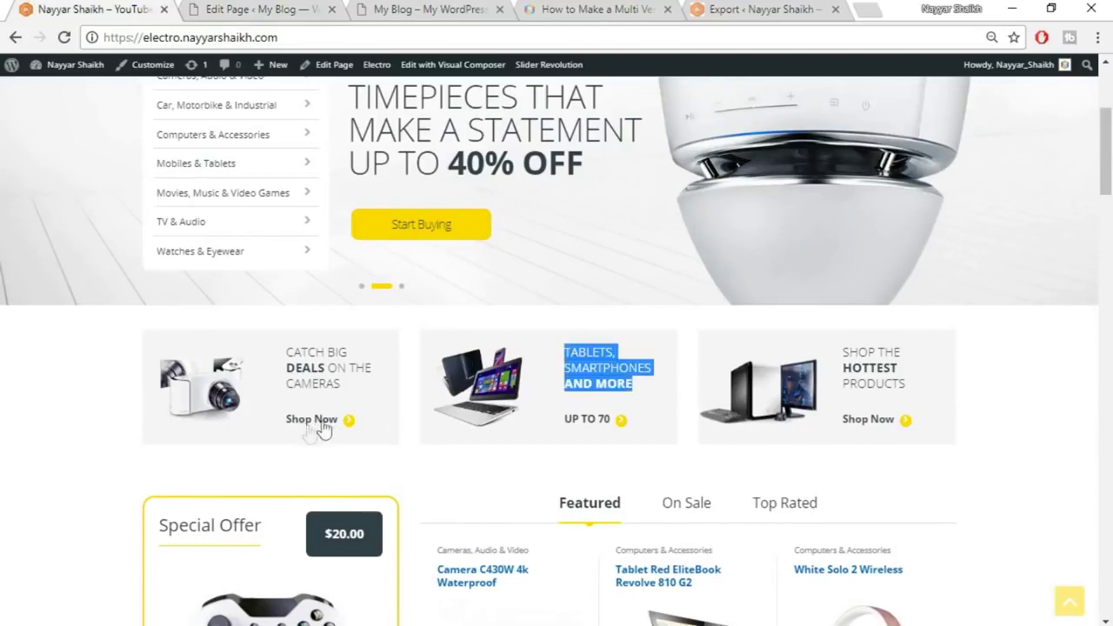
pyautogui.click(207, 7)
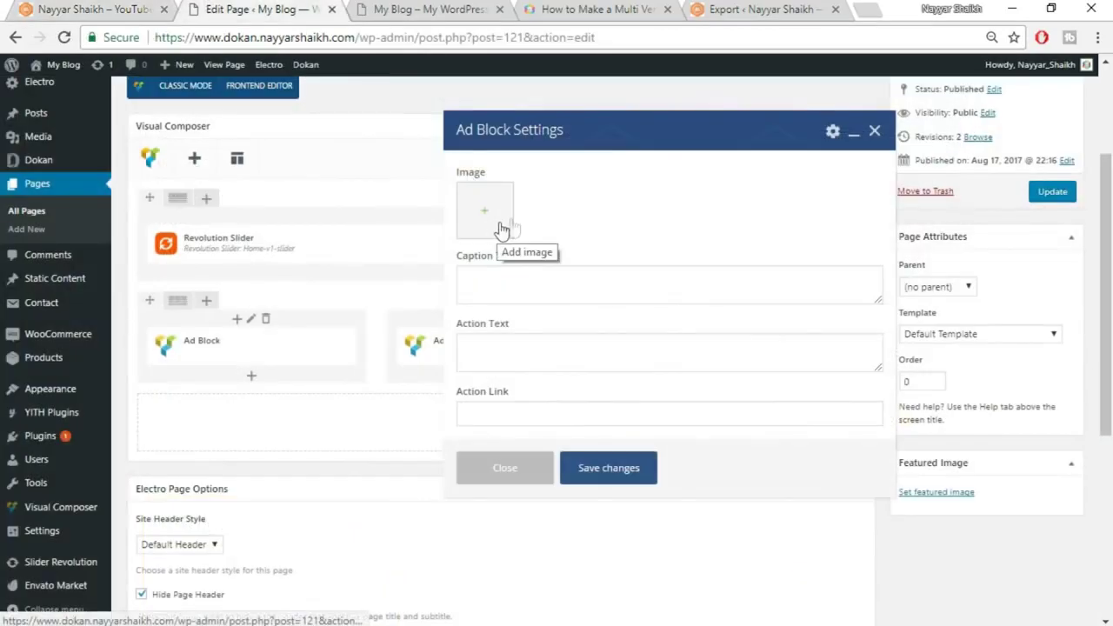
# Set the middle Ad Block image to the laptop and tablets picture.
pyautogui.click(509, 227)
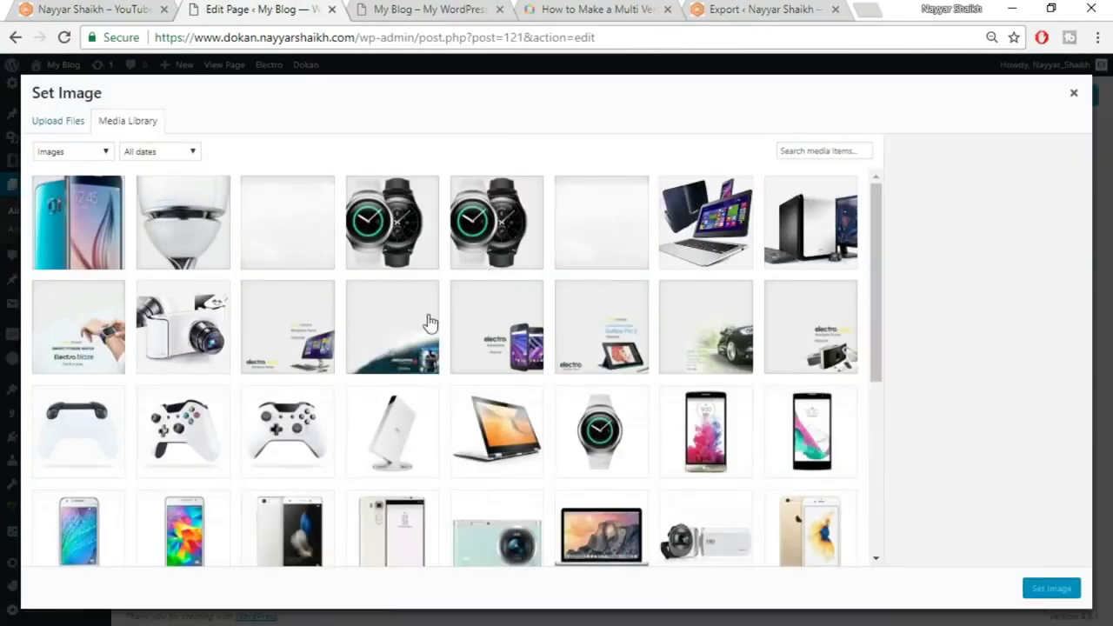
pyautogui.click(711, 253)
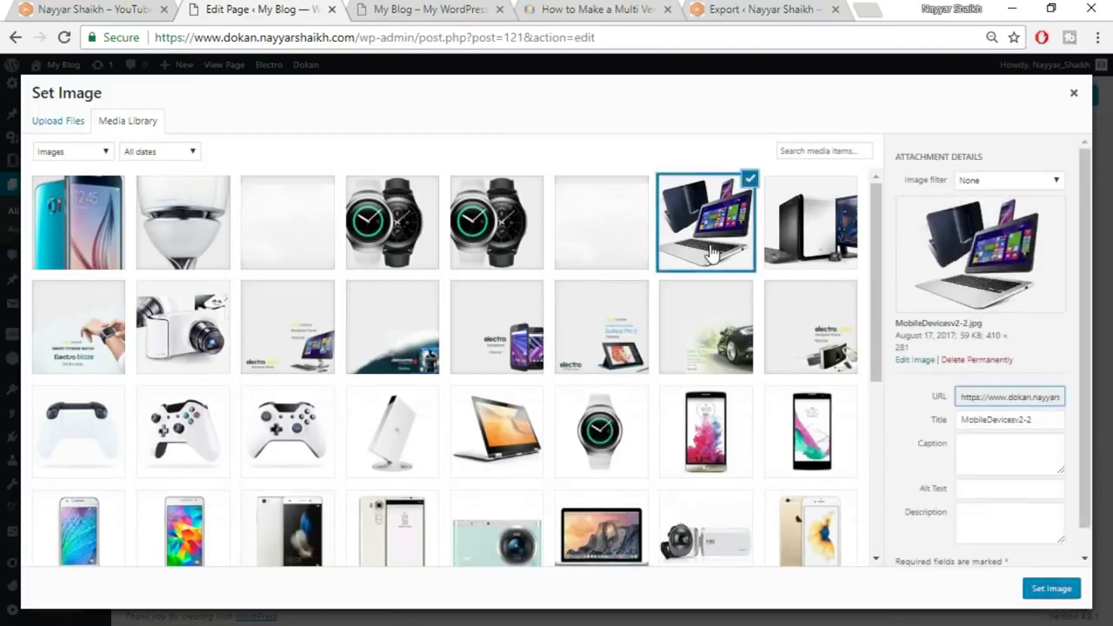
pyautogui.click(1050, 590)
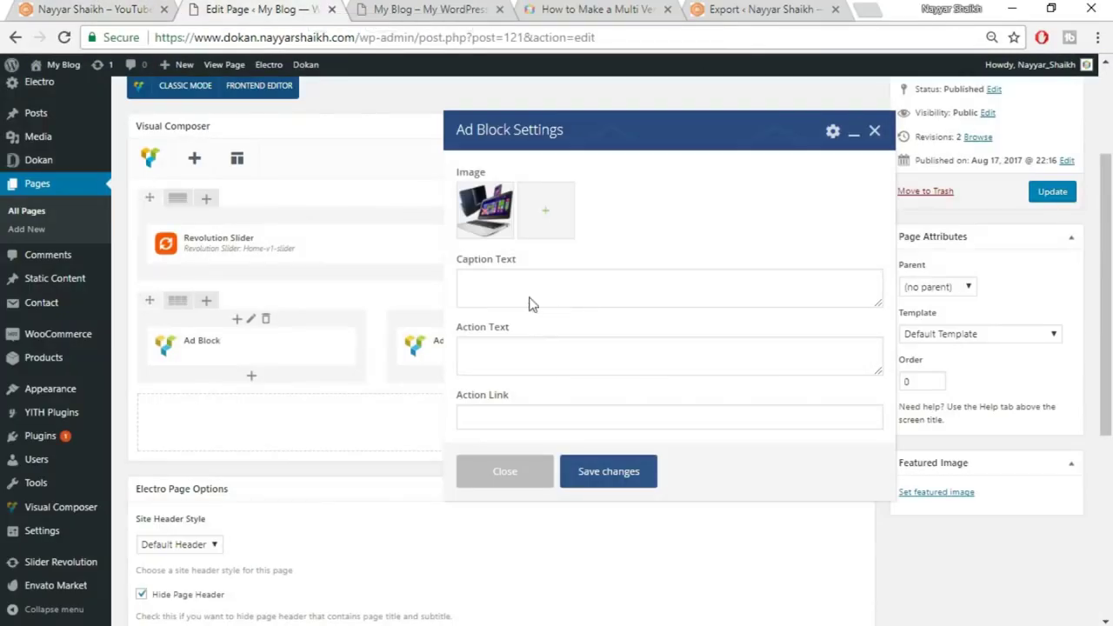
# Paste the caption 'TABLETS, SMARTPHONES AND MORE' and add <strong> bold tags.
pyautogui.click(530, 297)
pyautogui.hotkey('ctrl', 'v')
pyautogui.click(52, 9)
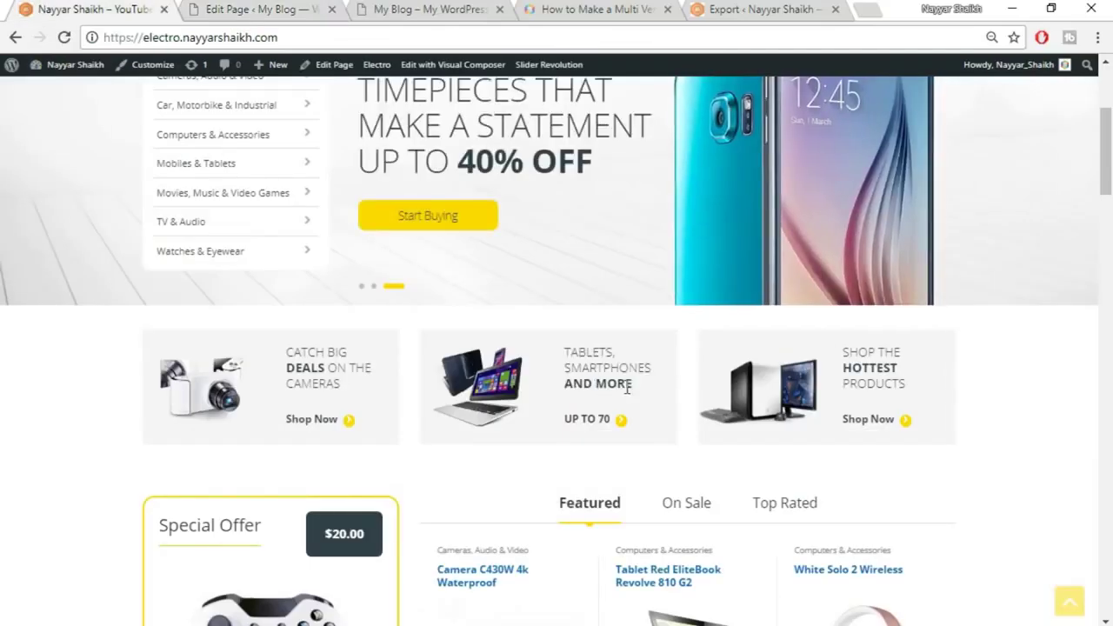
pyautogui.click(299, 6)
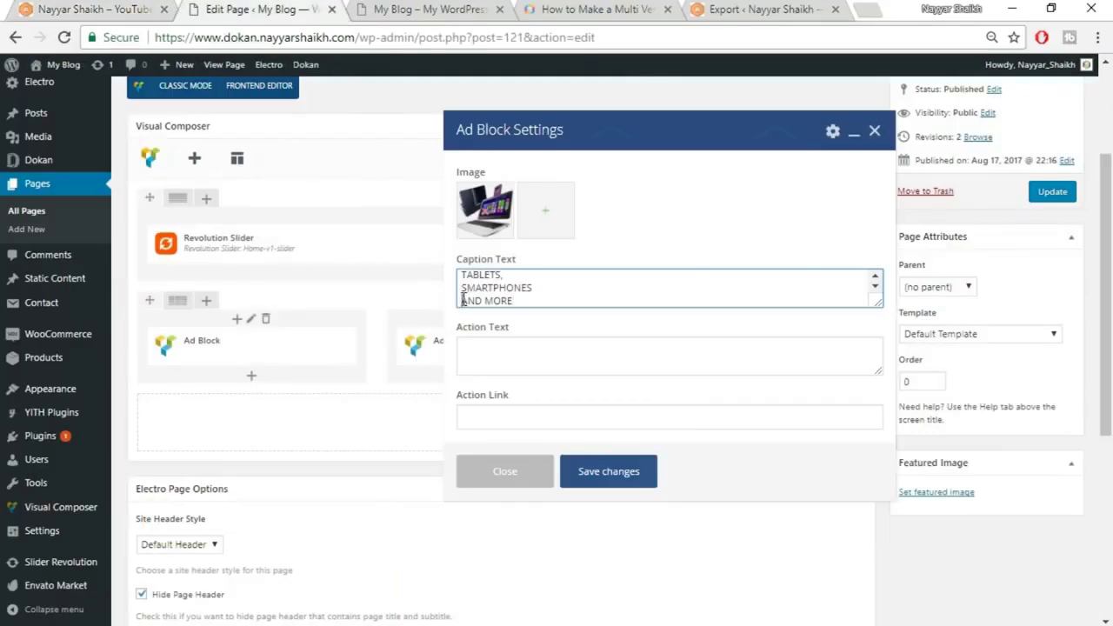
pyautogui.write('<strong>')
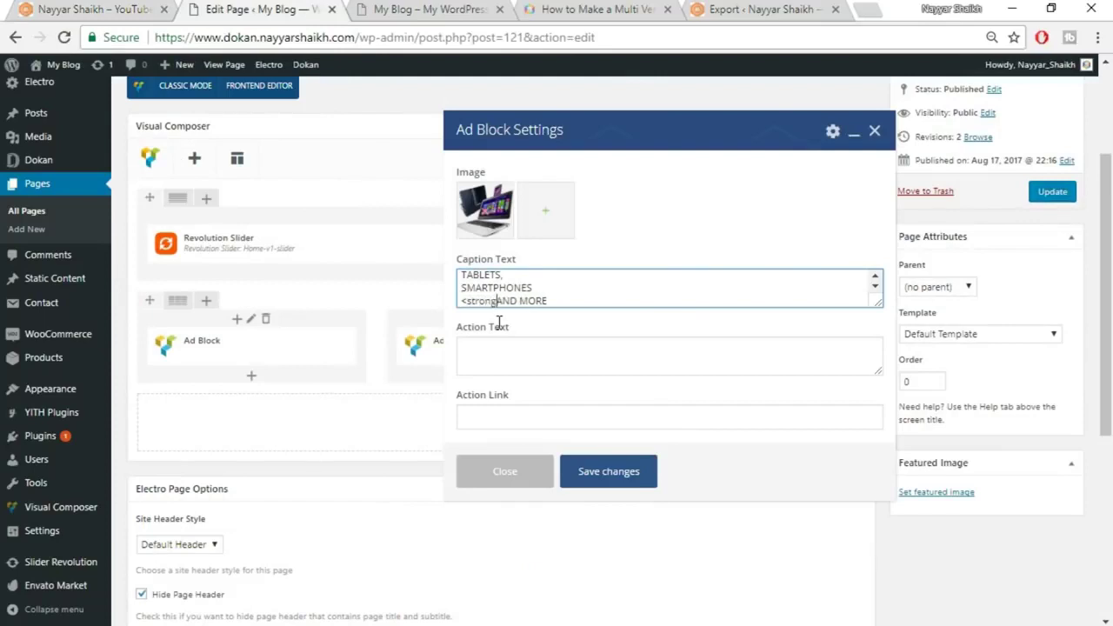
pyautogui.press('BackSpace')
pyautogui.write('>')
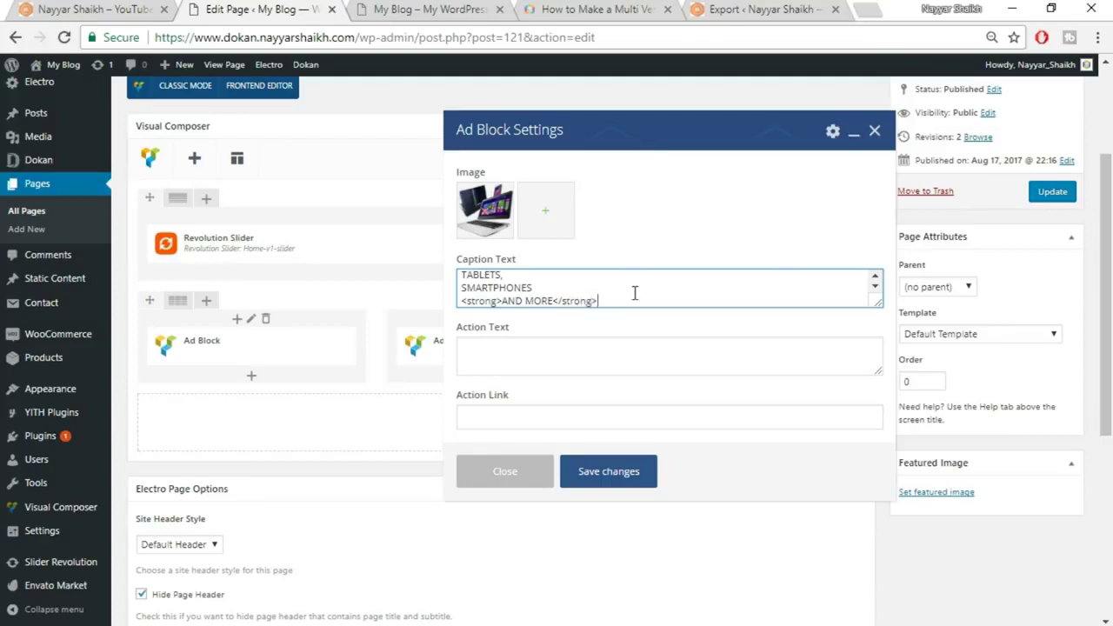
pyautogui.click(602, 362)
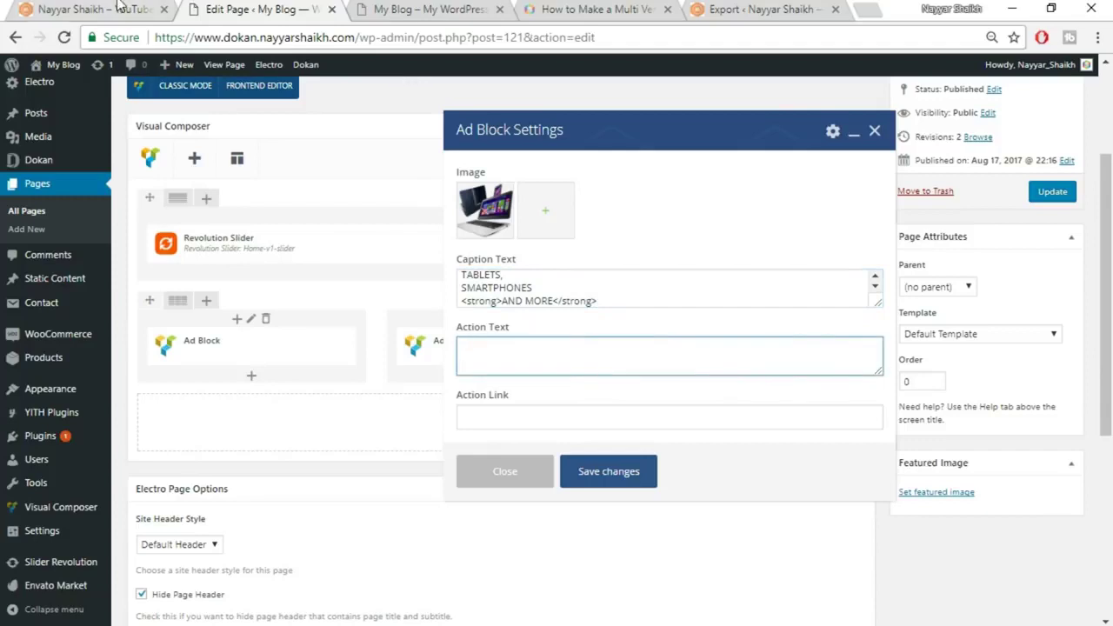
# Set action text 'UP TO 70' with action link '#' and save the Ad Block.
pyautogui.click(119, 7)
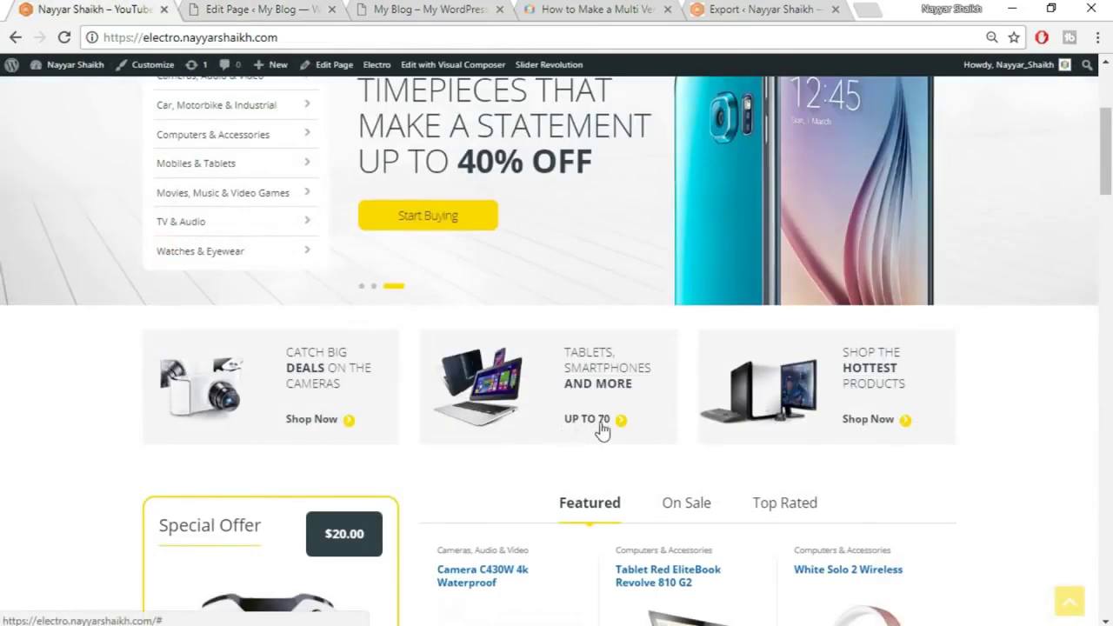
pyautogui.click(253, 9)
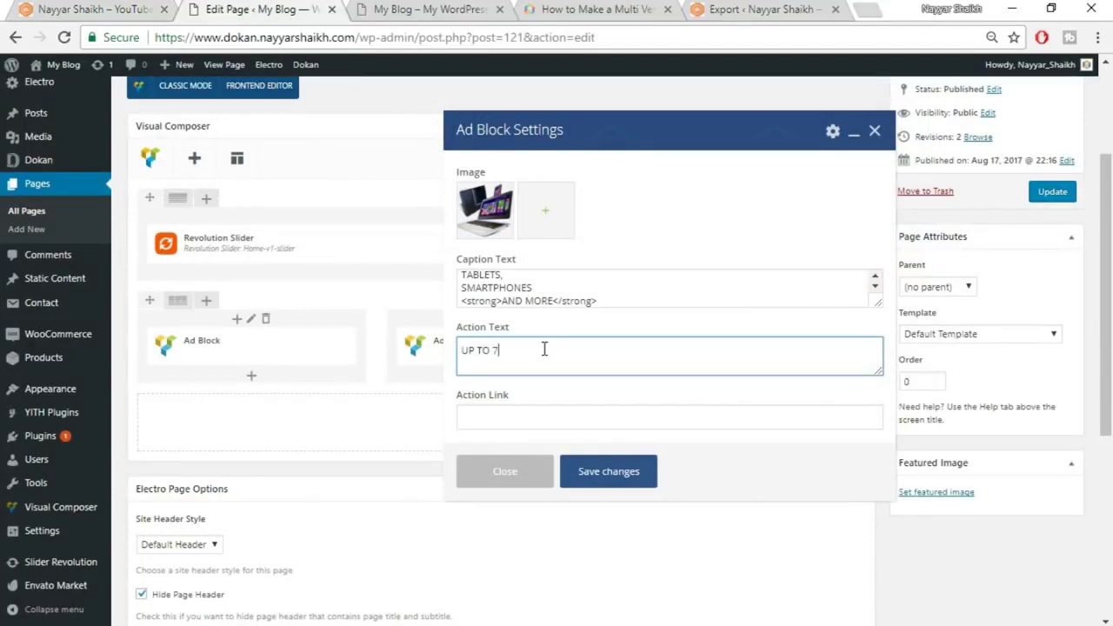
pyautogui.click(546, 414)
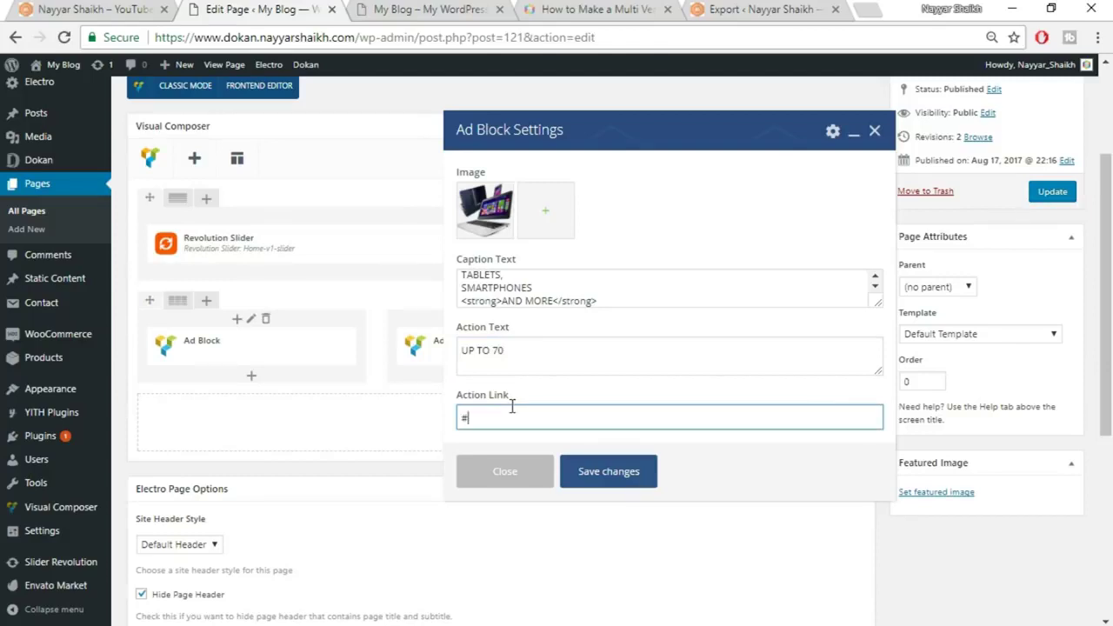
pyautogui.click(87, 7)
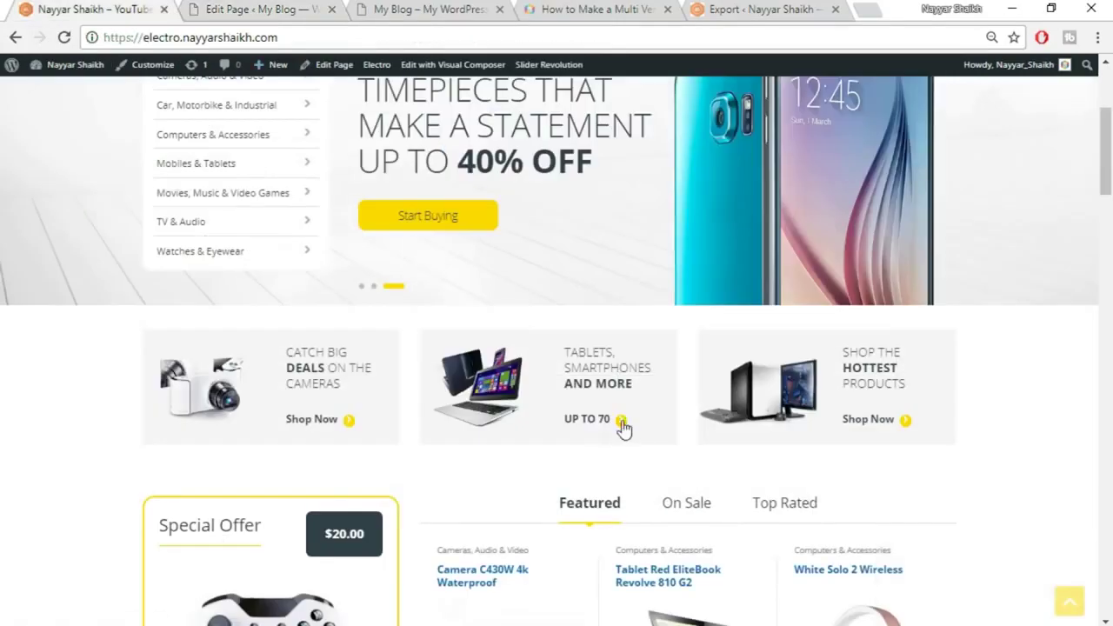
pyautogui.click(276, 9)
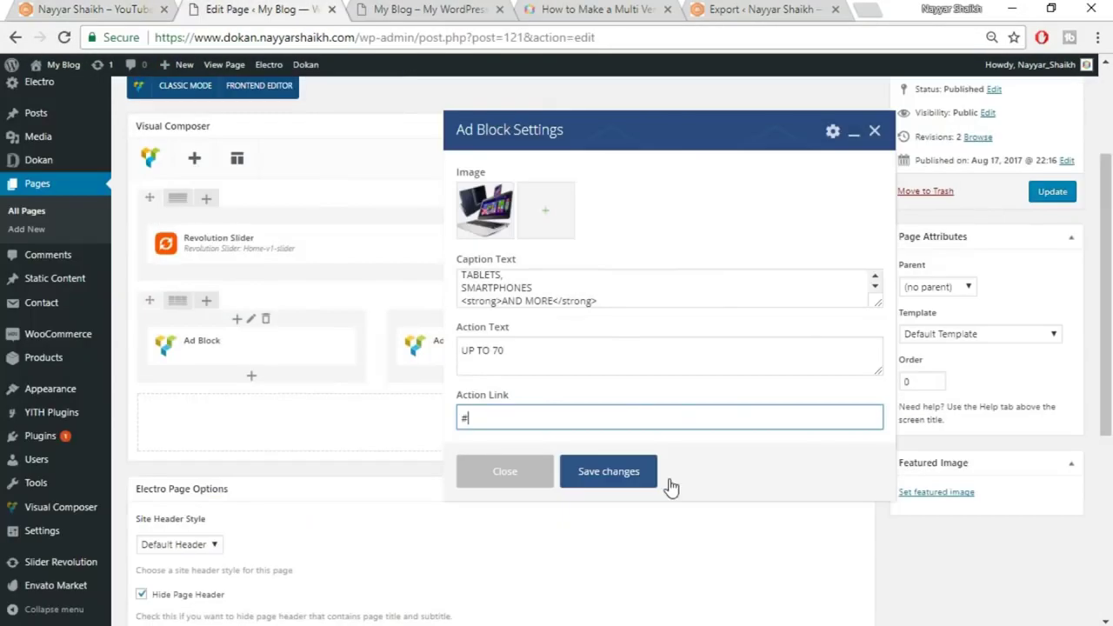
pyautogui.click(632, 474)
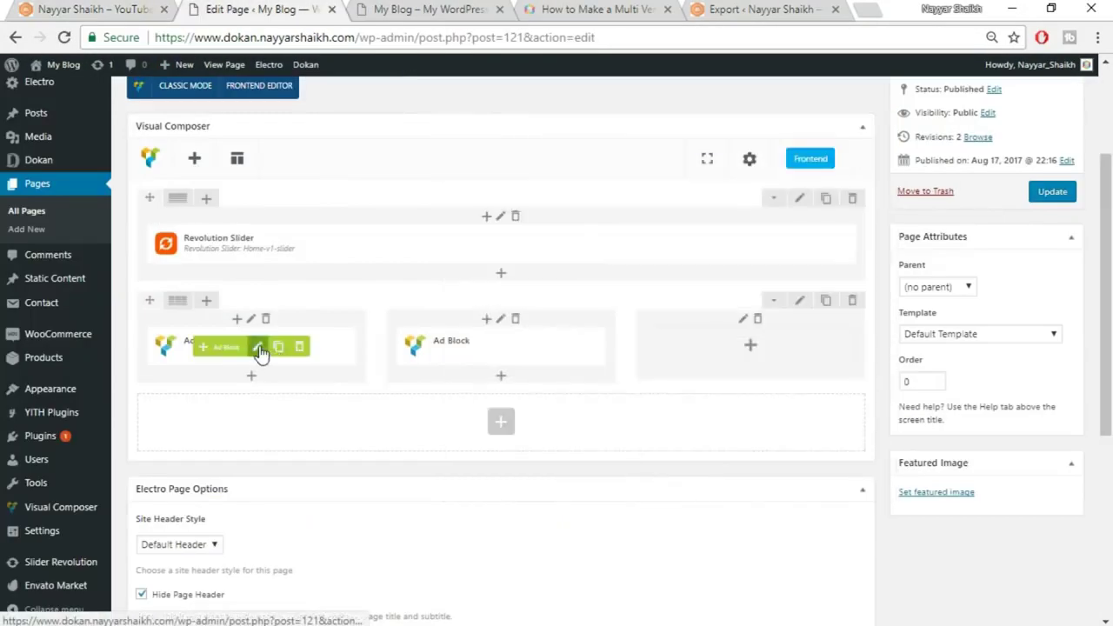
# Give the camera Ad Block action text 'SHOP NOW' with link '#' and save it.
pyautogui.click(259, 347)
pyautogui.click(129, 7)
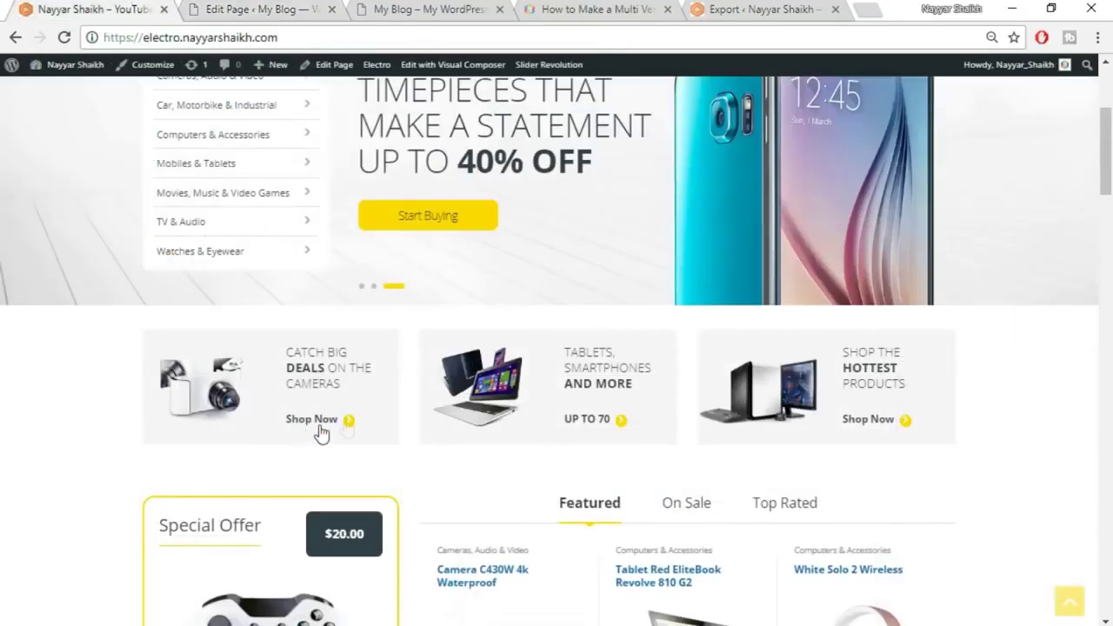
pyautogui.click(265, 9)
pyautogui.scroll(-3, 624, 380)
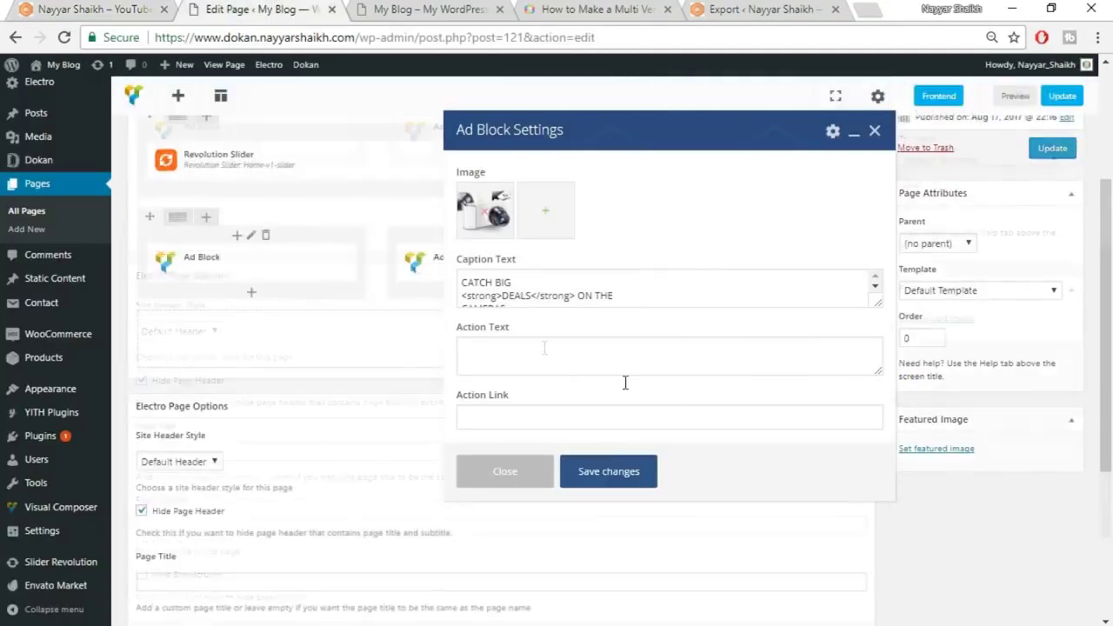
pyautogui.click(545, 348)
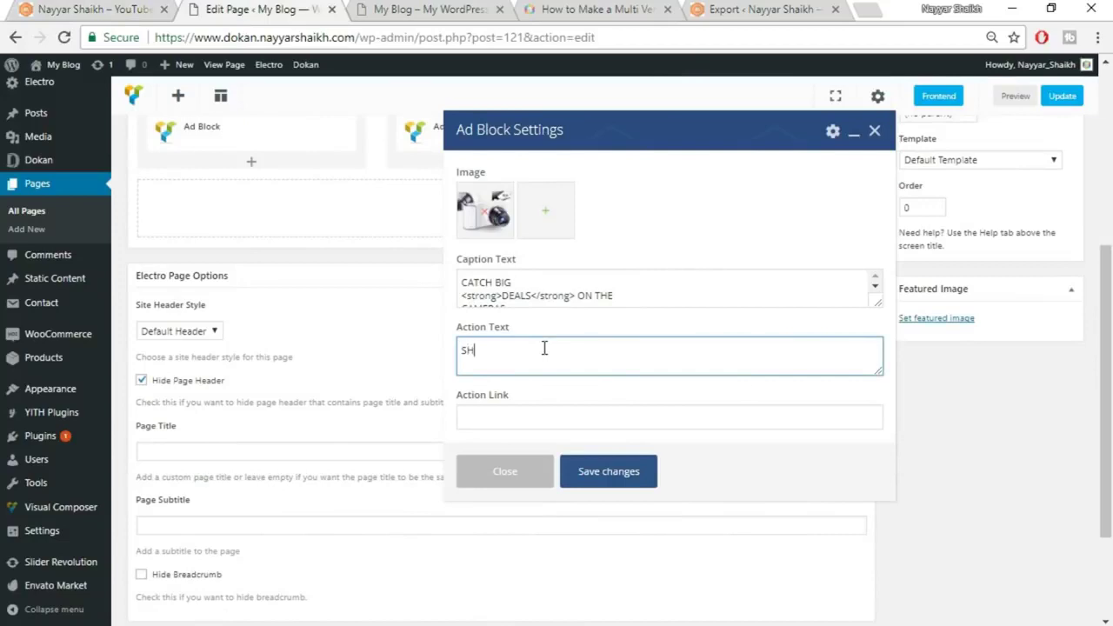
pyautogui.click(530, 406)
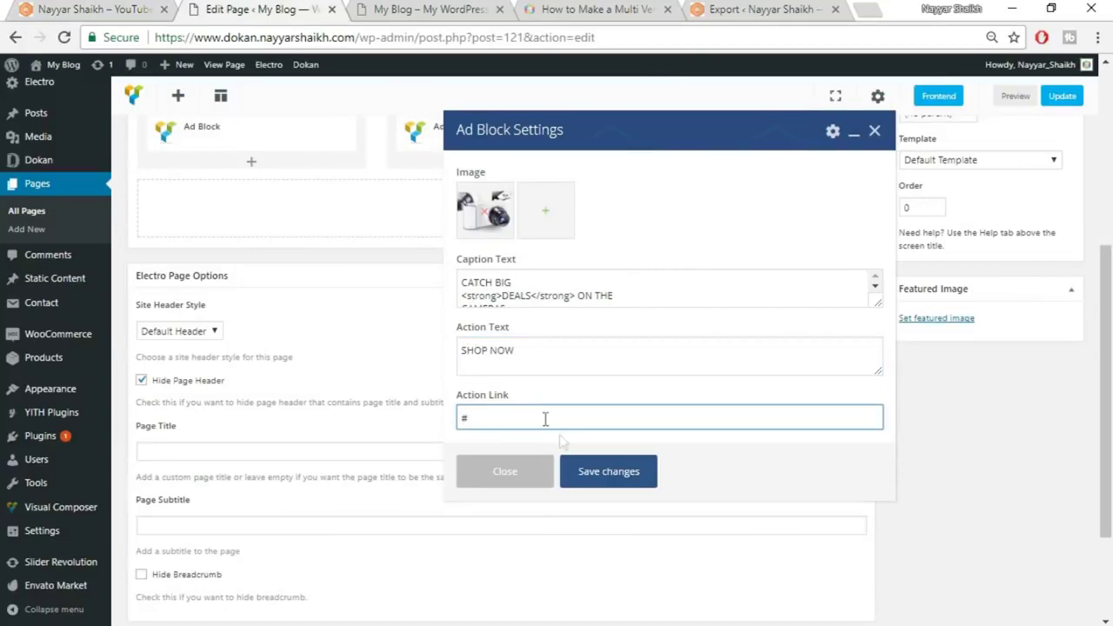
pyautogui.click(606, 472)
pyautogui.scroll(4, 618, 493)
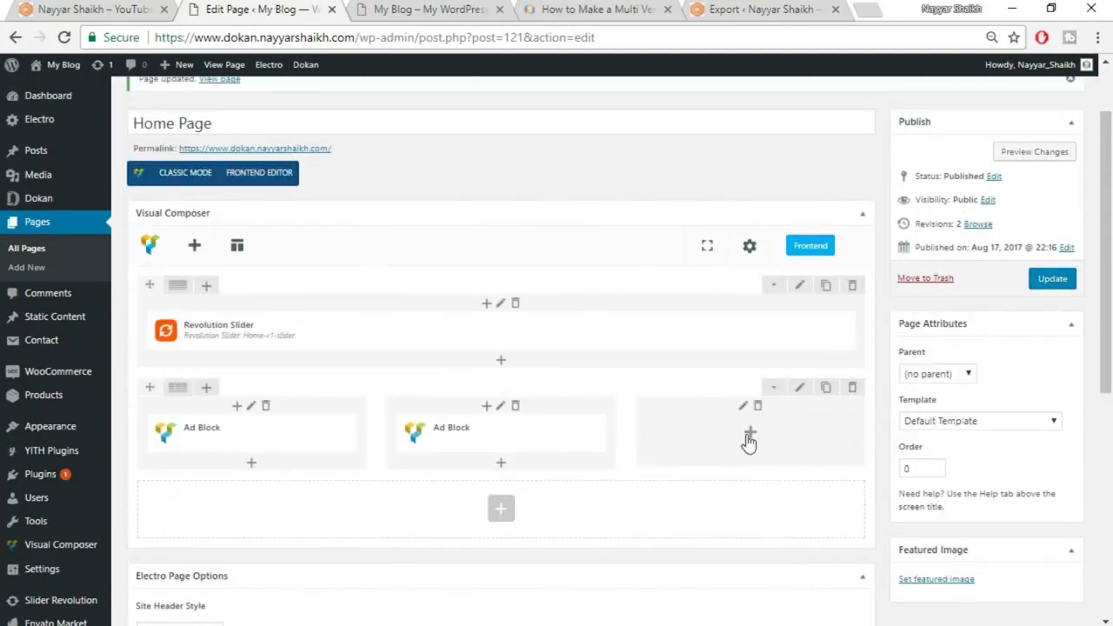
# Add an Ad Block to the third column and copy the demo caption 'SHOP THE HOTTEST PRODUCTS'.
pyautogui.click(749, 435)
pyautogui.write('a')
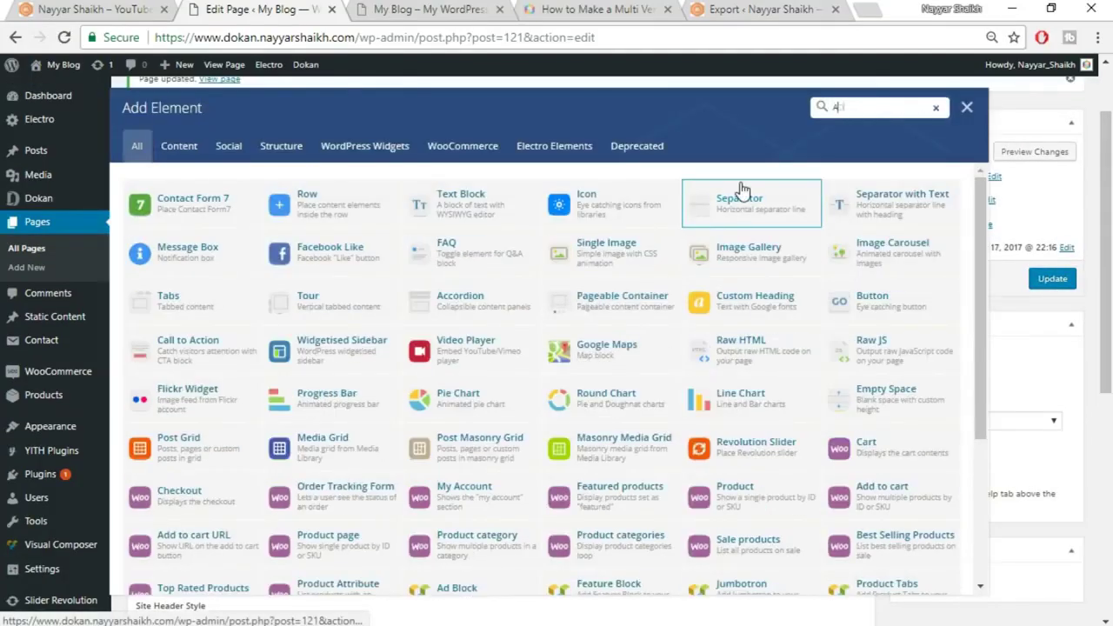
pyautogui.write('D')
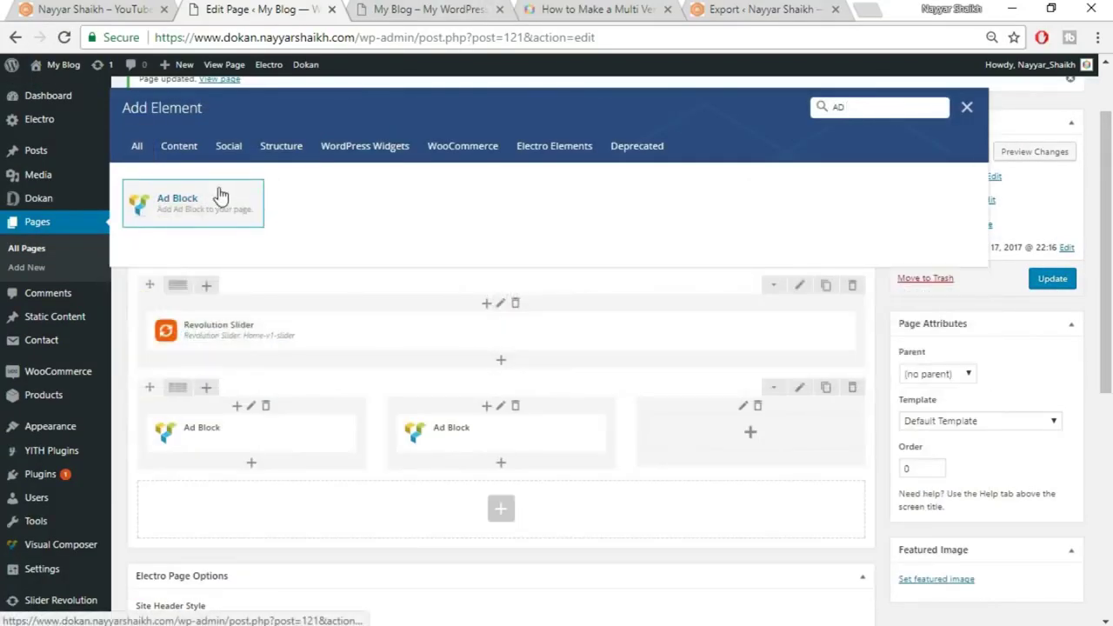
pyautogui.click(220, 197)
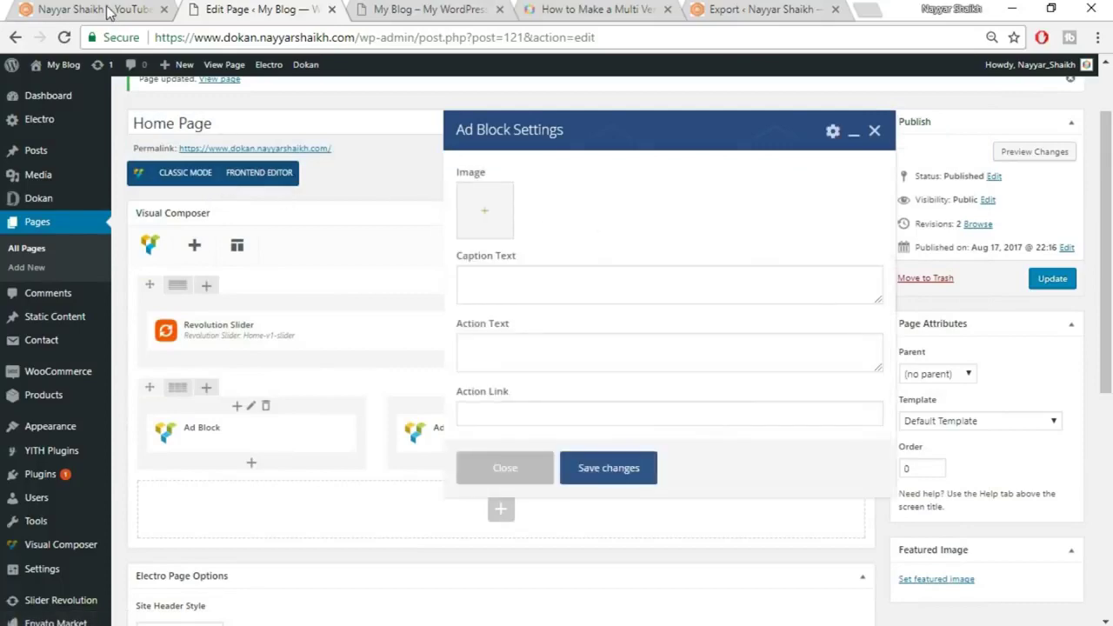
pyautogui.click(107, 11)
pyautogui.tripleClick(936, 392)
pyautogui.hotkey('ctrl', 'c')
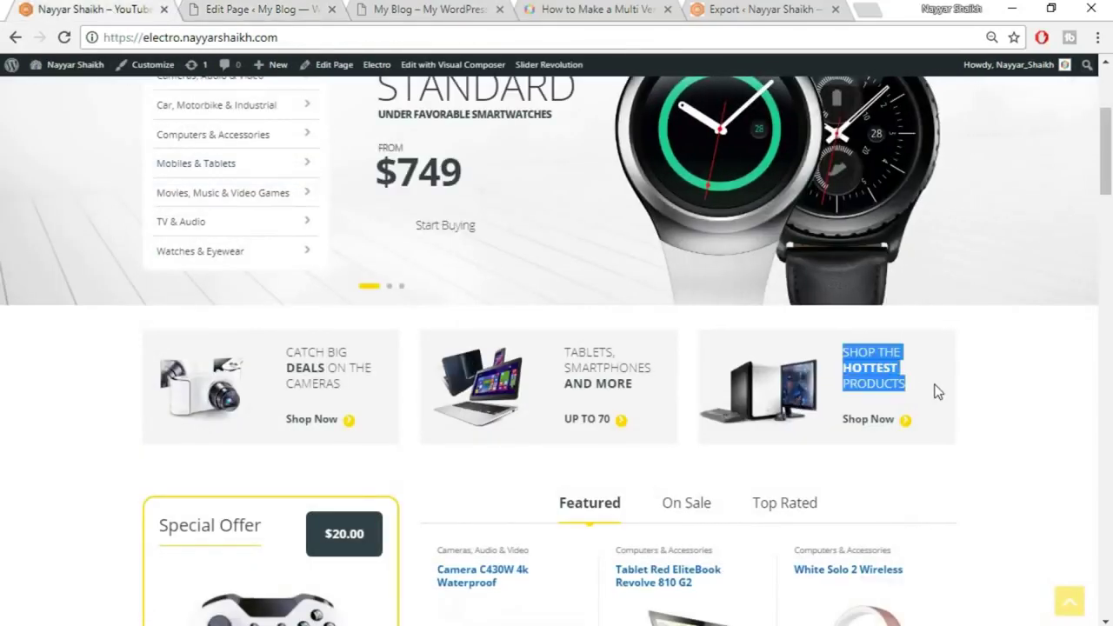
pyautogui.click(287, 9)
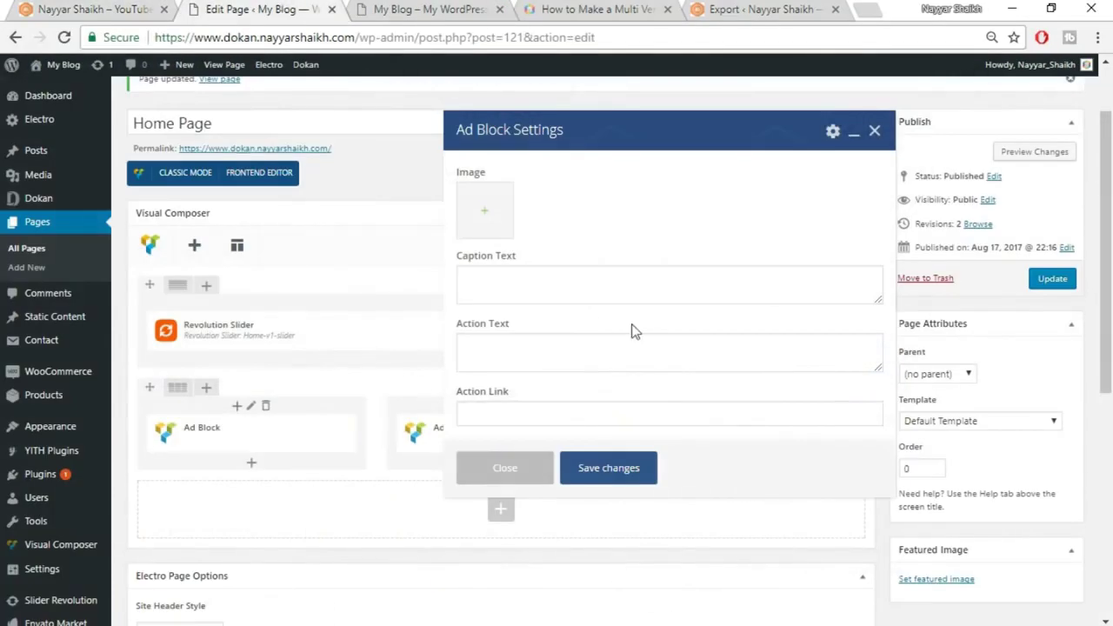
# Set the desktop PC image and paste the caption with HOTTEST wrapped in <strong>.
pyautogui.click(489, 229)
pyautogui.click(792, 243)
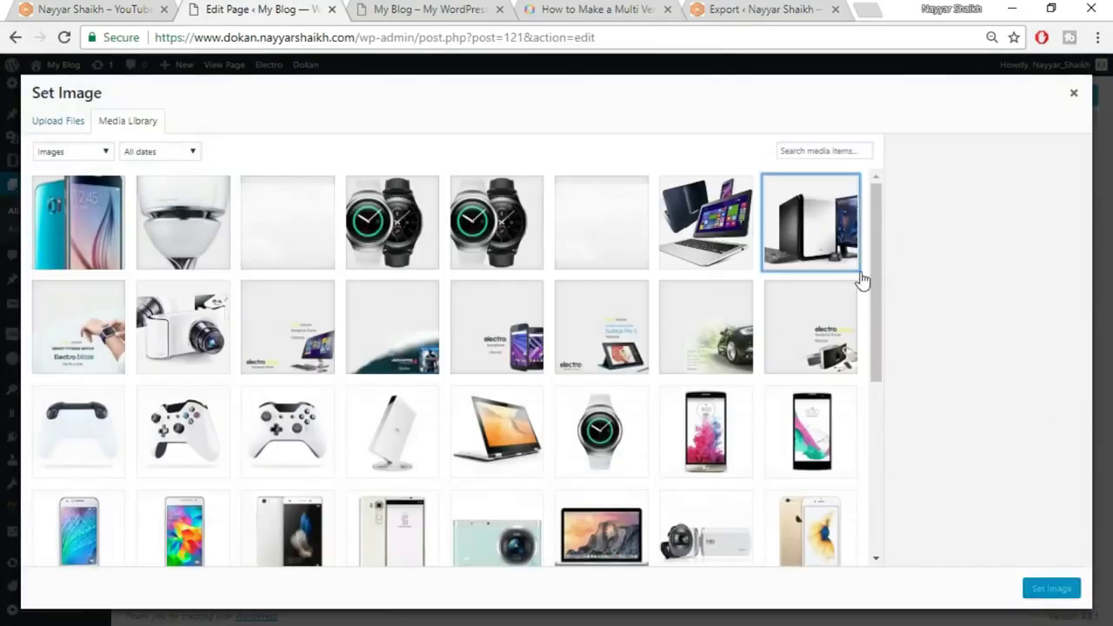
pyautogui.click(1052, 595)
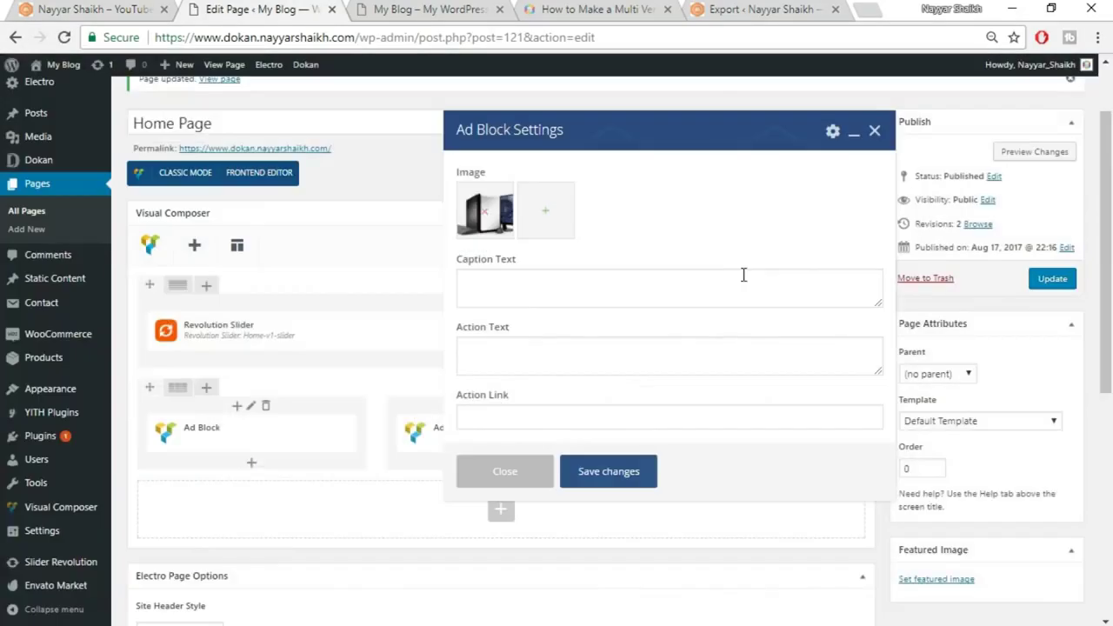
pyautogui.click(557, 287)
pyautogui.hotkey('ctrl', 'v')
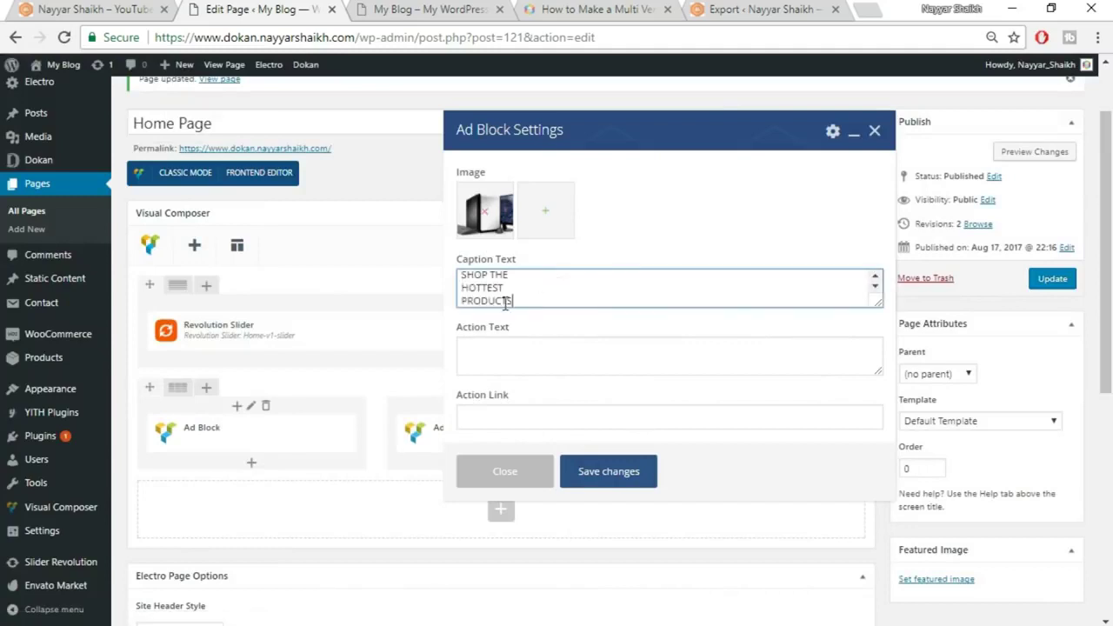
pyautogui.write('<strong>HOTTEST')
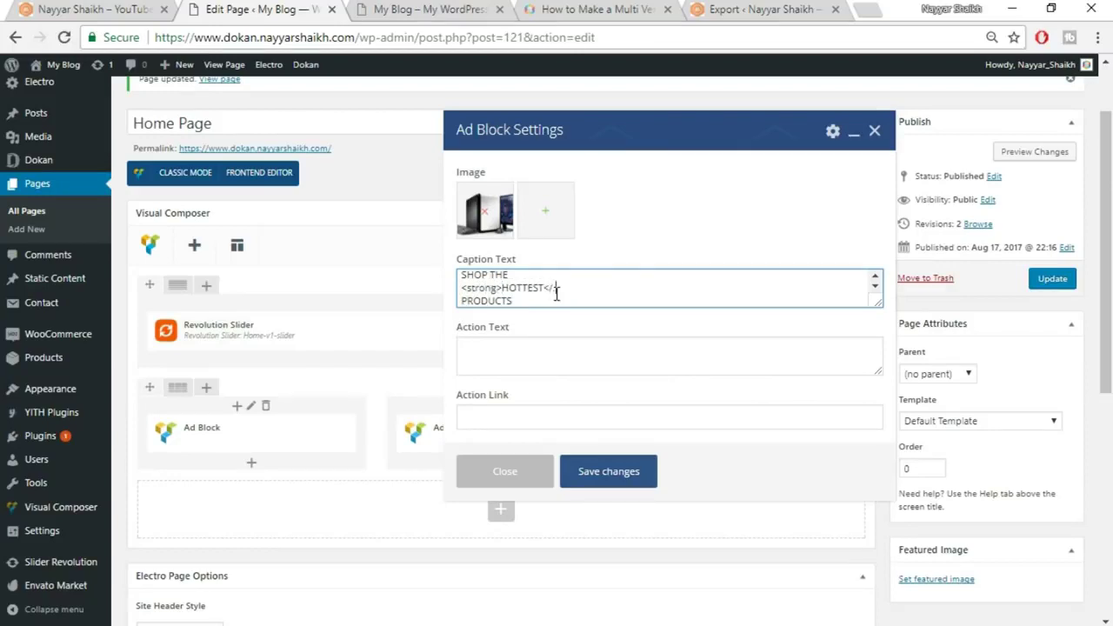
pyautogui.write('</stro')
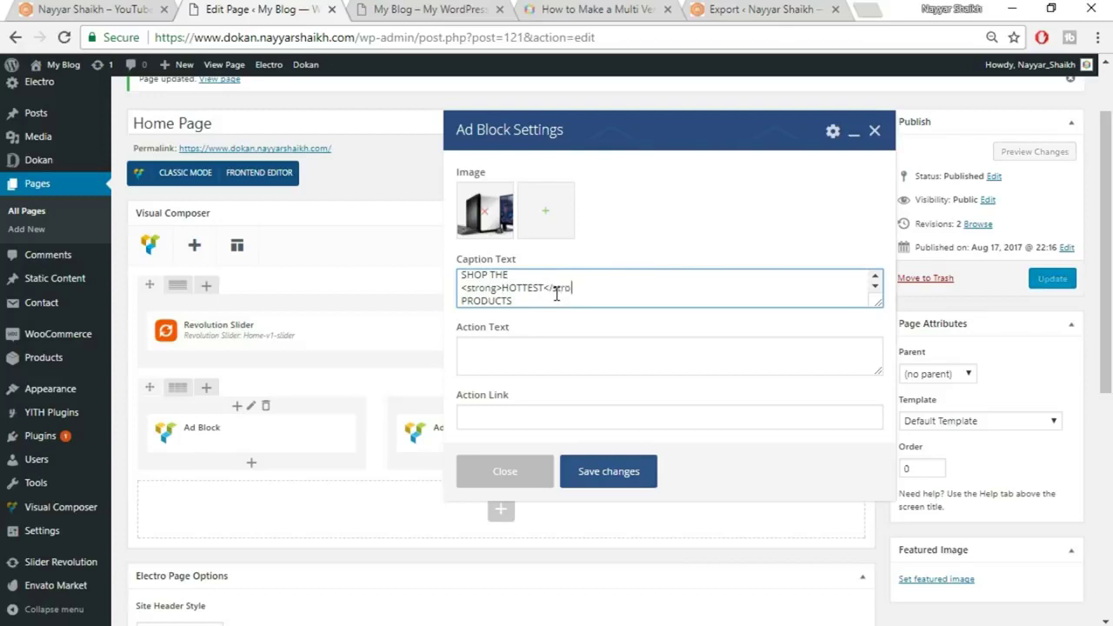
pyautogui.write('ng>')
# Add action text 'SHOP NOW' and an action link, save the Ad Block, and update the Home Page.
pyautogui.click(601, 347)
pyautogui.click(79, 8)
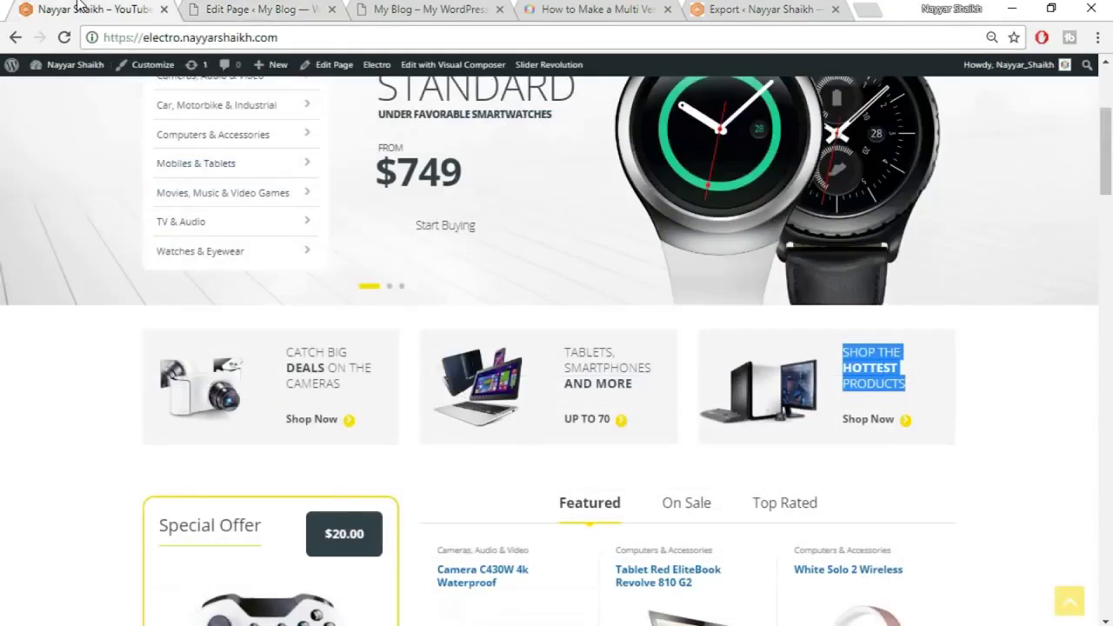
pyautogui.click(283, 9)
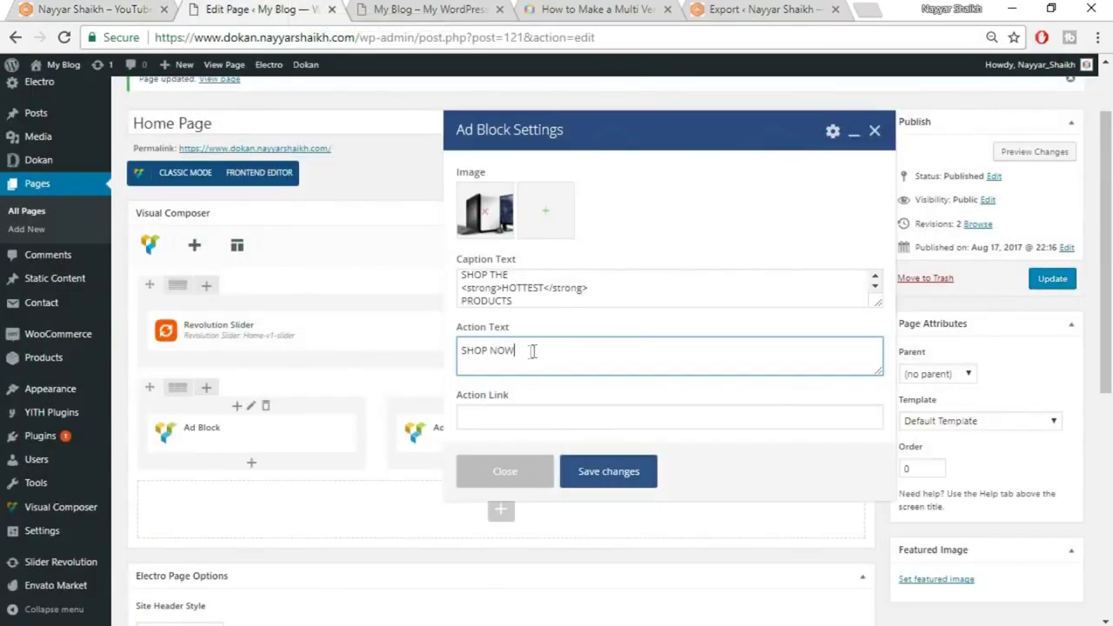
pyautogui.click(555, 416)
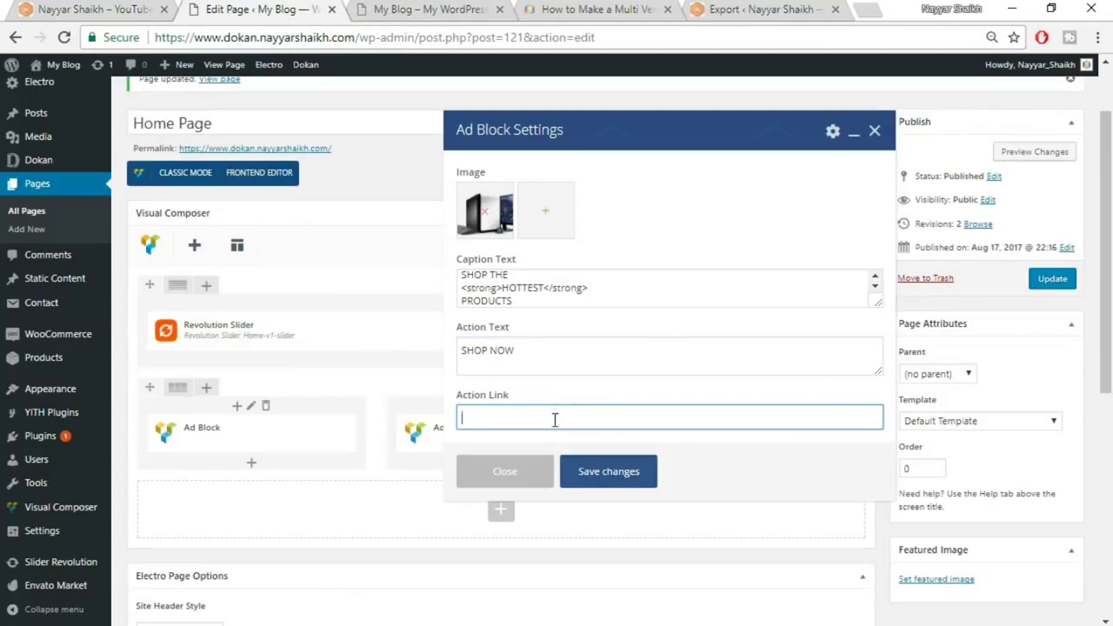
pyautogui.click(609, 472)
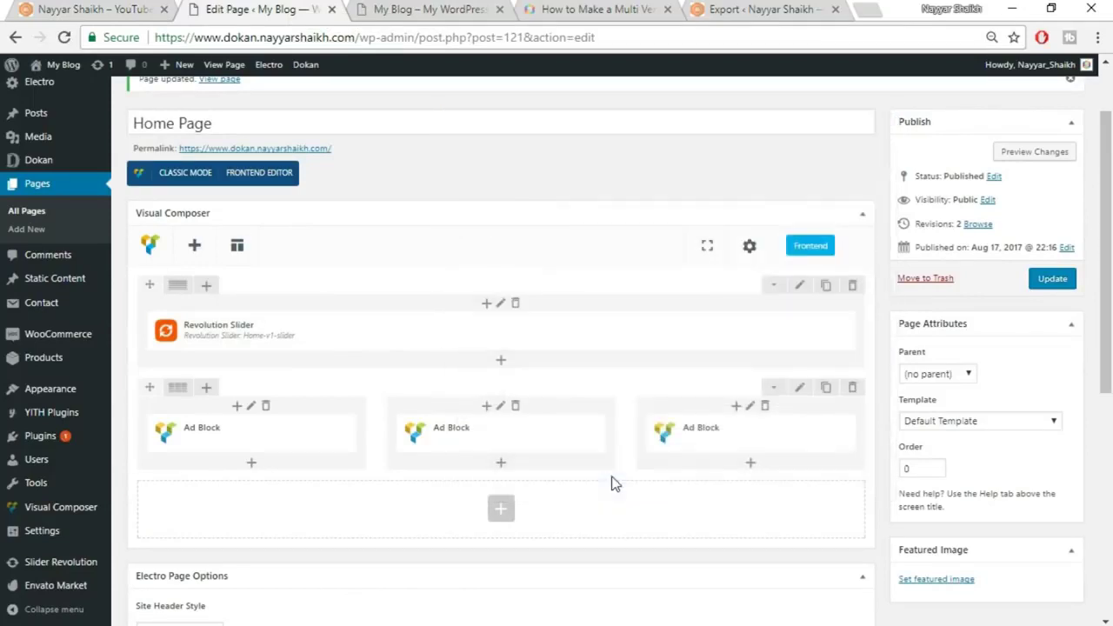
pyautogui.click(1052, 280)
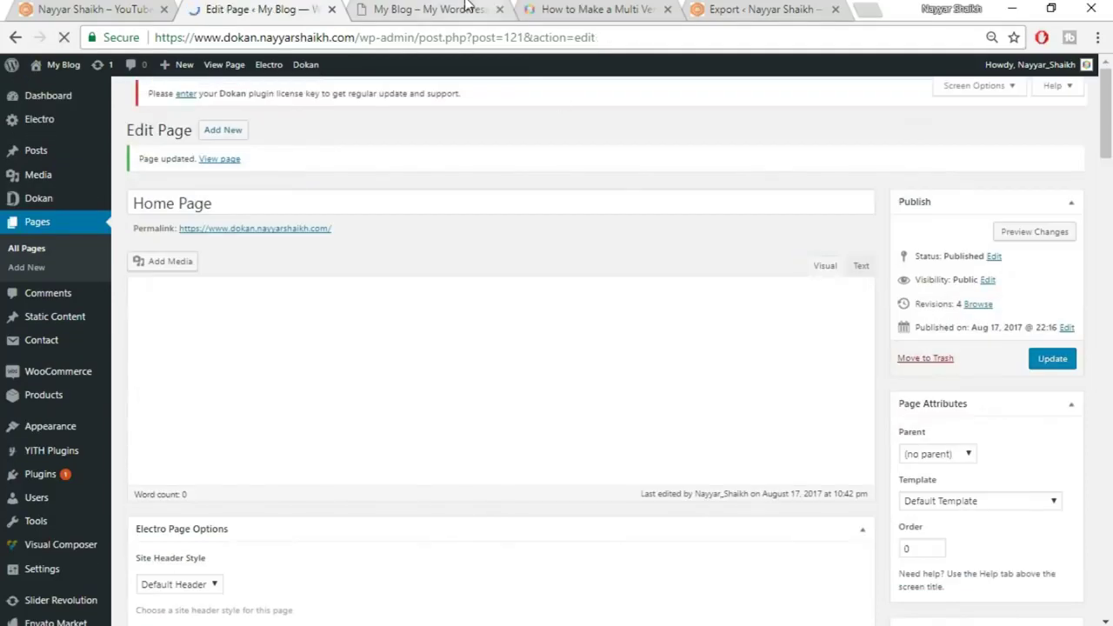
# Reload the live storefront home page and scroll down to the new promo banners.
pyautogui.click(469, 9)
pyautogui.click(475, 37)
pyautogui.press('Return')
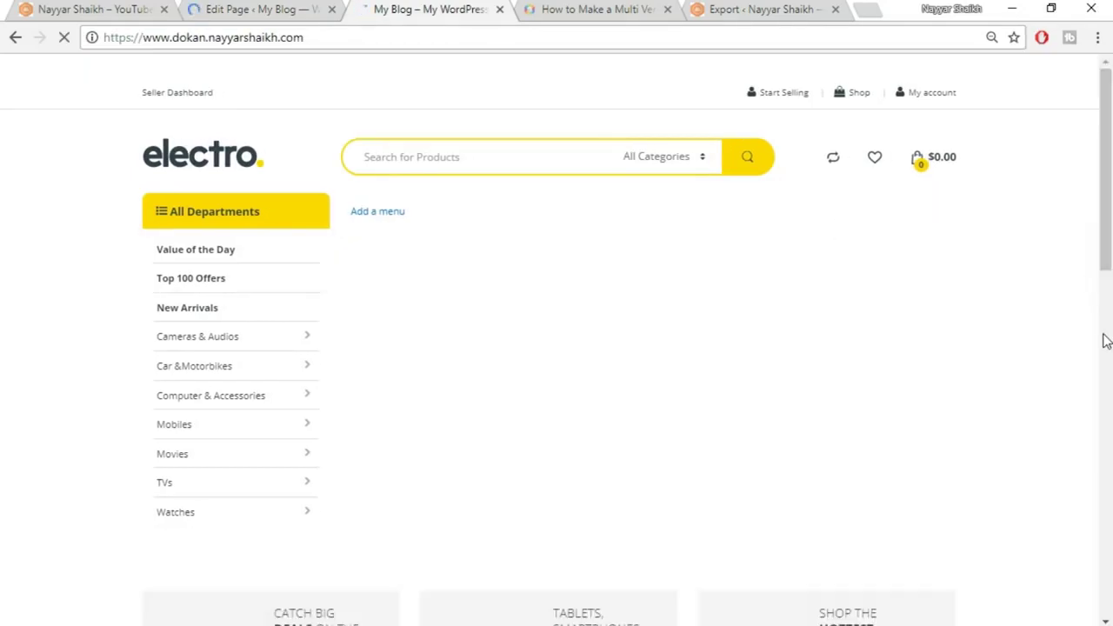
pyautogui.scroll(-3, 1105, 341)
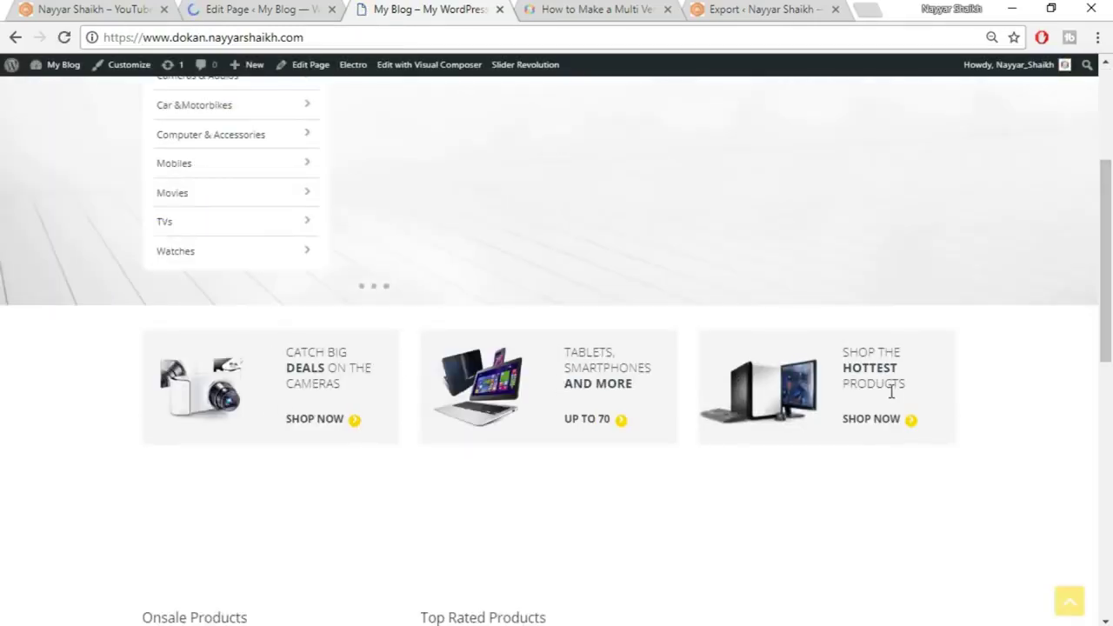
# Compare the three promo banners against the Electro demo home page.
pyautogui.click(167, 7)
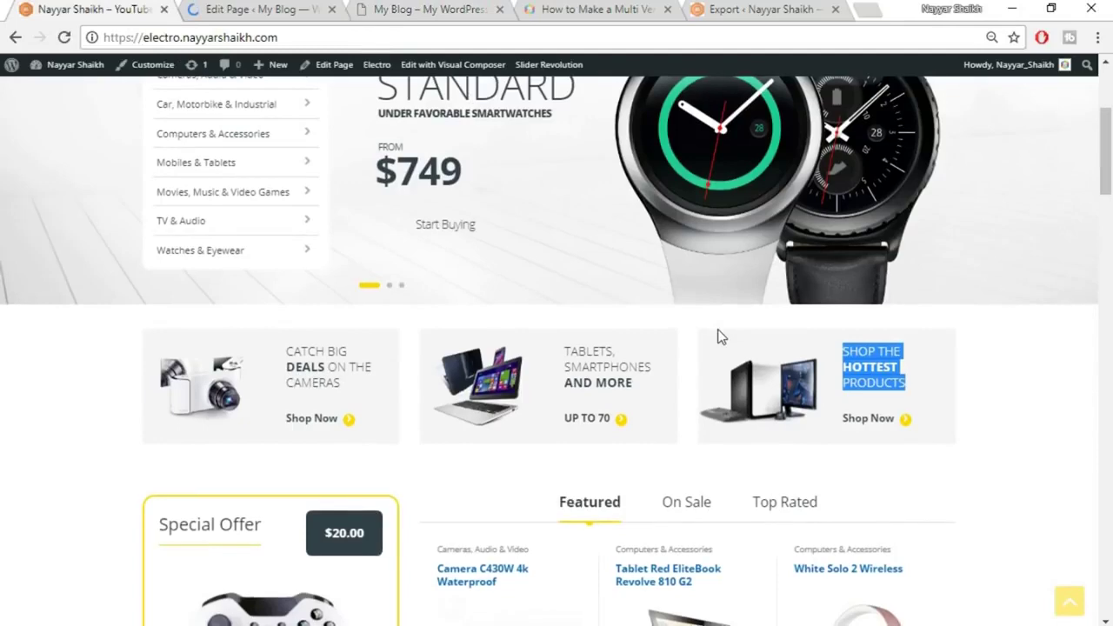
pyautogui.scroll(-3, 719, 331)
pyautogui.scroll(-2, 330, 360)
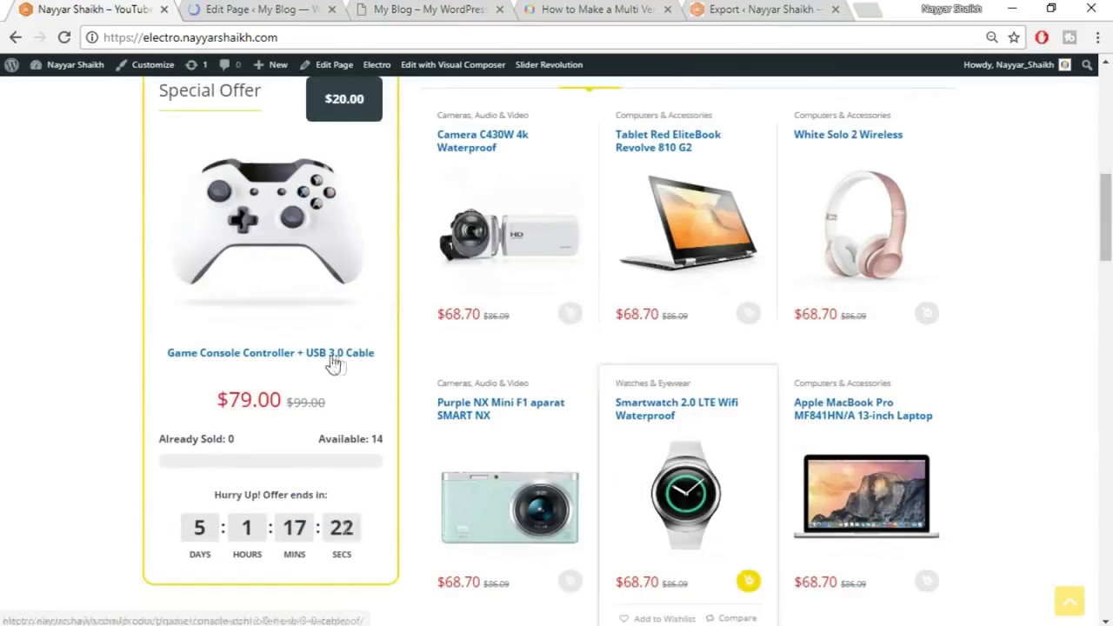
pyautogui.scroll(1, 340, 366)
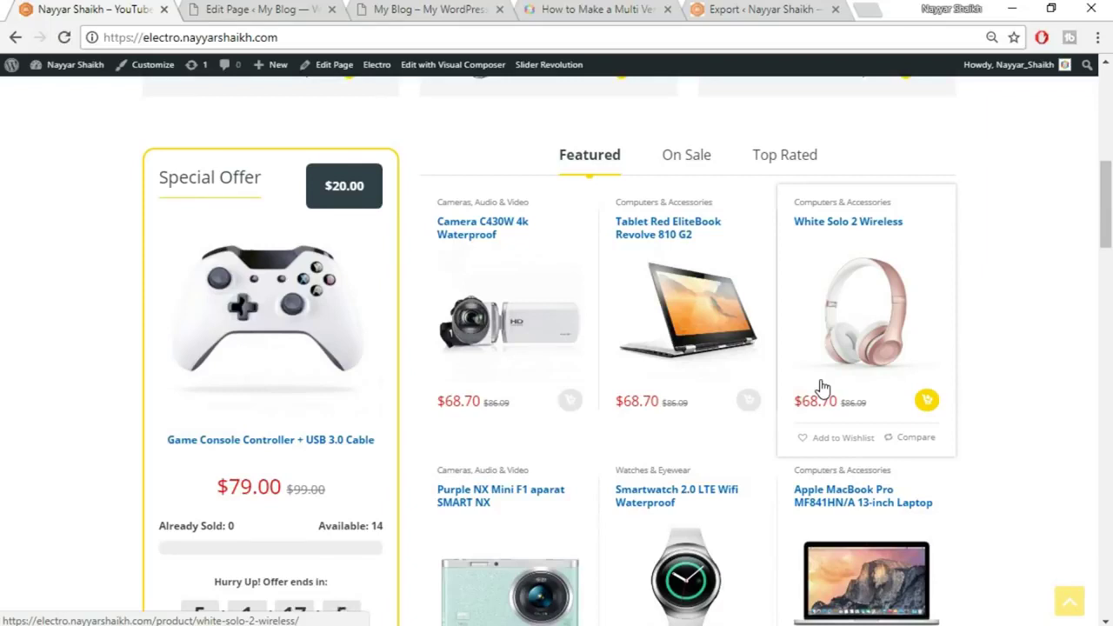
pyautogui.click(278, 10)
# Start a new product titled 'Tablet Red EliteBook Revolve 810 G2', copied from the live product page.
pyautogui.moveTo(17, 402)
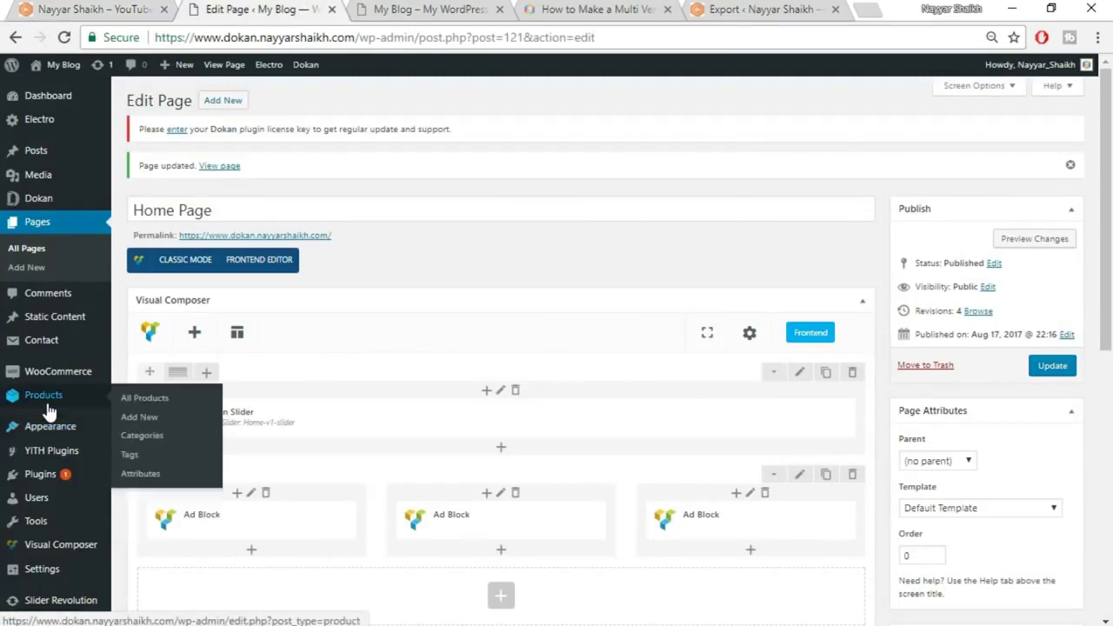
pyautogui.click(143, 423)
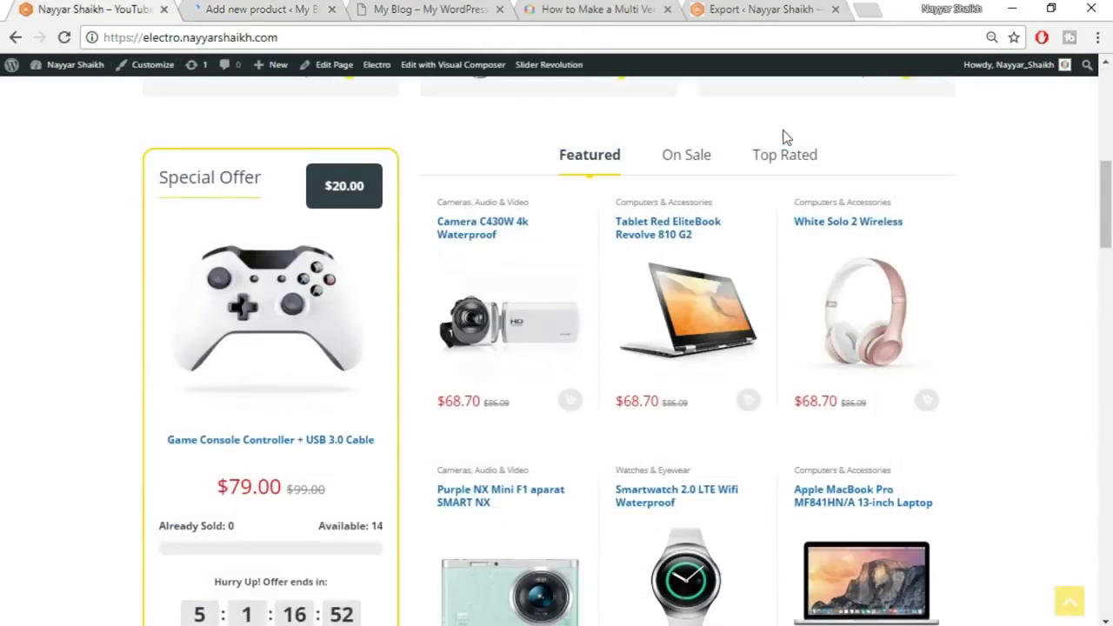
pyautogui.click(715, 269)
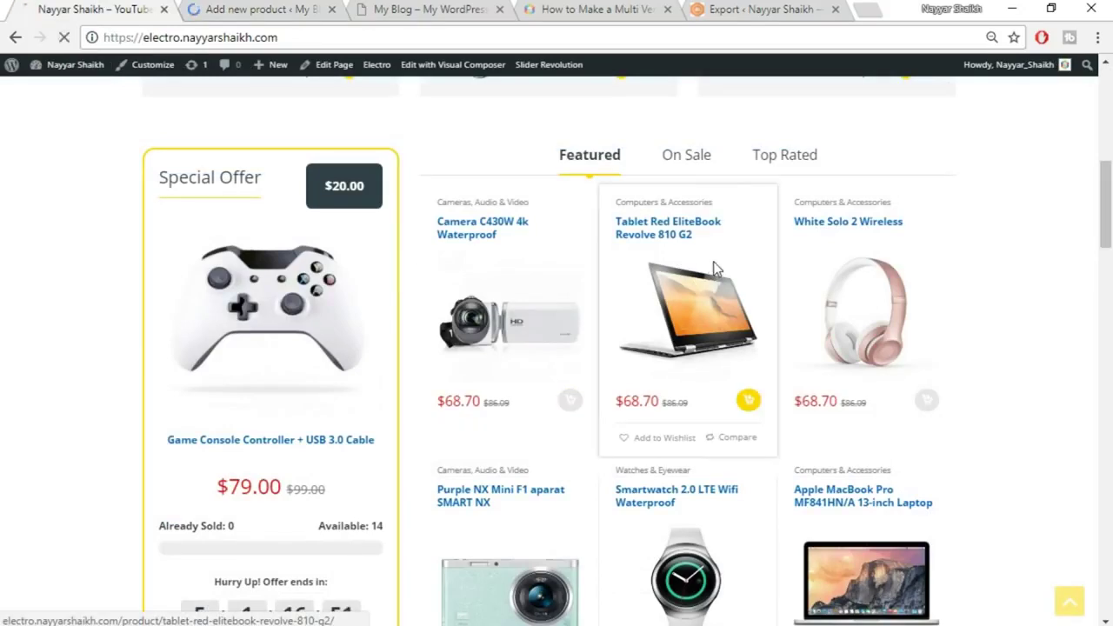
pyautogui.moveTo(614, 338); pyautogui.dragTo(920, 342)
pyautogui.hotkey('ctrl', 'c')
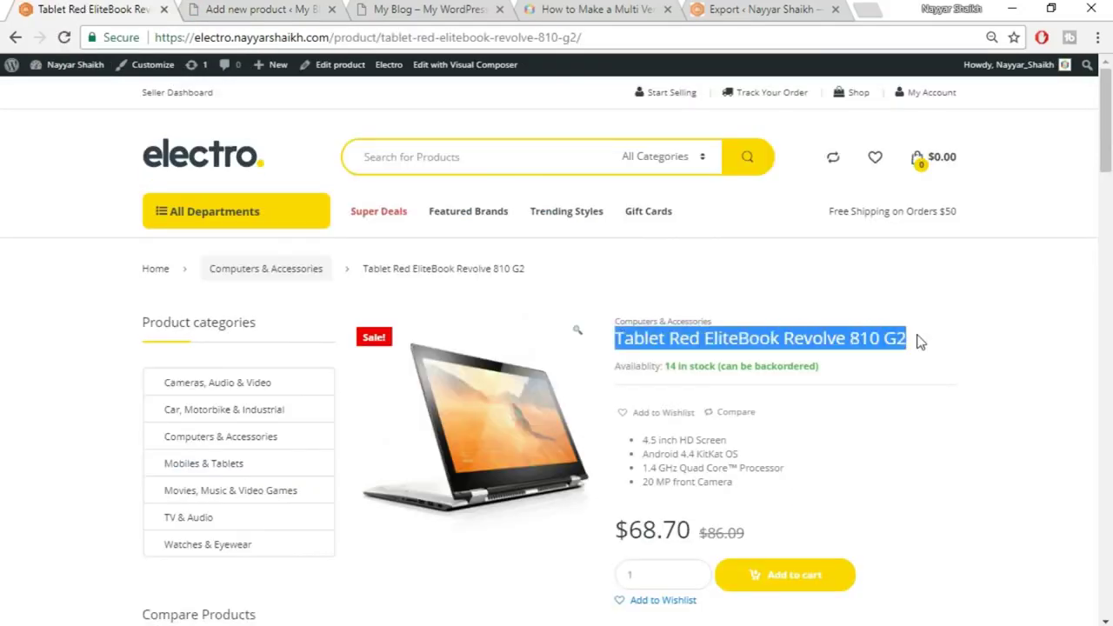
pyautogui.click(303, 8)
pyautogui.hotkey('ctrl', 'v')
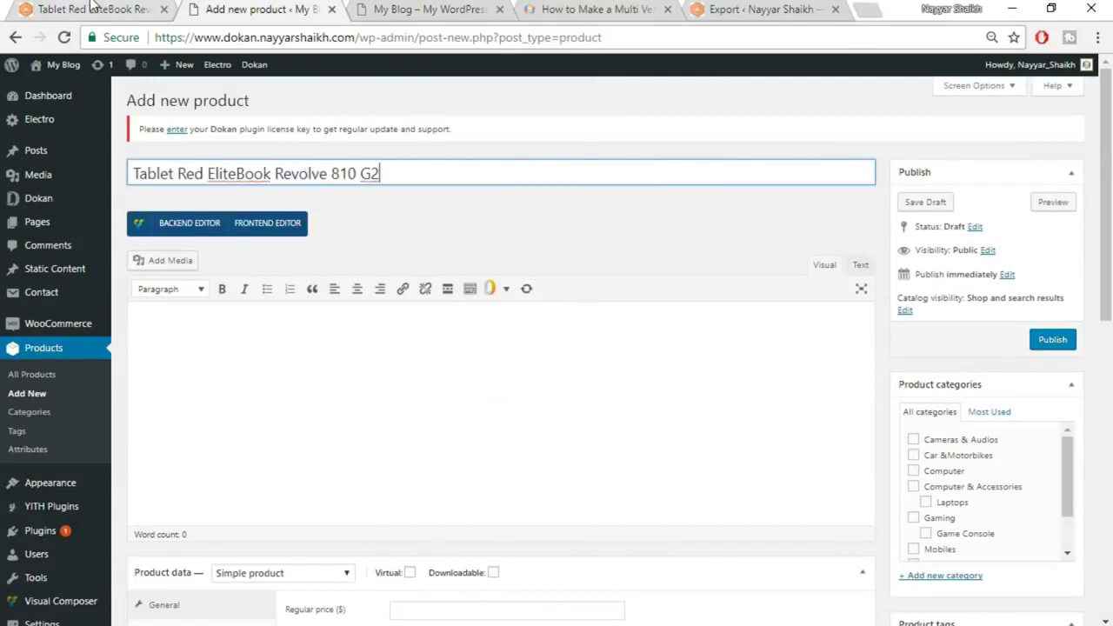
# Paste the four feature bullets from the live page into the short description.
pyautogui.click(94, 9)
pyautogui.moveTo(634, 440); pyautogui.dragTo(771, 493)
pyautogui.hotkey('ctrl', 'c')
pyautogui.click(290, 9)
pyautogui.scroll(-8, 788, 376)
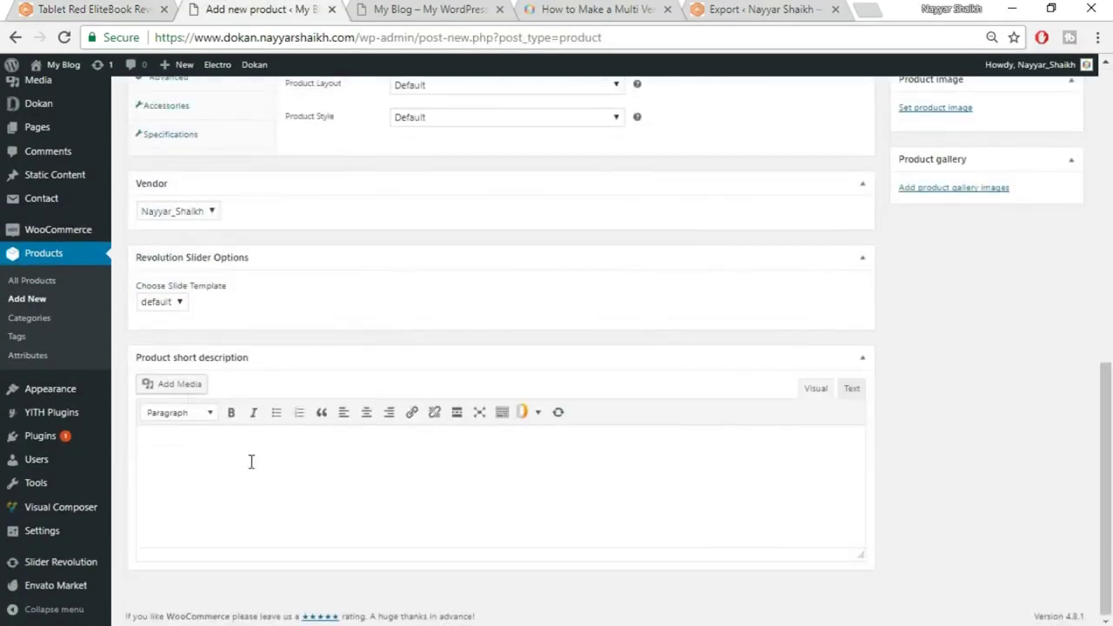
pyautogui.click(286, 478)
pyautogui.hotkey('ctrl', 'v')
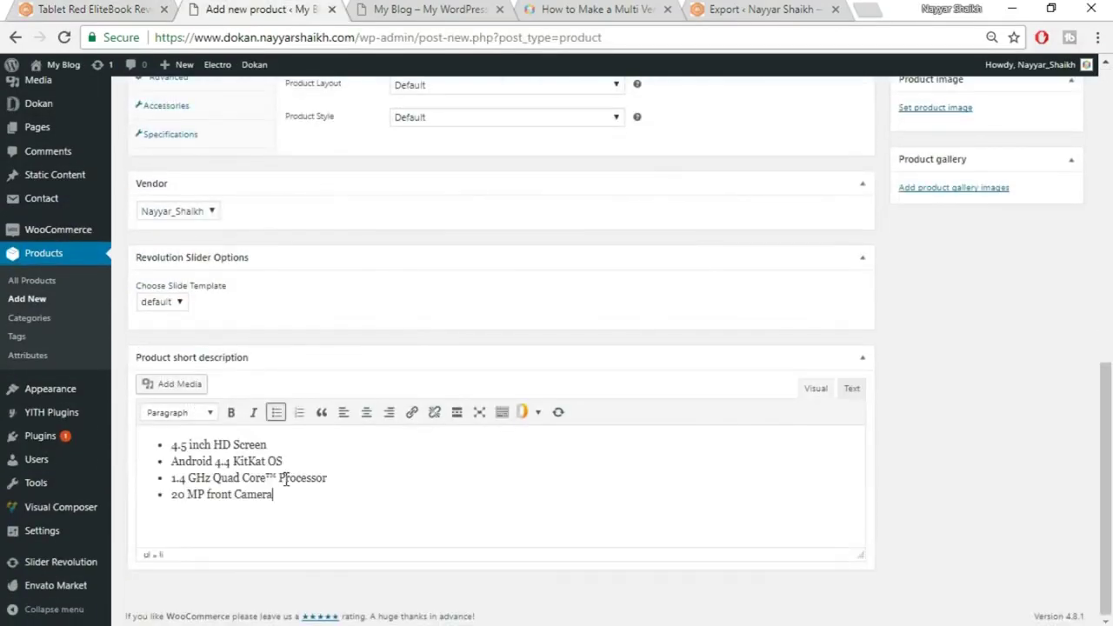
# Enter 68 as the product's regular price.
pyautogui.click(87, 8)
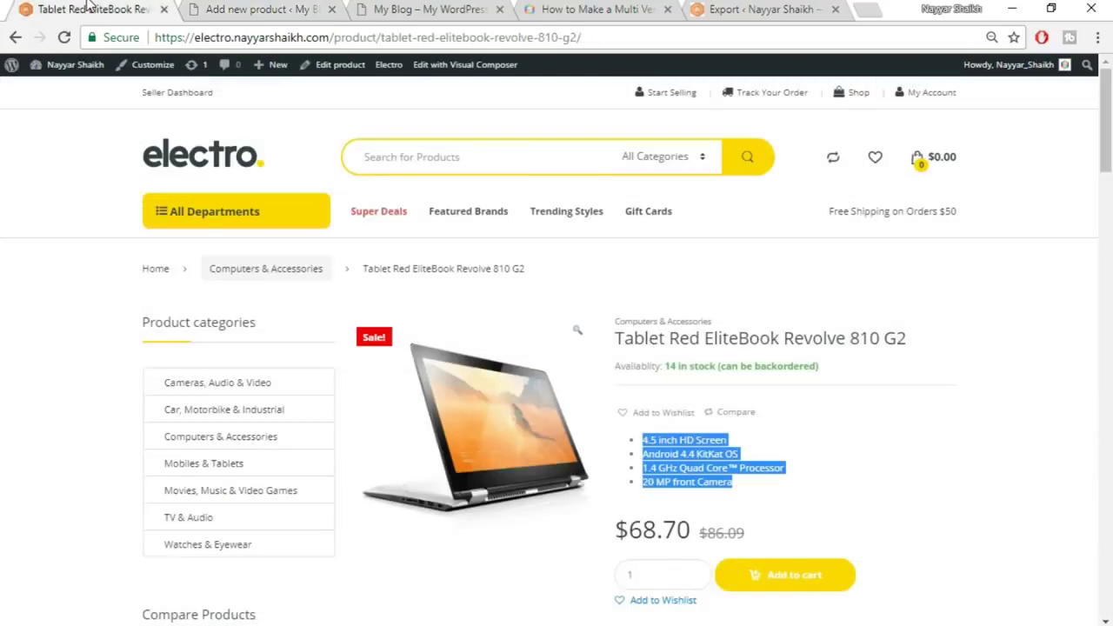
pyautogui.click(262, 9)
pyautogui.scroll(4, 887, 377)
pyautogui.scroll(5, 887, 377)
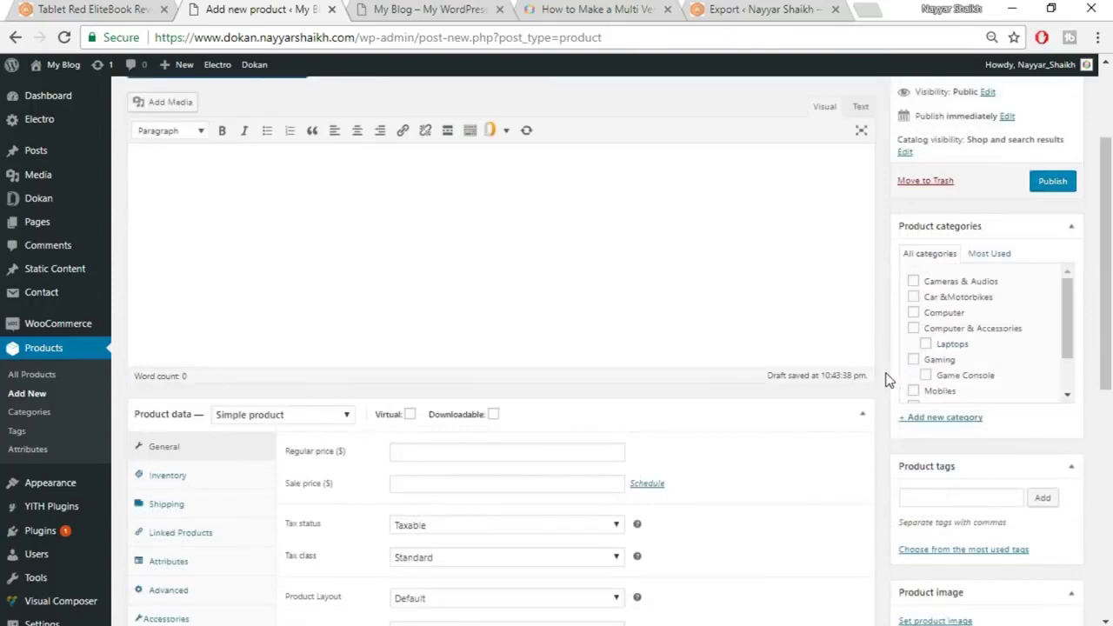
pyautogui.scroll(-3, 920, 416)
pyautogui.click(493, 519)
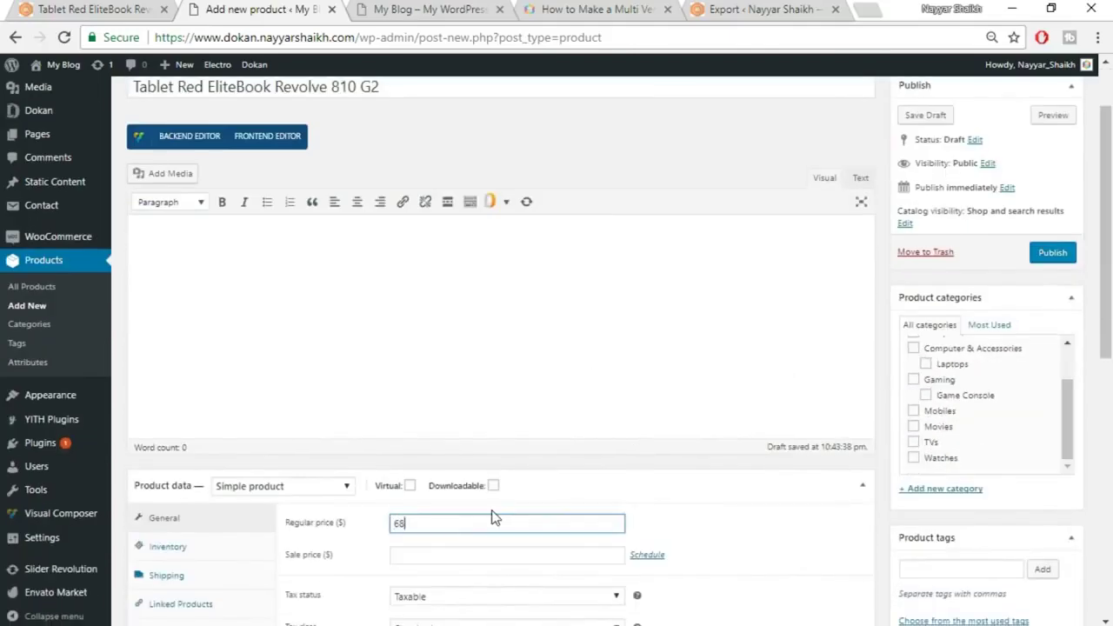
pyautogui.scroll(1, 331, 324)
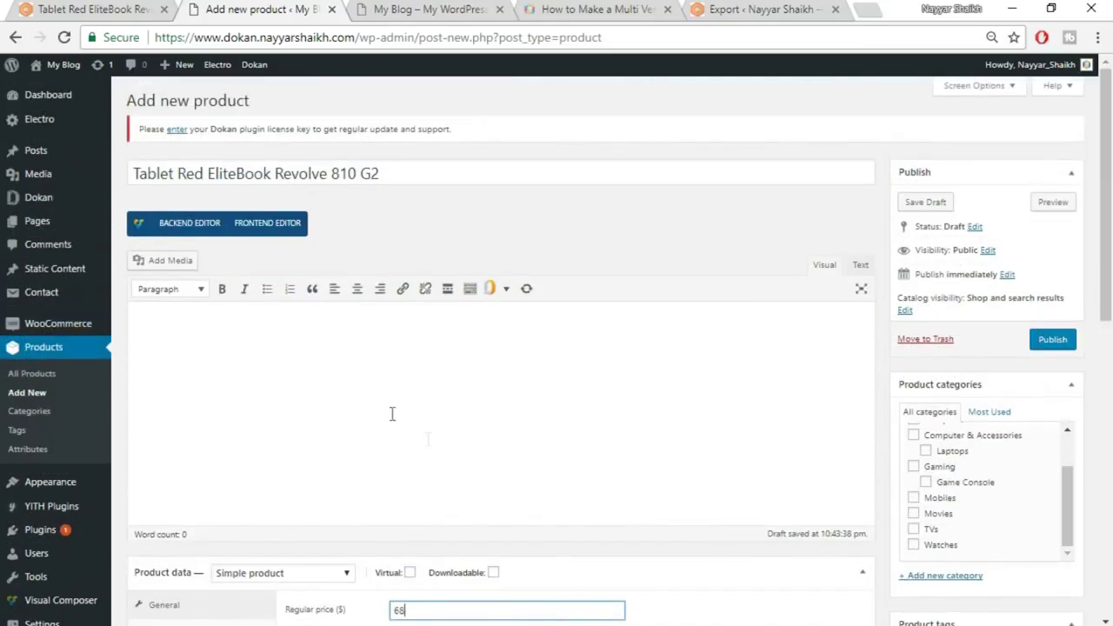
# Copy the MacBook Pro description text and images from the live page into the product content.
pyautogui.click(223, 331)
pyautogui.hotkey('ctrl', '1')
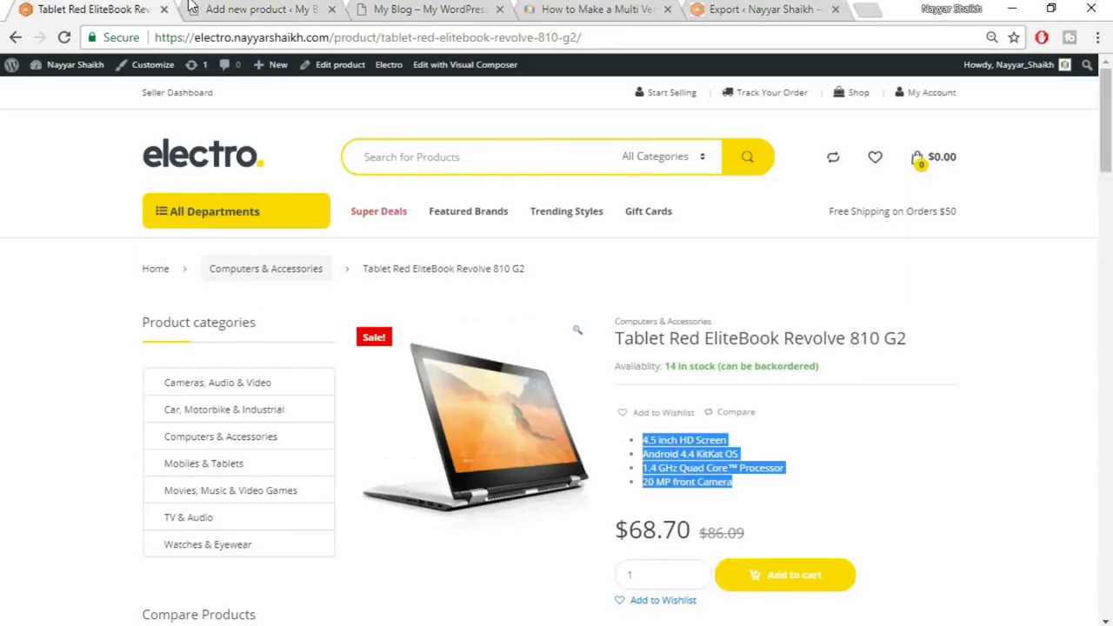
pyautogui.scroll(-5, 722, 257)
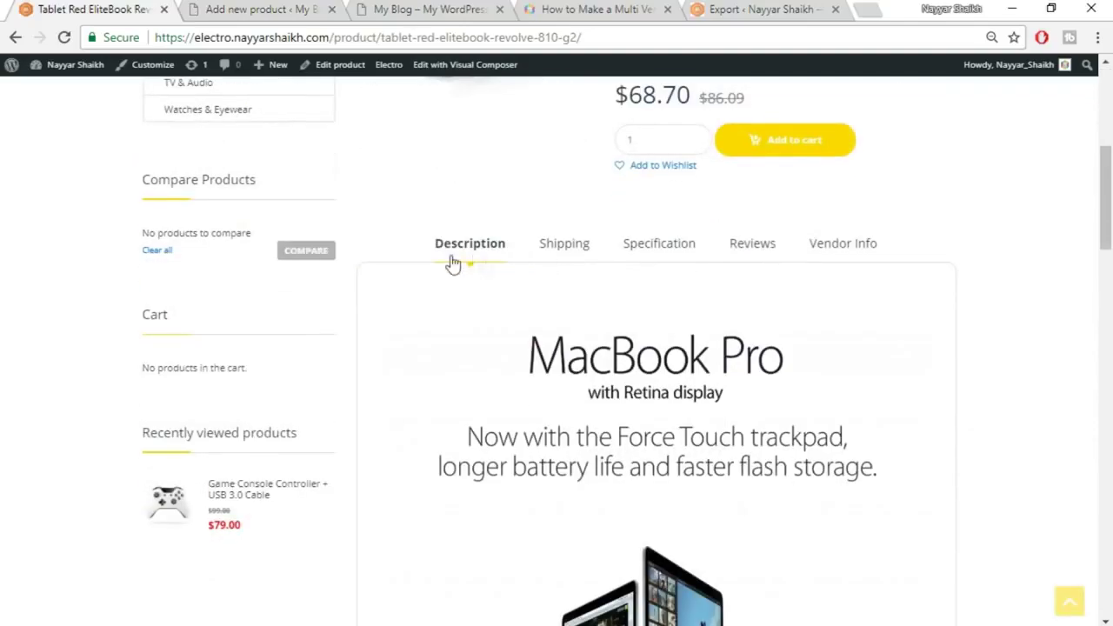
pyautogui.moveTo(510, 348); pyautogui.dragTo(522, 566)
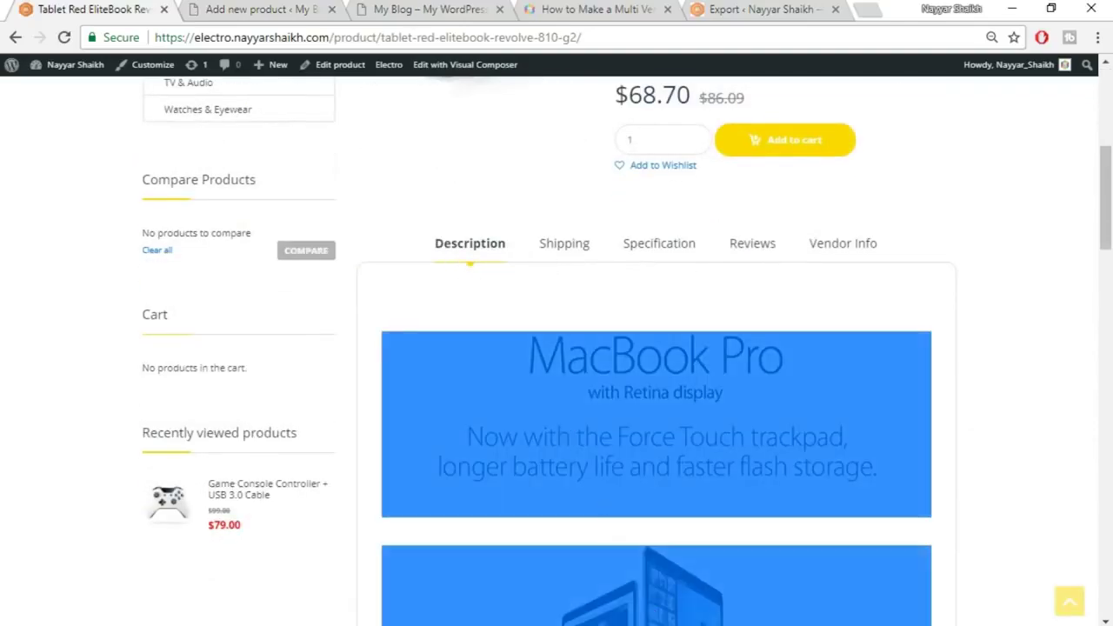
pyautogui.scroll(-5, 659, 470)
pyautogui.scroll(-4, 661, 487)
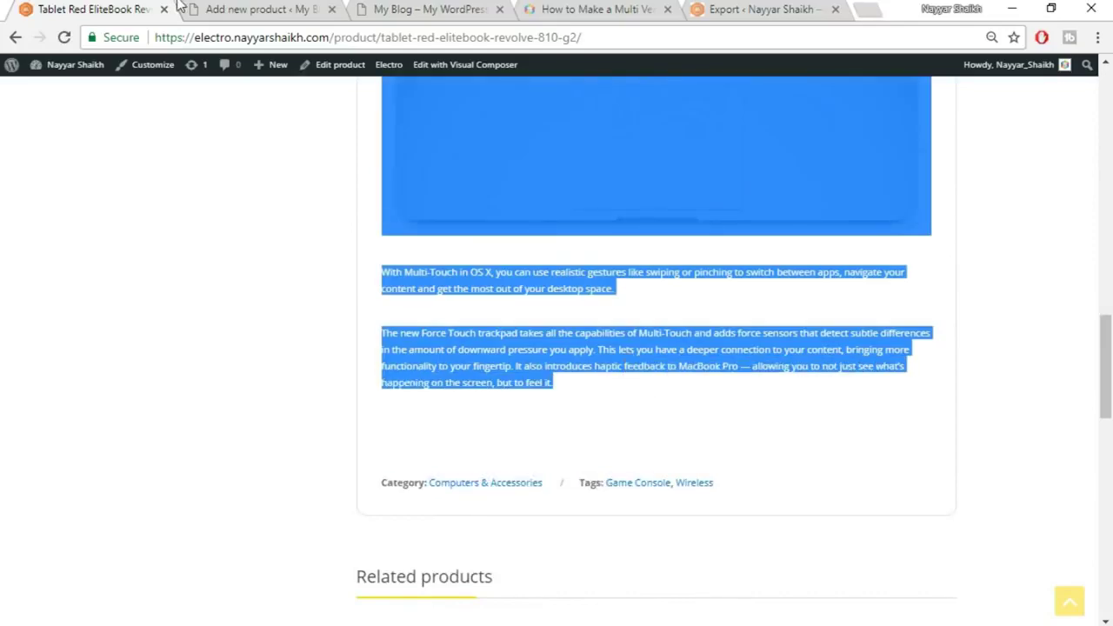
pyautogui.click(263, 9)
pyautogui.write('MacBook Pro with Retina display Now with the Force Touch trackpad, longer battery life and faster flash storage.')
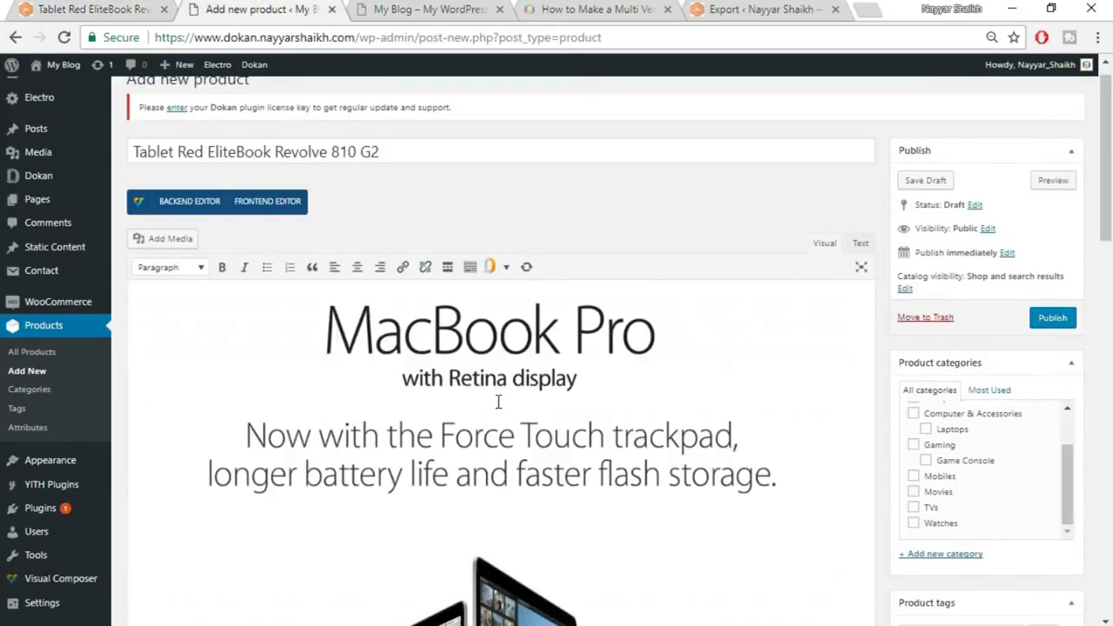
# Compare the pasted description with the live product page.
pyautogui.scroll(-2, 498, 401)
pyautogui.scroll(3, 973, 360)
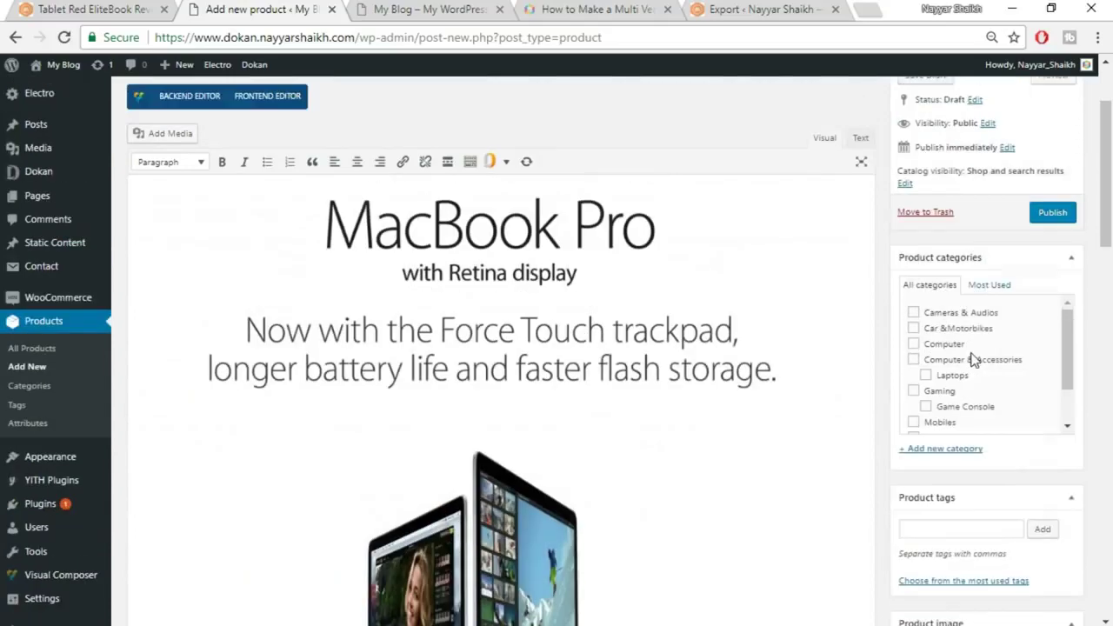
pyautogui.scroll(-2, 812, 290)
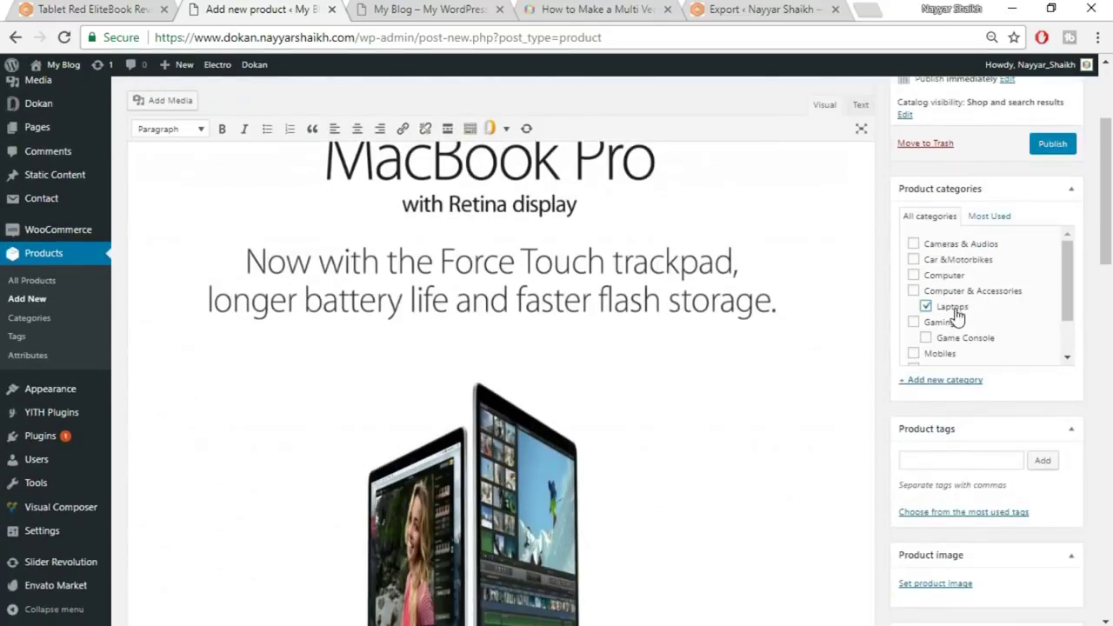
pyautogui.scroll(-1, 1112, 276)
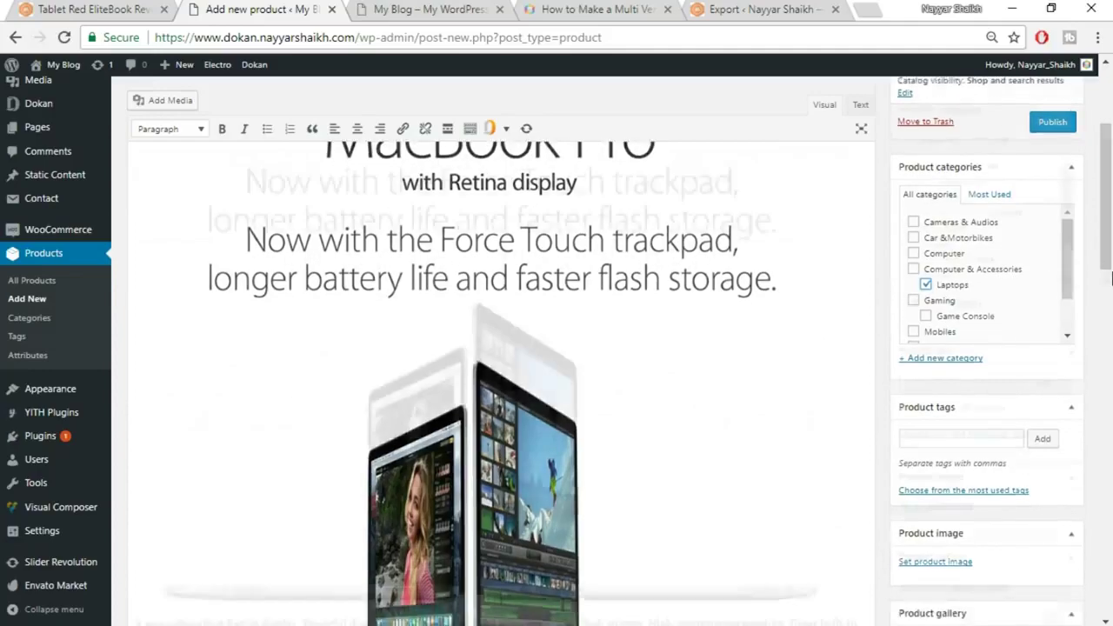
pyautogui.scroll(-3, 1112, 277)
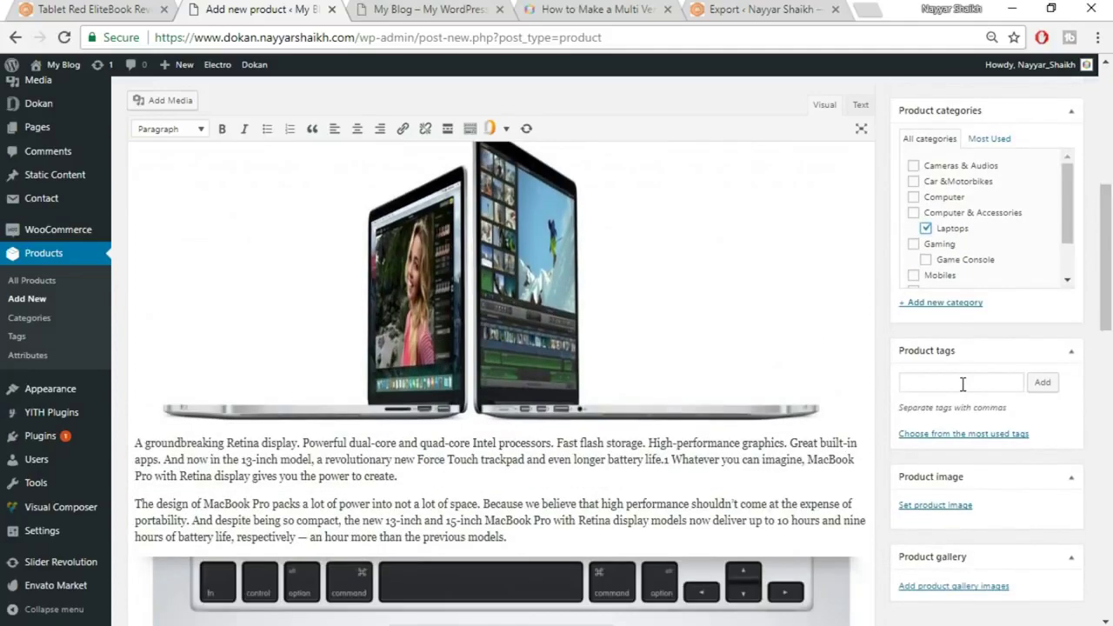
pyautogui.scroll(-2, 1105, 400)
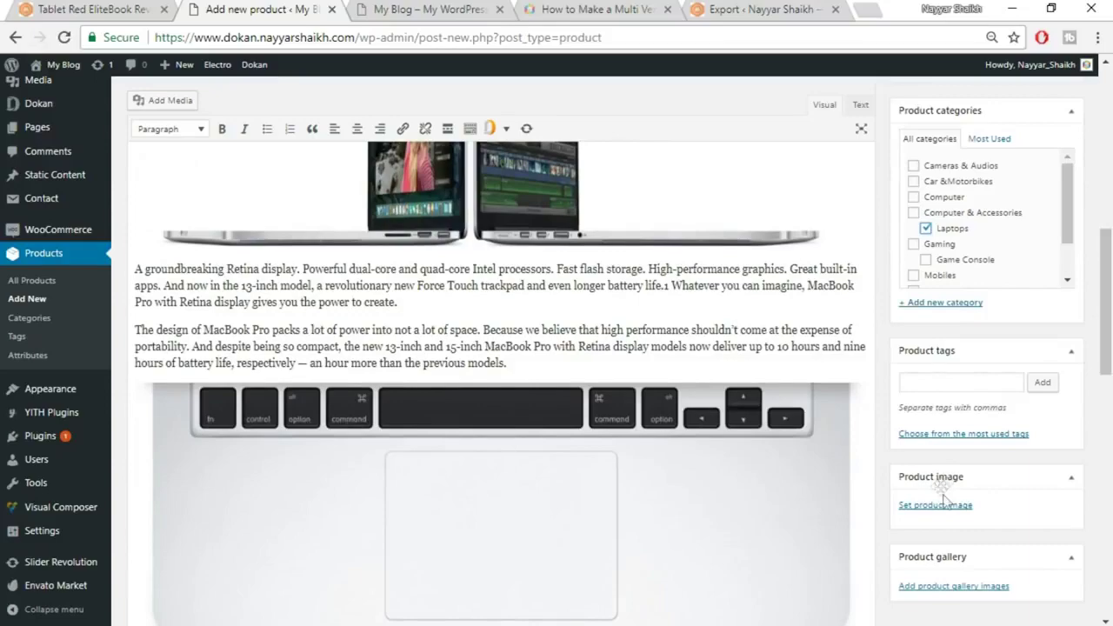
pyautogui.click(139, 9)
pyautogui.scroll(8, 613, 371)
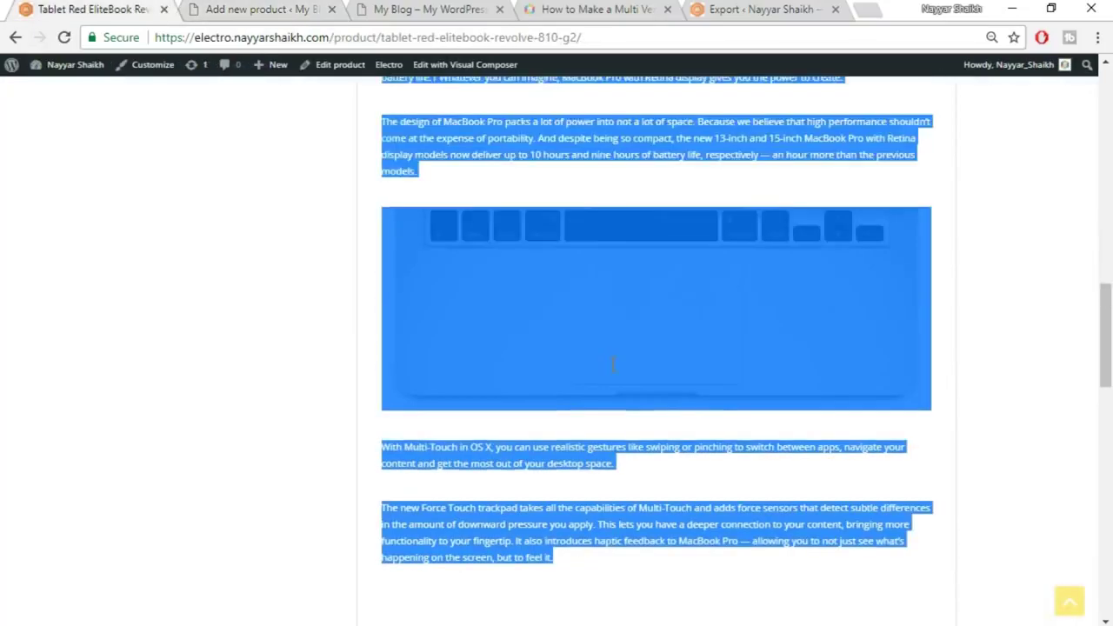
pyautogui.scroll(10, 612, 364)
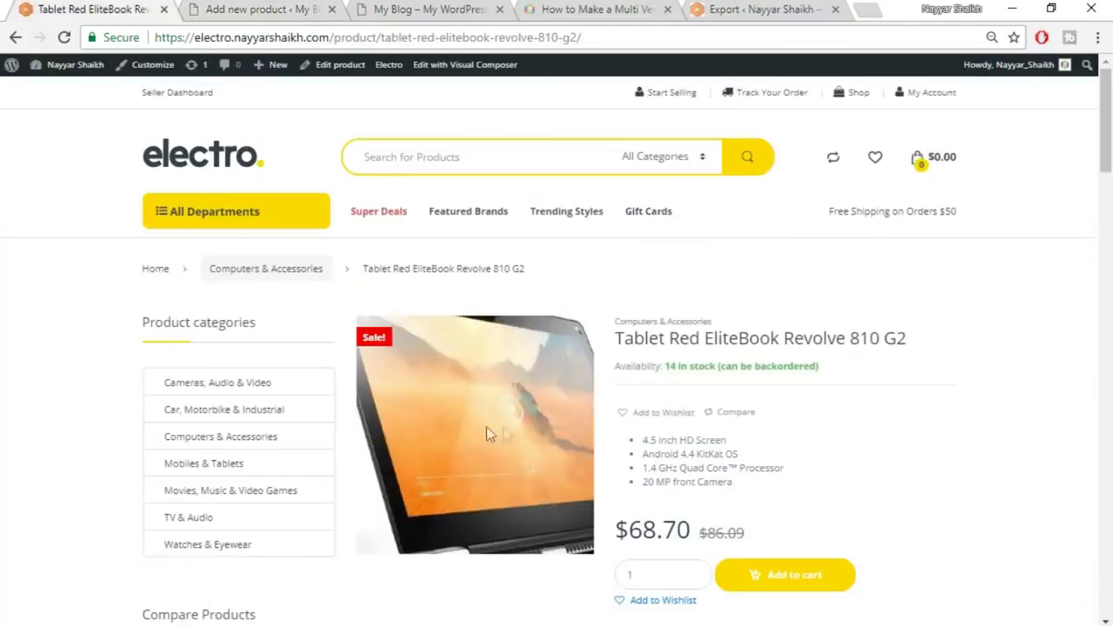
pyautogui.click(240, 9)
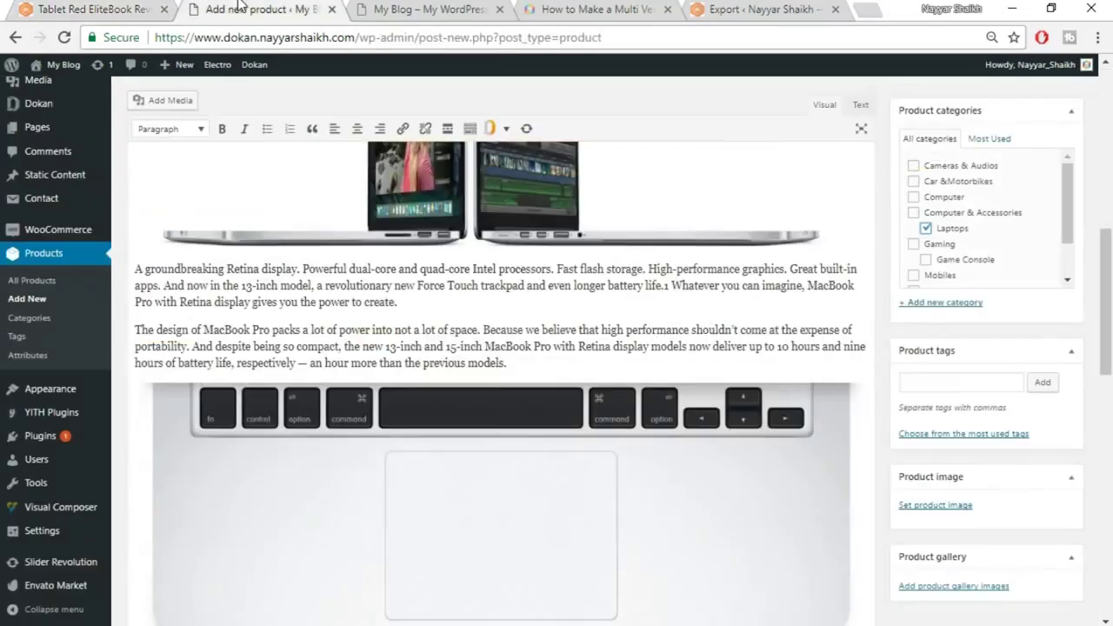
# Set the laptop-tablet photo from the Media Library as the product image.
pyautogui.click(930, 506)
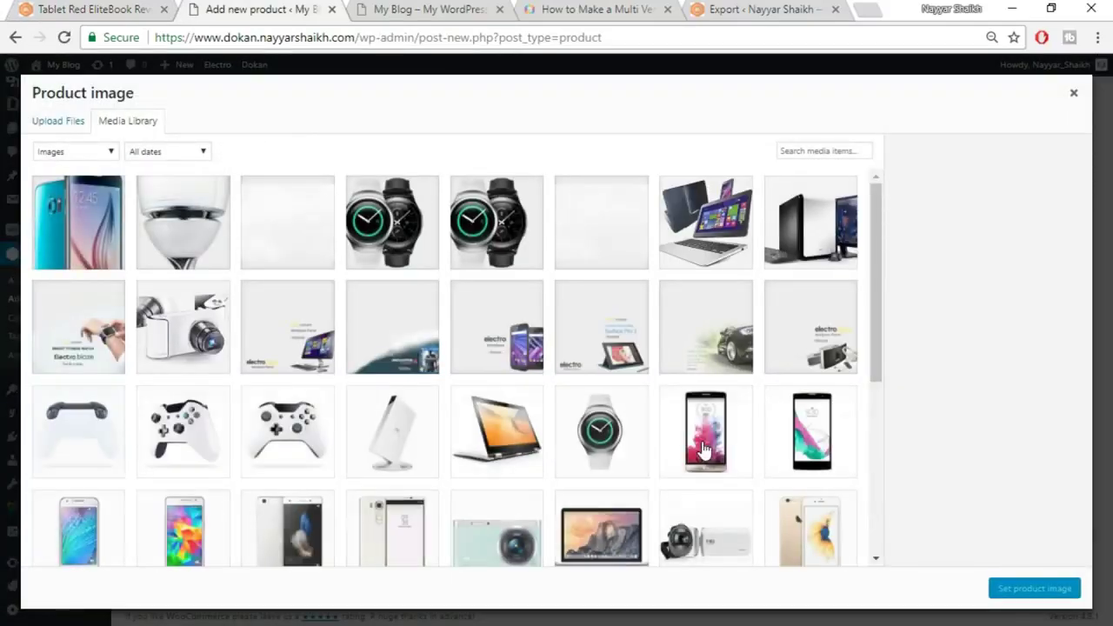
pyautogui.click(501, 445)
pyautogui.click(1037, 590)
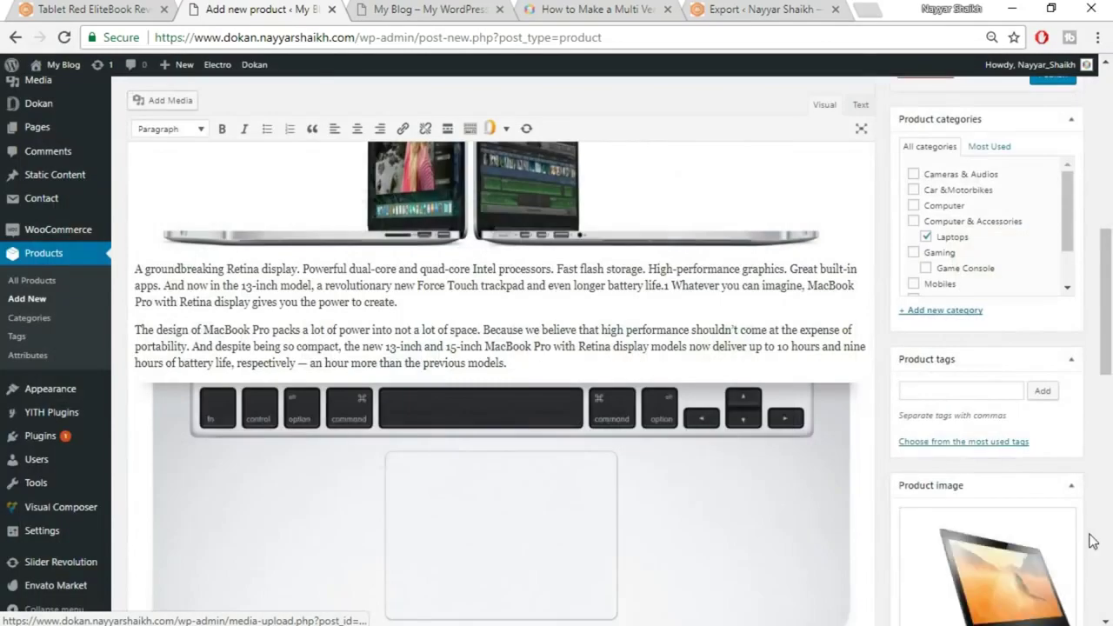
pyautogui.scroll(-10, 1086, 537)
pyautogui.scroll(-1, 1109, 446)
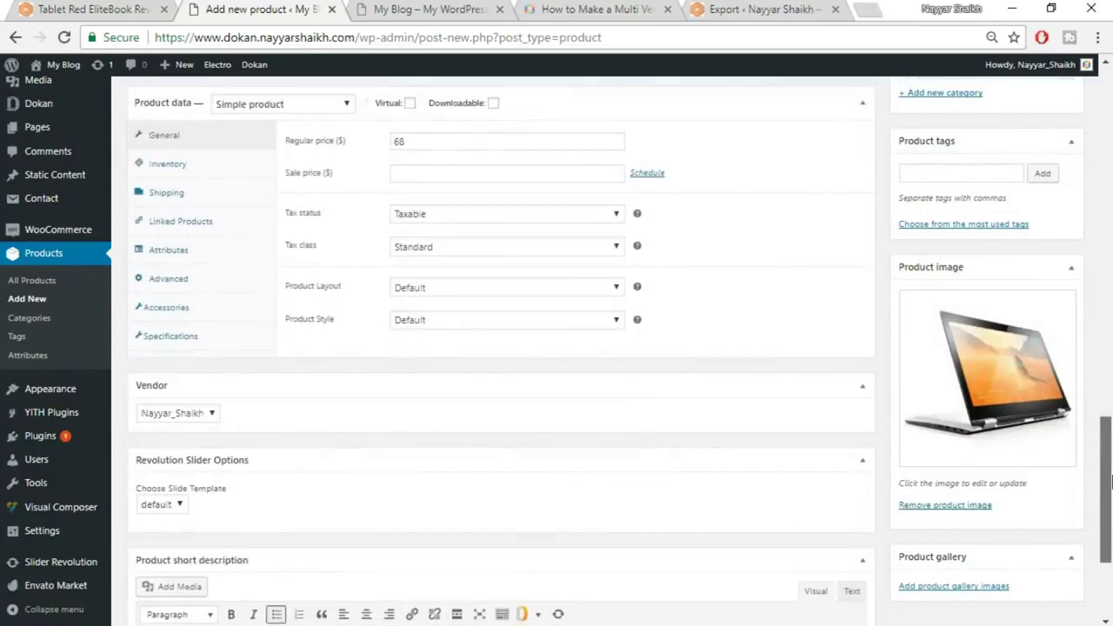
pyautogui.scroll(1, 783, 330)
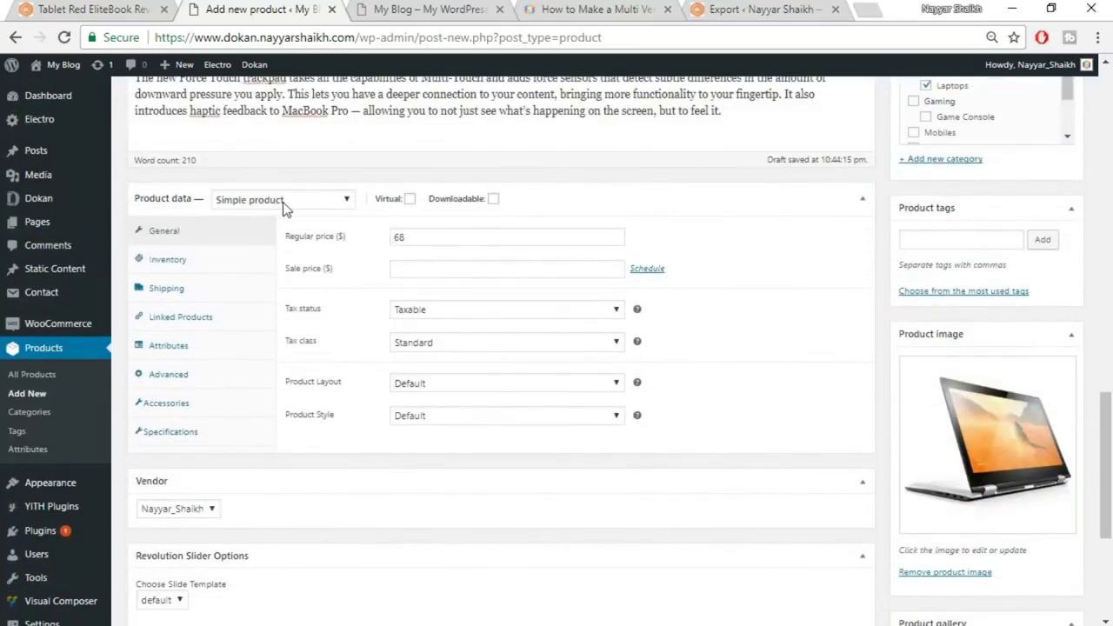
# Check the live page's prices and clear the 68 regular price for re-entry.
pyautogui.hotkey('ctrl', 'shift', 'Tab')
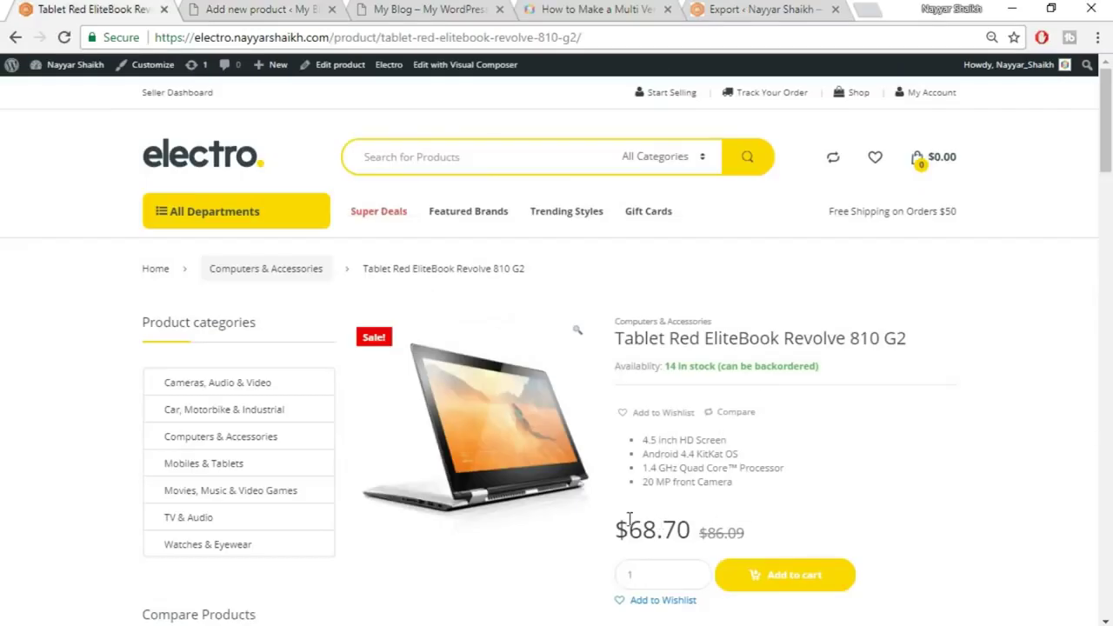
pyautogui.click(234, 9)
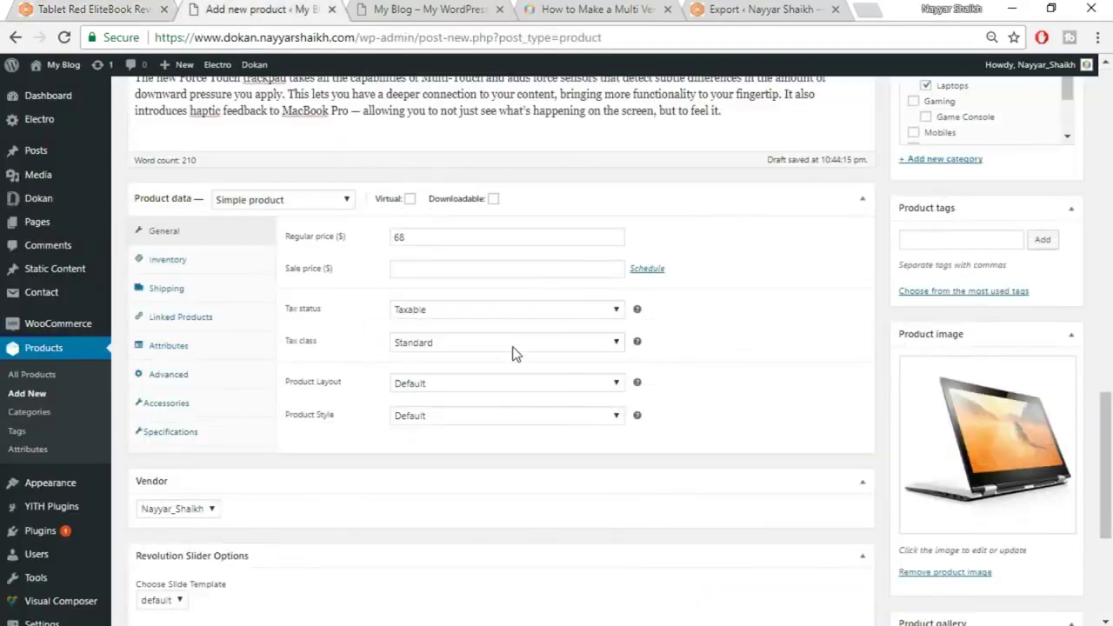
pyautogui.click(445, 262)
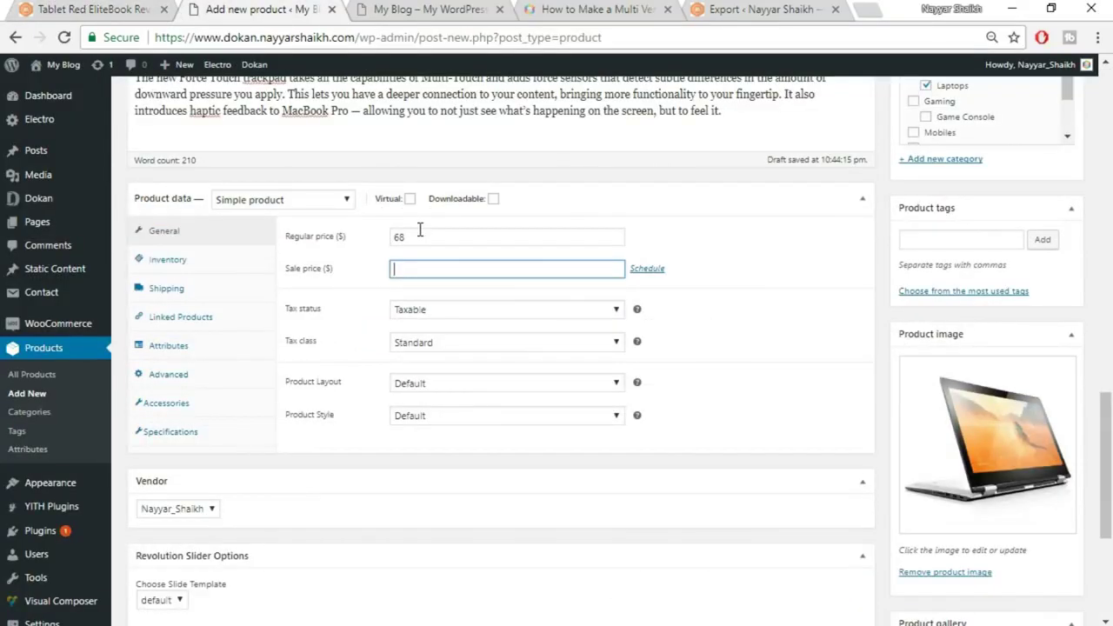
pyautogui.moveTo(416, 237); pyautogui.dragTo(375, 246)
pyautogui.press('BackSpace')
pyautogui.click(449, 273)
pyautogui.click(440, 235)
# Change the regular price to 86 and set the tax class to GST.
pyautogui.write('86')
pyautogui.click(674, 367)
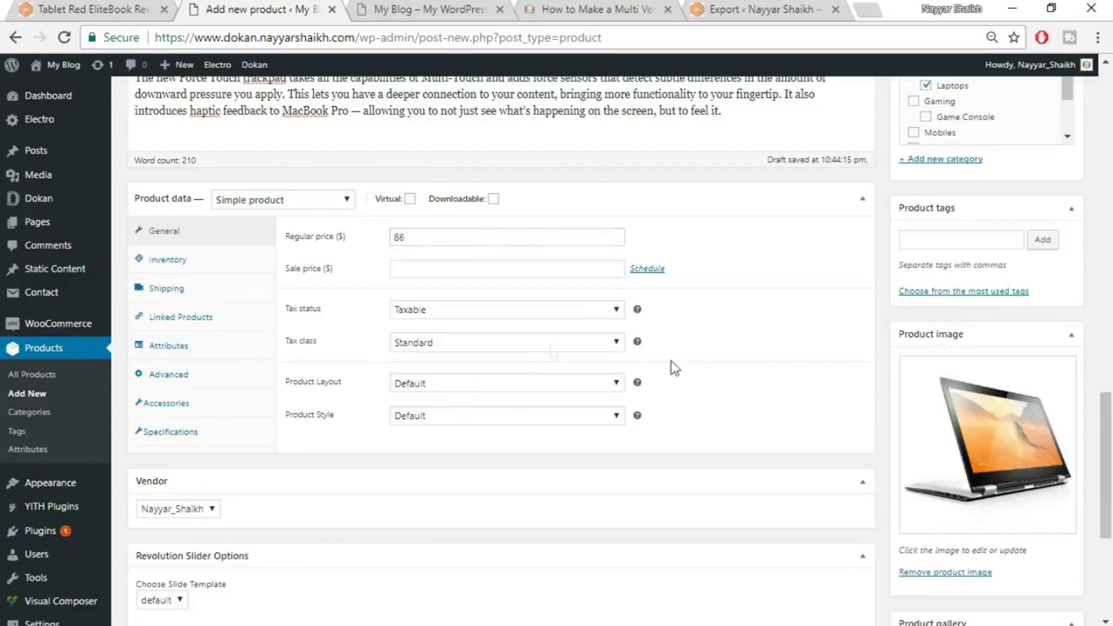
pyautogui.click(463, 348)
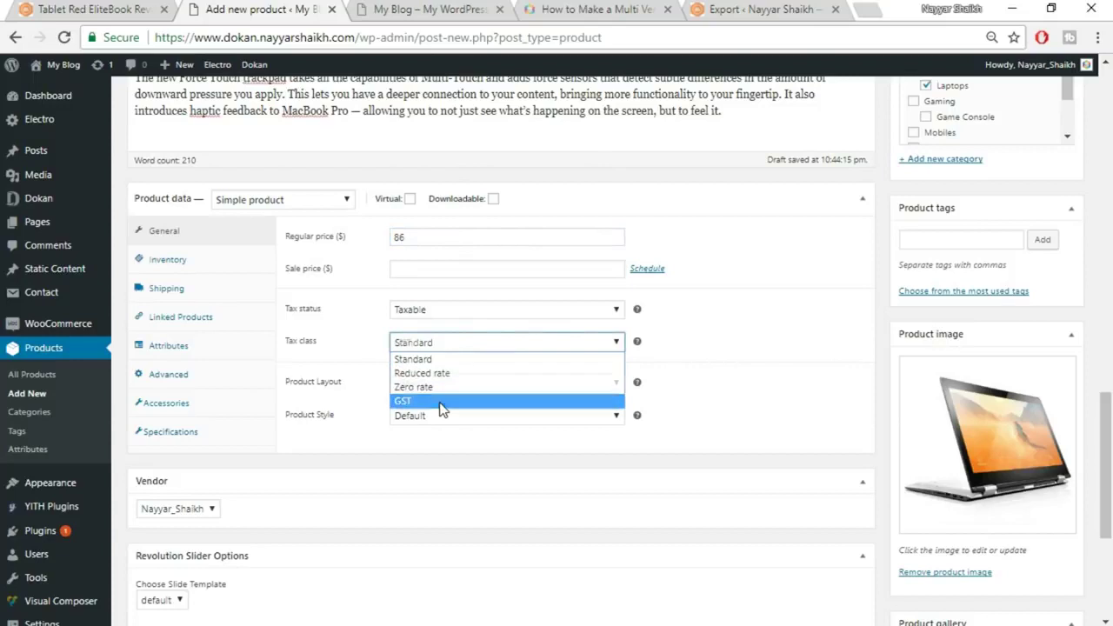
pyautogui.click(442, 402)
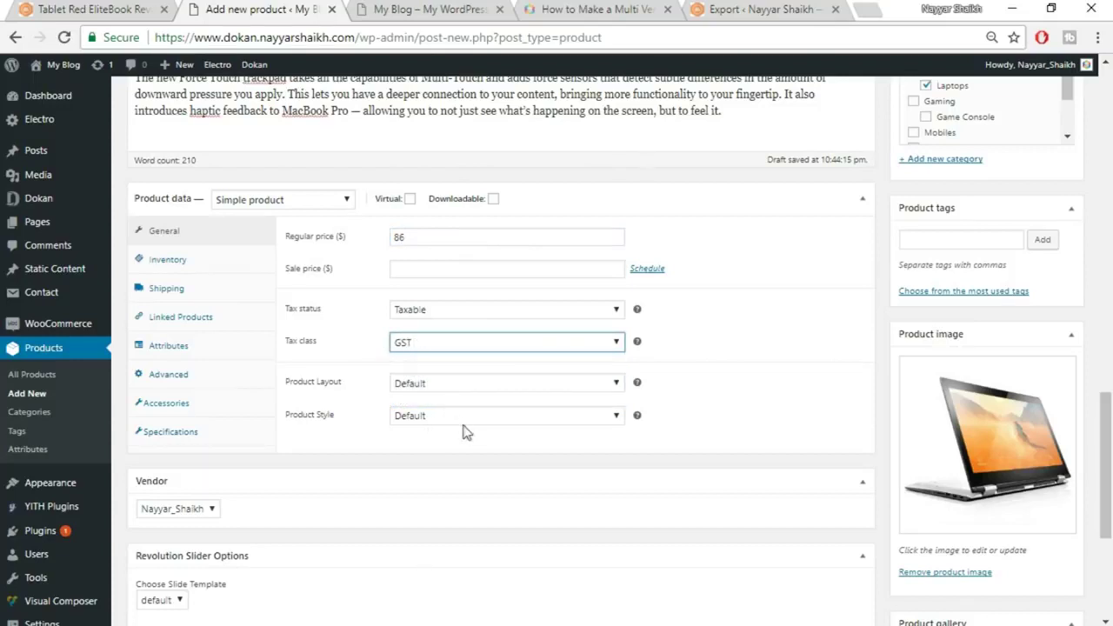
# Give the product SKU sc-1 and leave it on no shipping class.
pyautogui.click(201, 268)
pyautogui.click(416, 233)
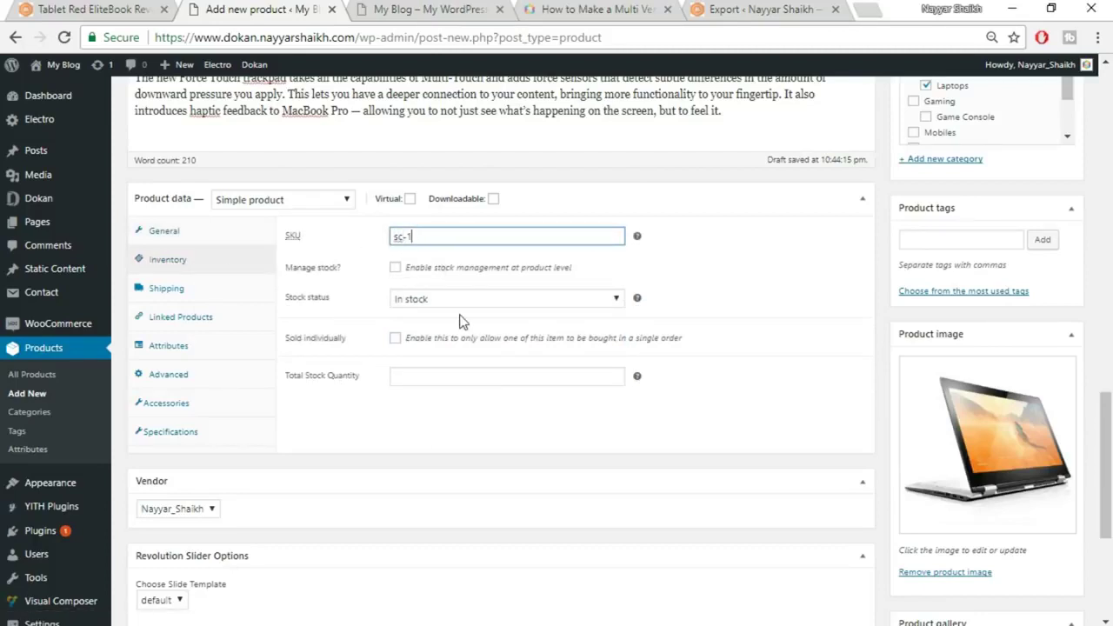
pyautogui.click(208, 294)
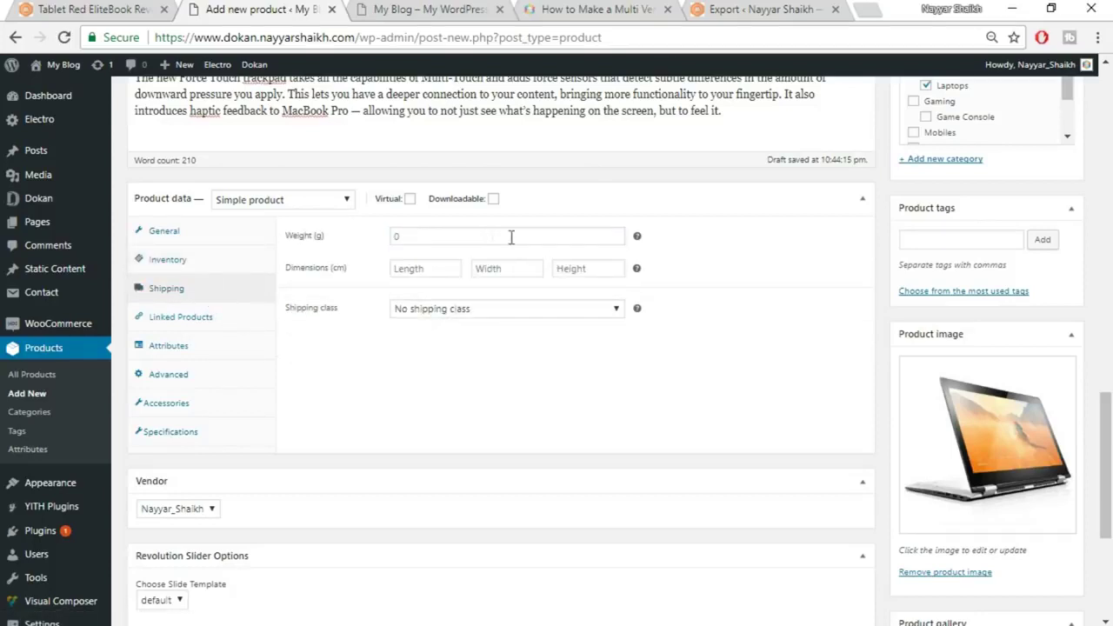
pyautogui.click(456, 315)
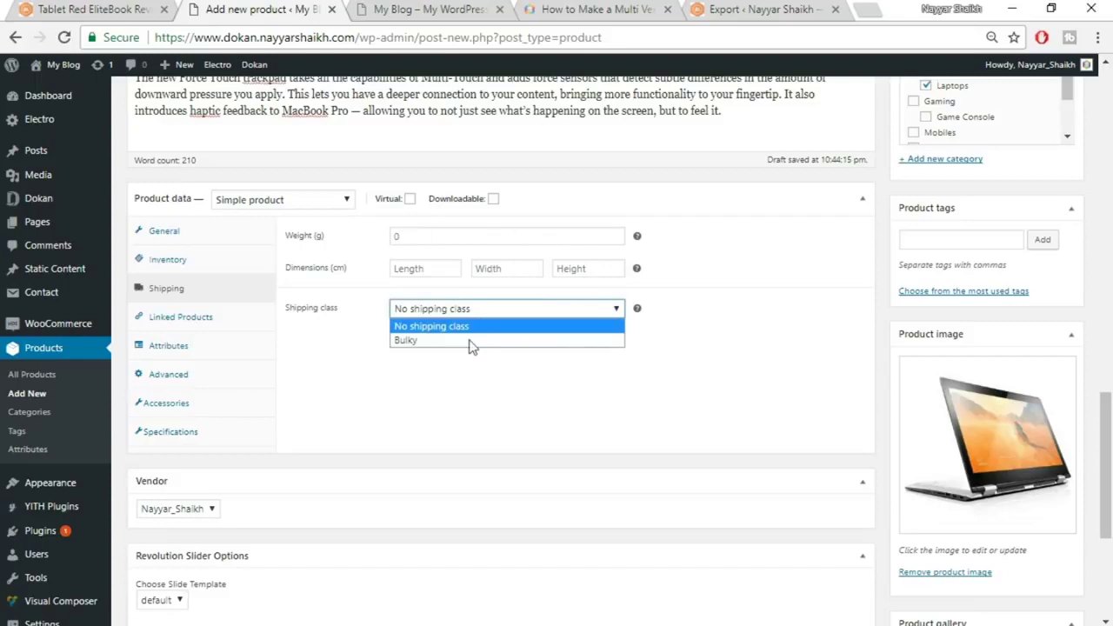
pyautogui.click(466, 326)
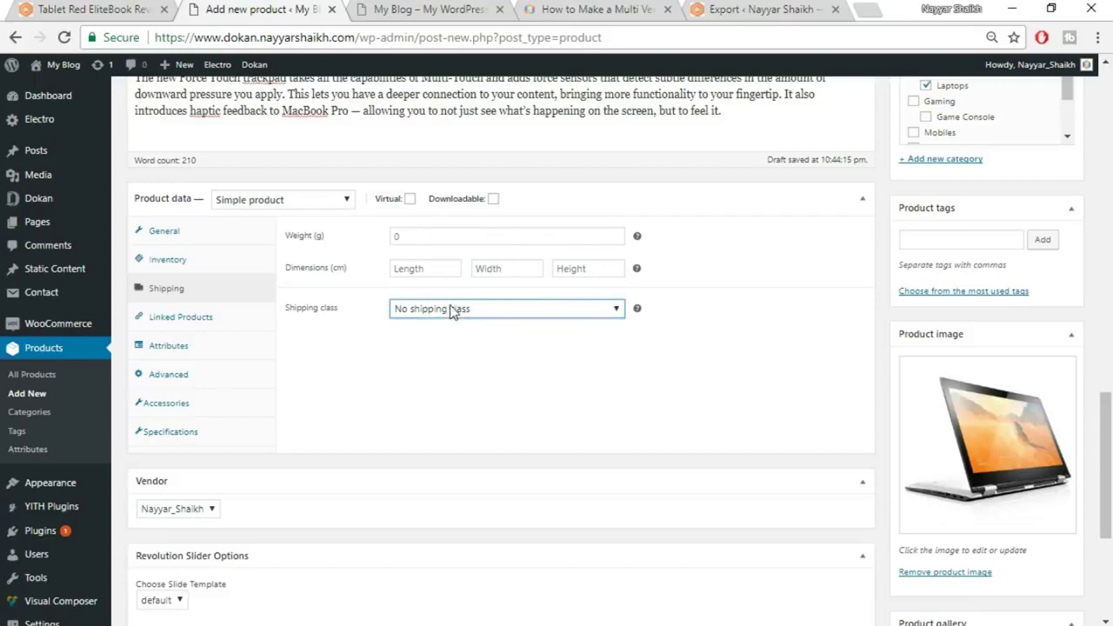
pyautogui.click(443, 316)
pyautogui.click(443, 387)
# Review Linked Products and Attributes unchanged and show the Accessories settings.
pyautogui.click(216, 324)
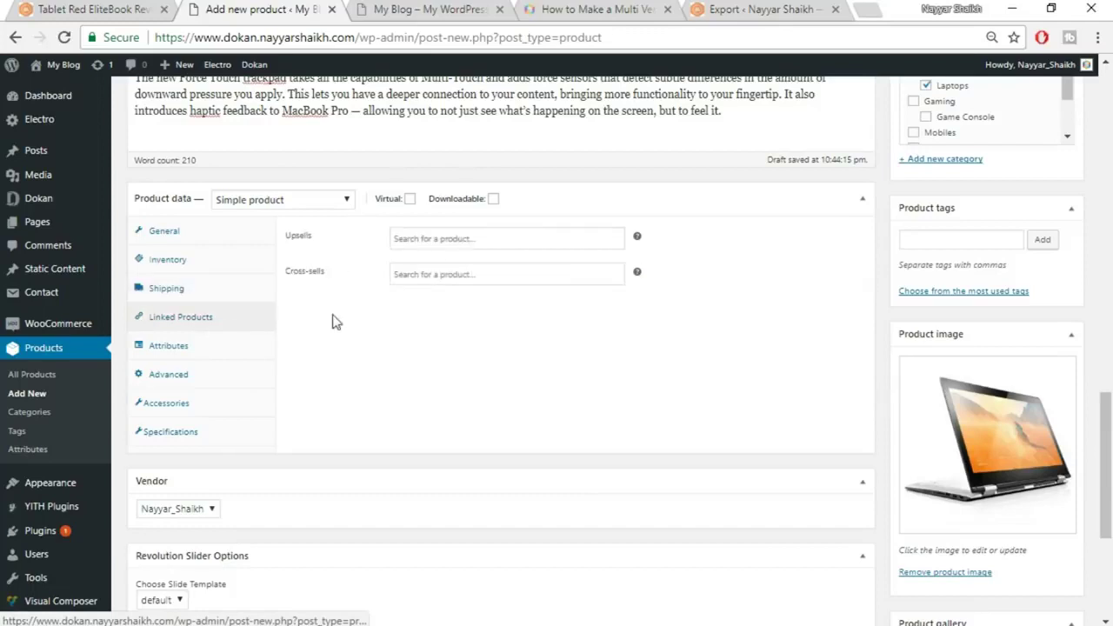
pyautogui.click(210, 345)
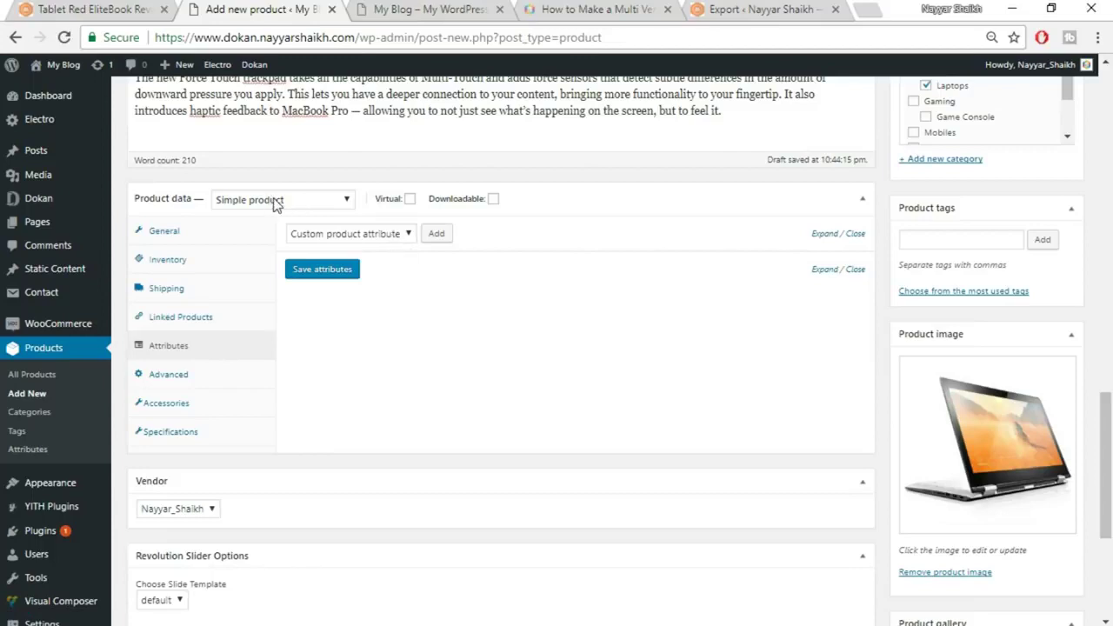
pyautogui.click(353, 235)
pyautogui.click(619, 244)
pyautogui.click(188, 404)
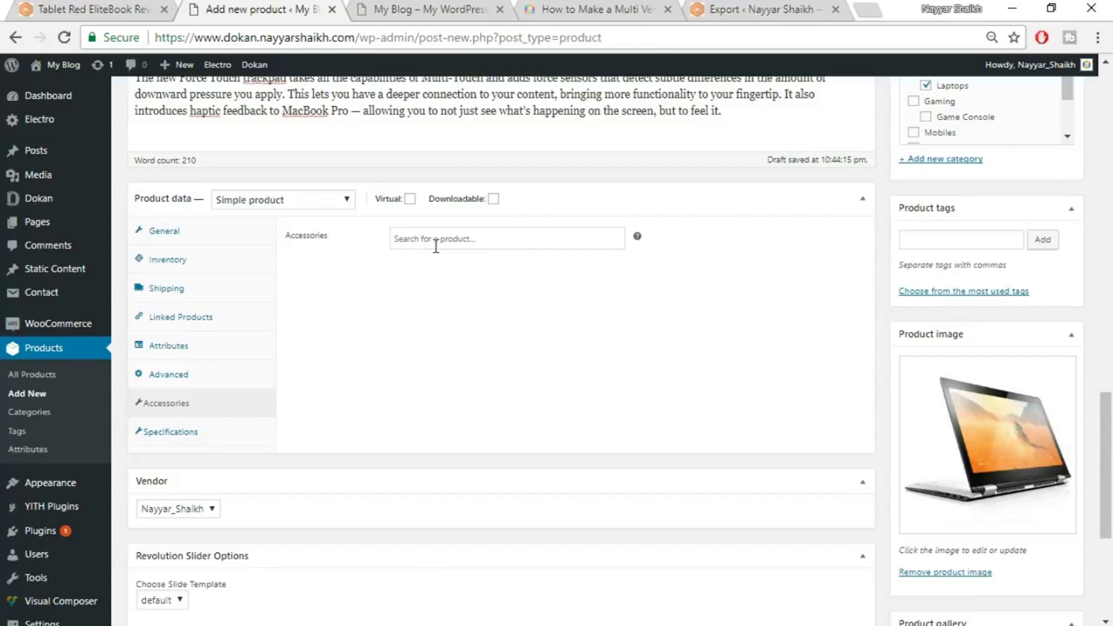
# Leave Accessories empty and look over the existing product's store page.
pyautogui.click(439, 239)
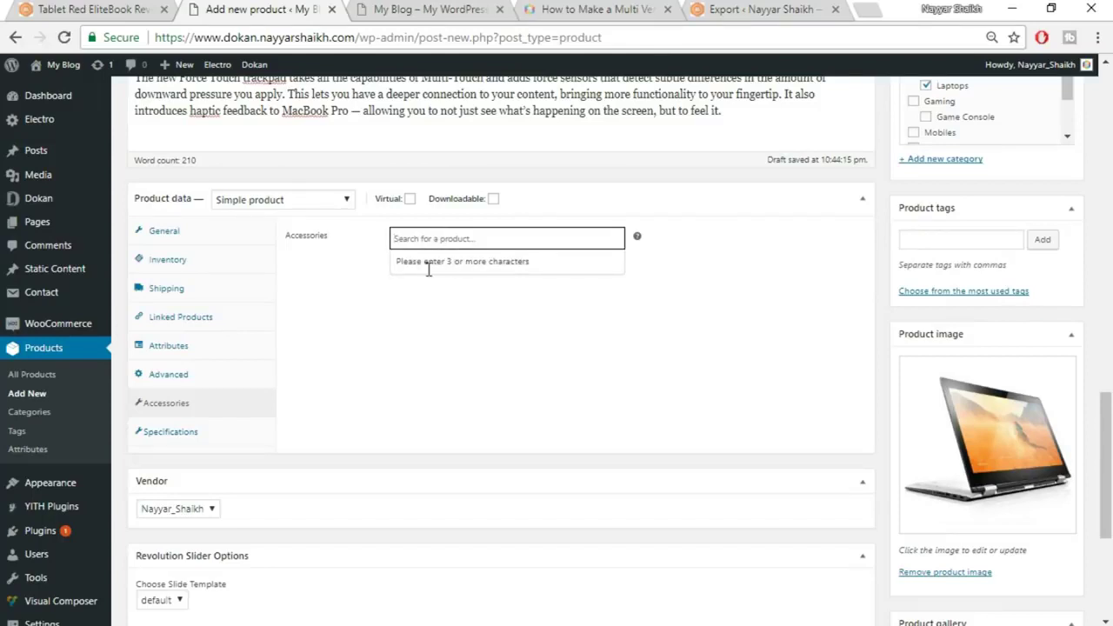
pyautogui.click(432, 267)
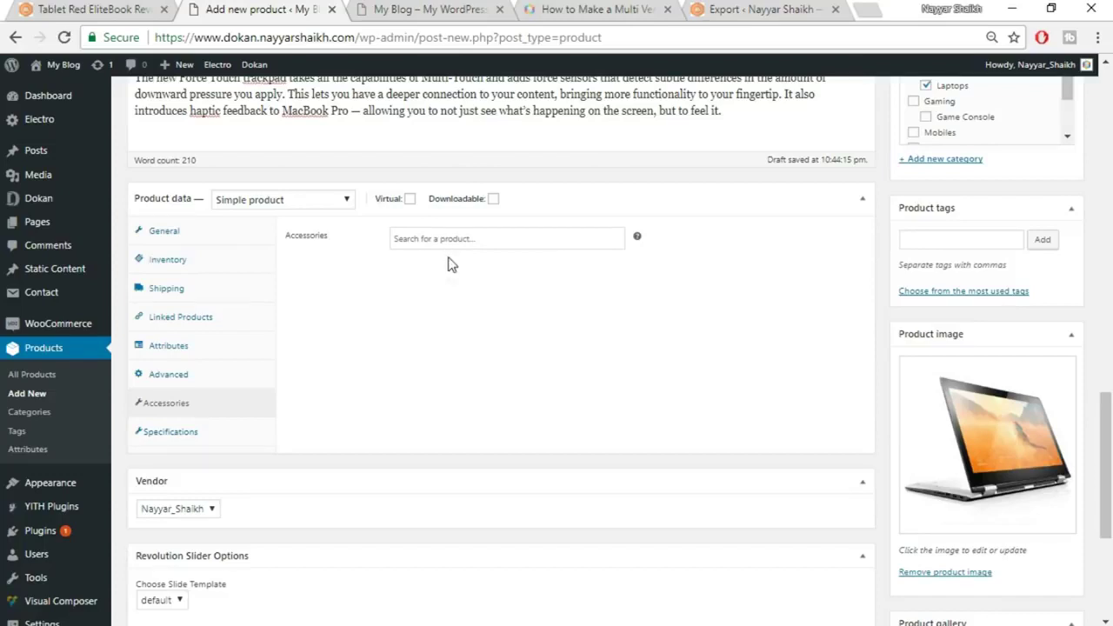
pyautogui.click(96, 9)
pyautogui.scroll(-4, 777, 330)
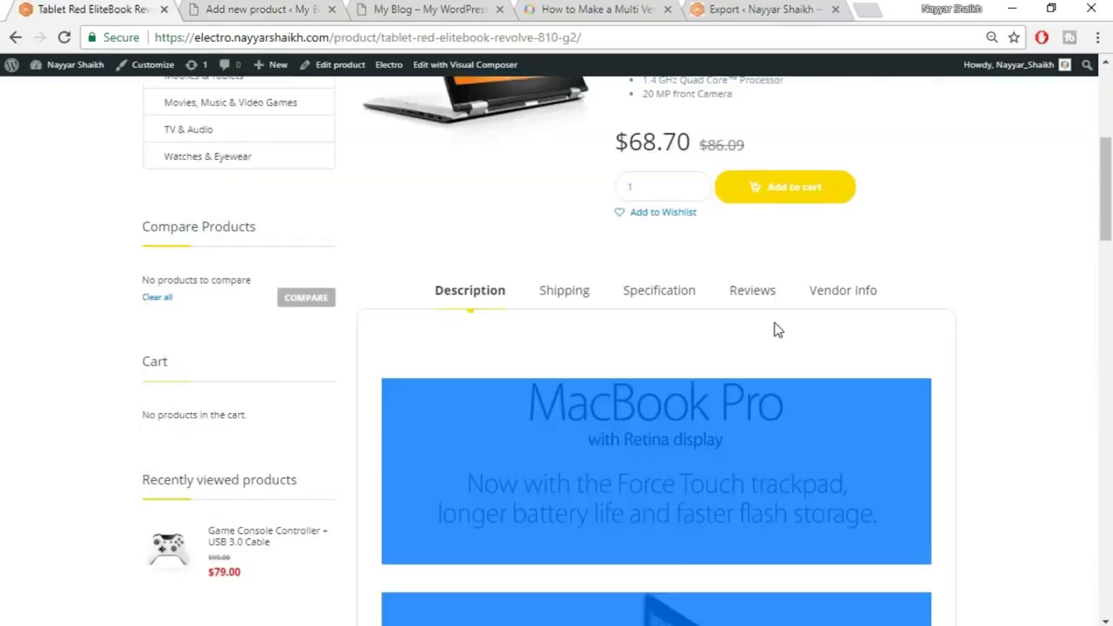
pyautogui.scroll(-6, 775, 328)
pyautogui.scroll(8, 780, 341)
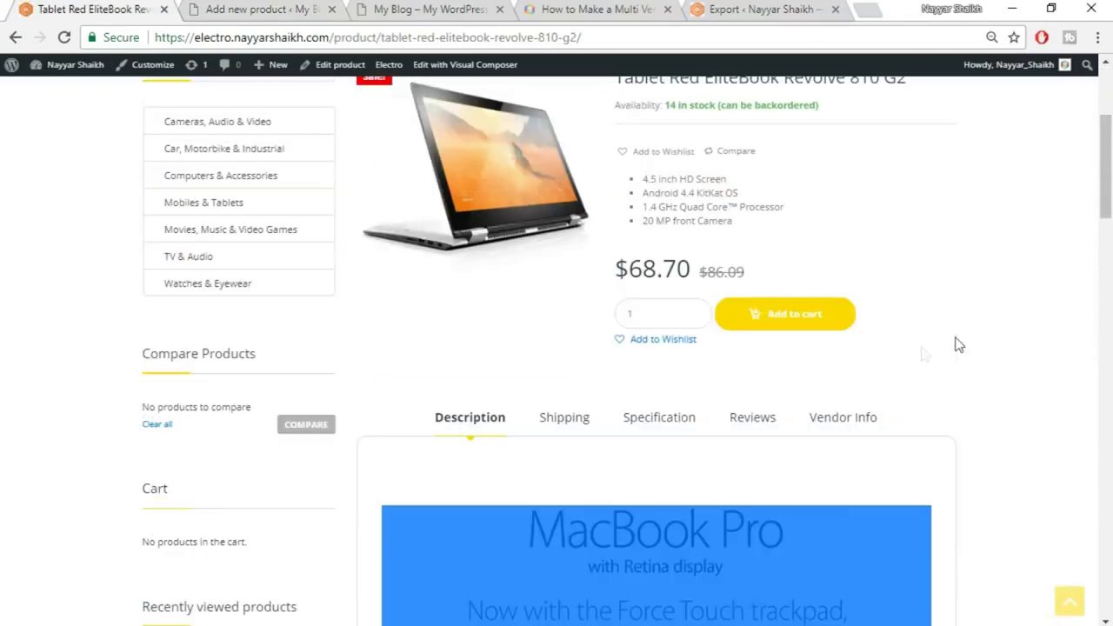
pyautogui.scroll(-3, 531, 452)
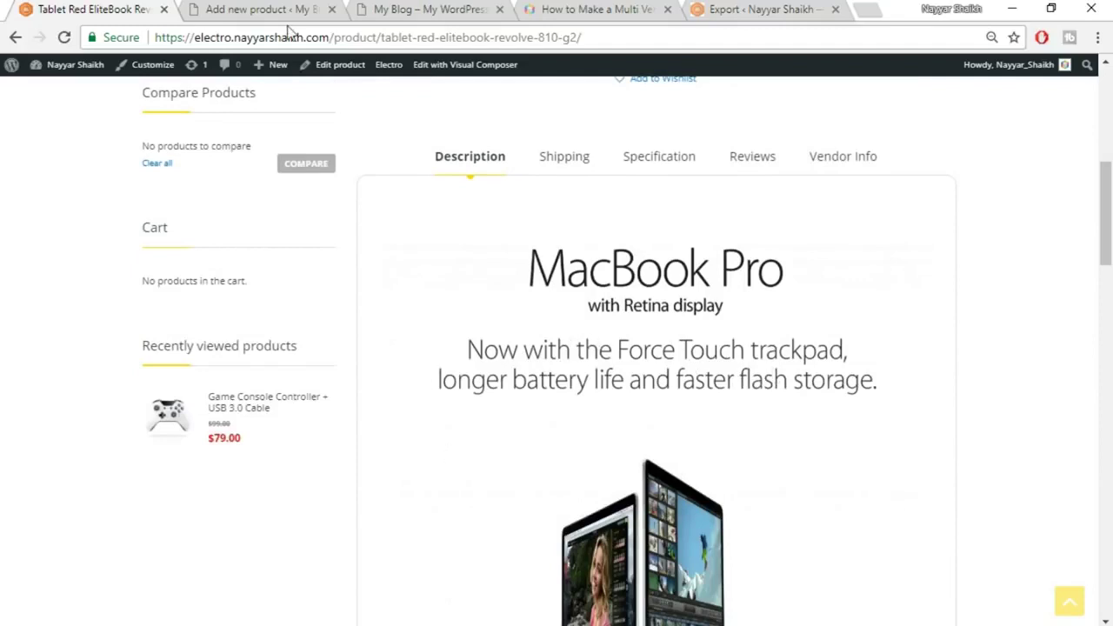
pyautogui.click(241, 9)
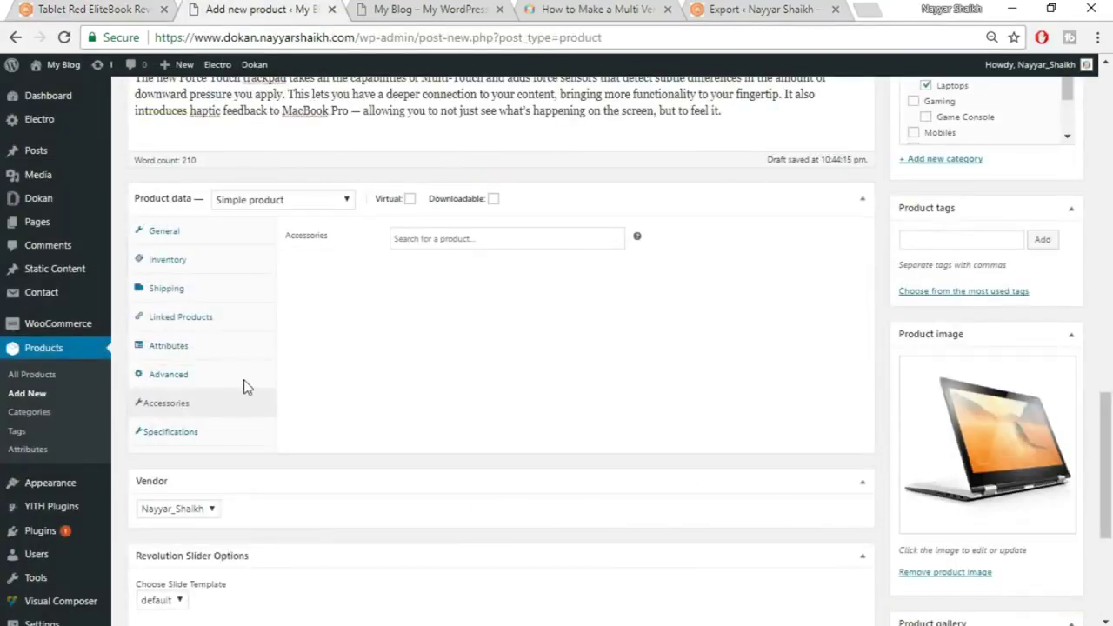
# Copy the live product's specification table, Brand through battery life 9, into Specifications.
pyautogui.click(214, 437)
pyautogui.click(135, 8)
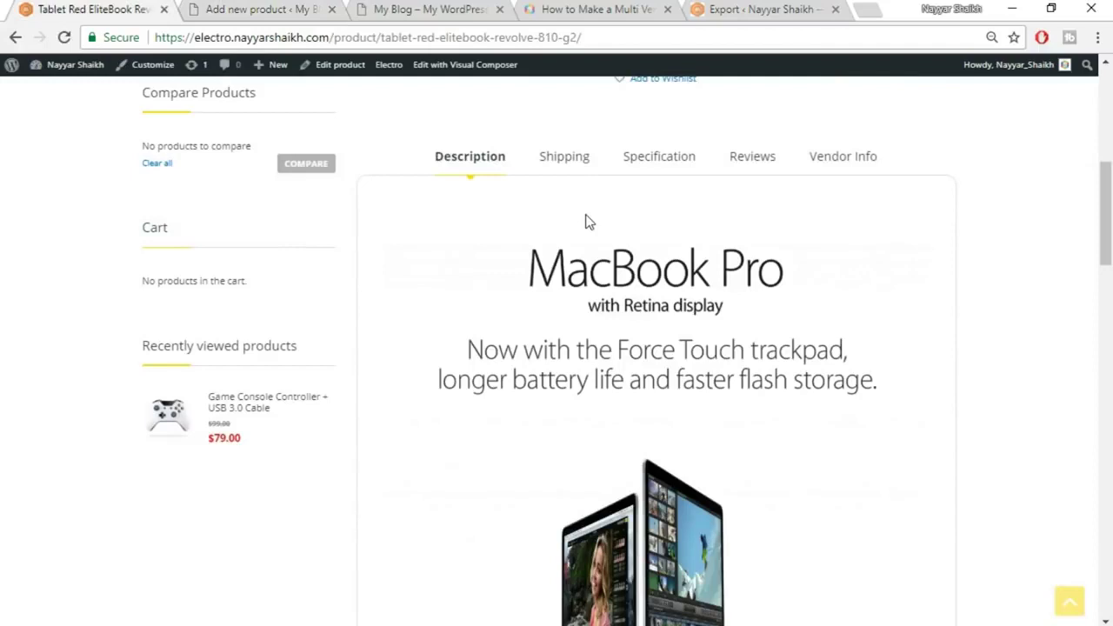
pyautogui.click(670, 162)
pyautogui.moveTo(407, 208); pyautogui.dragTo(610, 374)
pyautogui.scroll(4, 761, 360)
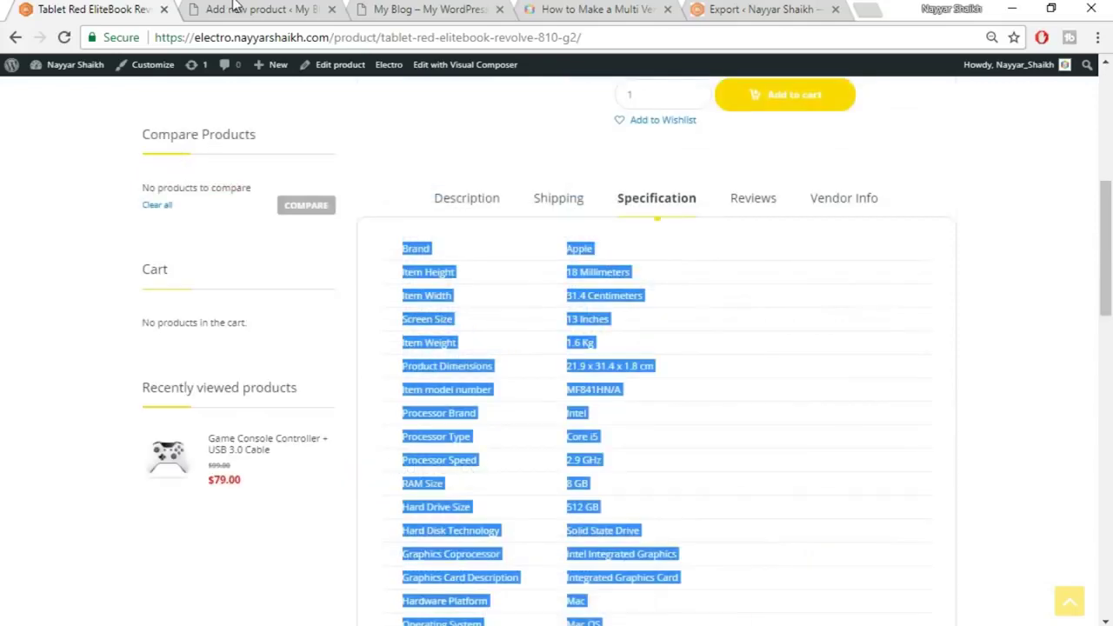
pyautogui.hotkey('ctrl', 'Tab')
pyautogui.hotkey('ctrl', 'v')
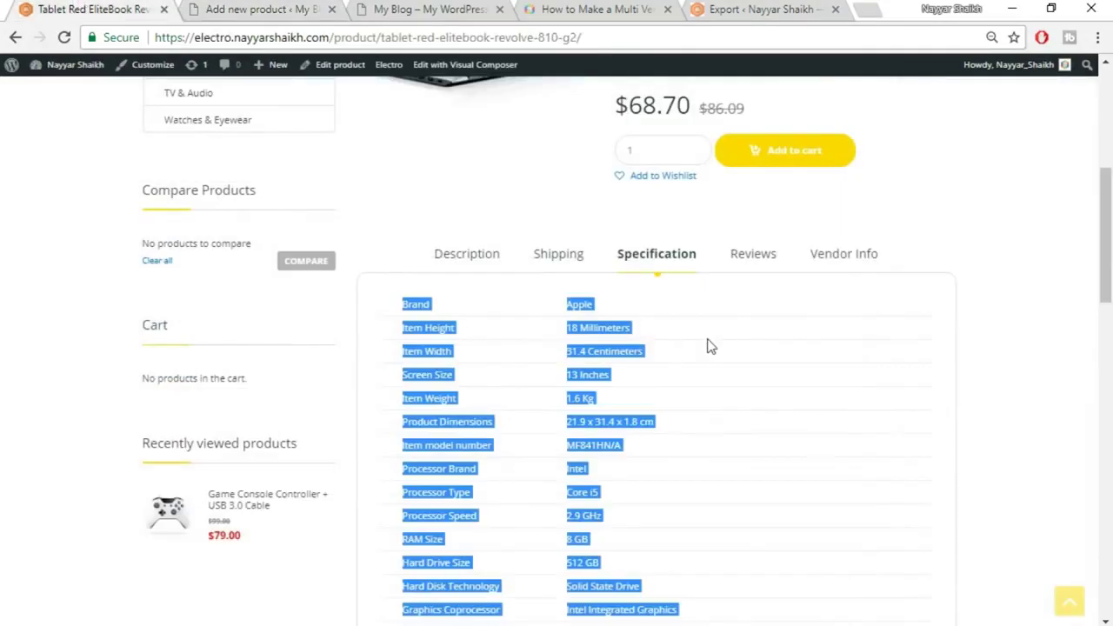
pyautogui.click(1008, 276)
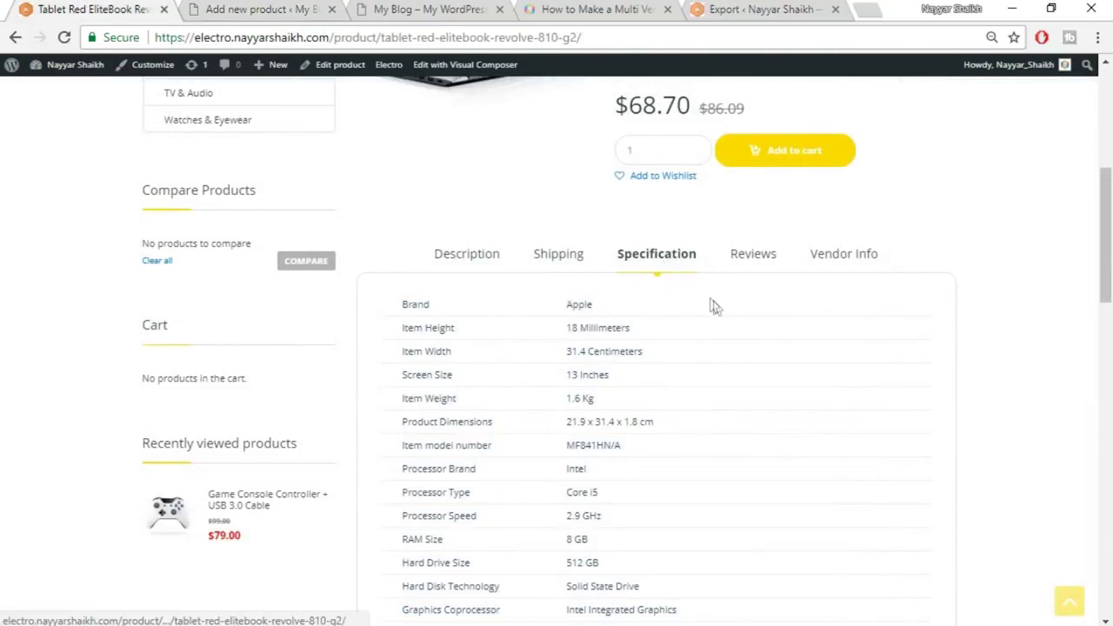
pyautogui.scroll(-1, 716, 308)
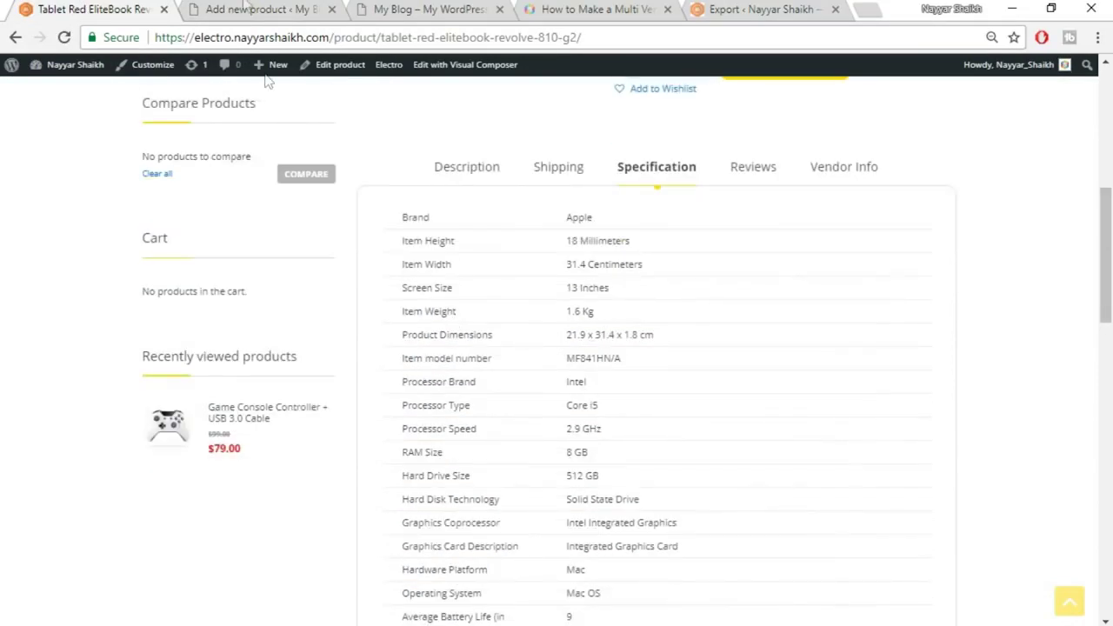
pyautogui.click(244, 7)
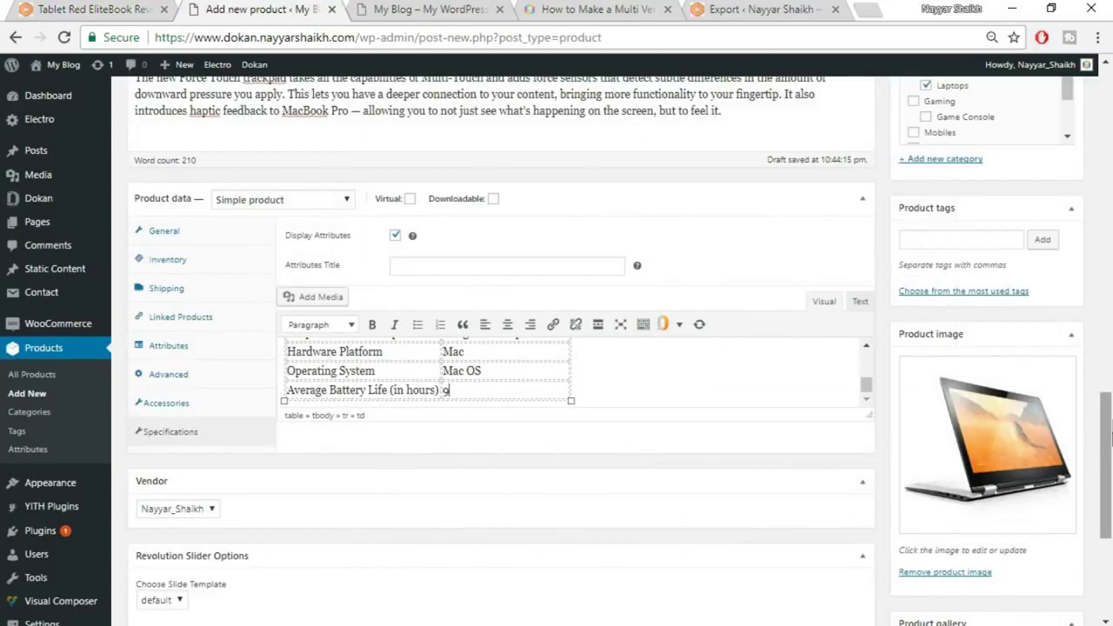
# Compare the pasted specifications against the live product page.
pyautogui.scroll(-3, 1112, 459)
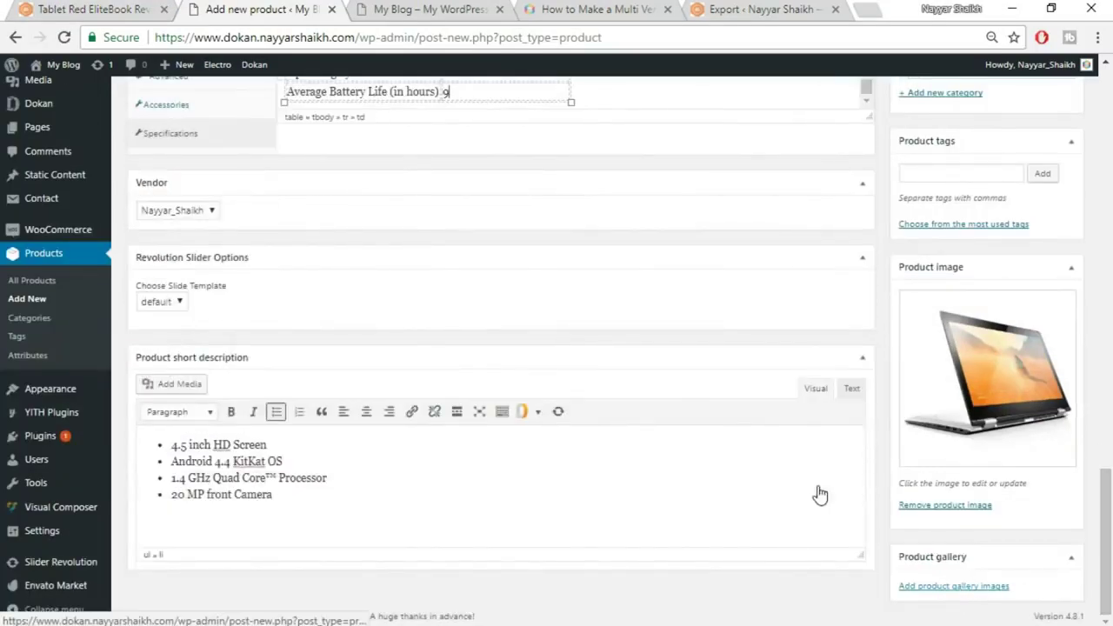
pyautogui.click(66, 4)
pyautogui.scroll(5, 427, 268)
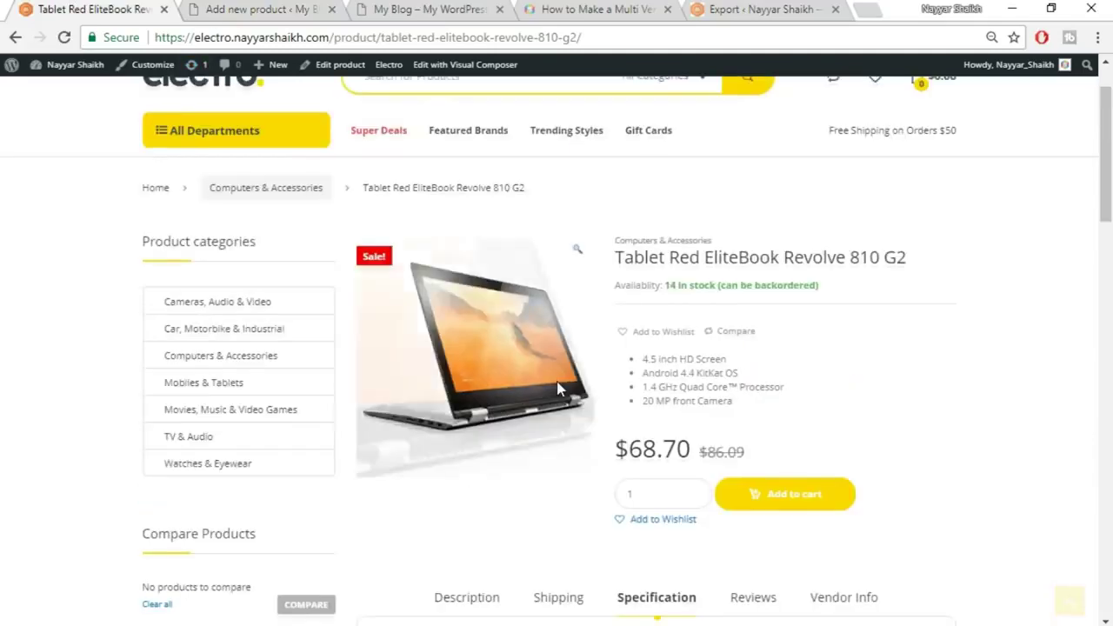
pyautogui.scroll(-1, 485, 457)
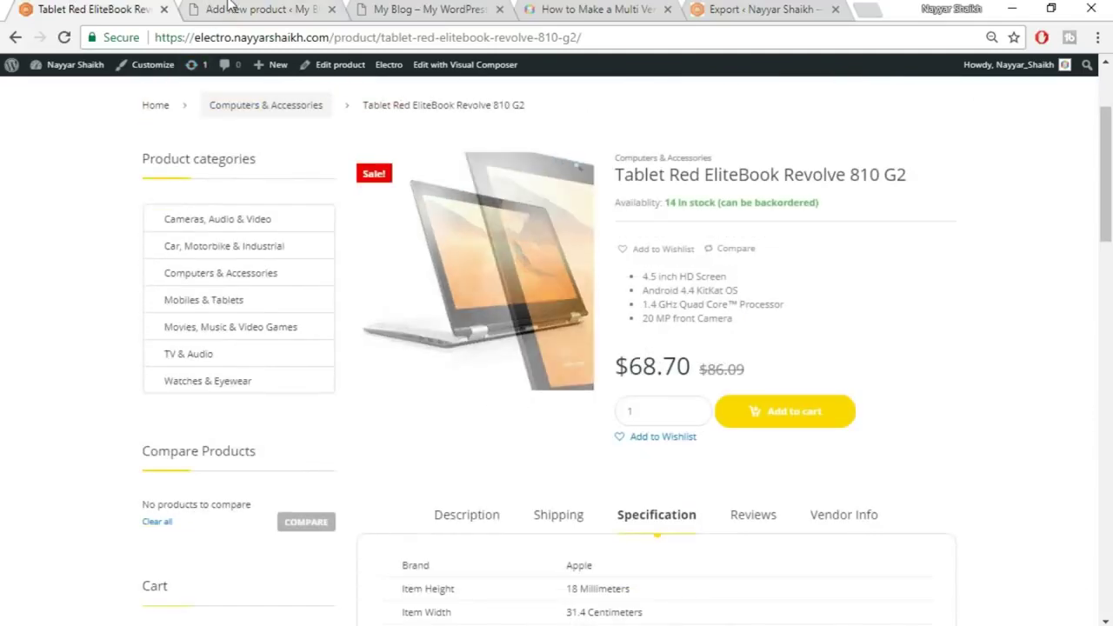
pyautogui.hotkey('ctrl', 'Tab')
pyautogui.scroll(9, 1109, 376)
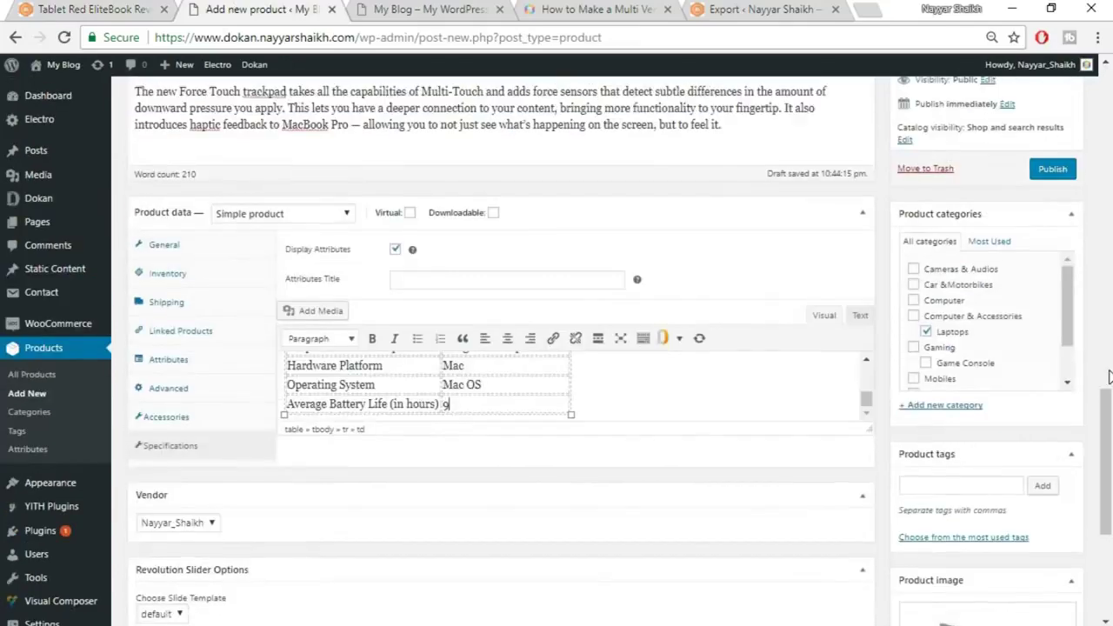
pyautogui.scroll(10, 1106, 373)
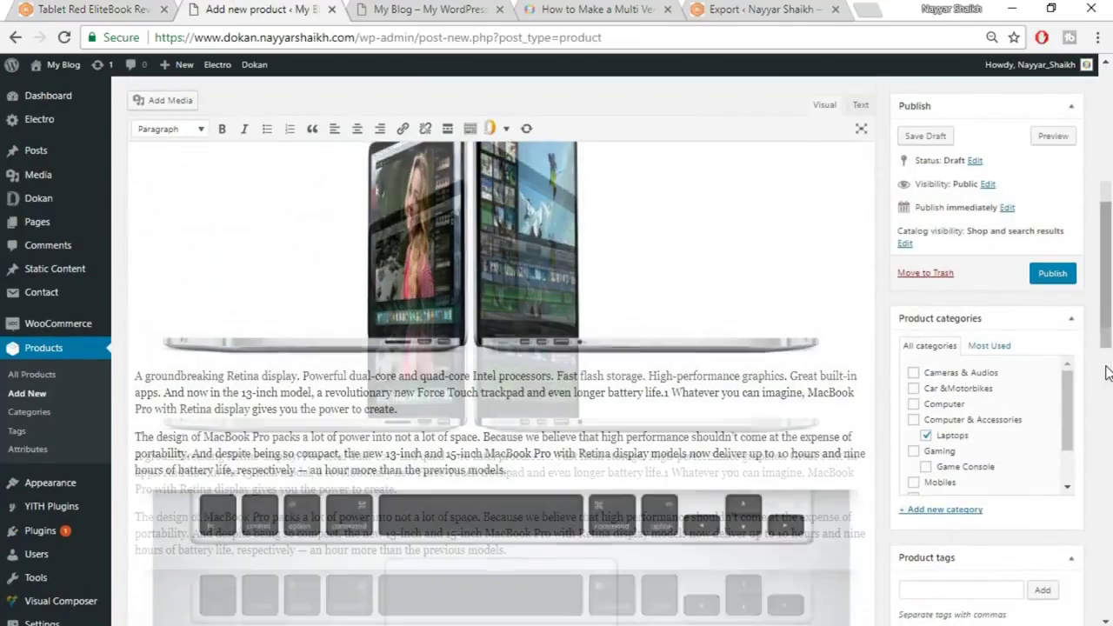
# Publish the Tablet Red EliteBook Revolve 810 G2 product.
pyautogui.scroll(3, 1106, 373)
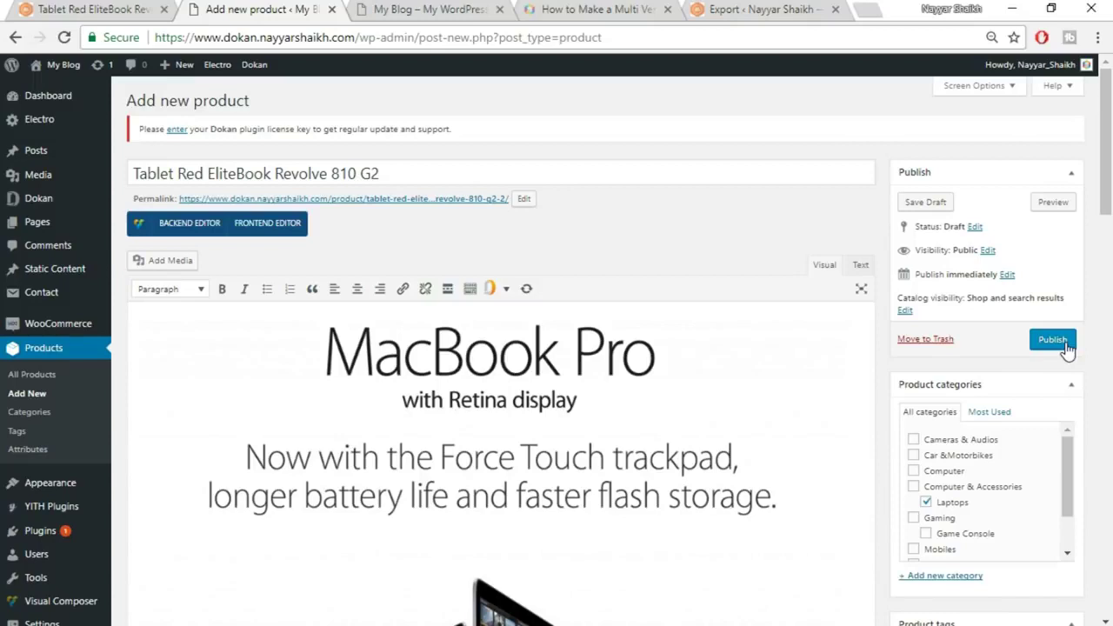
pyautogui.click(1059, 342)
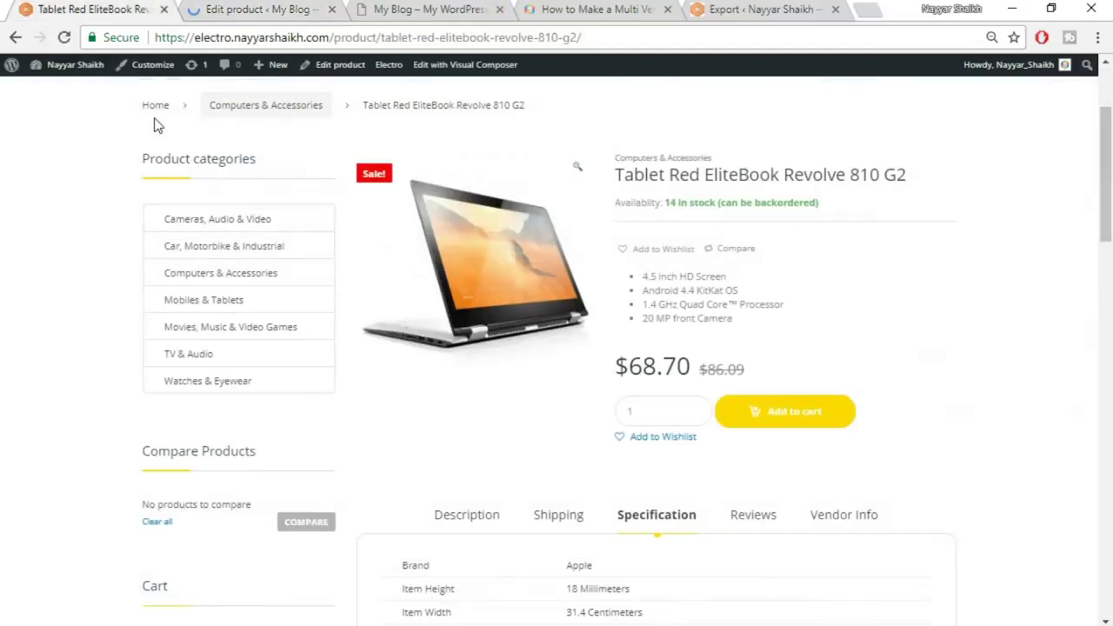
pyautogui.click(130, 9)
pyautogui.scroll(2, 202, 163)
pyautogui.click(202, 162)
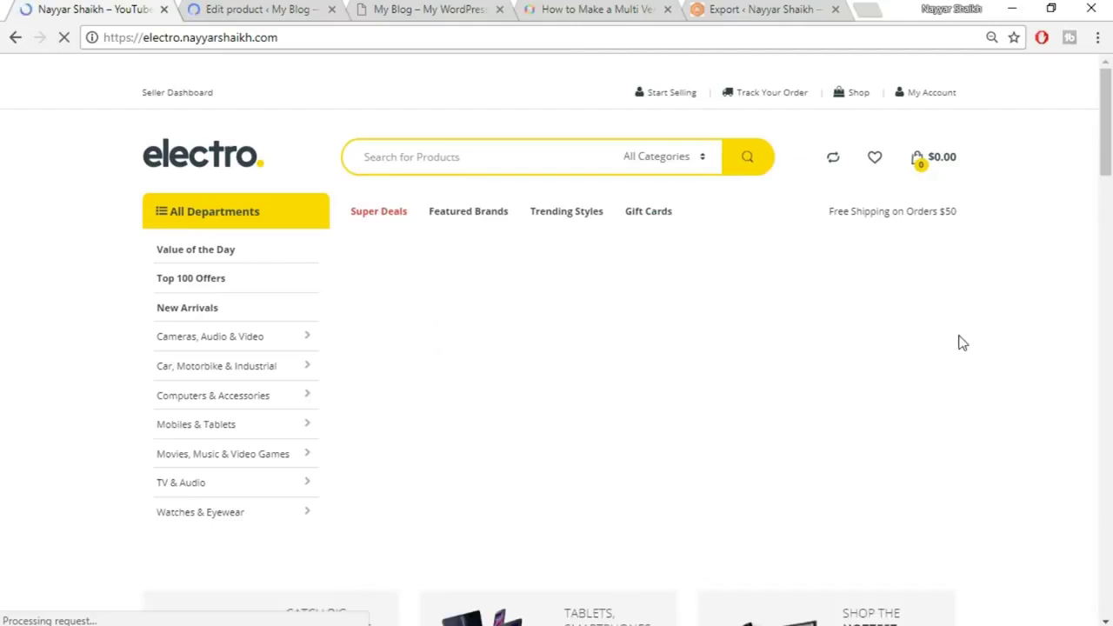
pyautogui.scroll(-5, 966, 336)
pyautogui.scroll(-2, 970, 337)
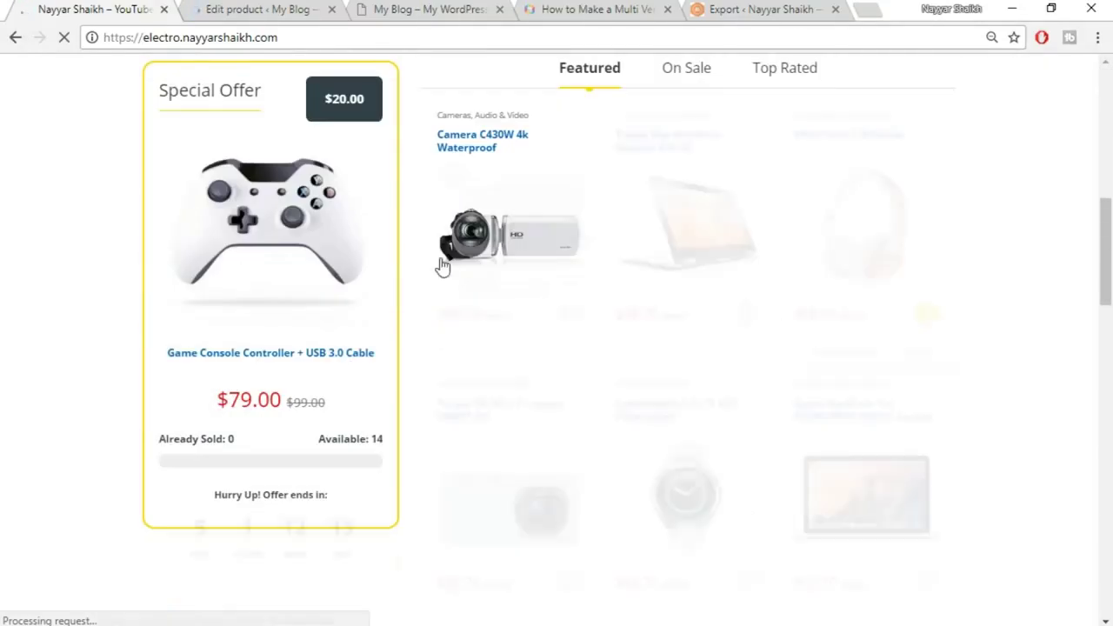
pyautogui.scroll(-4, 934, 362)
pyautogui.scroll(-1, 935, 365)
pyautogui.moveTo(1104, 370); pyautogui.dragTo(1110, 570)
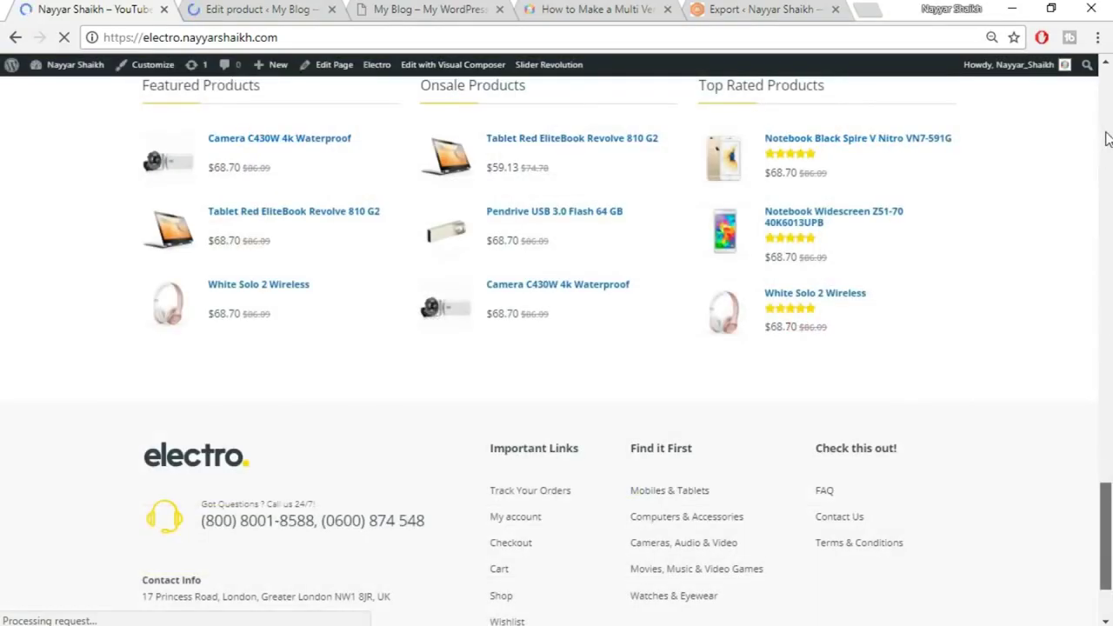
pyautogui.scroll(4, 1088, 189)
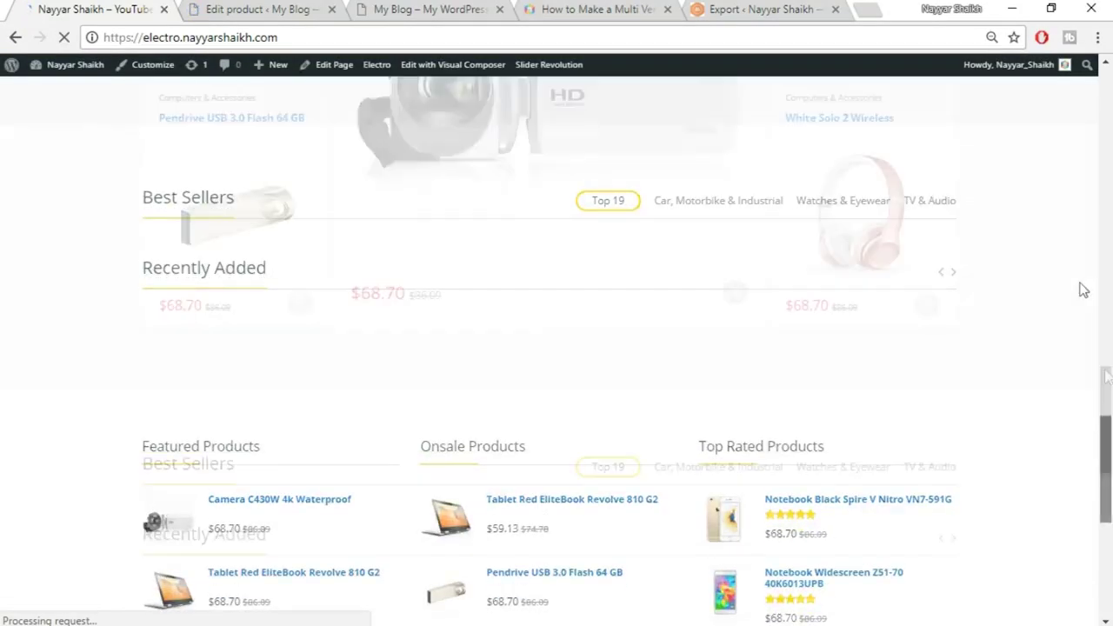
pyautogui.scroll(3, 1084, 290)
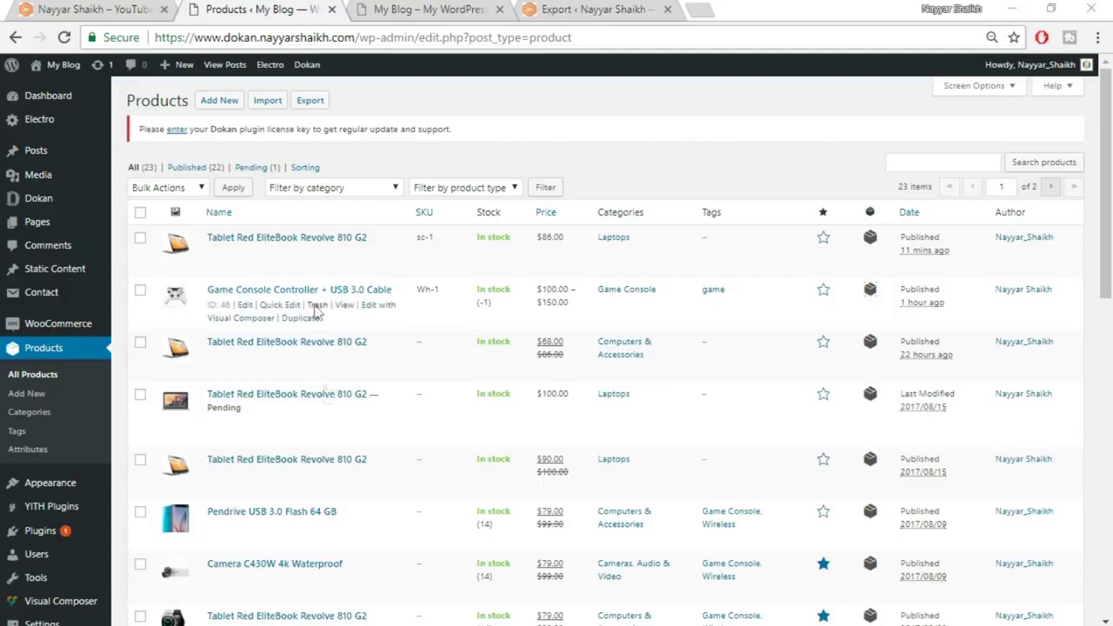
pyautogui.scroll(-5, 331, 459)
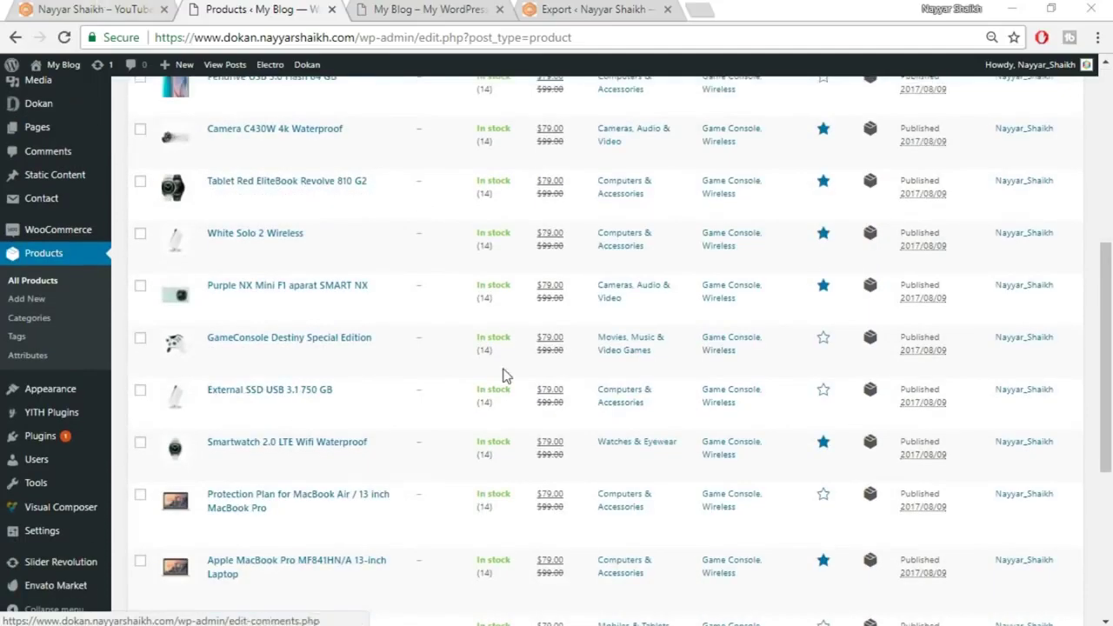
pyautogui.scroll(5, 517, 393)
pyautogui.click(117, 7)
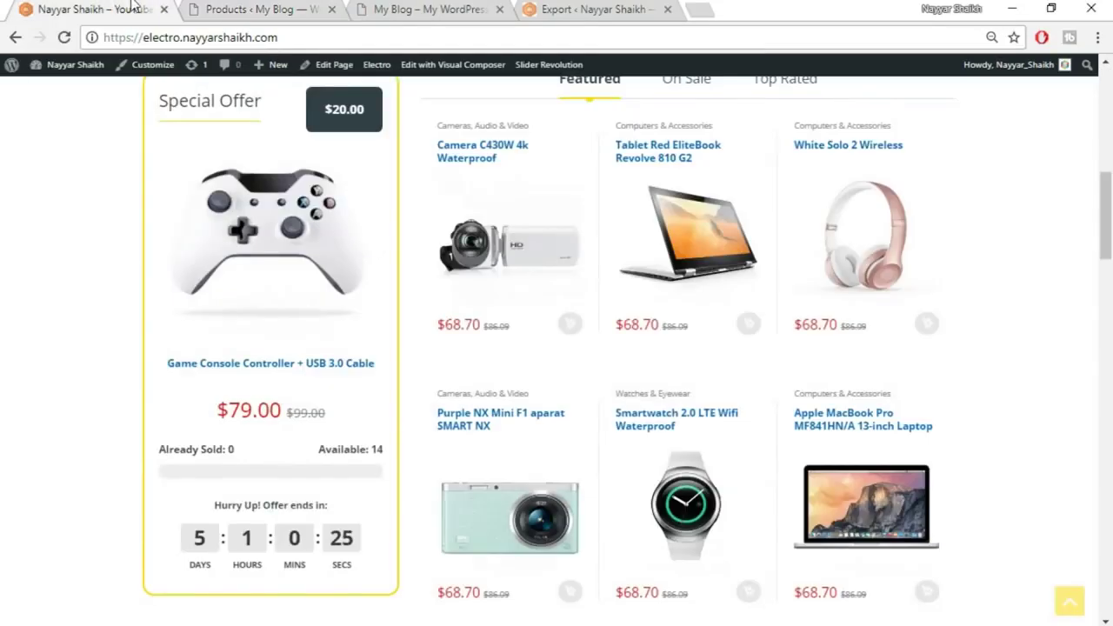
pyautogui.scroll(1, 910, 318)
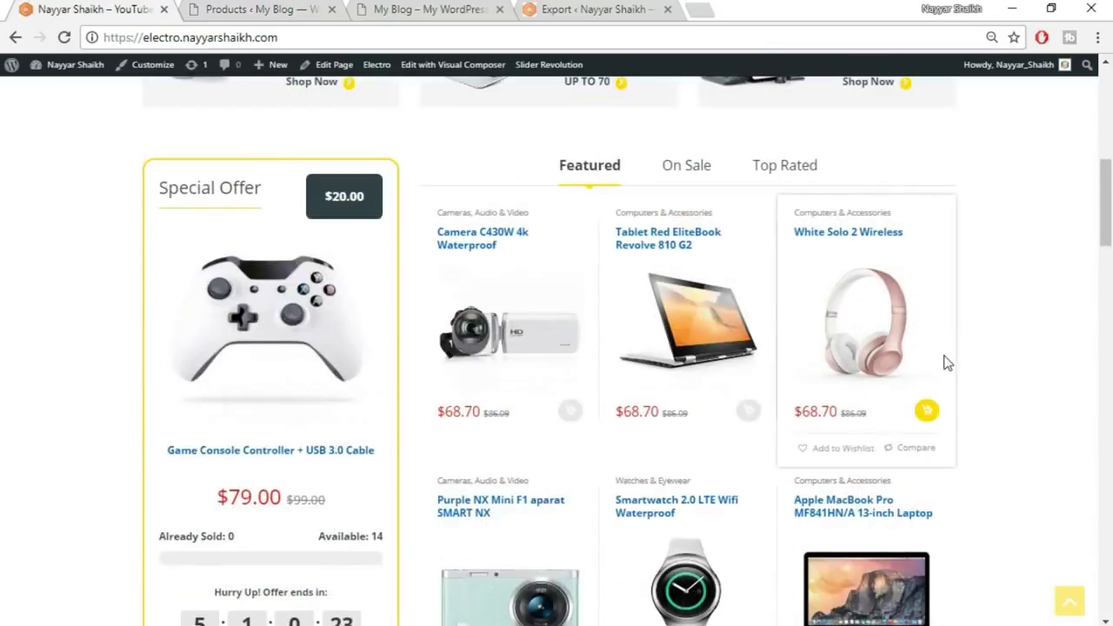
pyautogui.scroll(-1, 948, 362)
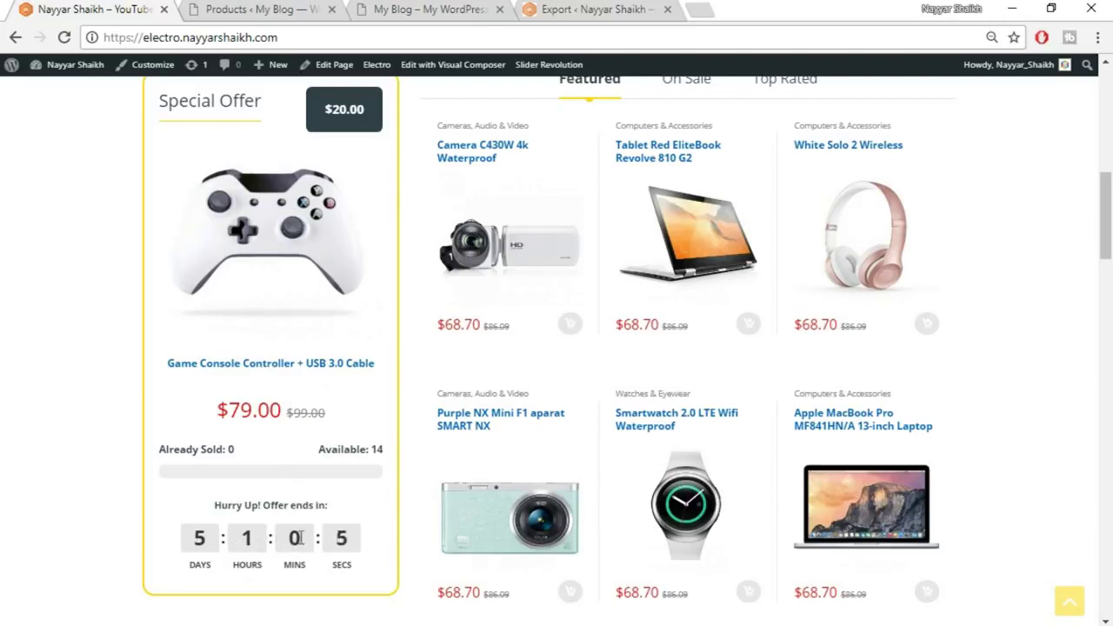
pyautogui.click(269, 9)
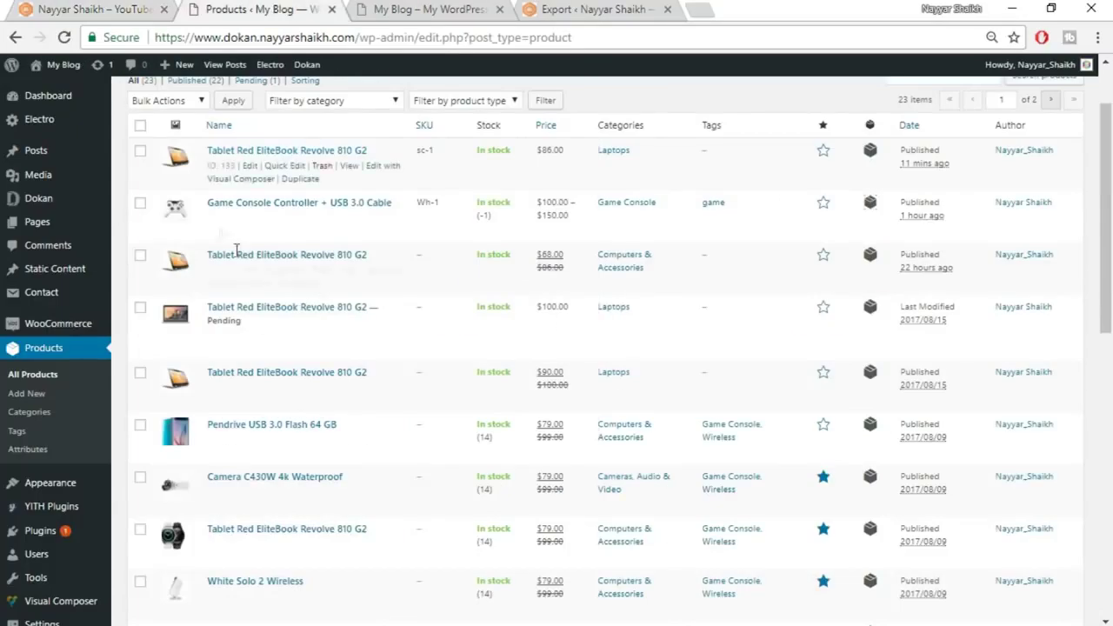
# Open the Game Console Controller + USB 3.0 Cable product for editing.
pyautogui.moveTo(221, 219)
pyautogui.click(244, 220)
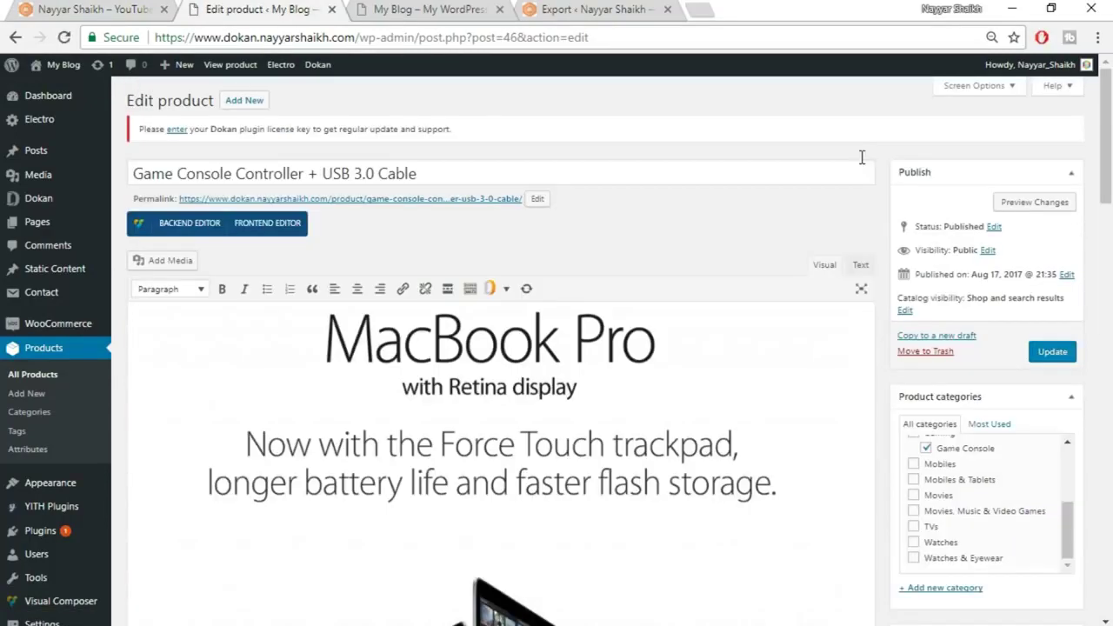
pyautogui.scroll(-5, 861, 158)
pyautogui.scroll(-10, 861, 157)
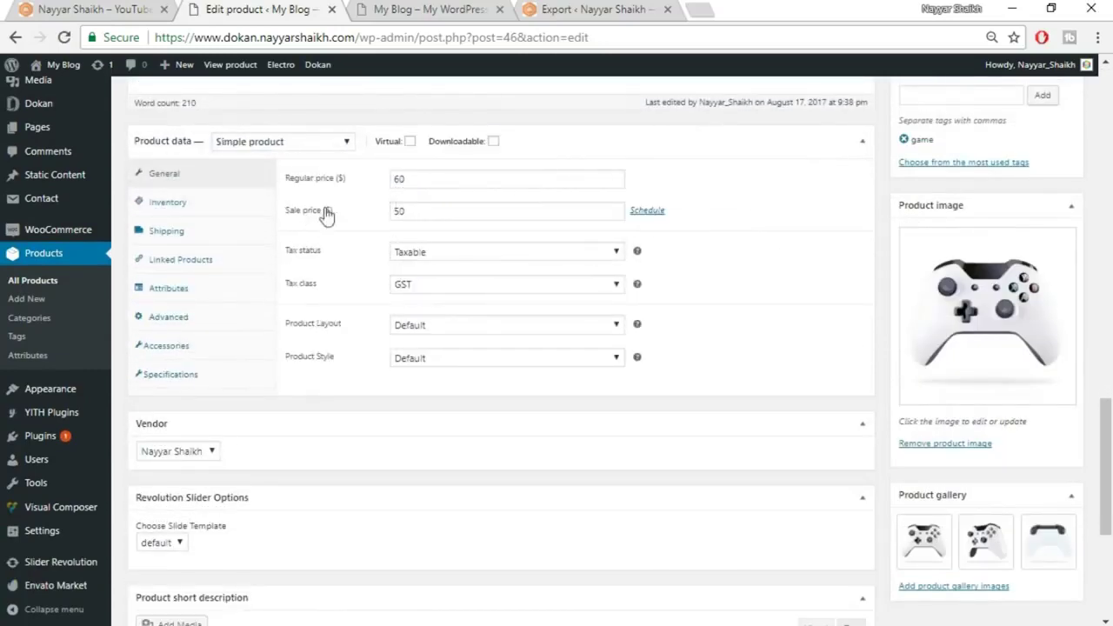
# Schedule its sale price from 2017-08-17 to 2017-08-25 and update the product.
pyautogui.click(655, 213)
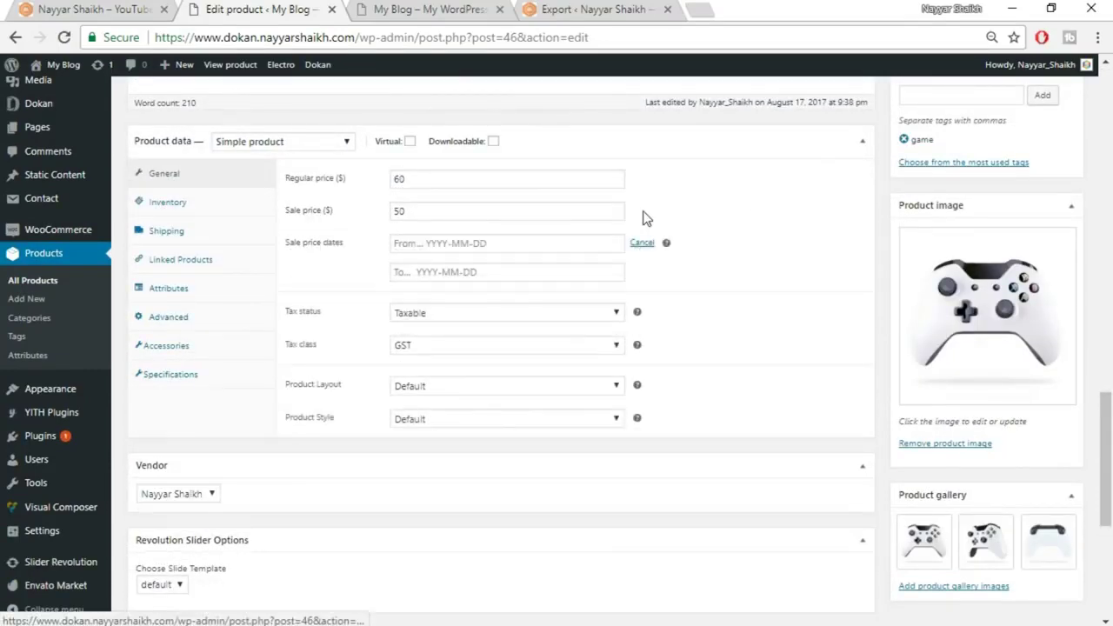
pyautogui.click(491, 245)
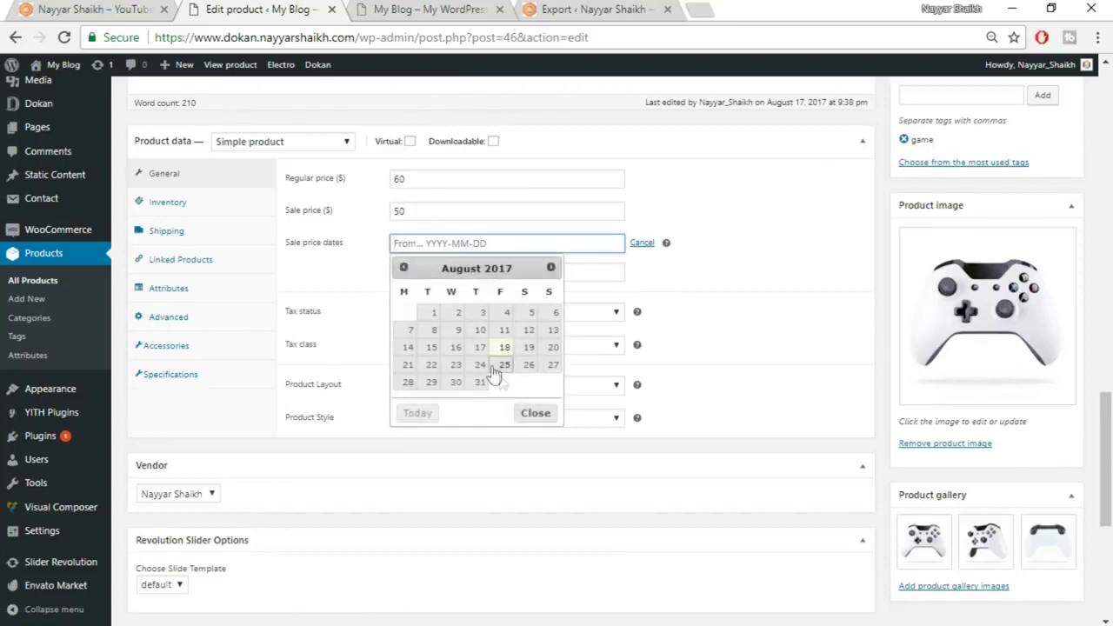
pyautogui.click(475, 347)
pyautogui.click(455, 272)
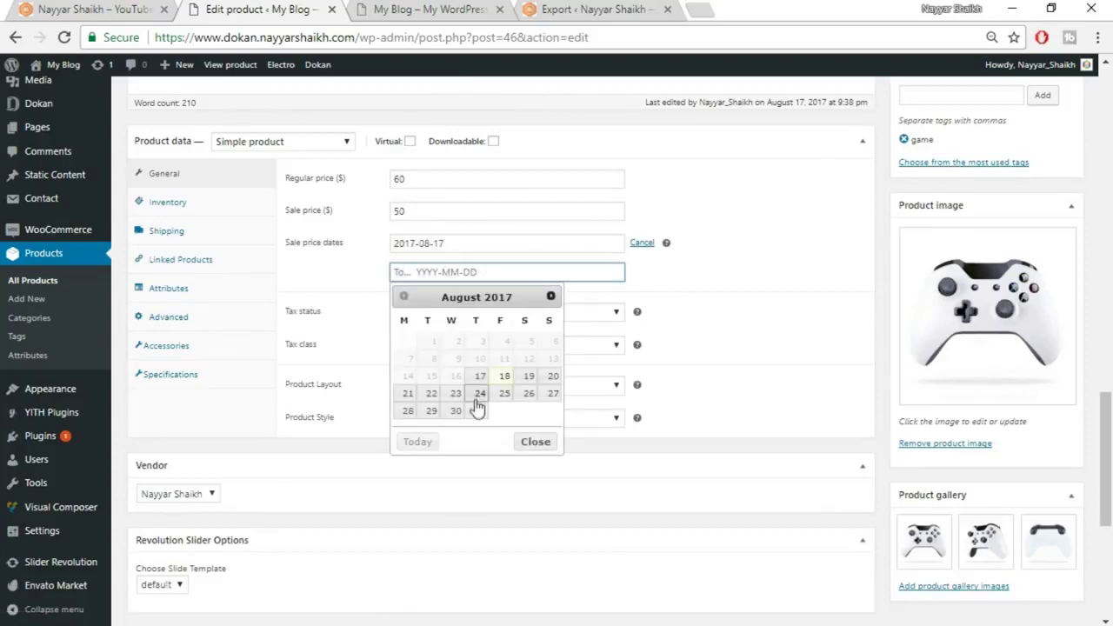
pyautogui.click(504, 395)
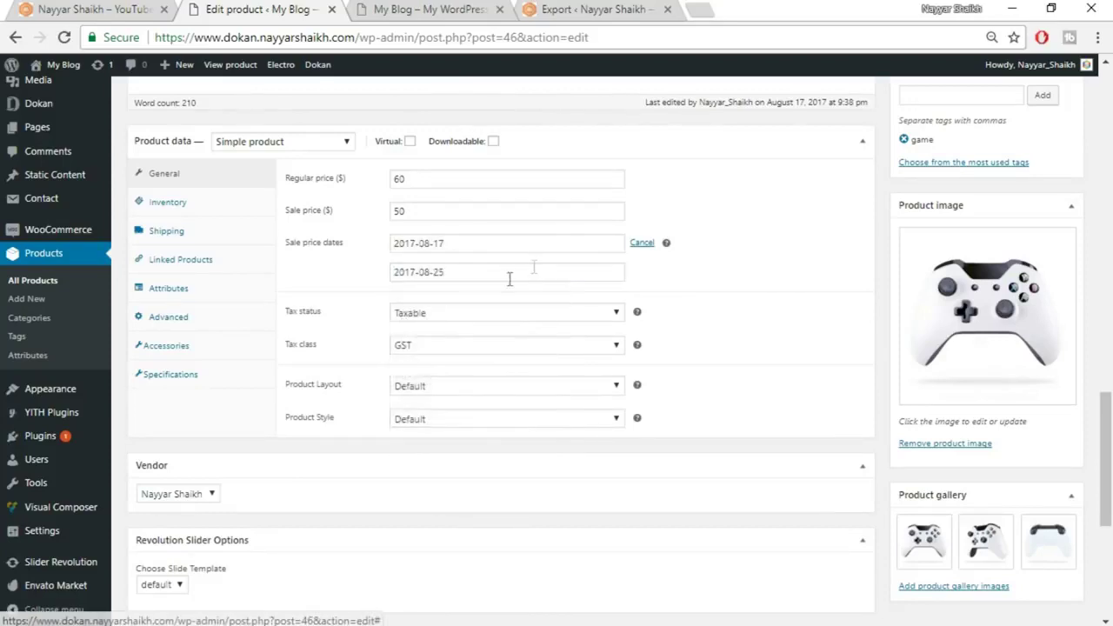
pyautogui.scroll(6, 606, 318)
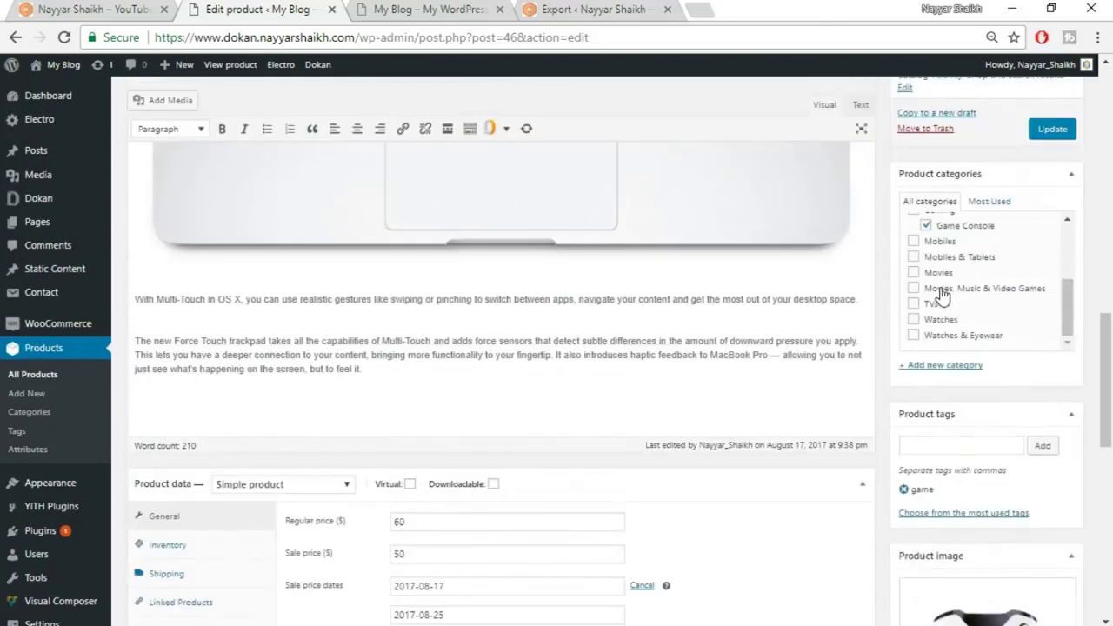
pyautogui.scroll(2, 940, 291)
pyautogui.click(1053, 134)
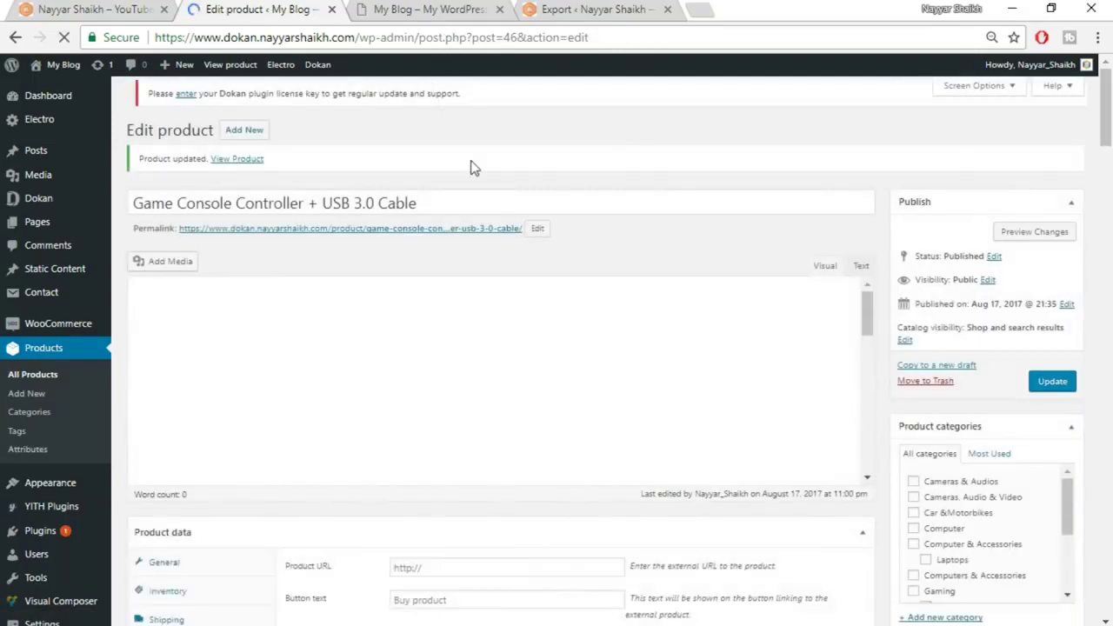
pyautogui.click(62, 7)
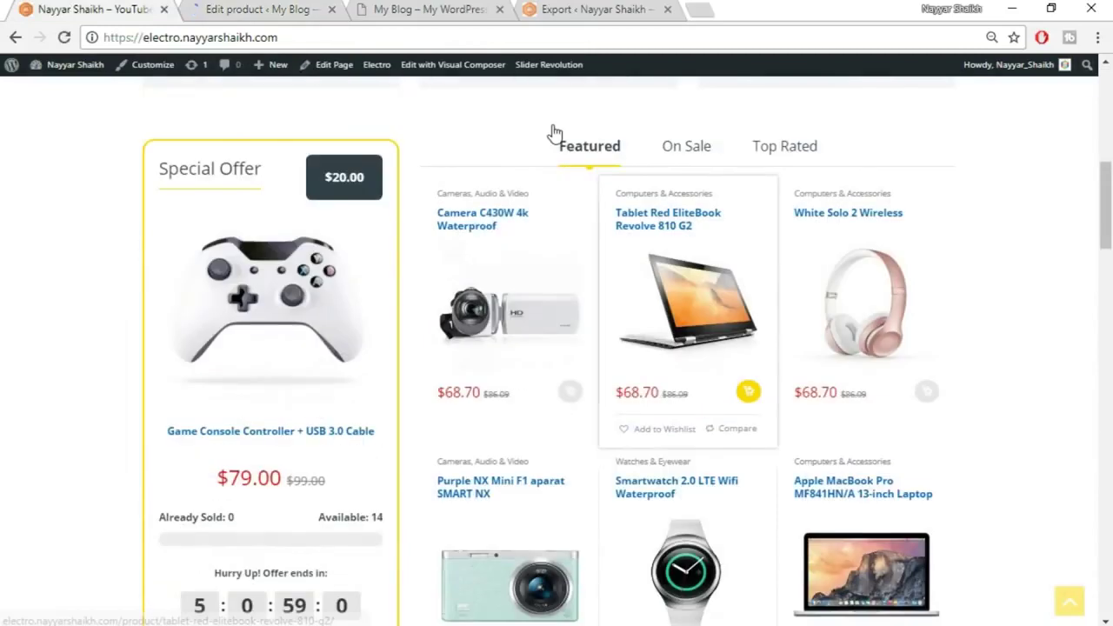
# Open the home page editor in a new tab and add an Electro Onsale Product element.
pyautogui.click(450, 8)
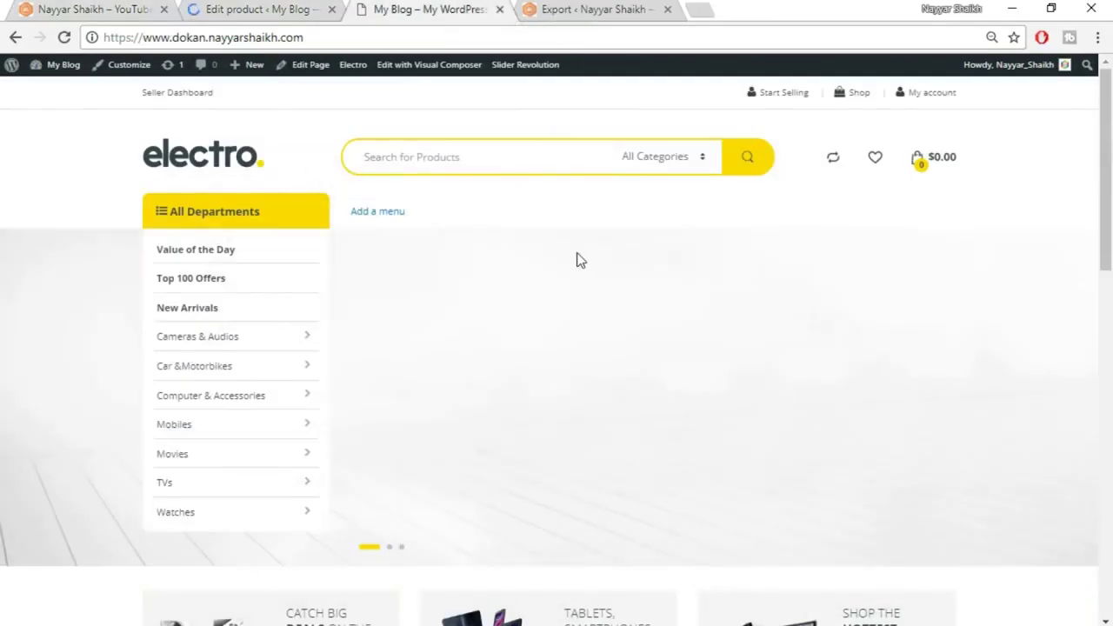
pyautogui.scroll(-1, 581, 261)
pyautogui.scroll(1, 576, 258)
pyautogui.middleClick(308, 68)
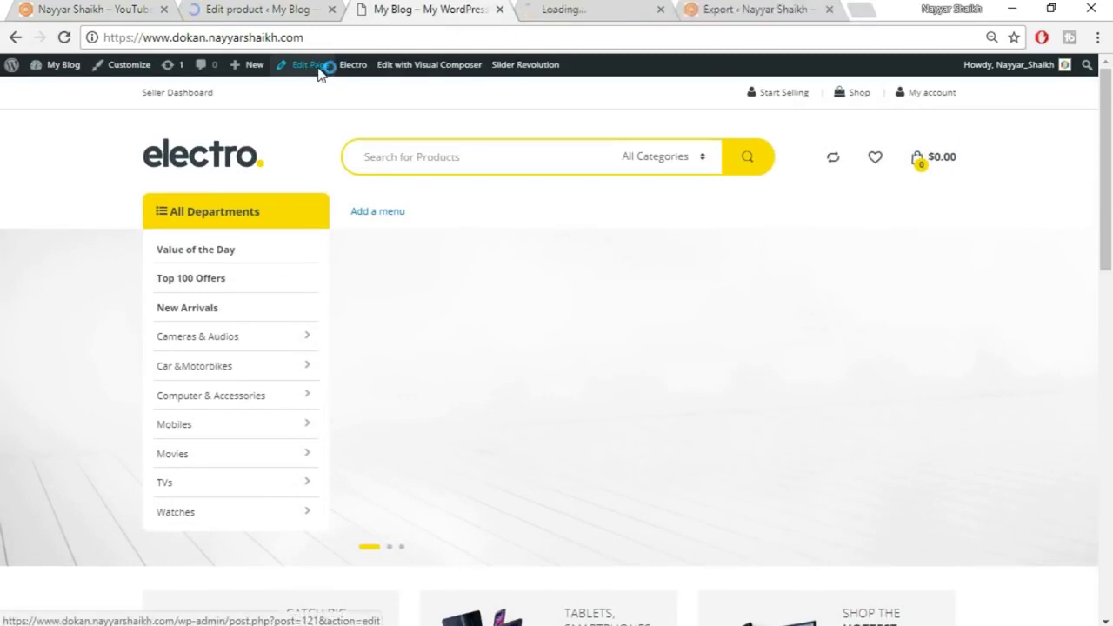
pyautogui.click(641, 10)
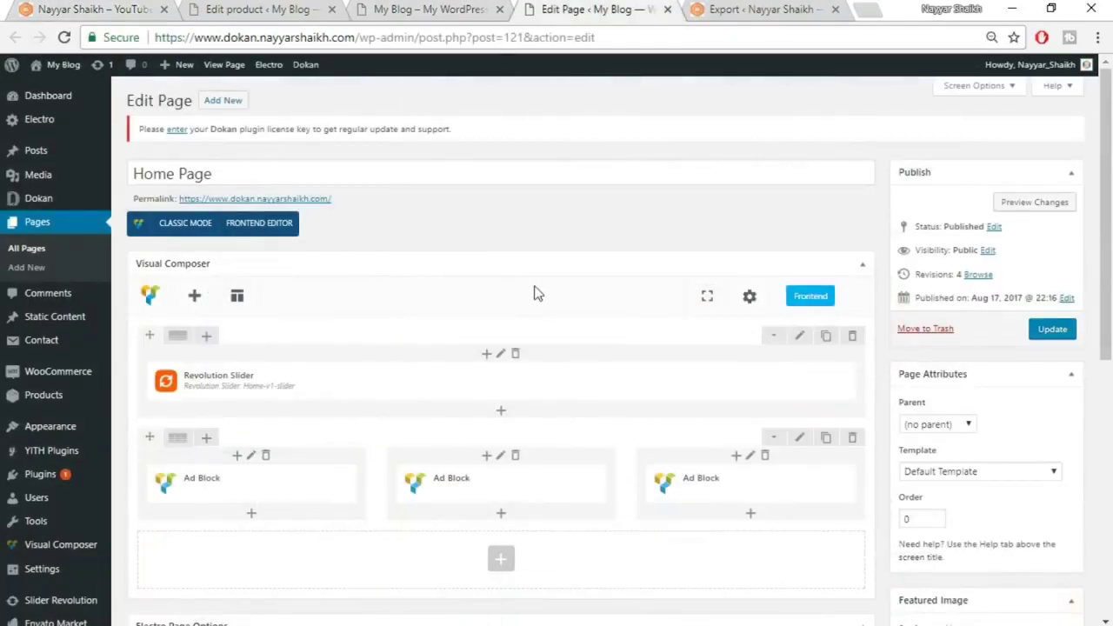
pyautogui.scroll(-3, 529, 400)
pyautogui.click(498, 347)
pyautogui.write('ele')
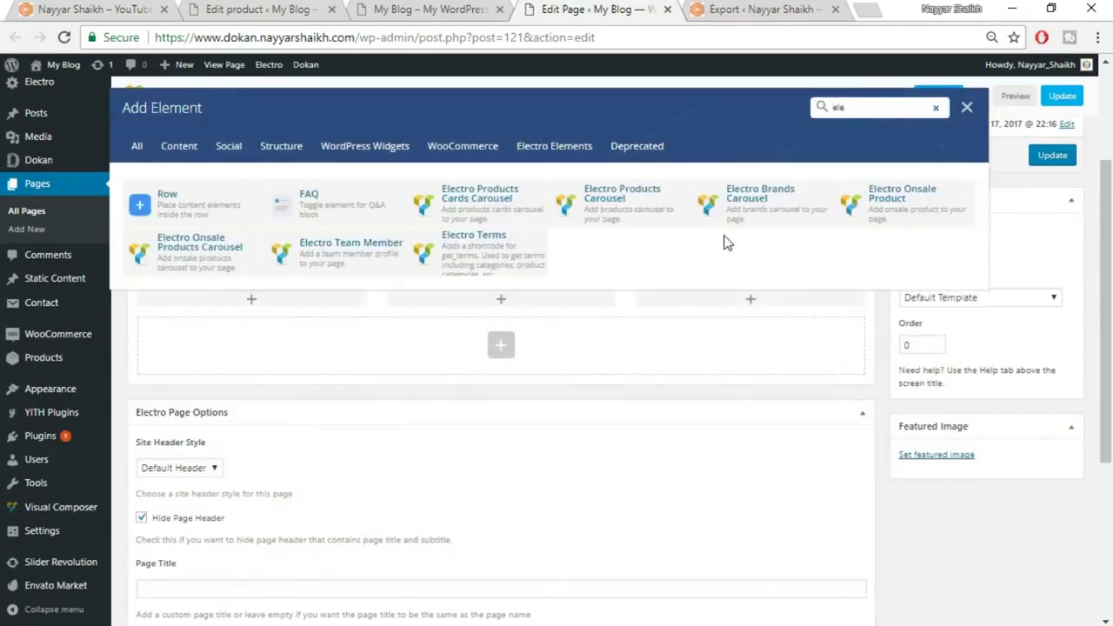
pyautogui.click(935, 204)
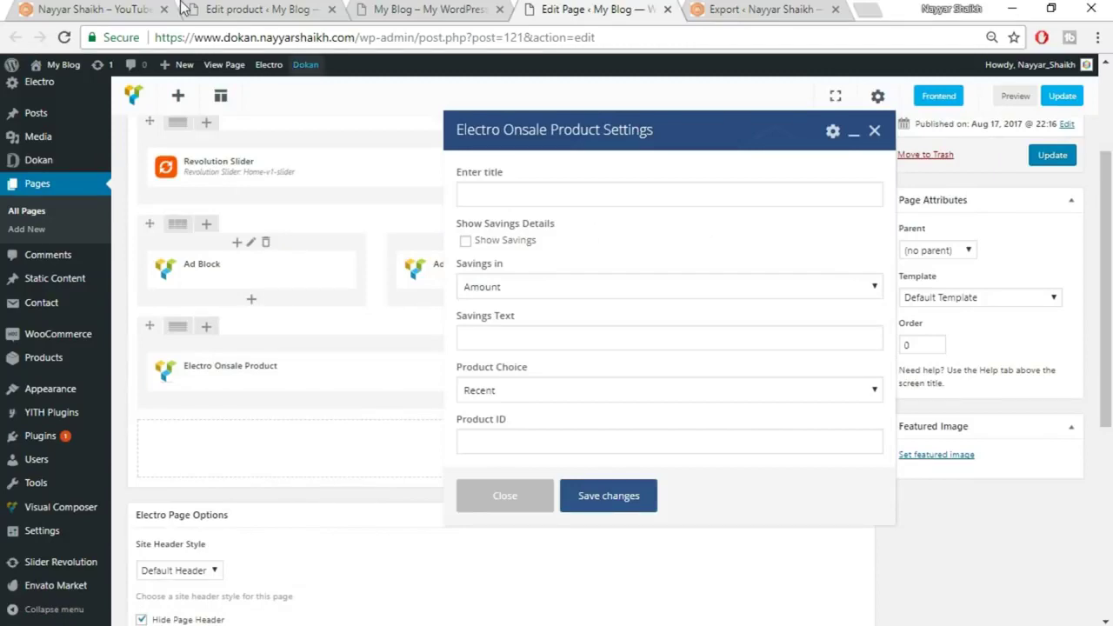
# Title the element 'Special Offer', copied from the demo, and enable Show Savings with savings 20.
pyautogui.click(120, 8)
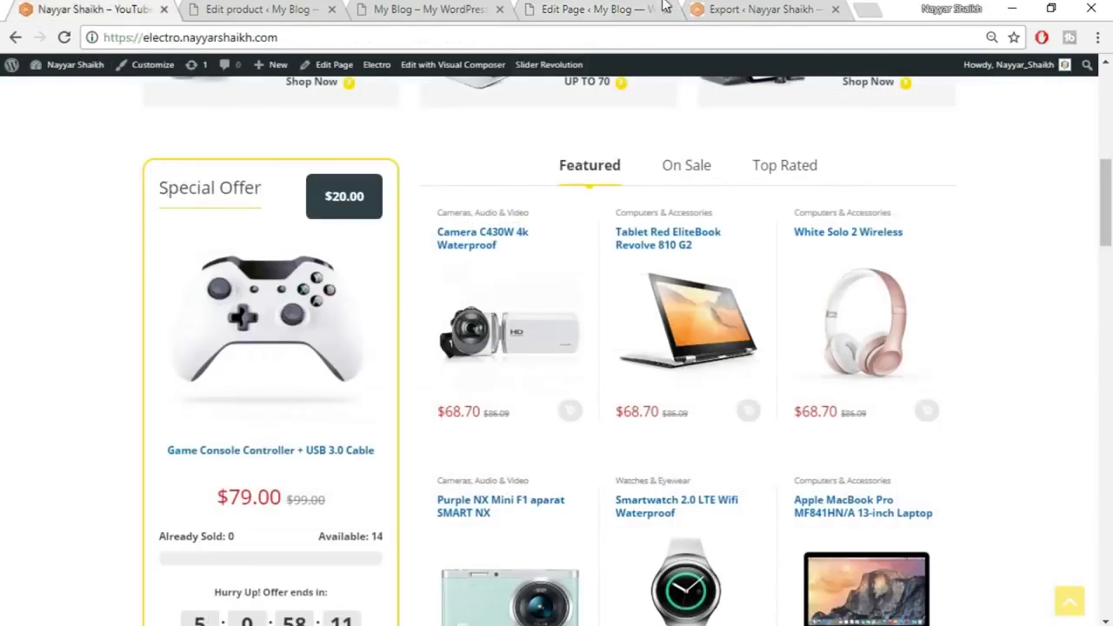
pyautogui.moveTo(159, 186); pyautogui.dragTo(301, 186)
pyautogui.hotkey('ctrl', 'c')
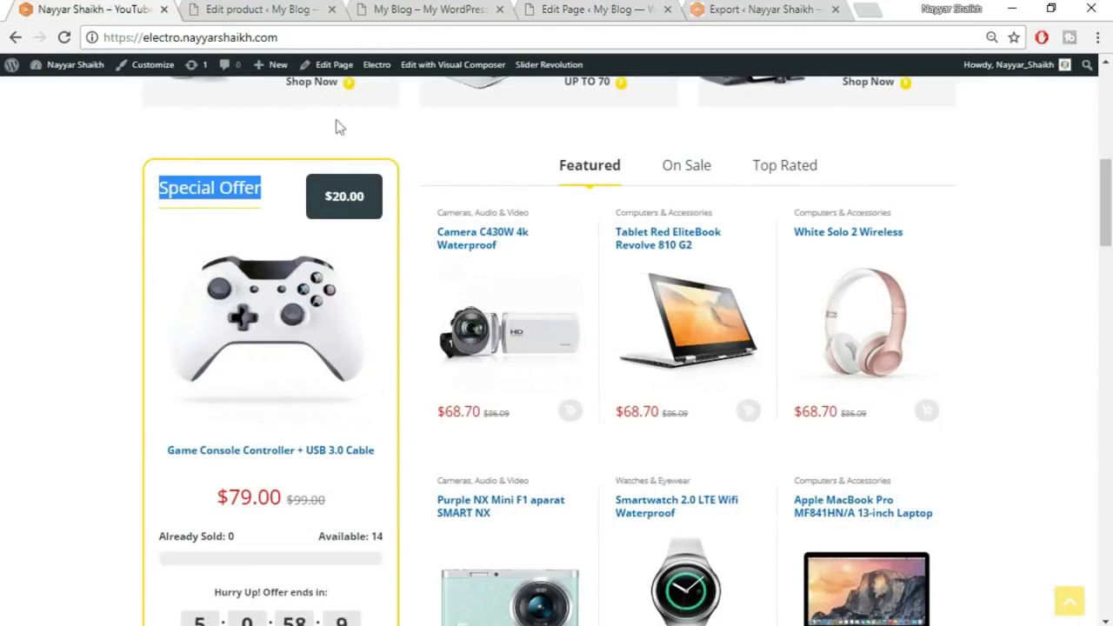
pyautogui.click(574, 9)
pyautogui.click(544, 187)
pyautogui.hotkey('ctrl', 'v')
pyautogui.click(511, 244)
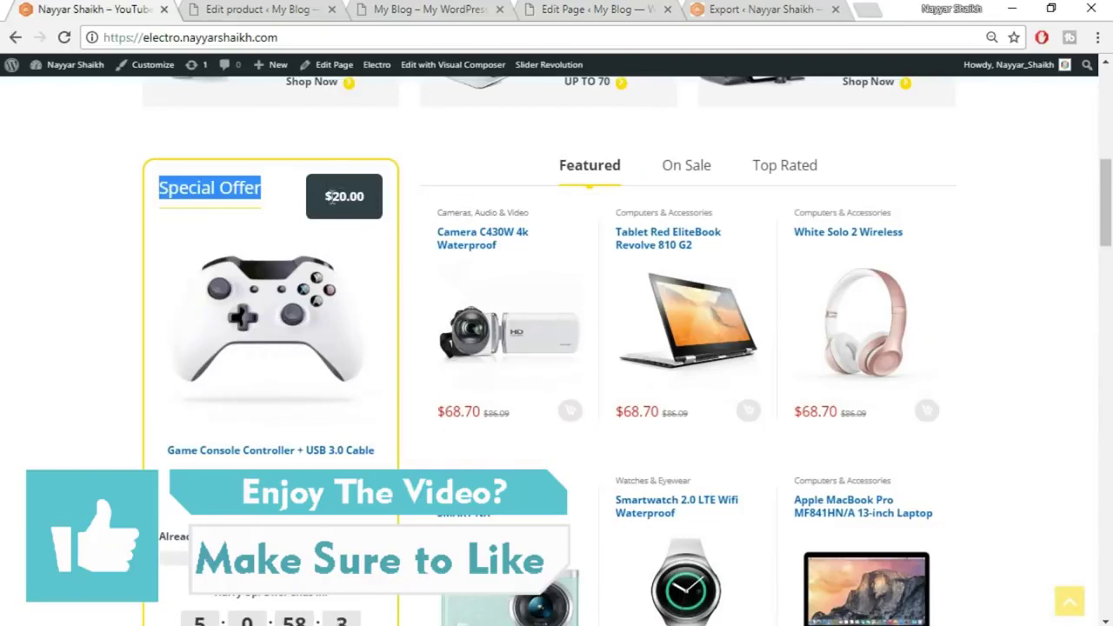
pyautogui.click(548, 10)
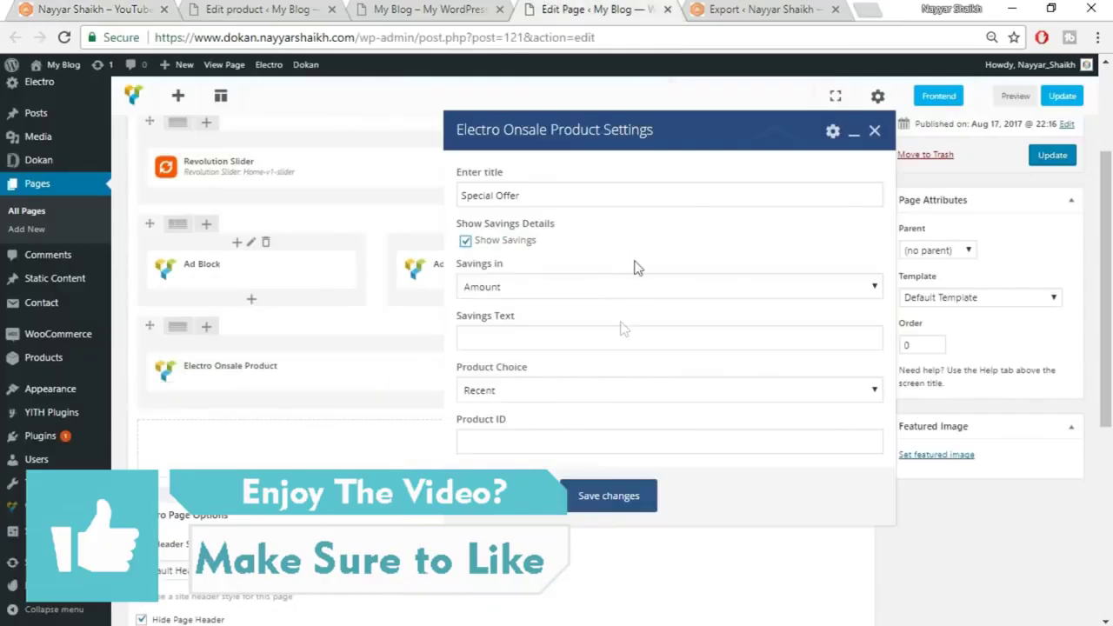
pyautogui.scroll(-1, 570, 338)
pyautogui.click(563, 337)
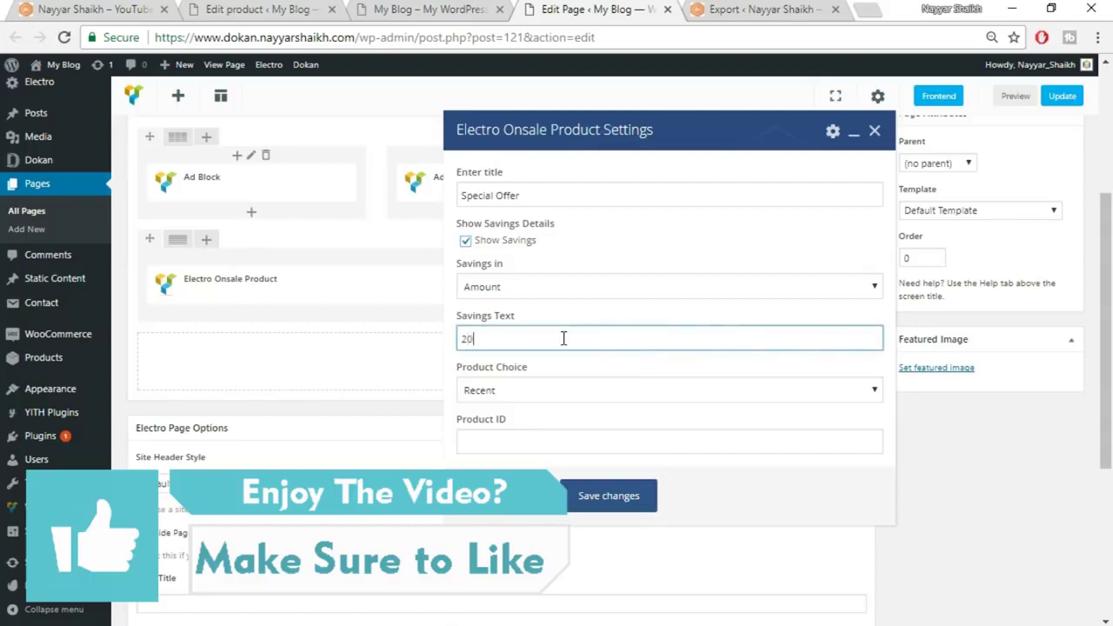
# Set the element to a Specific product with Product ID 46 and save the settings.
pyautogui.click(536, 391)
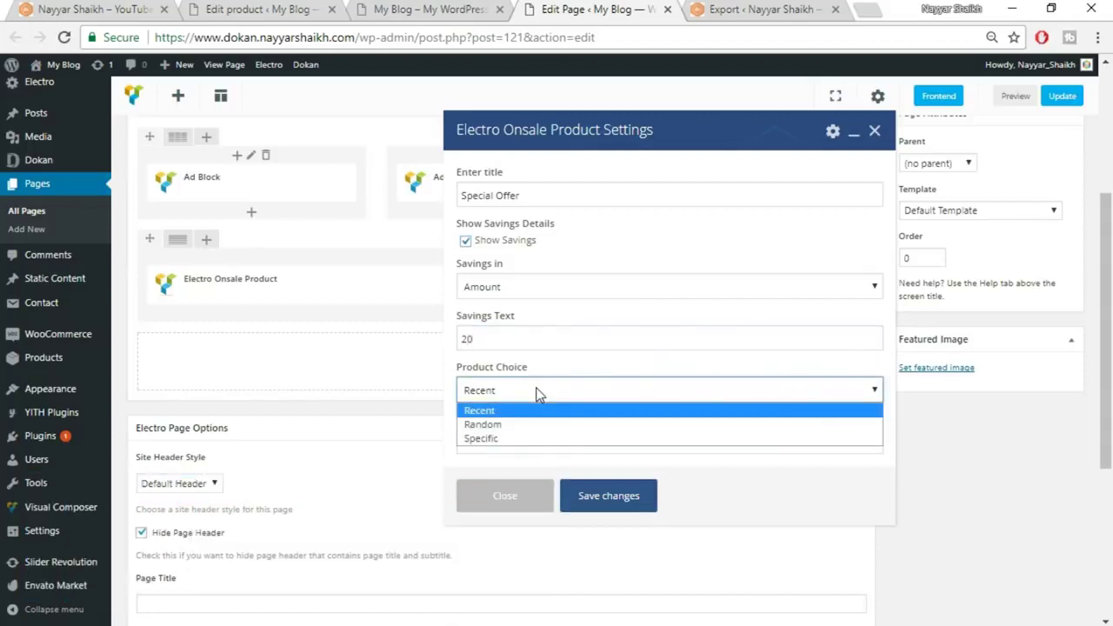
pyautogui.click(520, 438)
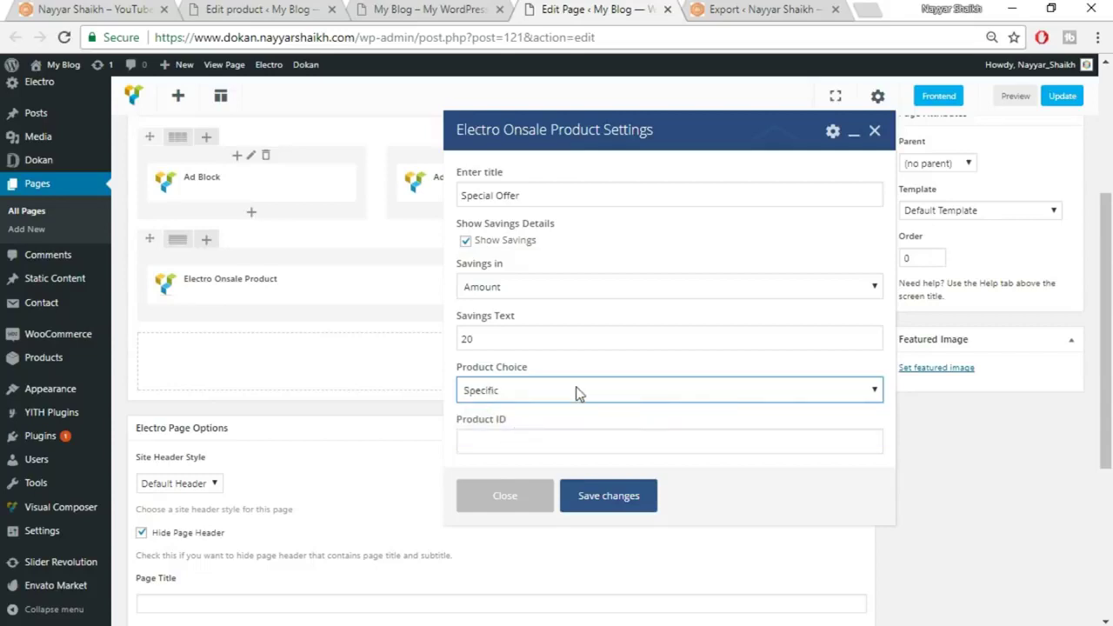
pyautogui.click(255, 7)
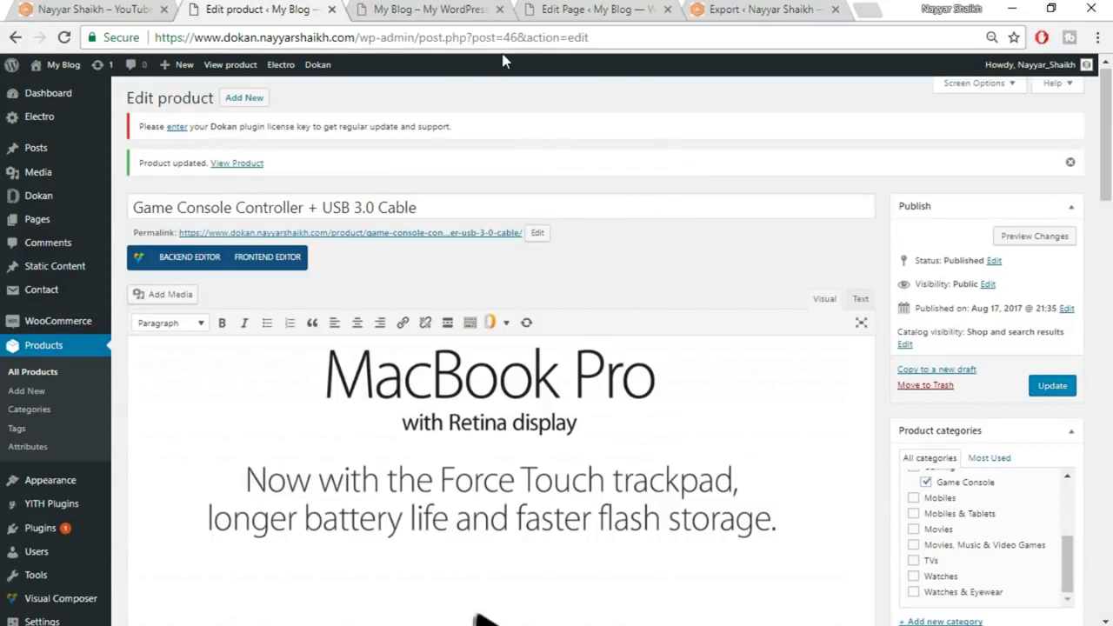
pyautogui.moveTo(504, 39); pyautogui.dragTo(520, 37)
pyautogui.hotkey('ctrl', 'c')
pyautogui.click(588, 7)
pyautogui.click(606, 444)
pyautogui.hotkey('ctrl', 'v')
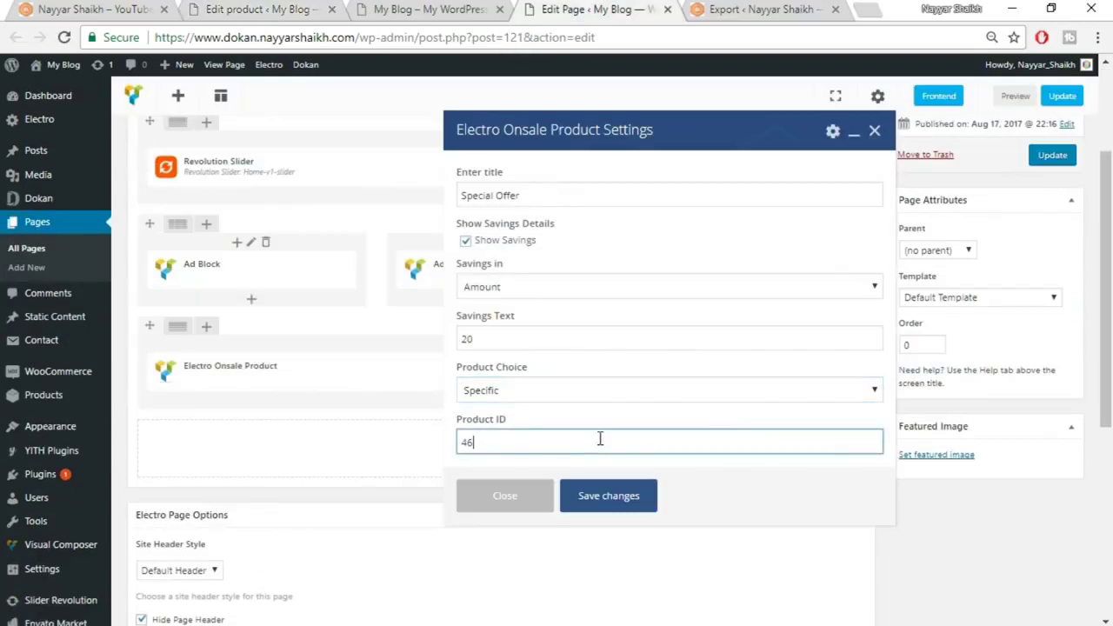
pyautogui.click(609, 504)
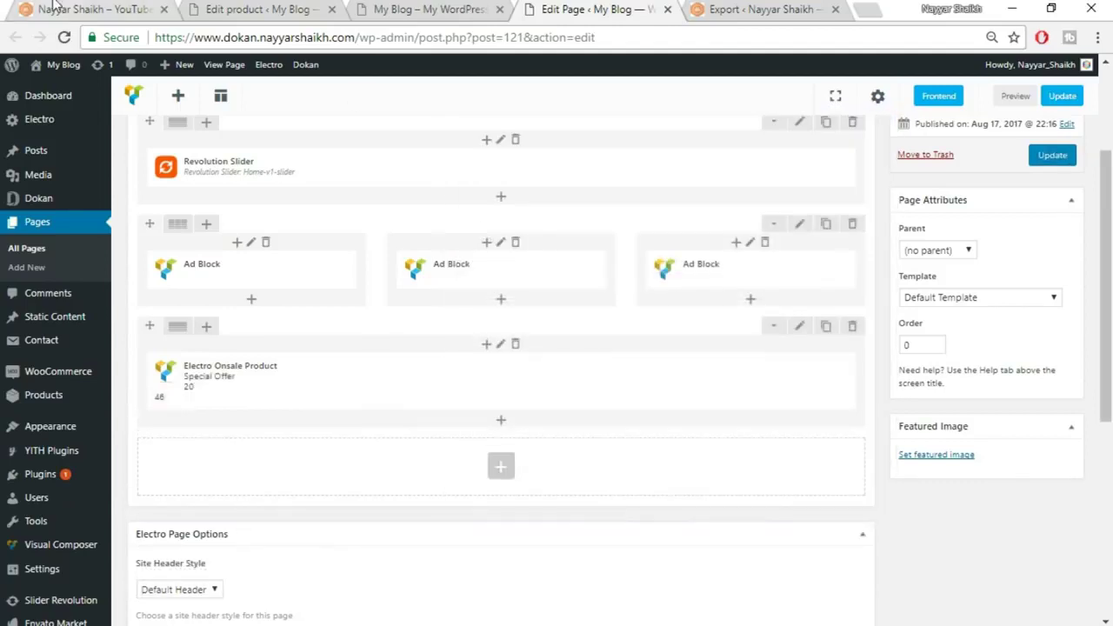
pyautogui.hotkey('ctrl', '1')
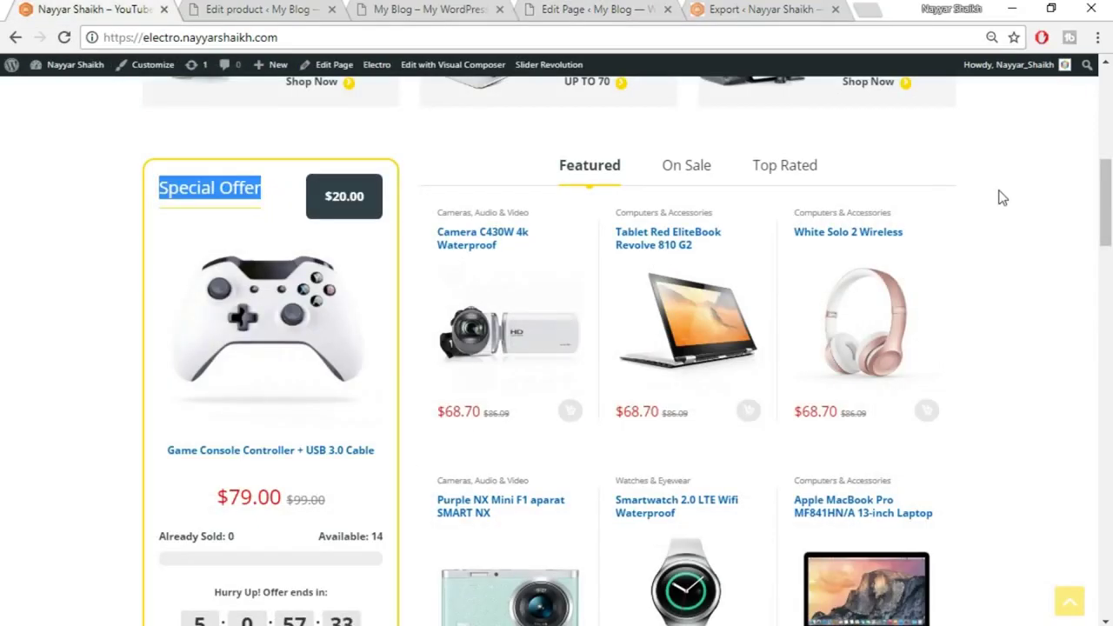
# Give the Special Offer row a custom 1/3 + 2/3 column layout.
pyautogui.click(1000, 191)
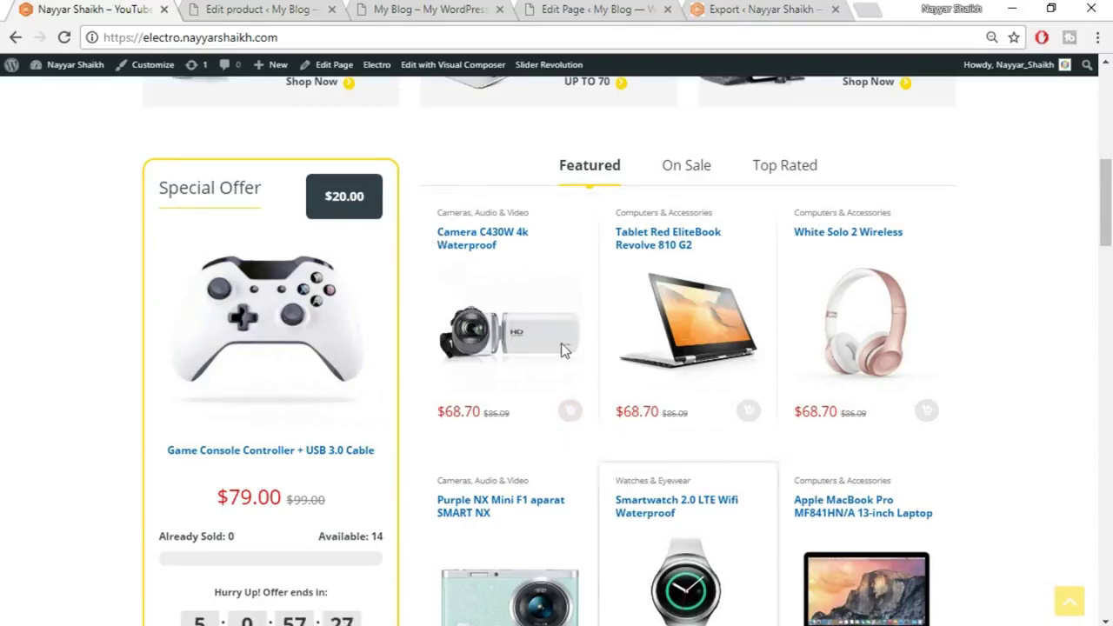
pyautogui.click(261, 9)
pyautogui.click(441, 9)
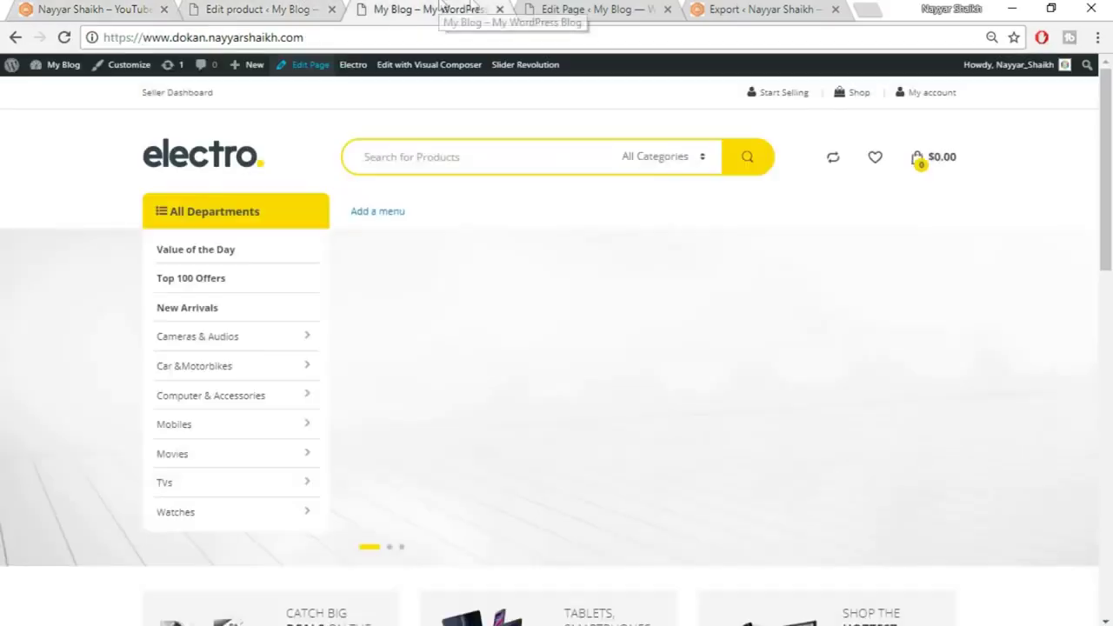
pyautogui.click(591, 9)
pyautogui.moveTo(176, 336)
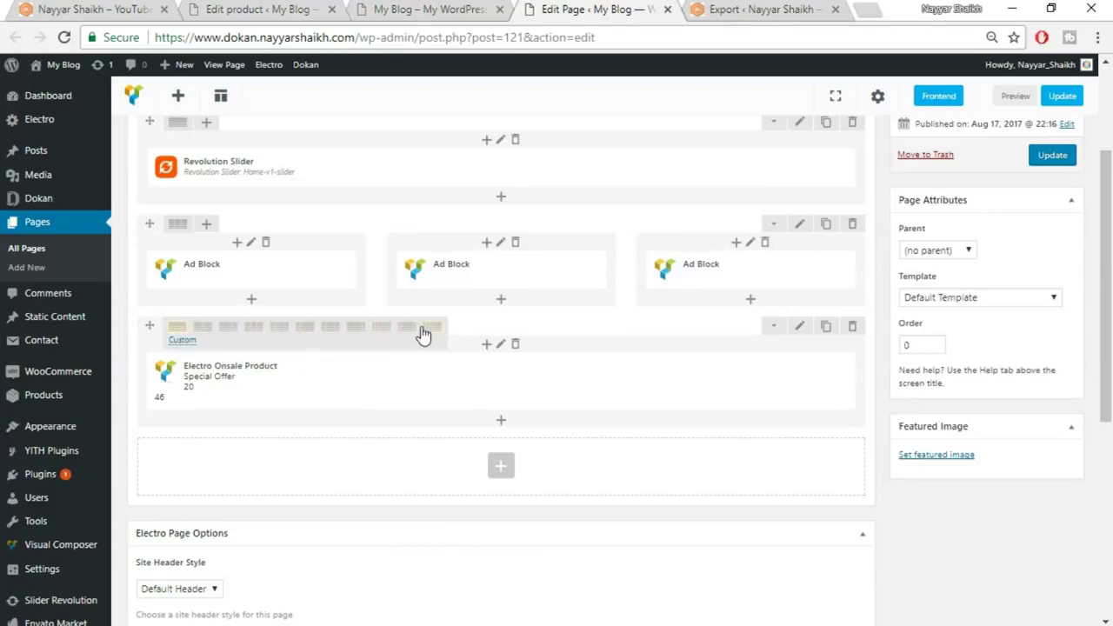
pyautogui.click(177, 331)
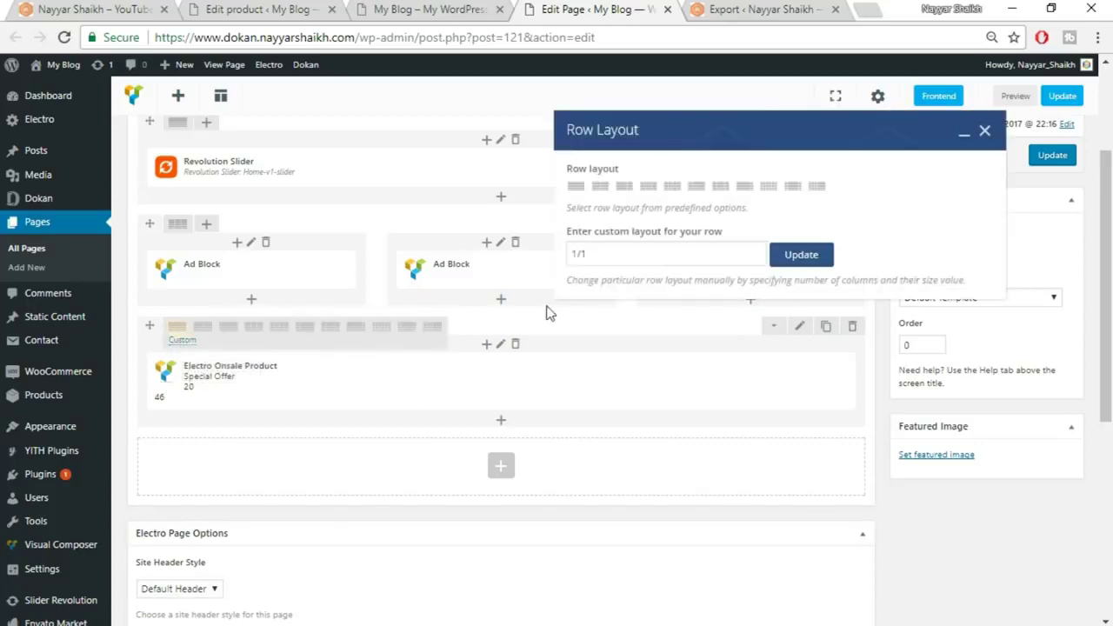
pyautogui.click(596, 256)
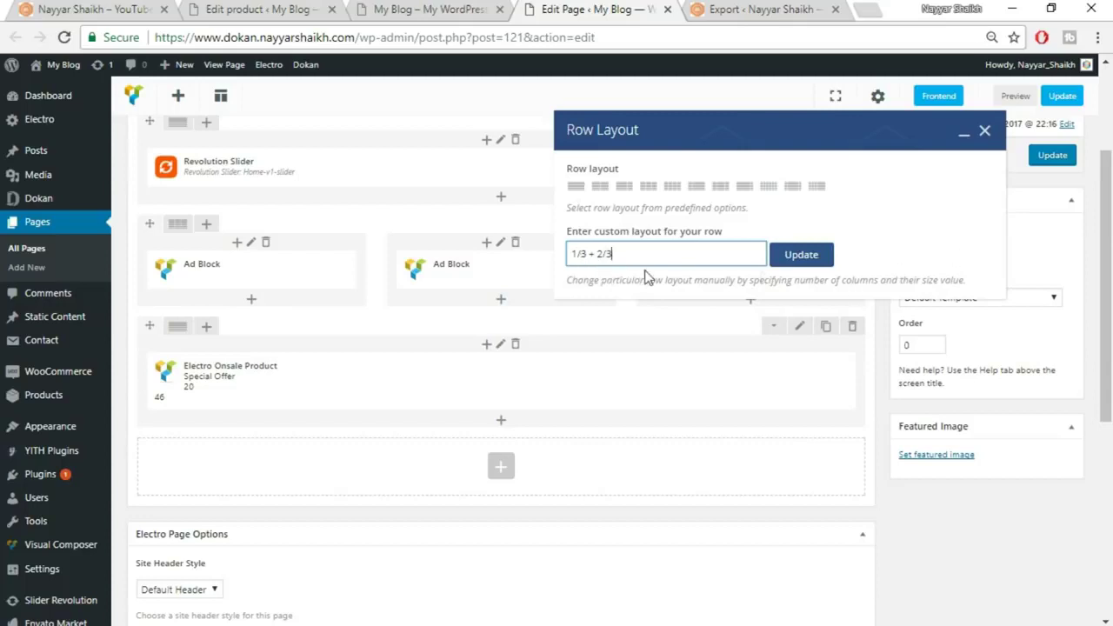
pyautogui.click(801, 254)
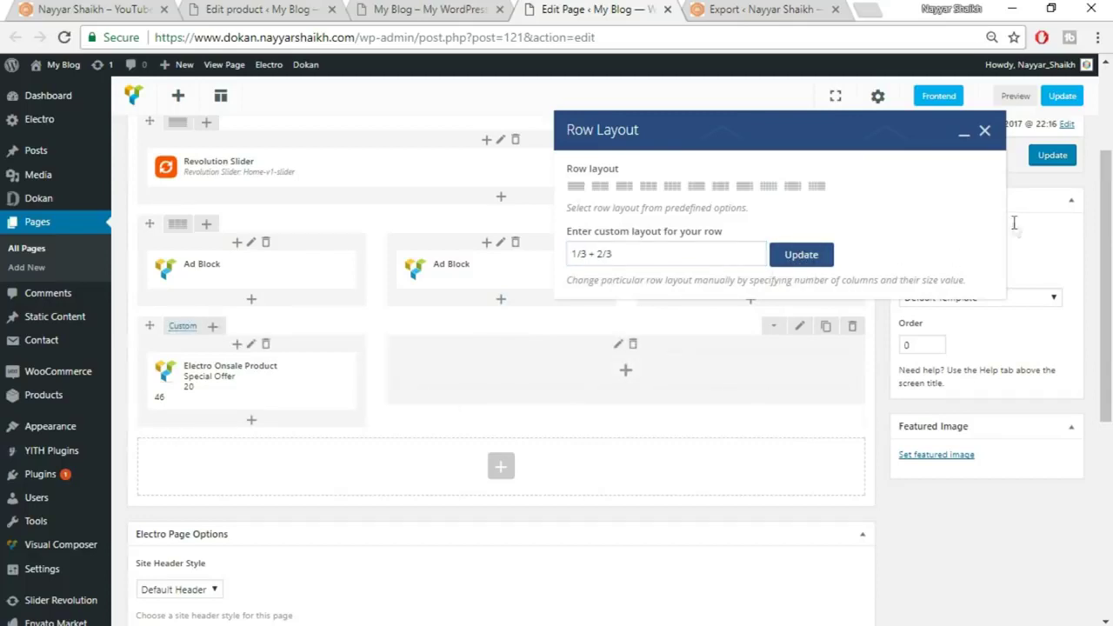
pyautogui.click(986, 132)
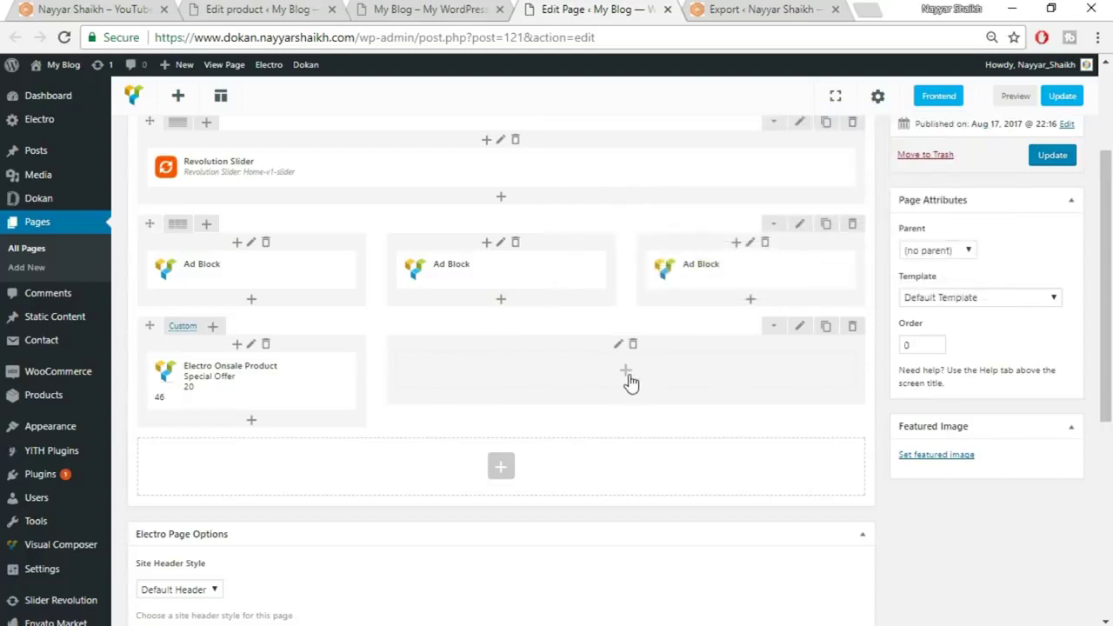
# Add a Product Tabs element to the wide column with a first tab showing Featured Products.
pyautogui.click(628, 375)
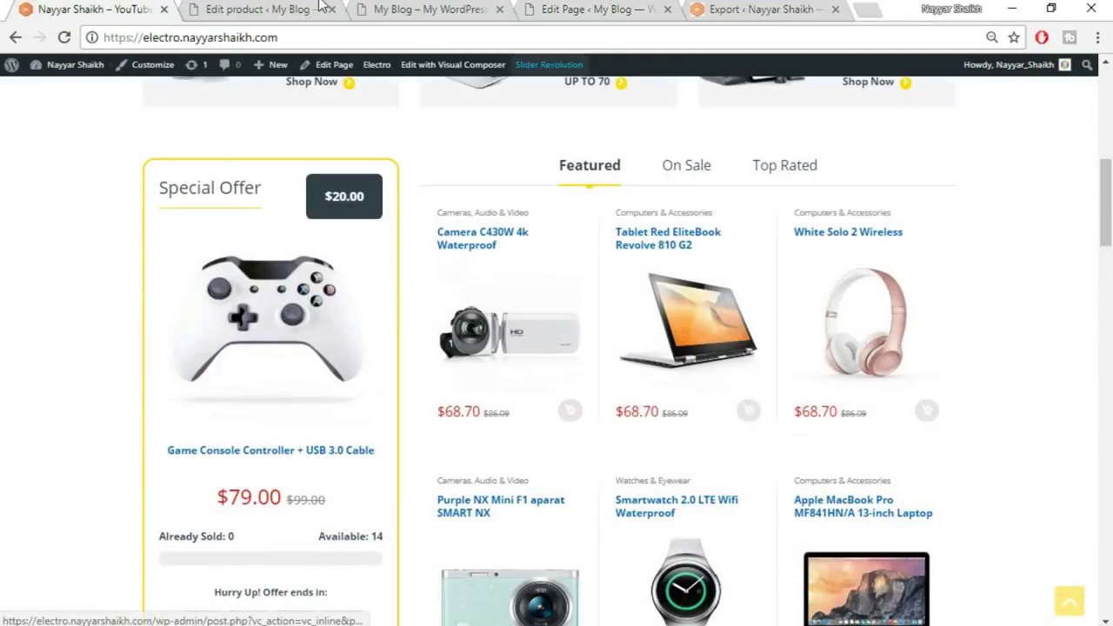
pyautogui.click(599, 8)
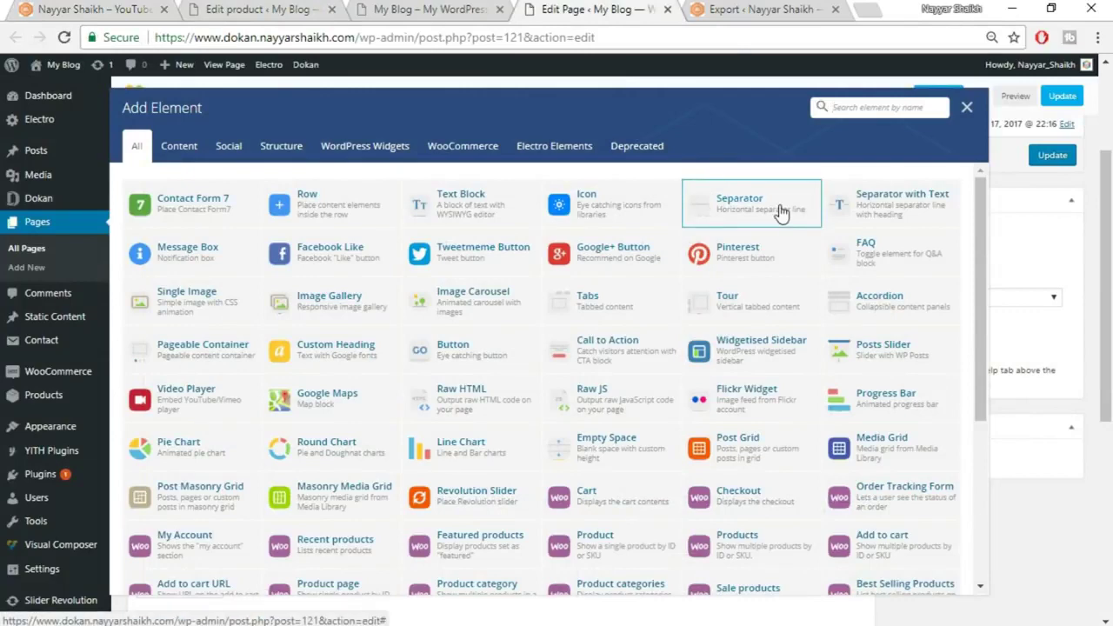
pyautogui.write('pro')
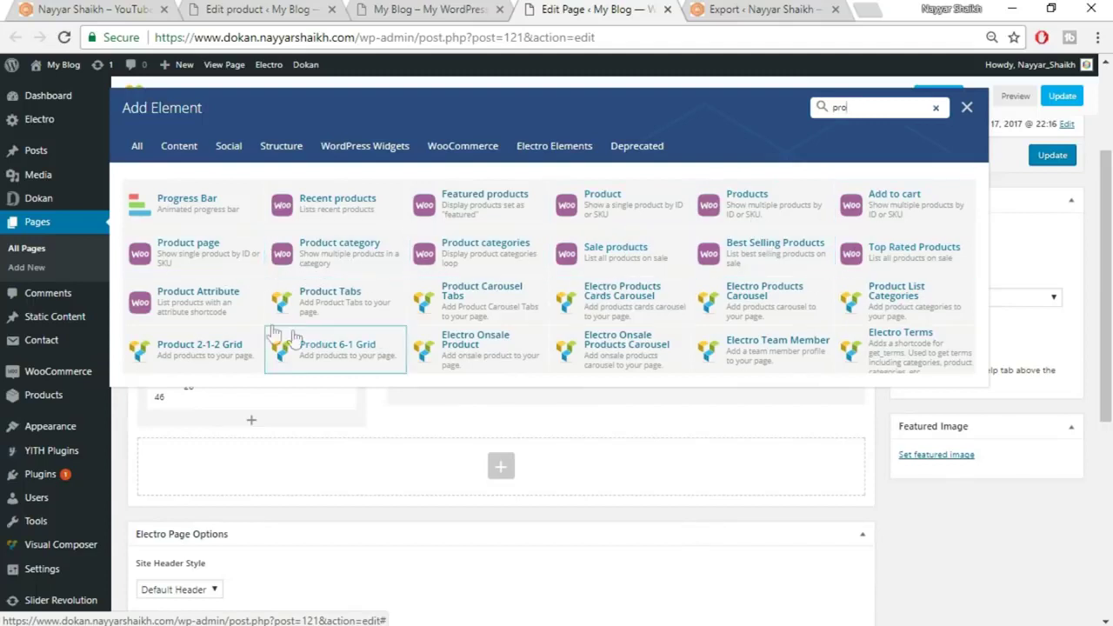
pyautogui.click(361, 305)
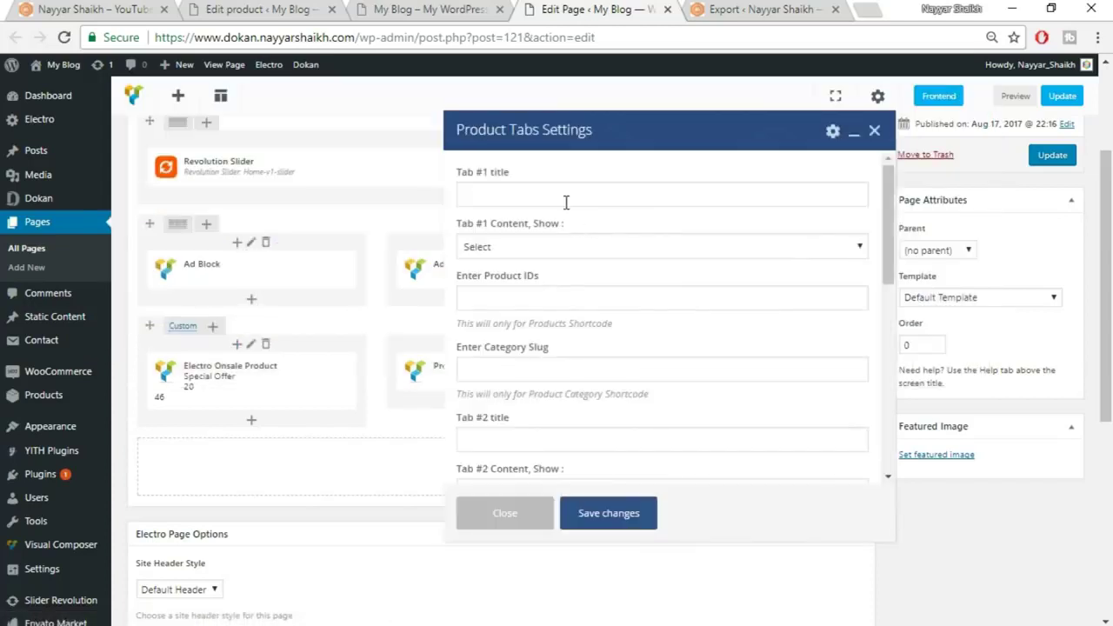
pyautogui.click(557, 195)
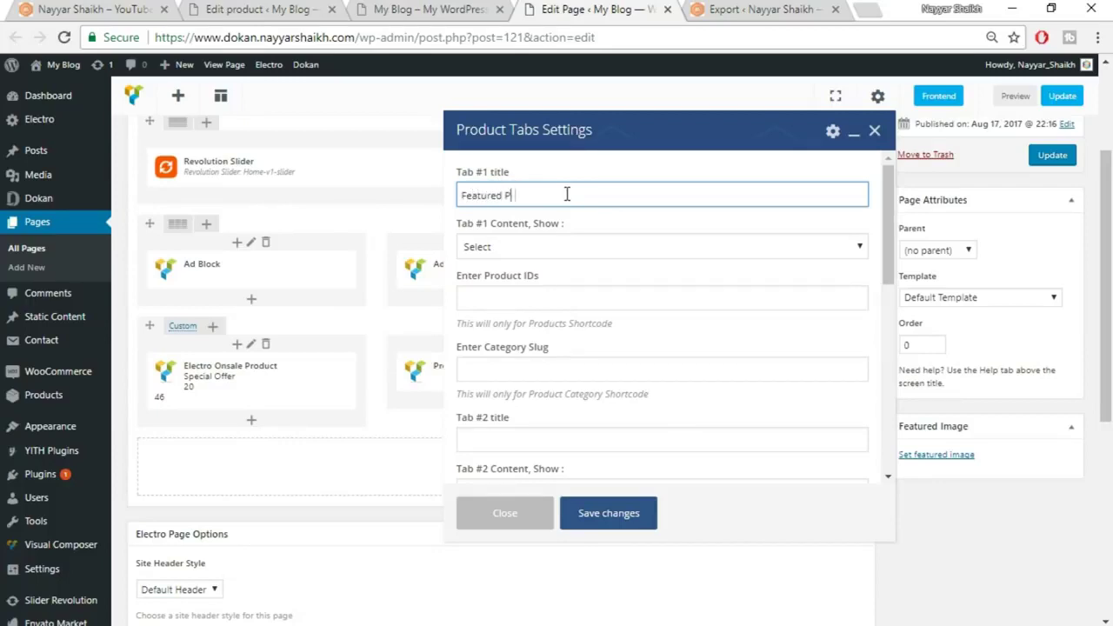
pyautogui.click(581, 251)
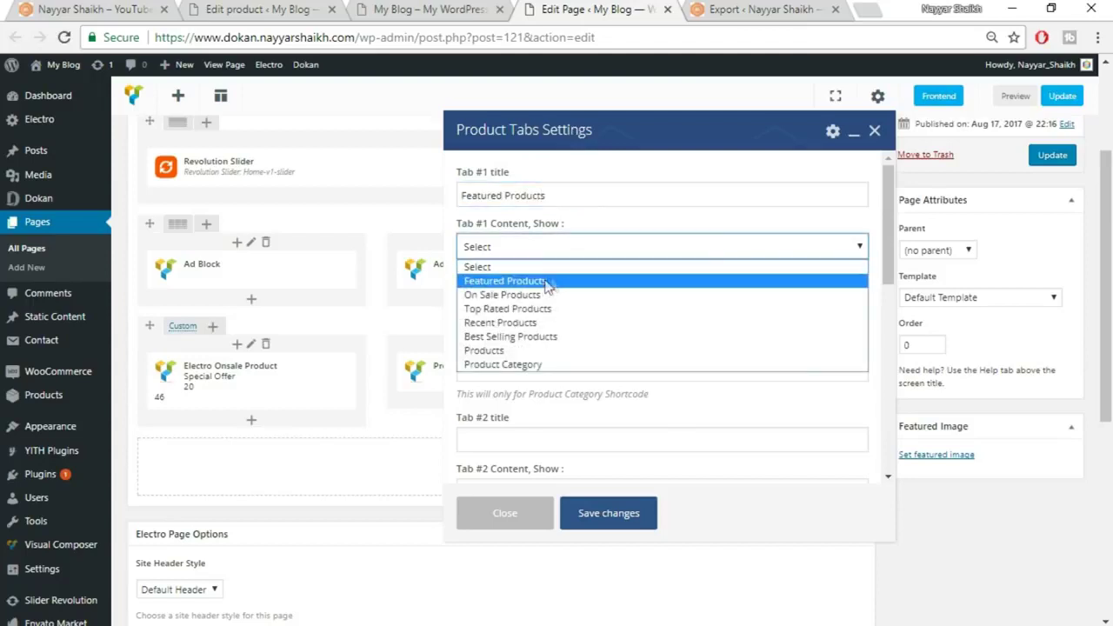
pyautogui.click(549, 281)
# Add a second tab titled 'On Sale', copied from the demo, showing On Sale Products.
pyautogui.scroll(-1, 712, 336)
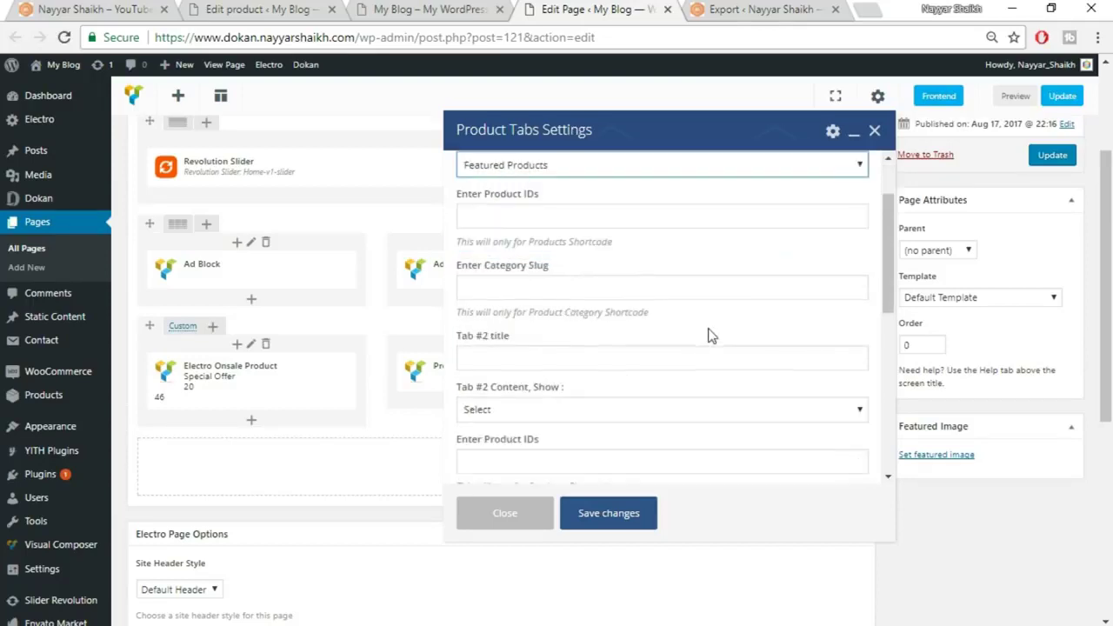
pyautogui.scroll(-1, 621, 338)
pyautogui.click(504, 258)
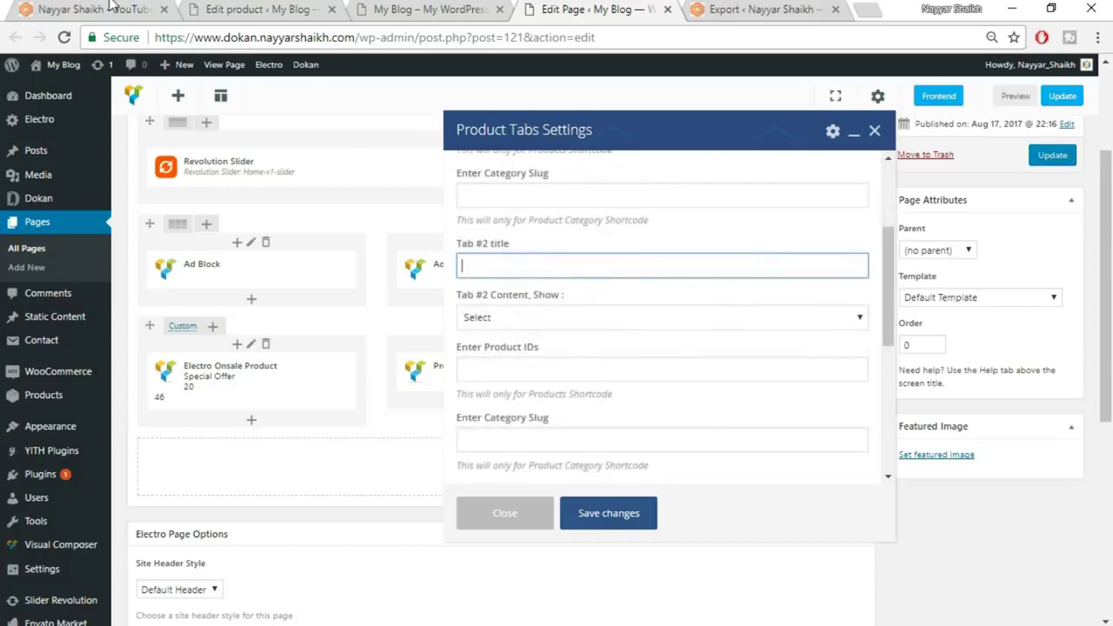
pyautogui.click(113, 8)
pyautogui.moveTo(715, 165); pyautogui.dragTo(666, 161)
pyautogui.hotkey('ctrl', 'c')
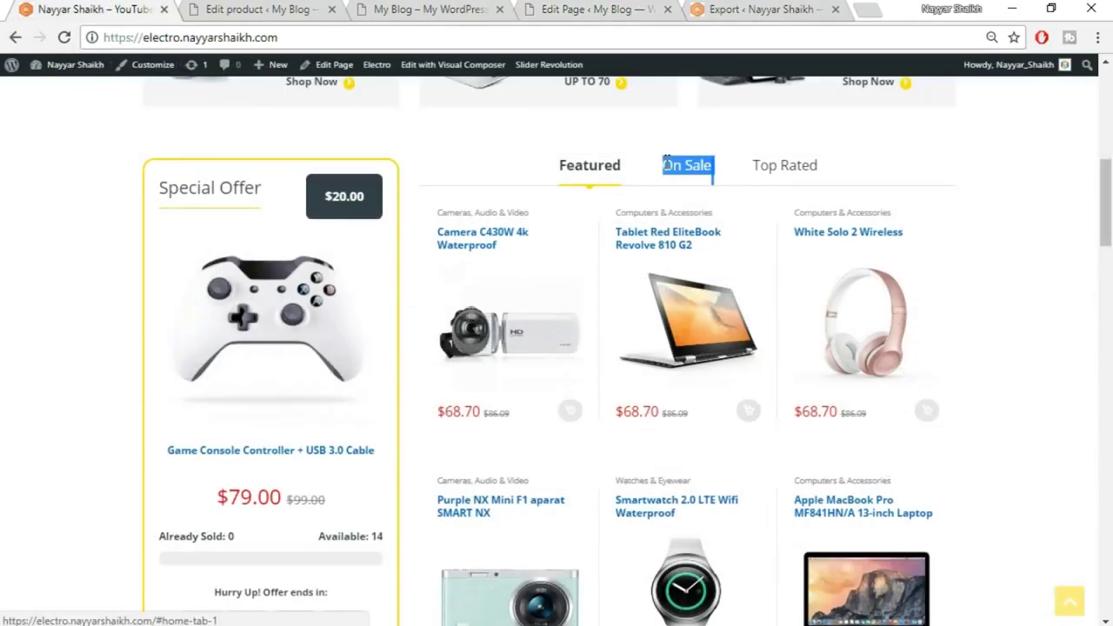
pyautogui.click(634, 8)
pyautogui.hotkey('ctrl', 'v')
pyautogui.click(548, 320)
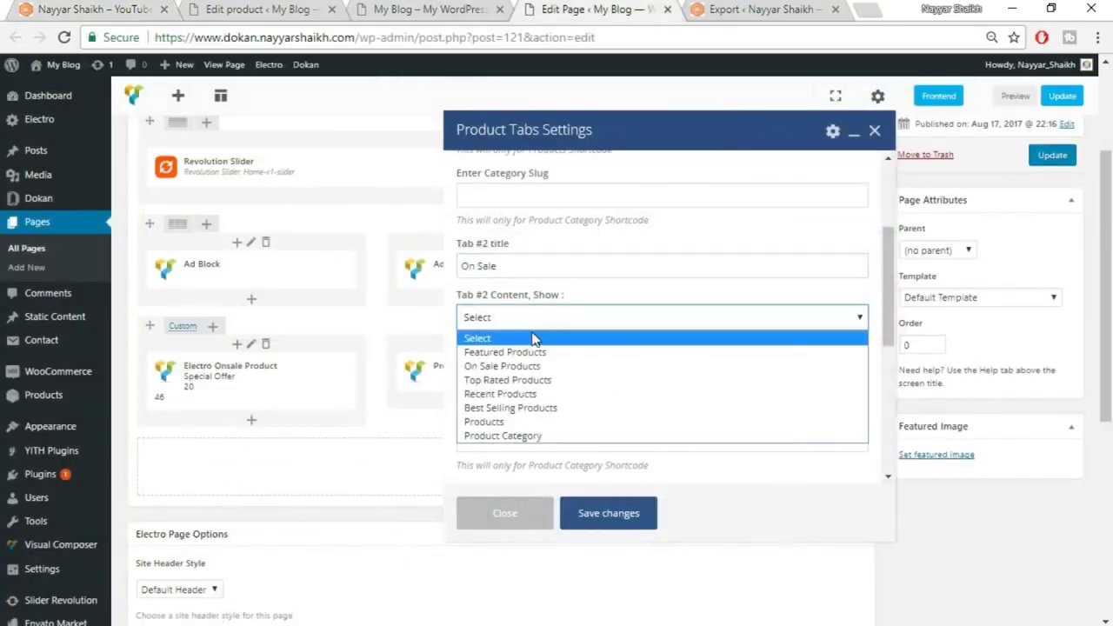
pyautogui.click(537, 369)
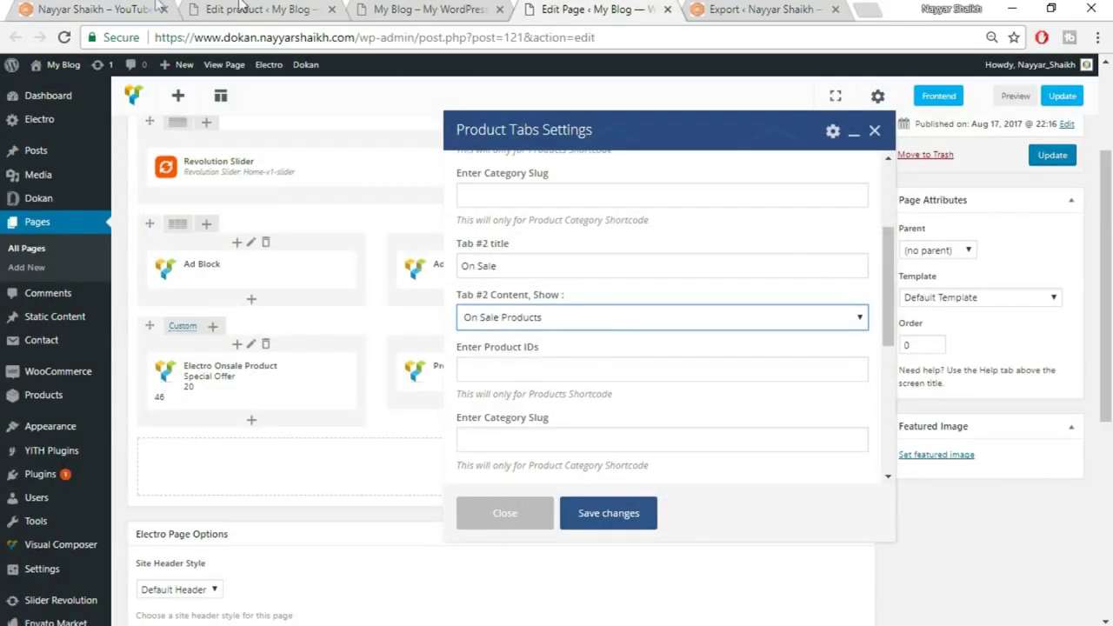
# Add a third tab titled 'Top Rated' showing Top Rated Products.
pyautogui.click(136, 7)
pyautogui.moveTo(896, 159); pyautogui.dragTo(755, 164)
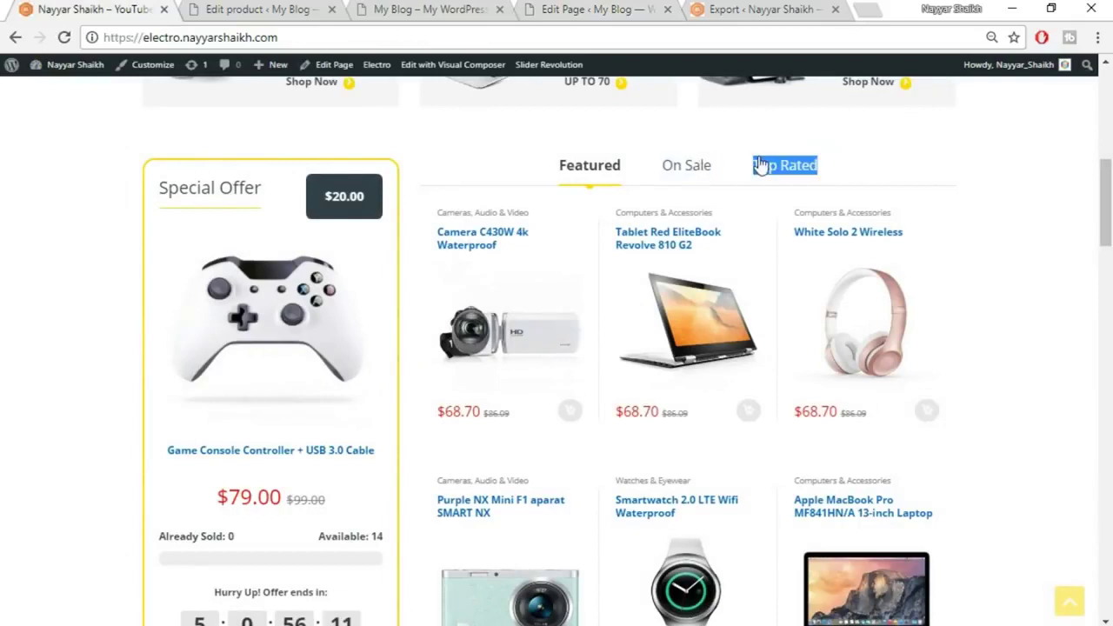
pyautogui.click(509, 9)
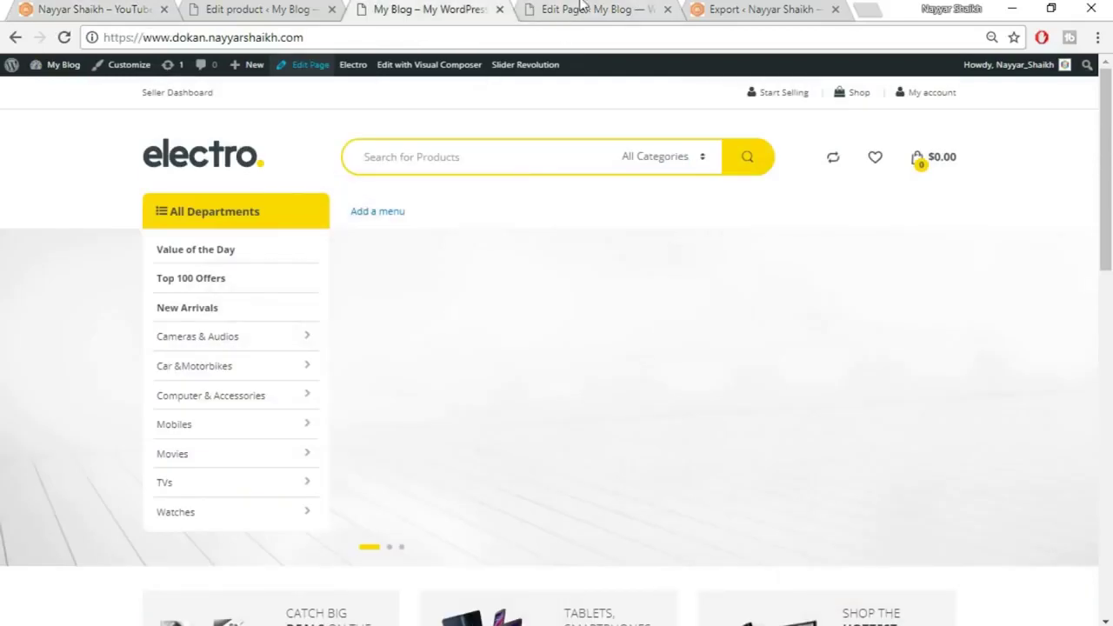
pyautogui.click(582, 7)
pyautogui.scroll(-1, 620, 364)
pyautogui.scroll(-3, 620, 364)
pyautogui.click(514, 248)
pyautogui.write('Top Rated')
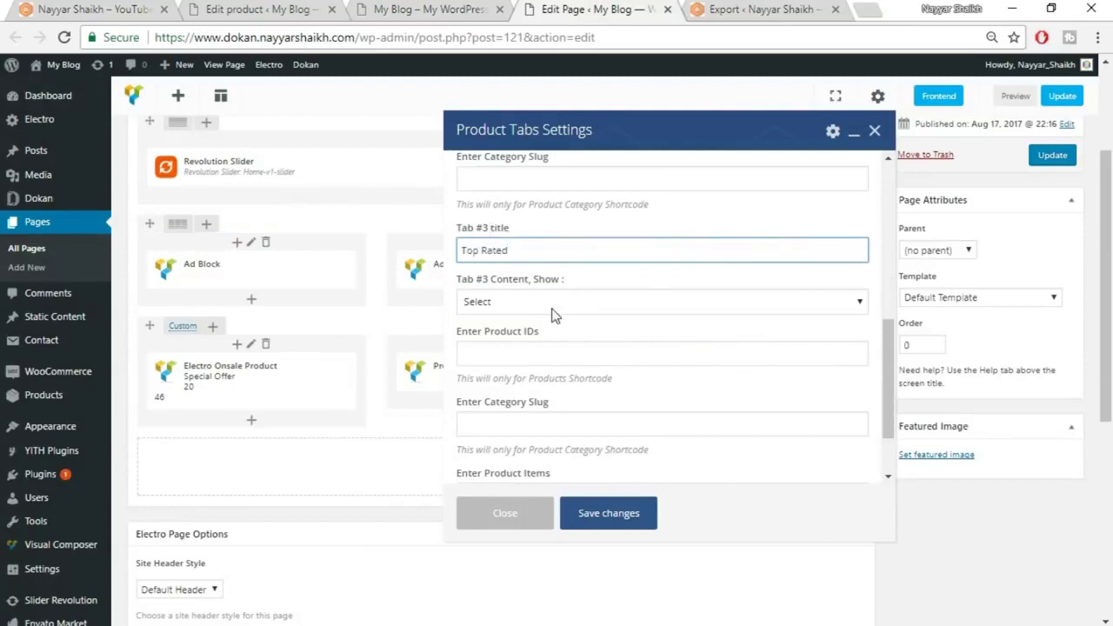
pyautogui.click(553, 305)
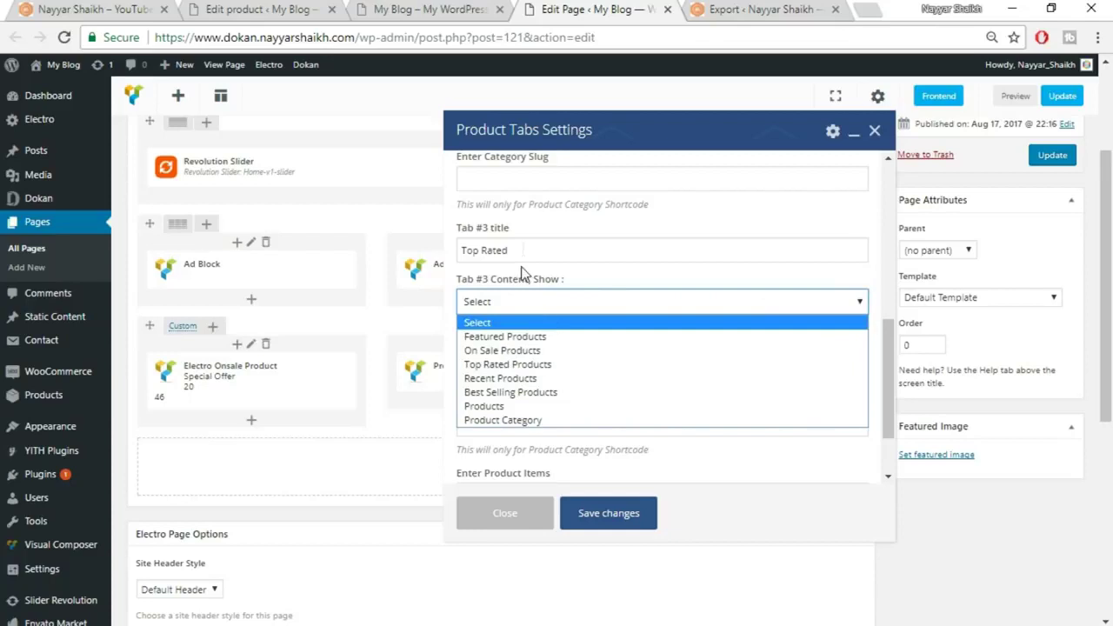
pyautogui.click(535, 365)
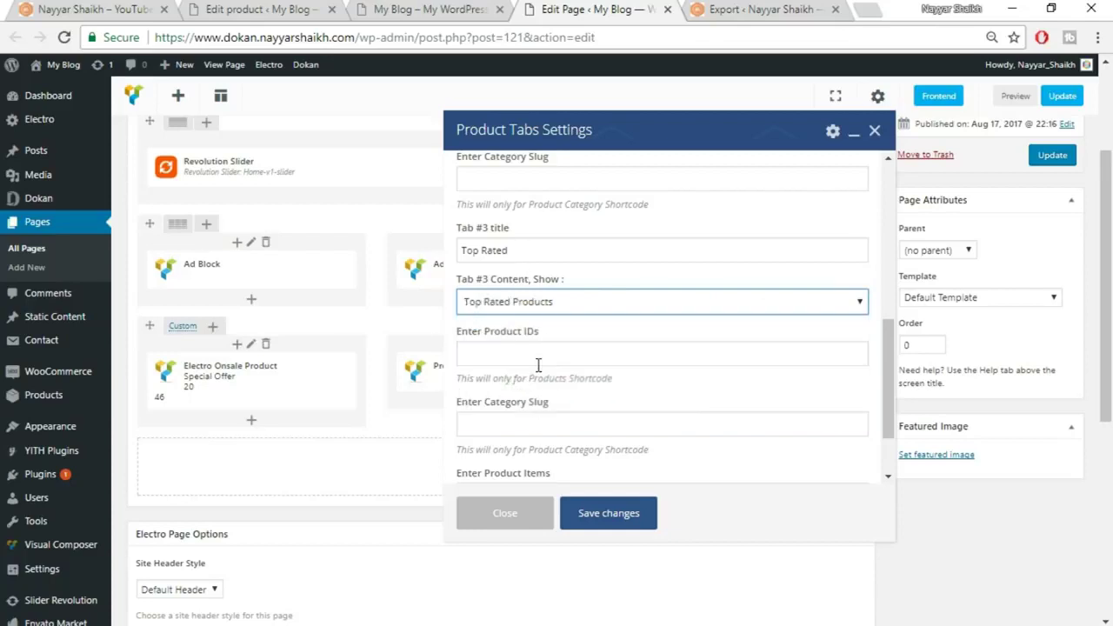
# Save the Product Tabs settings, update the Home Page, and view the live shop.
pyautogui.click(631, 513)
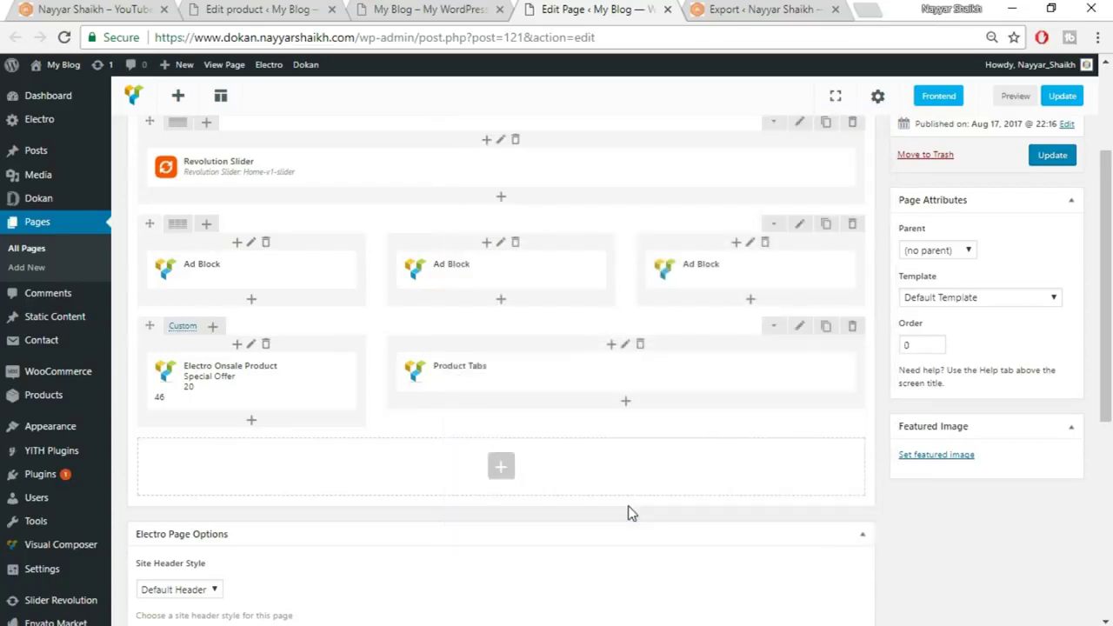
pyautogui.scroll(3, 1034, 318)
pyautogui.click(1054, 243)
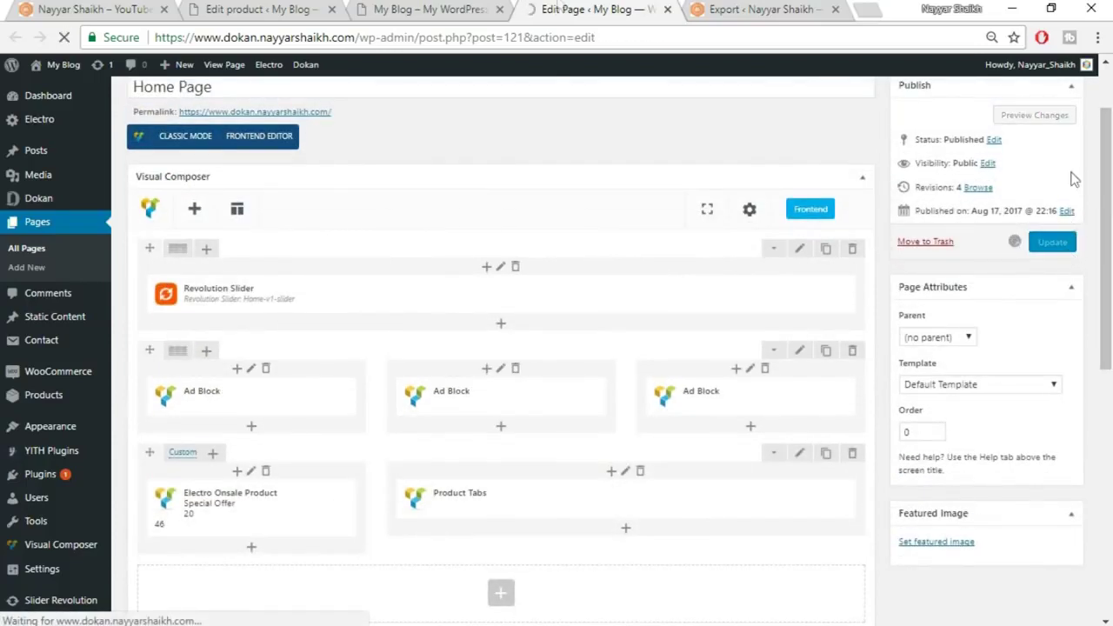
pyautogui.click(474, 8)
# Reload the shop home page and check the Featured, On Sale and Top Rated tabs.
pyautogui.click(488, 31)
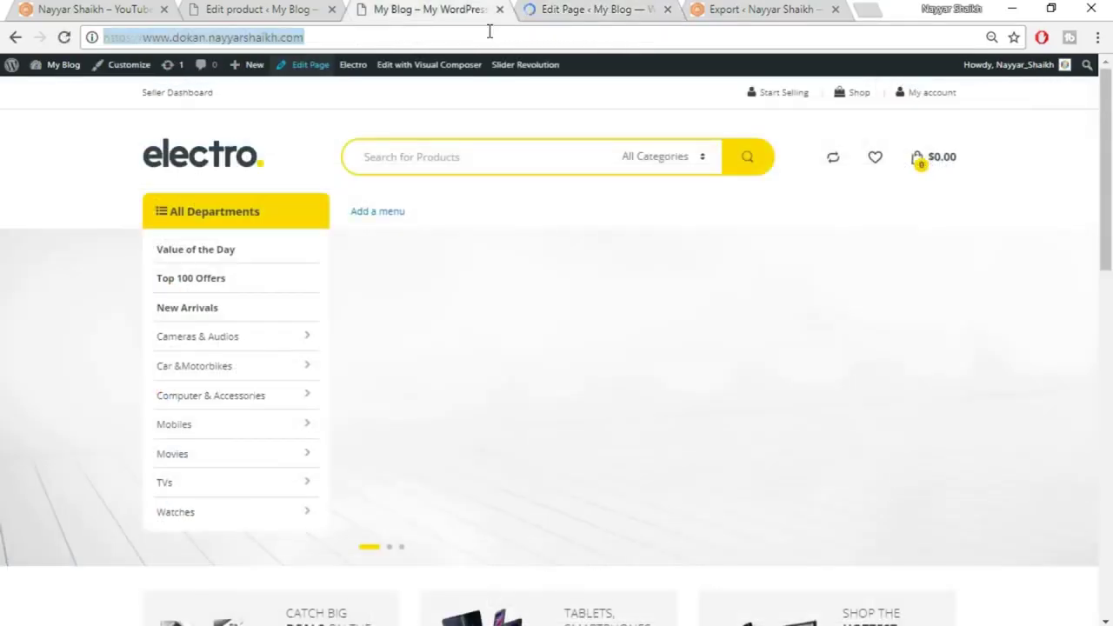
pyautogui.press('Return')
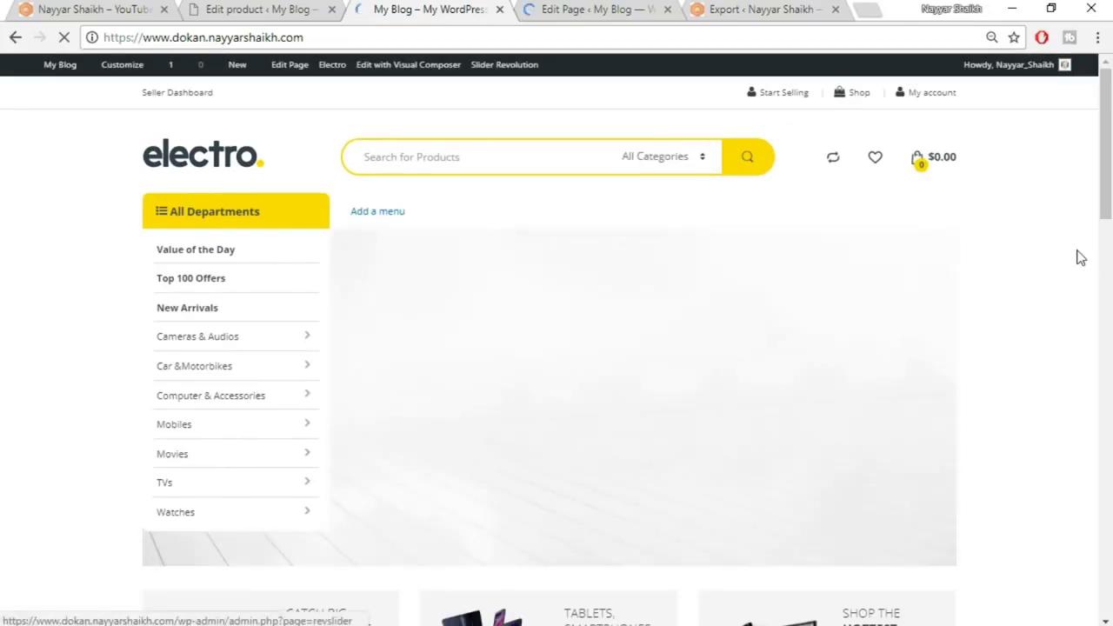
pyautogui.scroll(-4, 1077, 258)
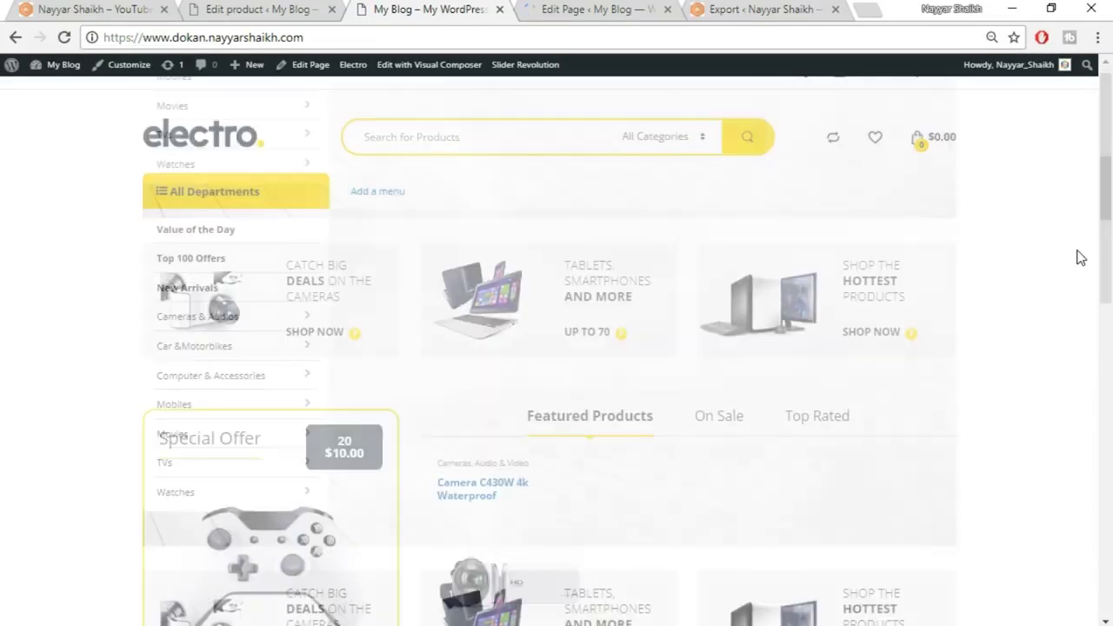
pyautogui.scroll(-1, 1077, 258)
pyautogui.scroll(2, 179, 323)
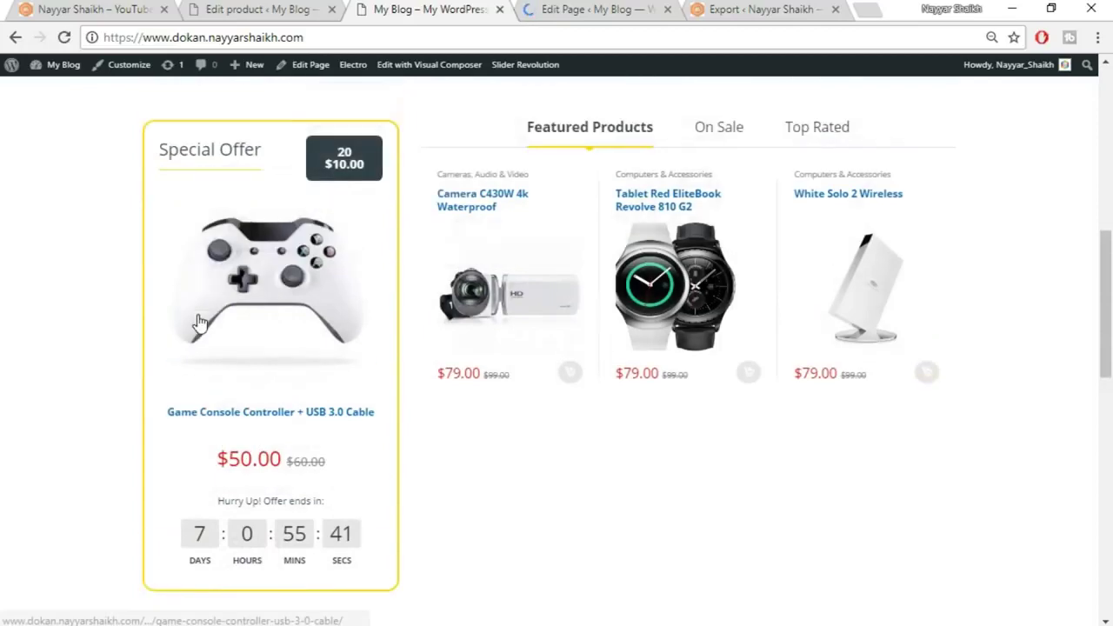
pyautogui.scroll(-1, 331, 411)
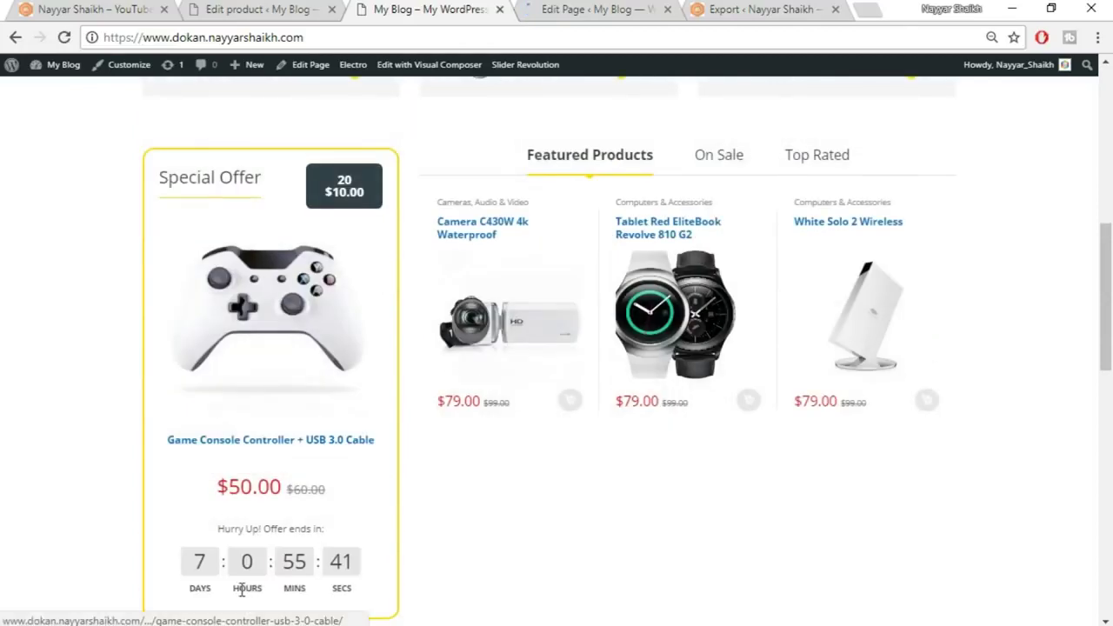
pyautogui.scroll(-1, 248, 575)
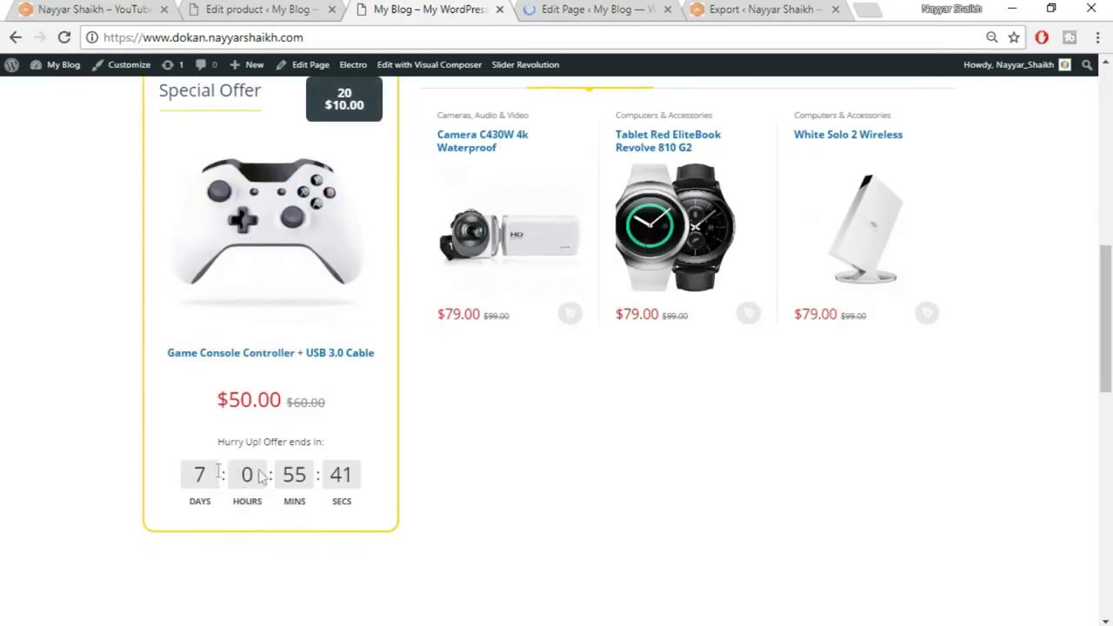
pyautogui.scroll(1, 250, 469)
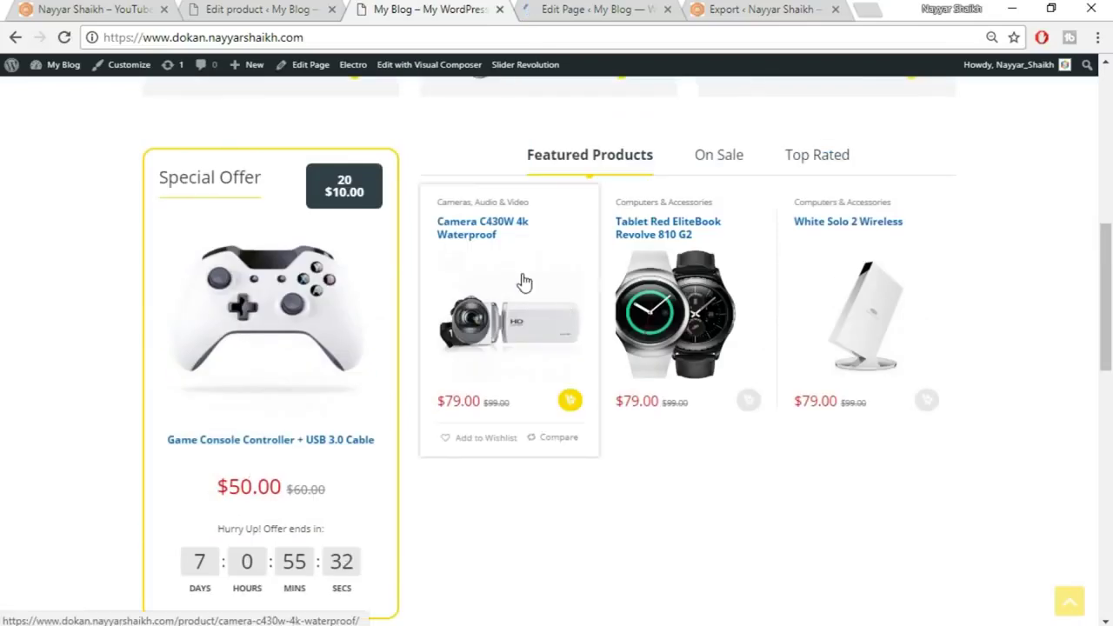
pyautogui.click(728, 157)
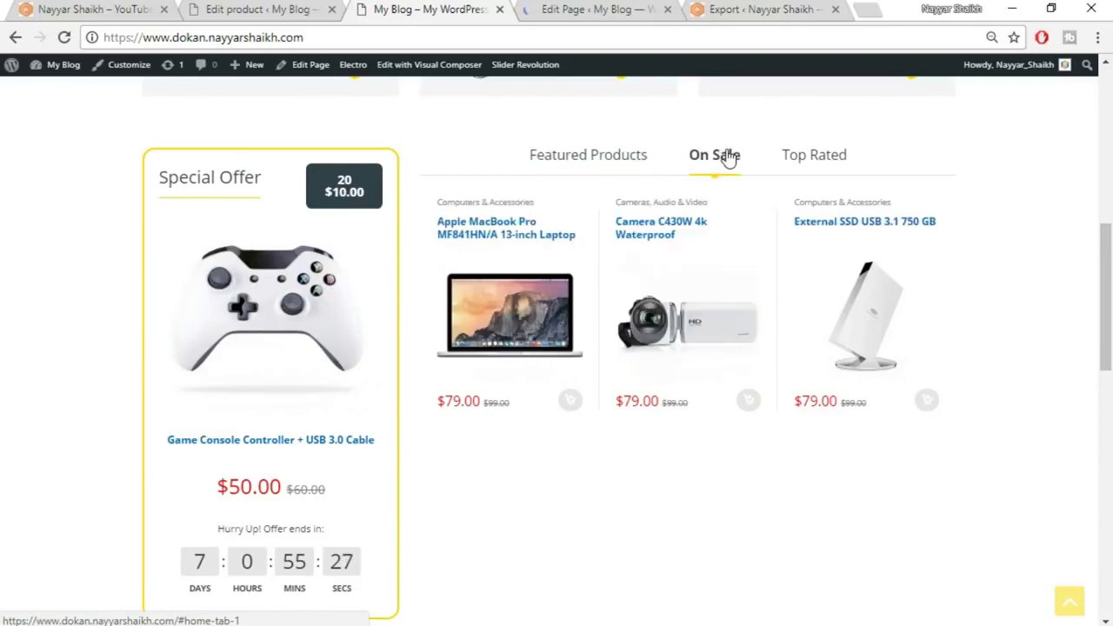
pyautogui.click(820, 162)
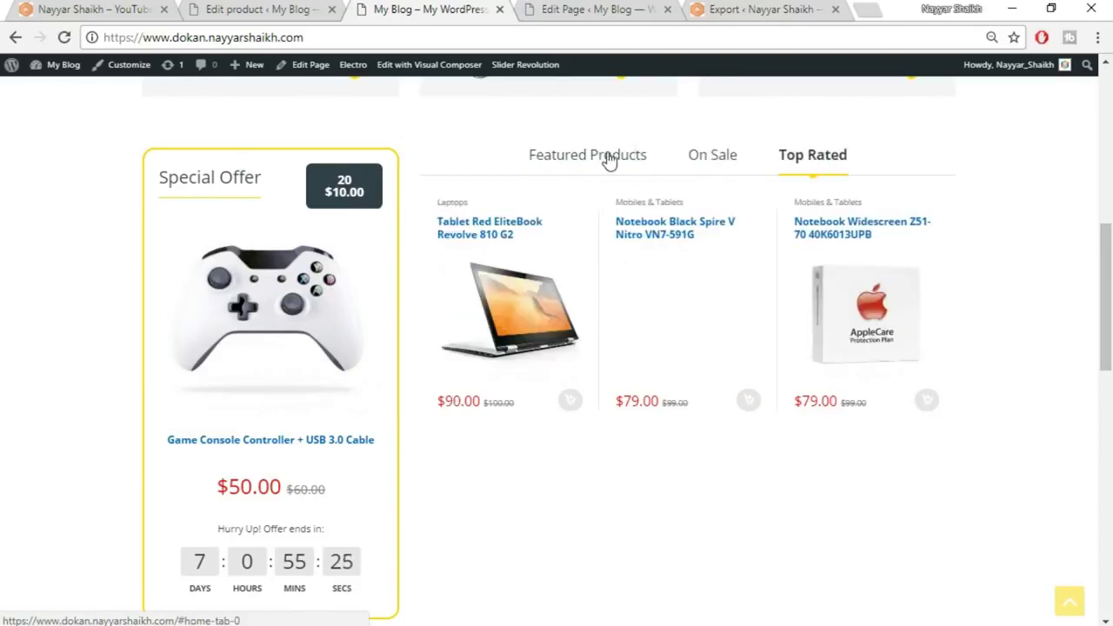
pyautogui.click(604, 158)
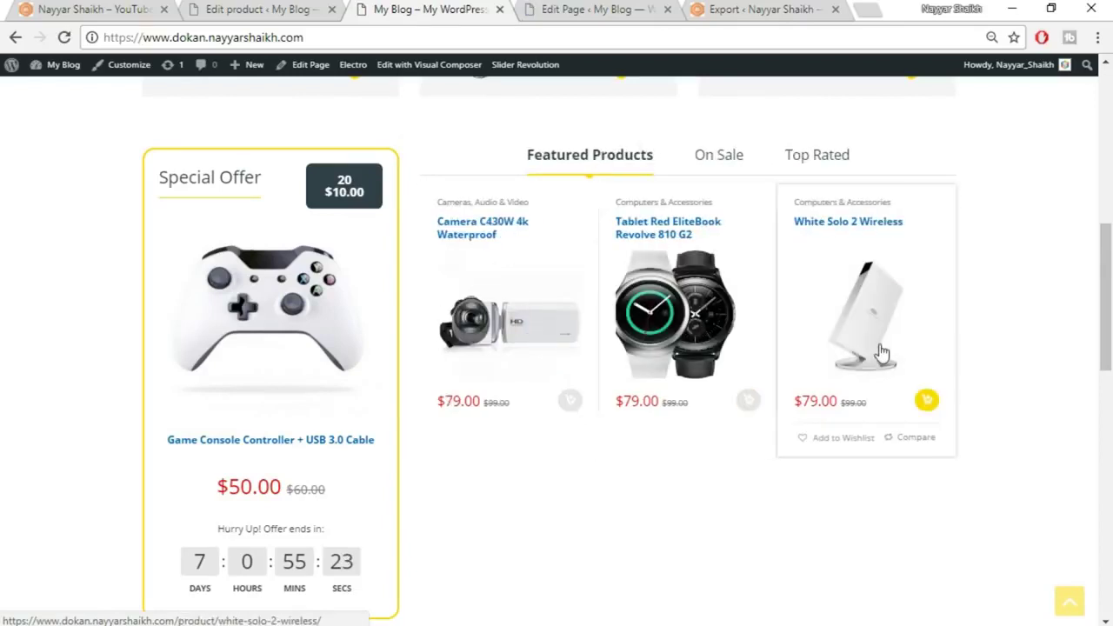
# Compare the new layout with the Electro demo shop page.
pyautogui.scroll(-1, 881, 348)
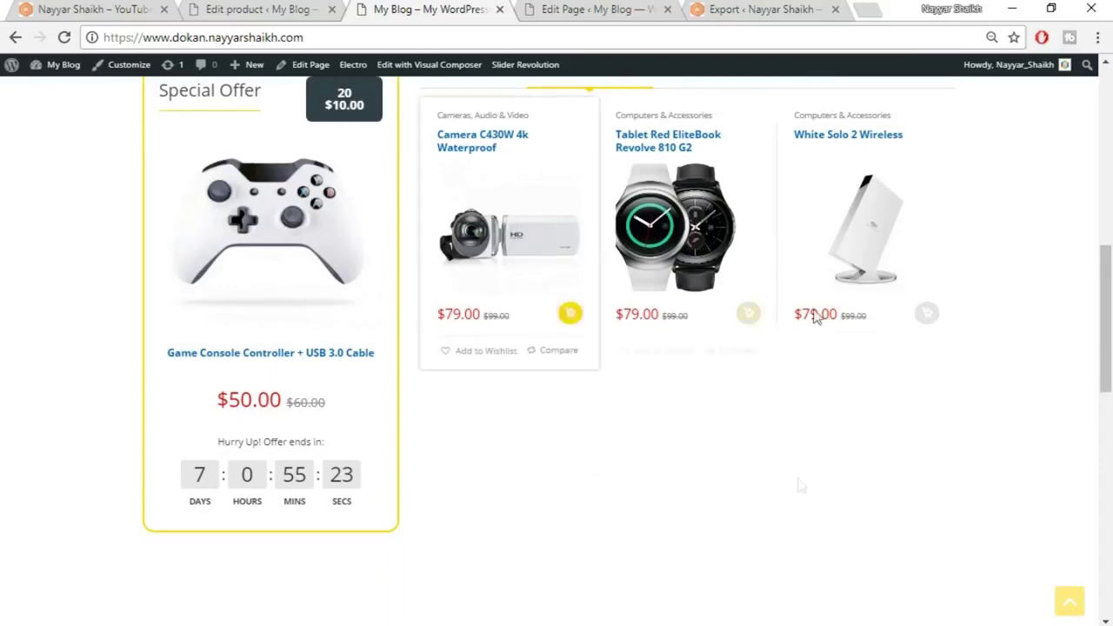
pyautogui.click(96, 10)
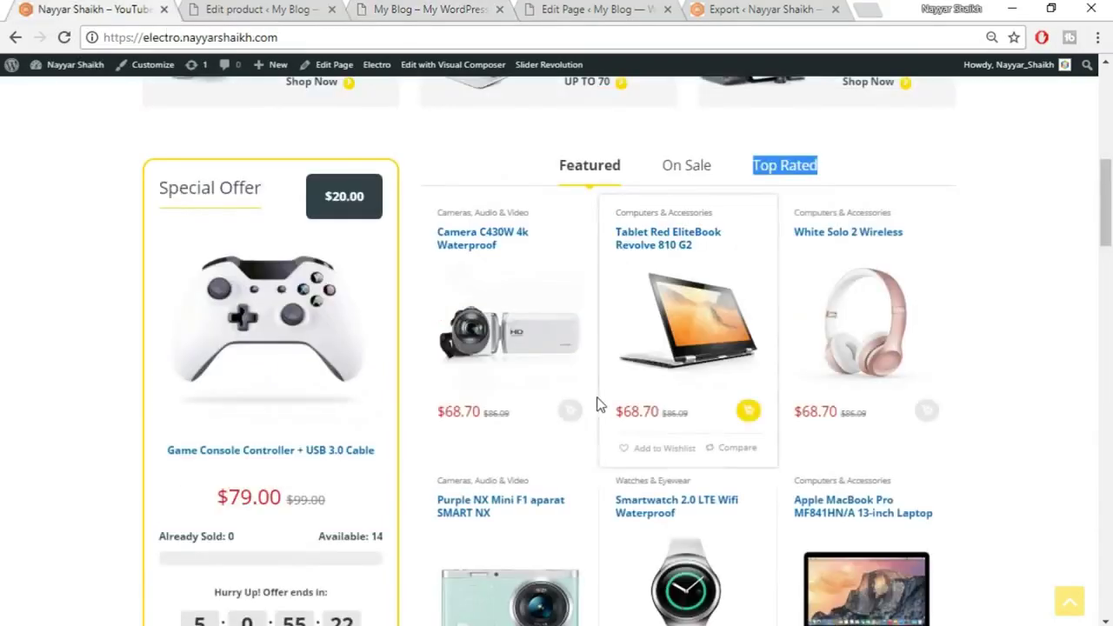
pyautogui.scroll(-3, 587, 337)
# Set the Product Tabs element to 6 product items, save it, and update the Home Page.
pyautogui.click(571, 10)
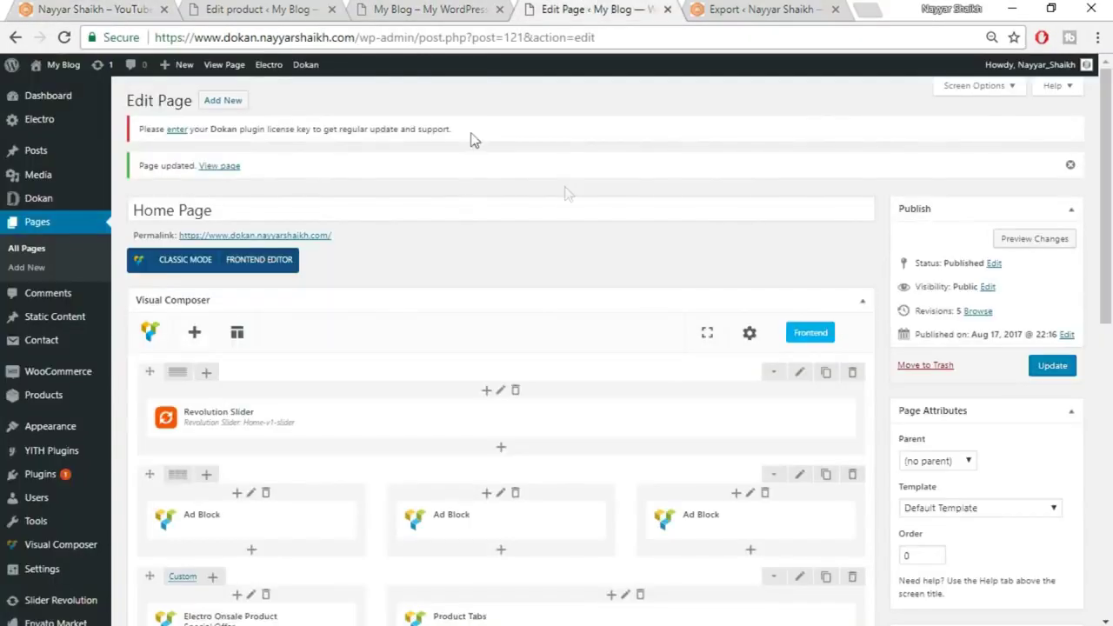
pyautogui.scroll(-3, 726, 306)
pyautogui.moveTo(635, 329)
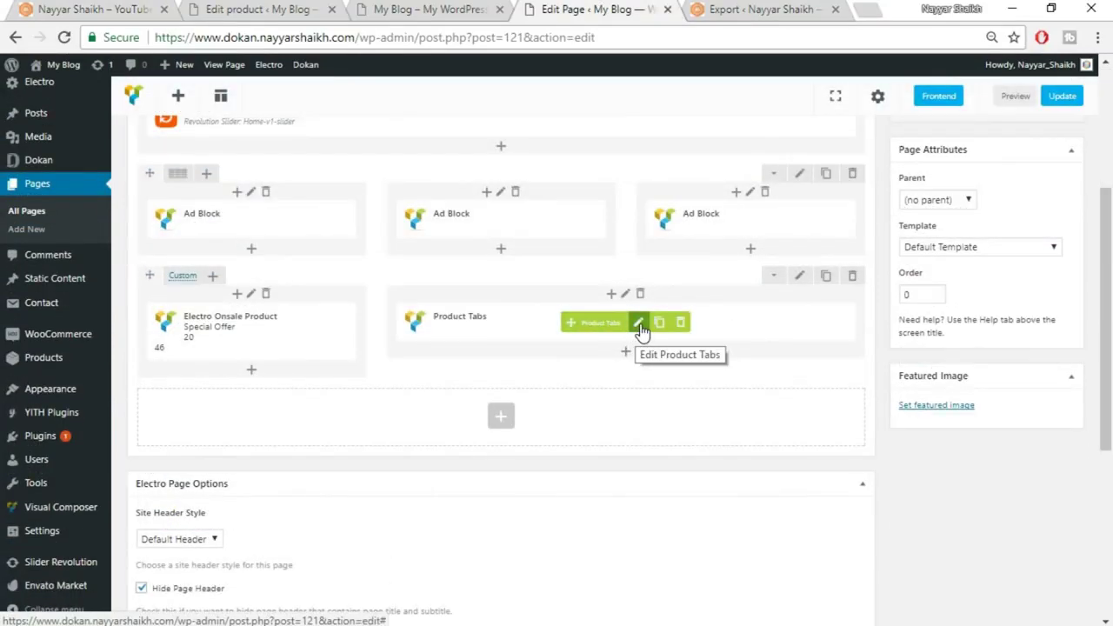
pyautogui.click(640, 323)
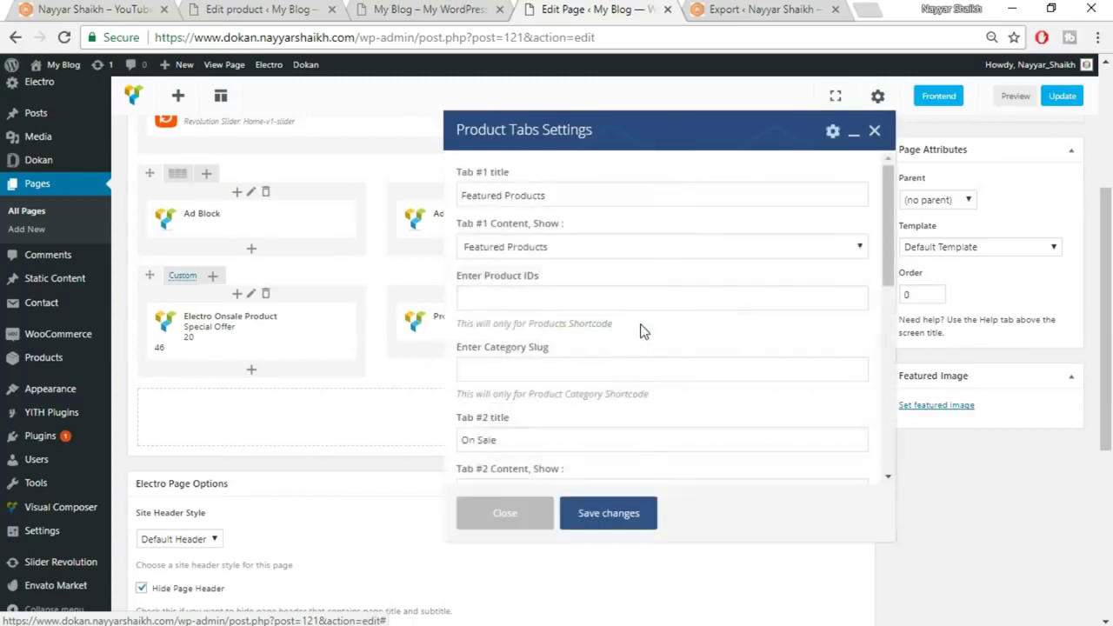
pyautogui.scroll(-5, 734, 331)
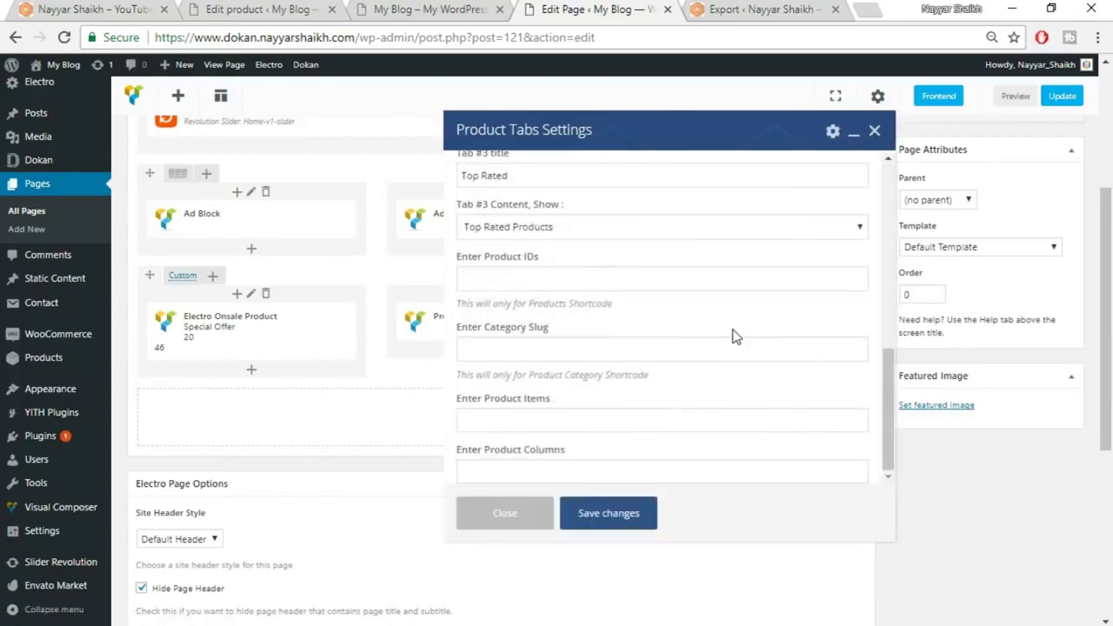
pyautogui.scroll(-1, 734, 337)
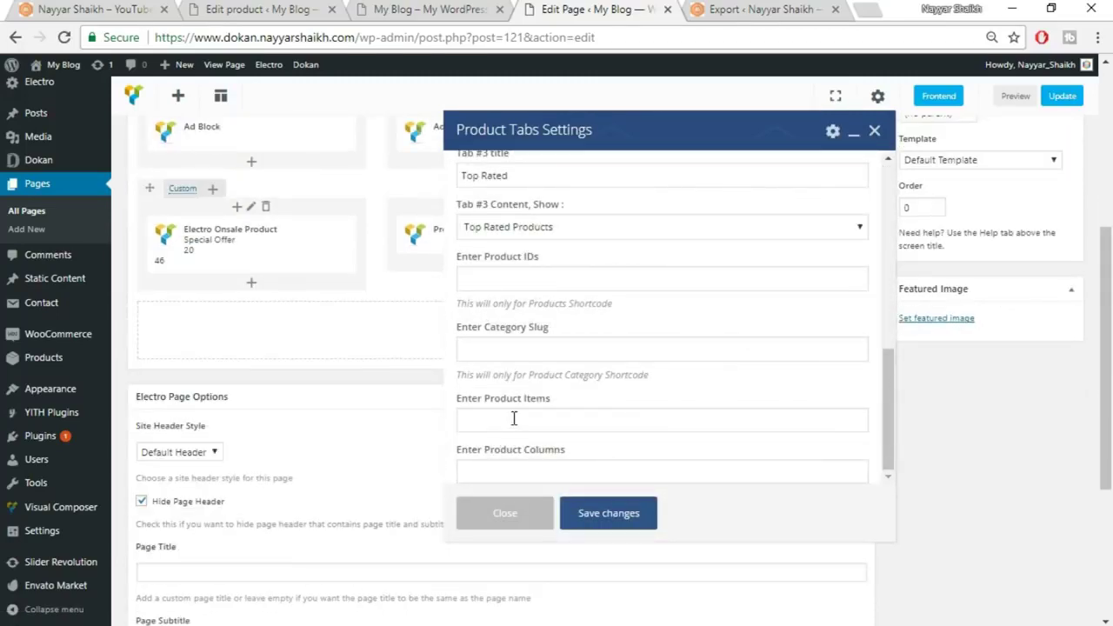
pyautogui.click(556, 422)
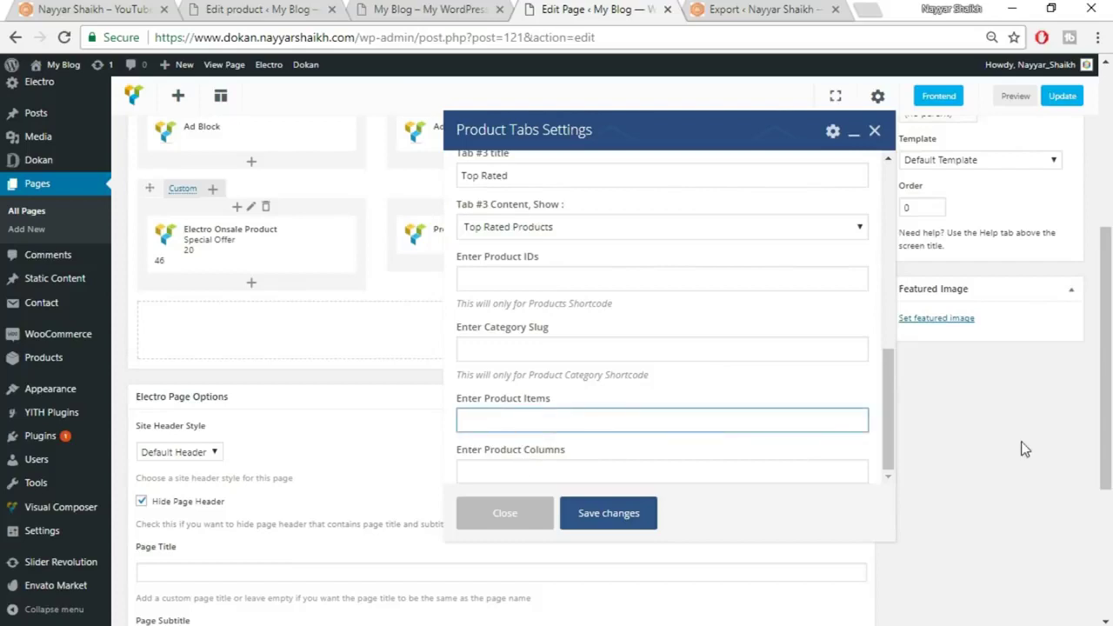
pyautogui.click(609, 513)
pyautogui.click(1062, 96)
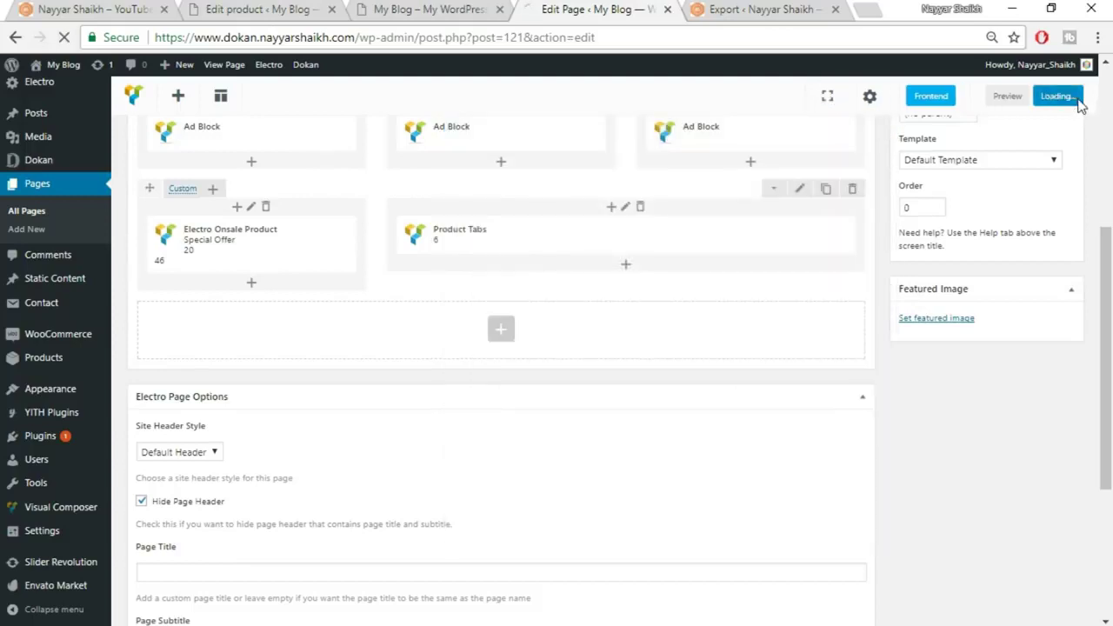
pyautogui.click(443, 7)
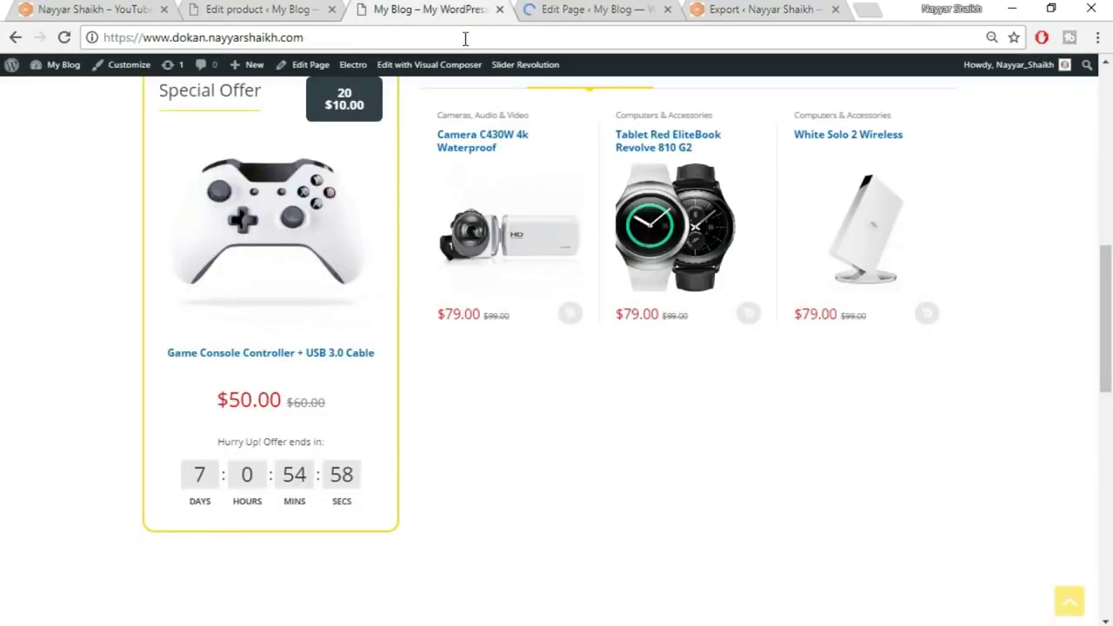
# Reload the storefront and compare the six-product Featured Products grid against the demo.
pyautogui.click(465, 39)
pyautogui.press('Return')
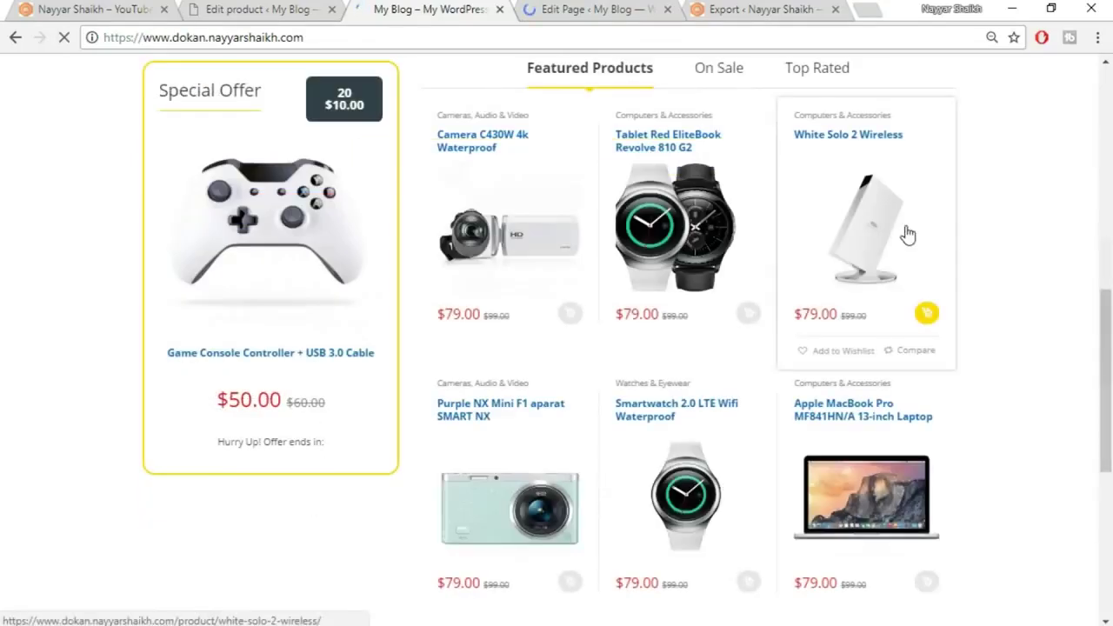
pyautogui.scroll(3, 579, 275)
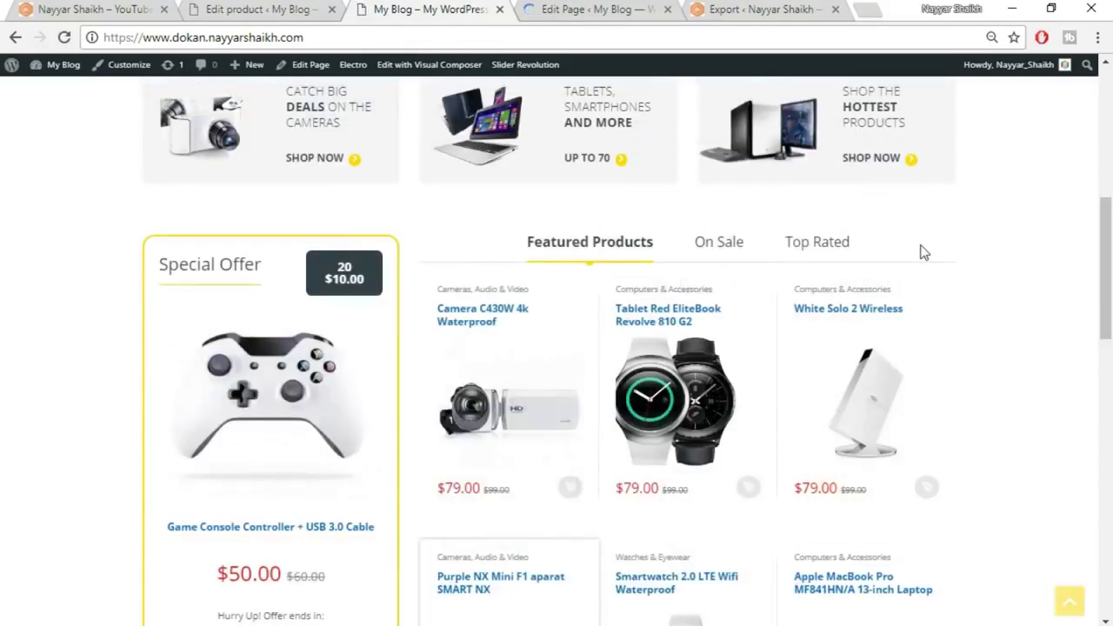
pyautogui.scroll(-6, 919, 248)
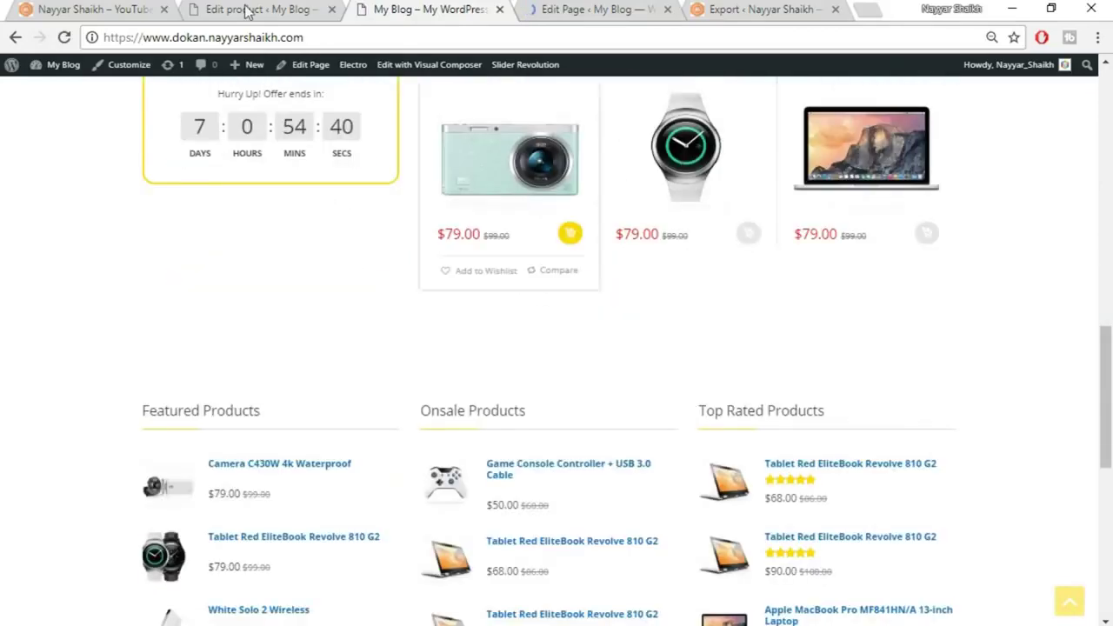
pyautogui.click(244, 10)
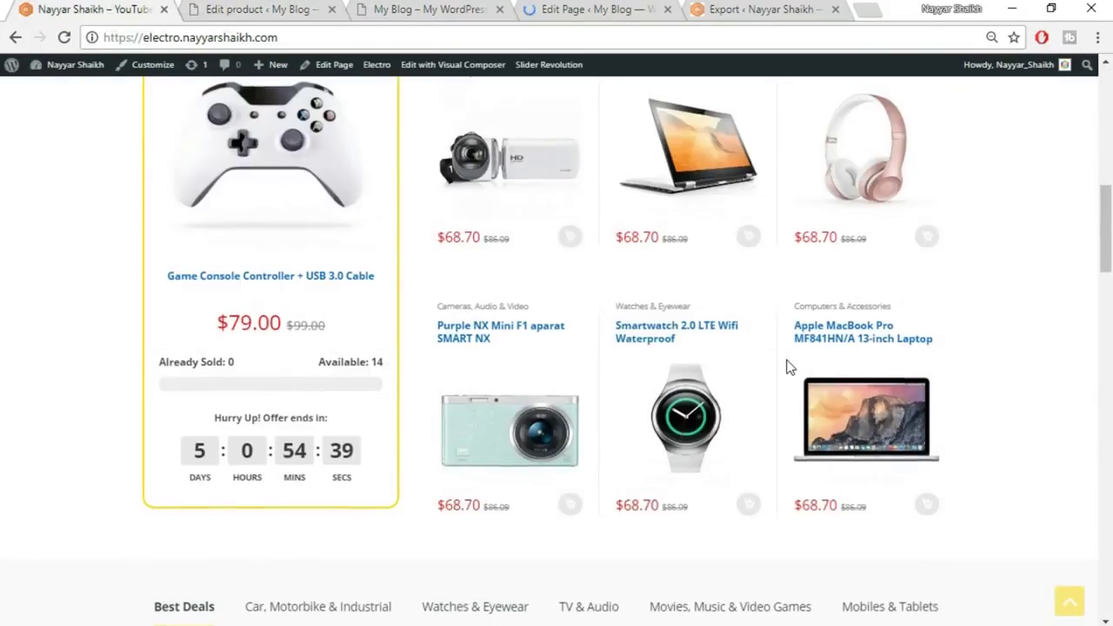
pyautogui.scroll(-3, 786, 365)
pyautogui.scroll(-1, 340, 375)
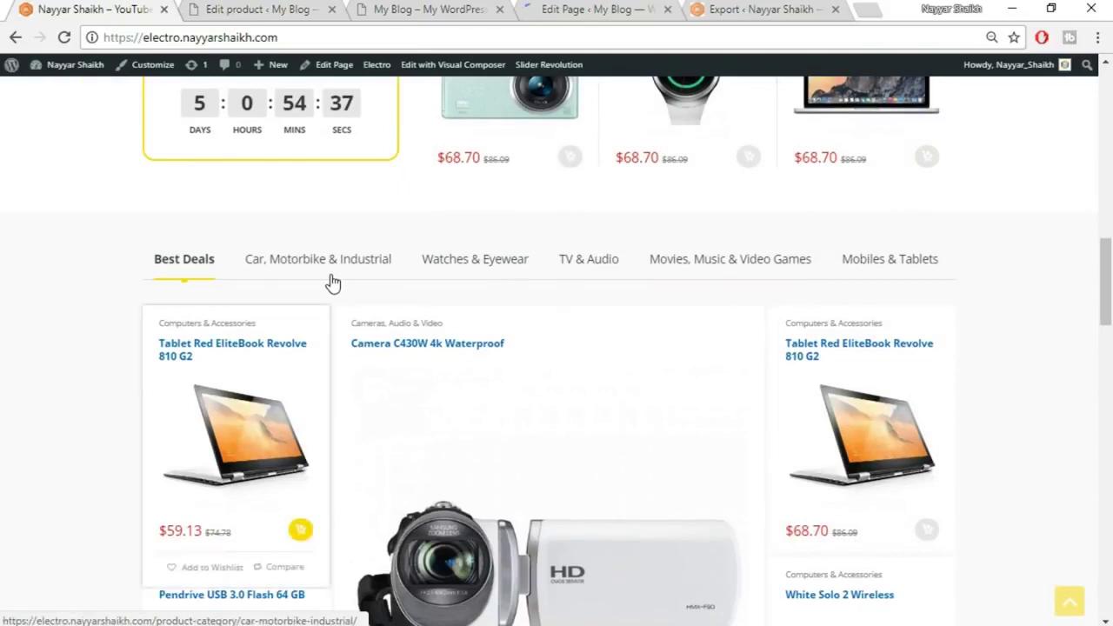
pyautogui.scroll(-2, 331, 281)
pyautogui.scroll(1, 301, 274)
pyautogui.scroll(-1, 301, 274)
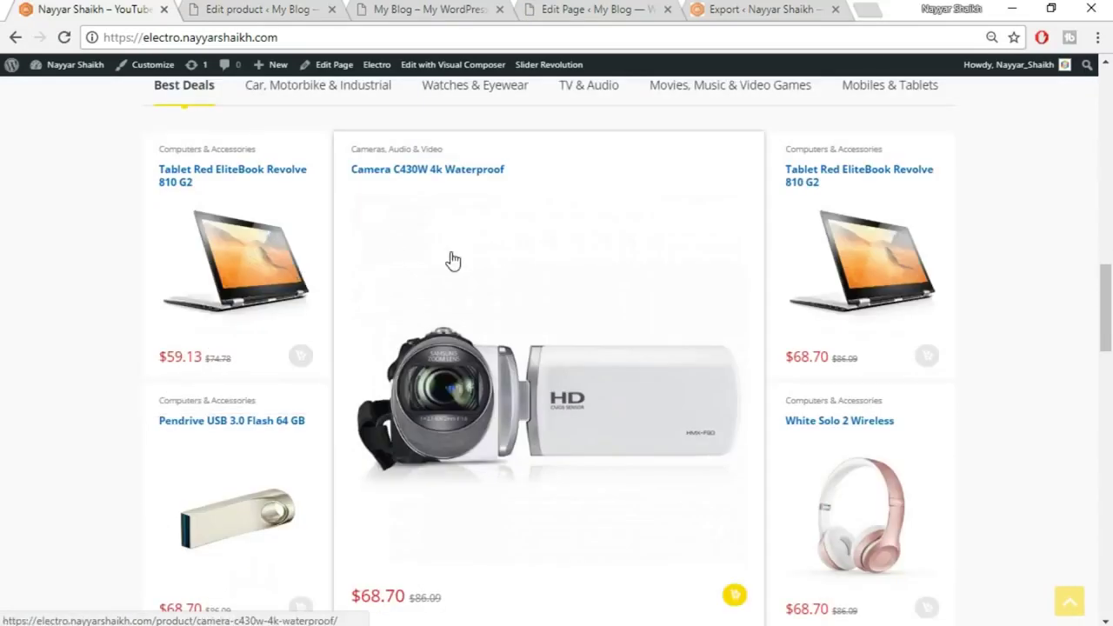
pyautogui.click(435, 9)
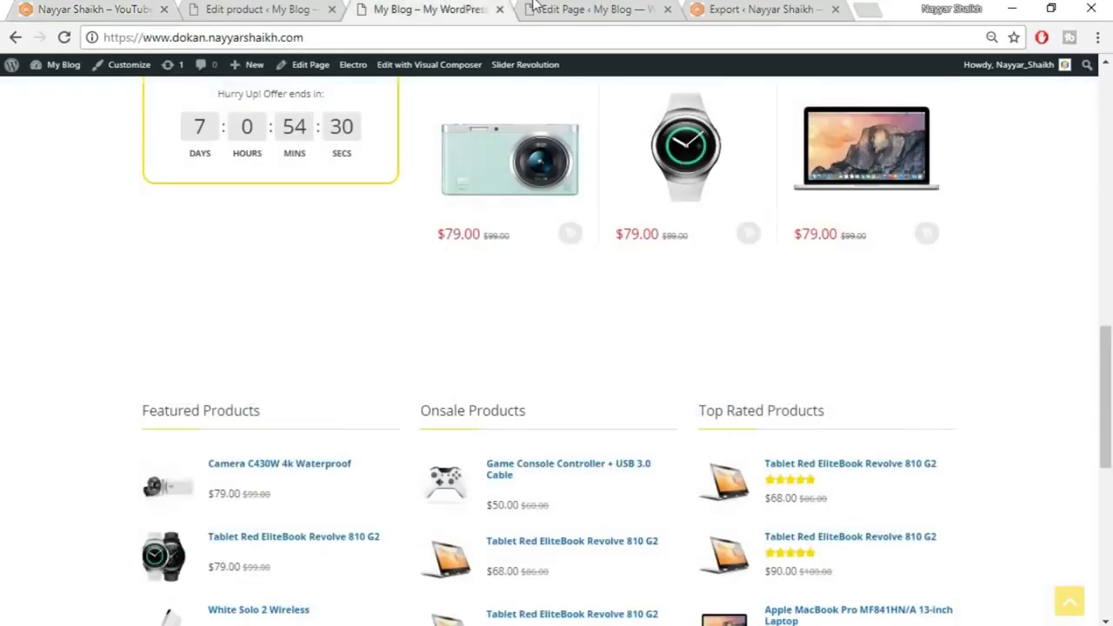
pyautogui.click(536, 9)
# Insert a Product 2-1-2 Grid element in a new row below the product tabs.
pyautogui.scroll(-5, 848, 294)
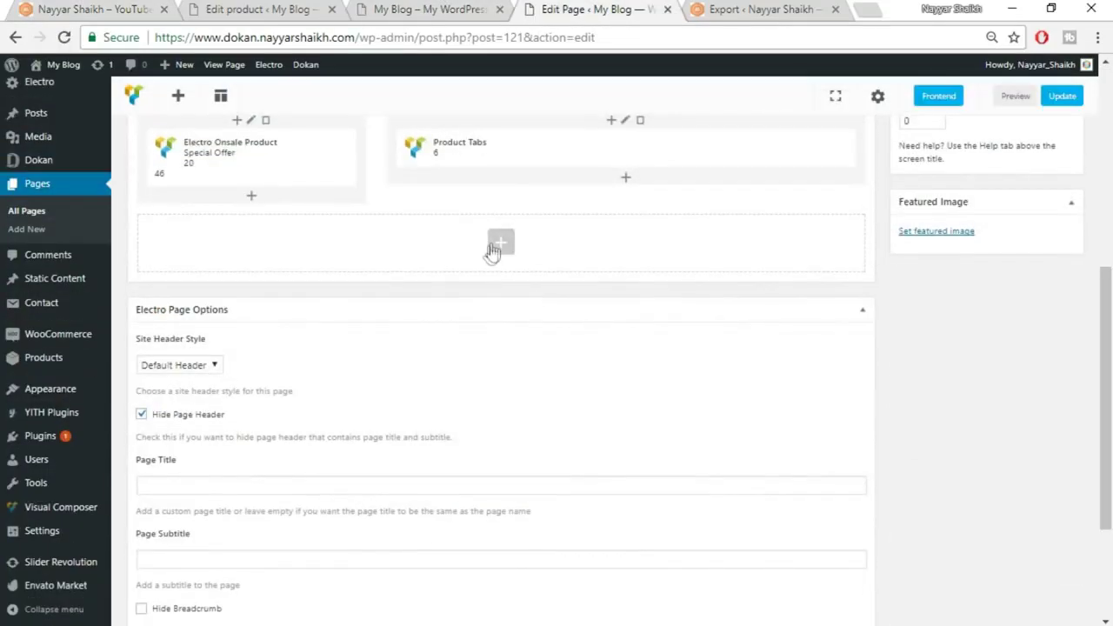
pyautogui.click(501, 244)
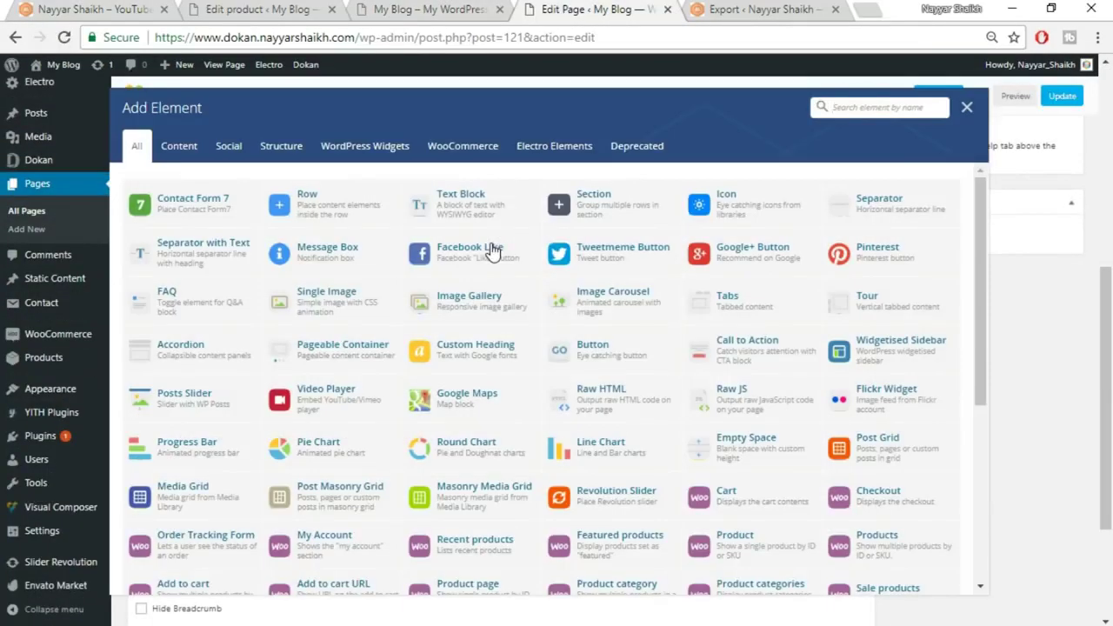
pyautogui.write('2')
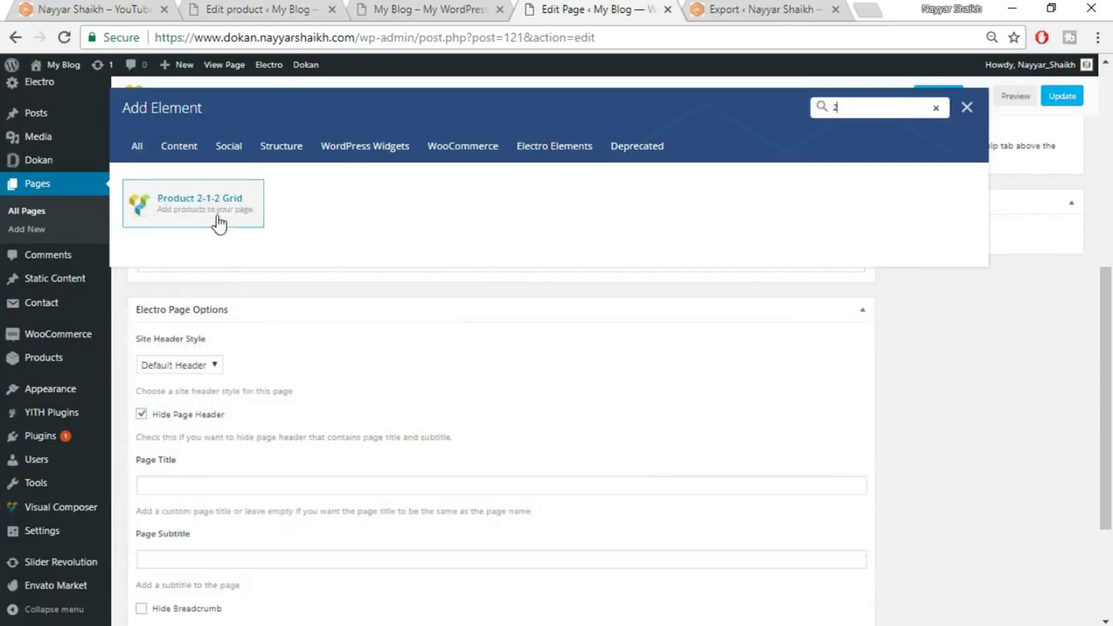
pyautogui.click(221, 219)
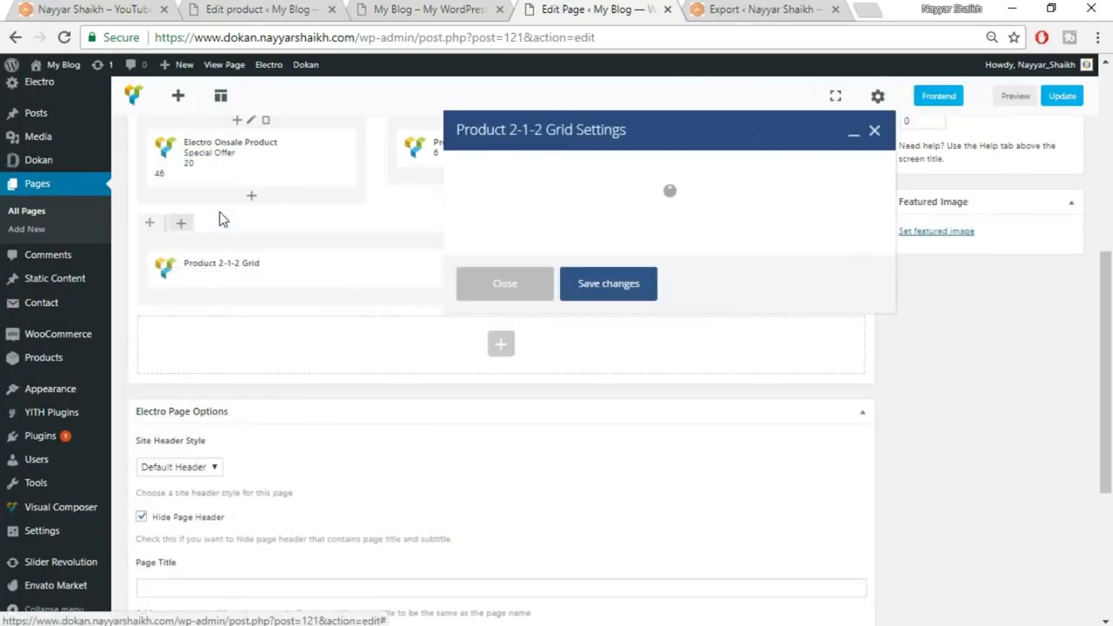
# Title the grid 'Best Deals' after checking the demo, and open its product source options.
pyautogui.click(561, 200)
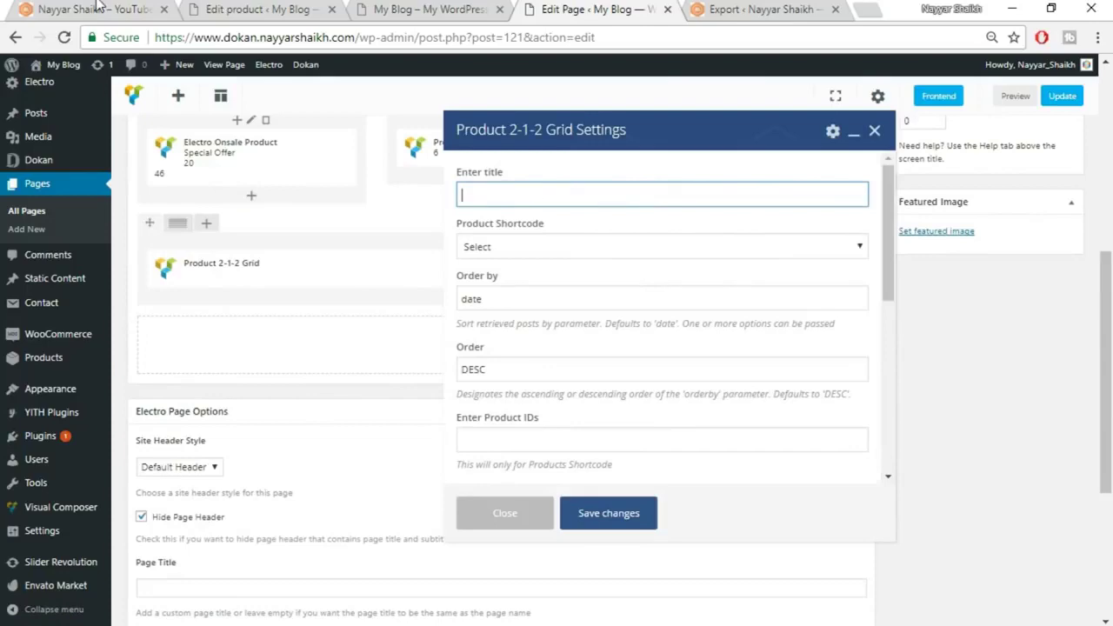
pyautogui.click(93, 9)
pyautogui.scroll(2, 389, 243)
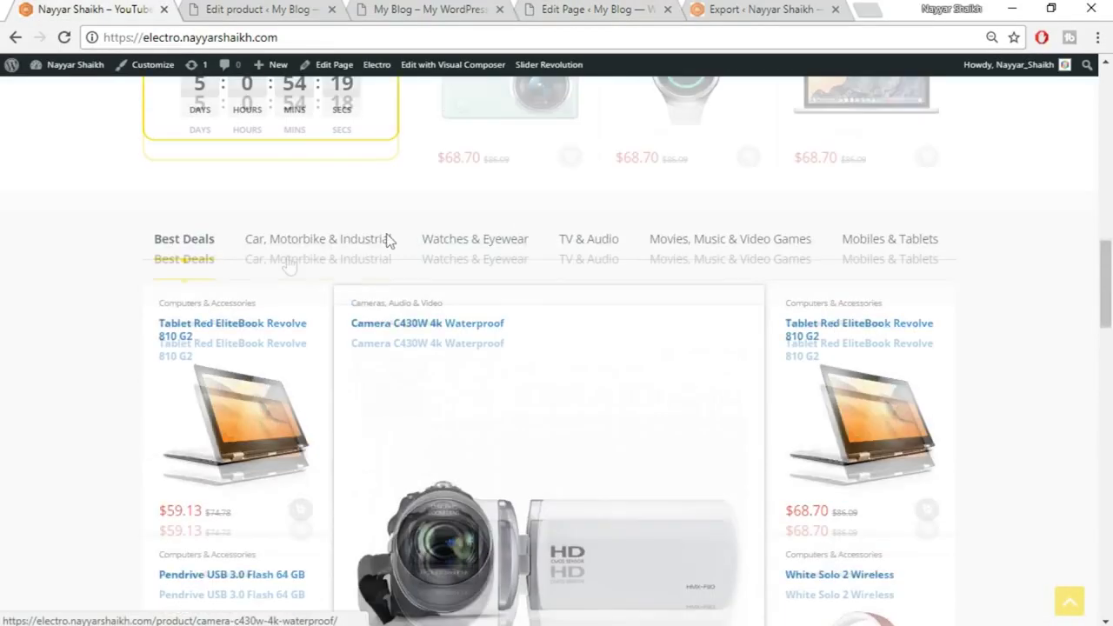
pyautogui.click(641, 8)
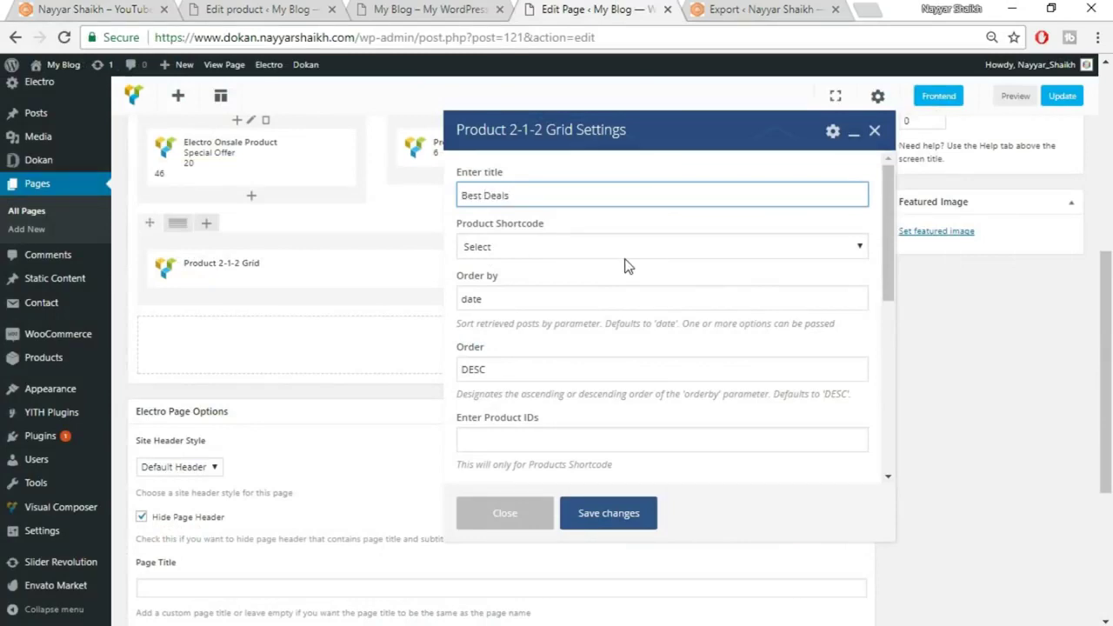
pyautogui.click(535, 249)
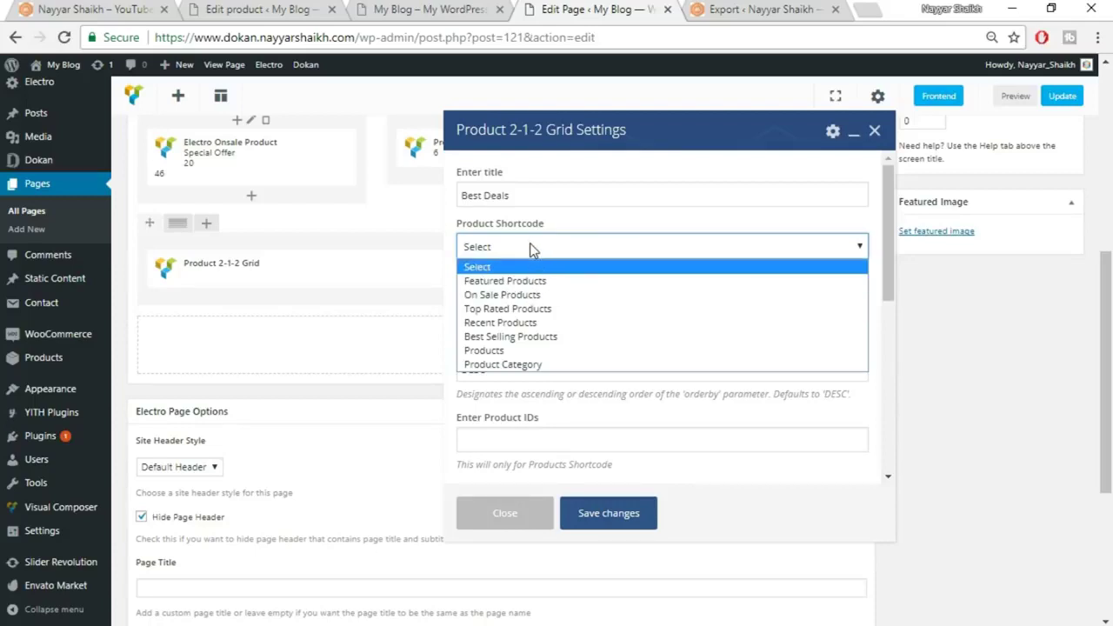
# Set the Best Deals grid to Featured Products with 5 categories to display, checking the demo, and save it.
pyautogui.click(522, 287)
pyautogui.scroll(-1, 646, 296)
pyautogui.click(528, 355)
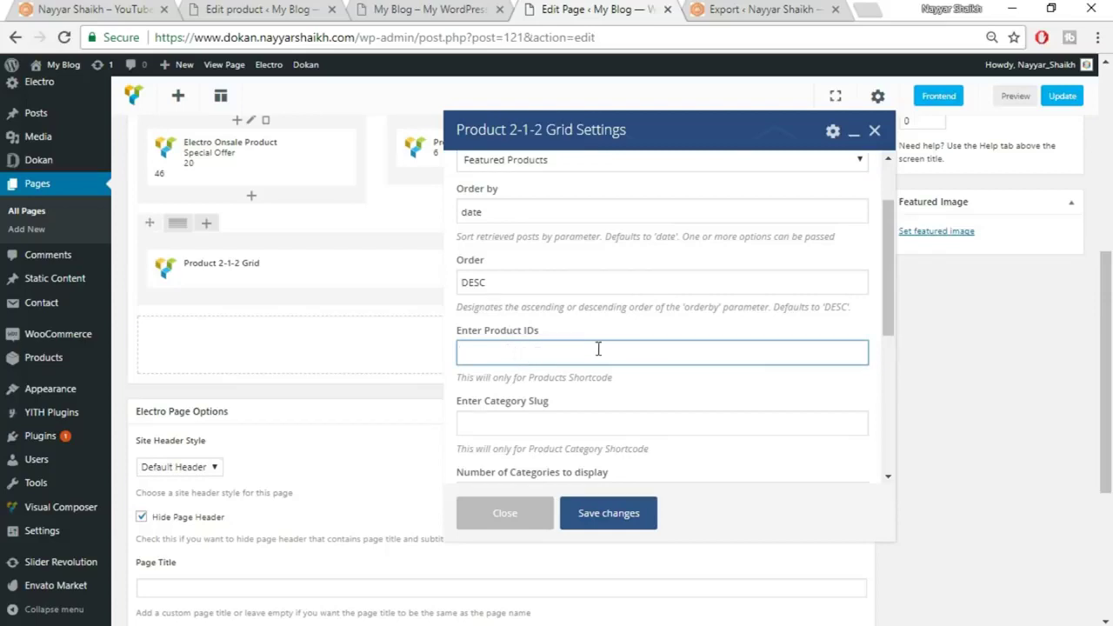
pyautogui.scroll(-2, 625, 355)
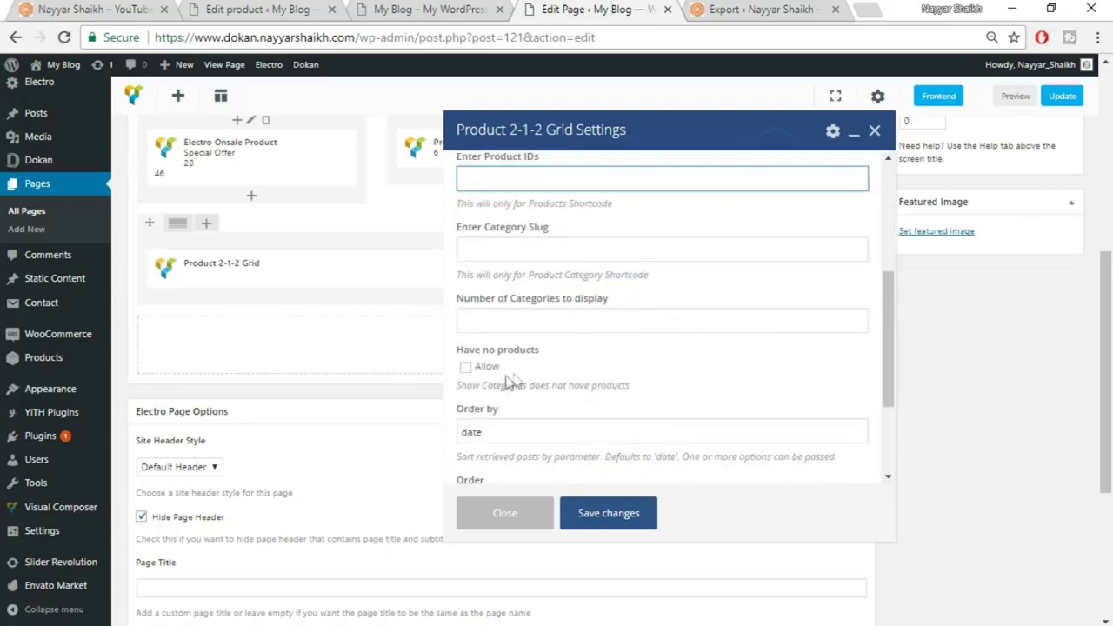
pyautogui.click(575, 318)
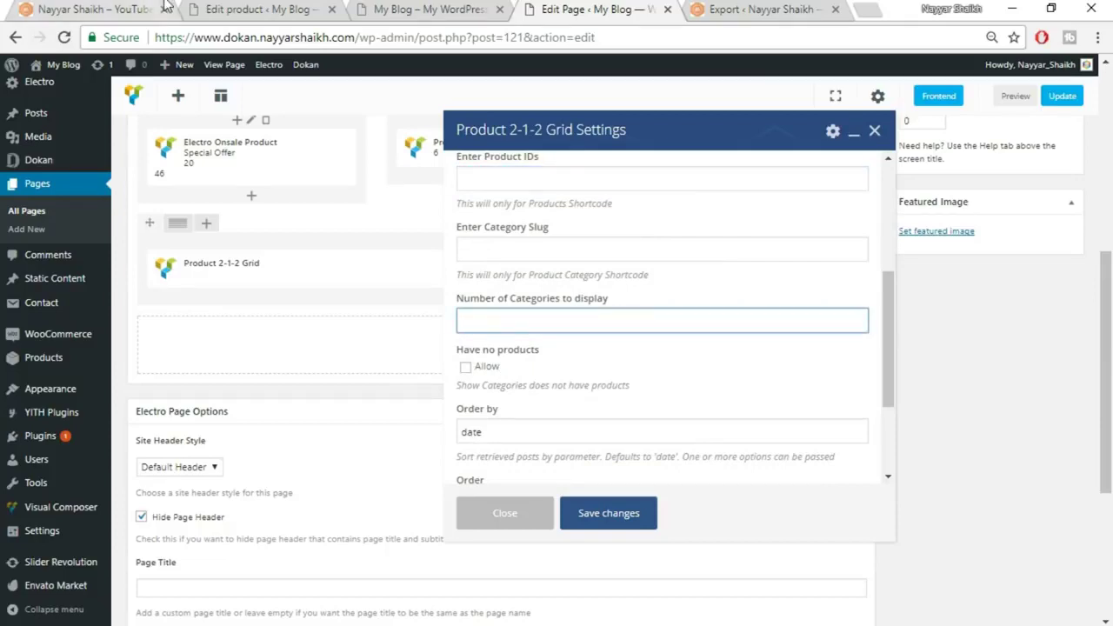
pyautogui.click(166, 7)
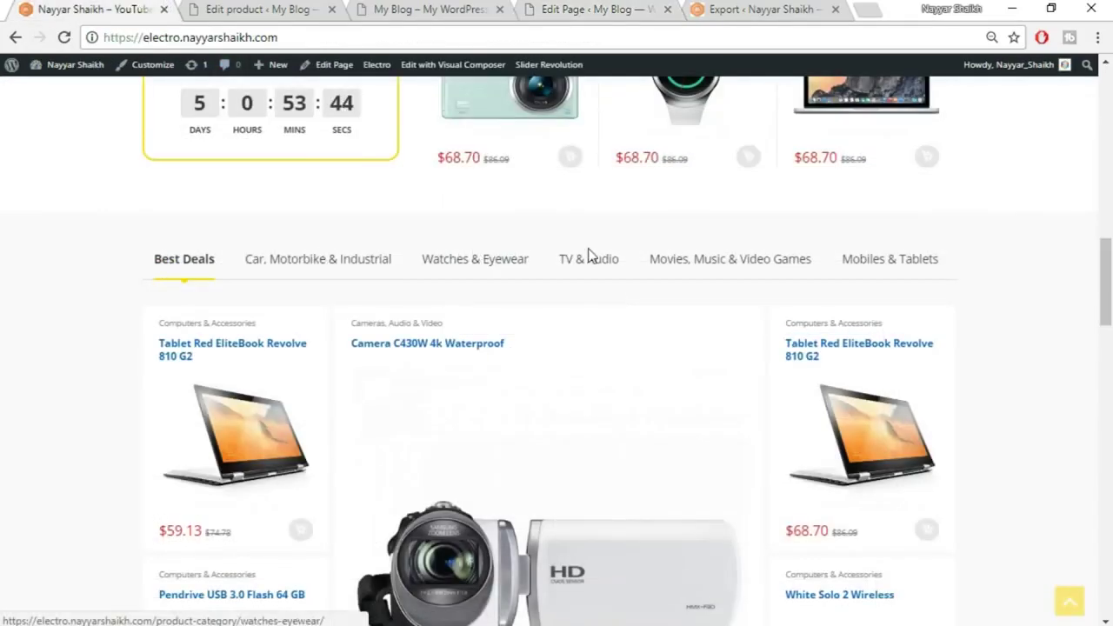
pyautogui.click(574, 7)
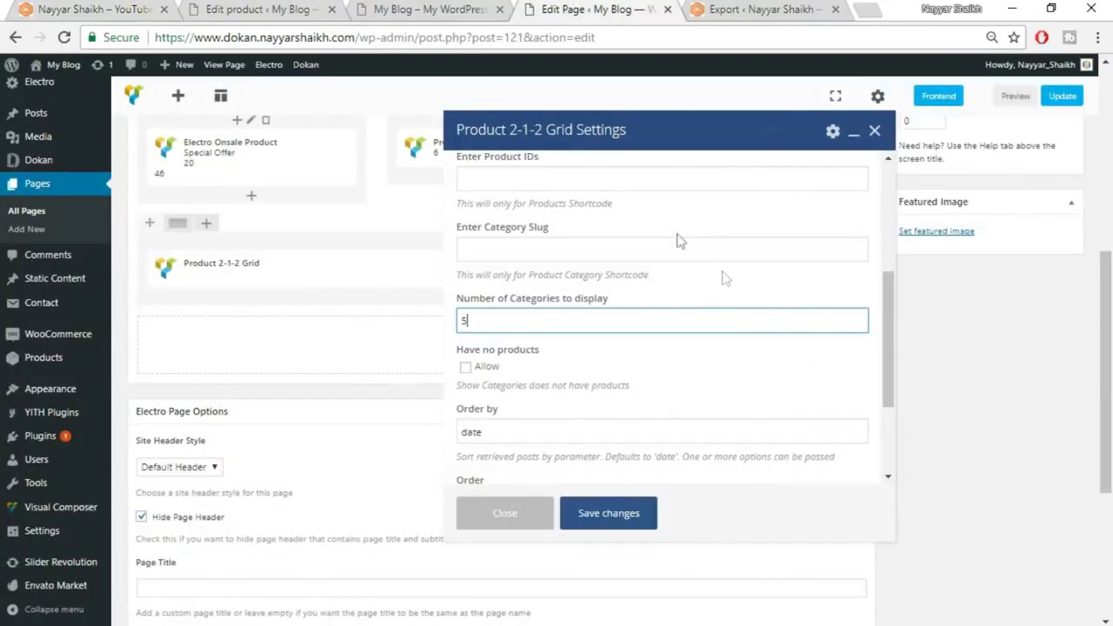
pyautogui.scroll(-2, 704, 361)
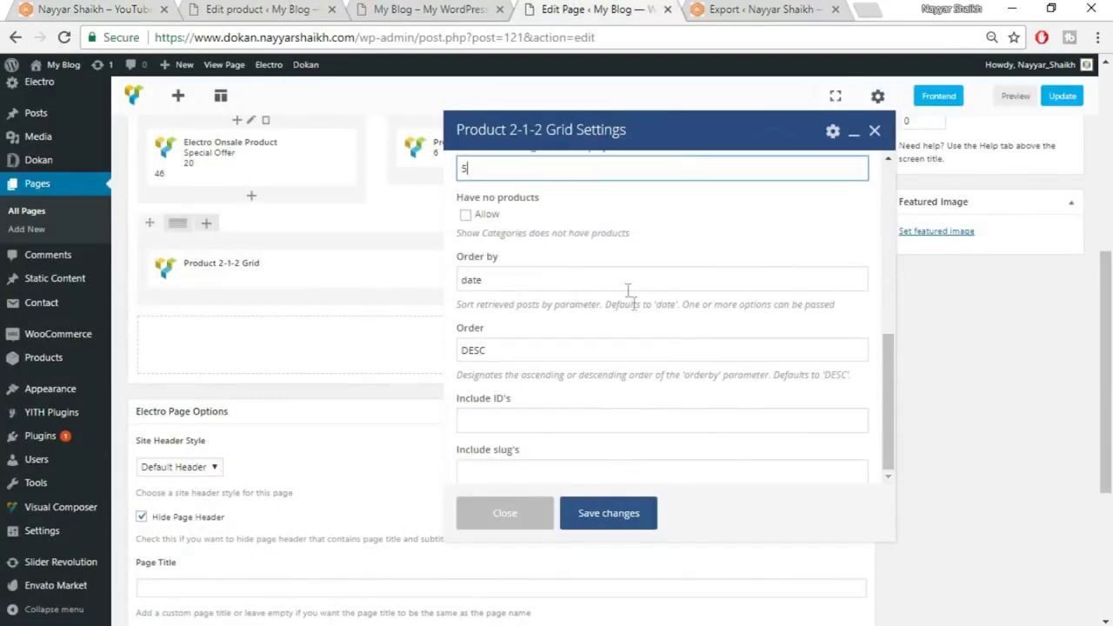
pyautogui.scroll(-2, 561, 331)
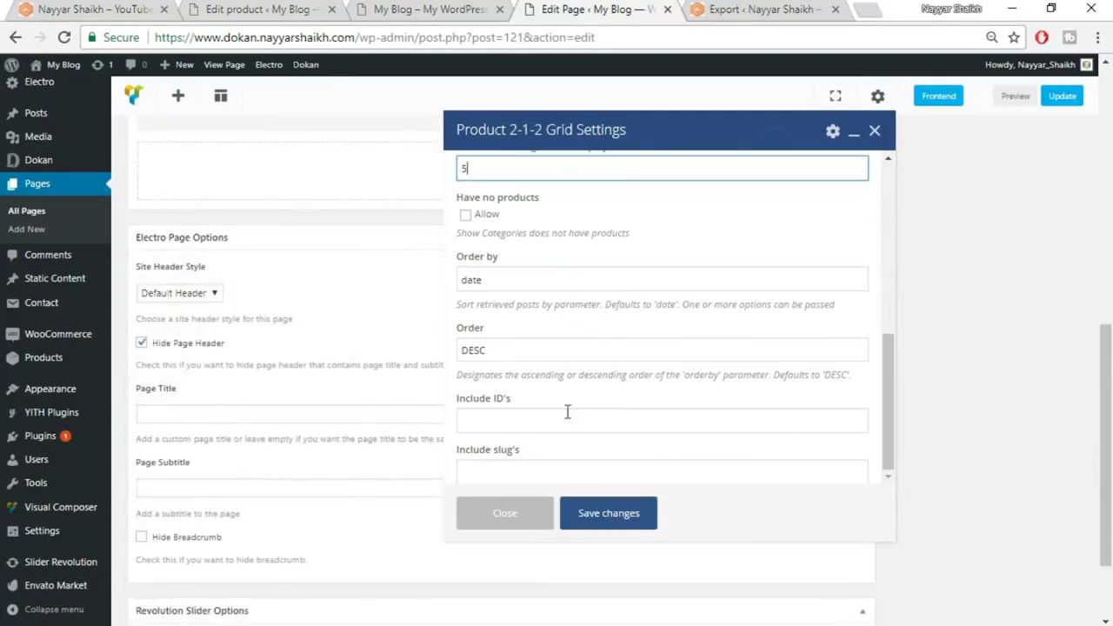
pyautogui.click(614, 517)
pyautogui.scroll(3, 1076, 465)
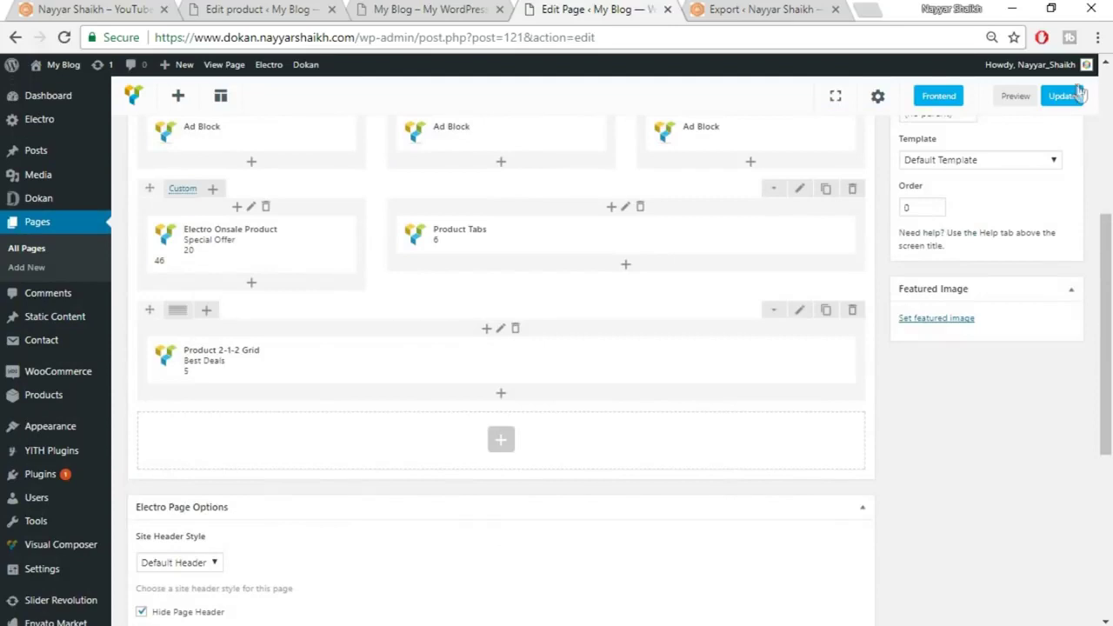
# Update the Home Page and reload the Electro demo storefront.
pyautogui.click(1071, 101)
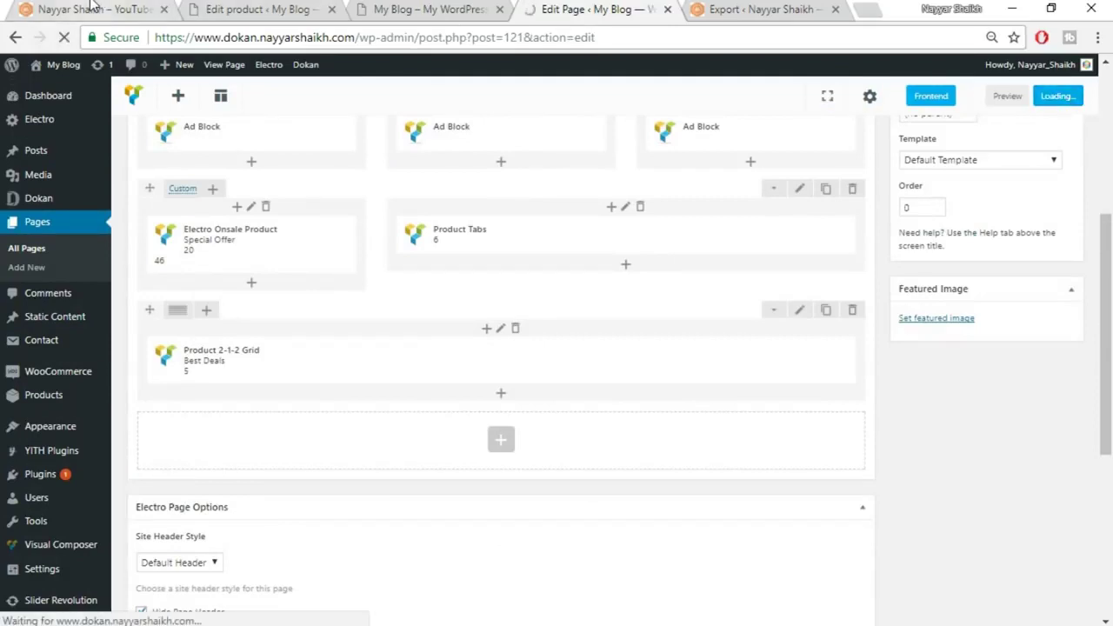
pyautogui.click(92, 9)
pyautogui.click(63, 37)
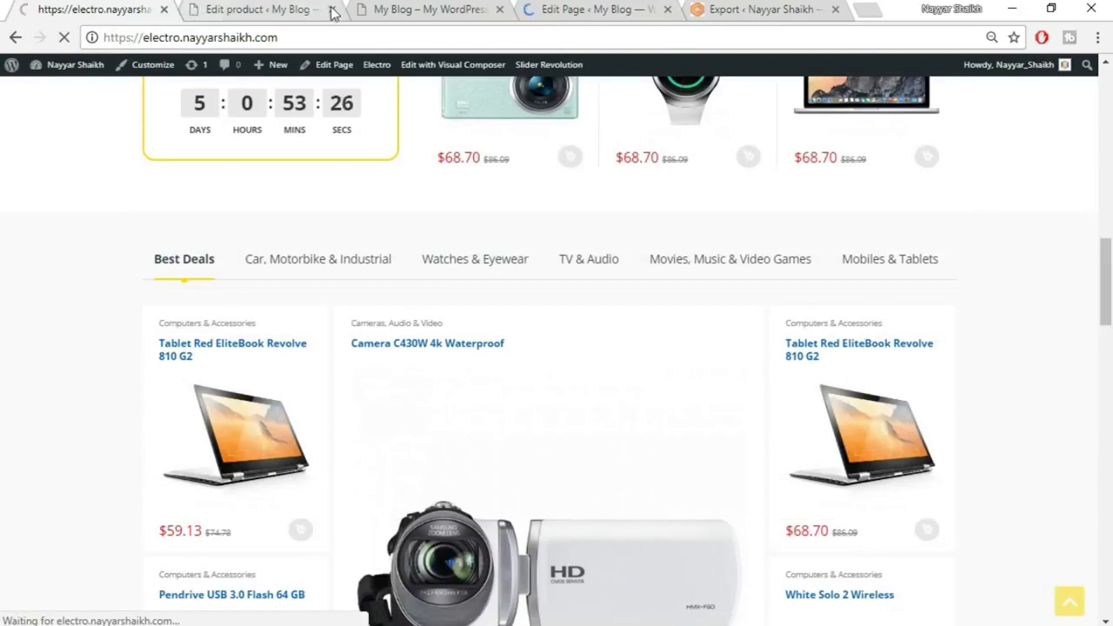
# Reload the Dokan front page and compare its Best Deals grid with the demo's.
pyautogui.click(402, 9)
pyautogui.click(388, 40)
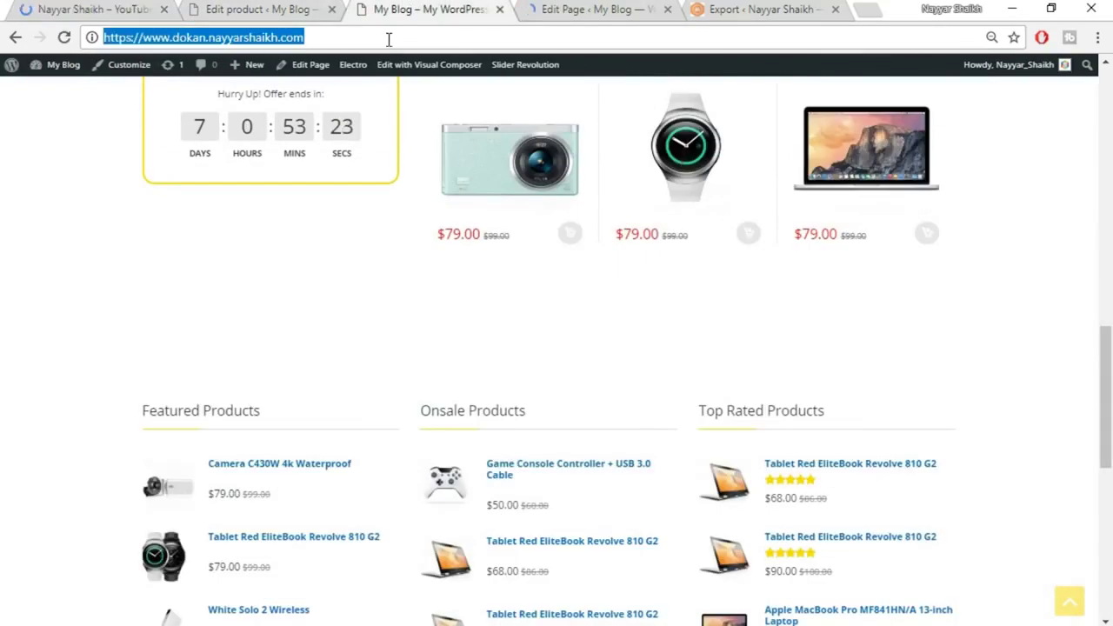
pyautogui.press('Return')
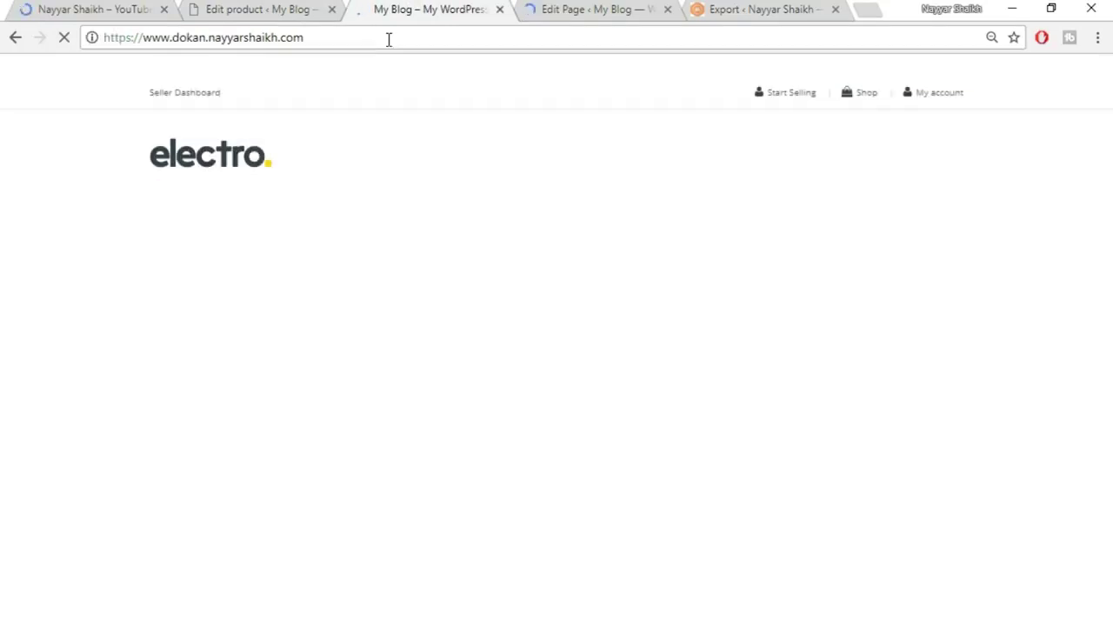
pyautogui.scroll(-5, 1103, 302)
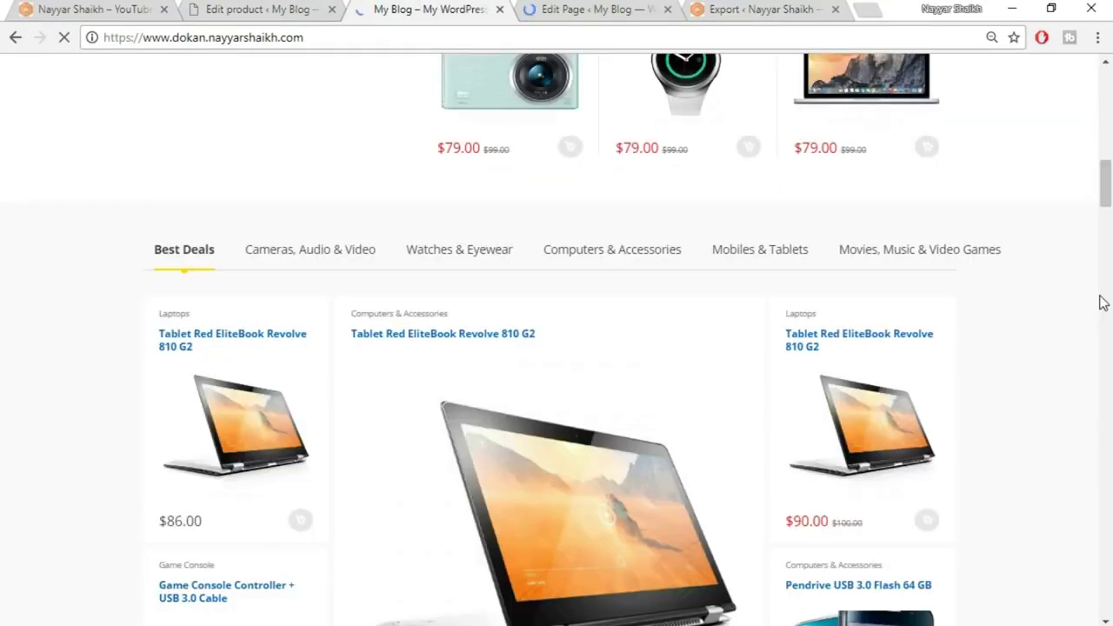
pyautogui.scroll(-2, 319, 269)
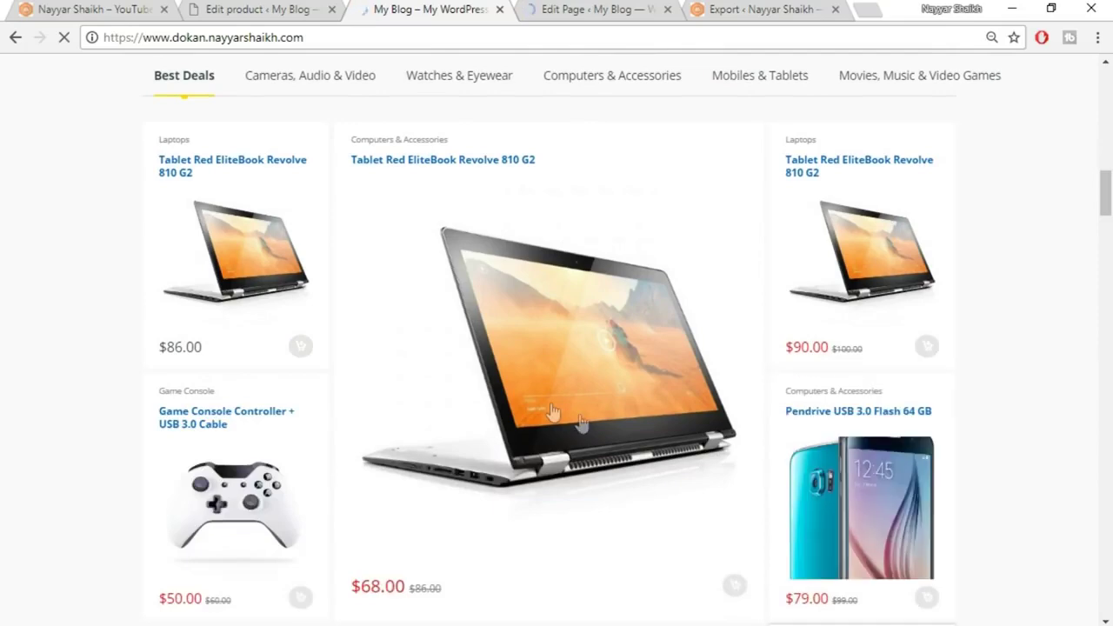
pyautogui.click(106, 7)
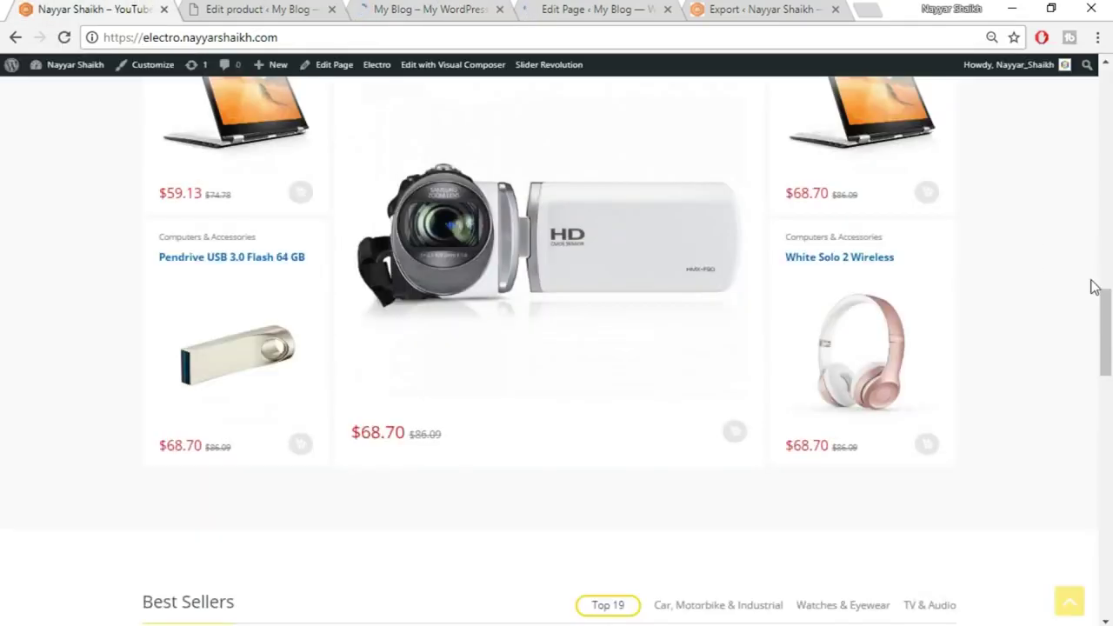
pyautogui.scroll(-5, 1094, 287)
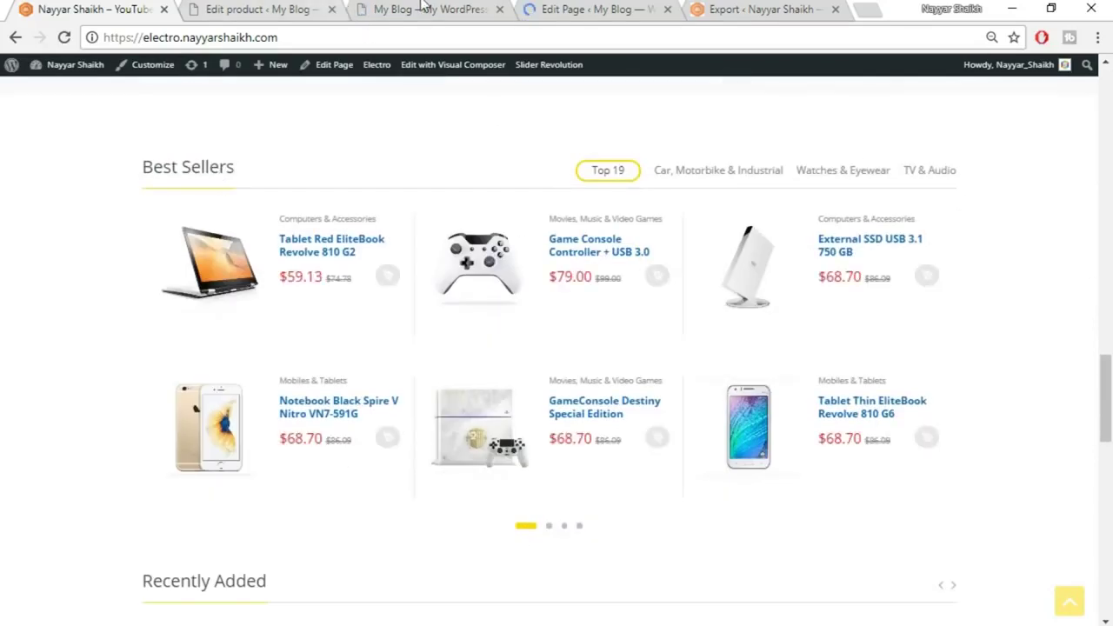
pyautogui.click(600, 7)
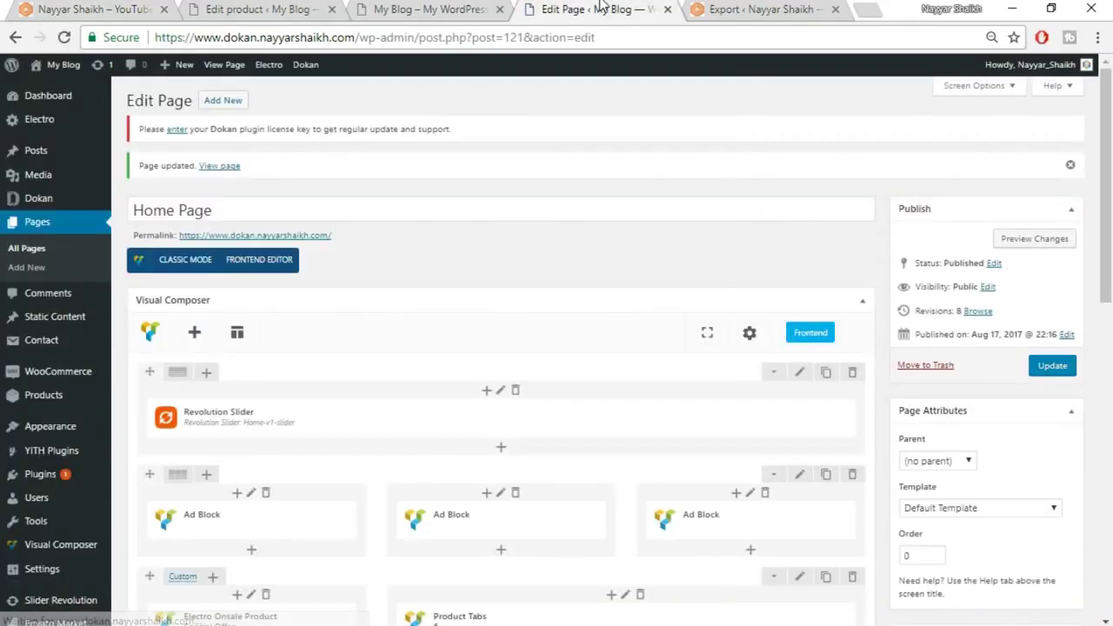
# Add an Electro Products Cards Carousel below the Best Deals grid, searching 'card'.
pyautogui.scroll(-8, 461, 333)
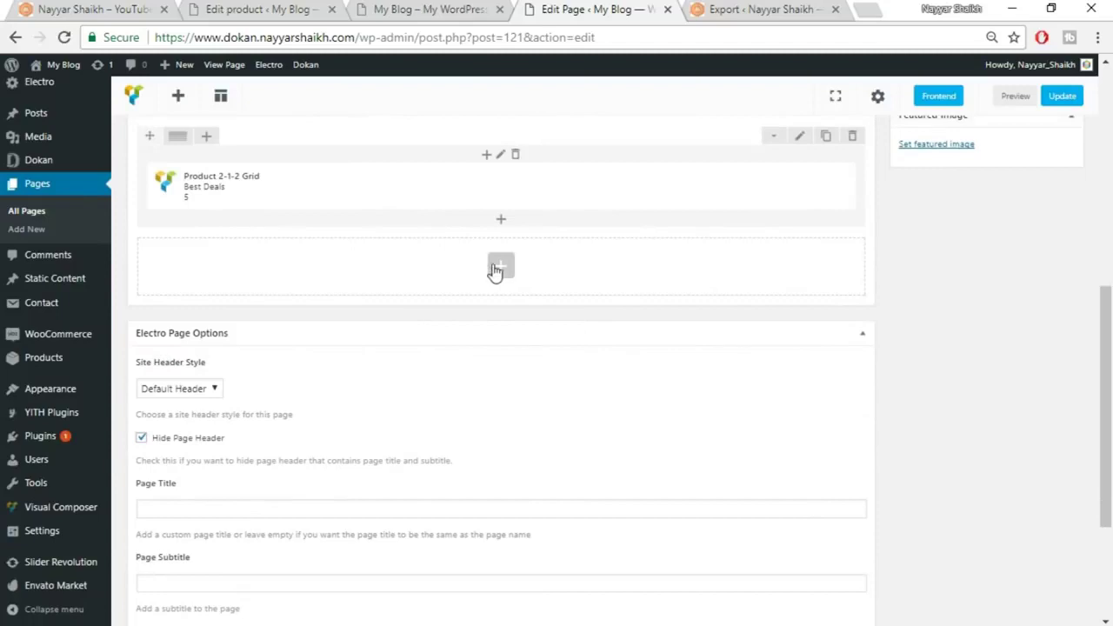
pyautogui.click(499, 267)
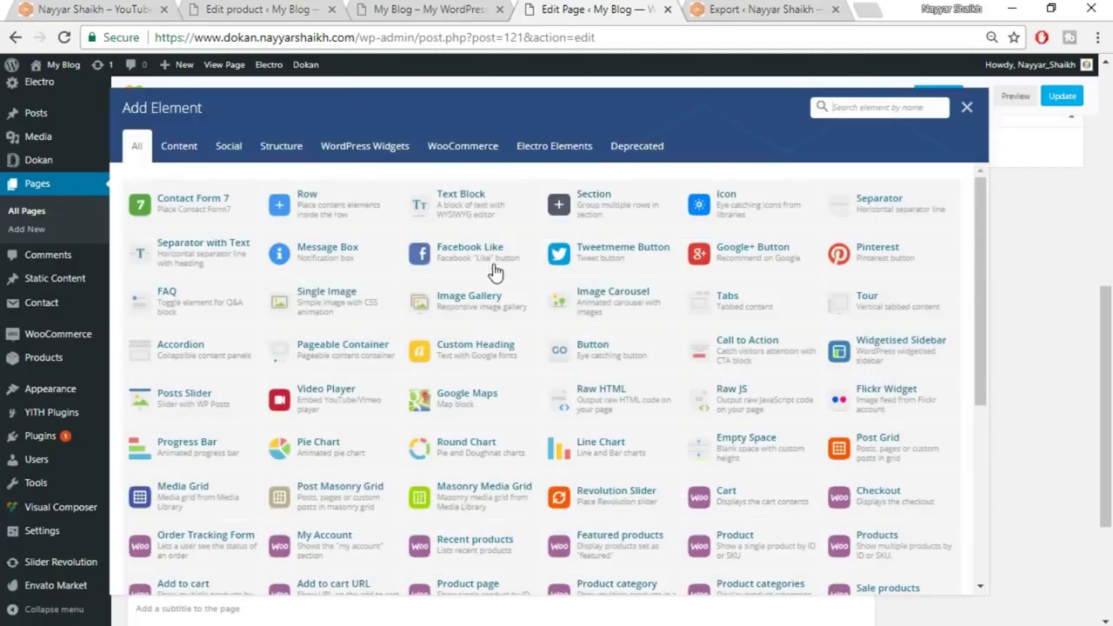
pyautogui.write('card')
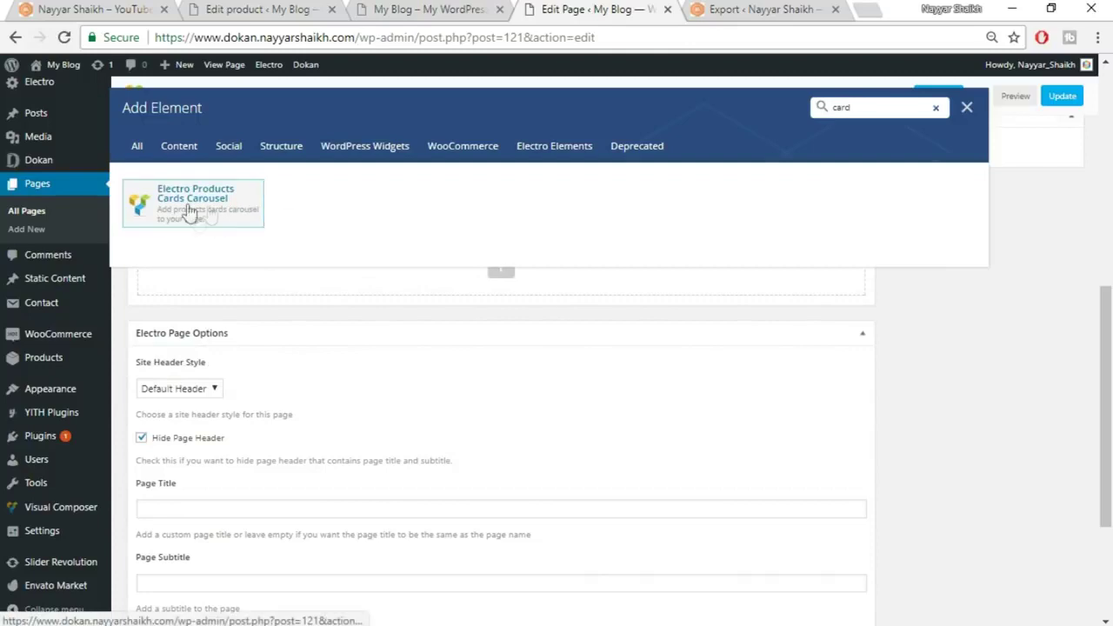
pyautogui.click(208, 215)
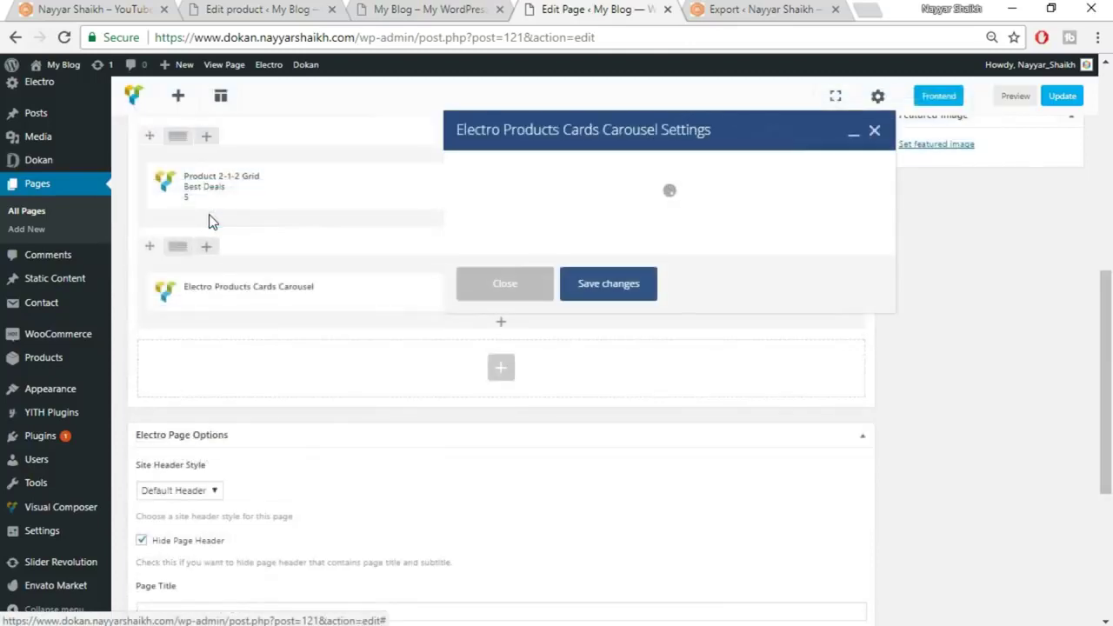
# Copy the 'Best Sellers' heading from the demo and paste it as the carousel title.
pyautogui.click(100, 9)
pyautogui.moveTo(149, 169)
pyautogui.mouseDown()
pyautogui.moveTo(276, 169)
pyautogui.moveTo(139, 169)
pyautogui.mouseUp()
pyautogui.hotkey('ctrl', 'c')
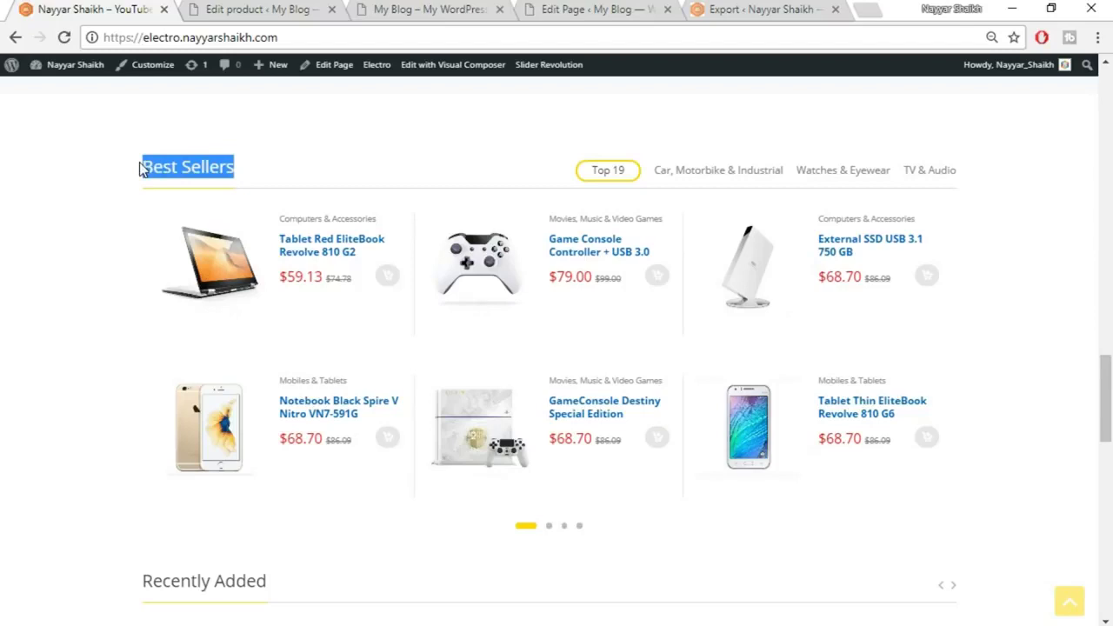
pyautogui.click(233, 7)
pyautogui.click(591, 8)
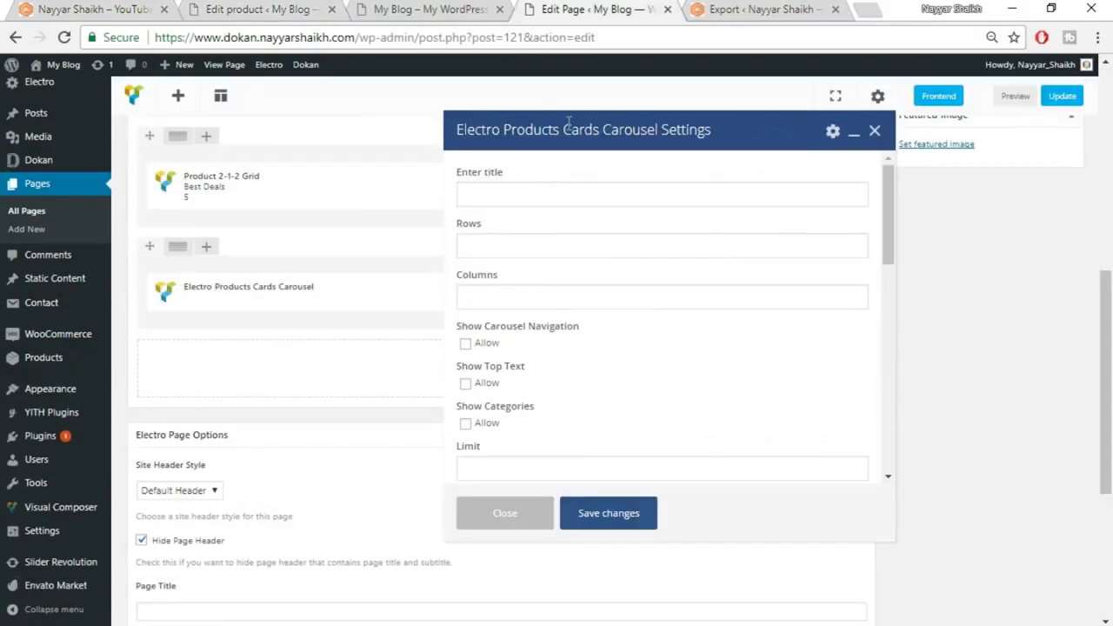
pyautogui.click(543, 195)
pyautogui.hotkey('ctrl', 'v')
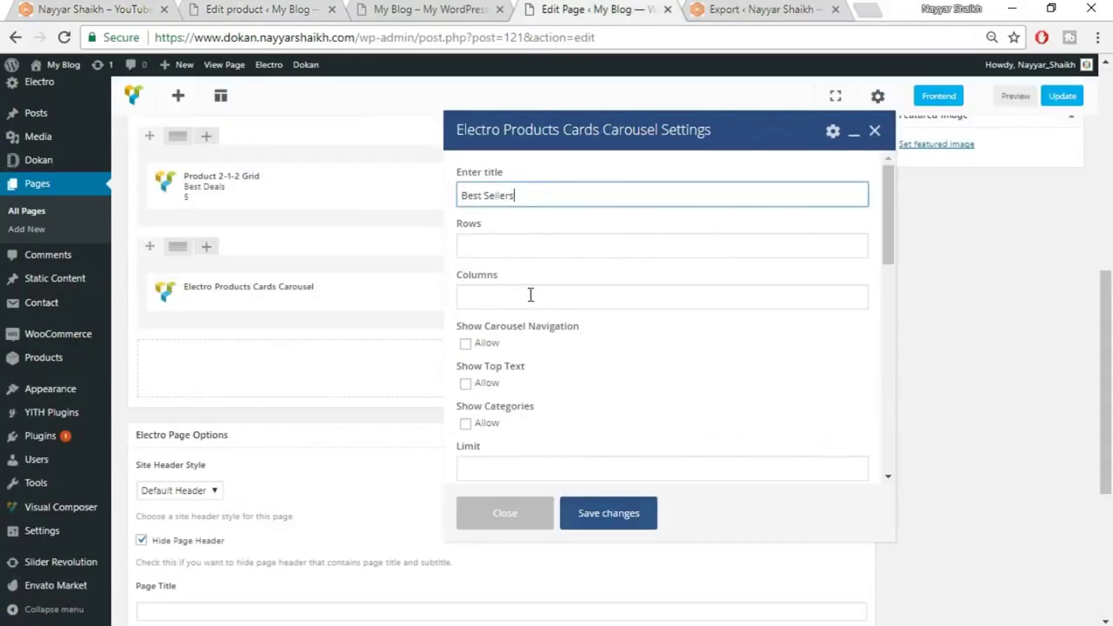
# Set the carousel's shortcode to Products, allow empty categories, and save the settings.
pyautogui.scroll(-2, 609, 318)
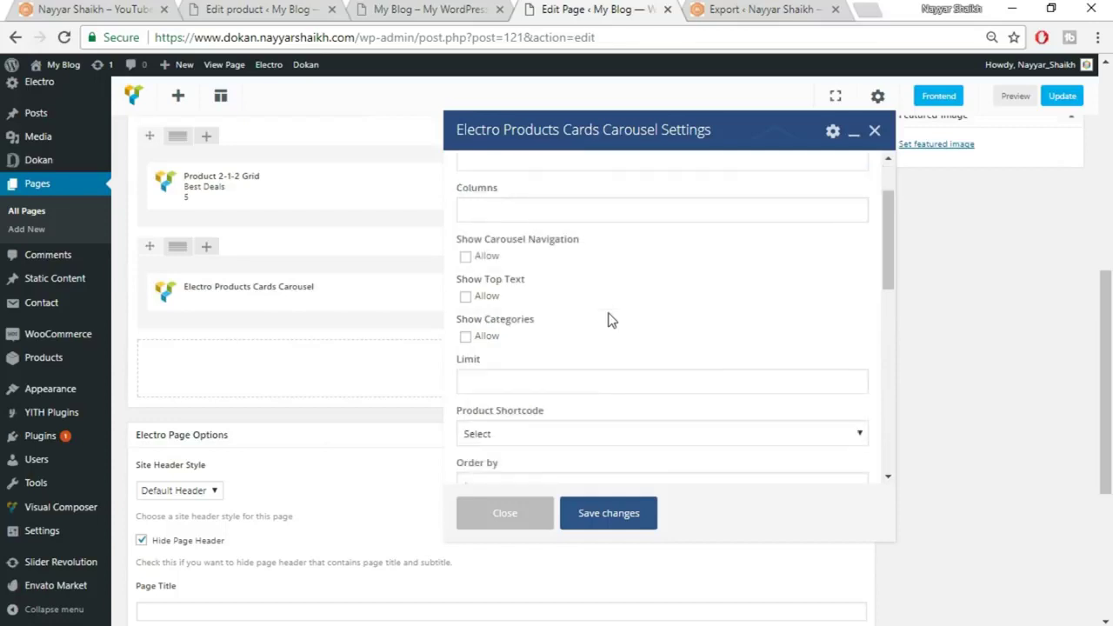
pyautogui.click(561, 348)
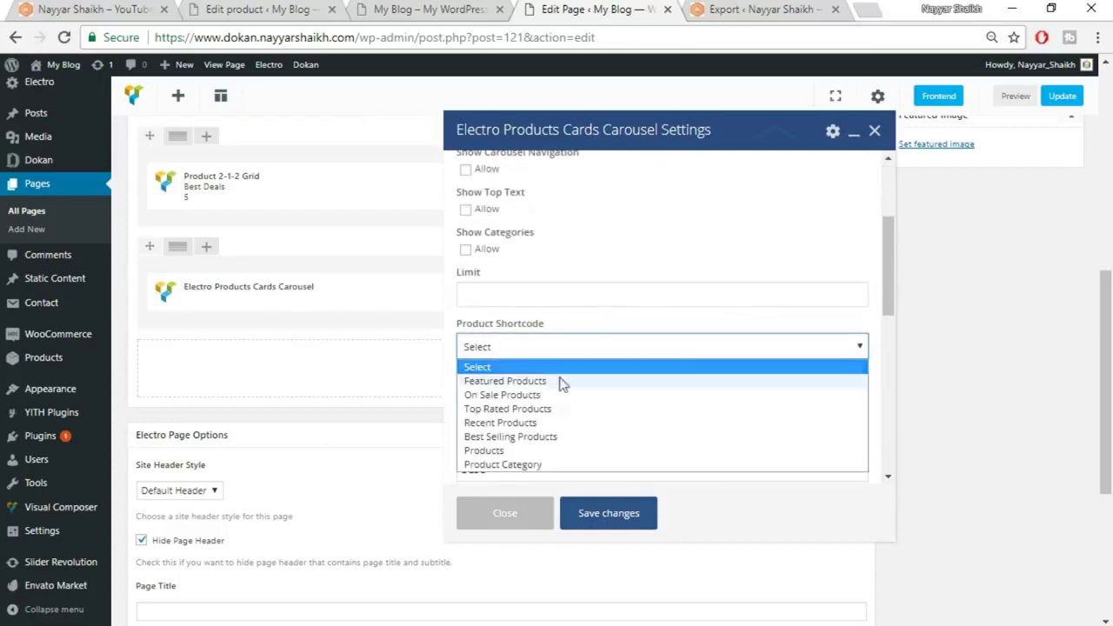
pyautogui.click(550, 450)
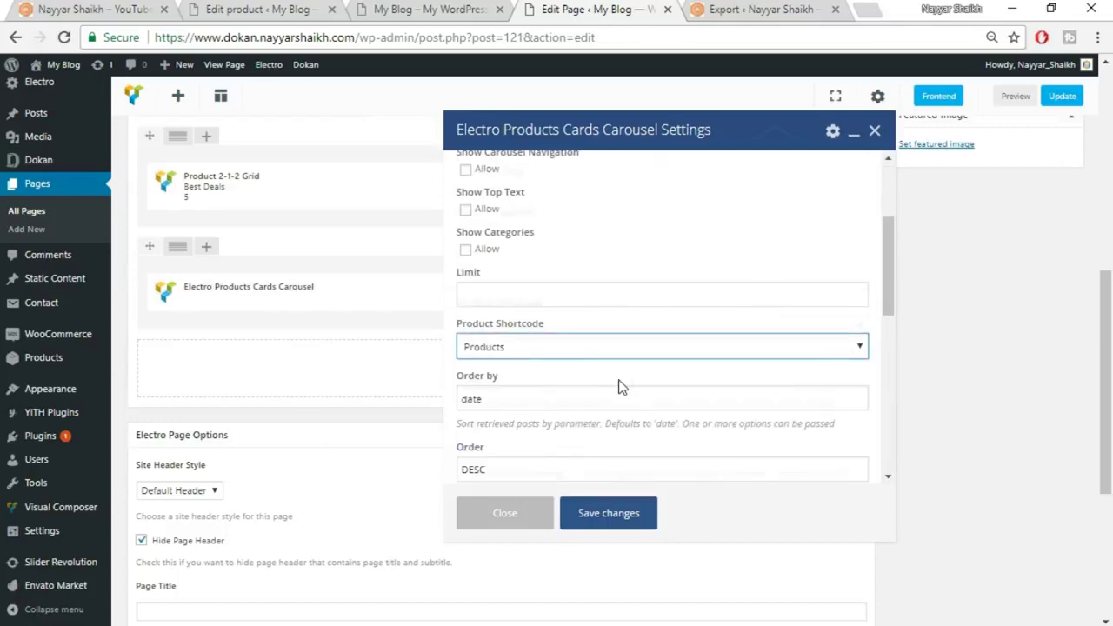
pyautogui.scroll(-2, 620, 387)
pyautogui.scroll(-5, 670, 353)
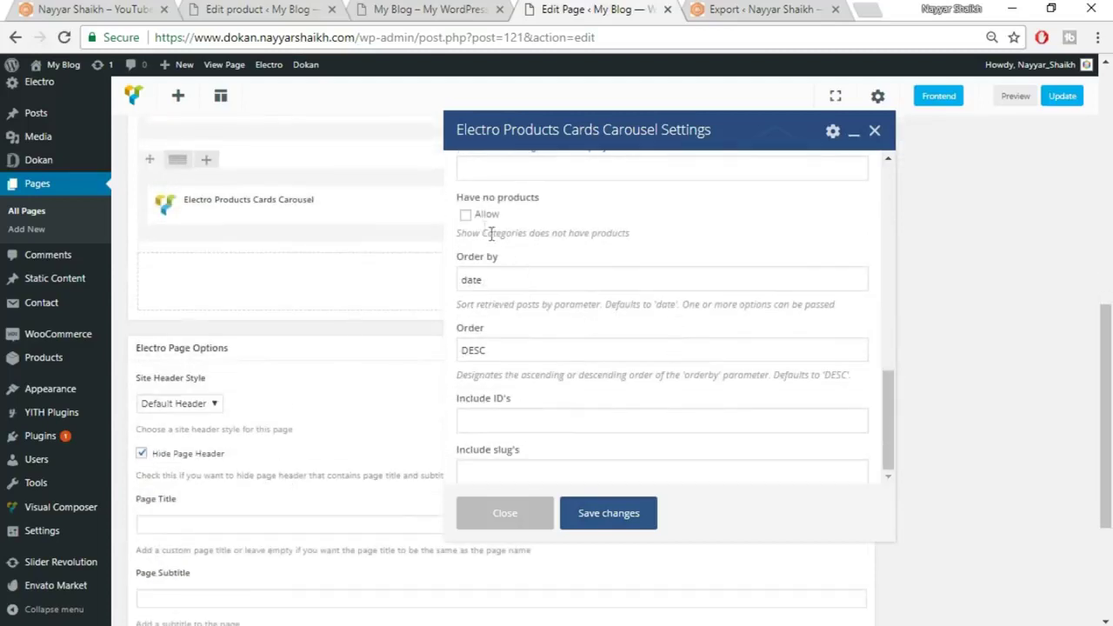
pyautogui.click(483, 225)
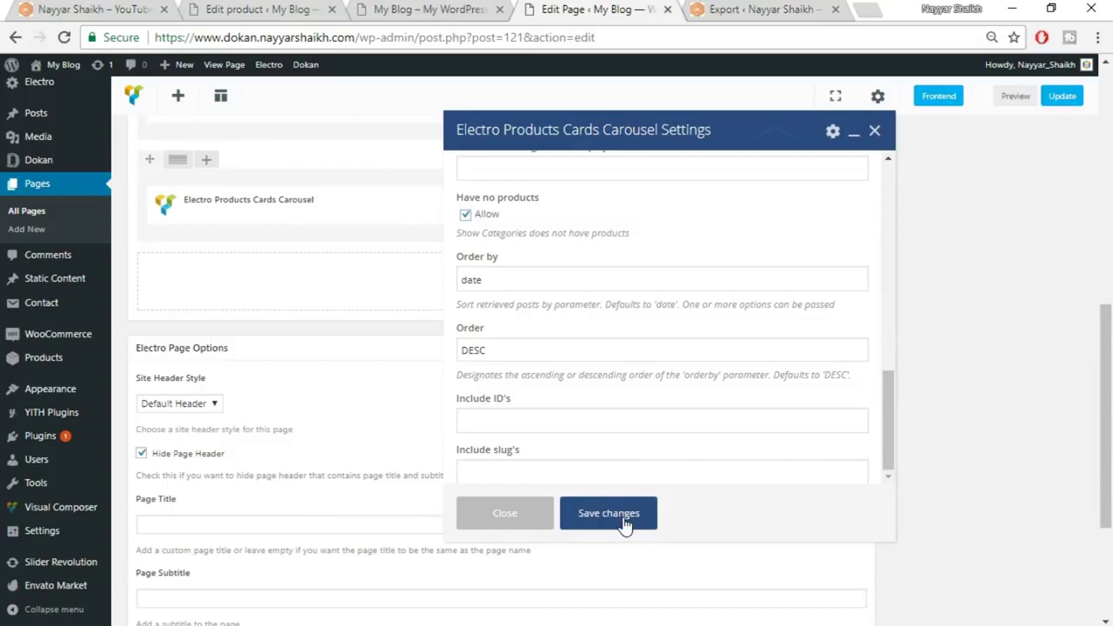
pyautogui.click(613, 515)
pyautogui.click(1062, 96)
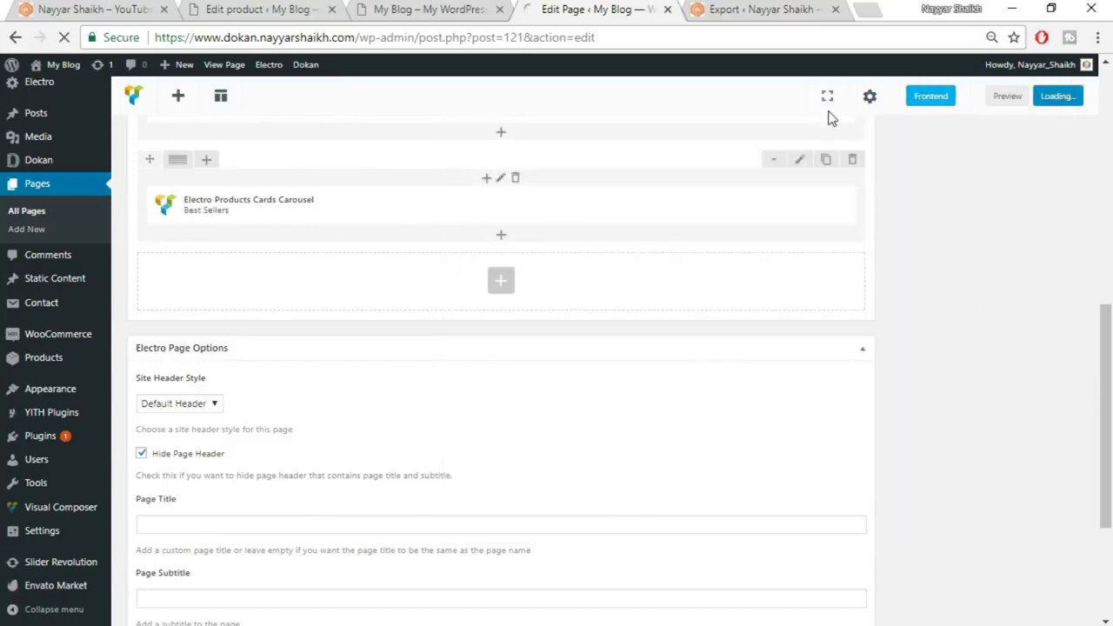
pyautogui.click(84, 7)
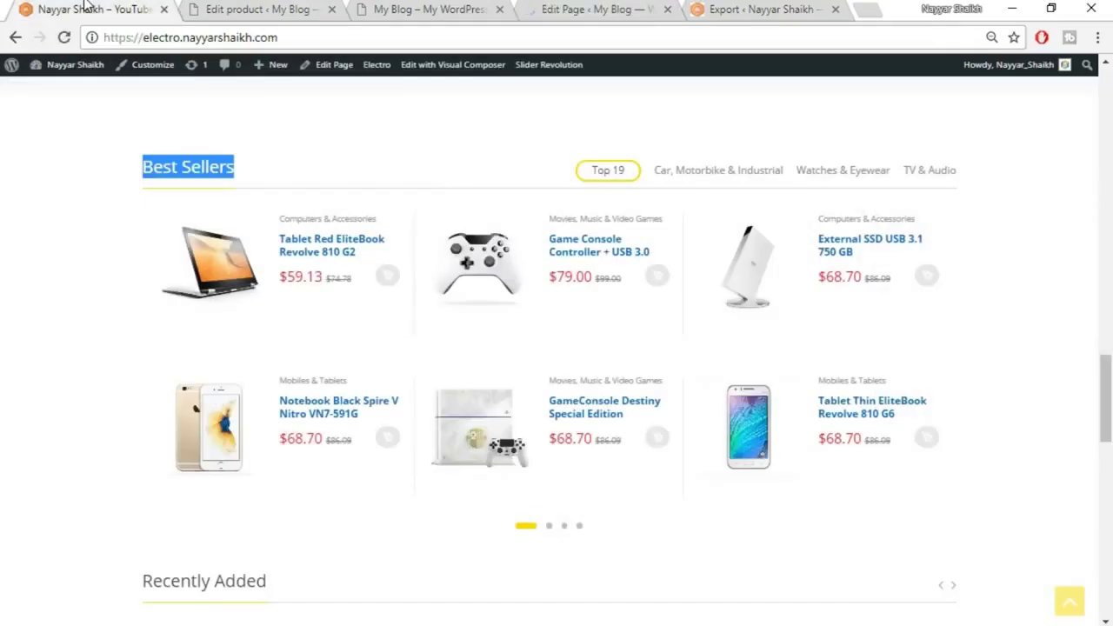
pyautogui.click(422, 8)
pyautogui.click(429, 35)
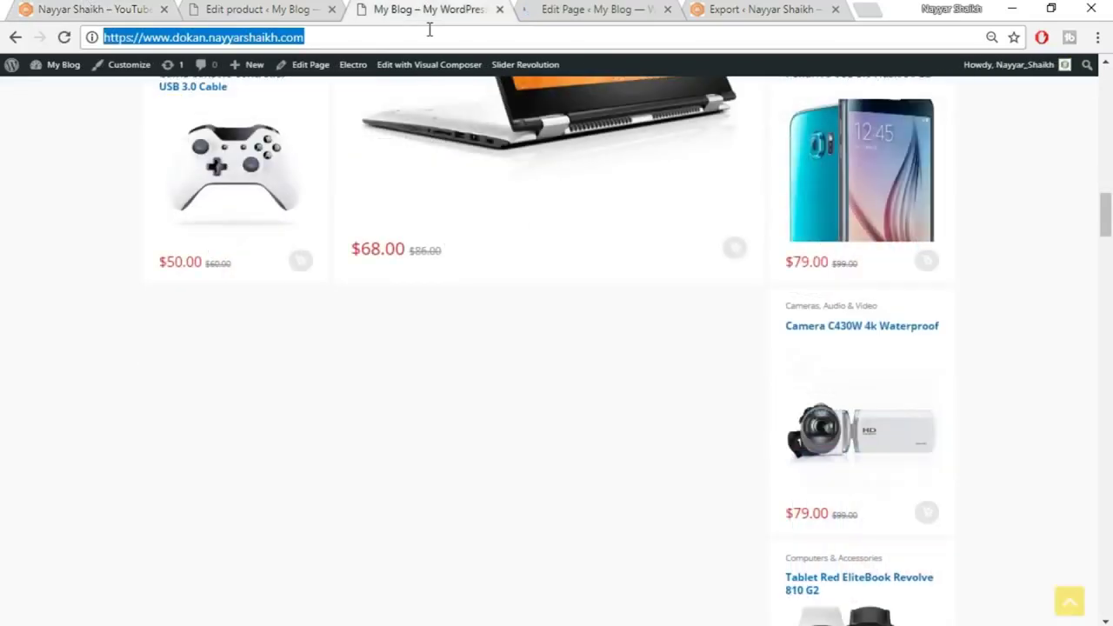
pyautogui.press('Return')
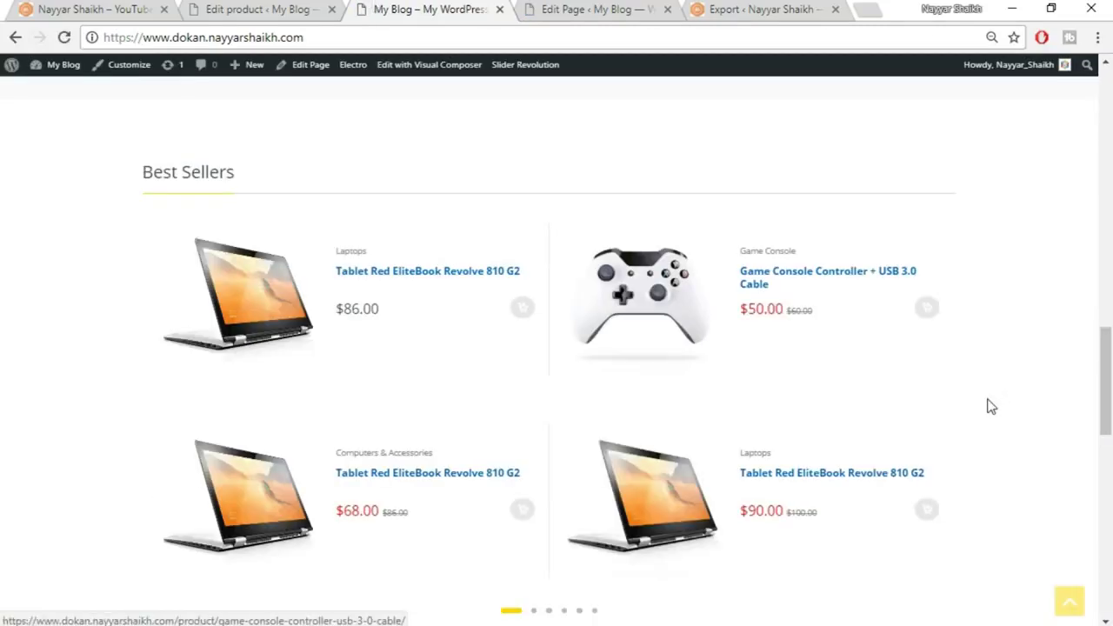
pyautogui.click(130, 9)
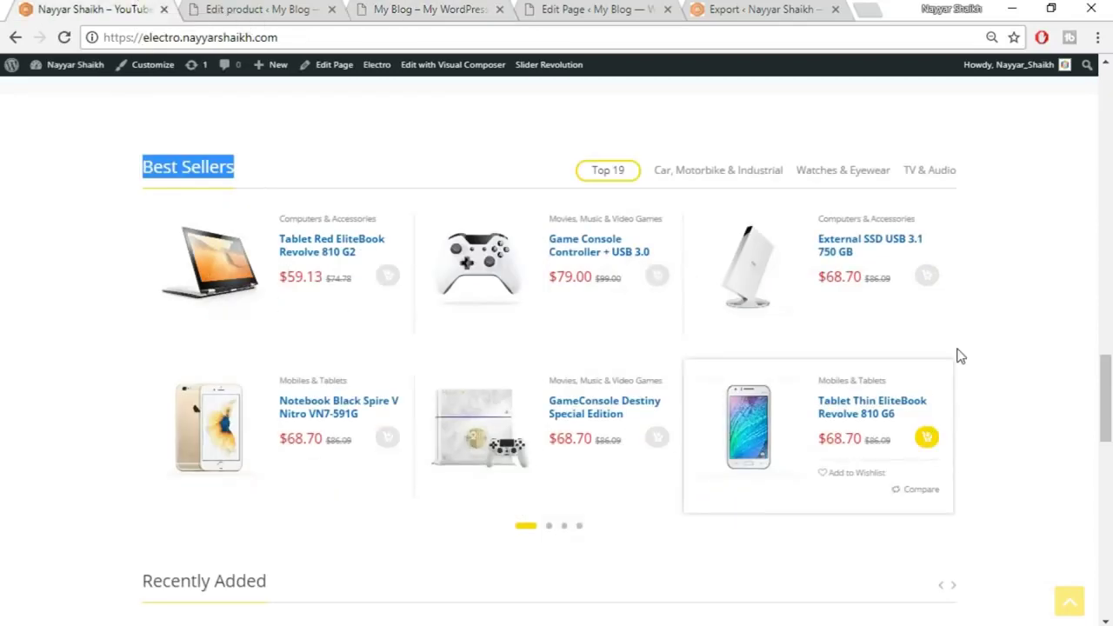
pyautogui.click(631, 10)
# Give the Best Sellers carousel 2 rows and 3 columns with navigation enabled.
pyautogui.scroll(2, 775, 316)
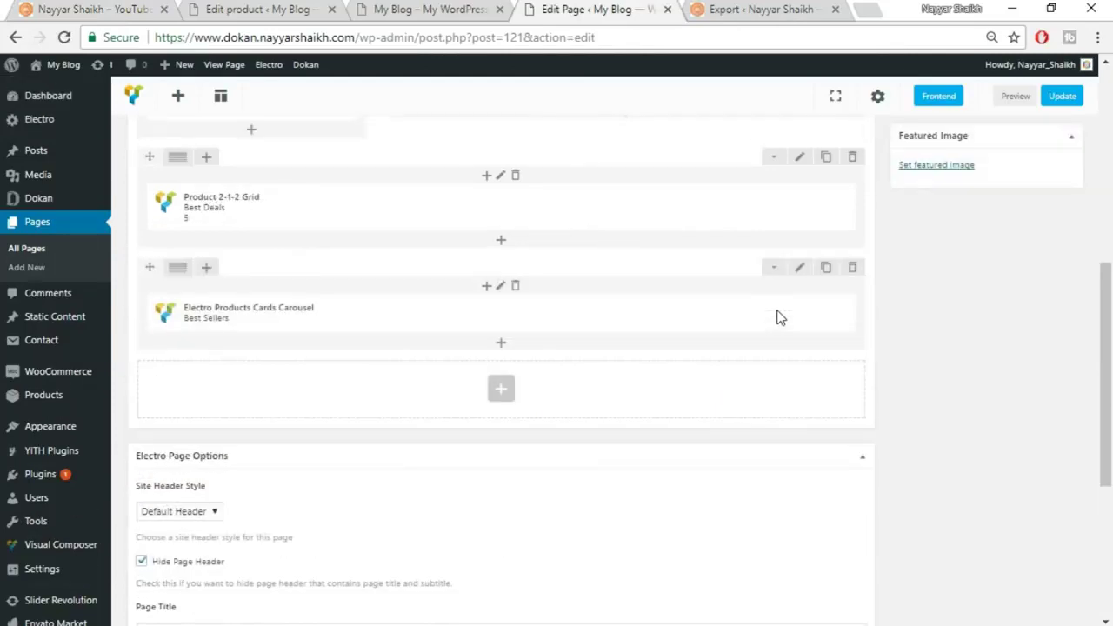
pyautogui.click(538, 383)
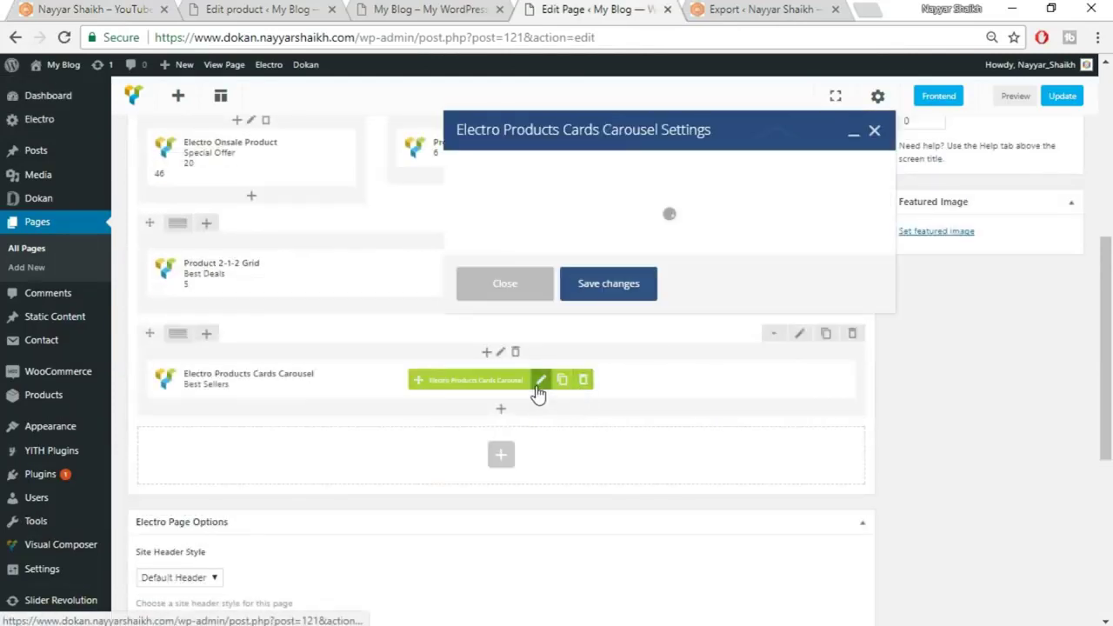
pyautogui.click(525, 244)
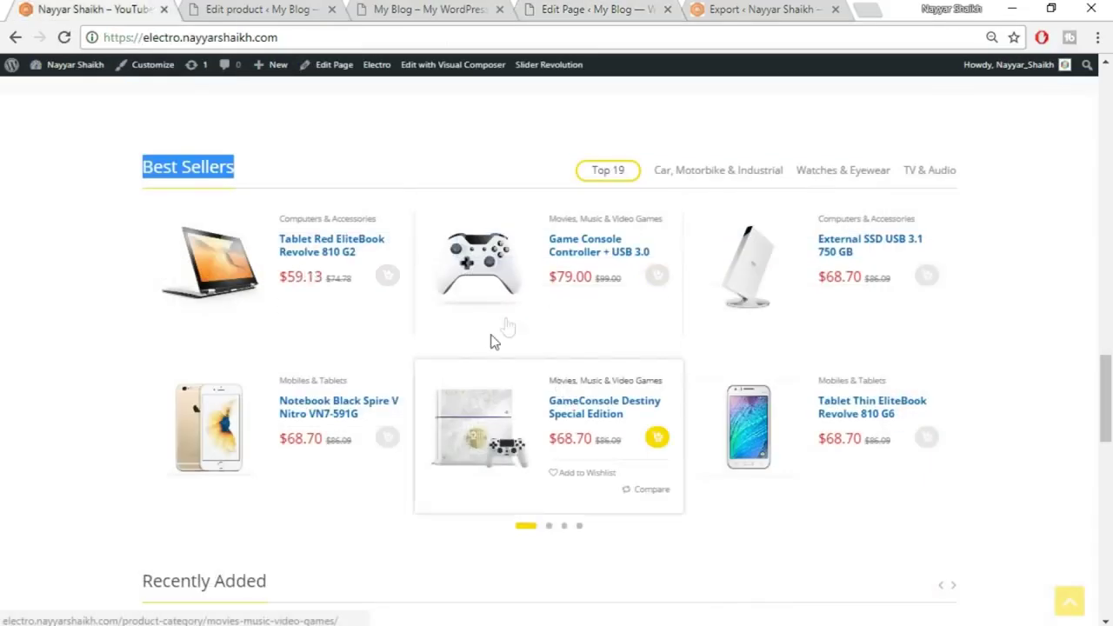
pyautogui.click(600, 10)
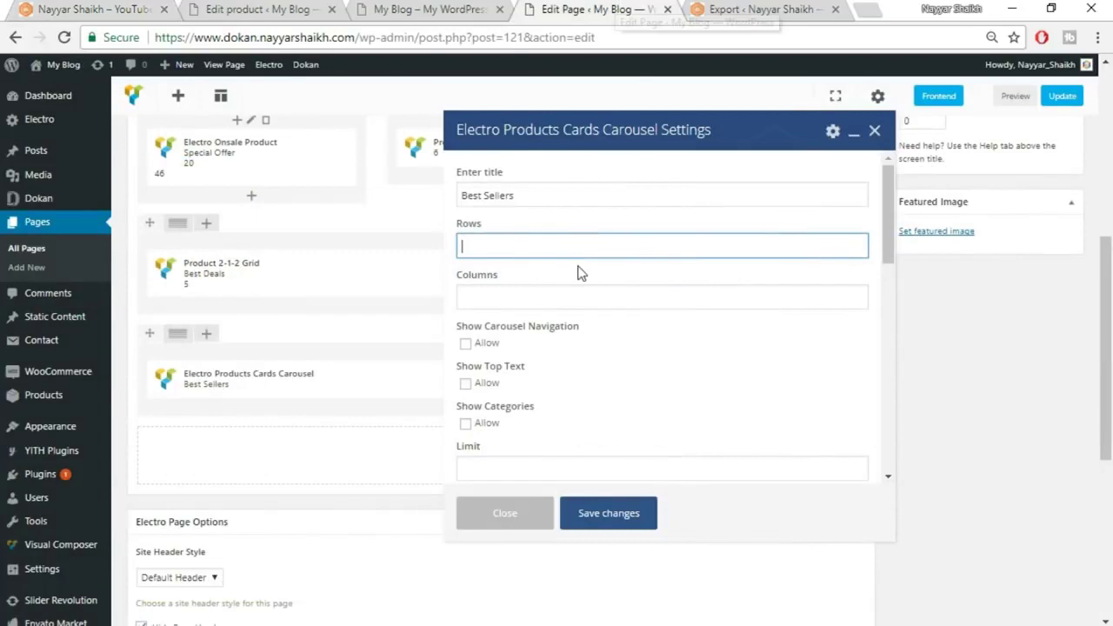
pyautogui.click(580, 297)
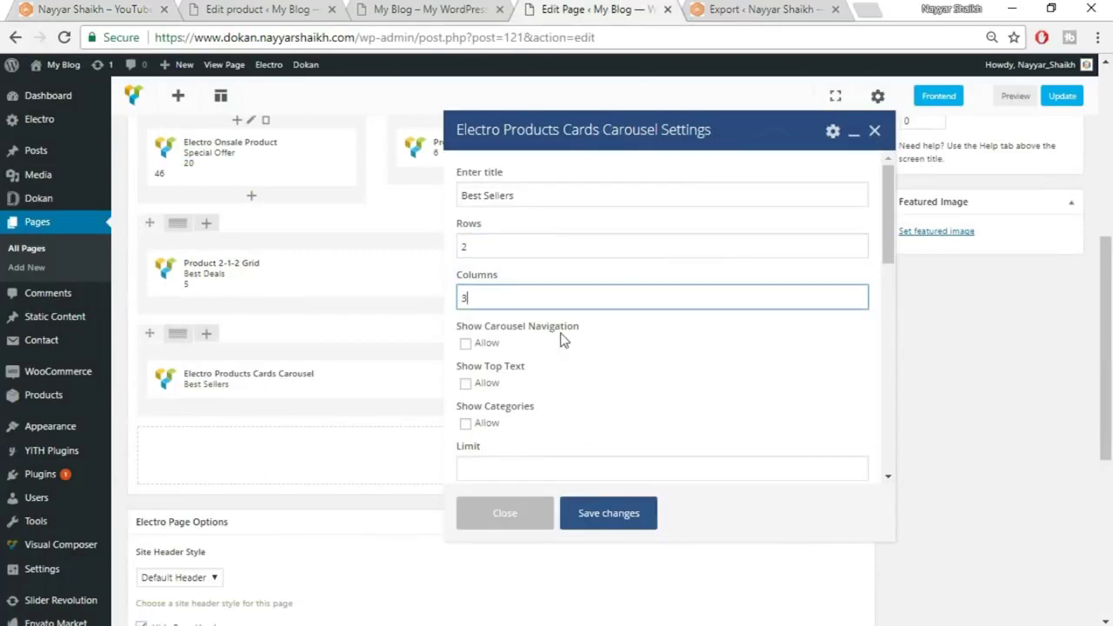
pyautogui.click(466, 344)
pyautogui.click(126, 11)
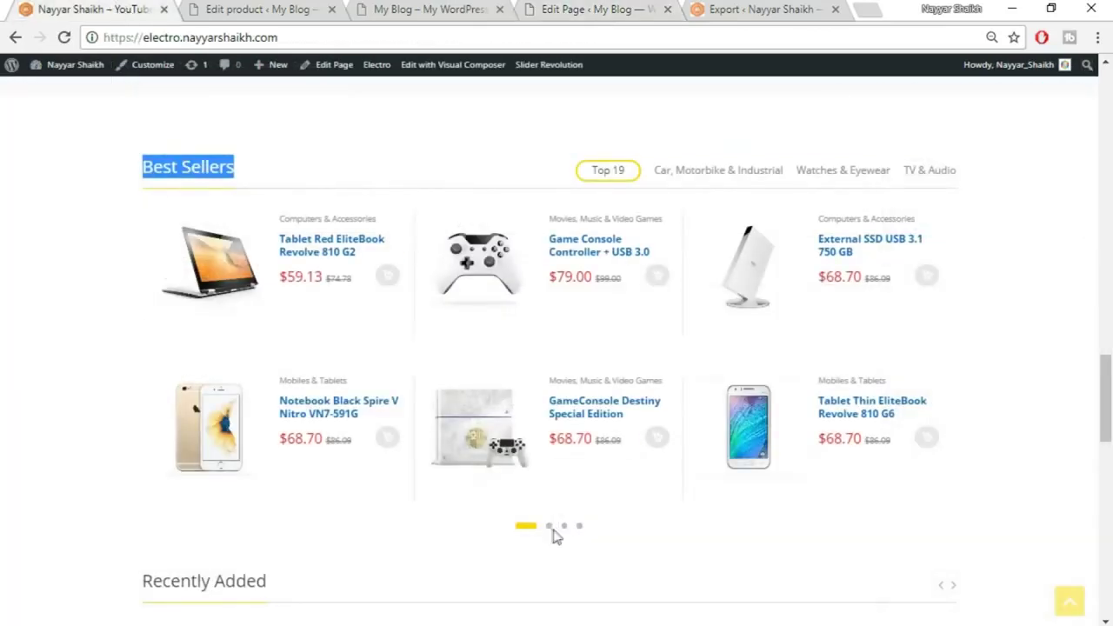
pyautogui.click(561, 7)
# Set the carousel's product limit to 20 and categories to display to 3.
pyautogui.scroll(-1, 661, 409)
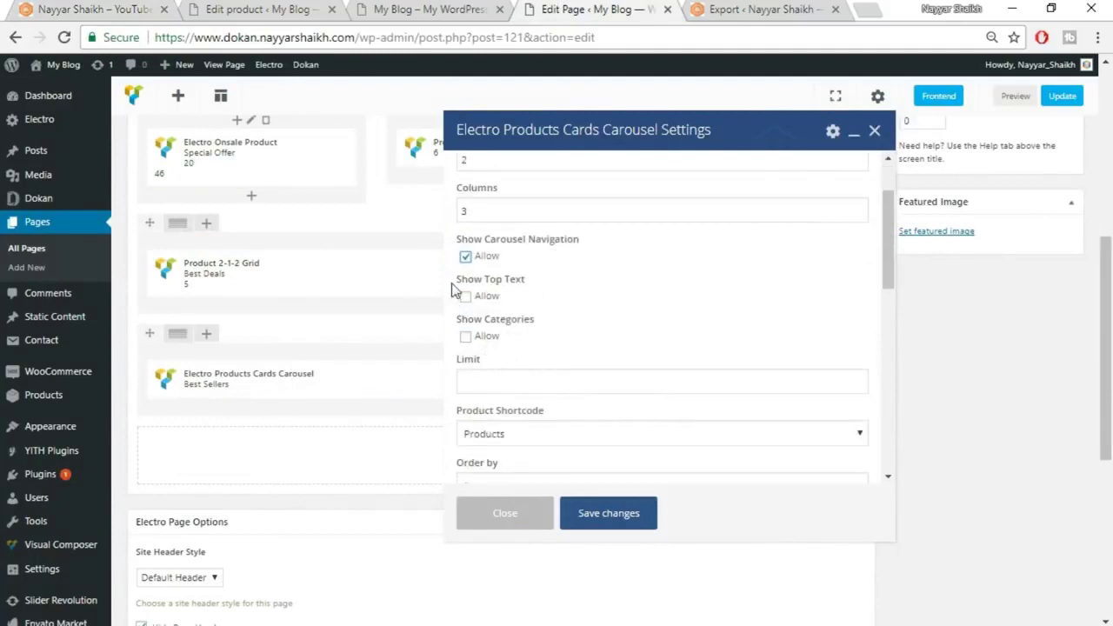
pyautogui.scroll(-1, 676, 301)
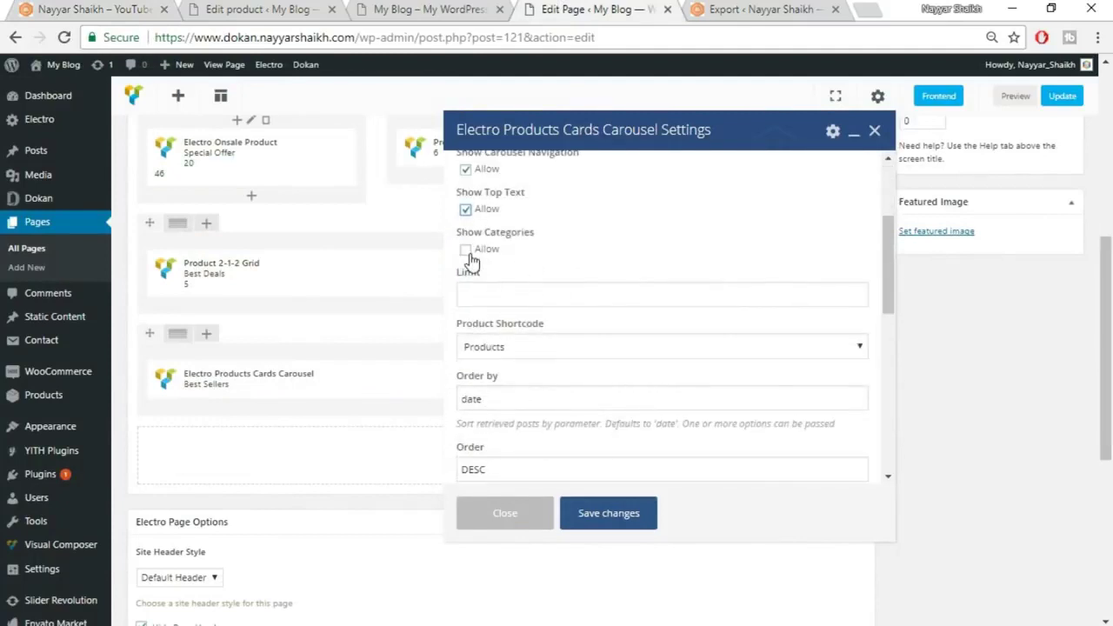
pyautogui.click(495, 295)
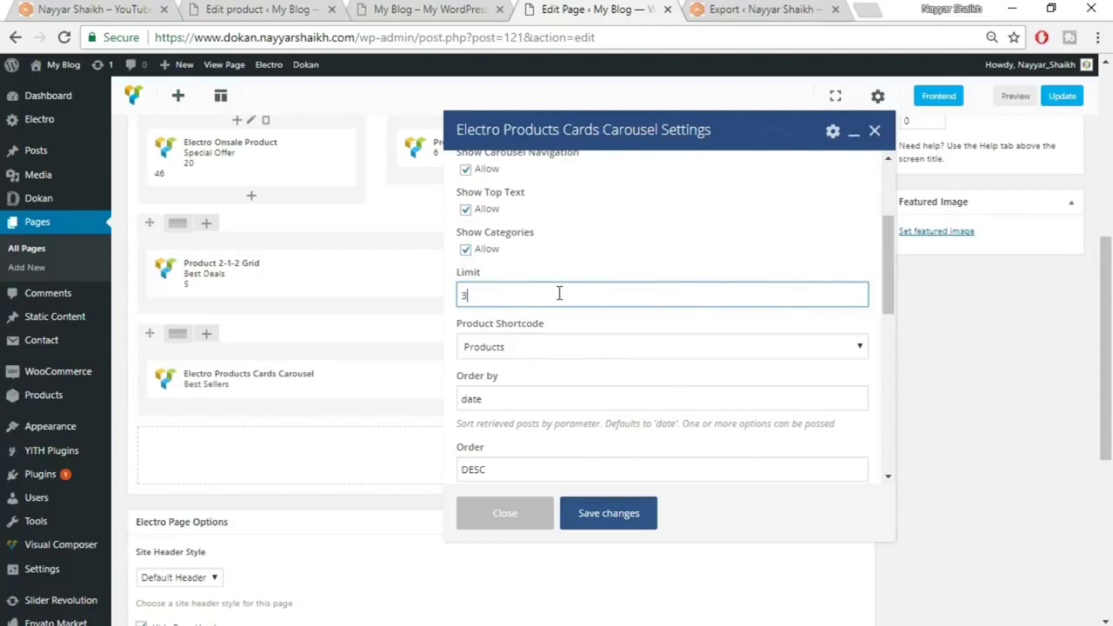
pyautogui.scroll(-2, 617, 252)
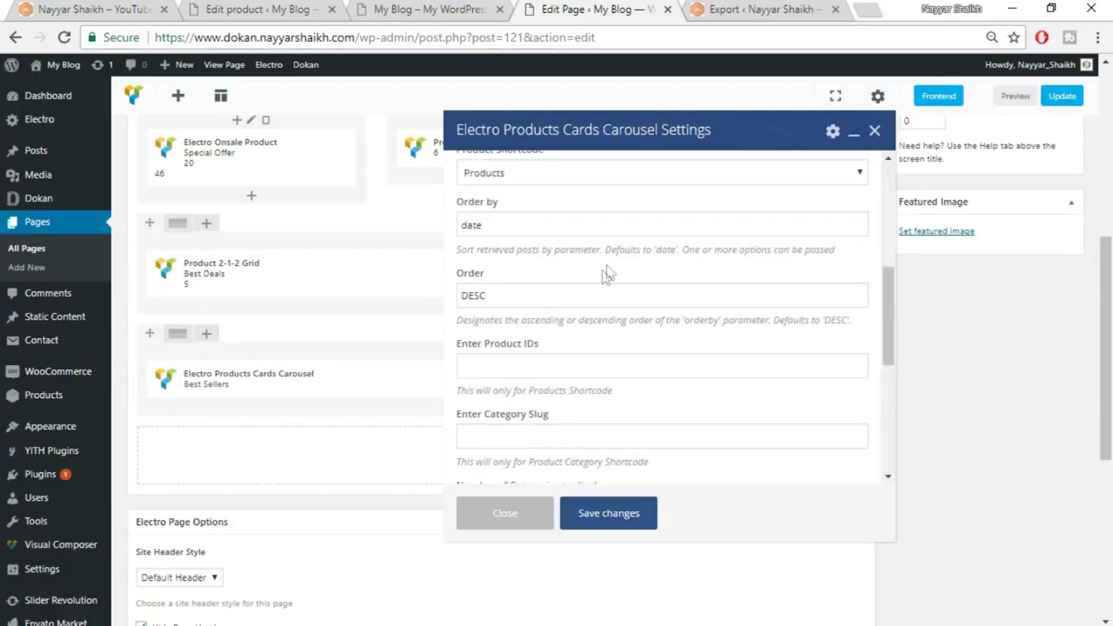
pyautogui.scroll(-1, 618, 299)
pyautogui.scroll(-1, 627, 456)
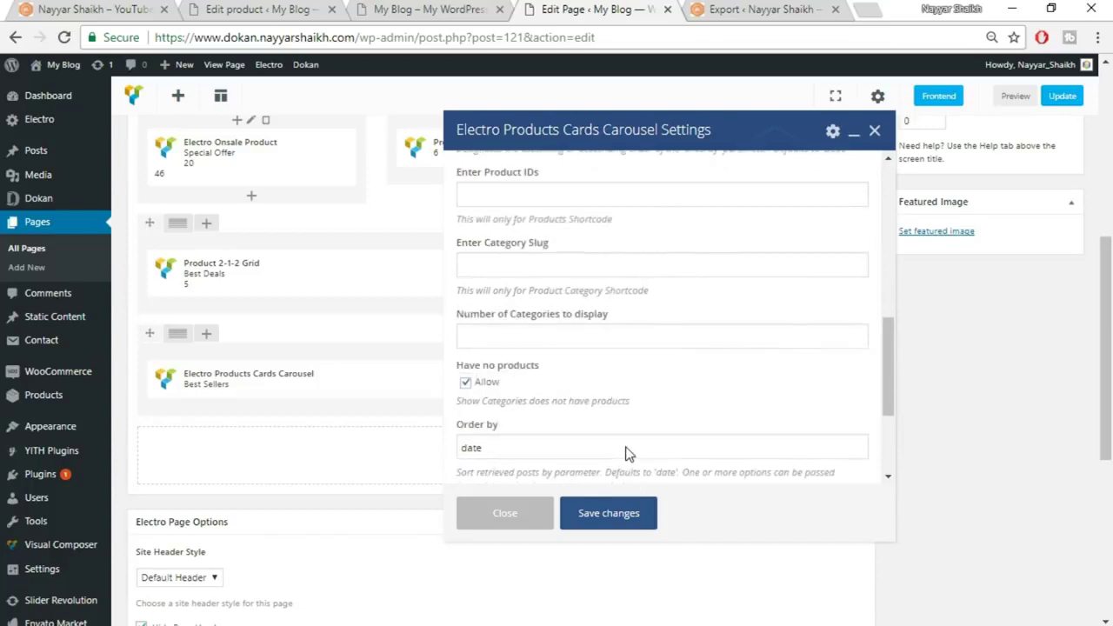
pyautogui.click(566, 333)
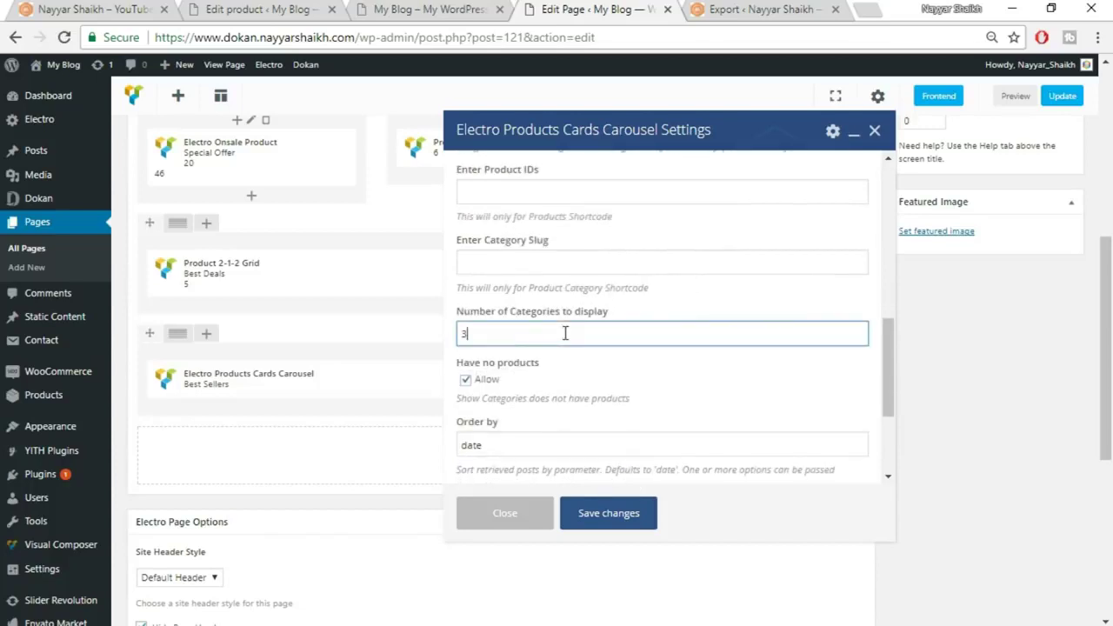
pyautogui.scroll(4, 566, 333)
pyautogui.doubleClick(461, 294)
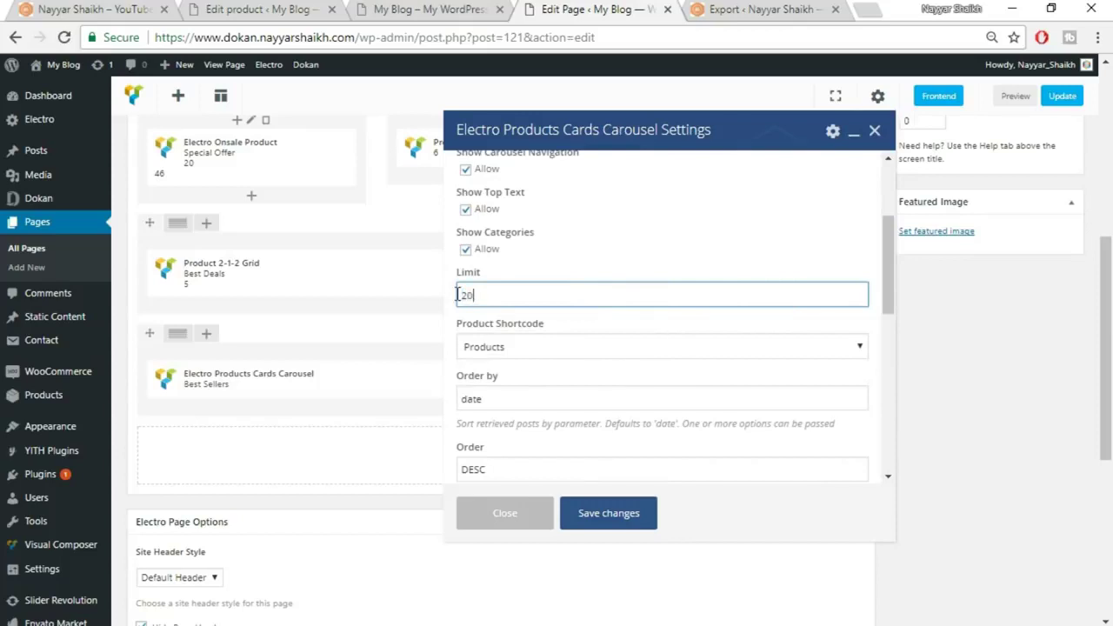
# Save the carousel settings, update the home page, and view the Dokan site.
pyautogui.scroll(-4, 695, 309)
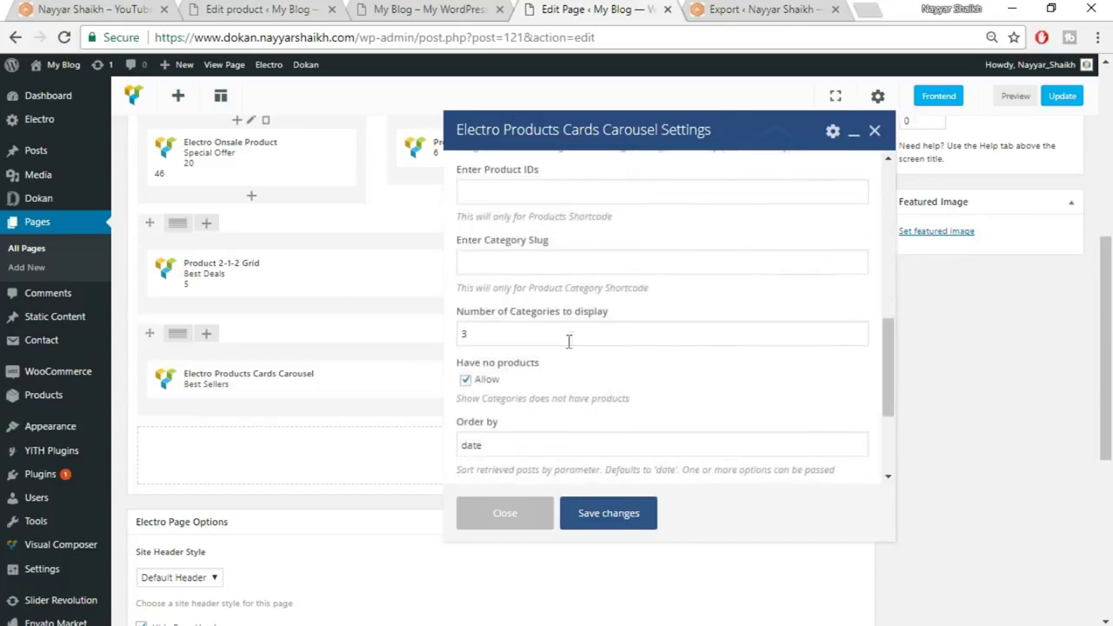
pyautogui.scroll(-2, 637, 344)
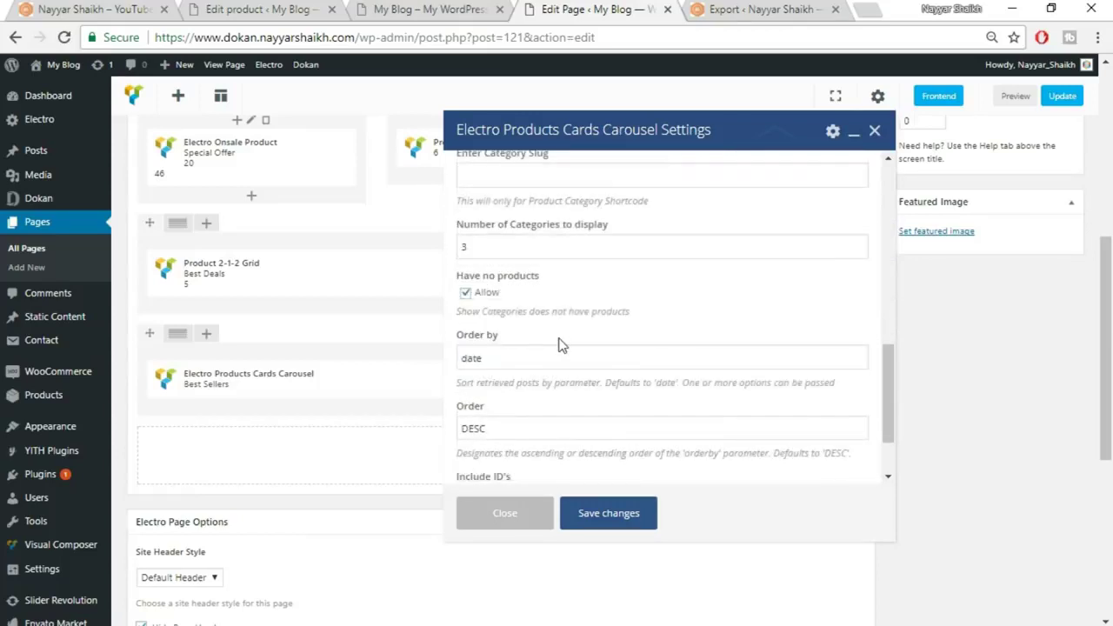
pyautogui.click(604, 523)
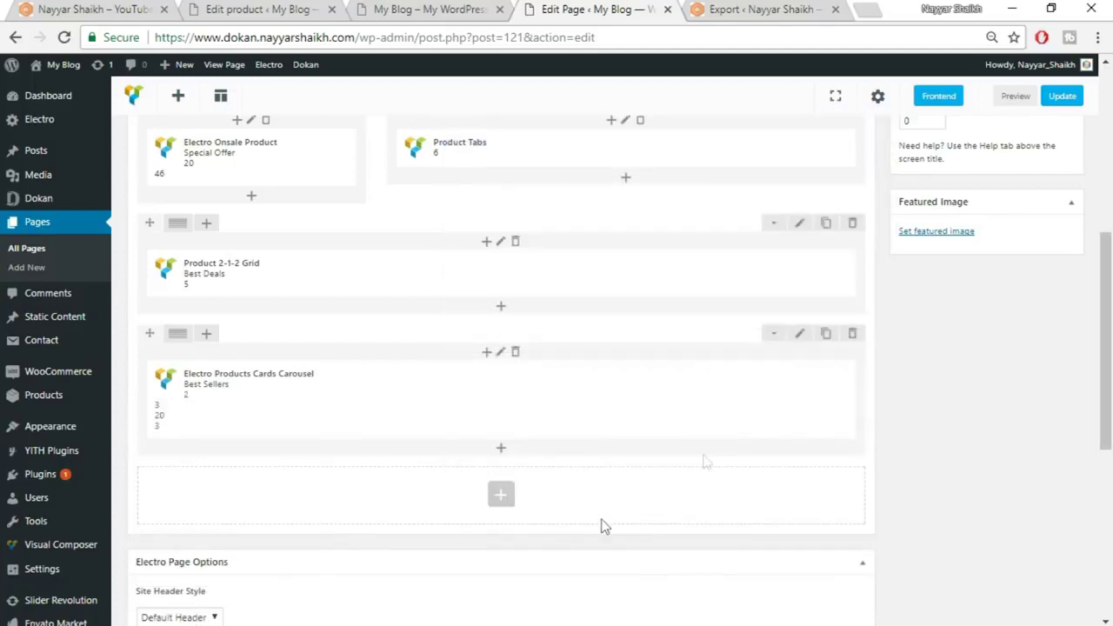
pyautogui.click(1062, 96)
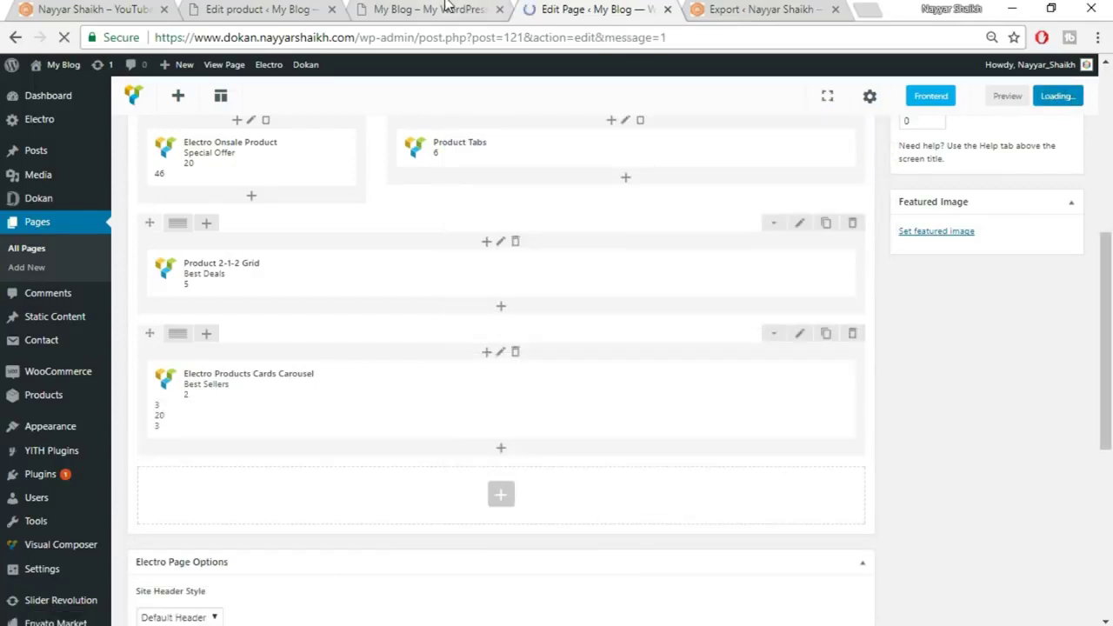
pyautogui.click(430, 10)
pyautogui.click(458, 37)
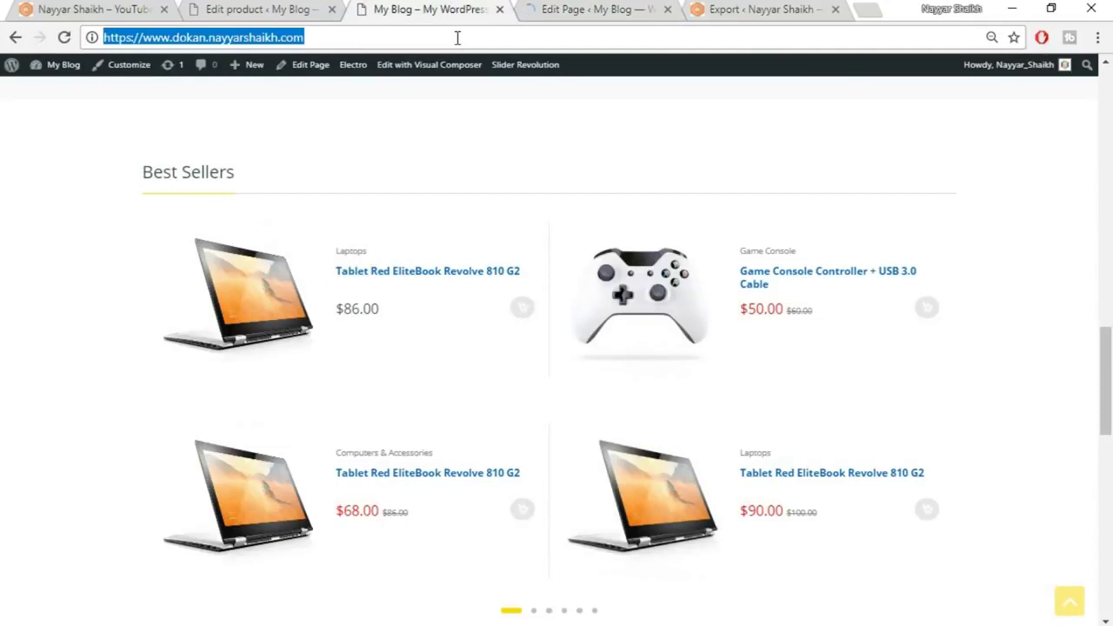
pyautogui.press('Return')
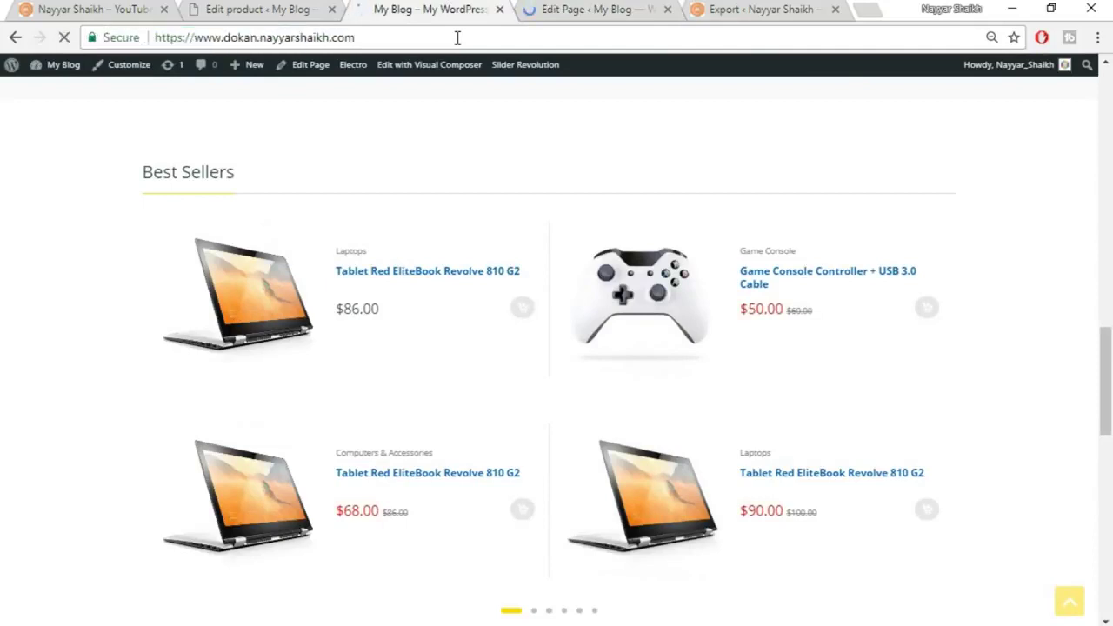
pyautogui.scroll(-4, 659, 239)
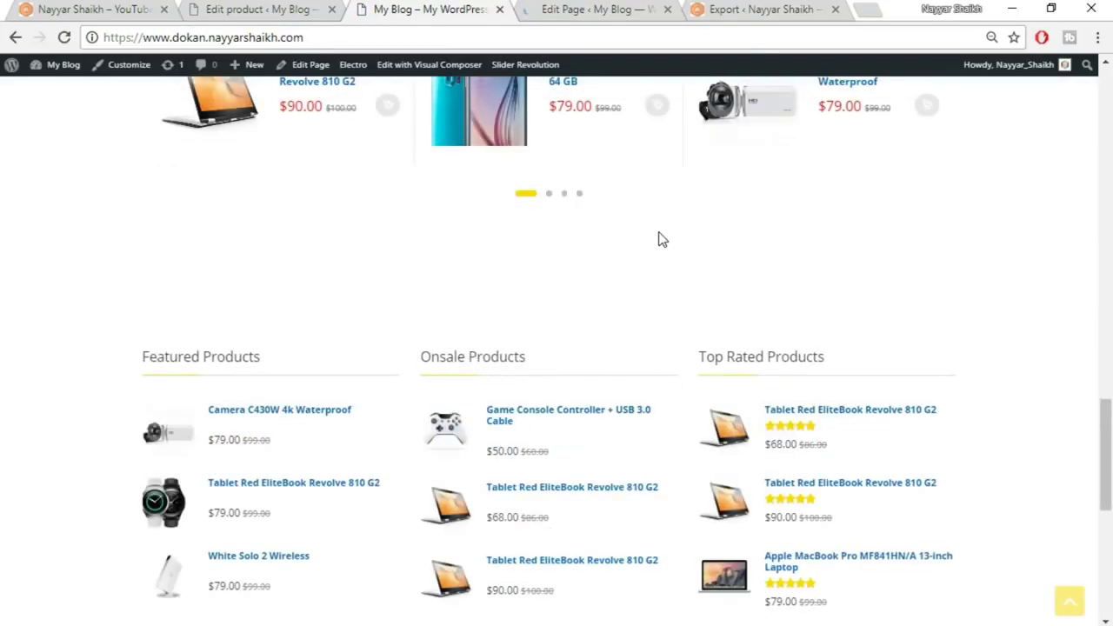
pyautogui.scroll(2, 659, 239)
pyautogui.scroll(1, 659, 240)
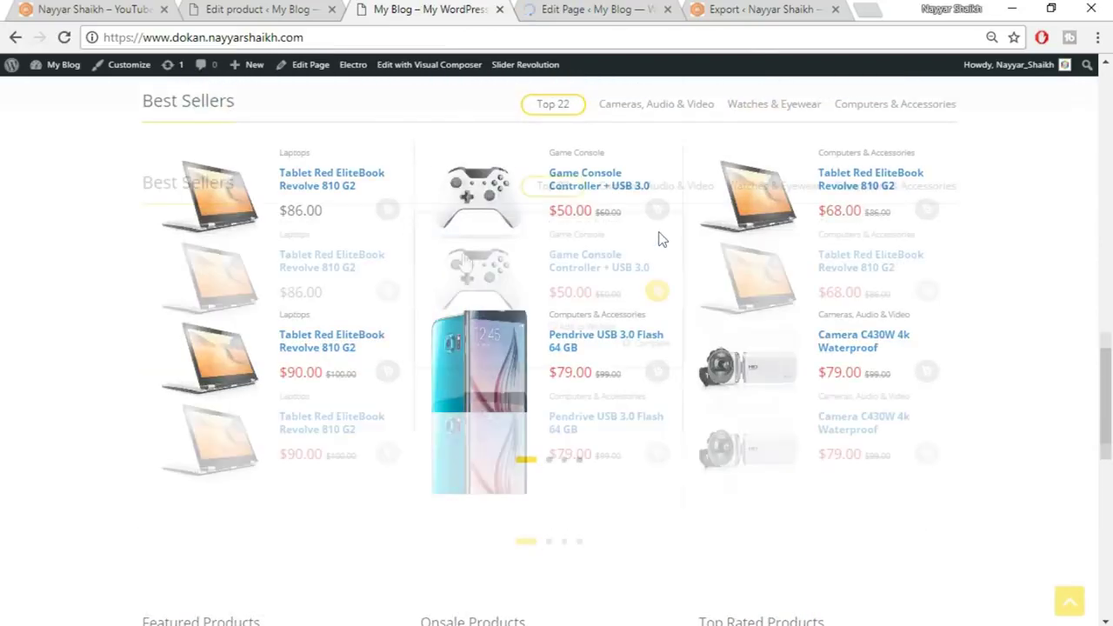
pyautogui.click(63, 7)
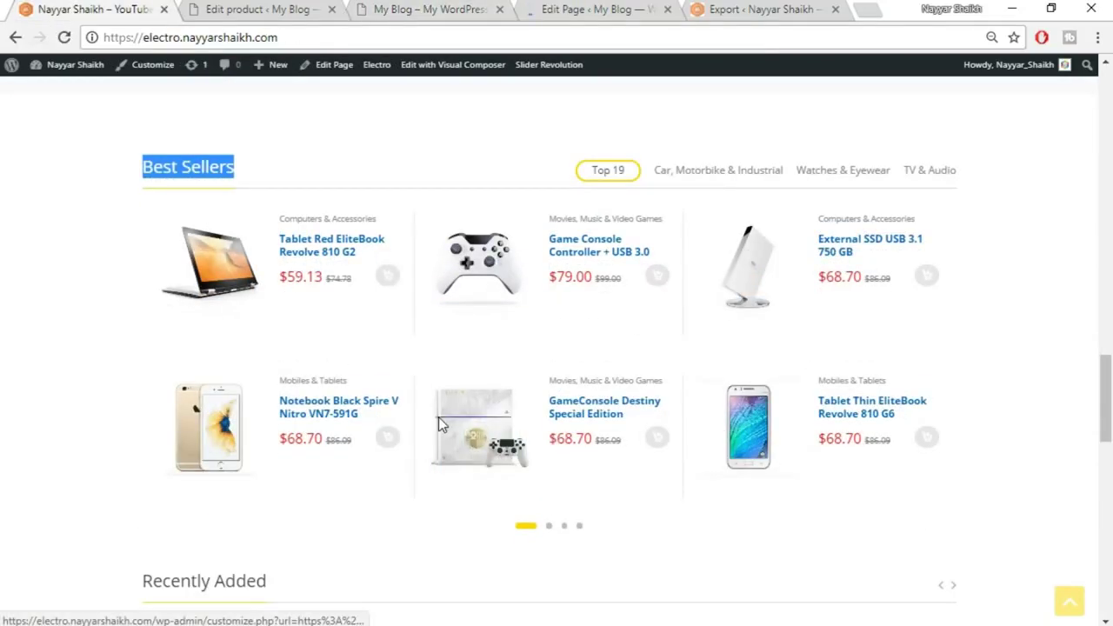
pyautogui.scroll(-4, 440, 421)
pyautogui.scroll(-4, 441, 426)
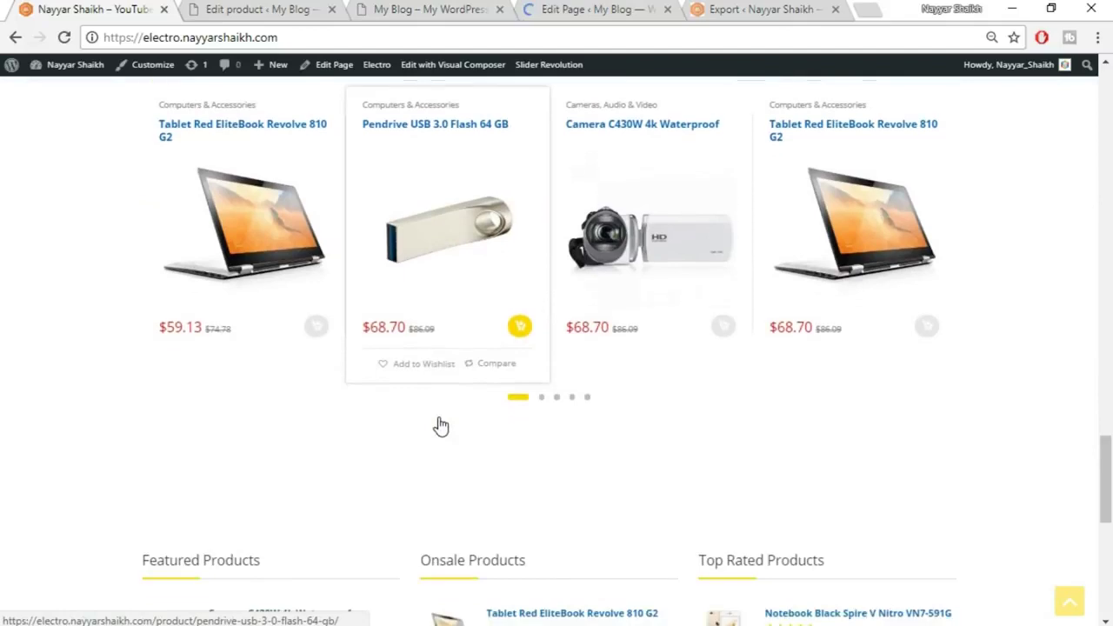
pyautogui.scroll(4, 440, 423)
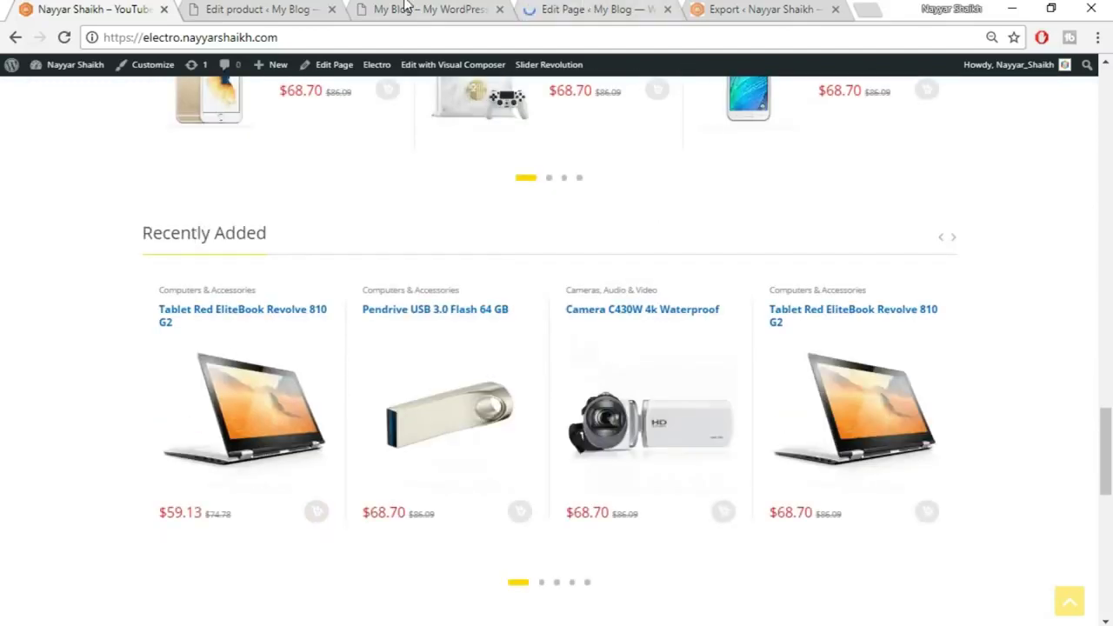
pyautogui.click(560, 7)
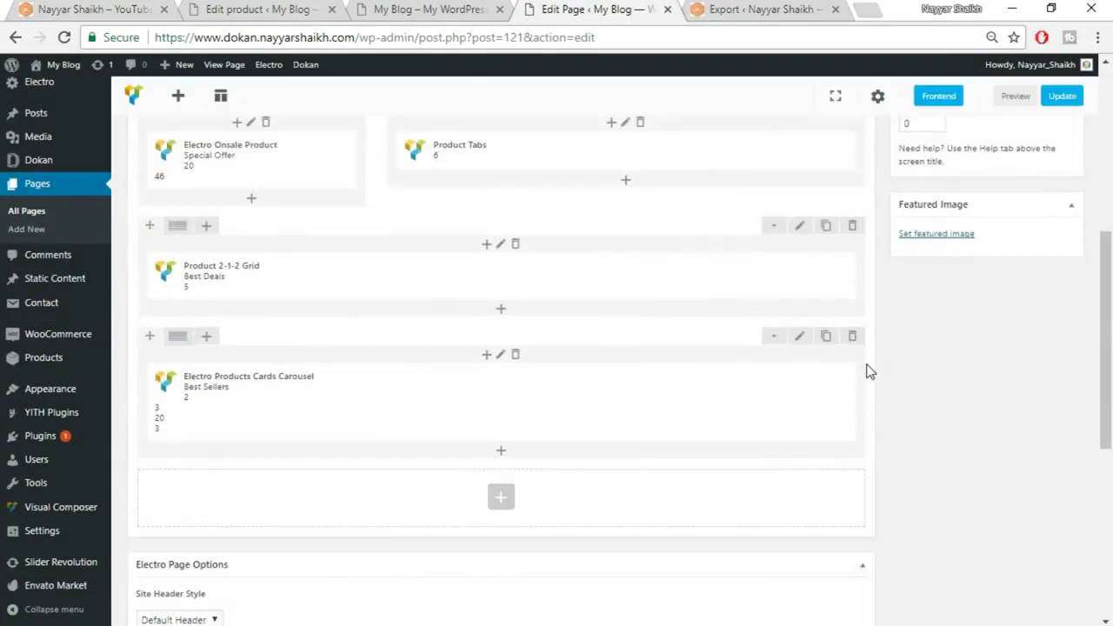
pyautogui.scroll(-2, 510, 336)
# Remove the Recent products element and its now-empty section row.
pyautogui.click(502, 320)
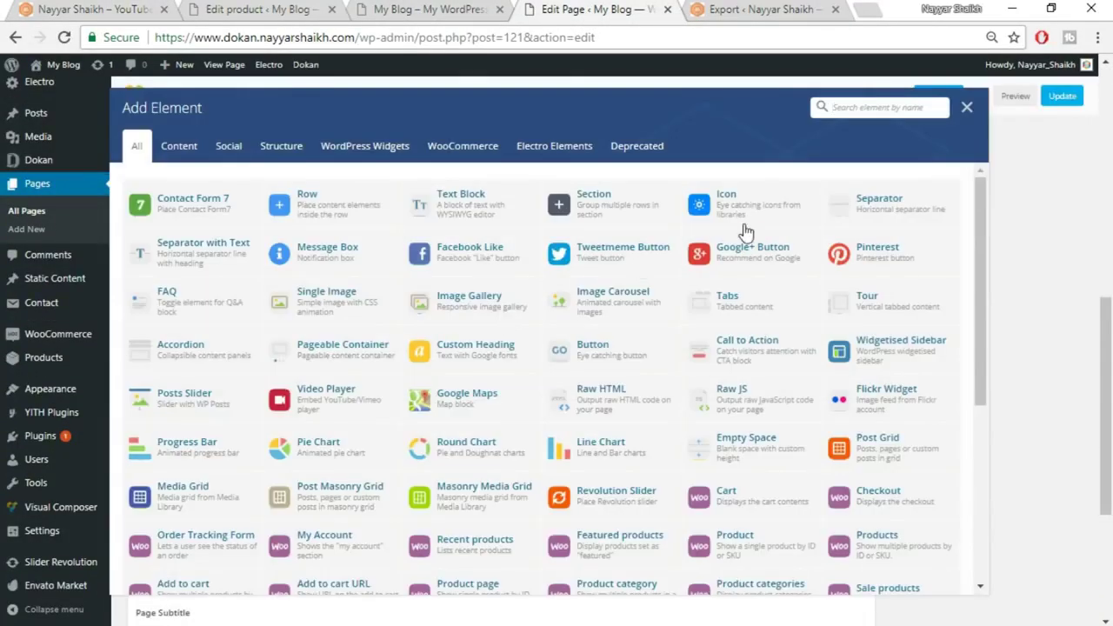
pyautogui.write('rec')
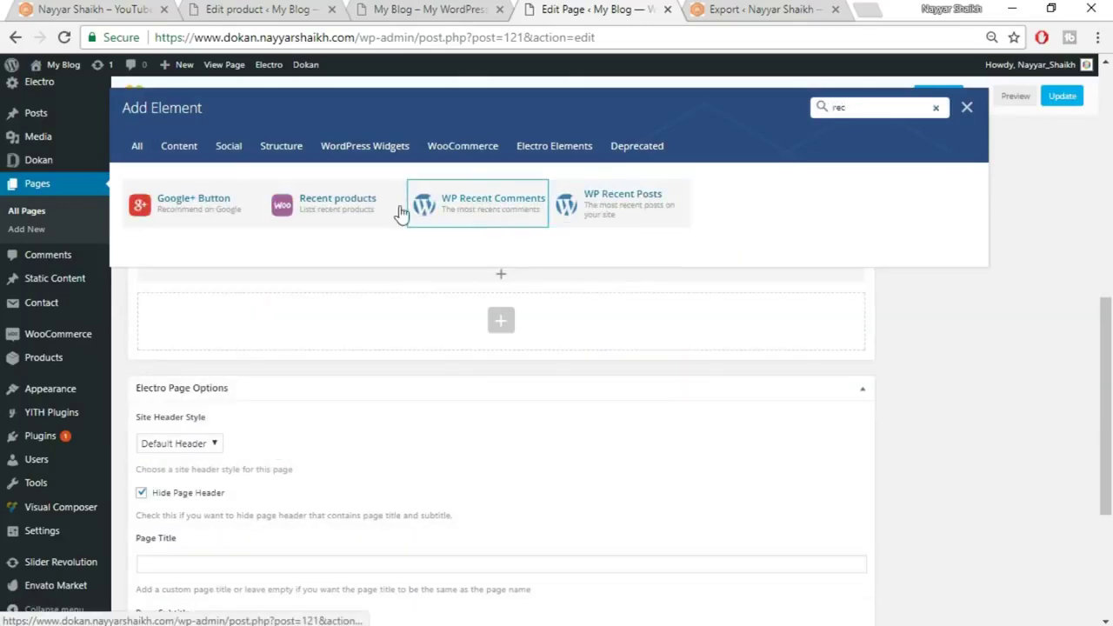
pyautogui.click(373, 213)
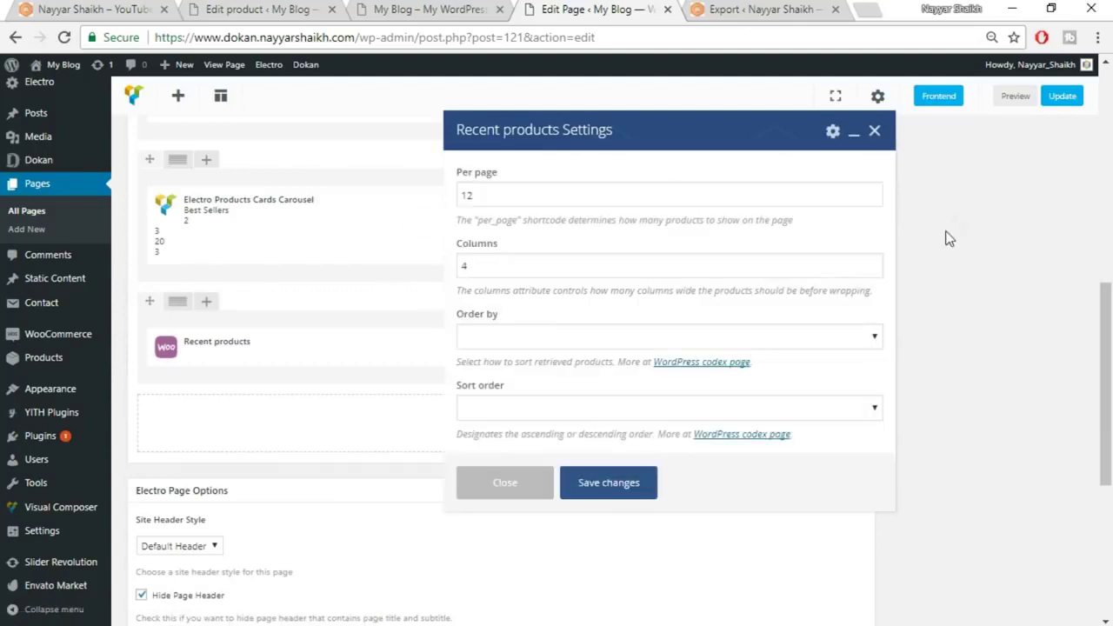
pyautogui.click(874, 133)
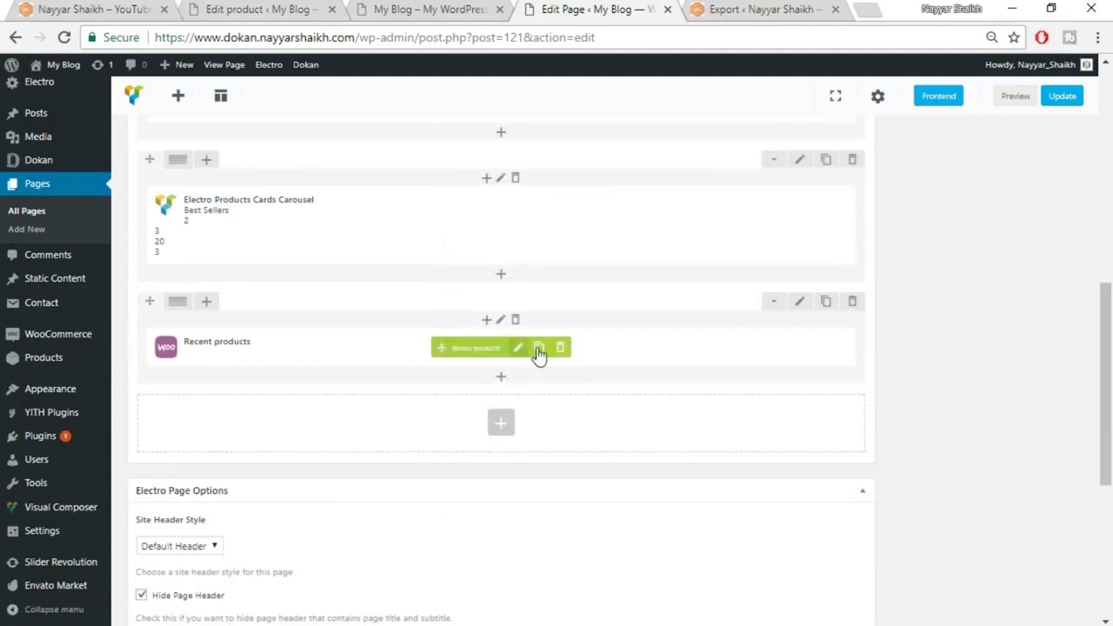
pyautogui.click(561, 347)
pyautogui.click(631, 140)
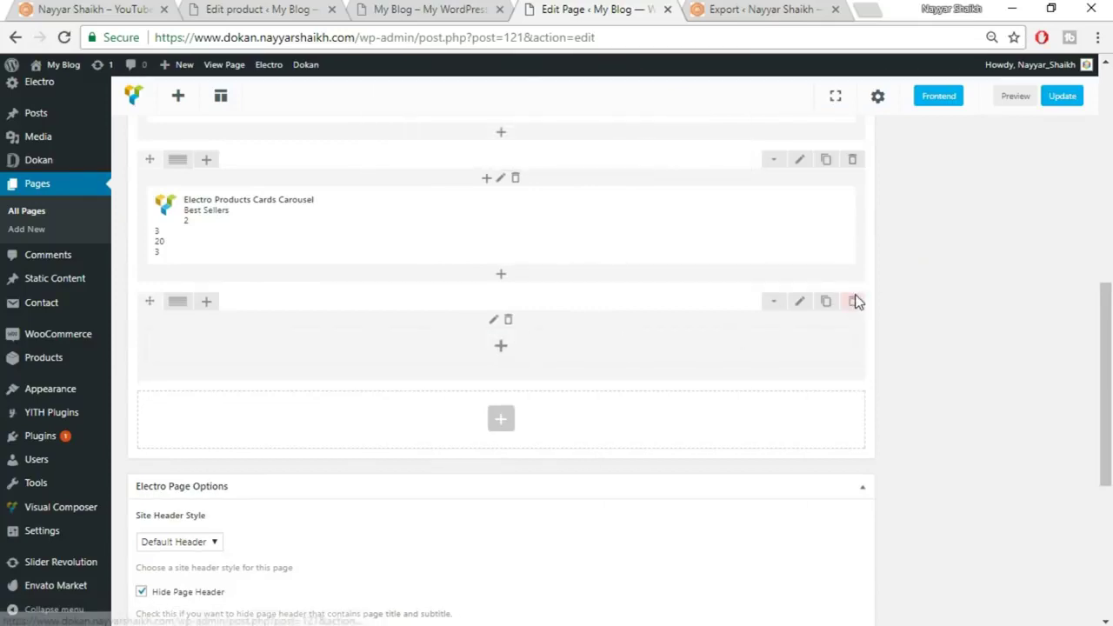
pyautogui.click(852, 301)
pyautogui.click(607, 146)
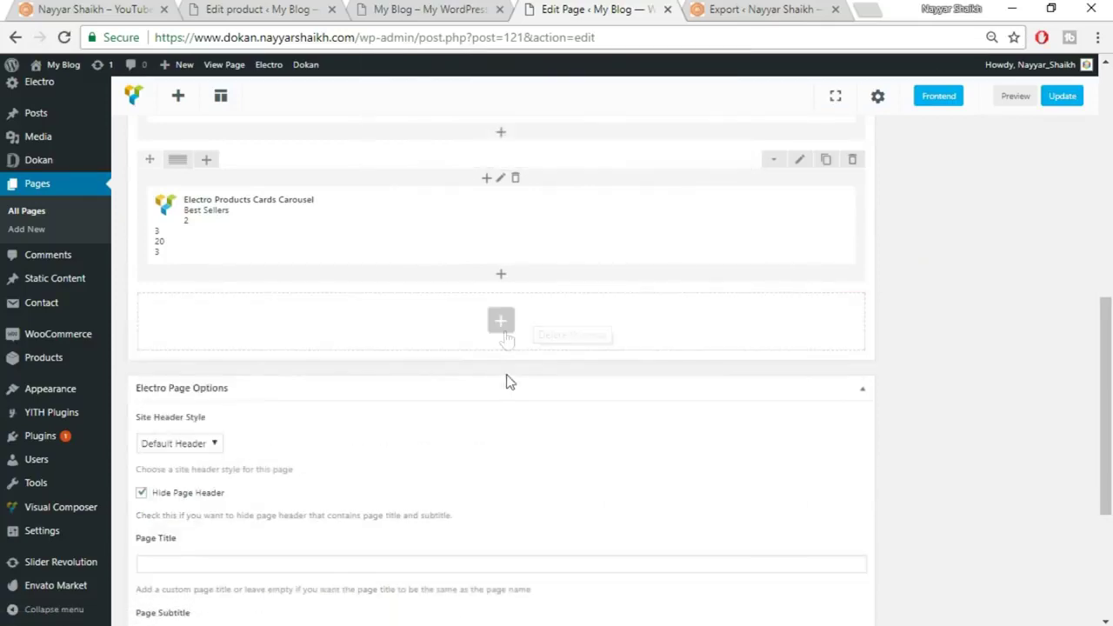
# Add an Electro Products Carousel element, searching 'car'.
pyautogui.click(502, 327)
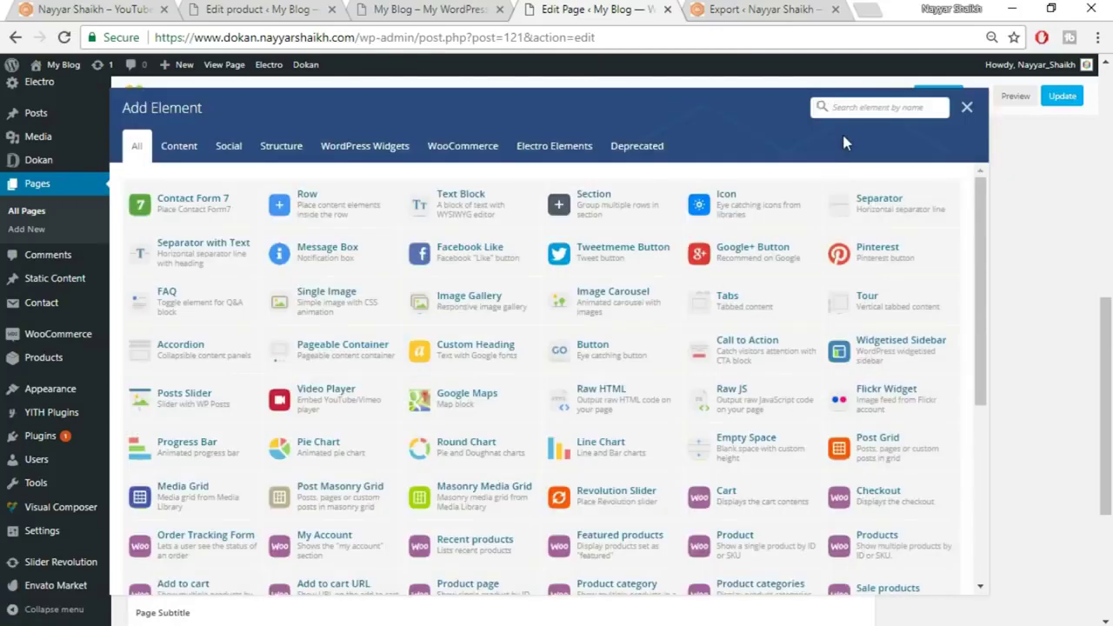
pyautogui.write('car')
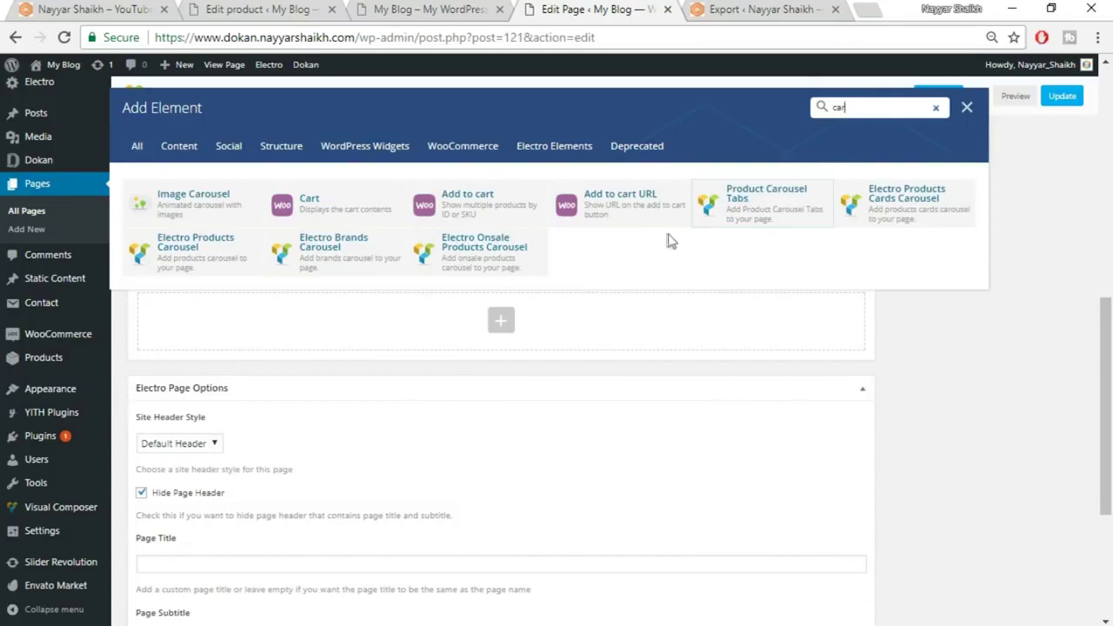
pyautogui.click(207, 263)
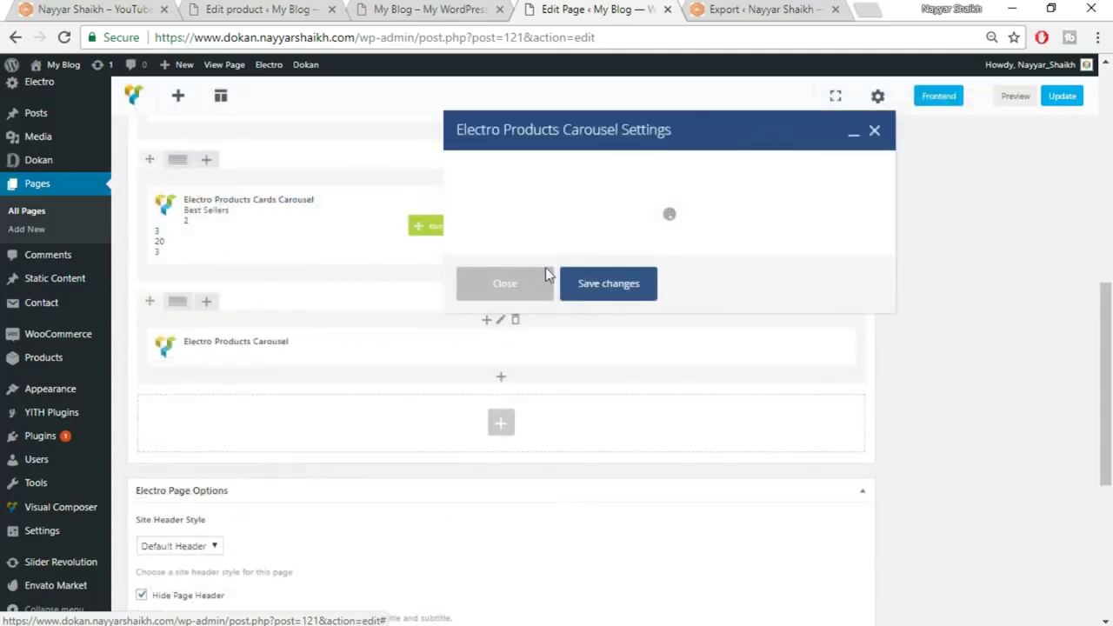
# Set the carousel's Product Shortcode to Recent Products and save its settings.
pyautogui.click(566, 247)
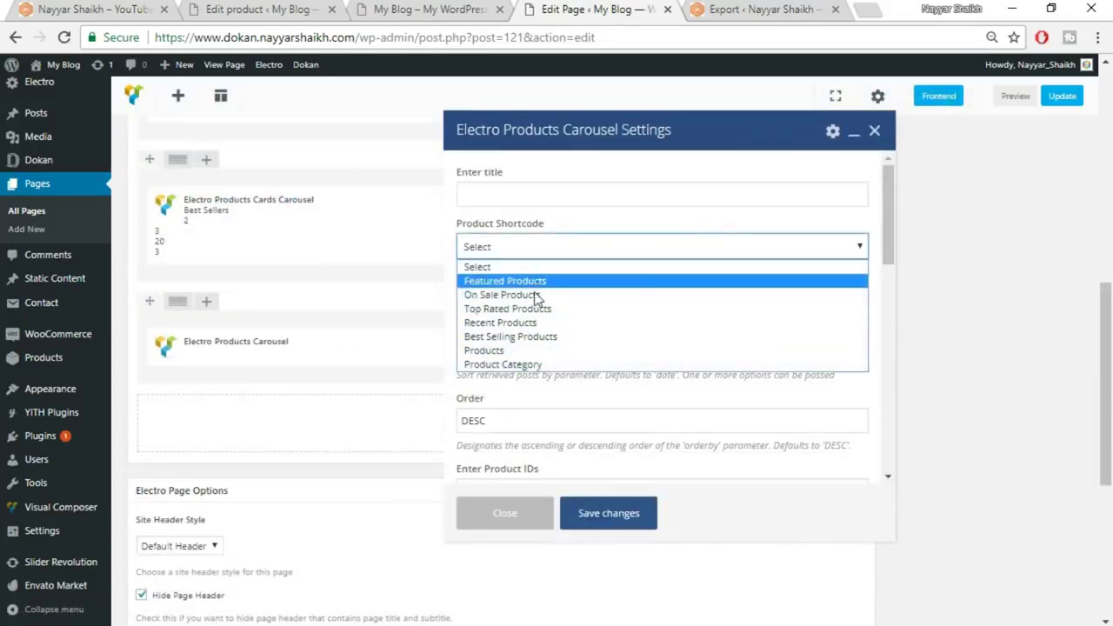
pyautogui.click(469, 322)
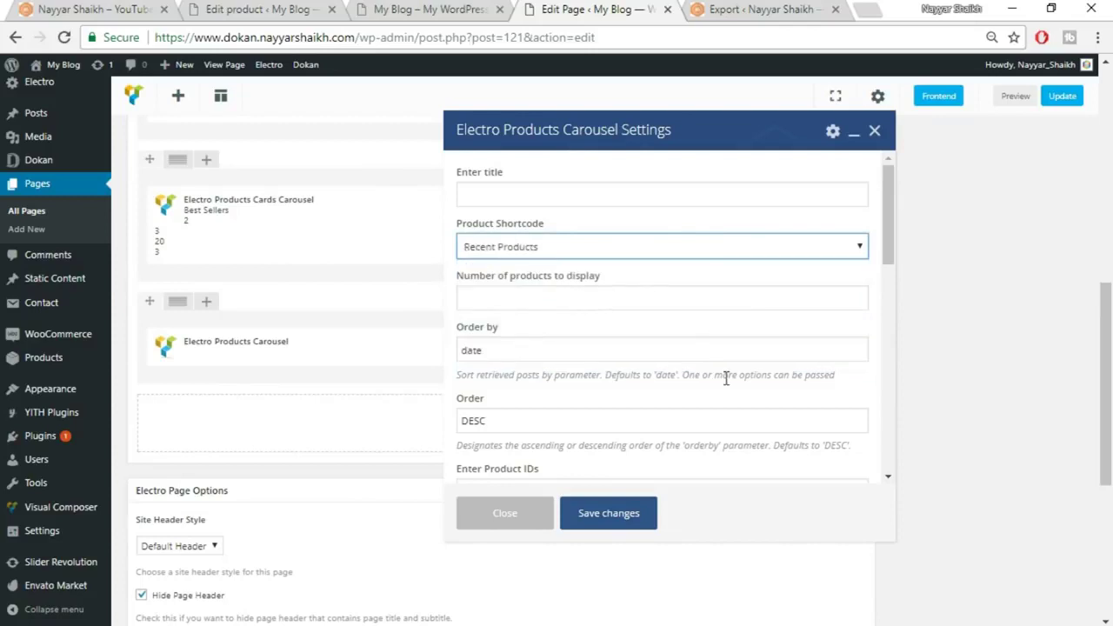
pyautogui.scroll(-5, 726, 378)
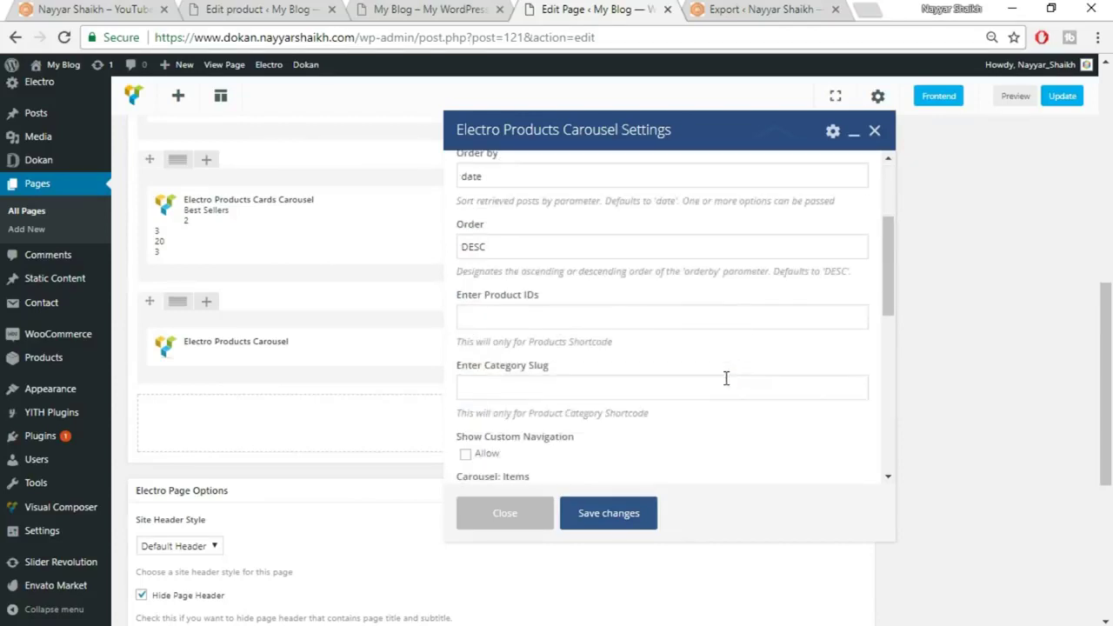
pyautogui.scroll(-12, 726, 379)
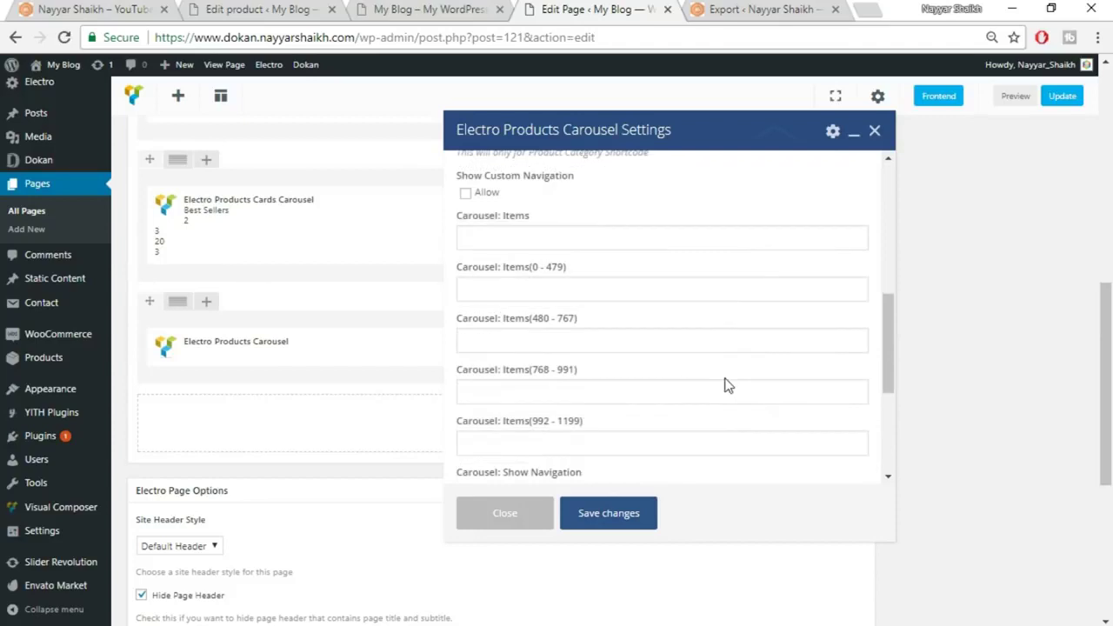
pyautogui.click(605, 513)
# Update the home page and go to the site's front-end tab.
pyautogui.scroll(3, 785, 520)
pyautogui.click(1063, 99)
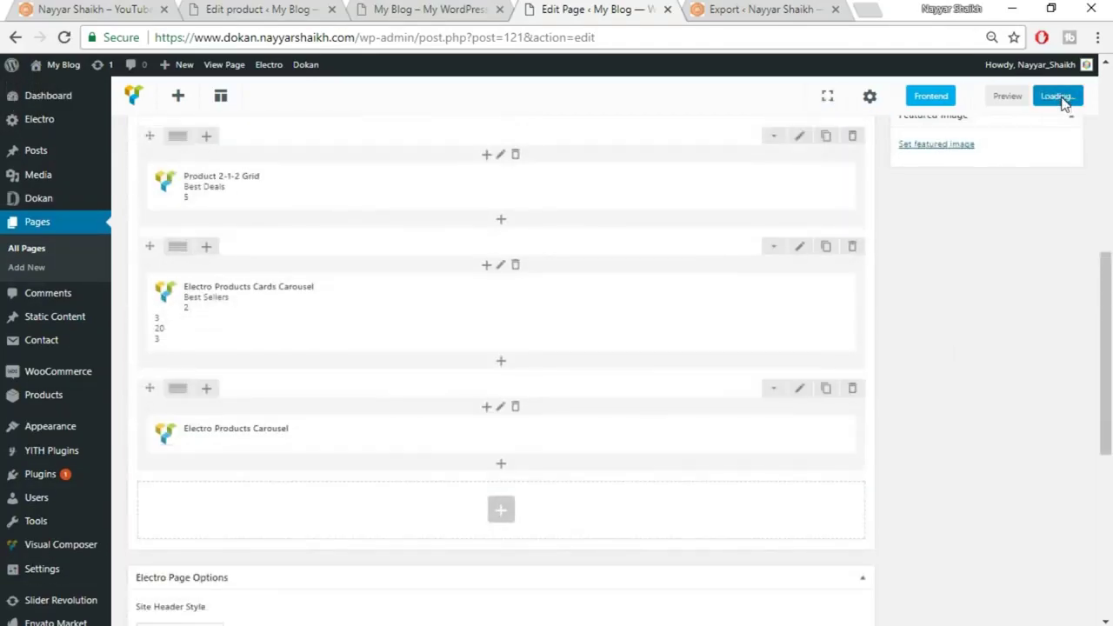
pyautogui.click(451, 9)
pyautogui.click(457, 37)
# Reload the front-end home page to view the new product carousel.
pyautogui.press('Return')
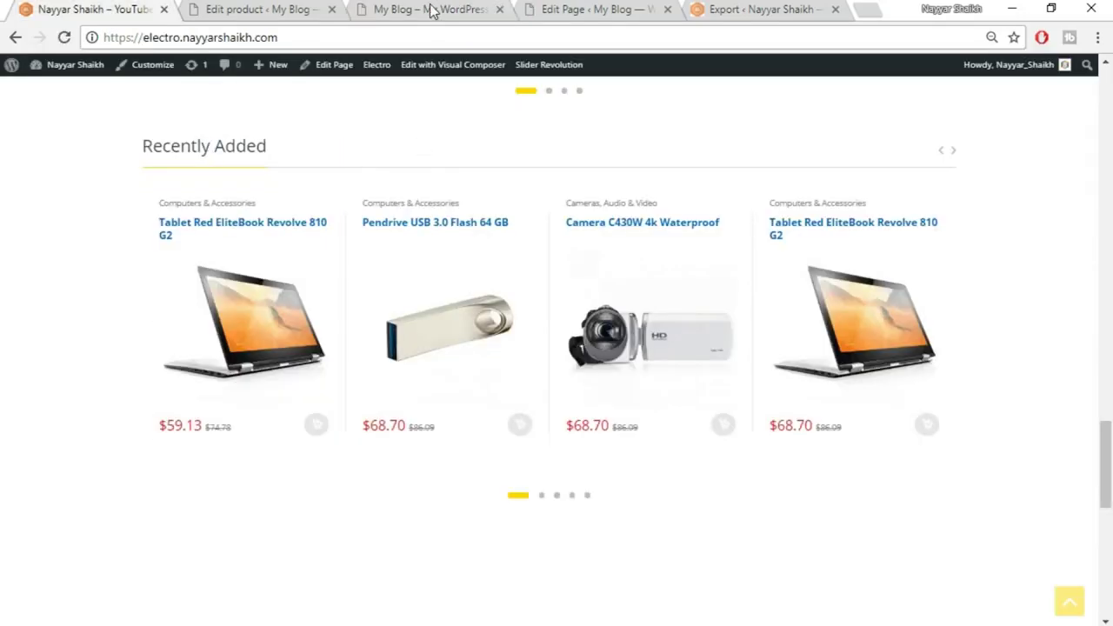
pyautogui.click(431, 10)
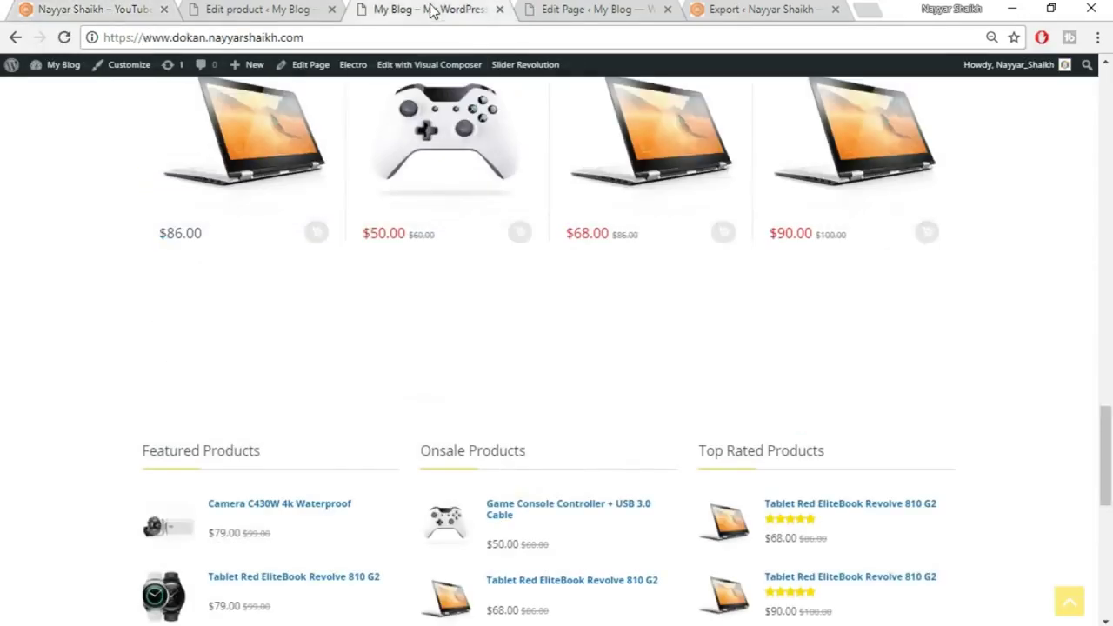
pyautogui.scroll(3, 513, 350)
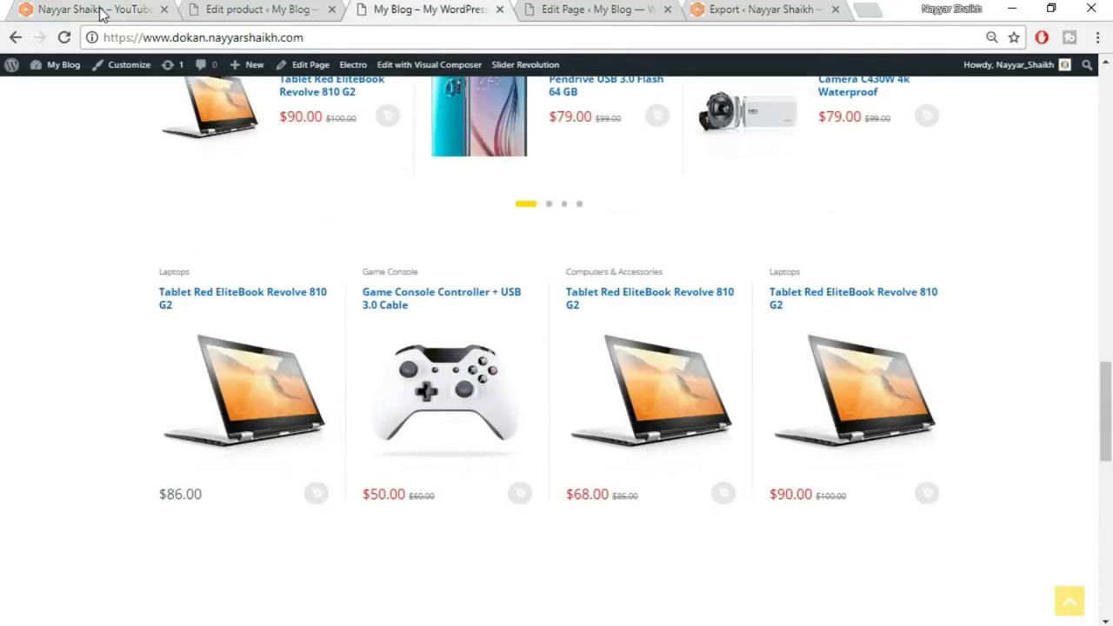
# Copy the 'Recently Added' heading from the Electro demo and return to the editor.
pyautogui.click(100, 11)
pyautogui.moveTo(131, 150); pyautogui.dragTo(334, 155)
pyautogui.hotkey('ctrl', 'c')
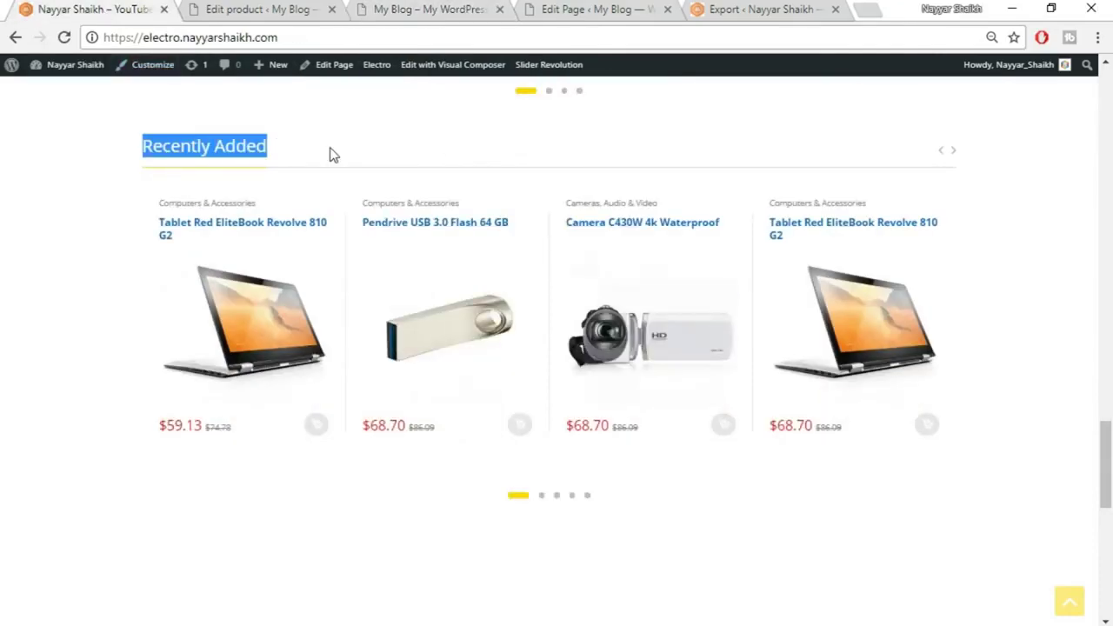
pyautogui.click(579, 9)
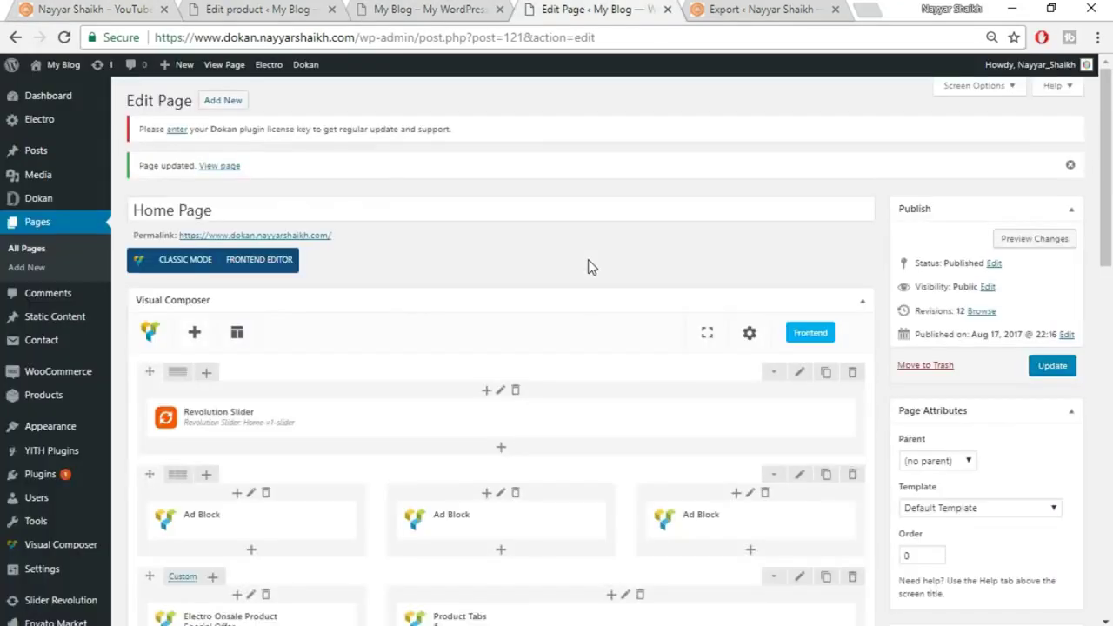
pyautogui.scroll(-2, 592, 266)
pyautogui.scroll(-5, 588, 267)
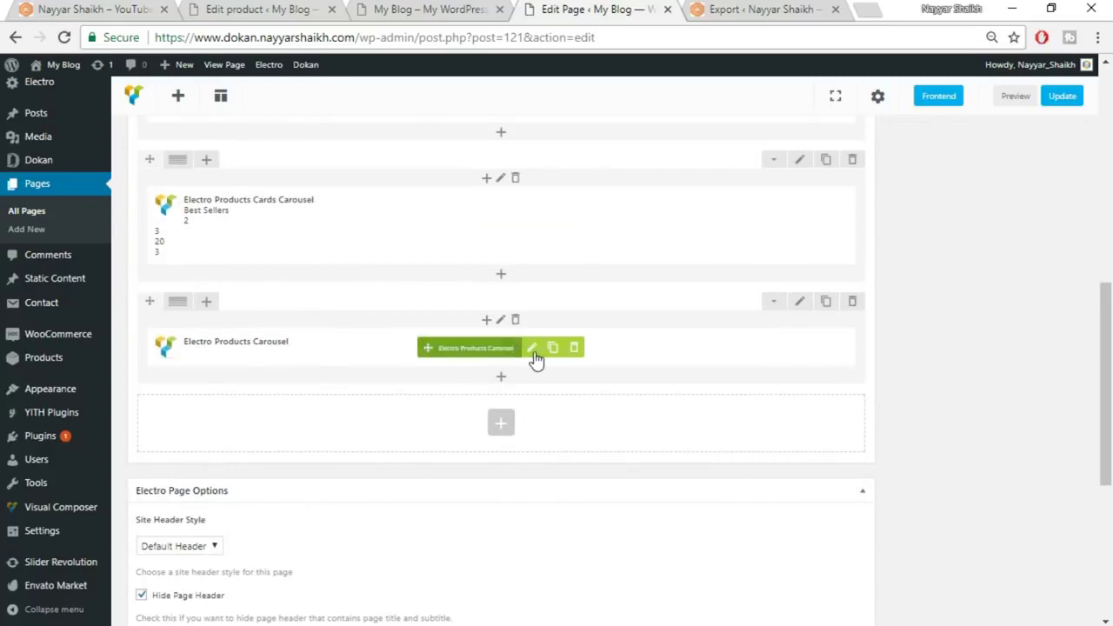
# Title the Electro Products Carousel 'Recently Added' and save its settings.
pyautogui.click(532, 348)
pyautogui.click(589, 184)
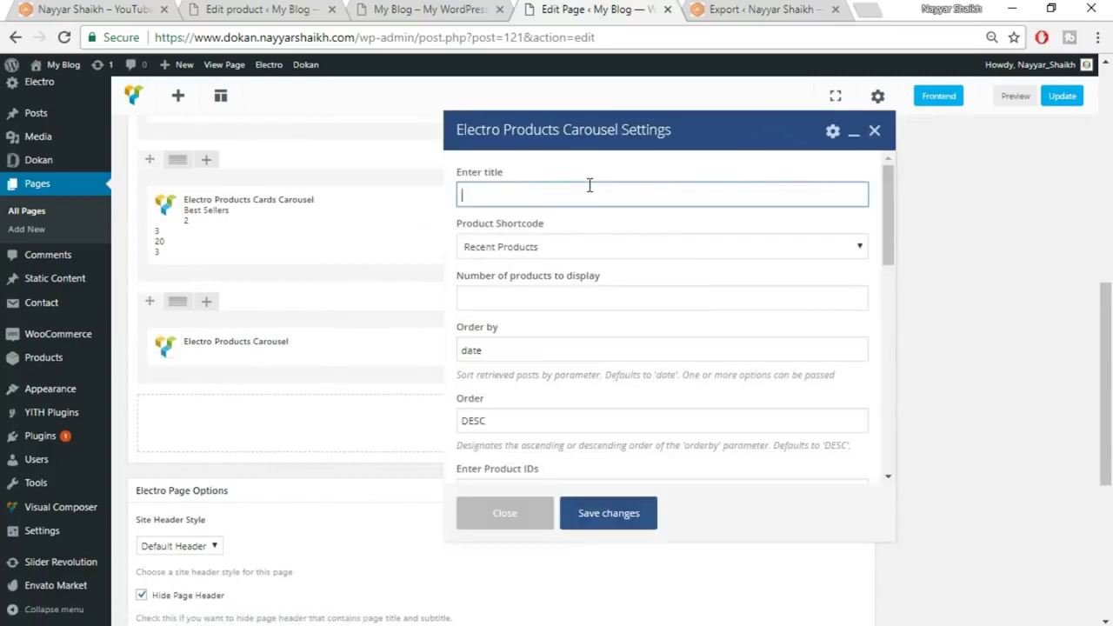
pyautogui.hotkey('ctrl', 'v')
pyautogui.click(623, 520)
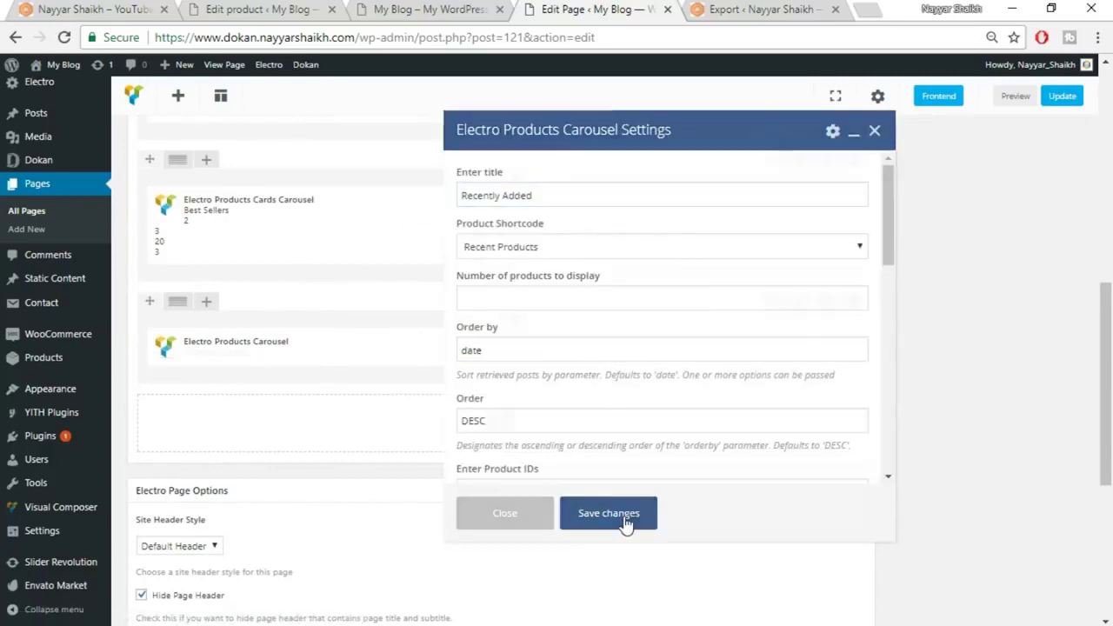
# Update the home page and switch to the storefront tab.
pyautogui.click(1065, 99)
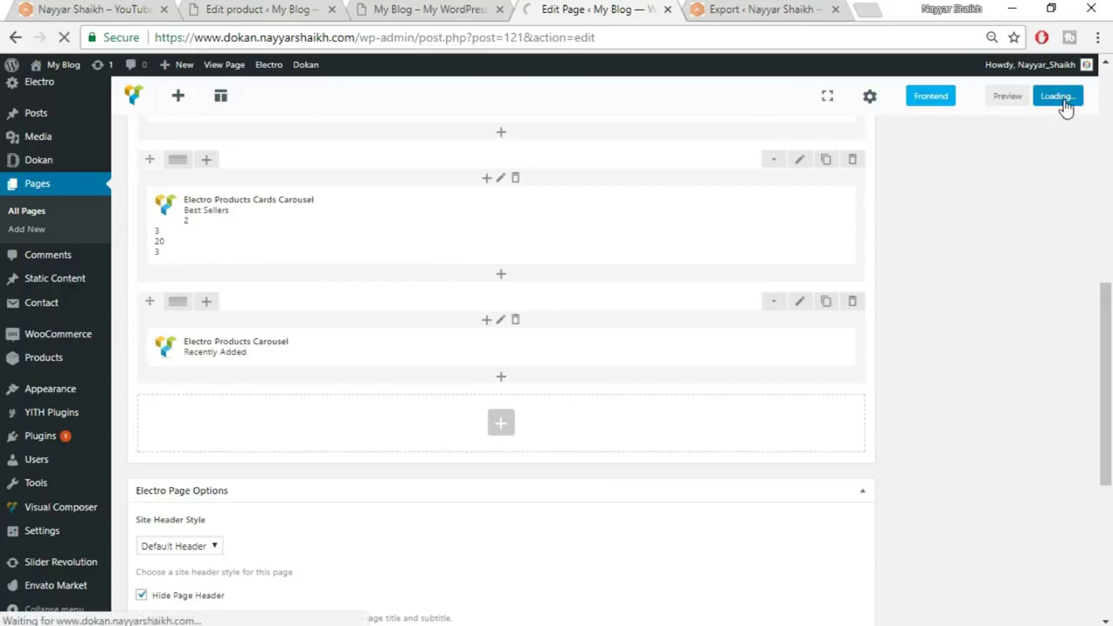
pyautogui.click(470, 9)
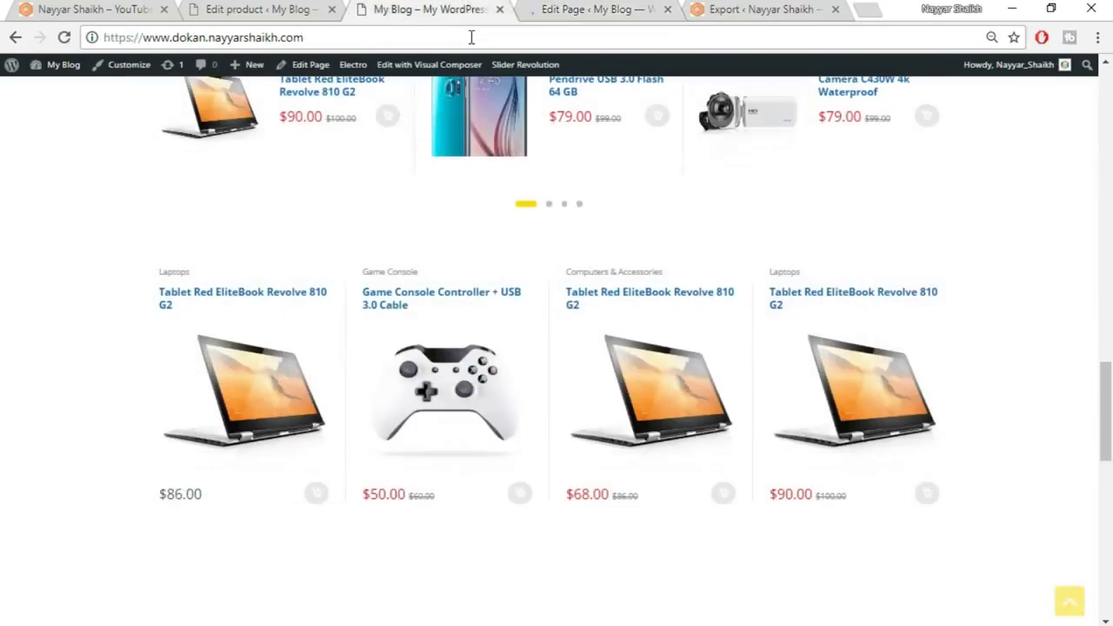
pyautogui.click(470, 37)
# Reload the storefront home page and compare the new carousels with the Electro demo.
pyautogui.press('Return')
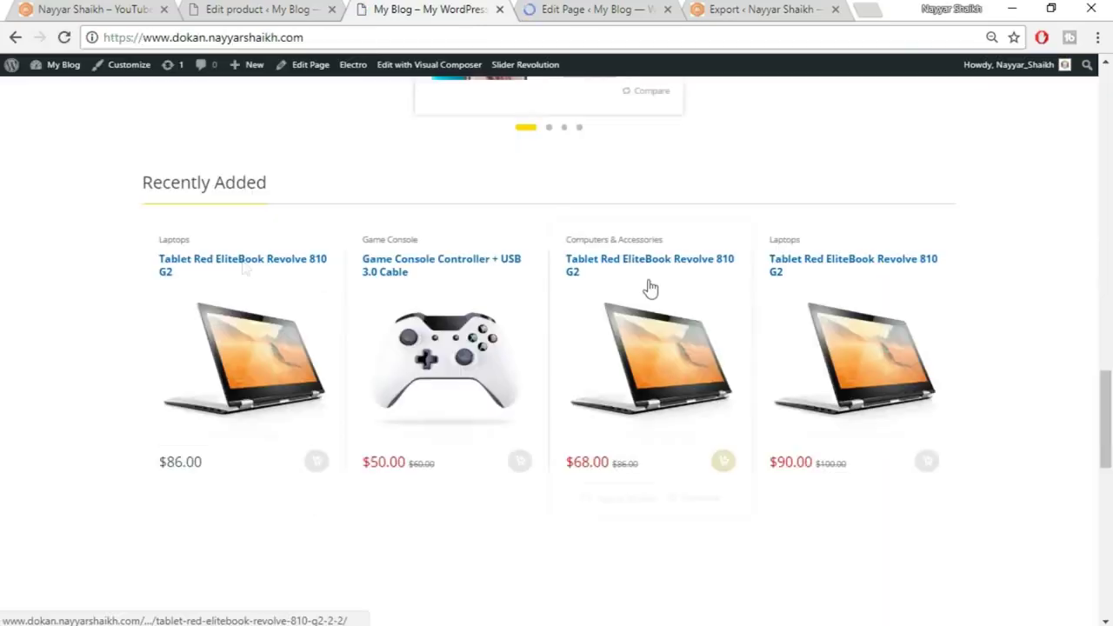
pyautogui.scroll(-6, 1054, 389)
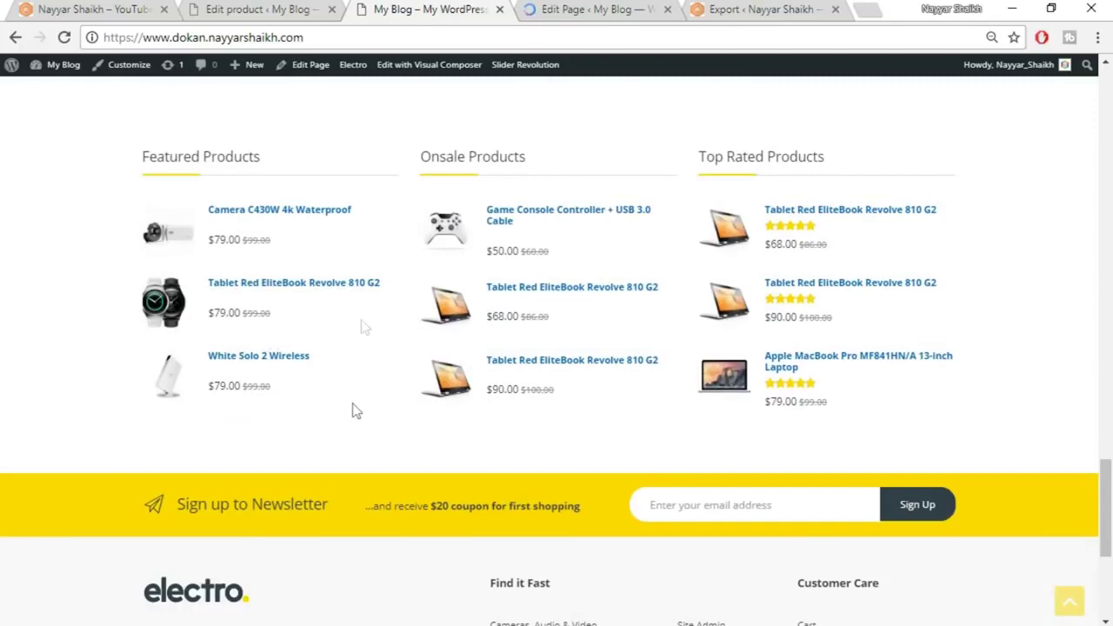
pyautogui.scroll(-3, 884, 293)
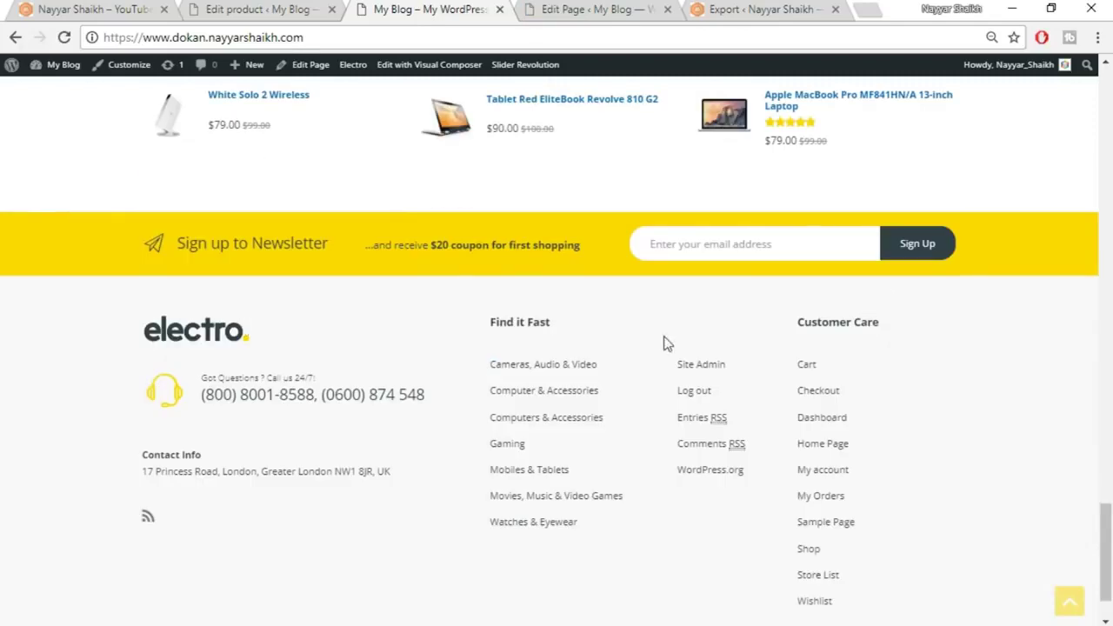
pyautogui.scroll(-2, 674, 321)
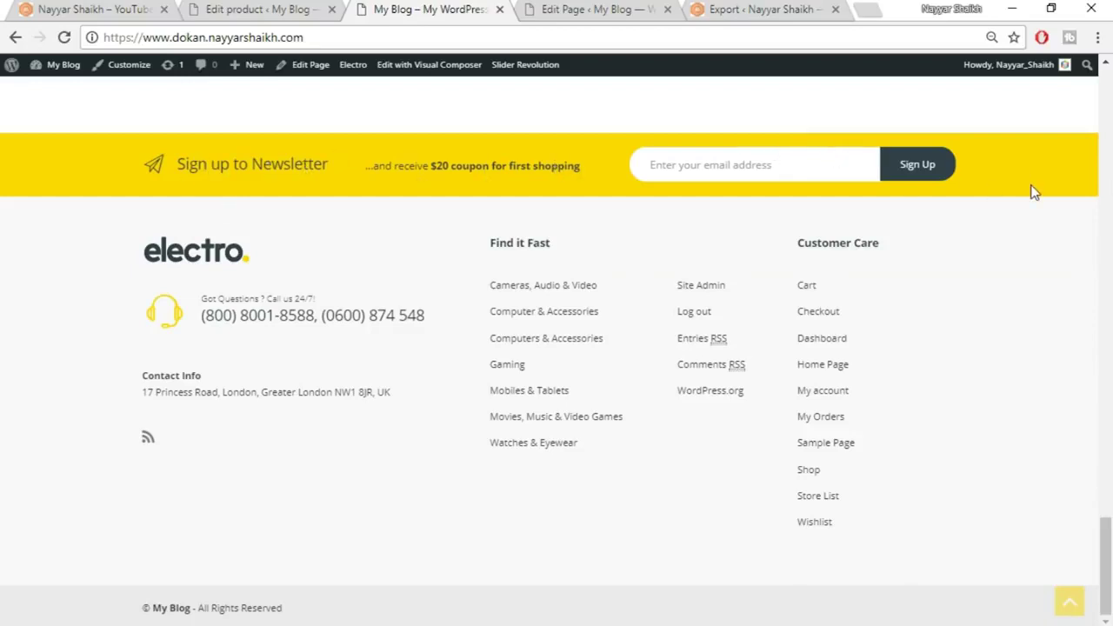
pyautogui.click(295, 7)
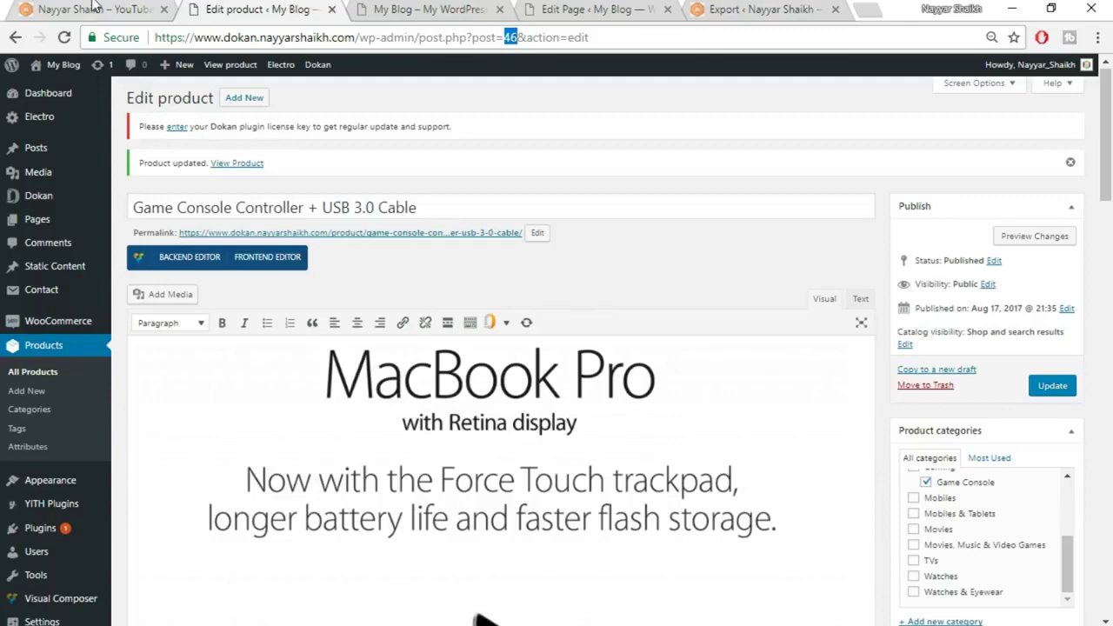
pyautogui.click(94, 7)
pyautogui.scroll(3, 1112, 199)
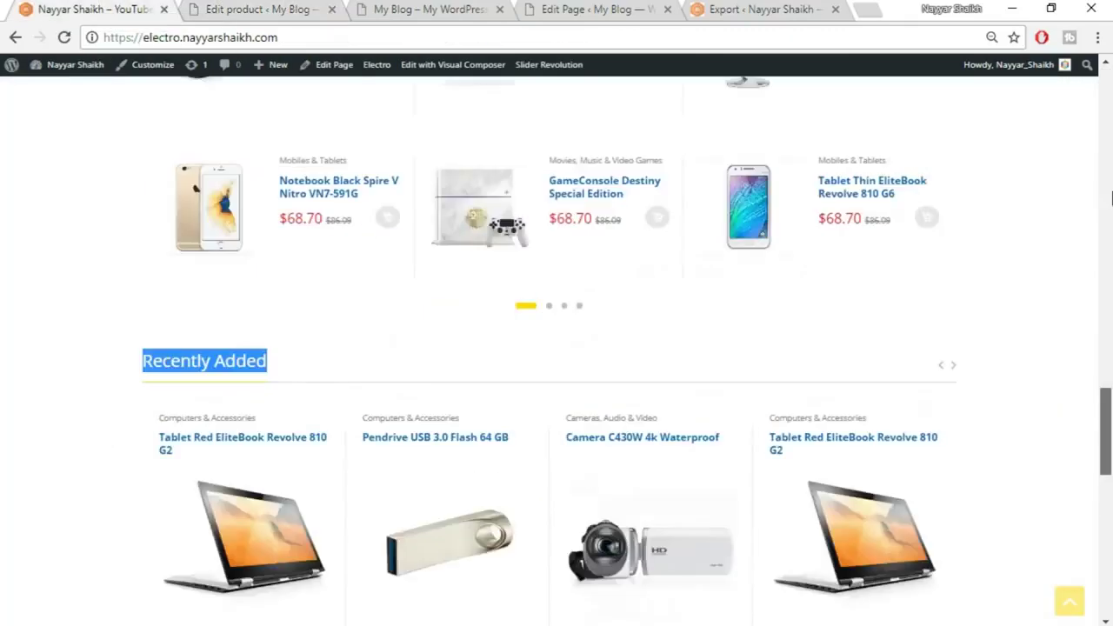
pyautogui.scroll(15, 1112, 199)
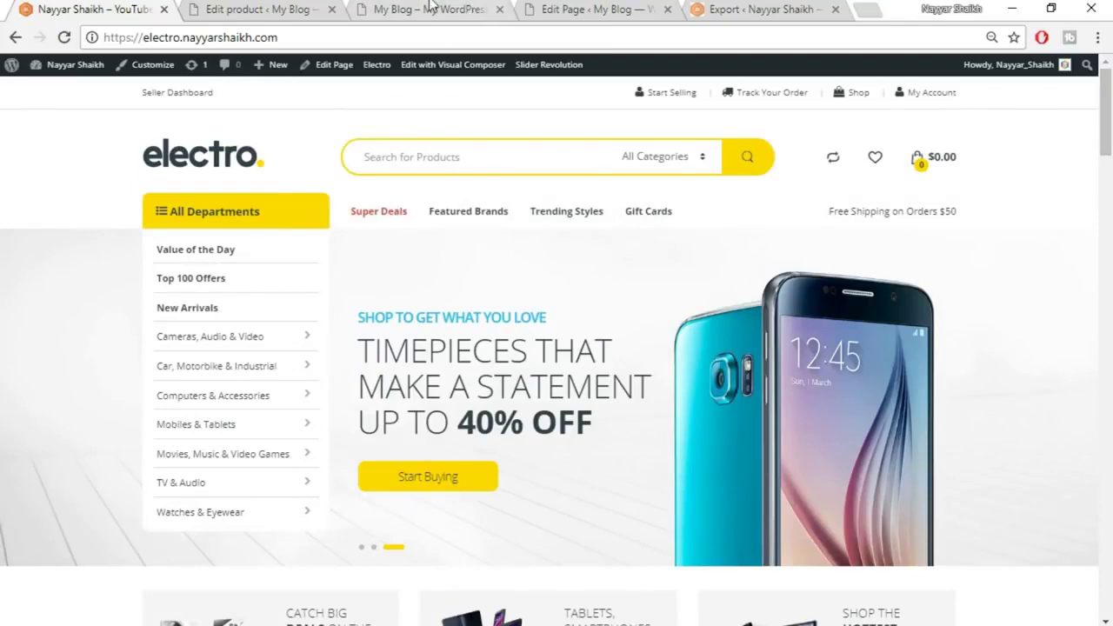
pyautogui.click(478, 17)
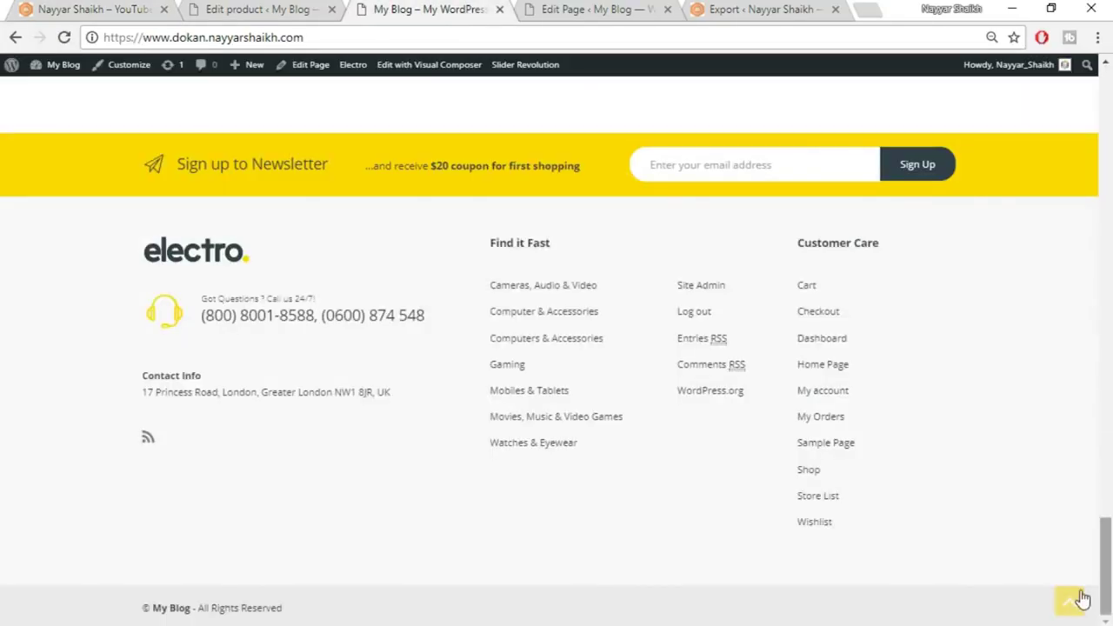
pyautogui.click(1072, 603)
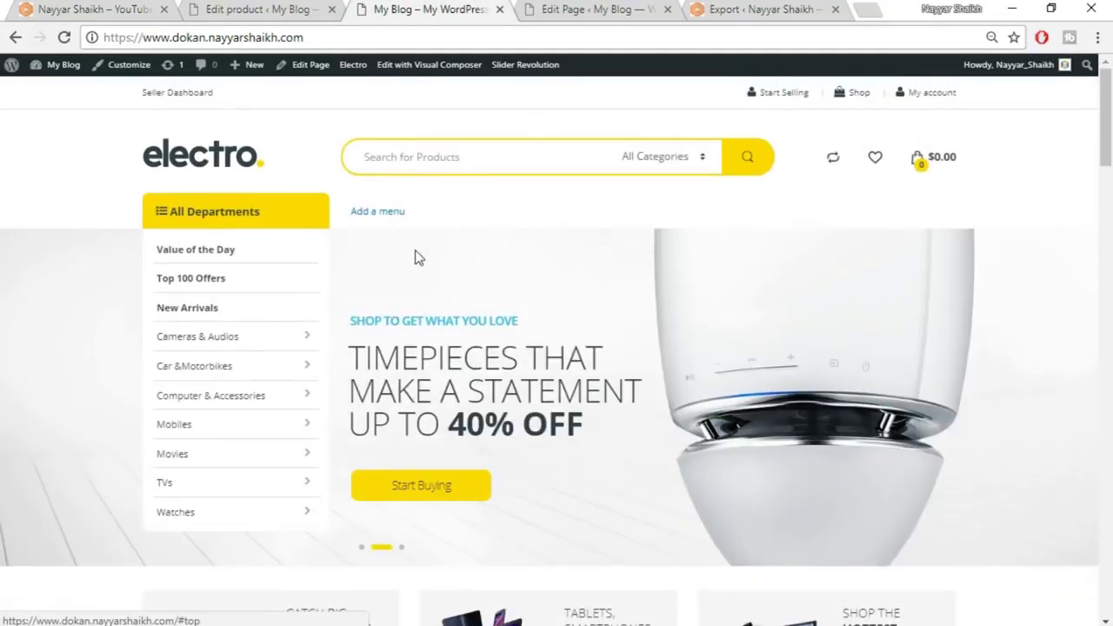
# Go to Appearance > Menus in the WordPress admin.
pyautogui.click(263, 7)
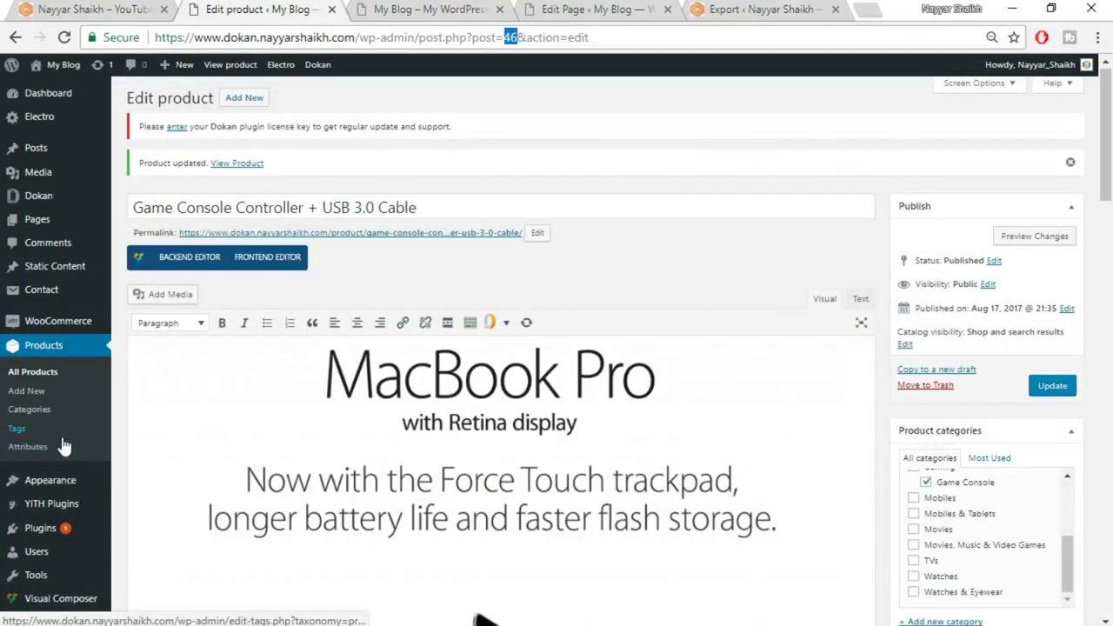
pyautogui.moveTo(67, 491)
pyautogui.click(153, 544)
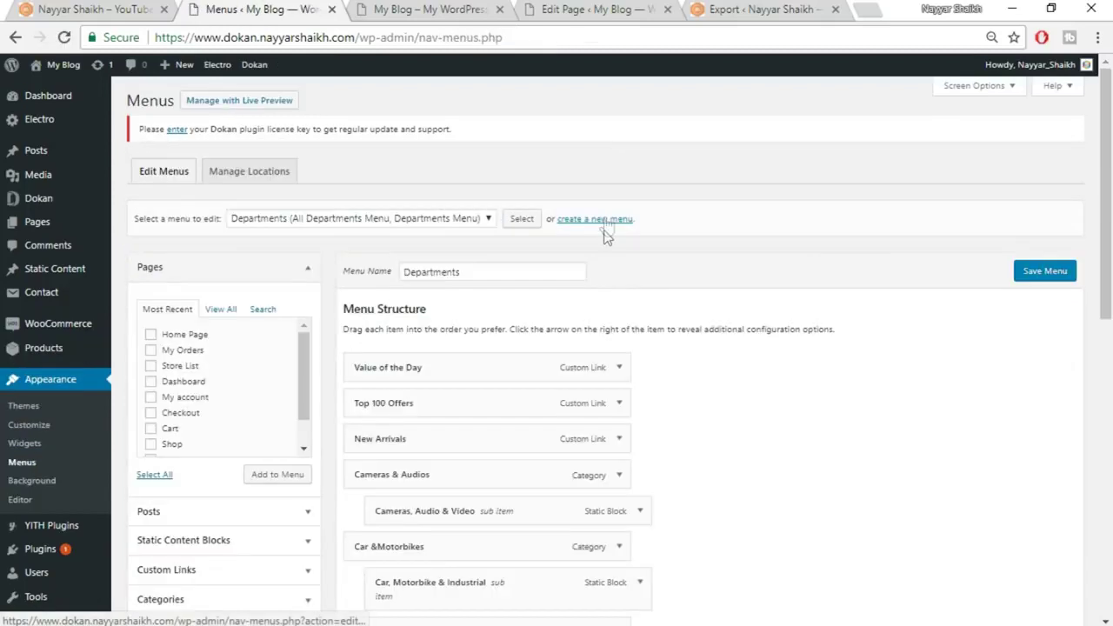
# Create a new menu named 'Secondary'.
pyautogui.click(606, 224)
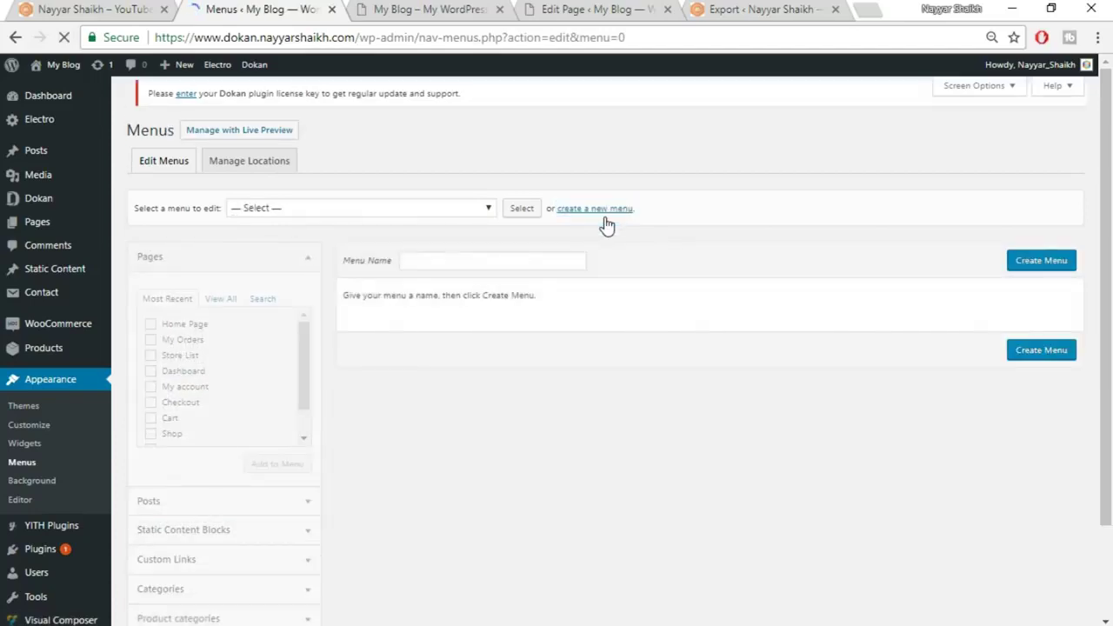
pyautogui.click(506, 264)
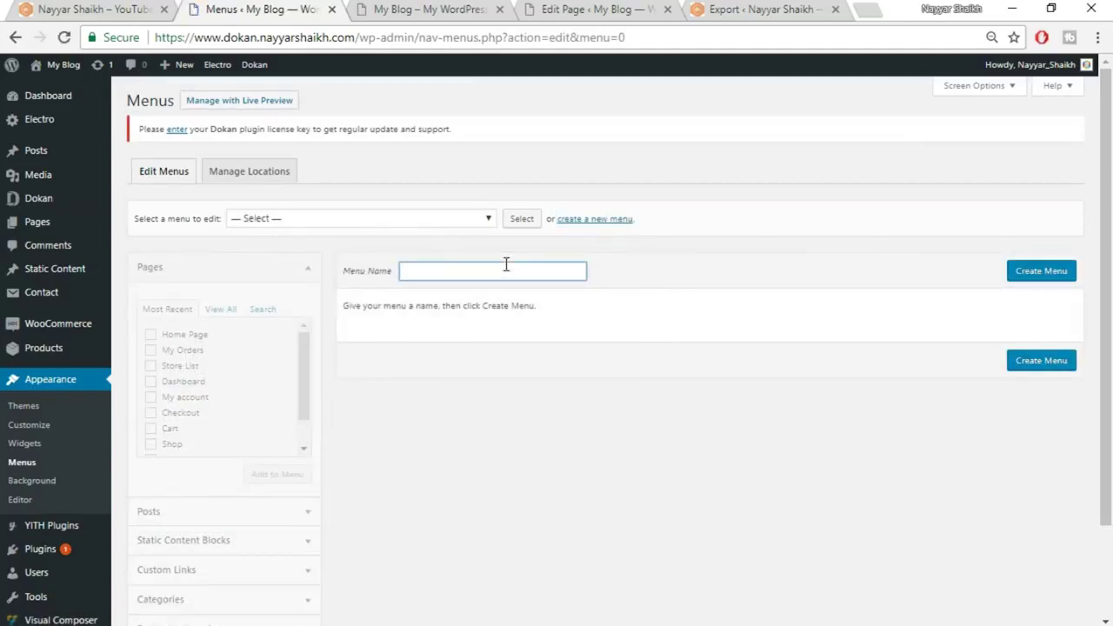
pyautogui.write('Se')
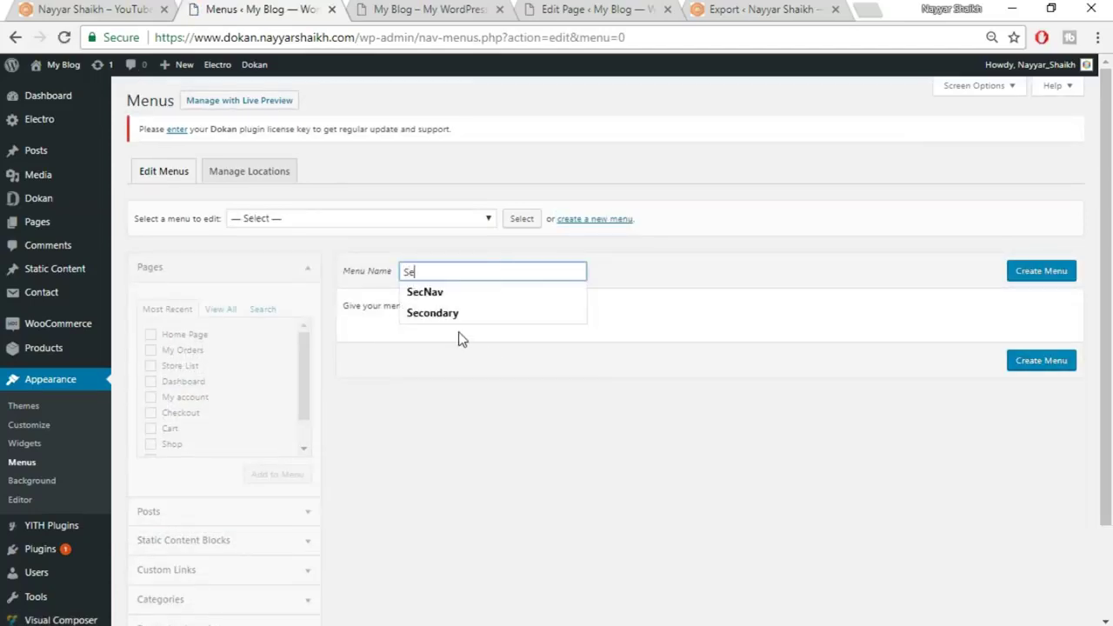
pyautogui.click(453, 315)
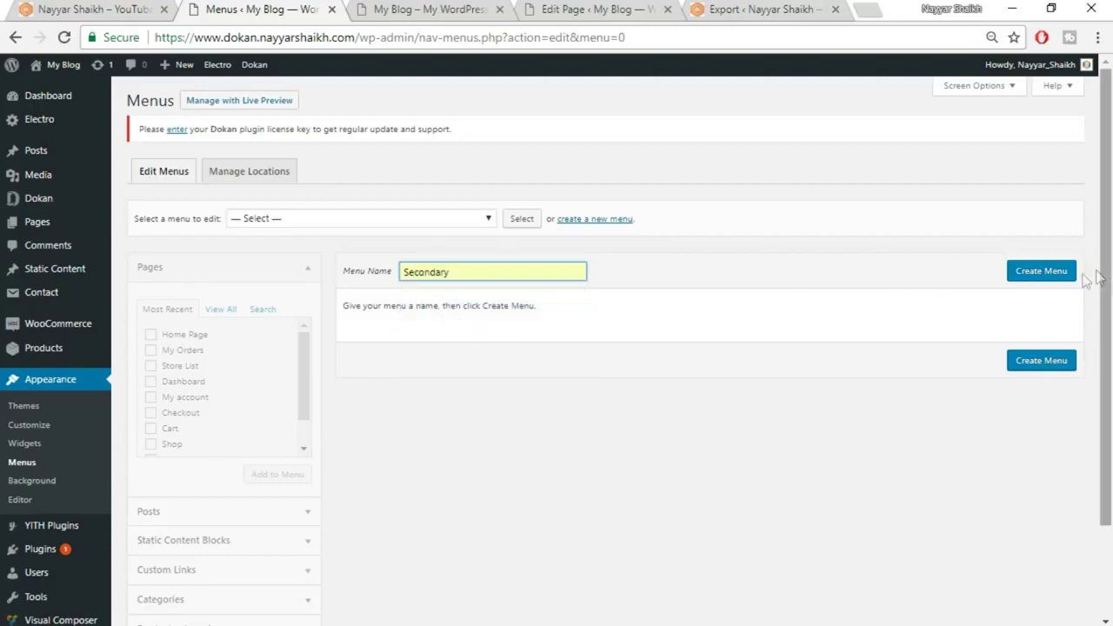
pyautogui.click(1044, 275)
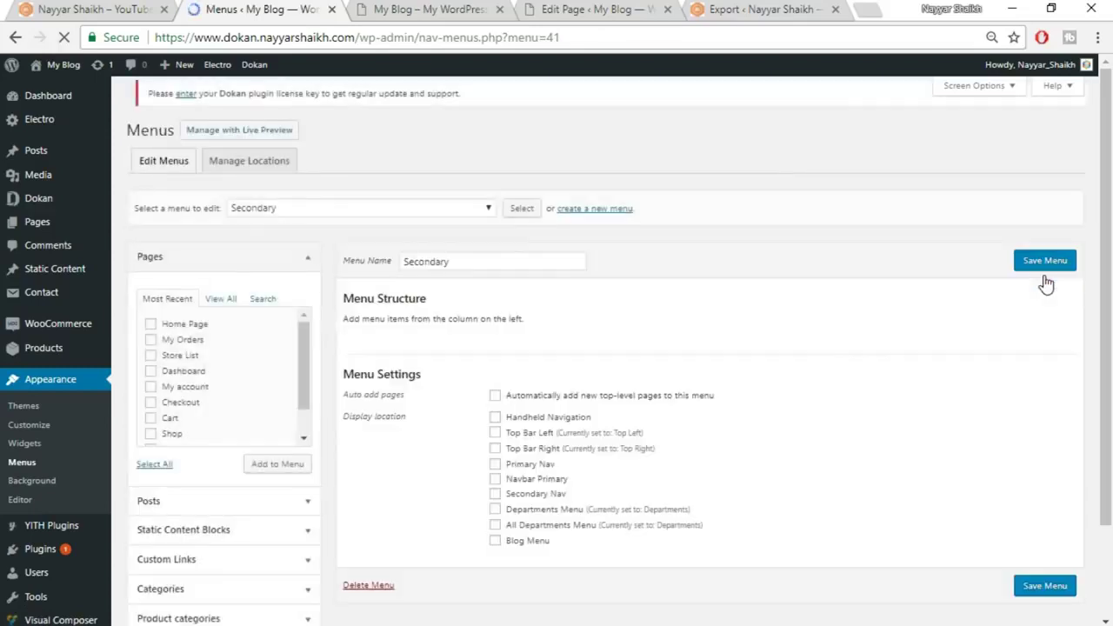
# Assign the Secondary menu to the Secondary Nav location, checking the demo's top menu.
pyautogui.click(499, 506)
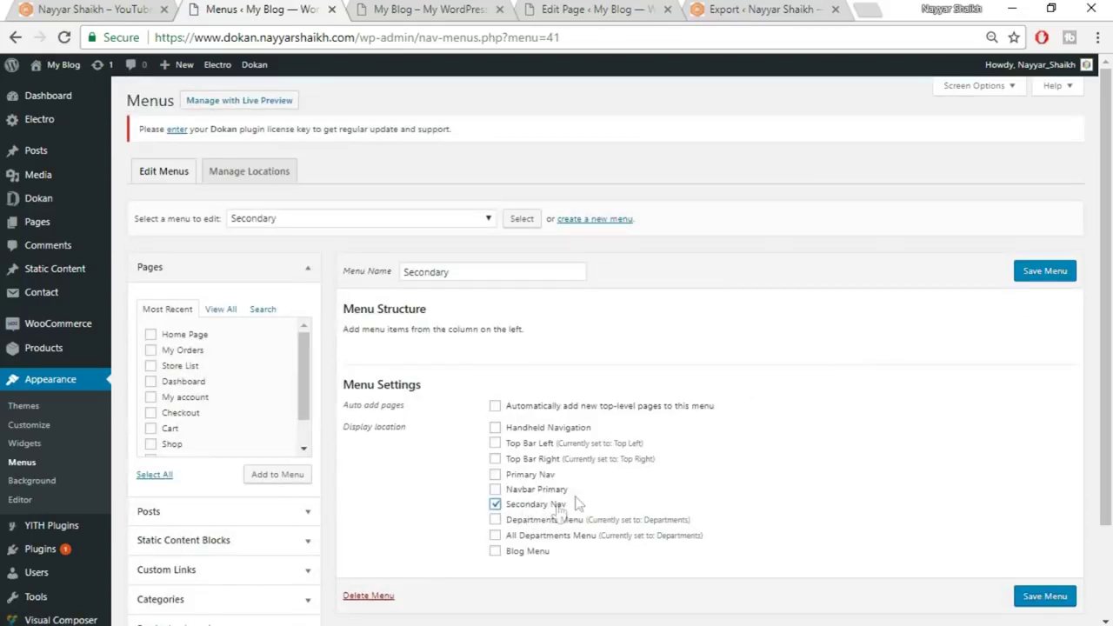
pyautogui.click(74, 6)
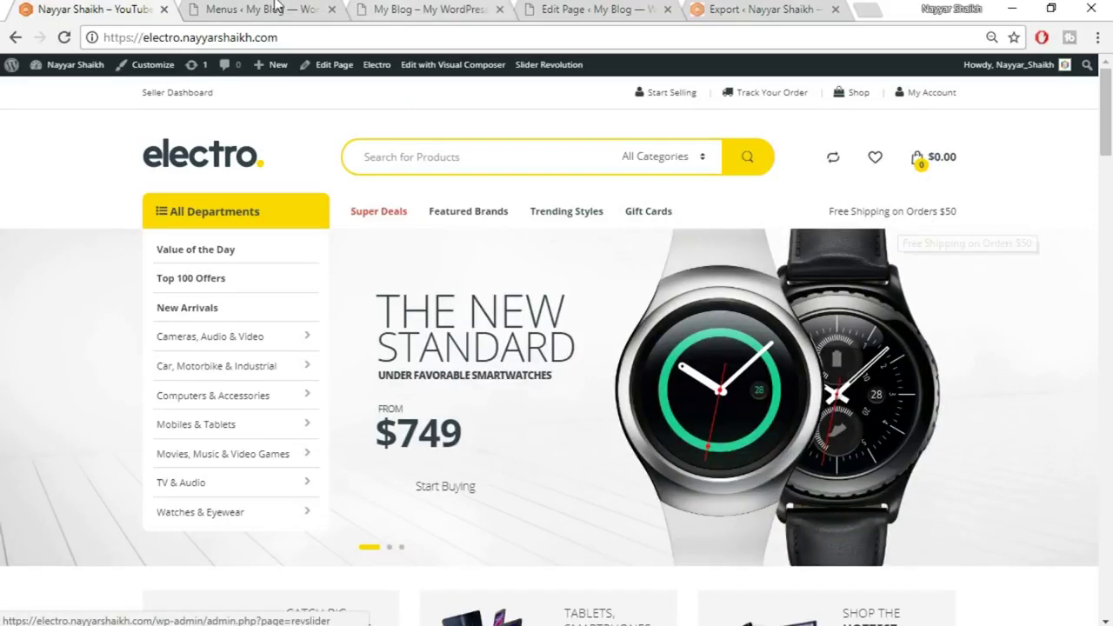
pyautogui.click(245, 7)
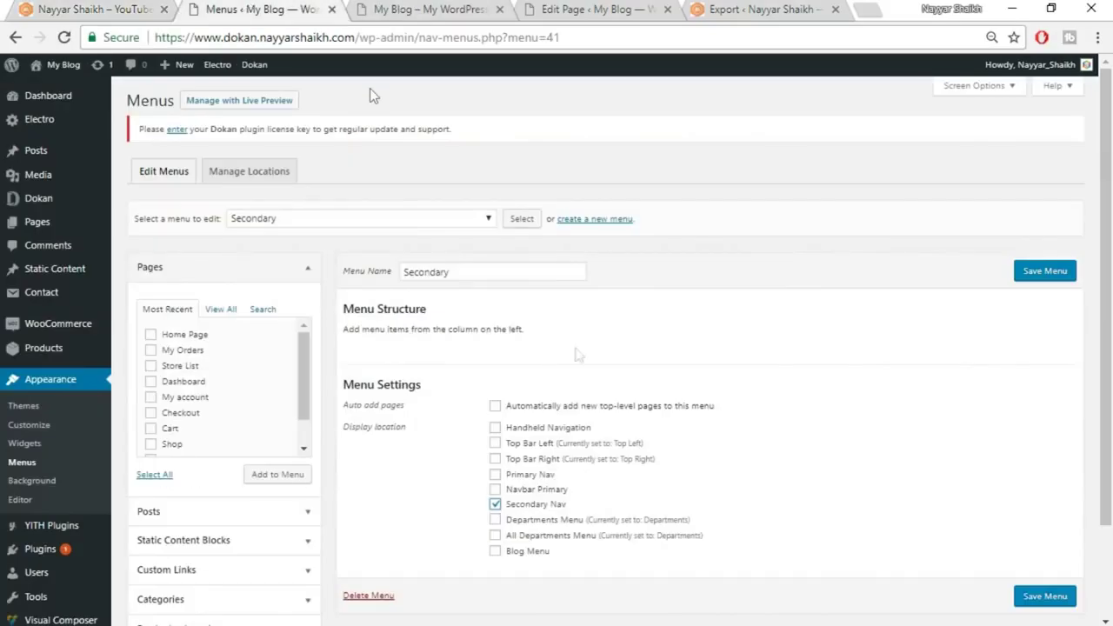
# Add a 'Super Deals' custom link with URL # to the Secondary menu.
pyautogui.click(308, 270)
pyautogui.scroll(-3, 310, 305)
pyautogui.click(280, 247)
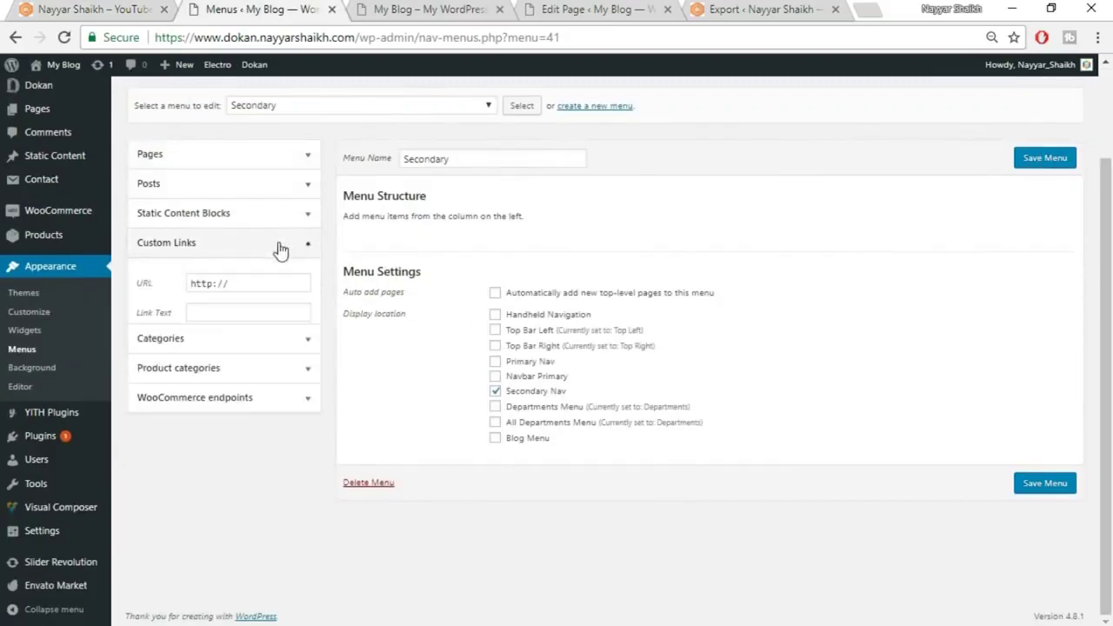
pyautogui.hotkey('ctrl', '1')
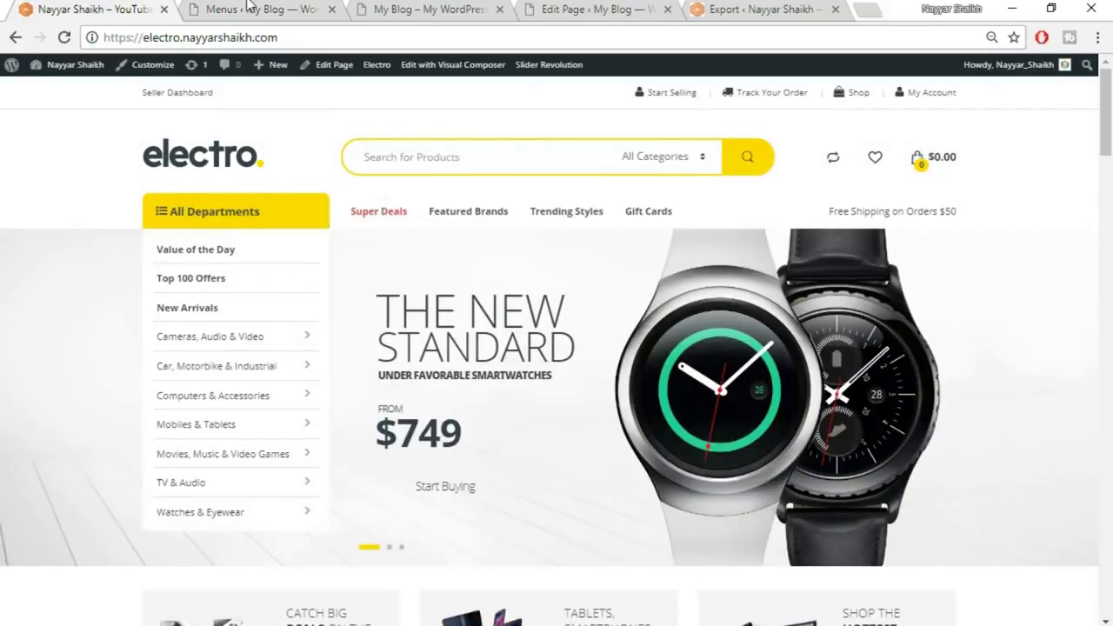
pyautogui.click(250, 7)
pyautogui.moveTo(242, 293); pyautogui.dragTo(128, 289)
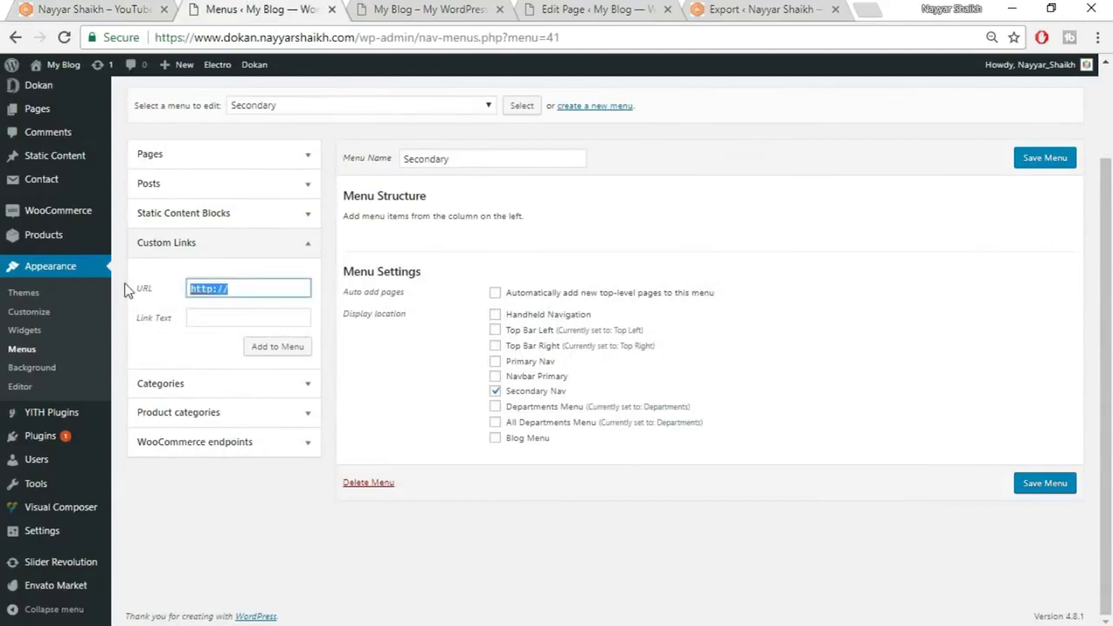
pyautogui.write('#')
pyautogui.press('Tab')
pyautogui.write('Super Deals')
pyautogui.click(294, 354)
# Add 'Featured Brands' and 'Trending Styles' custom links, each with URL #.
pyautogui.click(132, 7)
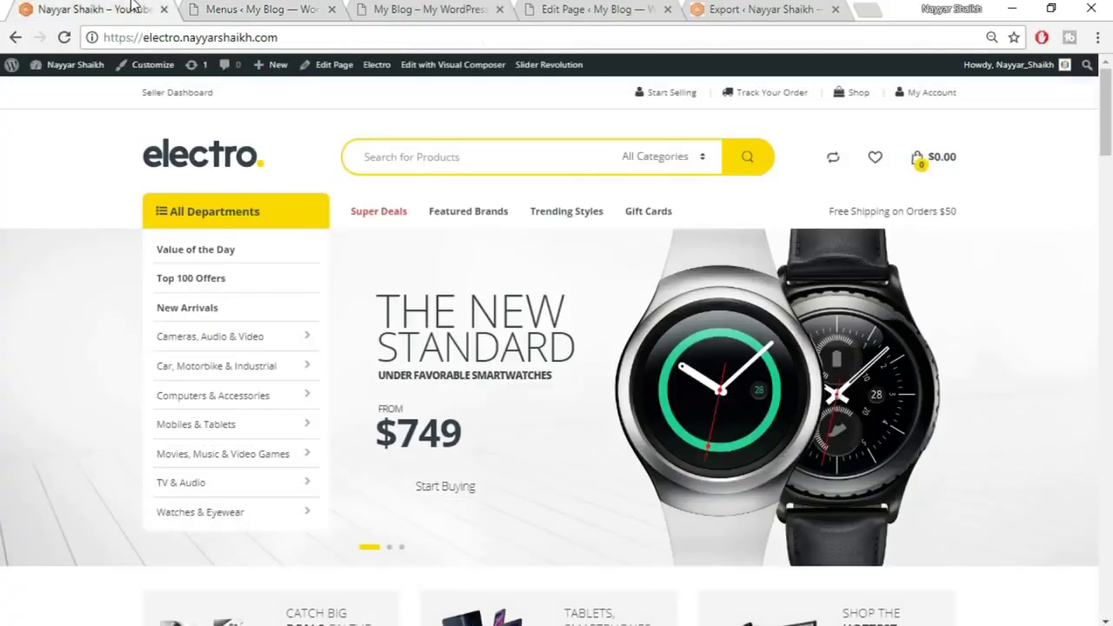
pyautogui.click(281, 7)
pyautogui.click(177, 288)
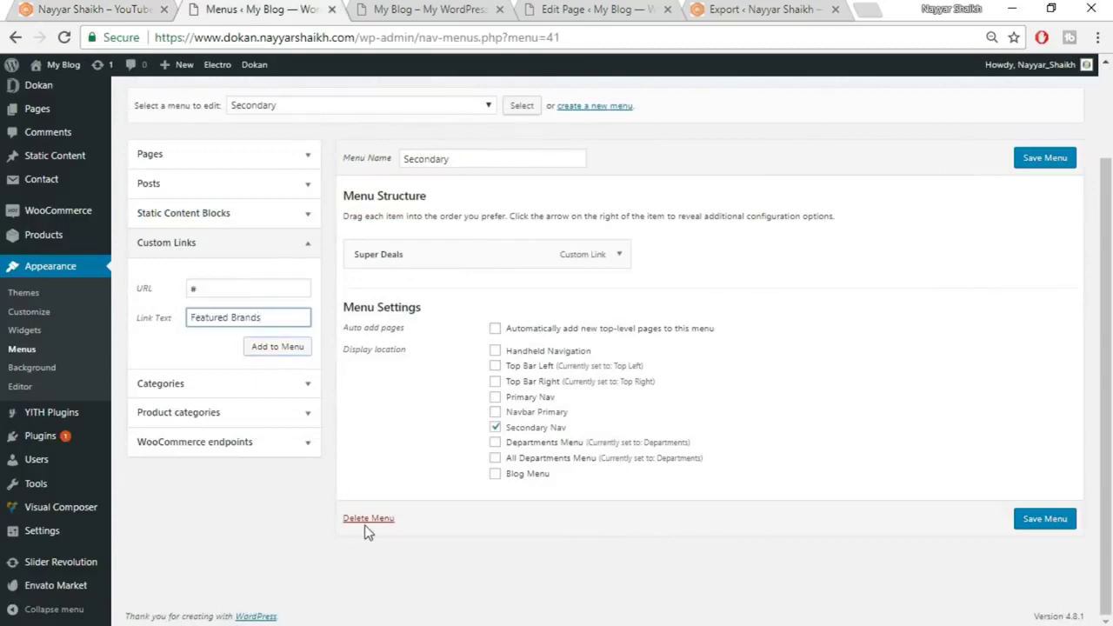
pyautogui.click(283, 352)
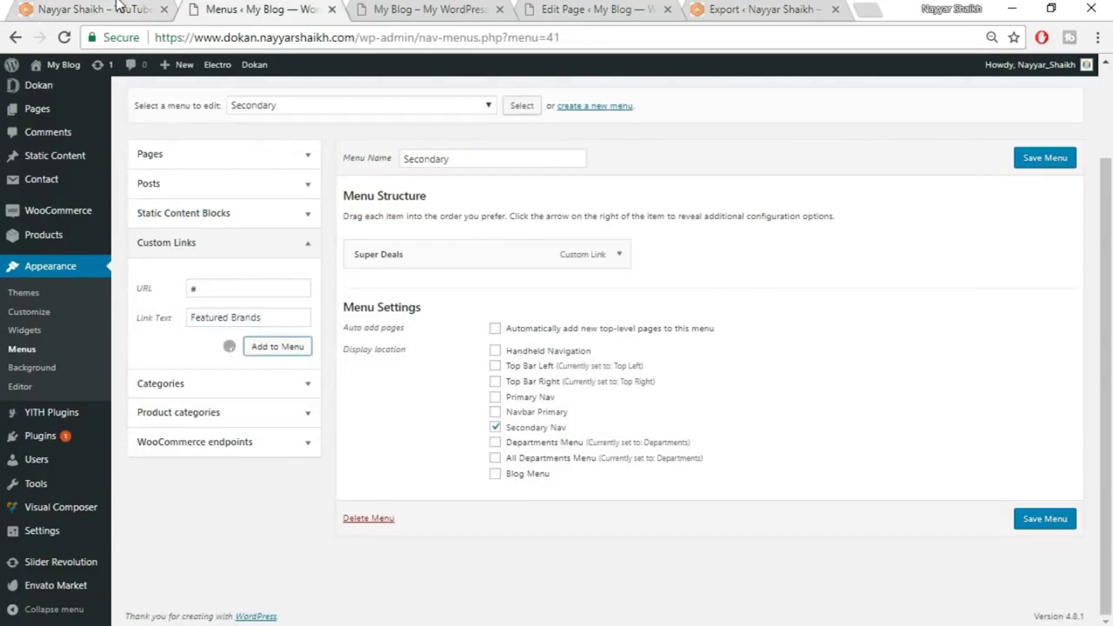
pyautogui.click(118, 7)
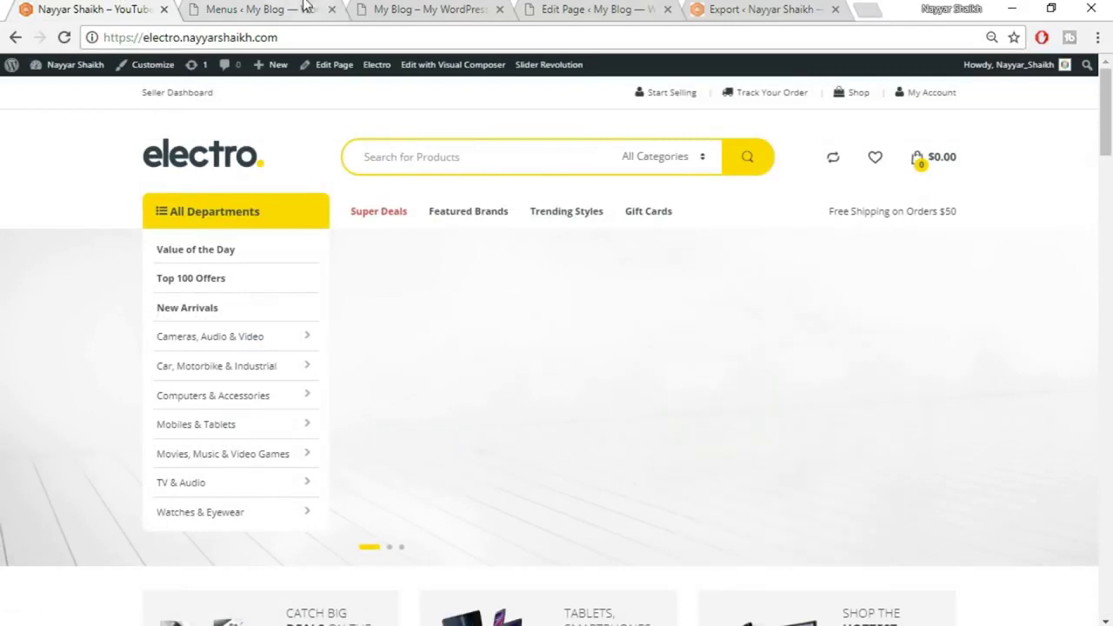
pyautogui.click(304, 7)
pyautogui.click(251, 290)
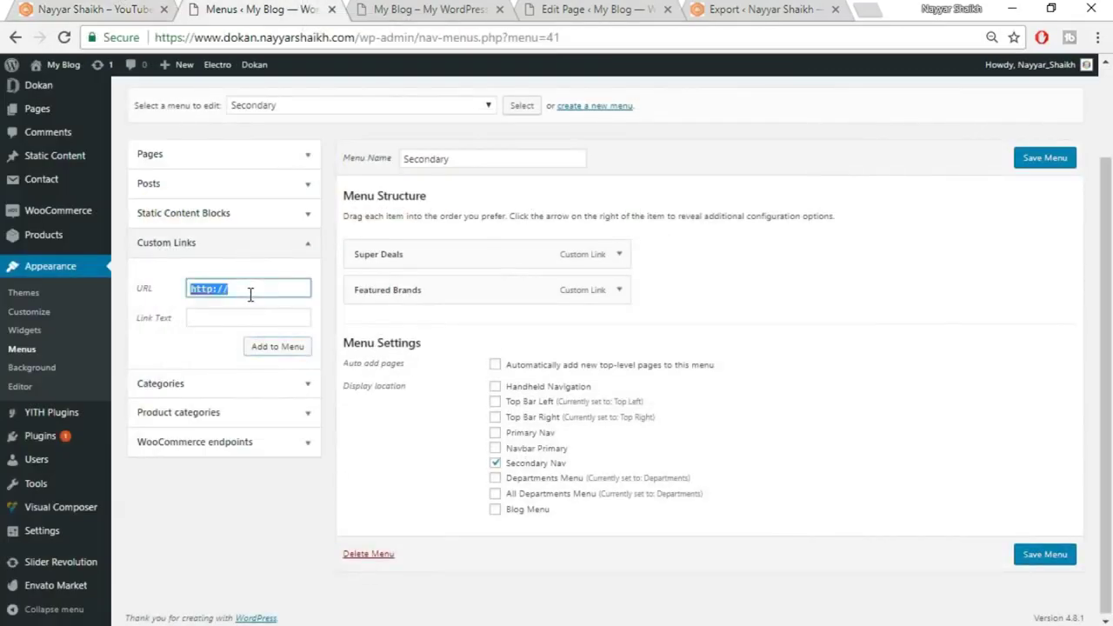
pyautogui.write('#')
pyautogui.press('Tab')
pyautogui.write('Trending Styles')
pyautogui.click(278, 346)
# Add a 'Gift Cards' custom link with URL # to the menu.
pyautogui.click(72, 8)
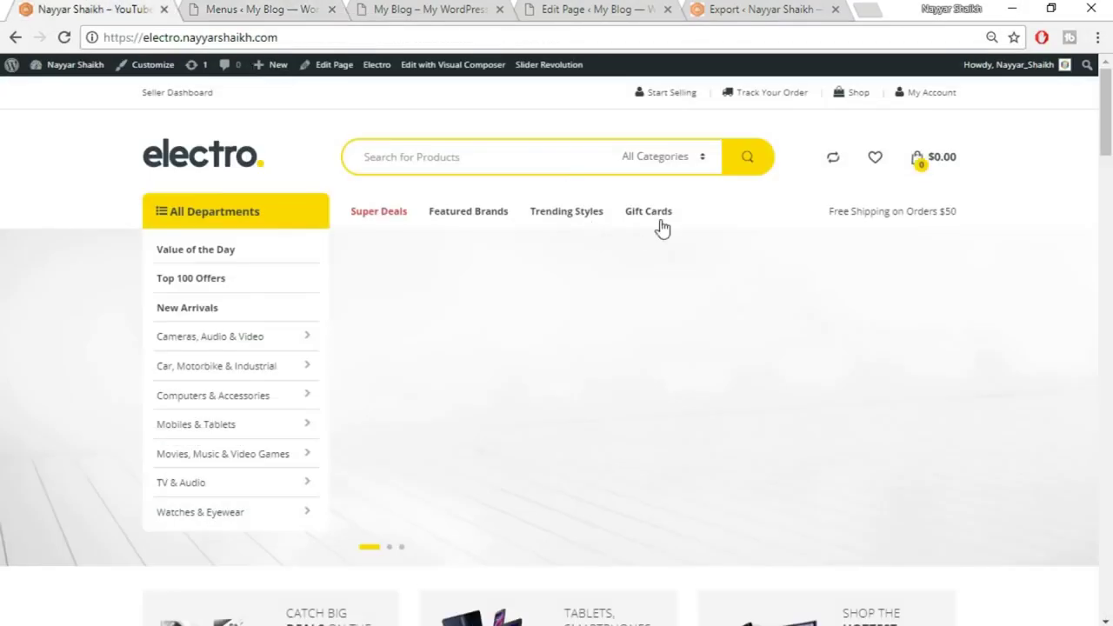
pyautogui.click(278, 8)
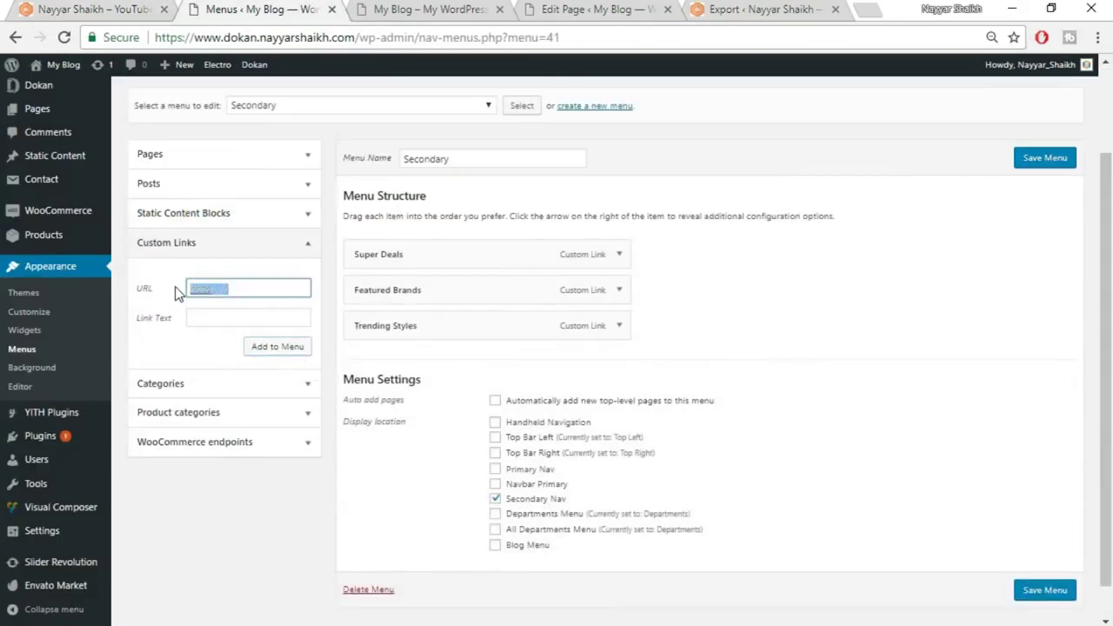
pyautogui.write('#')
pyautogui.click(277, 312)
pyautogui.write('Gift Ca')
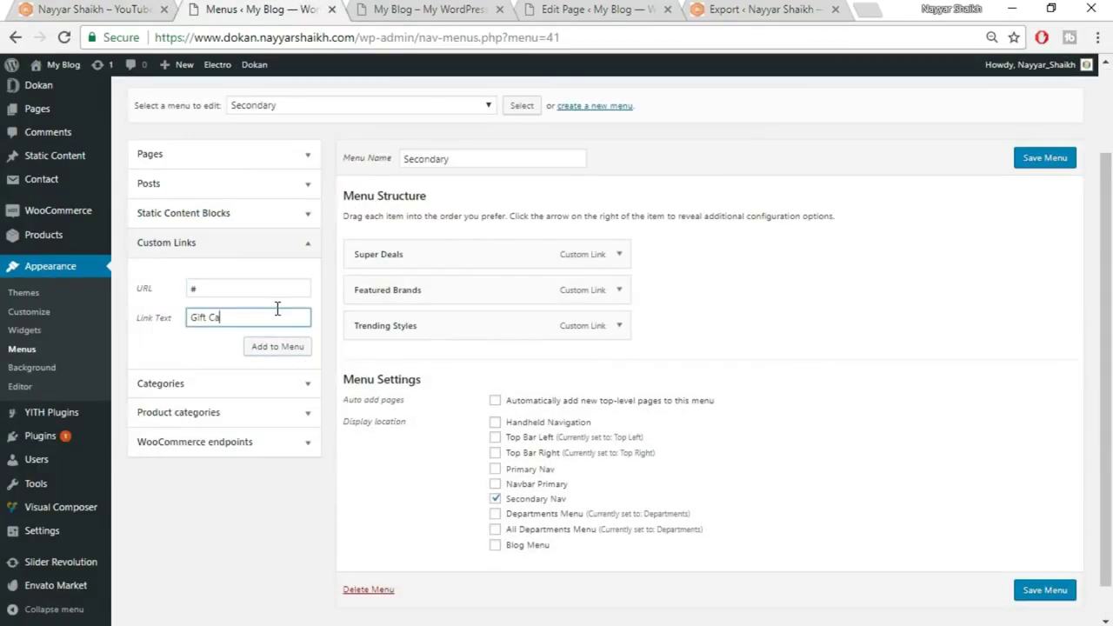
pyautogui.click(278, 346)
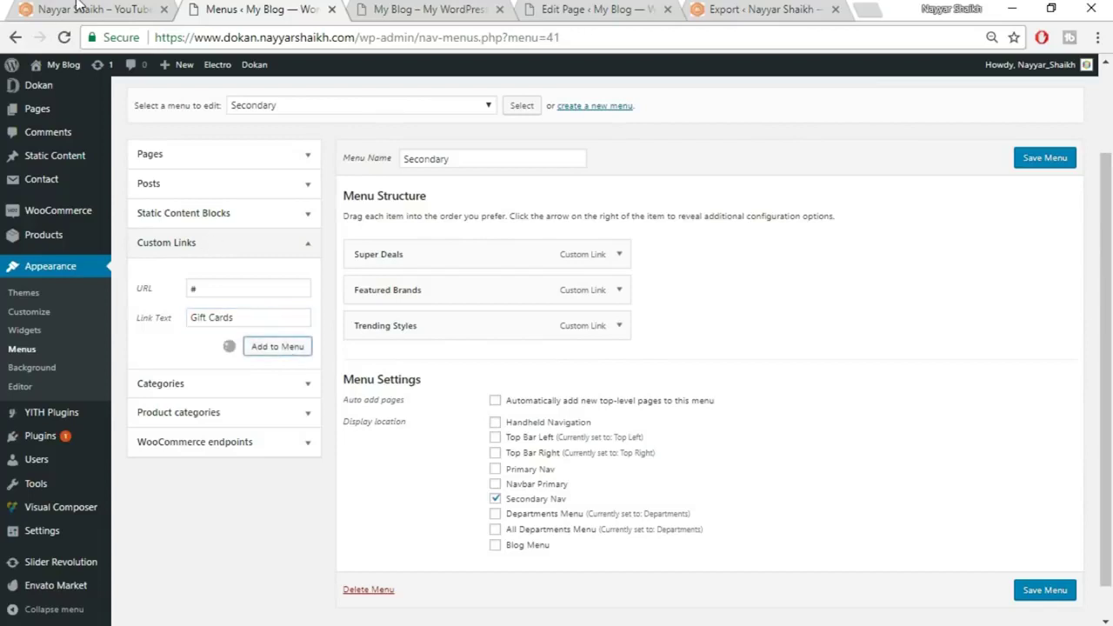
# Add a 'Free Shipping over $50' custom link with URL # to the menu.
pyautogui.click(76, 5)
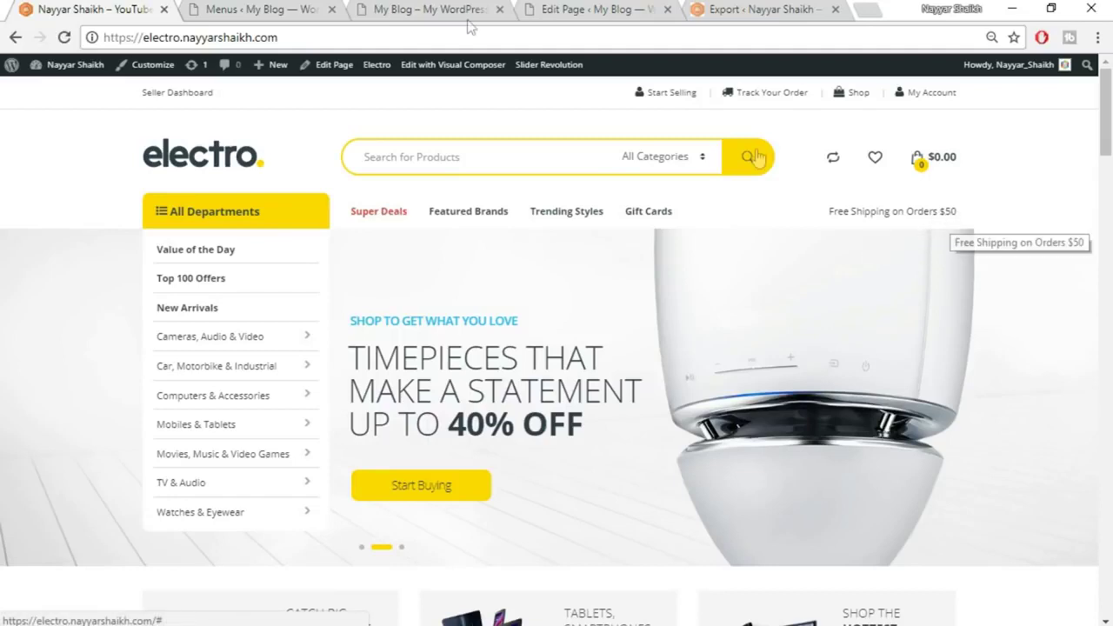
pyautogui.click(261, 9)
pyautogui.moveTo(238, 289); pyautogui.dragTo(145, 267)
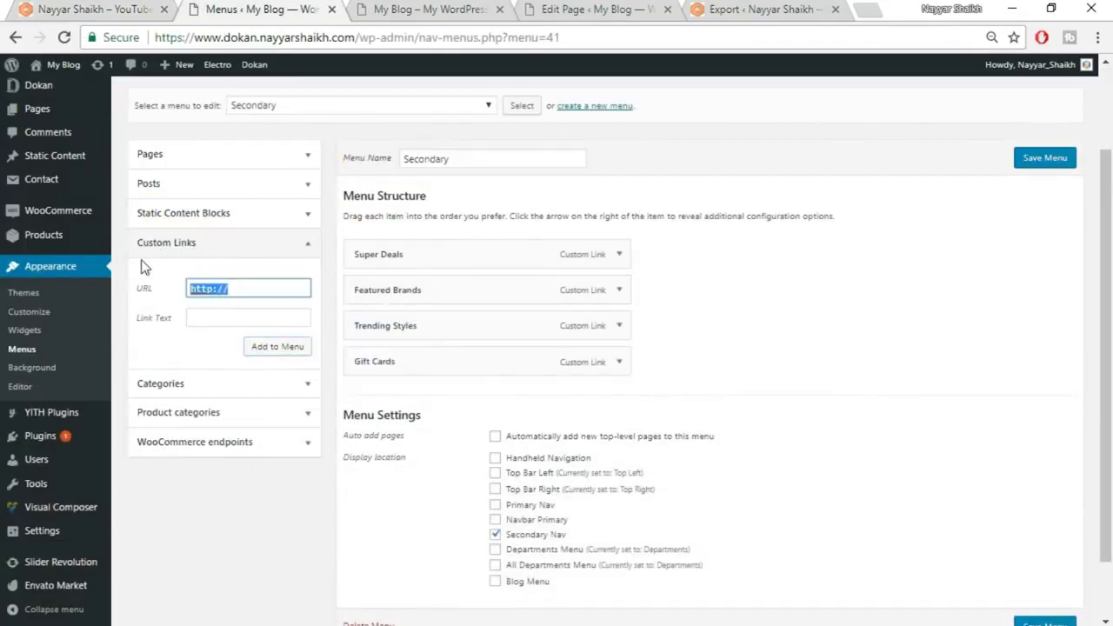
pyautogui.write('#')
pyautogui.press('Tab')
pyautogui.write('Free Shipping over $50')
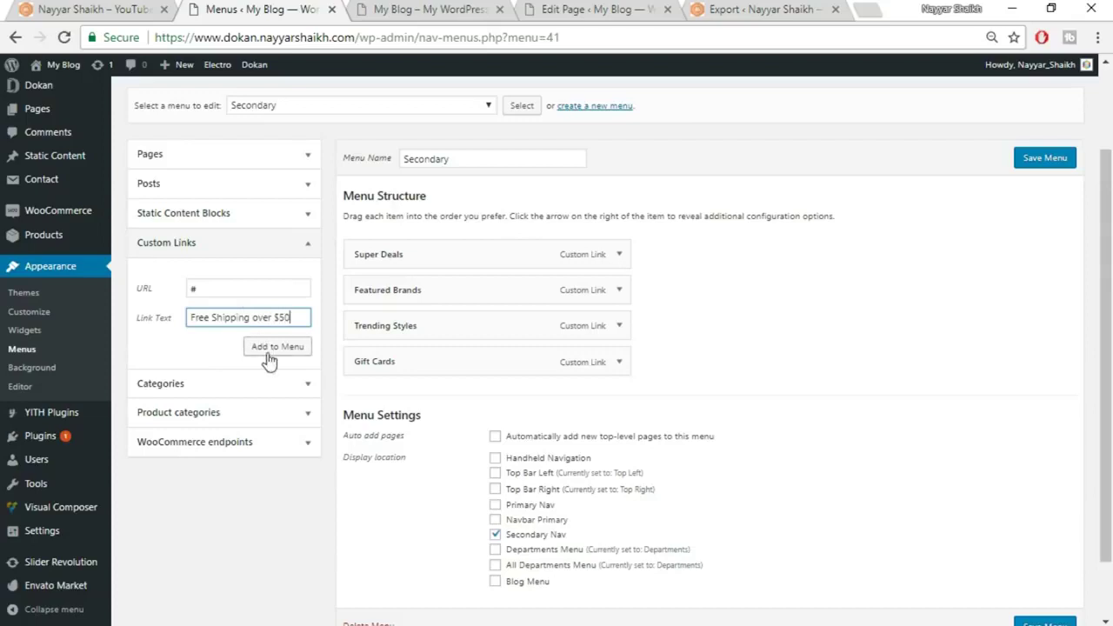
pyautogui.click(266, 350)
# Compare against the demo header and preview the rebuilt site's front end.
pyautogui.click(127, 7)
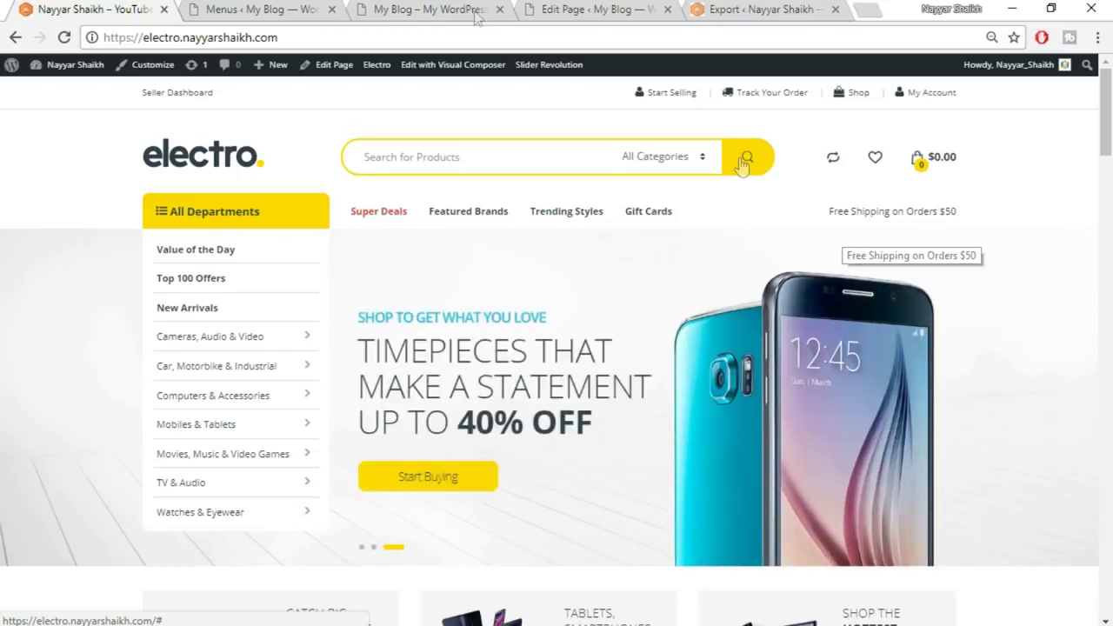
pyautogui.click(561, 7)
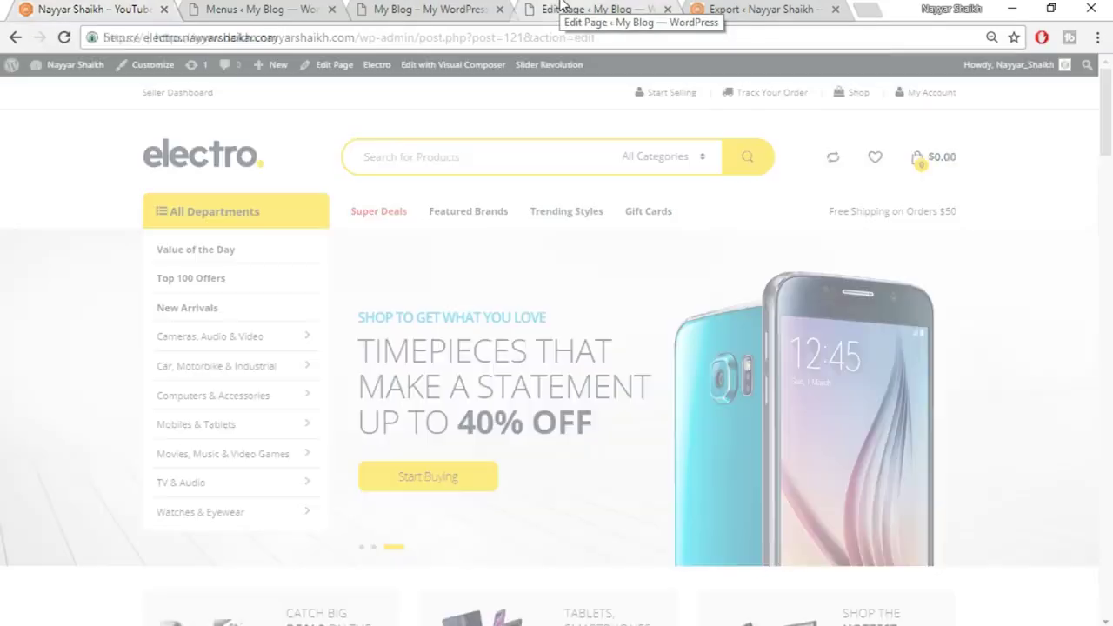
pyautogui.click(409, 8)
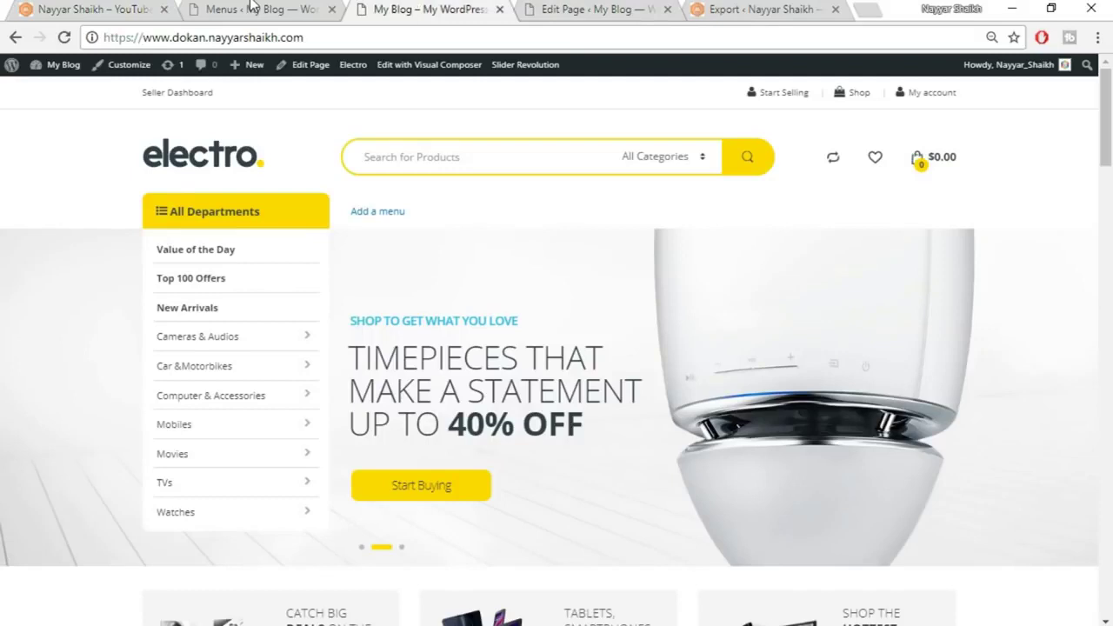
pyautogui.click(252, 7)
# Give the 'Free Shipping over $50' item CSS class pull-right and save the Secondary menu.
pyautogui.click(619, 254)
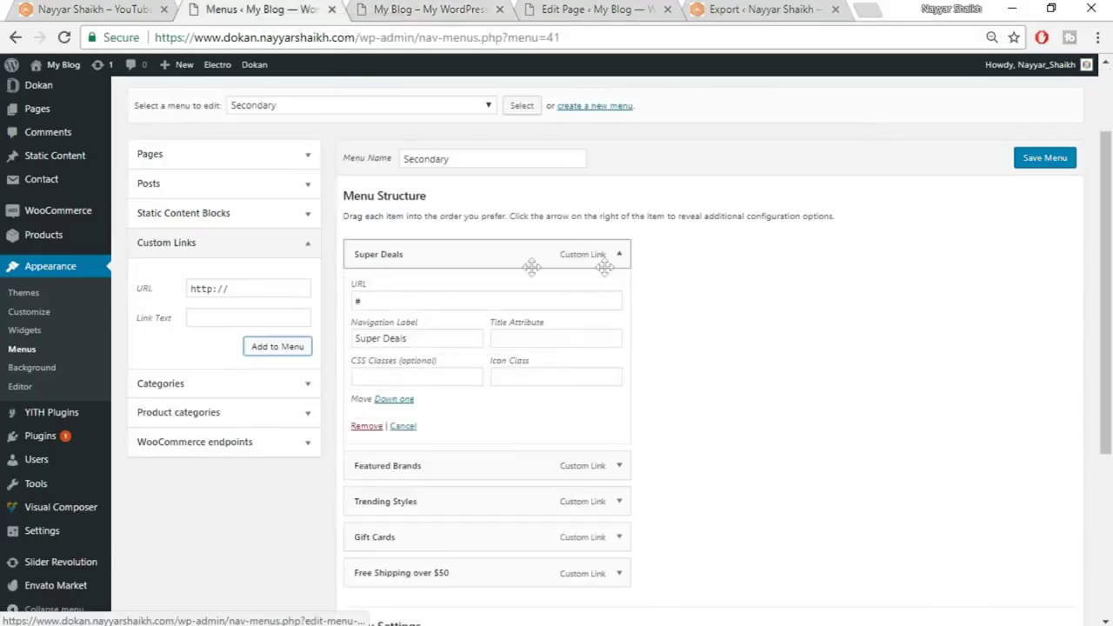
pyautogui.click(408, 376)
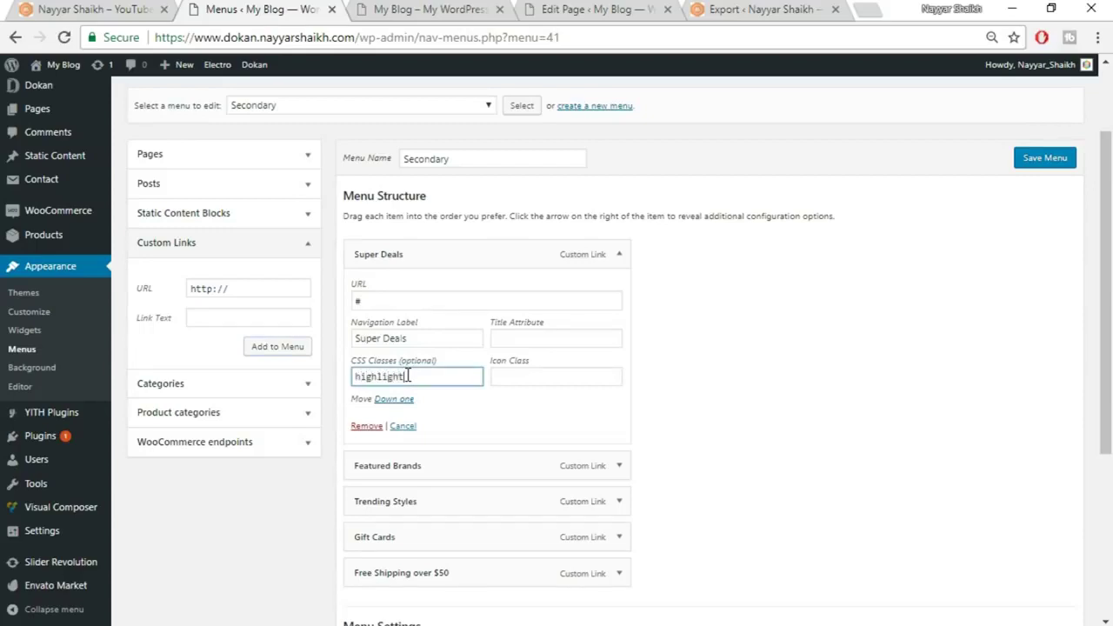
pyautogui.click(617, 252)
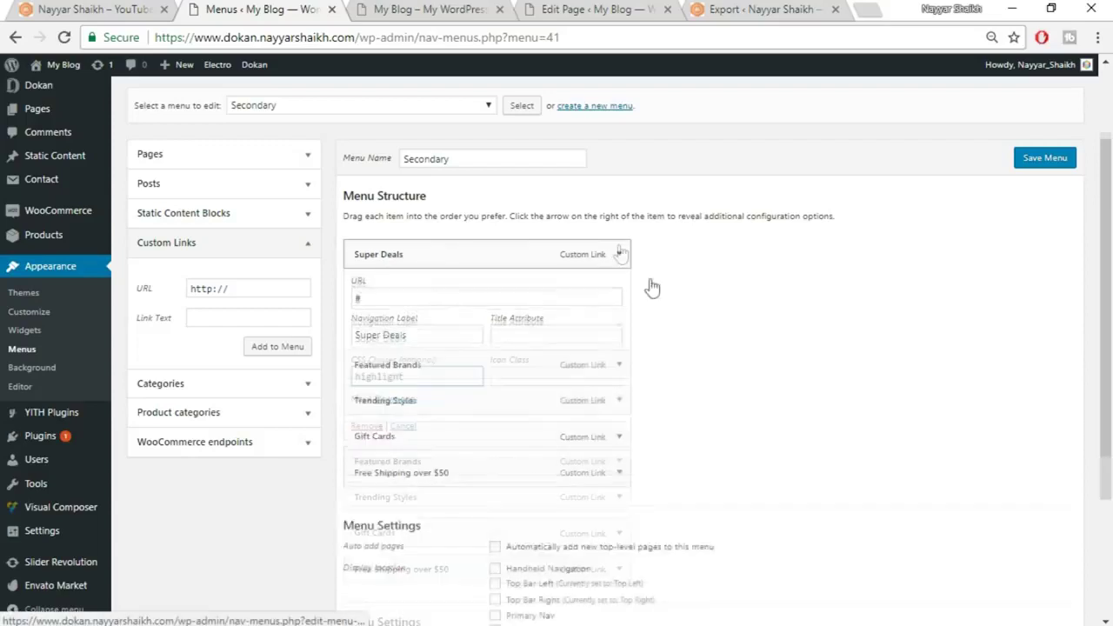
pyautogui.scroll(-1, 661, 322)
pyautogui.click(621, 313)
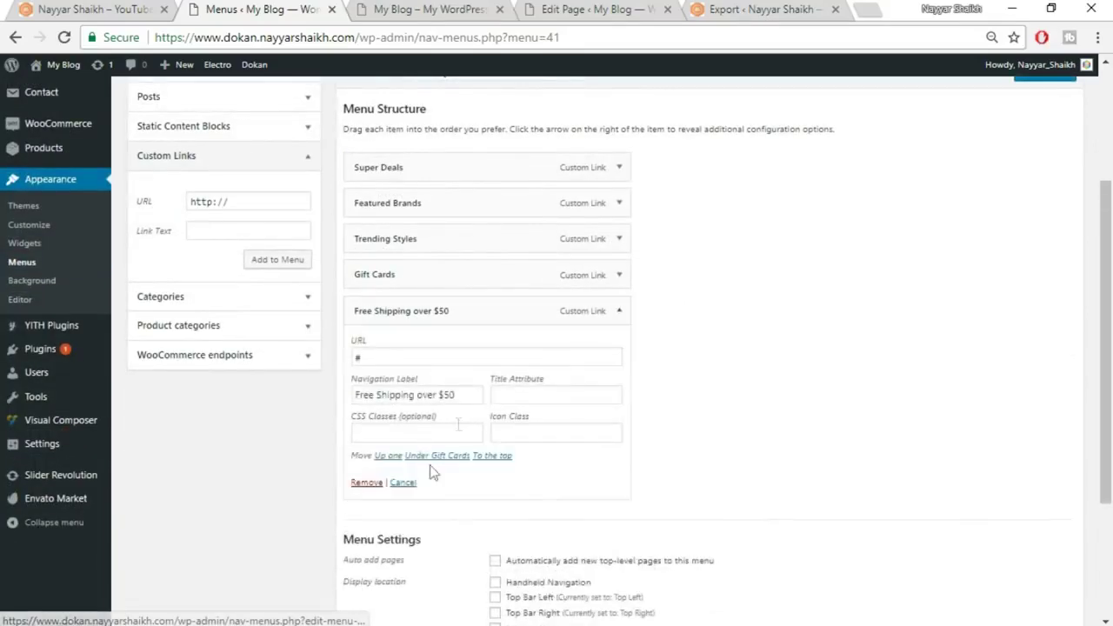
pyautogui.click(427, 437)
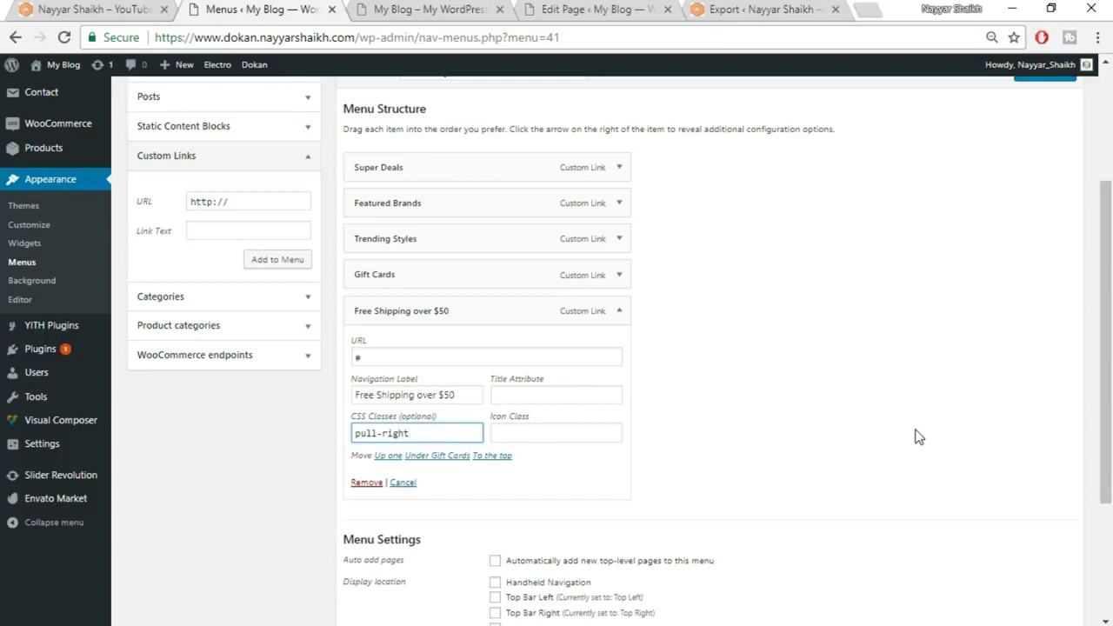
pyautogui.scroll(-3, 919, 437)
pyautogui.click(1053, 557)
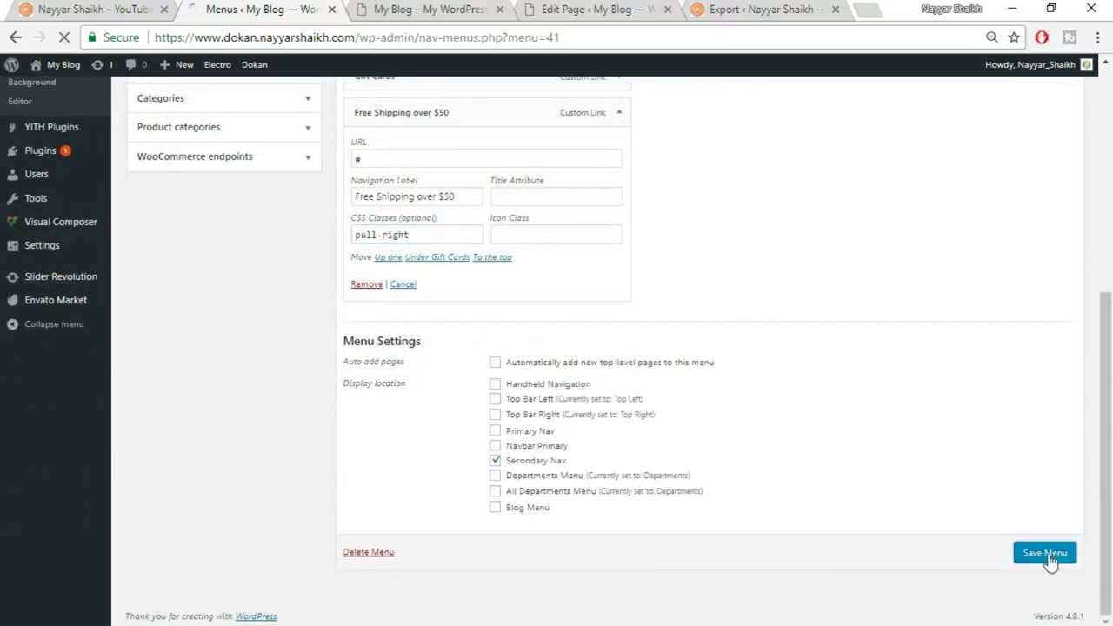
pyautogui.click(454, 7)
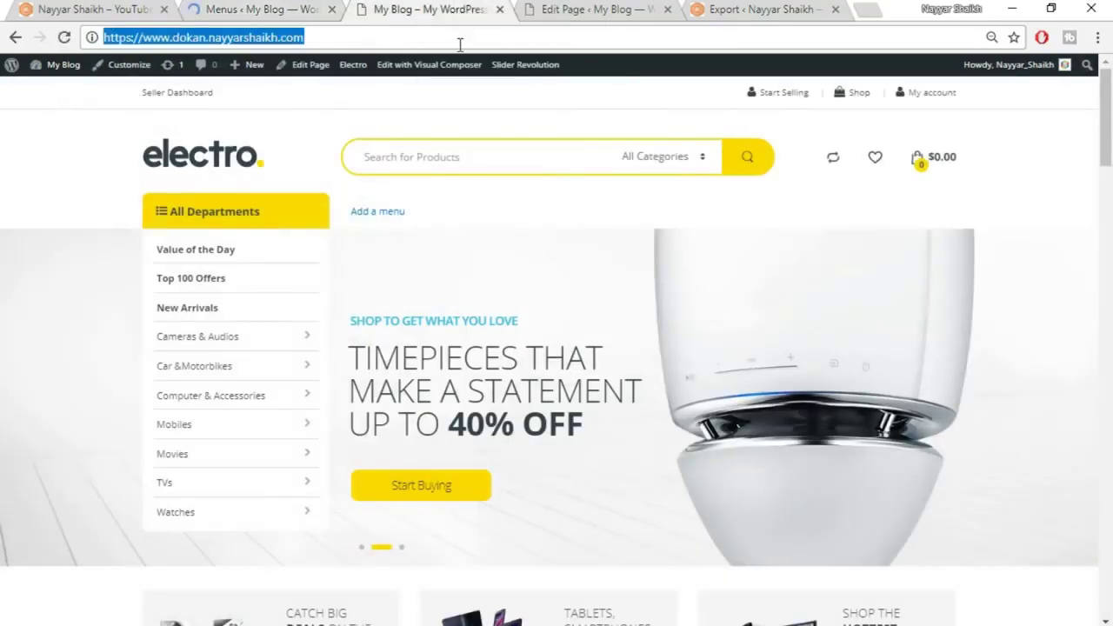
# Reload the storefront to check the new header links and open the Tablet Red EliteBook product page.
pyautogui.press('Return')
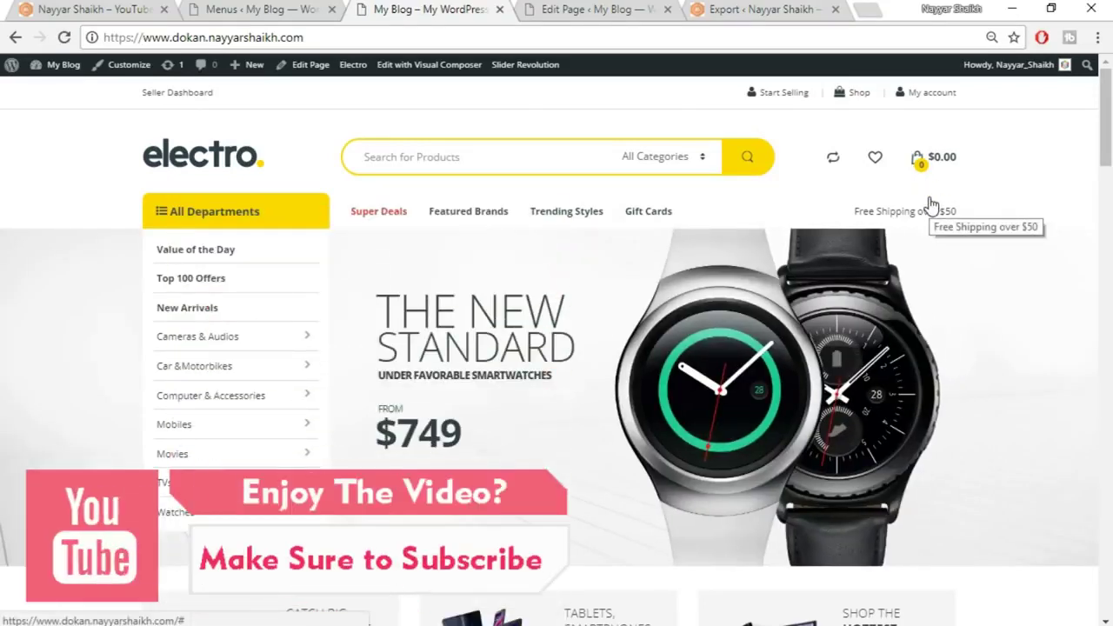
pyautogui.moveTo(1106, 161); pyautogui.dragTo(1110, 533)
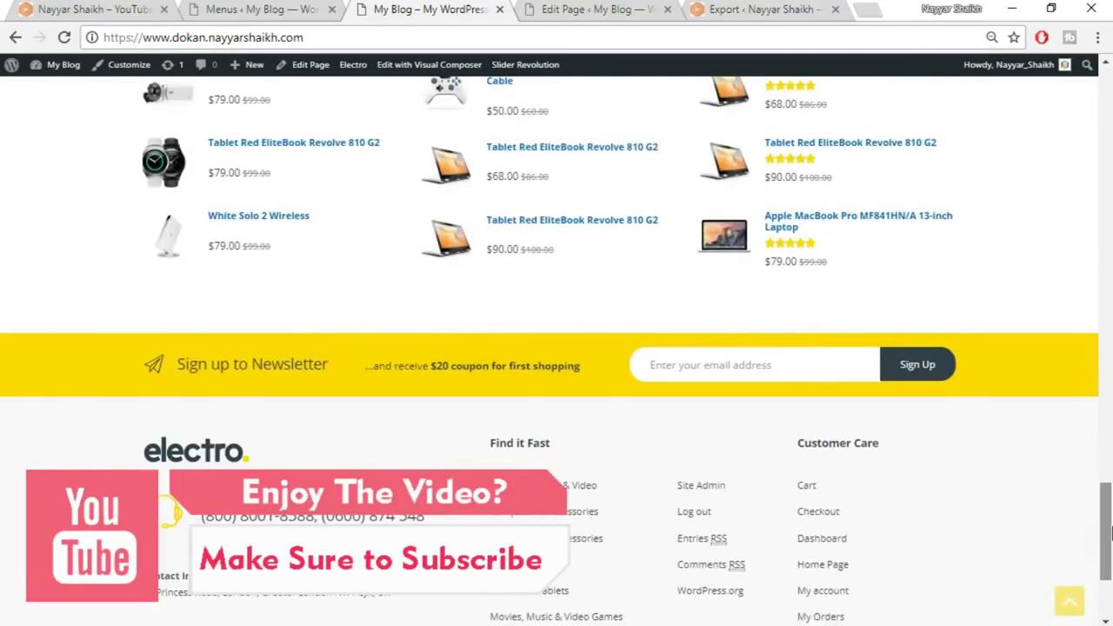
pyautogui.scroll(10, 991, 485)
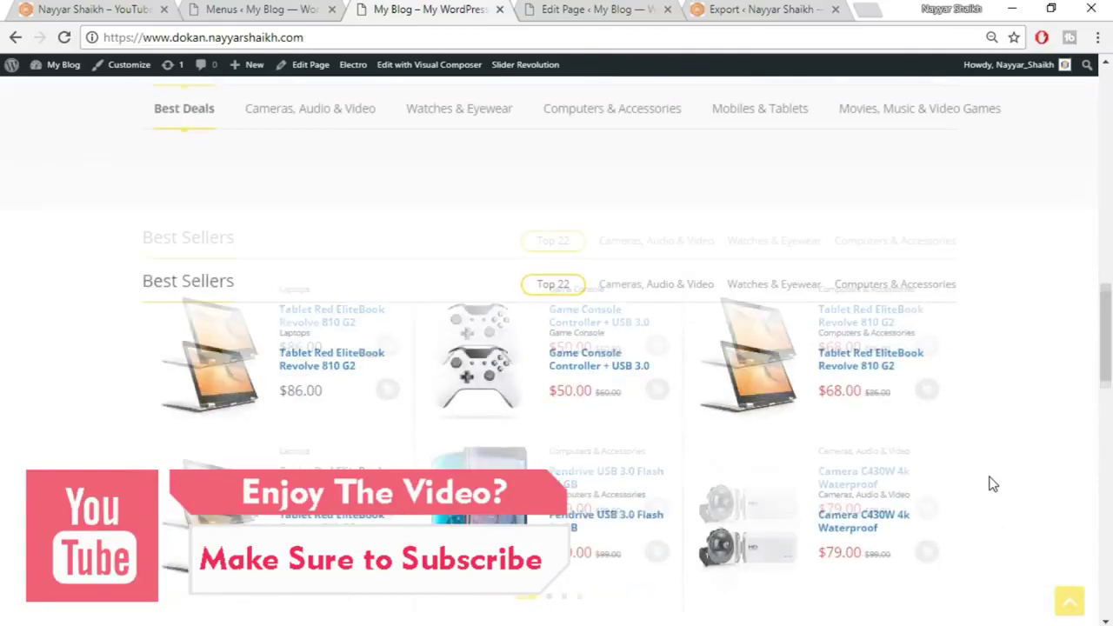
pyautogui.scroll(6, 992, 484)
pyautogui.scroll(-5, 989, 482)
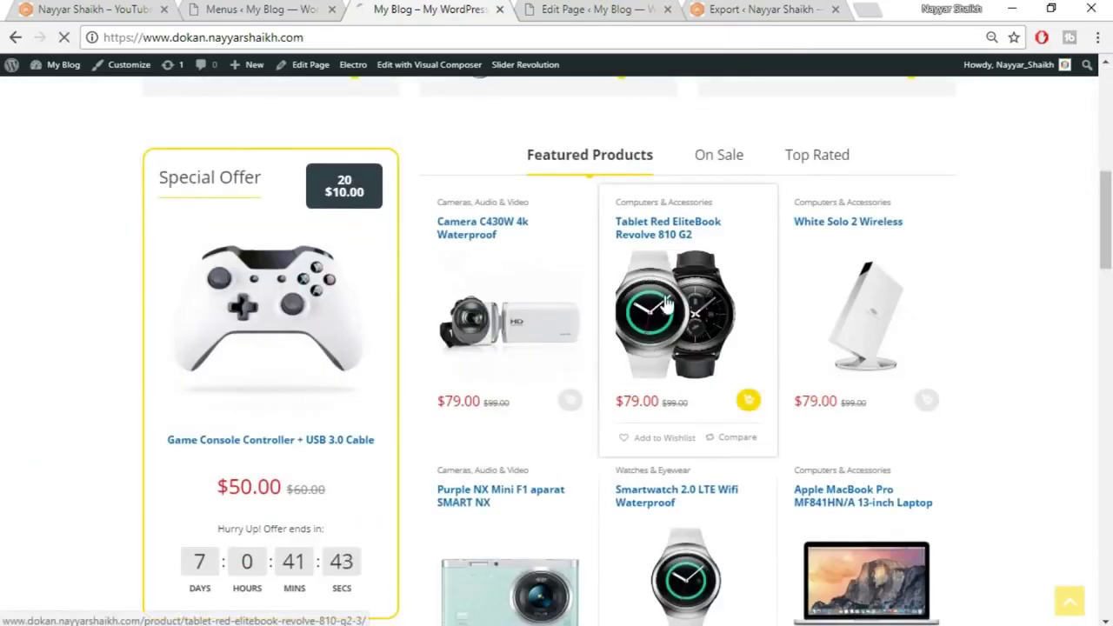
pyautogui.click(666, 303)
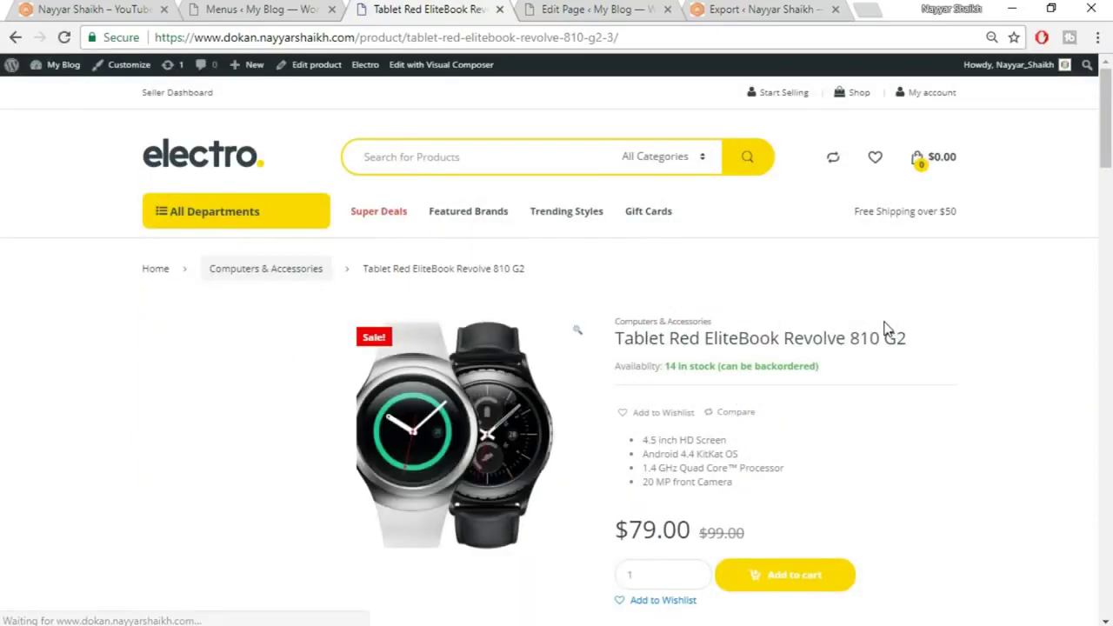
pyautogui.scroll(-2, 886, 327)
pyautogui.scroll(2, 400, 331)
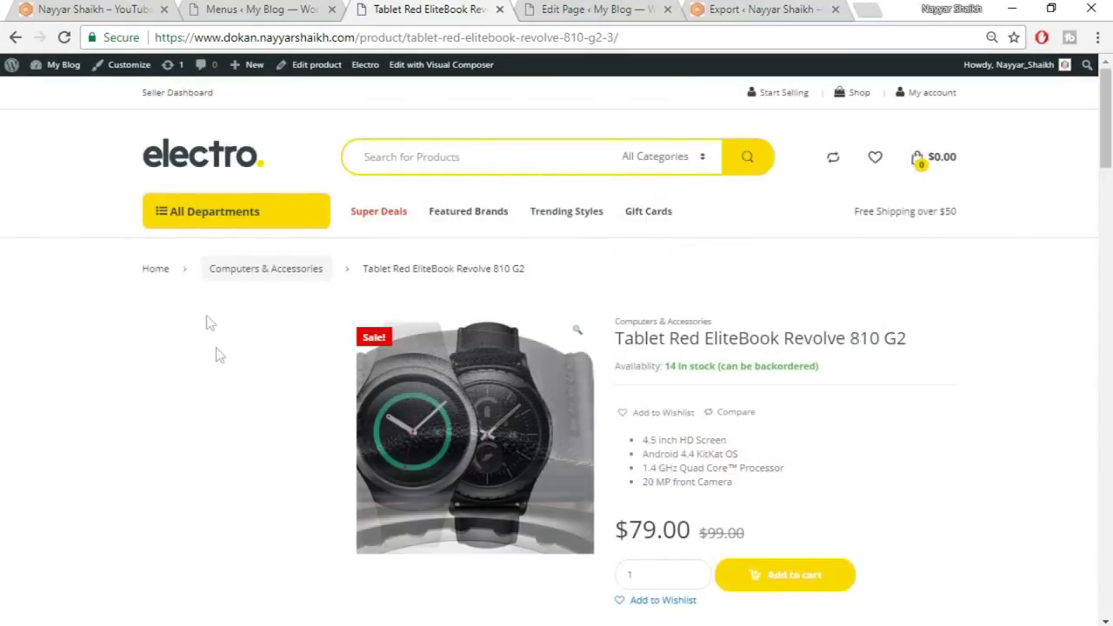
pyautogui.scroll(-1, 217, 339)
pyautogui.scroll(-4, 271, 260)
pyautogui.scroll(5, 276, 304)
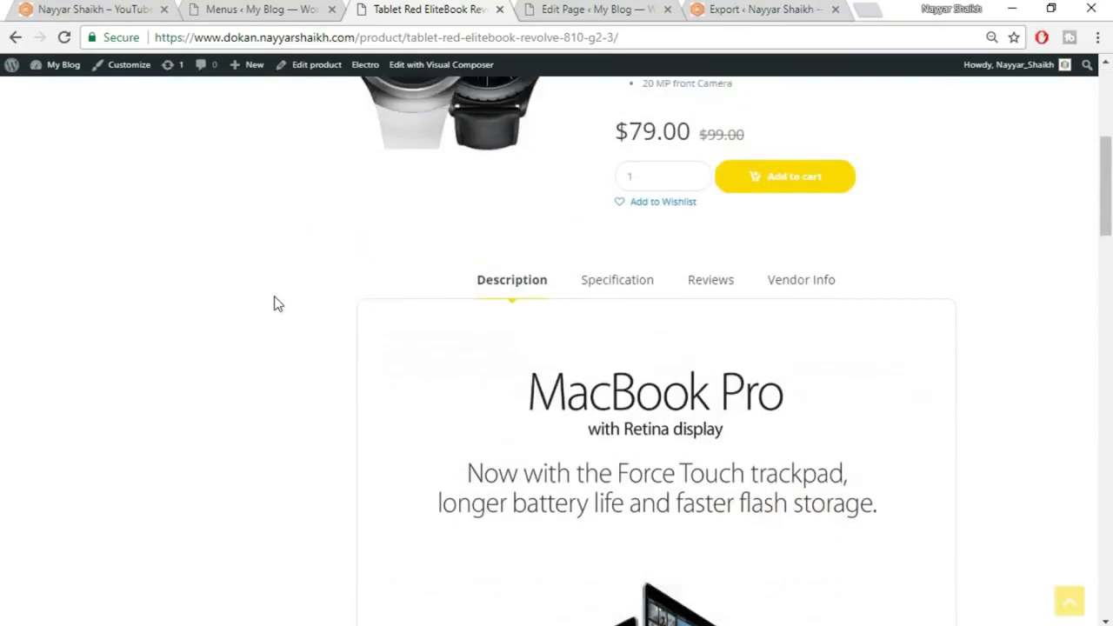
# Open the Electro demo's Tablet Red EliteBook product page for comparison.
pyautogui.click(91, 6)
pyautogui.scroll(-6, 757, 294)
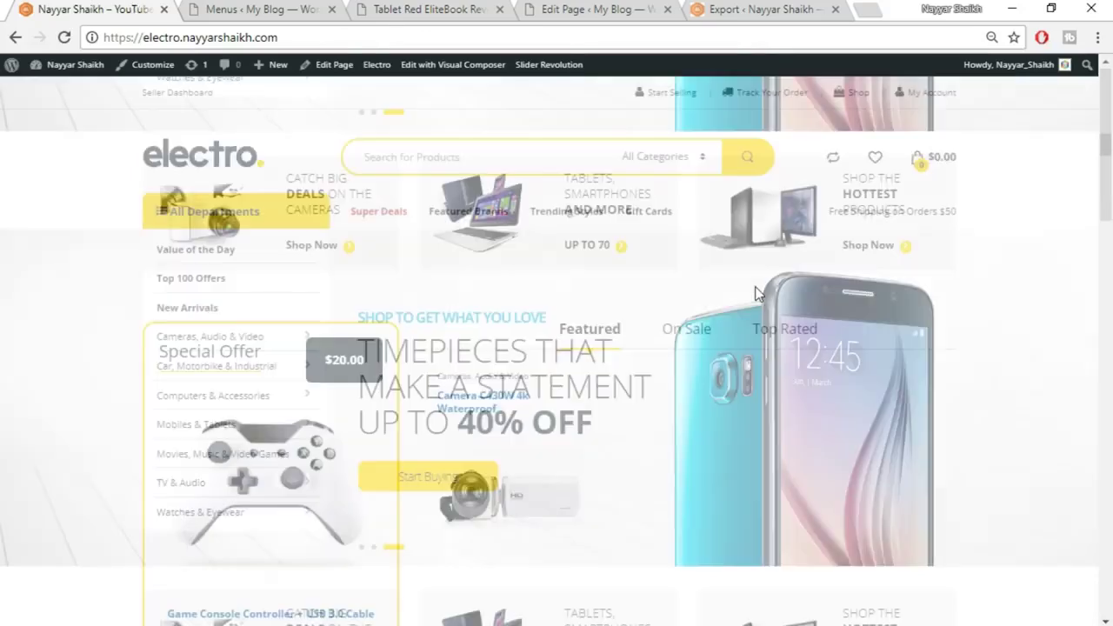
pyautogui.click(714, 292)
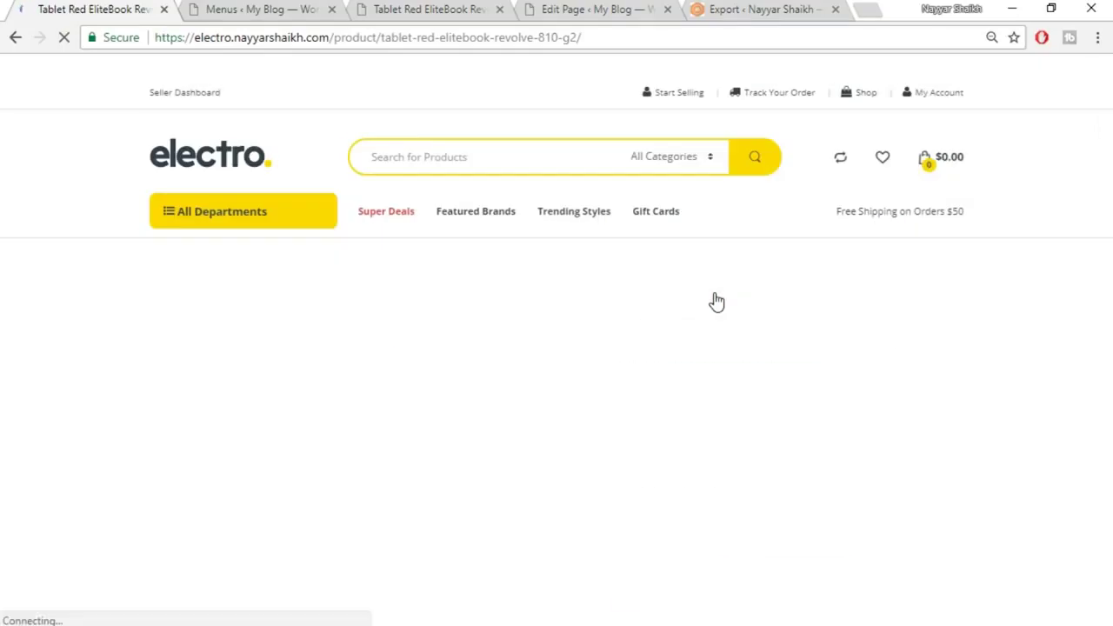
pyautogui.scroll(-5, 246, 373)
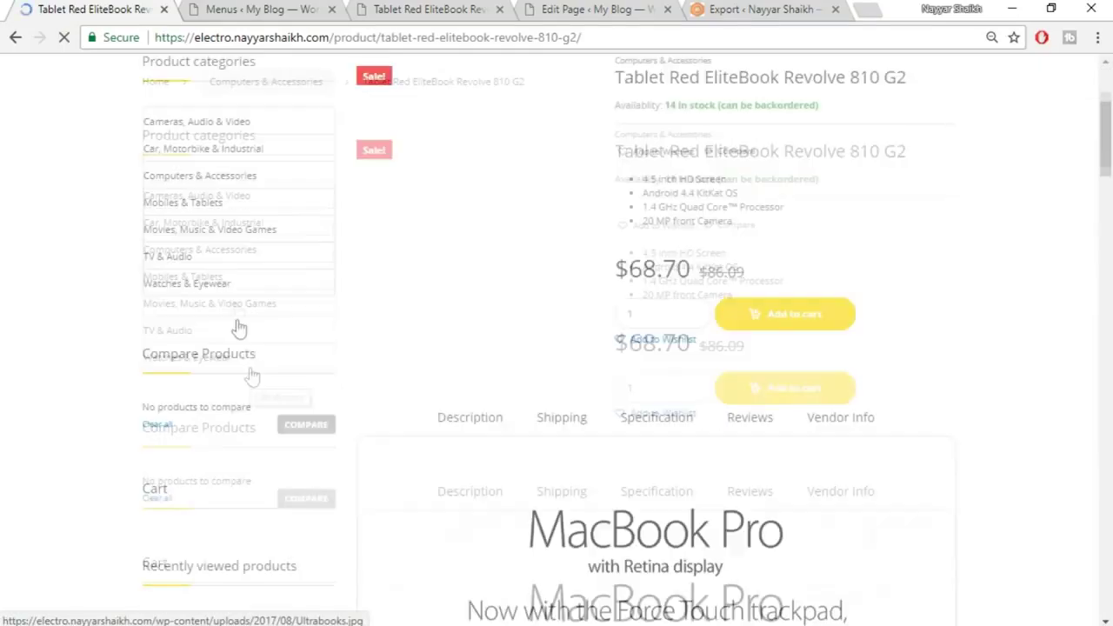
pyautogui.scroll(5, 241, 435)
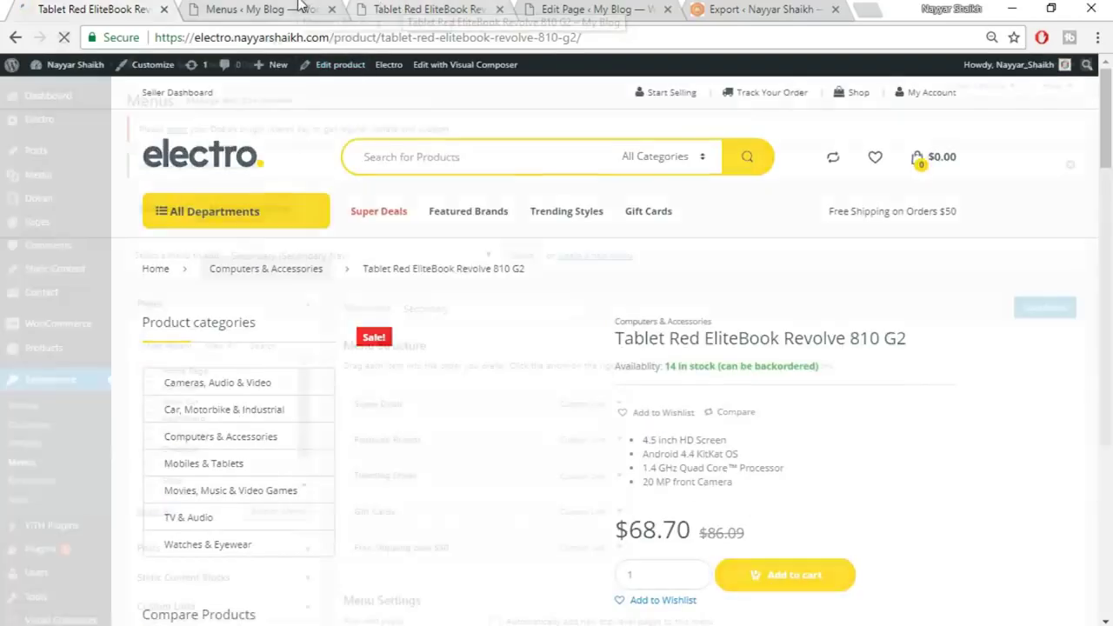
# Go to Appearance > Widgets in the admin, keeping the demo product page beside it.
pyautogui.click(300, 9)
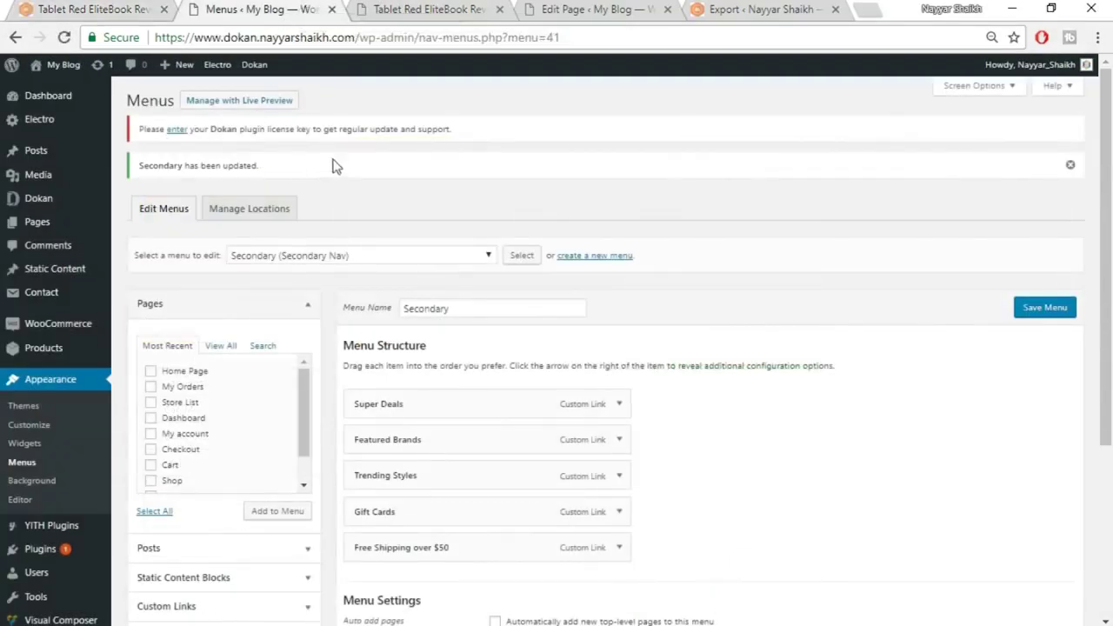
pyautogui.click(38, 448)
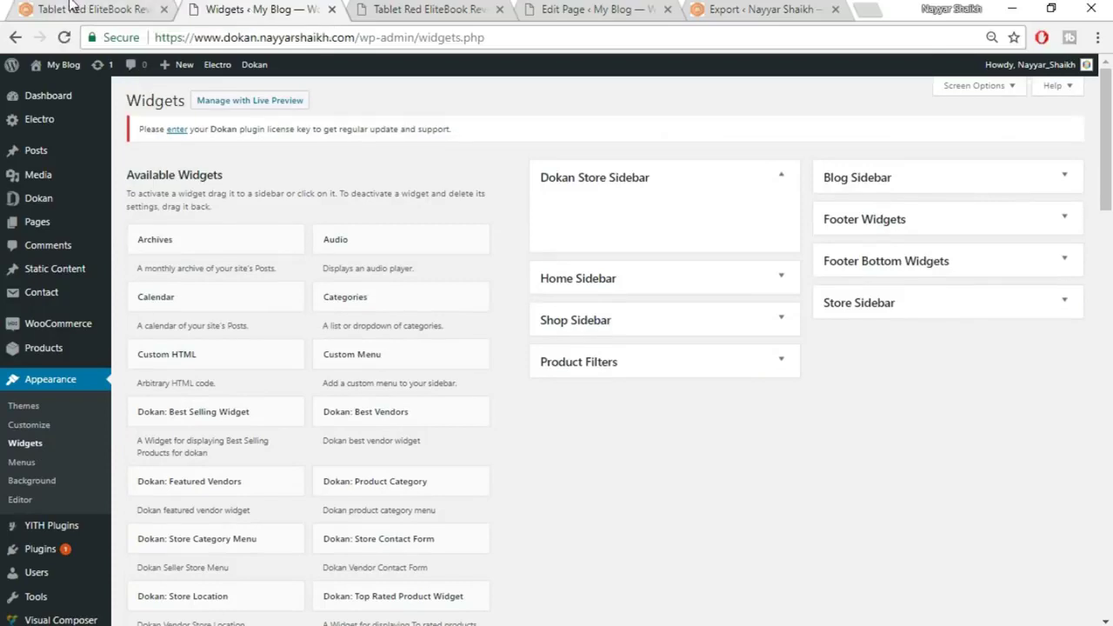
pyautogui.click(73, 7)
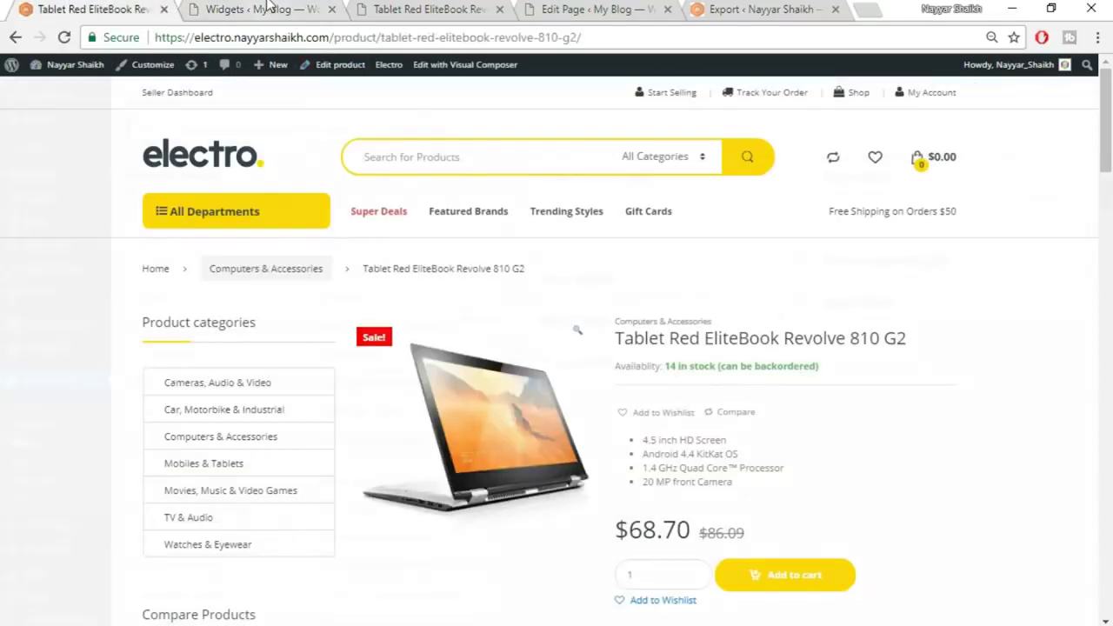
# Add a WooCommerce product categories widget to Shop Sidebar and compare with the demo sidebar.
pyautogui.click(268, 9)
pyautogui.click(762, 180)
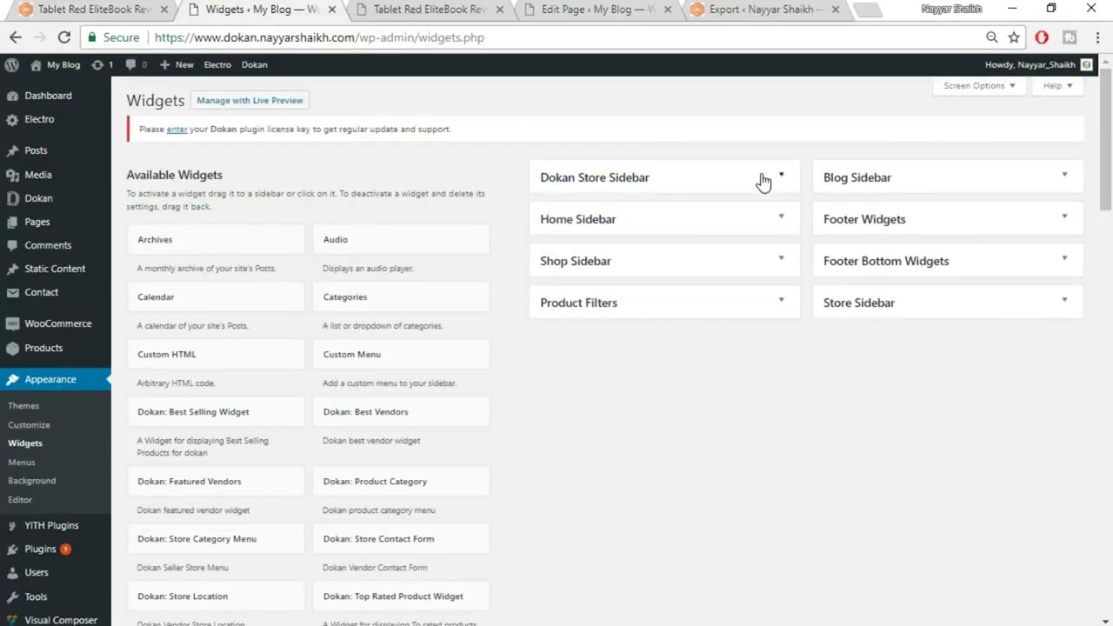
pyautogui.click(680, 266)
pyautogui.scroll(-2, 449, 390)
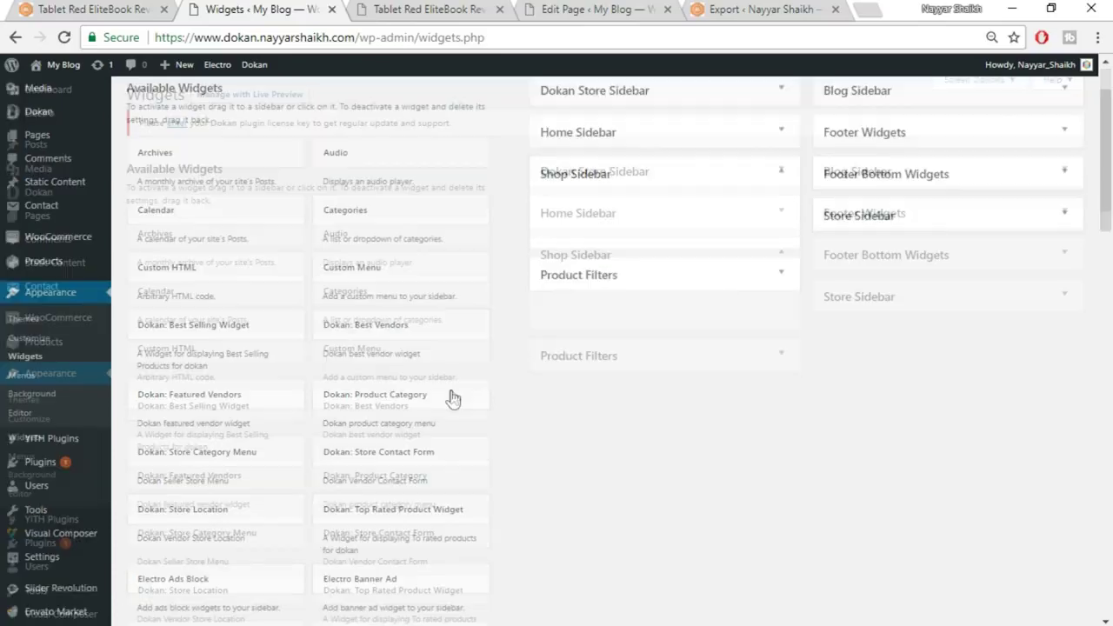
pyautogui.scroll(-5, 450, 398)
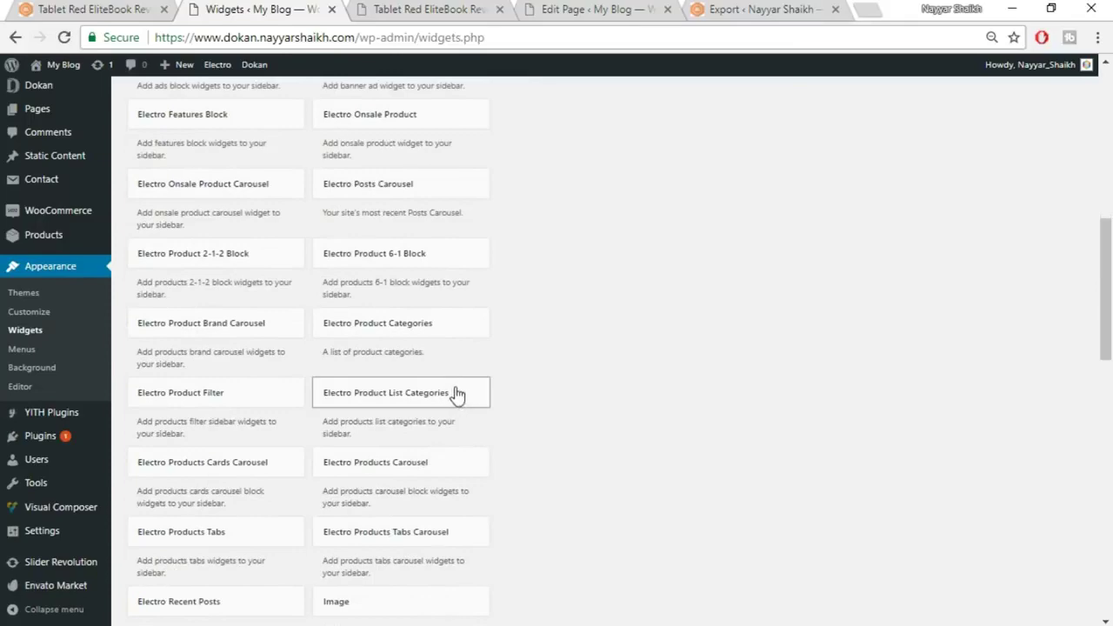
pyautogui.scroll(-5, 509, 398)
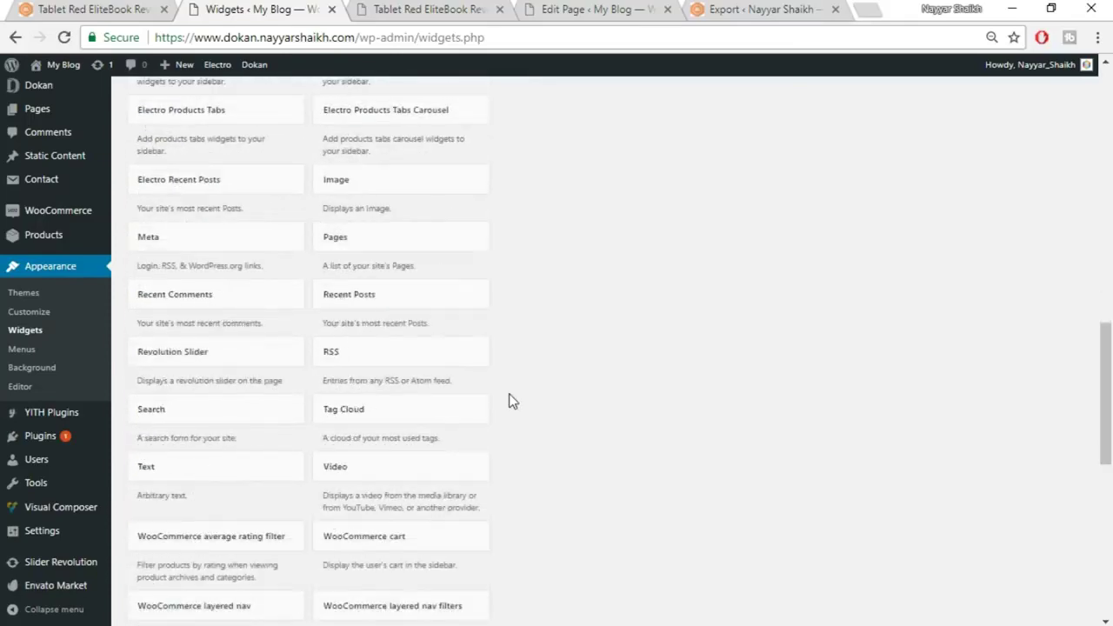
pyautogui.scroll(-5, 511, 401)
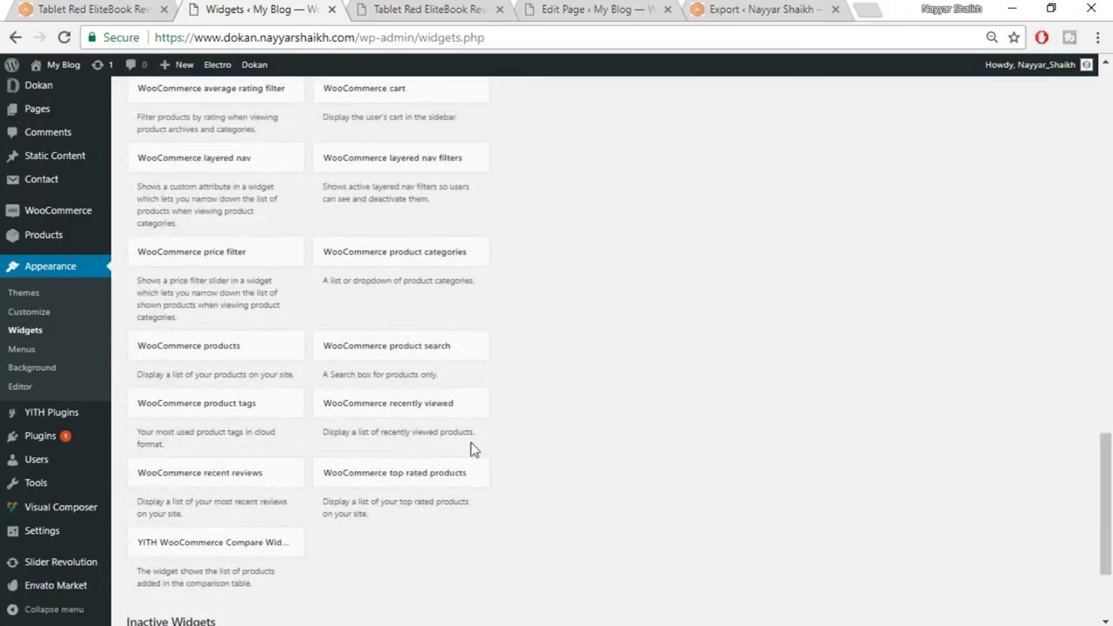
pyautogui.click(477, 266)
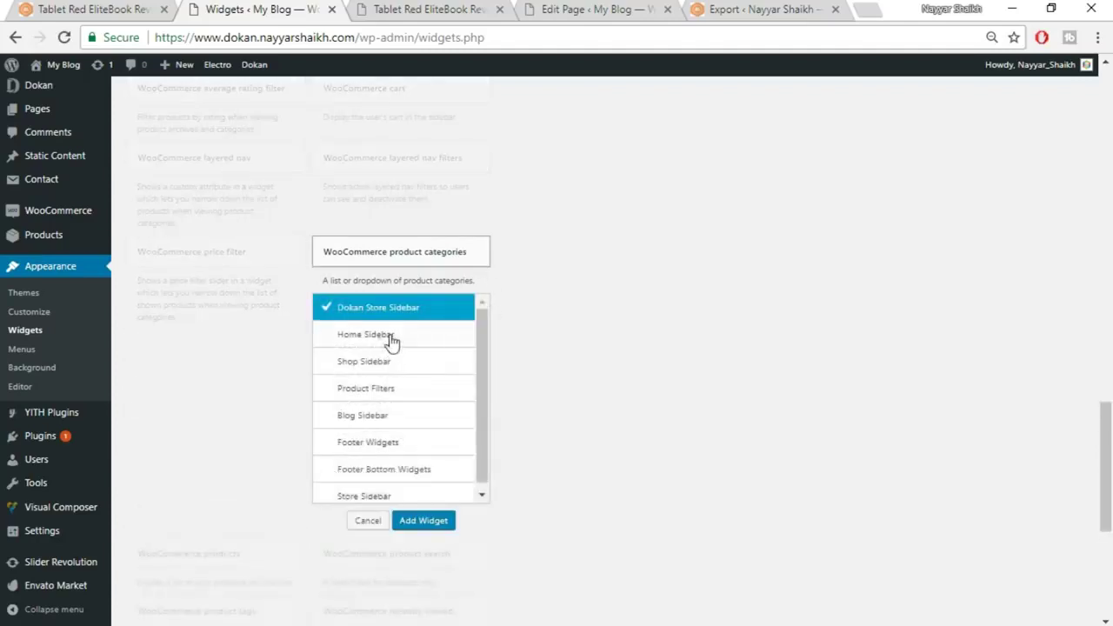
pyautogui.click(386, 370)
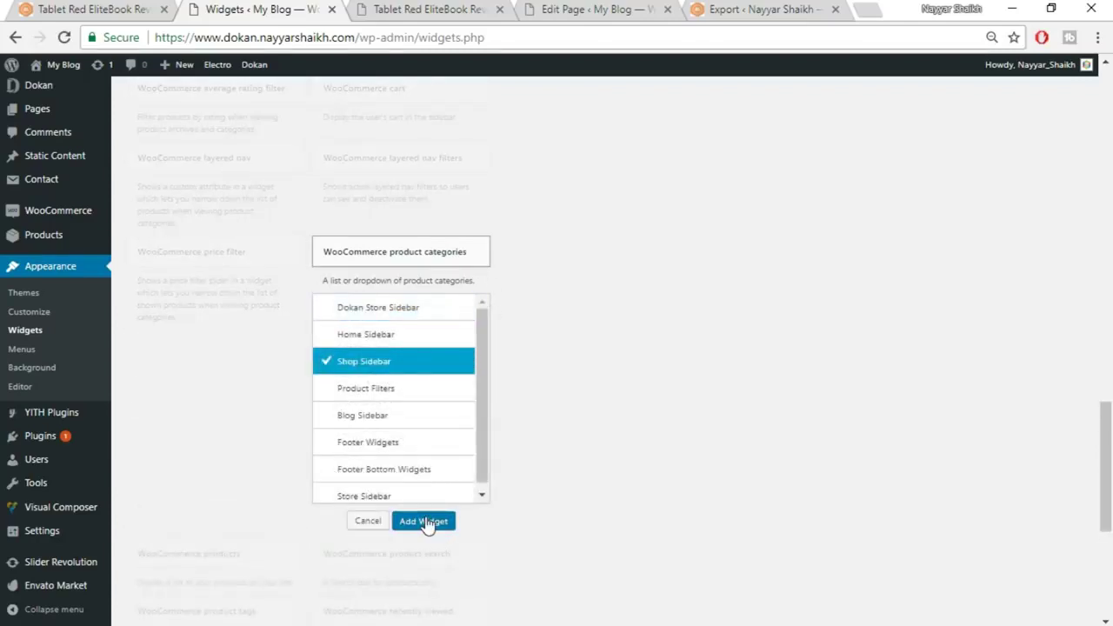
pyautogui.click(426, 522)
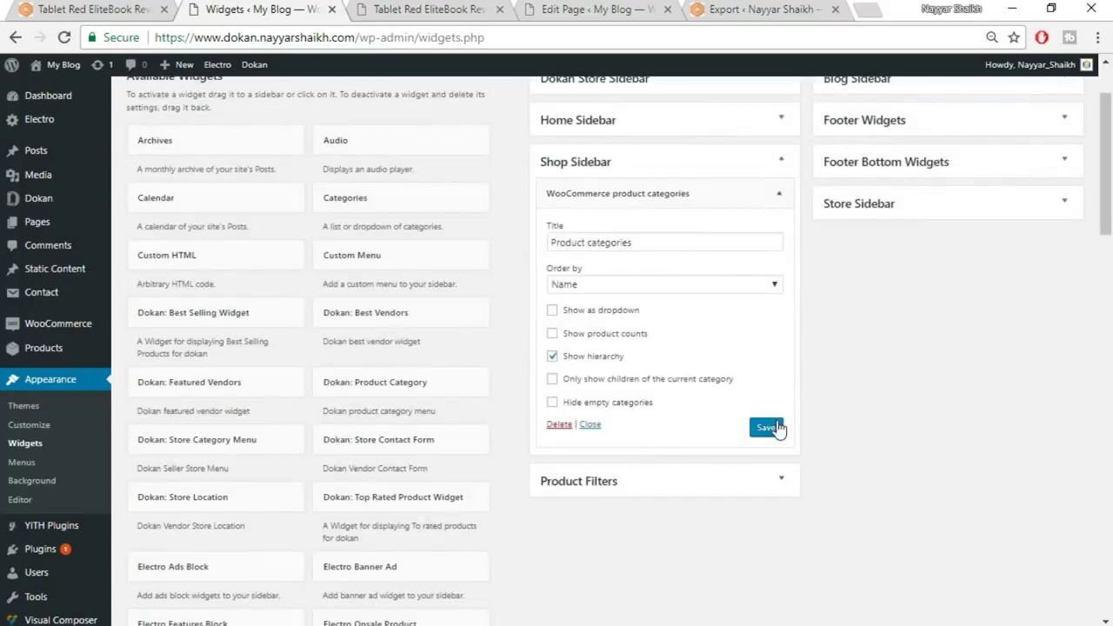
pyautogui.click(778, 195)
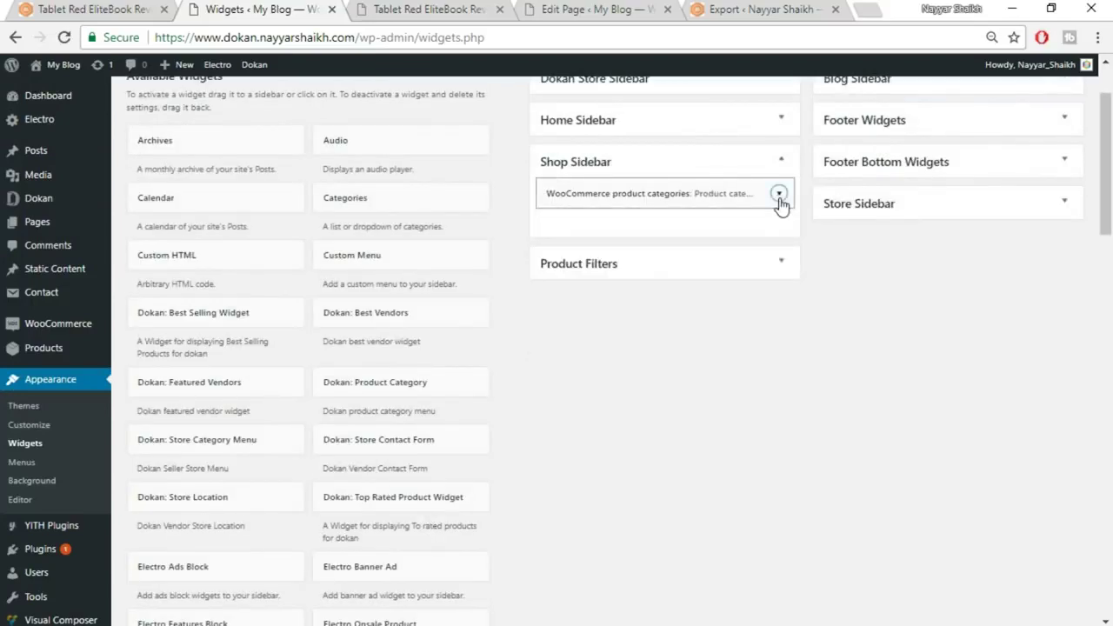
pyautogui.click(70, 8)
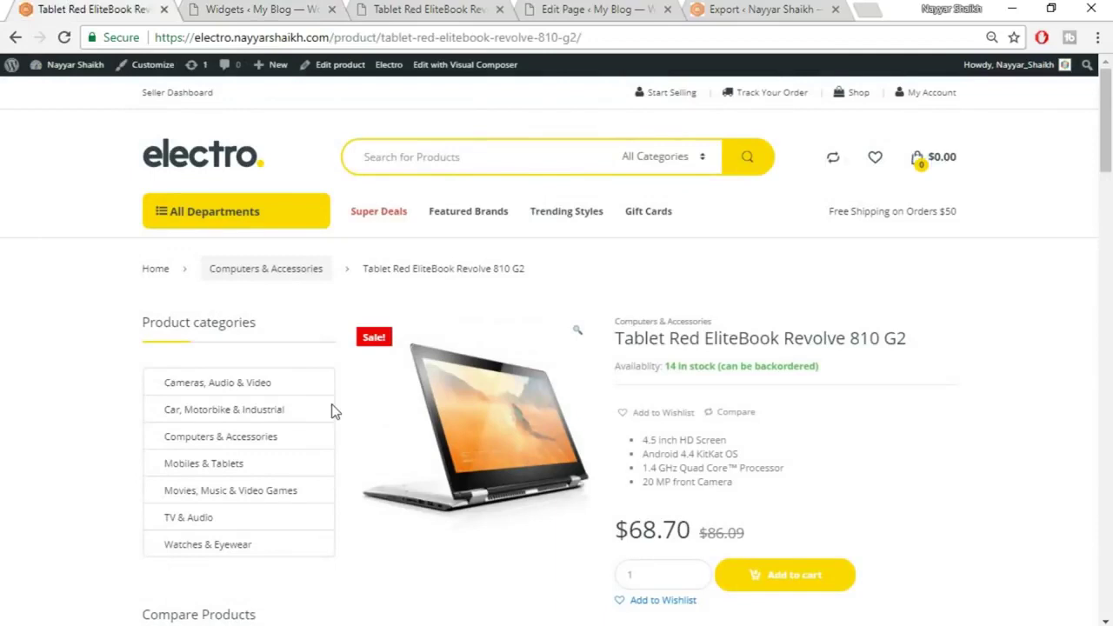
pyautogui.scroll(-2, 335, 411)
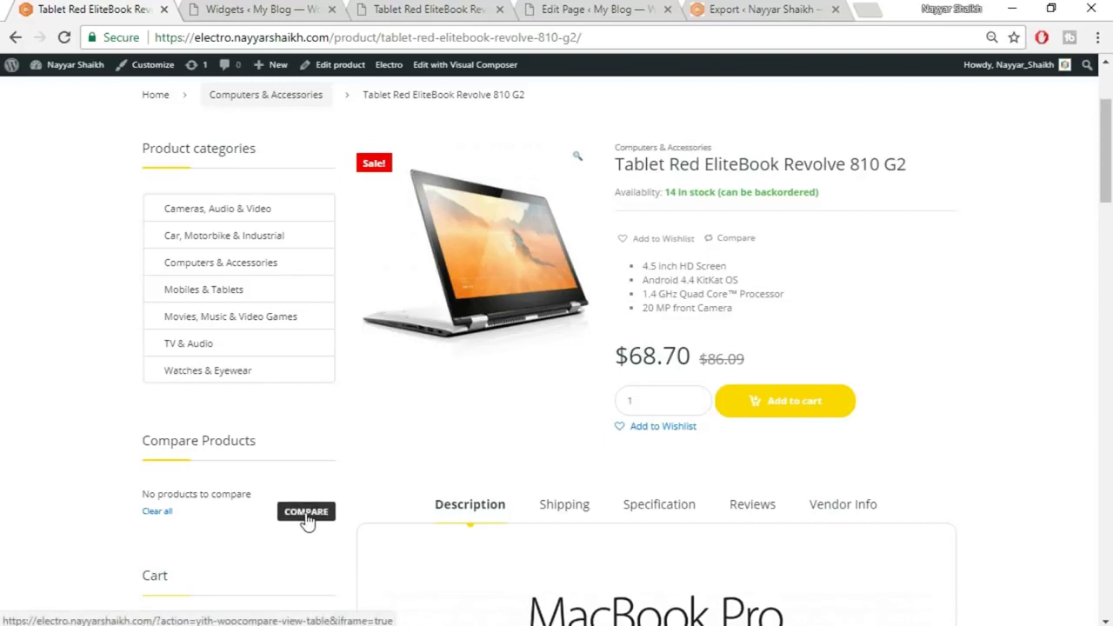
# Add a YITH WooCommerce Compare widget titled 'Compare Products' to the Shop Sidebar.
pyautogui.click(280, 12)
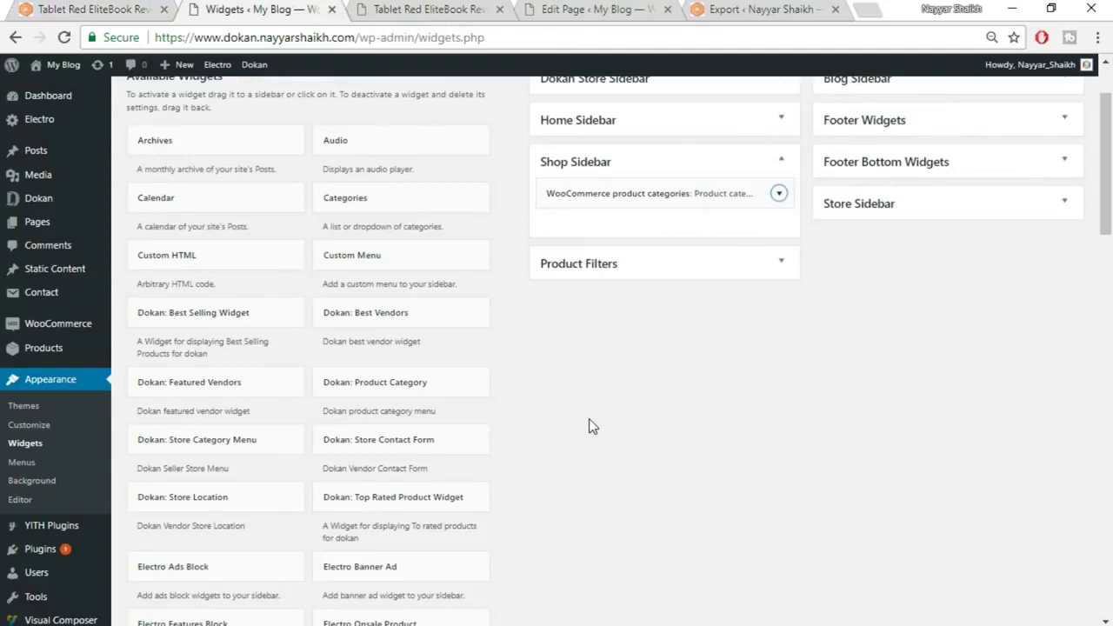
pyautogui.scroll(-10, 589, 426)
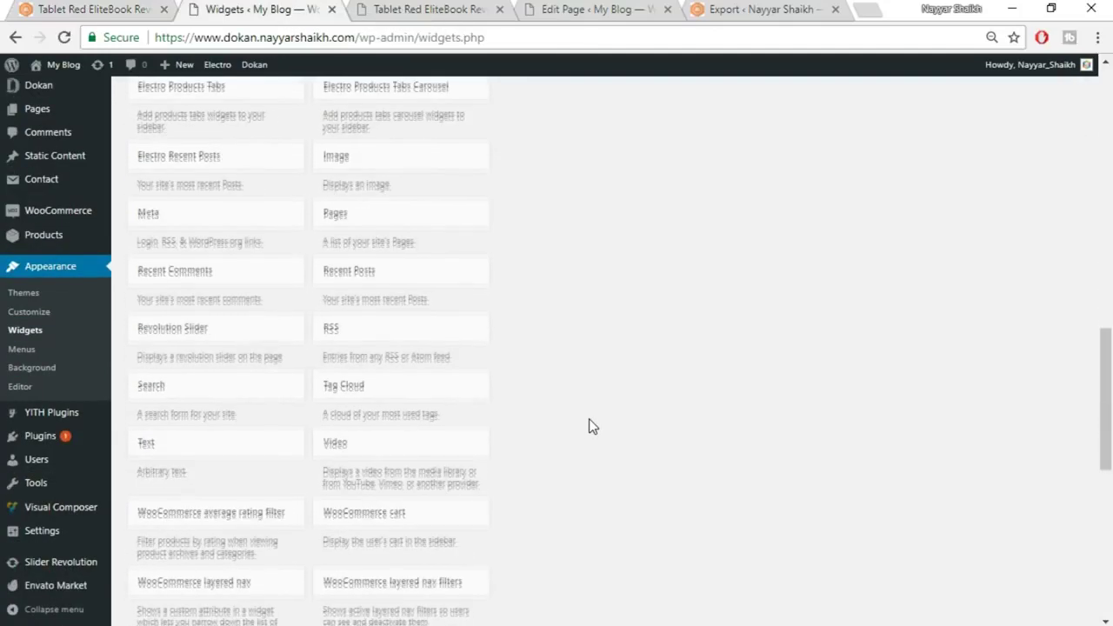
pyautogui.scroll(-4, 589, 426)
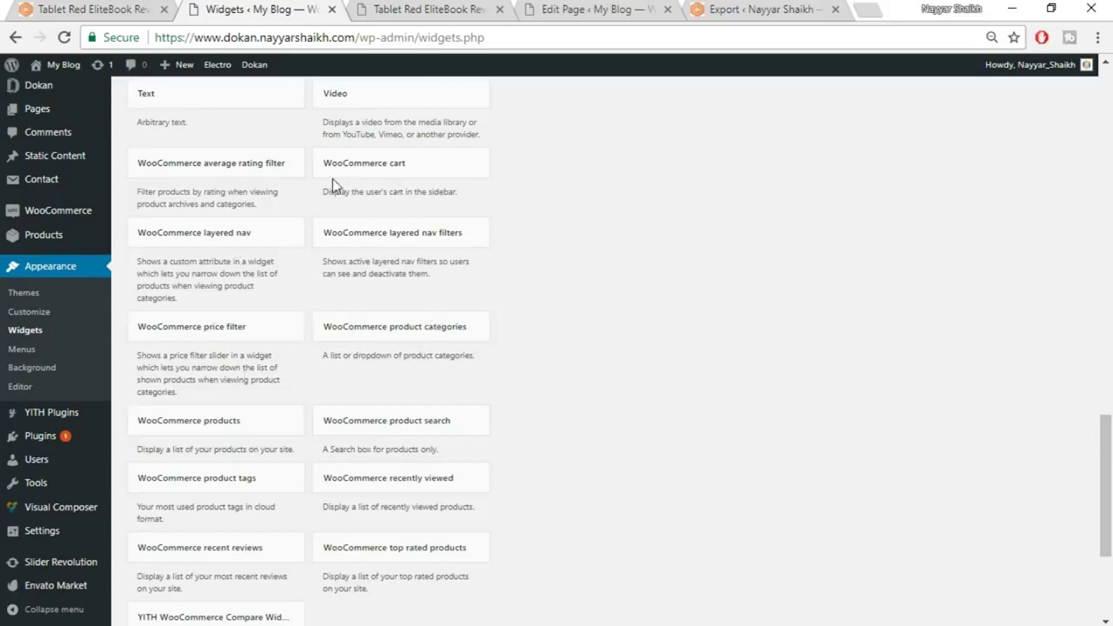
pyautogui.scroll(2, 514, 360)
pyautogui.scroll(-3, 514, 370)
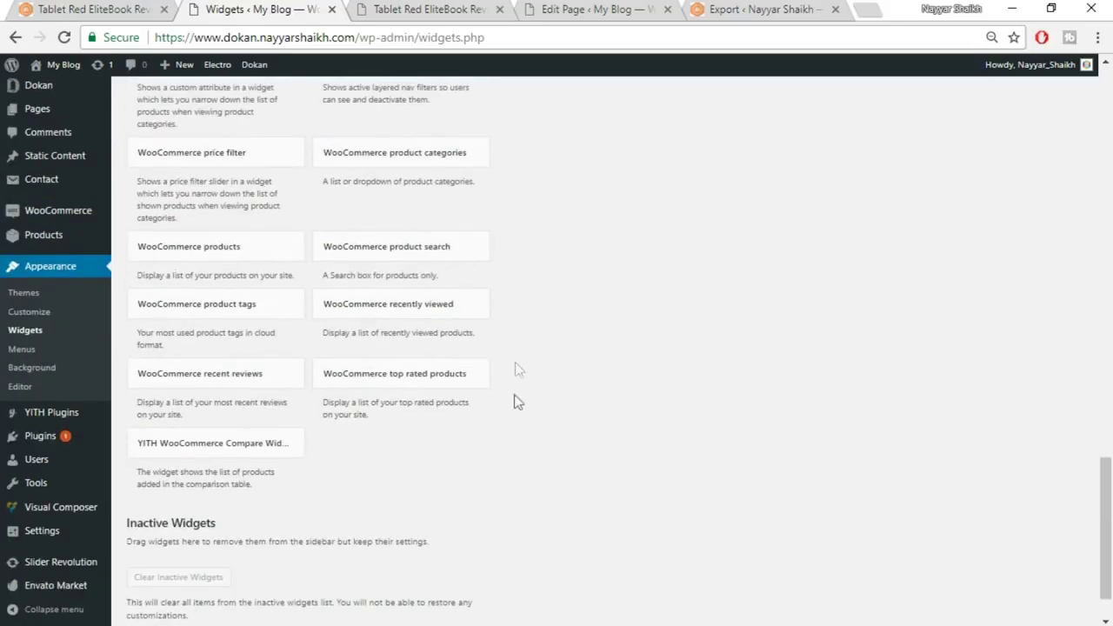
pyautogui.click(266, 454)
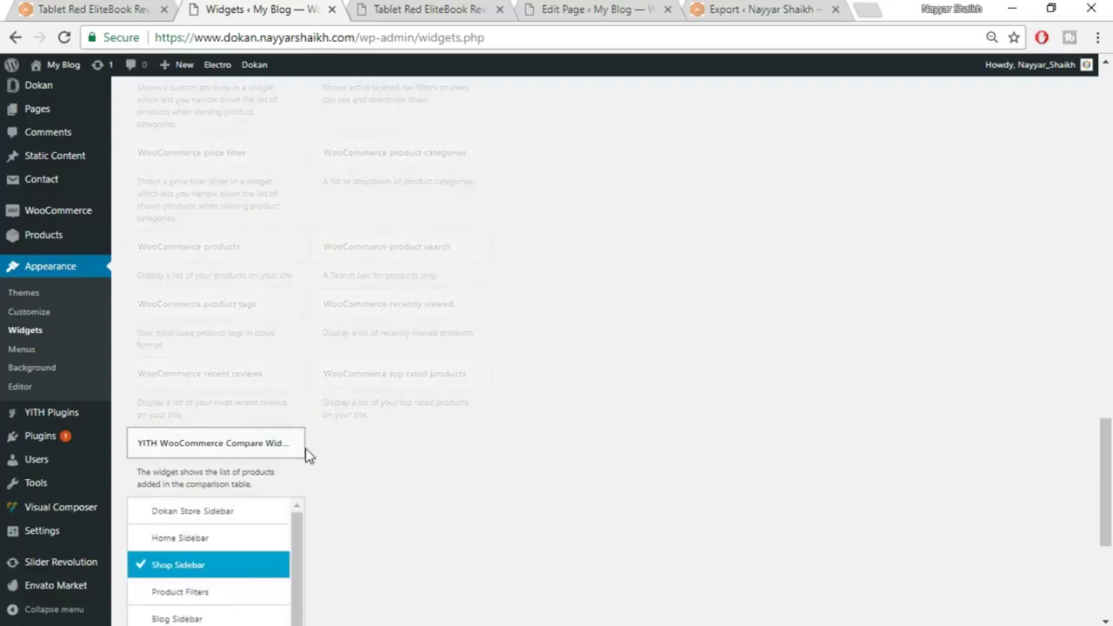
pyautogui.click(248, 553)
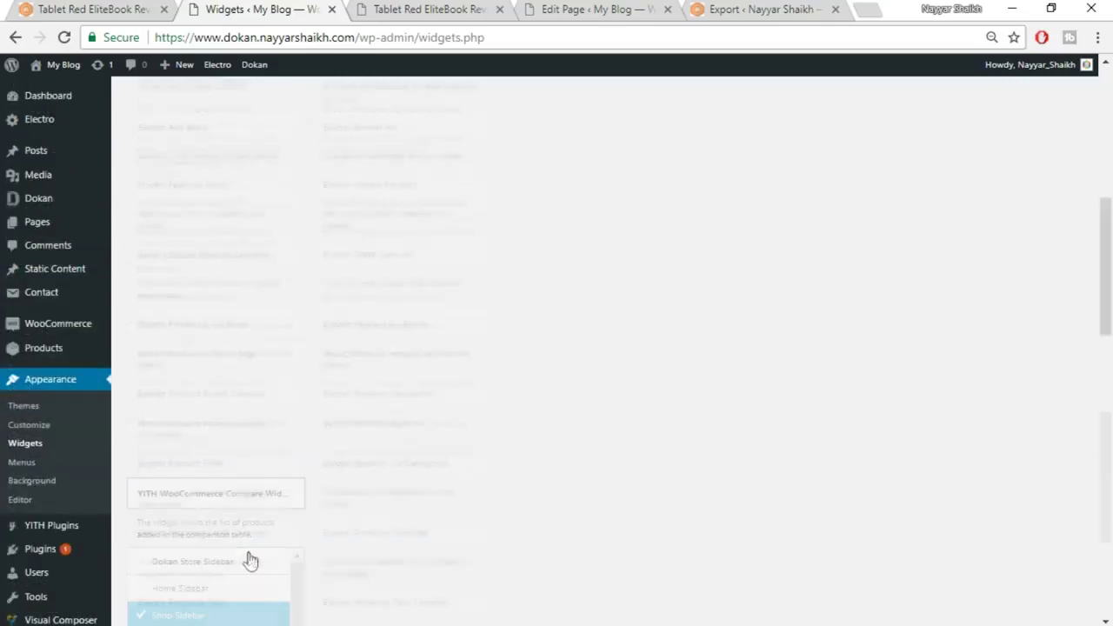
pyautogui.click(668, 280)
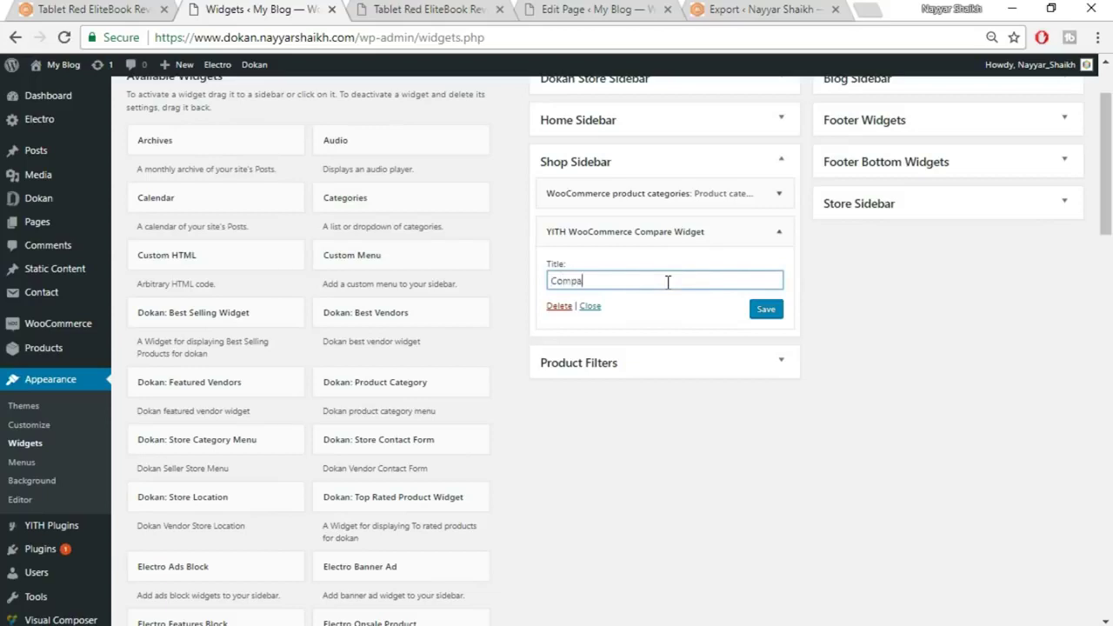
pyautogui.click(758, 308)
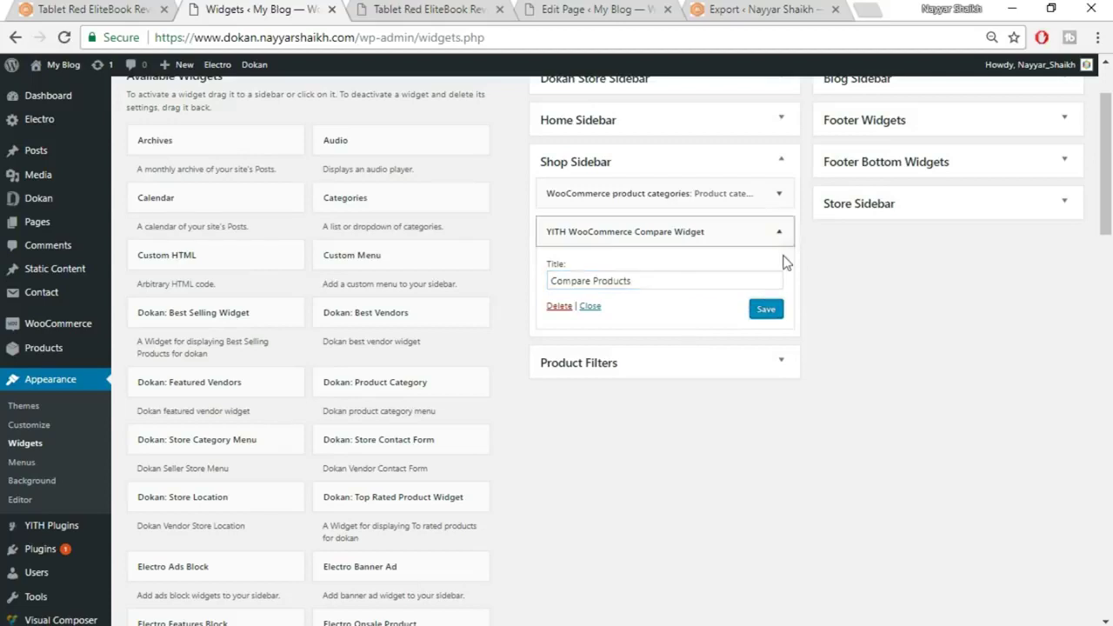
pyautogui.click(763, 308)
pyautogui.click(782, 231)
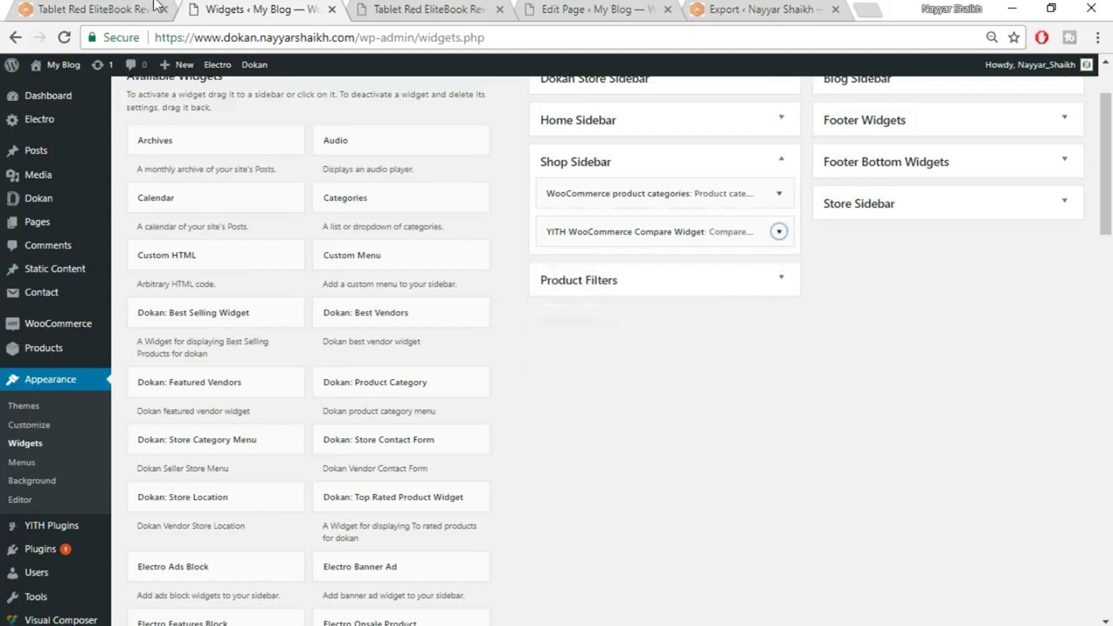
pyautogui.hotkey('ctrl', '1')
pyautogui.scroll(-3, 360, 280)
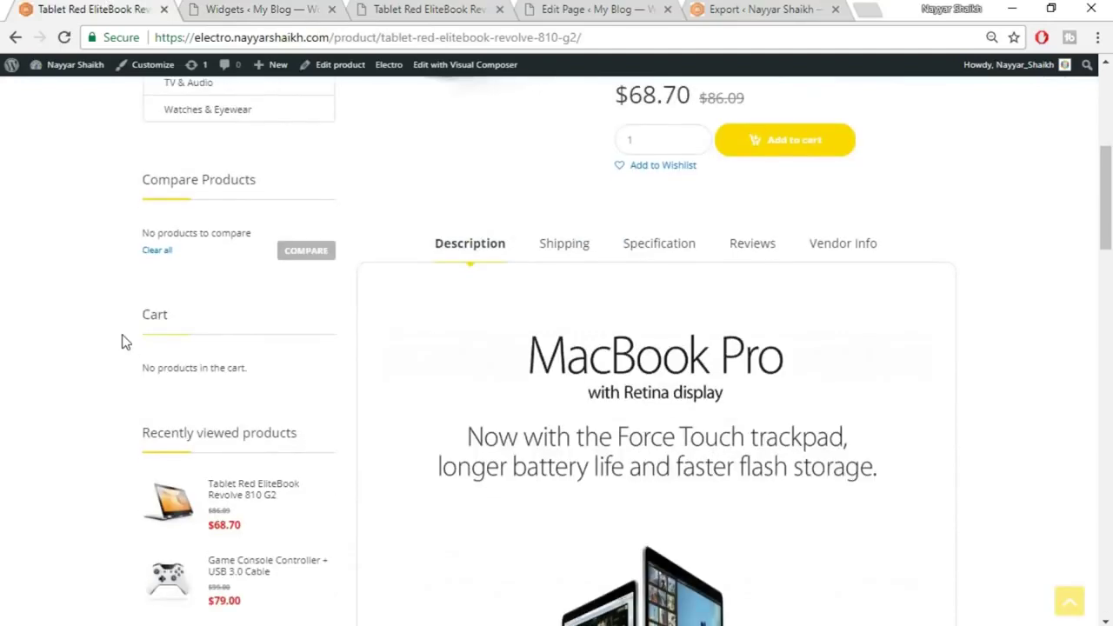
# Add a WooCommerce cart widget titled Cart to the Shop Sidebar and save it.
pyautogui.click(218, 9)
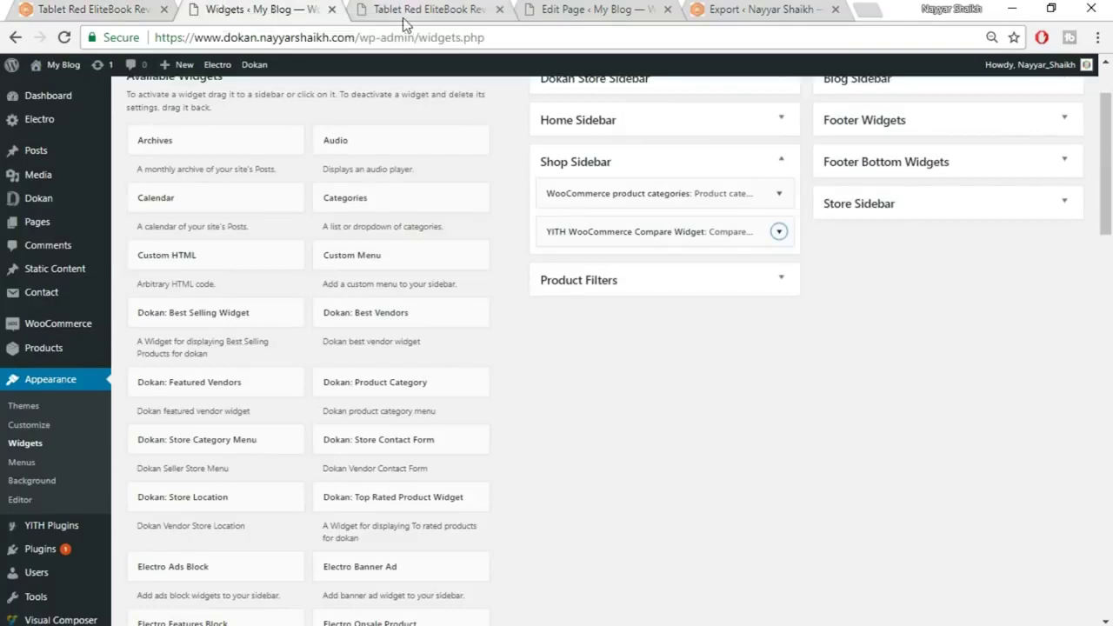
pyautogui.scroll(1, 447, 290)
pyautogui.scroll(-2, 459, 304)
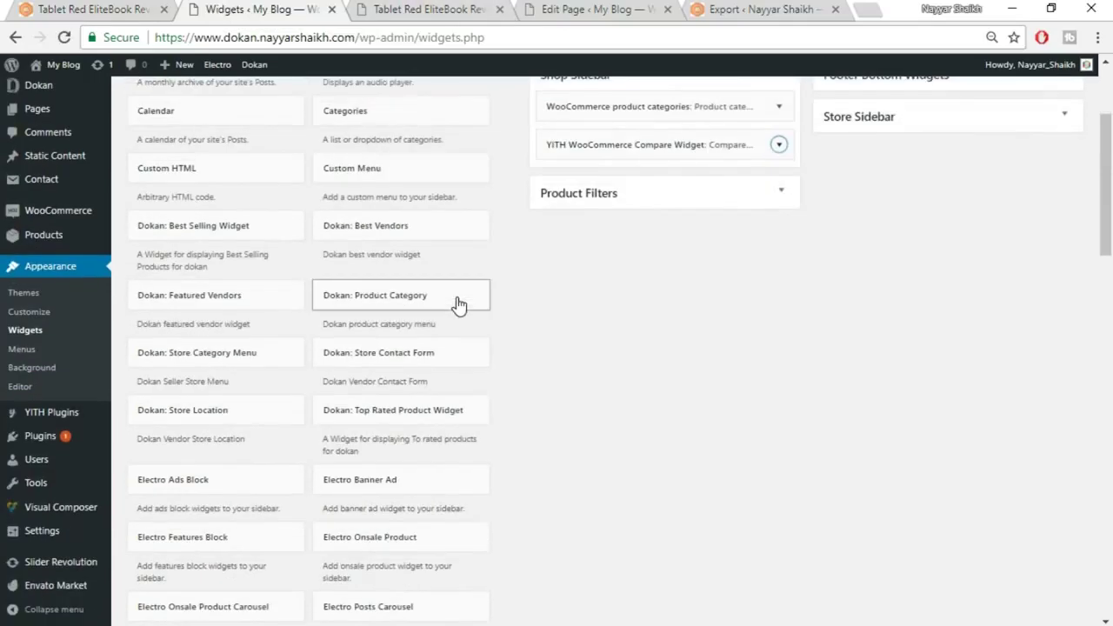
pyautogui.scroll(1, 586, 398)
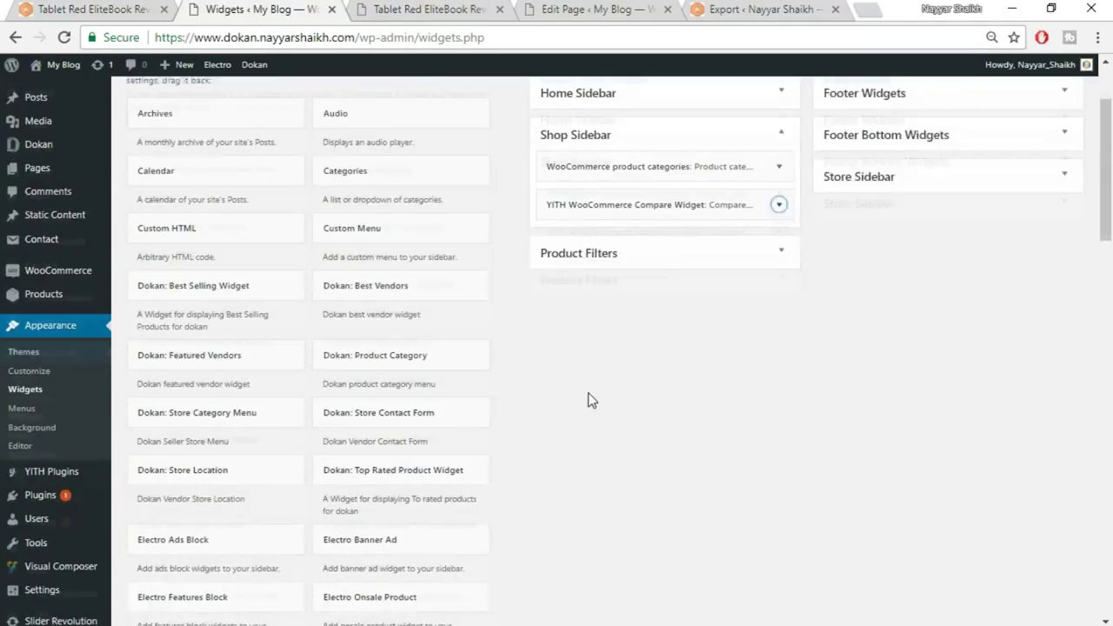
pyautogui.scroll(-15, 545, 423)
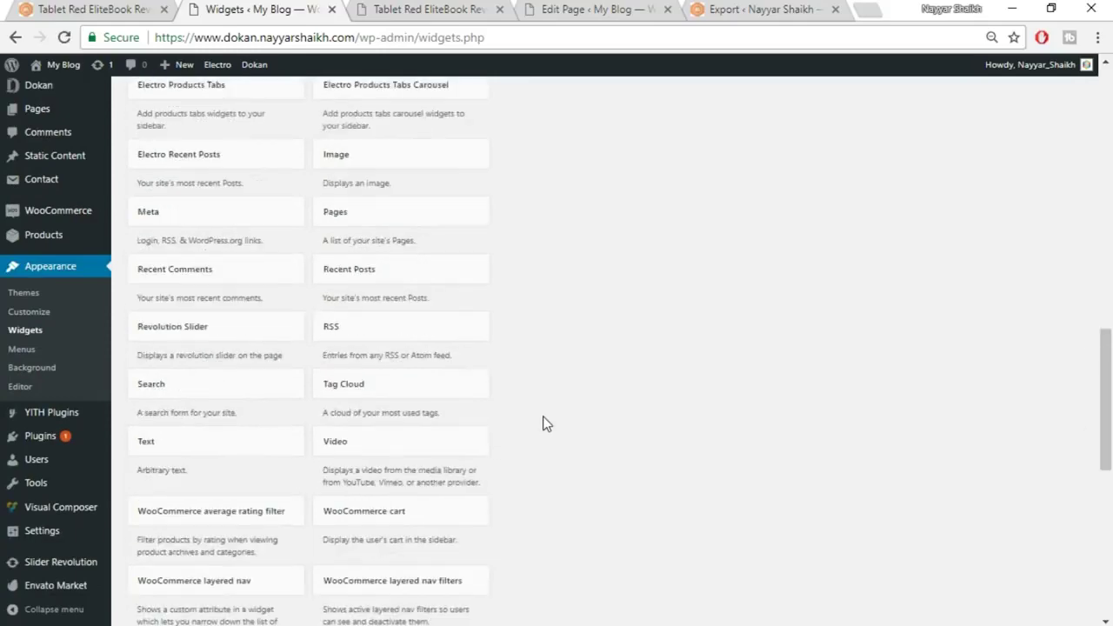
pyautogui.scroll(-4, 543, 423)
pyautogui.scroll(4, 522, 390)
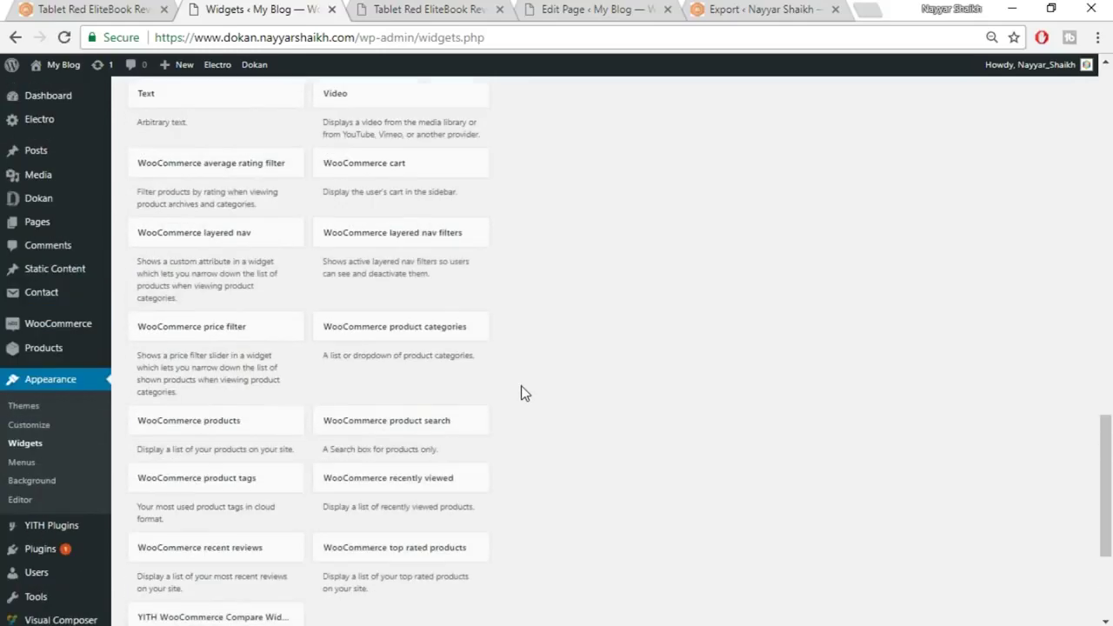
pyautogui.click(397, 344)
pyautogui.scroll(-1, 519, 361)
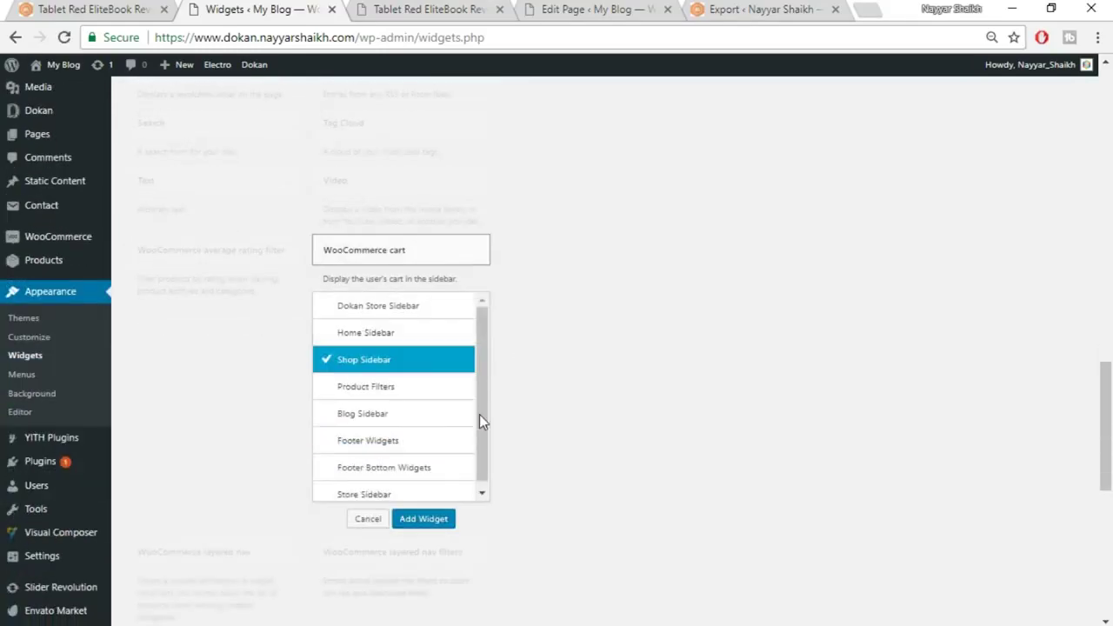
pyautogui.click(424, 519)
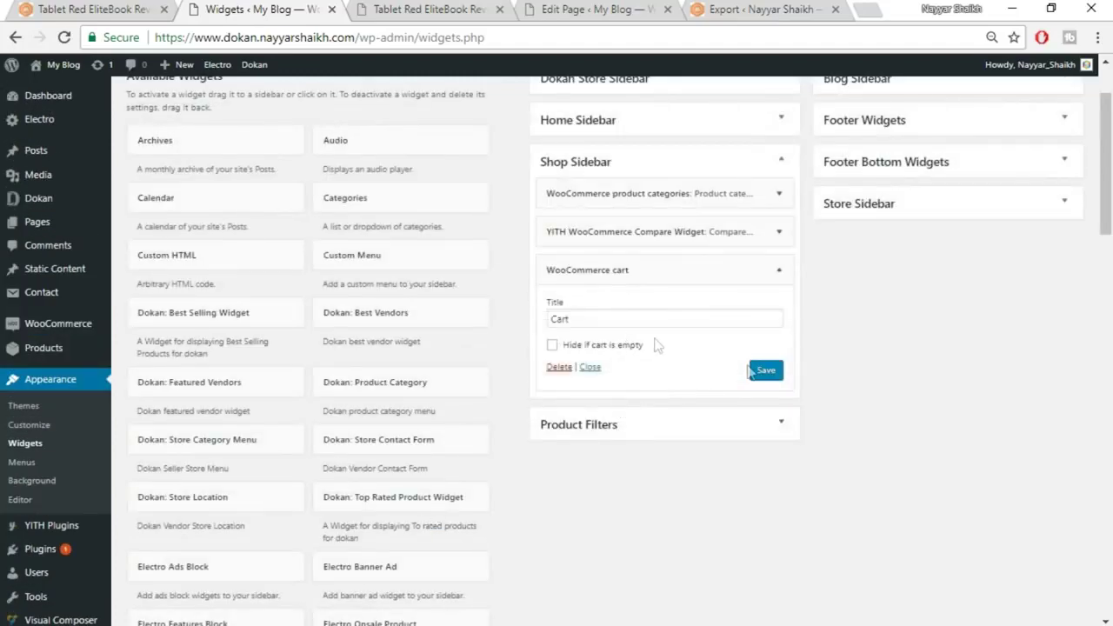
pyautogui.click(762, 372)
pyautogui.click(780, 273)
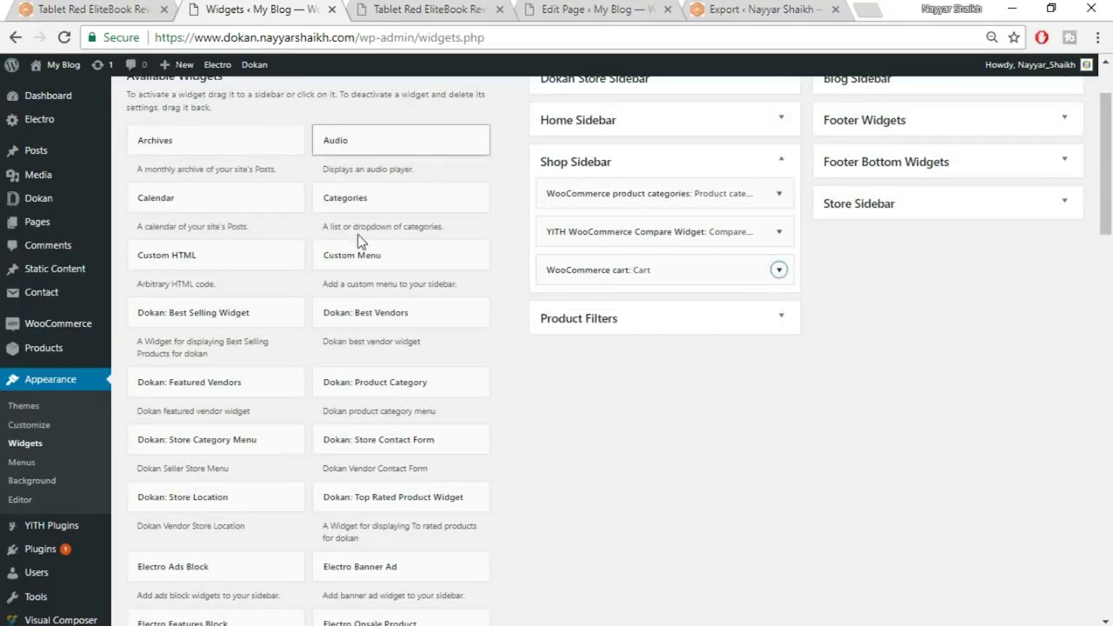
# Add a WooCommerce recently viewed products widget showing 5 products to the Shop Sidebar.
pyautogui.scroll(-5, 475, 374)
pyautogui.scroll(-7, 499, 407)
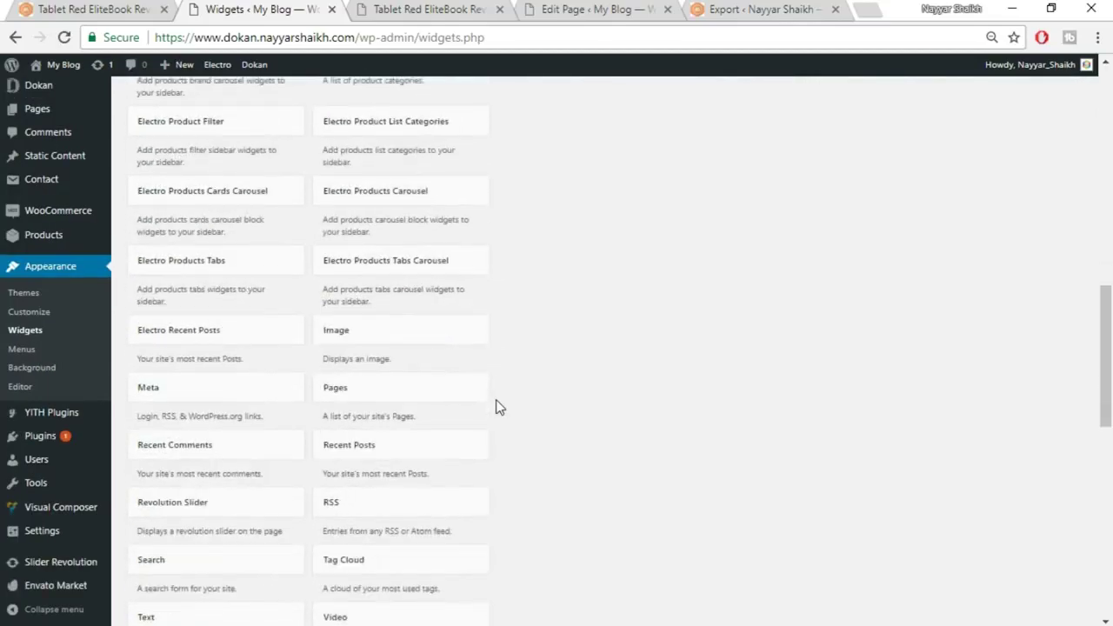
pyautogui.scroll(-6, 499, 407)
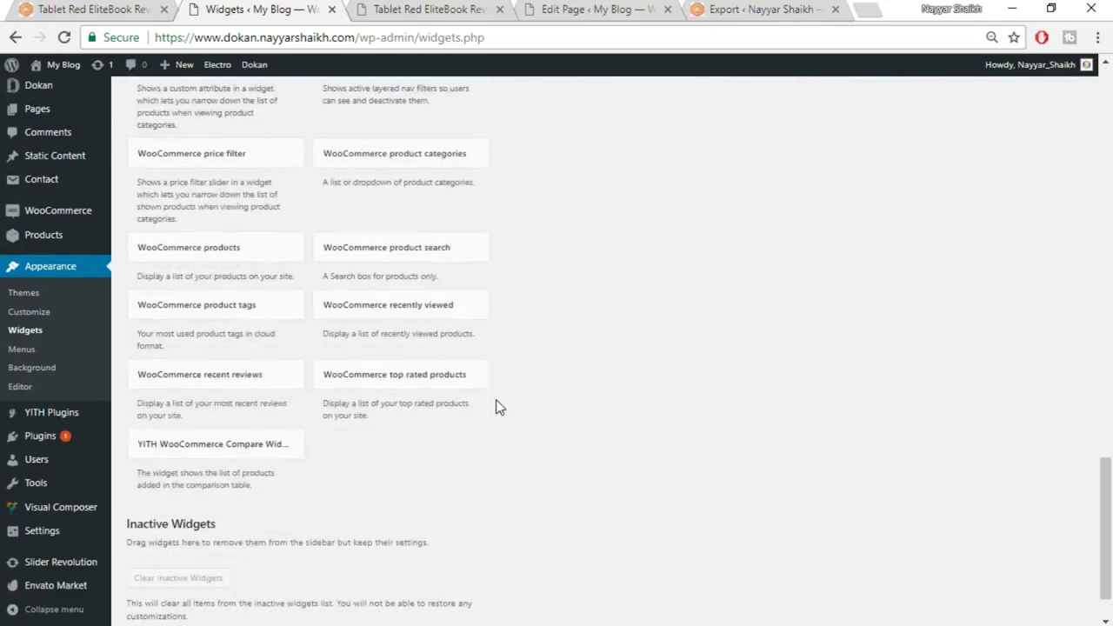
pyautogui.scroll(2, 532, 401)
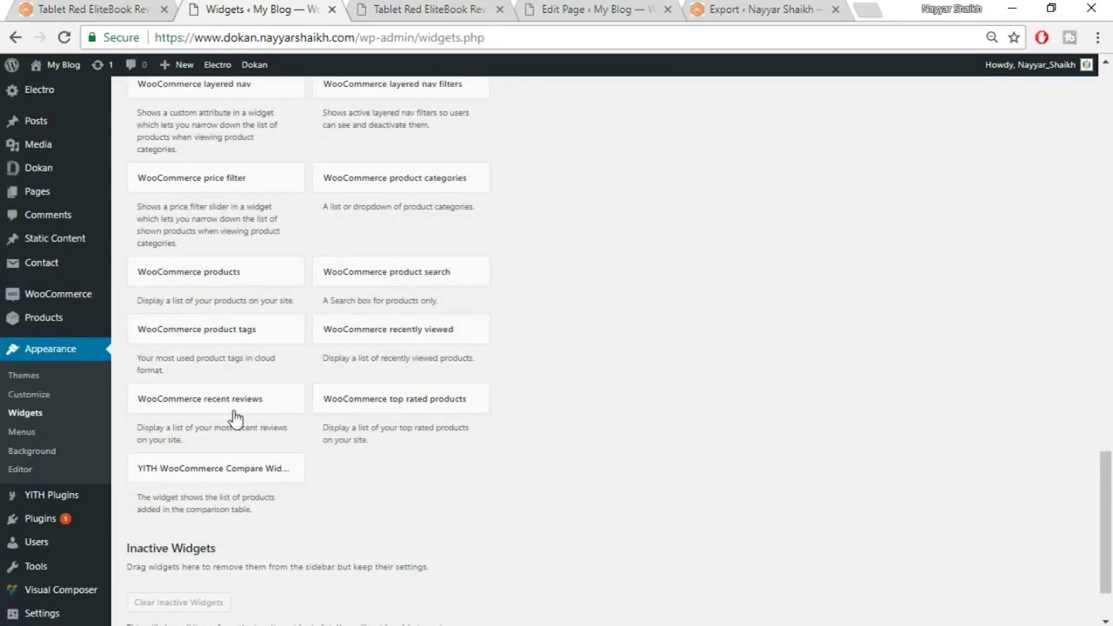
pyautogui.click(429, 339)
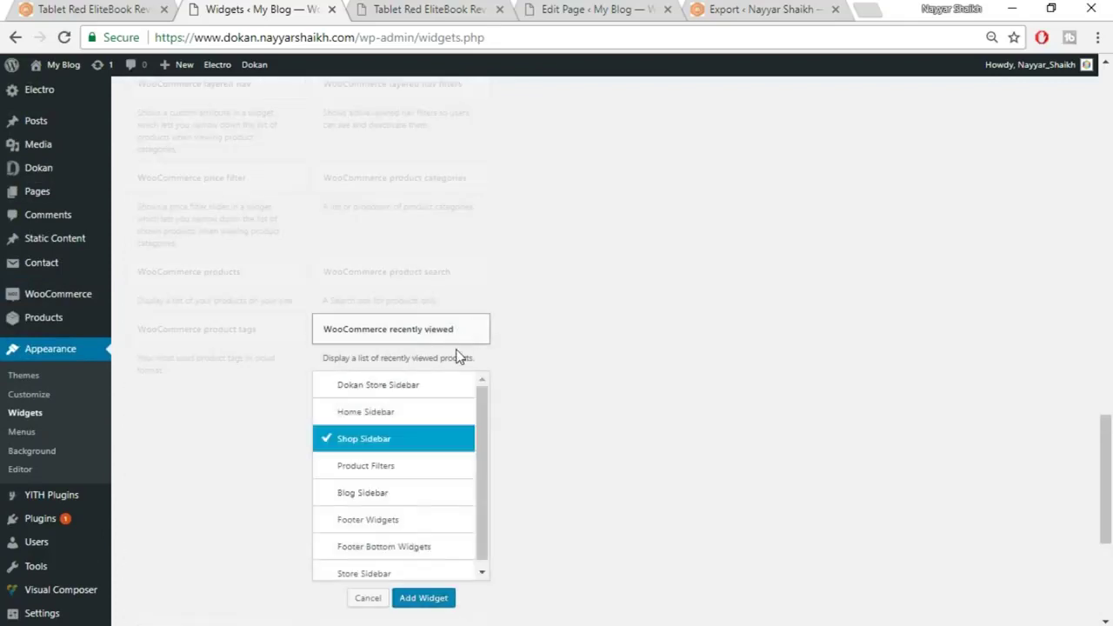
pyautogui.click(423, 599)
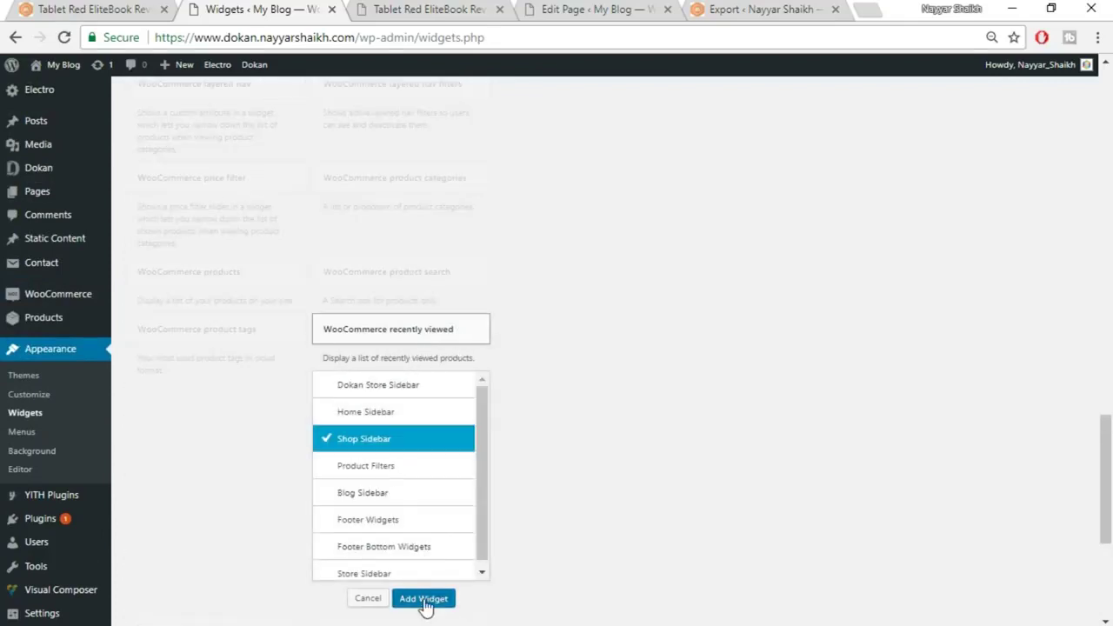
pyautogui.moveTo(612, 397); pyautogui.dragTo(541, 398)
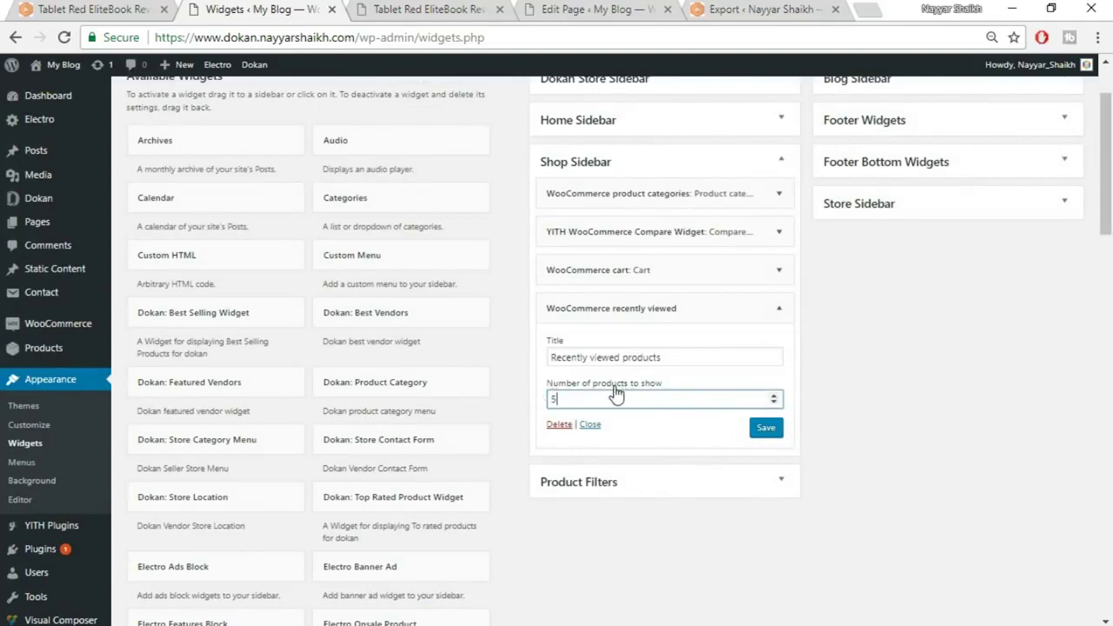
pyautogui.click(768, 428)
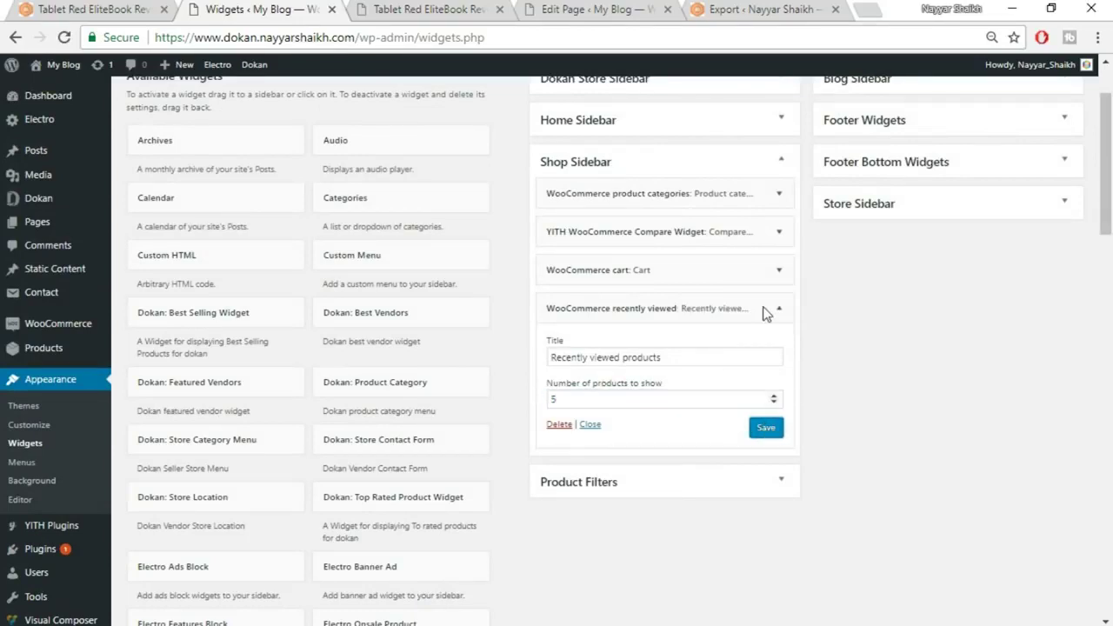
pyautogui.click(405, 6)
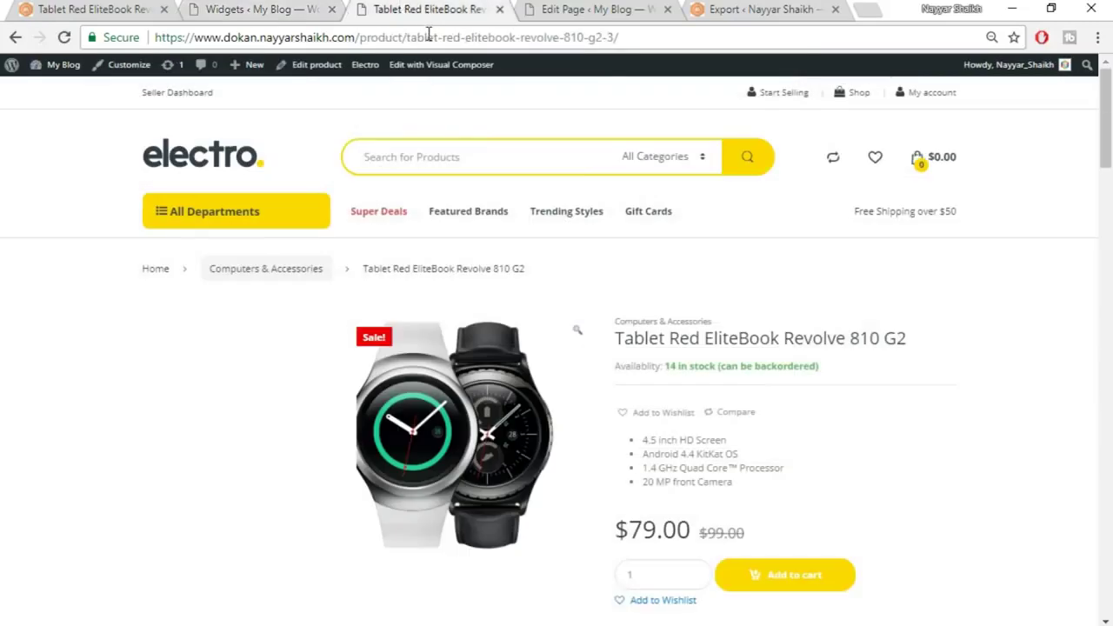
# Reload the product page and check its sidebar for the Compare Products and Cart widgets.
pyautogui.click(428, 37)
pyautogui.press('Return')
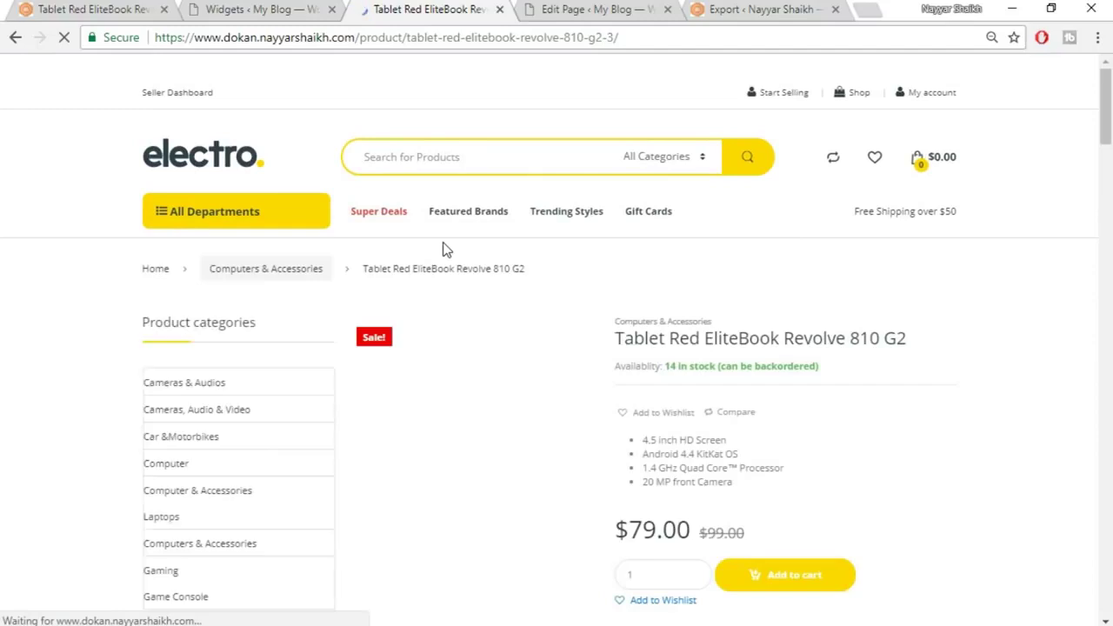
pyautogui.scroll(-3, 261, 348)
pyautogui.scroll(-2, 191, 365)
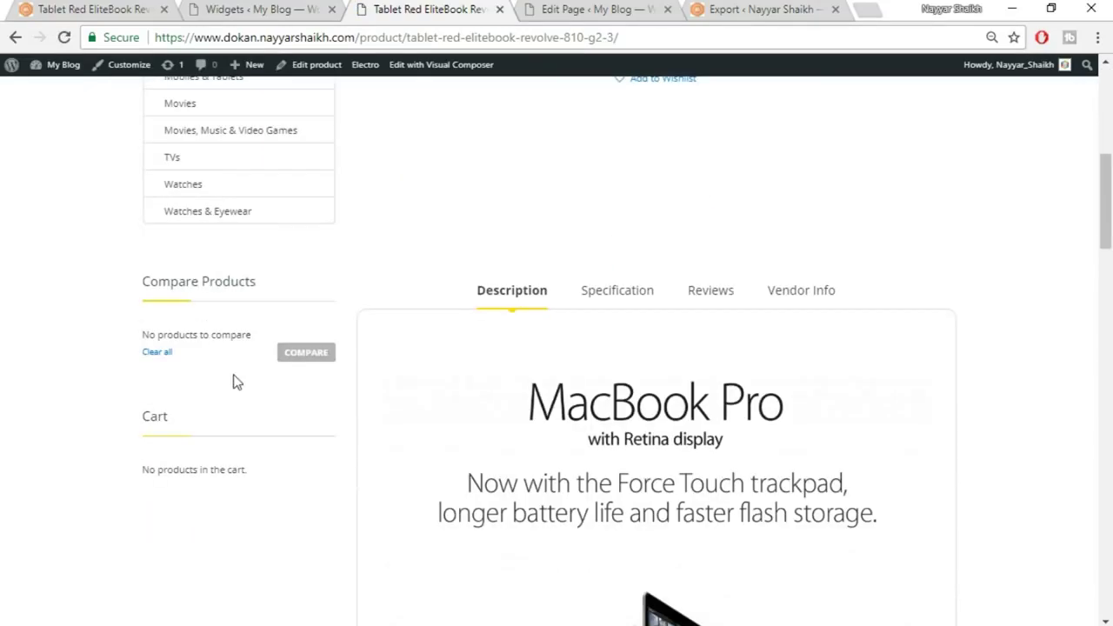
pyautogui.scroll(-2, 236, 380)
pyautogui.scroll(3, 223, 415)
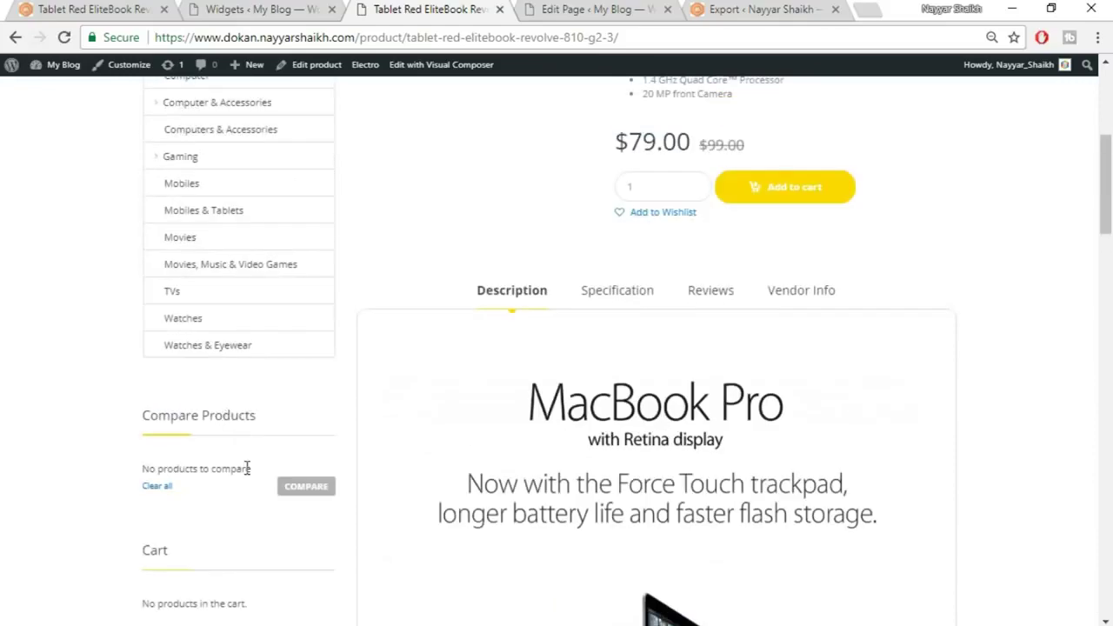
pyautogui.scroll(3, 248, 469)
pyautogui.scroll(-5, 247, 472)
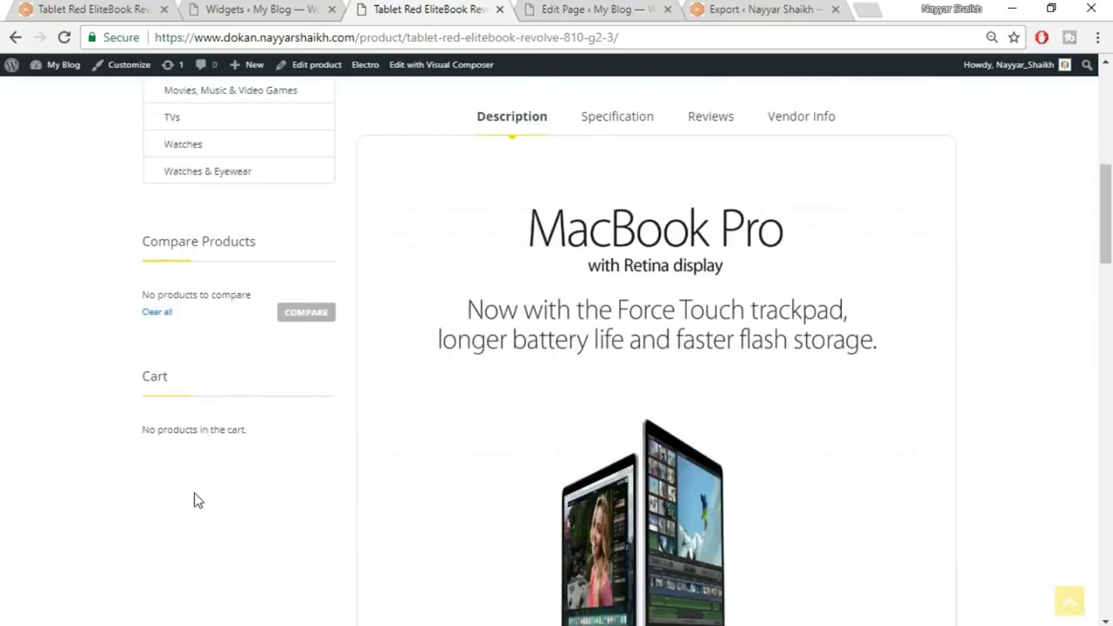
pyautogui.hotkey('ctrl', 'a')
pyautogui.click(270, 434)
pyautogui.scroll(6, 201, 429)
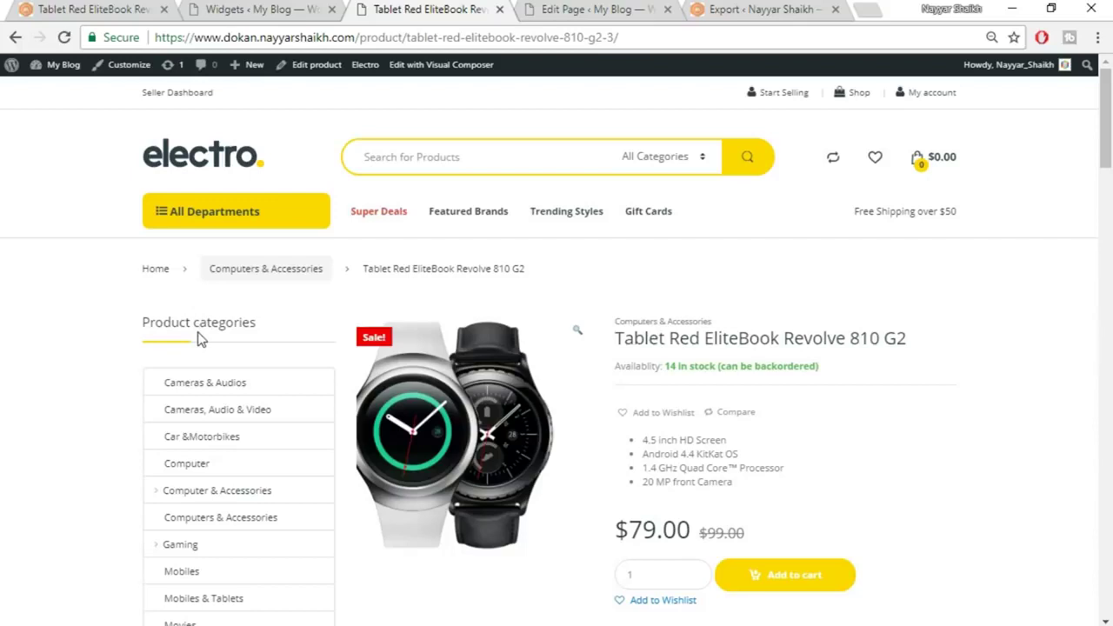
pyautogui.click(30, 7)
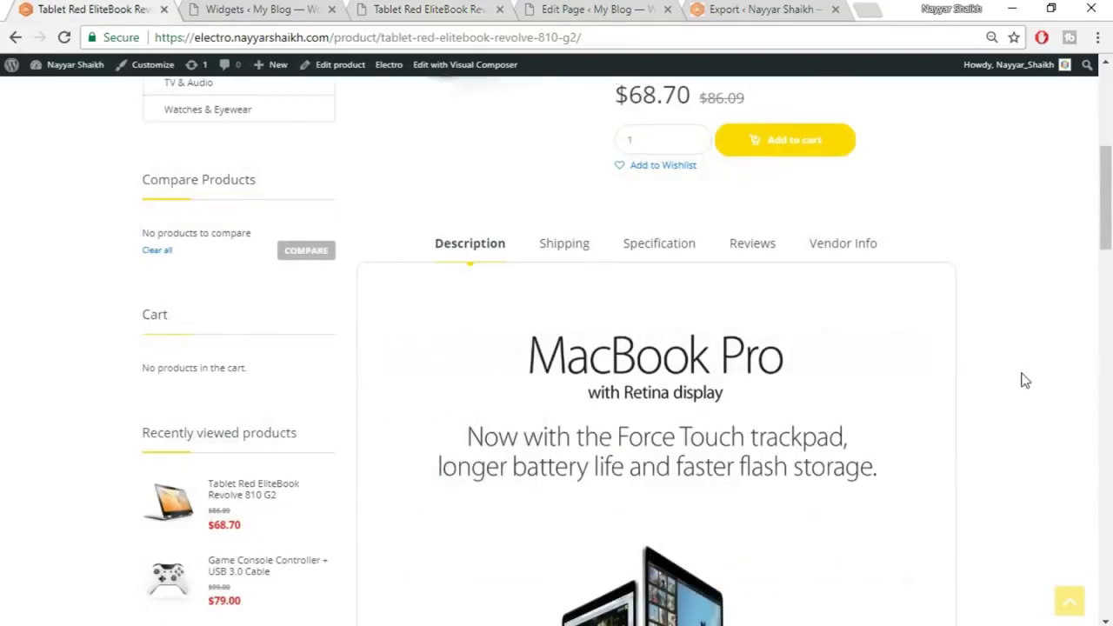
# Look over the Electro demo's FAQ page, then return to the Widgets admin page.
pyautogui.scroll(-20, 1049, 507)
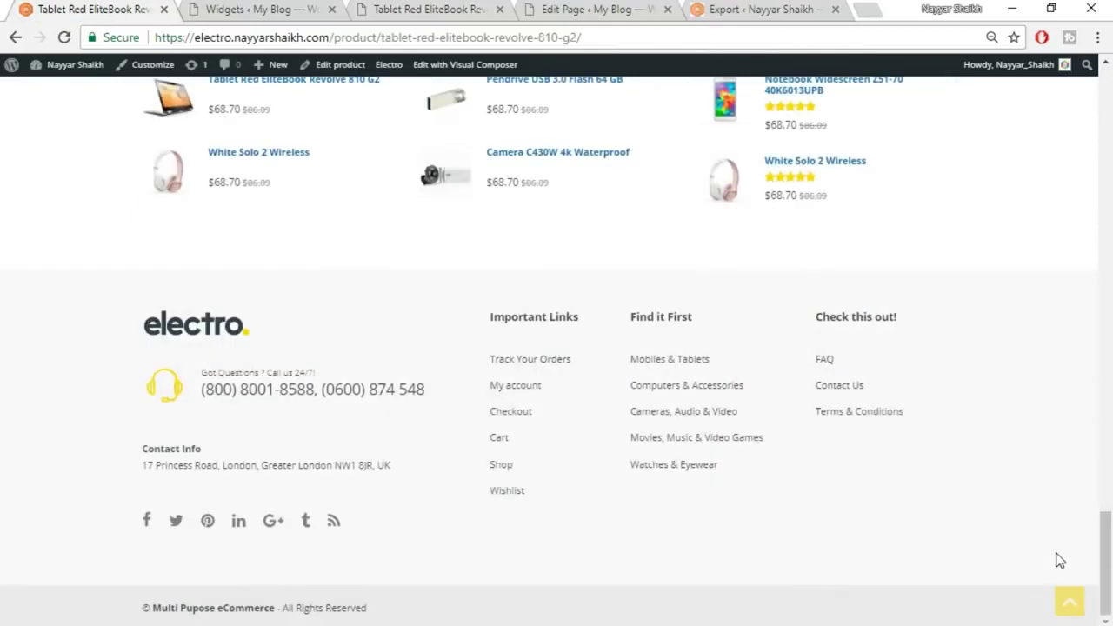
pyautogui.click(825, 360)
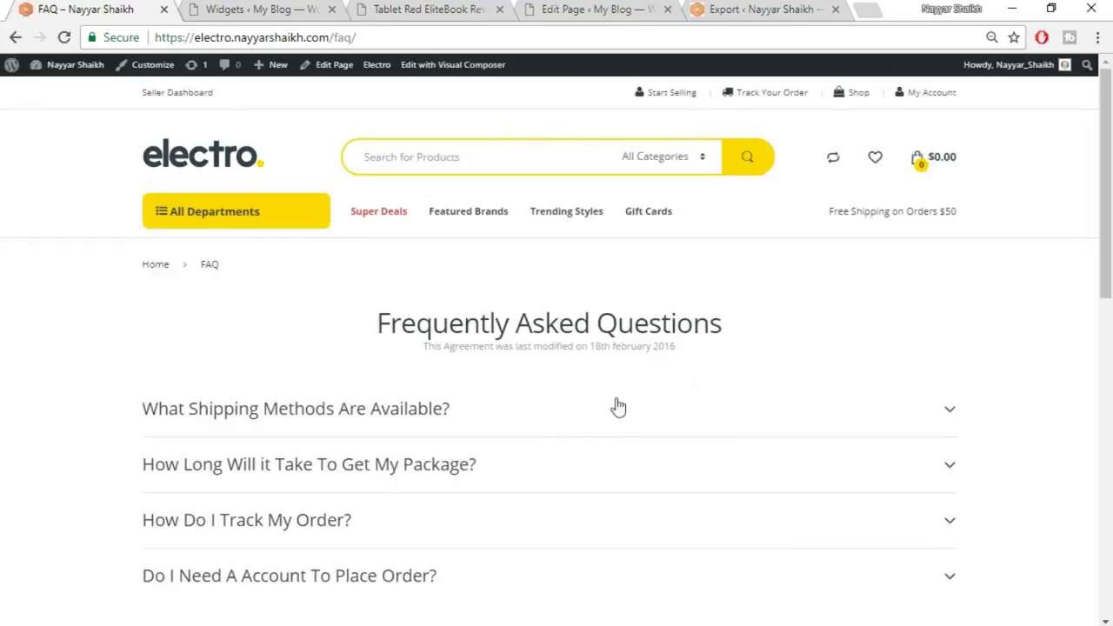
pyautogui.scroll(-2, 693, 386)
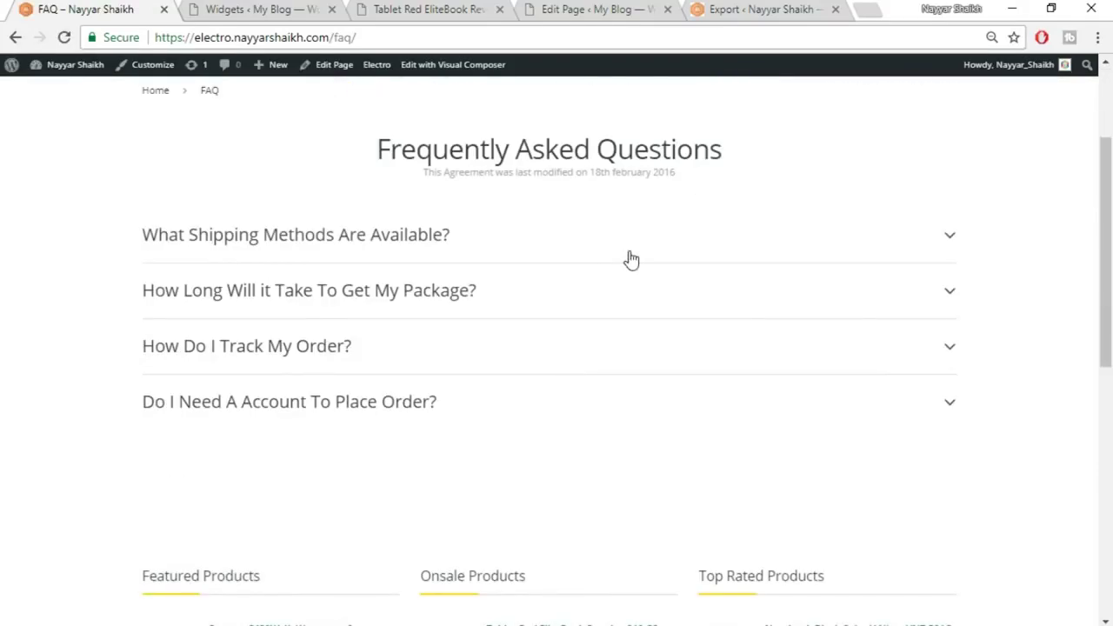
pyautogui.click(420, 7)
# Create a new page titled FAQ in the Backend Editor and add an FAQ element.
pyautogui.click(261, 9)
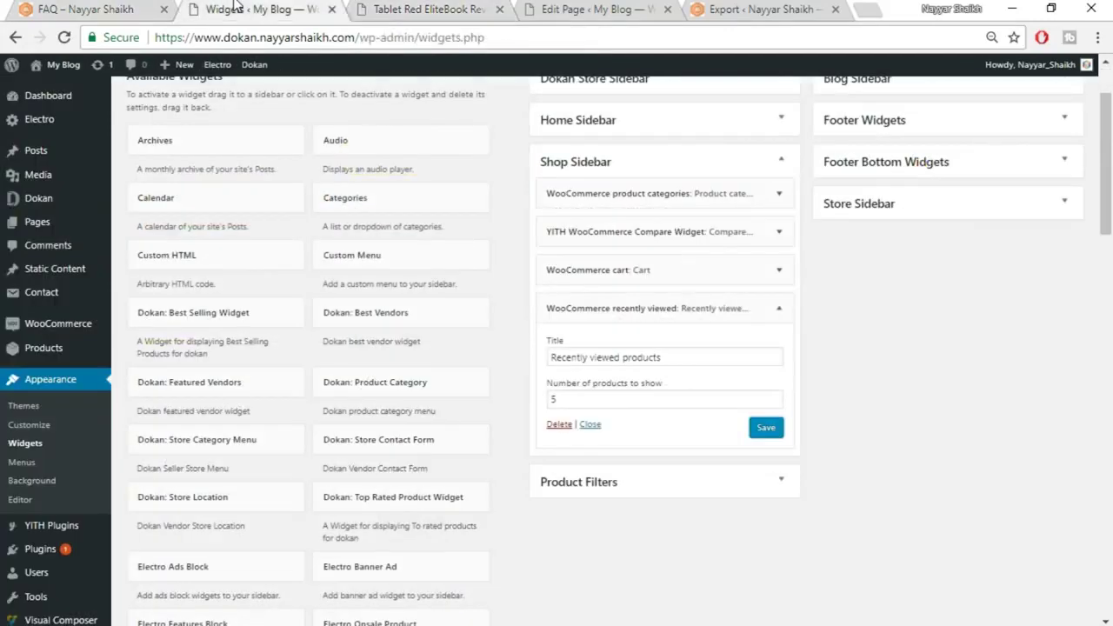
pyautogui.scroll(2, 87, 261)
pyautogui.moveTo(52, 222)
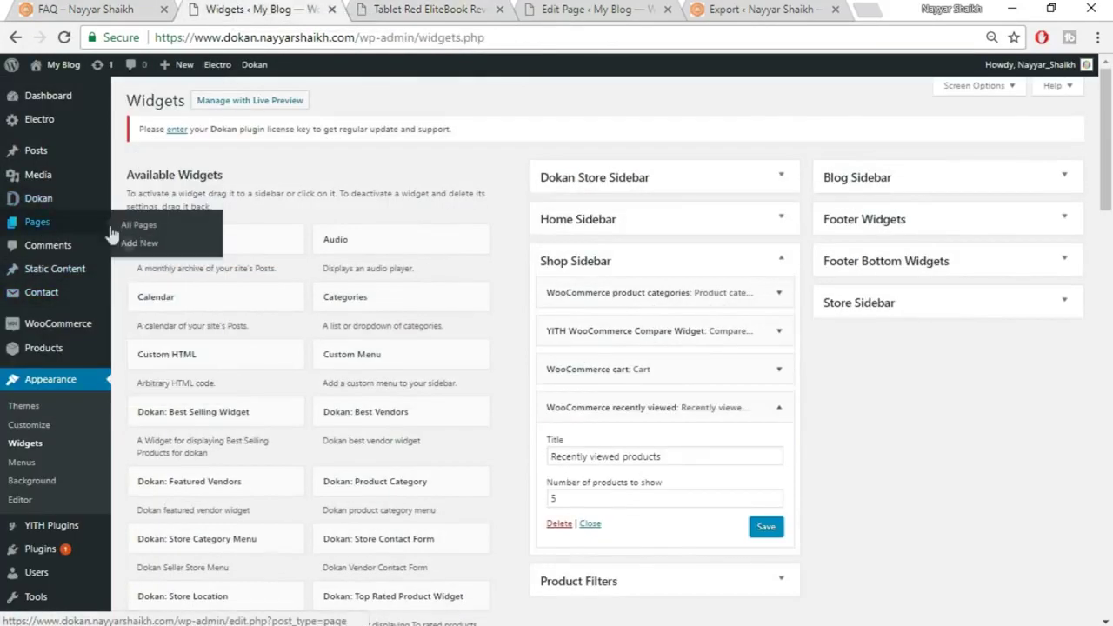
pyautogui.click(141, 244)
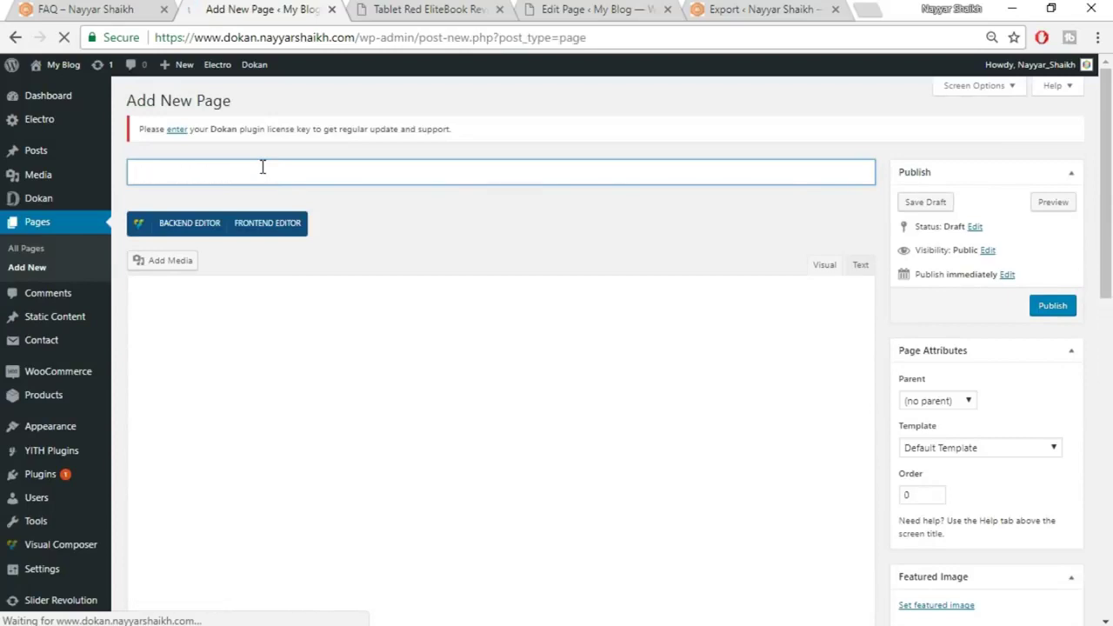
pyautogui.write('FAQ')
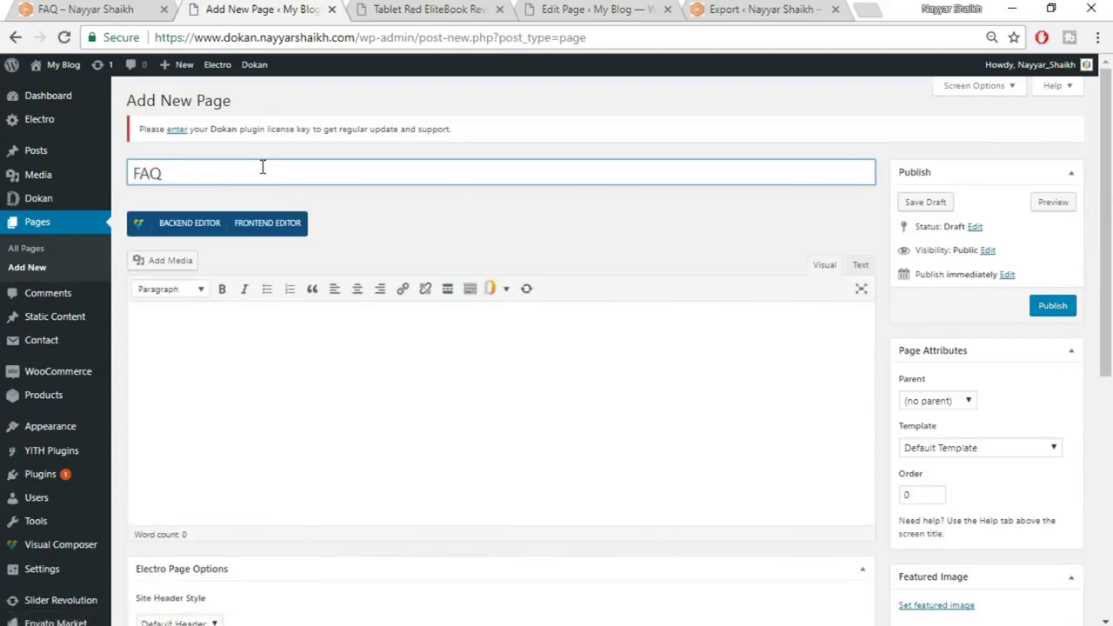
pyautogui.click(174, 228)
pyautogui.scroll(-1, 355, 355)
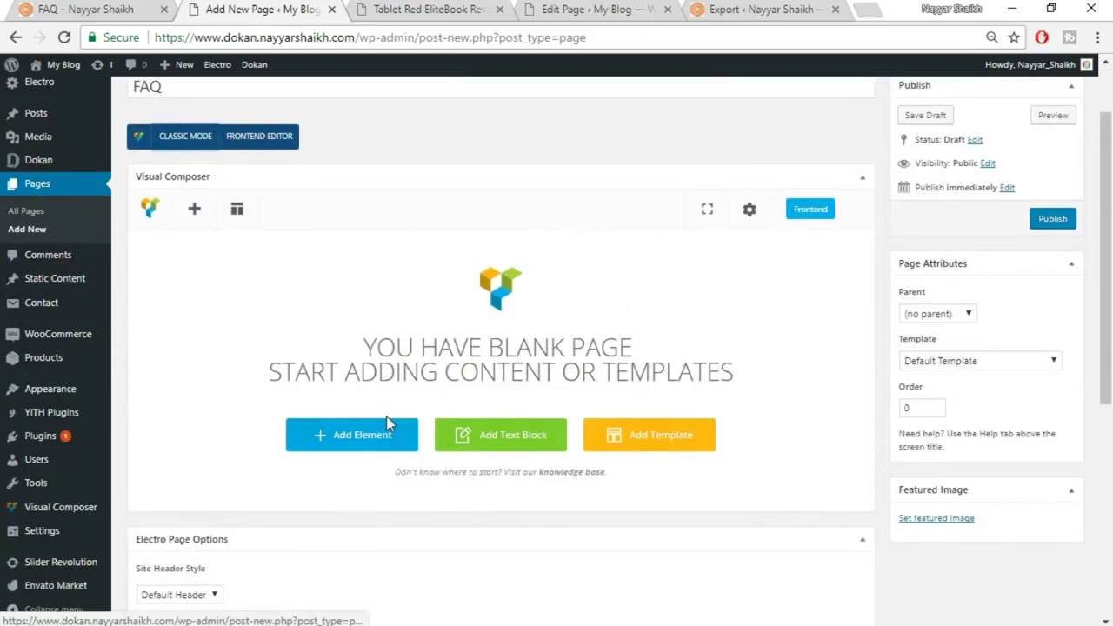
pyautogui.click(387, 437)
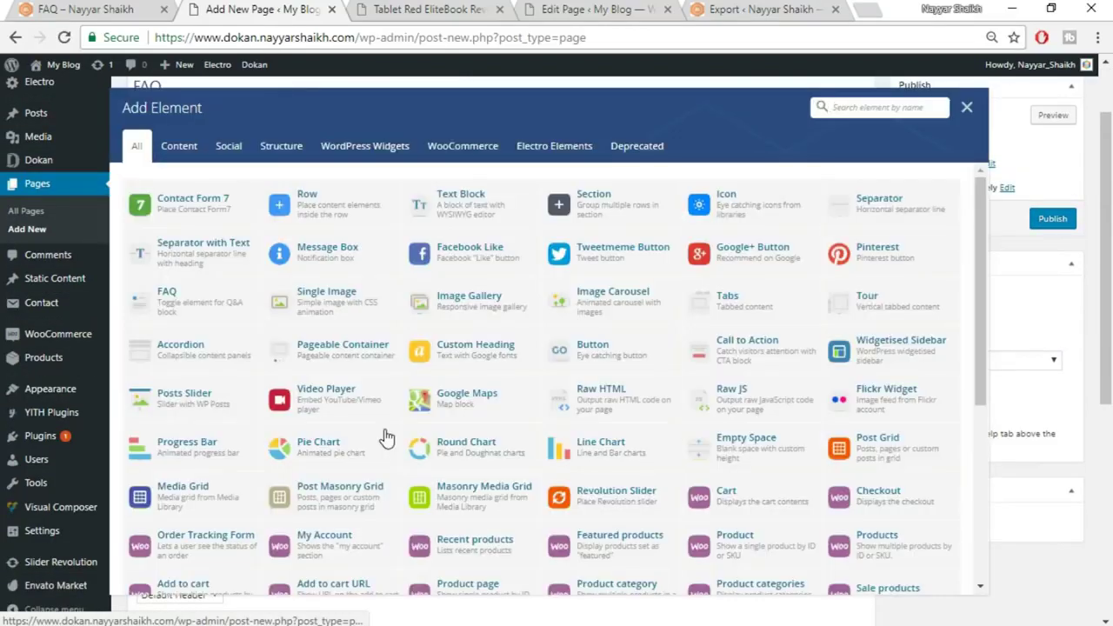
pyautogui.write('faq')
pyautogui.click(206, 207)
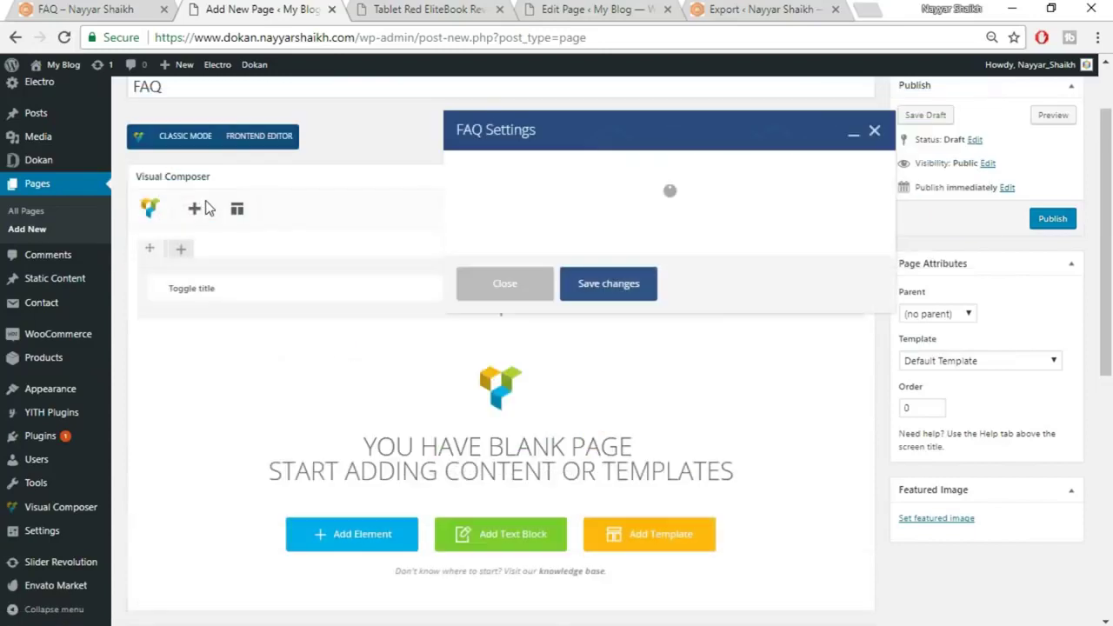
# Copy the first sentence of the demo's 'How Long Will it Take' answer into the toggle title.
pyautogui.click(115, 9)
pyautogui.click(309, 241)
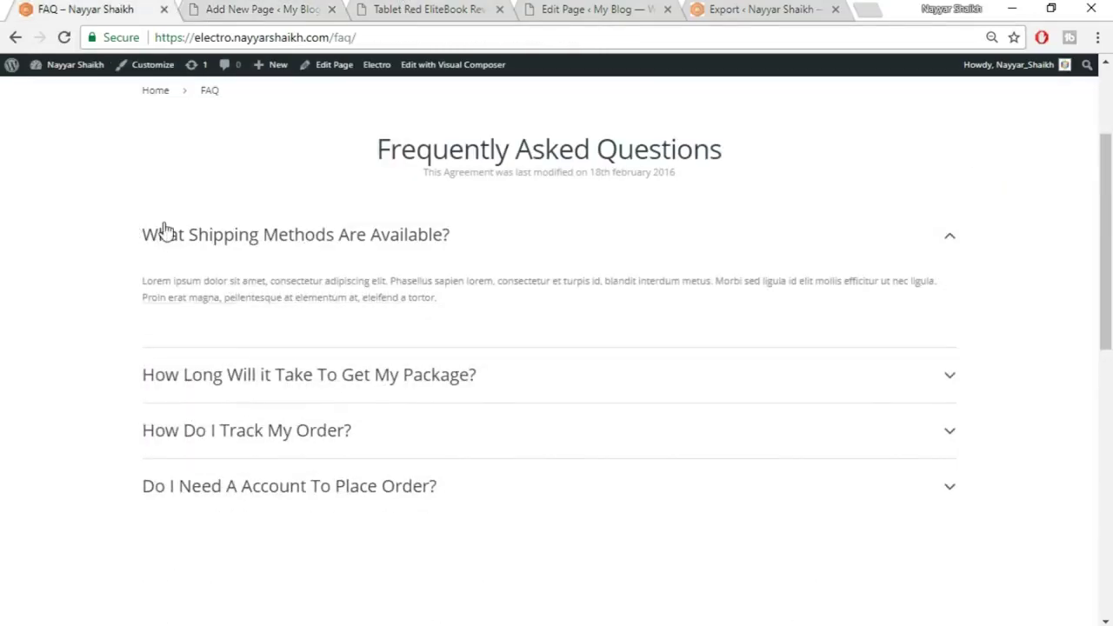
pyautogui.click(259, 239)
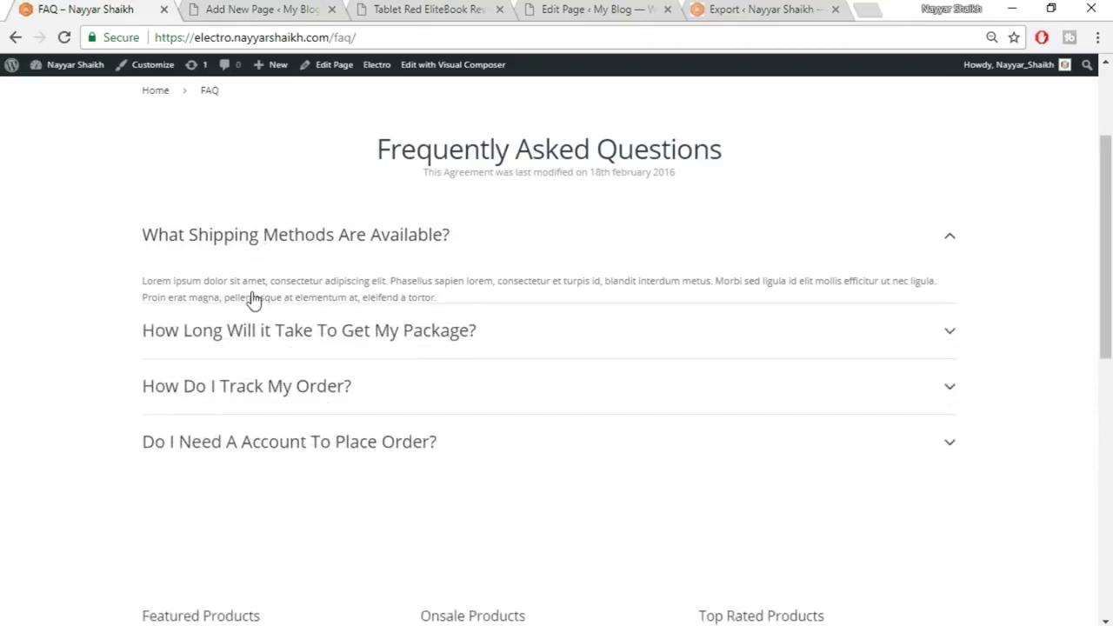
pyautogui.click(258, 289)
pyautogui.moveTo(143, 337); pyautogui.dragTo(364, 334)
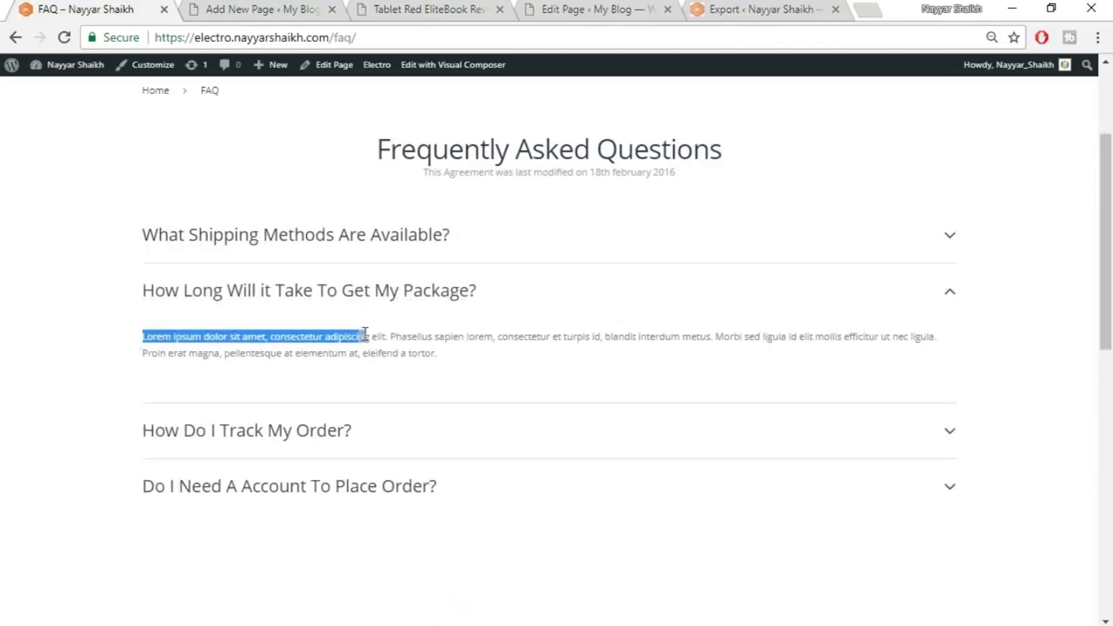
pyautogui.click(222, 6)
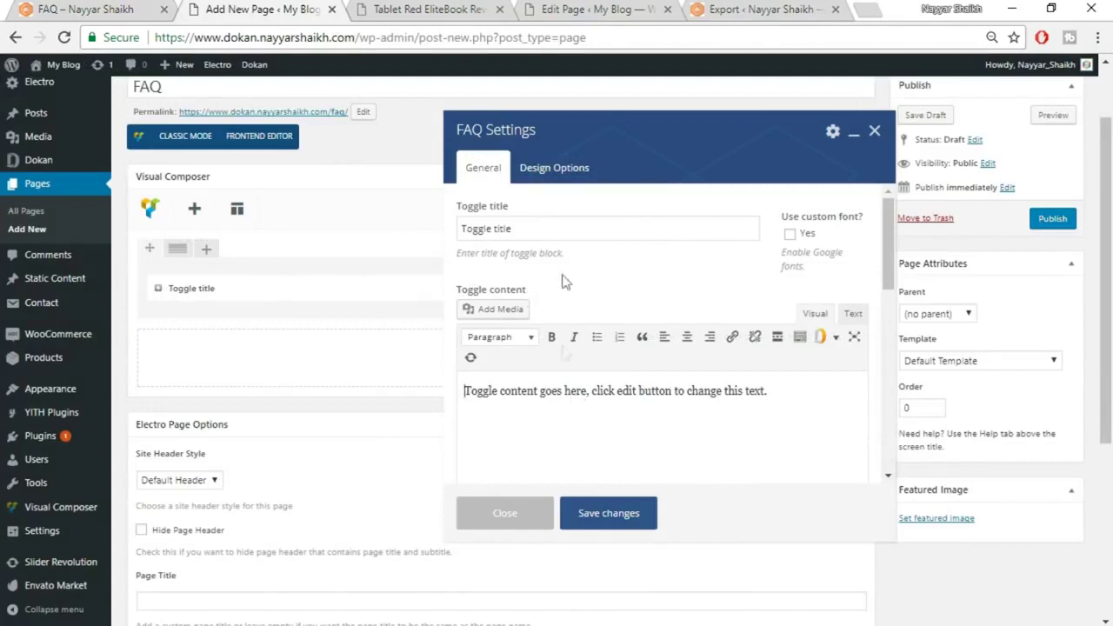
pyautogui.moveTo(547, 218); pyautogui.dragTo(461, 219)
pyautogui.write('Lorem ipsum dolor sit amet, consectetur adipiscing elit.')
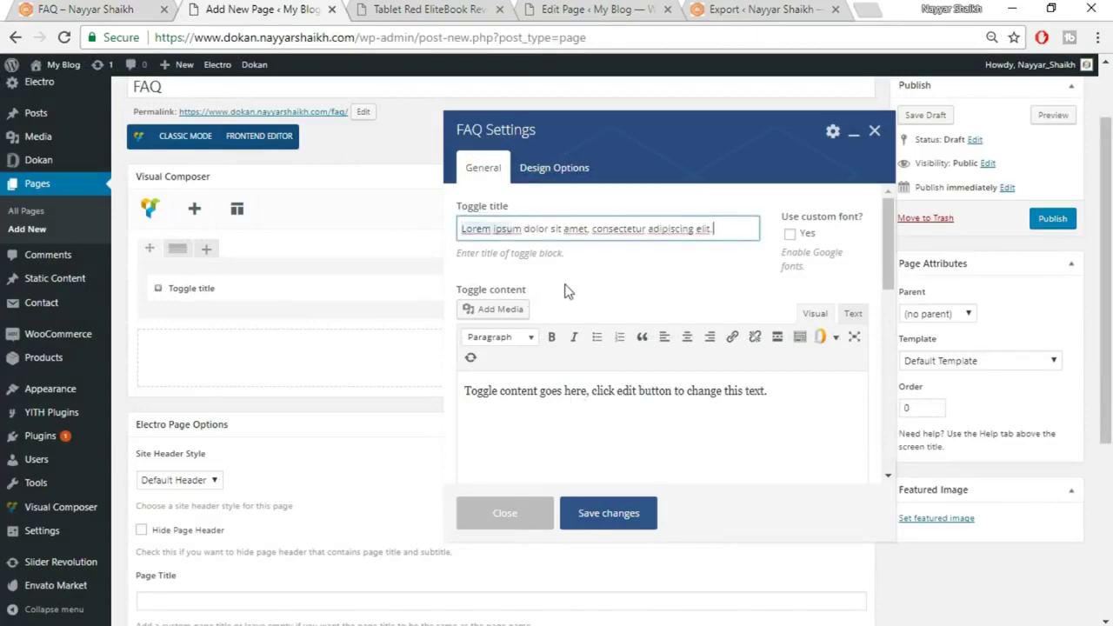
# Paste the demo's full package answer paragraph as the toggle content and save the FAQ element.
pyautogui.click(109, 7)
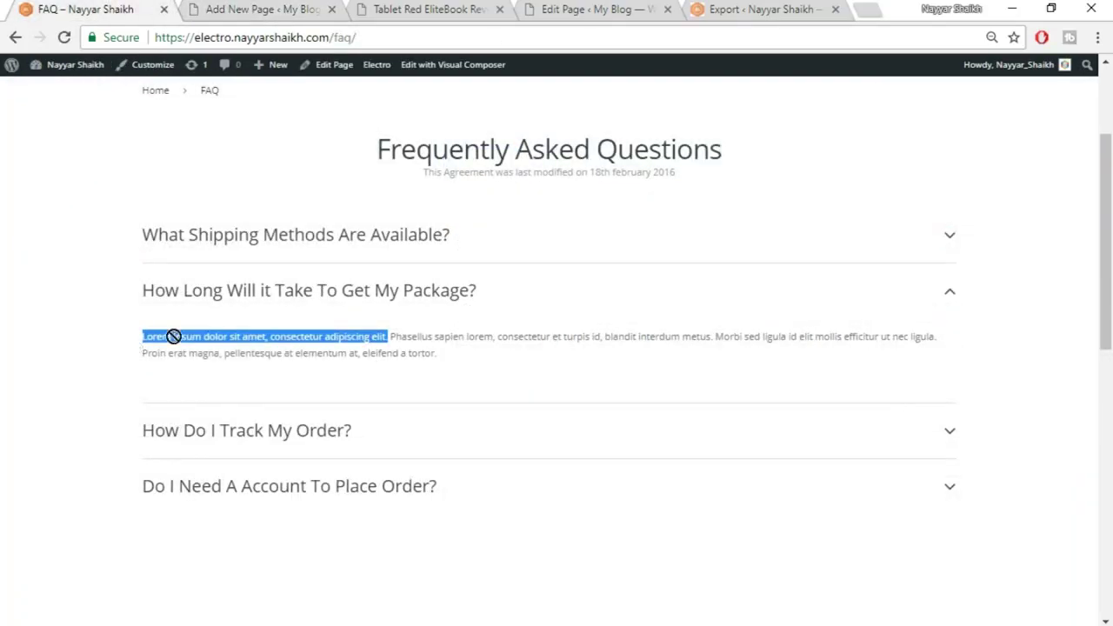
pyautogui.tripleClick(333, 351)
pyautogui.hotkey('ctrl', 'c')
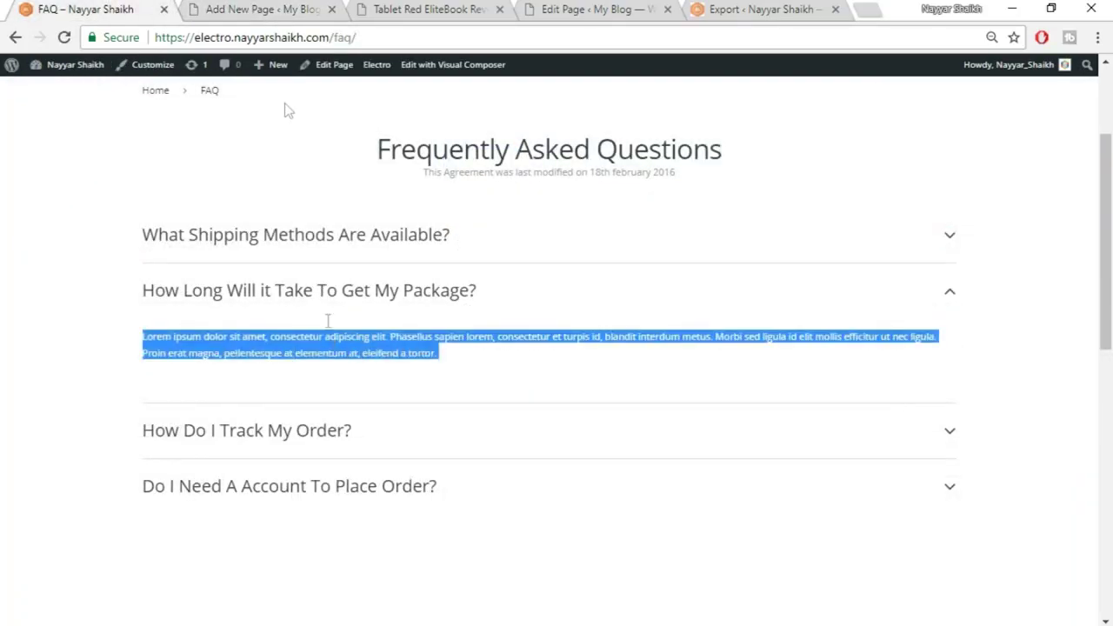
pyautogui.click(307, 7)
pyautogui.tripleClick(574, 398)
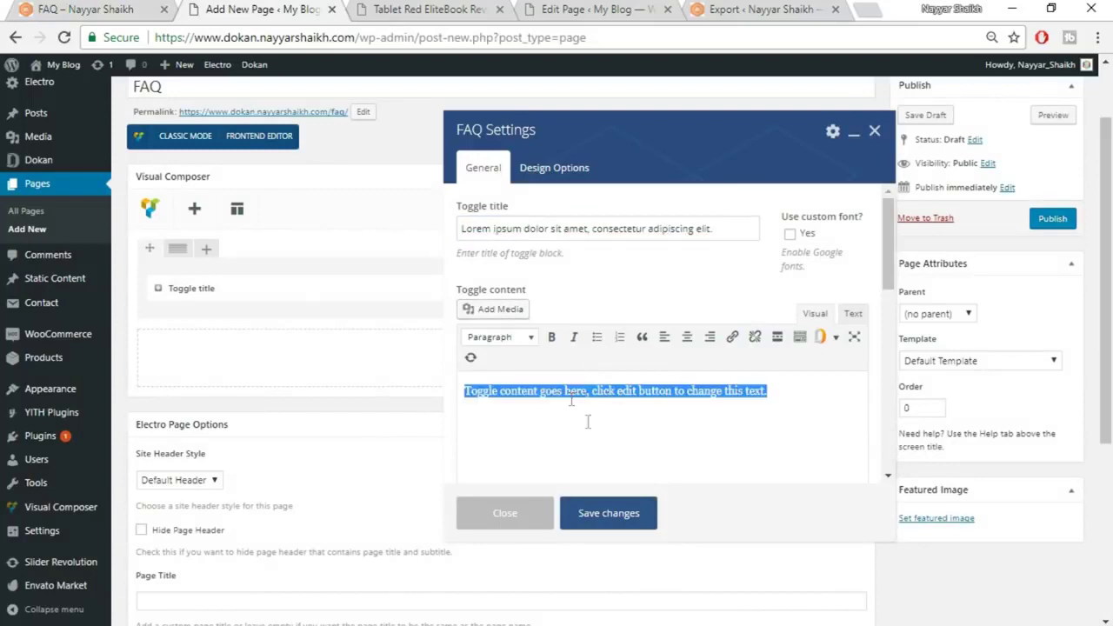
pyautogui.hotkey('ctrl', 'v')
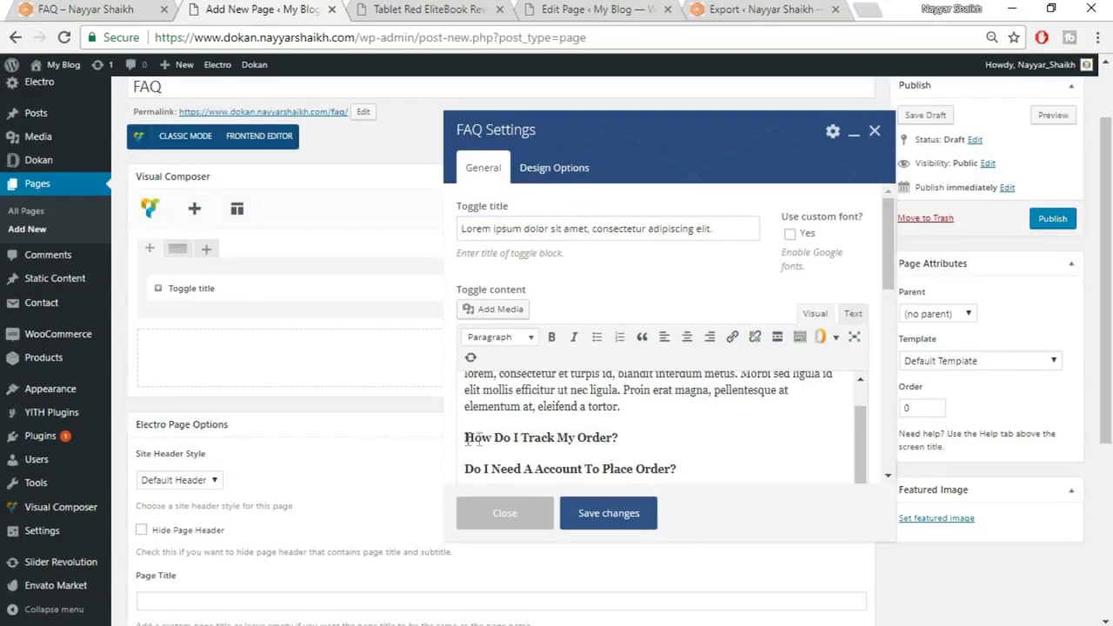
pyautogui.moveTo(467, 439); pyautogui.dragTo(803, 512)
pyautogui.hotkey('ctrl', 'z')
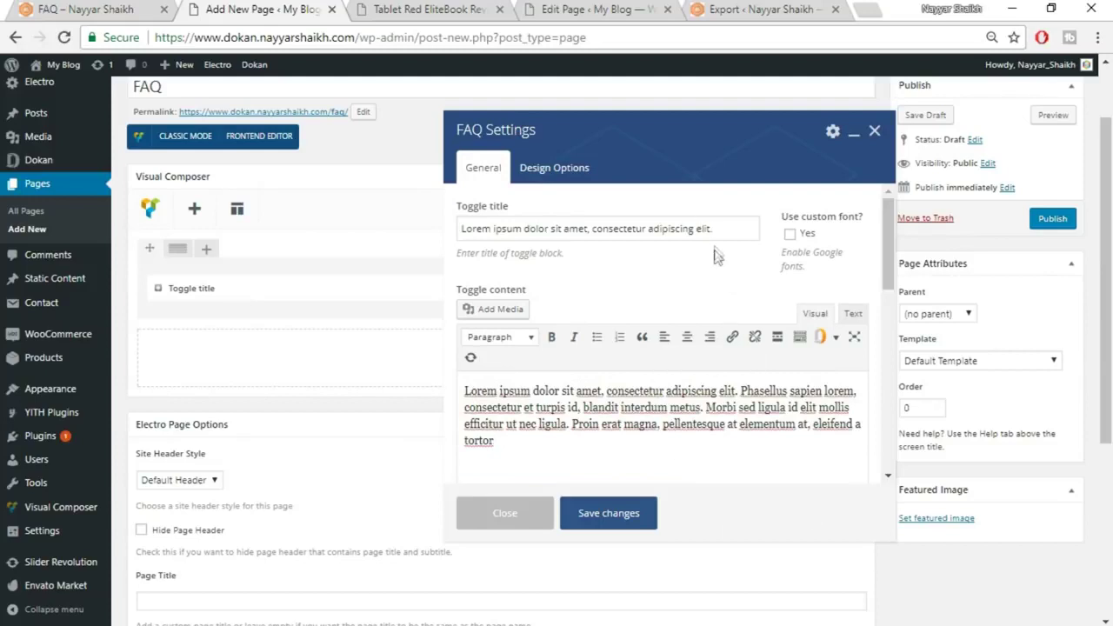
pyautogui.click(614, 520)
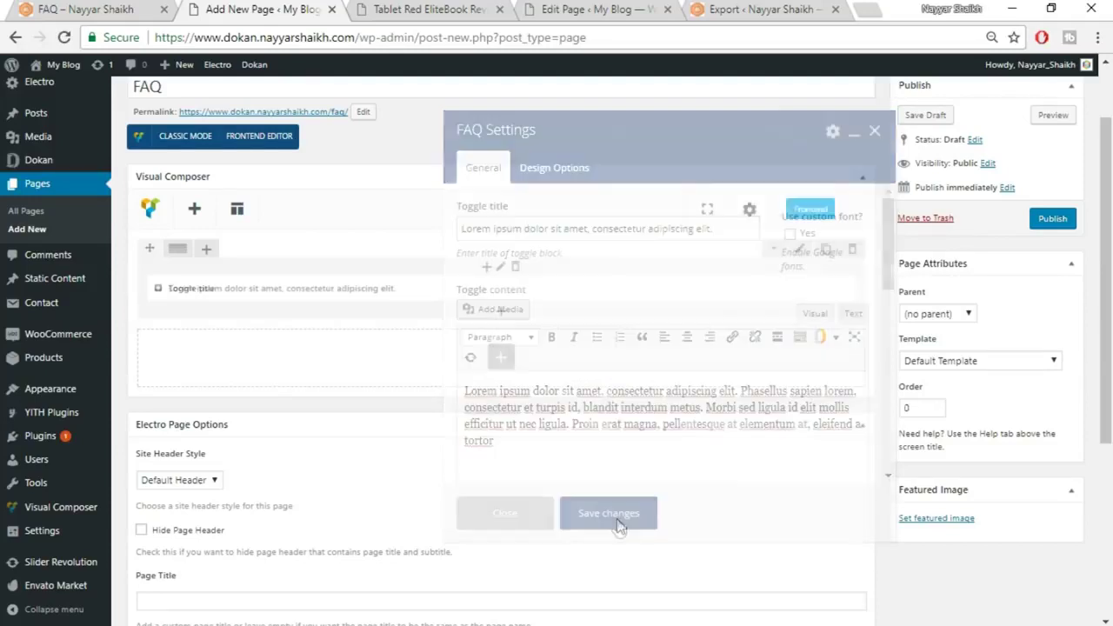
# Duplicate the FAQ toggle four times so the page holds five identical Lorem ipsum toggles.
pyautogui.moveTo(507, 288)
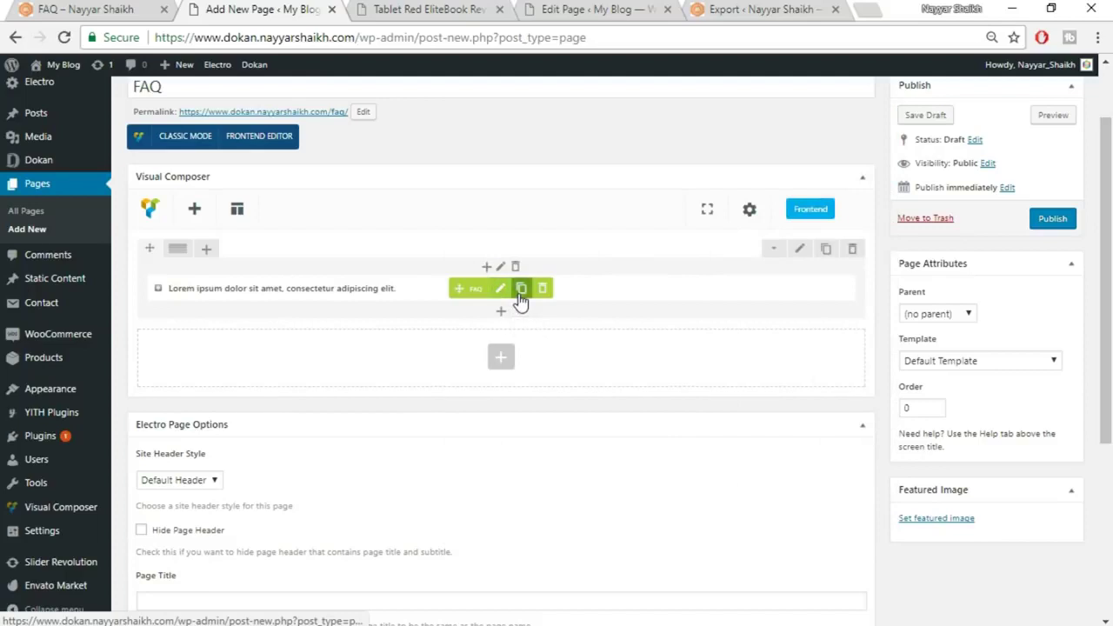
pyautogui.click(520, 292)
pyautogui.click(520, 292)
pyautogui.click(521, 294)
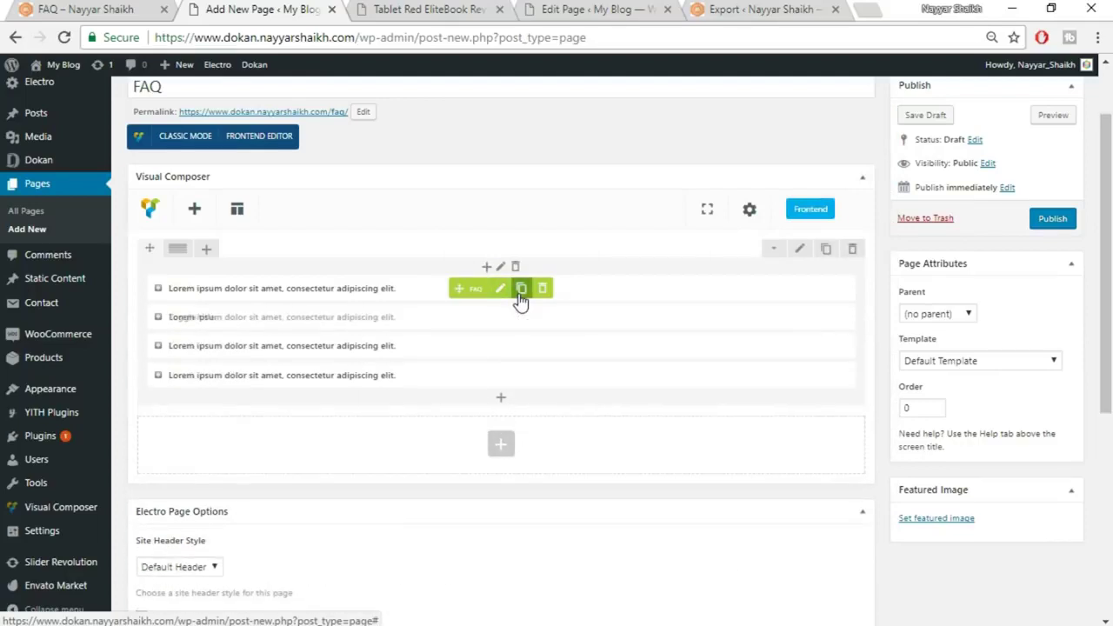
pyautogui.click(520, 294)
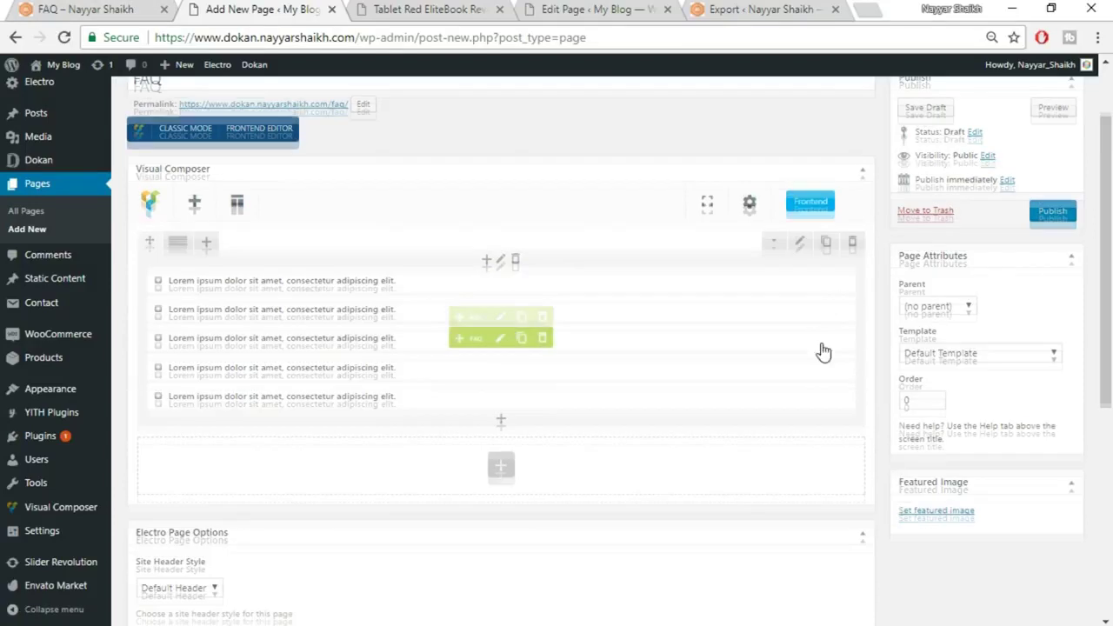
pyautogui.scroll(-5, 820, 356)
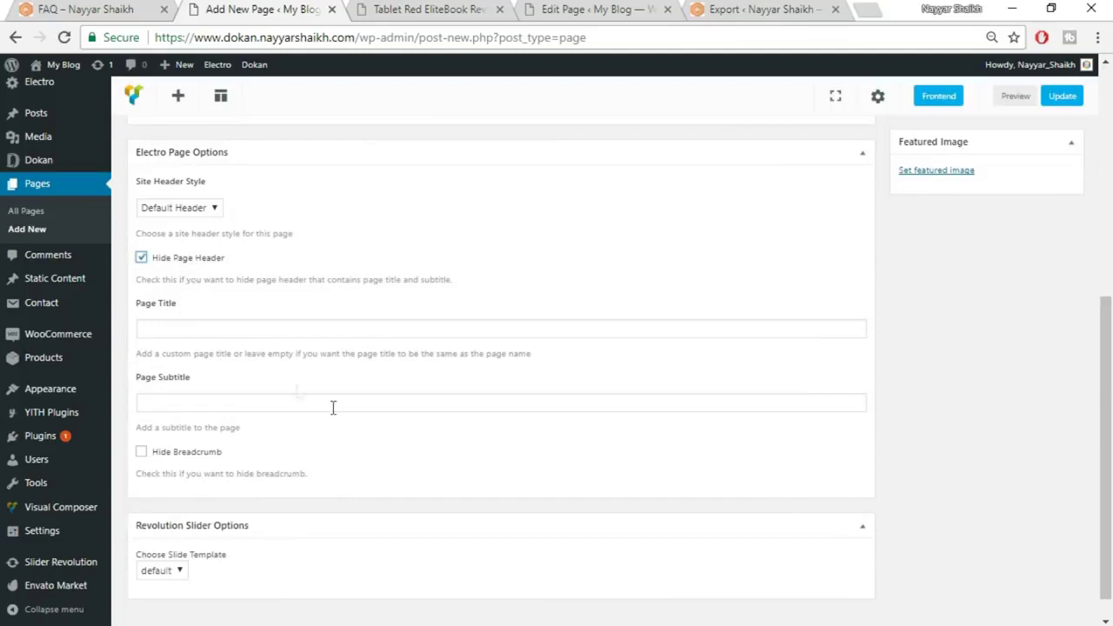
pyautogui.scroll(3, 585, 304)
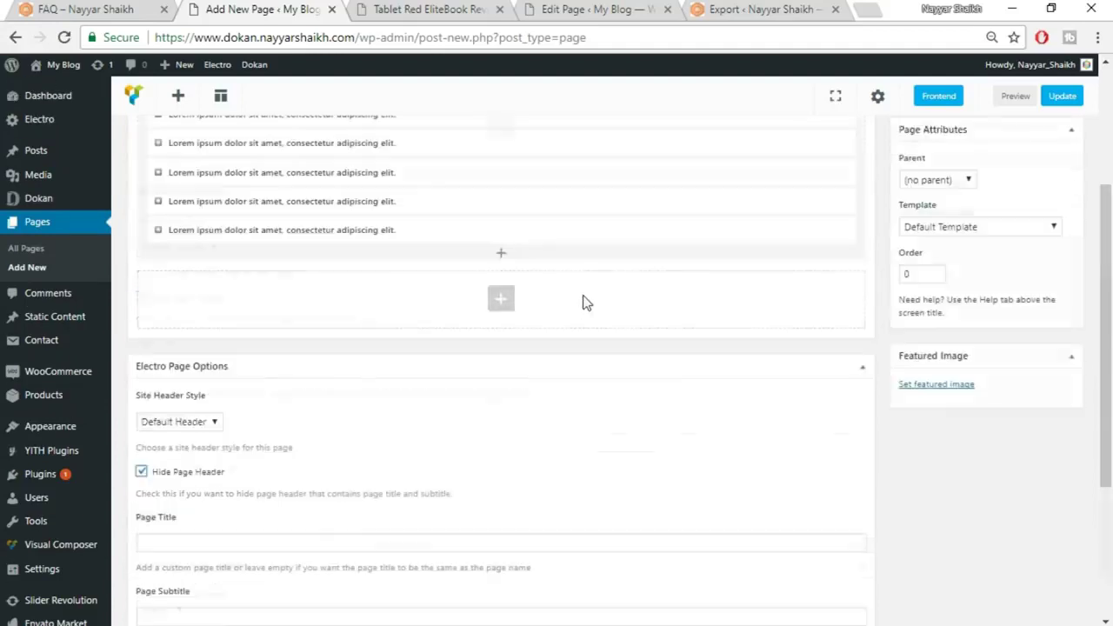
pyautogui.scroll(2, 585, 303)
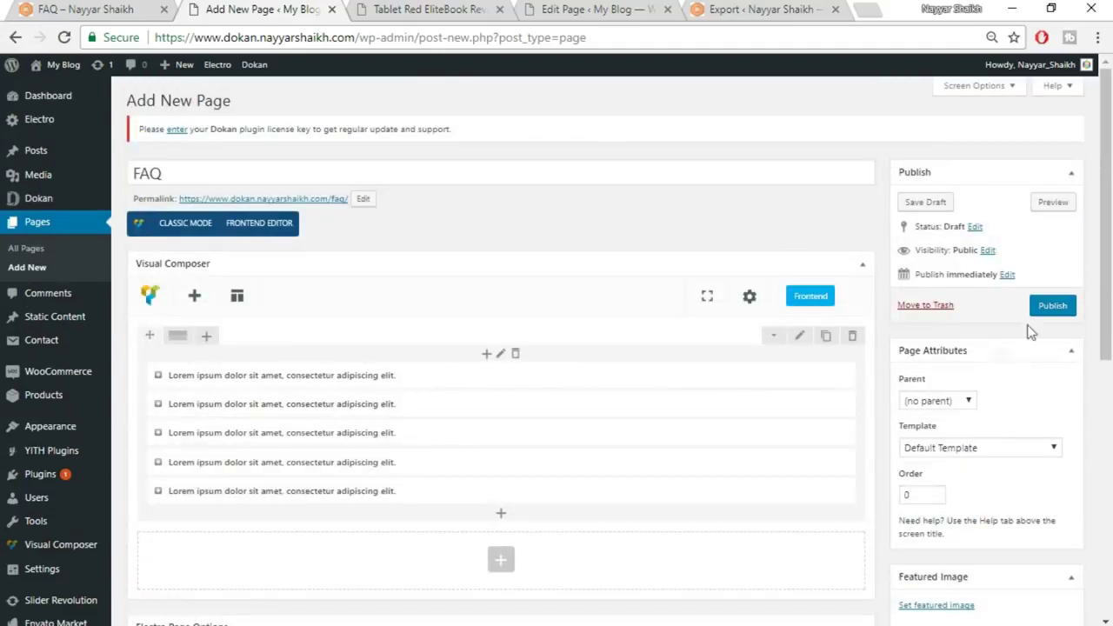
# Publish the FAQ page and open the live page in a new tab.
pyautogui.click(1053, 309)
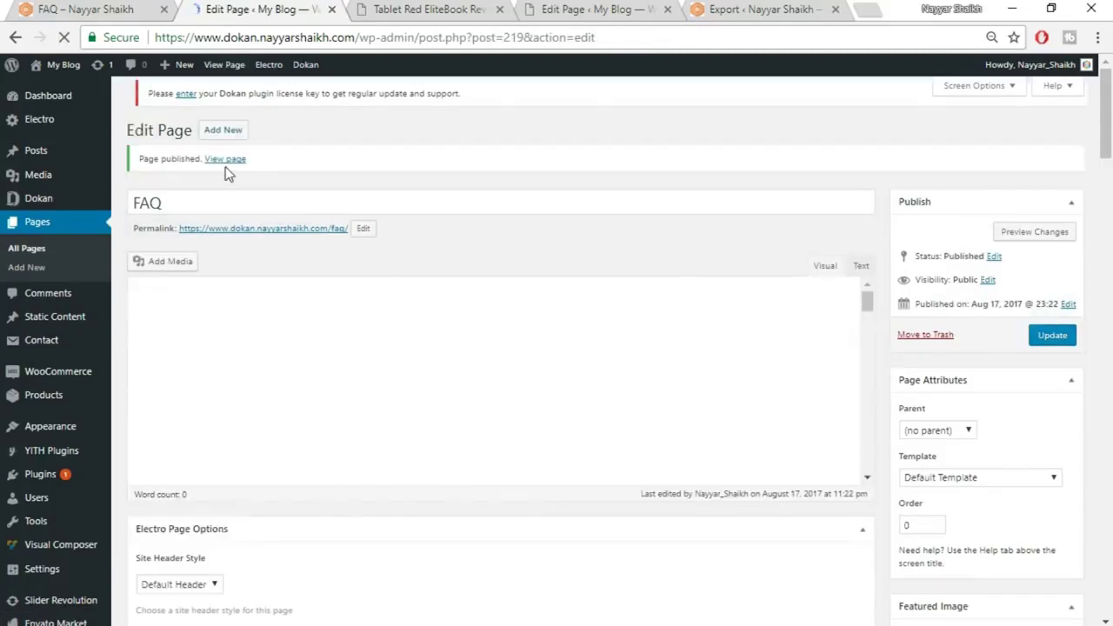
pyautogui.rightClick(231, 162)
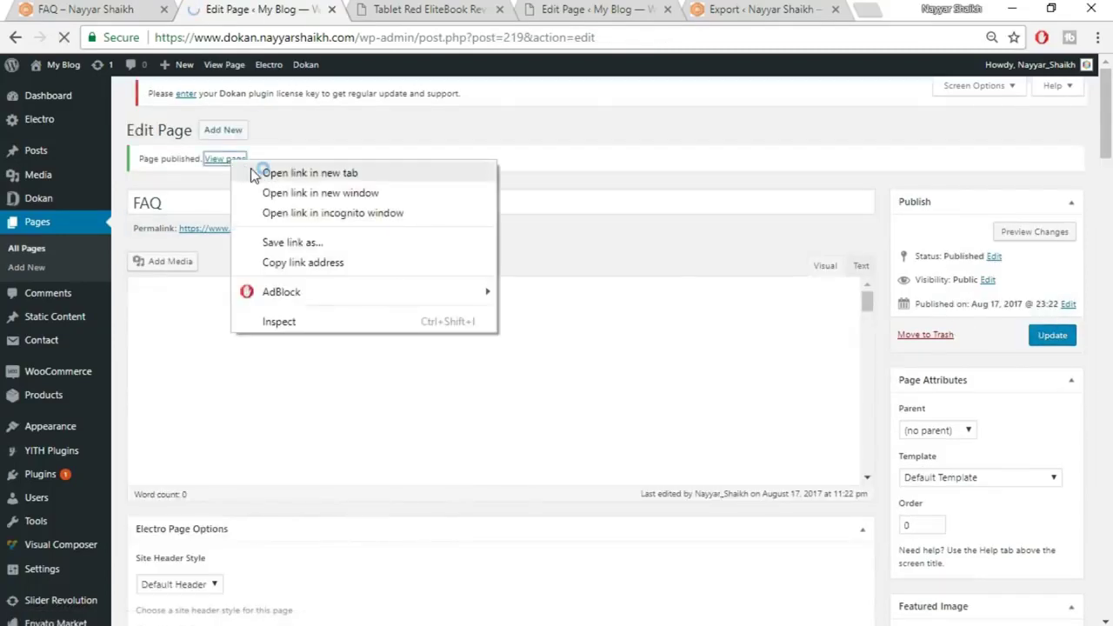
pyautogui.click(309, 173)
pyautogui.click(367, 7)
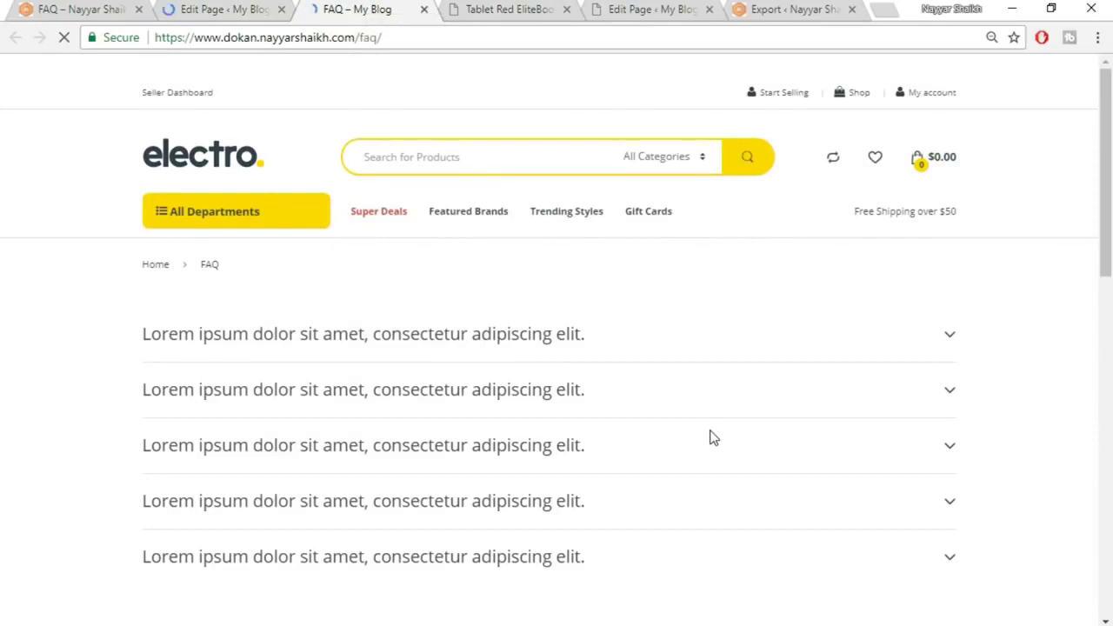
# Expand and collapse the first FAQ toggle on the live page, then return to the demo FAQ page.
pyautogui.scroll(-3, 709, 437)
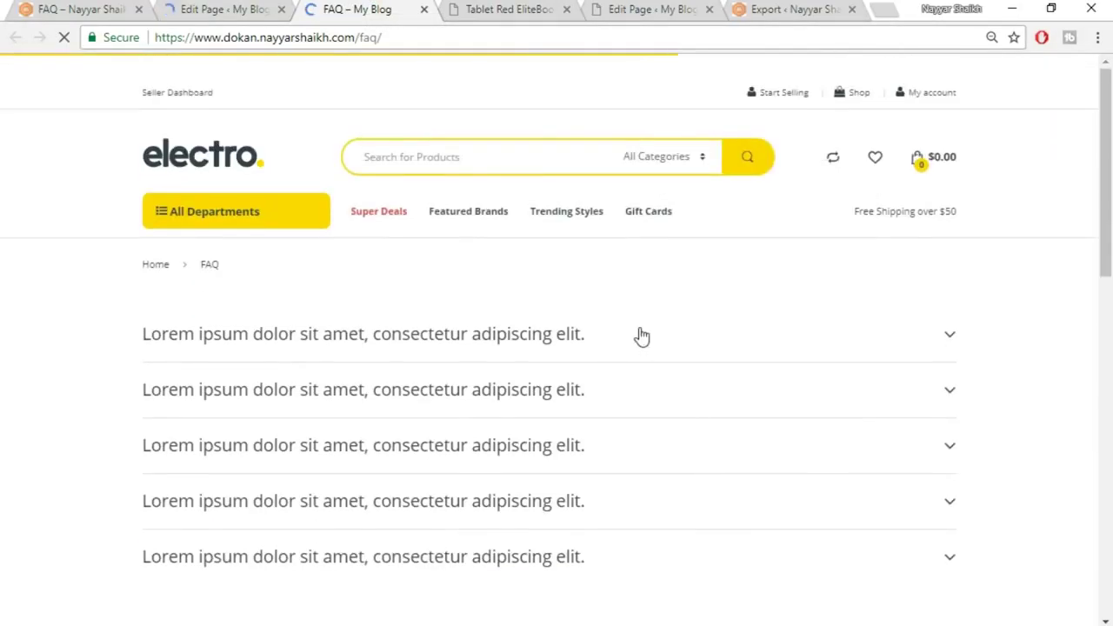
pyautogui.scroll(-1, 758, 365)
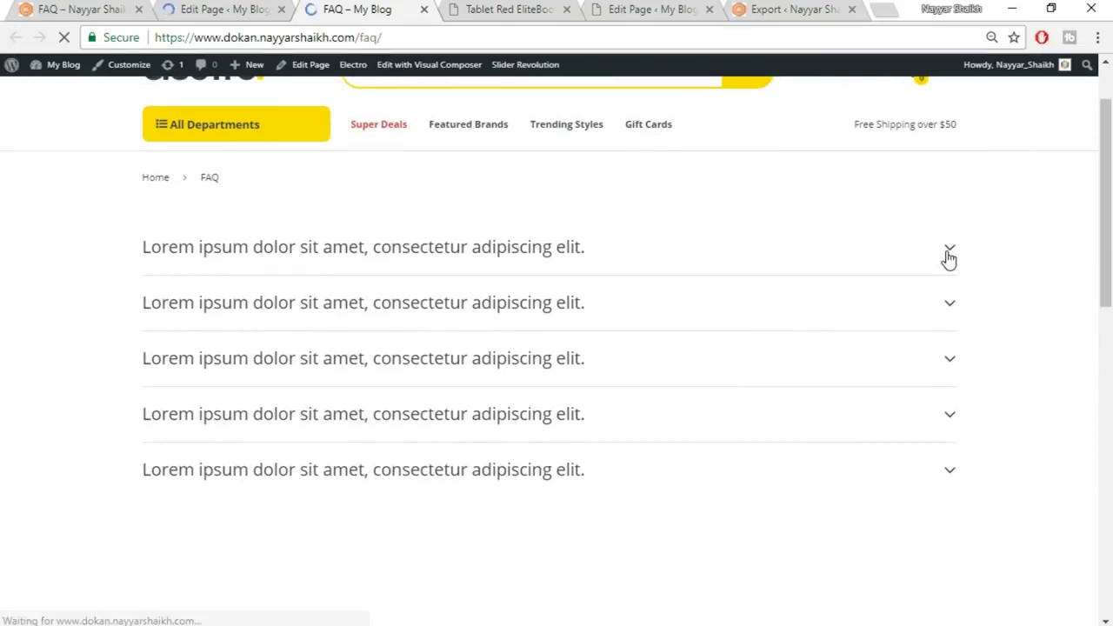
pyautogui.click(949, 254)
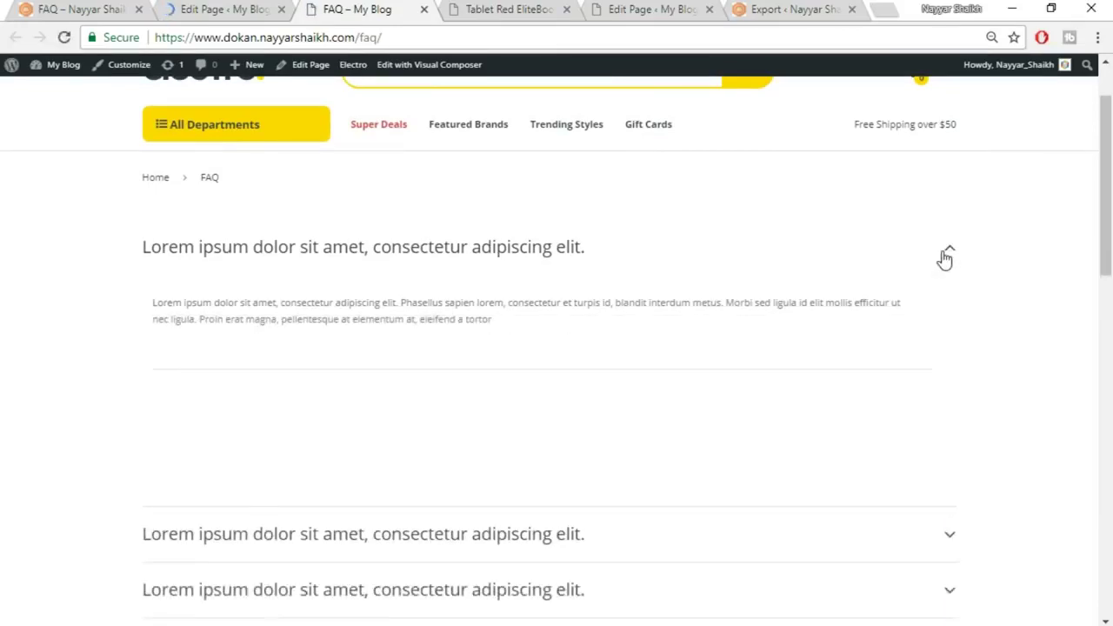
pyautogui.click(759, 263)
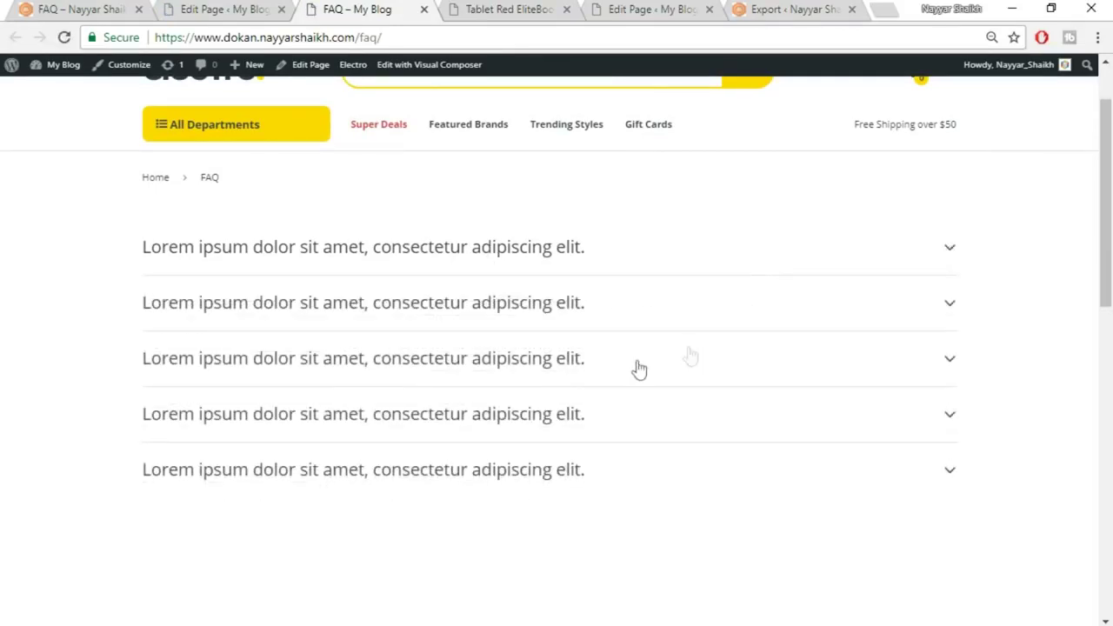
pyautogui.scroll(1, 536, 392)
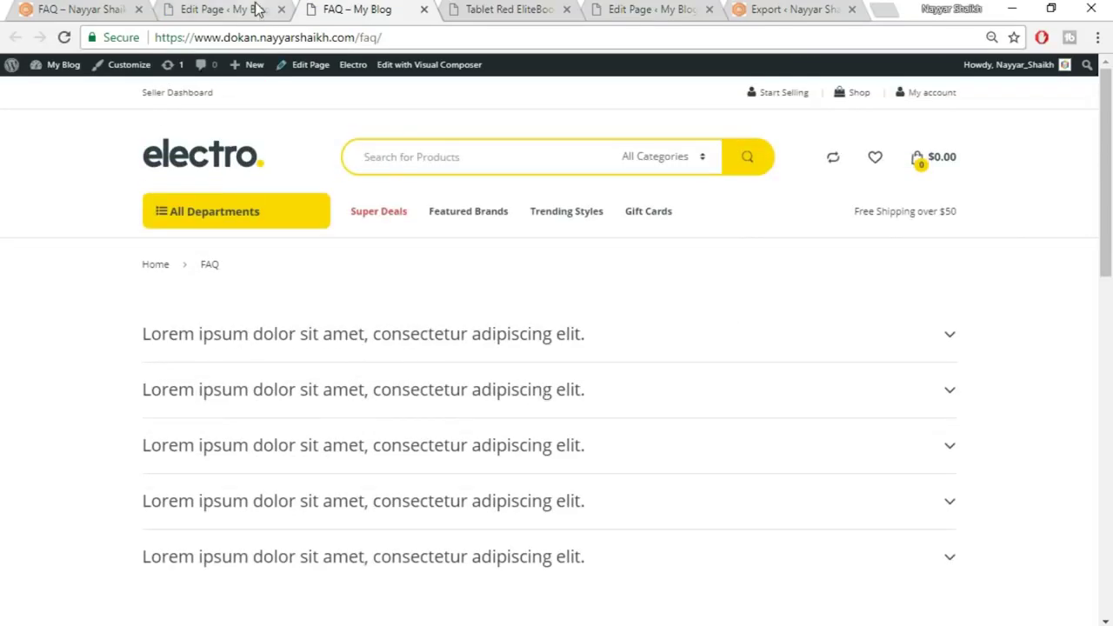
pyautogui.click(221, 8)
pyautogui.click(78, 9)
# Open the Electro demo's Contact Us page and look through its layout.
pyautogui.scroll(-10, 946, 487)
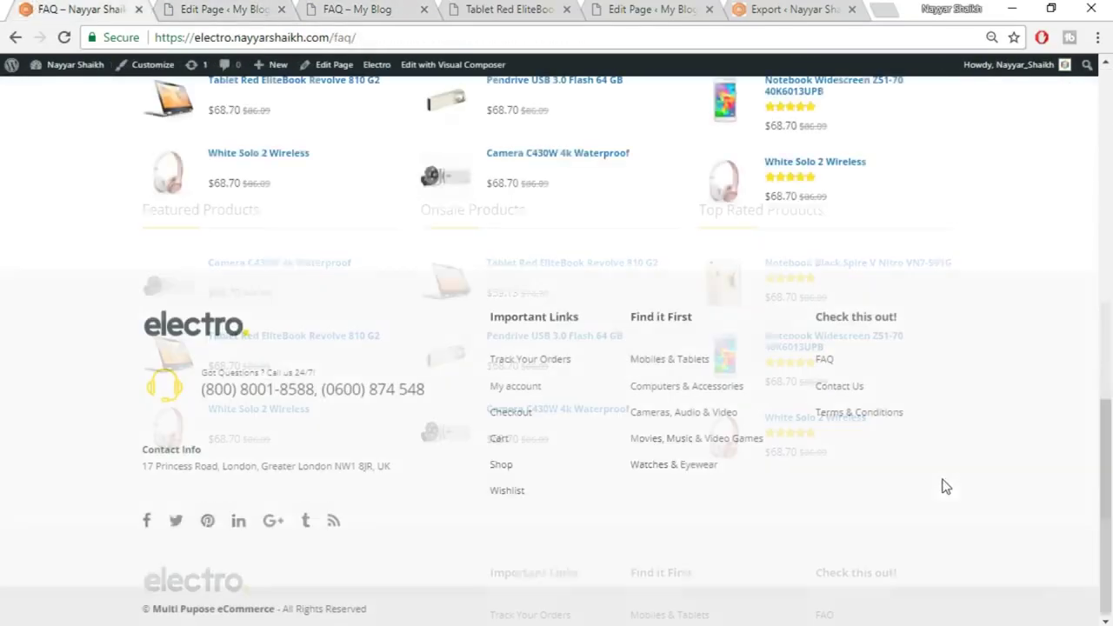
pyautogui.click(840, 388)
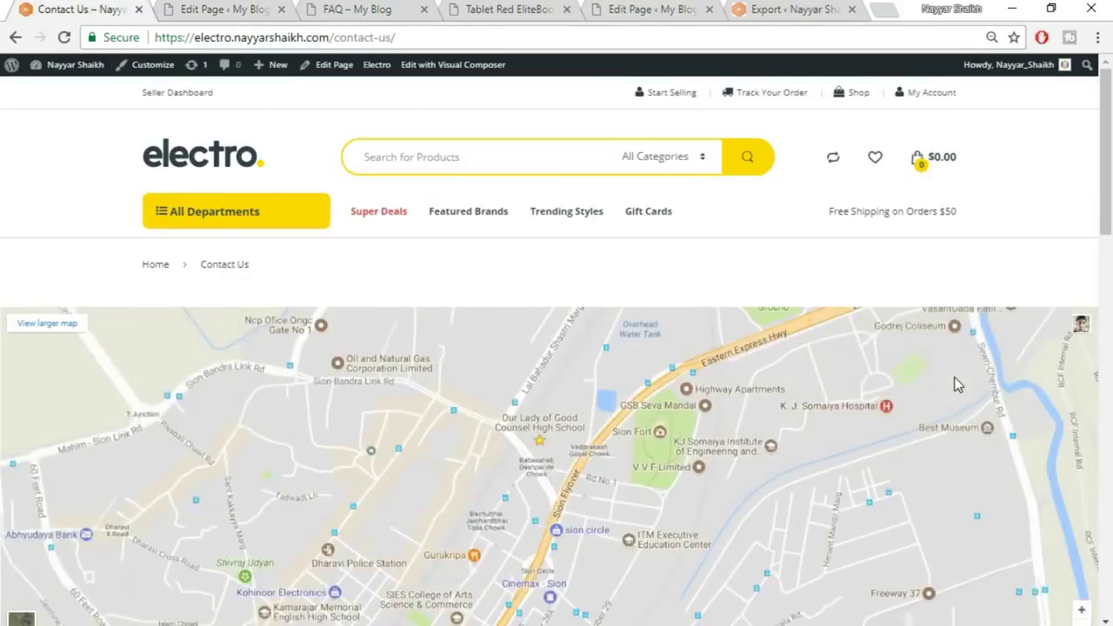
pyautogui.scroll(-2, 956, 383)
pyautogui.scroll(-5, 675, 357)
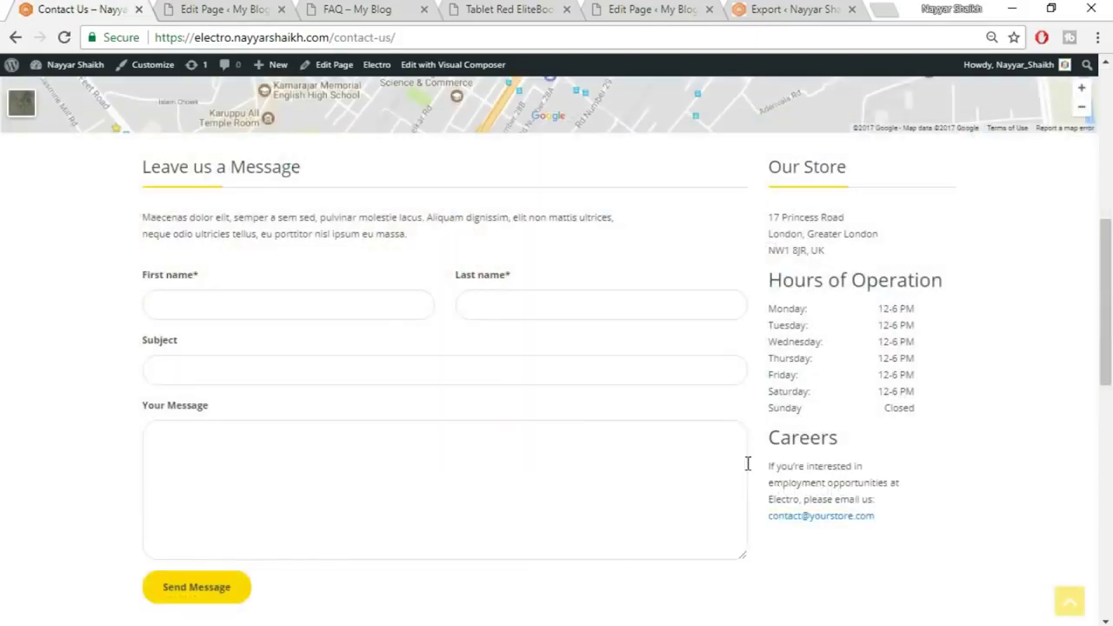
# Create a new Backend Editor page titled Contact Us and add a Google Maps element.
pyautogui.click(235, 9)
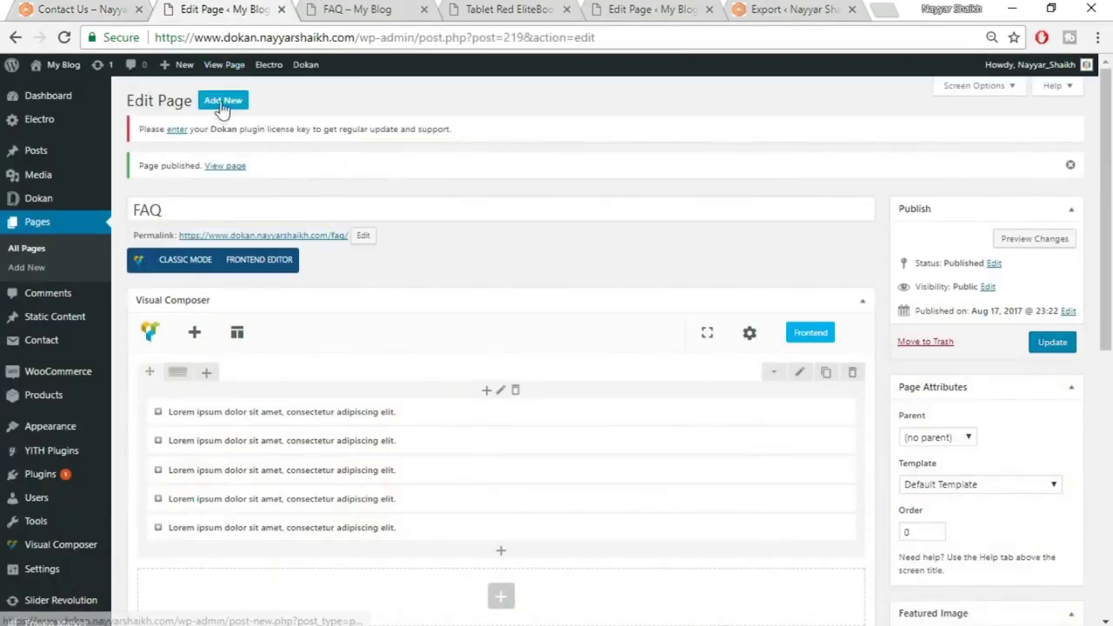
pyautogui.click(228, 106)
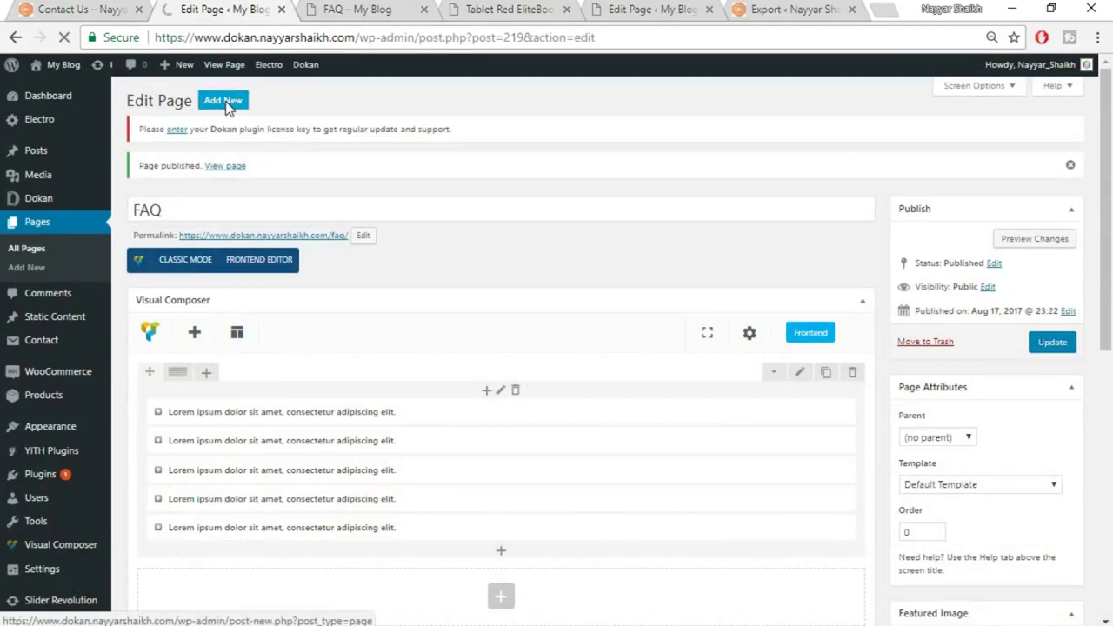
pyautogui.write('Contact Us')
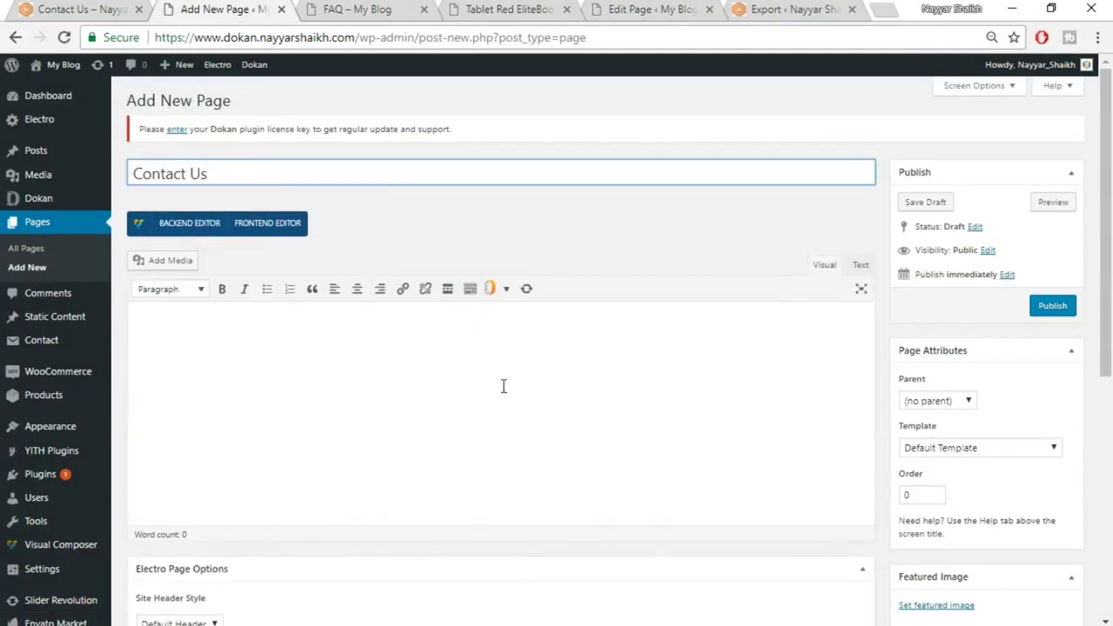
pyautogui.scroll(-1, 769, 406)
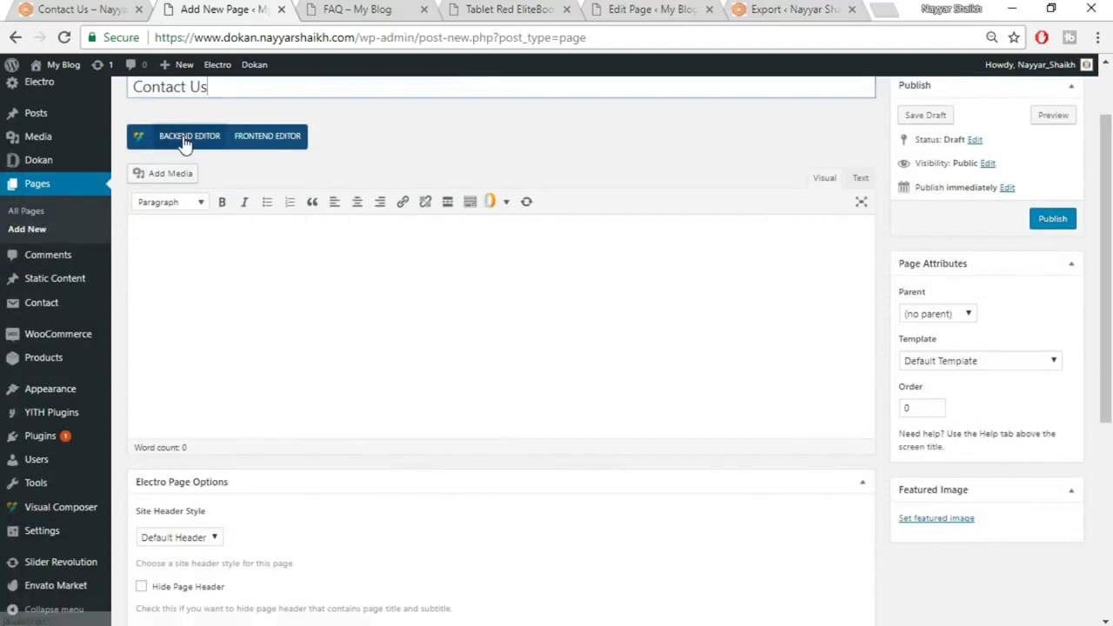
pyautogui.click(205, 141)
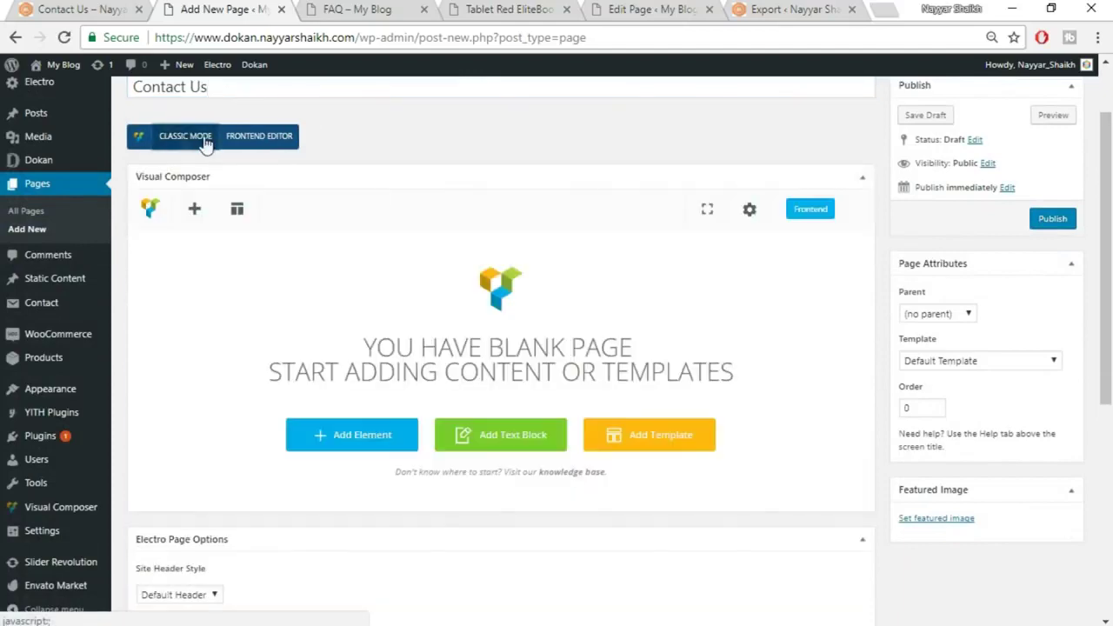
pyautogui.click(348, 436)
pyautogui.write('map')
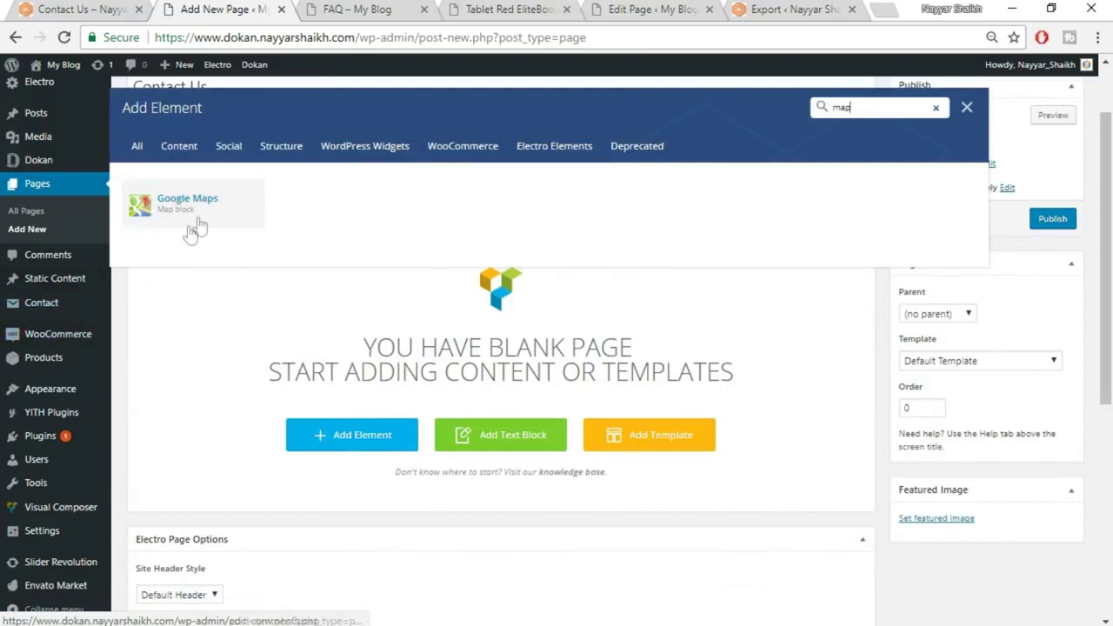
pyautogui.click(198, 224)
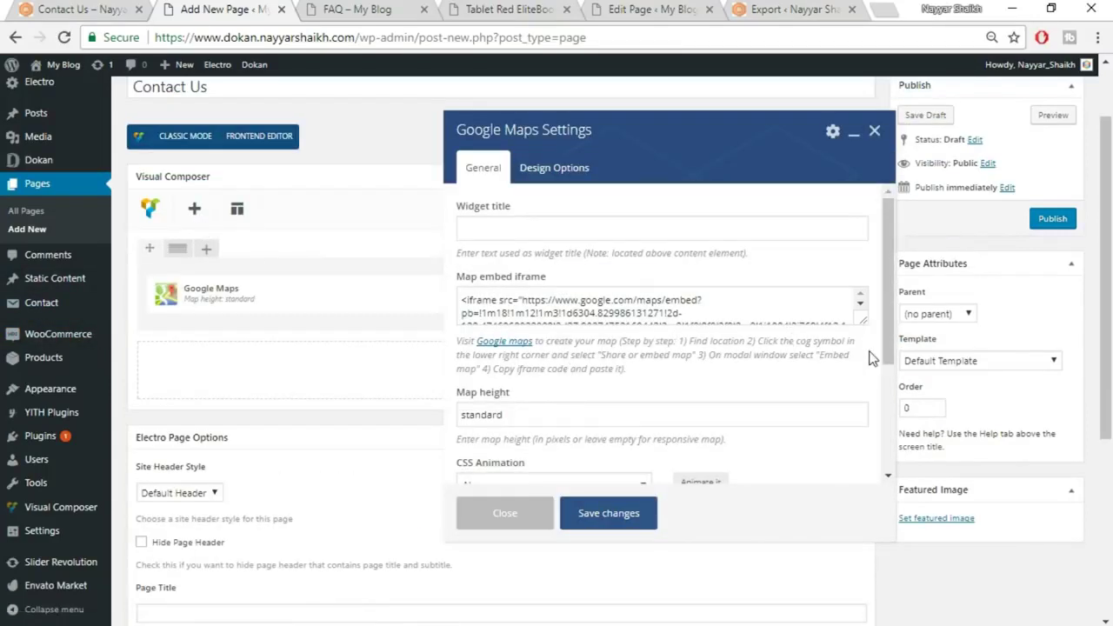
pyautogui.moveTo(863, 320); pyautogui.dragTo(865, 379)
# Search Google Maps for 'sion' in a new browser tab.
pyautogui.click(882, 10)
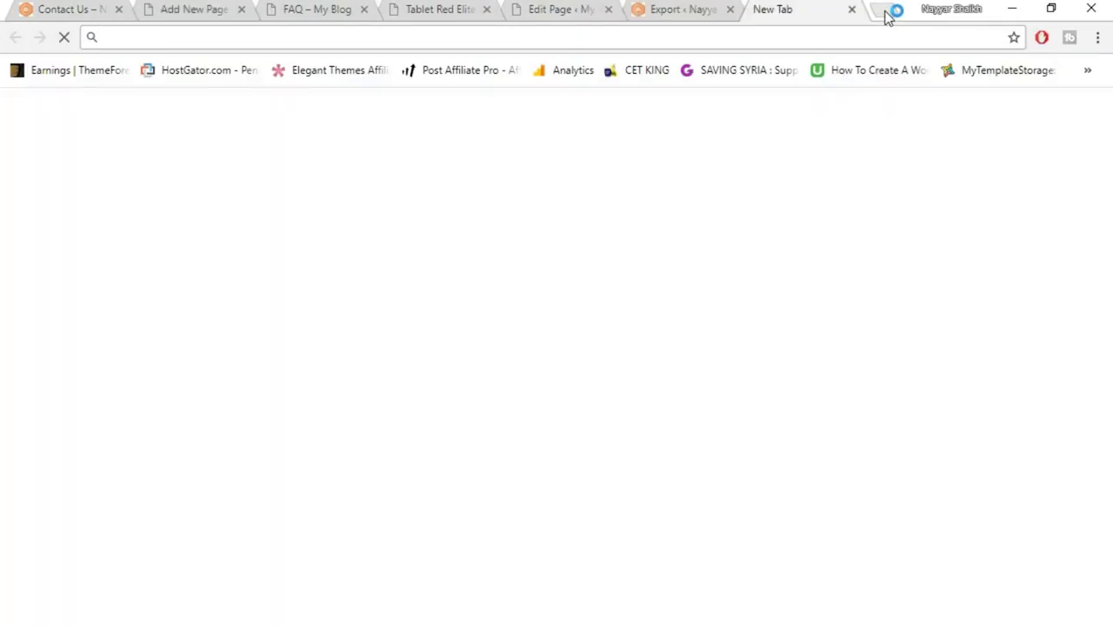
pyautogui.write('map')
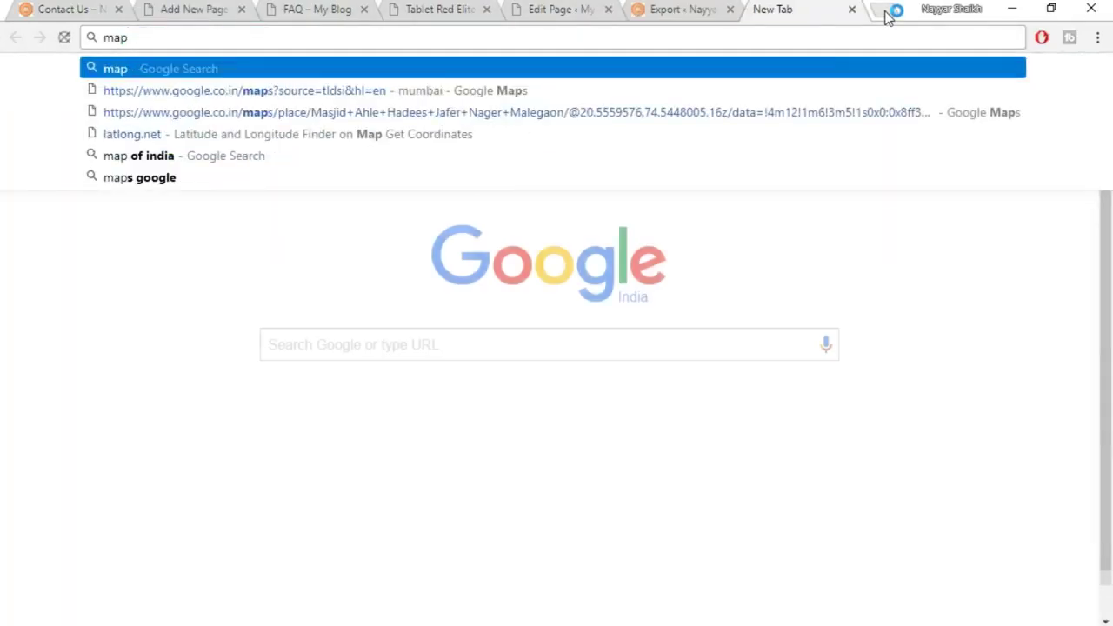
pyautogui.write('.goo')
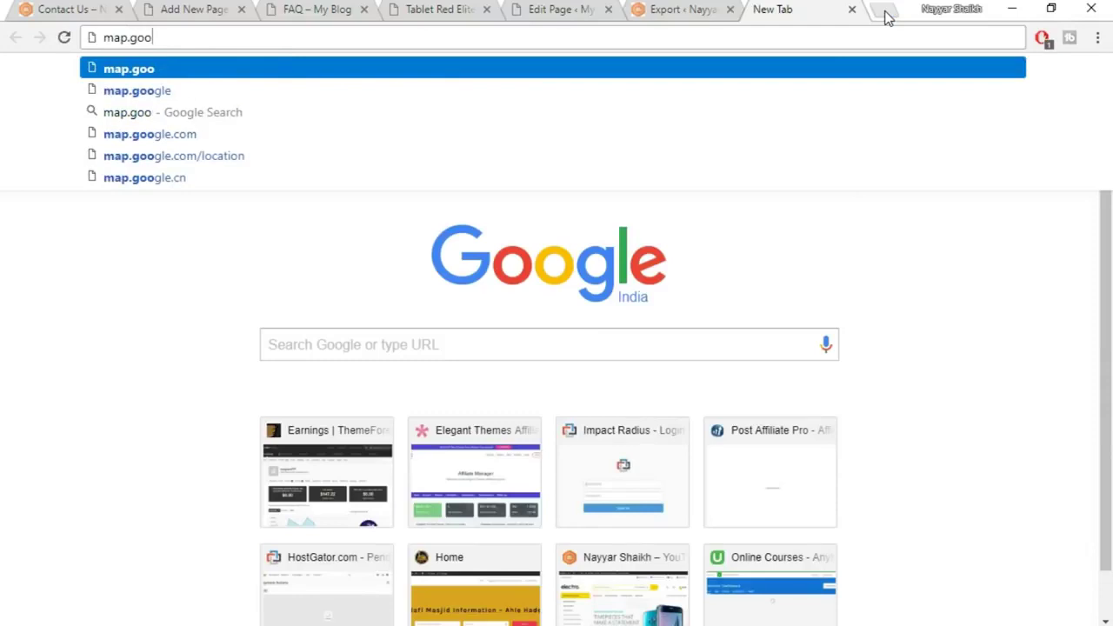
pyautogui.press('Down')
pyautogui.press('Down')
pyautogui.press('Down')
pyautogui.press('Return')
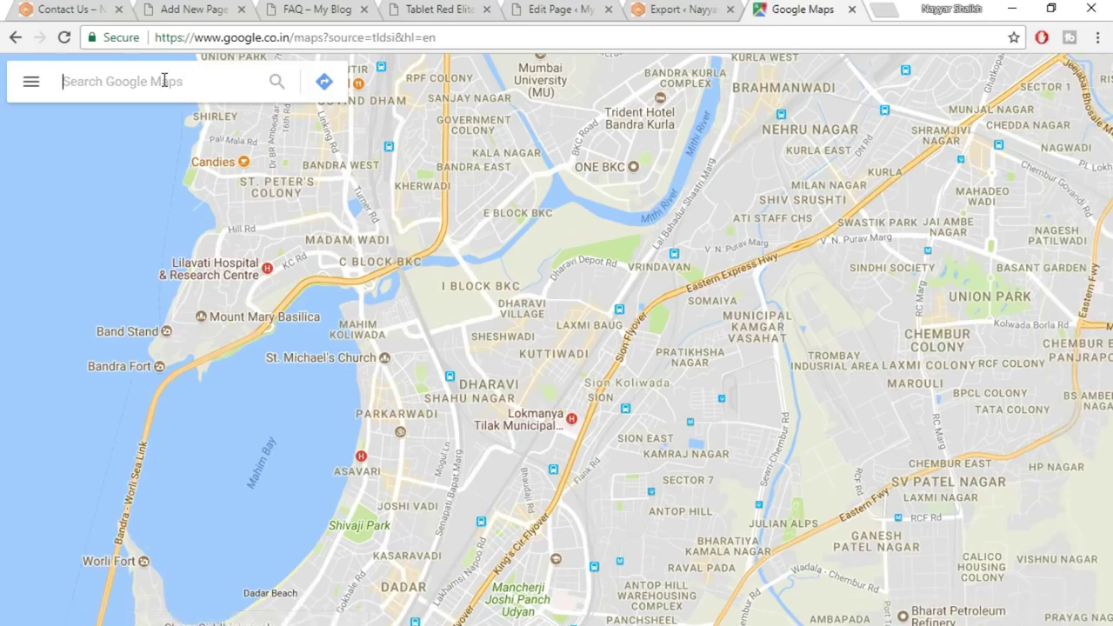
pyautogui.write('sion')
pyautogui.press('Return')
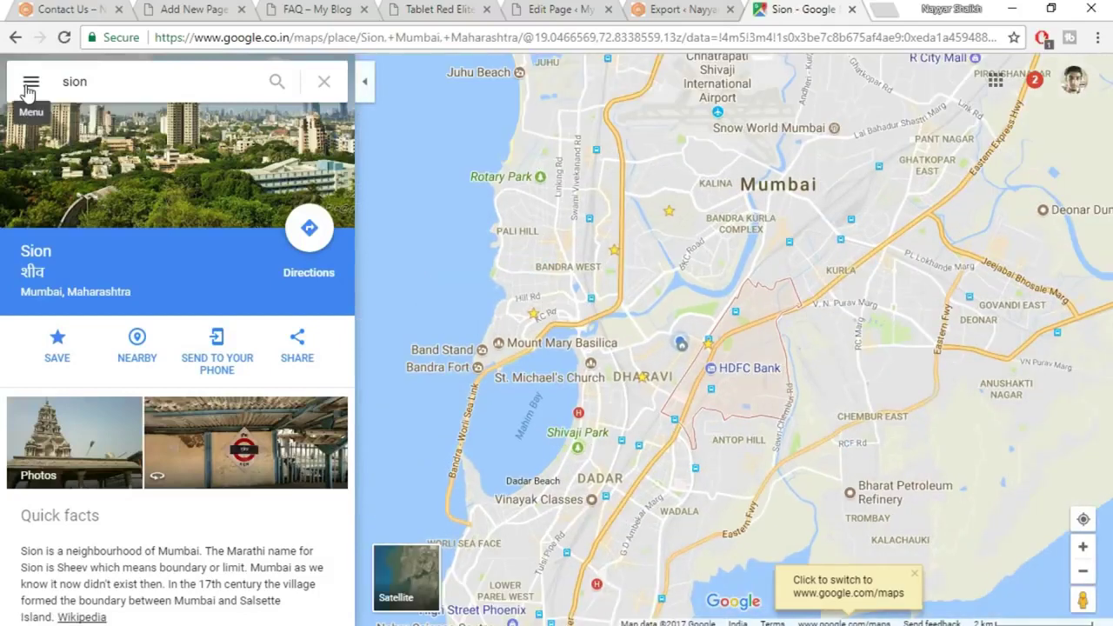
# Copy the Sion map's embed iframe code and select the existing code in the map field.
pyautogui.click(29, 84)
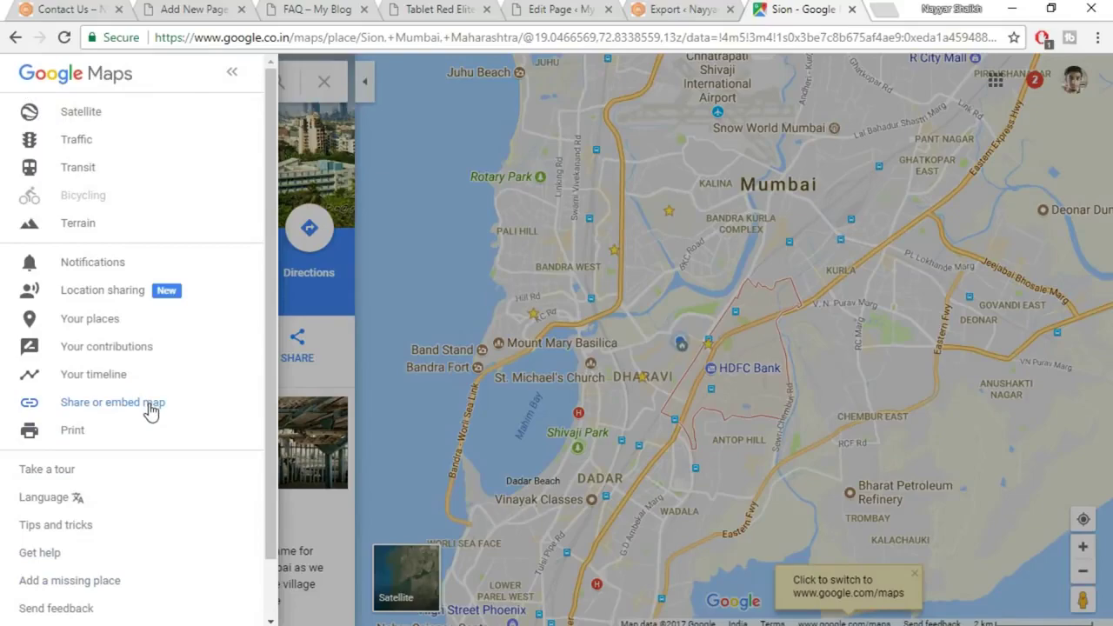
pyautogui.press('Escape')
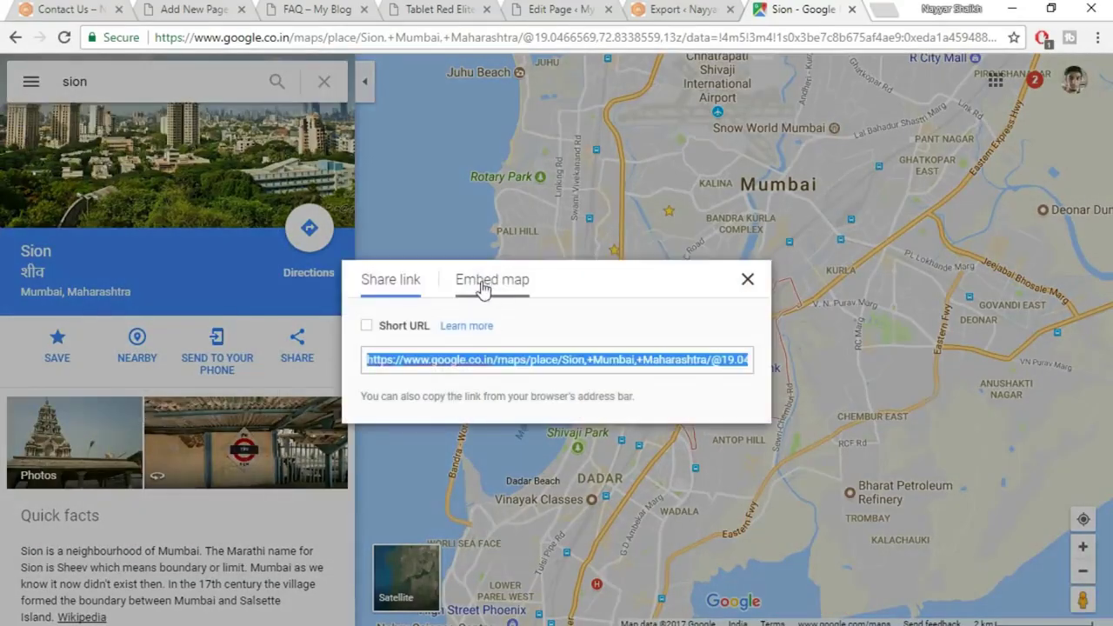
pyautogui.click(468, 290)
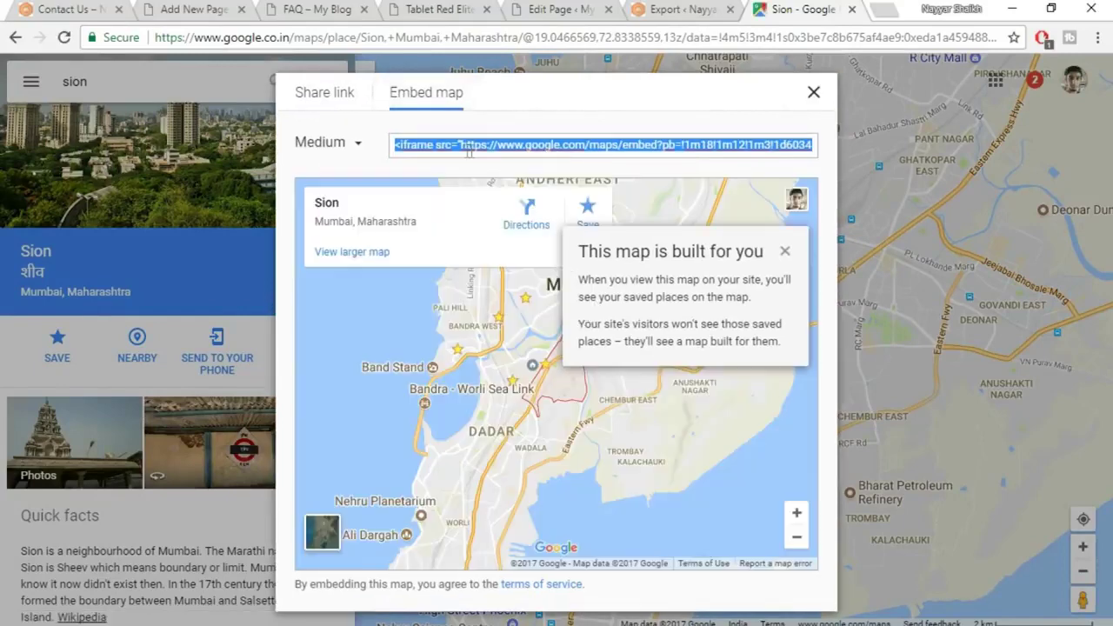
pyautogui.rightClick(477, 151)
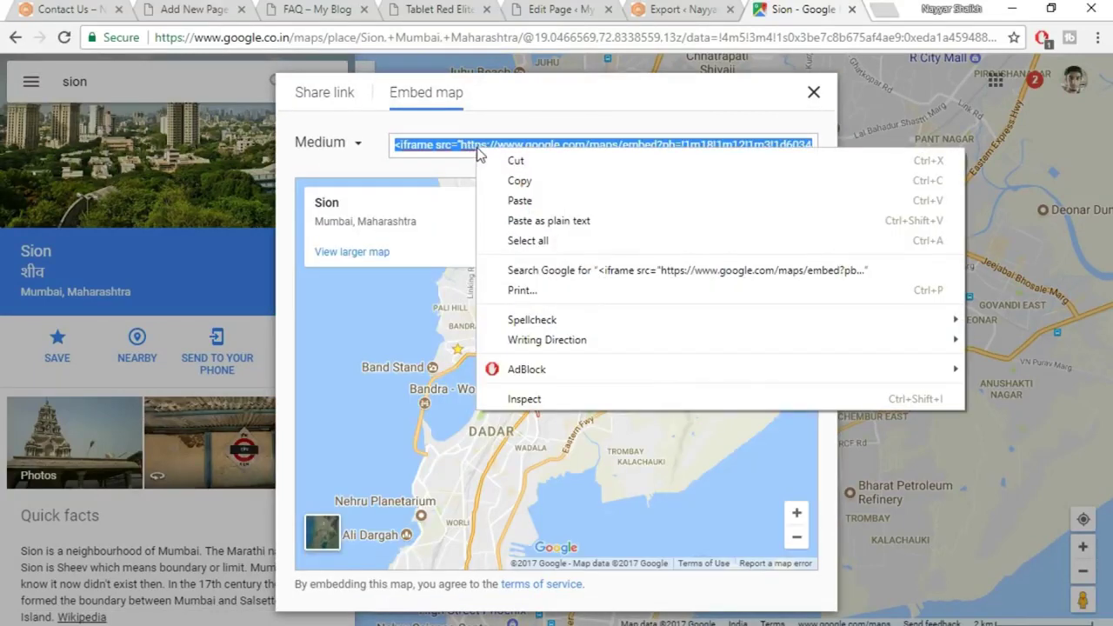
pyautogui.click(549, 185)
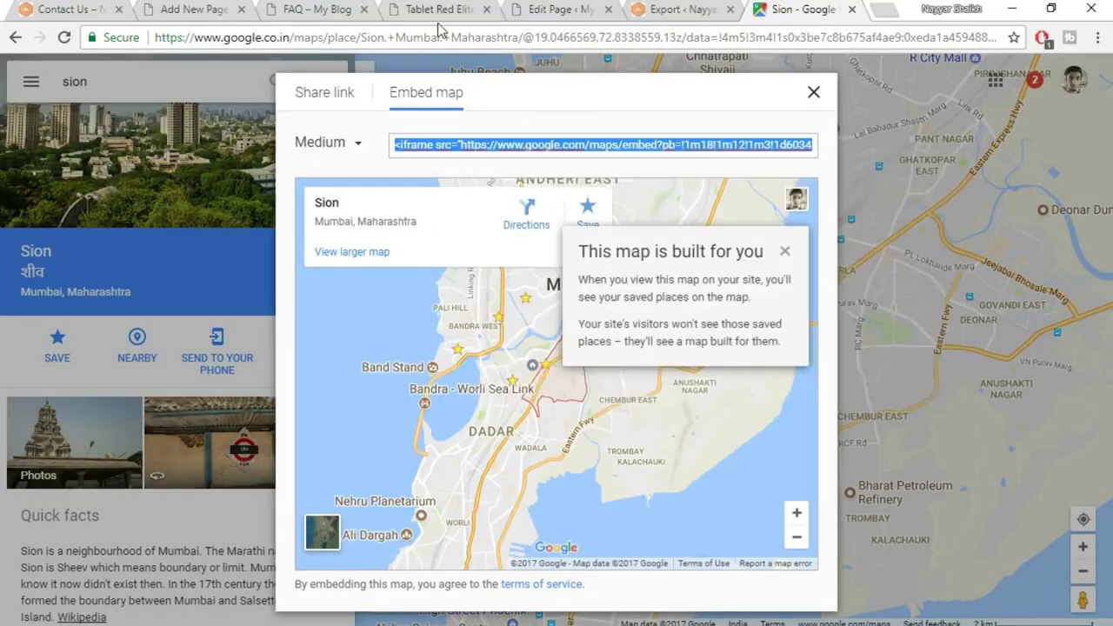
pyautogui.click(193, 10)
pyautogui.click(561, 314)
pyautogui.hotkey('ctrl', 'a')
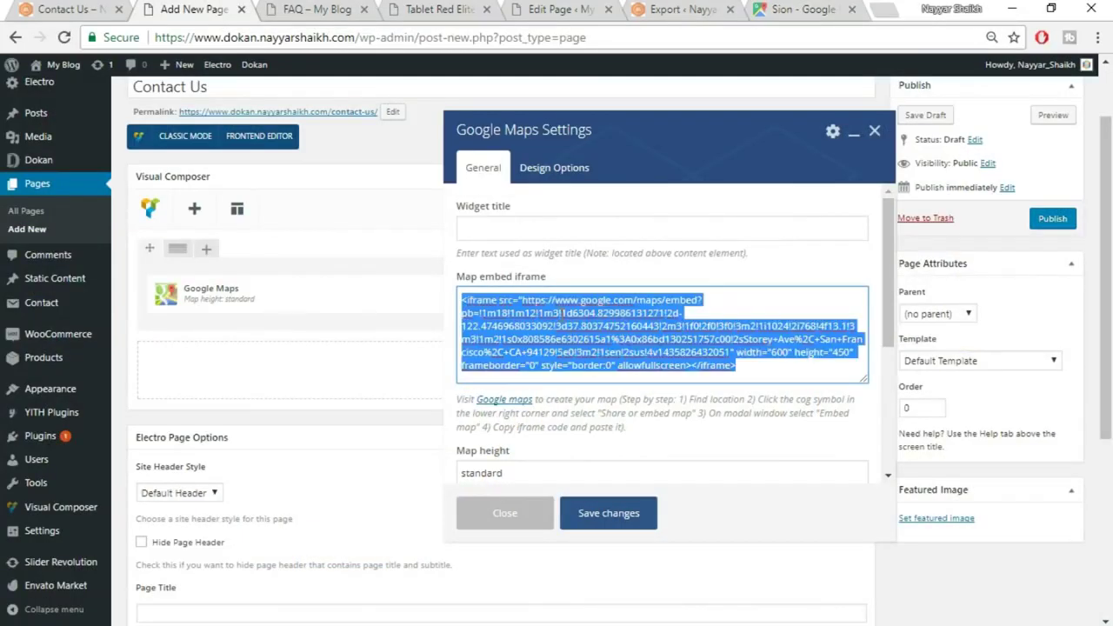
# Replace the Google Maps element's iframe code with the Sion embed code and save.
pyautogui.press('BackSpace')
pyautogui.hotkey('ctrl', 'v')
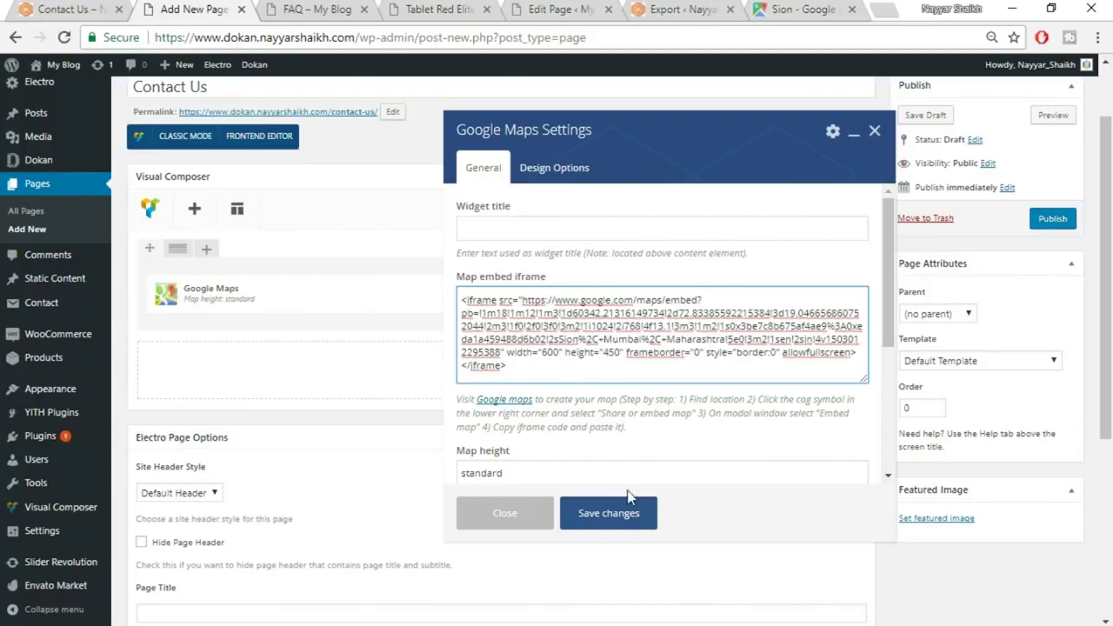
pyautogui.scroll(-1, 644, 422)
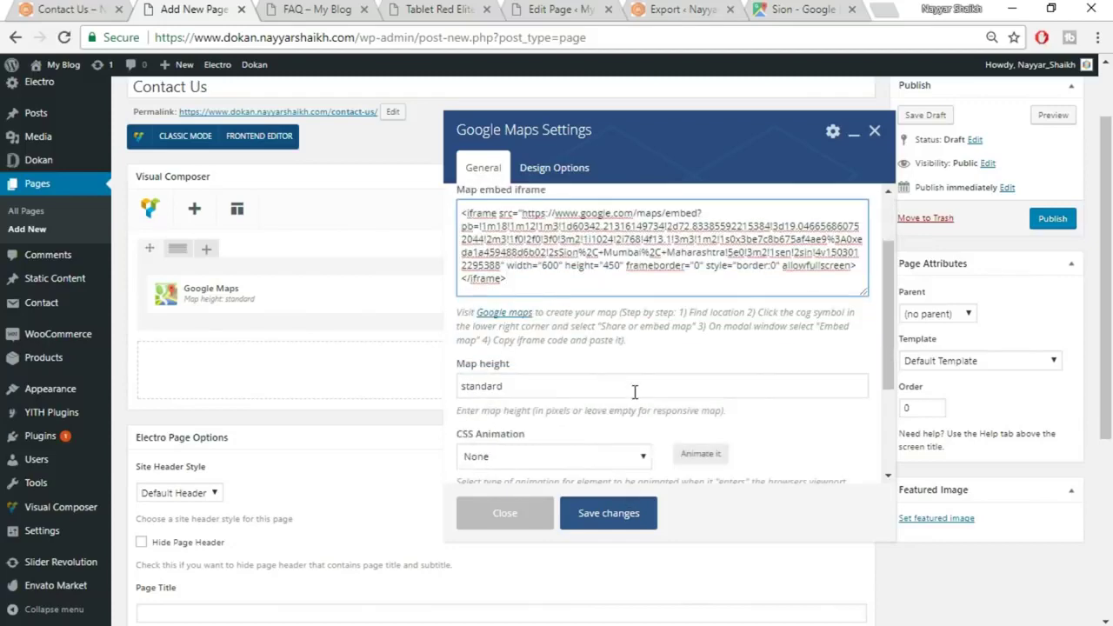
pyautogui.scroll(-1, 635, 392)
pyautogui.scroll(-1, 745, 323)
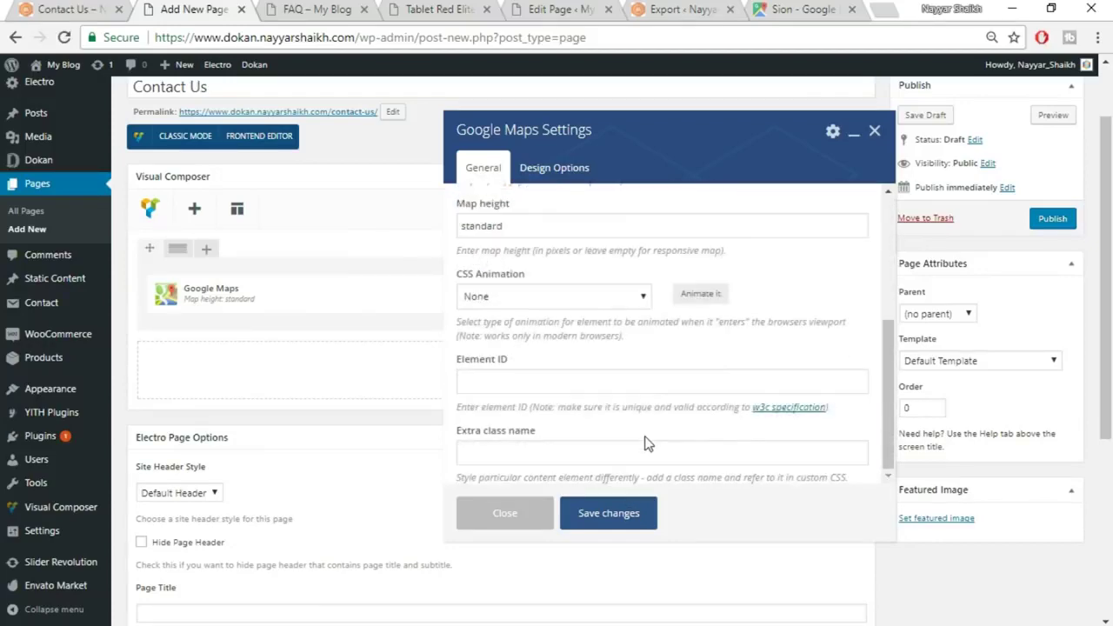
pyautogui.scroll(-2, 643, 452)
pyautogui.click(609, 513)
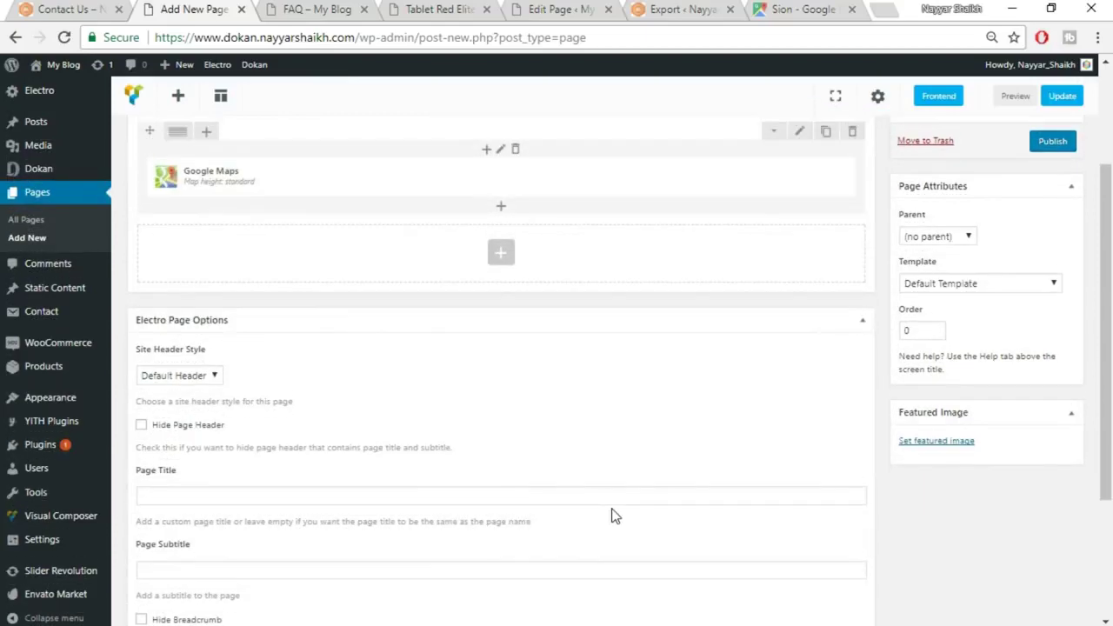
# Start adding an element below the map and review the demo's Leave us a Message section.
pyautogui.scroll(3, 612, 516)
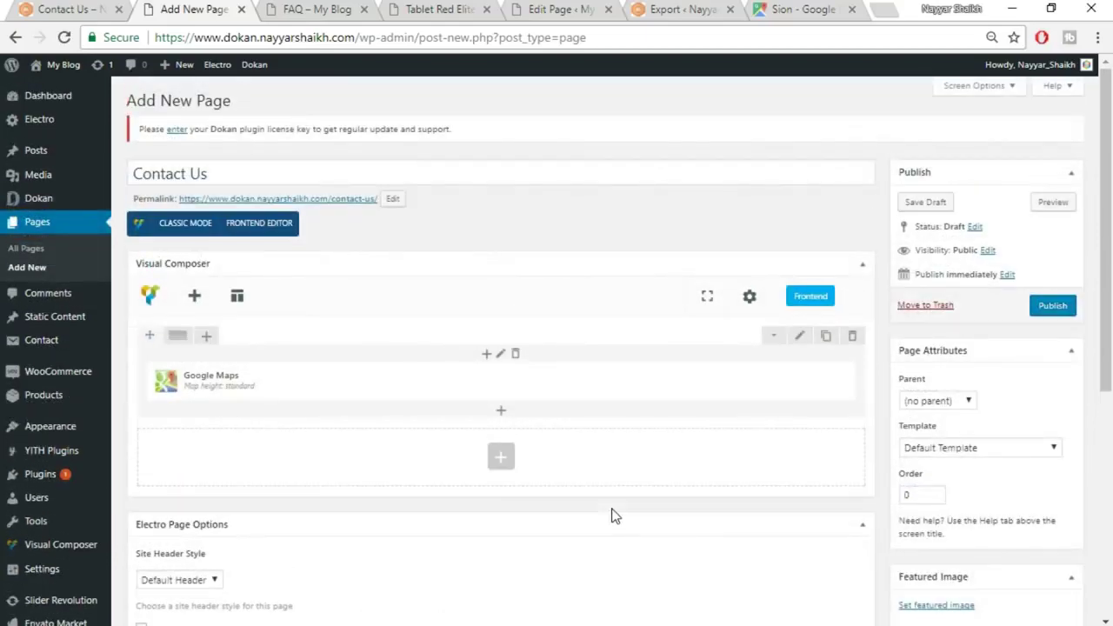
pyautogui.click(503, 461)
pyautogui.click(60, 9)
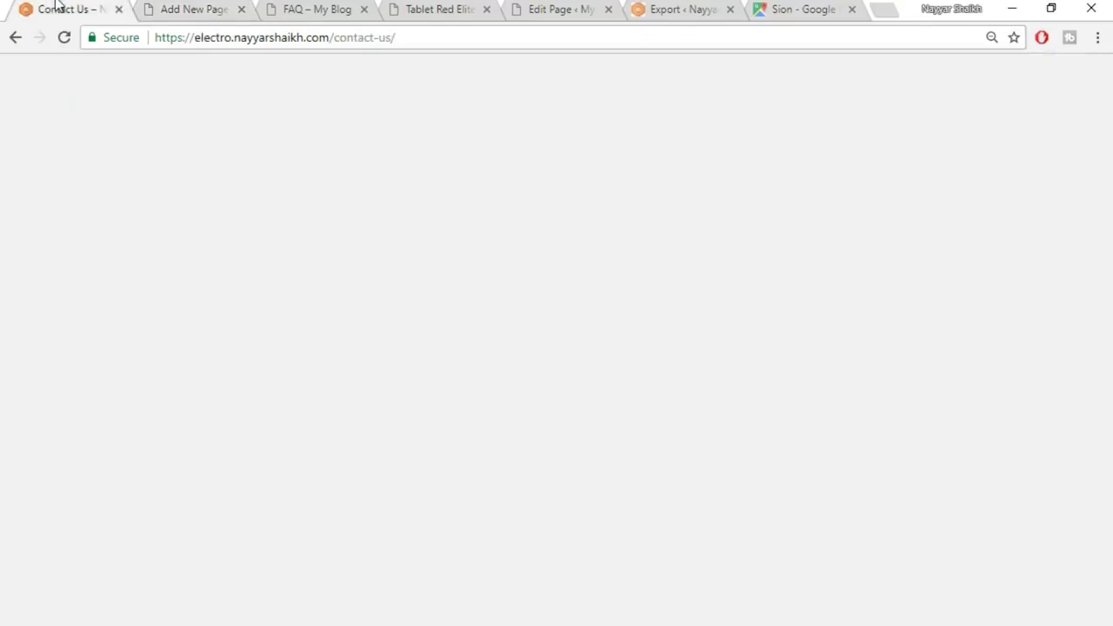
pyautogui.scroll(-6, 485, 321)
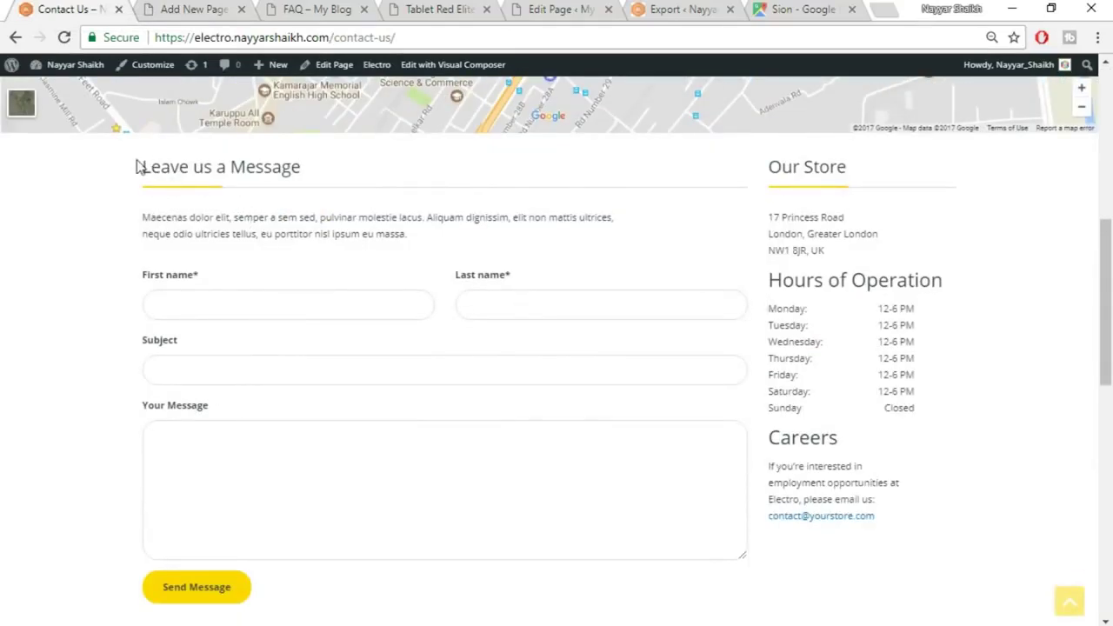
pyautogui.moveTo(142, 165); pyautogui.dragTo(464, 237)
pyautogui.click(464, 239)
pyautogui.click(202, 8)
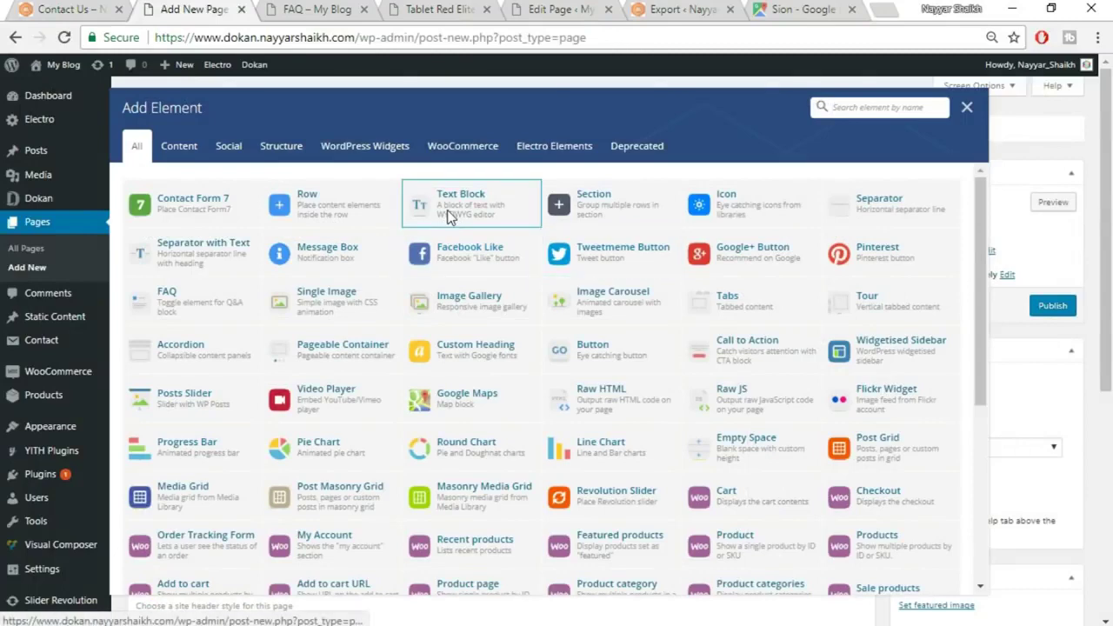
# Add a text block and copy the Leave us a Message heading and paragraph HTML from the notes.
pyautogui.click(447, 209)
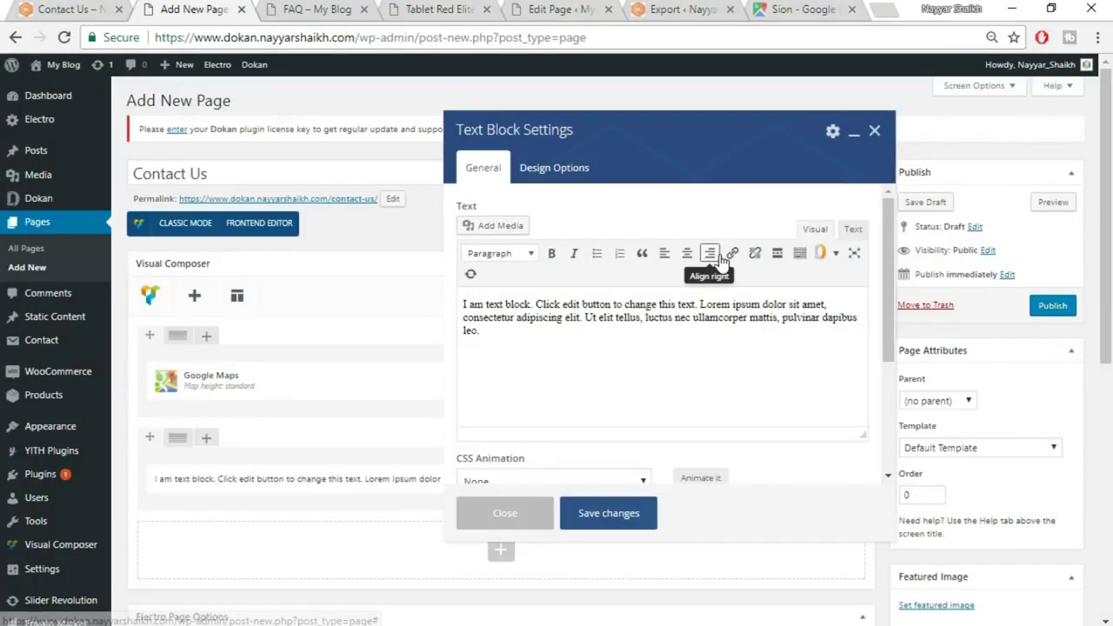
pyautogui.click(82, 9)
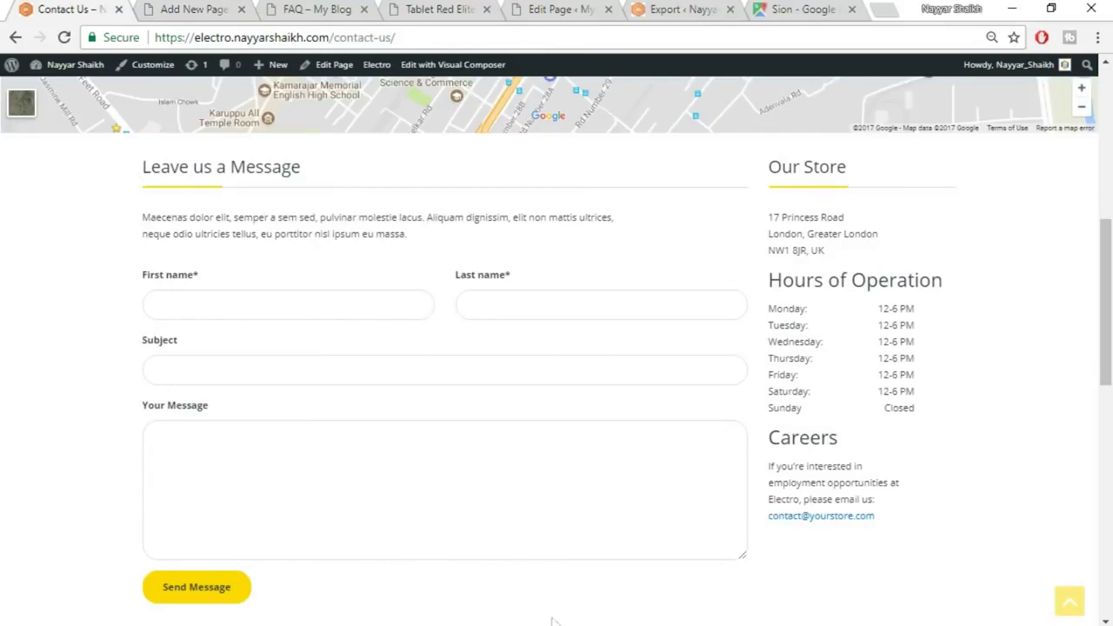
pyautogui.hotkey('alt', 'Tab')
pyautogui.scroll(-2, 466, 337)
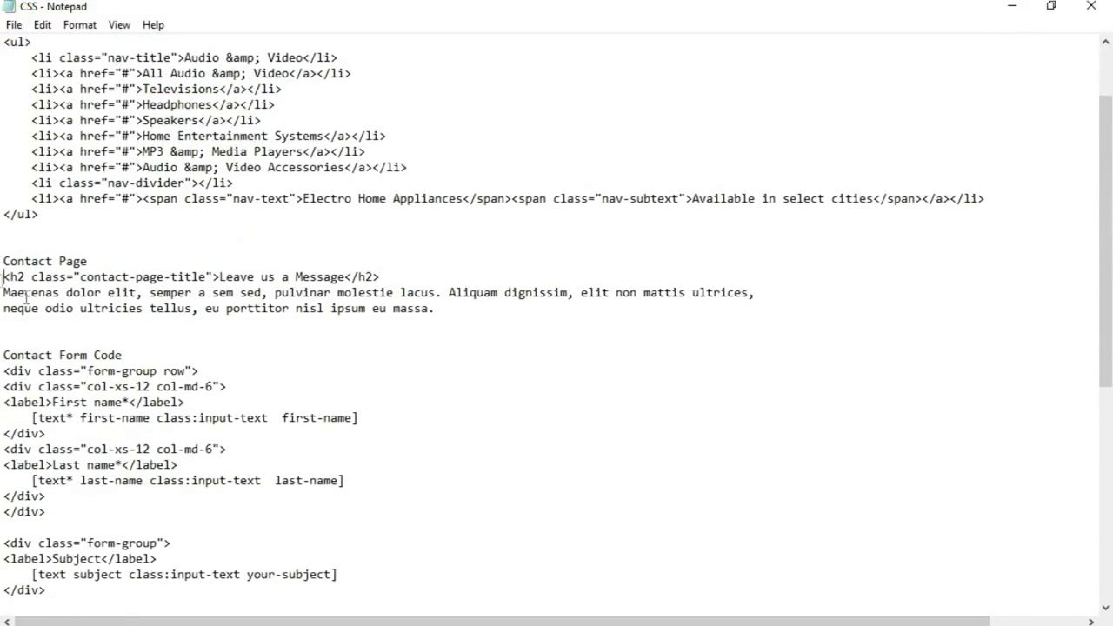
pyautogui.scroll(2, 53, 312)
pyautogui.scroll(-1, 55, 317)
pyautogui.moveTo(3, 323); pyautogui.dragTo(563, 352)
pyautogui.hotkey('ctrl', 'c')
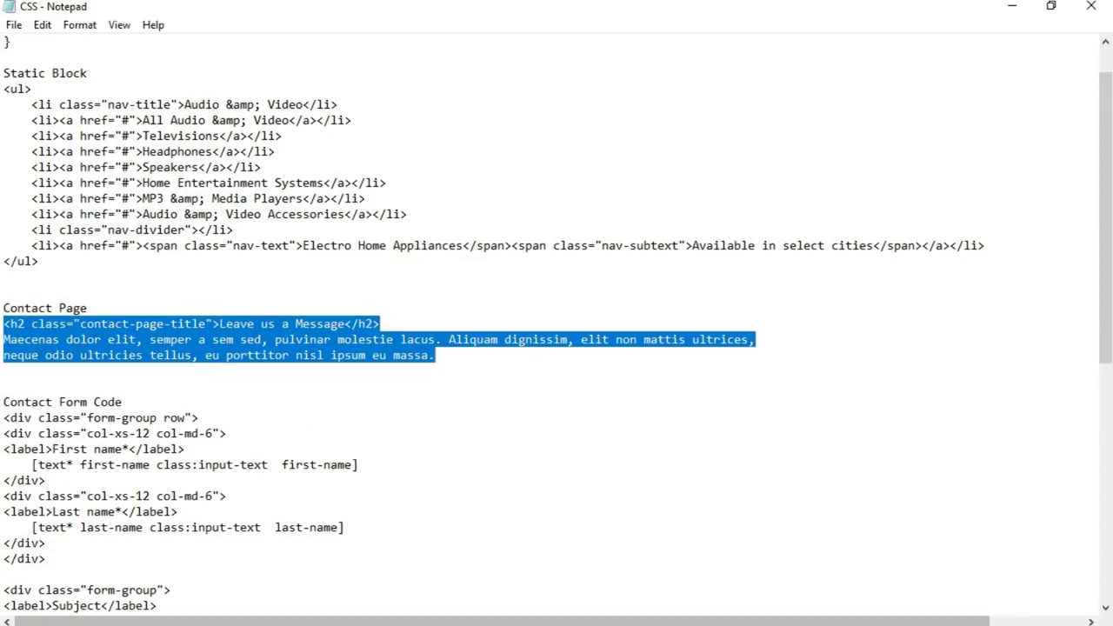
pyautogui.hotkey('alt', 'Tab')
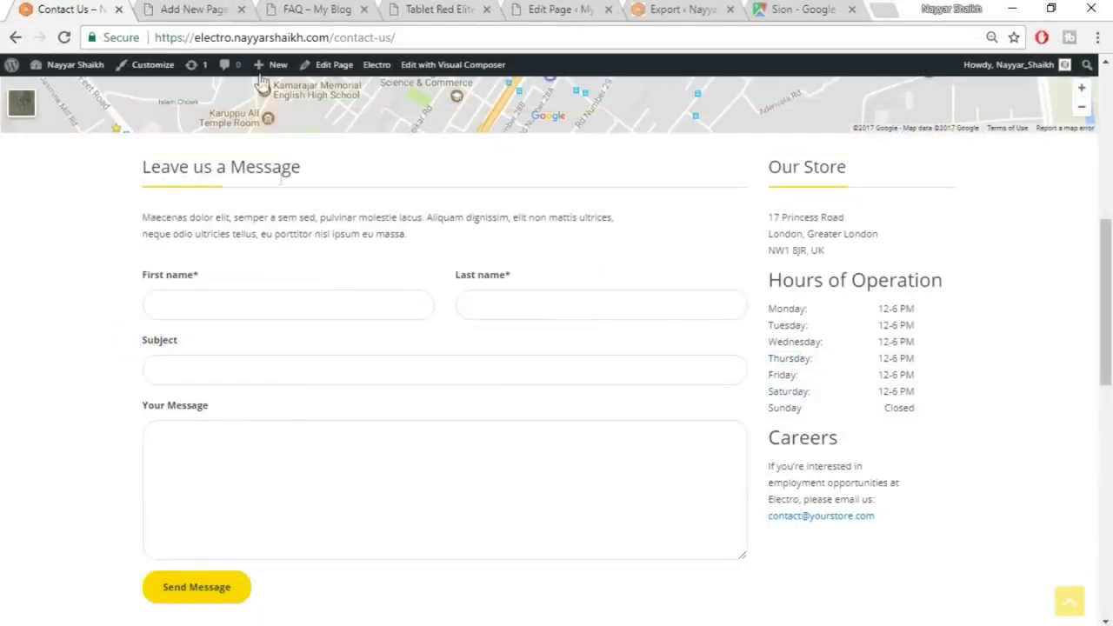
# Paste the heading and paragraph into the text block, save it, and publish the Contact Us page.
pyautogui.click(193, 8)
pyautogui.hotkey('ctrl', 'a')
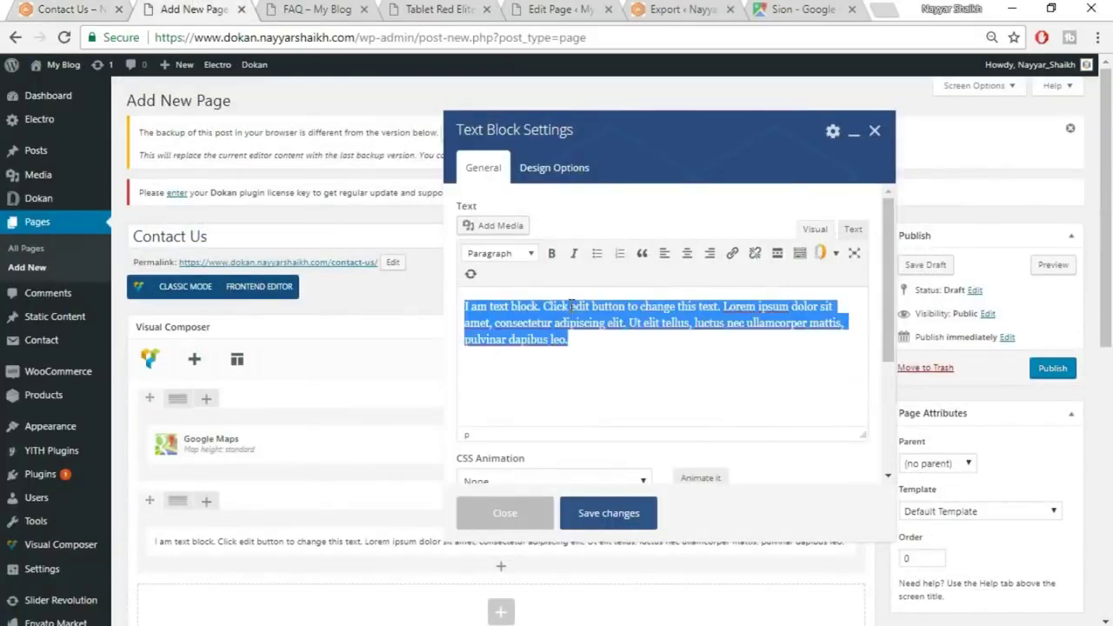
pyautogui.hotkey('ctrl', 'v')
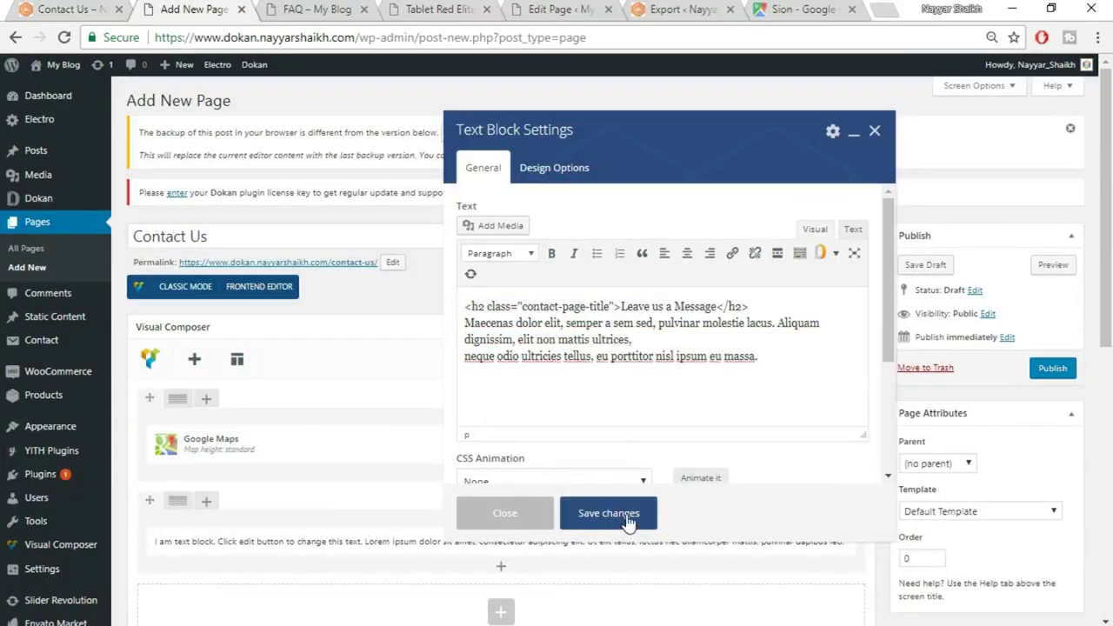
pyautogui.click(608, 513)
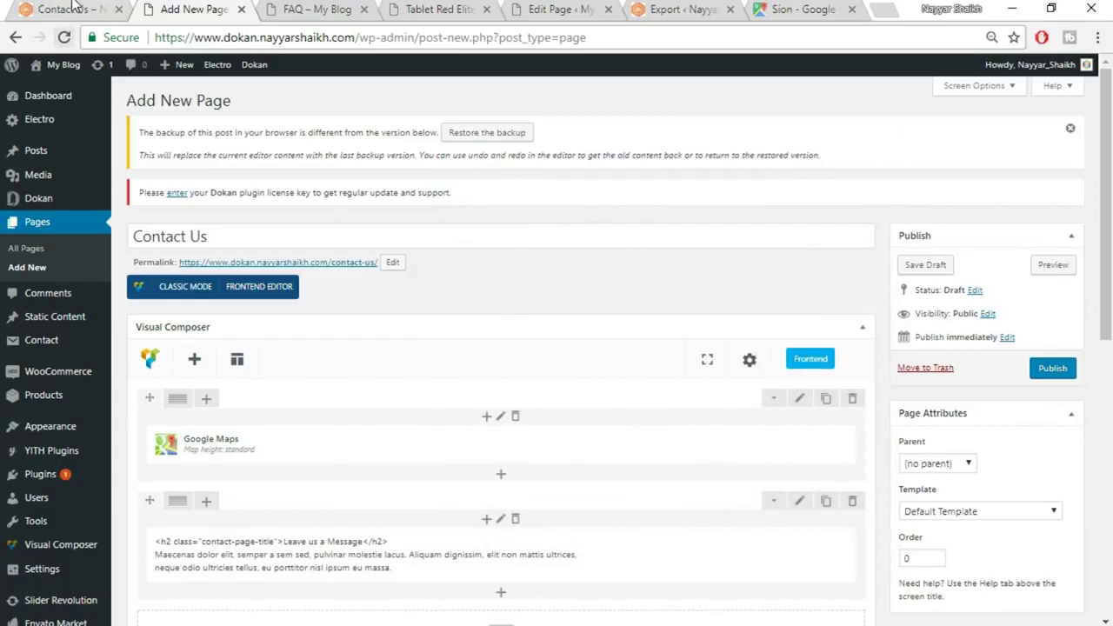
pyautogui.hotkey('ctrl', 'shift', 'Tab')
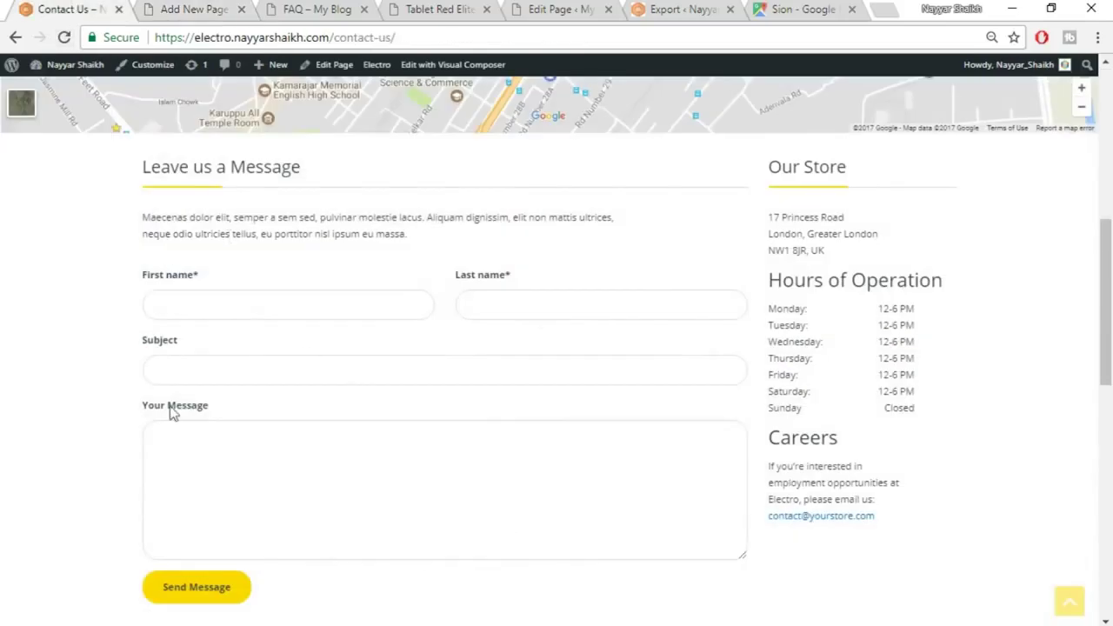
pyautogui.click(199, 8)
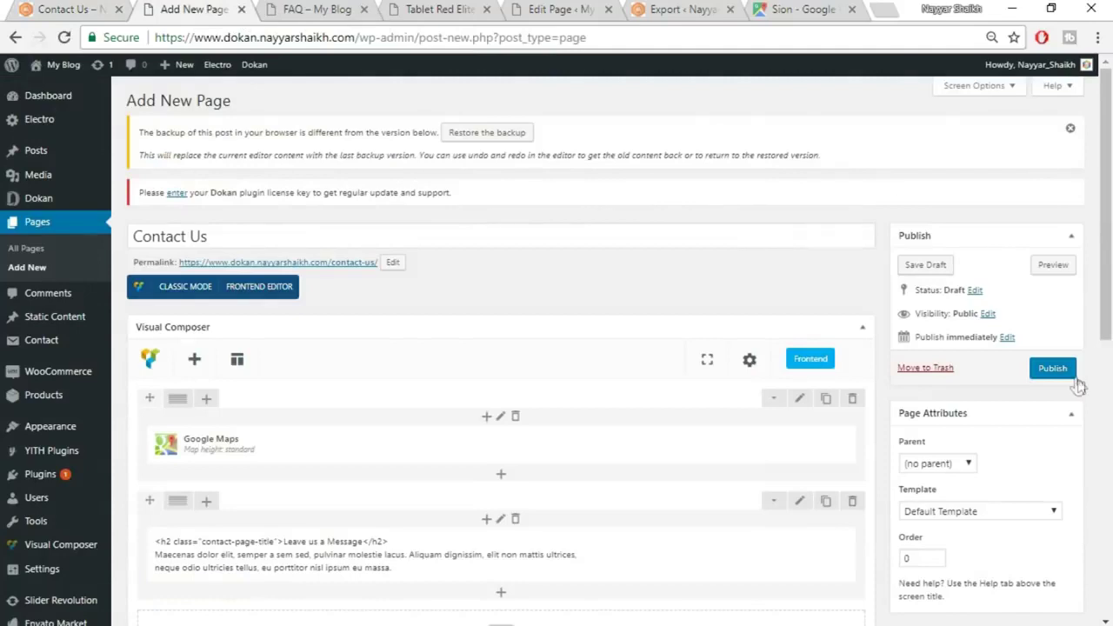
pyautogui.click(1050, 372)
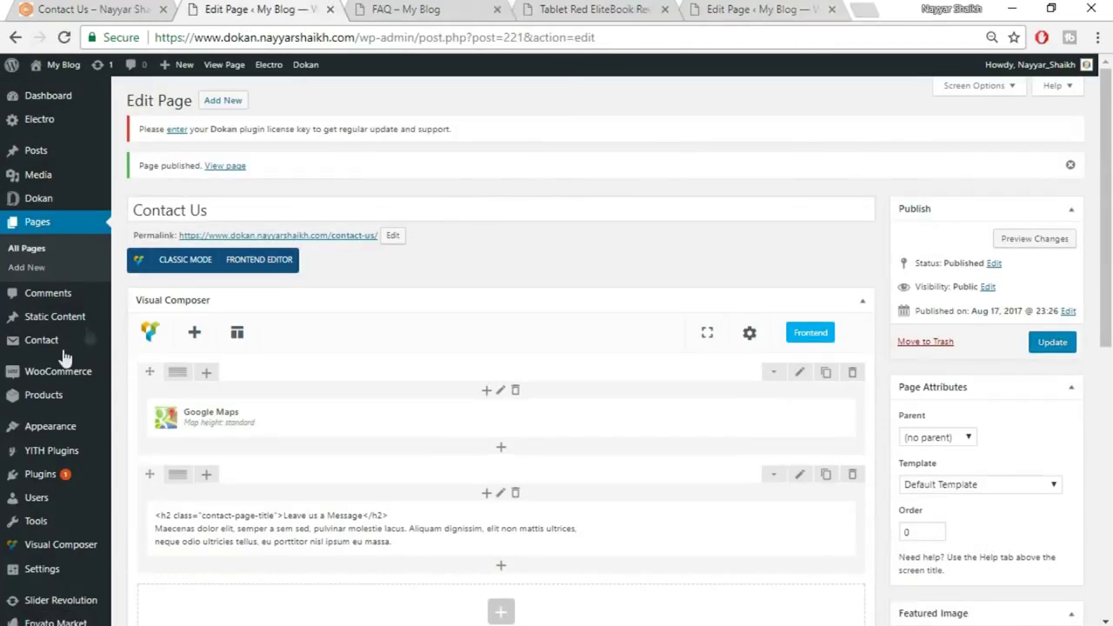
pyautogui.moveTo(61, 357)
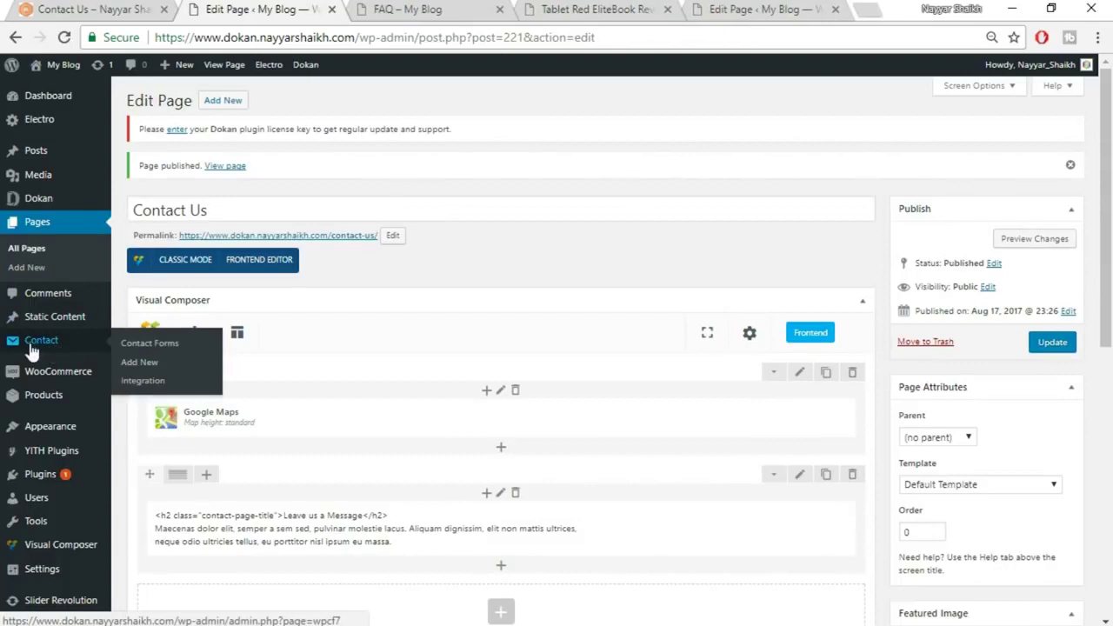
# Open a new Contact Form 7 form in a new tab and copy the contact form code from the notes.
pyautogui.rightClick(136, 373)
pyautogui.click(174, 380)
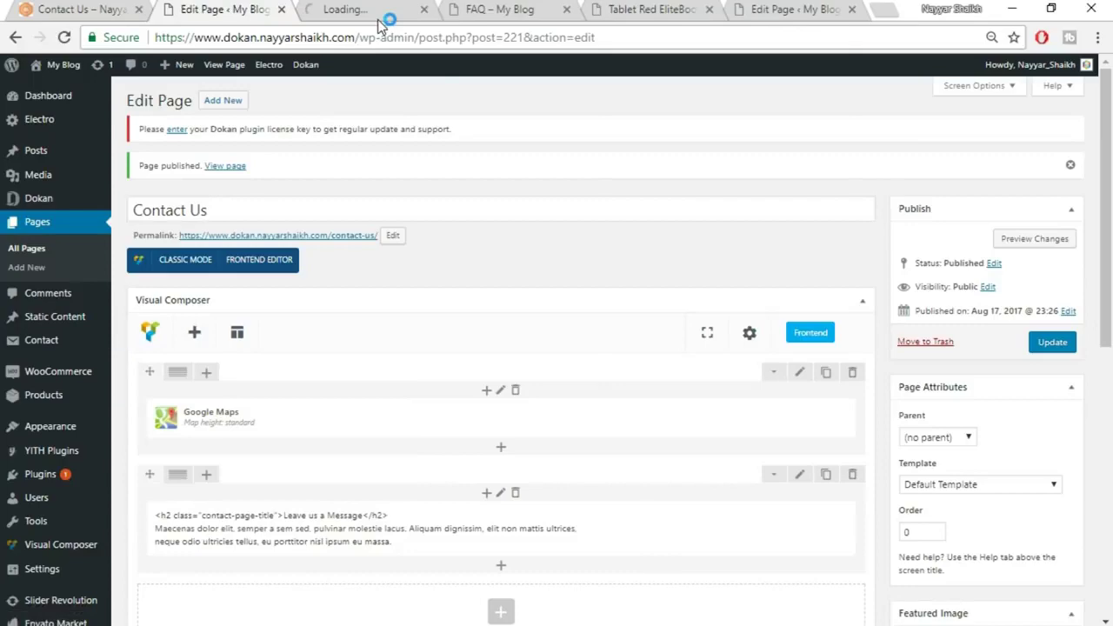
pyautogui.click(383, 14)
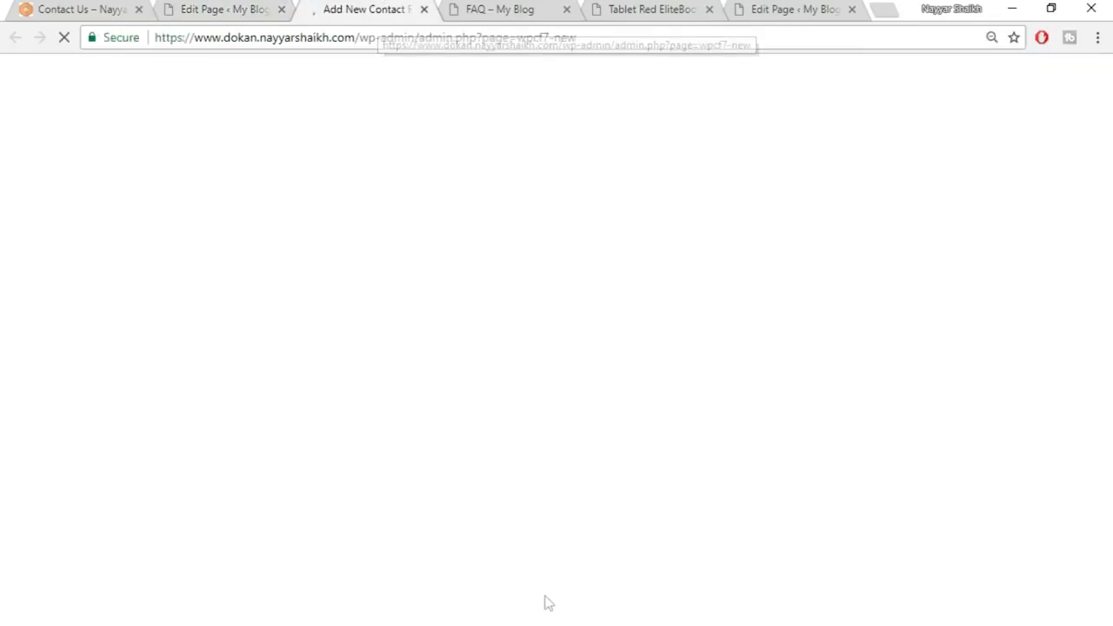
pyautogui.hotkey('alt', 'Tab')
pyautogui.scroll(-4, 556, 427)
pyautogui.scroll(-1, 584, 401)
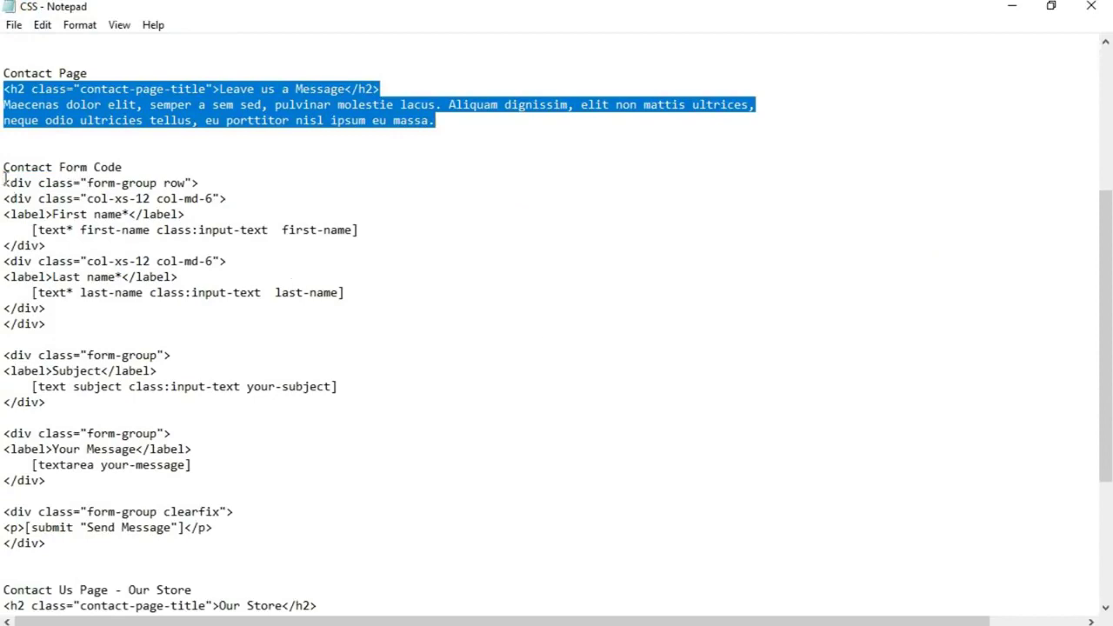
pyautogui.moveTo(3, 185); pyautogui.dragTo(220, 575)
pyautogui.hotkey('ctrl', 'c')
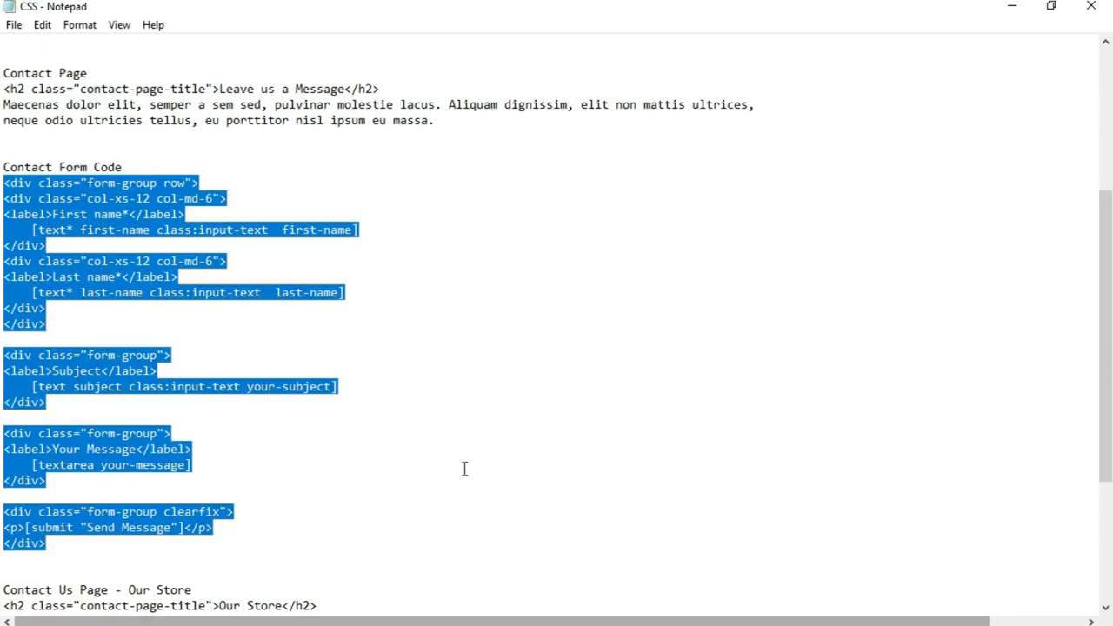
pyautogui.scroll(-1, 468, 459)
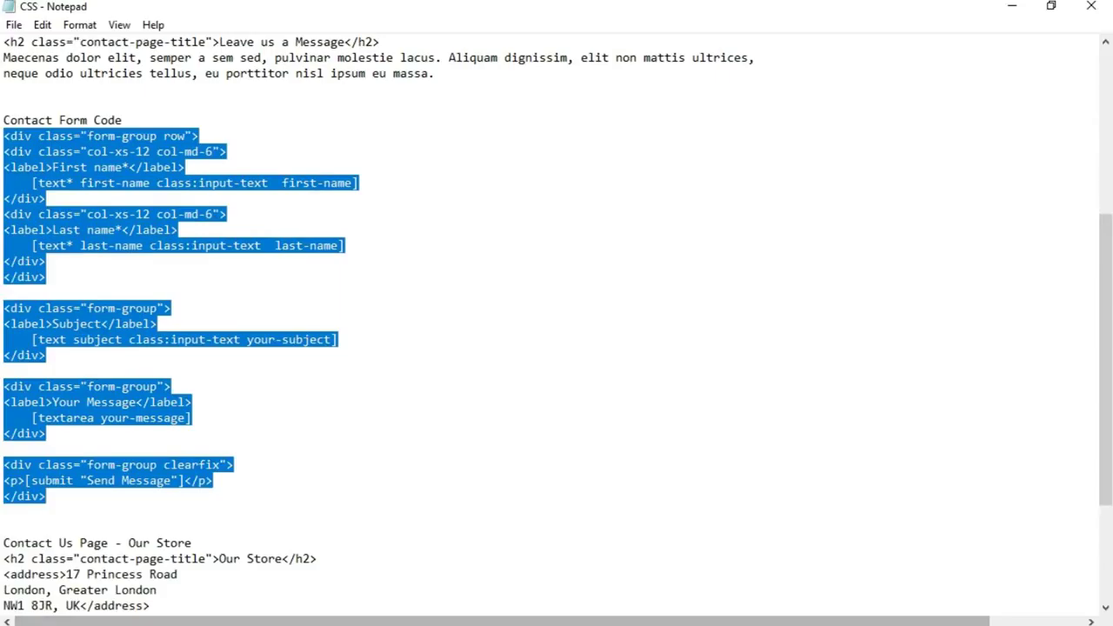
pyautogui.hotkey('alt', 'Tab')
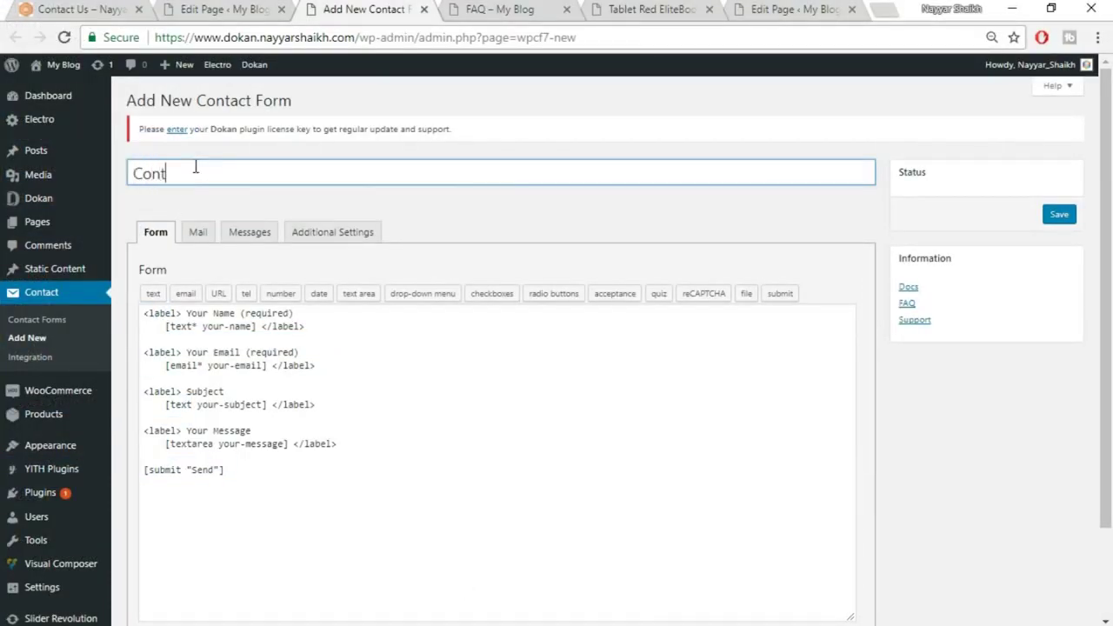
# Replace the default form template with the copied code and save the form as Cont.
pyautogui.click(208, 390)
pyautogui.hotkey('ctrl', 'a')
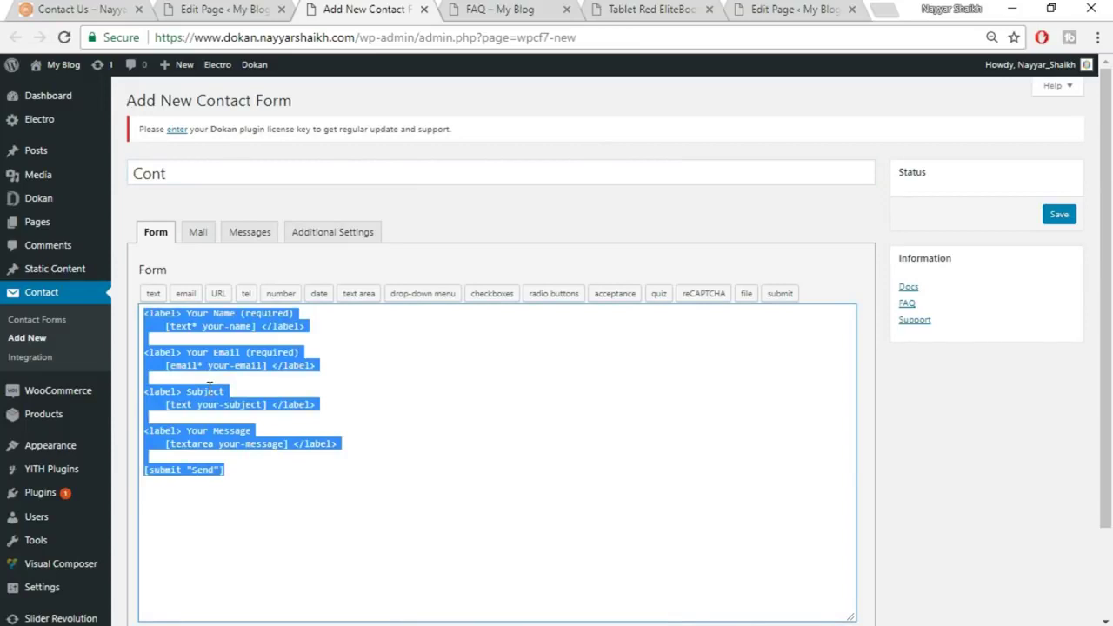
pyautogui.press('BackSpace')
pyautogui.hotkey('ctrl', 'v')
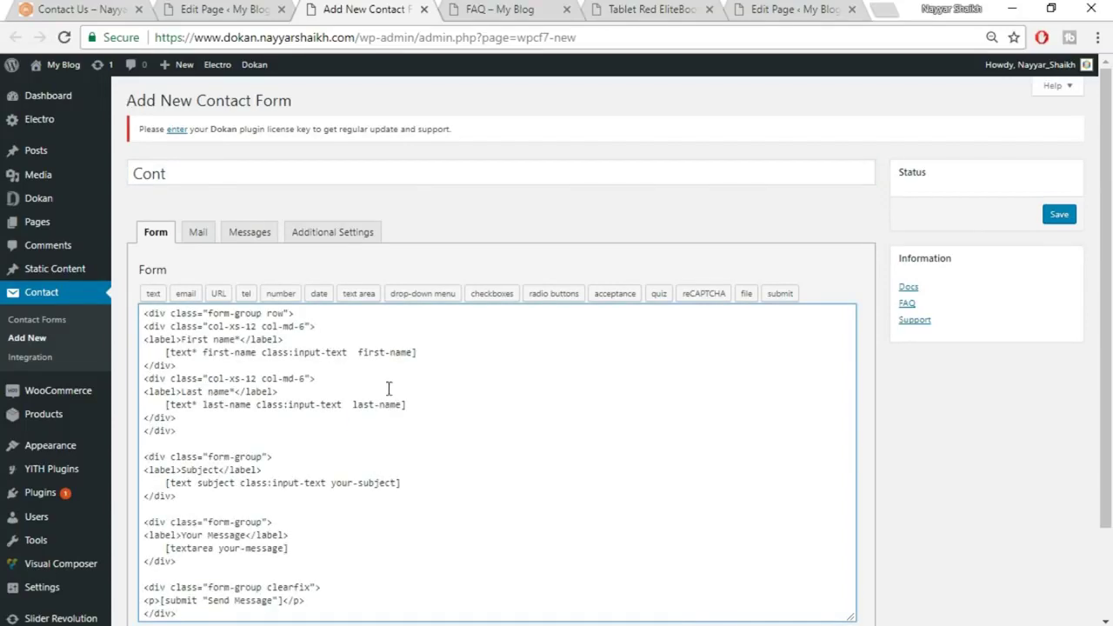
pyautogui.click(1063, 215)
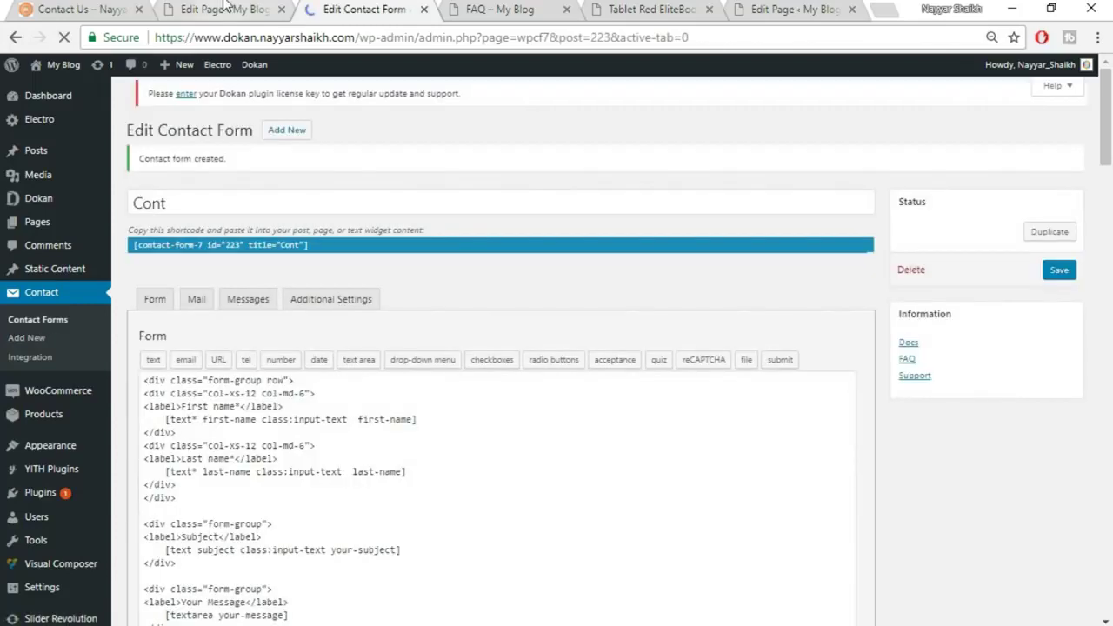
pyautogui.click(225, 9)
pyautogui.scroll(-3, 603, 251)
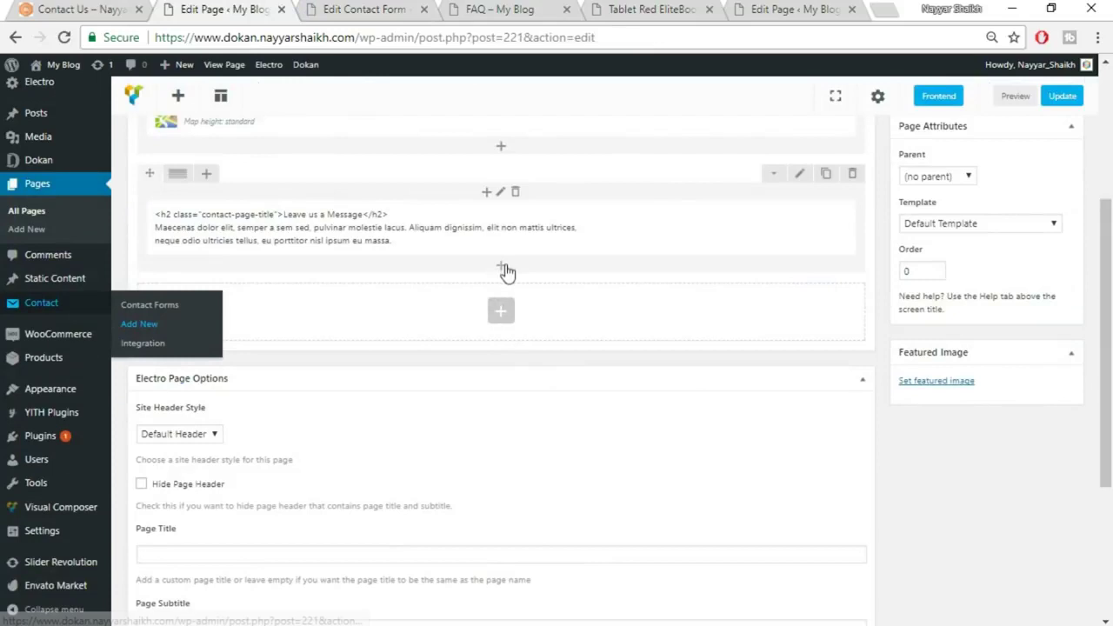
# Add a Contact Form 7 element using the Cont form and split the row into 1/2 + 1/2 columns.
pyautogui.click(503, 267)
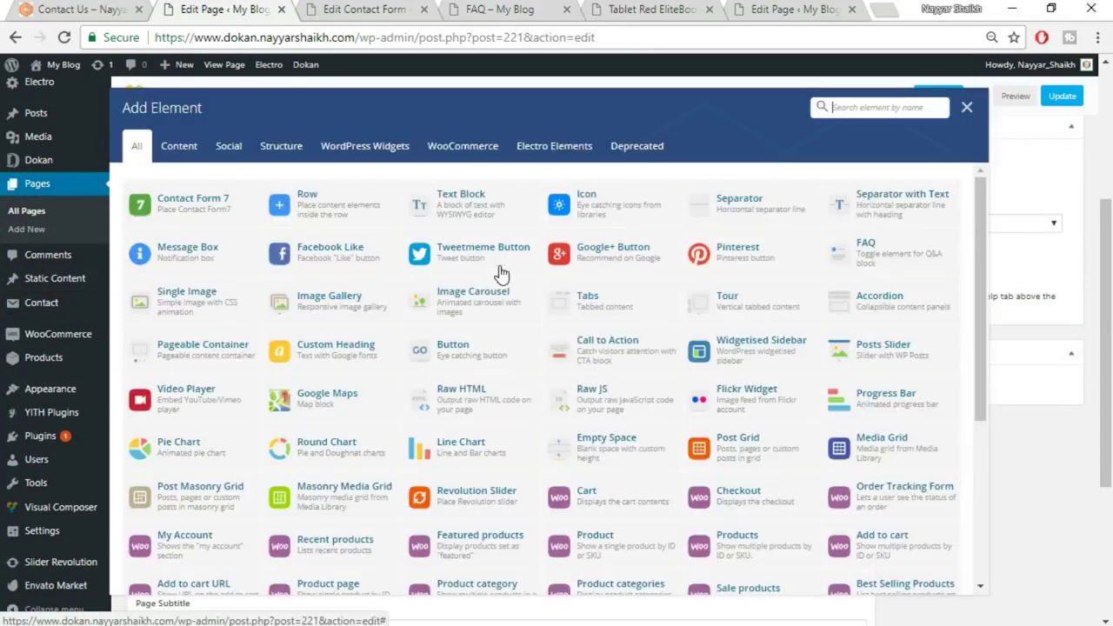
pyautogui.write('con')
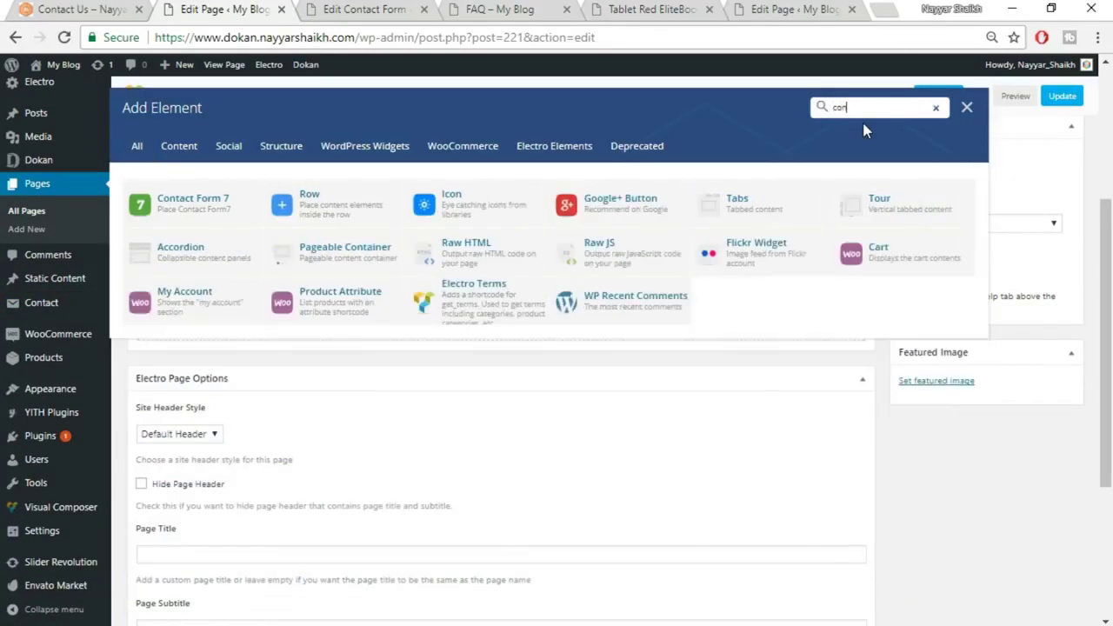
pyautogui.click(160, 205)
pyautogui.click(592, 196)
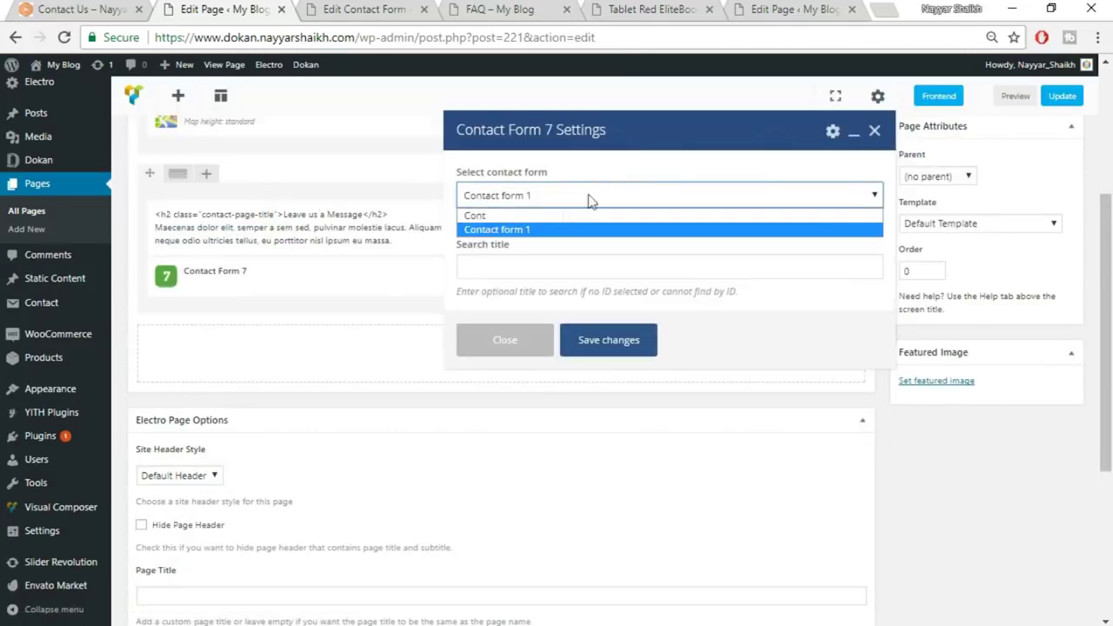
pyautogui.click(544, 214)
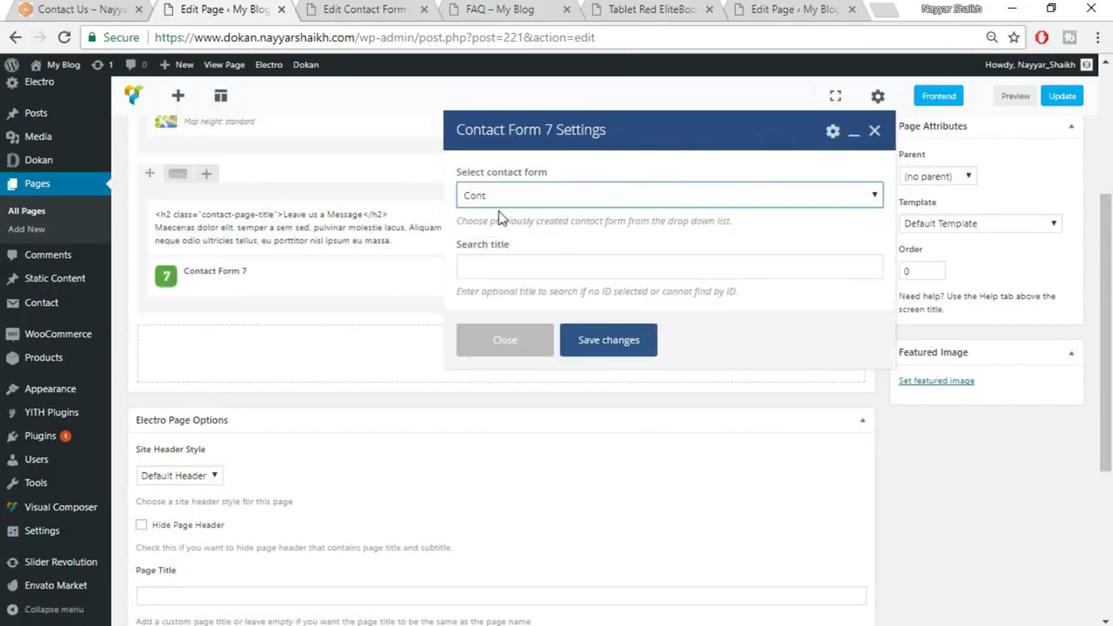
pyautogui.click(621, 341)
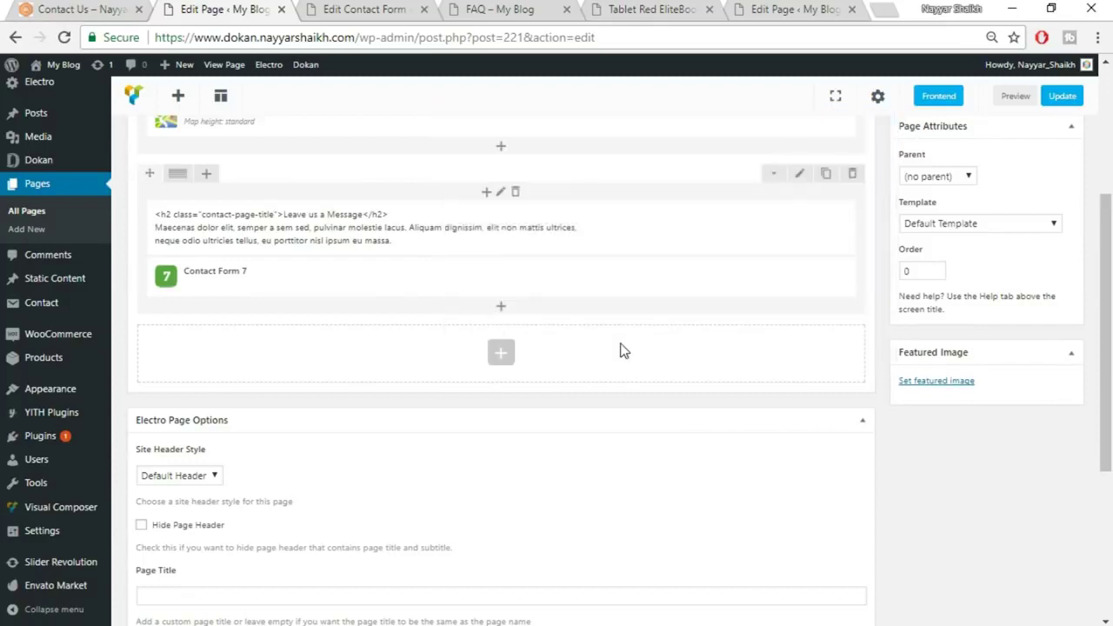
pyautogui.moveTo(179, 178)
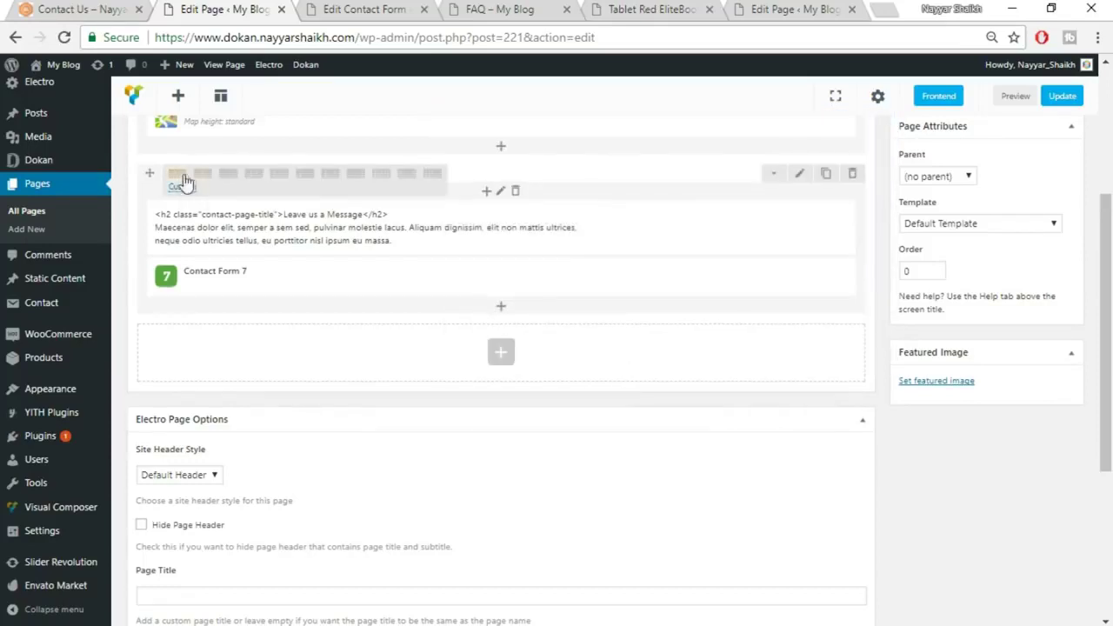
pyautogui.click(206, 185)
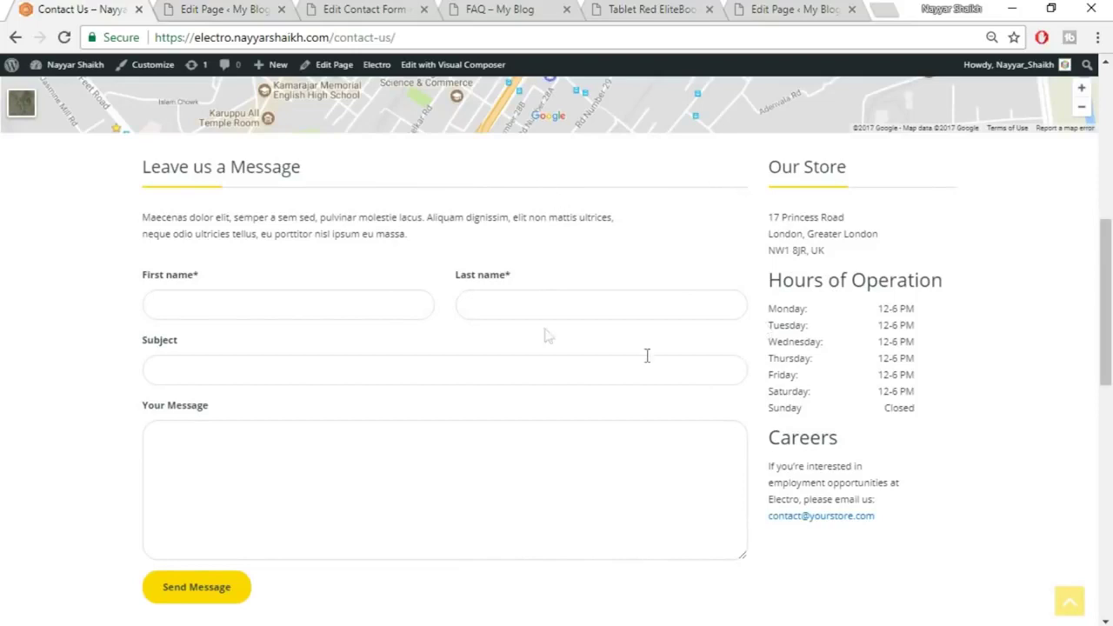
# Split the row into 2/3 + 1/3 columns and add a Text Block to the right column.
pyautogui.click(209, 7)
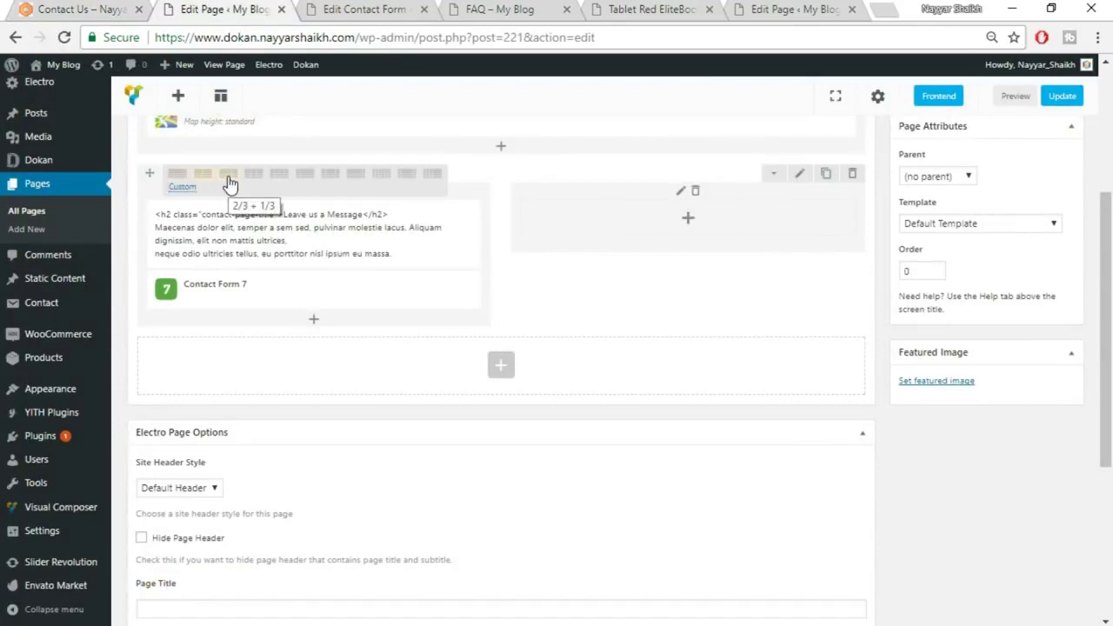
pyautogui.click(229, 184)
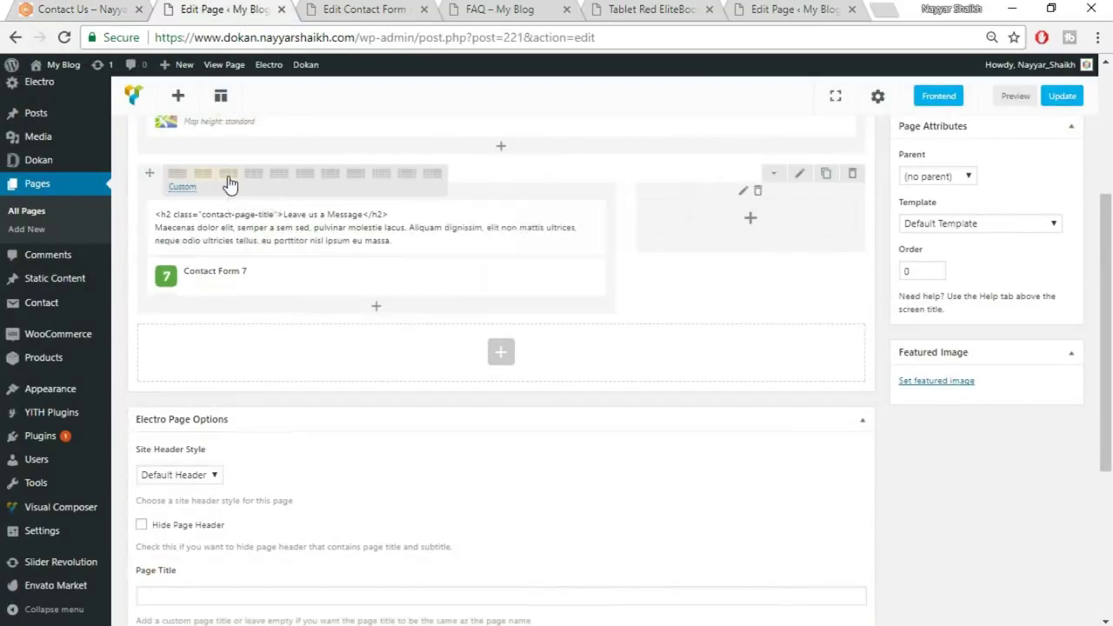
pyautogui.click(751, 221)
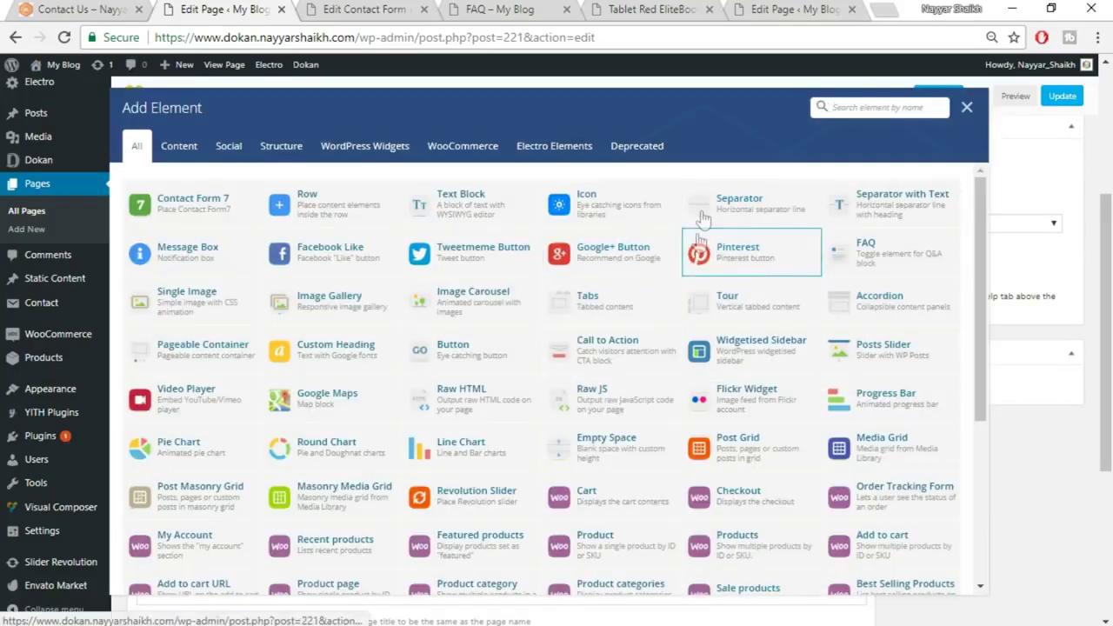
pyautogui.write('text')
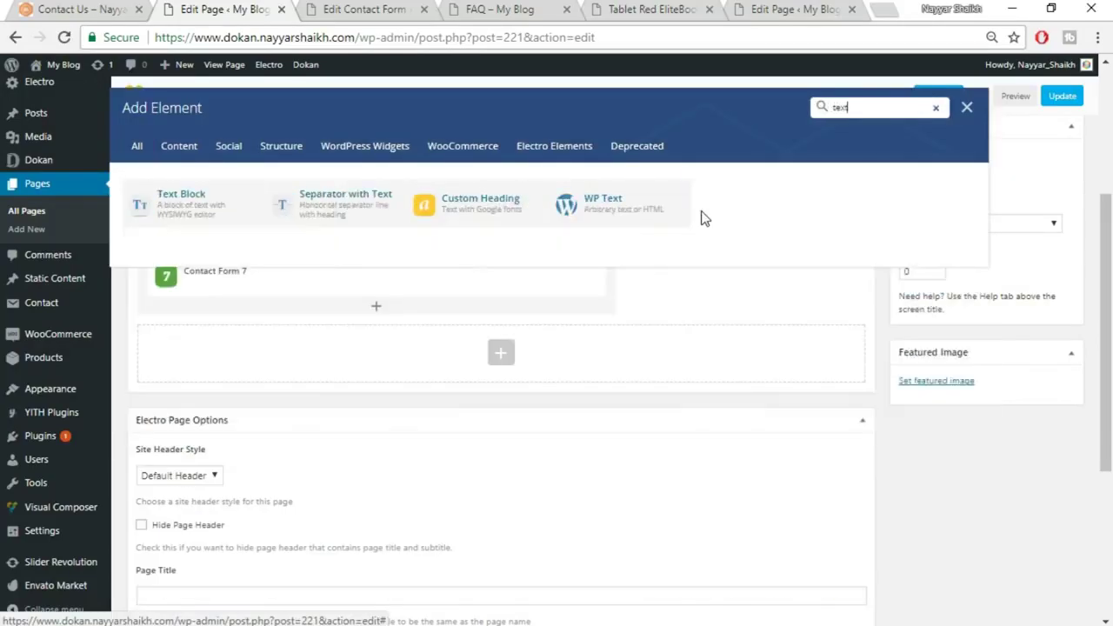
pyautogui.click(173, 204)
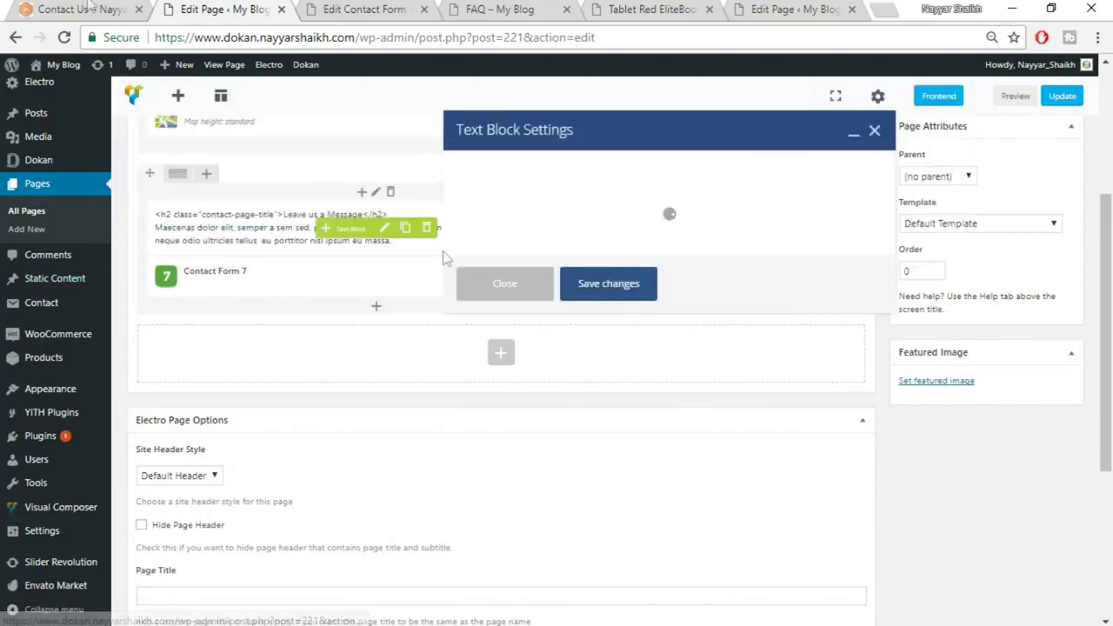
# Copy the Our Store through Careers markup from Notepad and paste it into the Text Block.
pyautogui.hotkey('ctrl', '1')
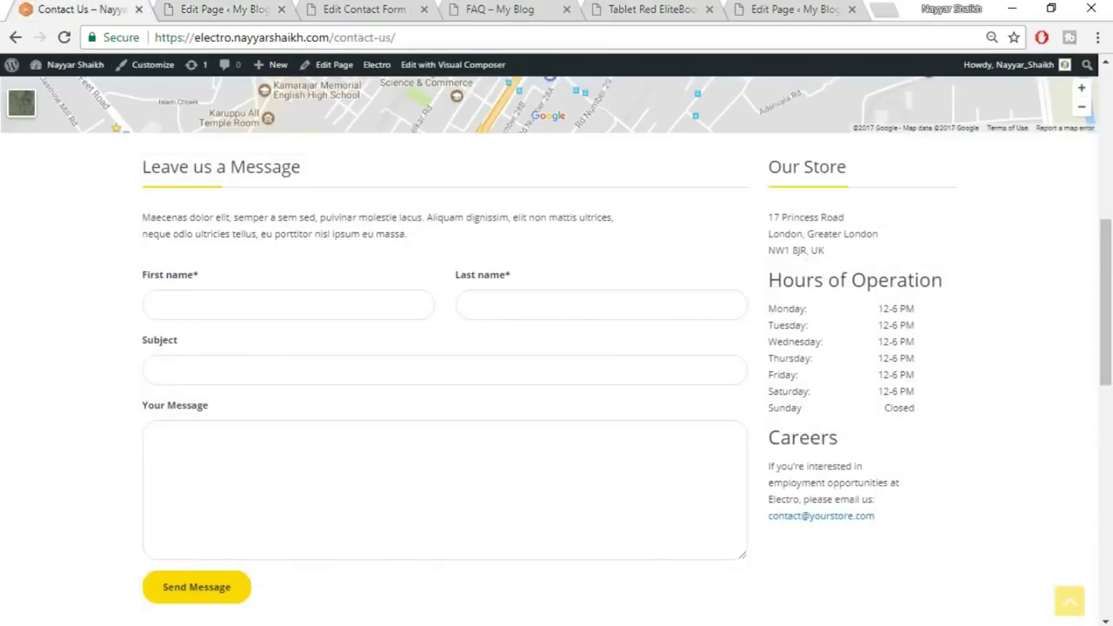
pyautogui.hotkey('alt', 'Tab')
pyautogui.scroll(-4, 546, 505)
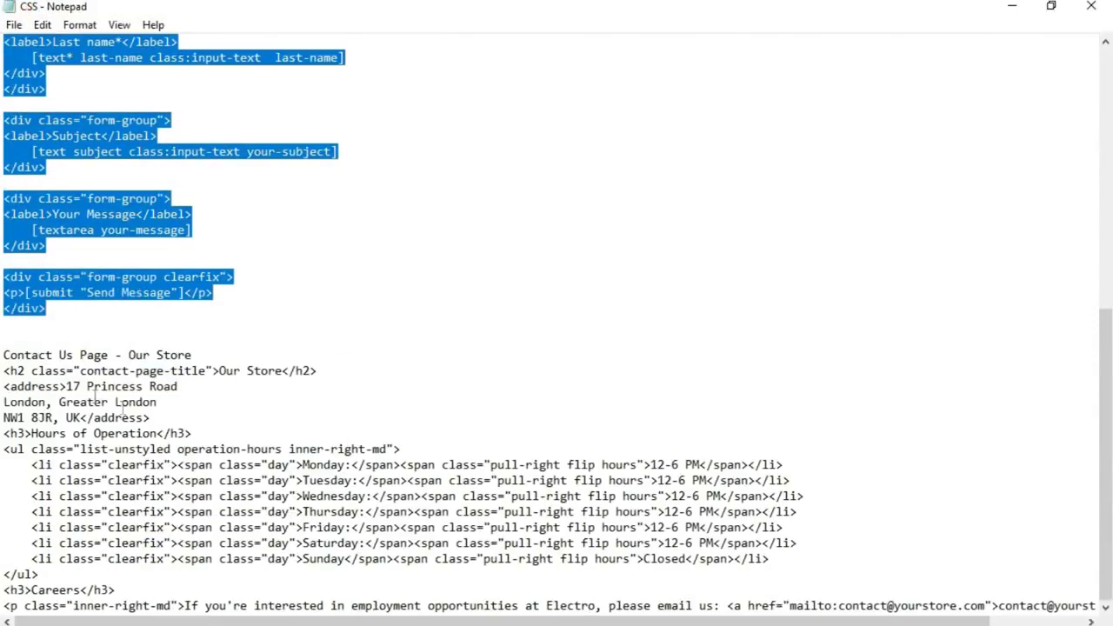
pyautogui.moveTo(3, 371); pyautogui.dragTo(1096, 607)
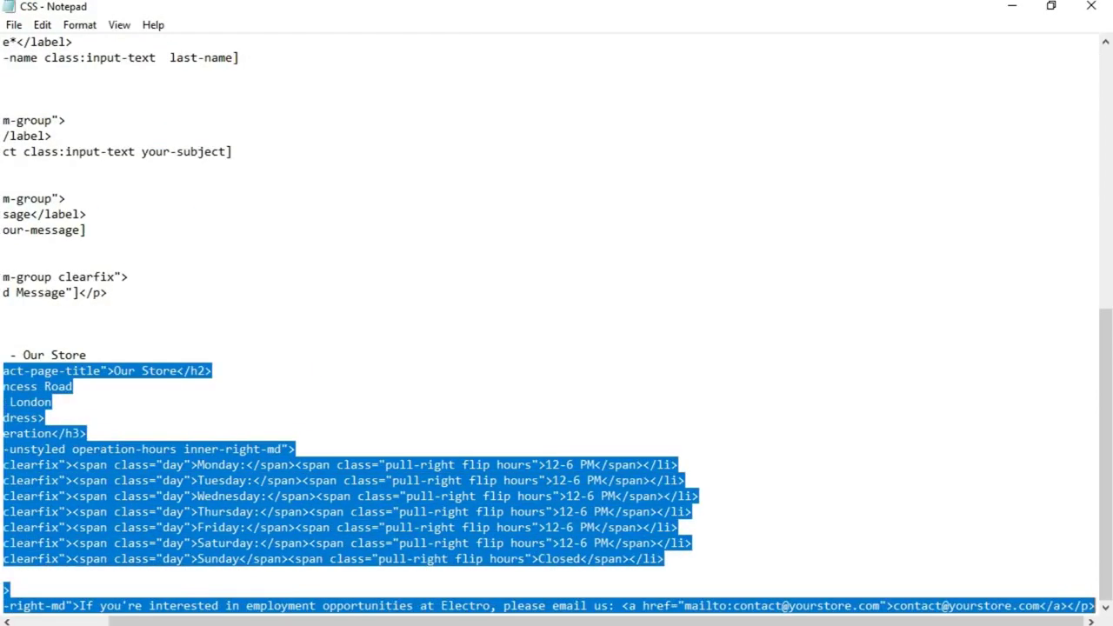
pyautogui.hotkey('alt', 'Tab')
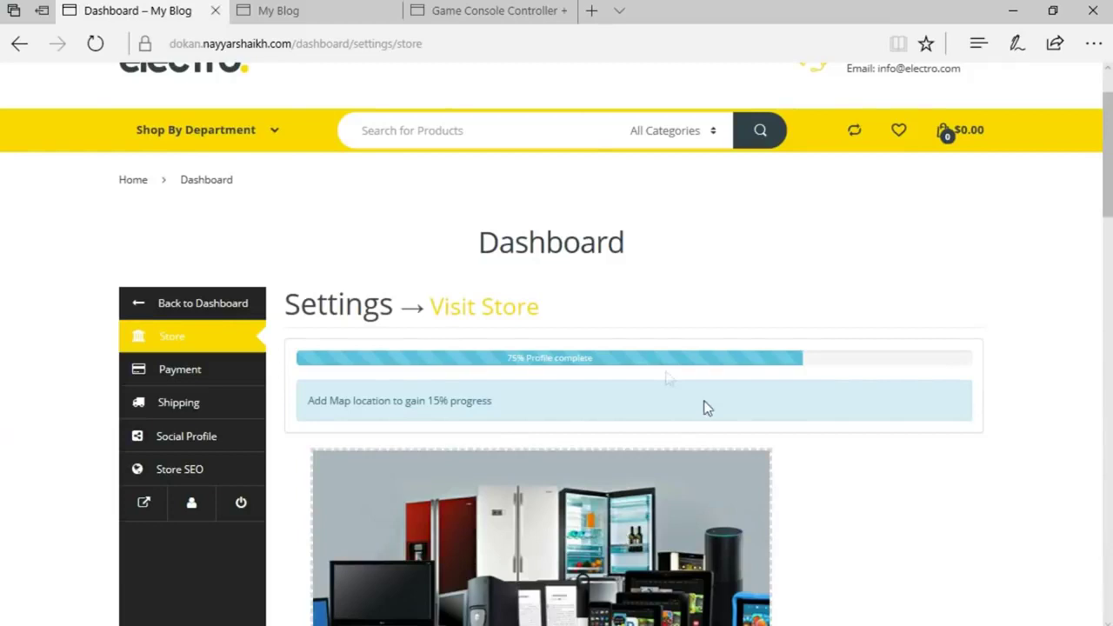
pyautogui.hotkey('alt', 'Tab')
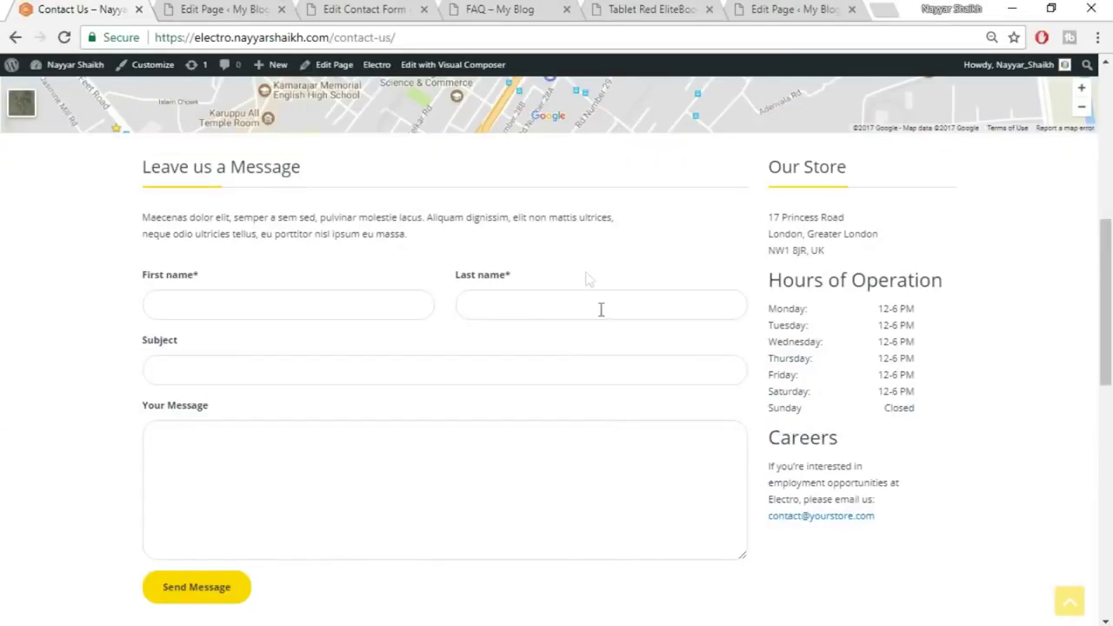
pyautogui.click(202, 9)
pyautogui.hotkey('ctrl', 'a')
pyautogui.hotkey('ctrl', 'v')
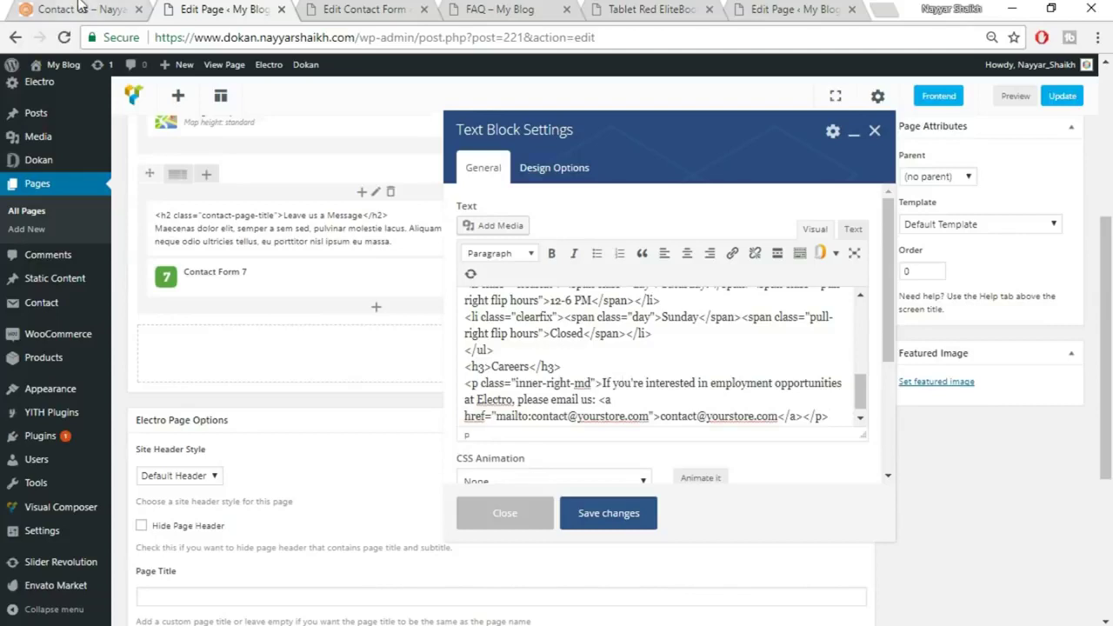
# Compare the store address on the live contact page with the pasted markup.
pyautogui.hotkey('ctrl', 'shift', 'Tab')
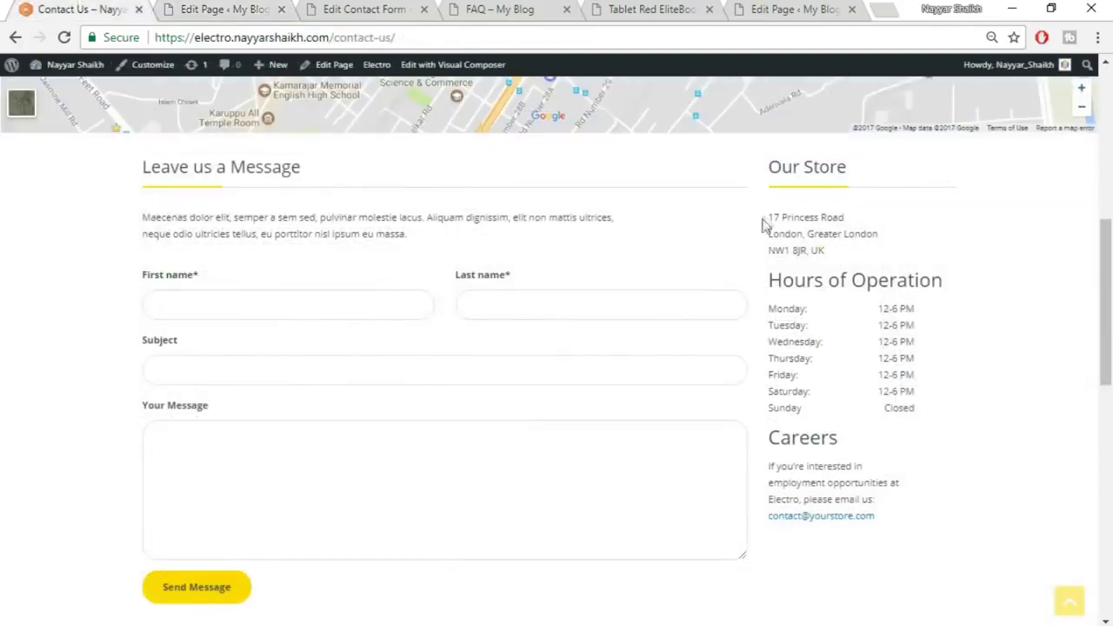
pyautogui.moveTo(768, 223); pyautogui.dragTo(846, 251)
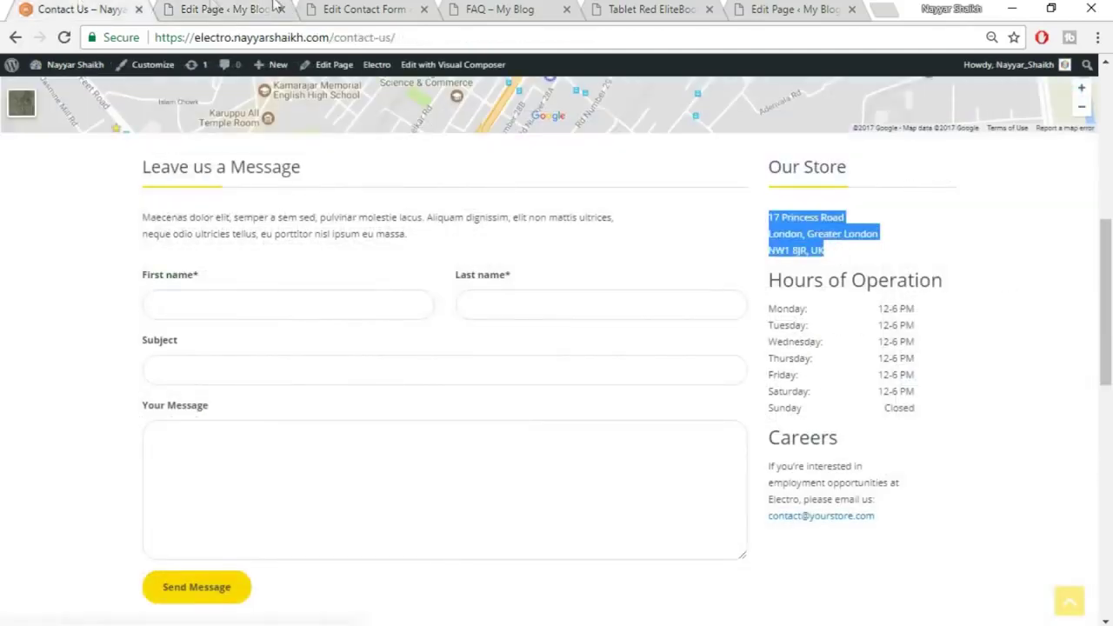
pyautogui.hotkey('ctrl', 'Tab')
pyautogui.scroll(5, 566, 363)
pyautogui.scroll(1, 567, 363)
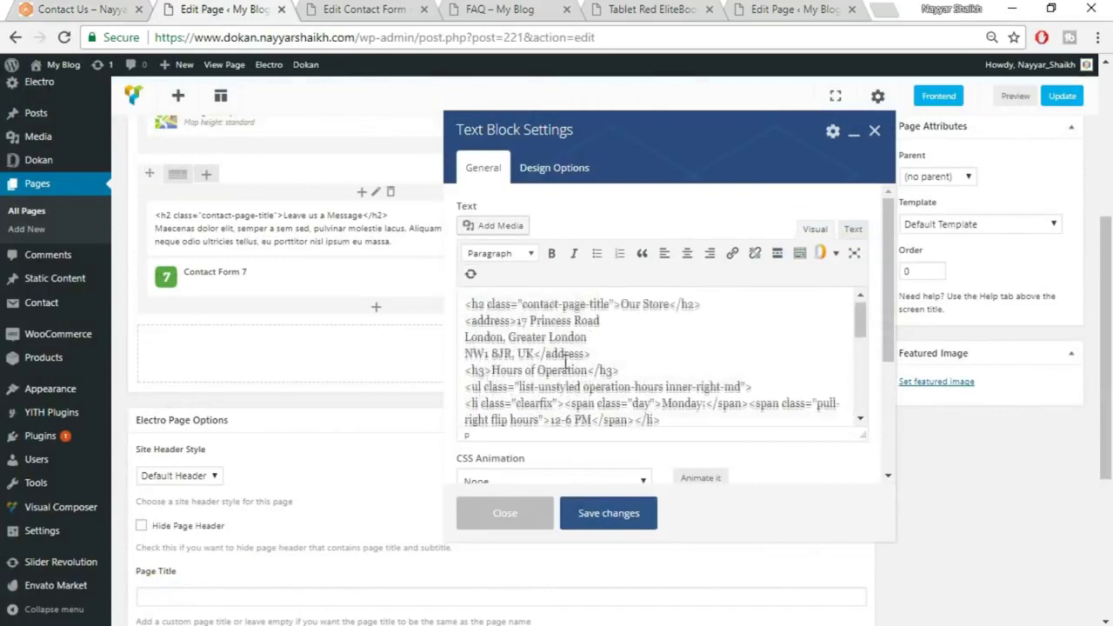
pyautogui.moveTo(519, 323); pyautogui.dragTo(541, 361)
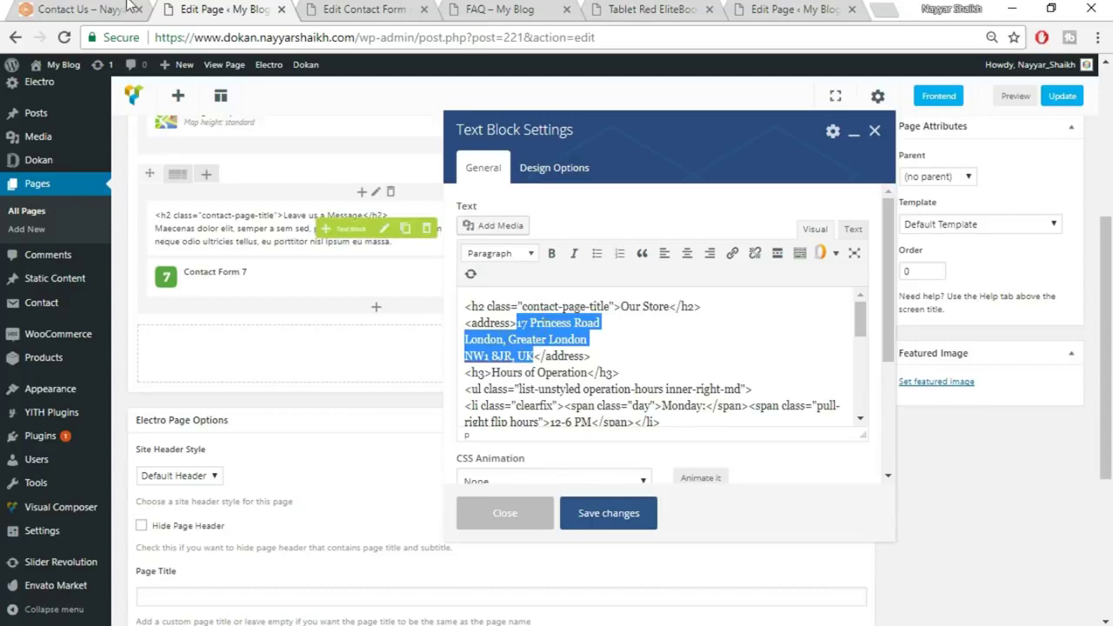
pyautogui.hotkey('ctrl', 'shift', 'Tab')
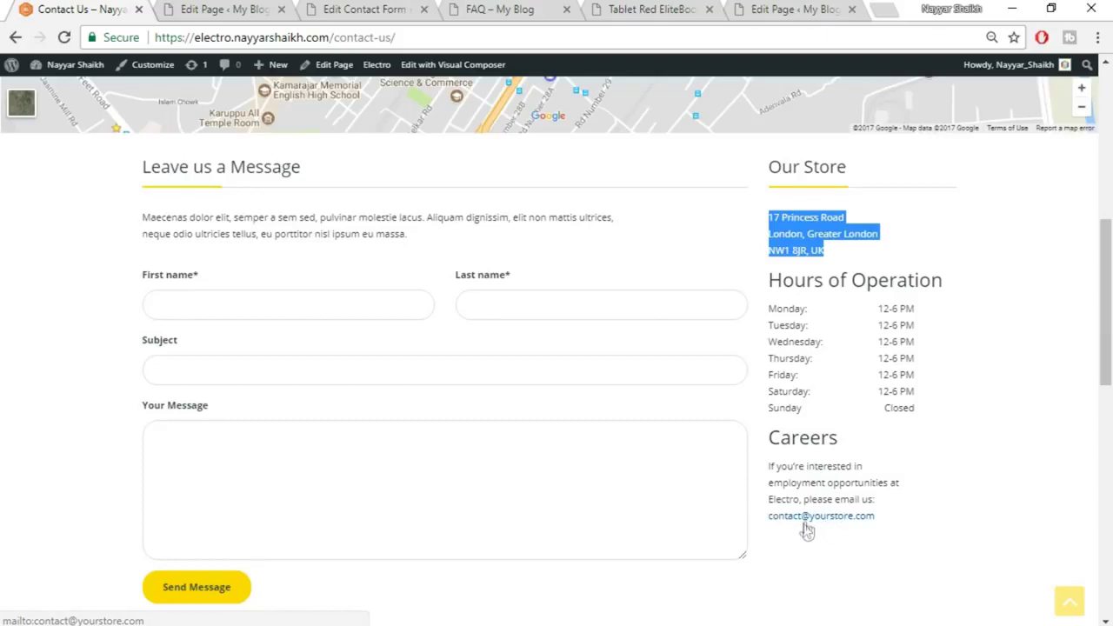
# Check the email link in the store markup and save the Text Block.
pyautogui.click(213, 10)
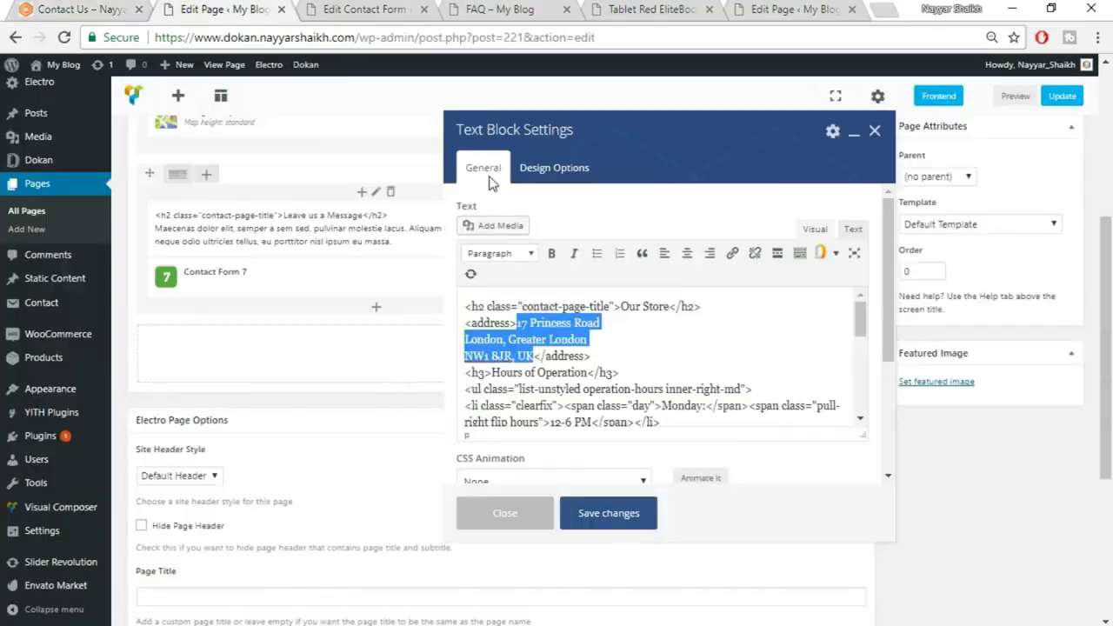
pyautogui.scroll(-6, 663, 403)
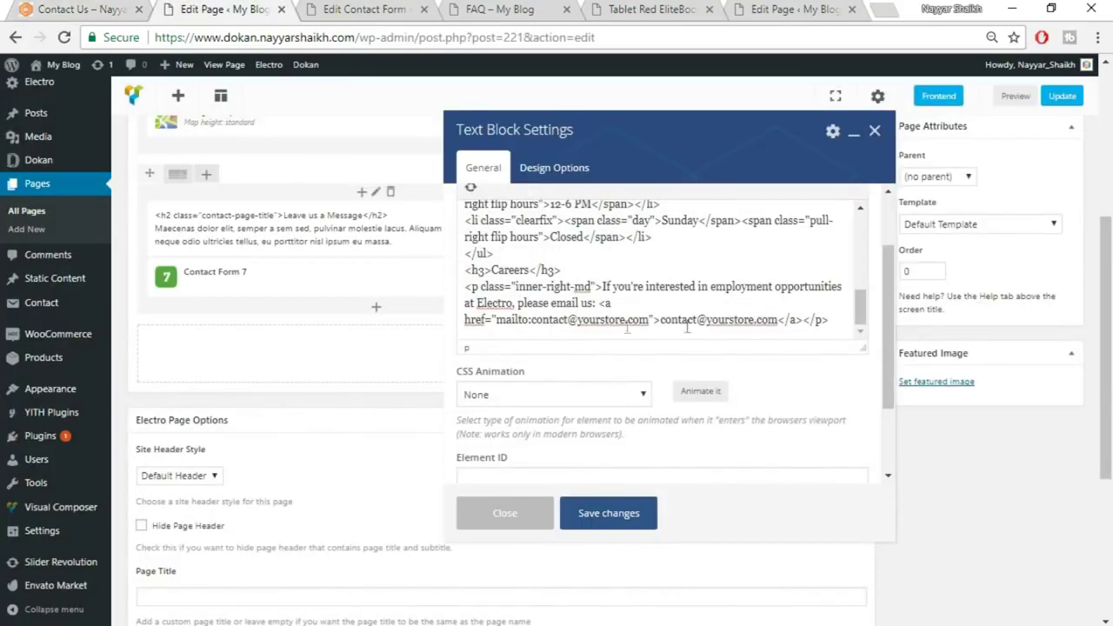
pyautogui.moveTo(663, 322); pyautogui.dragTo(781, 318)
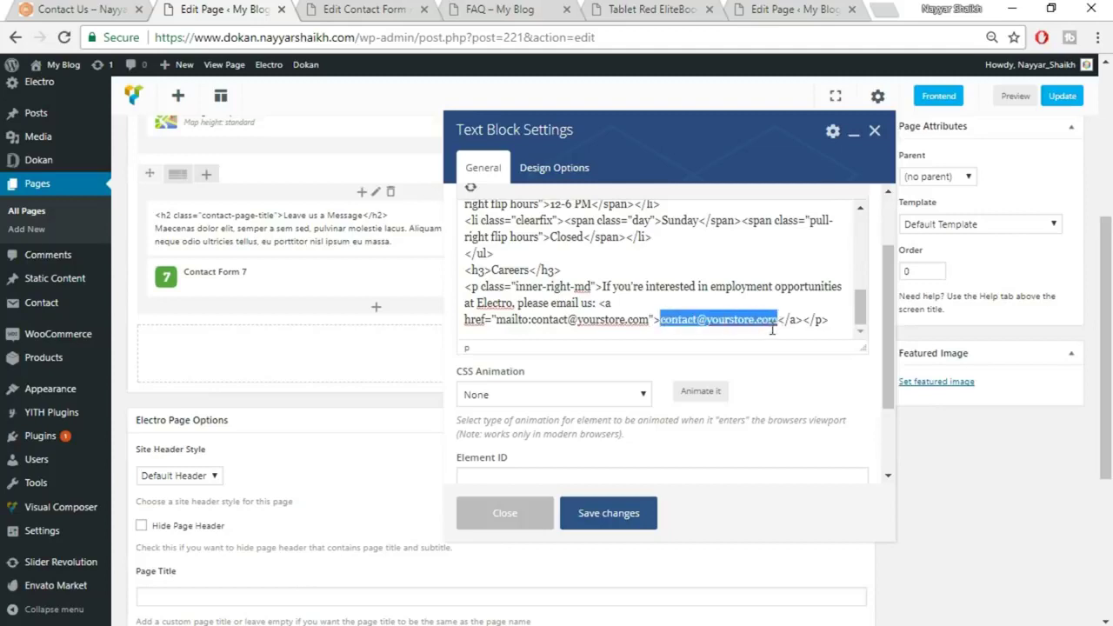
pyautogui.click(609, 520)
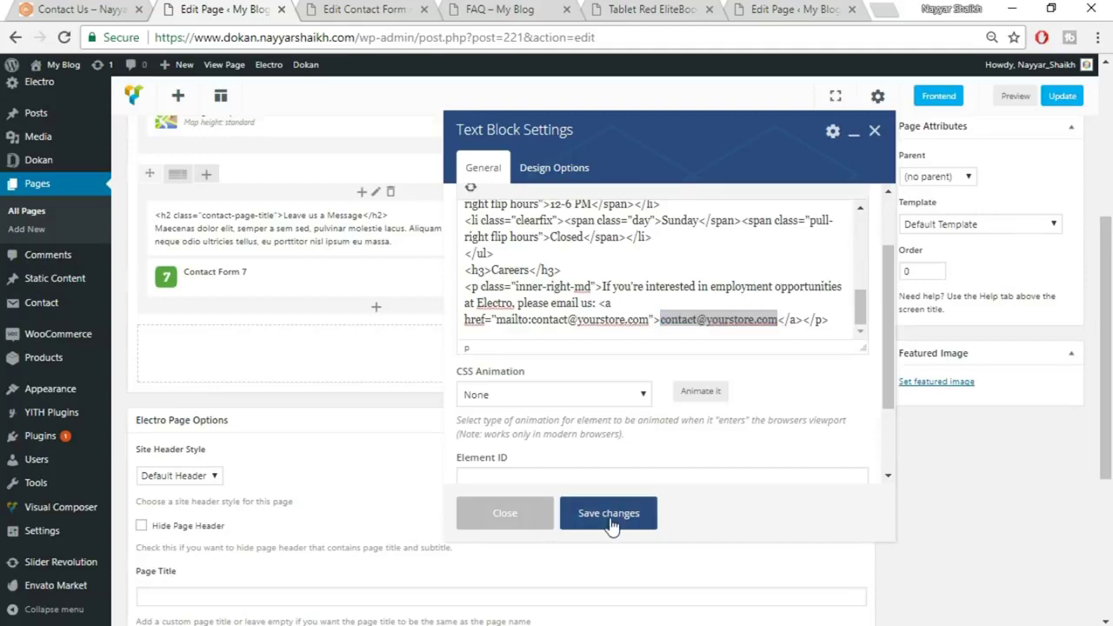
# Tick Hide Page Header, update the Contact Us page, and bring up the View page link options.
pyautogui.scroll(-6, 852, 484)
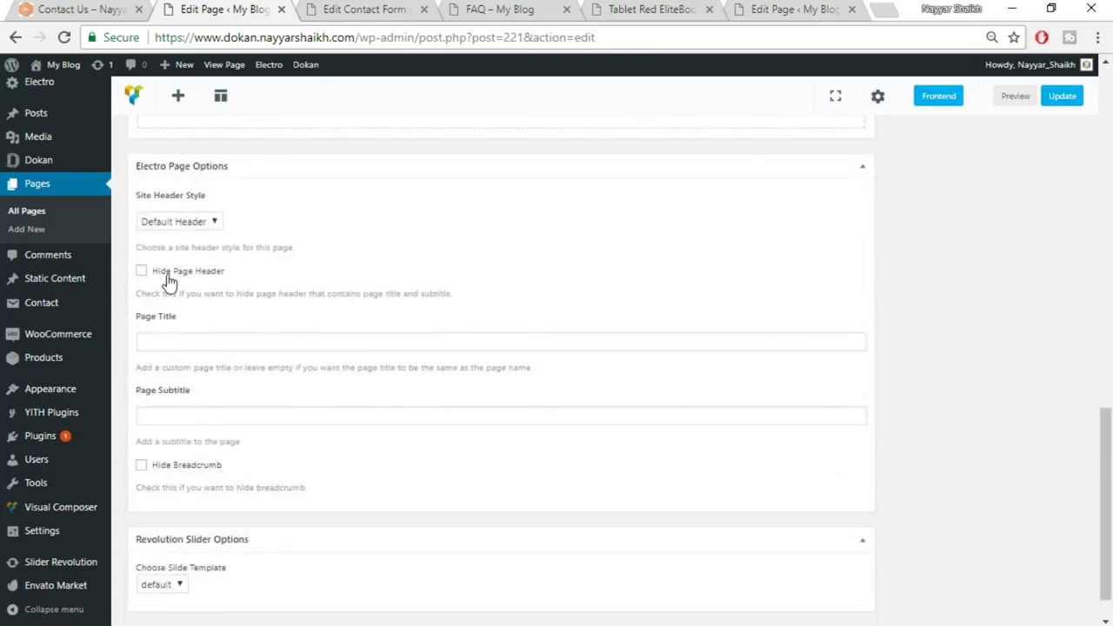
pyautogui.click(168, 283)
pyautogui.moveTo(1106, 563); pyautogui.dragTo(1109, 269)
pyautogui.click(1055, 256)
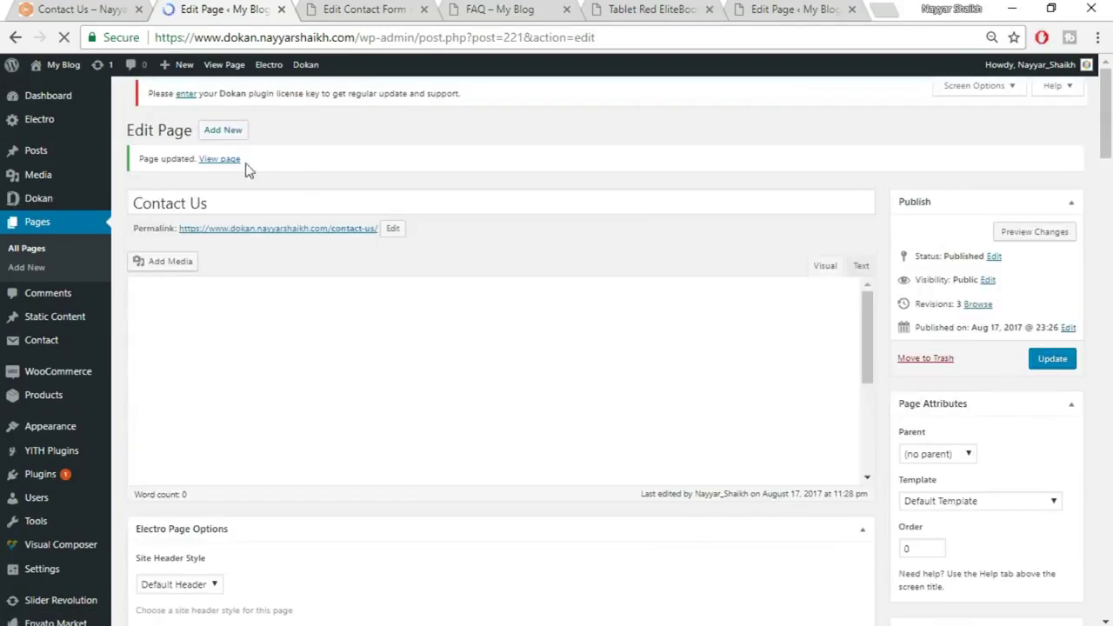
pyautogui.rightClick(228, 161)
# Open the live Contact Us page in a new tab and review its store column output.
pyautogui.click(300, 171)
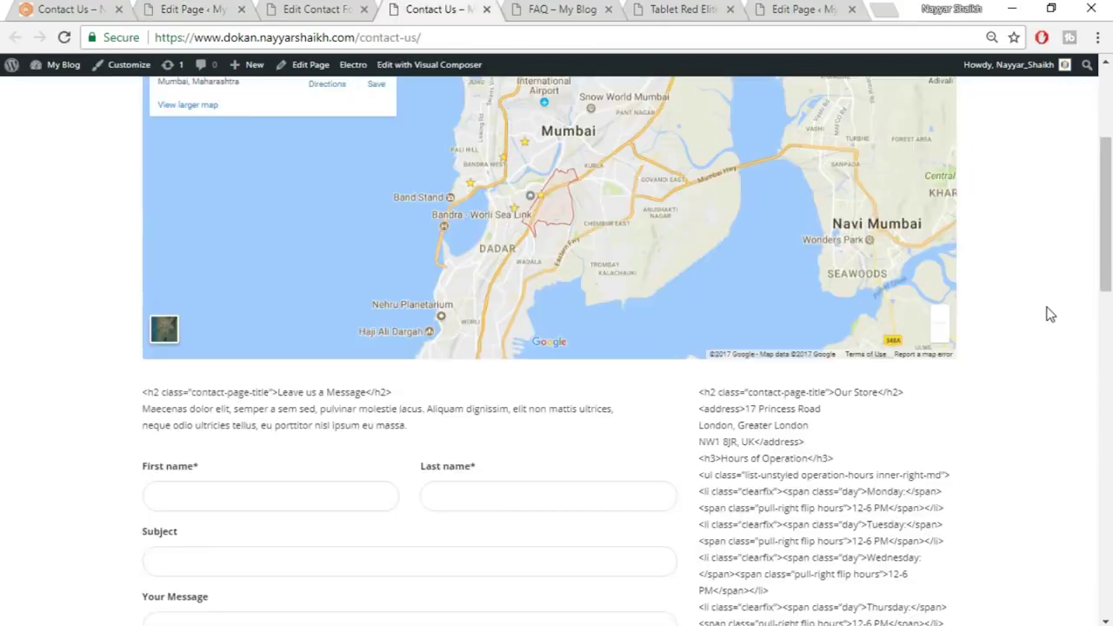
pyautogui.scroll(1, 1051, 314)
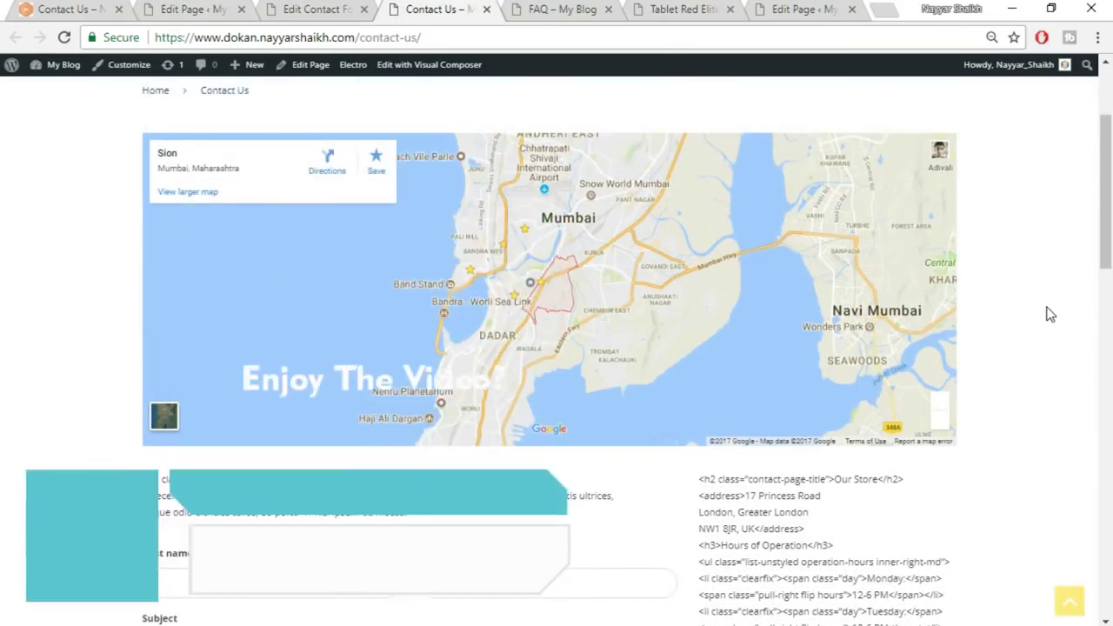
pyautogui.scroll(1, 590, 392)
pyautogui.scroll(-3, 590, 392)
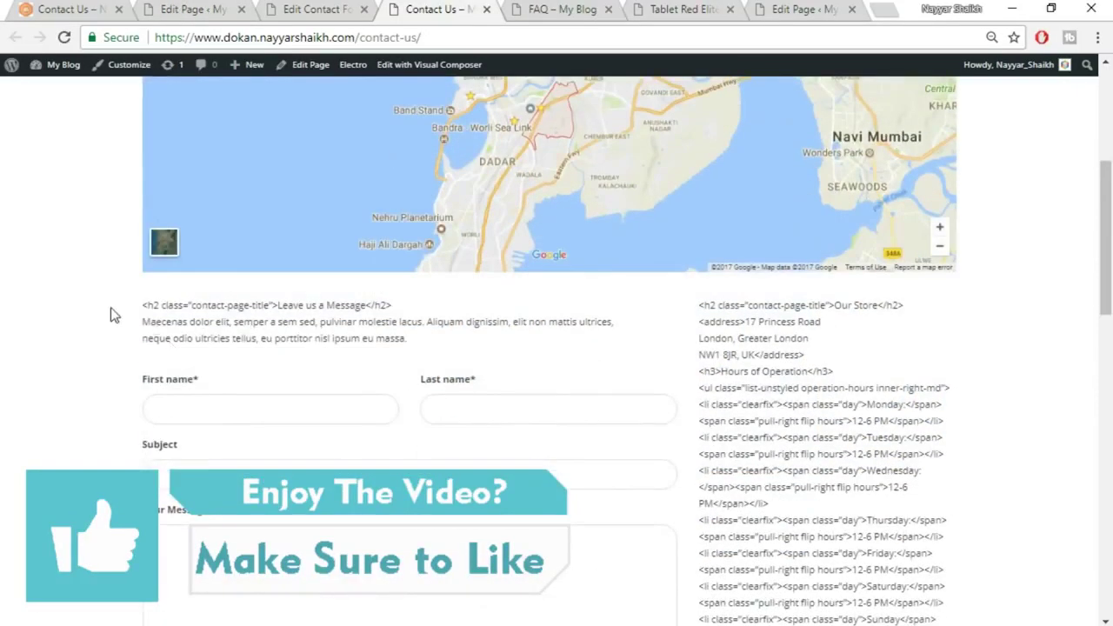
pyautogui.moveTo(109, 315); pyautogui.dragTo(134, 317)
pyautogui.click(134, 317)
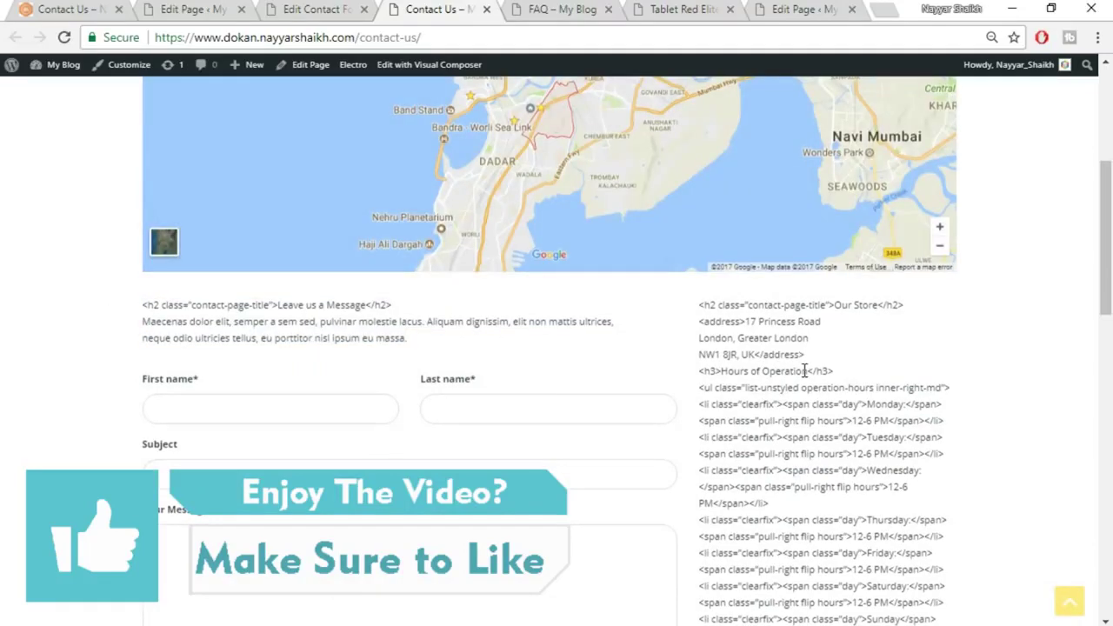
pyautogui.scroll(-2, 821, 460)
pyautogui.scroll(1, 822, 461)
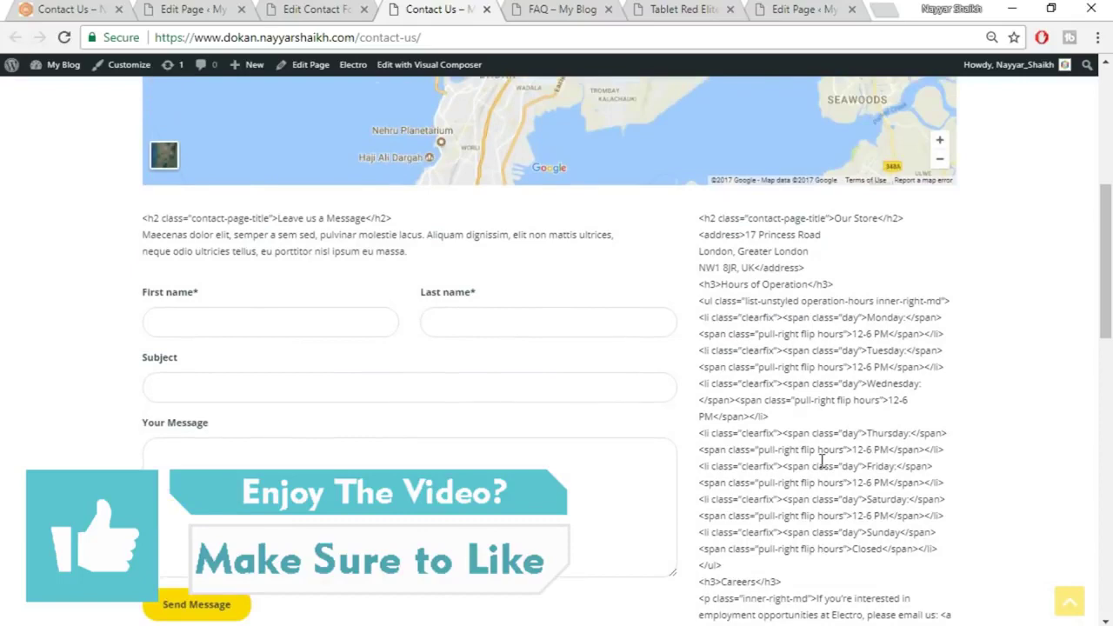
pyautogui.click(315, 9)
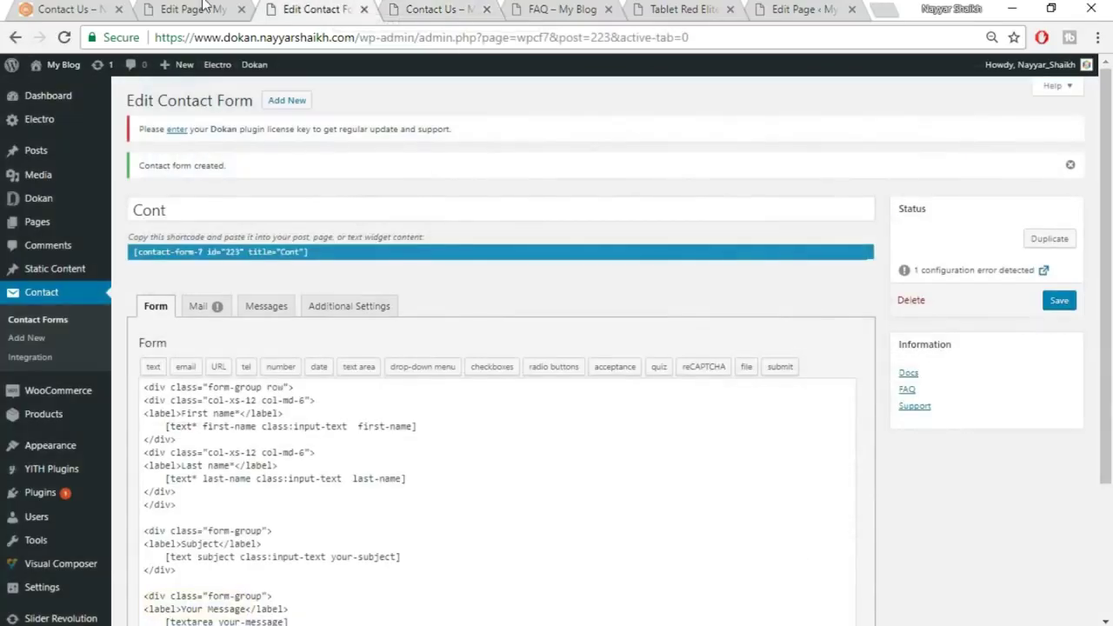
# Replace the Leave us a Message block content with the pasted HTML and save it.
pyautogui.click(203, 7)
pyautogui.scroll(-4, 580, 354)
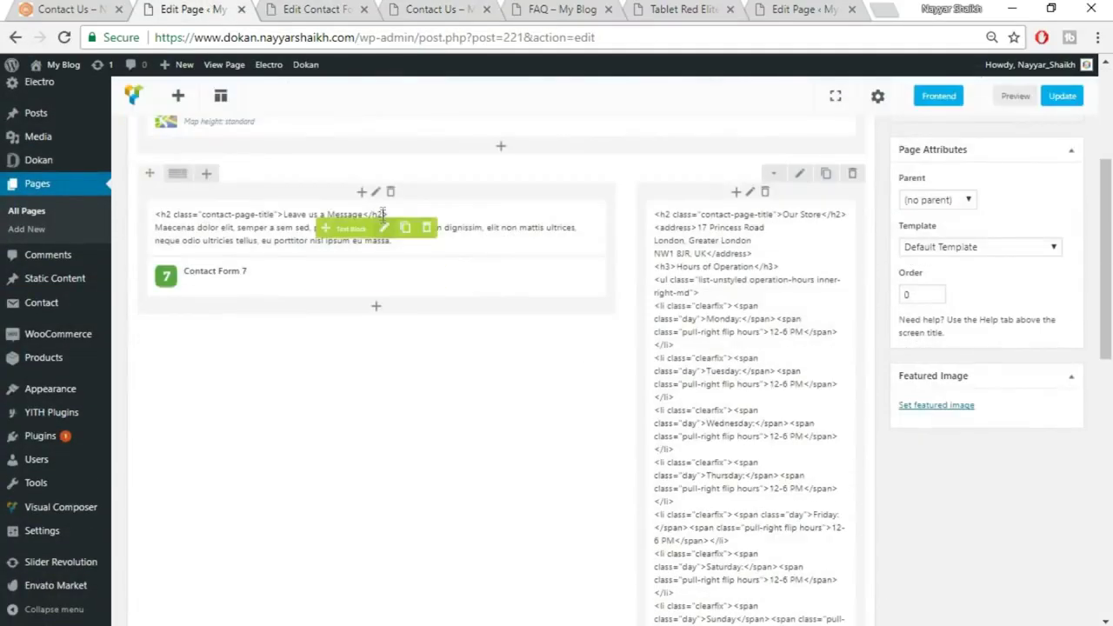
pyautogui.click(384, 228)
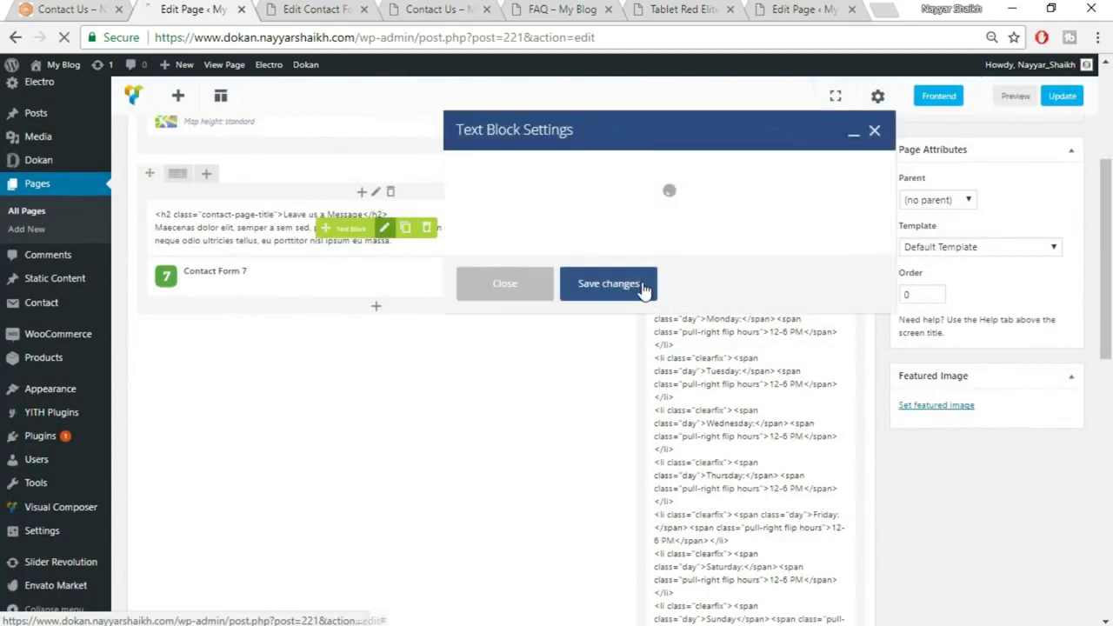
pyautogui.tripleClick(625, 322)
pyautogui.hotkey('ctrl', 'c')
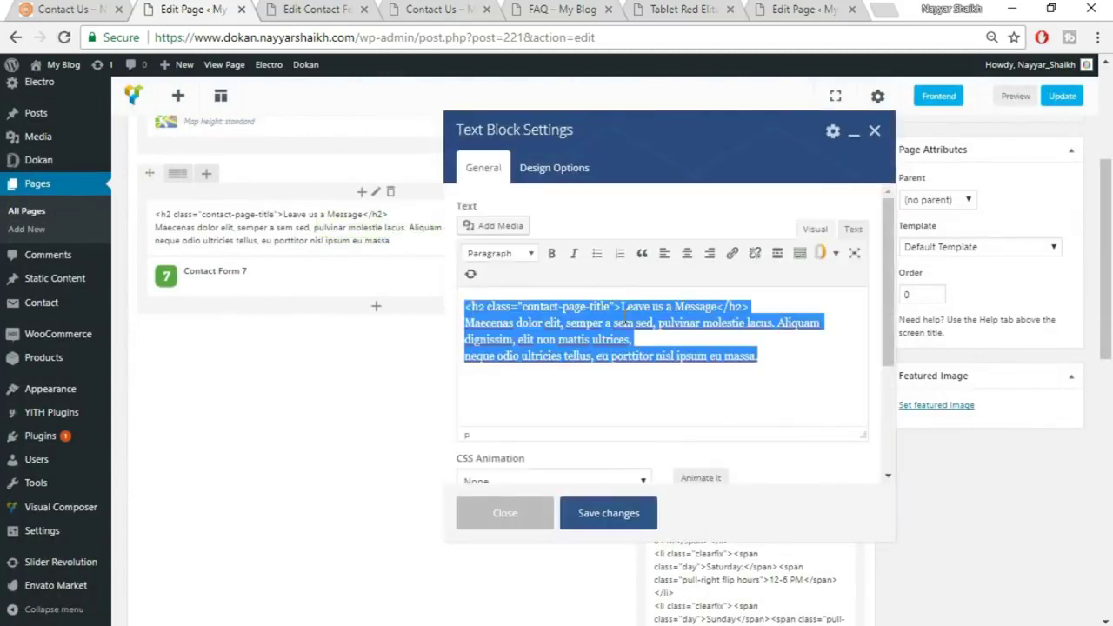
pyautogui.press('BackSpace')
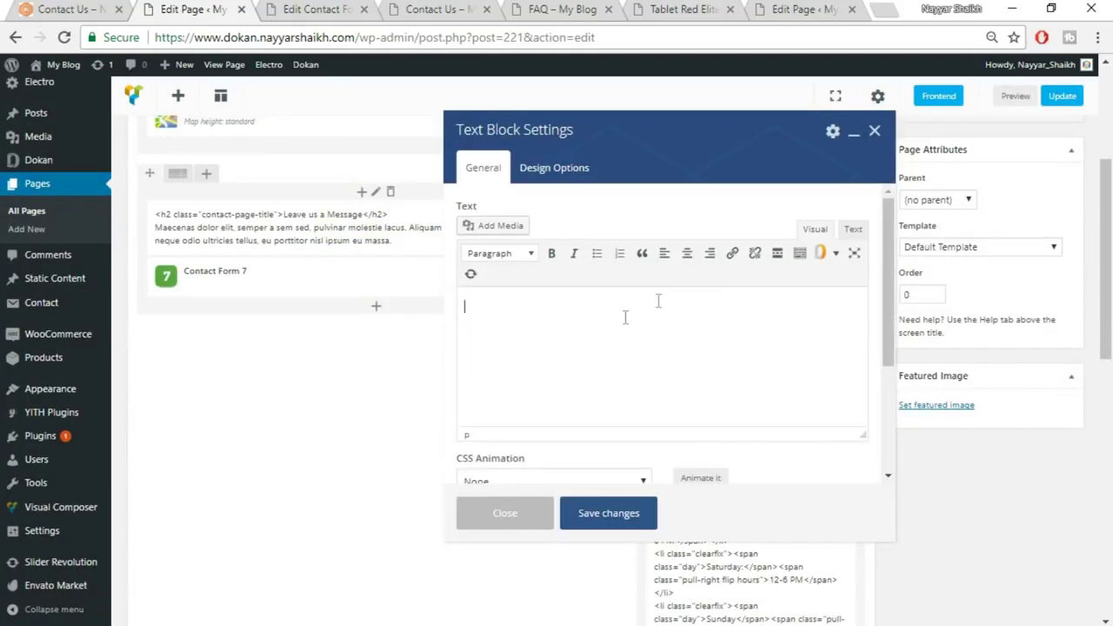
pyautogui.click(856, 231)
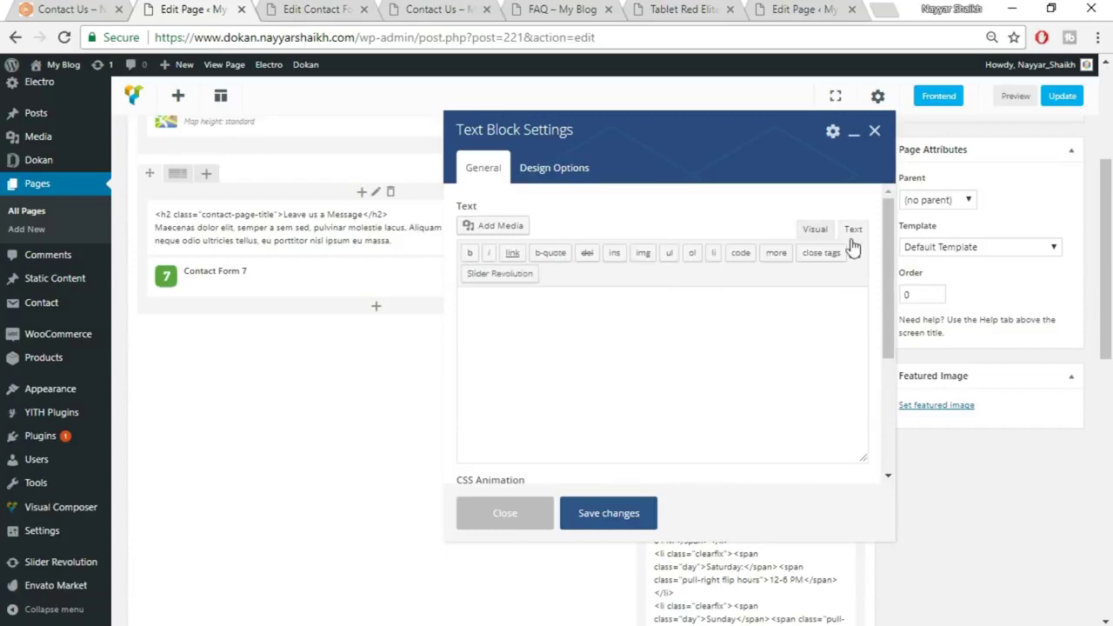
pyautogui.hotkey('ctrl', 'v')
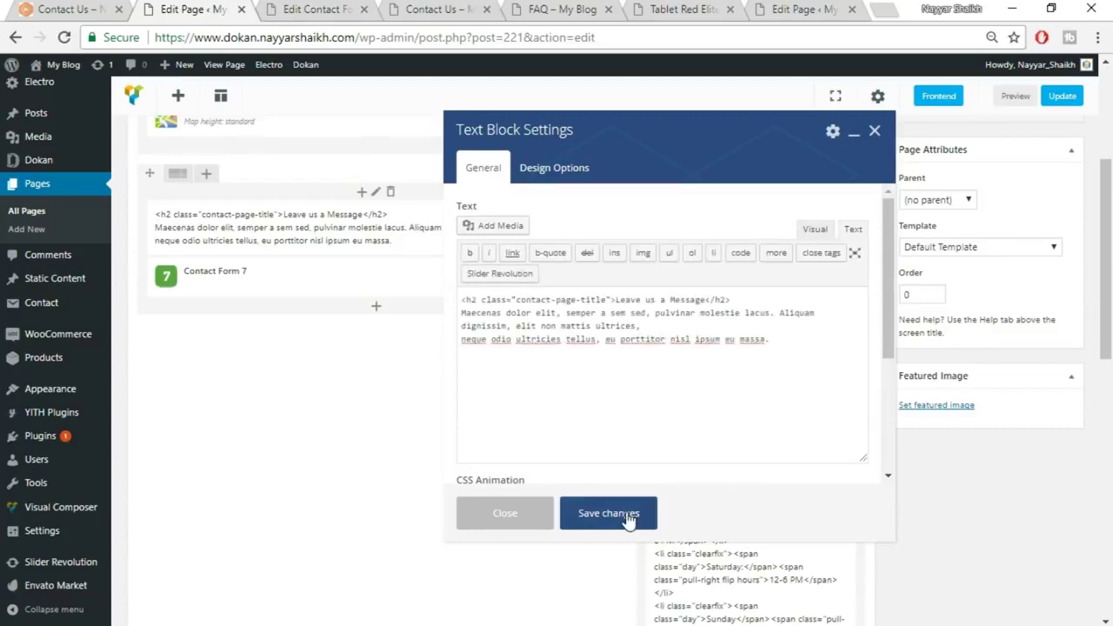
pyautogui.click(609, 514)
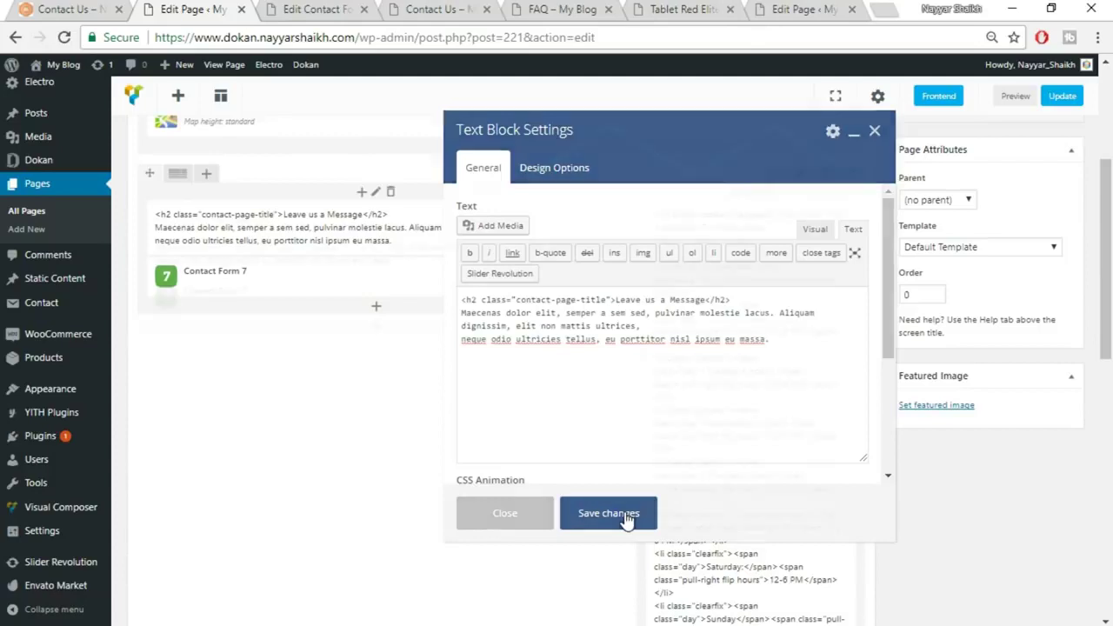
# Replace the Our Store block with the store, hours and Careers HTML, then save the page.
pyautogui.click(758, 472)
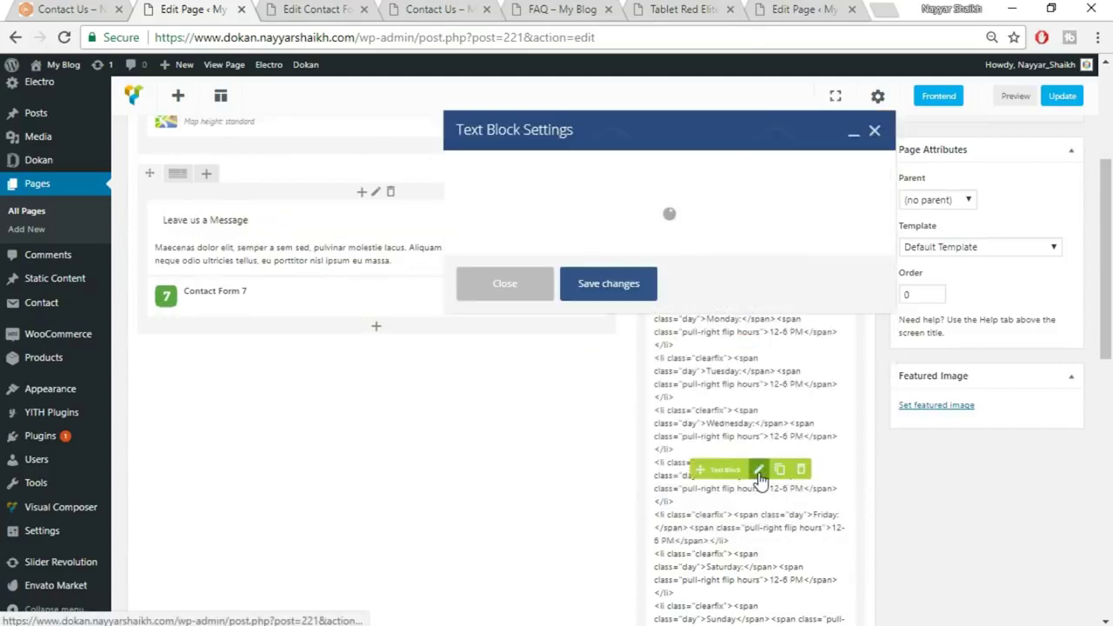
pyautogui.click(600, 404)
pyautogui.hotkey('ctrl', 'a')
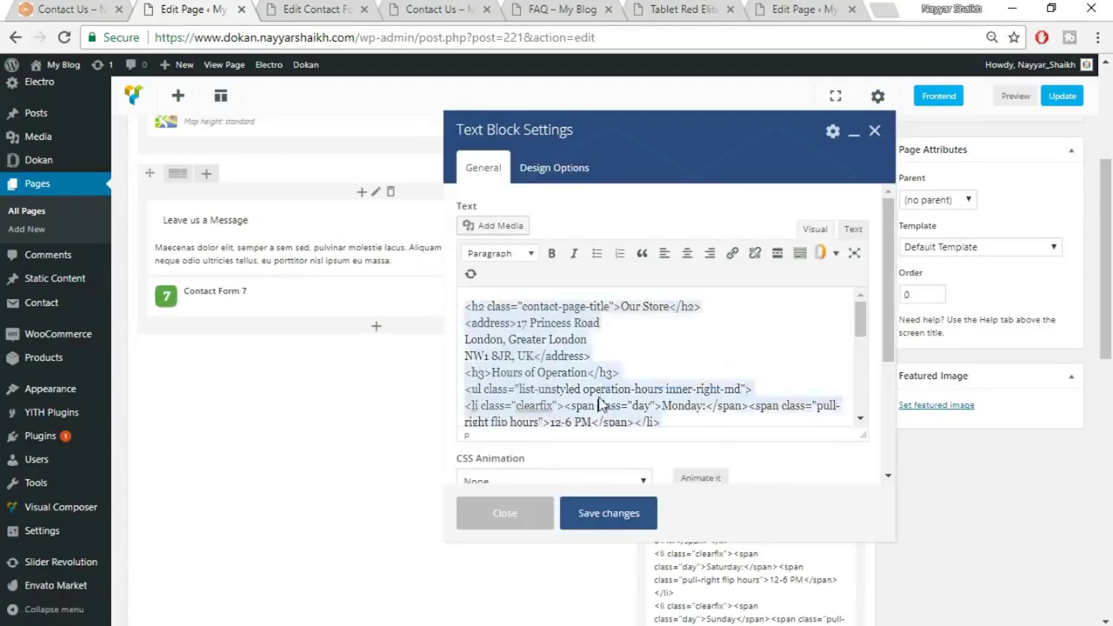
pyautogui.press('Delete')
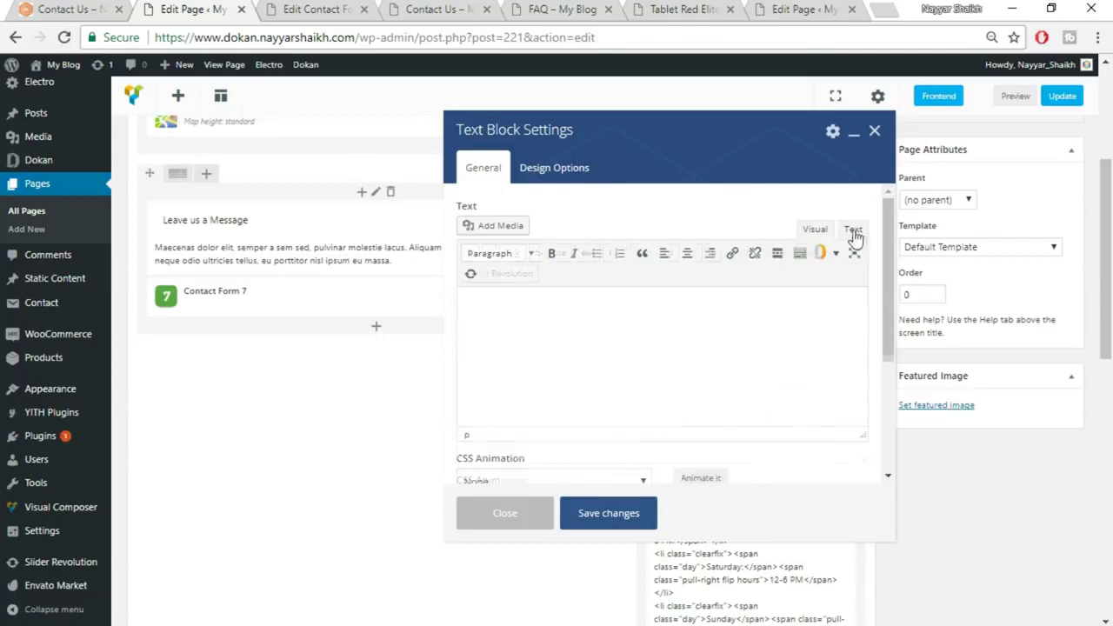
pyautogui.click(853, 230)
pyautogui.hotkey('ctrl', 'v')
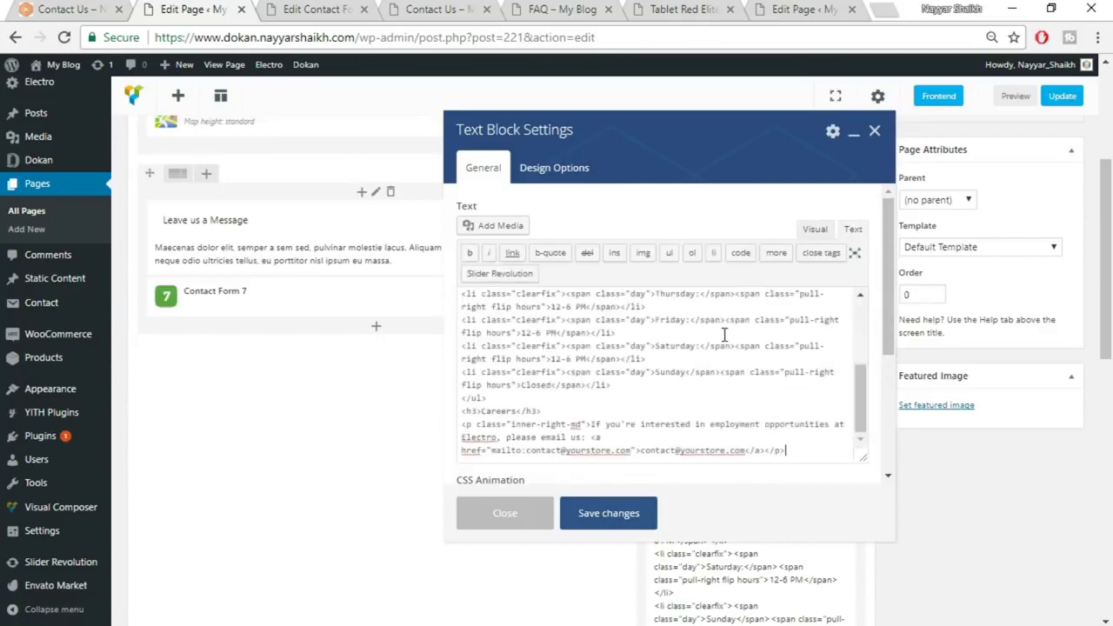
pyautogui.click(609, 513)
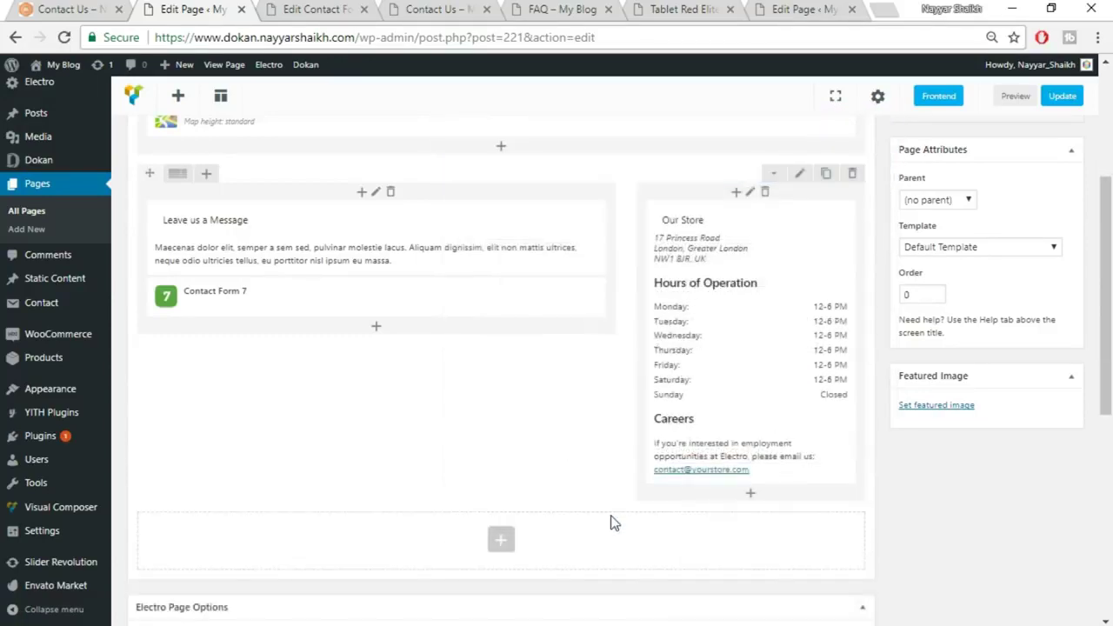
pyautogui.click(1063, 376)
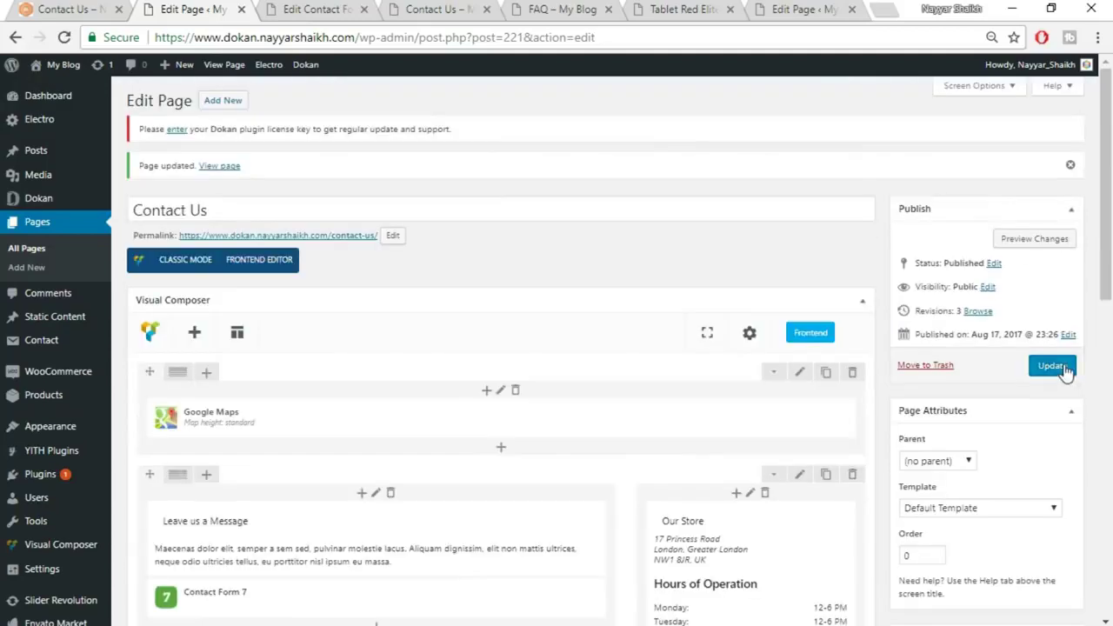
# Update the Contact Us page and reload the live page to check the result.
pyautogui.click(1065, 369)
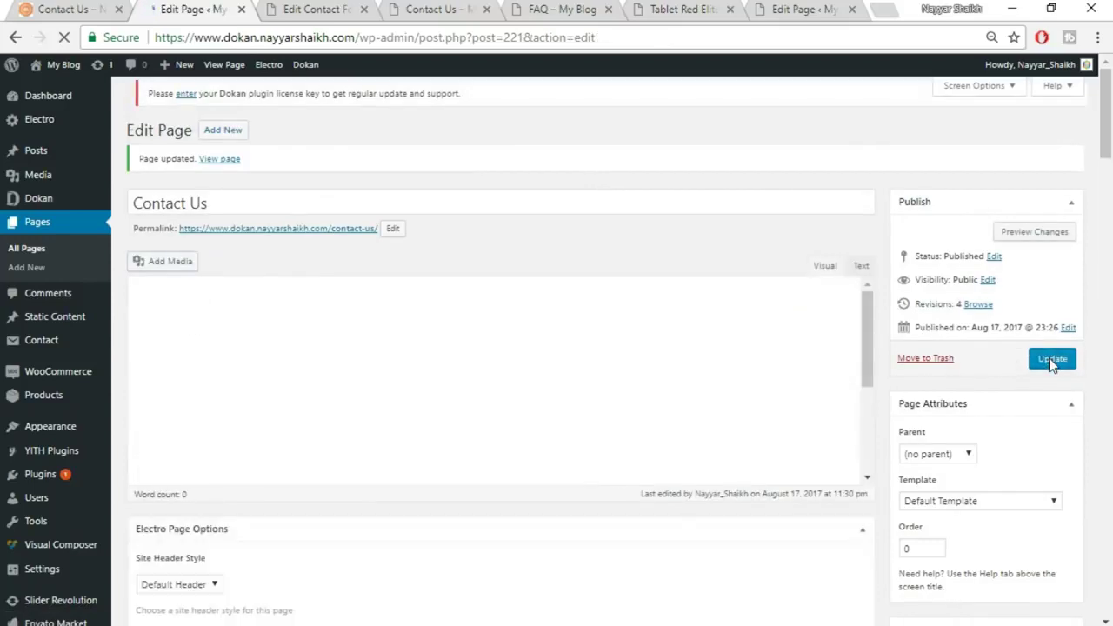
pyautogui.click(450, 9)
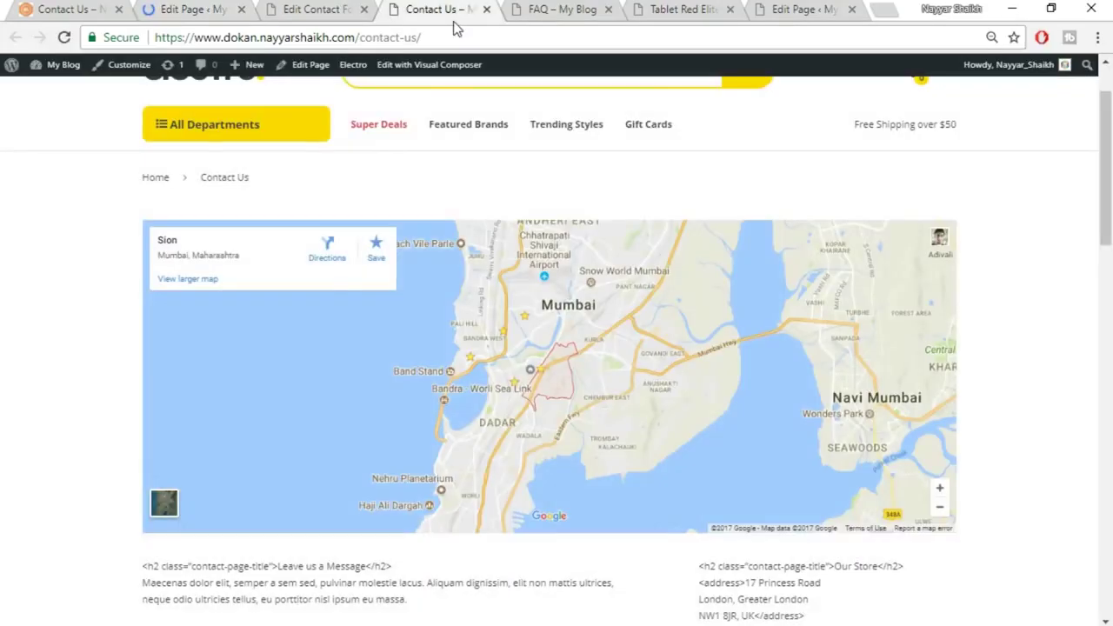
pyautogui.click(455, 33)
pyautogui.press('Return')
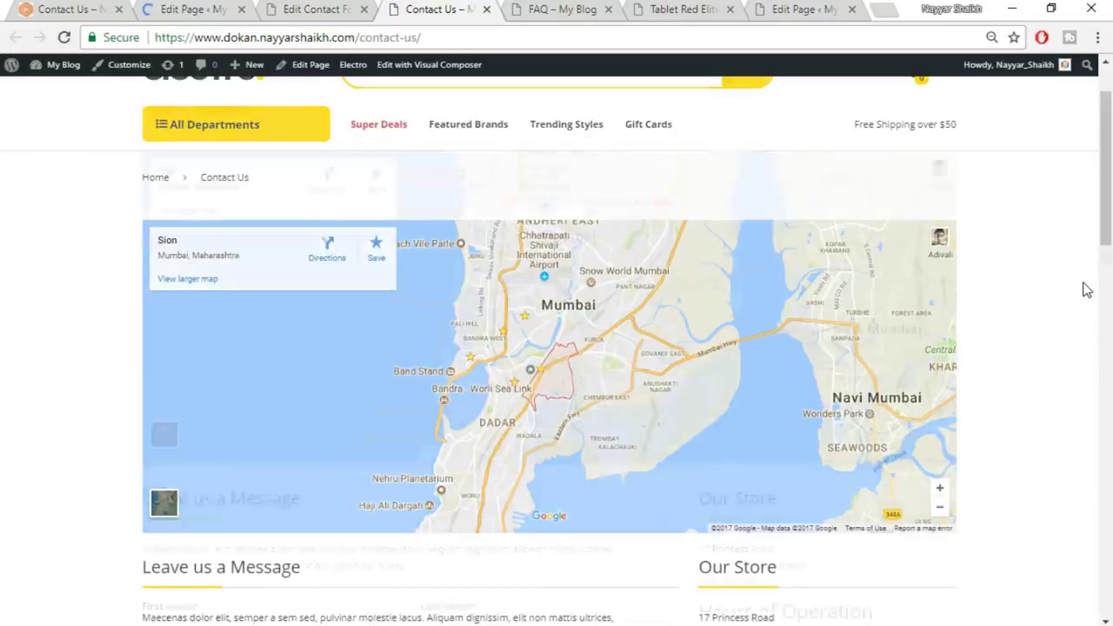
pyautogui.scroll(-1, 1086, 289)
pyautogui.scroll(-4, 882, 319)
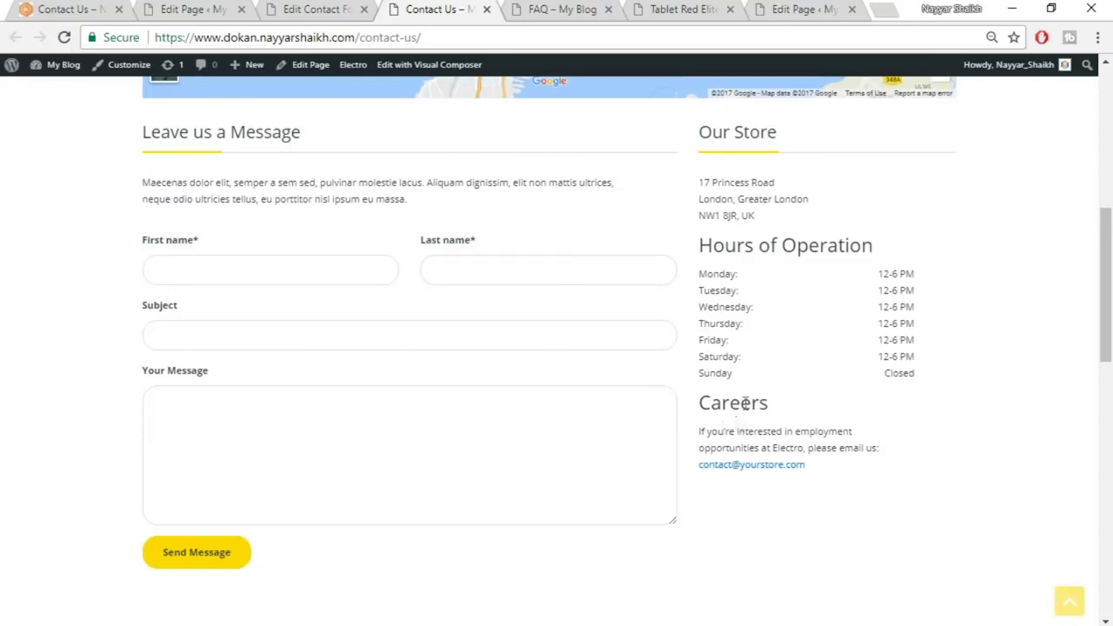
# Scroll to the demo site's footer showing Important Links, Find It First and Check this out!
pyautogui.click(77, 8)
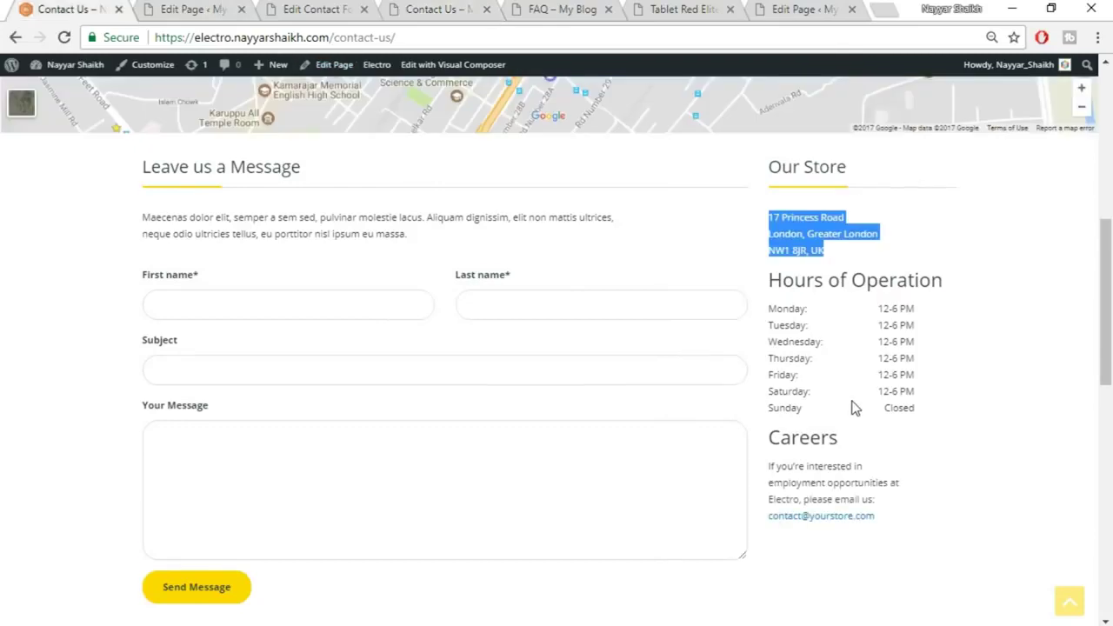
pyautogui.scroll(-7, 857, 418)
pyautogui.scroll(-2, 859, 447)
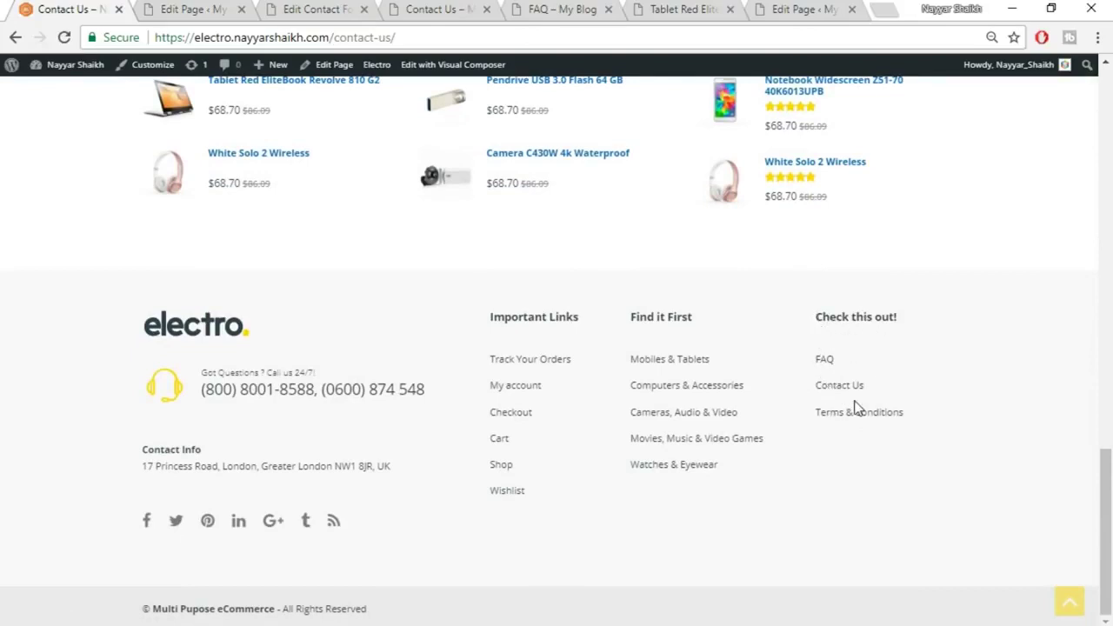
# Create a new navigation menu named FooterMenu.
pyautogui.click(224, 9)
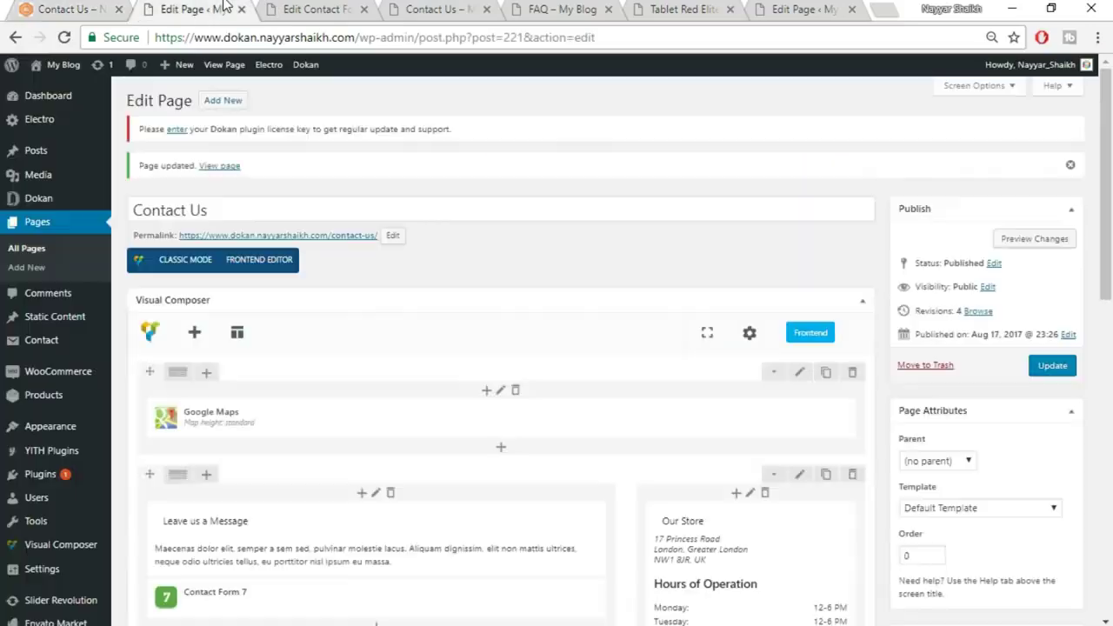
pyautogui.scroll(-2, 78, 374)
pyautogui.moveTo(60, 390)
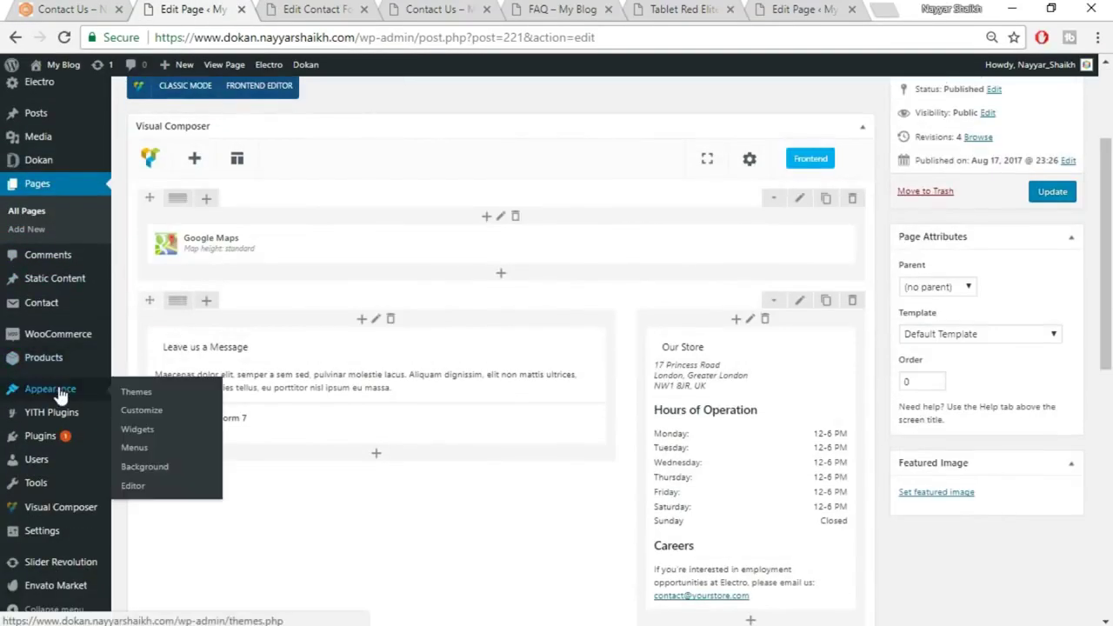
pyautogui.click(149, 449)
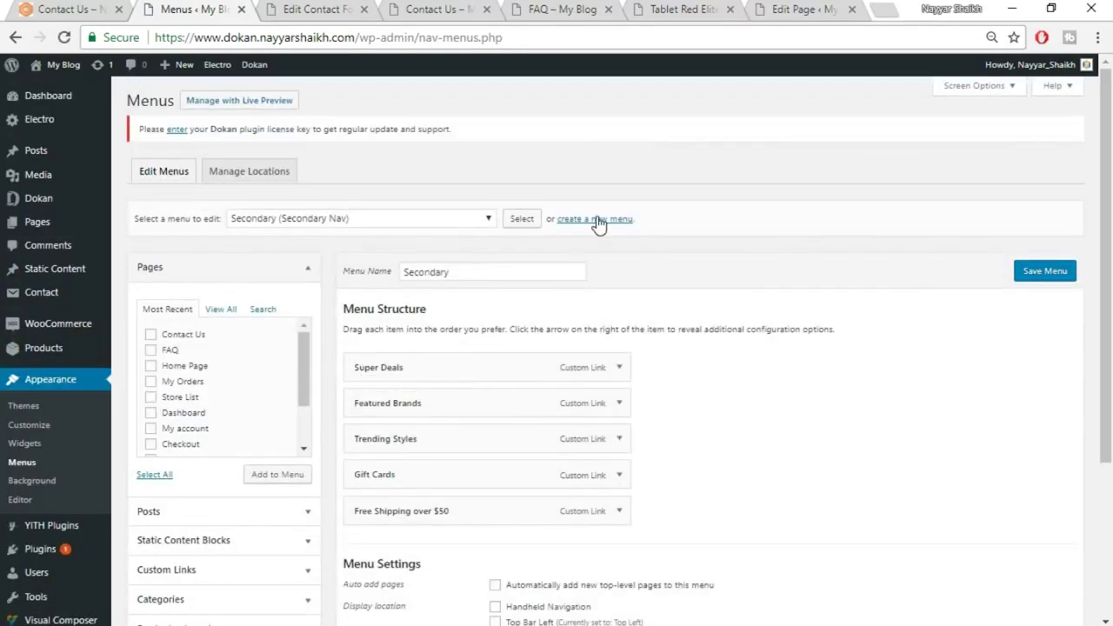
pyautogui.click(597, 219)
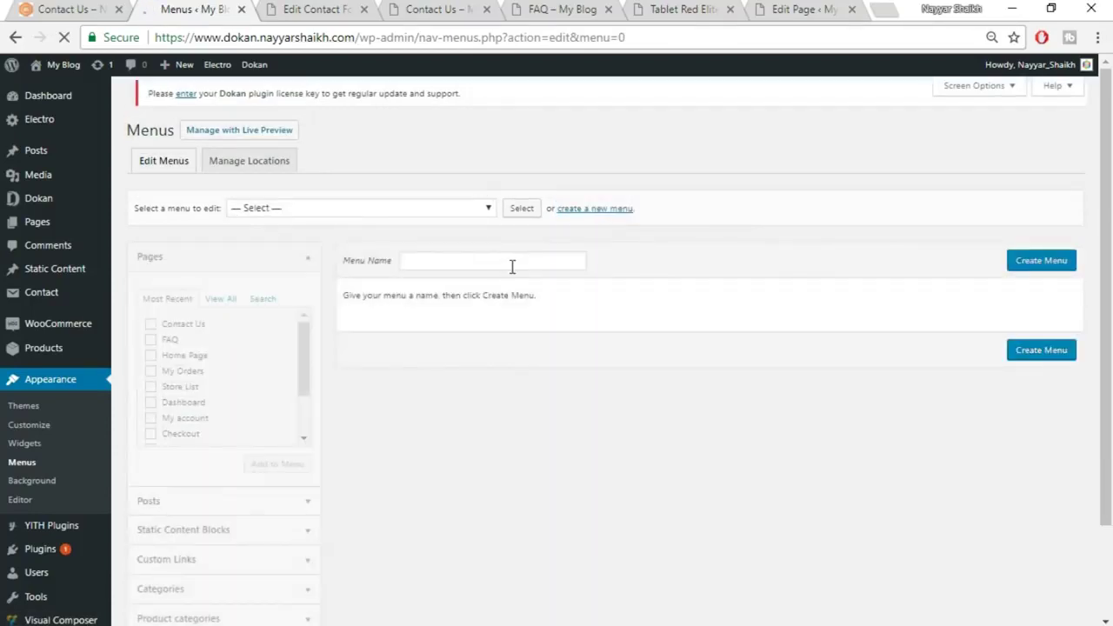
pyautogui.click(513, 266)
pyautogui.write('Foo')
pyautogui.press('Down')
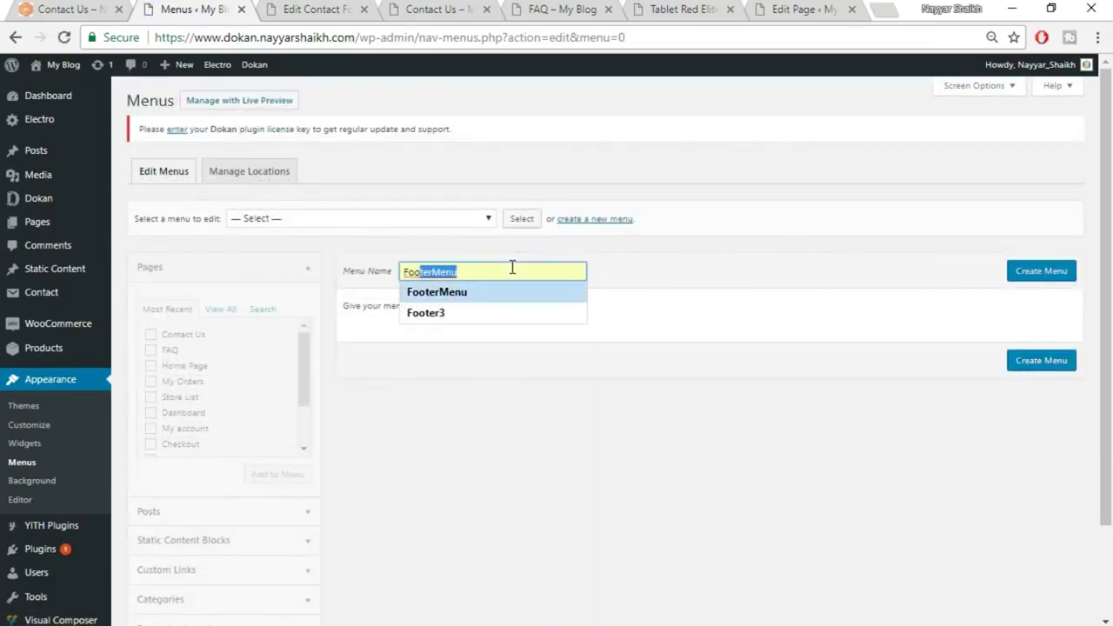
pyautogui.press('Return')
pyautogui.press('Return')
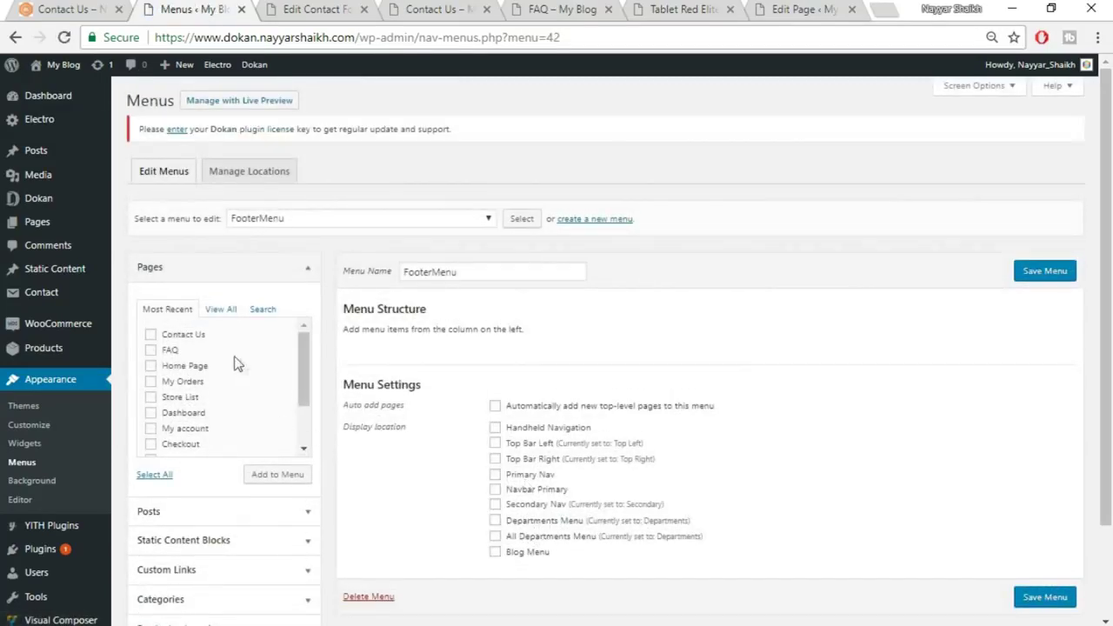
# Add the Contact Us and FAQ pages to FooterMenu.
pyautogui.click(151, 351)
pyautogui.scroll(-1, 215, 445)
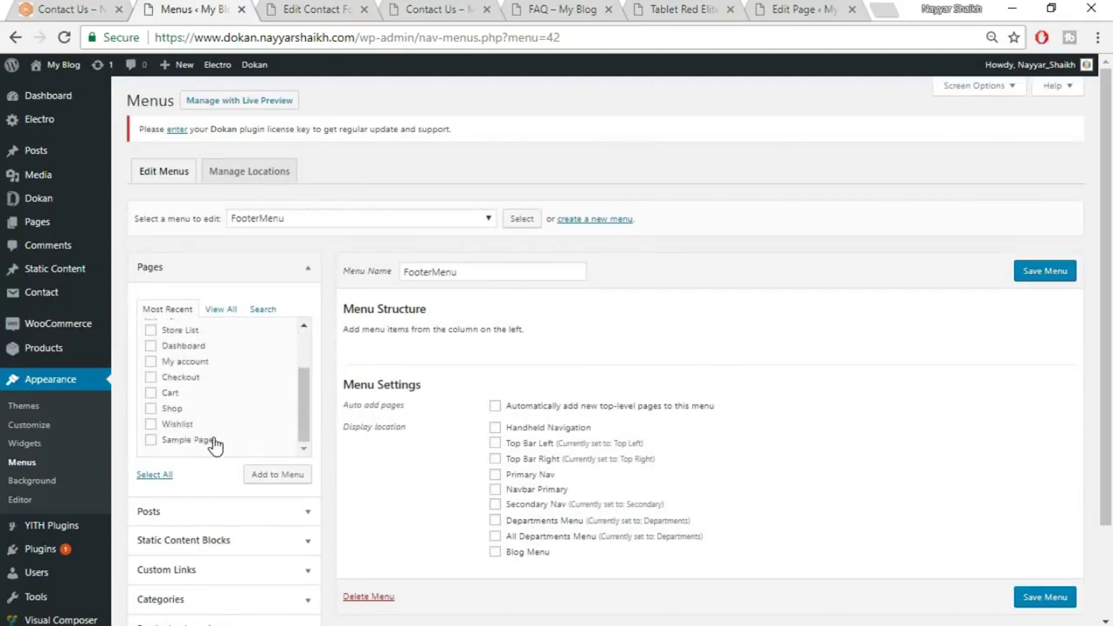
pyautogui.click(221, 311)
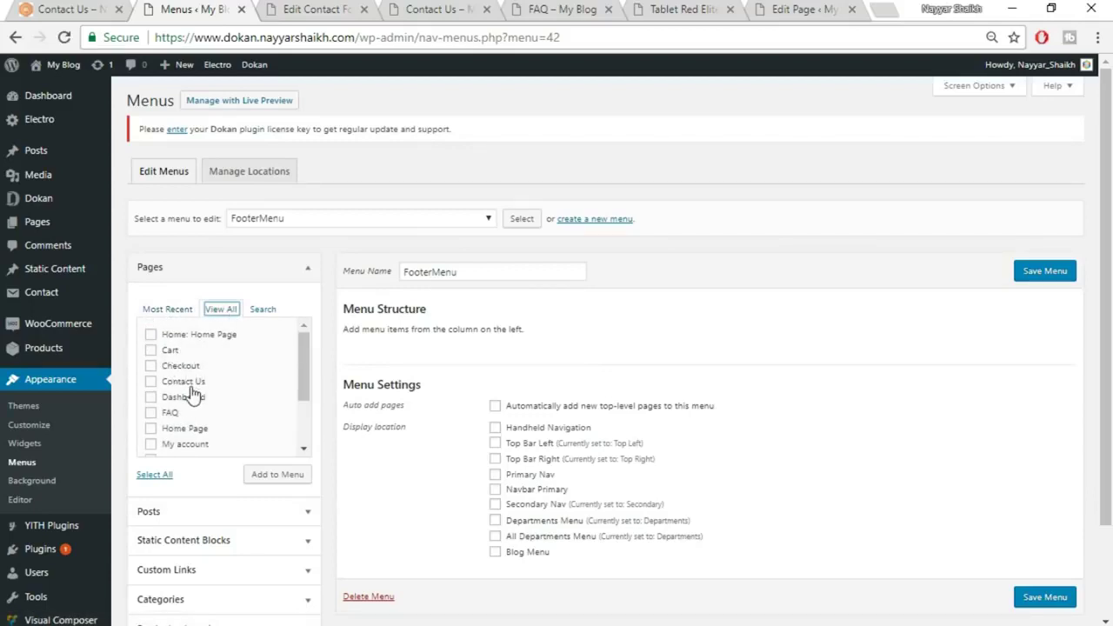
pyautogui.click(191, 383)
pyautogui.click(170, 413)
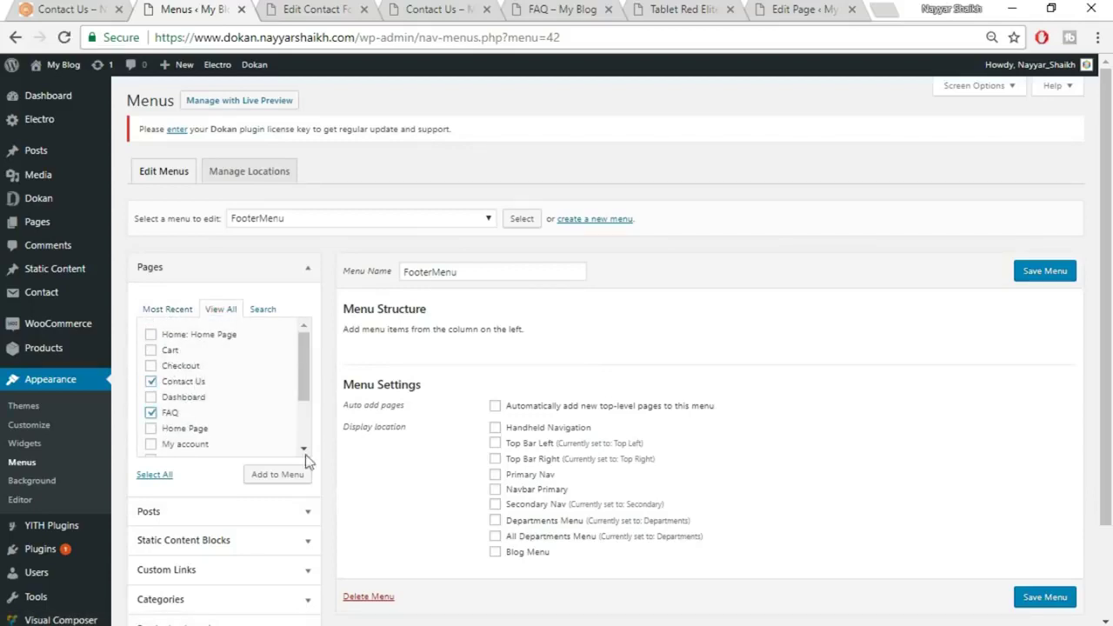
pyautogui.click(280, 479)
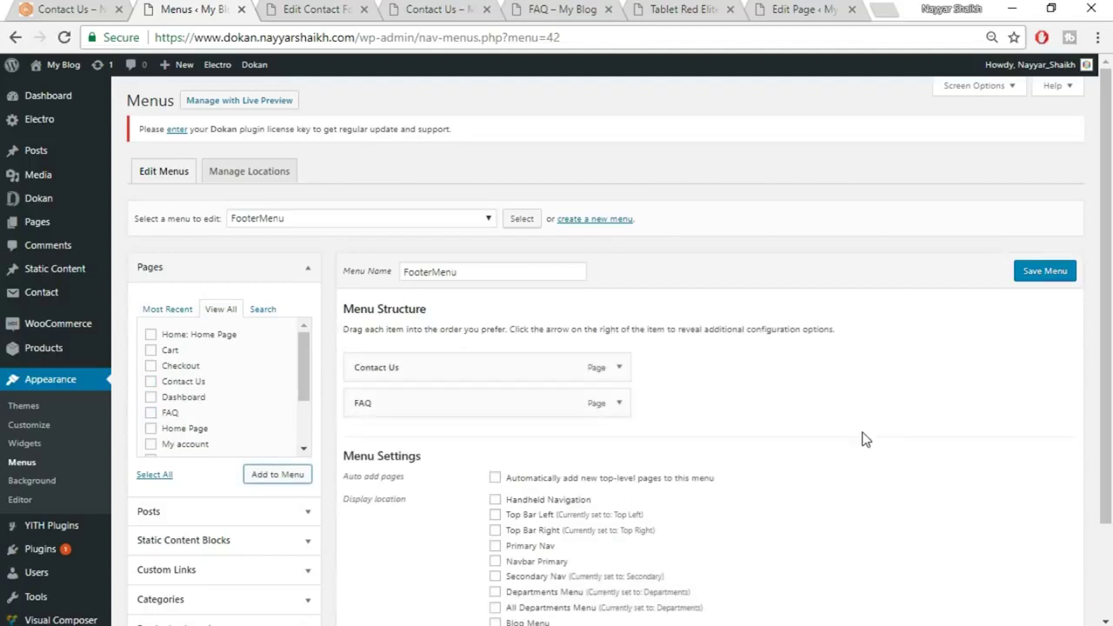
# Add a 'Terms & Conditions' custom link with URL # to FooterMenu.
pyautogui.scroll(-1, 868, 440)
pyautogui.click(211, 484)
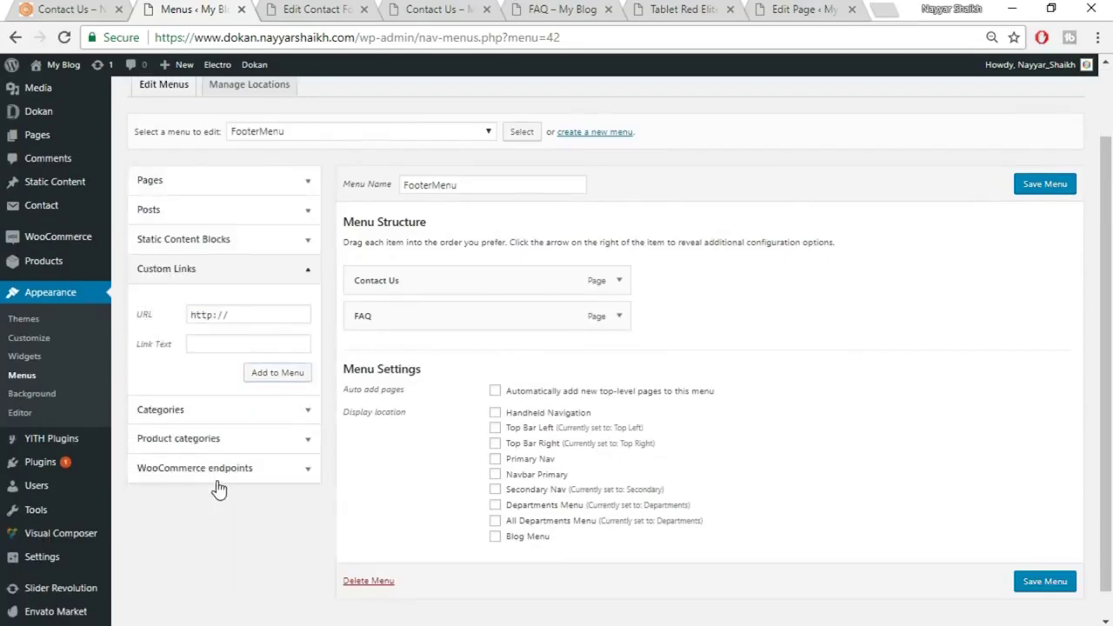
pyautogui.moveTo(250, 322); pyautogui.dragTo(165, 328)
pyautogui.write('#')
pyautogui.press('Tab')
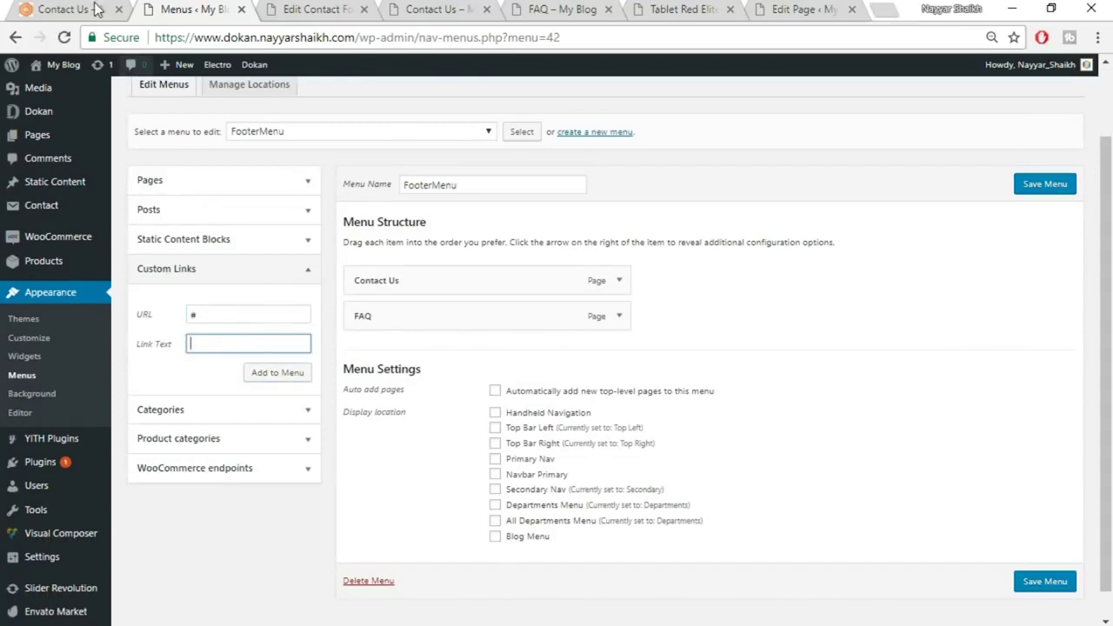
pyautogui.click(94, 7)
pyautogui.moveTo(903, 413); pyautogui.dragTo(822, 413)
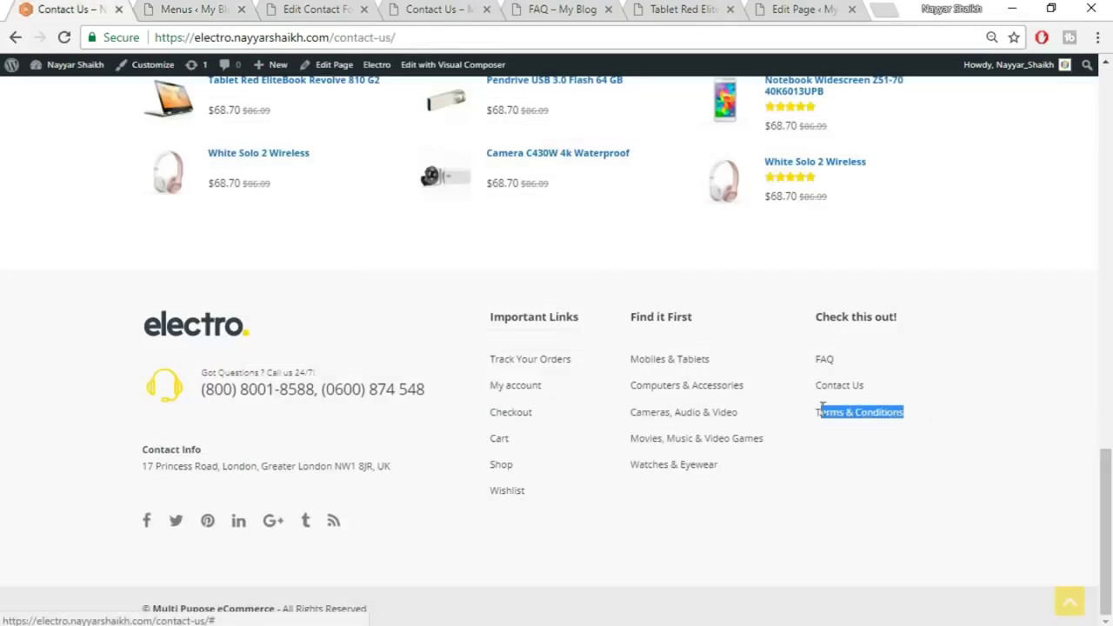
pyautogui.click(235, 9)
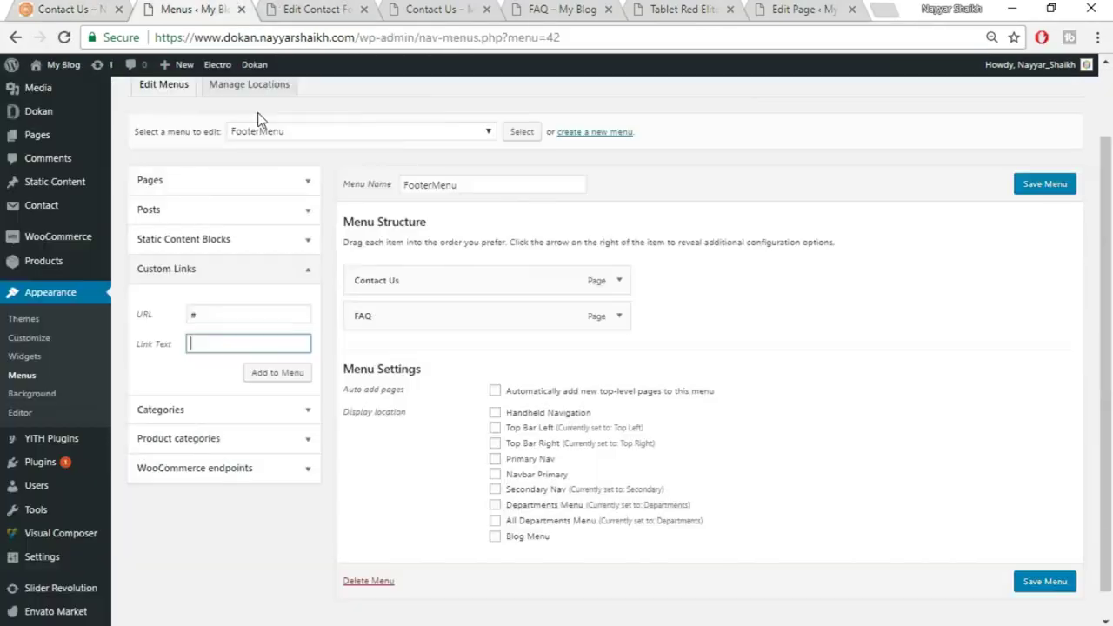
pyautogui.write('Terms & Conditions')
pyautogui.click(277, 374)
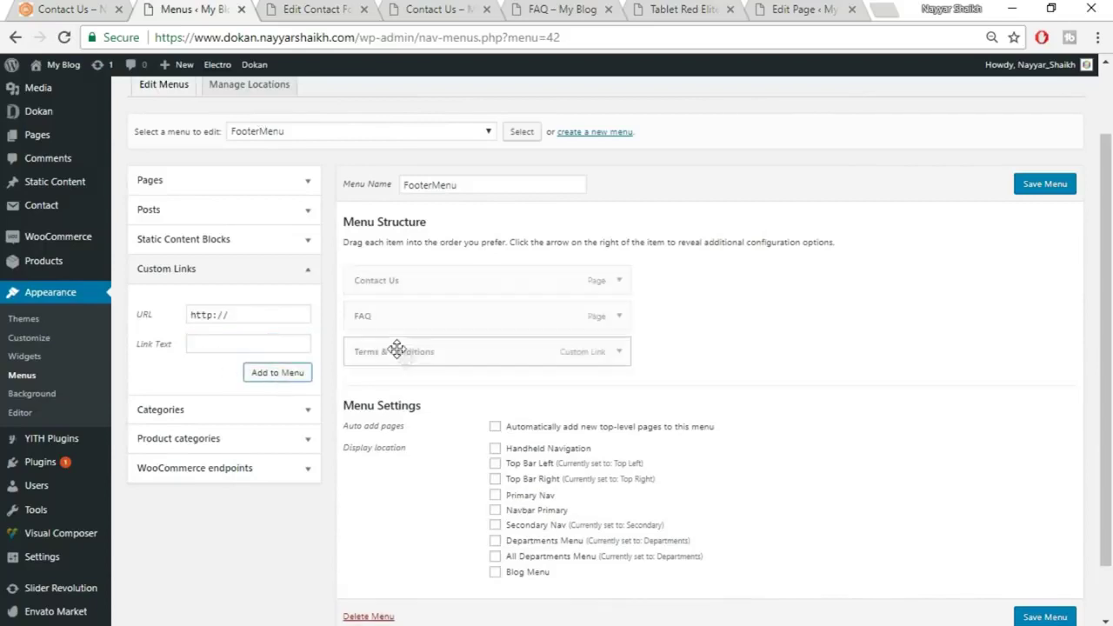
# Move FAQ above Contact Us, save FooterMenu and check the live footer.
pyautogui.moveTo(399, 322); pyautogui.dragTo(405, 278)
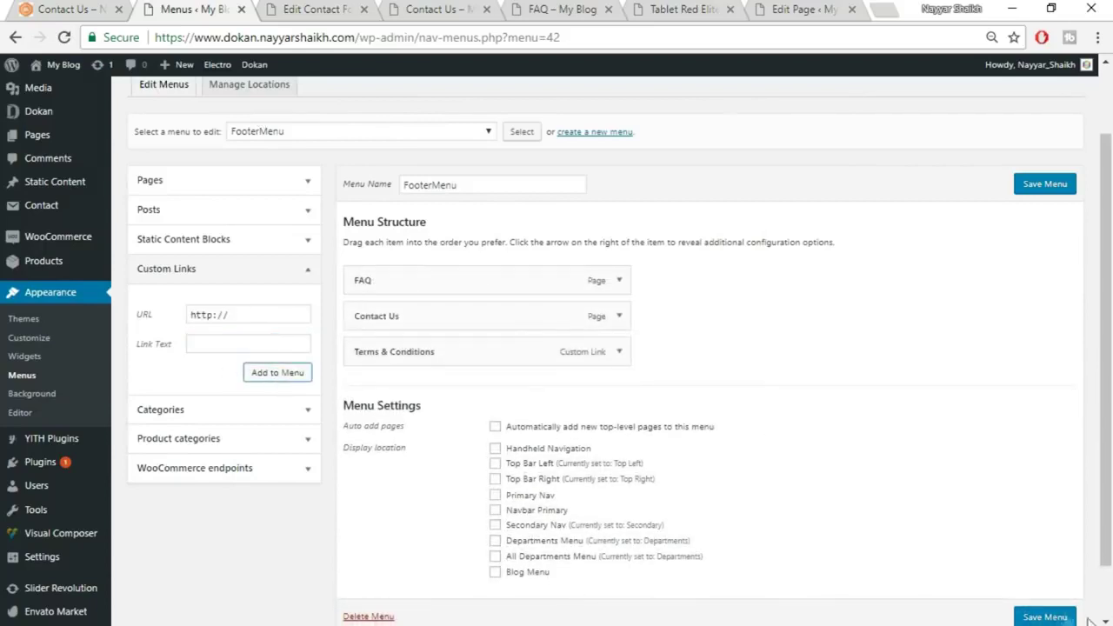
pyautogui.click(1046, 618)
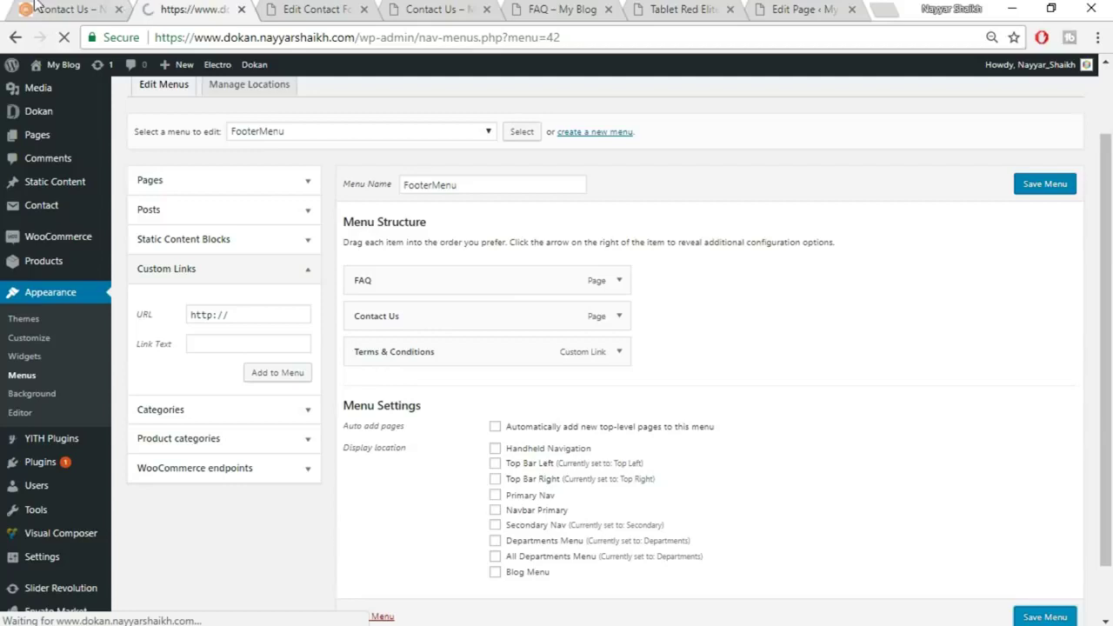
pyautogui.click(70, 9)
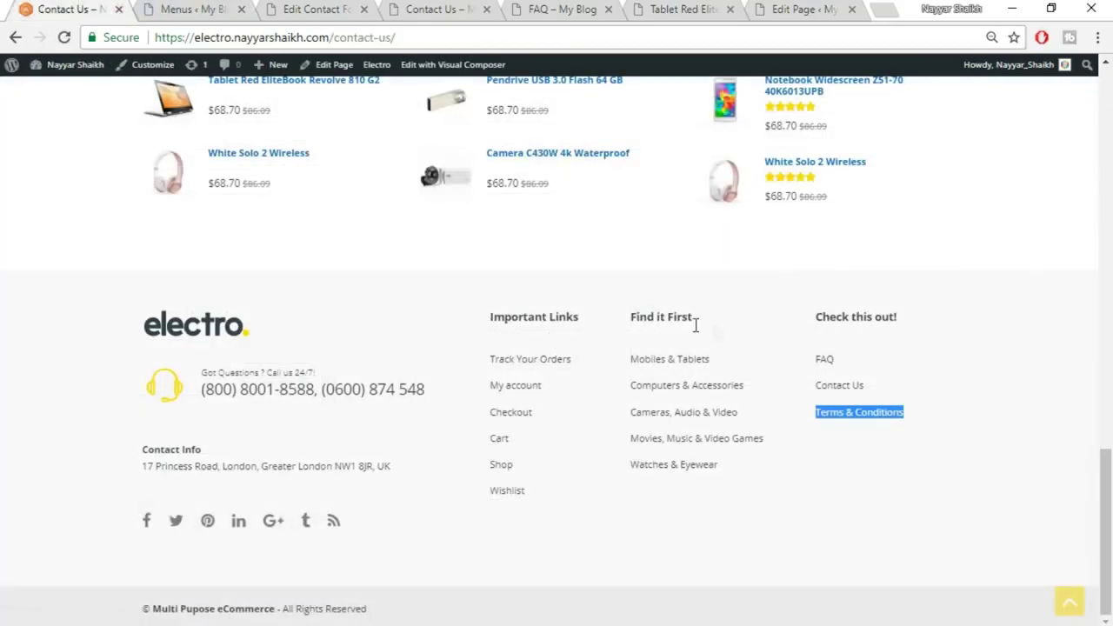
pyautogui.click(191, 8)
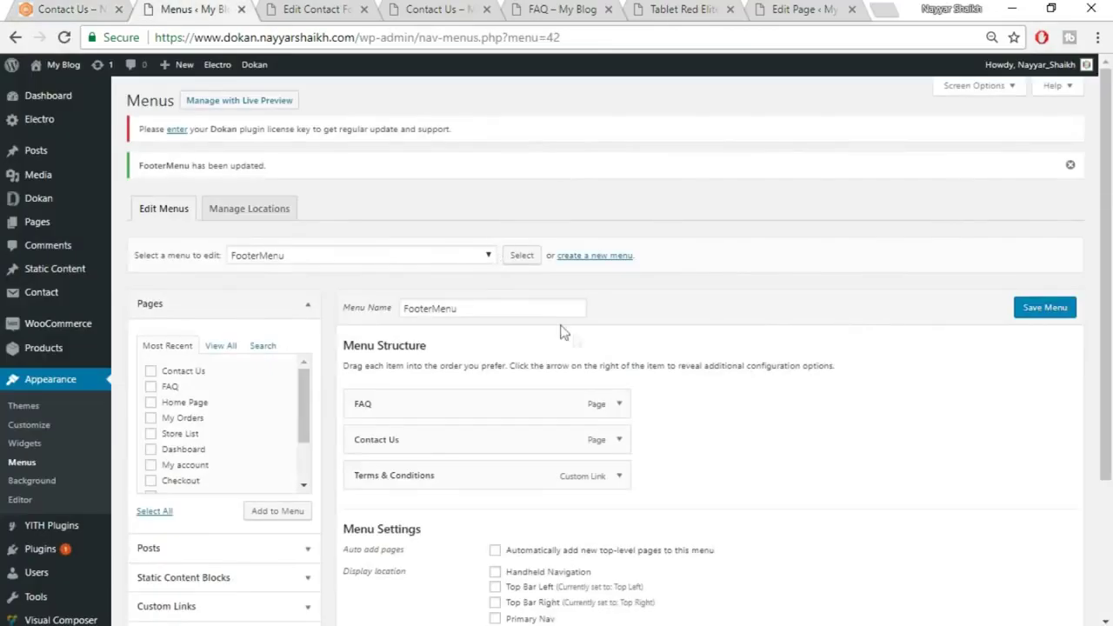
pyautogui.click(598, 258)
pyautogui.click(50, 7)
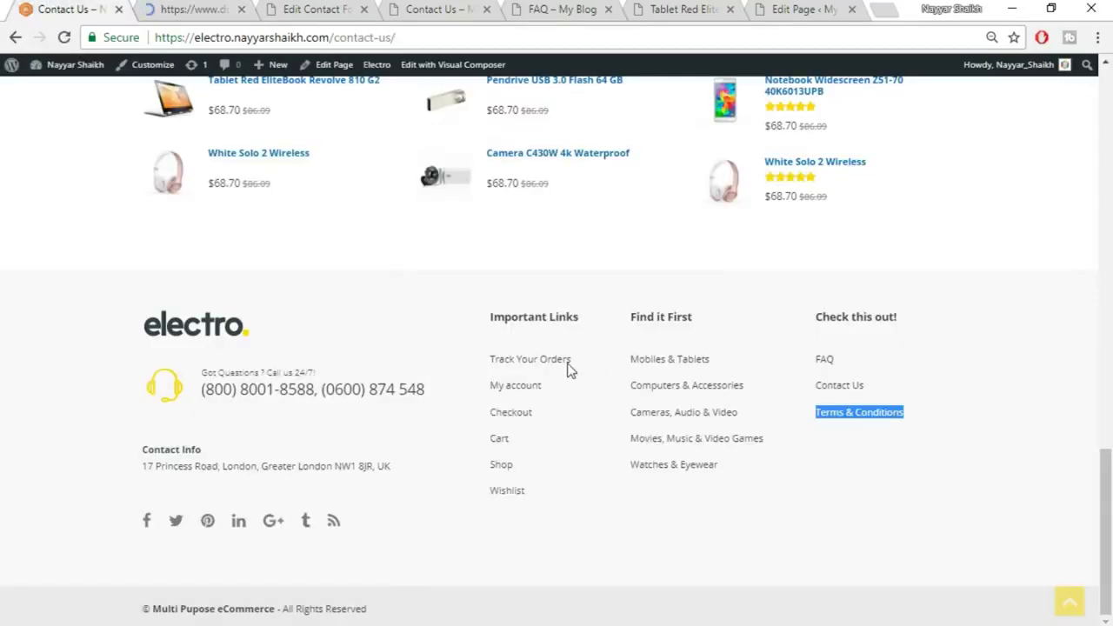
# Create a new menu named 'Important Links', copying the name from the footer heading.
pyautogui.moveTo(479, 319); pyautogui.dragTo(528, 316)
pyautogui.click(585, 320)
pyautogui.tripleClick(526, 319)
pyautogui.hotkey('ctrl', 'c')
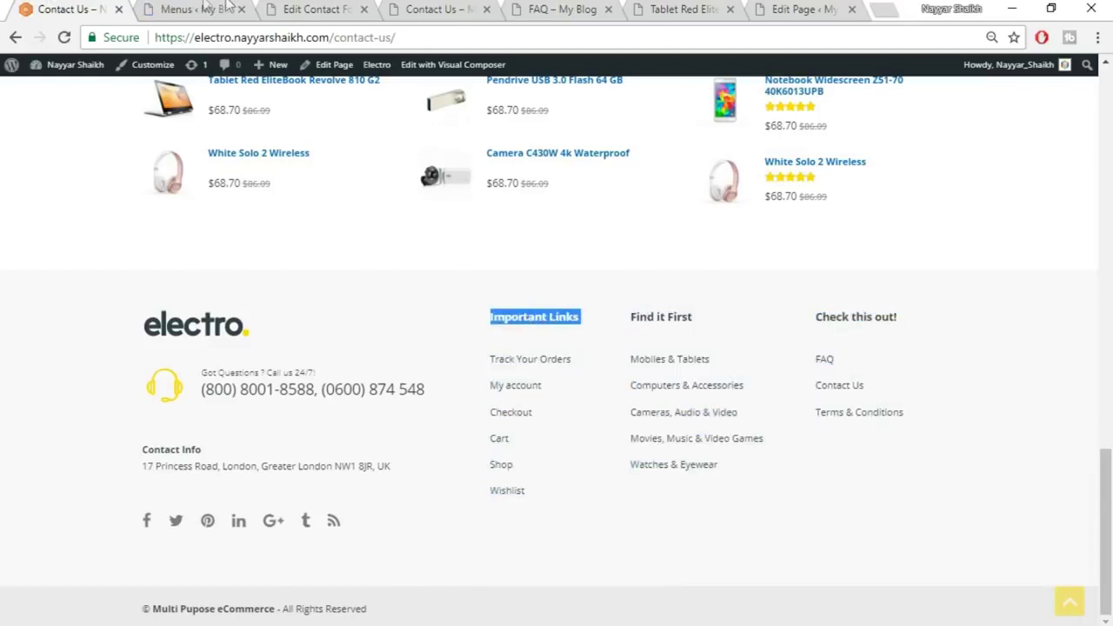
pyautogui.click(196, 9)
pyautogui.click(433, 272)
pyautogui.hotkey('ctrl', 'v')
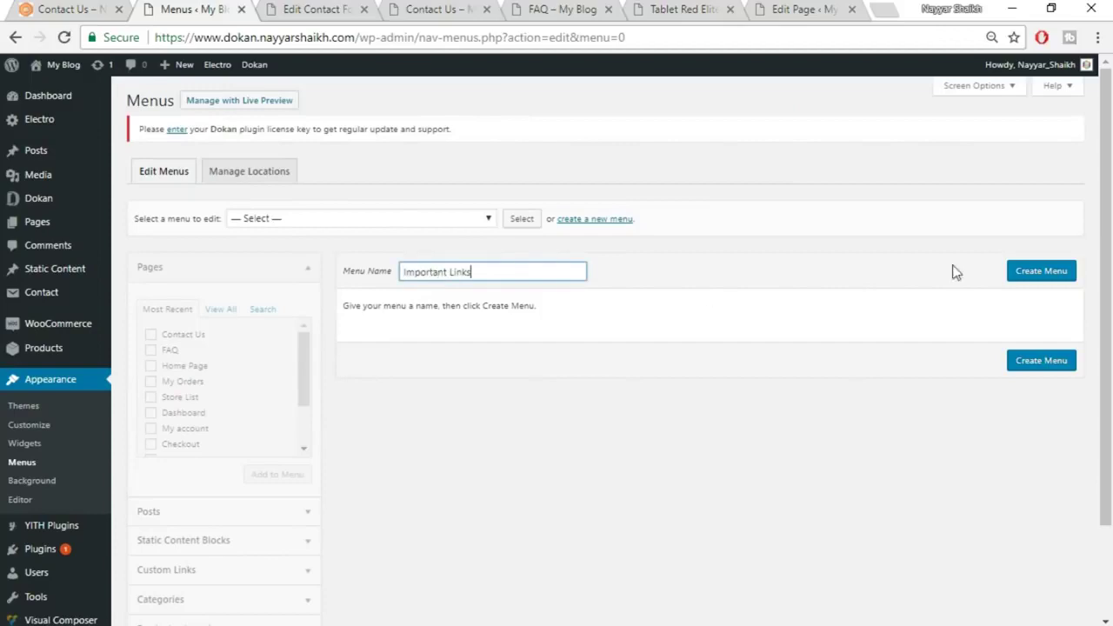
pyautogui.click(1028, 273)
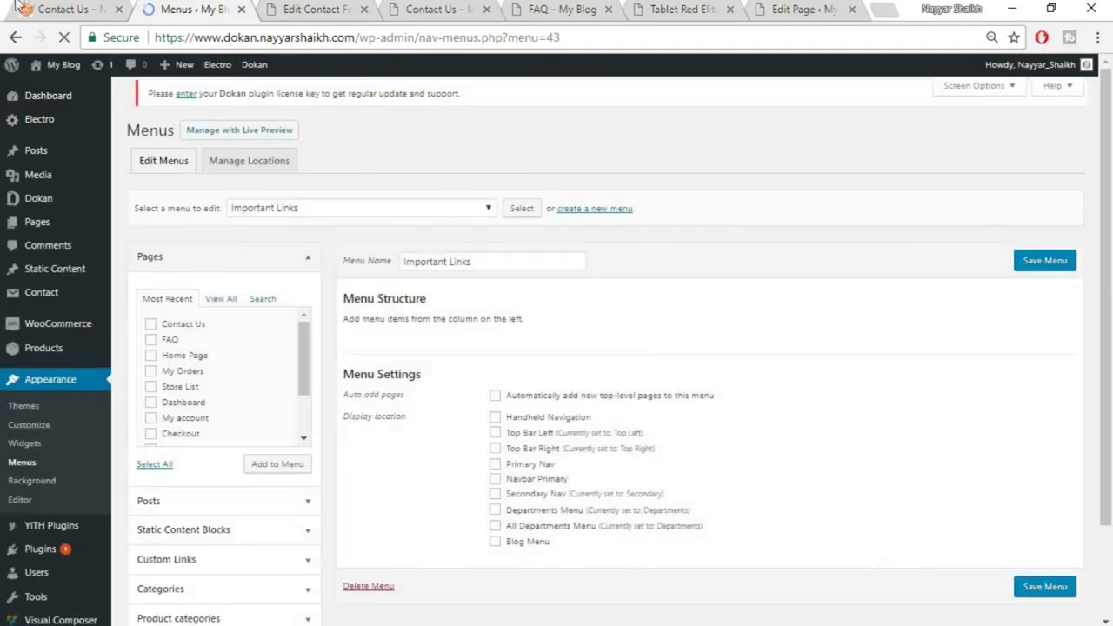
# Add the Cart, My account, My Orders and Wishlist pages to Important Links and save.
pyautogui.click(49, 7)
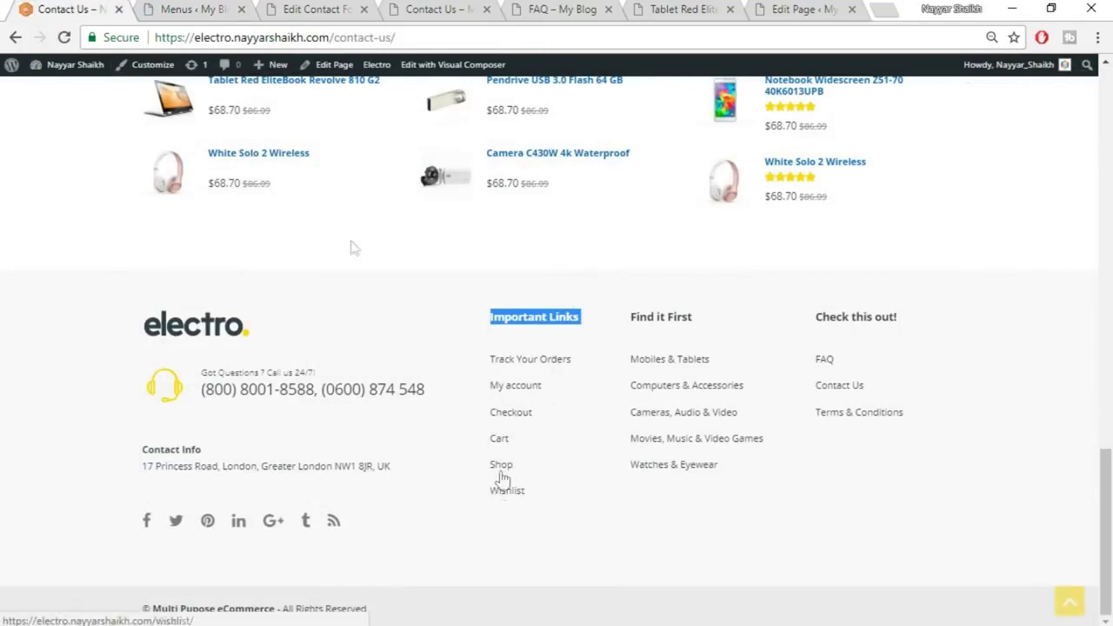
pyautogui.click(217, 7)
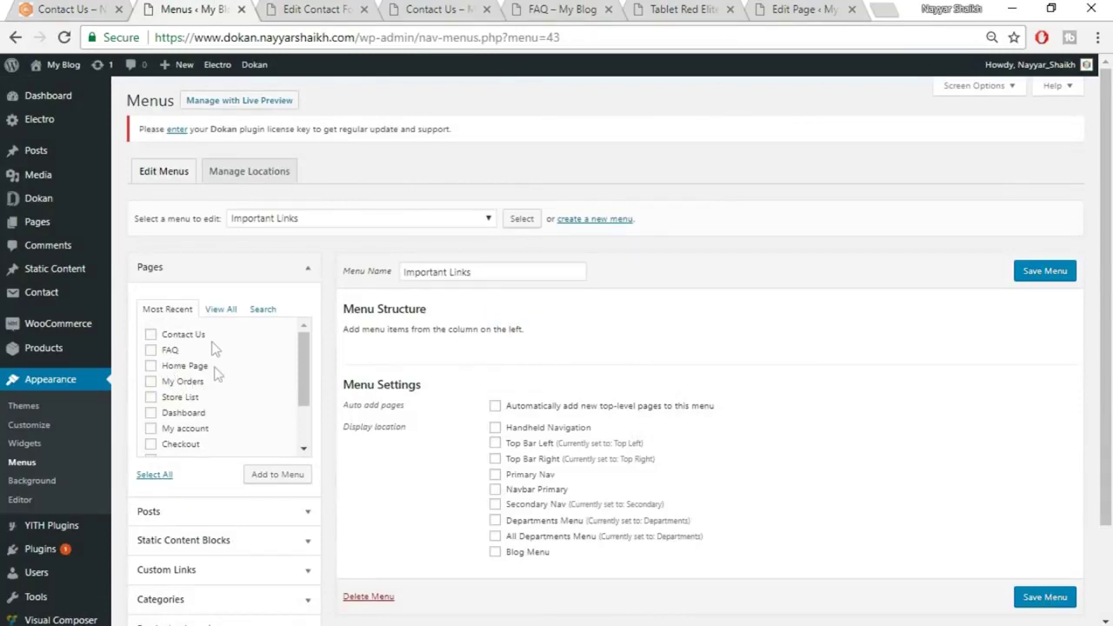
pyautogui.click(221, 310)
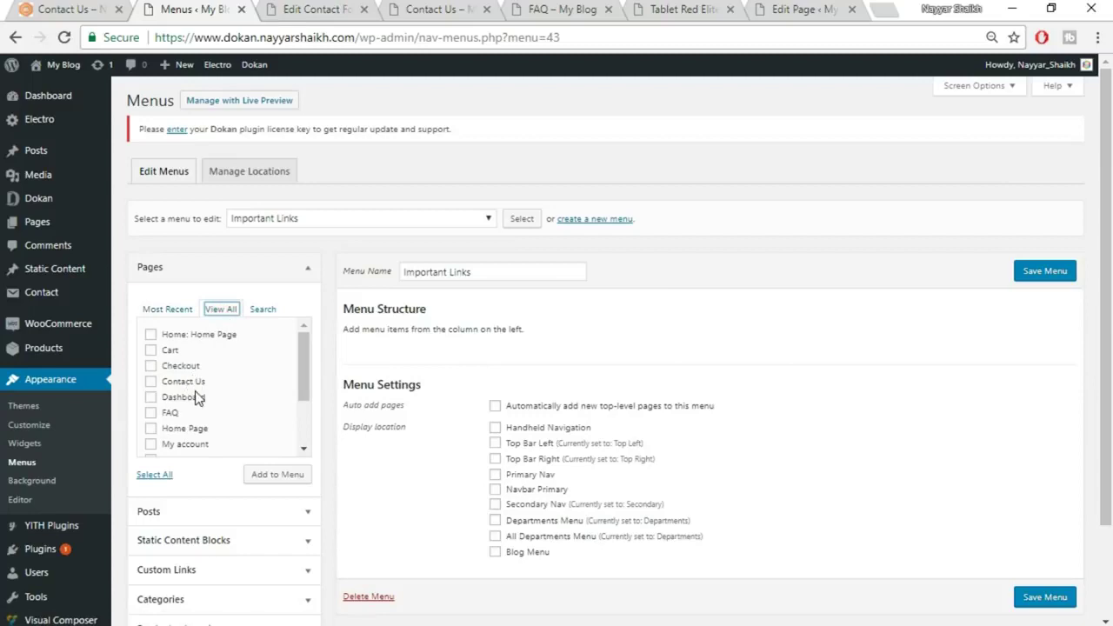
pyautogui.click(197, 445)
pyautogui.click(179, 353)
pyautogui.scroll(-1, 228, 391)
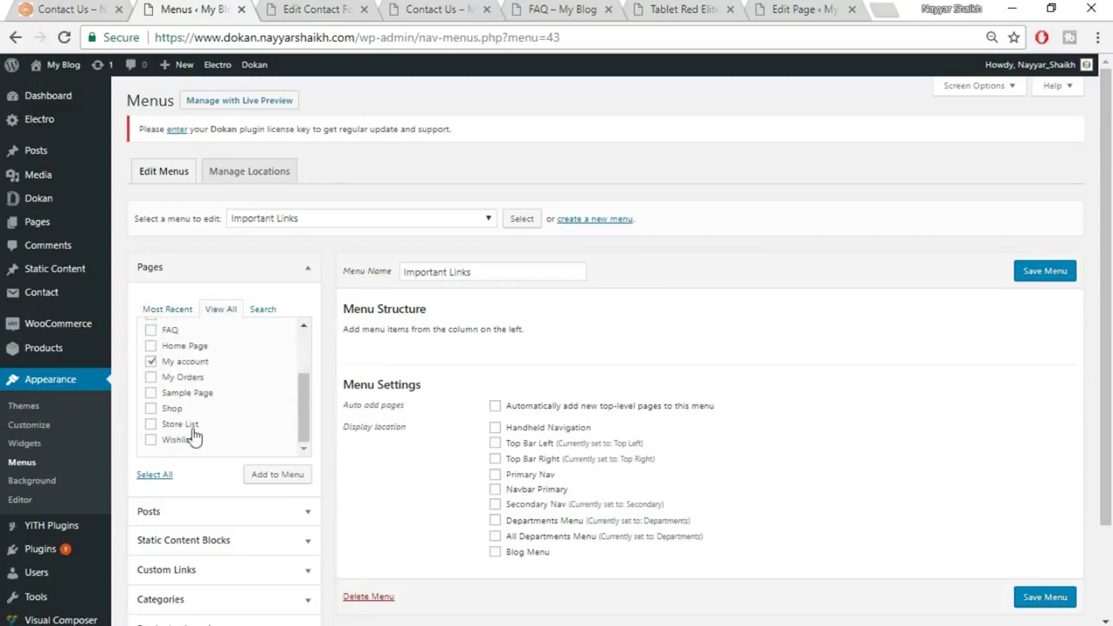
pyautogui.click(179, 440)
pyautogui.click(184, 378)
pyautogui.click(278, 474)
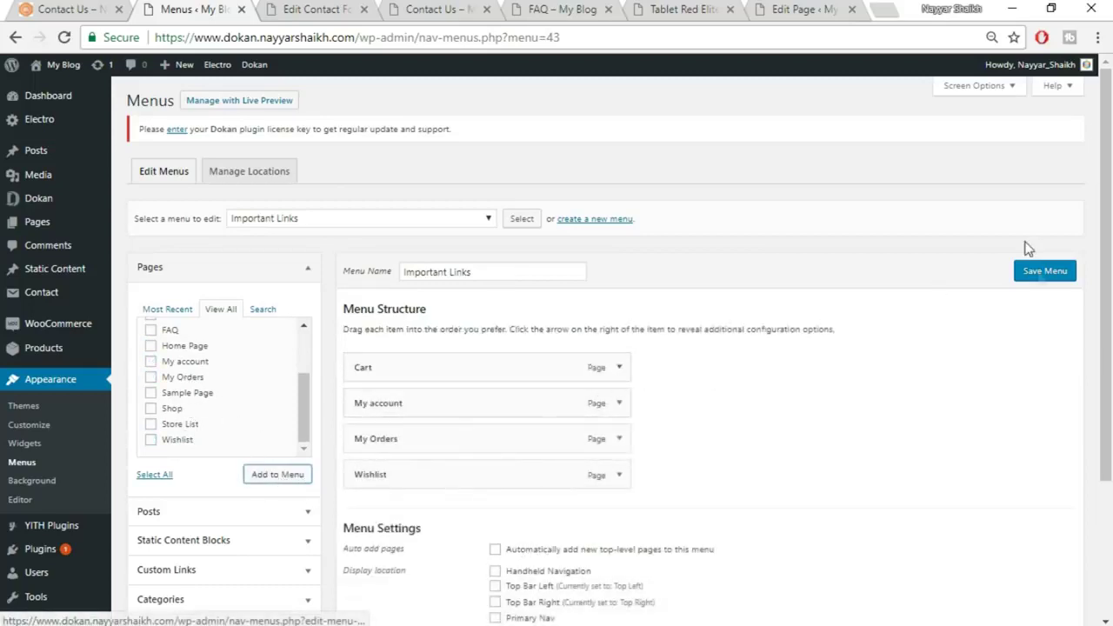
pyautogui.click(1044, 273)
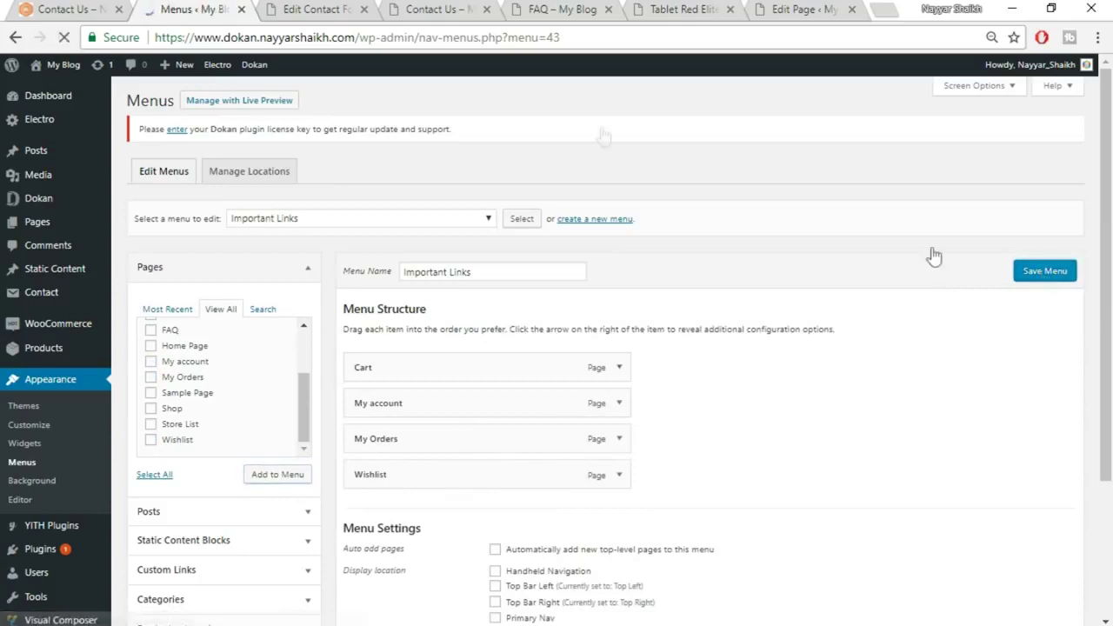
pyautogui.click(75, 8)
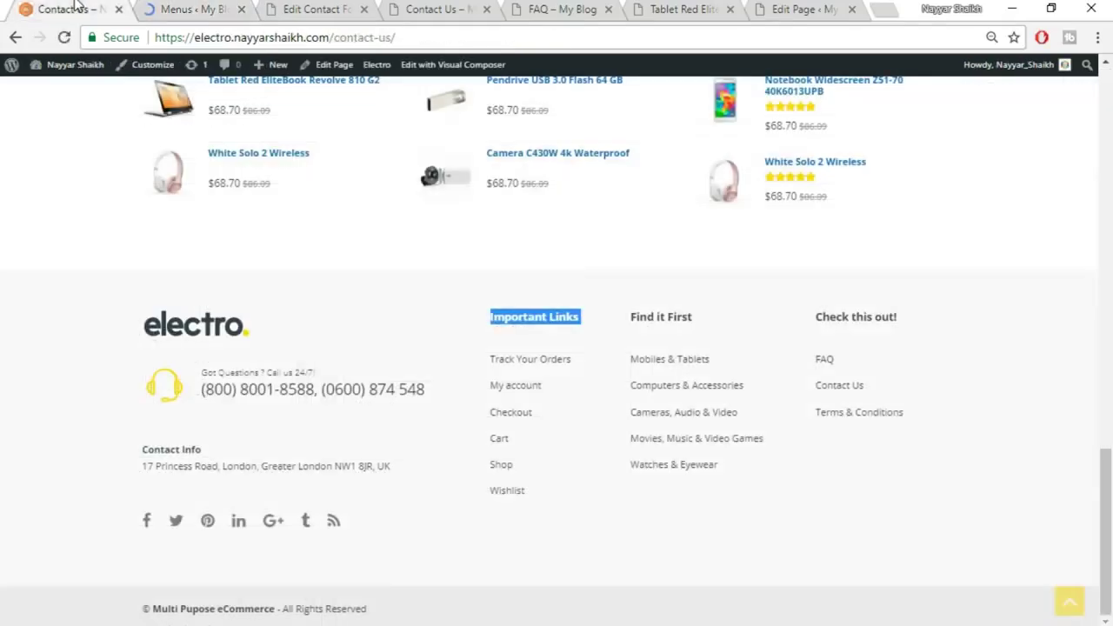
# Create a new menu named 'Find It First'.
pyautogui.tripleClick(674, 320)
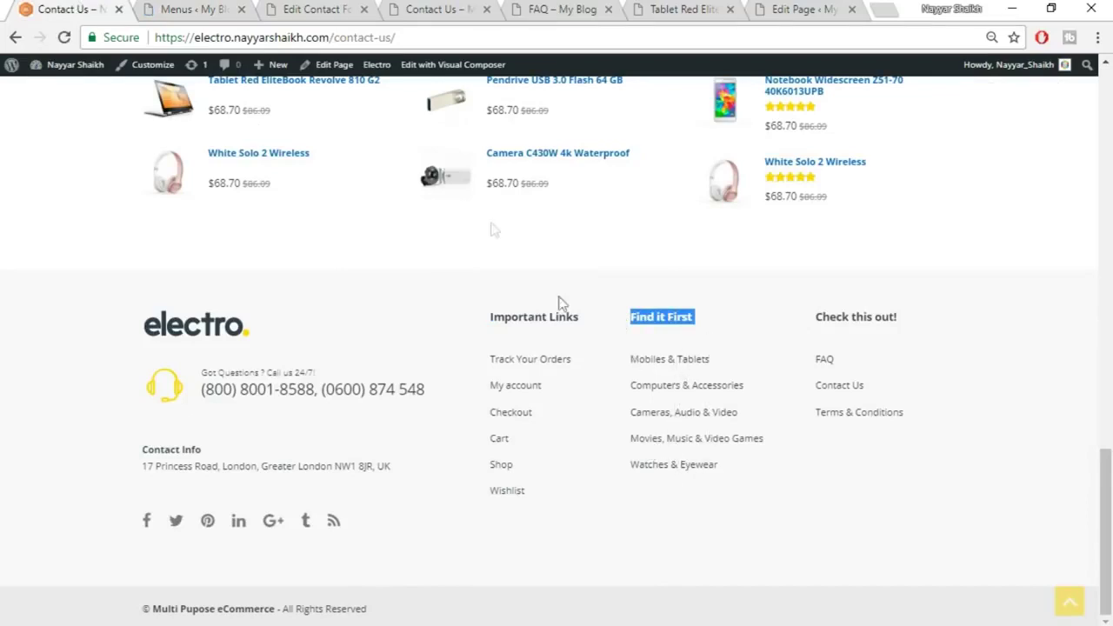
pyautogui.click(202, 7)
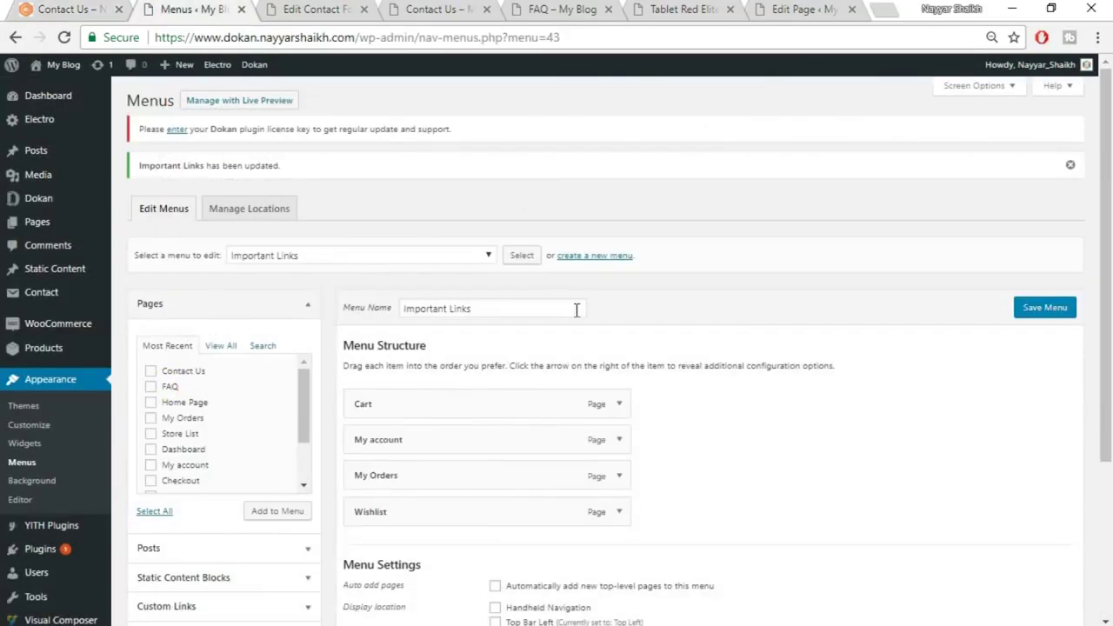
pyautogui.click(588, 259)
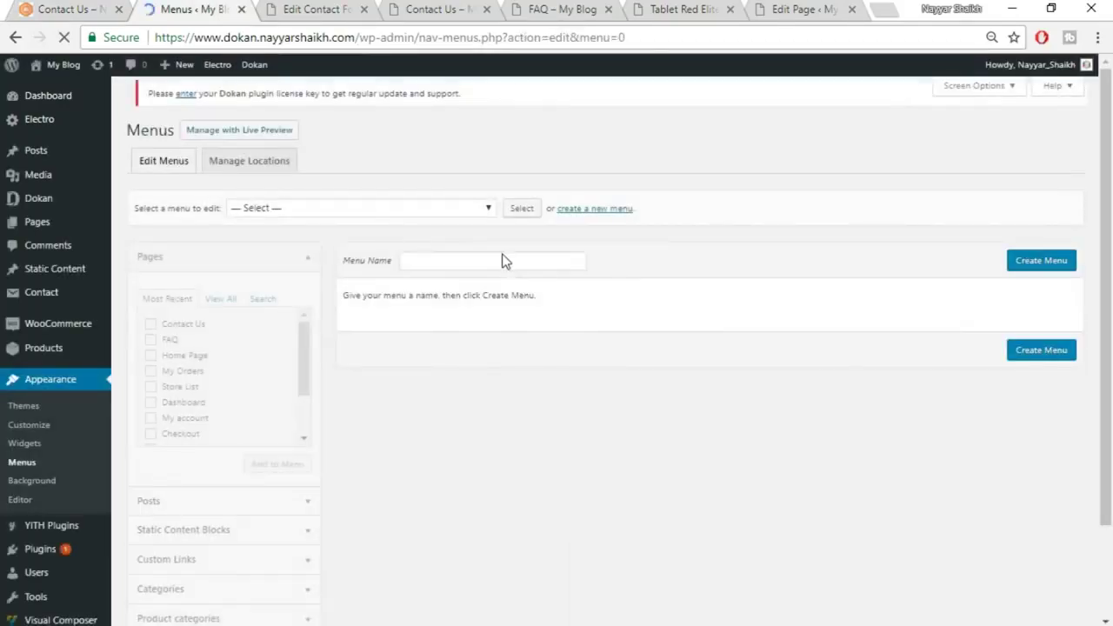
pyautogui.click(505, 272)
pyautogui.write('Find It First')
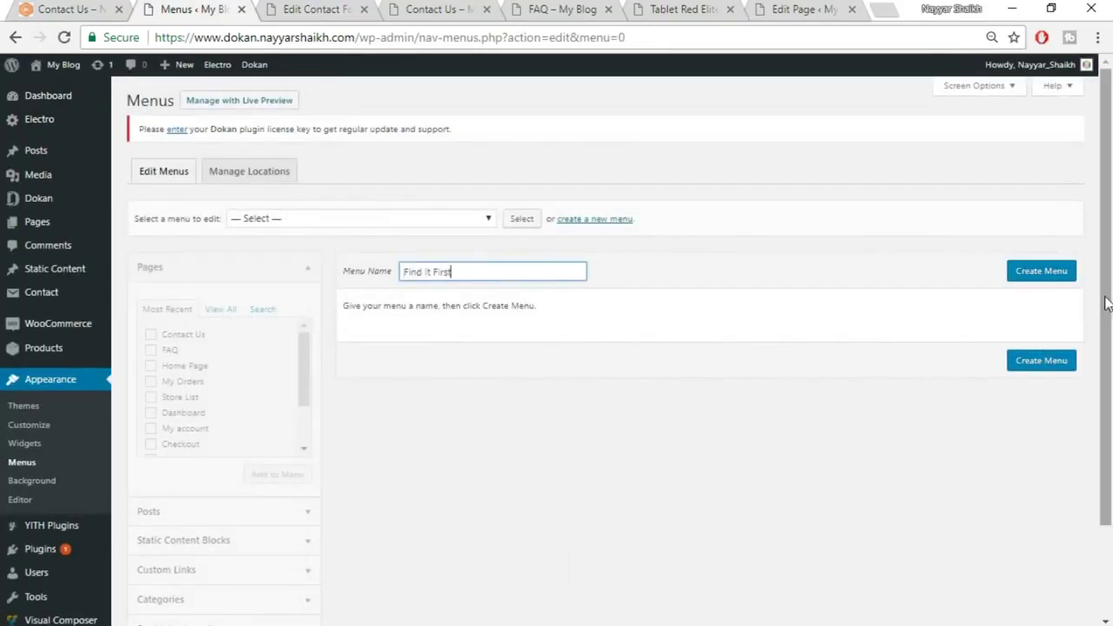
pyautogui.click(1038, 274)
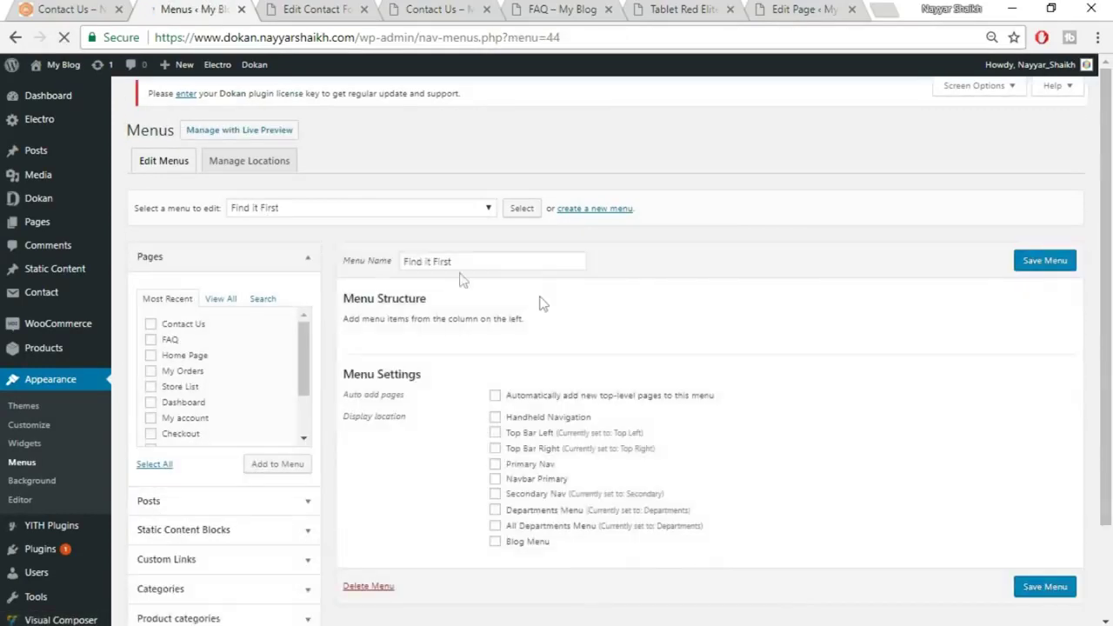
# Add six product categories, Mobiles & Tablets through Laptops, to Find It First and save.
pyautogui.click(311, 263)
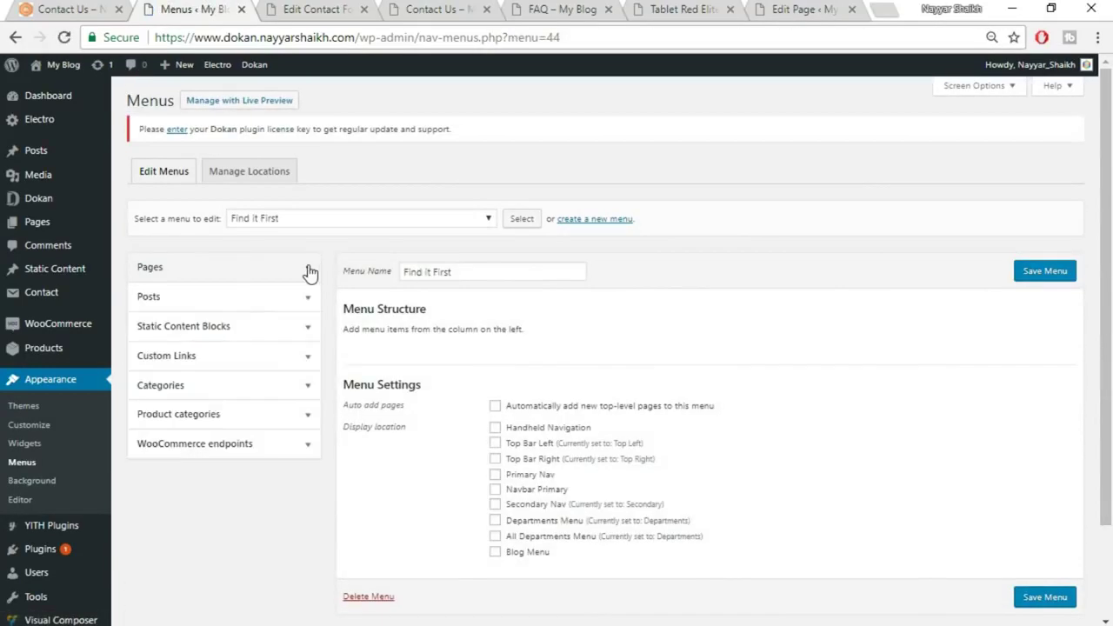
pyautogui.click(220, 397)
pyautogui.click(220, 396)
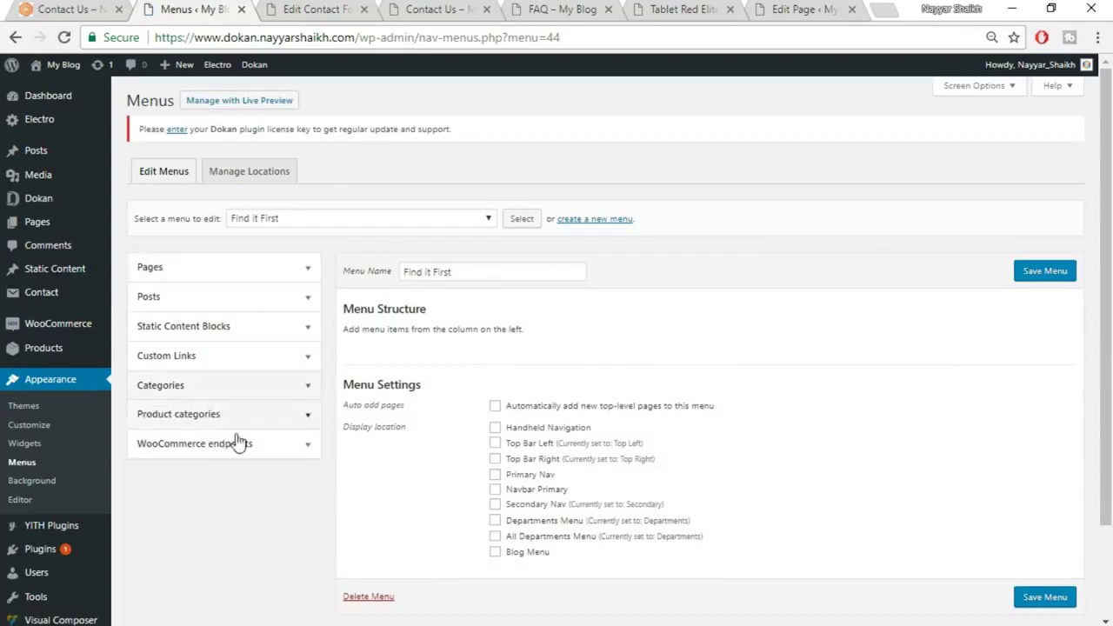
pyautogui.click(237, 423)
pyautogui.click(152, 483)
pyautogui.click(151, 498)
pyautogui.click(151, 513)
pyautogui.click(152, 529)
pyautogui.click(152, 545)
pyautogui.click(152, 560)
pyautogui.click(276, 610)
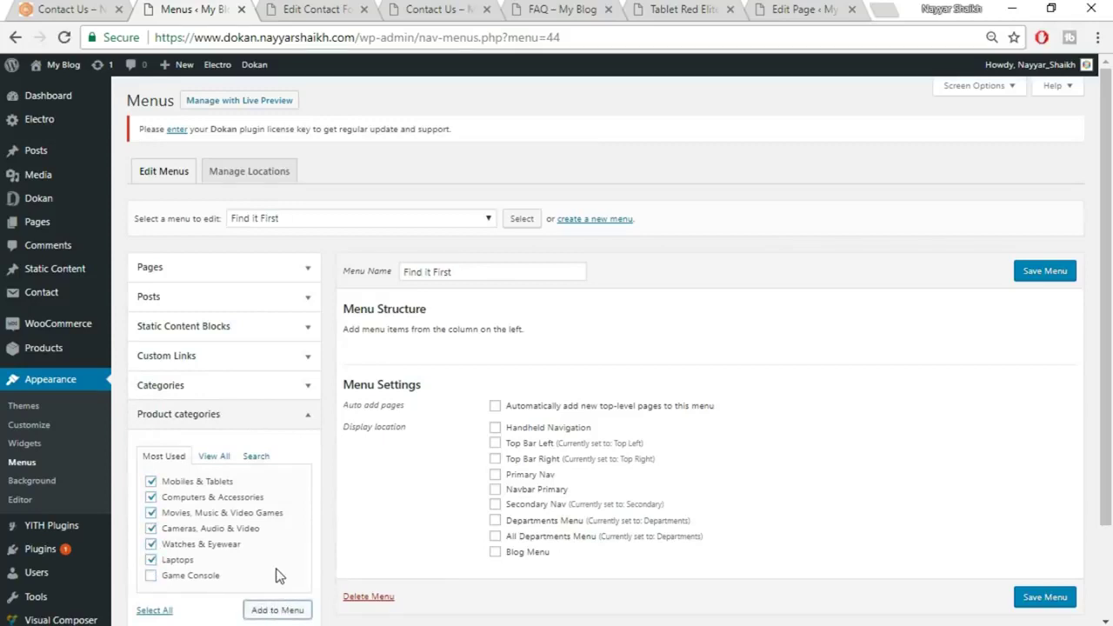
pyautogui.click(282, 610)
pyautogui.scroll(-3, 721, 368)
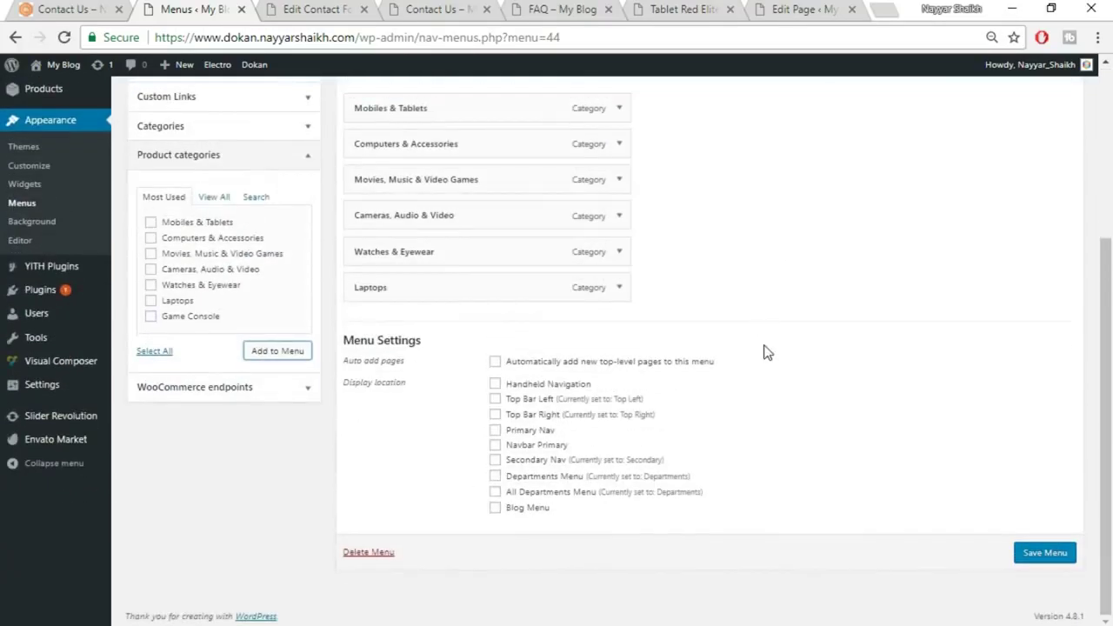
pyautogui.click(1053, 561)
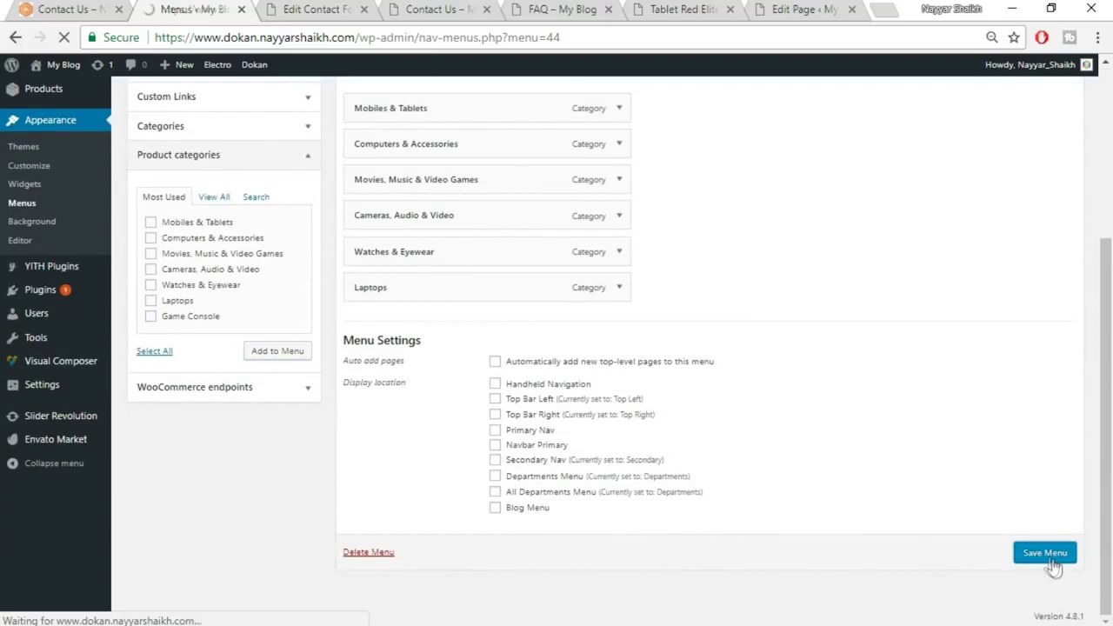
pyautogui.hotkey('ctrl', 'shift', 'Tab')
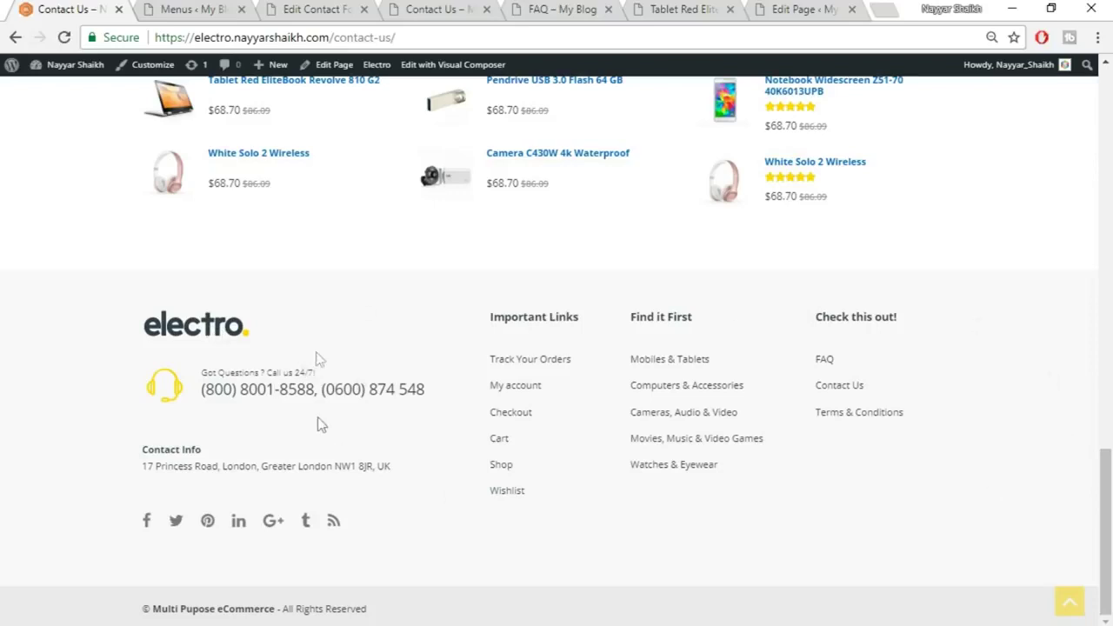
# Open the Electro theme options at the Social Media section from the admin bar.
pyautogui.click(185, 6)
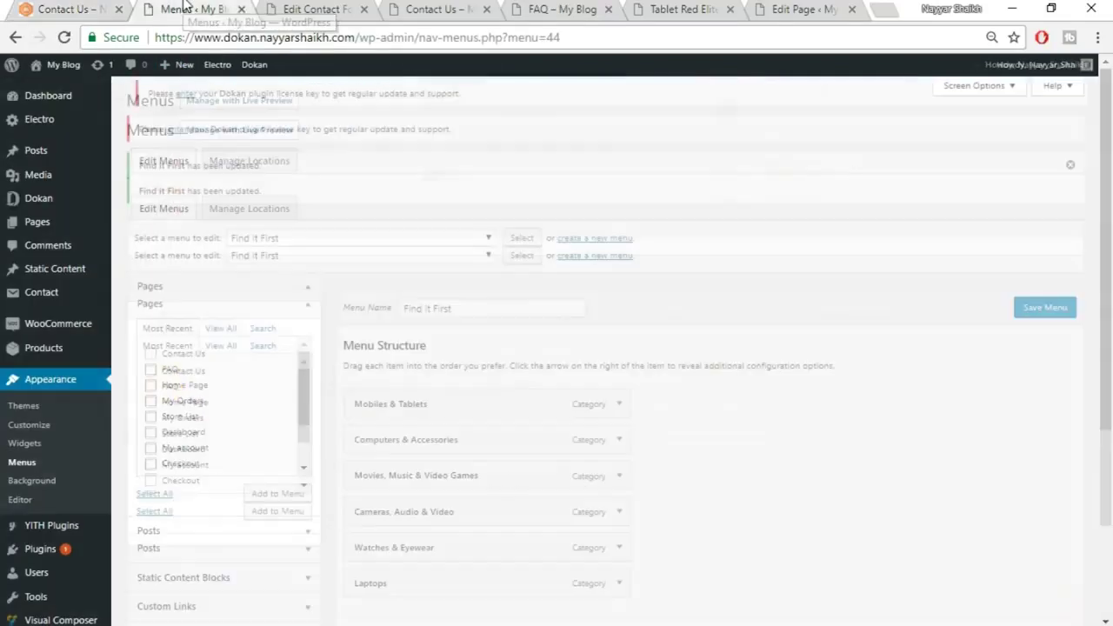
pyautogui.moveTo(216, 69)
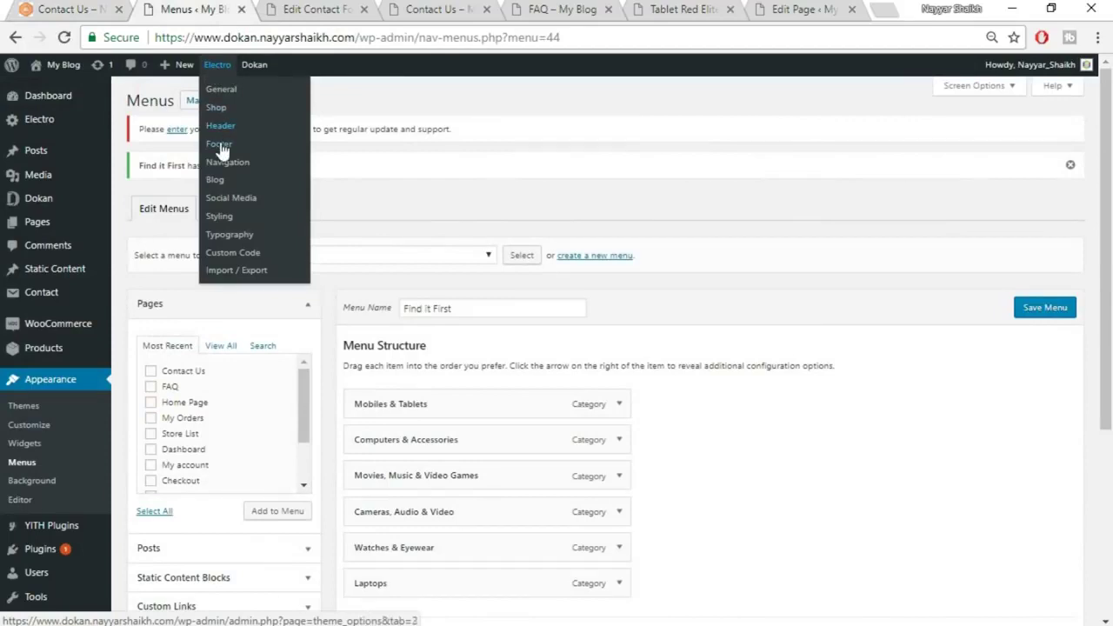
pyautogui.click(233, 205)
pyautogui.hotkey('ctrl', 'shift', 'Tab')
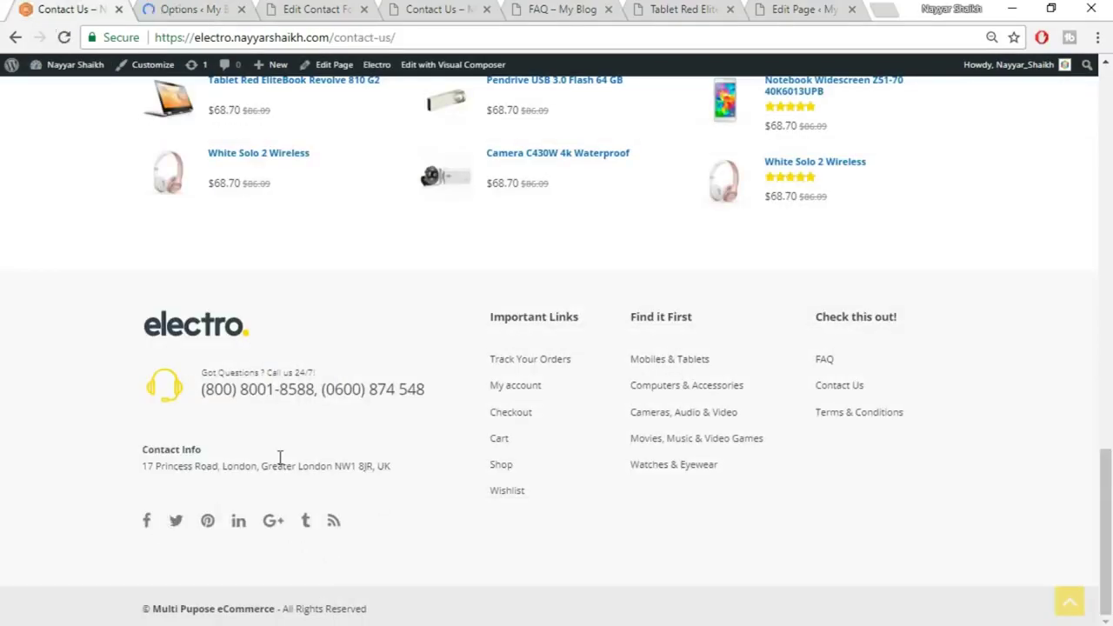
pyautogui.click(190, 12)
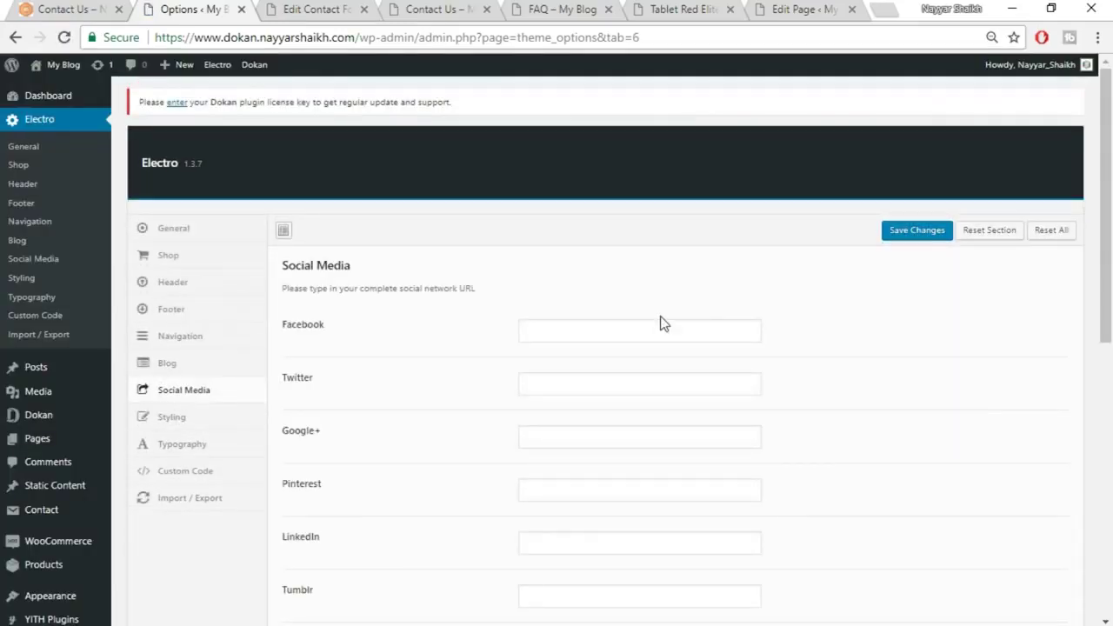
# Enter # in the Facebook, Twitter, Google+ and Pinterest link fields.
pyautogui.click(660, 329)
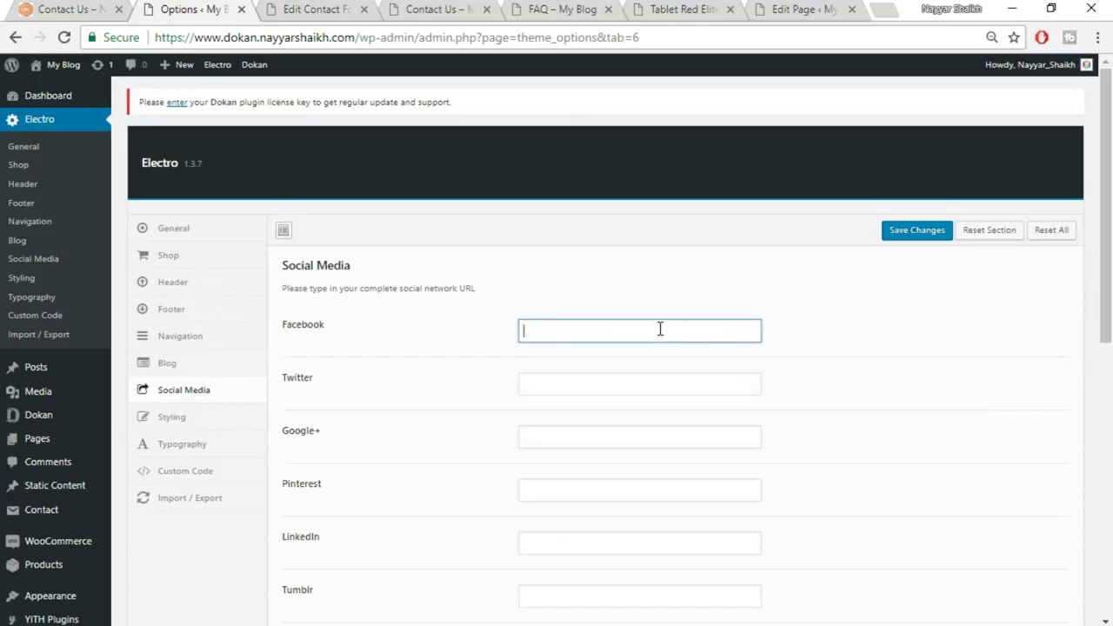
pyautogui.write('#')
pyautogui.click(635, 386)
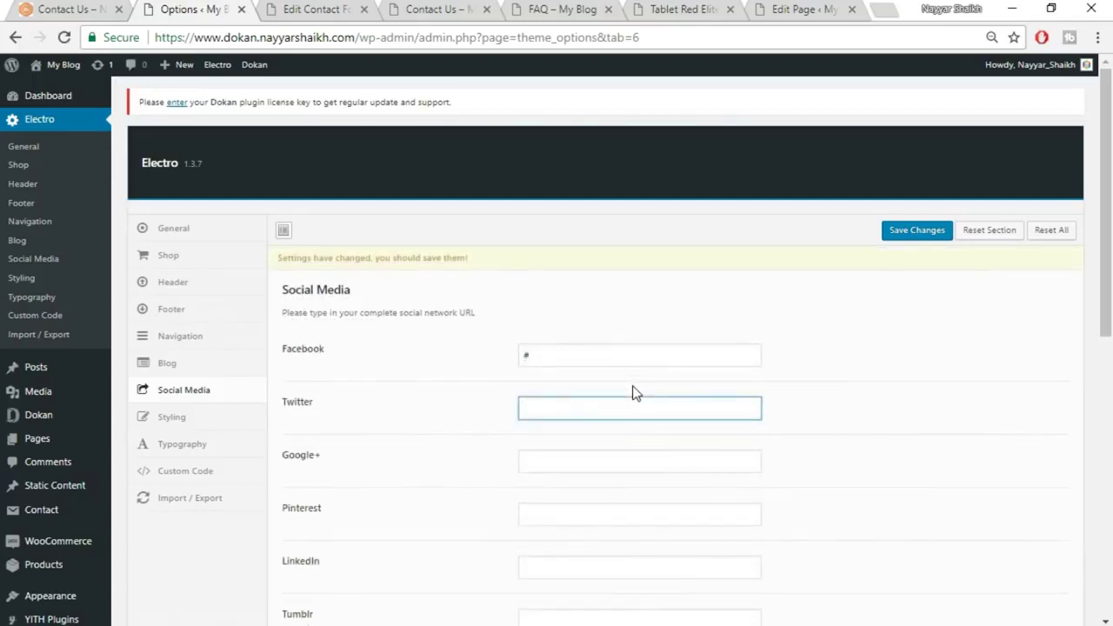
pyautogui.moveTo(581, 359); pyautogui.dragTo(511, 365)
pyautogui.click(583, 402)
pyautogui.write('#')
pyautogui.scroll(-2, 581, 292)
pyautogui.click(581, 293)
pyautogui.write('#')
pyautogui.click(573, 339)
pyautogui.write('#')
# Set the LinkedIn, Tumblr, YouTube and Instagram links to # and save the social links.
pyautogui.click(572, 391)
pyautogui.write('#')
pyautogui.click(566, 449)
pyautogui.write('#')
pyautogui.scroll(-2, 781, 471)
pyautogui.click(560, 353)
pyautogui.write('#')
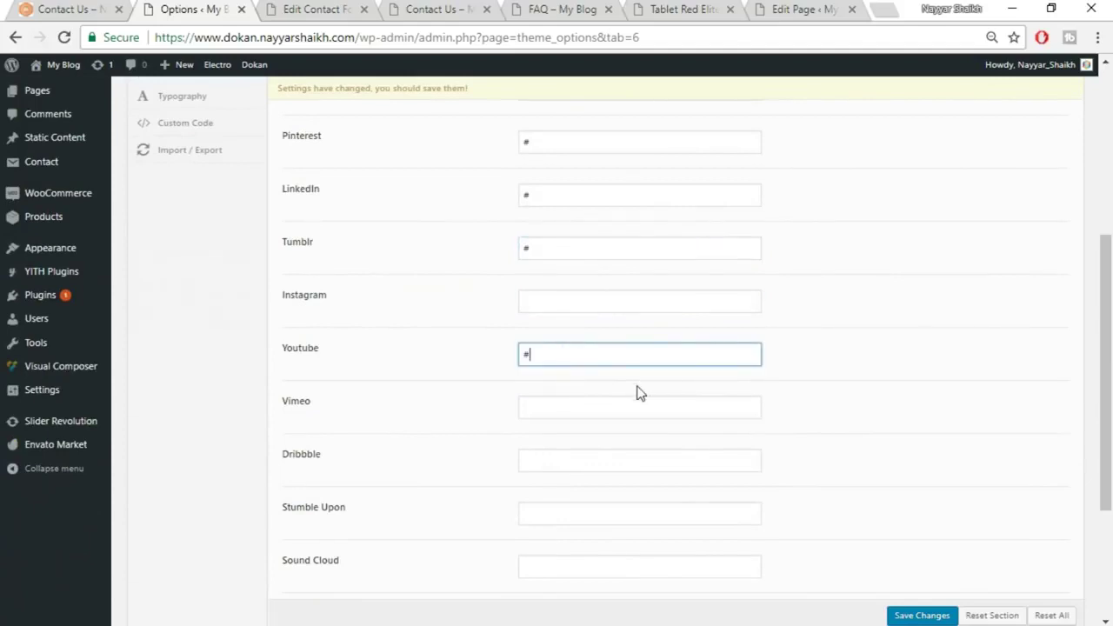
pyautogui.click(591, 306)
pyautogui.write('#')
pyautogui.scroll(-3, 781, 426)
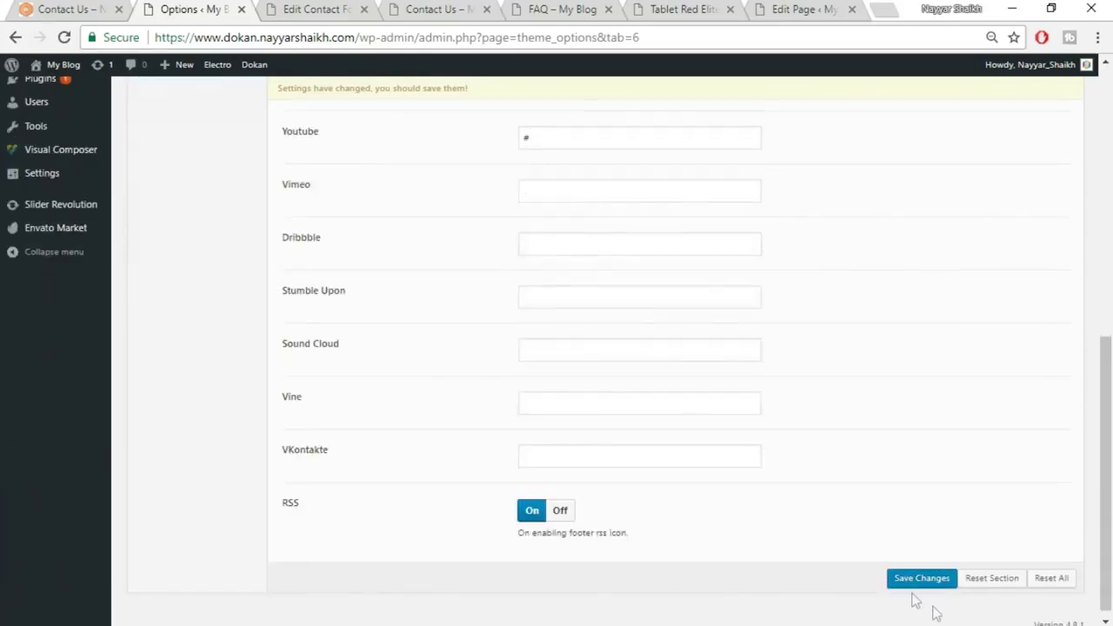
pyautogui.click(912, 583)
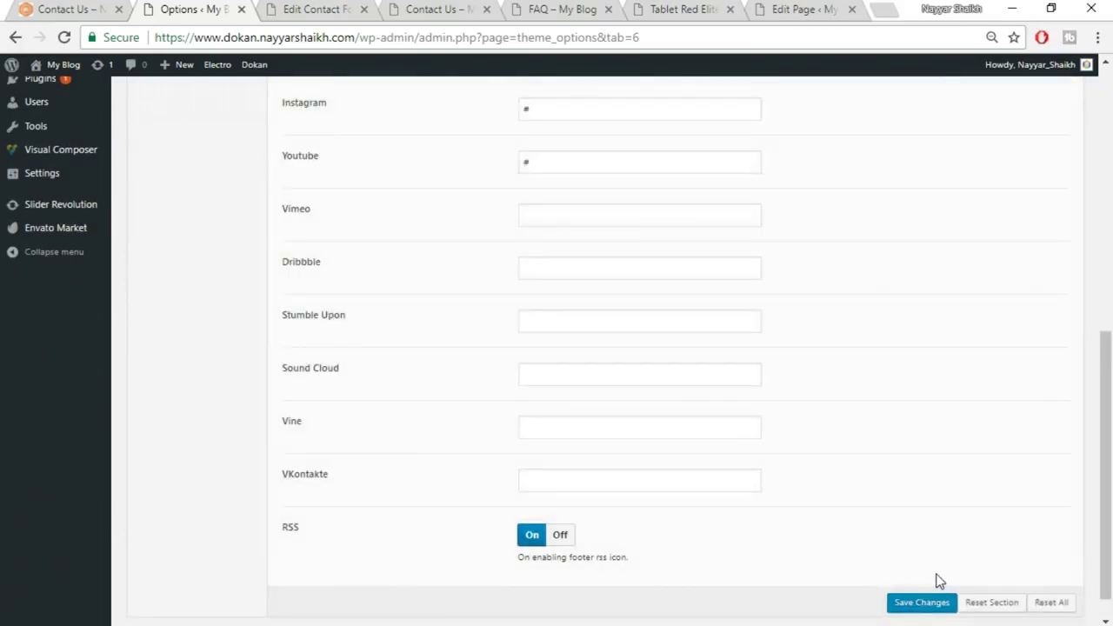
pyautogui.scroll(6, 934, 580)
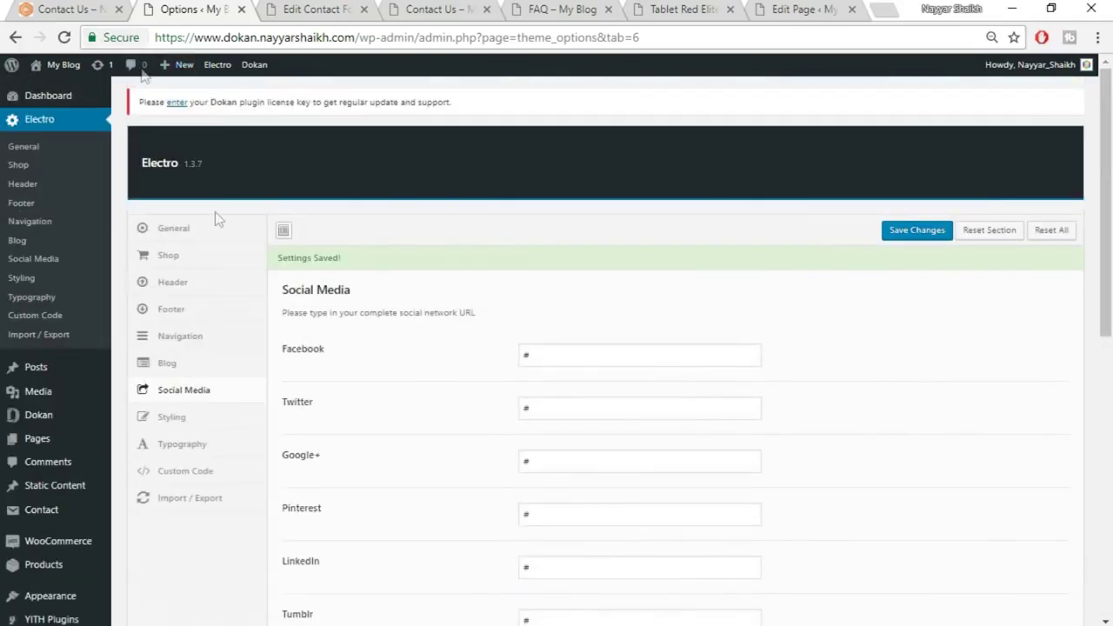
pyautogui.click(188, 319)
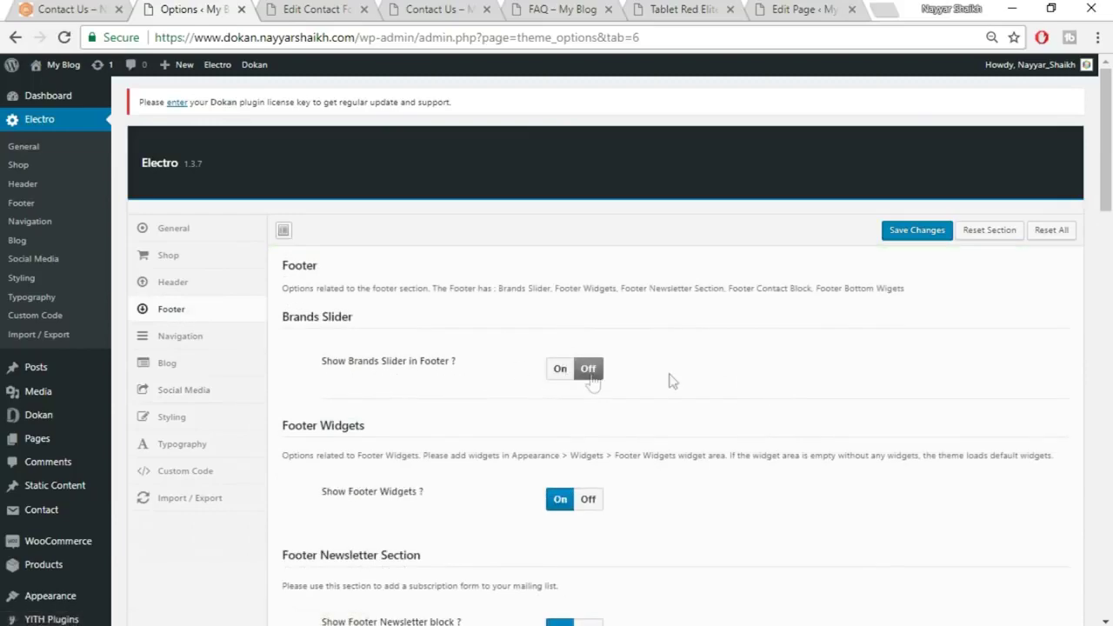
# Switch Show Footer Newsletter block to Off in the Footer options.
pyautogui.scroll(-1, 774, 407)
pyautogui.scroll(-2, 755, 427)
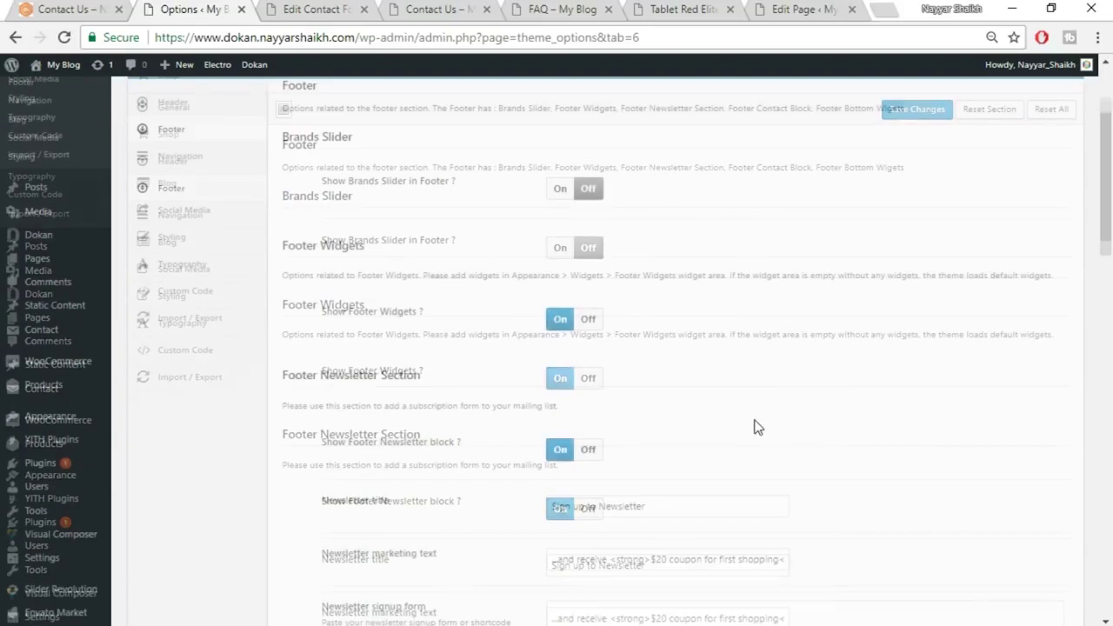
pyautogui.click(588, 370)
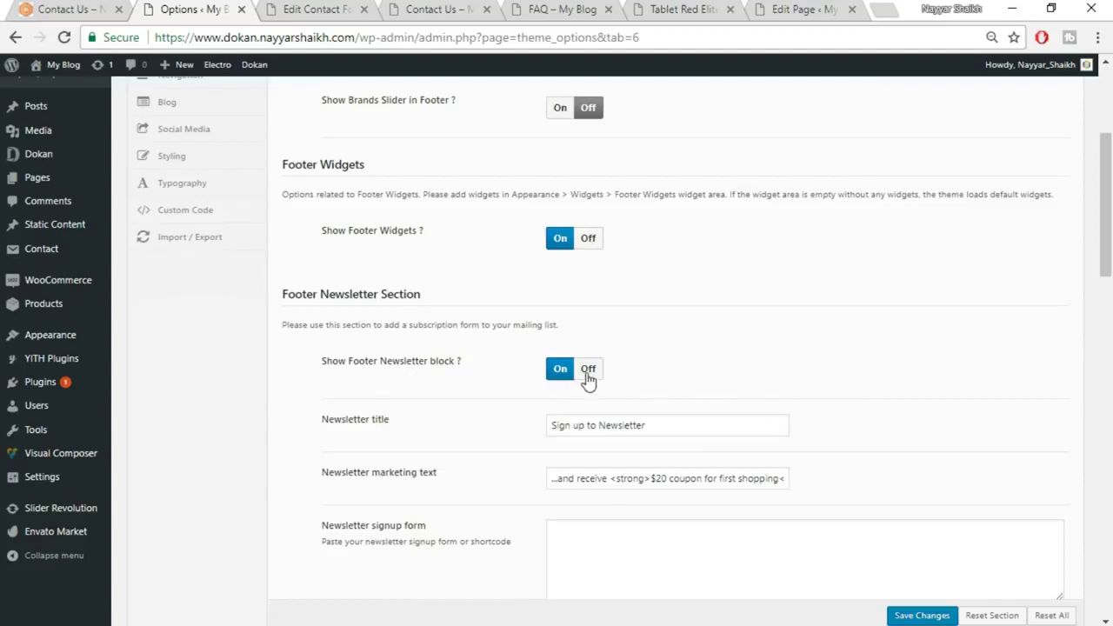
pyautogui.scroll(-2, 875, 391)
pyautogui.scroll(-3, 875, 391)
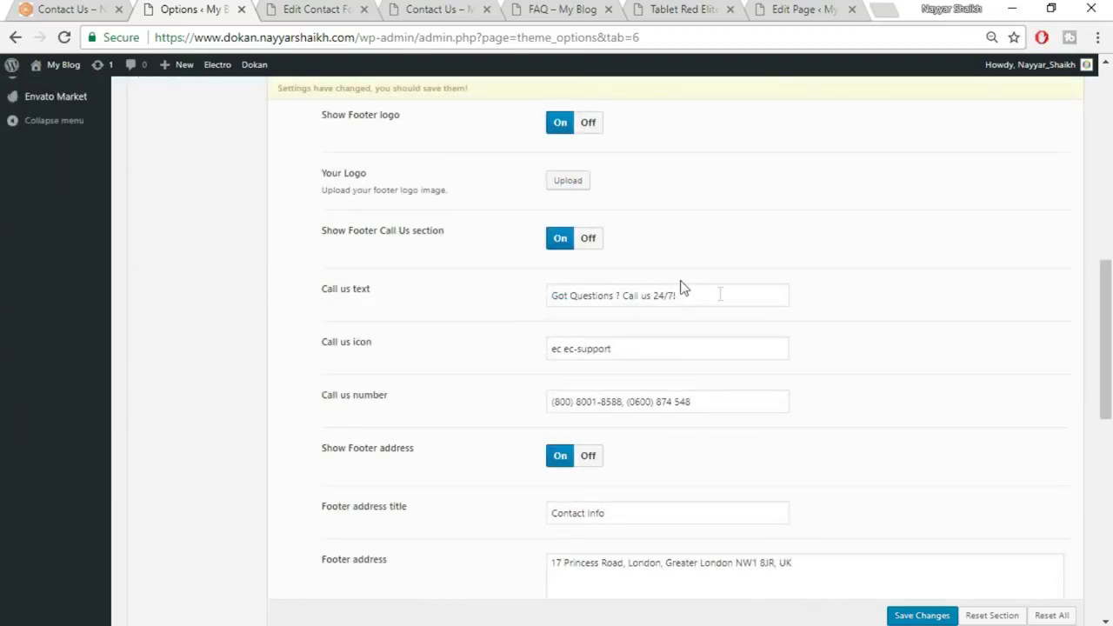
# Compare the footer settings against the live Contact Us page footer.
pyautogui.click(98, 7)
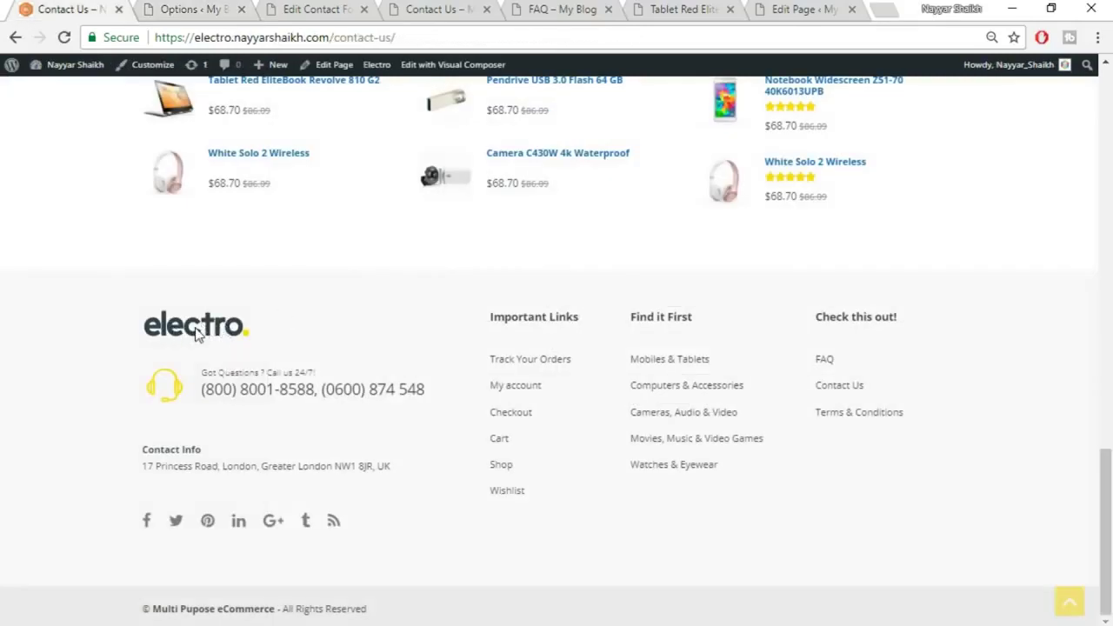
pyautogui.click(236, 9)
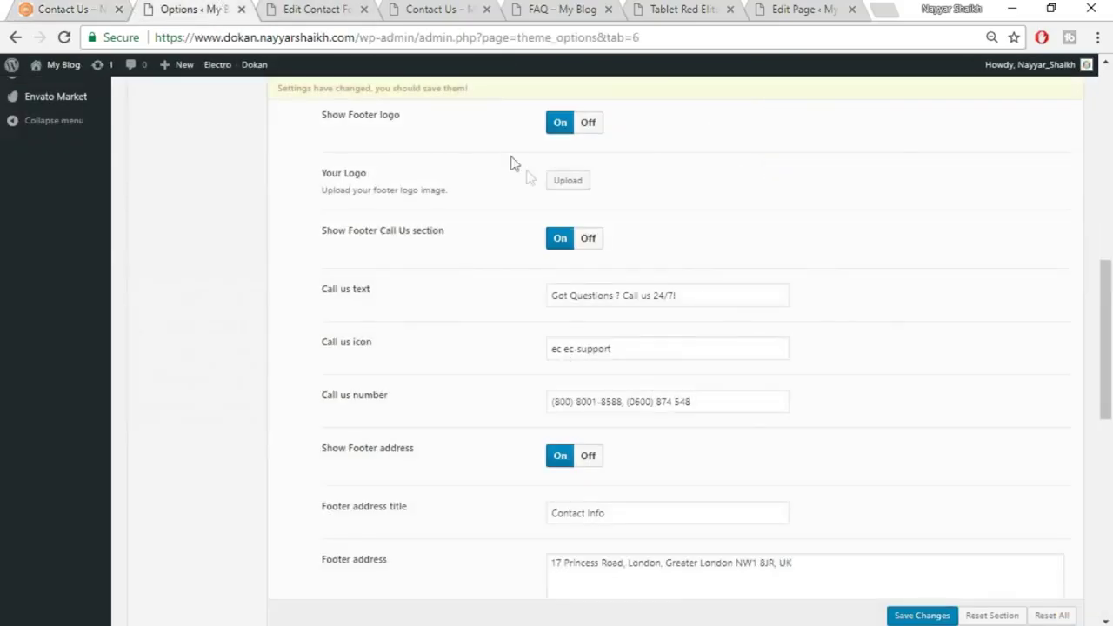
pyautogui.scroll(1, 696, 320)
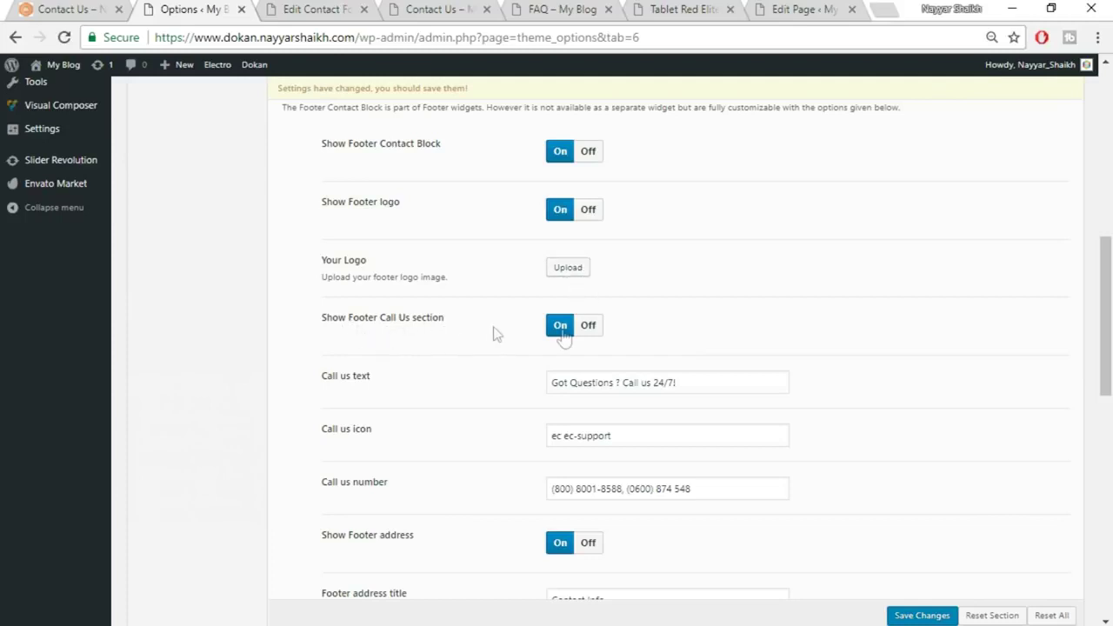
pyautogui.click(50, 8)
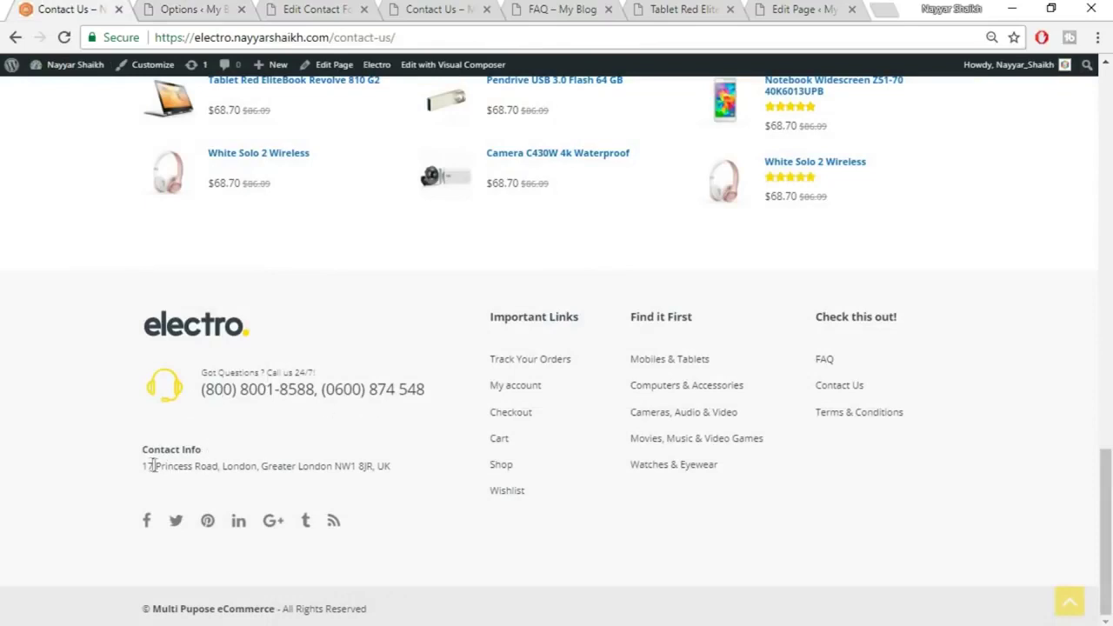
pyautogui.click(211, 8)
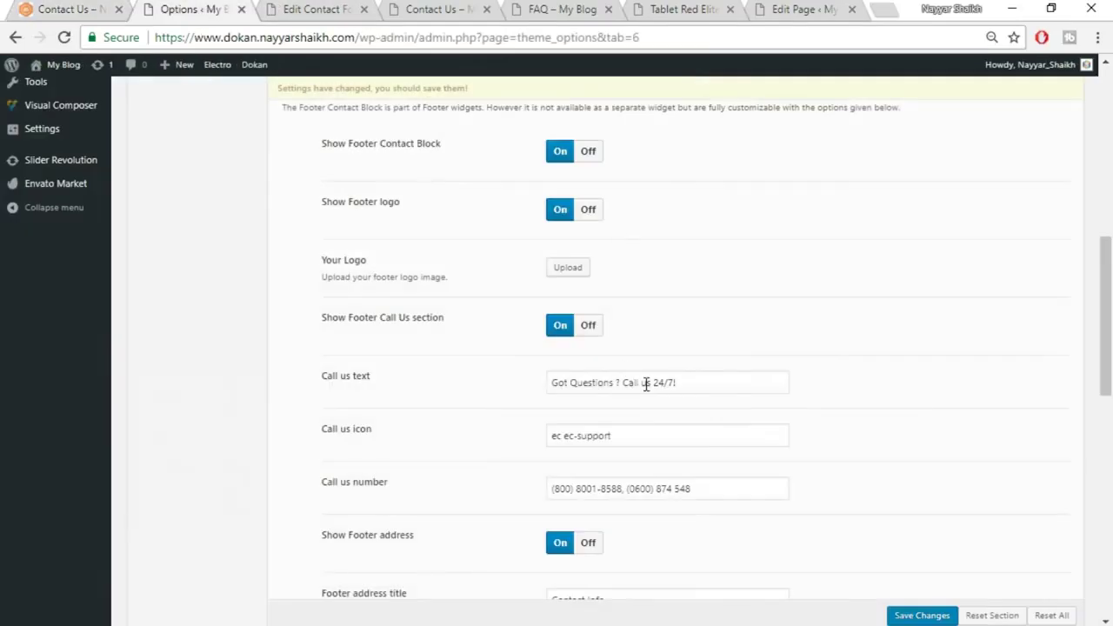
pyautogui.scroll(-1, 647, 383)
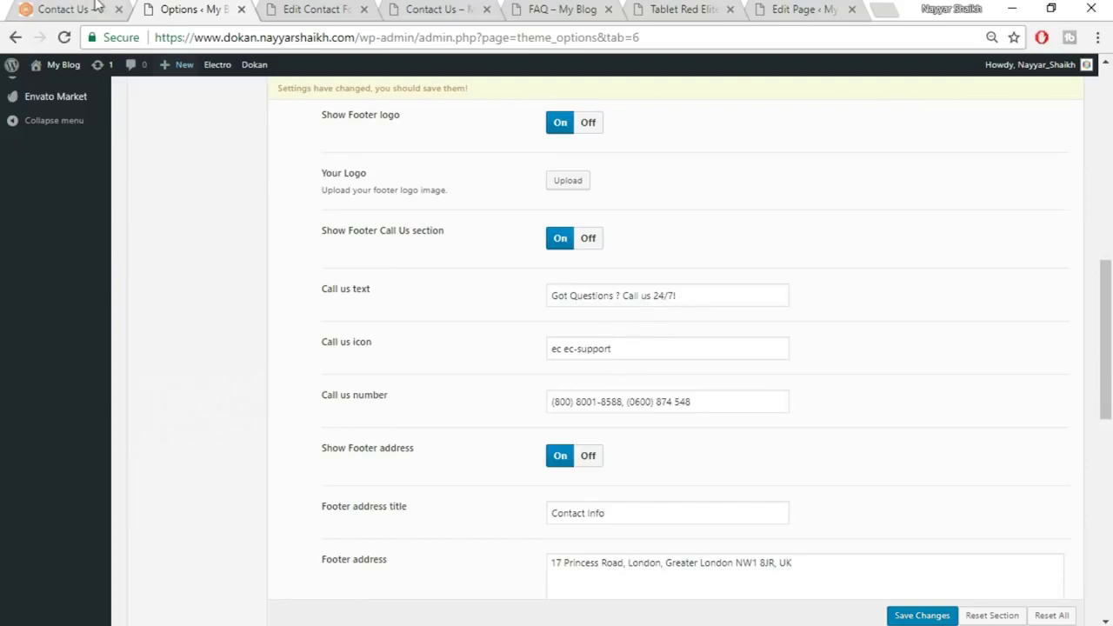
pyautogui.click(96, 9)
pyautogui.moveTo(200, 375); pyautogui.dragTo(336, 383)
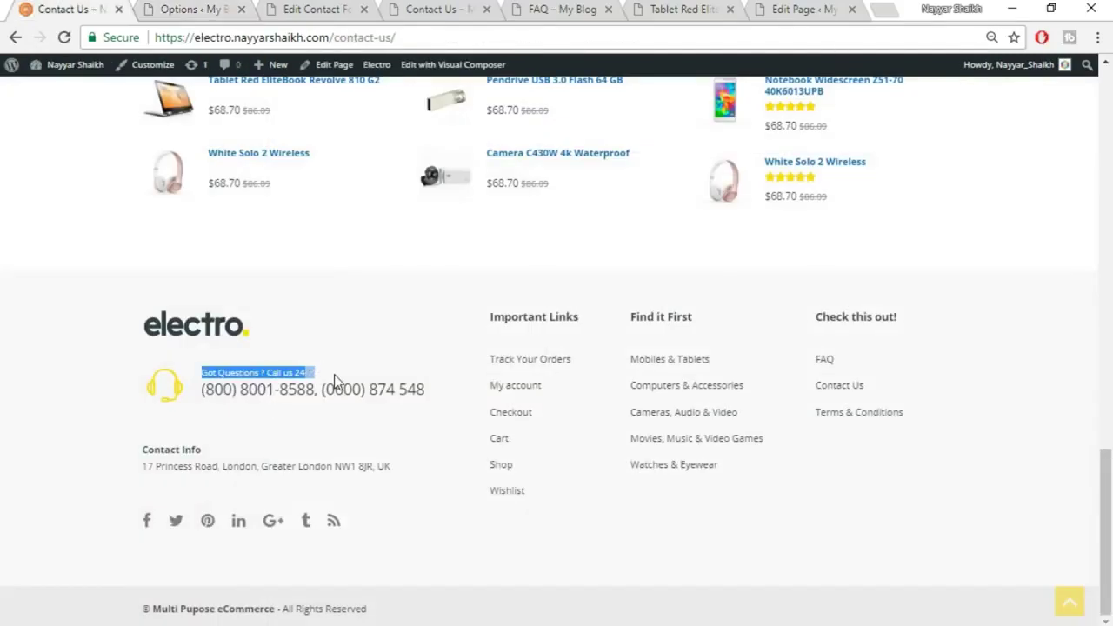
pyautogui.click(278, 392)
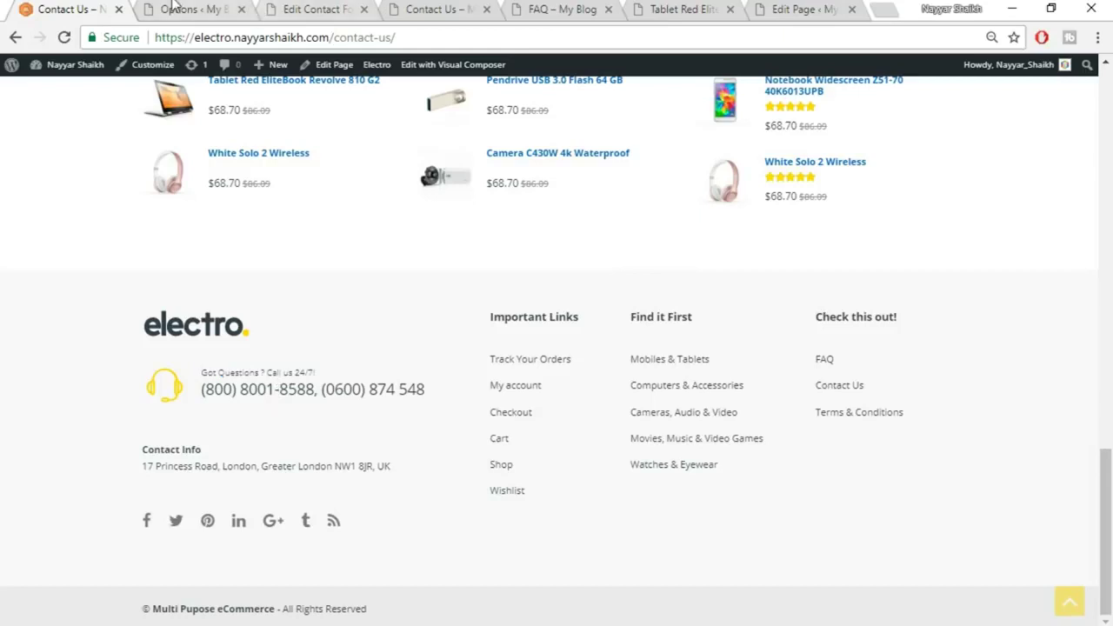
pyautogui.click(250, 12)
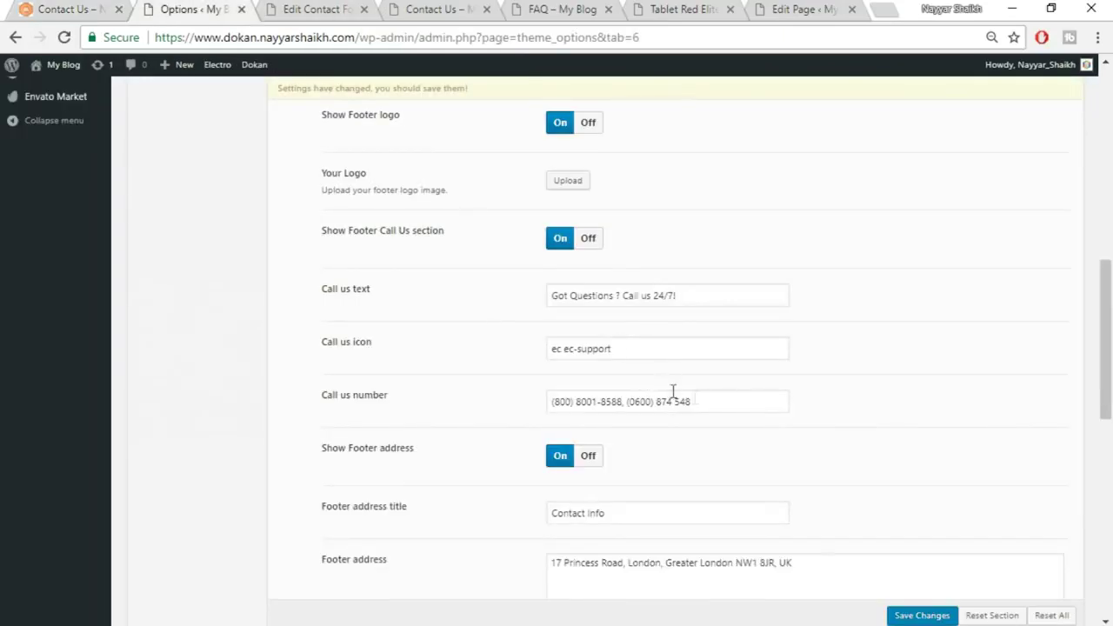
# Check the Call us number against the phone shown in the live footer.
pyautogui.moveTo(713, 406); pyautogui.dragTo(558, 405)
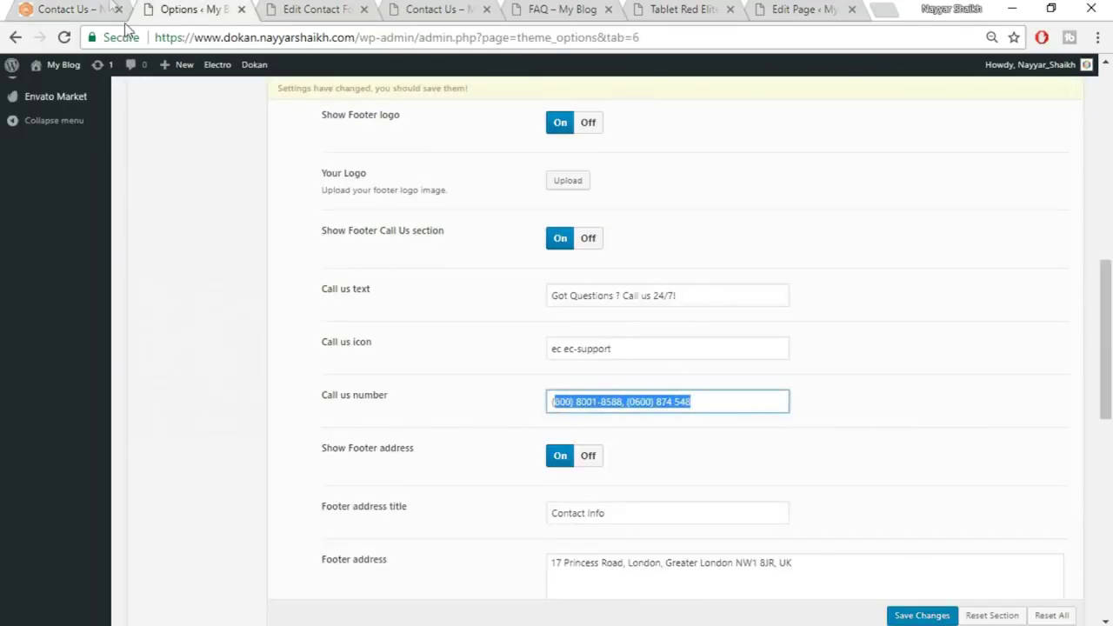
pyautogui.click(96, 10)
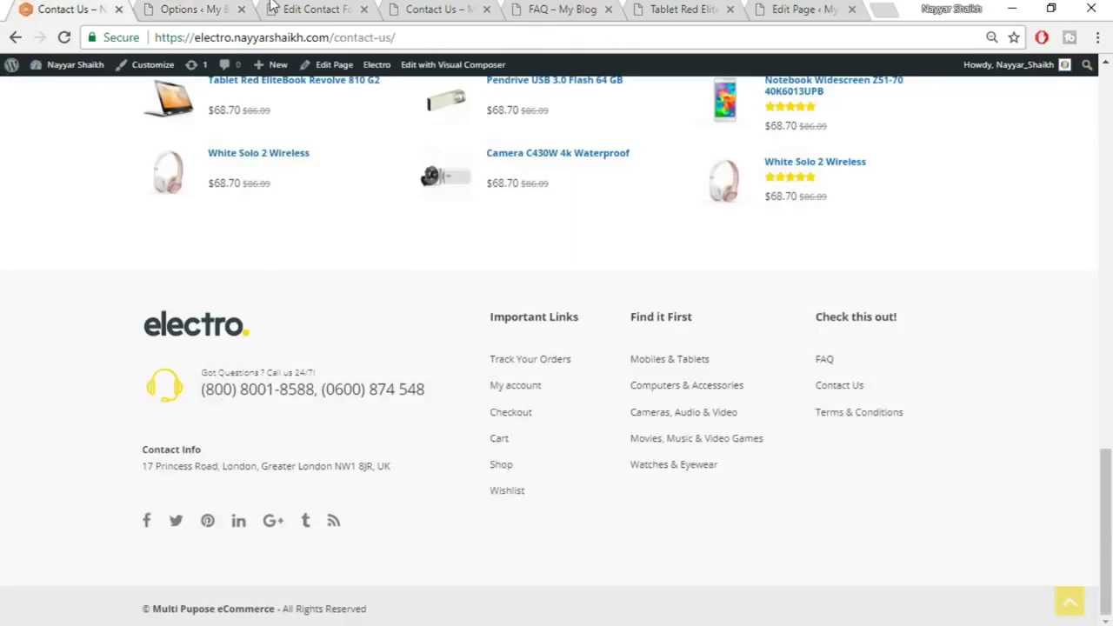
pyautogui.click(213, 8)
pyautogui.scroll(-2, 763, 413)
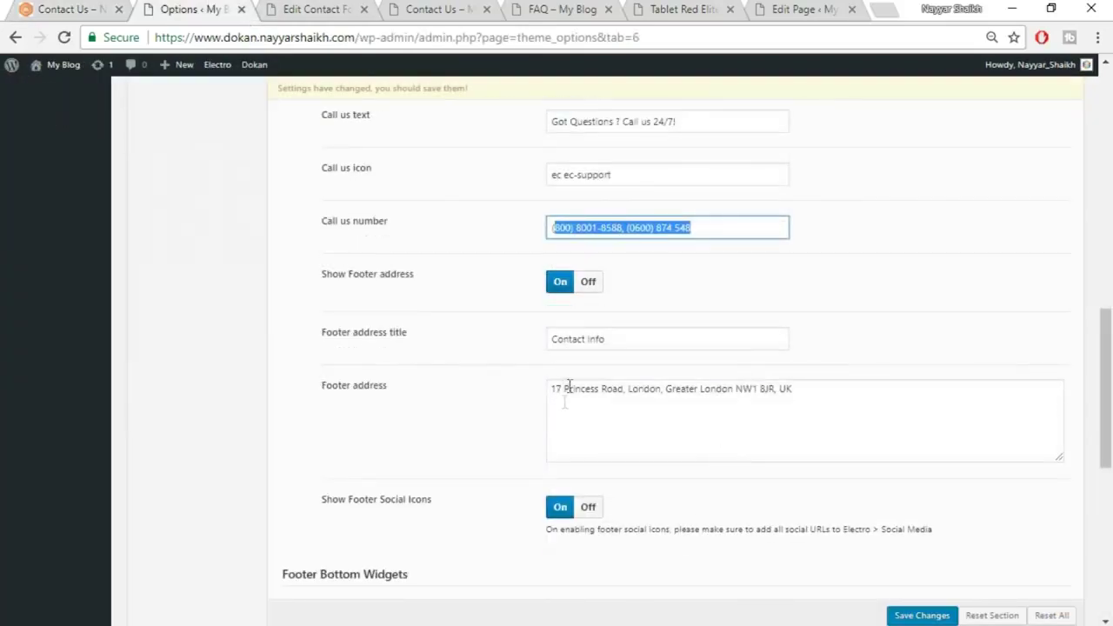
pyautogui.click(63, 9)
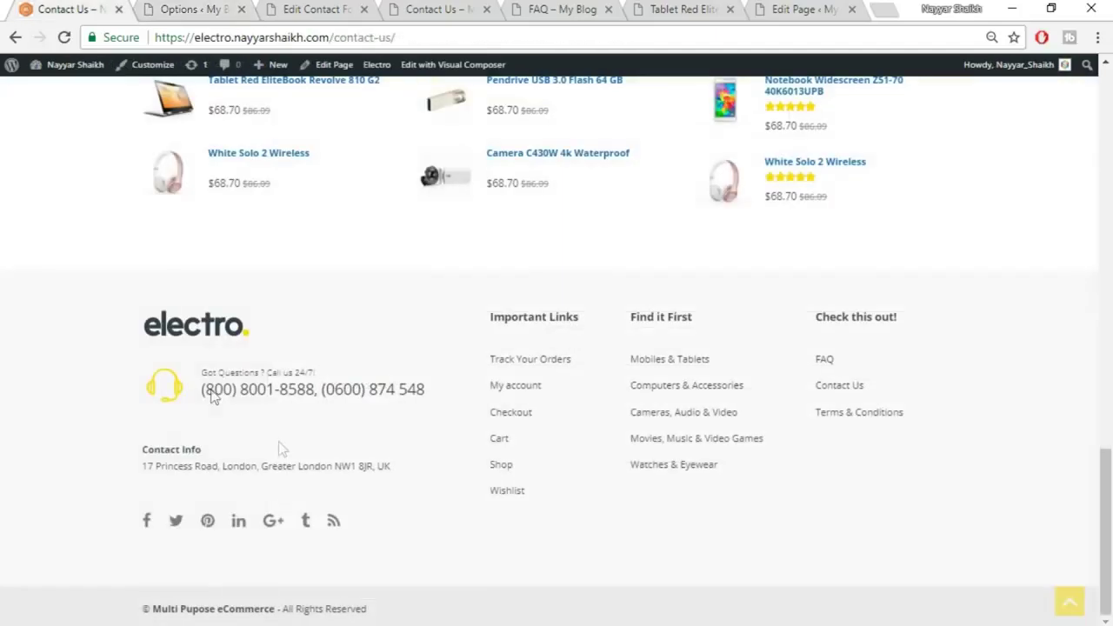
pyautogui.click(200, 9)
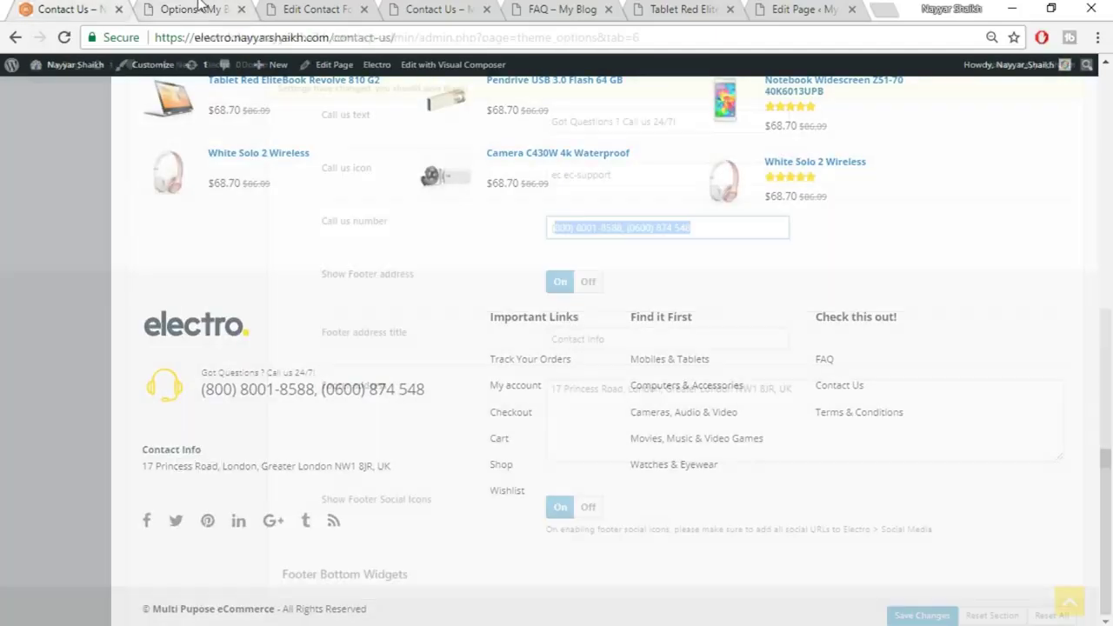
pyautogui.scroll(-5, 746, 392)
# Save the footer settings and inspect the copyright line on the live site.
pyautogui.scroll(-1, 746, 394)
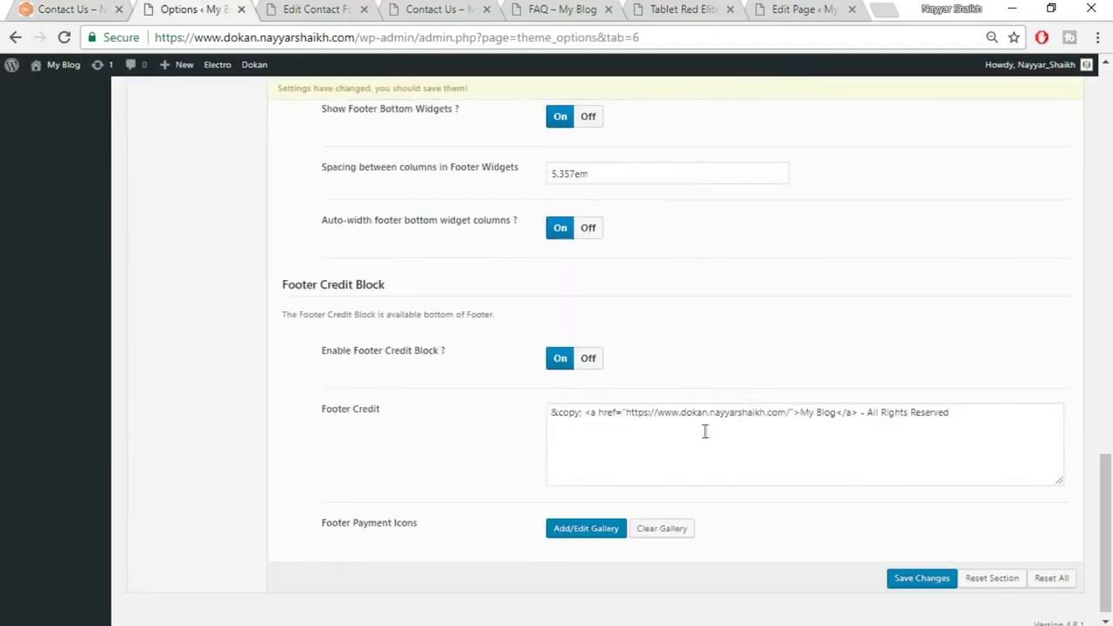
pyautogui.scroll(-1, 719, 407)
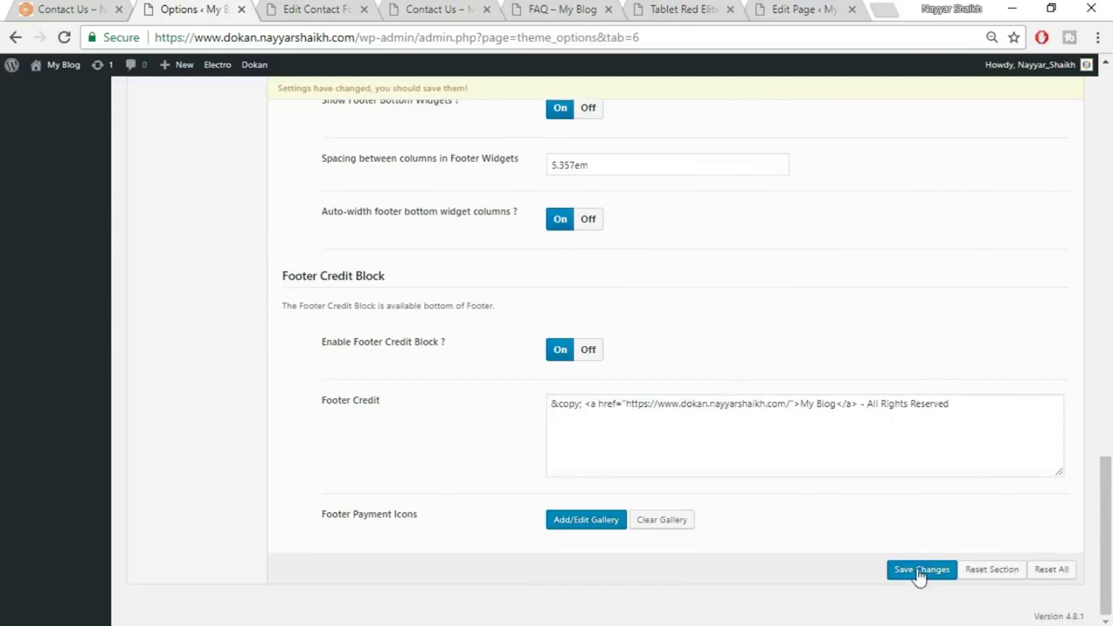
pyautogui.click(919, 571)
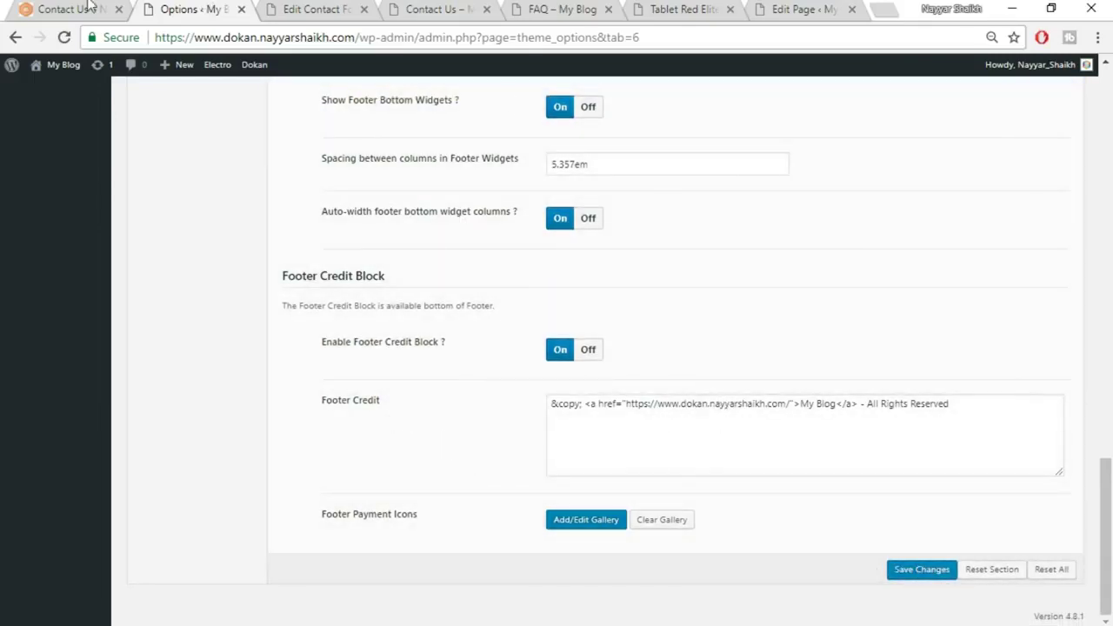
pyautogui.click(89, 7)
pyautogui.tripleClick(268, 613)
pyautogui.click(416, 616)
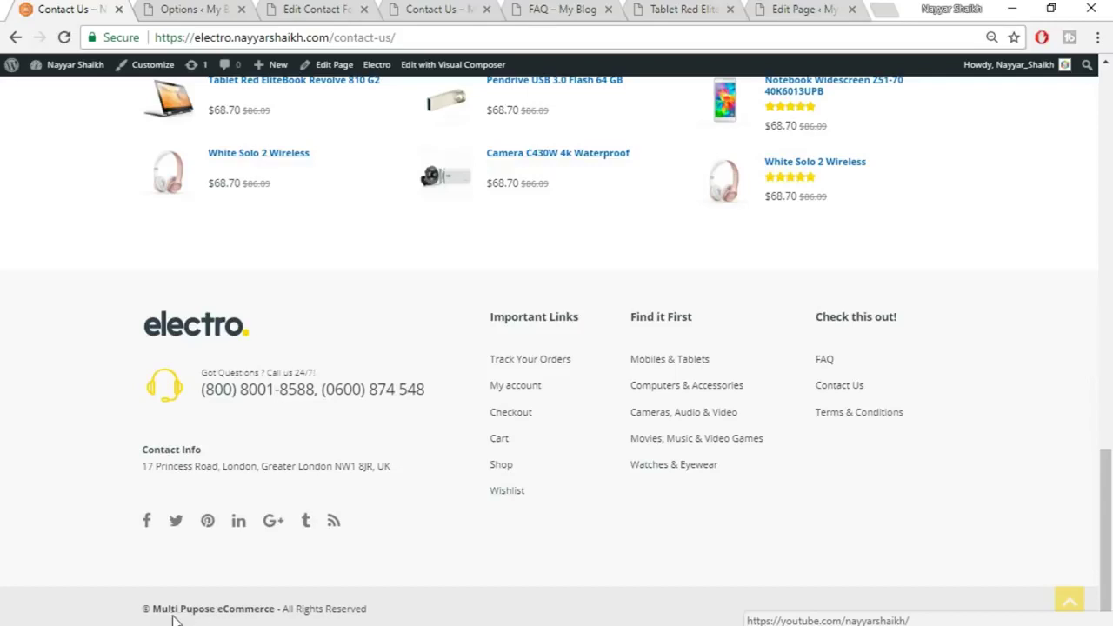
# Replace My Blog in the Footer Credit with the site owner's name and save.
pyautogui.click(219, 10)
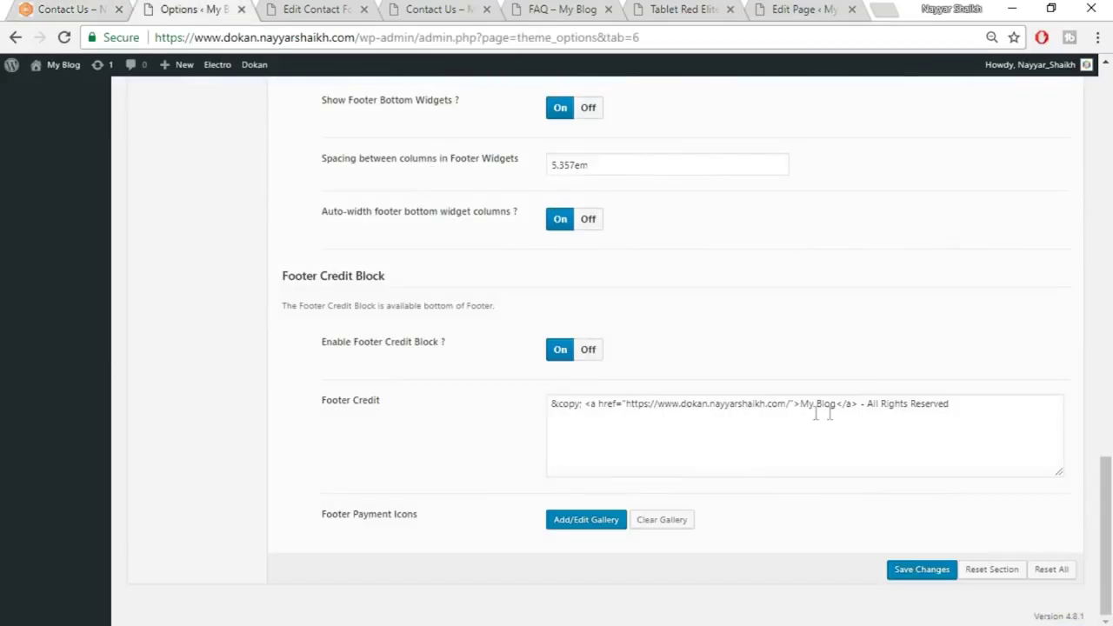
pyautogui.moveTo(801, 405); pyautogui.dragTo(829, 407)
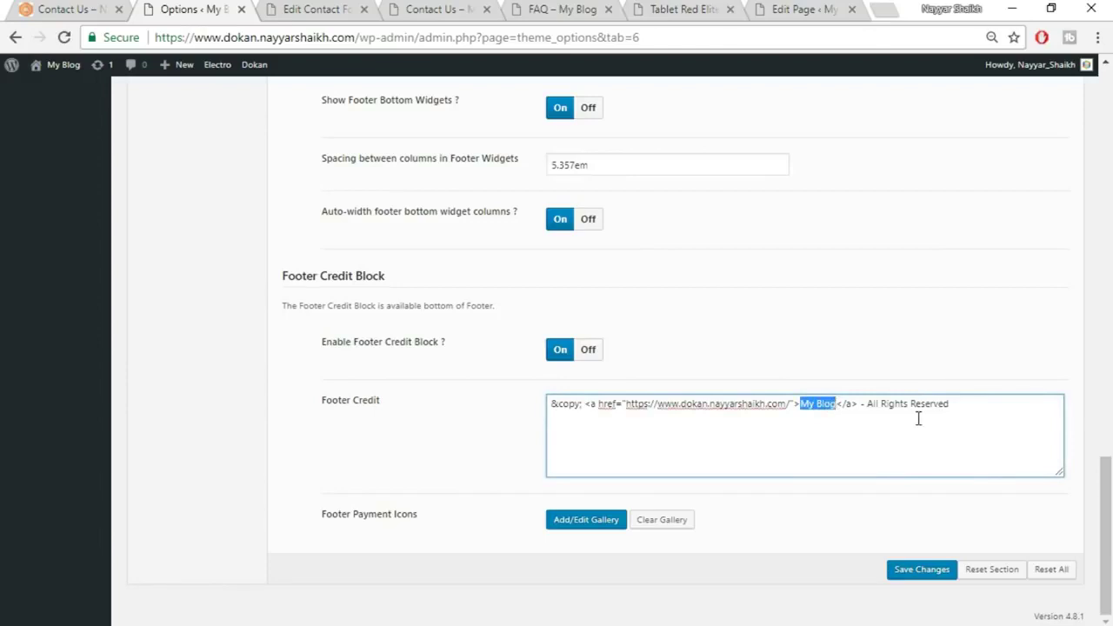
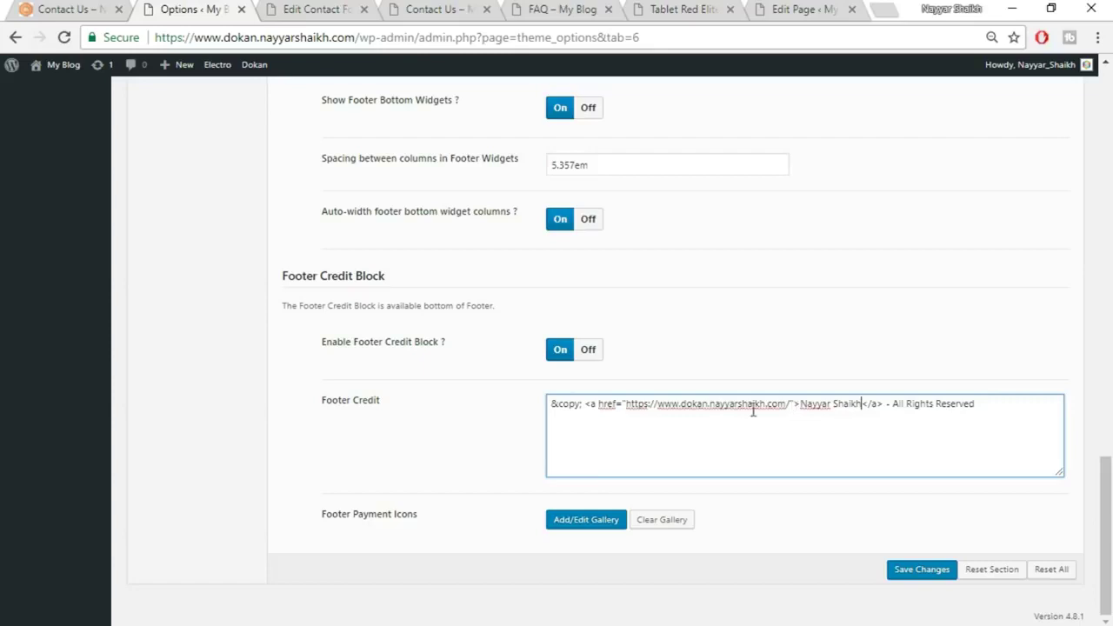
pyautogui.click(918, 574)
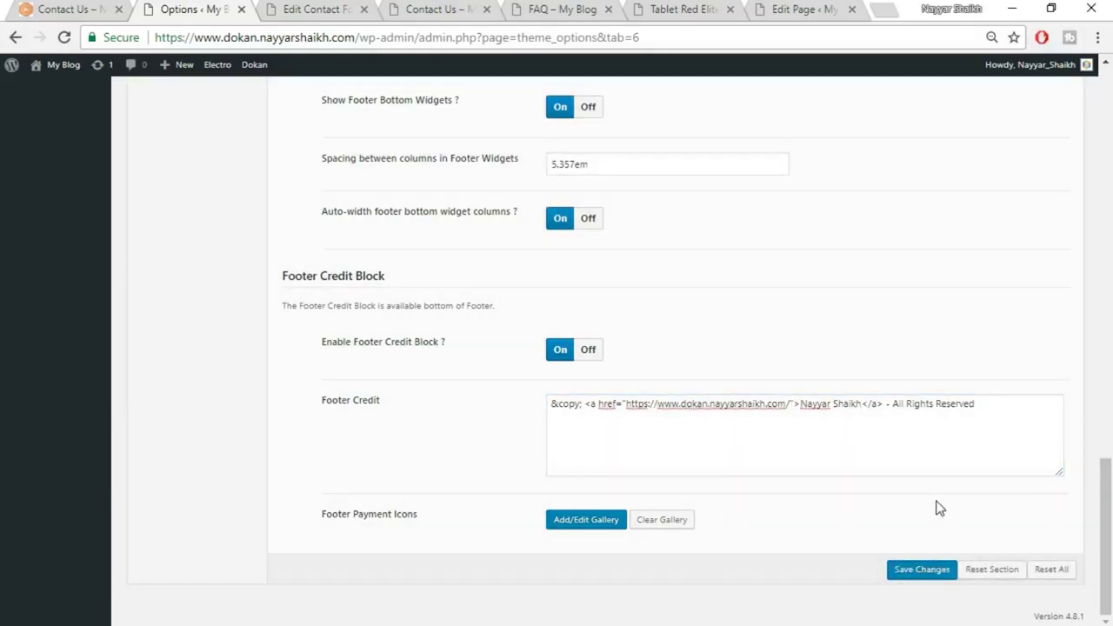
pyautogui.scroll(20, 940, 509)
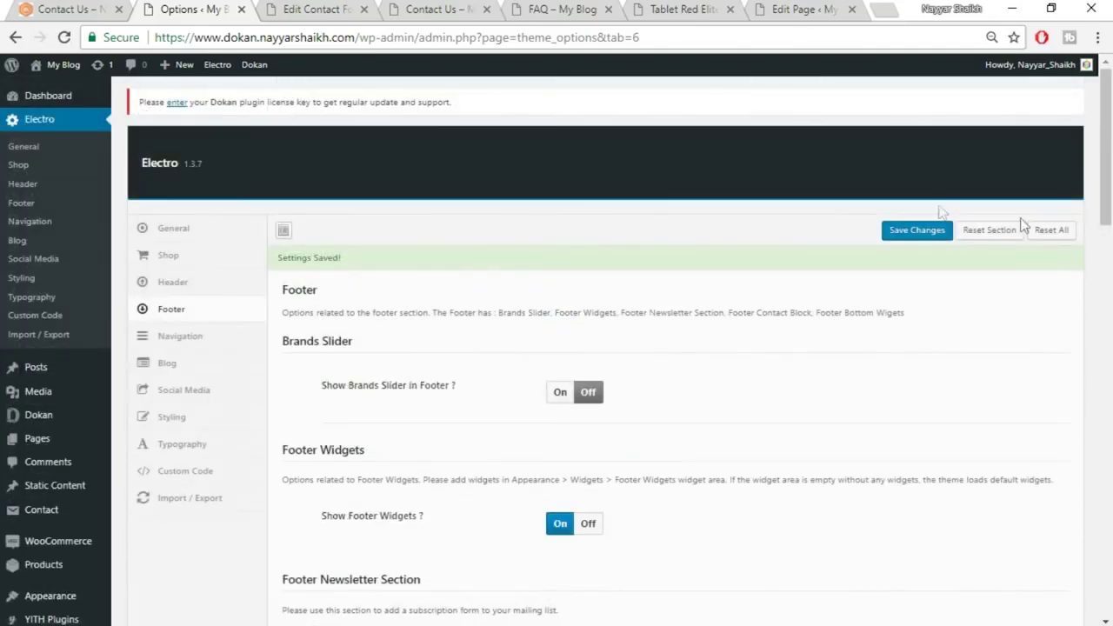
# Reload the Contact Us page and scroll to check the footer's new copyright line.
pyautogui.click(440, 9)
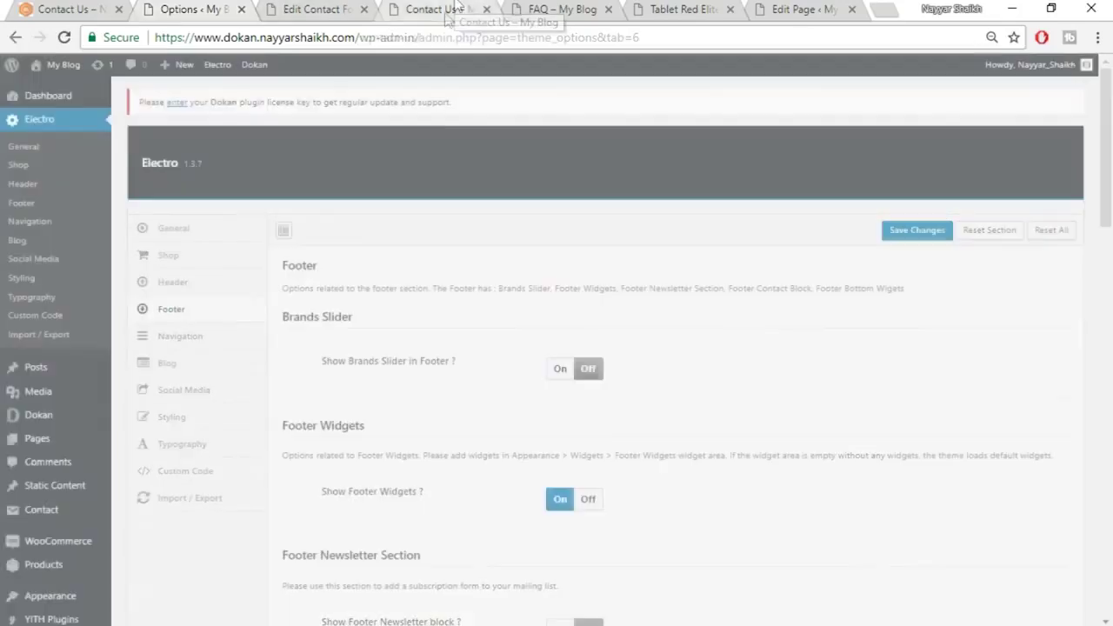
pyautogui.click(435, 38)
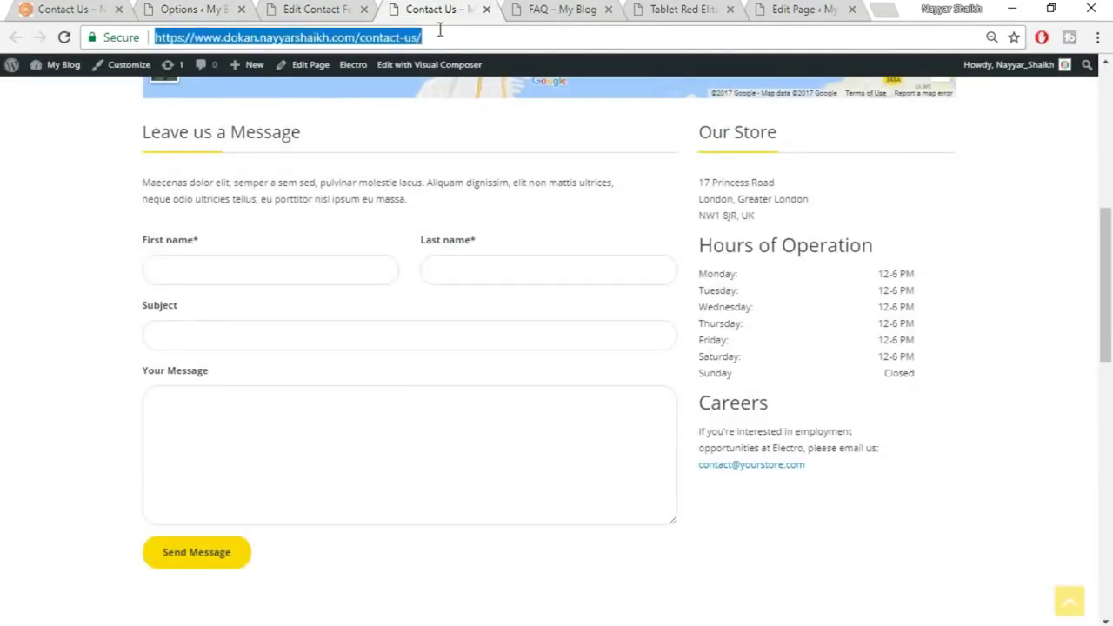
pyautogui.press('Return')
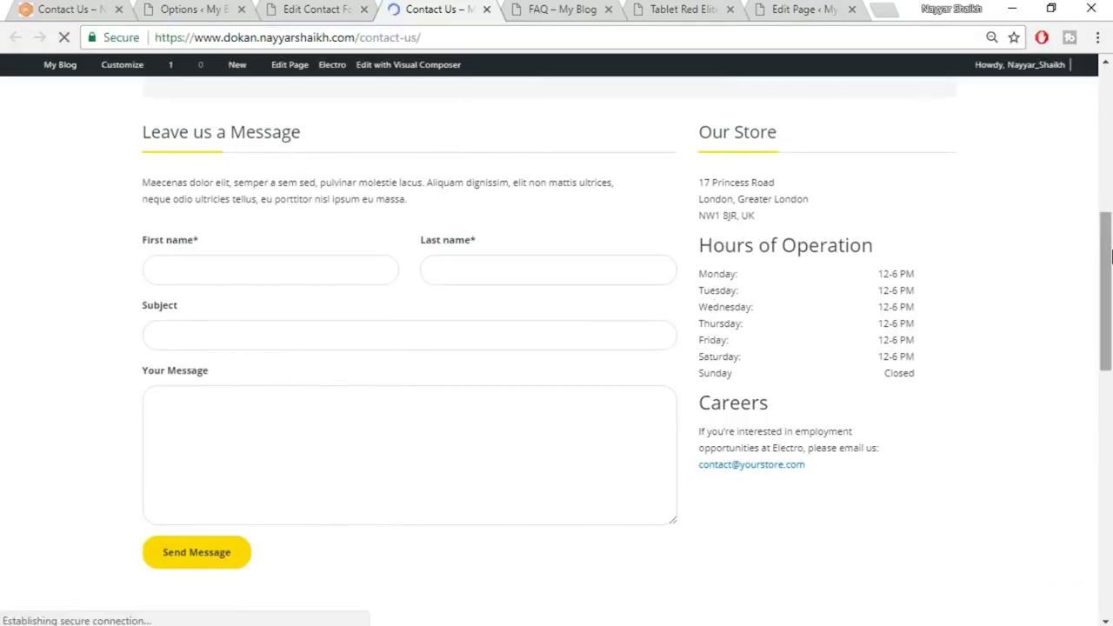
pyautogui.moveTo(1107, 284); pyautogui.dragTo(1105, 470)
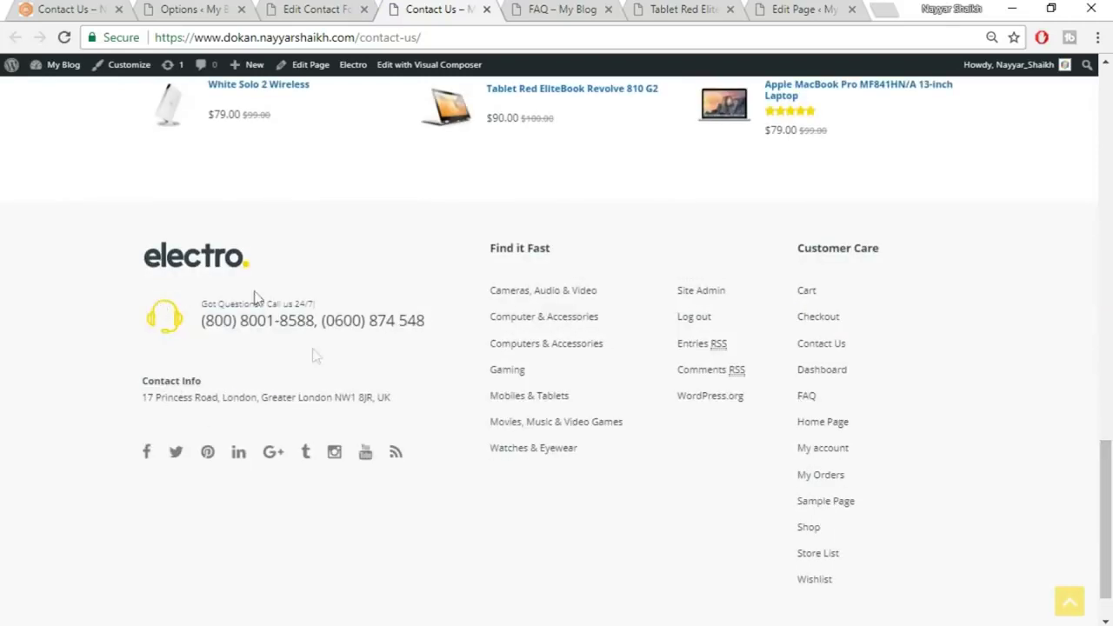
pyautogui.scroll(-1, 318, 444)
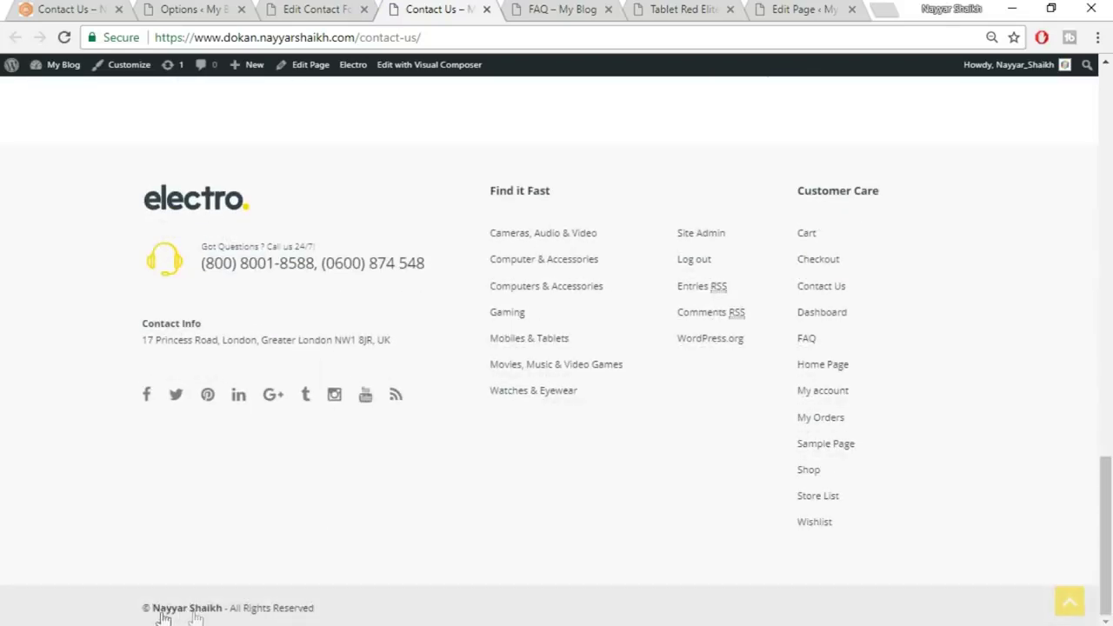
pyautogui.scroll(1, 327, 561)
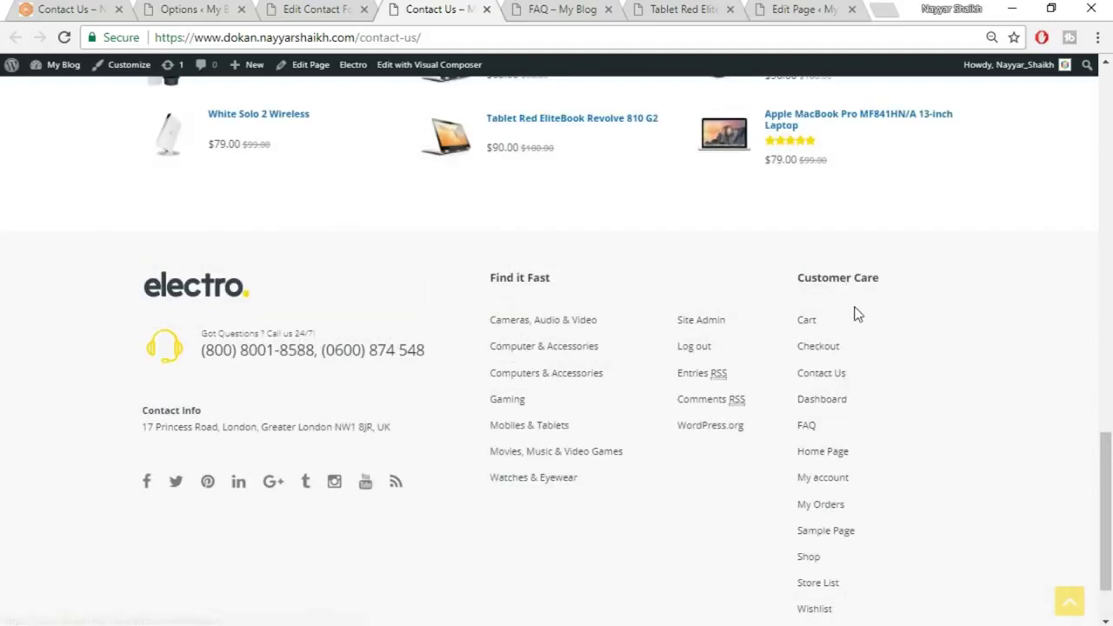
pyautogui.scroll(-1, 853, 309)
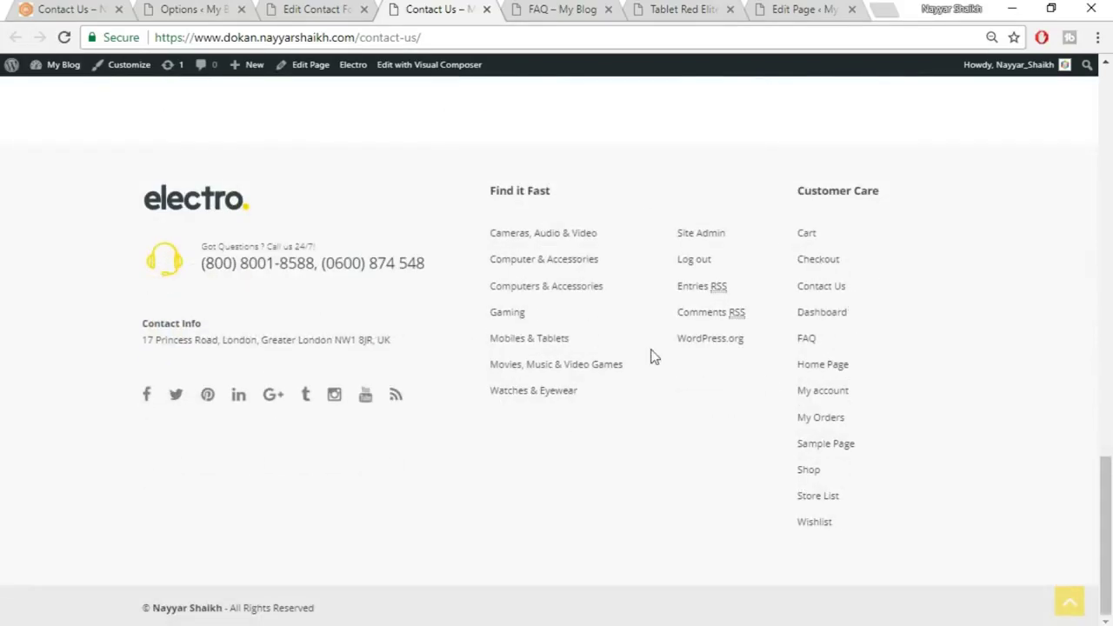
# Open Appearance > Widgets and add a Custom Menu widget to Footer Bottom Widgets.
pyautogui.click(191, 7)
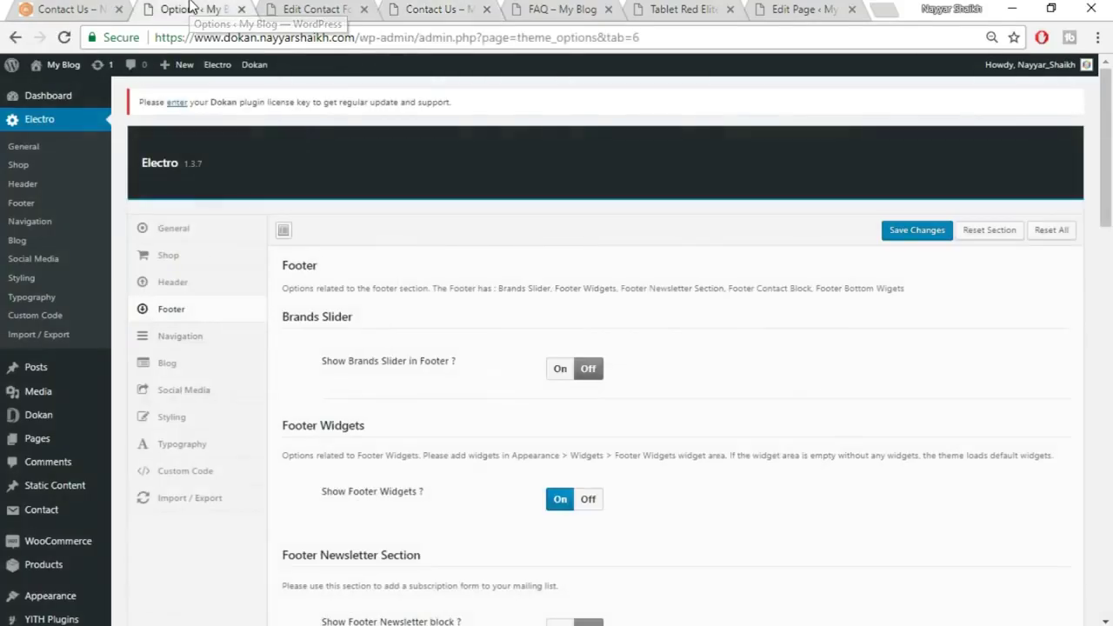
pyautogui.click(313, 8)
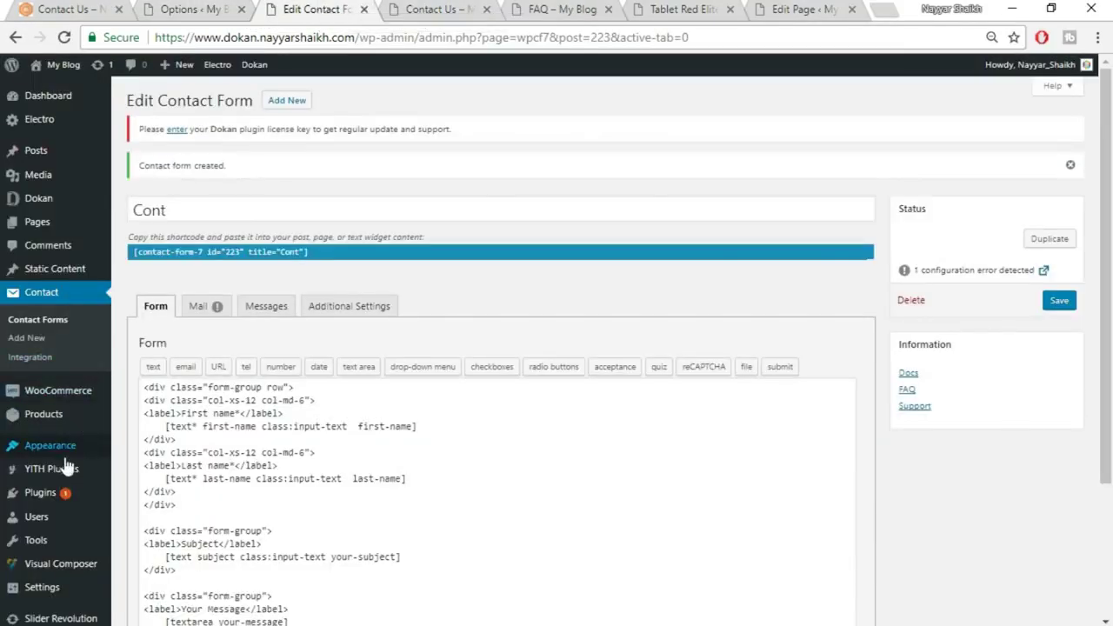
pyautogui.moveTo(78, 447)
pyautogui.click(152, 486)
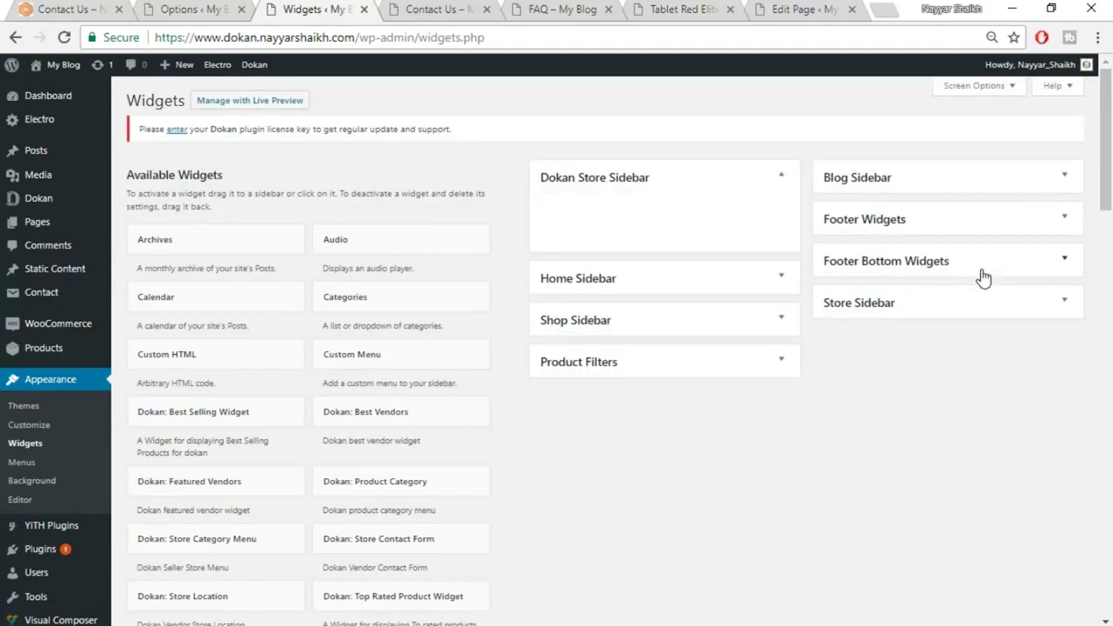
pyautogui.click(983, 275)
pyautogui.click(983, 275)
pyautogui.scroll(-5, 500, 460)
pyautogui.scroll(5, 499, 460)
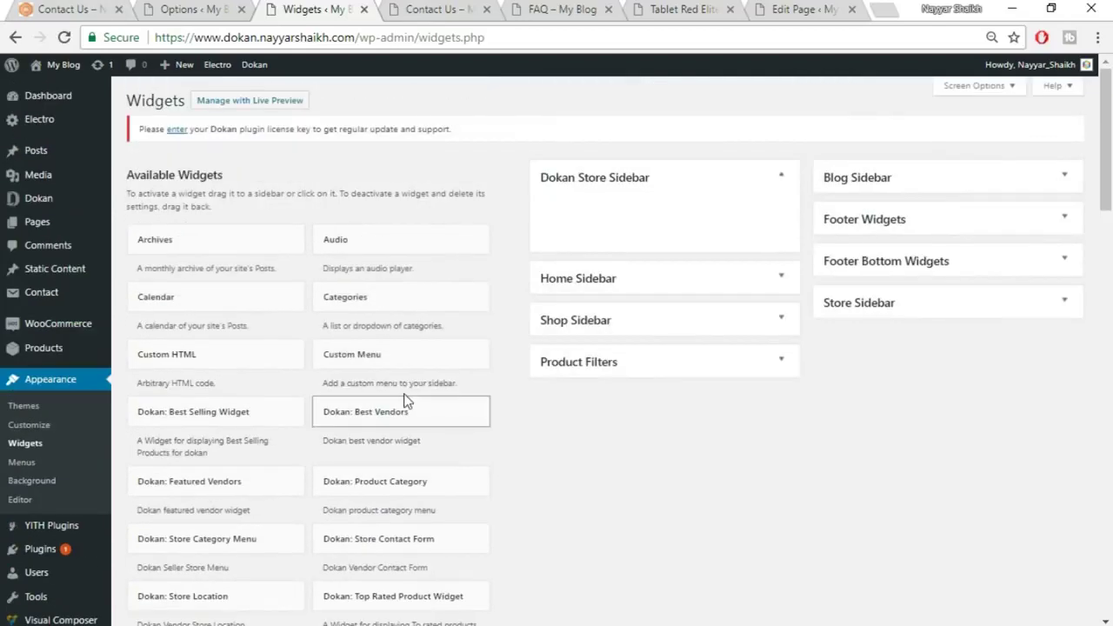
pyautogui.click(396, 369)
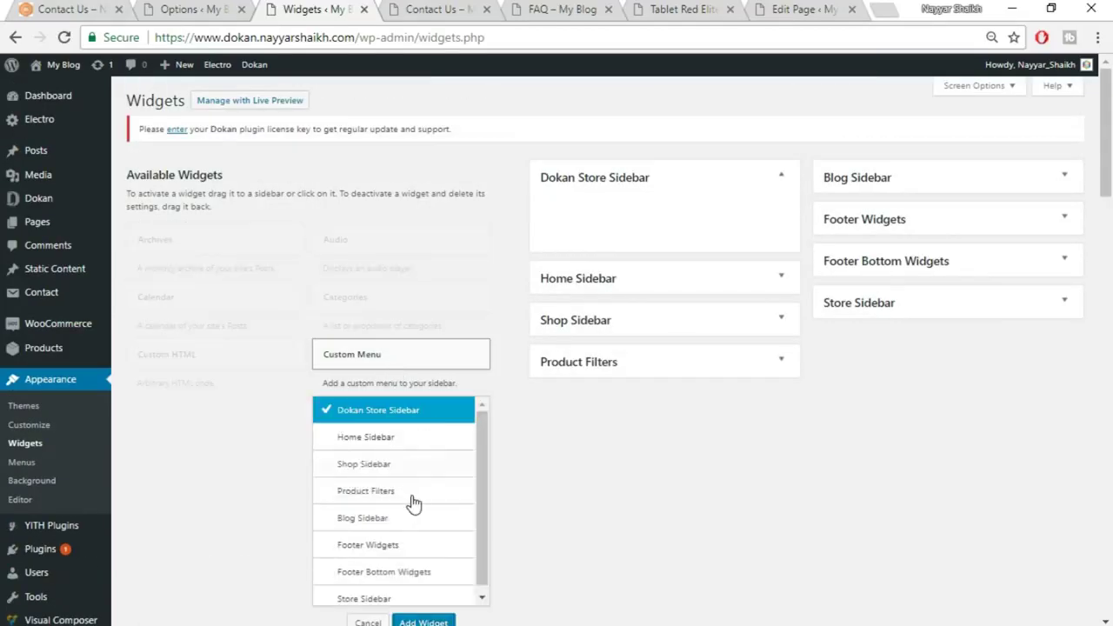
pyautogui.click(424, 574)
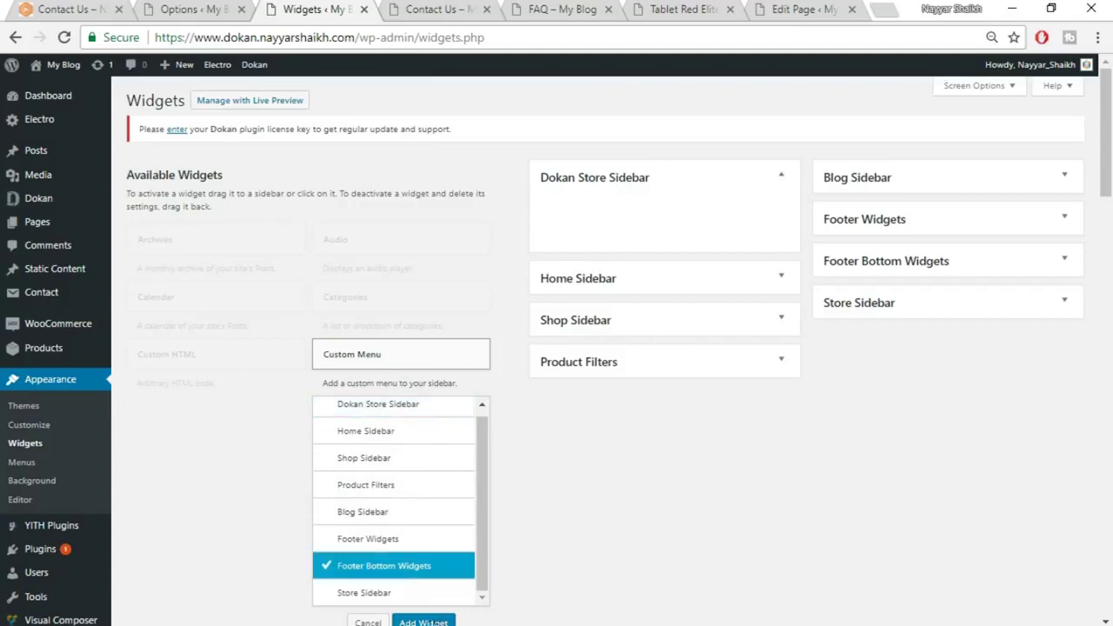
pyautogui.scroll(-2, 517, 589)
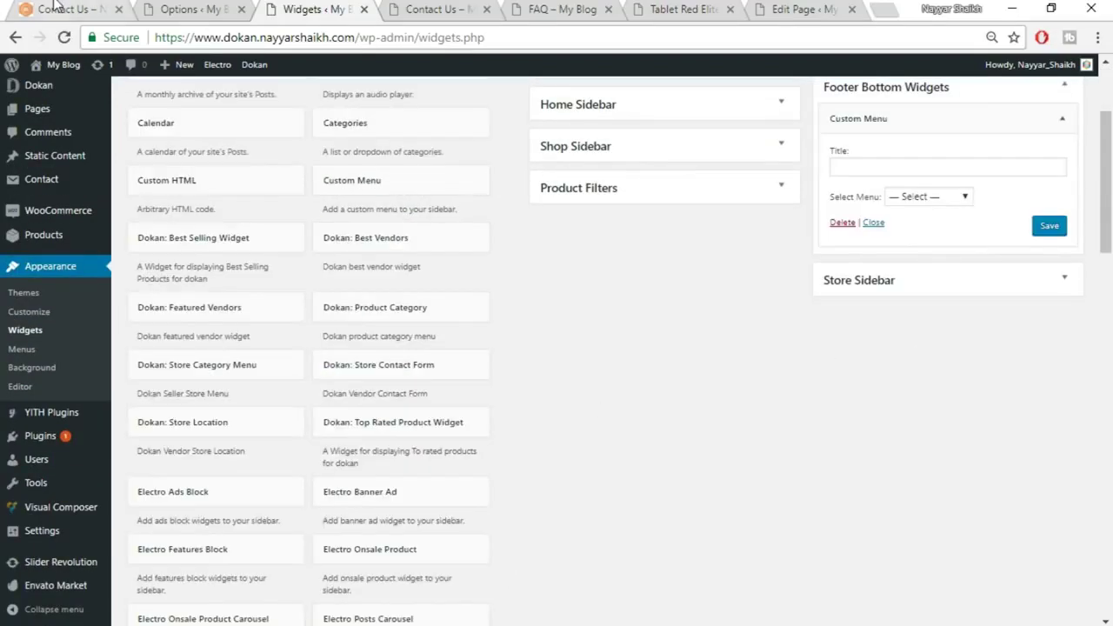
# Title the widget Important Links, copied from the live footer, choose the Important Links menu, and save.
pyautogui.click(55, 7)
pyautogui.tripleClick(583, 319)
pyautogui.click(572, 315)
pyautogui.tripleClick(570, 318)
pyautogui.hotkey('ctrl', 'c')
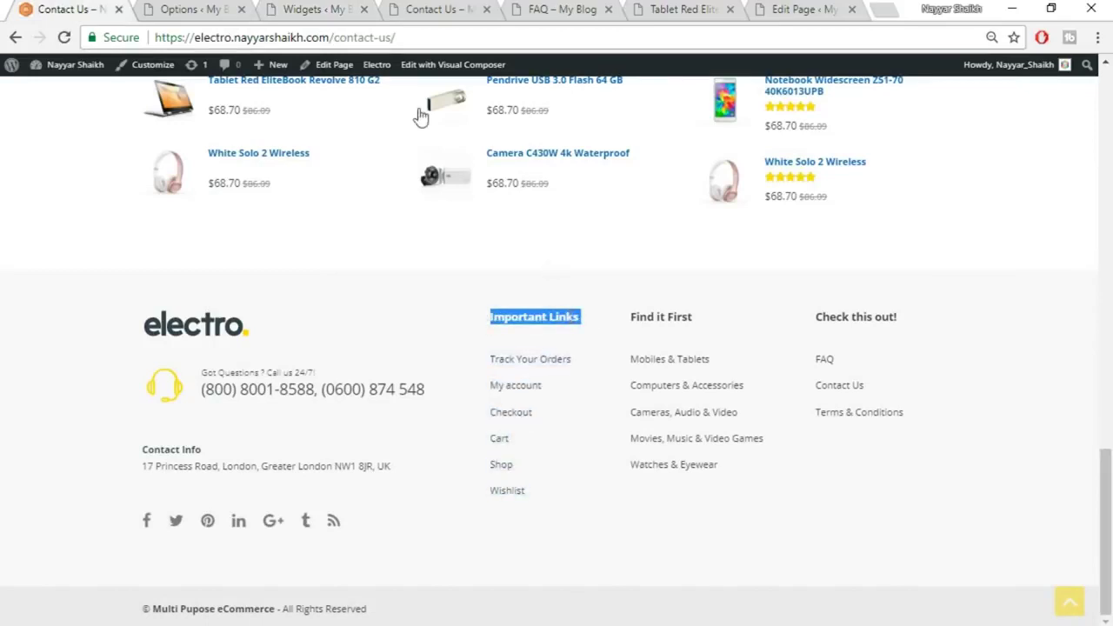
pyautogui.click(287, 6)
pyautogui.click(897, 165)
pyautogui.hotkey('ctrl', 'v')
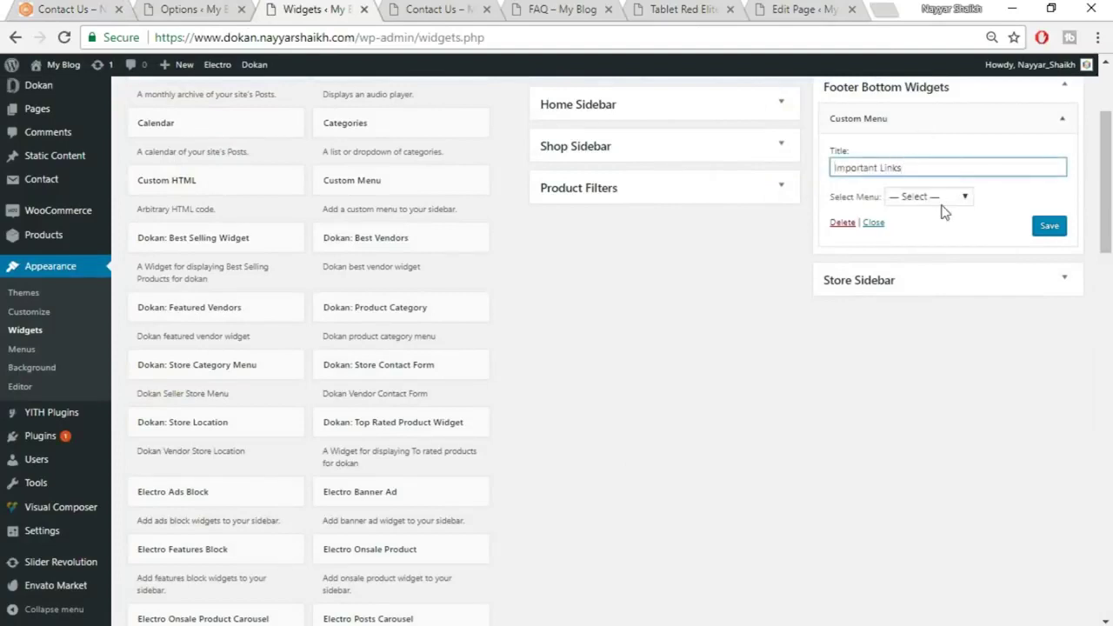
pyautogui.click(935, 200)
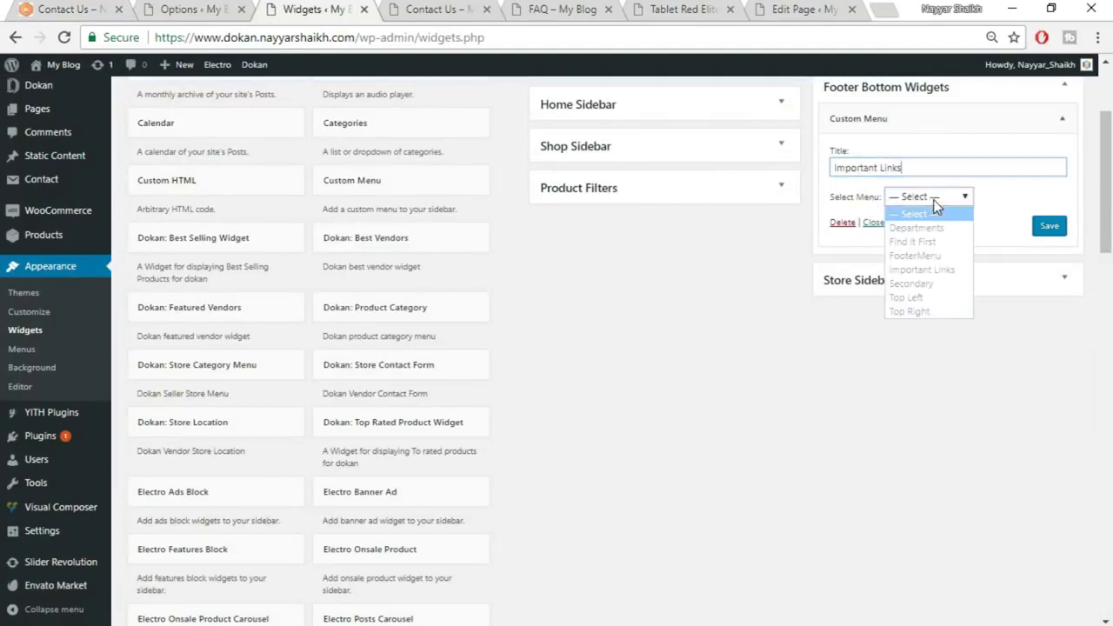
pyautogui.click(951, 275)
pyautogui.click(1051, 228)
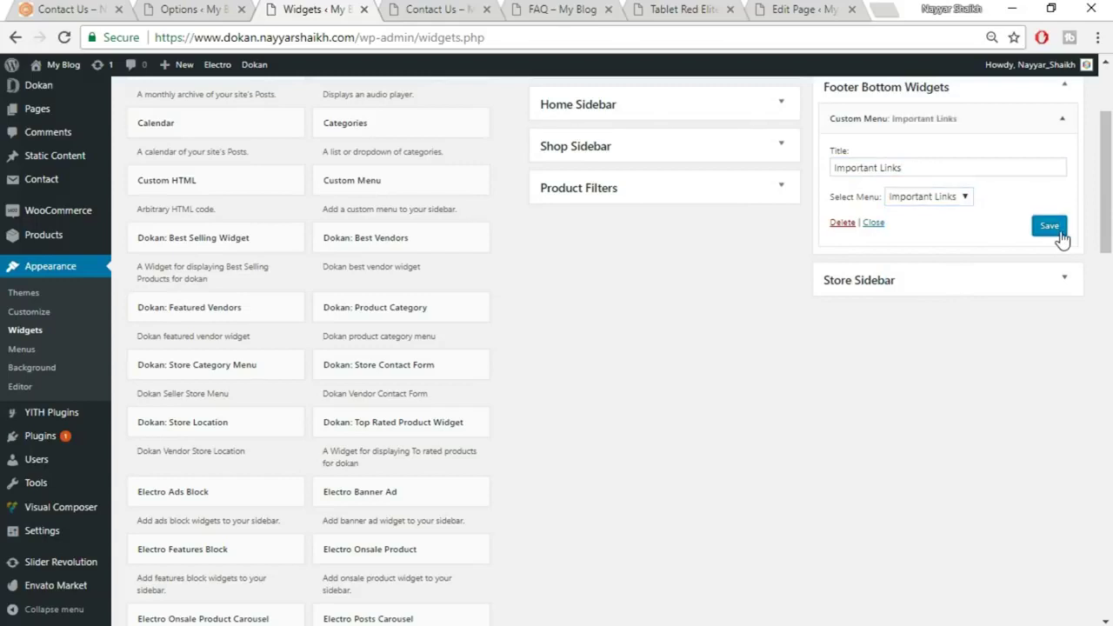
pyautogui.click(395, 183)
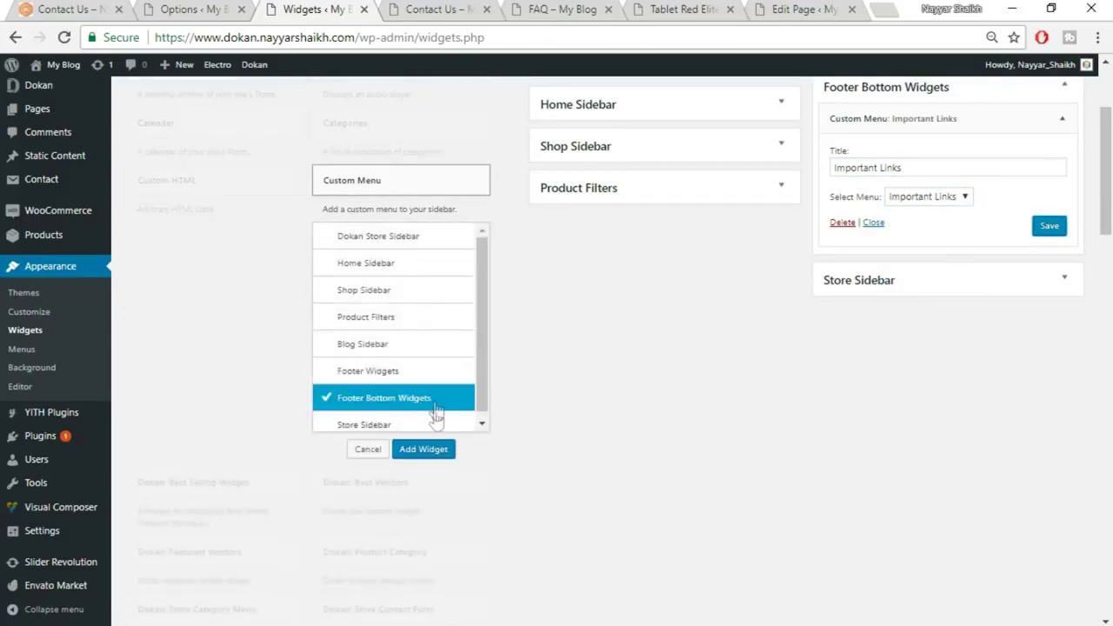
# Add a second Custom Menu widget, Find It First, using the Find it First menu, and save.
pyautogui.click(438, 449)
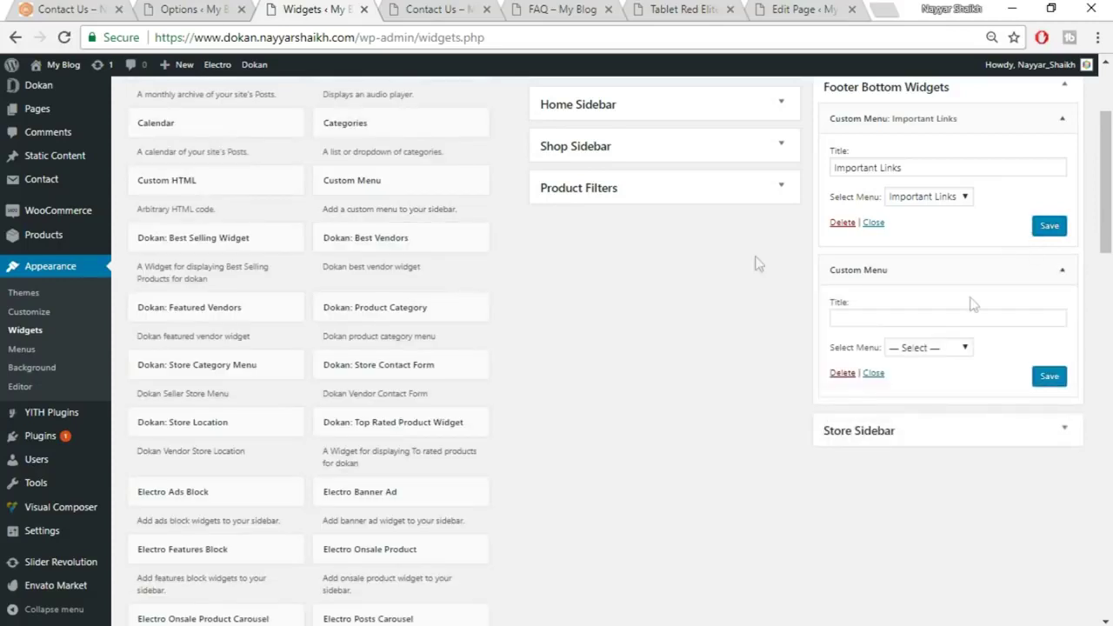
pyautogui.click(93, 6)
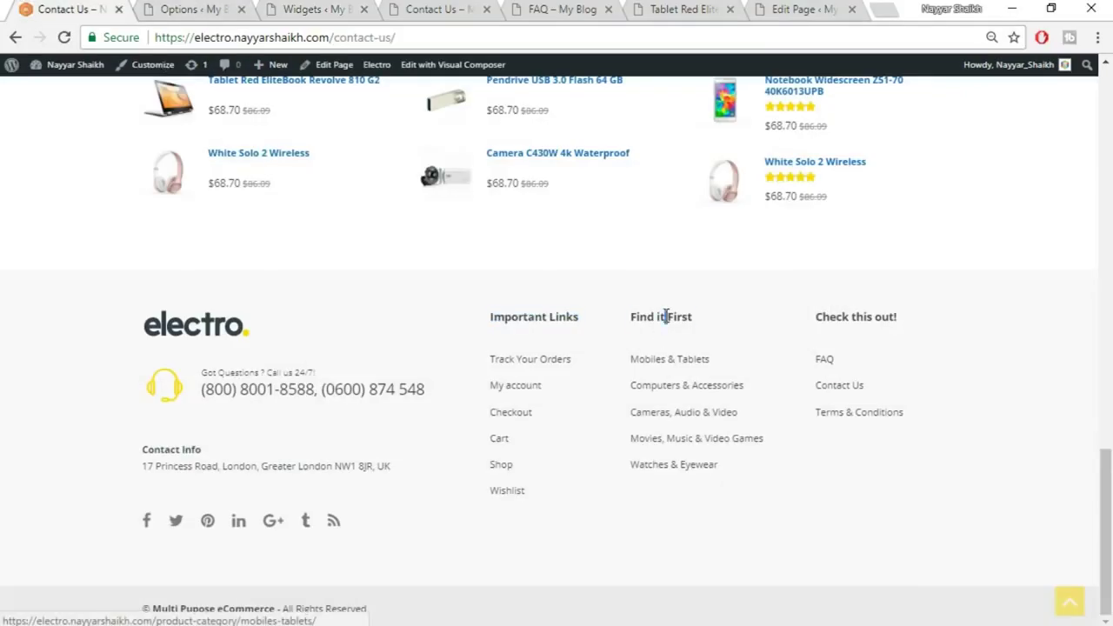
pyautogui.tripleClick(667, 318)
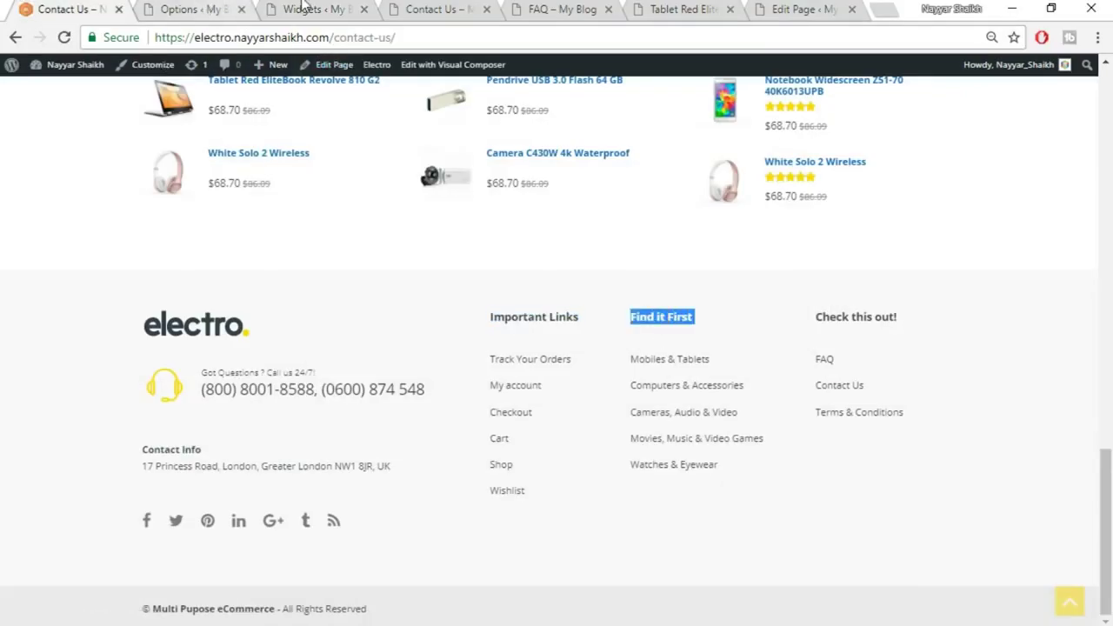
pyautogui.click(305, 10)
pyautogui.click(940, 319)
pyautogui.click(961, 347)
pyautogui.click(952, 391)
pyautogui.click(1053, 382)
# Copy the Check this out! heading from the live footer for the next widget.
pyautogui.click(43, 7)
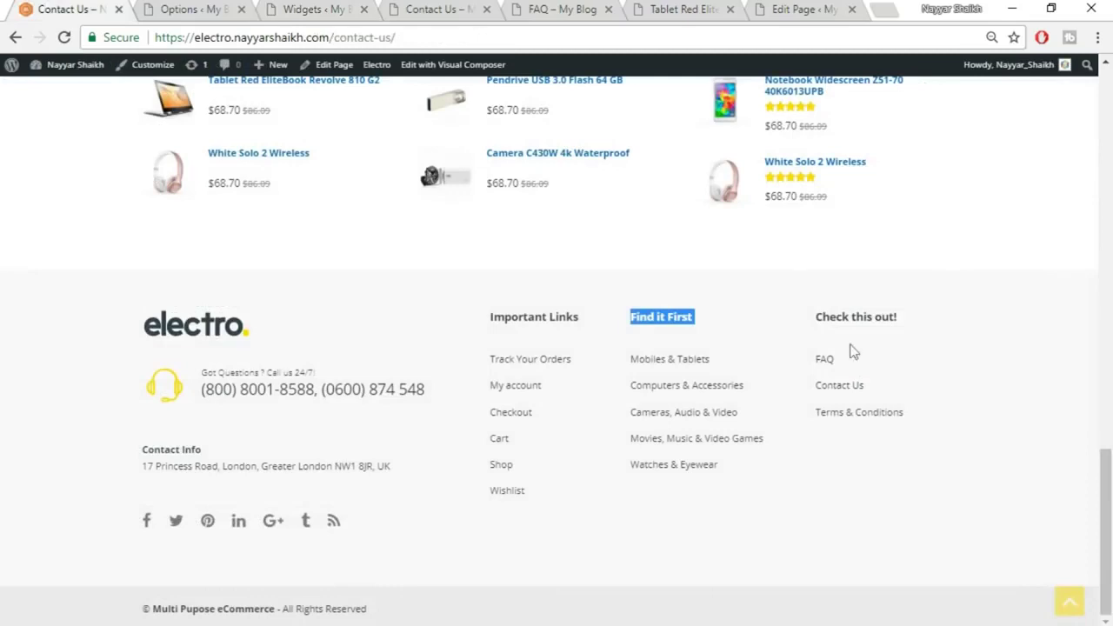
pyautogui.tripleClick(855, 319)
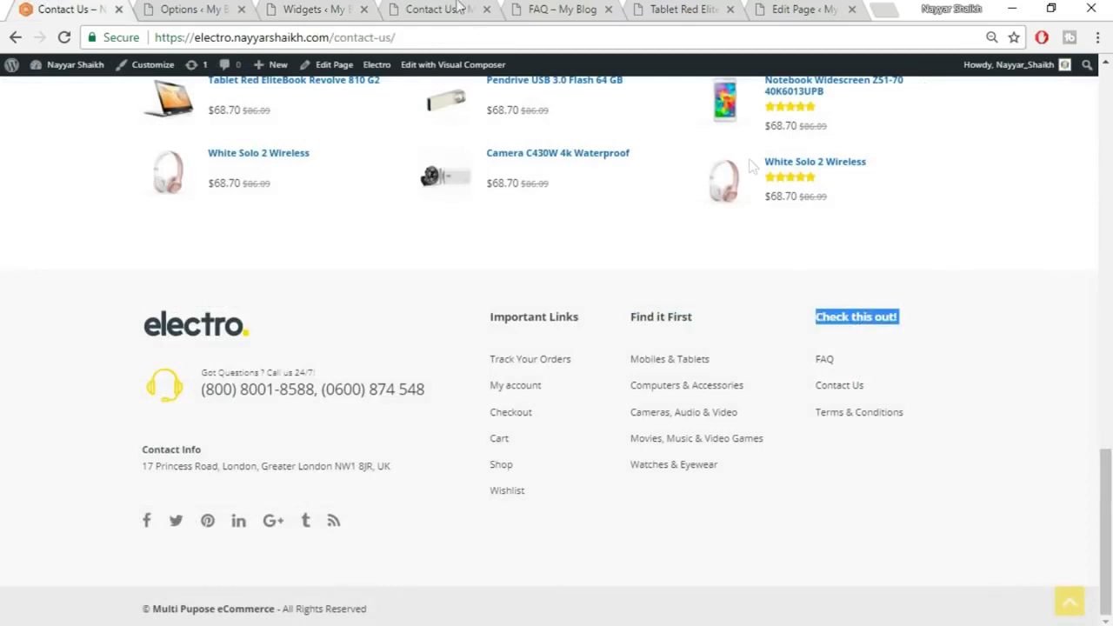
pyautogui.click(185, 8)
pyautogui.click(318, 8)
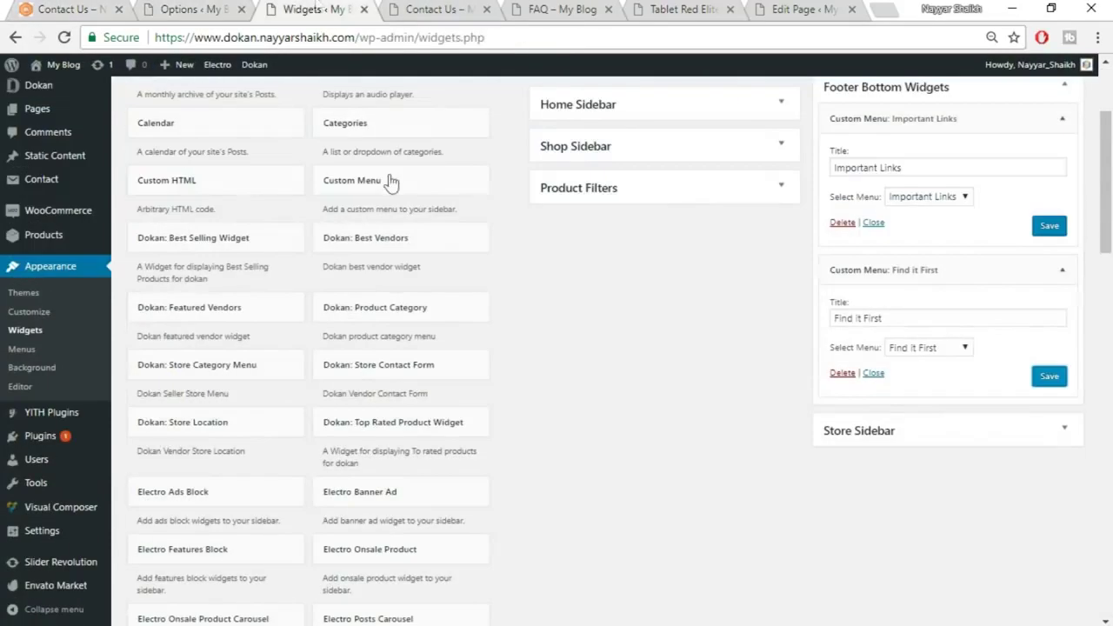
pyautogui.click(386, 186)
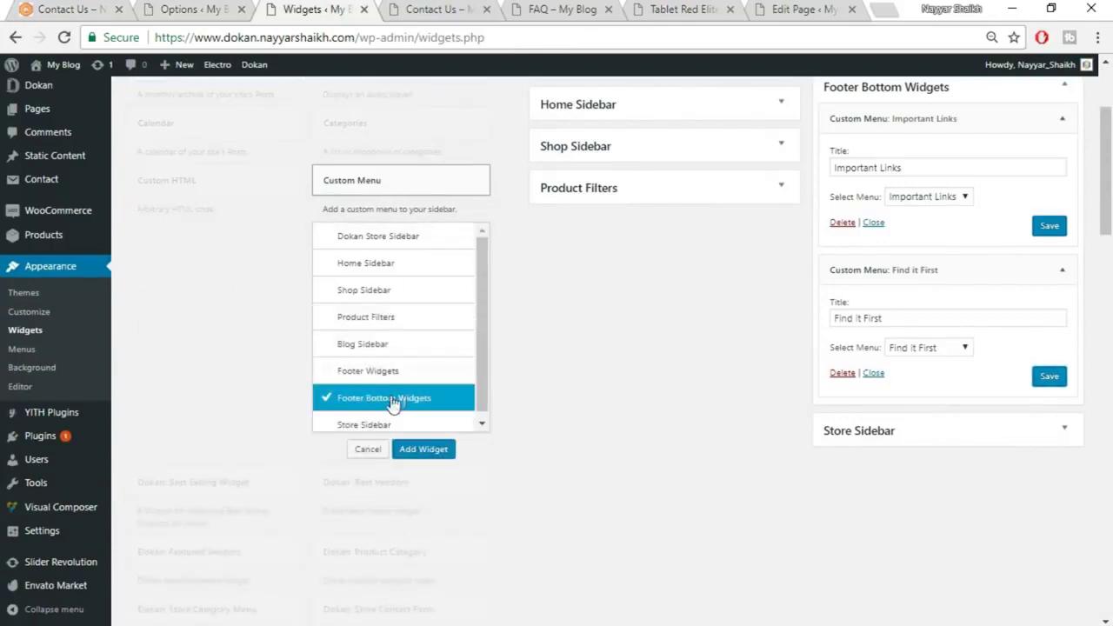
# Add a third Custom Menu widget titled Check this out, set to FooterMenu, and save it.
pyautogui.click(423, 449)
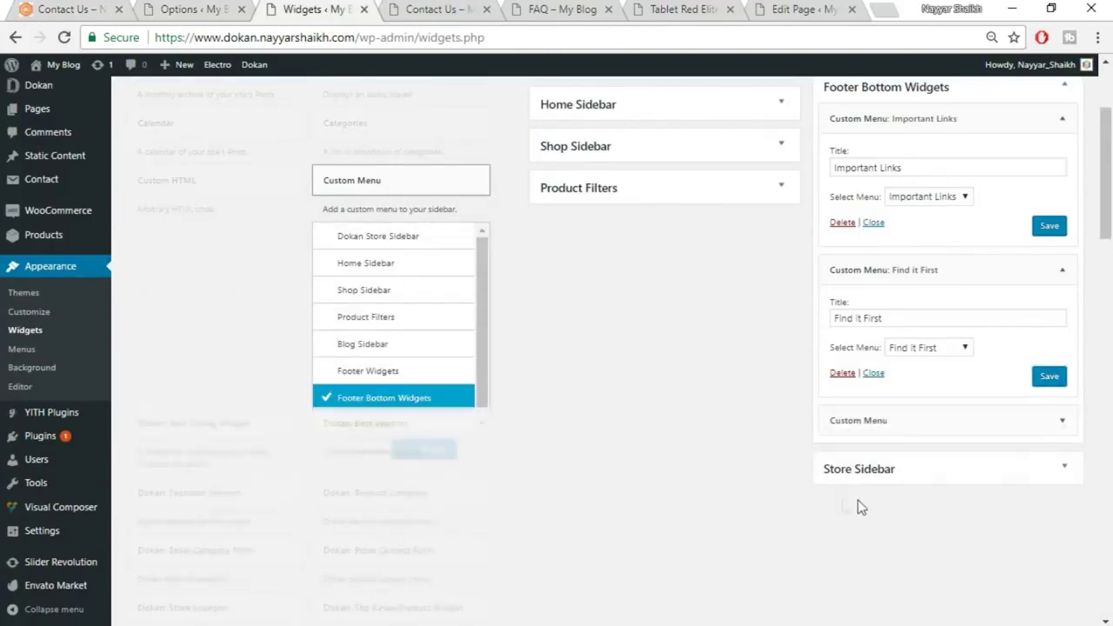
pyautogui.click(945, 468)
pyautogui.write('Check this out!')
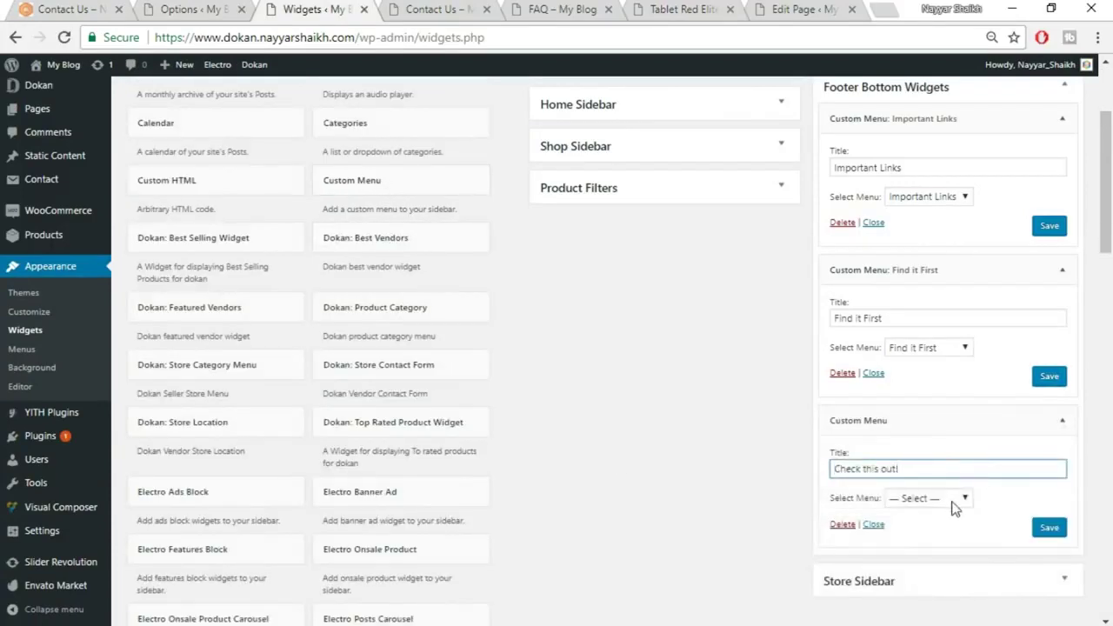
pyautogui.click(952, 502)
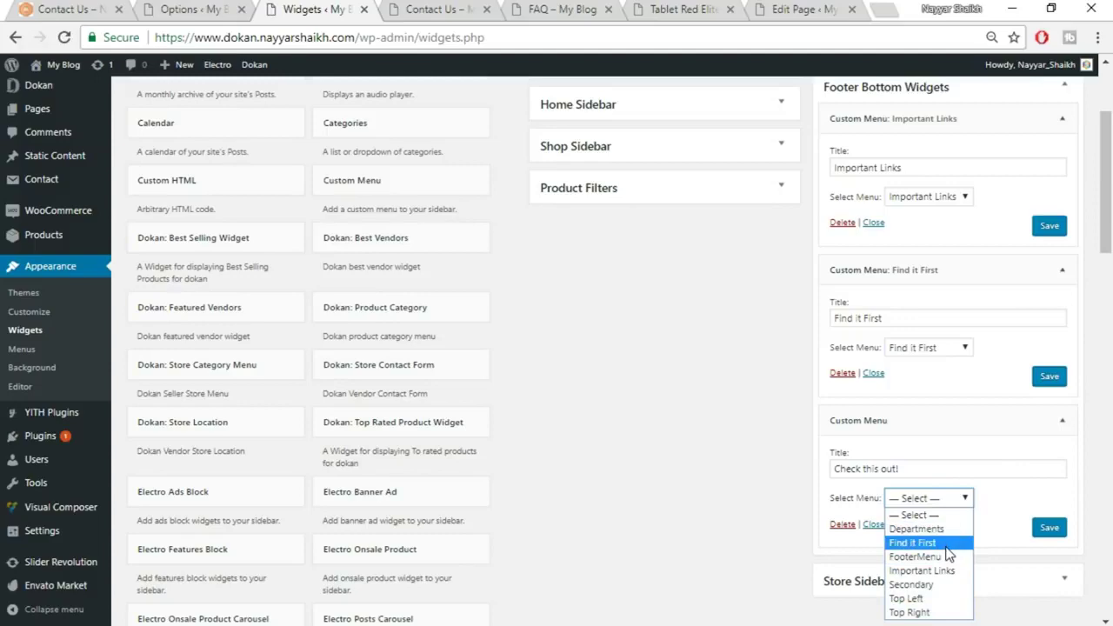
pyautogui.click(88, 7)
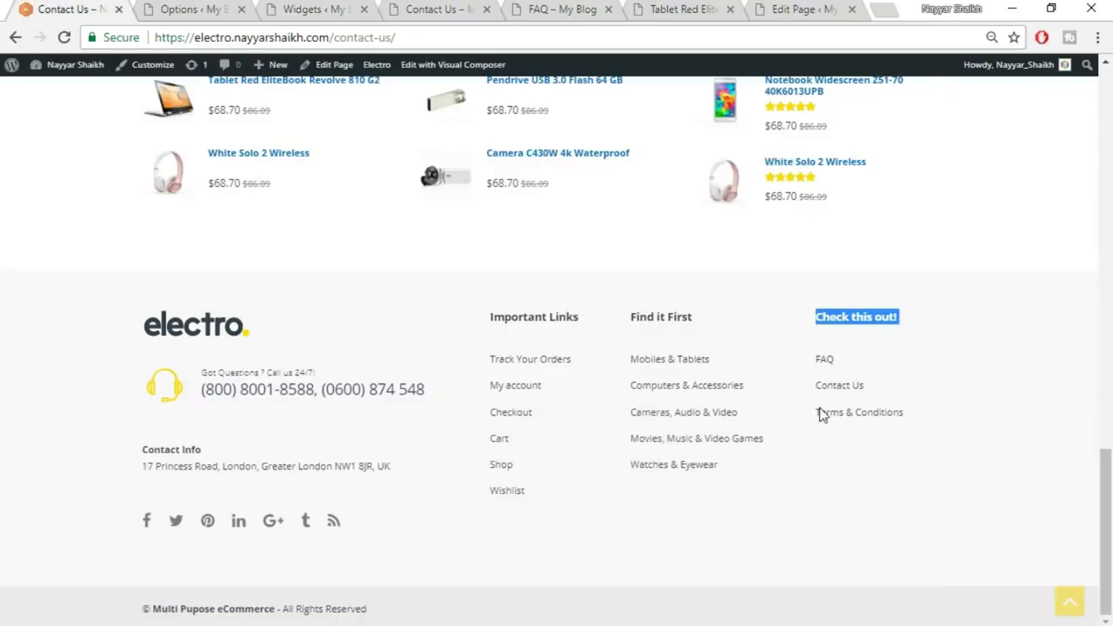
pyautogui.click(150, 7)
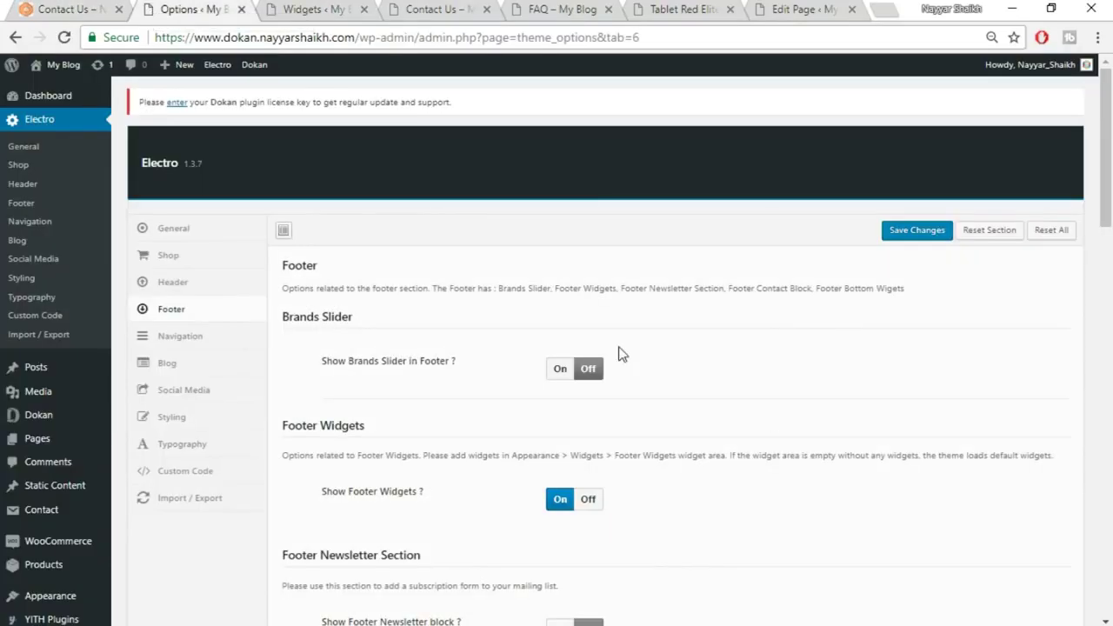
pyautogui.click(324, 7)
pyautogui.click(954, 499)
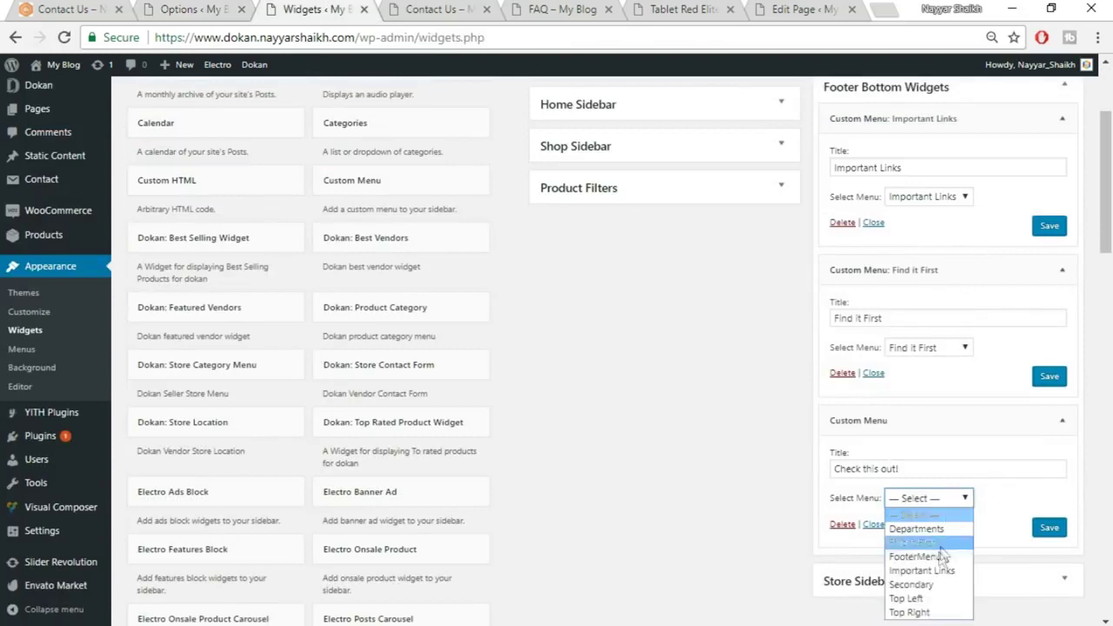
pyautogui.click(947, 558)
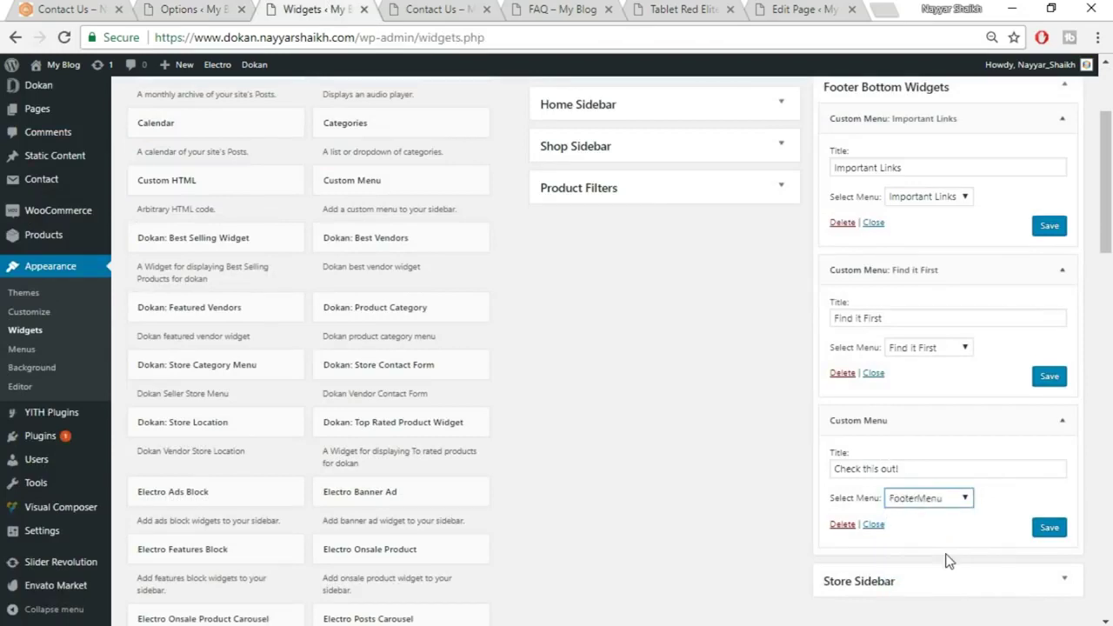
pyautogui.click(1051, 533)
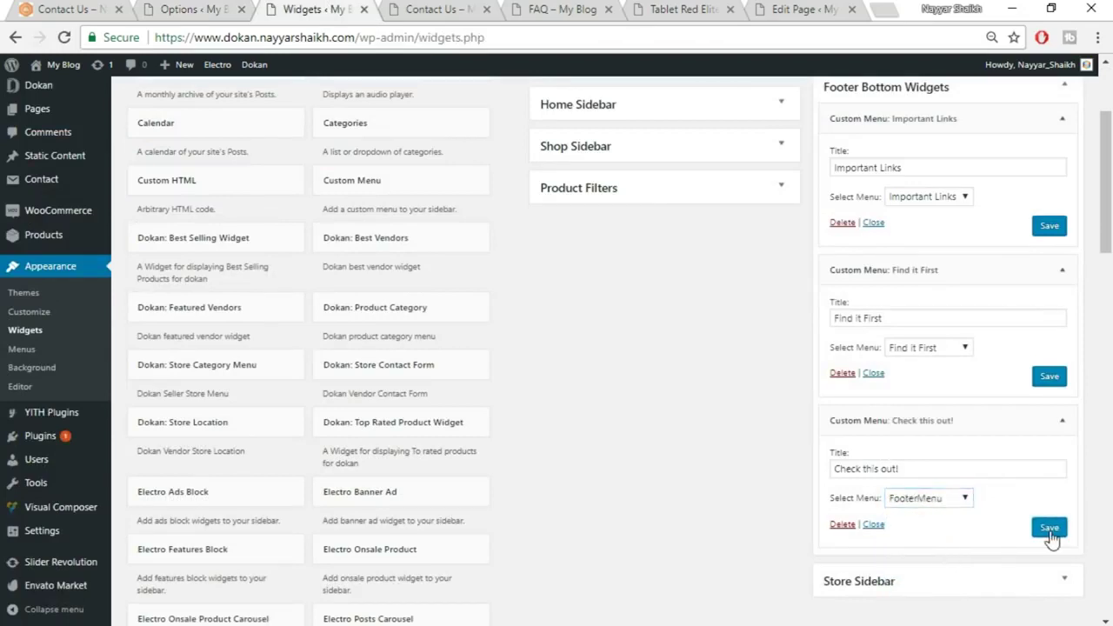
pyautogui.click(416, 8)
# Reload the Contact Us page to verify the Important Links, Find it First and Check this out! footer columns.
pyautogui.click(436, 38)
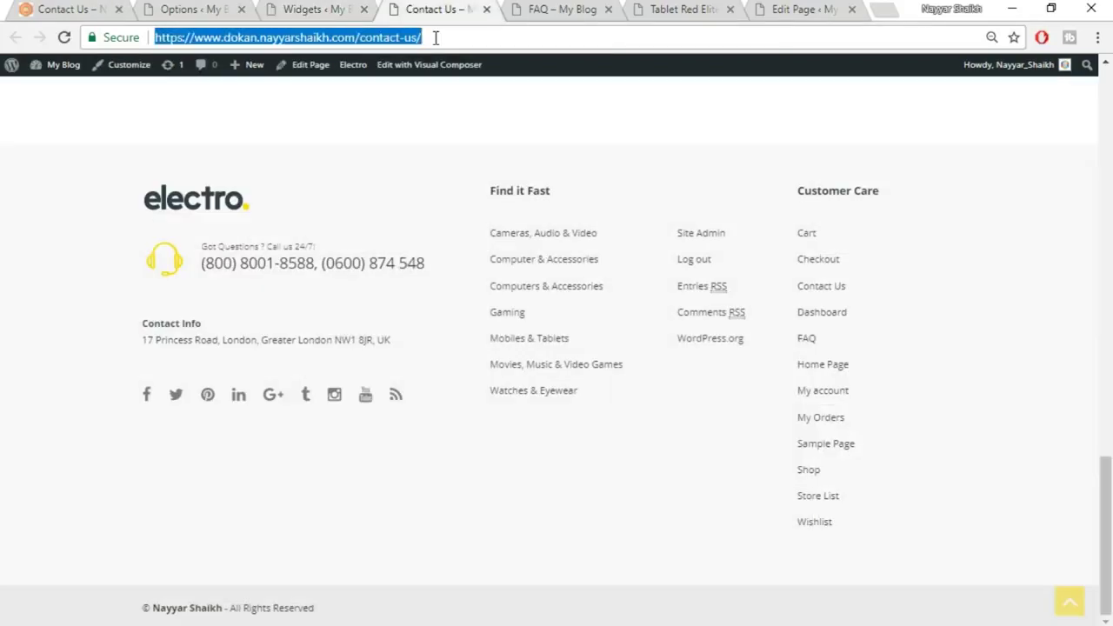
pyautogui.press('Return')
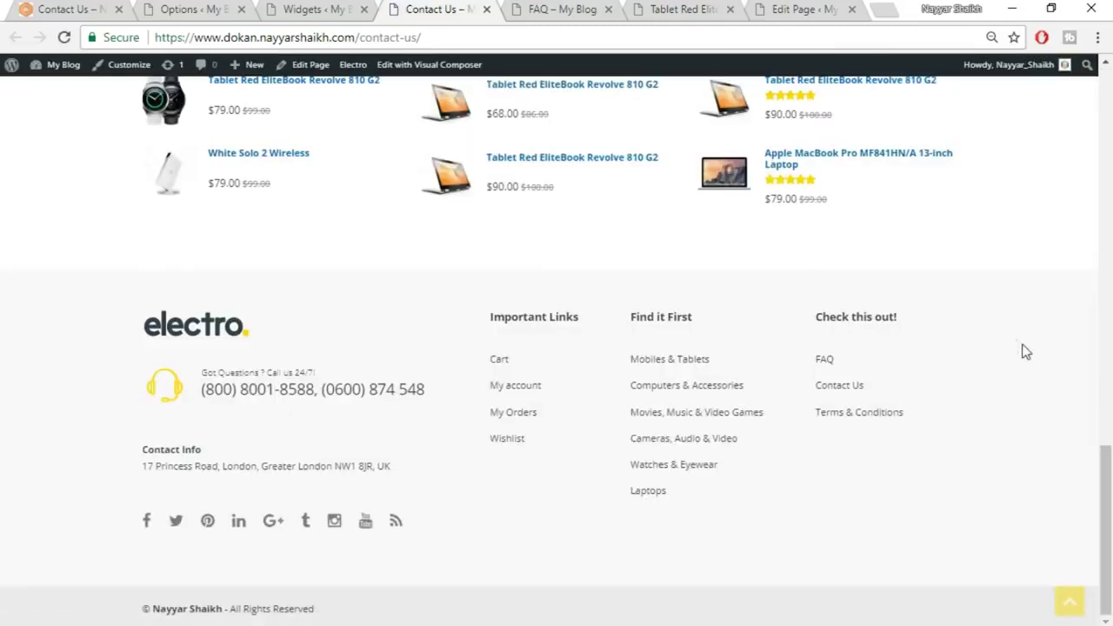
pyautogui.click(1079, 604)
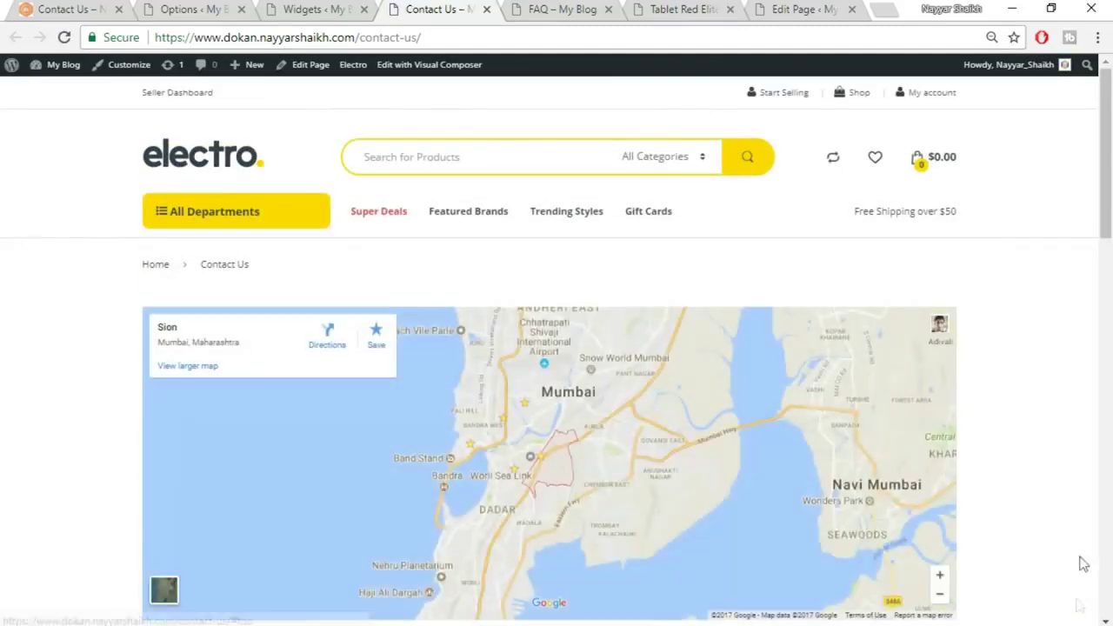
pyautogui.moveTo(1106, 228); pyautogui.dragTo(1106, 605)
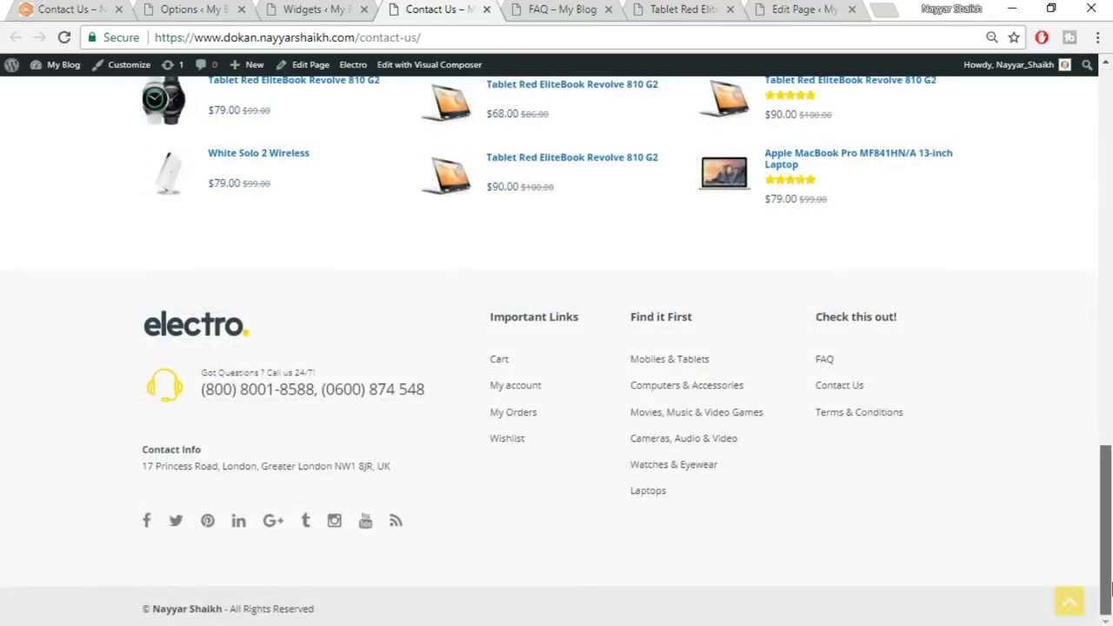
pyautogui.click(1072, 598)
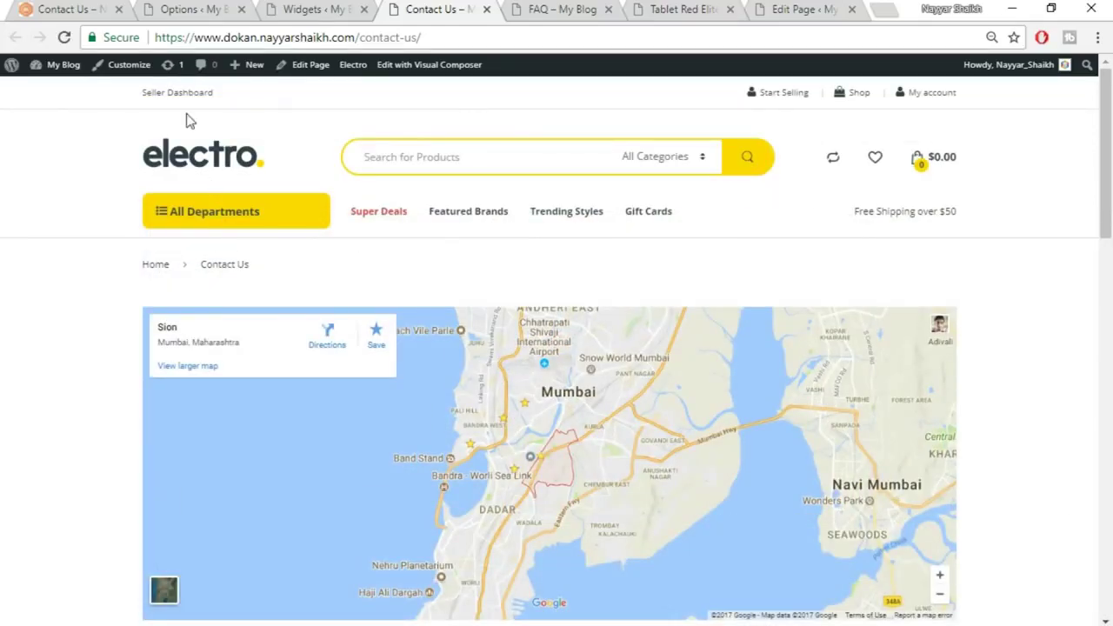
pyautogui.click(187, 9)
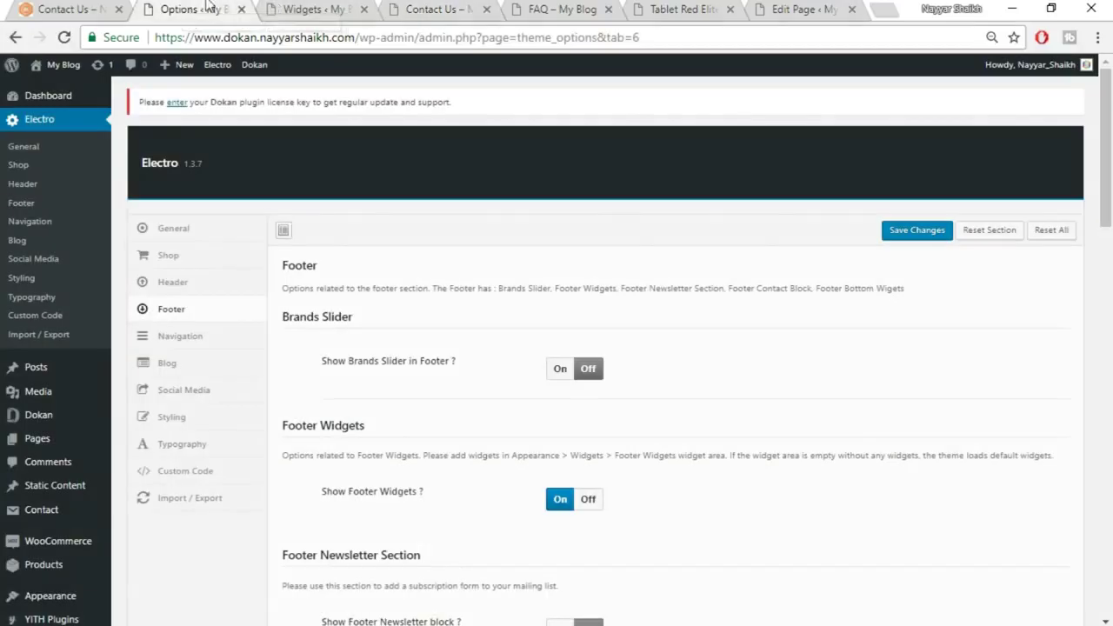
# Open the General and then Header sections of the Electro theme options and review the settings.
pyautogui.click(185, 237)
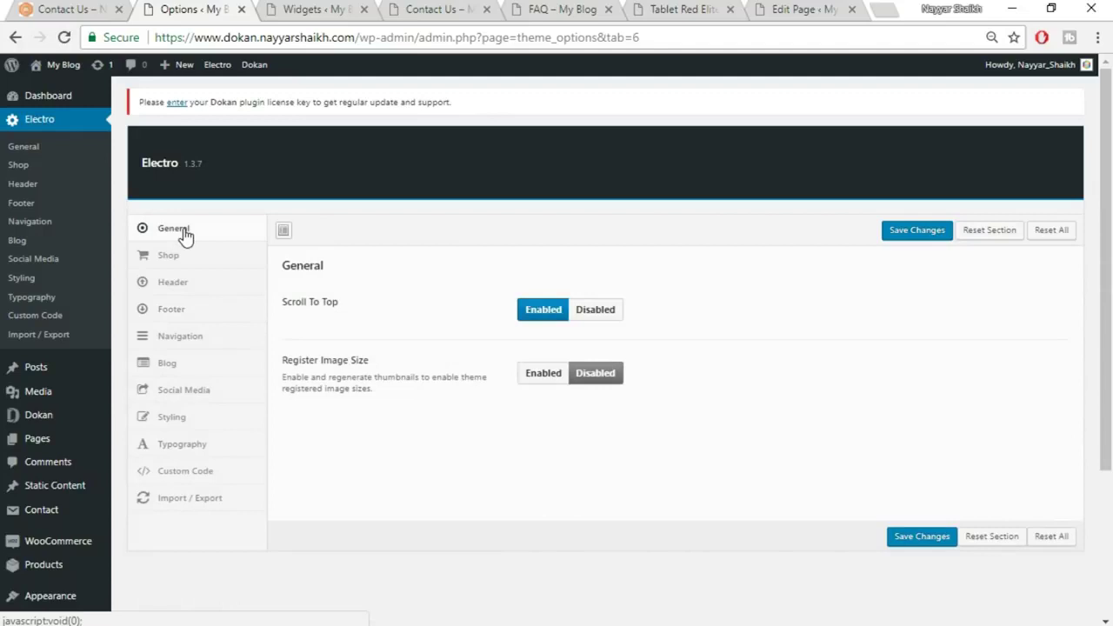
pyautogui.click(195, 289)
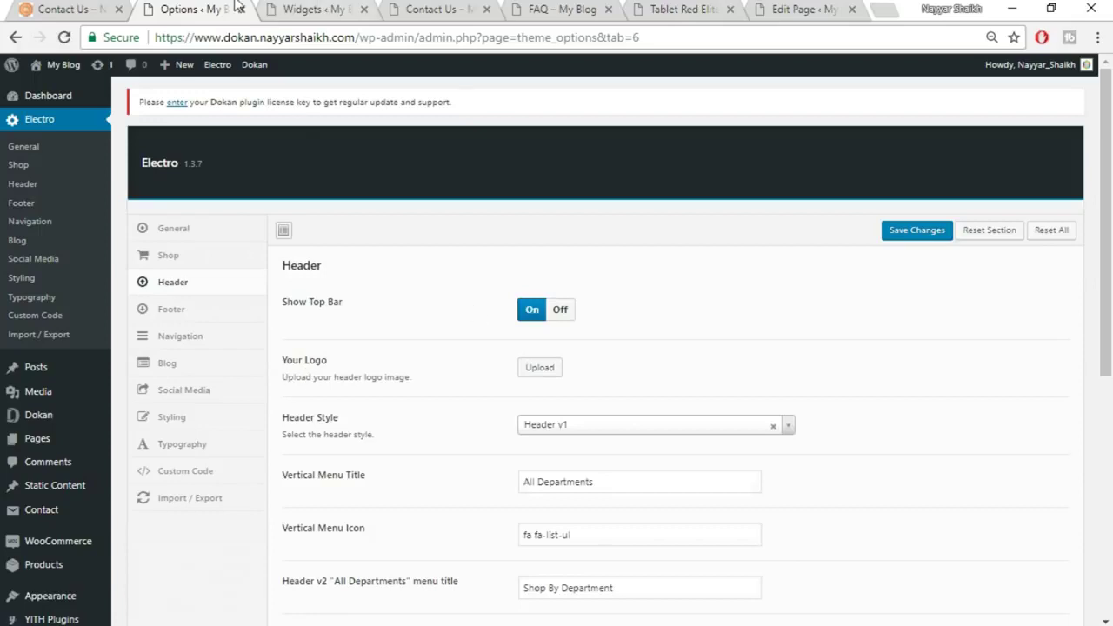
pyautogui.click(98, 7)
pyautogui.click(435, 8)
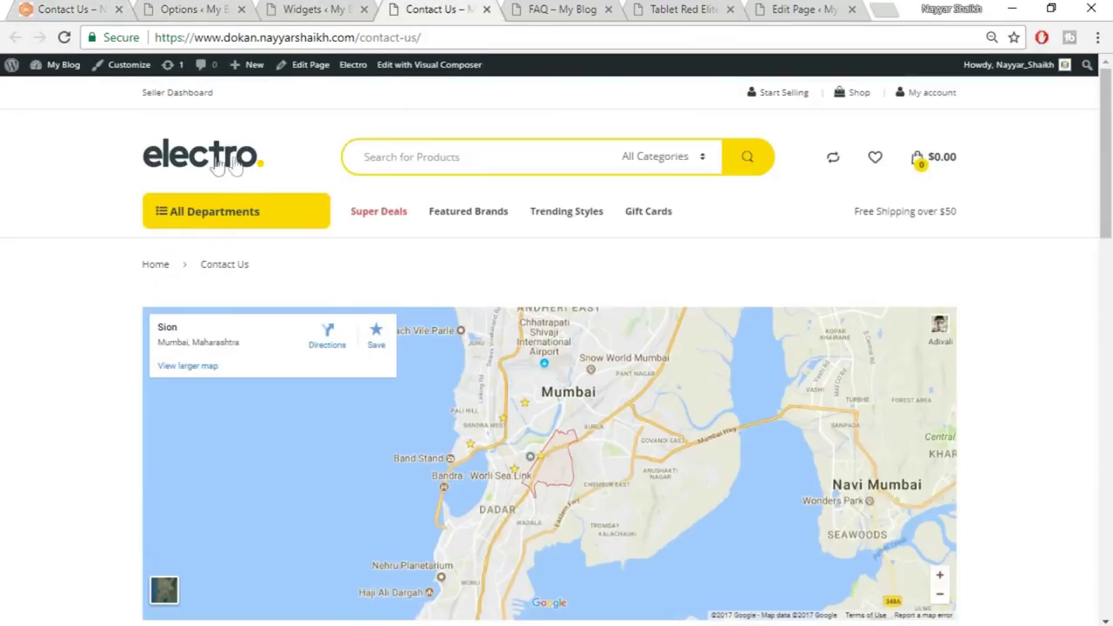
pyautogui.click(195, 9)
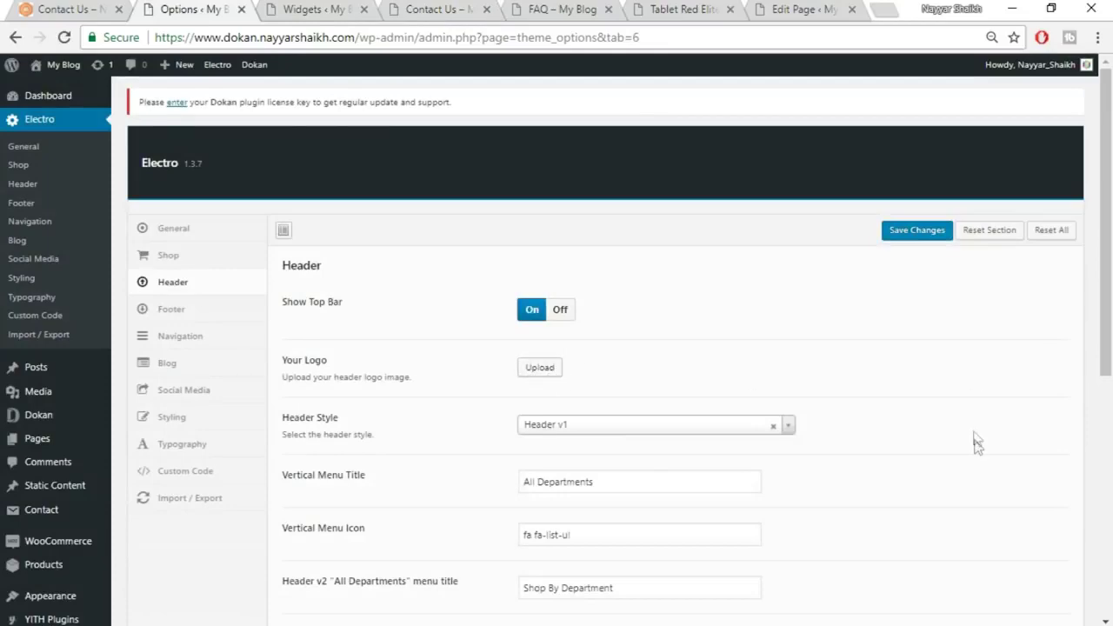
pyautogui.scroll(-2, 977, 445)
pyautogui.scroll(-4, 976, 451)
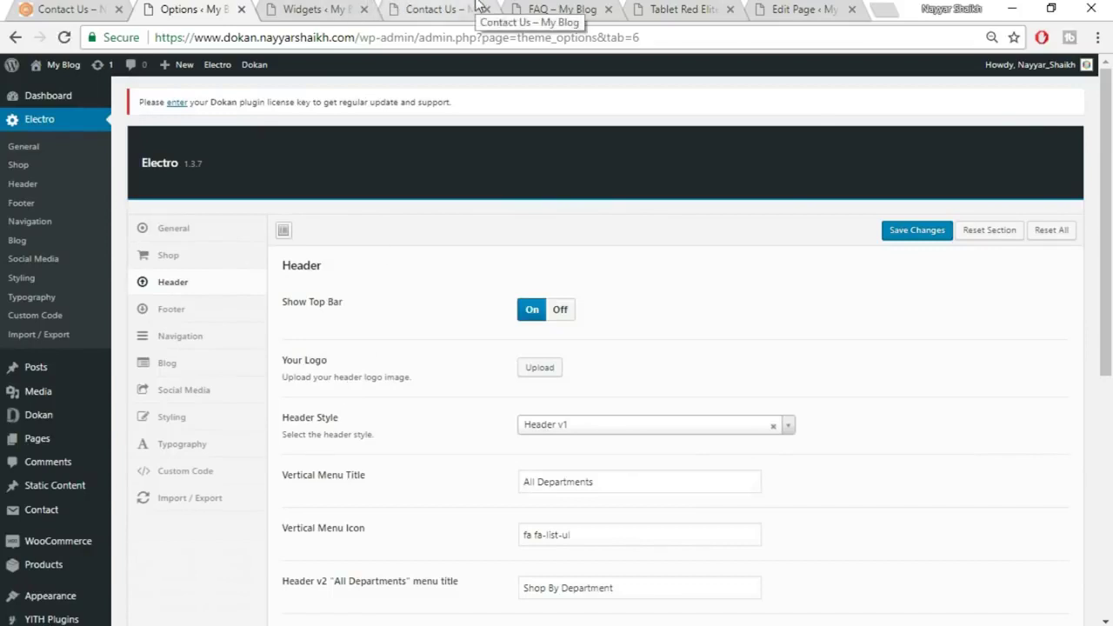
pyautogui.click(443, 9)
# In the Customizer, set site title Ntech Solutions and tagline Best eCommerce Site, then publish.
pyautogui.click(118, 69)
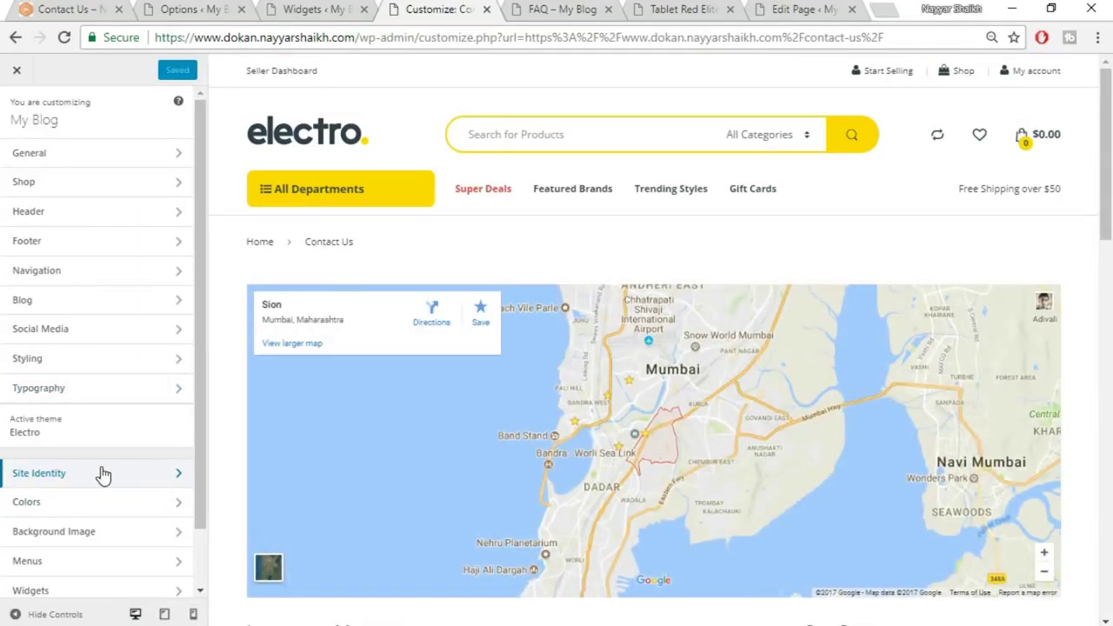
pyautogui.click(101, 477)
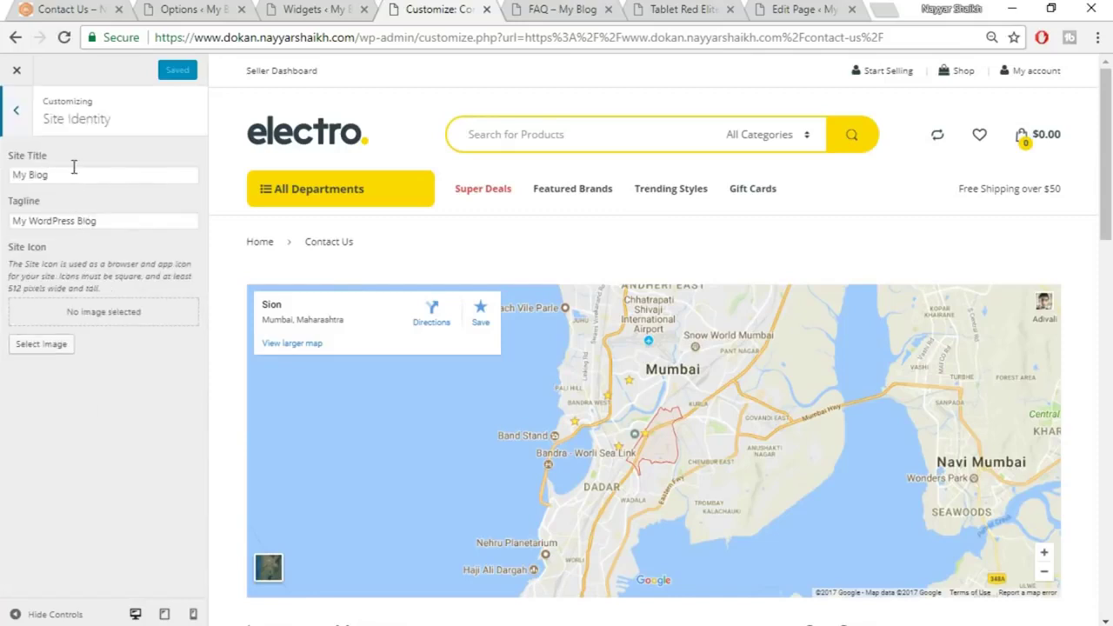
pyautogui.moveTo(78, 167); pyautogui.dragTo(3, 177)
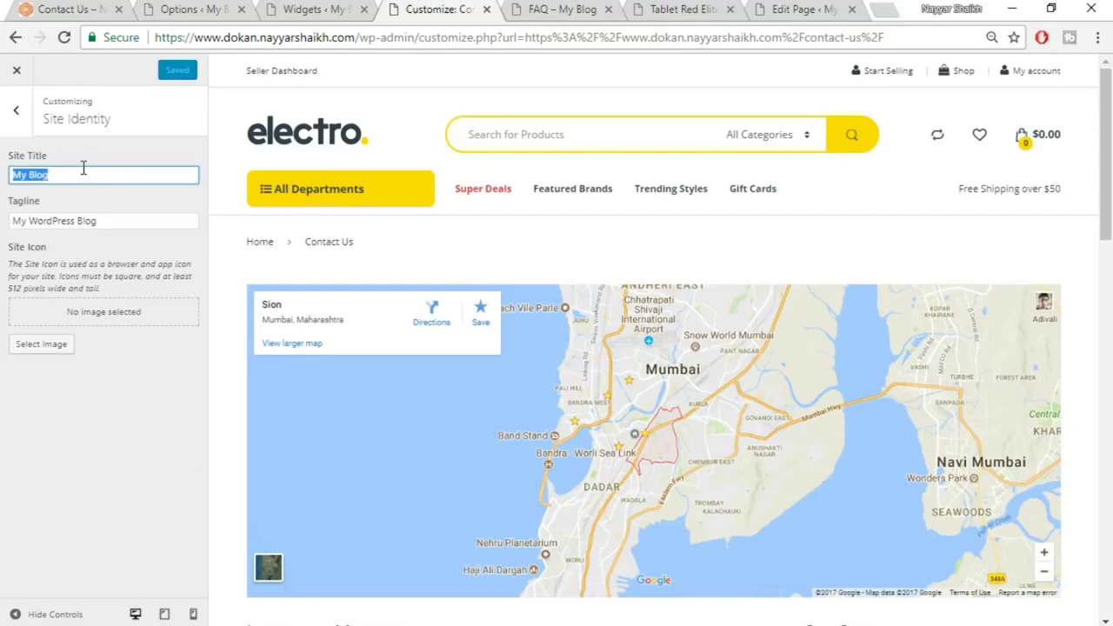
pyautogui.write('Ntech So')
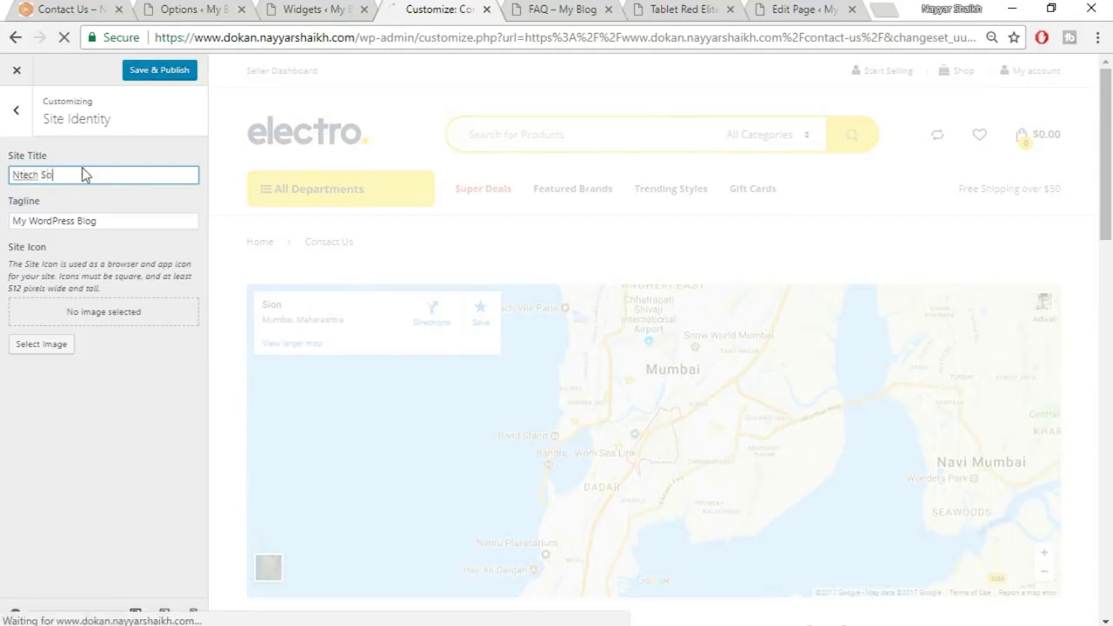
pyautogui.write('lutions')
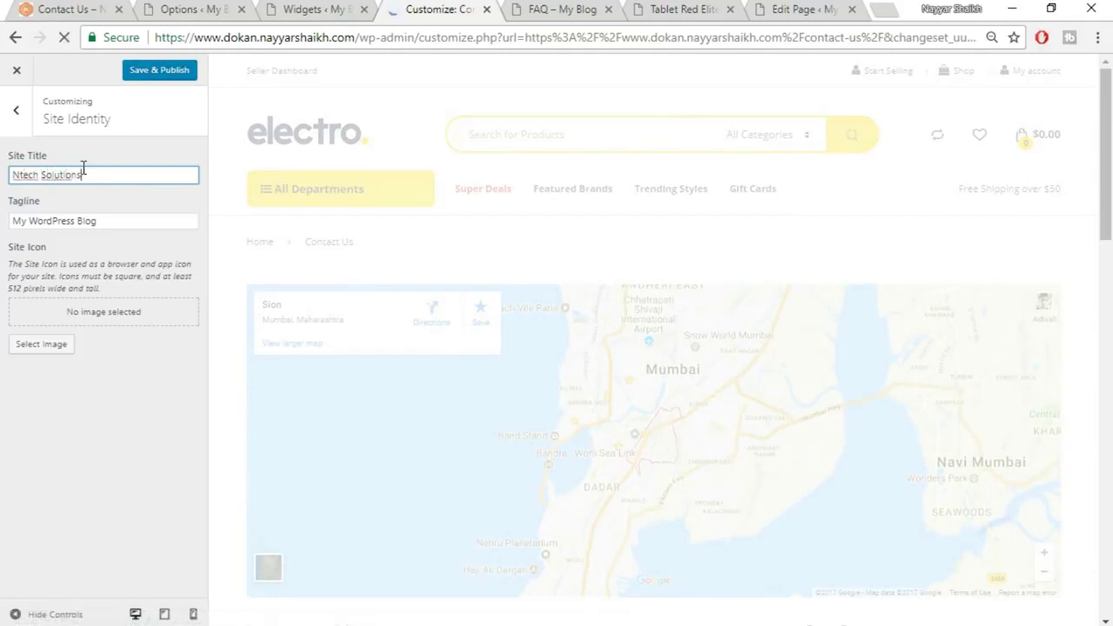
pyautogui.press('Tab')
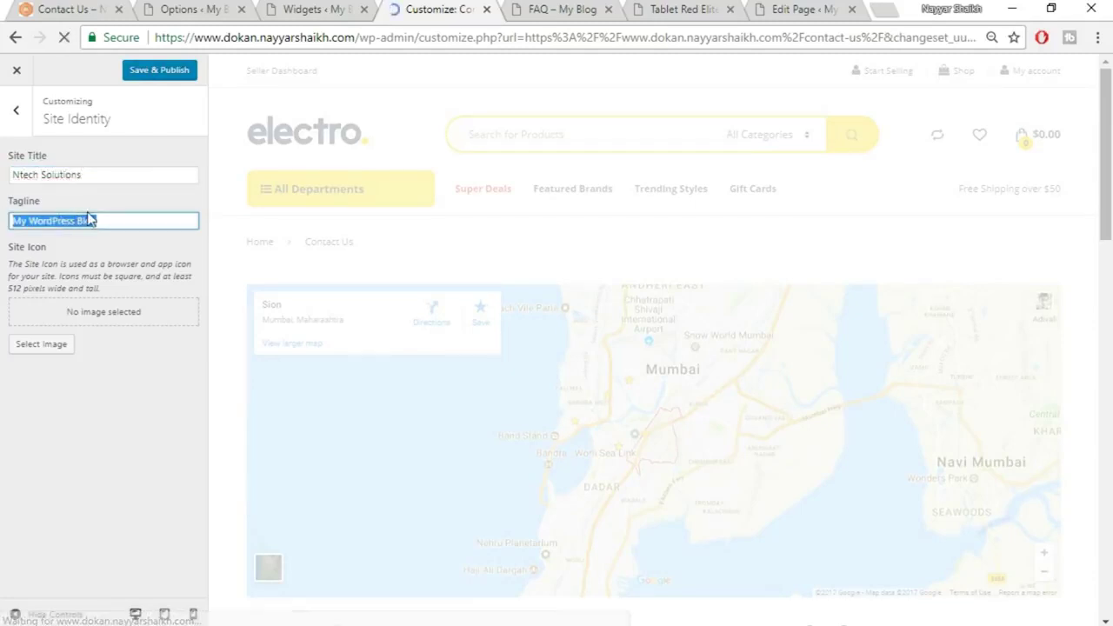
pyautogui.write('Best')
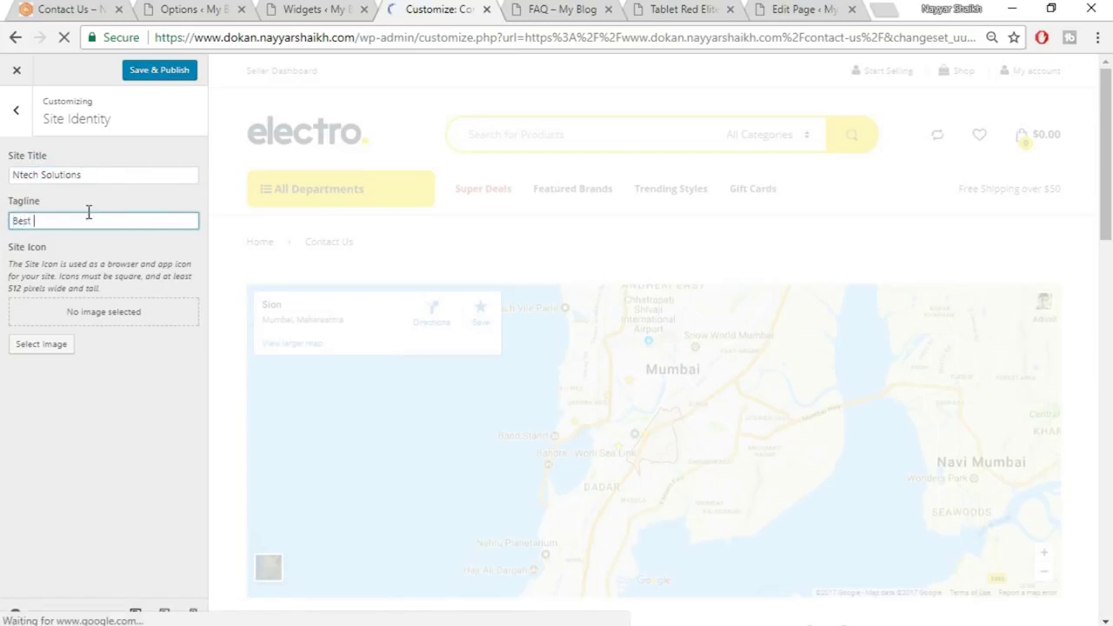
pyautogui.write(' eCommerce')
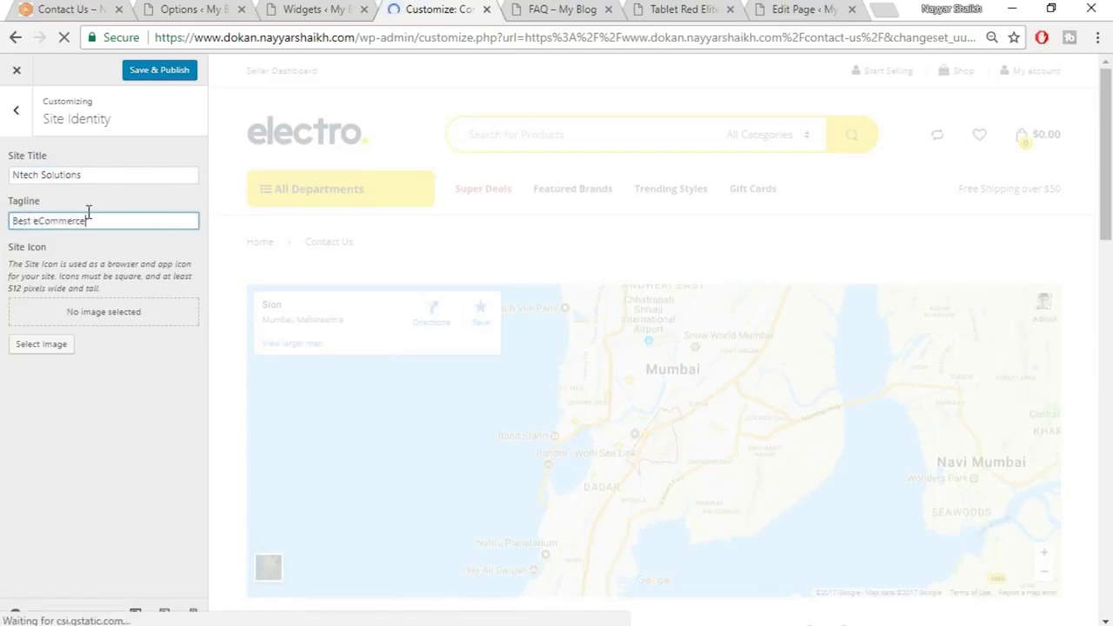
pyautogui.write(' Site')
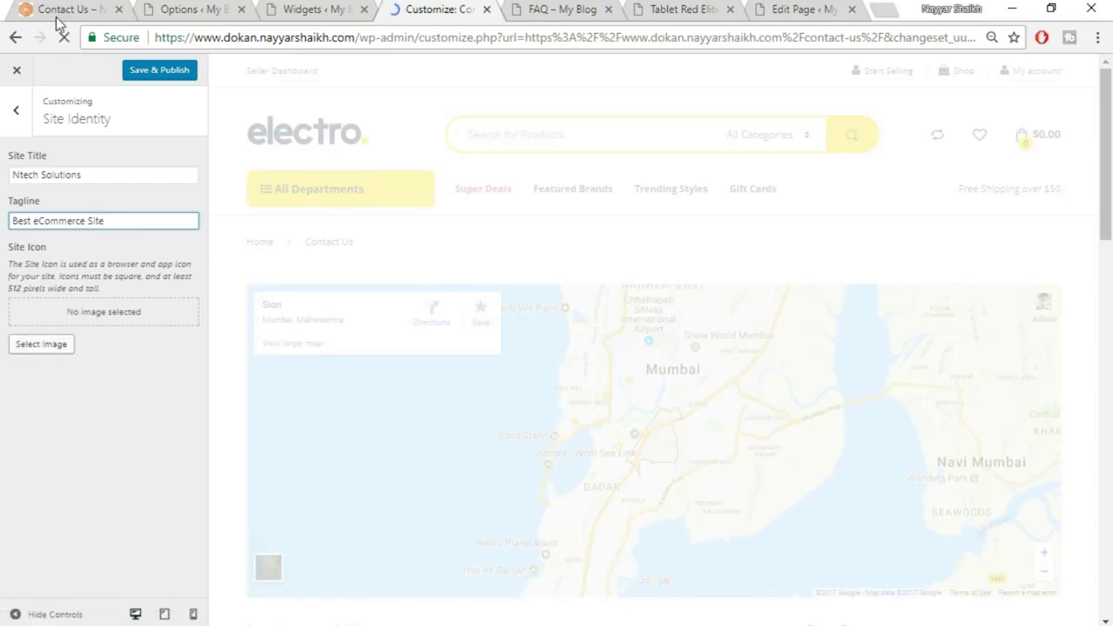
pyautogui.click(54, 9)
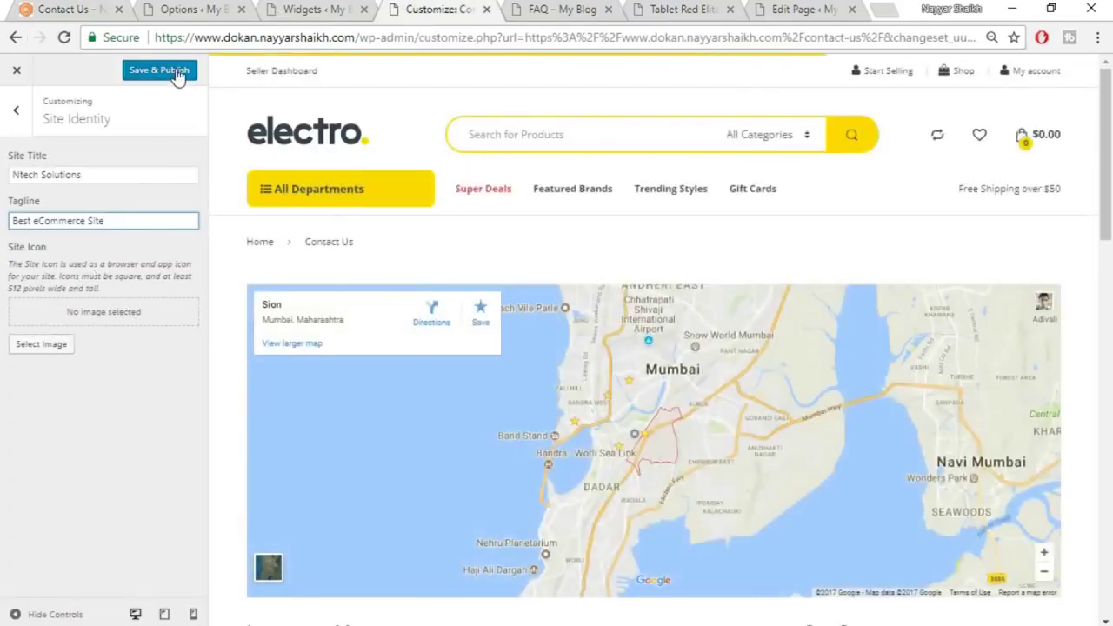
pyautogui.click(177, 73)
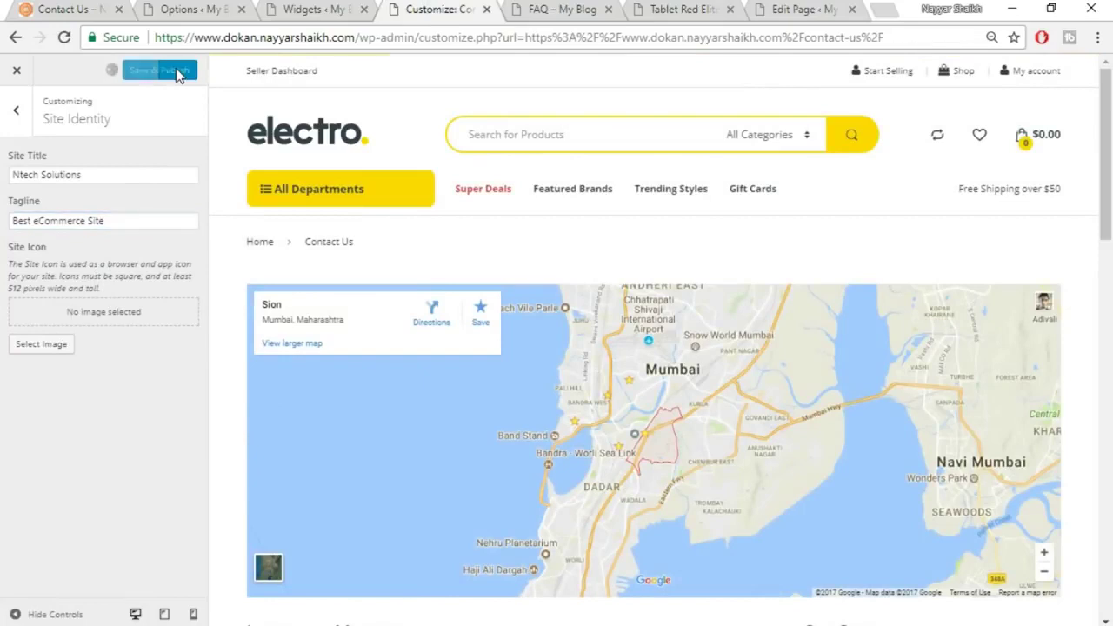
pyautogui.click(17, 73)
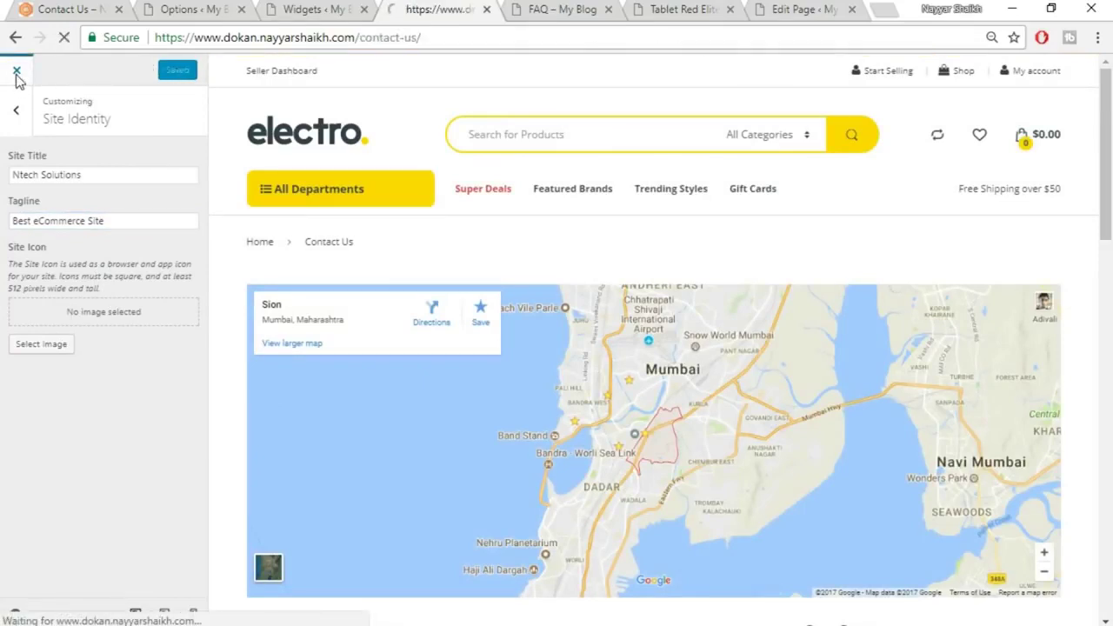